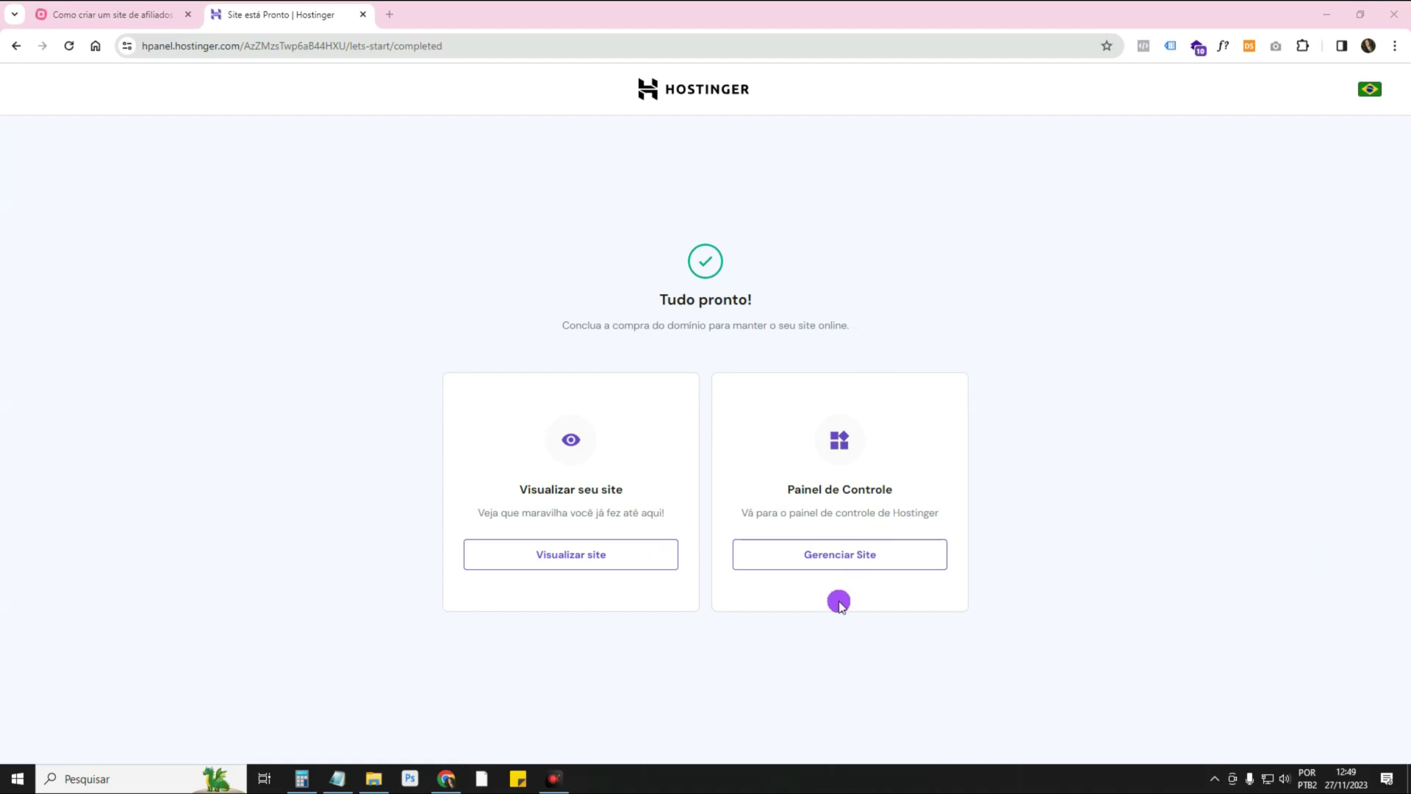
Open the hPanel control panel for minhalistadefavoritos.com.br from the last hosting plan's site list
left_click(821, 568)
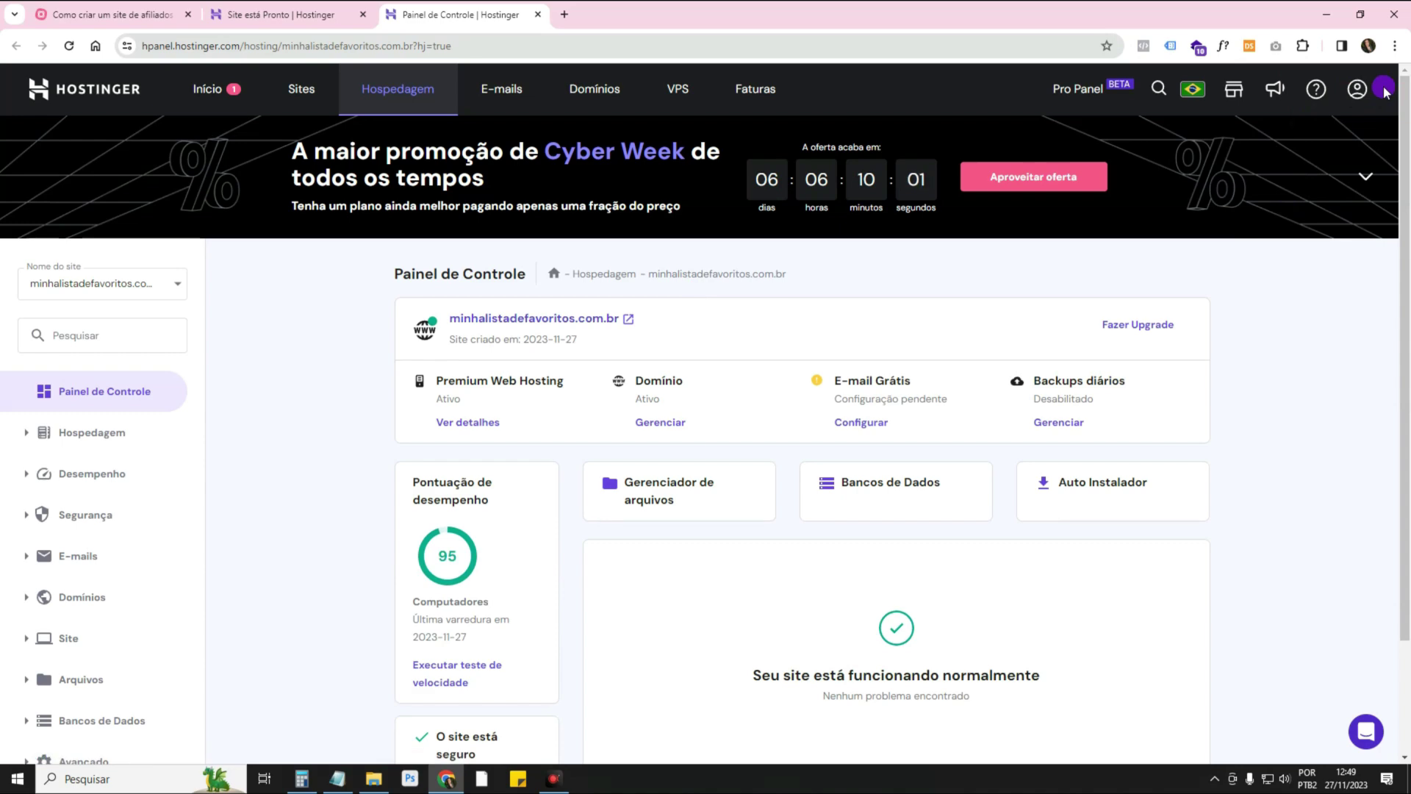
left_click(400, 92)
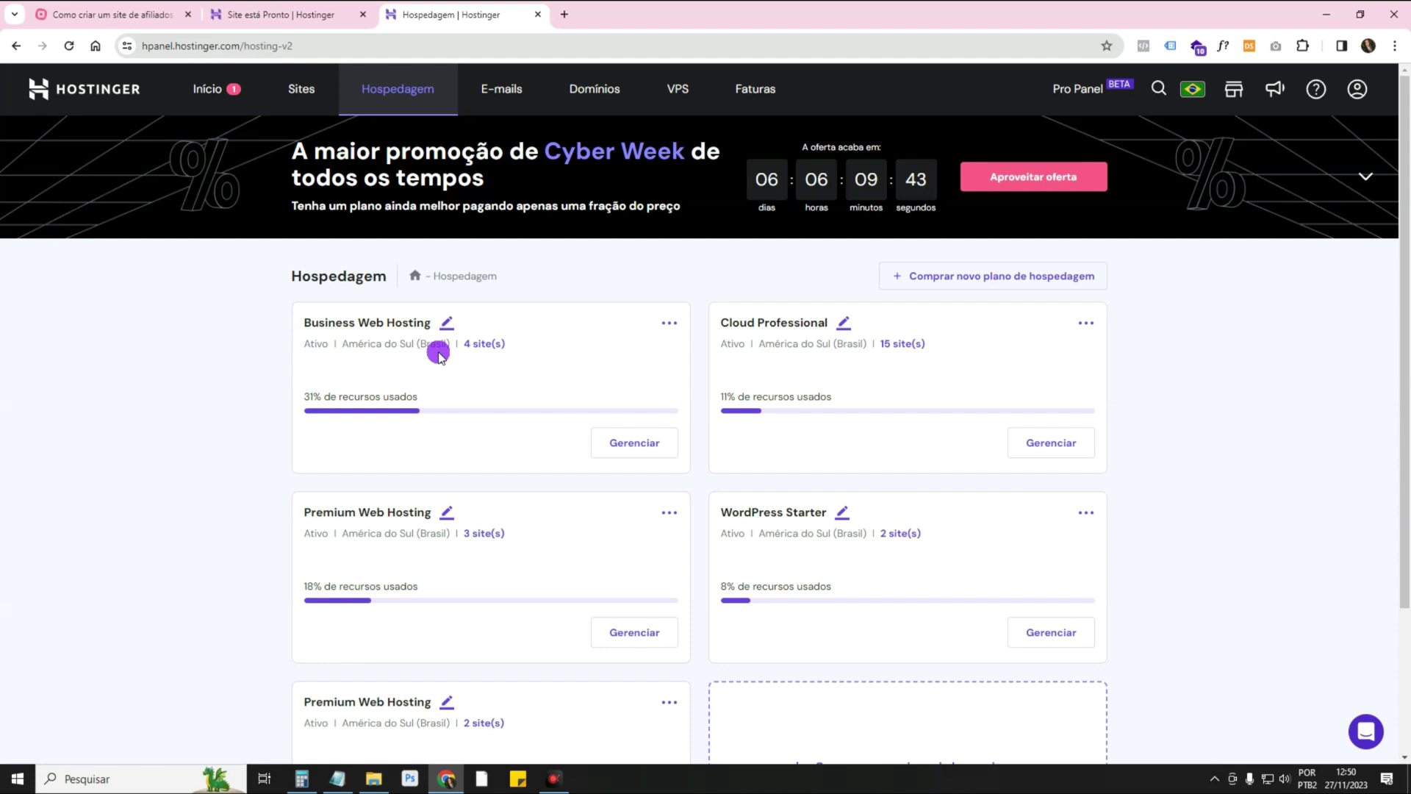
scroll(438, 355, "down", 8)
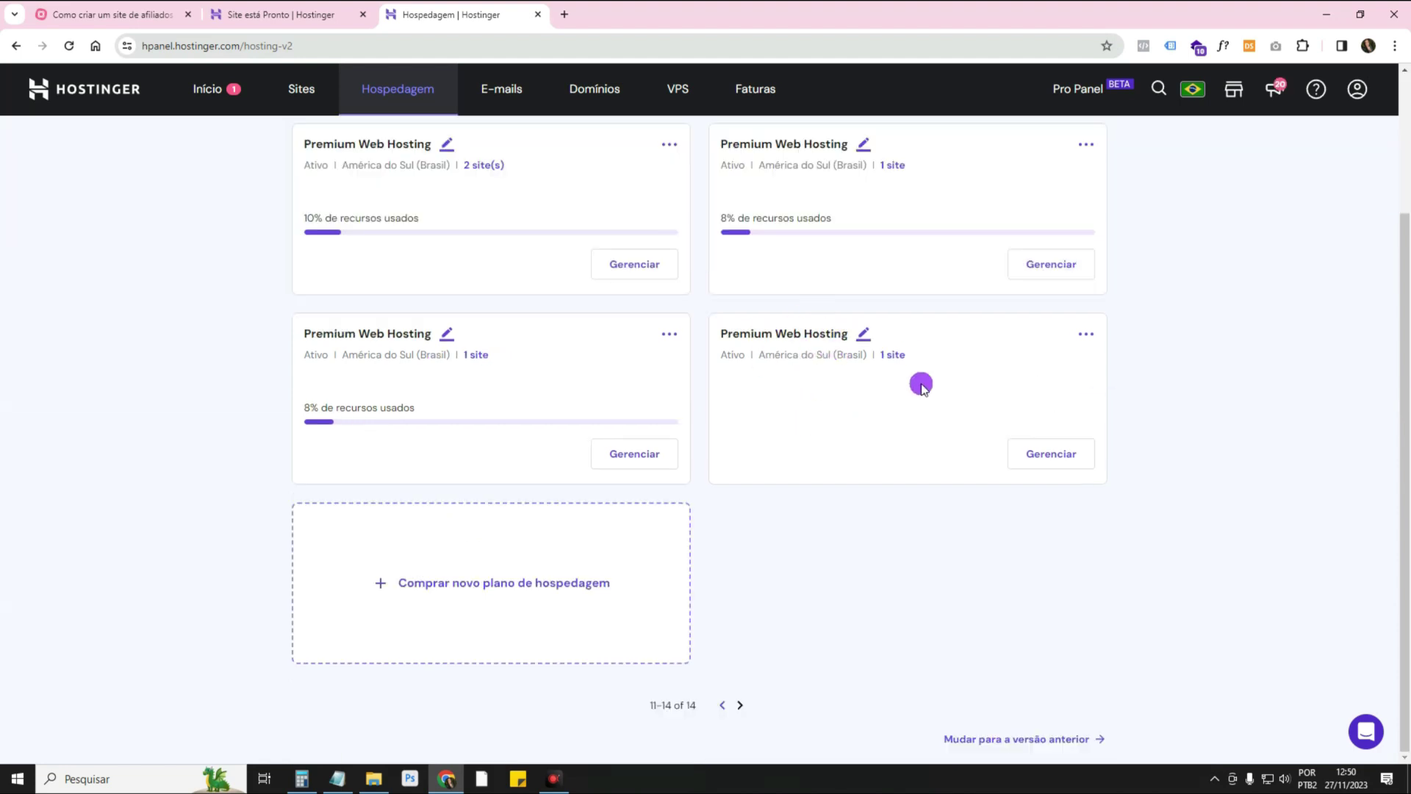
left_click(892, 358)
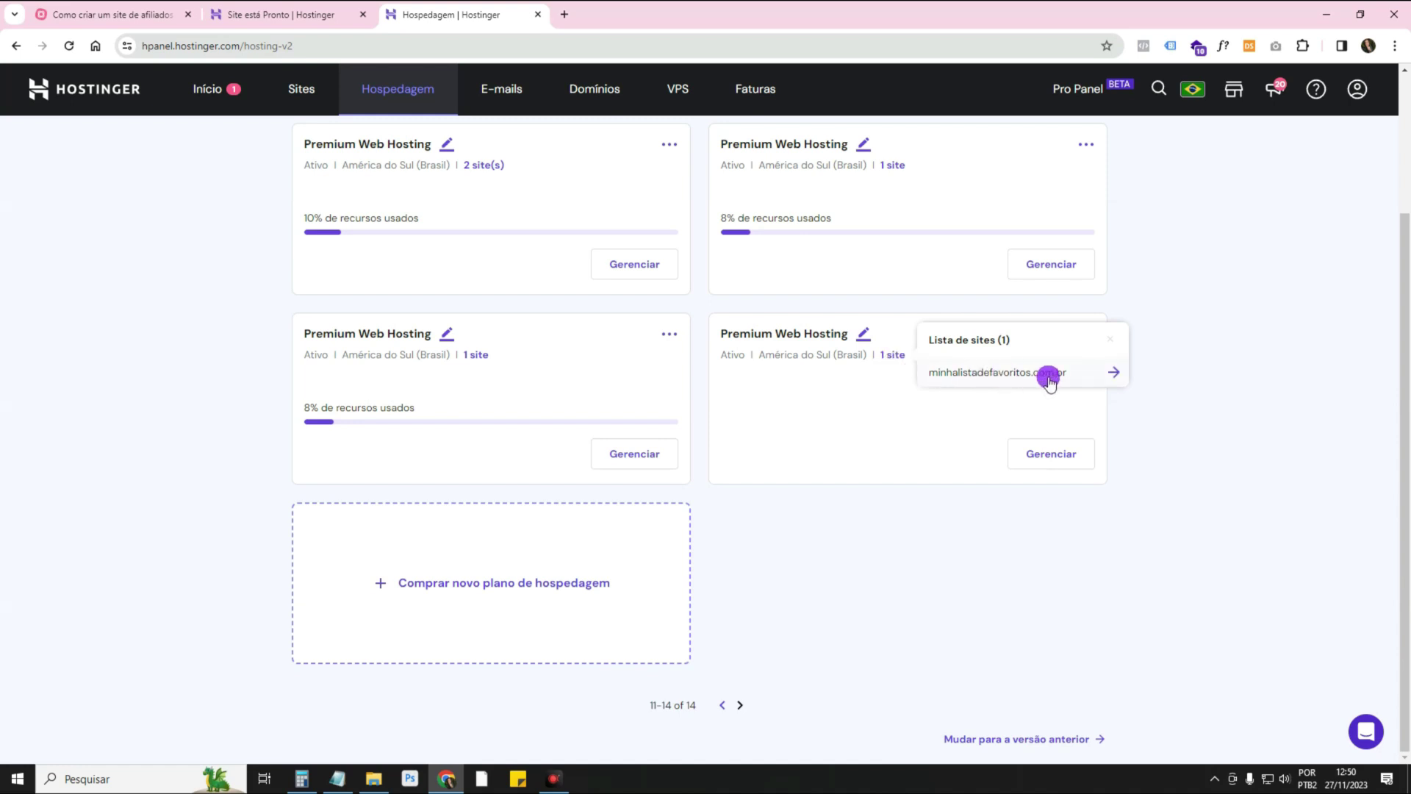
left_click(1003, 379)
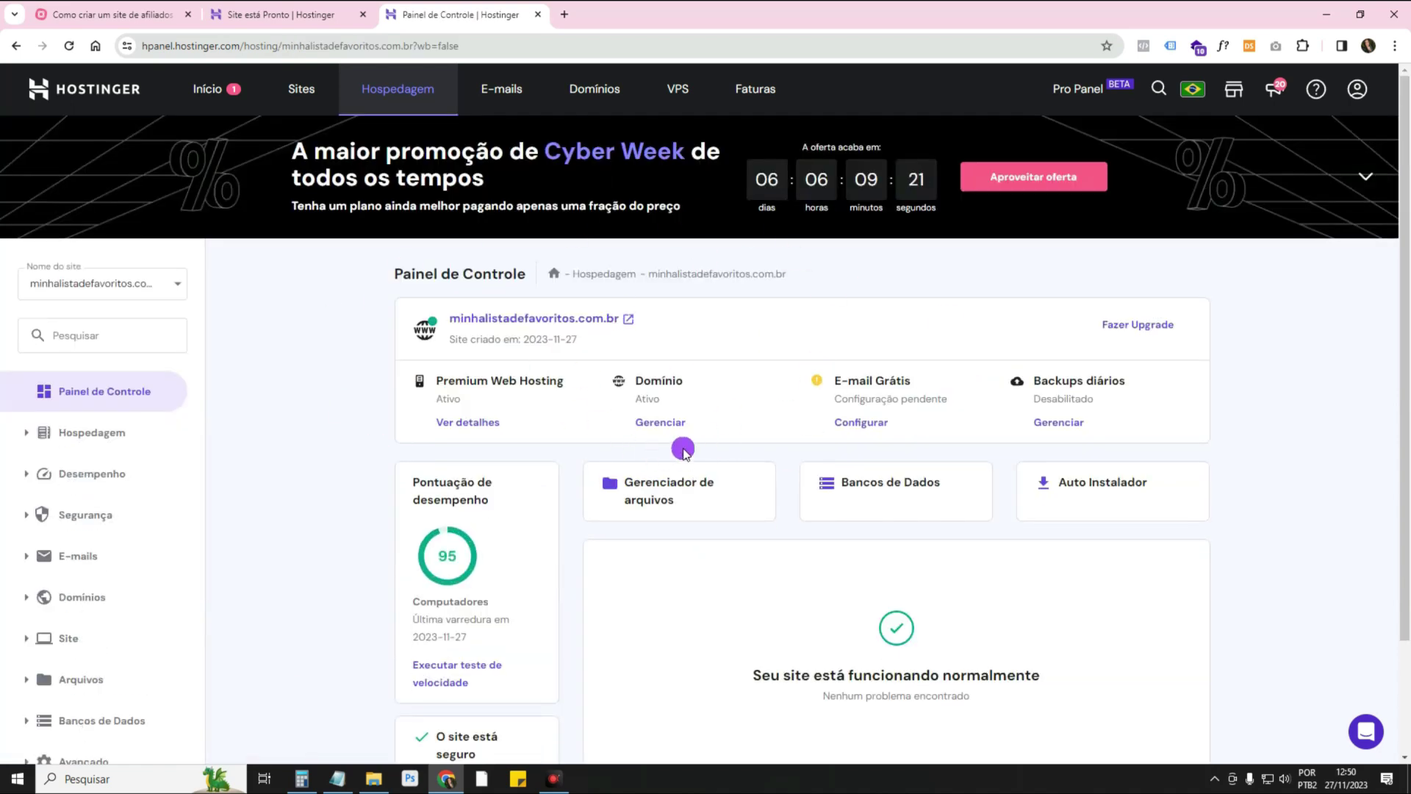
scroll(681, 450, "down", 2)
scroll(682, 449, "up", 2)
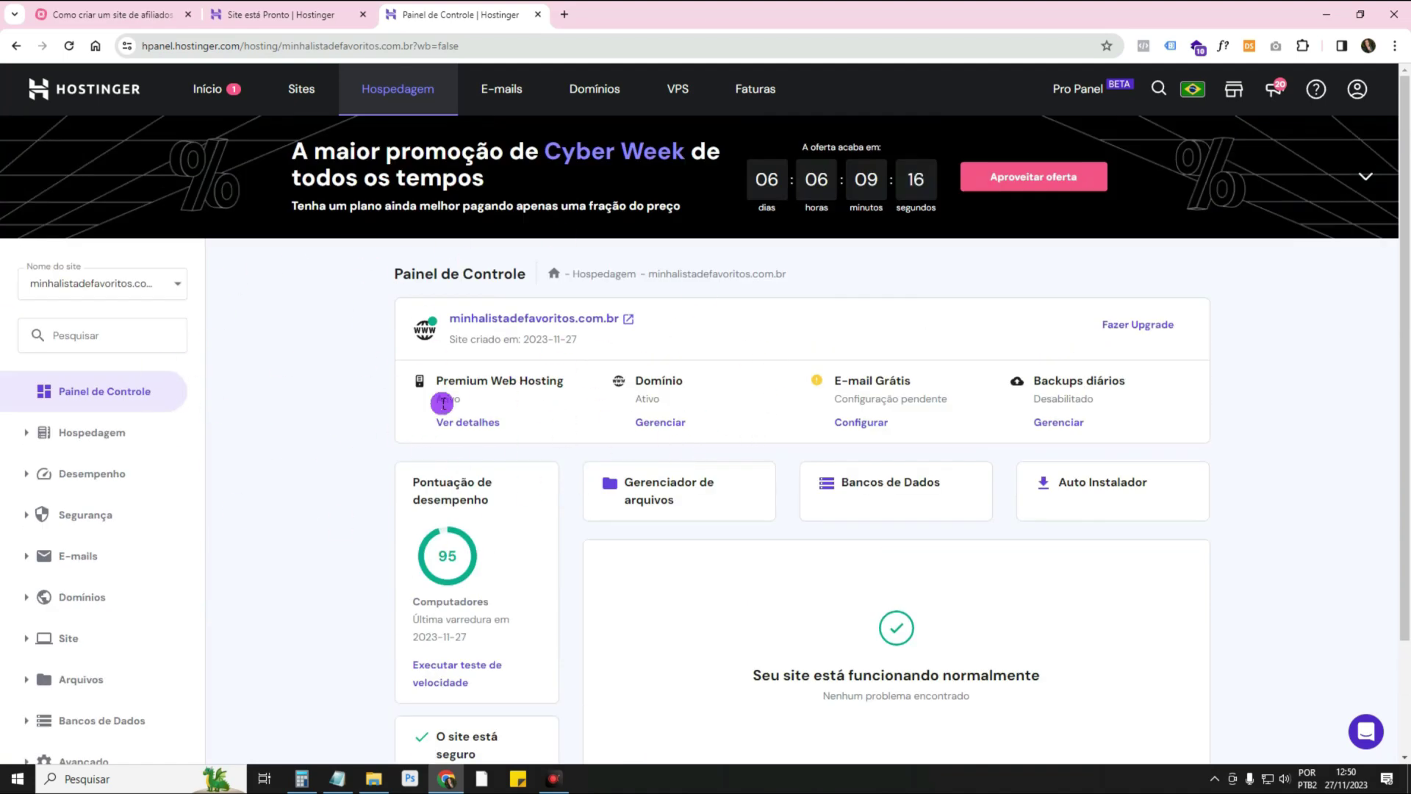
left_click(126, 15)
Check the 'Configurar o wordpress' node in the MindMeister map, then return to Hostinger
left_click(718, 312)
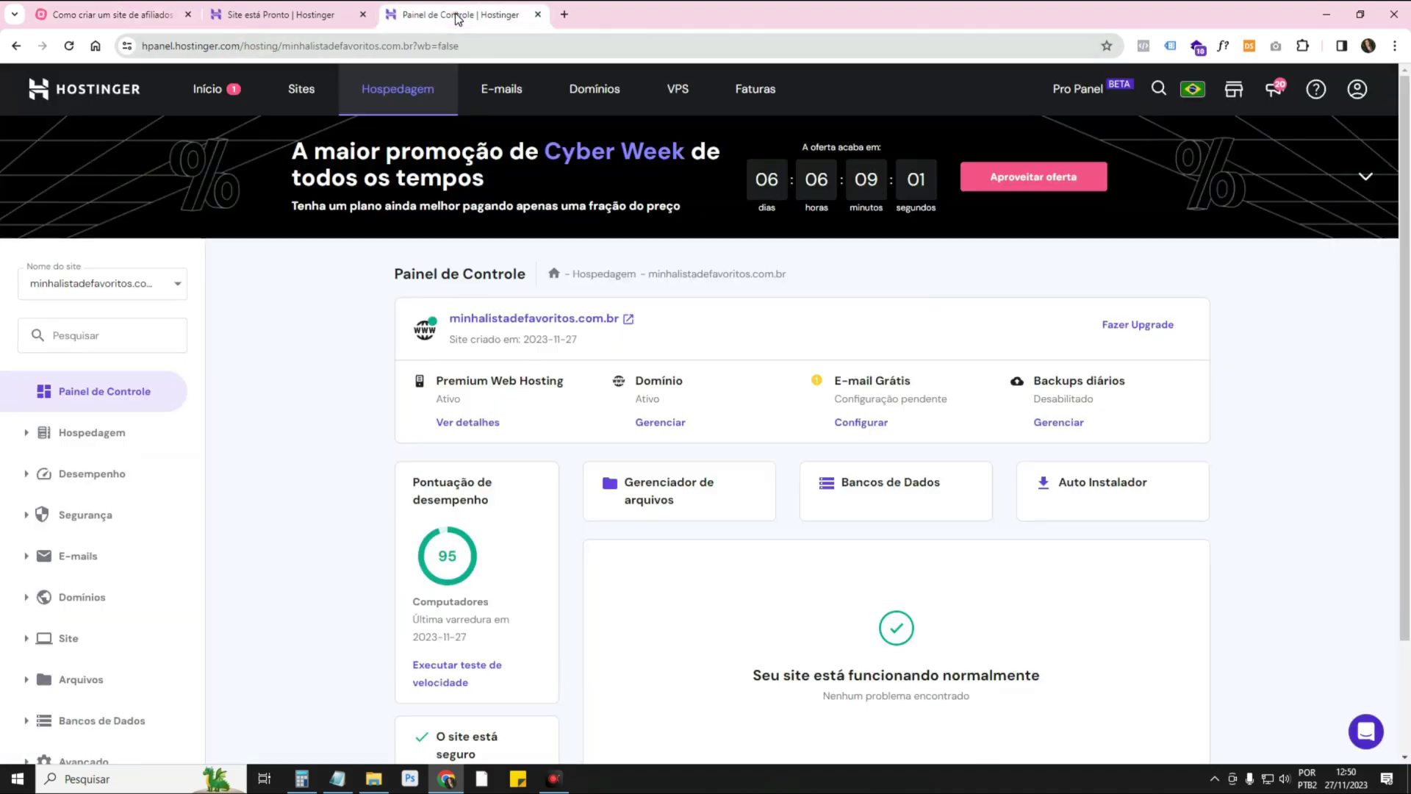
left_click(460, 15)
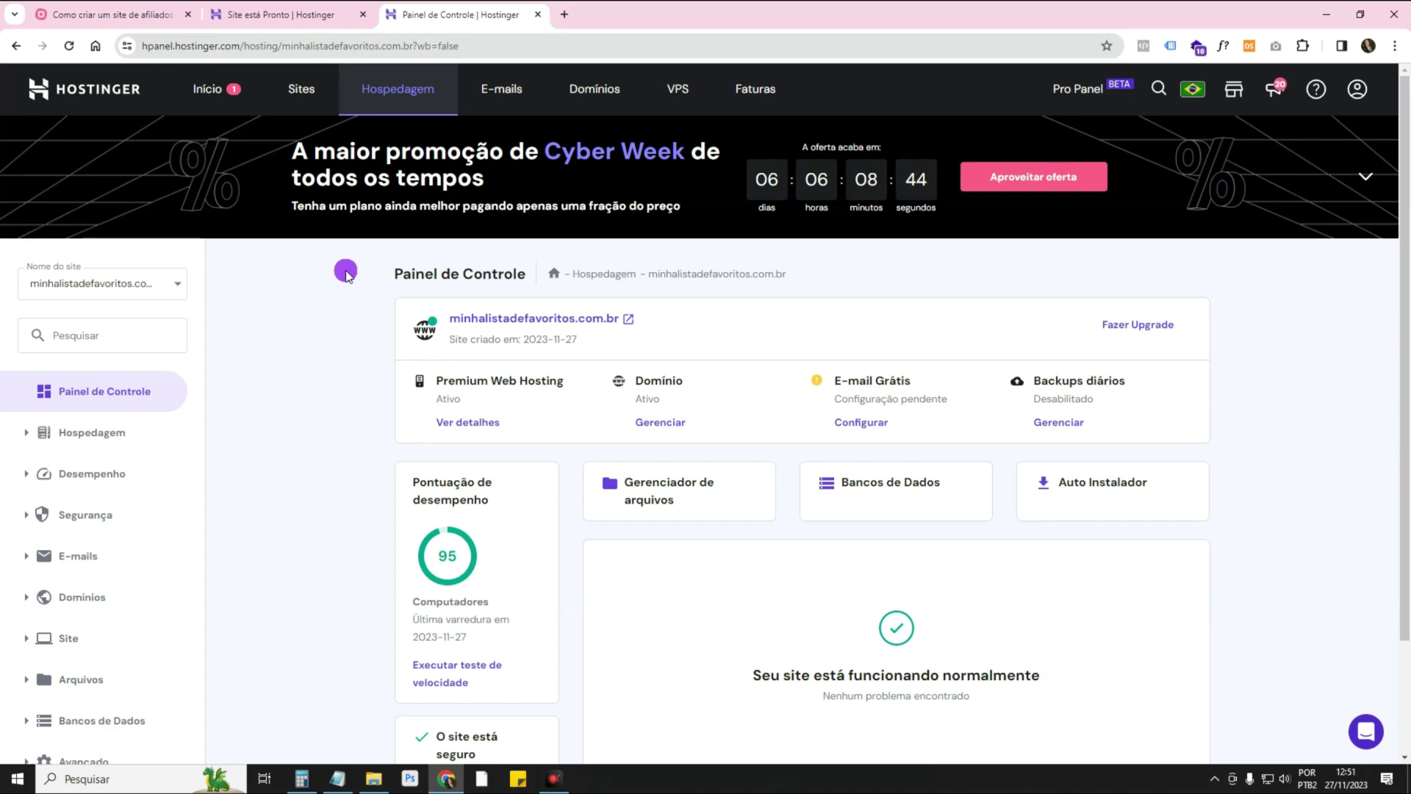
Start a new WordPress installation from the sidebar's Site > WordPress section
scroll(338, 287, "down", 1)
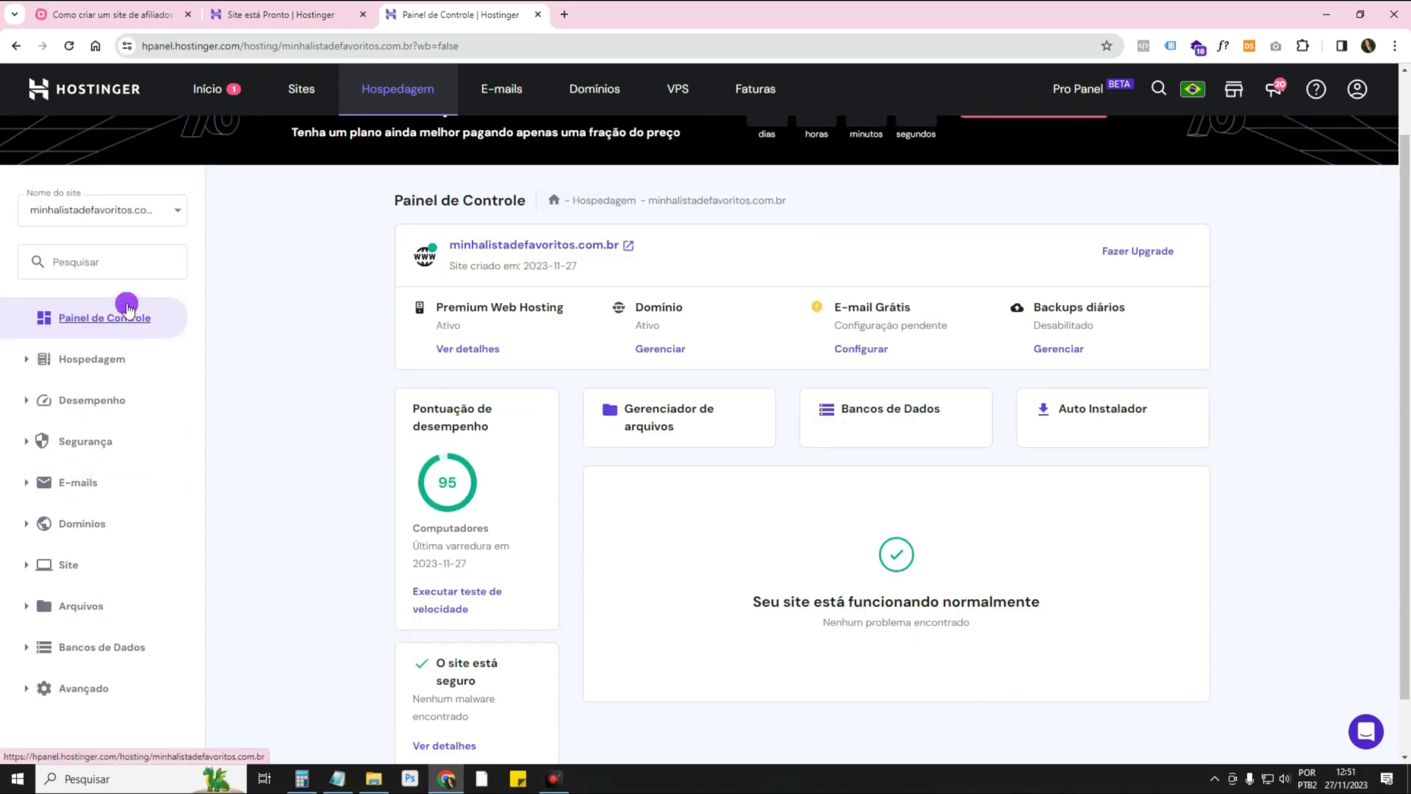
left_click(69, 565)
scroll(71, 567, "down", 2)
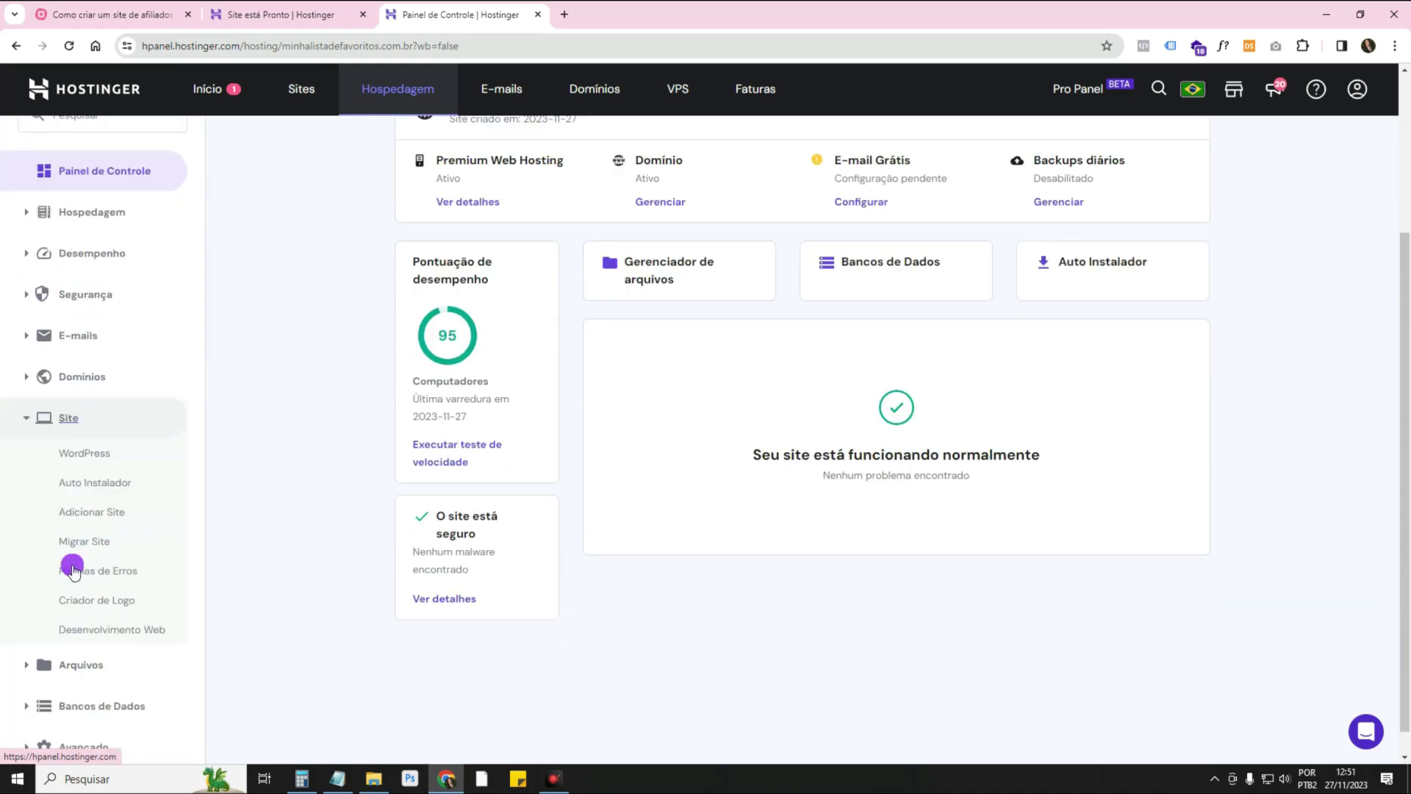
left_click(102, 460)
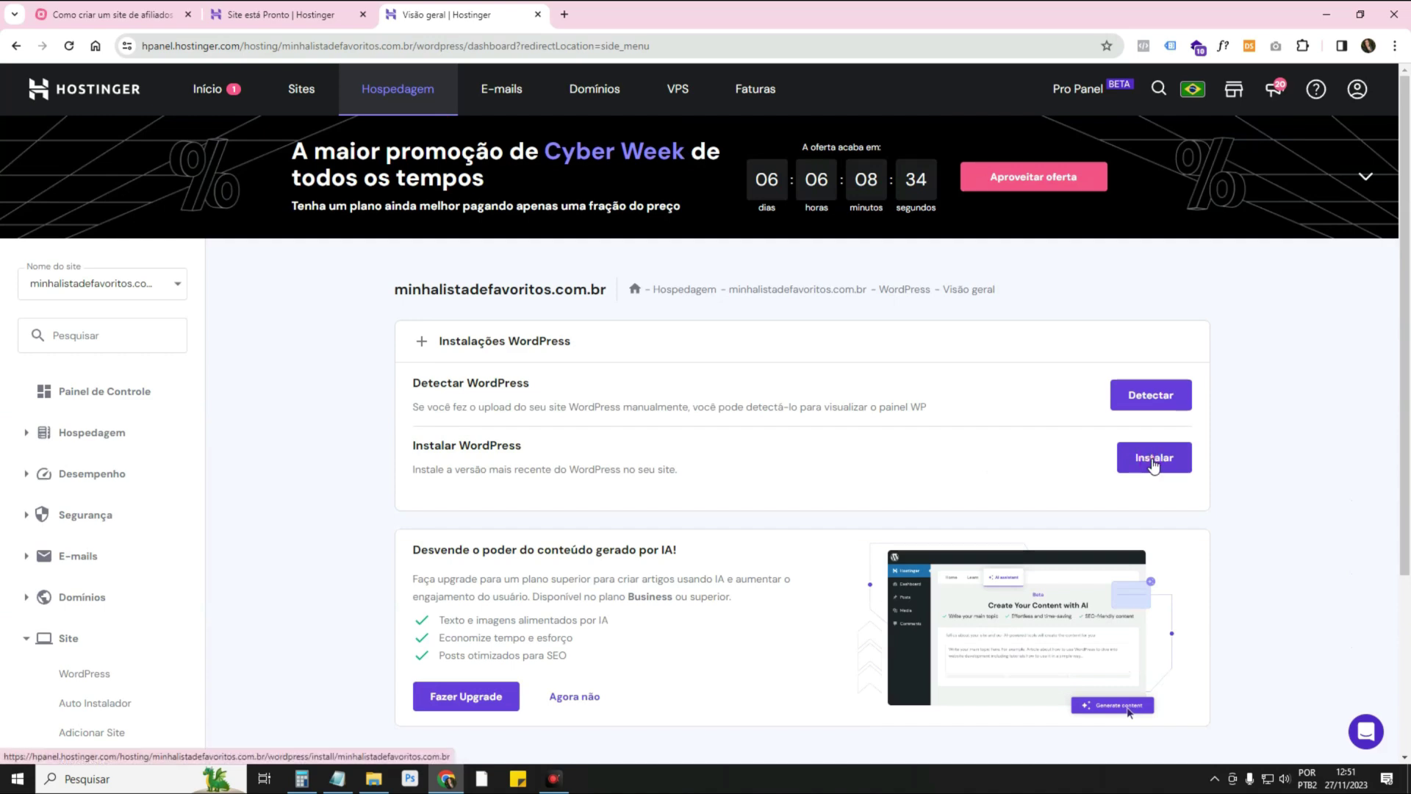
left_click(1153, 457)
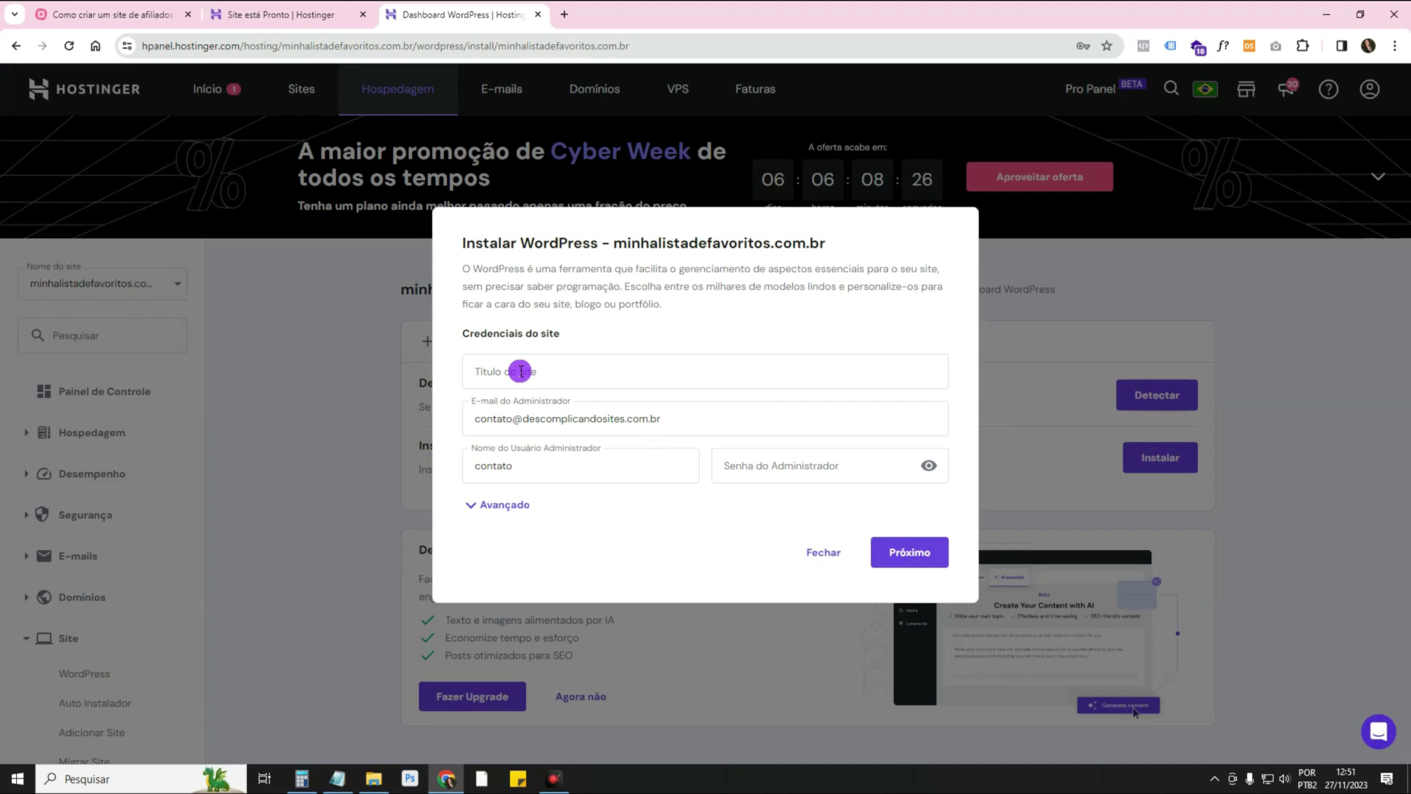
Briefly load descomplicandosites.com.br in a new tab, then close it
left_click(565, 14)
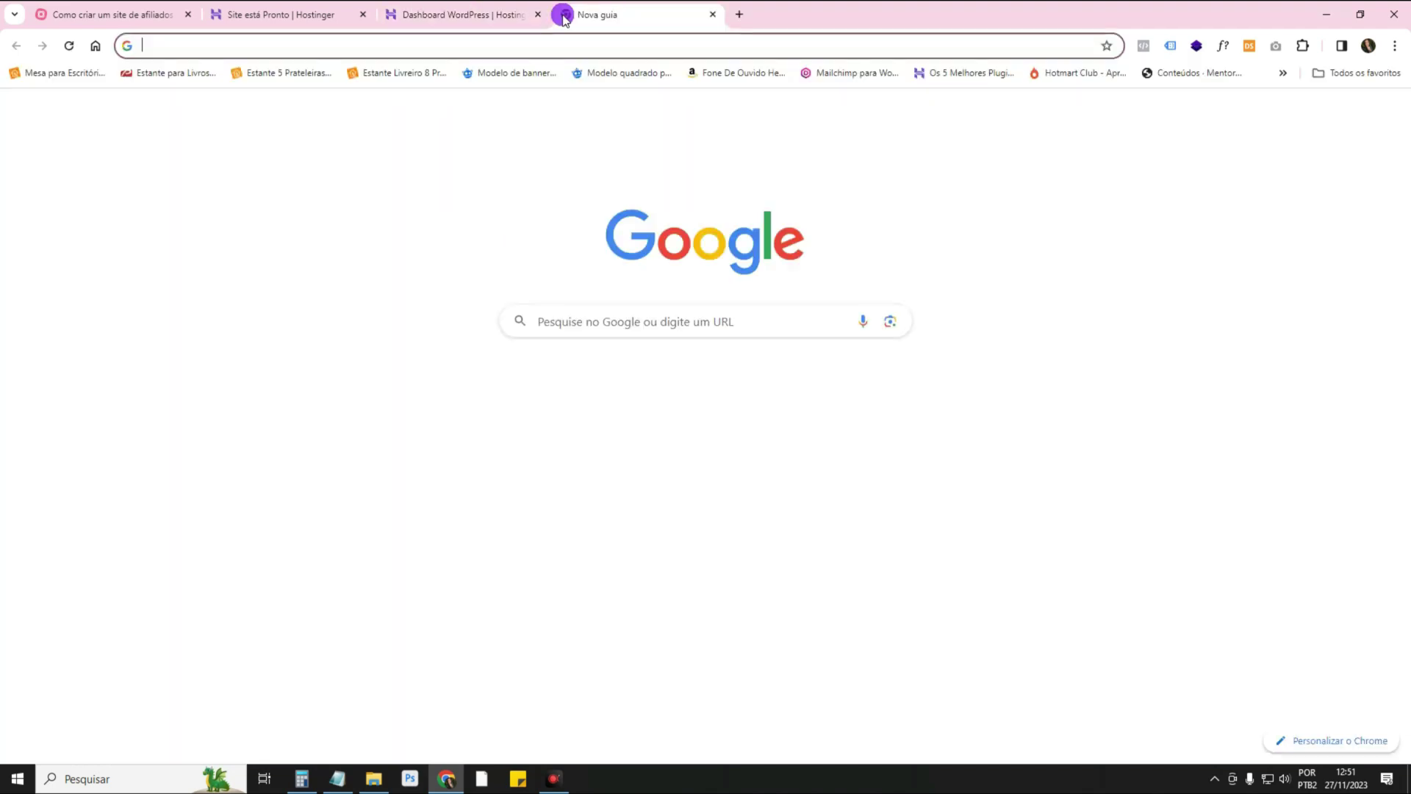
type("descomplicandosites.com.br")
key("Return")
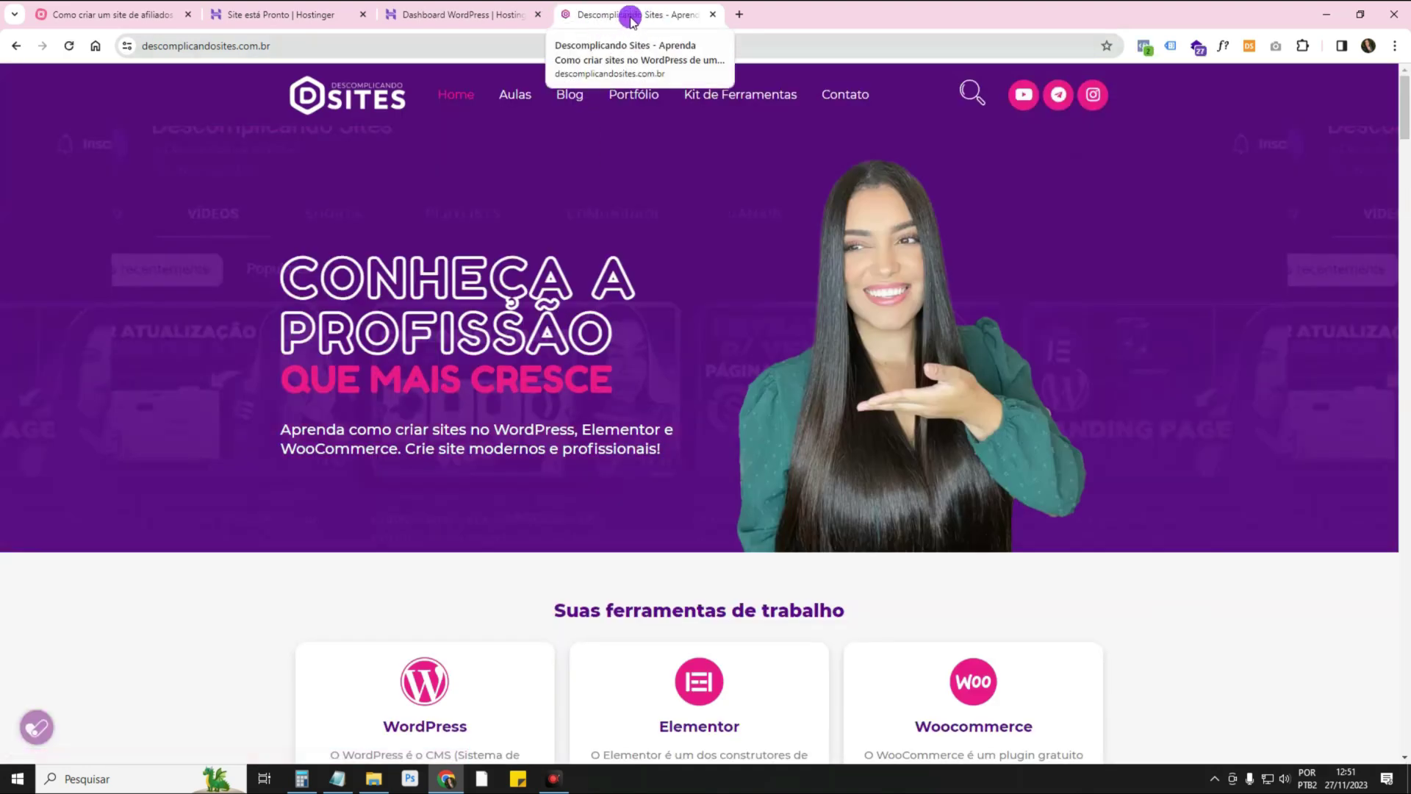
left_click(712, 14)
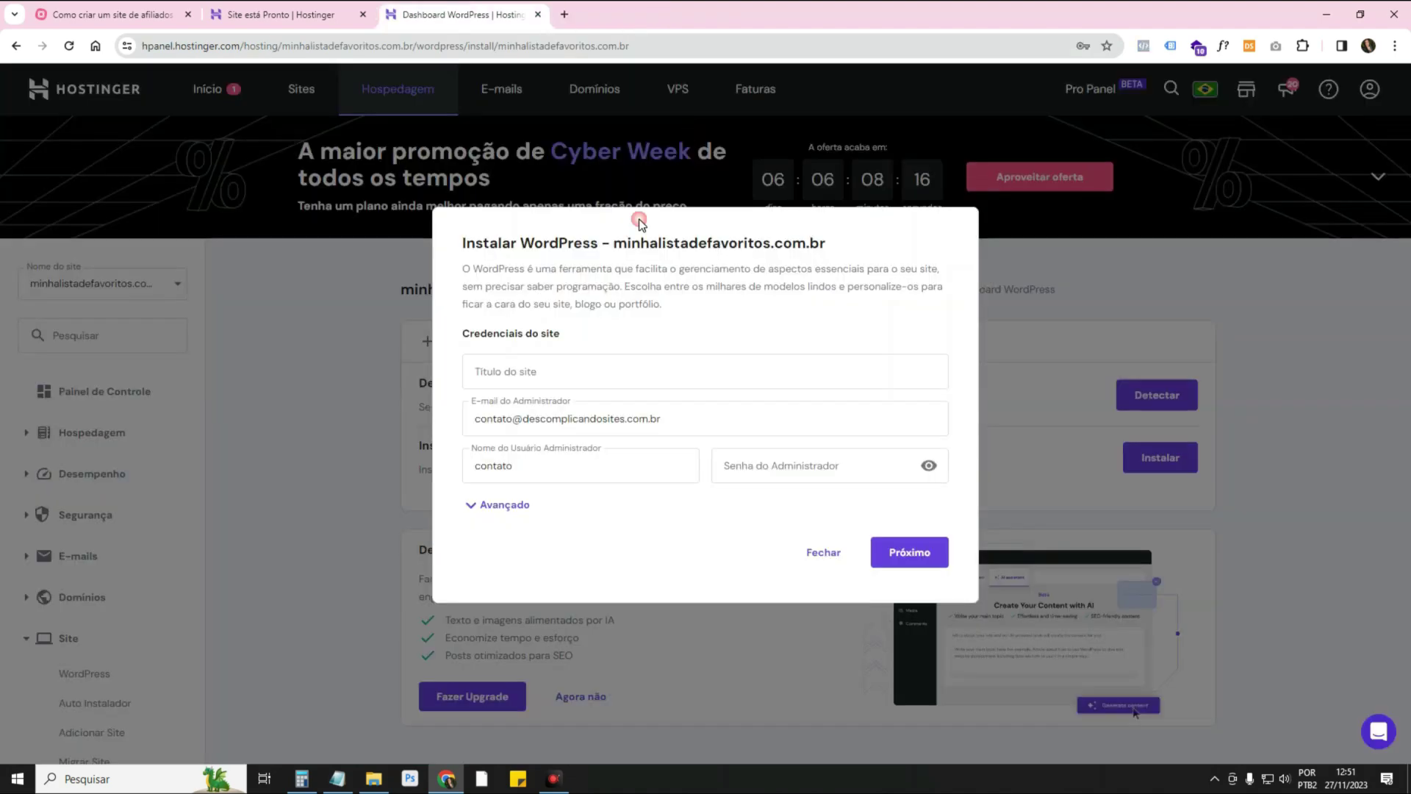
Enter site title 'Minha Lista de Favoritos', an admin username and an admin password
left_click(493, 380)
type("Minha Lista de")
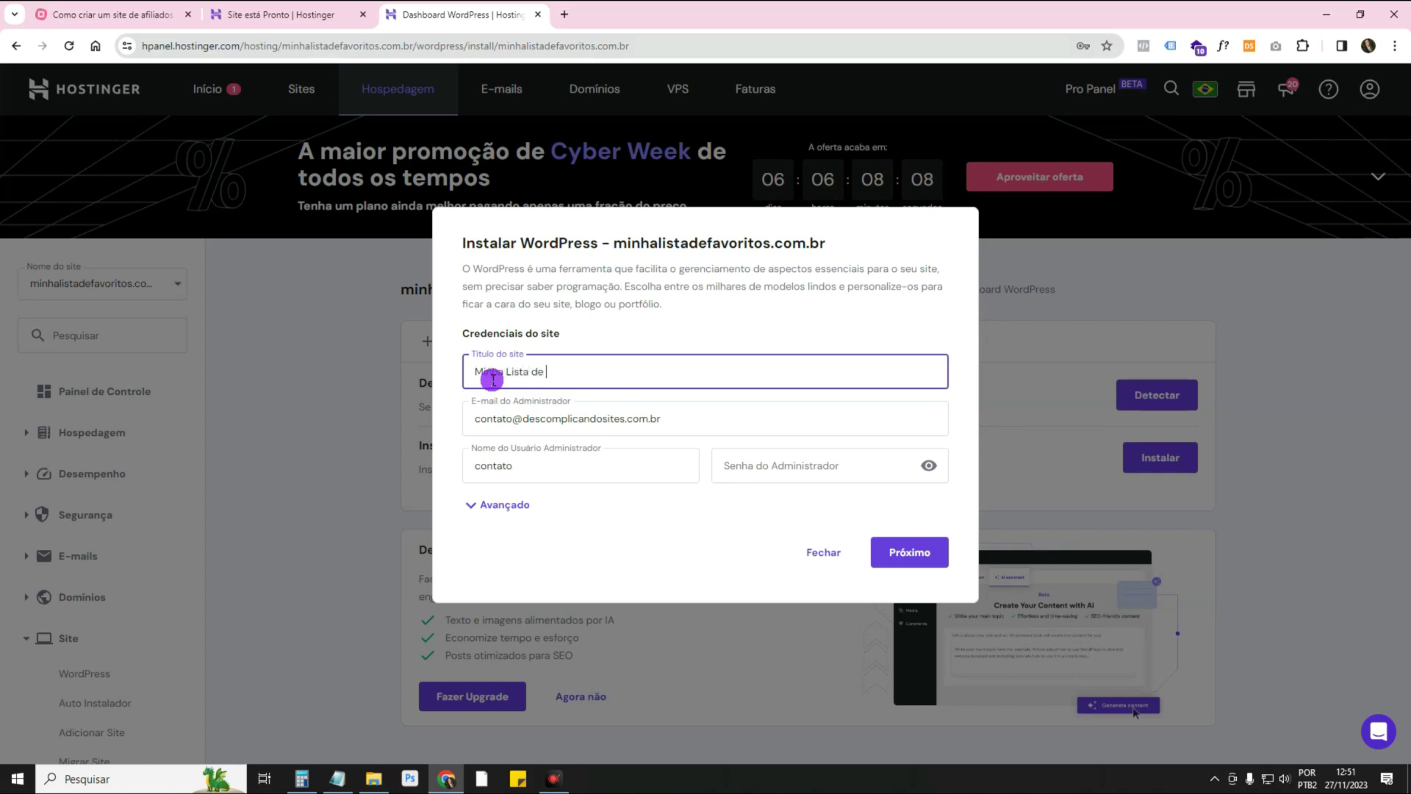
type(" Favoritos")
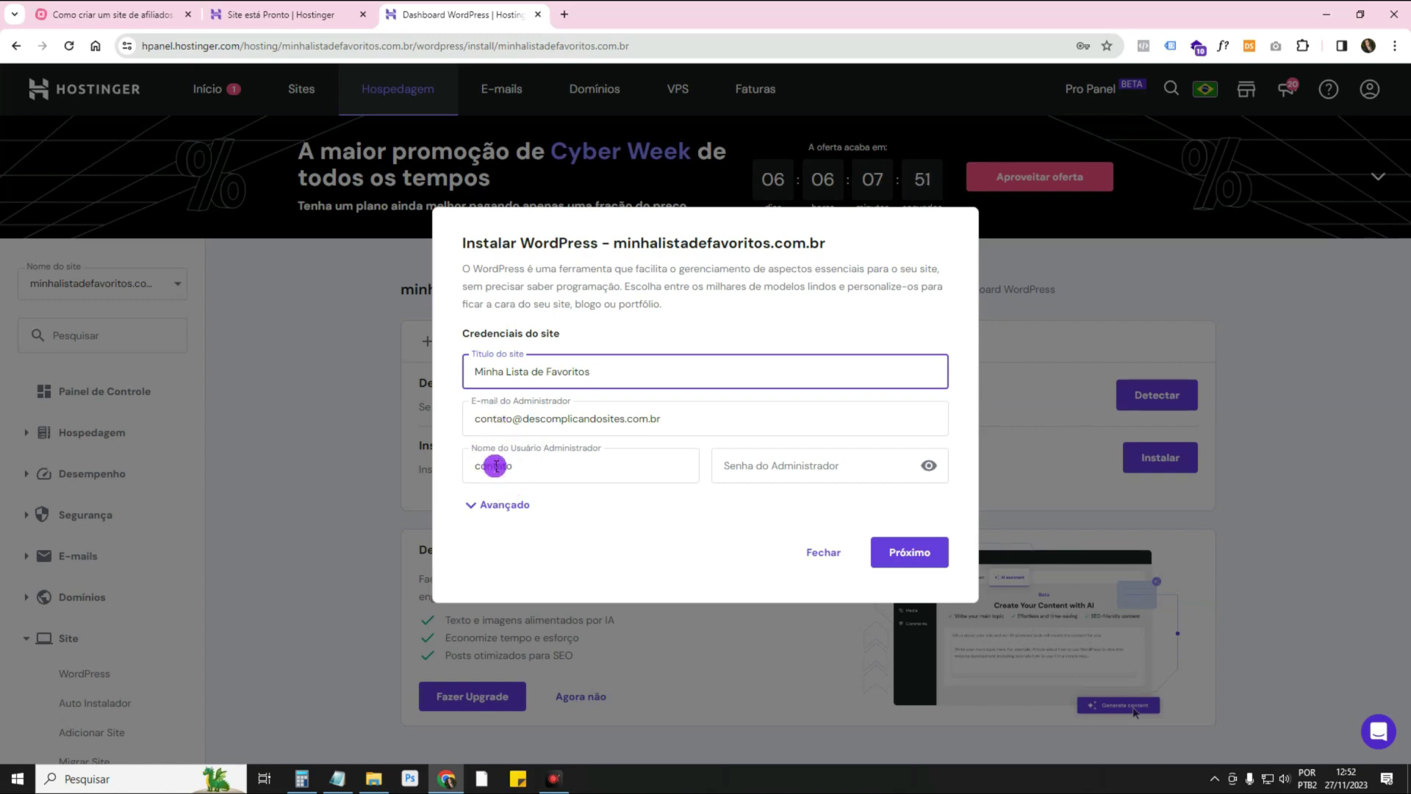
double_click(495, 466)
type("micaela")
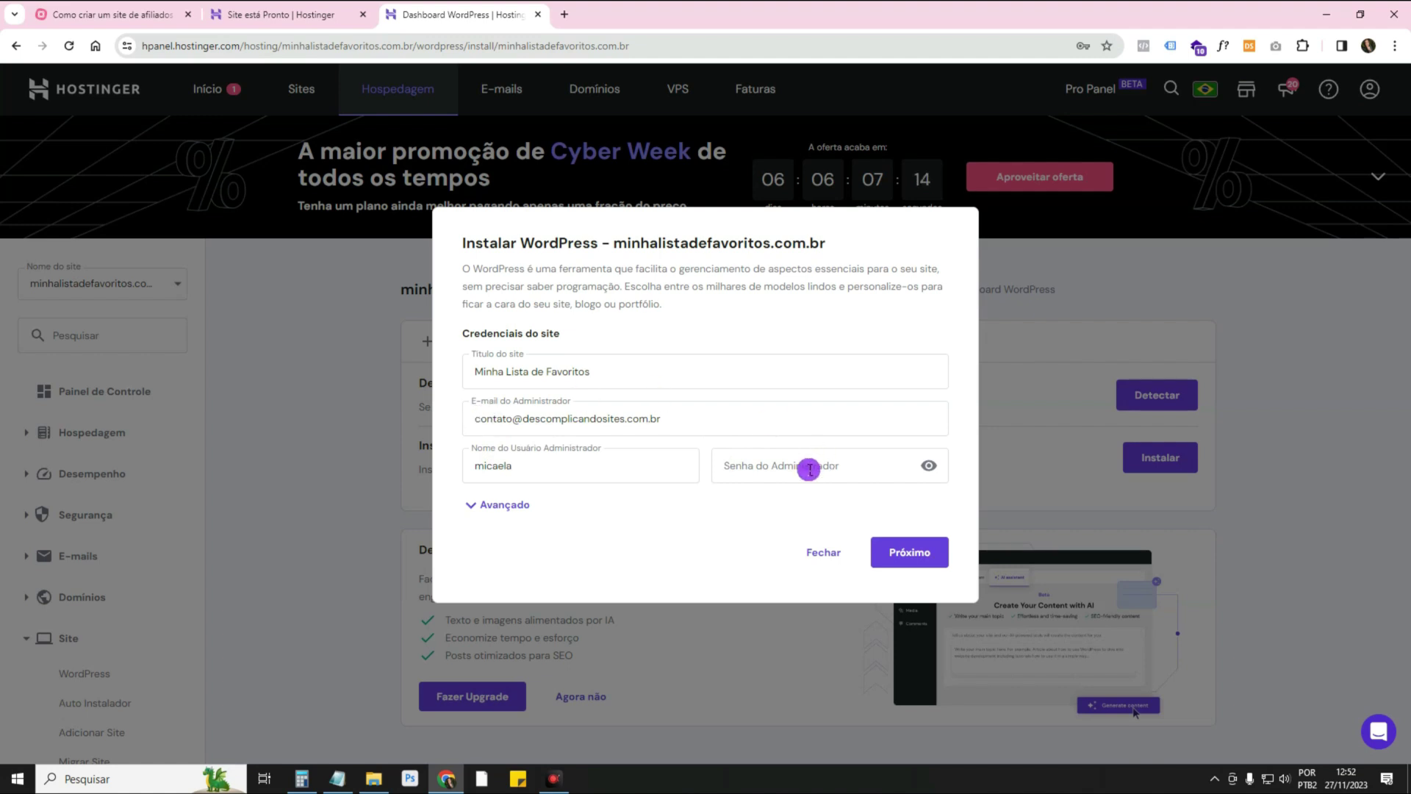
left_click(809, 469)
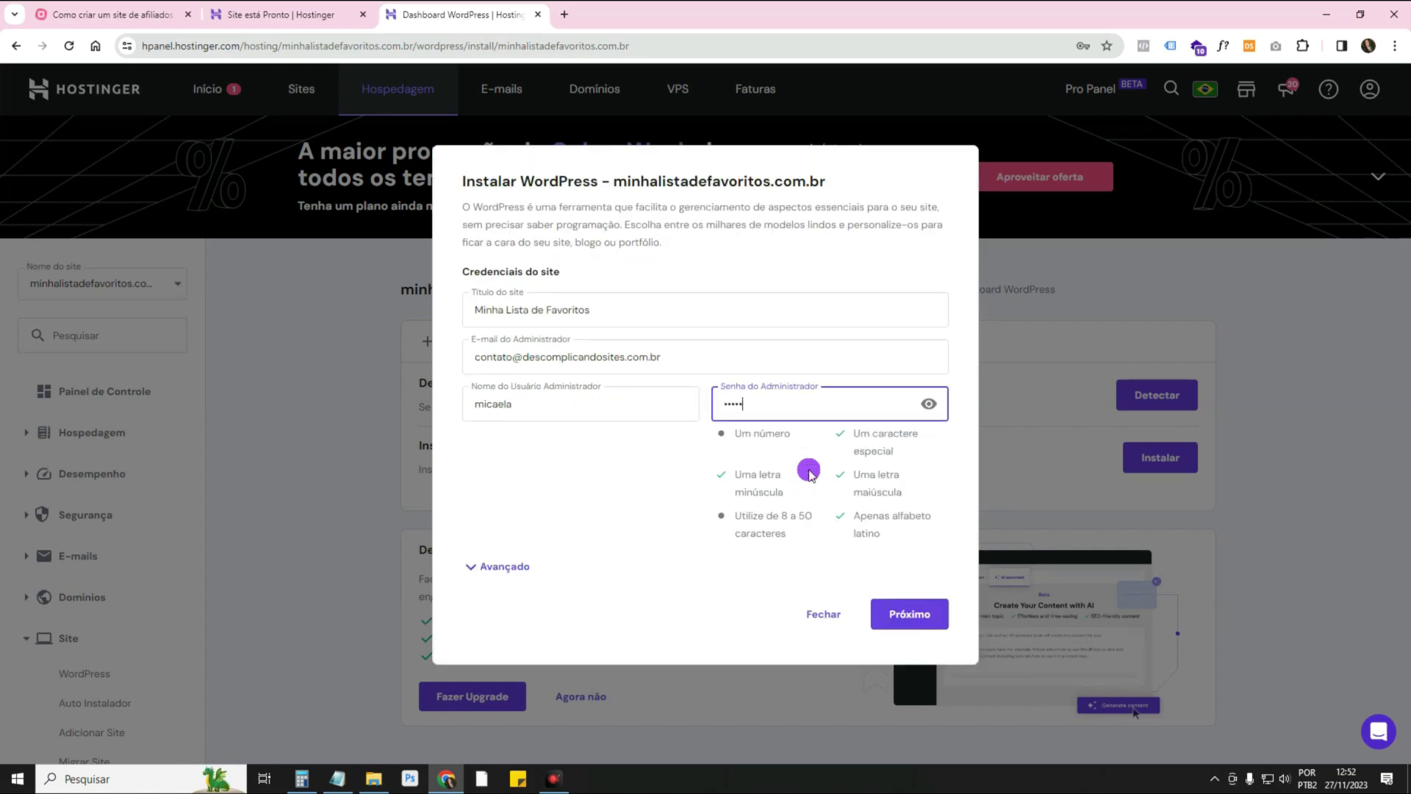
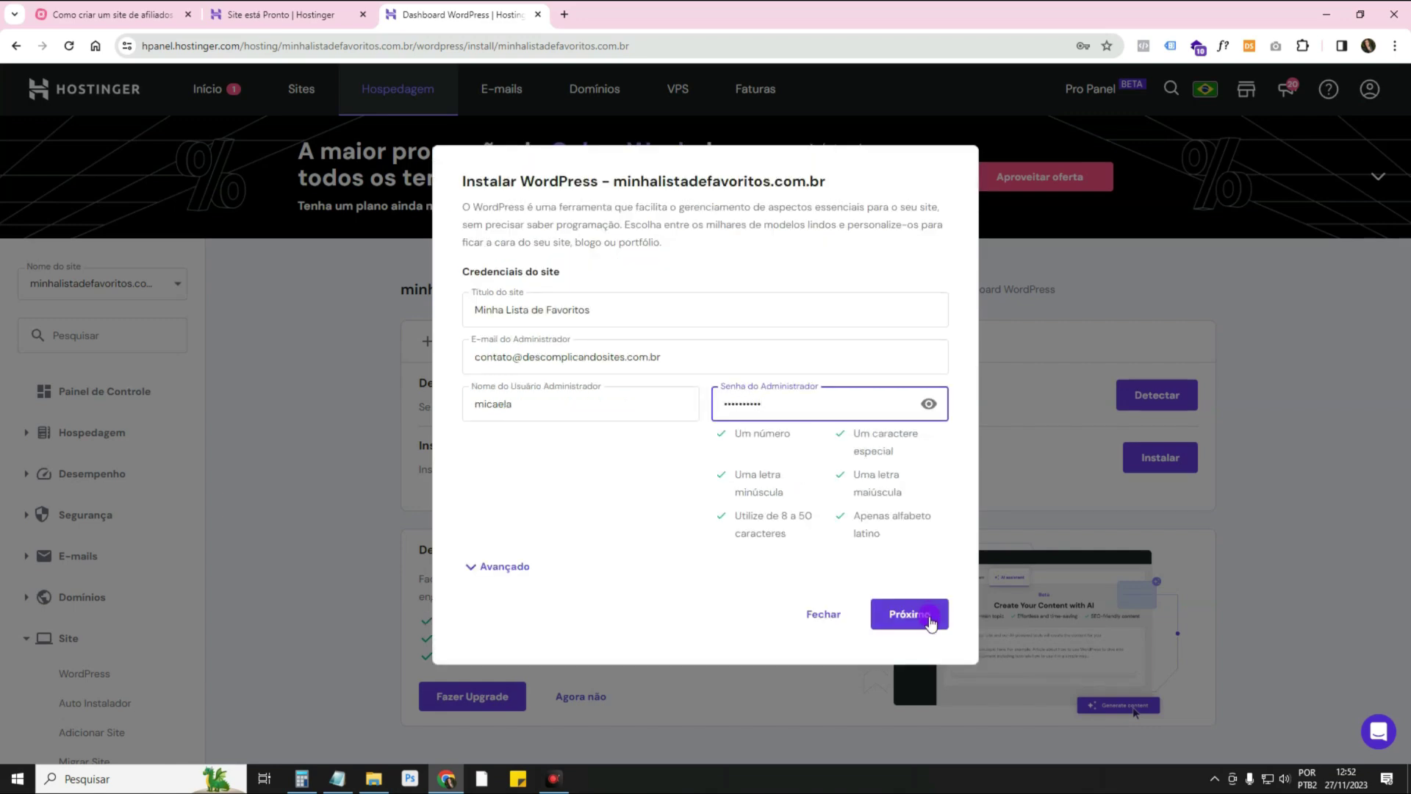
Choose Portuguese (Brazil) as the site language and run the installation
left_click(930, 621)
left_click(779, 360)
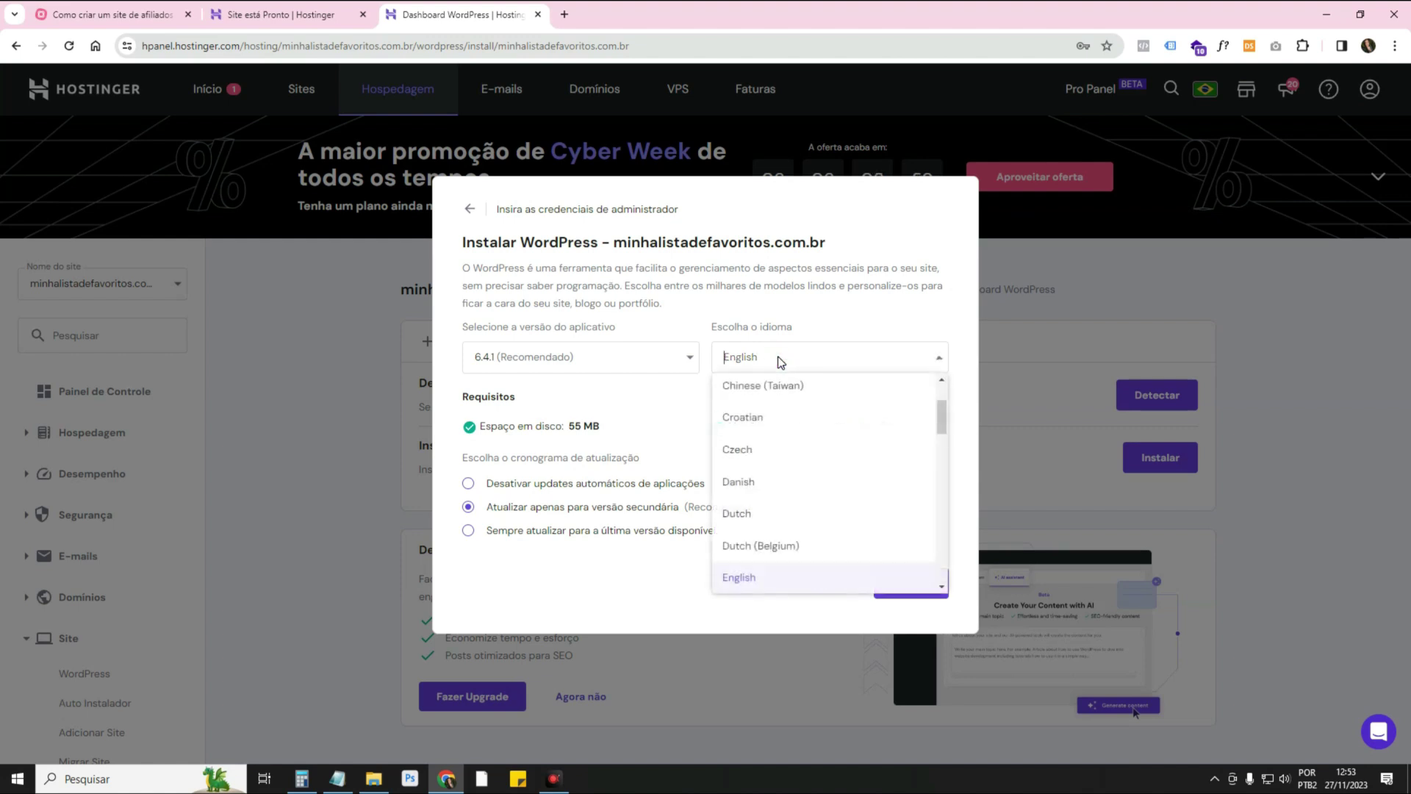
left_click(781, 362)
type("port")
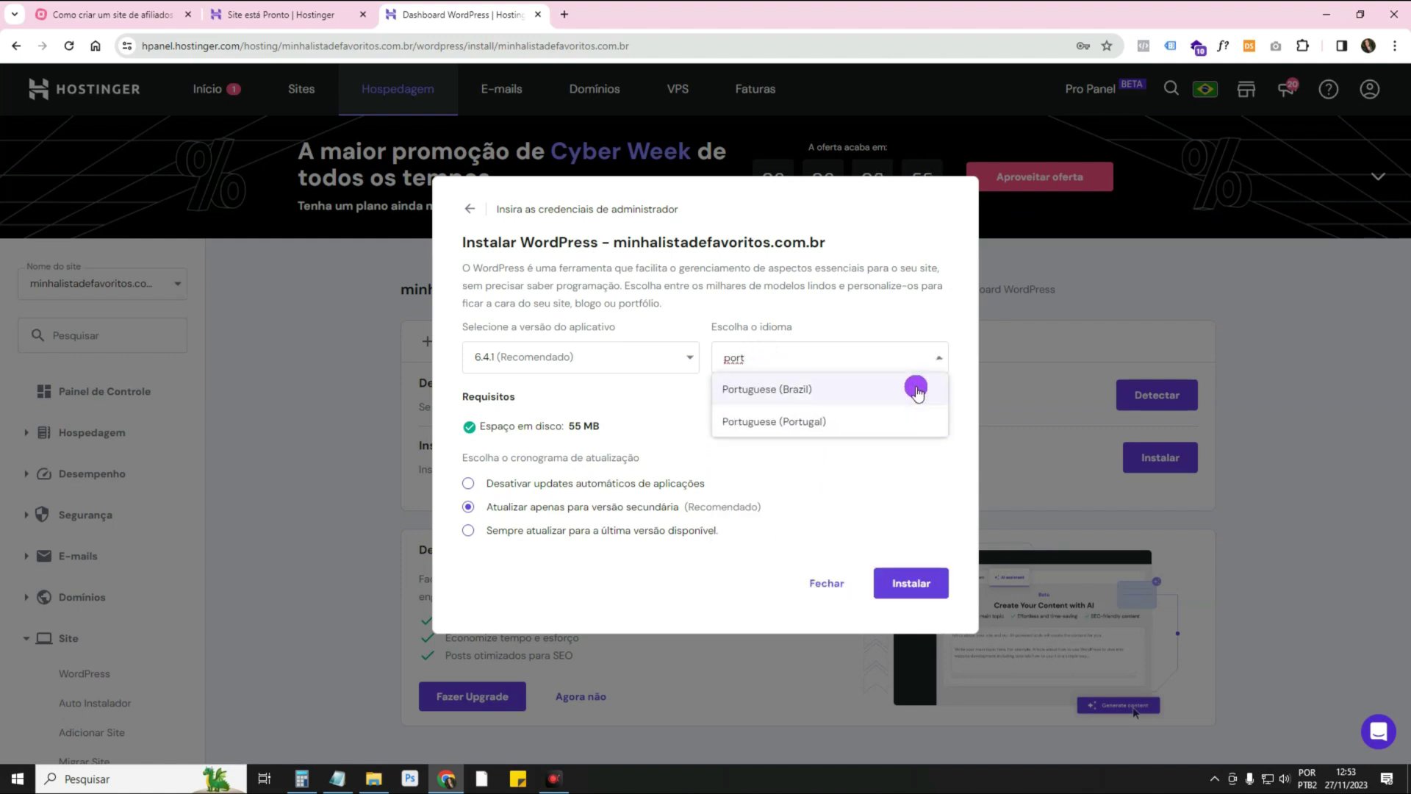
left_click(910, 386)
left_click(939, 584)
left_click(789, 340)
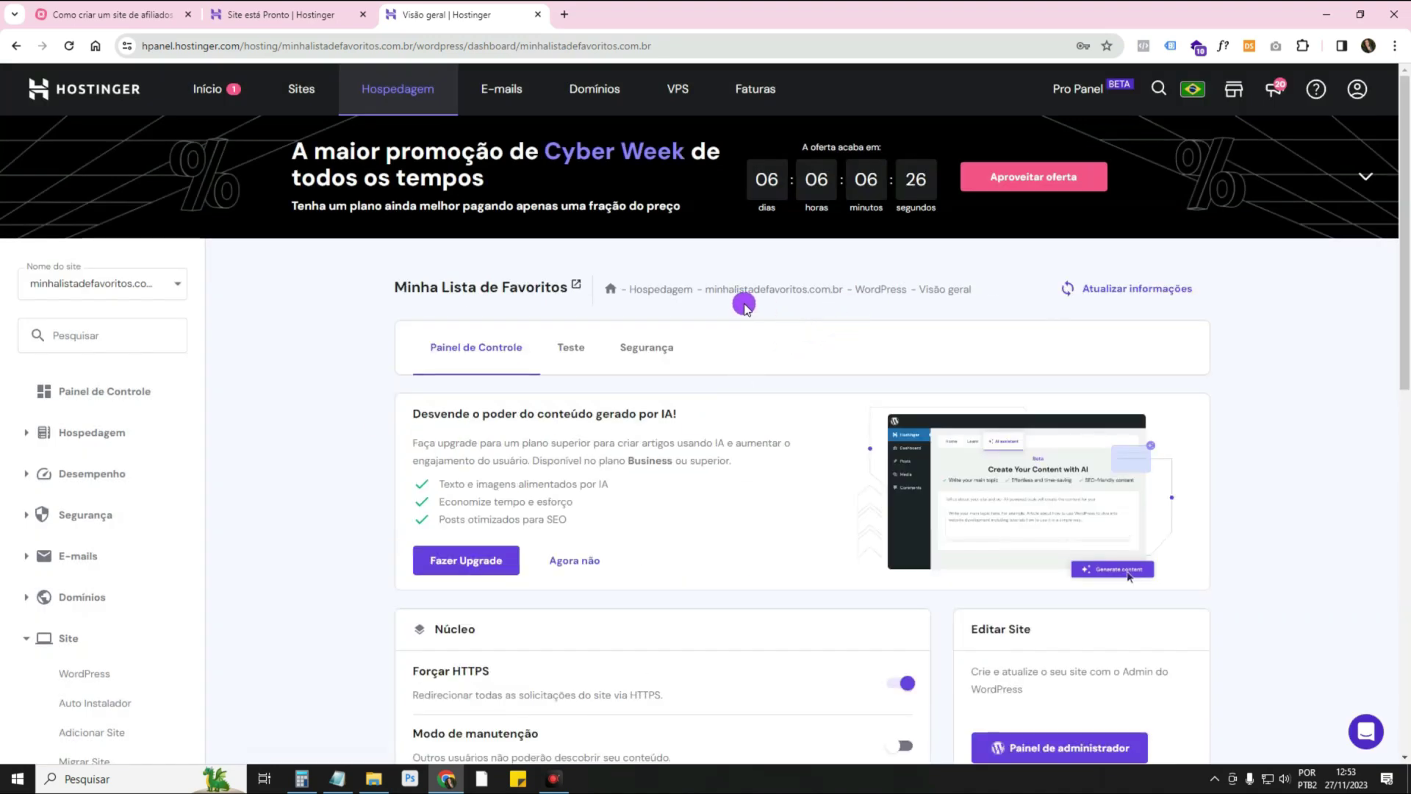
Load the live minhalistadefavoritos.com.br site in a new tab and scroll its home page
double_click(704, 295)
key("ctrl+c")
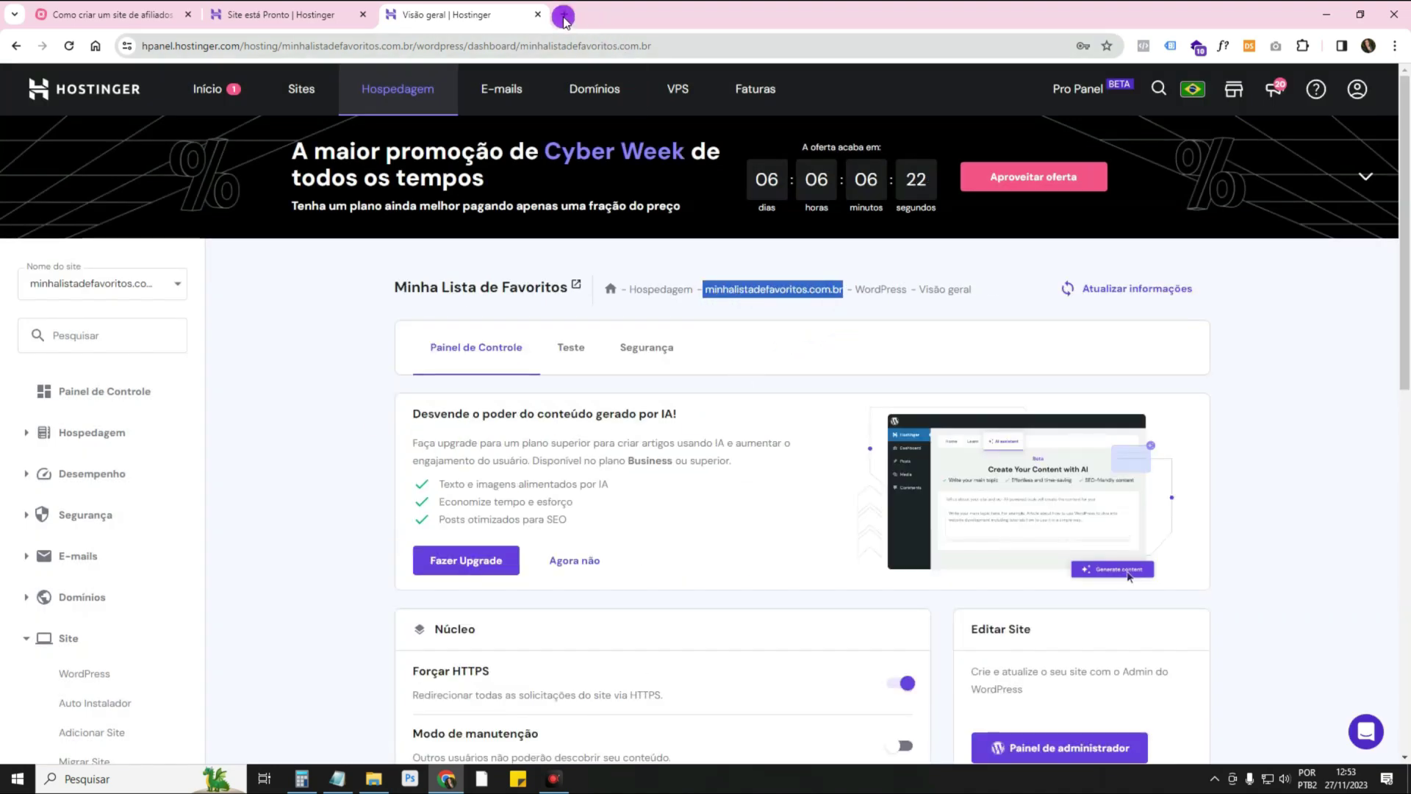
left_click(564, 14)
key("ctrl+v")
key("Return")
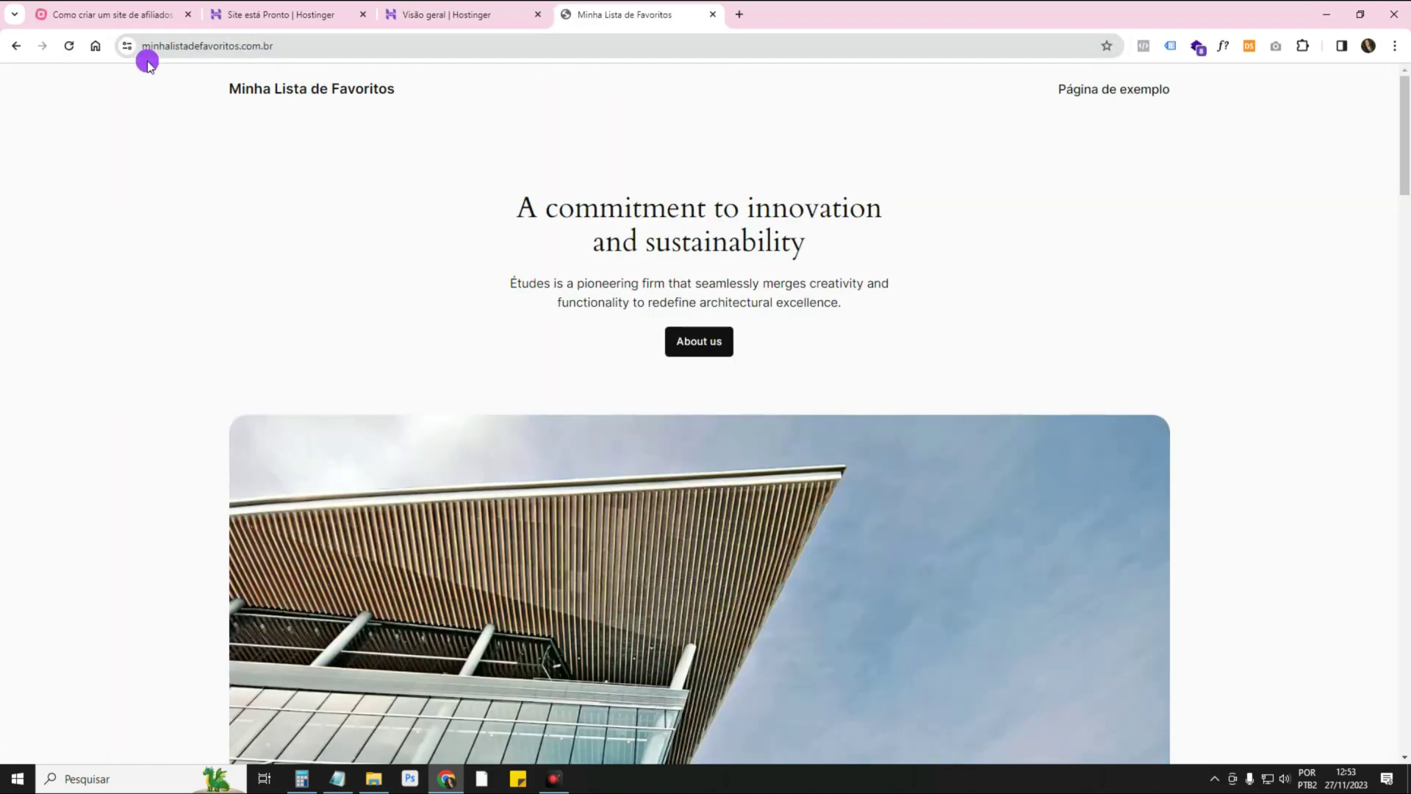
scroll(1099, 315, "down", 20)
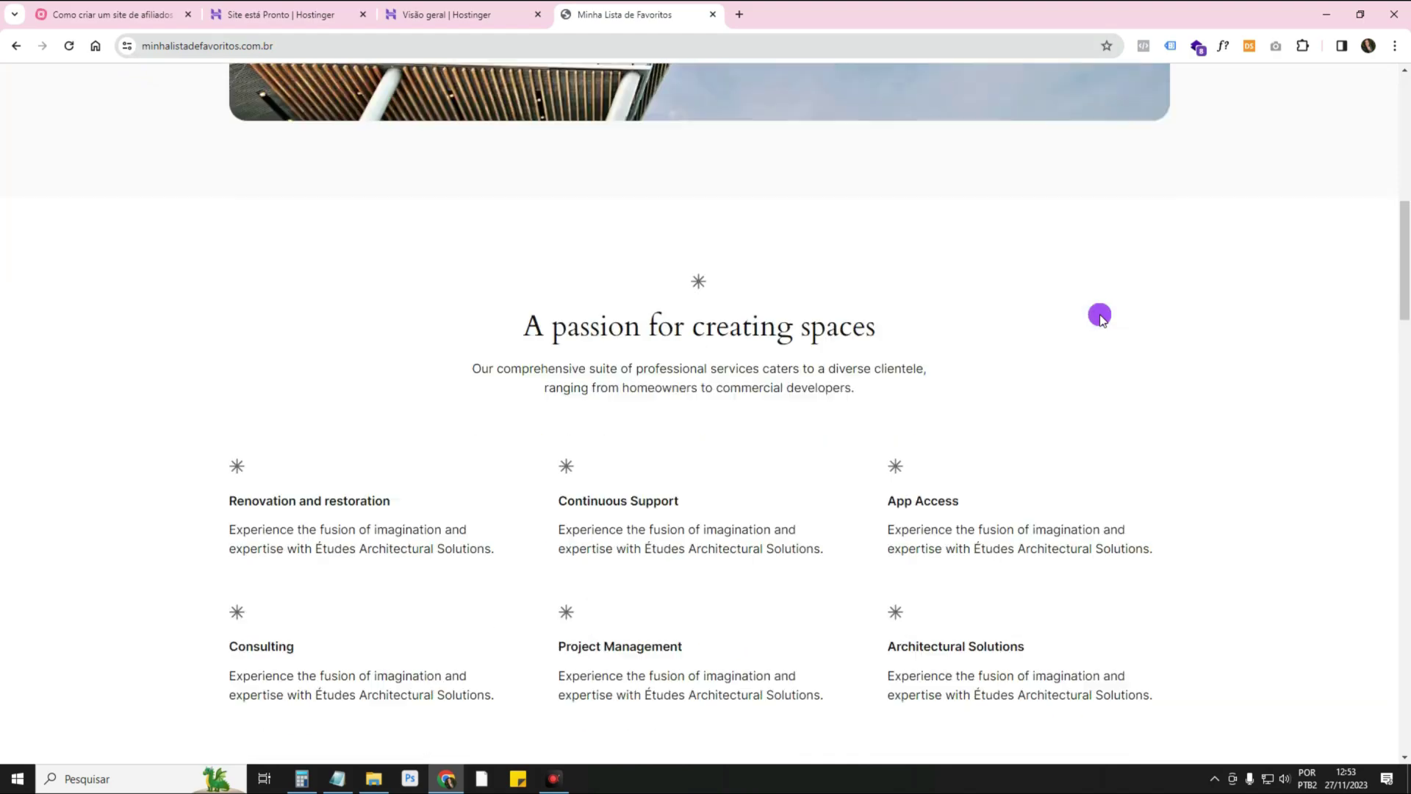
scroll(1099, 314, "down", 8)
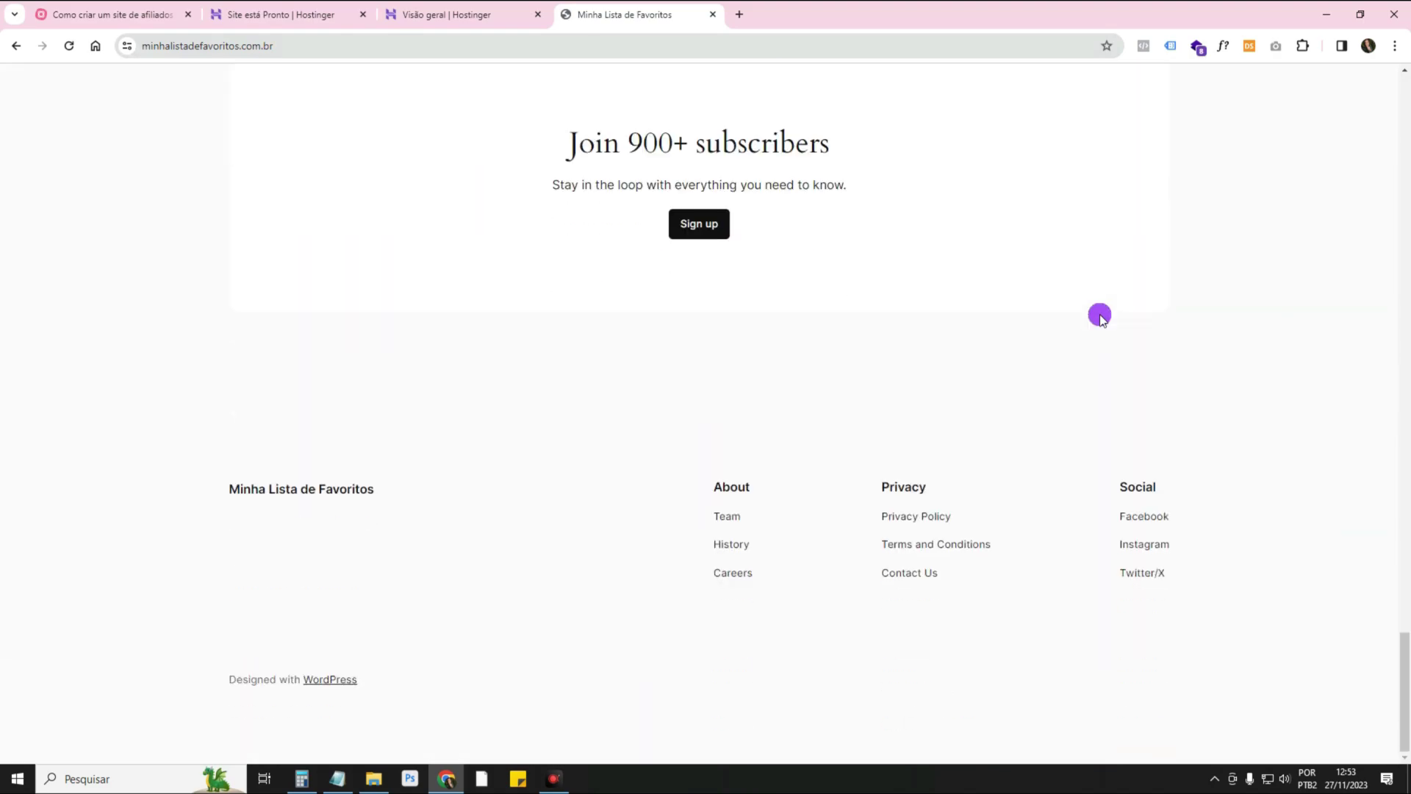
scroll(1099, 315, "up", 20)
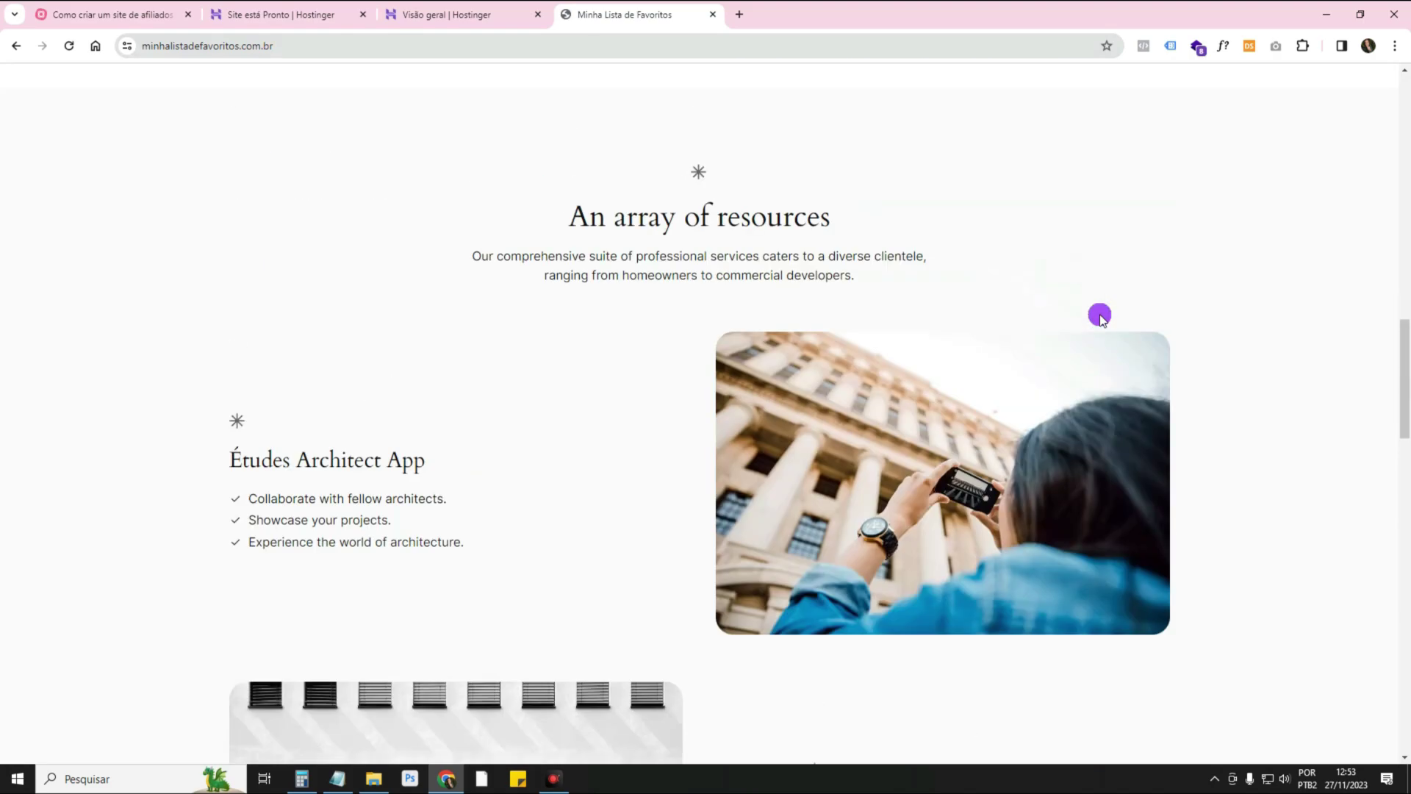
scroll(1099, 314, "up", 8)
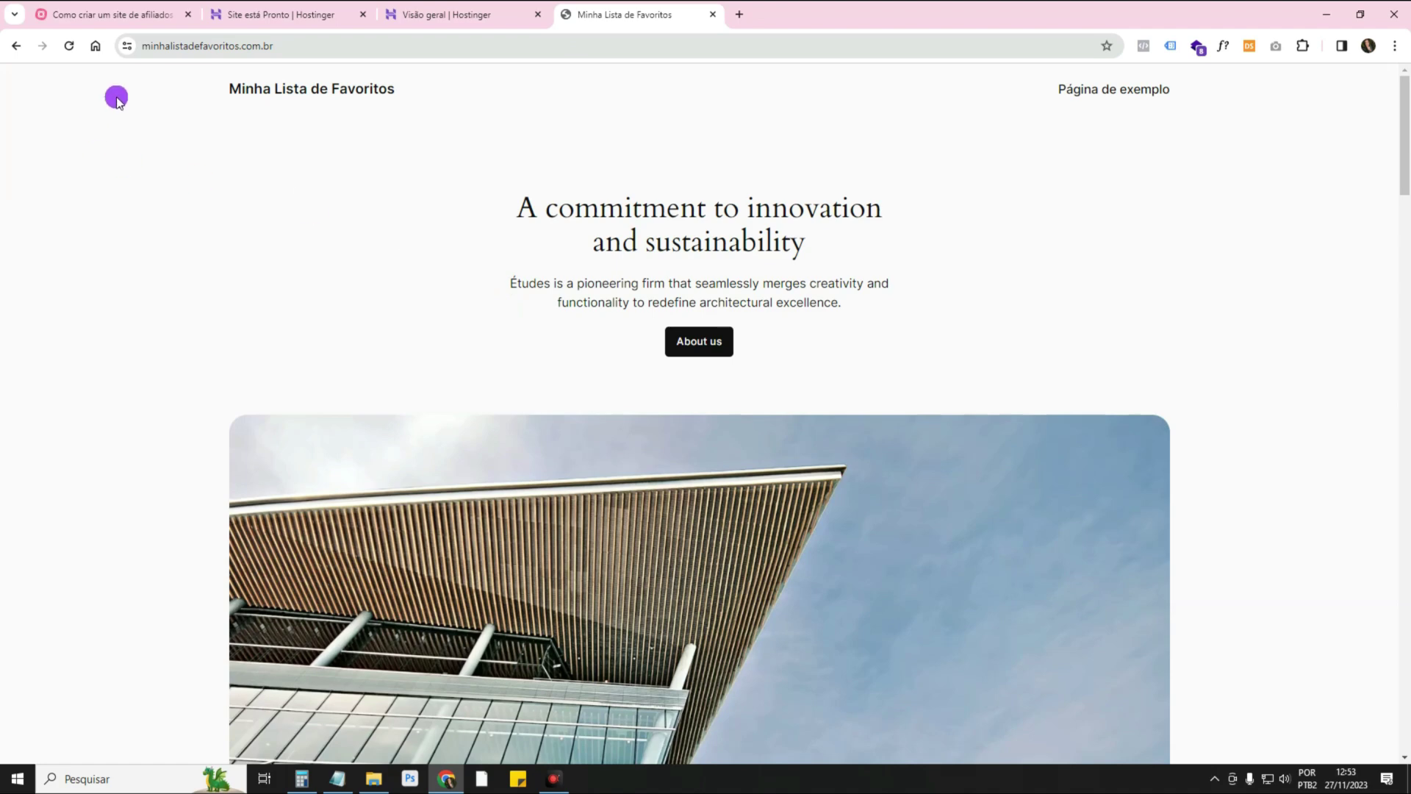
Return briefly to Hostinger, then browse the home page's default sample content again
left_click_drag(305, 46, 144, 62)
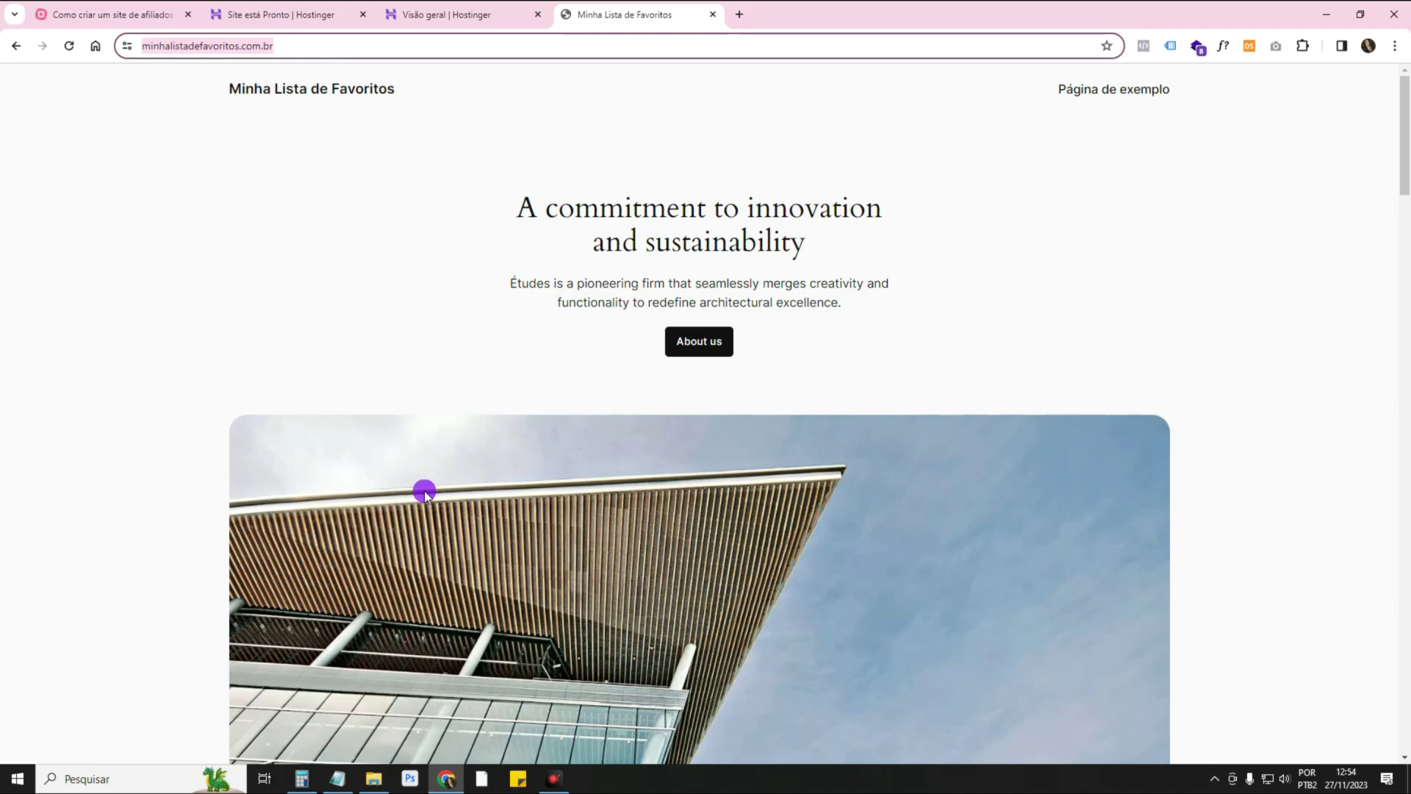
left_click(456, 16)
left_click(286, 364)
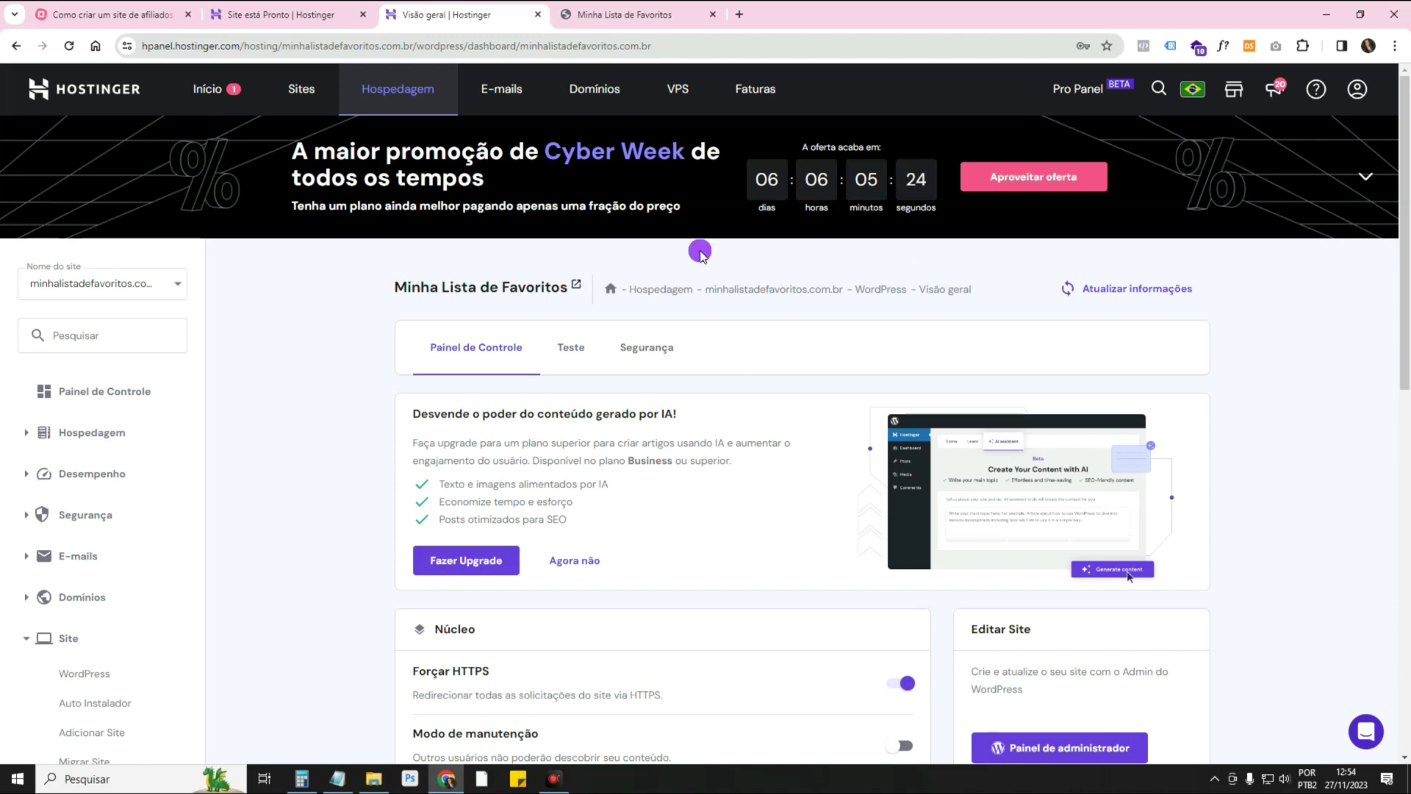
left_click(646, 16)
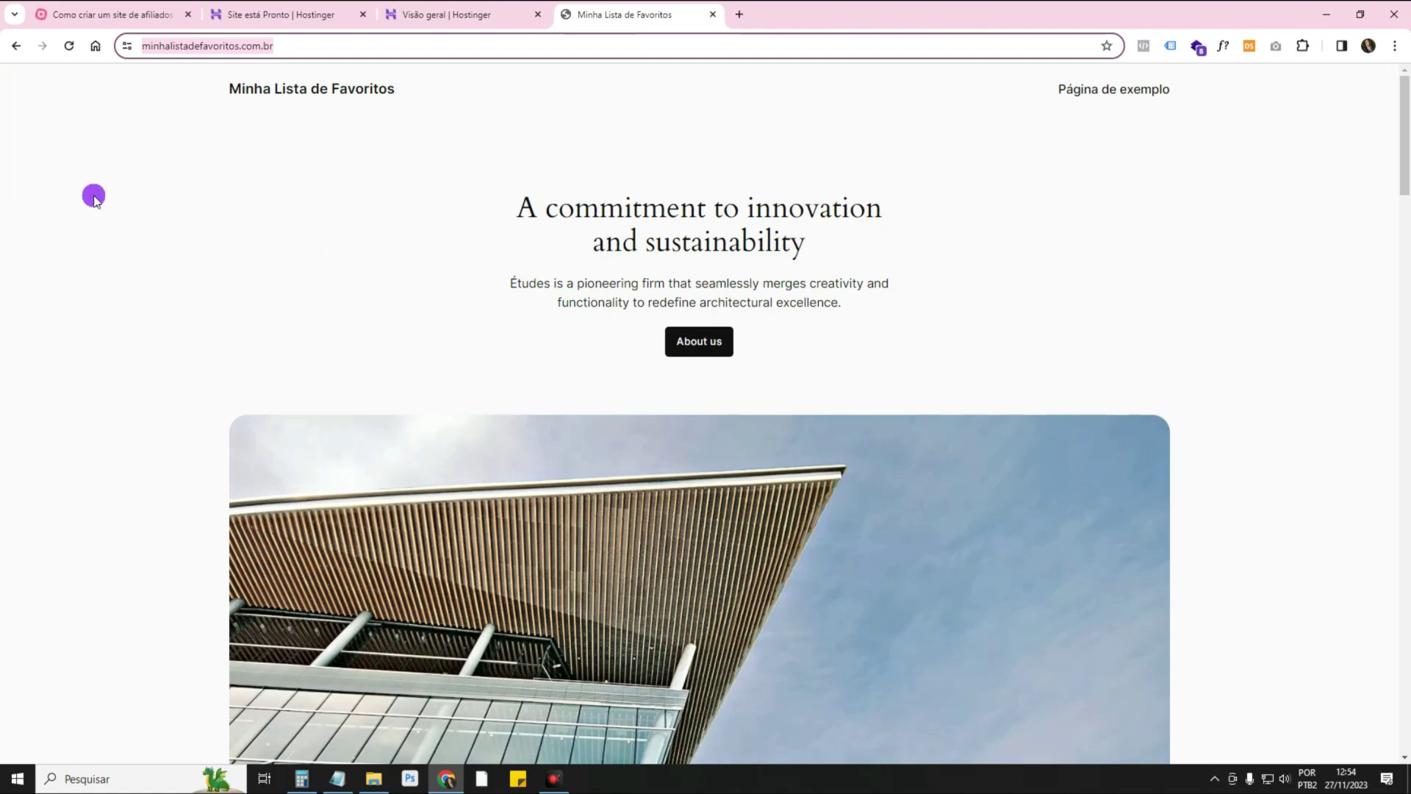
scroll(951, 268, "down", 8)
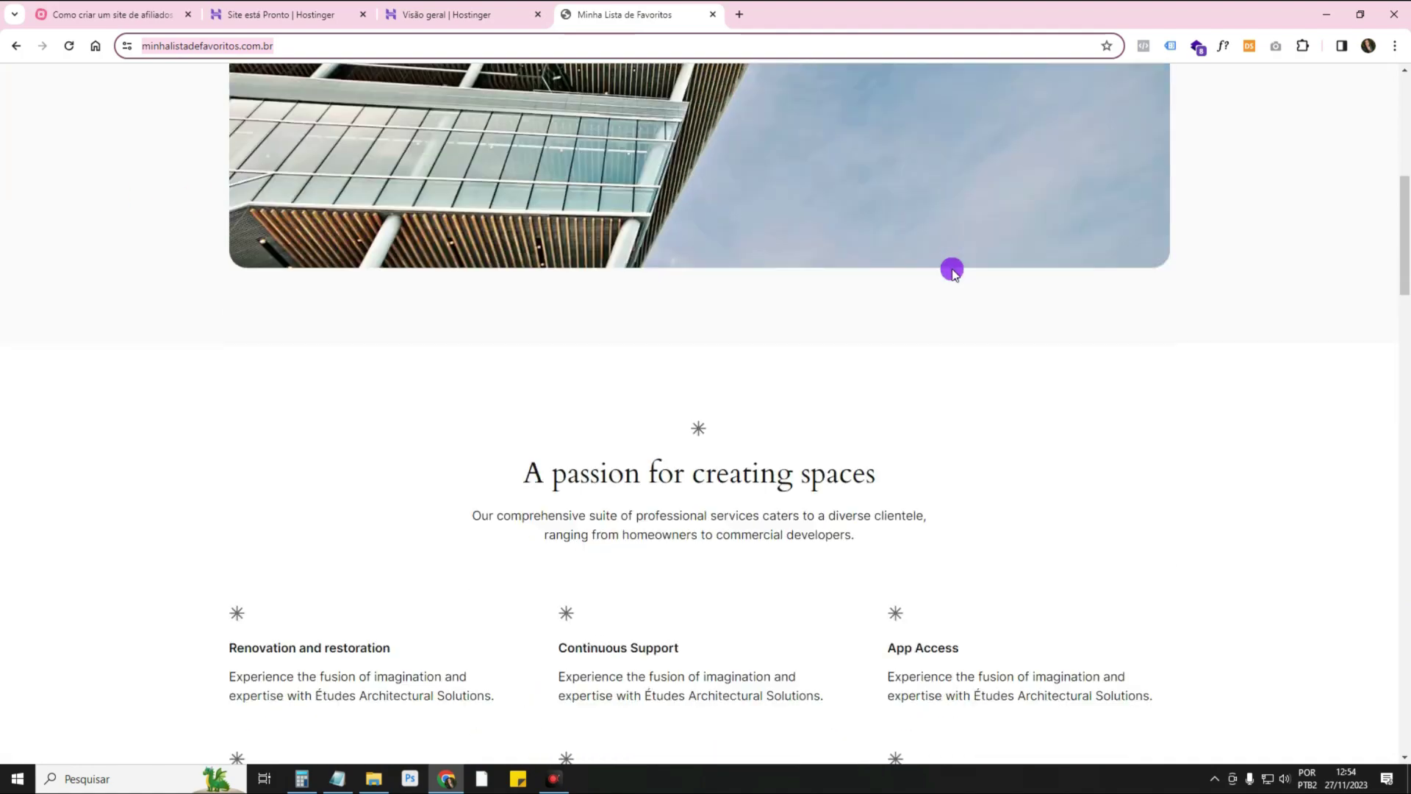
scroll(952, 268, "down", 13)
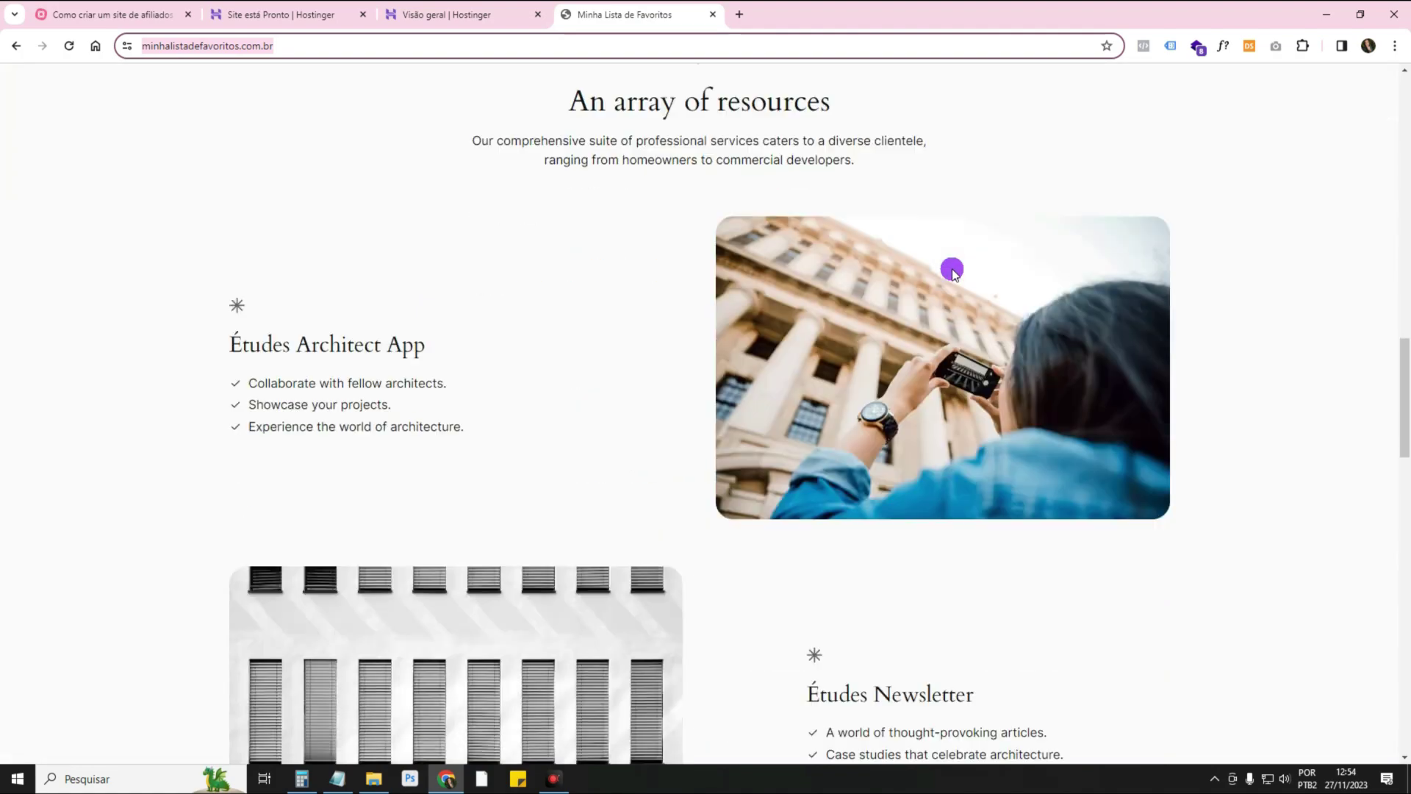
scroll(953, 270, "down", 15)
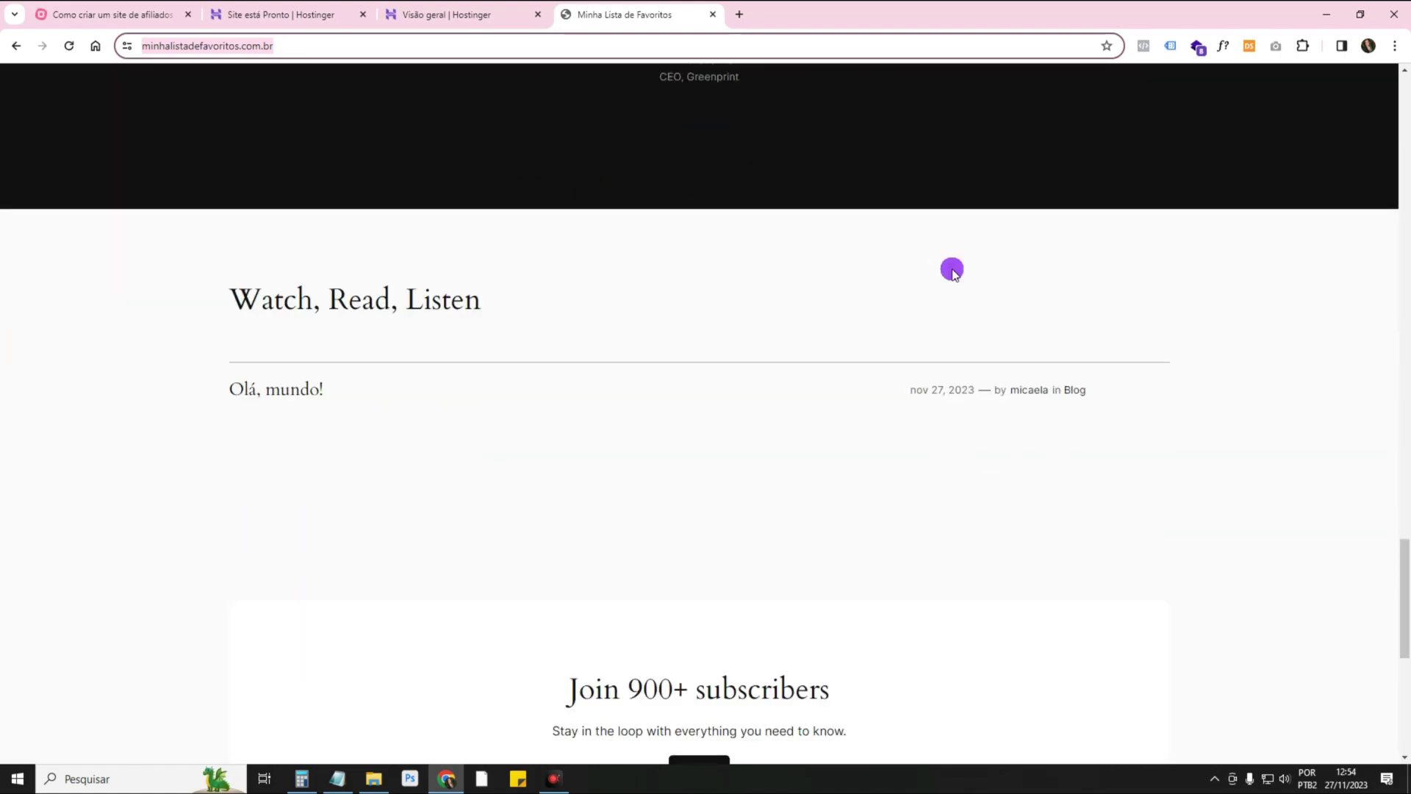
scroll(952, 271, "down", 7)
scroll(952, 270, "up", 14)
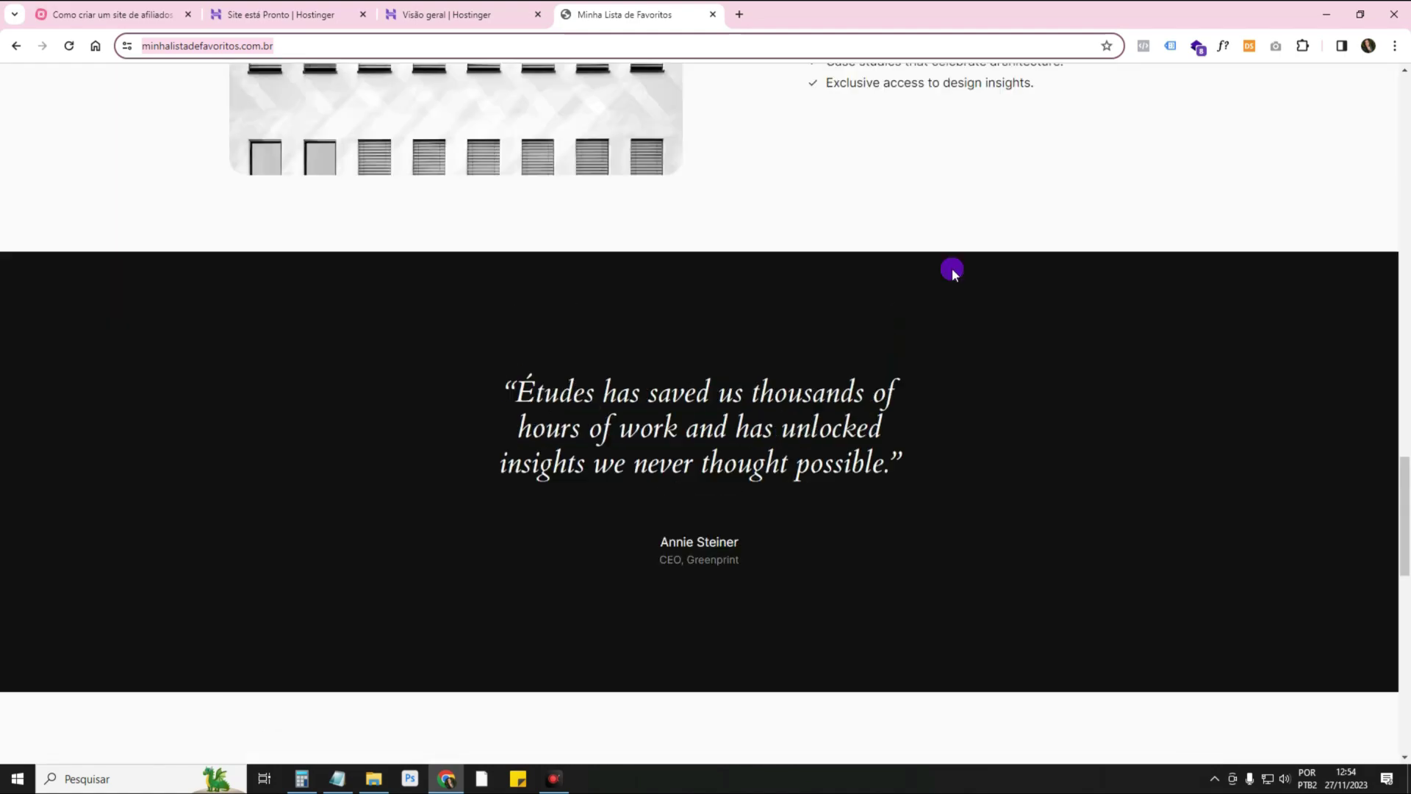
scroll(953, 271, "up", 20)
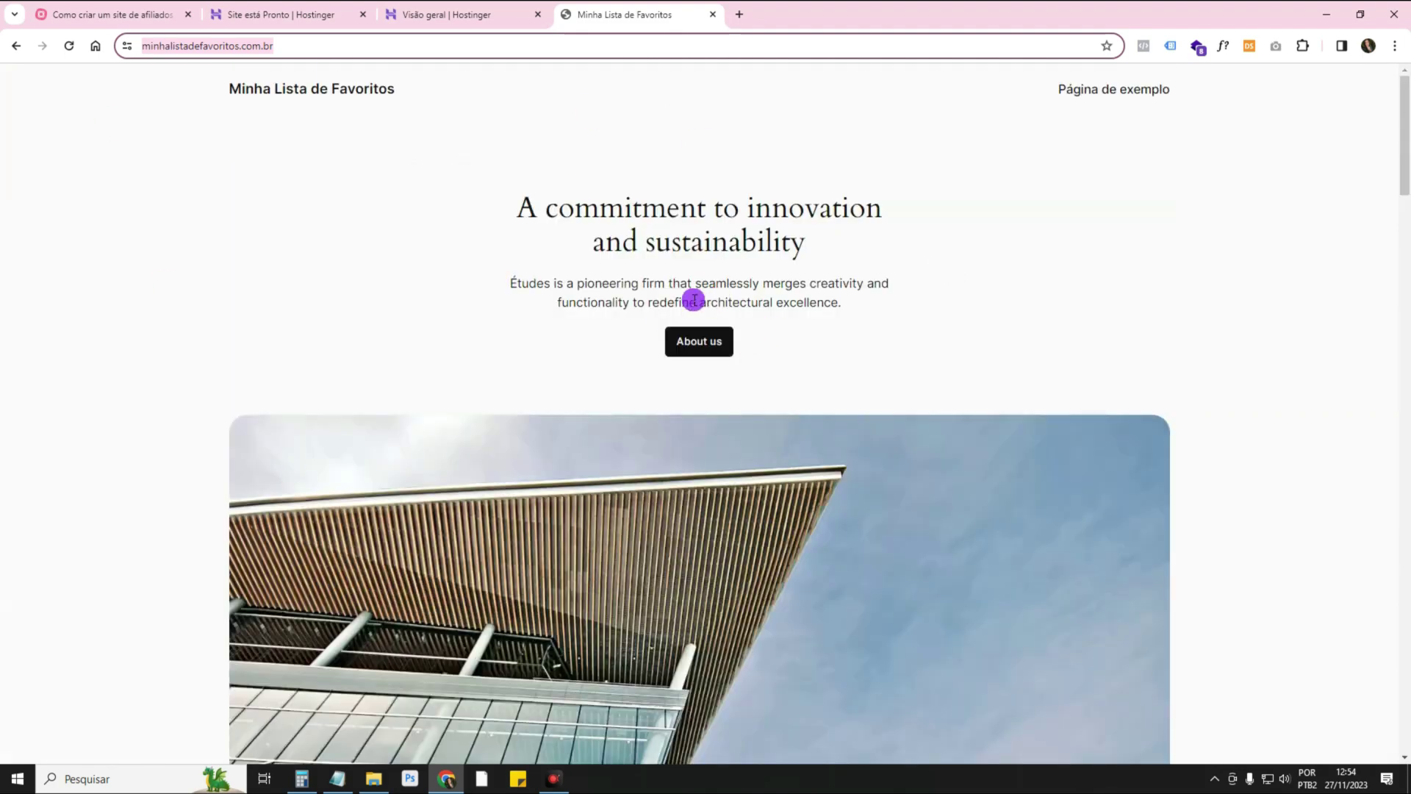
Load the site's /wp-admin login page, then go back to the Hostinger overview
left_click(411, 46)
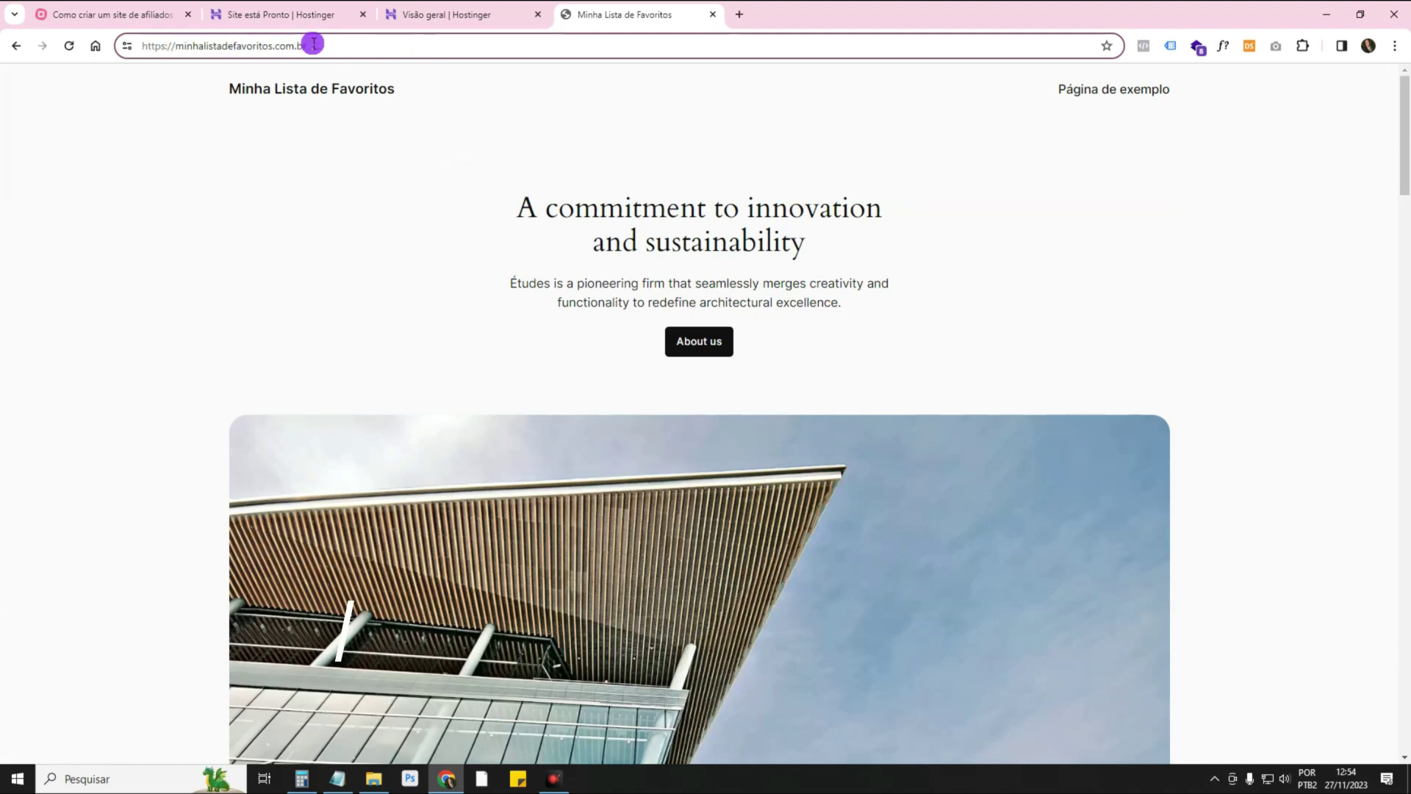
type("/")
type("wp-admin")
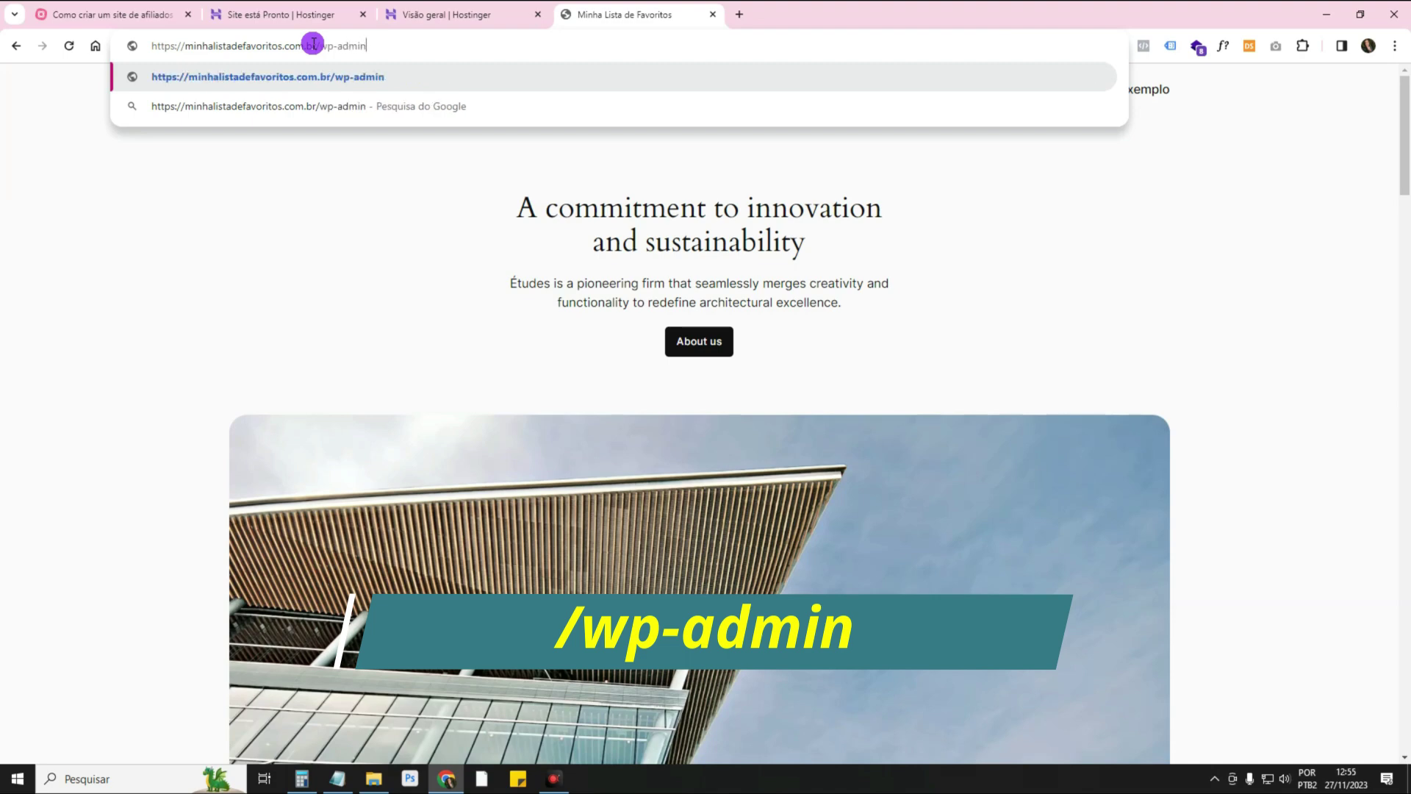
key("Return")
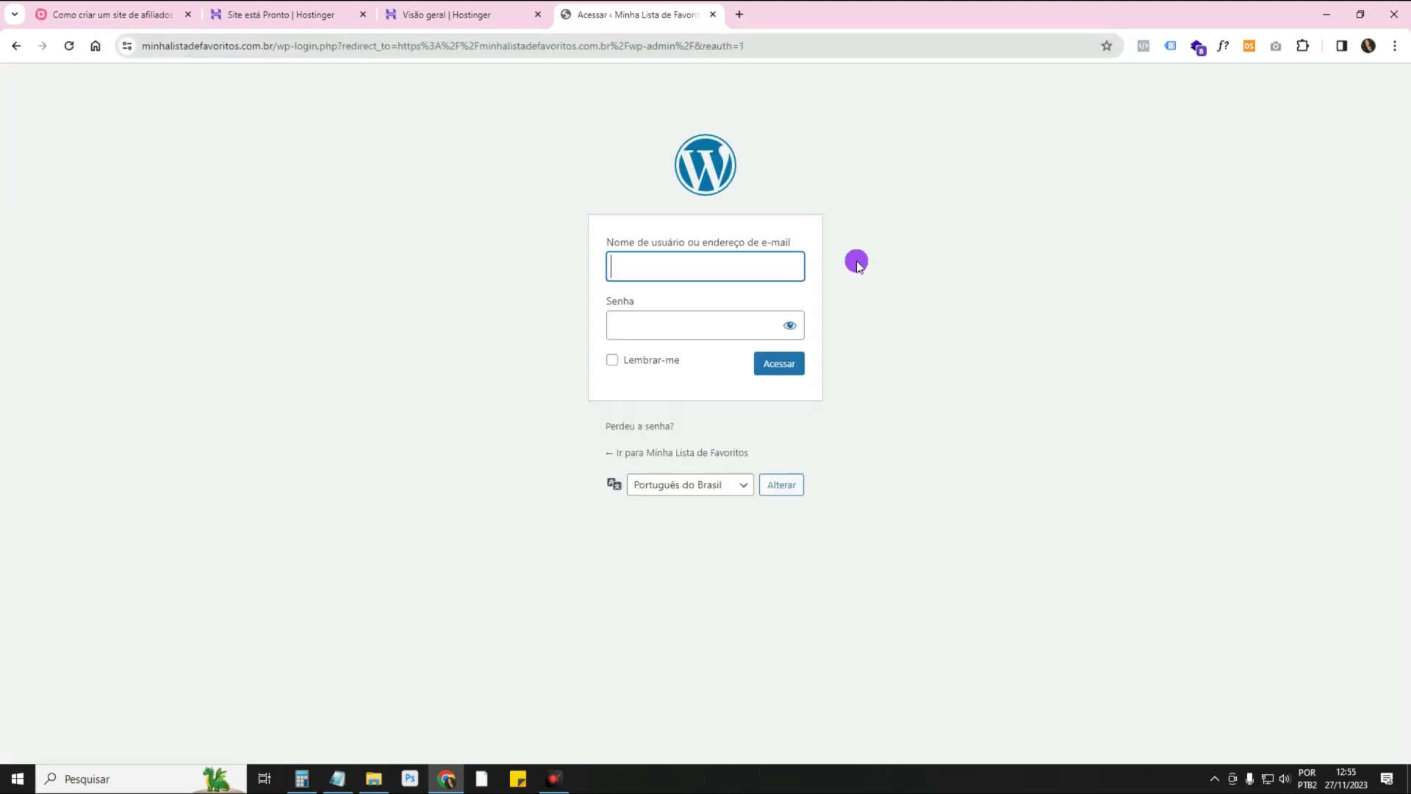
left_click(445, 14)
scroll(1084, 500, "down", 5)
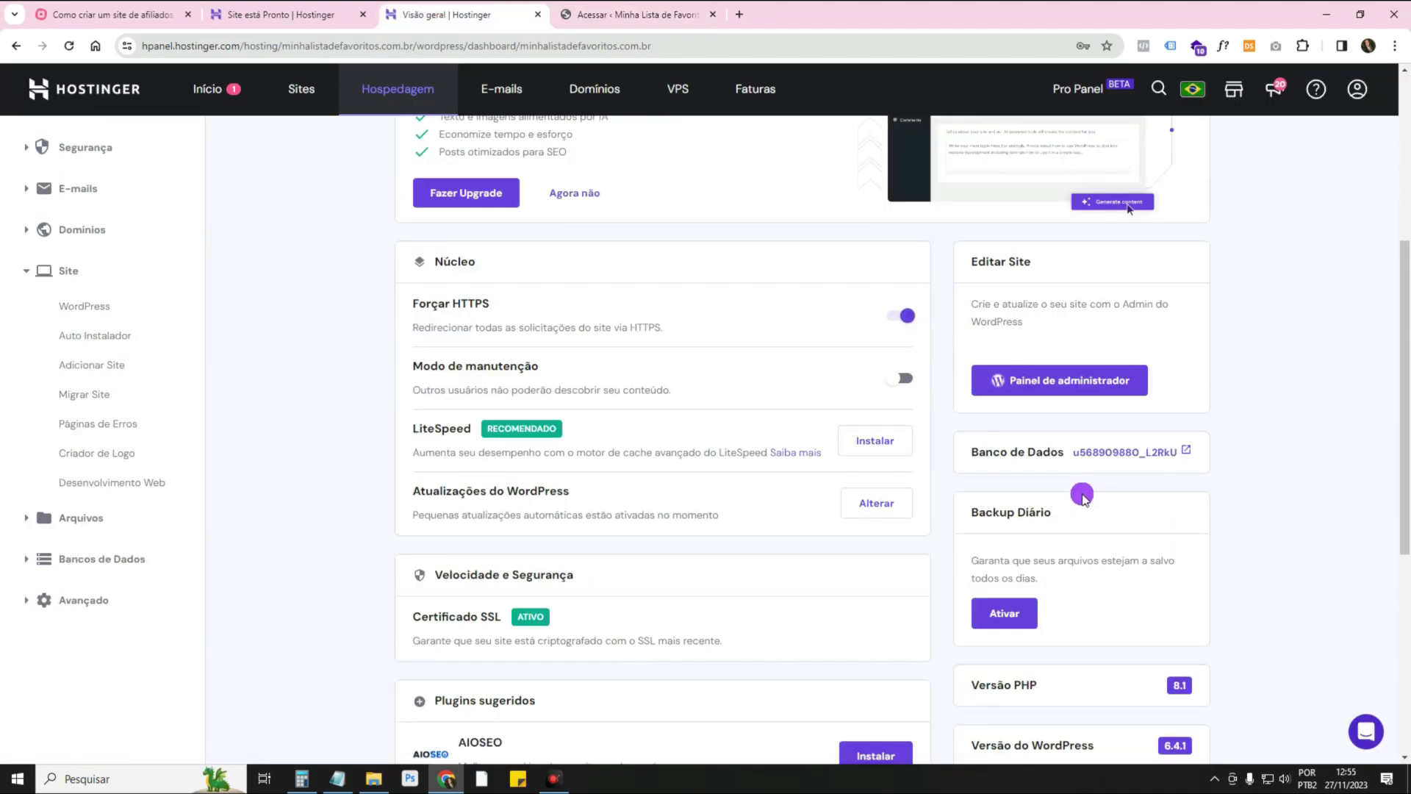
Open the WordPress admin dashboard from hPanel's Painel de administrador
left_click(1051, 384)
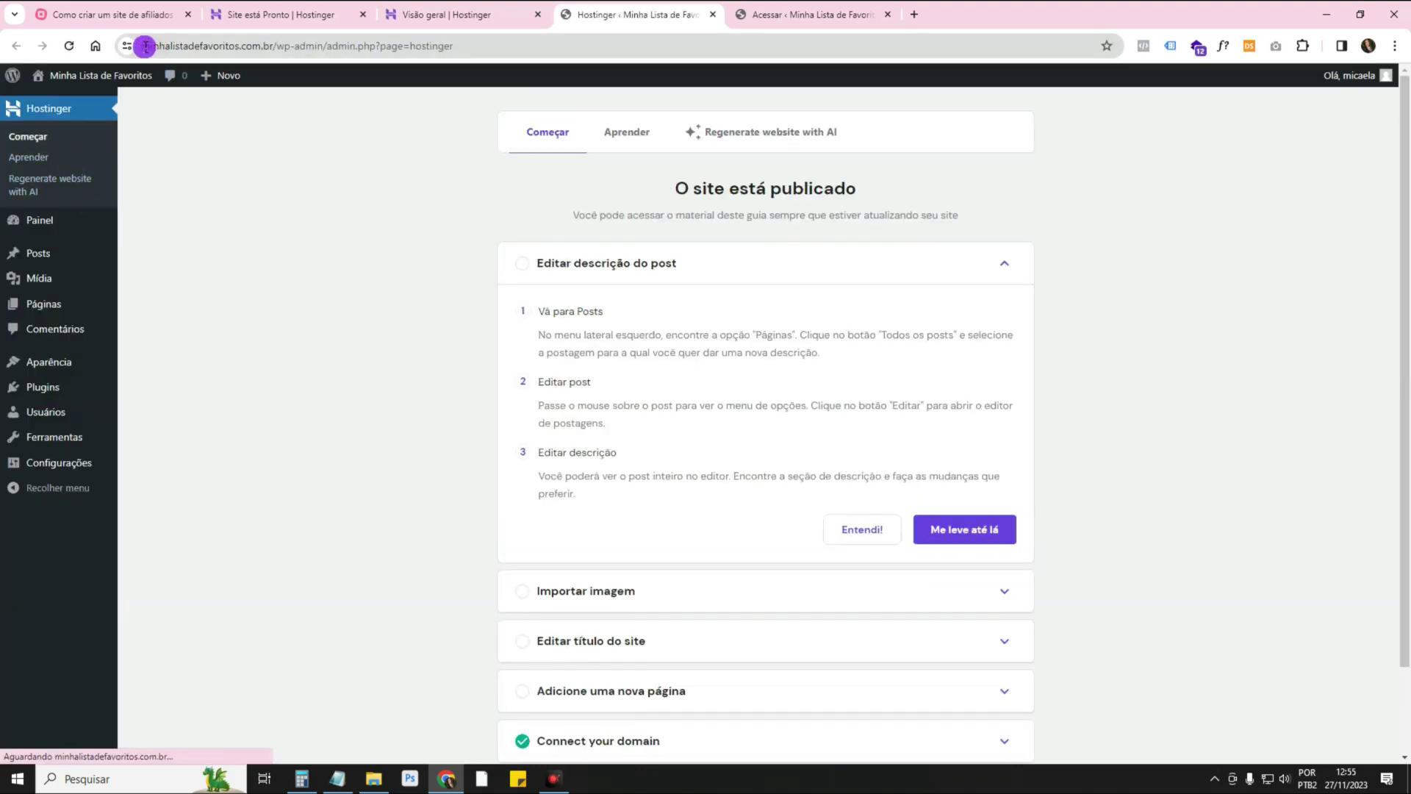
left_click_drag(145, 45, 239, 38)
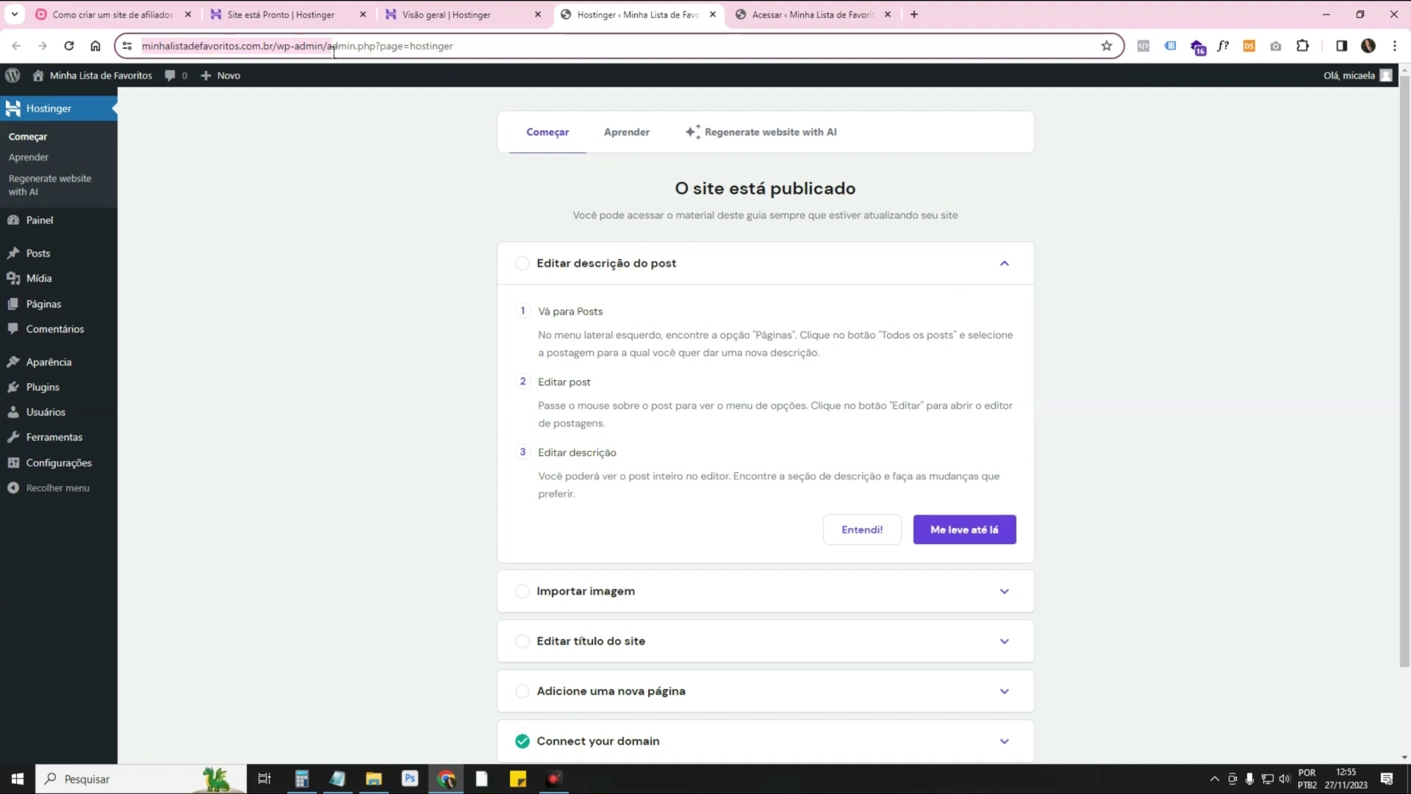
left_click_drag(334, 51, 325, 53)
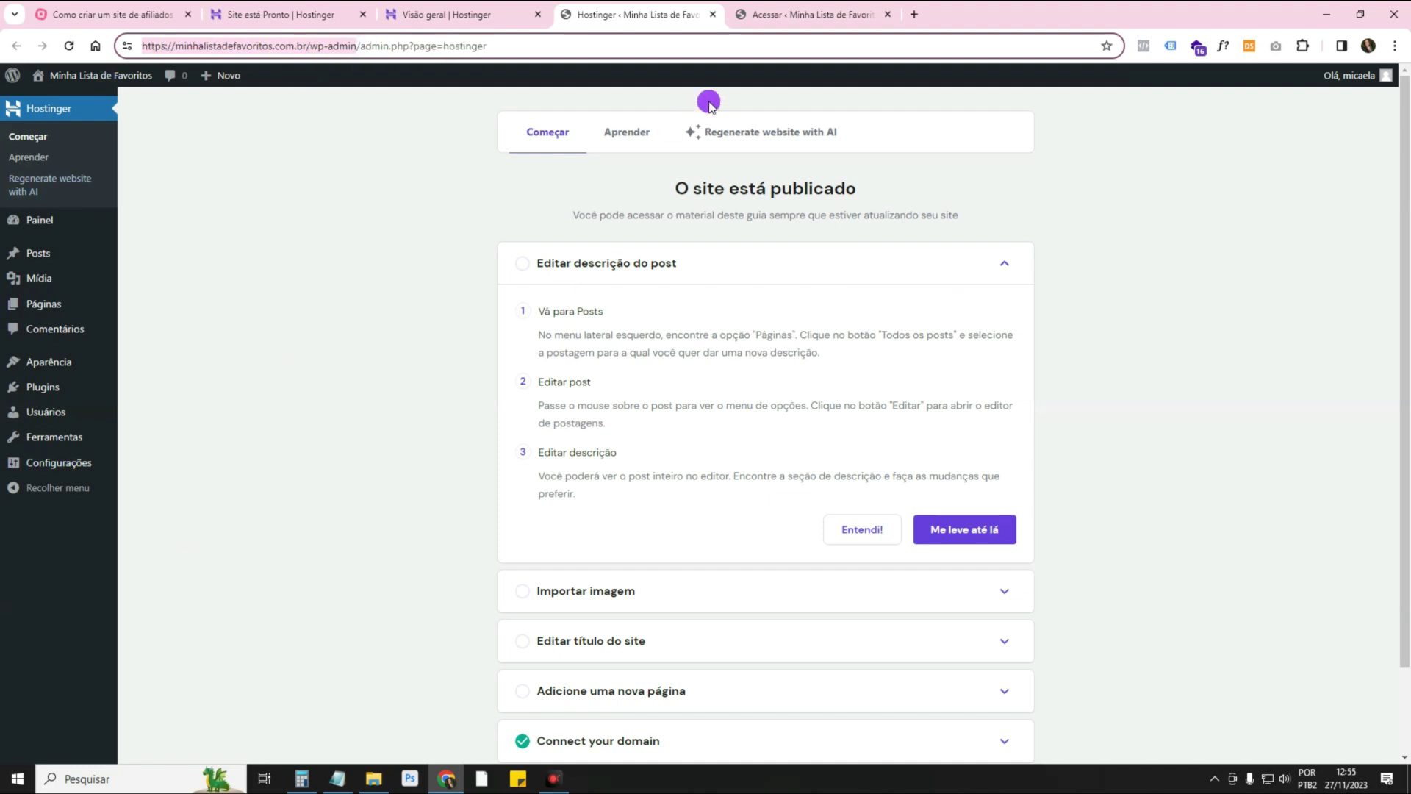
Close the leftover login and Hostinger tabs, glance at the mind map, return to wp-admin
left_click(888, 15)
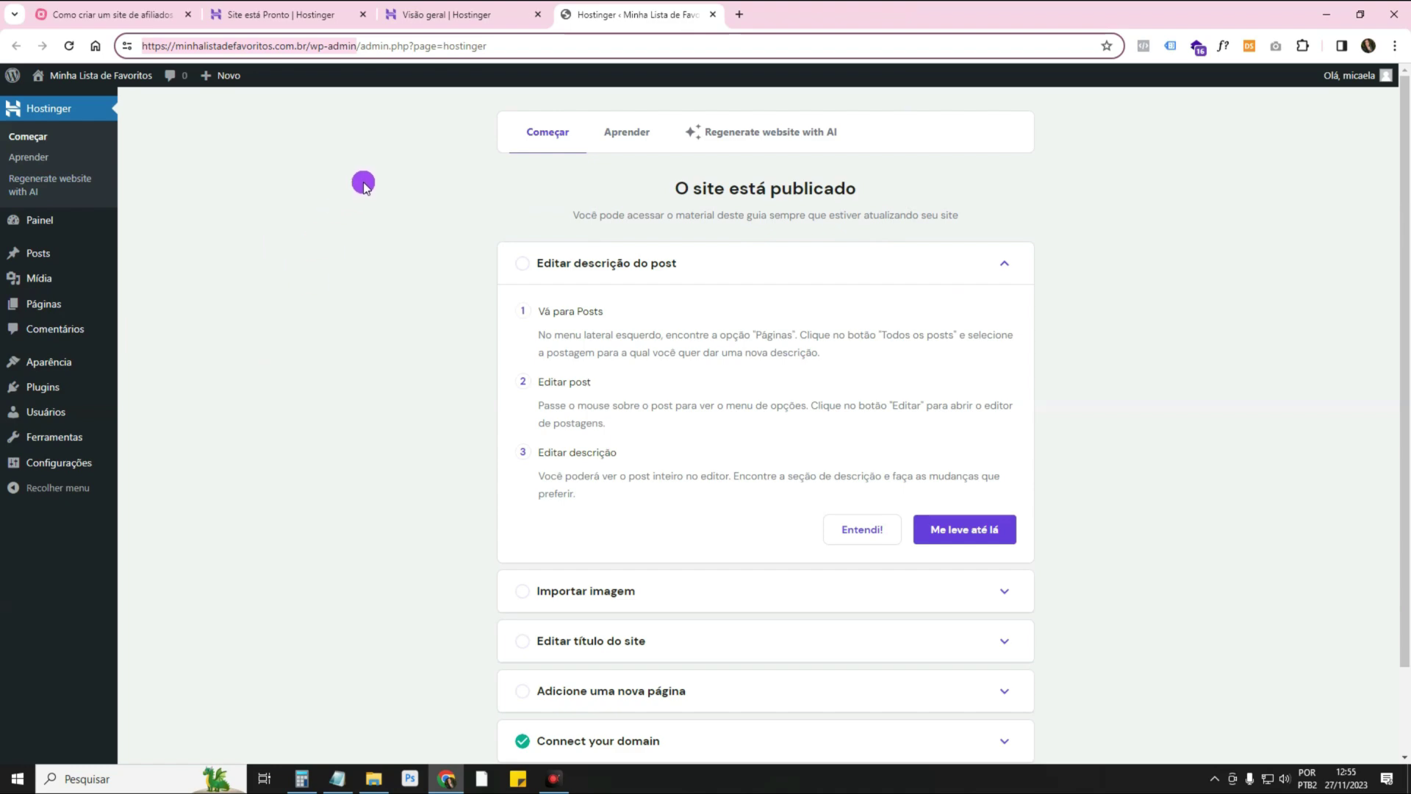
left_click(485, 15)
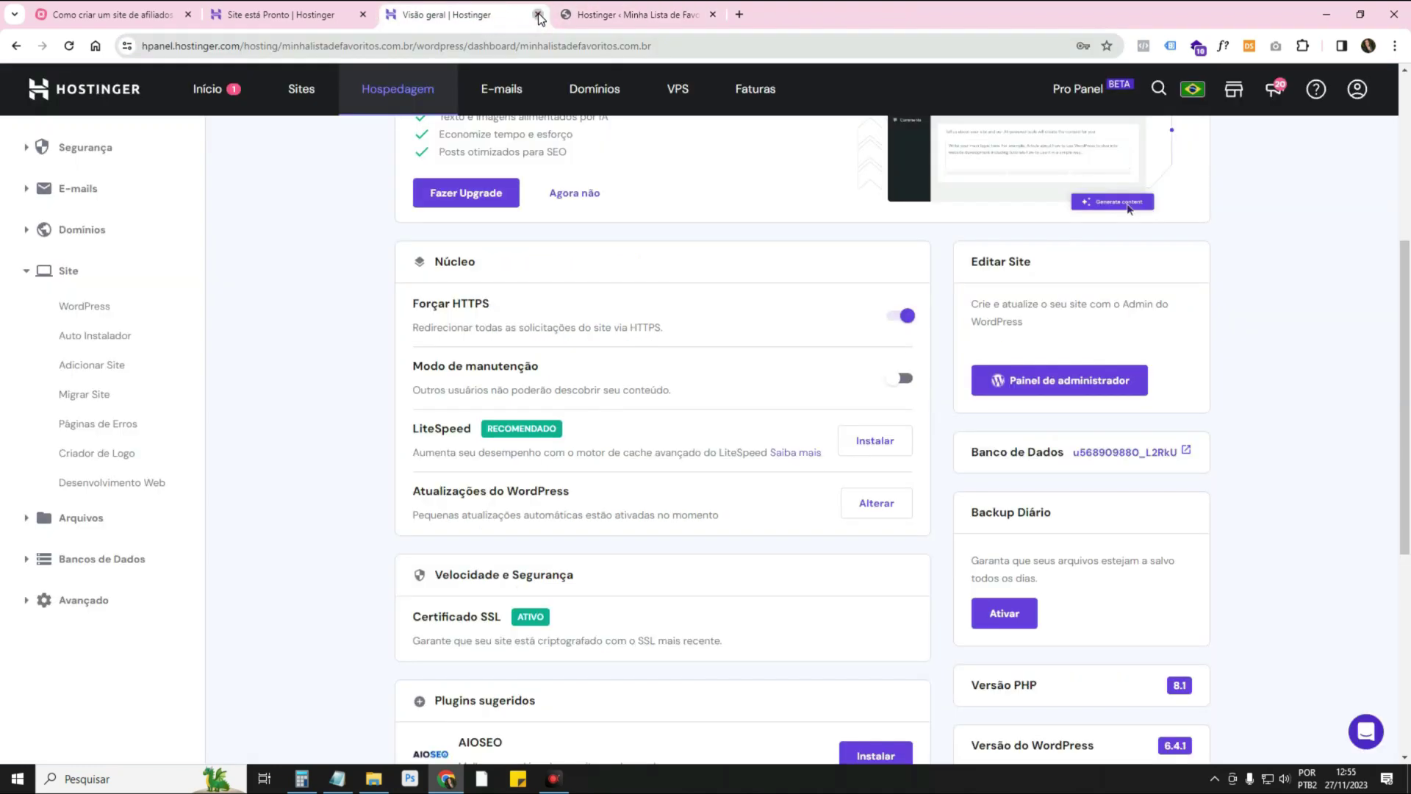
left_click(538, 15)
left_click(340, 15)
left_click(362, 14)
left_click(402, 172)
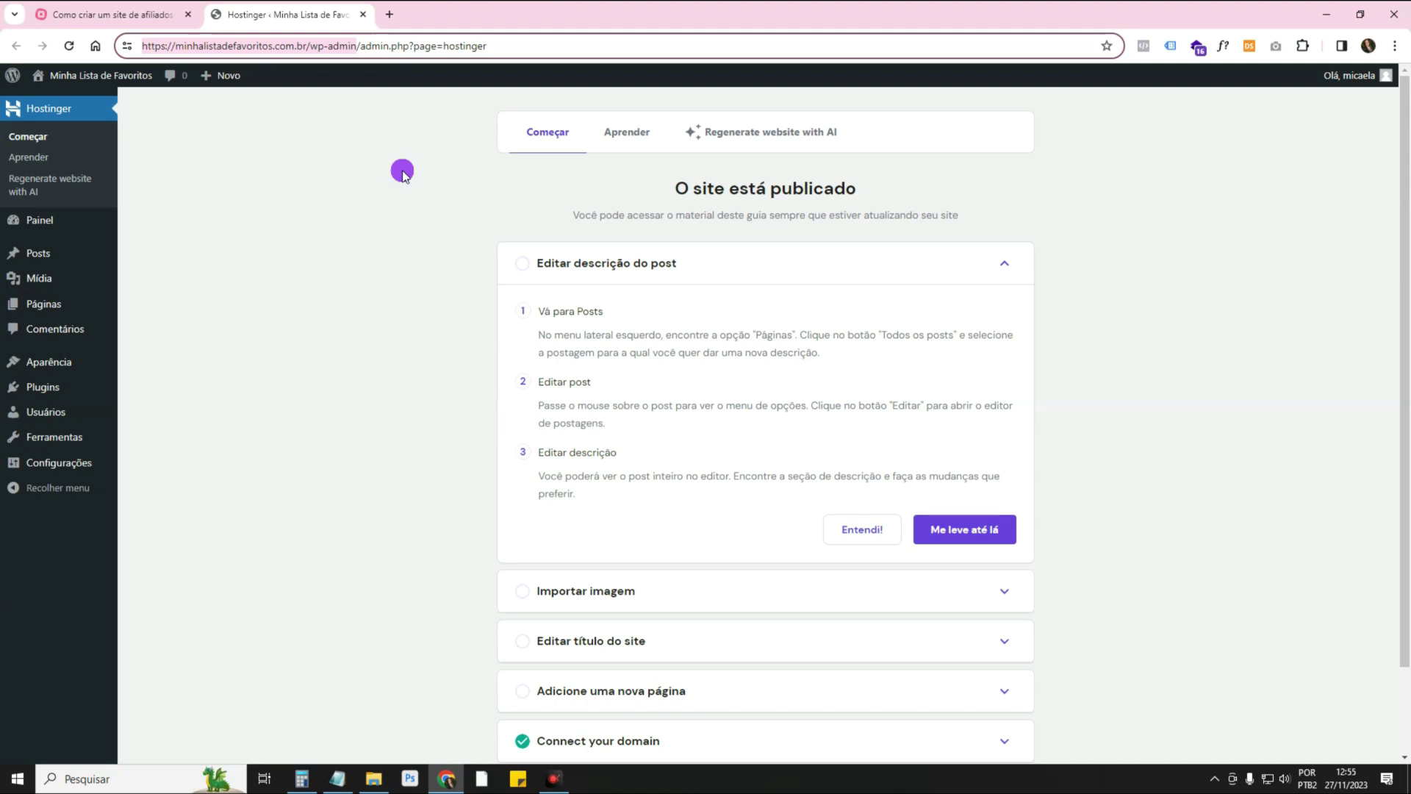
left_click(1061, 236)
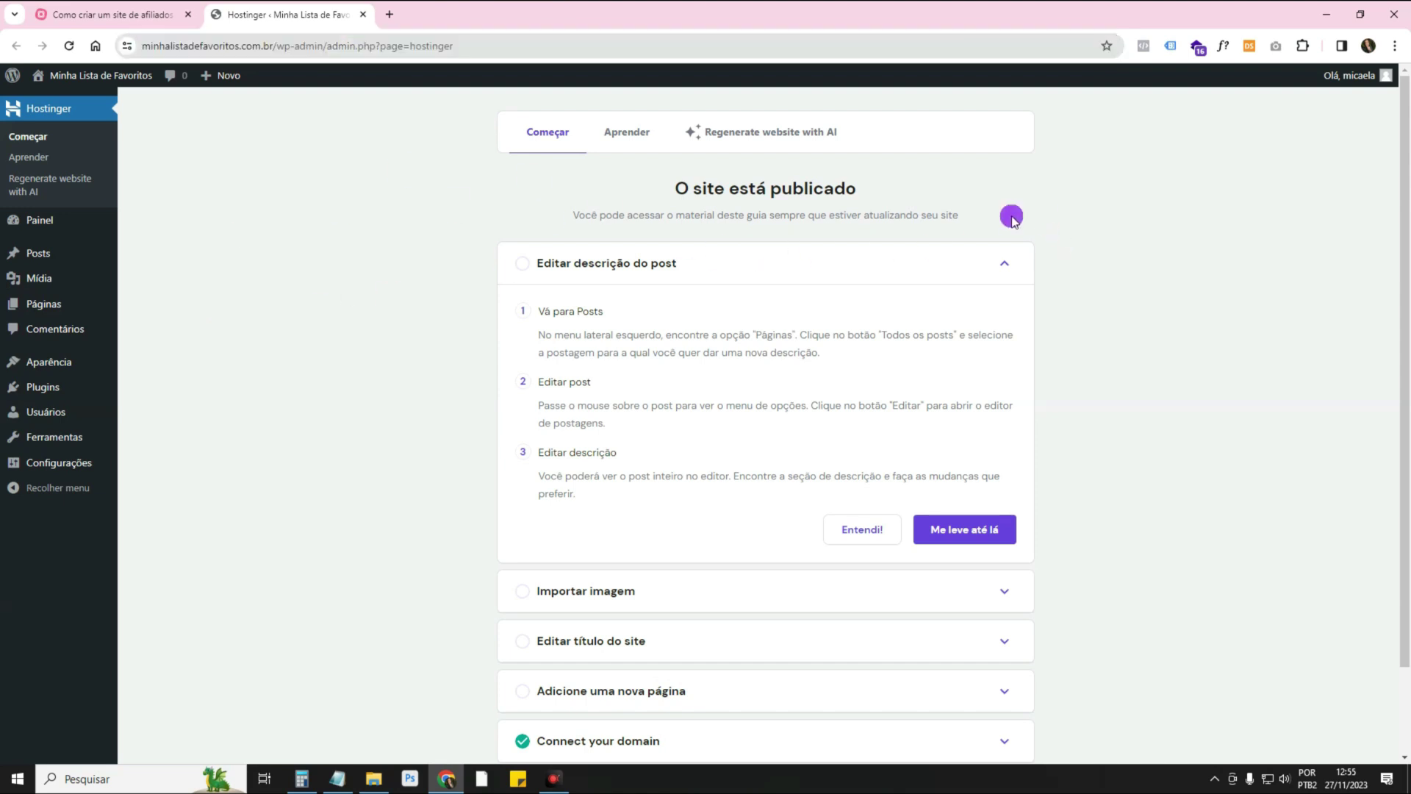
left_click(74, 17)
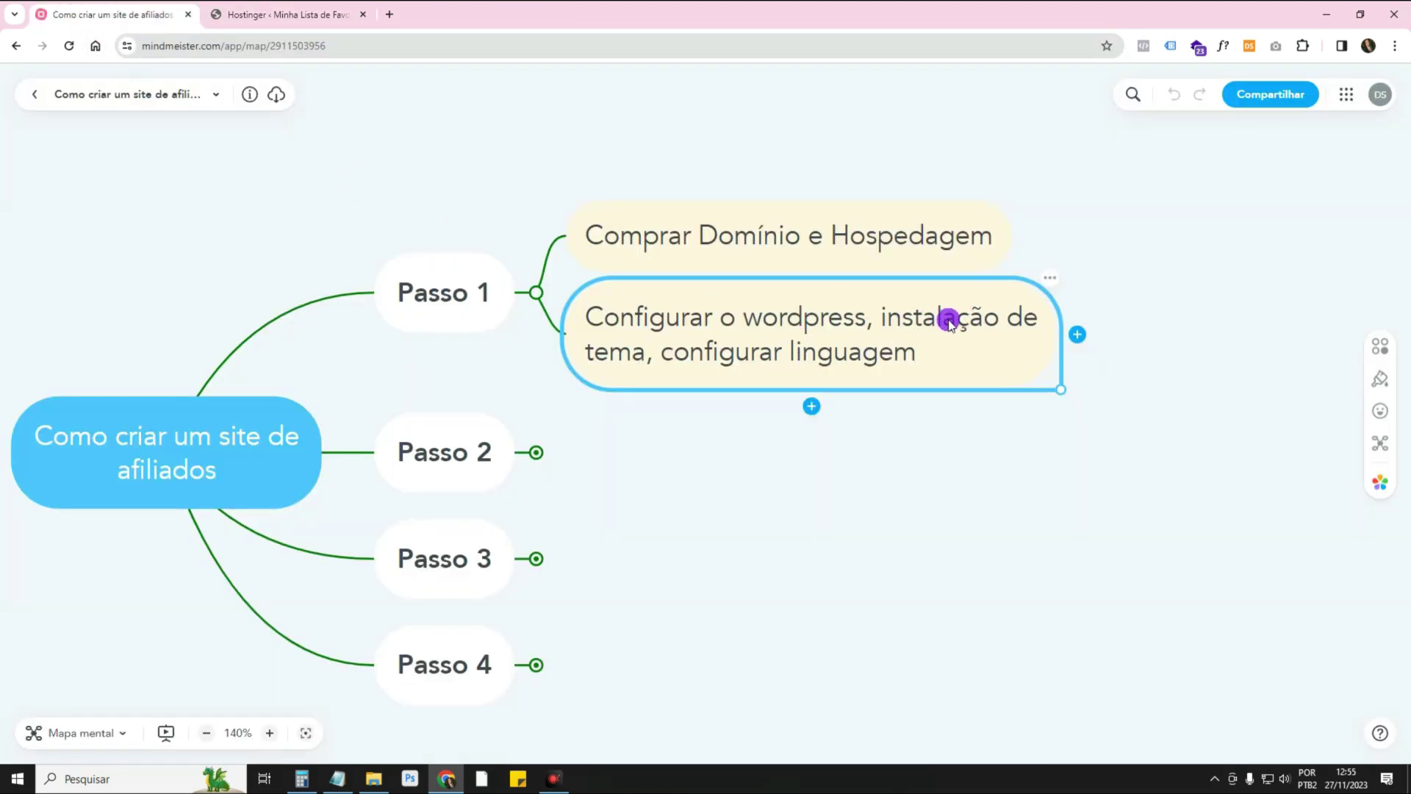
left_click(311, 28)
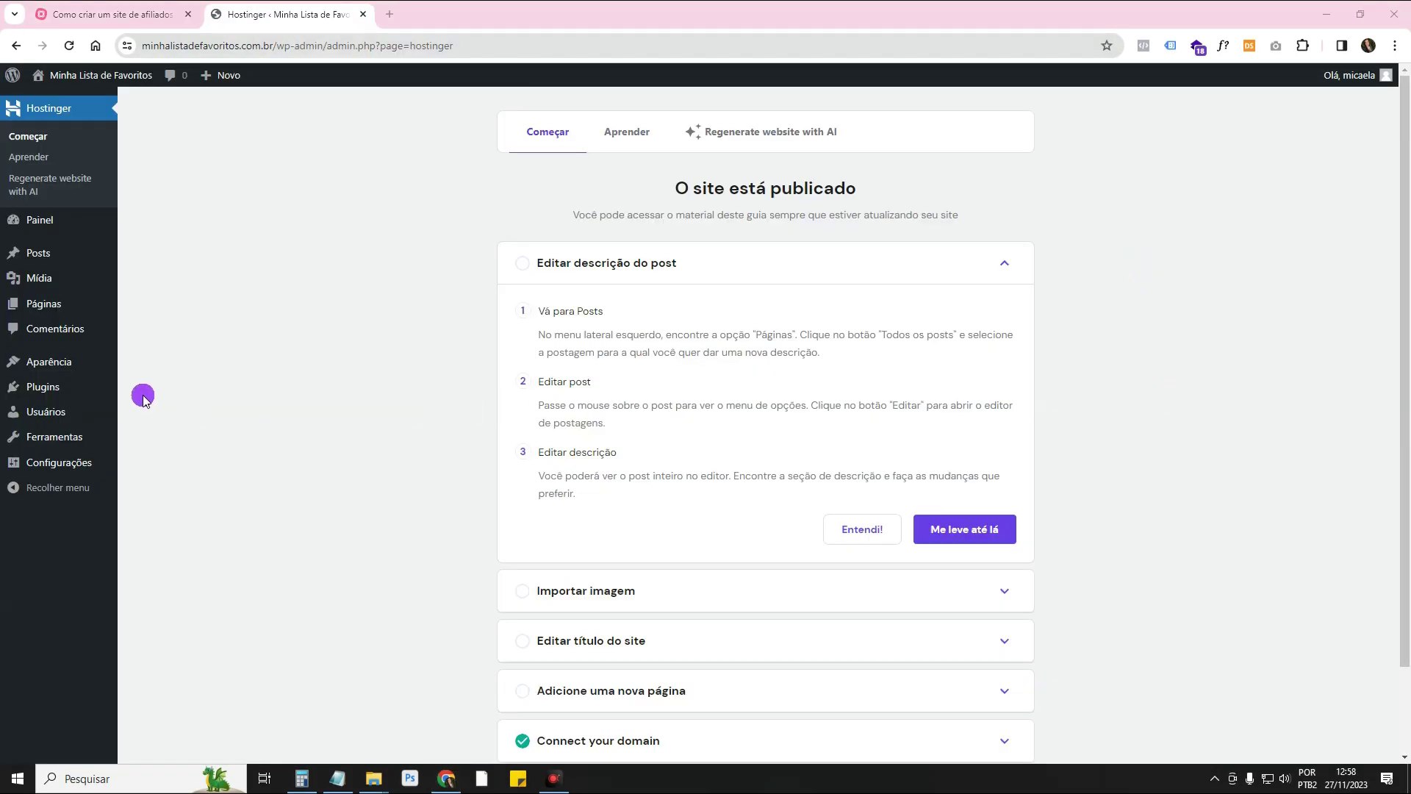
Delete the Twenty Twenty-Two and Twenty Twenty-Three themes under Aparência > Temas
mouse_move(94, 371)
left_click(139, 367)
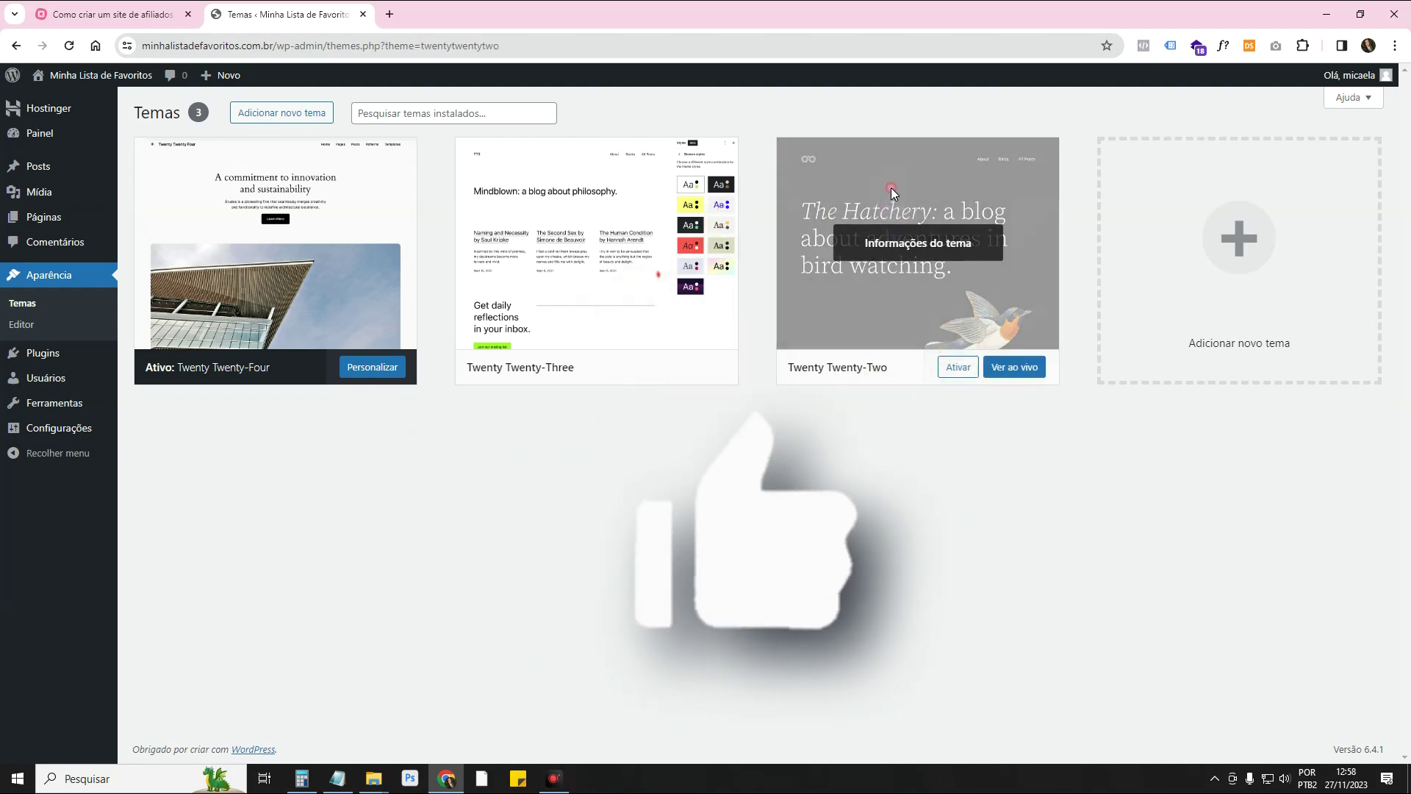
left_click(892, 231)
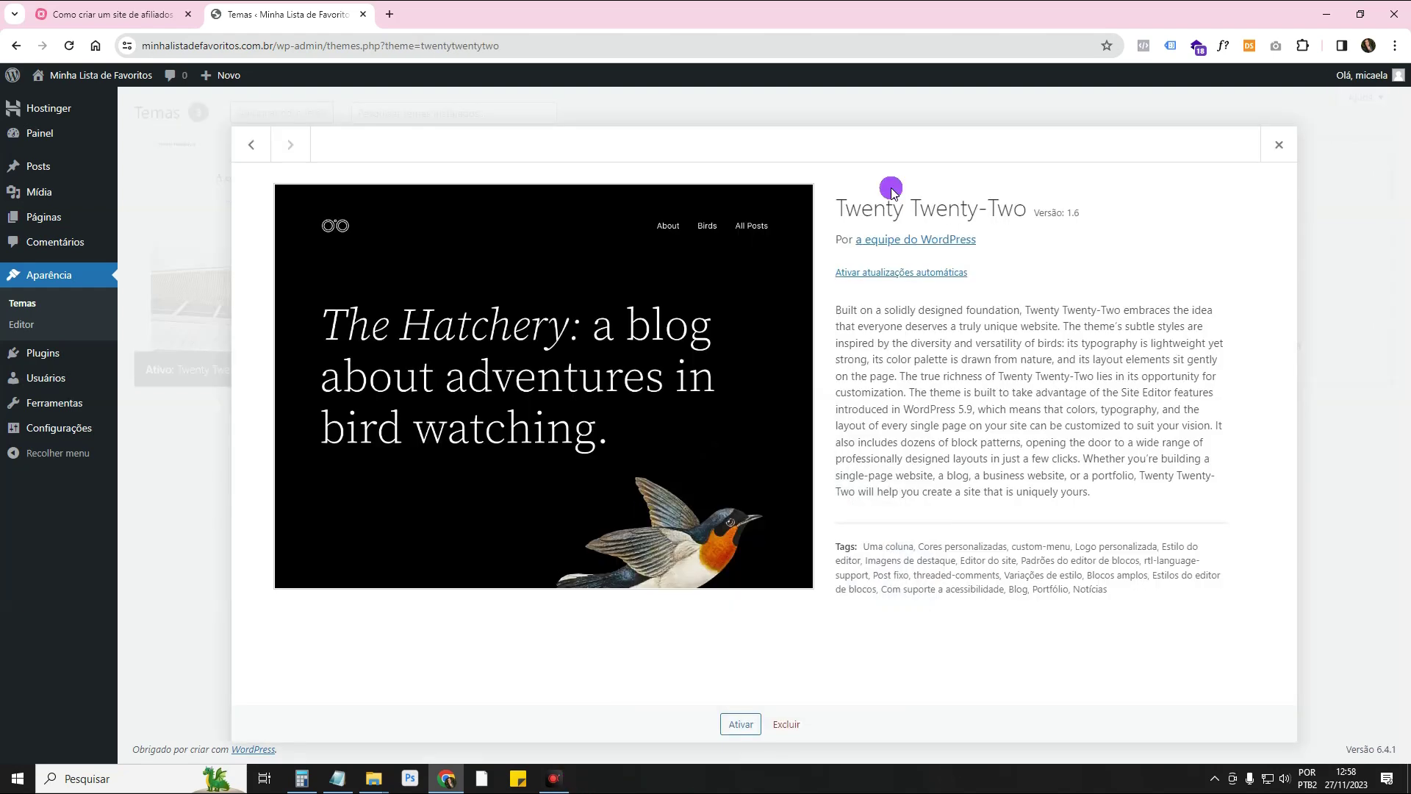
left_click(786, 725)
left_click(757, 168)
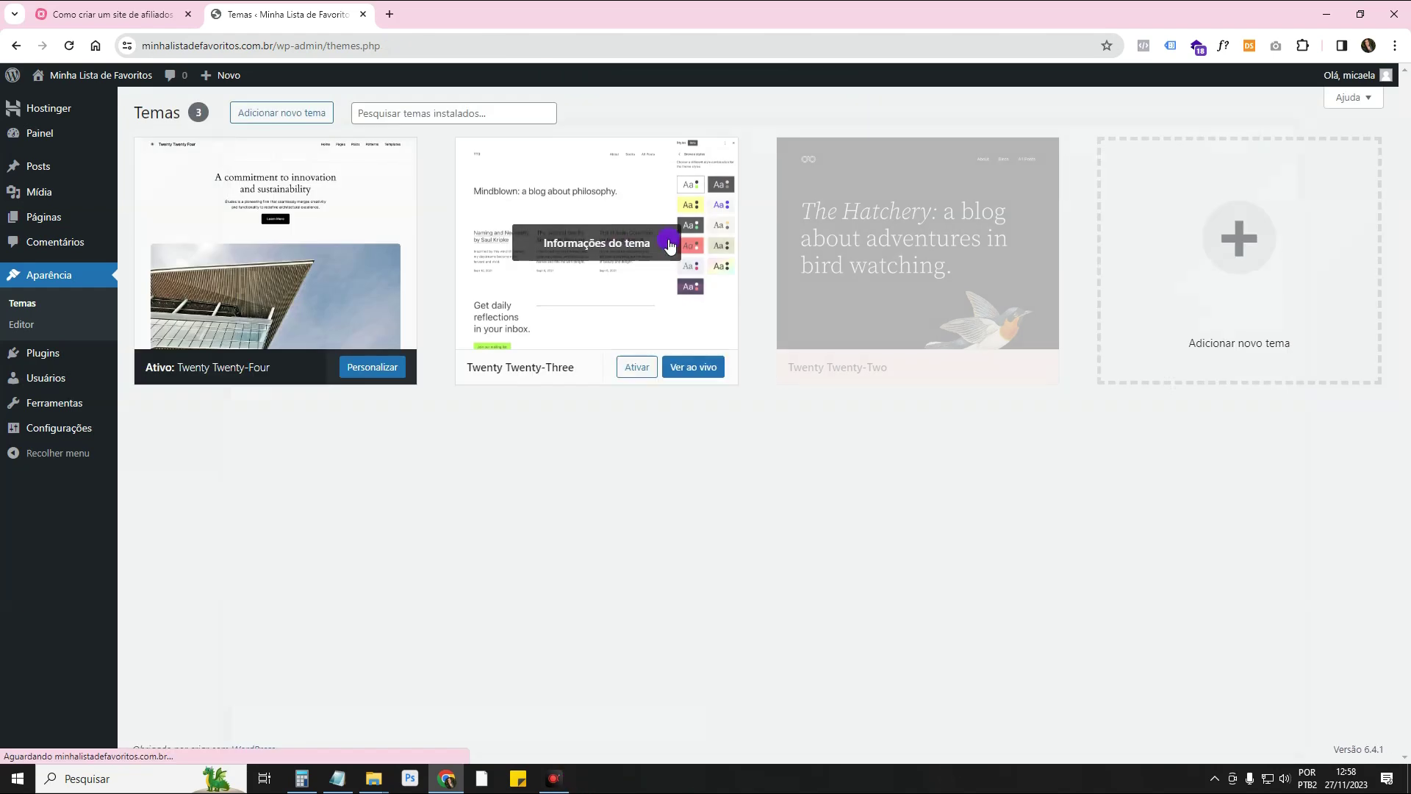
left_click(580, 190)
left_click(785, 724)
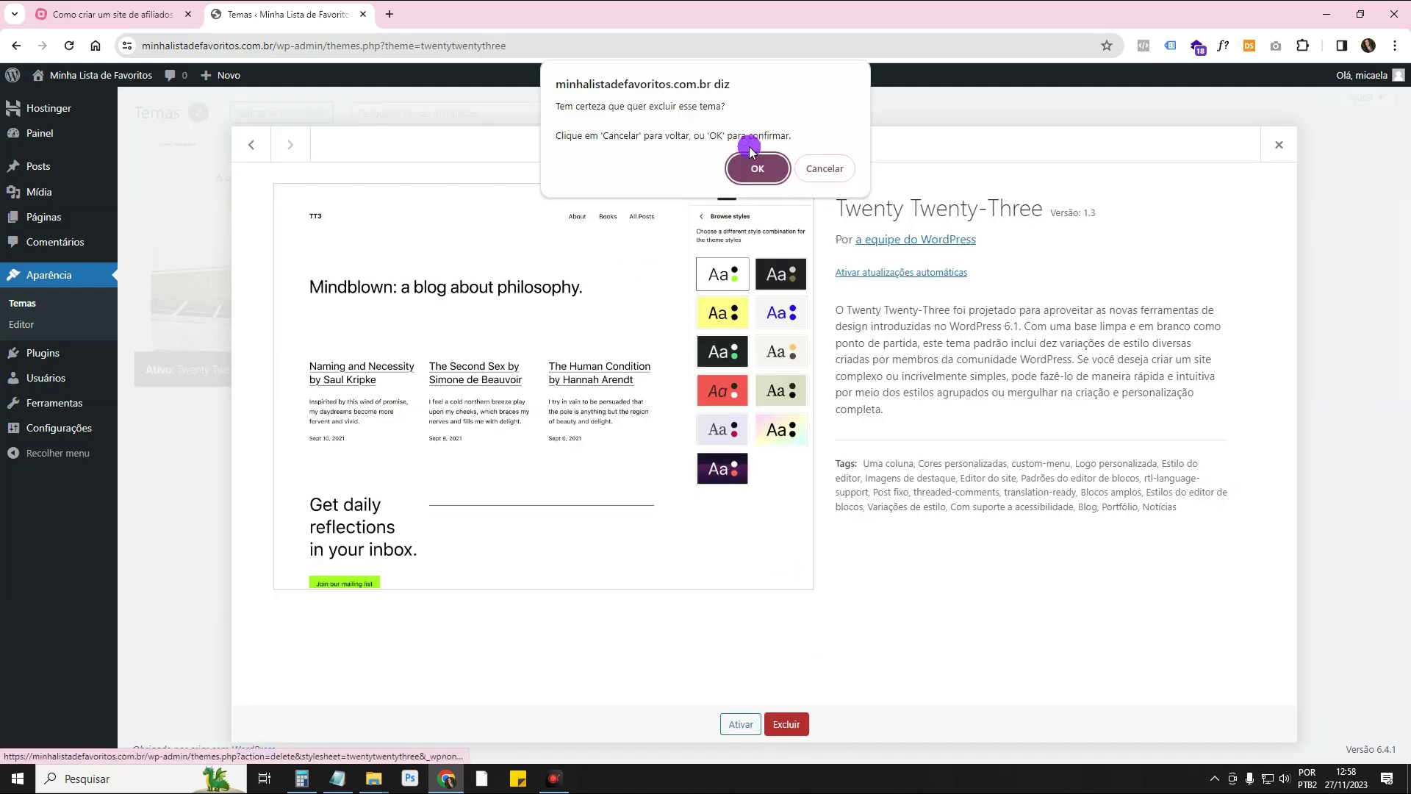
left_click(758, 166)
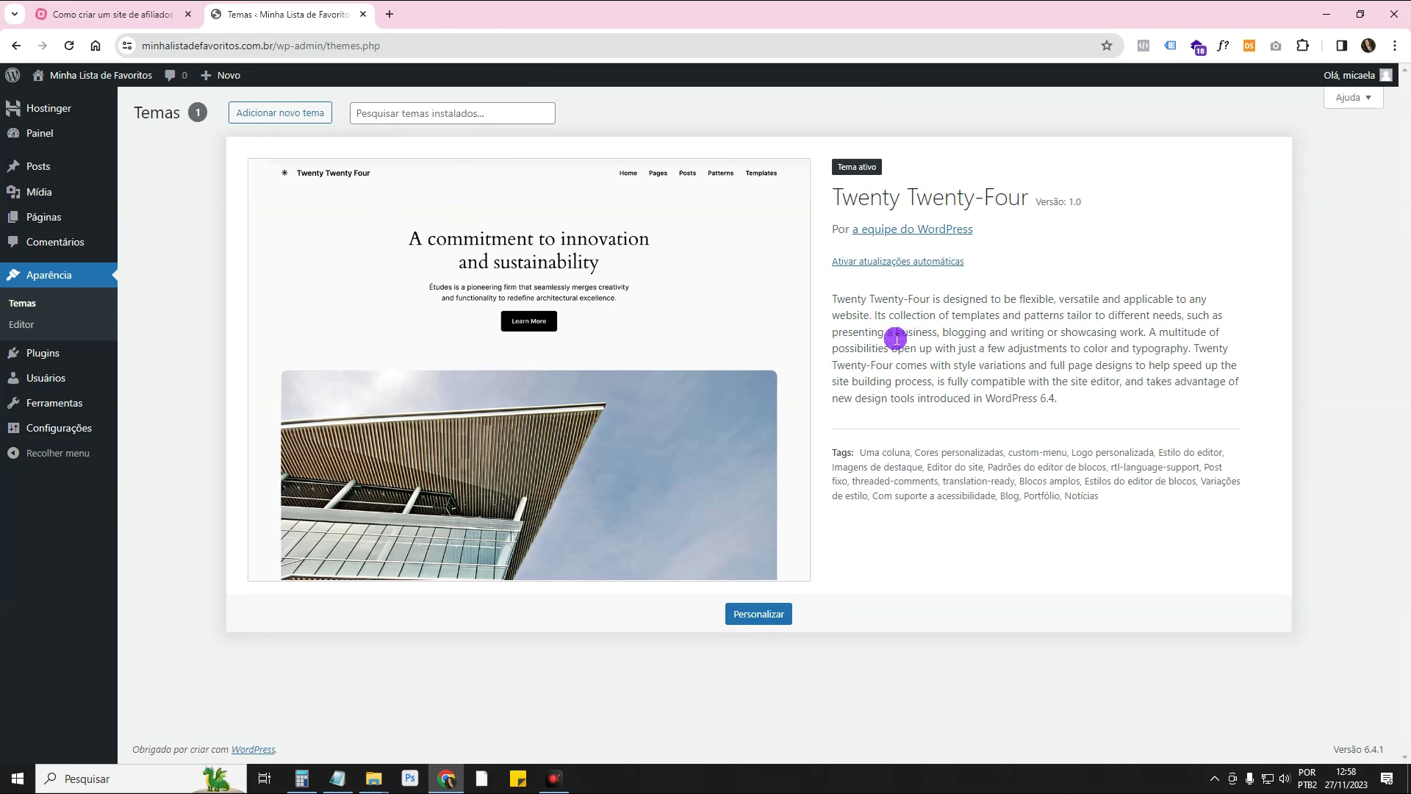
Install and activate the Hello Elementor theme
left_click(286, 115)
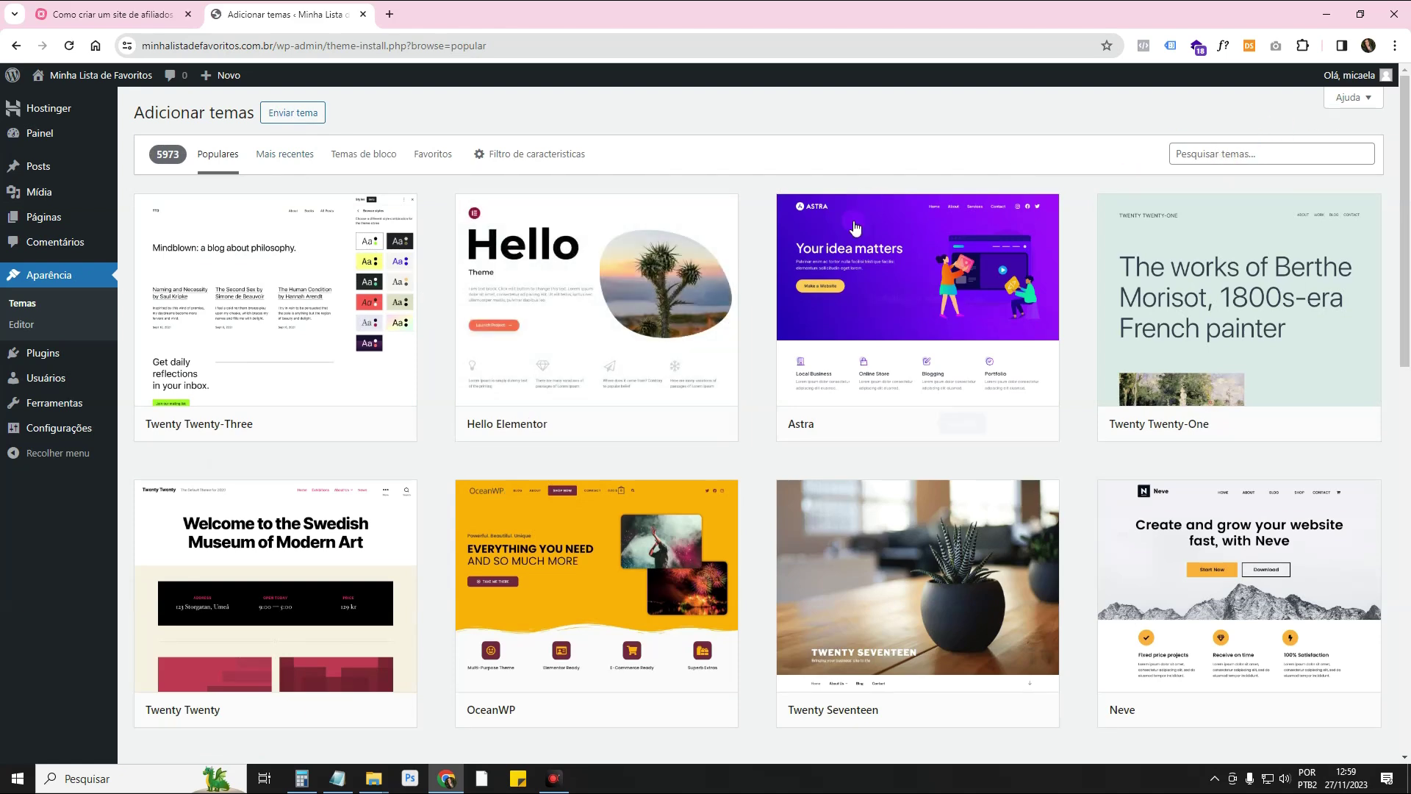
left_click(654, 424)
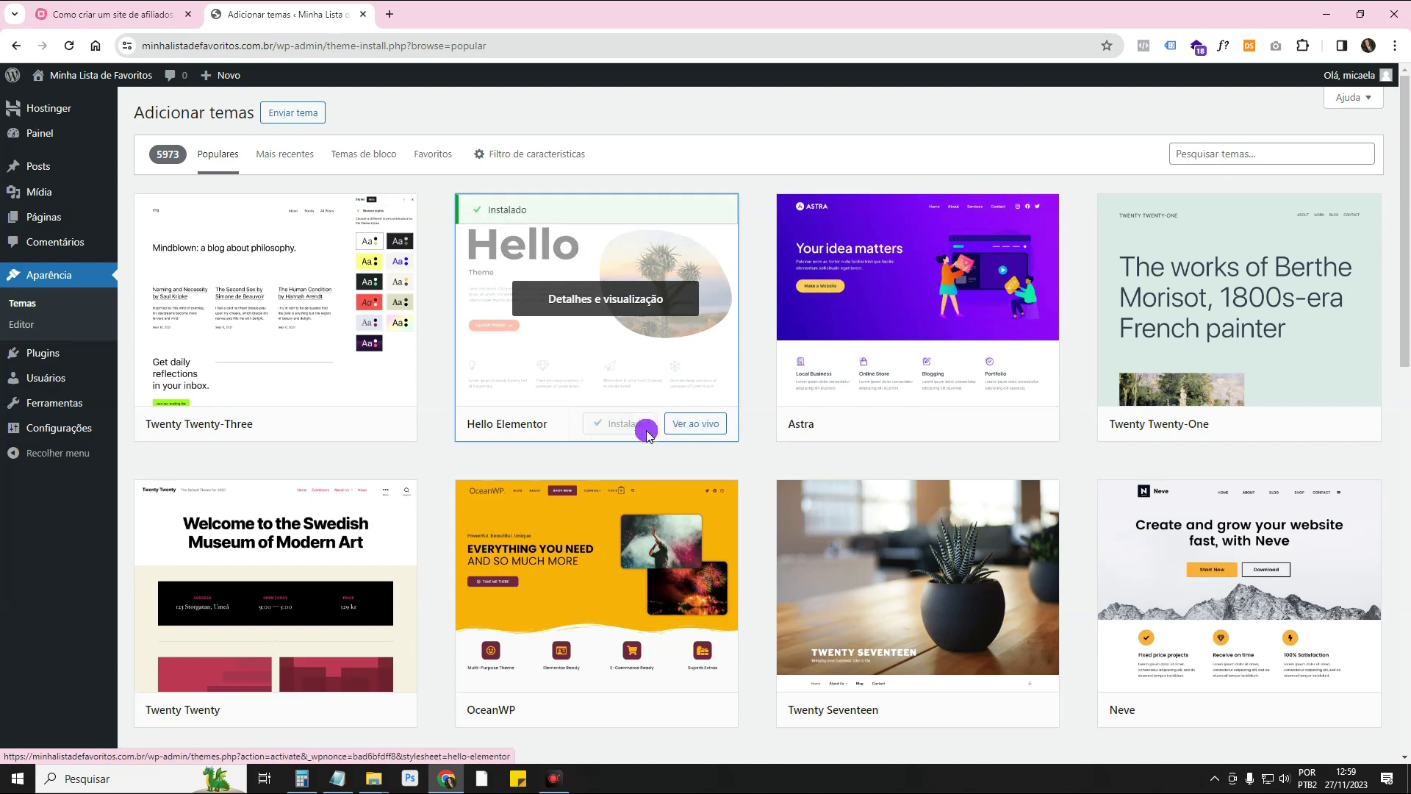
left_click(645, 425)
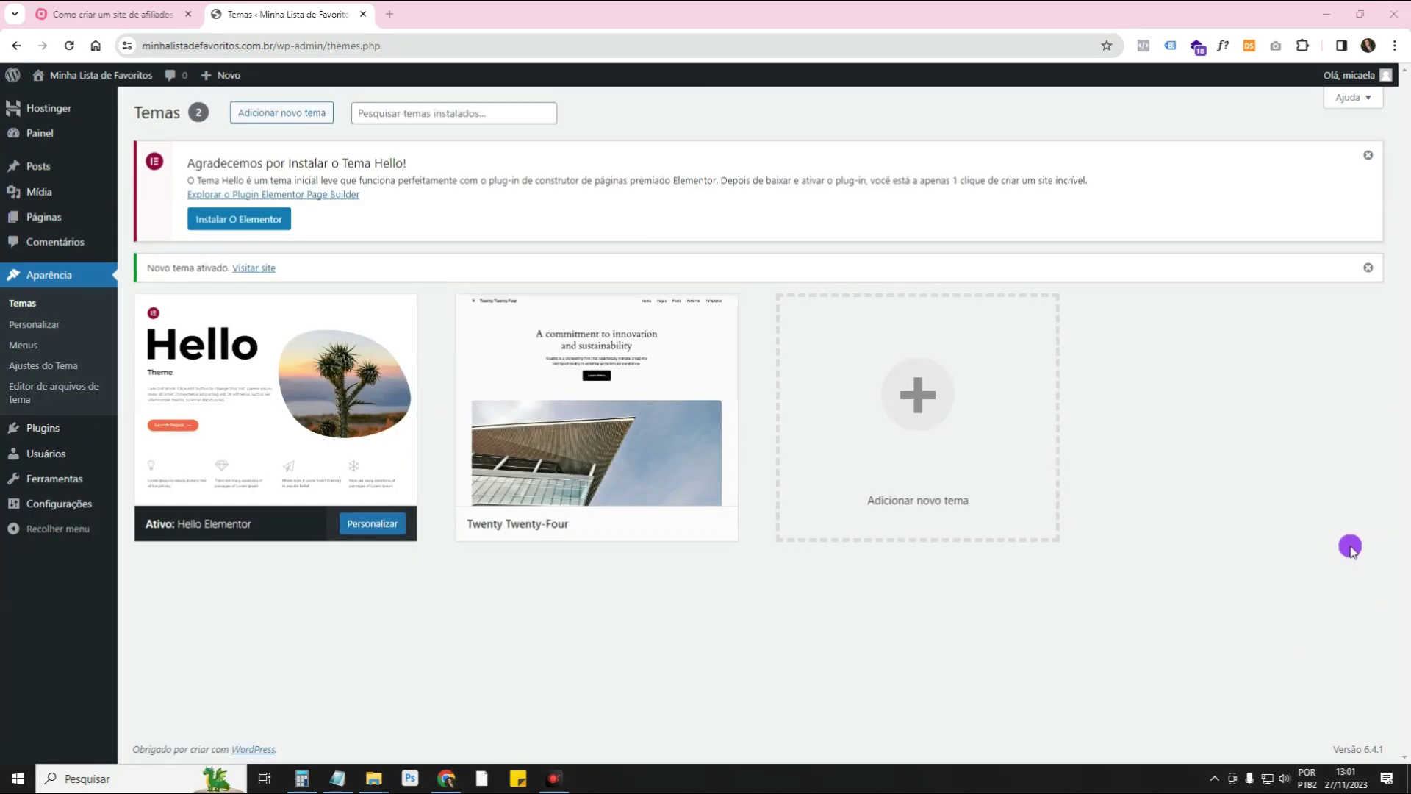
Delete the Twenty Twenty-Four theme
left_click(673, 328)
left_click(786, 724)
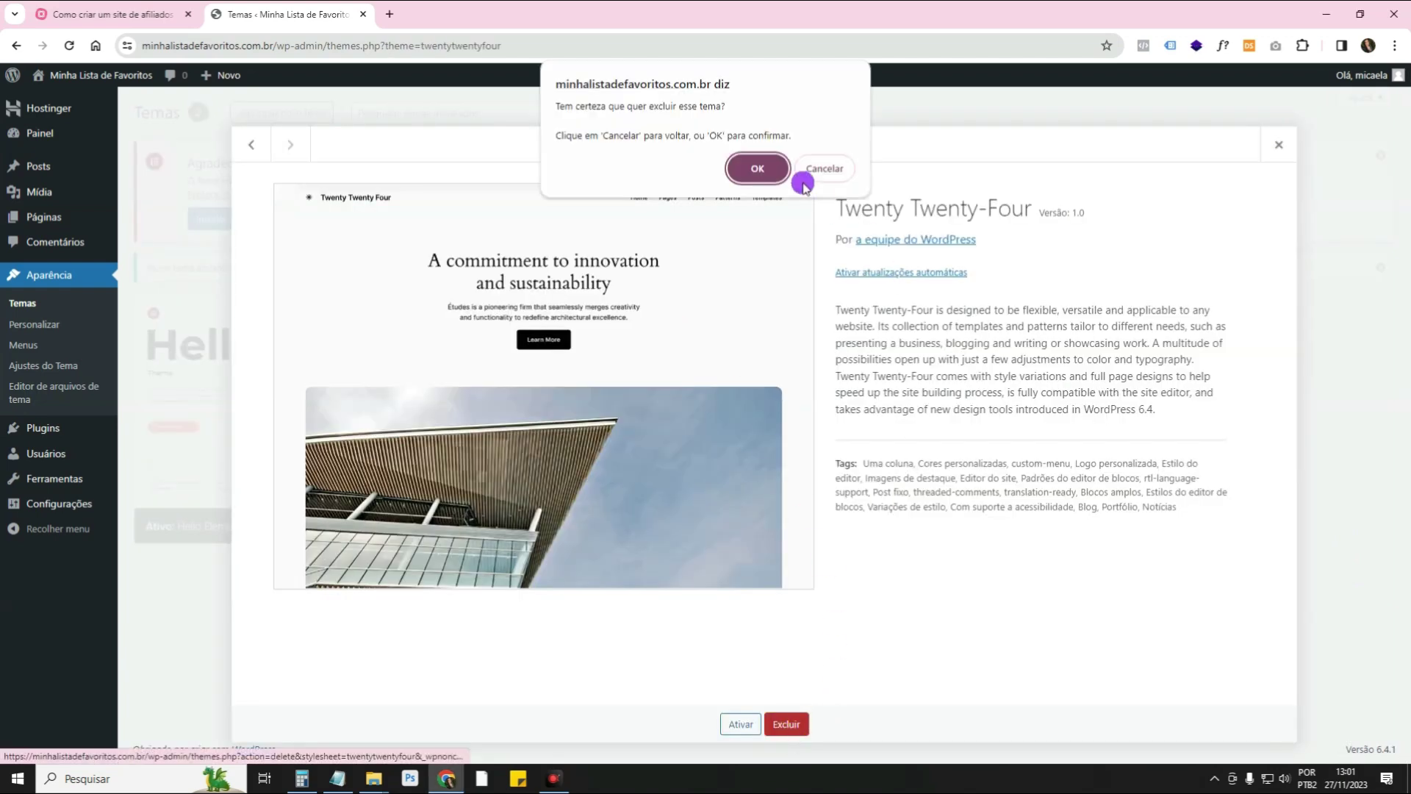
left_click(760, 171)
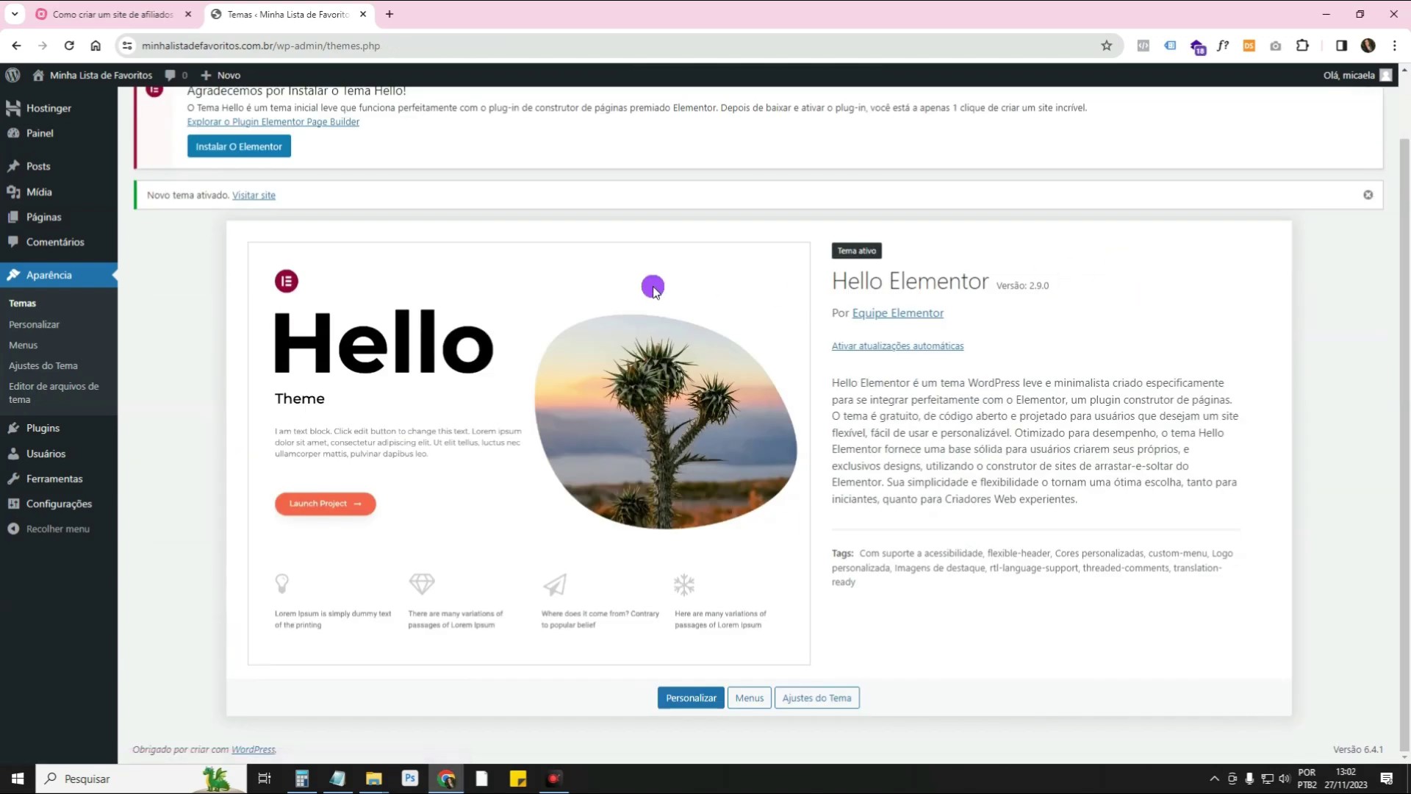
scroll(195, 432, "up", 1)
Move the Página de exemplo sample page to the trash
mouse_move(82, 216)
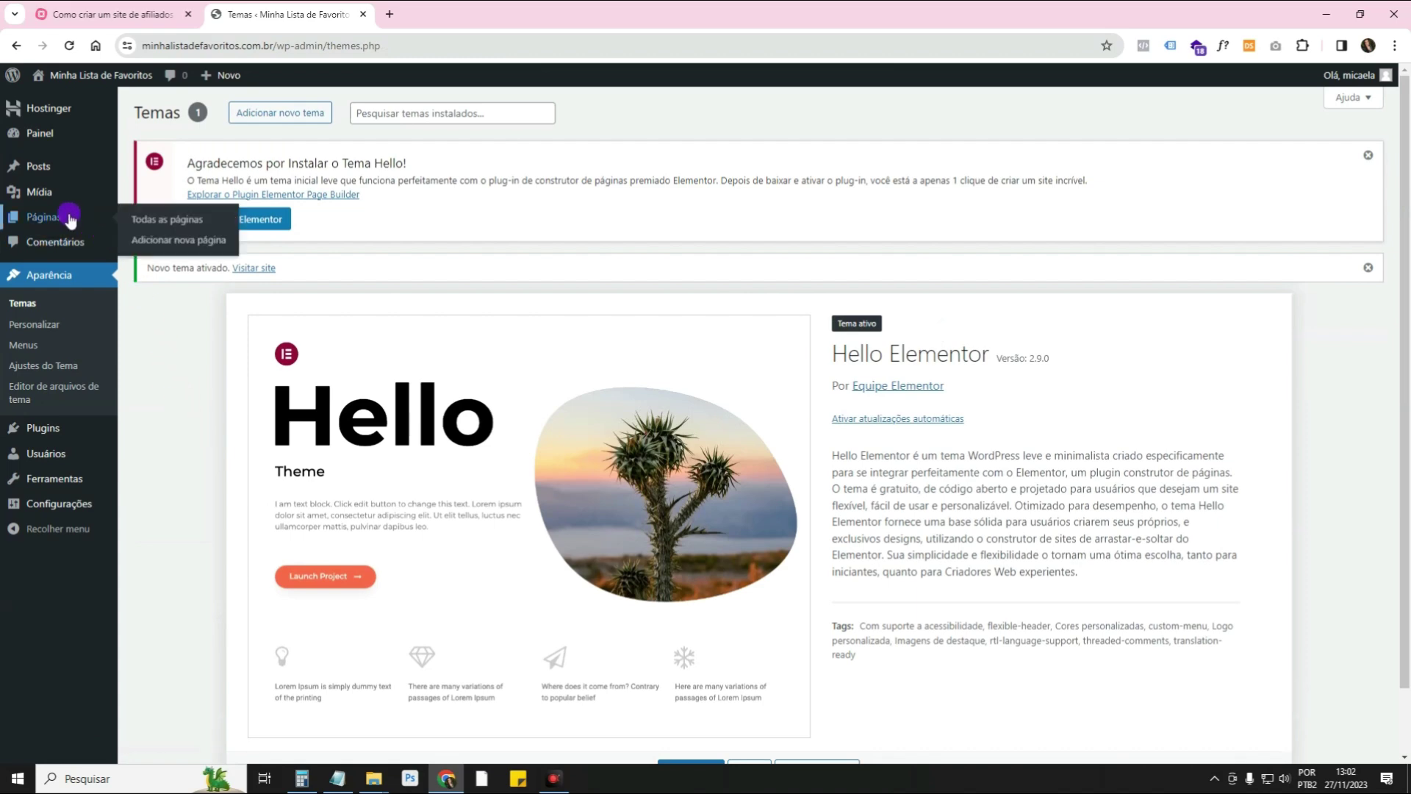
left_click(147, 224)
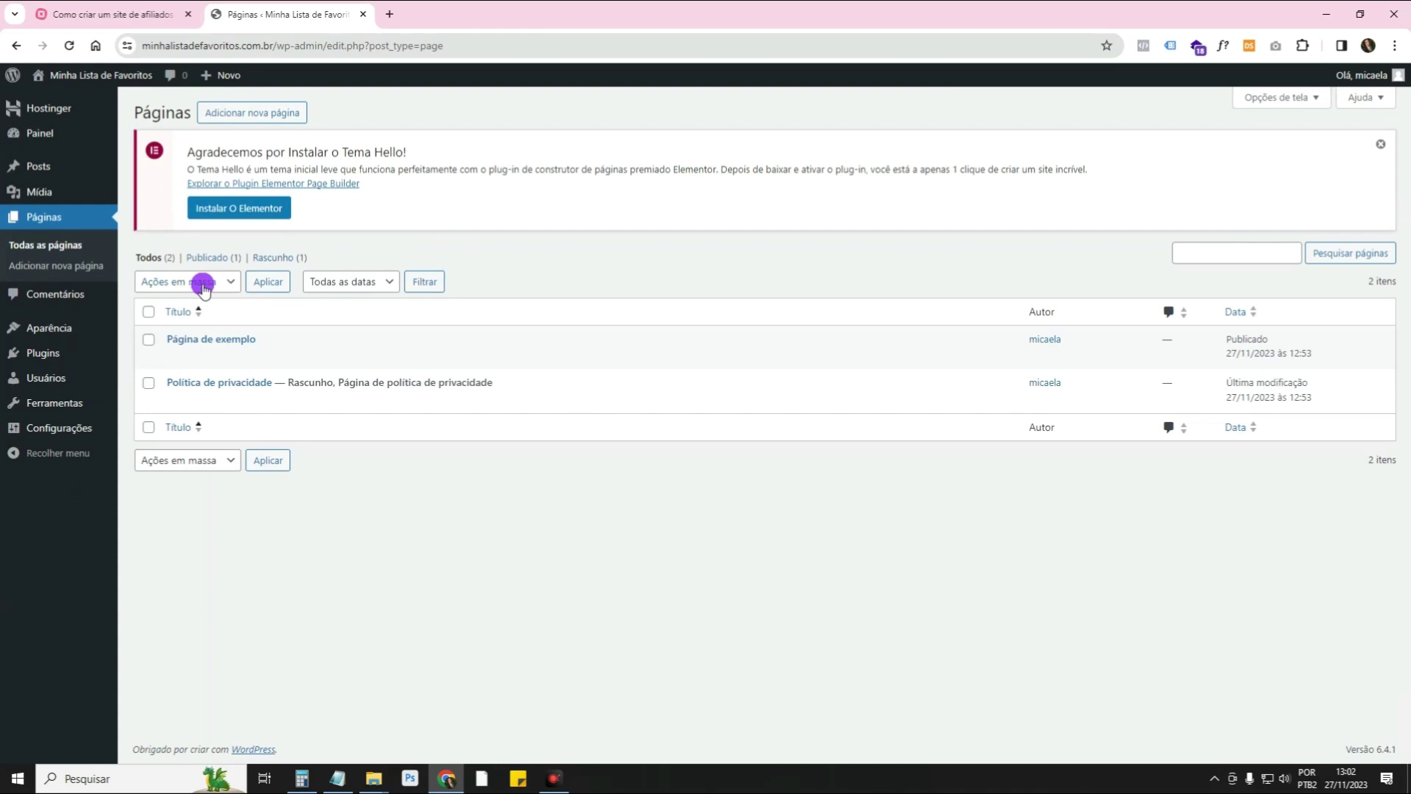
mouse_move(212, 405)
mouse_move(253, 345)
left_click(148, 340)
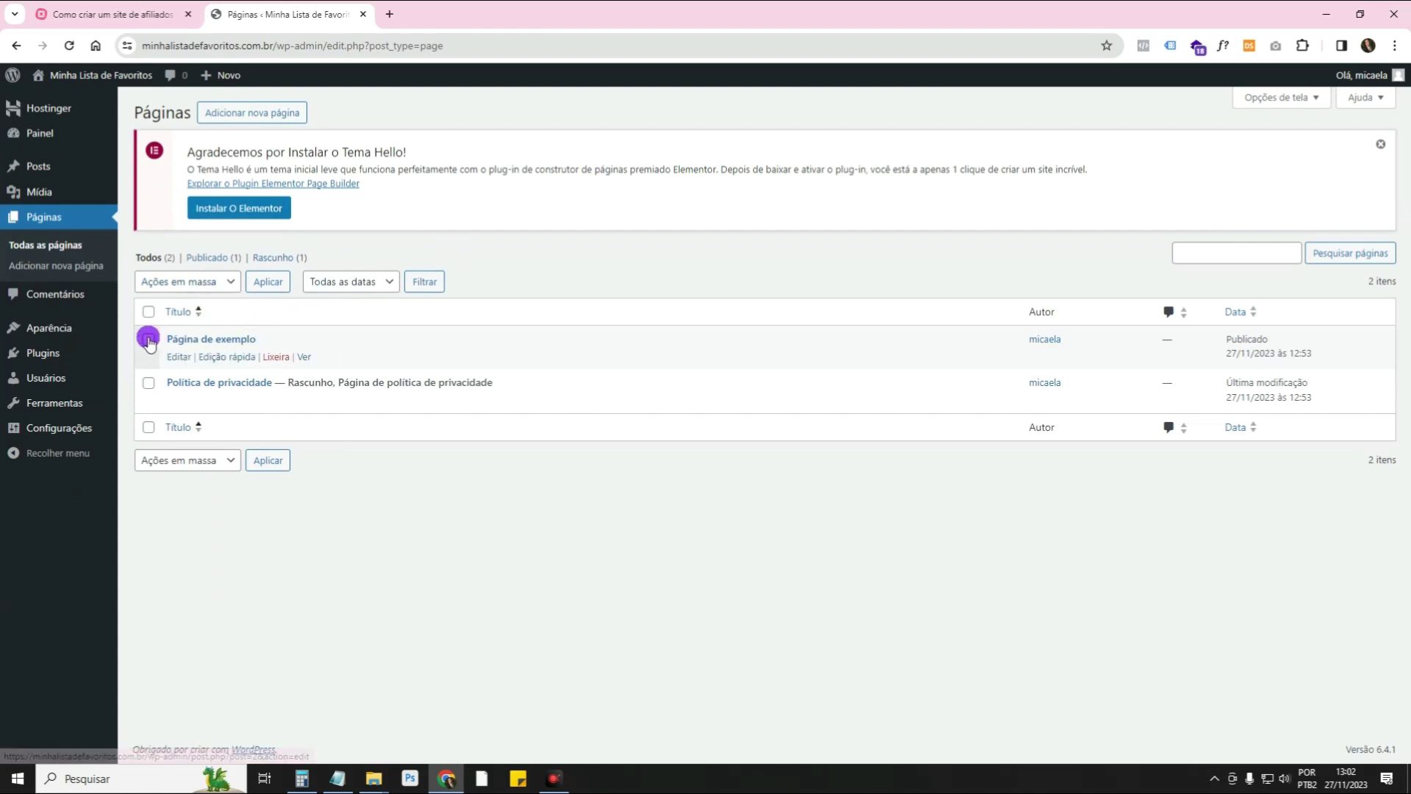
left_click(277, 357)
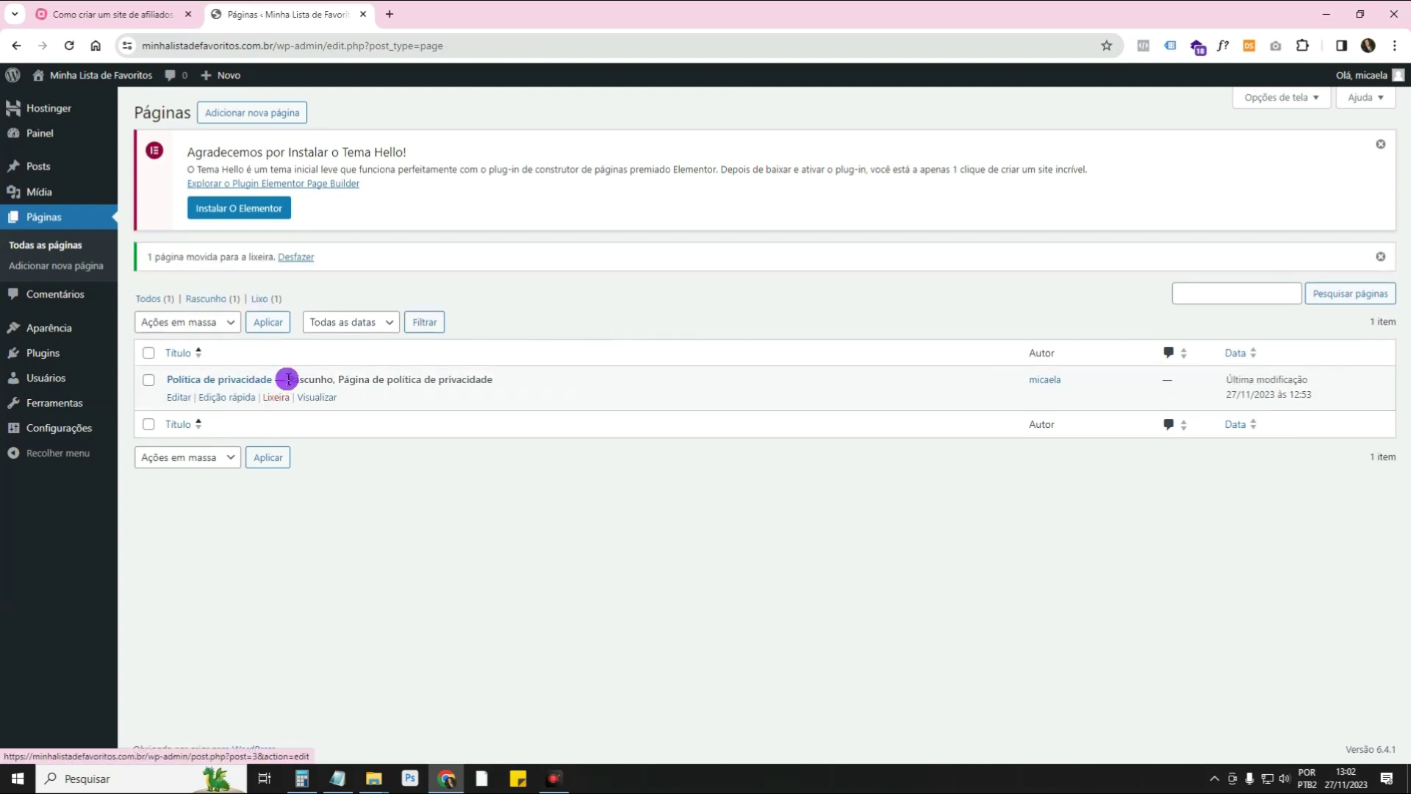
Start a new page and briefly check the descomplicandosites.com.br reference site
left_click(273, 118)
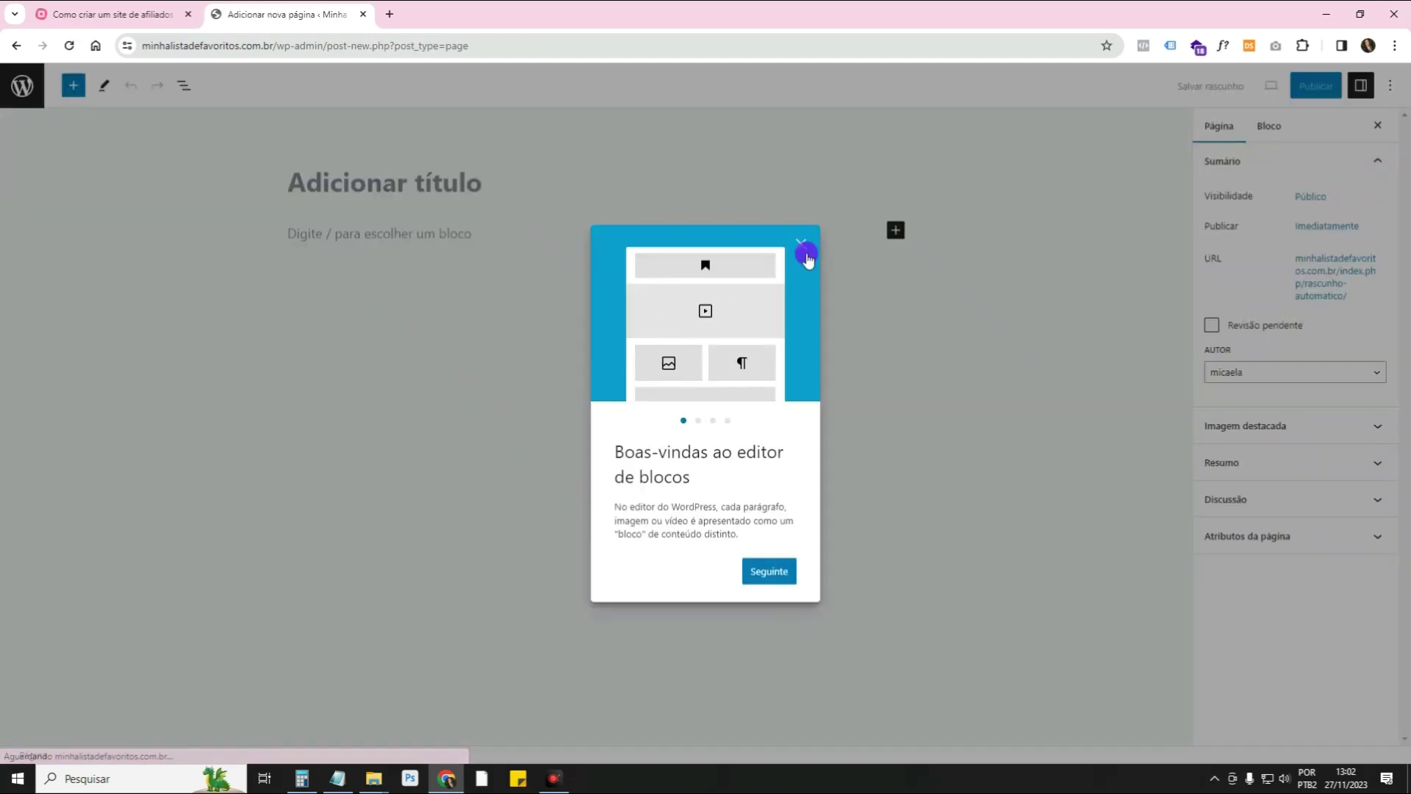
left_click(802, 245)
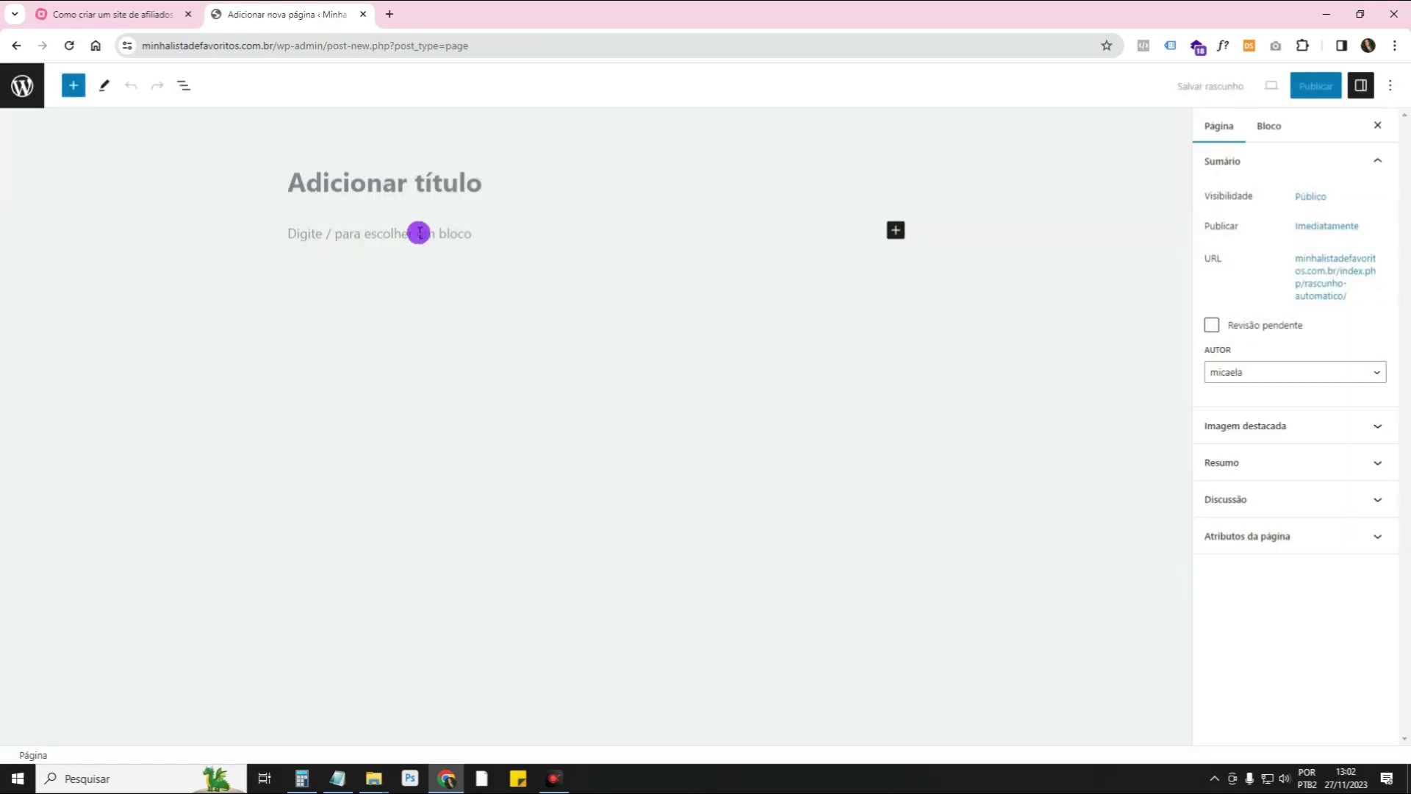
left_click(394, 16)
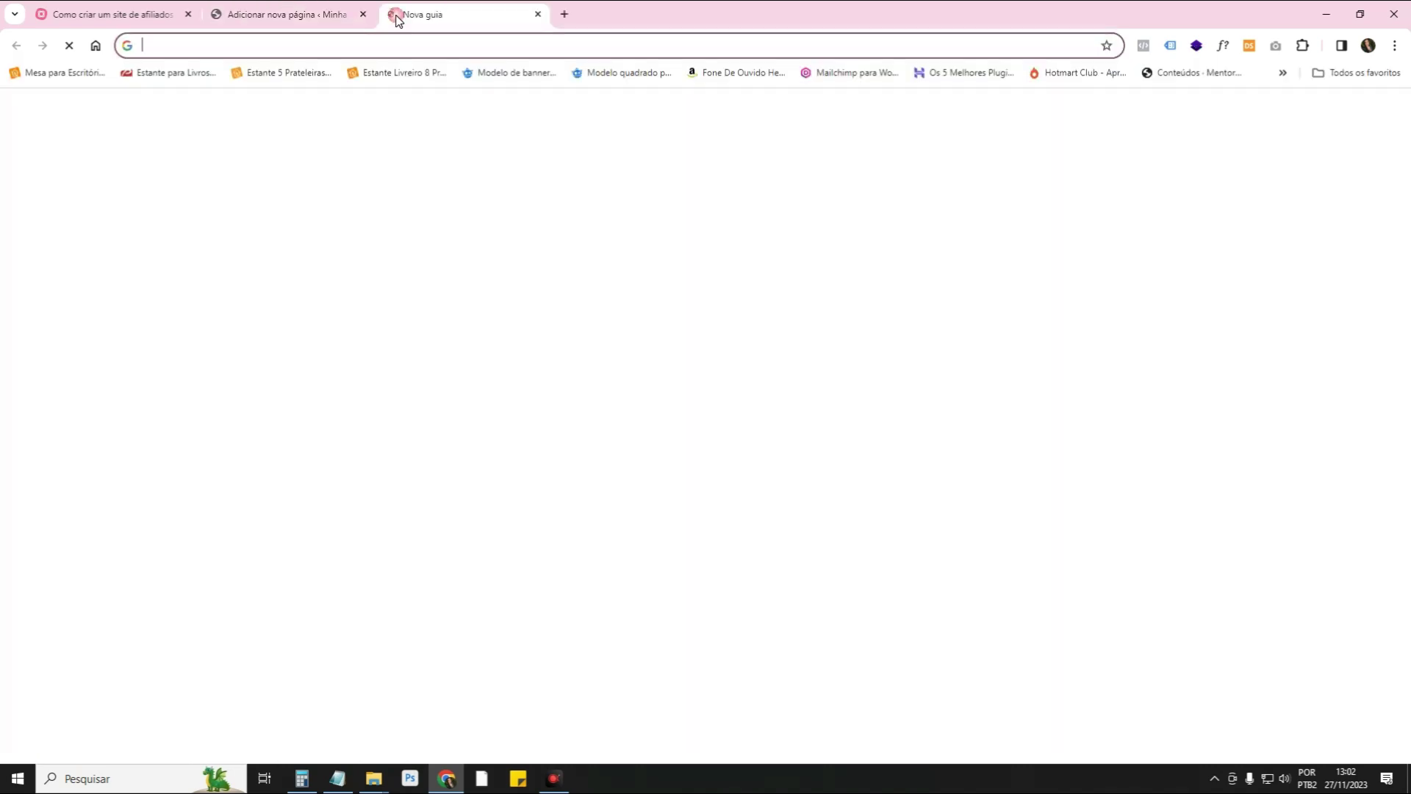
type("descomplicandosites.com.br")
key("Return")
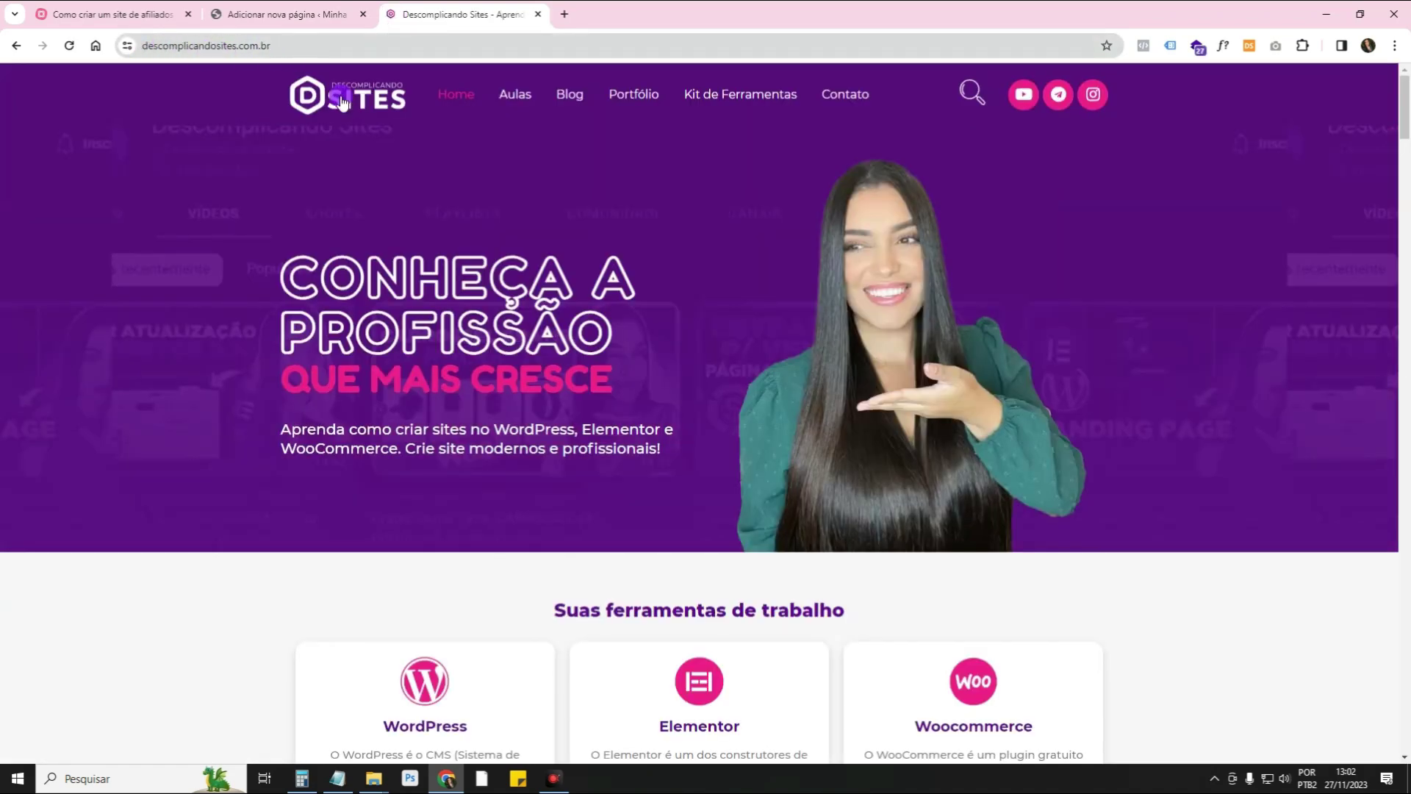
scroll(532, 243, "down", 20)
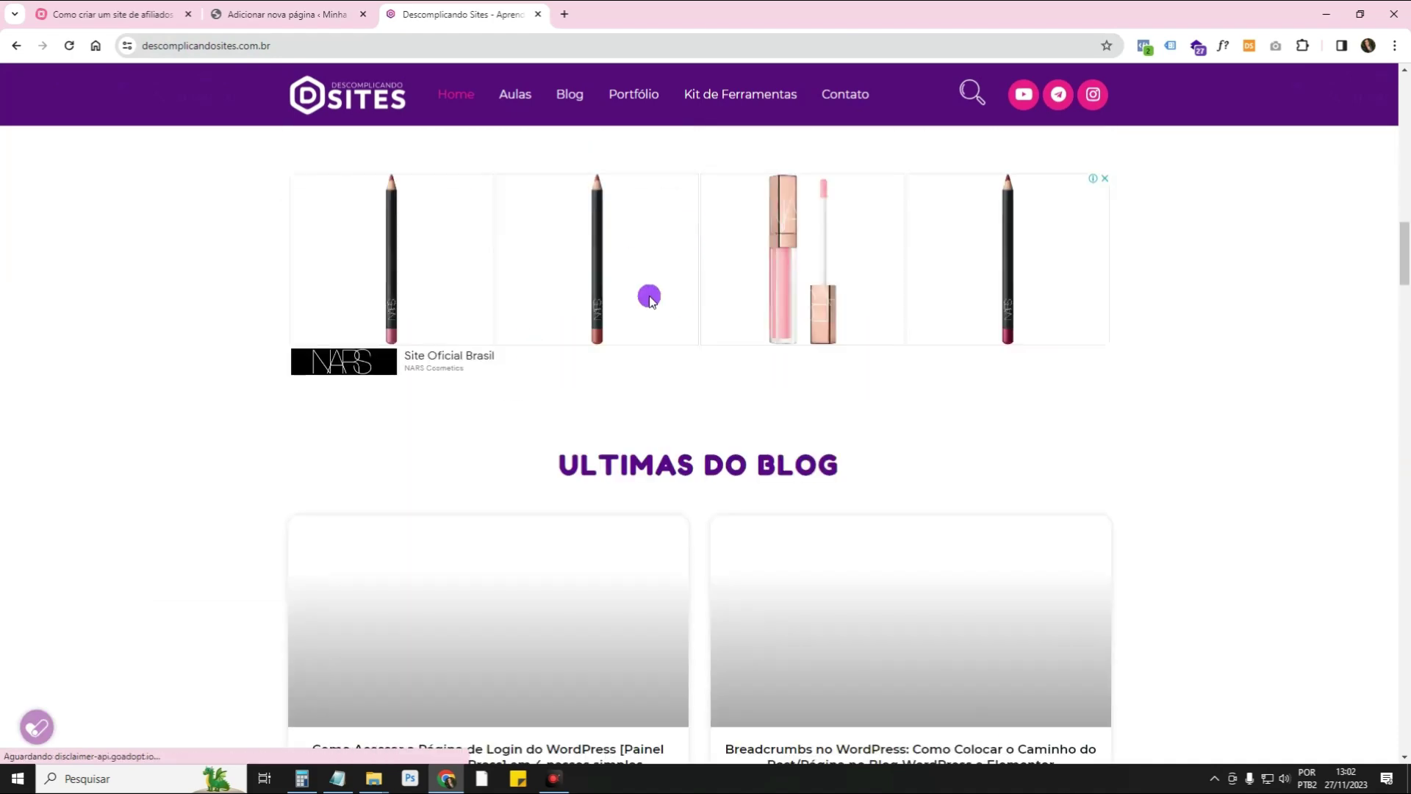
key("ctrl+w")
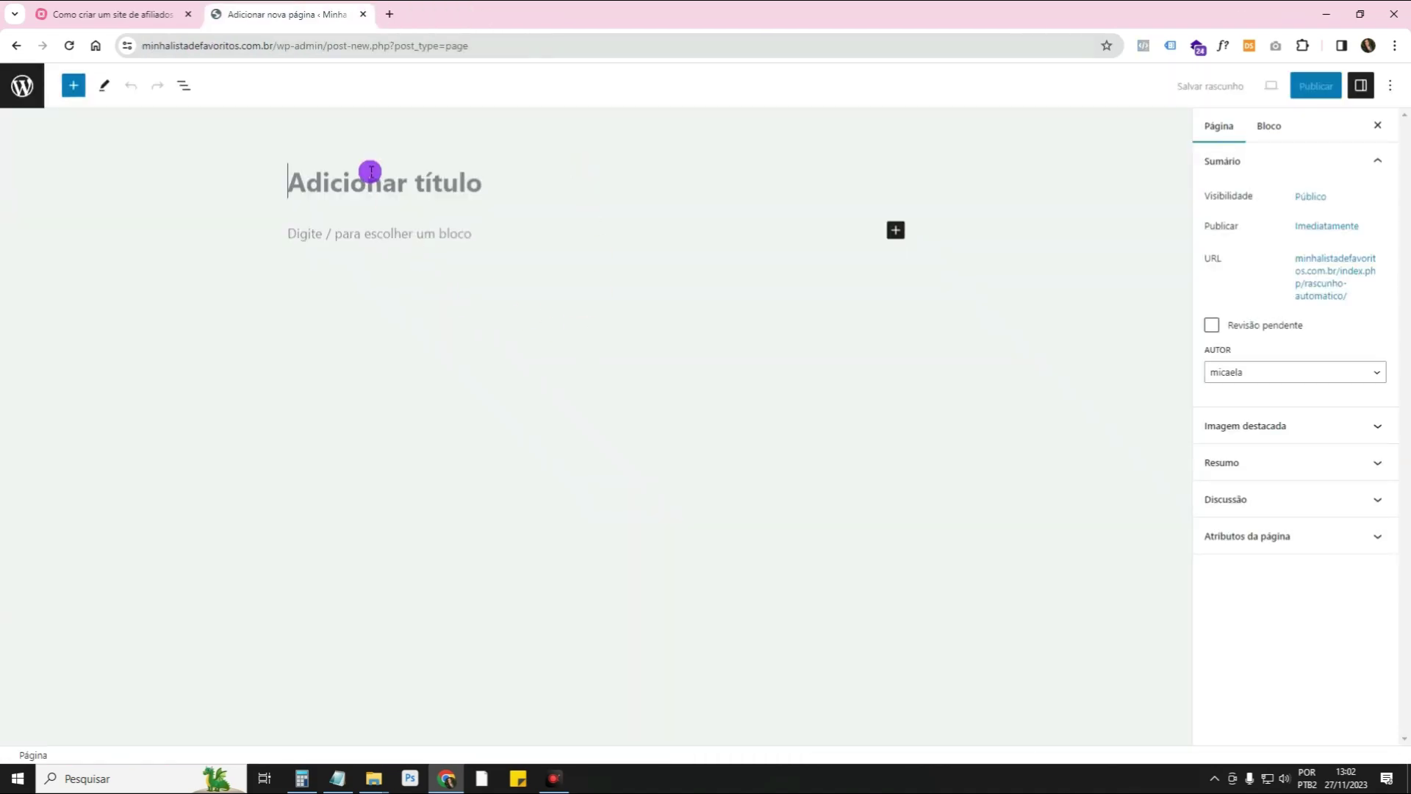
Title the page Home, publish it, and return to the pages list
type("Home")
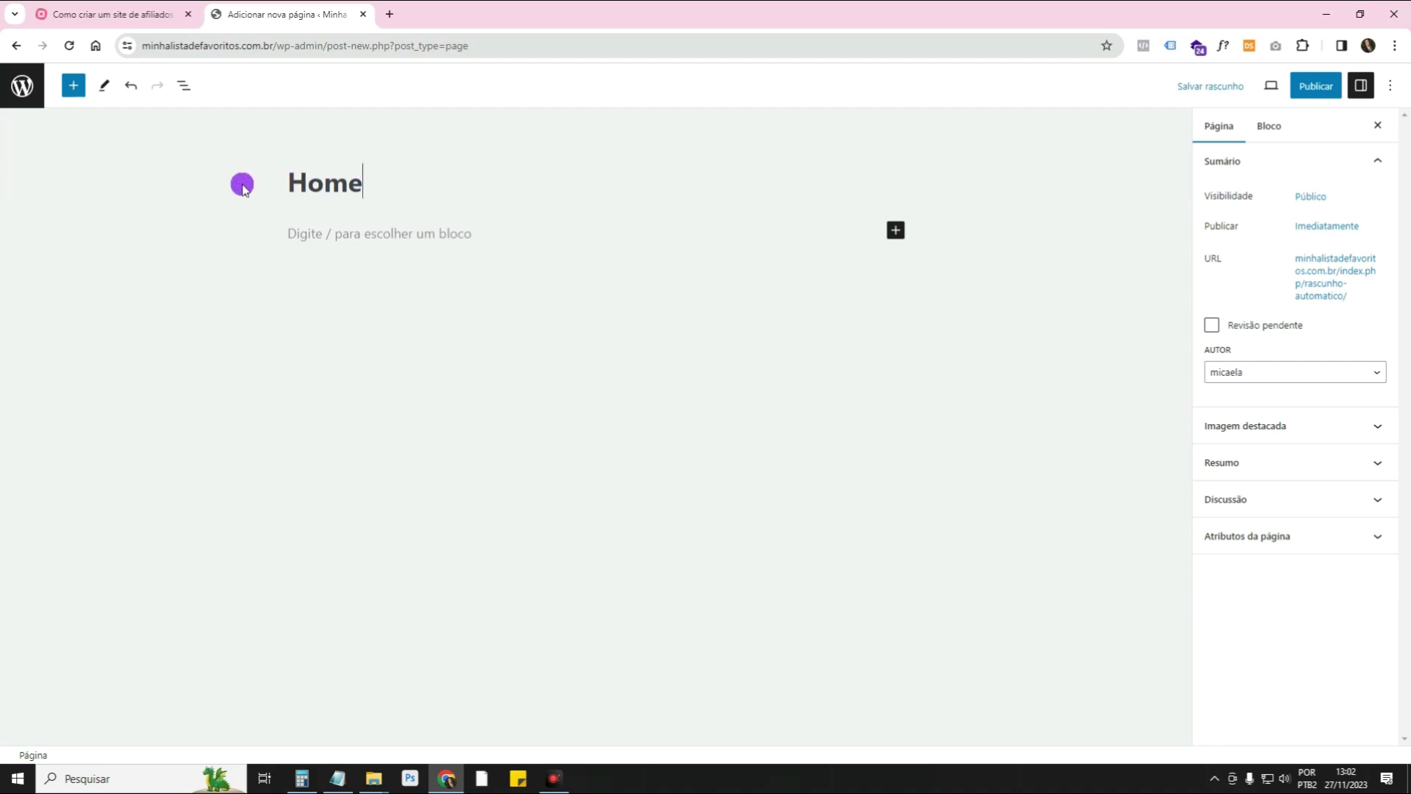
left_click(1311, 91)
left_click(1285, 88)
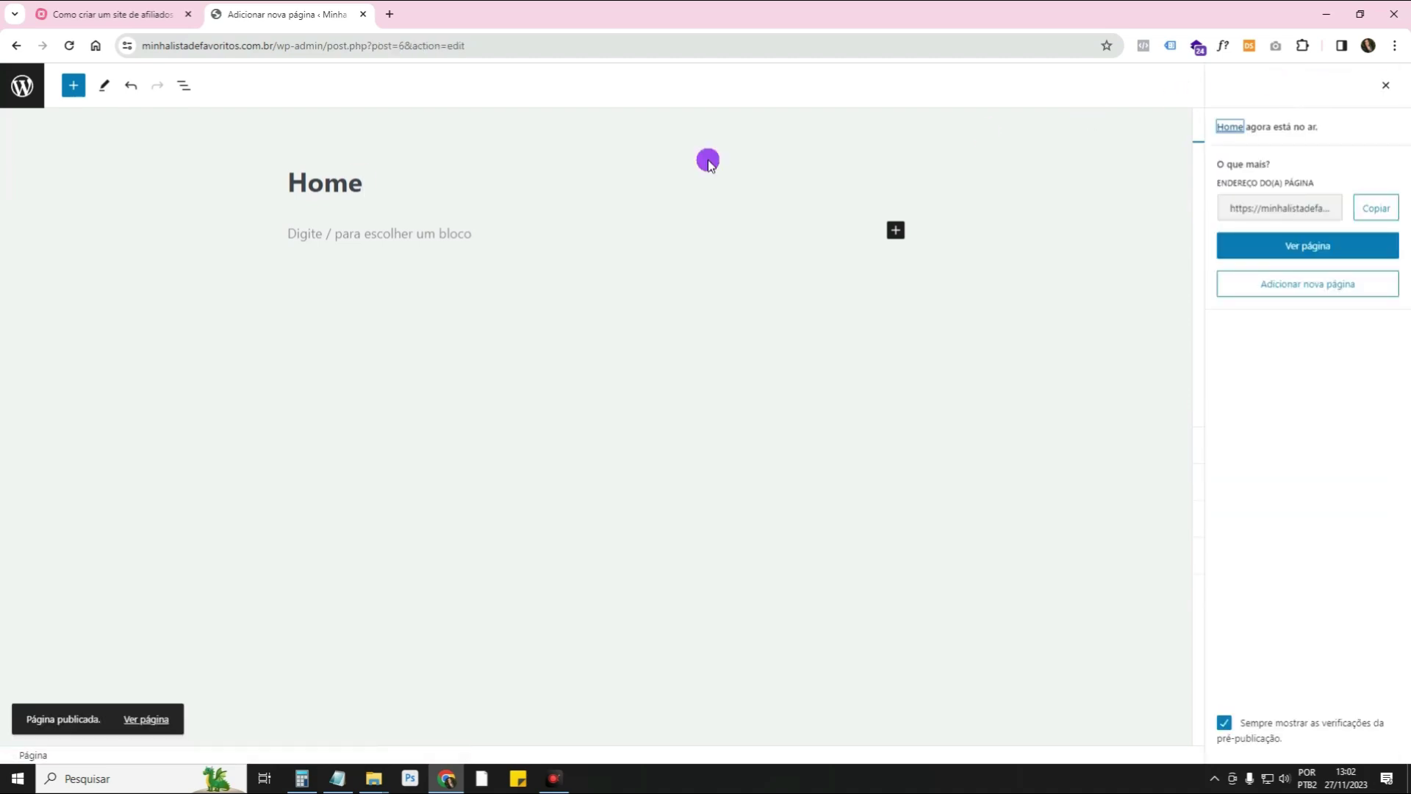
left_click(14, 101)
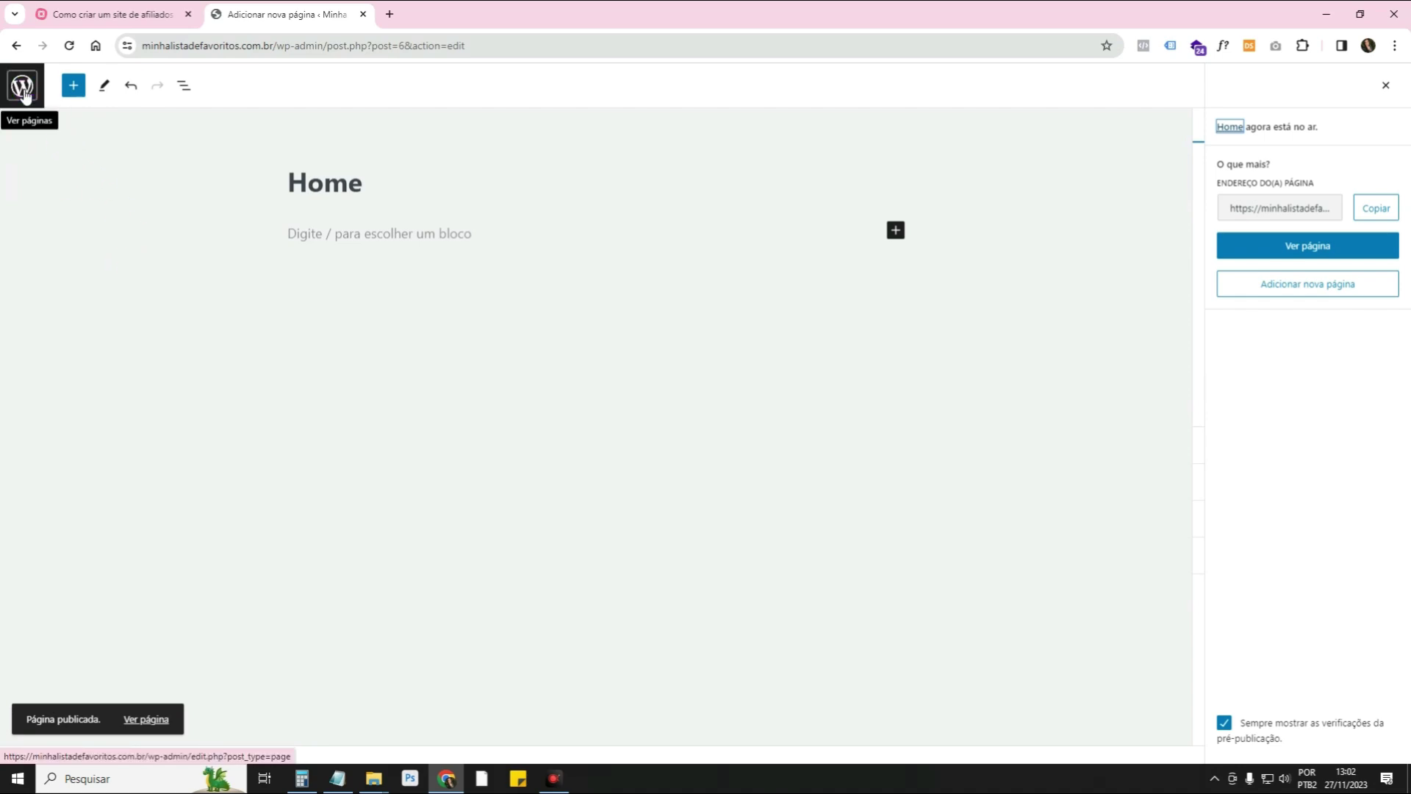
left_click(23, 89)
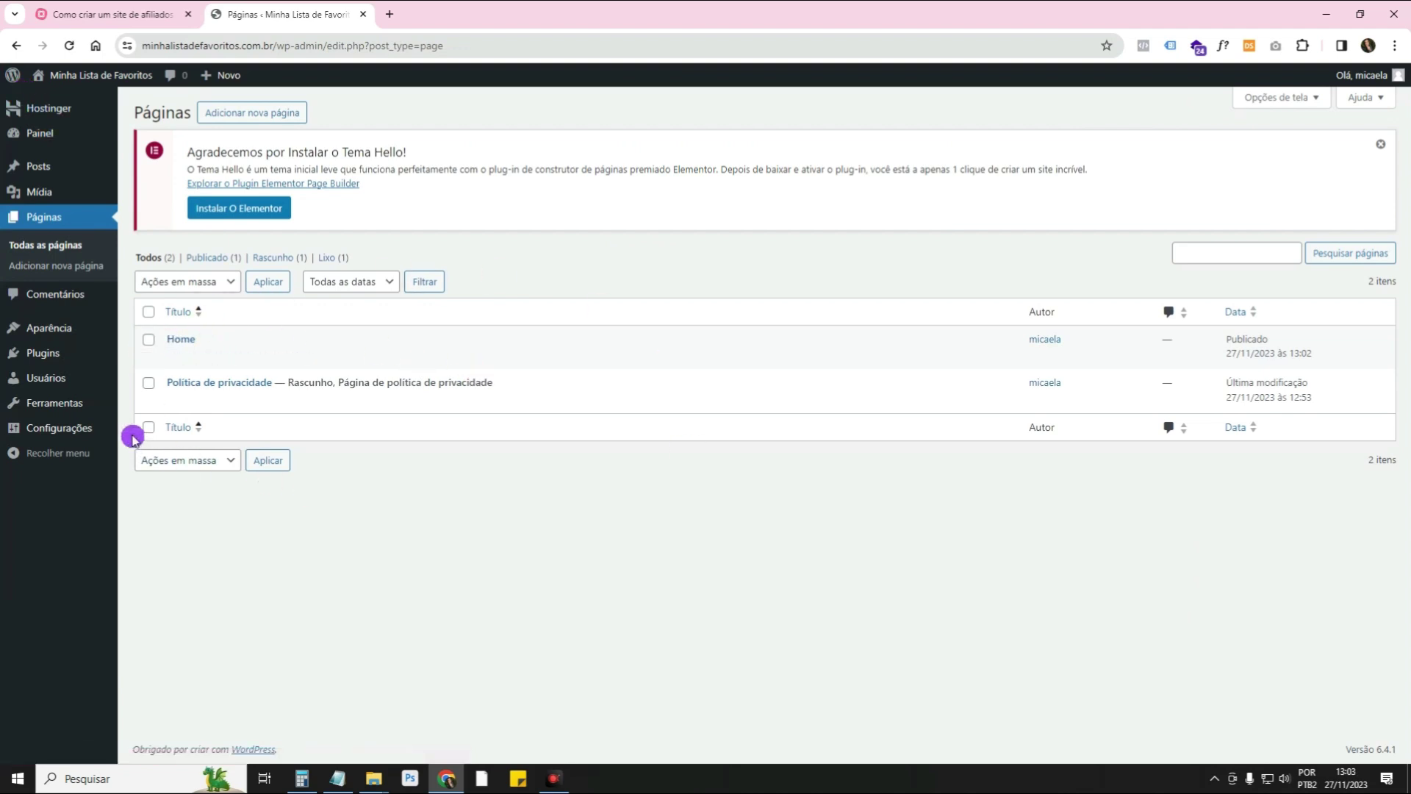
Make Home the static front page in the Reading settings and save
mouse_move(42, 434)
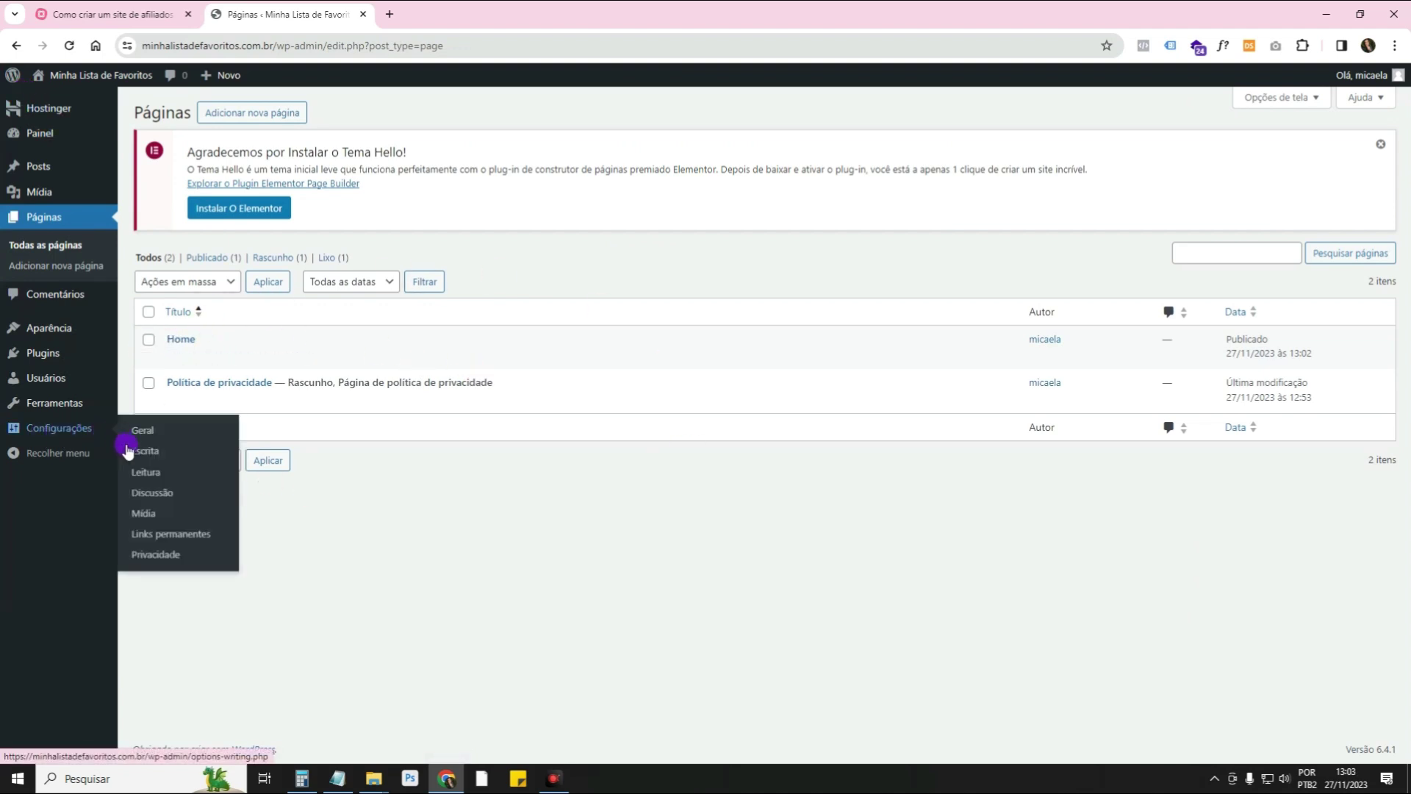
left_click(149, 474)
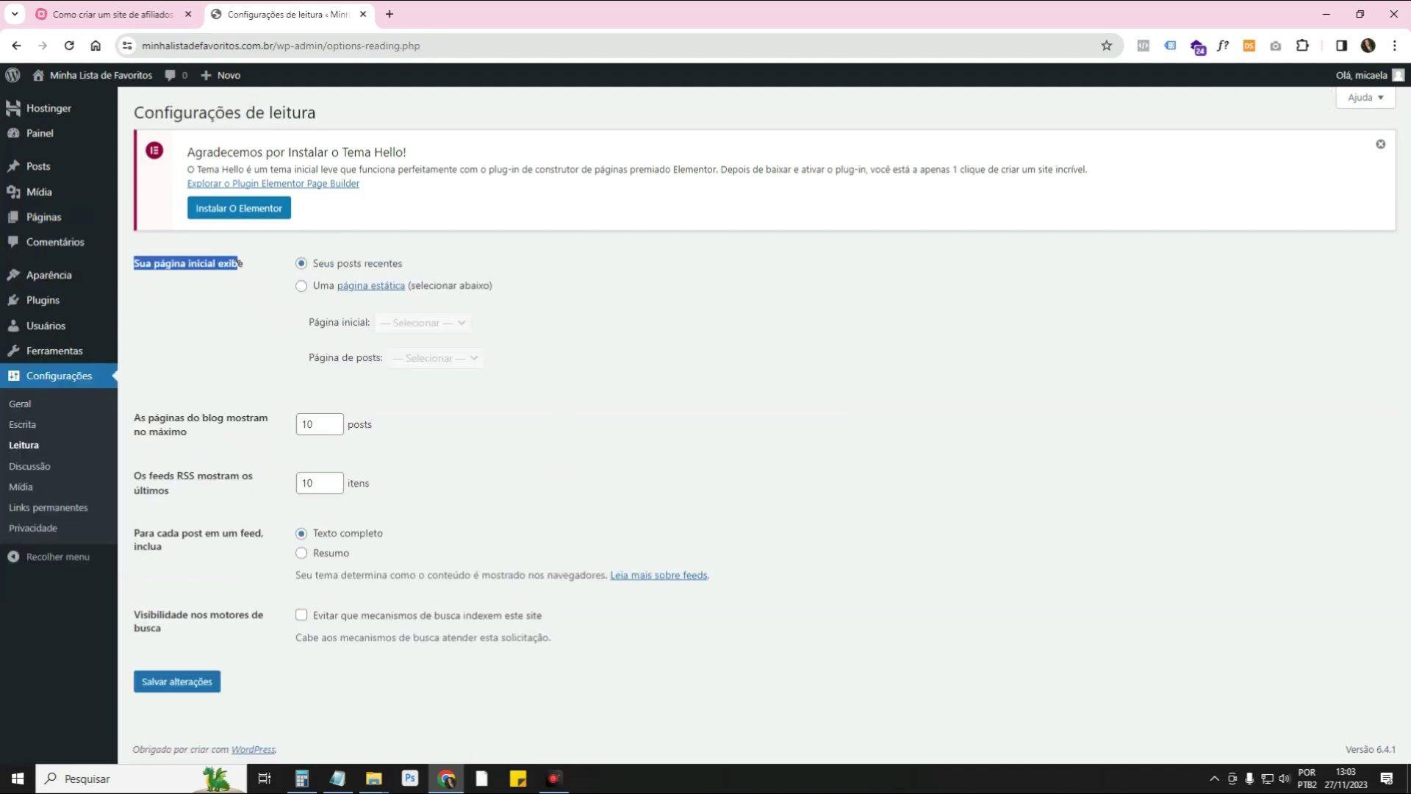
left_click(302, 287)
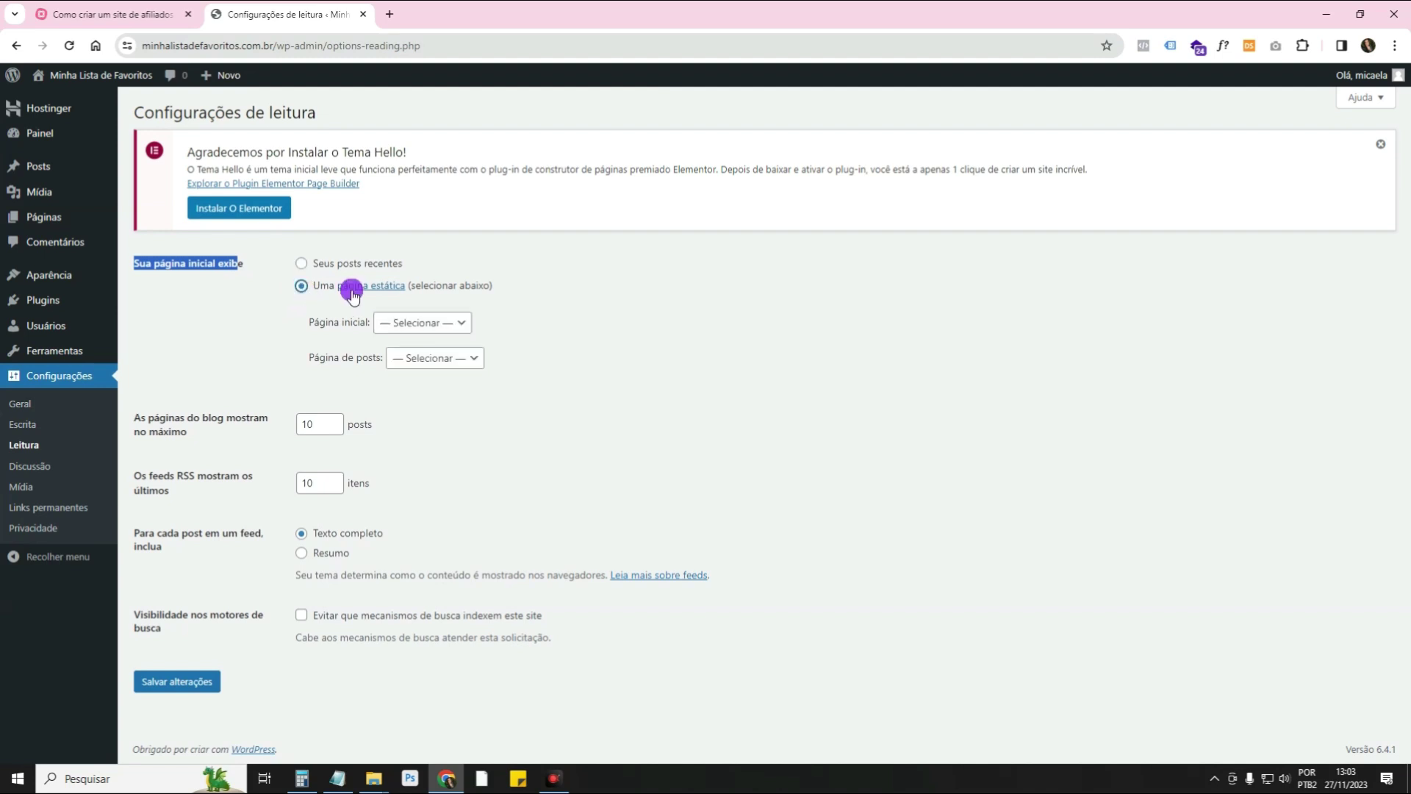
left_click(421, 322)
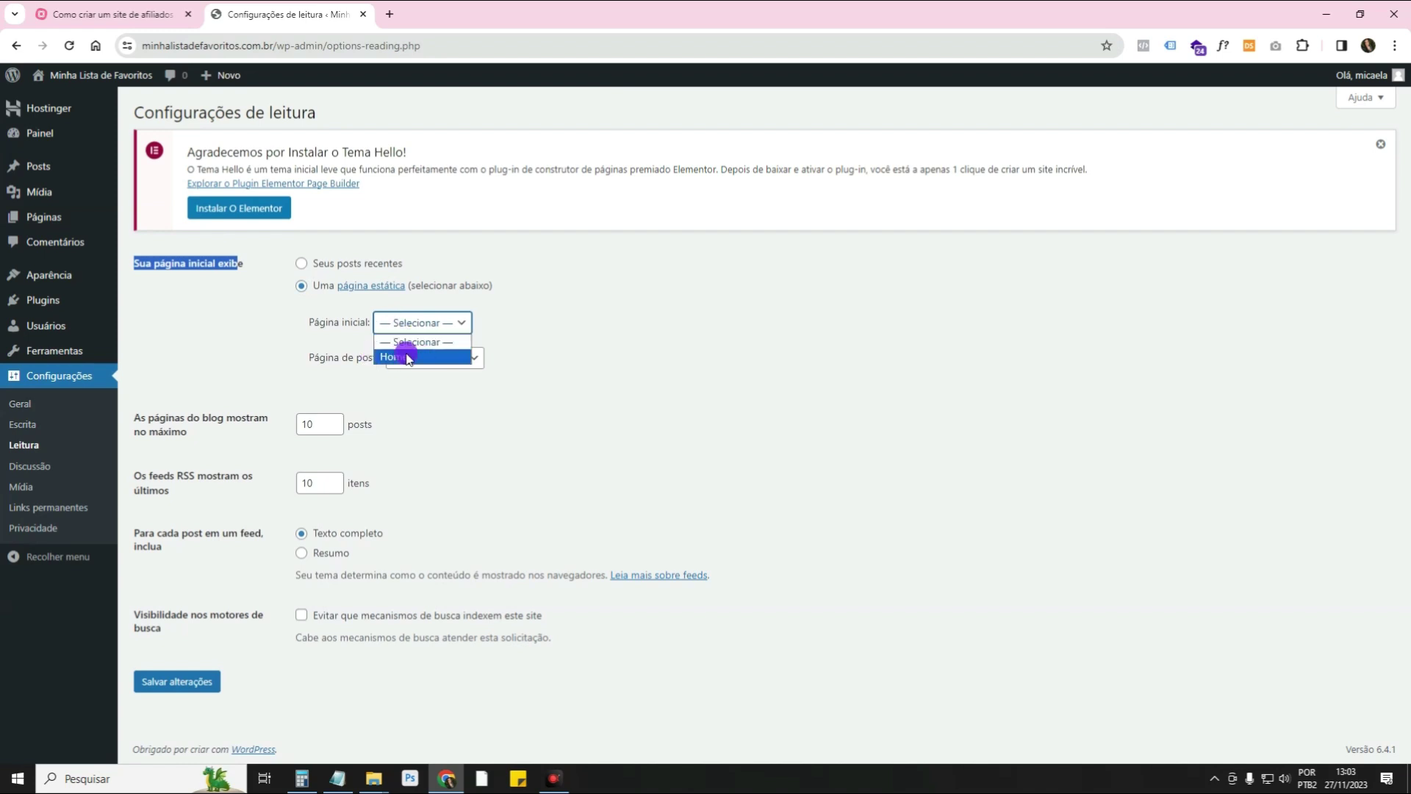
left_click(404, 357)
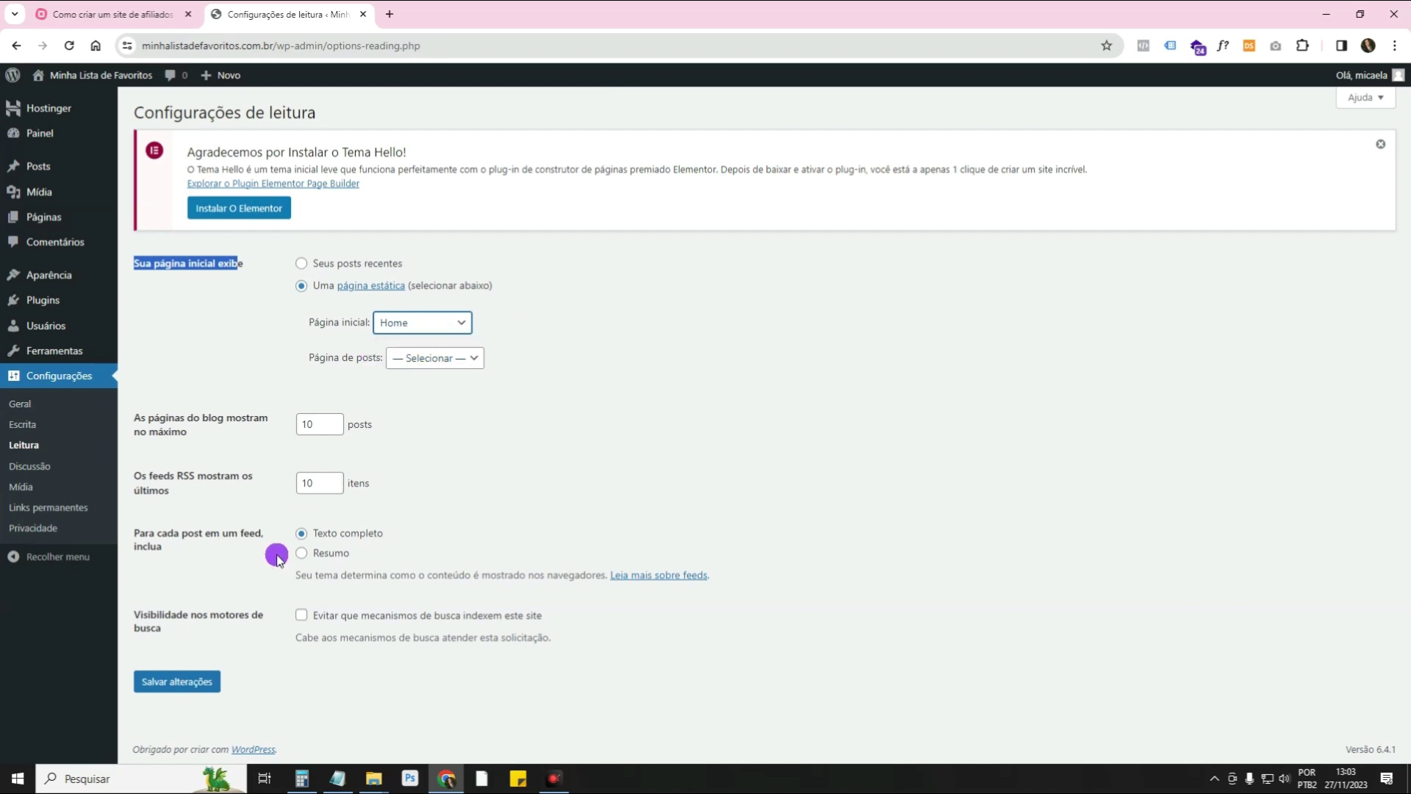
left_click(201, 685)
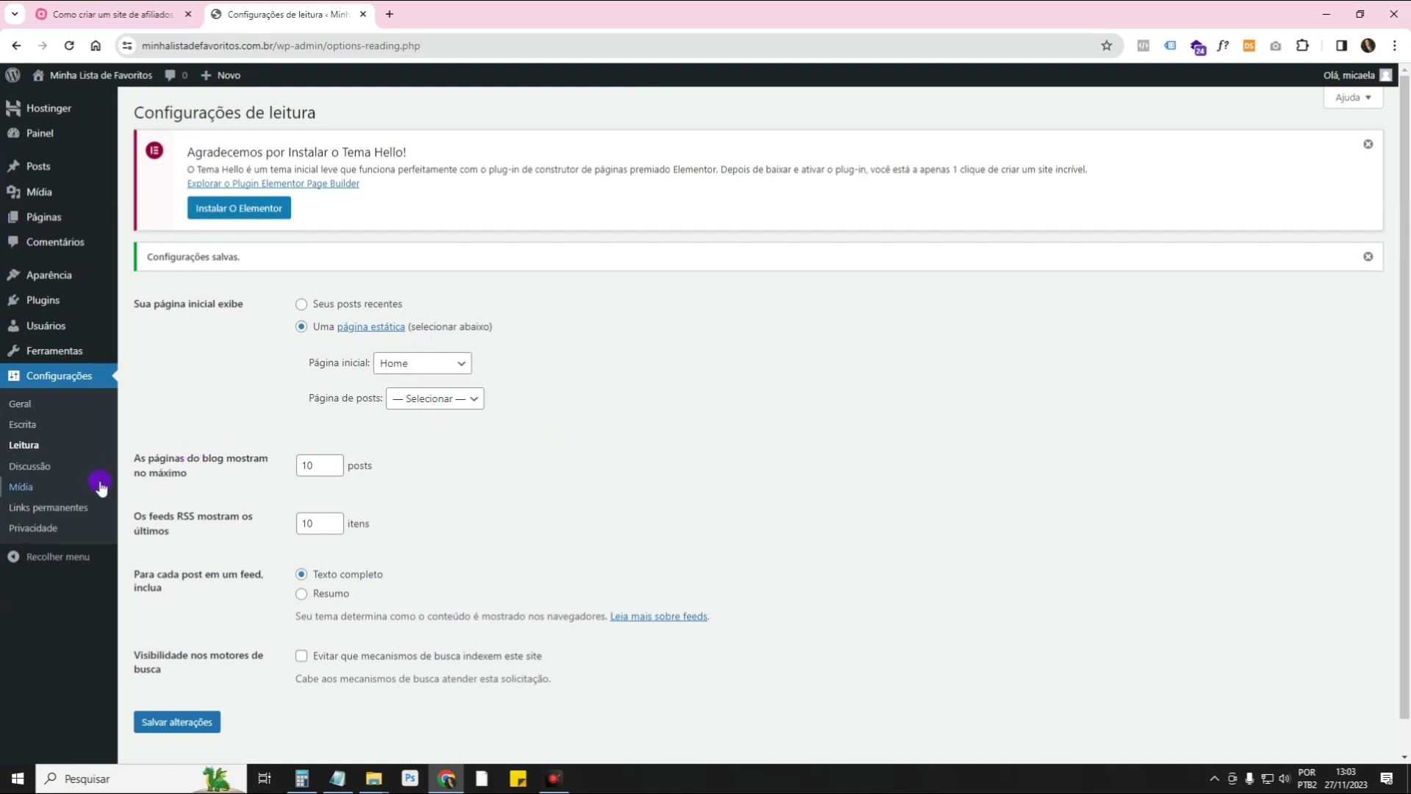
Switch the permalink structure to Nome do post and save
left_click(53, 509)
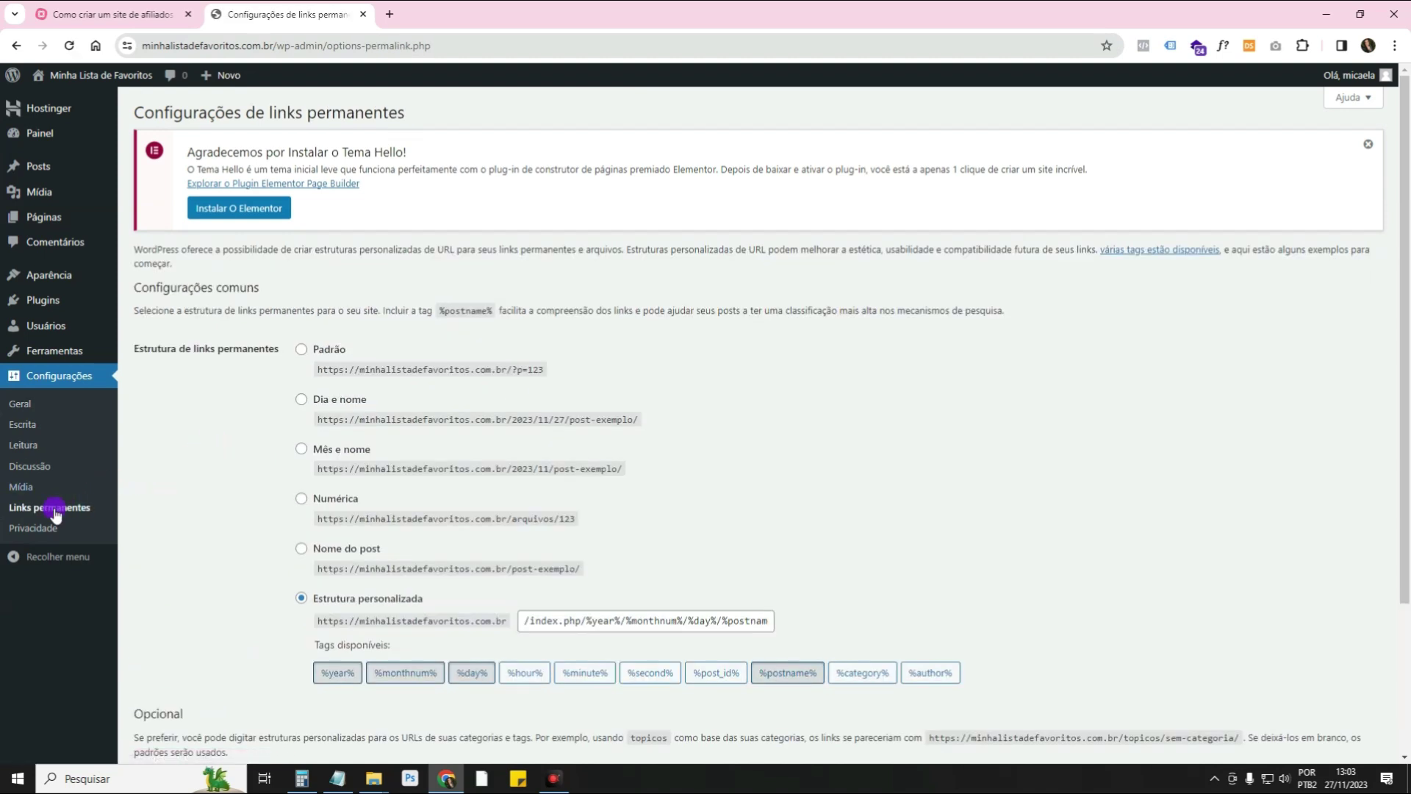
left_click(302, 550)
scroll(306, 555, "down", 3)
left_click(189, 689)
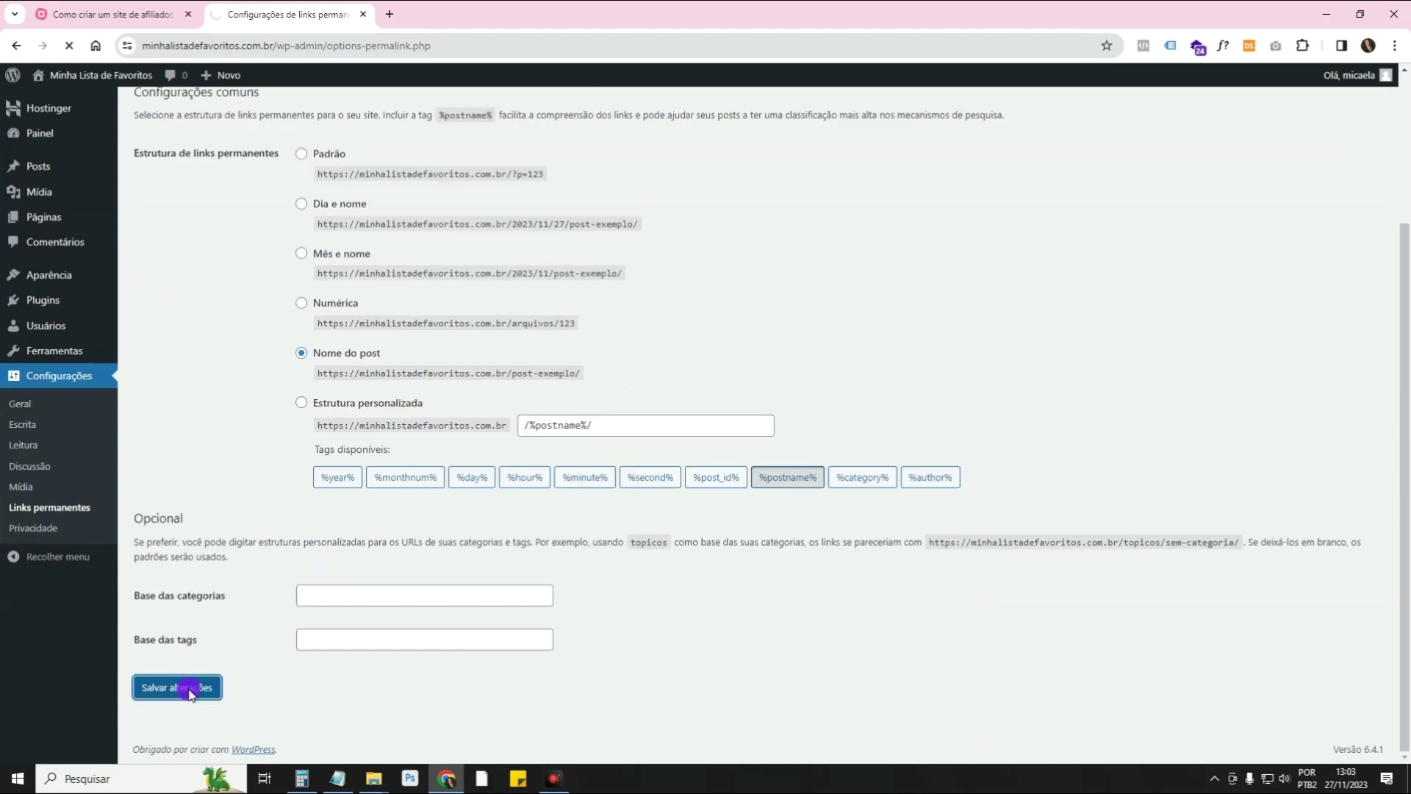
left_click(33, 405)
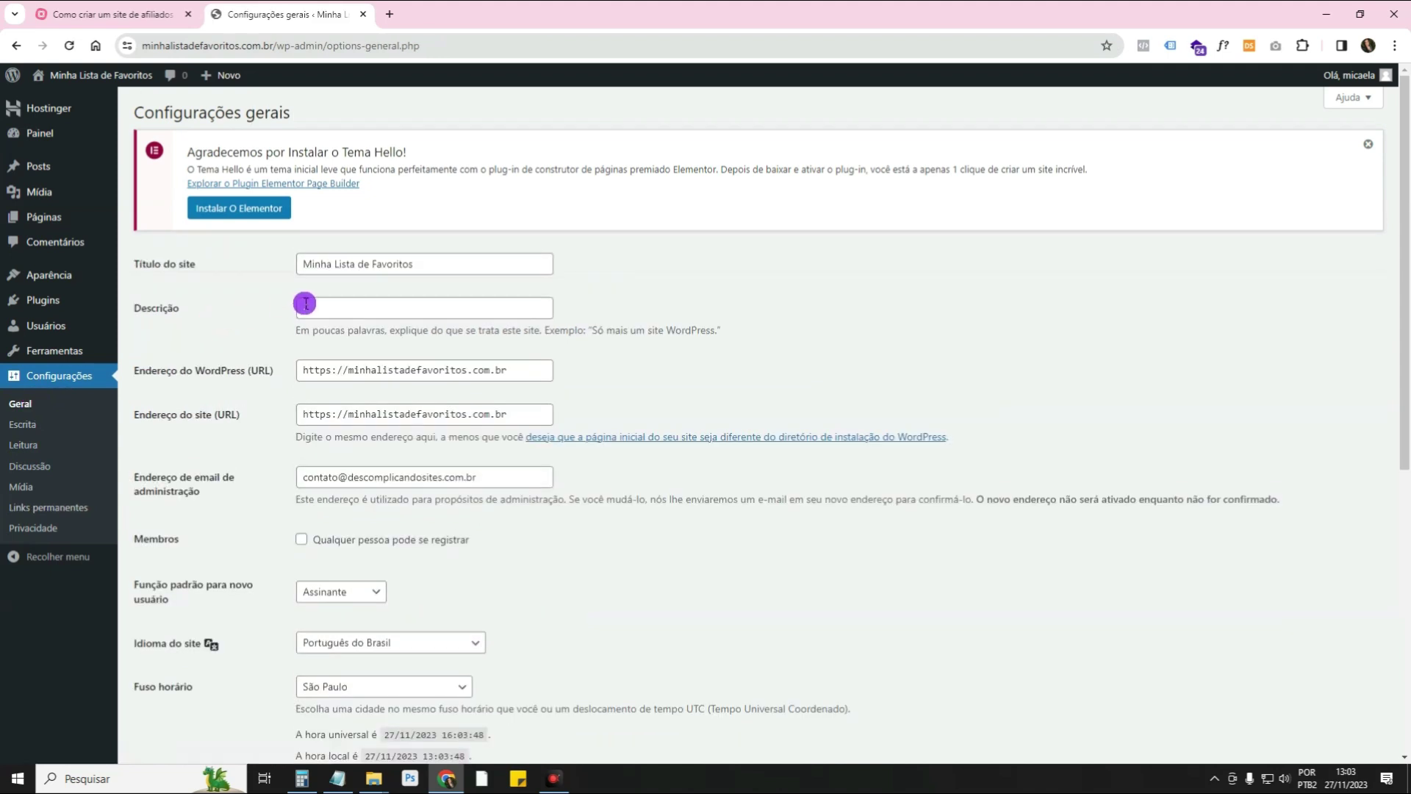
mouse_move(88, 75)
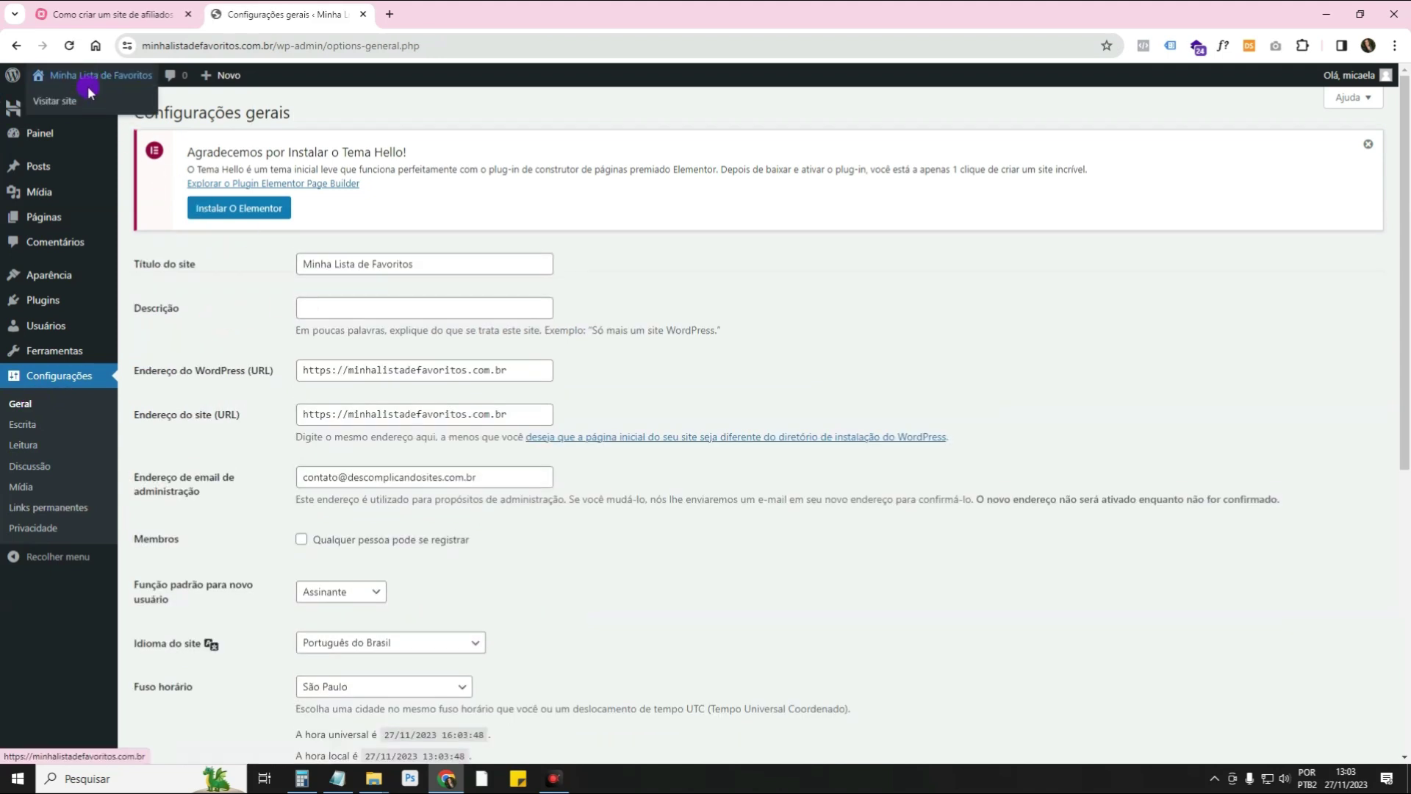
right_click(83, 100)
left_click(103, 108)
left_click(413, 13)
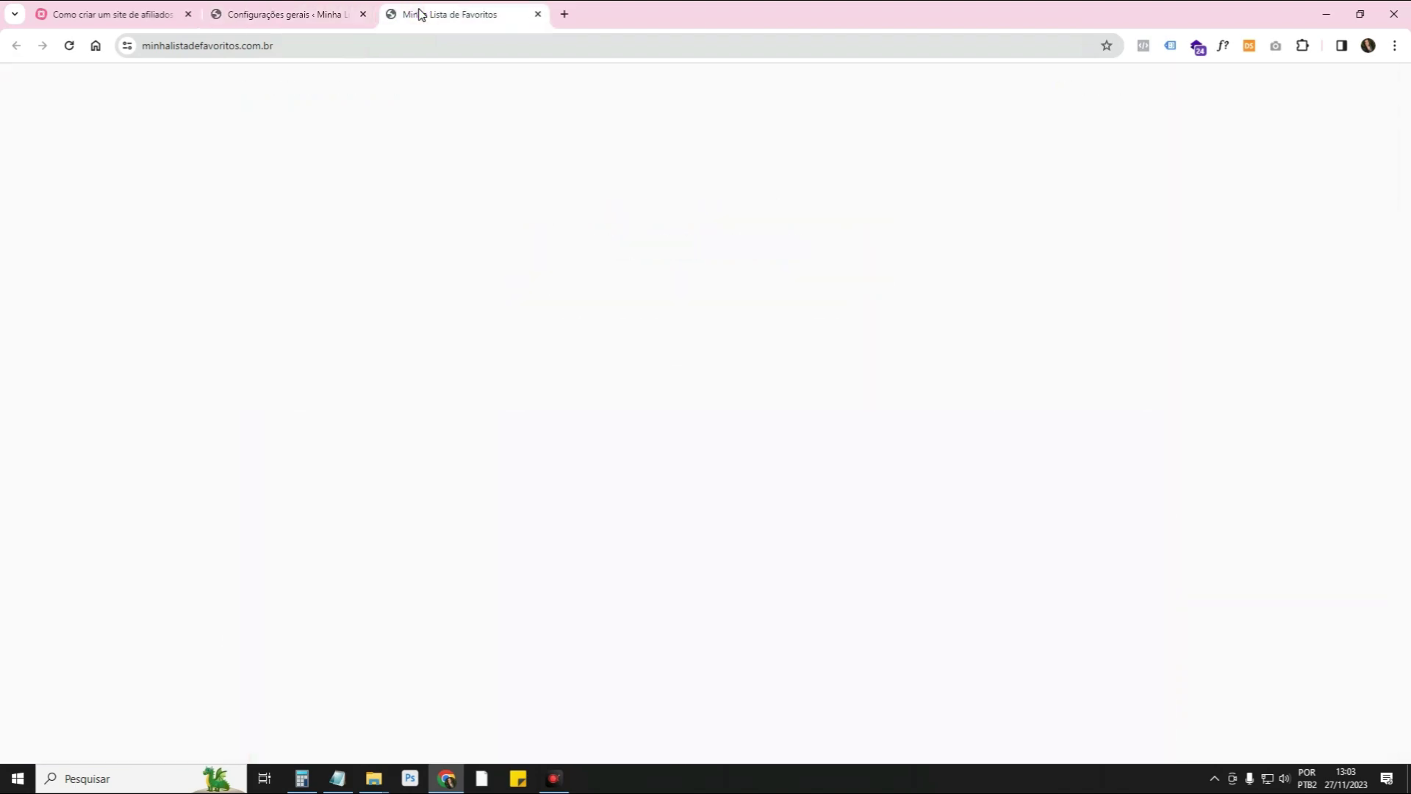
left_click(436, 36)
type("descomplicandosites.com.br")
key("Return")
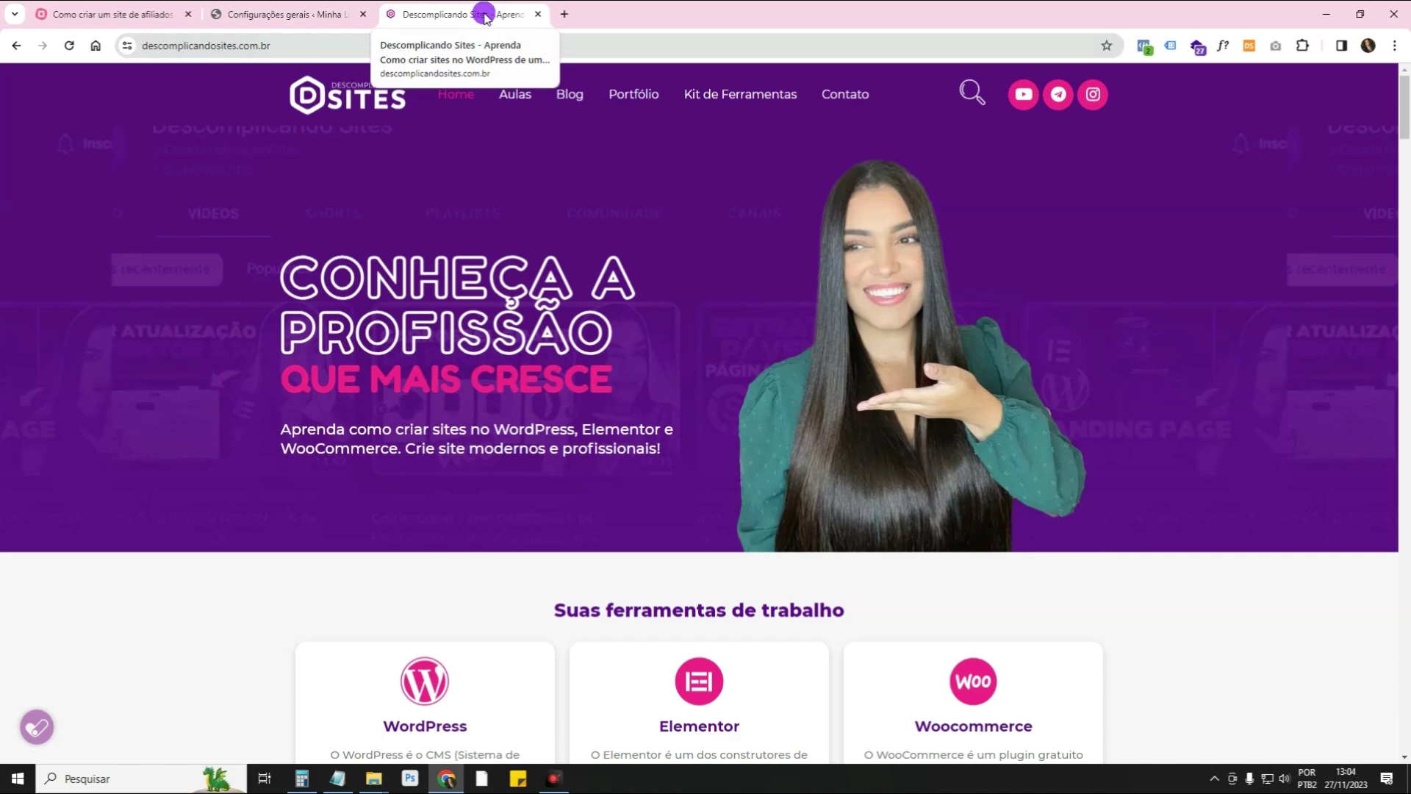
left_click(537, 14)
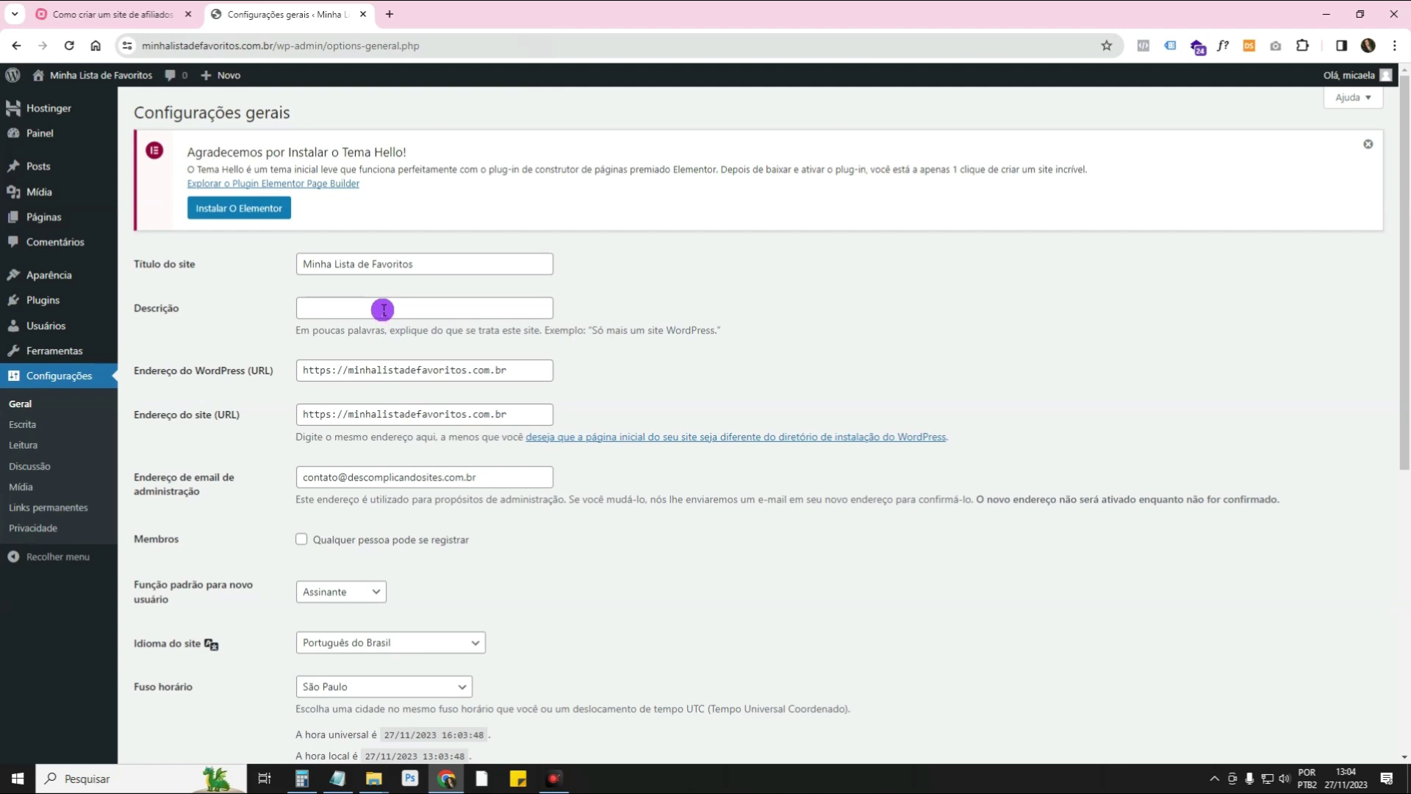
Save the tagline 'Os melhores produtos selecionados para você', then go back to the MindMeister map
left_click(383, 310)
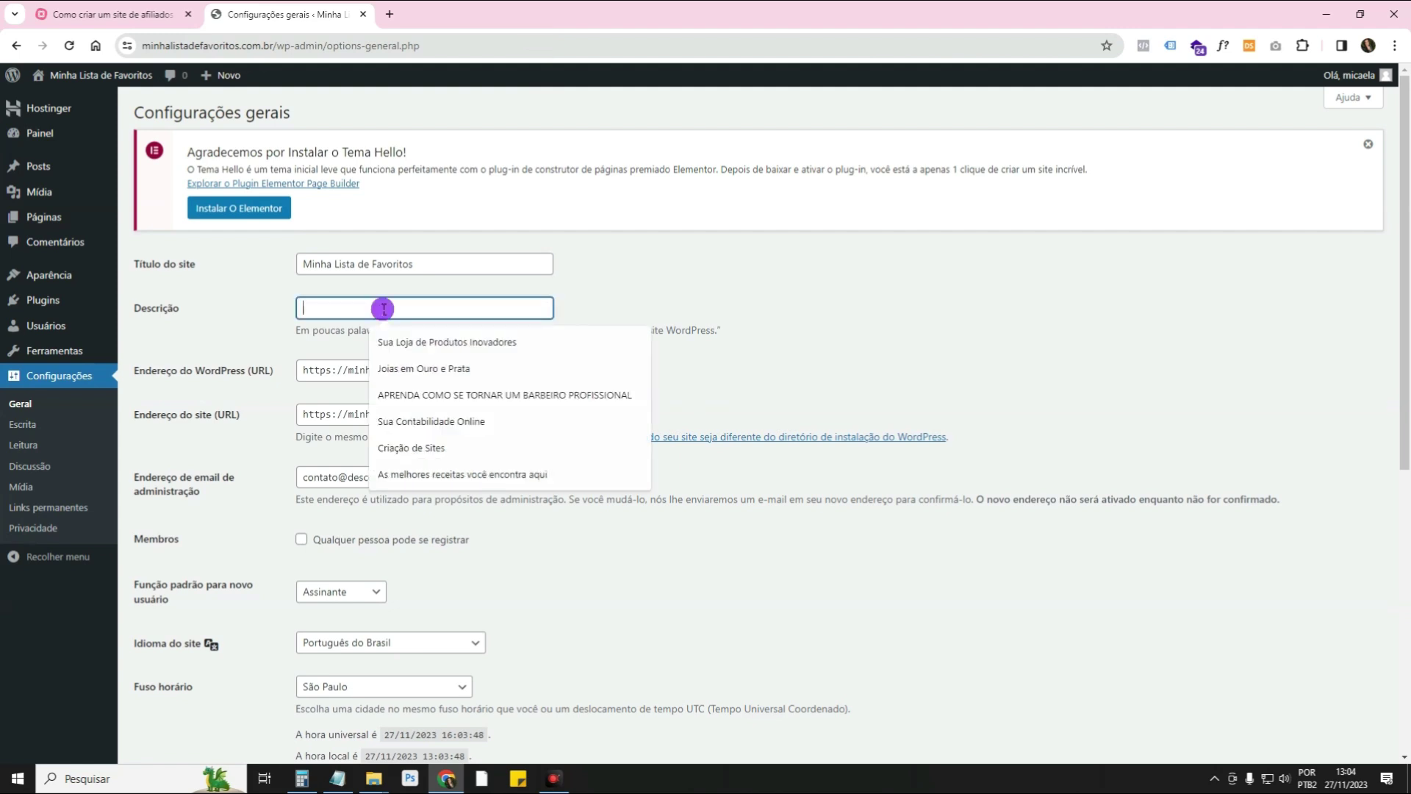
type("Os")
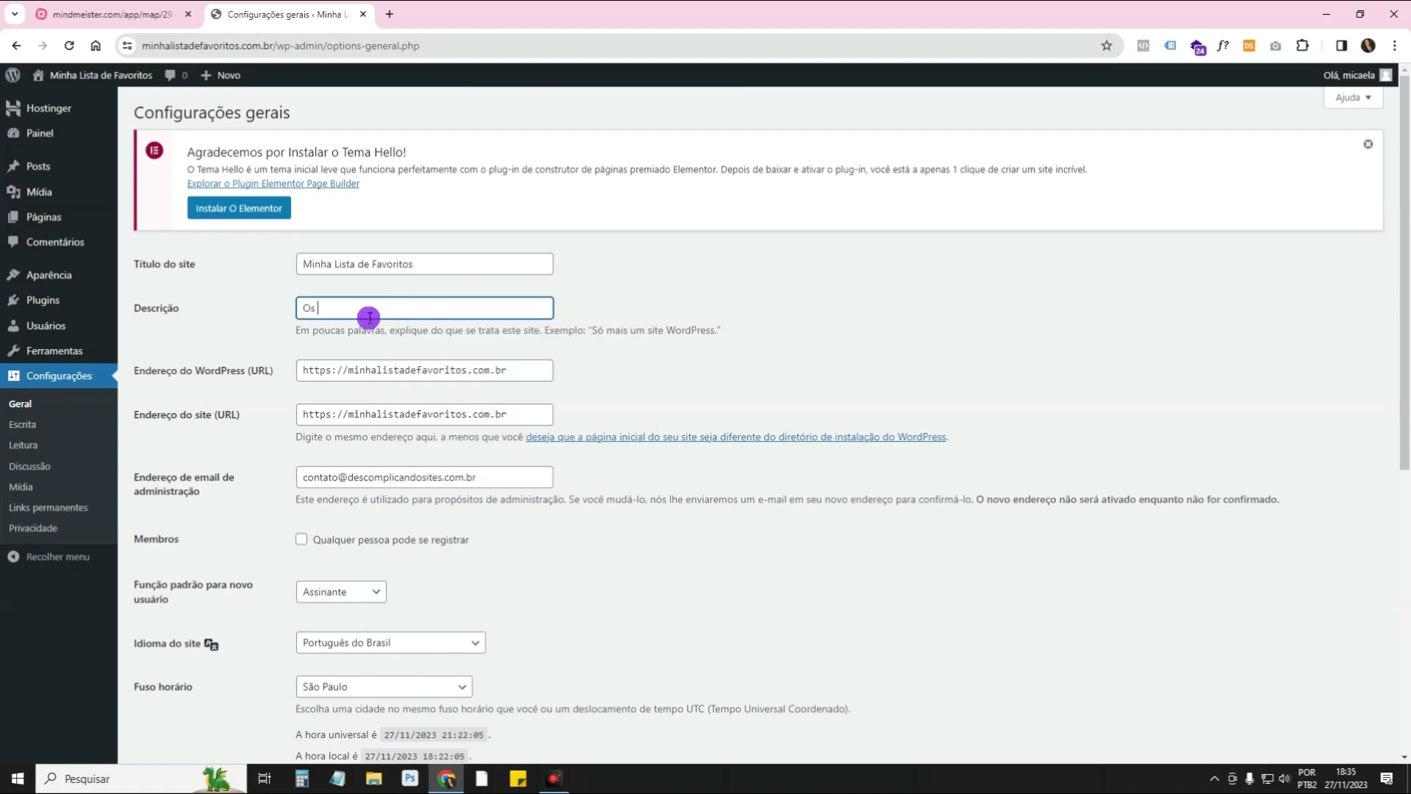
type(" m")
type("elhores produtos selecionados para você")
left_click(687, 298)
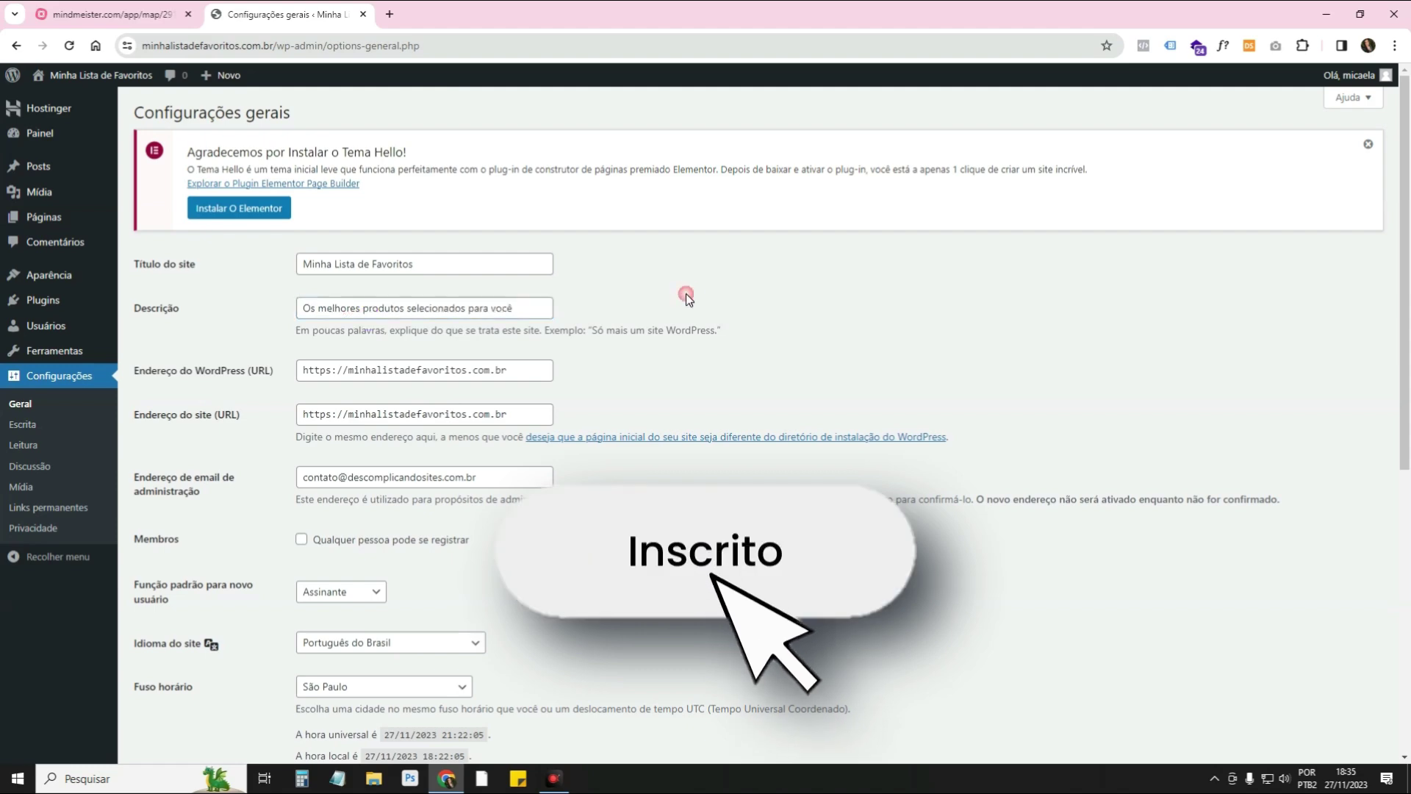
scroll(688, 298, "down", 7)
left_click(204, 685)
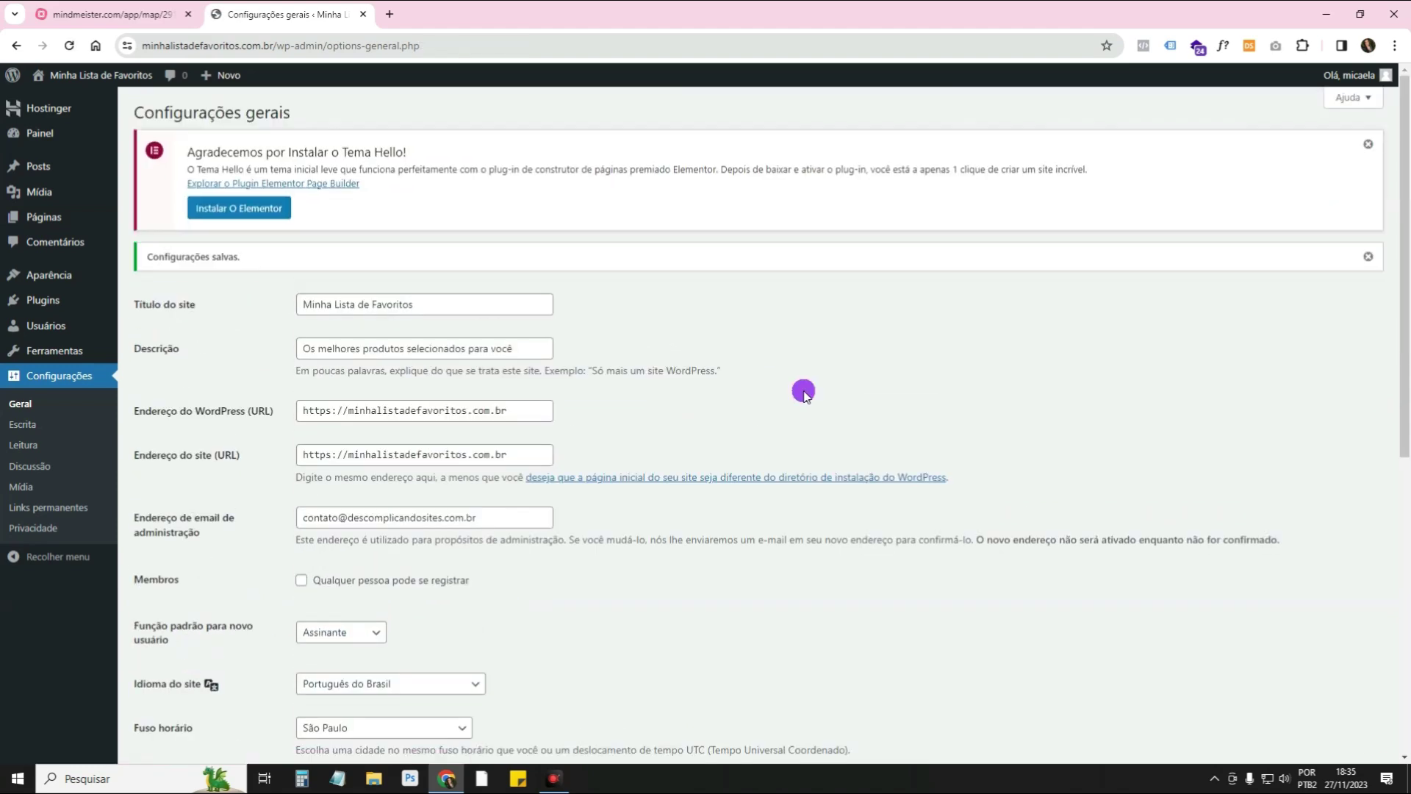
left_click(63, 14)
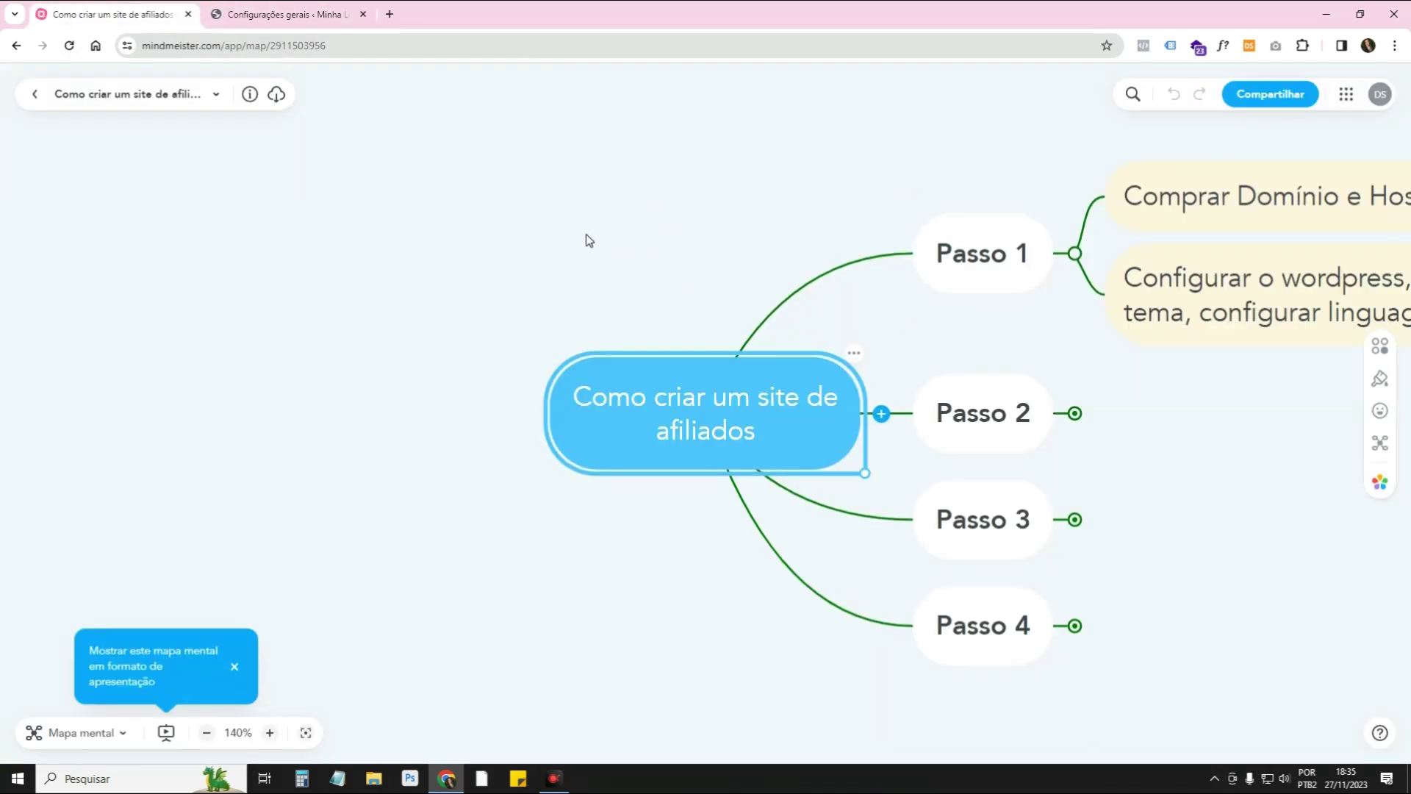
Collapse Passo 1 and expand Passo 2's three sub-steps in the map, then return to WordPress
left_click_drag(832, 174, 288, 209)
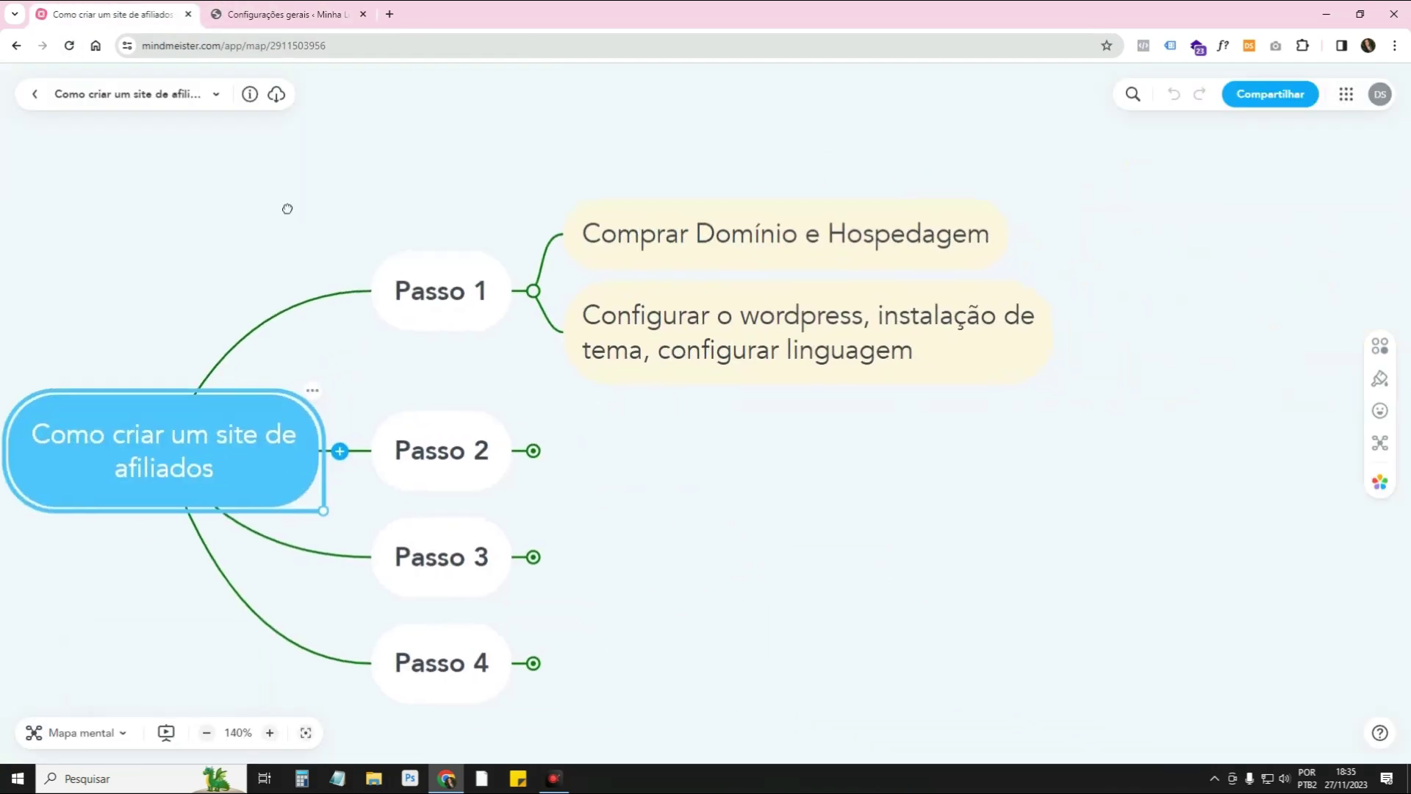
left_click(933, 370)
left_click(532, 291)
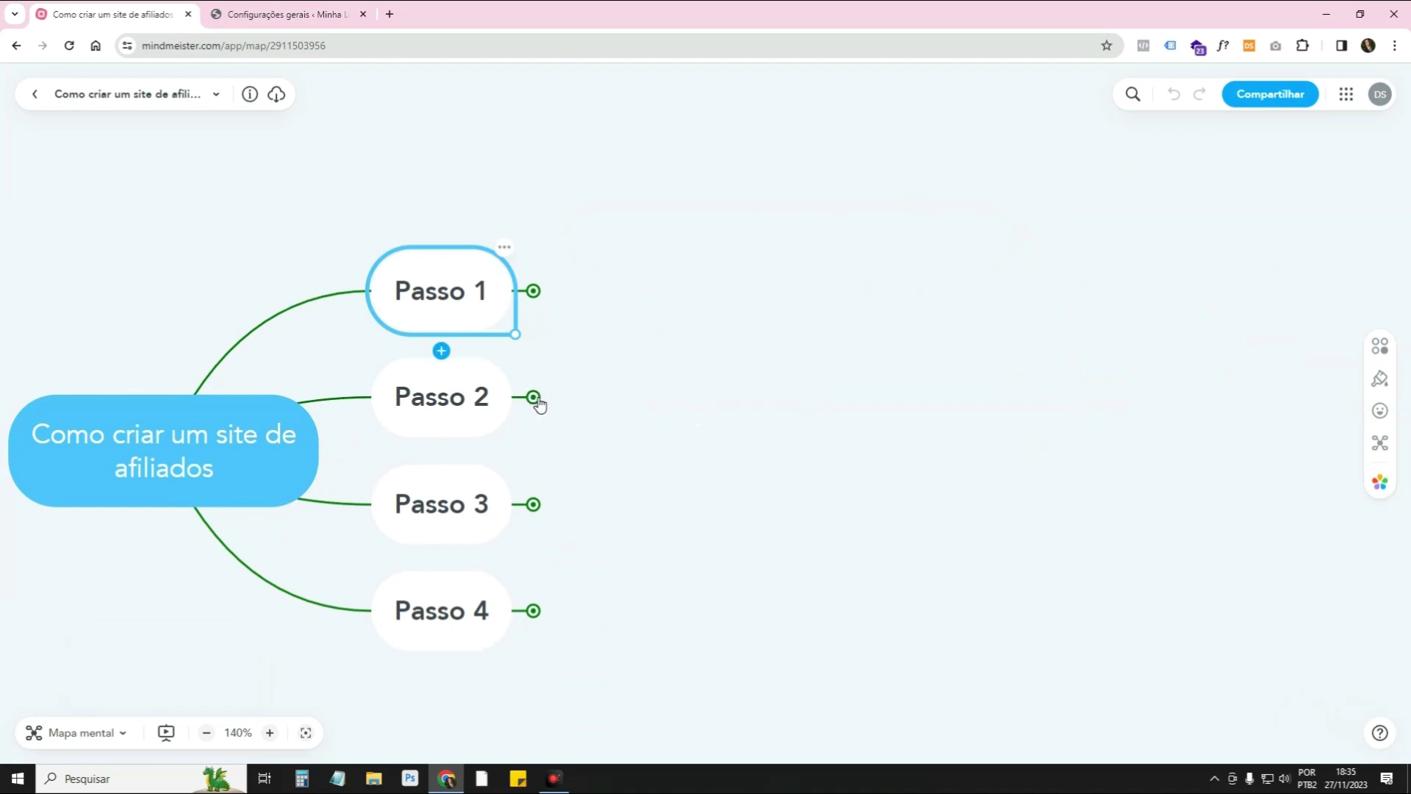
left_click(534, 397)
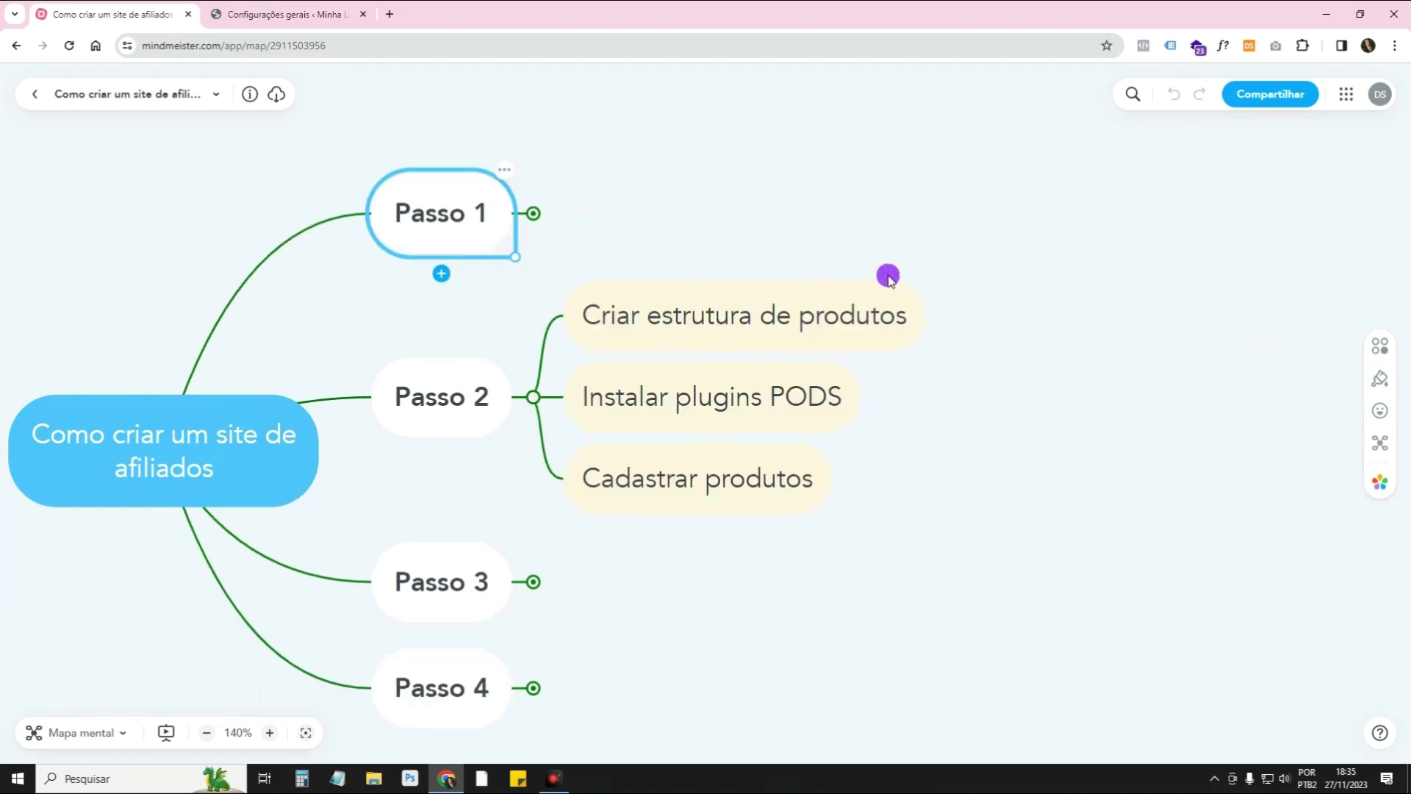
left_click(288, 14)
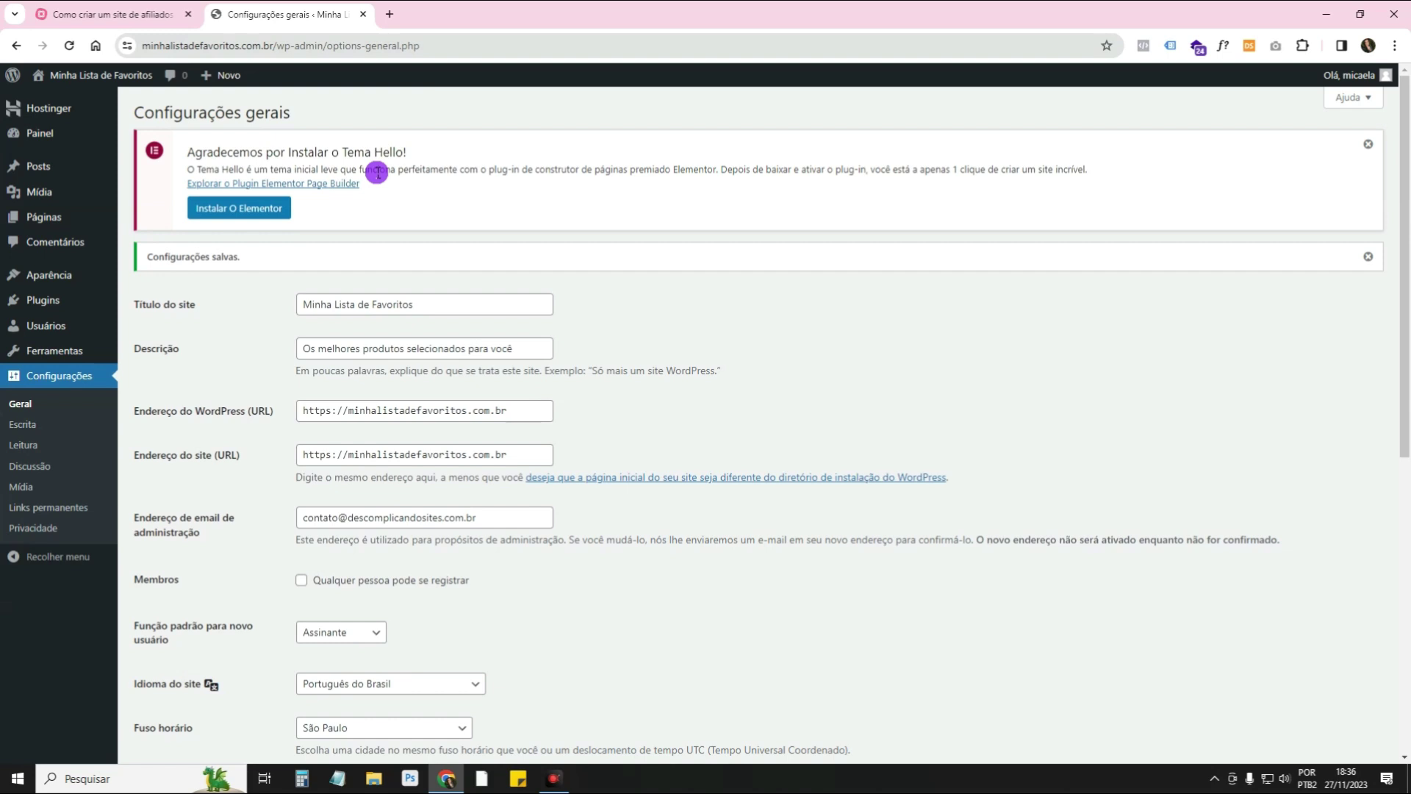
Search plugins for 'pods', then install and activate Pods – Custom Content Types and Fields
mouse_move(97, 306)
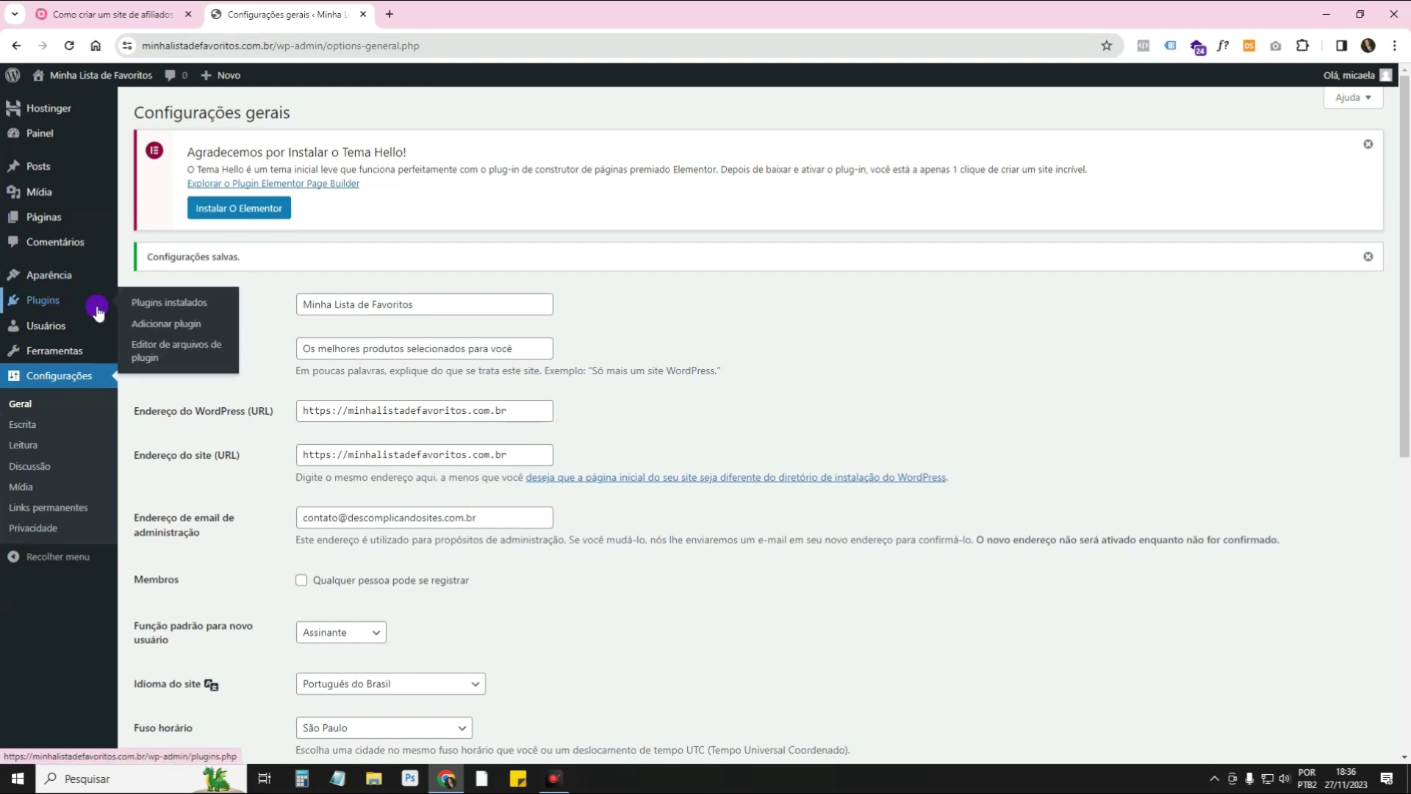
left_click(134, 324)
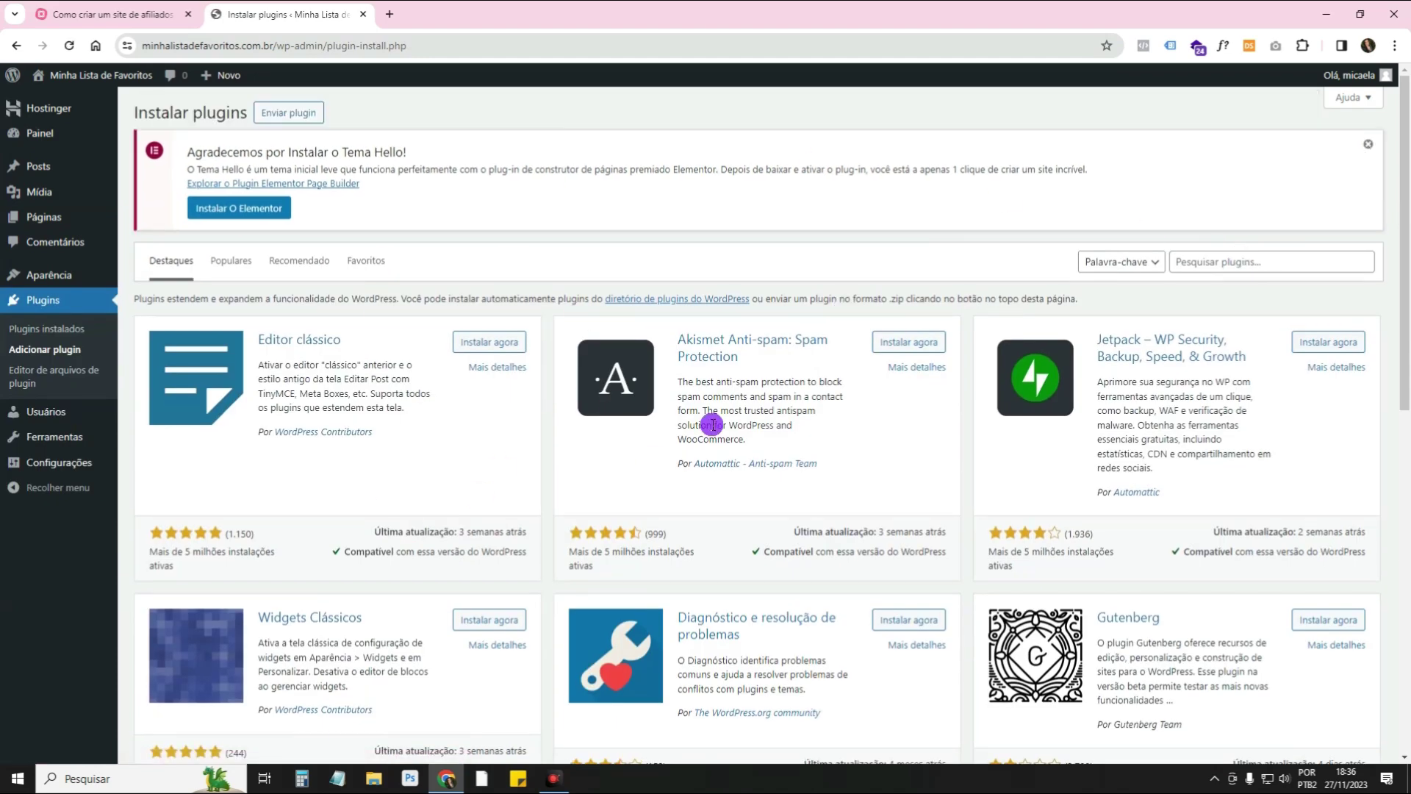
left_click(1183, 262)
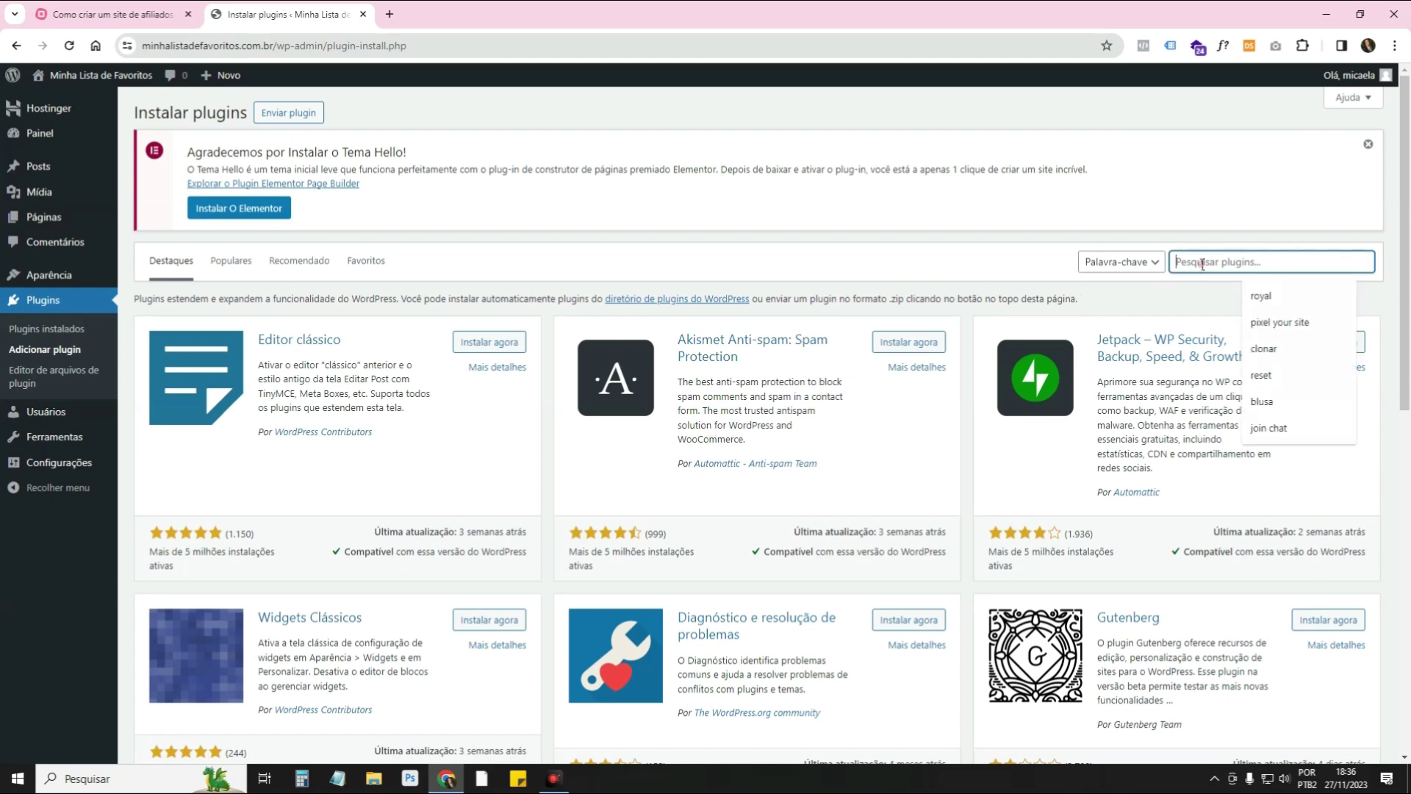
type("pods")
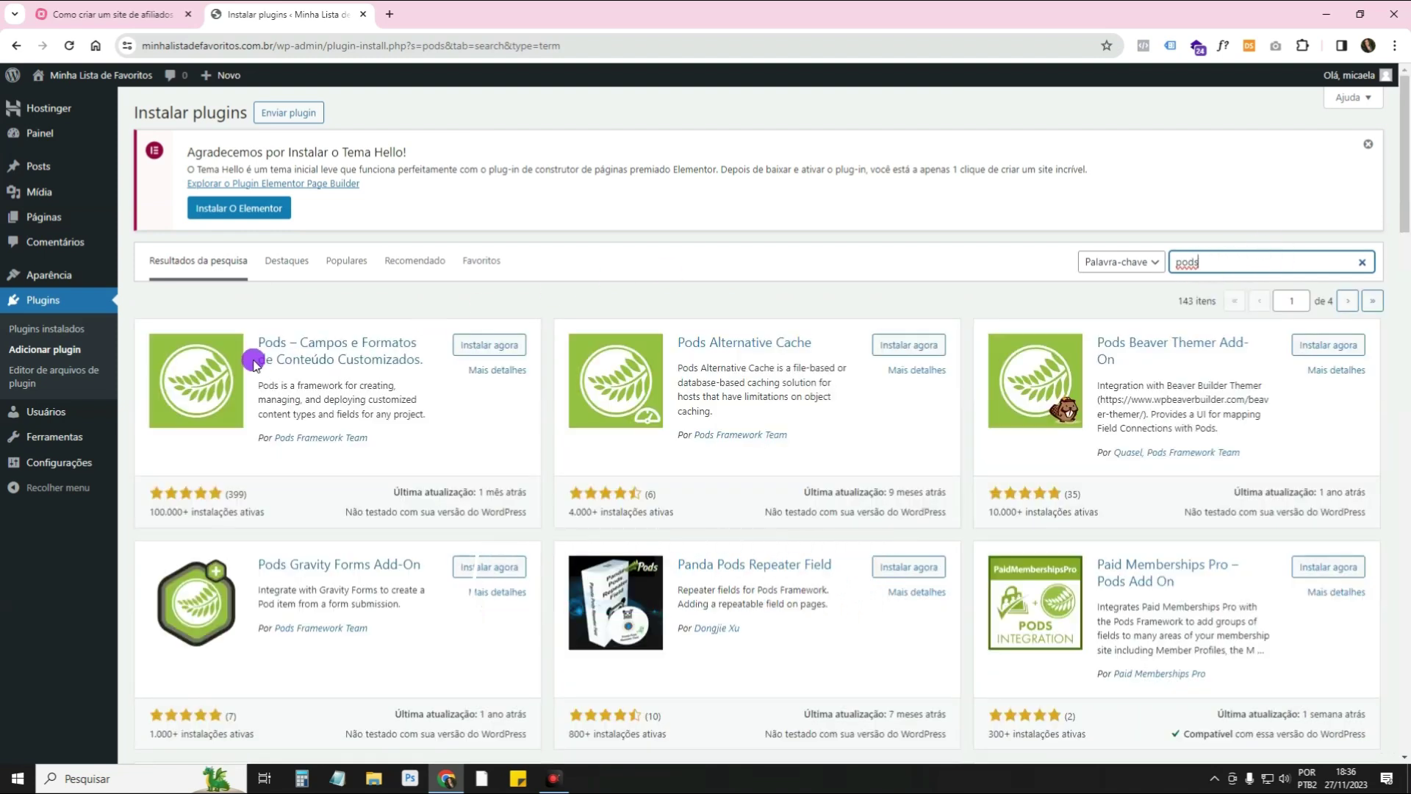
left_click(488, 343)
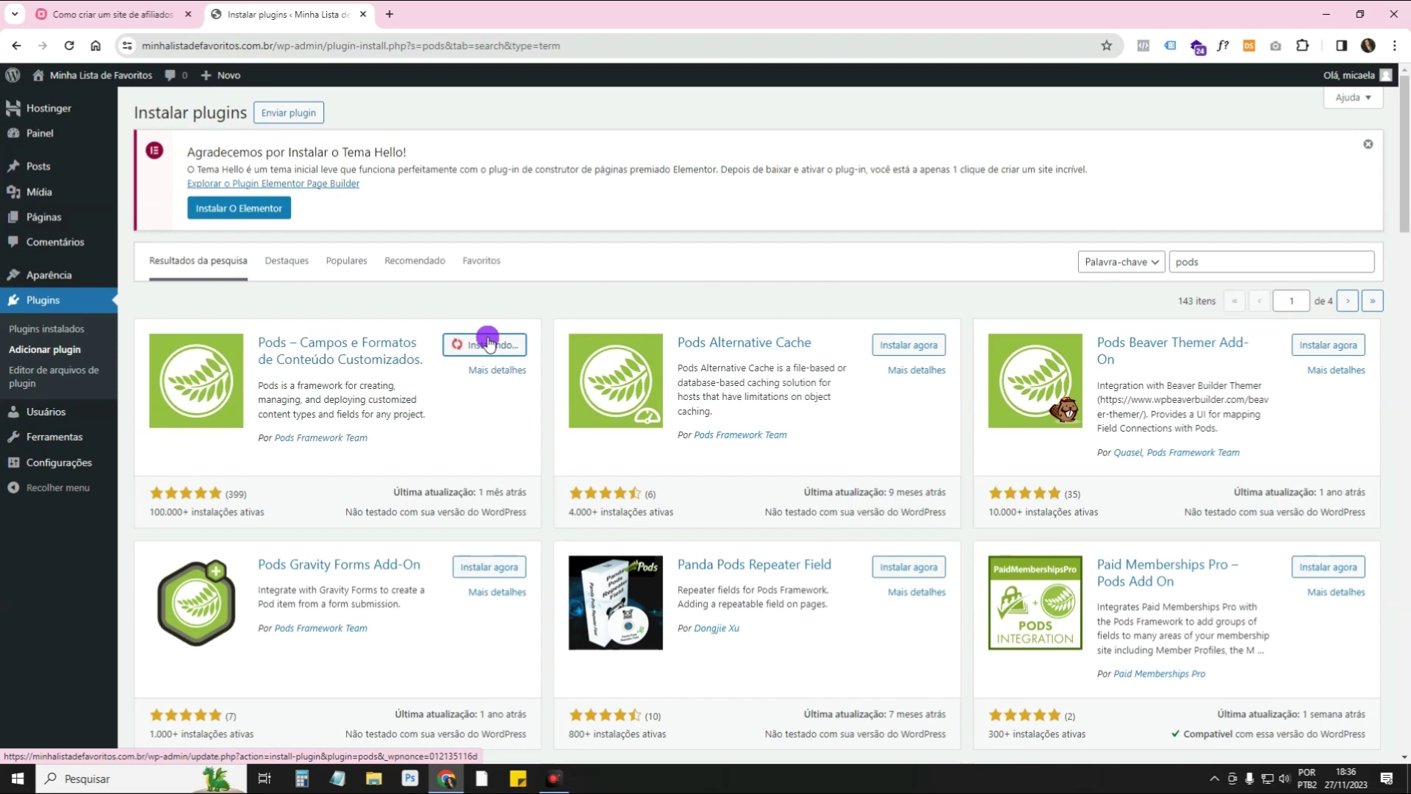
left_click(506, 345)
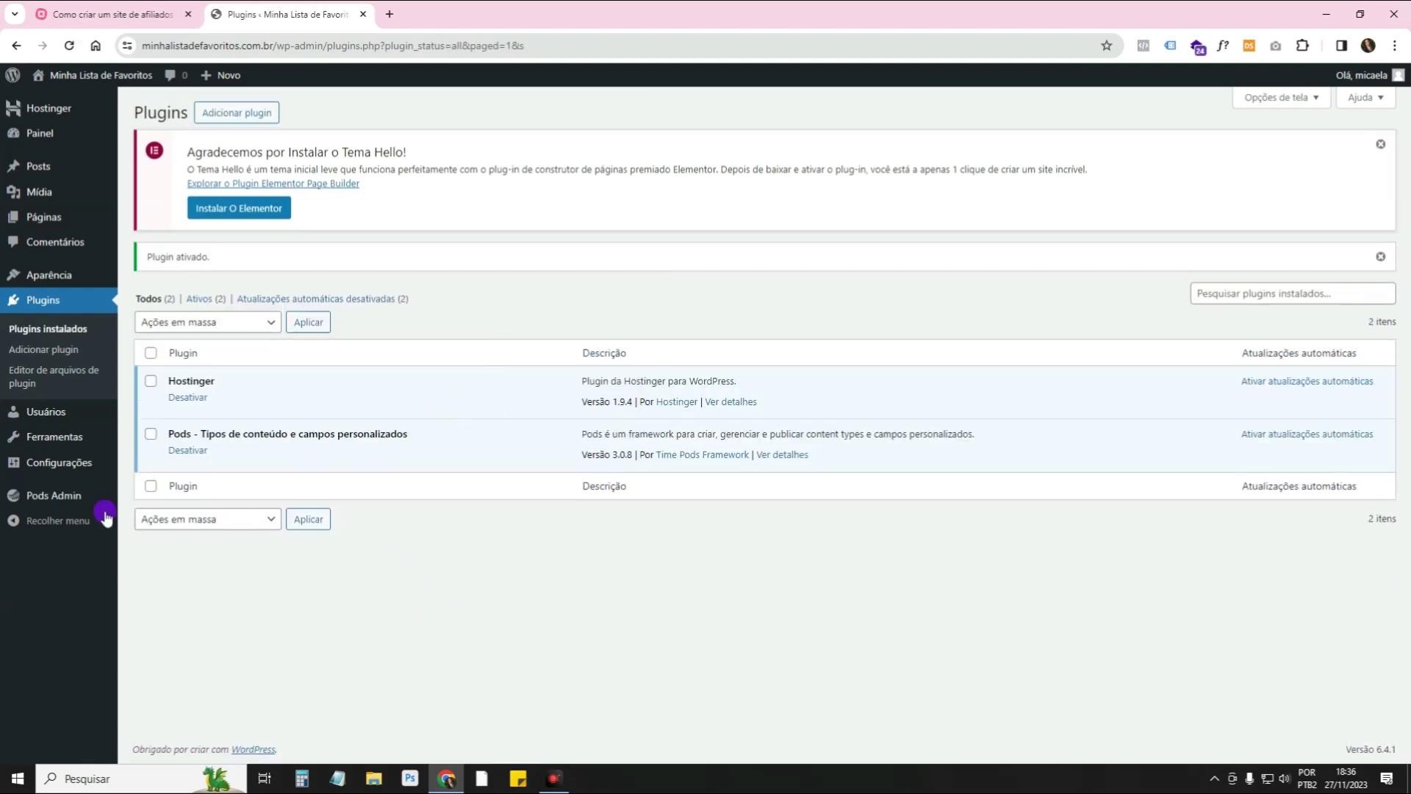
Create a new Pods content type labelled Produto (singular) and Produtos (plural)
mouse_move(33, 496)
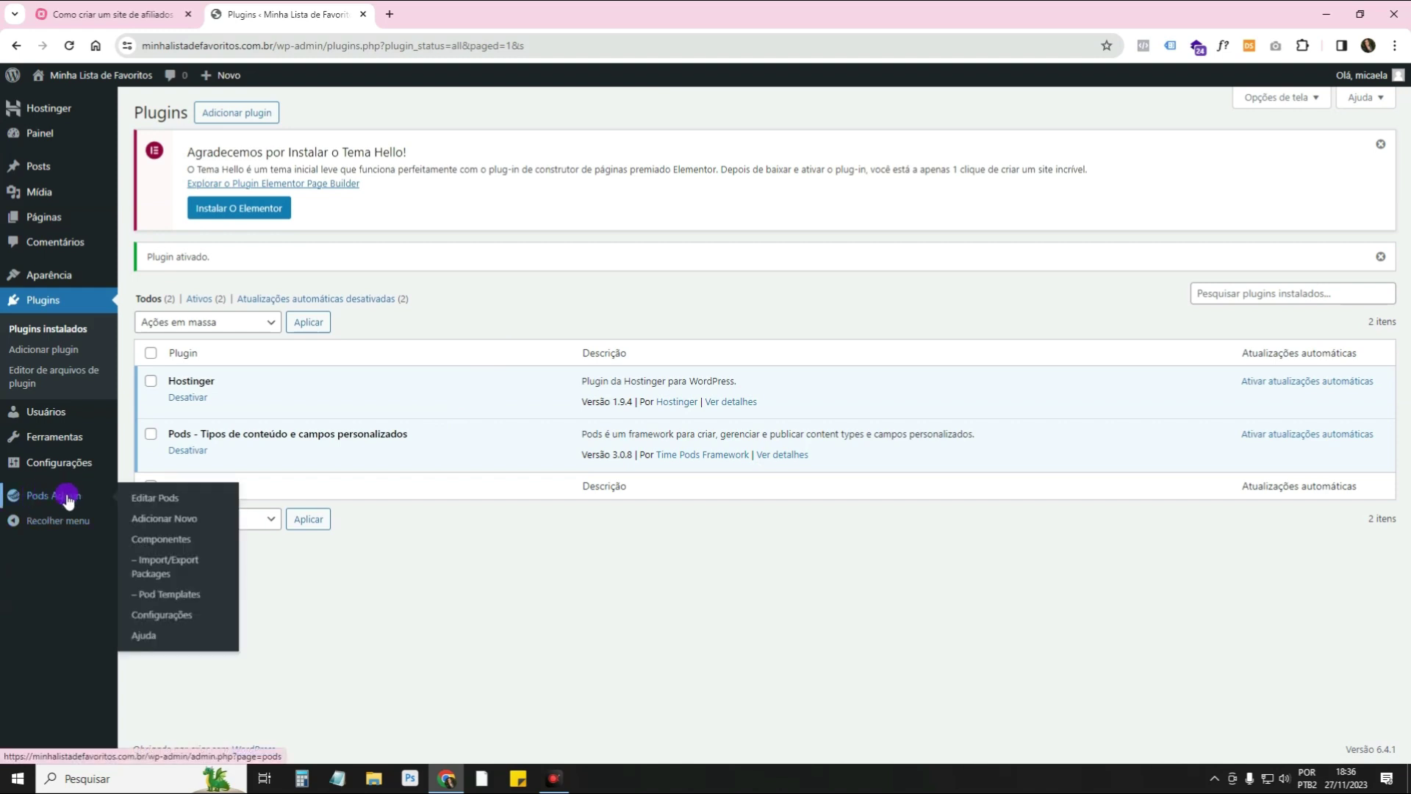
left_click(166, 518)
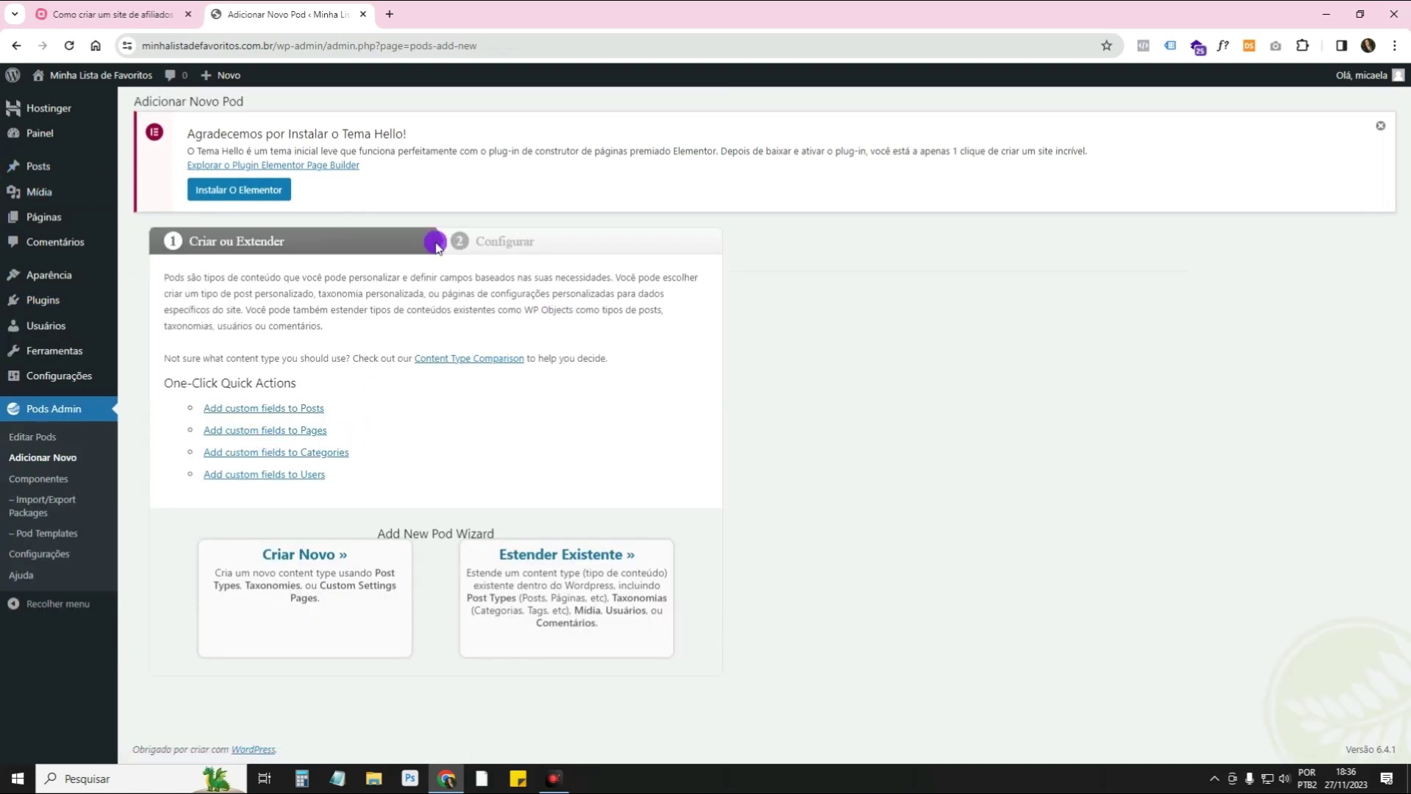
left_click(328, 557)
left_click(325, 434)
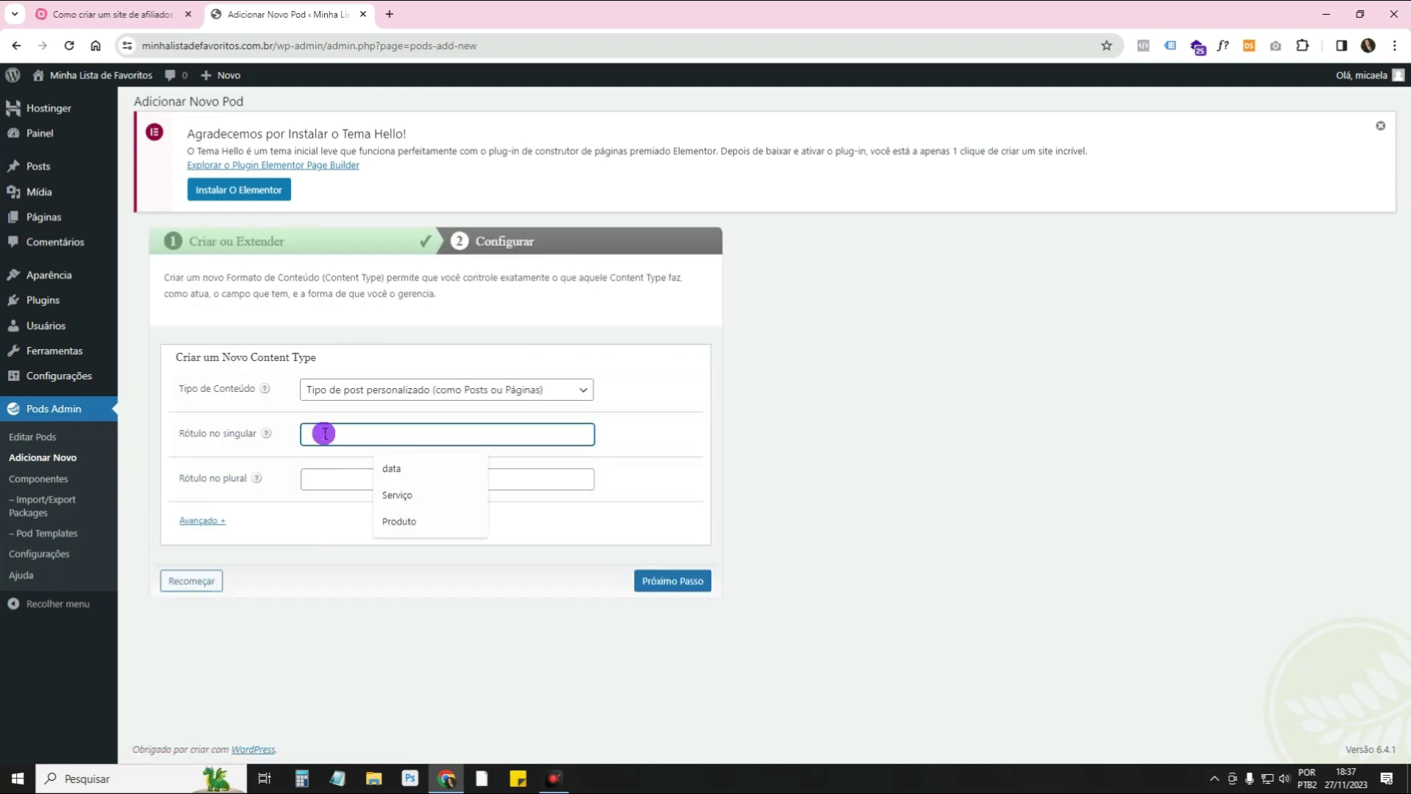
type("Produto")
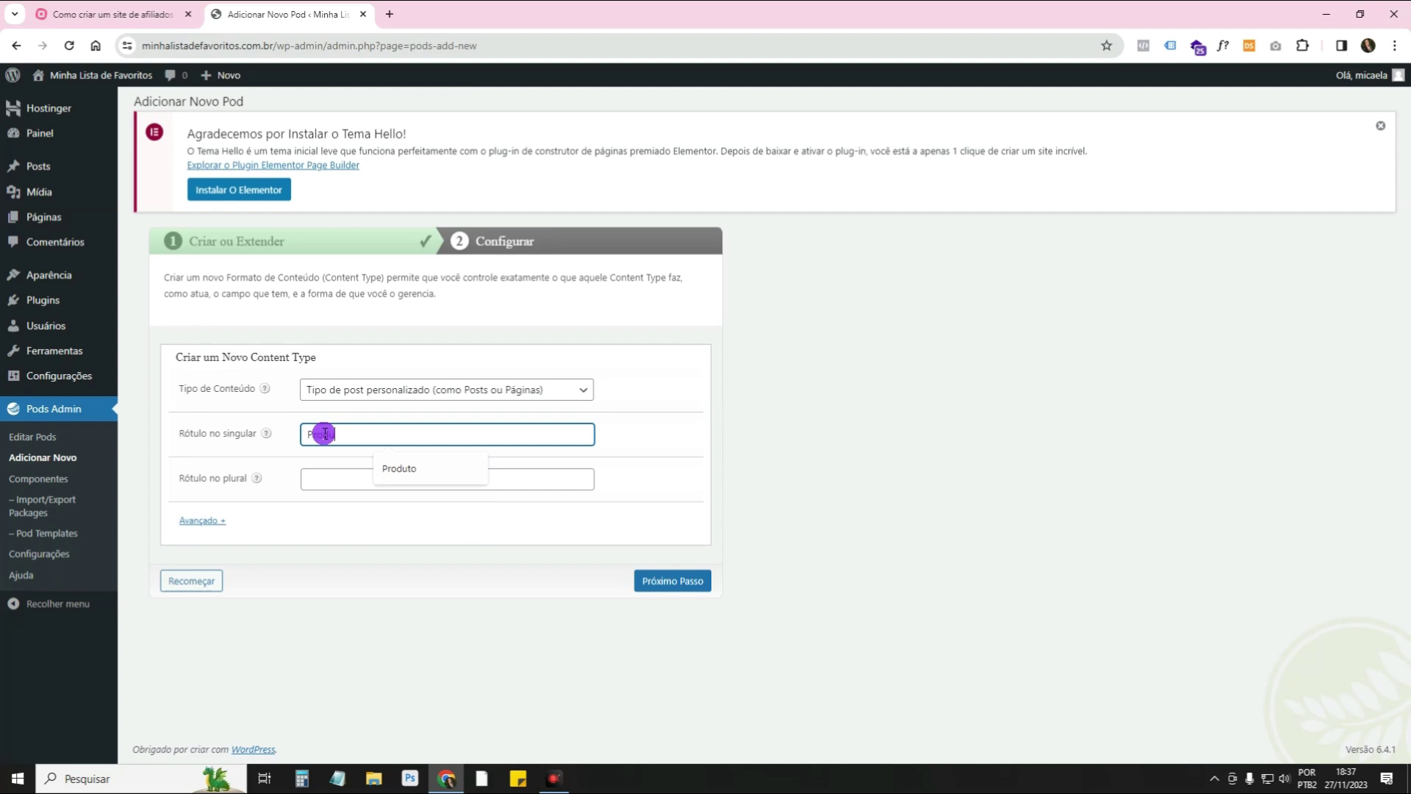
left_click(340, 476)
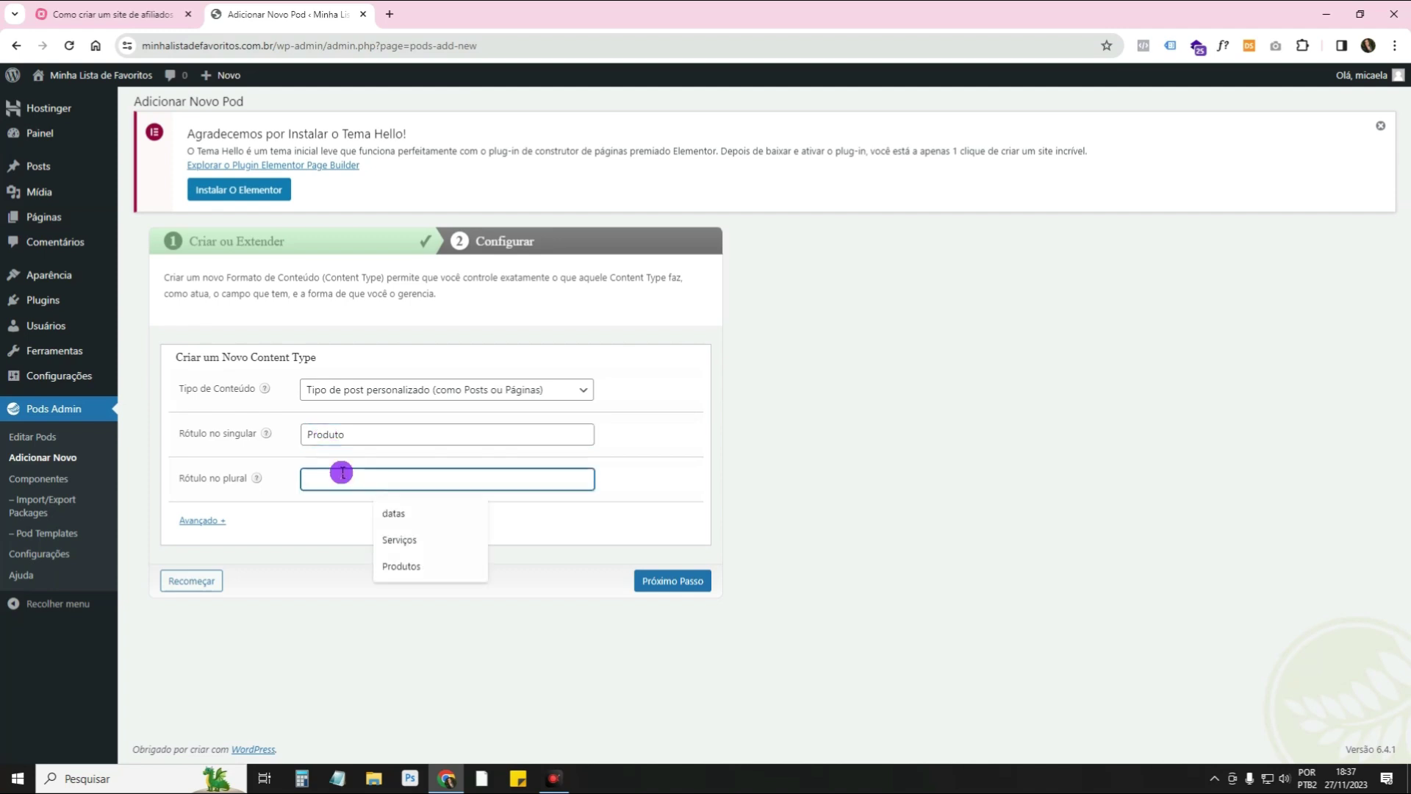
type("Produtos")
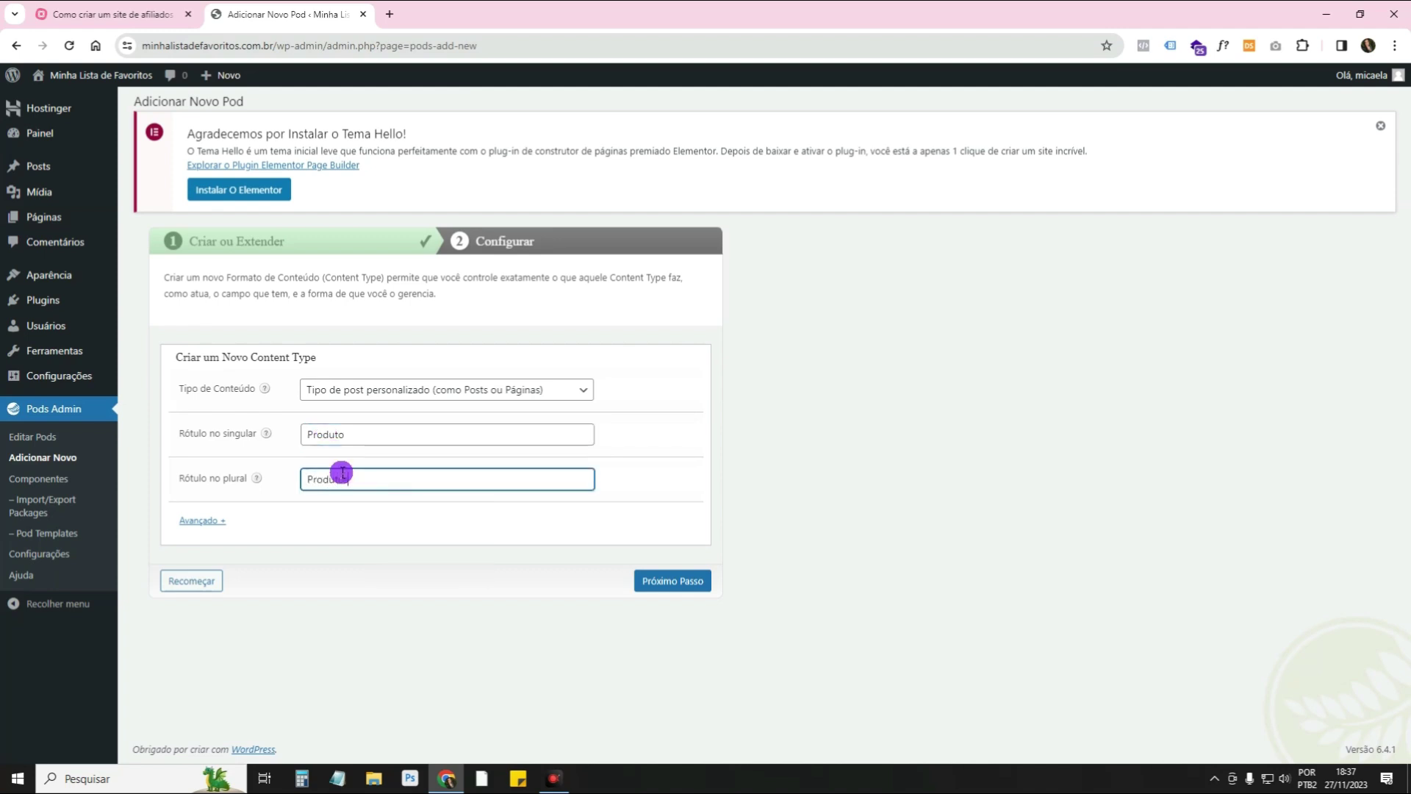
left_click(671, 580)
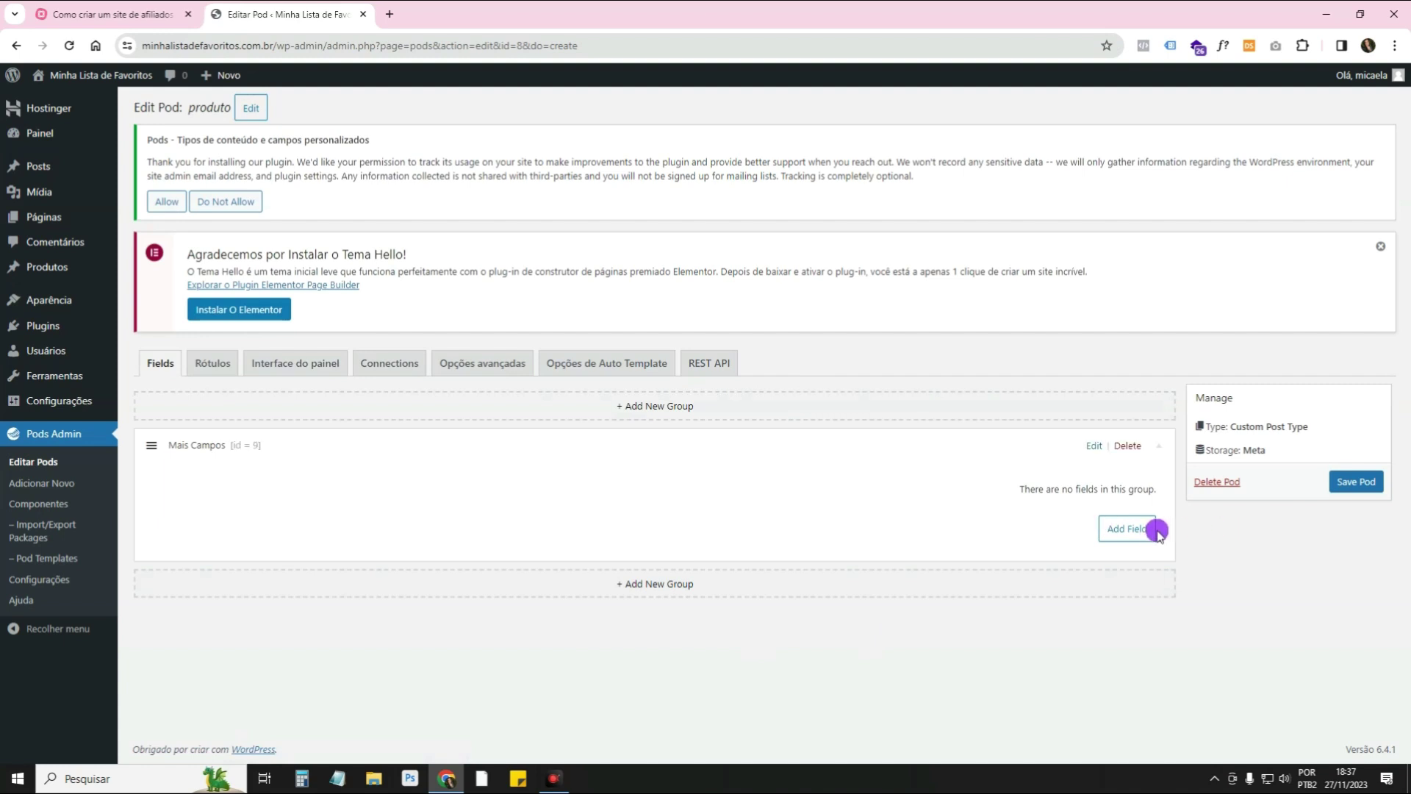
left_click(1127, 529)
left_click(583, 252)
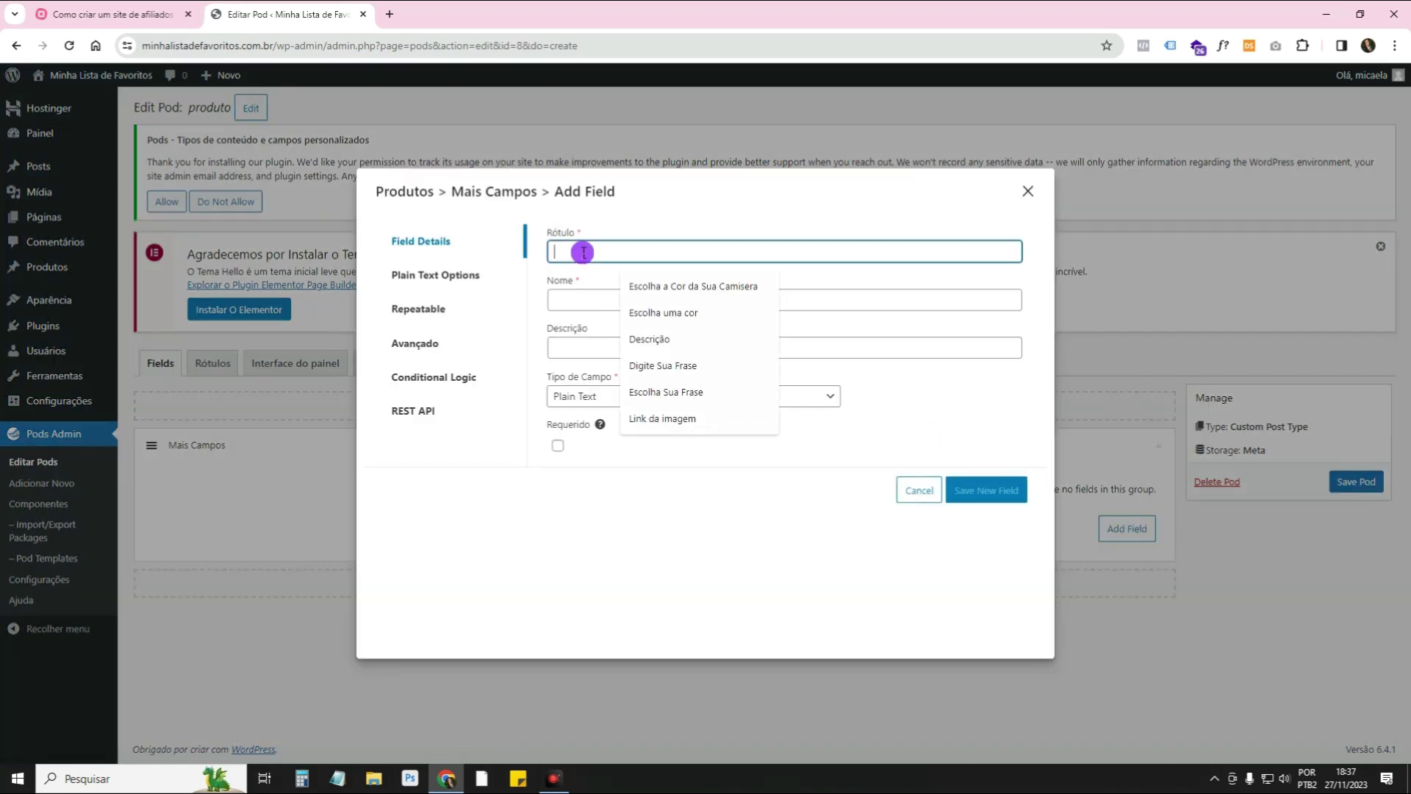
type("V")
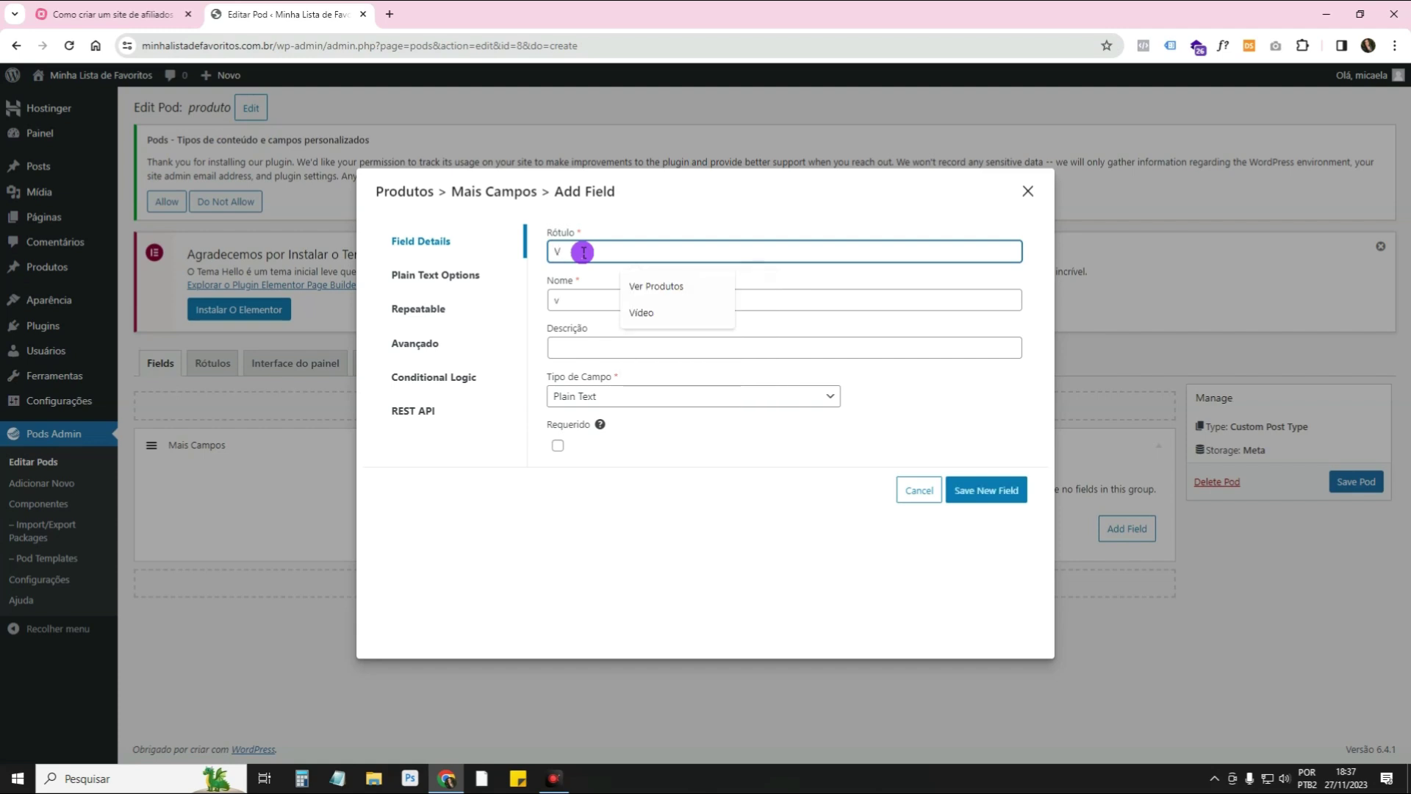
type("ideo")
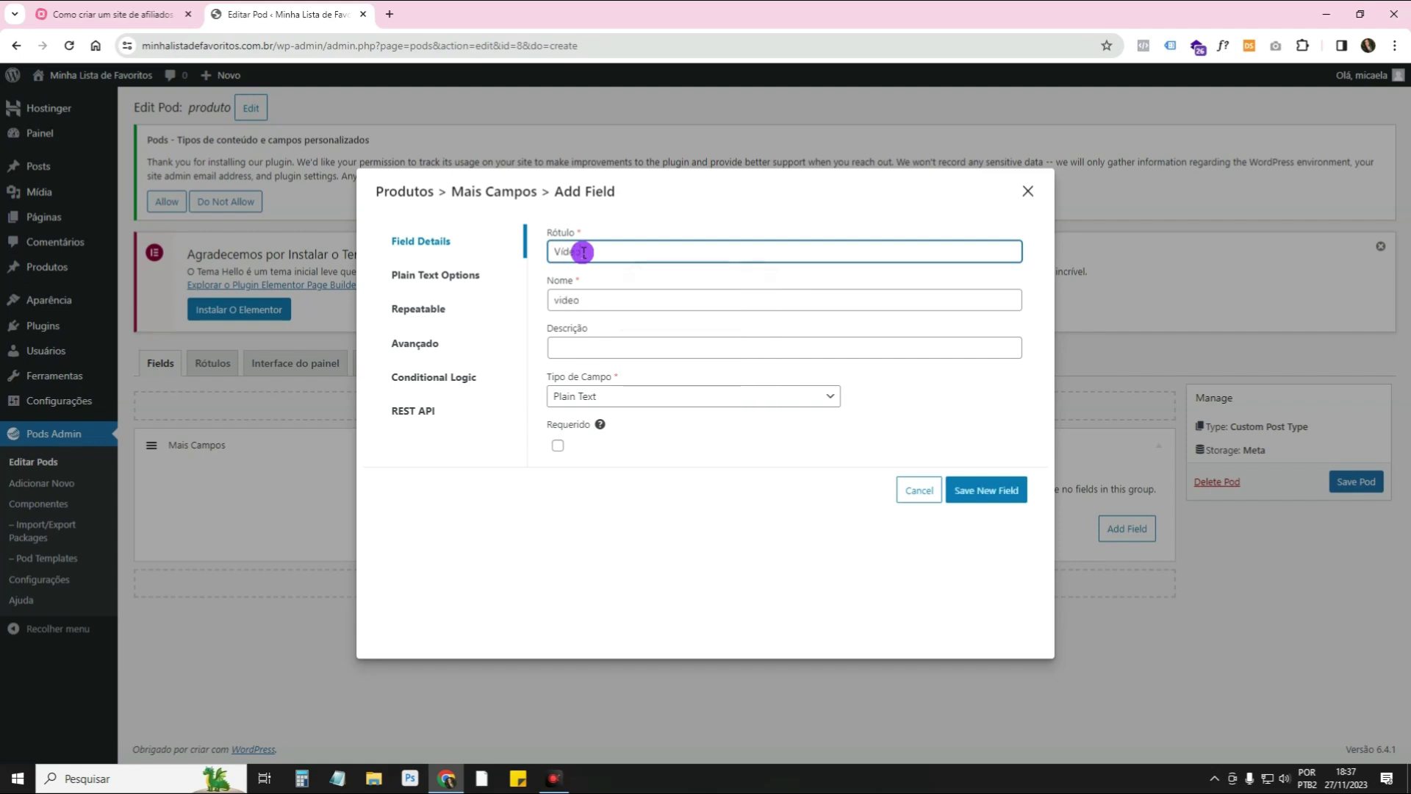
left_click(578, 396)
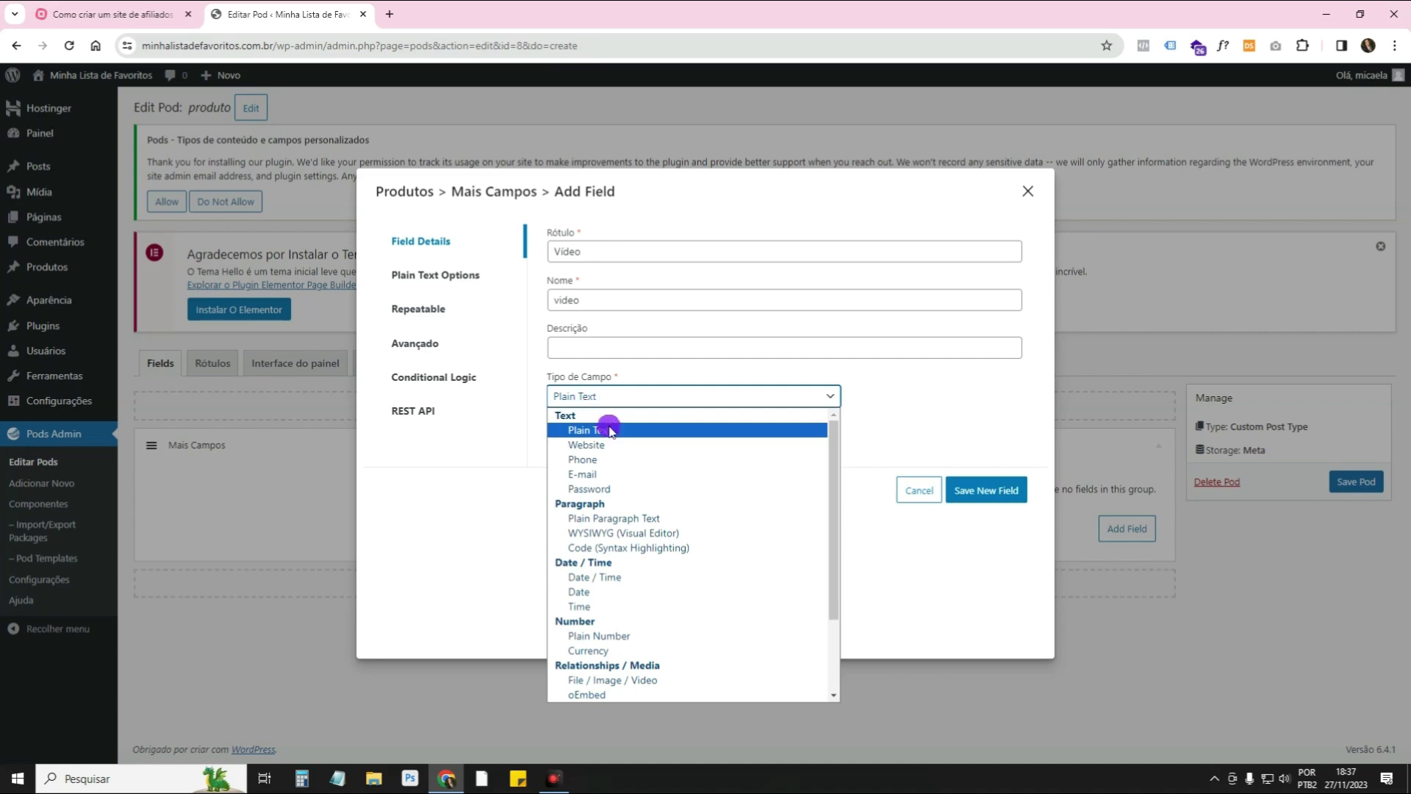
left_click(601, 431)
left_click(985, 491)
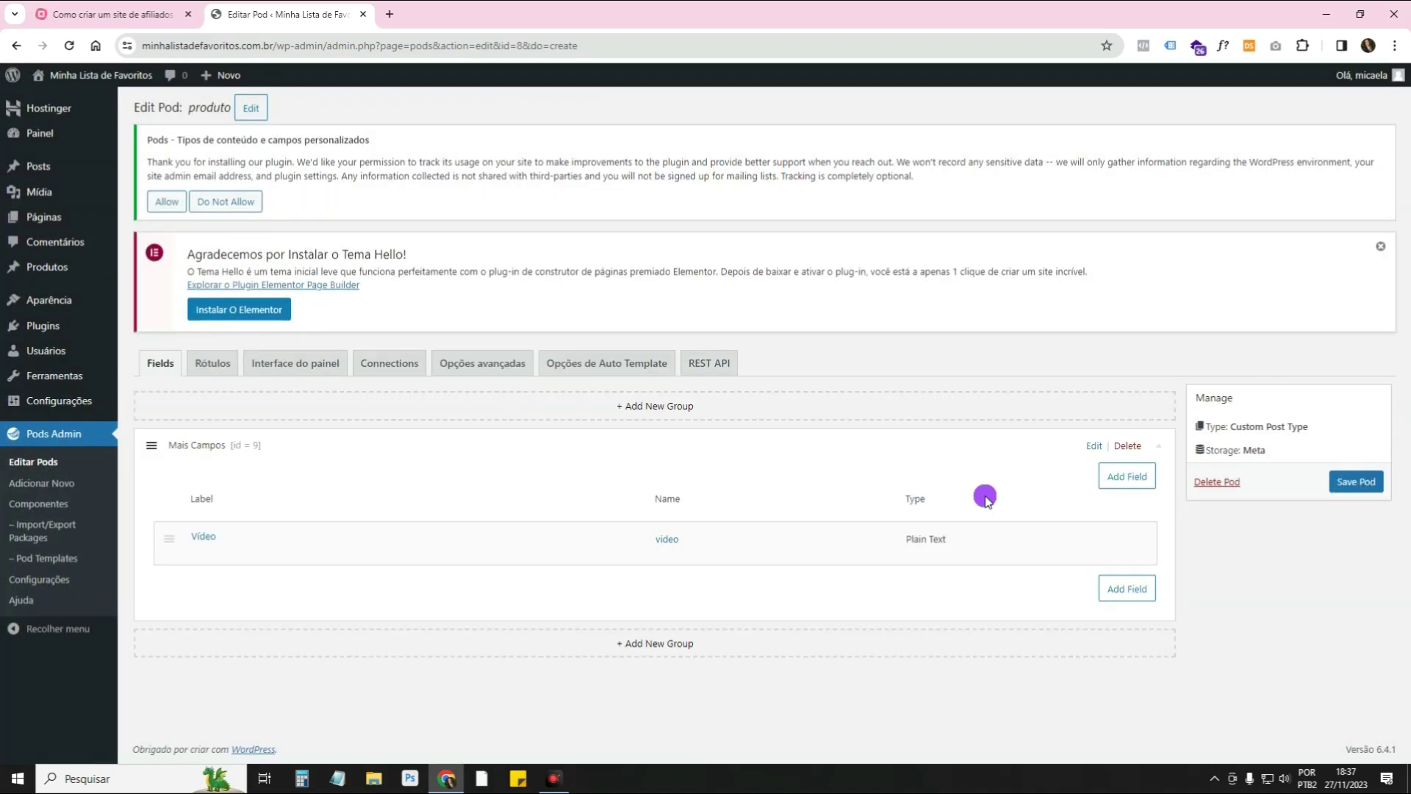
left_click(1117, 476)
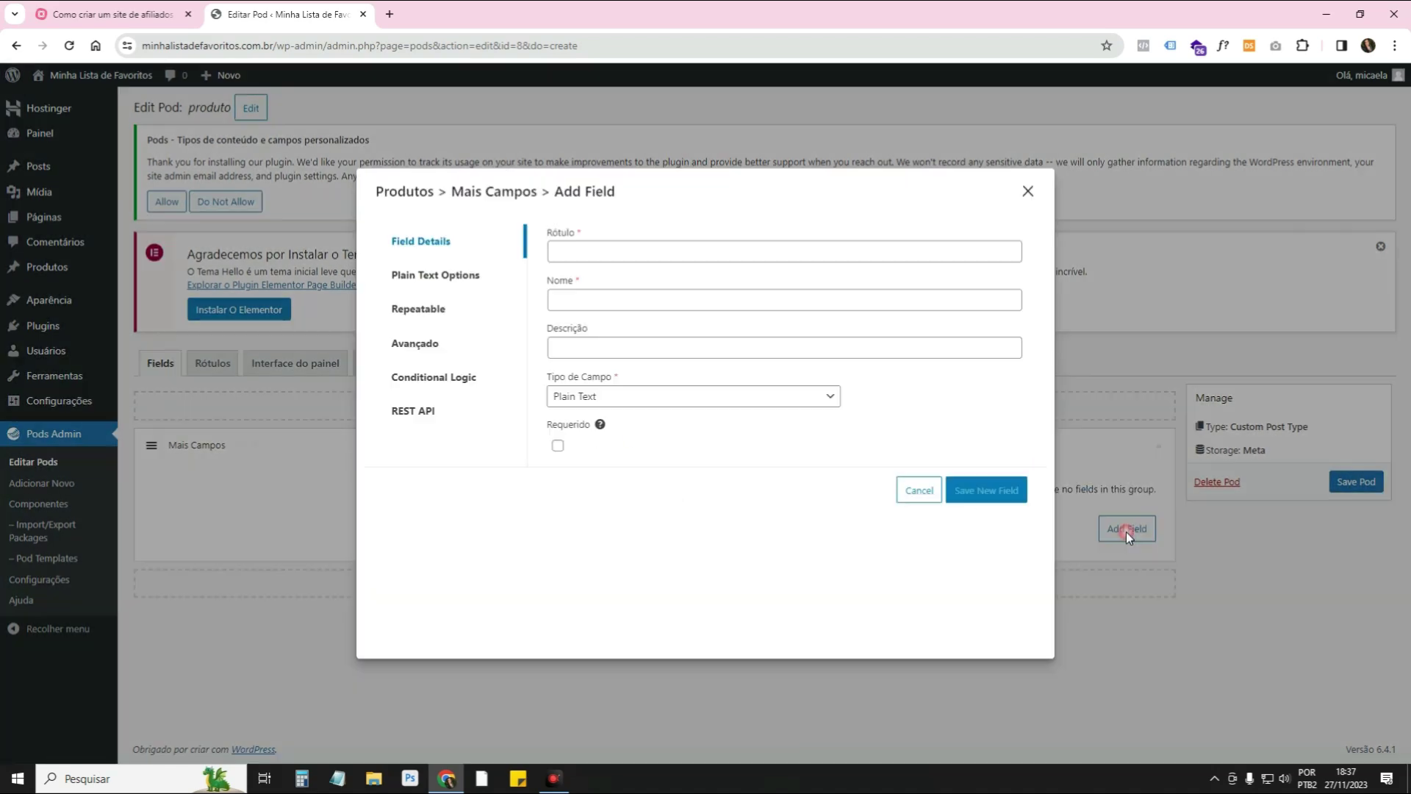
left_click(613, 250)
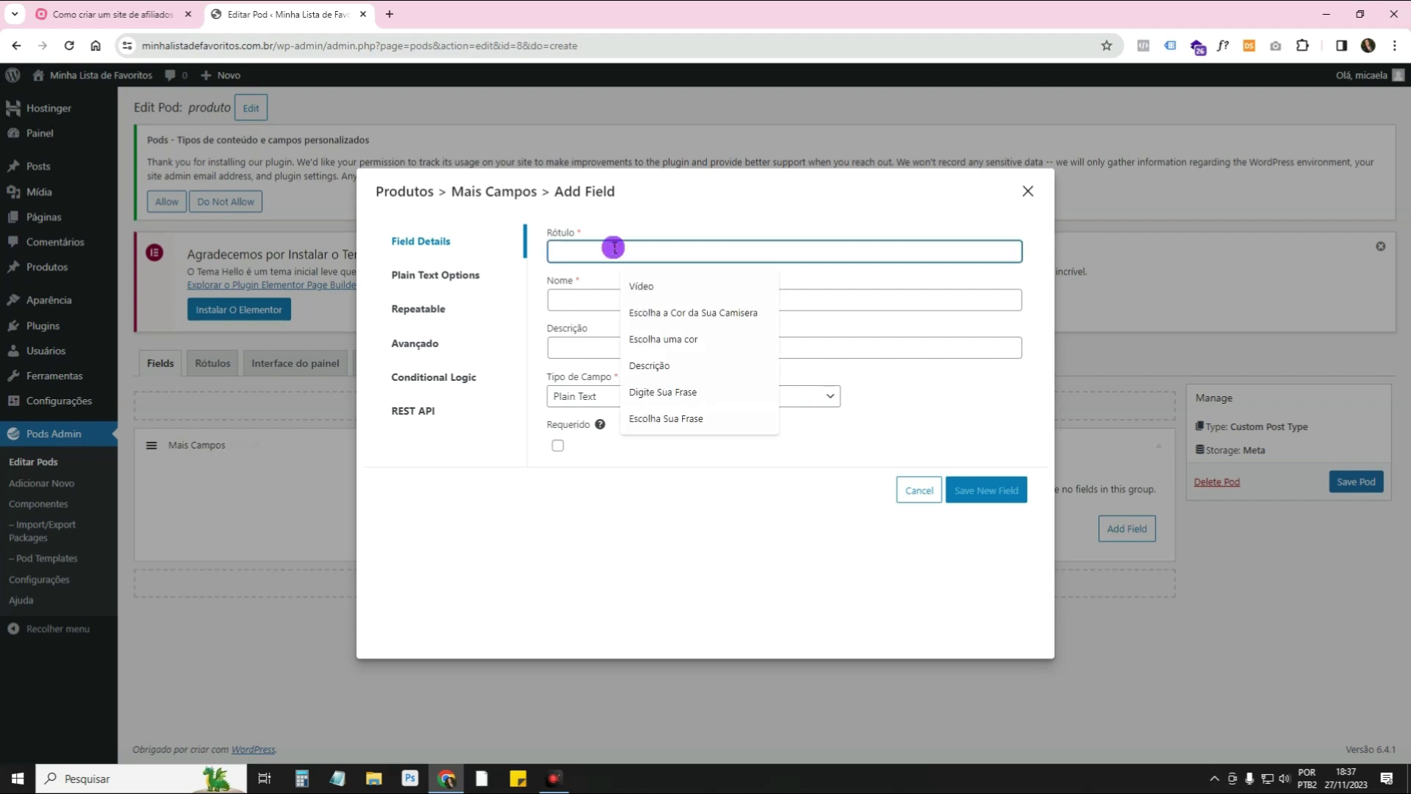
type("Video")
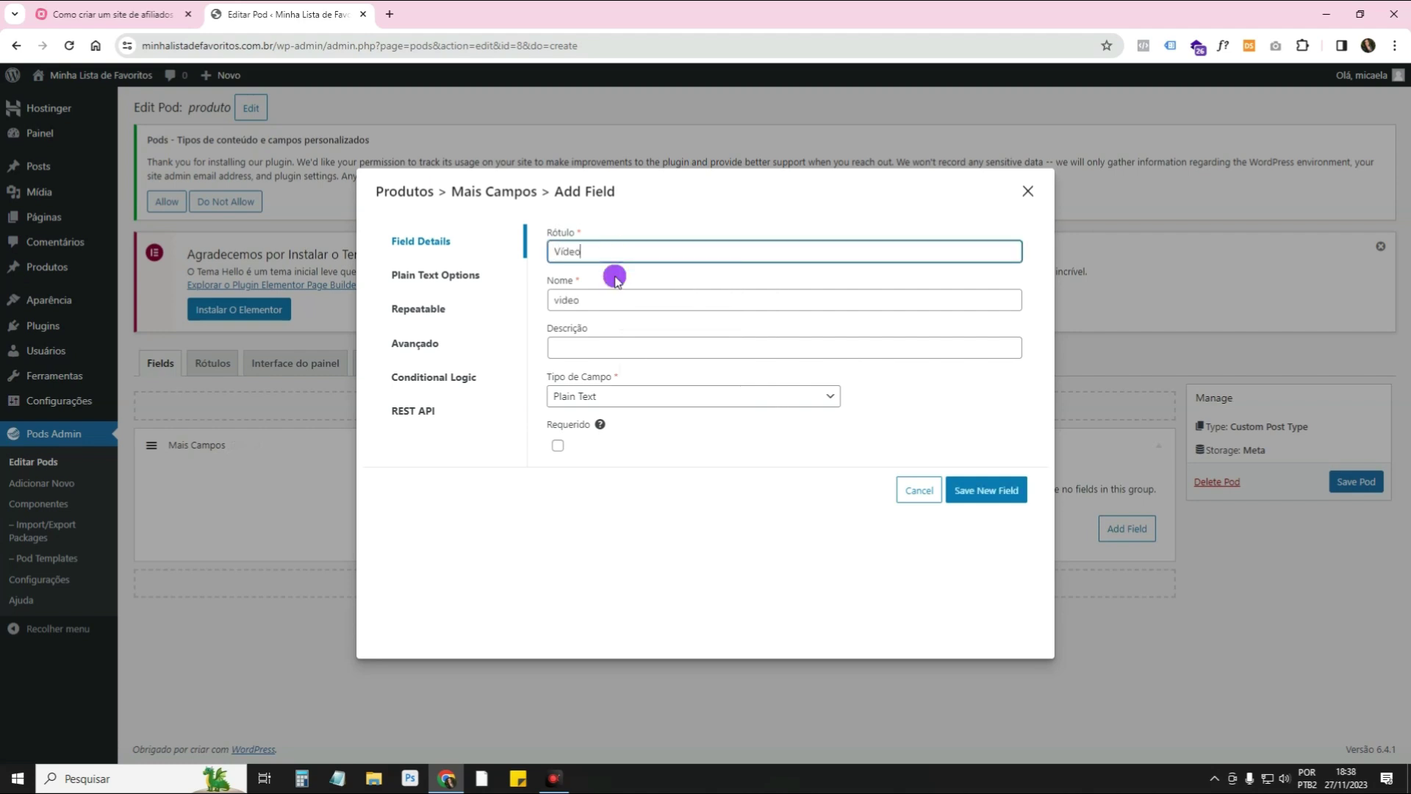
left_click(598, 398)
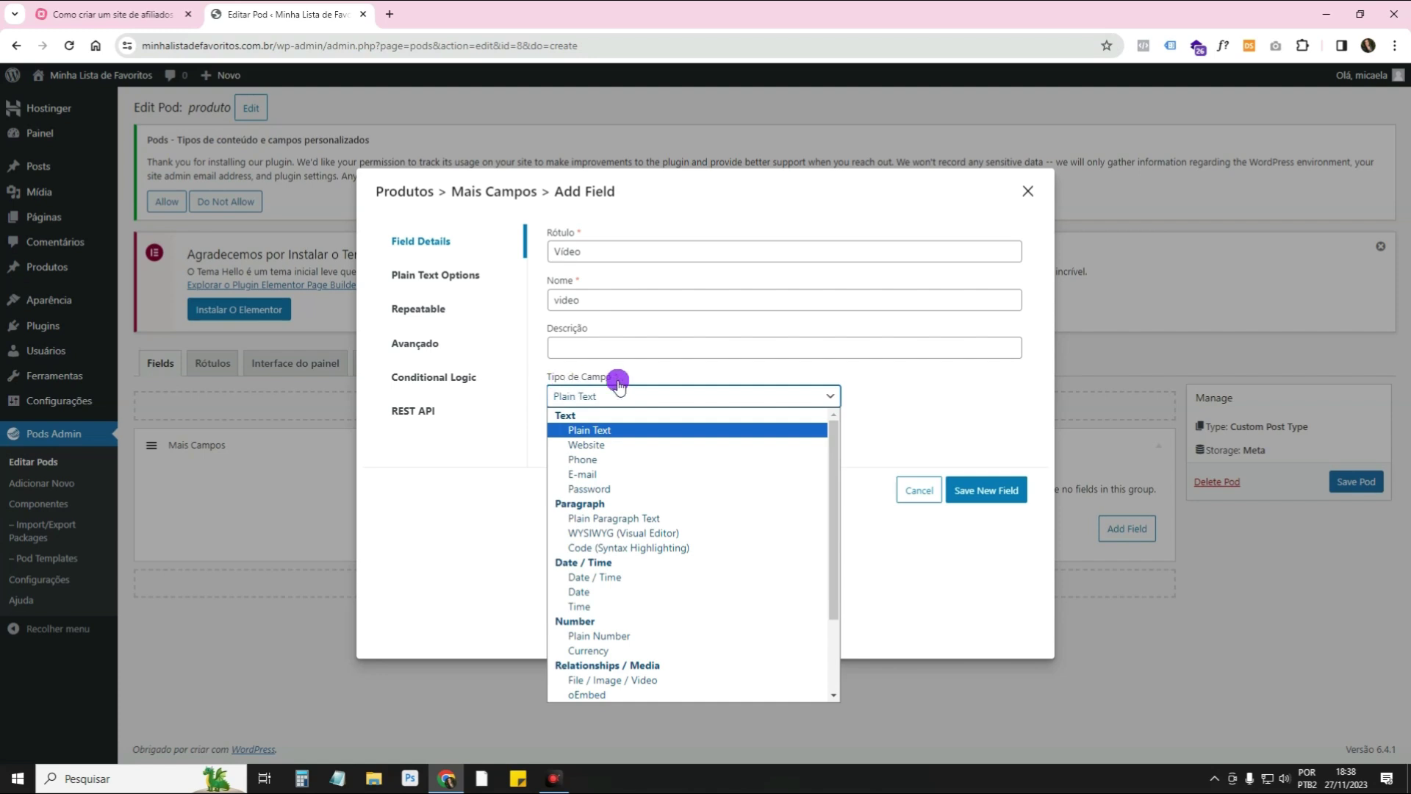
left_click(641, 446)
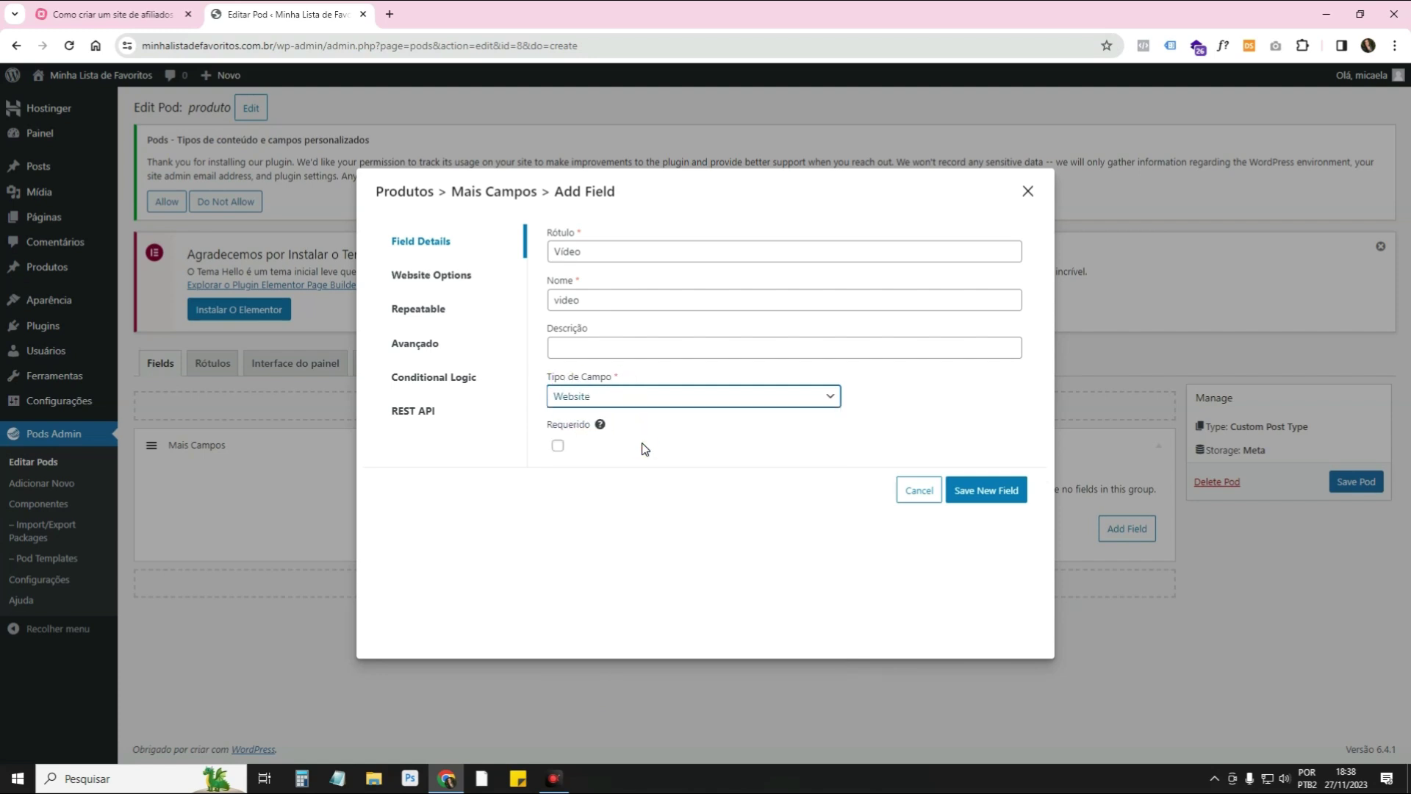
left_click(1006, 490)
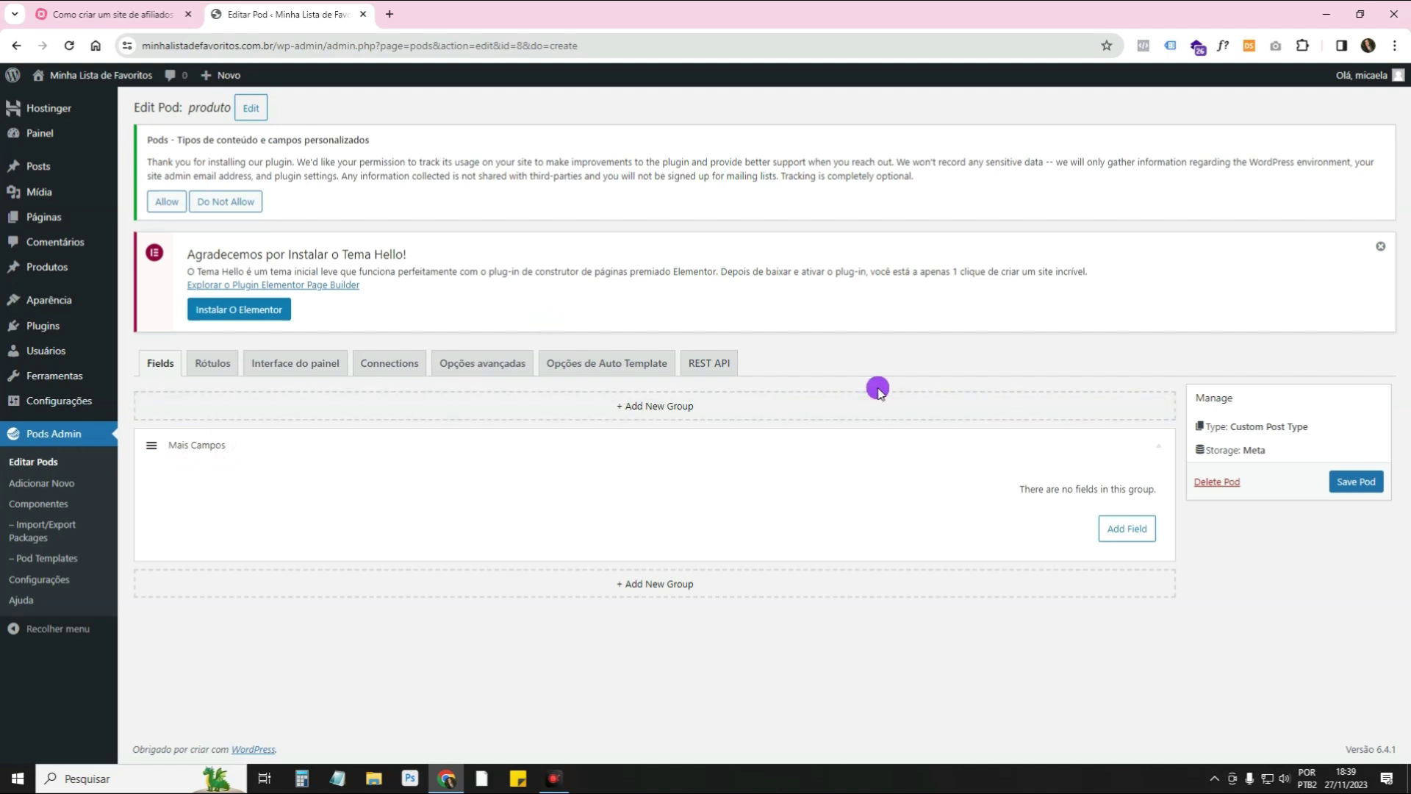
Add a Website-type field labelled Comprar to the produto pod and save the pod
left_click(1125, 531)
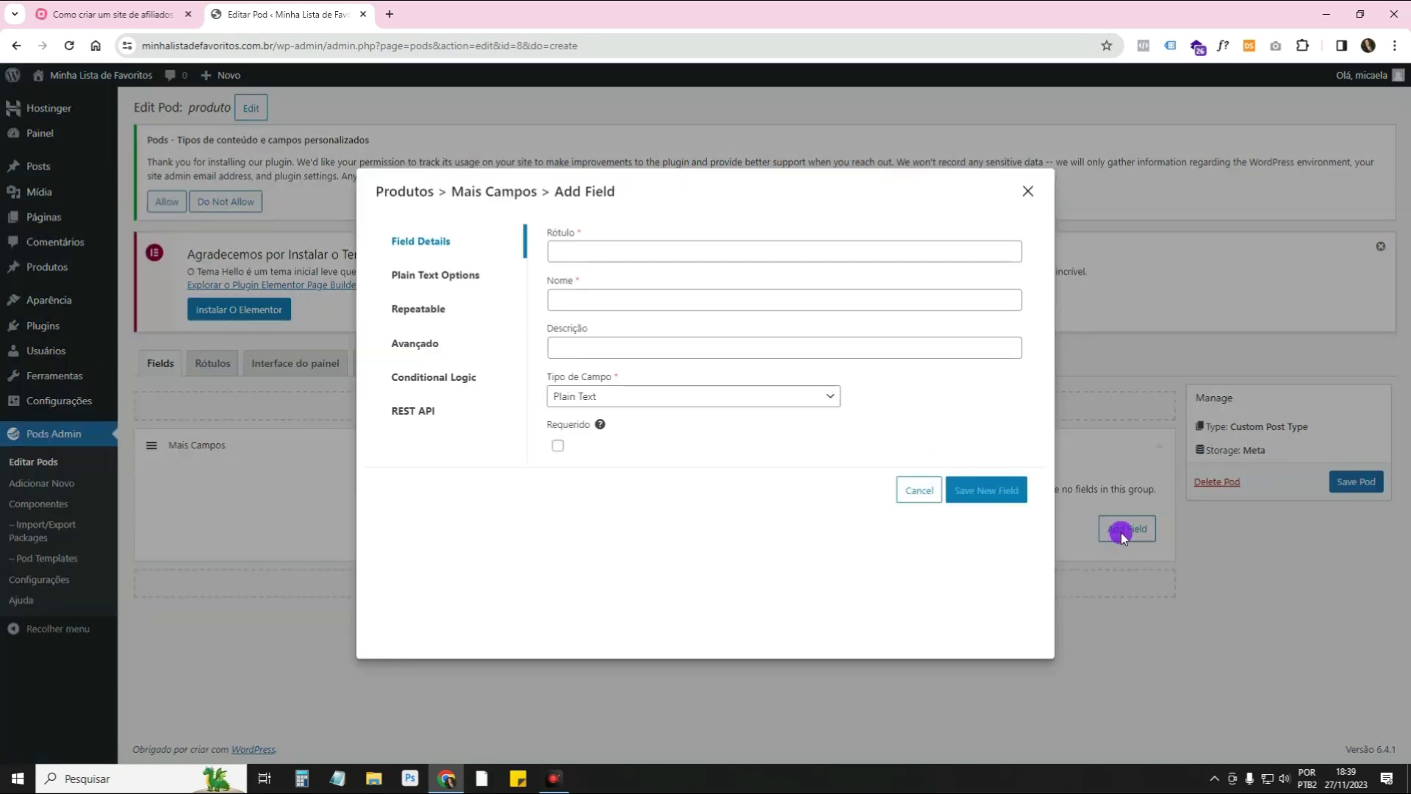
left_click(710, 253)
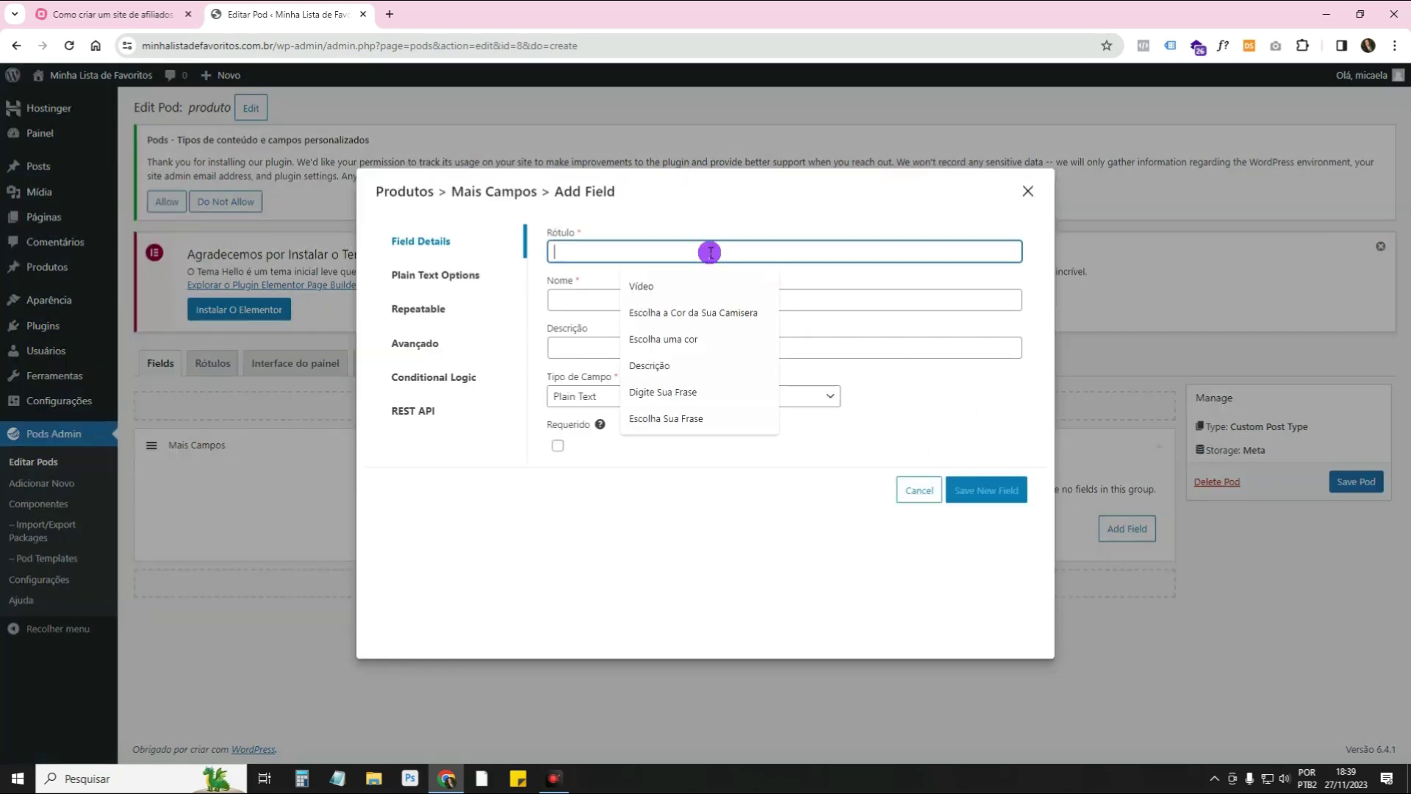
type("Comprar")
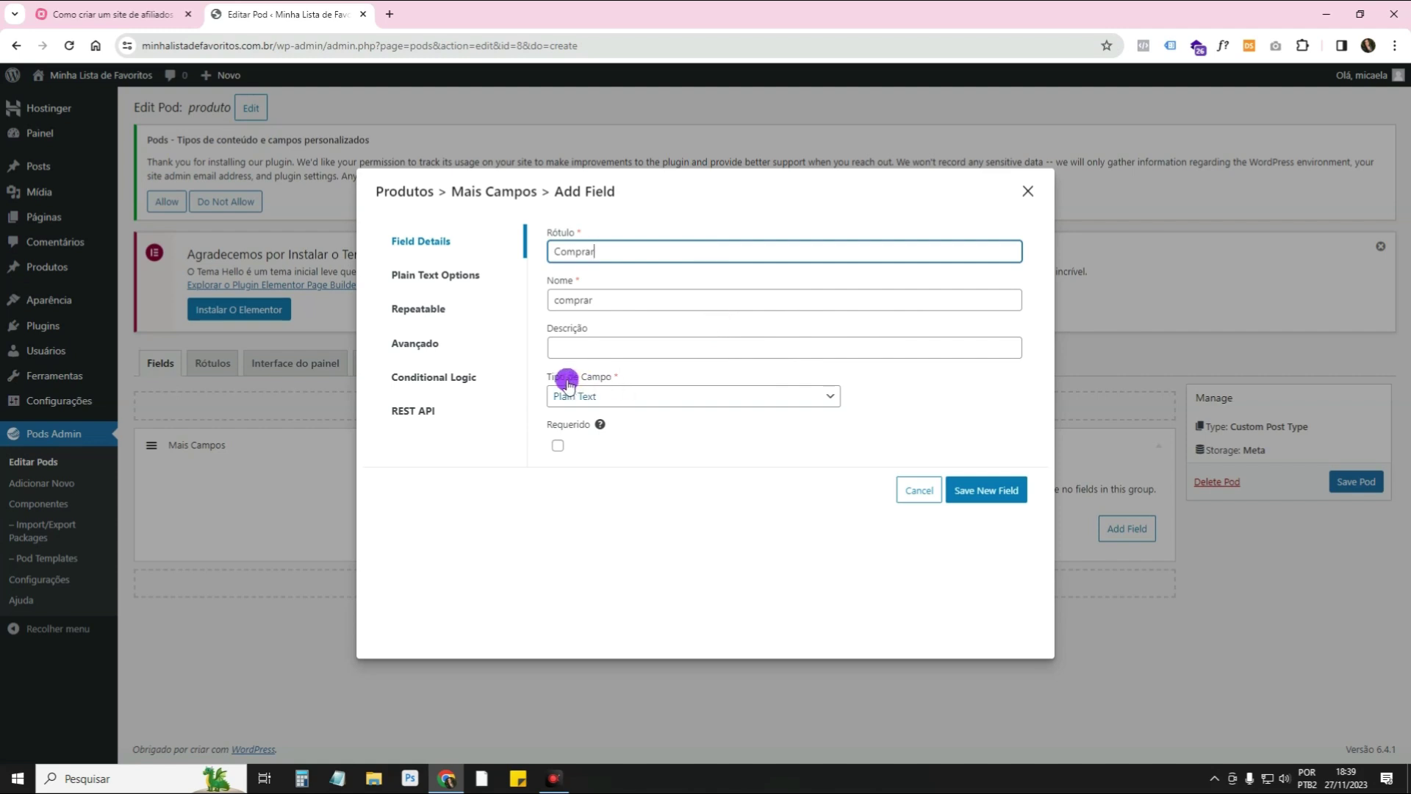
left_click(620, 396)
left_click(625, 446)
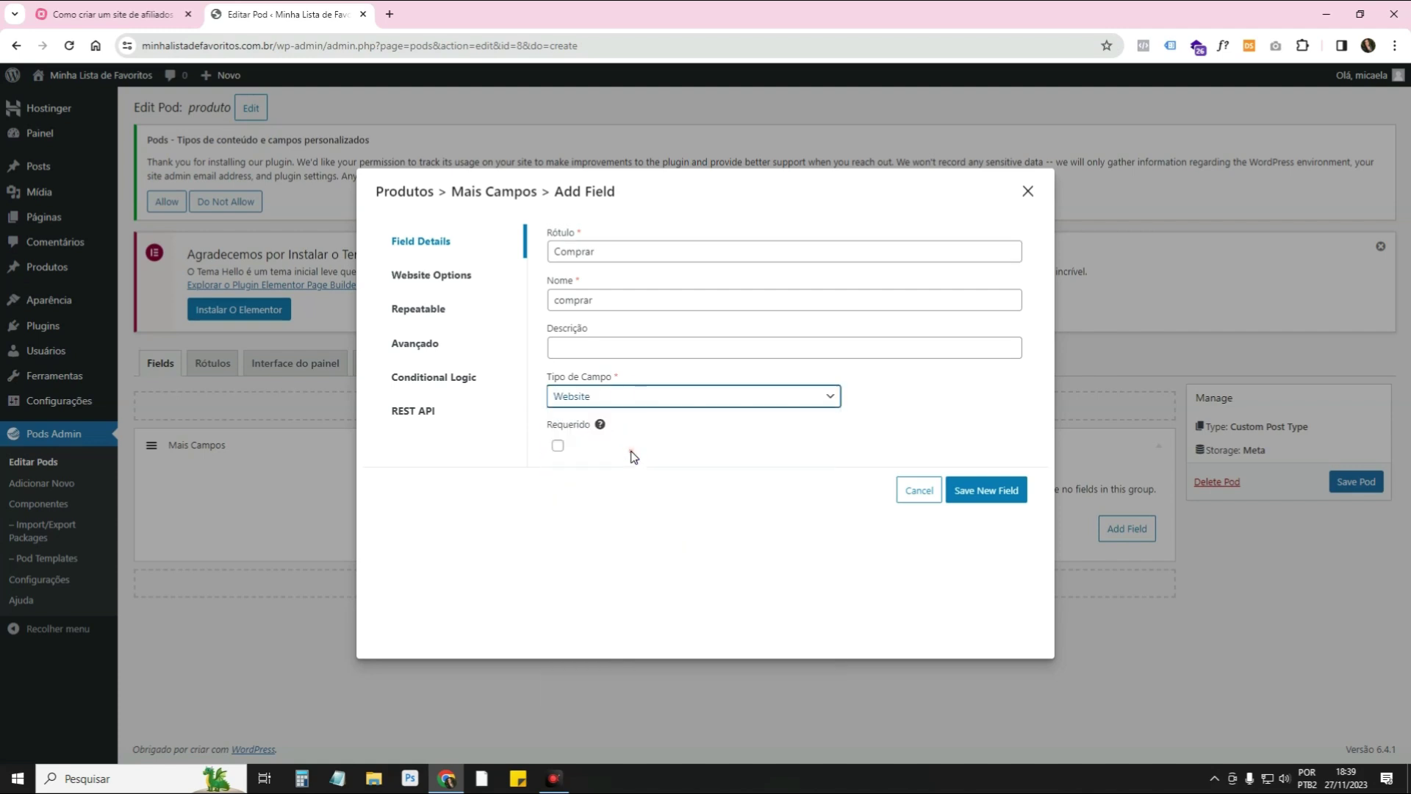
left_click(1004, 487)
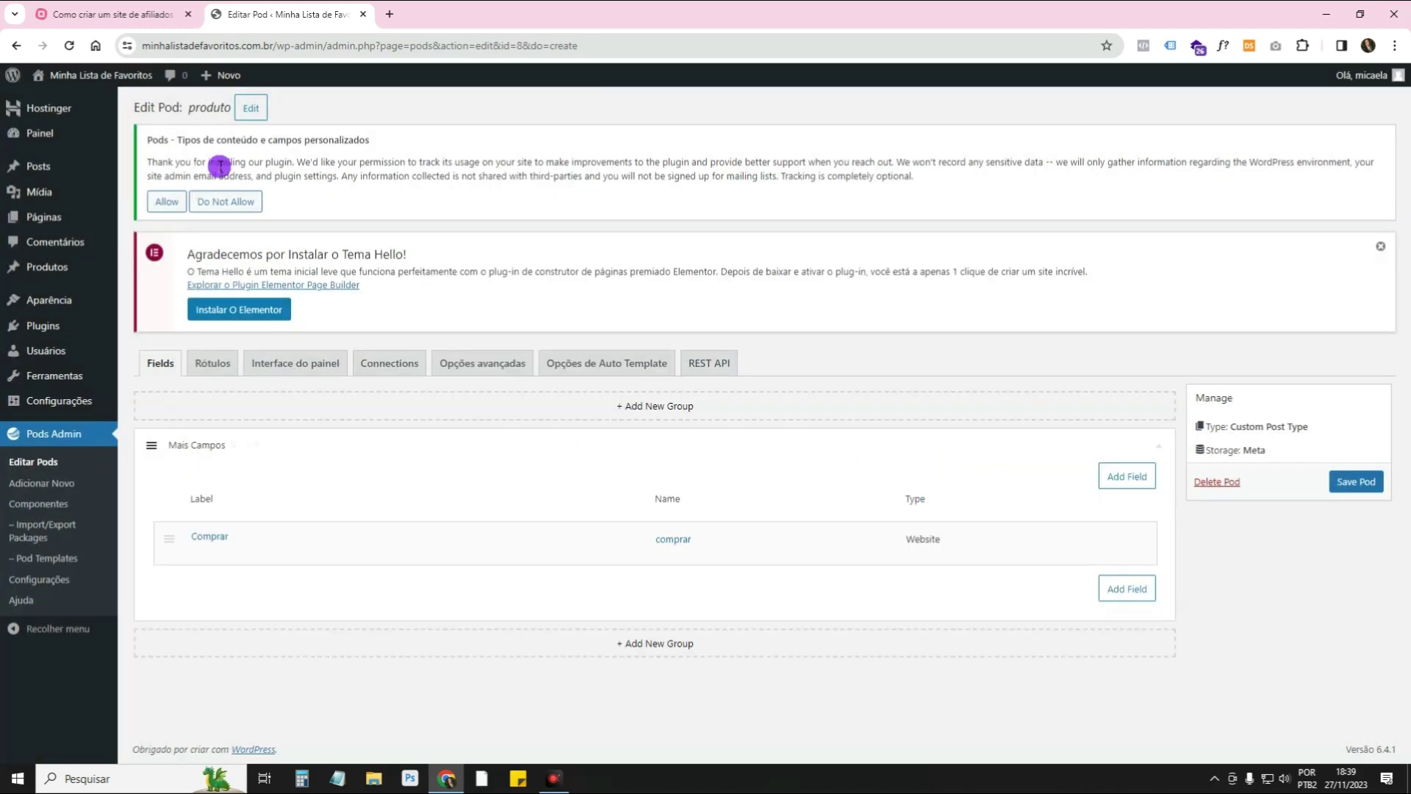
left_click(72, 46)
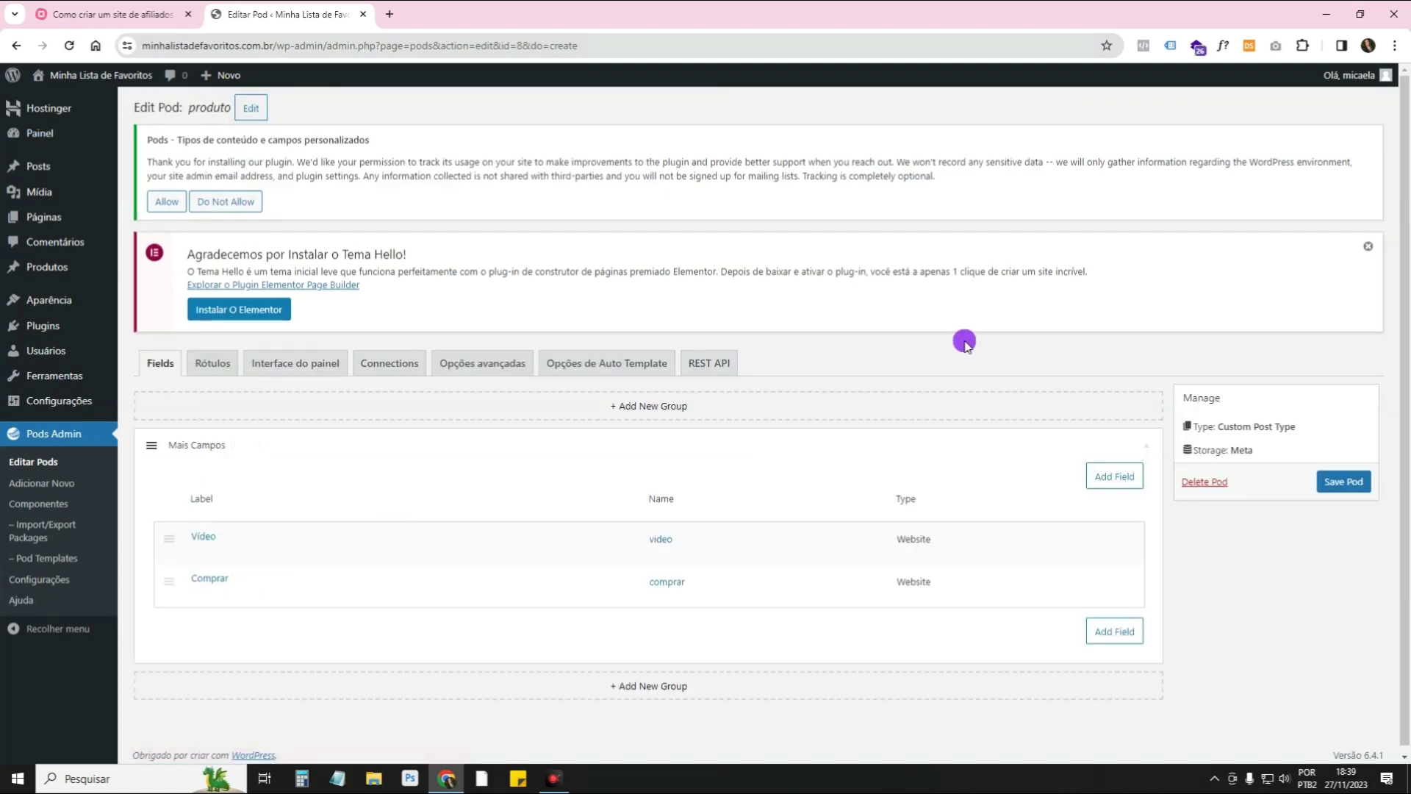
left_click(1345, 483)
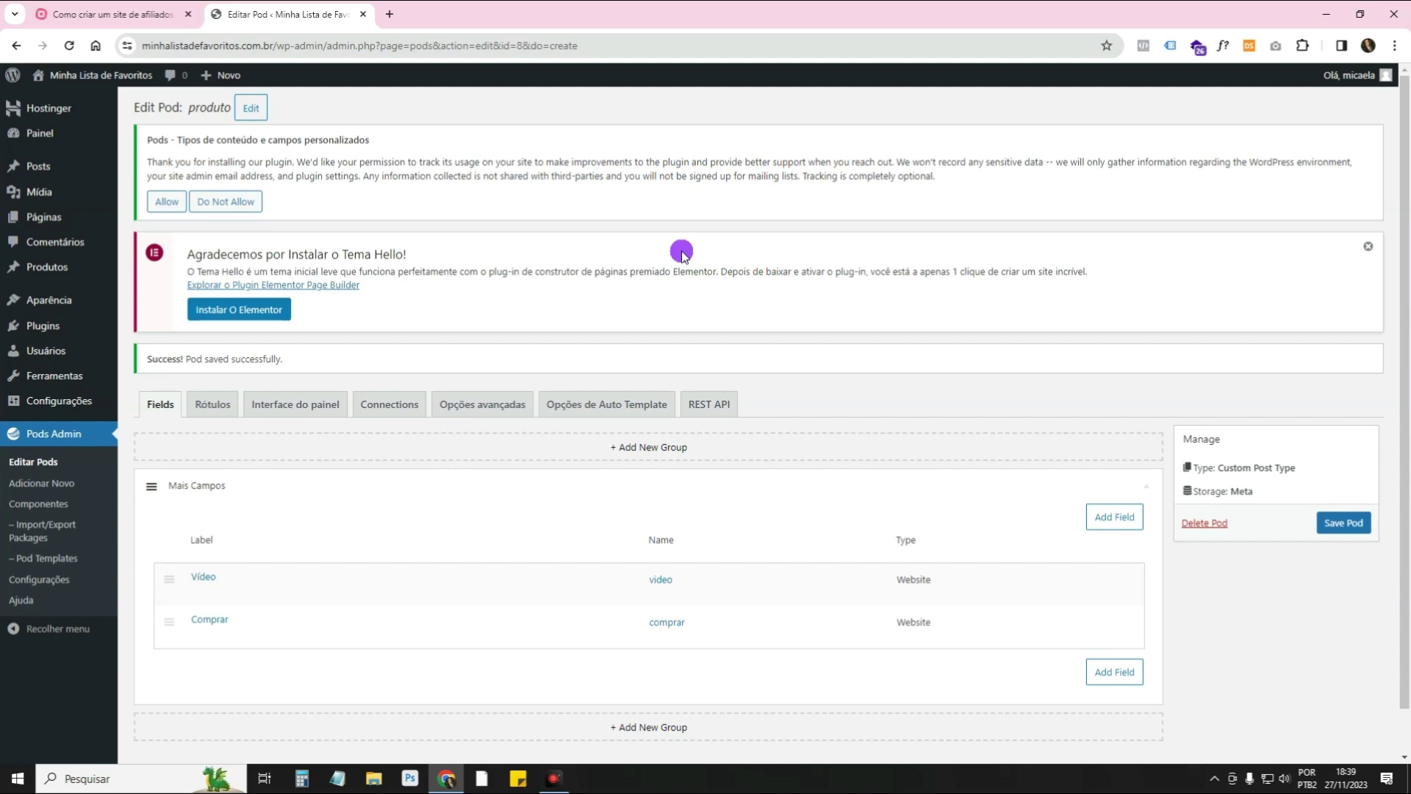
scroll(597, 352, "down", 1)
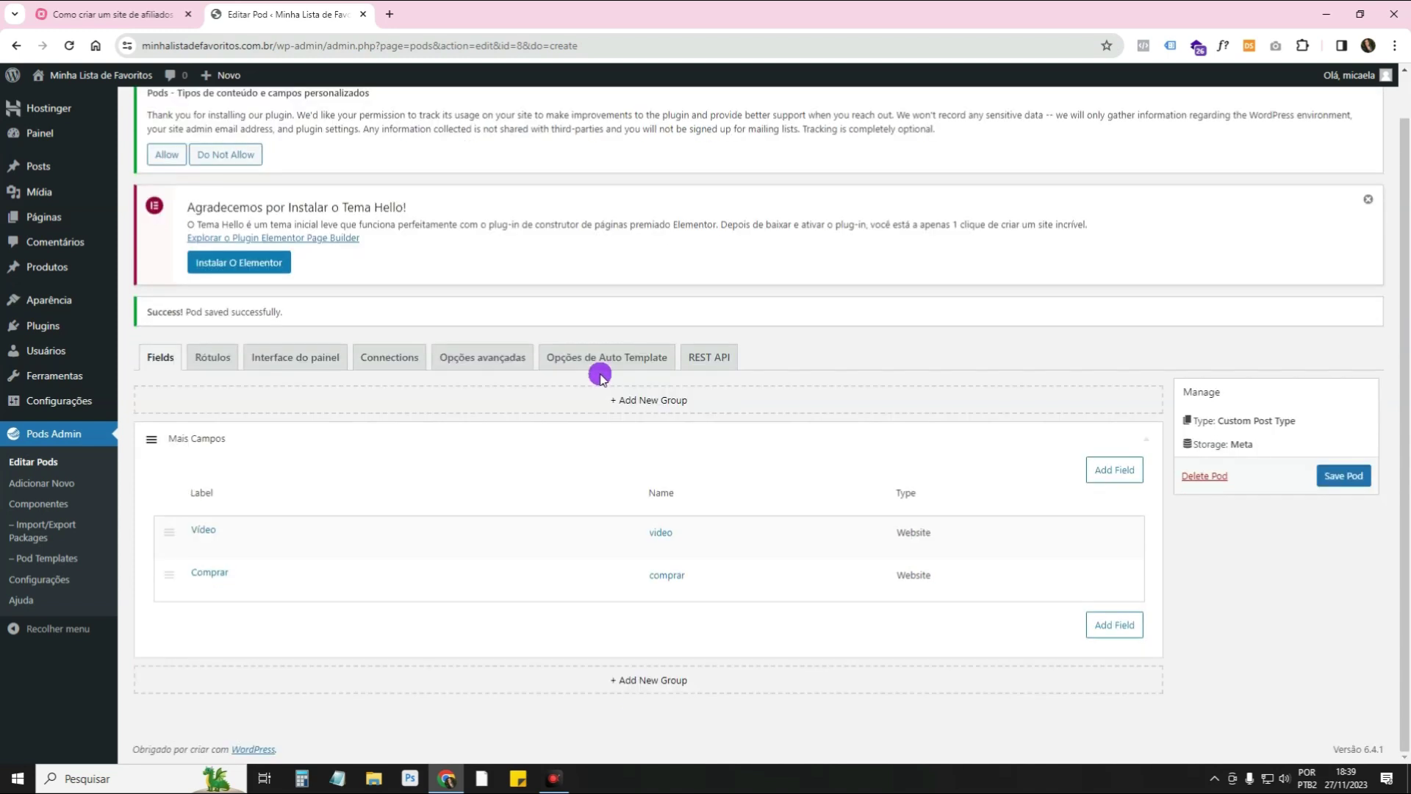
Open the pod's advanced options and preview the Video and Comprar fields on a new-product form
left_click(458, 365)
scroll(459, 365, "down", 10)
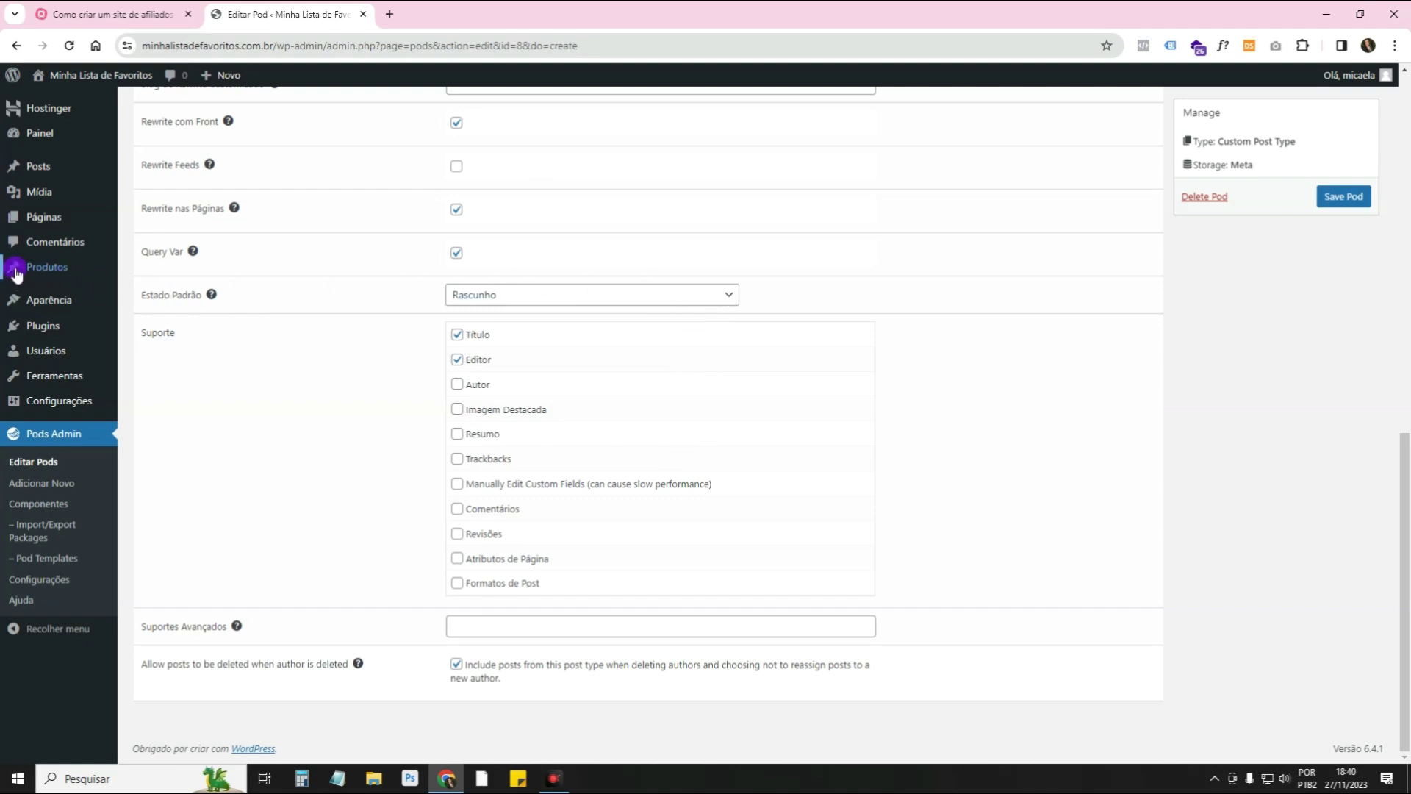
mouse_move(110, 271)
right_click(142, 289)
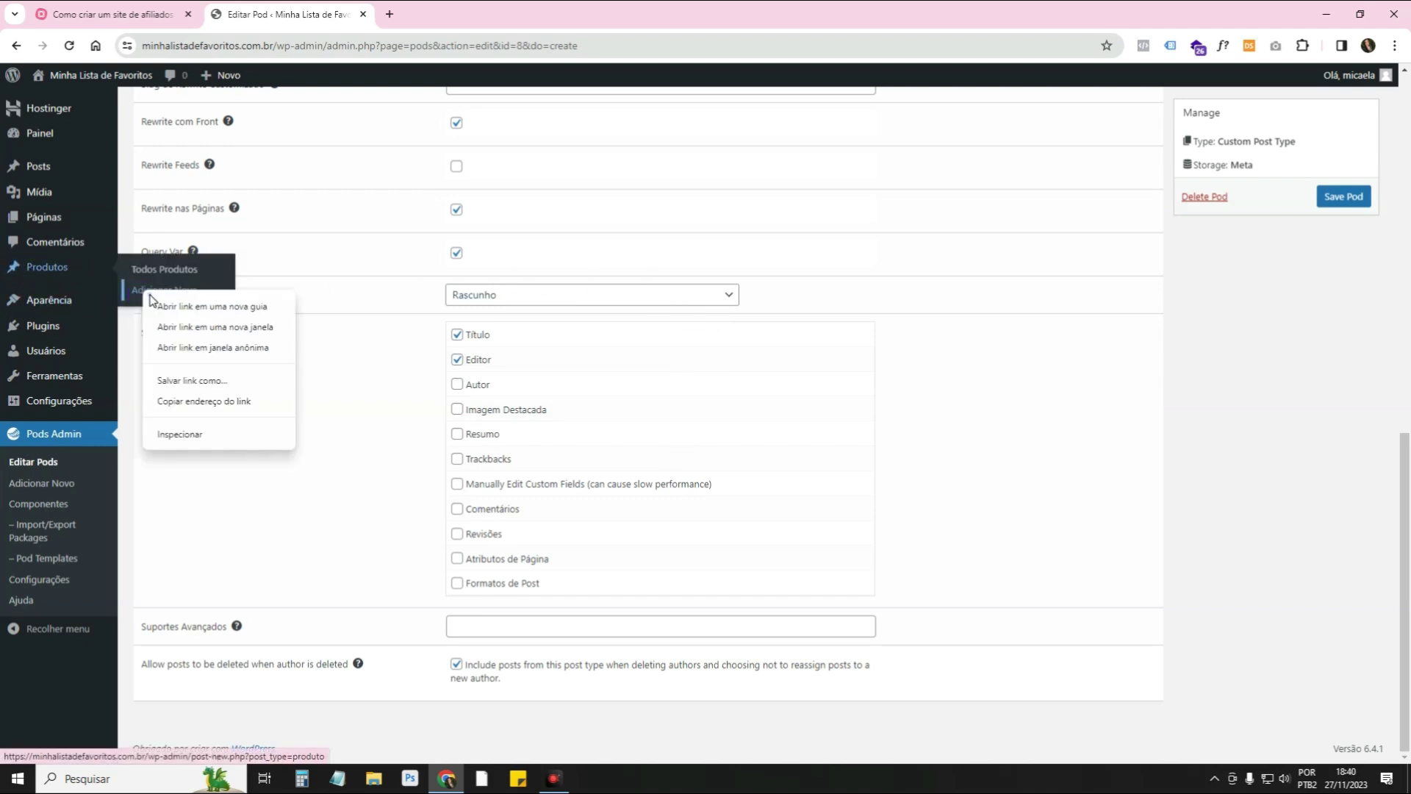
left_click(195, 302)
left_click(426, 20)
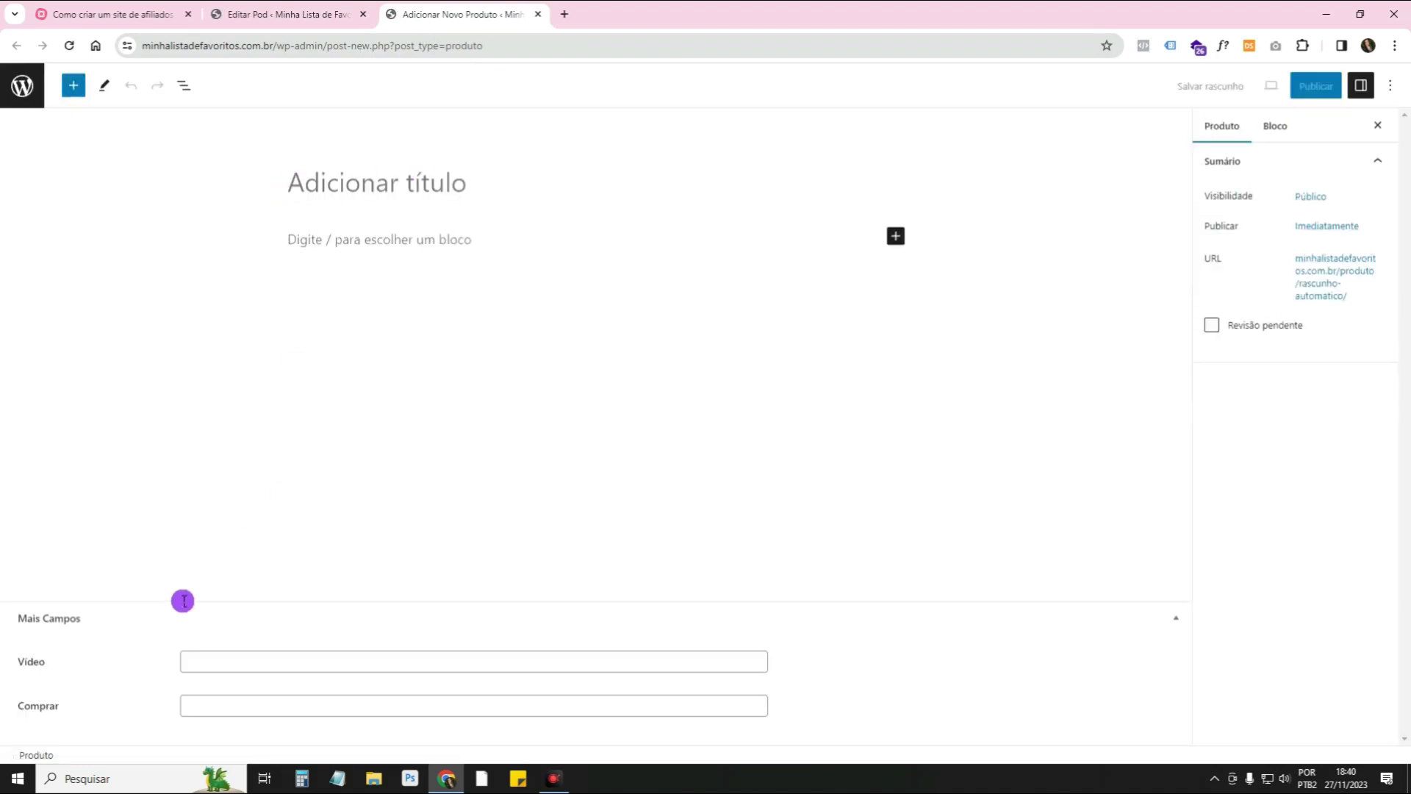
left_click(197, 664)
left_click(197, 700)
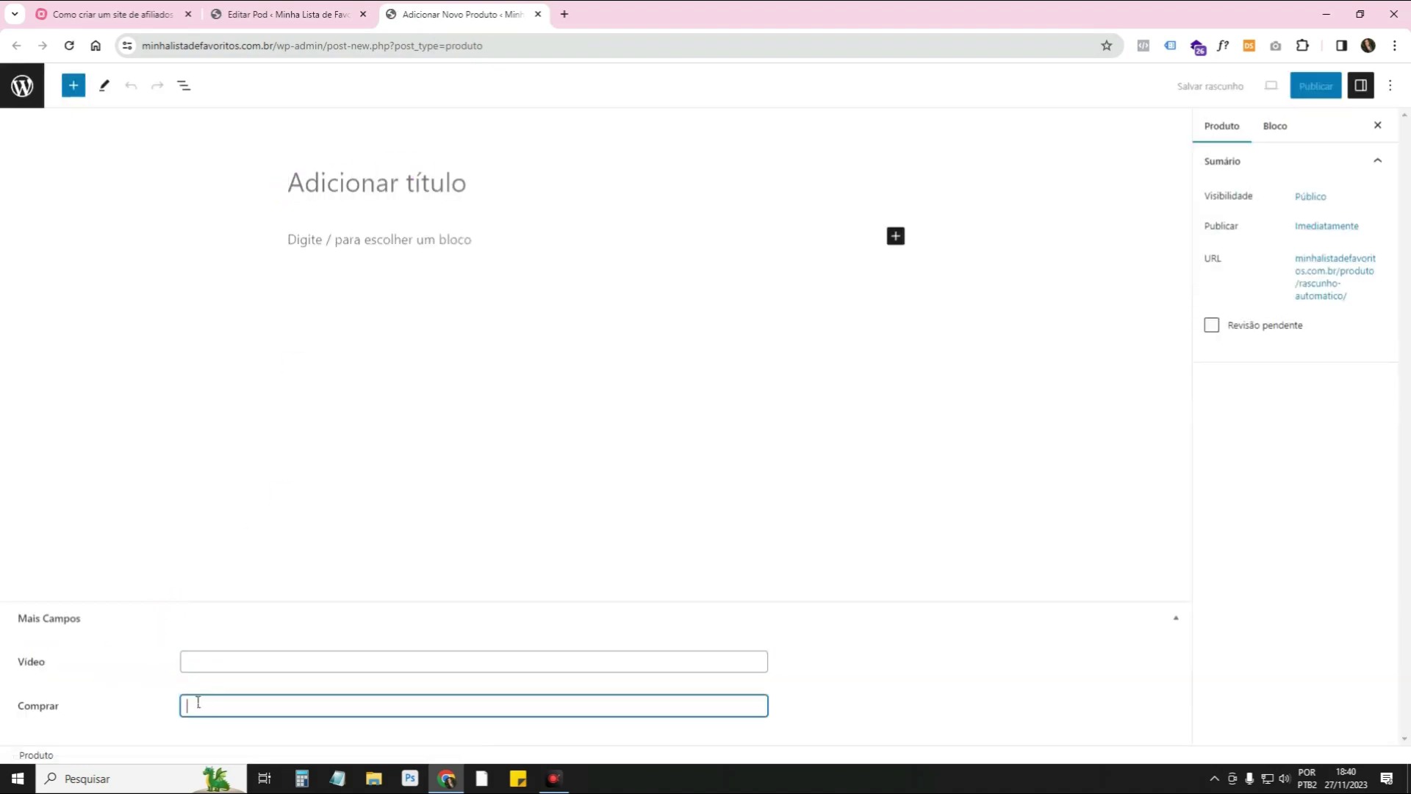
left_click(153, 647)
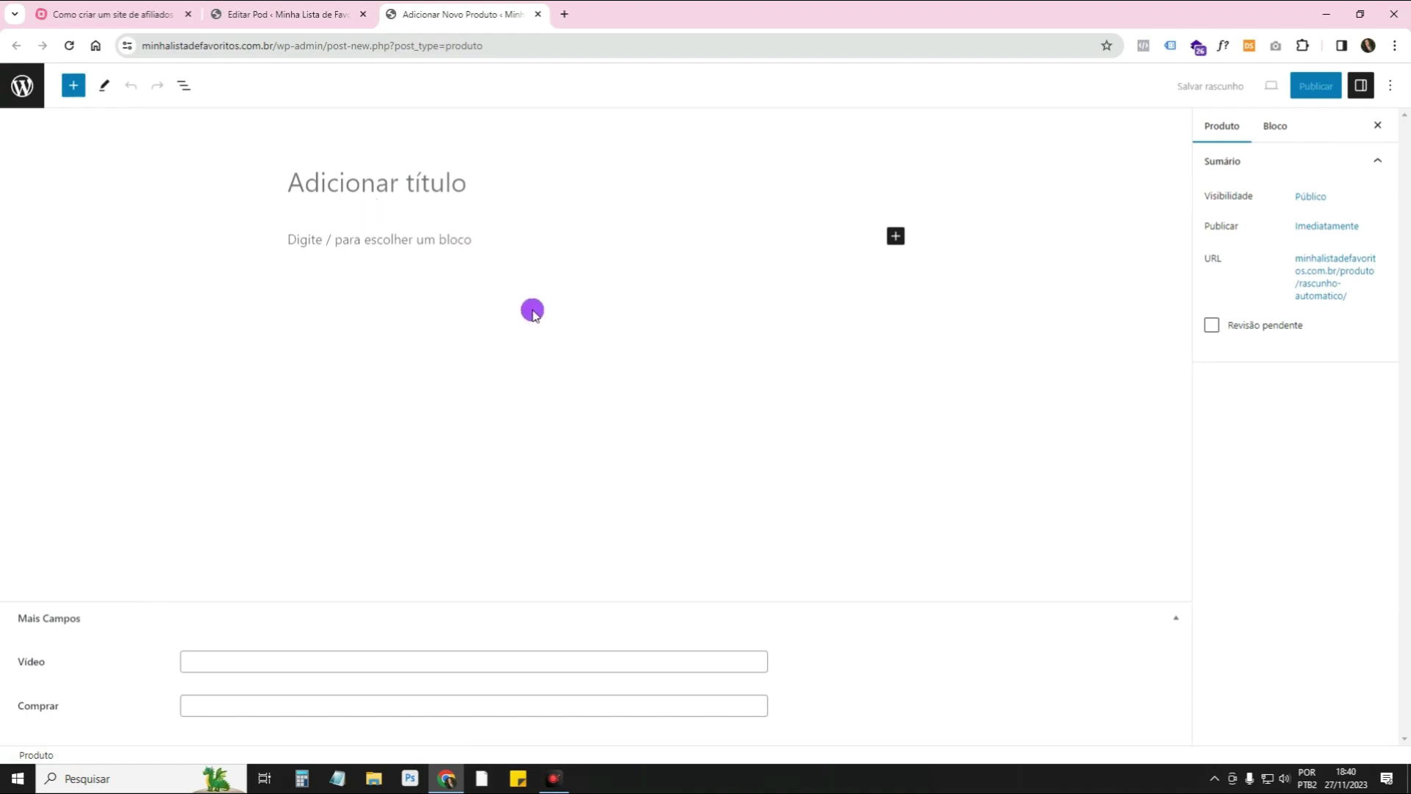
Replace Editor support with Imagem Destacada in the produto pod and save it
left_click(320, 16)
left_click(464, 366)
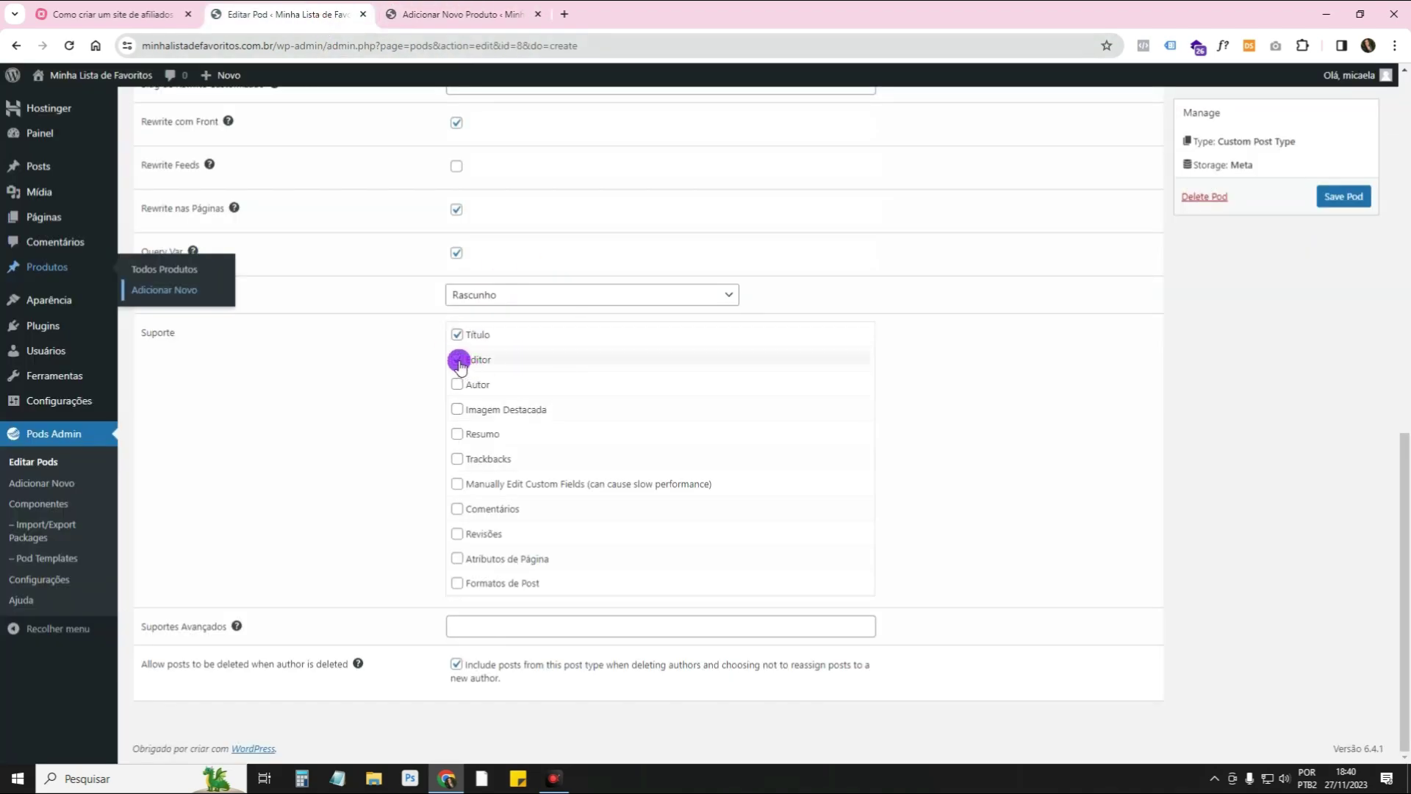
left_click(464, 416)
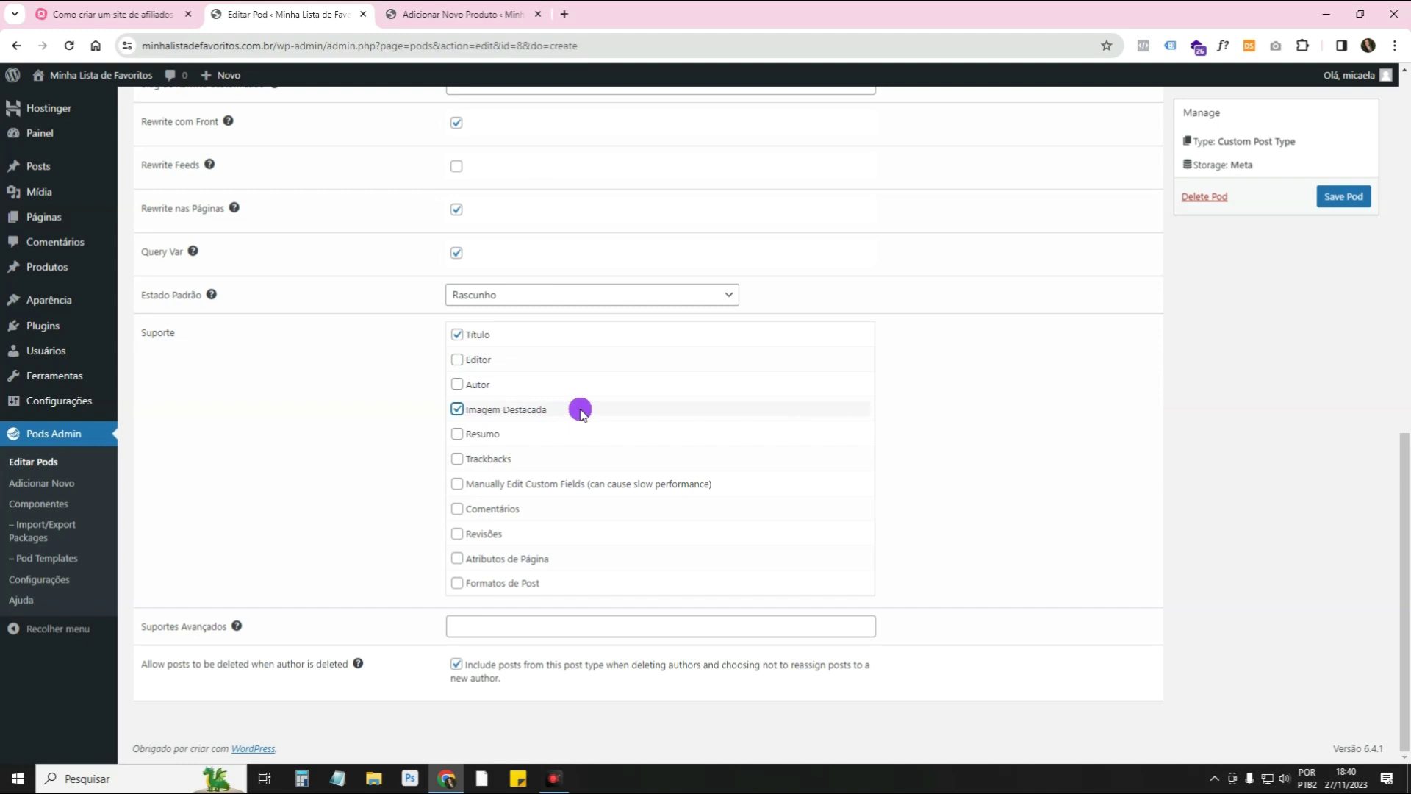
scroll(715, 484, "up", 5)
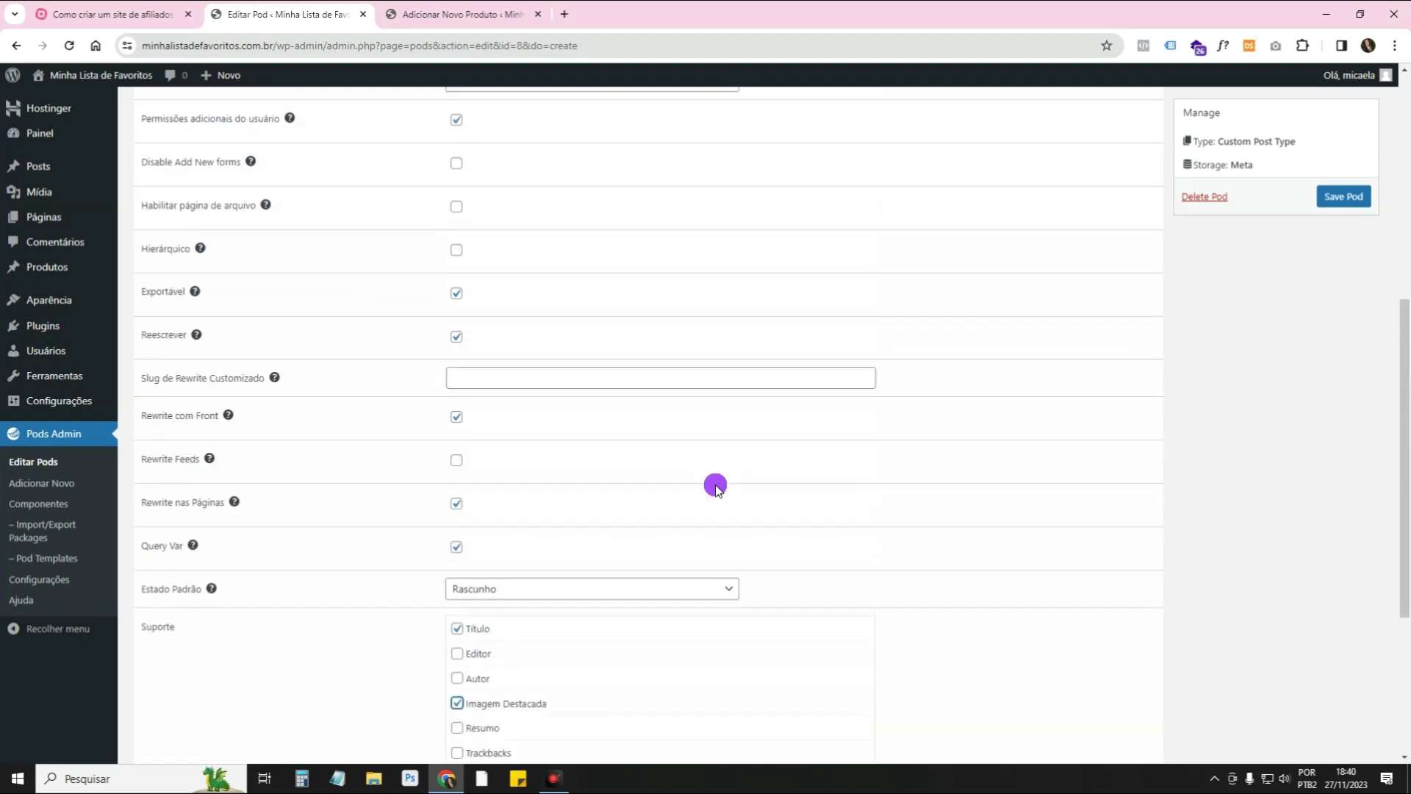
scroll(717, 489, "down", 5)
left_click(1362, 200)
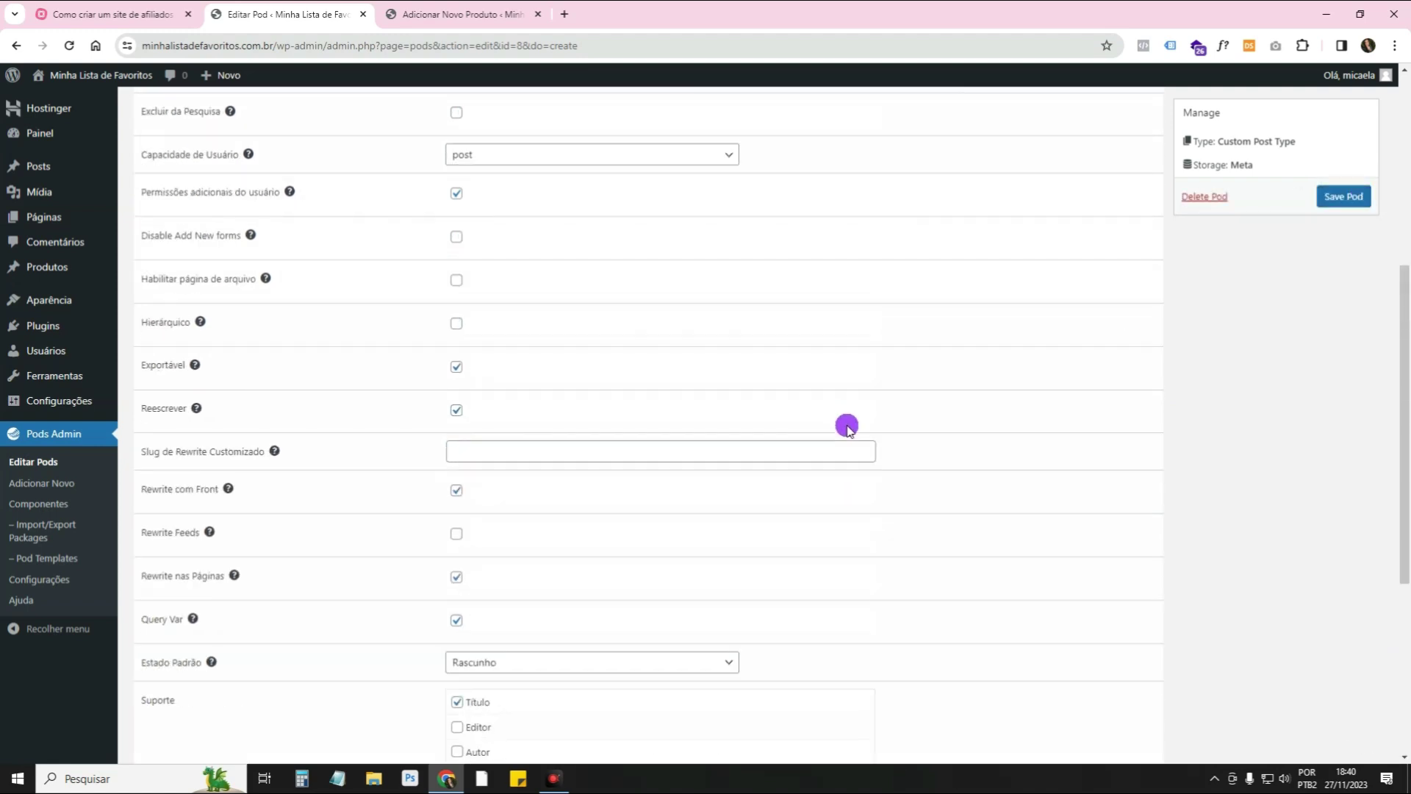
left_click(446, 17)
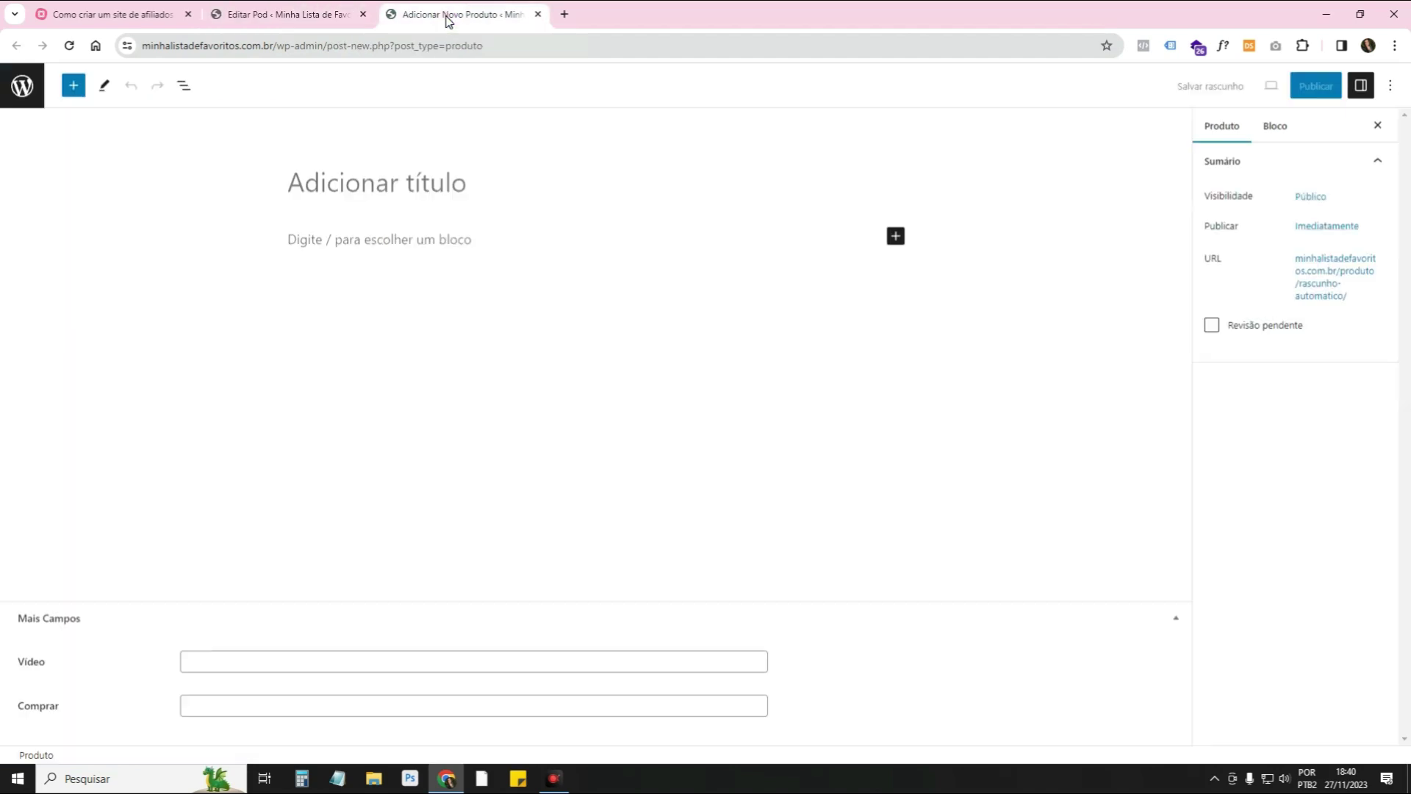
Reload the new-product form and try its Video, Comprar and featured image picker
left_click(70, 45)
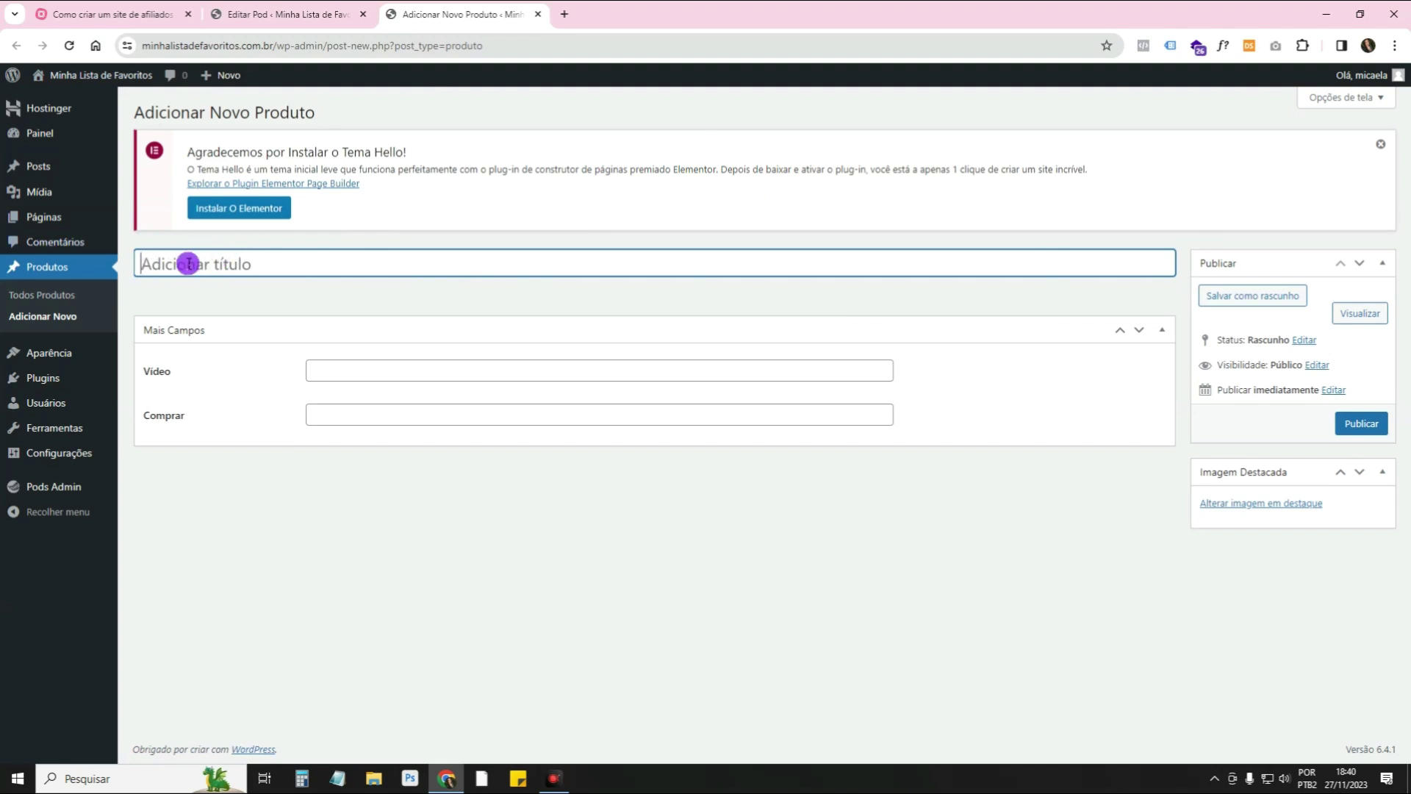
left_click(359, 370)
left_click(324, 412)
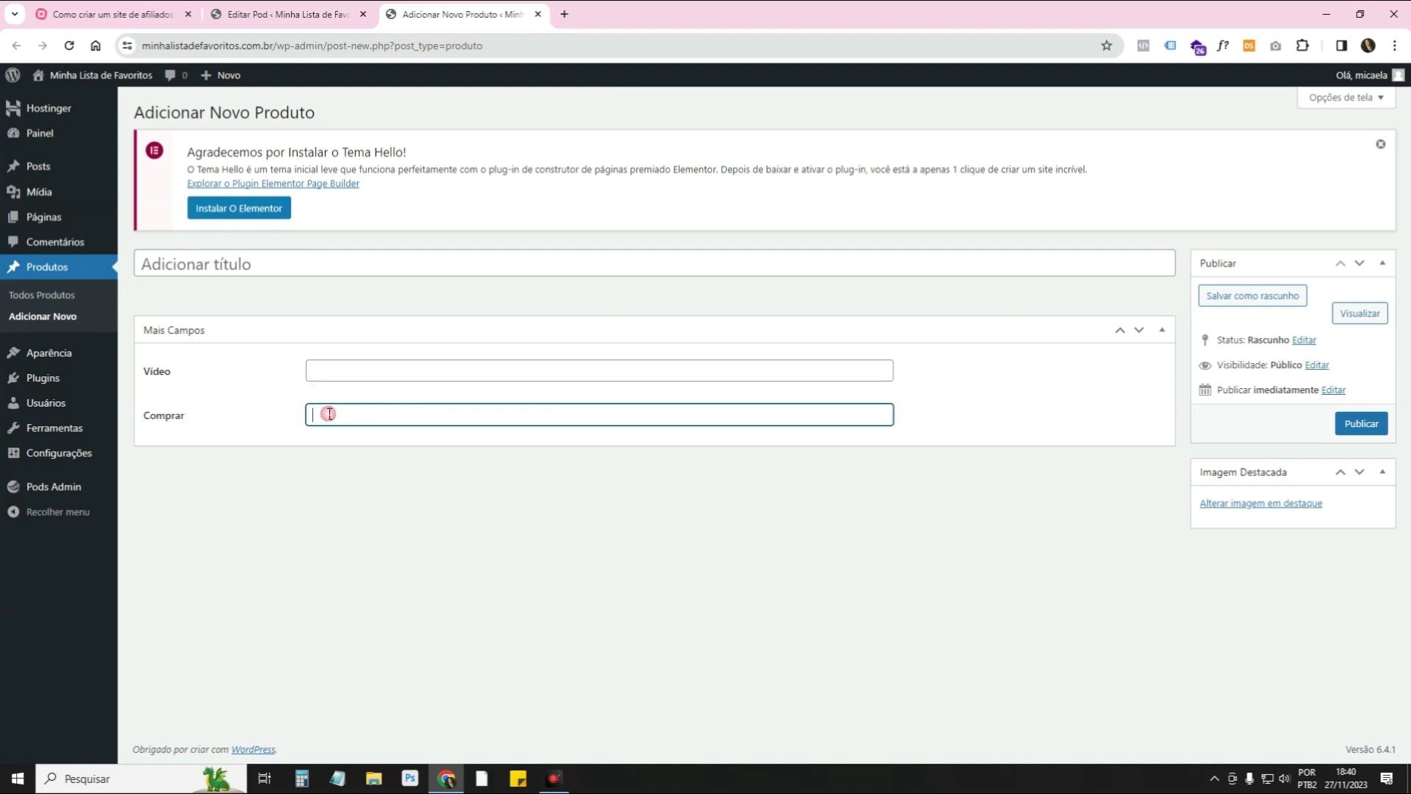
left_click(1260, 503)
left_click(1370, 105)
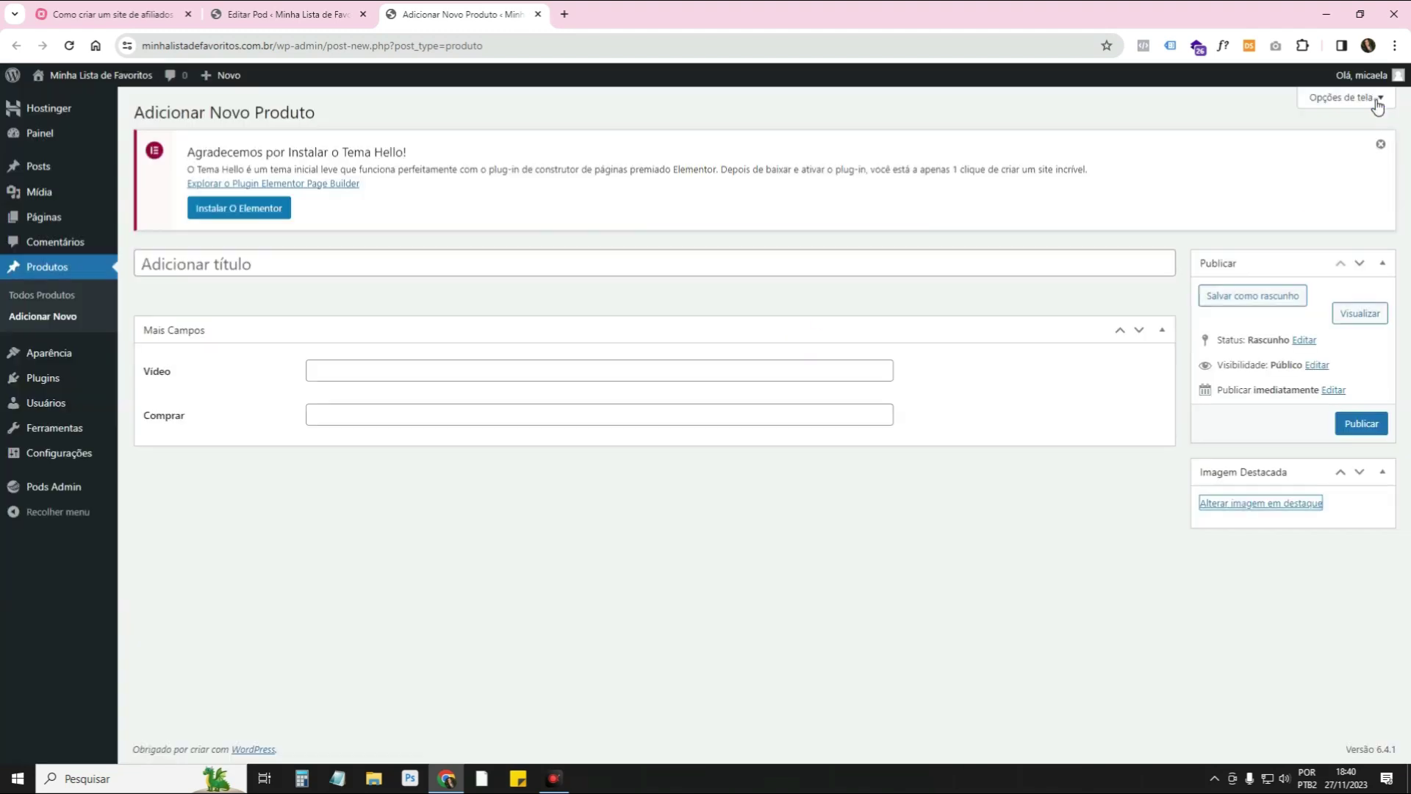
left_click(1210, 530)
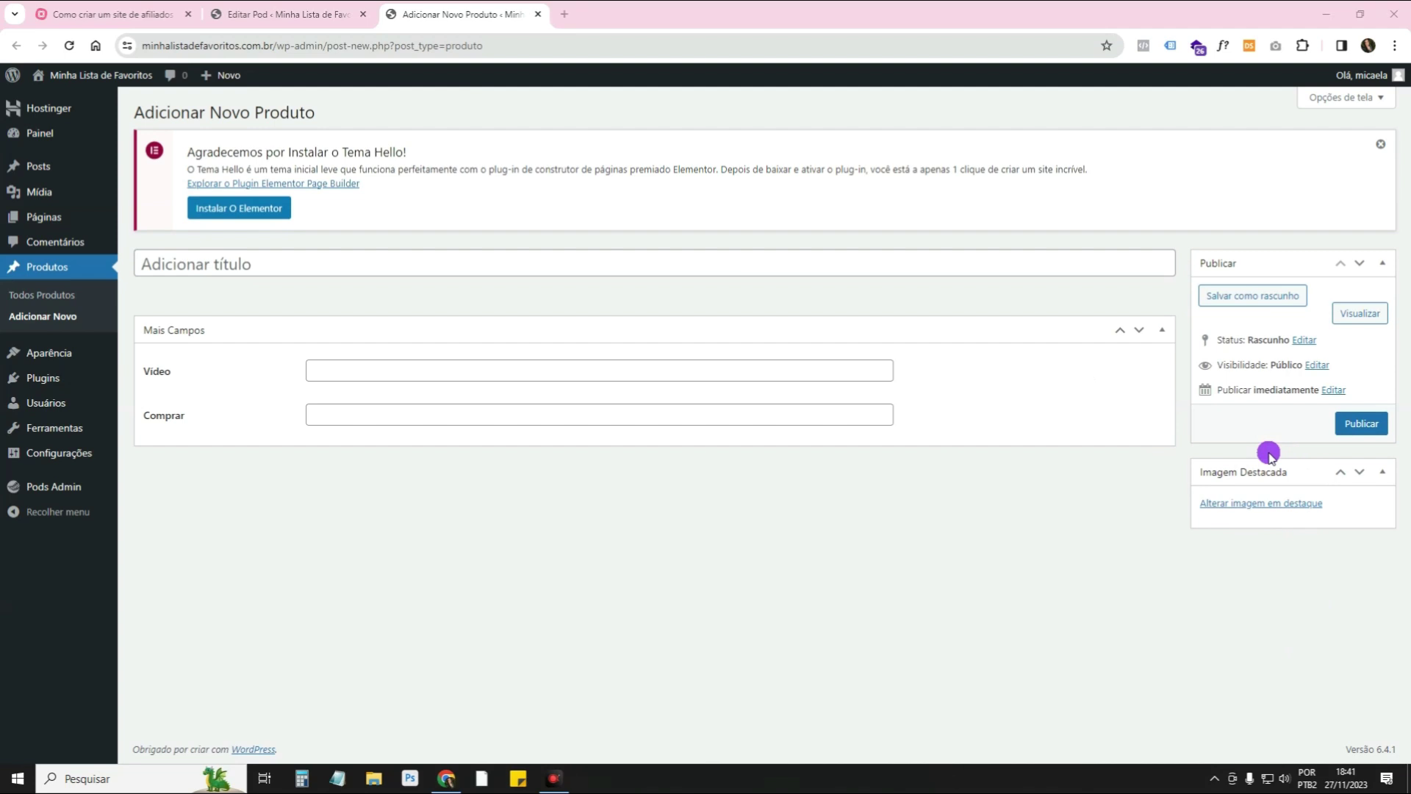
Connect the produto pod to the Categorias taxonomy and save the pod
left_click(296, 14)
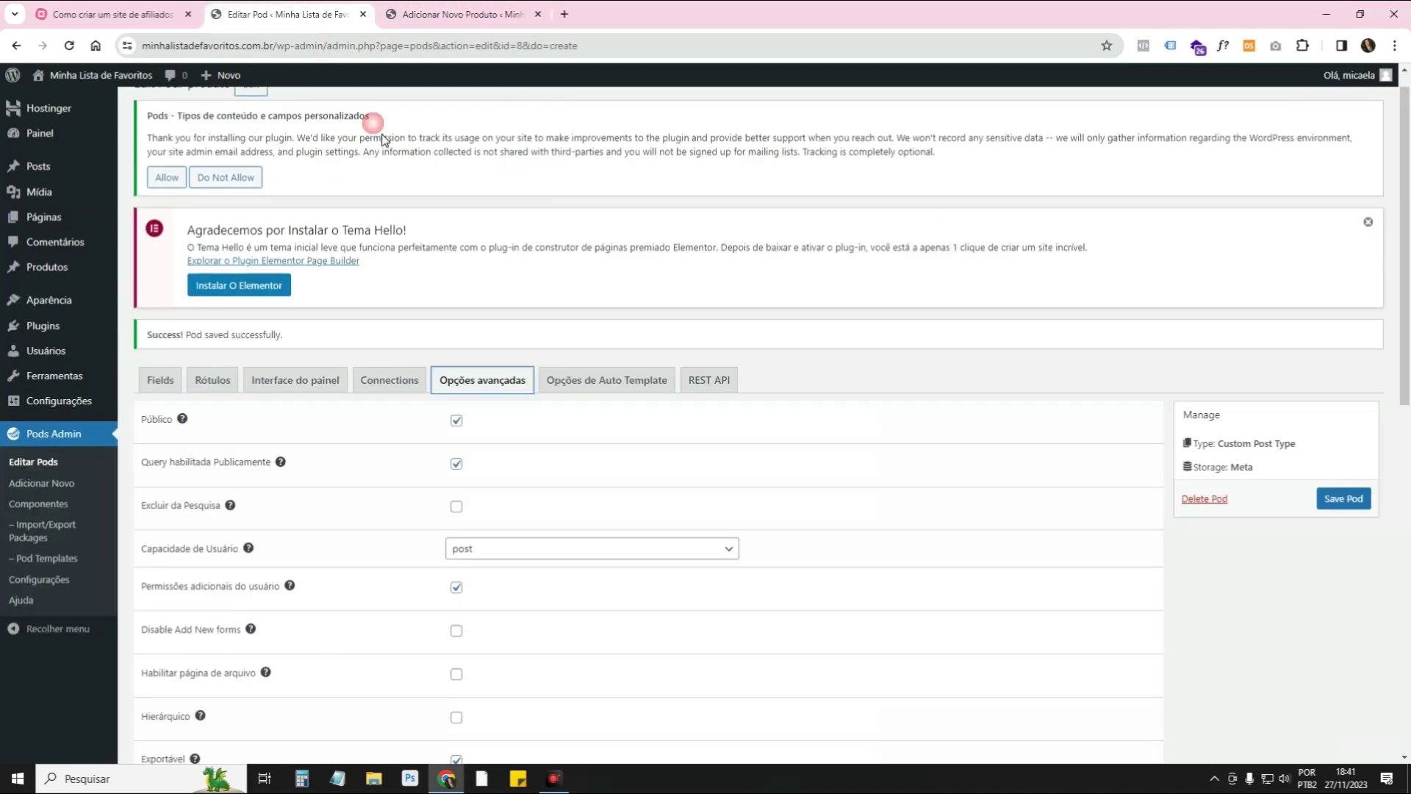
scroll(693, 306, "down", 2)
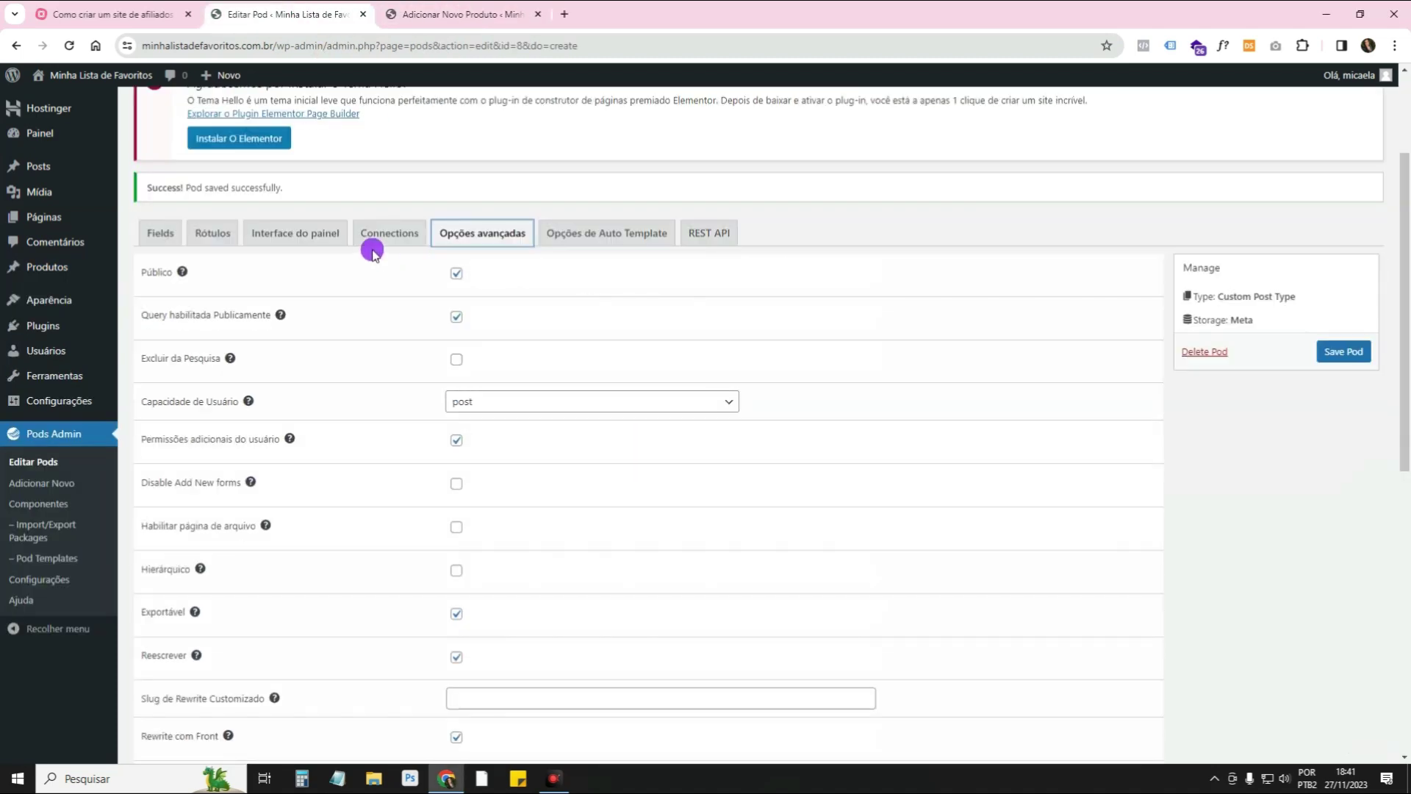
left_click(373, 241)
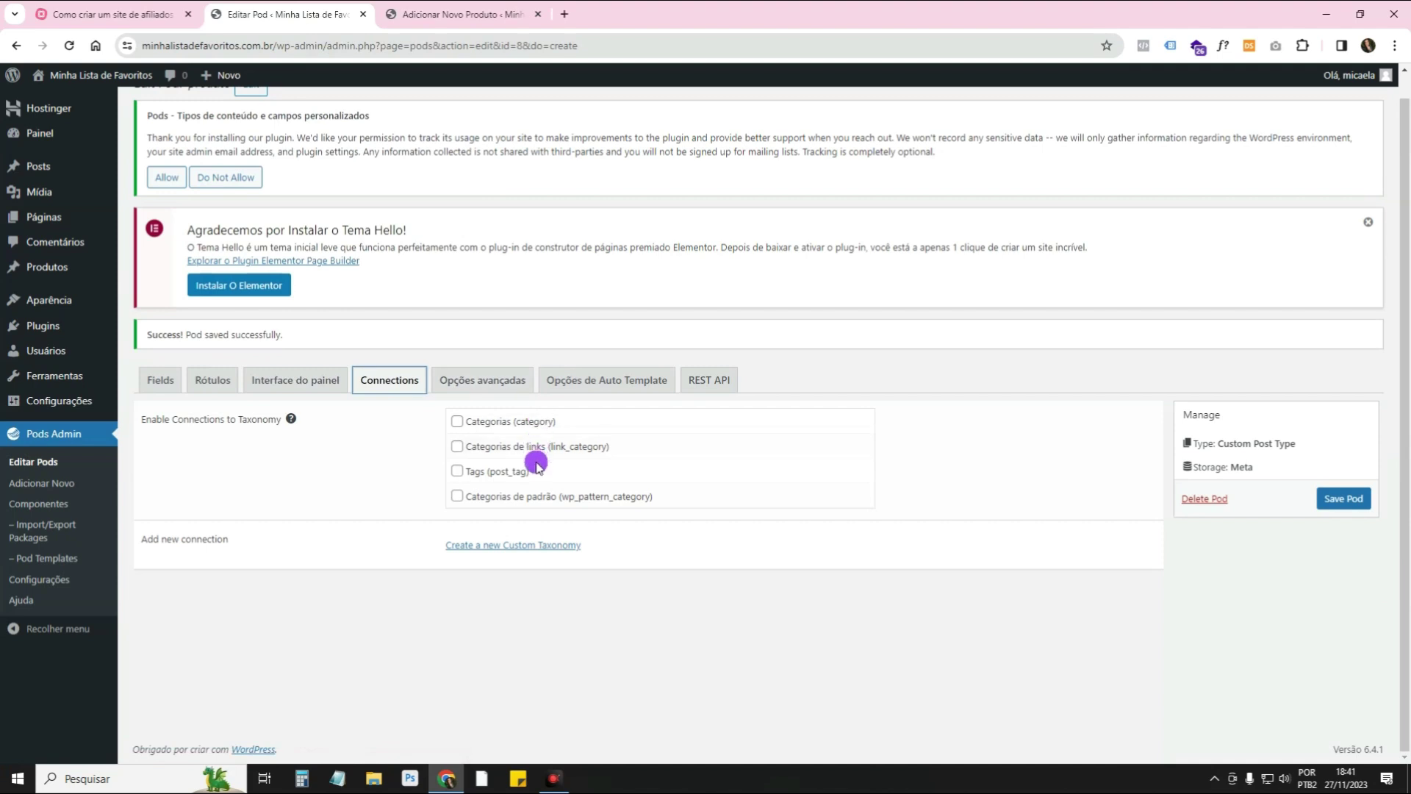
left_click(457, 422)
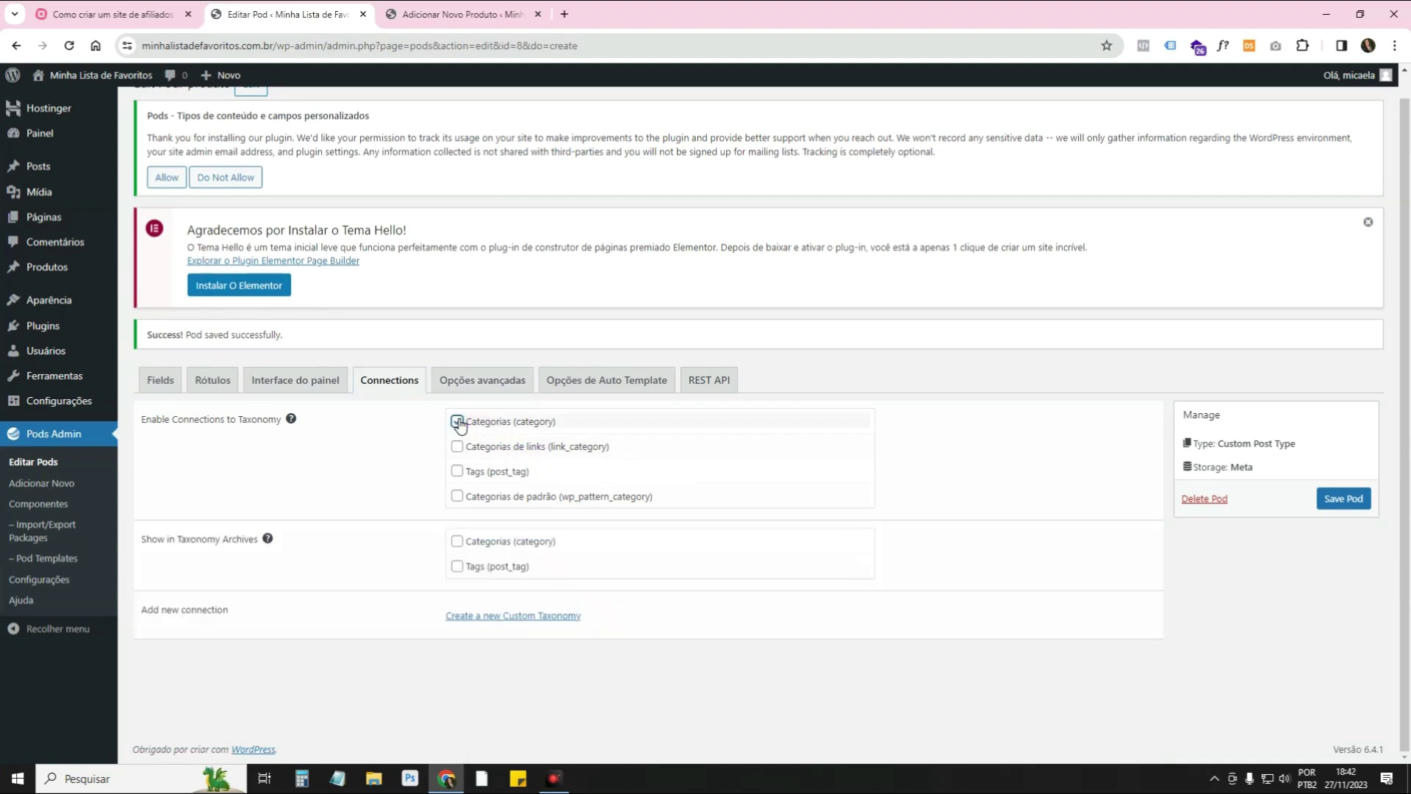
left_click(1335, 500)
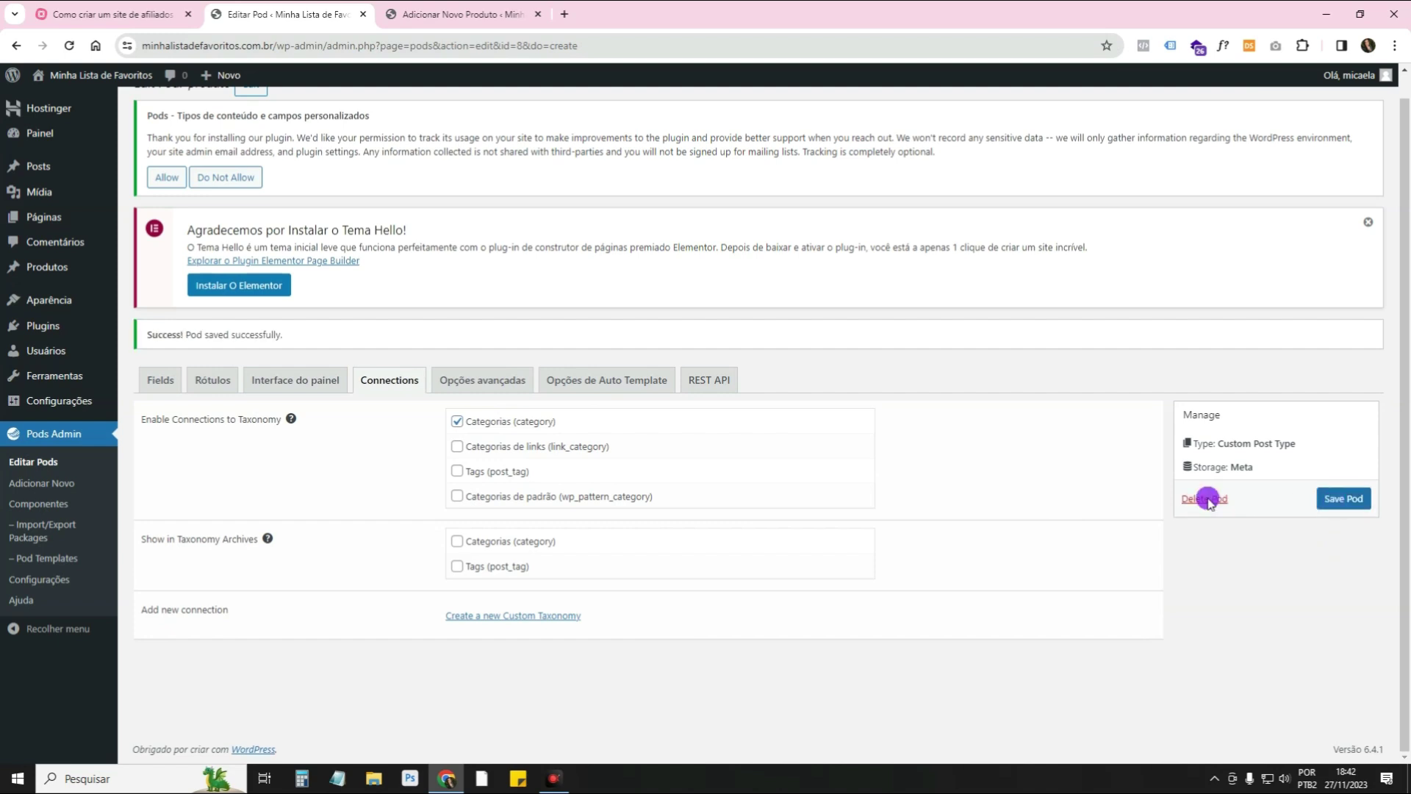
Reload the new-product form to show the Categorias box, then close it and list the pods
left_click(515, 14)
left_click(59, 44)
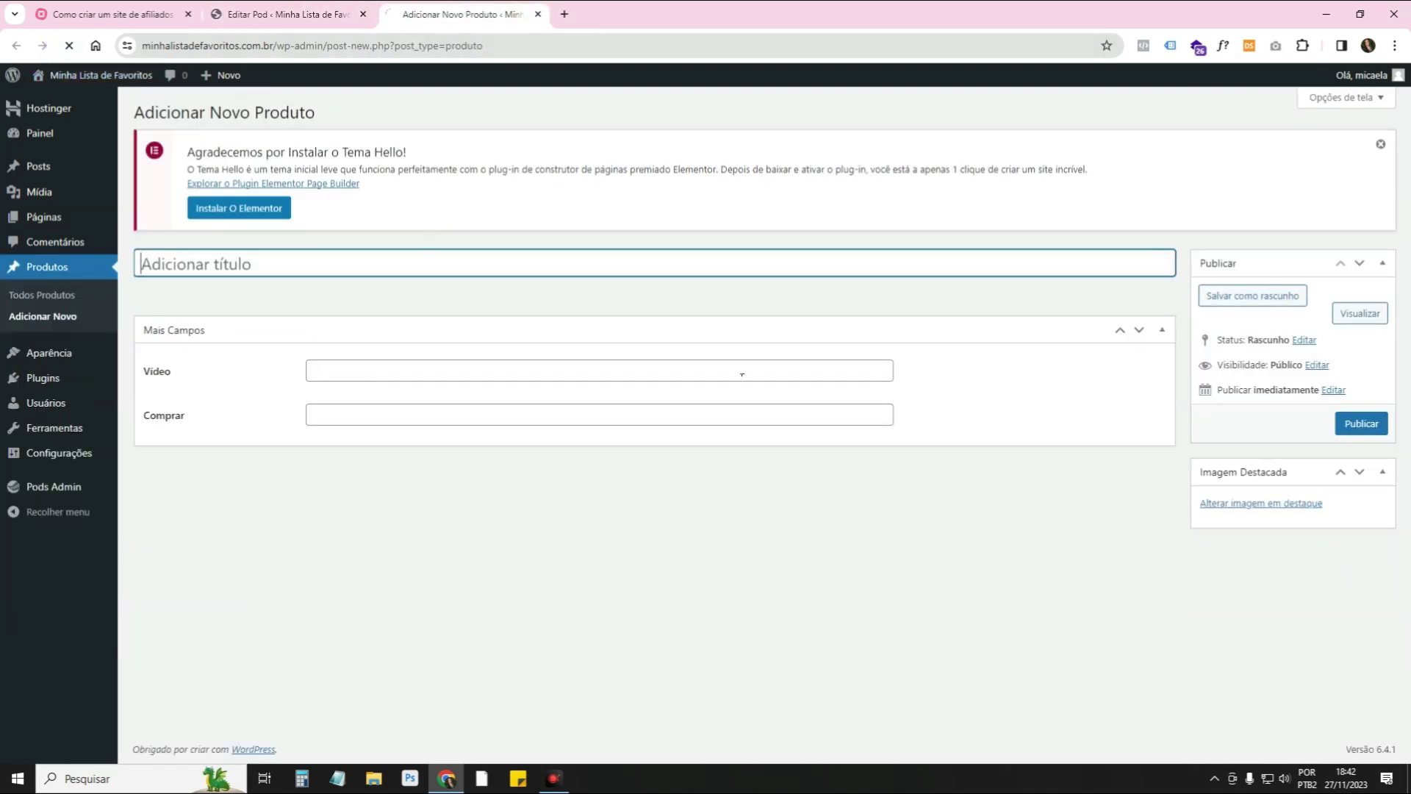
left_click(895, 437)
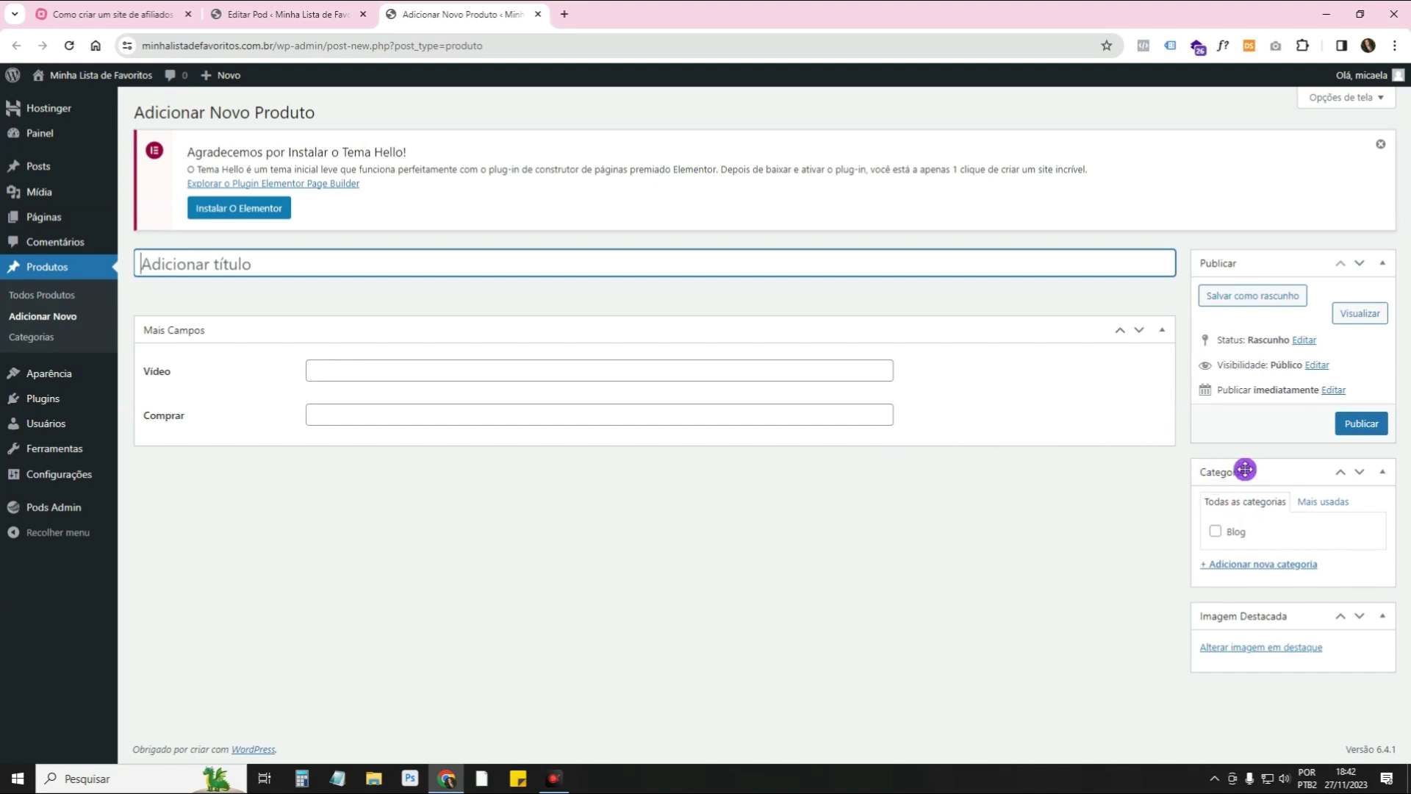
left_click(539, 15)
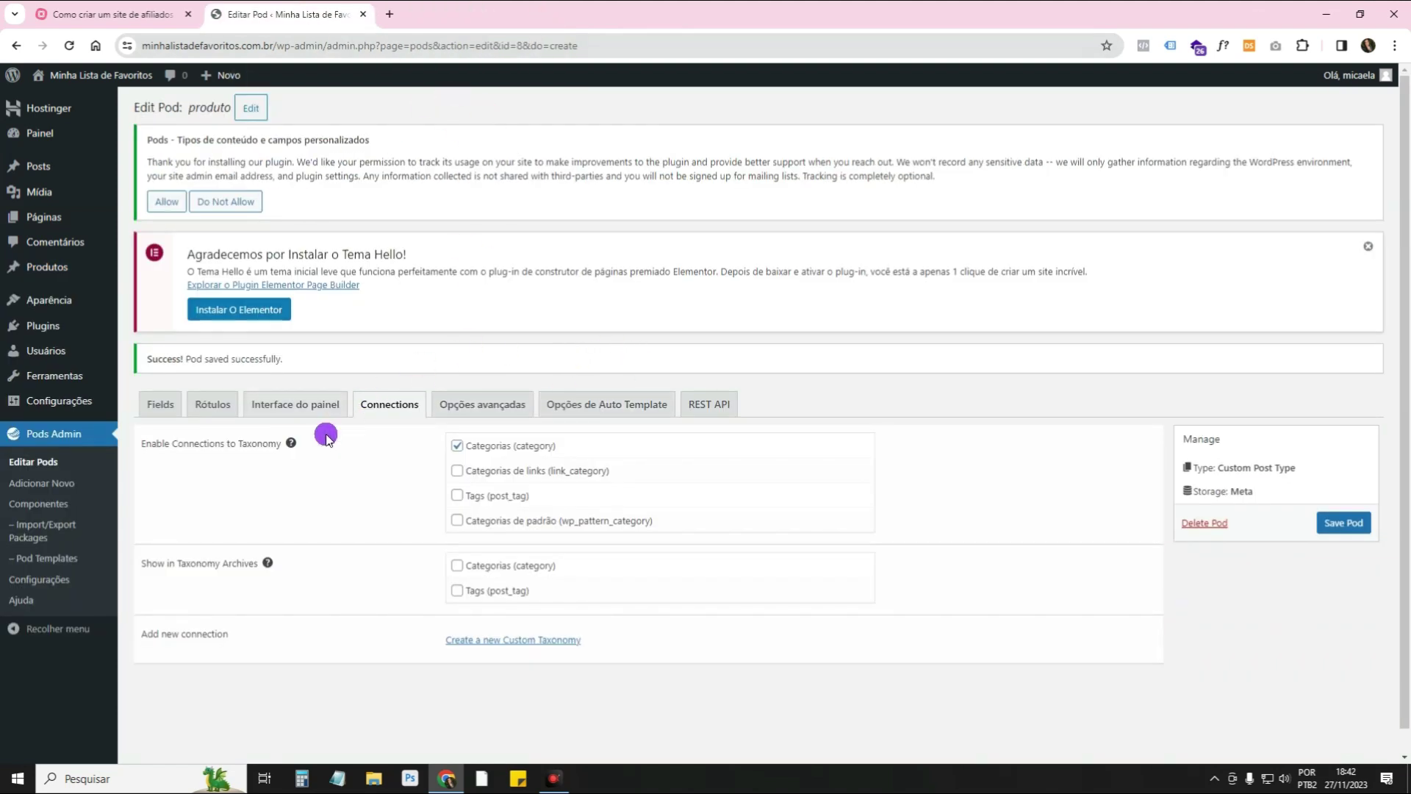
left_click(29, 441)
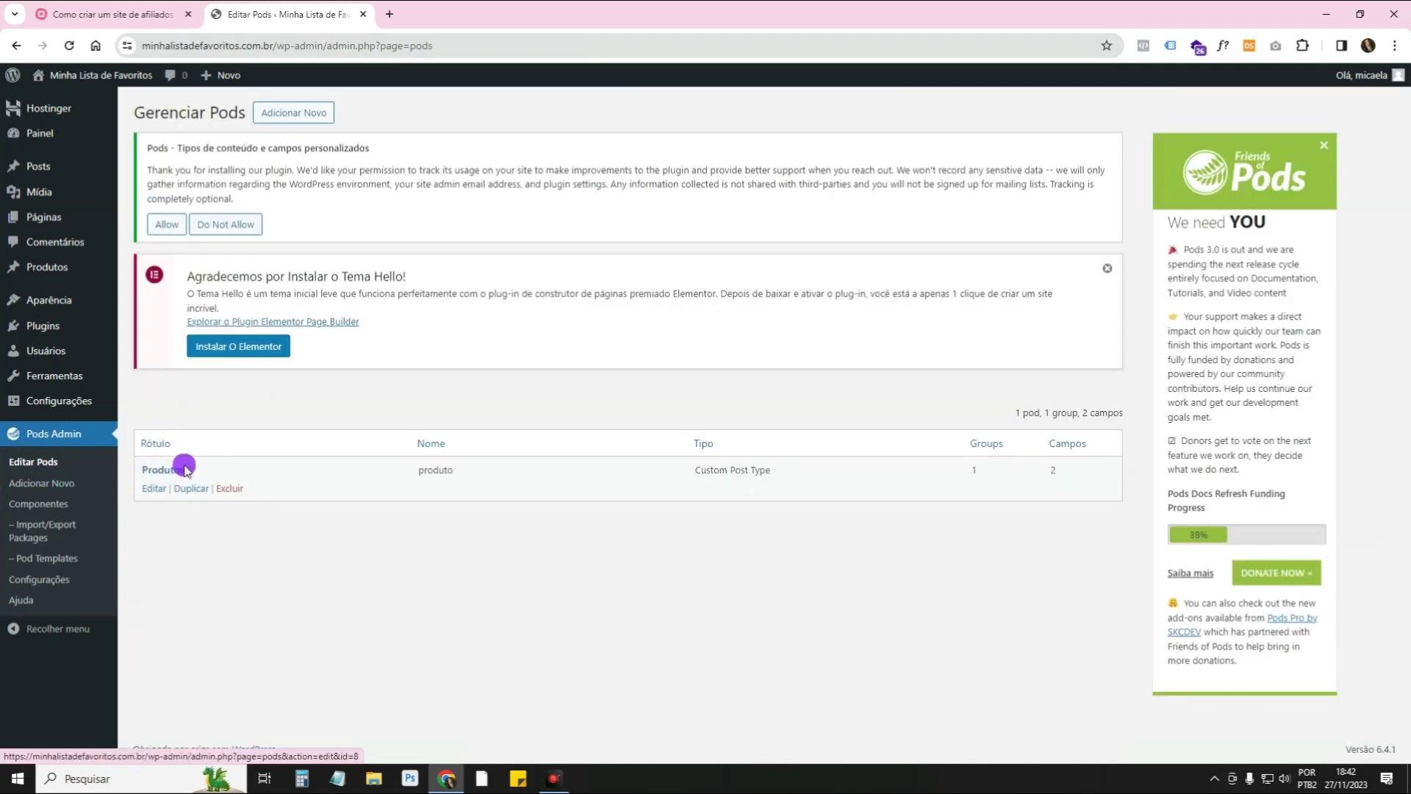
Add a plain text field named Titulo to the Produto pod and preview the new-product form
left_click(153, 489)
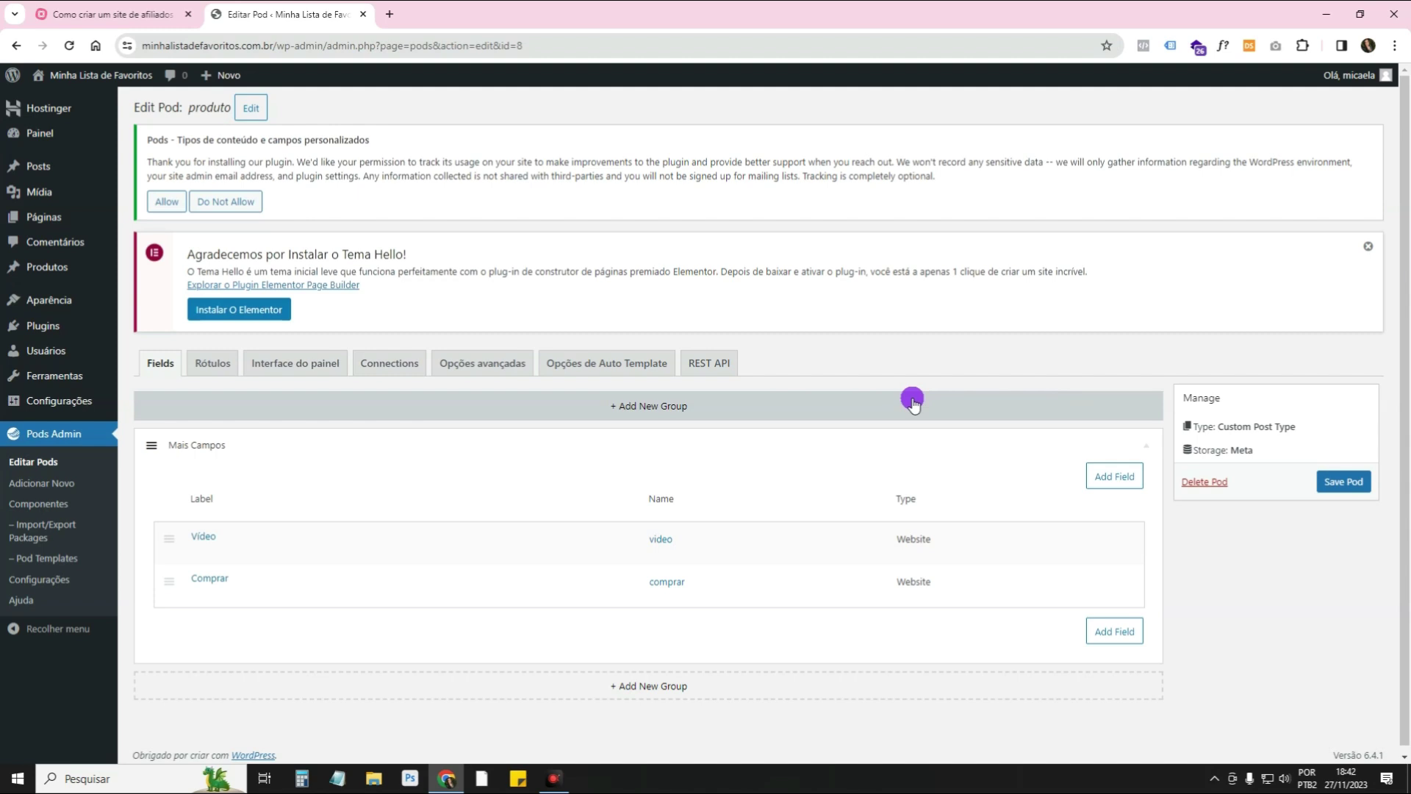
left_click(1119, 479)
left_click(618, 247)
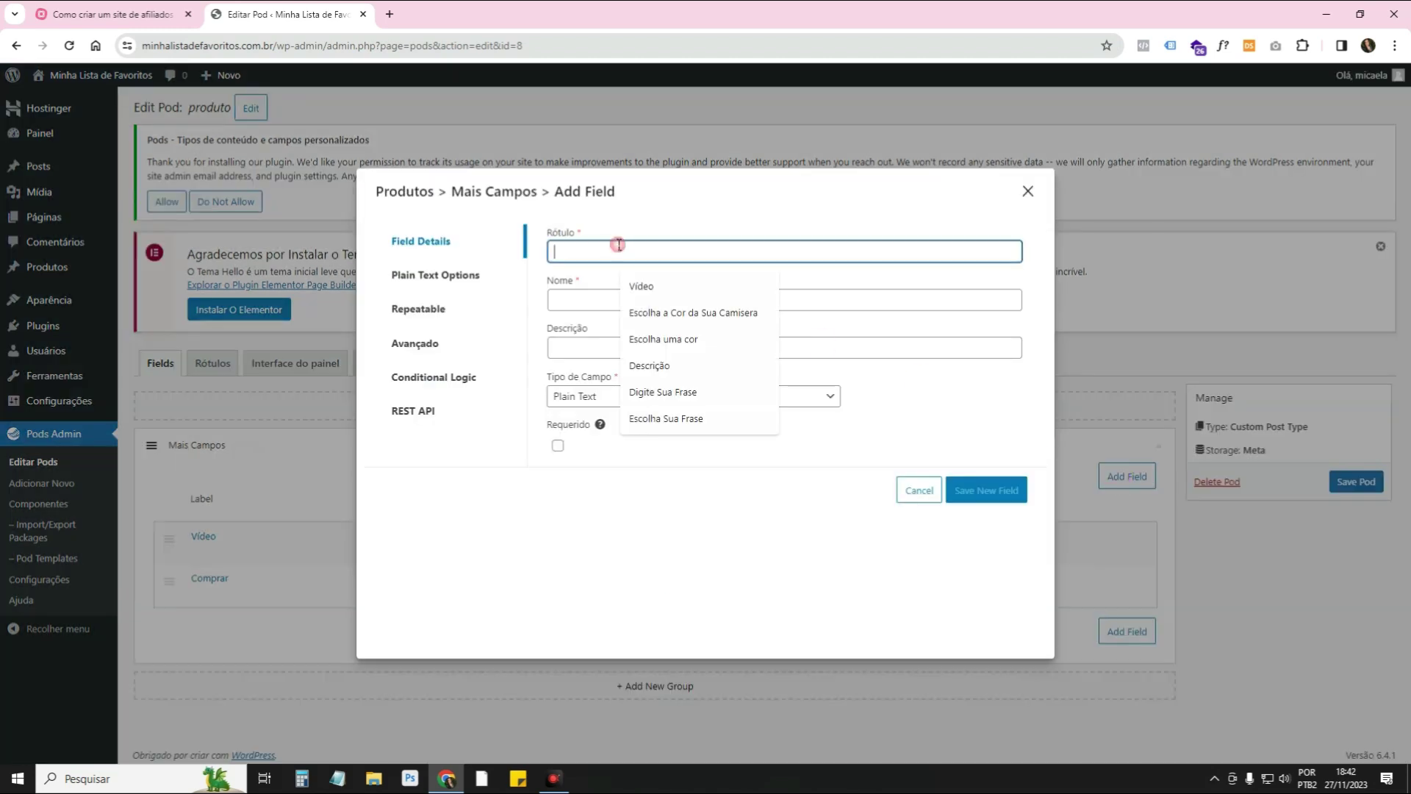
type("Titulo")
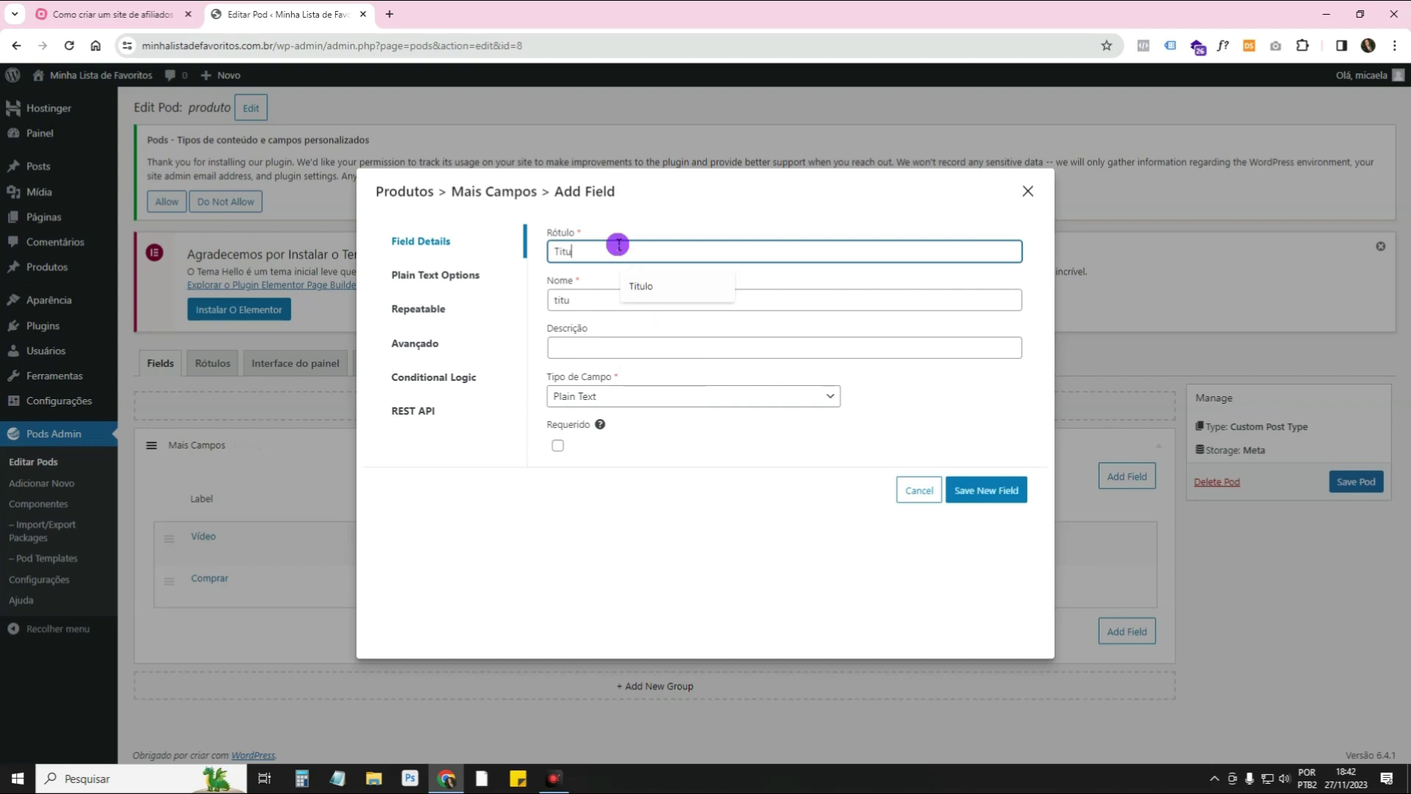
left_click(693, 397)
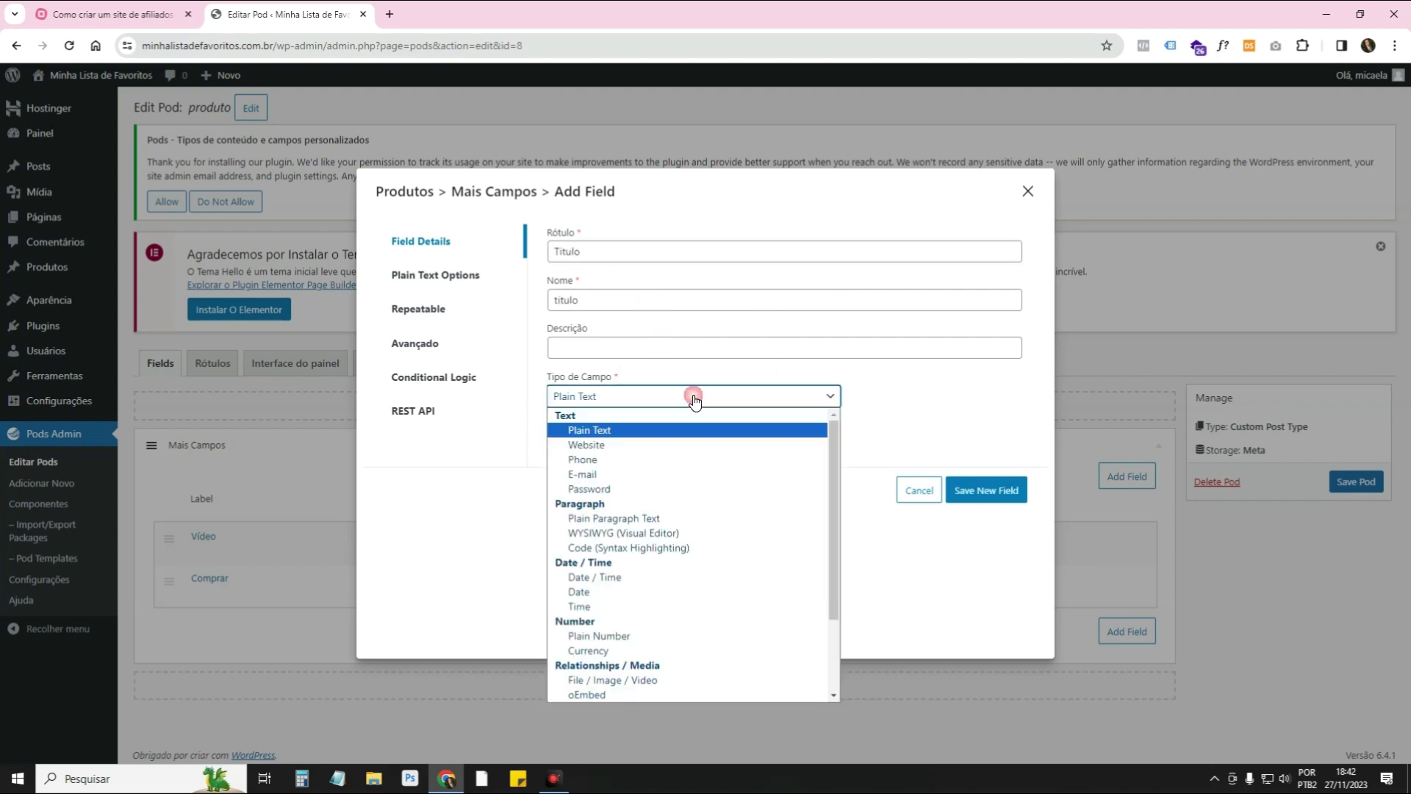
left_click(586, 431)
left_click(999, 493)
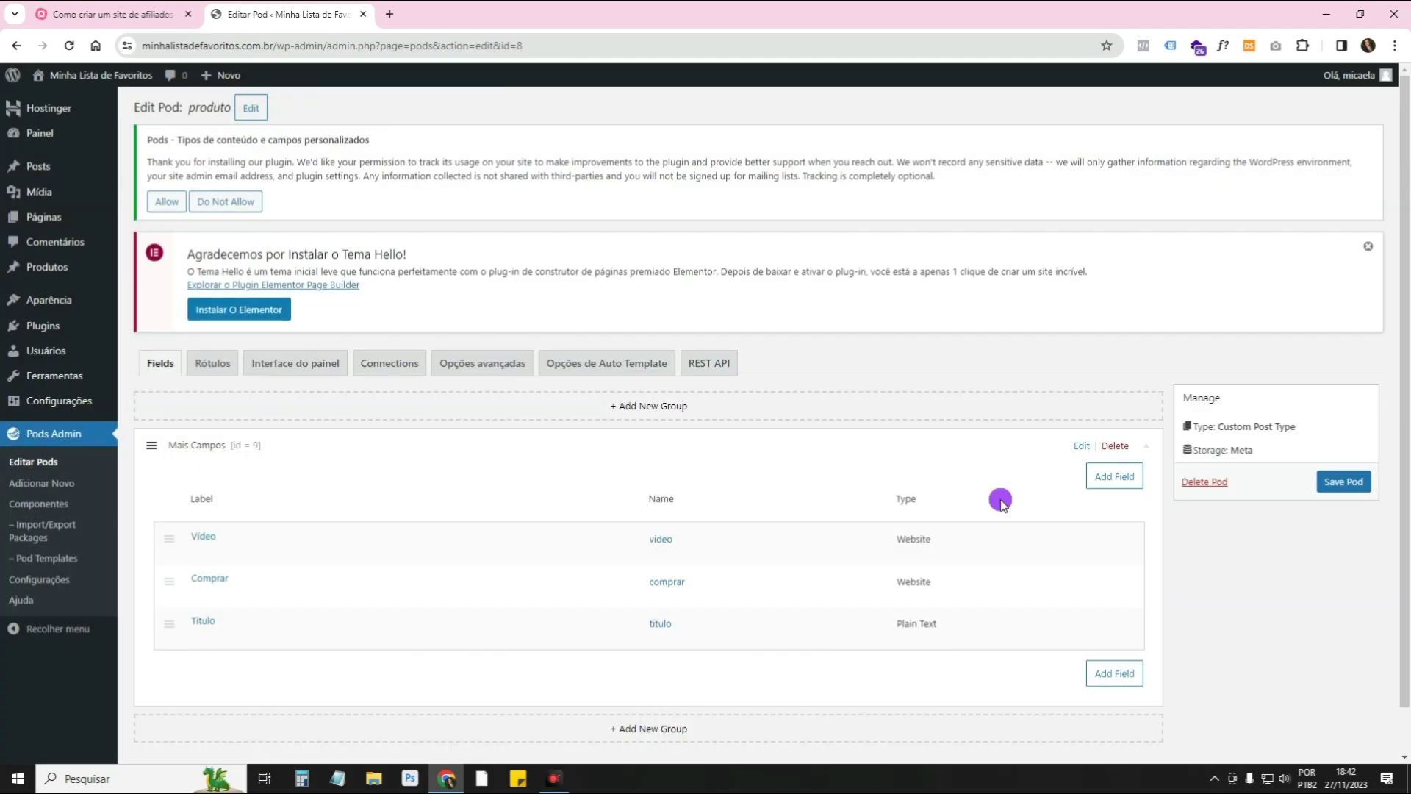
mouse_move(103, 268)
left_click(199, 289)
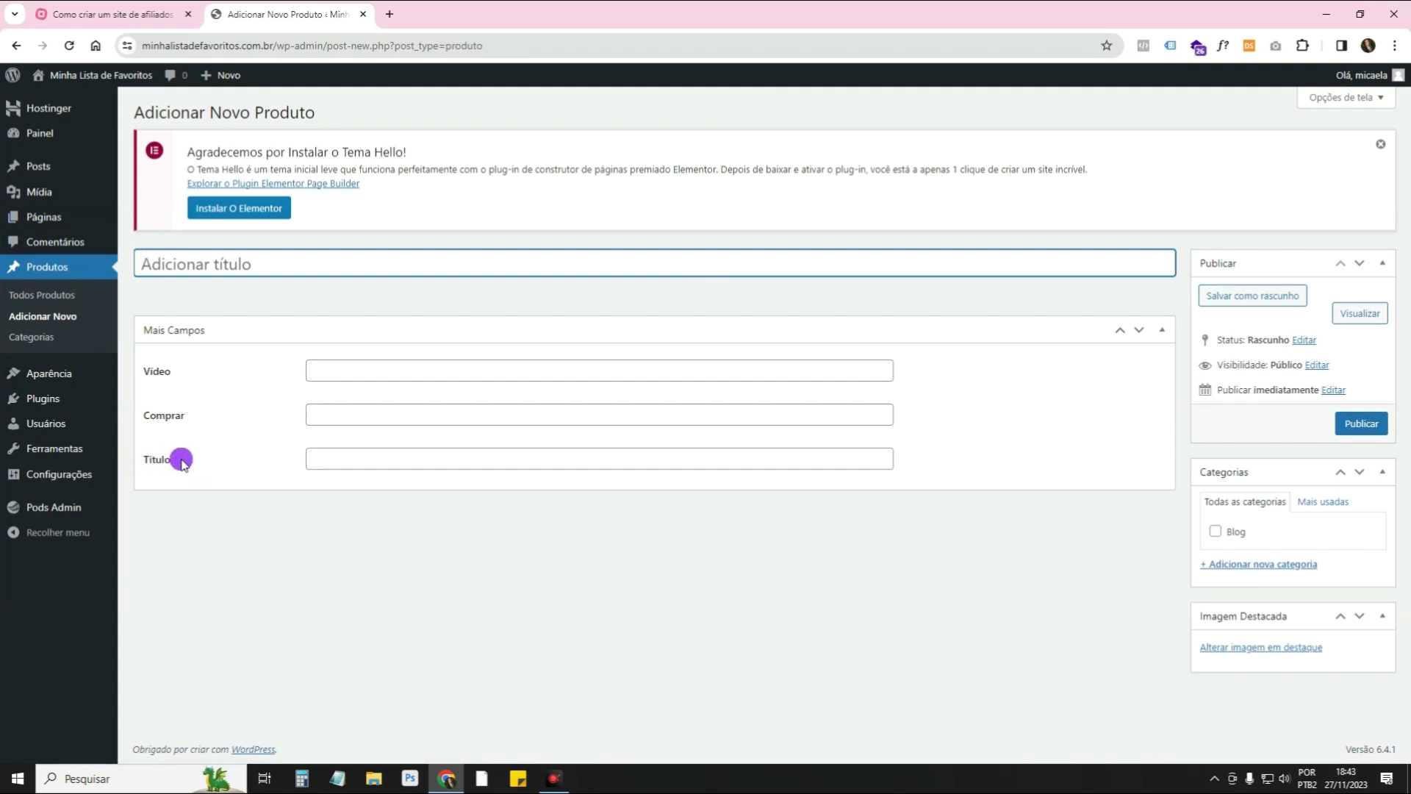
left_click(16, 45)
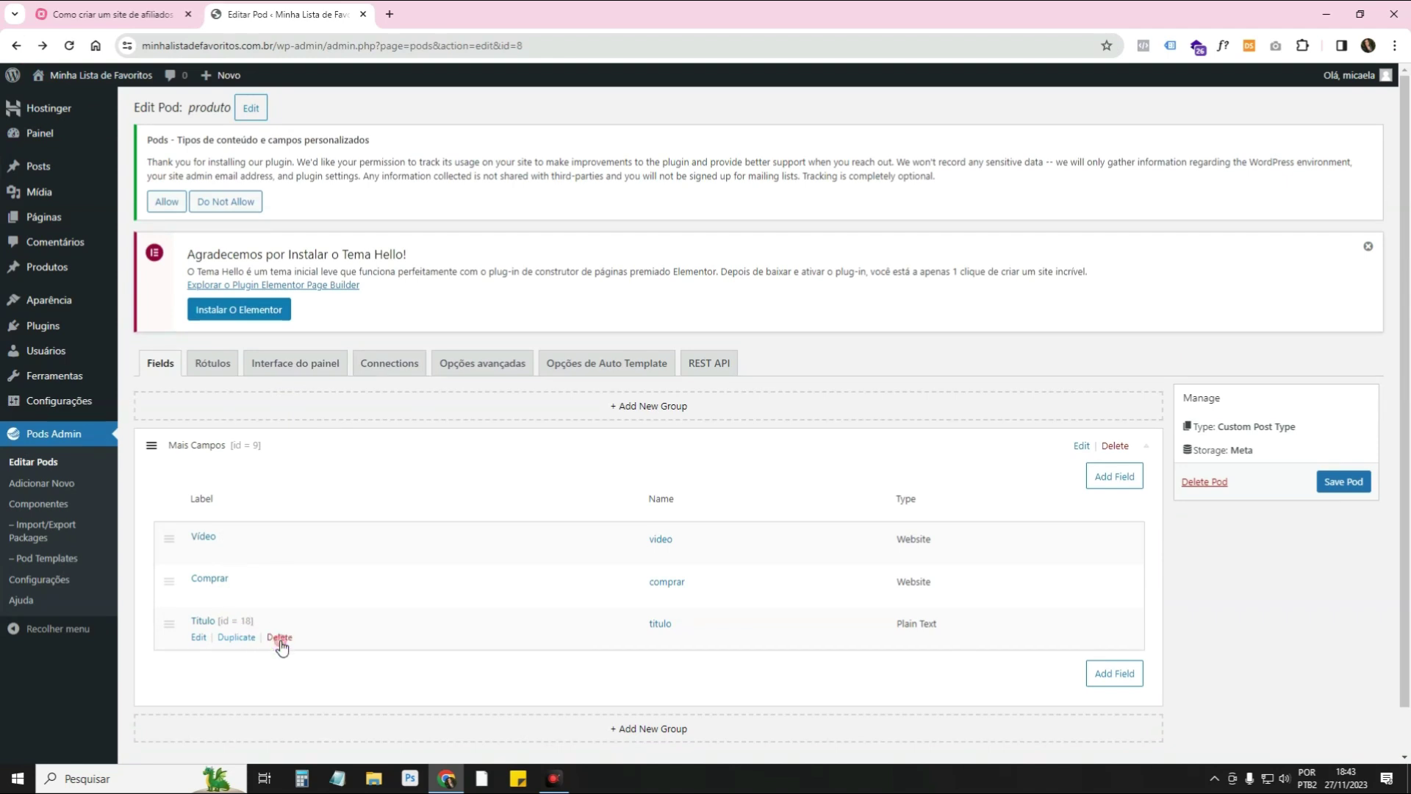
Delete the Titulo field, save the pod, and select the Instalar plugins PODS step in the map
left_click(279, 638)
left_click(1343, 481)
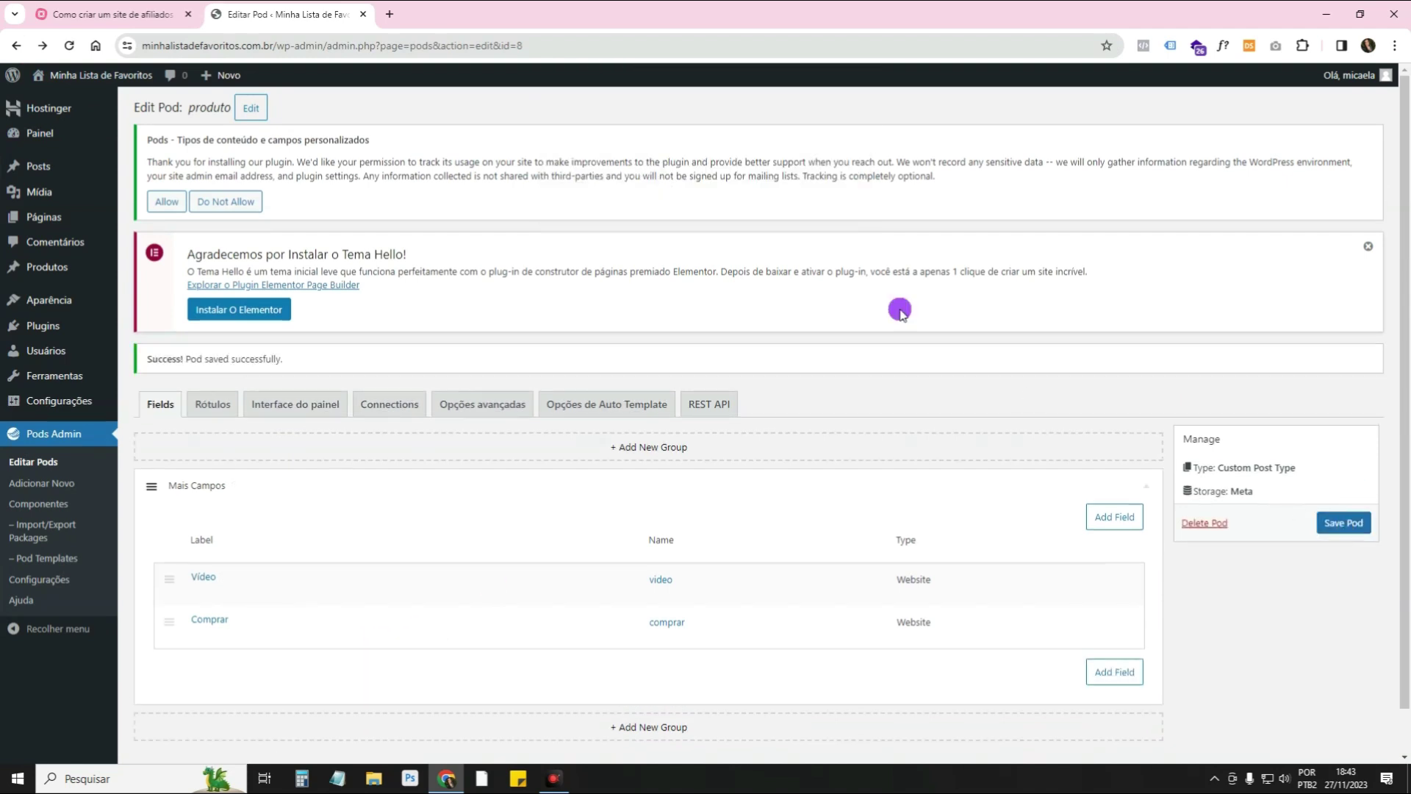
left_click(136, 15)
left_click(694, 408)
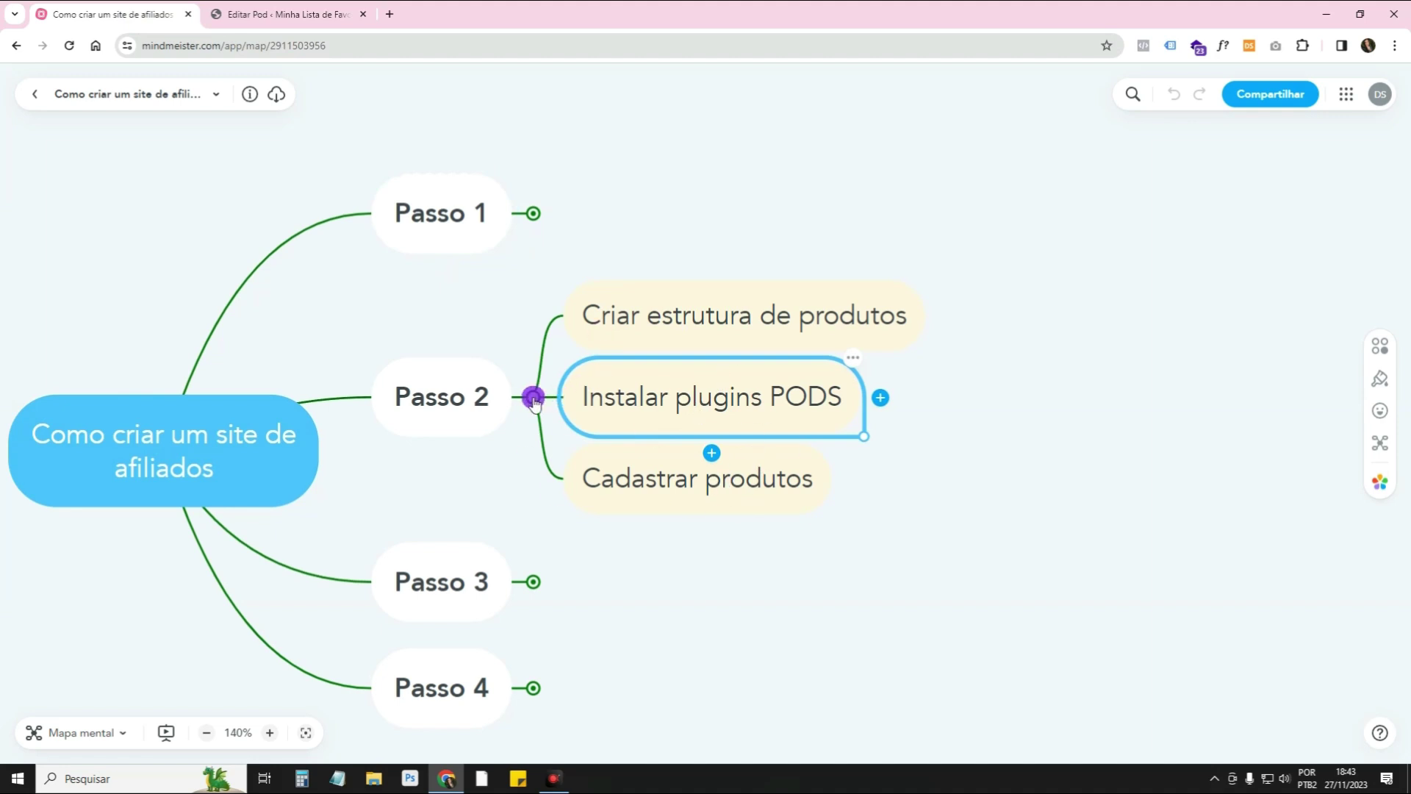
left_click(287, 14)
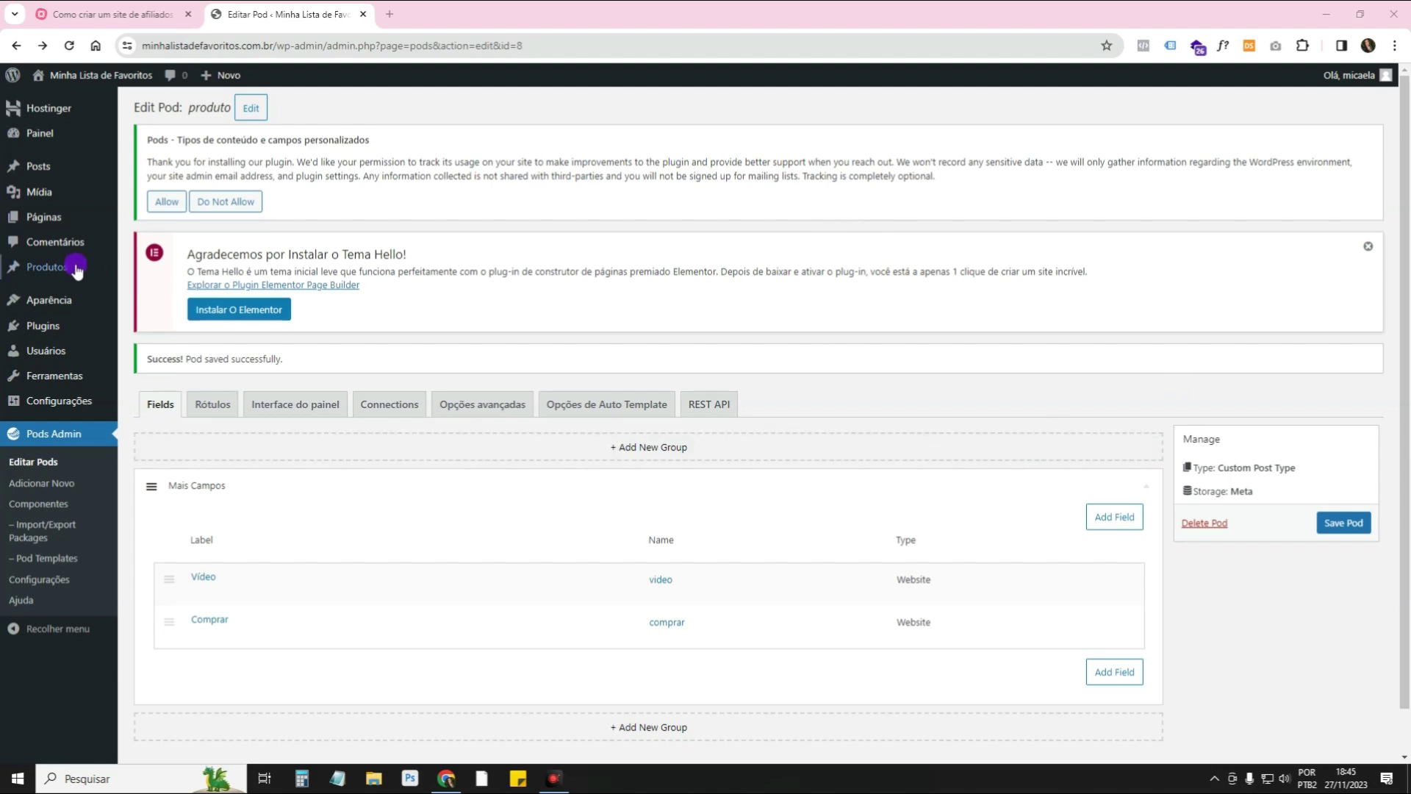
Start a new Lip Balm Dior Adict Lip Glow product and copy its YouTube video link
mouse_move(38, 269)
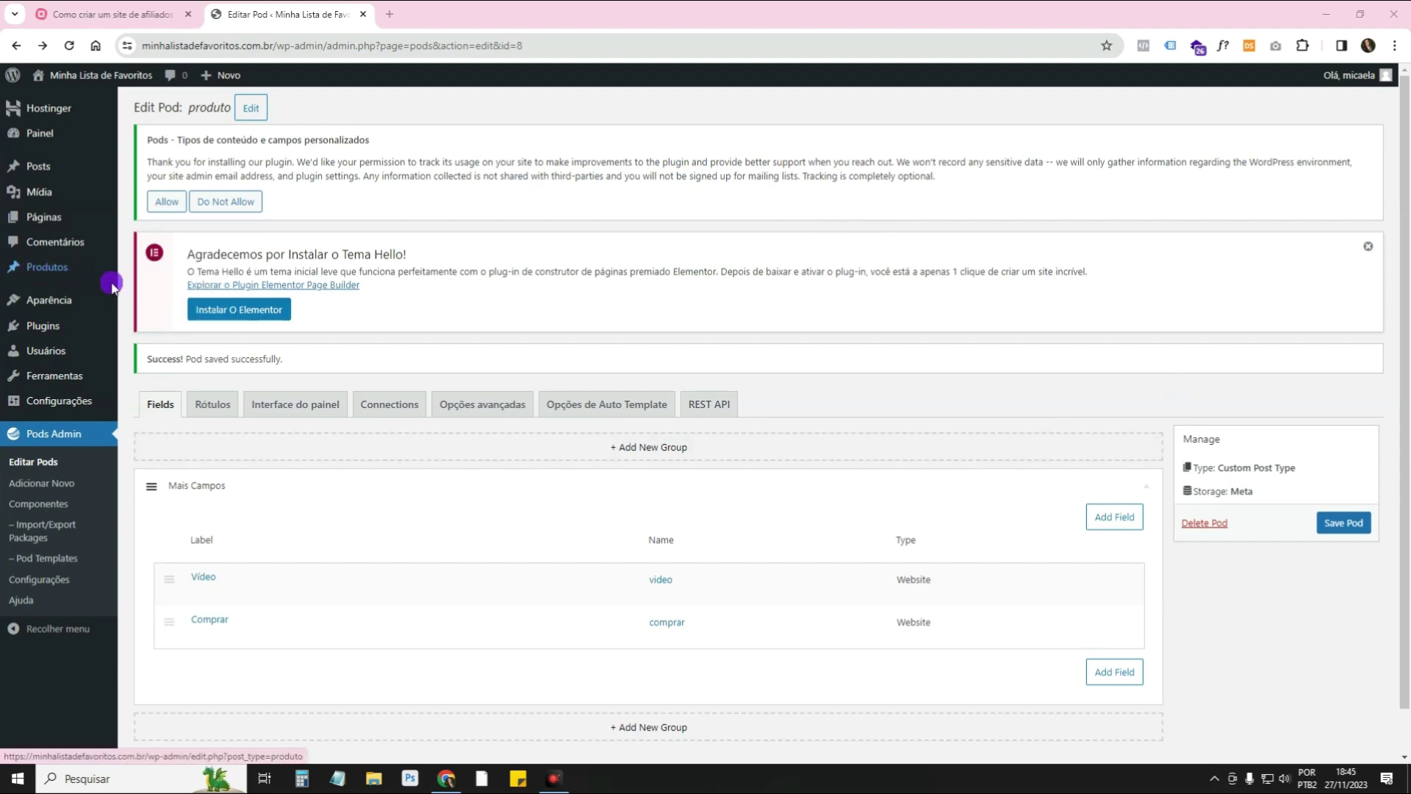
left_click(140, 271)
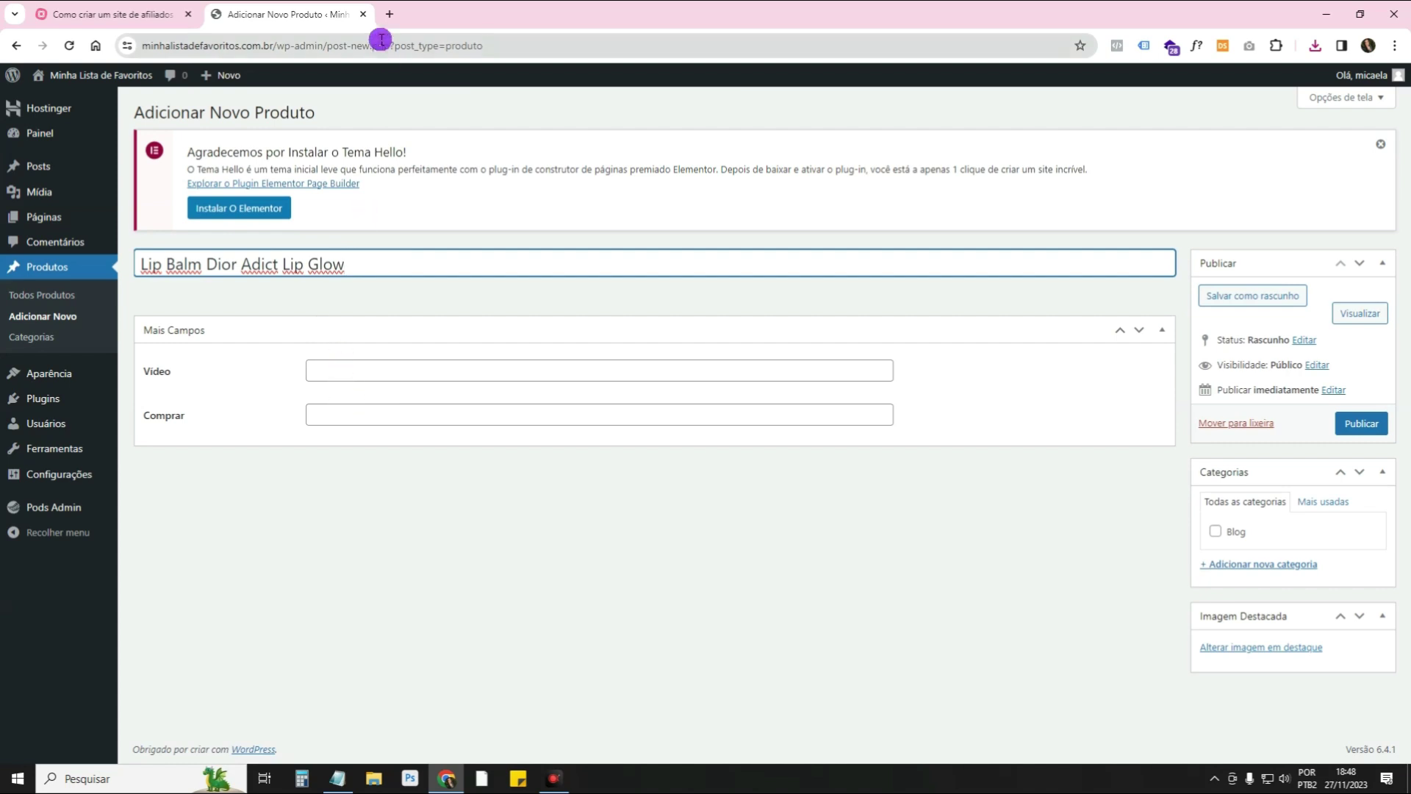
left_click(389, 14)
type("yo")
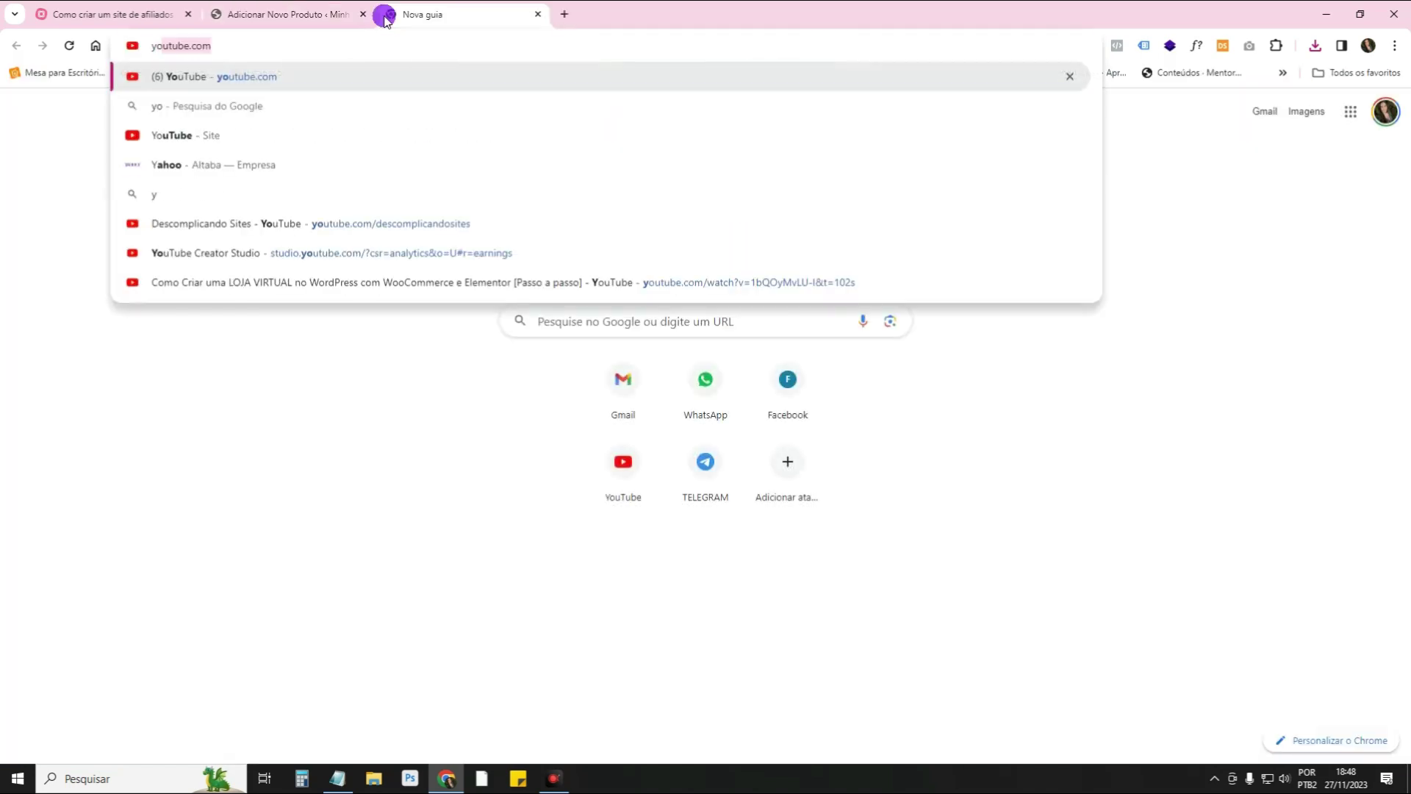
type("u")
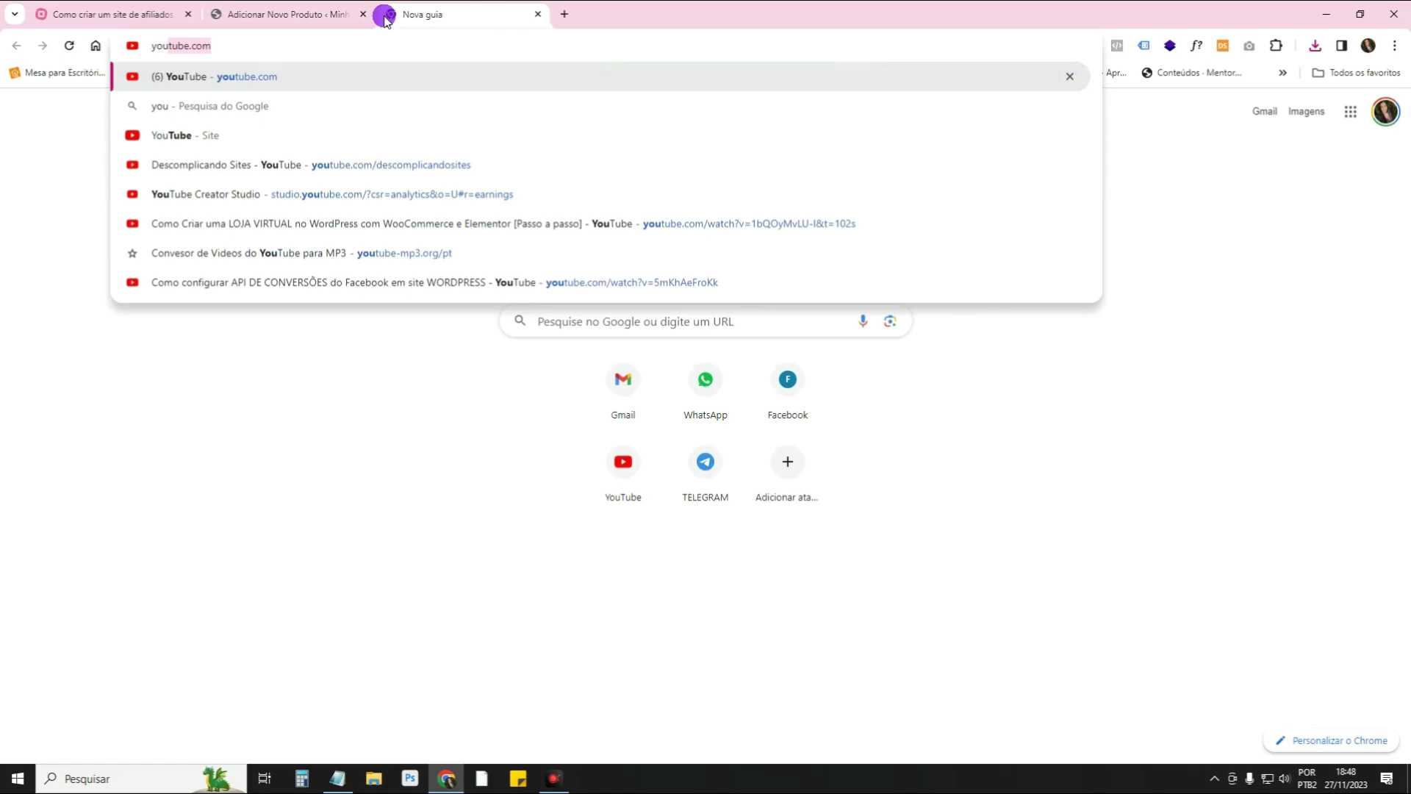
key("Return")
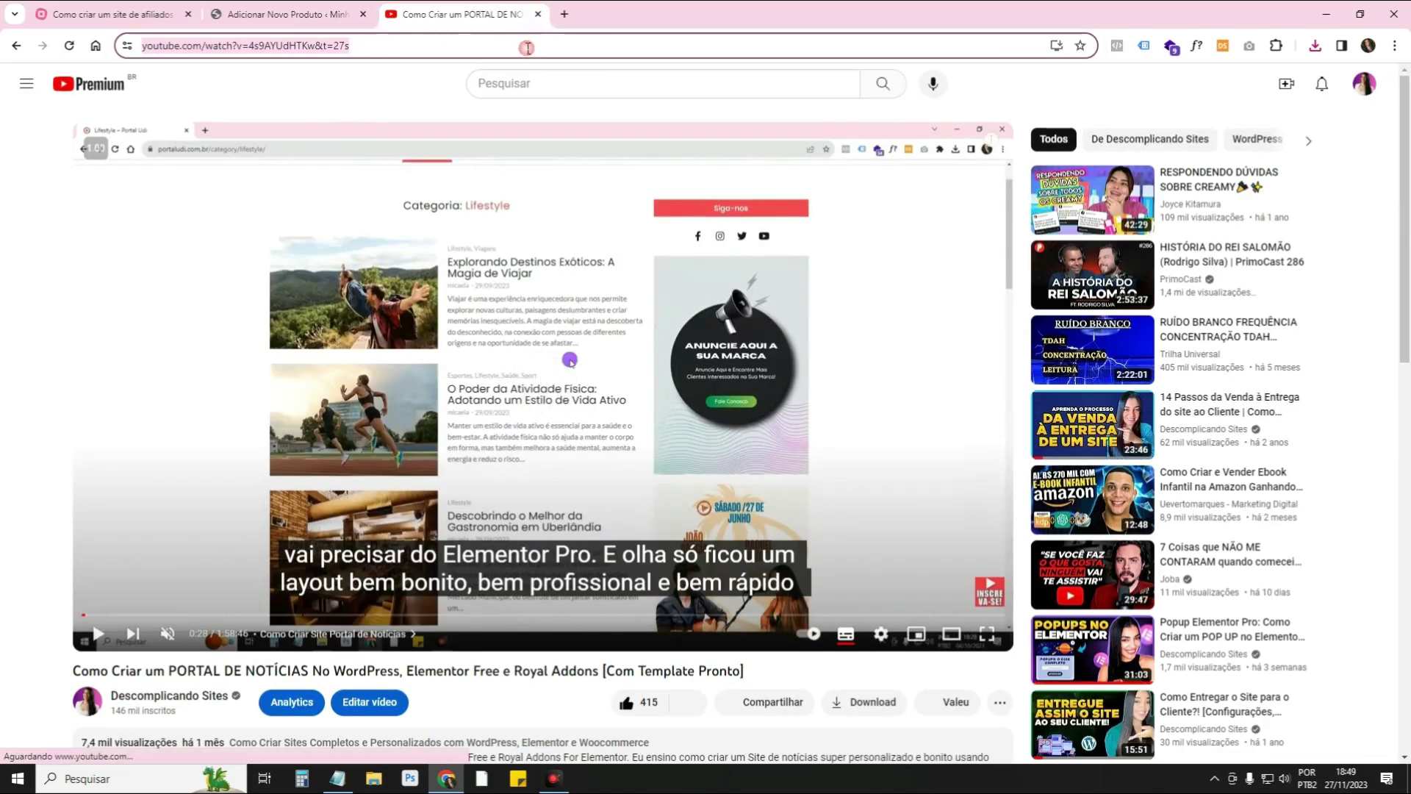
key("ctrl+w")
Paste the video link into Vídeo and the amoreljoias.com.br store link into Comprar
left_click(364, 370)
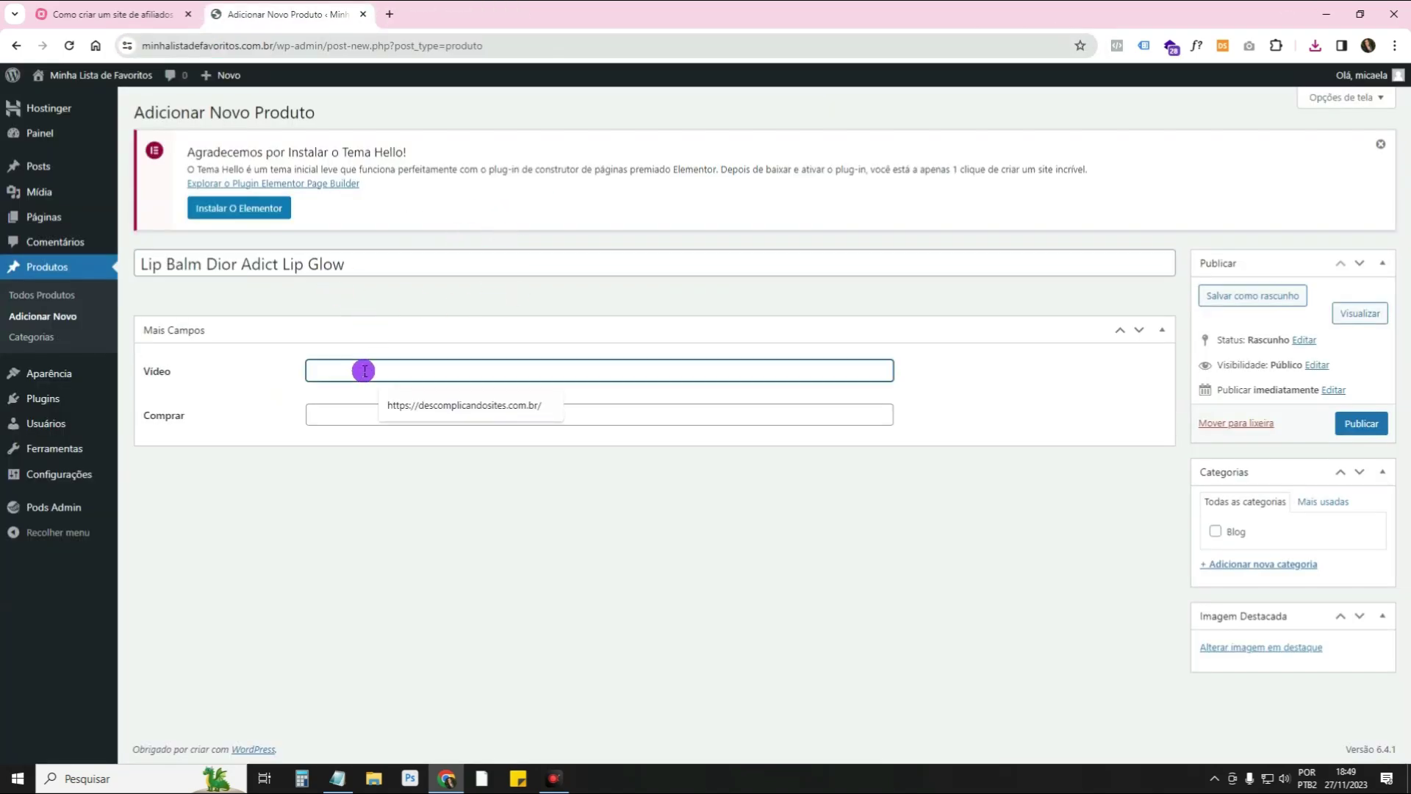
type("https://www.youtube.com/watch?v=4s9AYUdHTKw&t=27s")
left_click(346, 409)
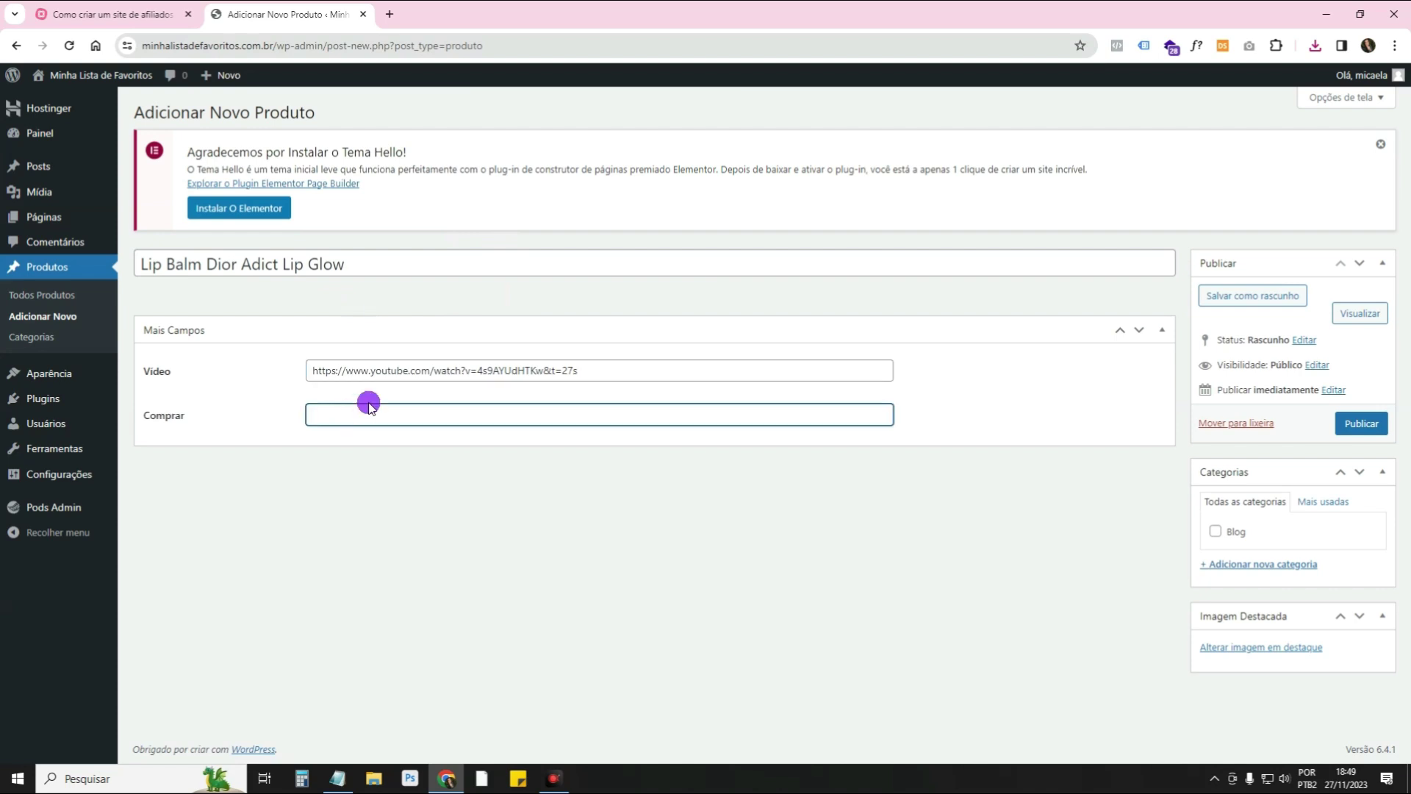
left_click(396, 16)
type("amore")
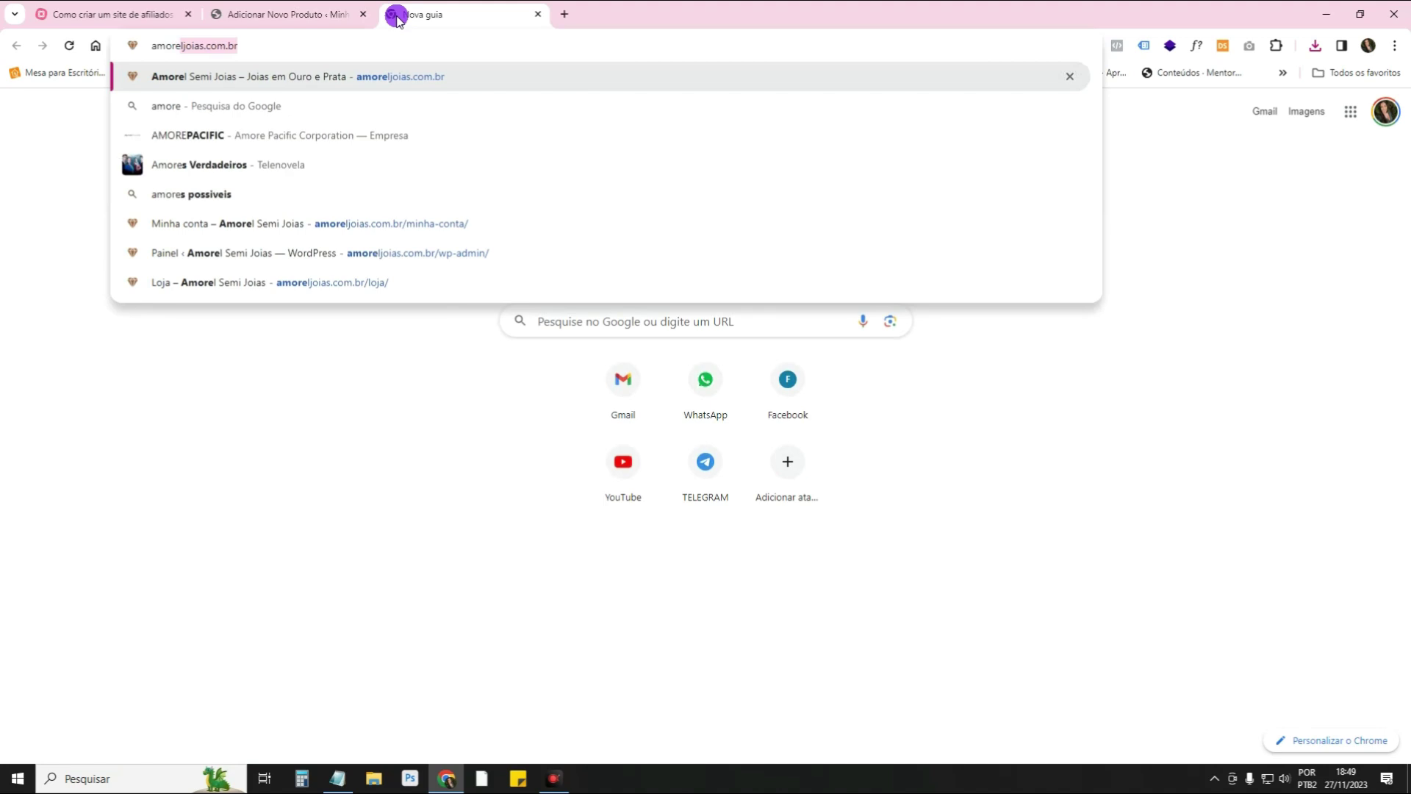
key("ctrl+a")
key("ctrl+c")
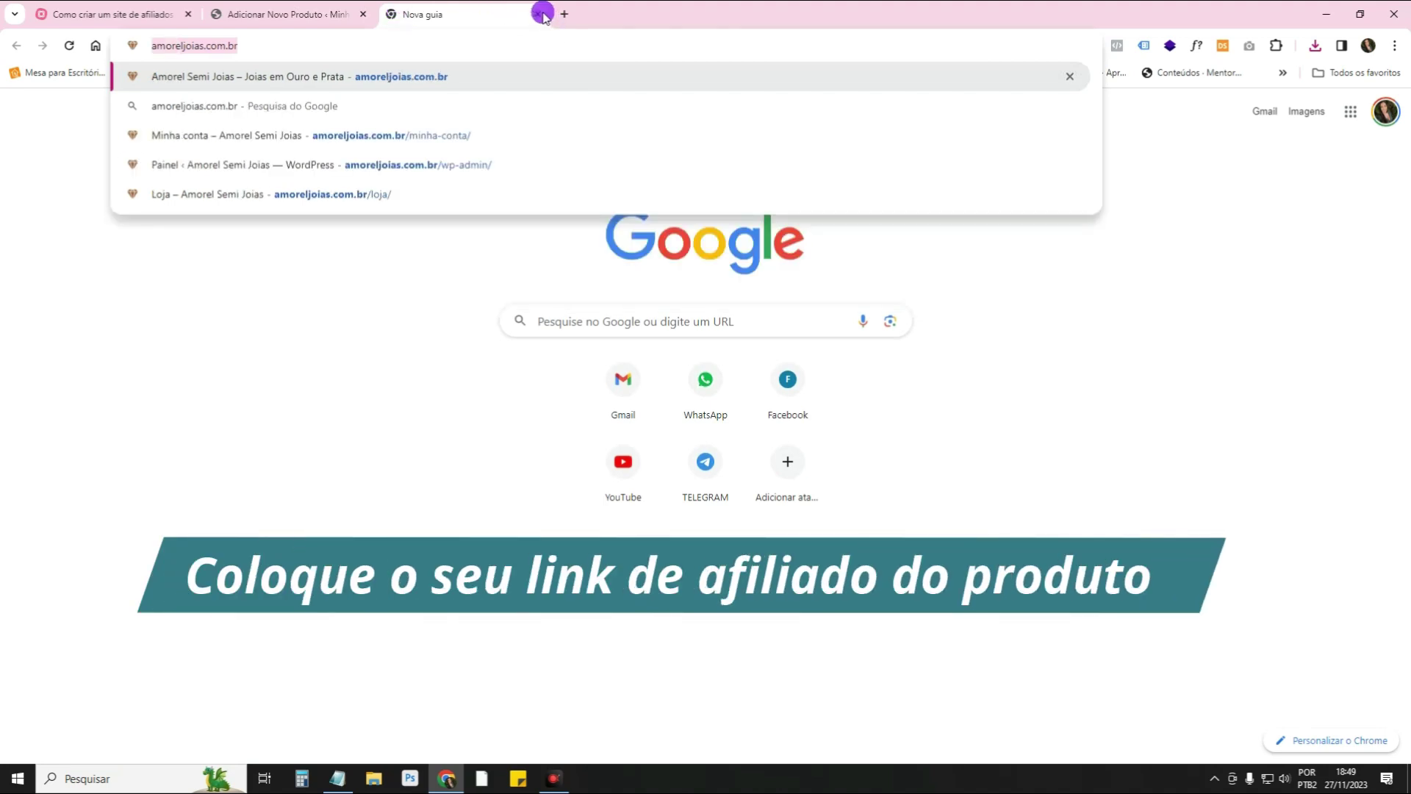
left_click(541, 14)
key("ctrl+v")
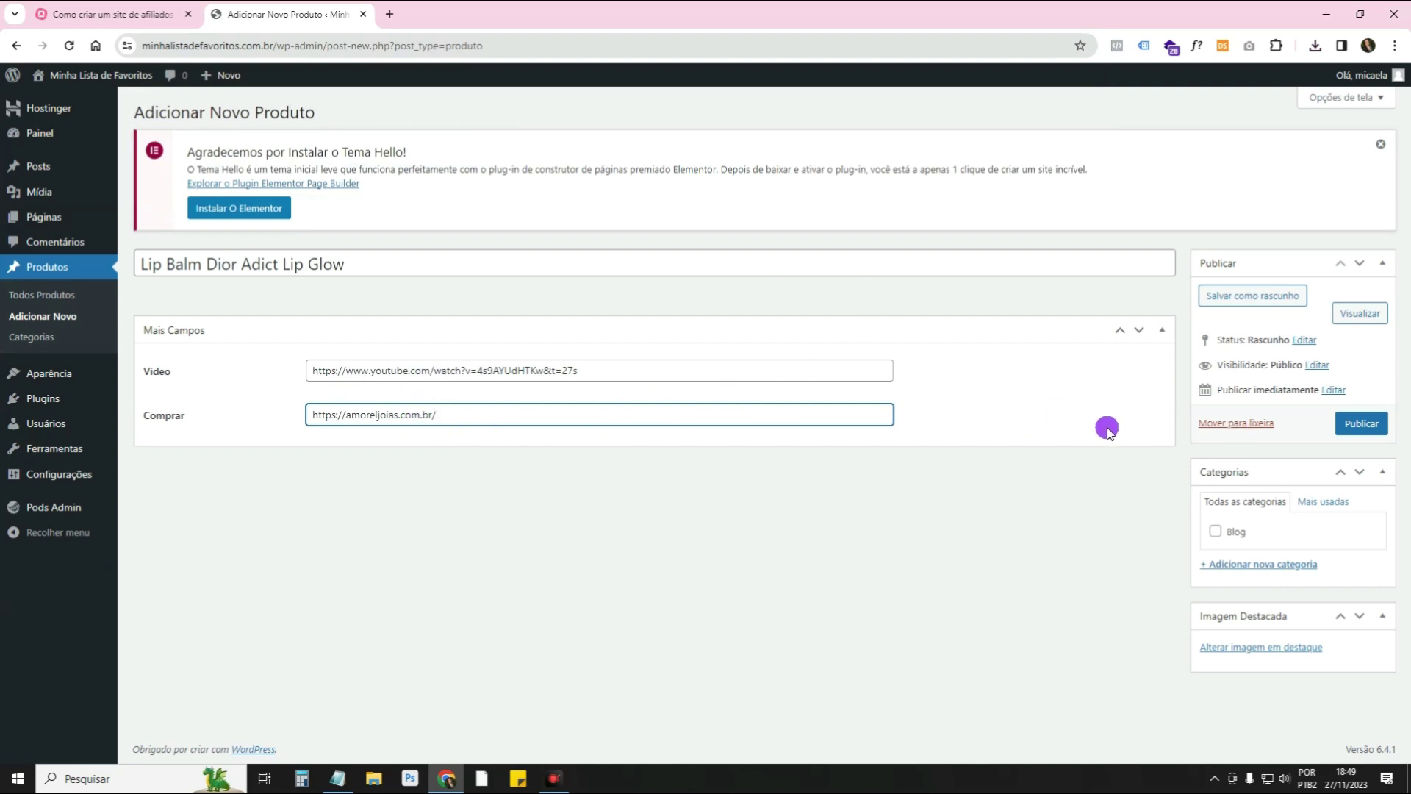
left_click(1245, 650)
Upload the pink lipstick photo from the computer
left_click(711, 395)
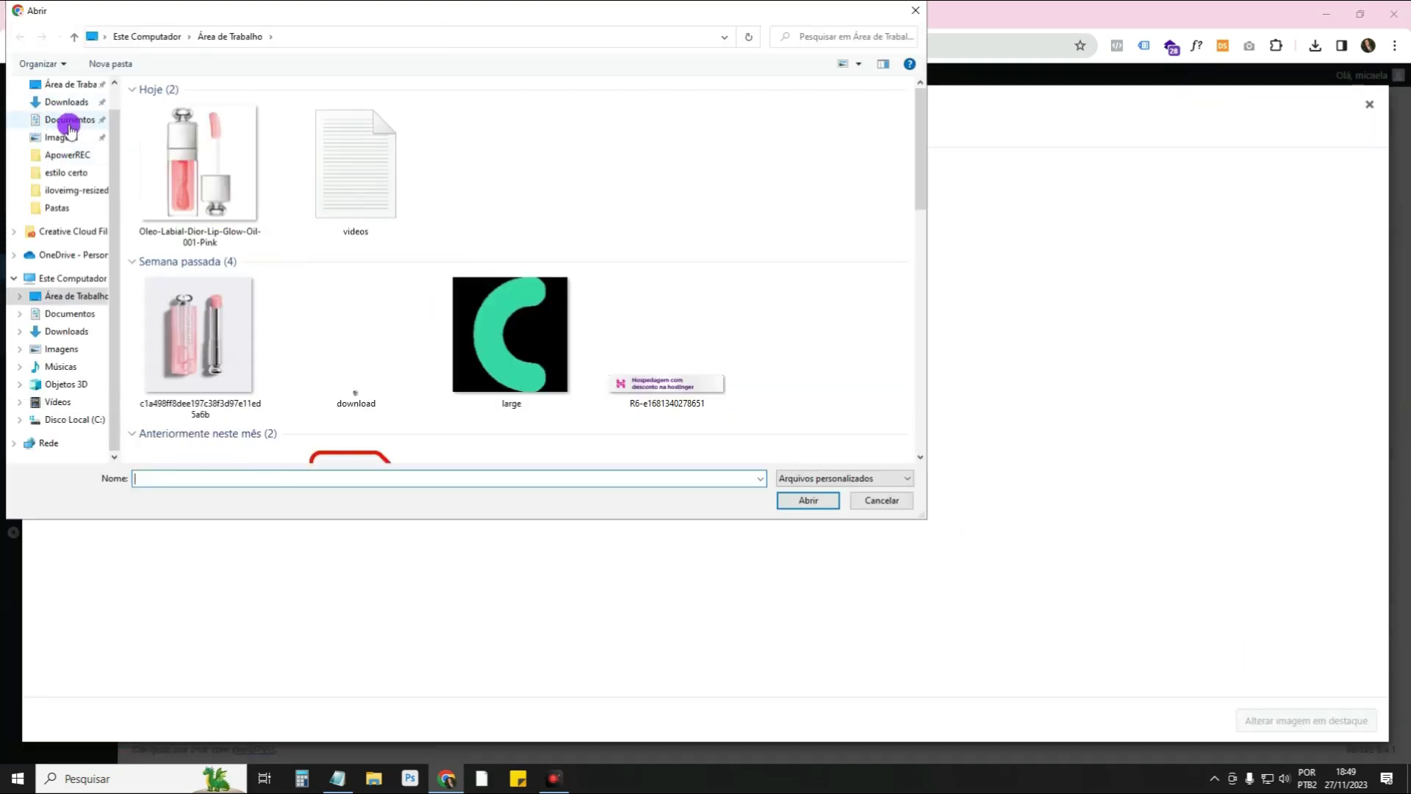
left_click(242, 310)
left_click(806, 499)
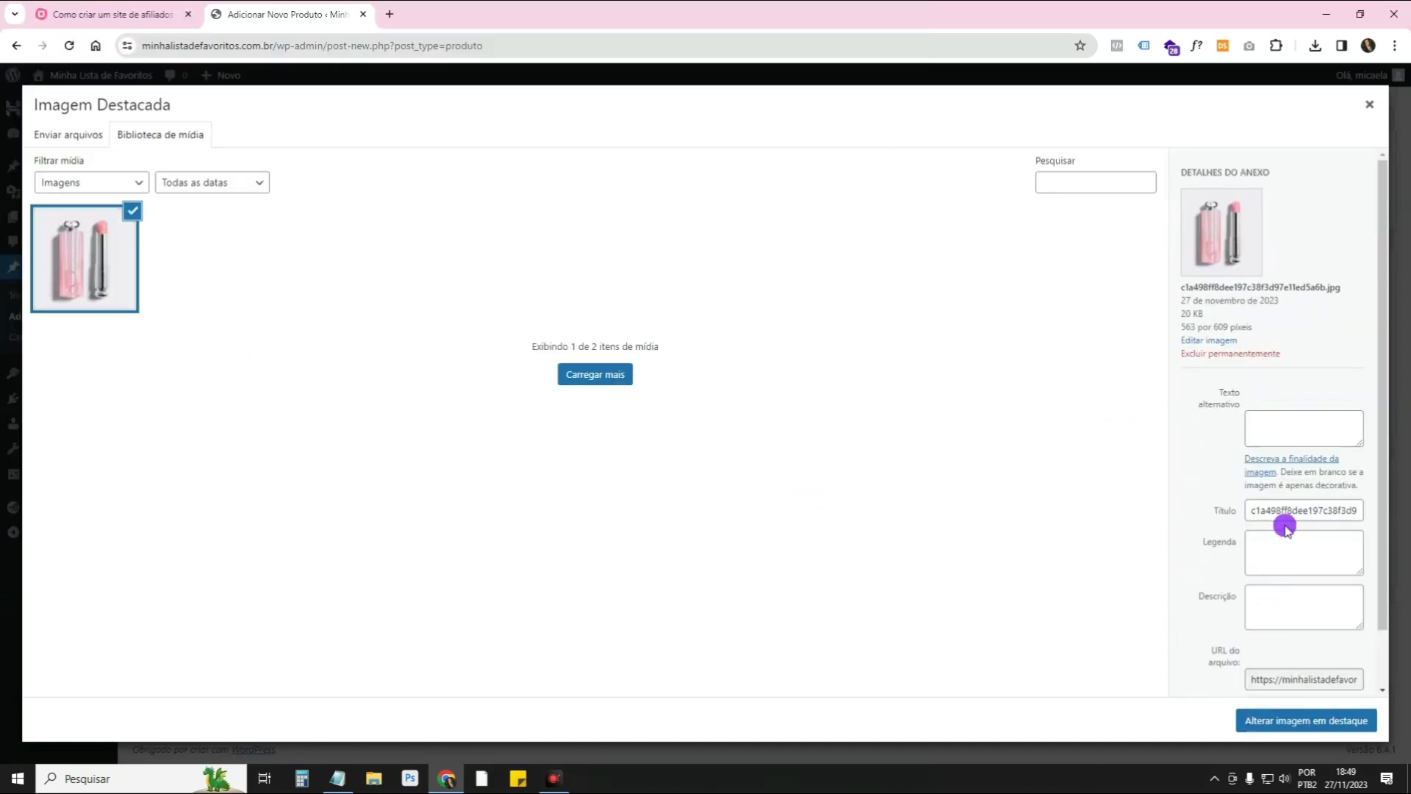
Set the photo's title, caption and description to Lip Balm Dior Adict Lip Glow and make it featured
double_click(1286, 510)
key("BackSpace")
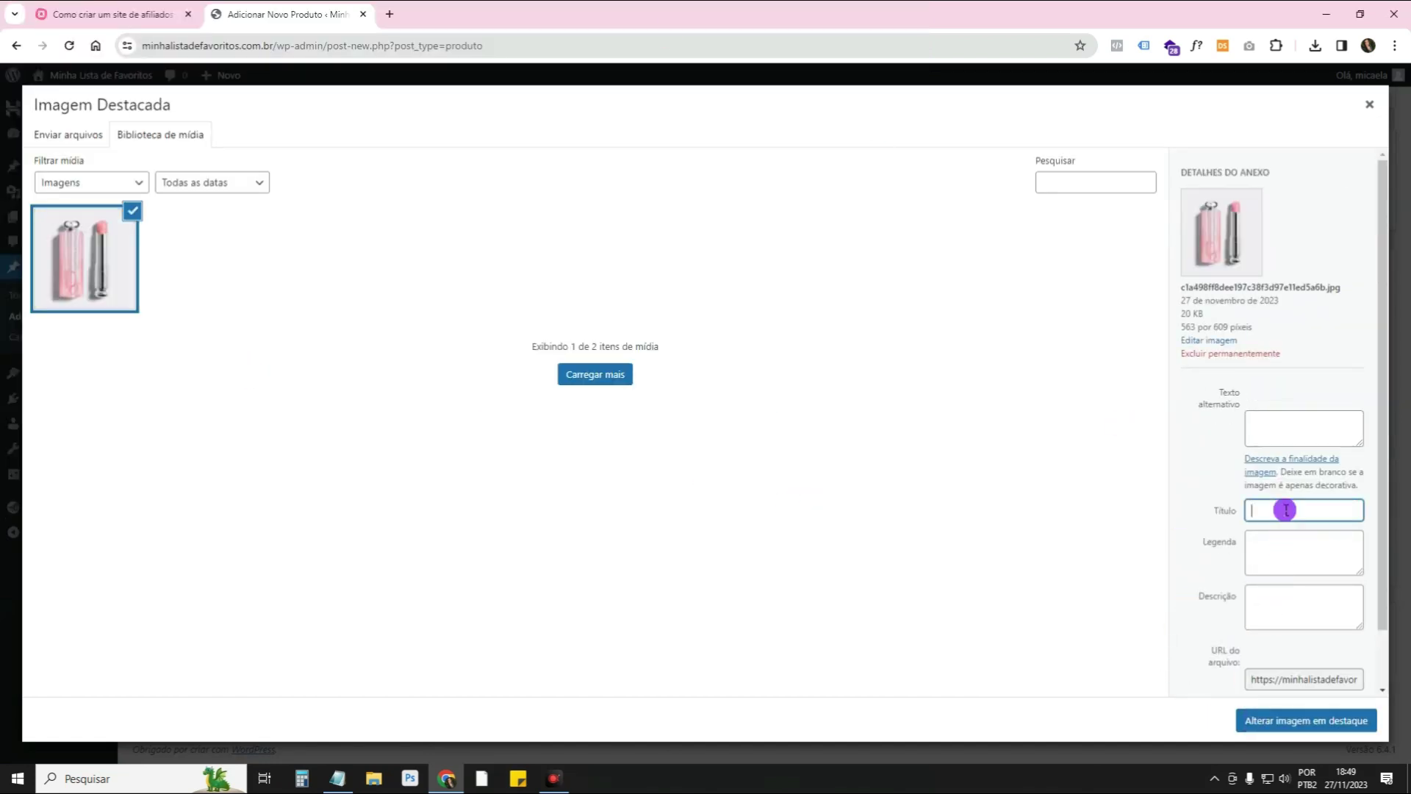
left_click(339, 779)
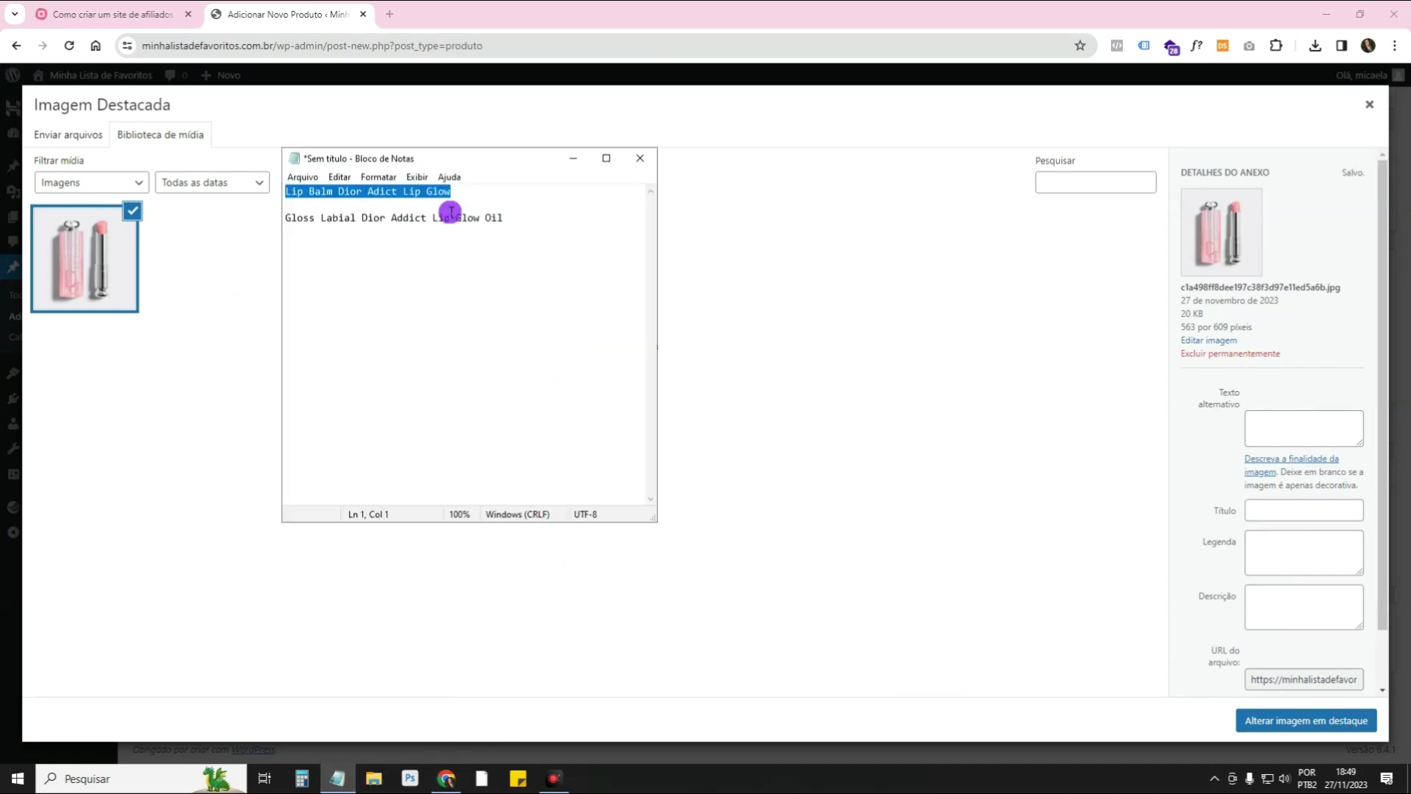
left_click(1280, 507)
type("Lip Balm Dior Adict Lip Glow")
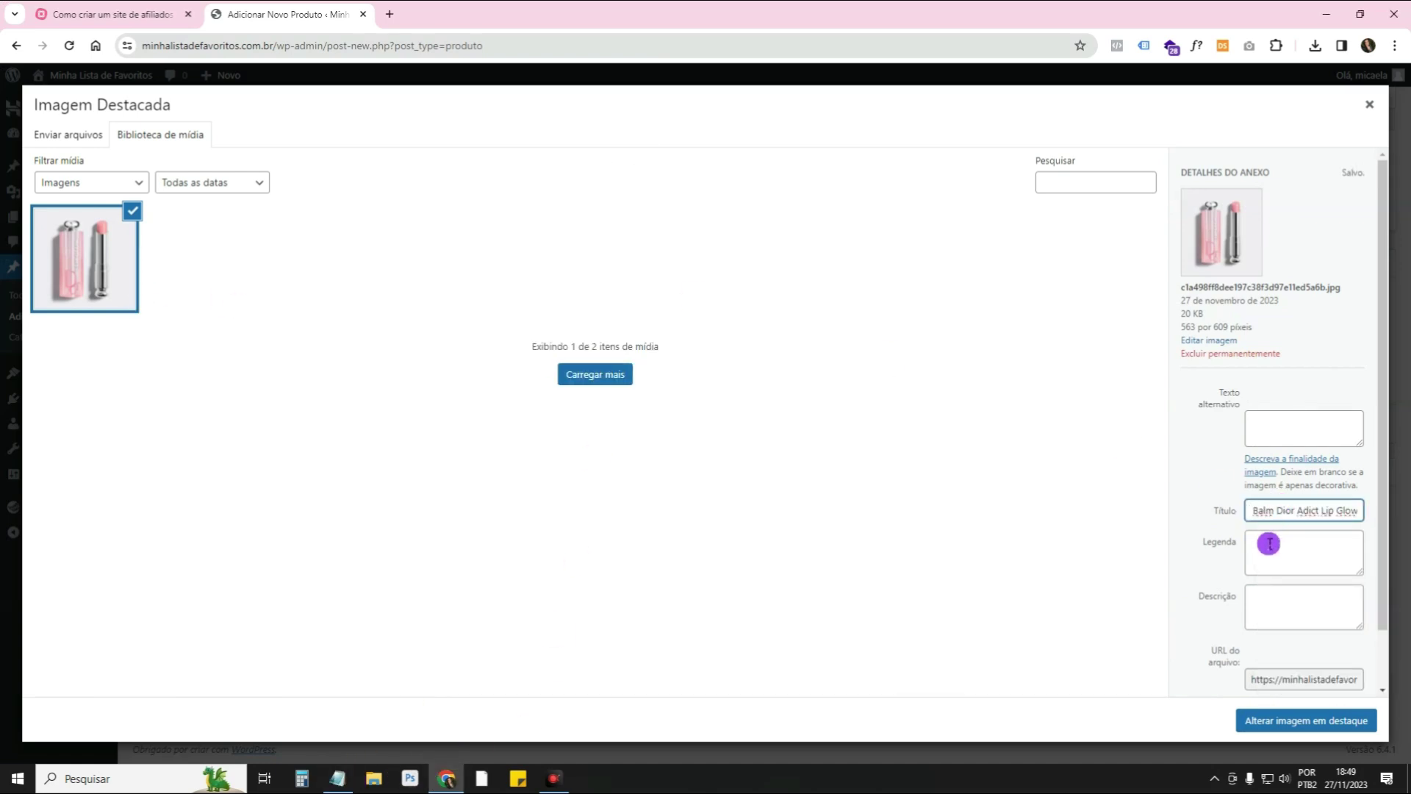
left_click(1270, 544)
type("Lip Balm Dior Adict Lip Glow")
left_click(1258, 620)
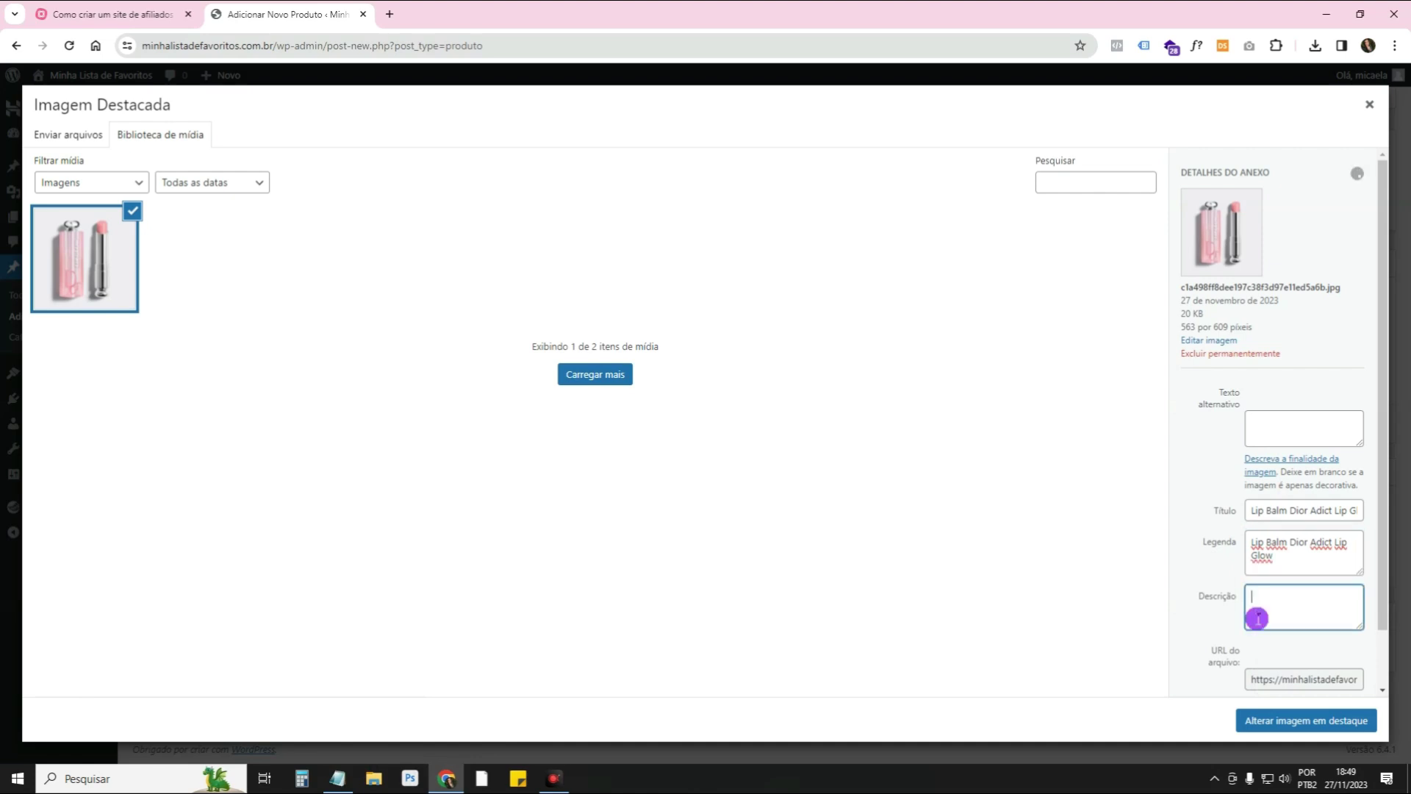
type("Lip Balm Dior Adict Lip Glow")
left_click(1287, 720)
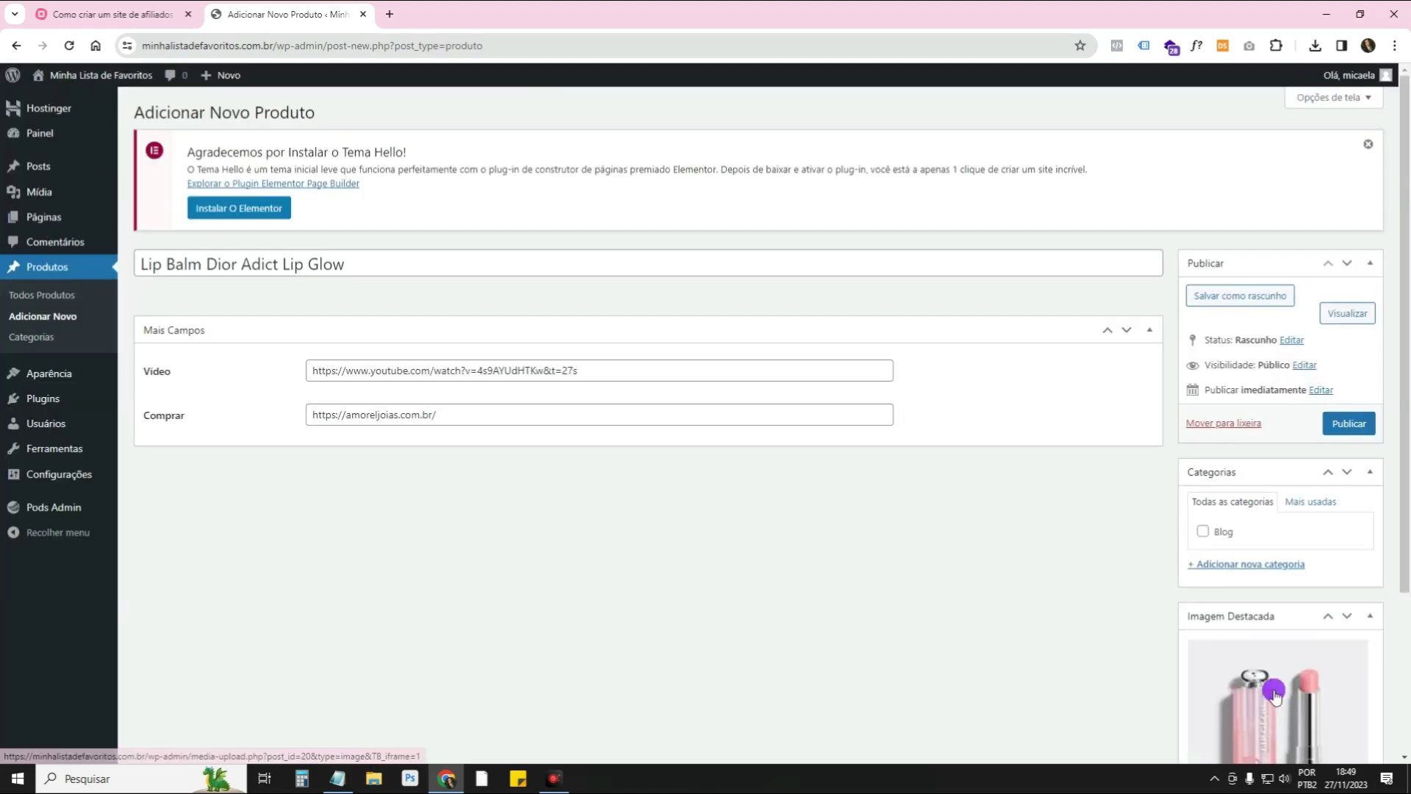
Add the Maquiagem category and a new Lábios subcategory under Maquiagem
scroll(1222, 539, "down", 3)
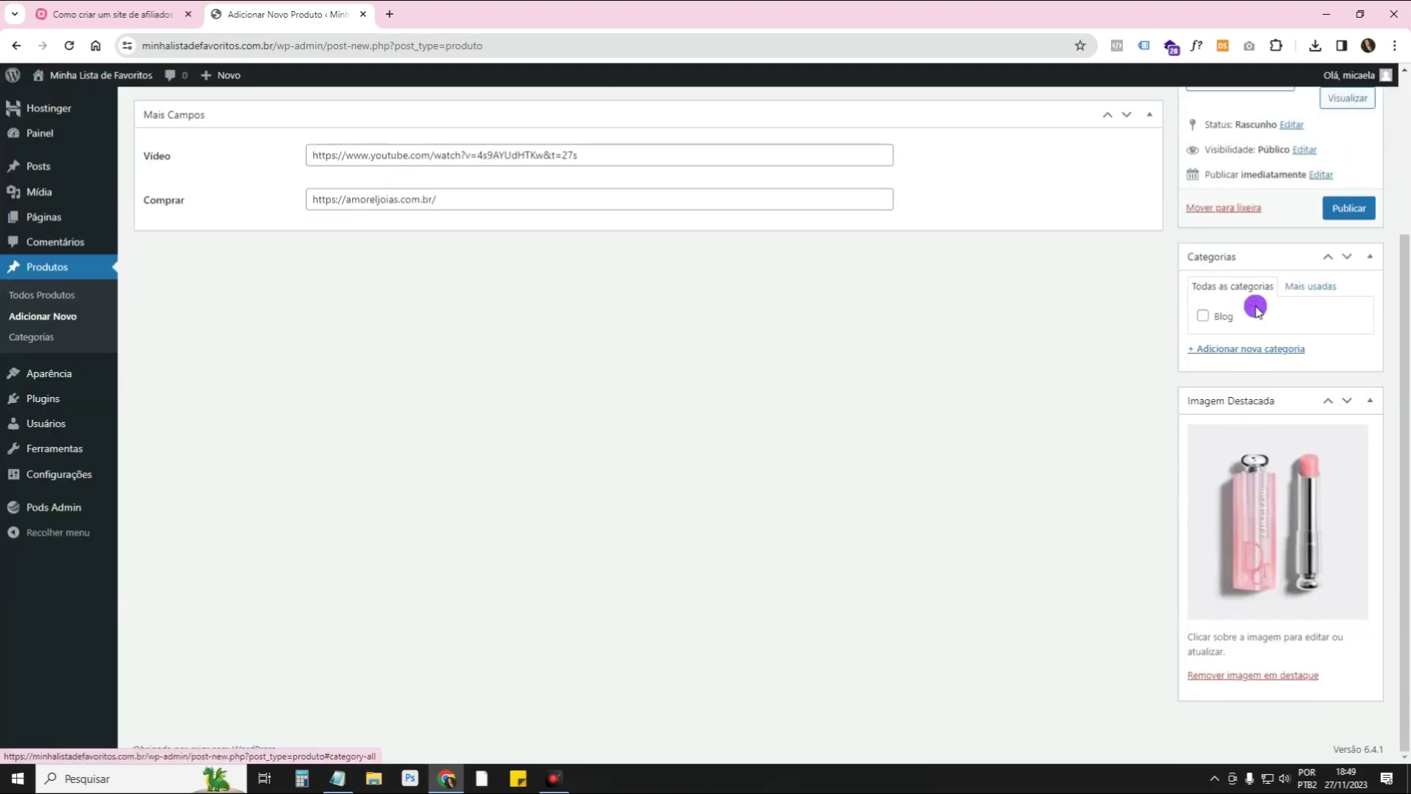
left_click(1249, 348)
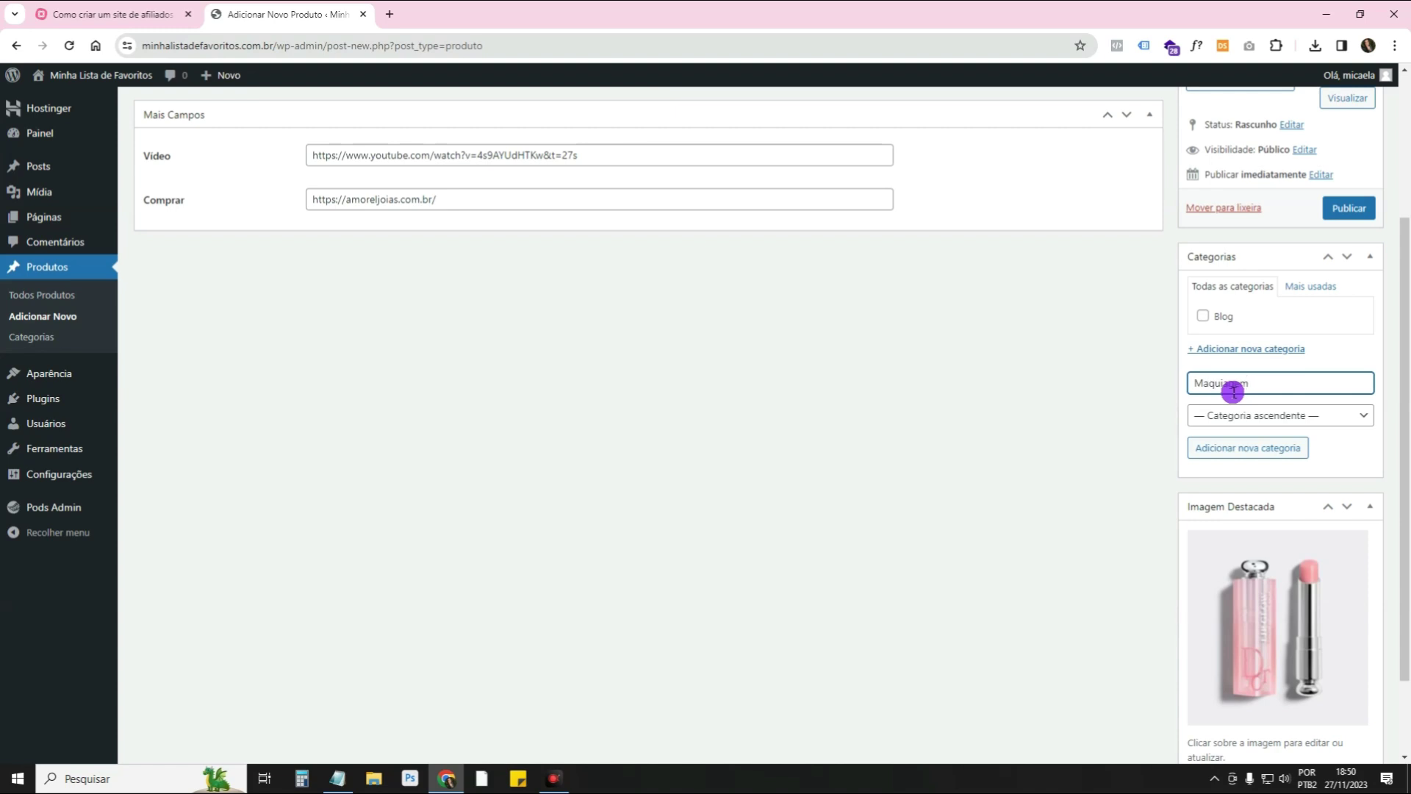
key("Return")
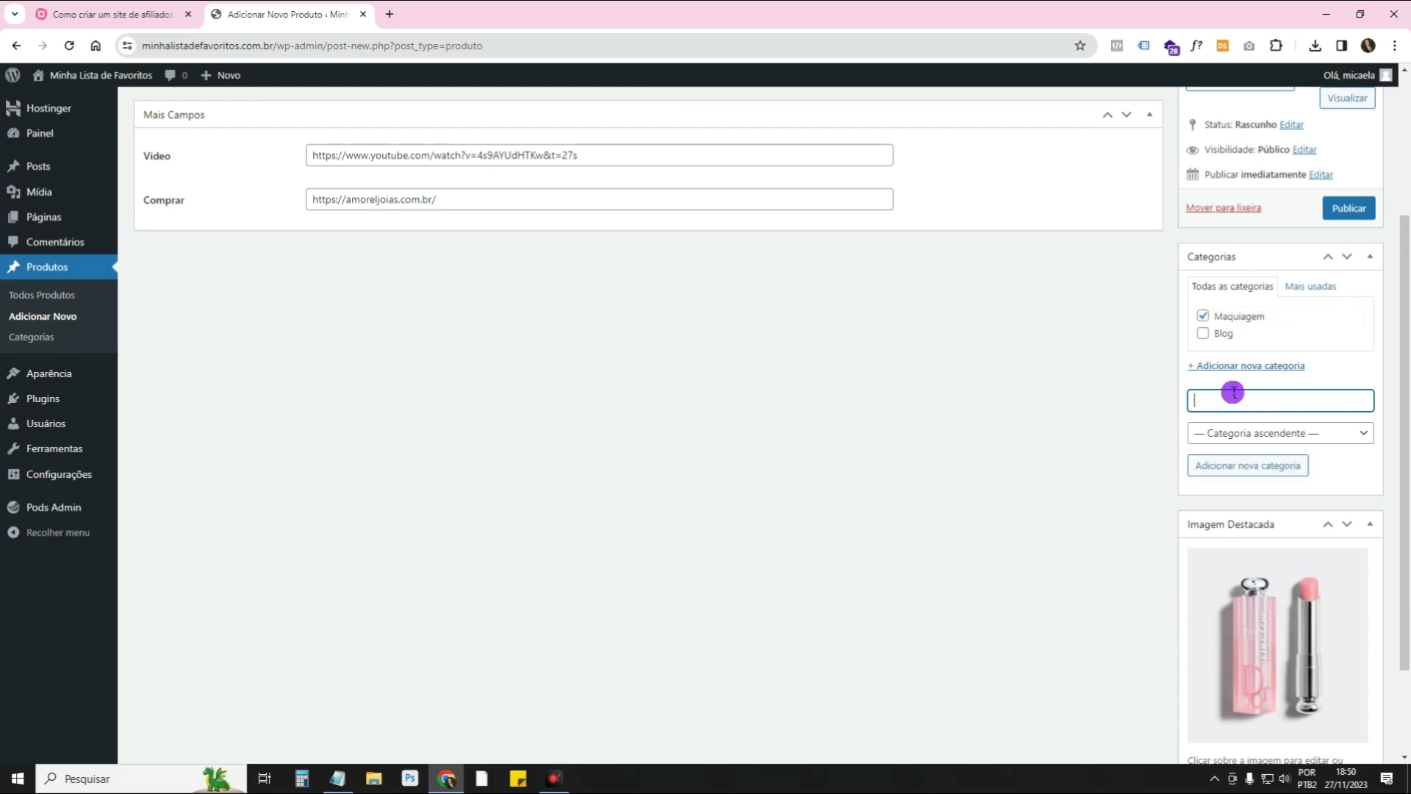
right_click(1210, 400)
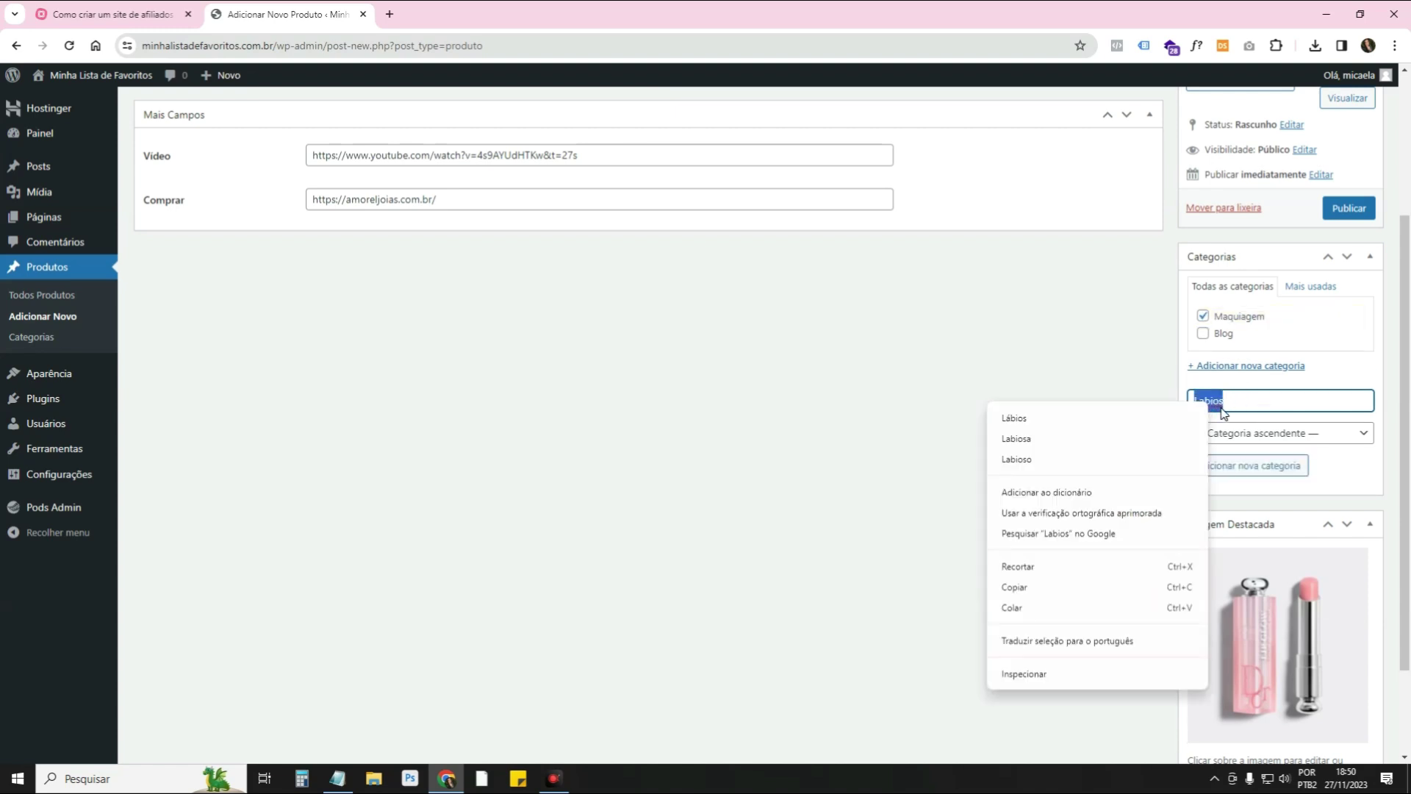
left_click(1141, 418)
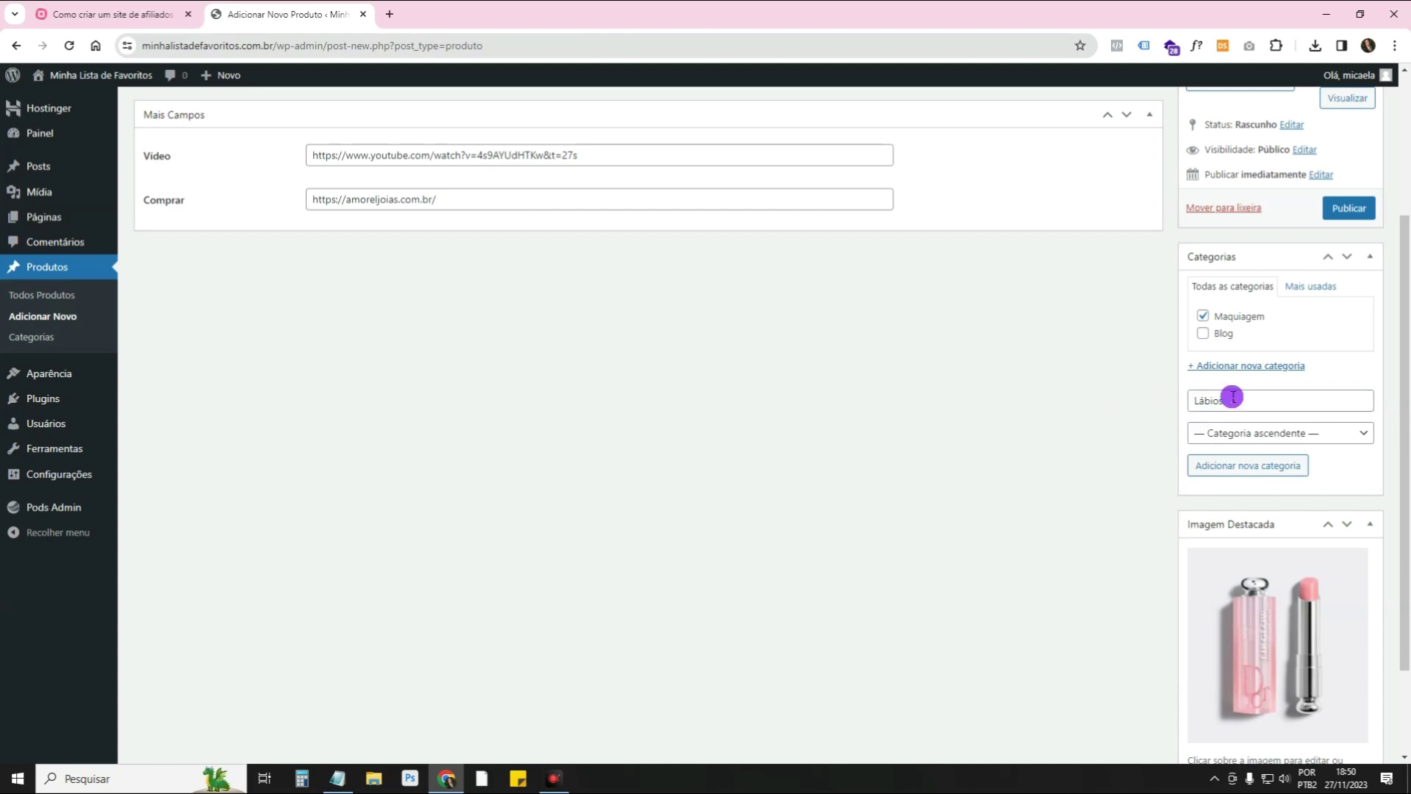
left_click_drag(1233, 397, 1202, 397)
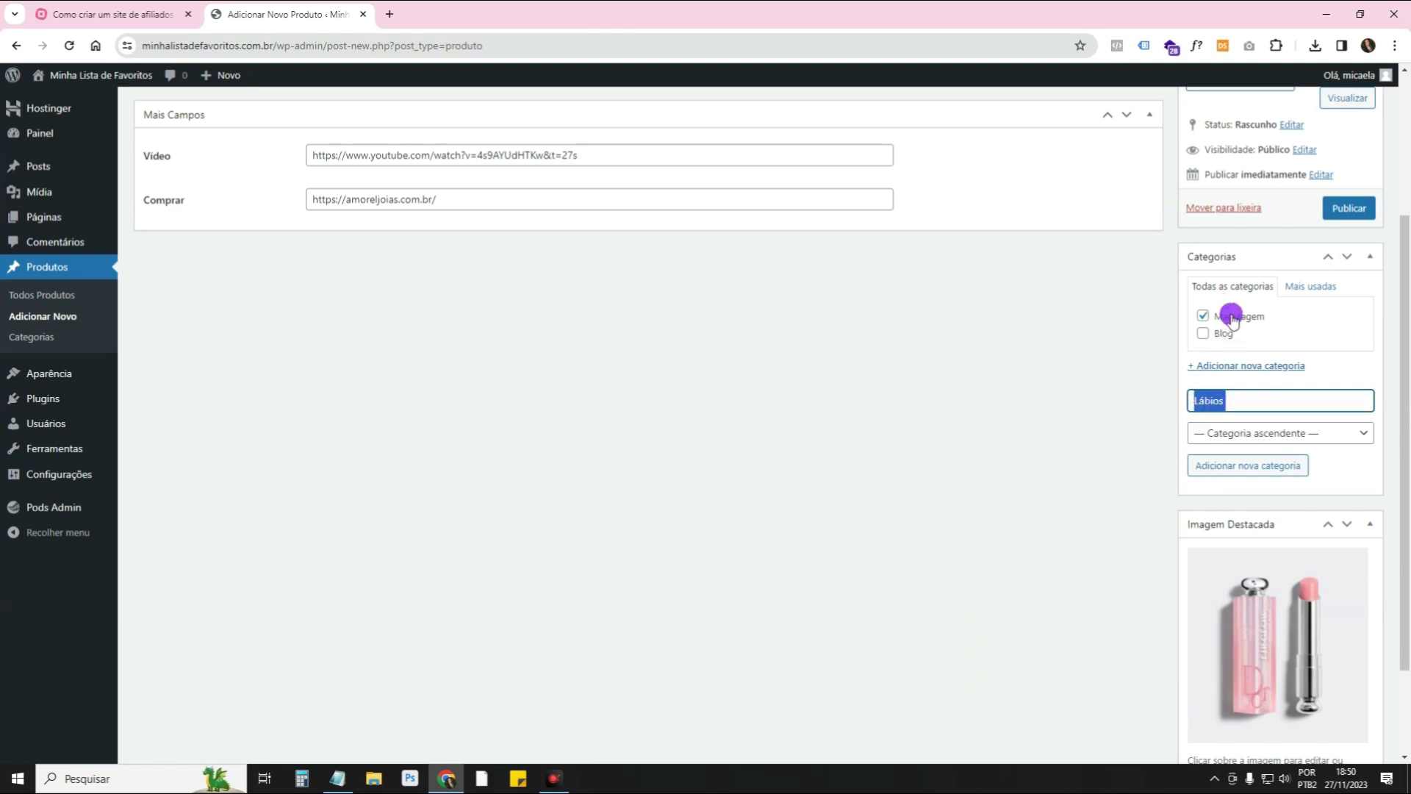
left_click(1238, 435)
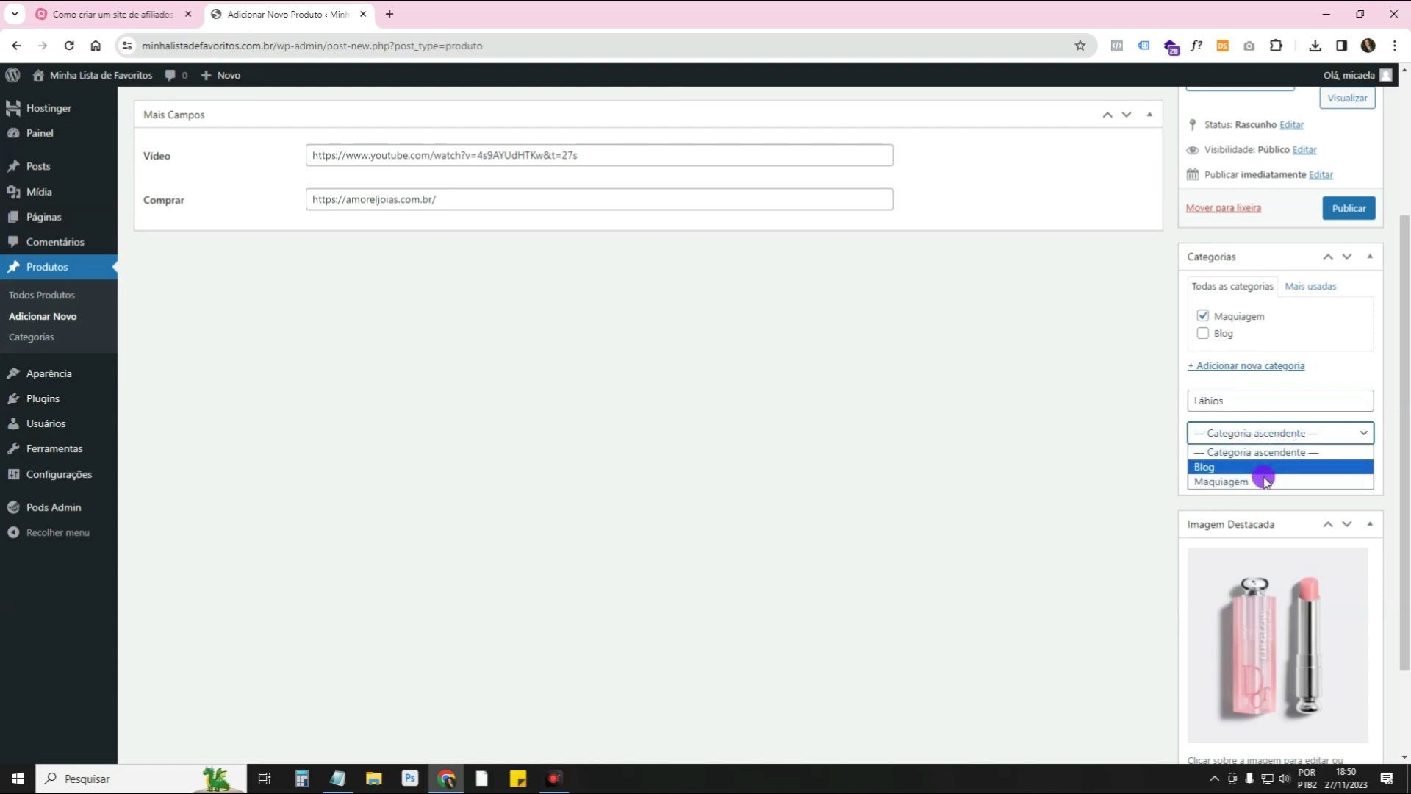
left_click(1225, 482)
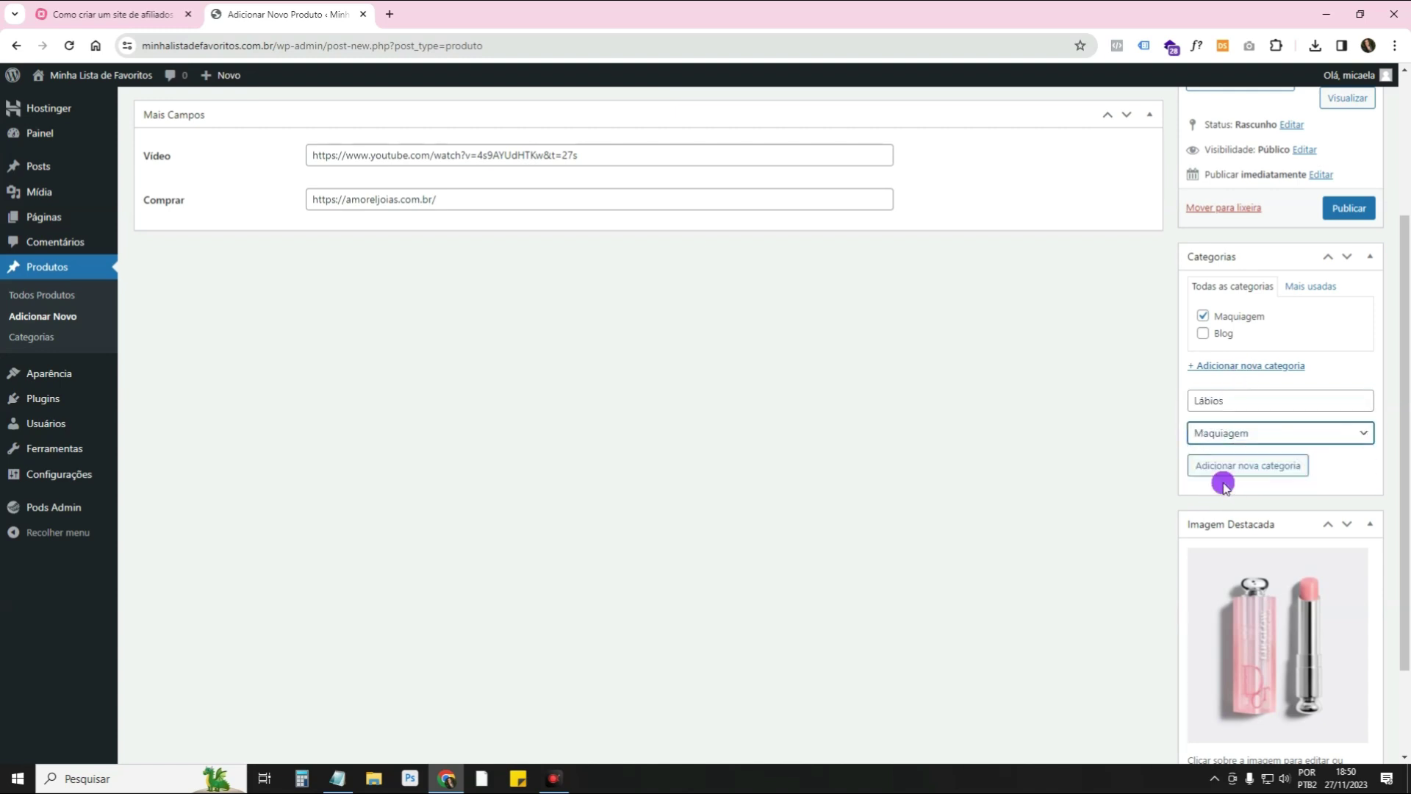
left_click(1250, 468)
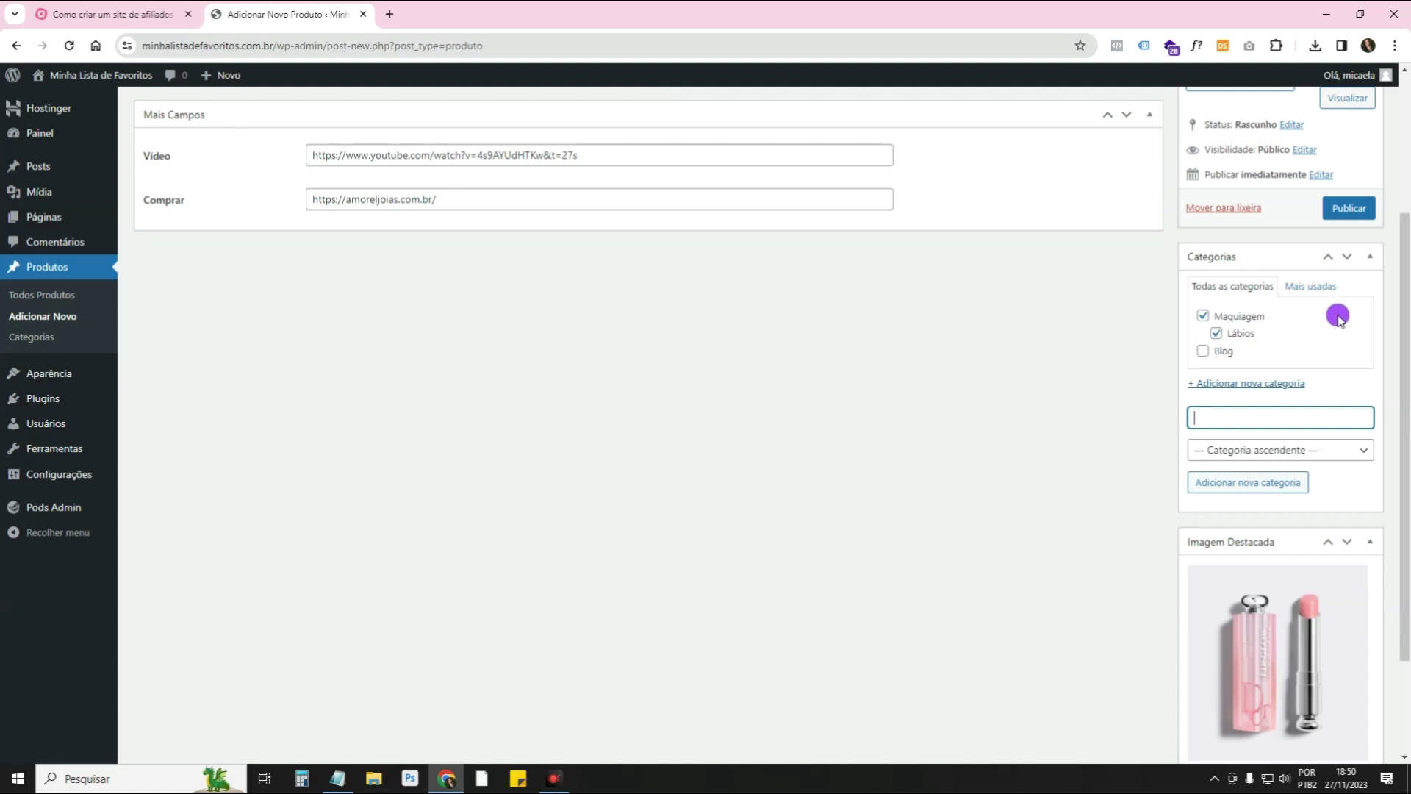
Publish the Lip Balm Dior Adict Lip Glow product
left_click(1261, 324)
scroll(1037, 328, "up", 2)
scroll(1035, 328, "up", 1)
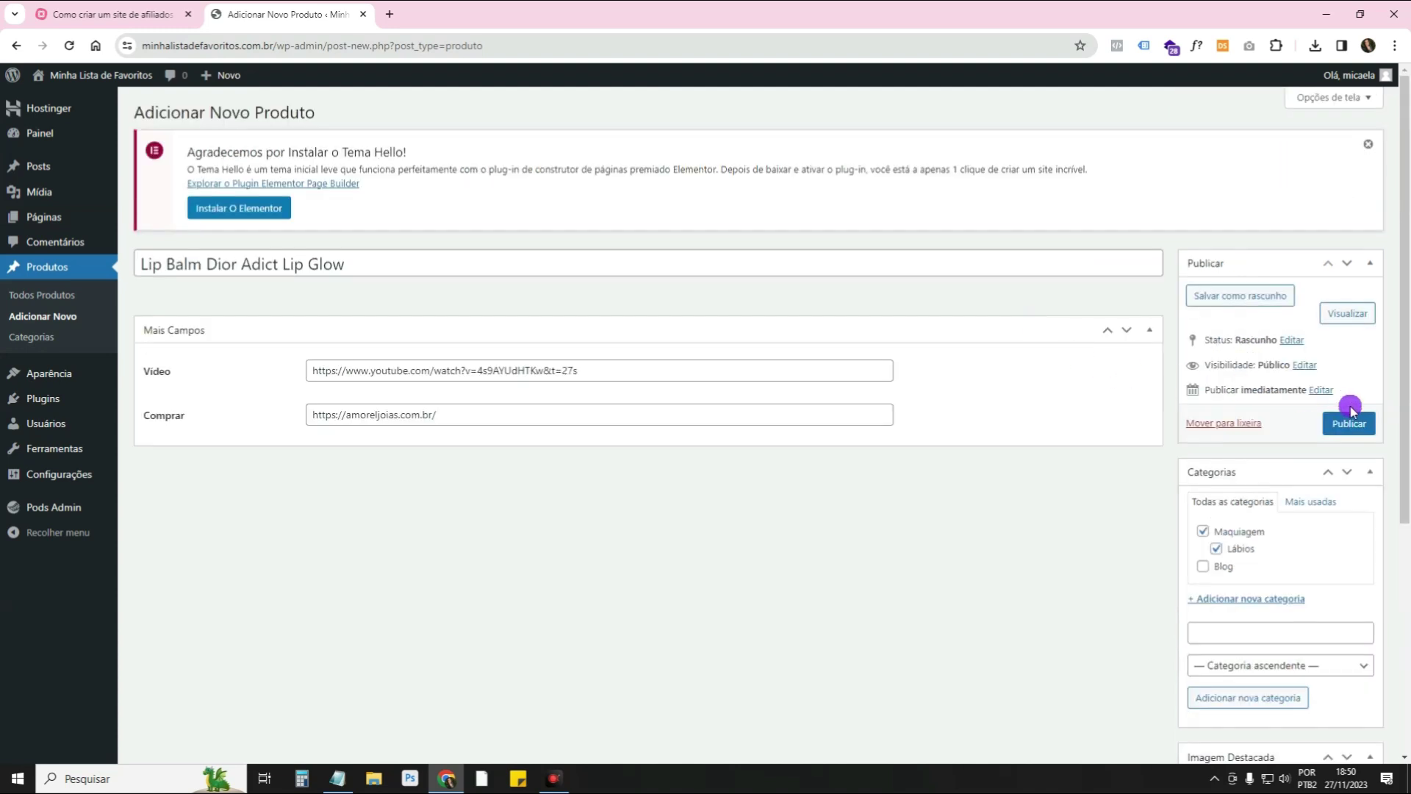
left_click(1366, 433)
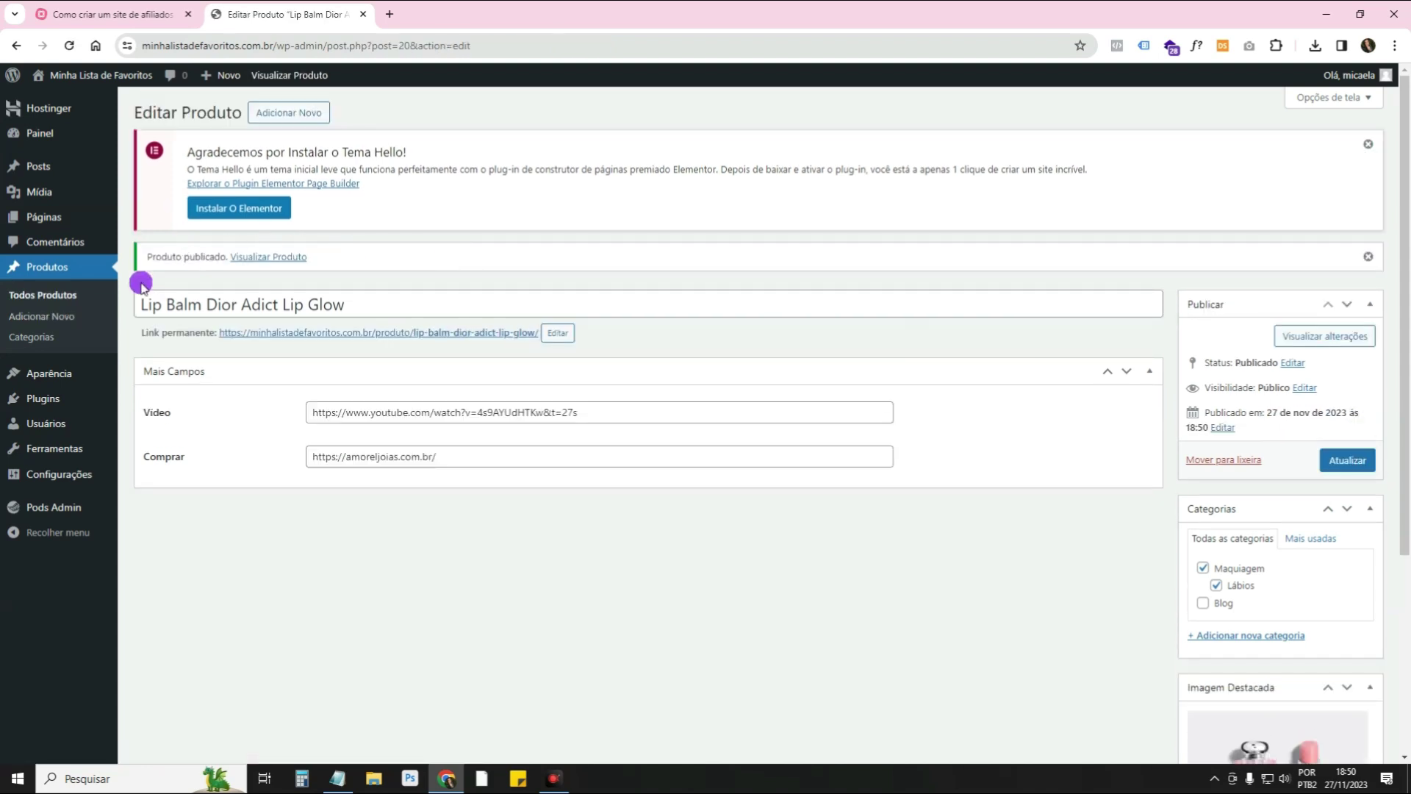
Start a new blank product and put it in the Maquiagem category
left_click(71, 317)
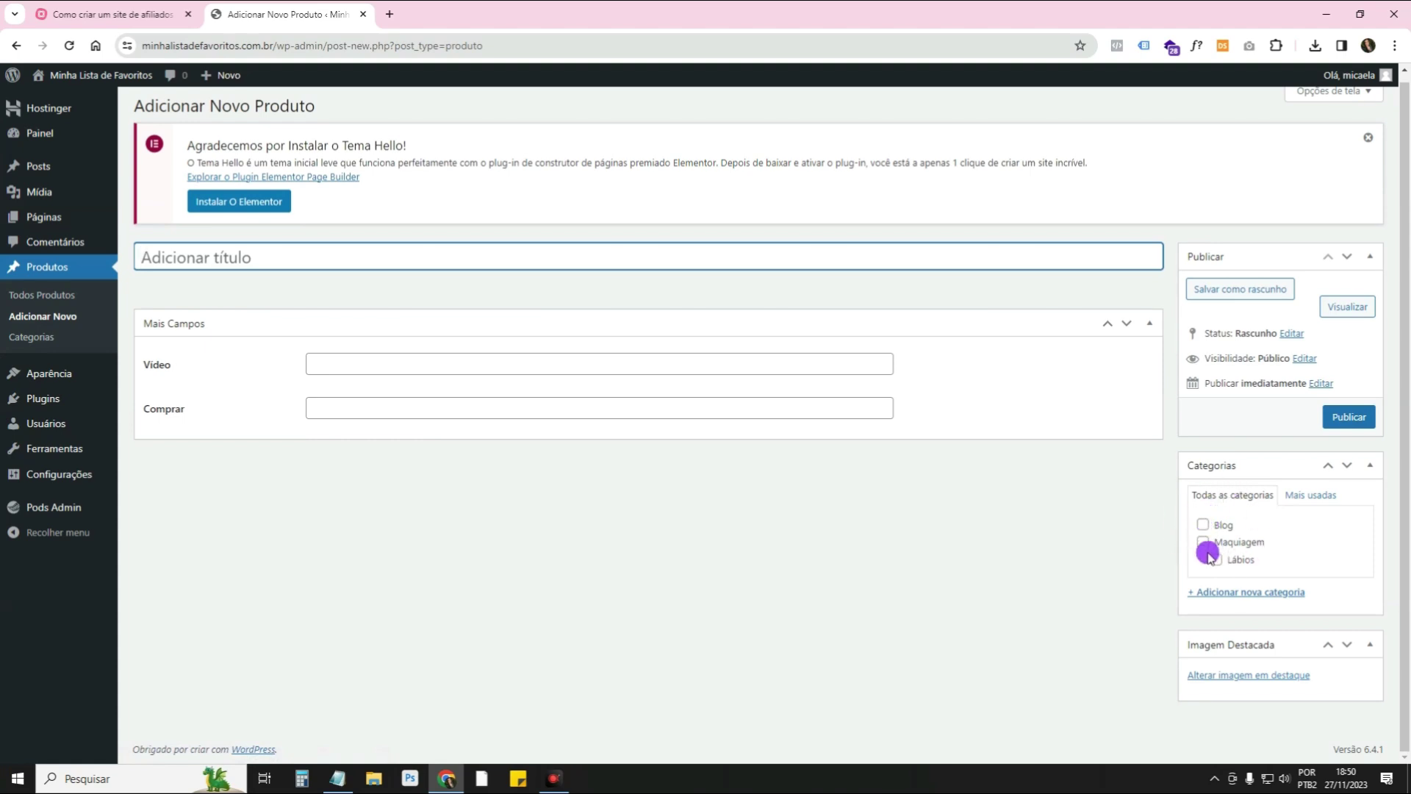
left_click(1220, 594)
left_click(1220, 594)
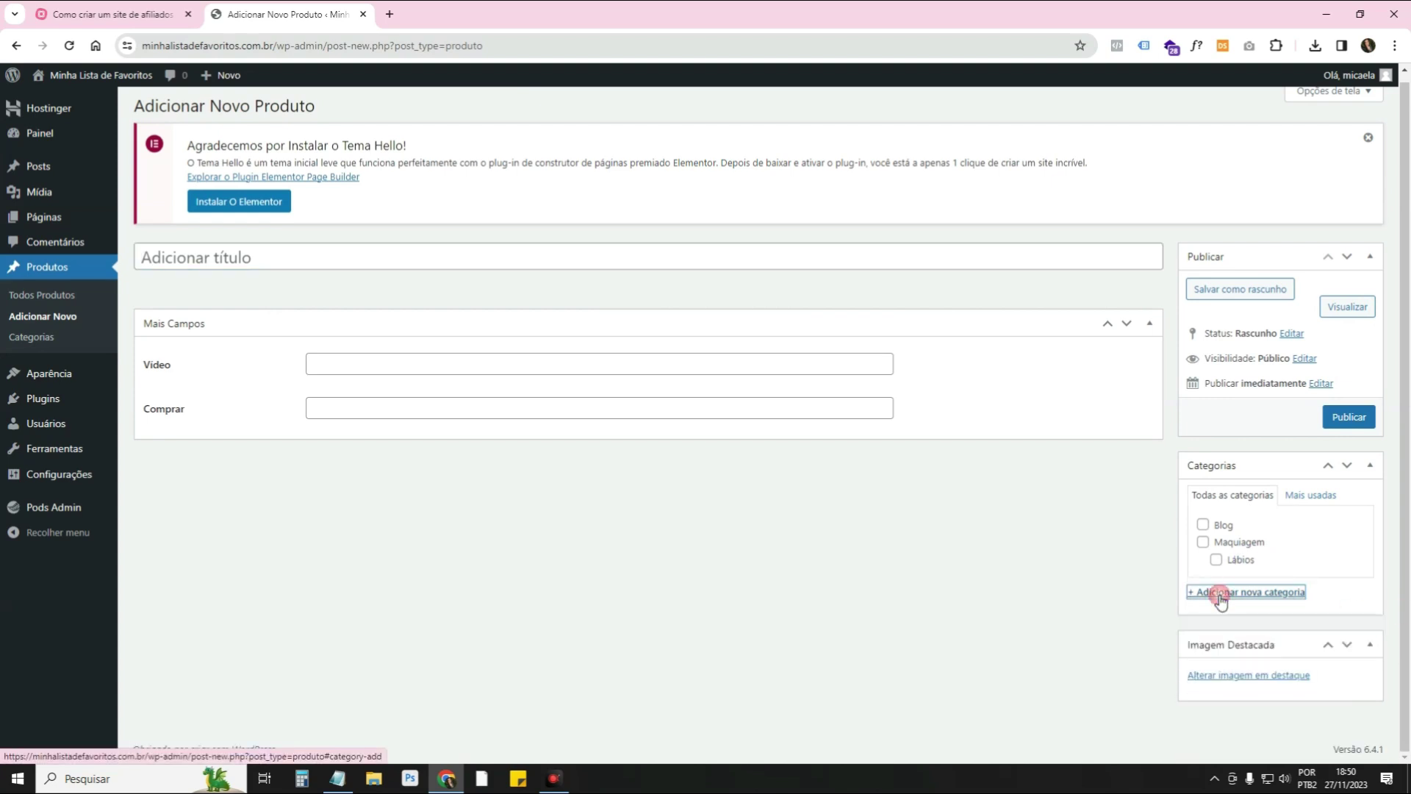
left_click(1203, 544)
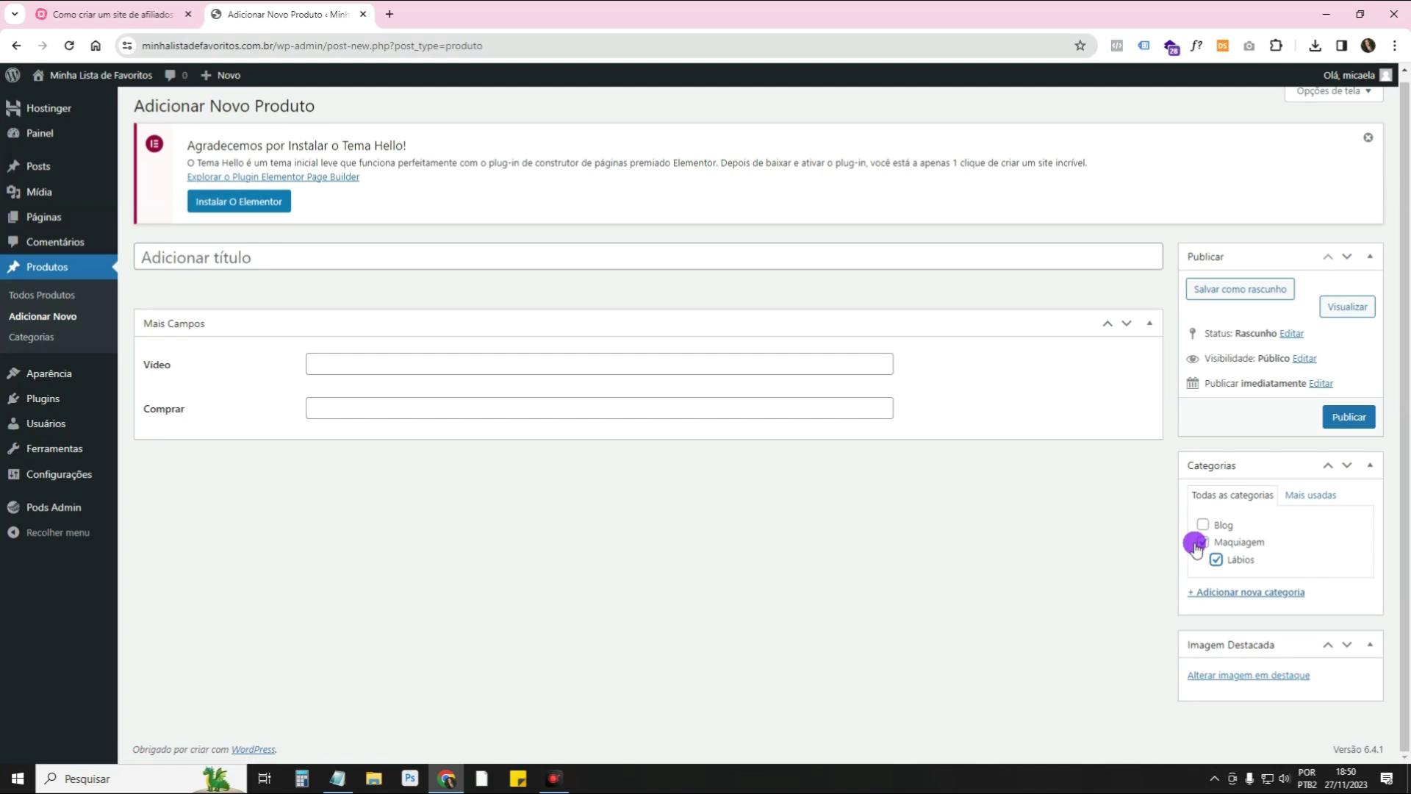
Title it Gloss Labial Dior Addict Lip Glow Oil and fill the saved video and store links
left_click(351, 780)
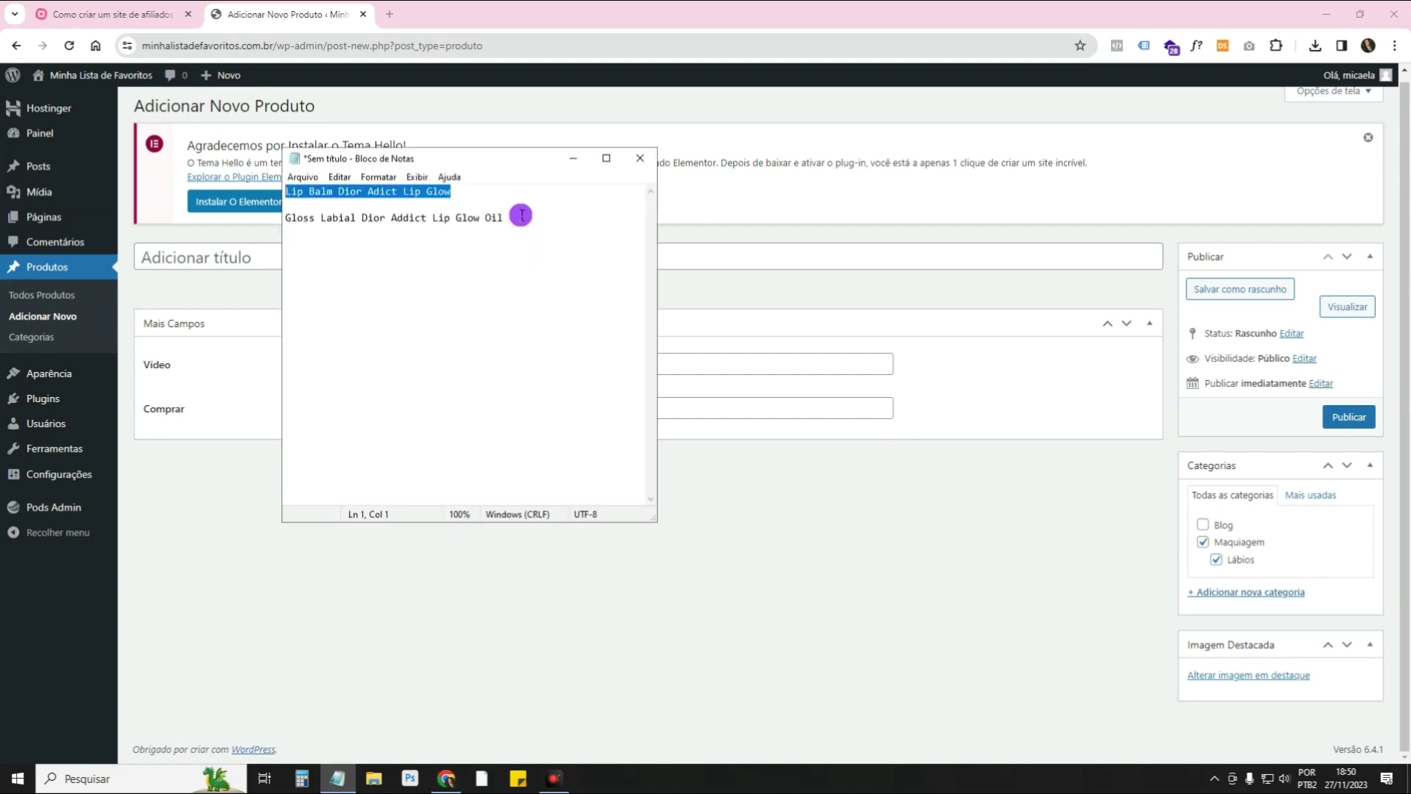
left_click_drag(521, 215, 298, 219)
left_click(266, 257)
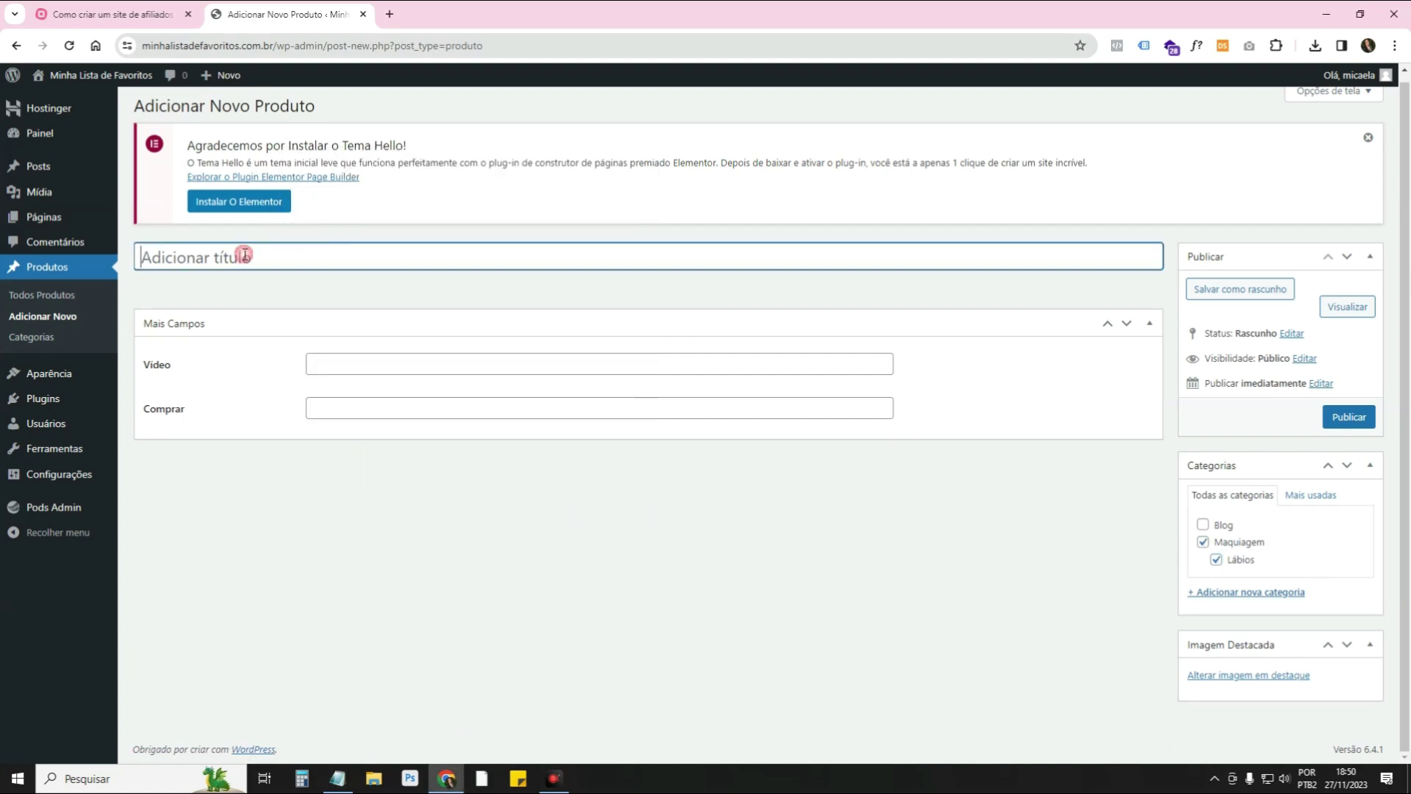
type("Gloss Labial Dior Addict Lip Glow Oil")
left_click(353, 365)
left_click(416, 425)
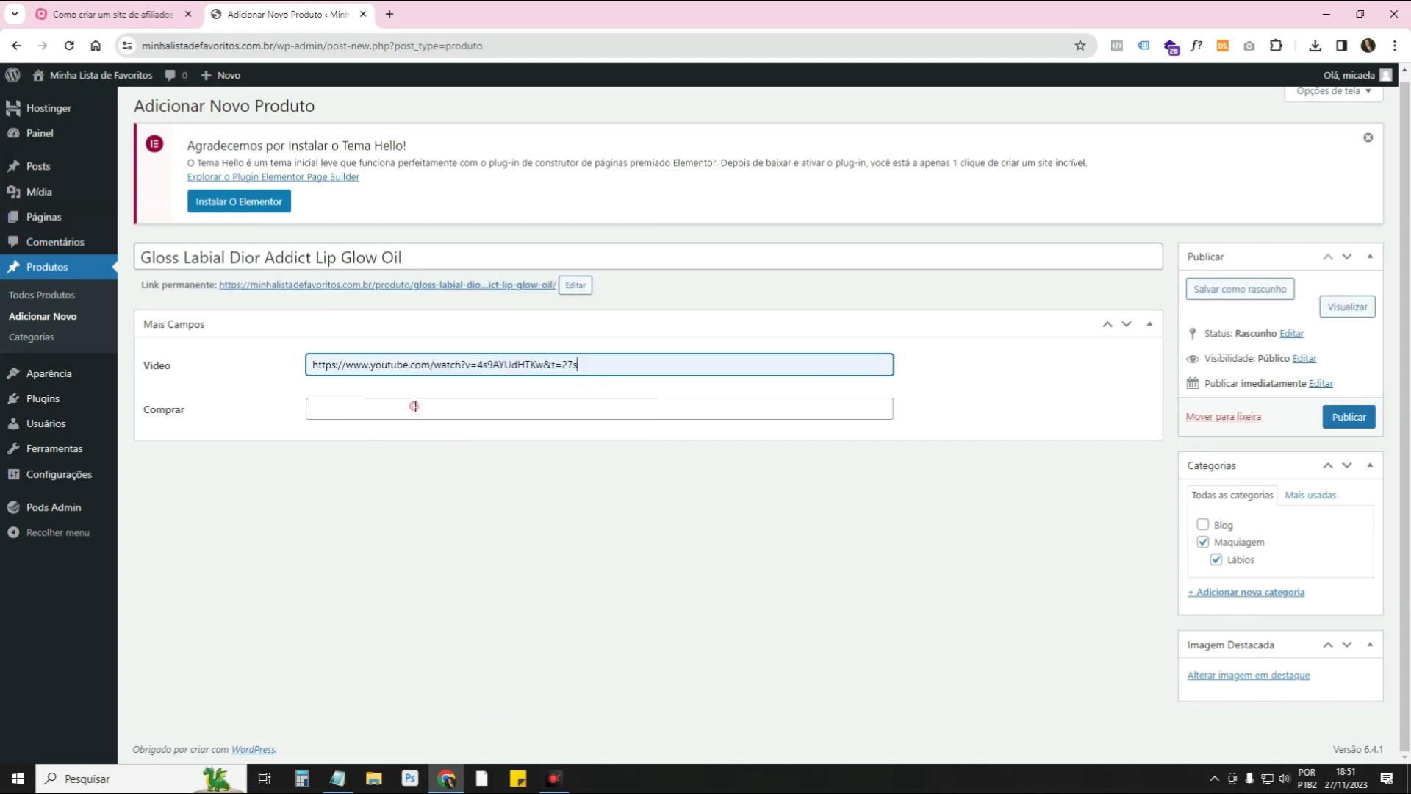
left_click(414, 408)
left_click(425, 442)
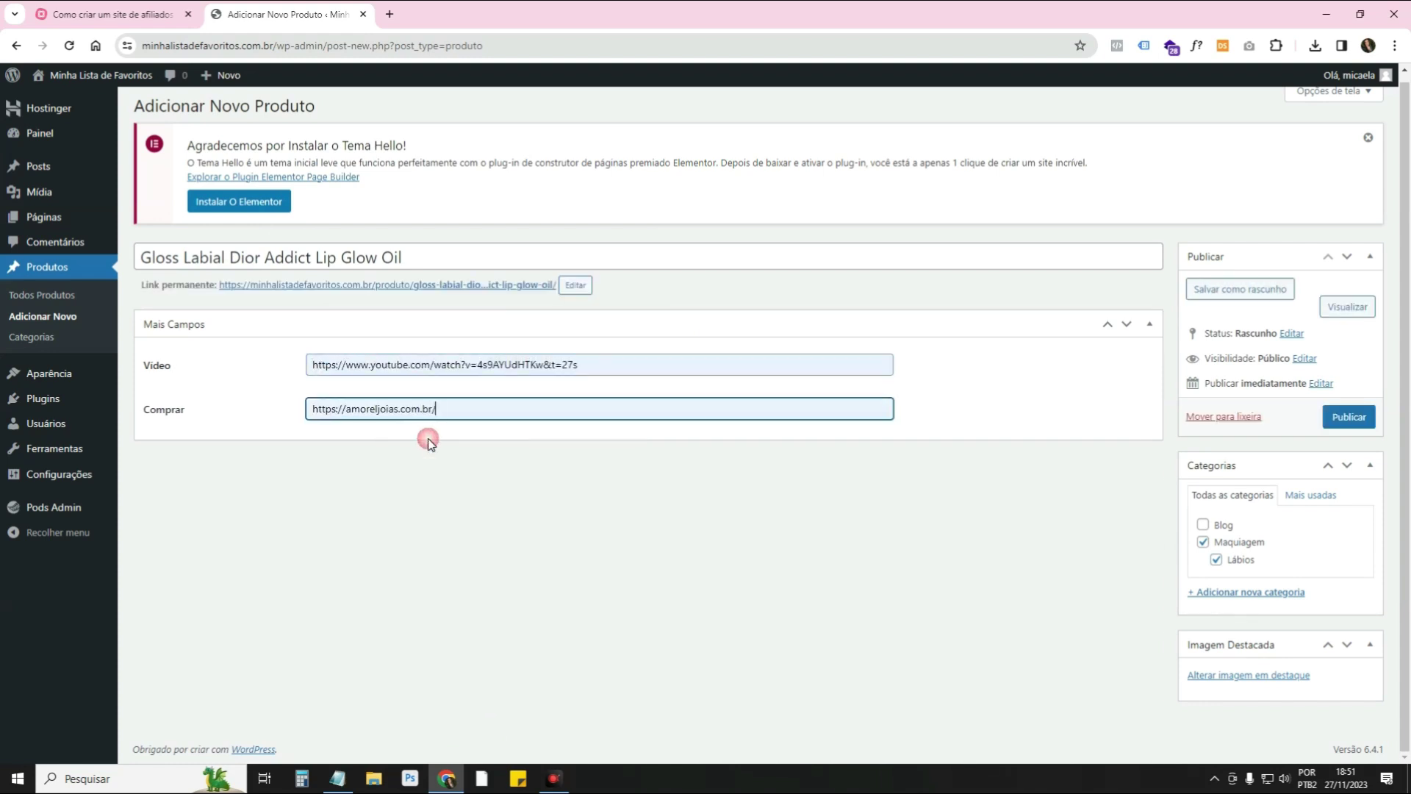
Upload the Oleo-Labial-Dior-Lip-Glow-Oil-001-Pink image for the featured image
left_click(1229, 675)
left_click(96, 135)
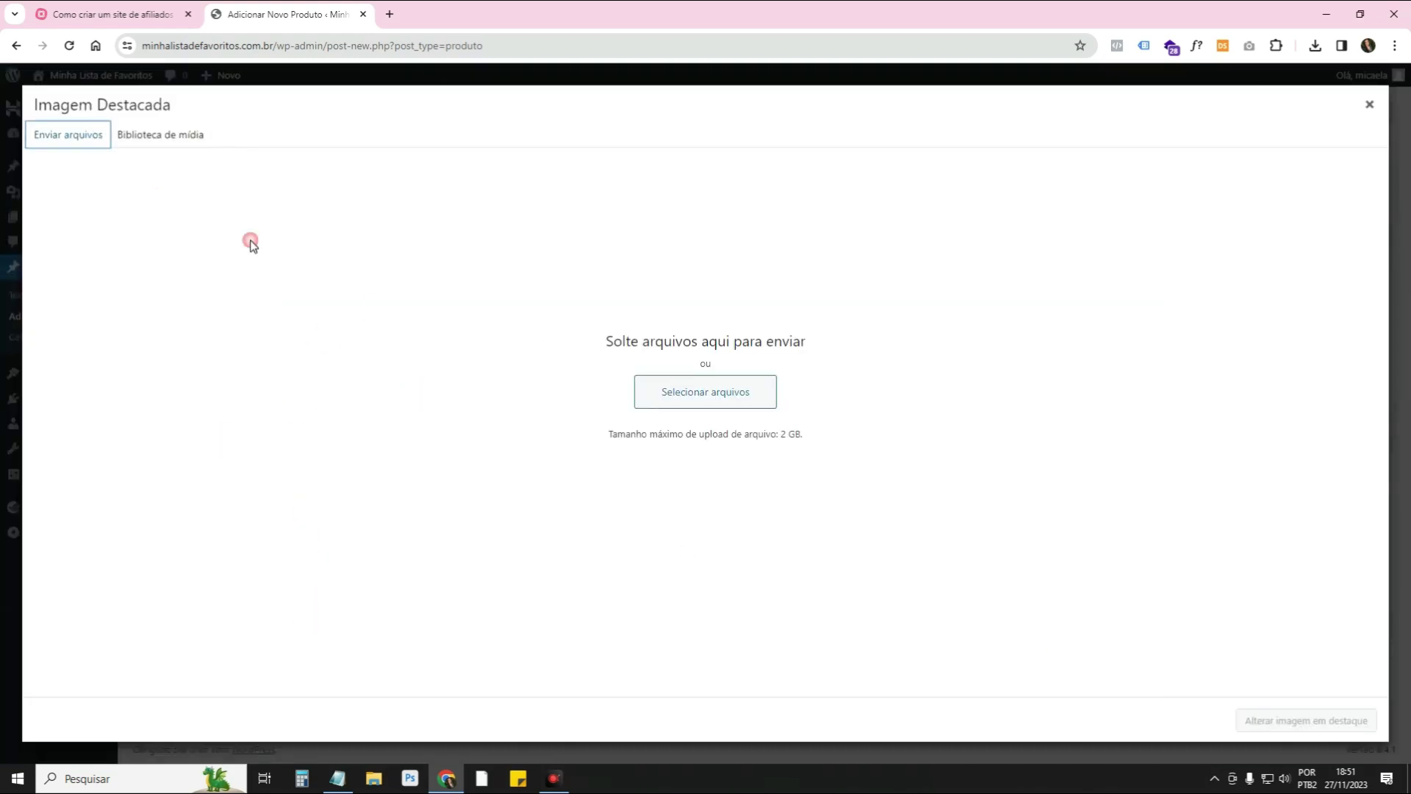
left_click(735, 399)
left_click(808, 499)
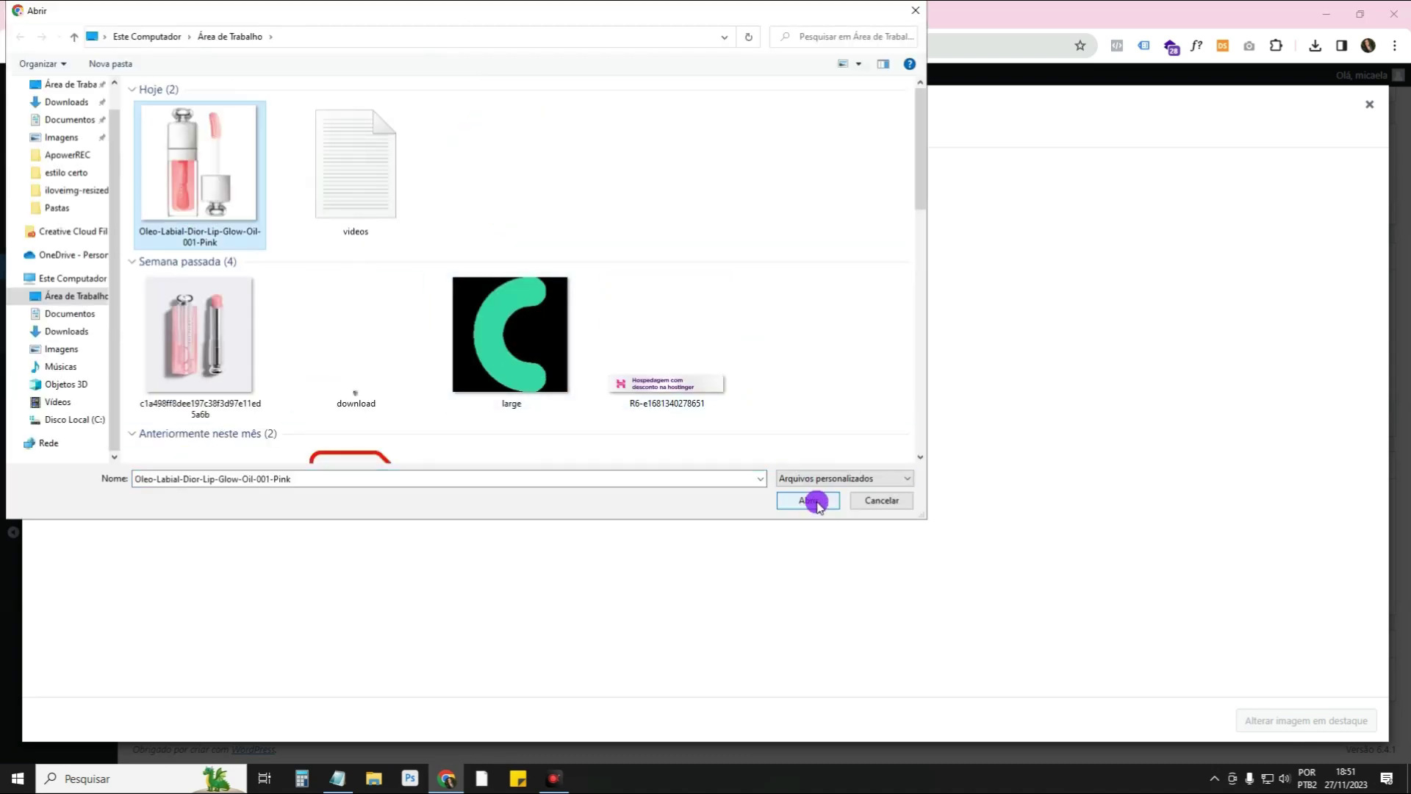
key("alt+Tab")
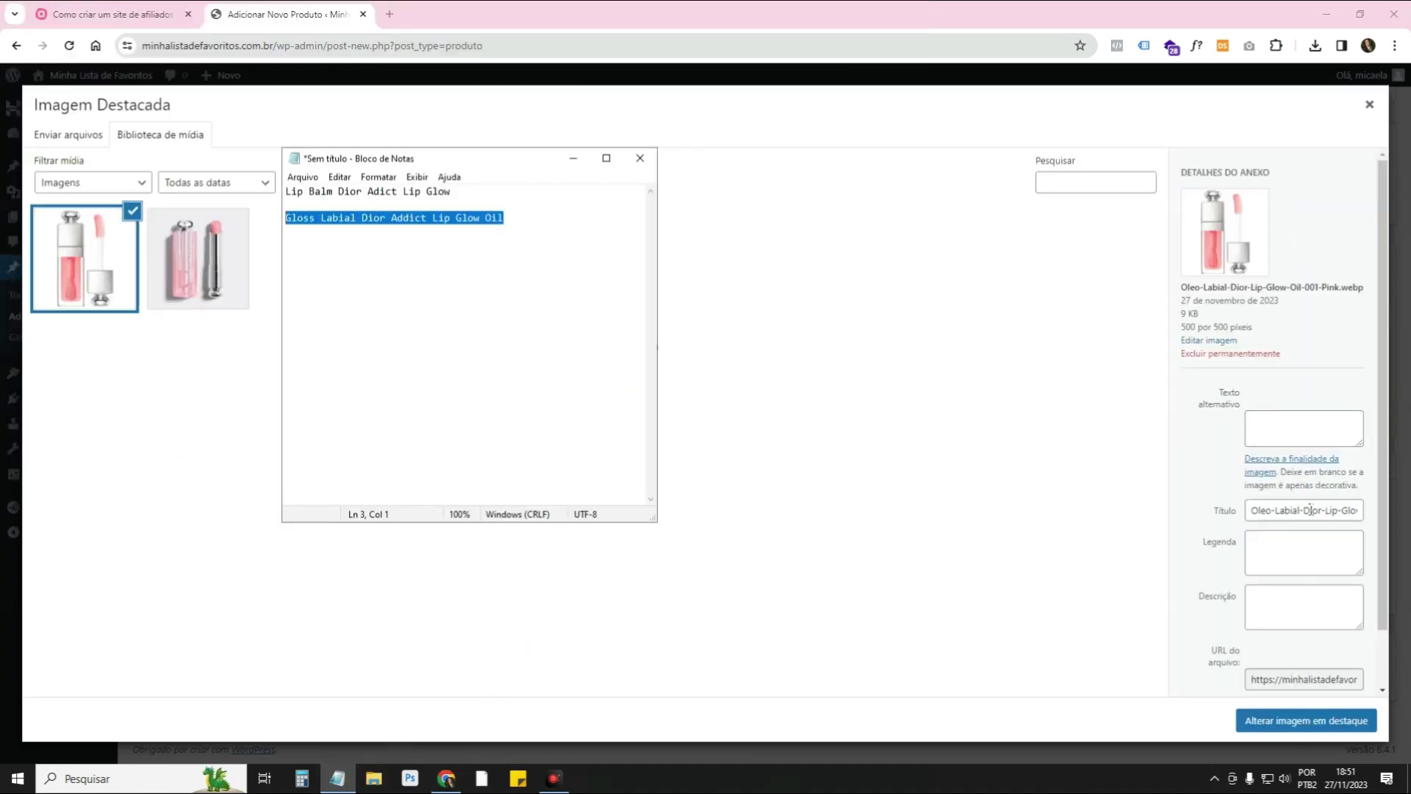
Copy the image title into caption and description, set it as featured, and publish
triple_click(1310, 509)
key("ctrl+c")
left_click(1314, 537)
key("ctrl+v")
left_click(1290, 607)
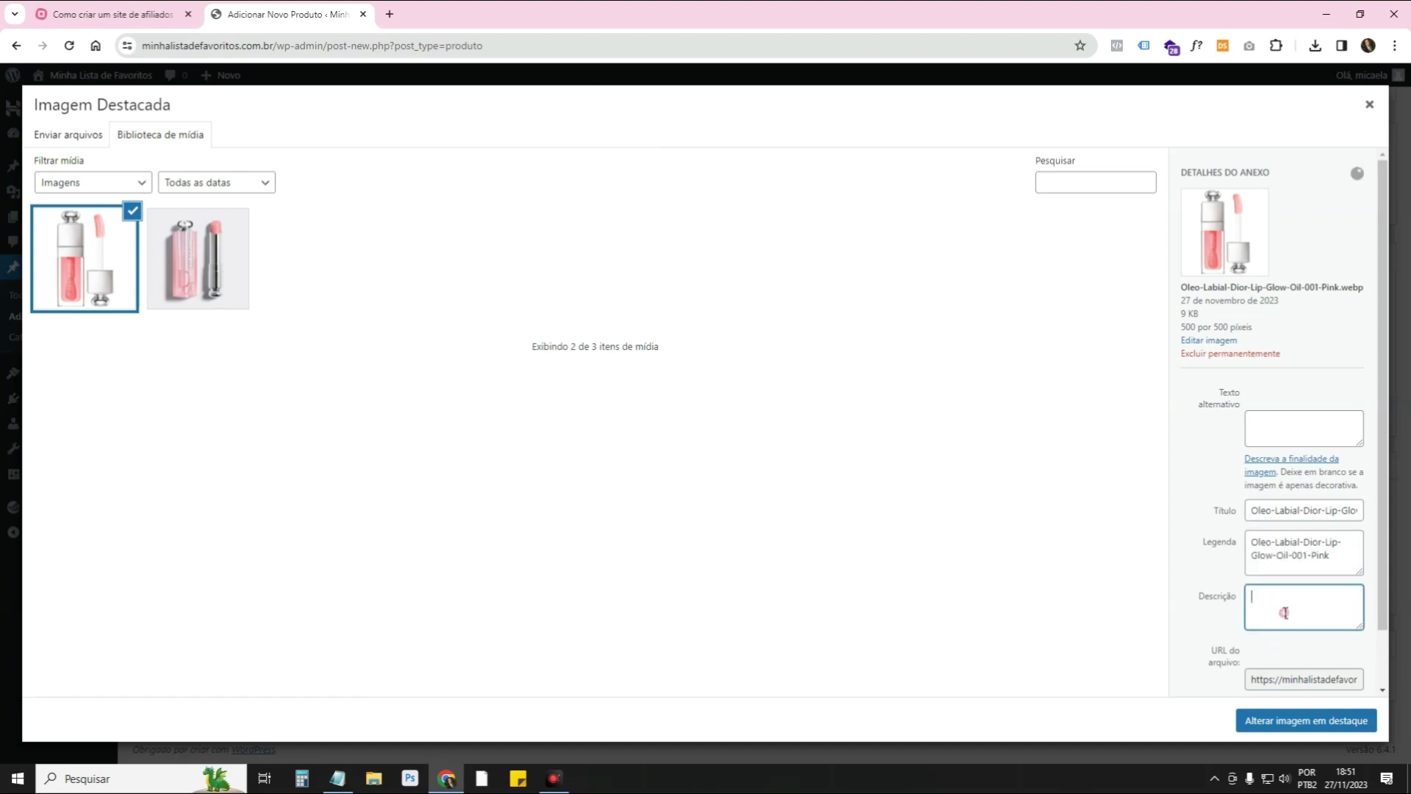
key("ctrl+v")
left_click(1306, 721)
left_click(1346, 418)
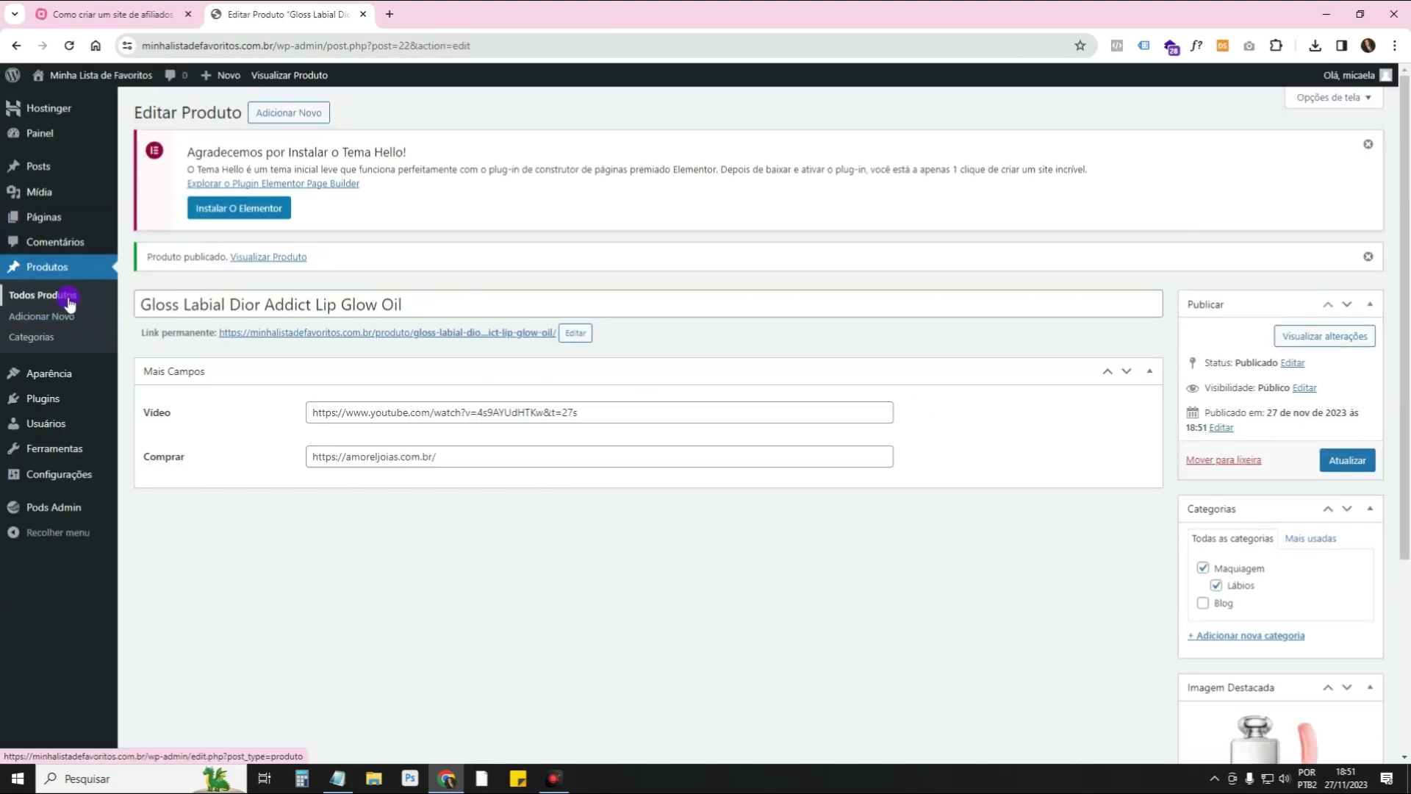
left_click(38, 300)
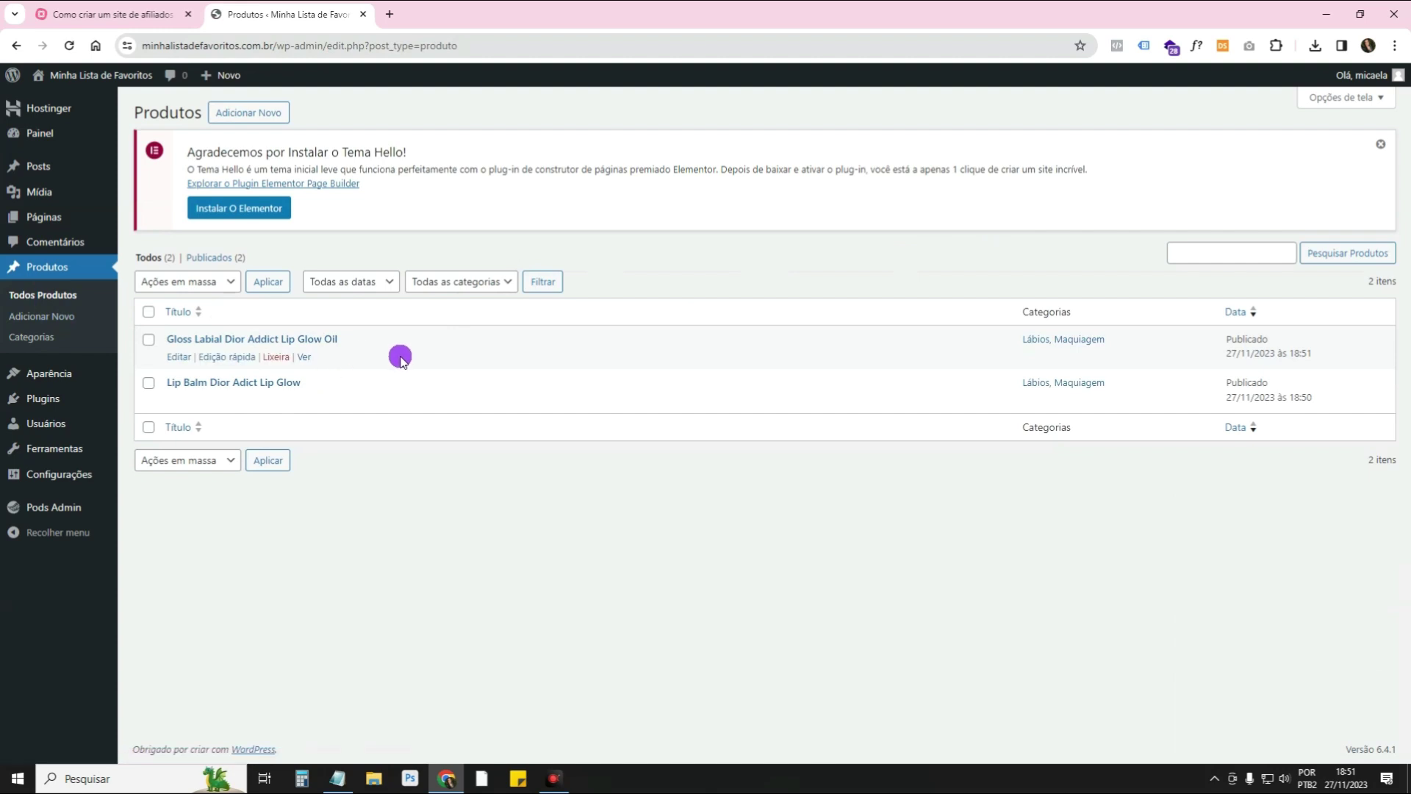
left_click(236, 358)
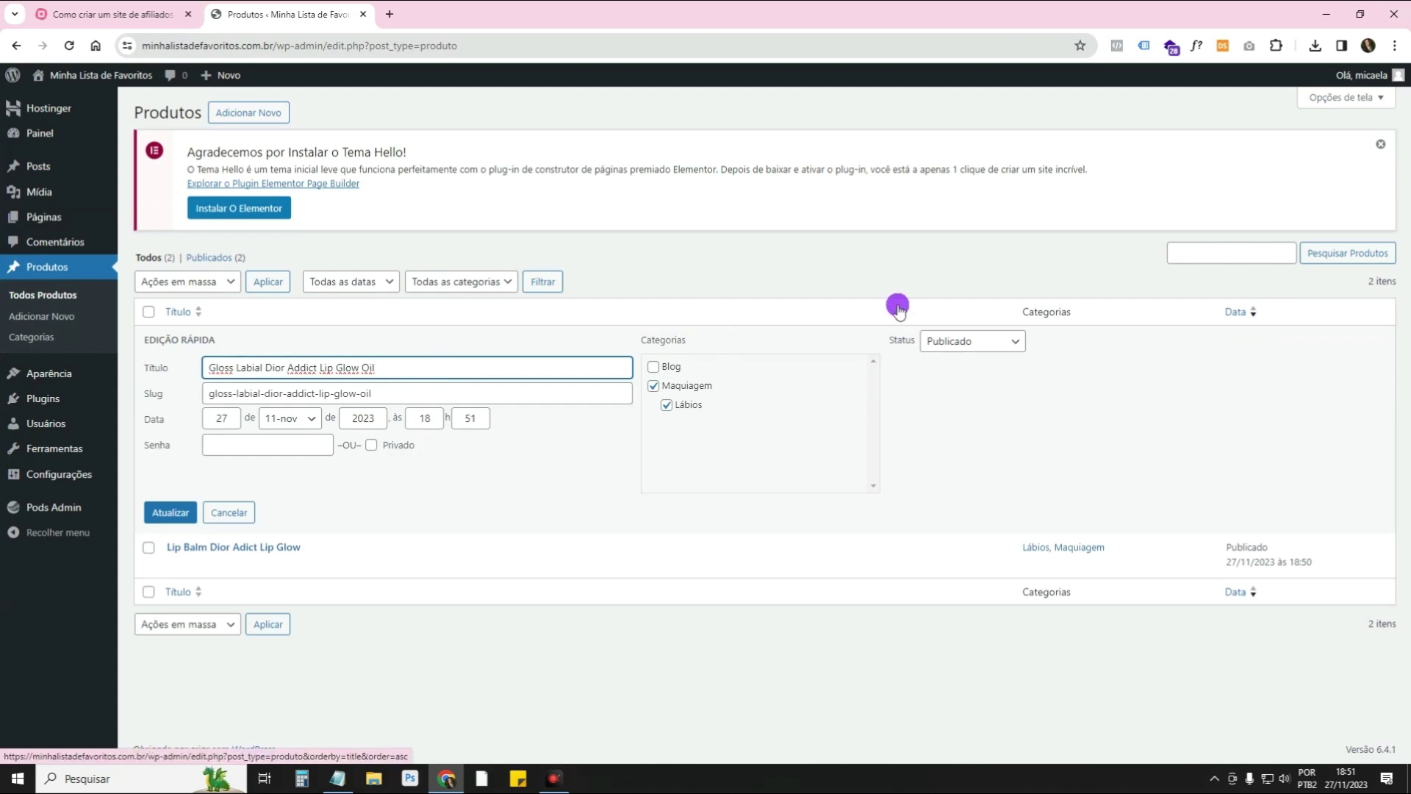
left_click_drag(315, 375, 200, 390)
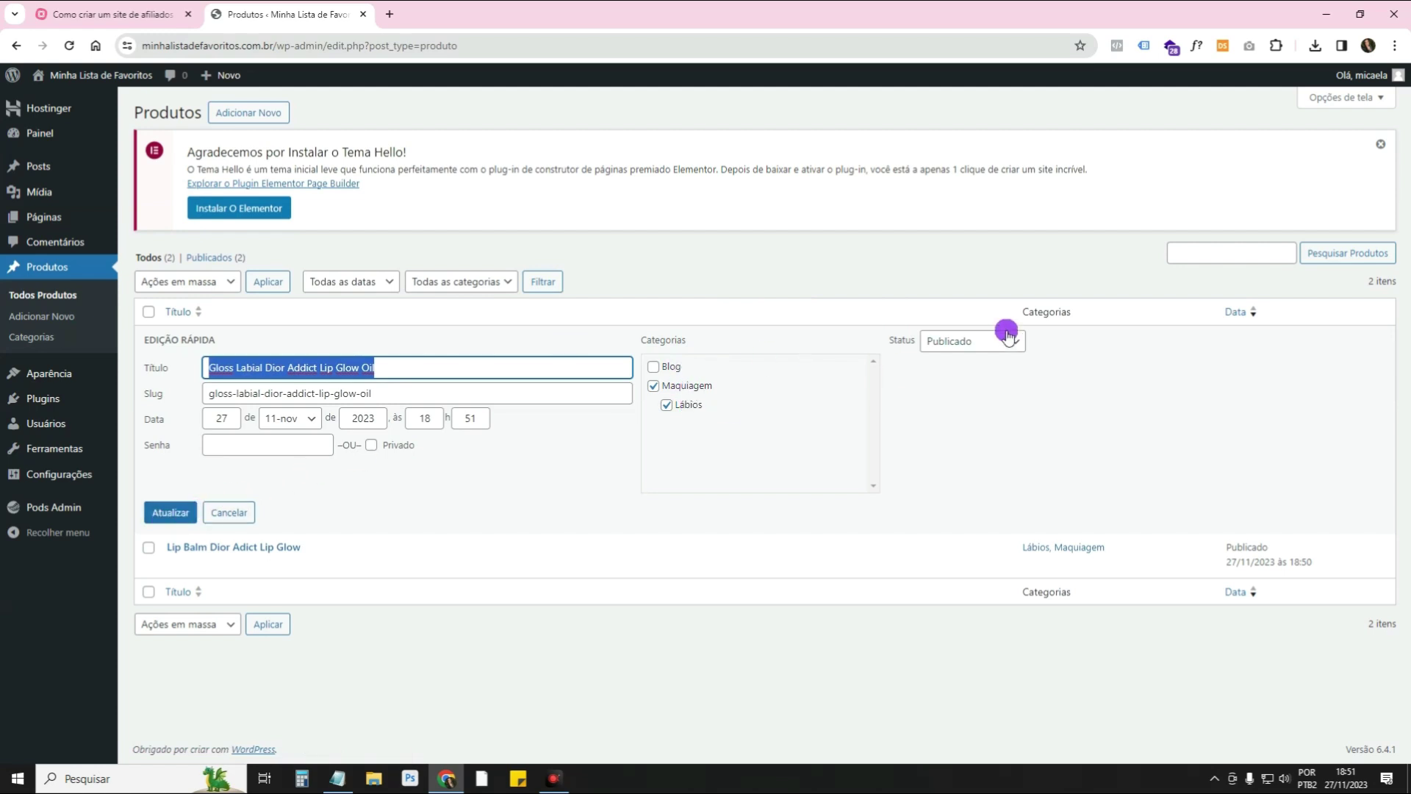
left_click(989, 342)
left_click(970, 360)
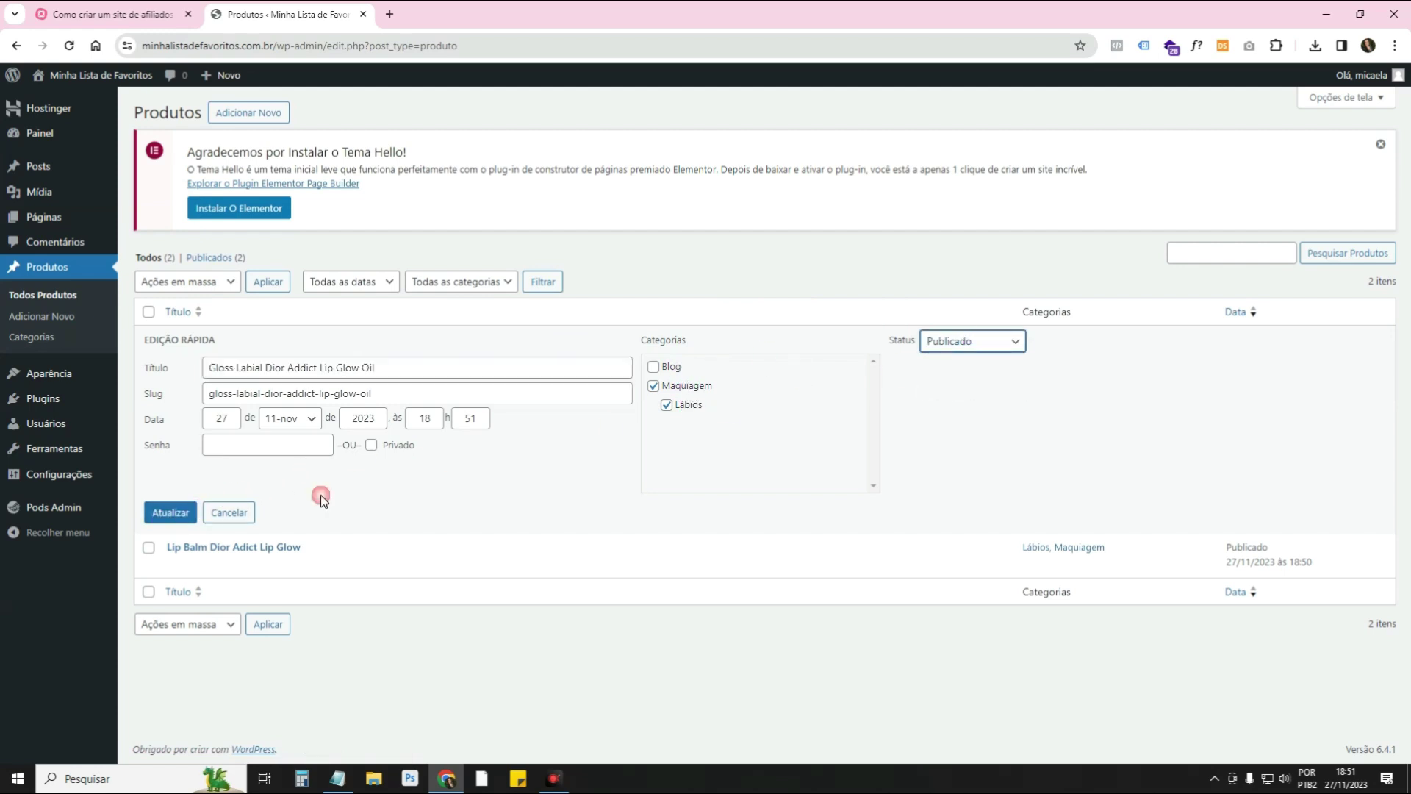
left_click(166, 513)
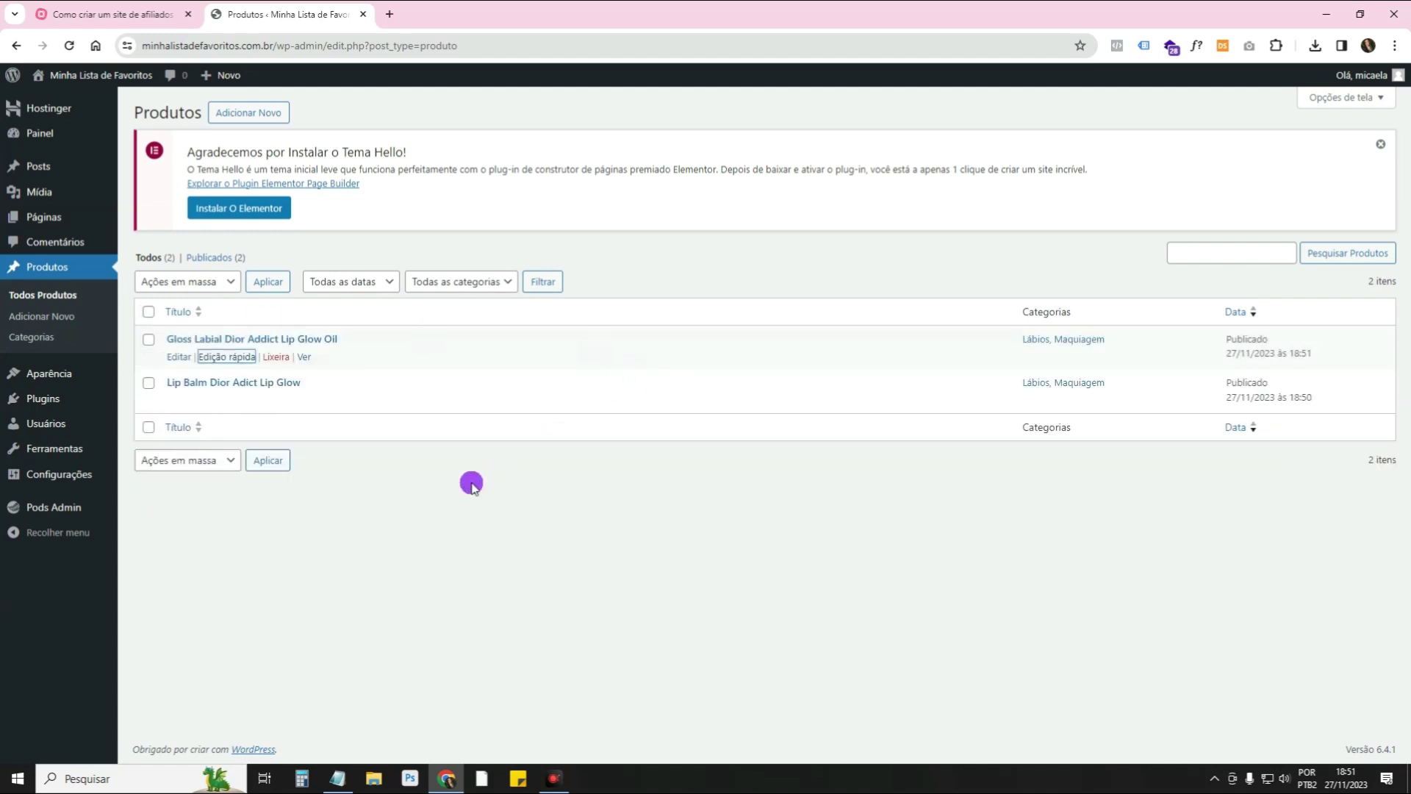
left_click(150, 339)
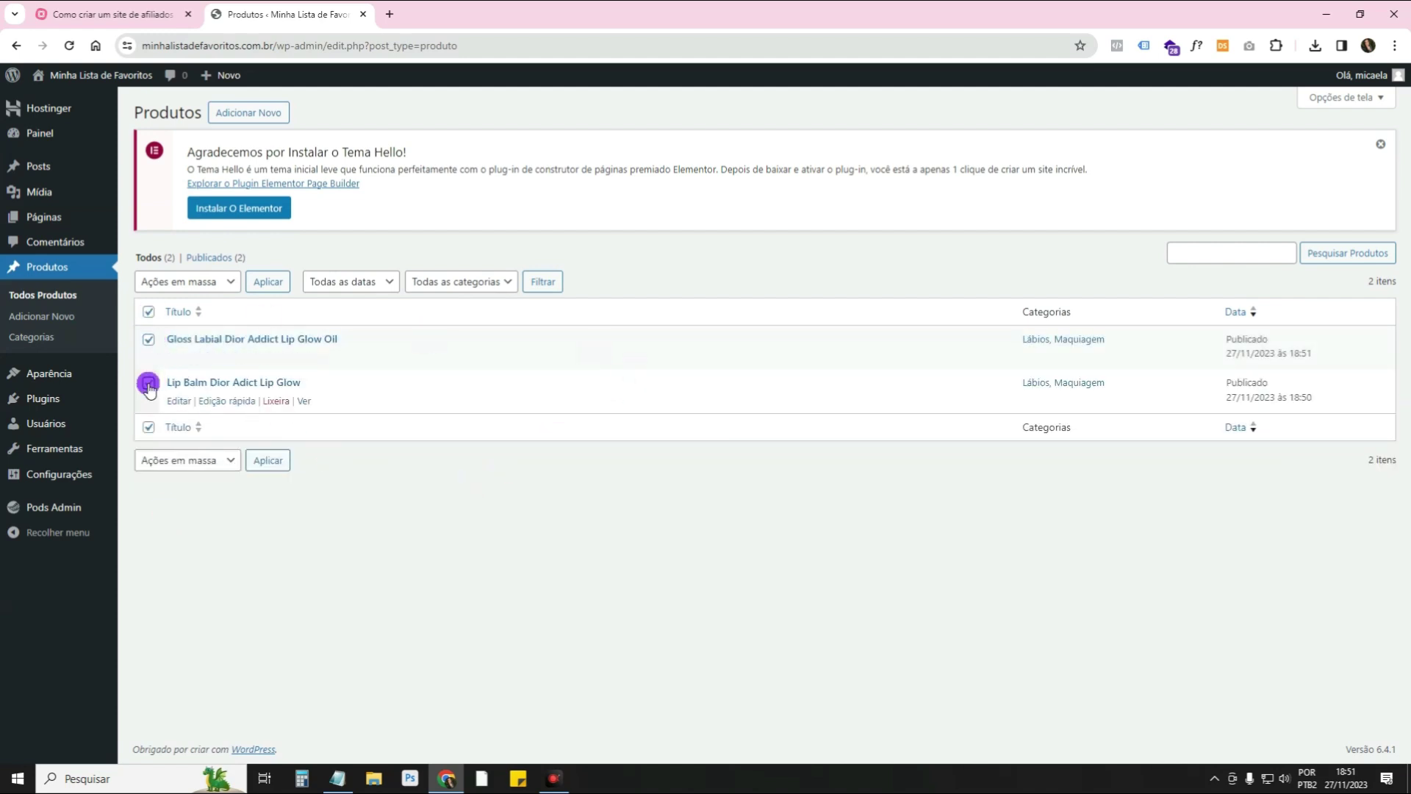
left_click(225, 282)
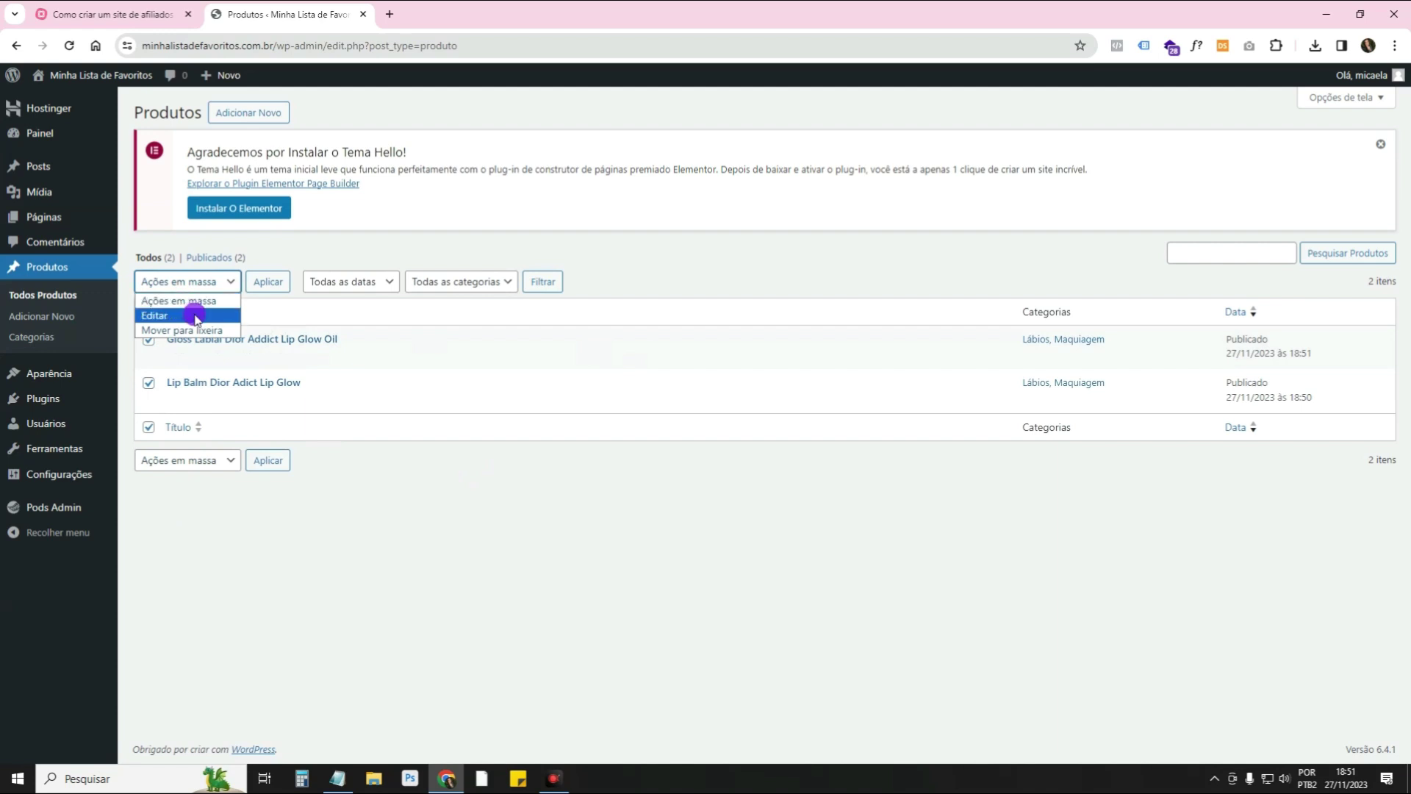
left_click(196, 315)
left_click(275, 285)
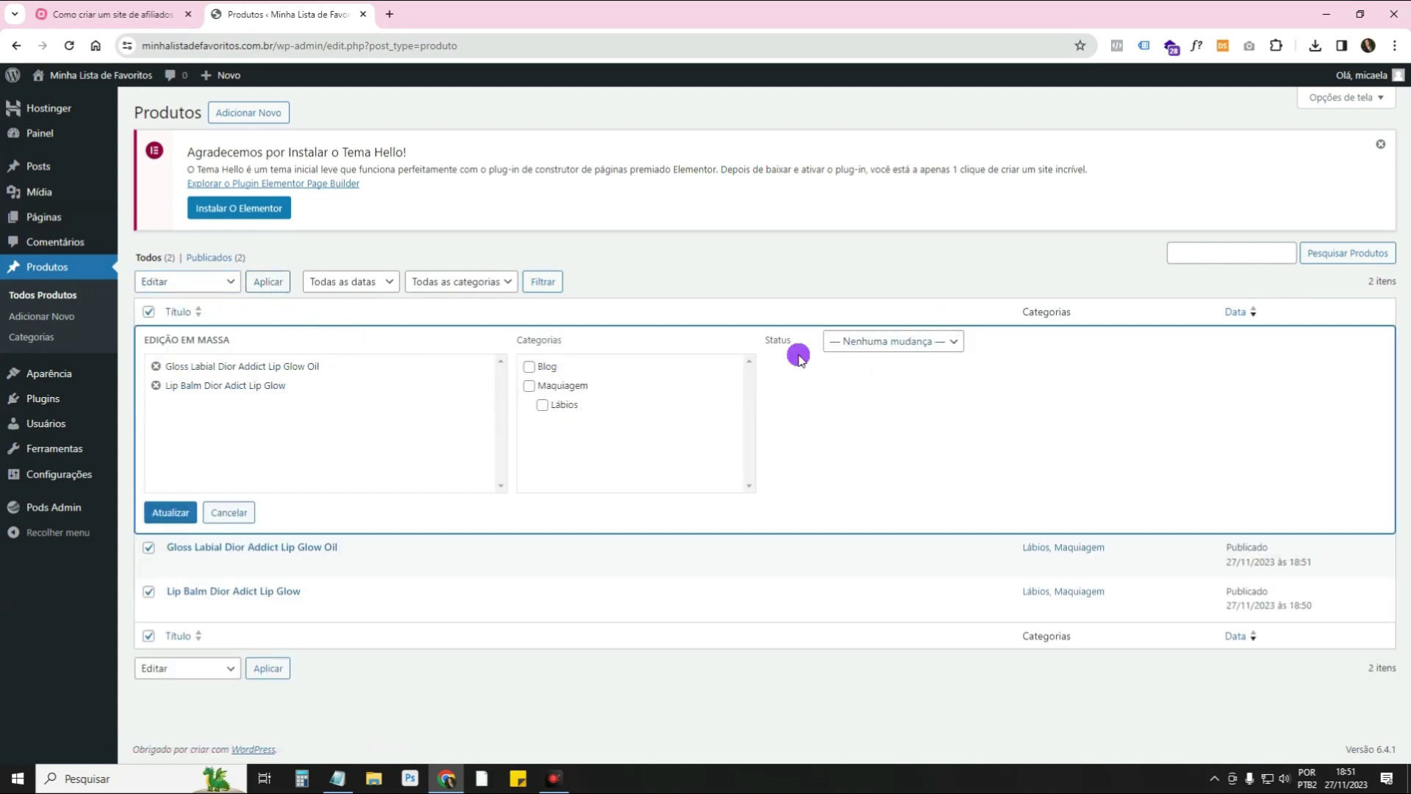
left_click(531, 367)
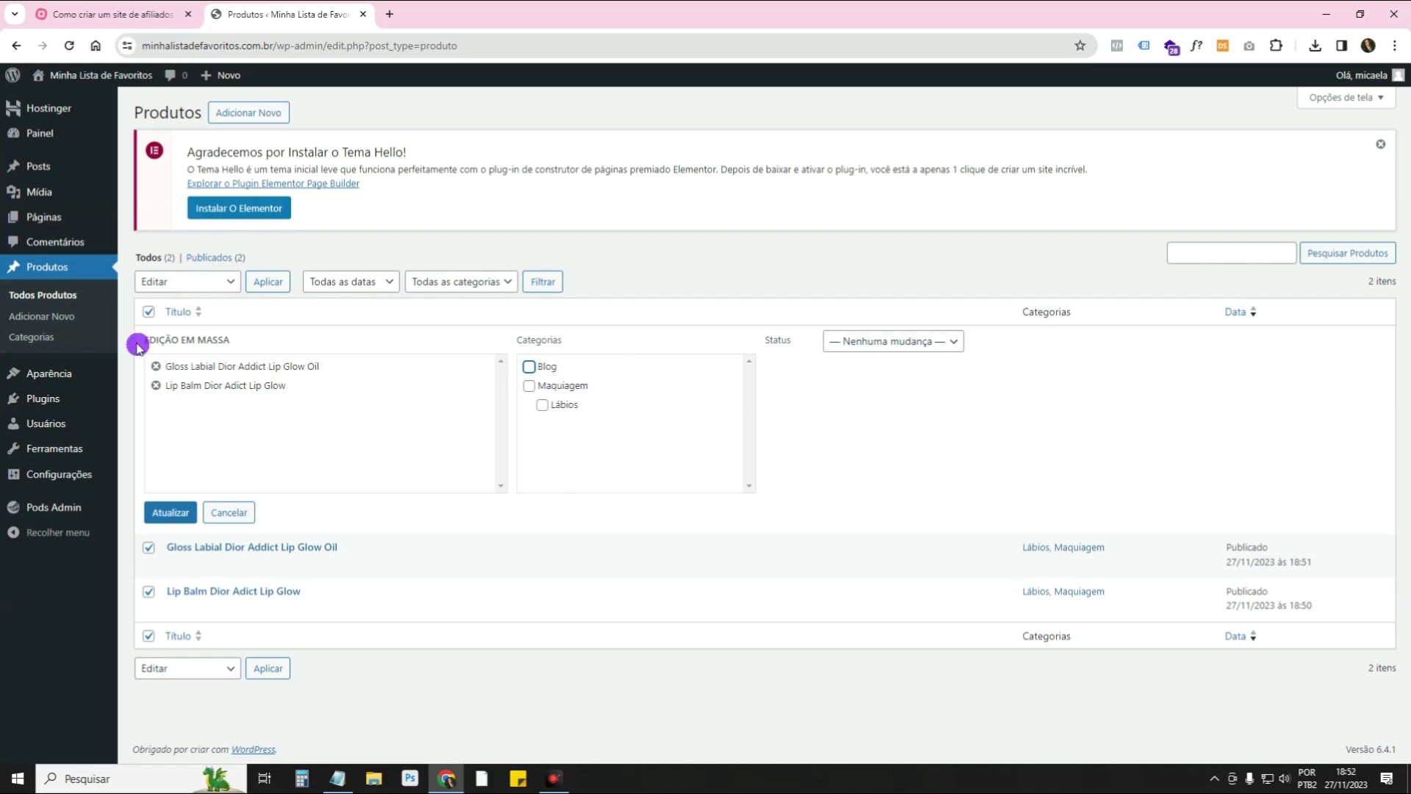
left_click(231, 381)
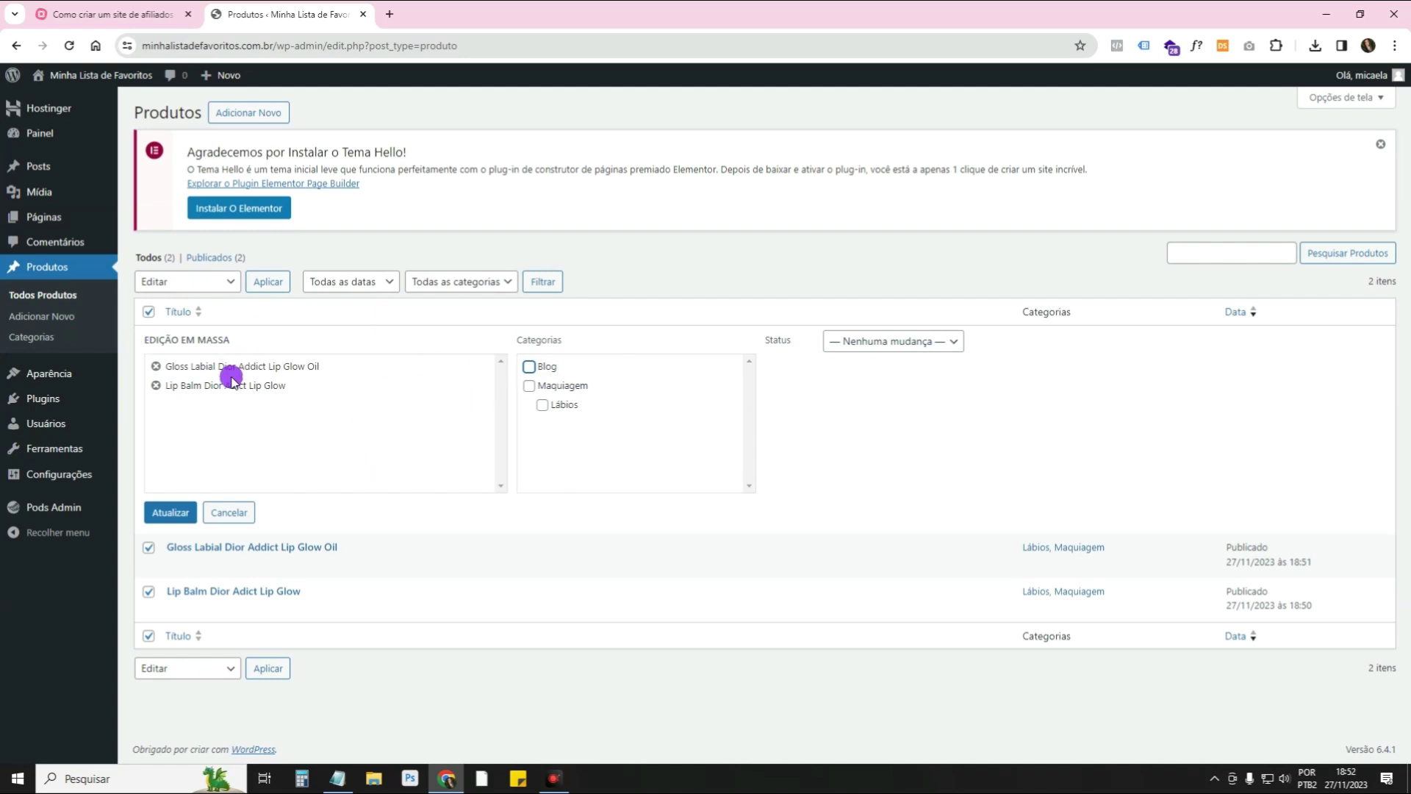
left_click(227, 510)
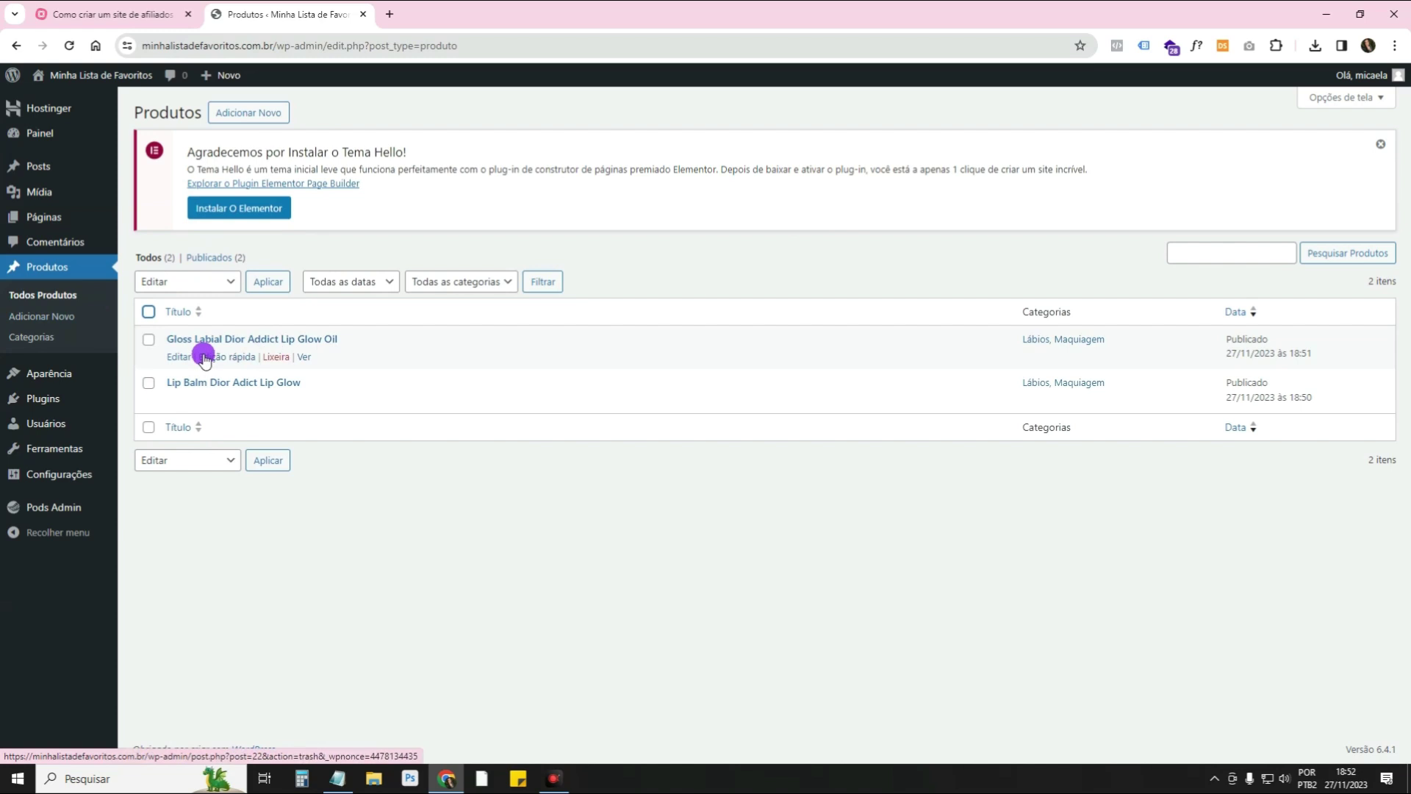
left_click(179, 358)
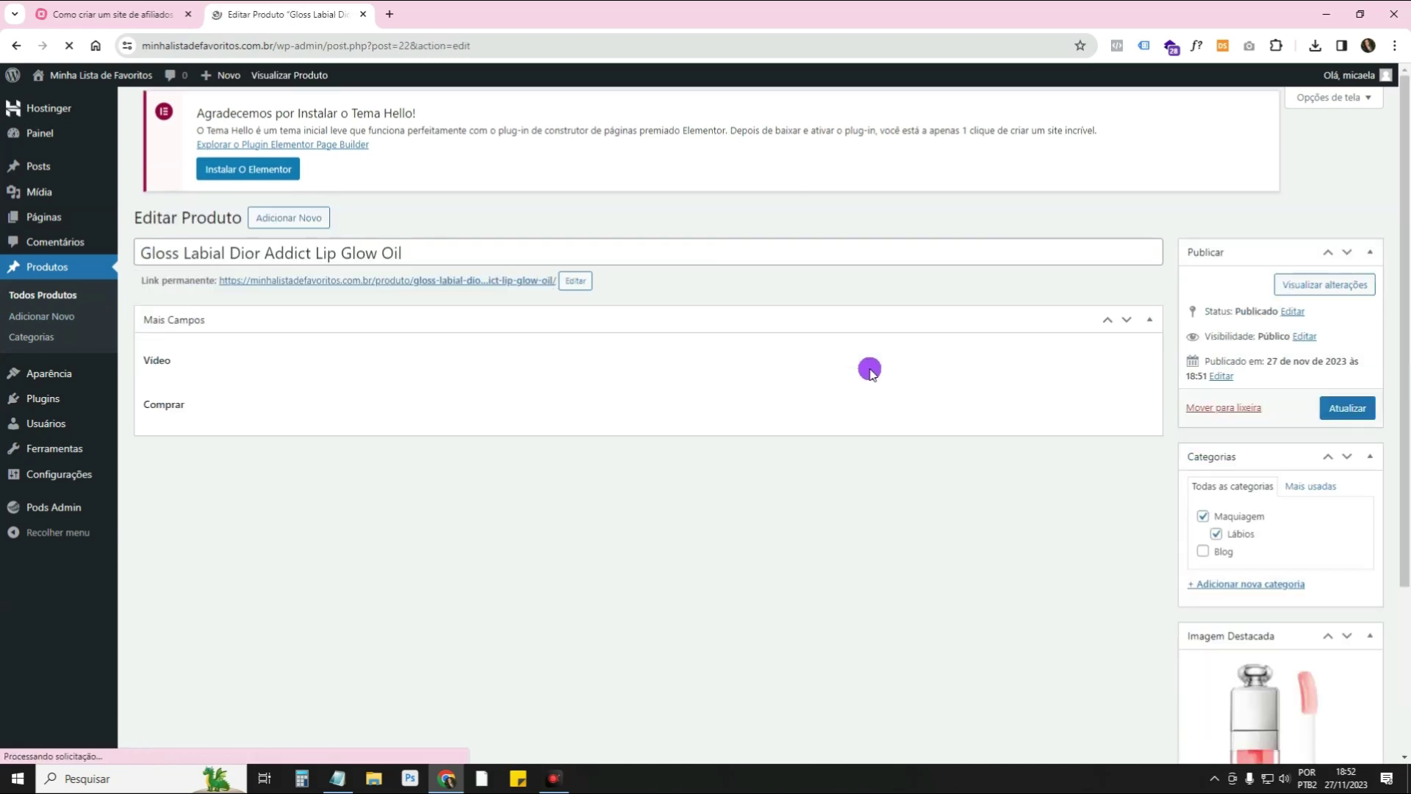
scroll(870, 365, "down", 3)
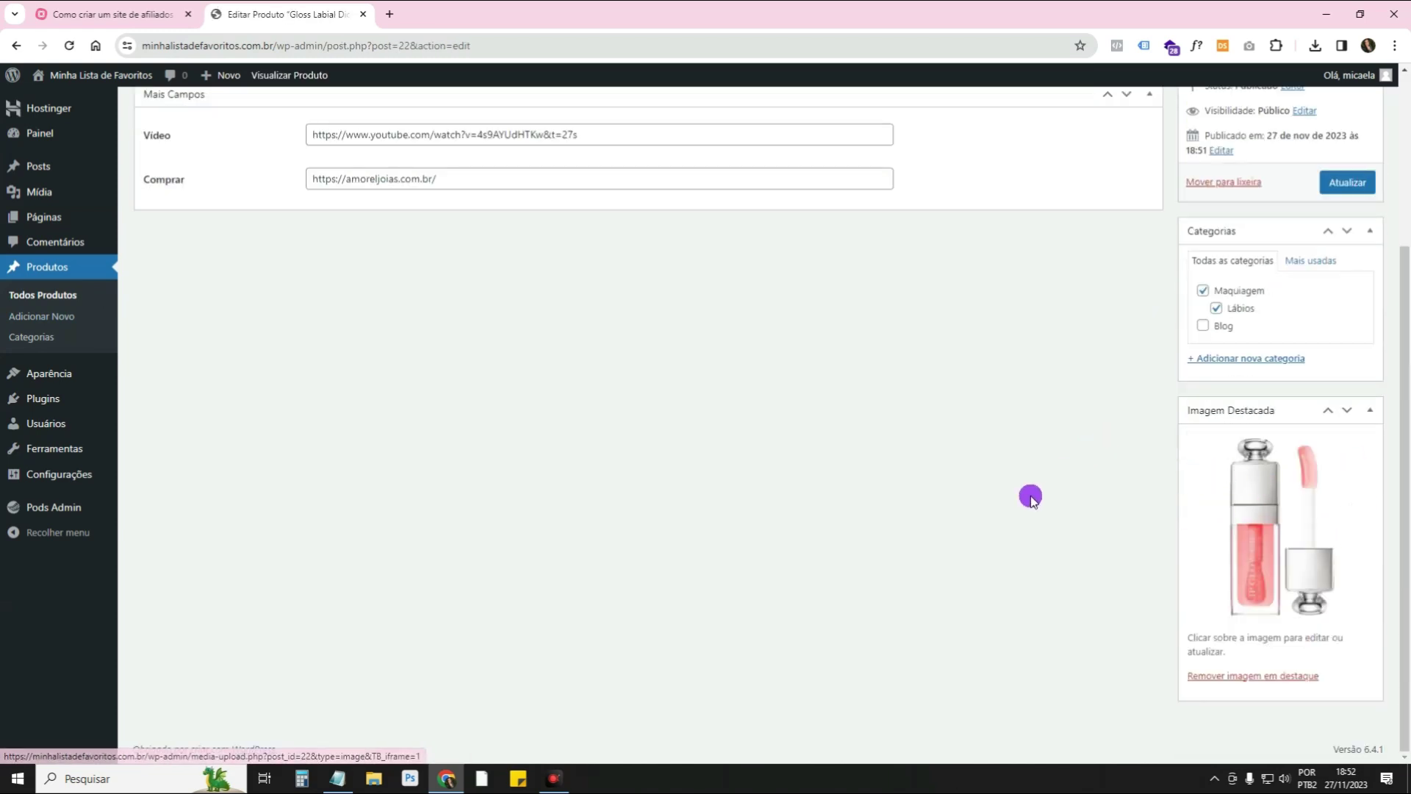
scroll(553, 288, "up", 3)
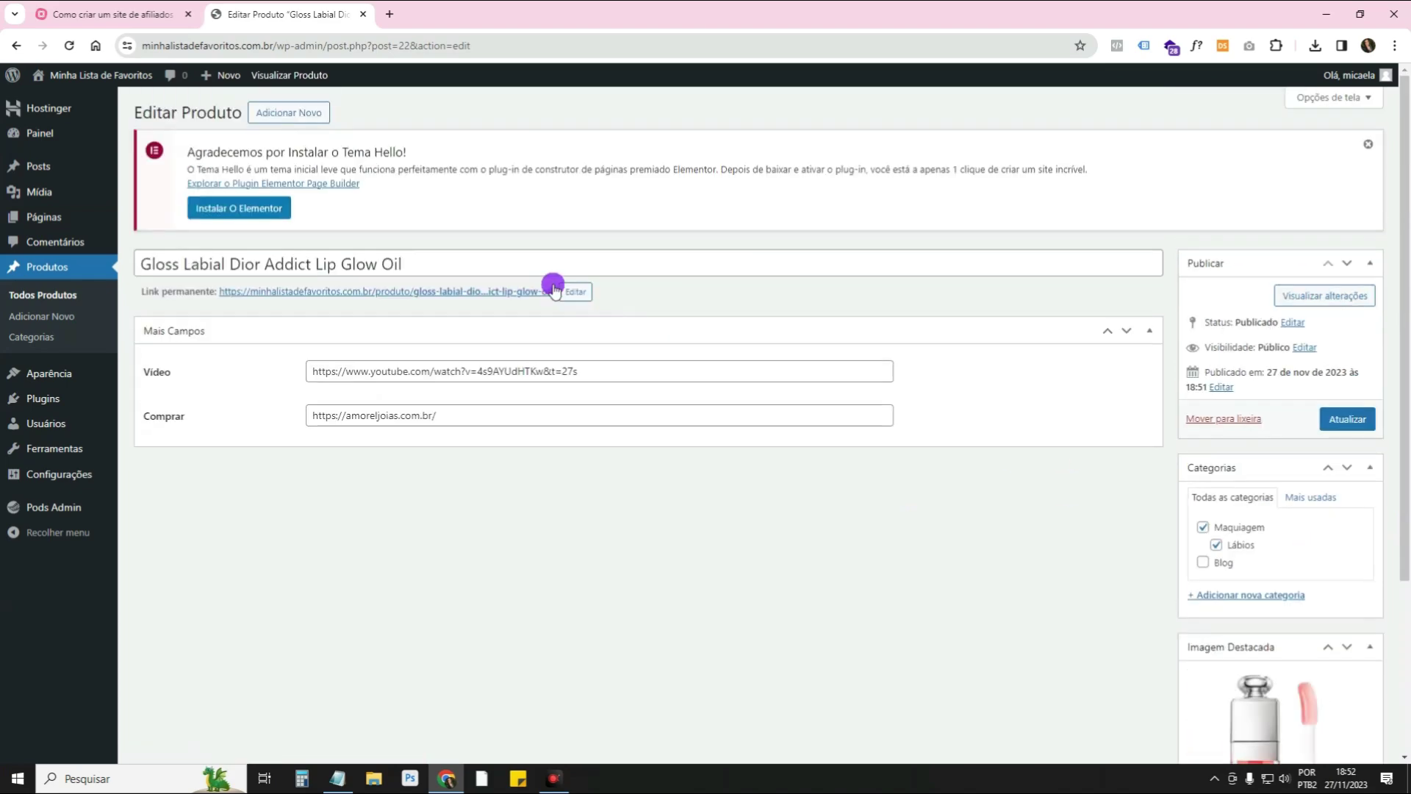
left_click(390, 15)
Go to Canva and create a custom 400 × 400 px design
type("canva.com")
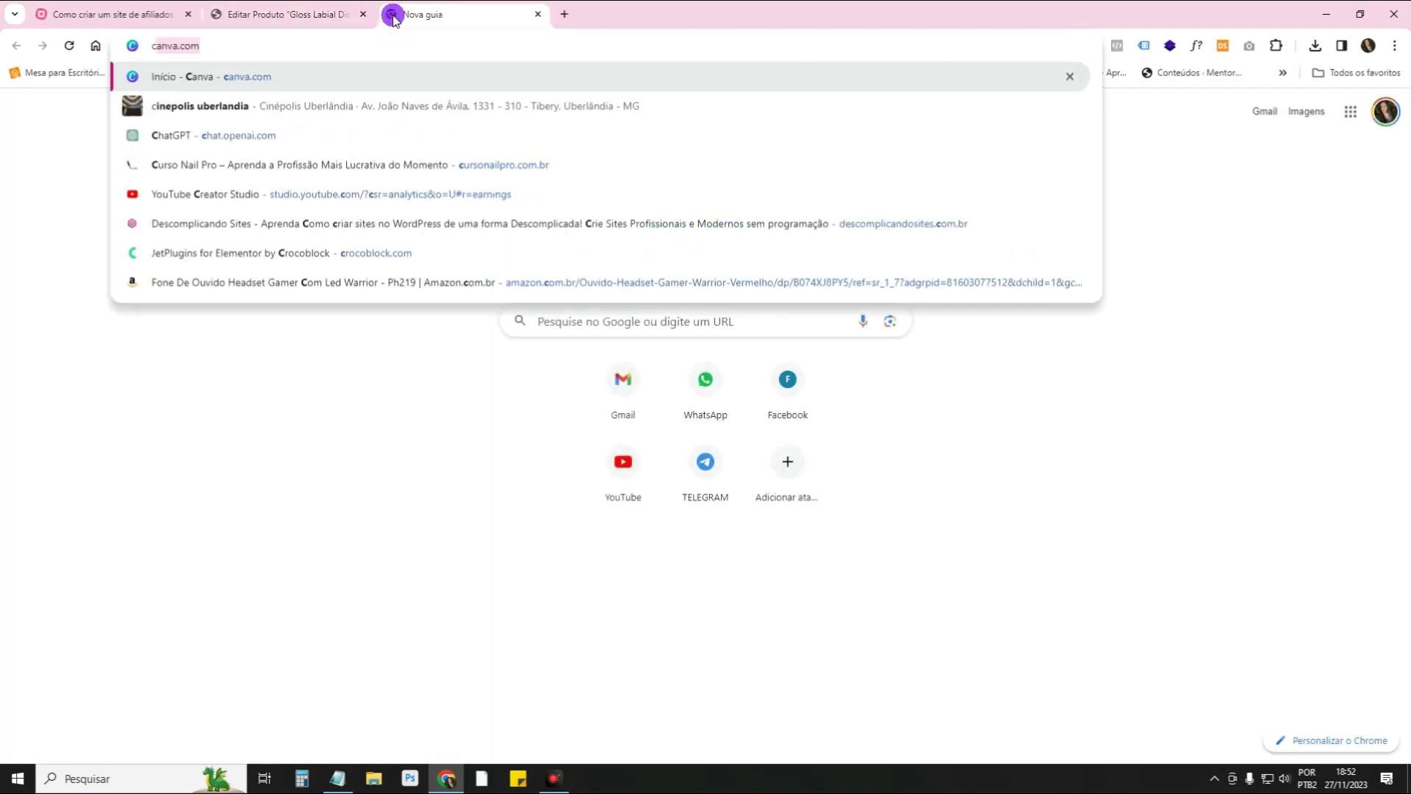
key("Return")
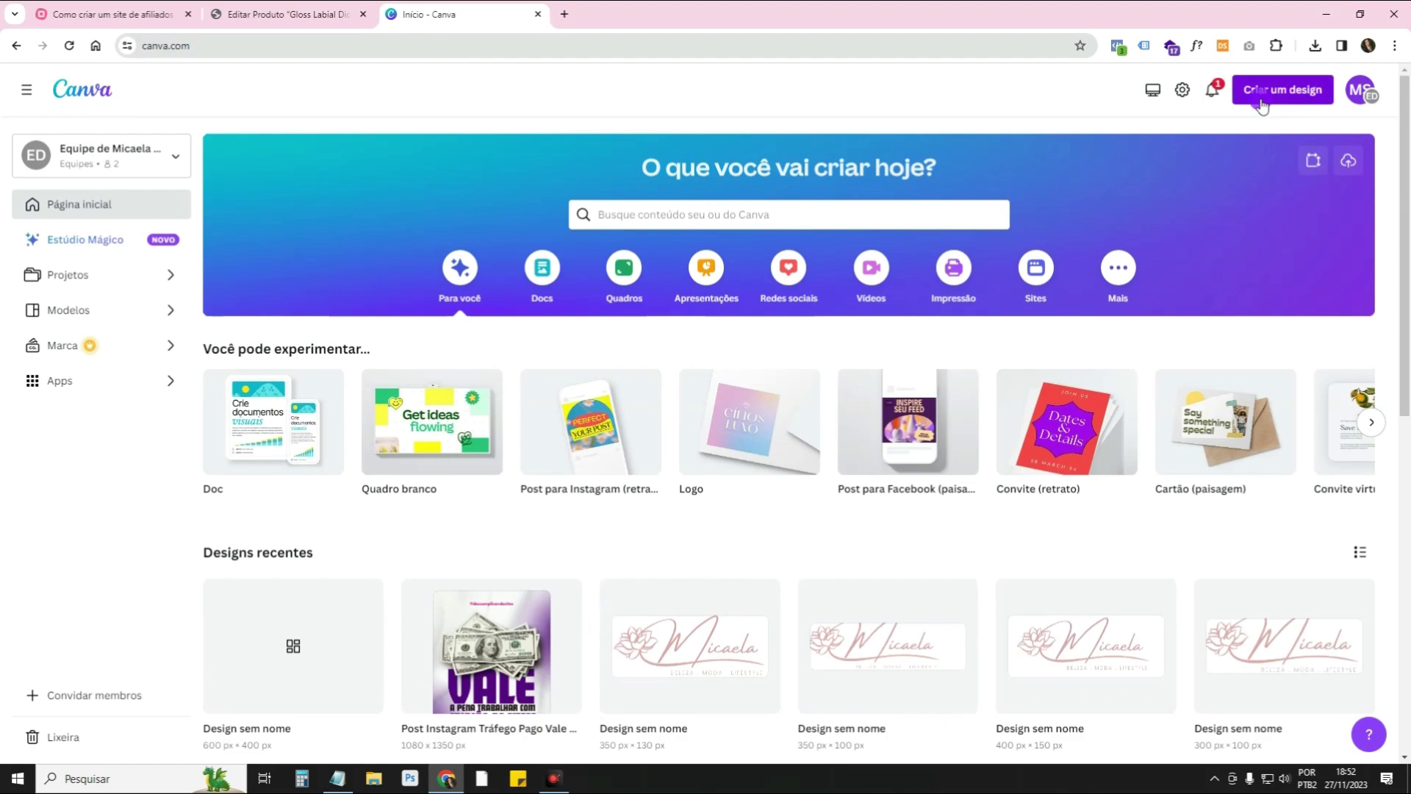
left_click(1264, 98)
left_click(1217, 156)
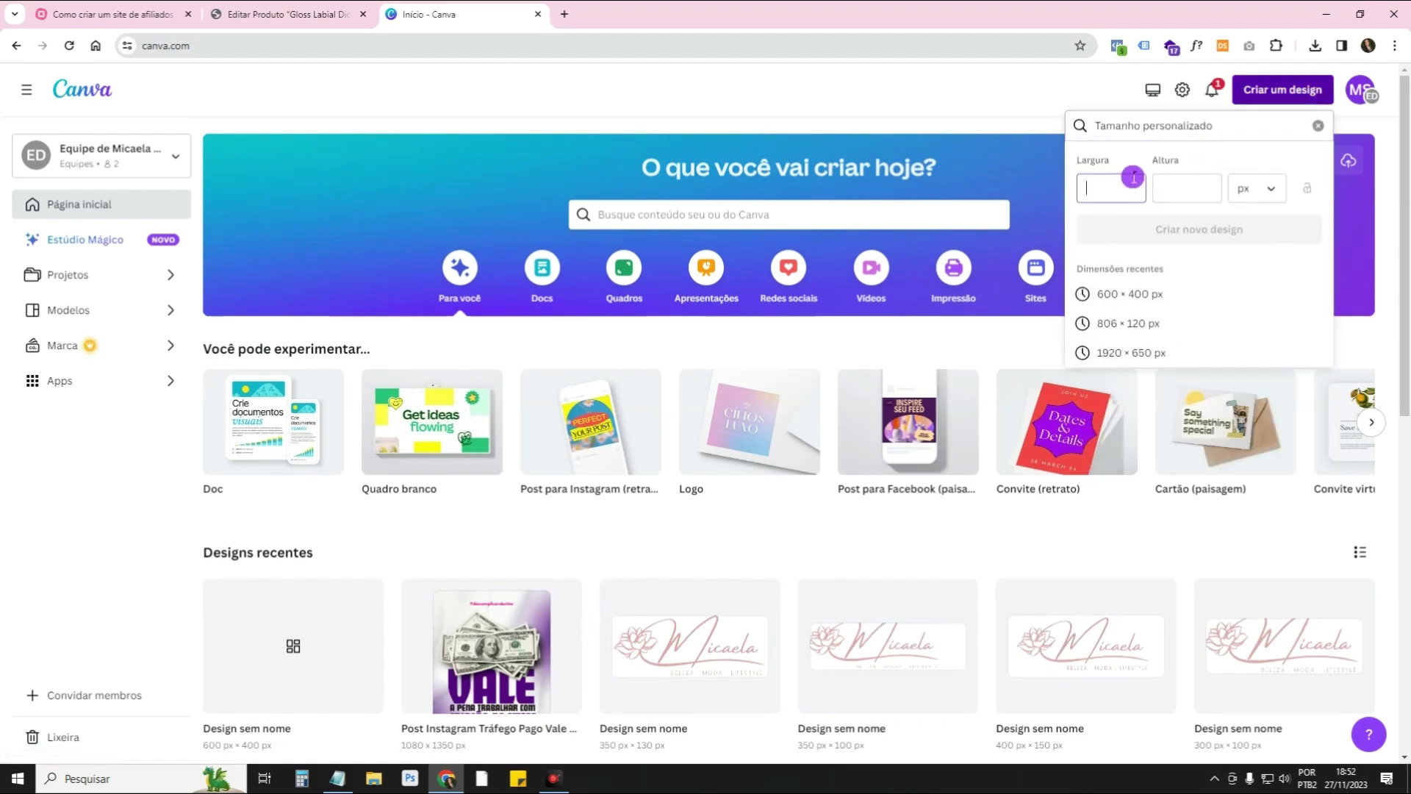
left_click(1176, 188)
type("400")
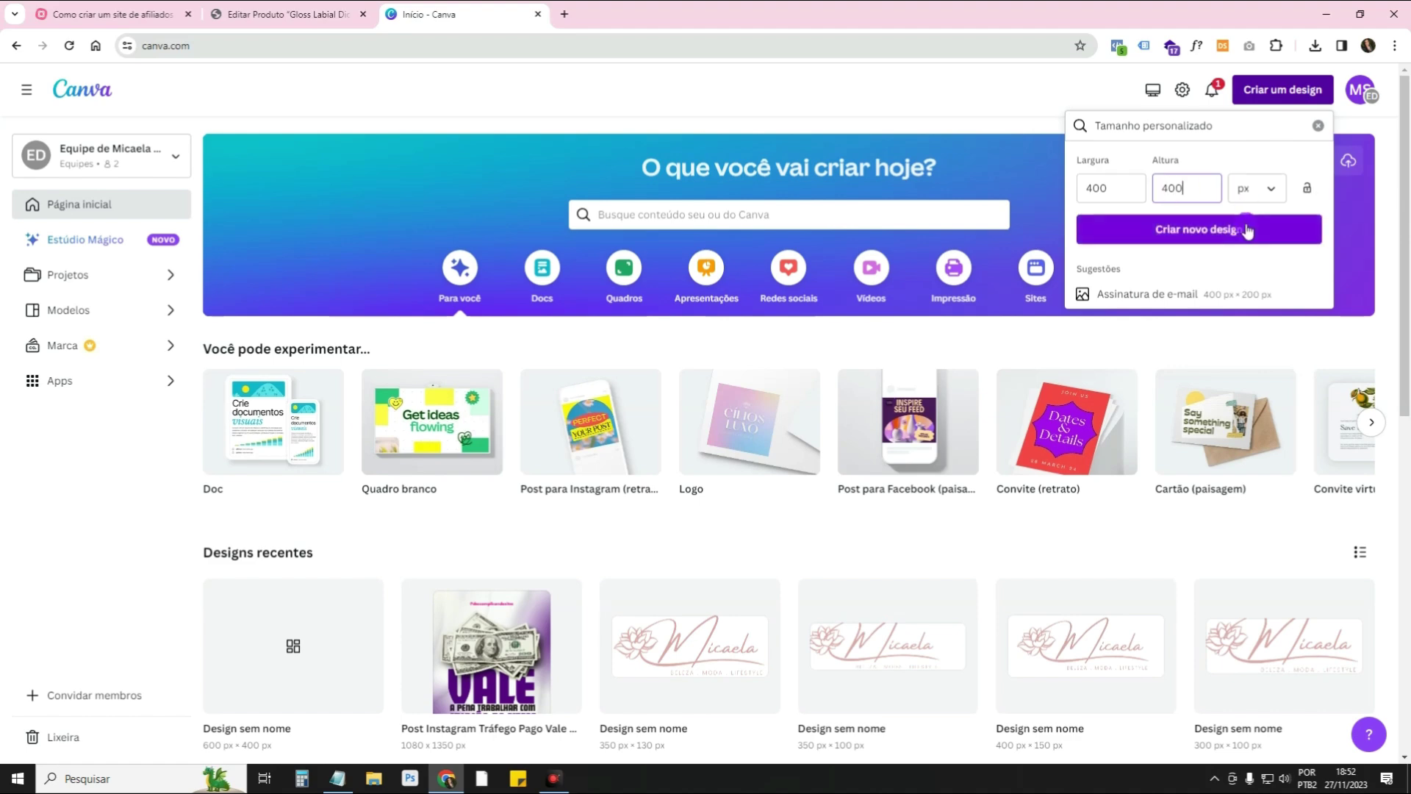
left_click(1249, 229)
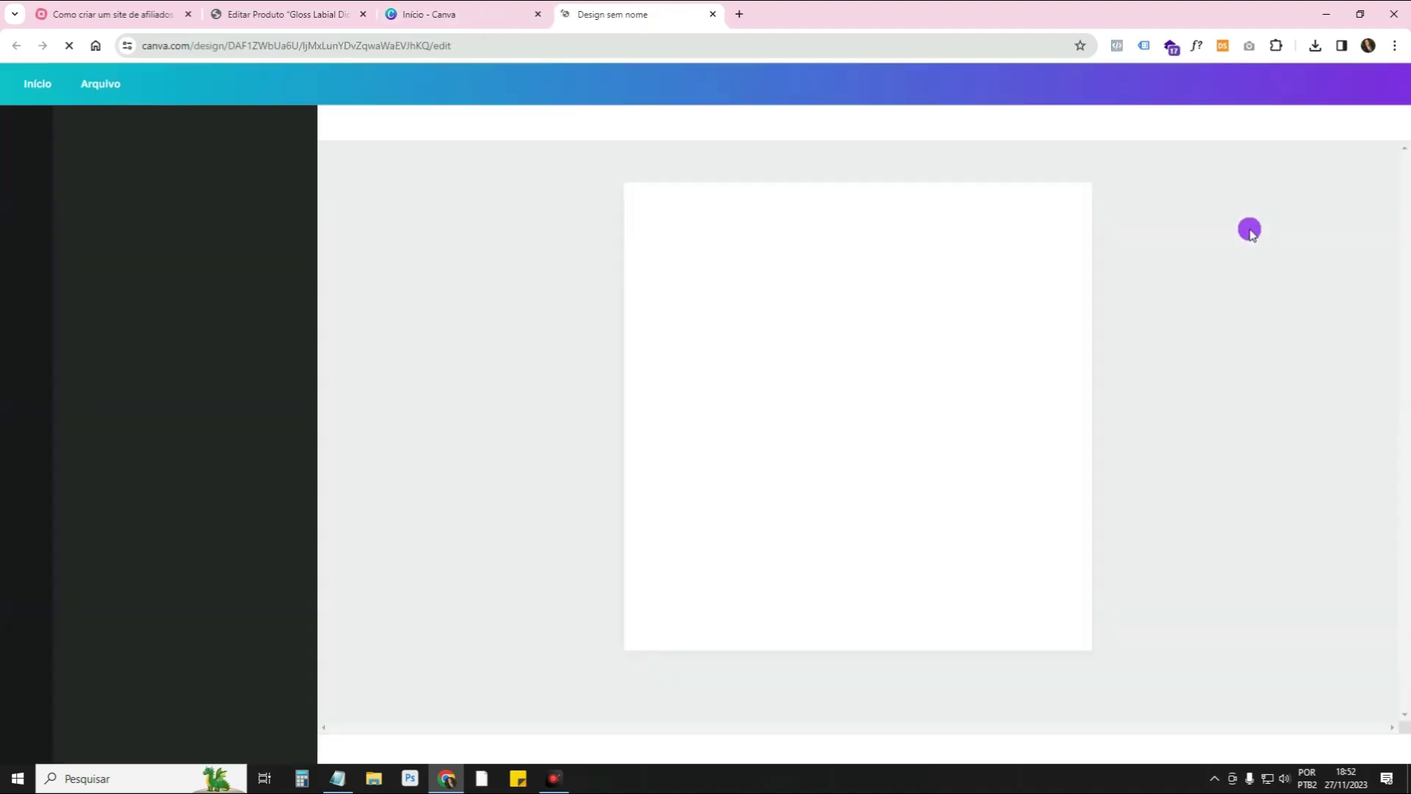
Set the lipstick photo as the page background, then add and delete a blank Página 2
left_click_drag(456, 780, 866, 409)
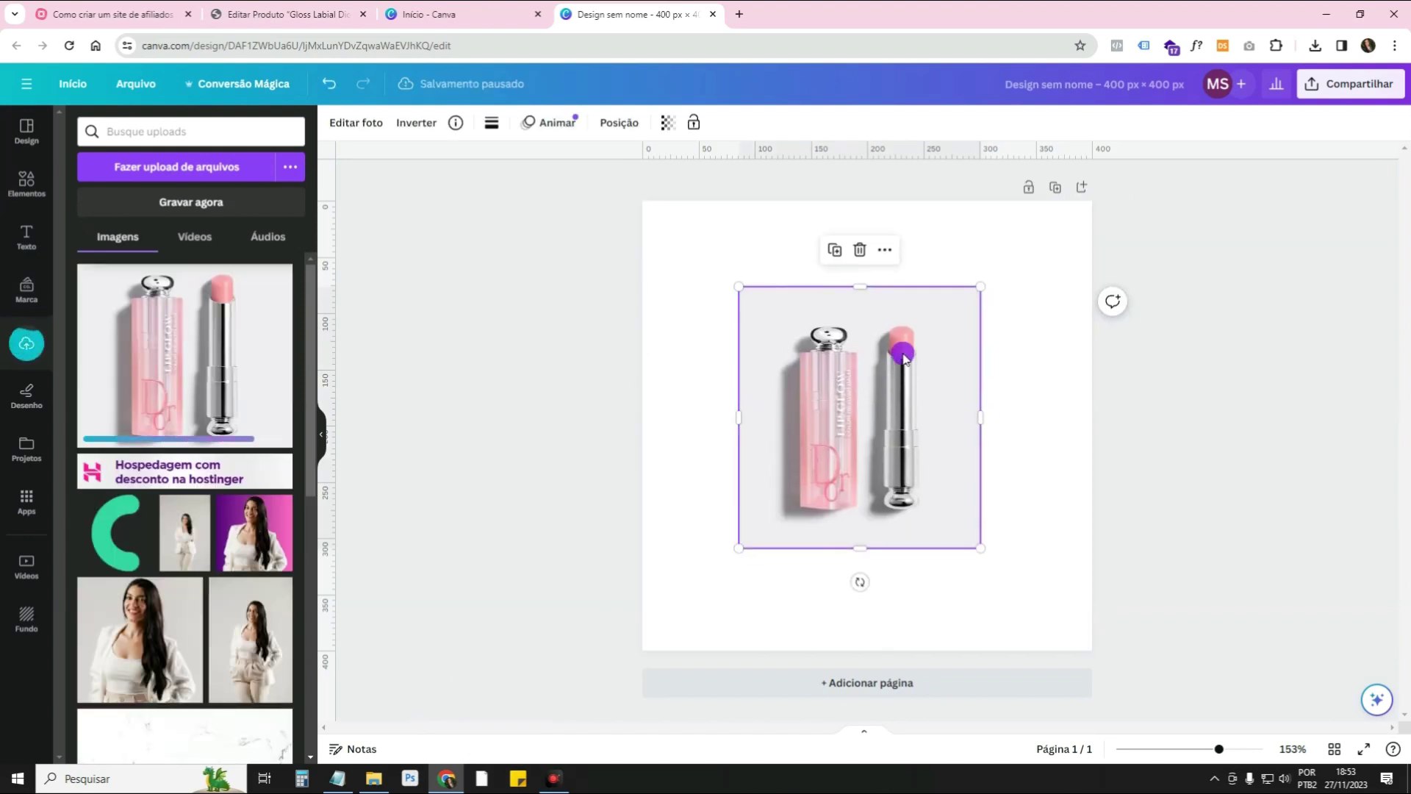
right_click(905, 358)
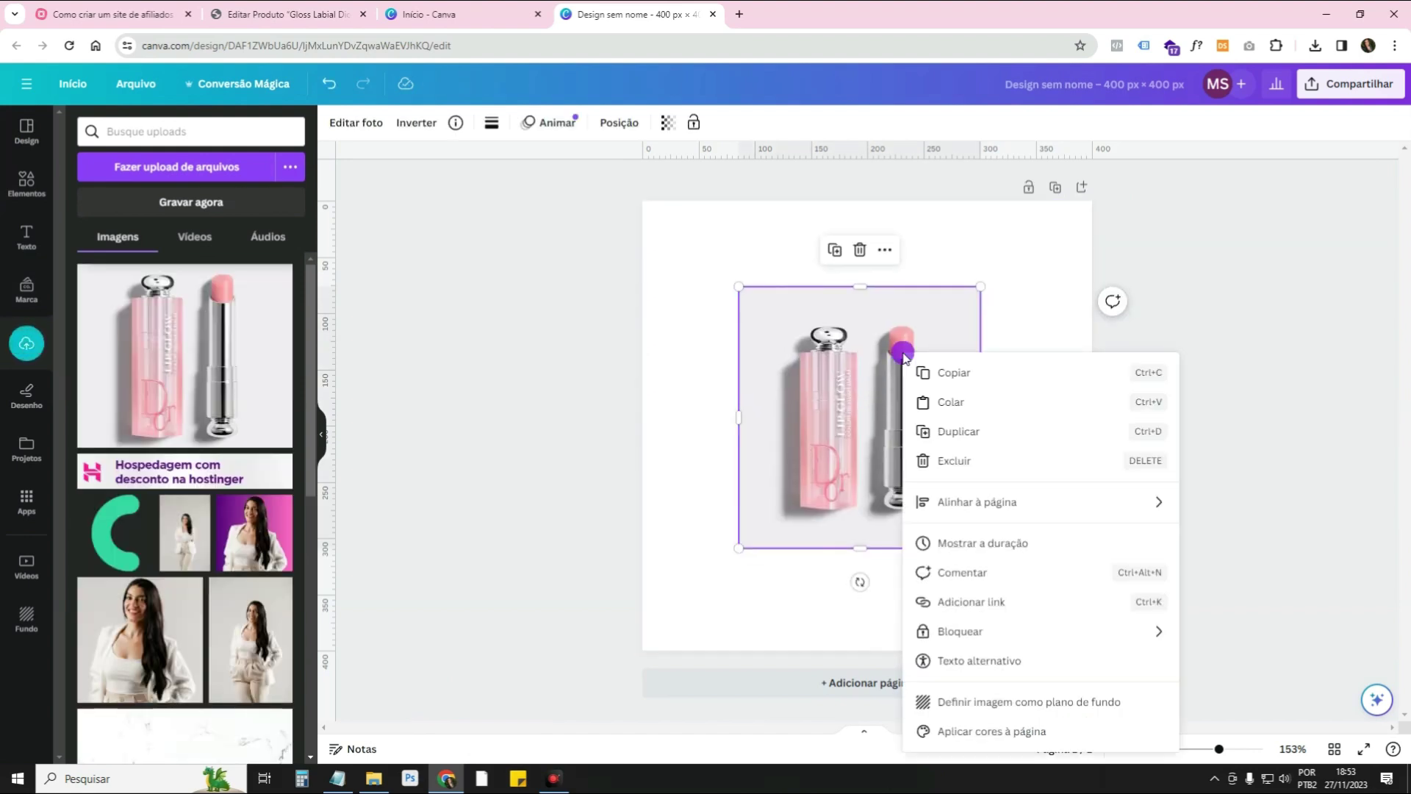
left_click(1040, 701)
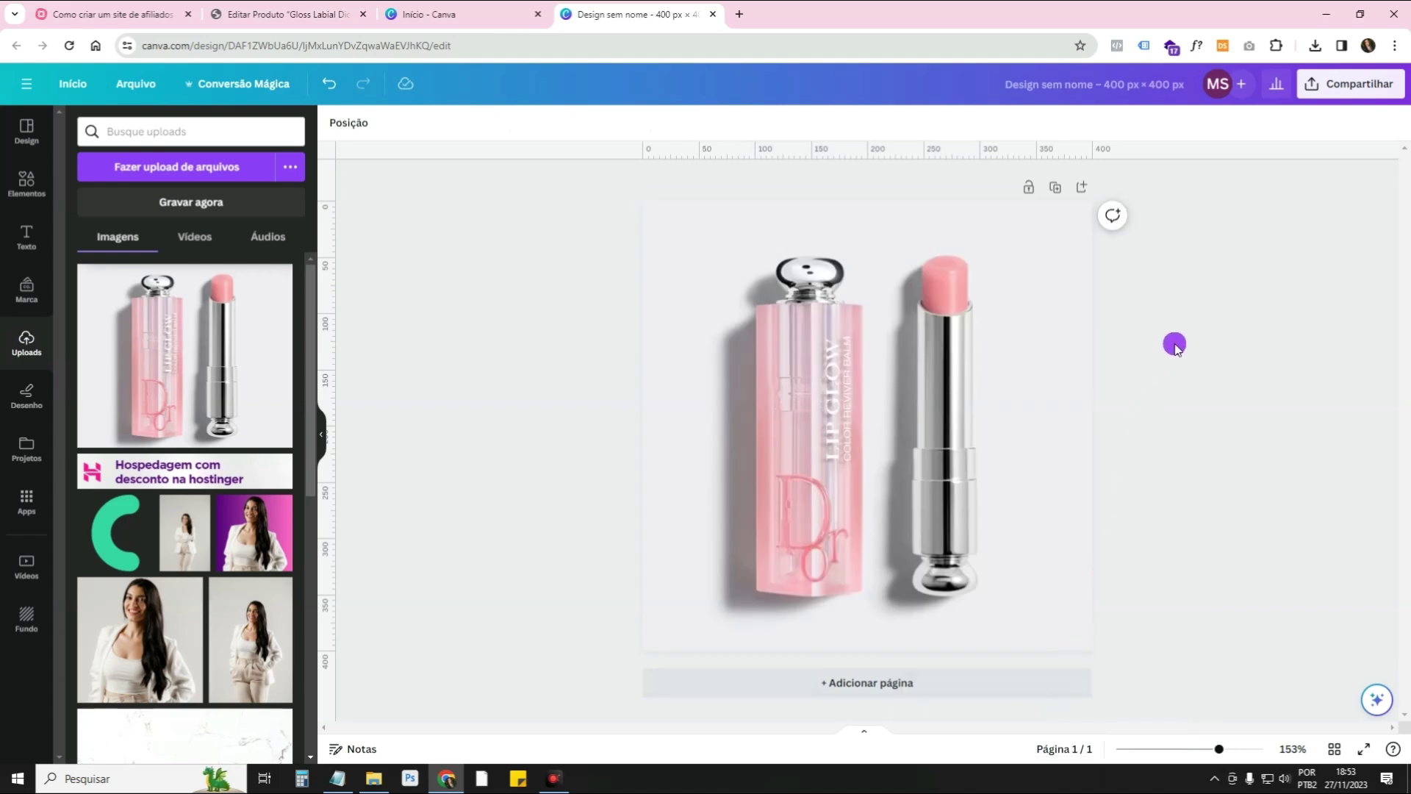
left_click(965, 470)
left_click(1184, 354)
left_click(881, 685)
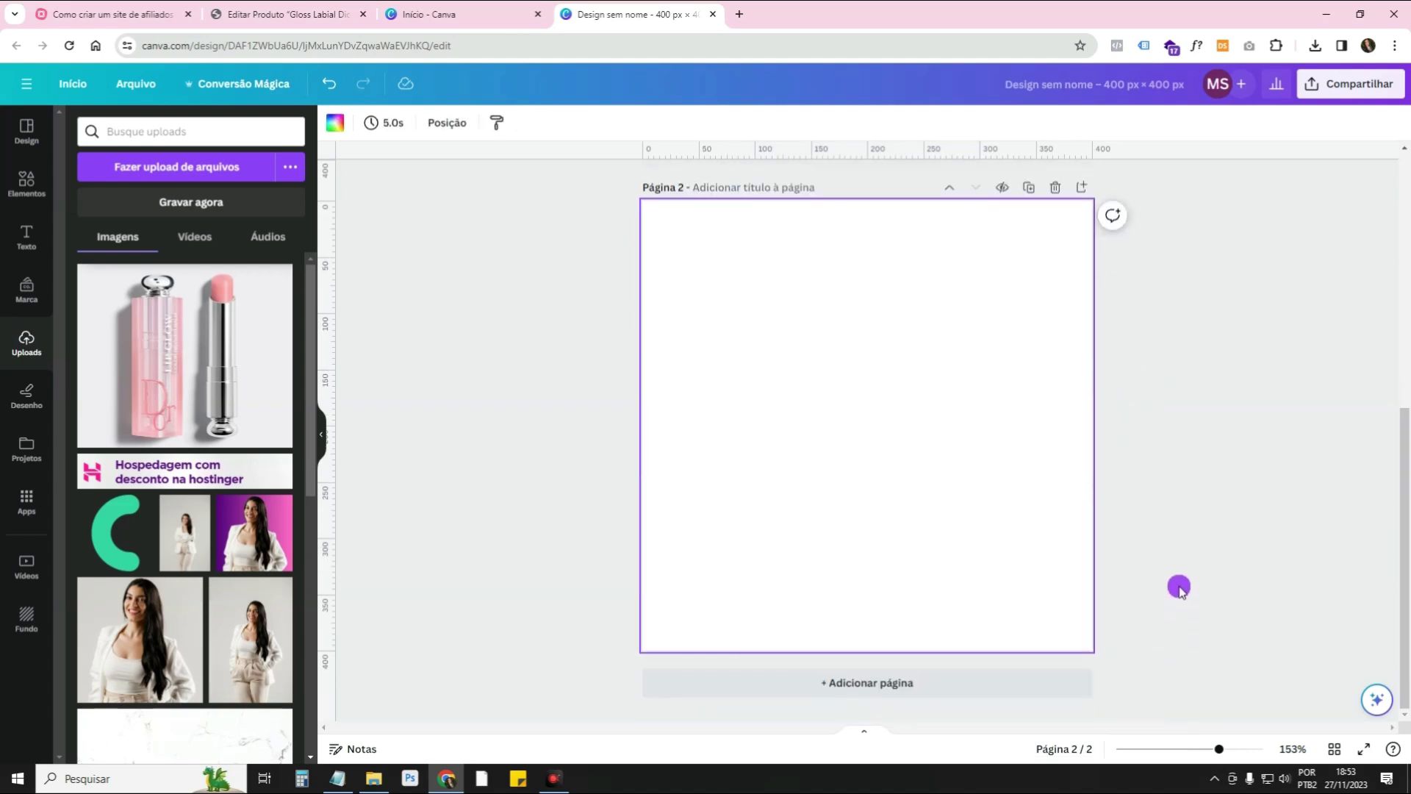
scroll(971, 346, "up", 4)
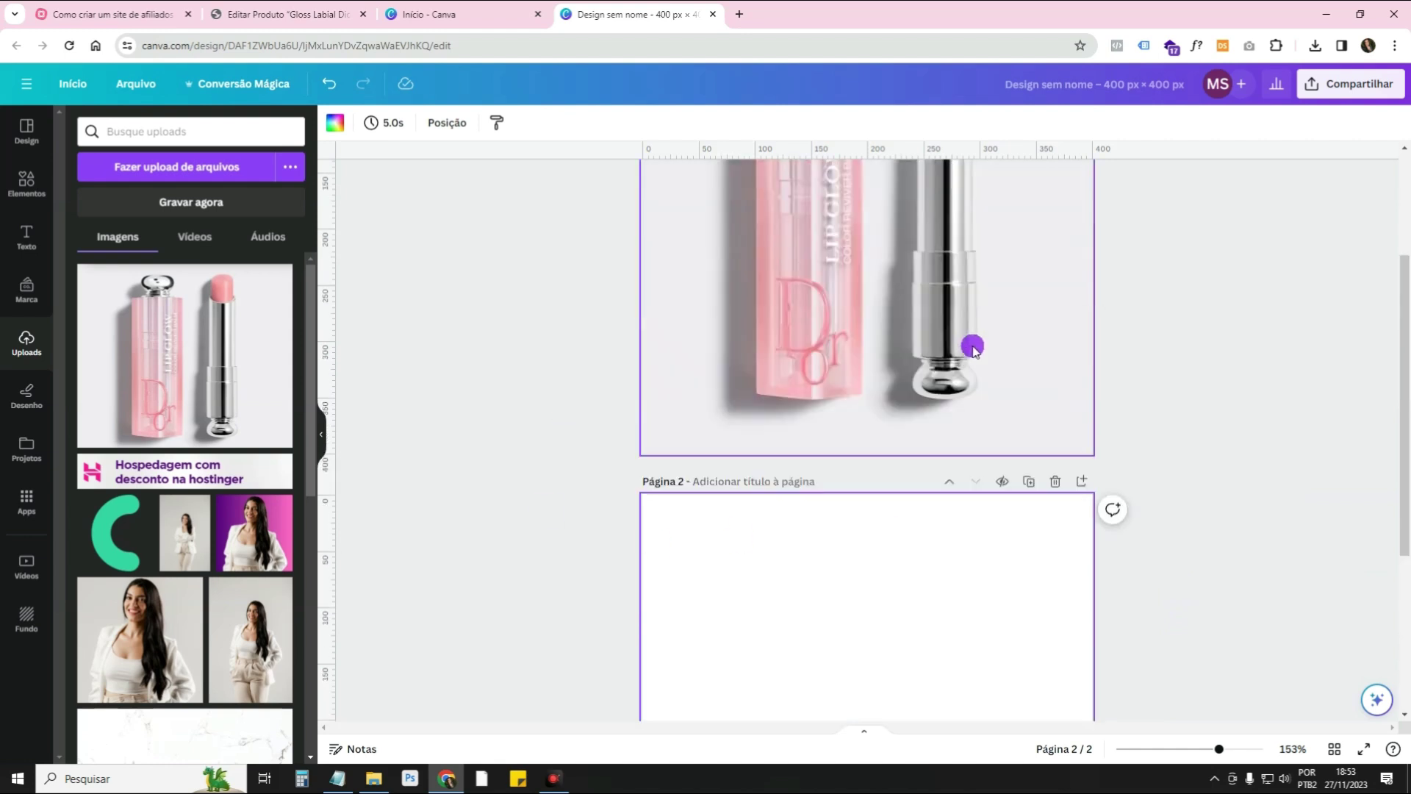
left_click(1064, 480)
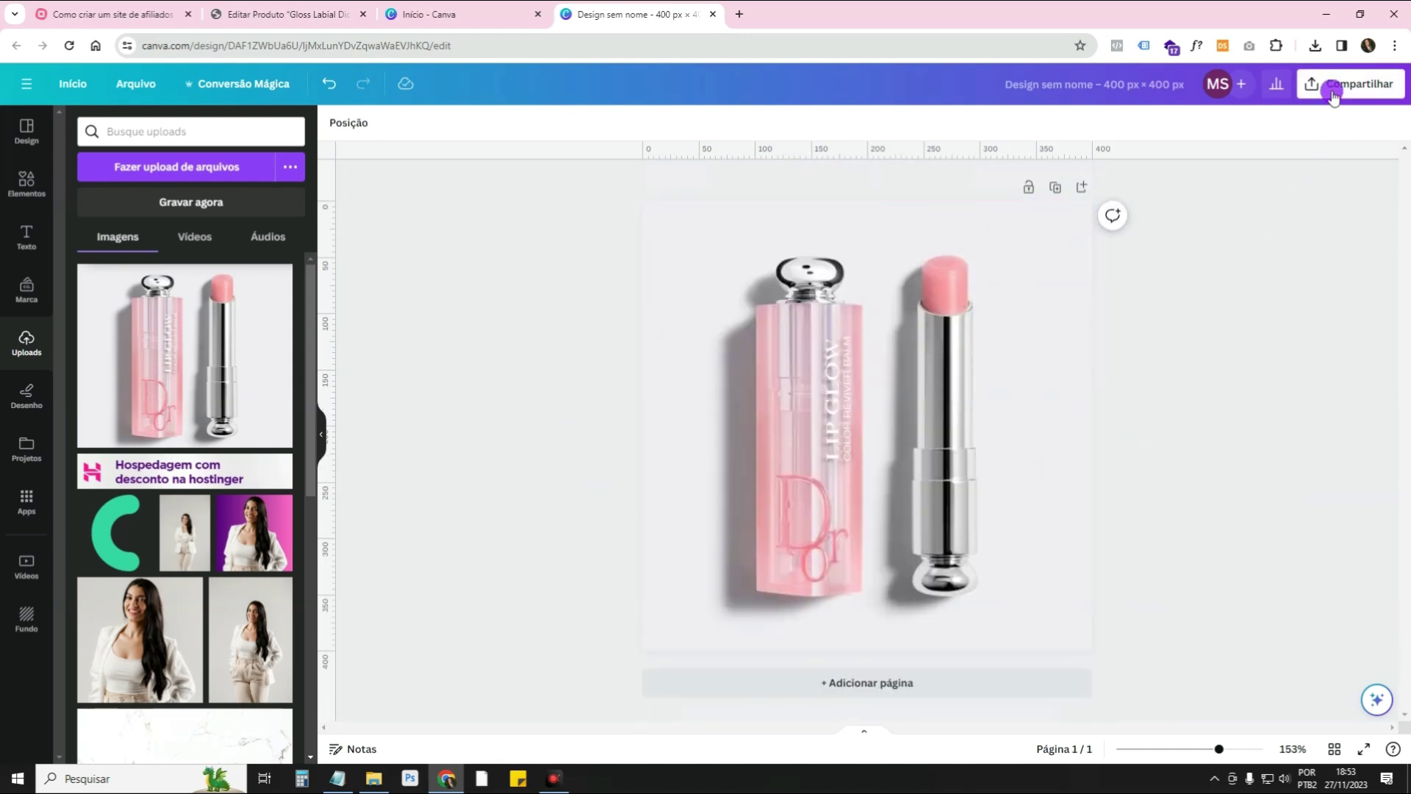
Download the single-page design as a PNG
left_click(1333, 94)
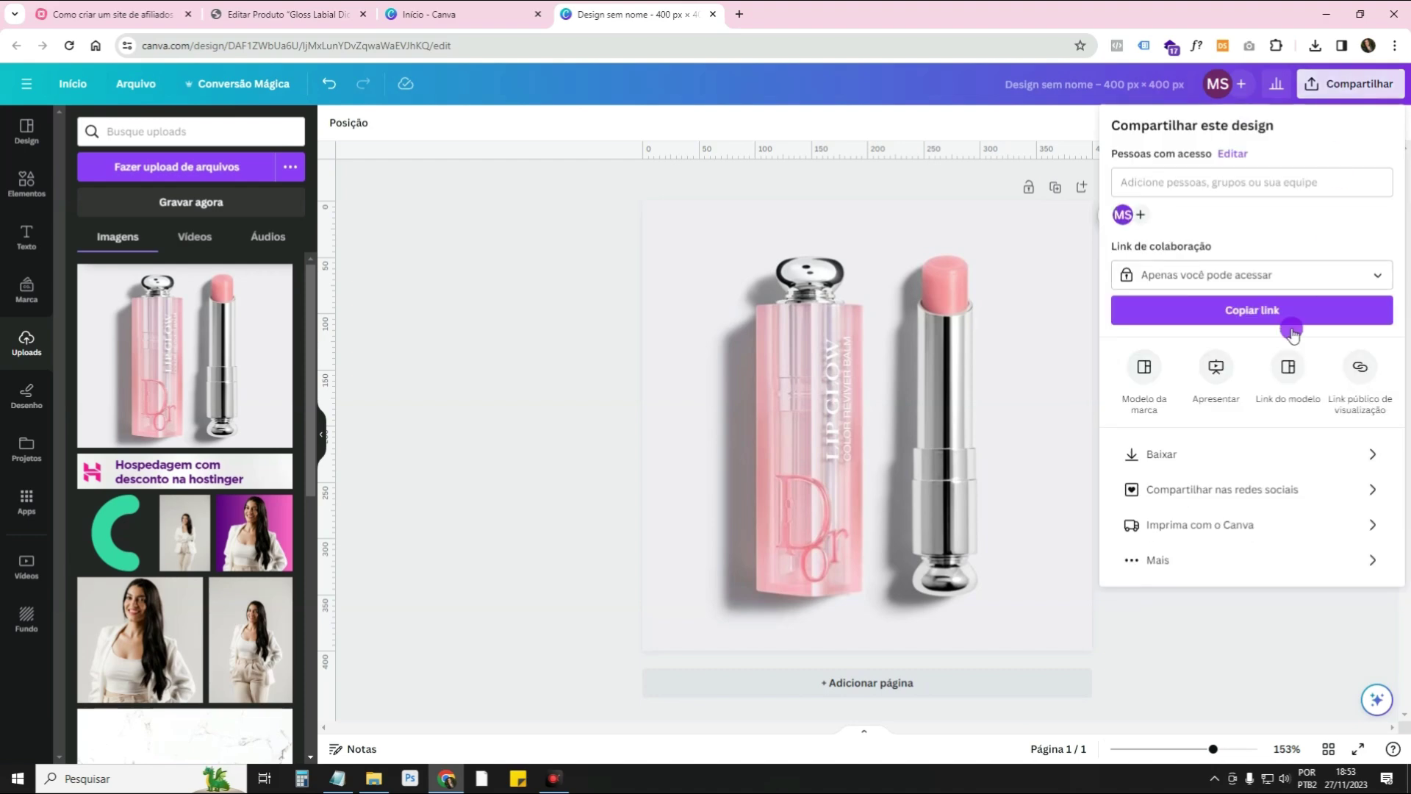
left_click(1188, 456)
left_click(1213, 362)
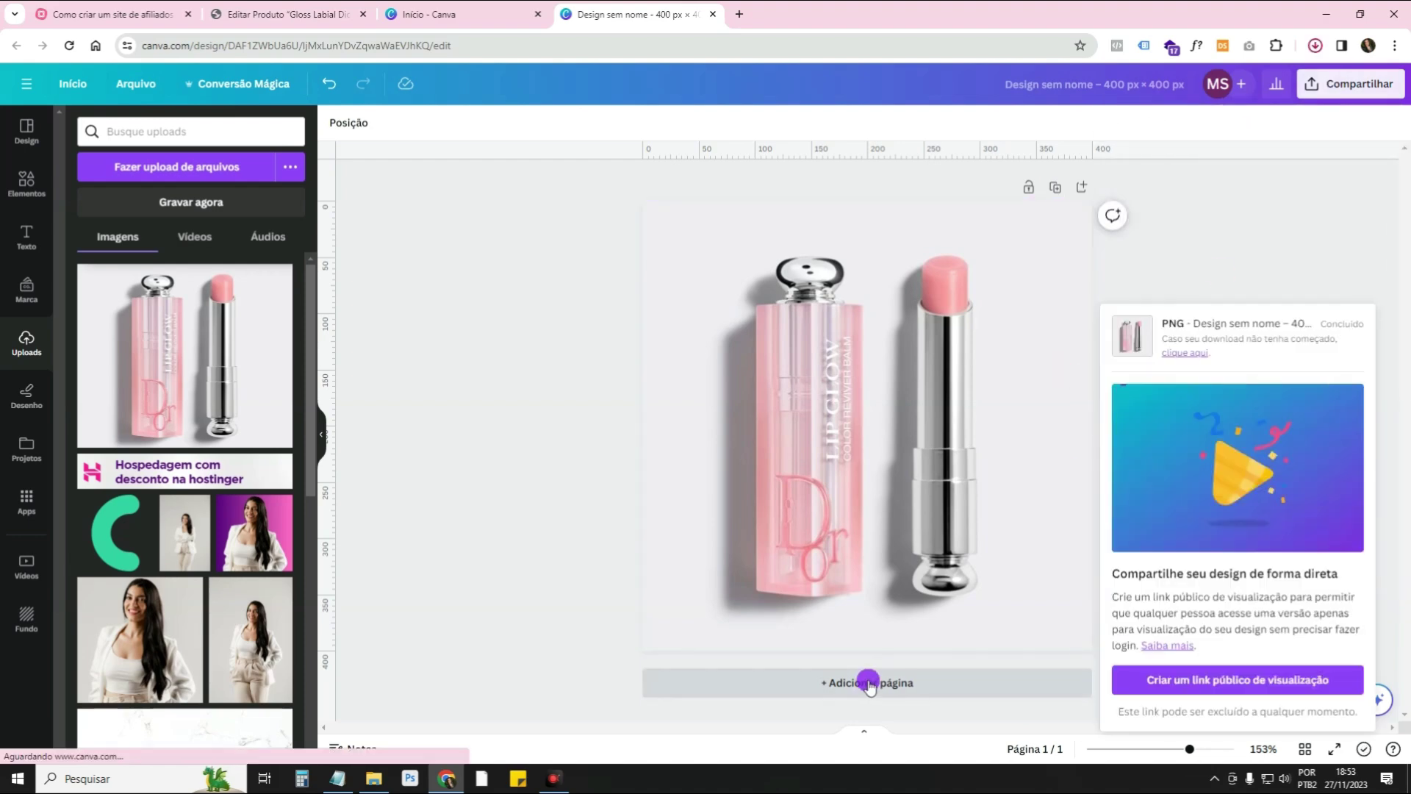
Add four blank pages so the design has five pages
left_click(867, 684)
left_click(884, 683)
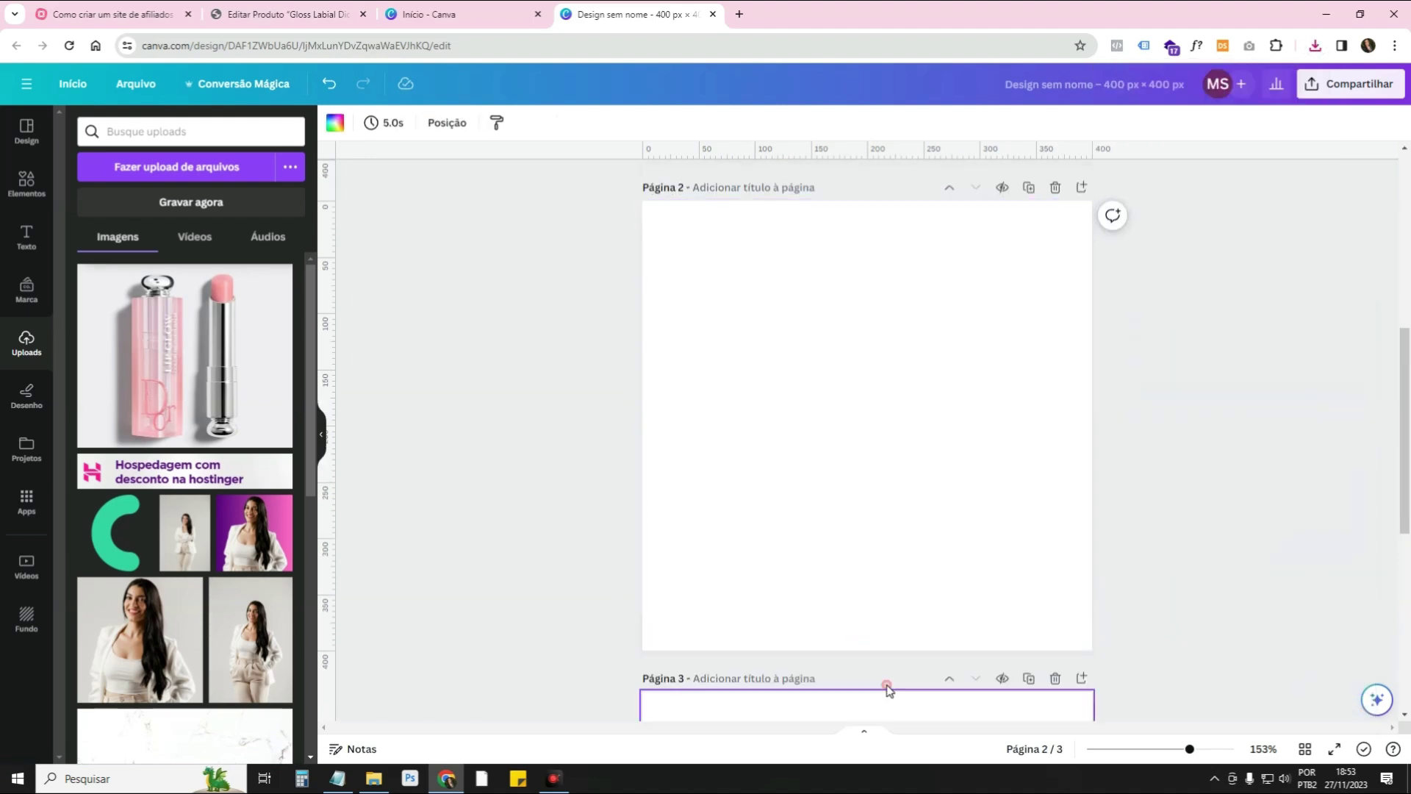
left_click(896, 682)
left_click(894, 685)
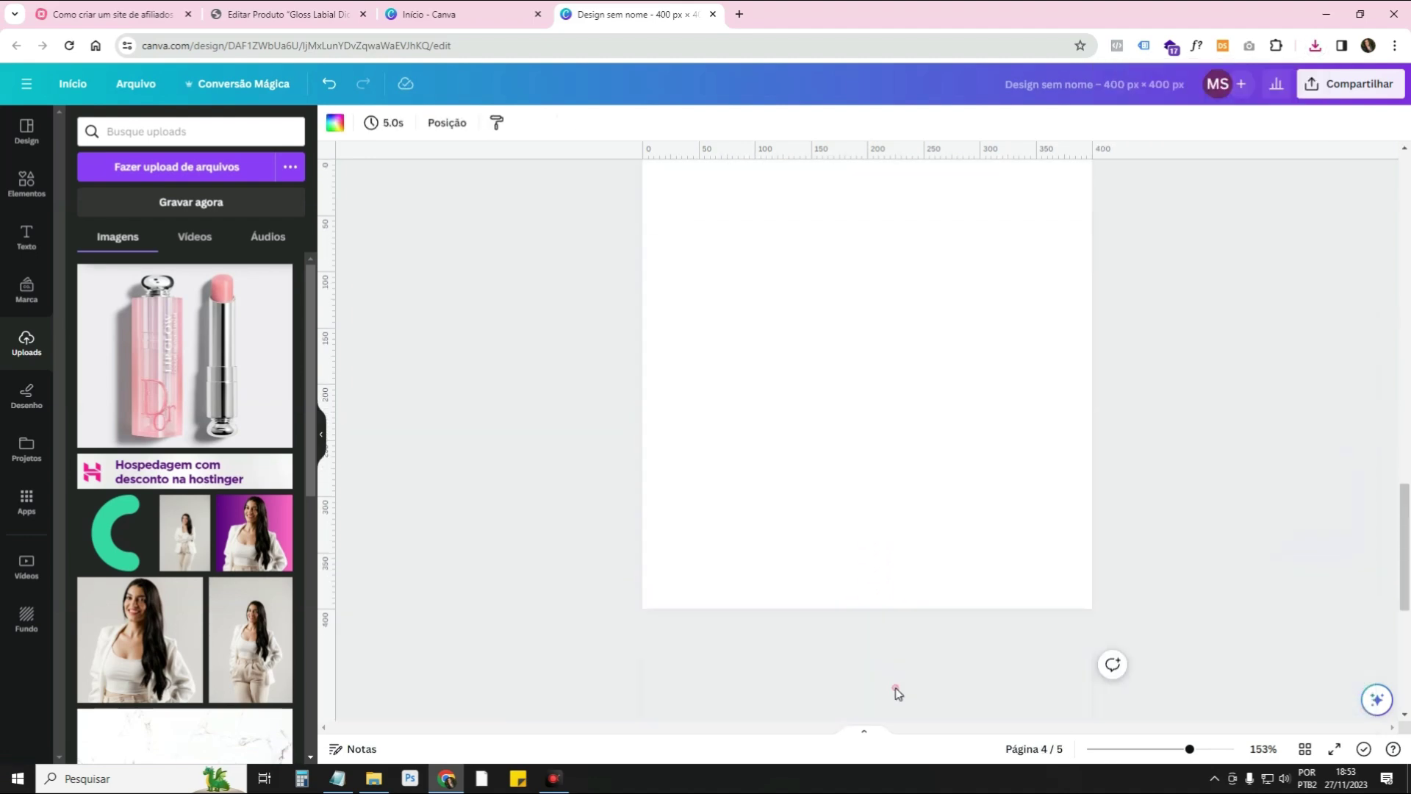
scroll(1153, 441, "up", 15)
scroll(1152, 438, "up", 3)
scroll(958, 495, "down", 6)
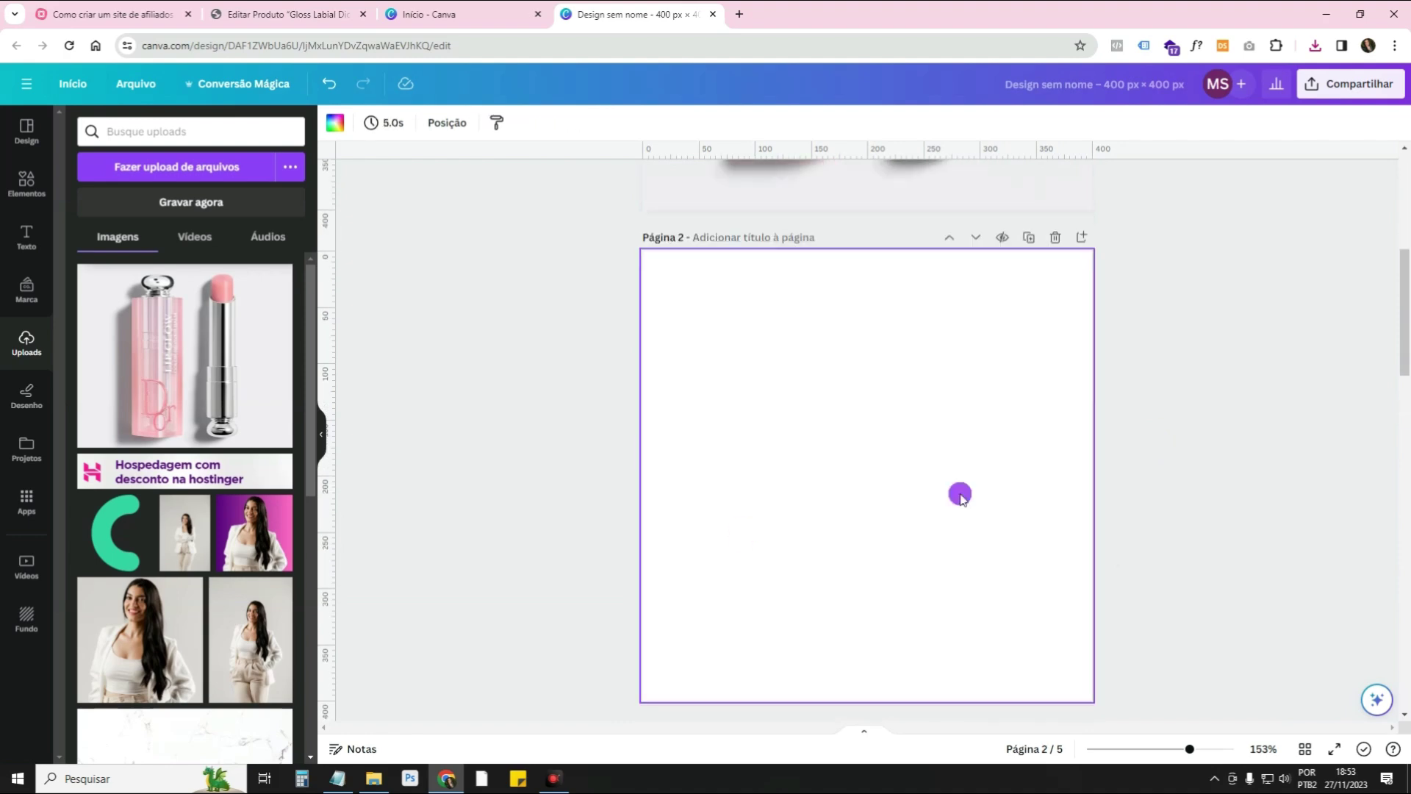
scroll(917, 336, "up", 5)
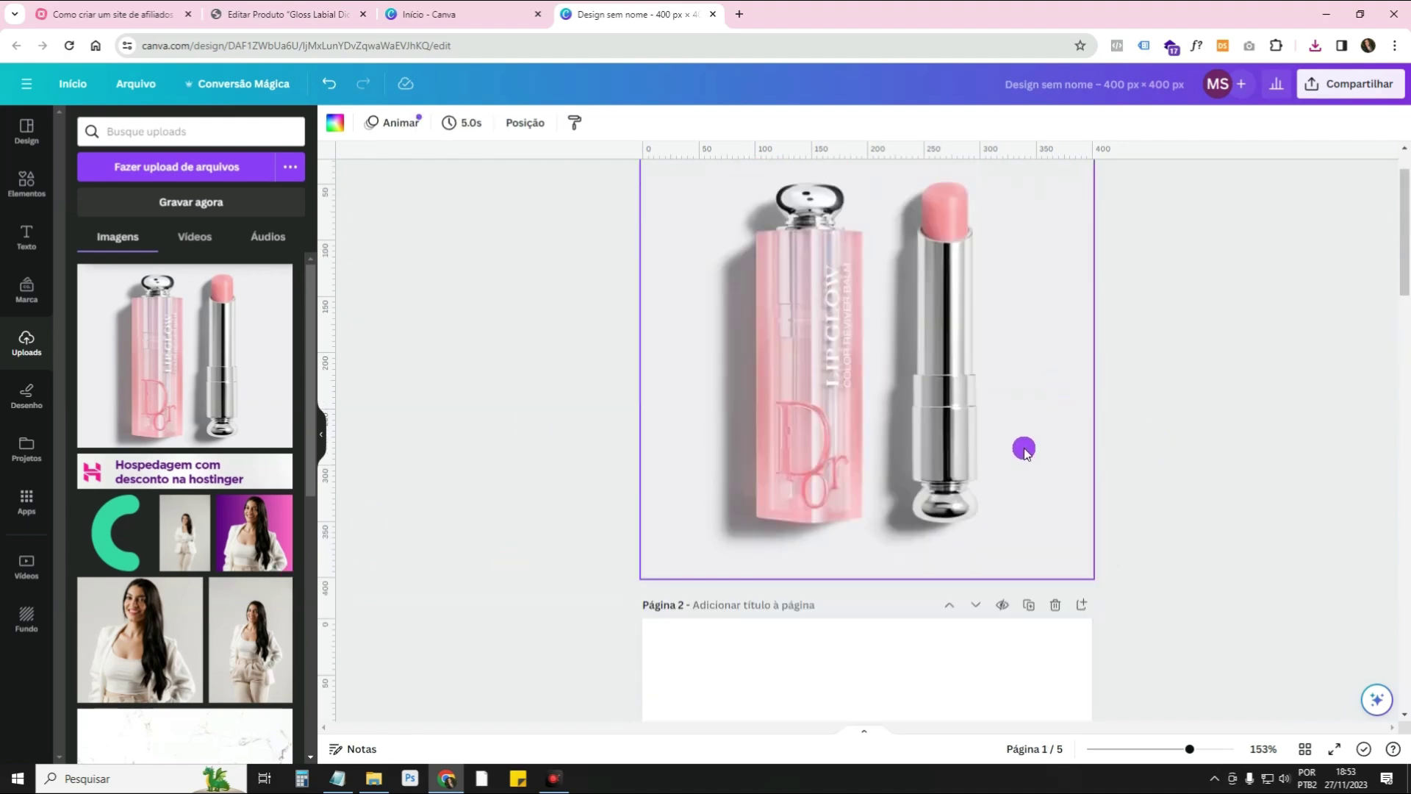
Download all five pages and open the Downloads folder in File Explorer
left_click(1305, 86)
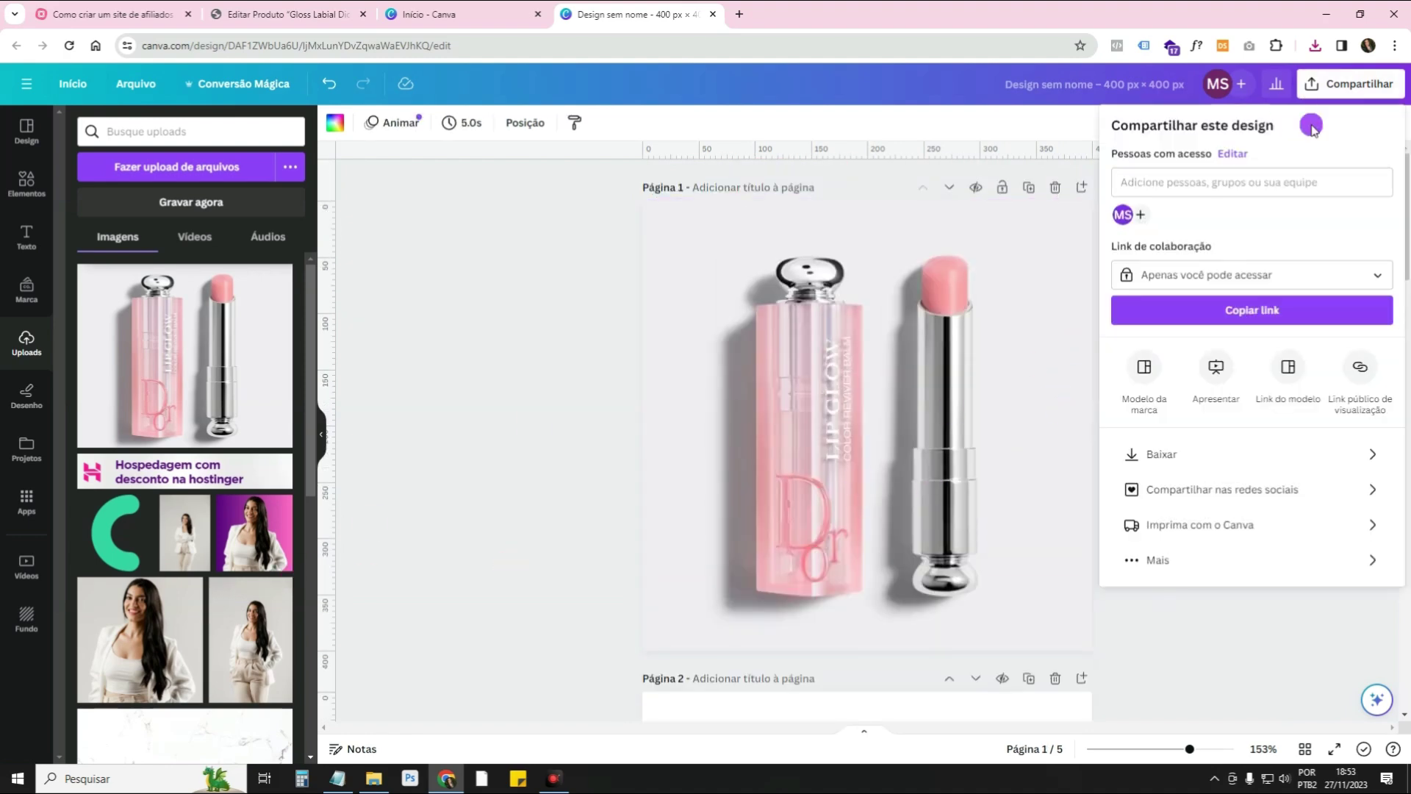
left_click(1220, 450)
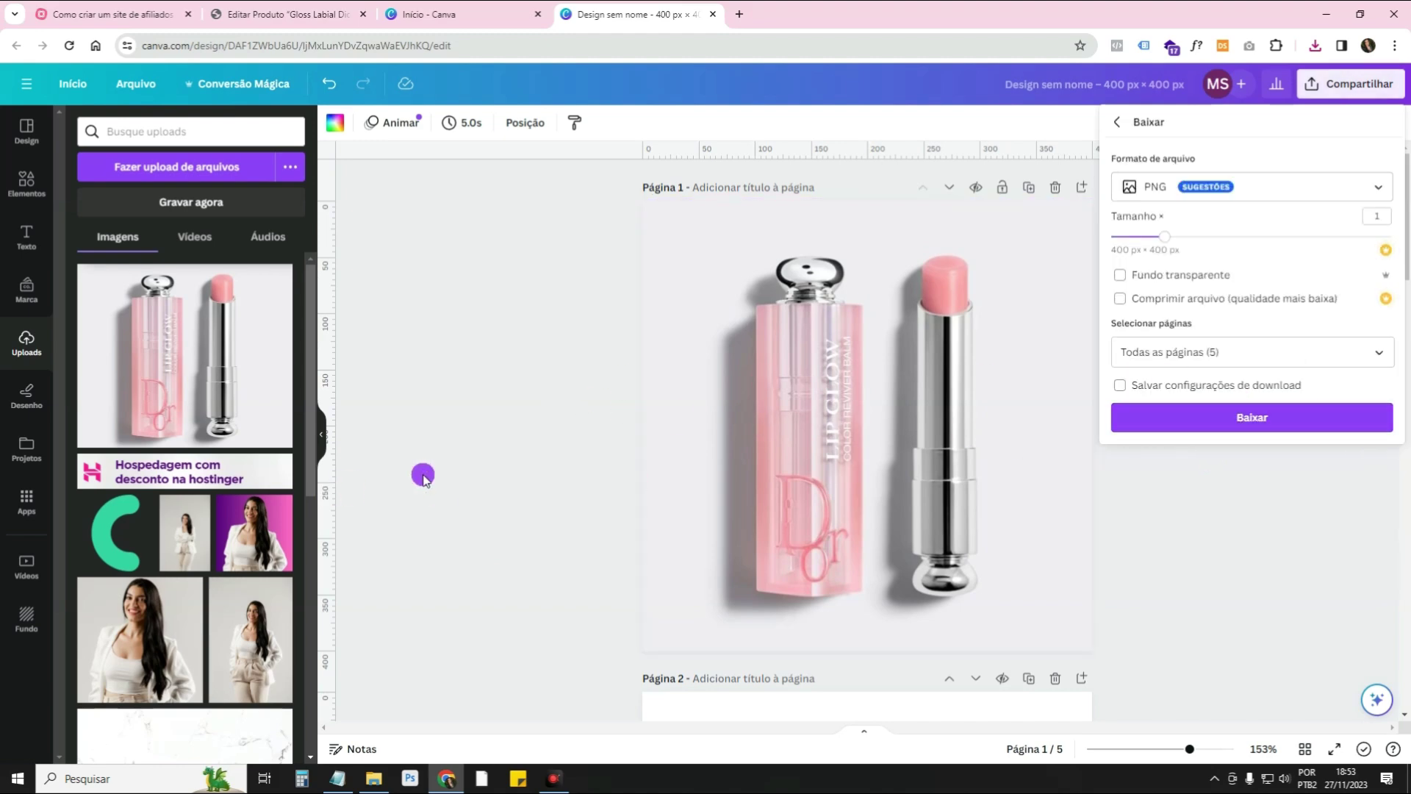
left_click(1229, 427)
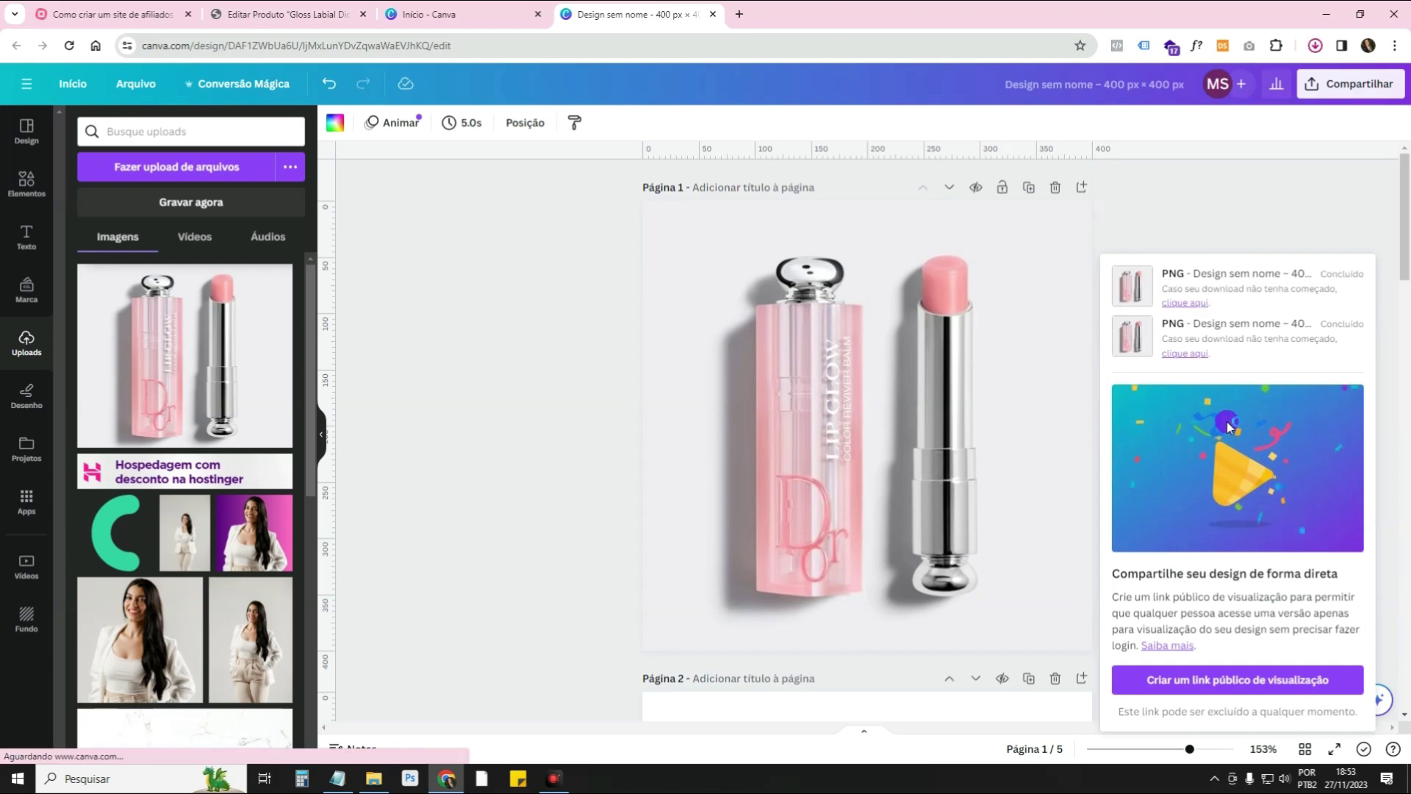
left_click(374, 779)
left_click(77, 128)
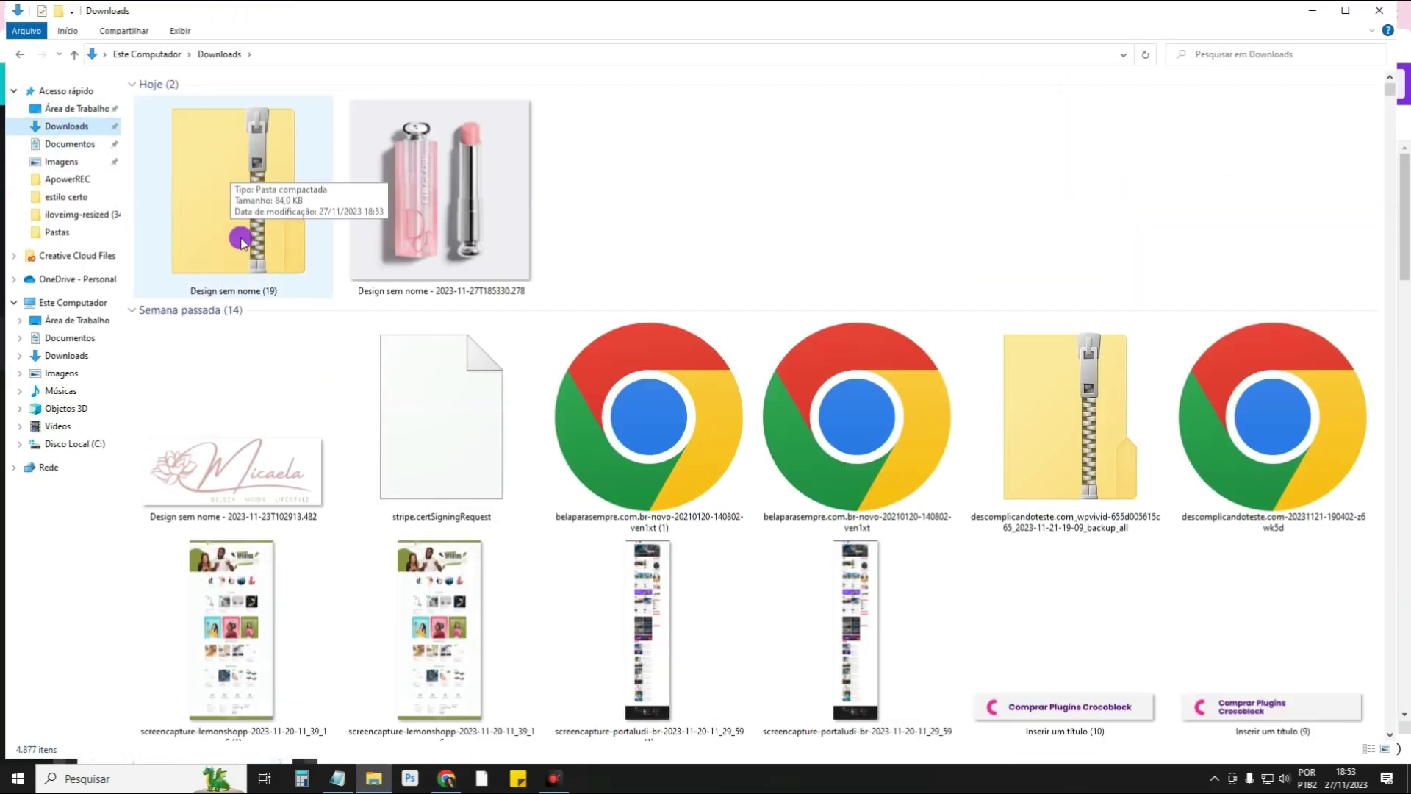
Extract all files from the Design sem nome (19) zip to the suggested folder, then return to the browser
left_click(240, 192)
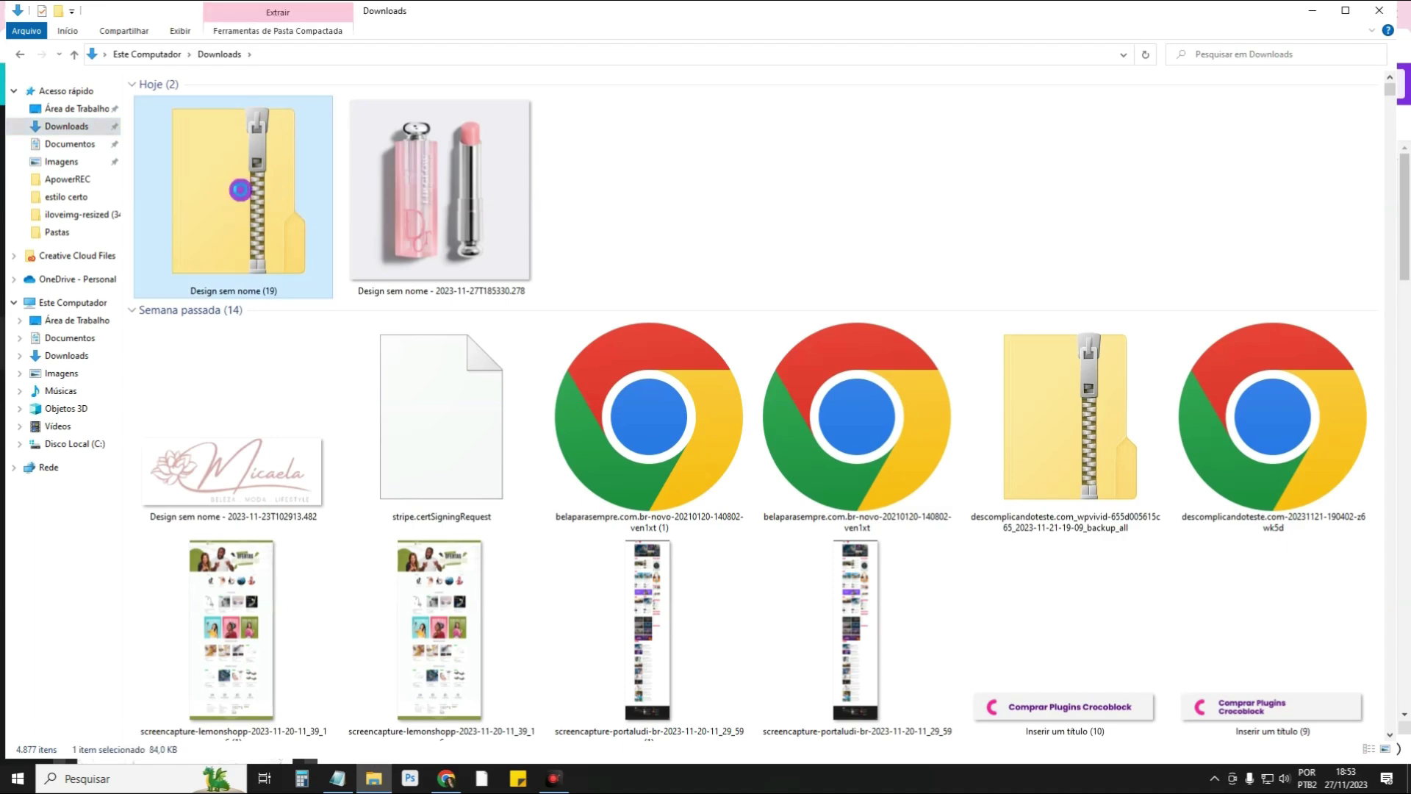
right_click(240, 190)
left_click(308, 252)
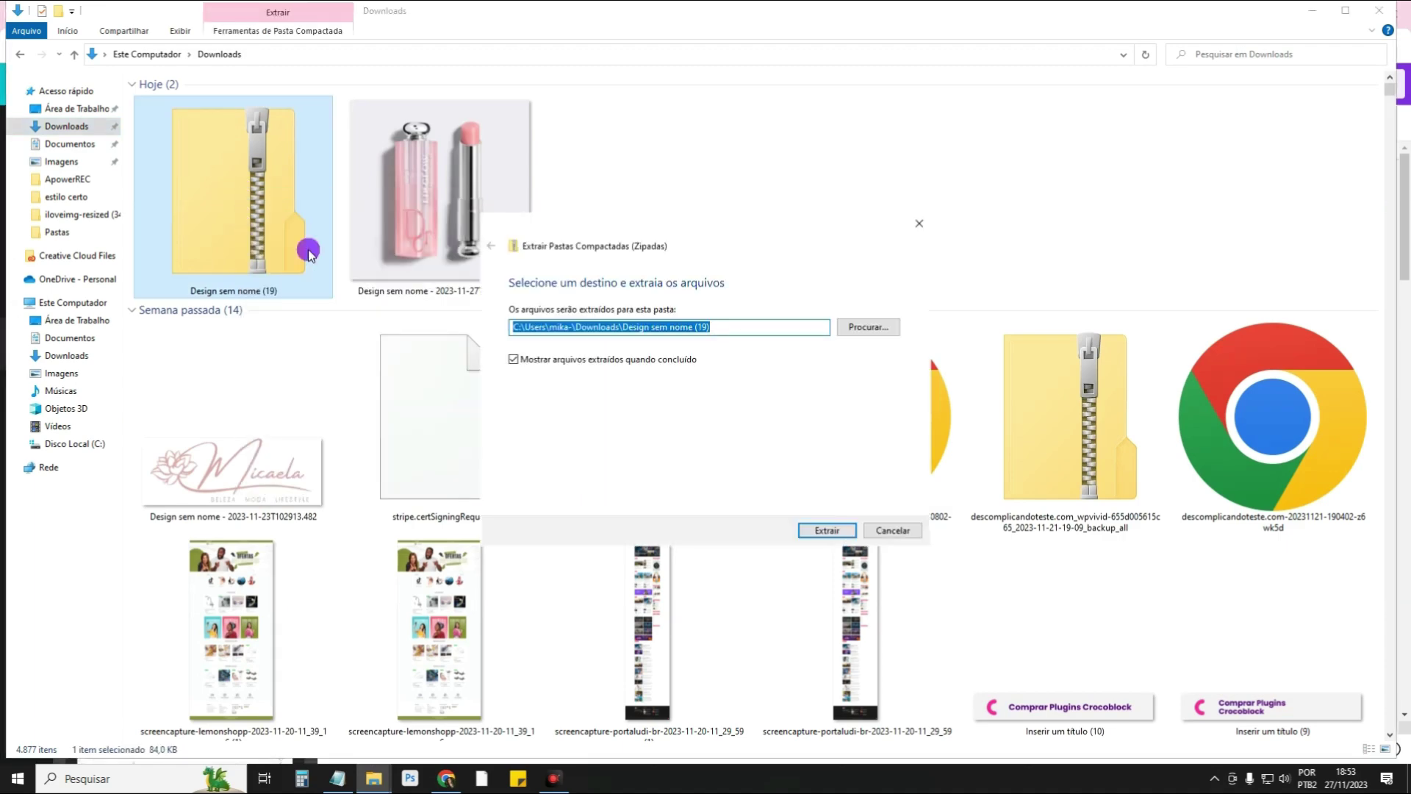
key("Return")
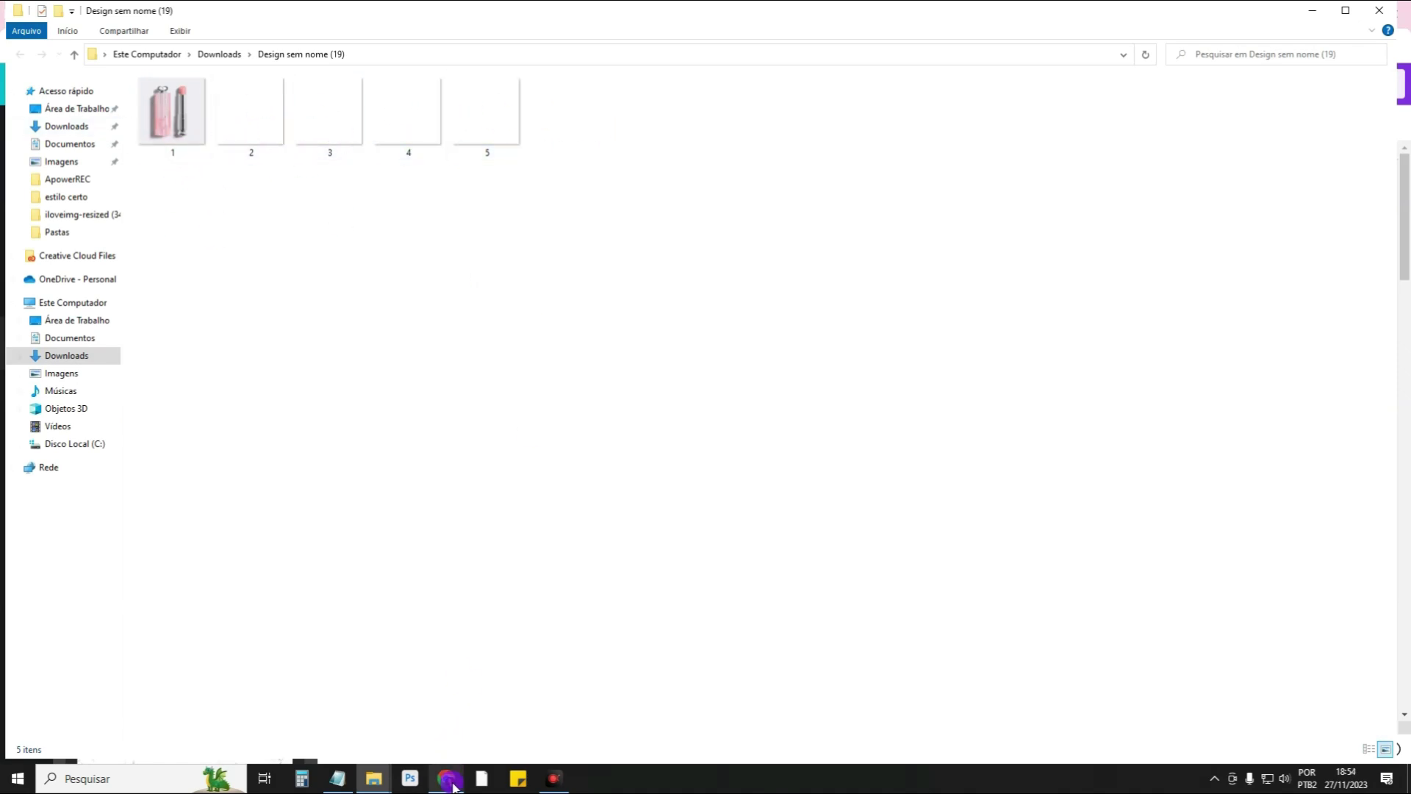
left_click(446, 779)
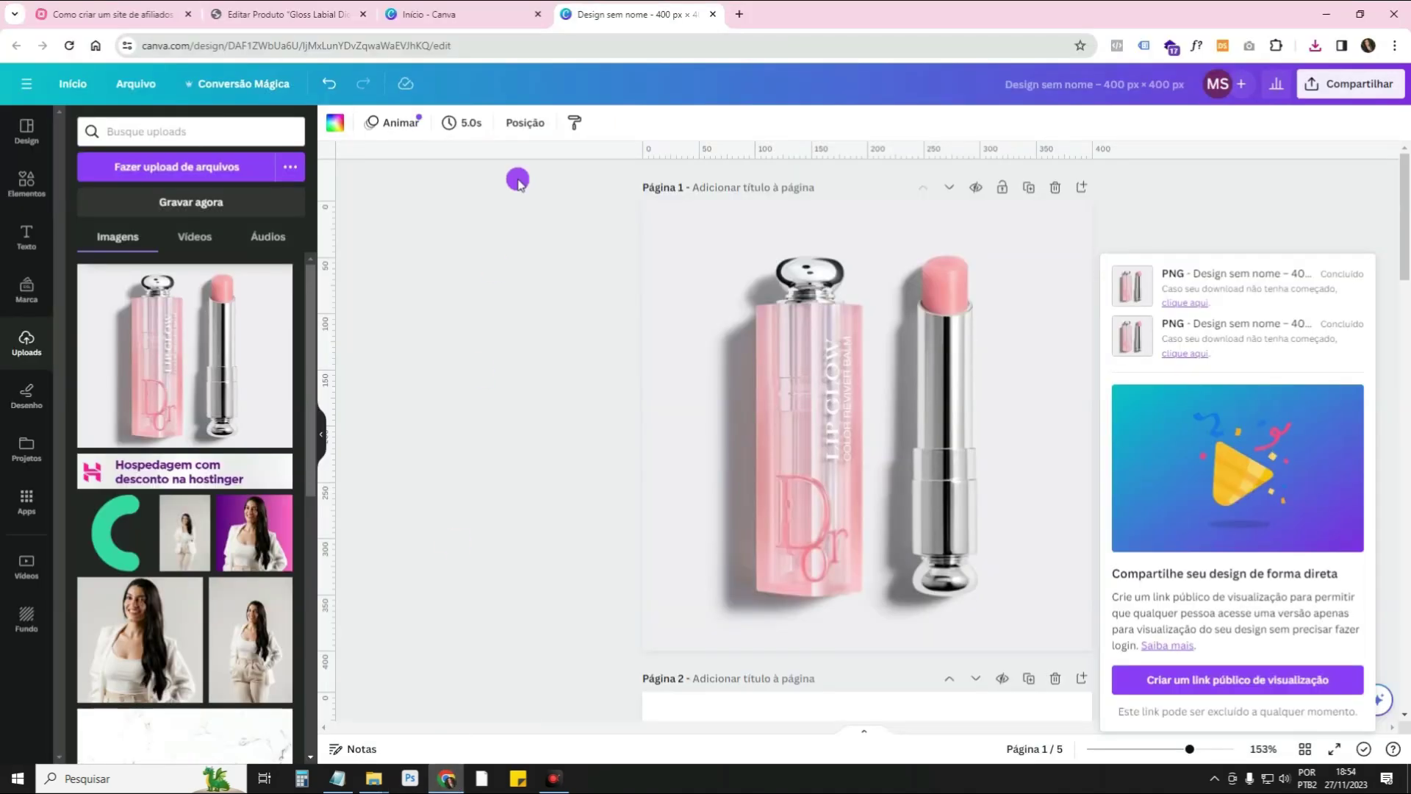
Close the Canva design and Canva home tabs
left_click(713, 14)
left_click(535, 16)
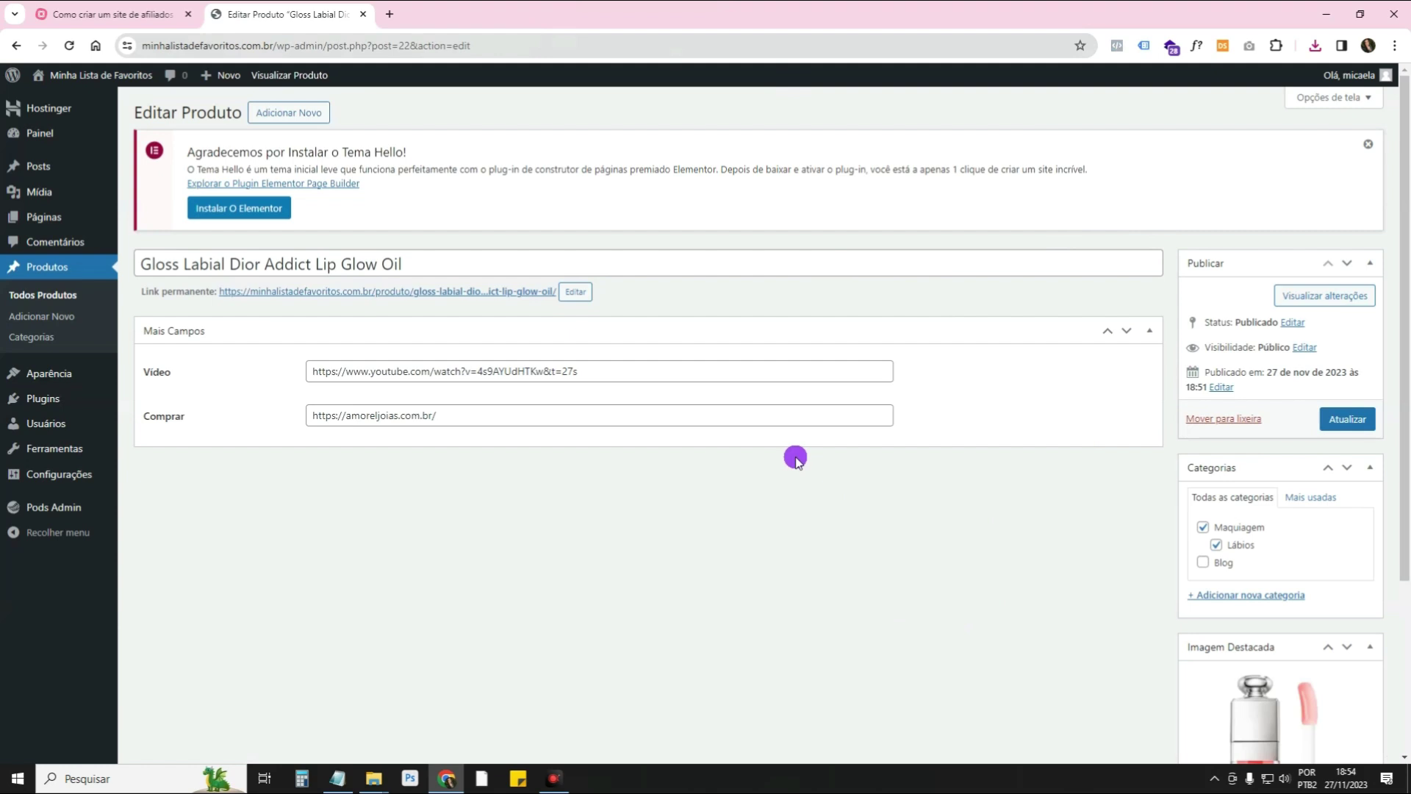
scroll(1144, 439, "down", 3)
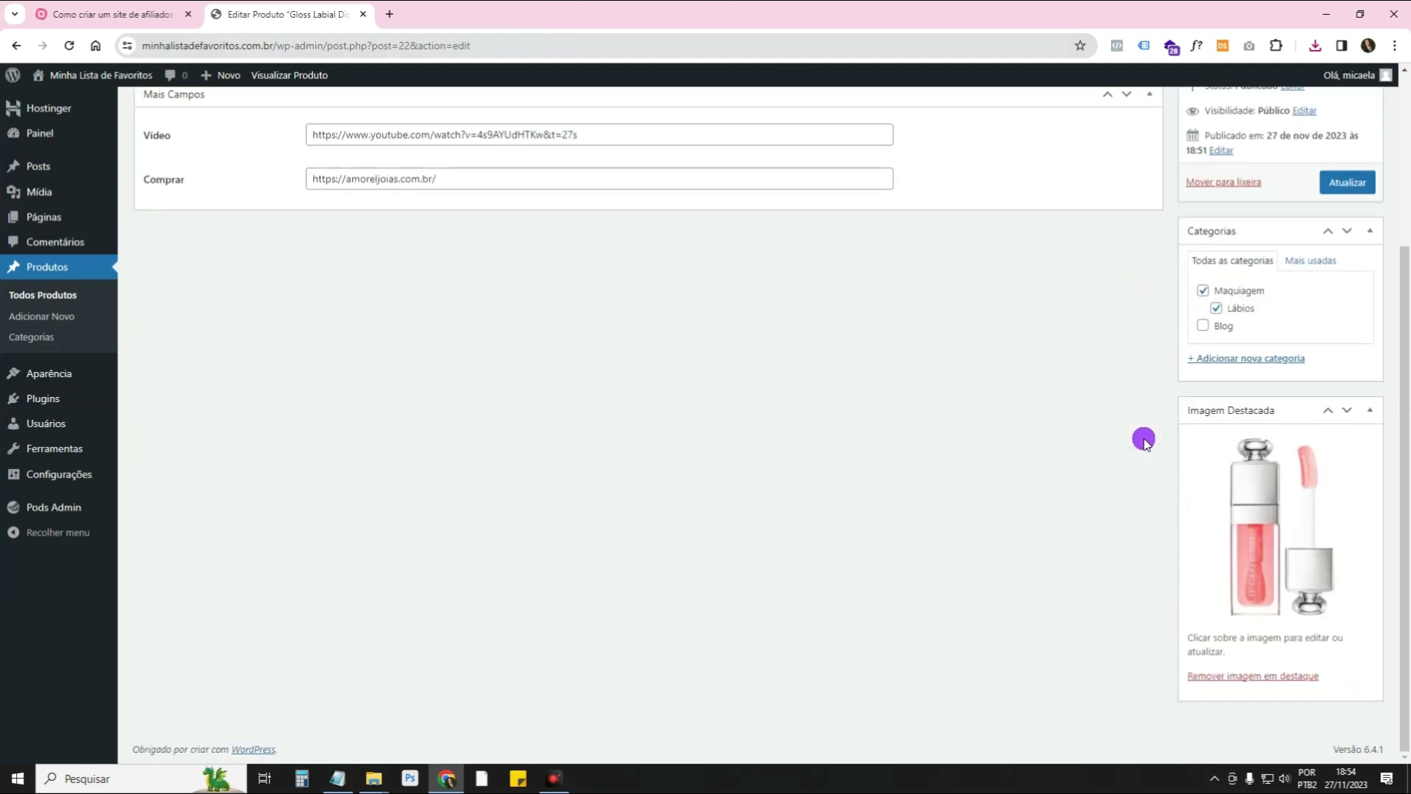
scroll(1017, 461, "up", 1)
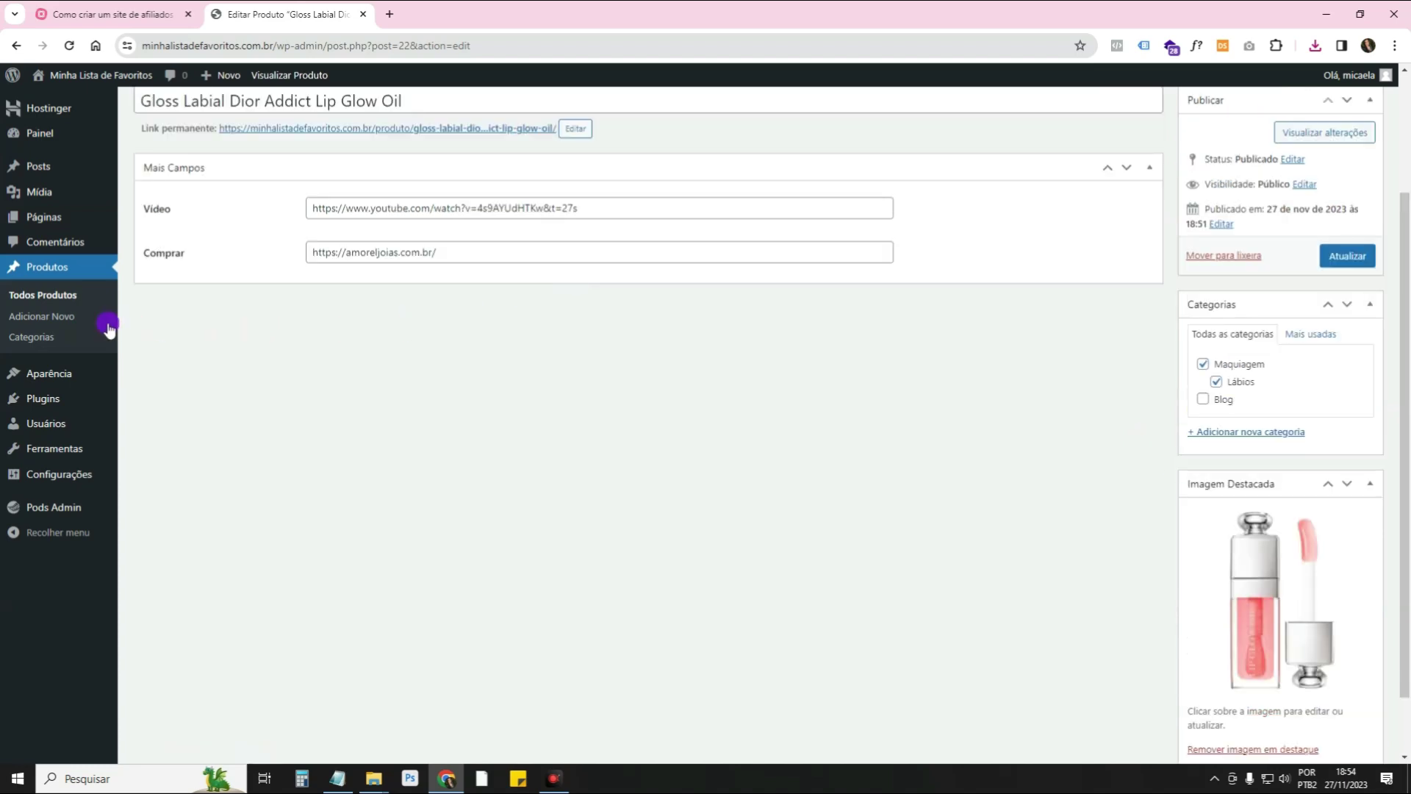
Show the Todos Produtos list with all 18 published products
left_click(67, 318)
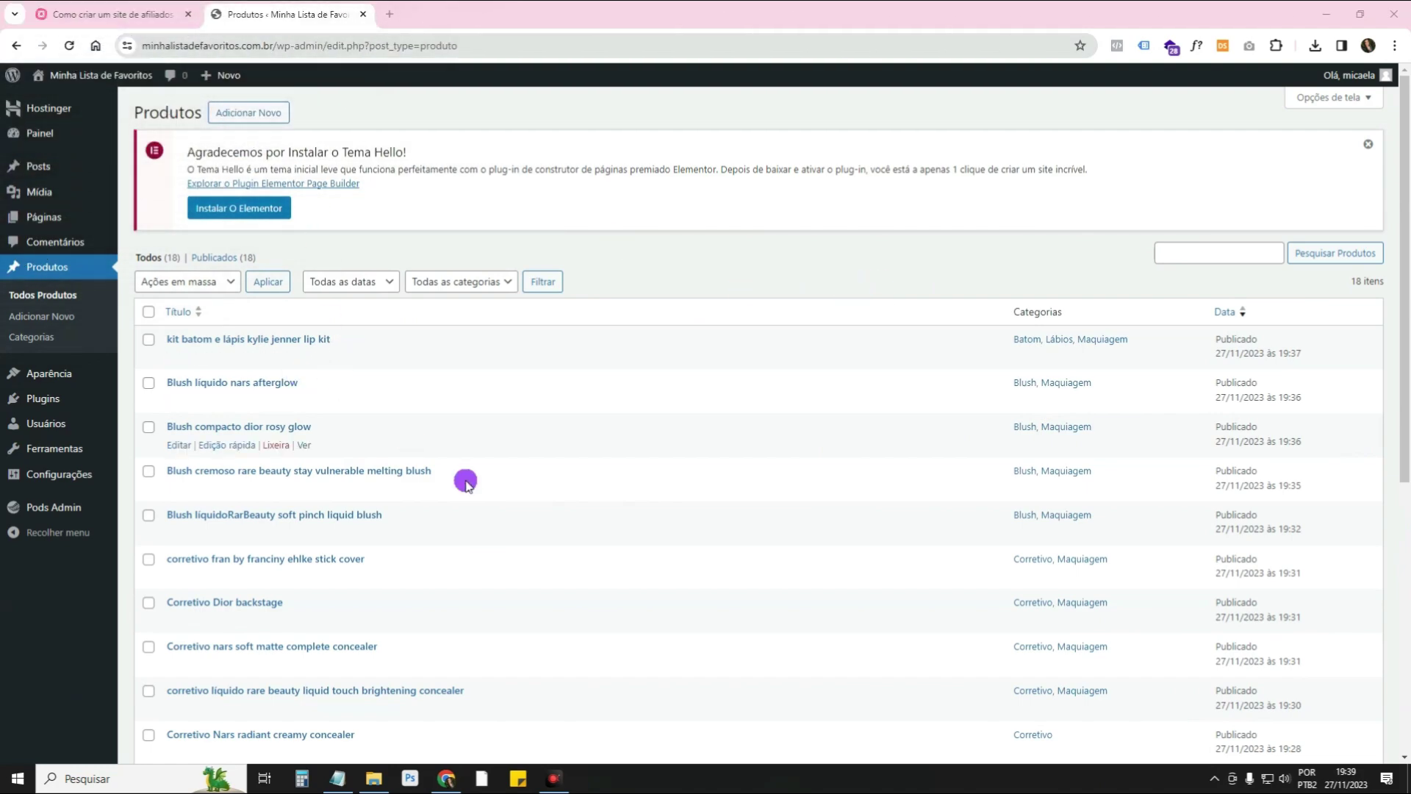
scroll(500, 504, "down", 6)
scroll(503, 509, "up", 6)
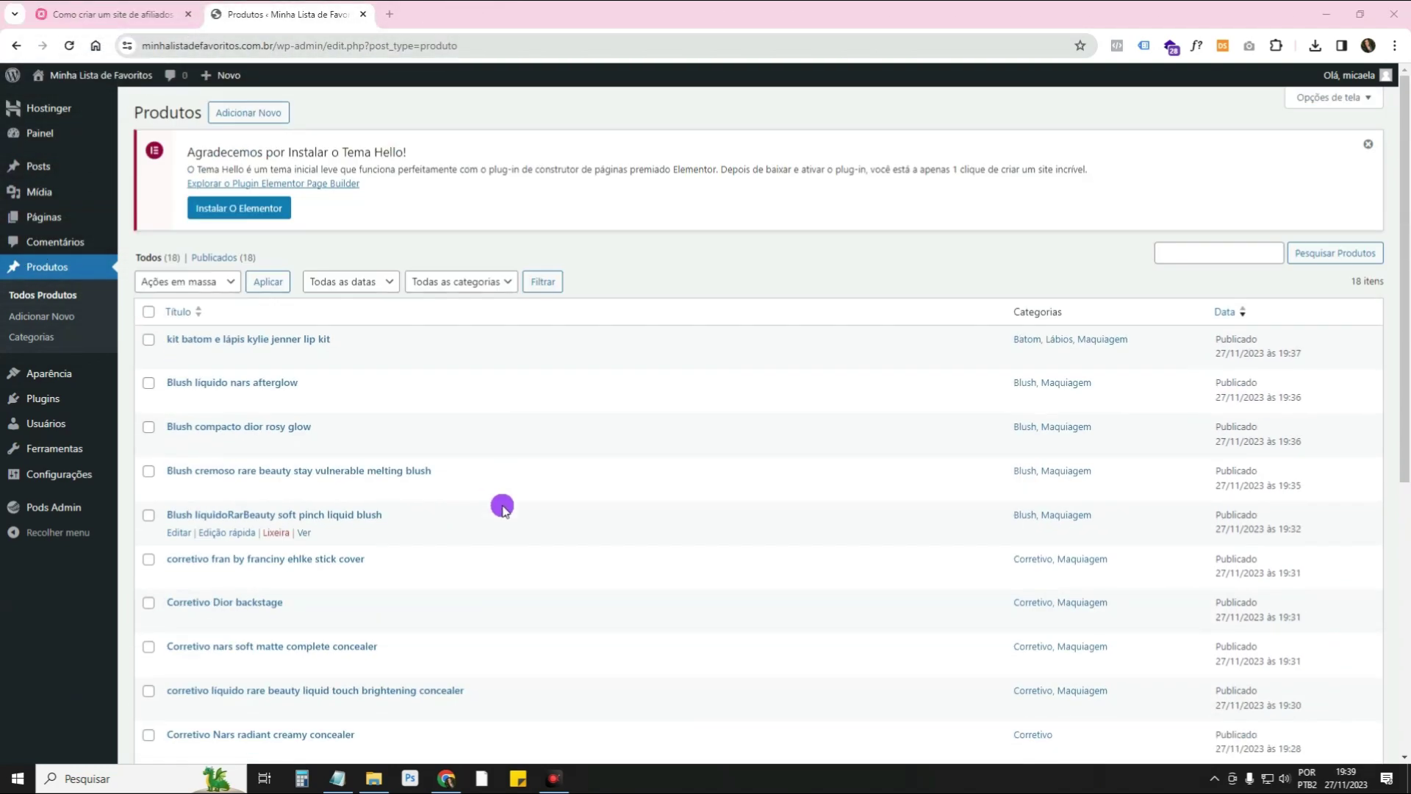
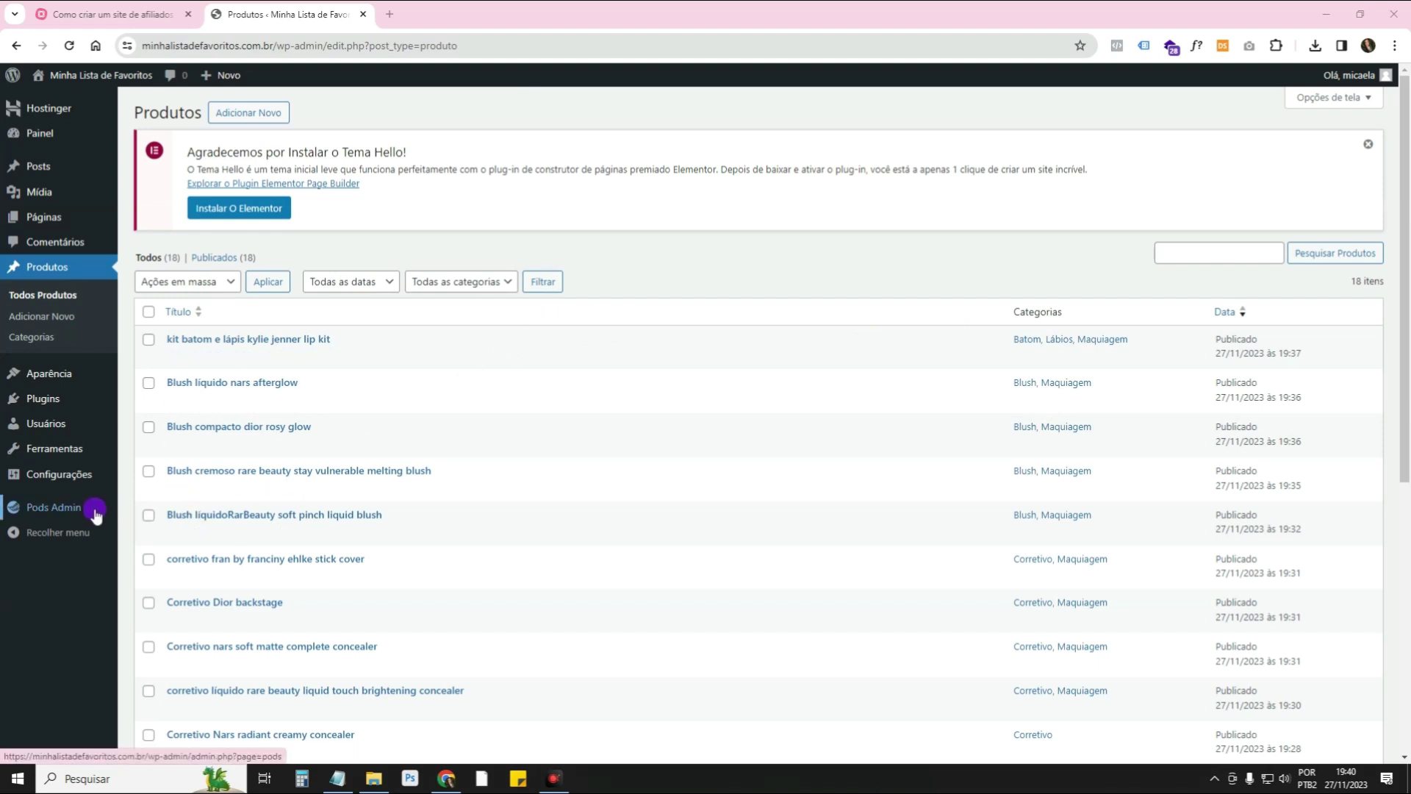
Start a new custom taxonomy pod with singular label Marca and plural Marcas
mouse_move(92, 509)
left_click(179, 535)
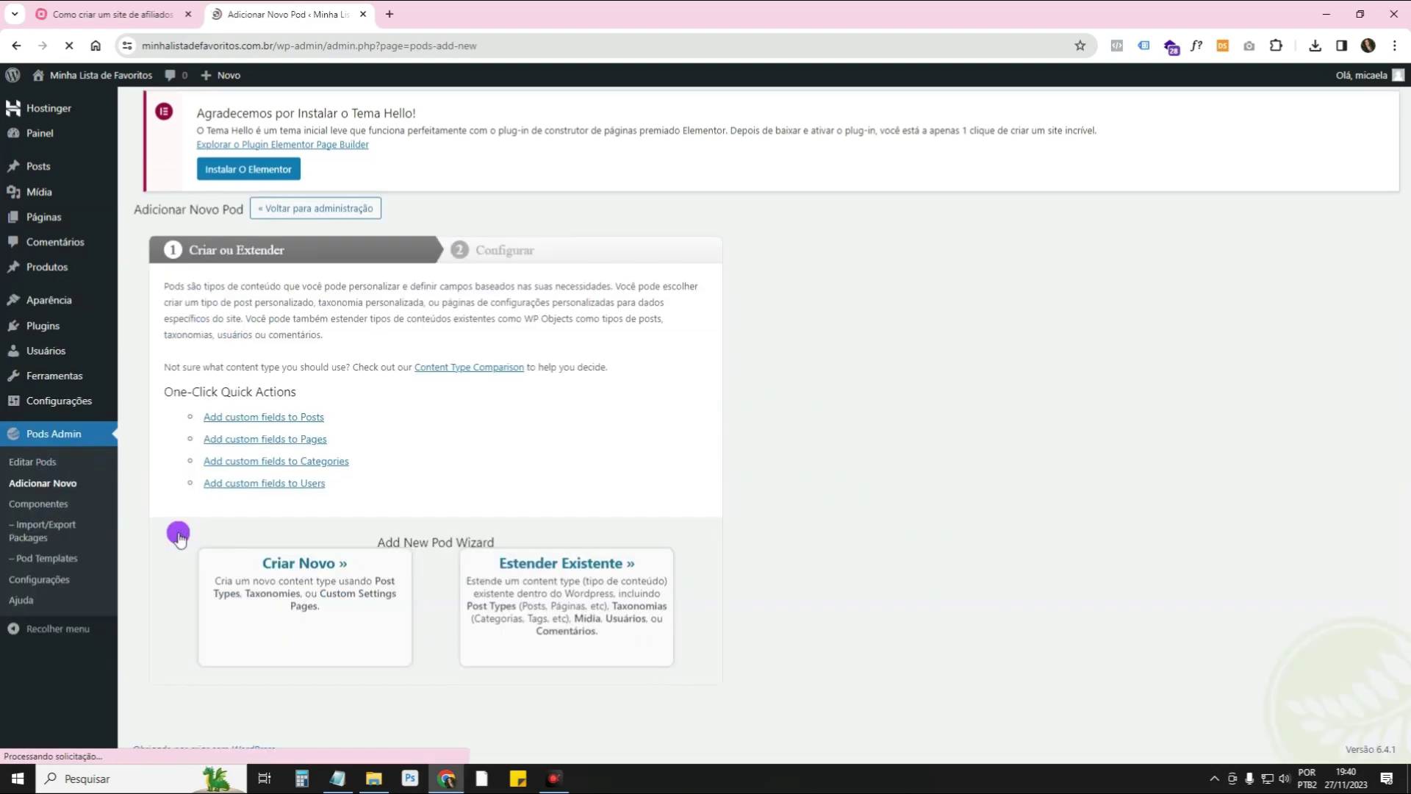
left_click(332, 570)
left_click(338, 399)
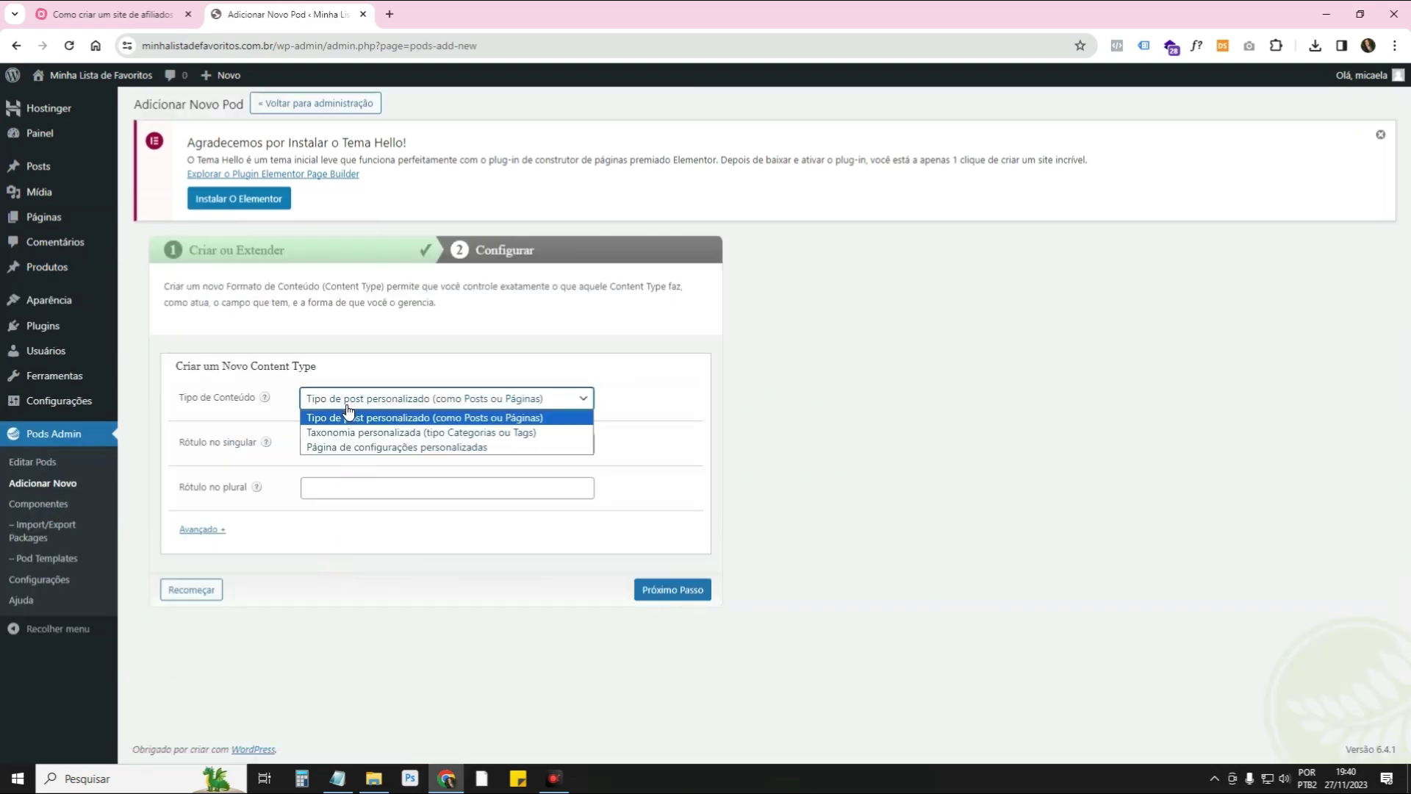
left_click(350, 429)
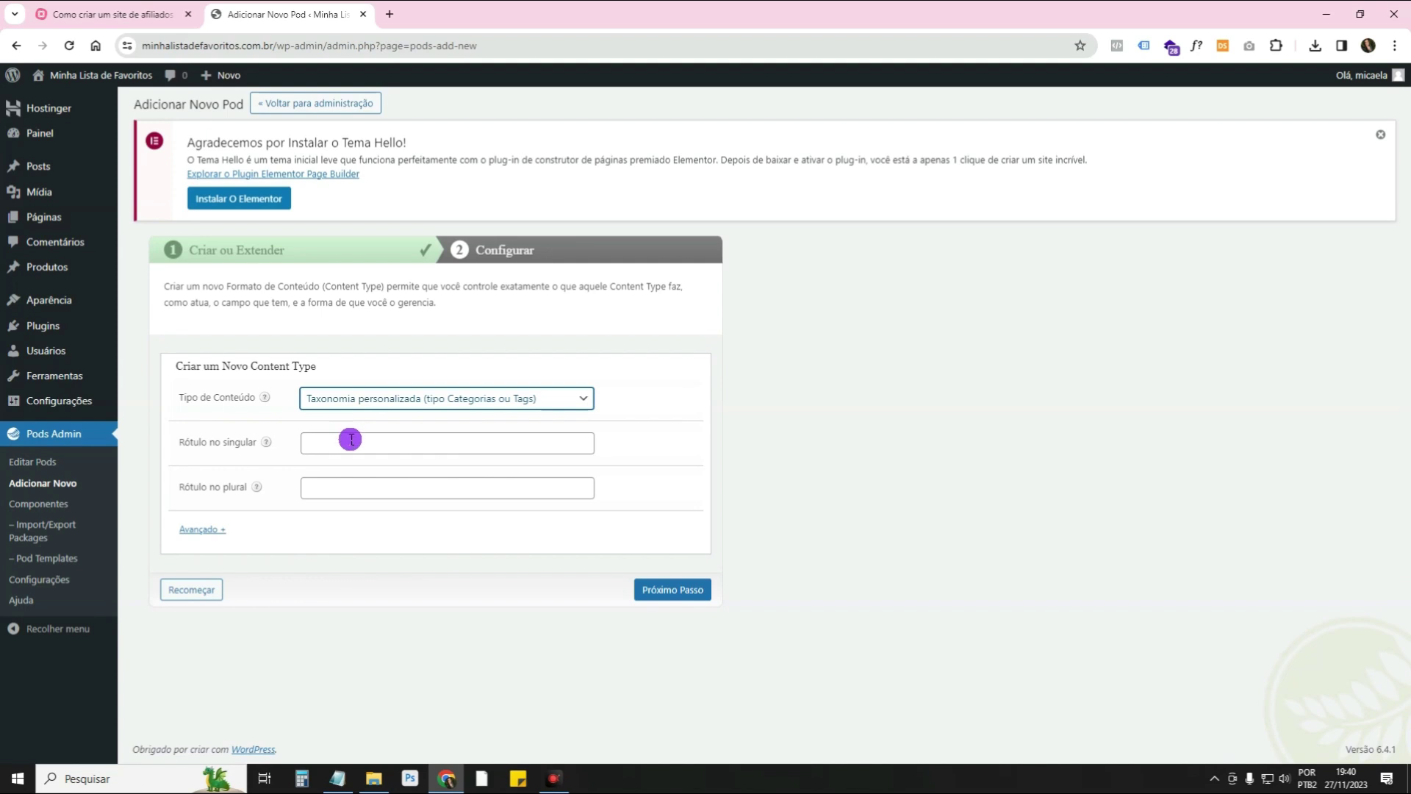
left_click(351, 439)
type("Marca")
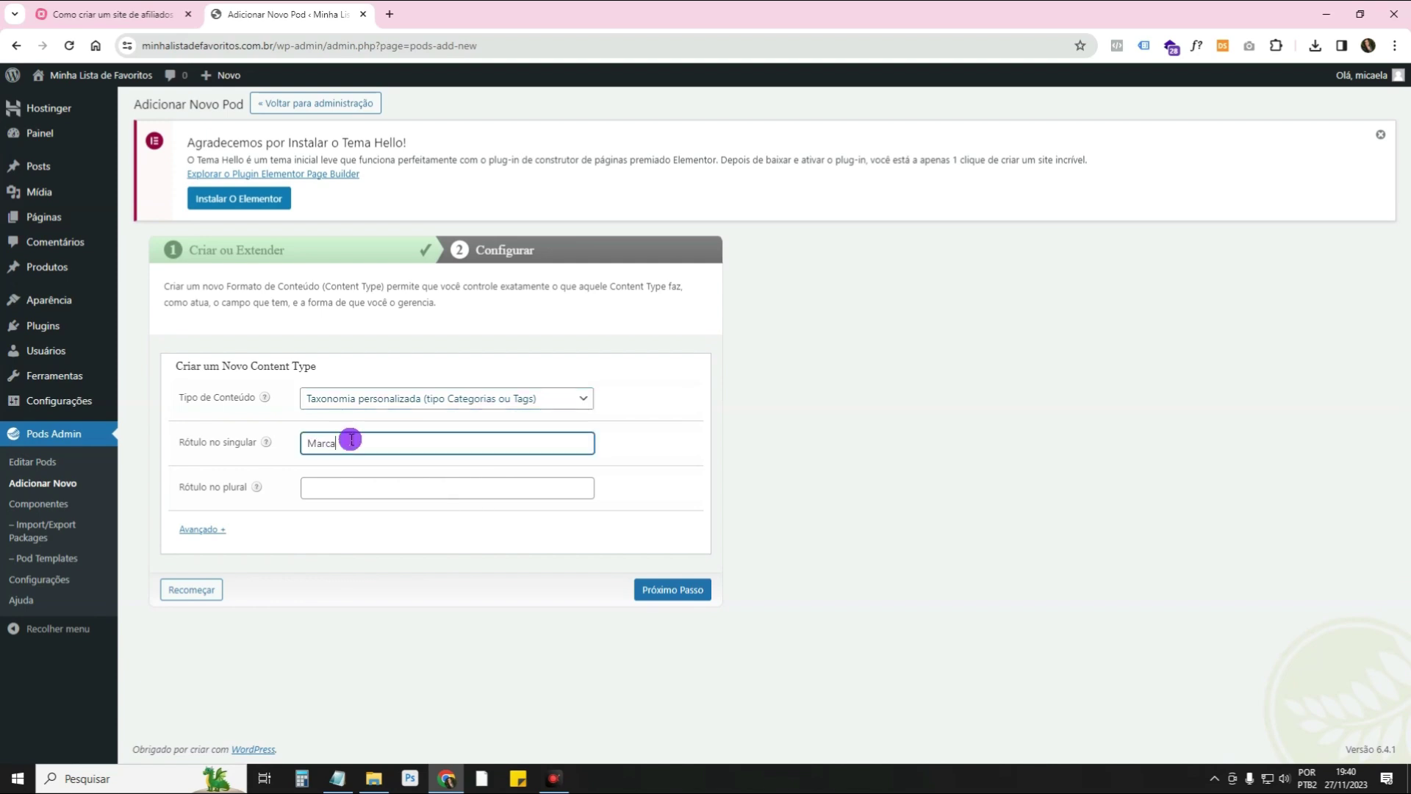
left_click(374, 490)
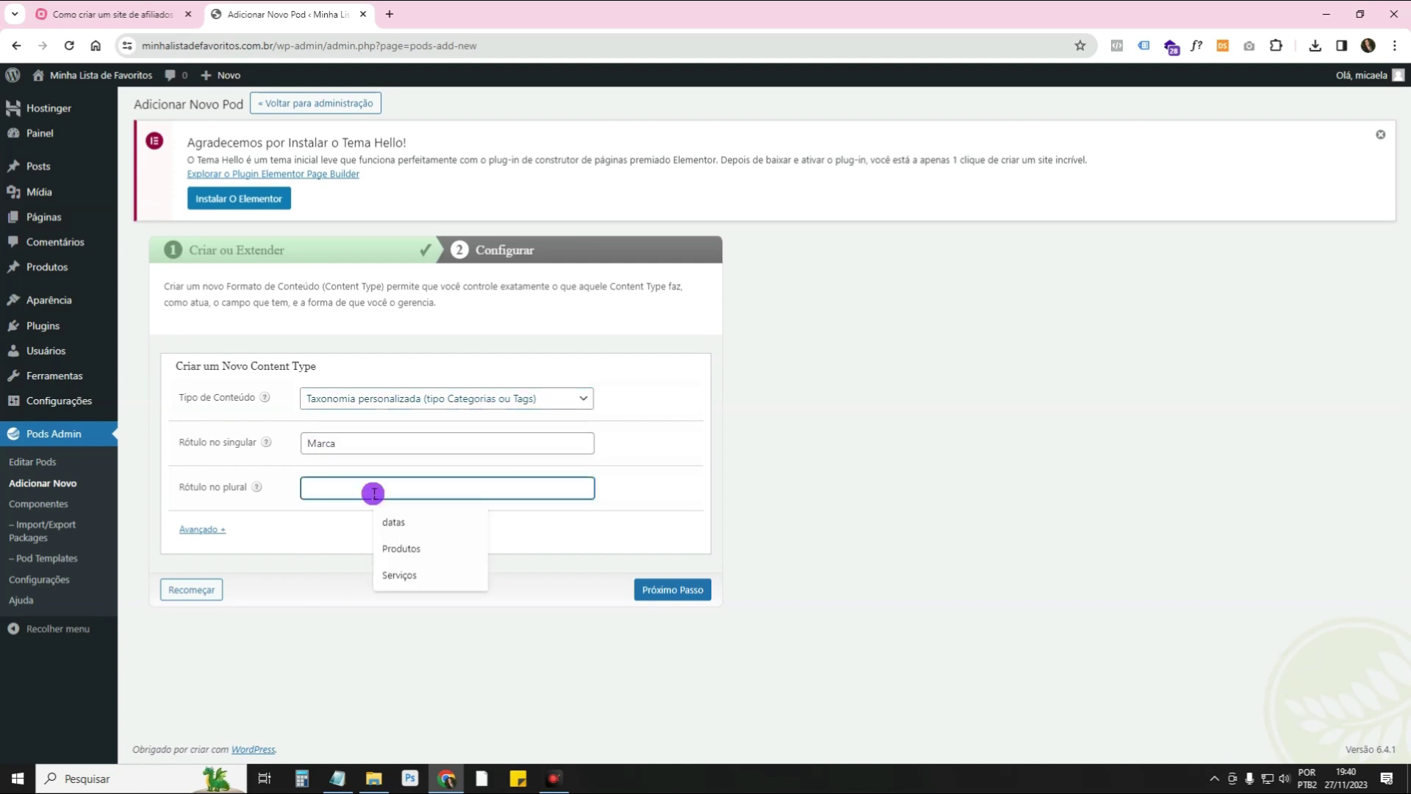
type("Mar")
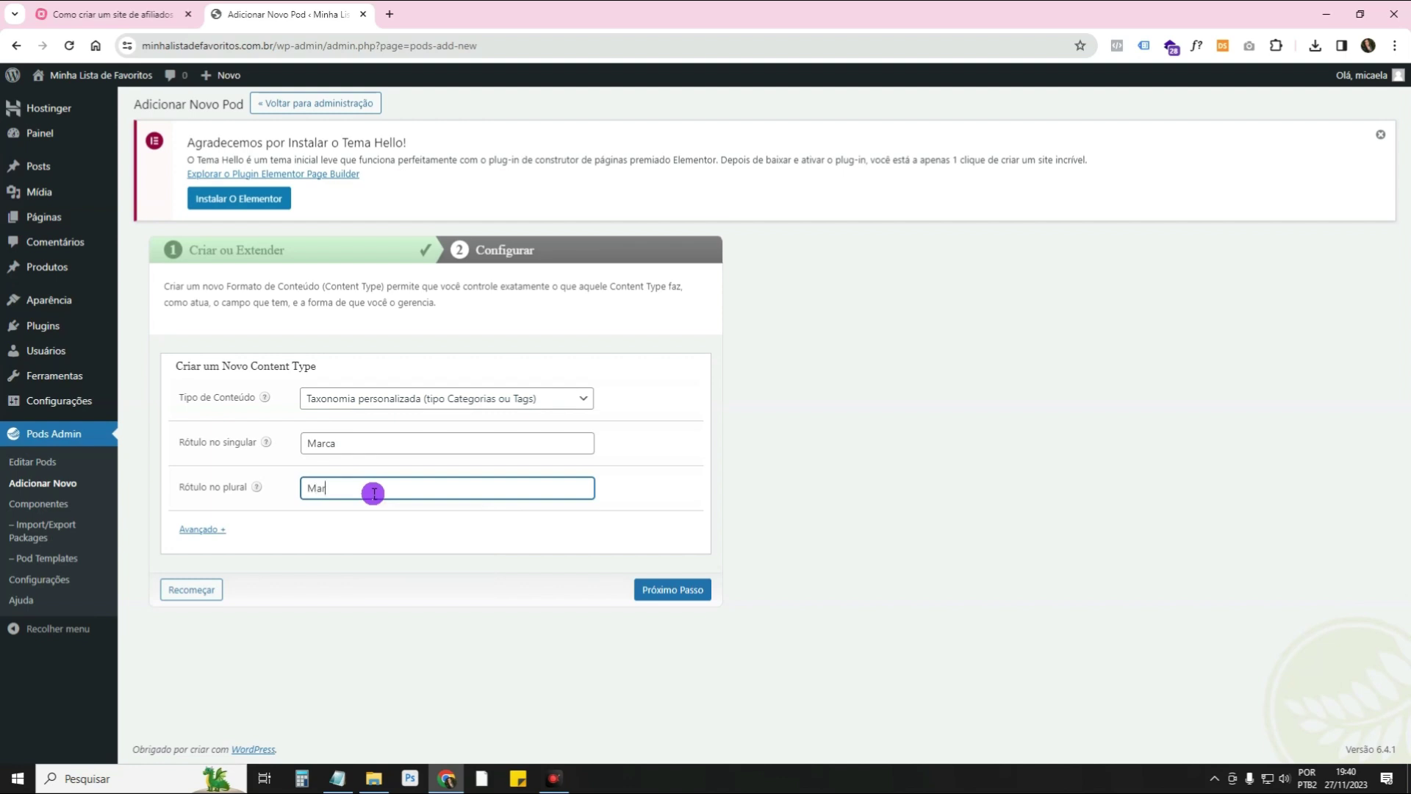
type("cas")
Connect the Marca taxonomy to Produtos, save the pod, and reload the page
left_click(650, 588)
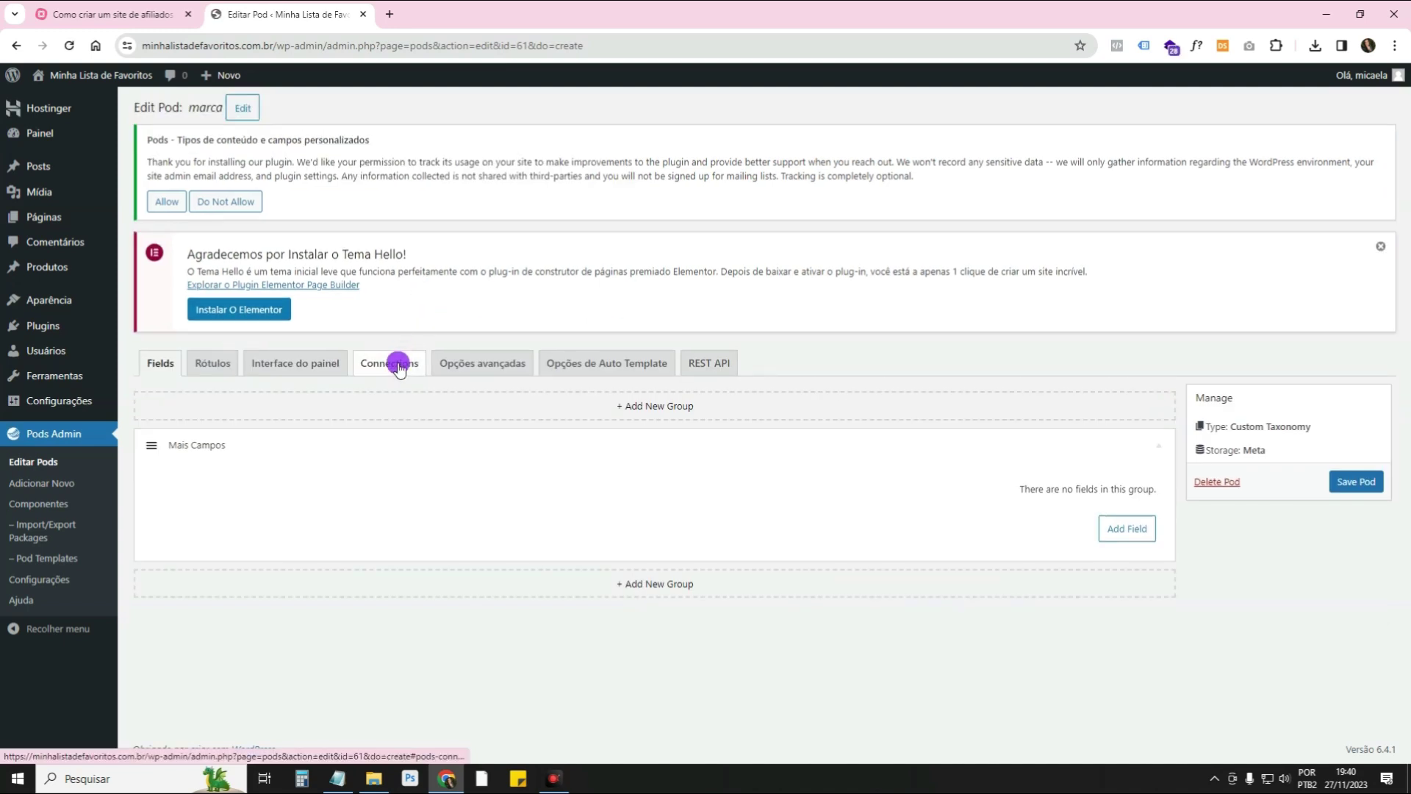
left_click(397, 366)
left_click(461, 454)
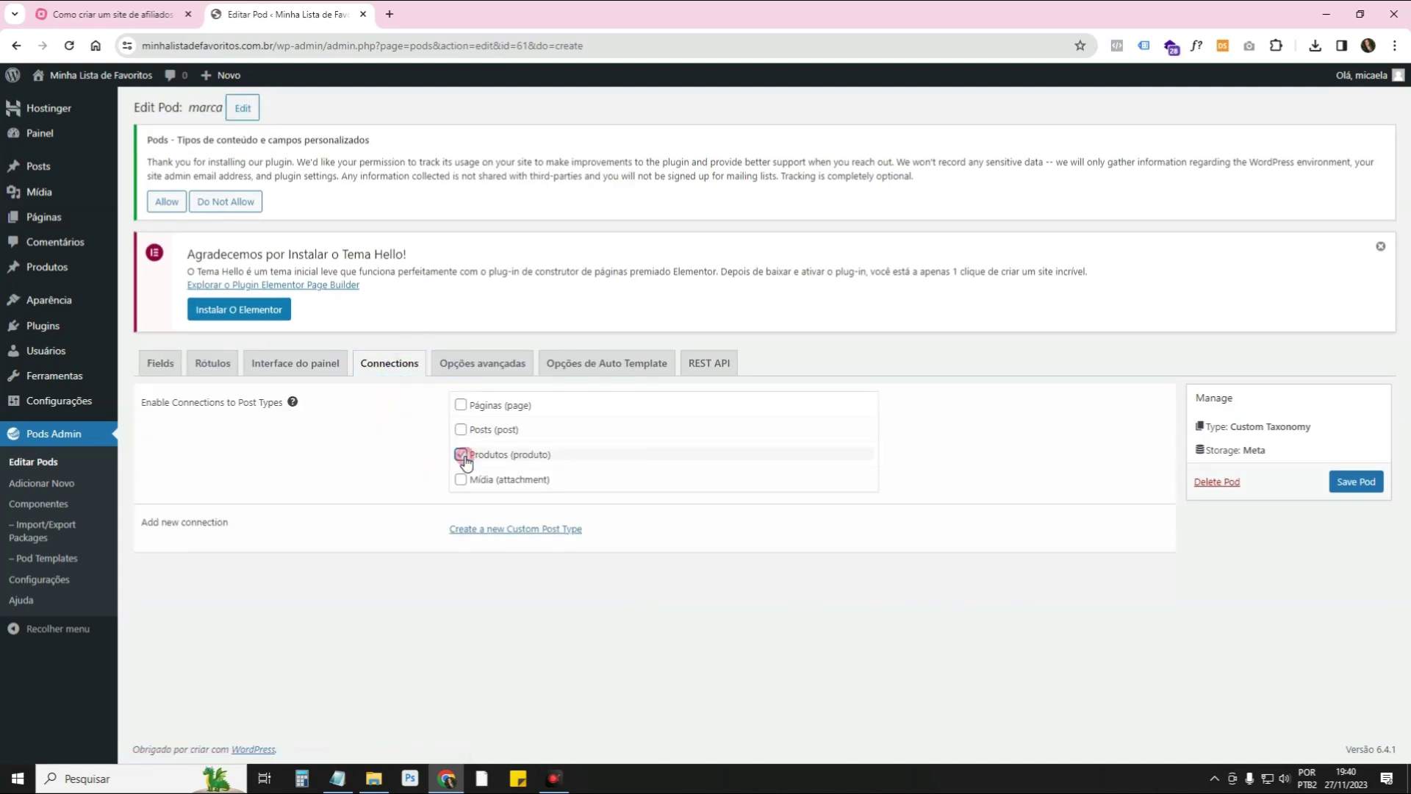
left_click(1366, 484)
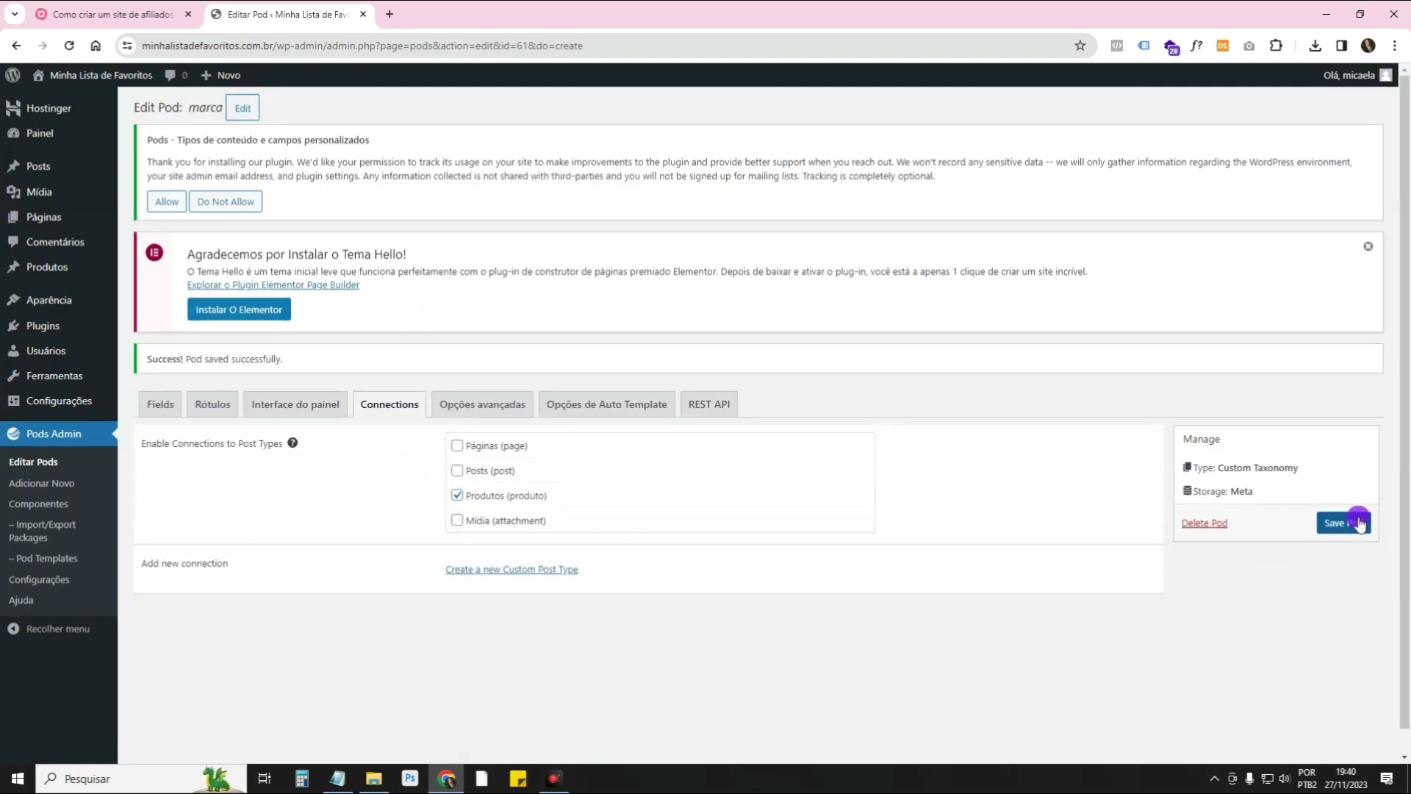
left_click(69, 46)
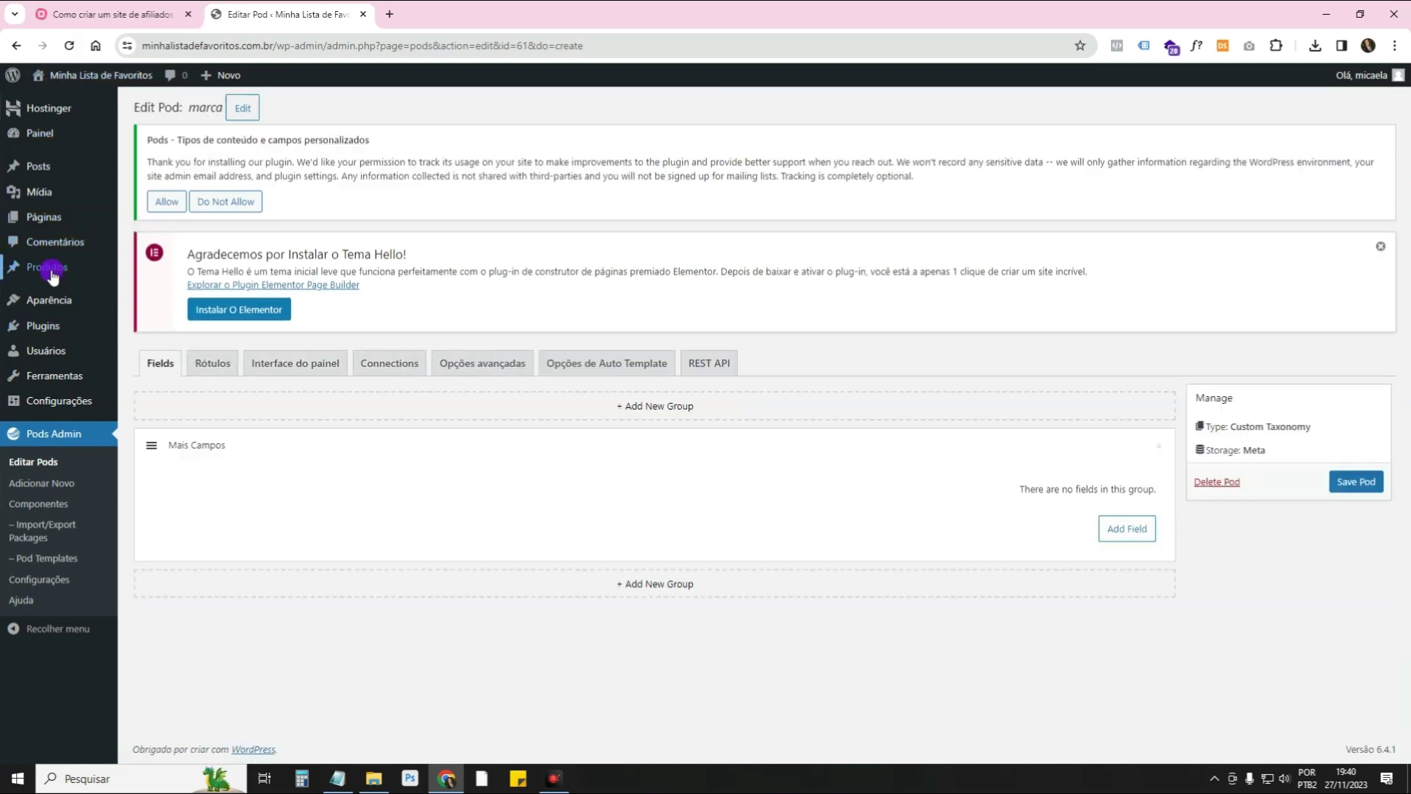
Copy 'Batom mac retro matte' from the notes and paste it as the product title
mouse_move(44, 272)
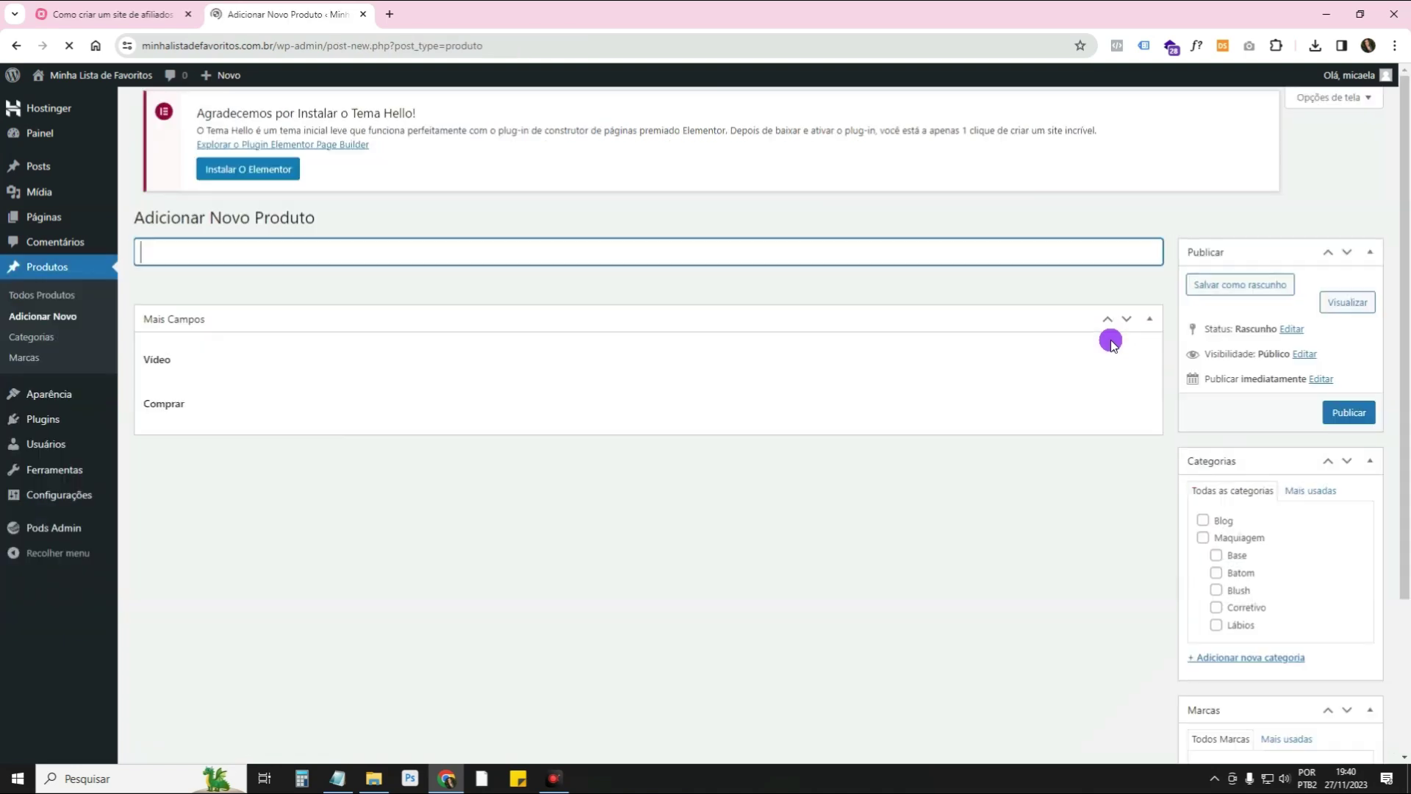
scroll(1296, 608, "down", 3)
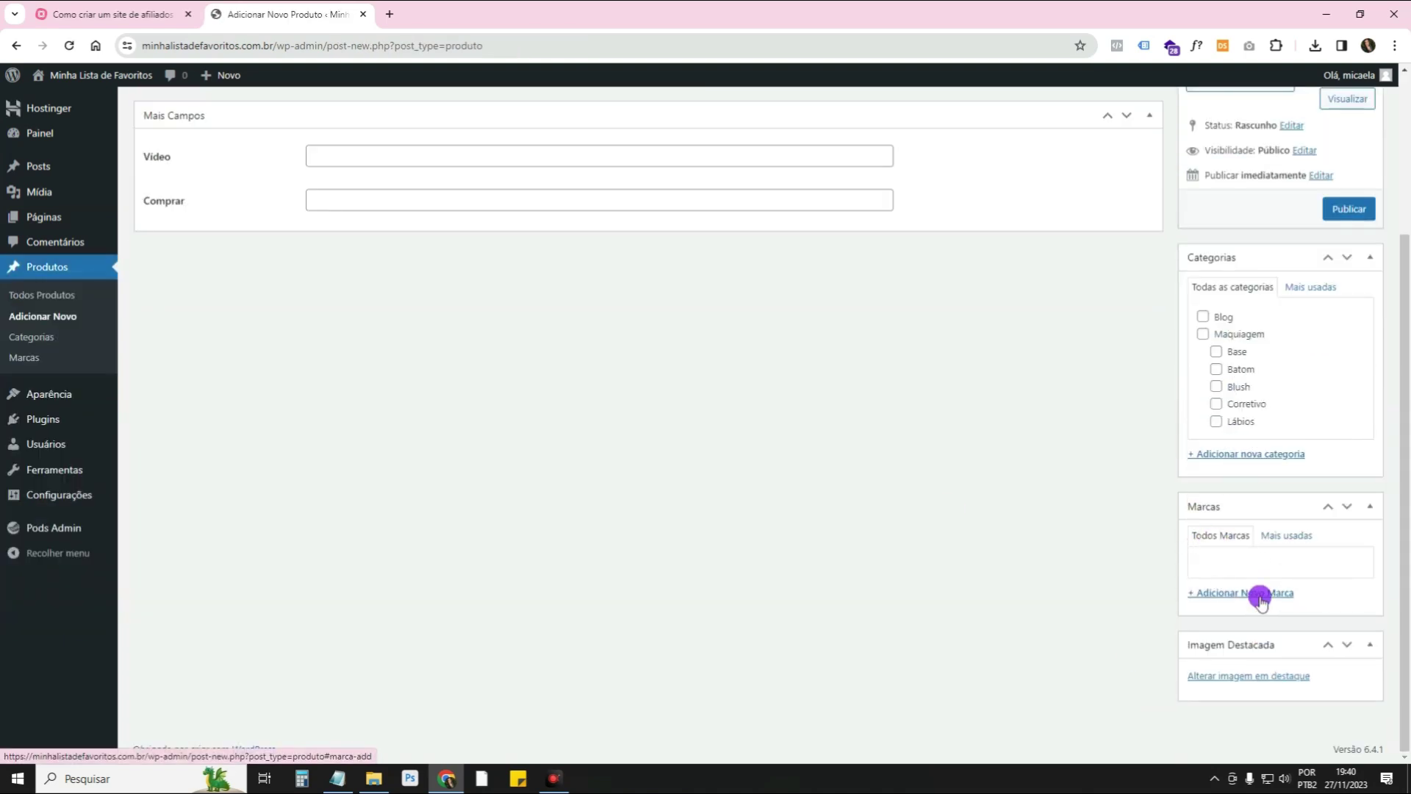
left_click(337, 779)
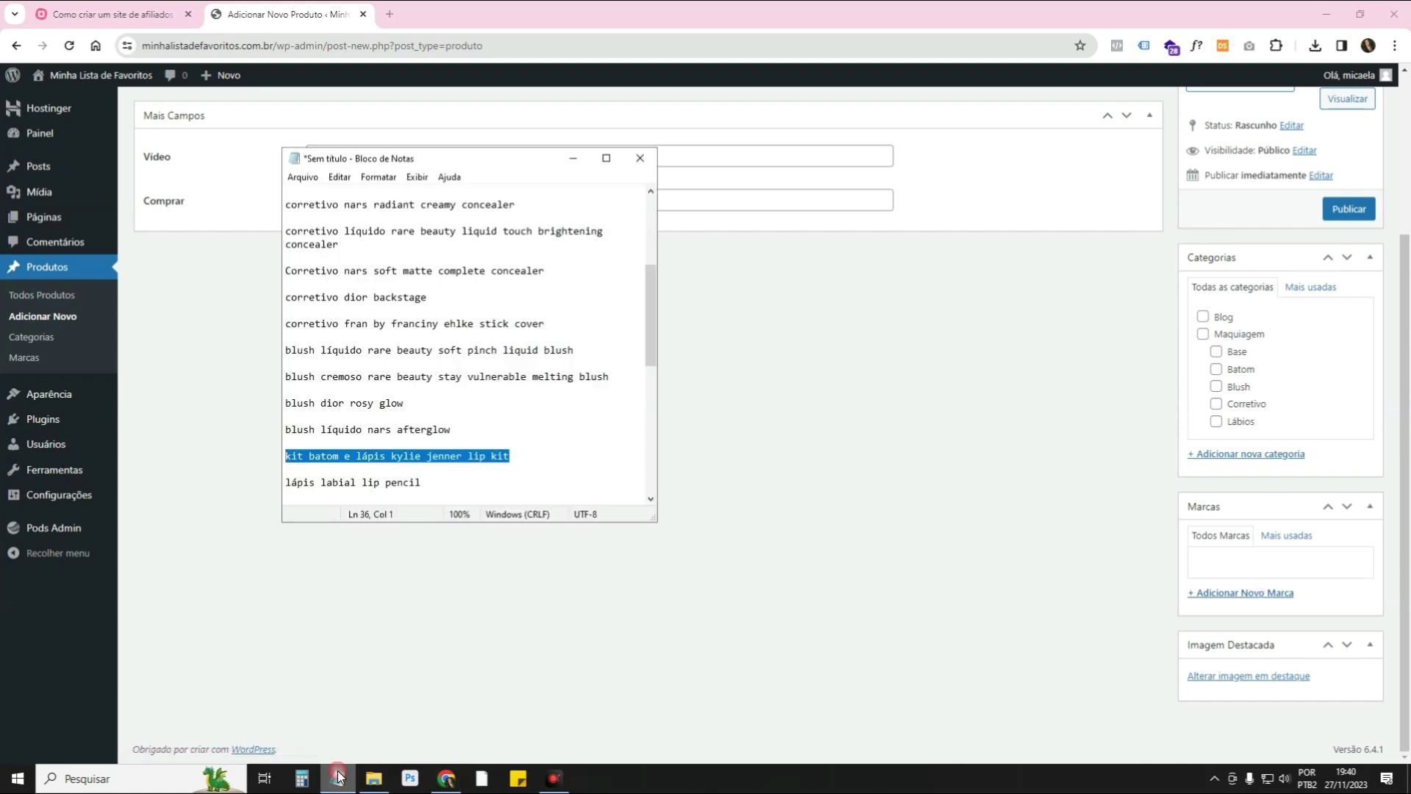
left_click_drag(409, 470, 285, 471)
key("ctrl+c")
left_click(198, 441)
scroll(198, 441, "up", 5)
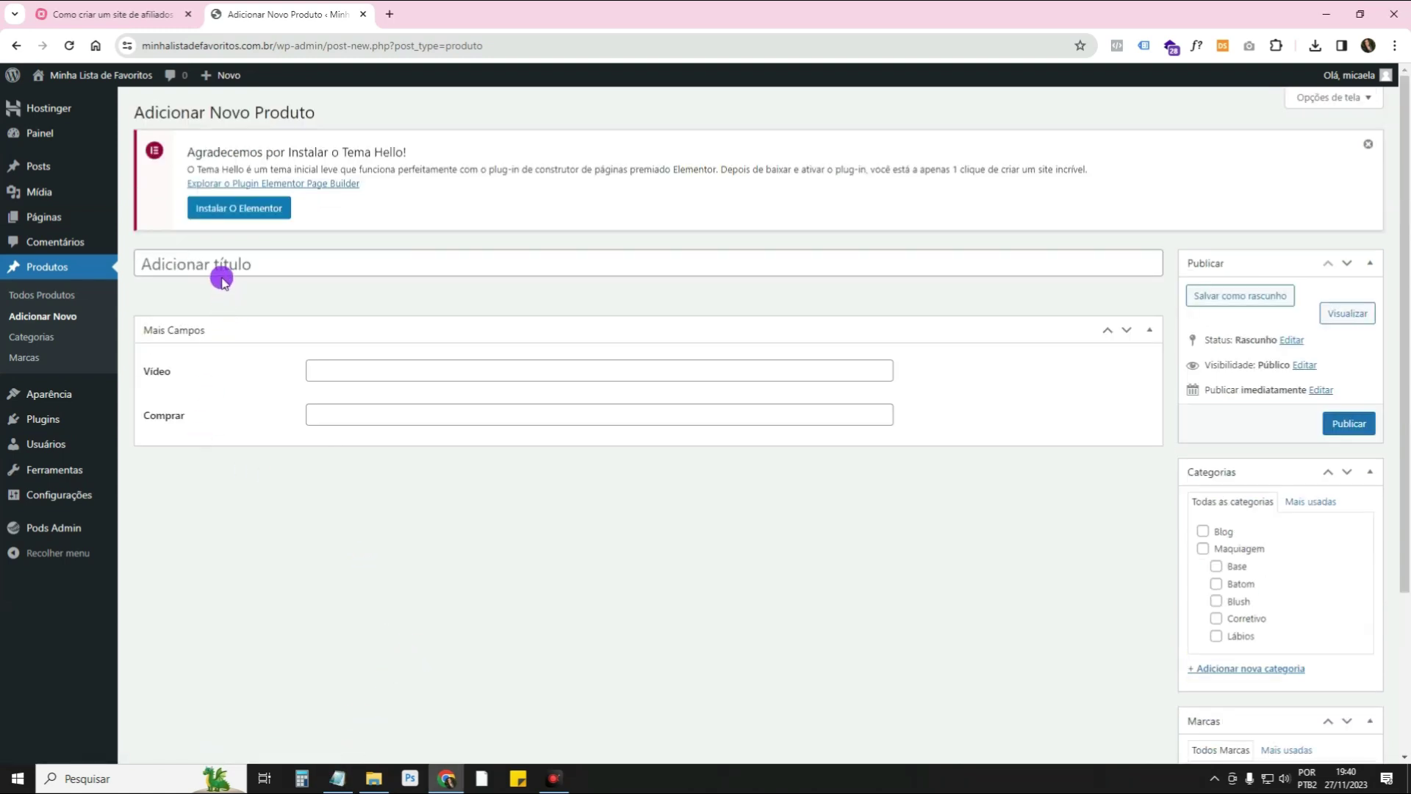
left_click(217, 266)
key("ctrl+v")
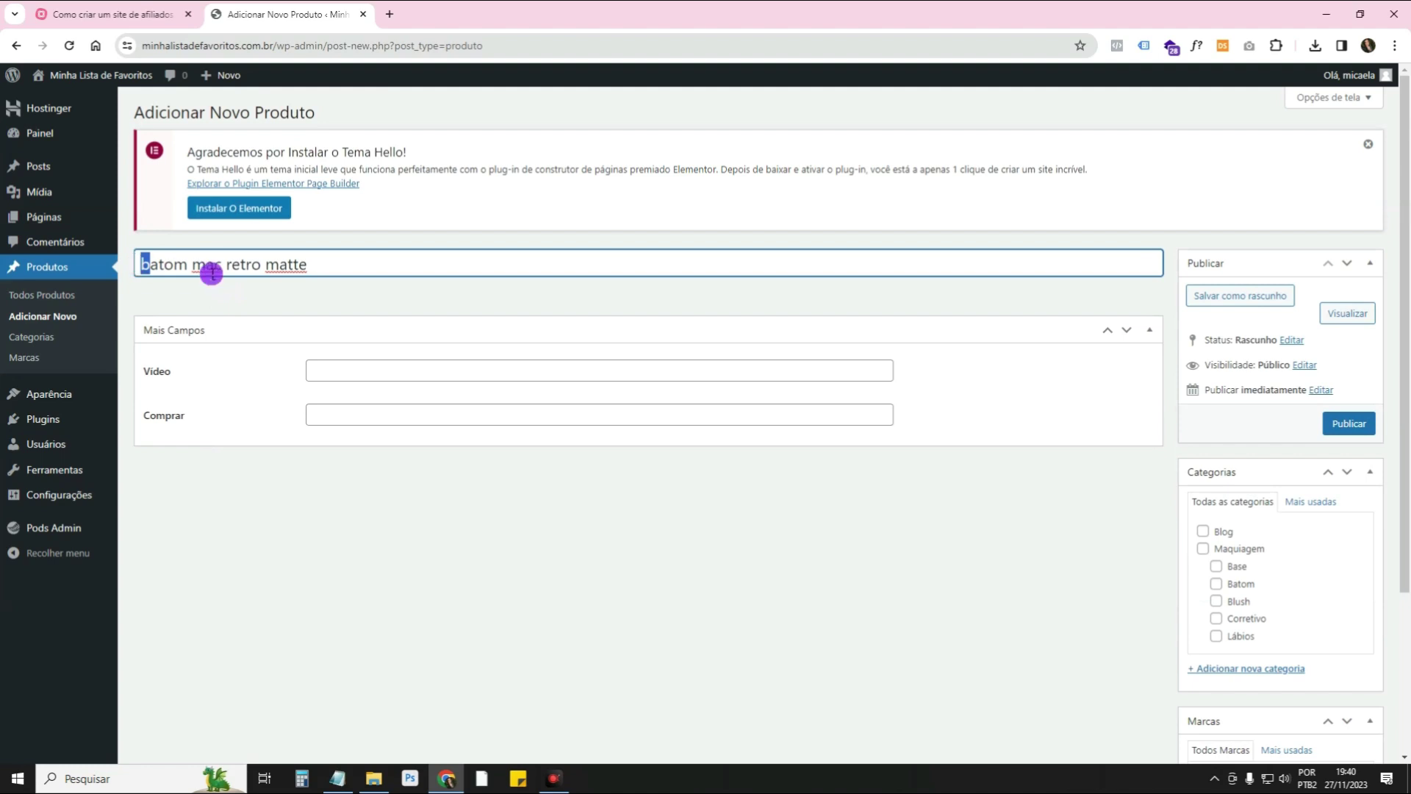
type("B")
Fill the video and purchase links from previous entries and tick the Lábios category
left_click(397, 374)
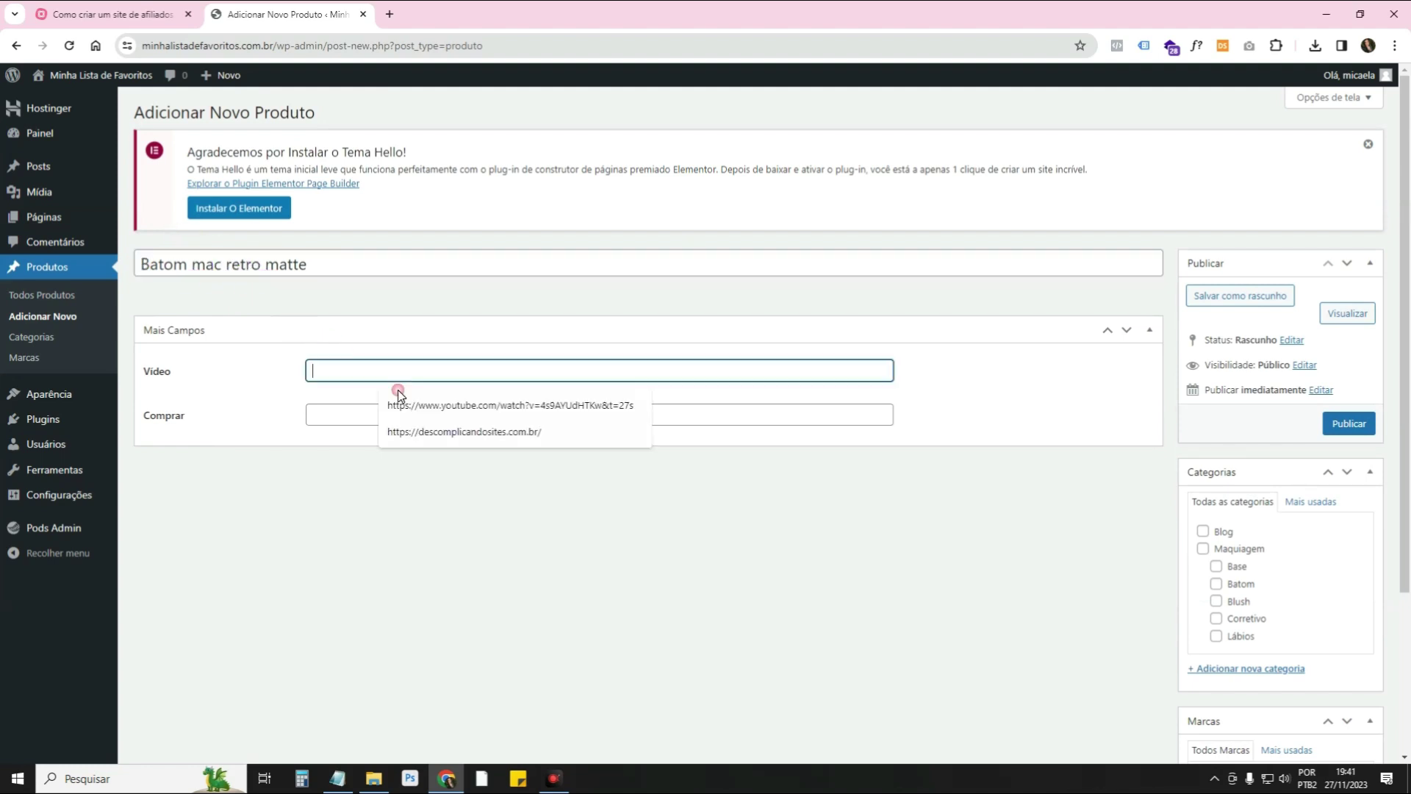
left_click(397, 405)
left_click(409, 415)
left_click(419, 448)
scroll(1226, 559, "down", 2)
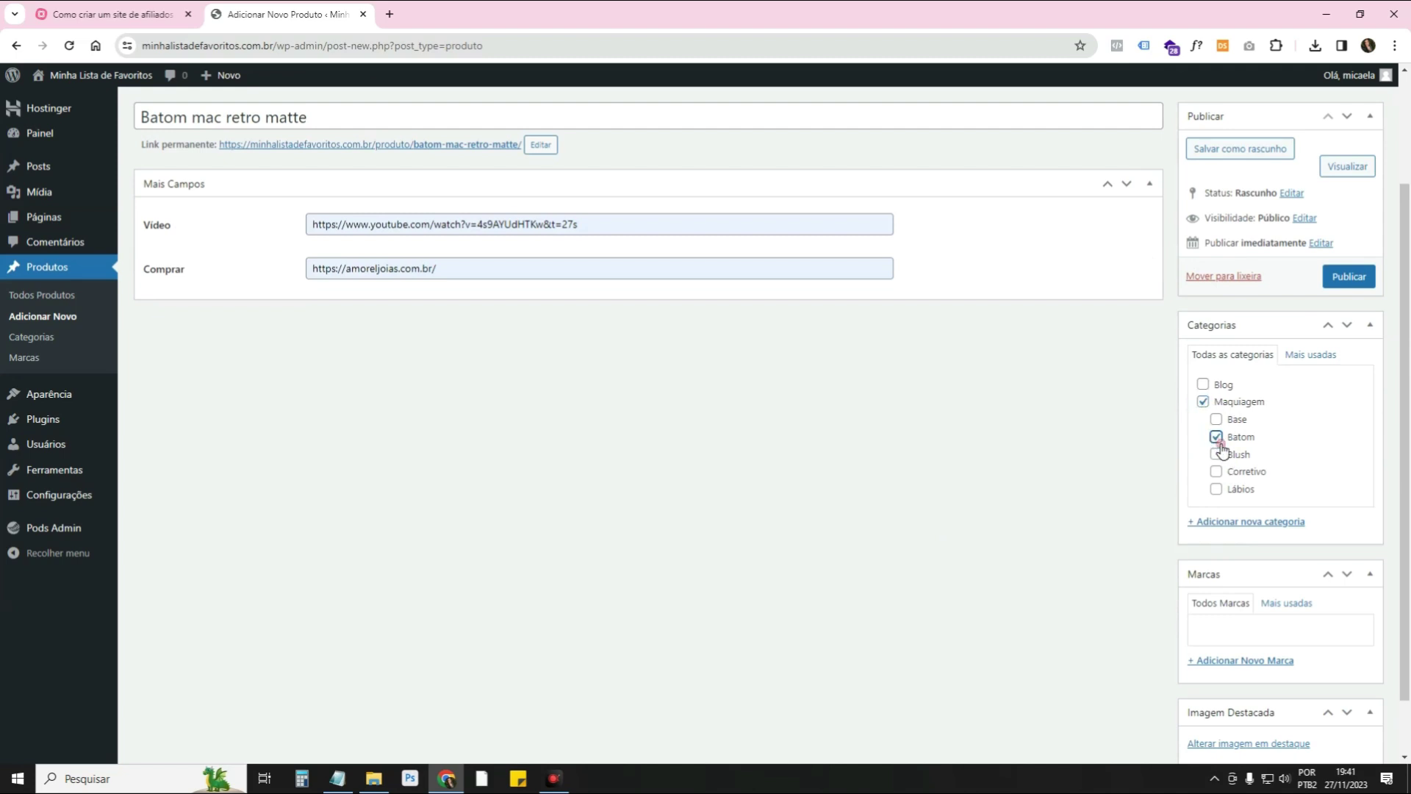
left_click(1216, 489)
scroll(1323, 506, "down", 1)
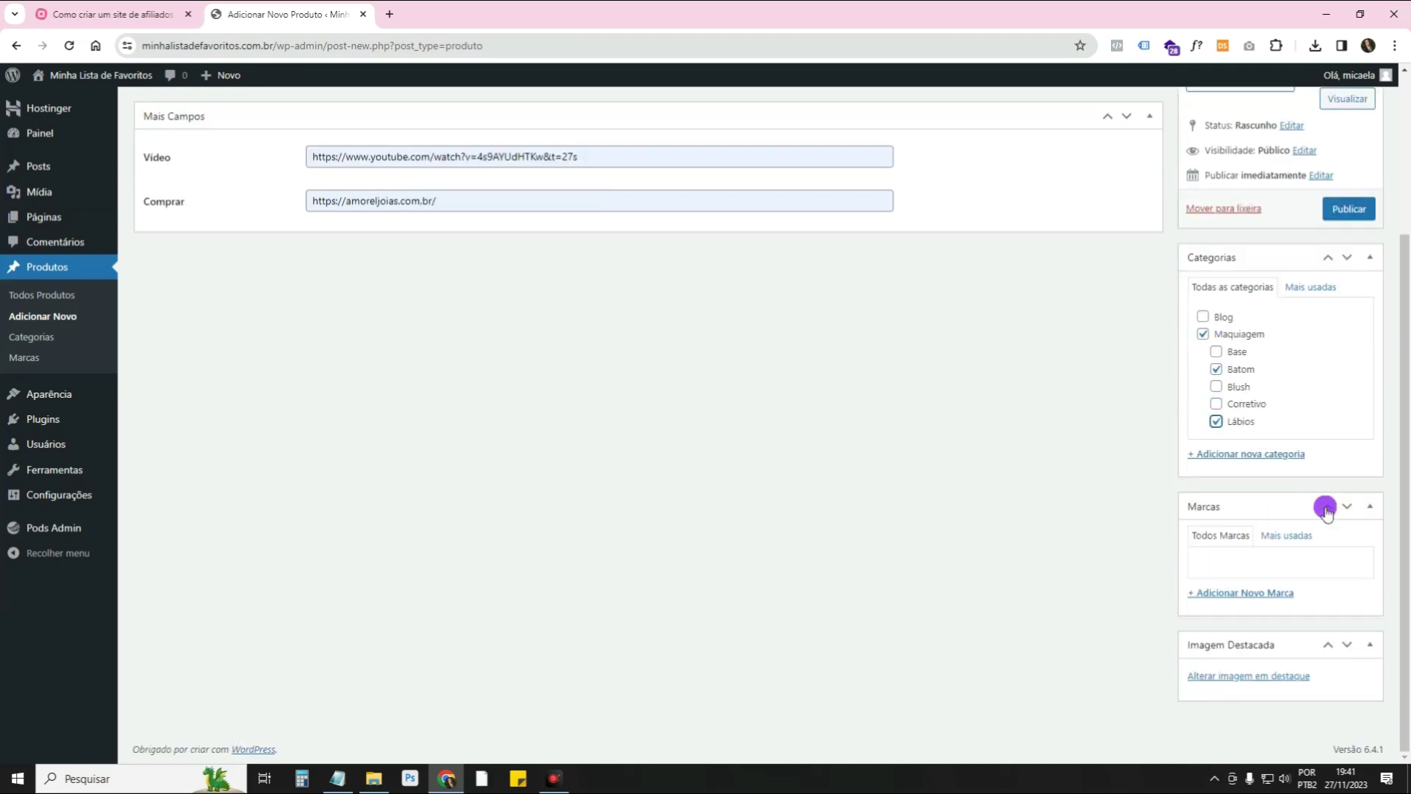
Add MAC as a new brand for the product, then return to the full product list
left_click(1241, 592)
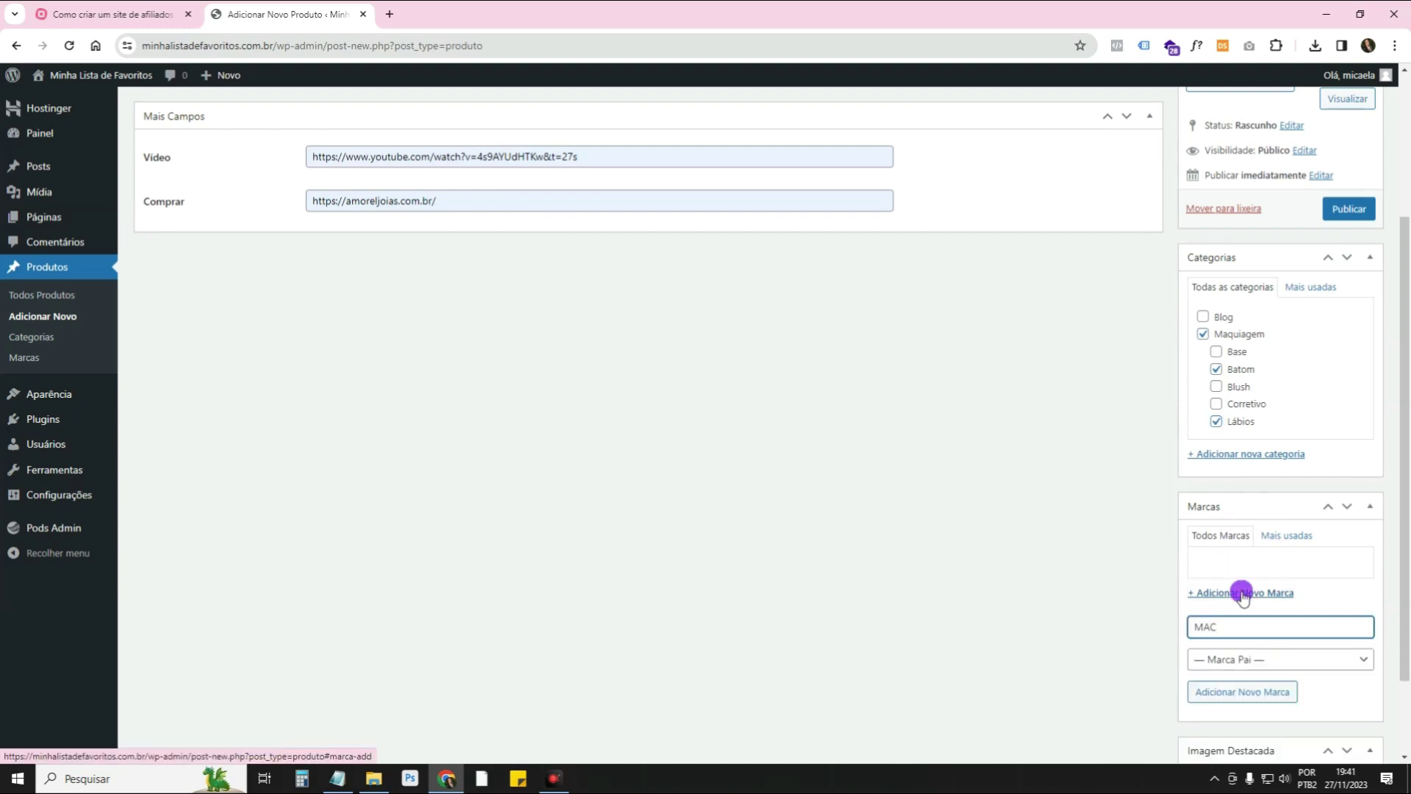
key("Return")
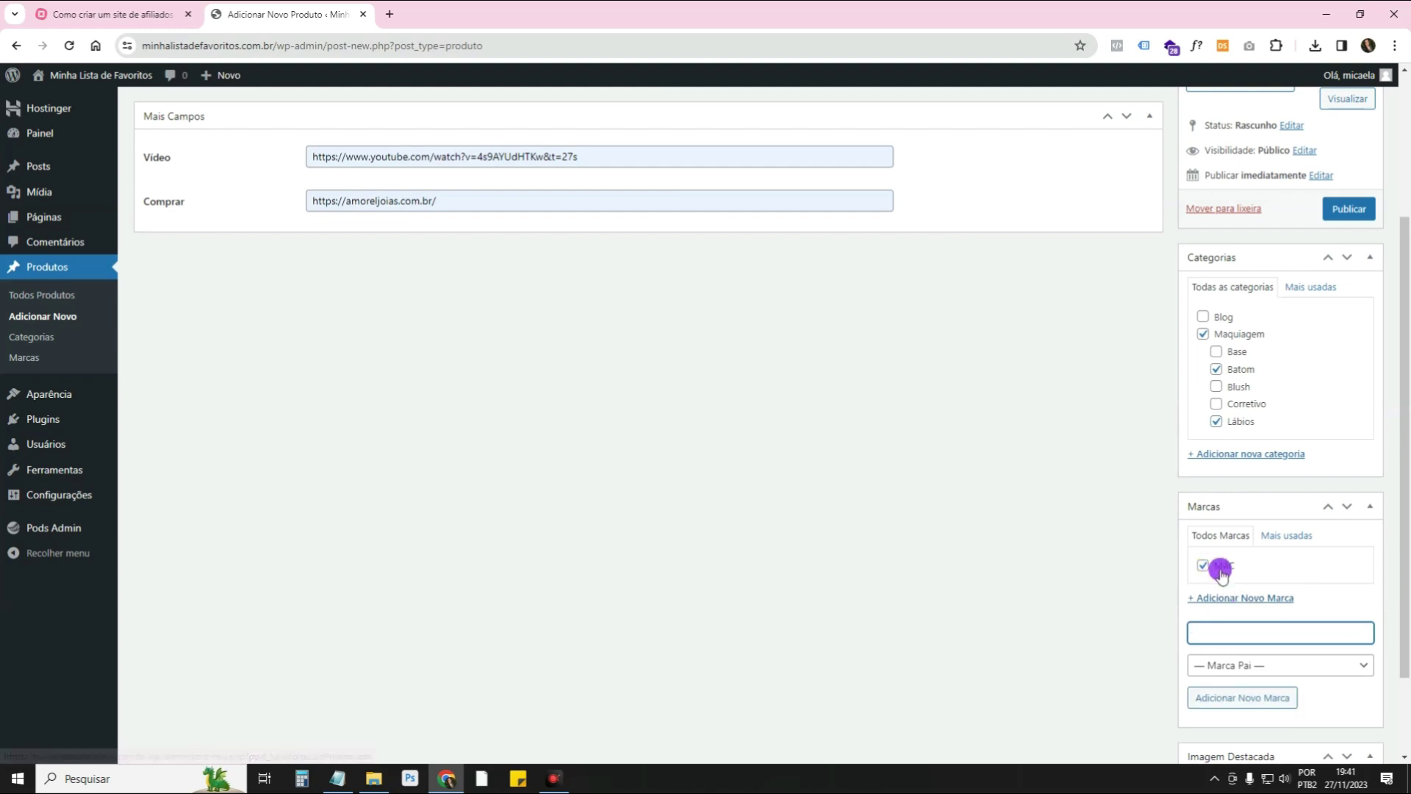
left_click(1205, 566)
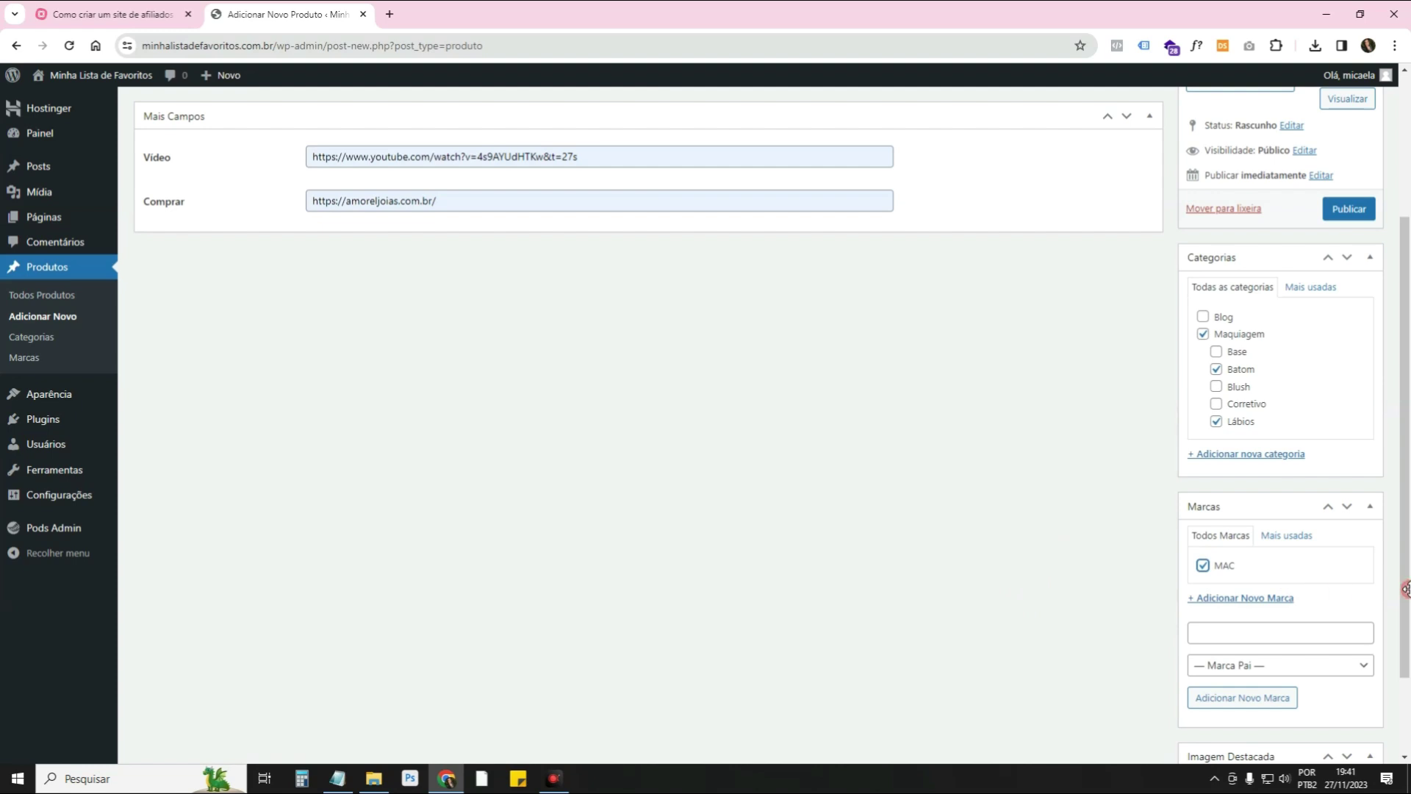
left_click(1212, 625)
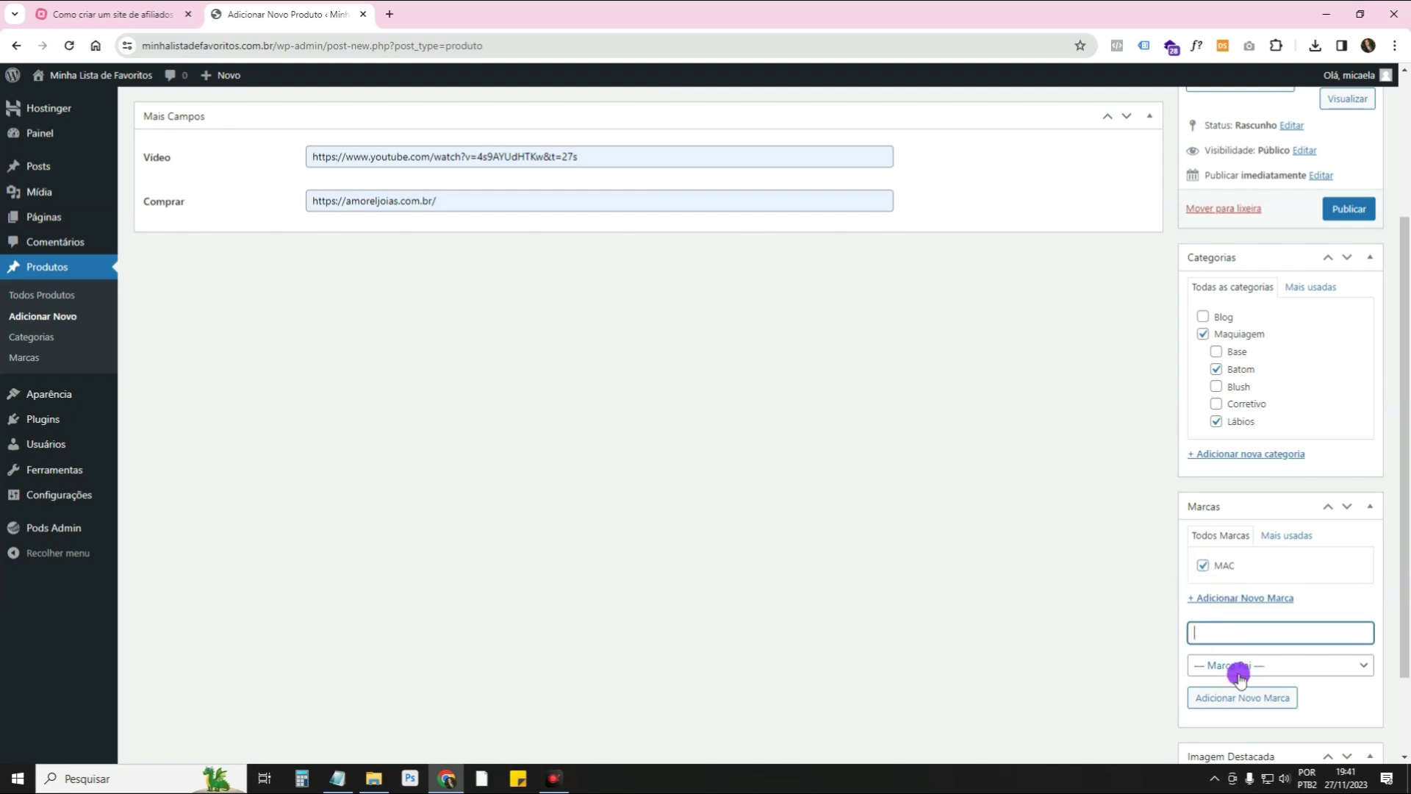
left_click(1204, 699)
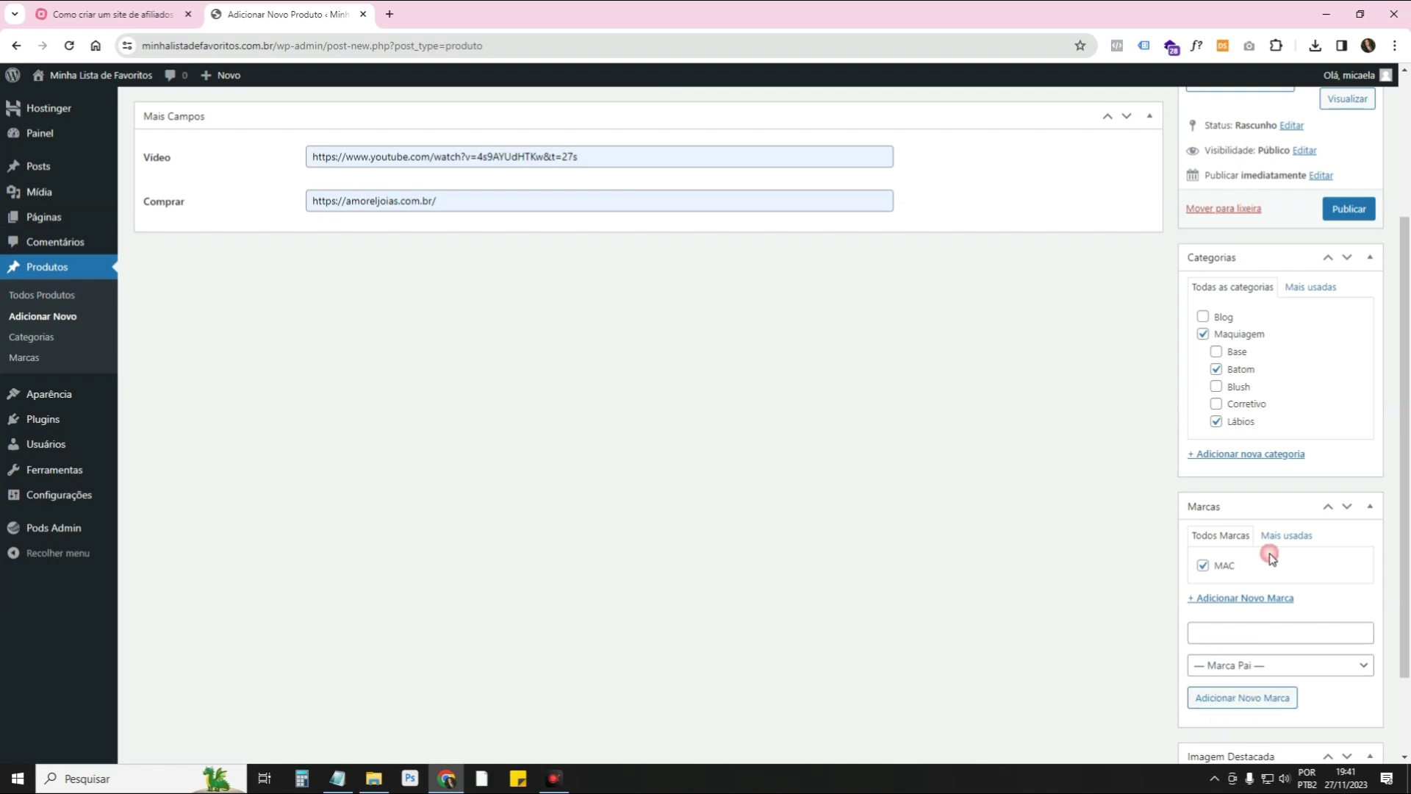
scroll(1294, 551, "down", 2)
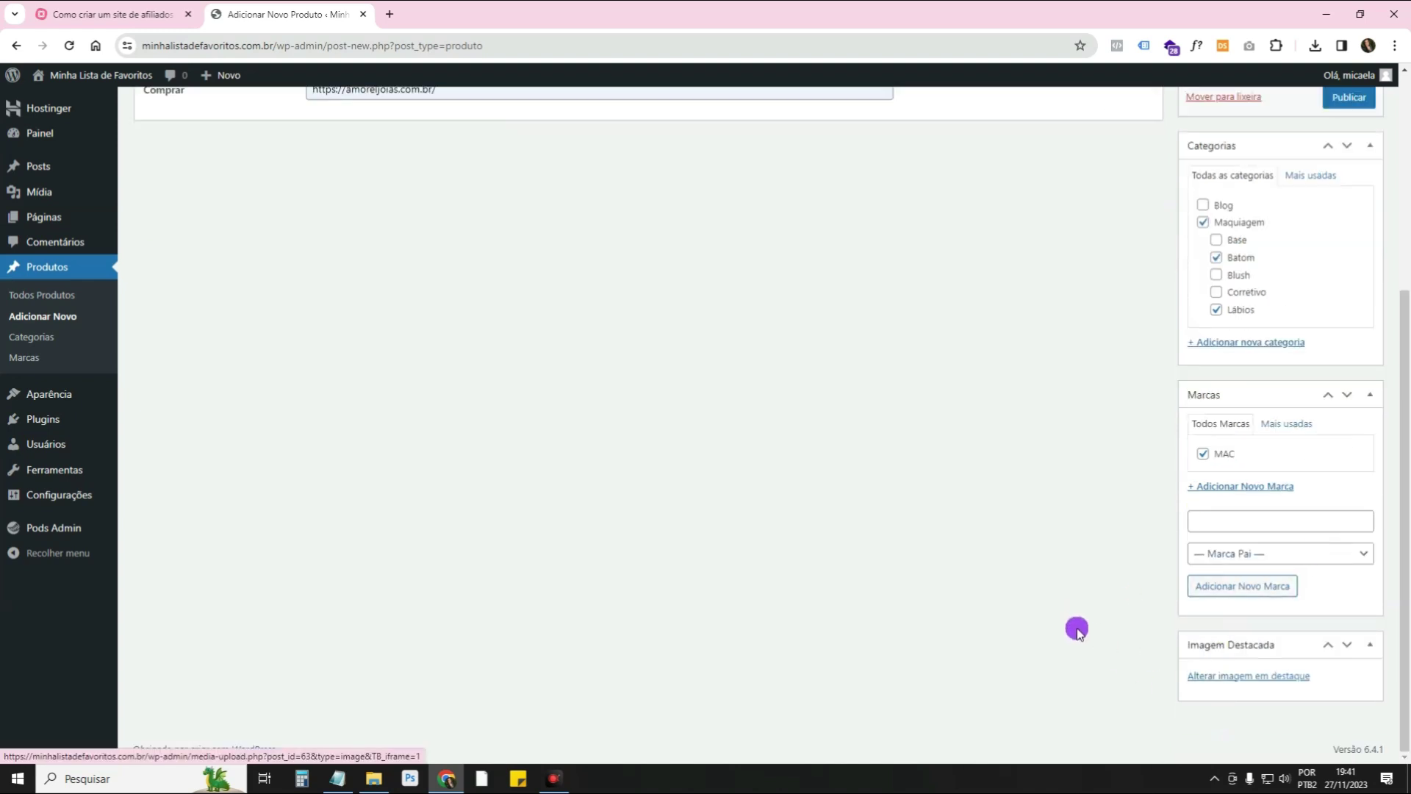
scroll(1080, 618, "up", 5)
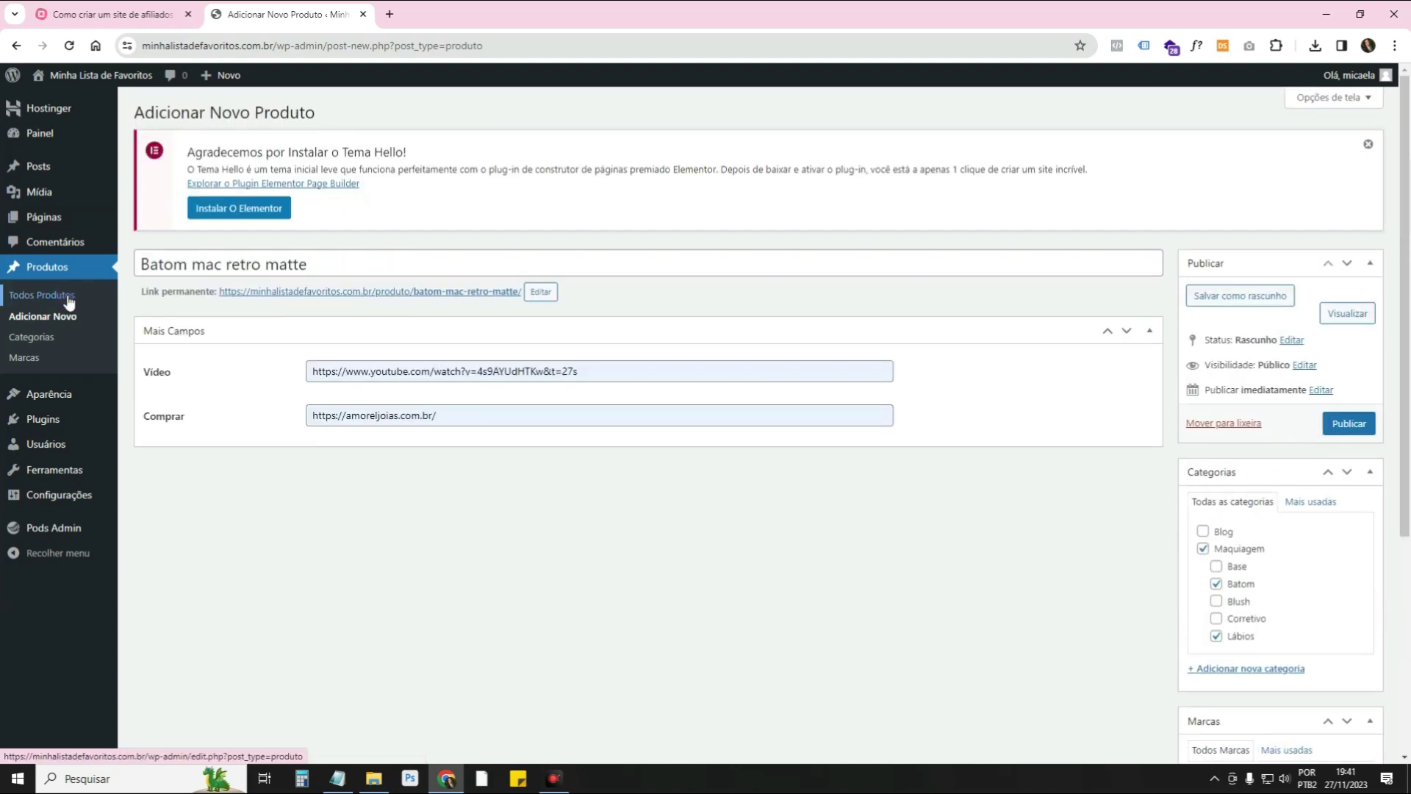
left_click(43, 295)
Tick the Dior products: Lip Balm, Gloss Labial, both Bases and Blush compacto
left_click(757, 136)
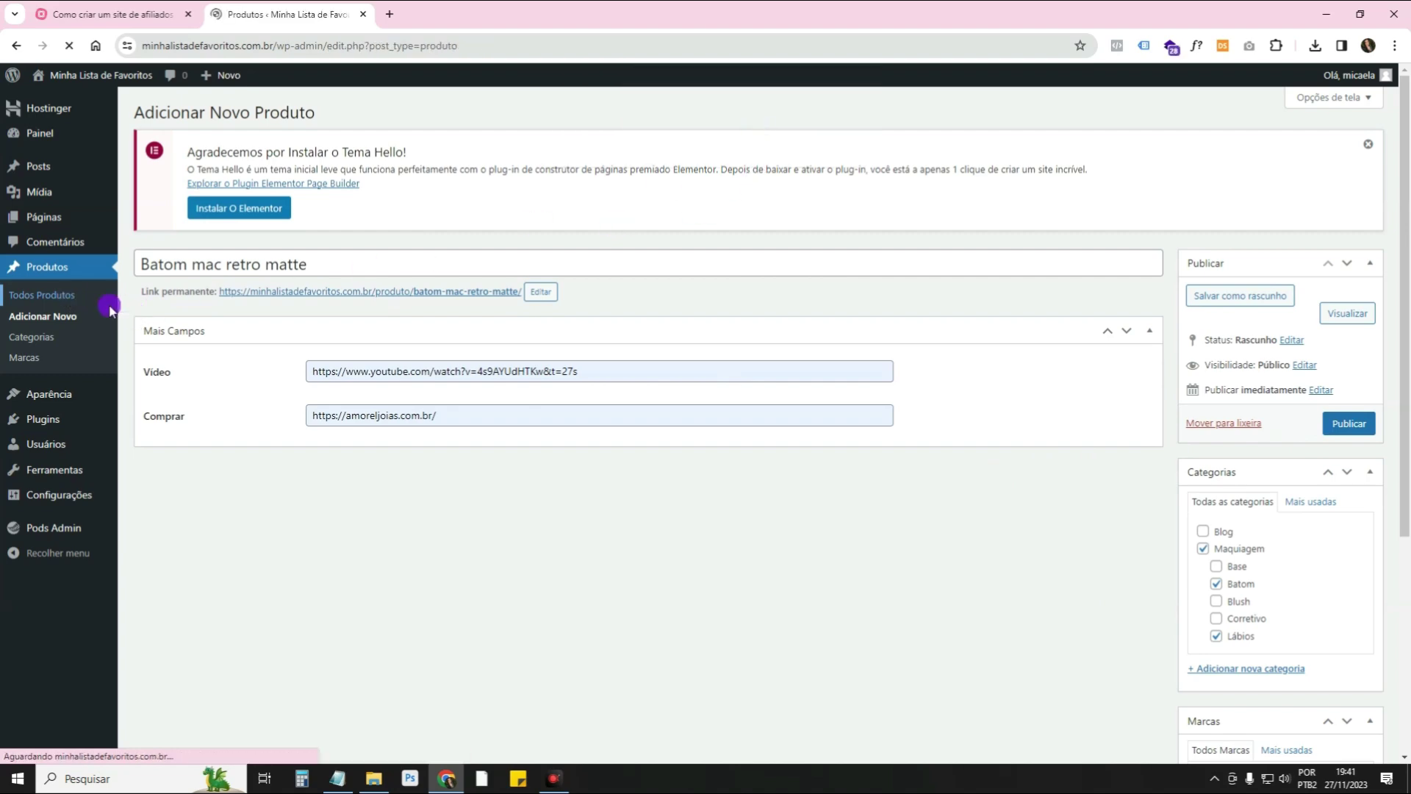
scroll(485, 403, "down", 6)
scroll(487, 407, "down", 1)
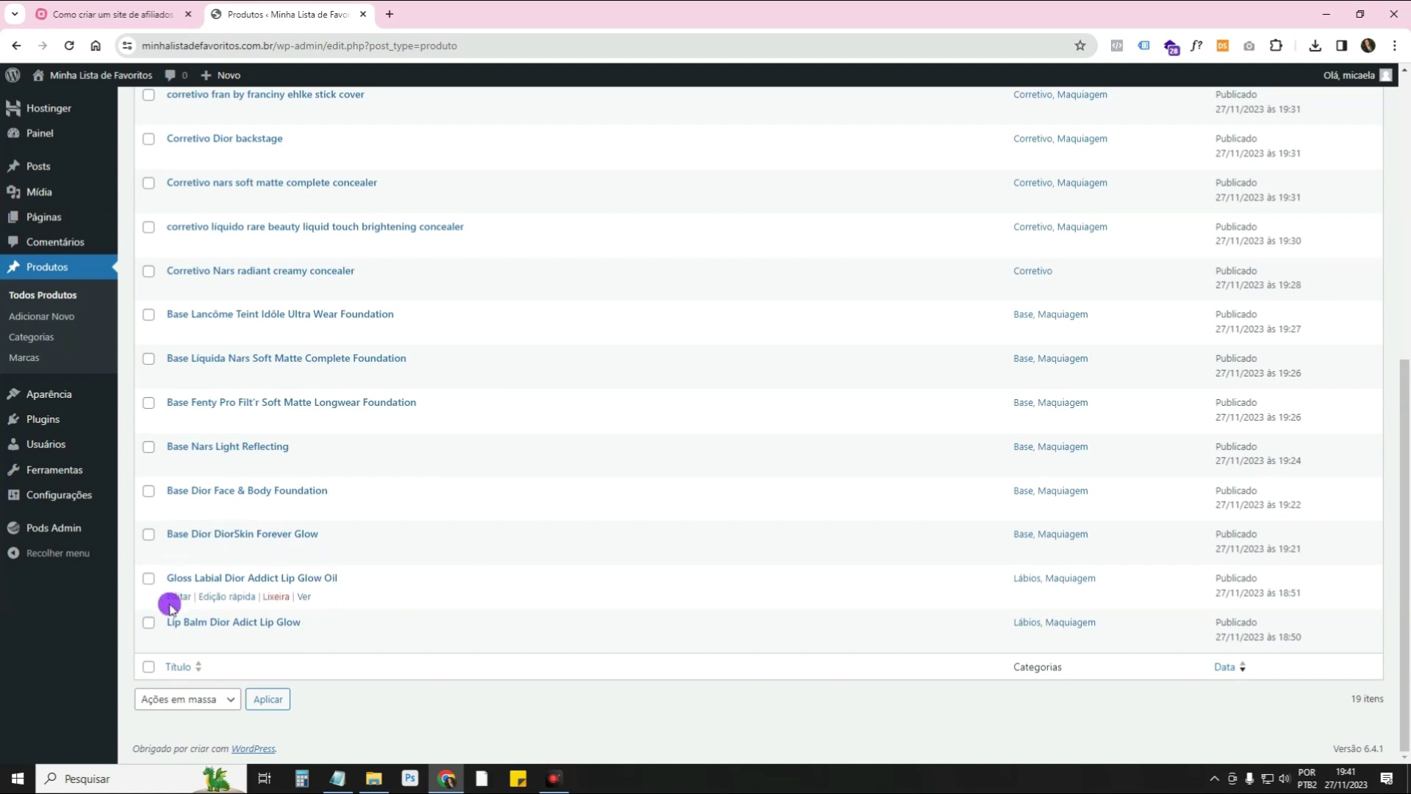
left_click(148, 622)
left_click(148, 578)
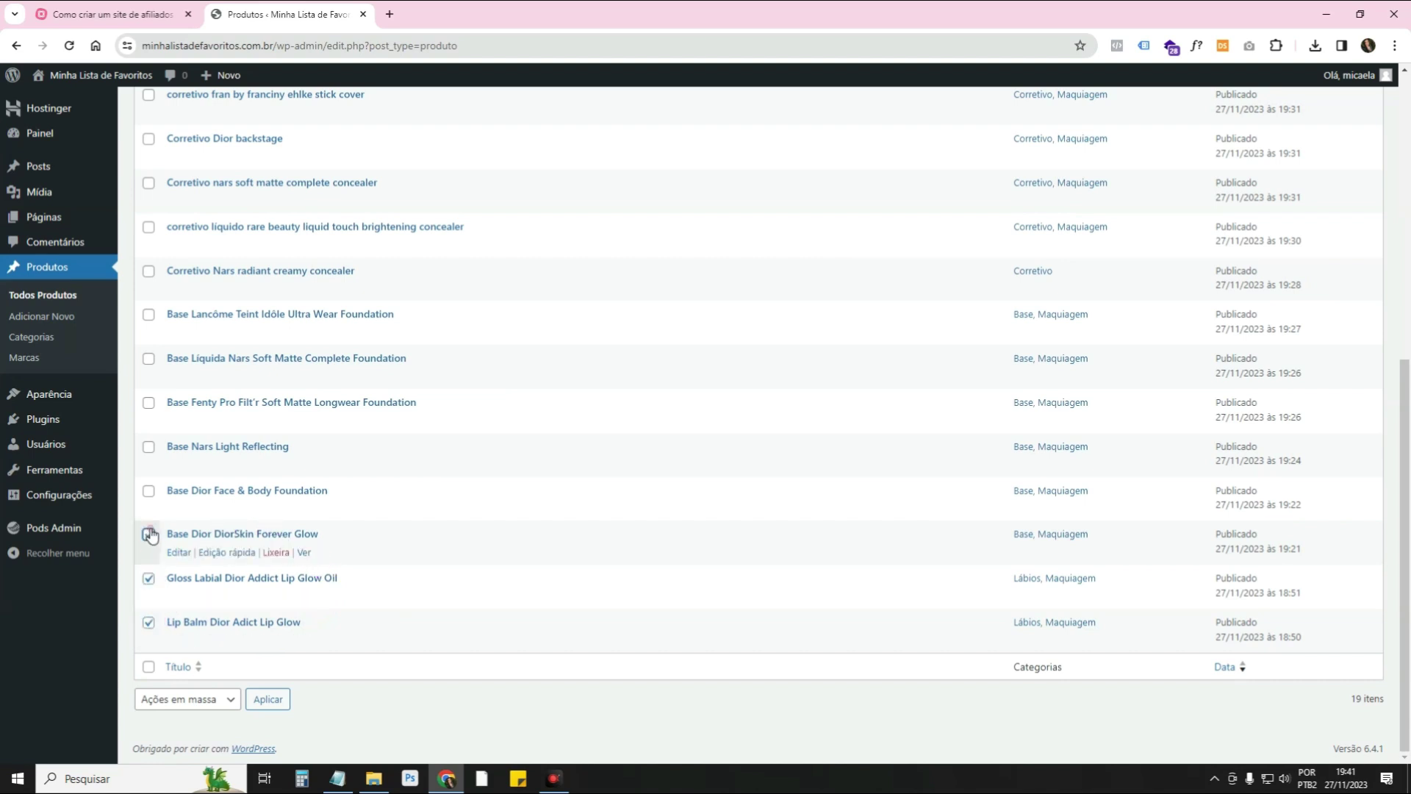
left_click(150, 535)
left_click(152, 492)
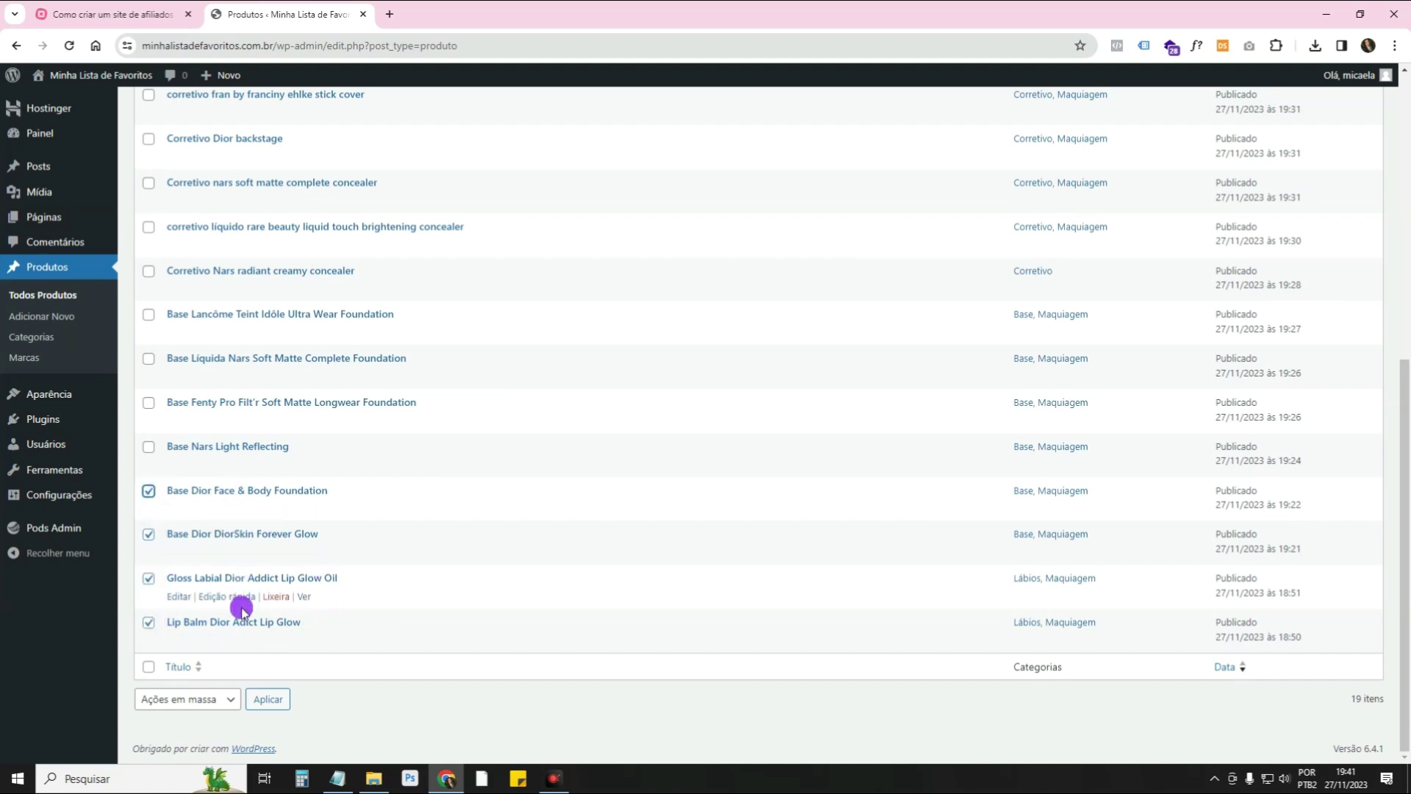
scroll(319, 435, "up", 2)
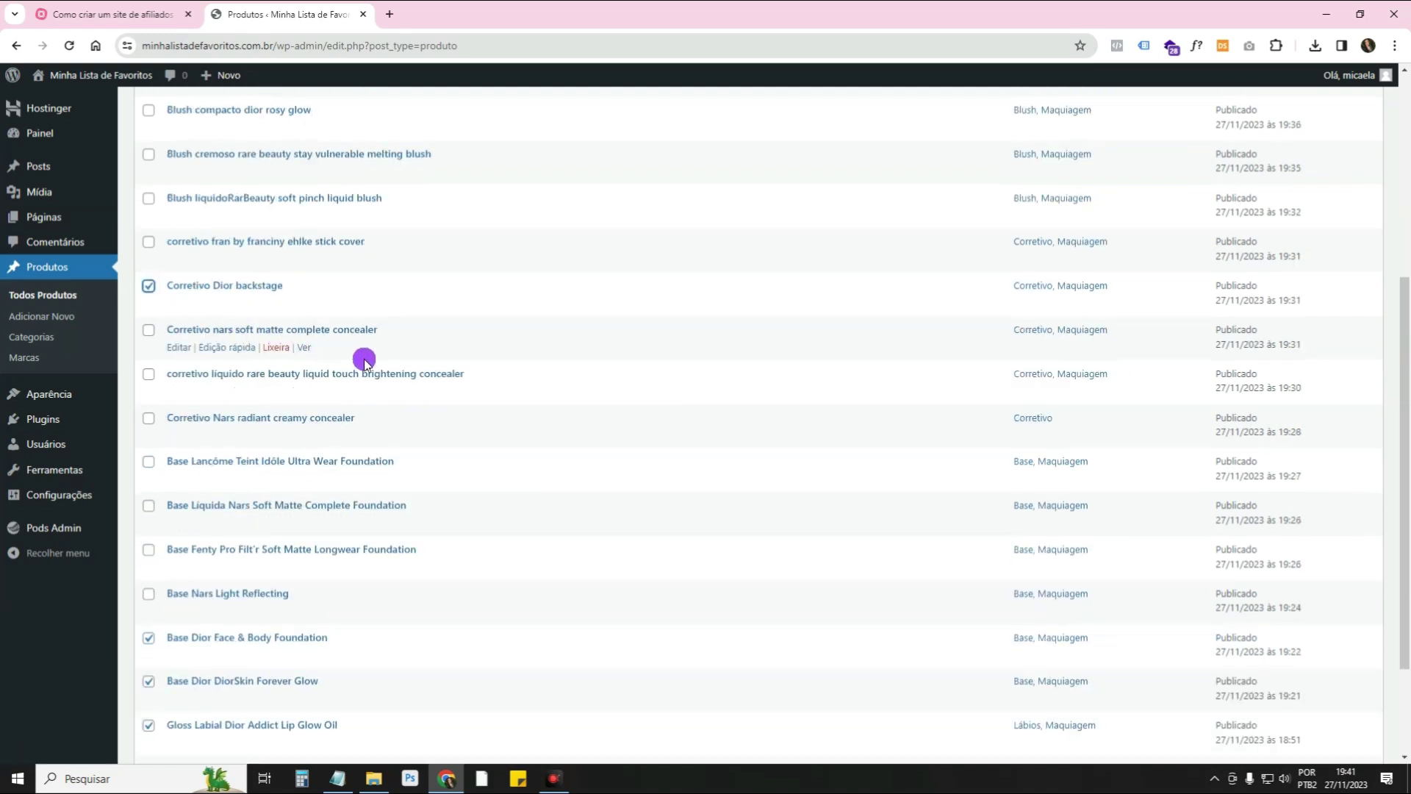
scroll(382, 364, "up", 2)
left_click(149, 260)
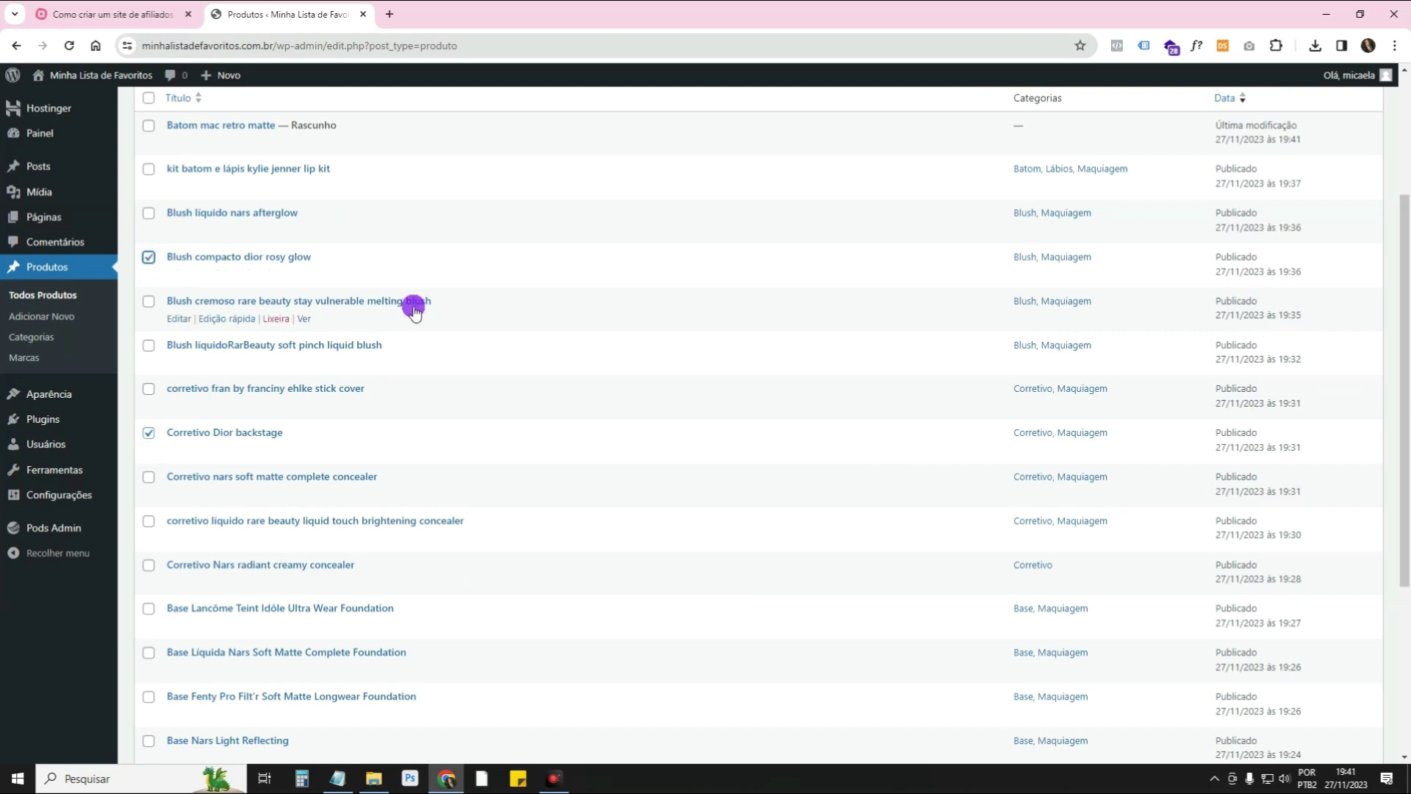
scroll(410, 306, "up", 3)
Bulk edit the ticked products, inspect the Marcas box, and cancel without saving
left_click(184, 284)
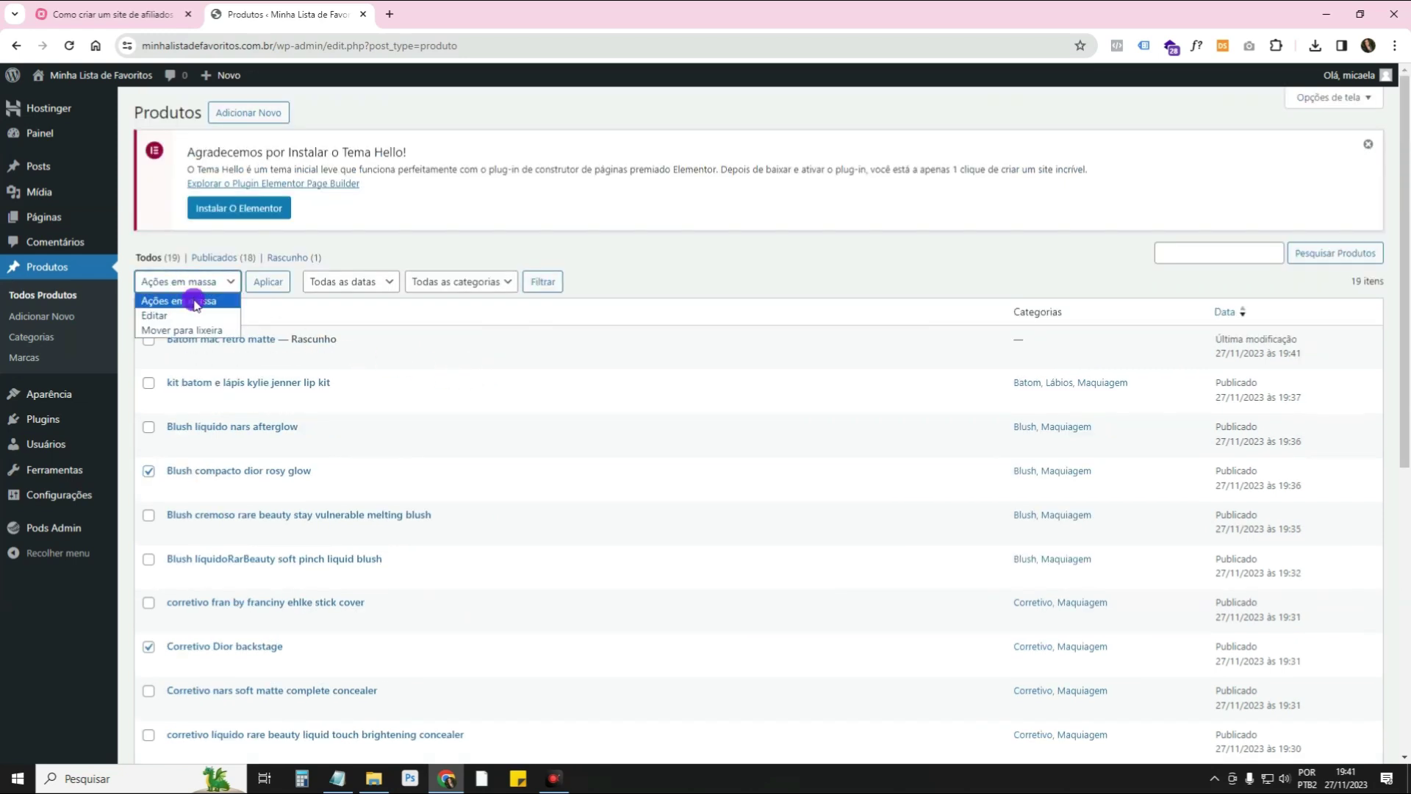
left_click(193, 315)
left_click(269, 284)
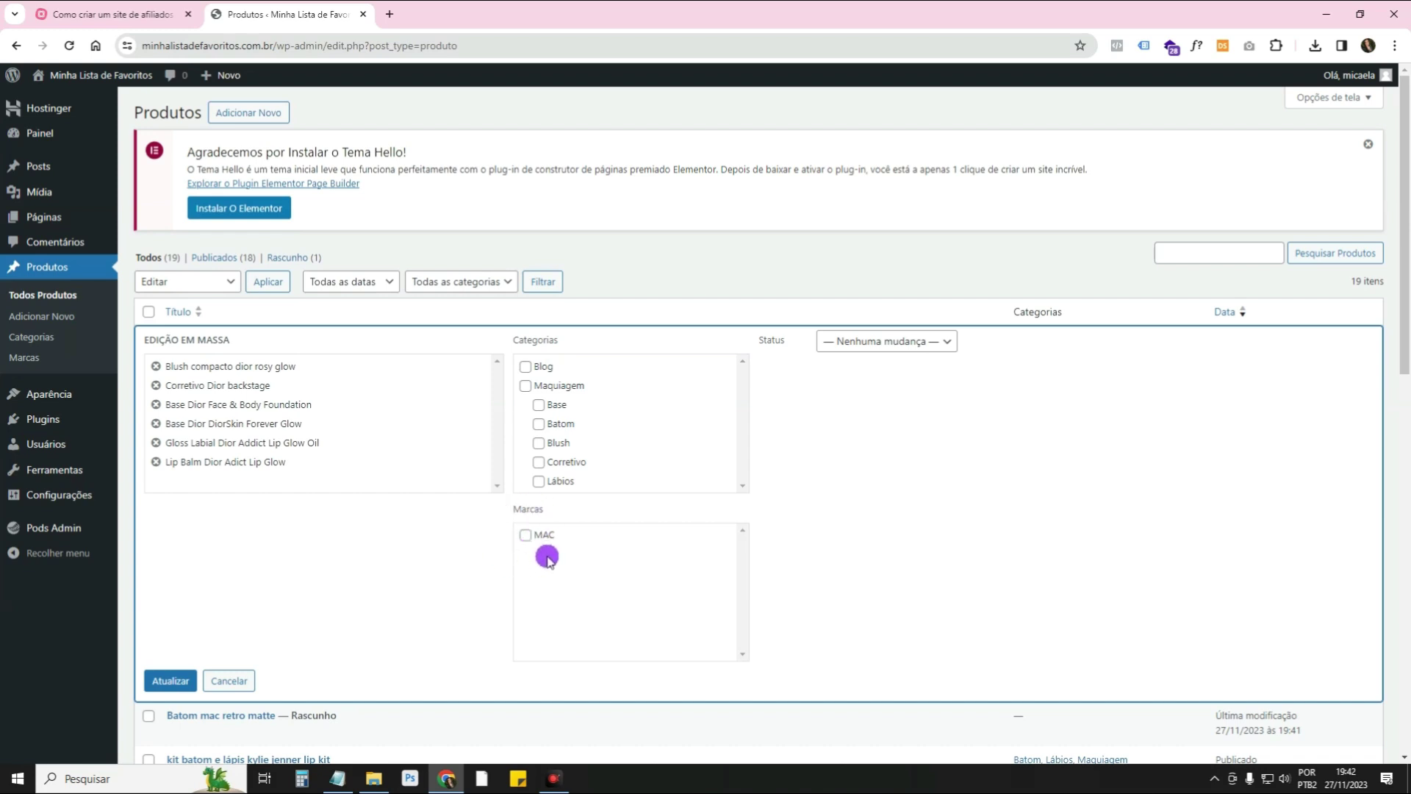
left_click(234, 681)
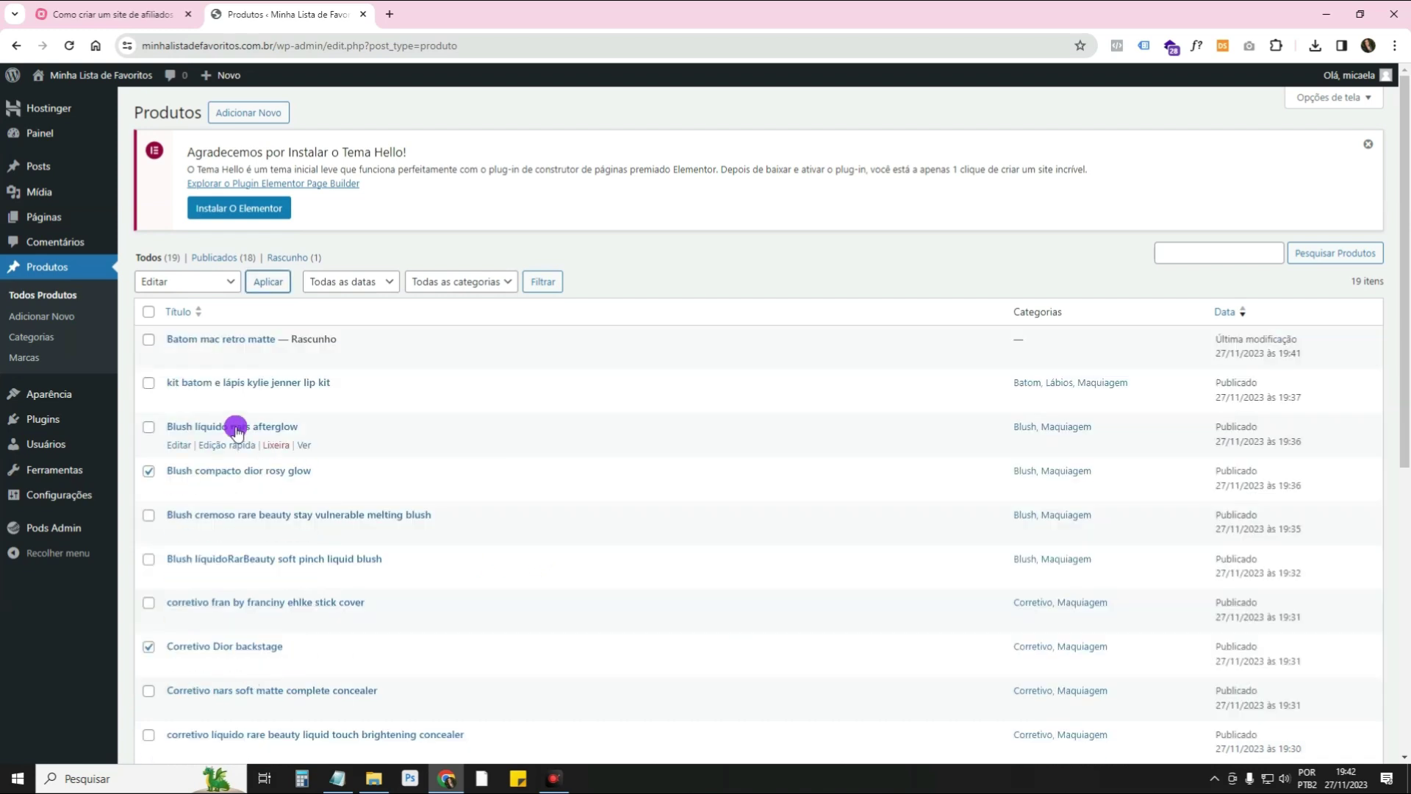
Add Dior, Nars and Rare Beauty as new brands on the Marcas page
left_click(38, 358)
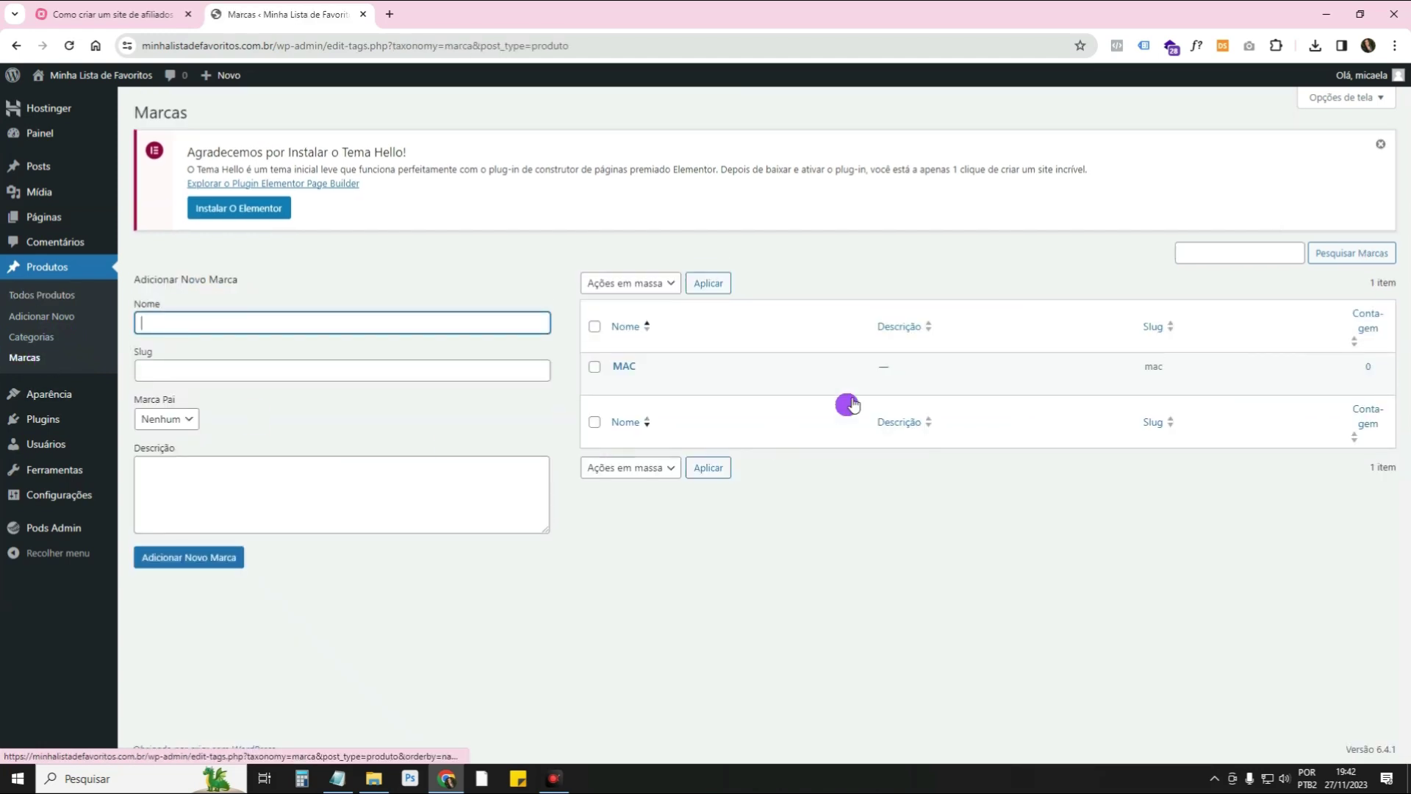
left_click(28, 338)
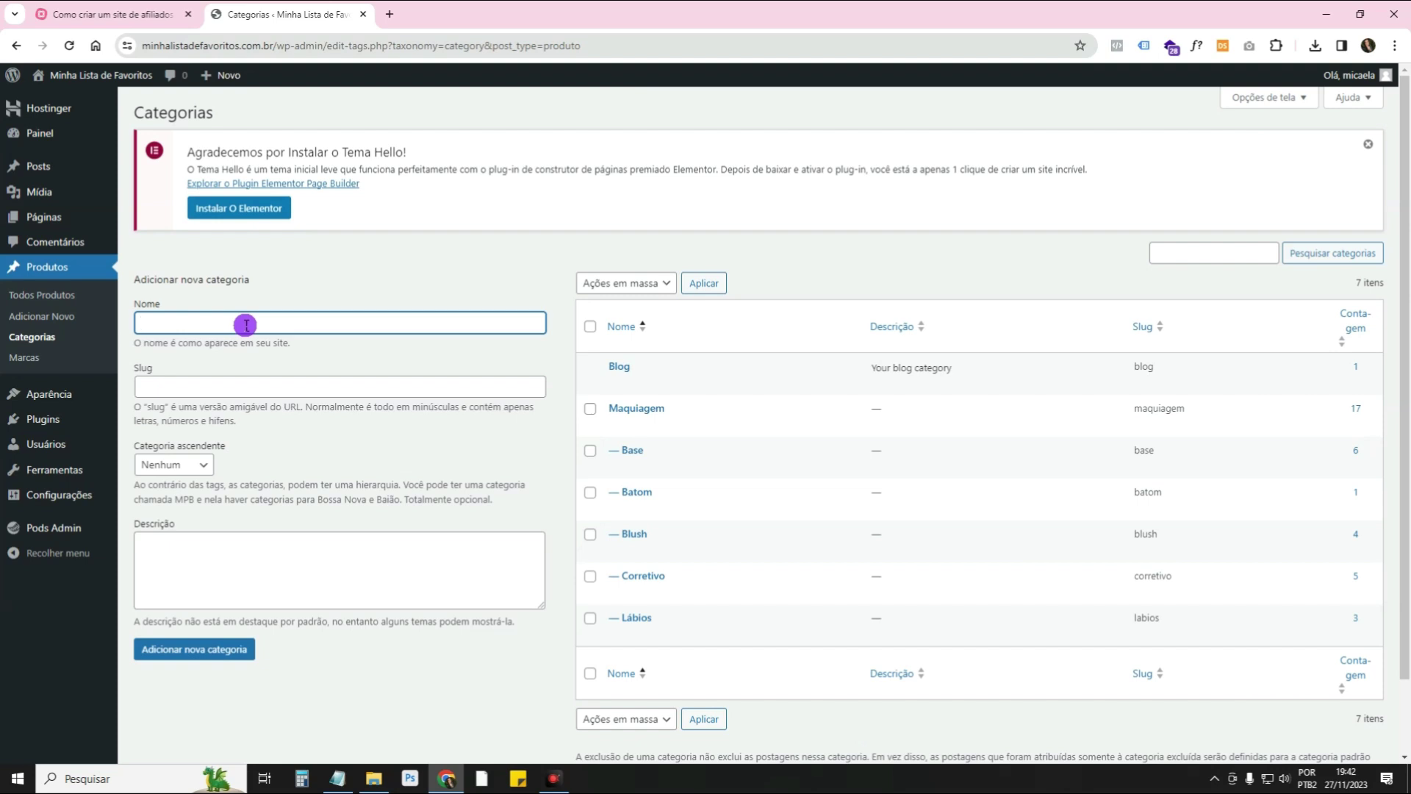
left_click(26, 357)
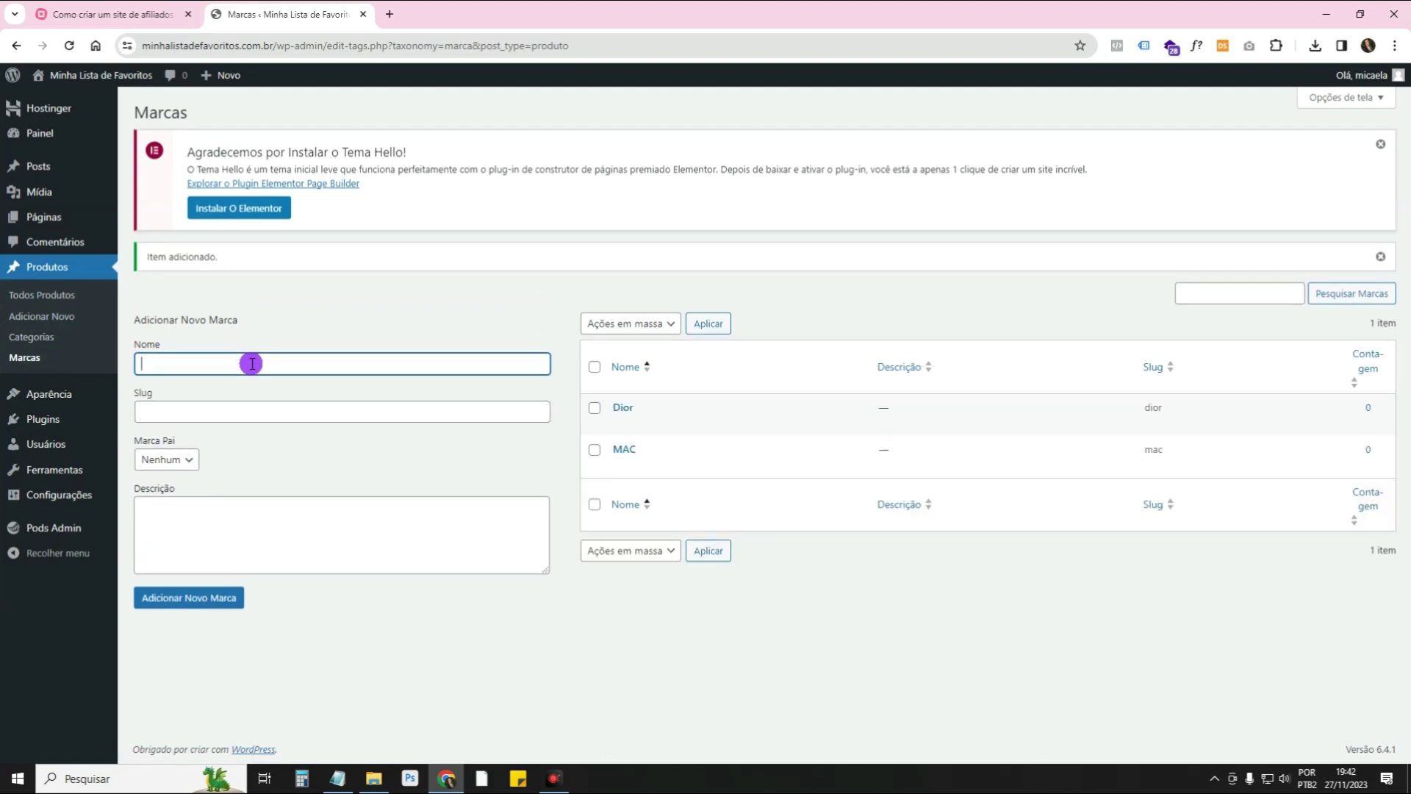
type("s")
key("Return")
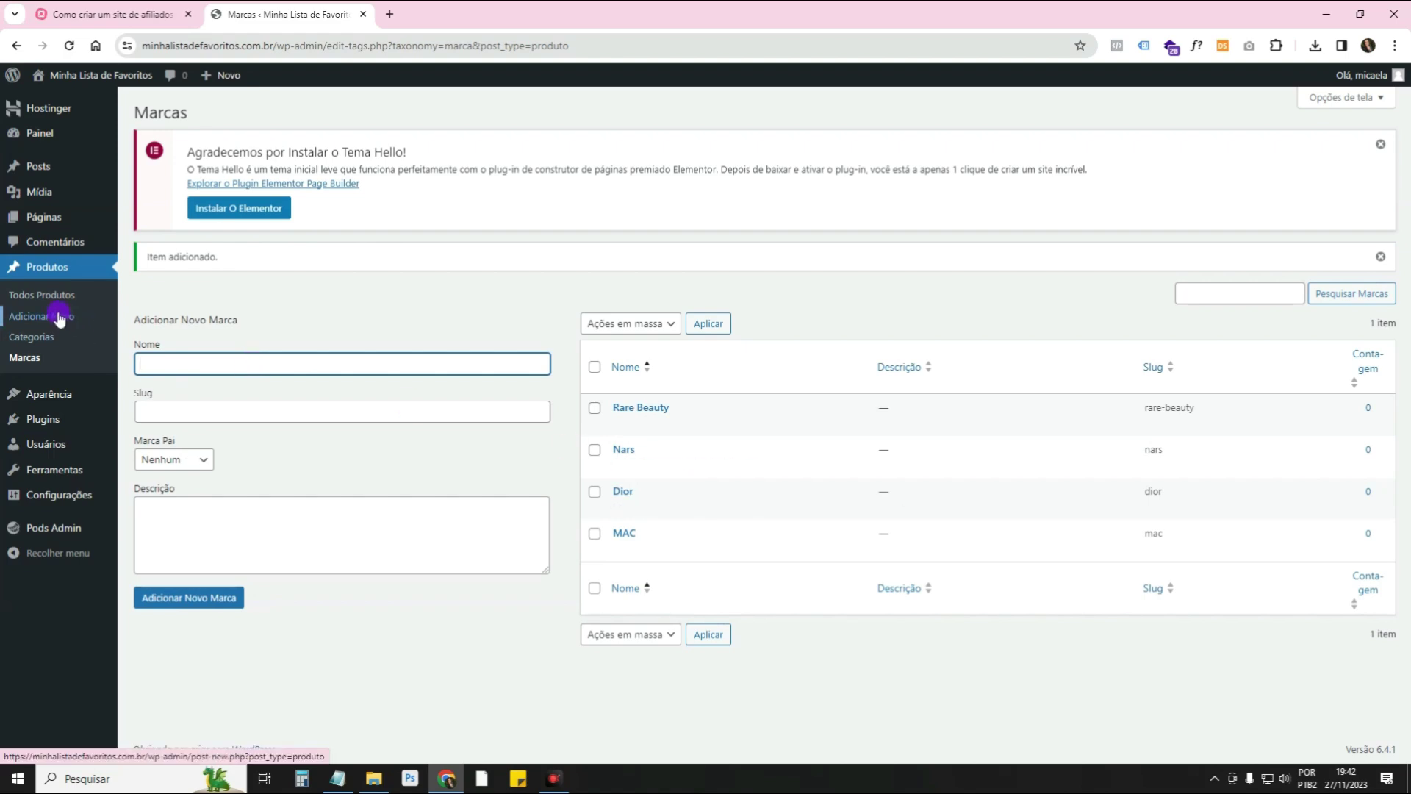
Tick the six Dior products in the full product list, including Corretivo Dior backstage
left_click(41, 295)
scroll(268, 493, "down", 10)
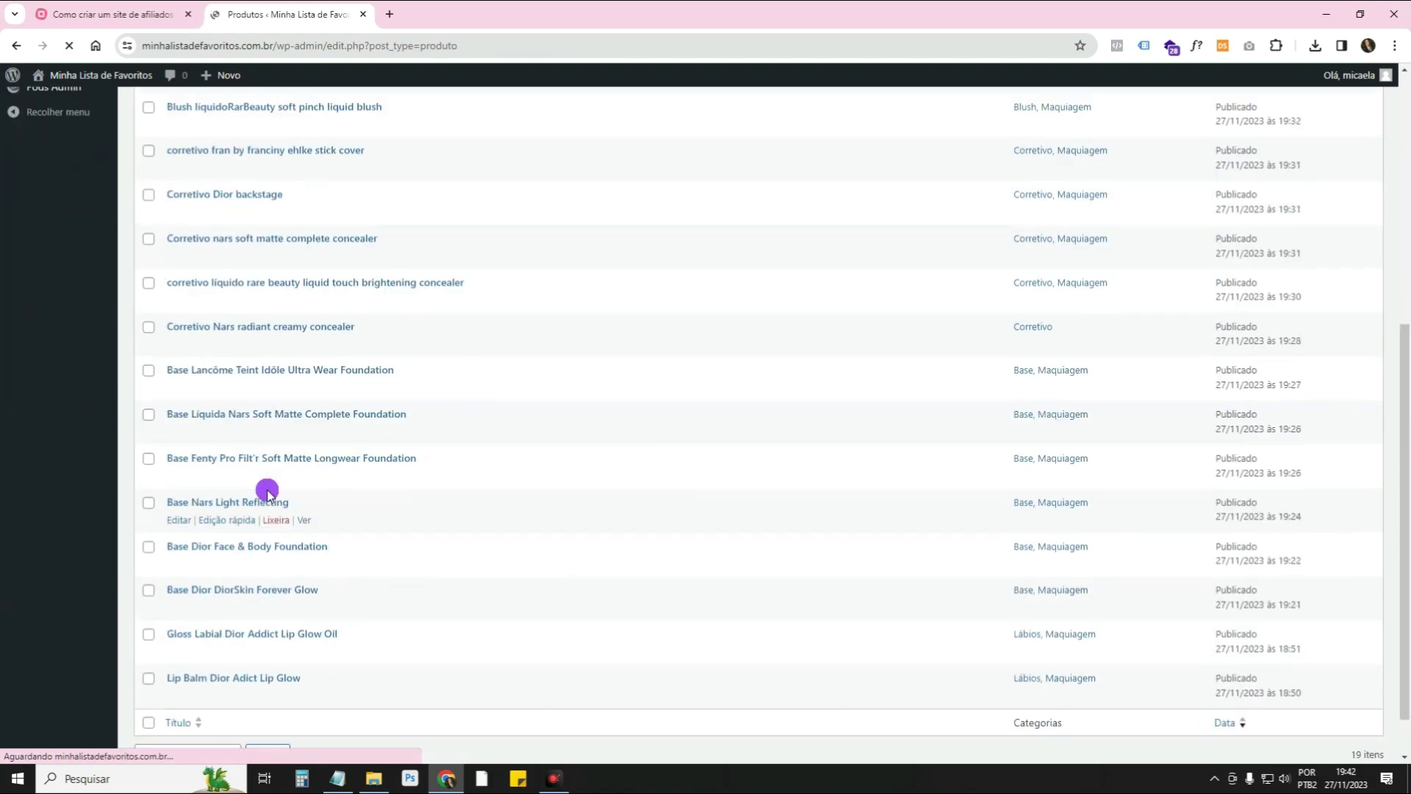
scroll(221, 559, "down", 1)
left_click(149, 622)
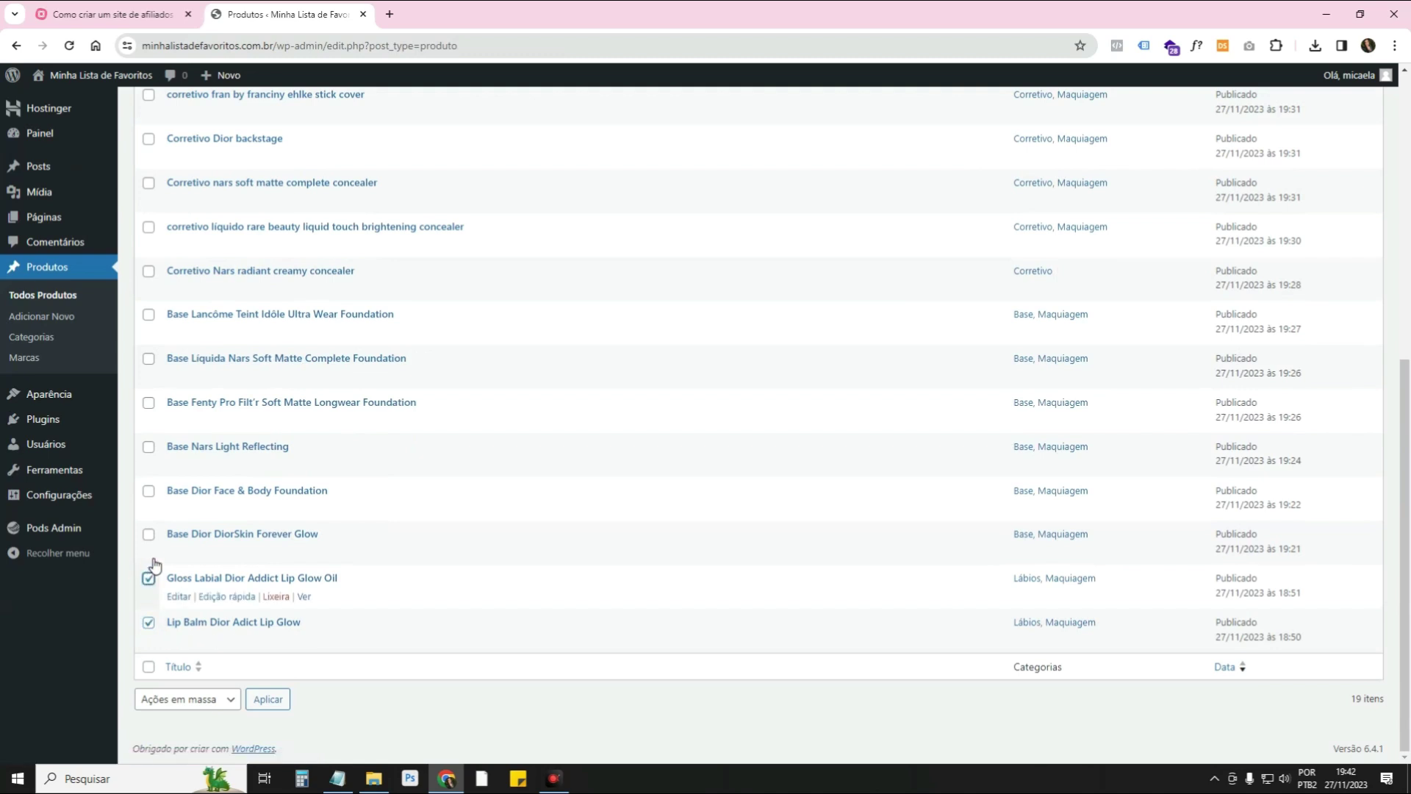
left_click(149, 536)
left_click(149, 490)
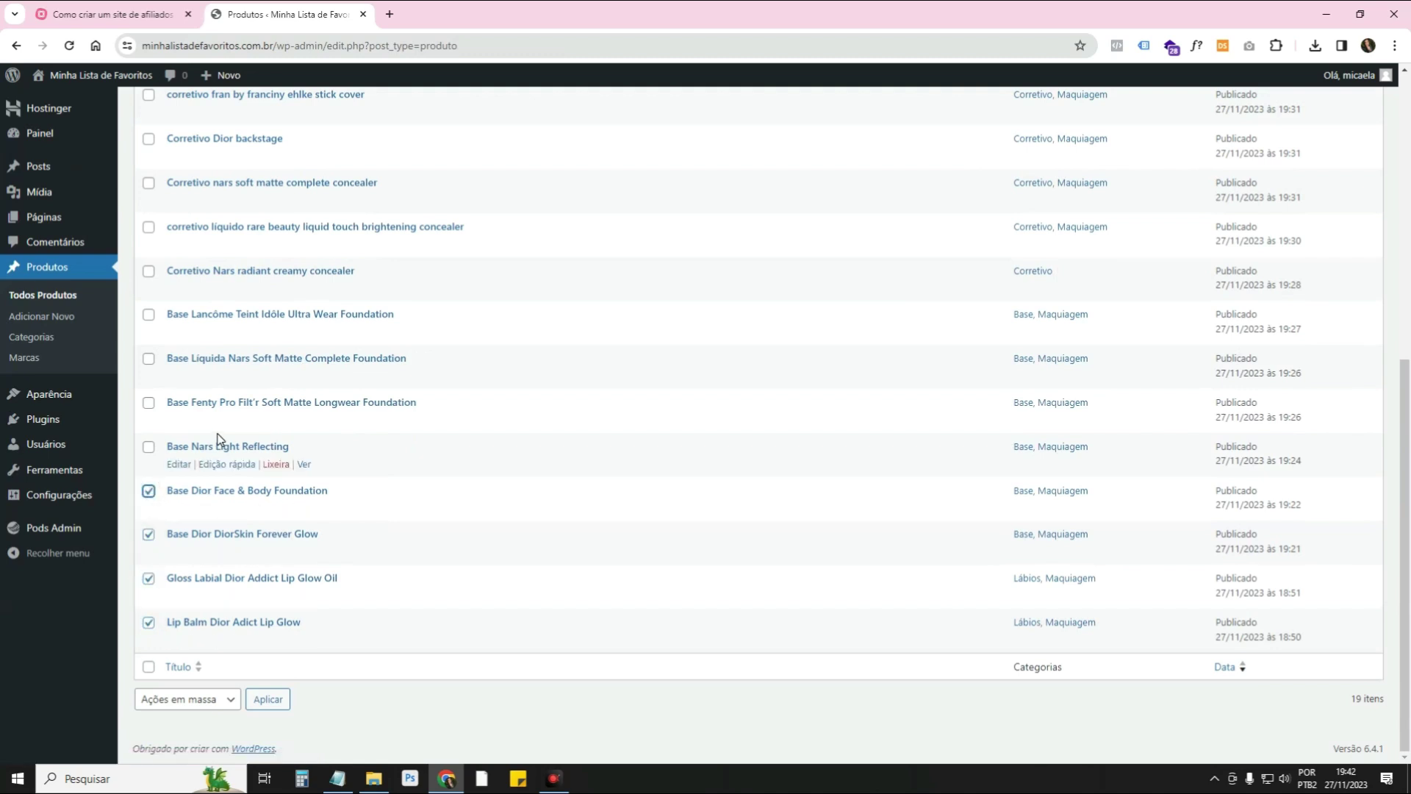
scroll(166, 470, "up", 5)
left_click(148, 506)
left_click(150, 330)
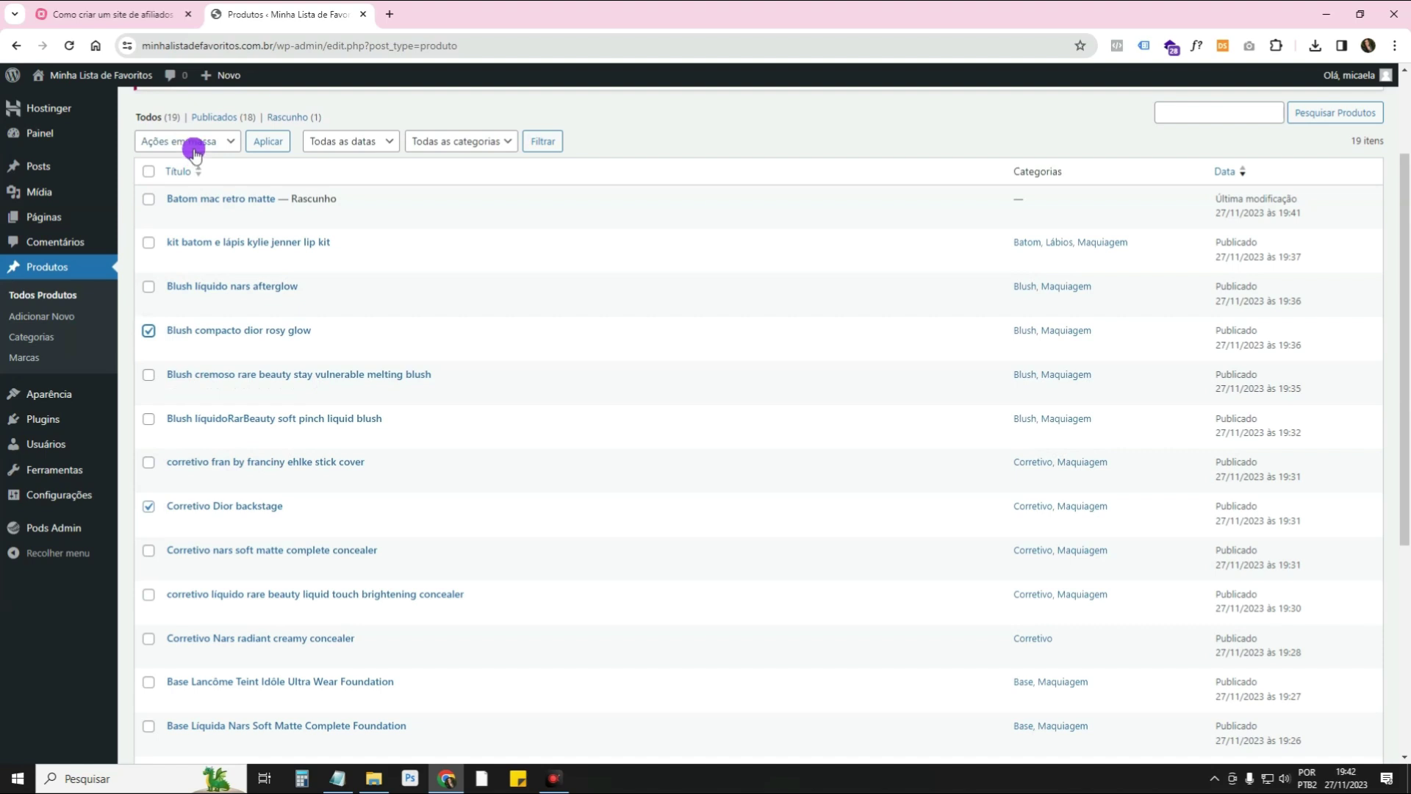
Bulk edit the six products to tick the Dior brand and update them
left_click(192, 142)
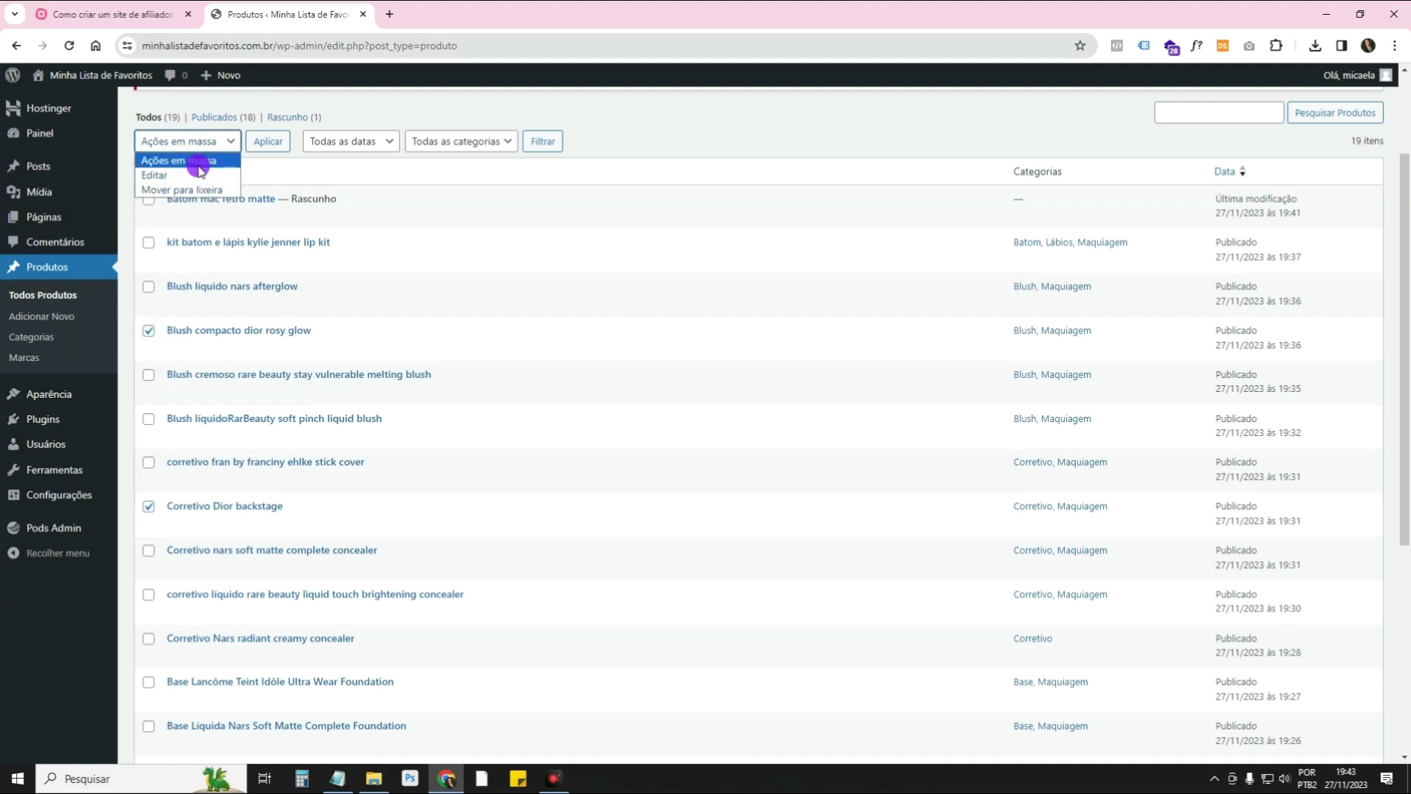
left_click(200, 176)
left_click(286, 142)
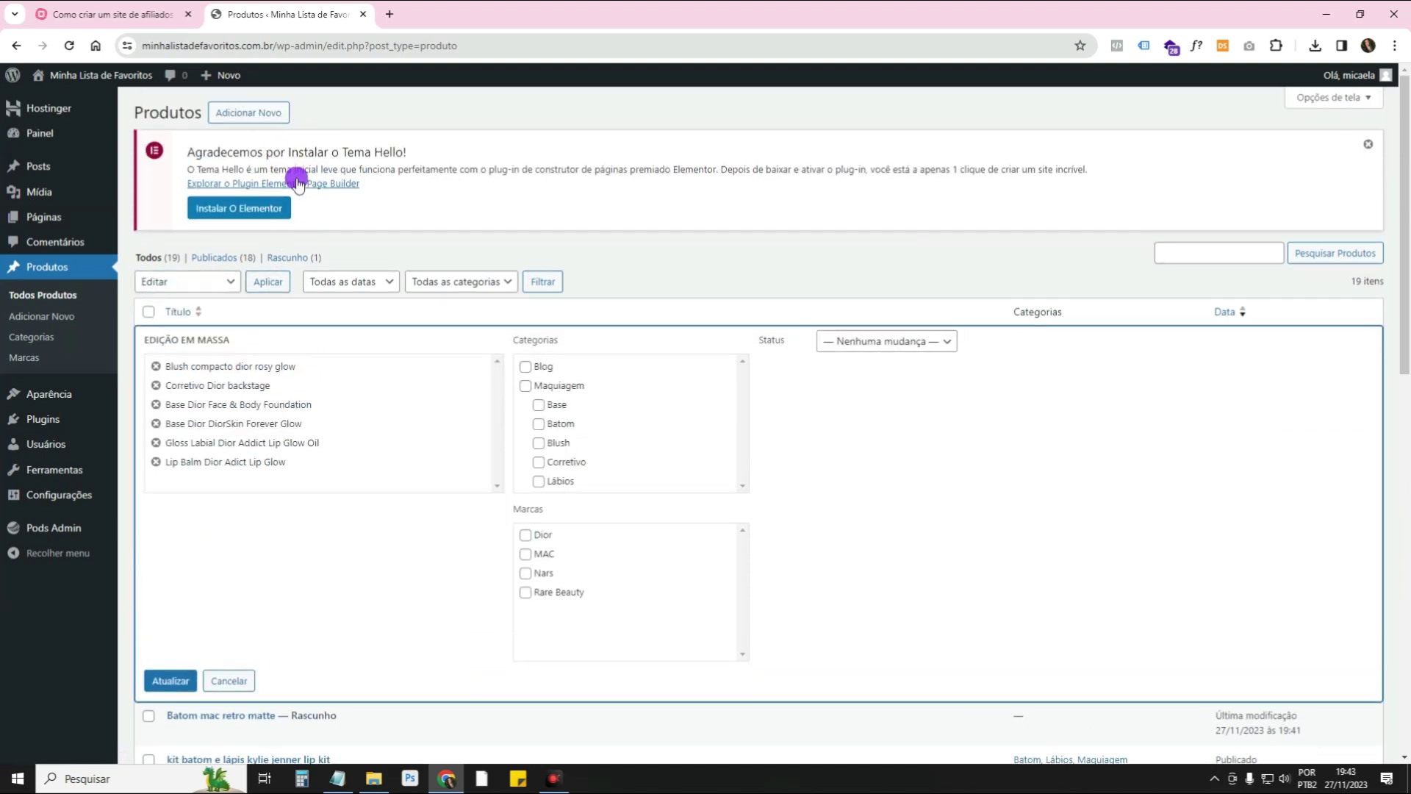
left_click(548, 539)
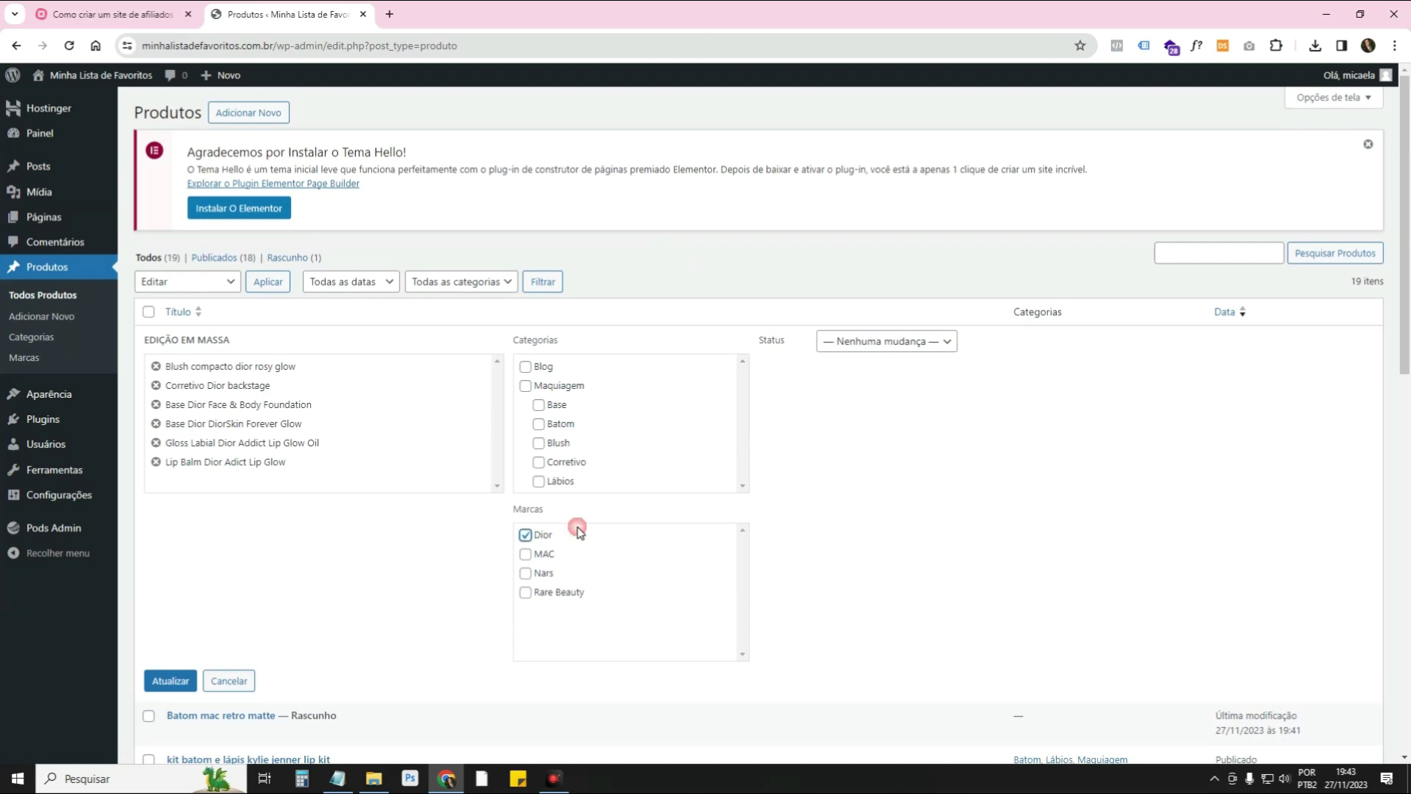
left_click(169, 680)
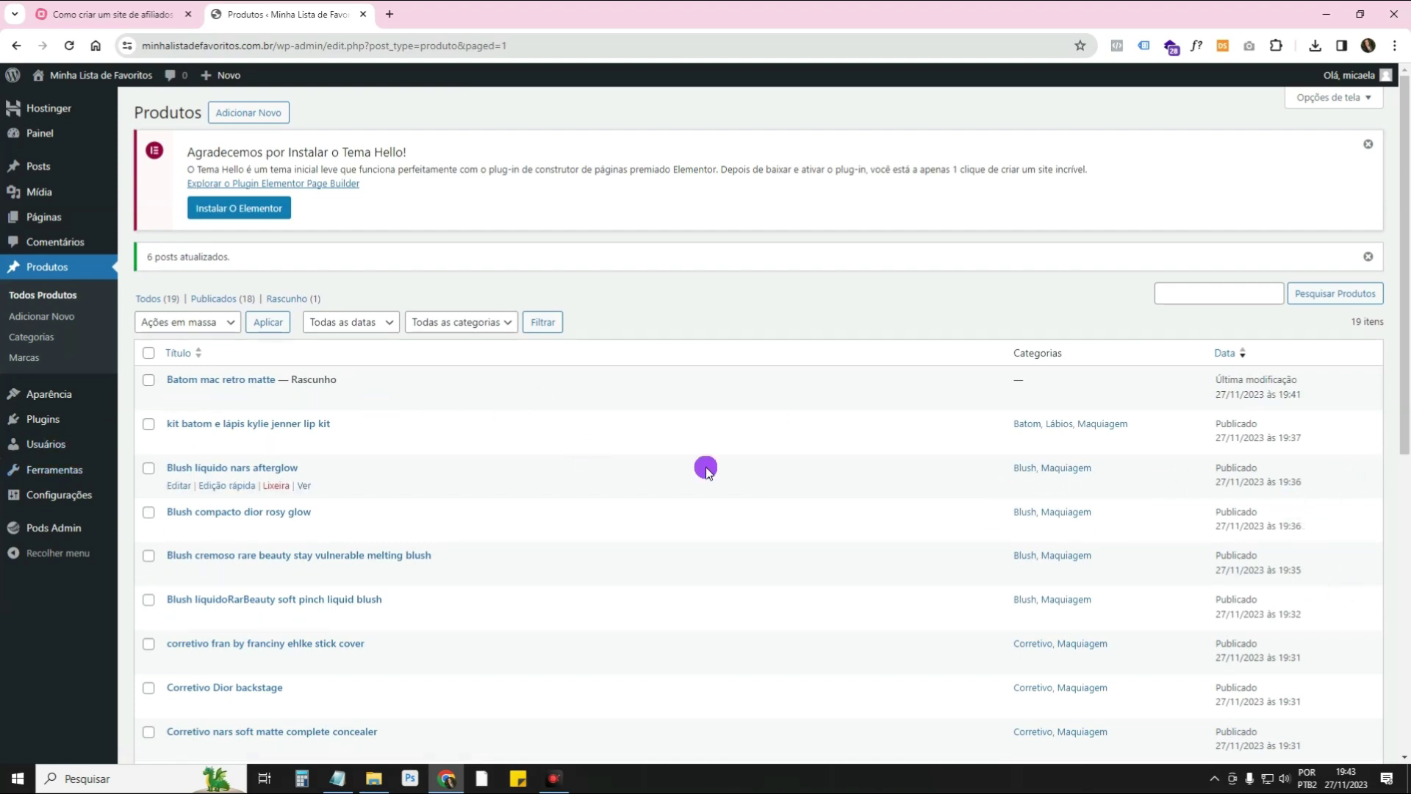
scroll(442, 481, "down", 8)
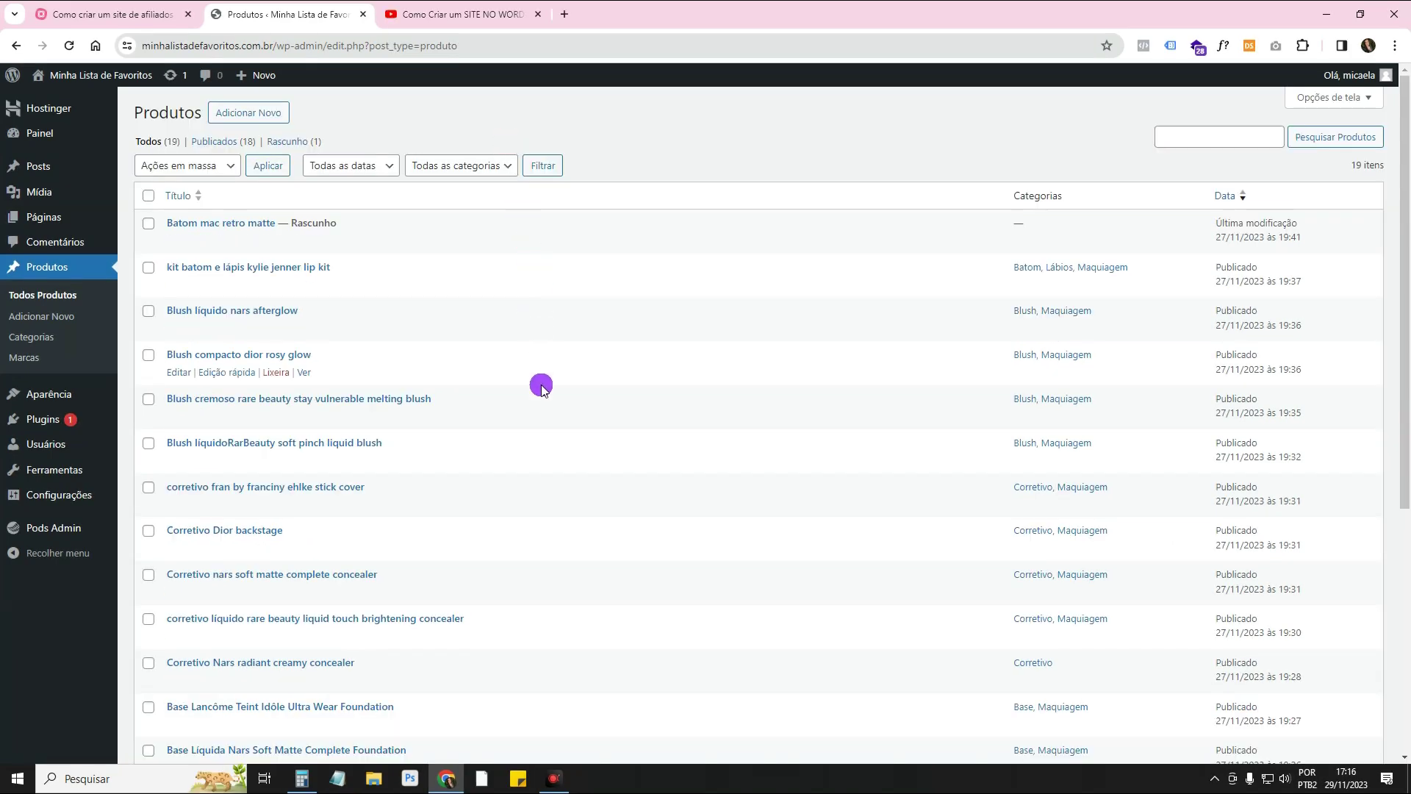
scroll(542, 388, "down", 5)
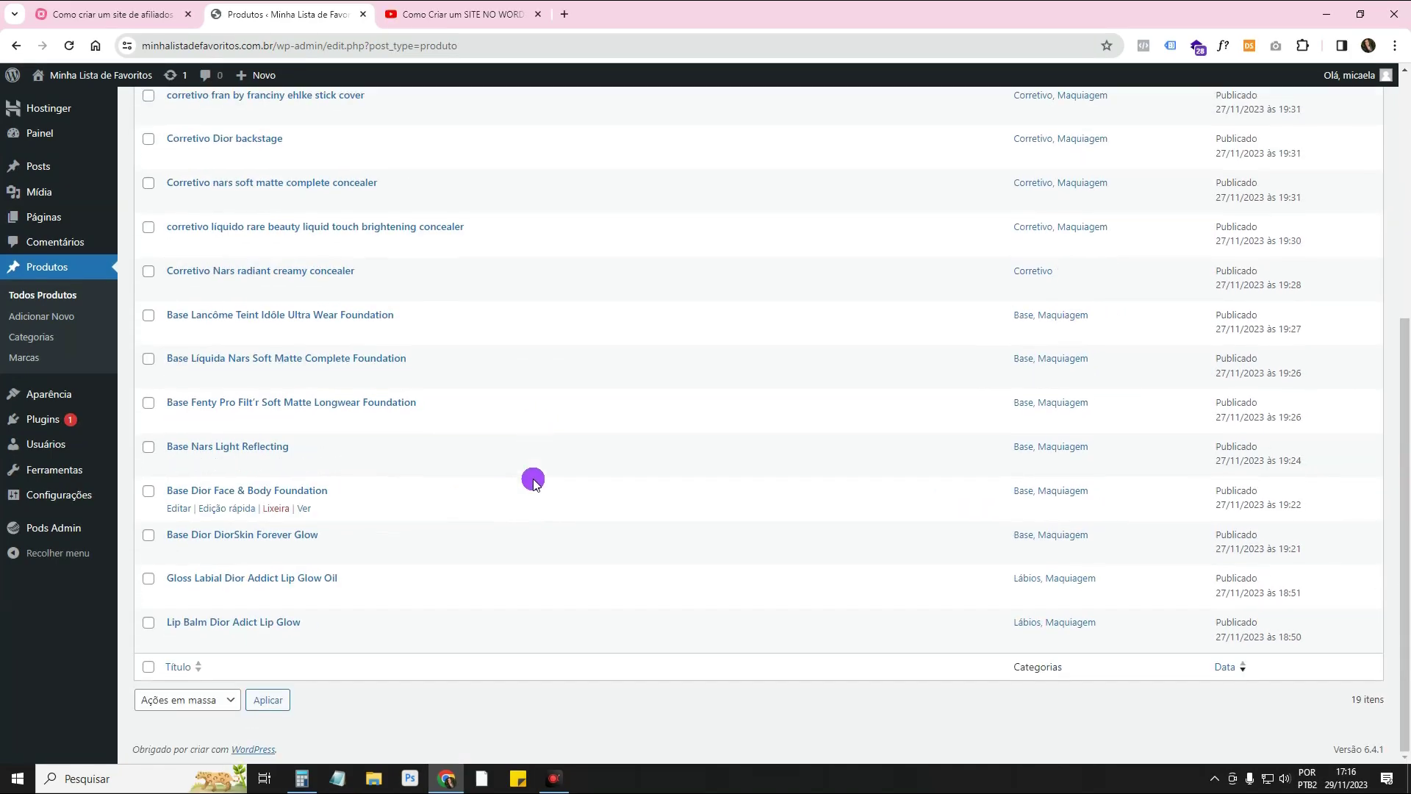
Collapse Passo 2, expand Passo 3, and select 'Comprar e instalar Elementor Pro'
scroll(330, 425, "up", 5)
left_click(123, 13)
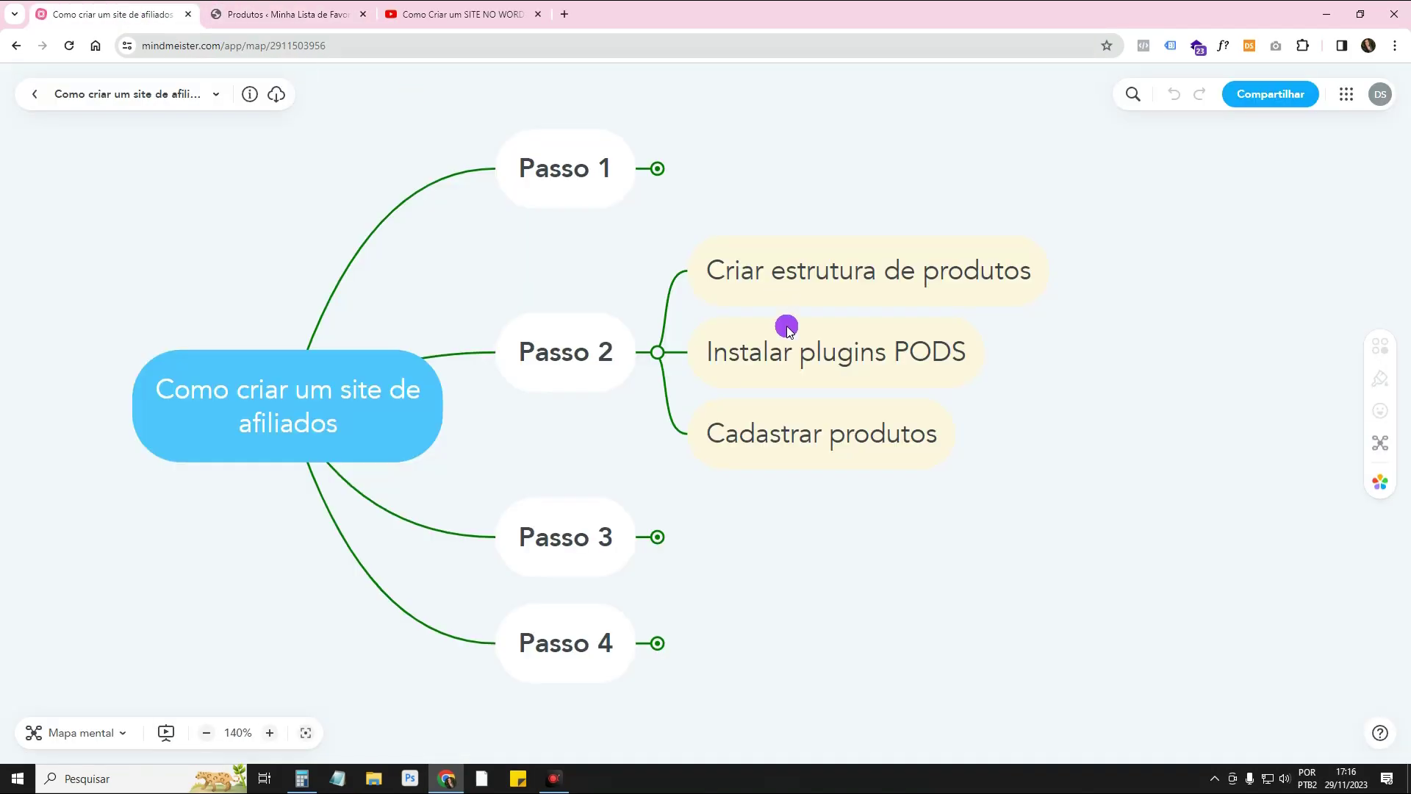
left_click(743, 420)
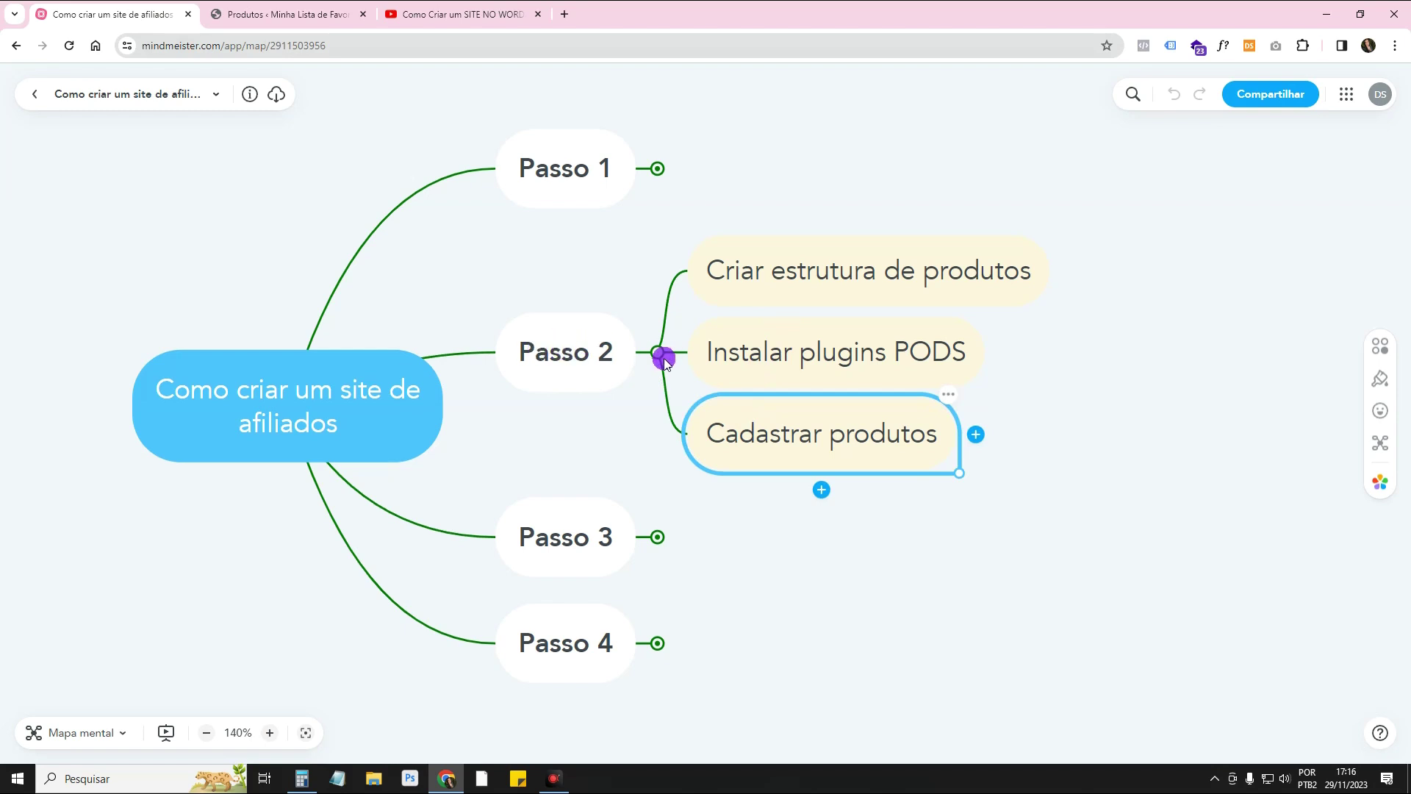
left_click(658, 354)
left_click(654, 461)
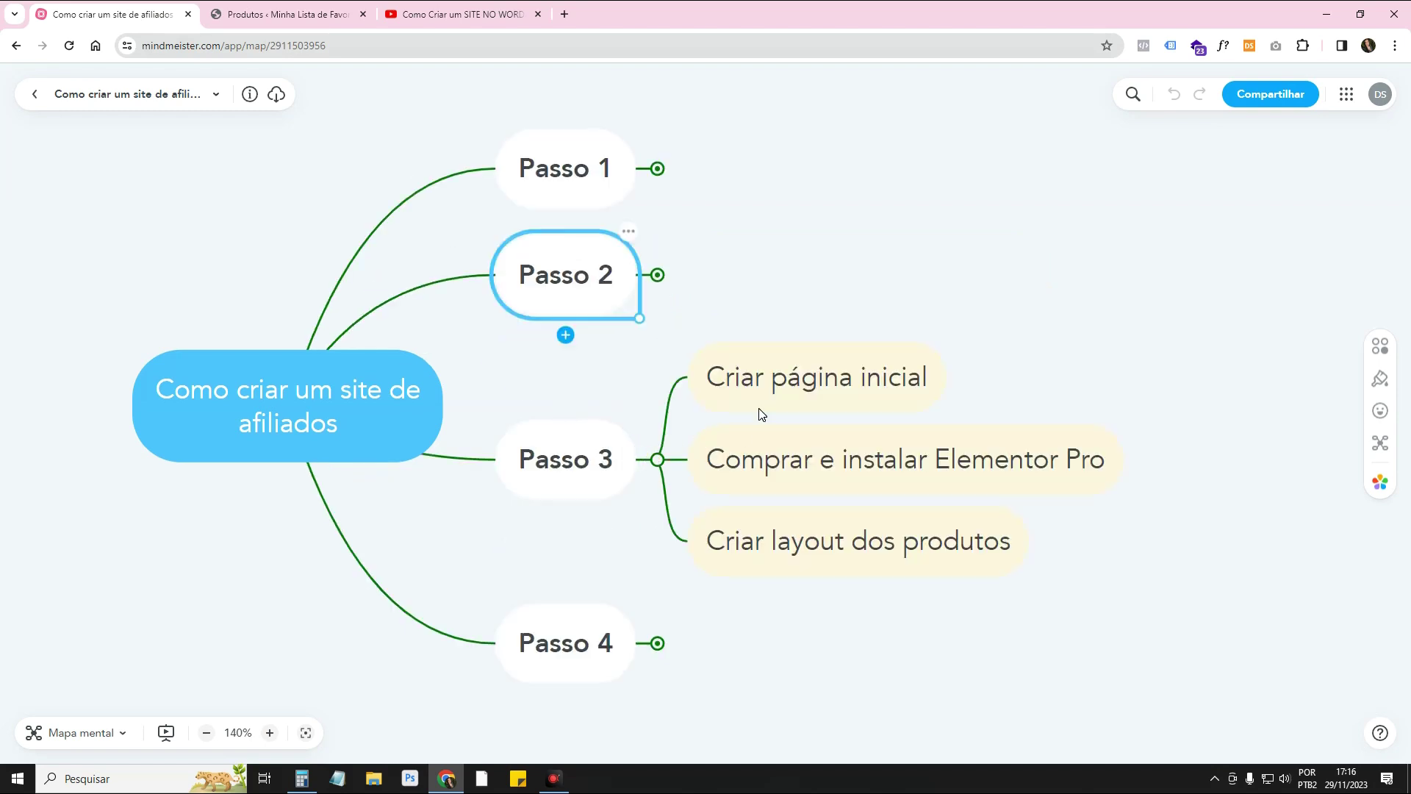
left_click_drag(808, 305, 739, 269)
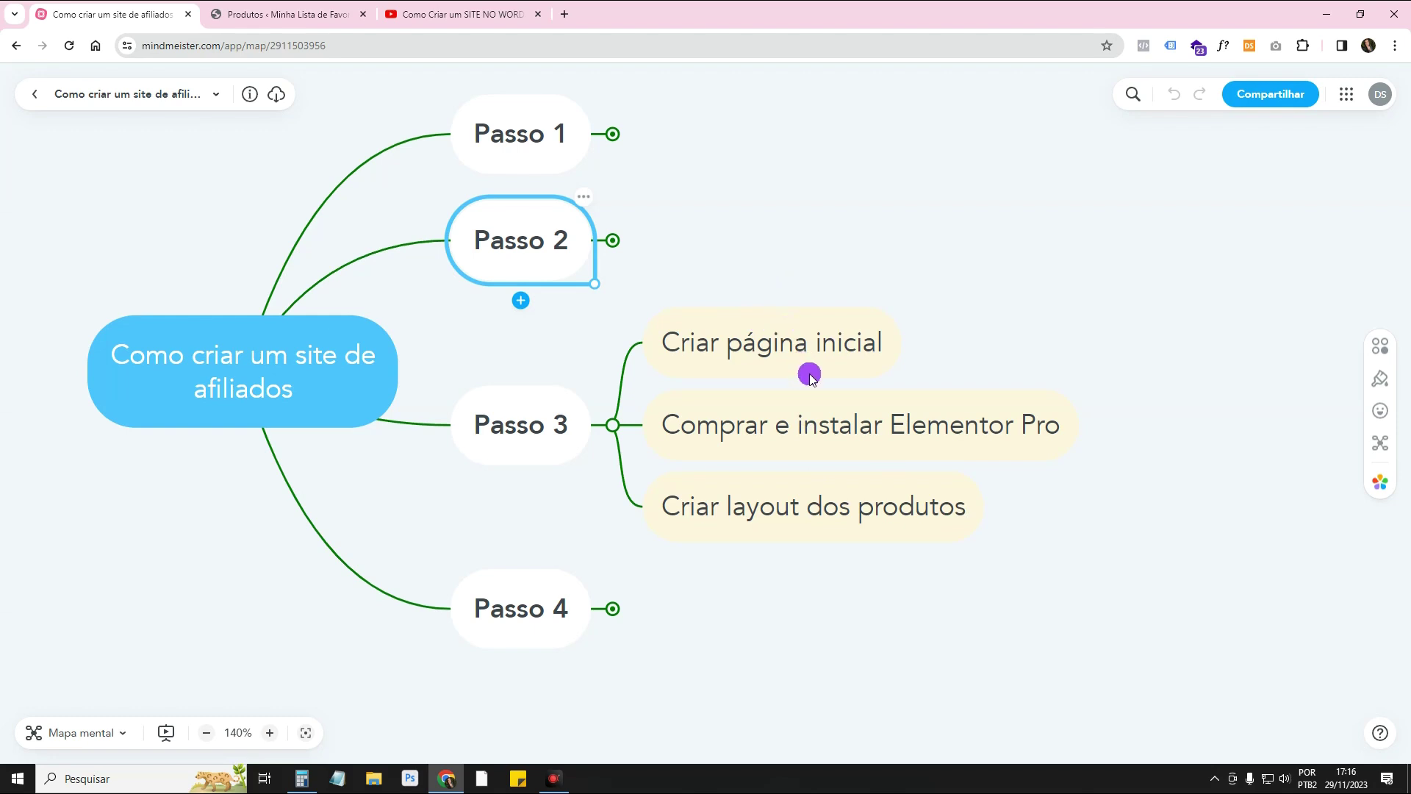
left_click(827, 431)
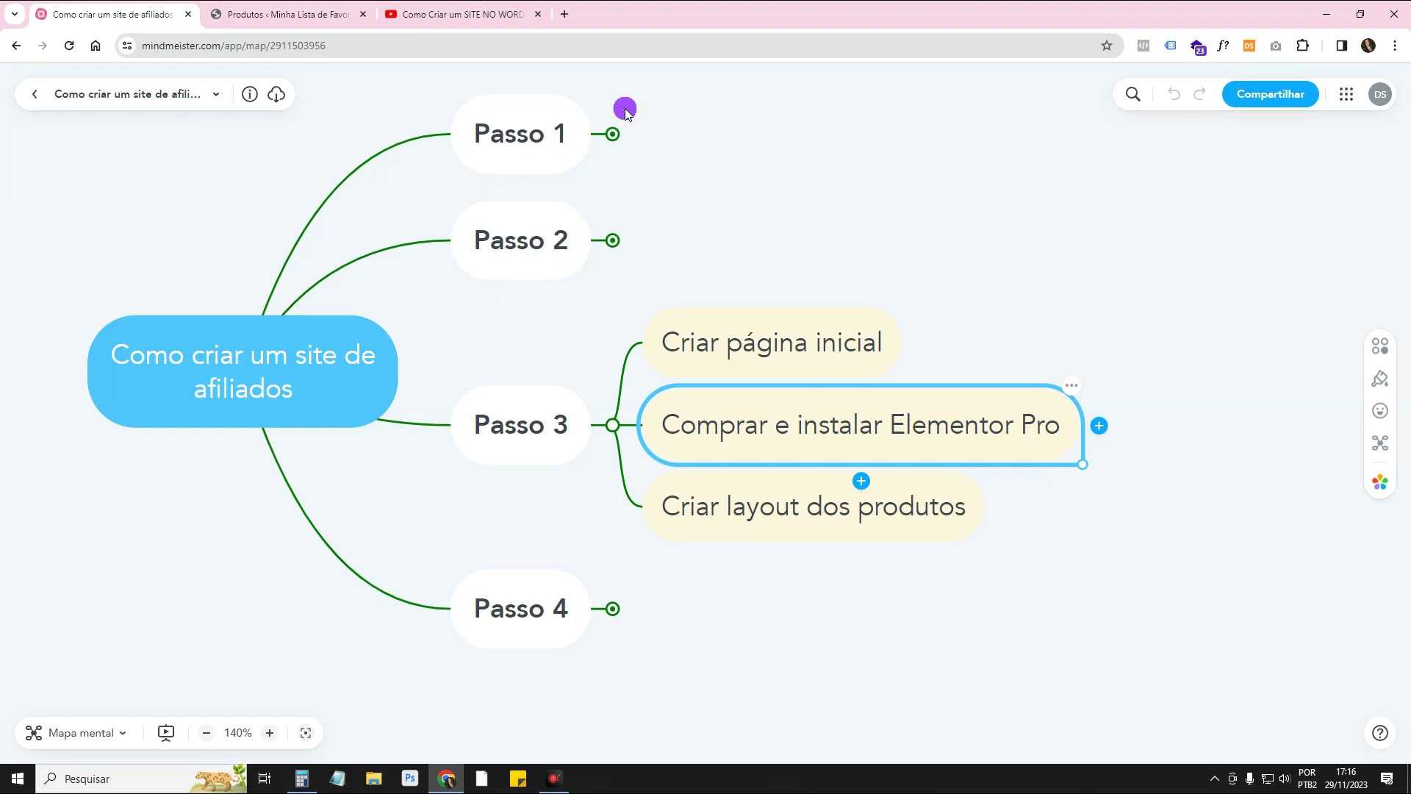
Expand the tutorial video's description and open its Elementor Pro affiliate link
left_click(472, 18)
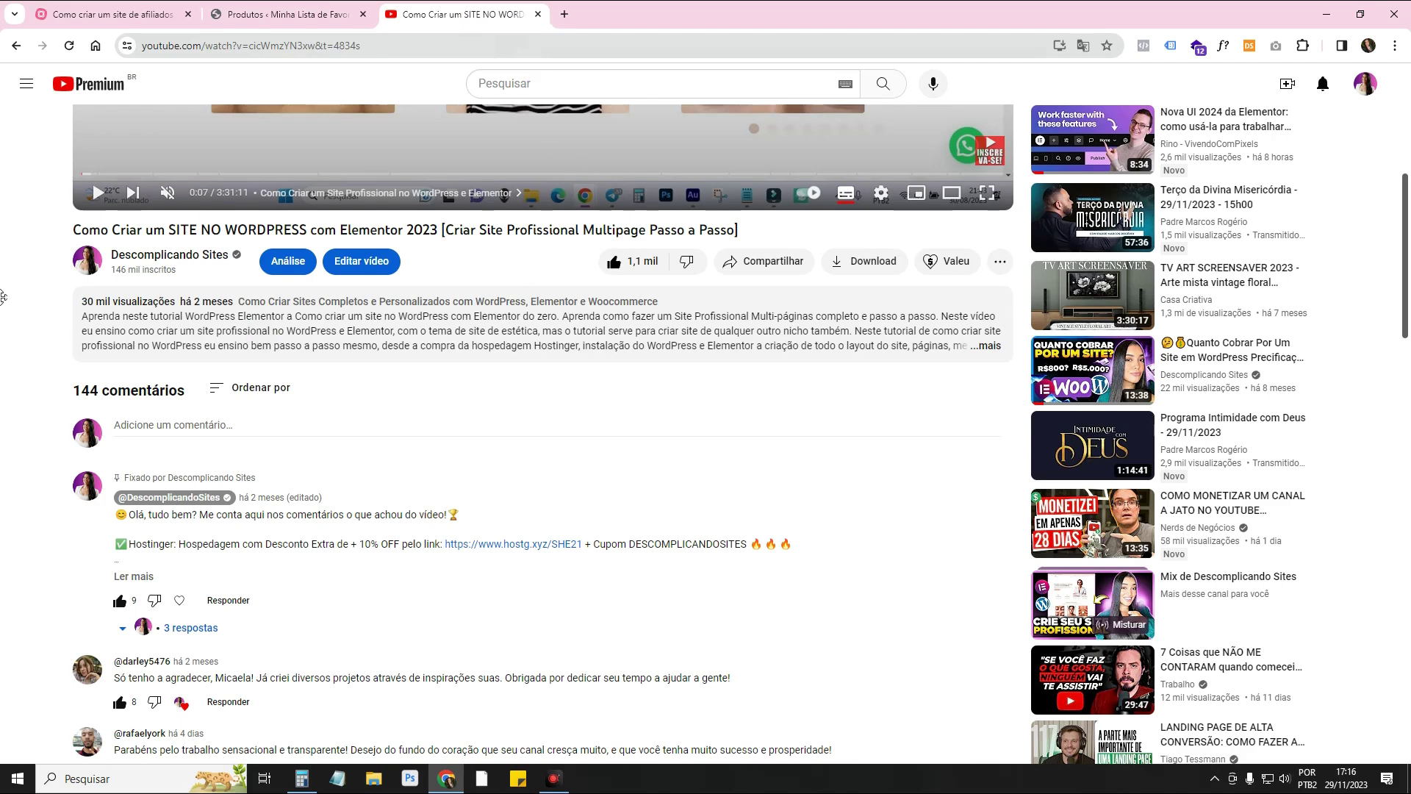
left_click(986, 346)
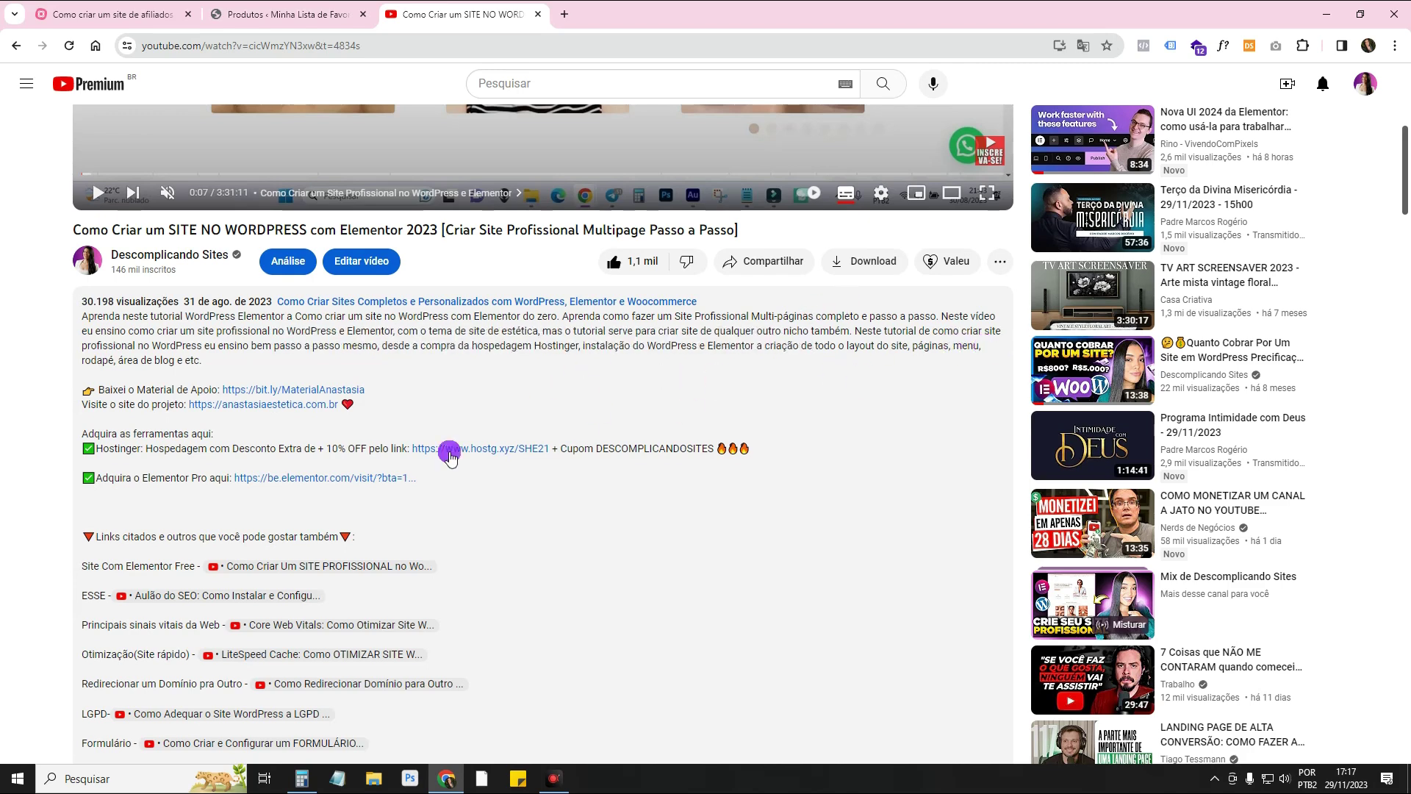
left_click_drag(102, 477, 186, 479)
left_click(296, 483)
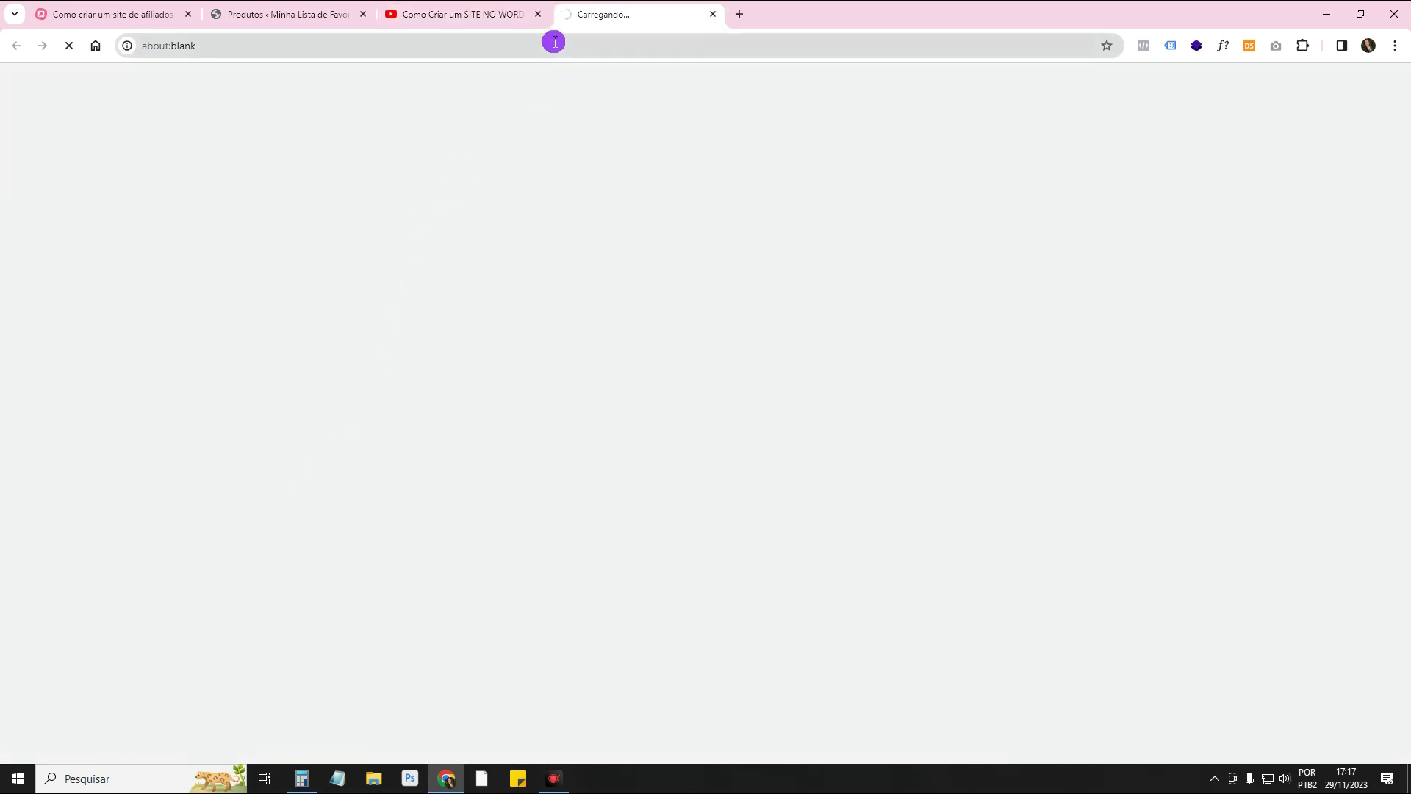
Compare the Essential plan (59, 1 Pro Website) with the Advanced and 1000-website plans
left_click(537, 14)
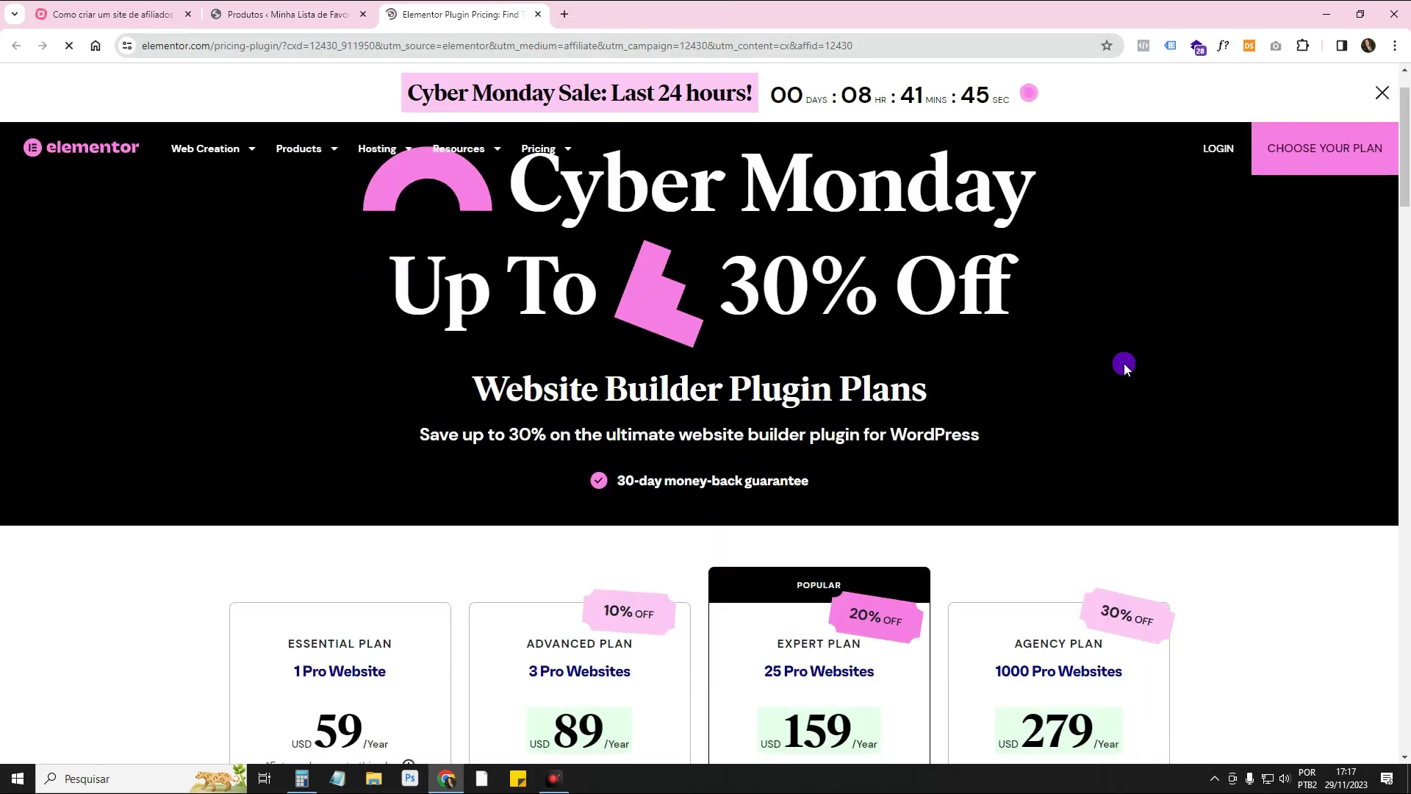
scroll(1123, 363, "down", 3)
scroll(1124, 364, "up", 4)
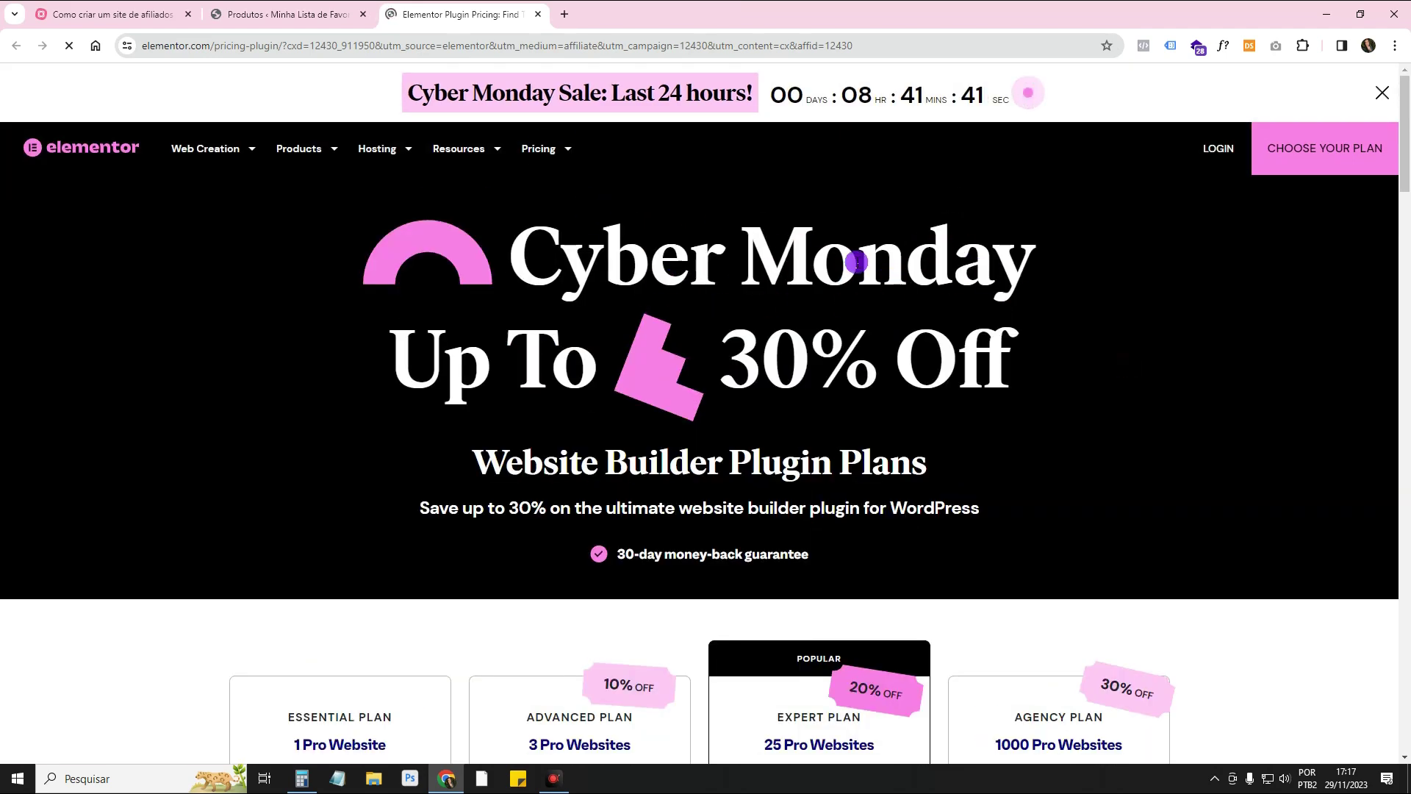
scroll(756, 260, "down", 6)
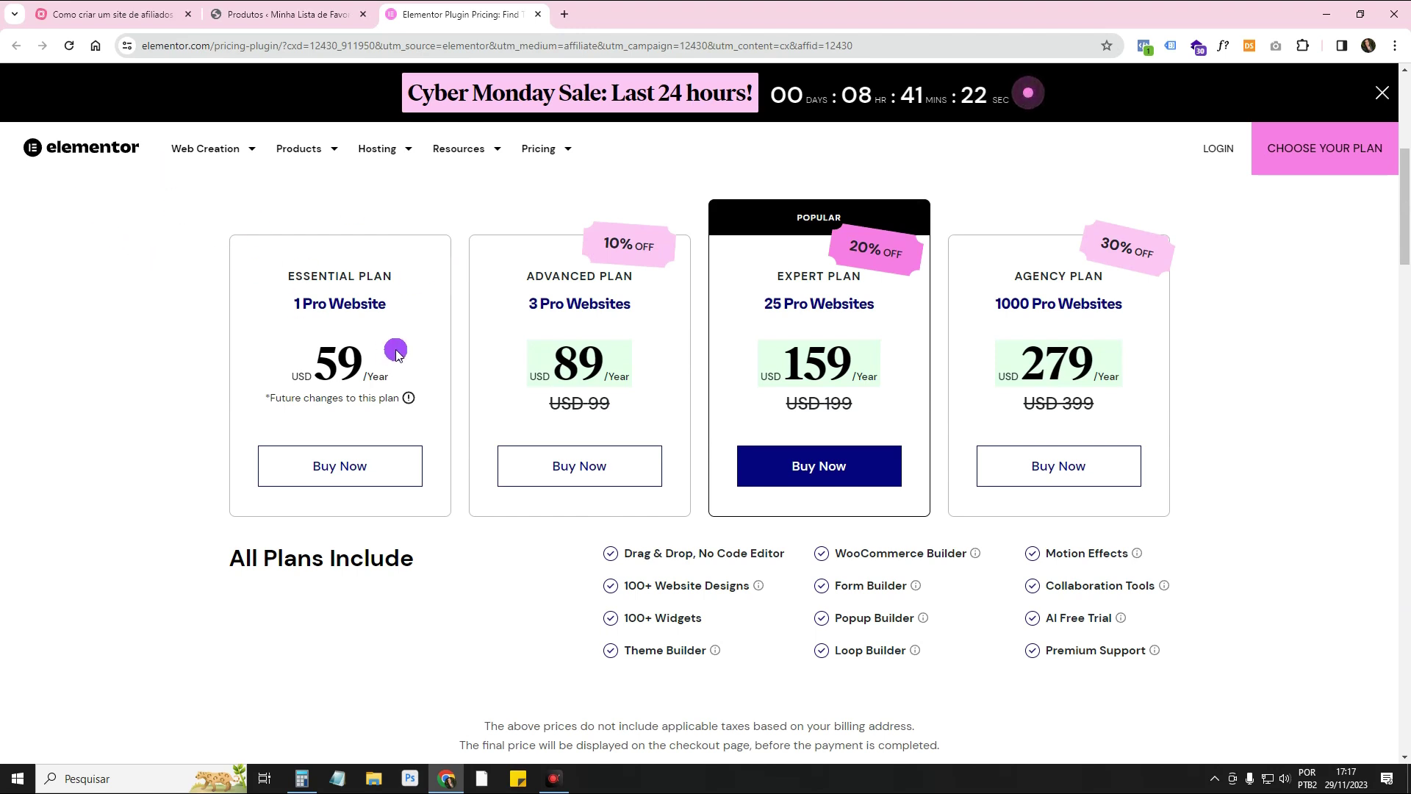
left_click_drag(284, 271, 423, 257)
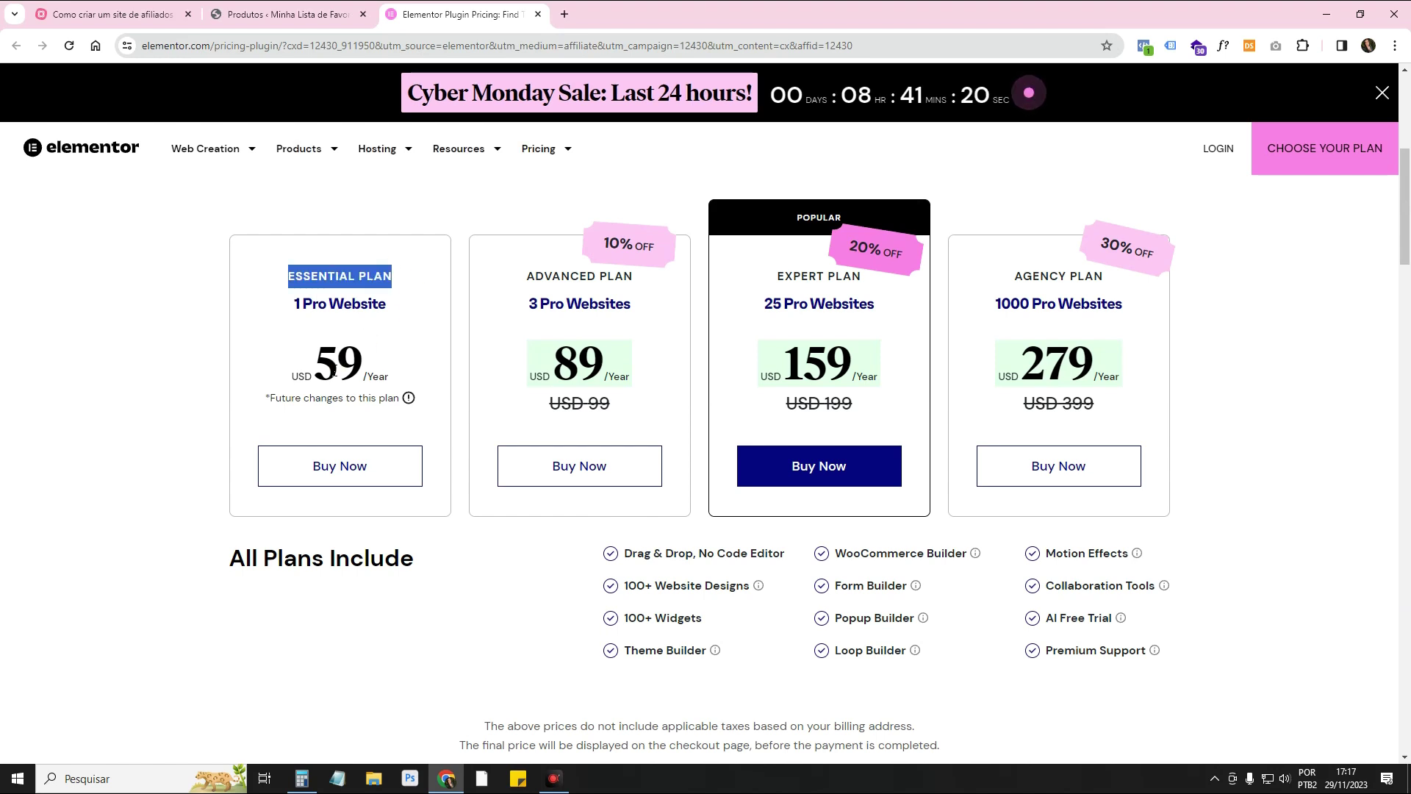
left_click_drag(324, 355, 358, 357)
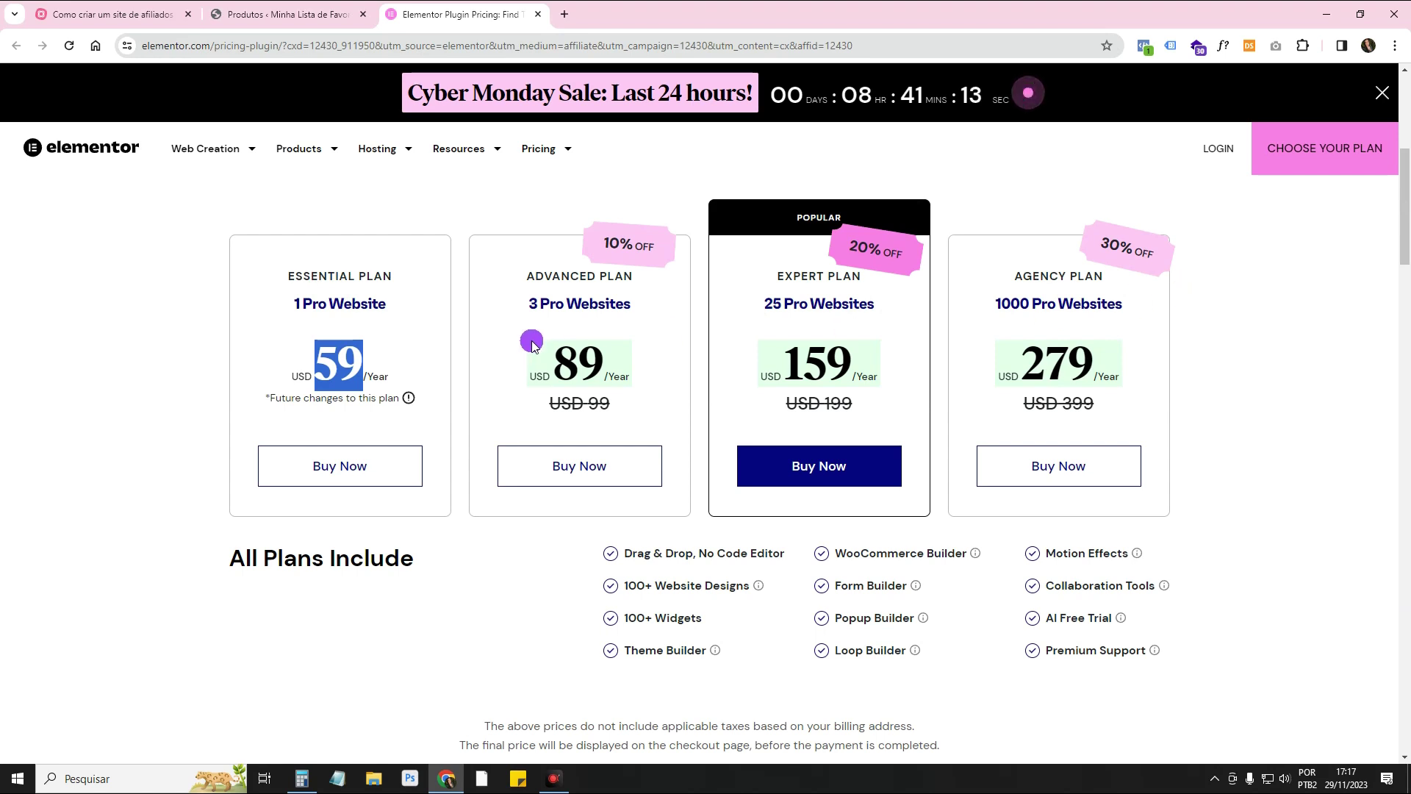
left_click(369, 315)
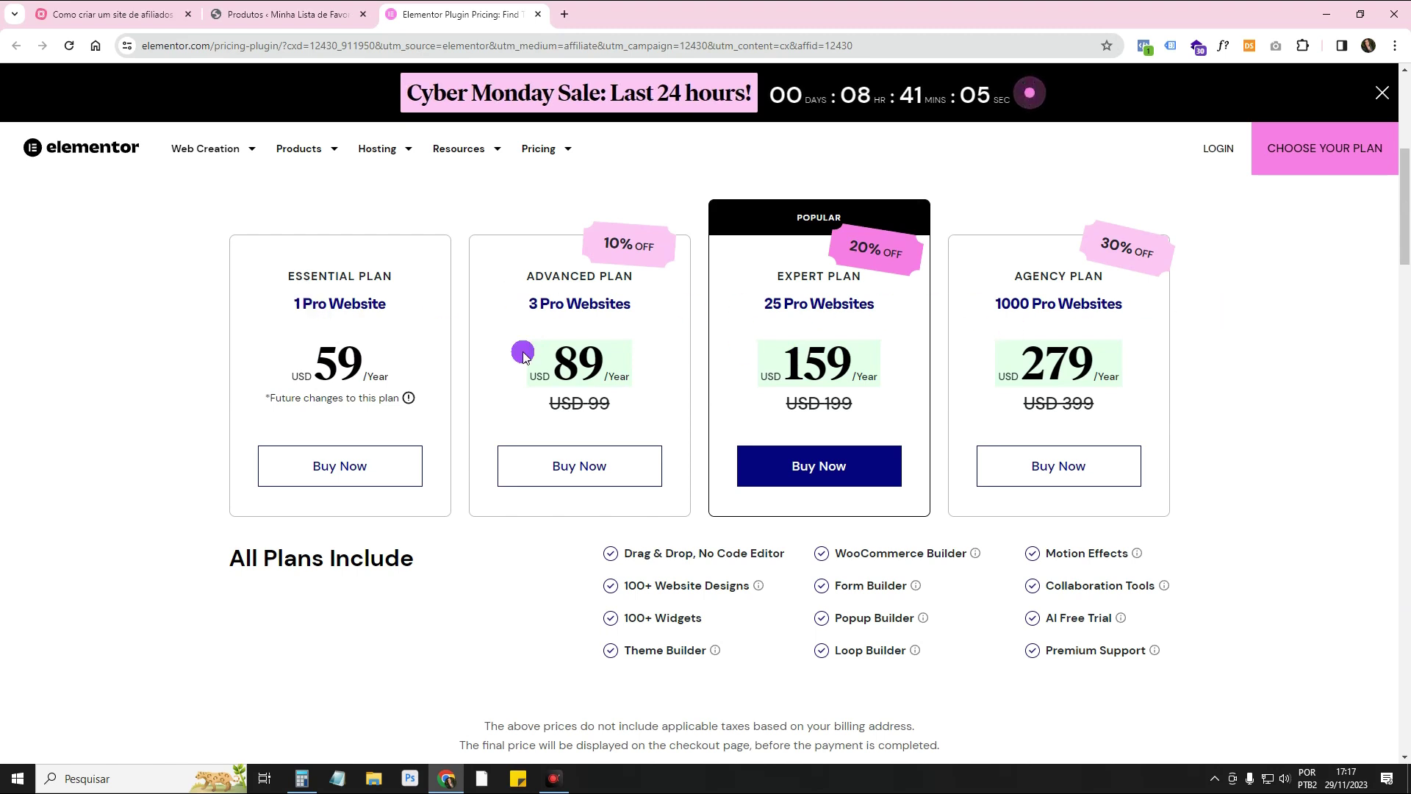
triple_click(402, 300)
left_click(393, 282)
left_click_drag(293, 303, 393, 318)
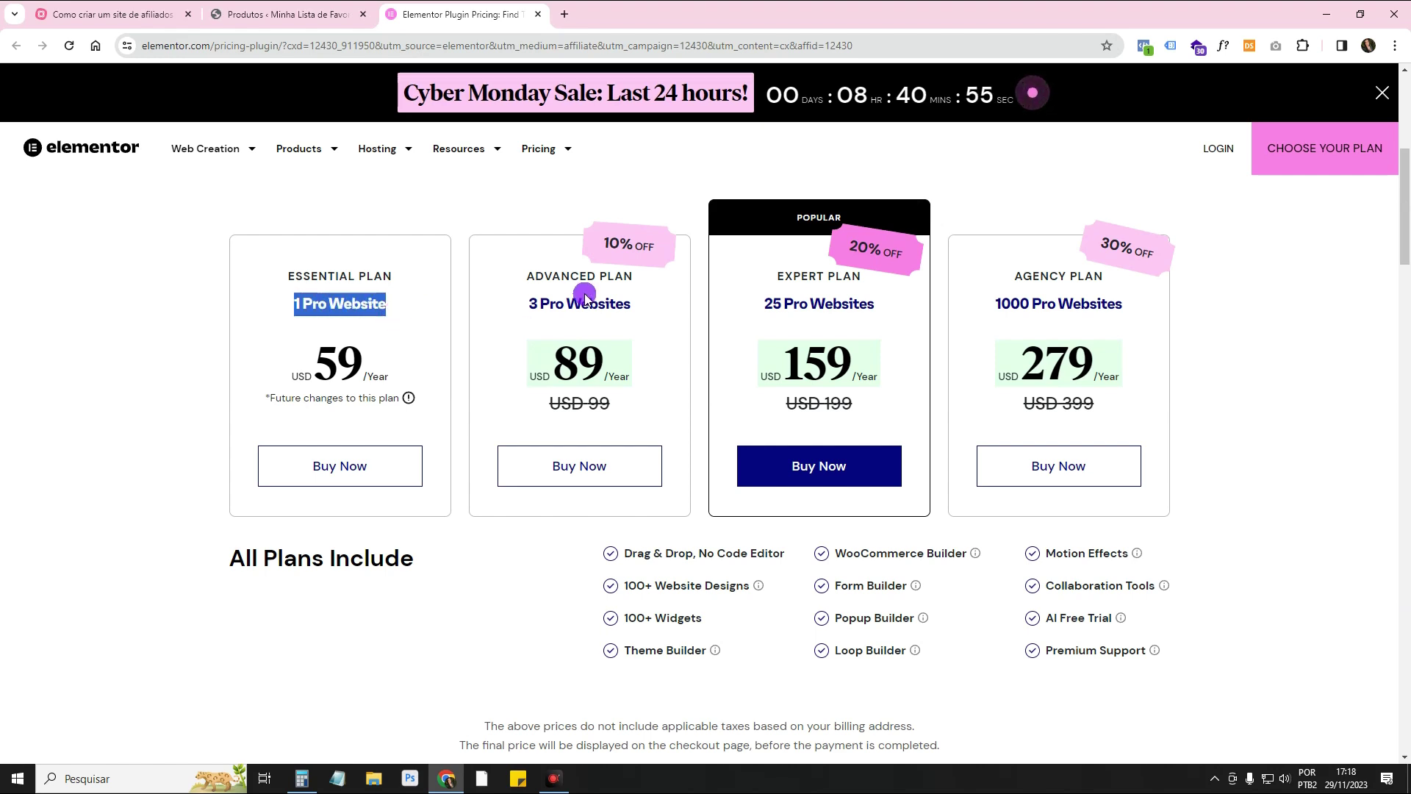
left_click_drag(523, 304, 799, 309)
left_click_drag(994, 303, 1150, 308)
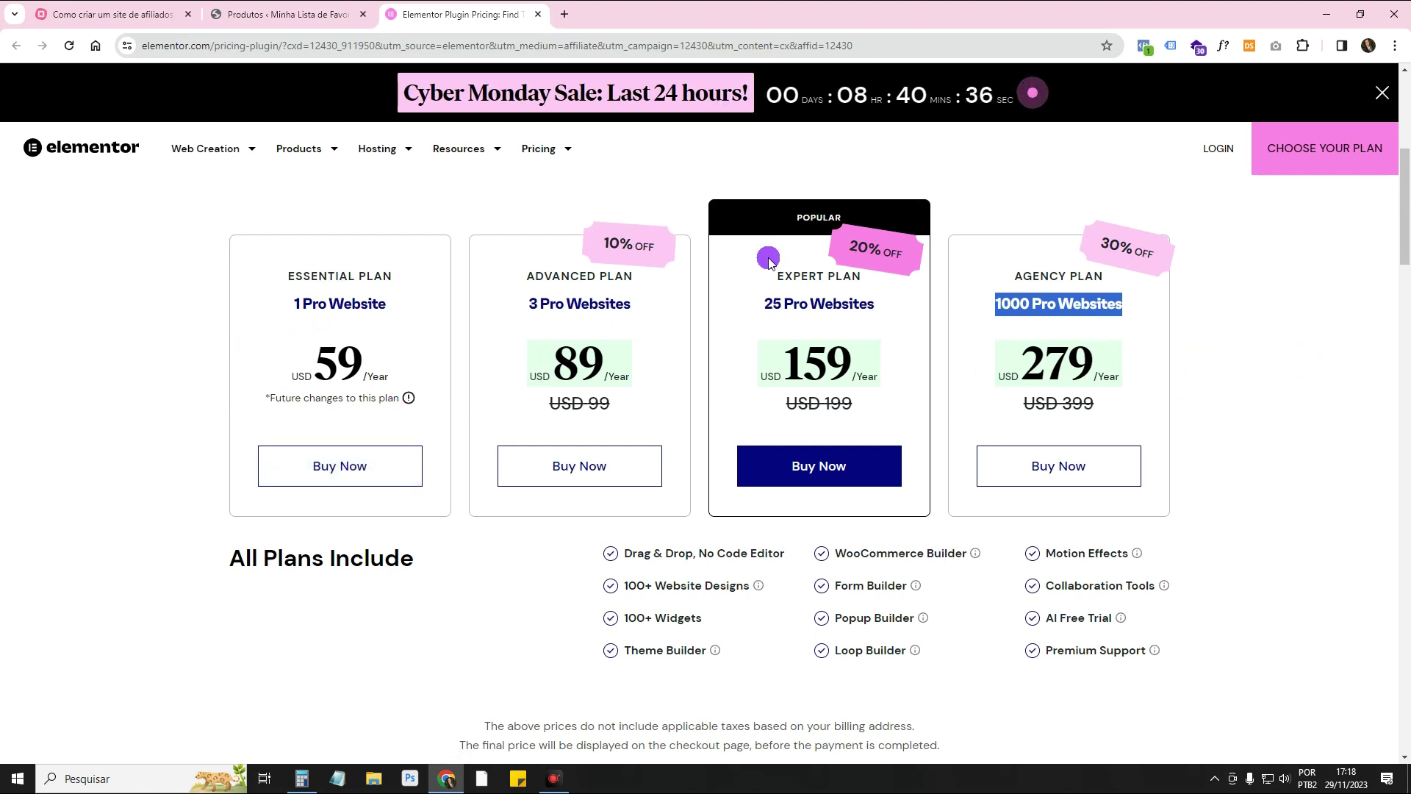
Translate the pricing page into Portuguese and start buying the Essential plan
right_click(85, 383)
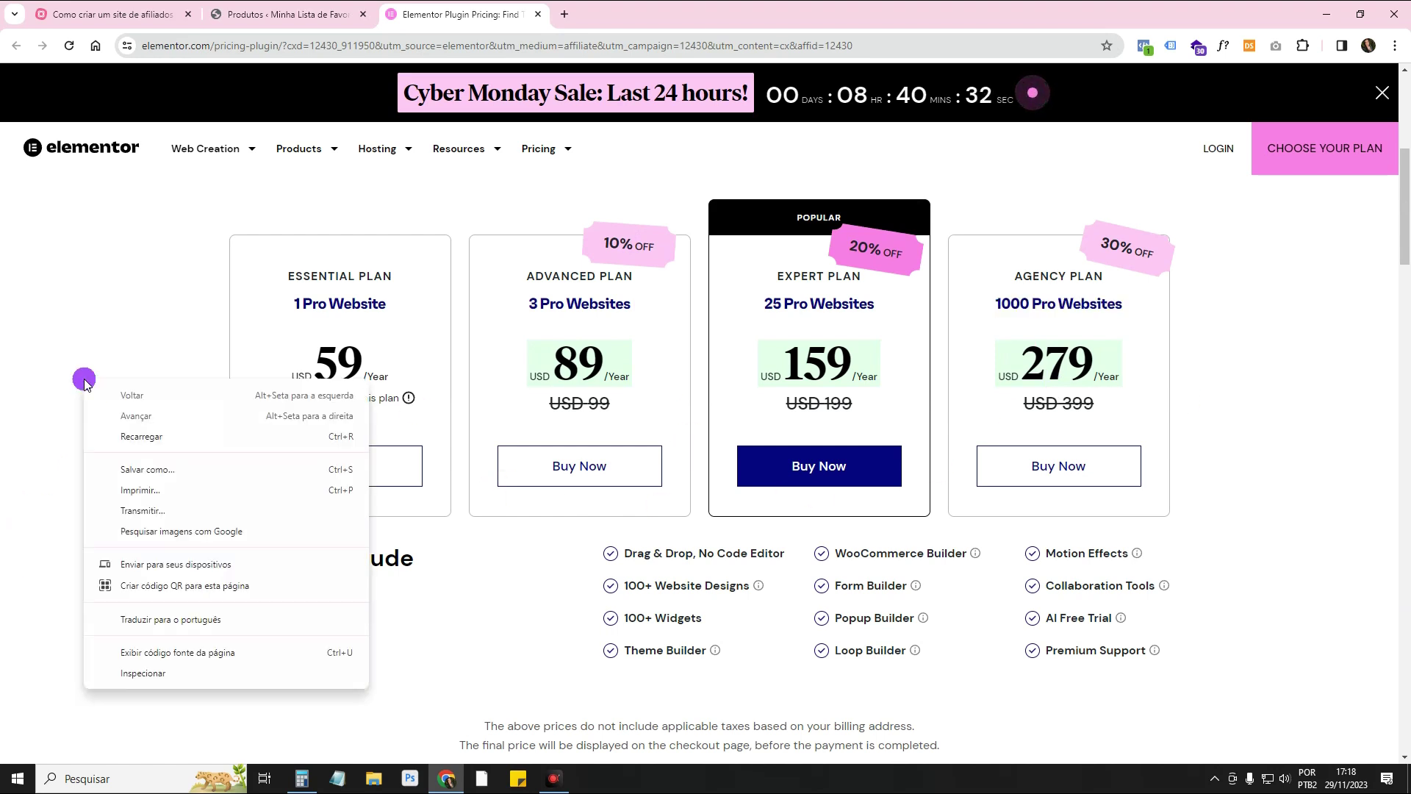
left_click(159, 619)
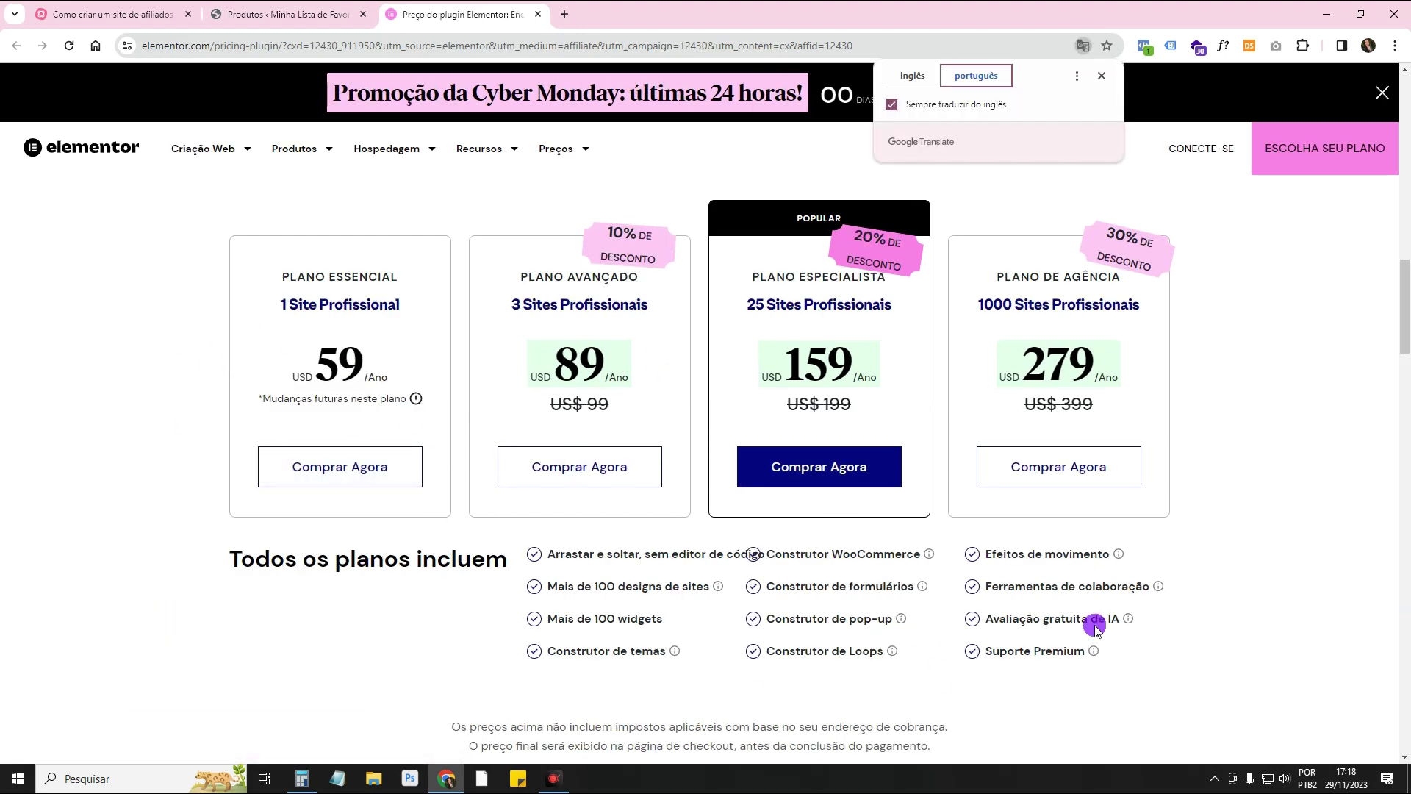
left_click(345, 470)
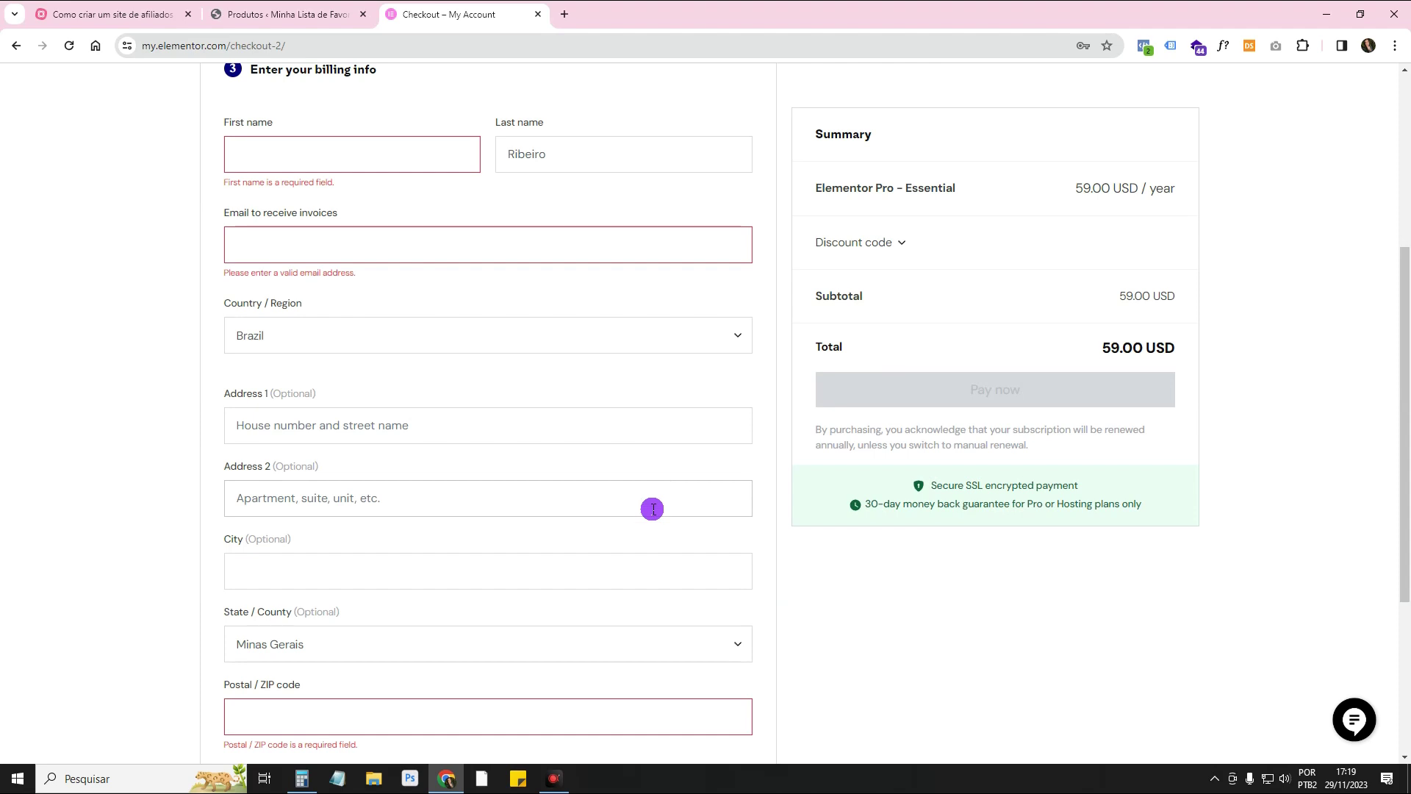
Review the checkout form, then go back to the pricing page's top
scroll(989, 392, "down", 3)
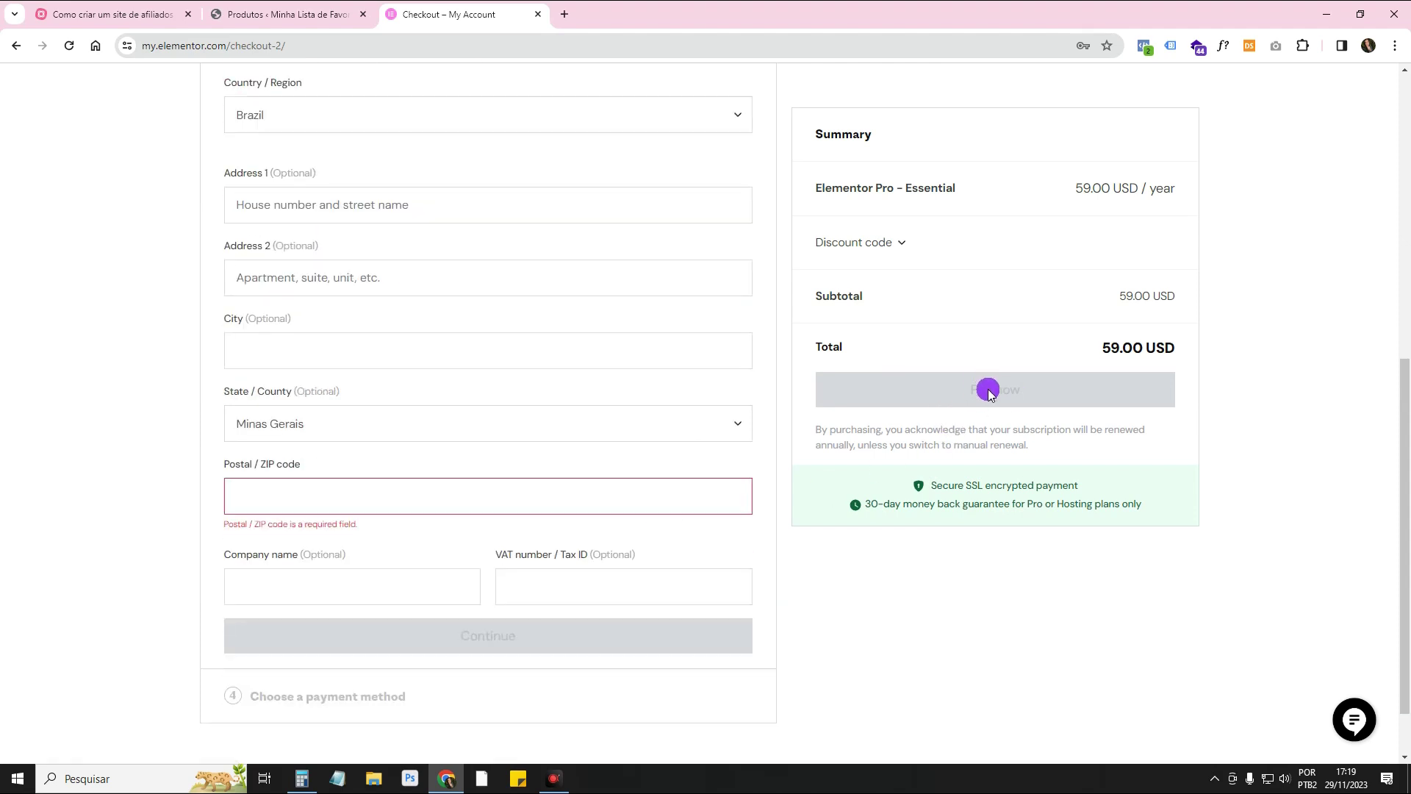
scroll(988, 391, "down", 1)
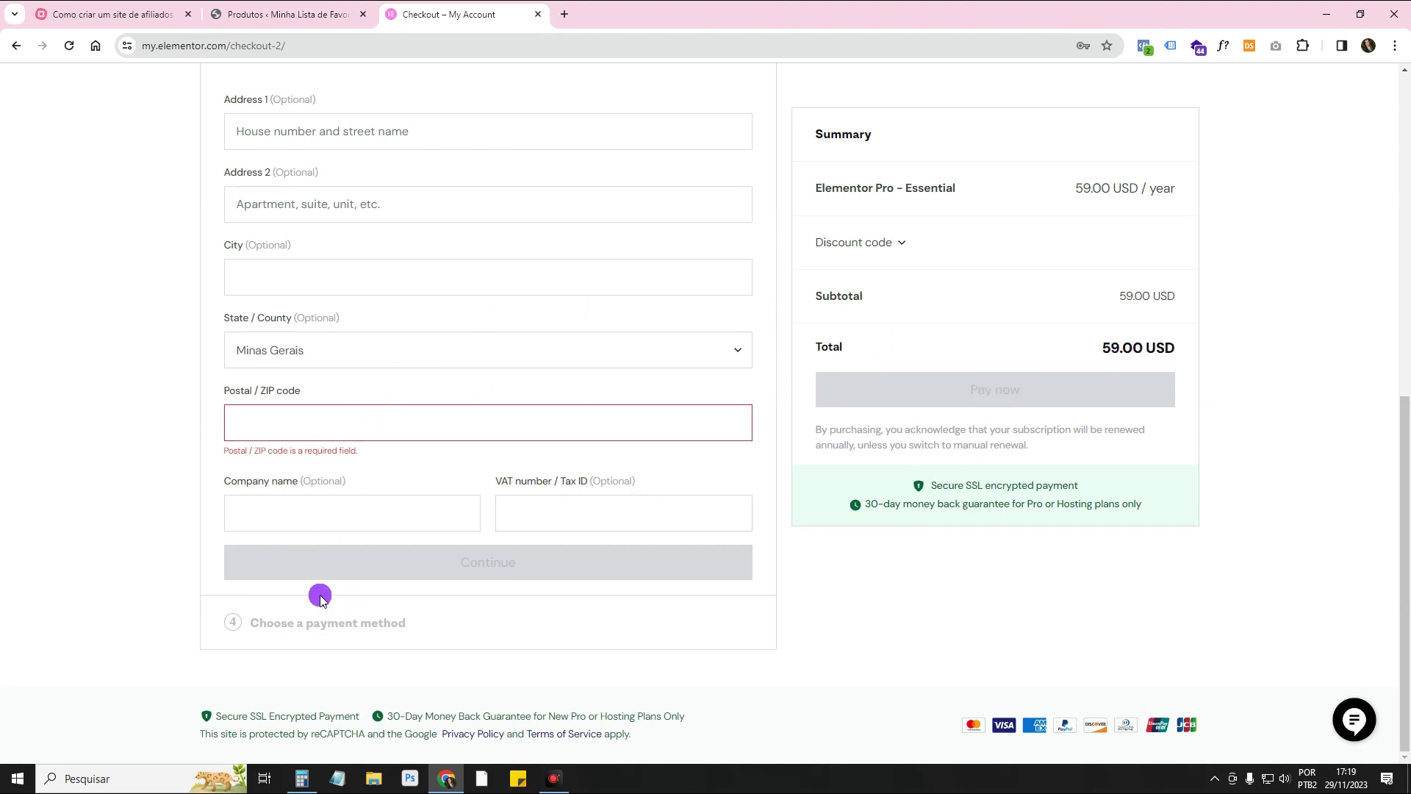
scroll(305, 498, "up", 4)
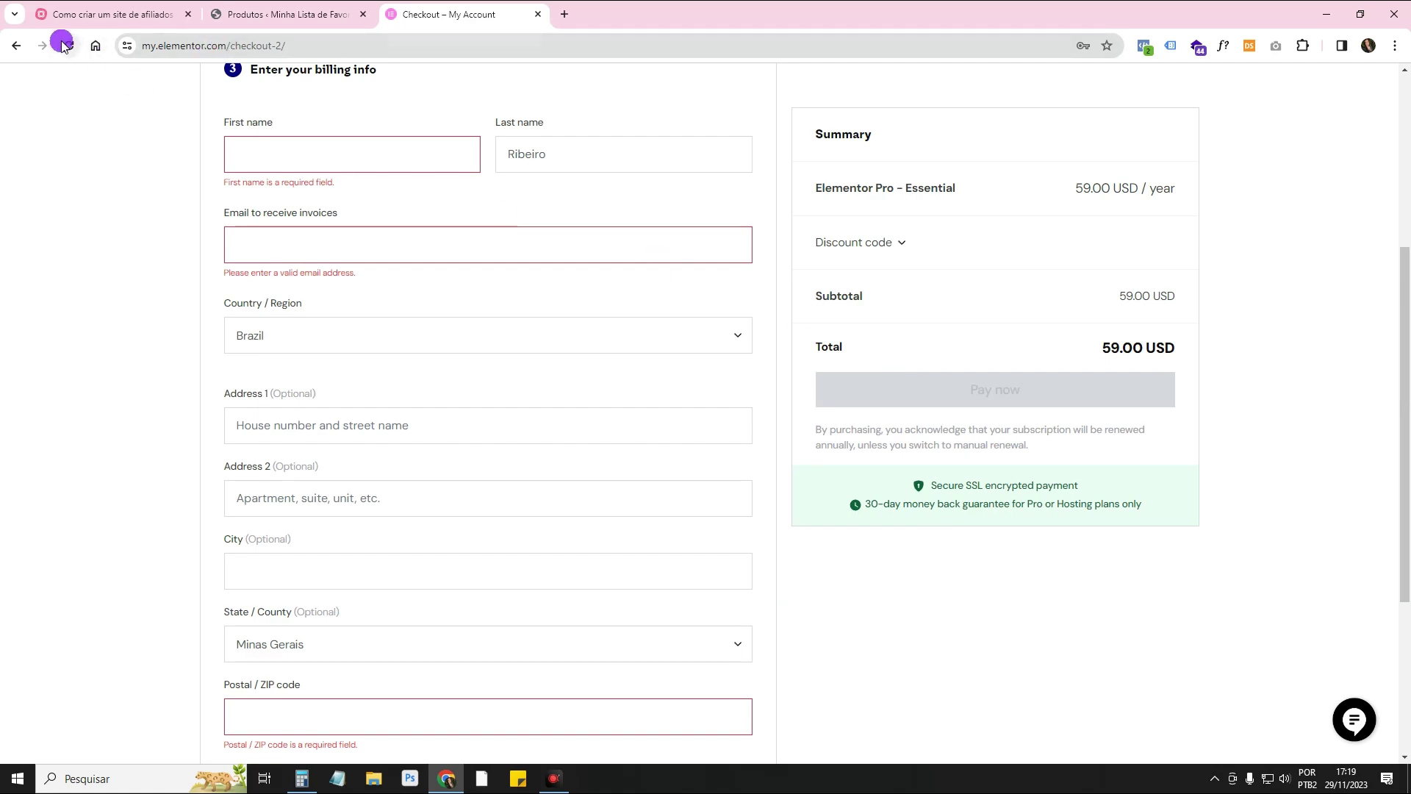
left_click(16, 45)
scroll(1223, 272, "up", 6)
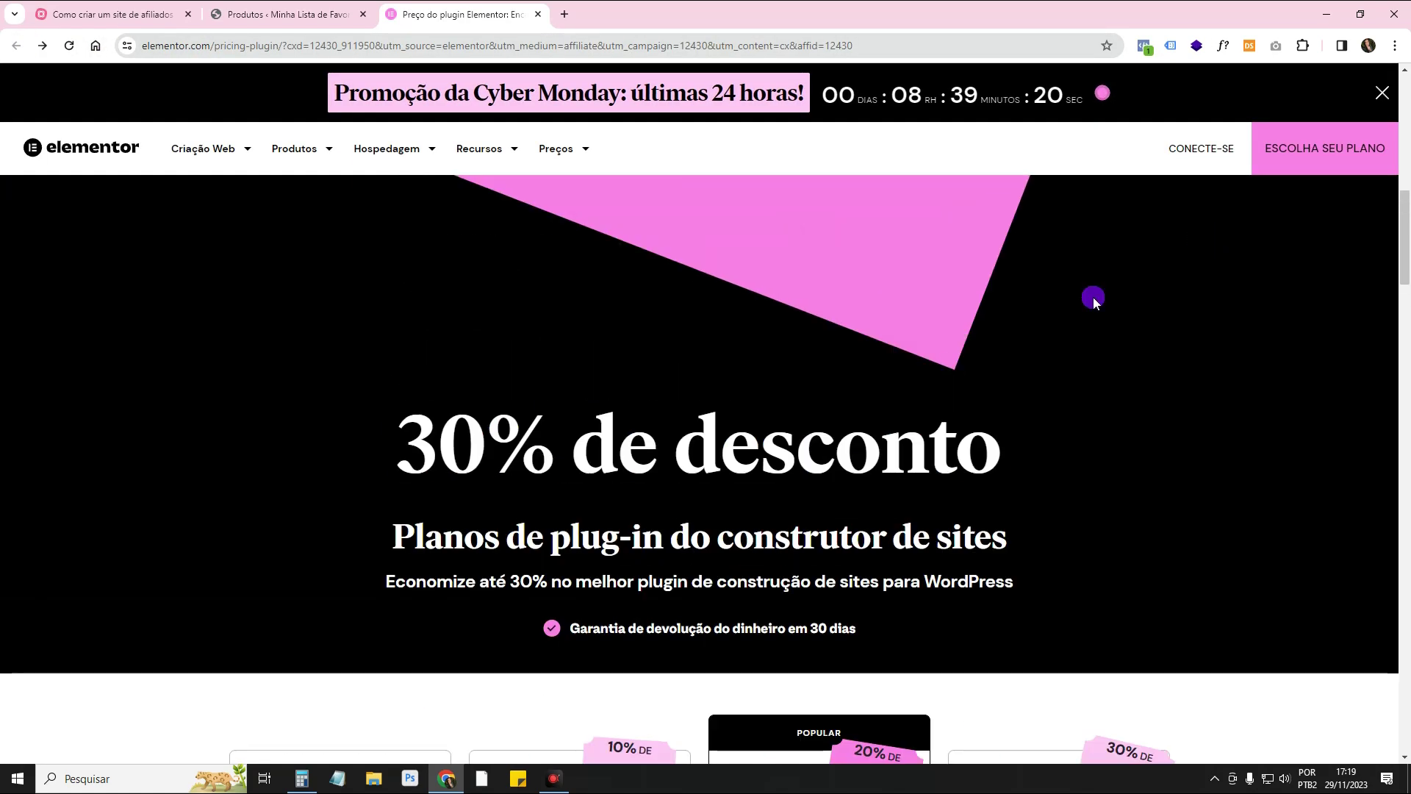
Log in, download the Elementor Pro Agency package, and confirm the zip finished
left_click(1192, 150)
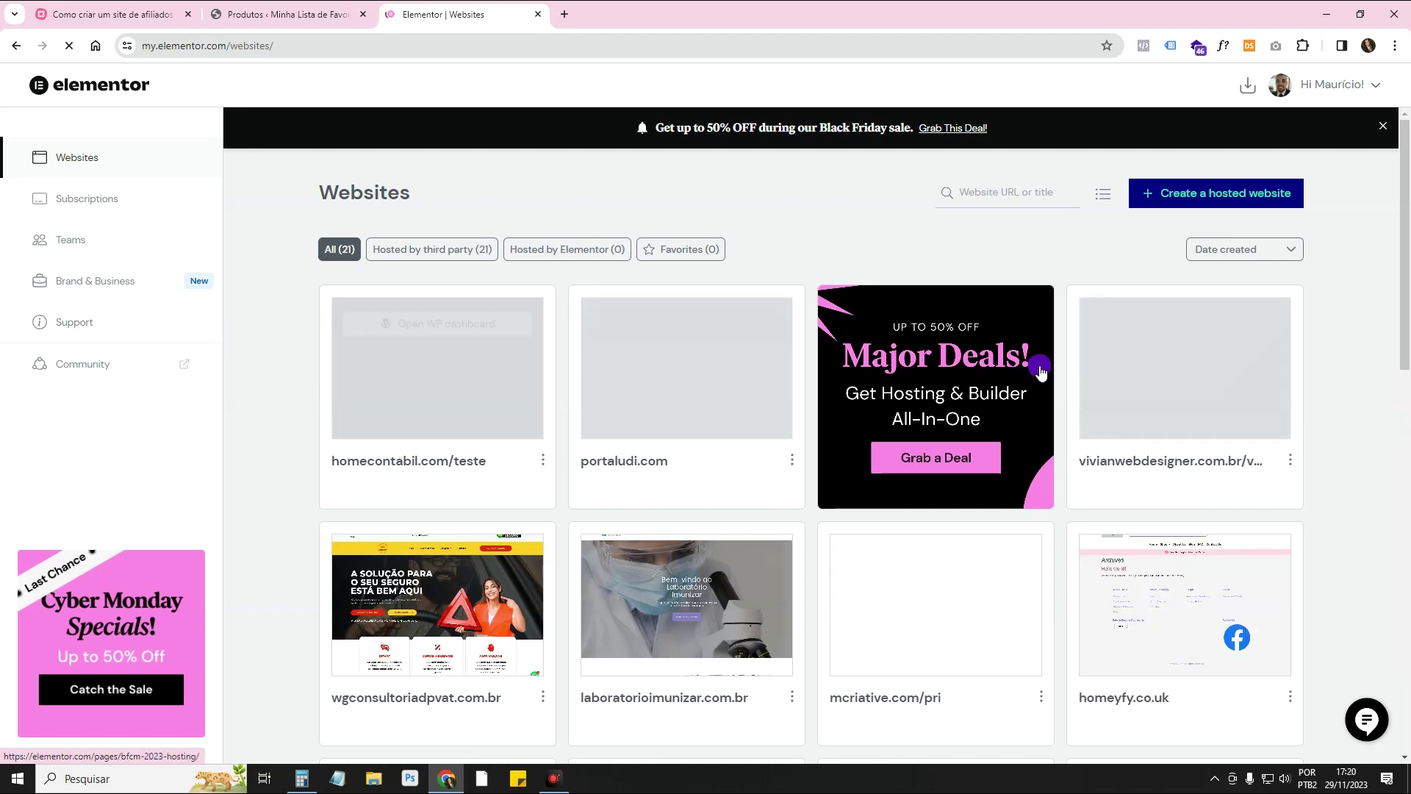
mouse_move(472, 355)
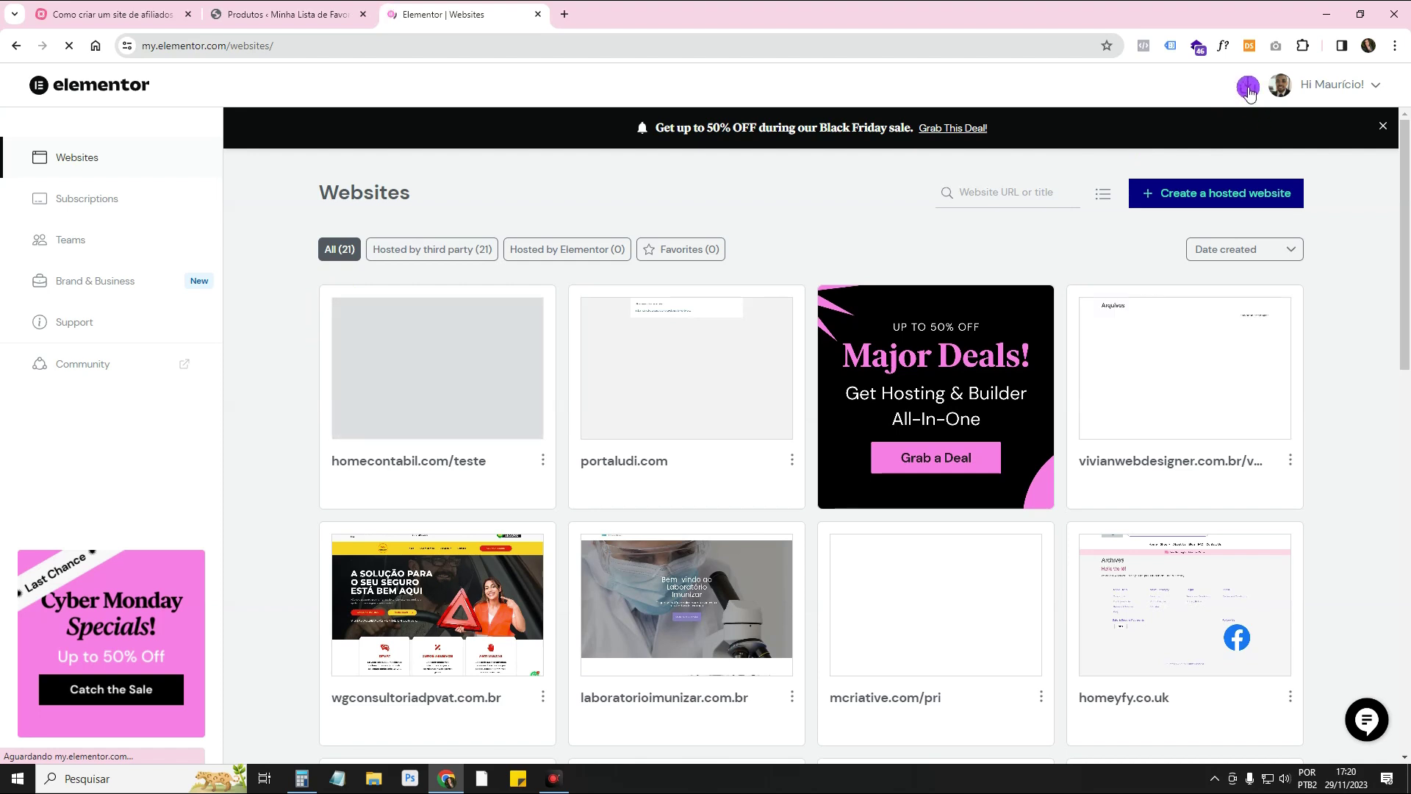
left_click(1248, 88)
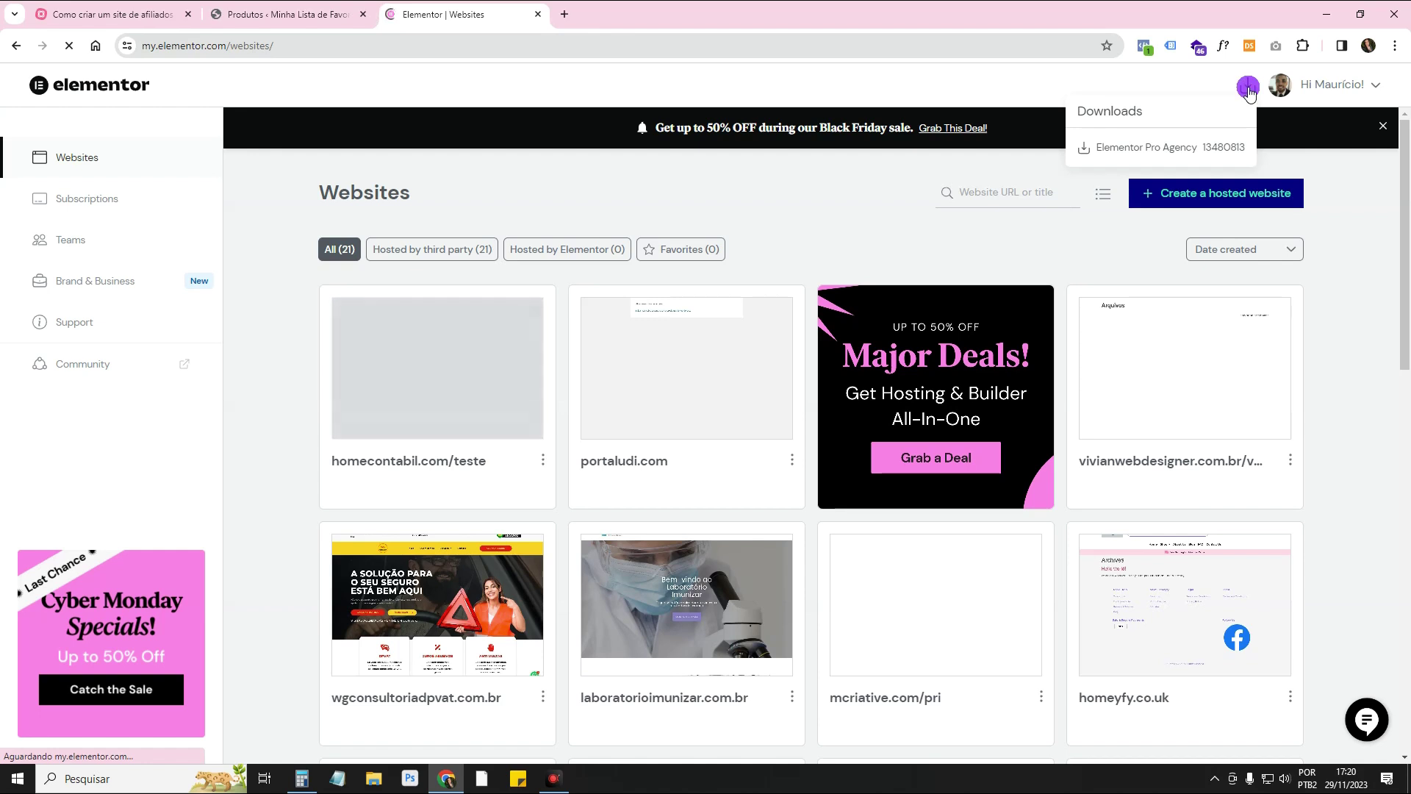
left_click(1150, 151)
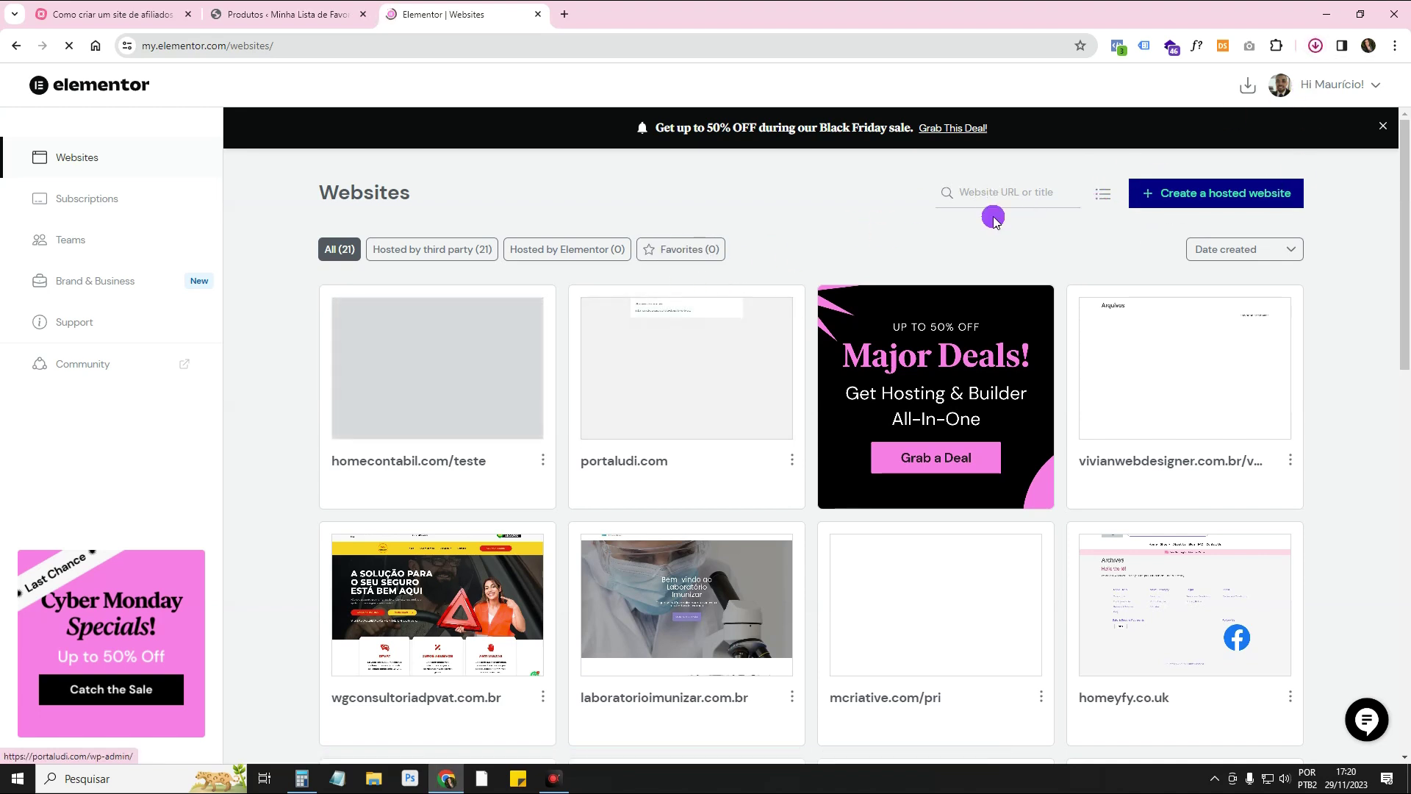
left_click(1316, 45)
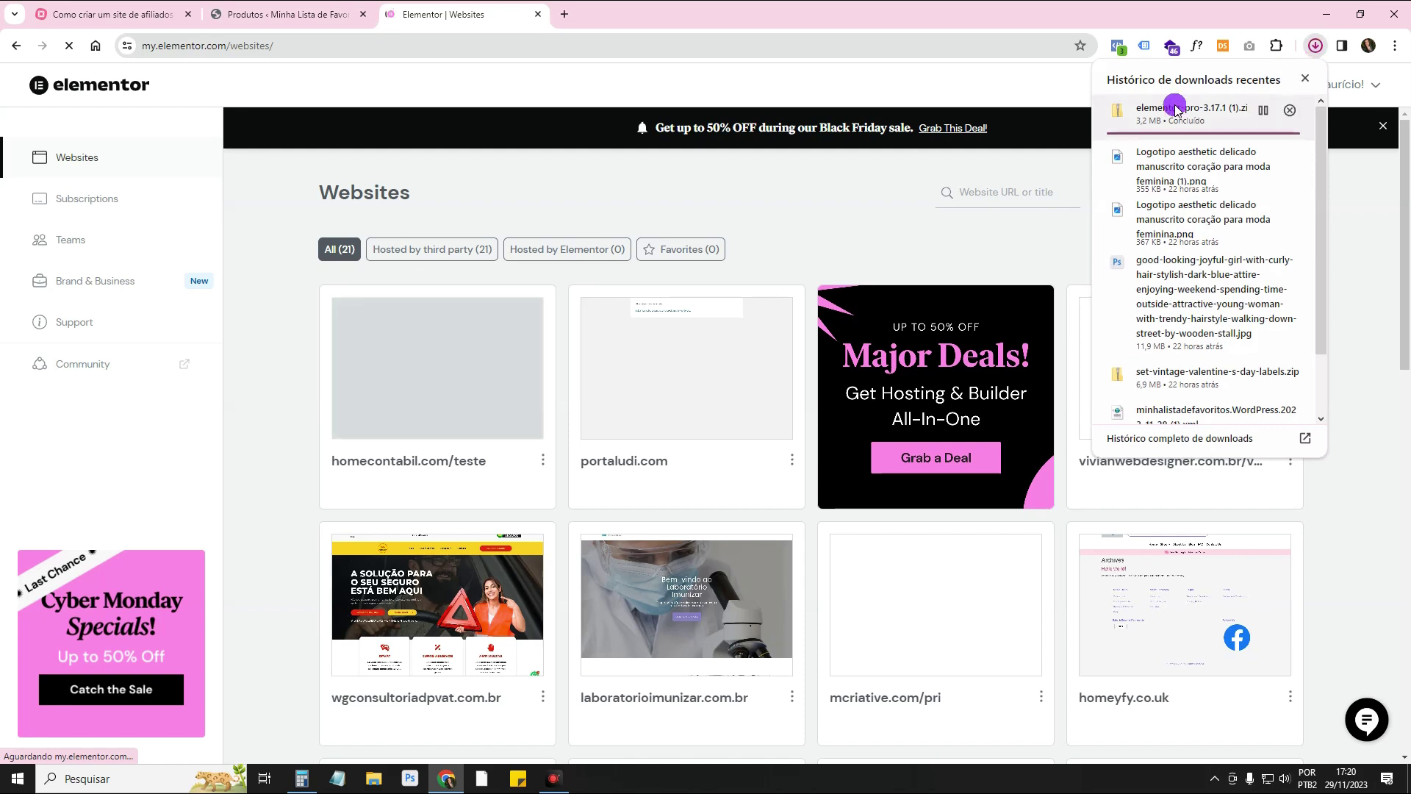
left_click(1316, 45)
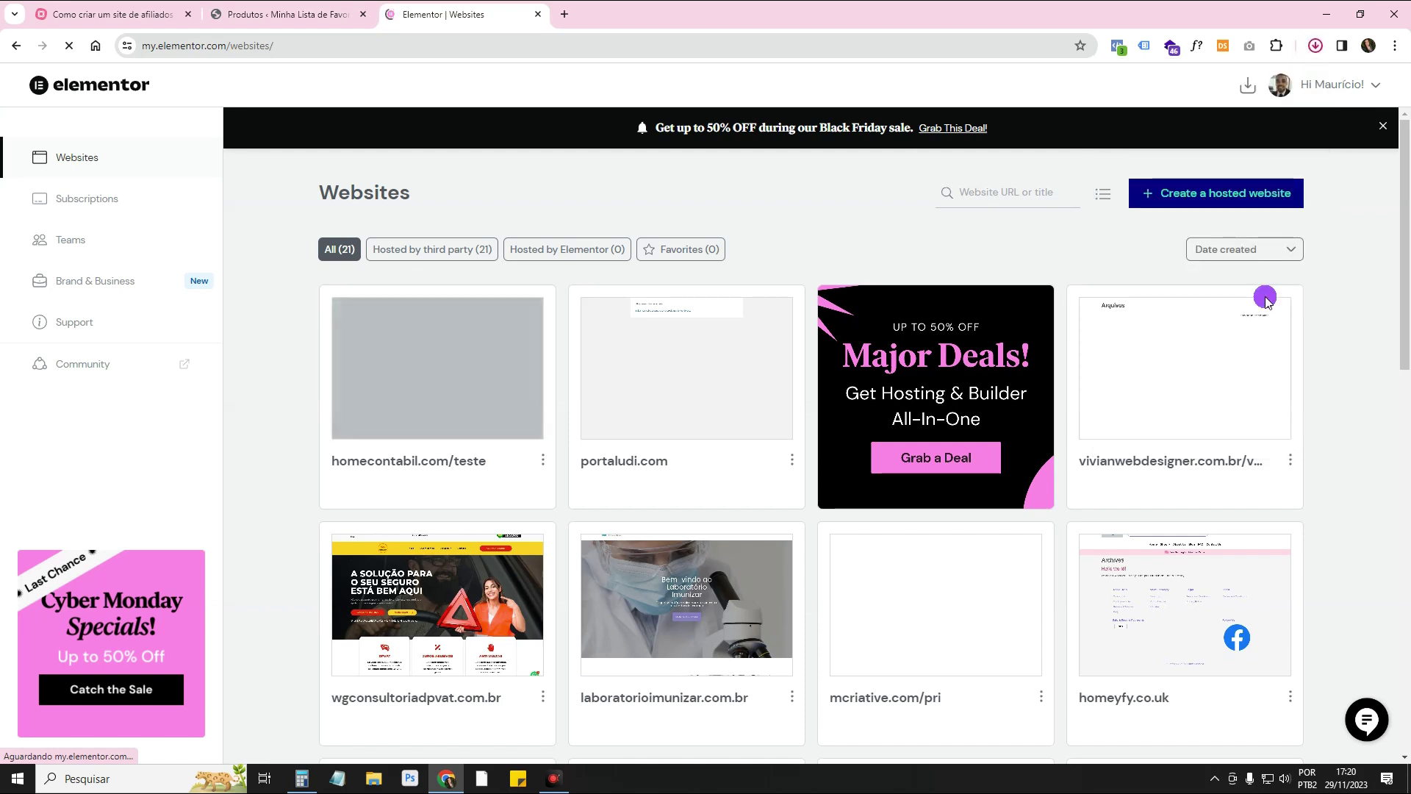
Install and activate the Elementor Website Builder plugin from the Populares plugins list
left_click(256, 20)
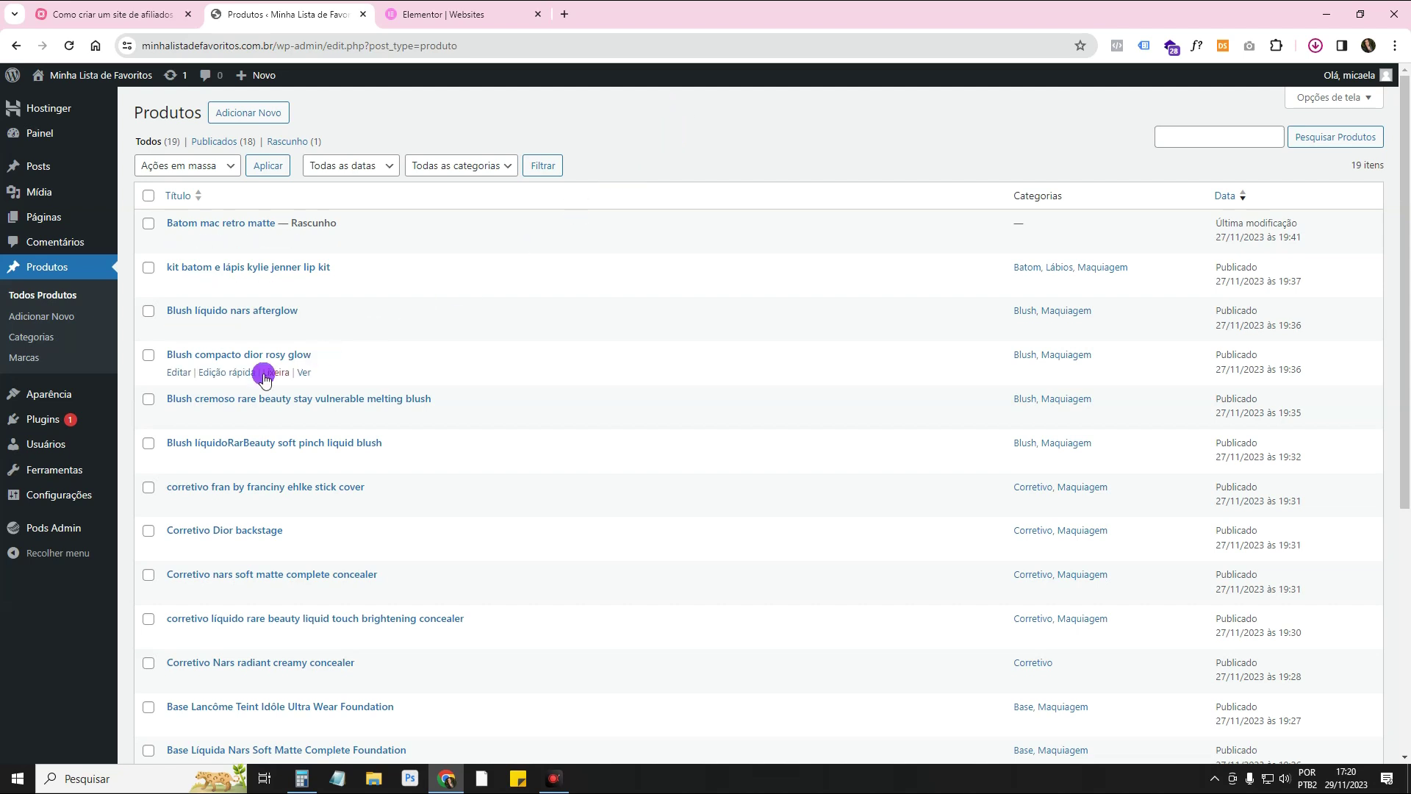
mouse_move(33, 423)
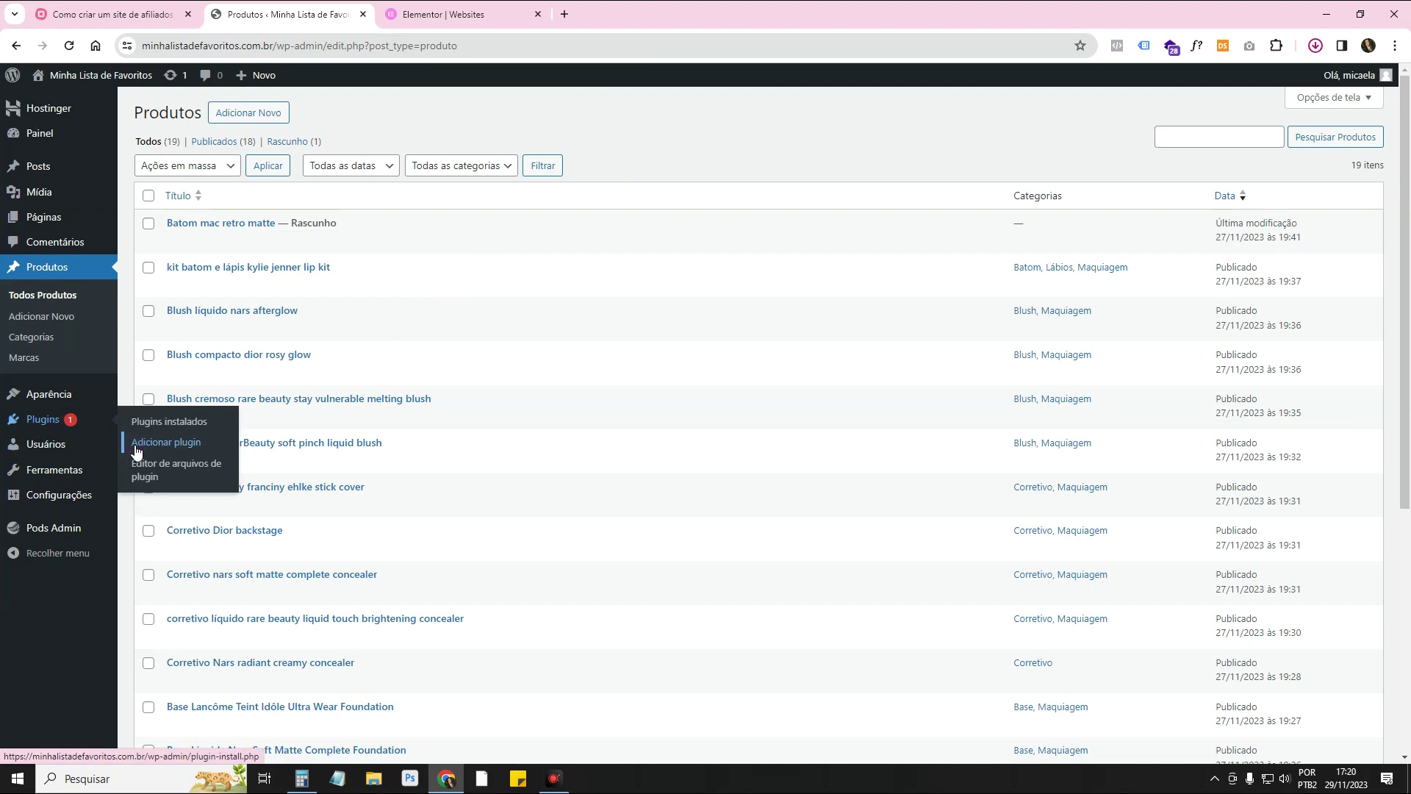
left_click(137, 448)
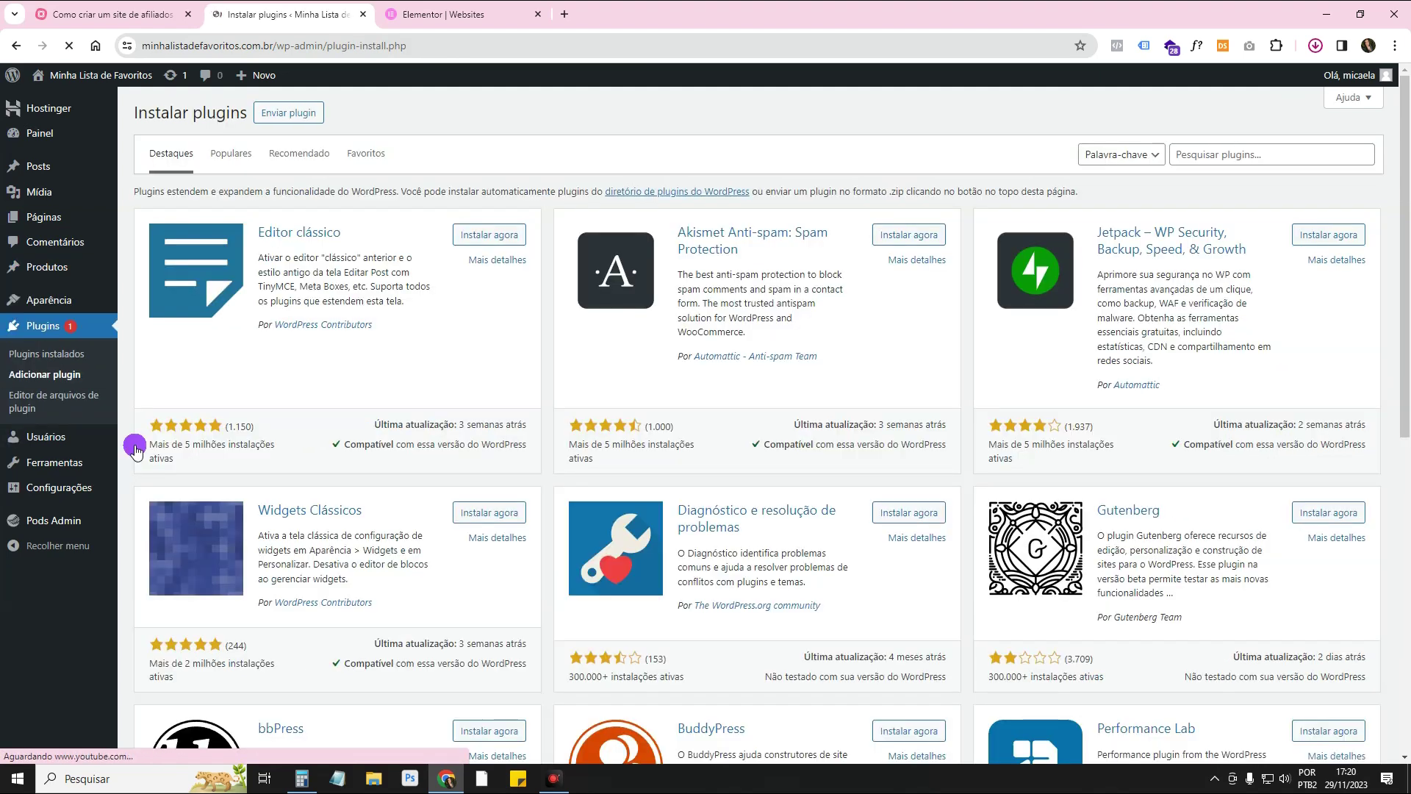
left_click(235, 154)
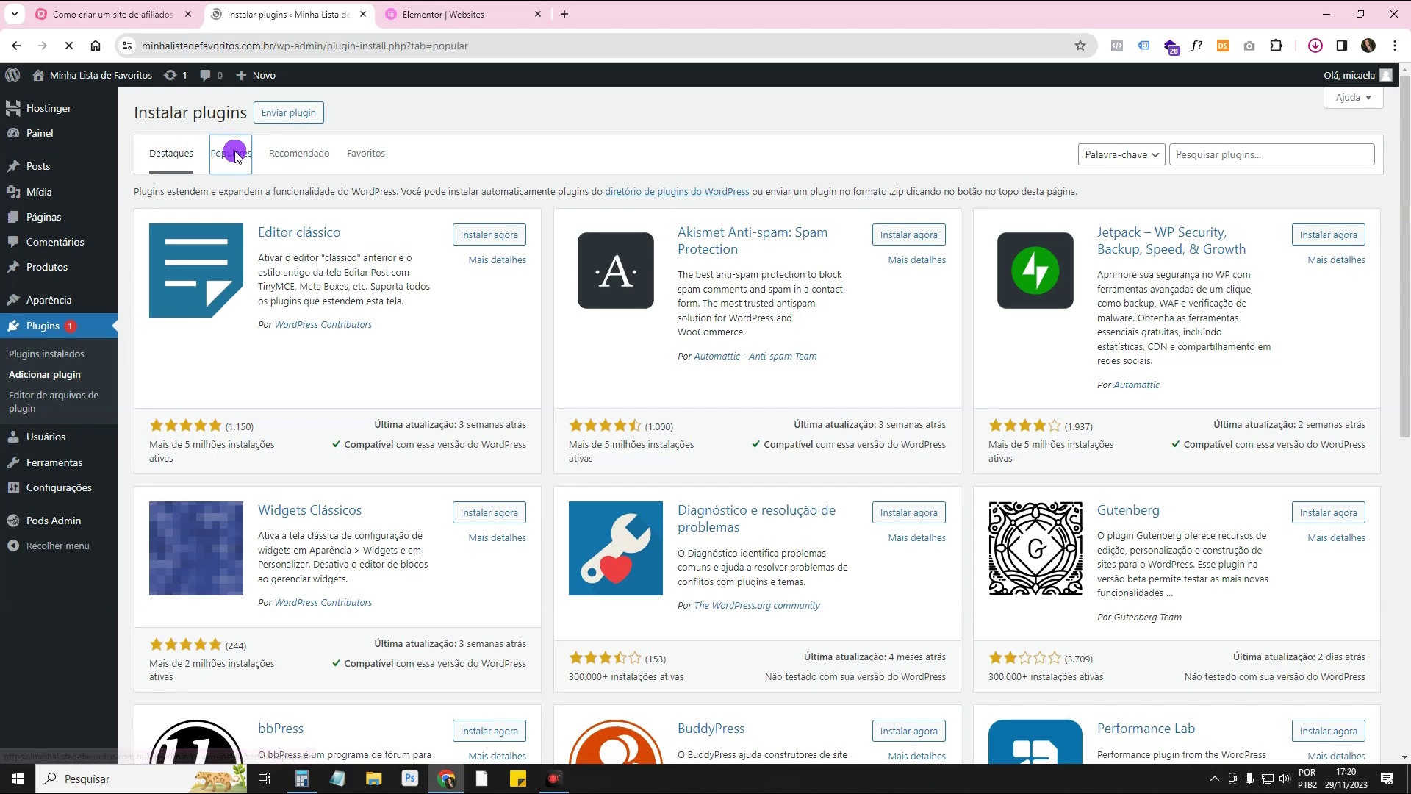
left_click(898, 244)
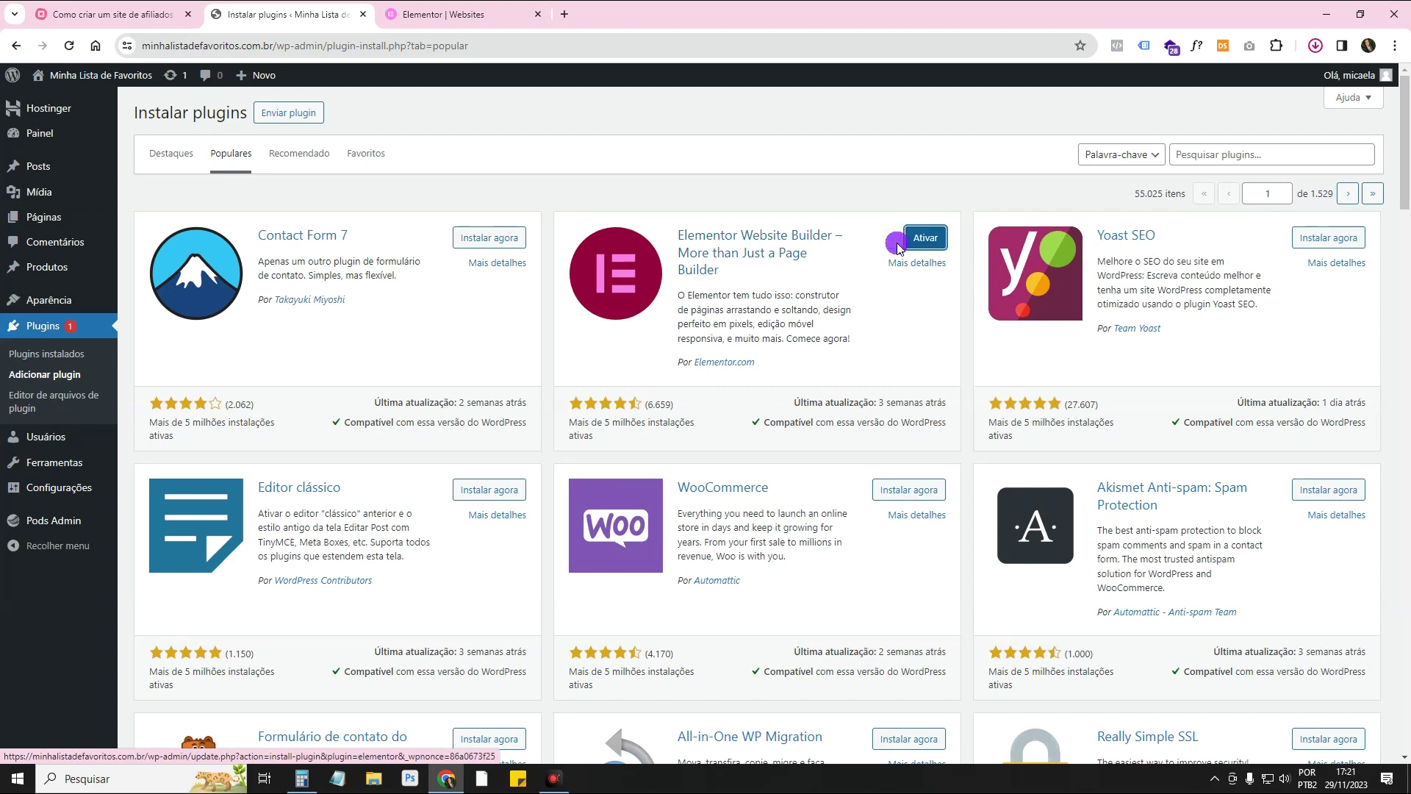
left_click(919, 237)
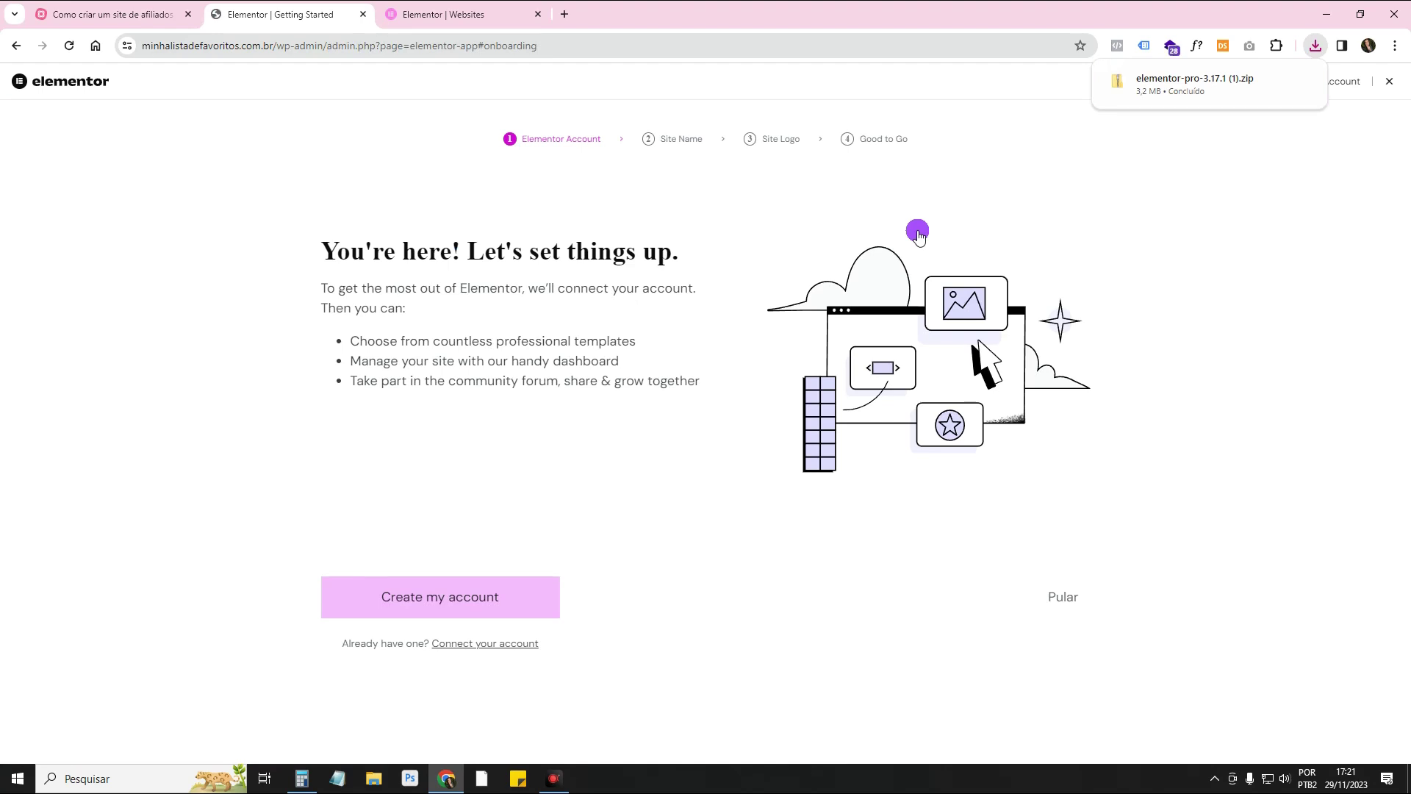
Edit the address to wp-admin/ to leave the Elementor onboarding for the dashboard
left_click(328, 46)
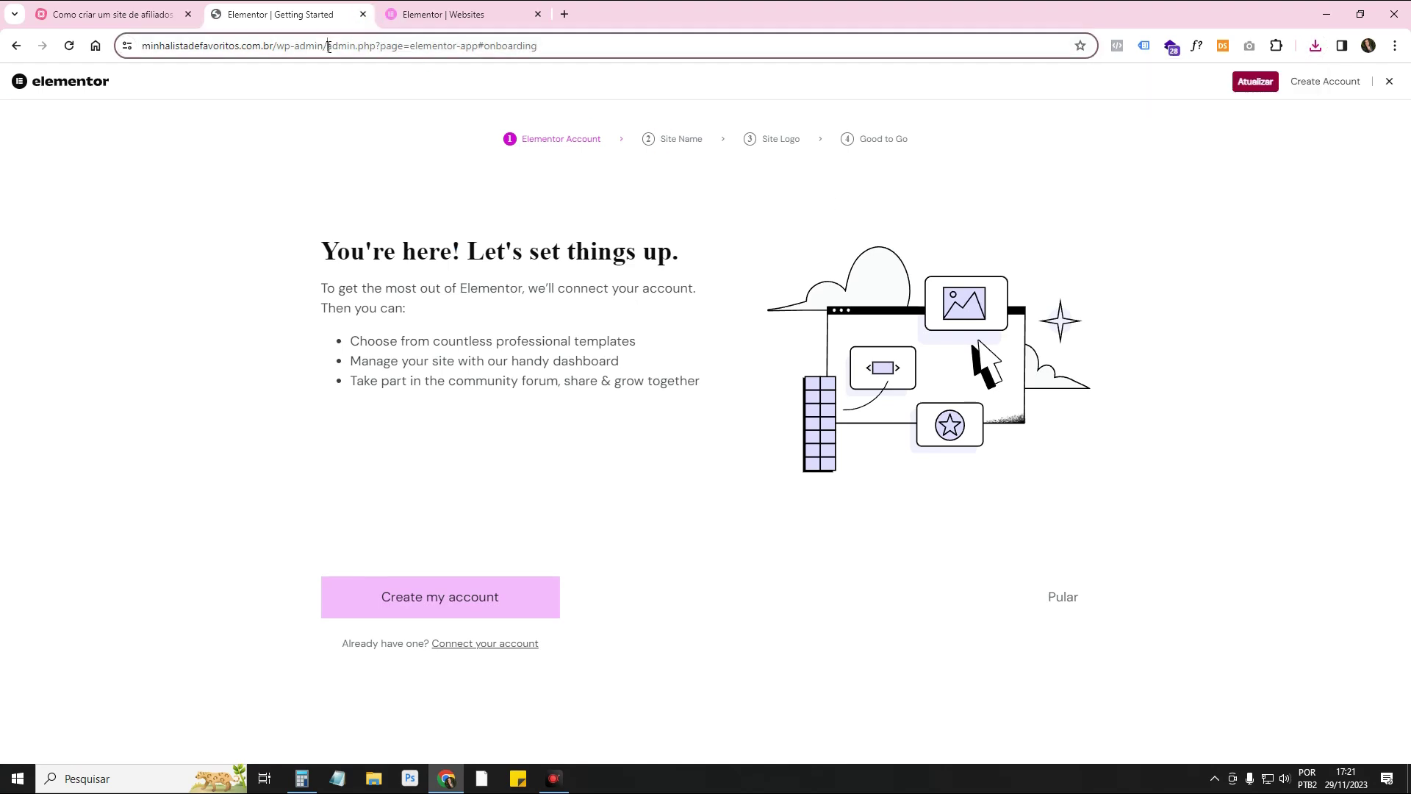
left_click_drag(360, 48, 979, 3)
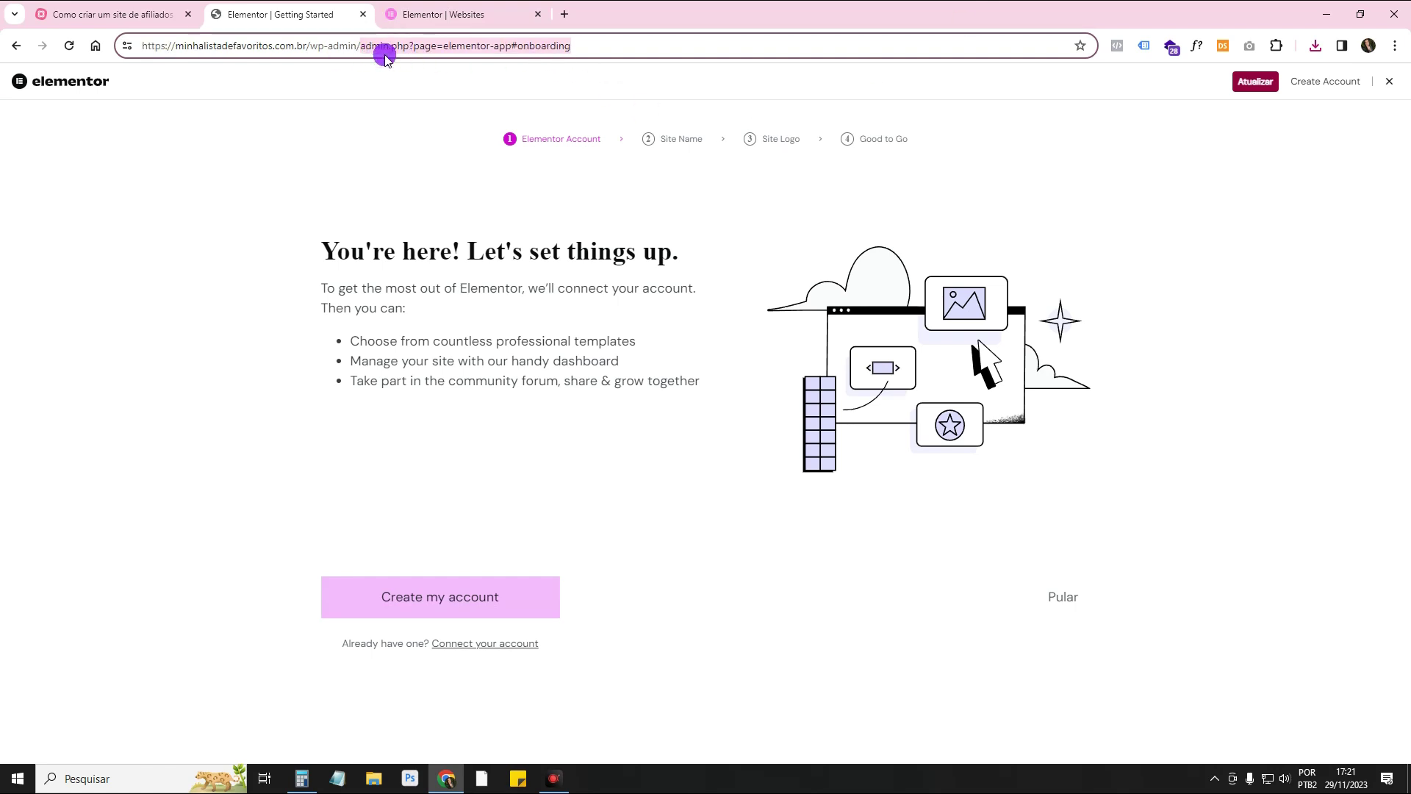
key("BackSpace")
key("Return")
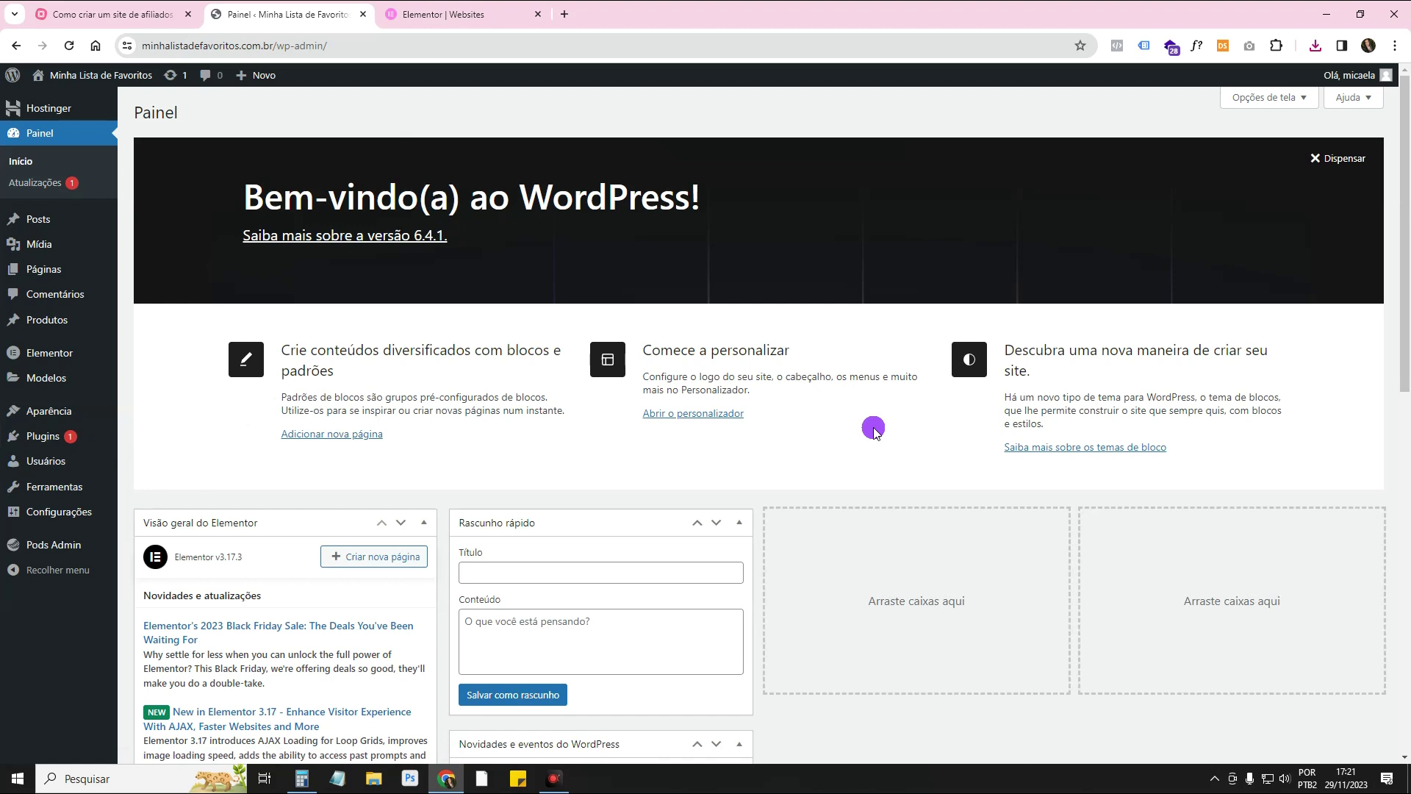
Upload elementor-pro-3.17.1 (1).zip from Downloads, install it and activate Elementor Pro
mouse_move(42, 438)
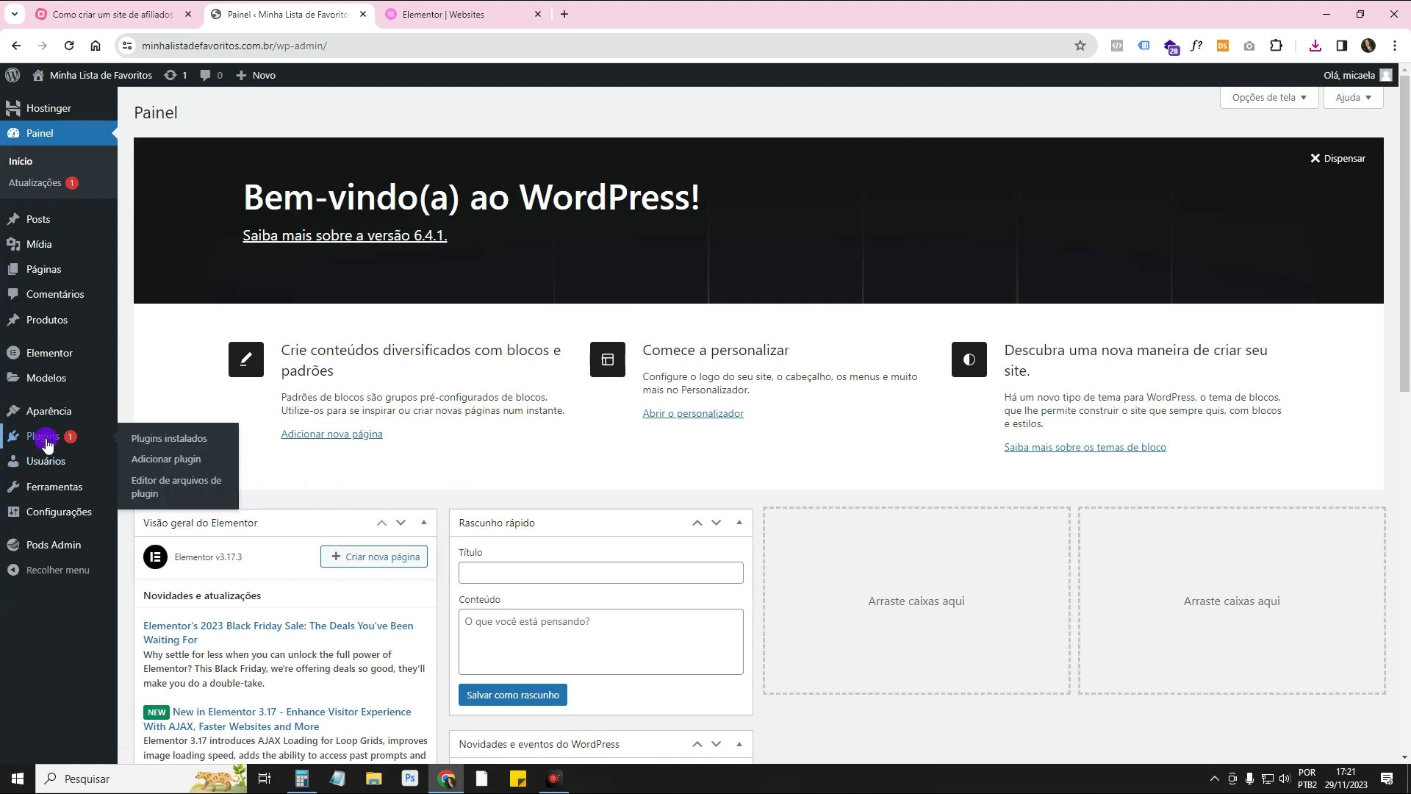
left_click(163, 461)
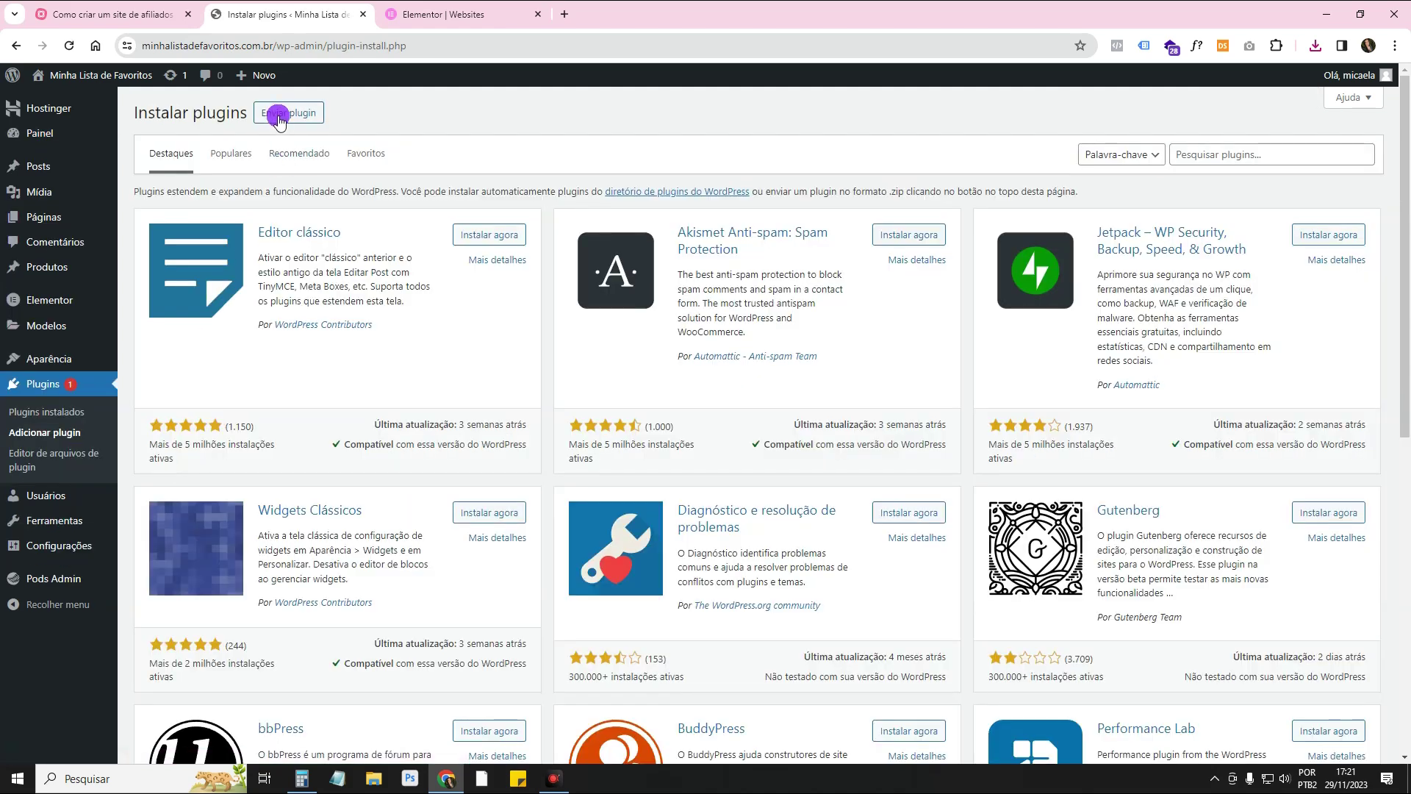
left_click(279, 118)
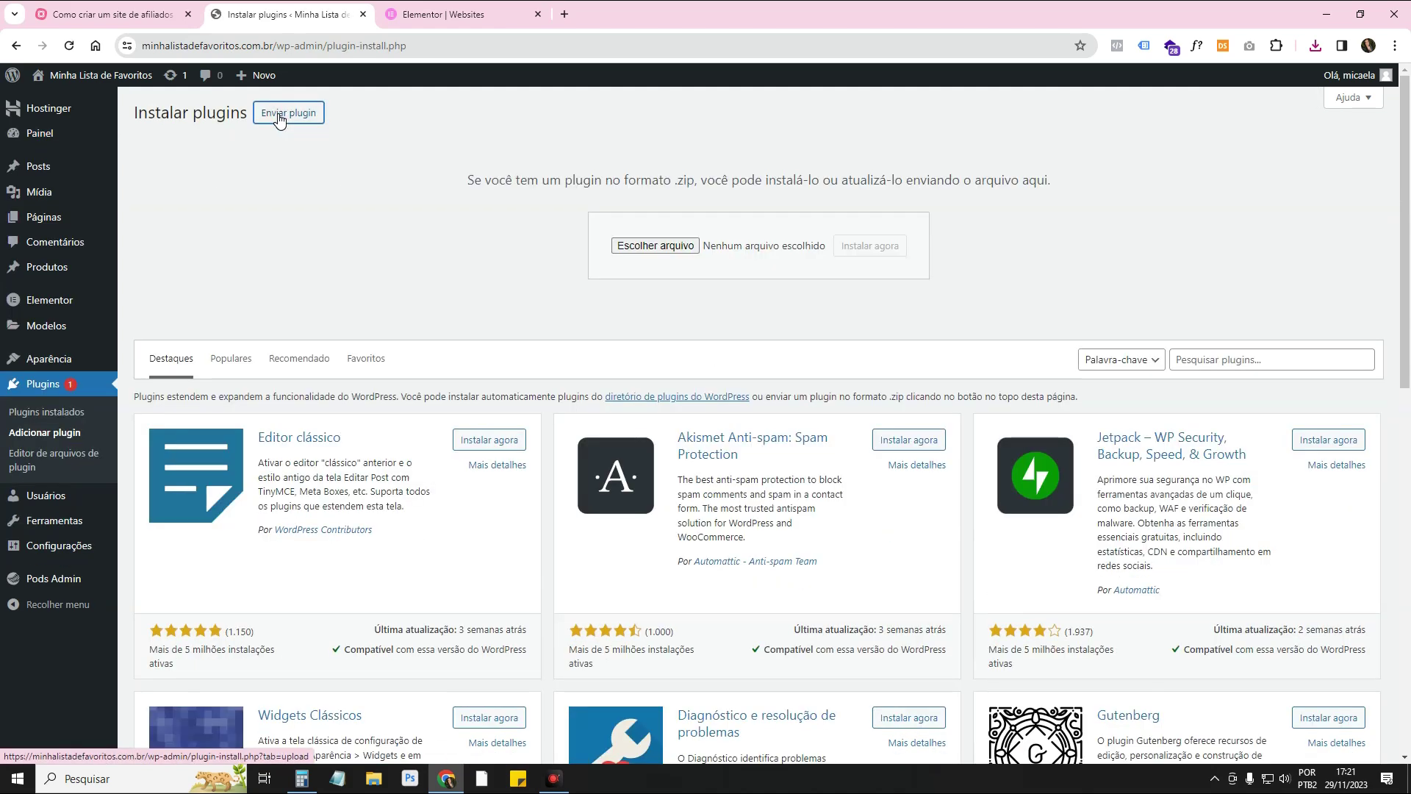
left_click(670, 247)
left_click(104, 132)
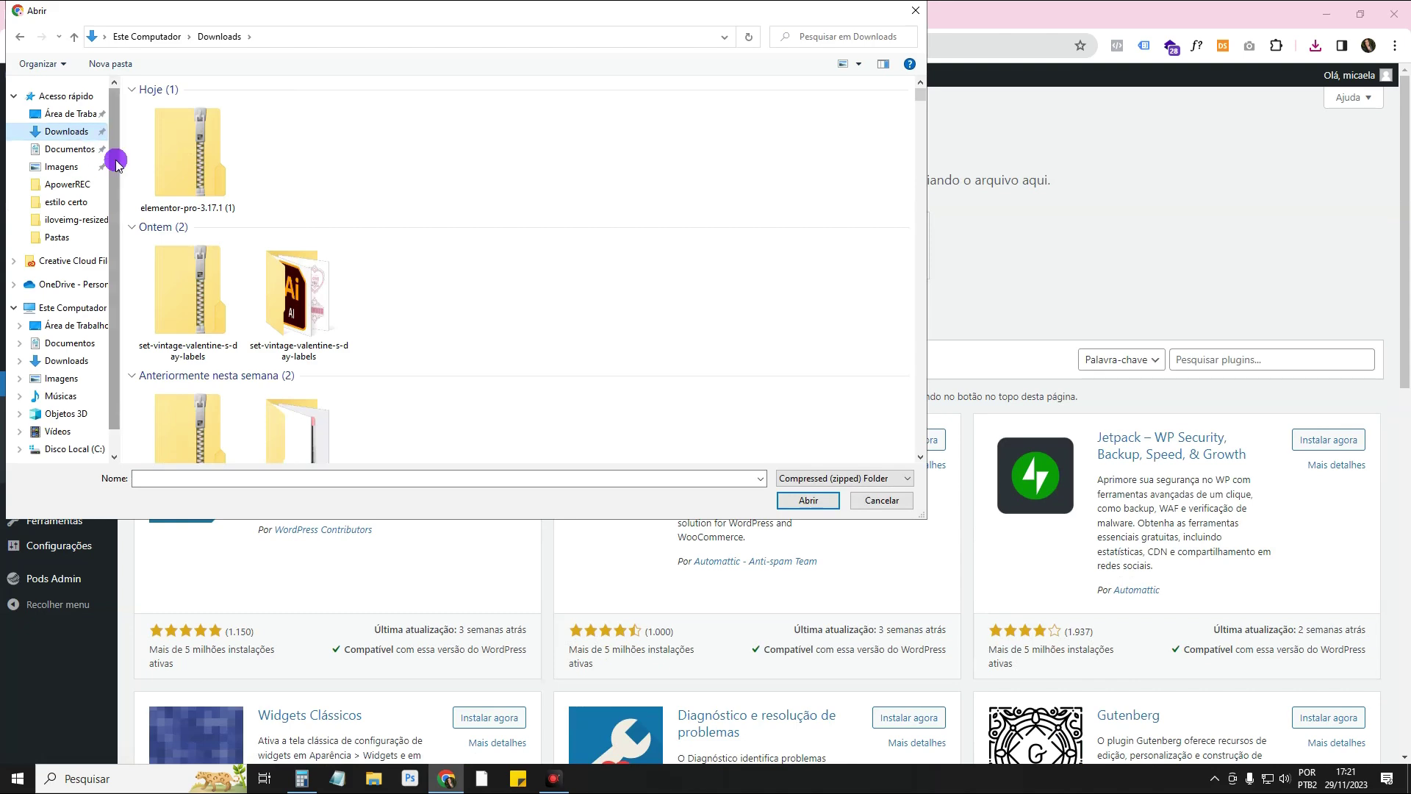
left_click(204, 142)
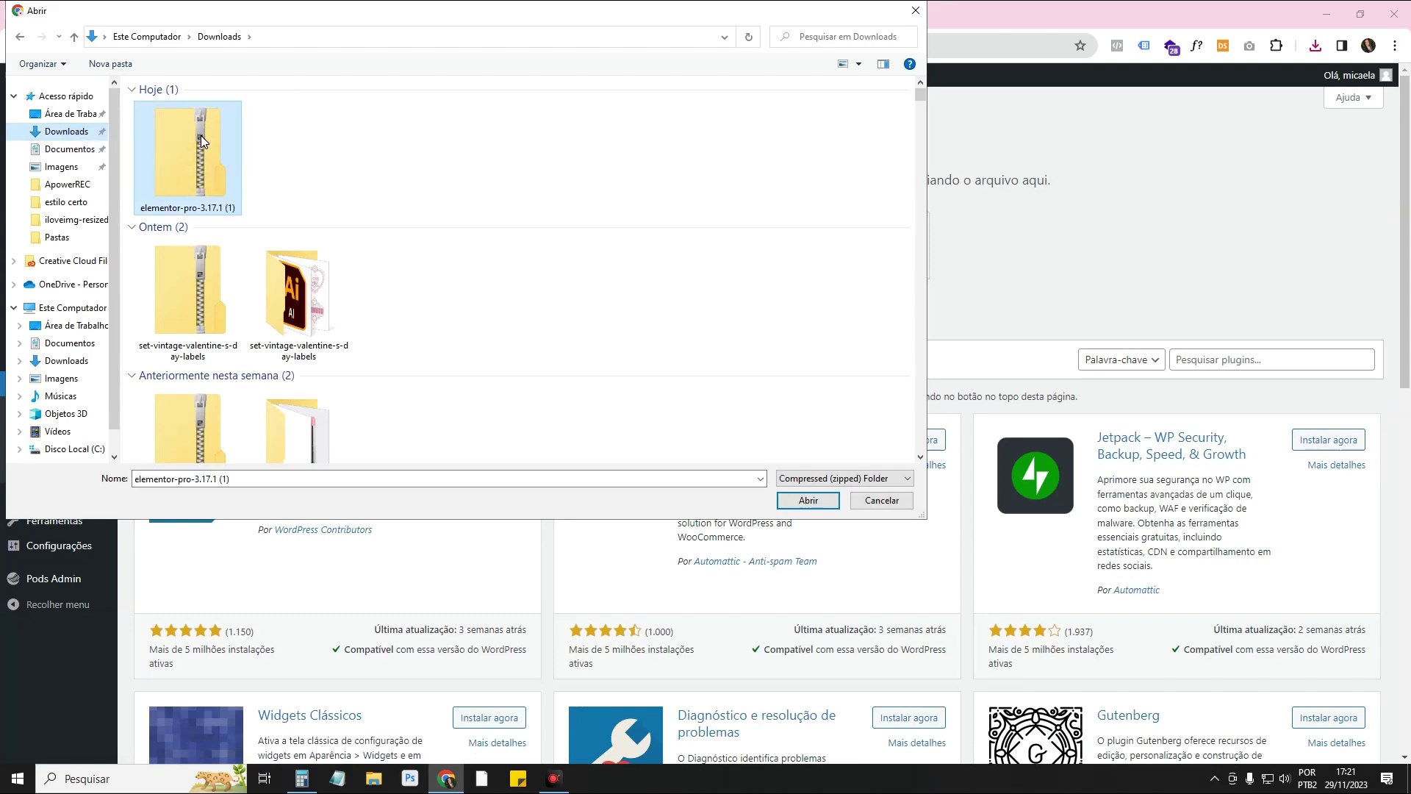
left_click(807, 501)
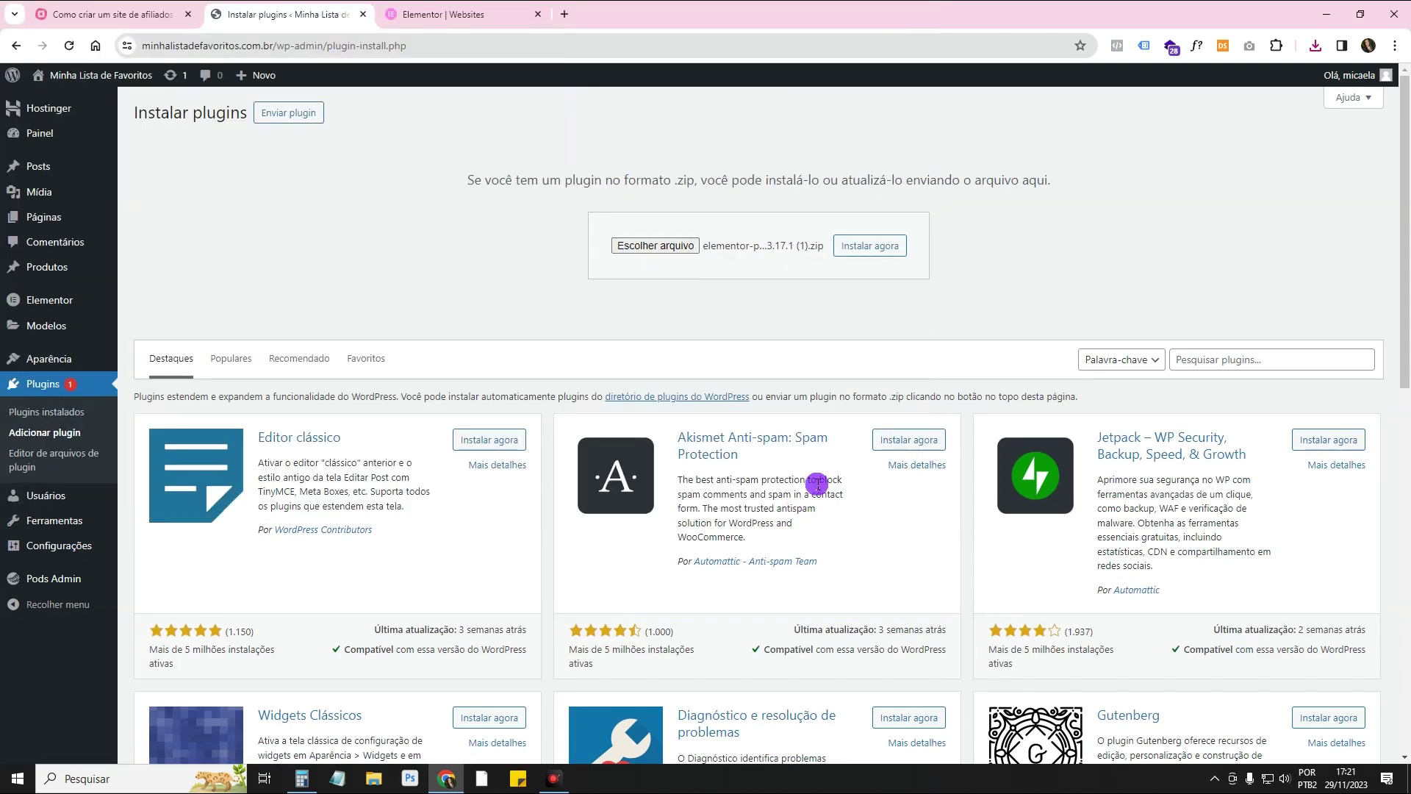
left_click(873, 249)
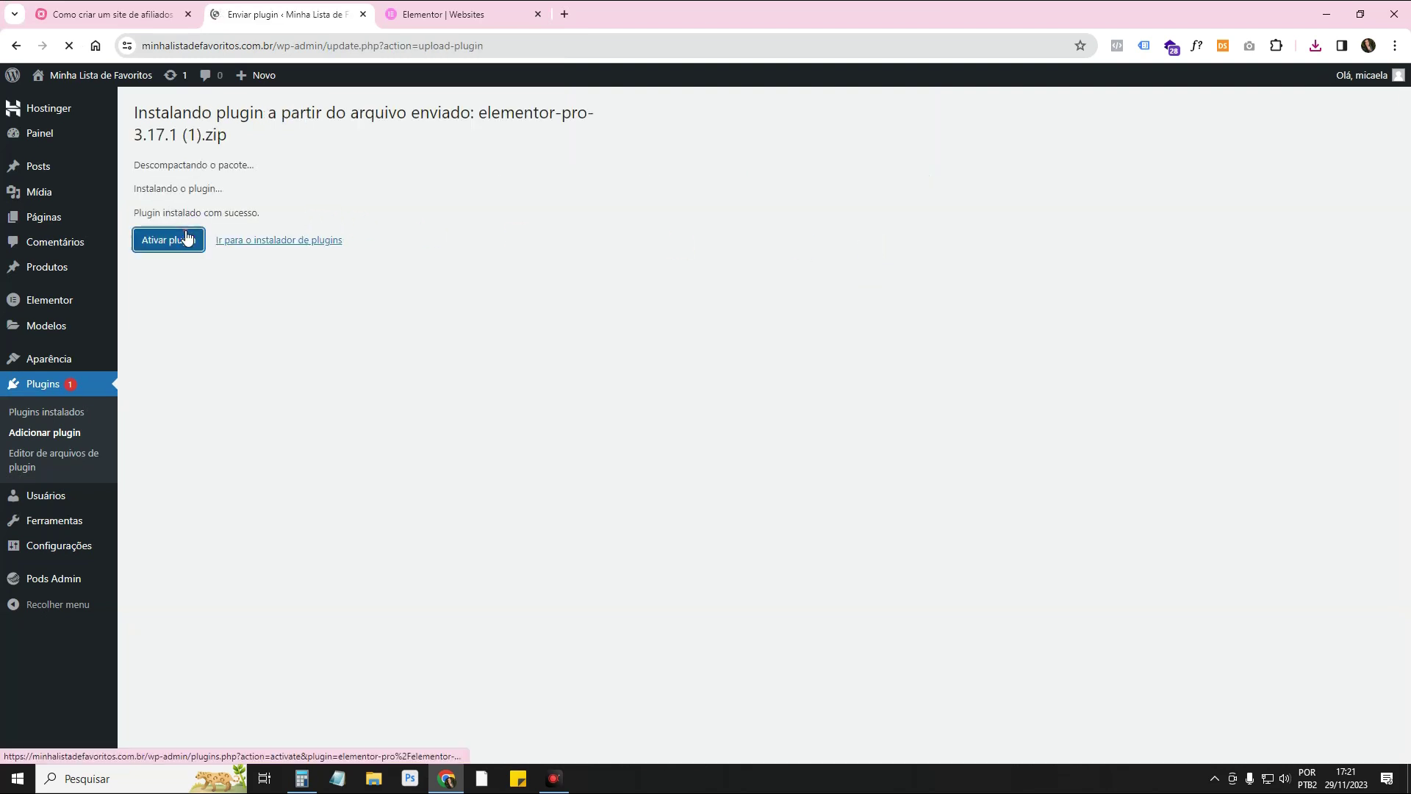
left_click(188, 236)
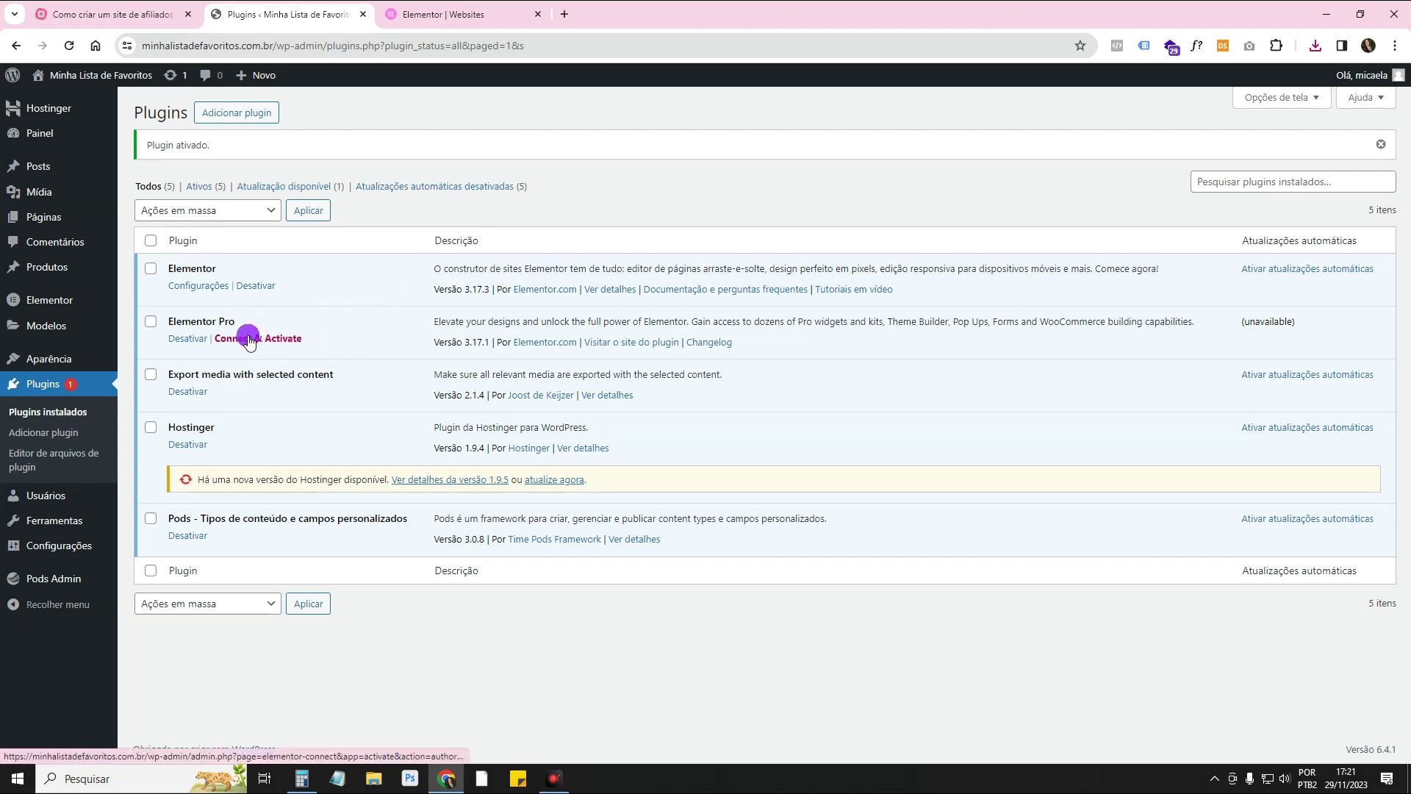
Connect & Activate the Elementor Pro license on my.elementor.com, then close that tab
mouse_move(28, 306)
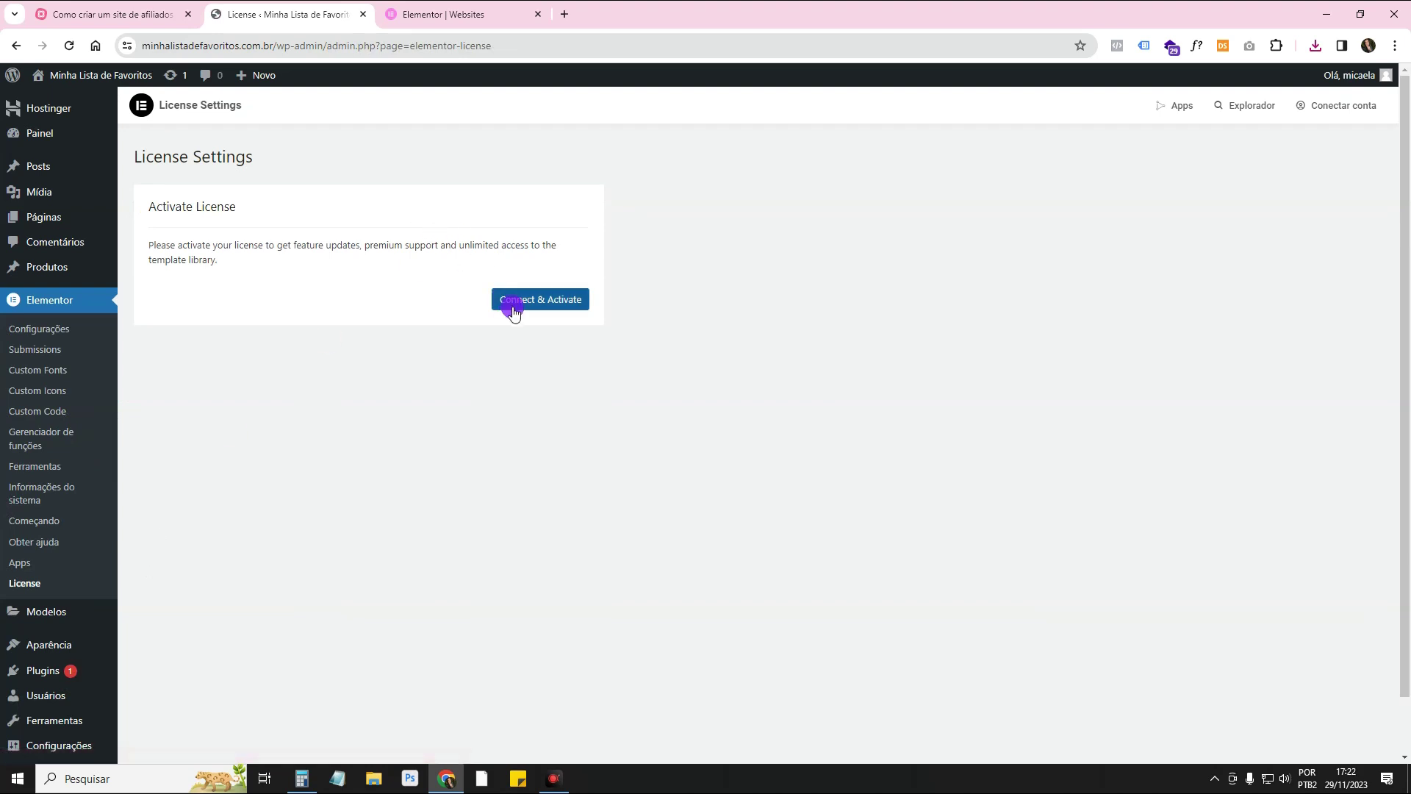
left_click(514, 302)
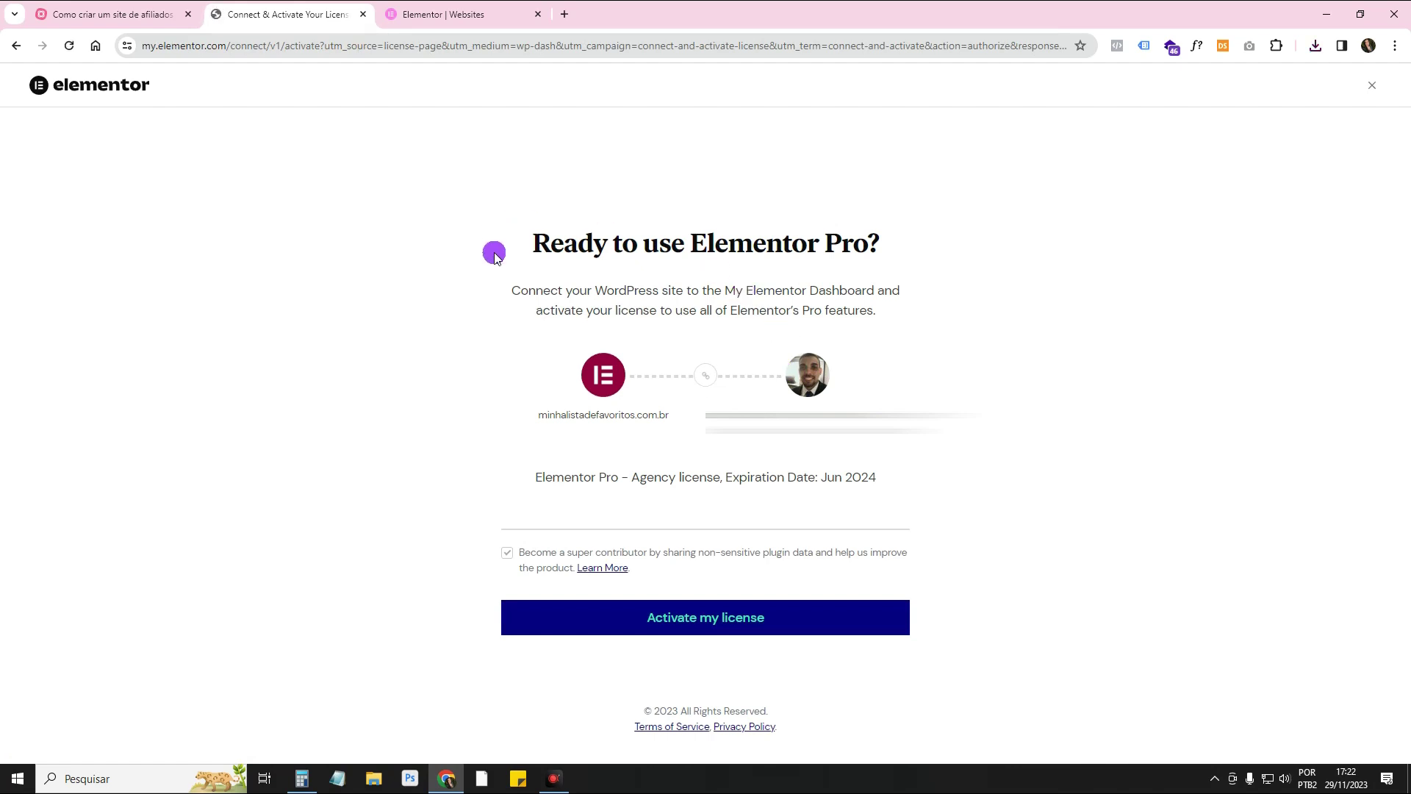
left_click(817, 609)
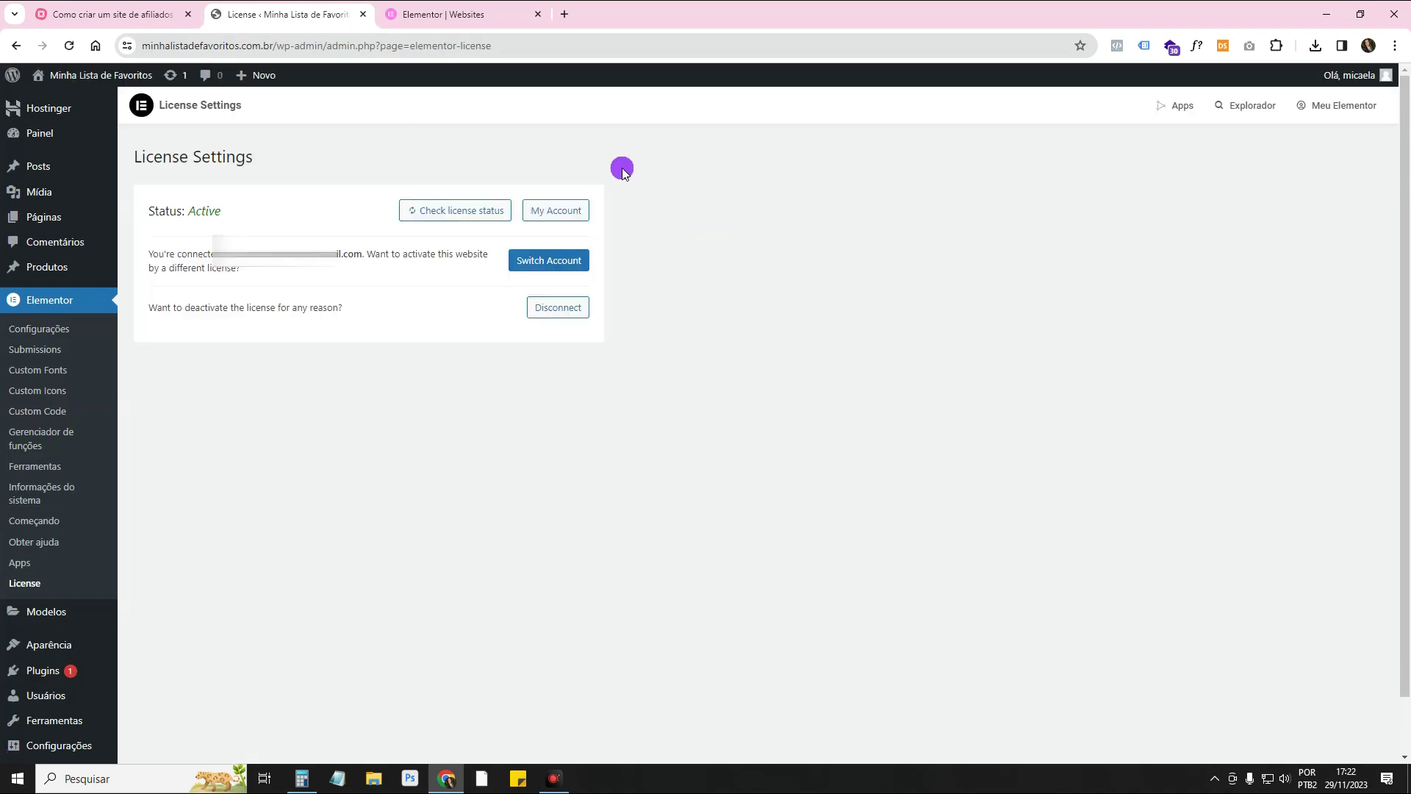
left_click(539, 14)
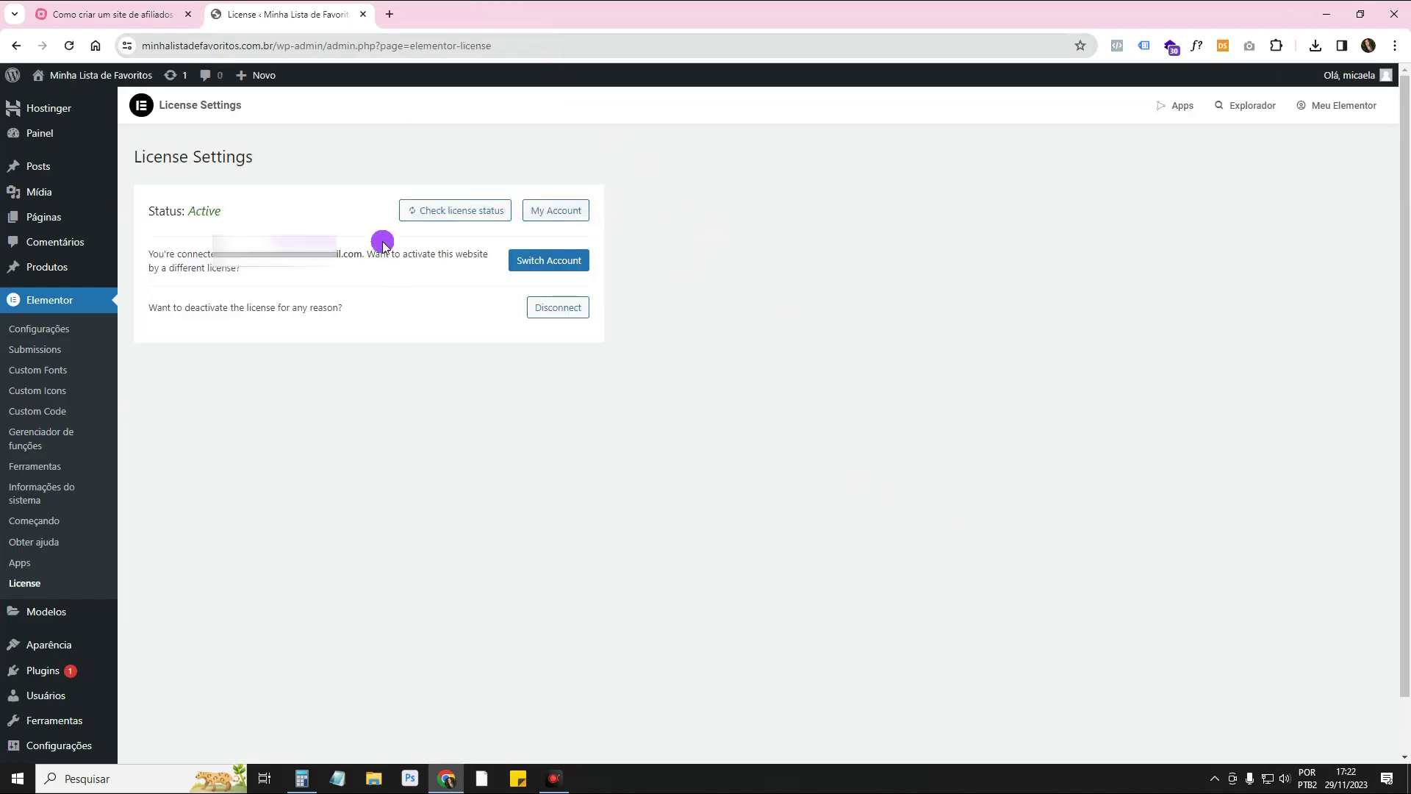
left_click(58, 14)
Select Criar página inicial in the mind map, then go to WordPress Páginas > Todas as páginas
left_click(766, 337)
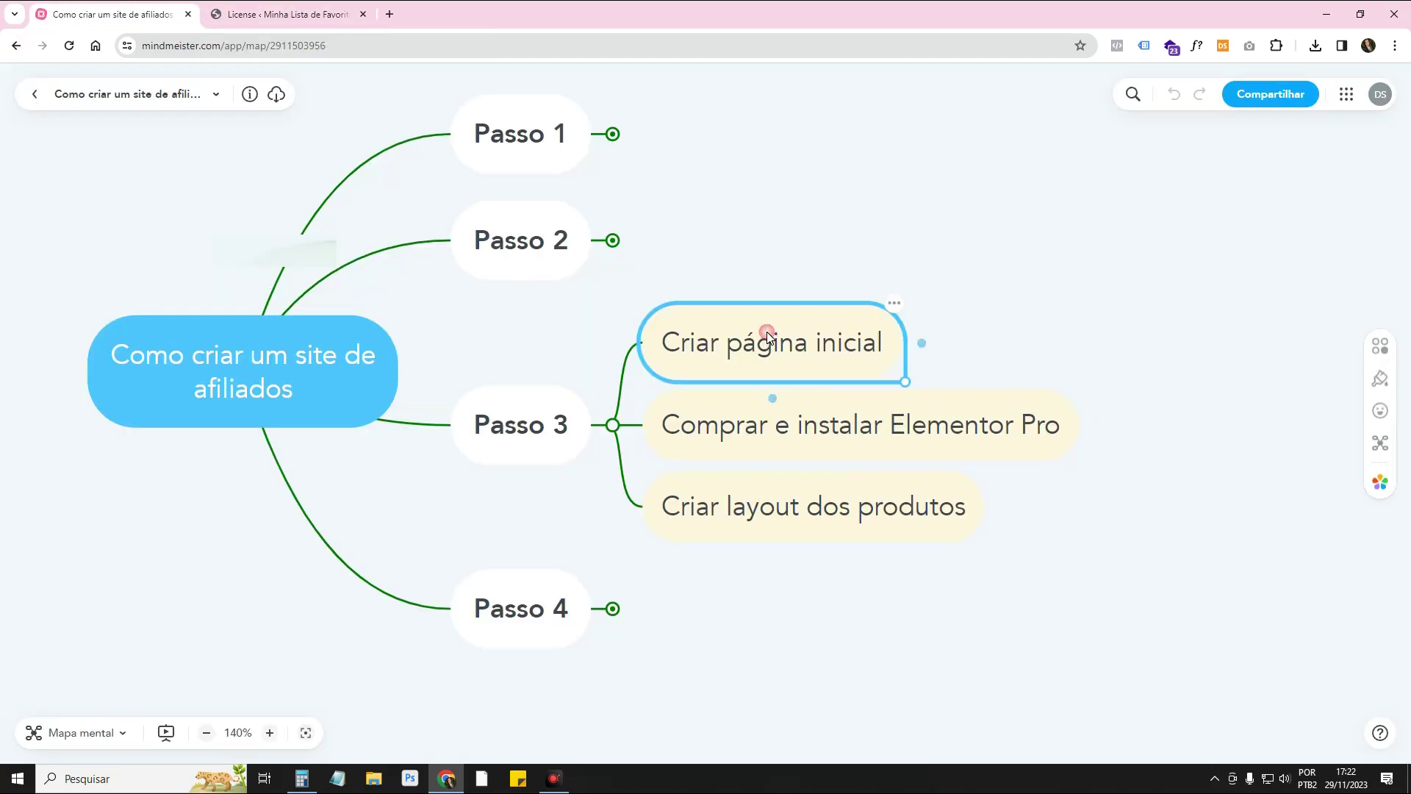
left_click(276, 15)
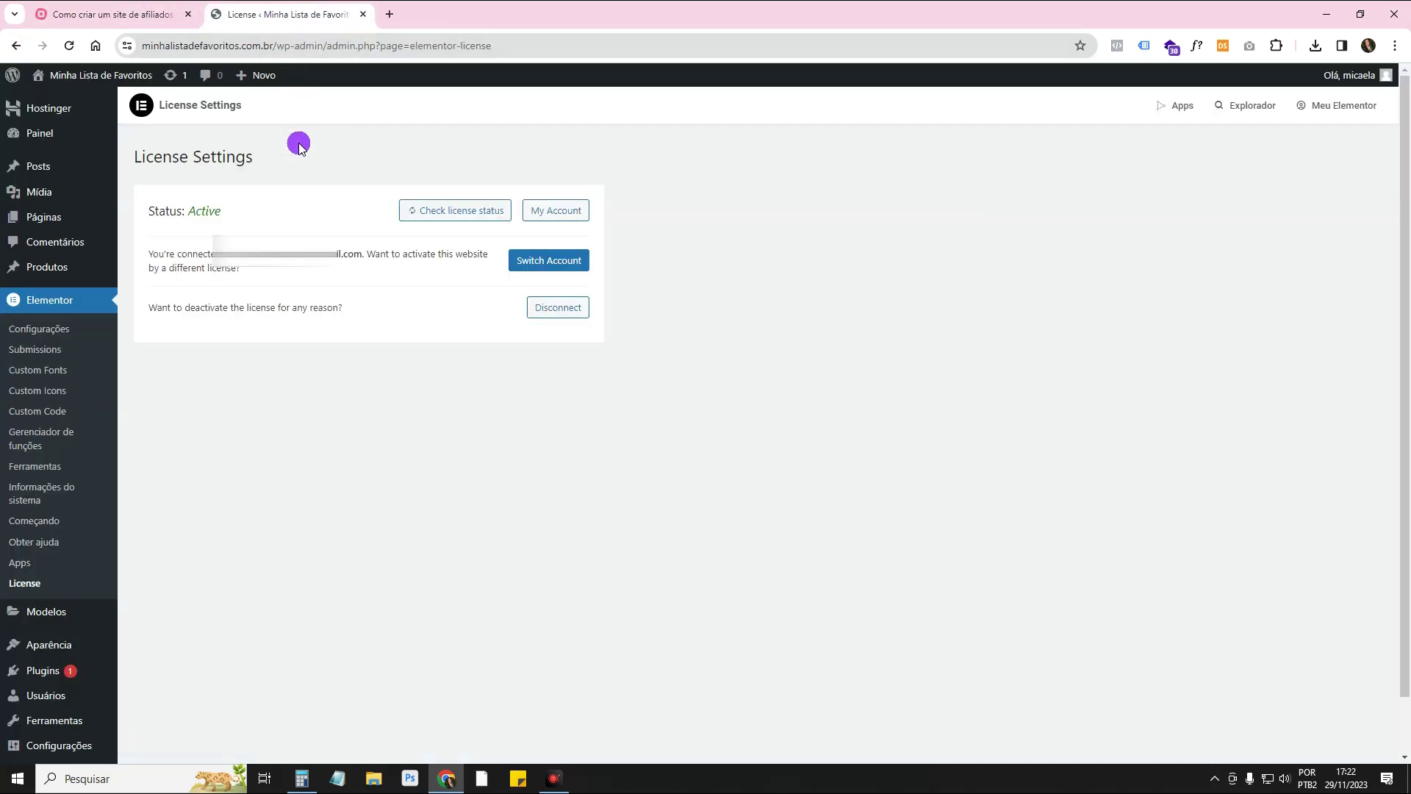
mouse_move(16, 214)
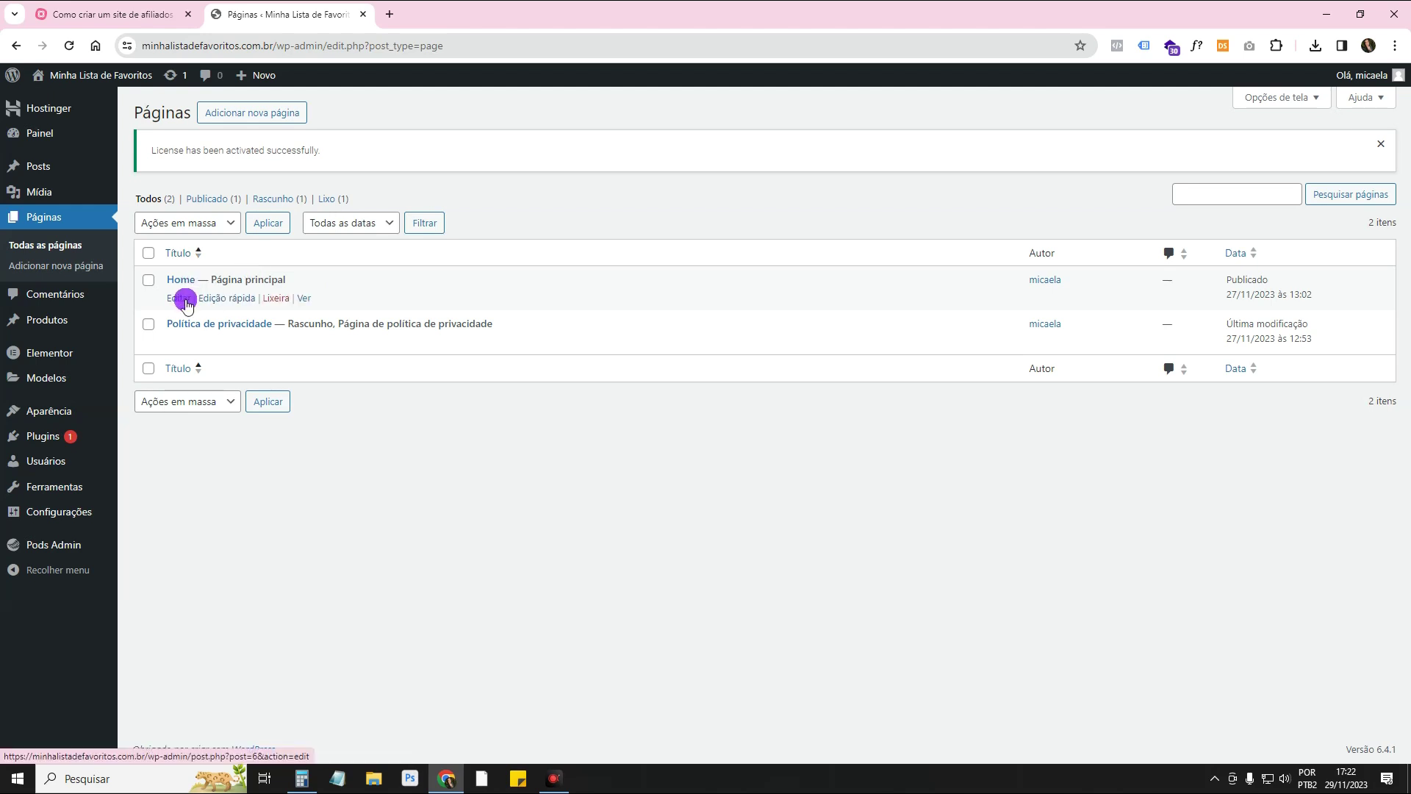
Open the Home page in Elementor and set its page layout to Elementor Canvas
left_click(180, 298)
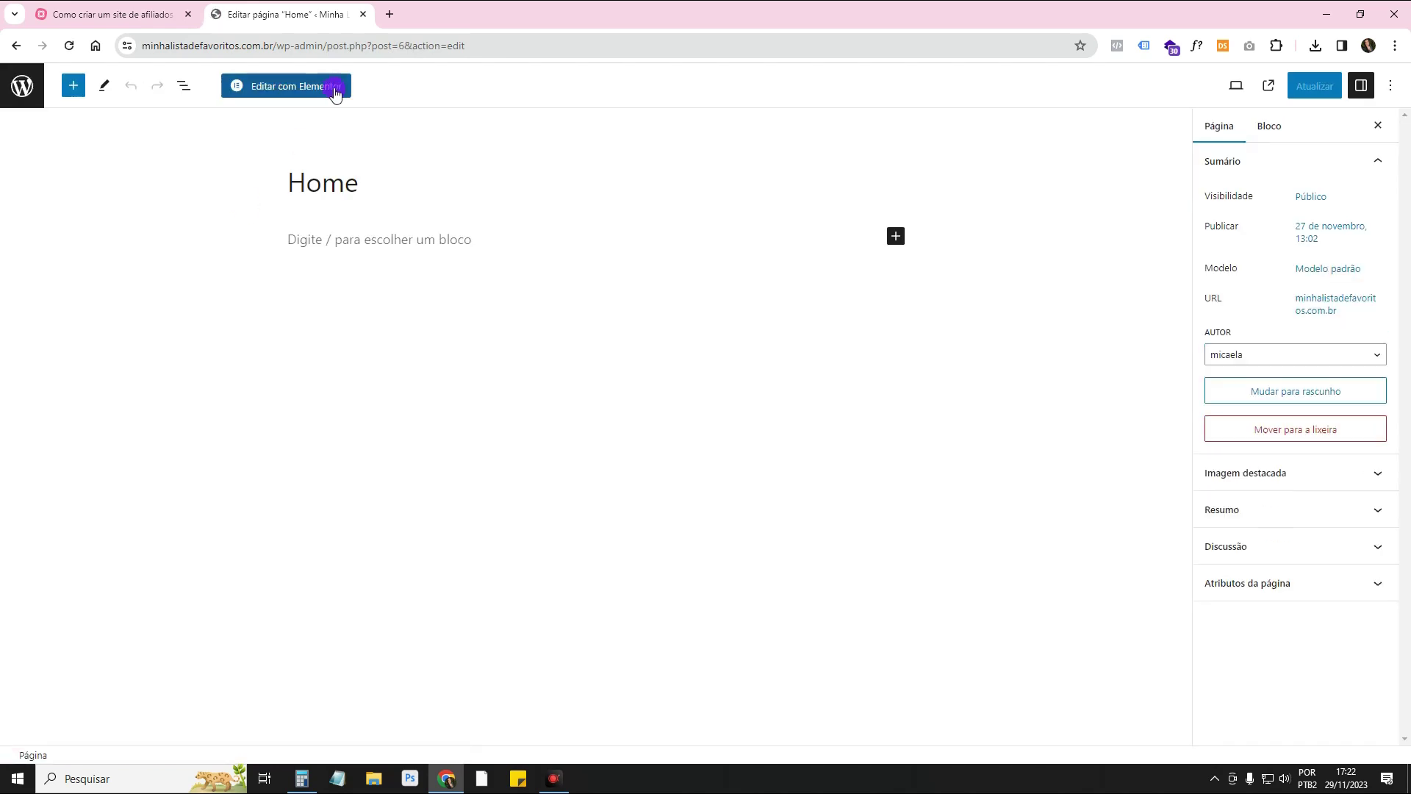
left_click(335, 90)
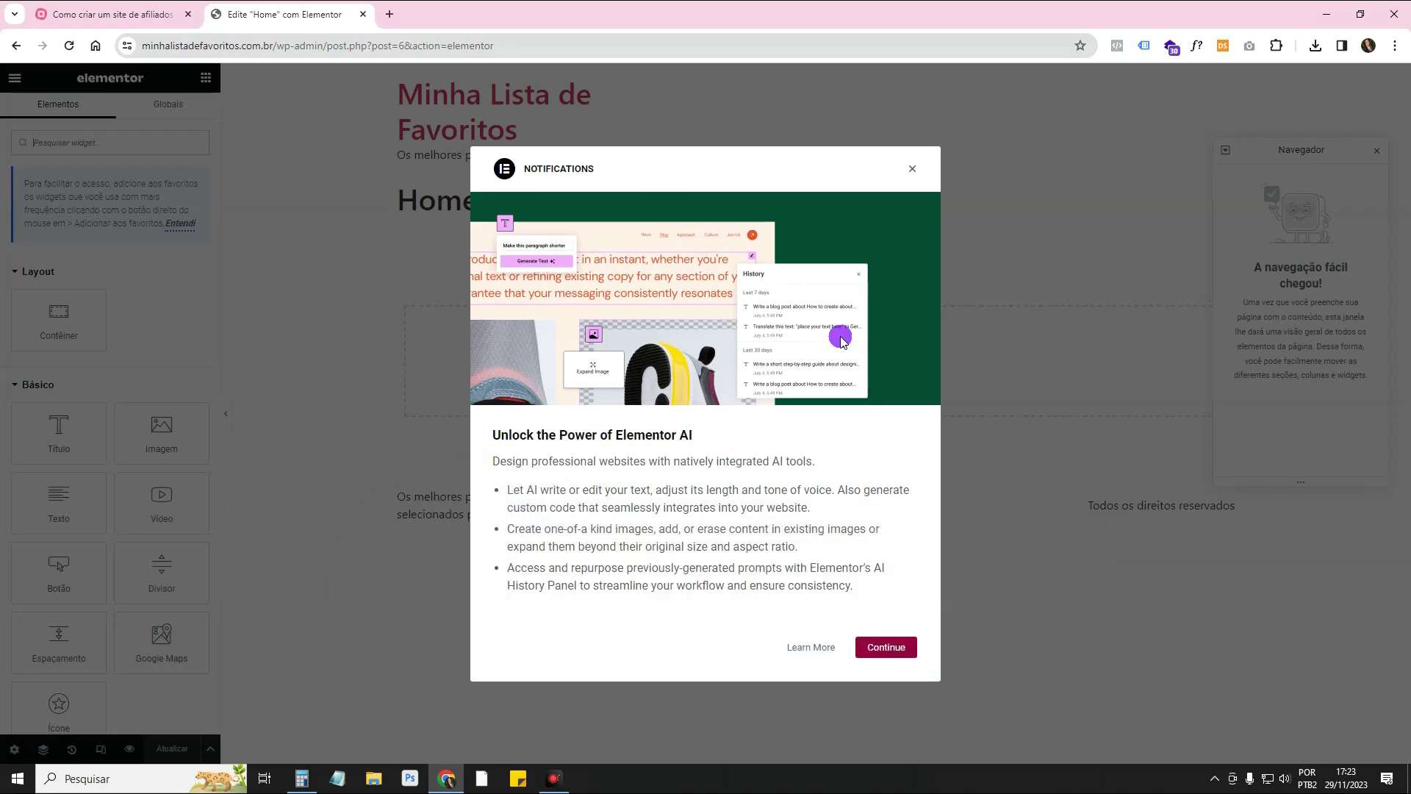
left_click(887, 647)
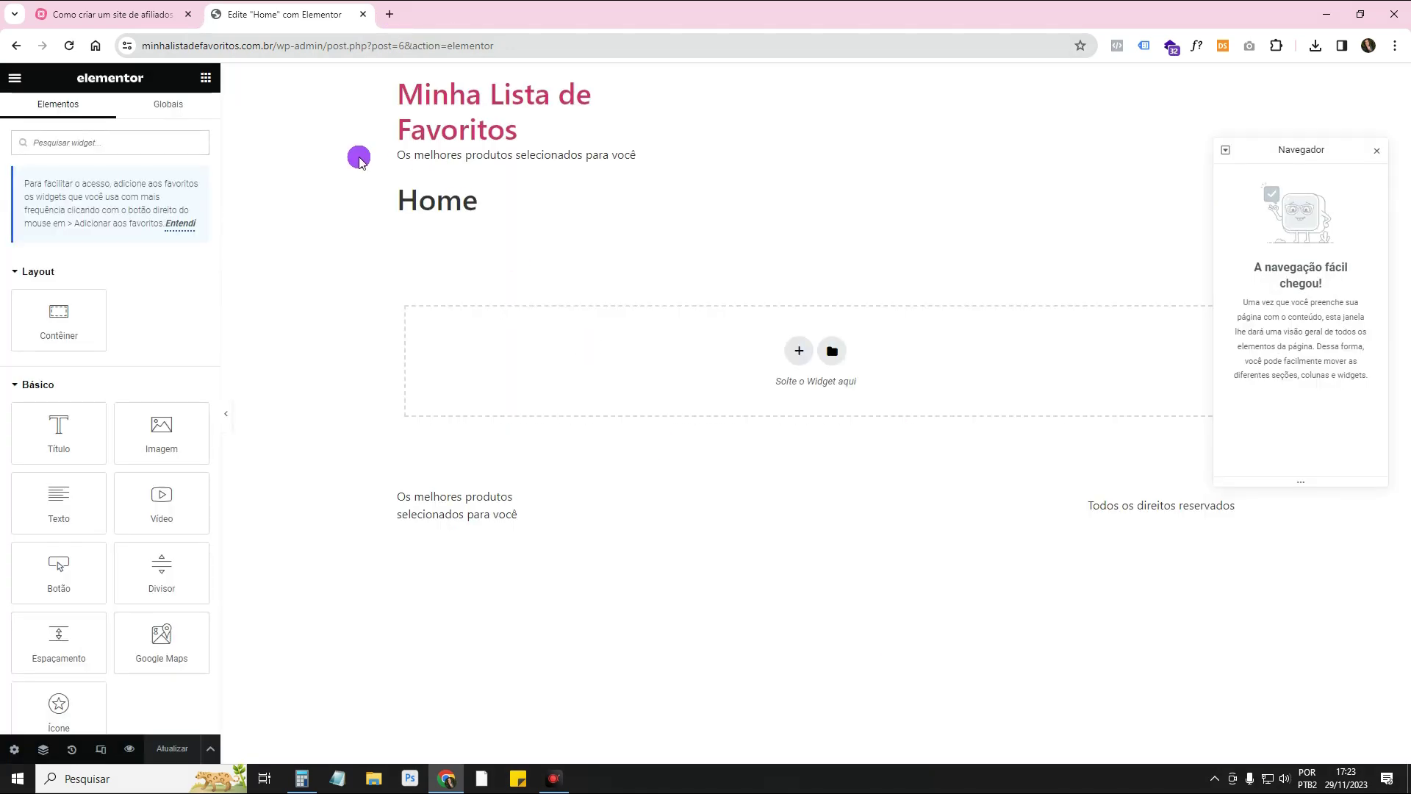
left_click(15, 749)
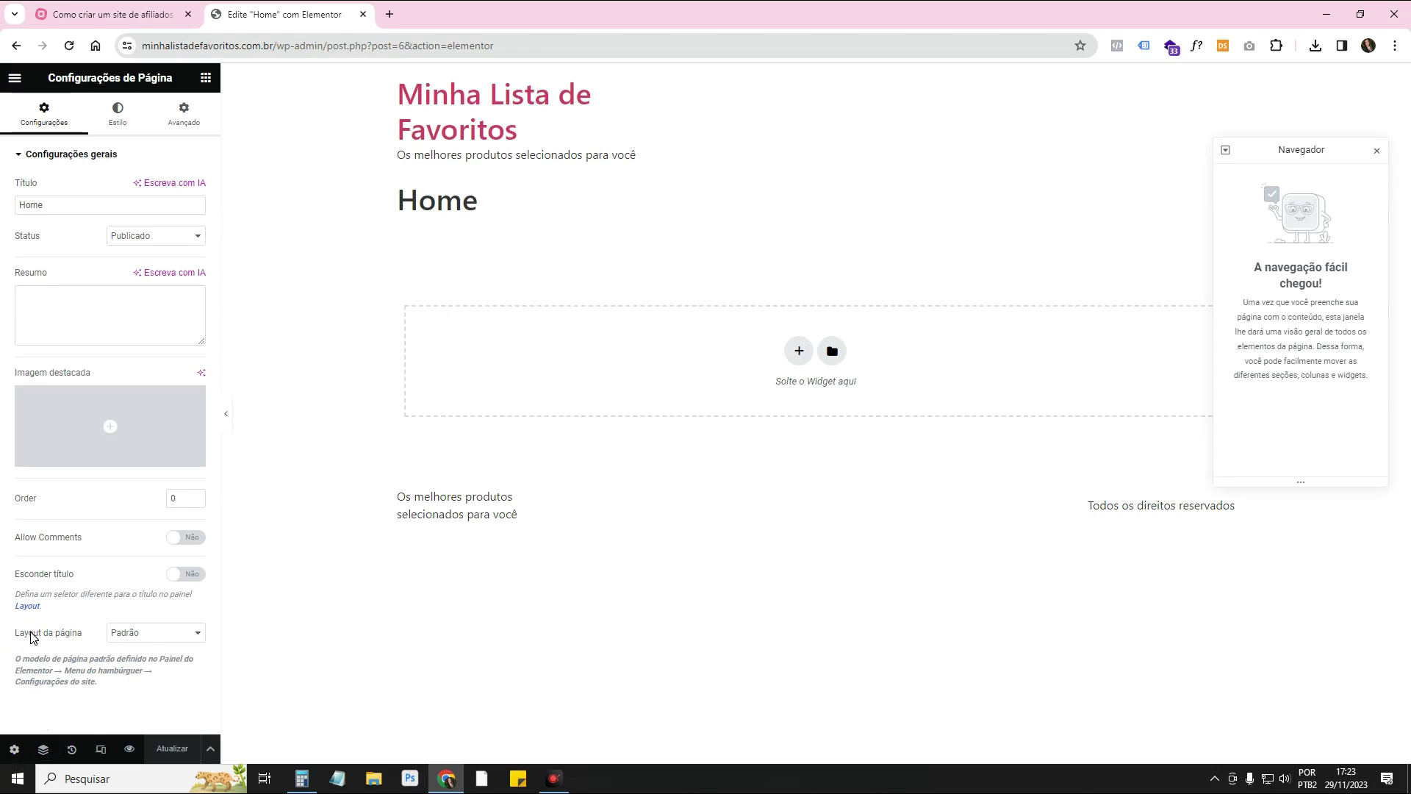
left_click_drag(31, 634, 132, 646)
left_click(137, 637)
left_click(147, 659)
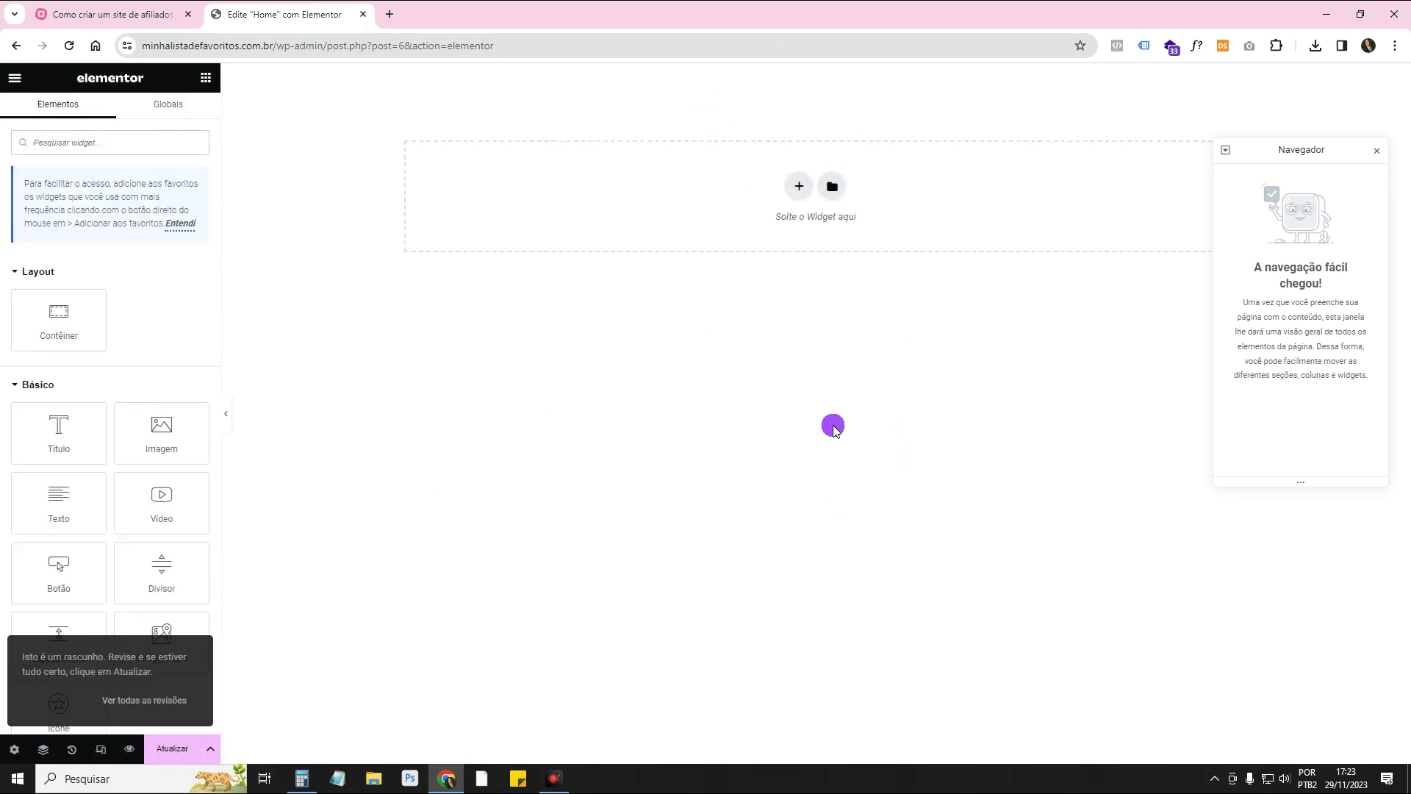
left_click(1374, 156)
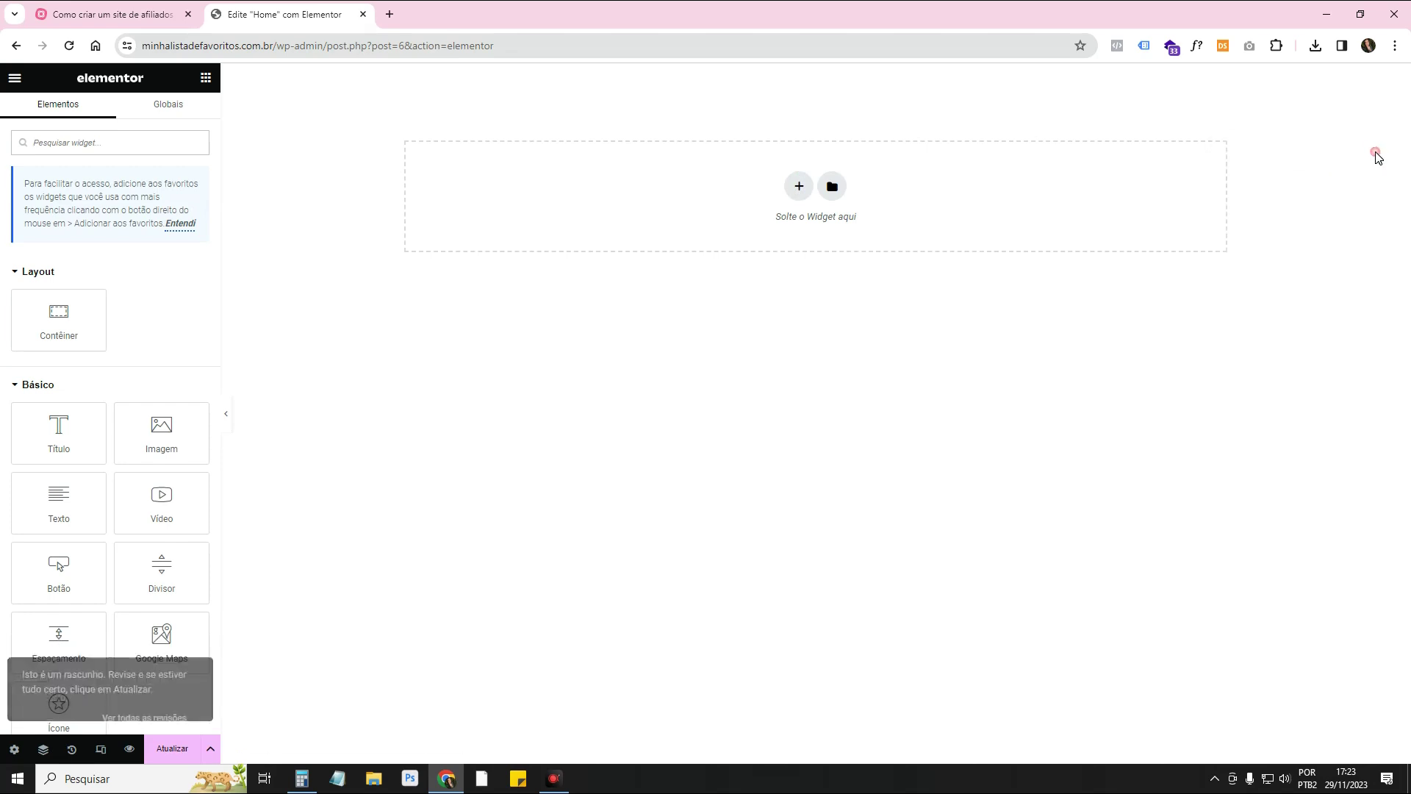
Load homecontabil.com/teste/ in a new tab as a reference, then return to the editor
left_click(391, 16)
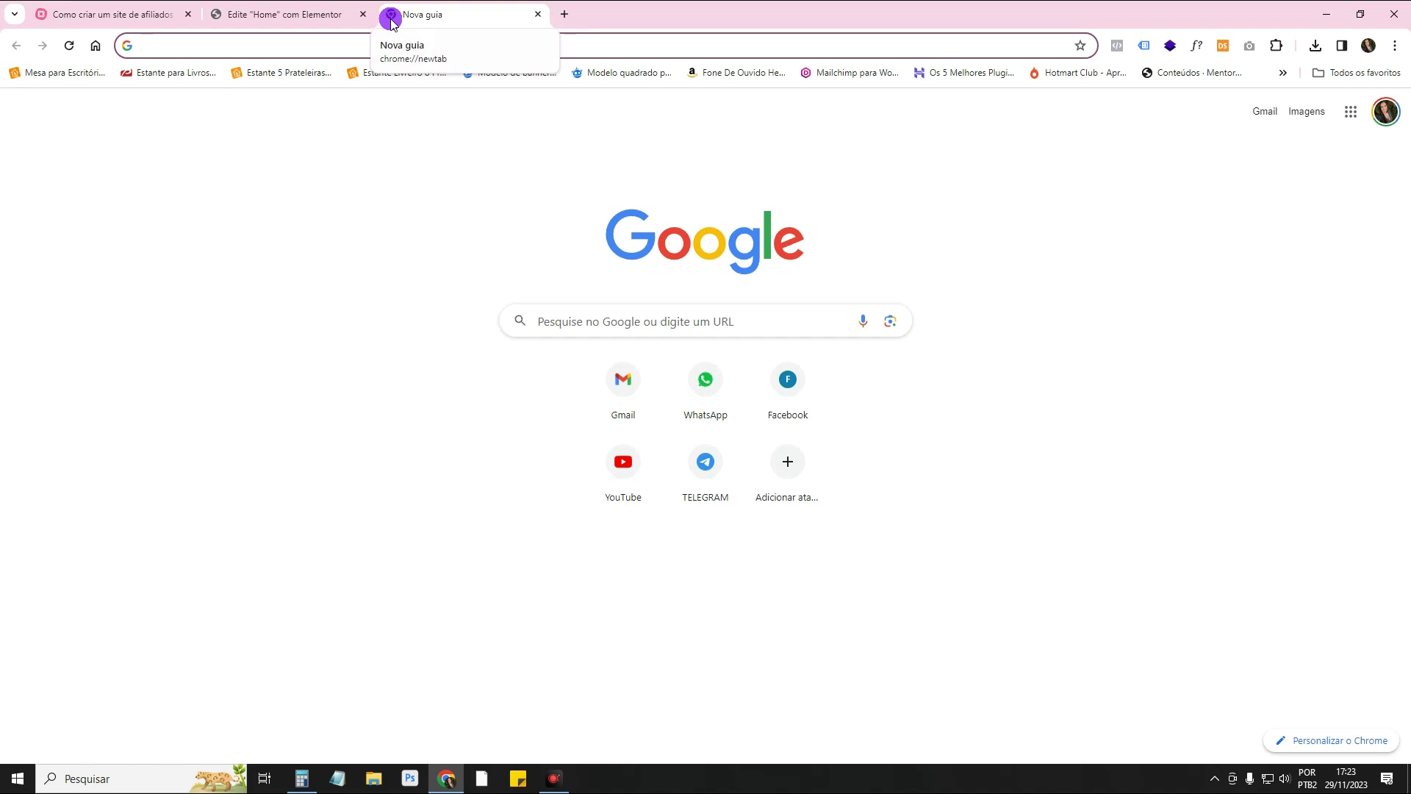
type("homecontabil.com/teste/")
key("Return")
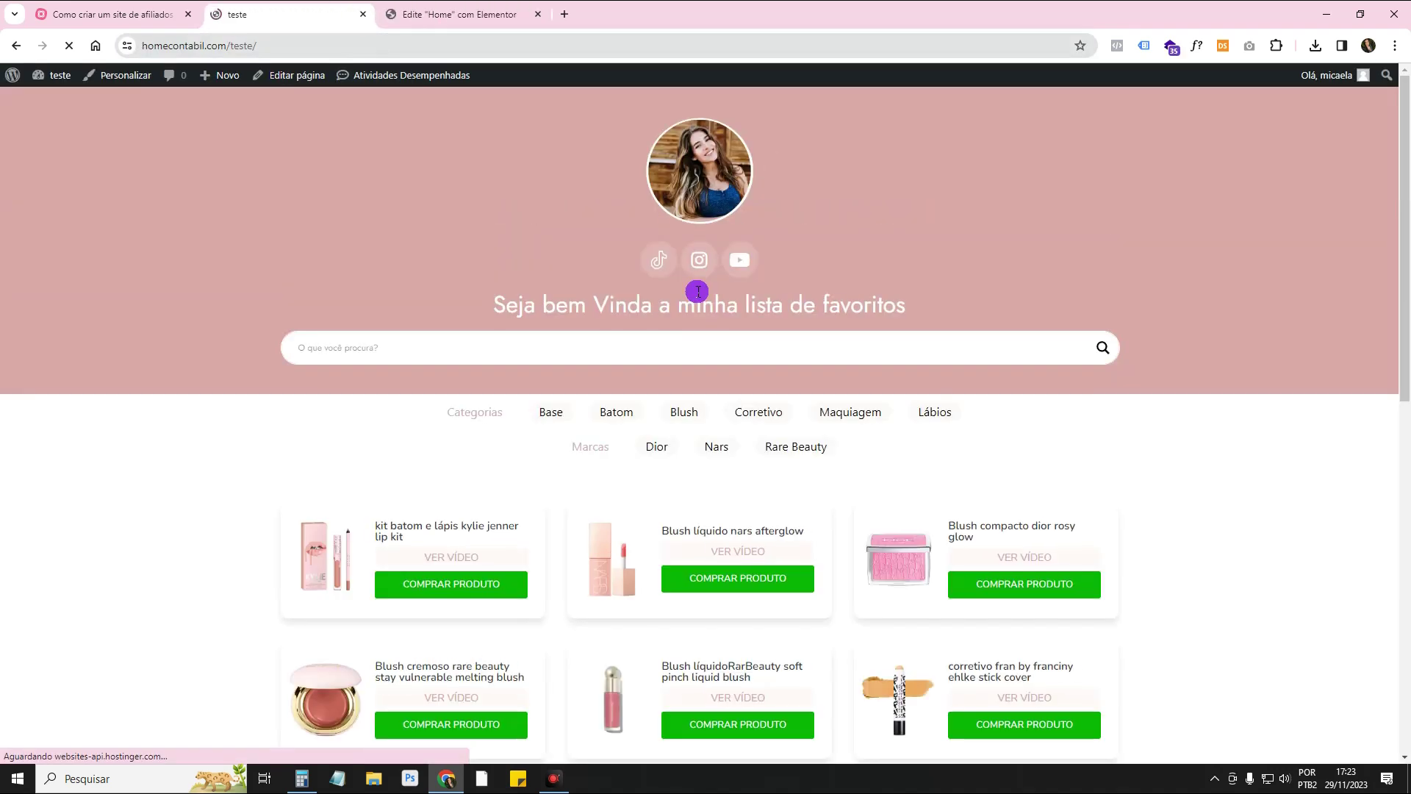
left_click(424, 15)
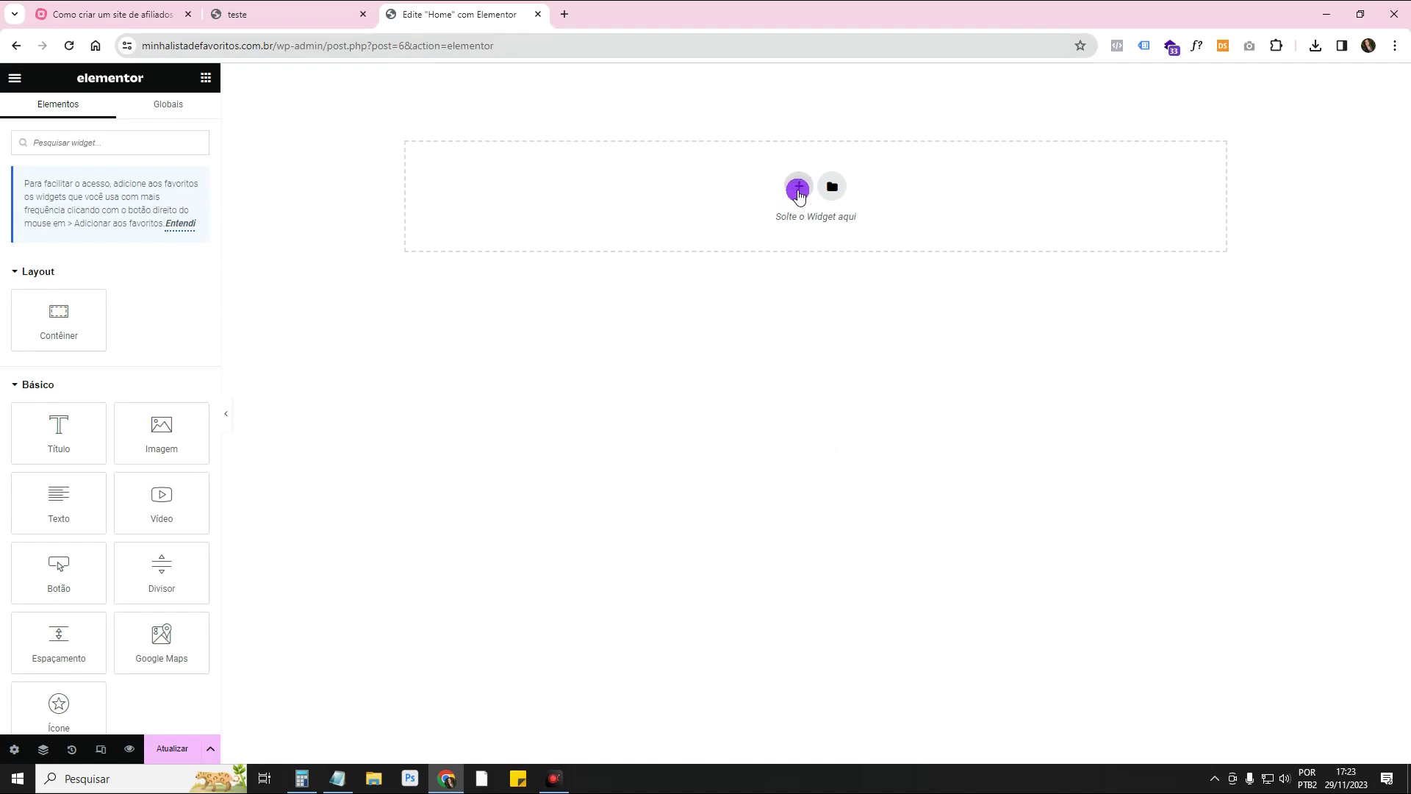
Add a single-structure container with 50 px padding on all sides
left_click(799, 191)
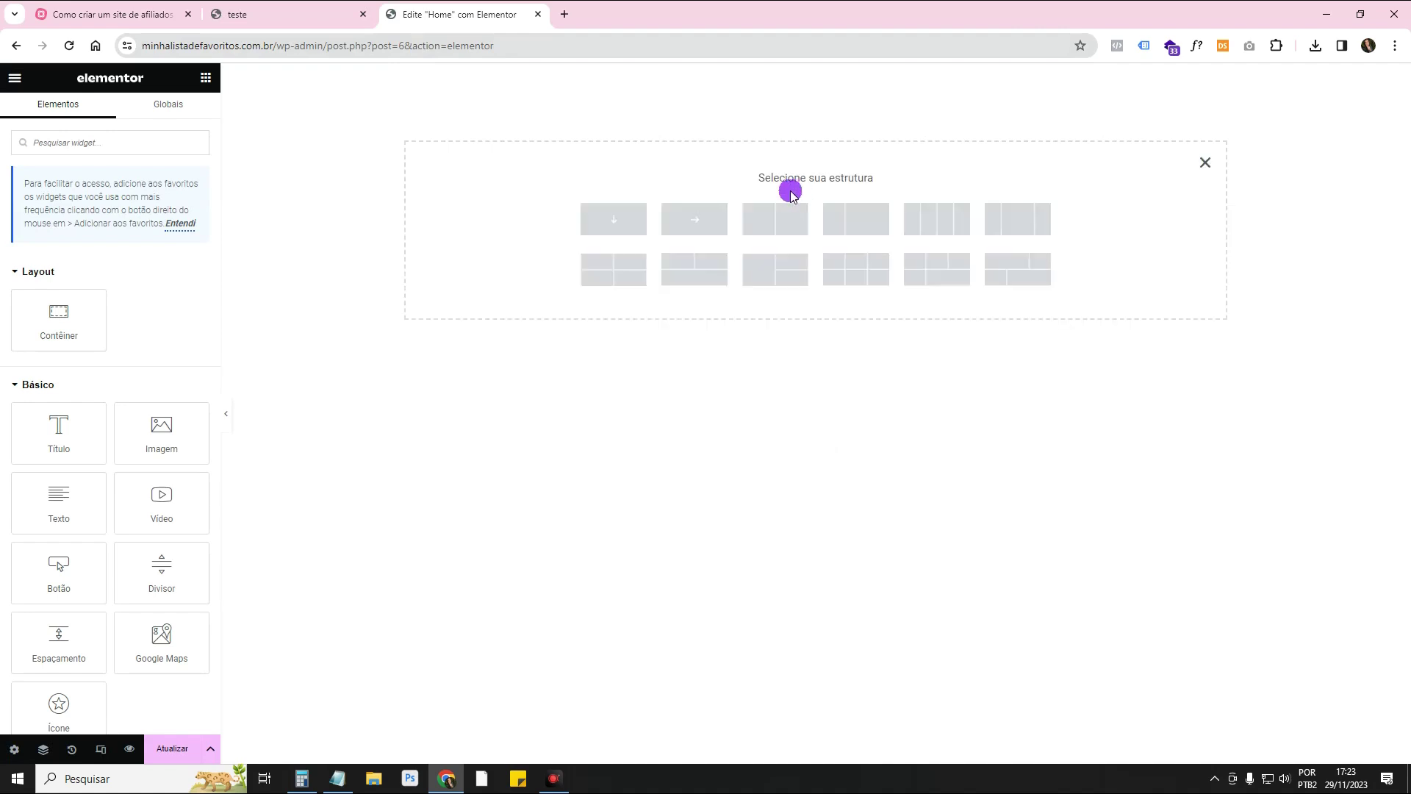
left_click(623, 227)
left_click(183, 125)
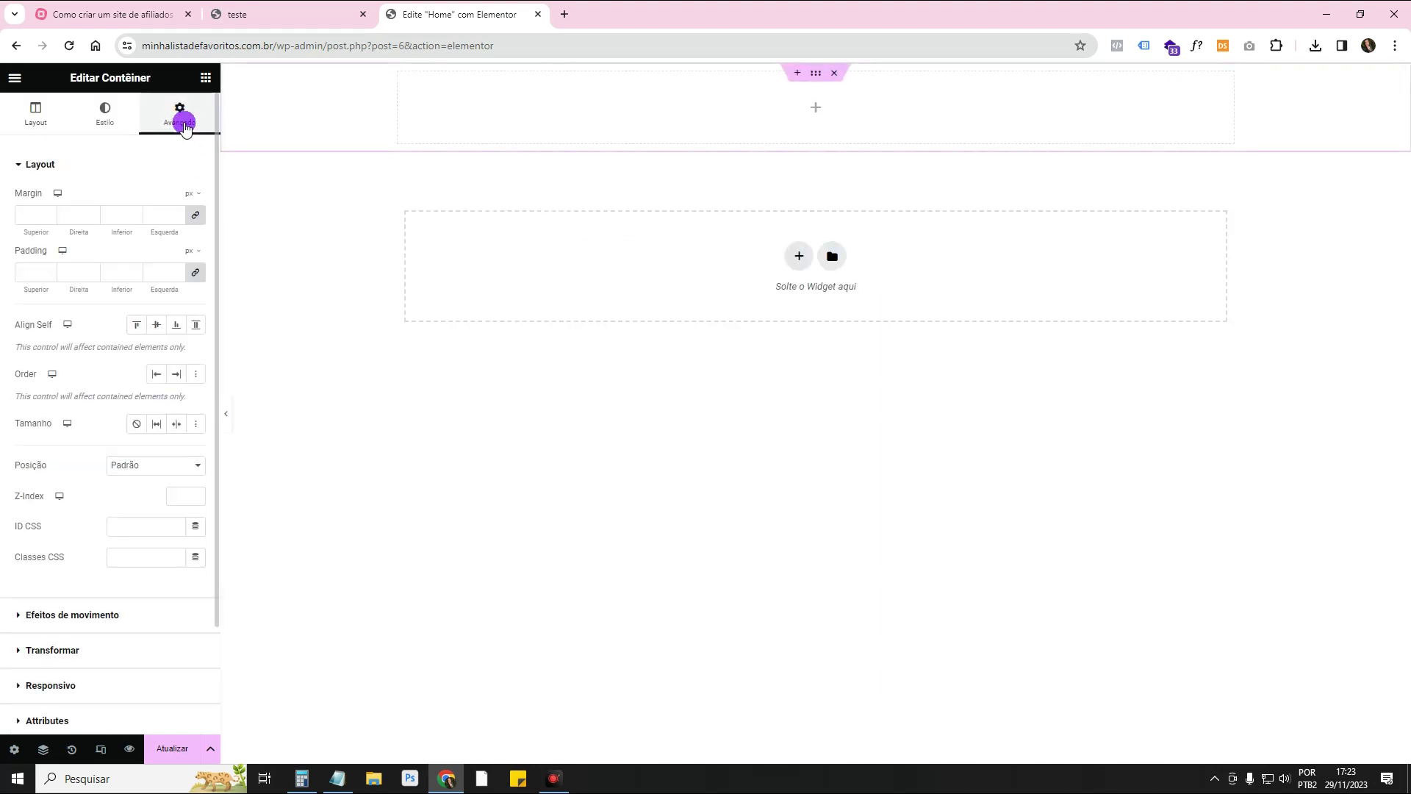
left_click(25, 270)
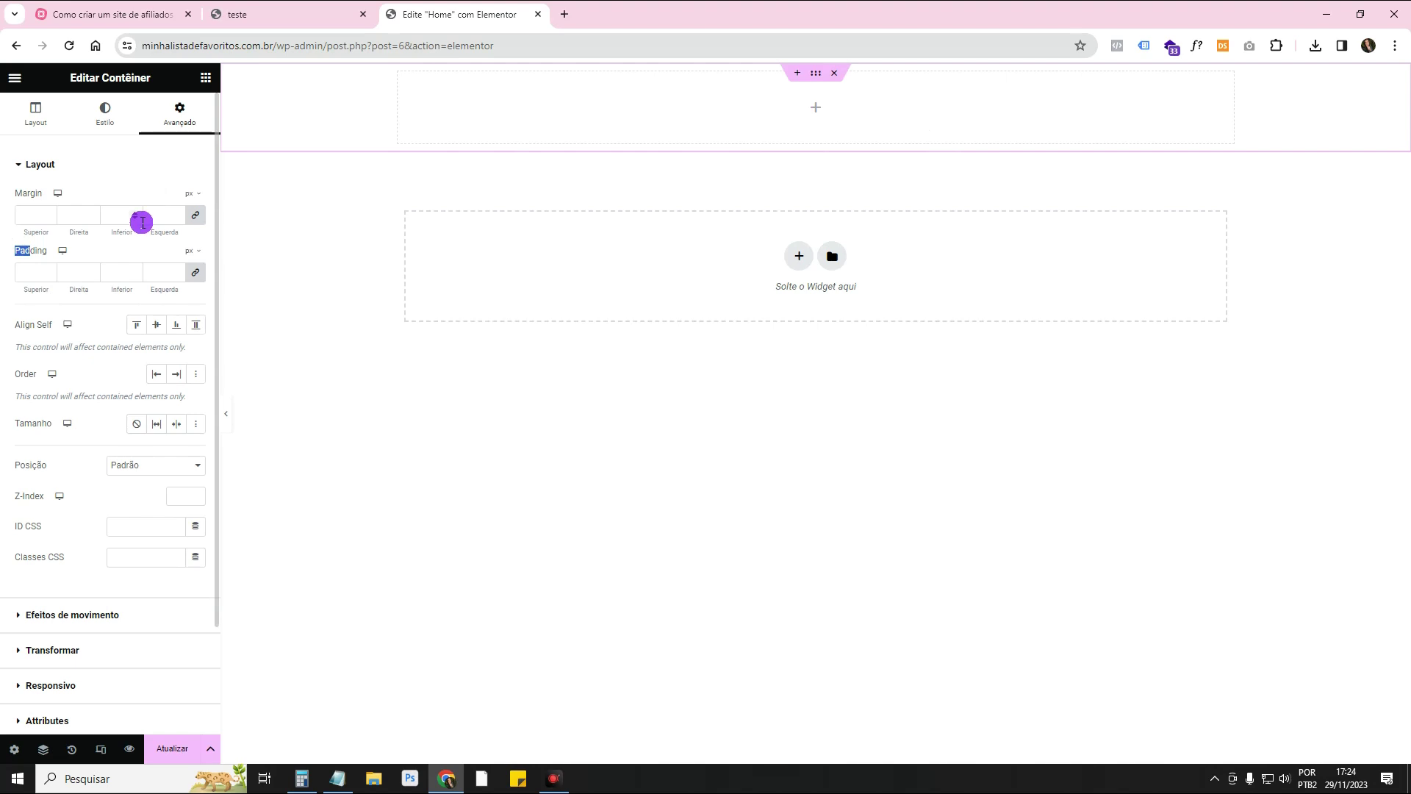
left_click(165, 273)
type("50")
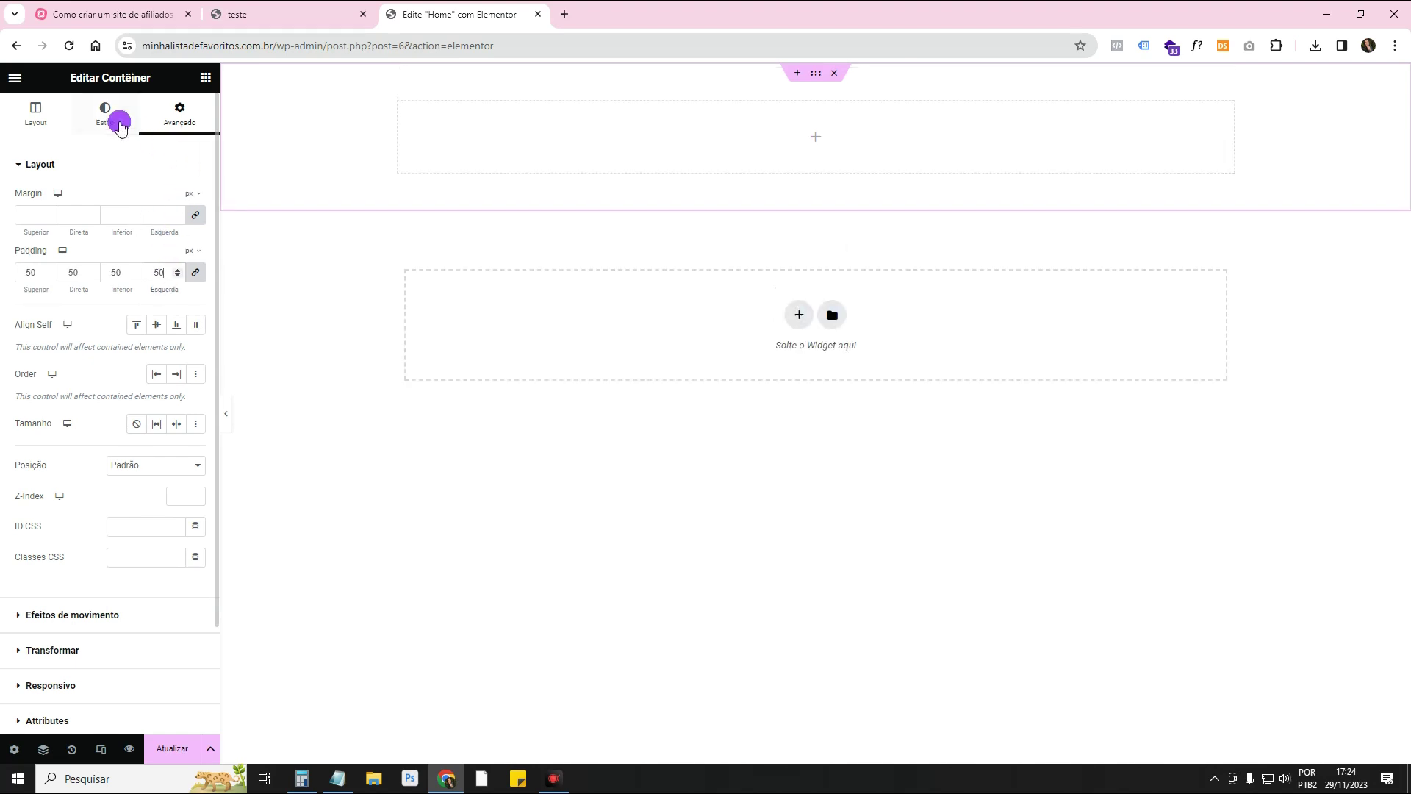
Give the container a classic pink #D8A7A7 background
left_click(105, 114)
left_click(136, 228)
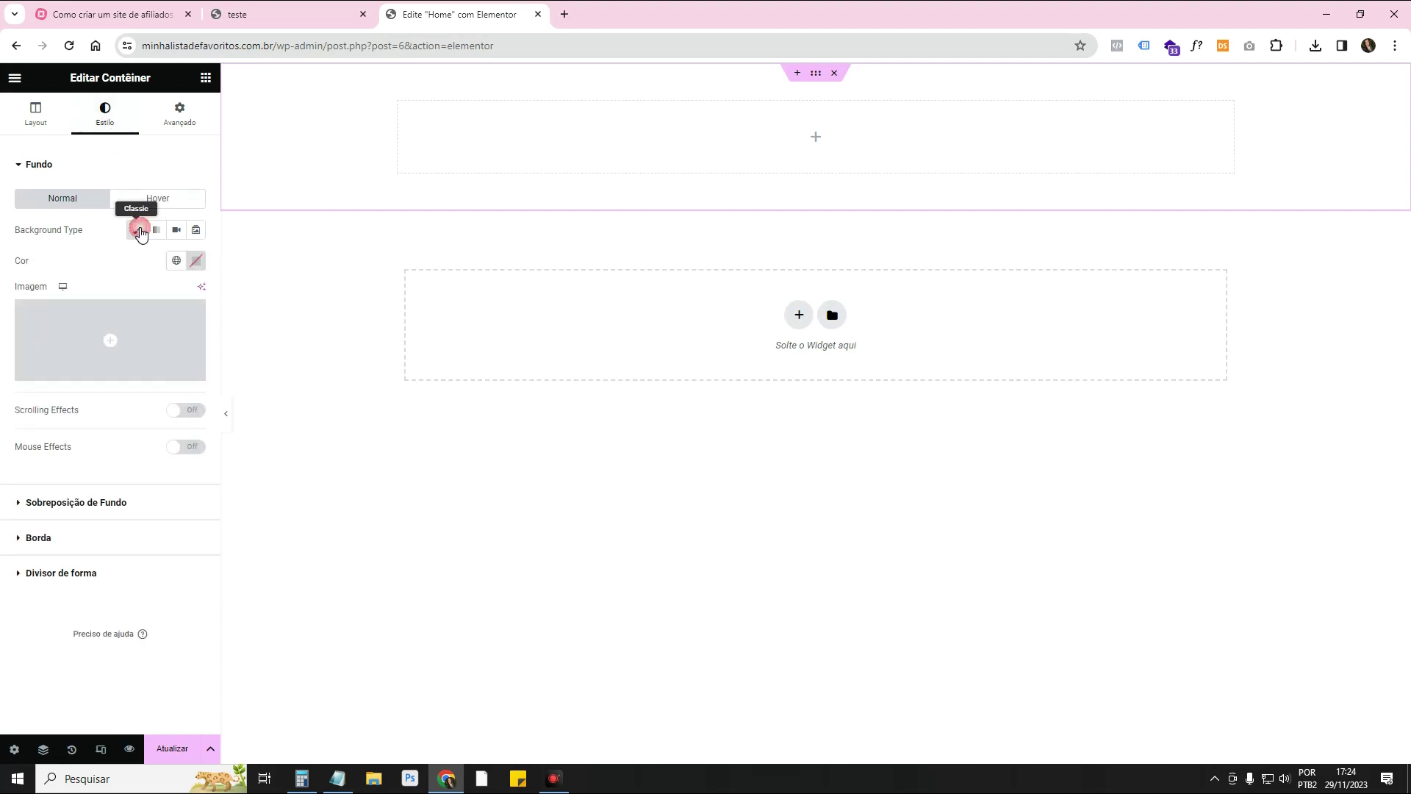
left_click(196, 260)
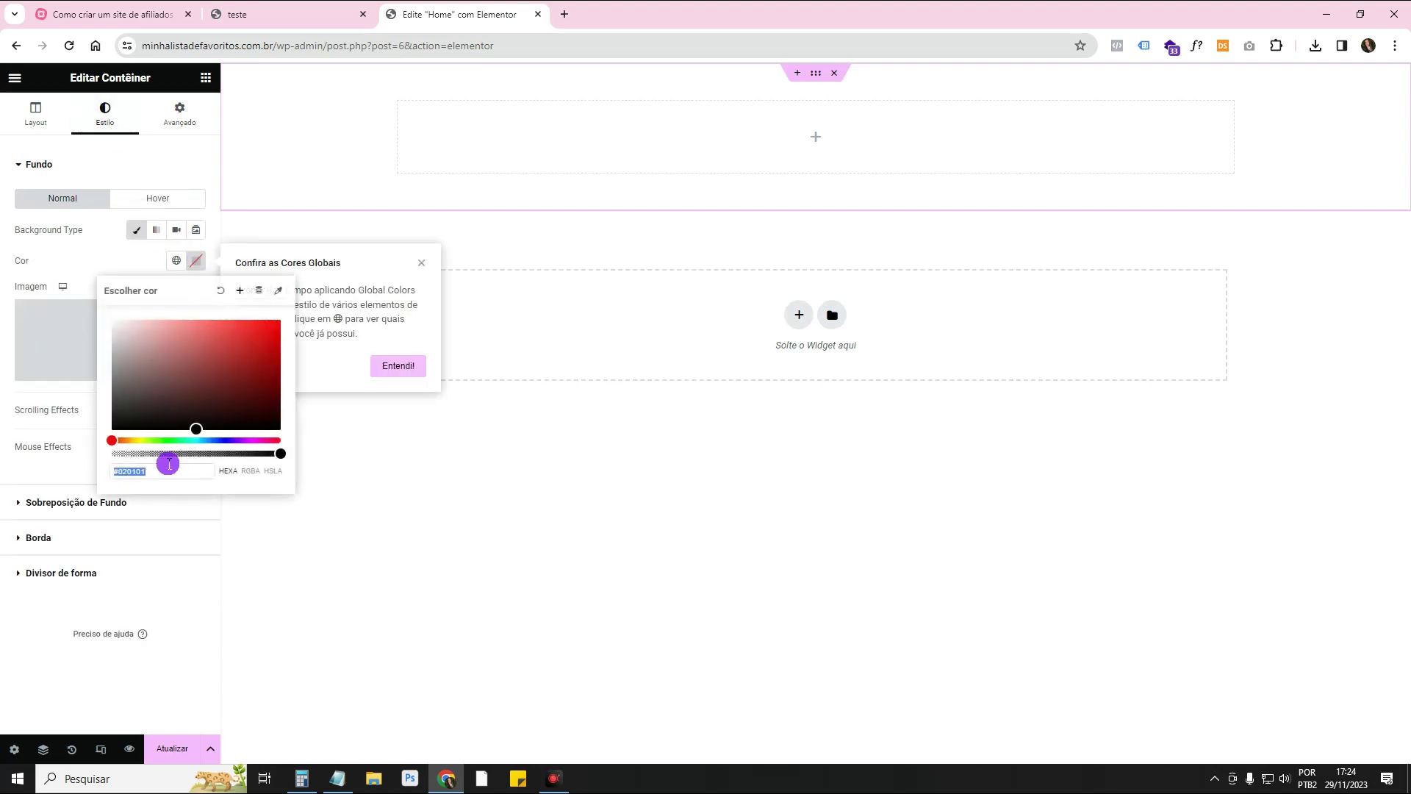
type("#D8A7A7")
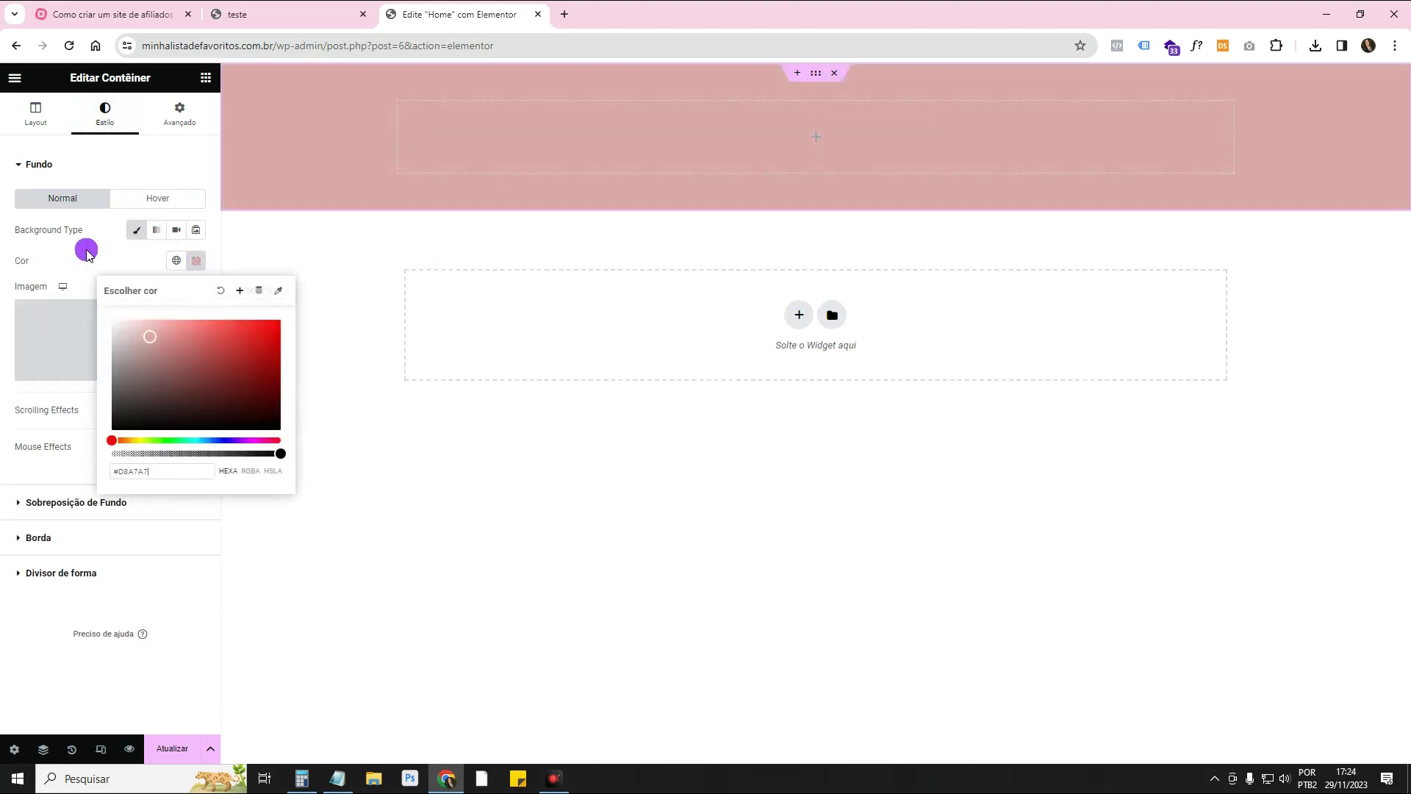
mouse_move(234, 352)
left_mouse_down()
mouse_move(243, 384)
mouse_move(189, 368)
mouse_move(224, 342)
mouse_move(235, 360)
left_mouse_up()
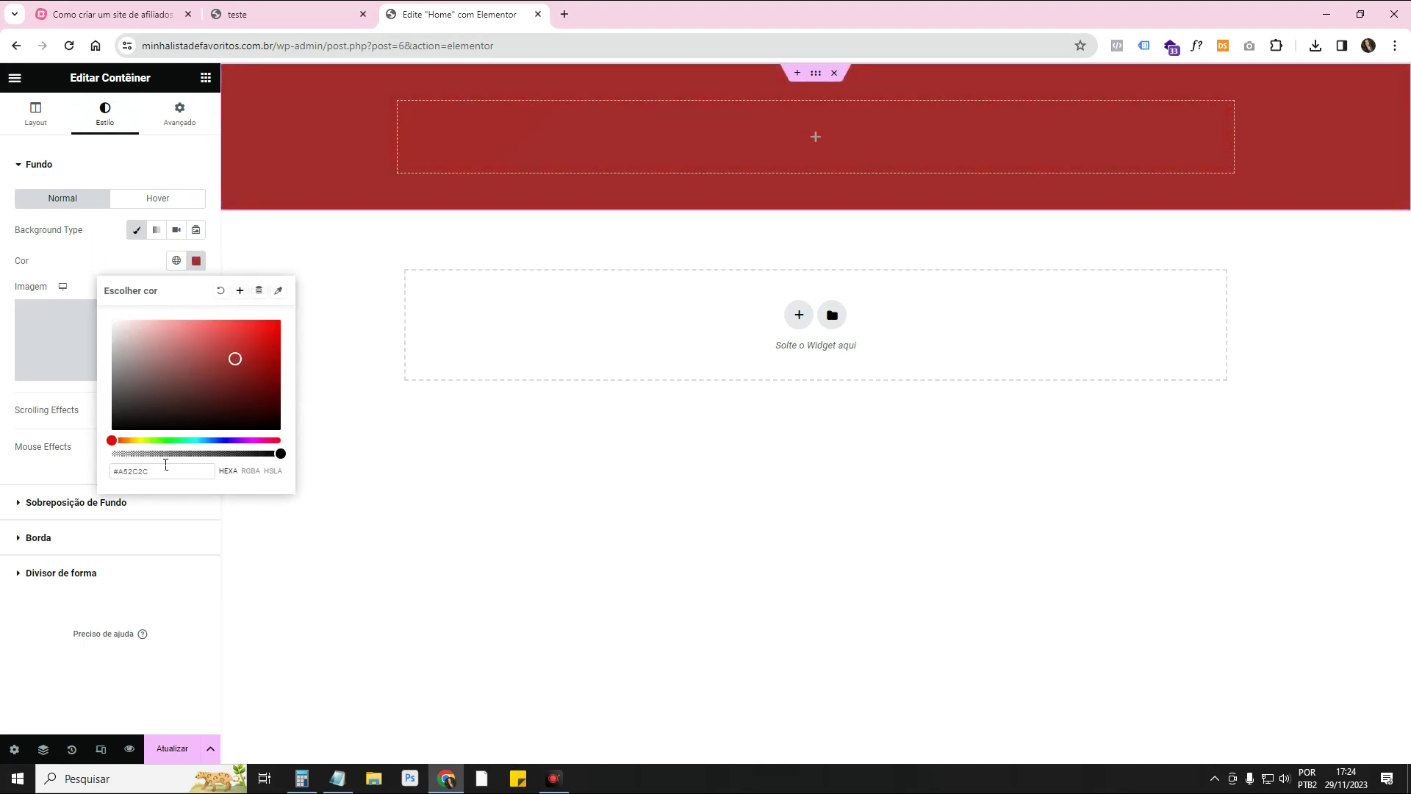
type("#D8A7A7")
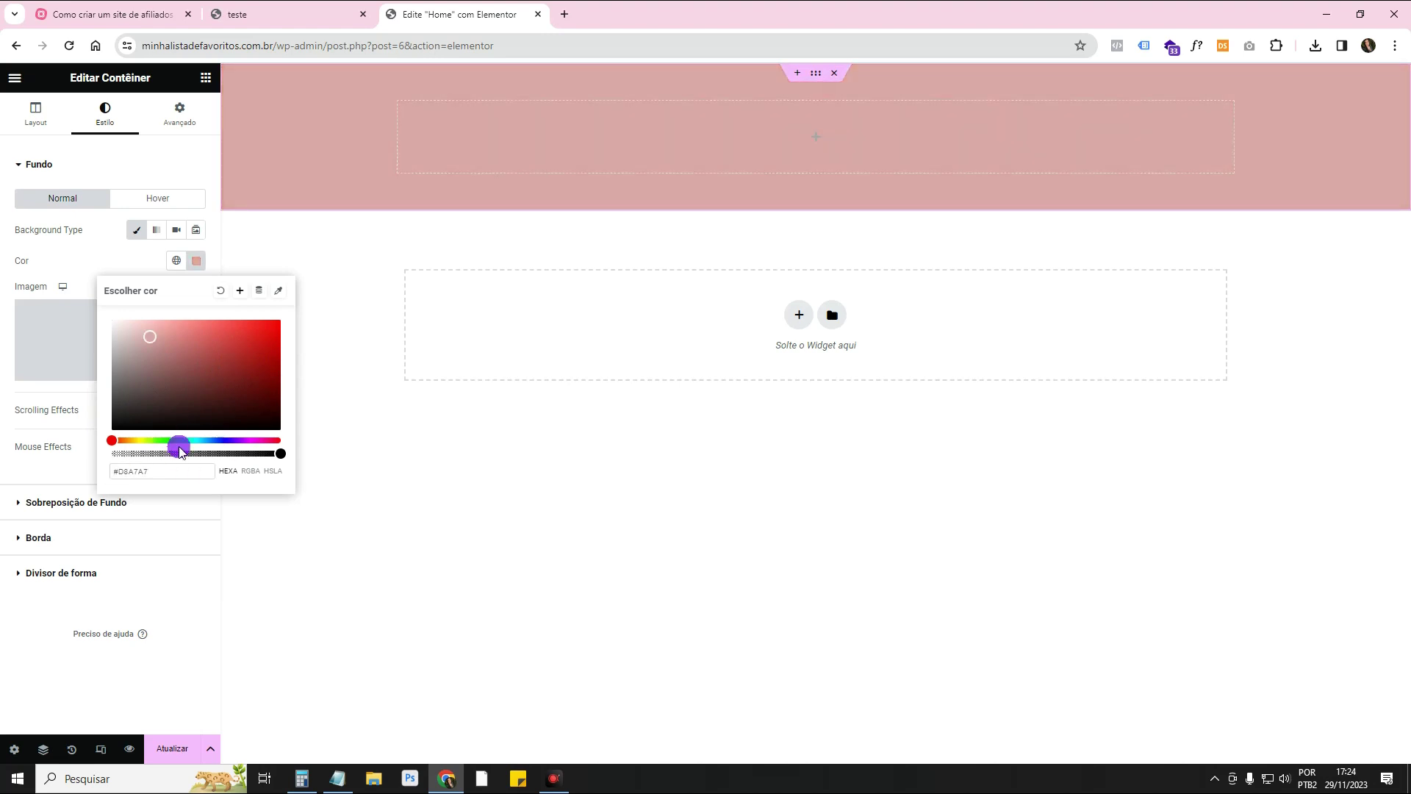
left_click(102, 260)
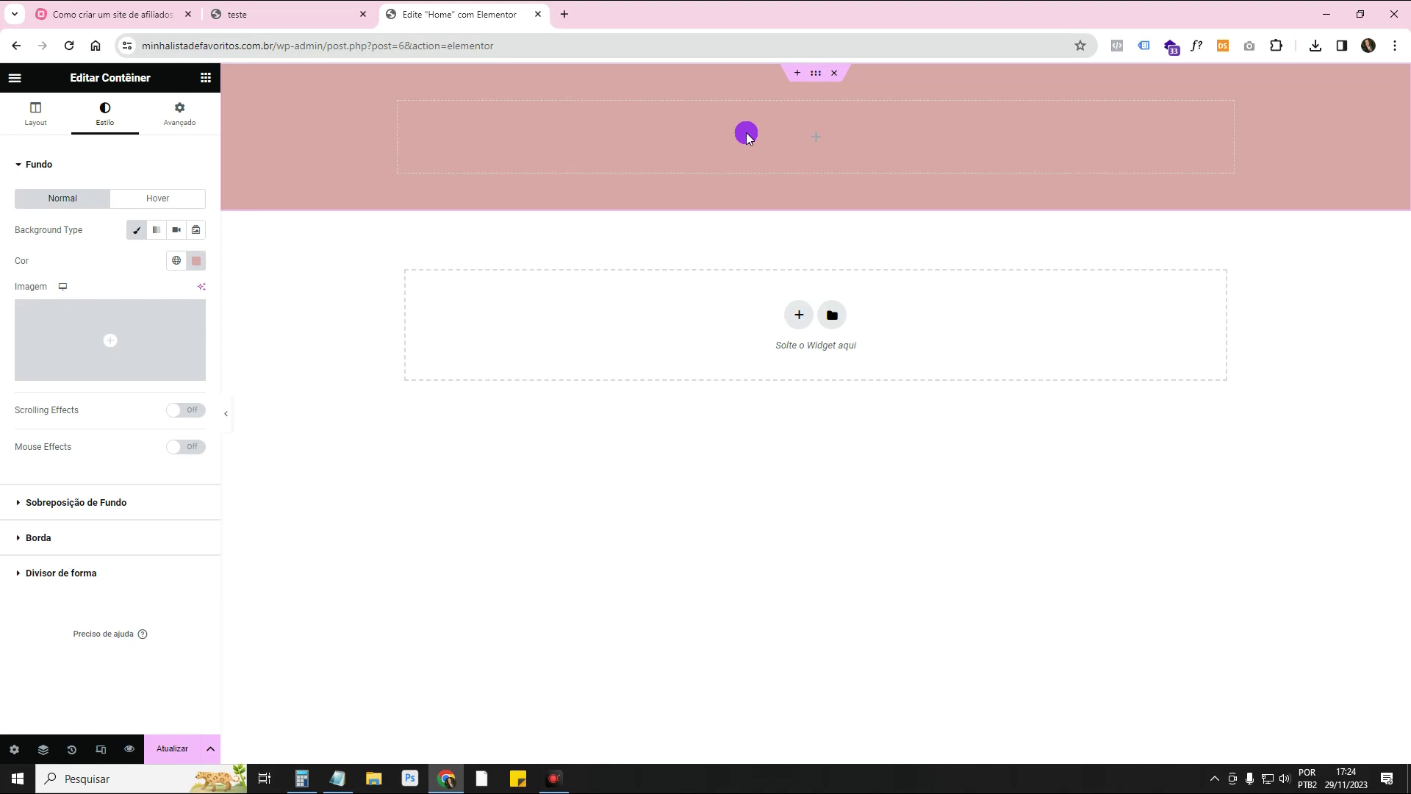
Drag an Image widget into the pink container and set its size to Full
left_click(205, 78)
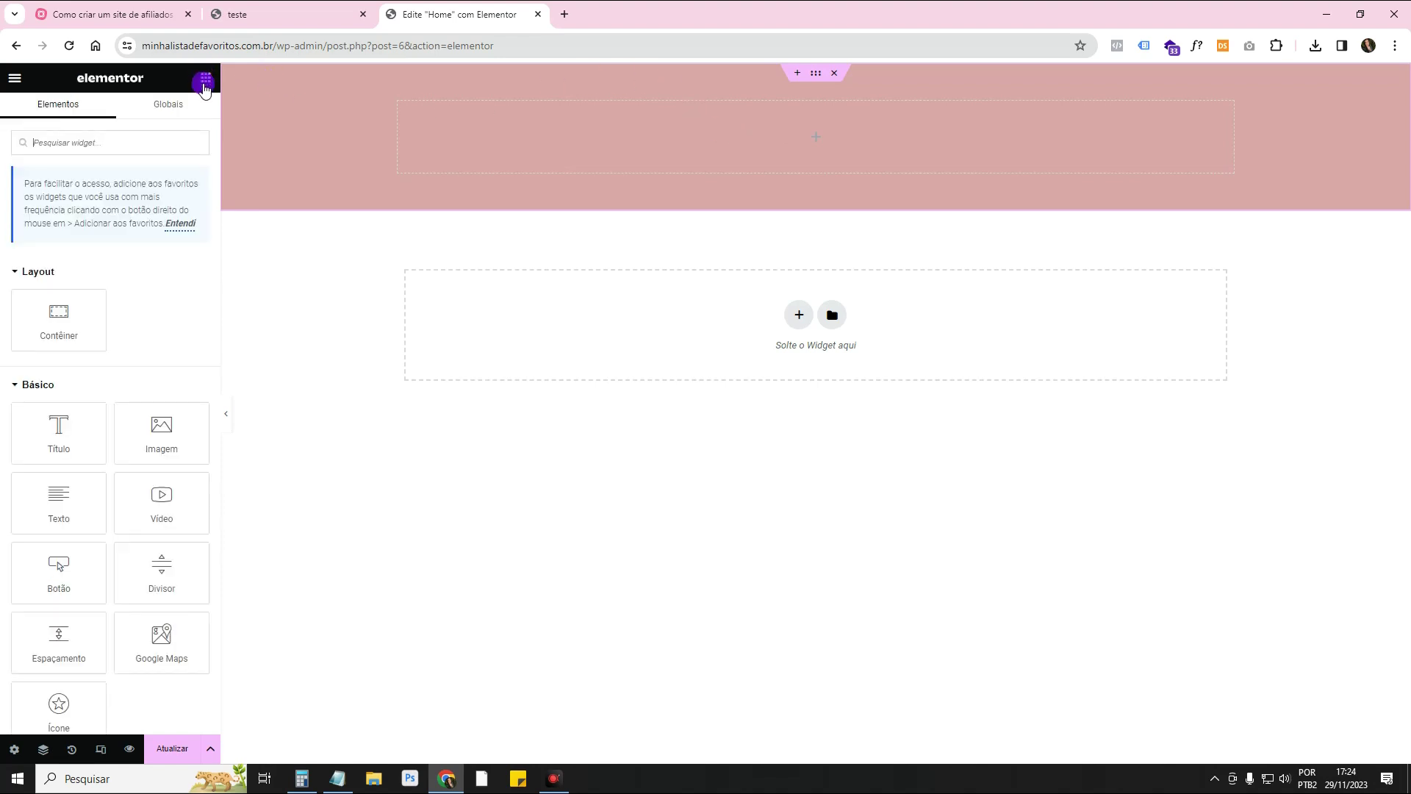
left_click_drag(162, 423, 829, 140)
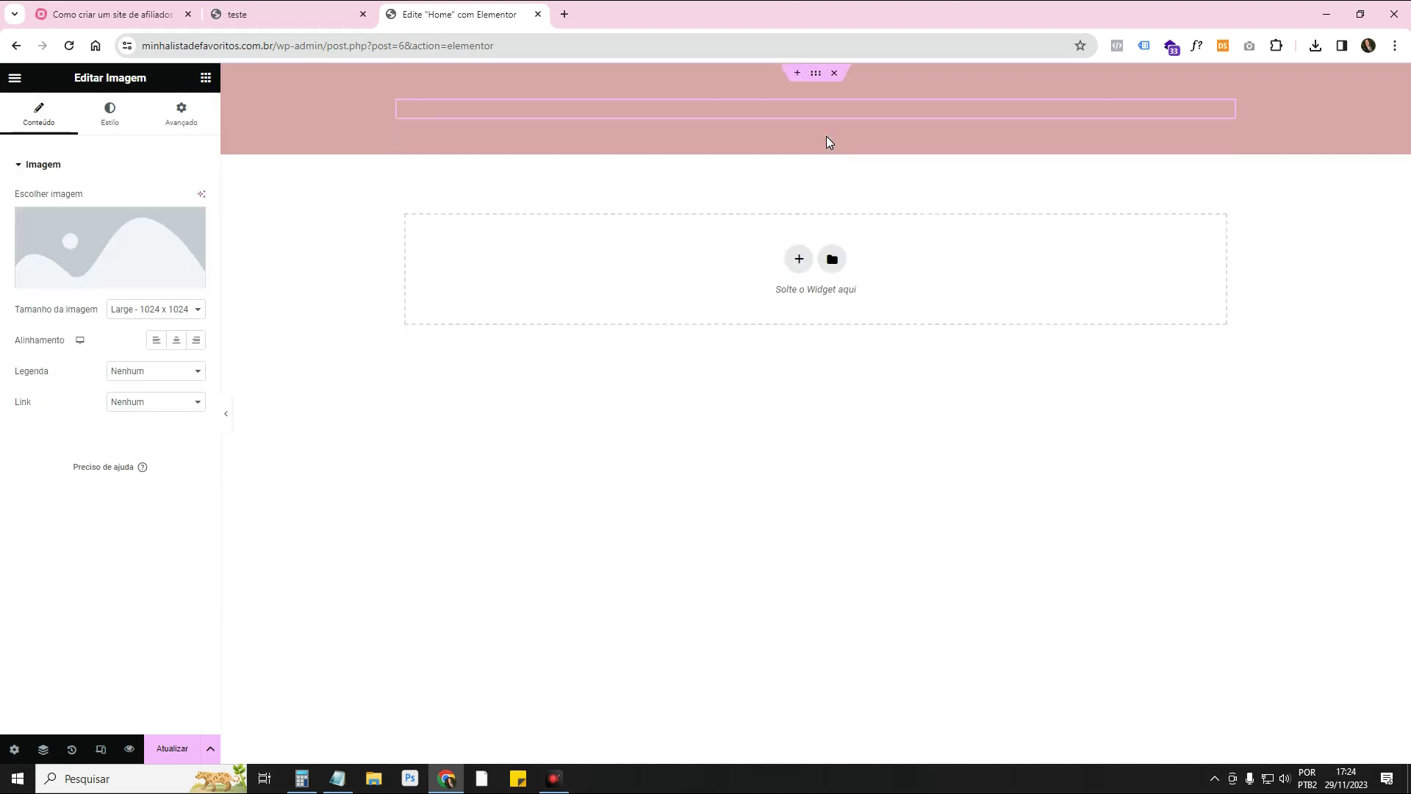
left_click(120, 314)
left_click(145, 396)
left_click(123, 247)
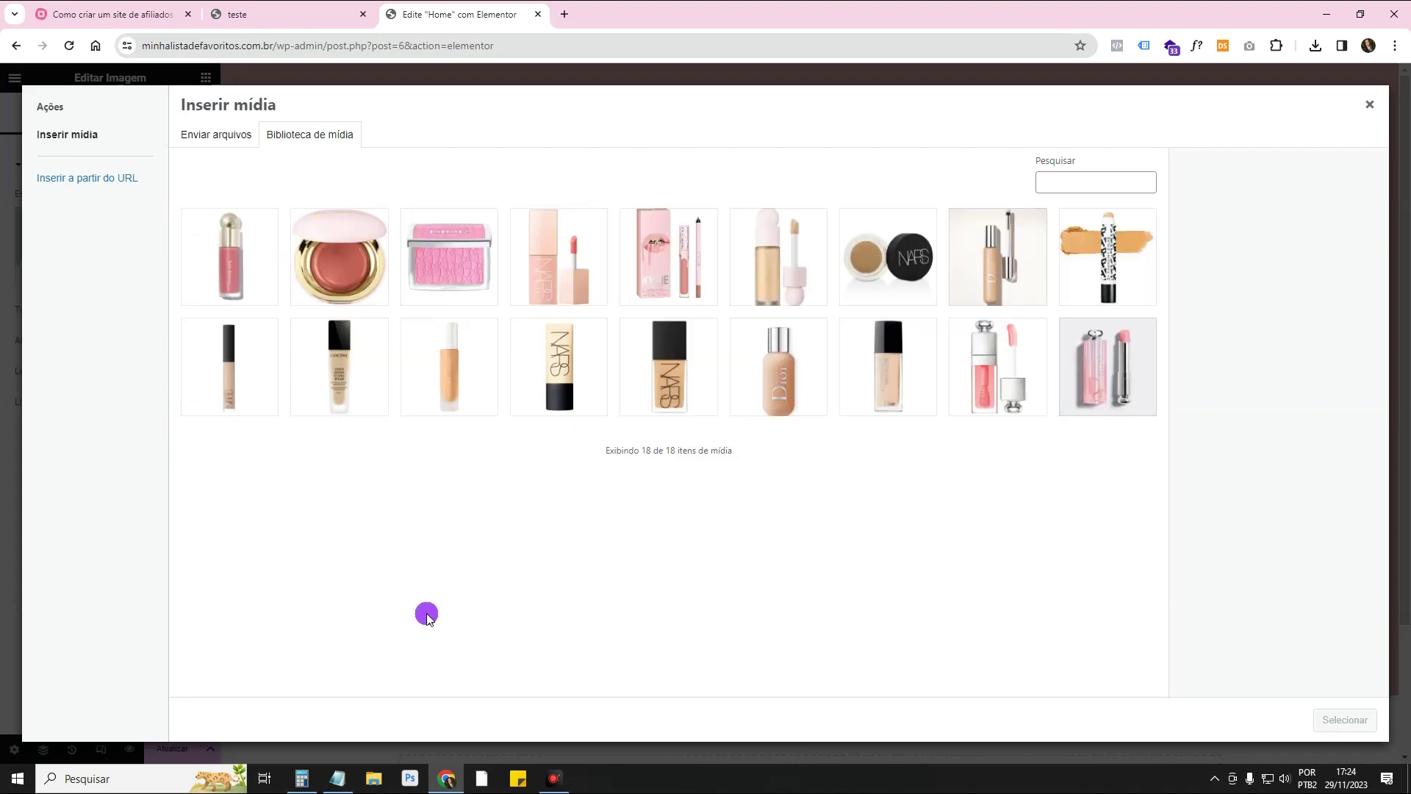
View the reference 'teste' page's pink header with profile photo and social icons
left_click(245, 15)
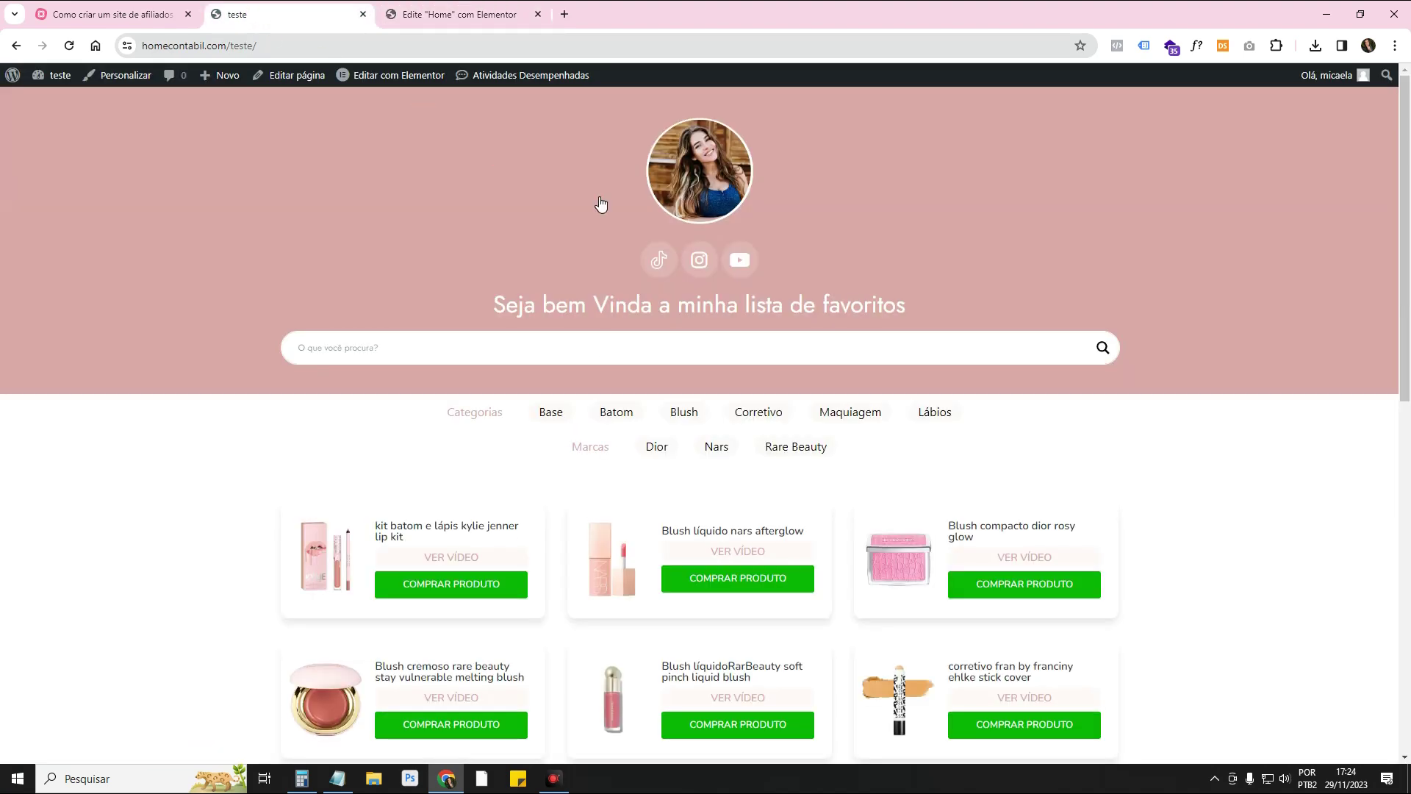
left_click(742, 194)
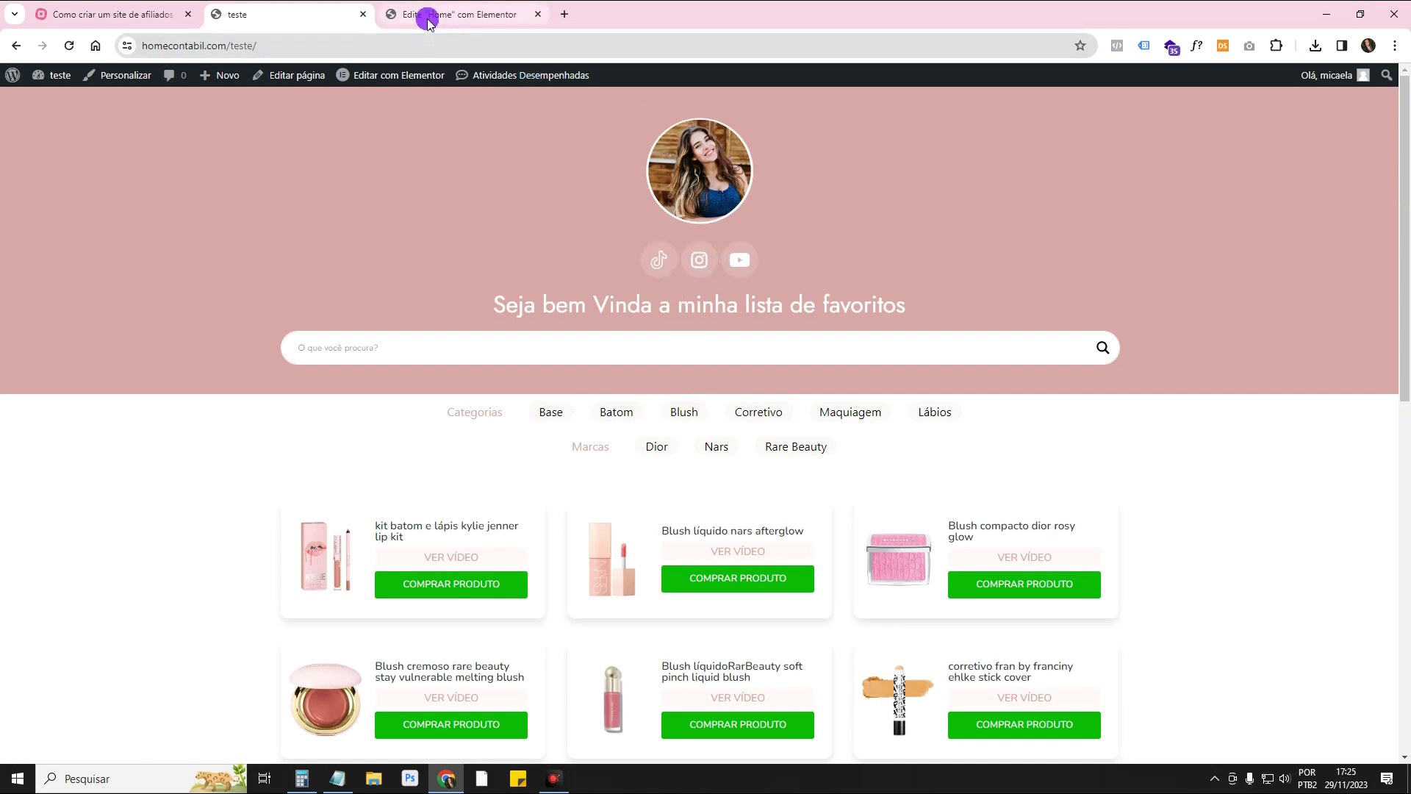
mouse_move(430, 22)
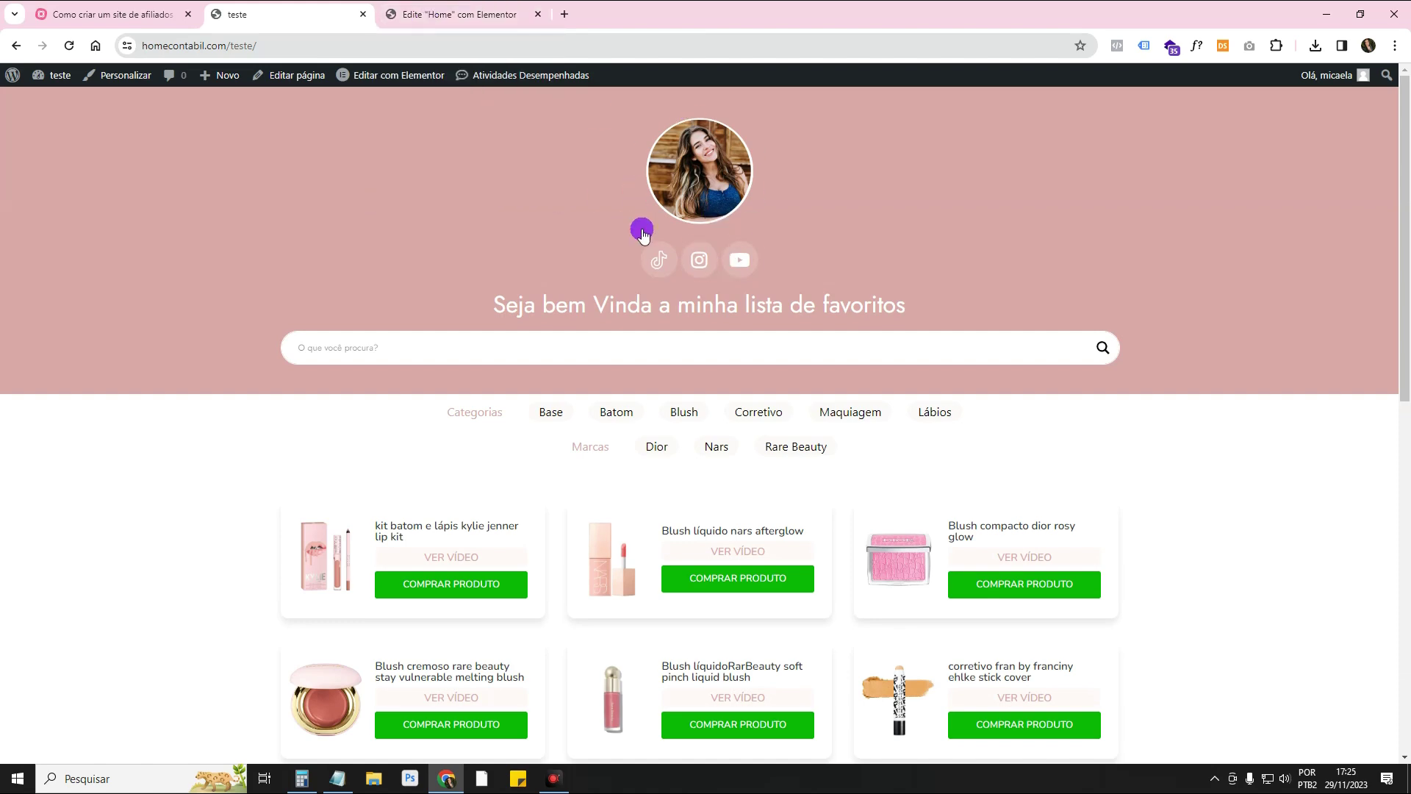
Go to canva.com in a new tab and create a 400 × 400 px custom-size design
left_click(567, 16)
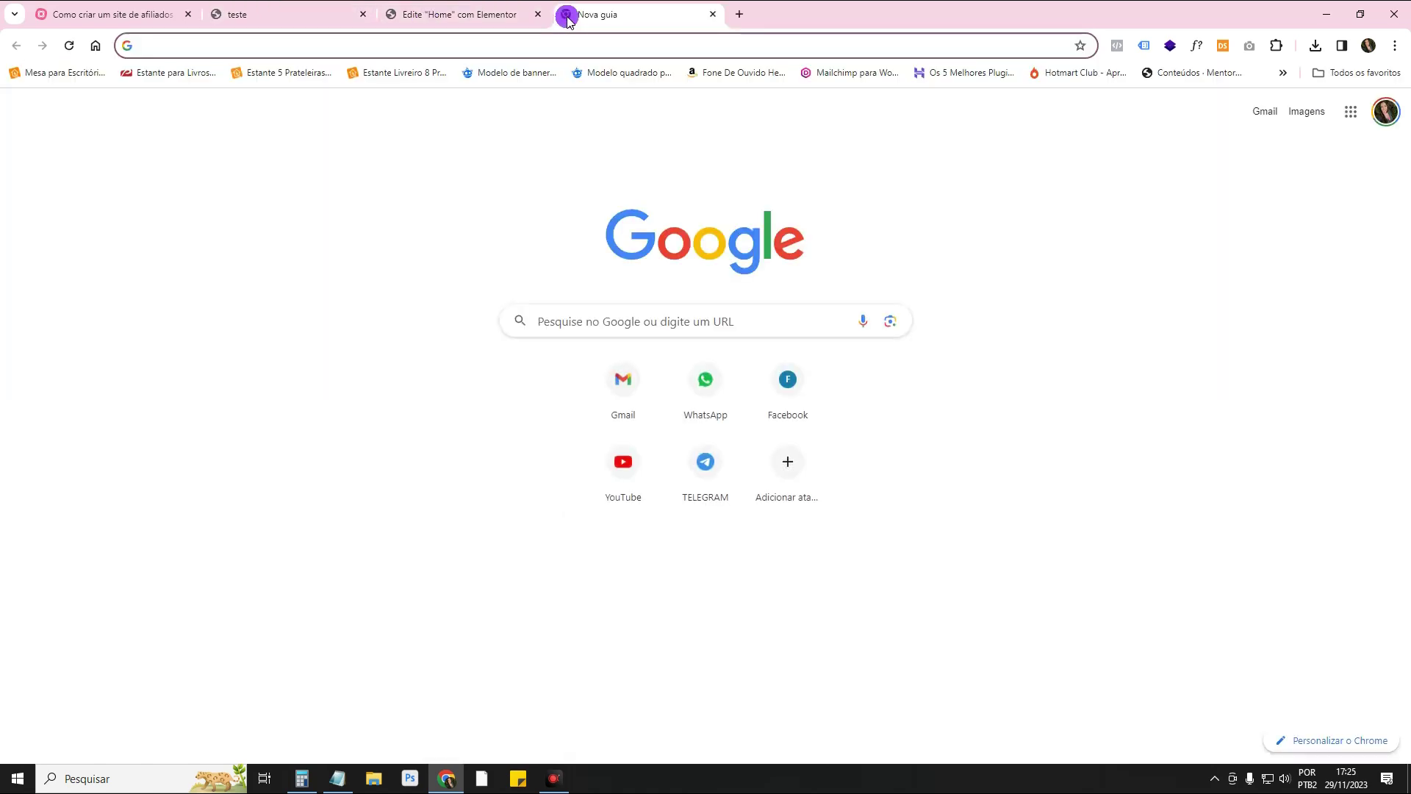
type("canva.com")
key("Return")
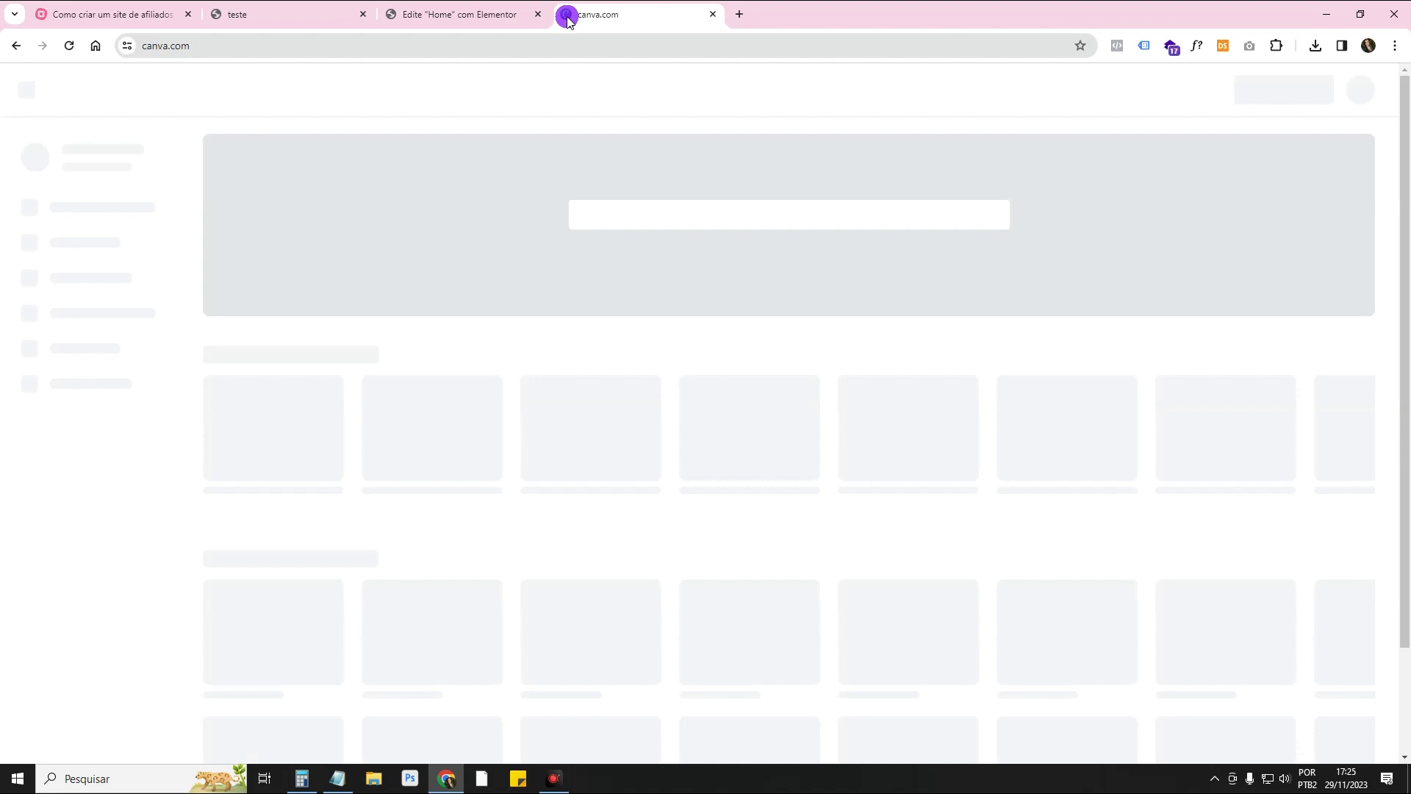
left_click(1258, 100)
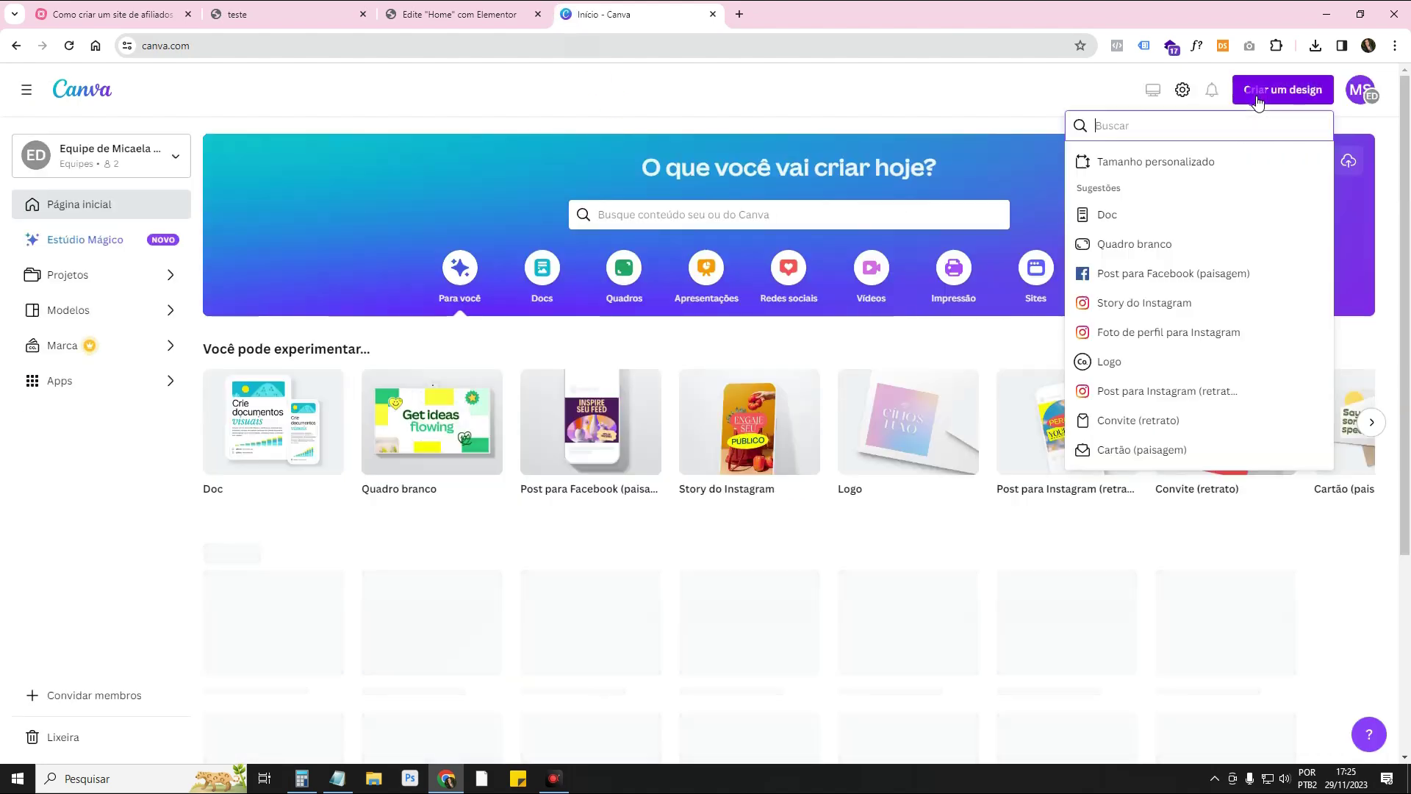
left_click(1215, 162)
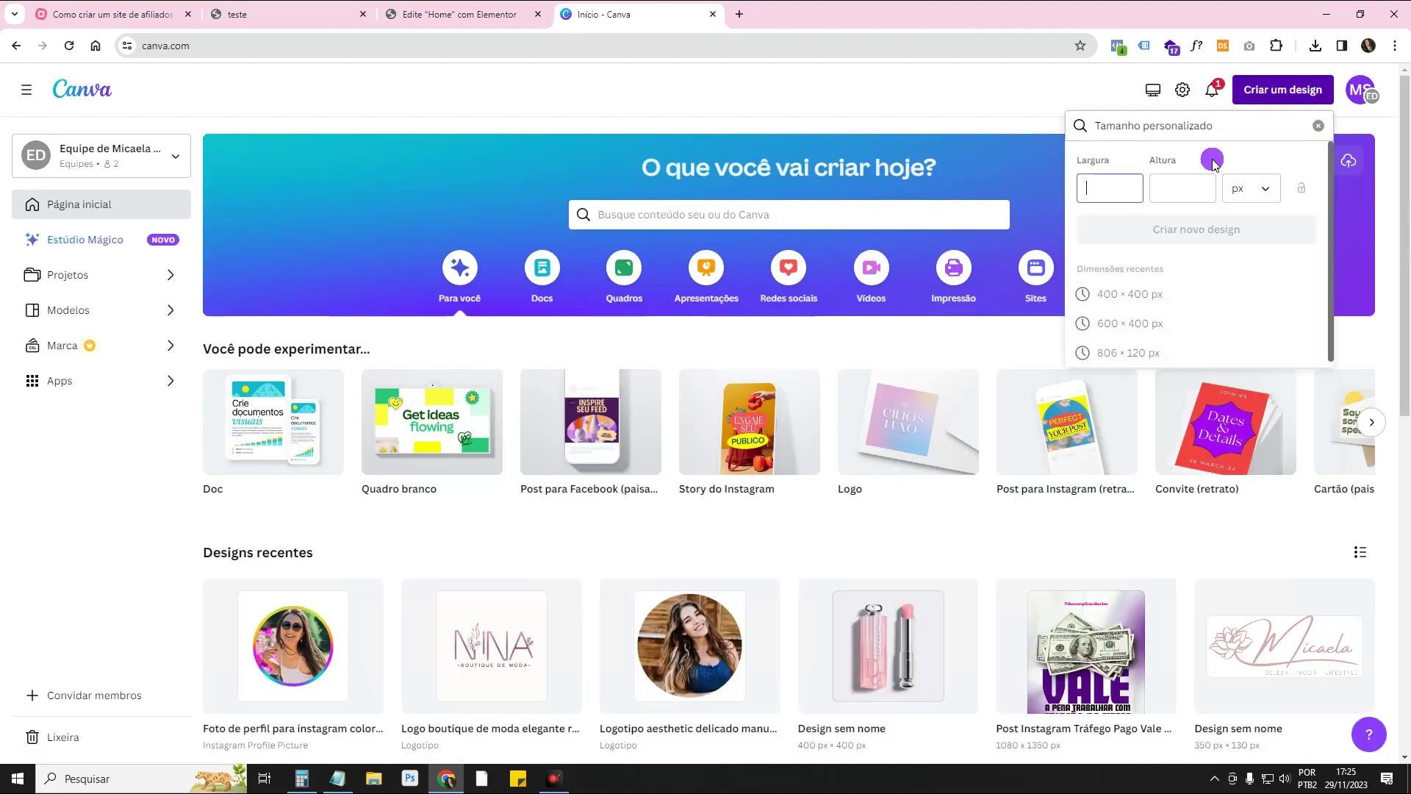
left_click(1133, 295)
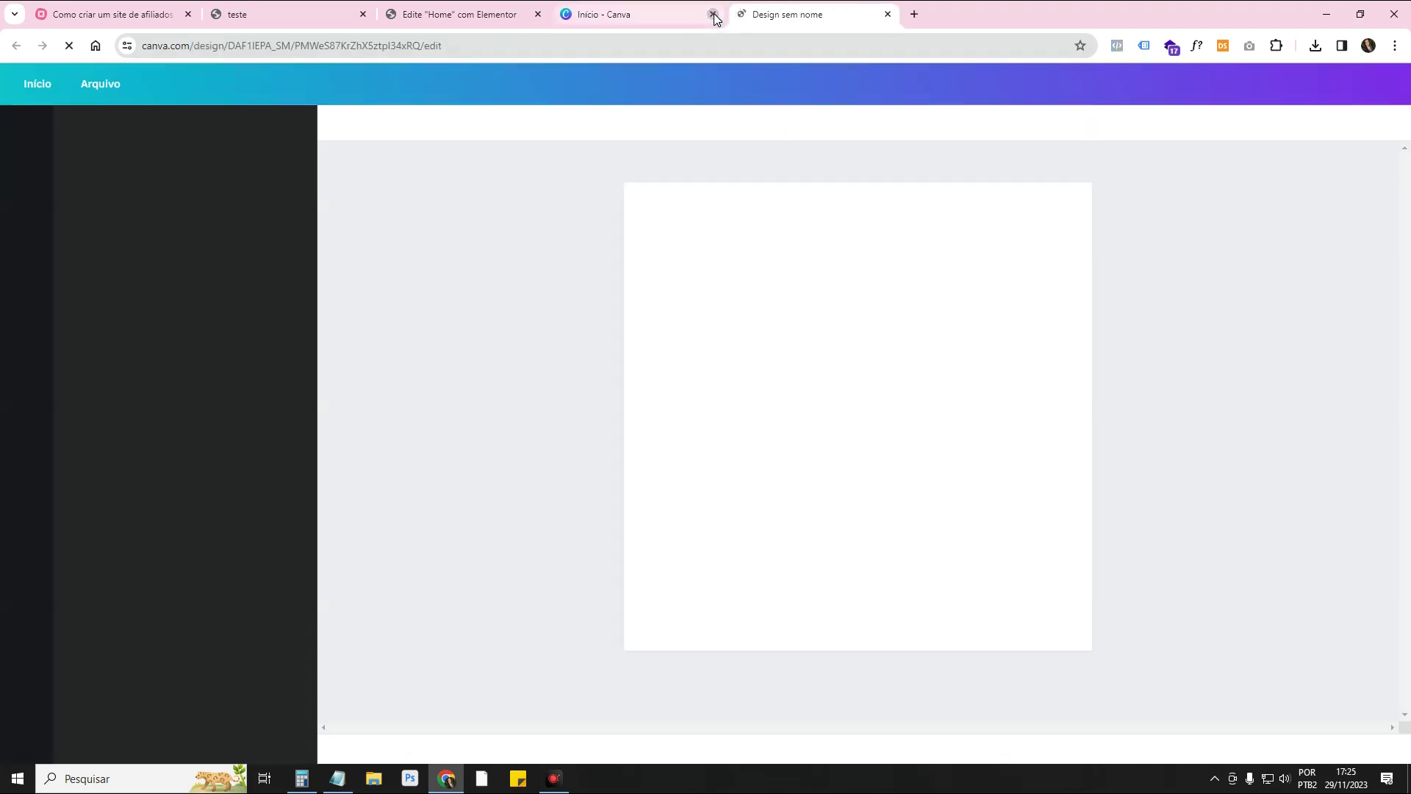
left_click(713, 14)
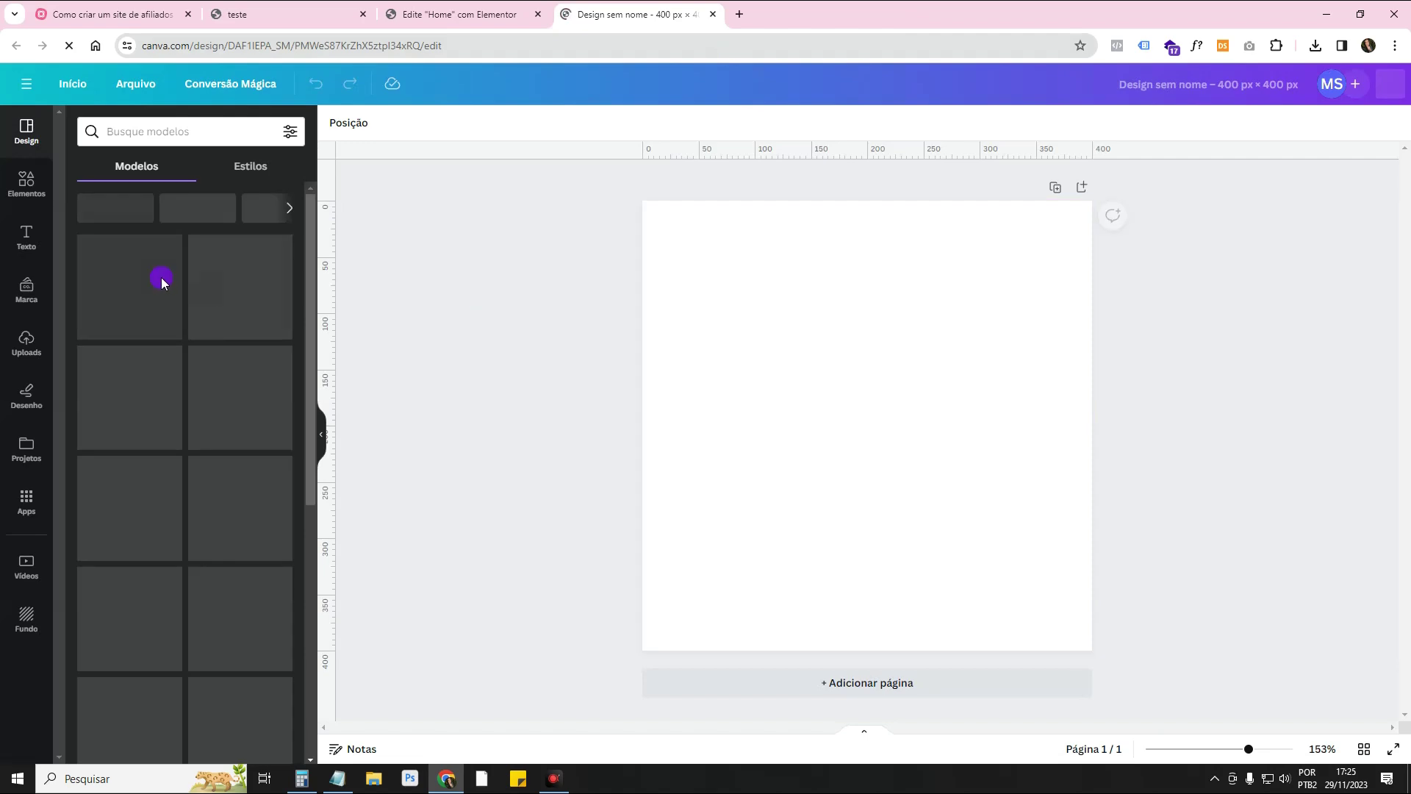
Add the circle frame from Elementos > Molduras to the page
left_click(25, 185)
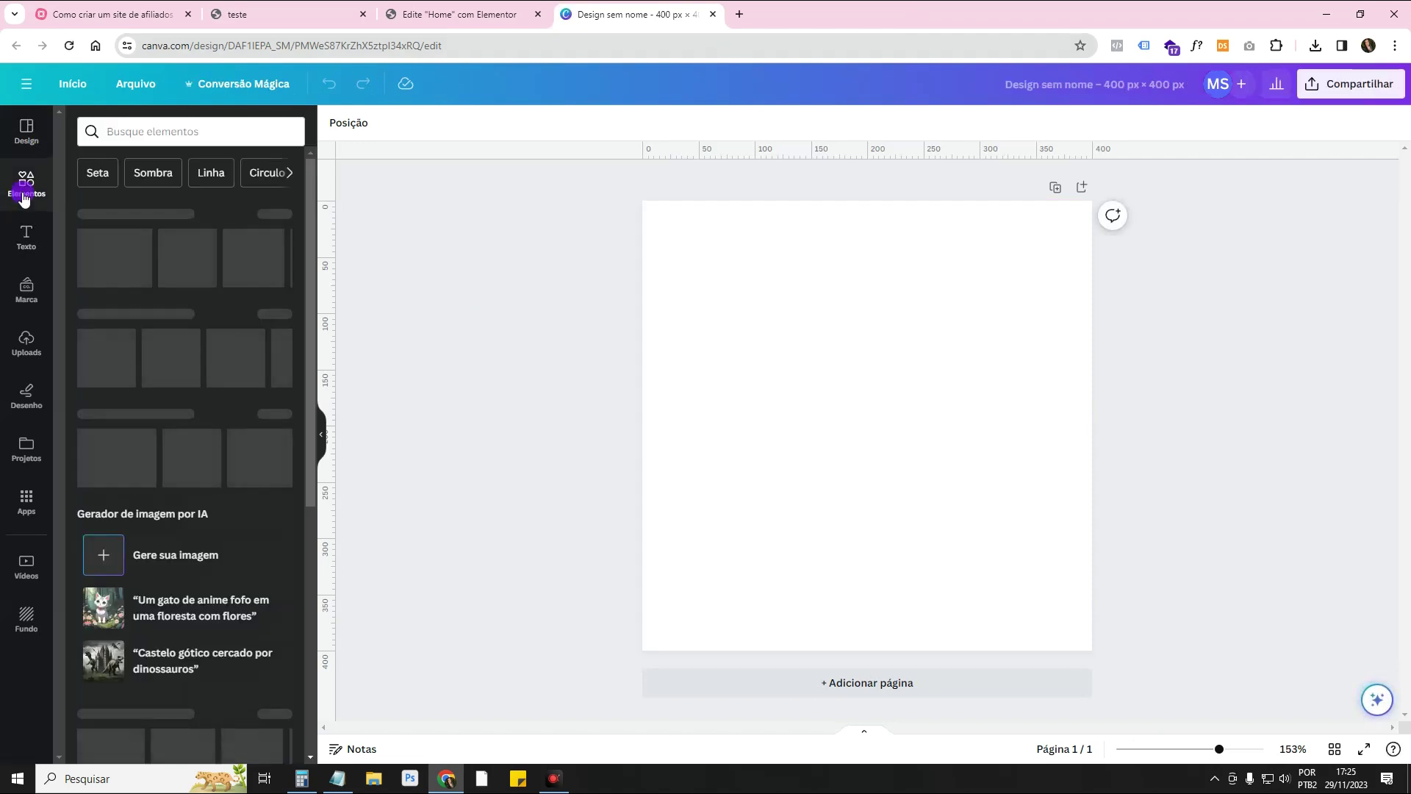
scroll(184, 443, "down", 5)
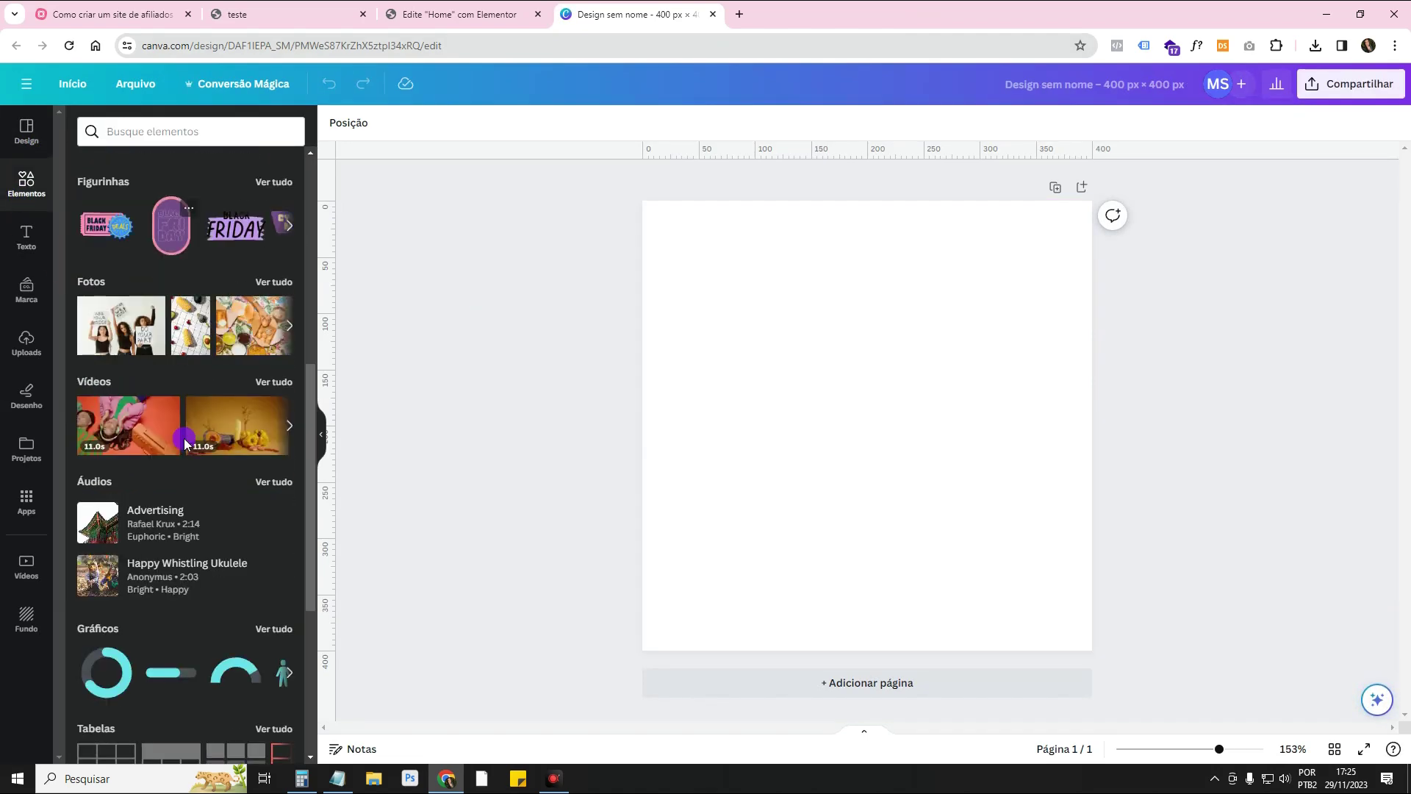
scroll(185, 443, "down", 6)
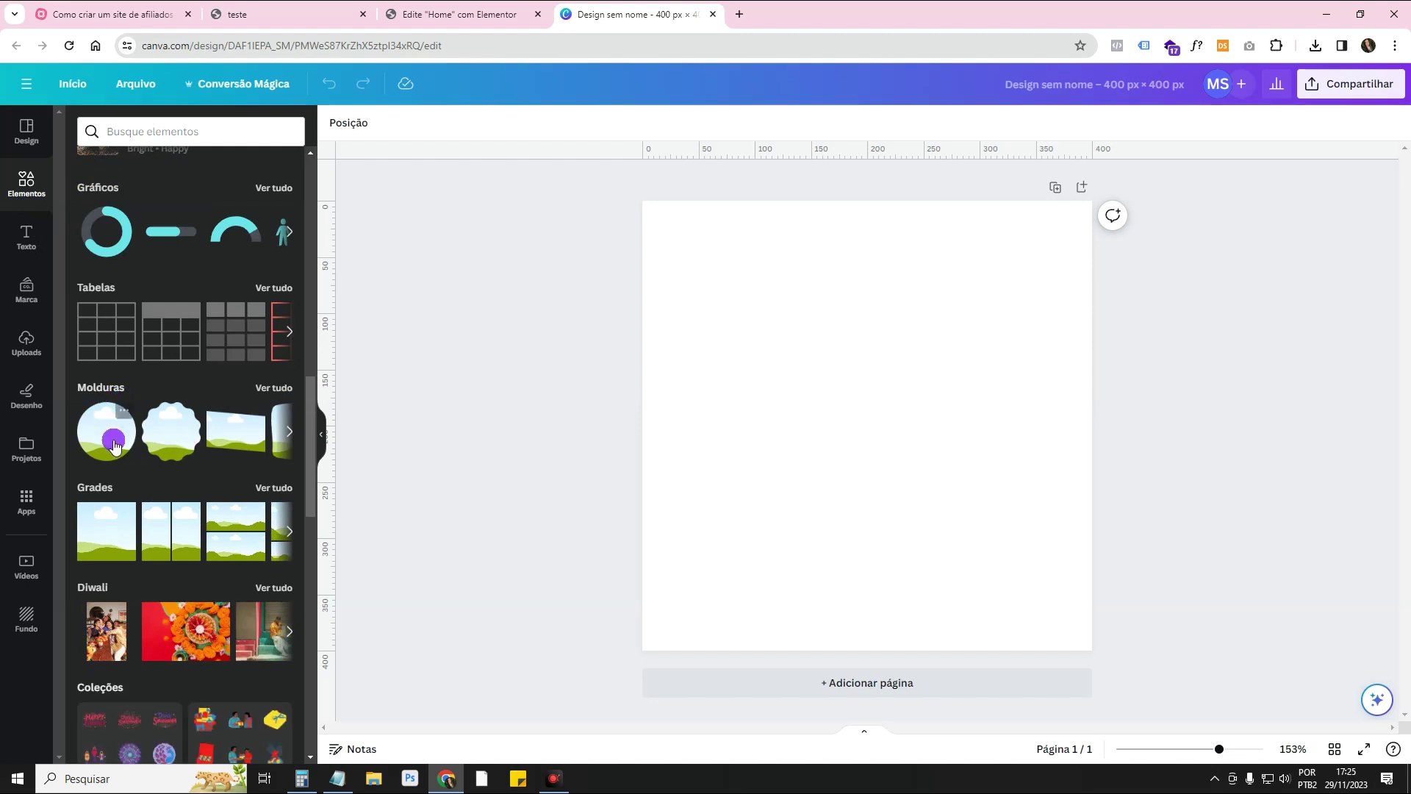
left_click(114, 444)
Resize the circle frame to nearly fill the 400 × 400 page and centre it
left_click_drag(751, 310, 666, 216)
left_click_drag(982, 541, 1103, 647)
left_click(860, 431)
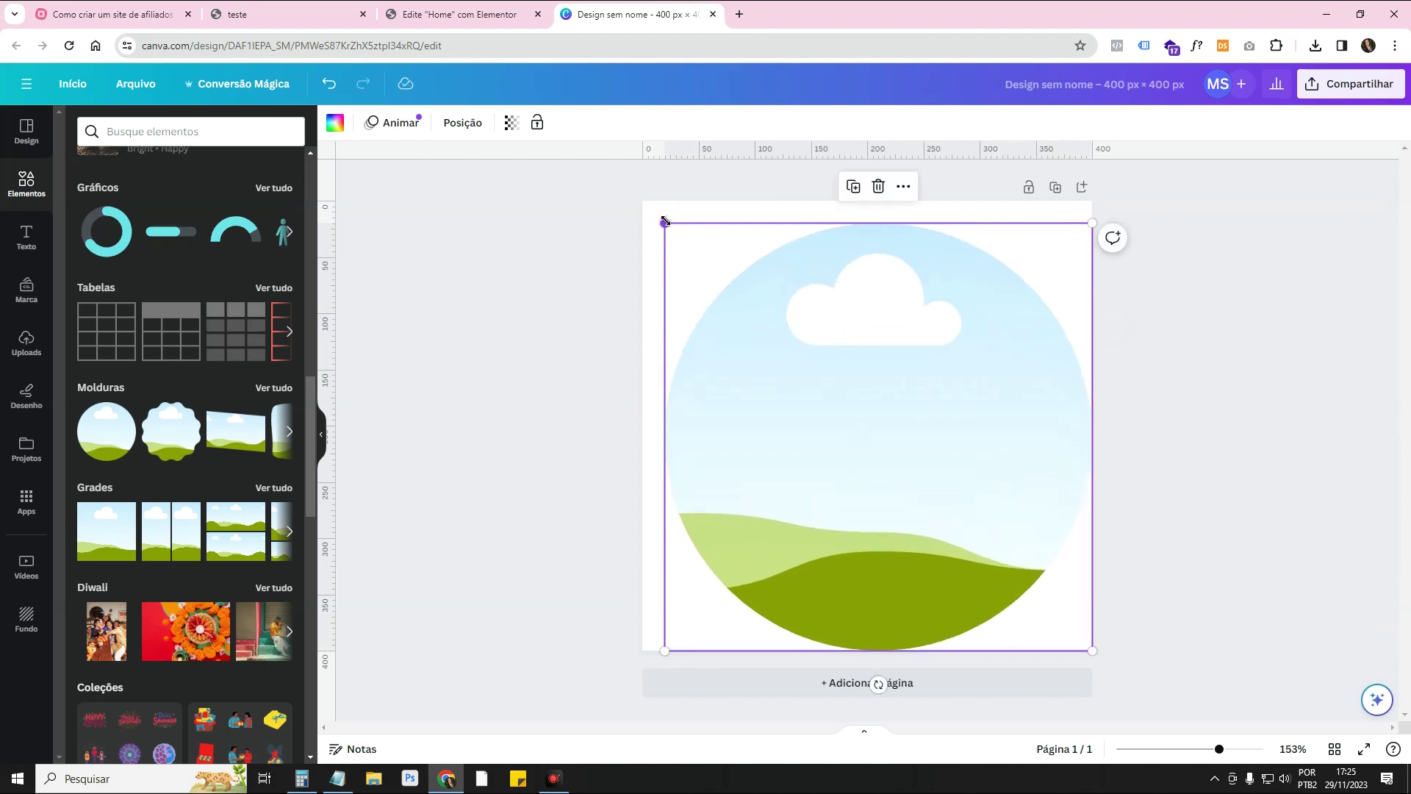
left_click_drag(664, 220, 683, 241)
left_click(1117, 601)
left_click_drag(1092, 647, 1078, 635)
left_click_drag(977, 488, 951, 454)
left_click(1159, 461)
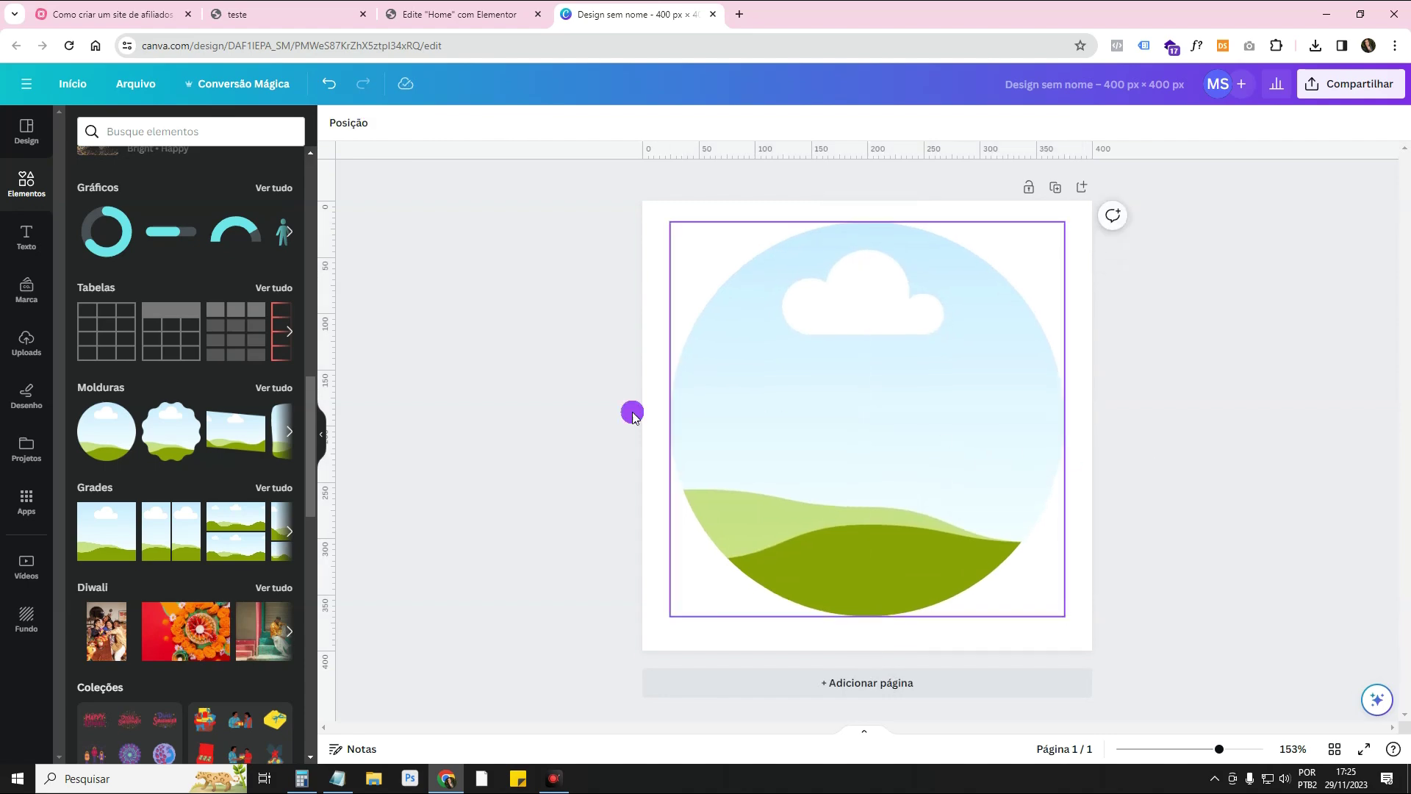
scroll(224, 495, "up", 15)
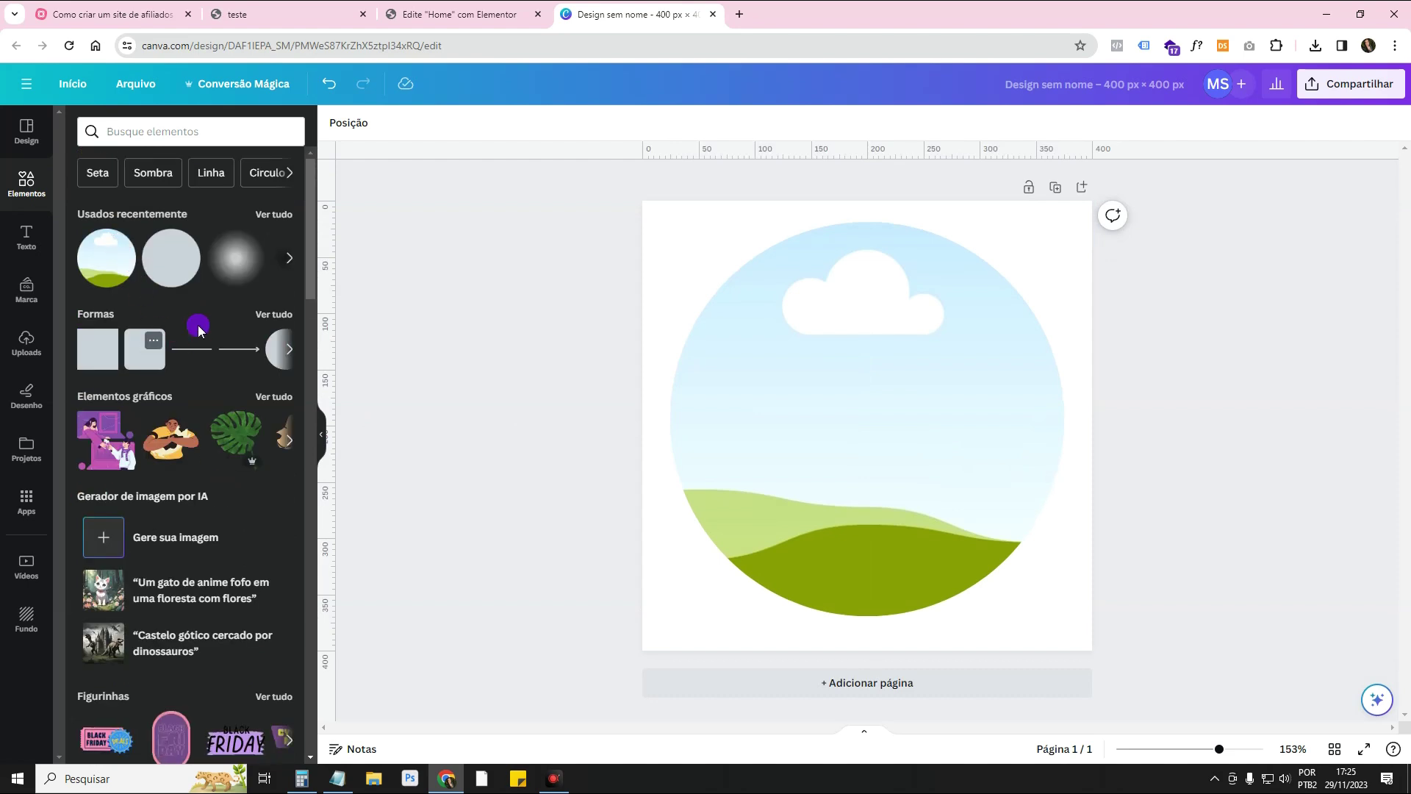
Add a green circle shape, resize it to 378 × 378 and centre it on the page
left_click(289, 349)
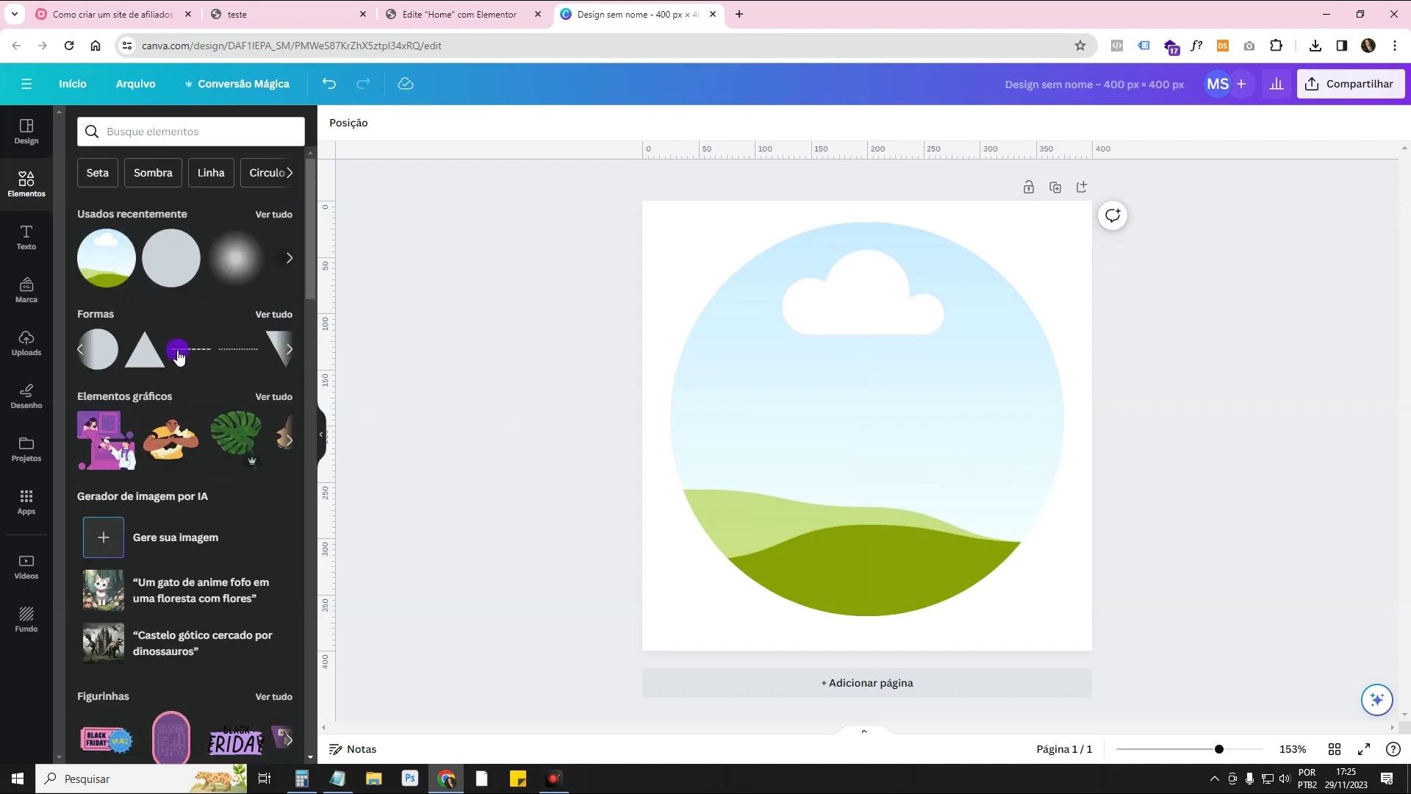
left_click(103, 364)
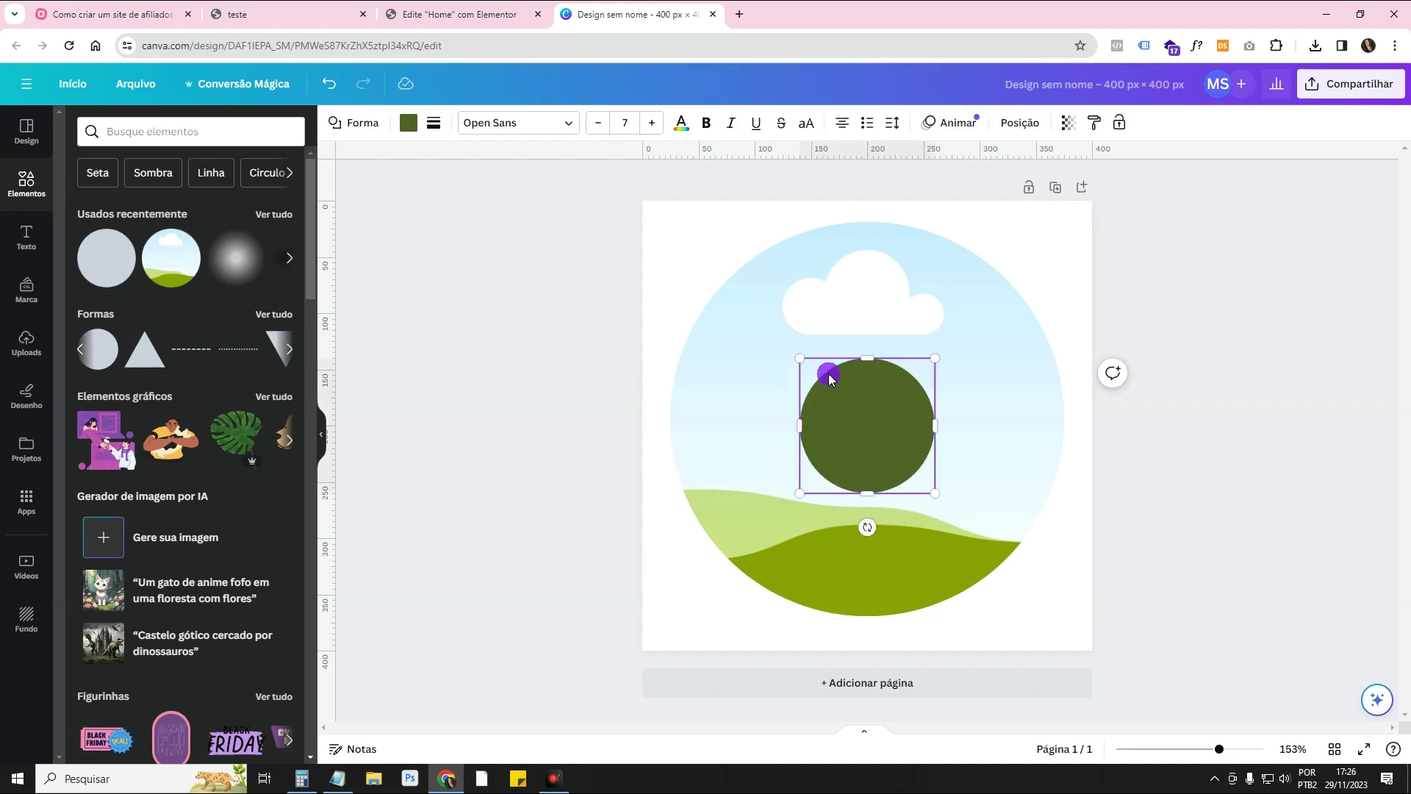
left_click_drag(799, 358, 669, 228)
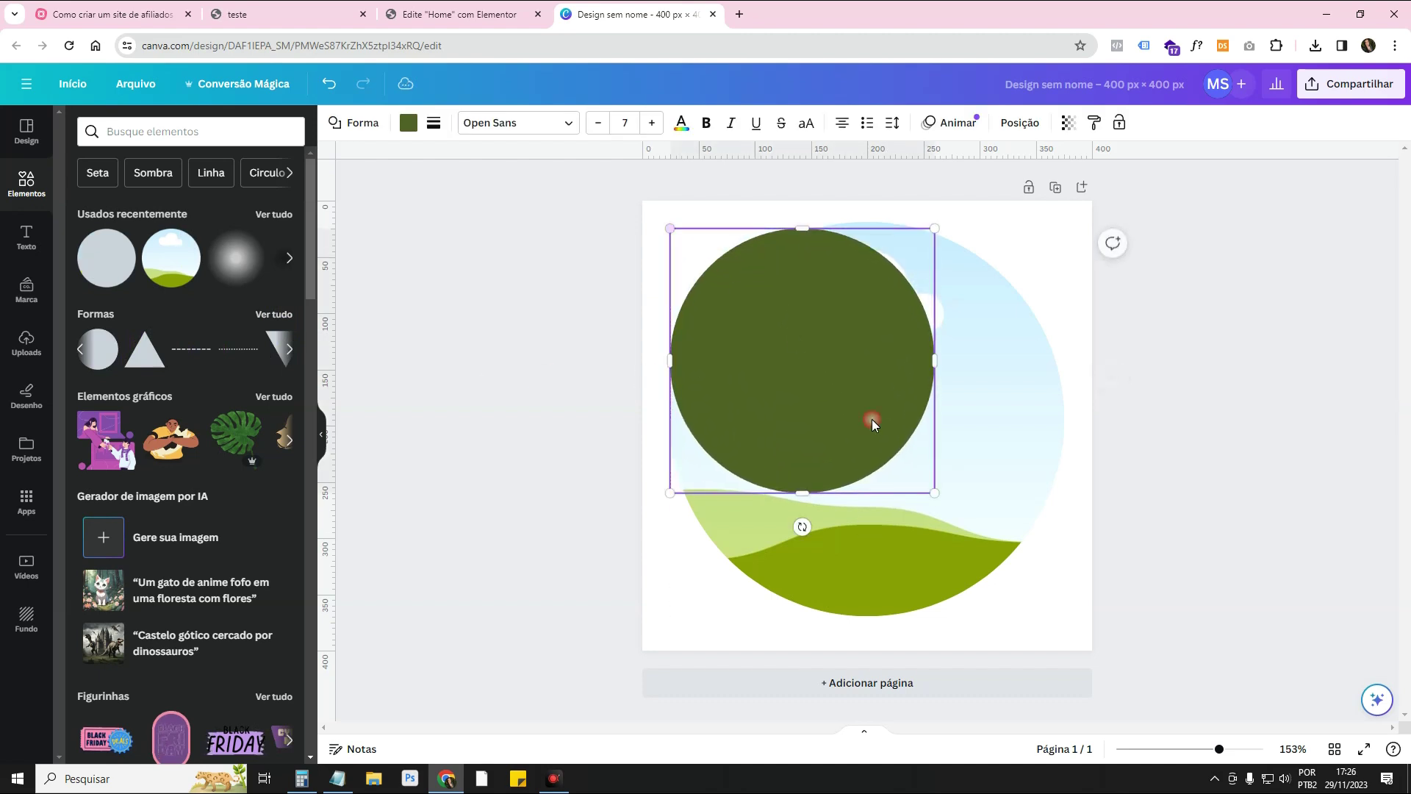
left_click_drag(932, 496, 1153, 598)
left_click(706, 294)
left_click_drag(669, 228, 653, 211)
left_click_drag(858, 323, 857, 314)
left_click(1174, 328)
left_click(976, 371)
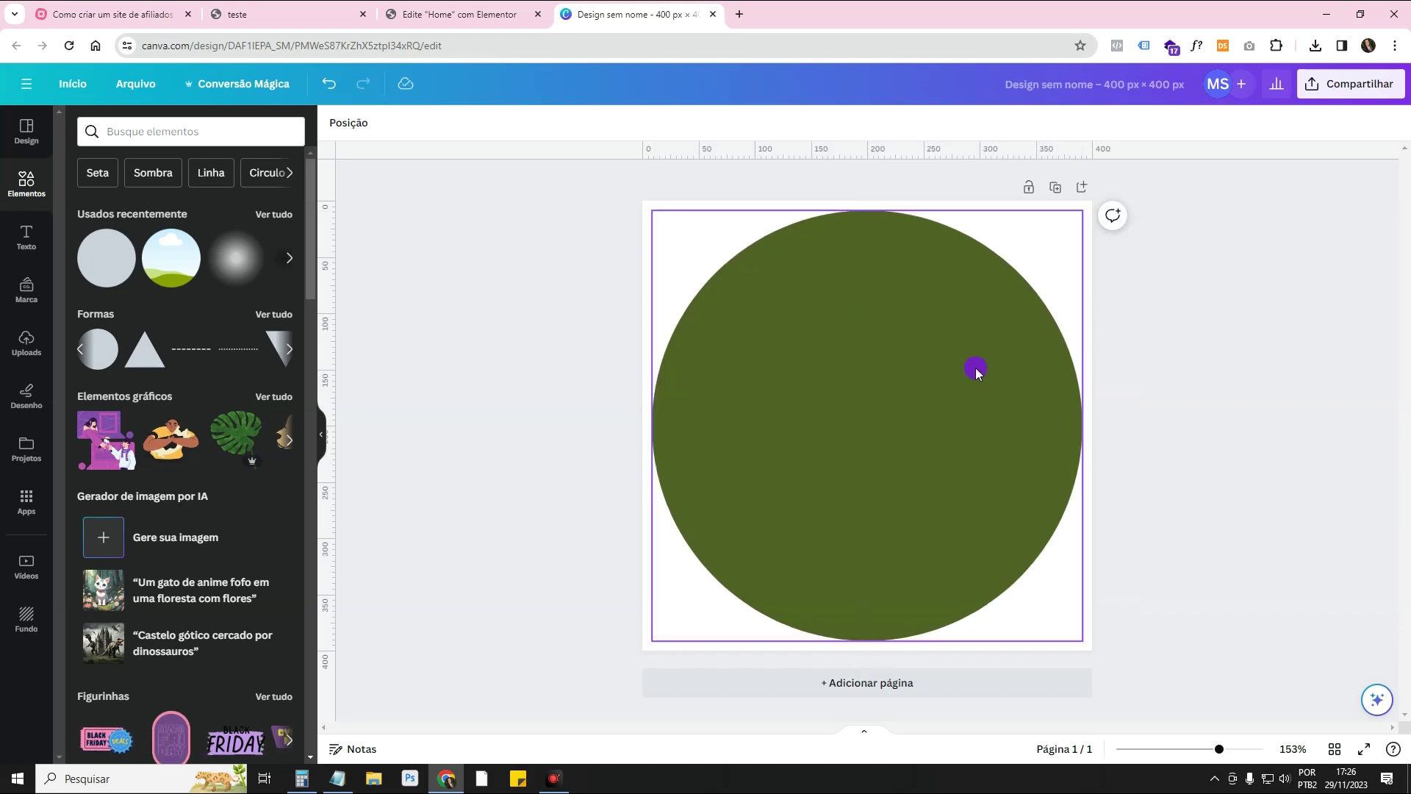
Send the green circle behind the photo frame with Camada > Mover para trás
right_click(875, 294)
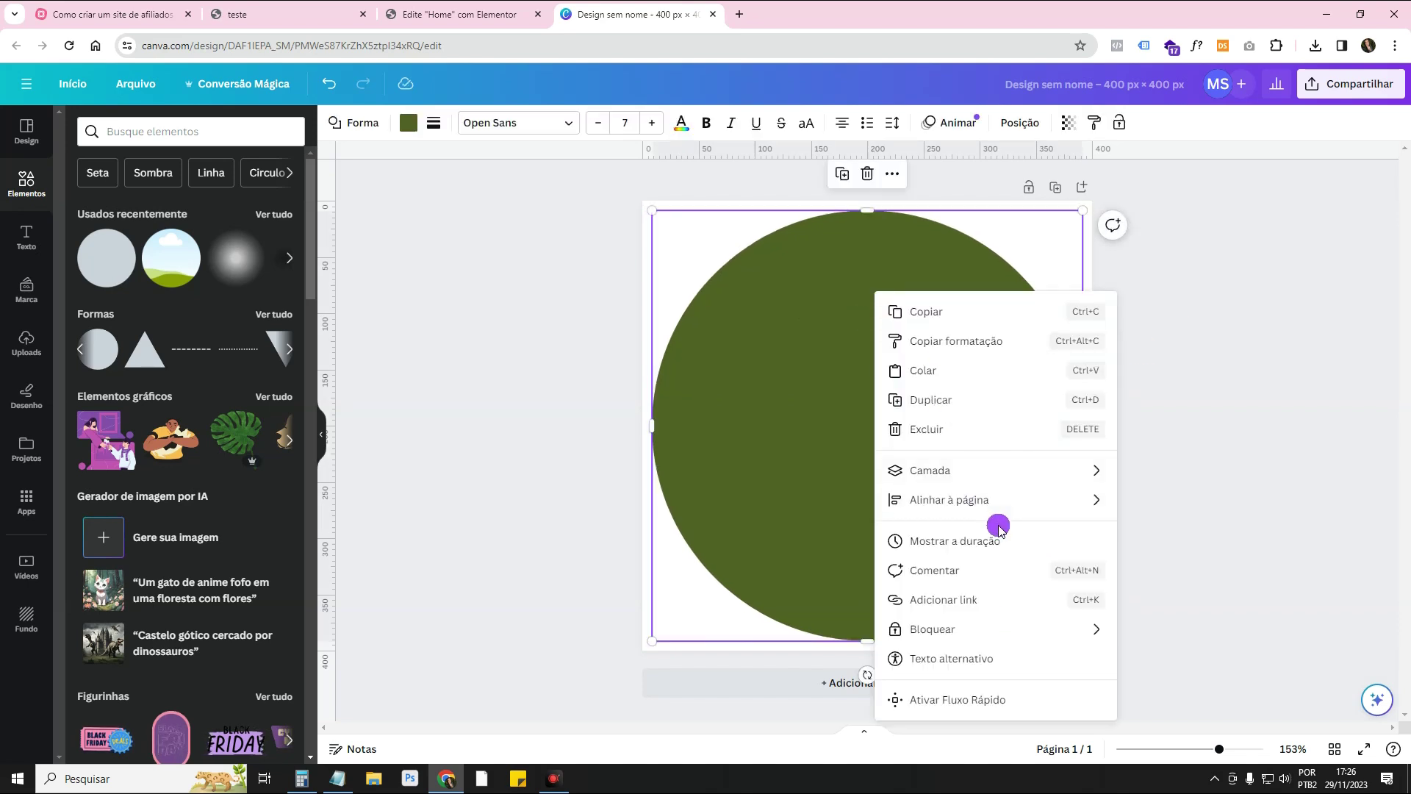
mouse_move(981, 471)
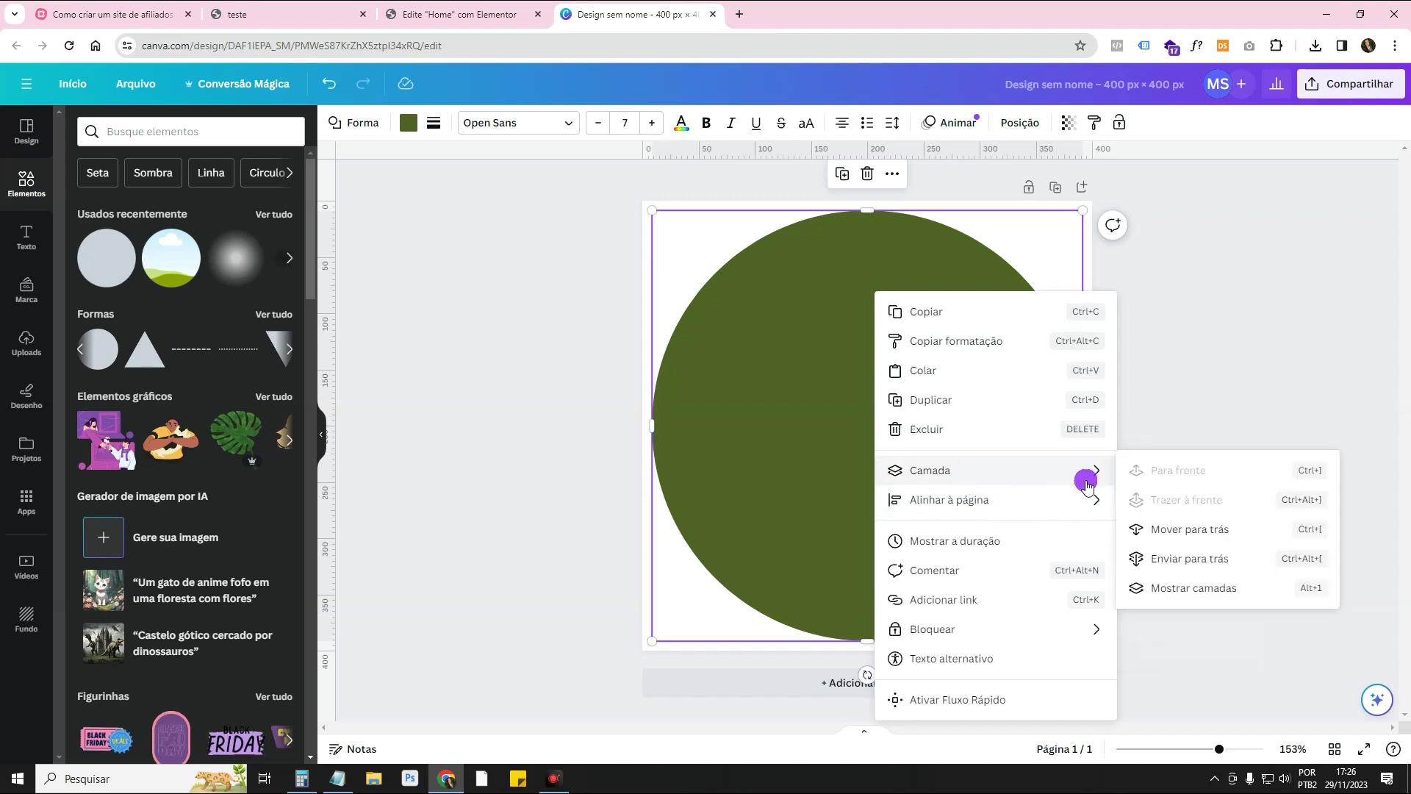
left_click(1237, 529)
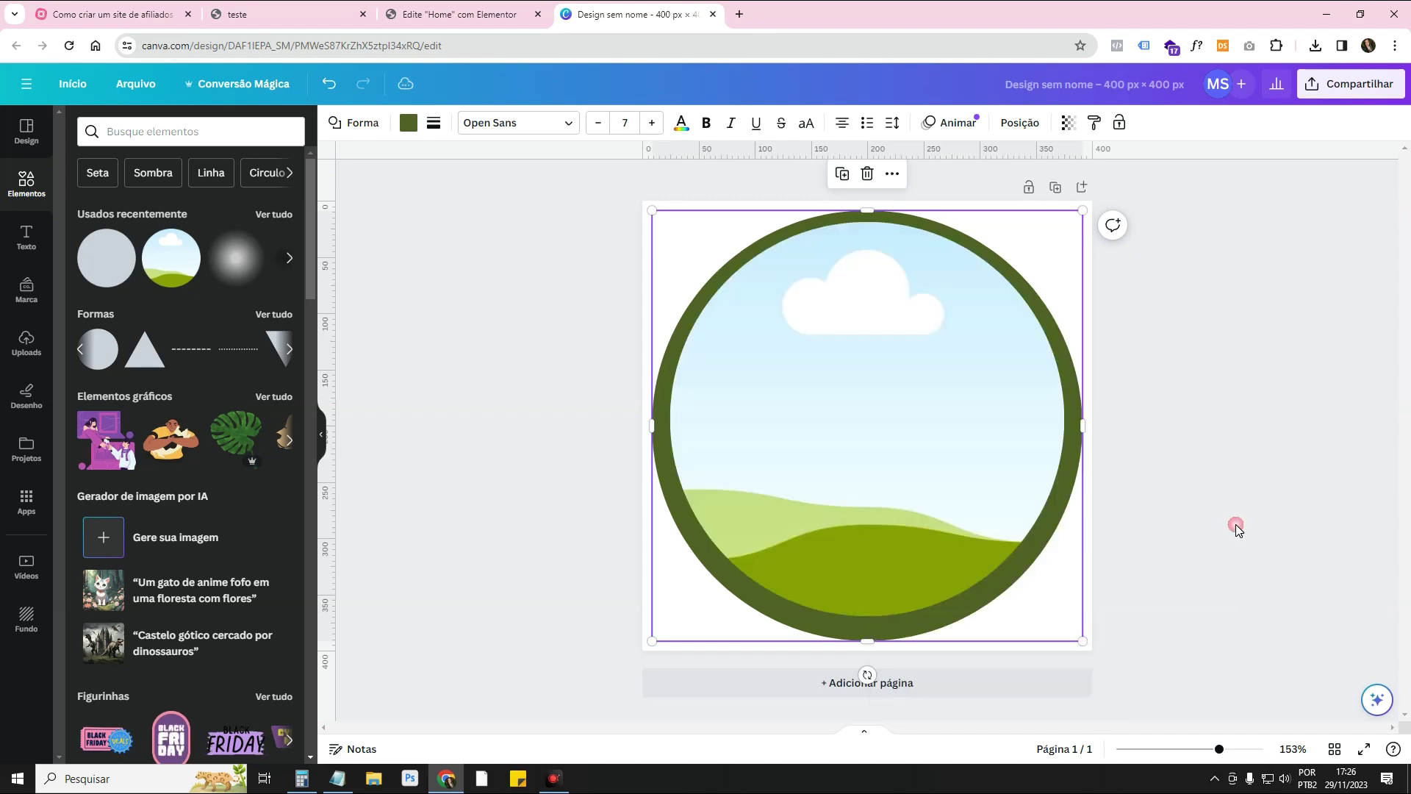
left_click(1122, 294)
Enlarge the circle frame slightly and recentre it inside the green ring
left_click(857, 345)
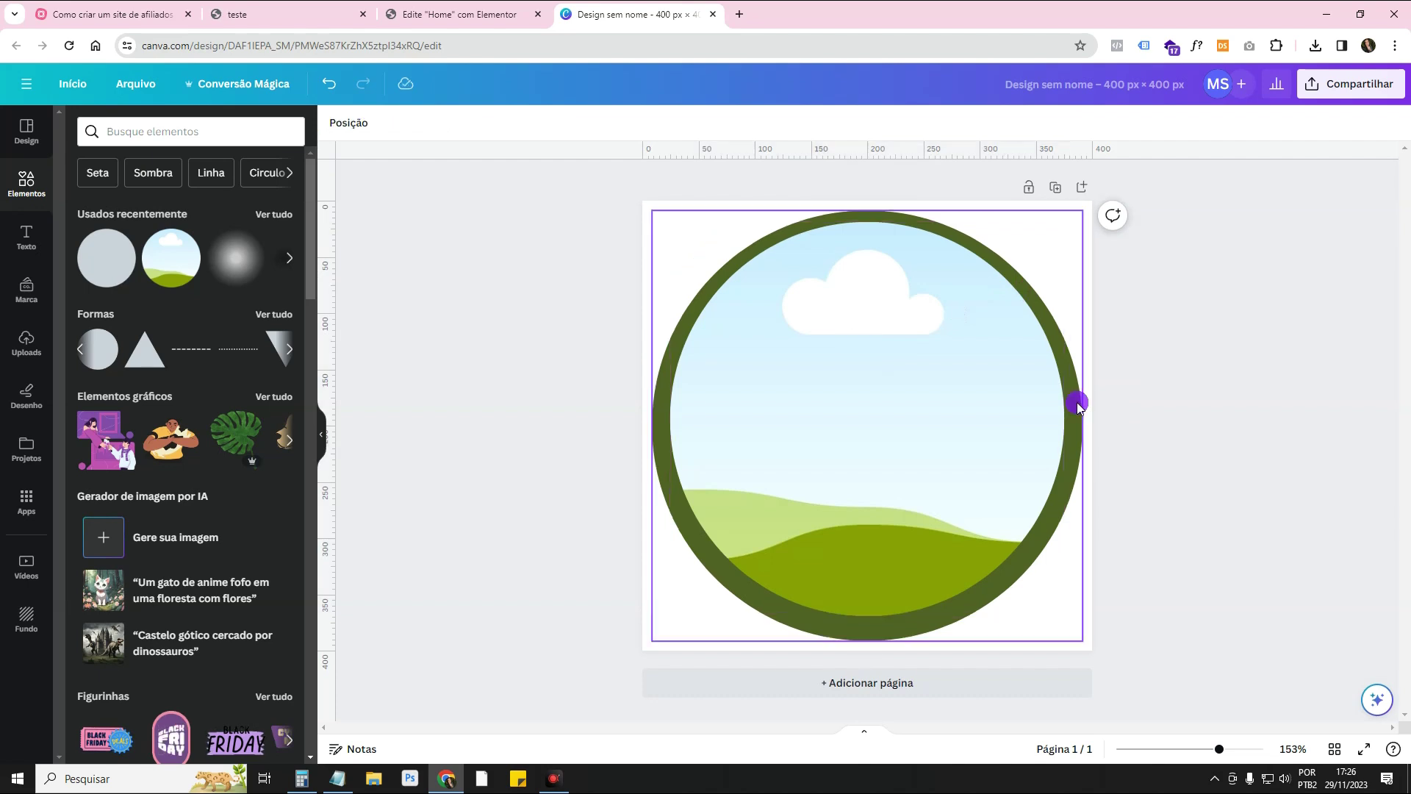
left_click(942, 408)
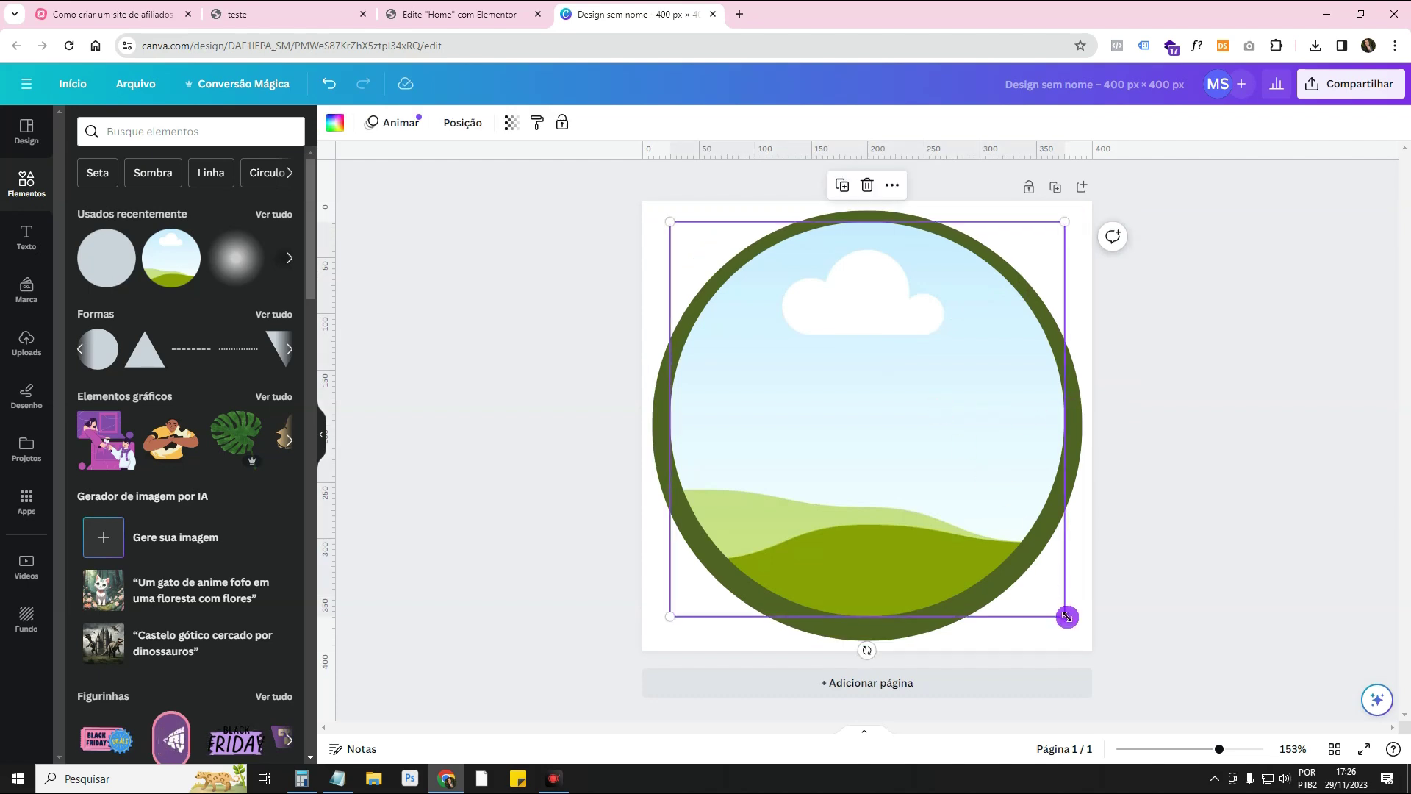
left_click_drag(1068, 617, 1083, 635)
left_click_drag(954, 522, 887, 473)
left_click(934, 475)
left_click(1186, 430)
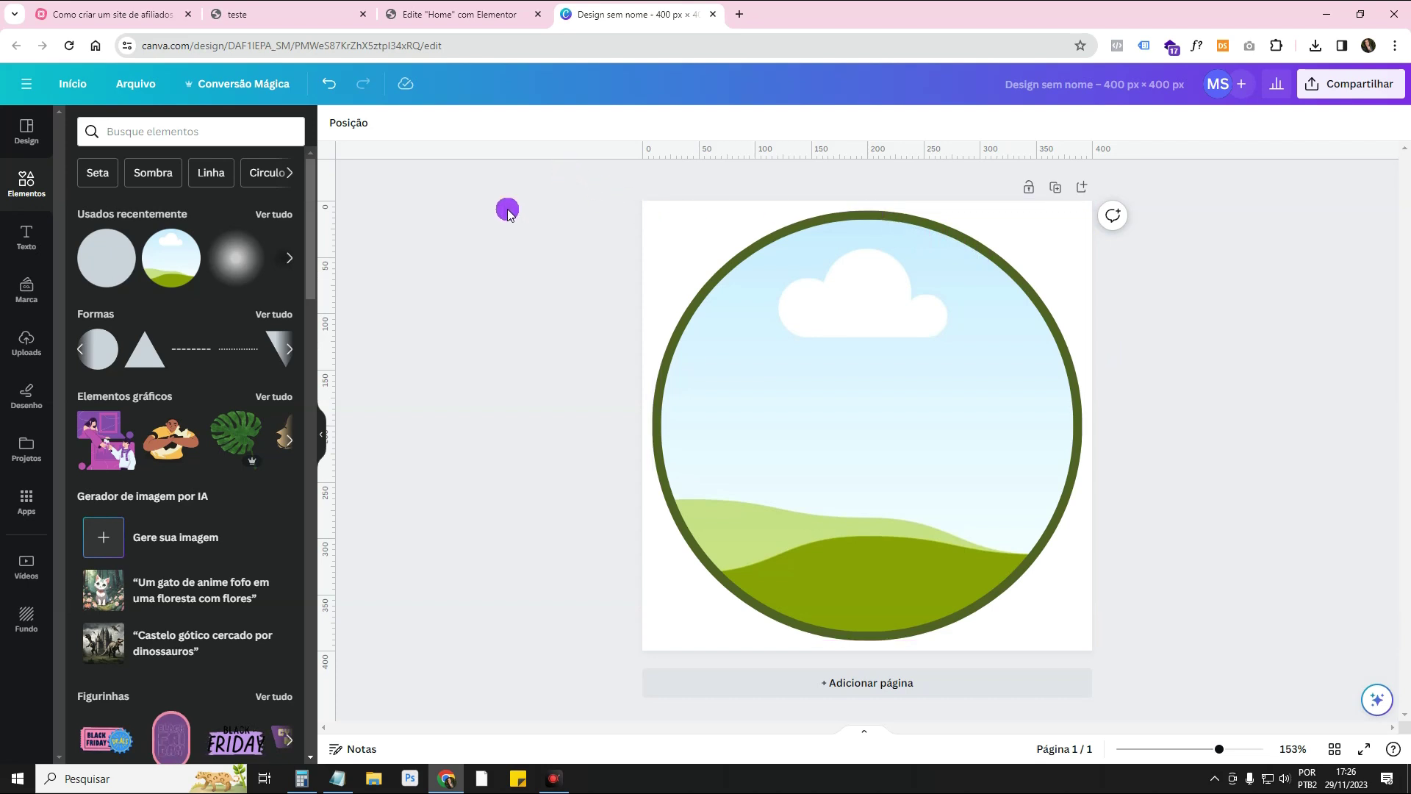
Drag the curly-haired woman's photo from Downloads onto Canva's circle frame so it fills the ring
left_click(369, 780)
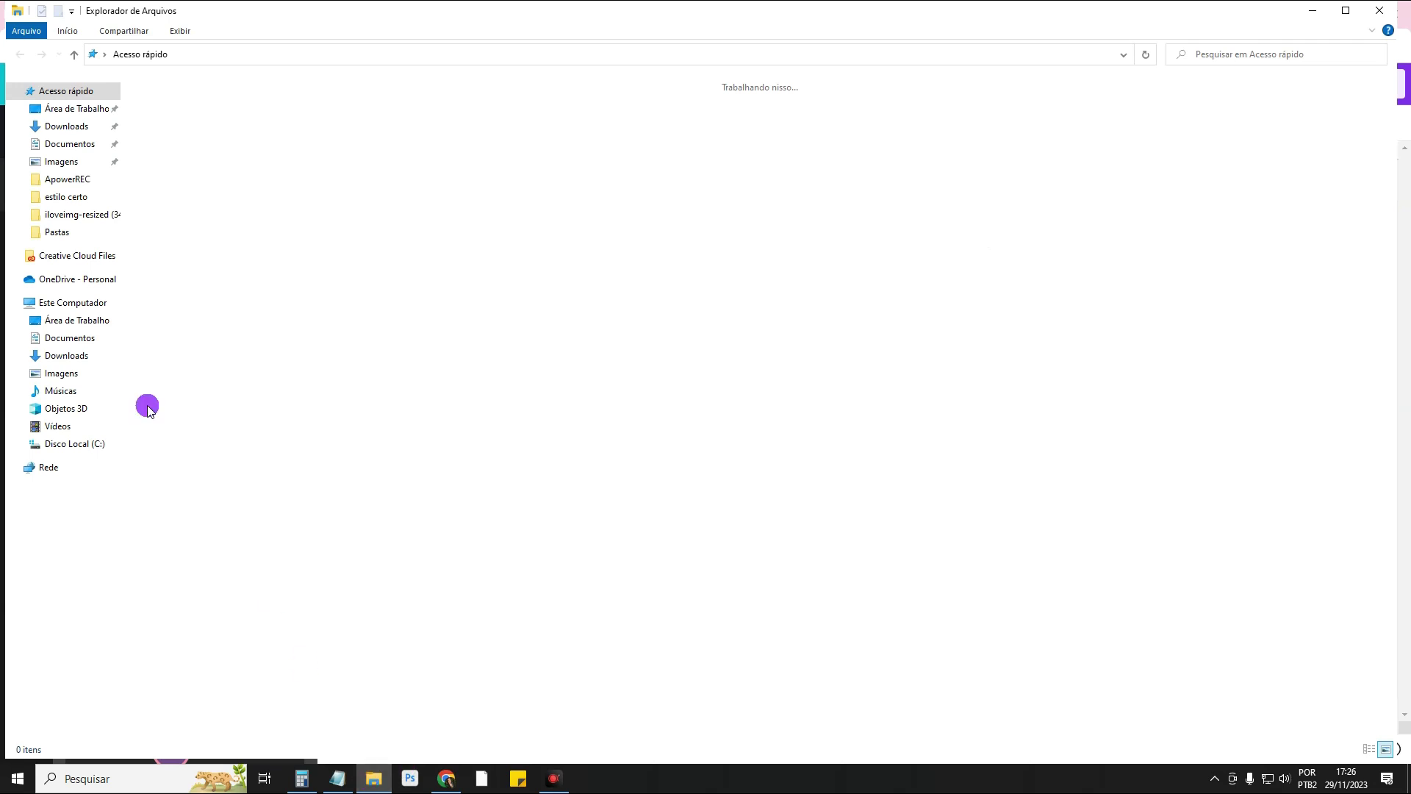
left_click(67, 126)
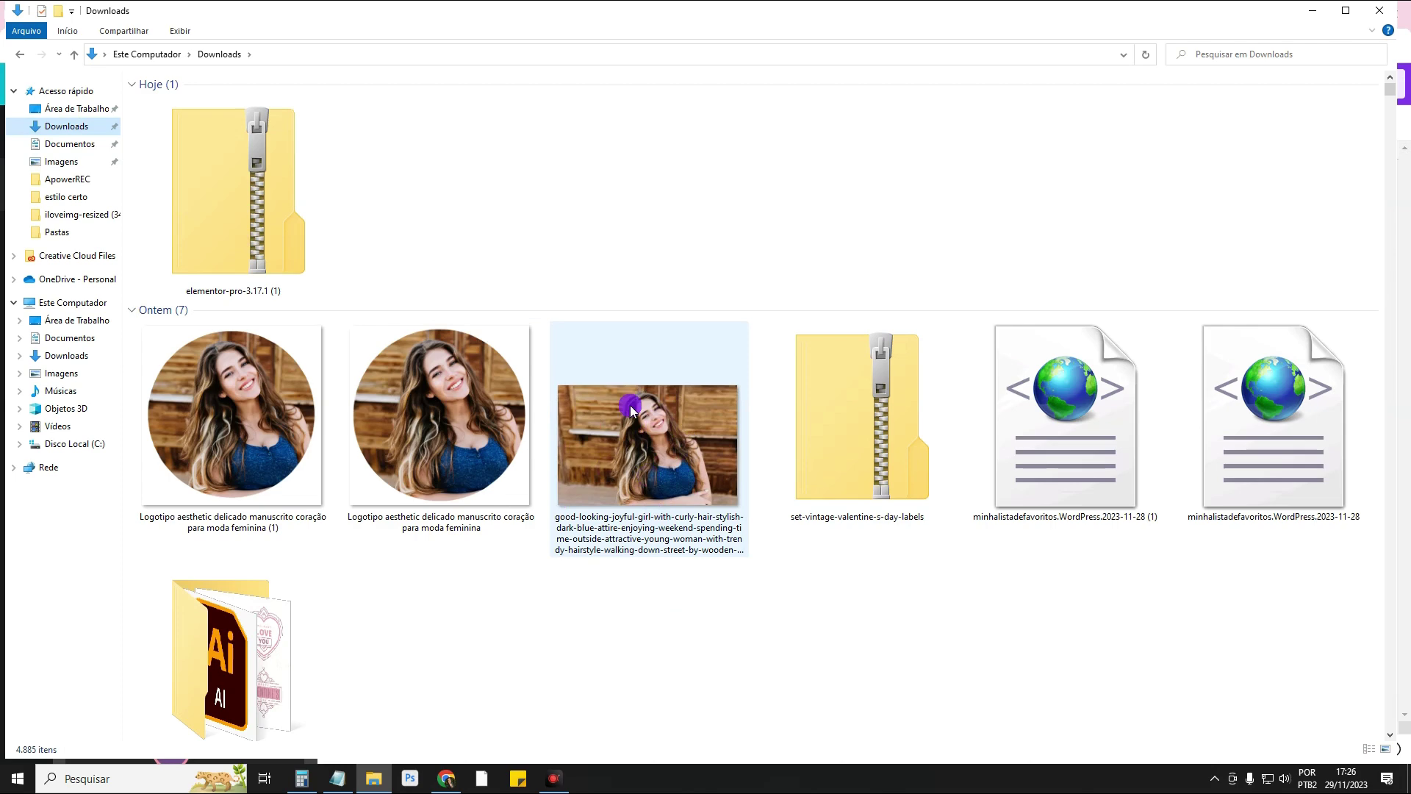
left_click_drag(629, 406, 758, 482)
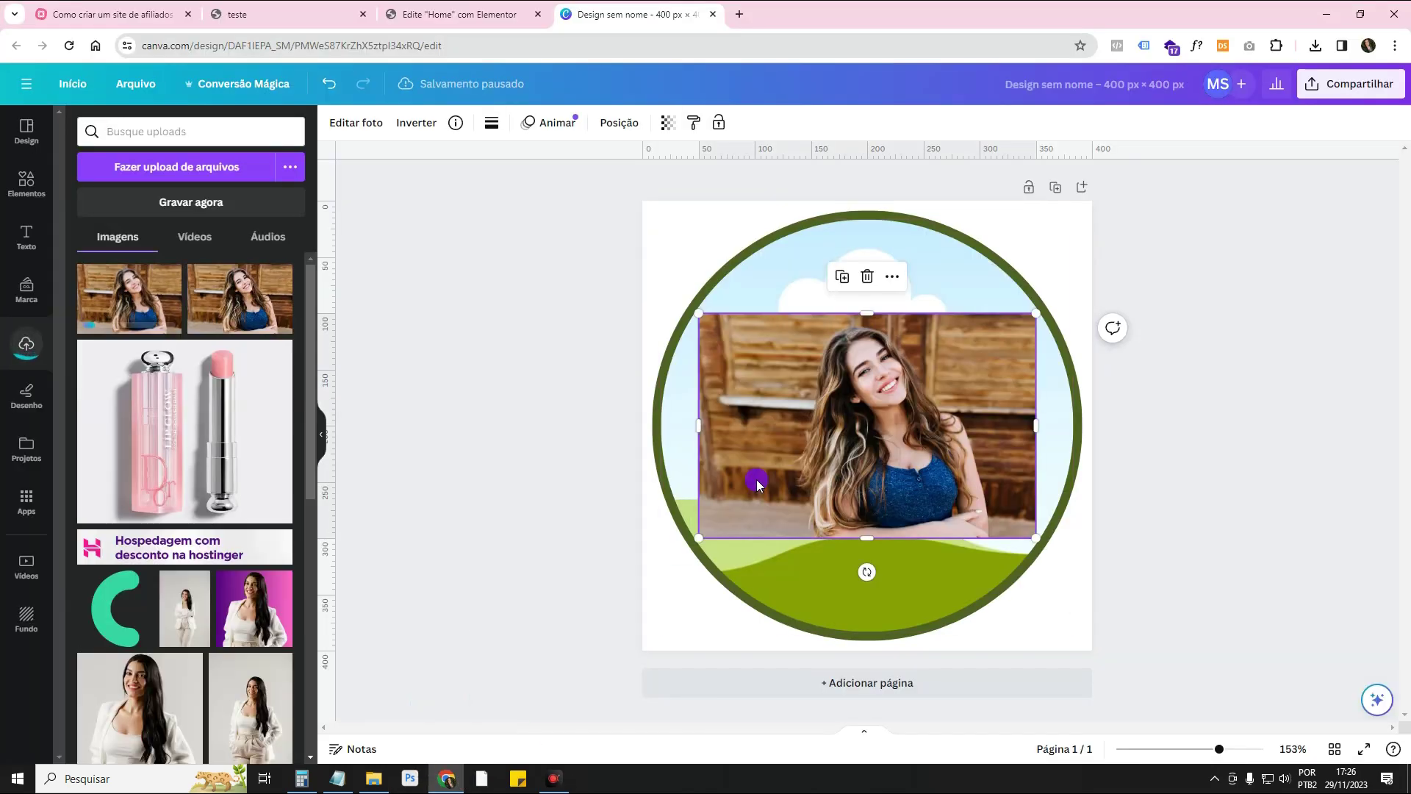
left_click_drag(850, 429, 890, 401)
left_click(1126, 370)
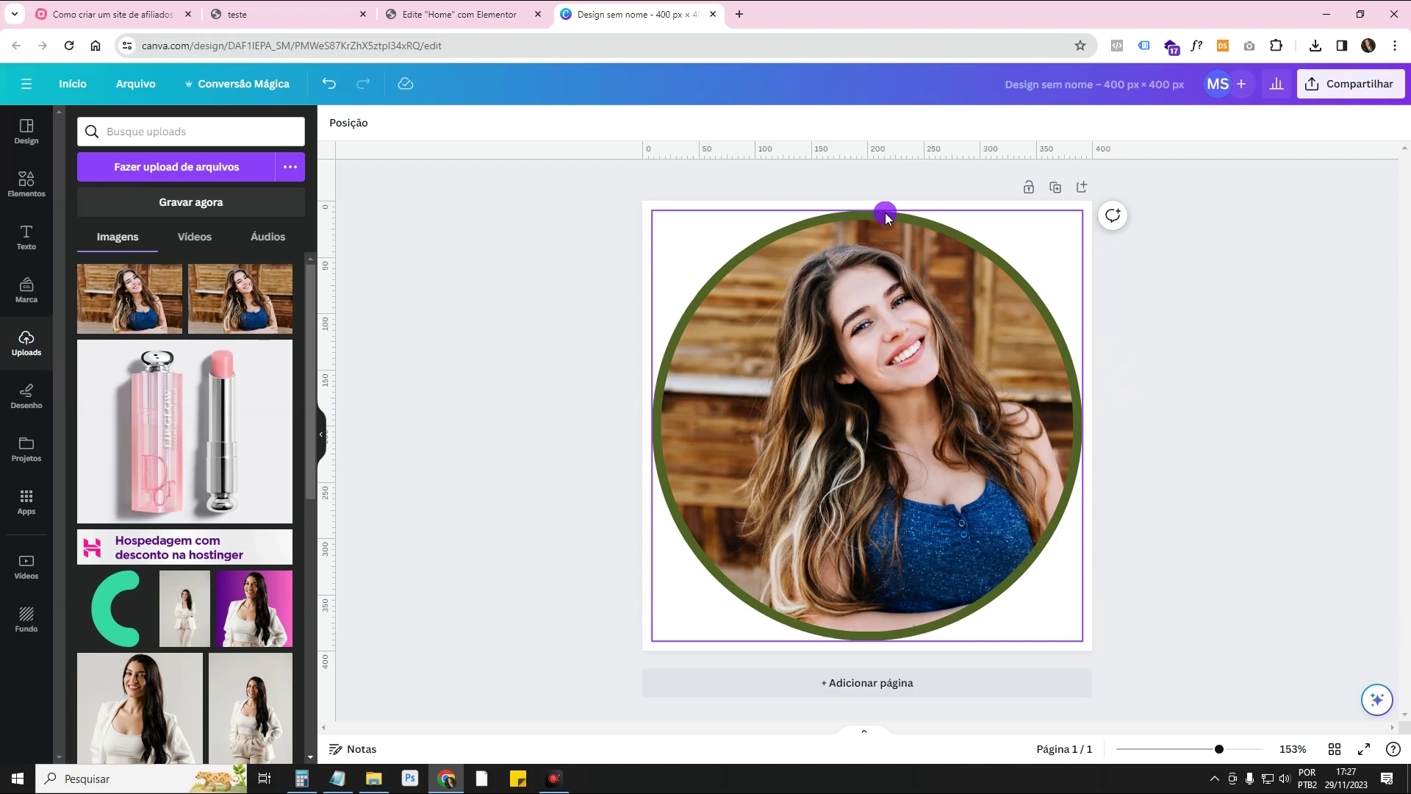
Set the green ring behind the photo to white and compare it with the live page
left_click(885, 212)
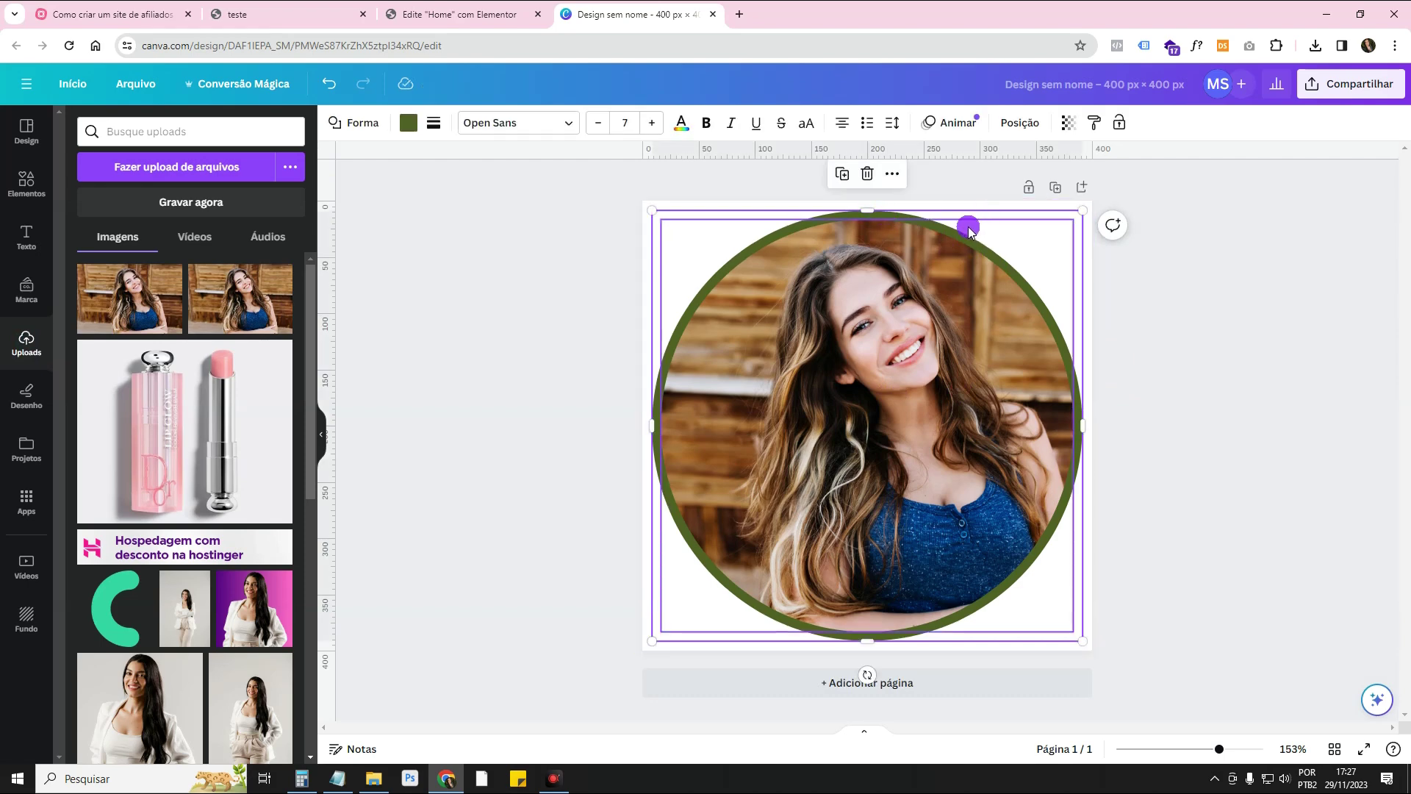
left_click(410, 128)
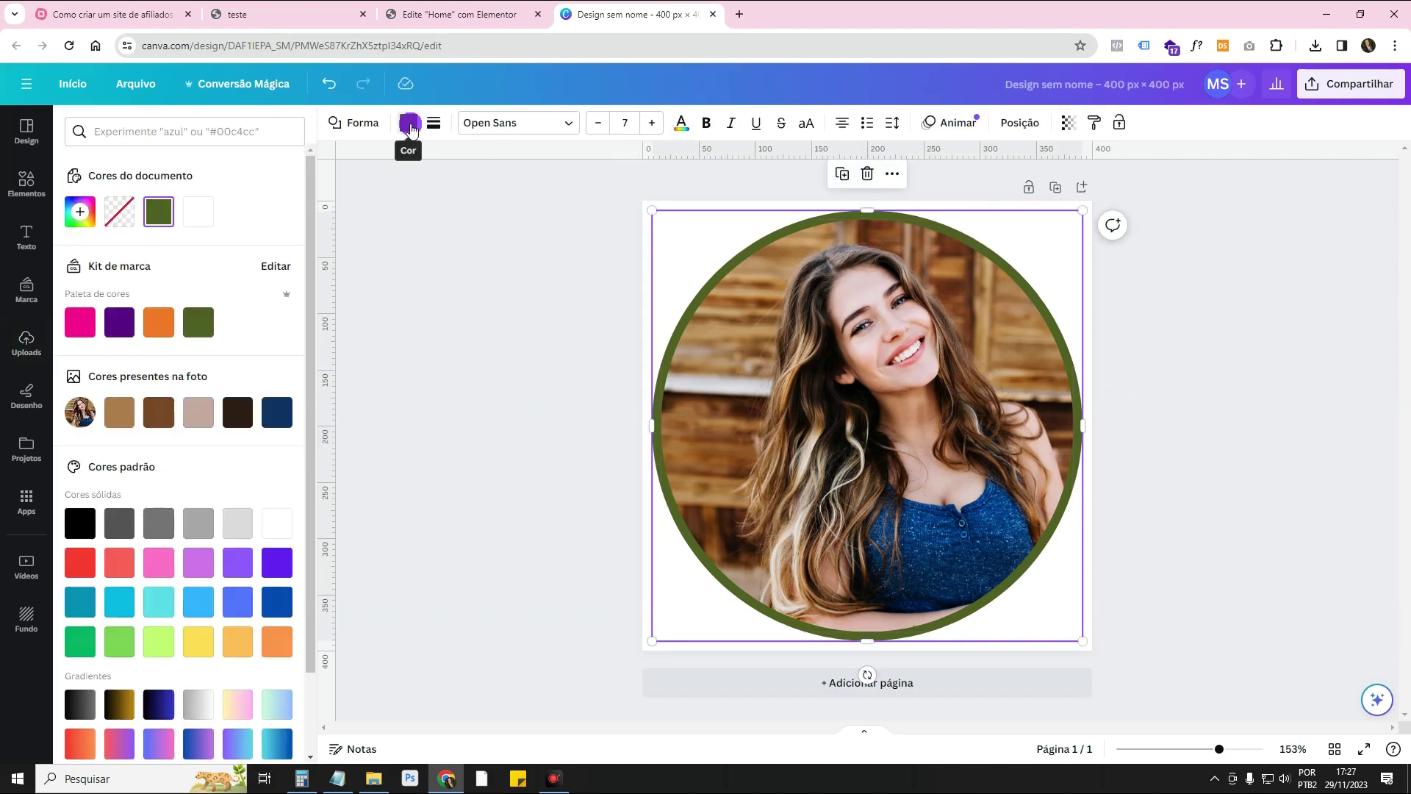
left_click(199, 211)
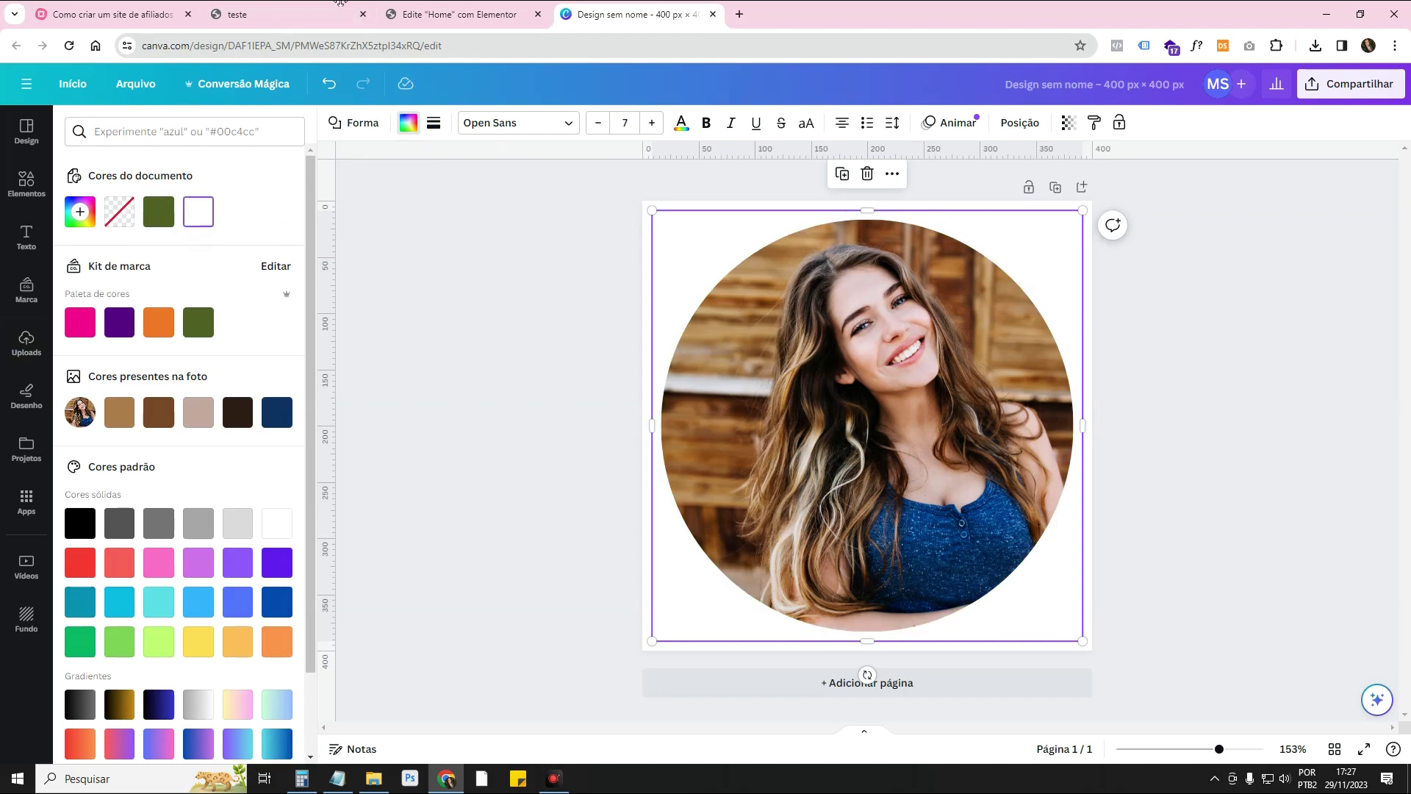
left_click(242, 14)
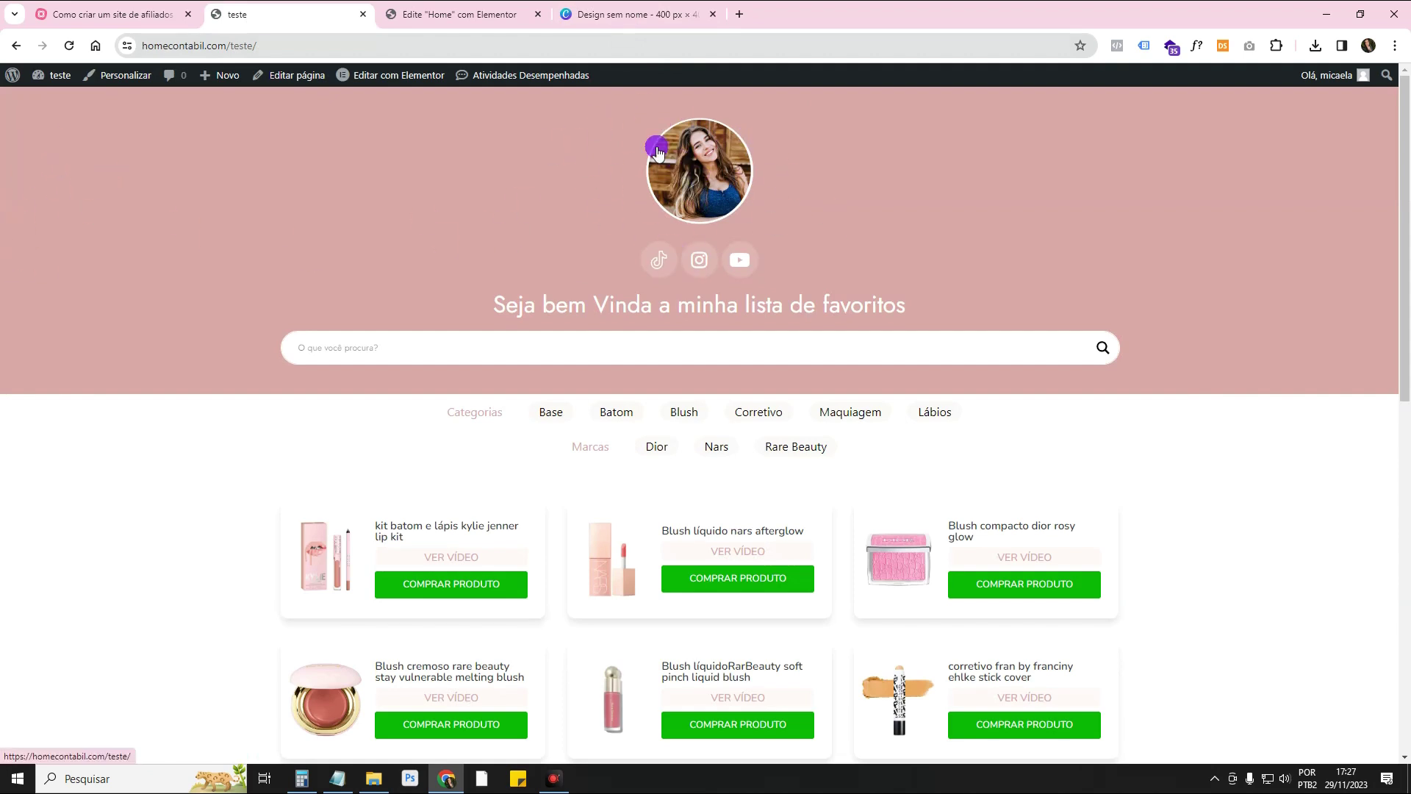
left_click(628, 15)
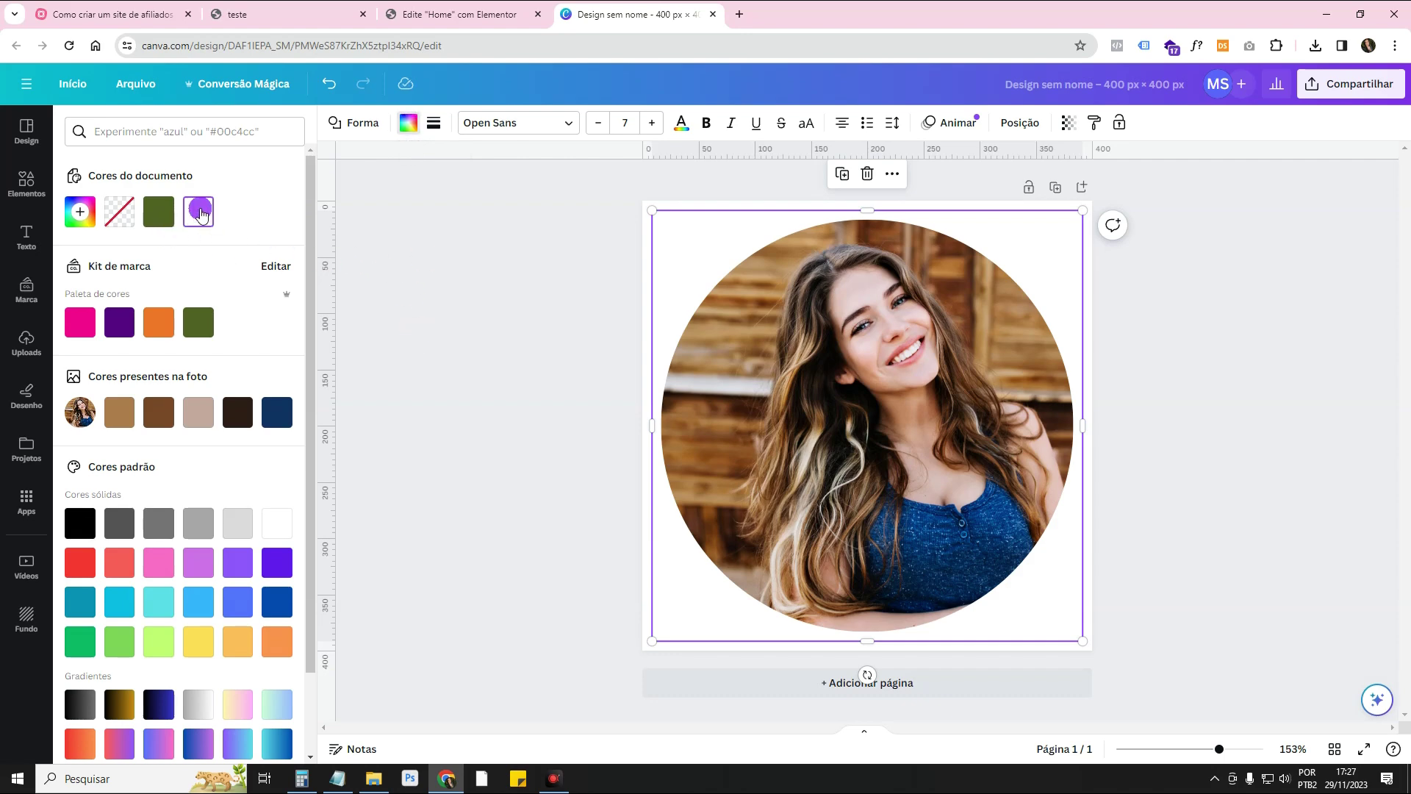
Try a custom border colour, moving from dark red to bright pink
left_click(80, 212)
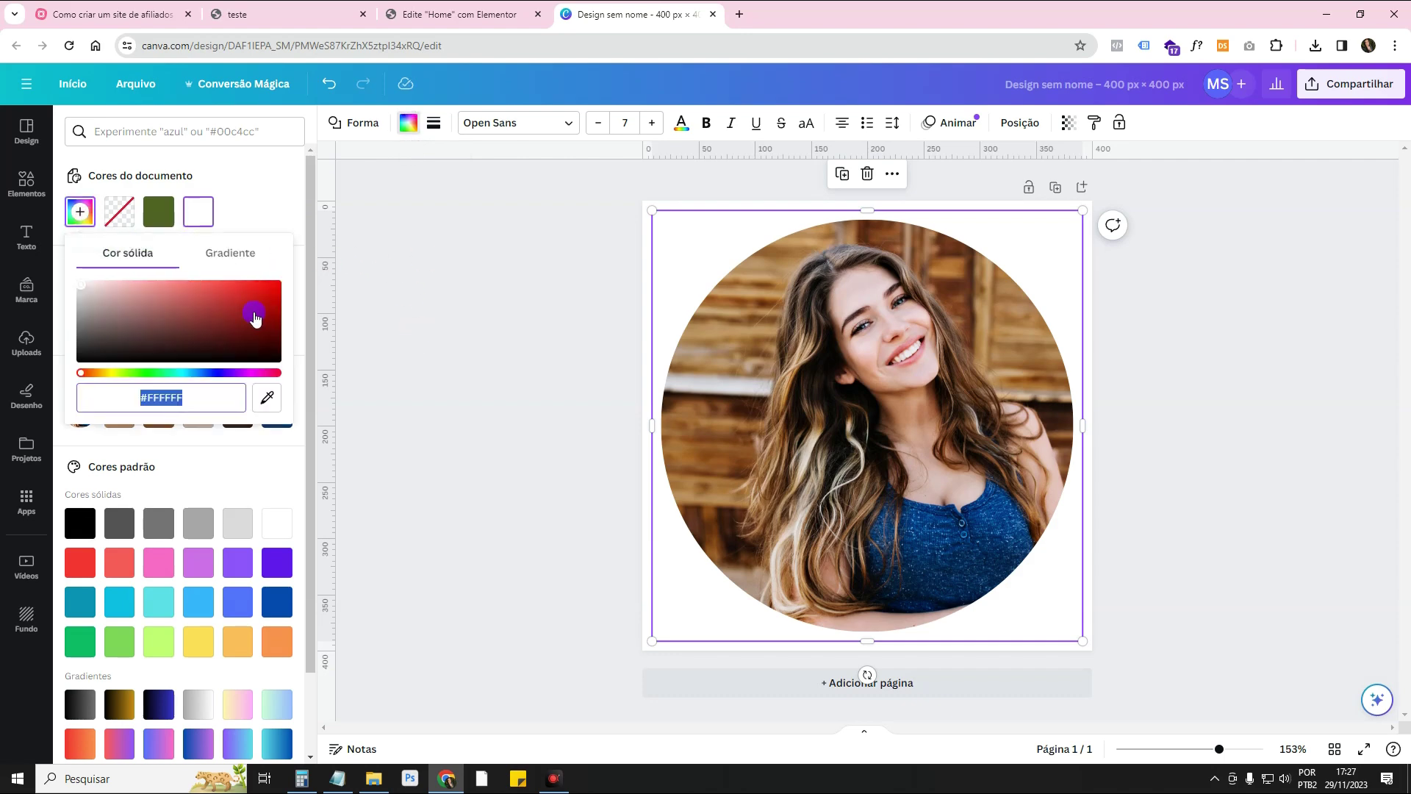
mouse_move(254, 318)
left_mouse_down()
mouse_move(259, 290)
mouse_move(239, 326)
left_mouse_up()
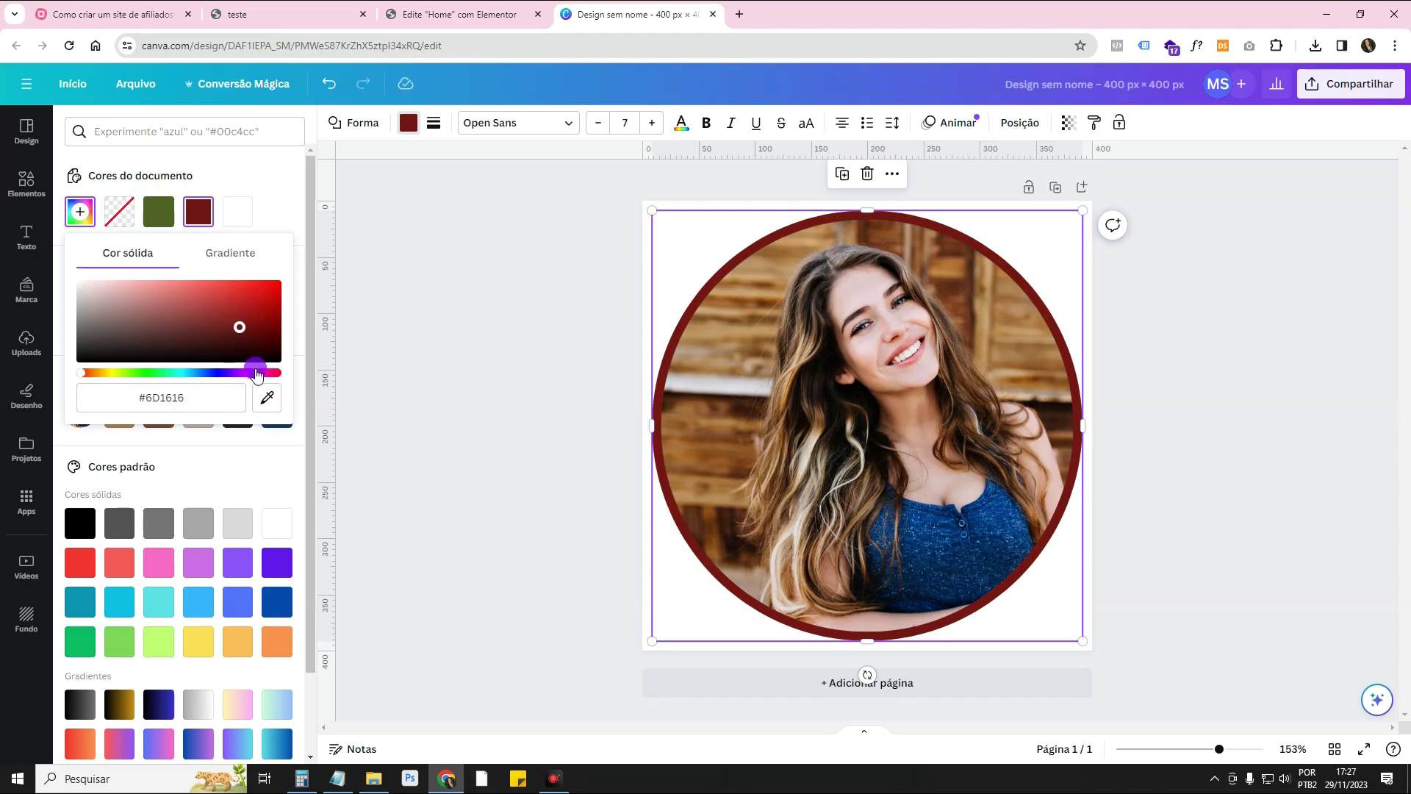
left_click_drag(257, 374, 301, 279)
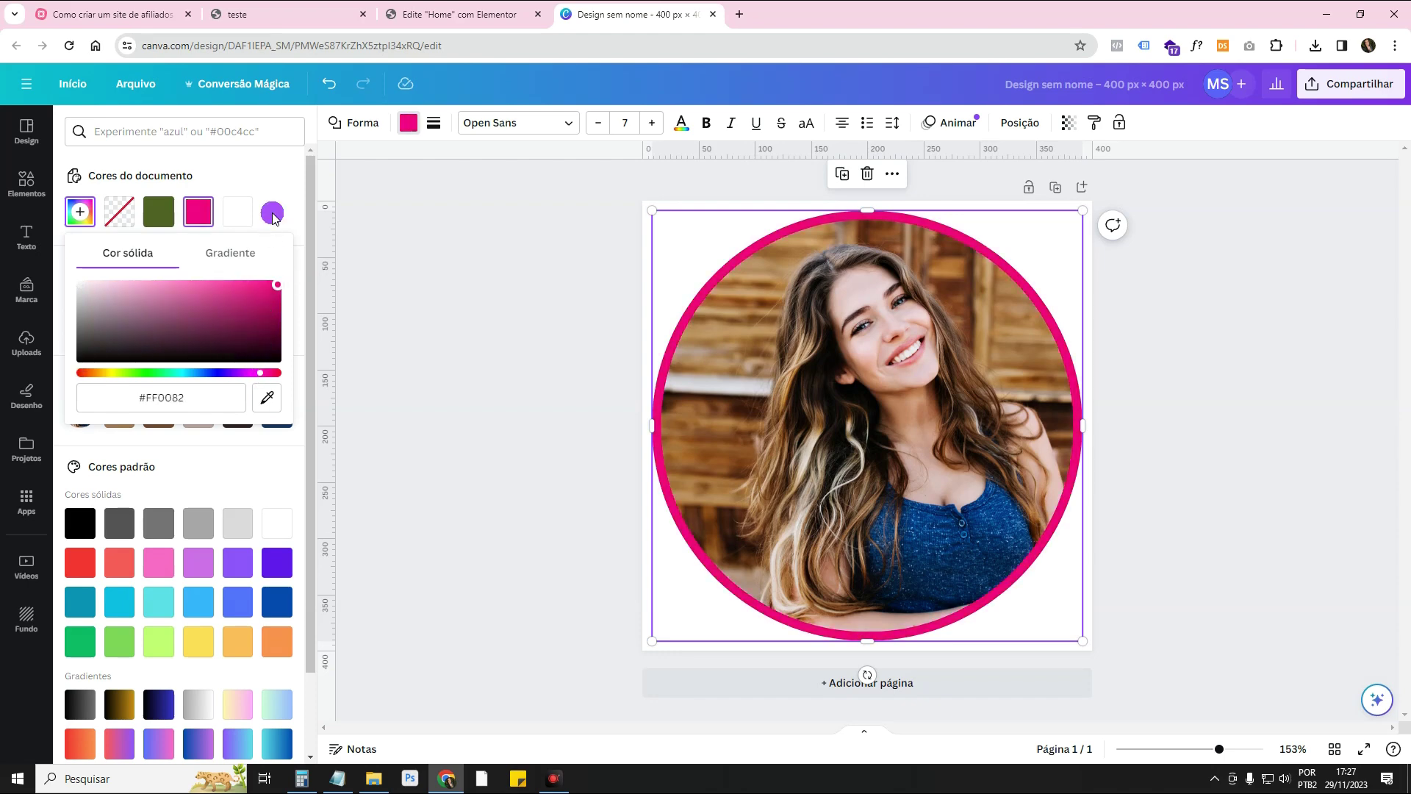
left_click(273, 217)
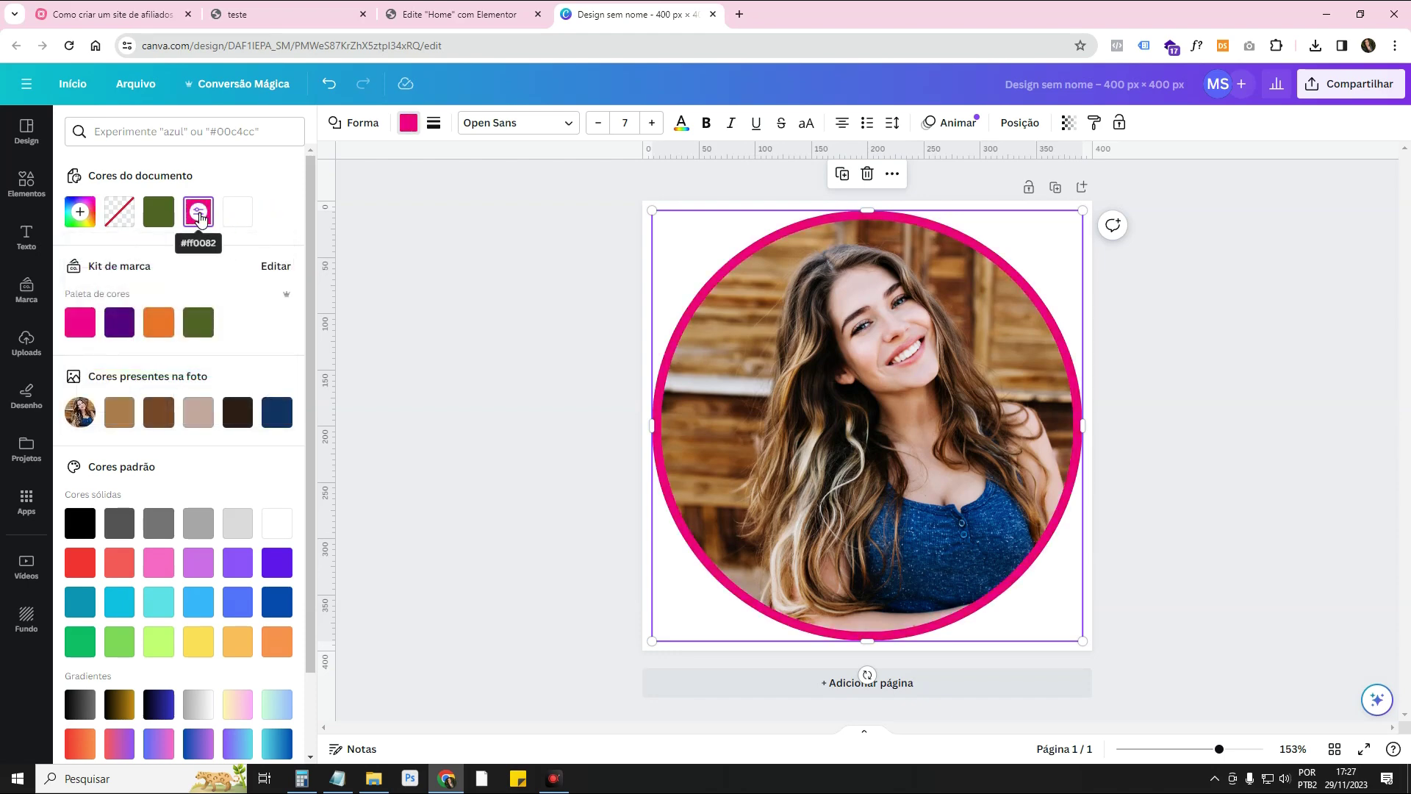
Turn the border into a gradient of pink, blue-violet and orange
left_click(199, 215)
left_click(229, 250)
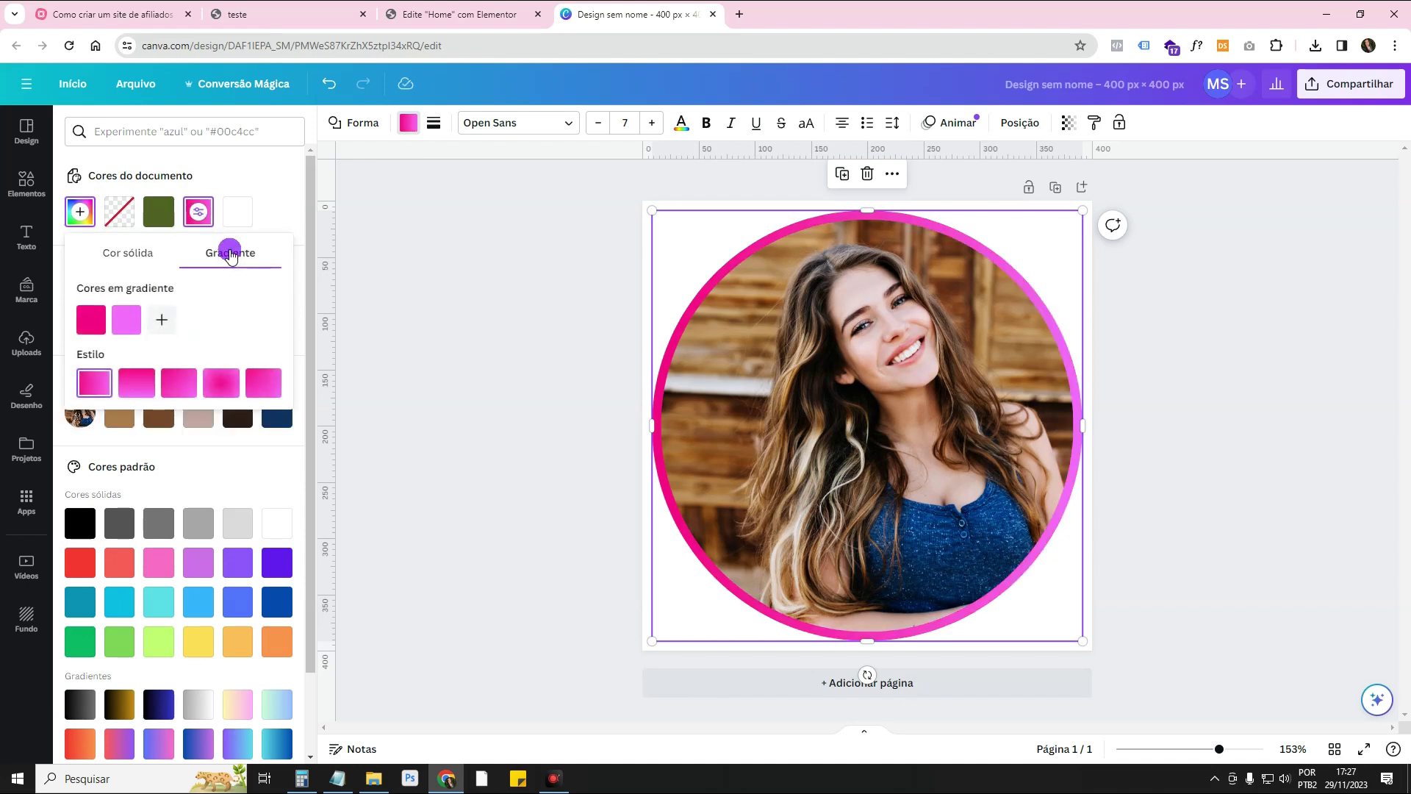
left_click(265, 386)
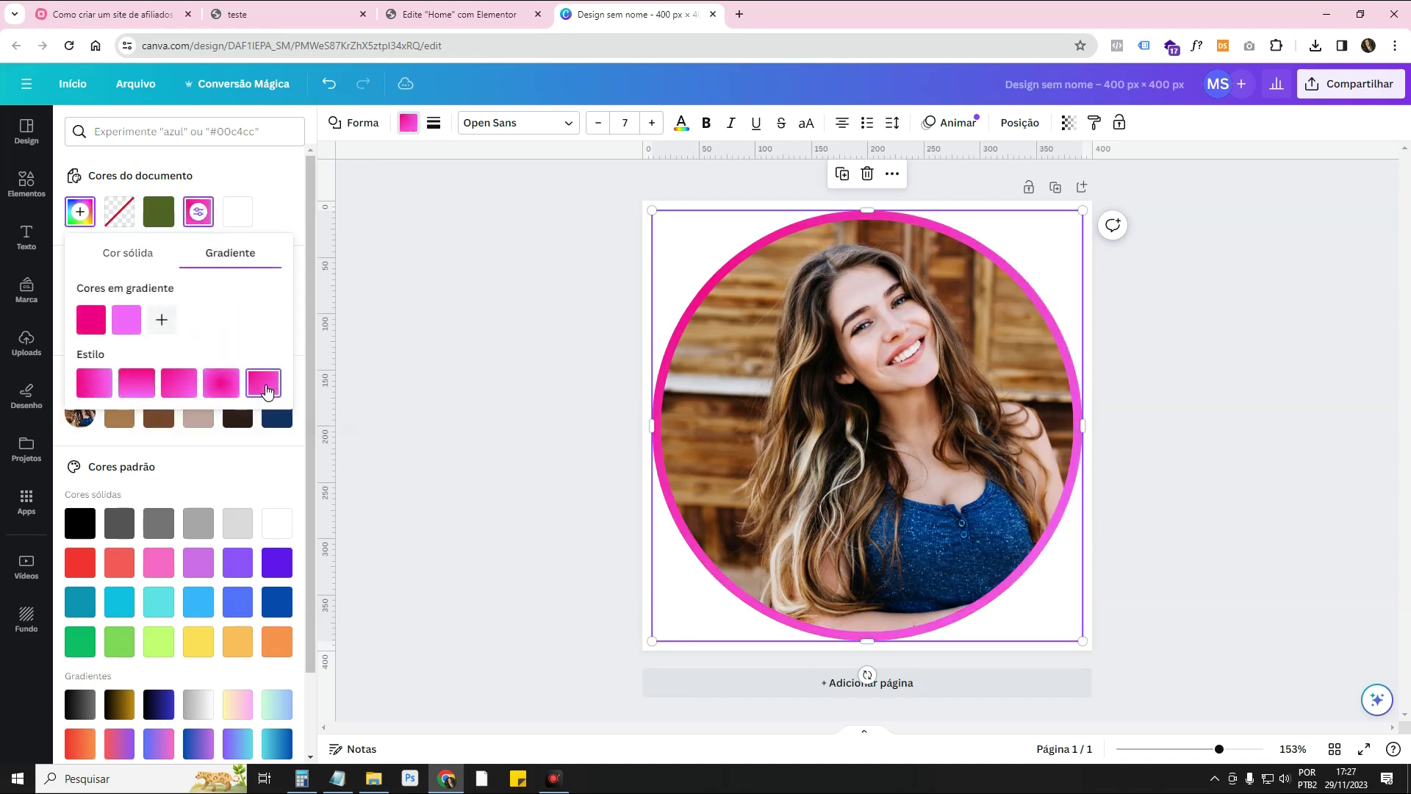
left_click(126, 320)
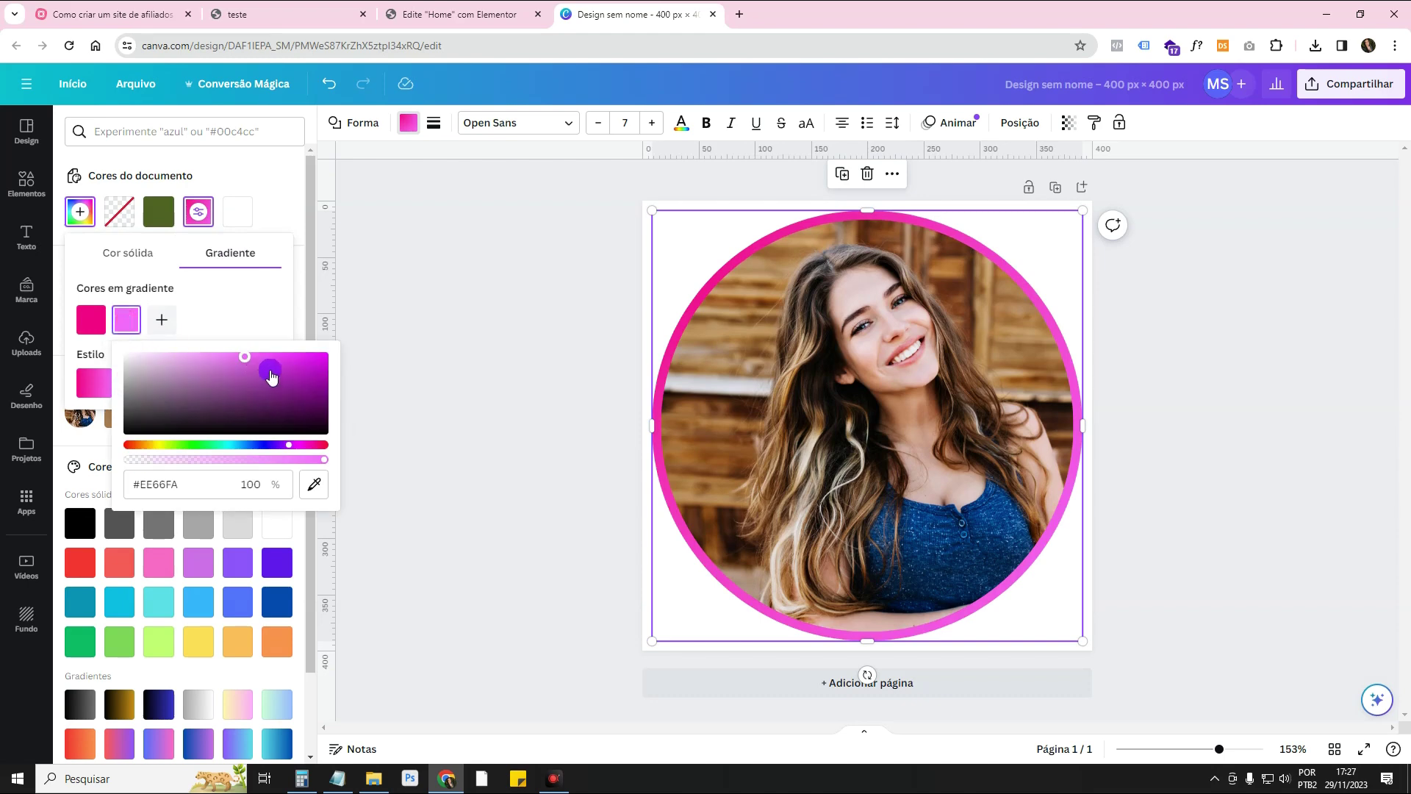
left_click_drag(271, 443, 317, 372)
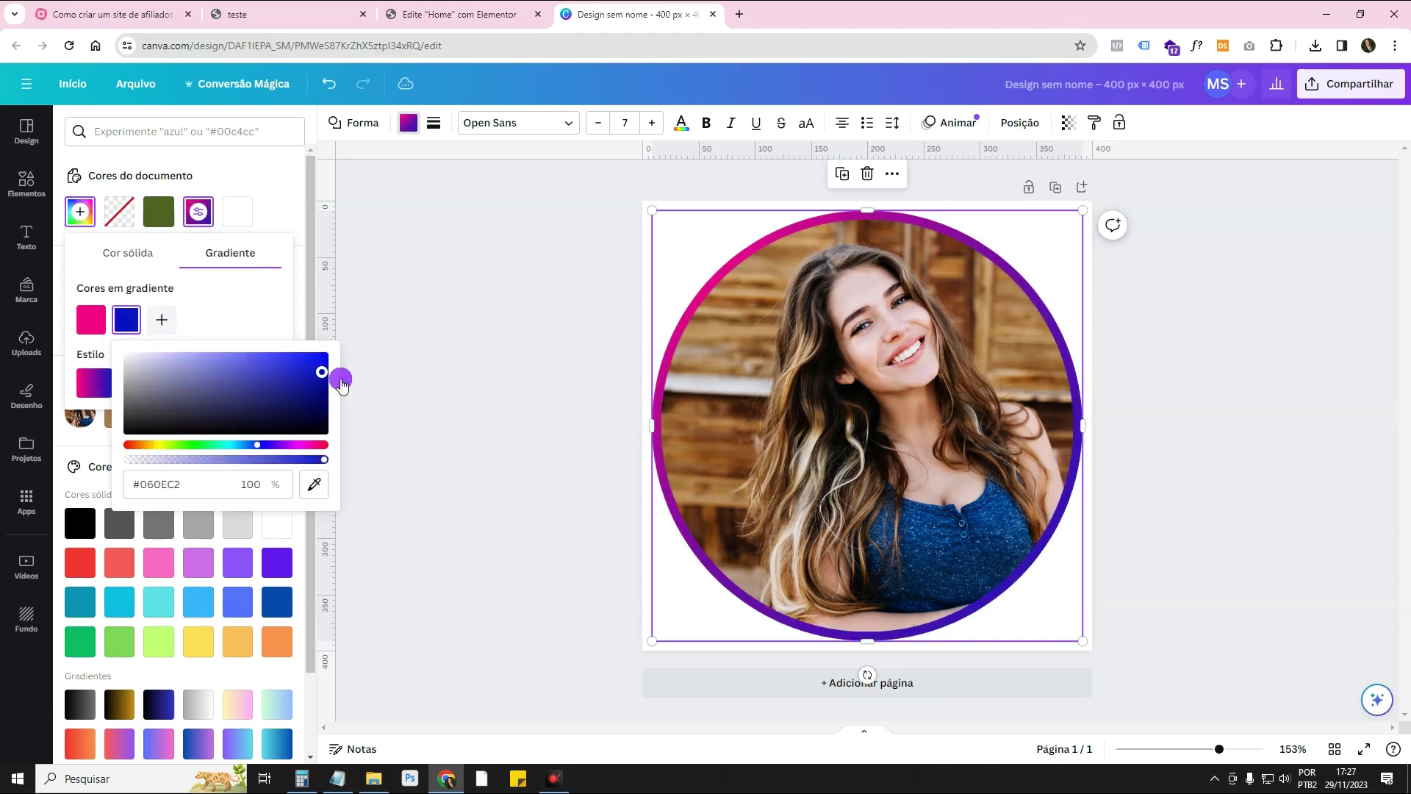
left_click(162, 320)
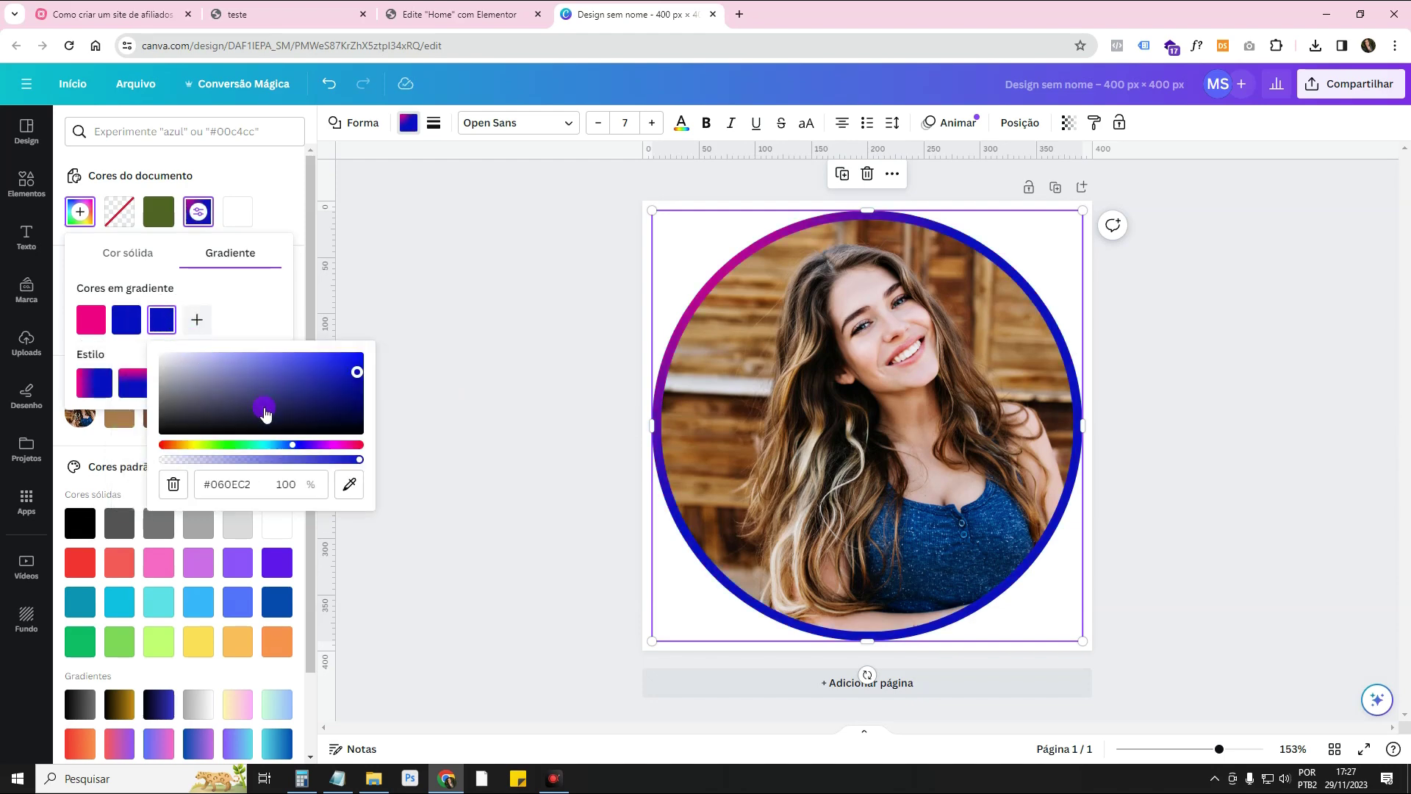
left_click(177, 445)
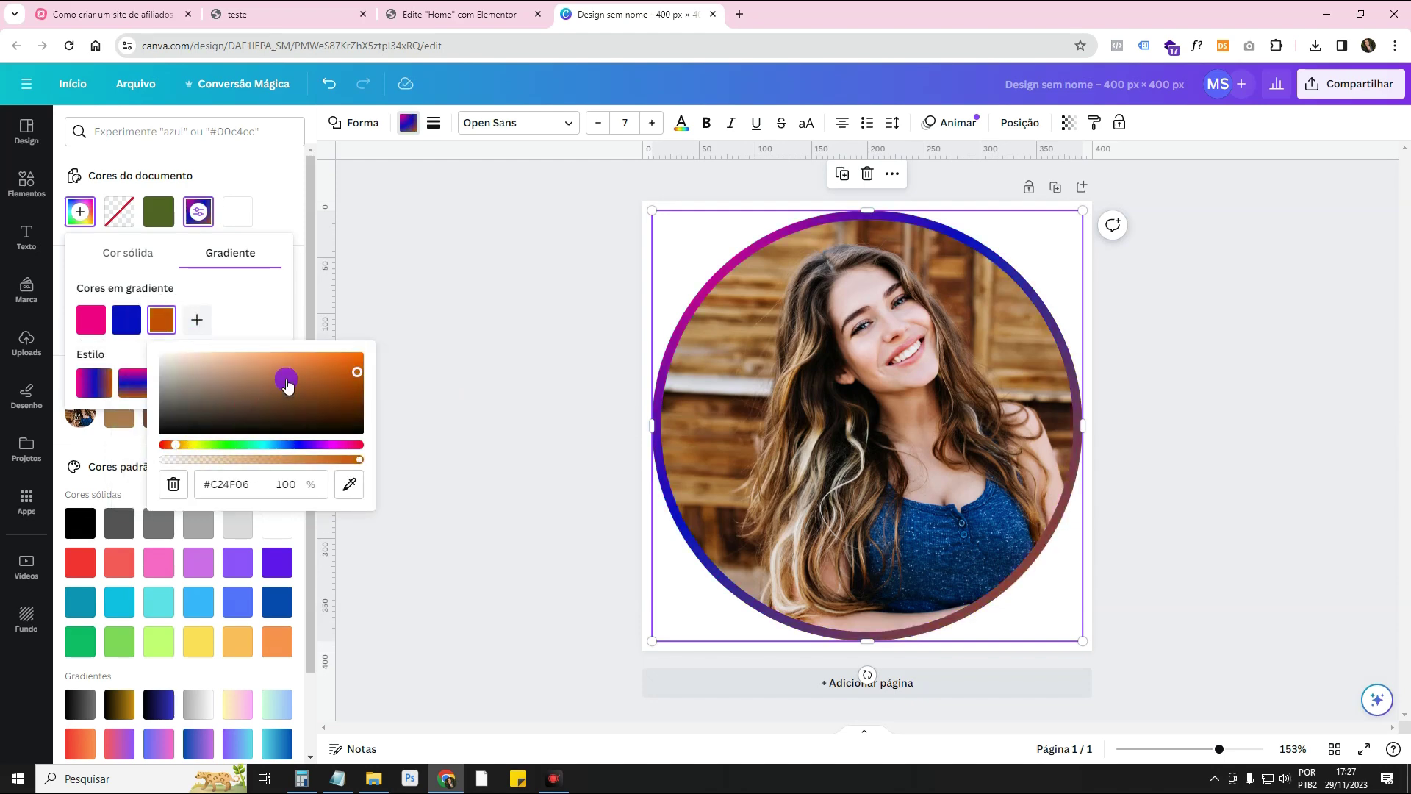
left_click_drag(286, 384, 339, 361)
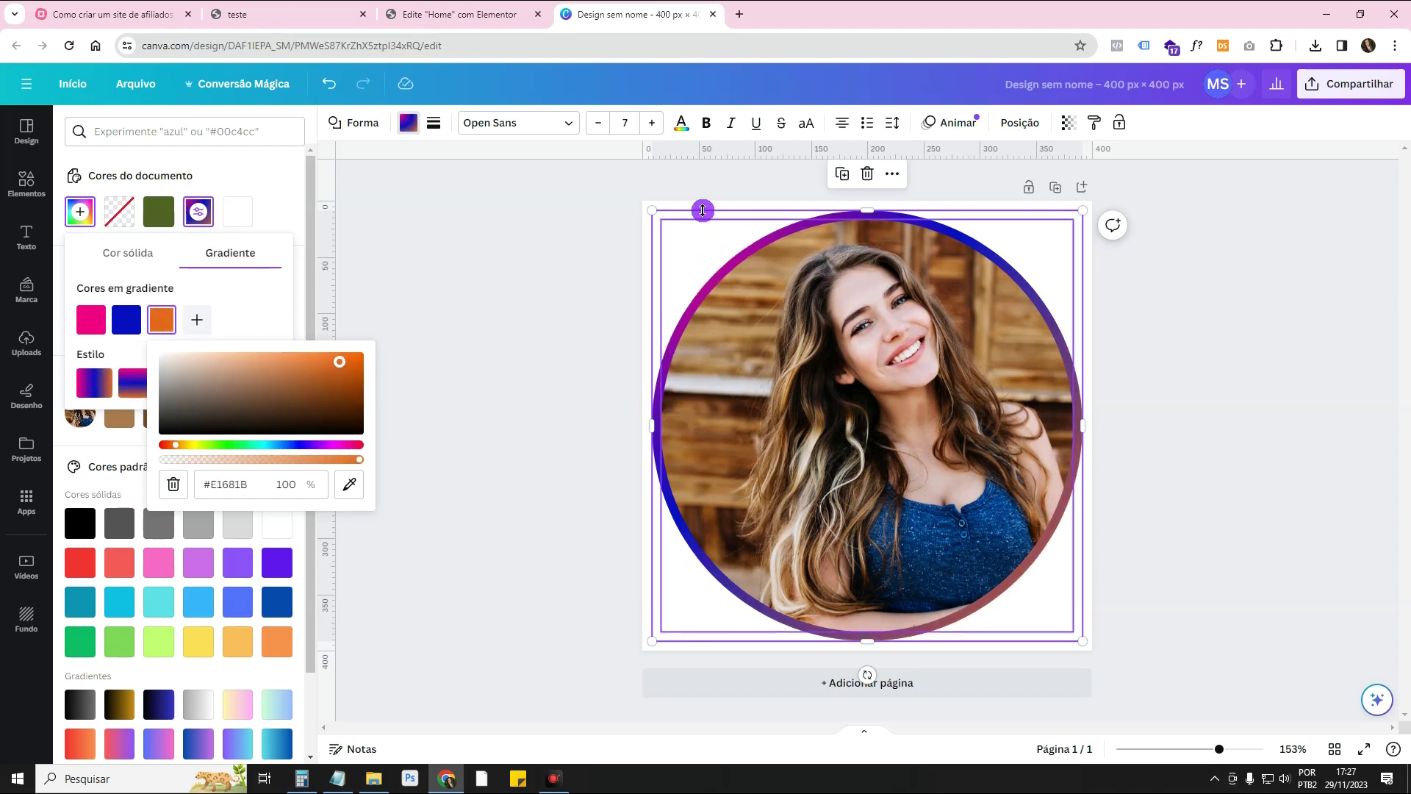
left_click(340, 307)
Set the border back to plain white
left_click(419, 129)
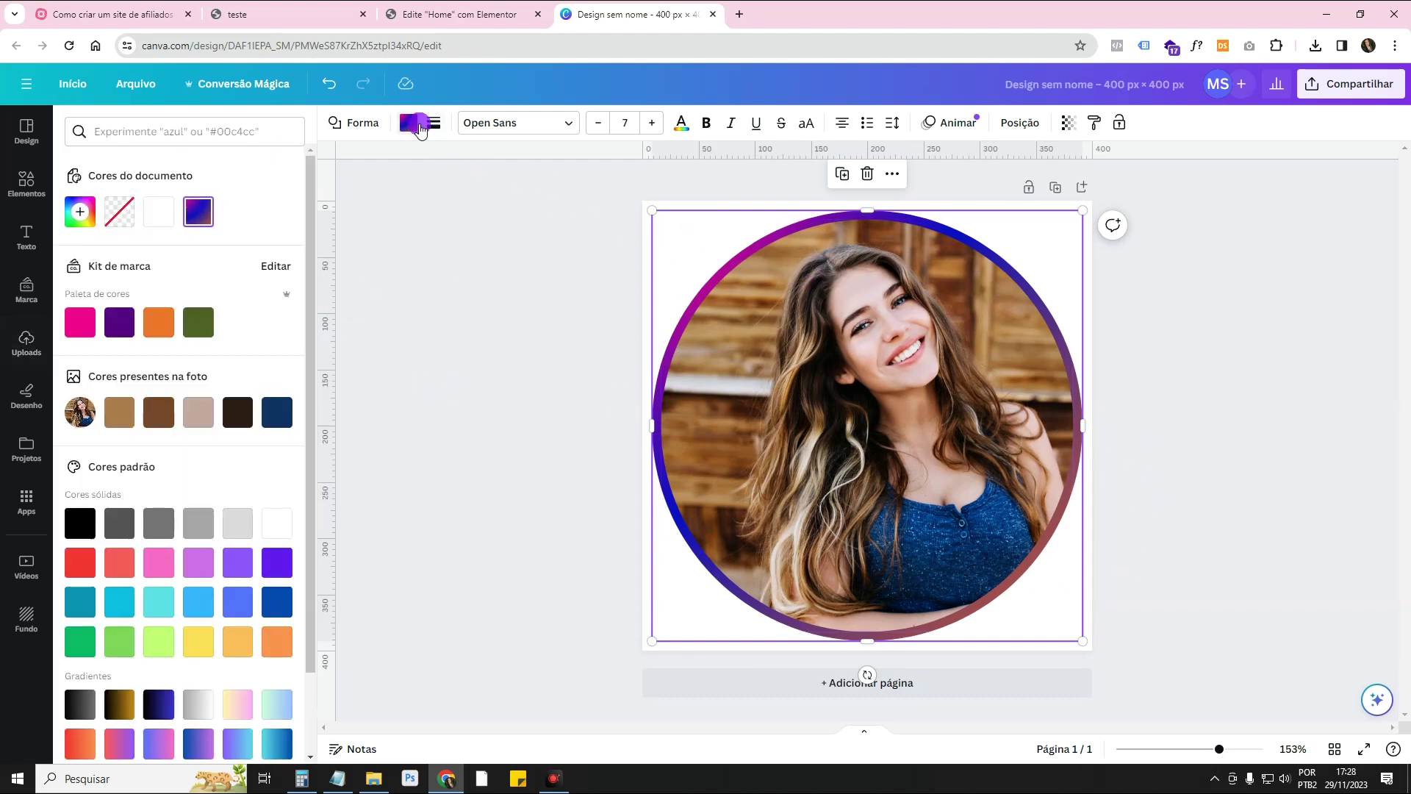
left_click(171, 212)
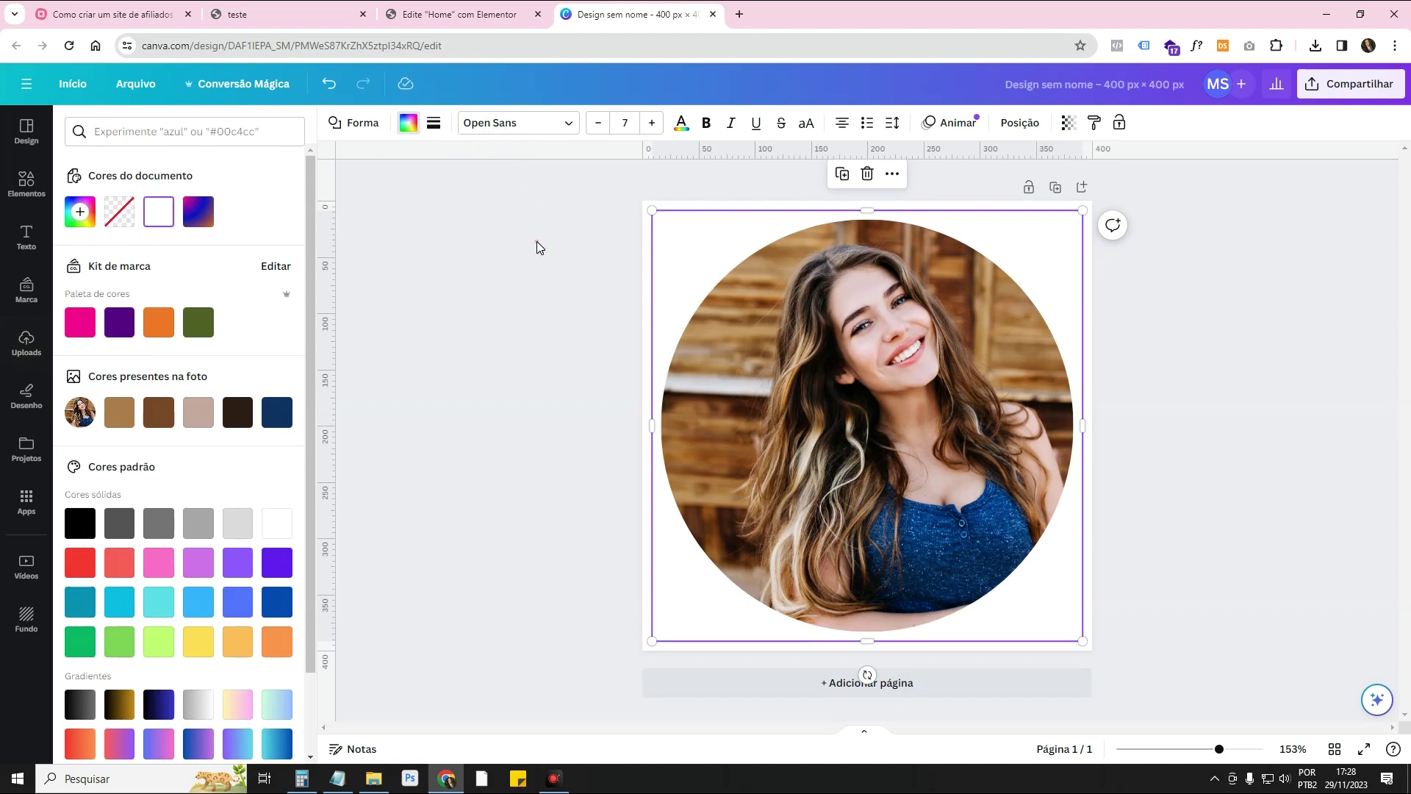
left_click(744, 244)
Download the Canva design as a PNG with a transparent background
left_click(1224, 268)
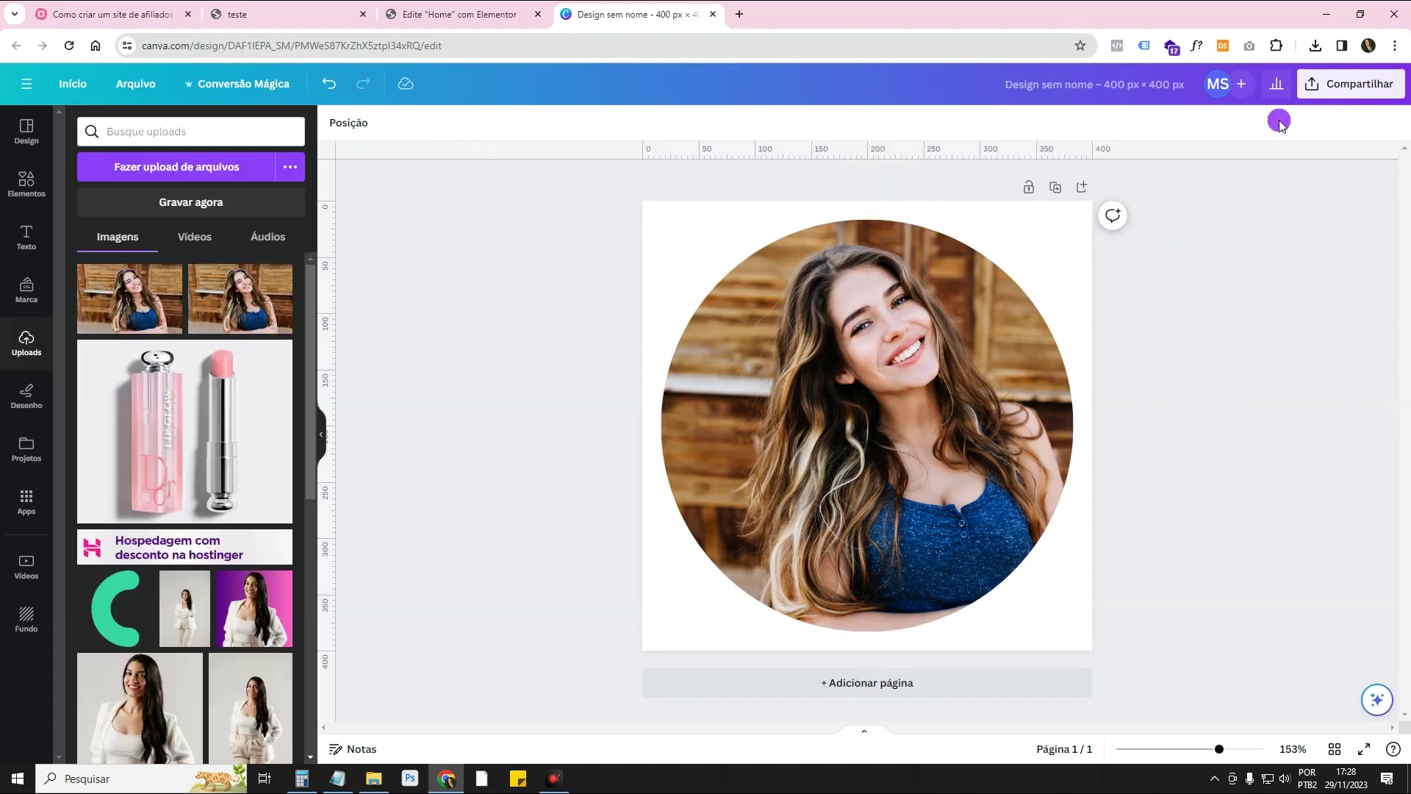
left_click(1346, 84)
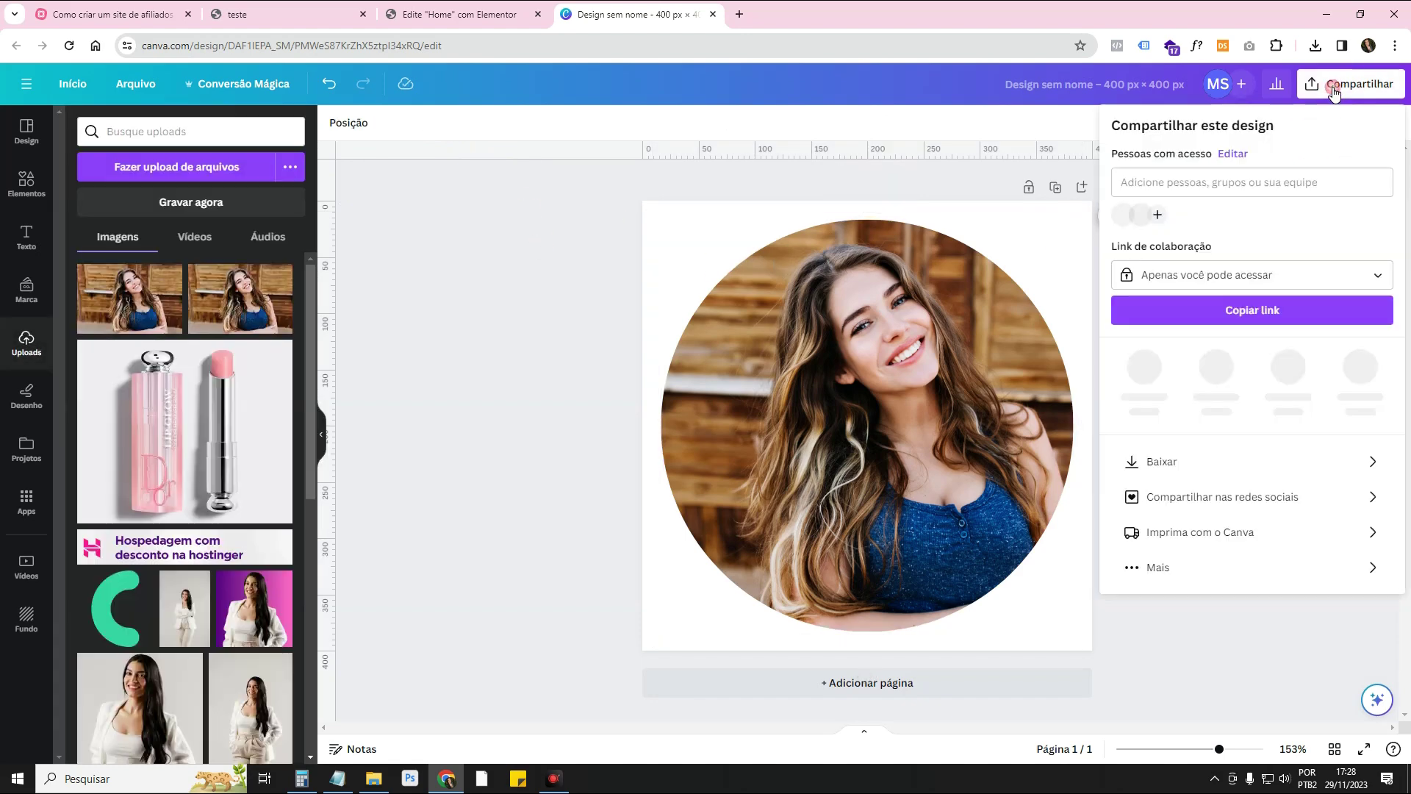
left_click(1196, 456)
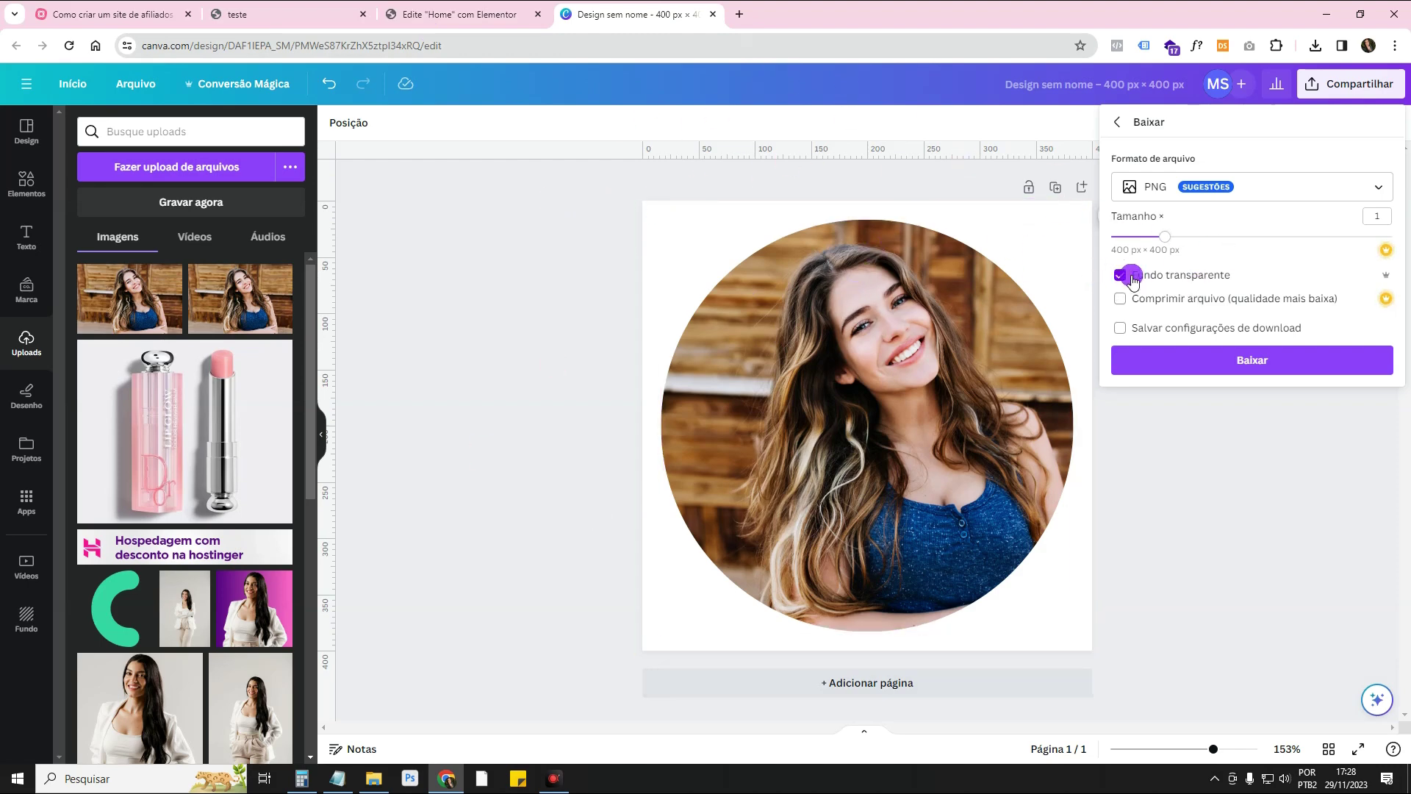
left_click(1226, 361)
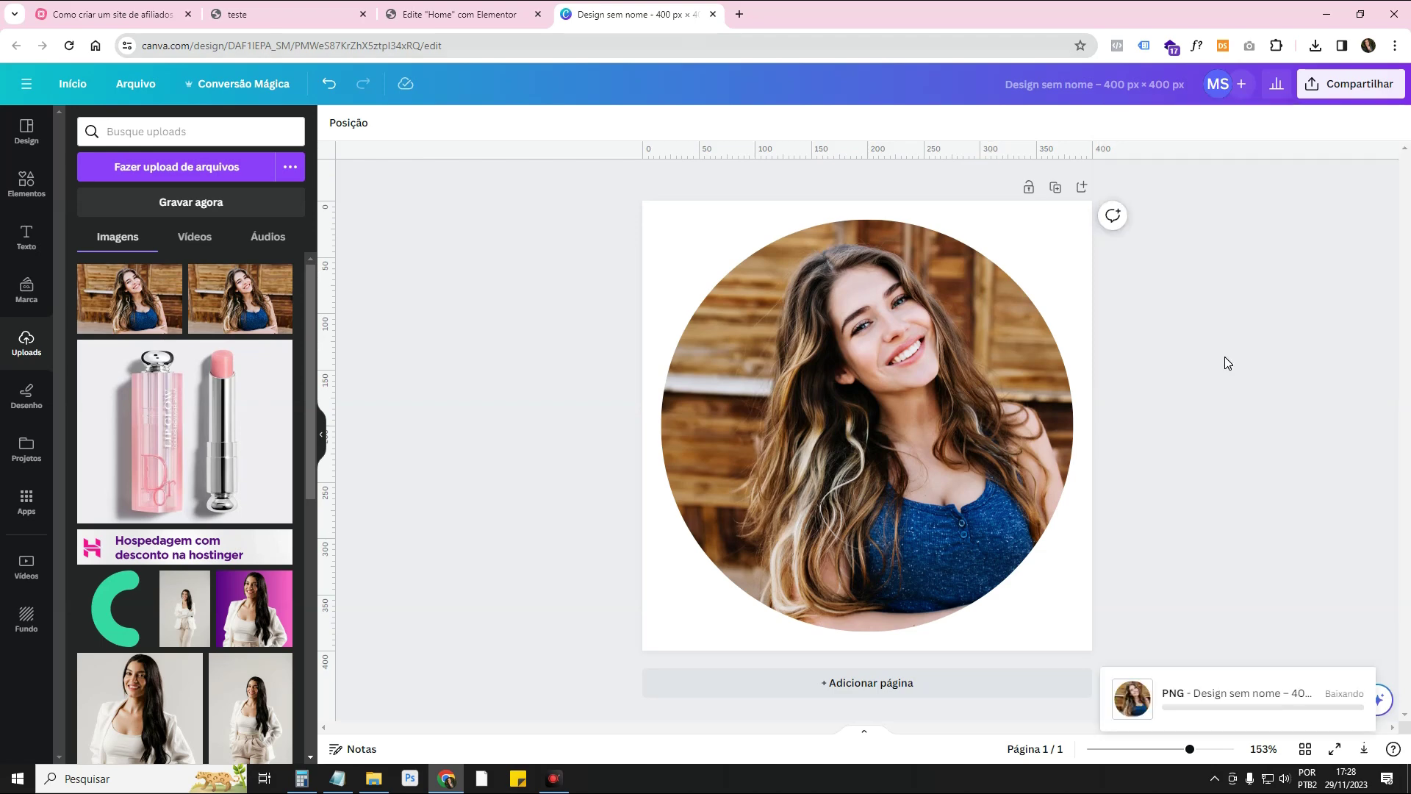
Close the Canva tab and drag the round photo PNG into the WordPress media library
left_click(714, 14)
left_click(374, 778)
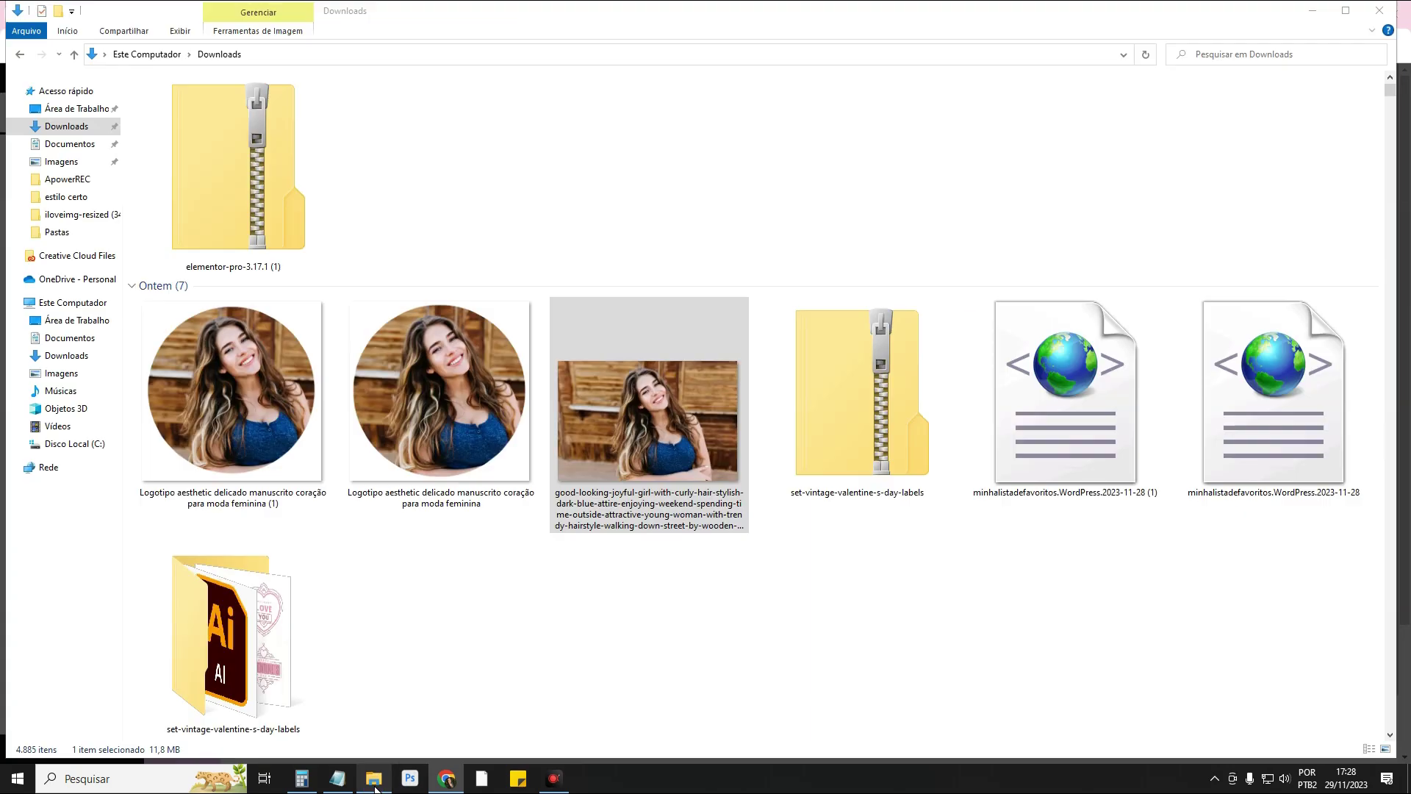
left_click_drag(230, 325, 599, 384)
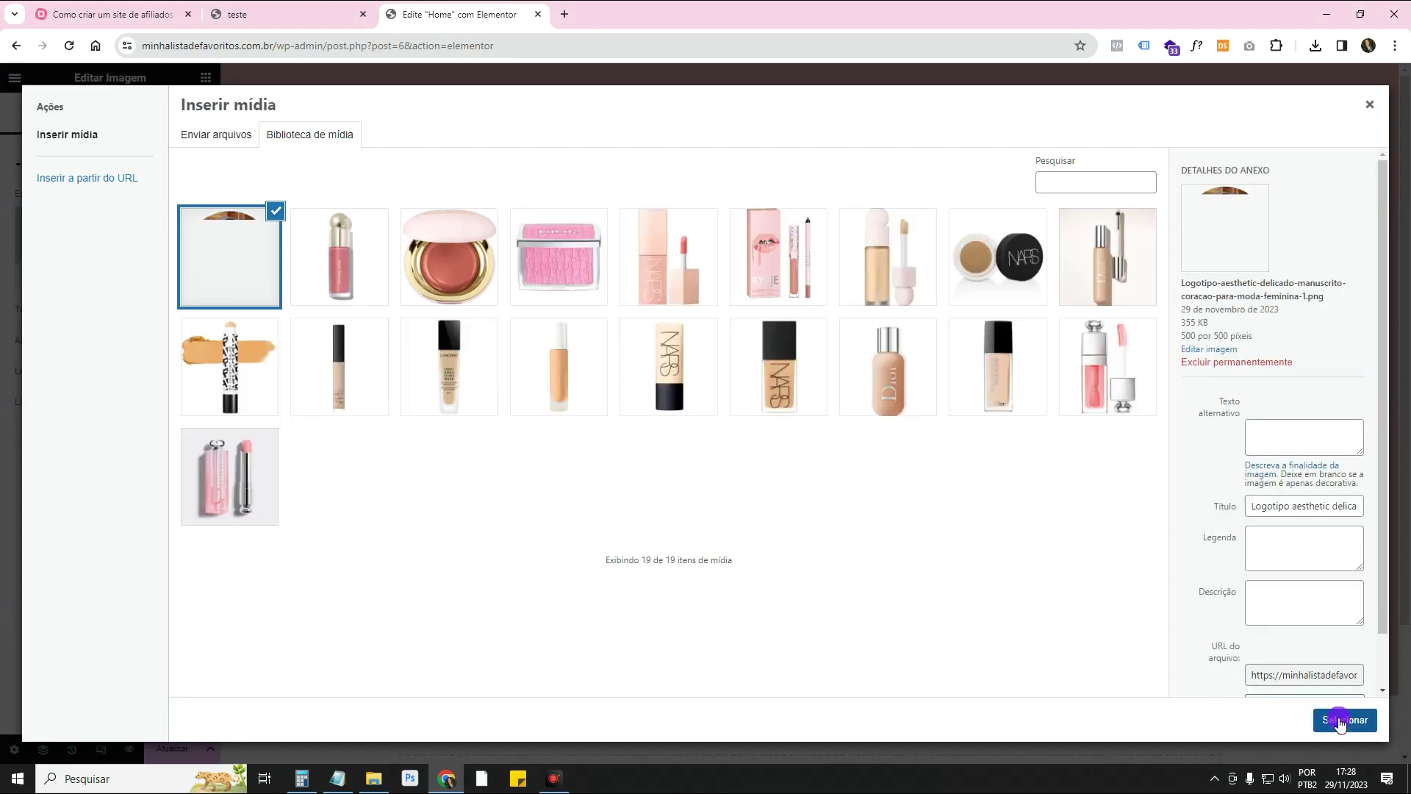
Insert the uploaded round photo into the header and reduce its max width to 18%
left_click(1345, 720)
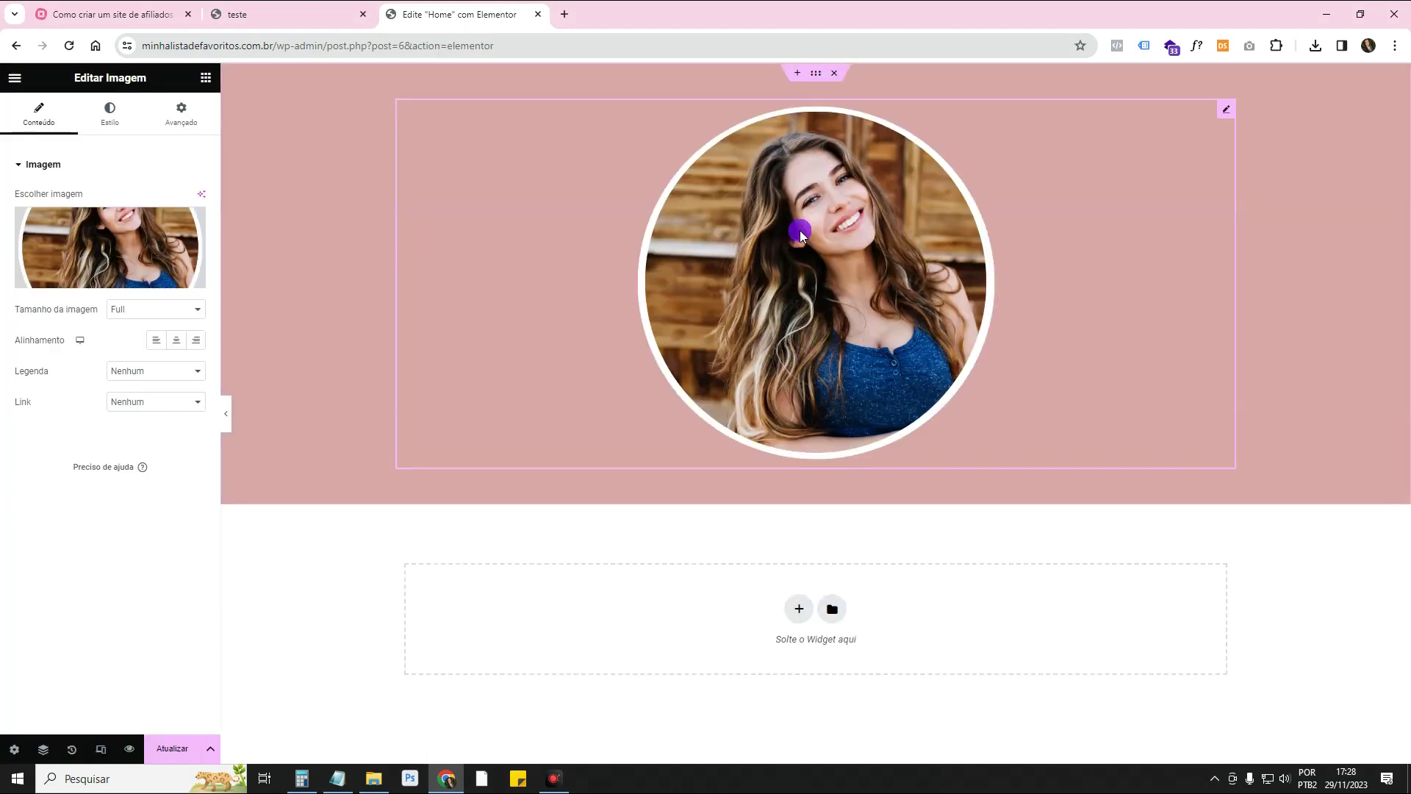
left_click(109, 114)
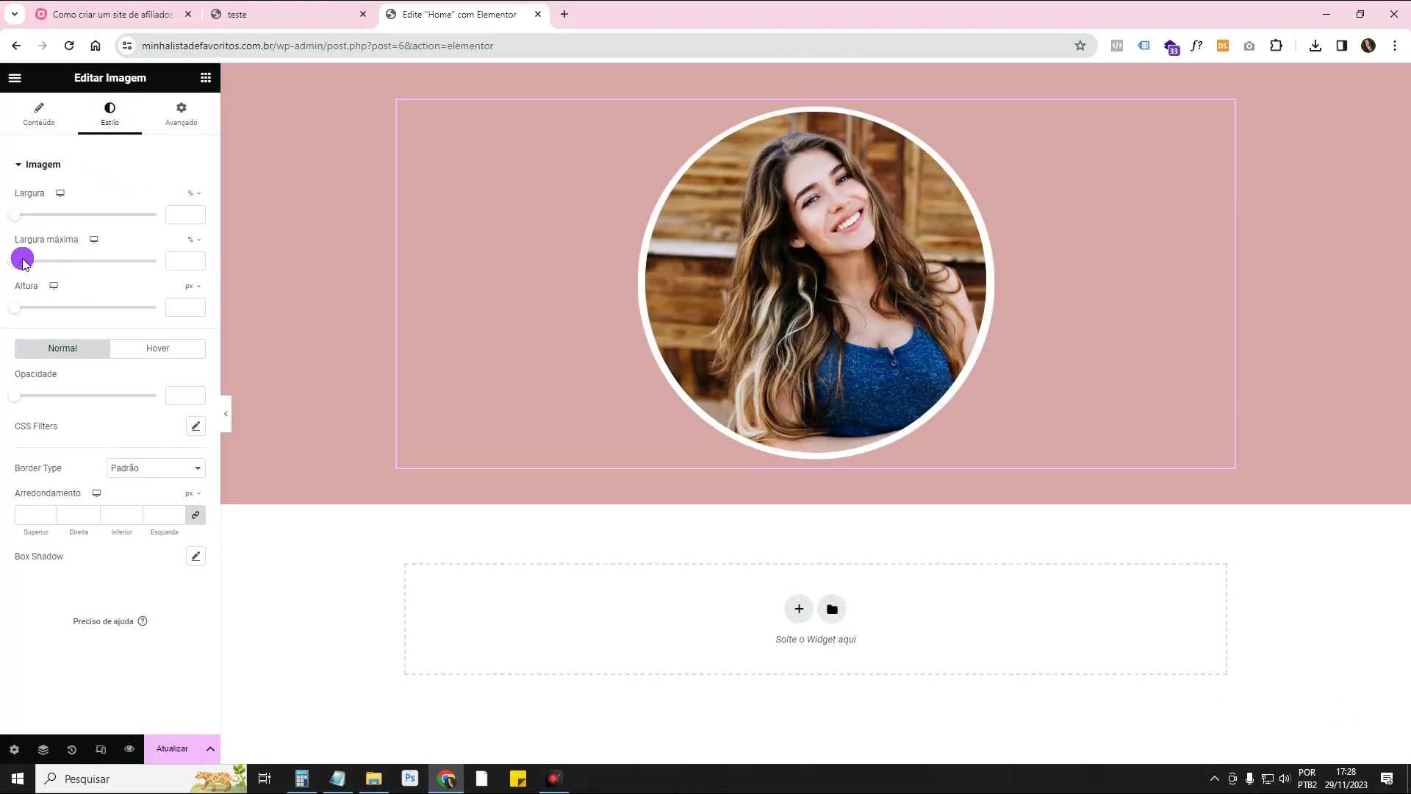
left_click_drag(18, 267, 44, 267)
left_click(569, 198)
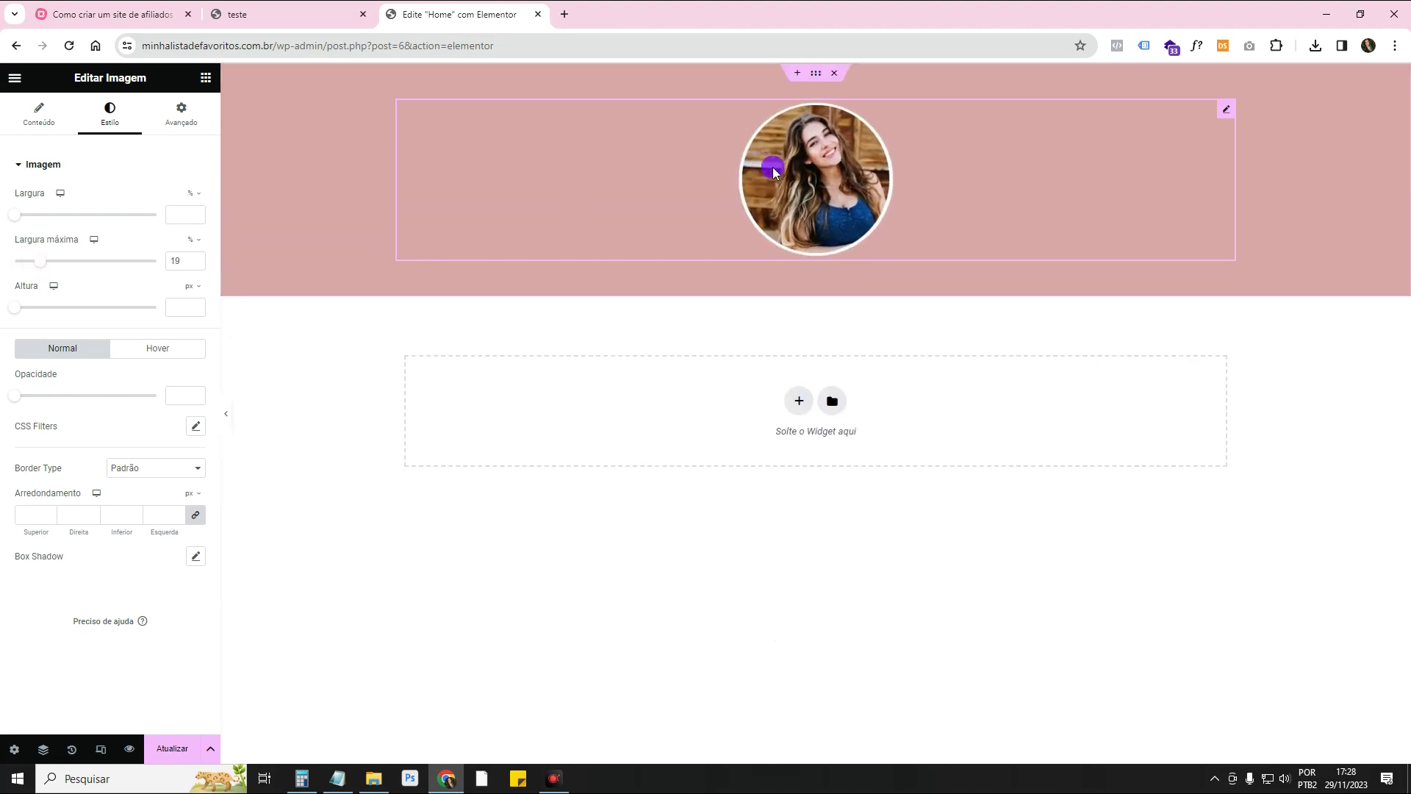
left_click(40, 262)
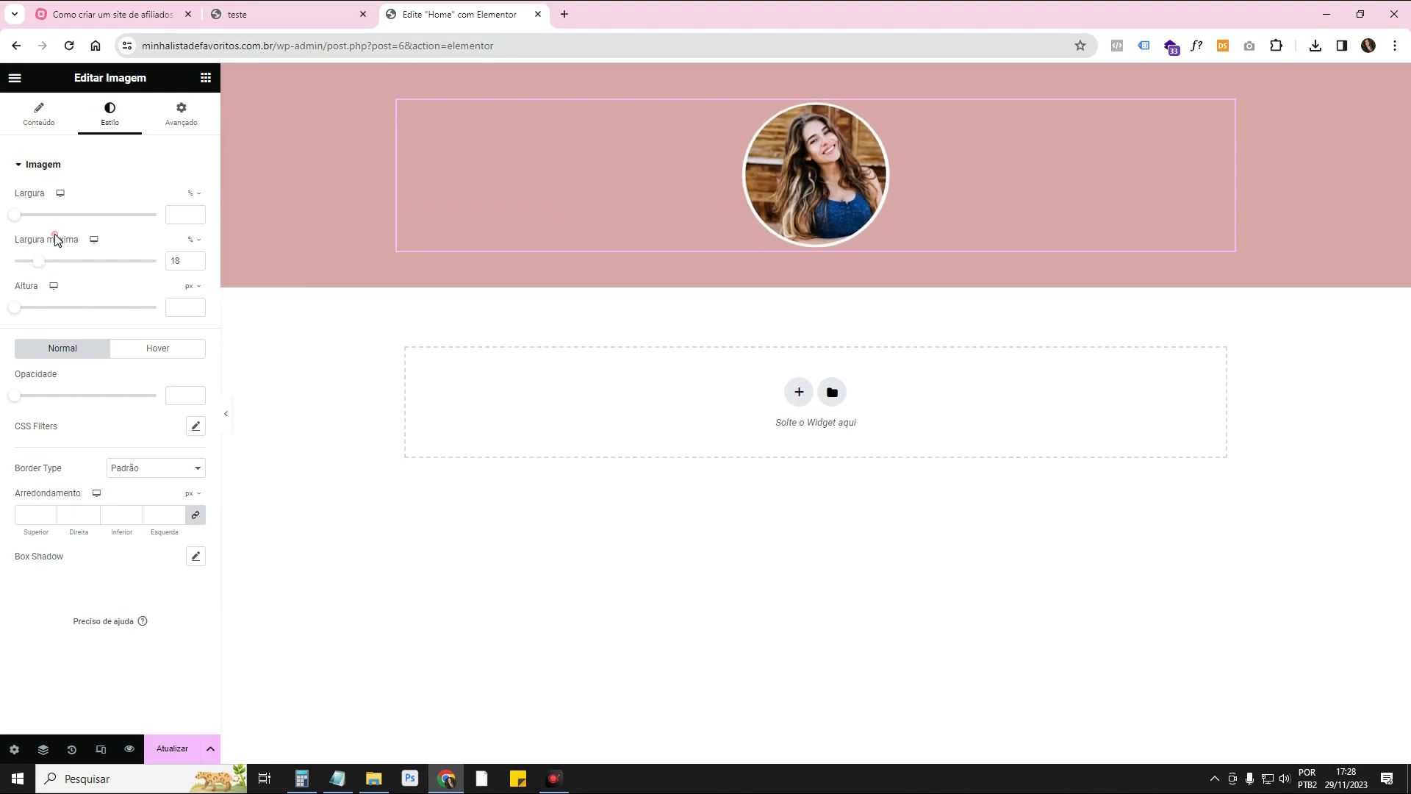
Link the photo to a custom URL using the site's copied home address
left_click(39, 116)
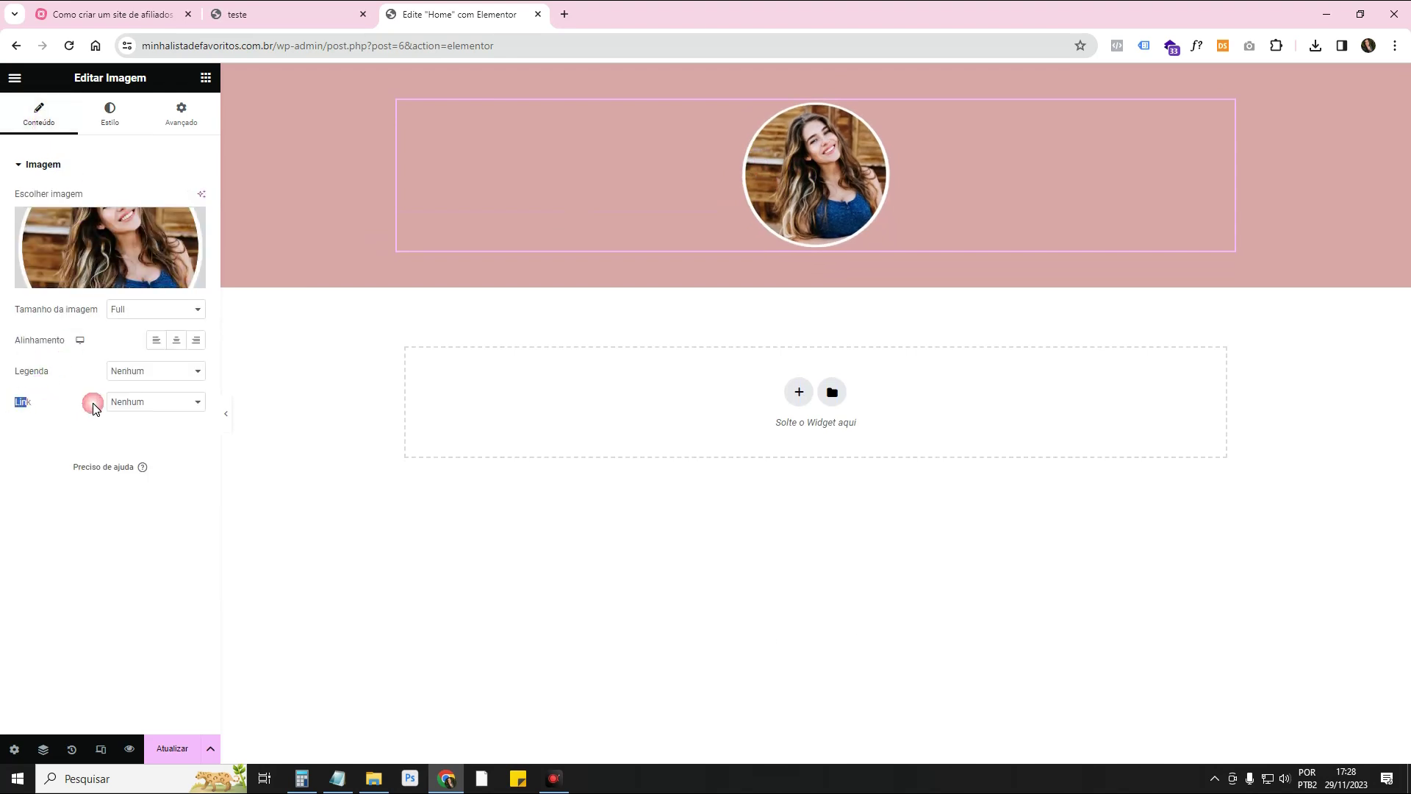
left_click(136, 403)
left_click(152, 441)
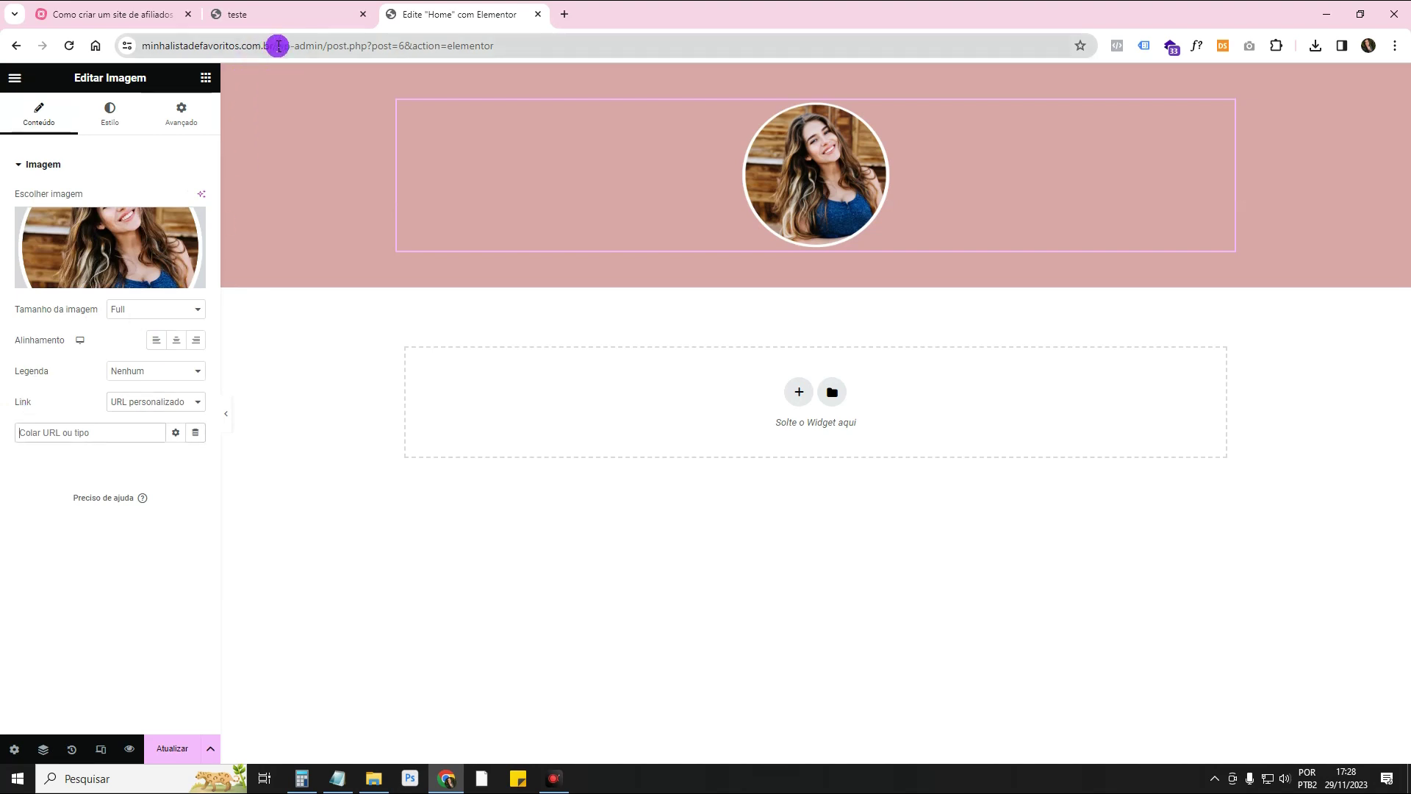
left_click_drag(273, 44, 69, 39)
key("ctrl+c")
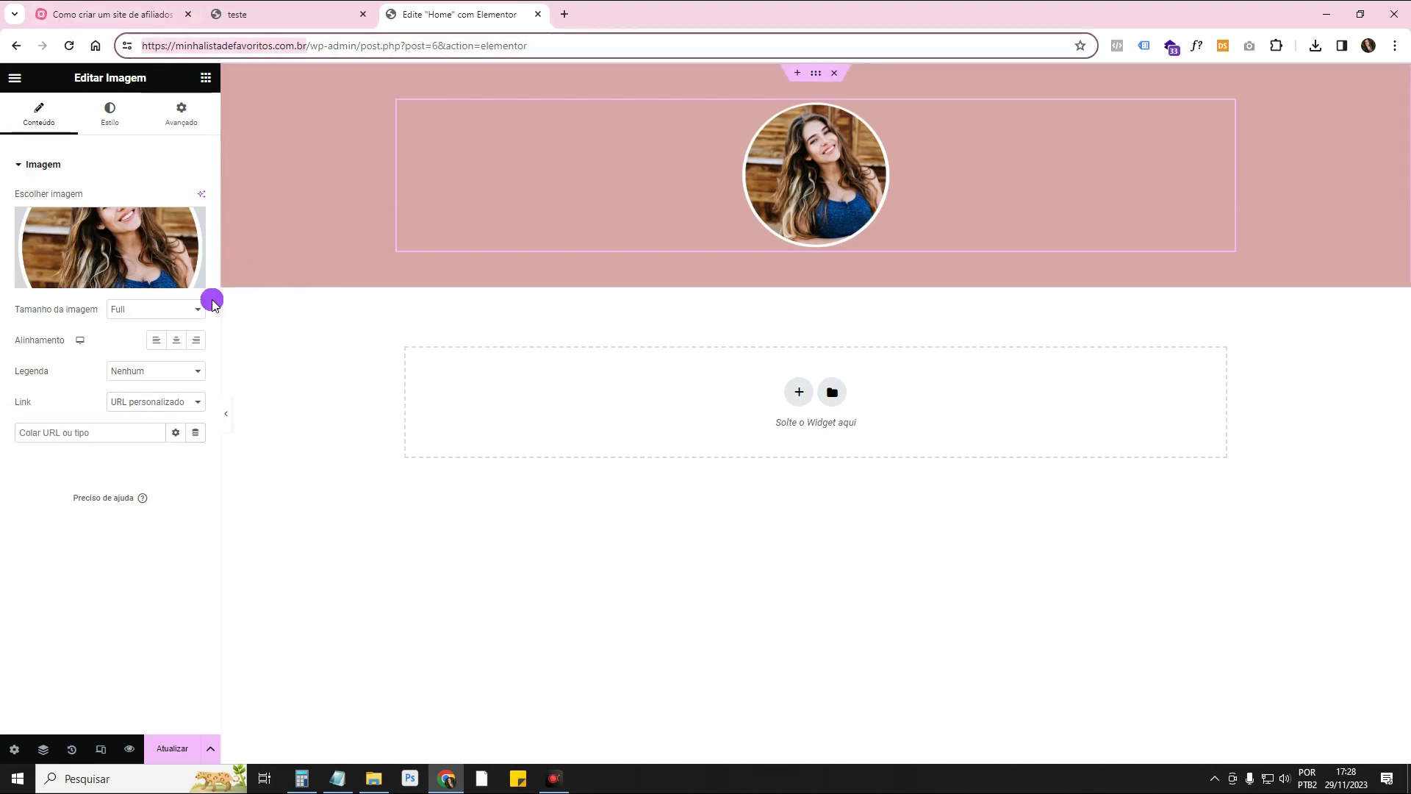
left_click(105, 430)
key("ctrl+v")
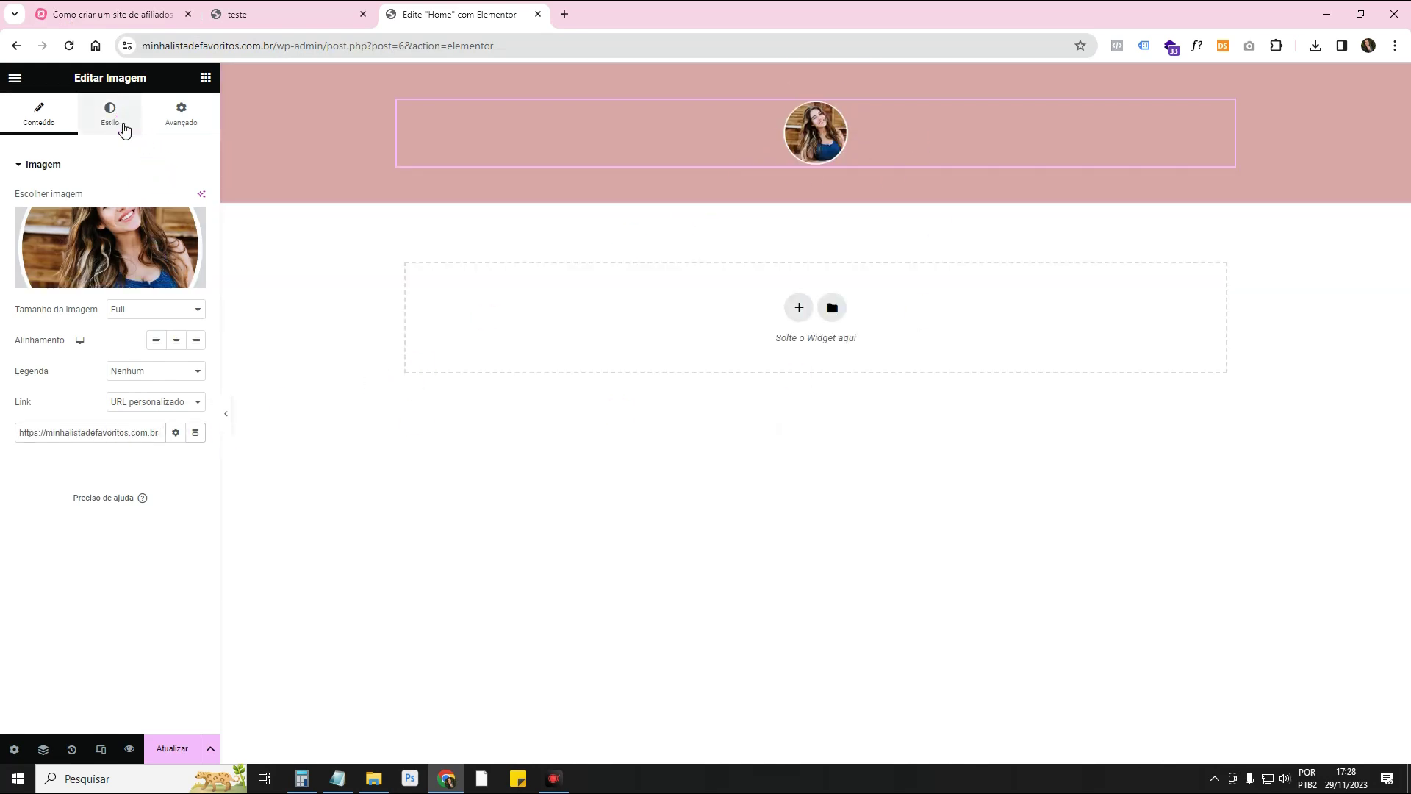
Enlarge the photo to 33% max width, then view the live reference page
left_click(123, 129)
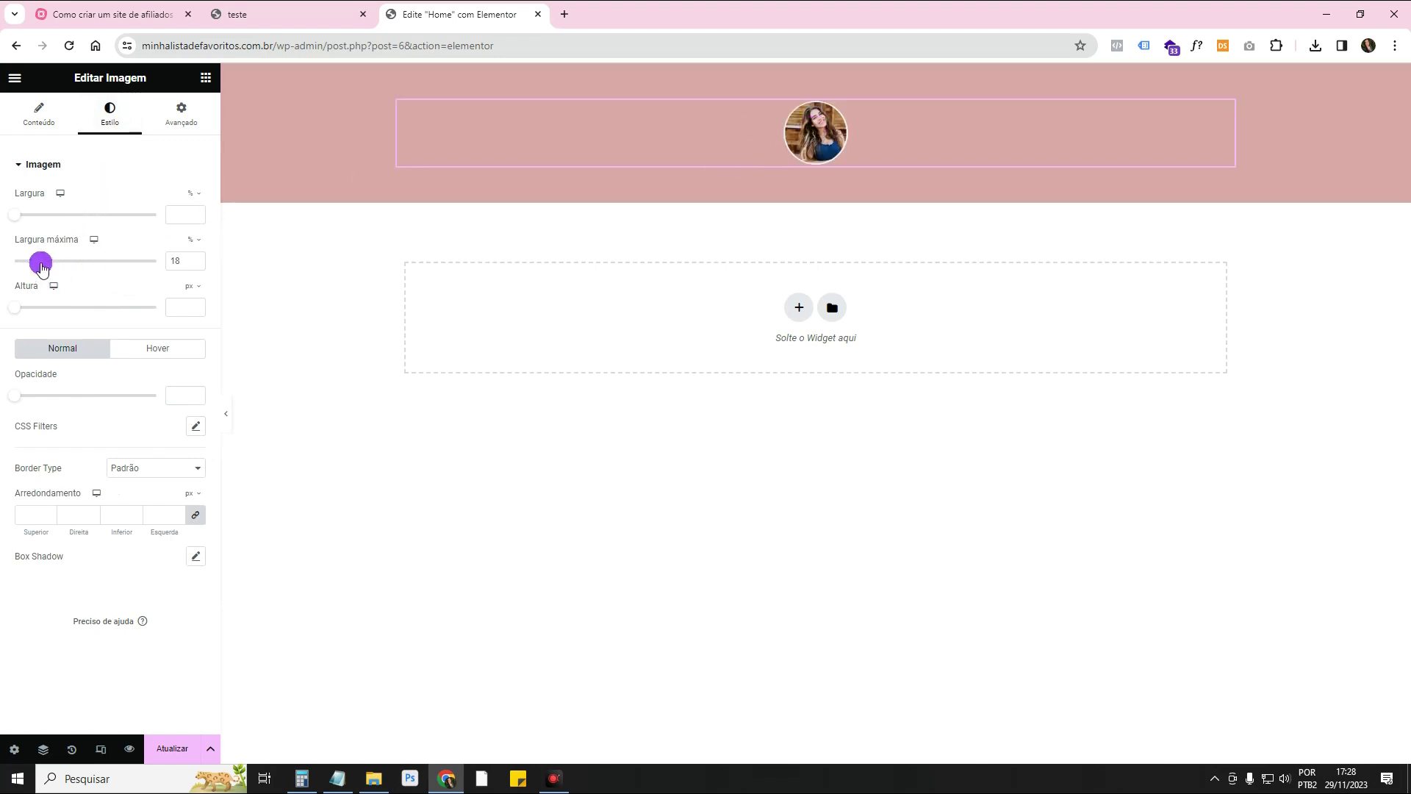
left_click_drag(42, 268, 67, 269)
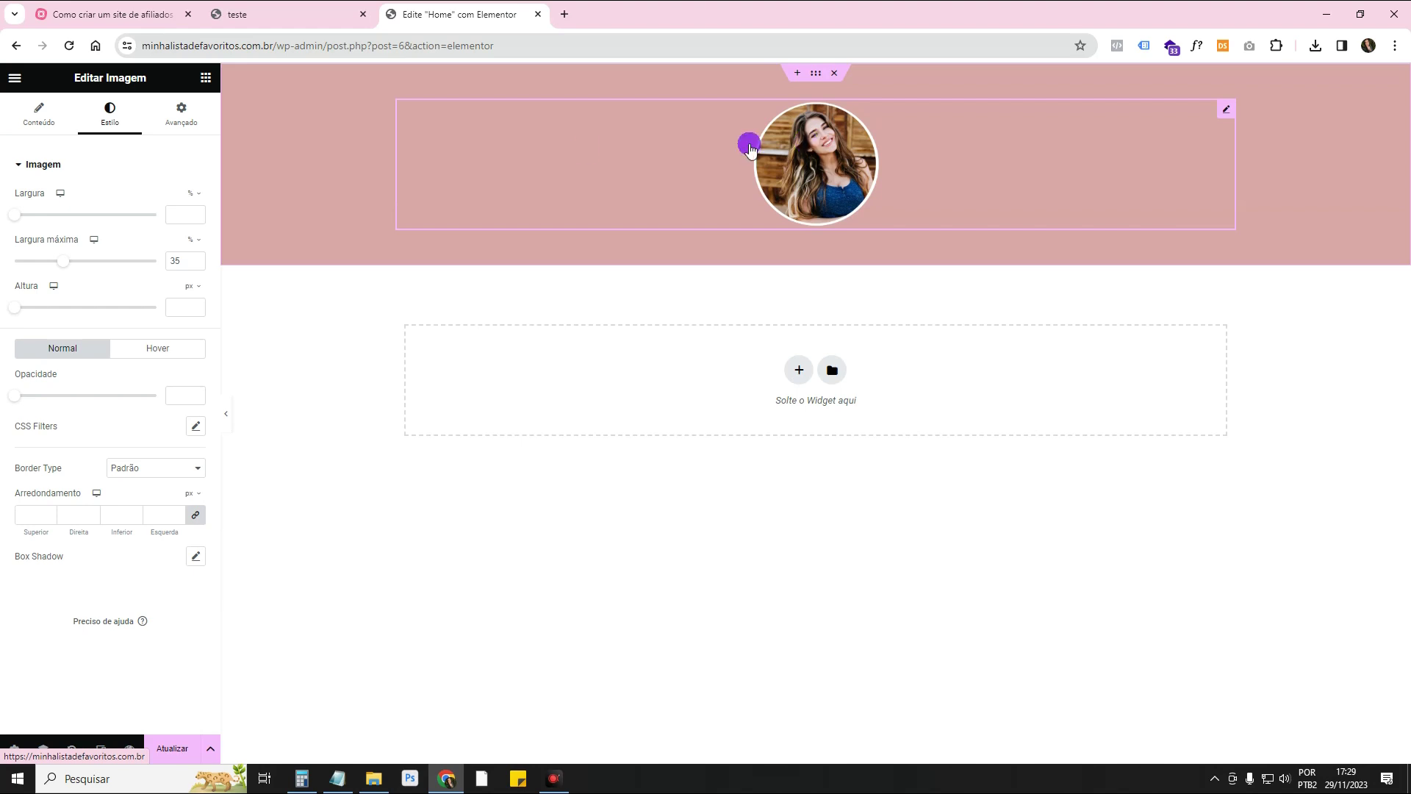
left_click(27, 121)
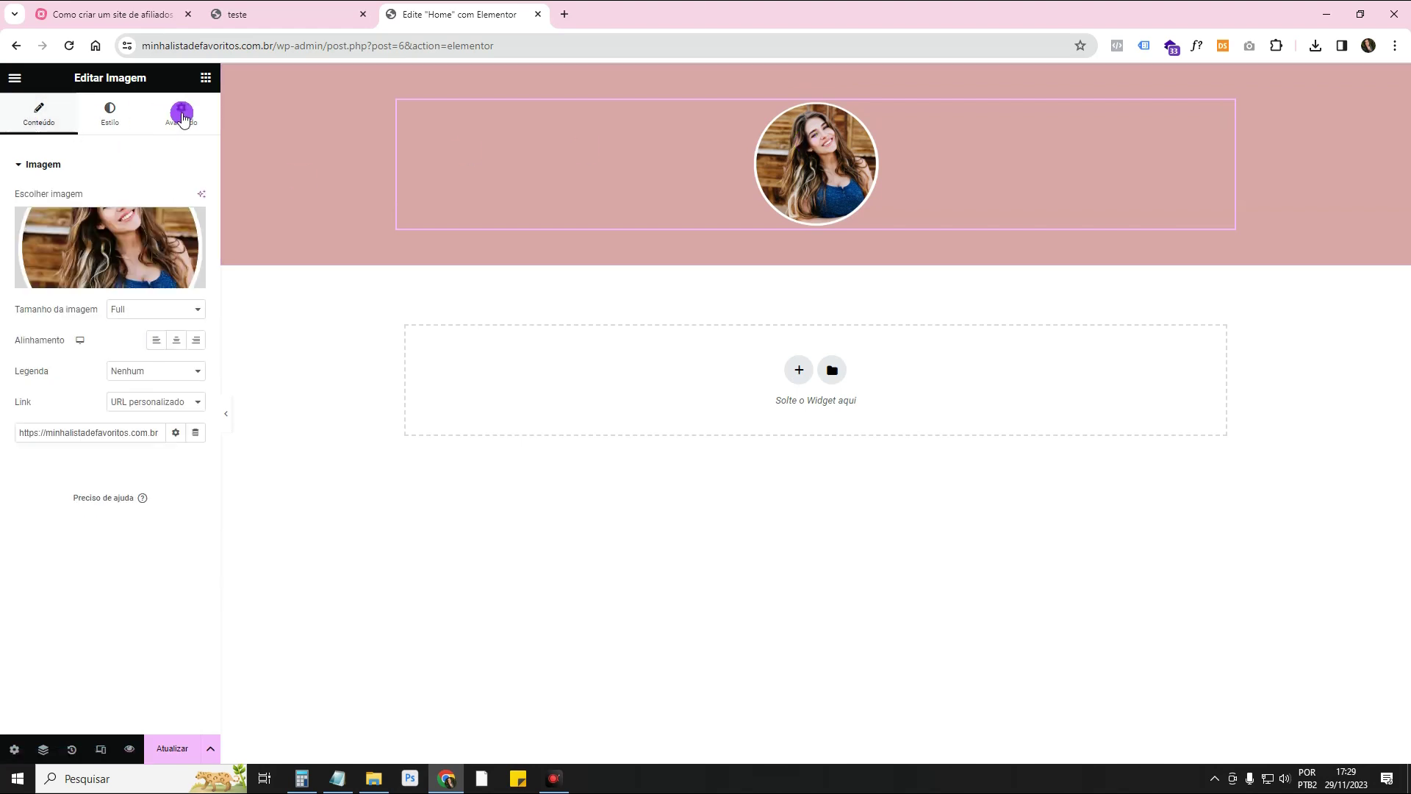
left_click(277, 24)
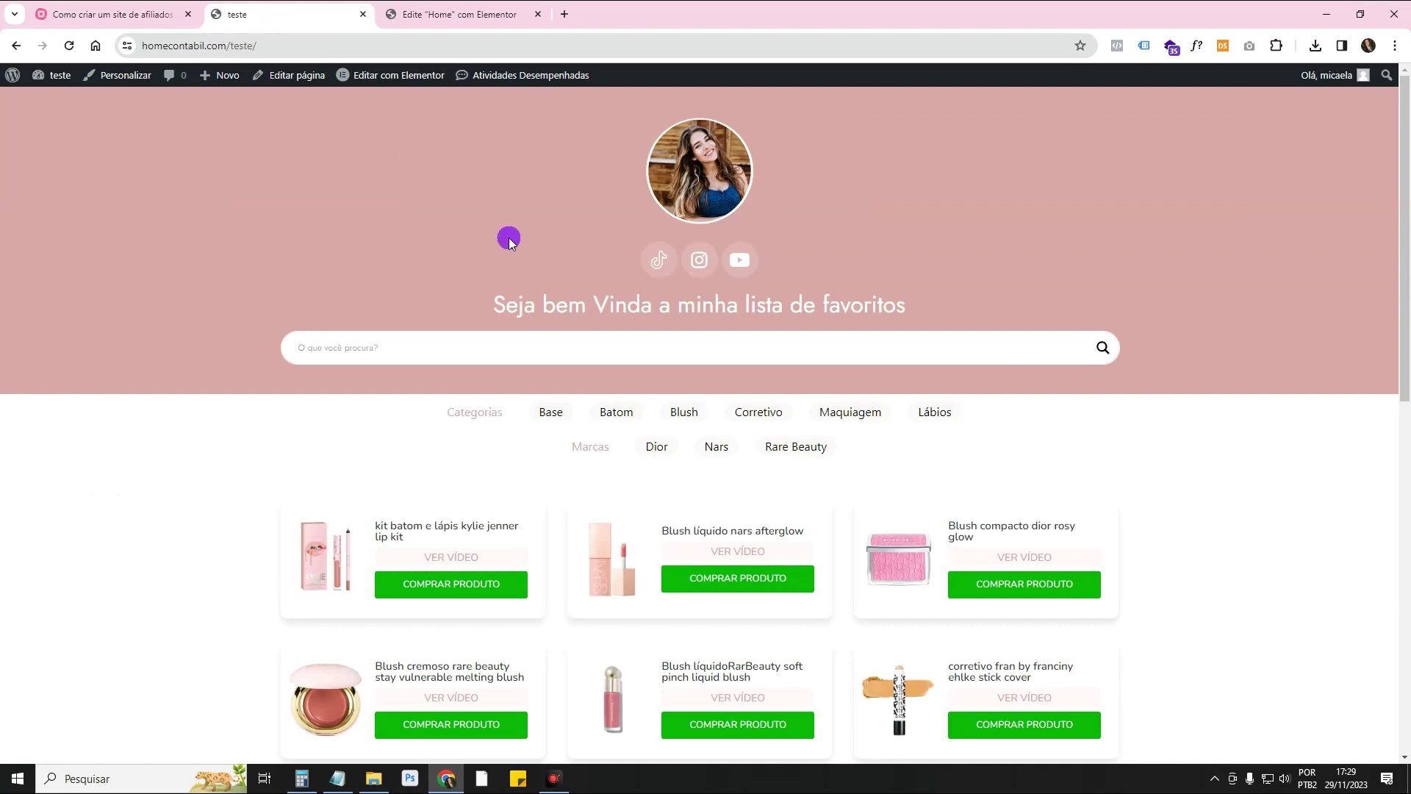
Copy the 'Seja bem Vinda a minha lista de favoritos' heading text and return to Elementor
left_click_drag(482, 313, 888, 293)
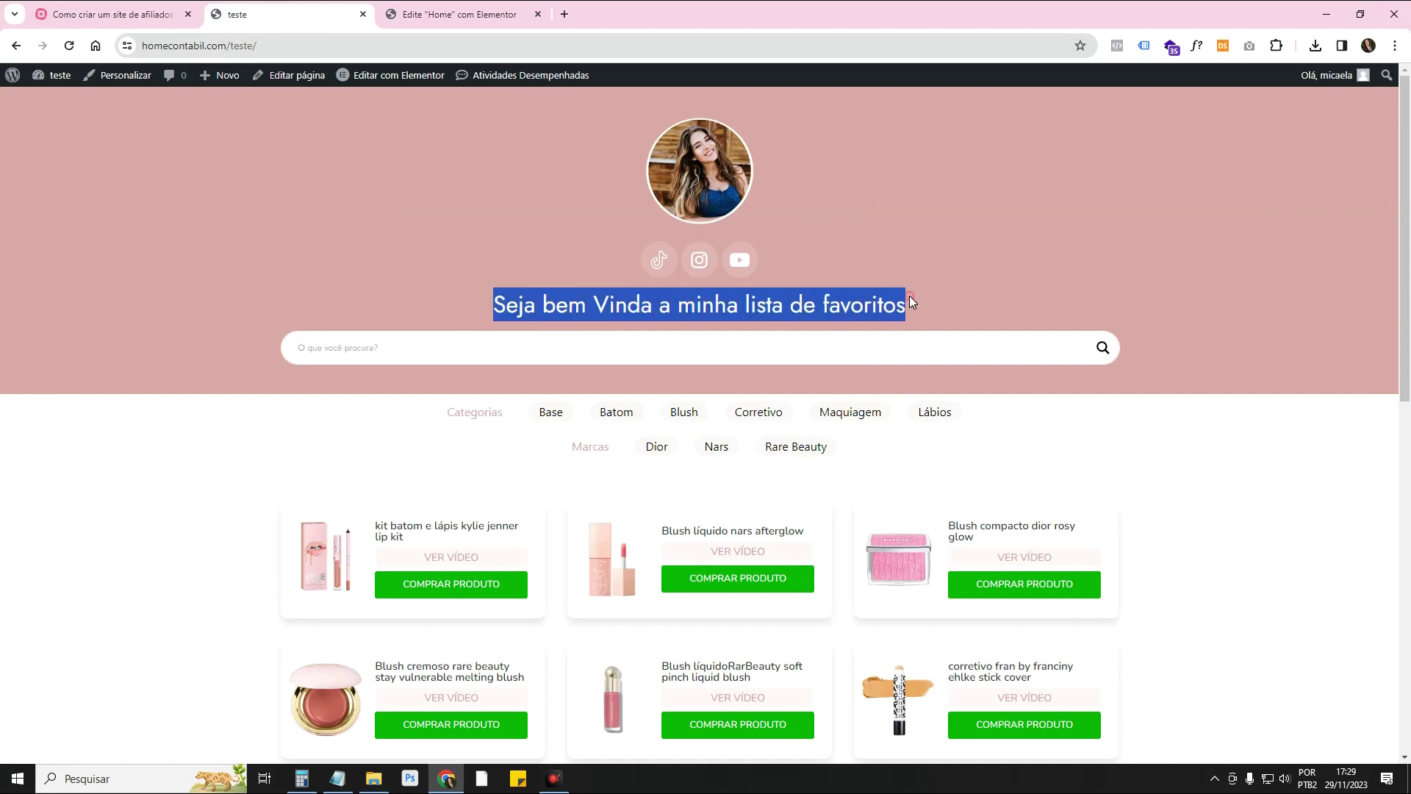
right_click(910, 302)
left_click(908, 316)
right_click(550, 301)
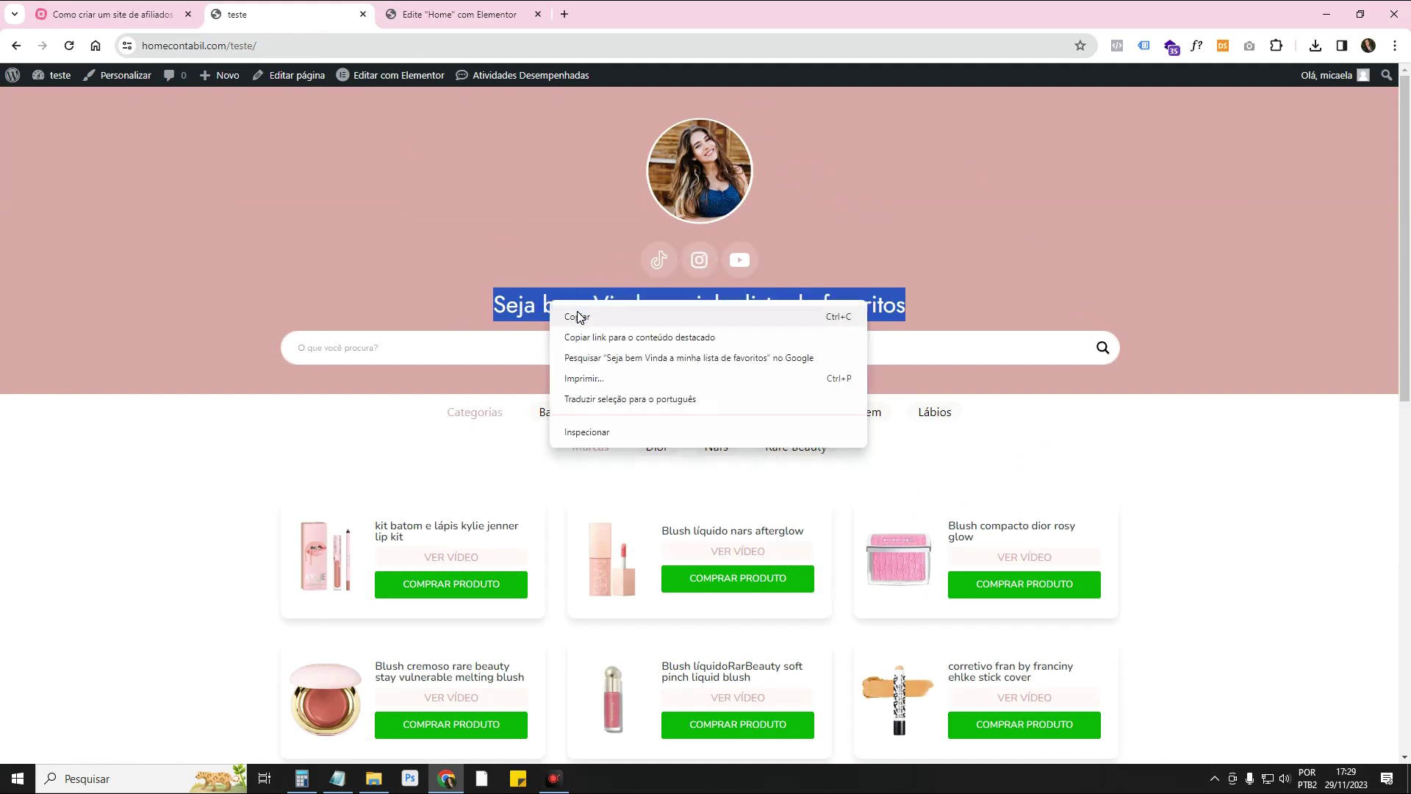
left_click(572, 314)
left_click(476, 17)
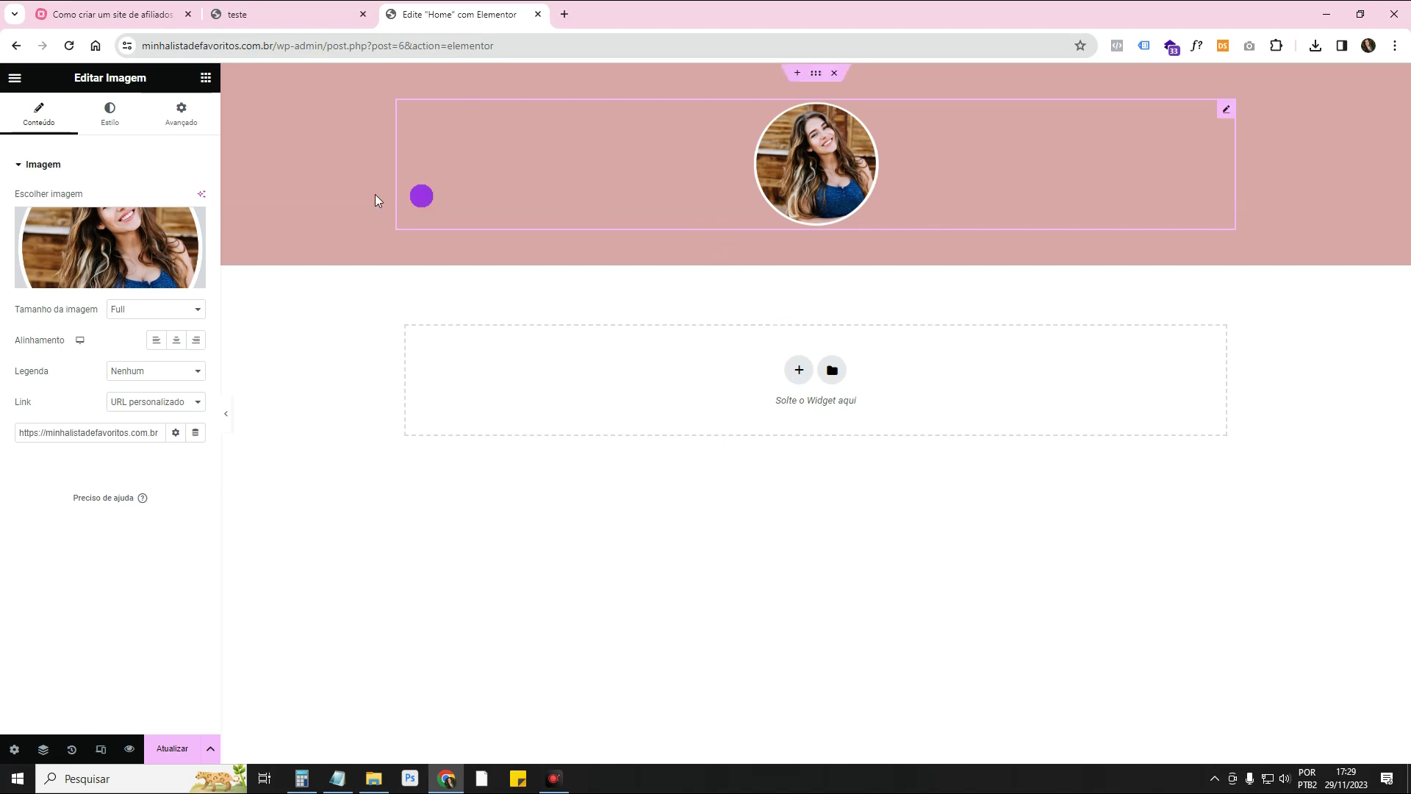
Add a centred heading below the photo containing the pasted welcome text
left_click(205, 77)
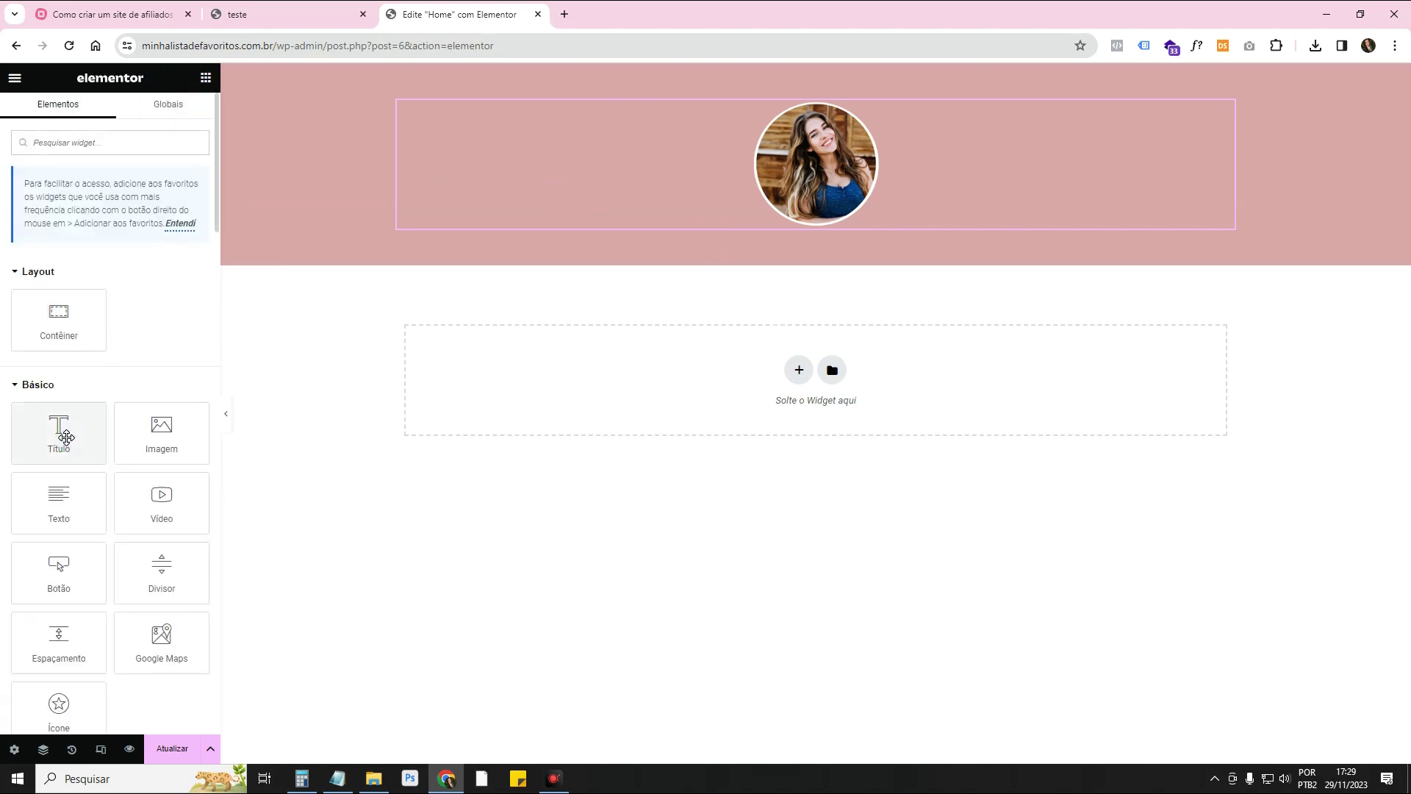
left_click_drag(59, 434, 809, 232)
left_click_drag(167, 220, 2, 213)
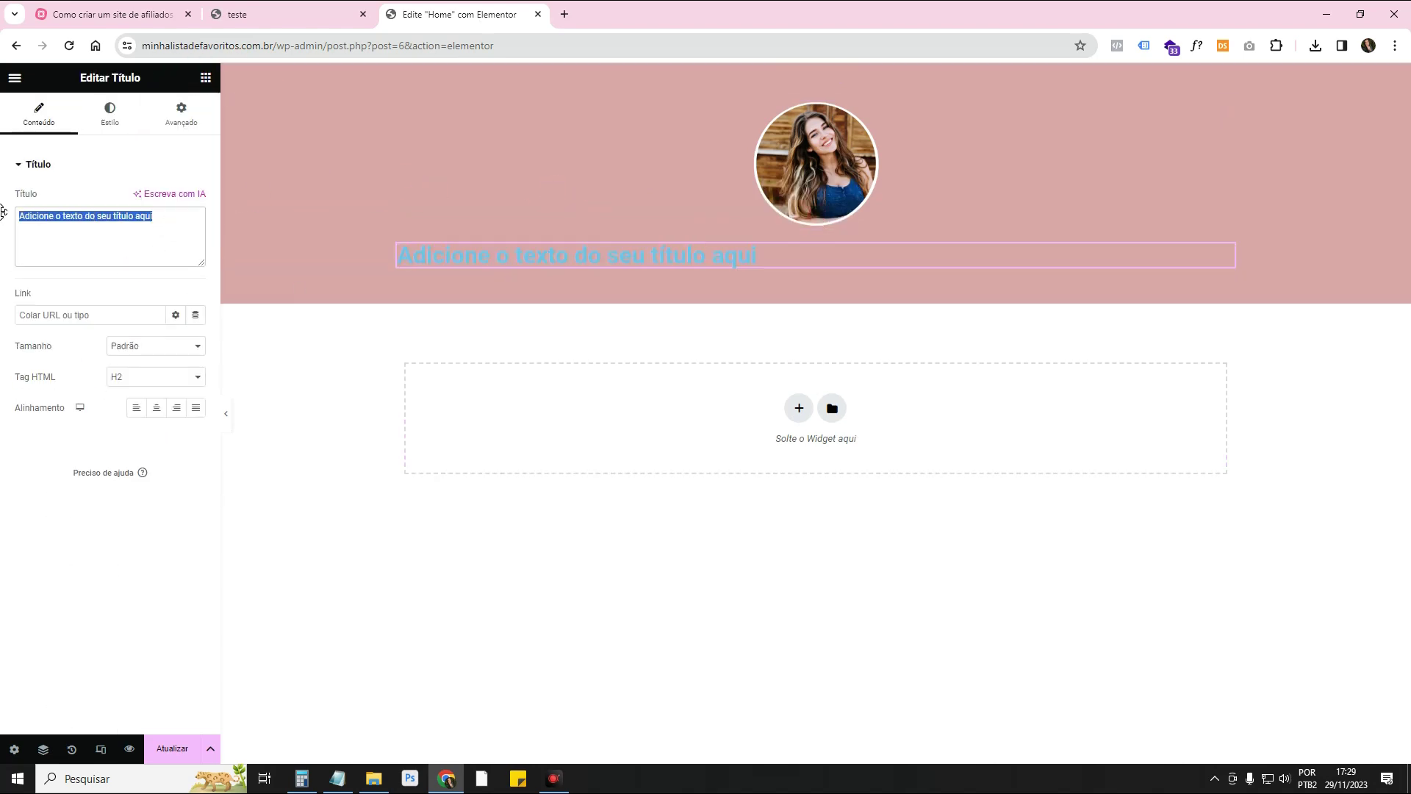
key("ctrl+v")
left_click(156, 407)
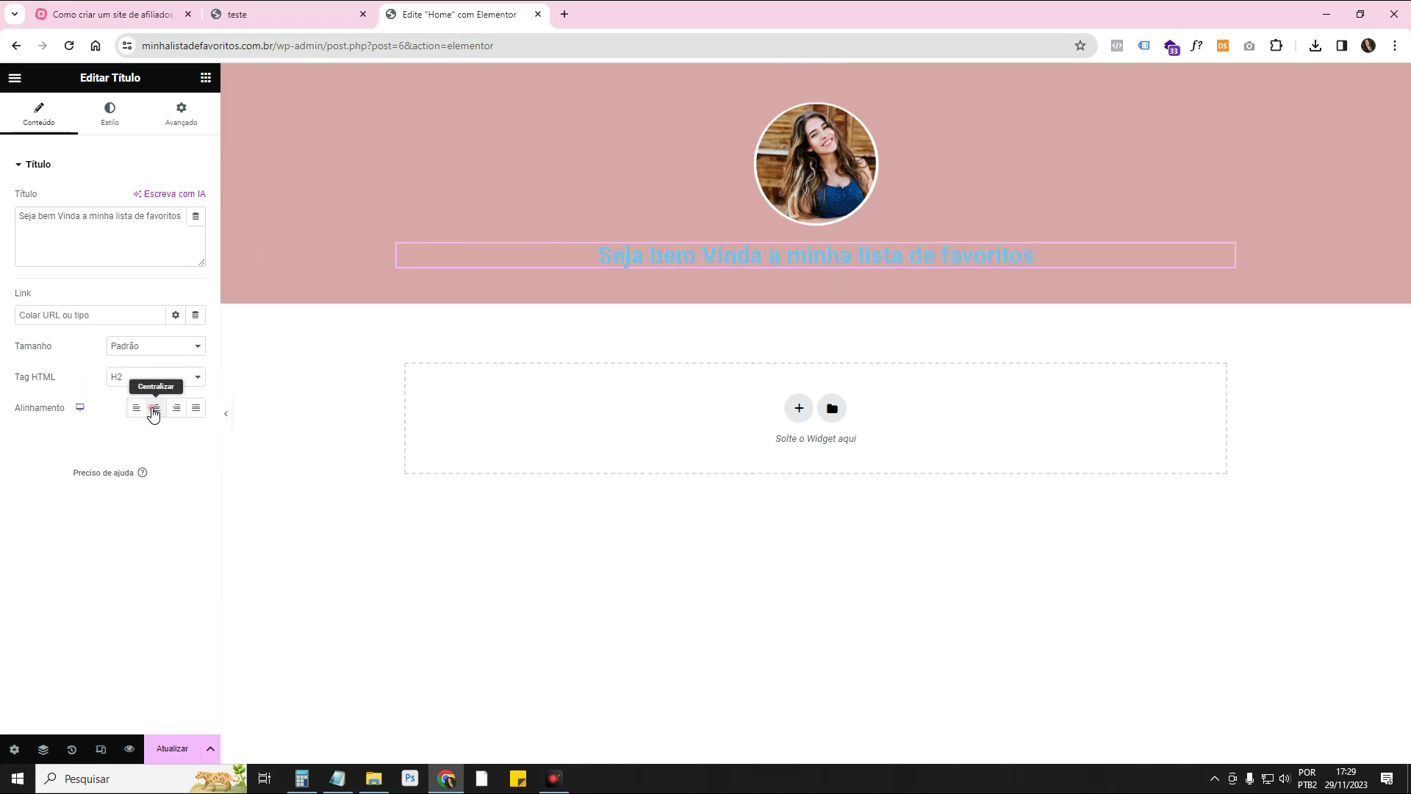
Make the heading text colour white
left_click(110, 111)
left_click(196, 198)
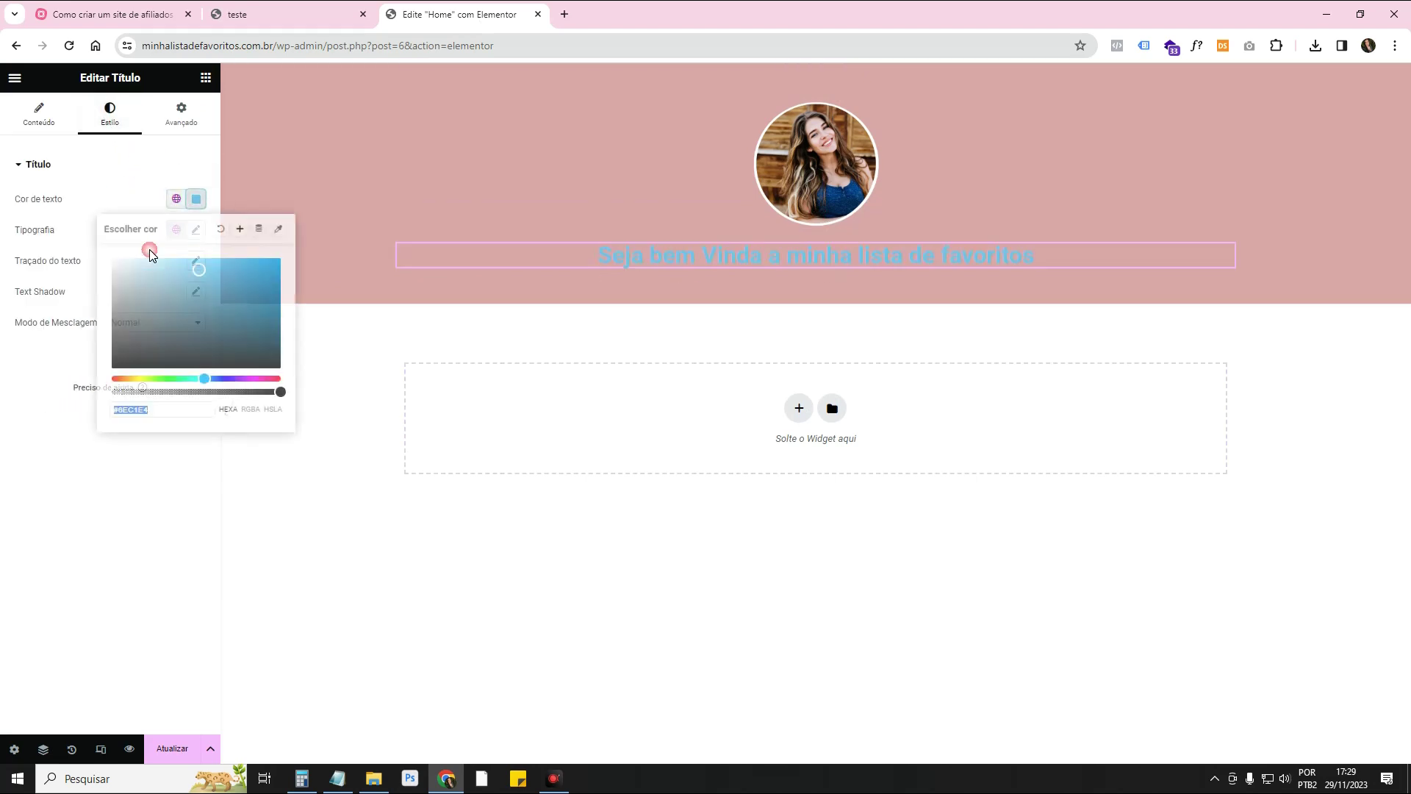
left_click(103, 190)
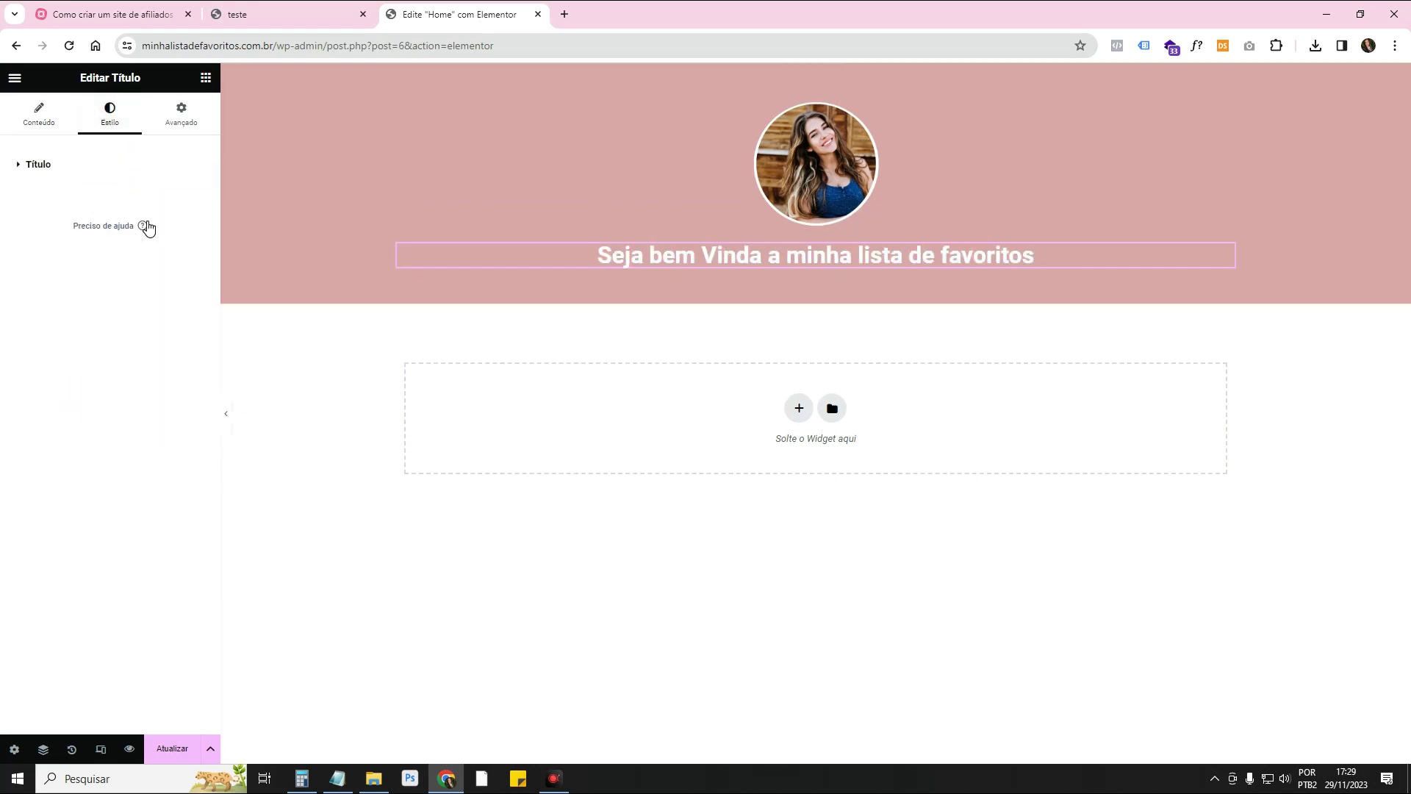
left_click(158, 173)
Set the heading typography to Jost with weight 400 (Normal)
left_click(195, 229)
left_click(161, 310)
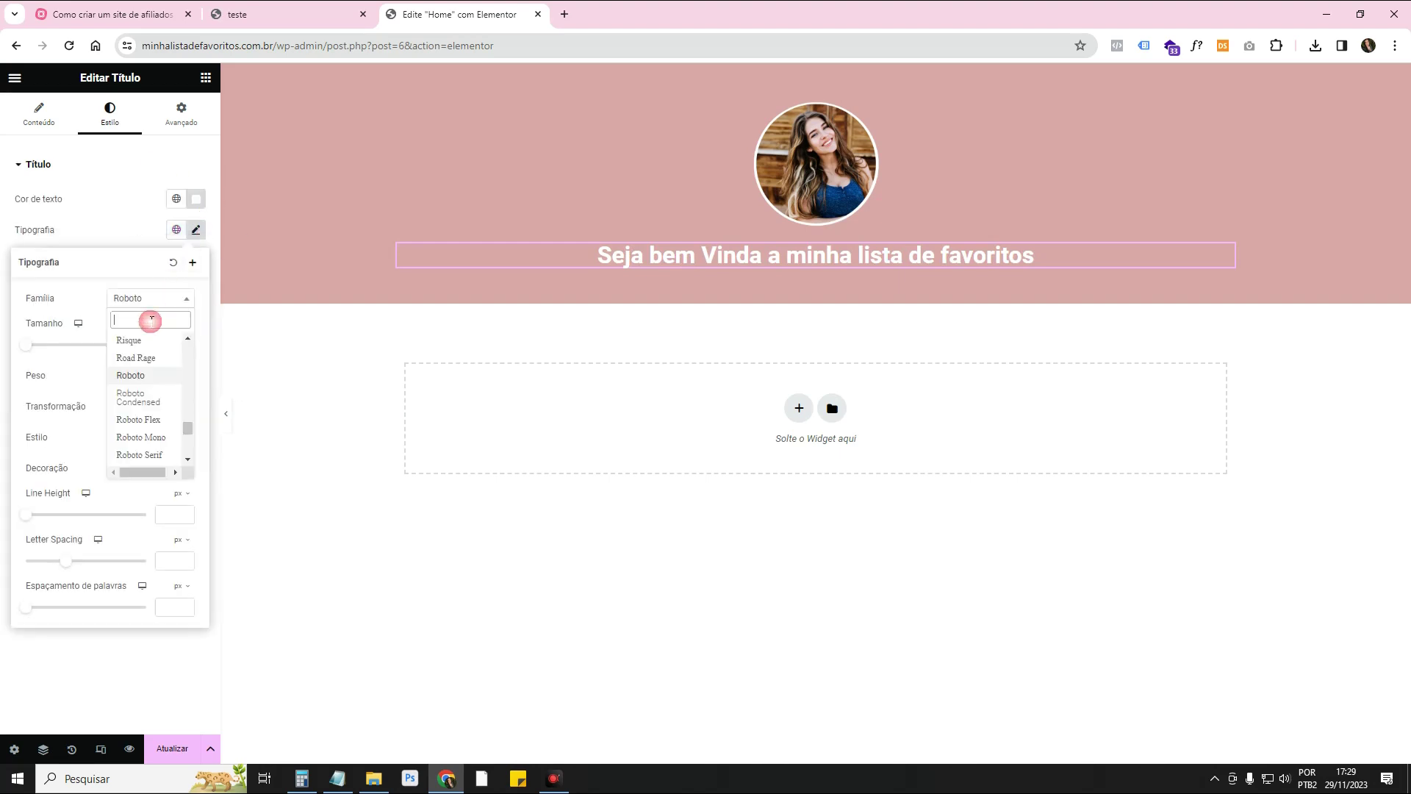
type("jo")
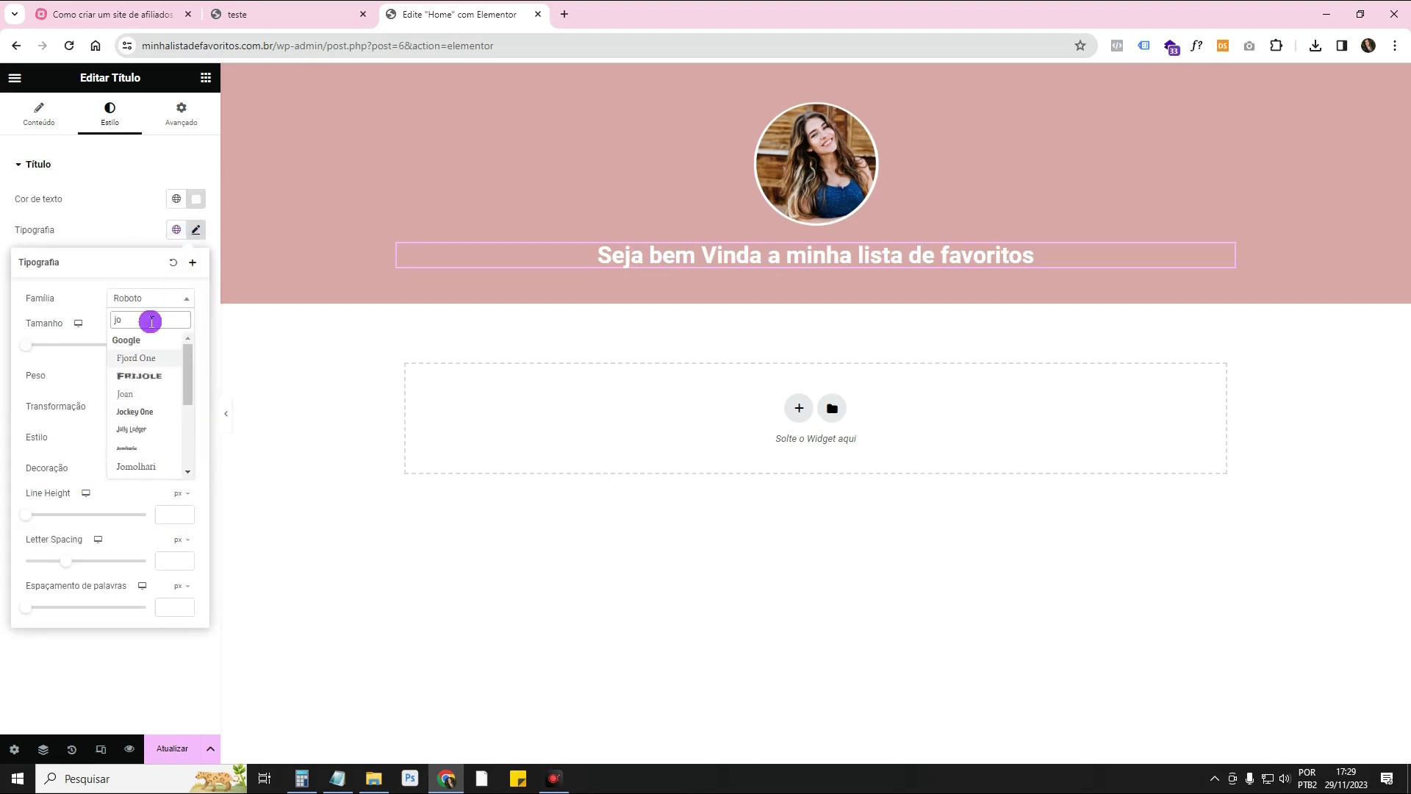
type("st")
left_click(158, 359)
left_click(126, 406)
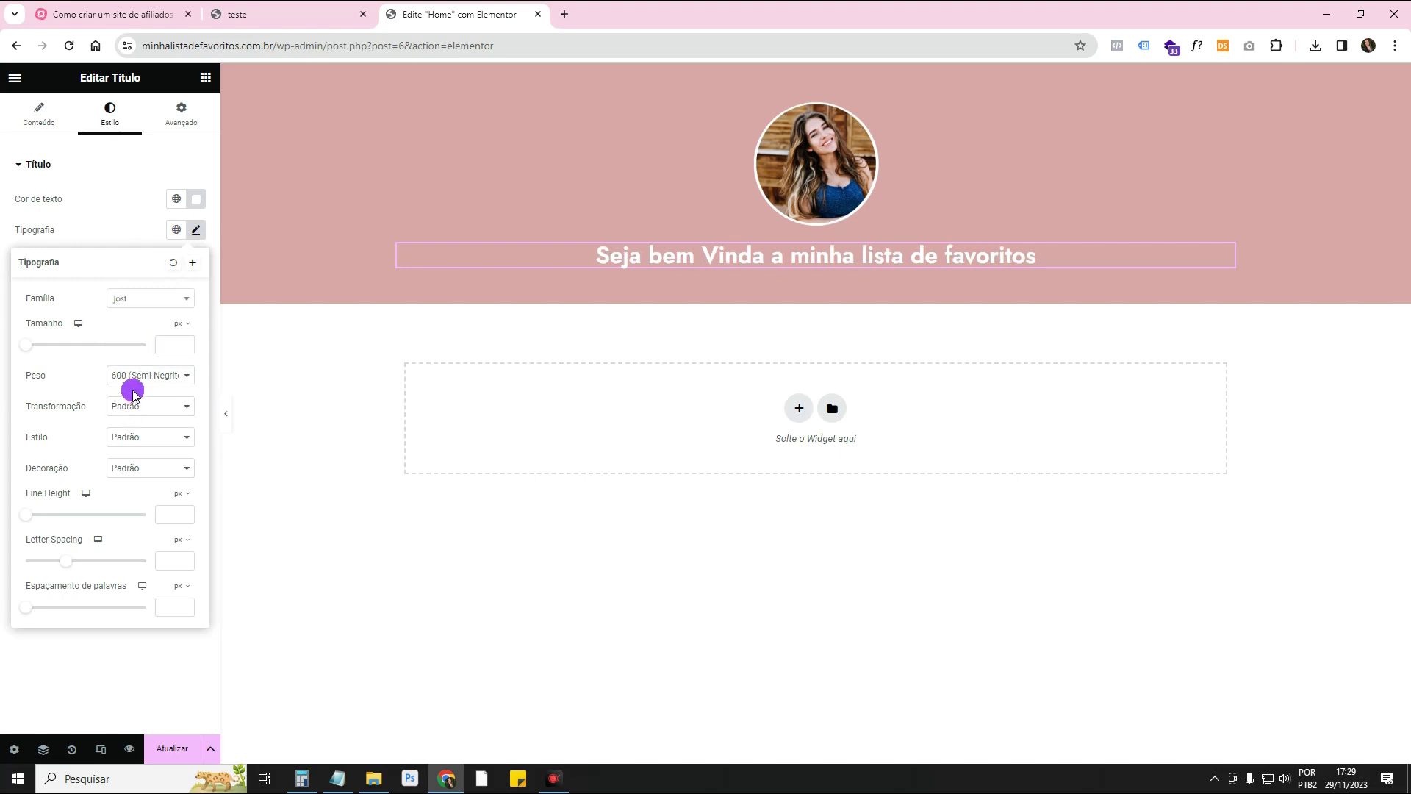
left_click(132, 382)
left_click(143, 426)
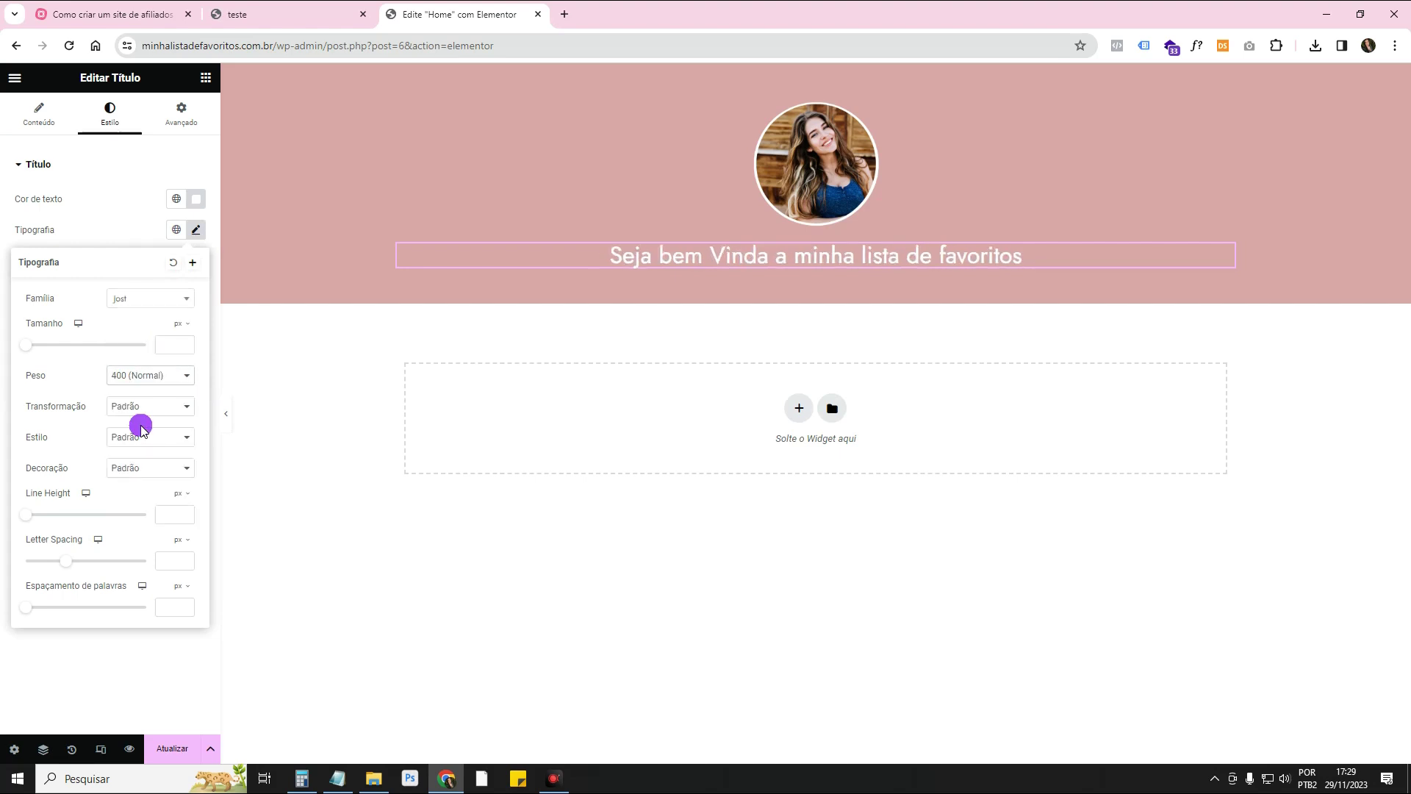
left_click(103, 225)
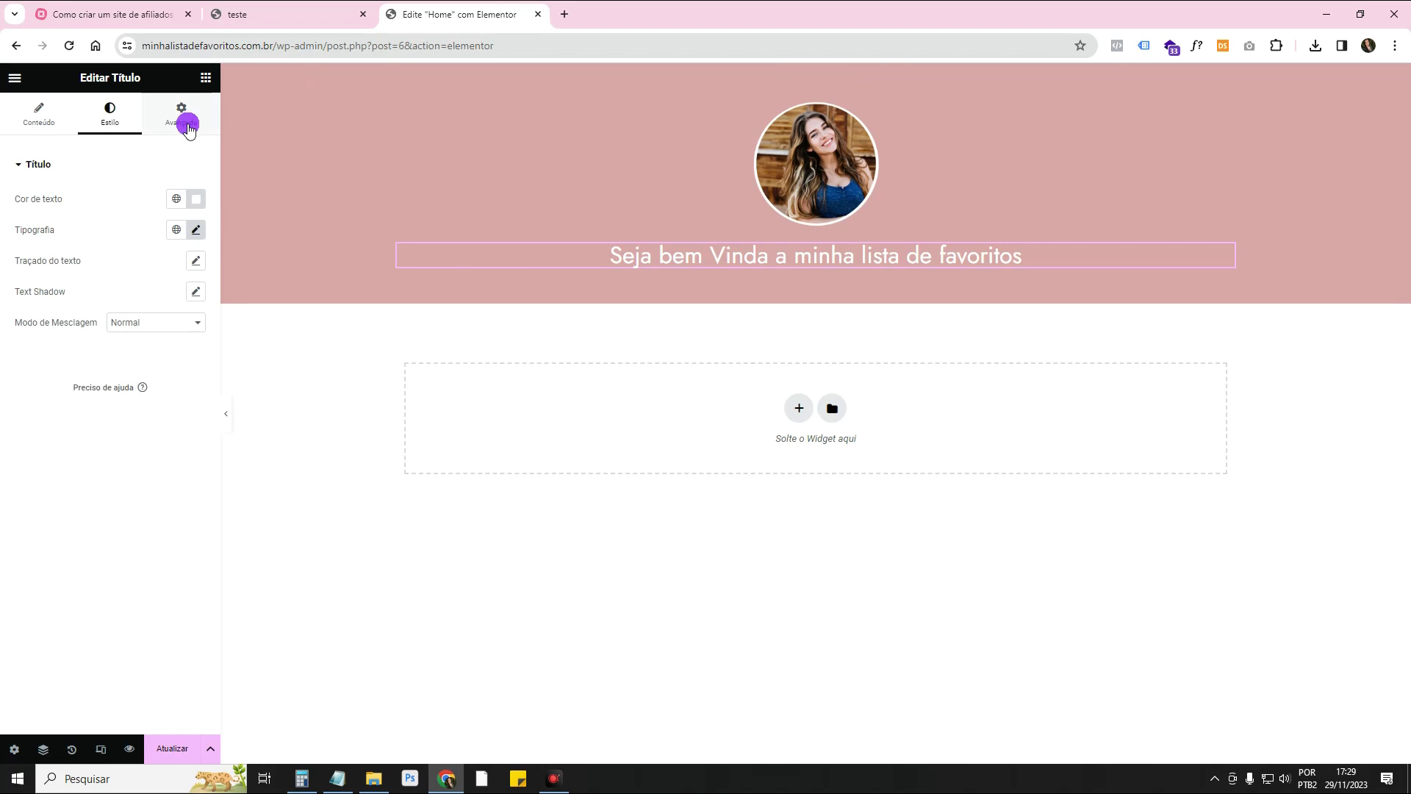
Add a Social Icons widget above the welcome heading, comparing with the live page
left_click(203, 91)
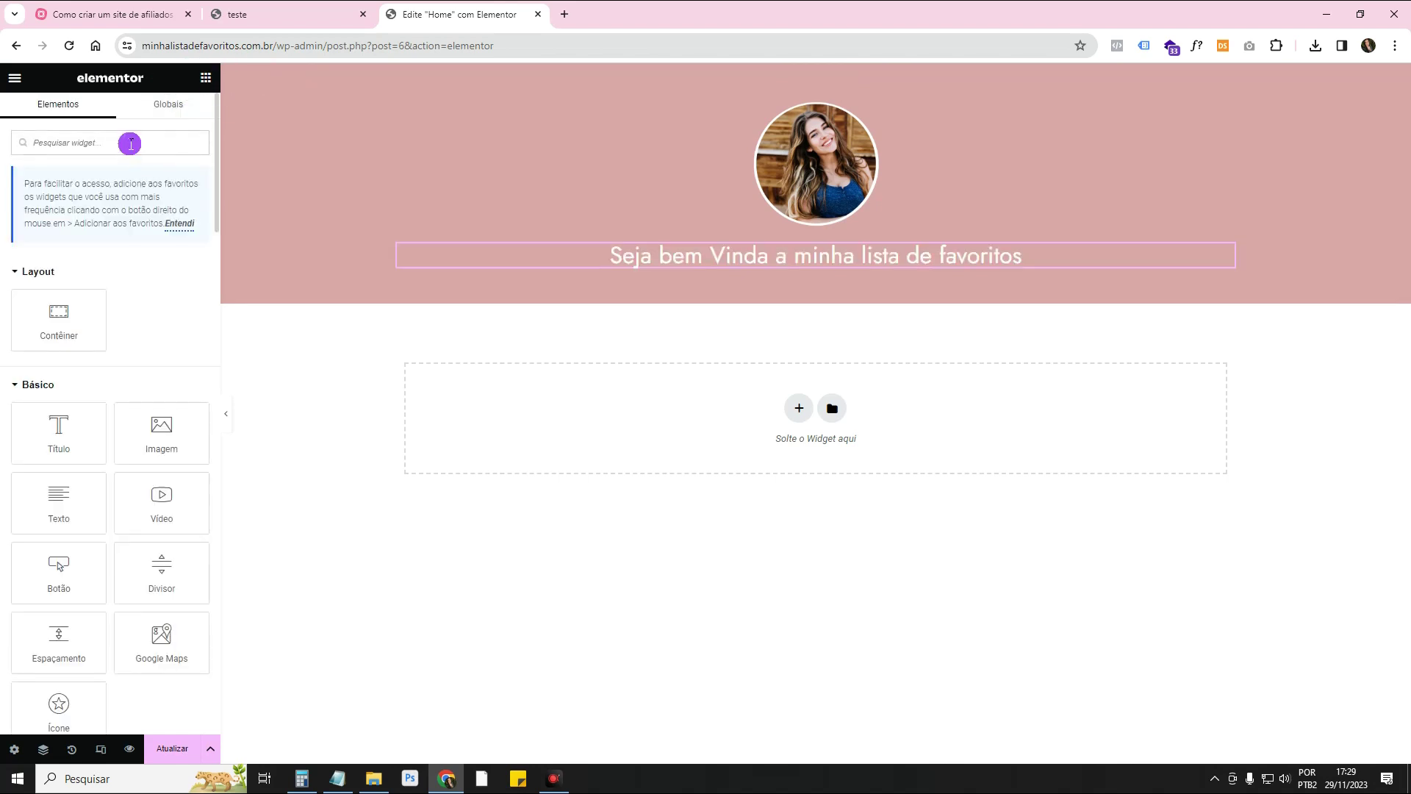
type("soci")
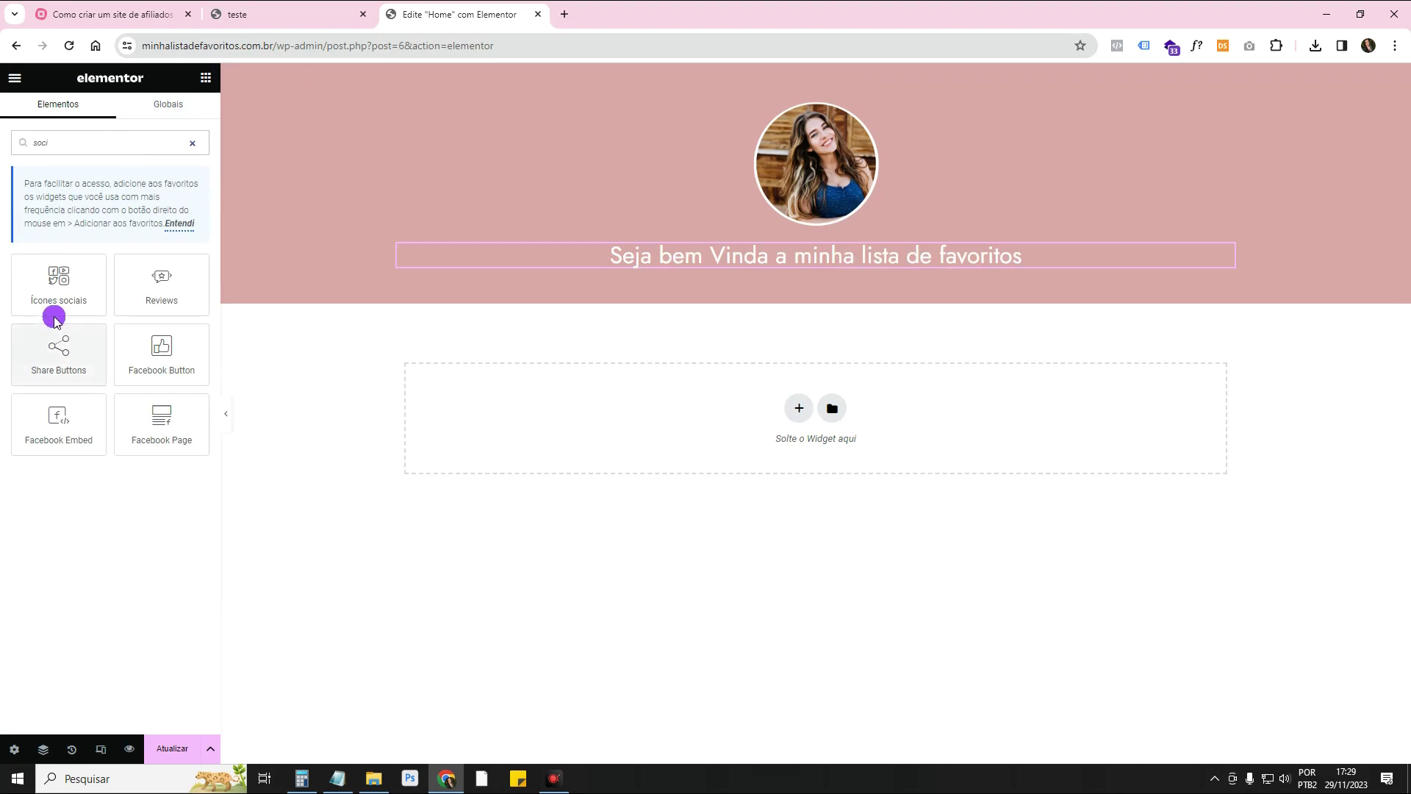
left_click_drag(55, 309, 875, 225)
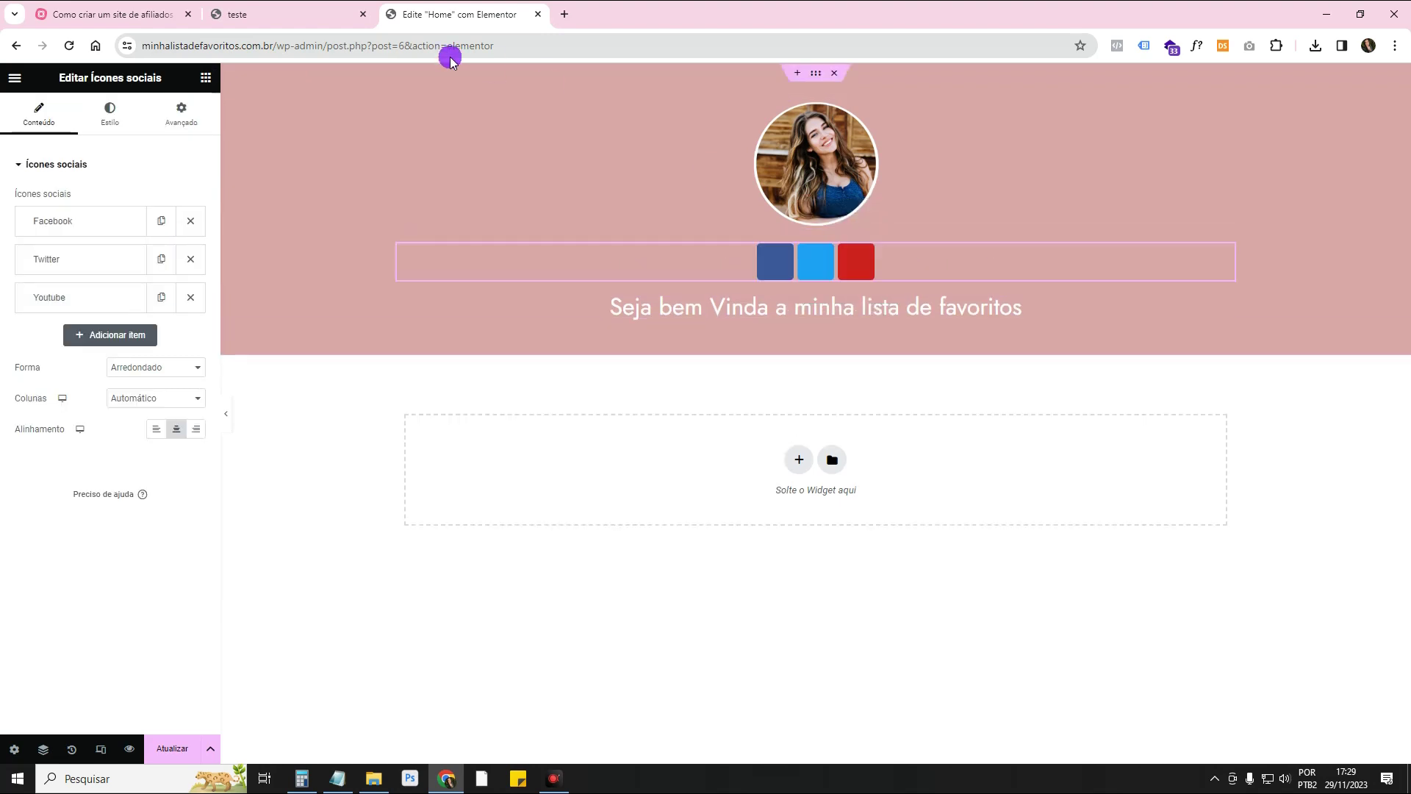
left_click(324, 14)
left_click(449, 14)
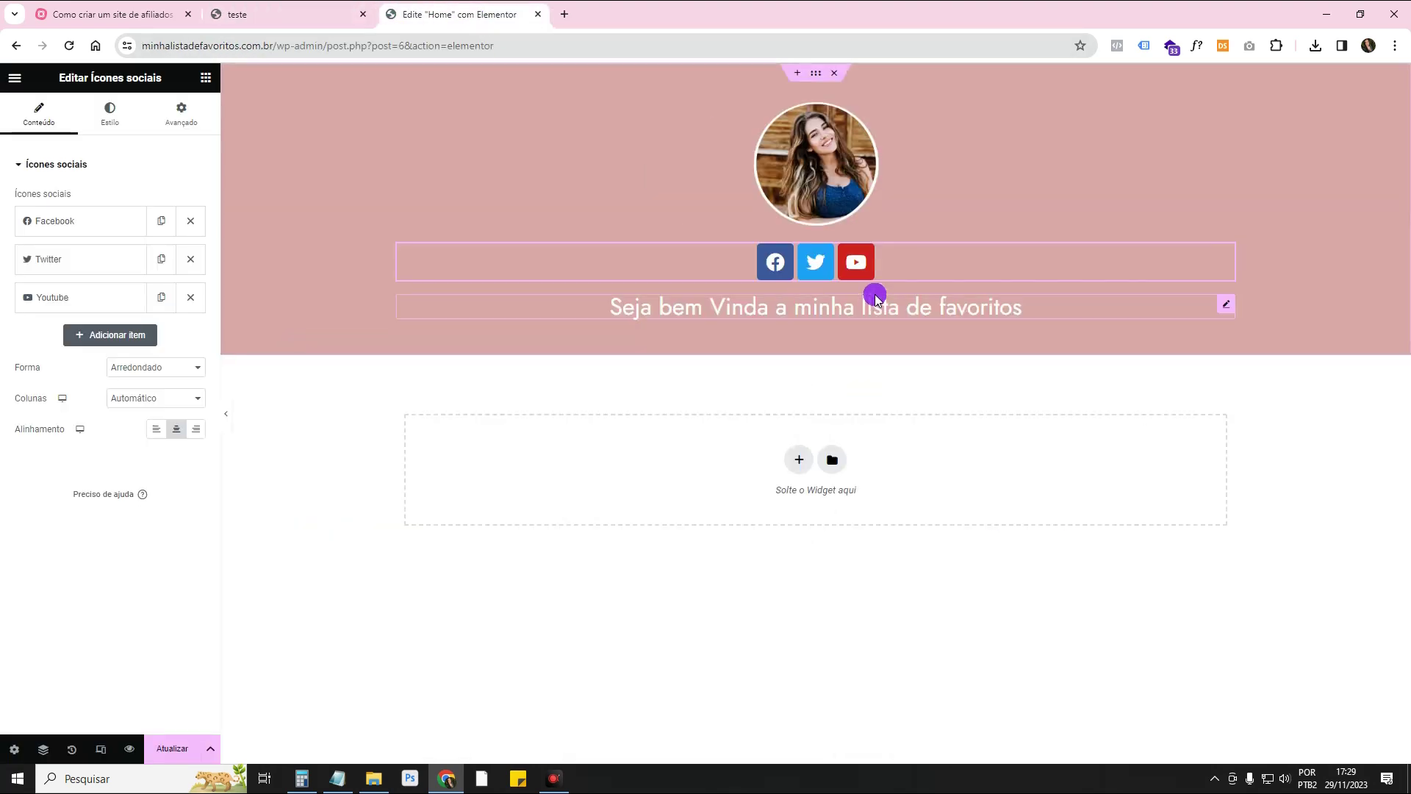
Replace the Facebook icon with Instagram from the icon library
left_click(95, 220)
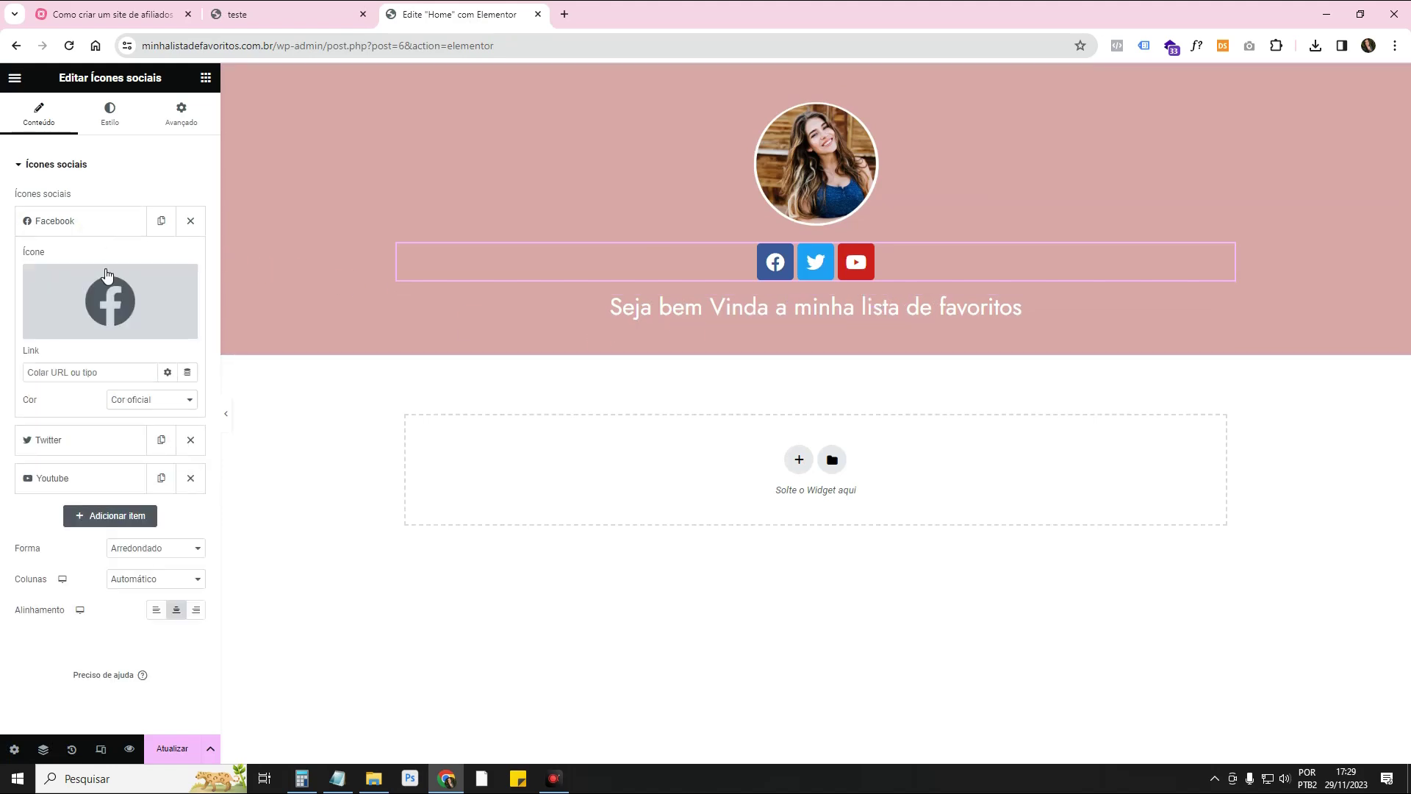
left_click(107, 276)
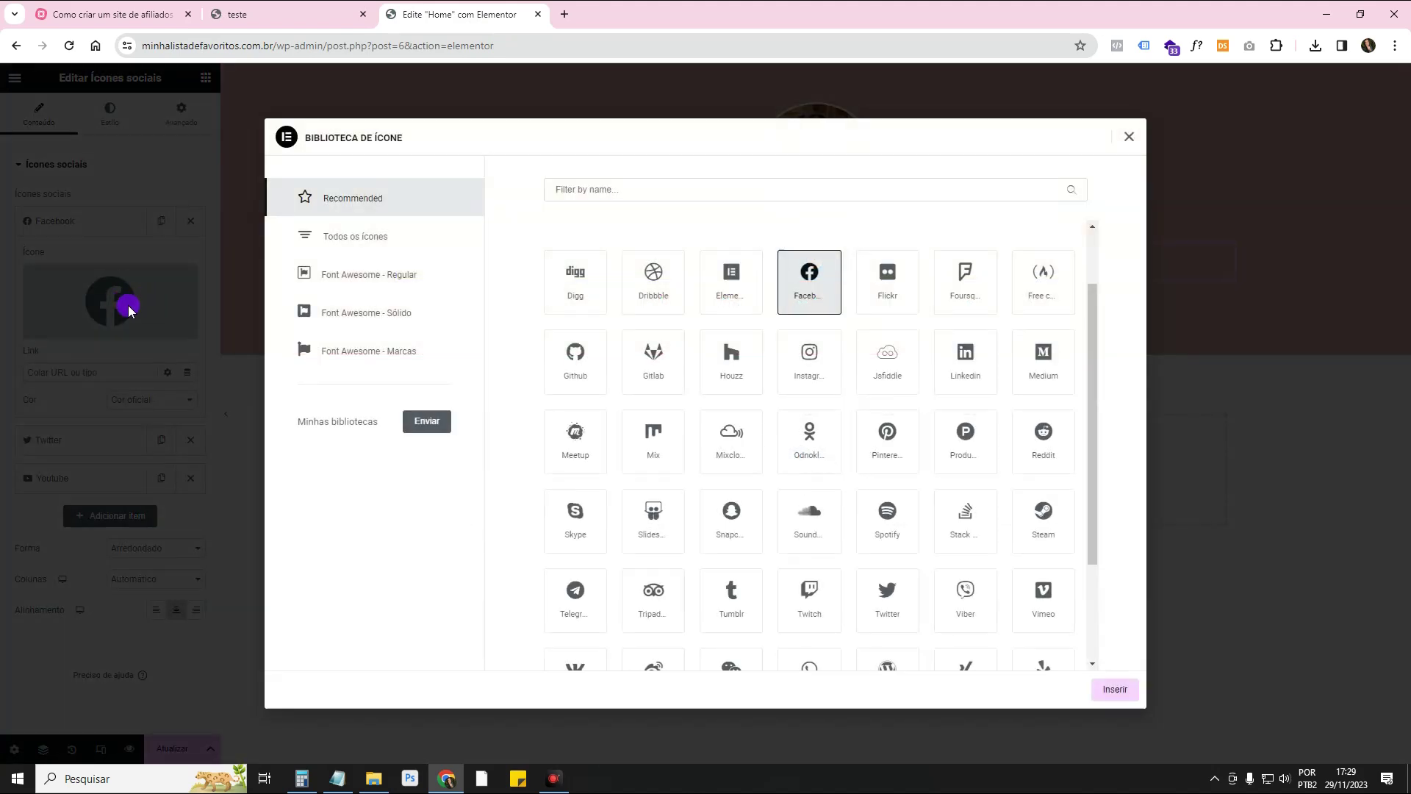
scroll(804, 357, "down", 2)
scroll(803, 357, "up", 3)
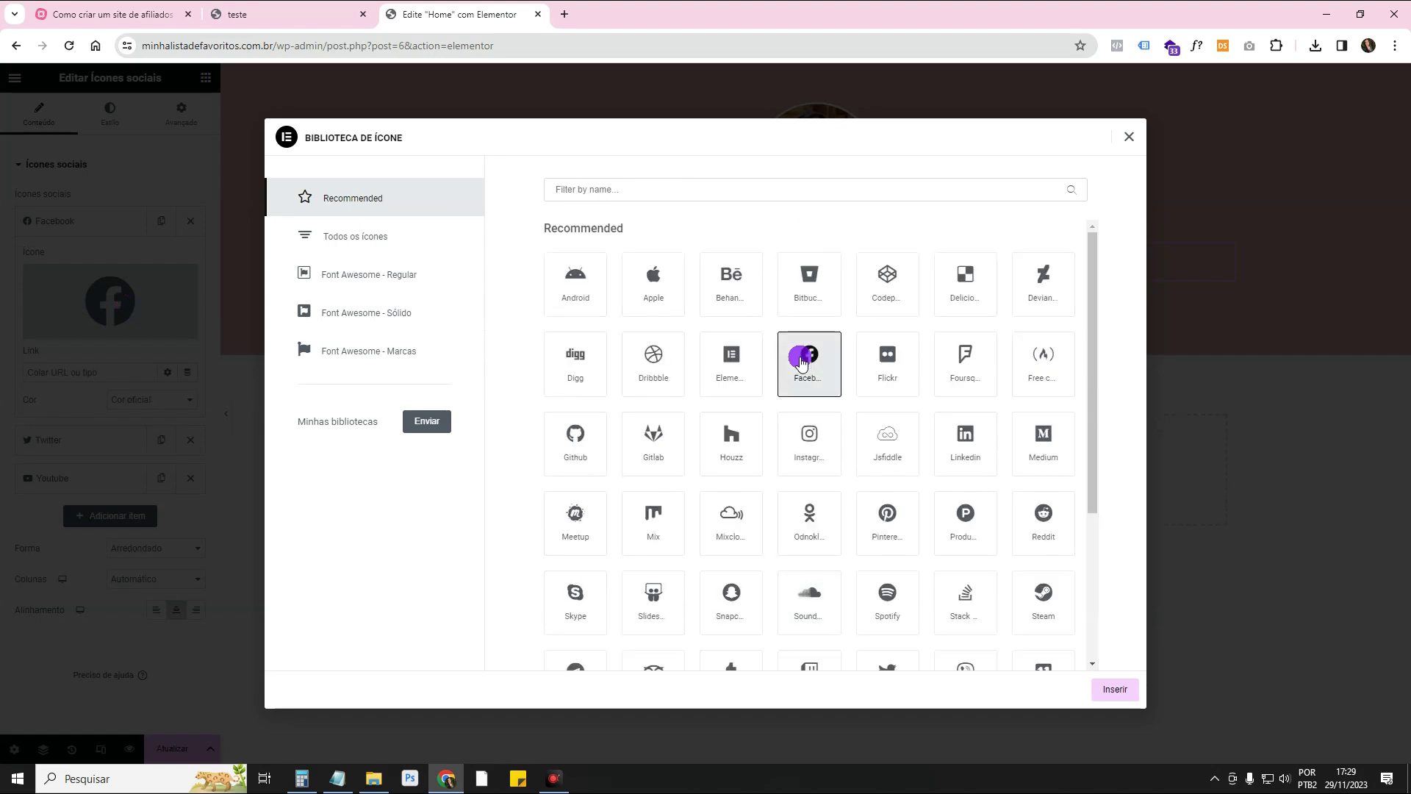
left_click(627, 193)
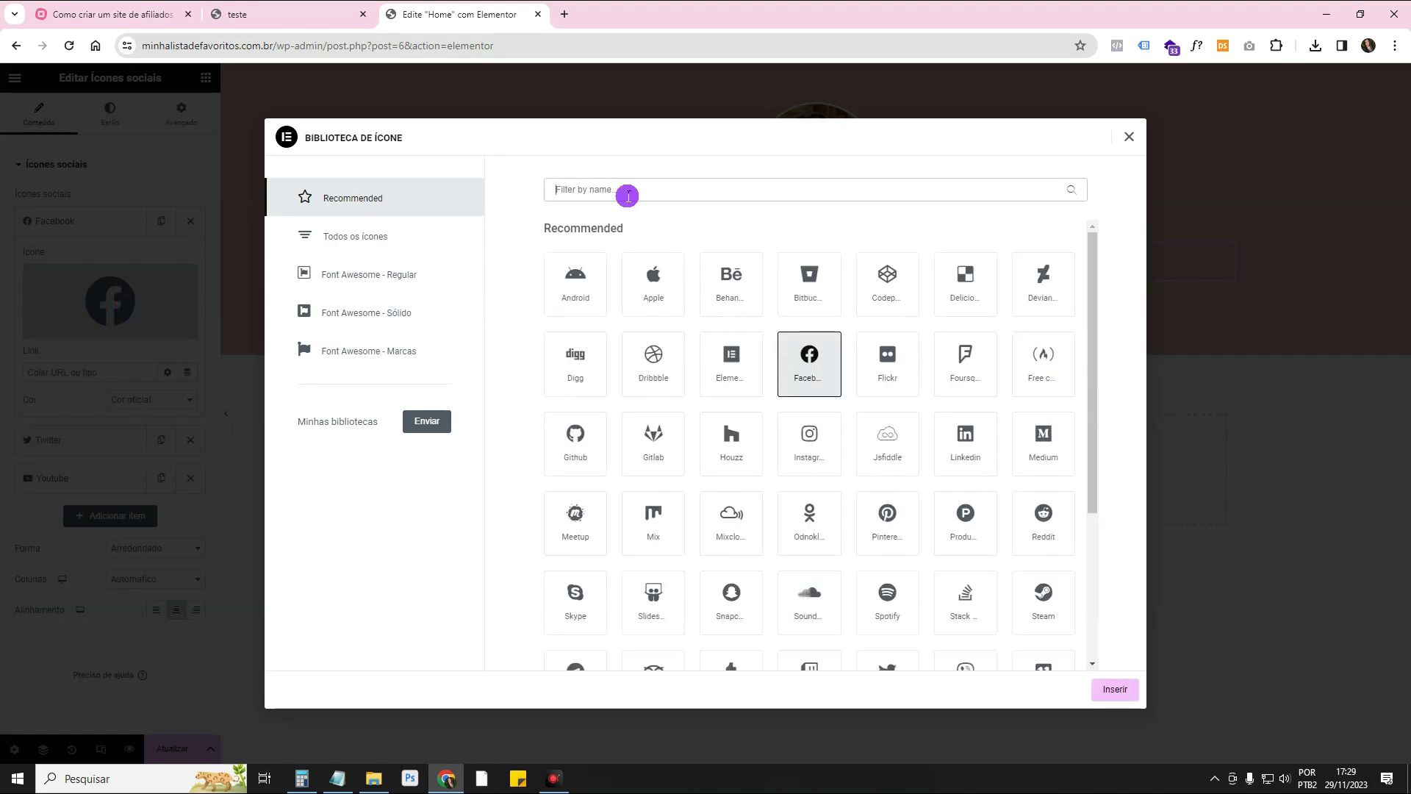
type("ins")
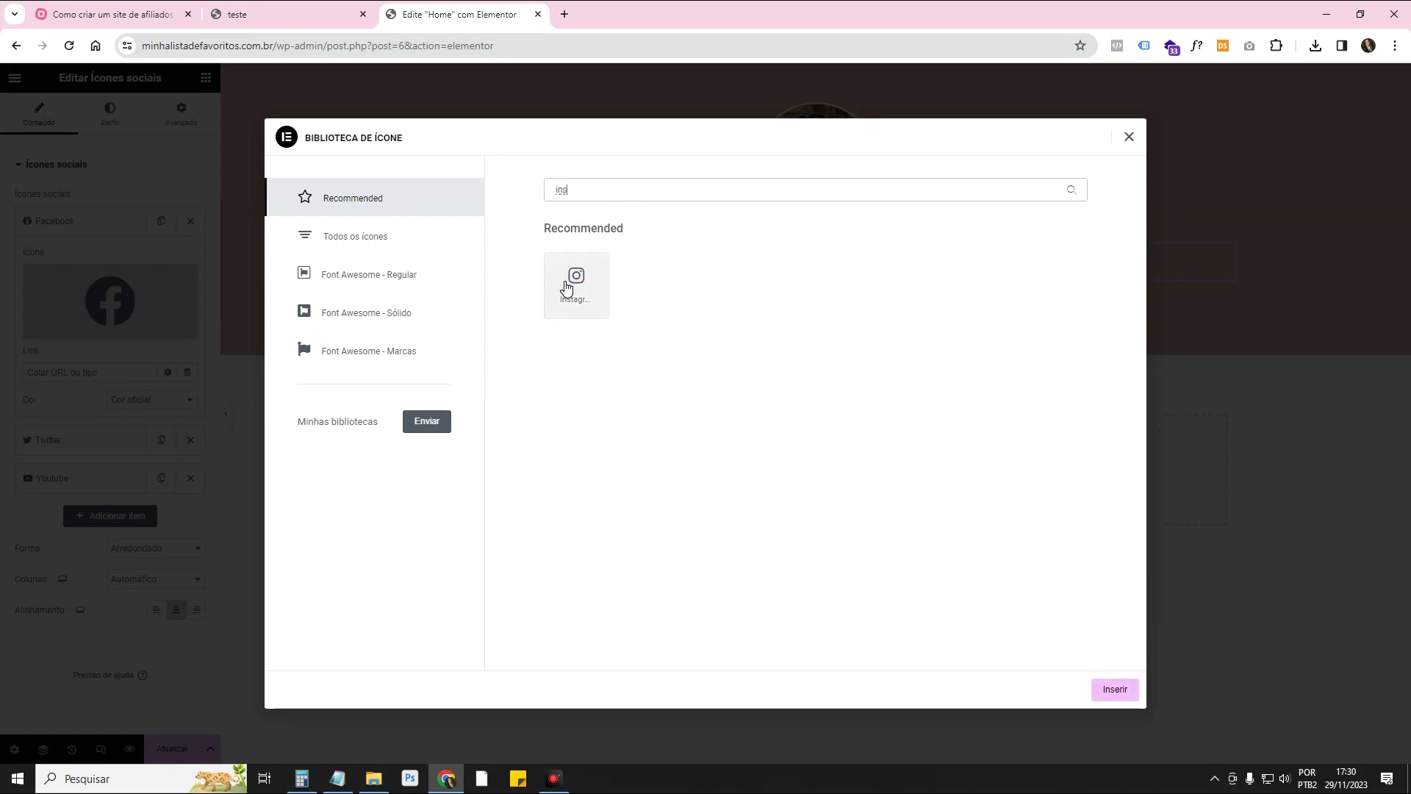
left_click(565, 286)
left_click(1115, 689)
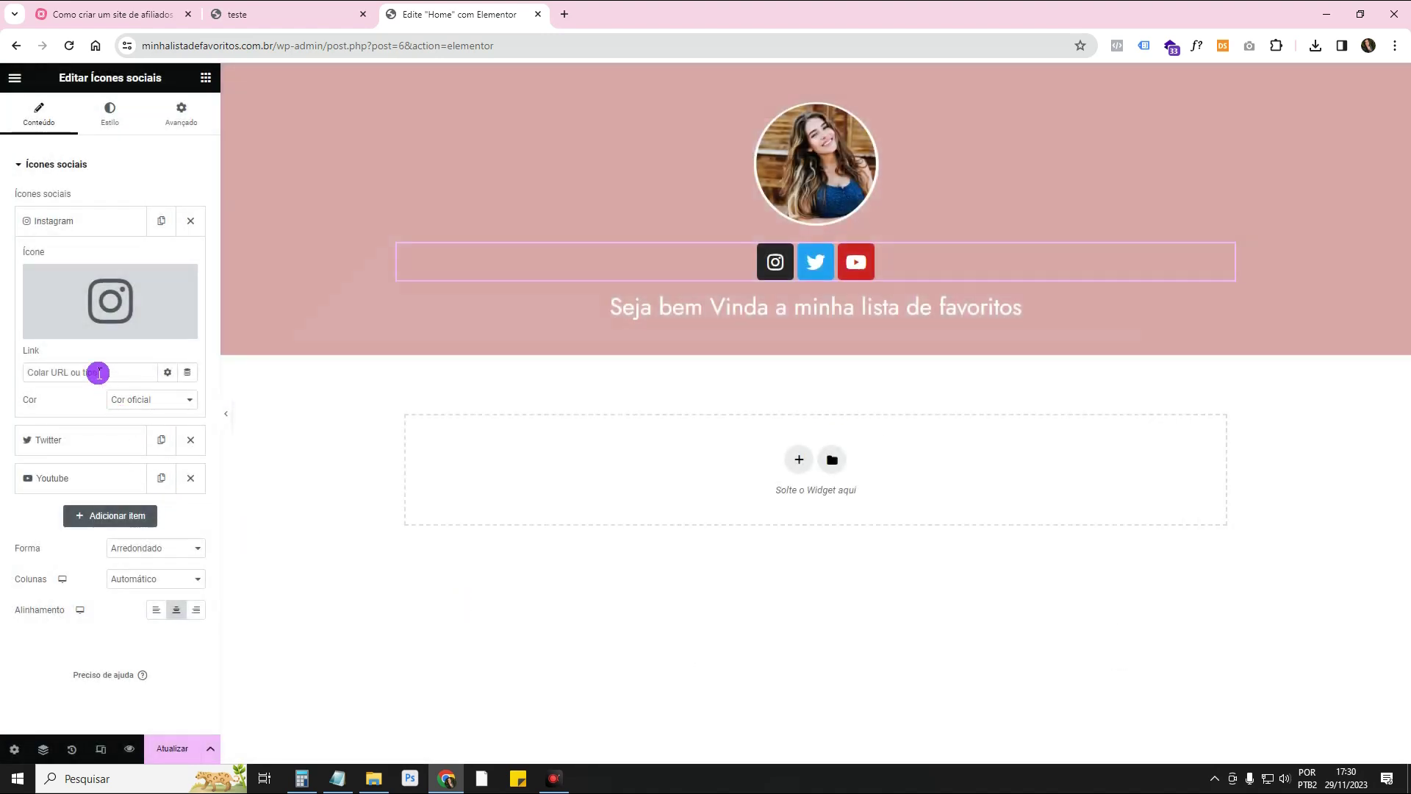
Copy the Instagram profile address from a new browser tab
left_click(565, 14)
type("ins")
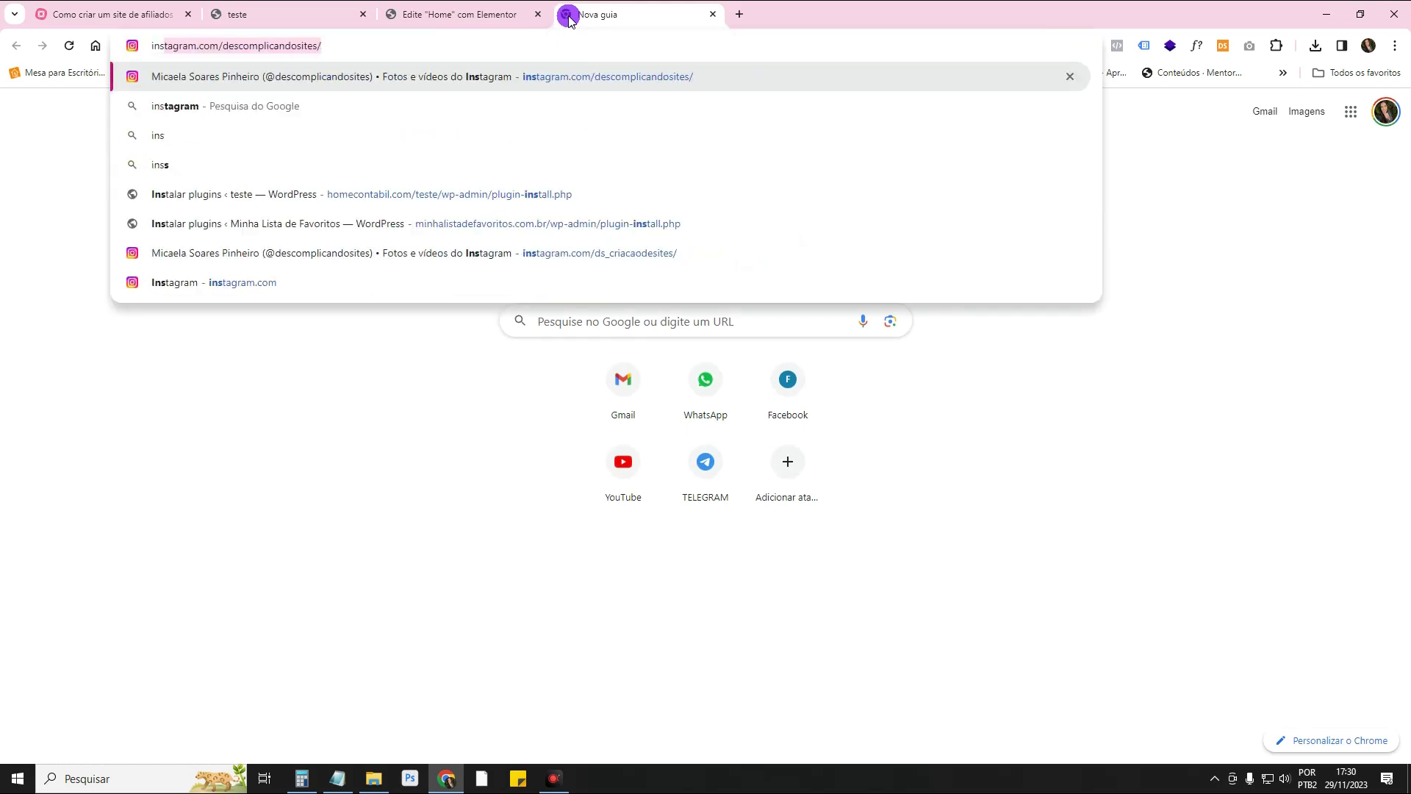
key("ctrl+a")
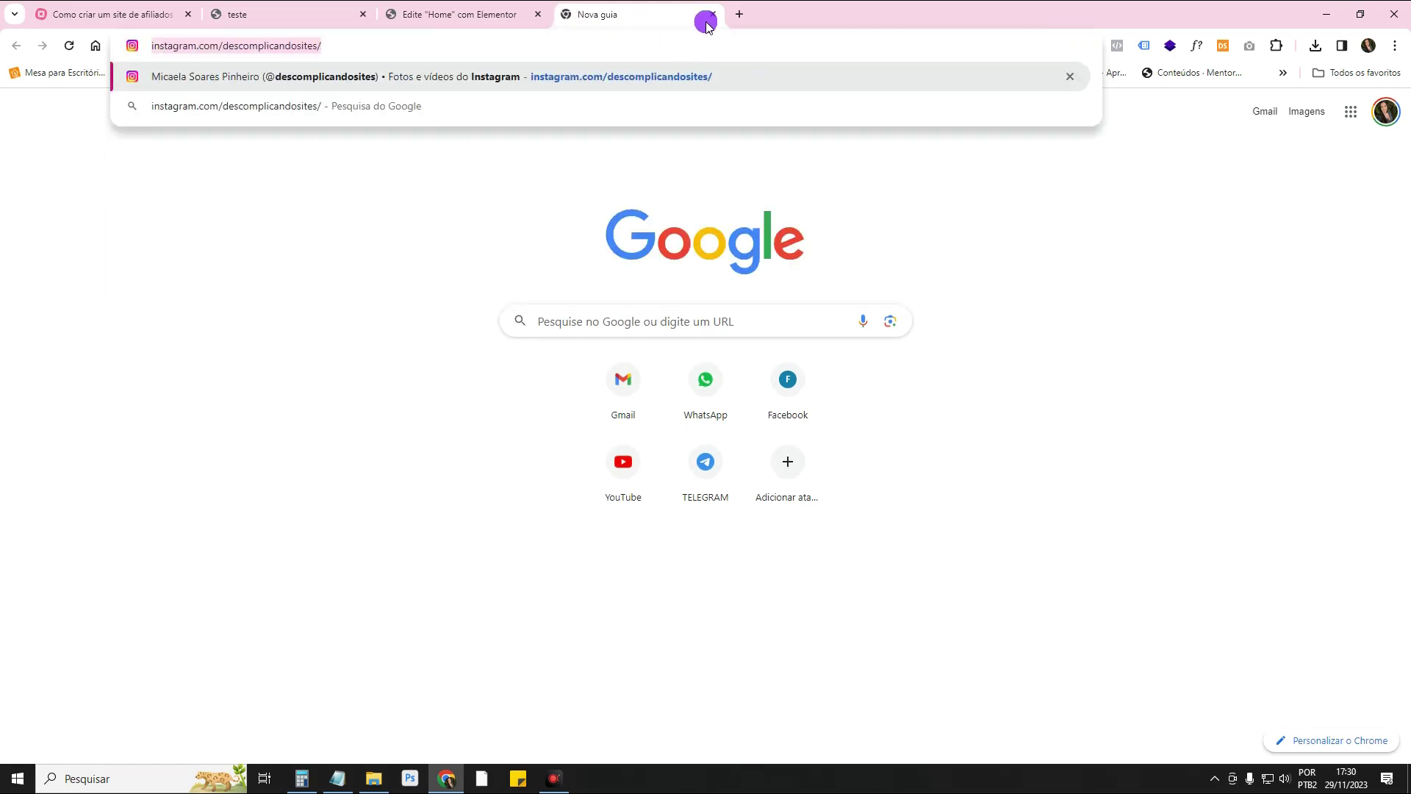
left_click(710, 18)
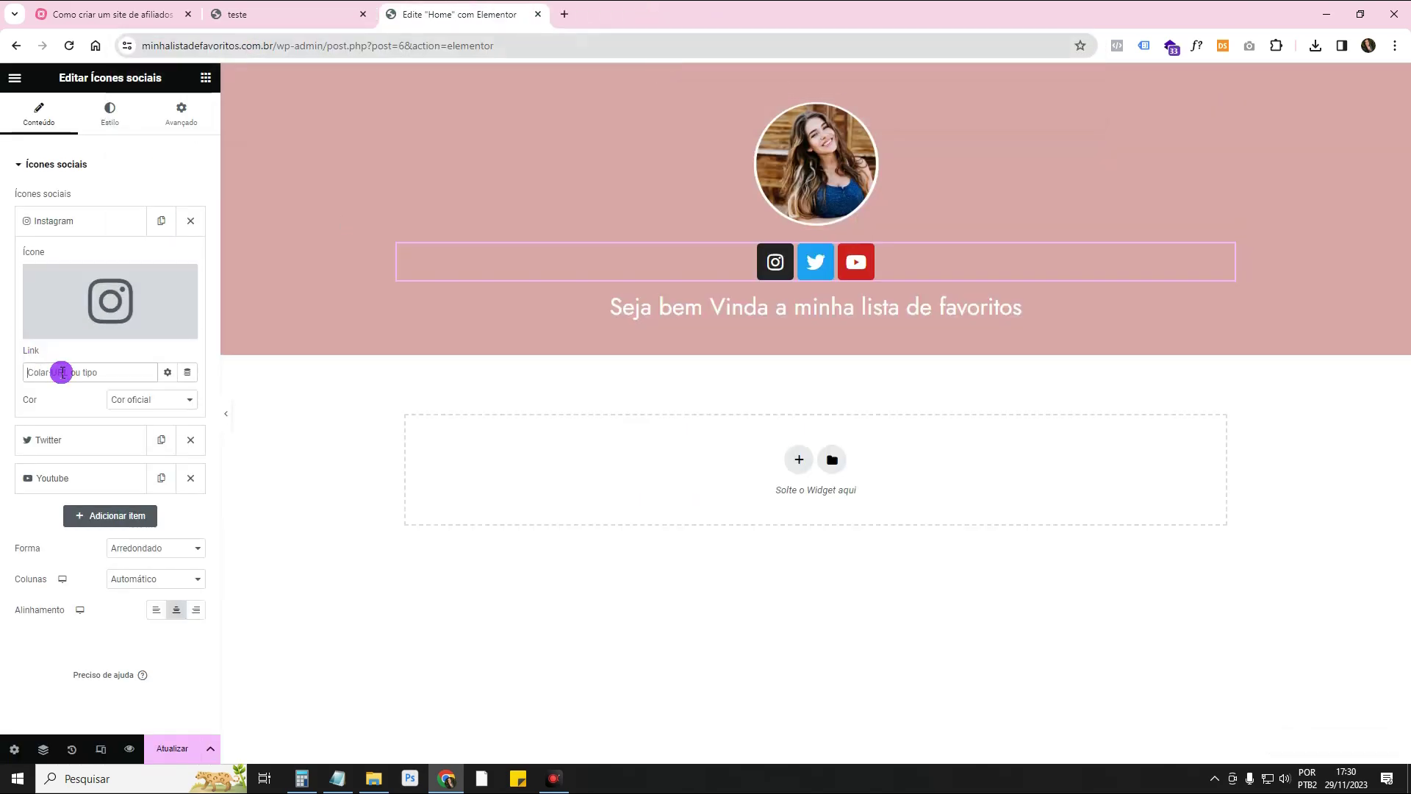
Make the Instagram link open in a new window
left_click(167, 372)
left_click(167, 372)
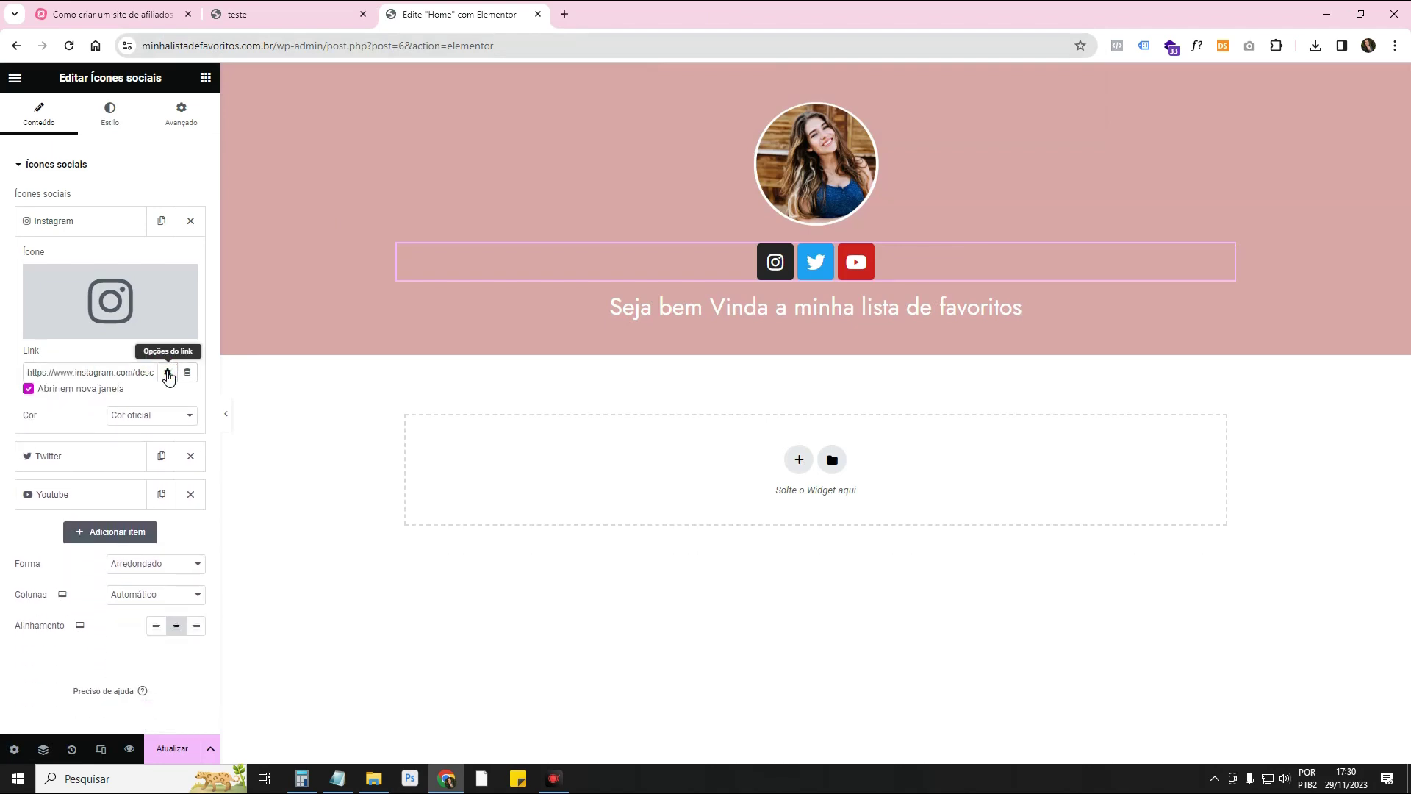
left_click(167, 371)
left_click(40, 394)
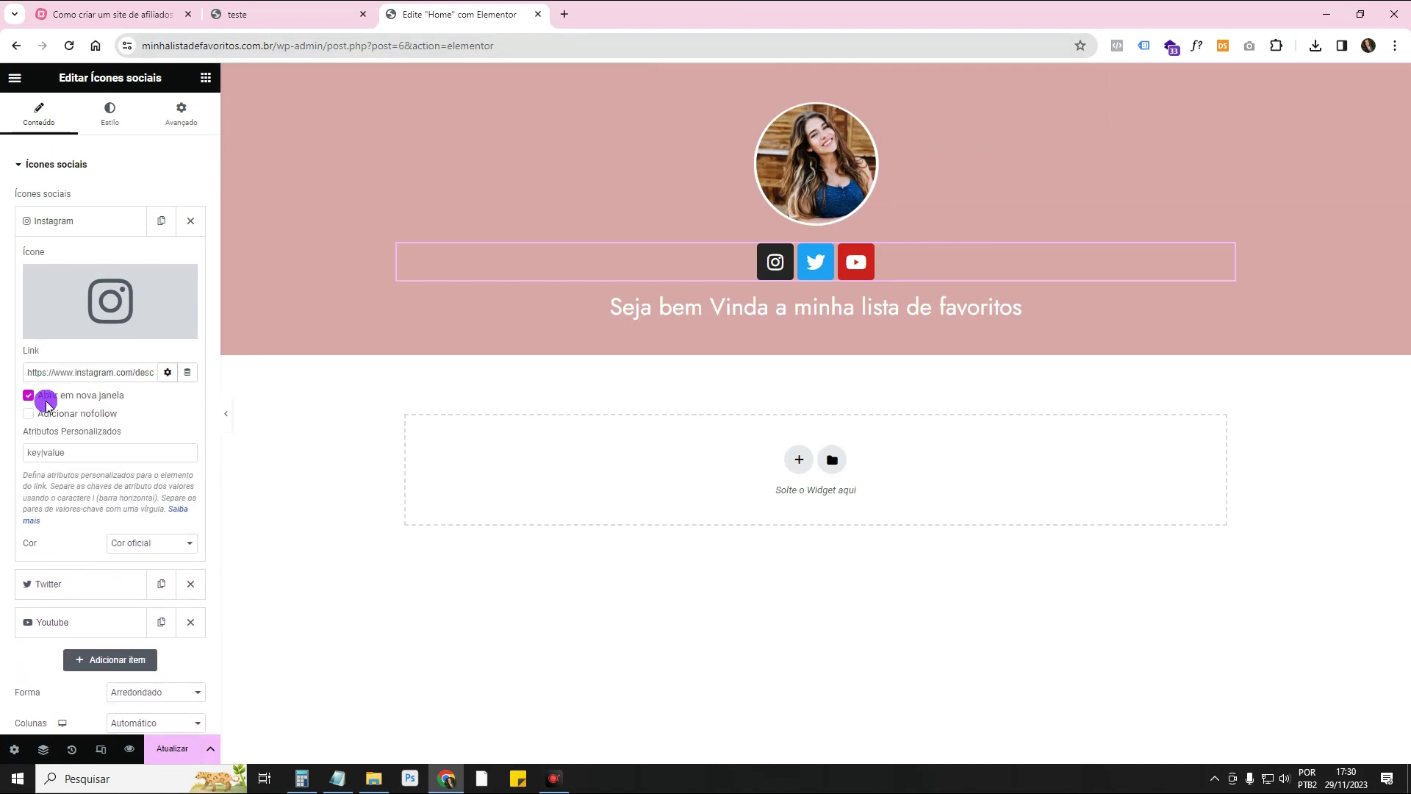
left_click(167, 372)
left_click(136, 225)
Search the Twitter item's icon library for 'ti', closing it without choosing
left_click(120, 267)
left_click(126, 309)
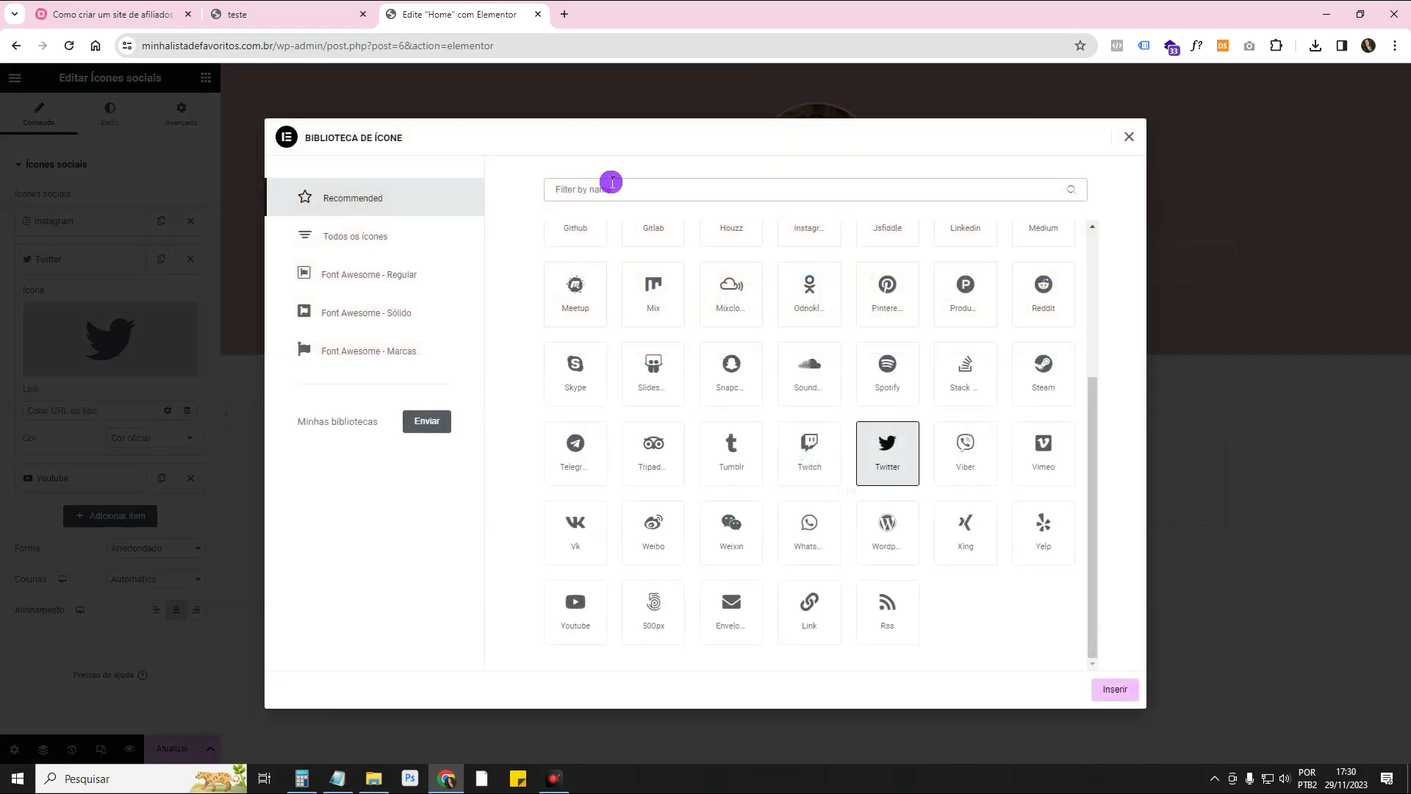
left_click(612, 184)
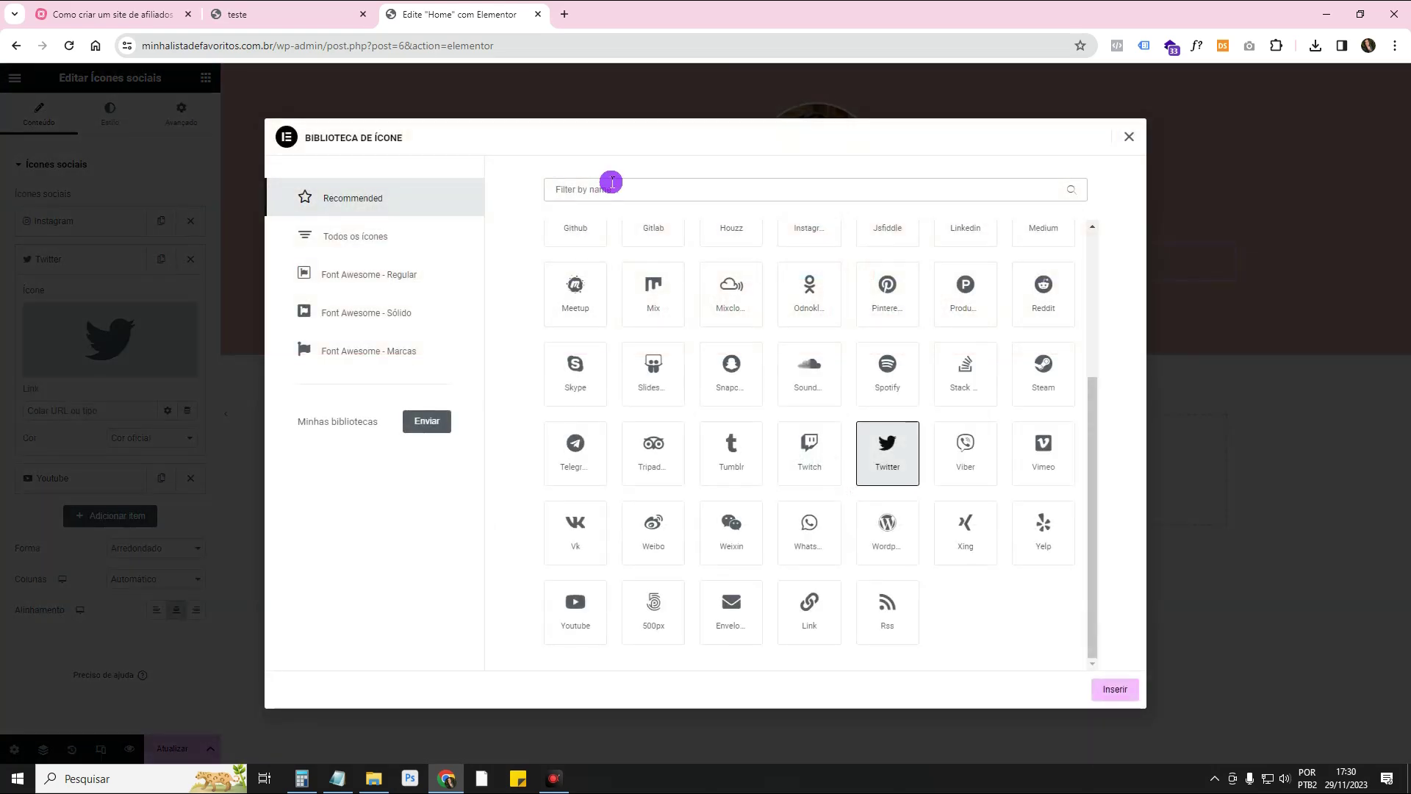
type("tiktok")
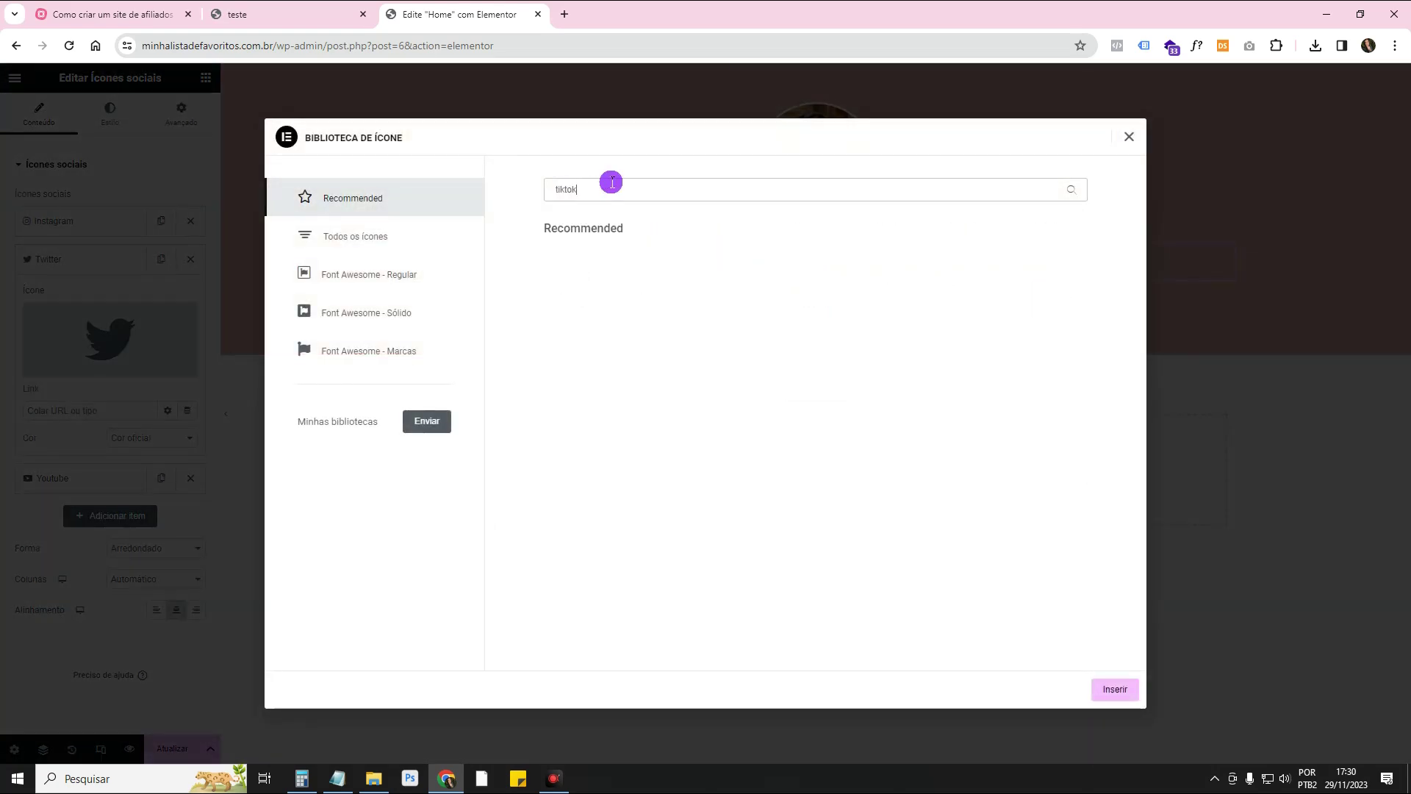
left_click(1129, 138)
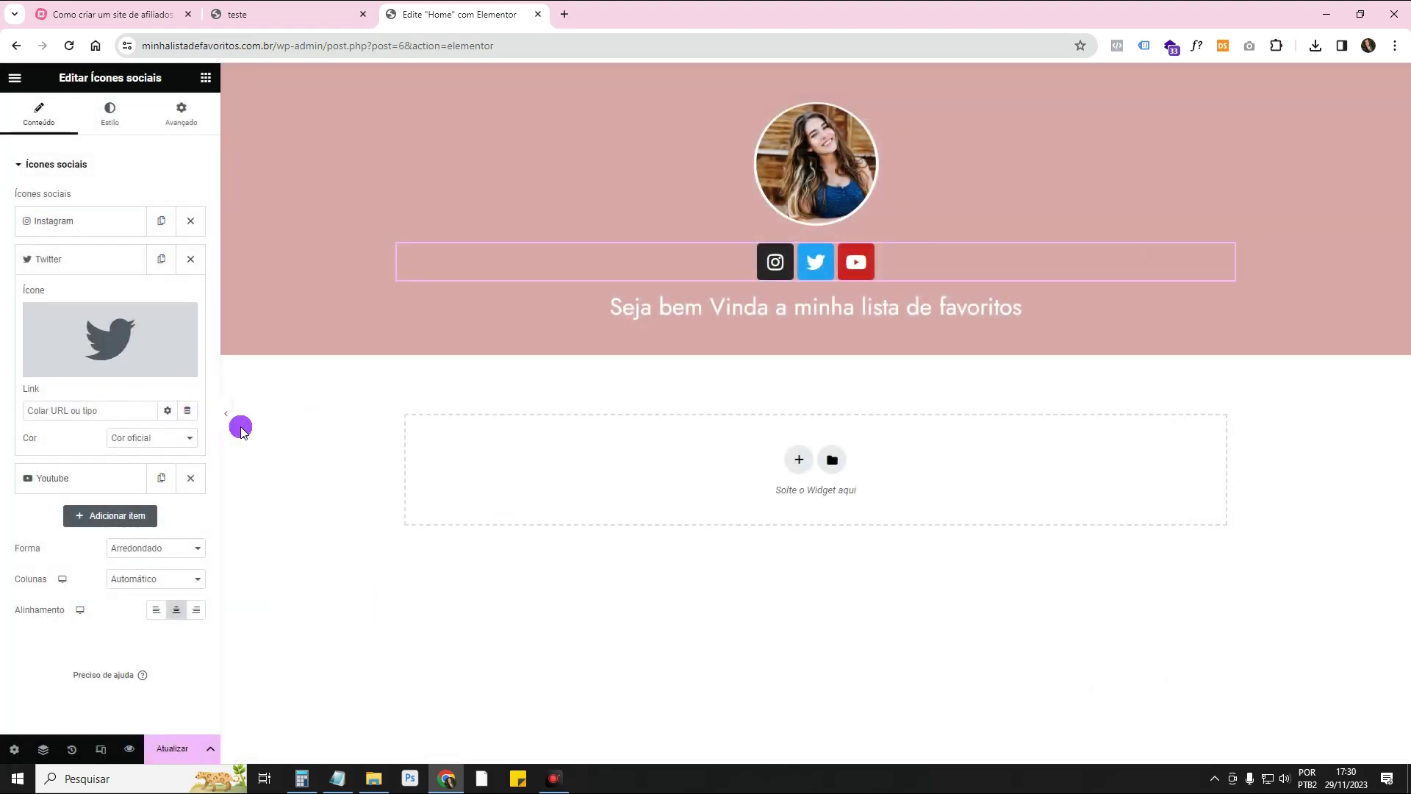
Choose Upload SVG for the Twitter icon, allowing unfiltered file uploads
left_click(151, 368)
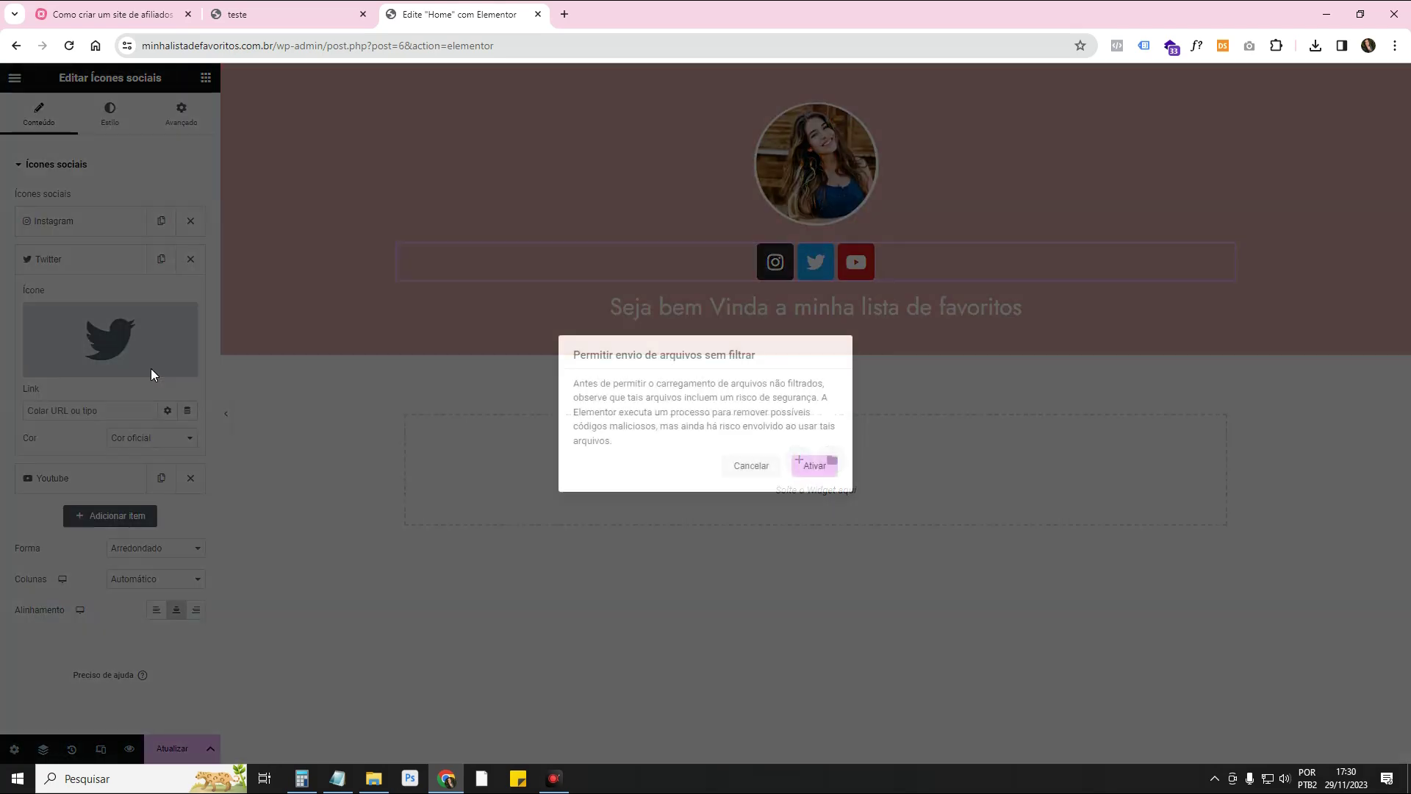
left_click(818, 469)
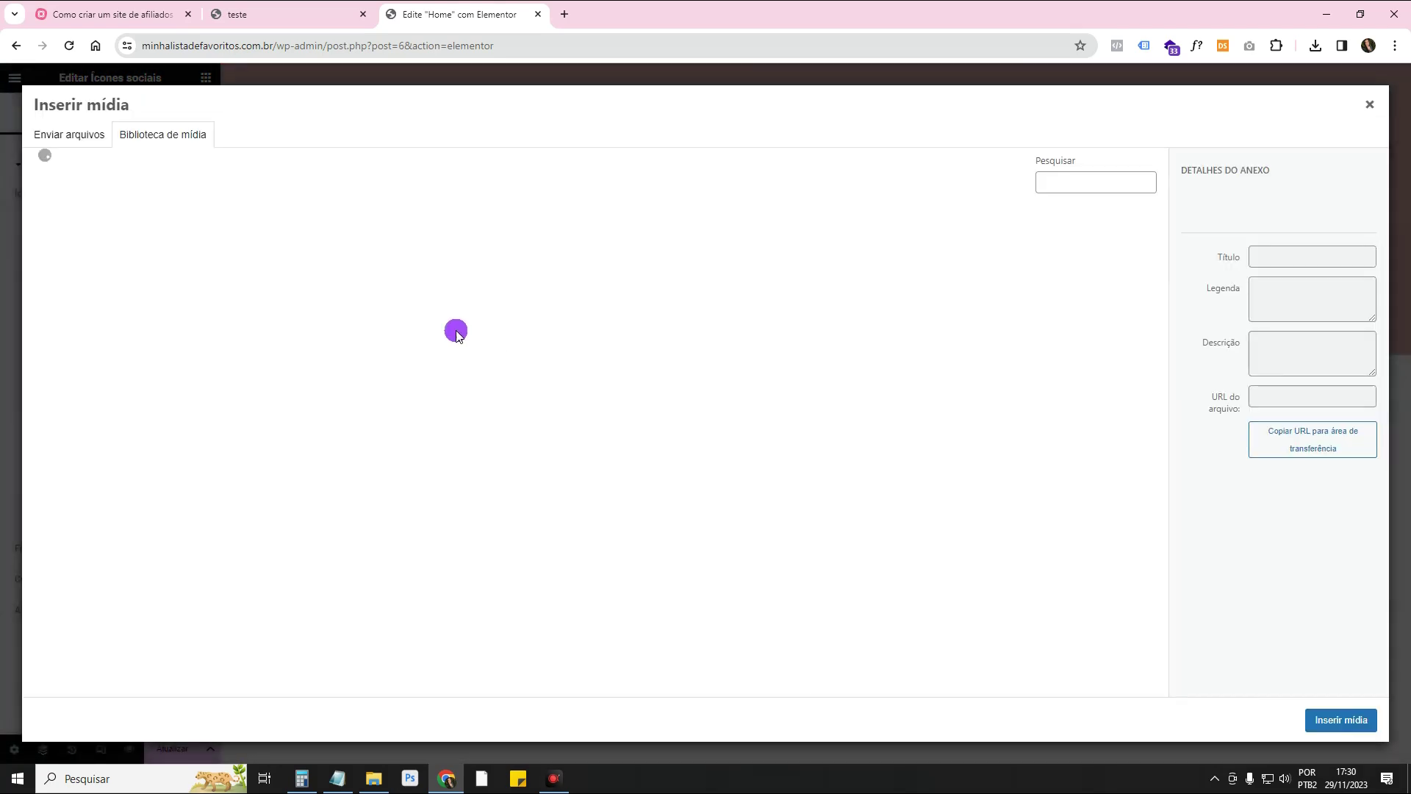
left_click(70, 135)
left_click(671, 389)
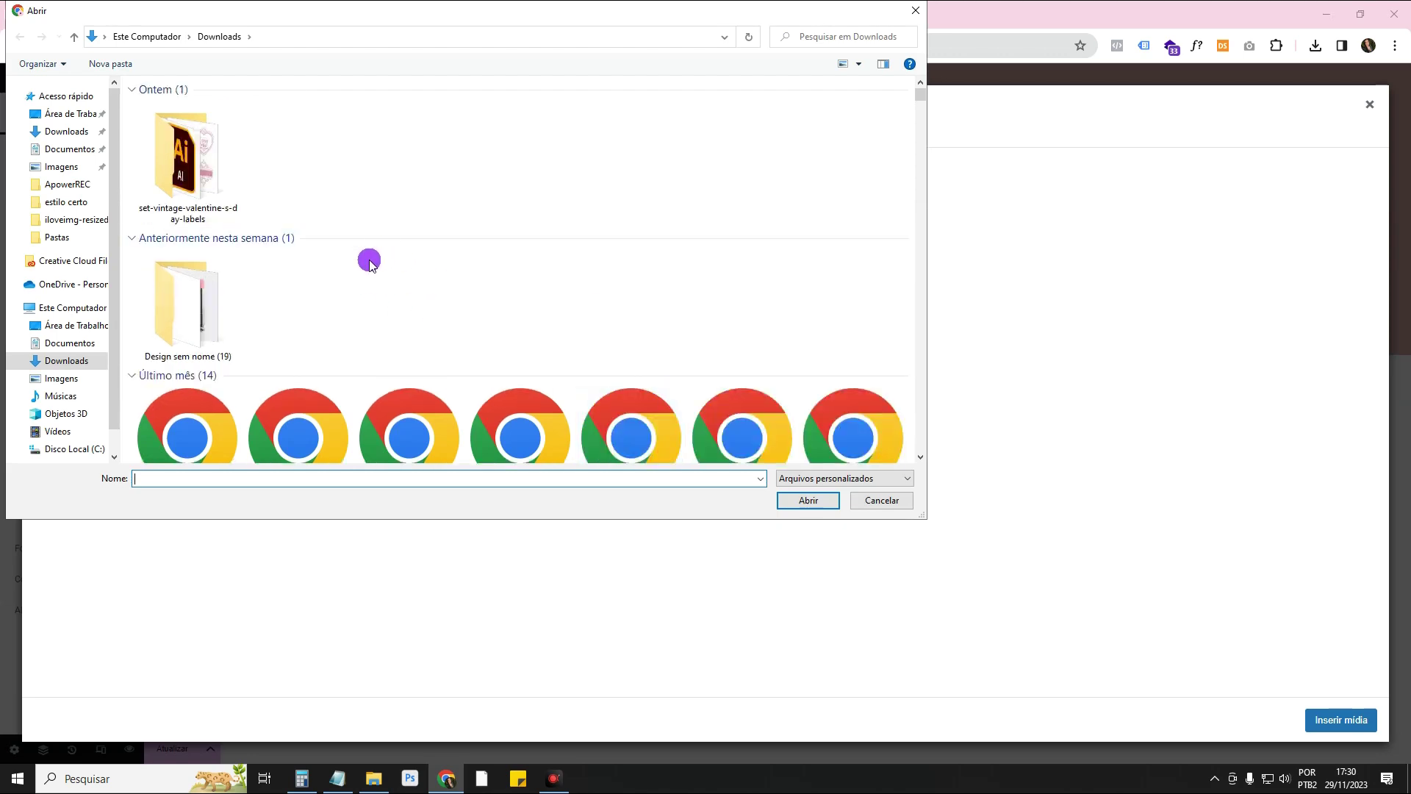
Find tik-tok.svg in the Downloads folder and upload it
left_click(85, 130)
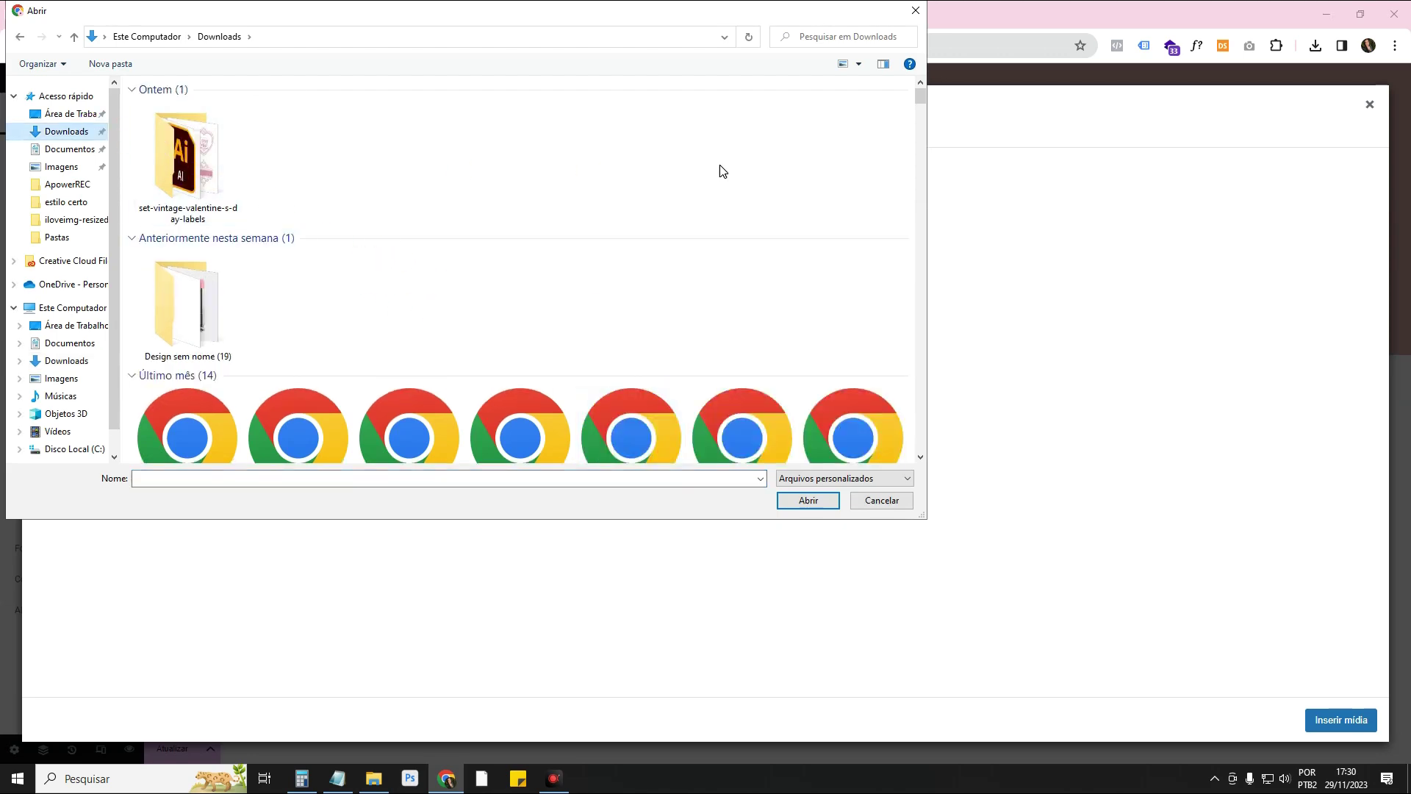
left_click(830, 38)
type("tik")
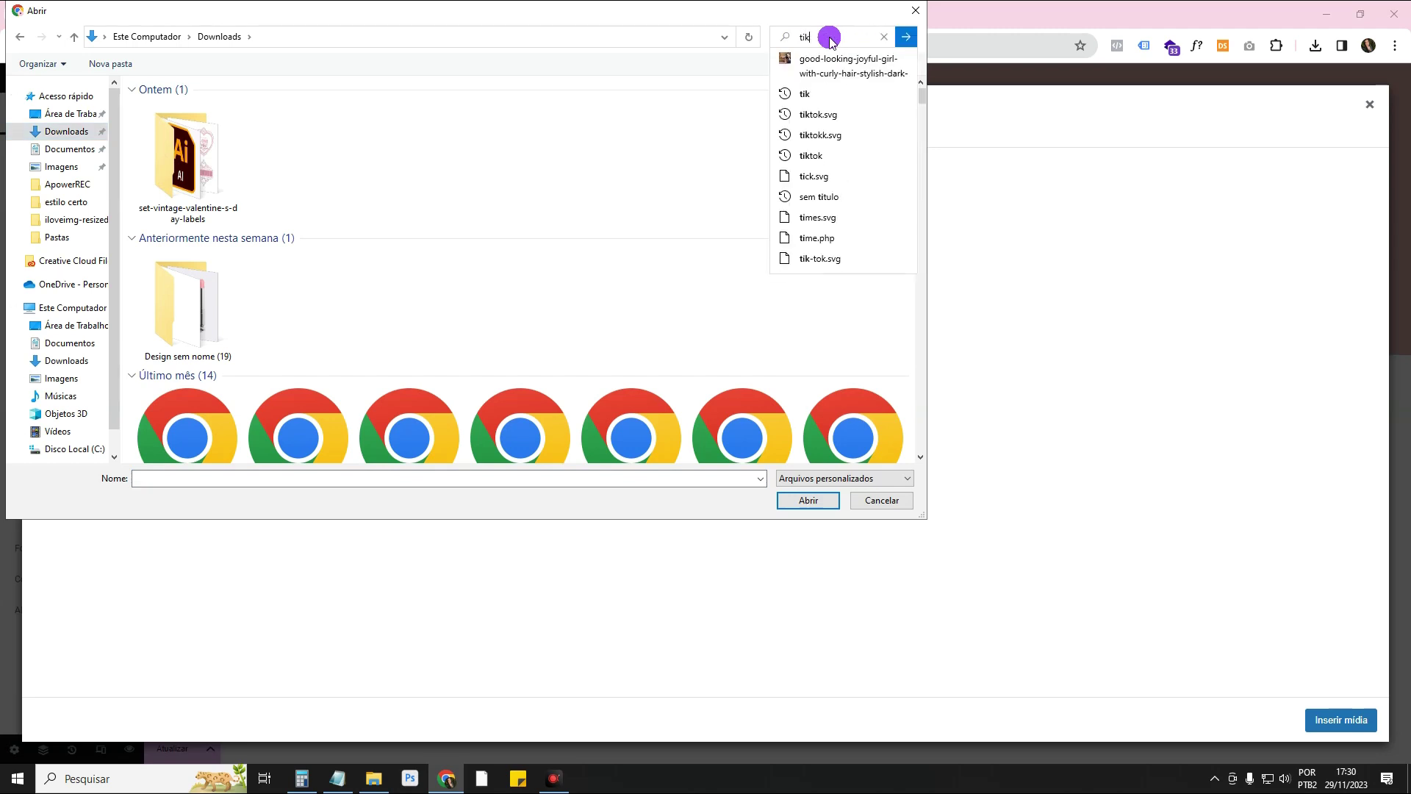
left_click(807, 500)
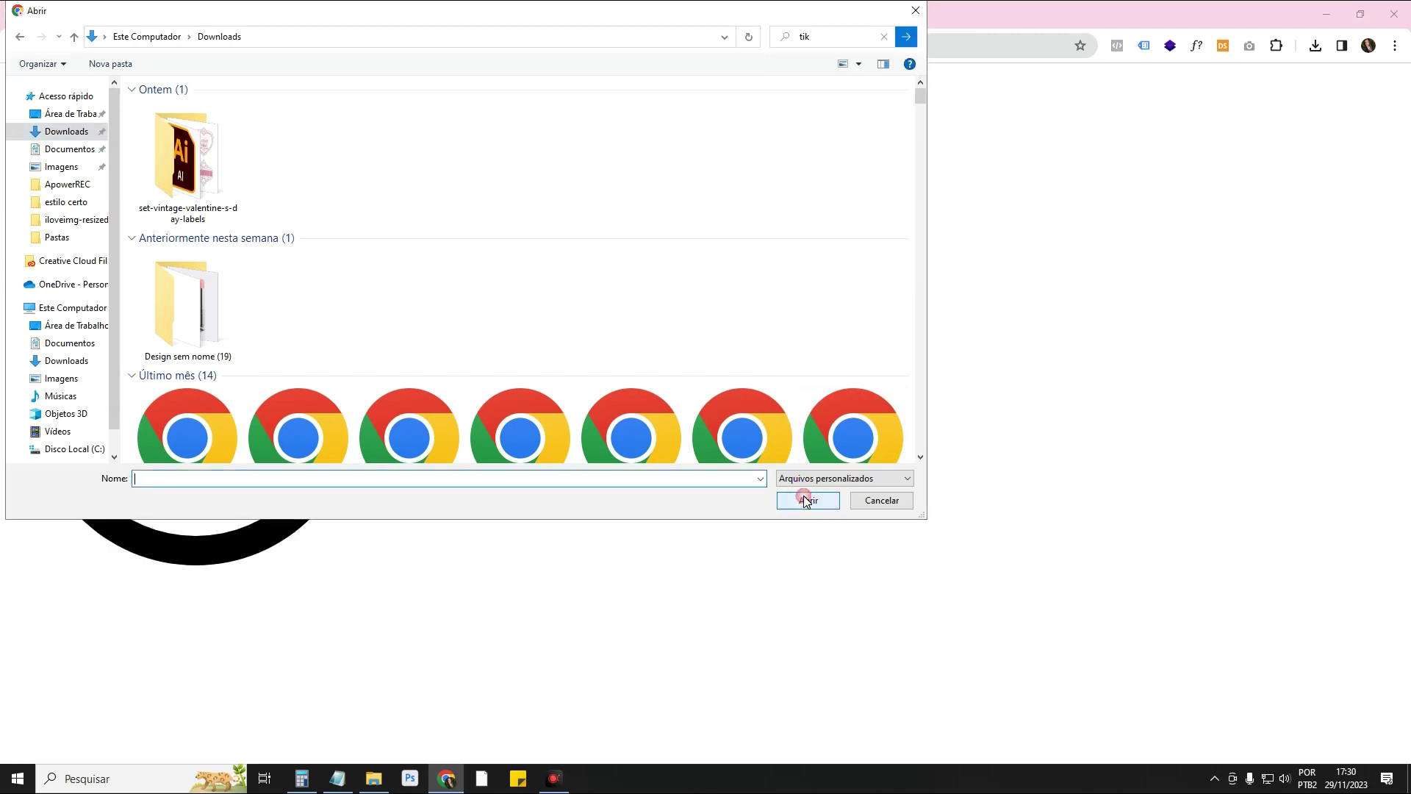
left_click(844, 37)
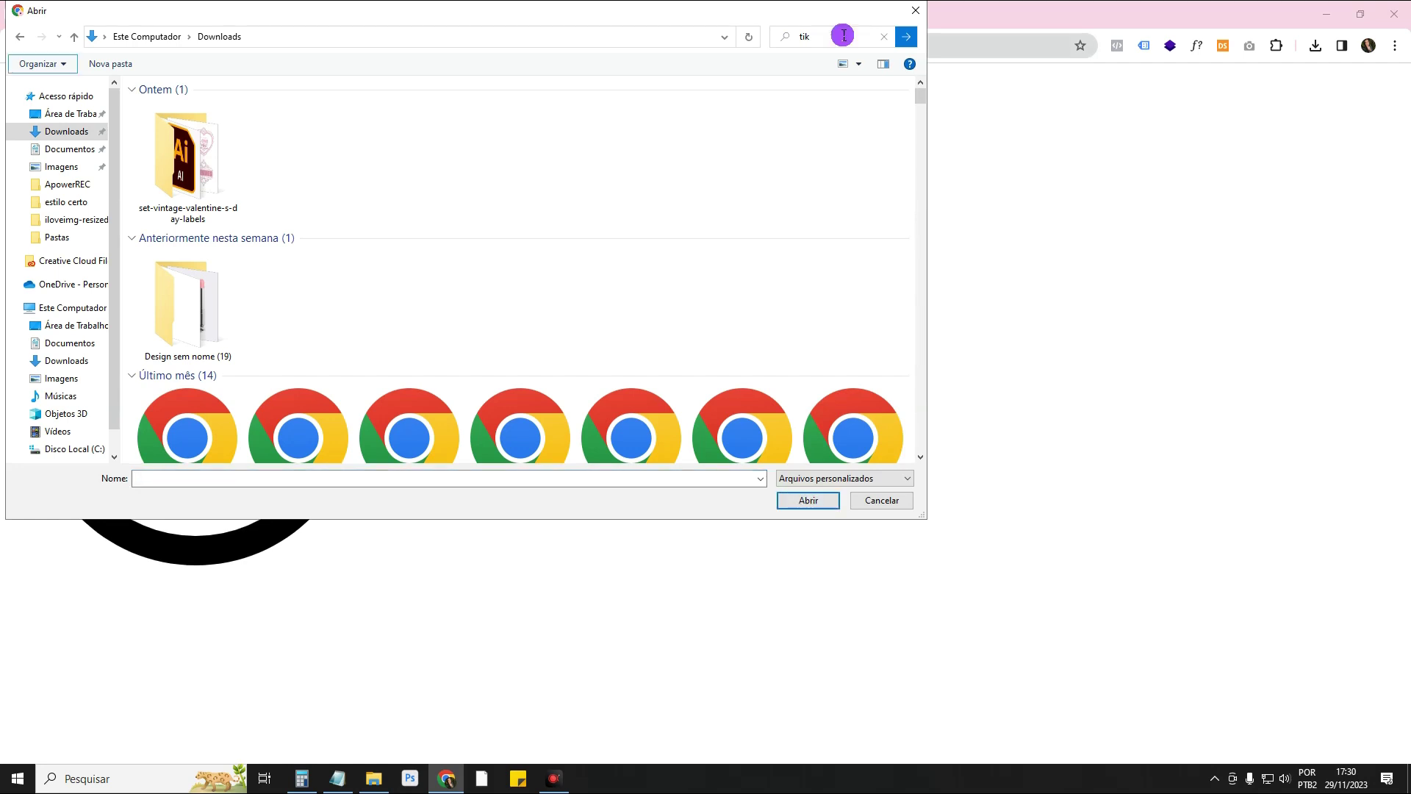
key("Return")
left_click(192, 221)
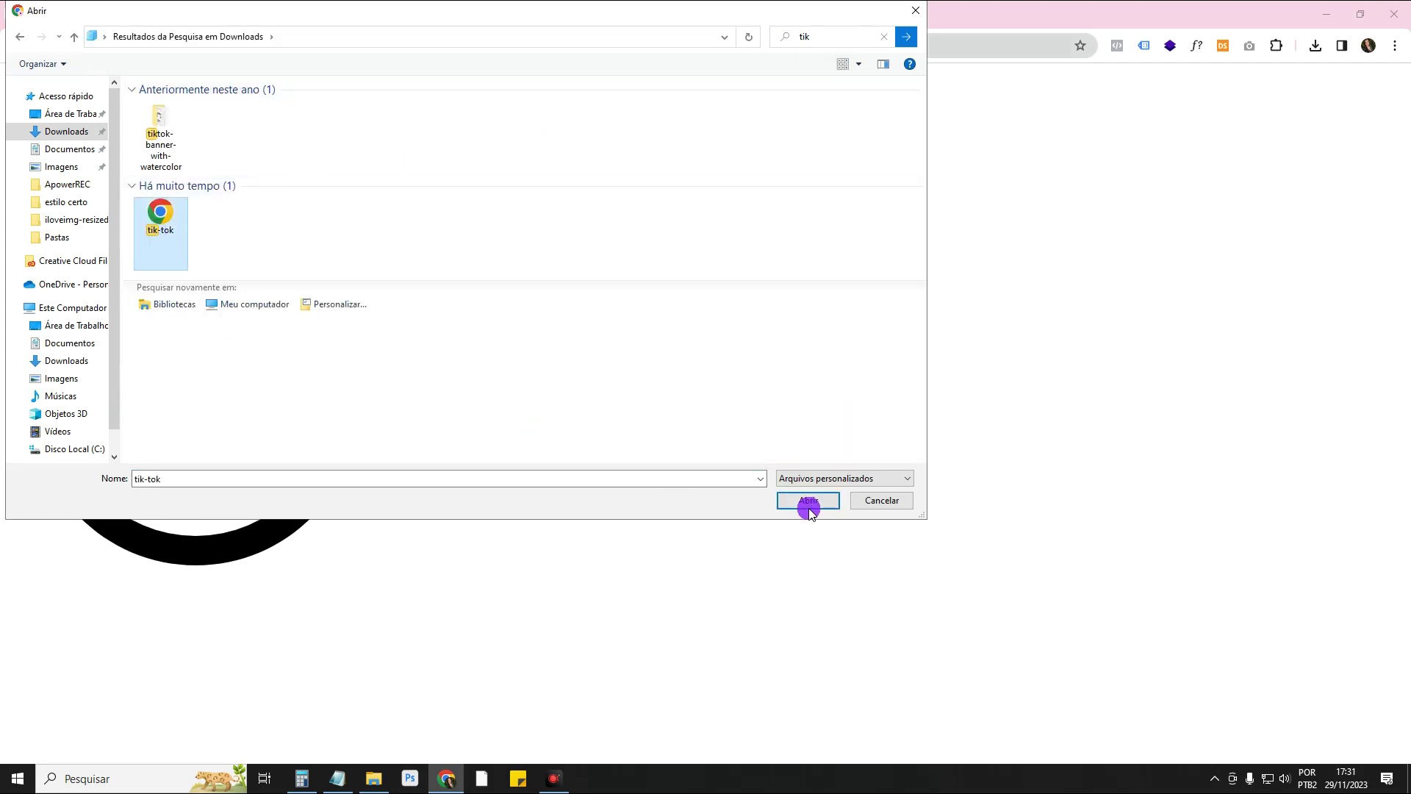
left_click(809, 502)
left_click(897, 15)
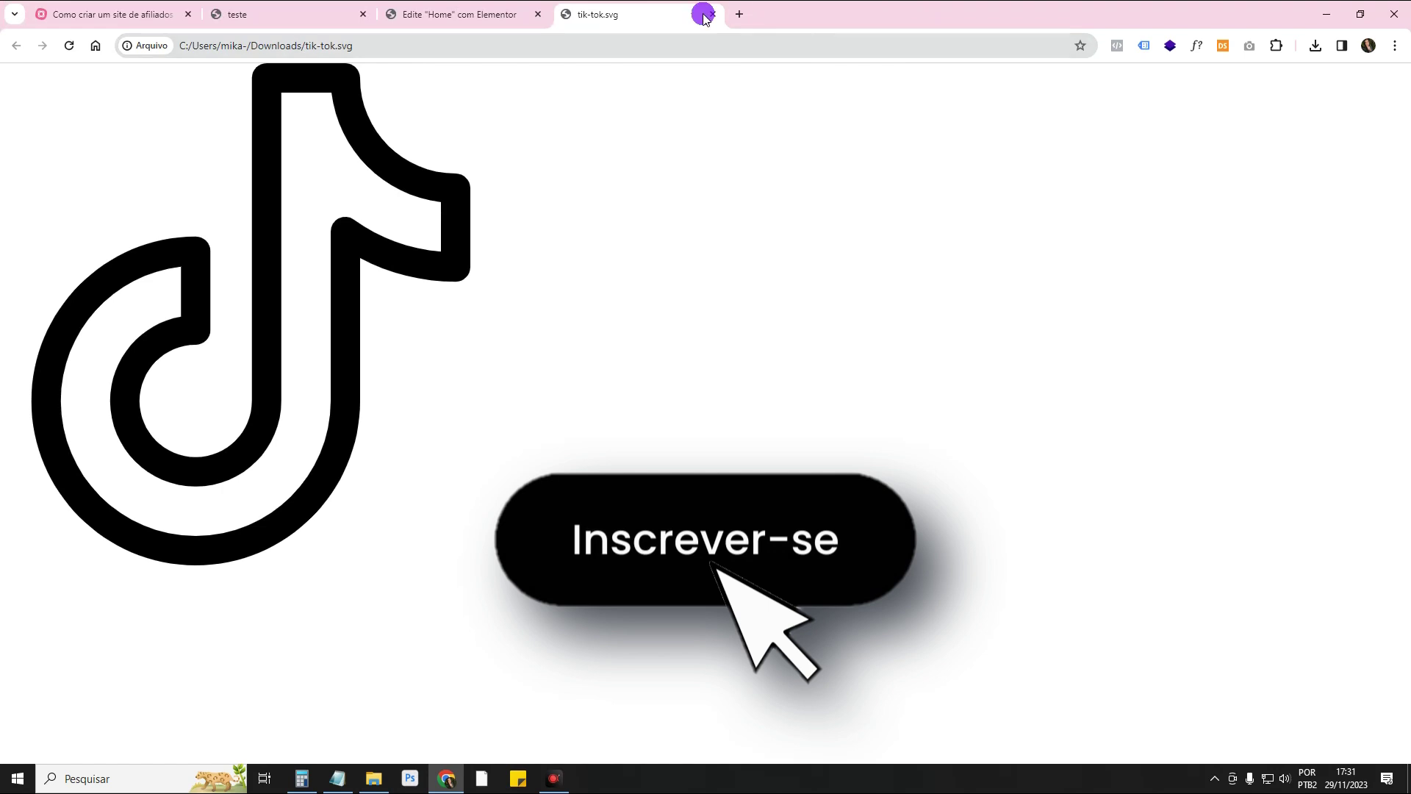
left_click(706, 15)
Insert the TikTok SVG and set the social icon shape to Círculo
left_click(1342, 720)
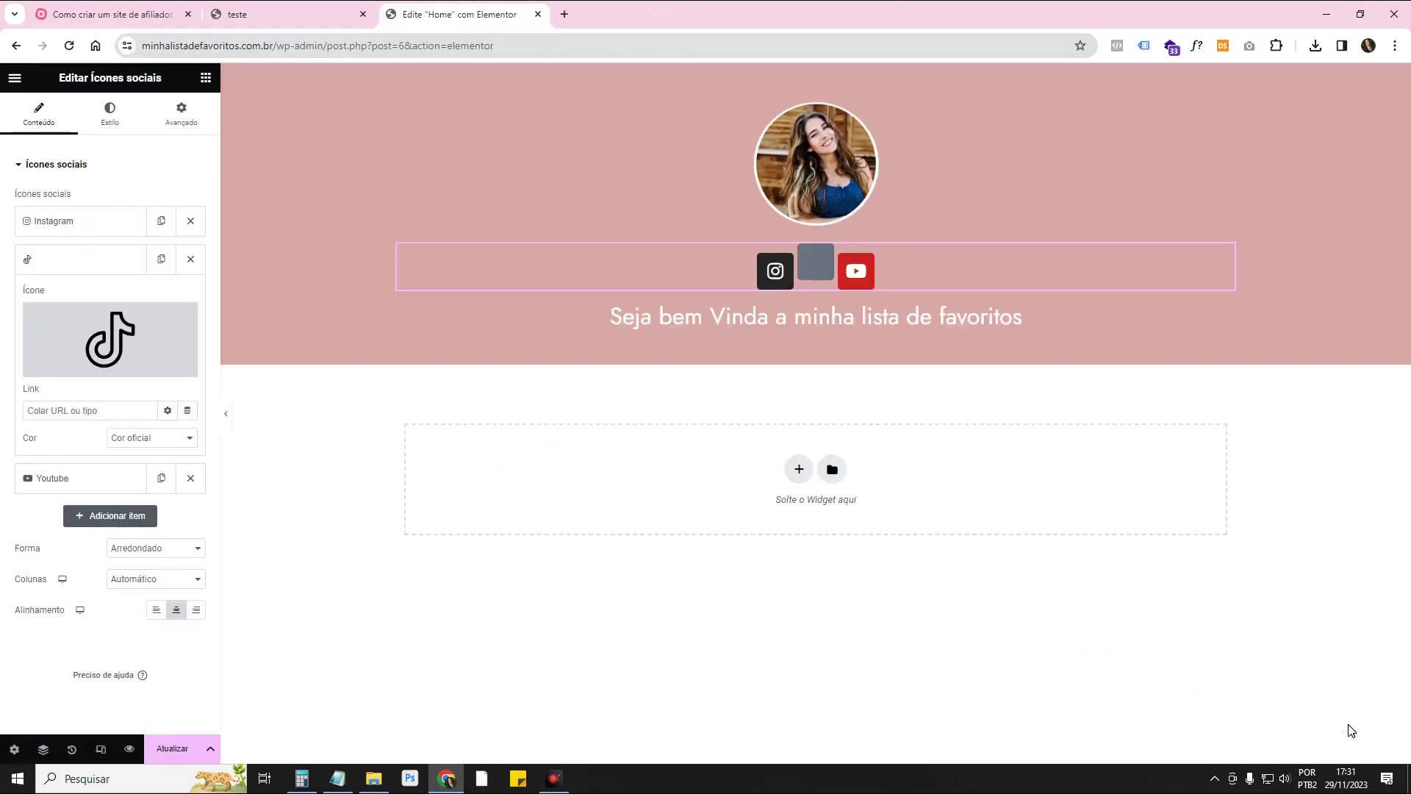
left_click(92, 260)
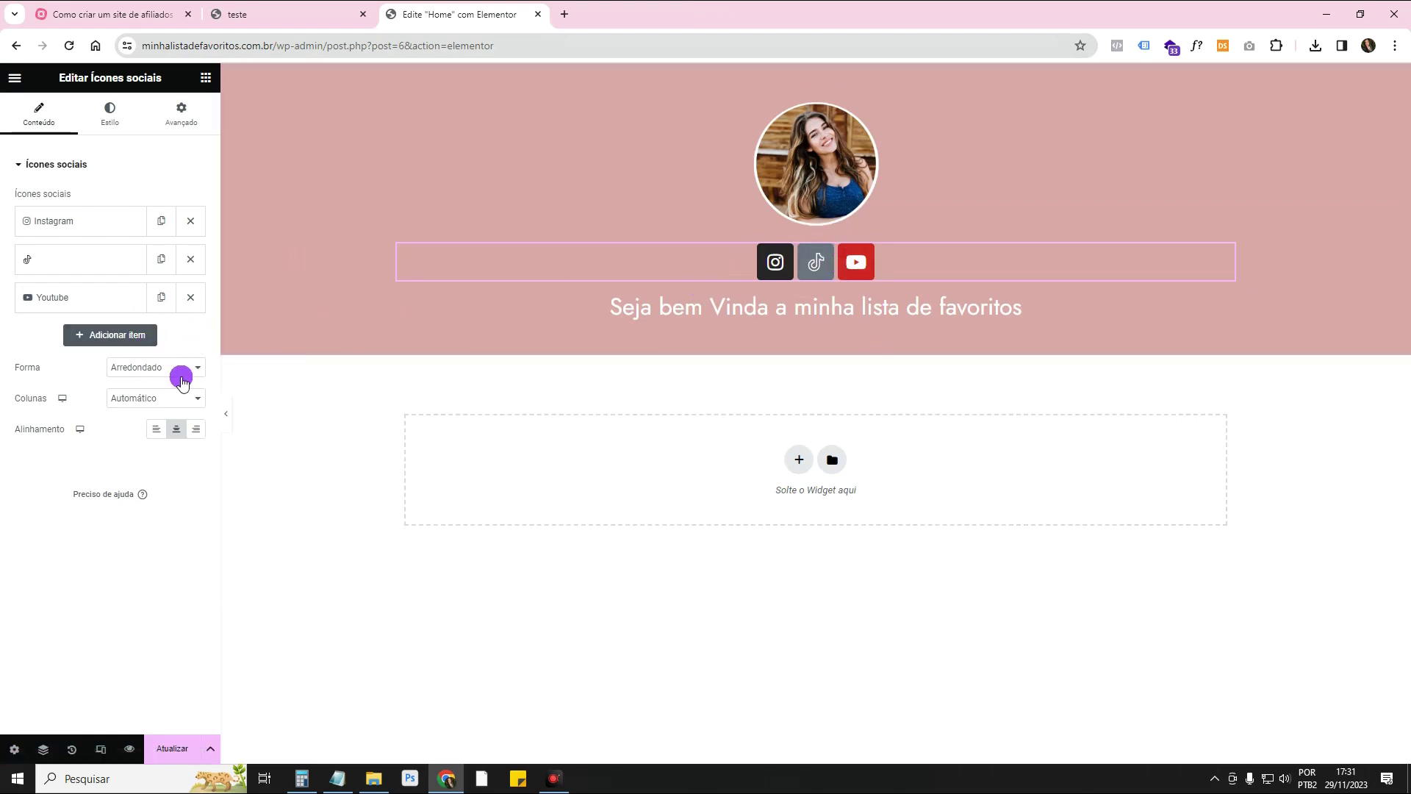
left_click(136, 367)
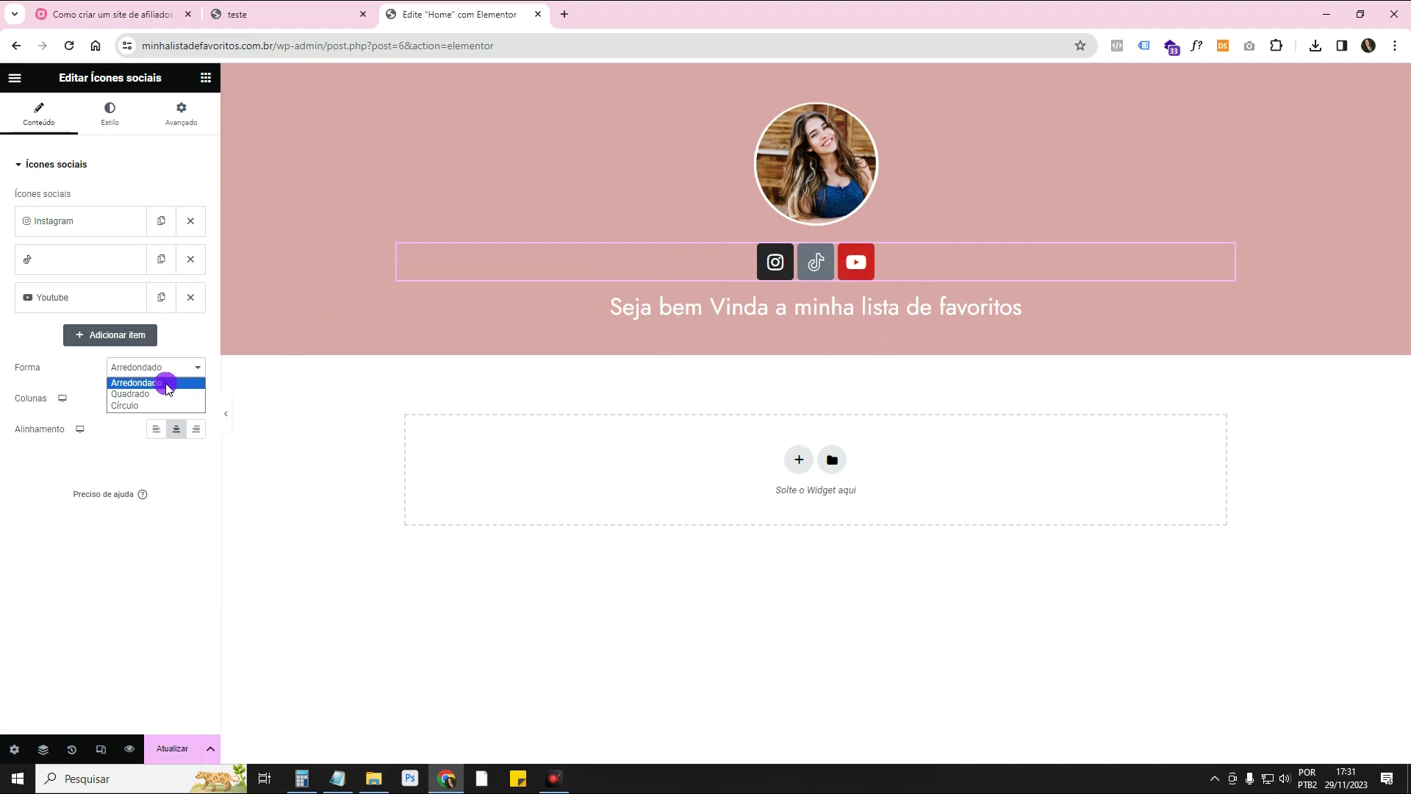
left_click(177, 404)
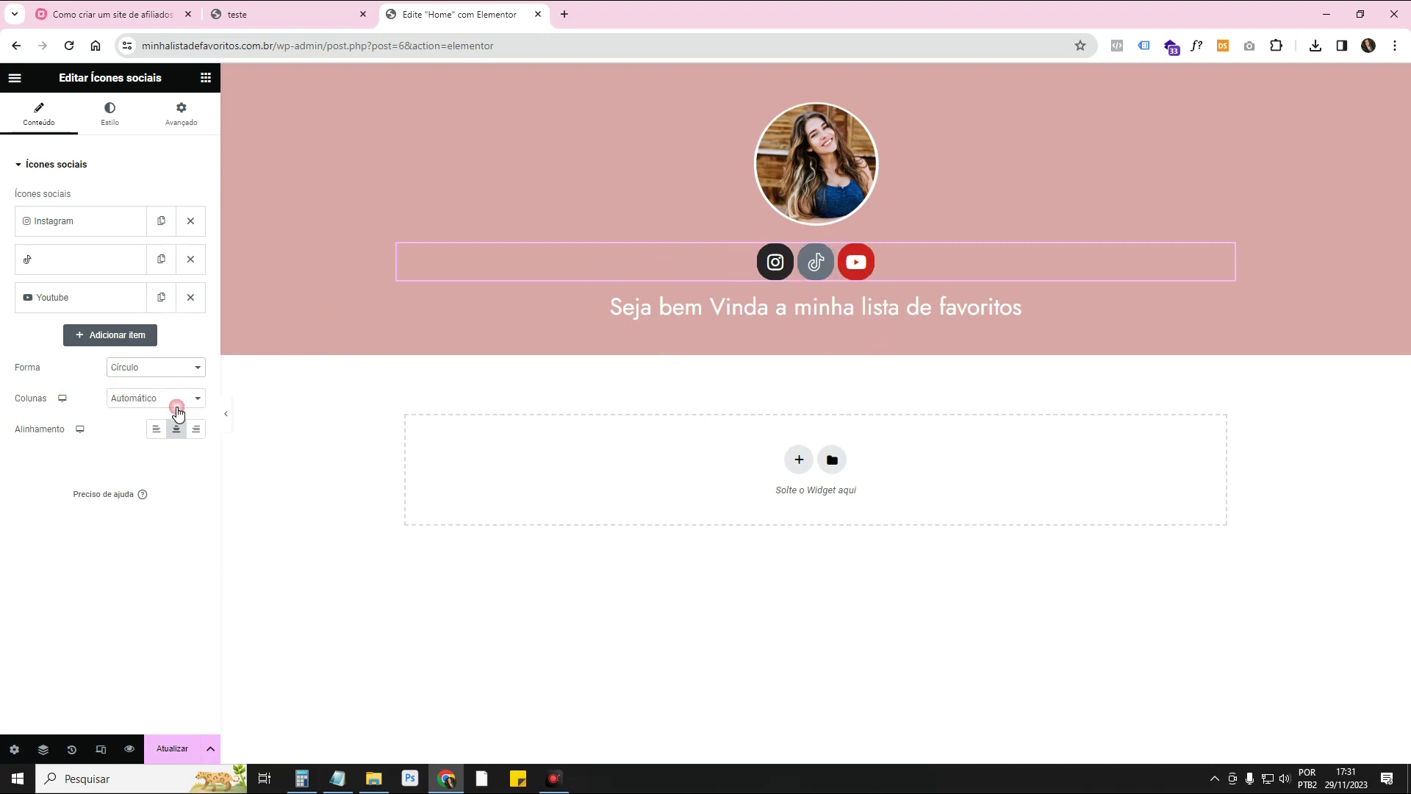
Give the icons a custom primary colour of #FFFFFF at reduced opacity (#FFFFFF33)
left_click(109, 116)
left_click(144, 197)
left_click(136, 225)
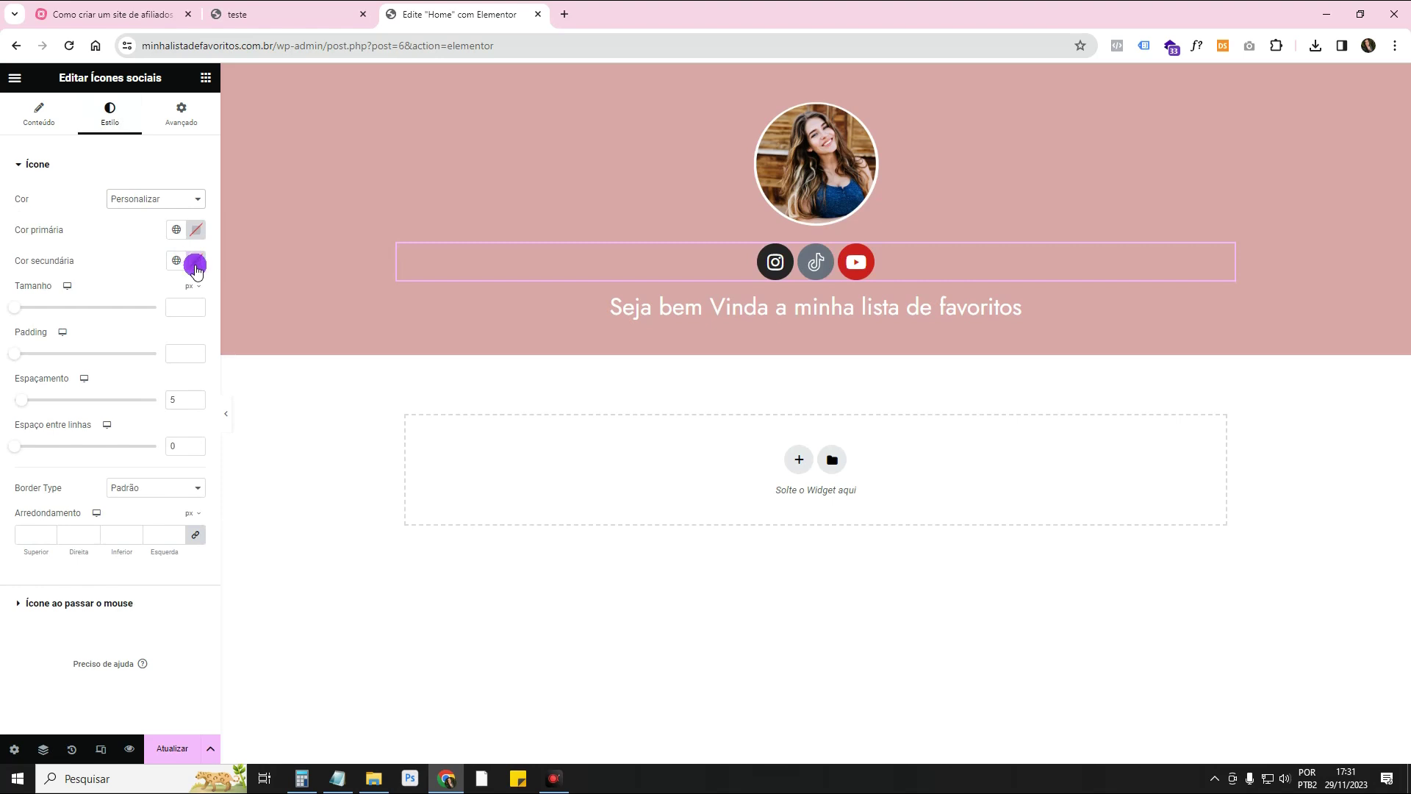
left_click(196, 263)
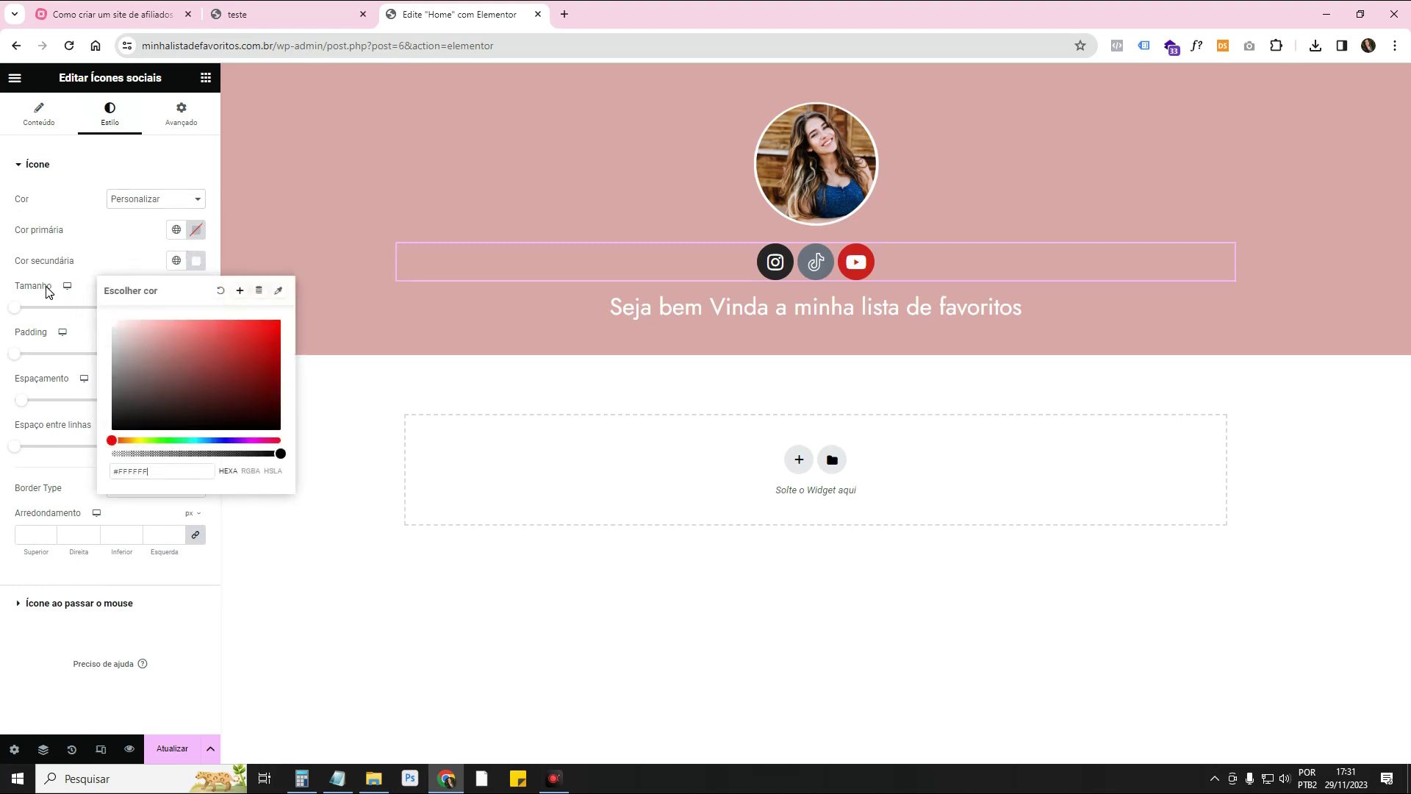
left_click(118, 256)
left_click(196, 229)
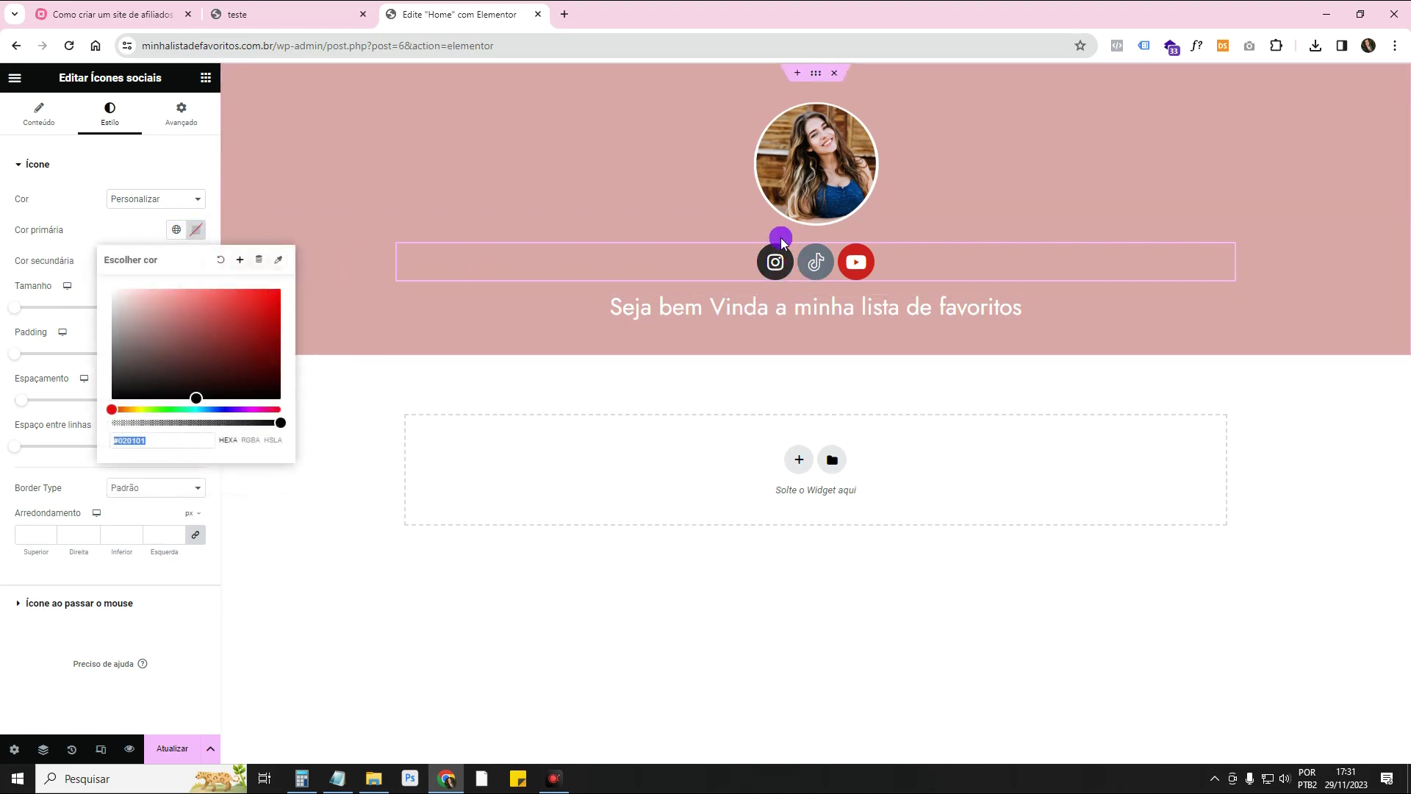
type("#FFFFFF")
left_click(181, 341)
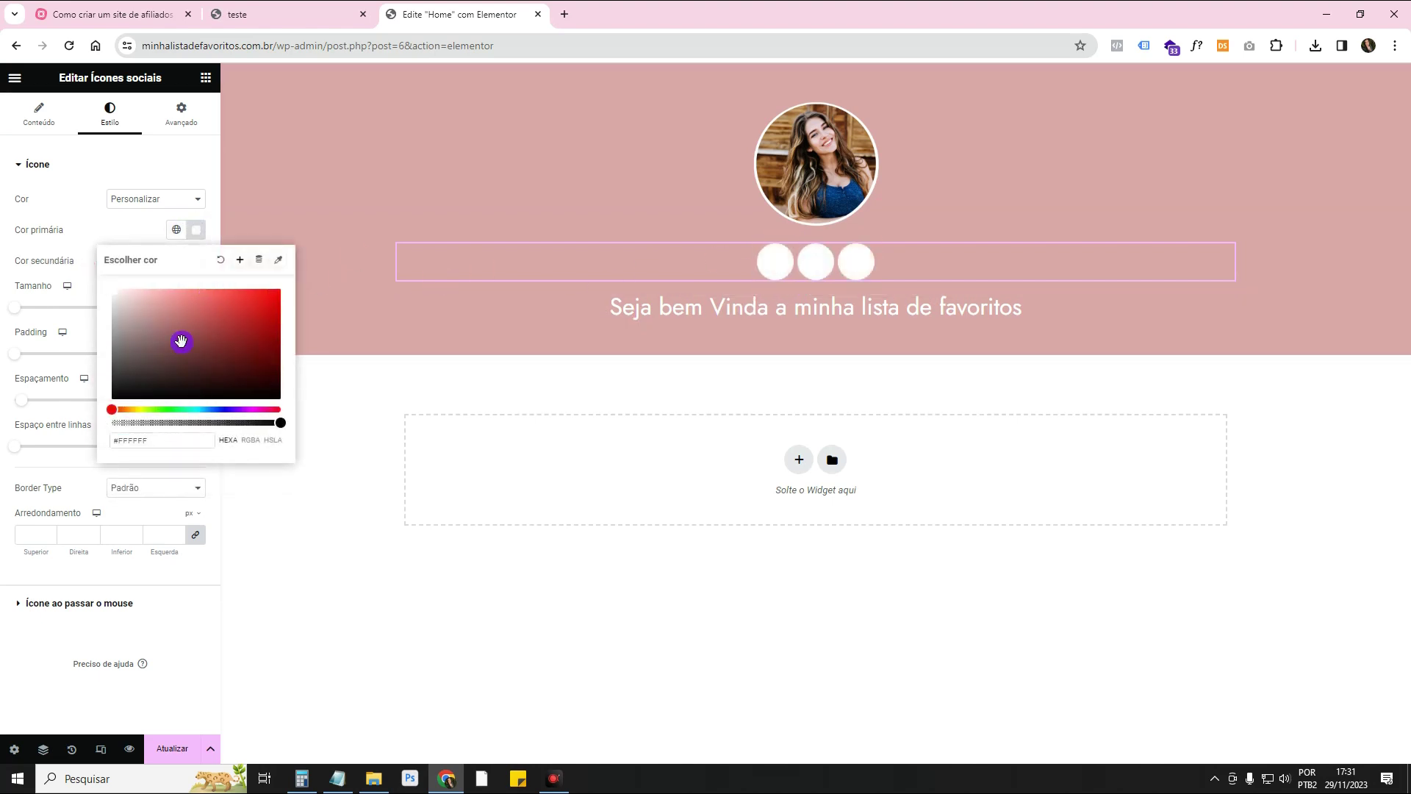
left_click_drag(271, 421, 151, 407)
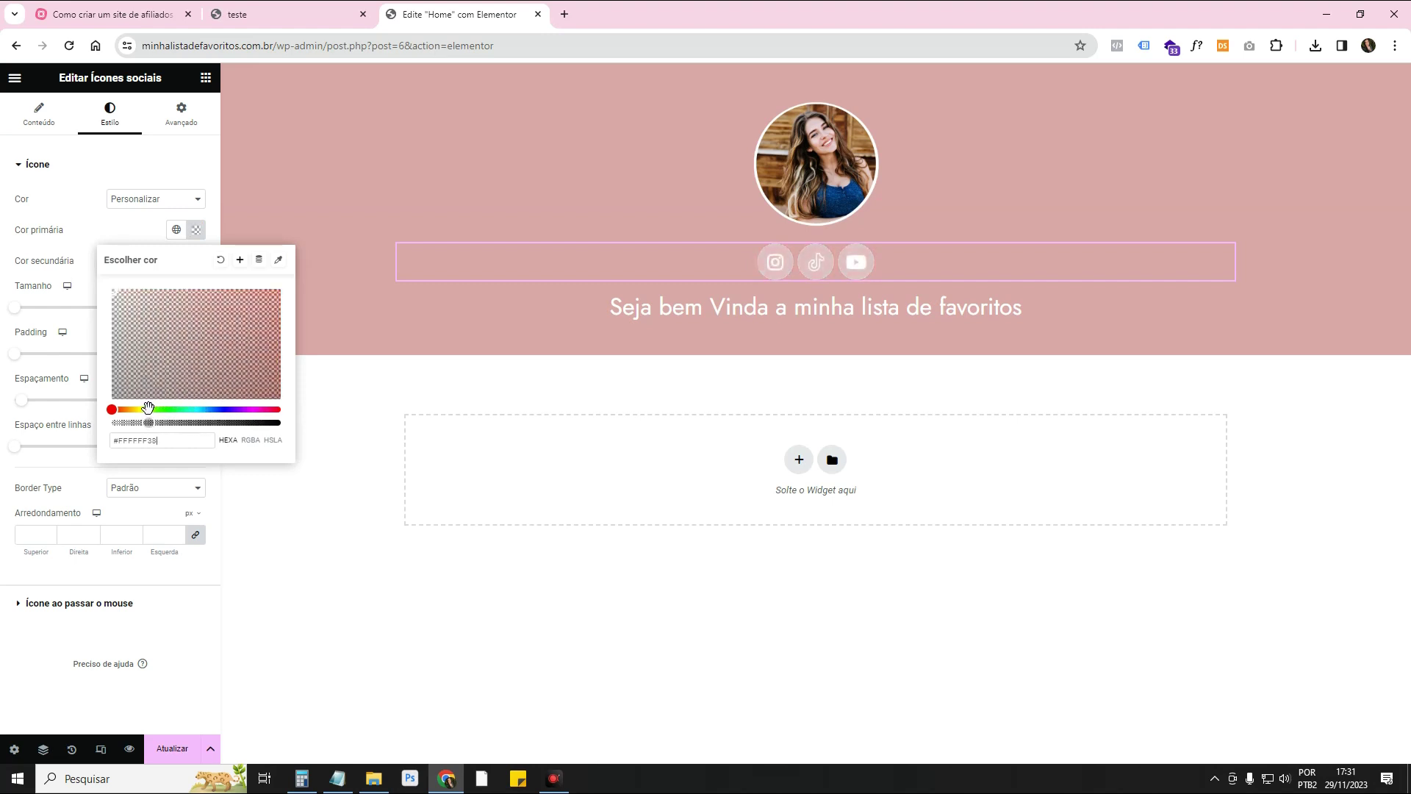
left_click(93, 232)
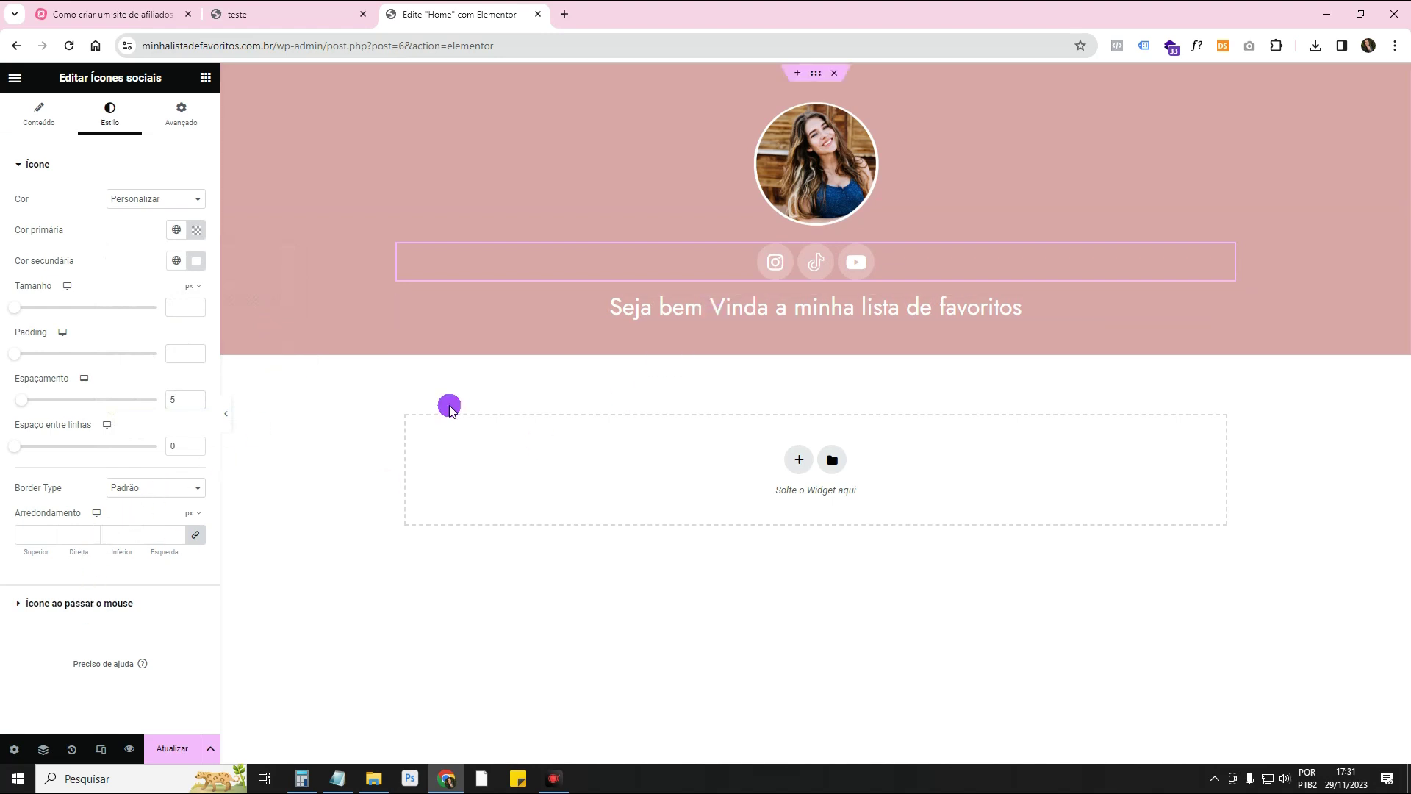
Set the icons' hover animation to Grow
left_click(92, 605)
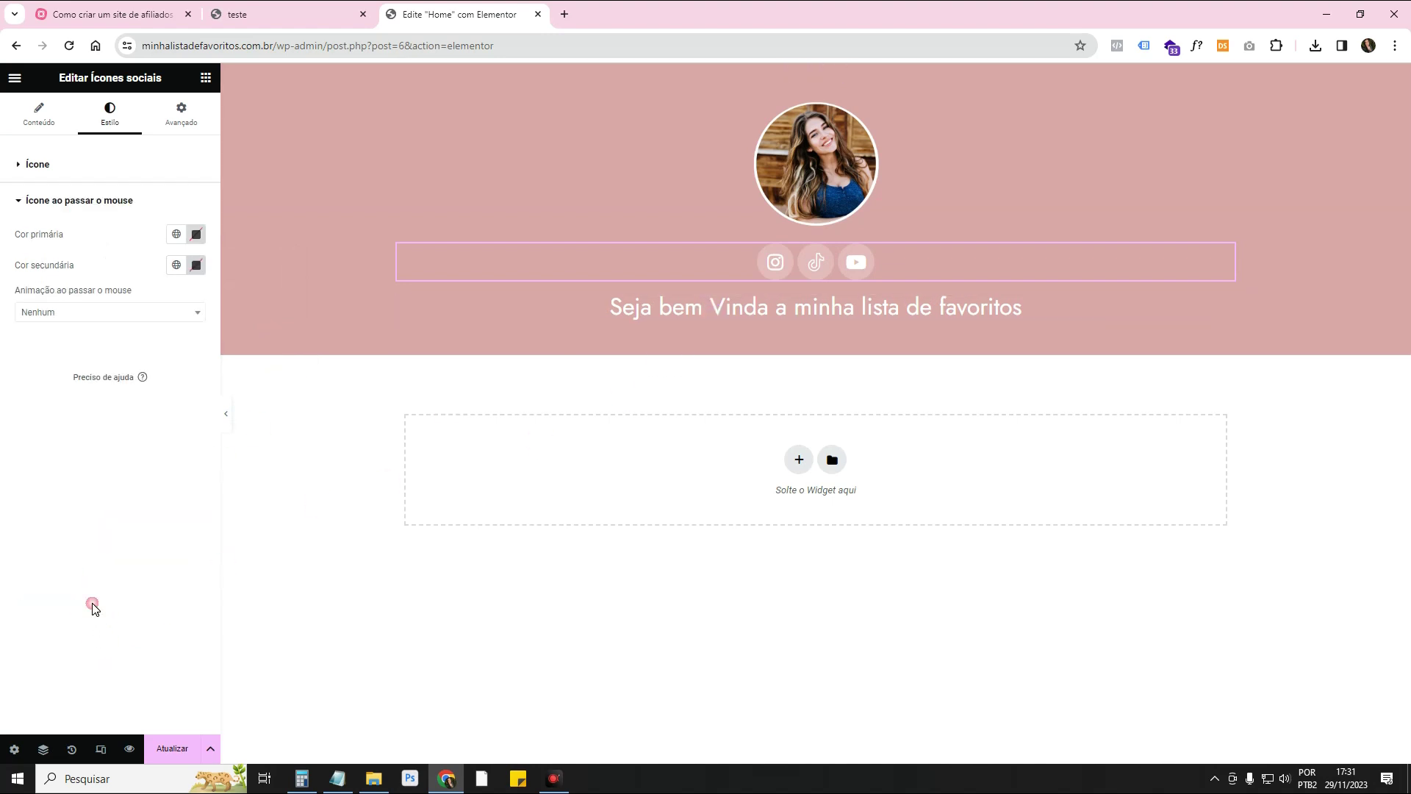
left_click(49, 312)
left_click(30, 354)
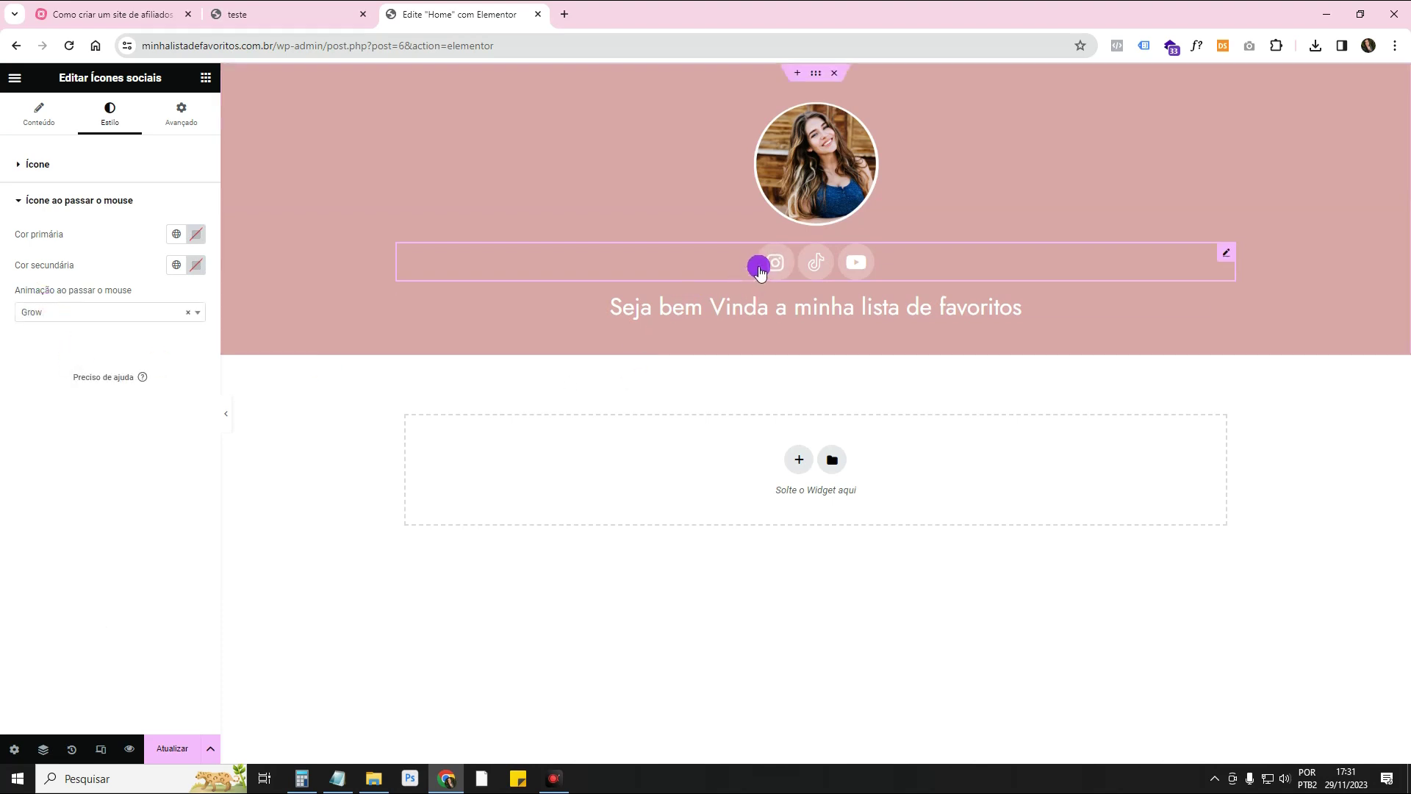
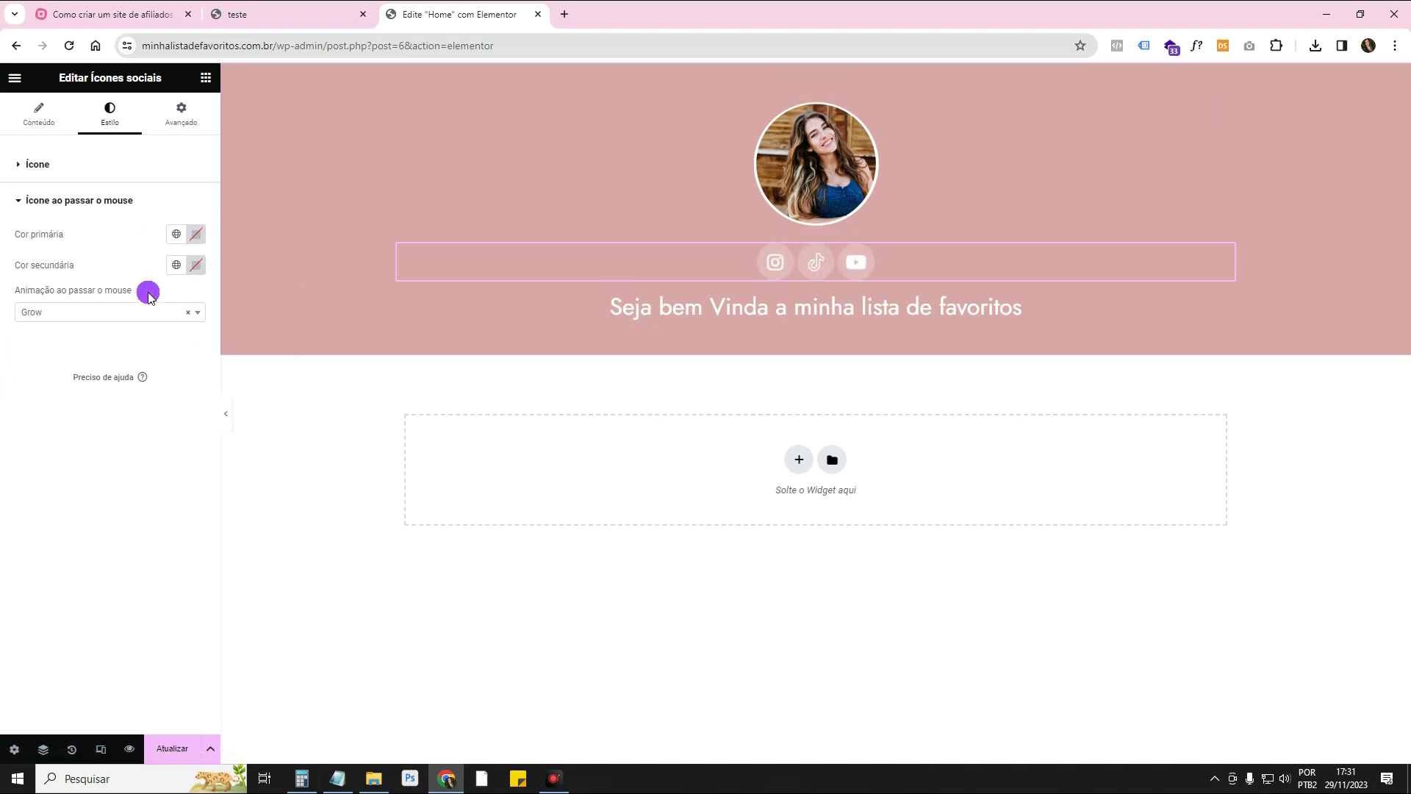
Set the social icons' hover secondary colour to #D8A7A7 and hover primary colour to #FFFFFF
left_click(195, 271)
left_click(338, 778)
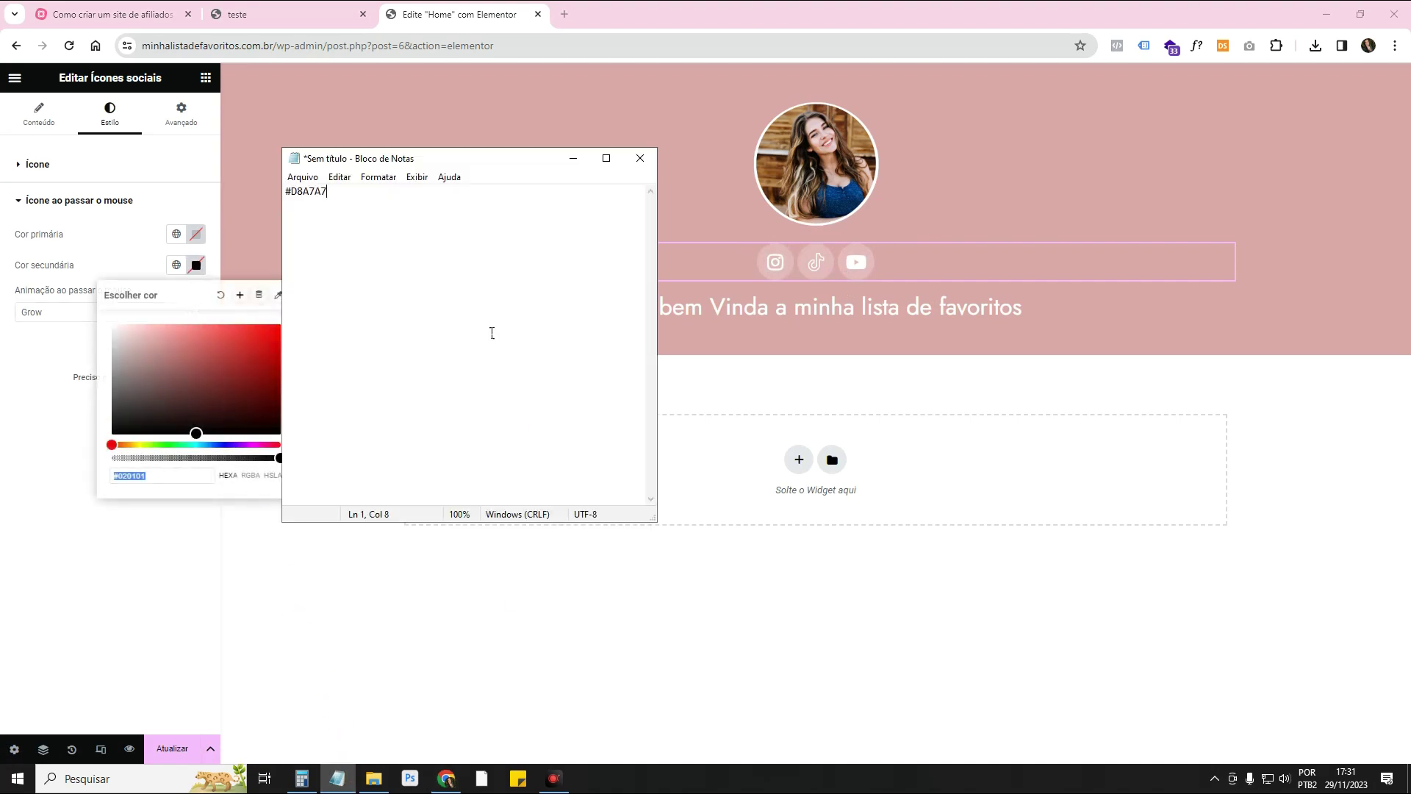
left_click_drag(361, 199, 264, 197)
key("ctrl+c")
left_click(163, 489)
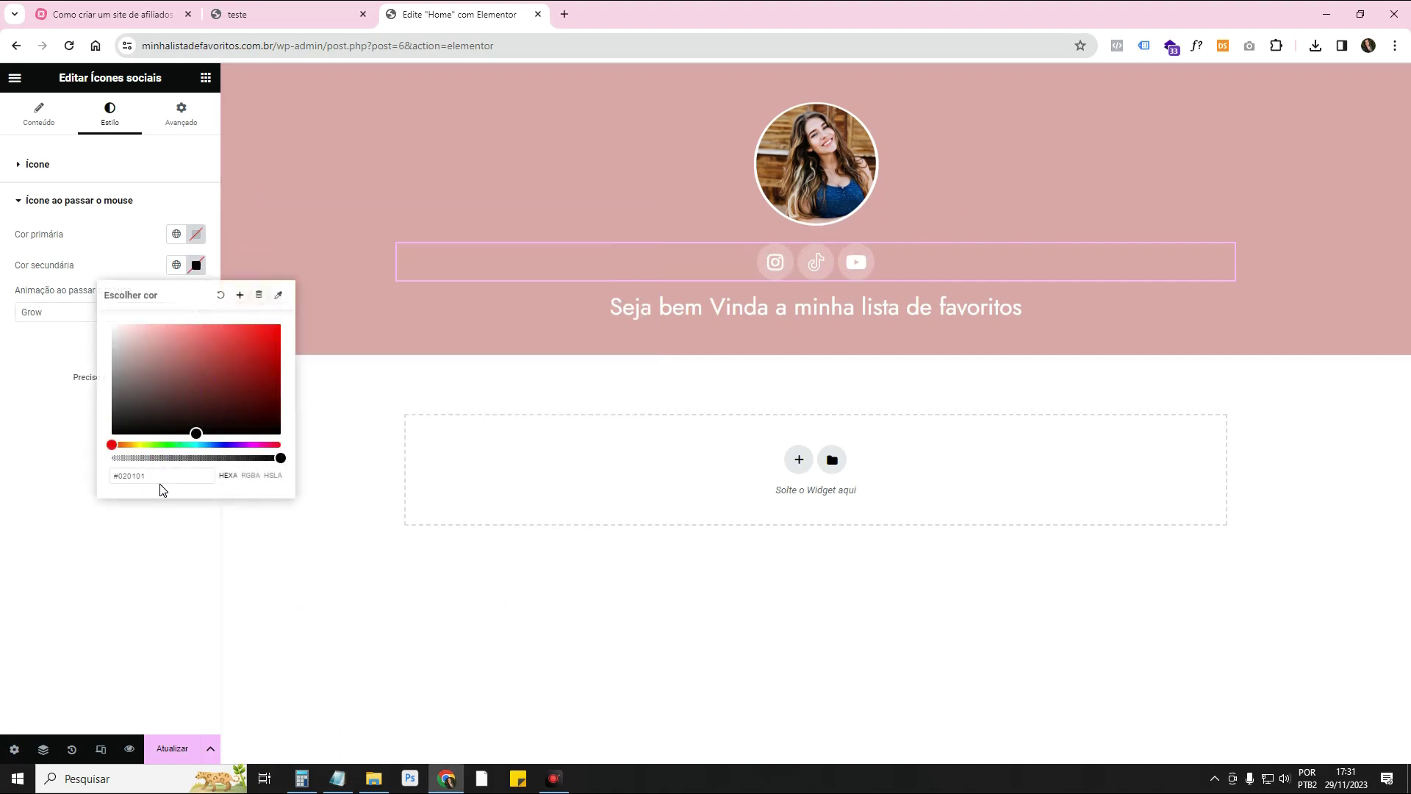
key("ctrl+v")
left_click(197, 258)
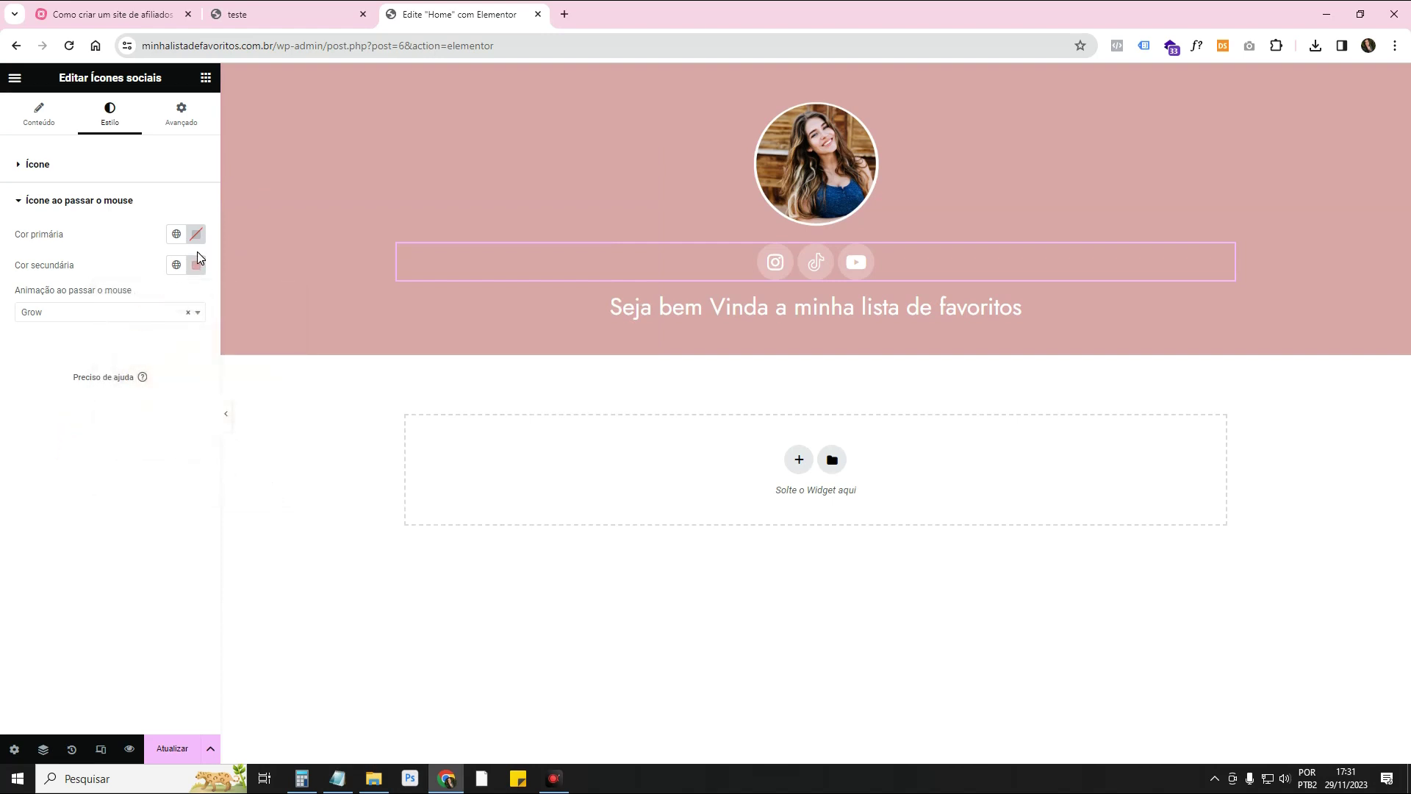
left_click(198, 234)
type("#FFFFFF")
left_click(47, 345)
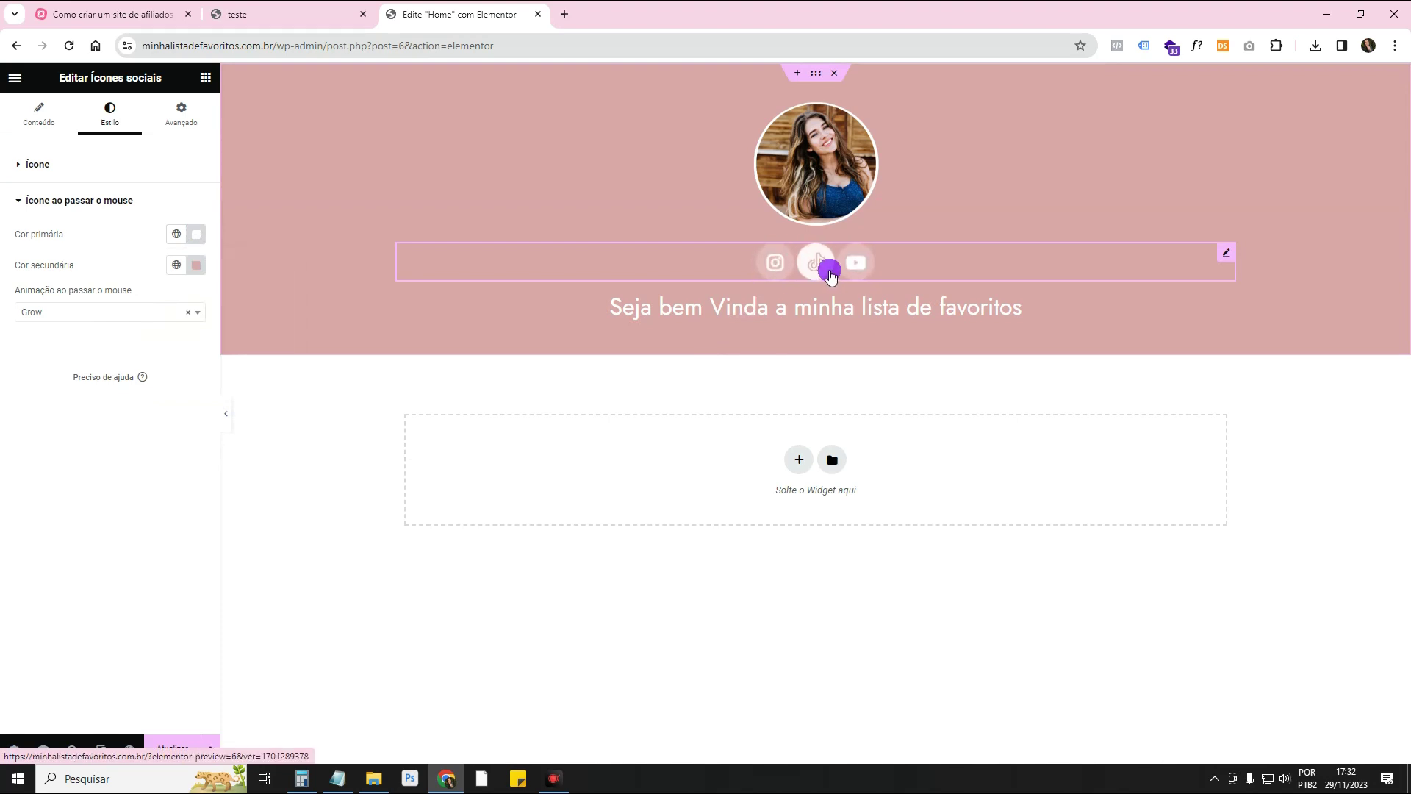
Save the Home page with Atualizar and view the published 'teste' page
left_click(861, 418)
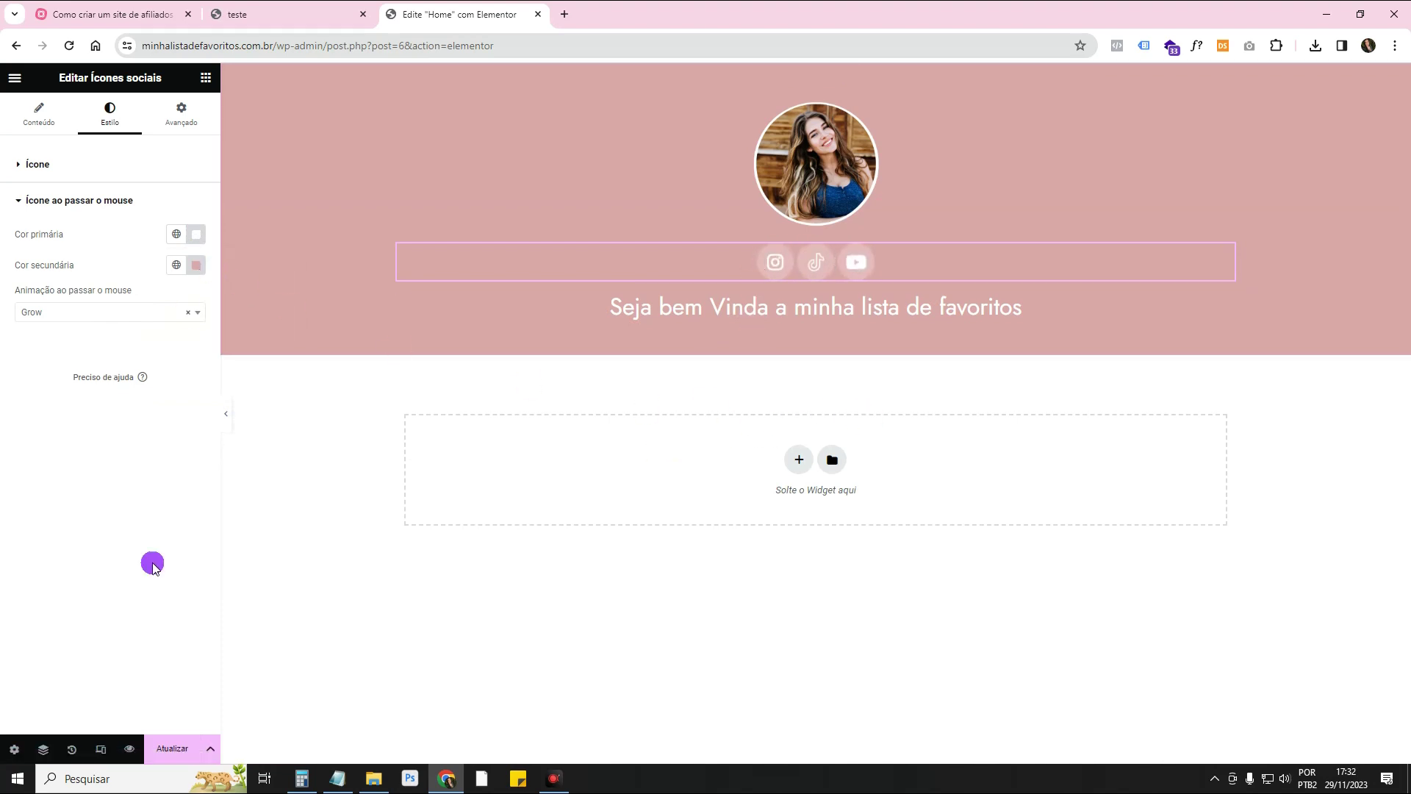
left_click(172, 752)
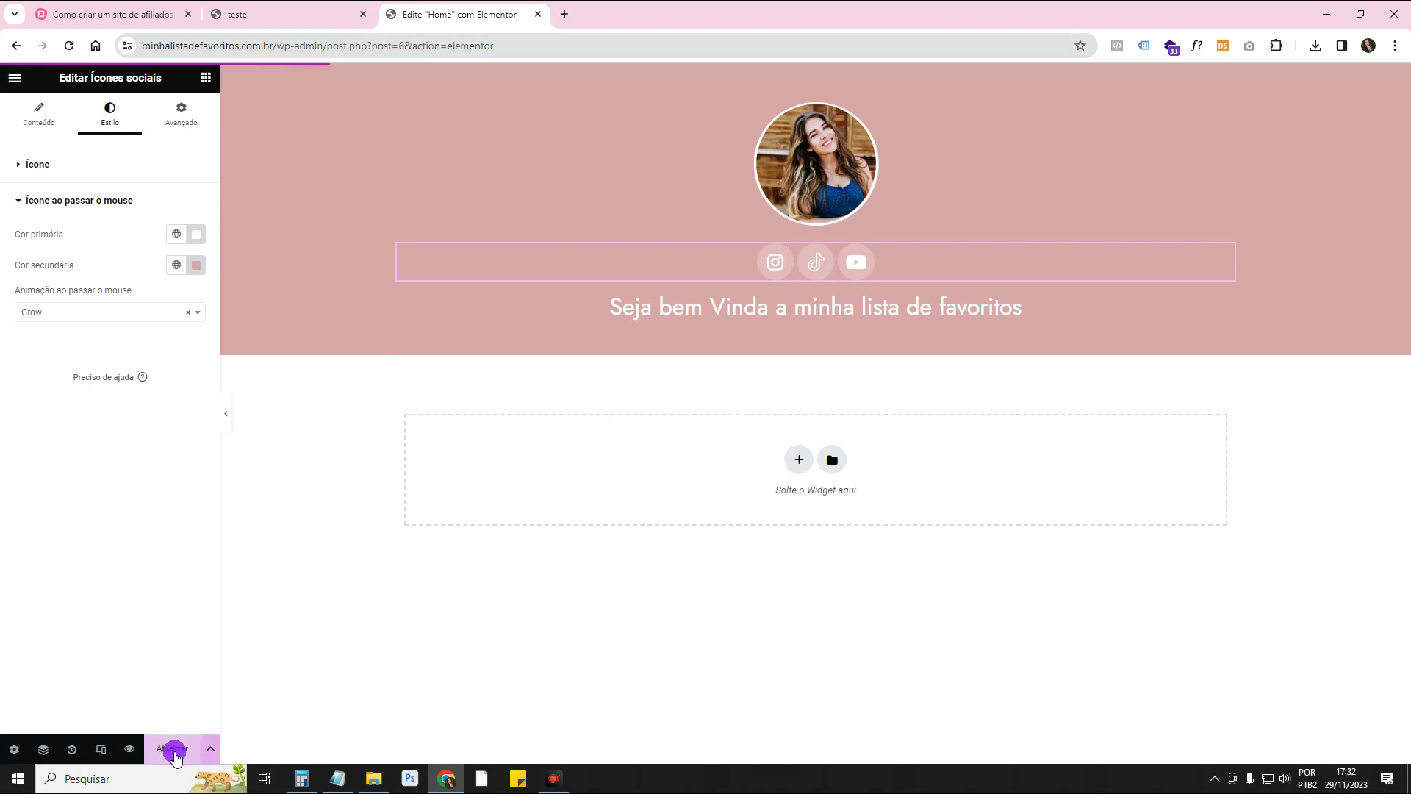
left_click(315, 16)
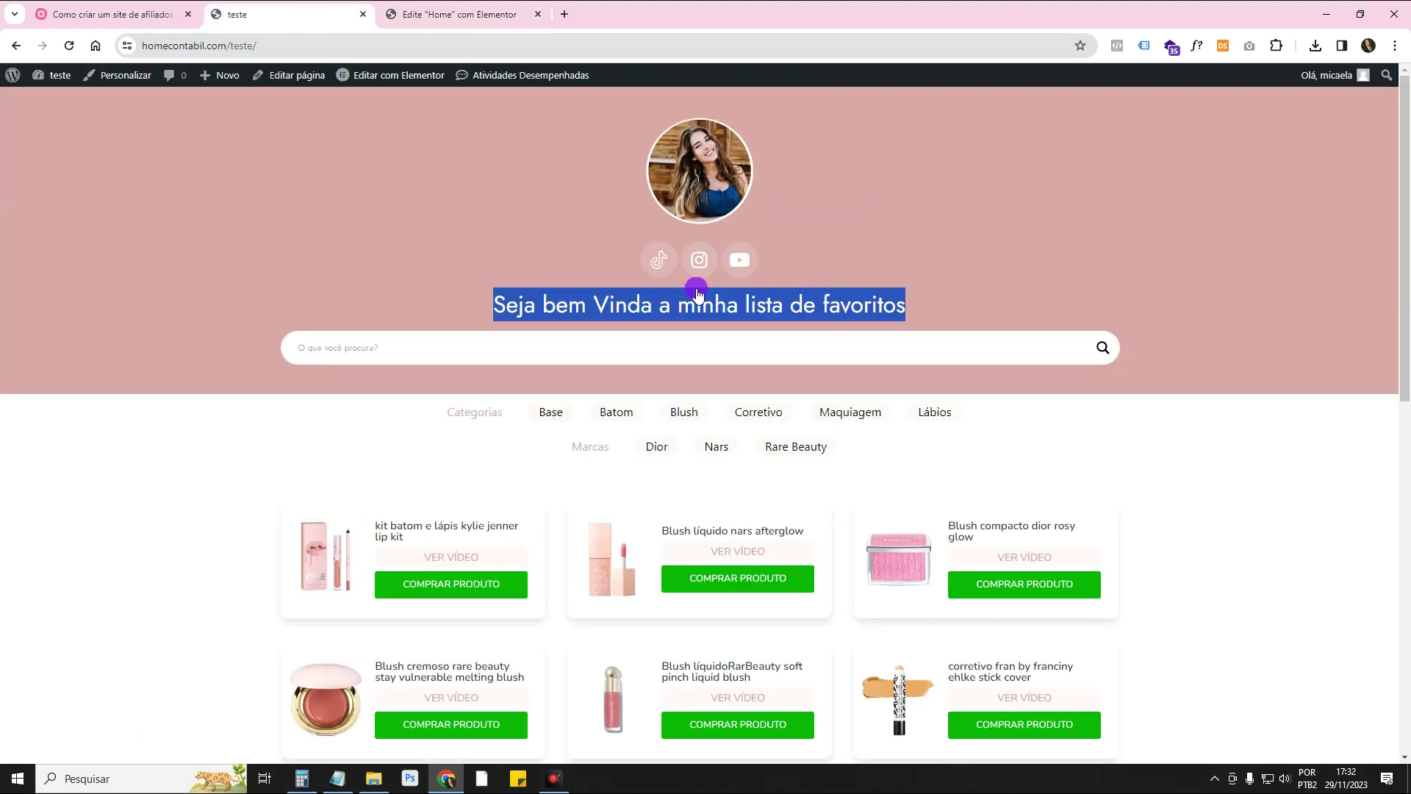
Copy the site's wp-admin address from the editor URL and load it in a new tab
left_click(1224, 270)
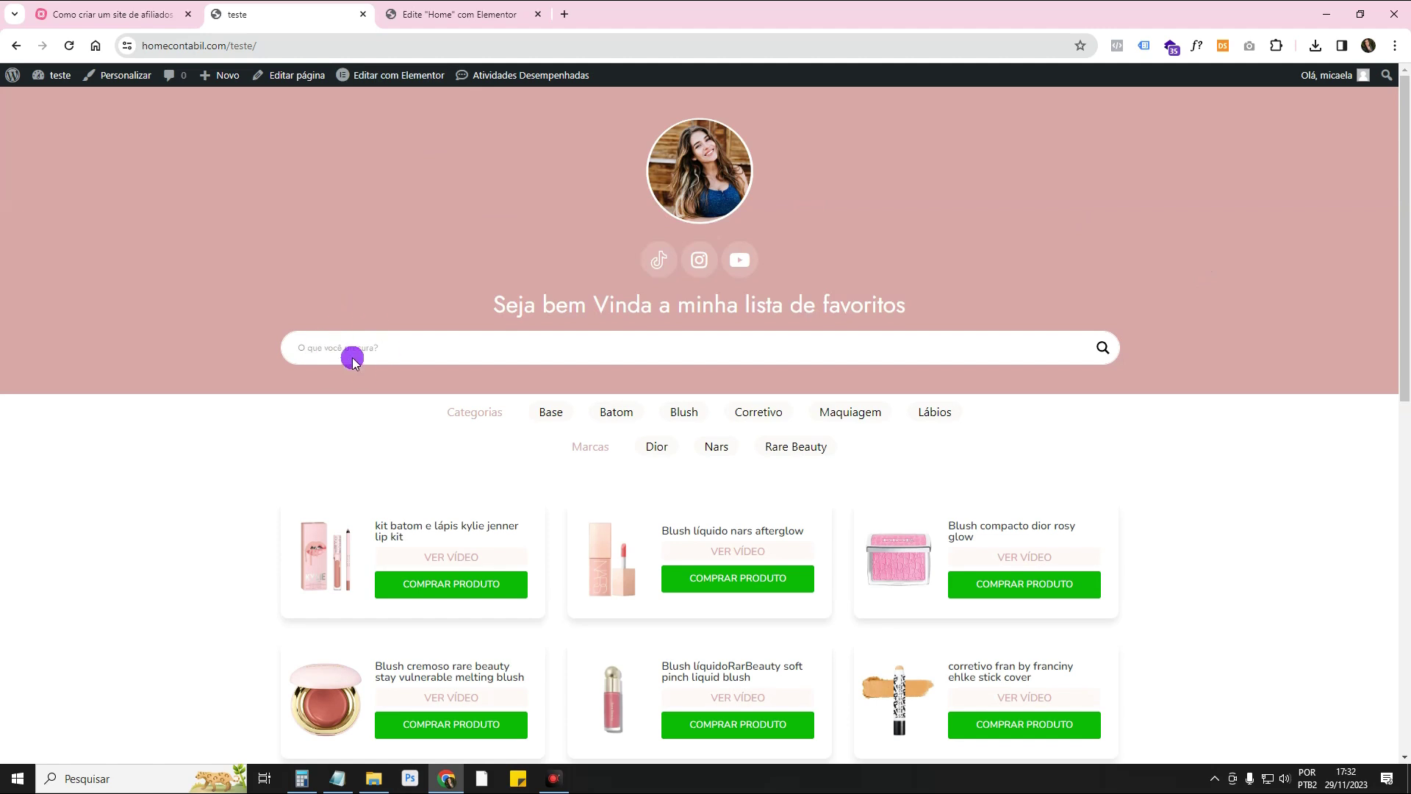
left_click(445, 10)
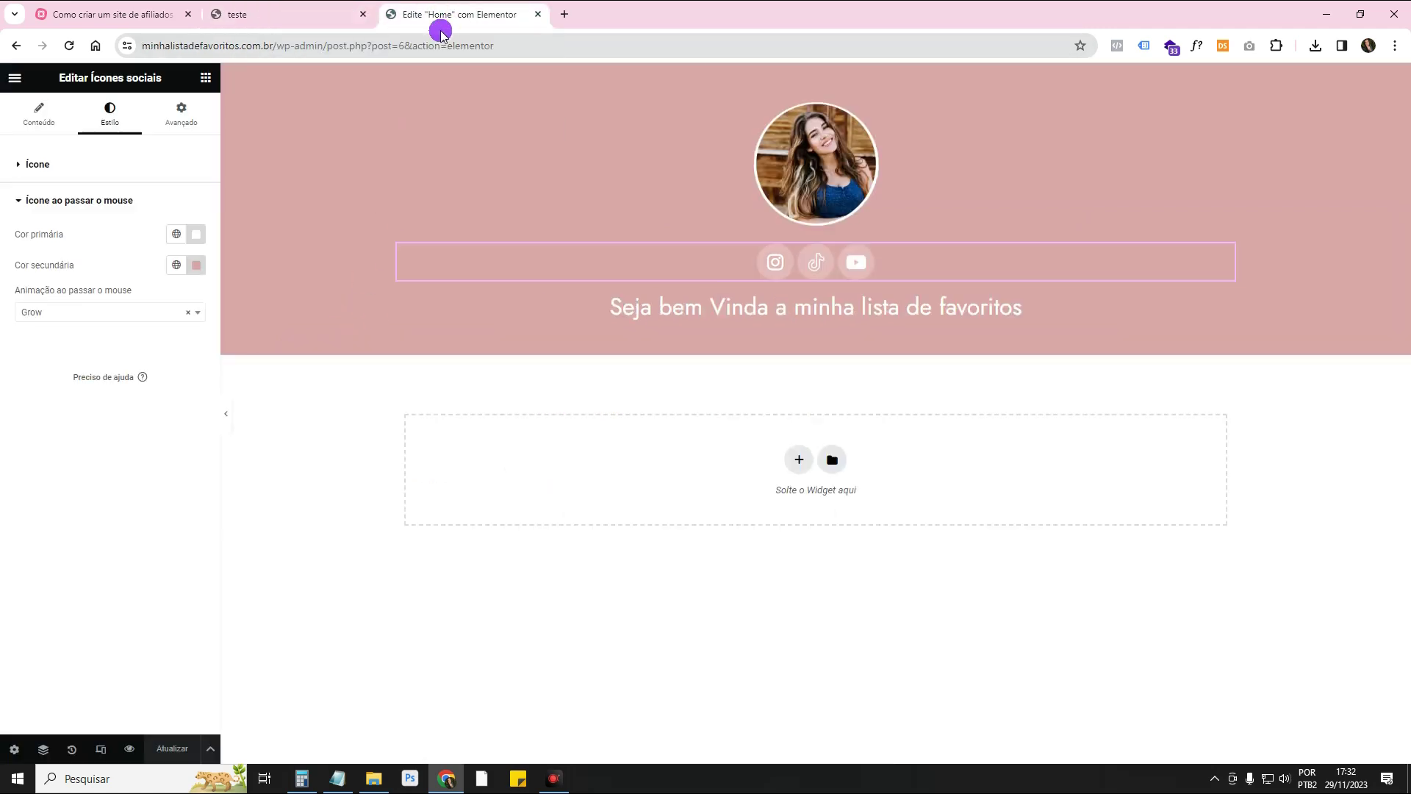
left_click_drag(327, 45, 48, 55)
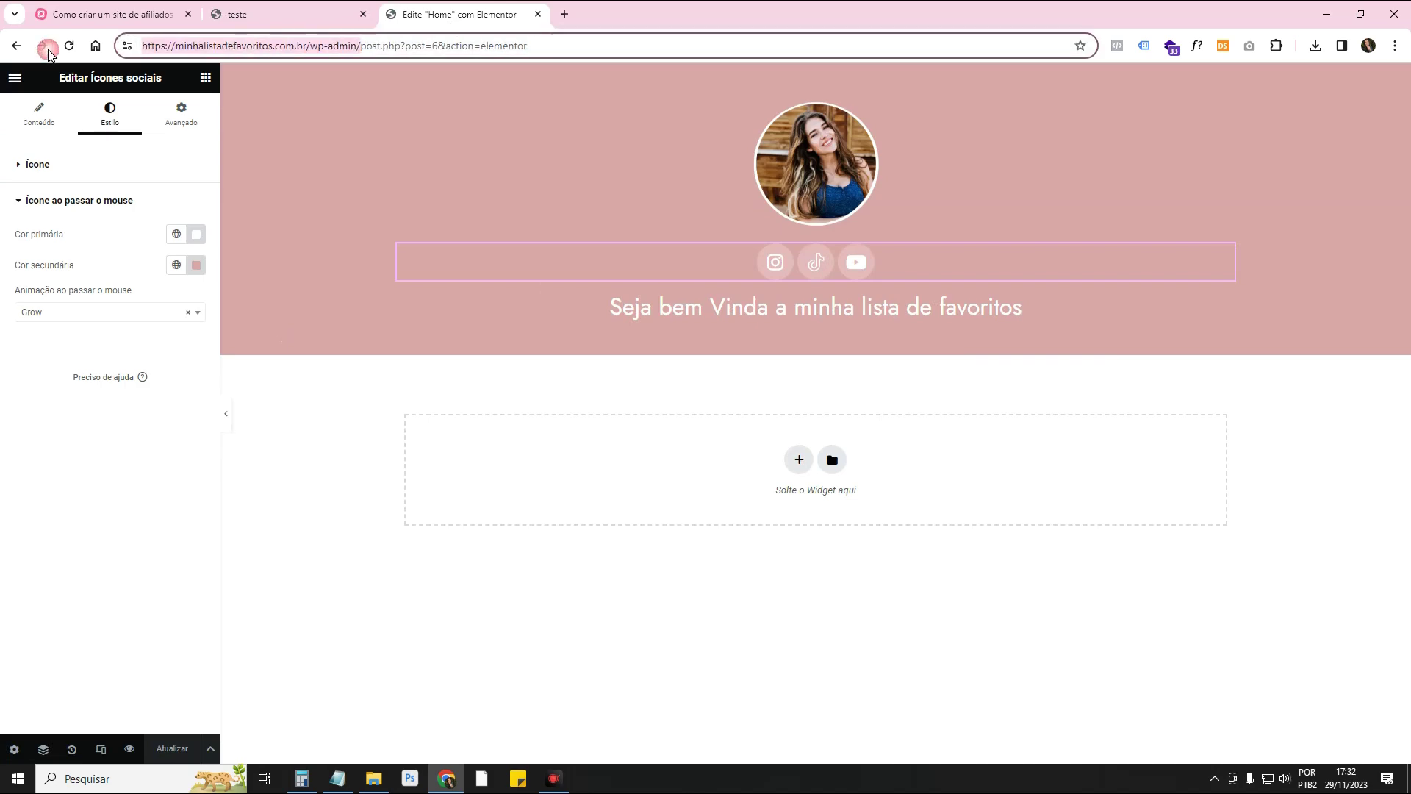
key("ctrl+c")
key("ctrl+t")
key("ctrl+v")
key("Return")
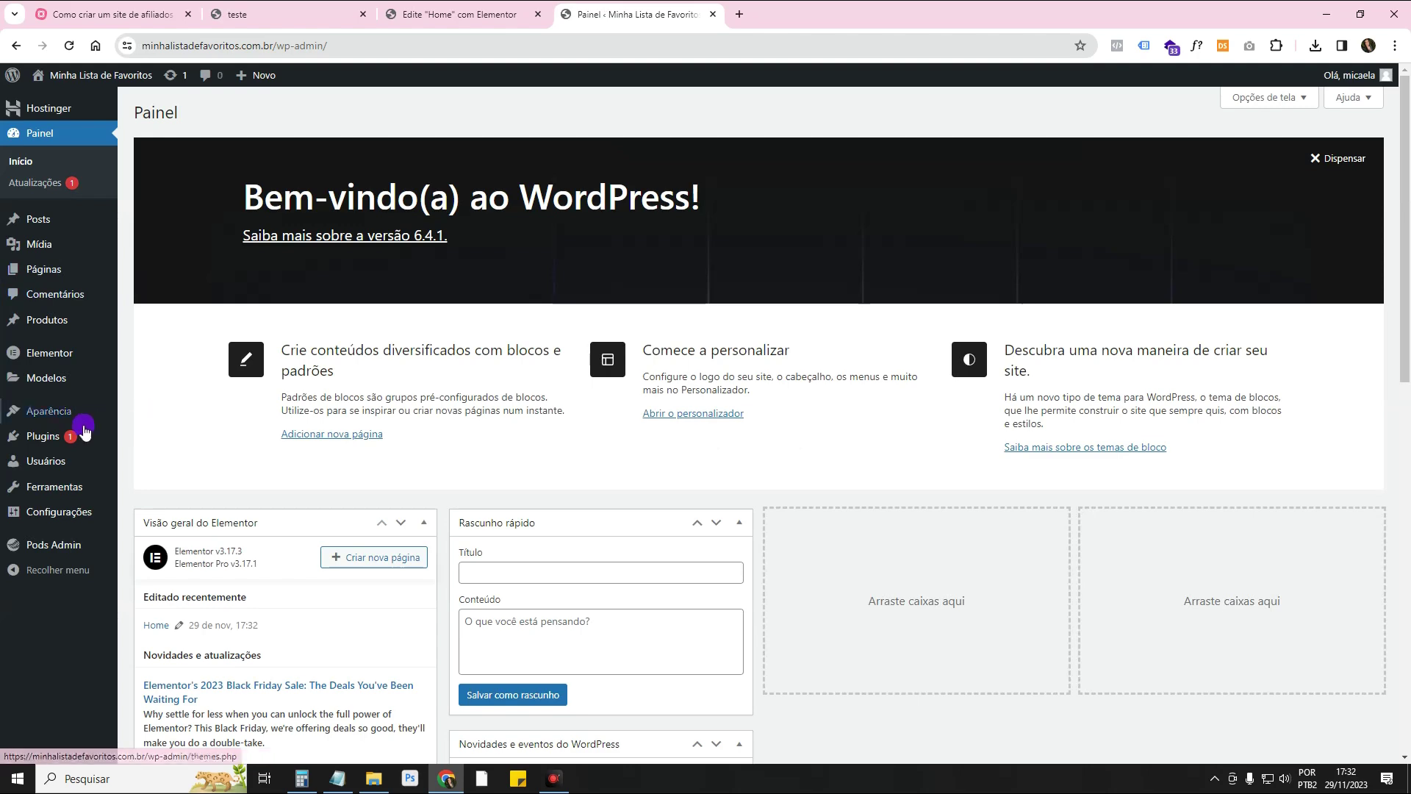
Search Adicionar plugin for 'ajax', then install and activate Ajax Search Lite
mouse_move(73, 433)
left_click(195, 460)
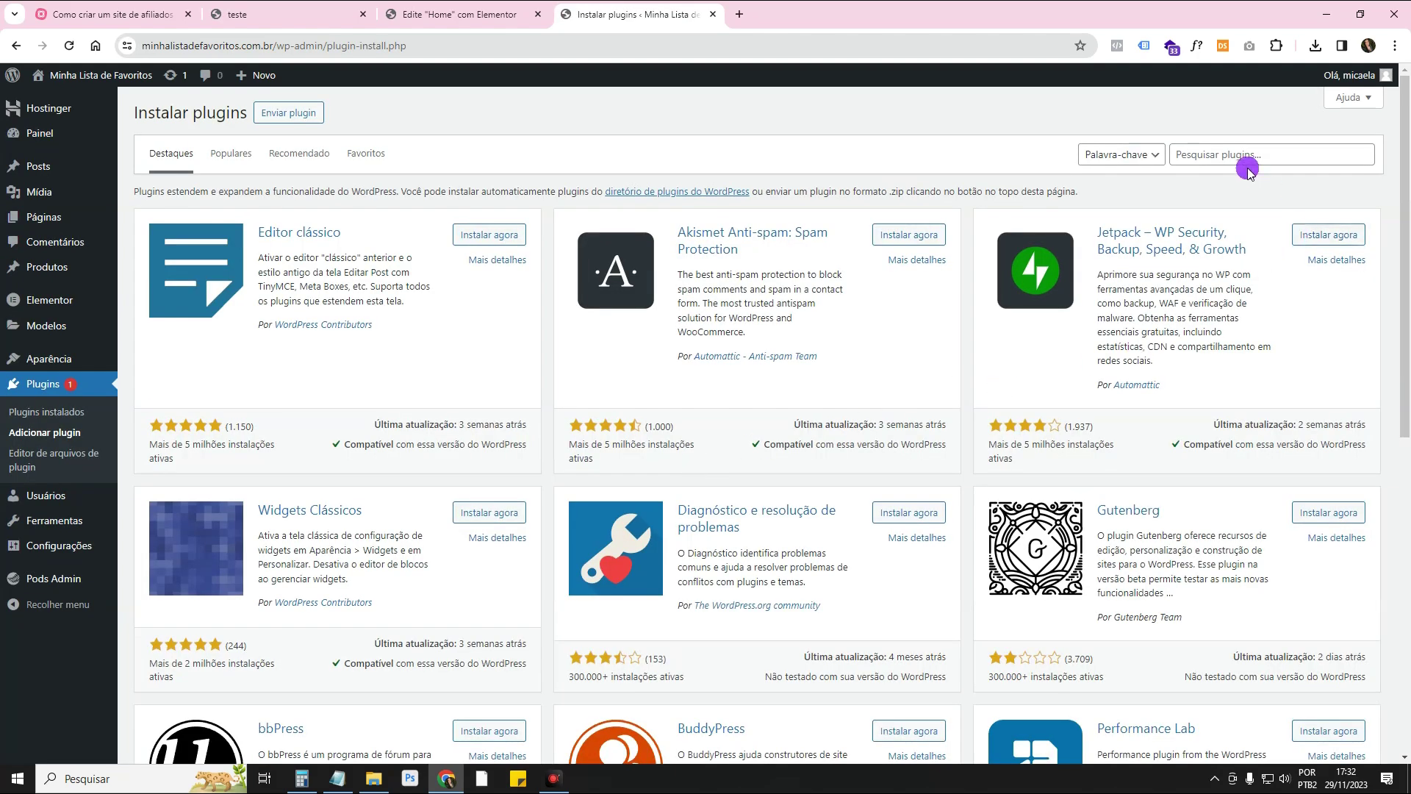
left_click(1242, 157)
left_click(1242, 157)
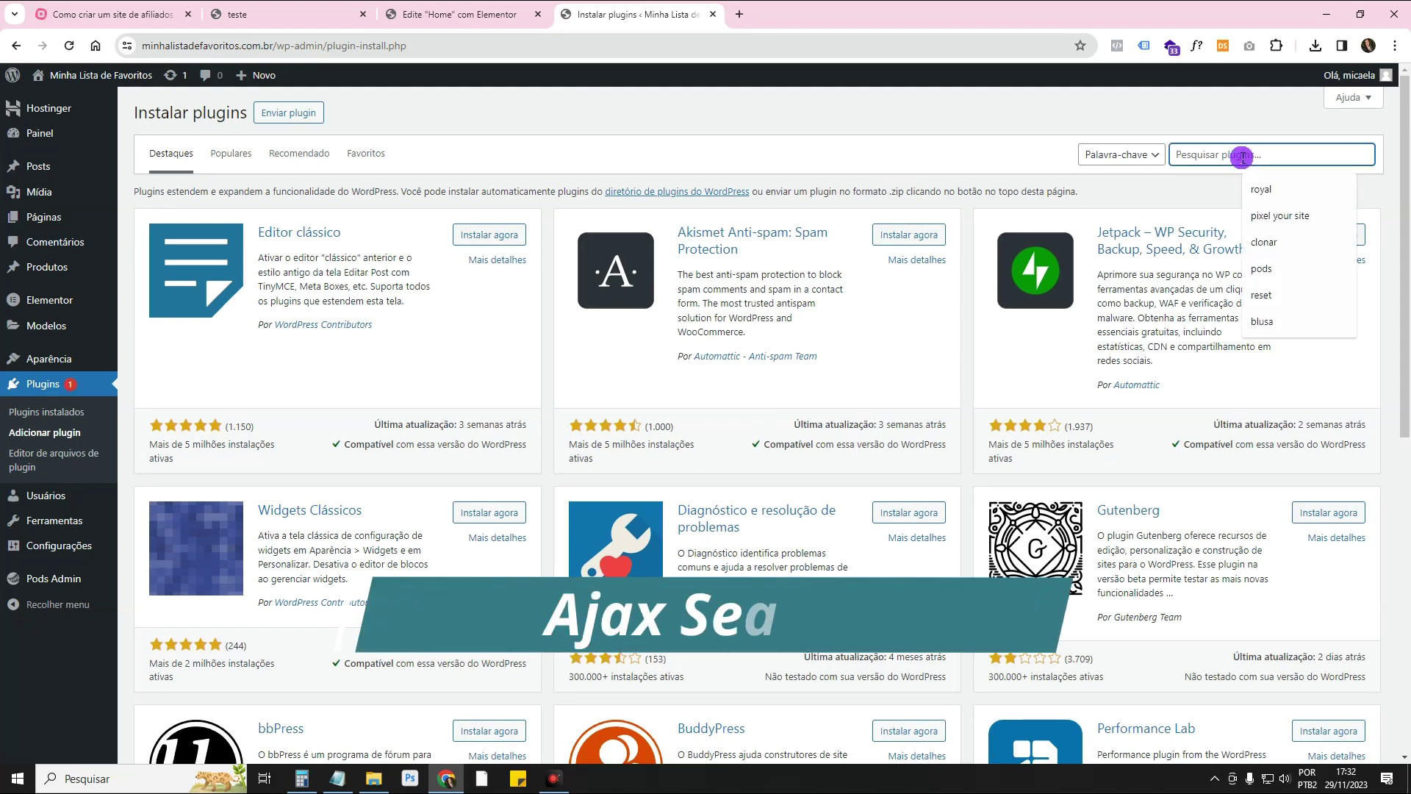
type("ajax")
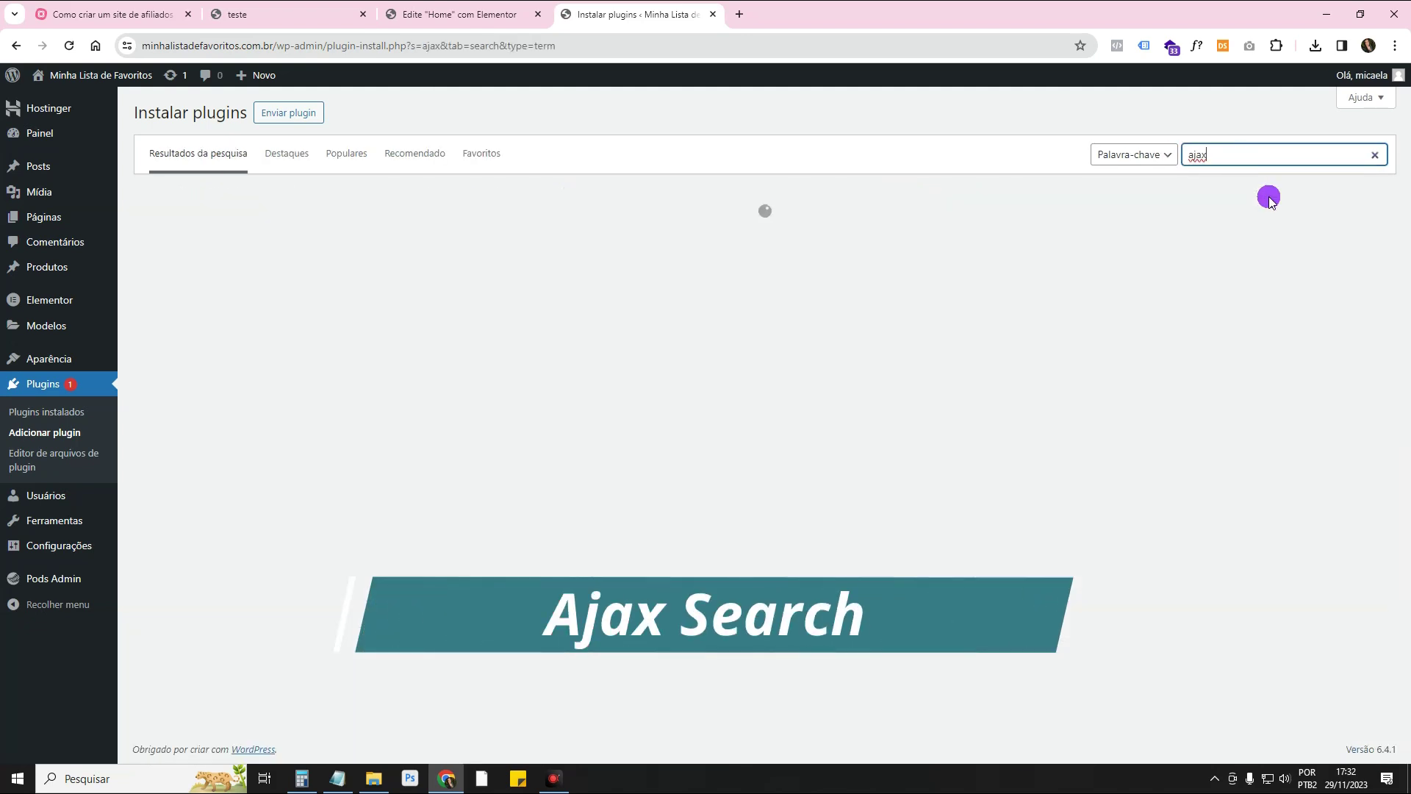
left_click(1276, 189)
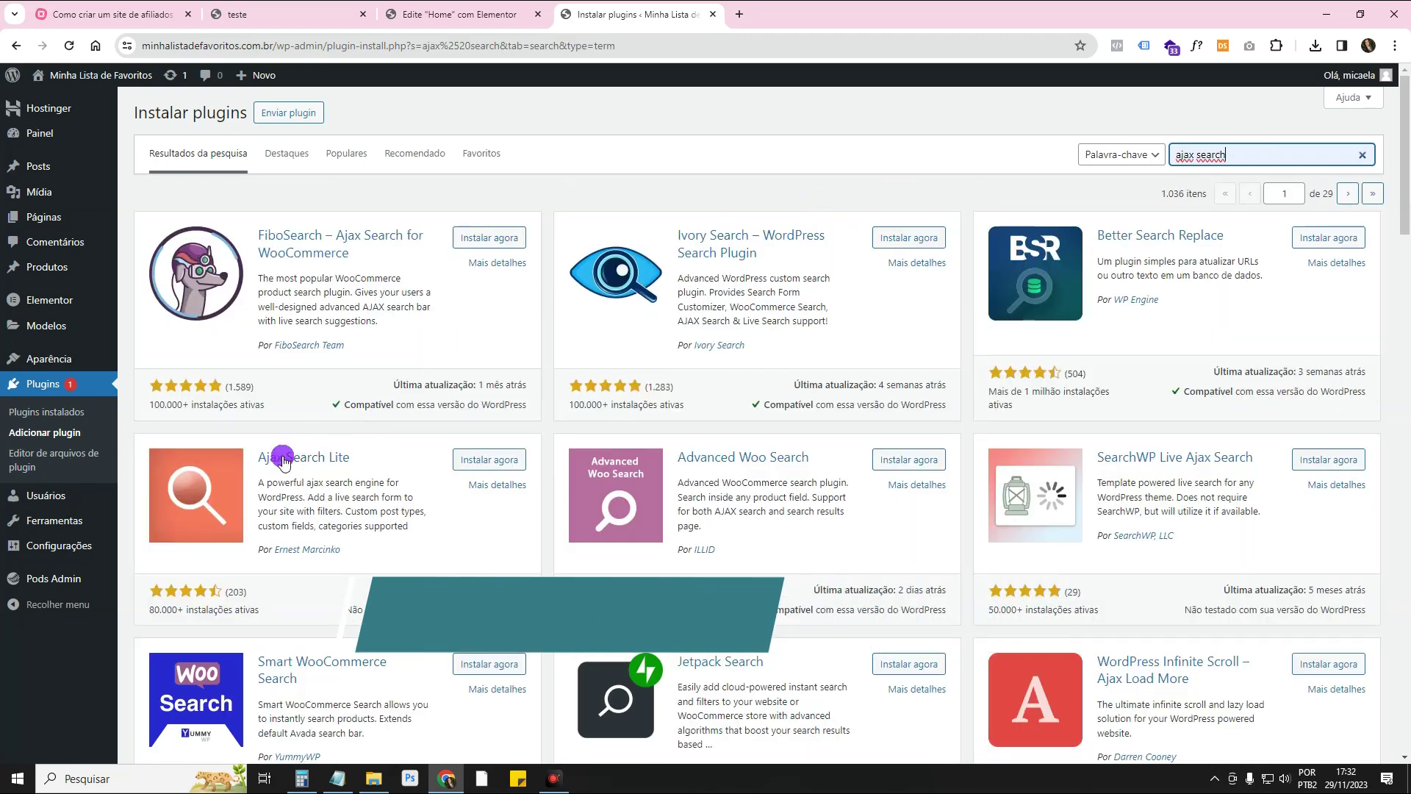
left_click(478, 462)
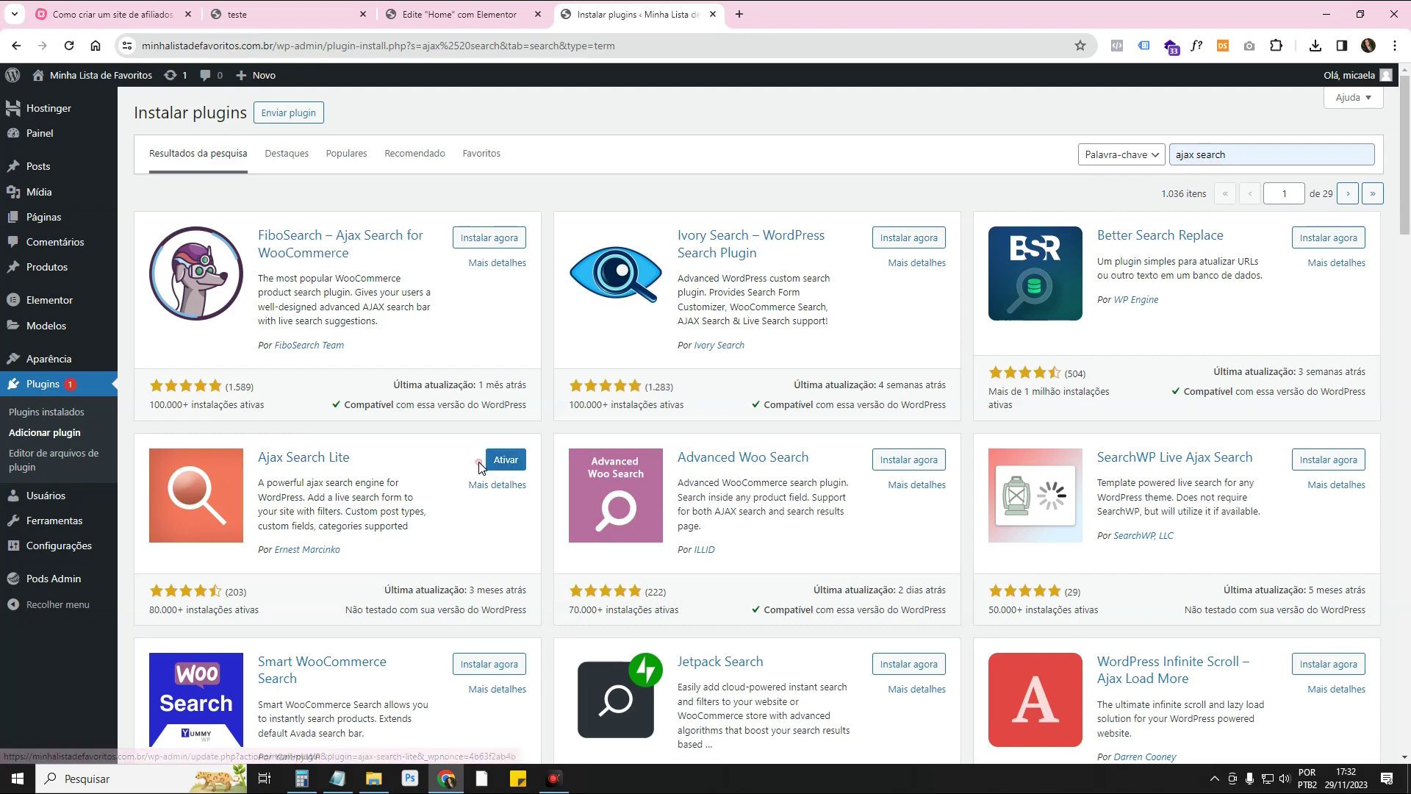
left_click(488, 461)
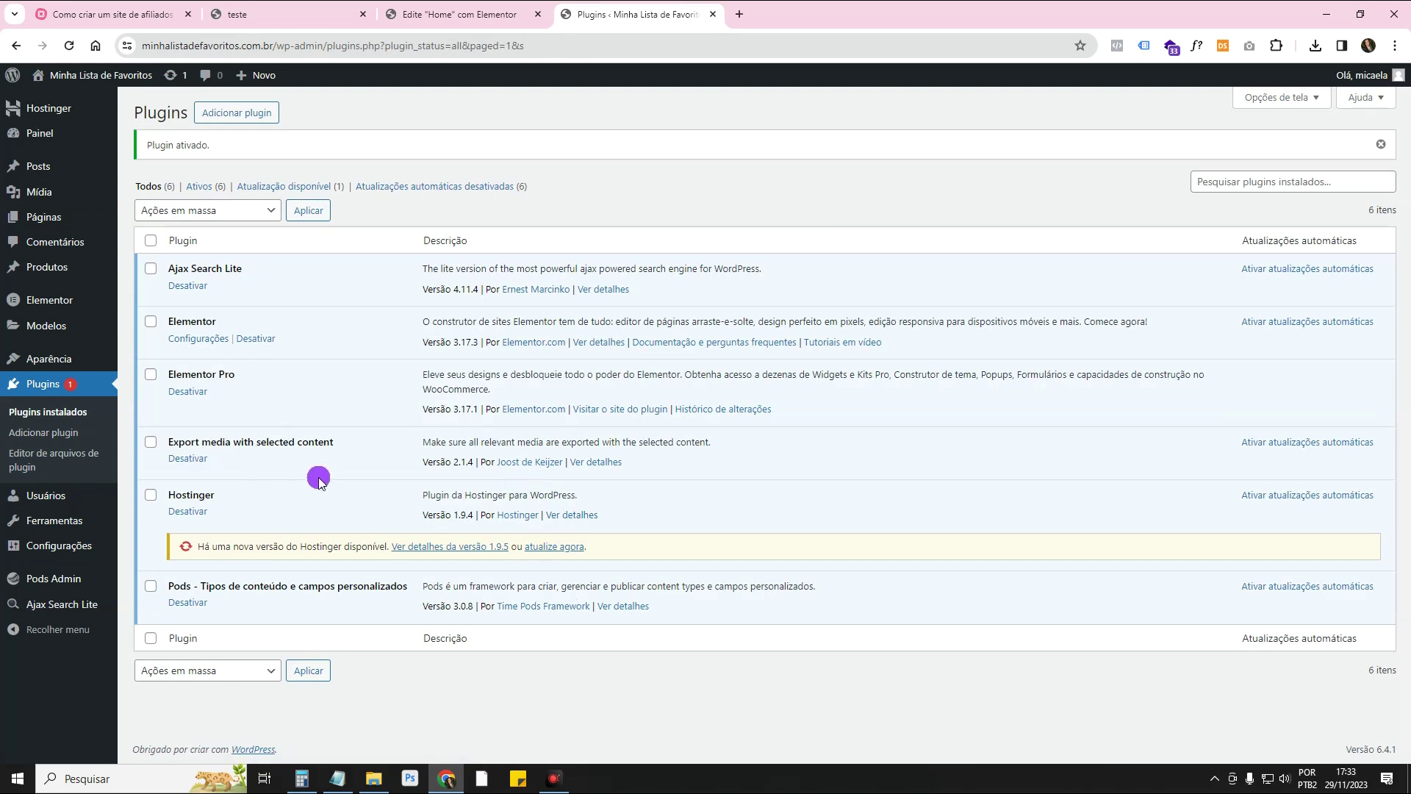
Change Ajax Search Lite's sources: remove Posts and Páginas, add Produtos
mouse_move(33, 606)
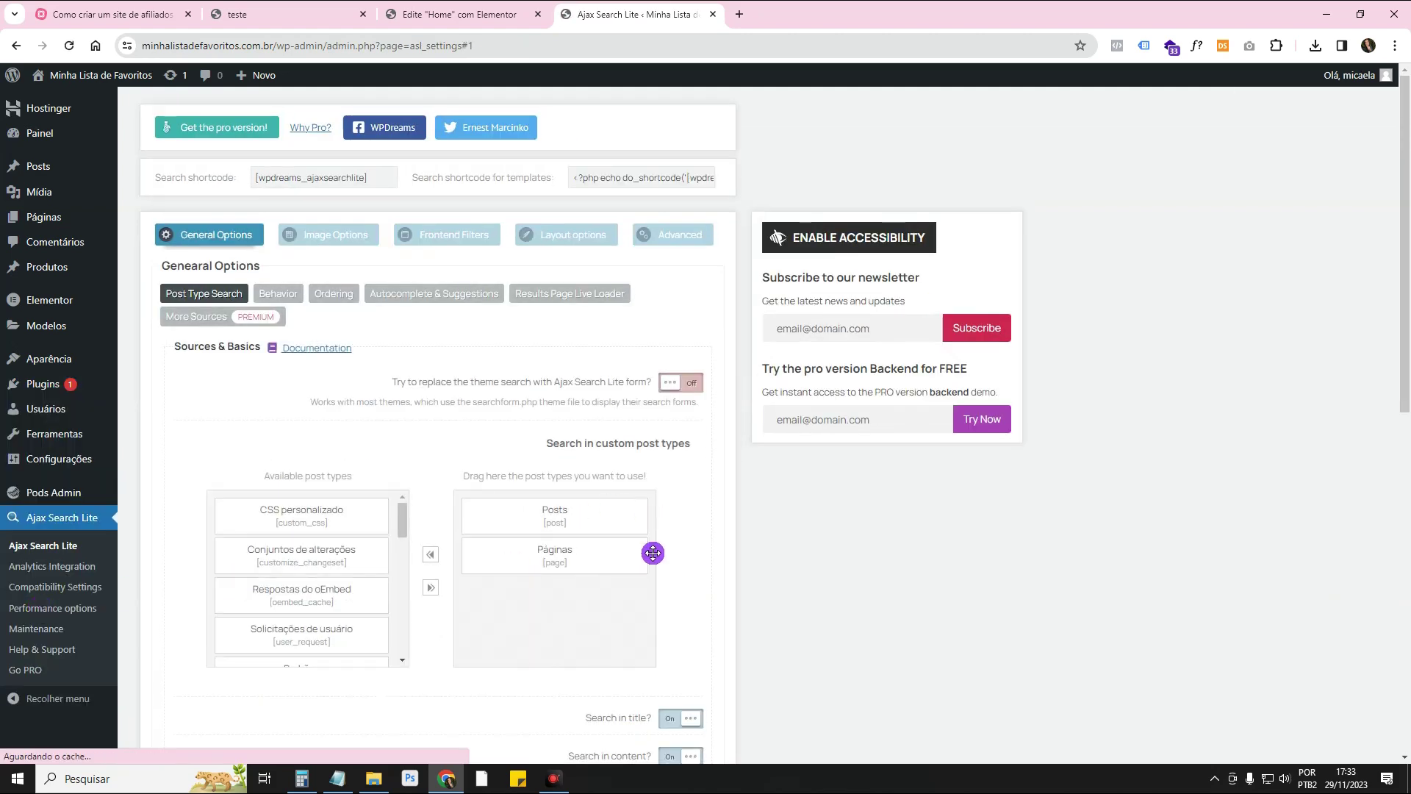
scroll(735, 537, "down", 1)
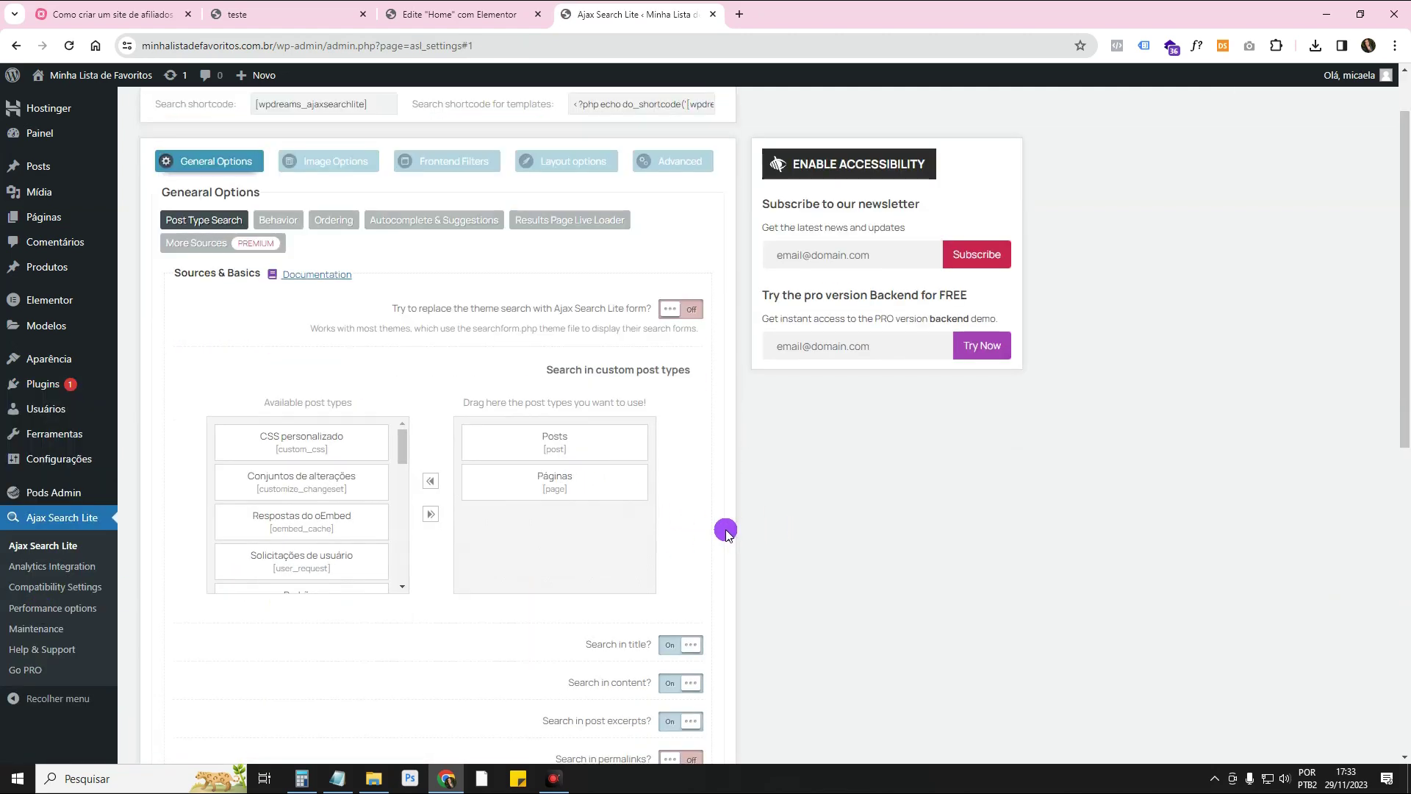
left_click_drag(464, 406, 656, 408)
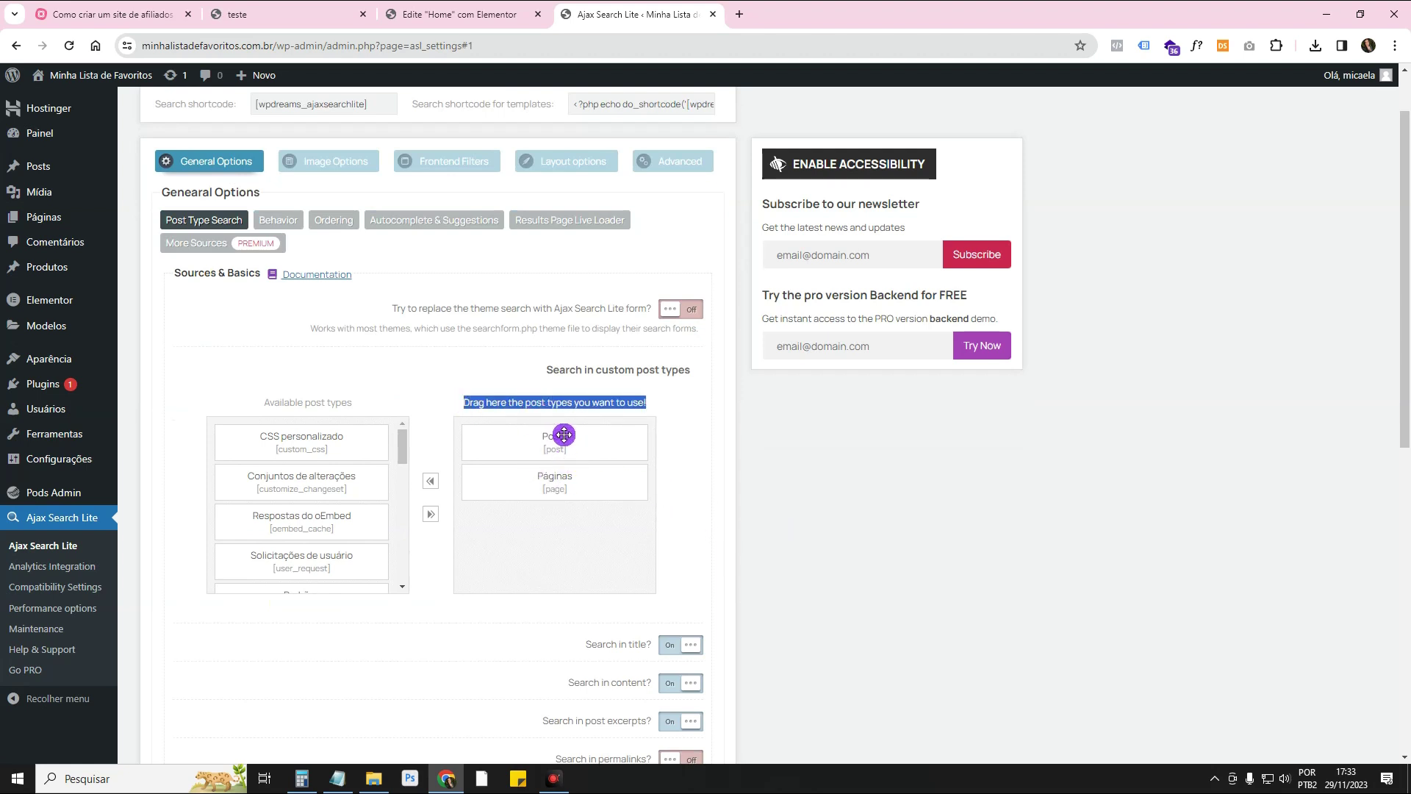
left_click_drag(555, 442, 316, 439)
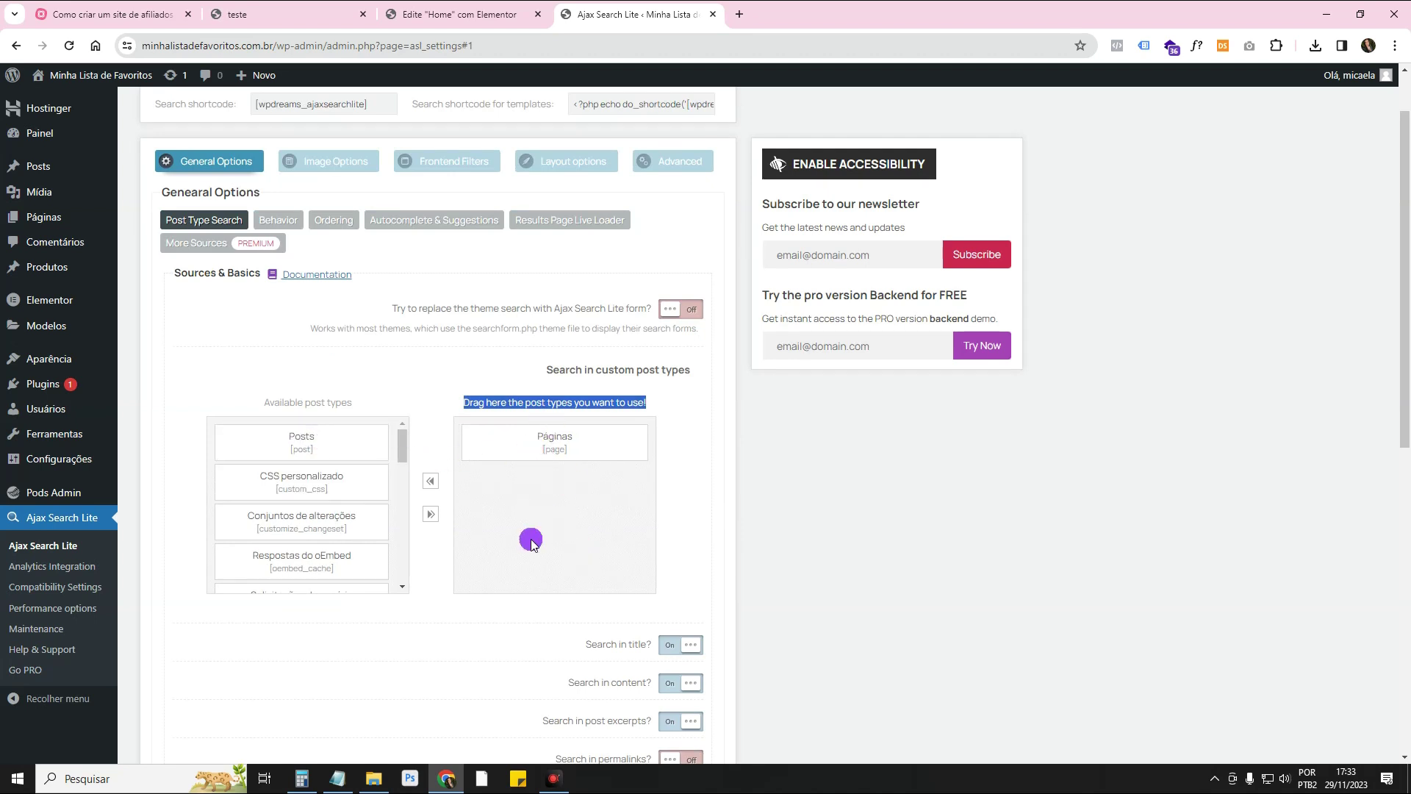
left_click_drag(262, 403, 337, 405)
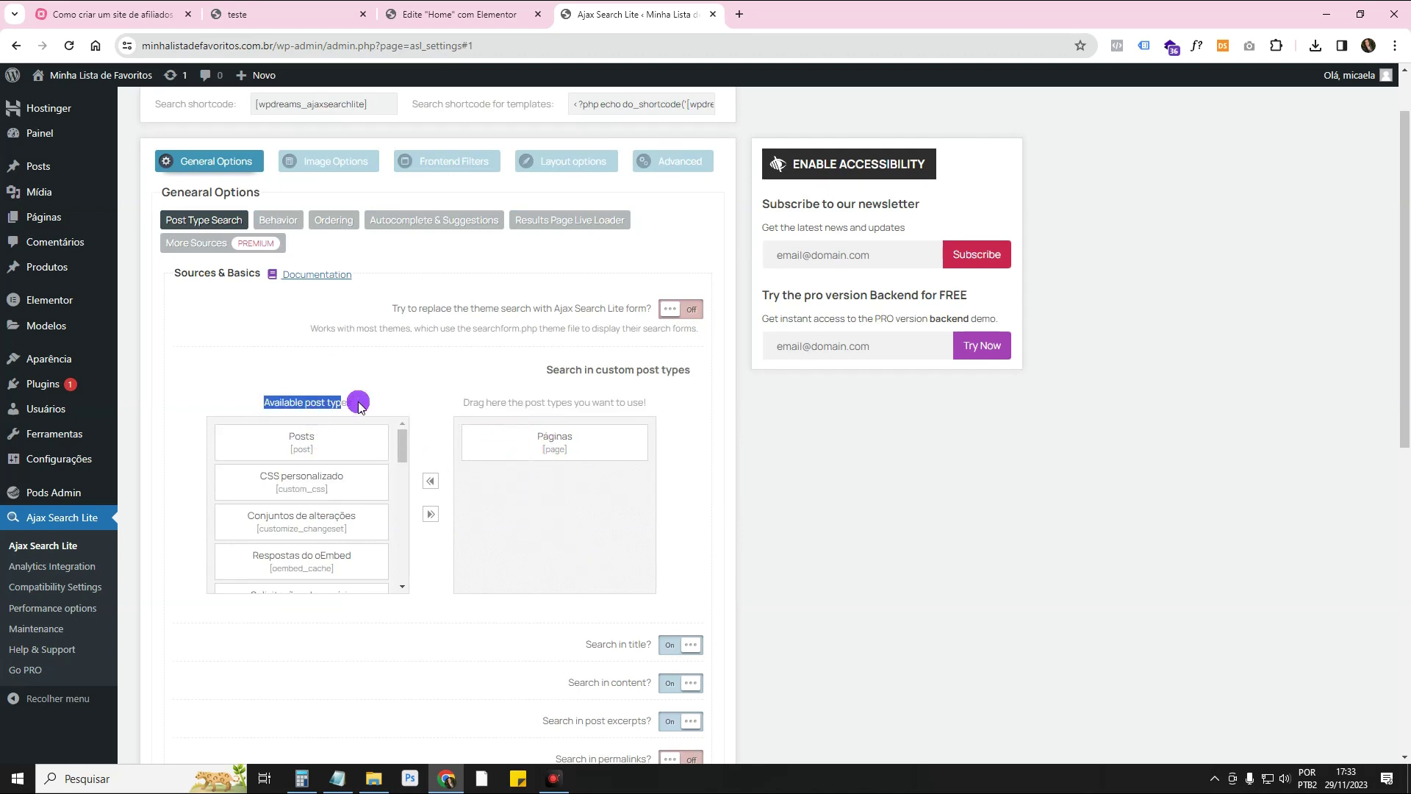
left_click_drag(606, 447, 358, 441)
scroll(312, 508, "down", 2)
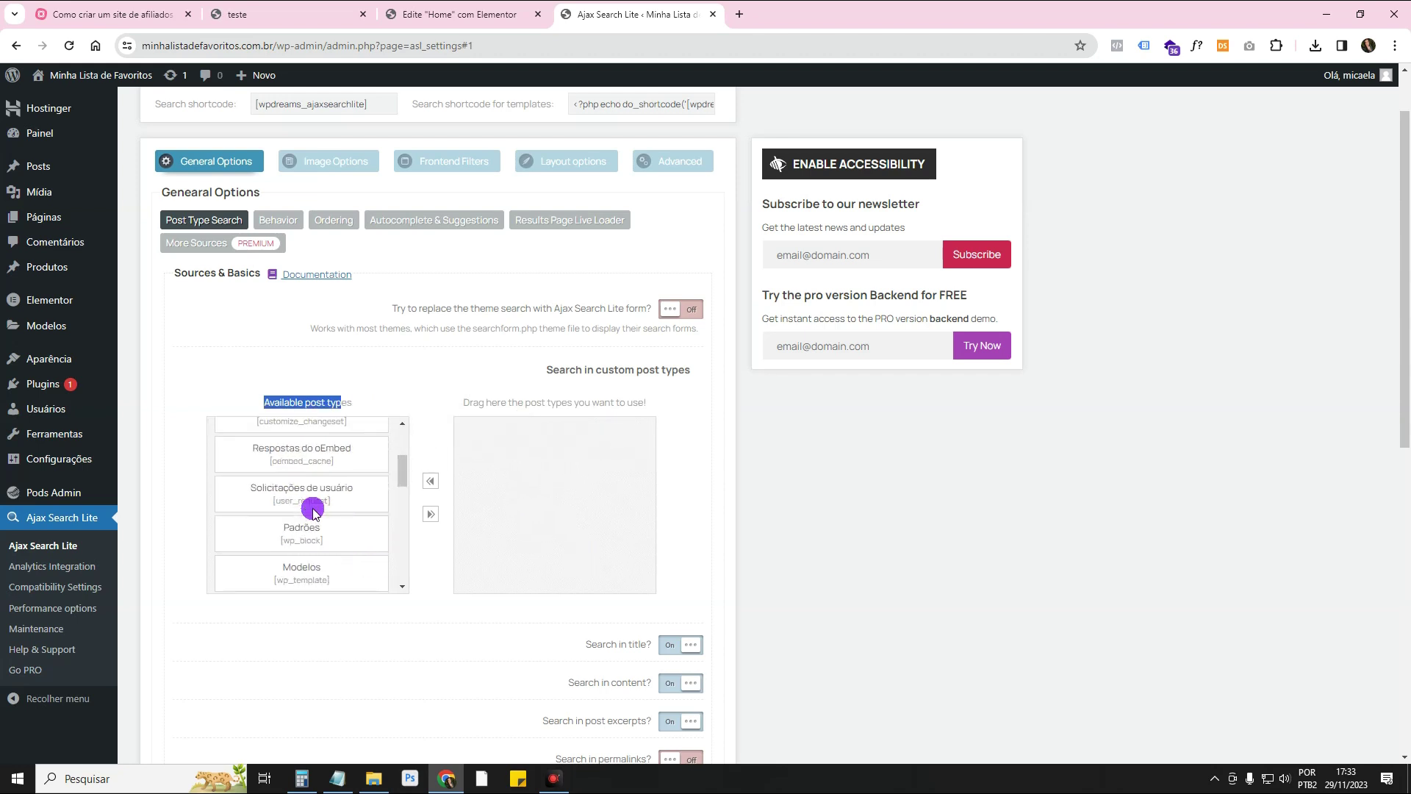
scroll(312, 508, "down", 2)
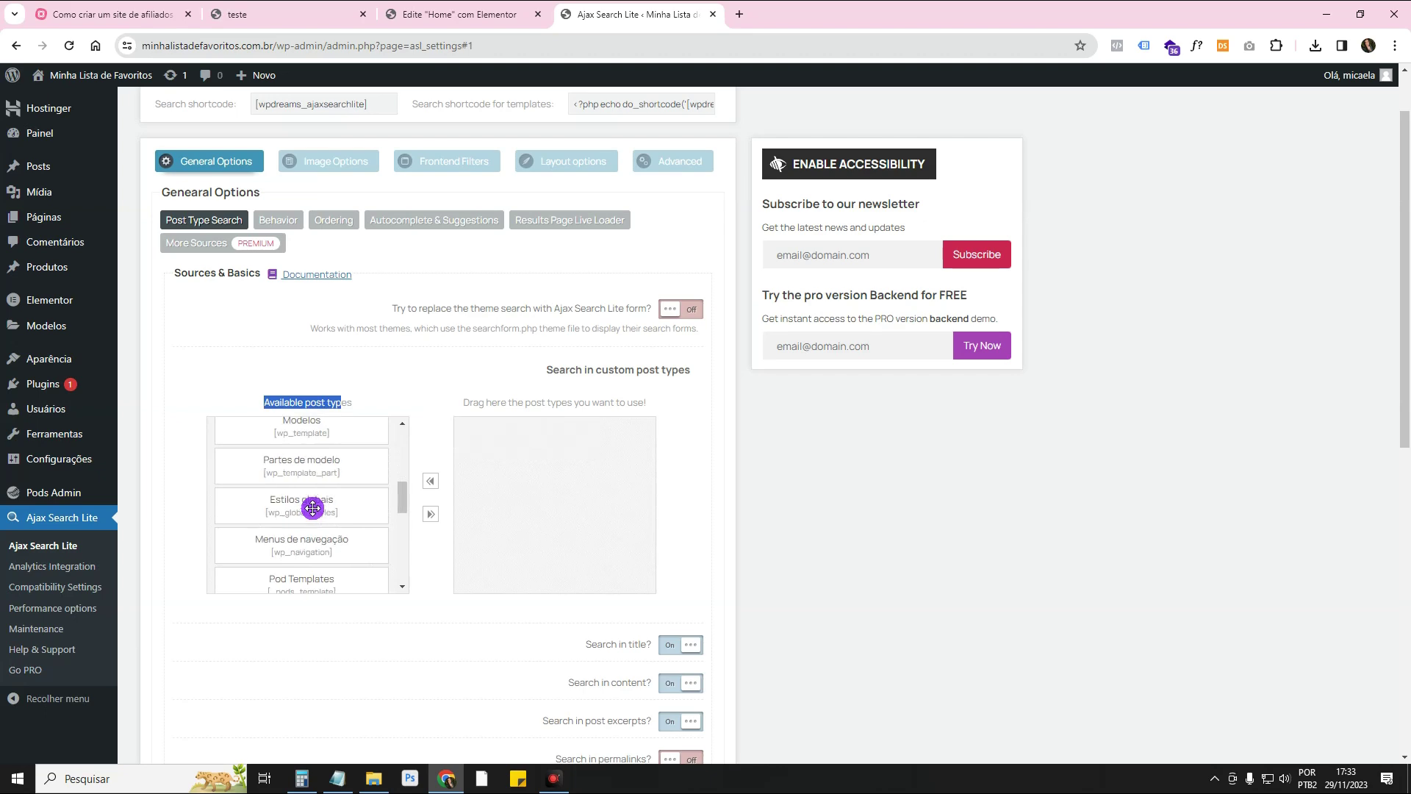
scroll(312, 507, "down", 5)
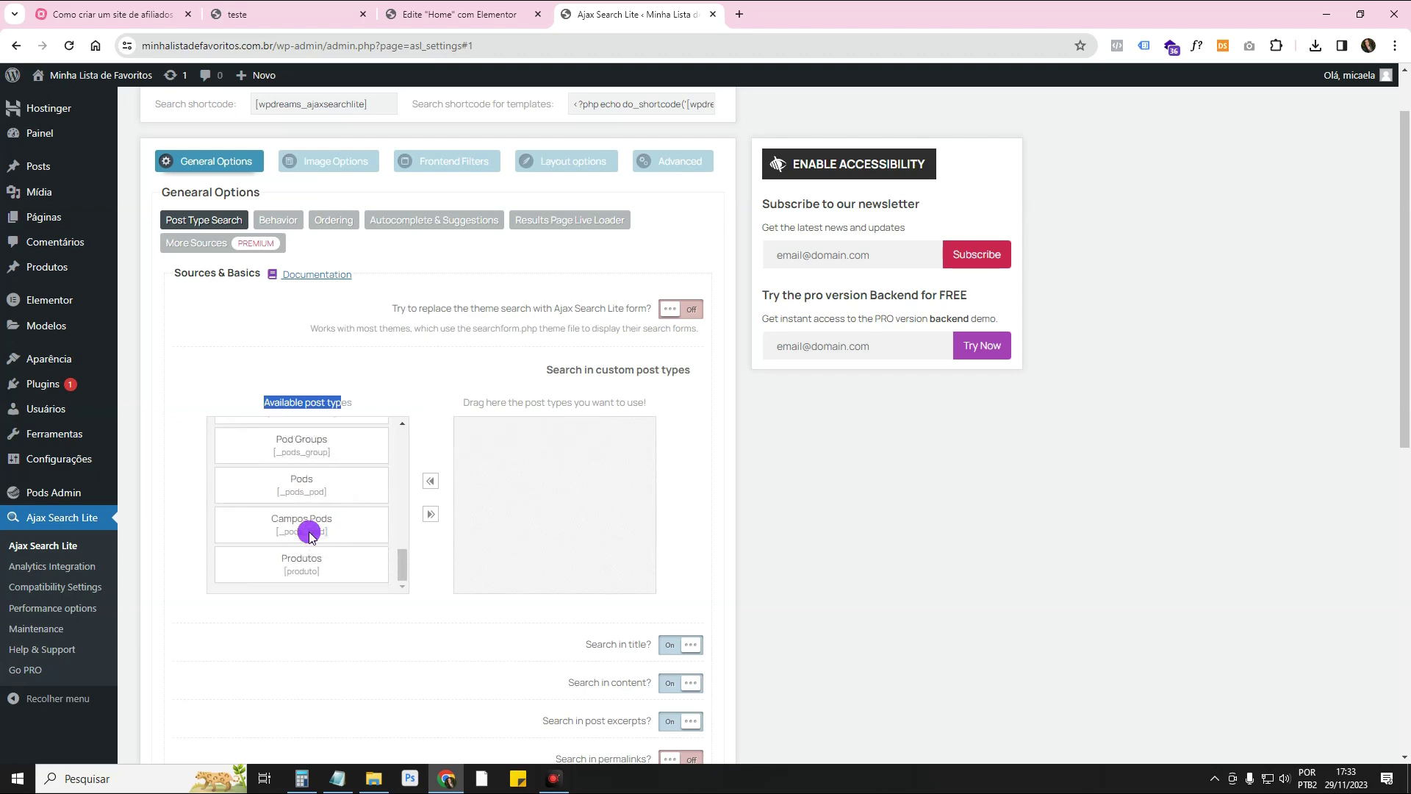
scroll(309, 499, "down", 1)
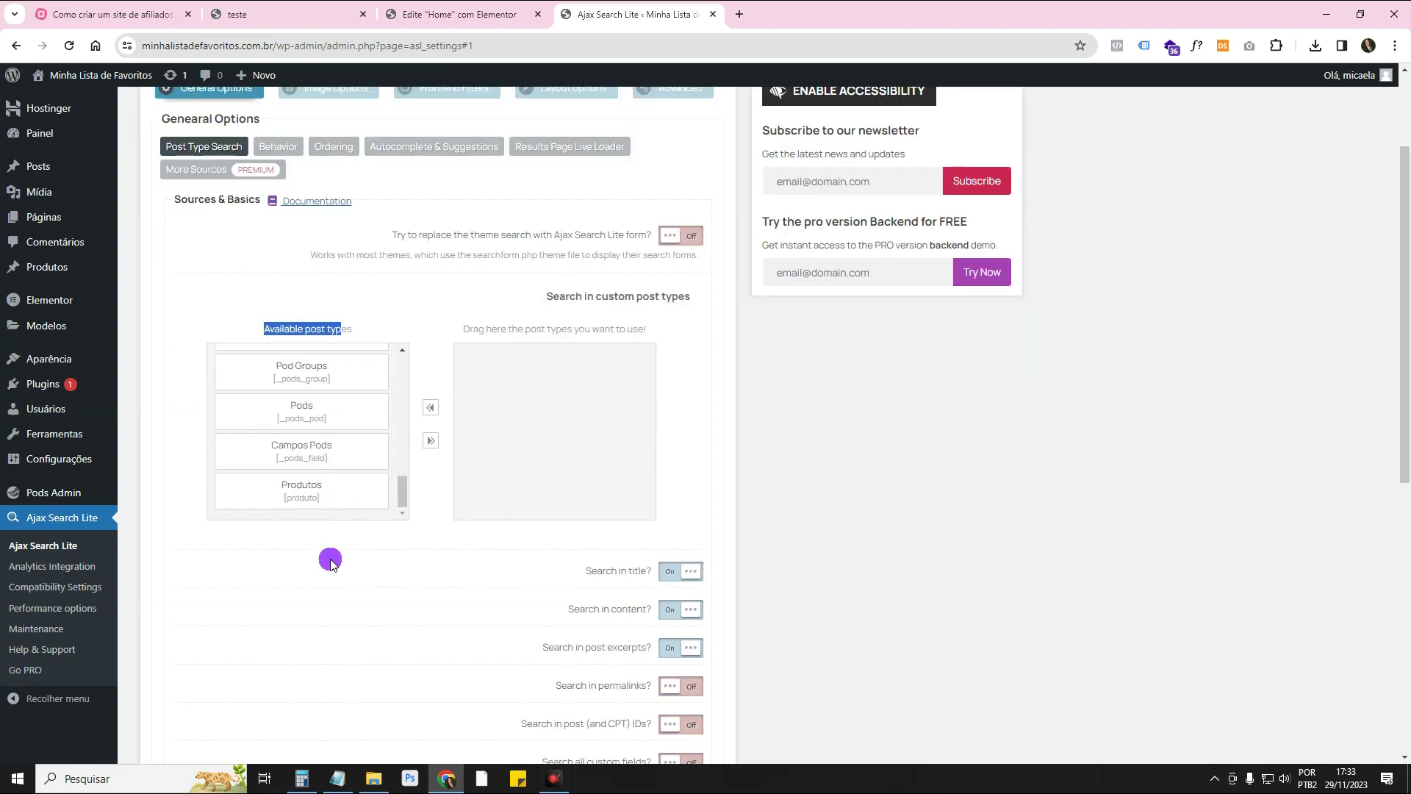
scroll(331, 562, "up", 1)
left_click_drag(287, 565, 542, 469)
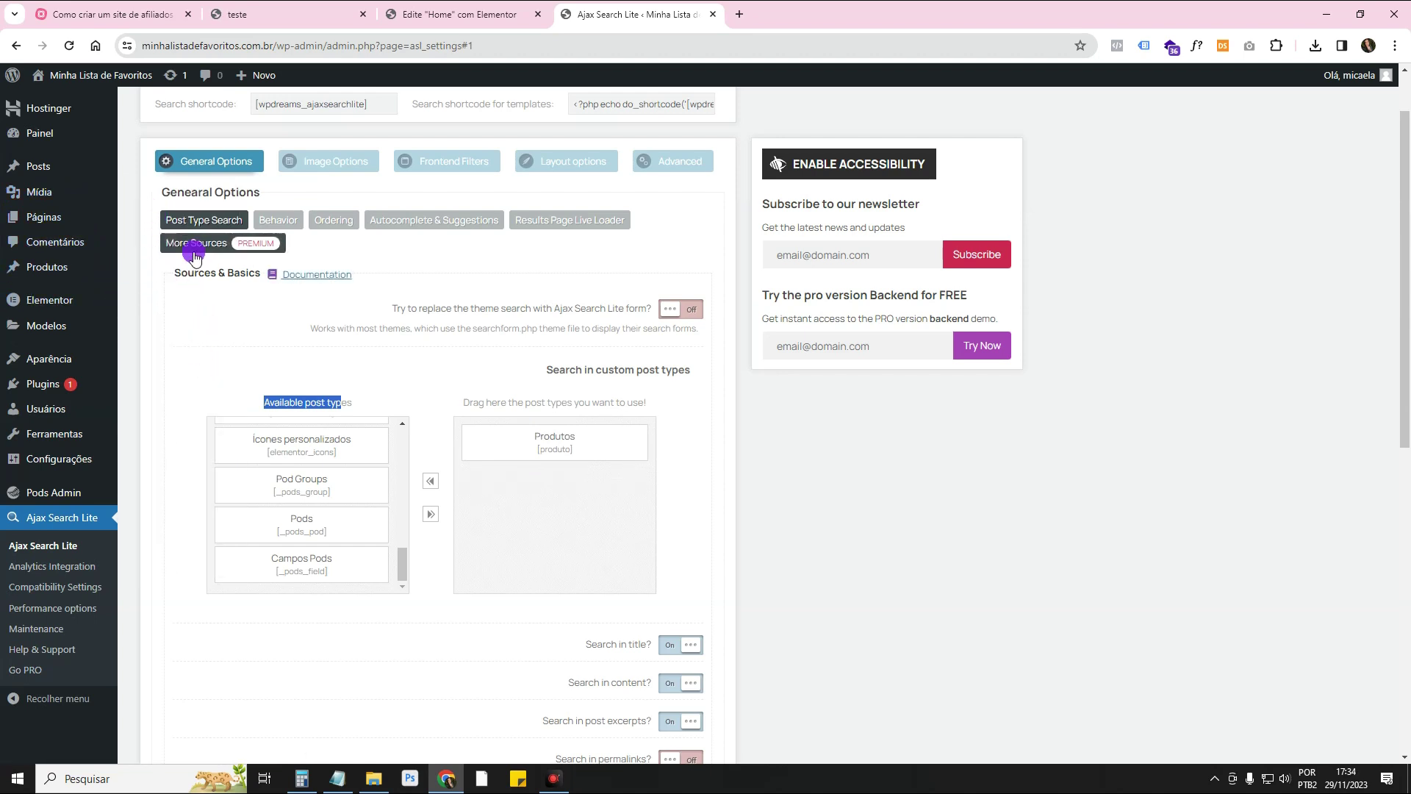
Translate the Ajax Search Lite settings page into Portuguese
mouse_move(50, 269)
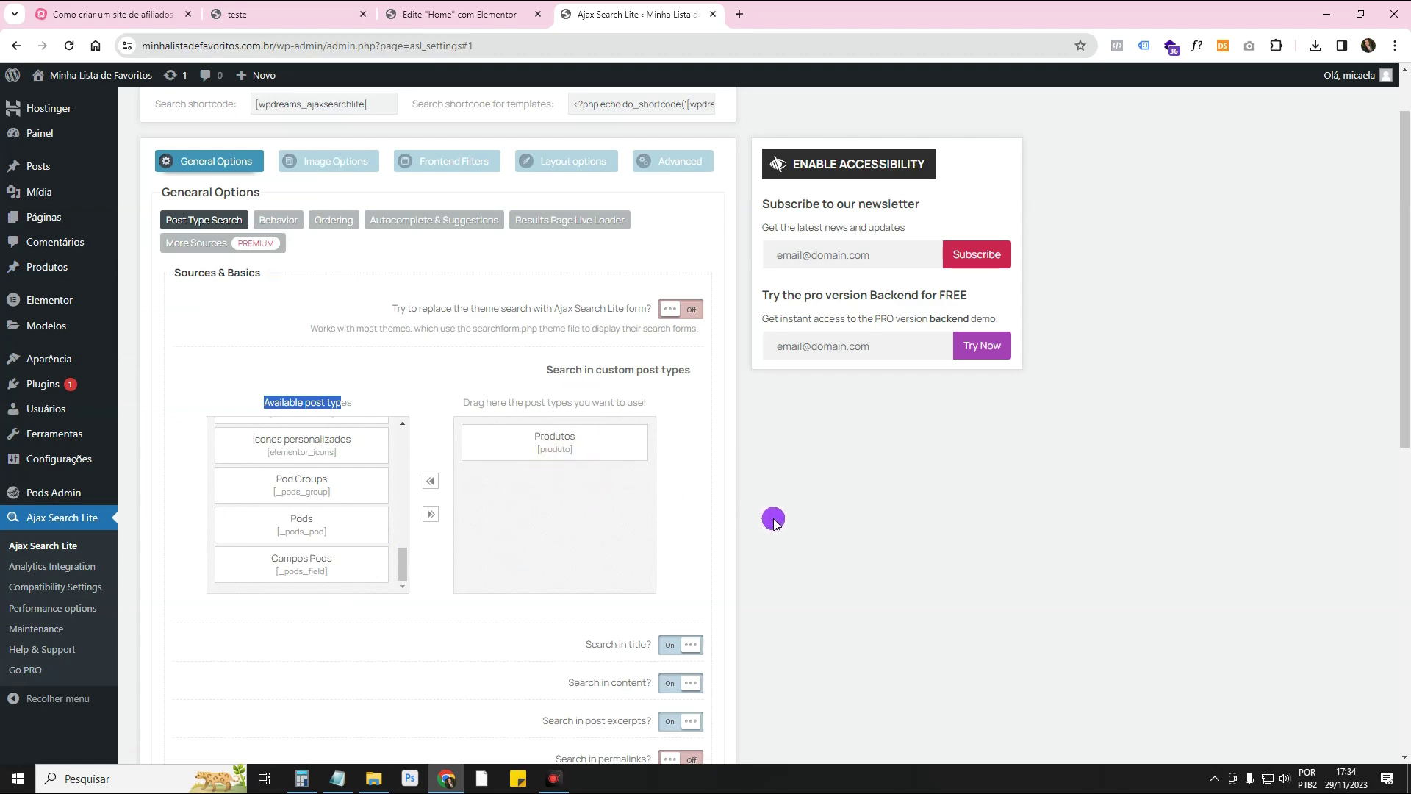
scroll(773, 520, "down", 3)
right_click(766, 415)
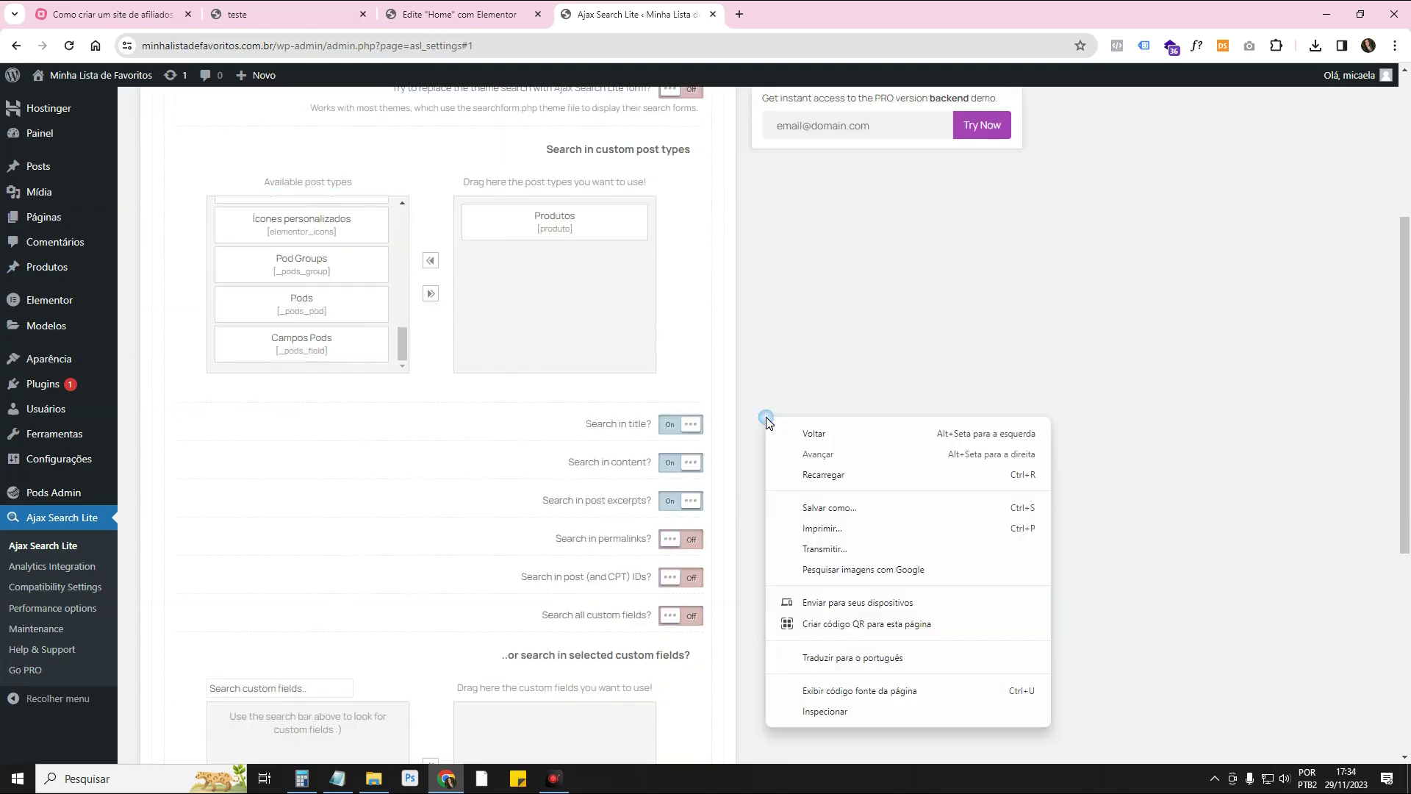
left_click(652, 338)
scroll(691, 412, "up", 3)
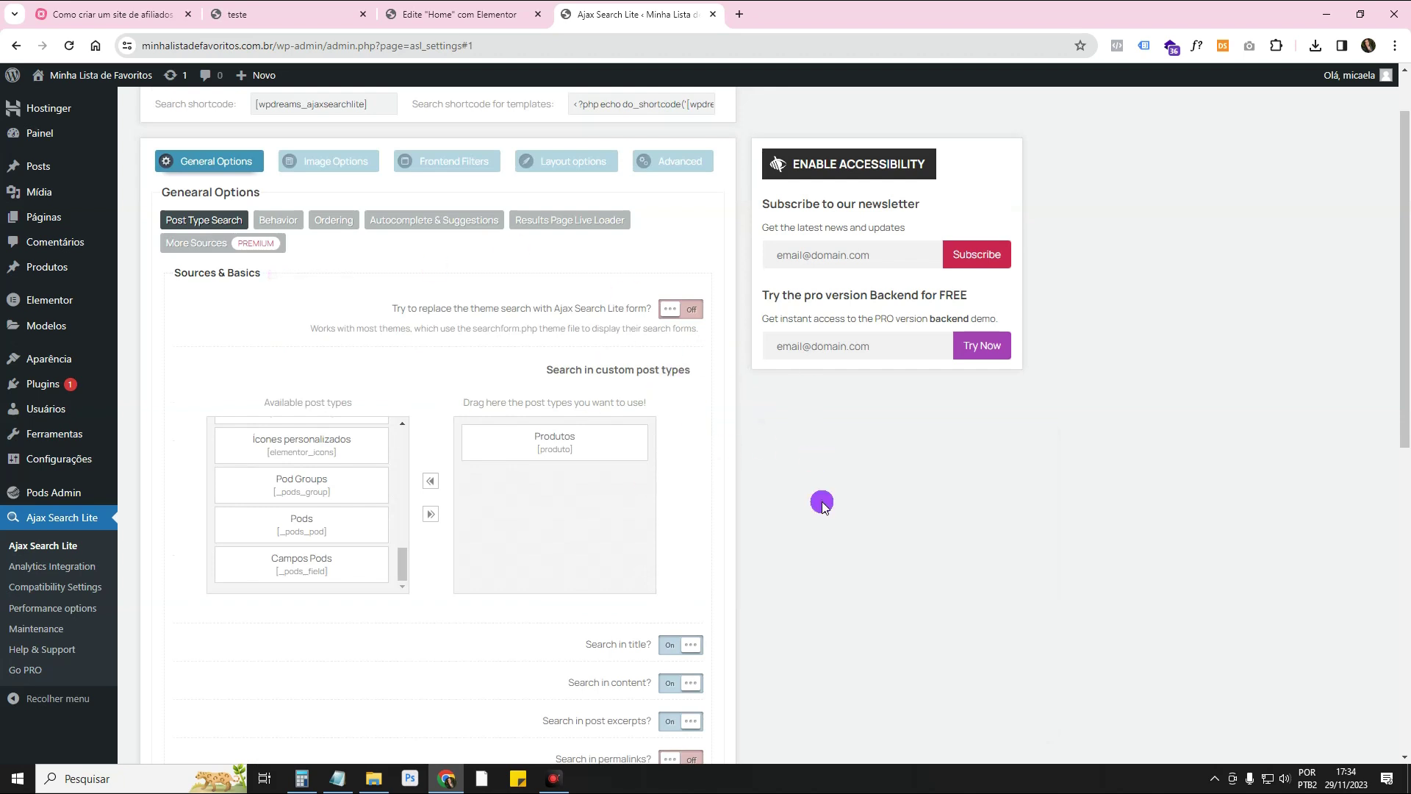
right_click(782, 482)
left_click(842, 414)
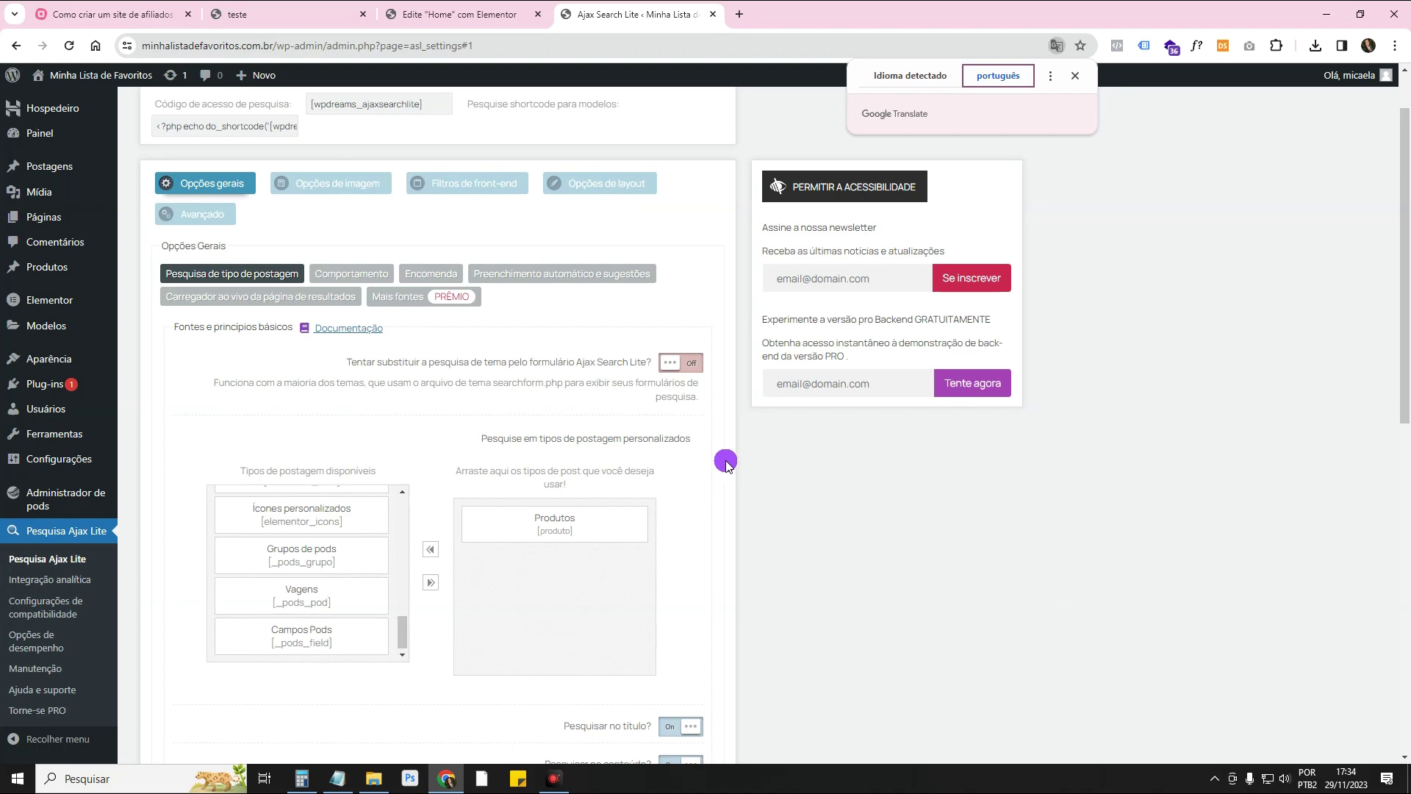
Turn on 'Search in terms? (categories, tags)' and save the options
scroll(726, 463, "down", 4)
scroll(726, 464, "up", 1)
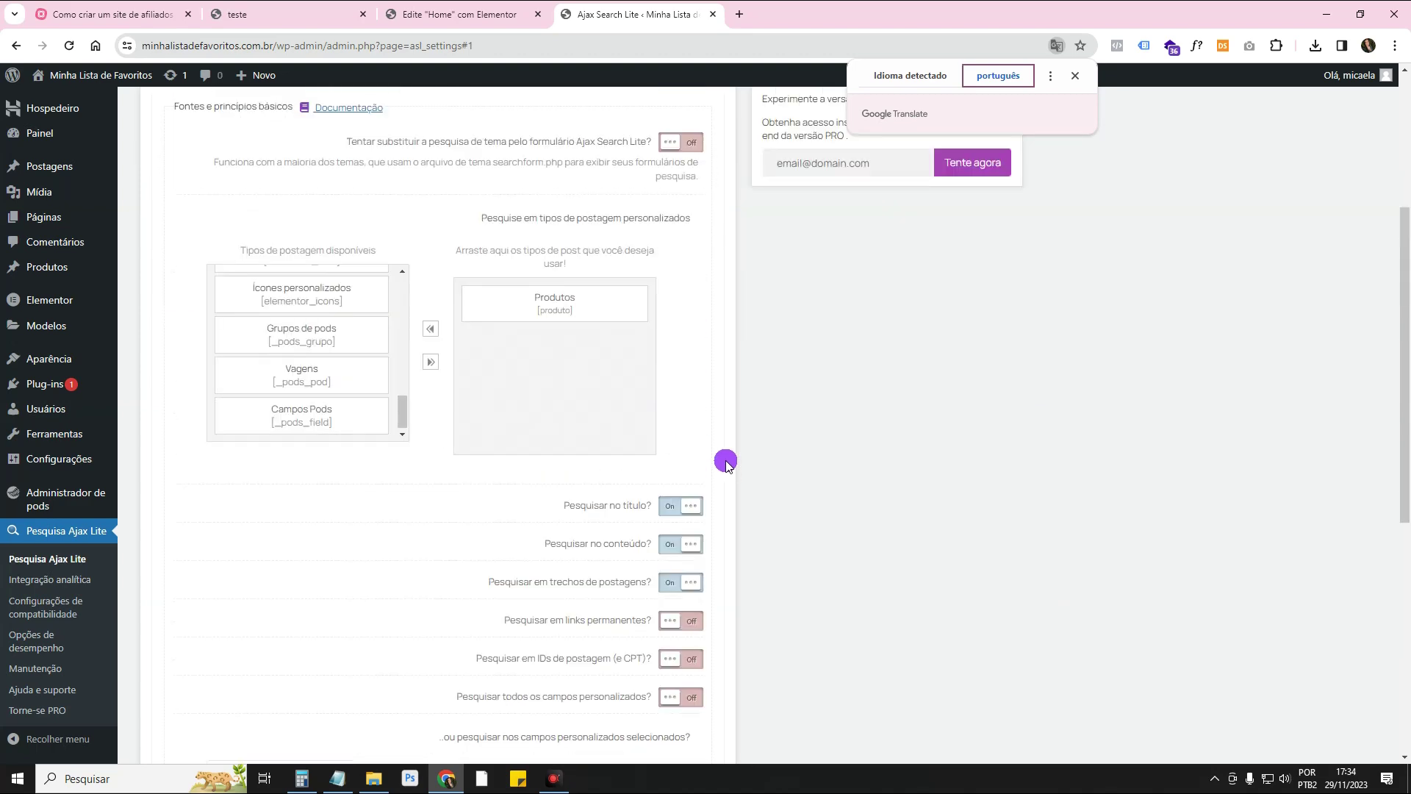
scroll(725, 464, "down", 5)
scroll(705, 324, "up", 1)
scroll(702, 514, "down", 3)
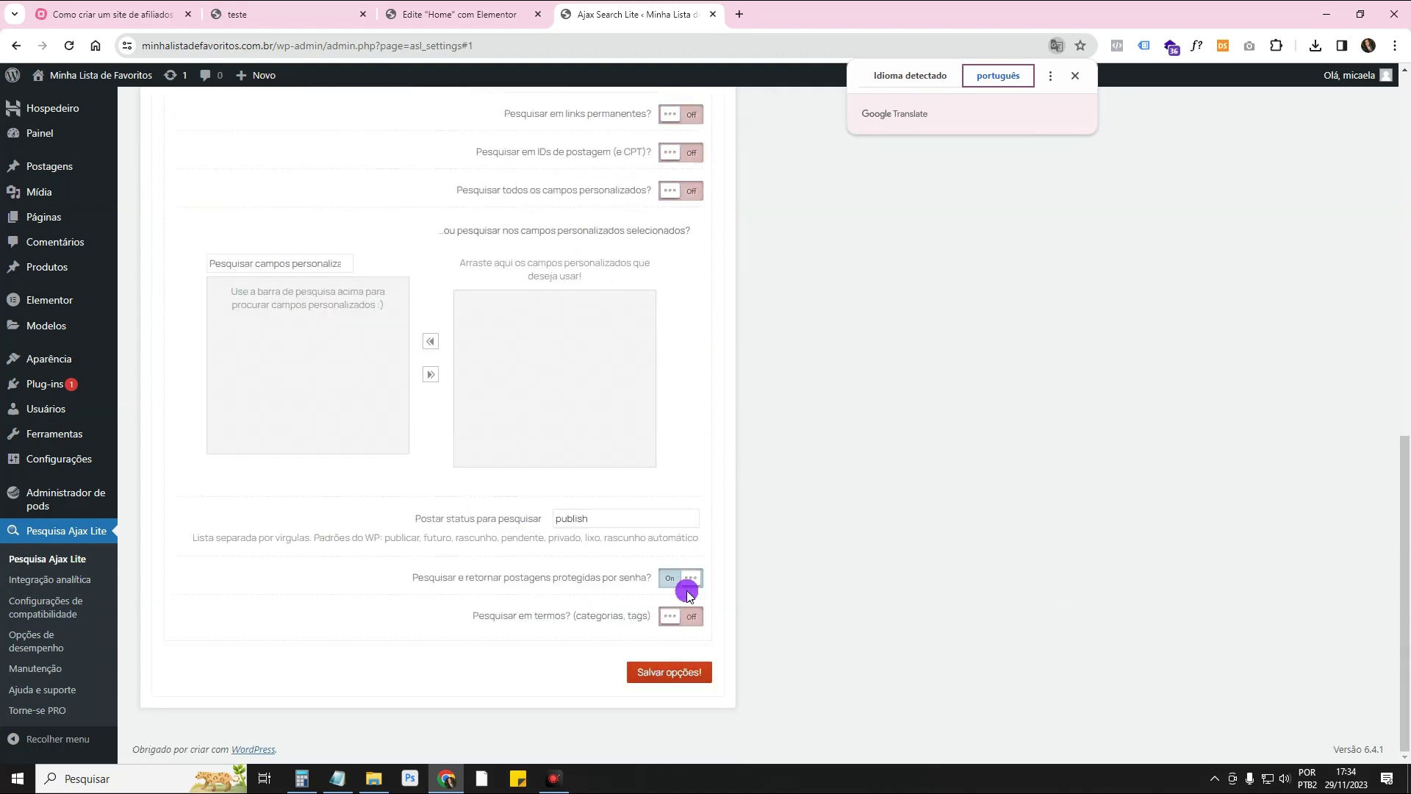
left_click(682, 618)
left_click(669, 673)
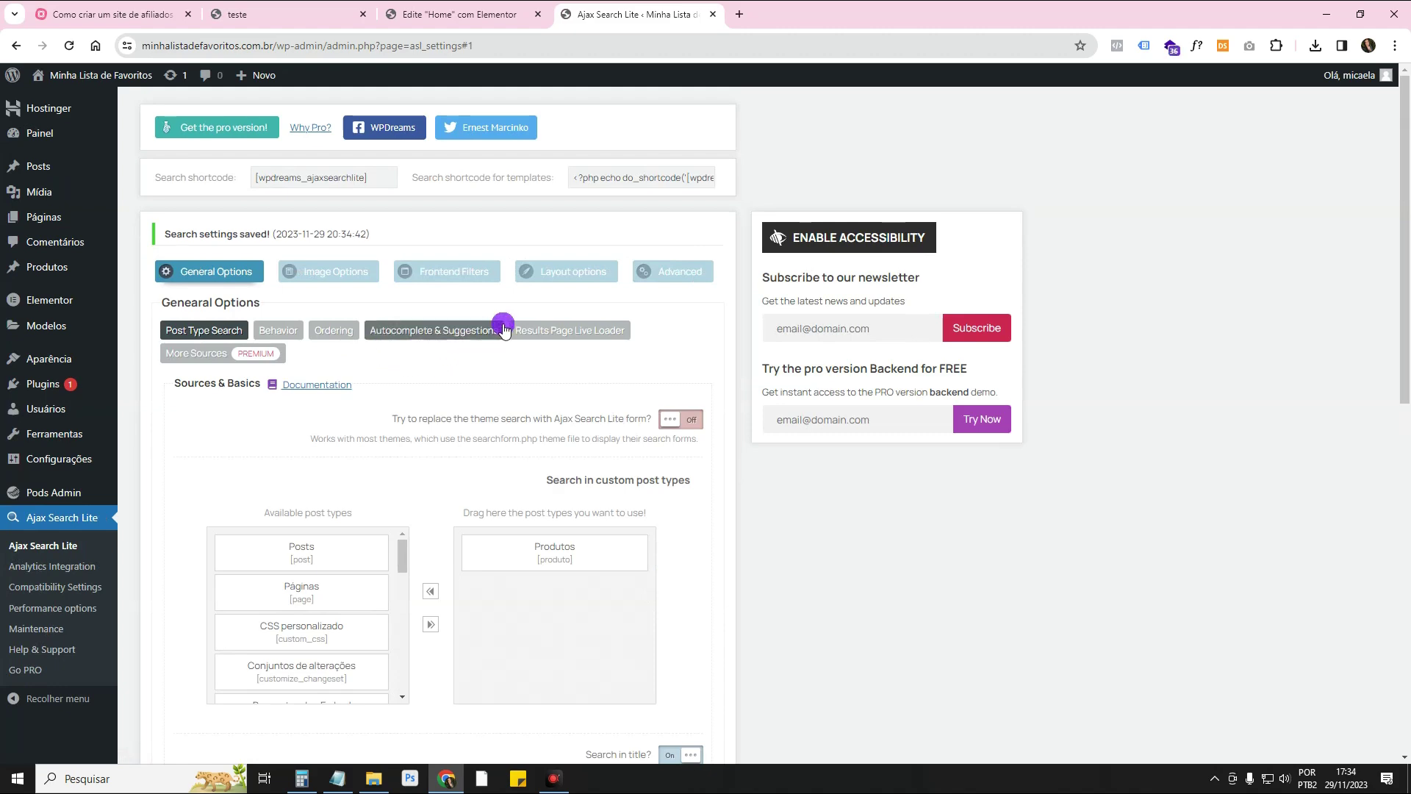
left_click(595, 281)
Copy the [wpdreams_ajaxsearchlite] shortcode from Layout options and go back to Elementor
left_click(596, 279)
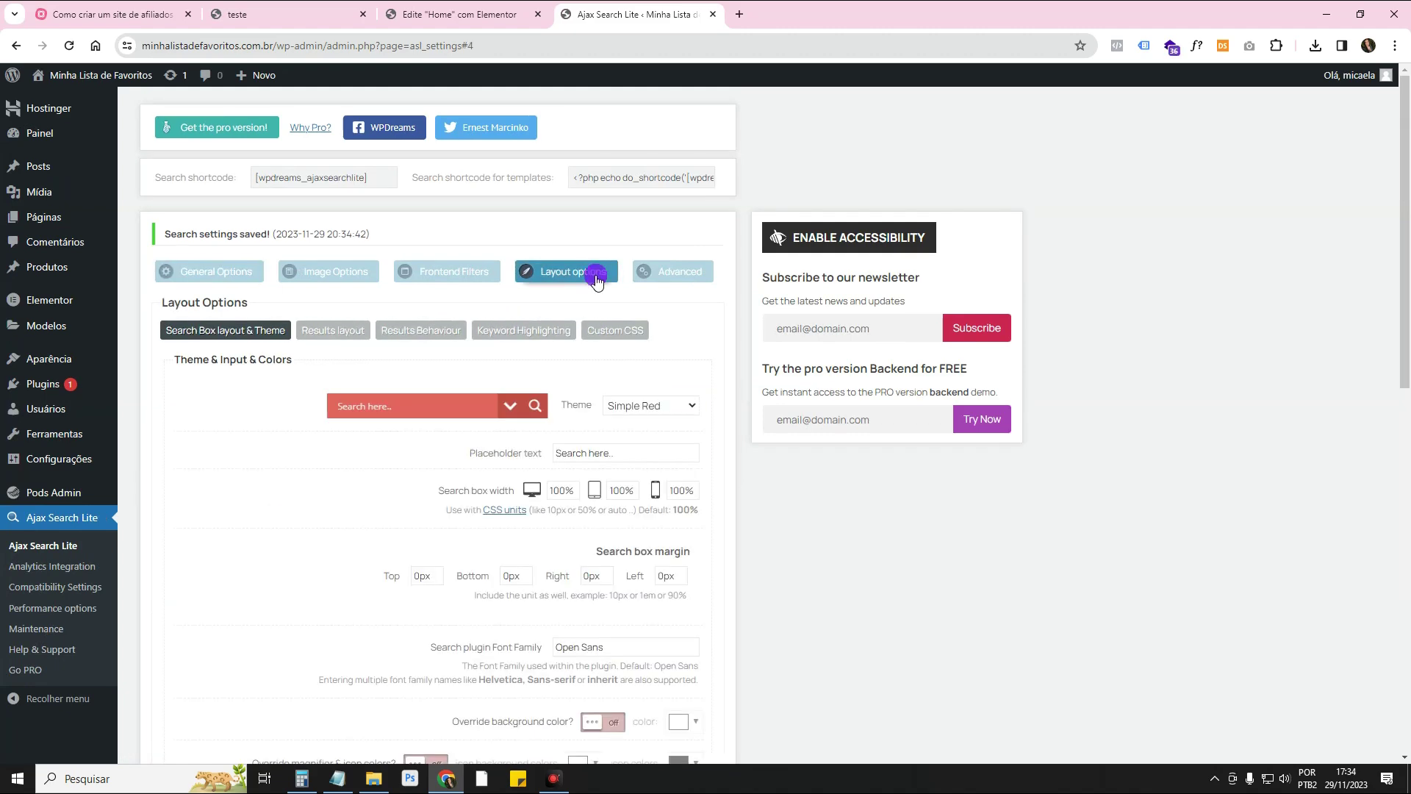
scroll(630, 404, "down", 1)
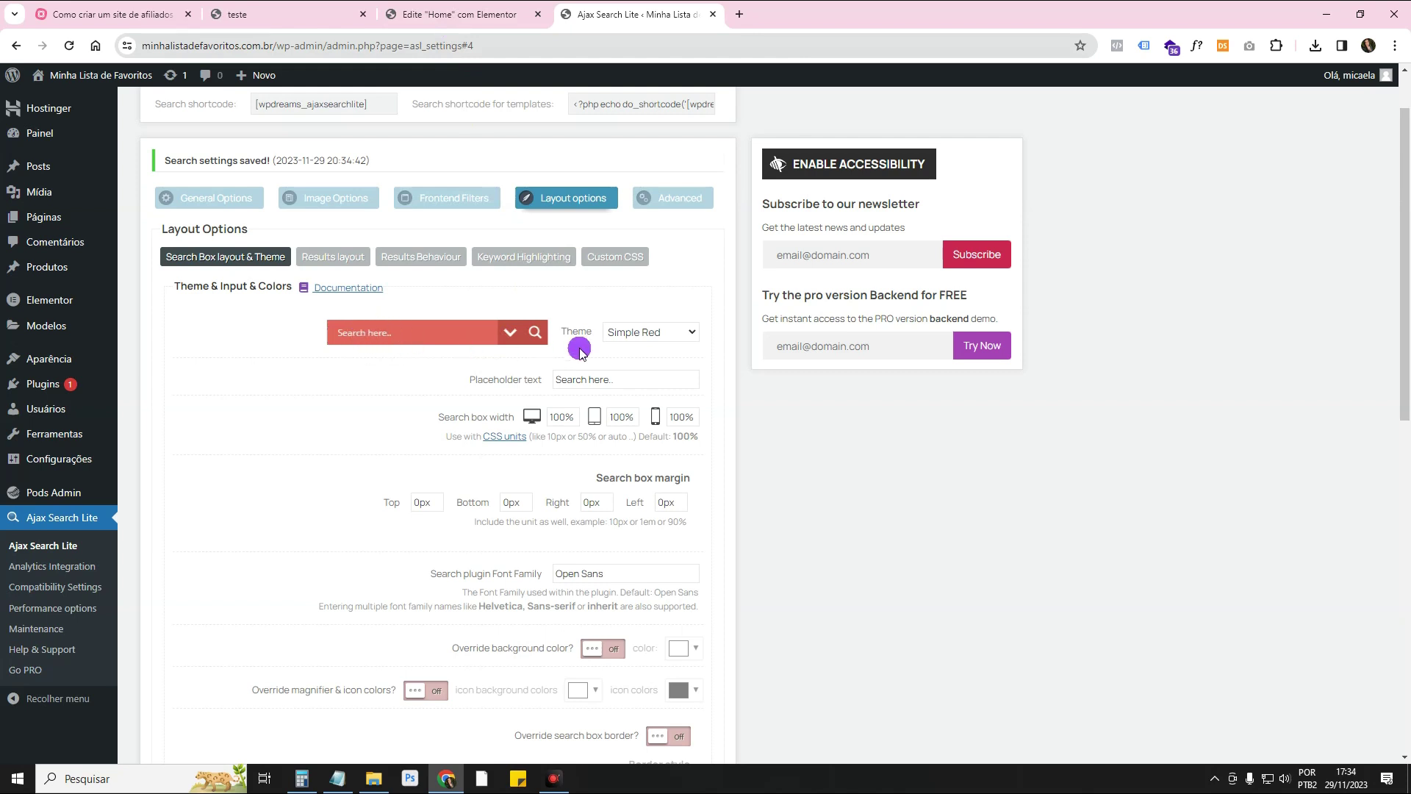
scroll(541, 346, "up", 1)
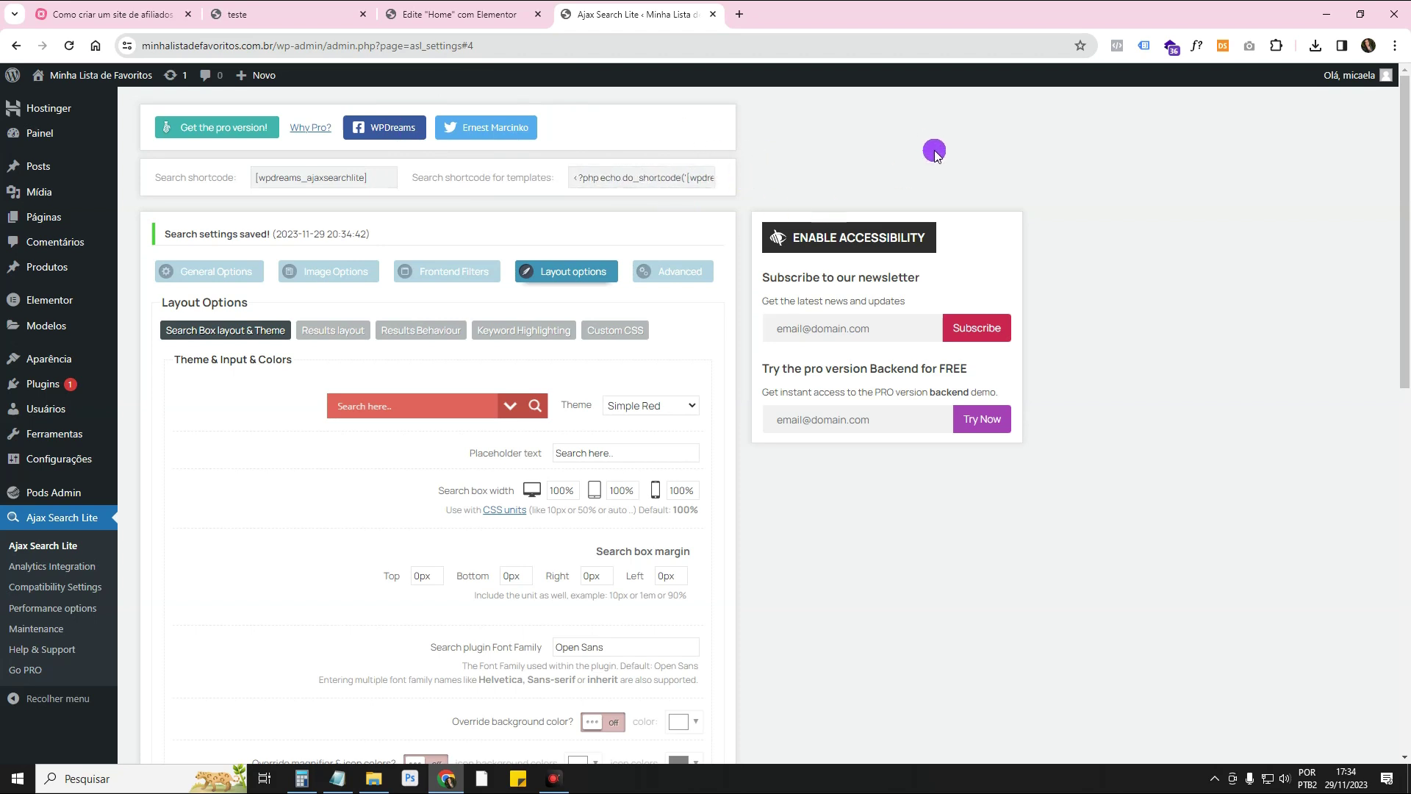
left_click(270, 182)
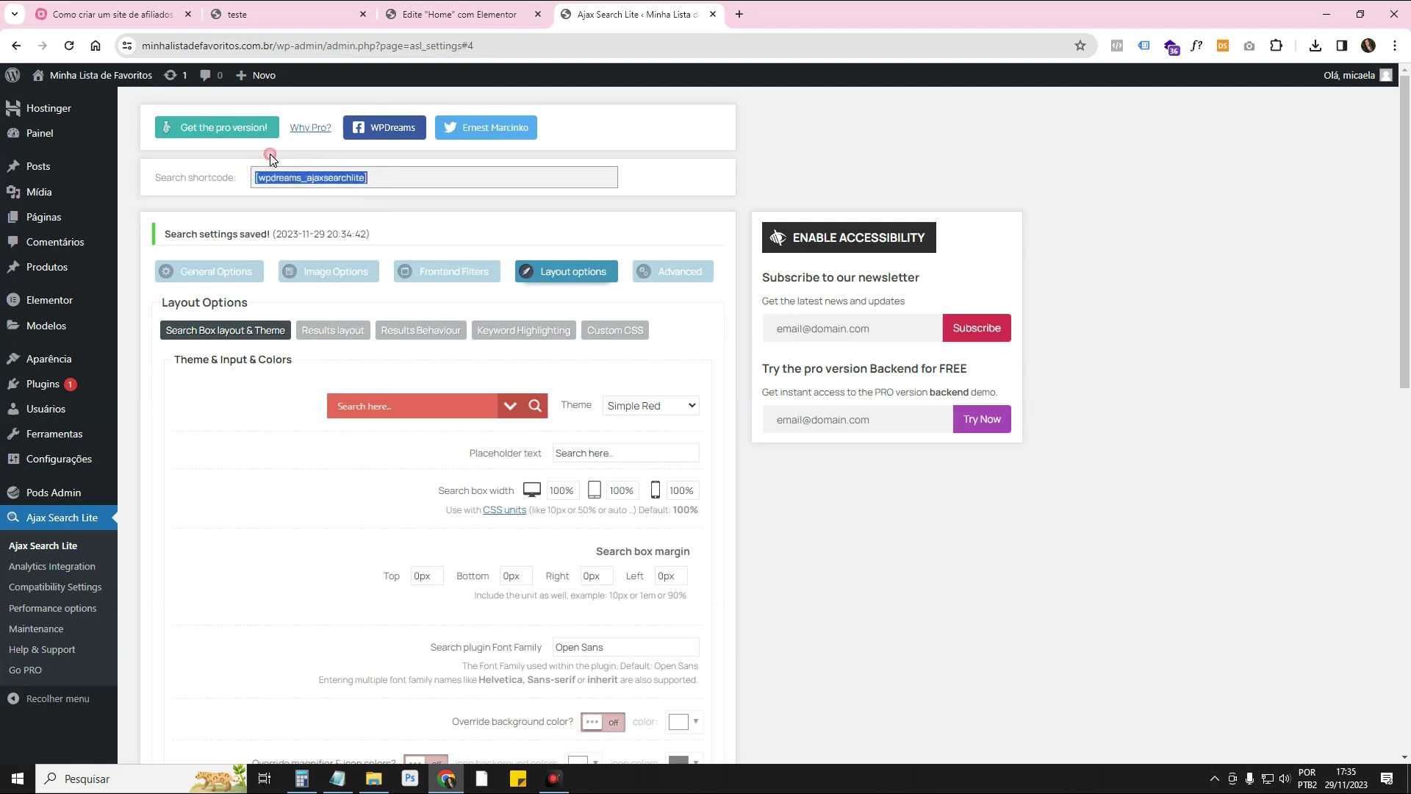
left_click(456, 14)
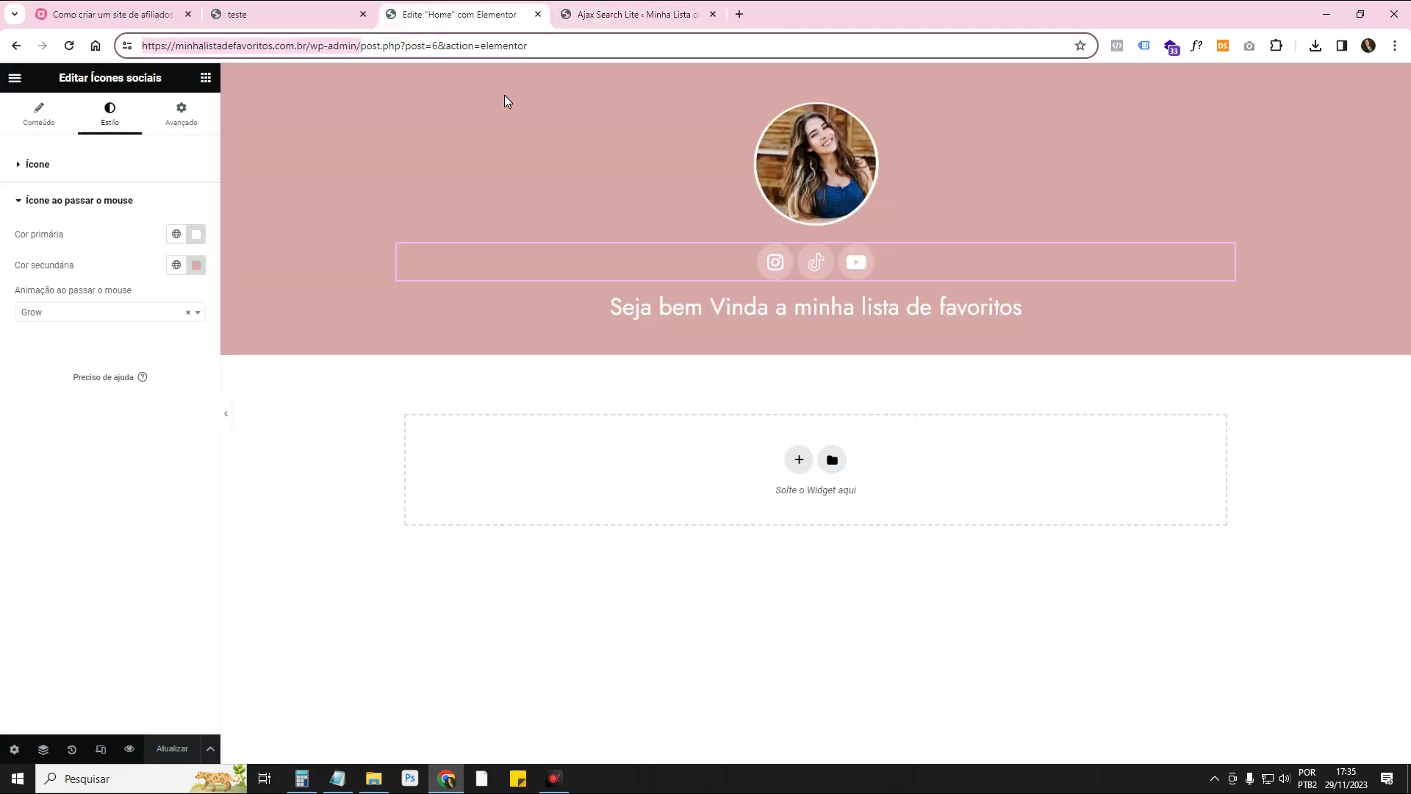
Place a Shortcode widget, found by searching 'shor', below the welcome heading on Home
left_click(206, 78)
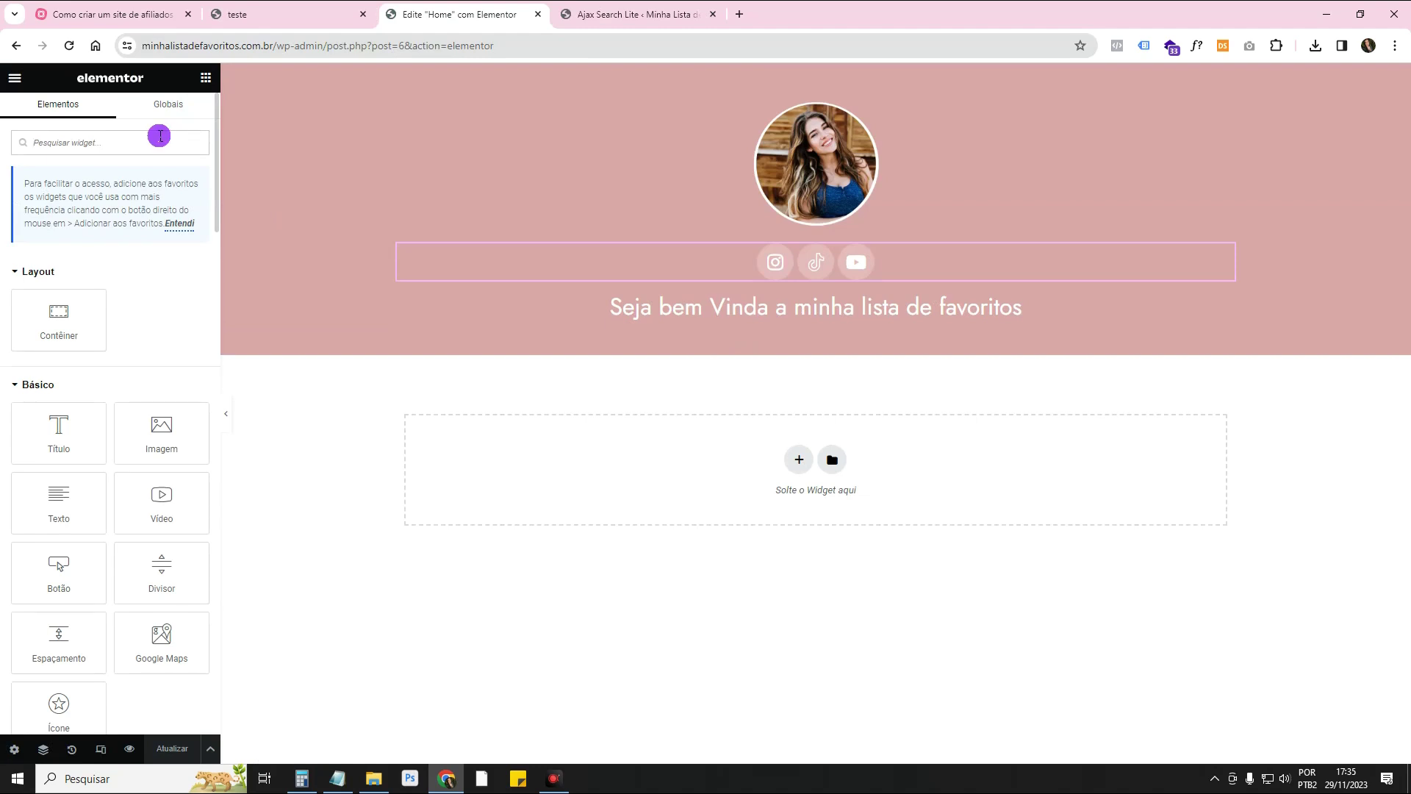
left_click(160, 136)
type("shor")
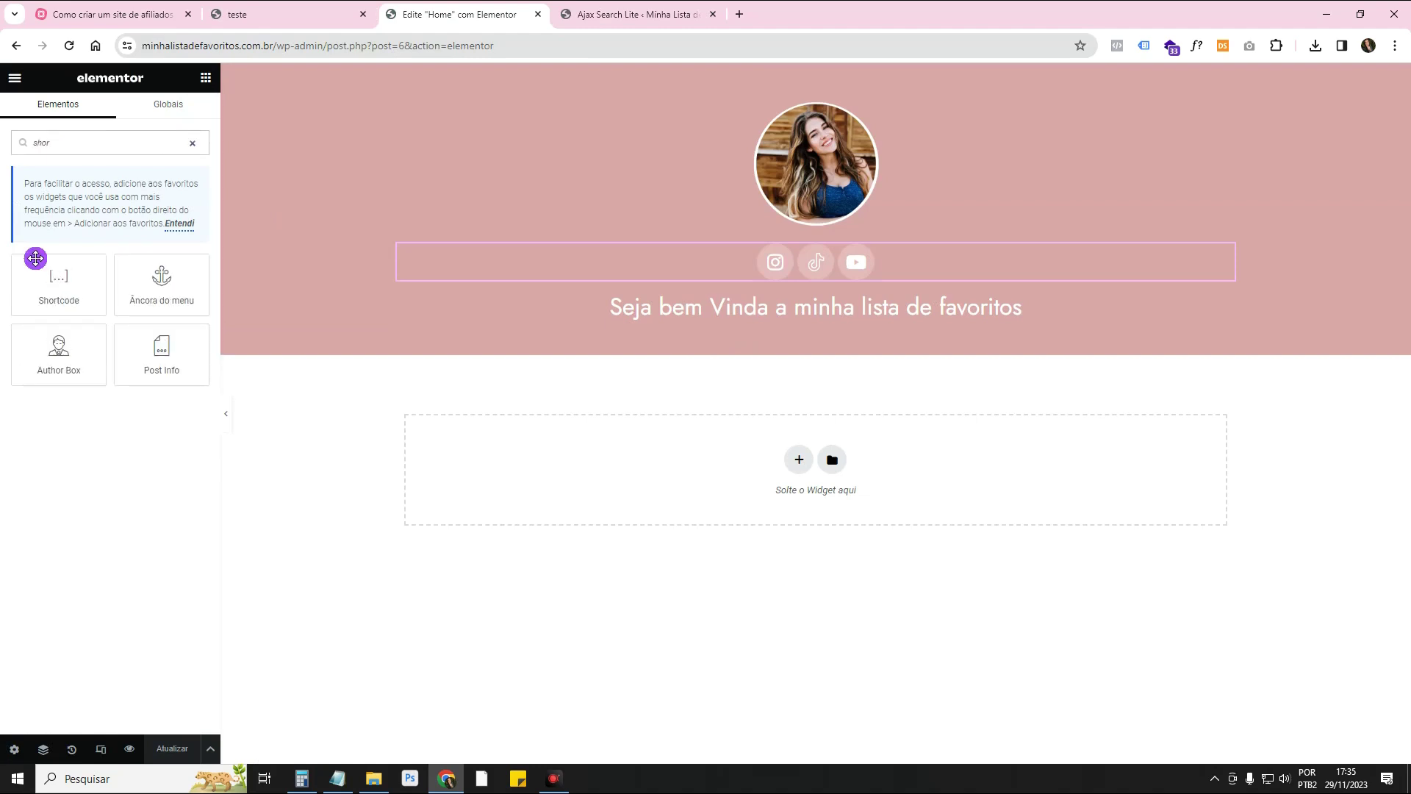
left_click_drag(79, 292, 822, 312)
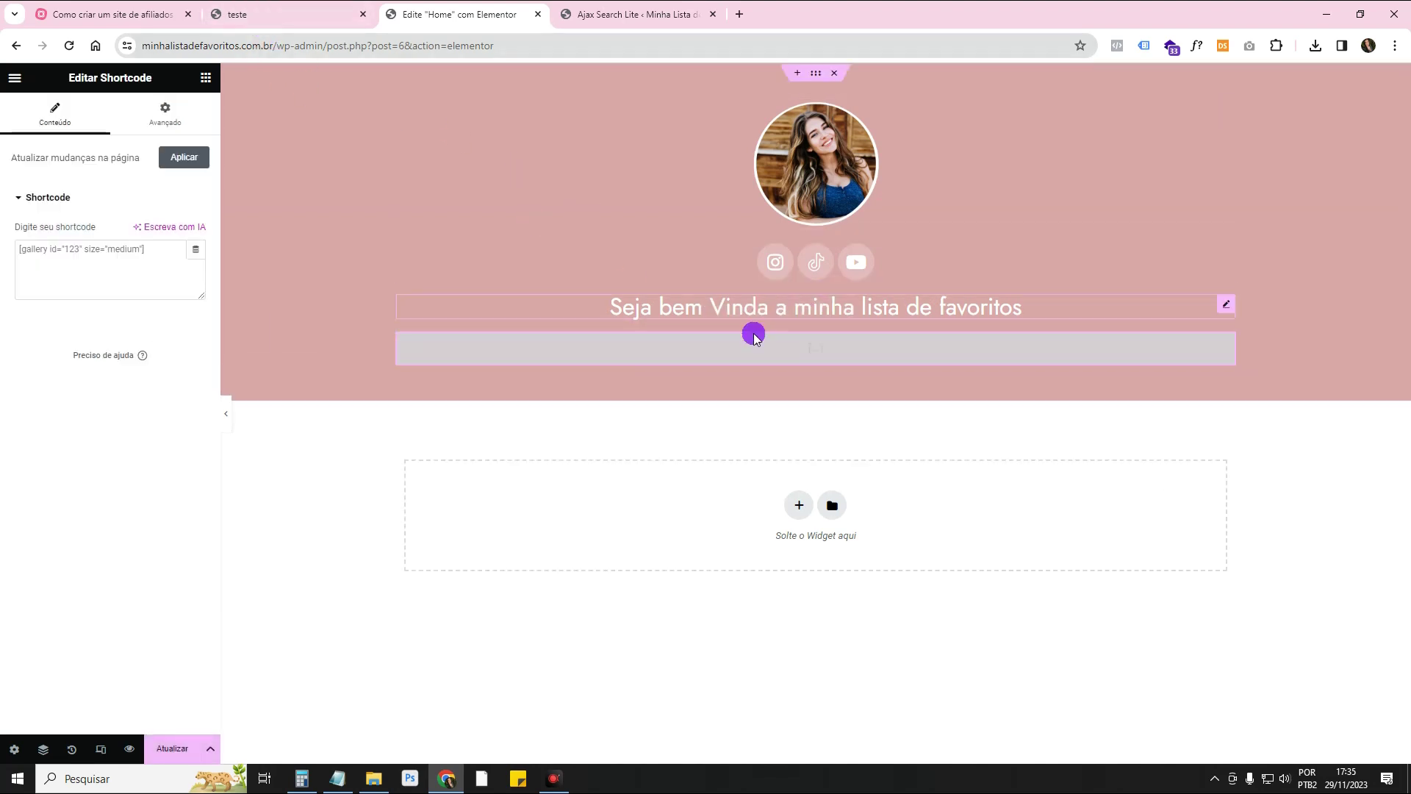
left_click(295, 19)
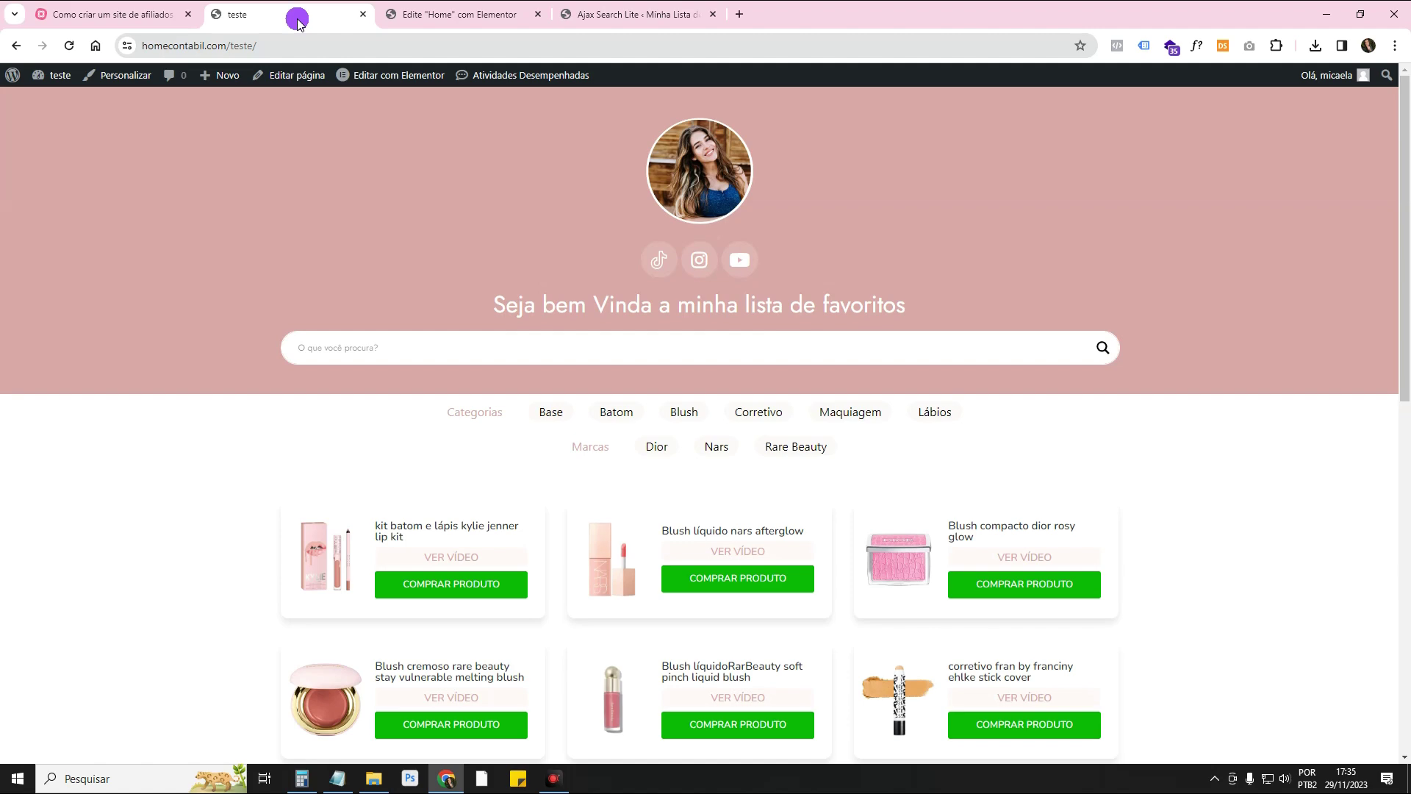
left_click(596, 15)
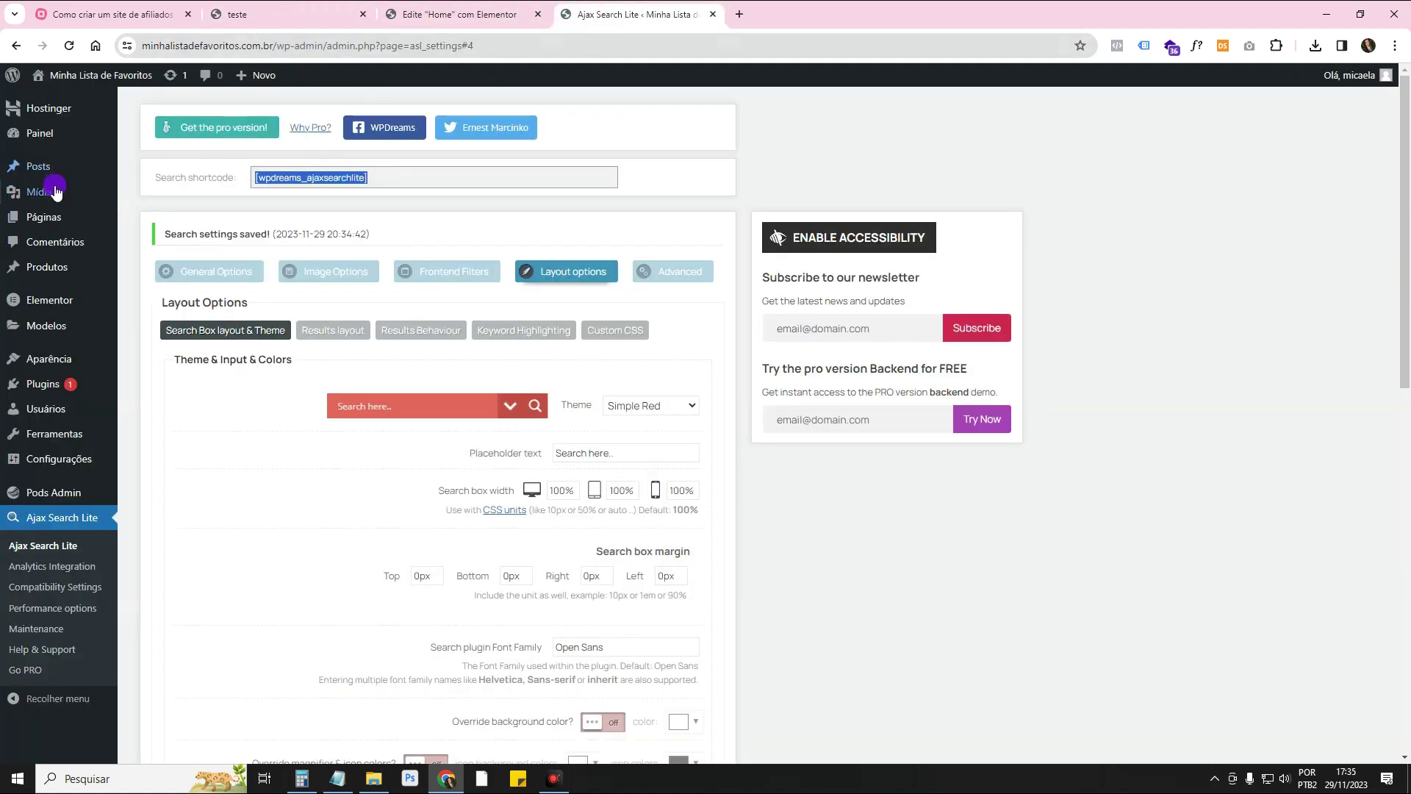
Open Páginas in a new tab and visit the live site's homepage from there
mouse_move(52, 217)
right_click(143, 222)
left_click(165, 233)
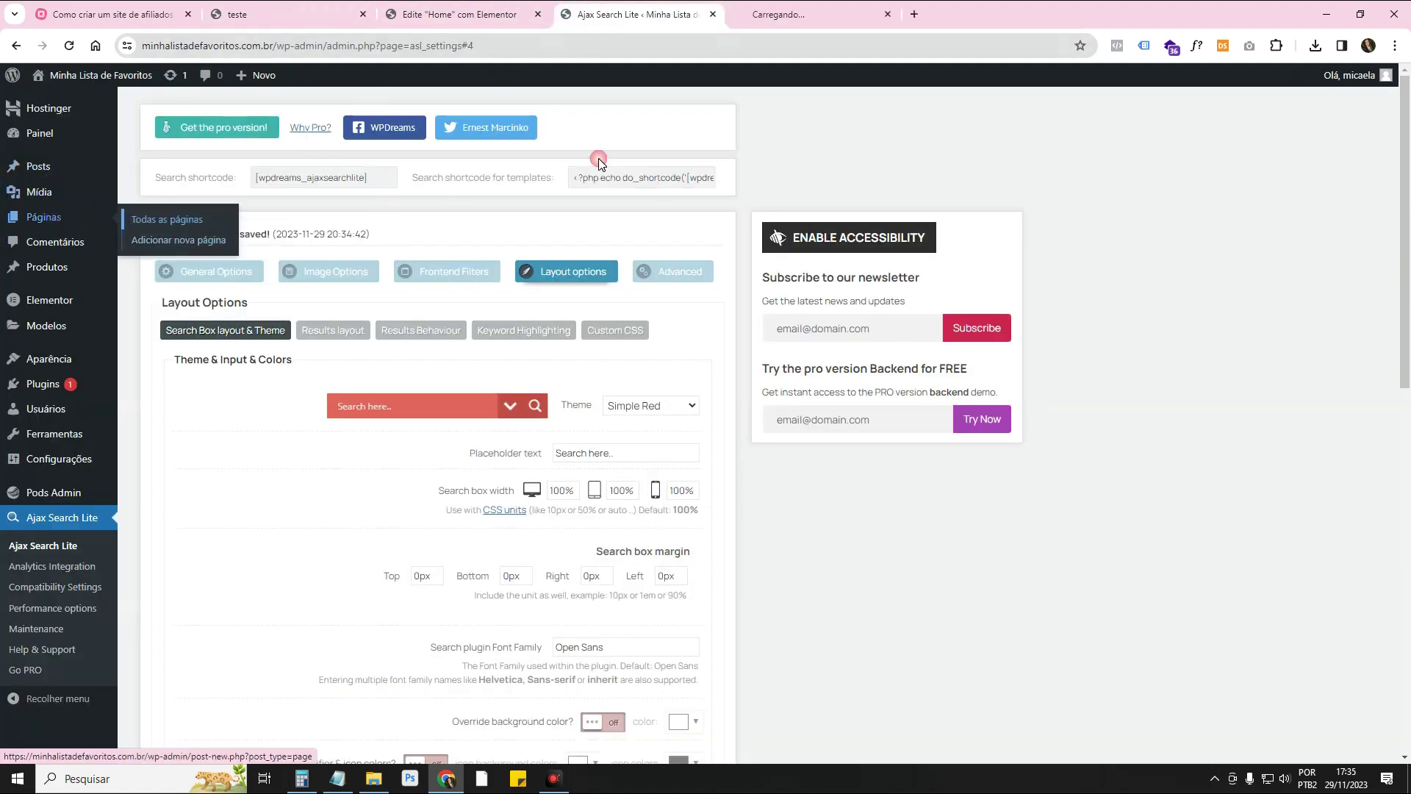
left_click(771, 20)
mouse_move(324, 243)
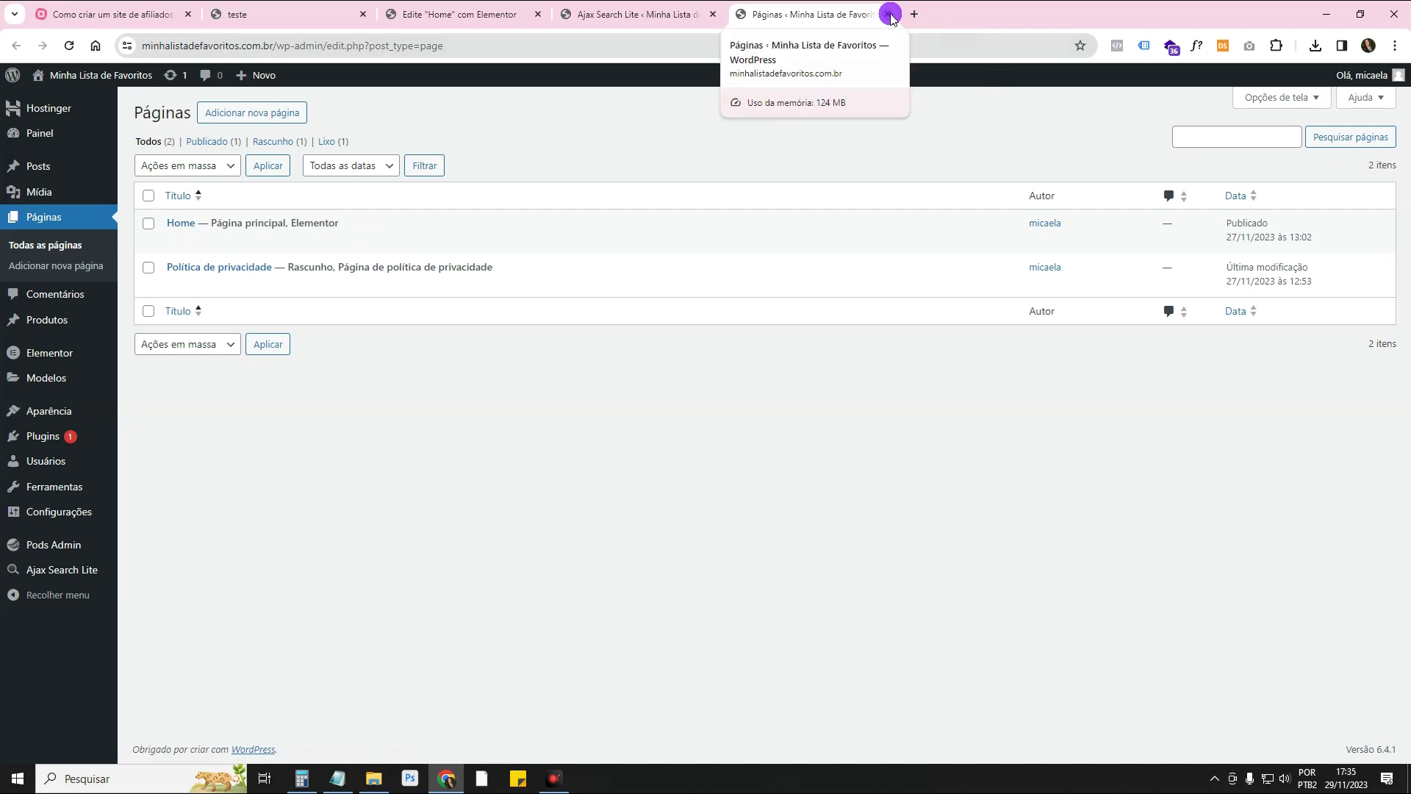
left_click(64, 100)
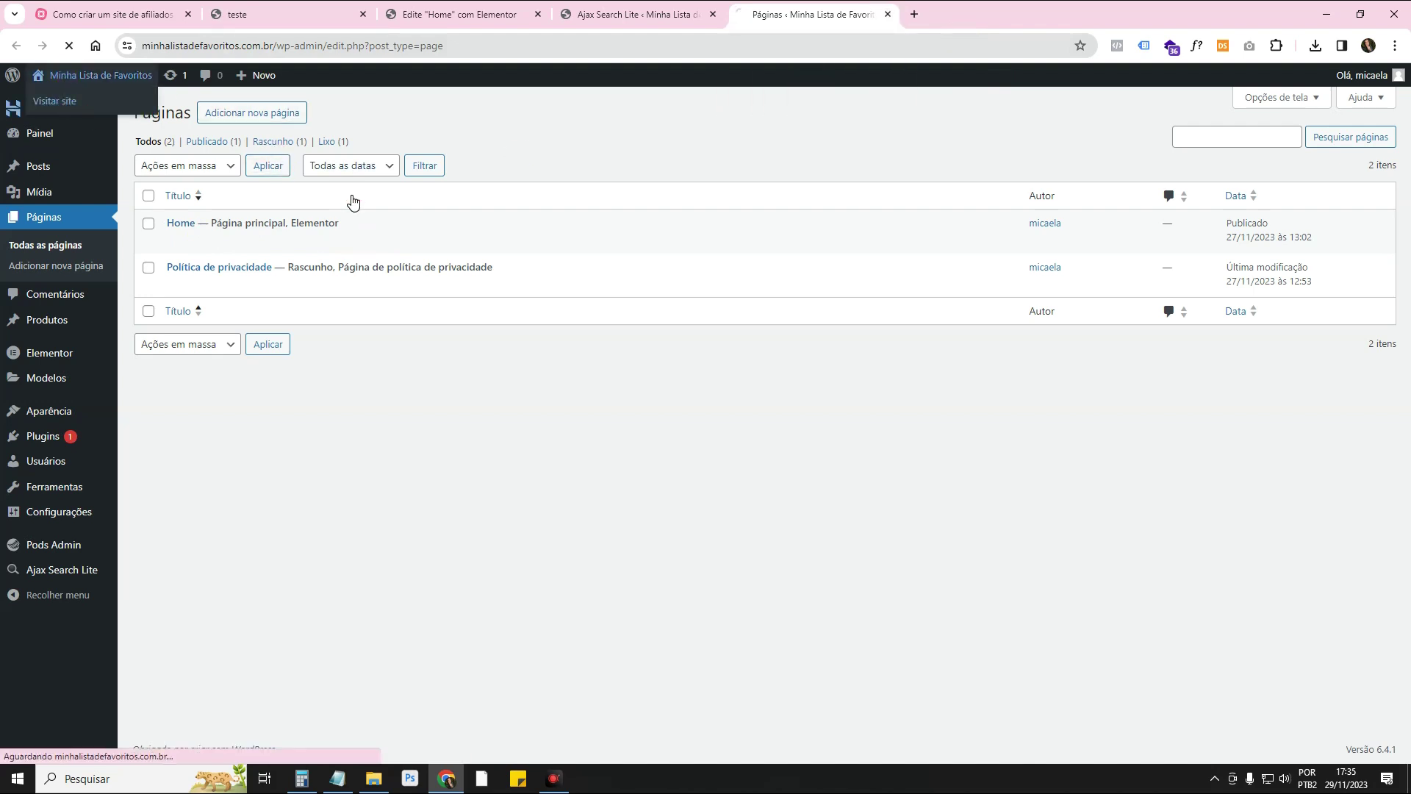
mouse_move(489, 78)
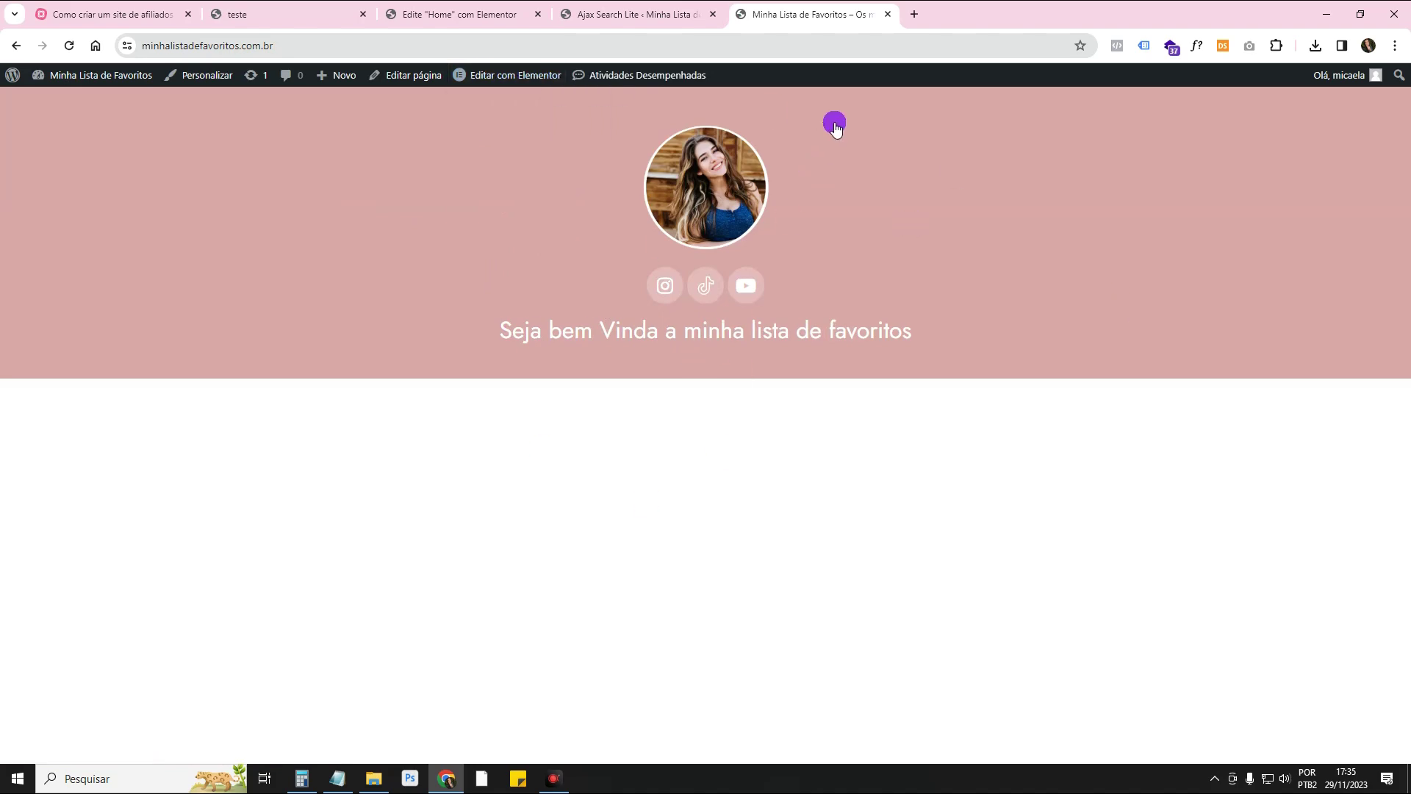
Paste the search shortcode into the Shortcode widget and apply it
left_click(887, 15)
left_click(459, 14)
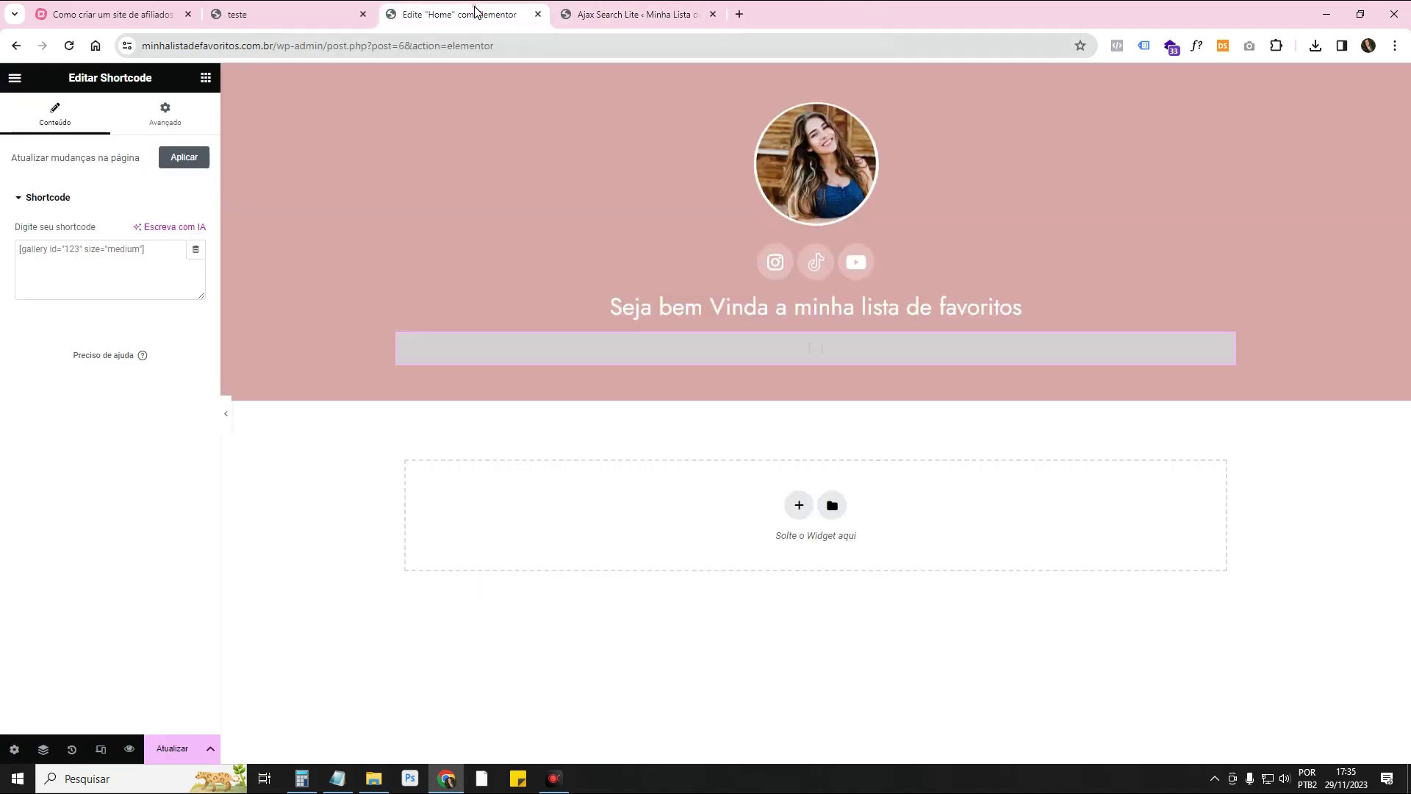
type("[wpdreams_ajaxsearchlite]")
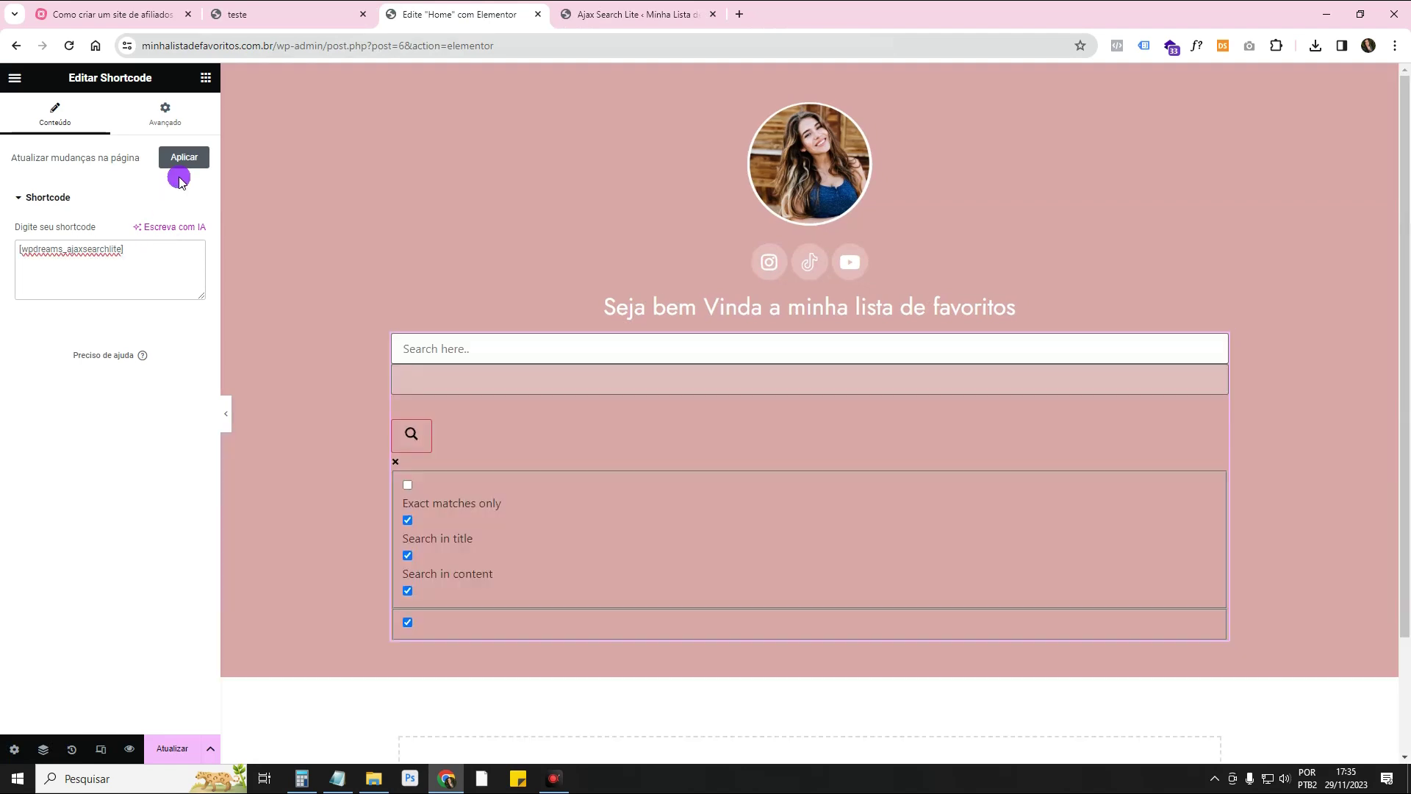
left_click(183, 163)
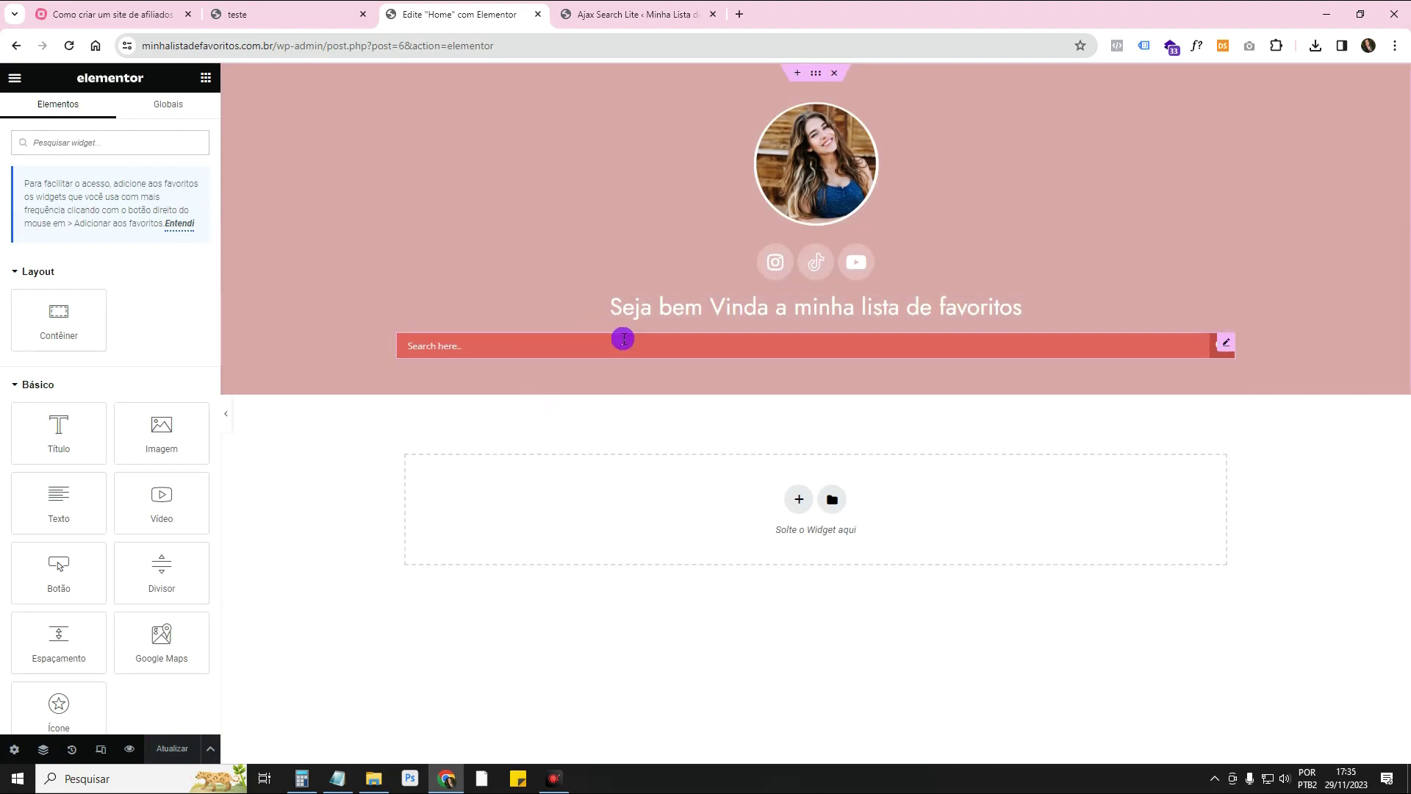
Open the live site in a new tab, reload it, and try the new search bar
left_click(599, 14)
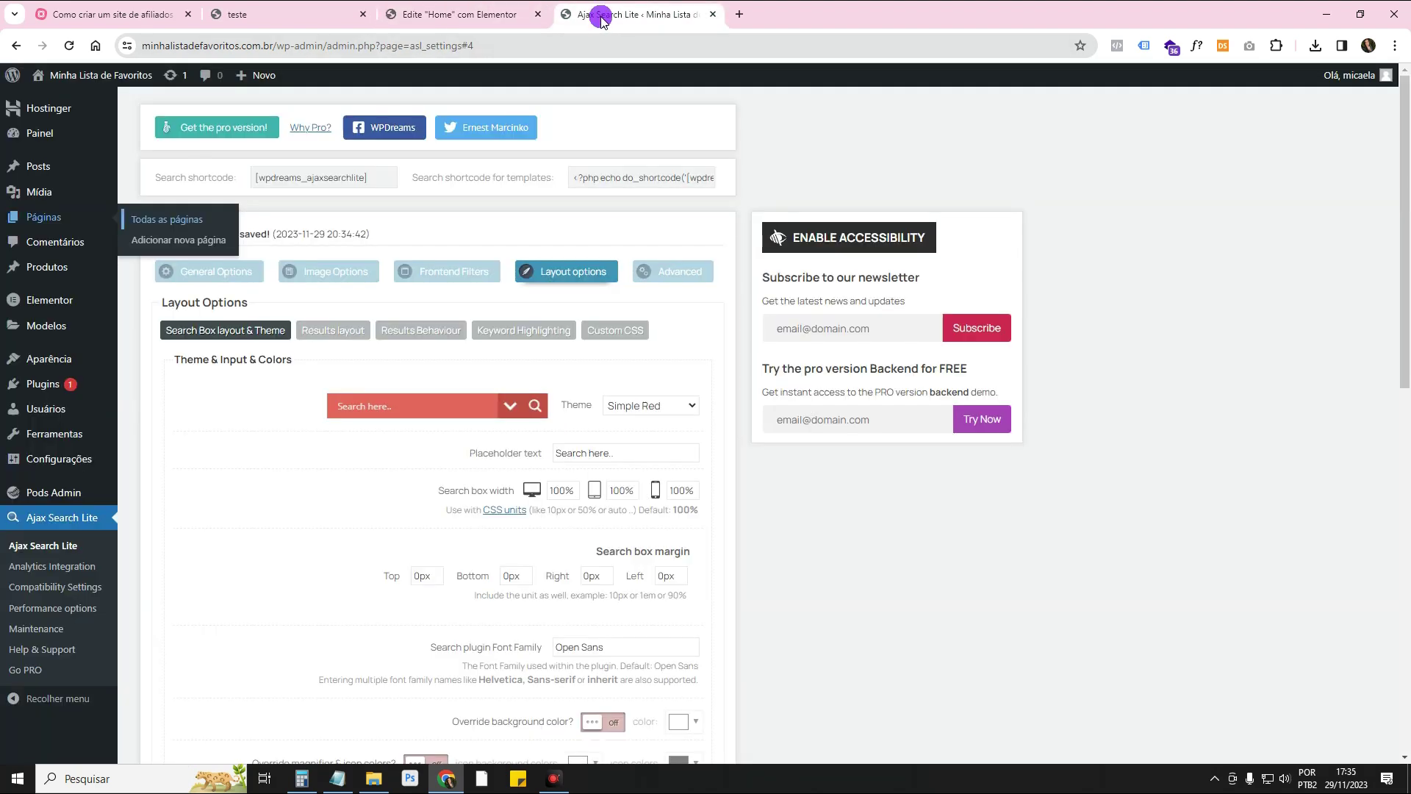
mouse_move(58, 78)
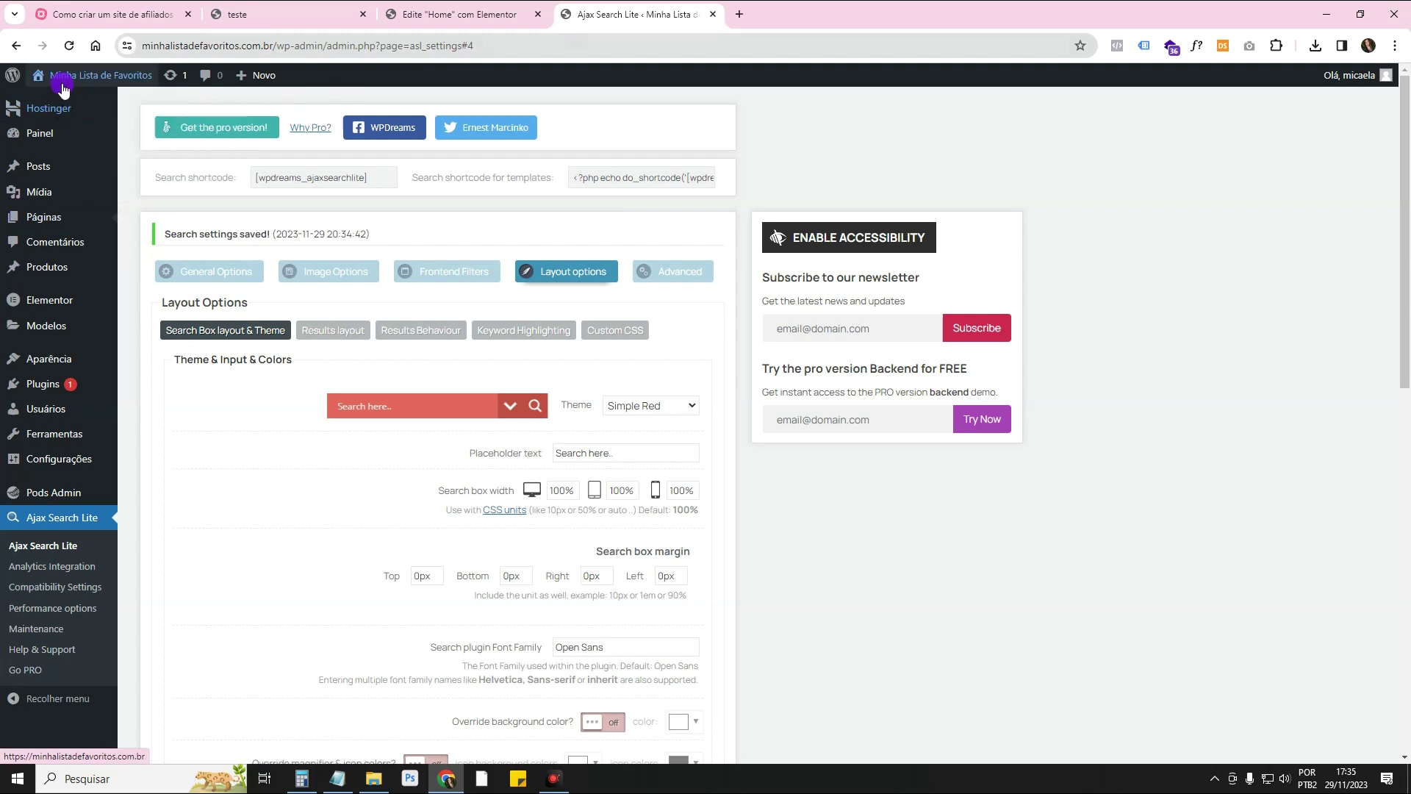
right_click(65, 107)
left_click(118, 112)
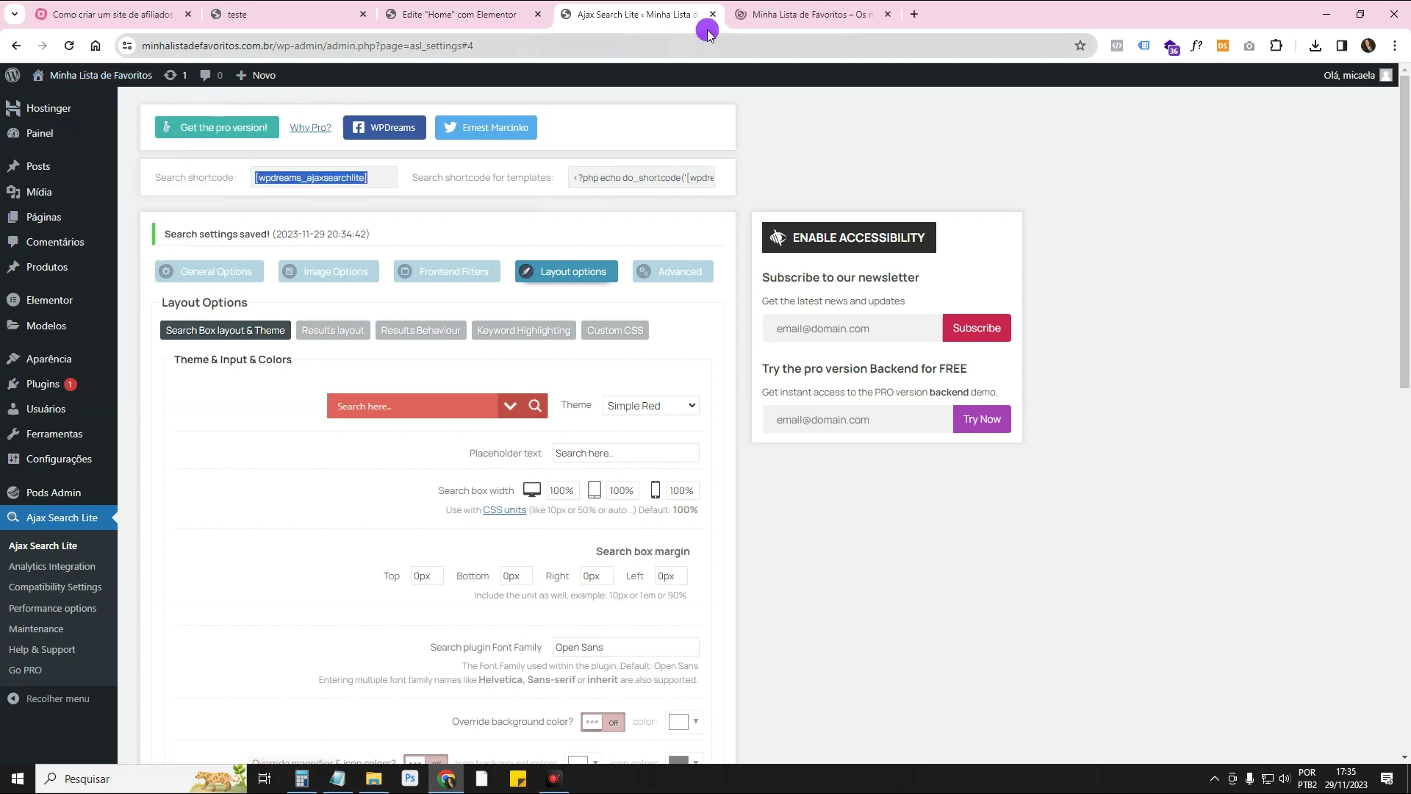
left_click(774, 22)
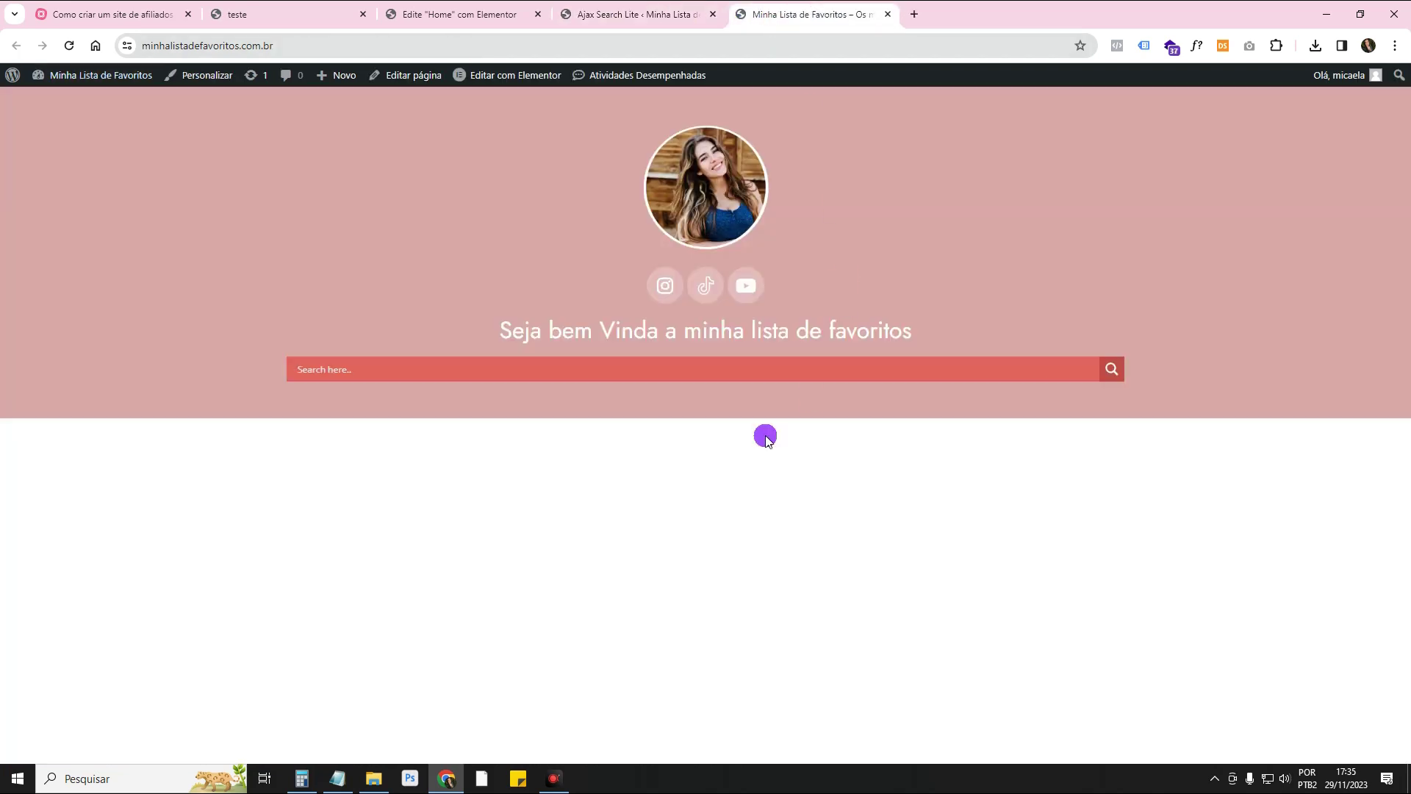
left_click(67, 47)
left_click(1060, 367)
left_click(661, 16)
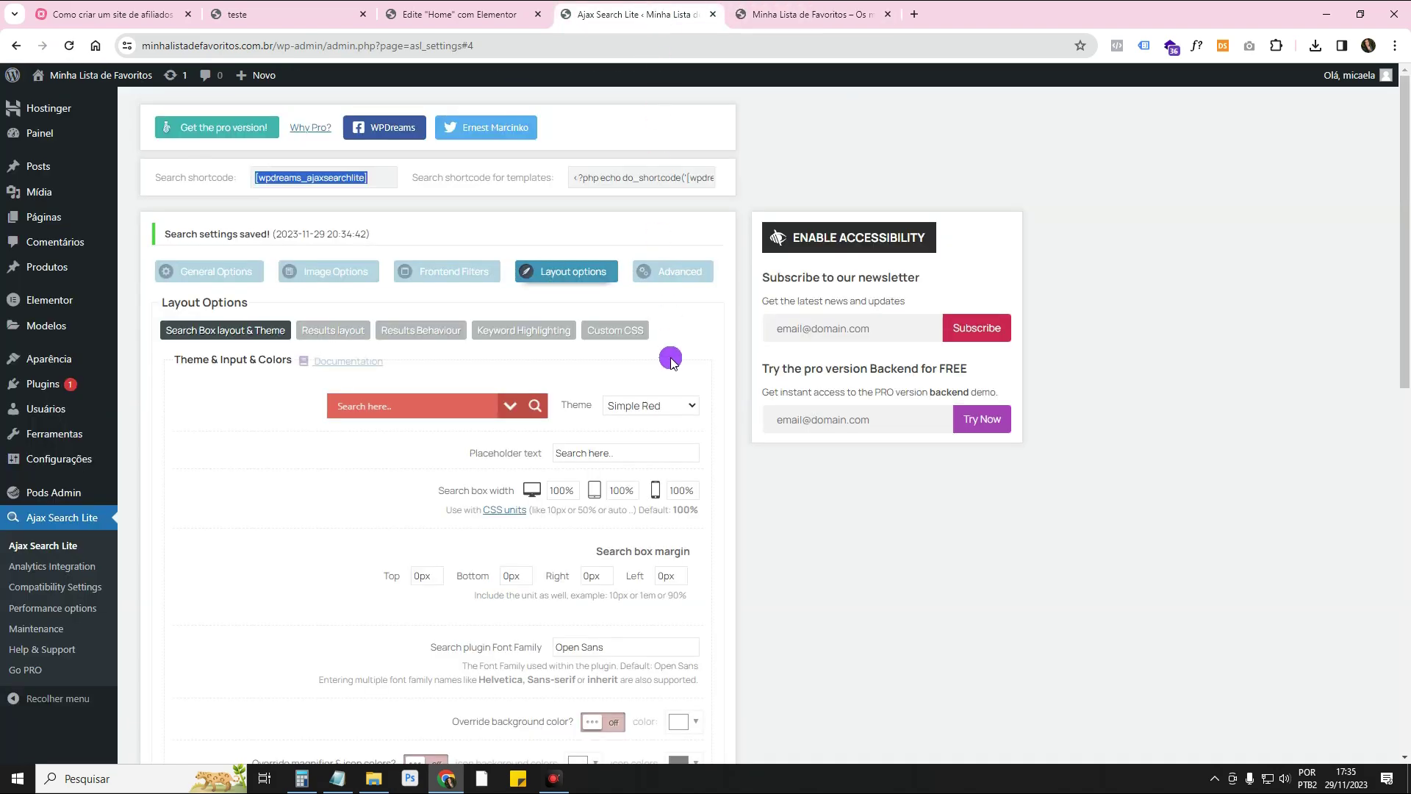
Switch the Ajax Search Lite theme to Curvy Red
scroll(671, 419, "down", 1)
left_click(634, 332)
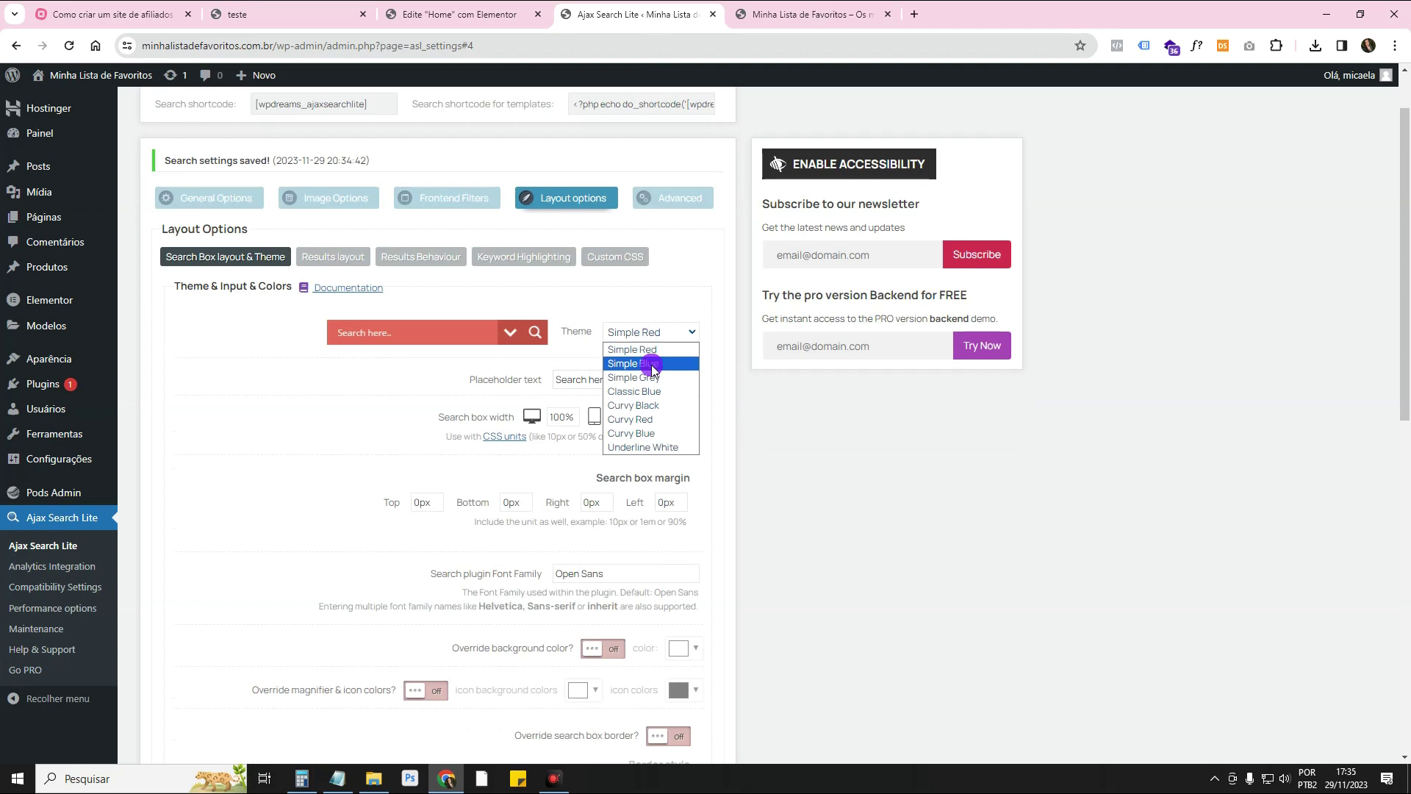
left_click(657, 399)
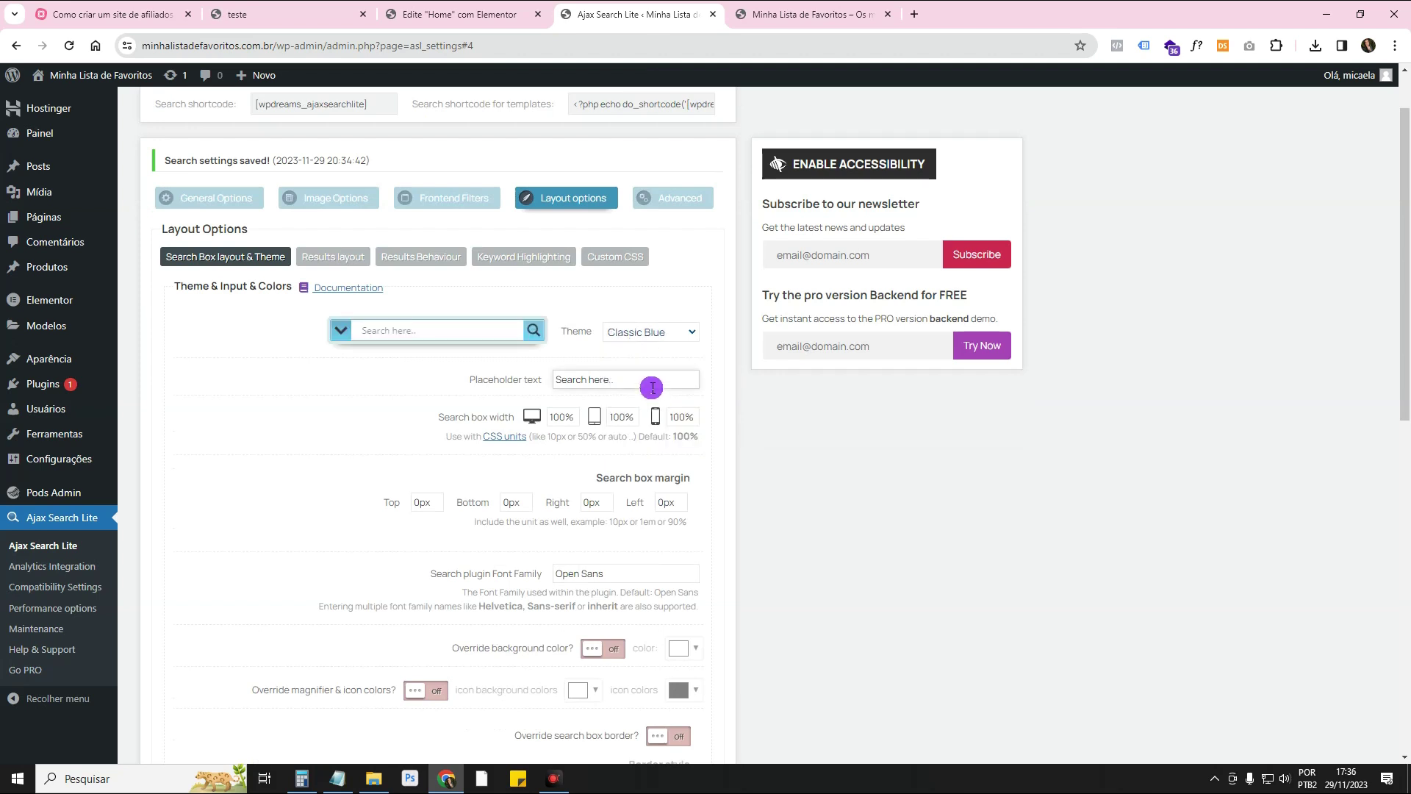
left_click(651, 333)
left_click(658, 419)
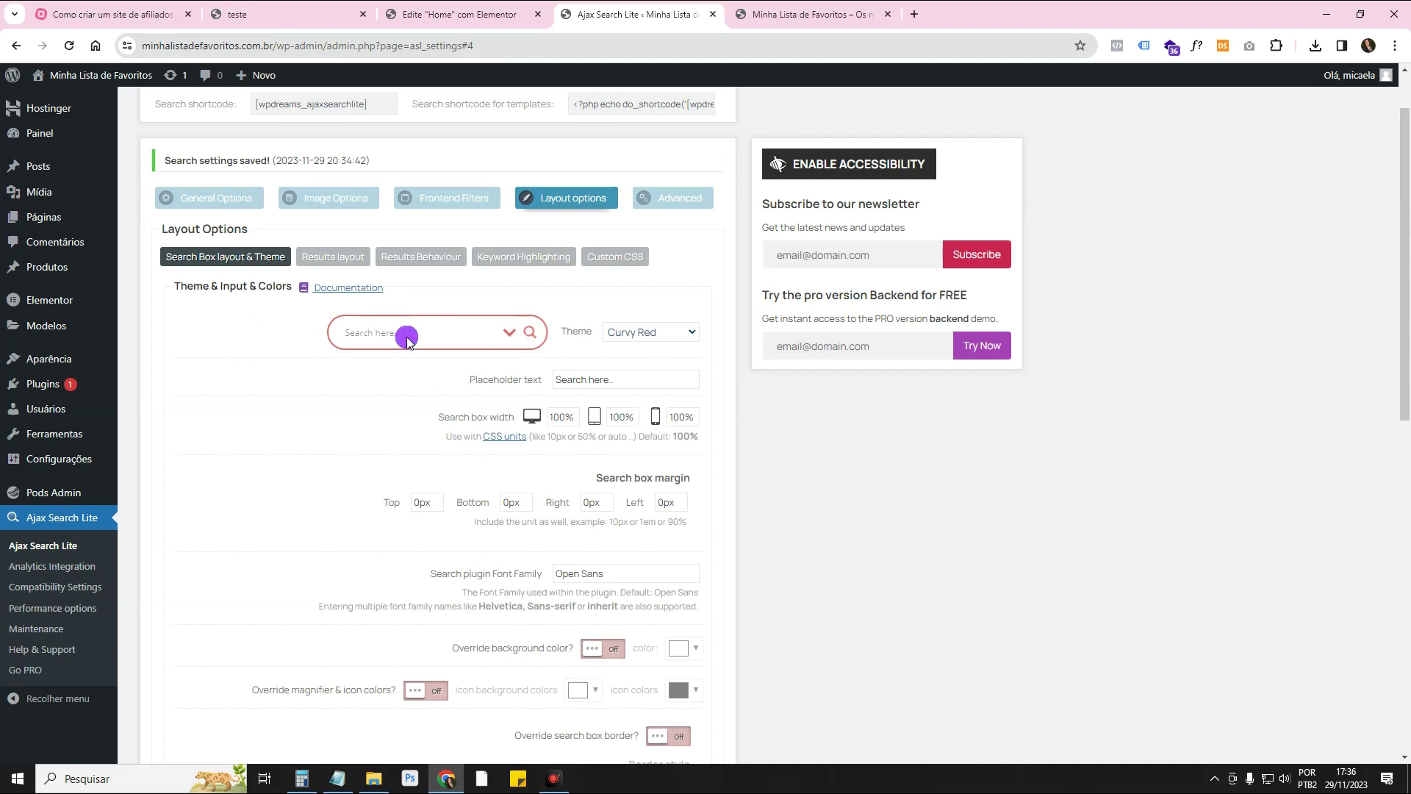
Set the placeholder to 'O que você procura?' and the font family to jost
left_click(662, 379)
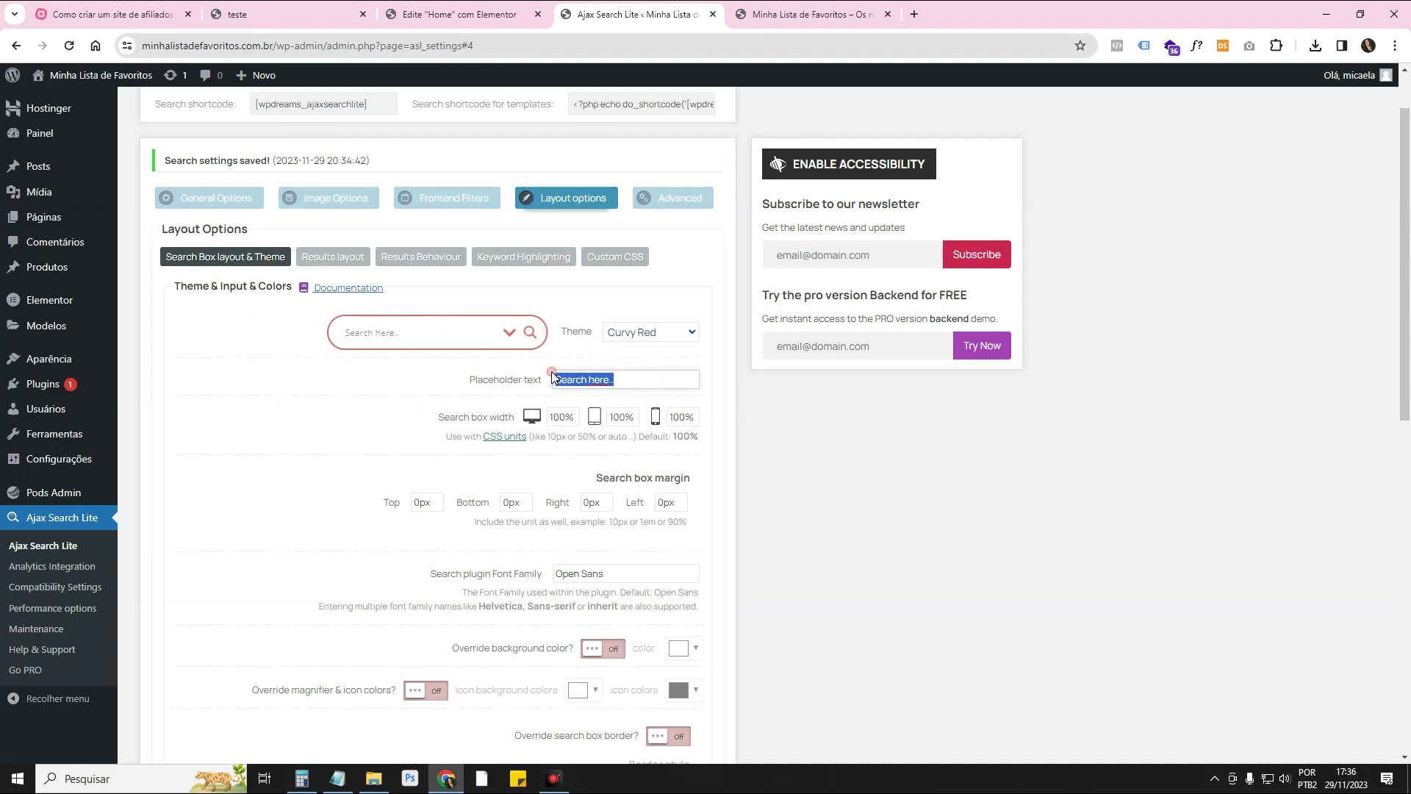
key("BackSpace")
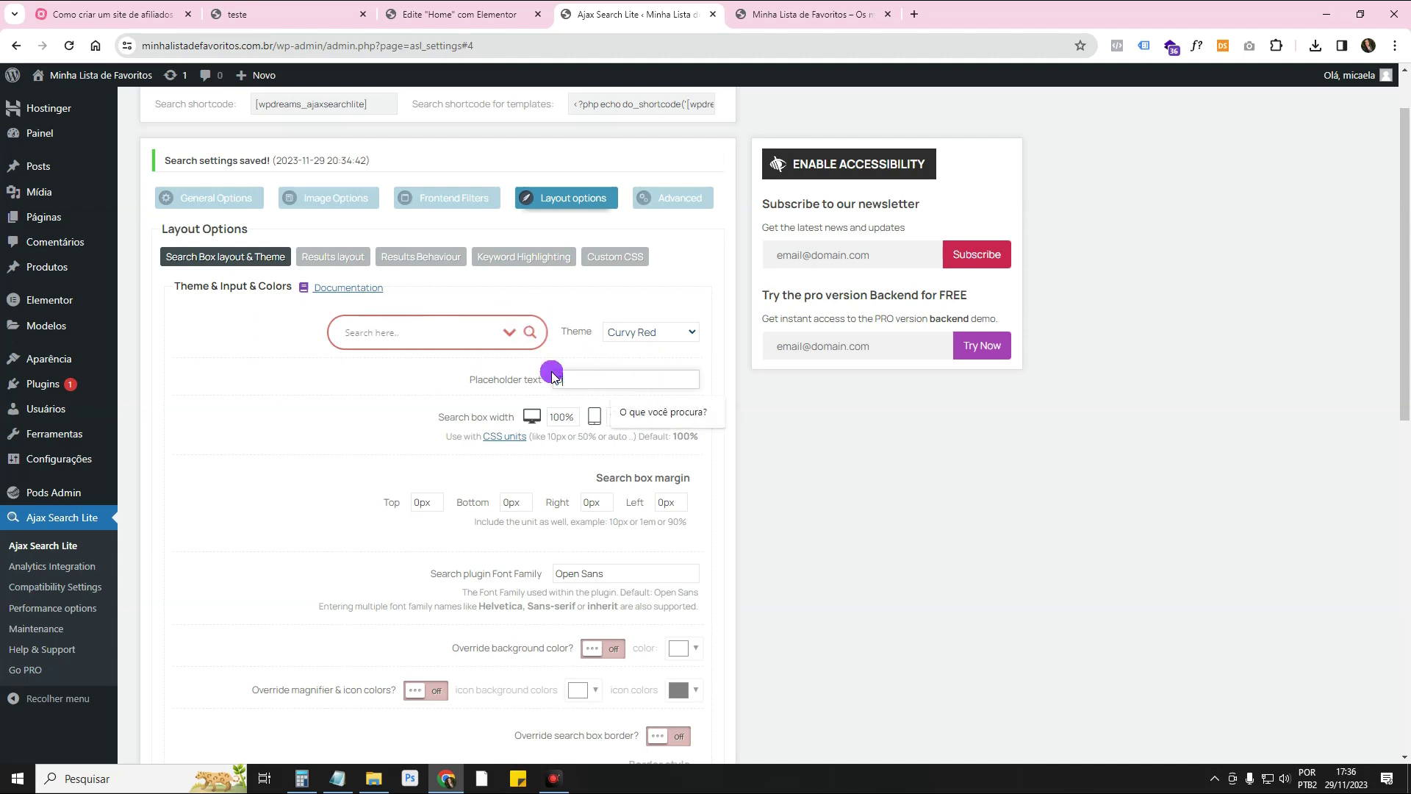
left_click(663, 412)
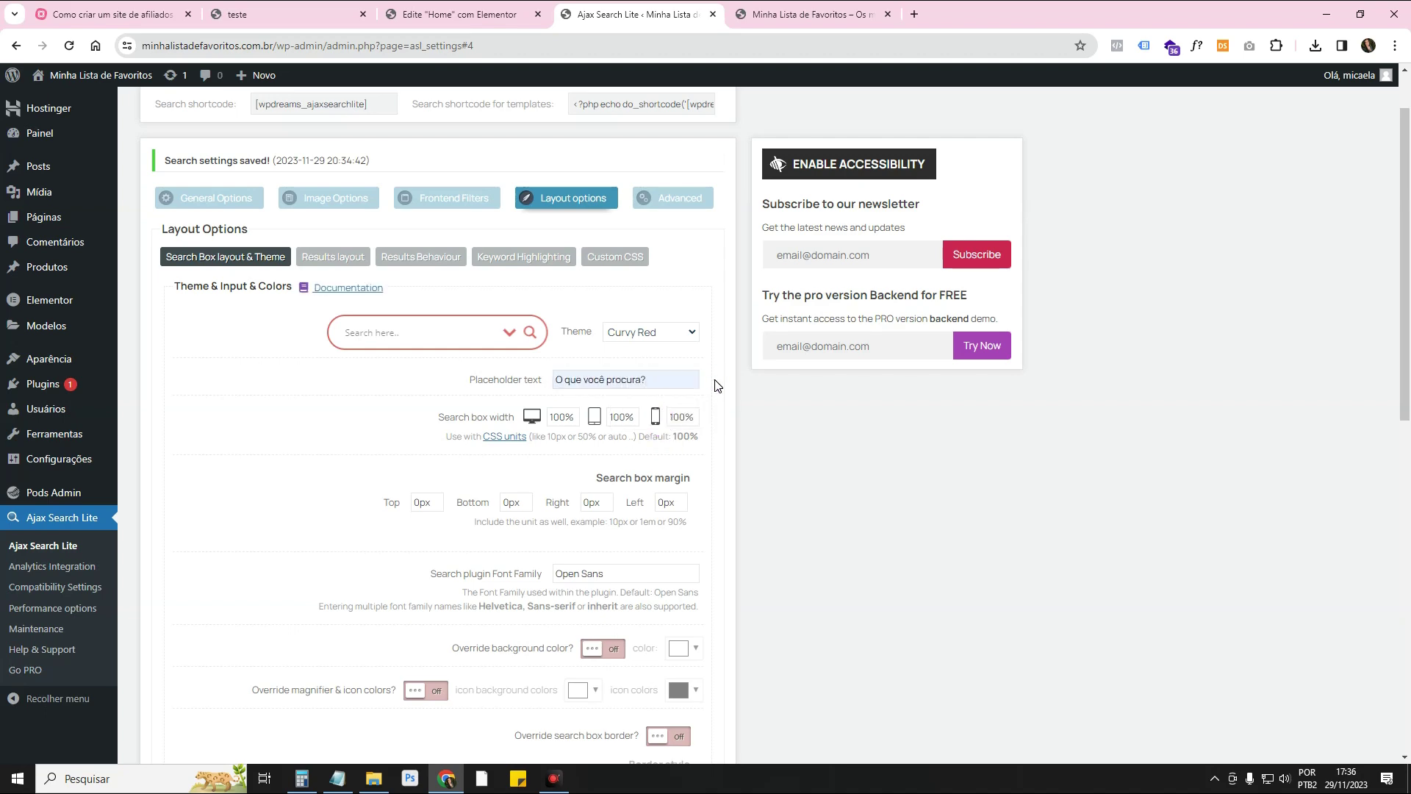
scroll(708, 468, "down", 1)
scroll(708, 468, "down", 1)
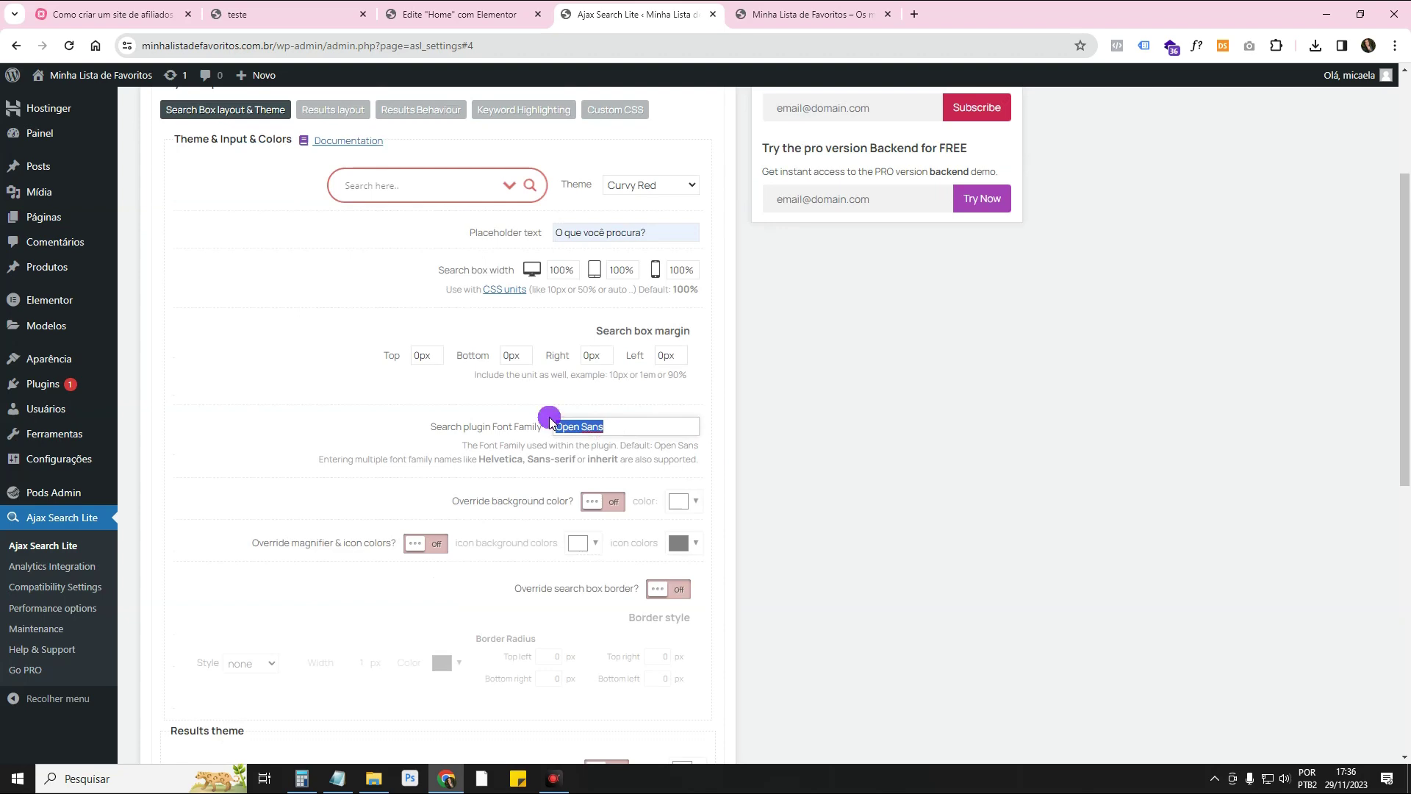
key("BackSpace")
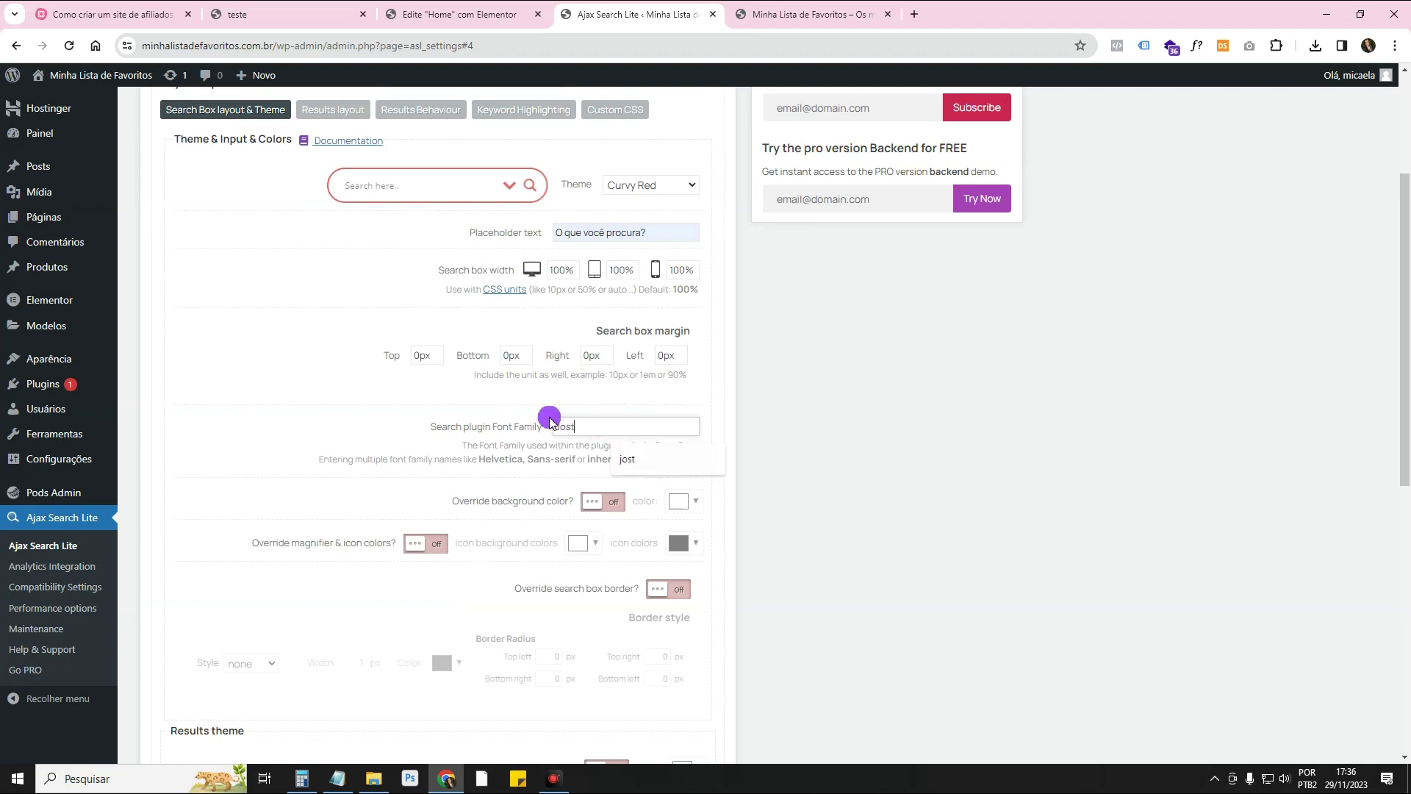
type("jost")
left_click(662, 459)
scroll(734, 463, "down", 2)
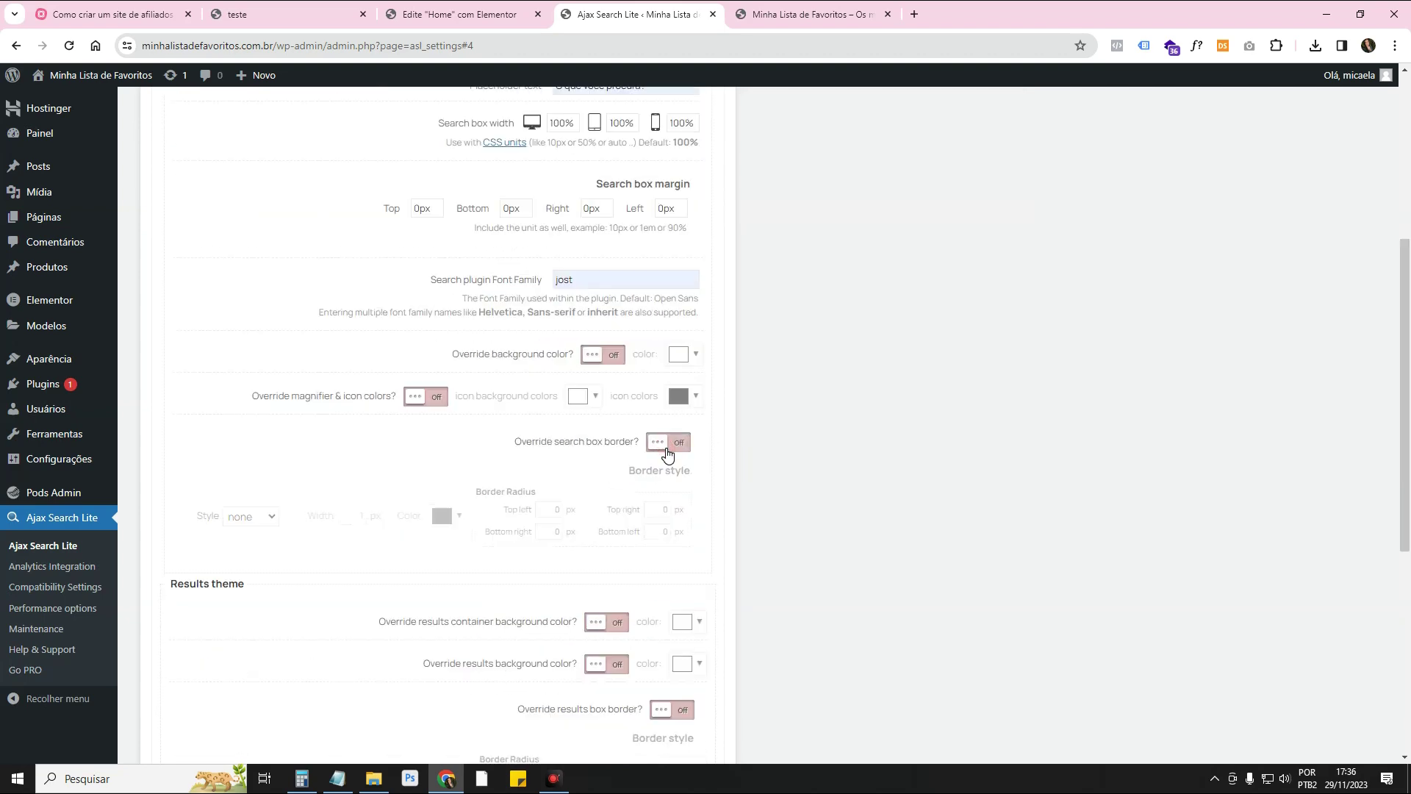
Override the search box border as solid white and save the options
left_click(668, 442)
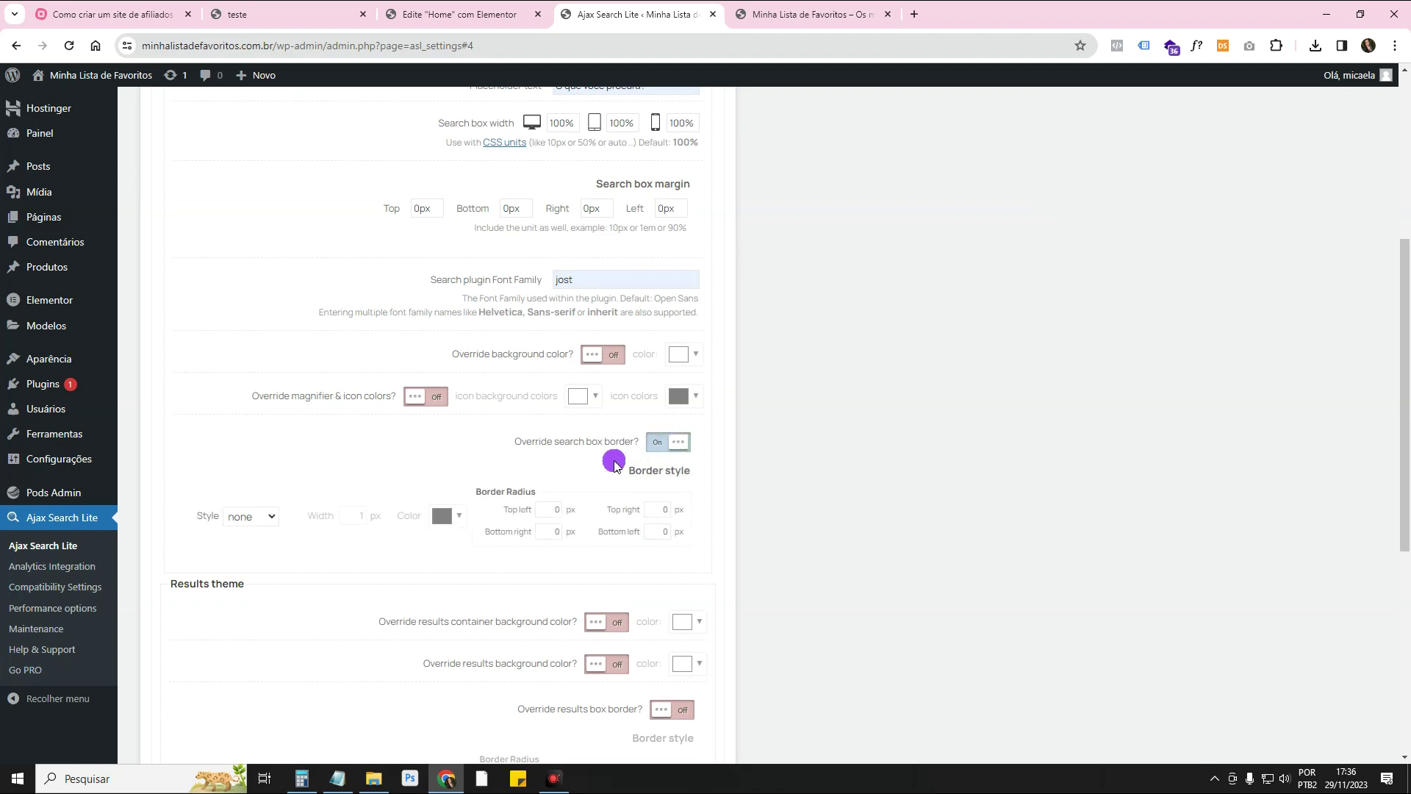
left_click(259, 517)
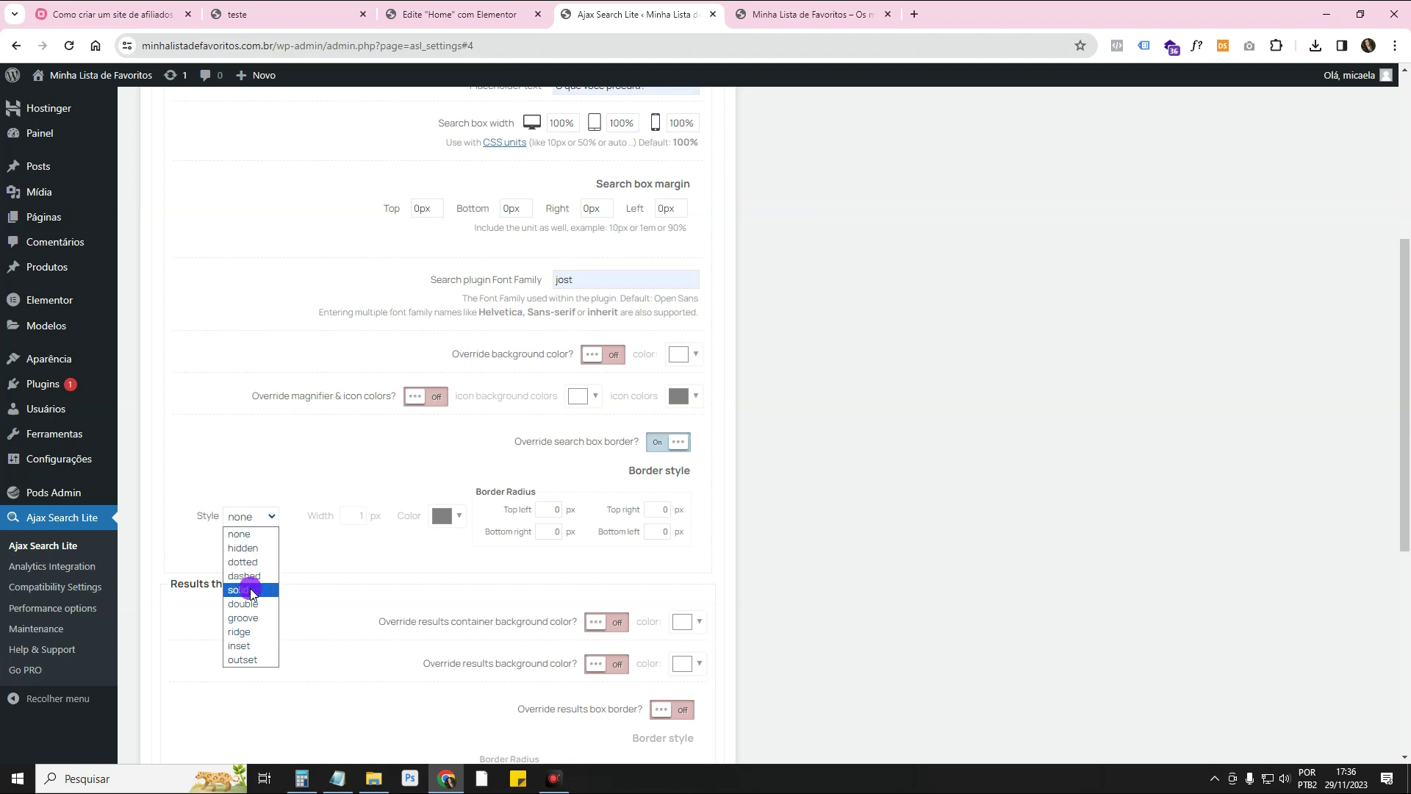
left_click(250, 591)
left_click(441, 517)
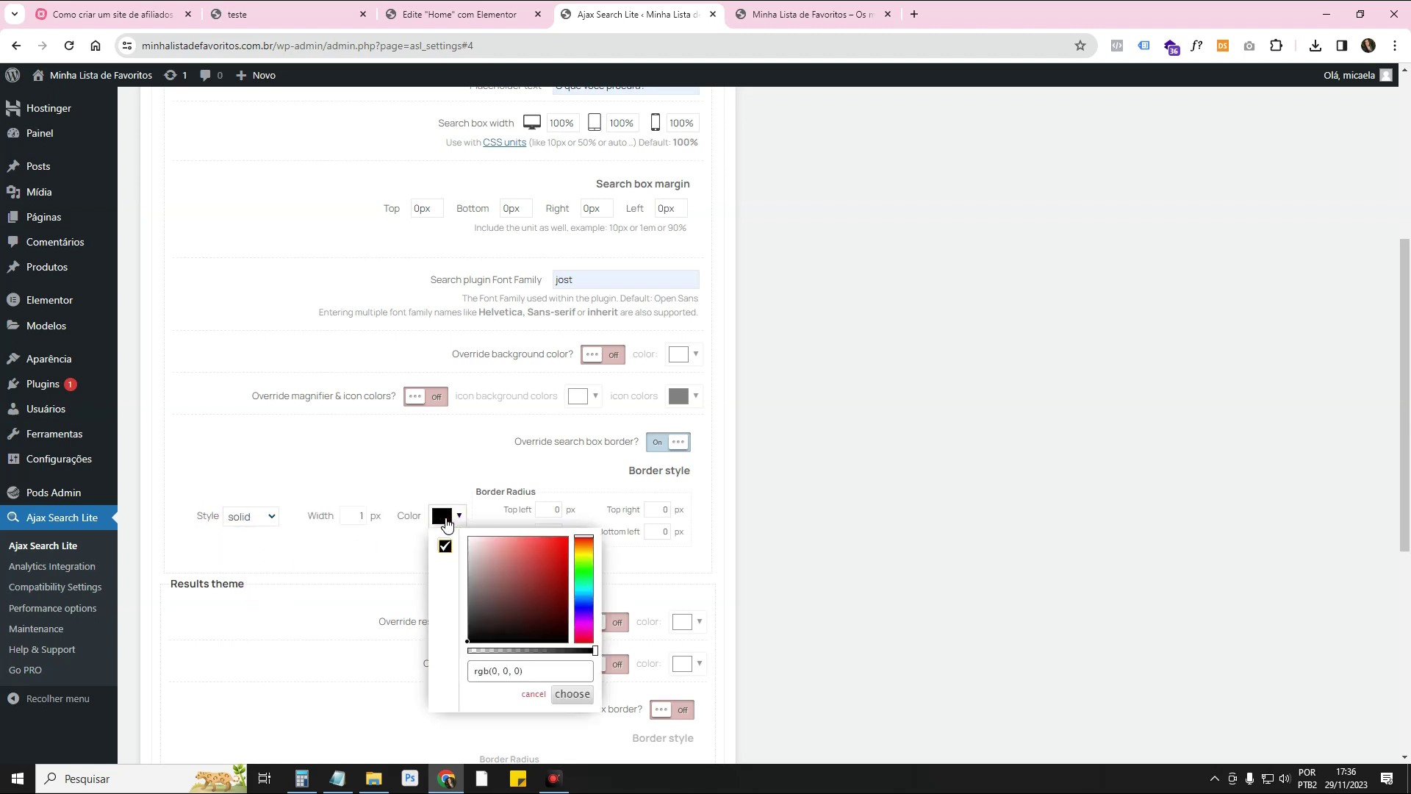
left_click_drag(486, 568, 465, 540)
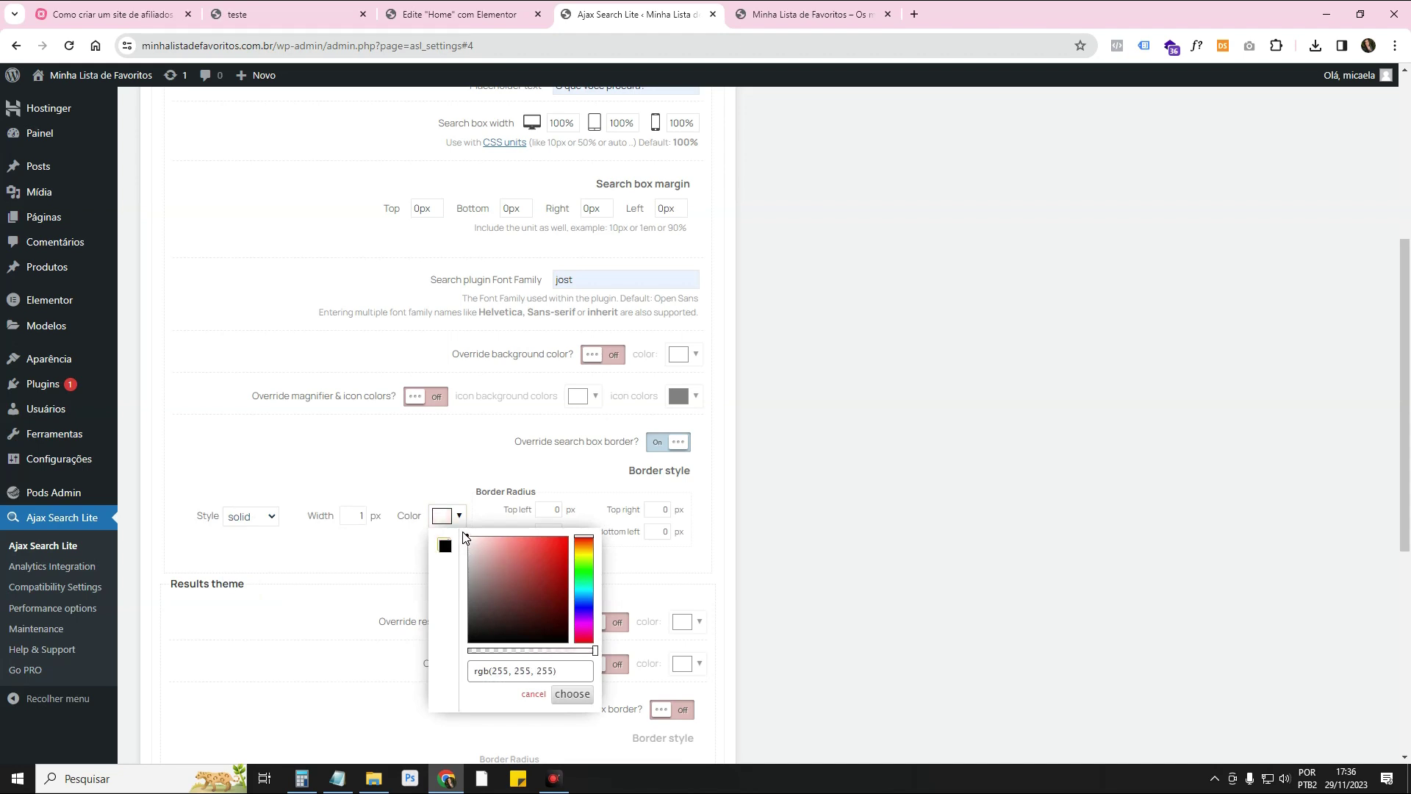
left_click(461, 529)
left_click(452, 513)
left_click_drag(481, 556, 468, 543)
left_click(571, 694)
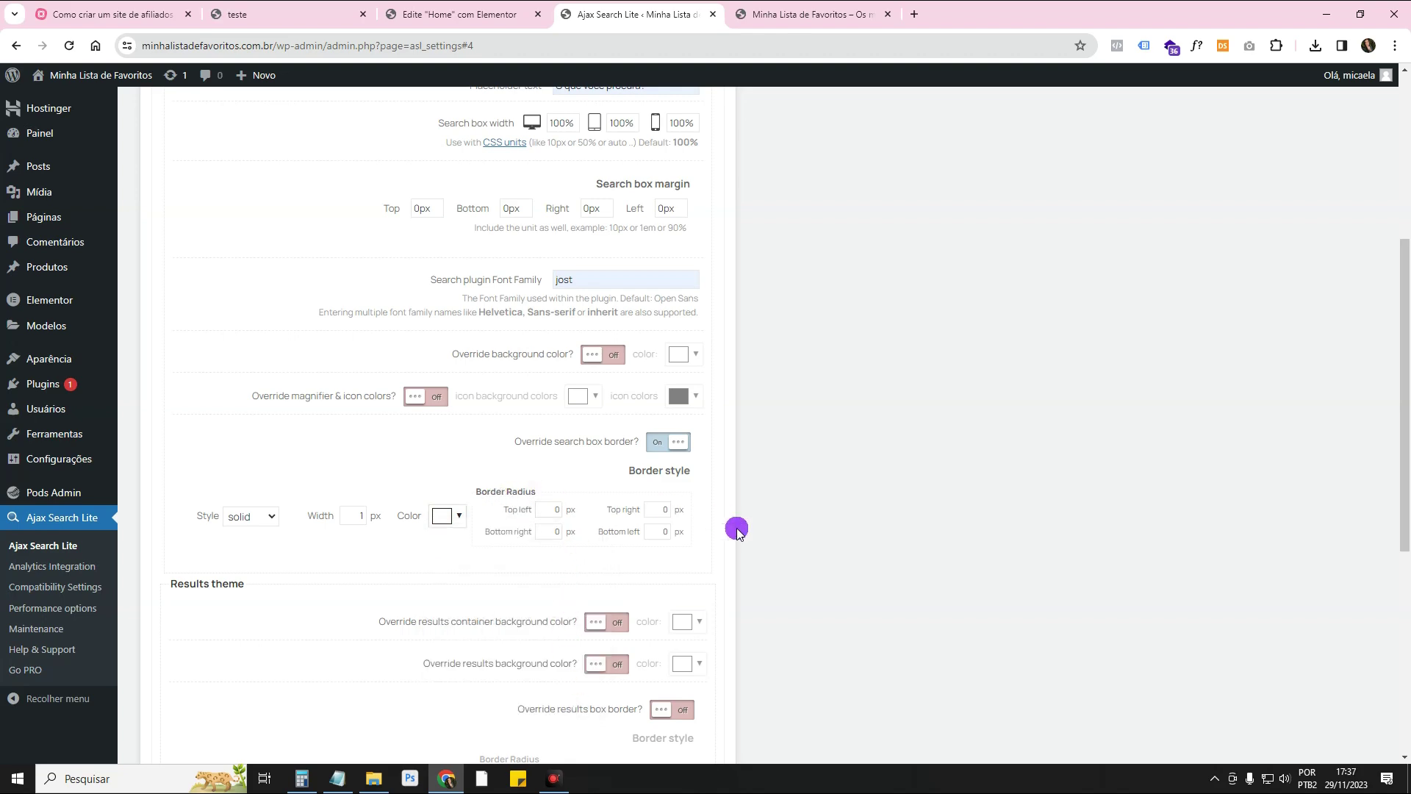
scroll(737, 529, "down", 6)
left_click(692, 686)
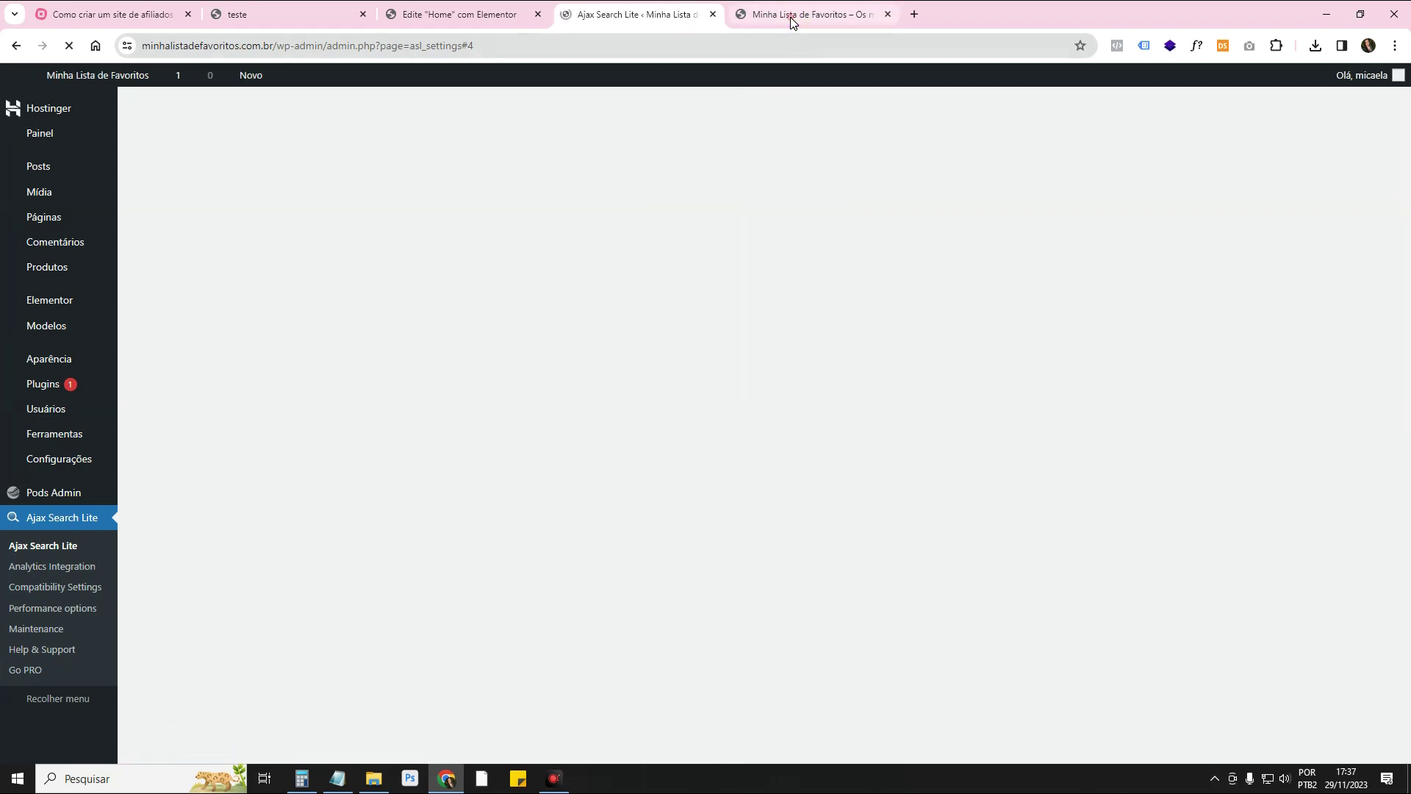
Reload the live homepage to view the current search bar styling
left_click(791, 16)
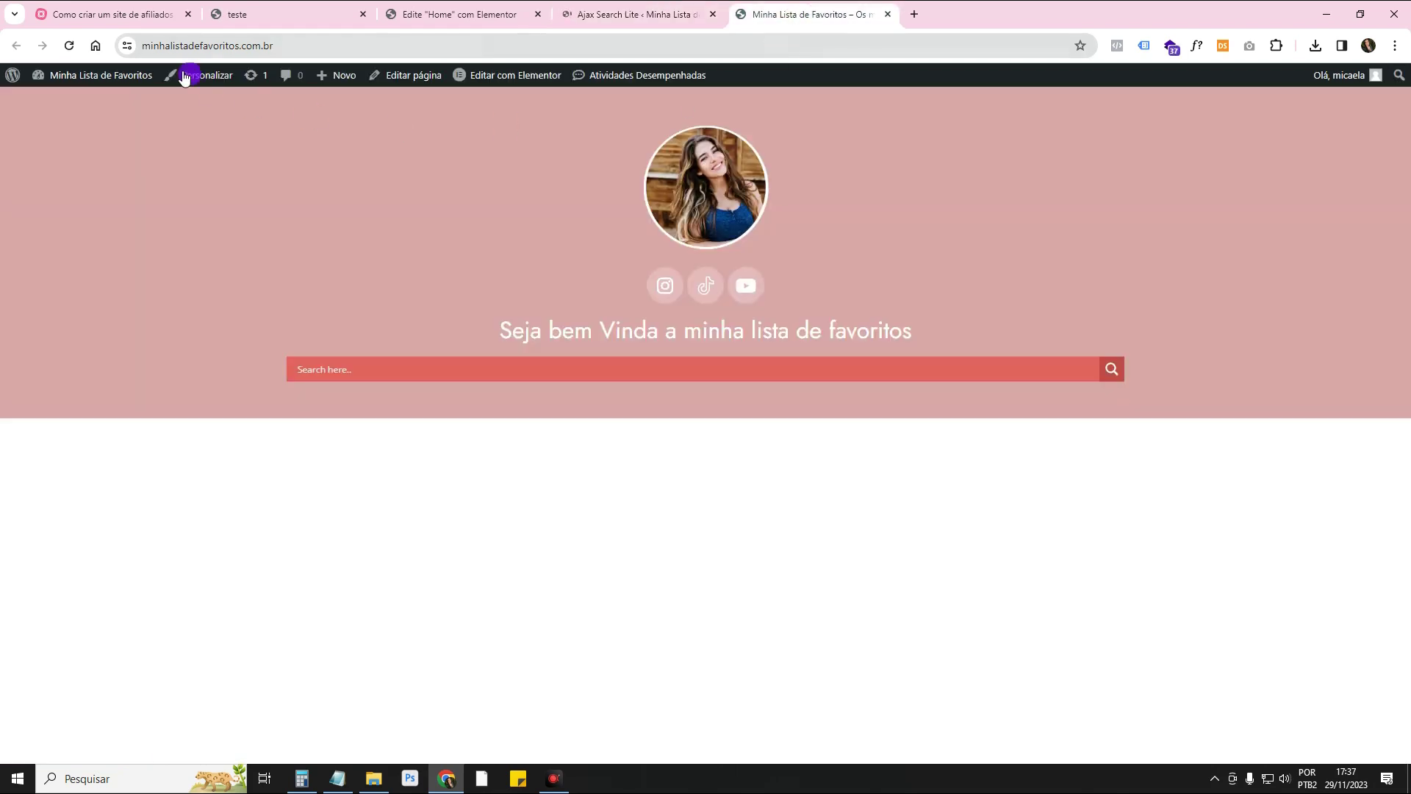
left_click(70, 46)
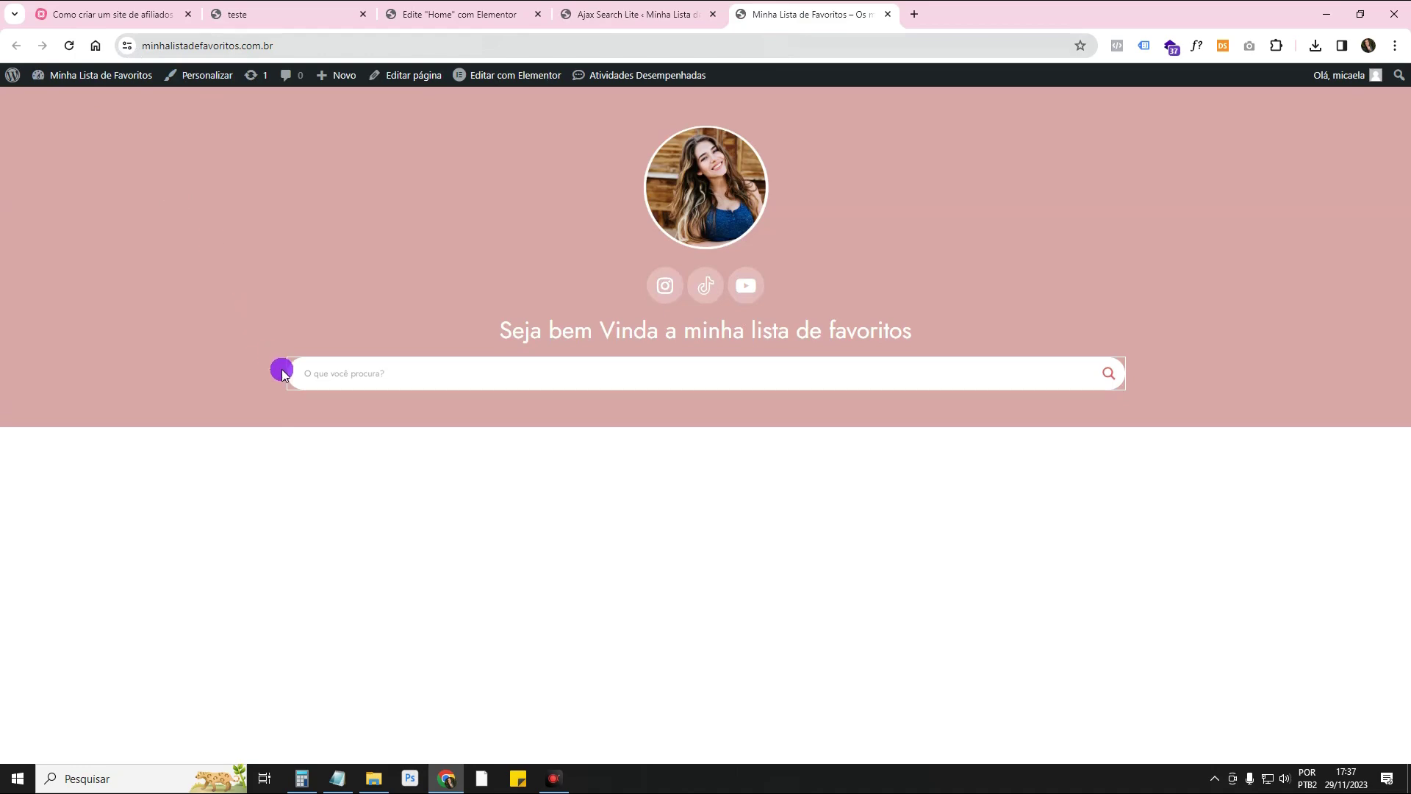
left_click(591, 17)
Set the top-right and bottom-left search box border radius values to 30
scroll(645, 621, "down", 6)
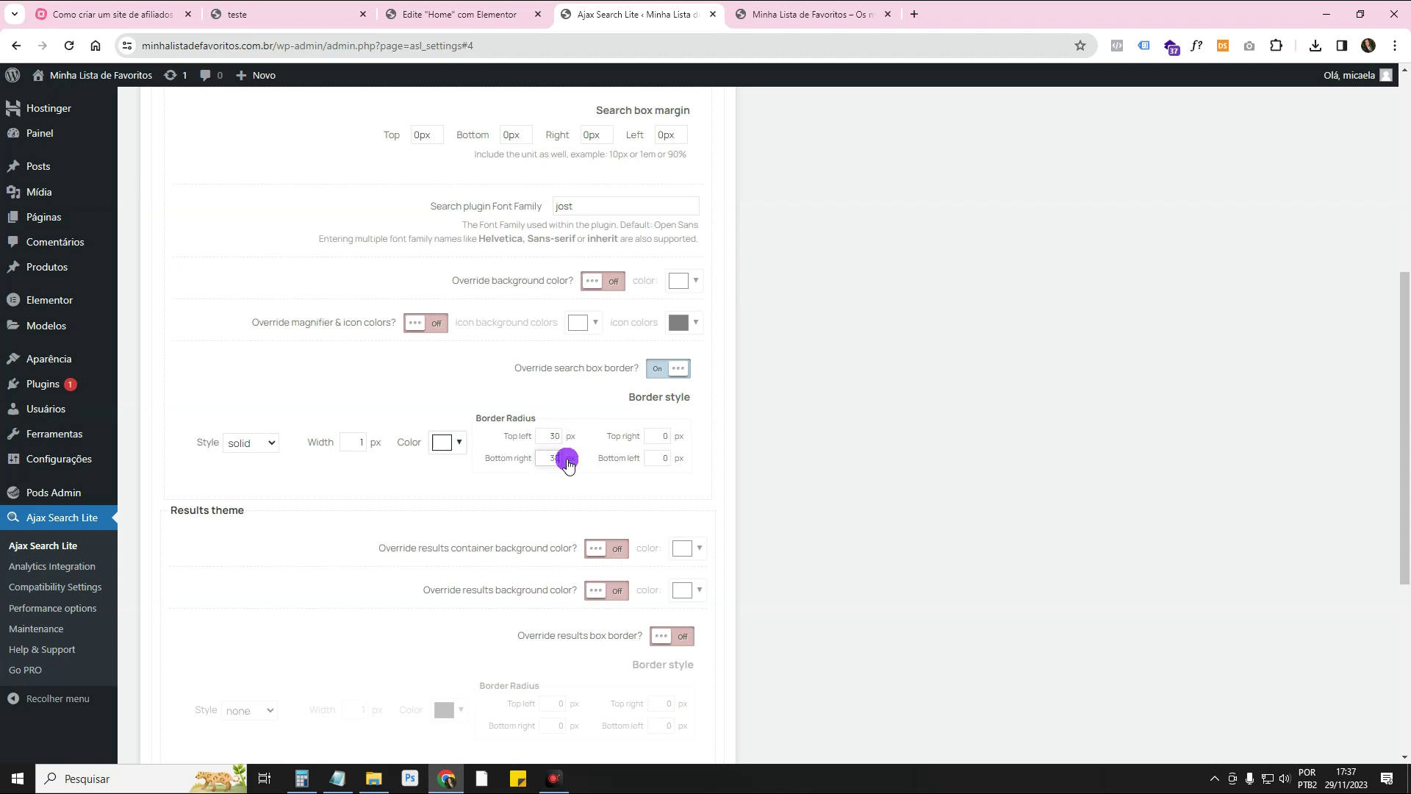
double_click(668, 434)
type("30")
double_click(668, 458)
type("30")
left_click(701, 466)
Reload the live homepage to check the rounded search bar corners
scroll(661, 529, "down", 5)
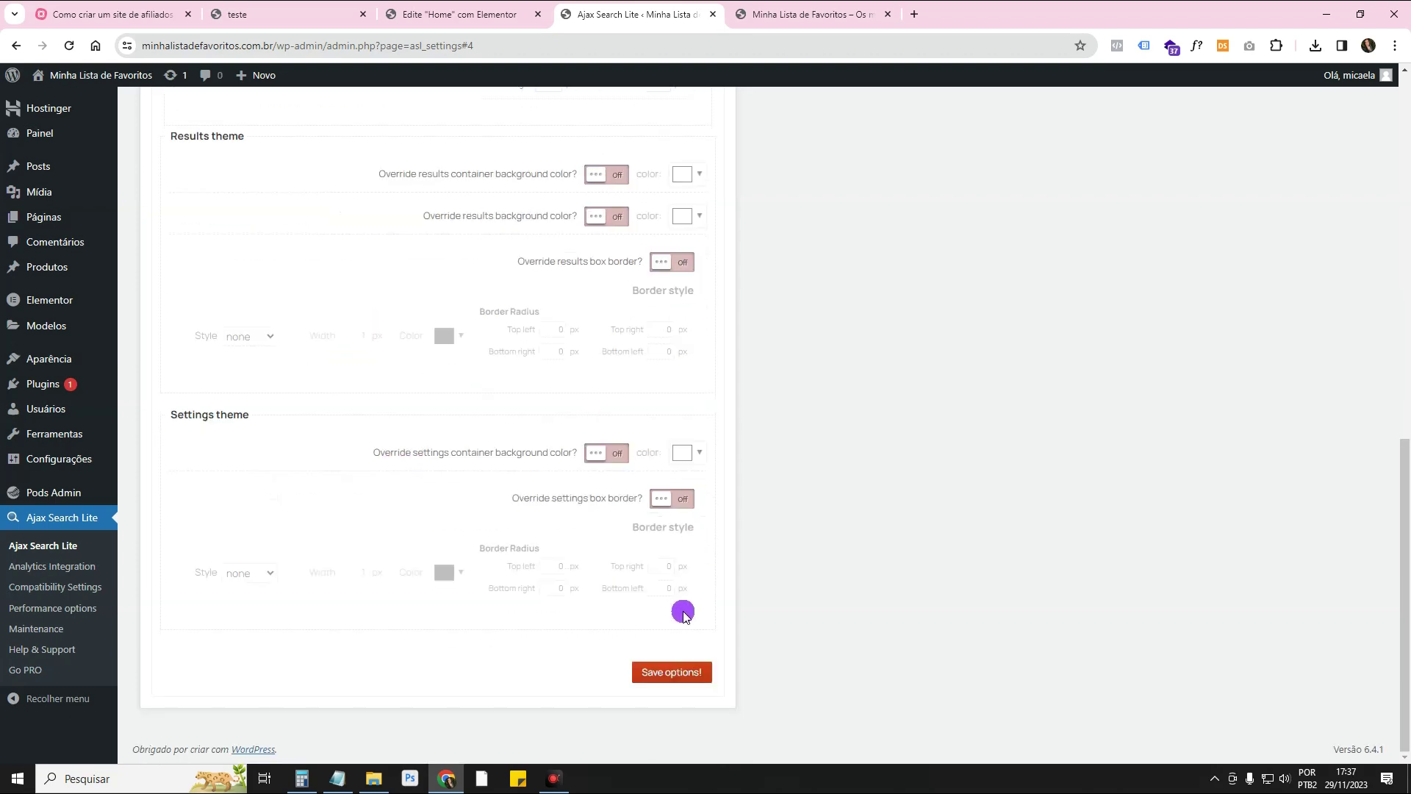
left_click(786, 21)
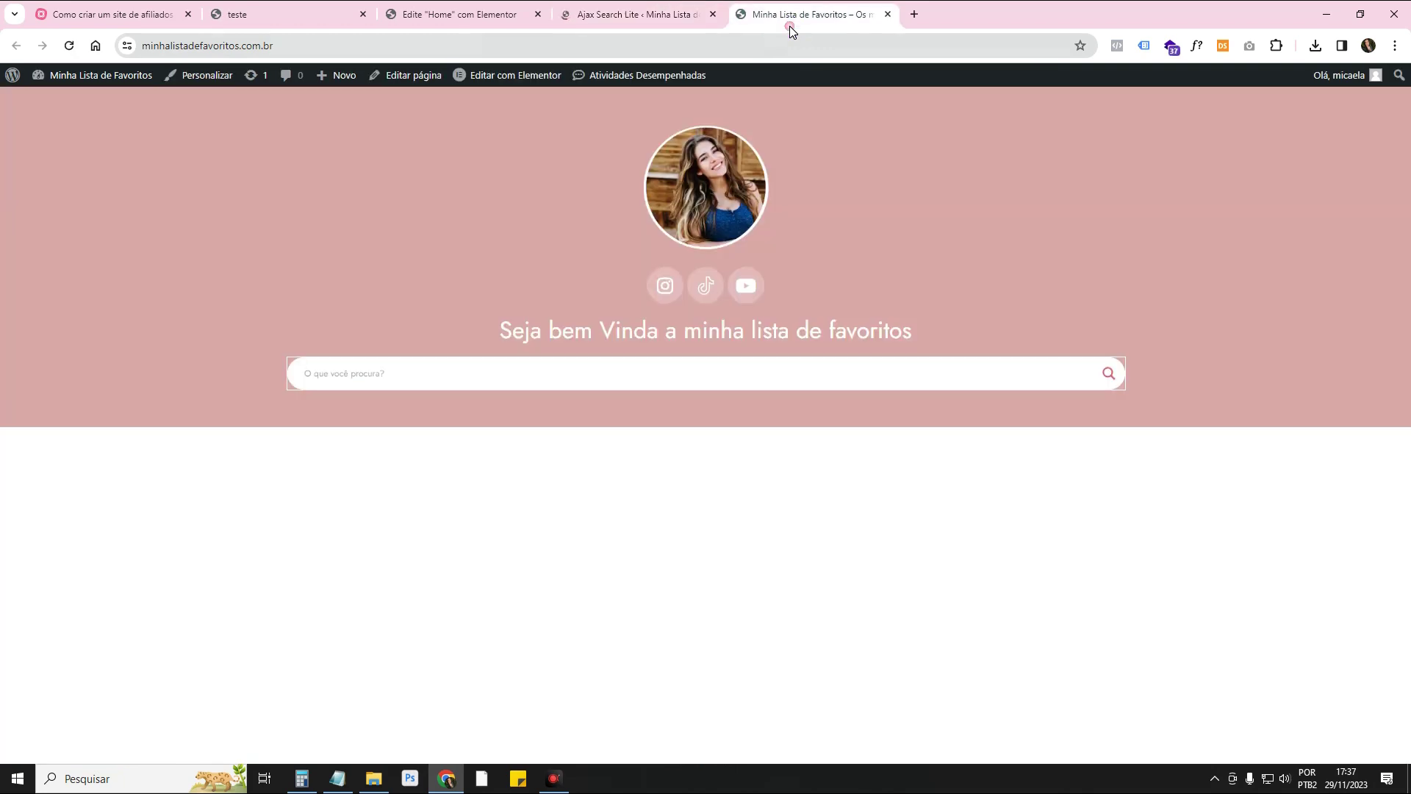
left_click(69, 44)
left_click(681, 492)
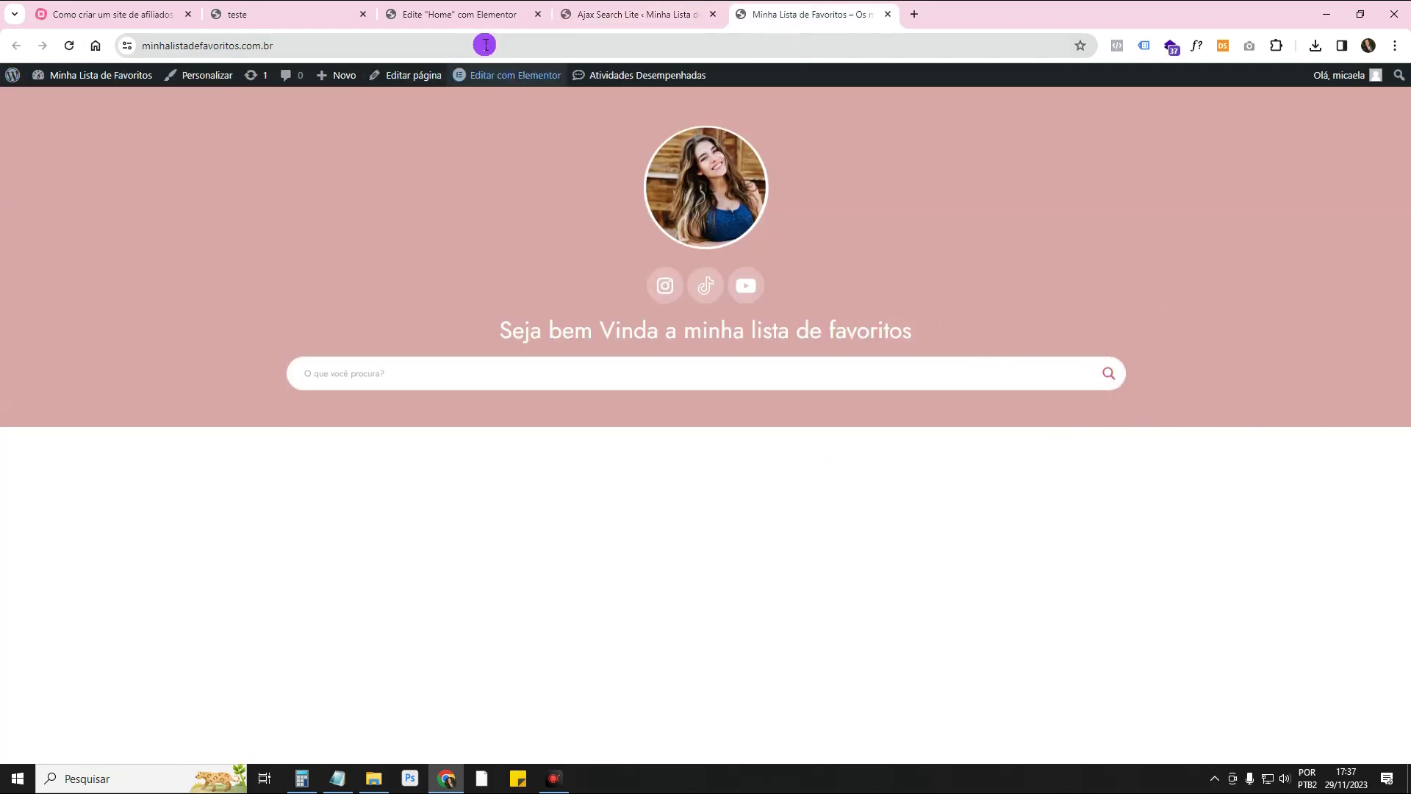
left_click(478, 14)
Set the search box border style to none
left_click(582, 14)
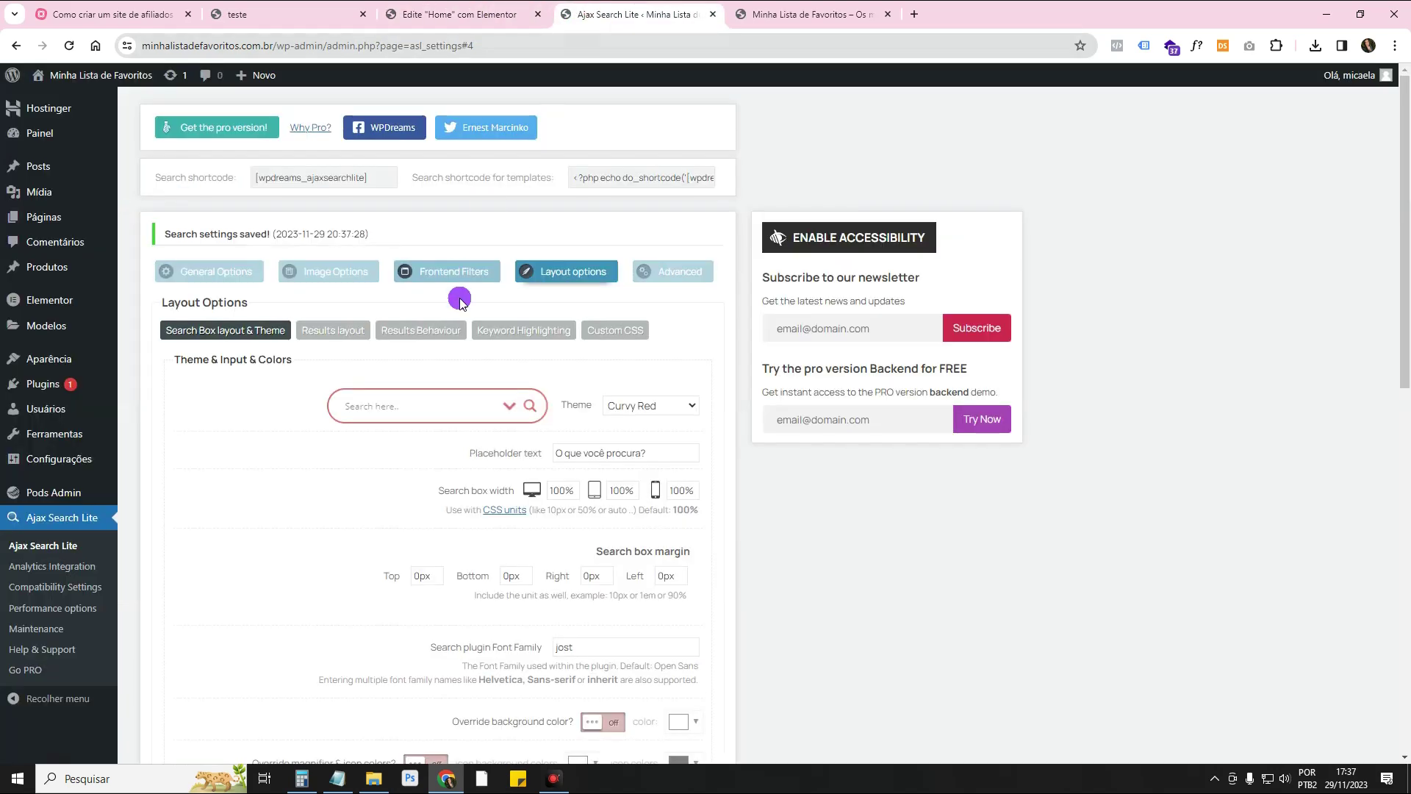
scroll(571, 507, "down", 3)
scroll(571, 508, "down", 1)
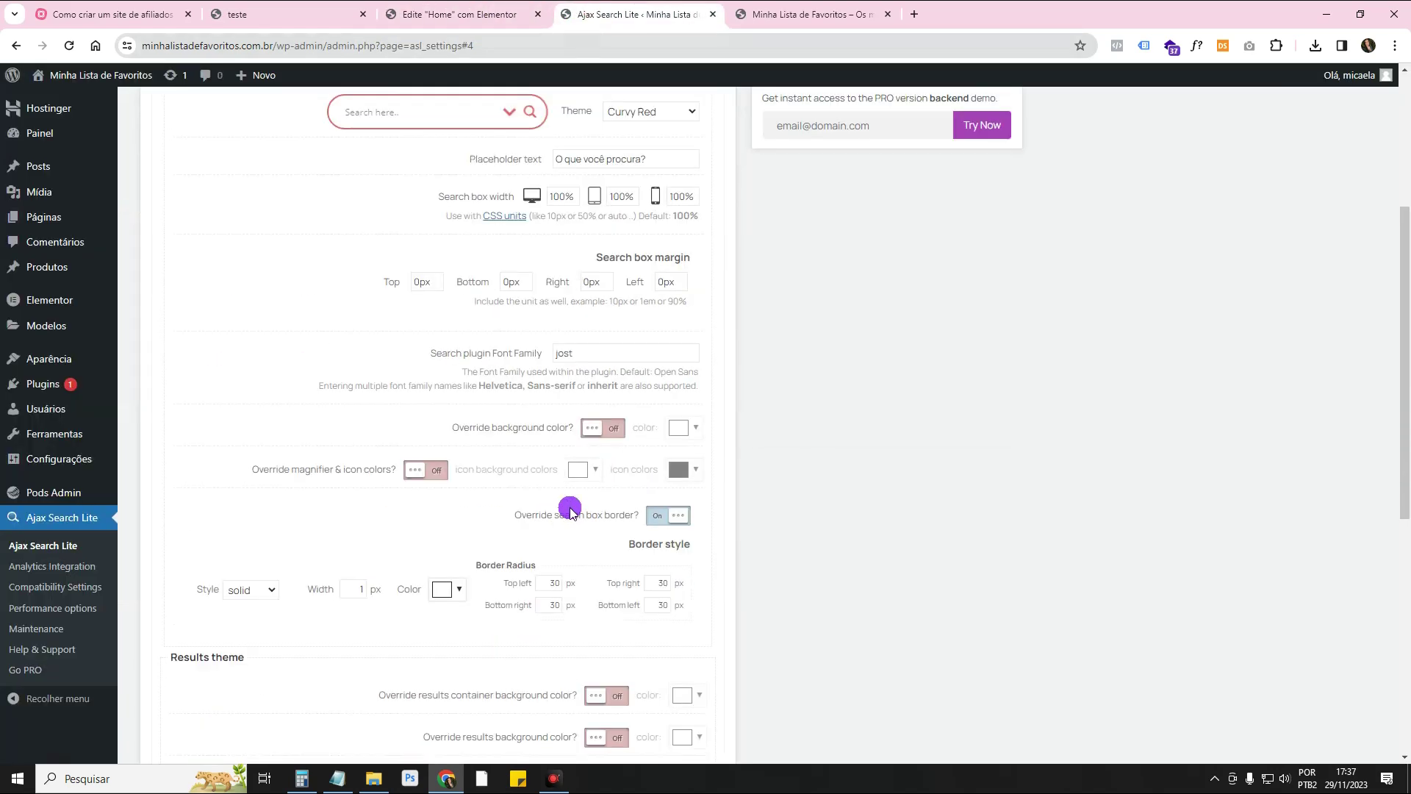
scroll(572, 510, "down", 1)
left_click(255, 519)
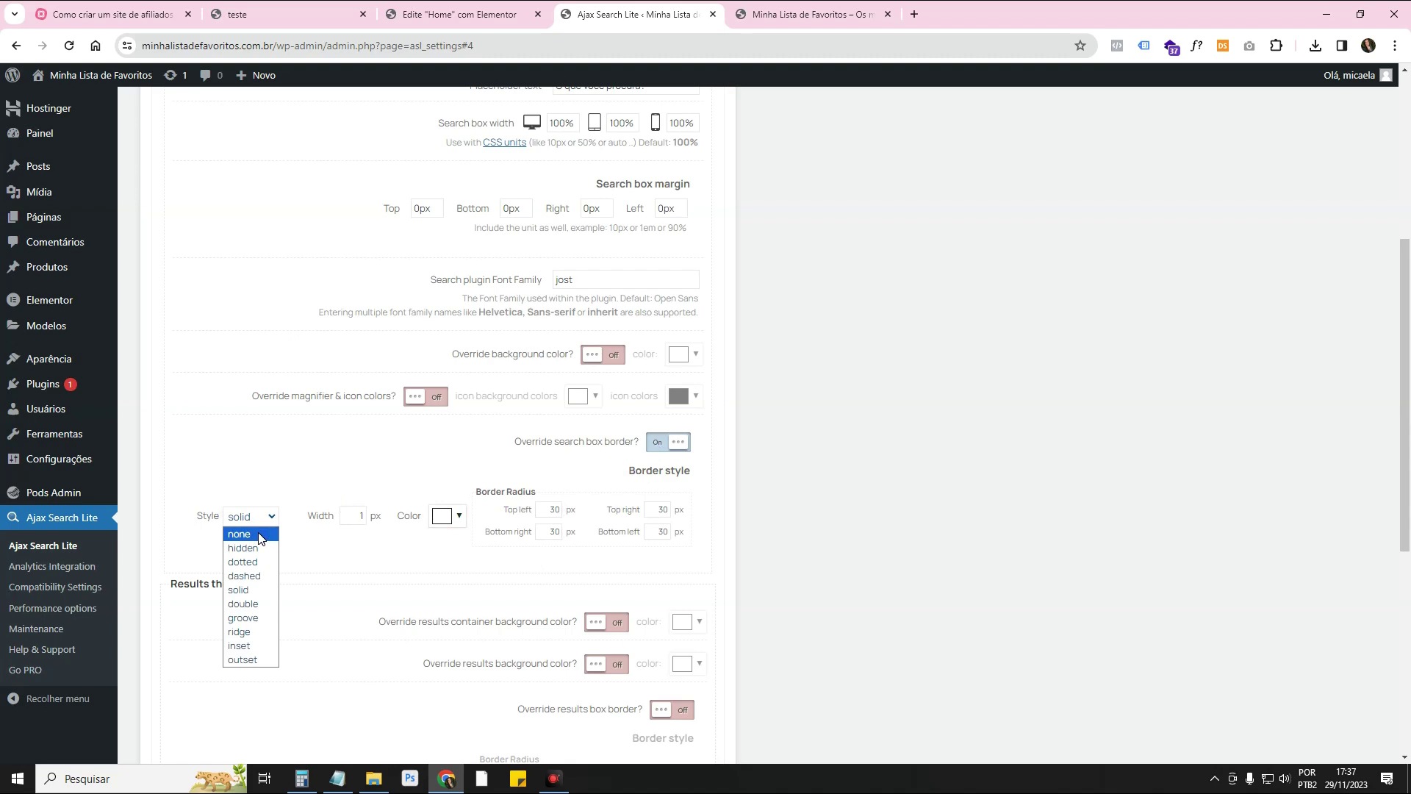
left_click(259, 539)
scroll(598, 526, "down", 6)
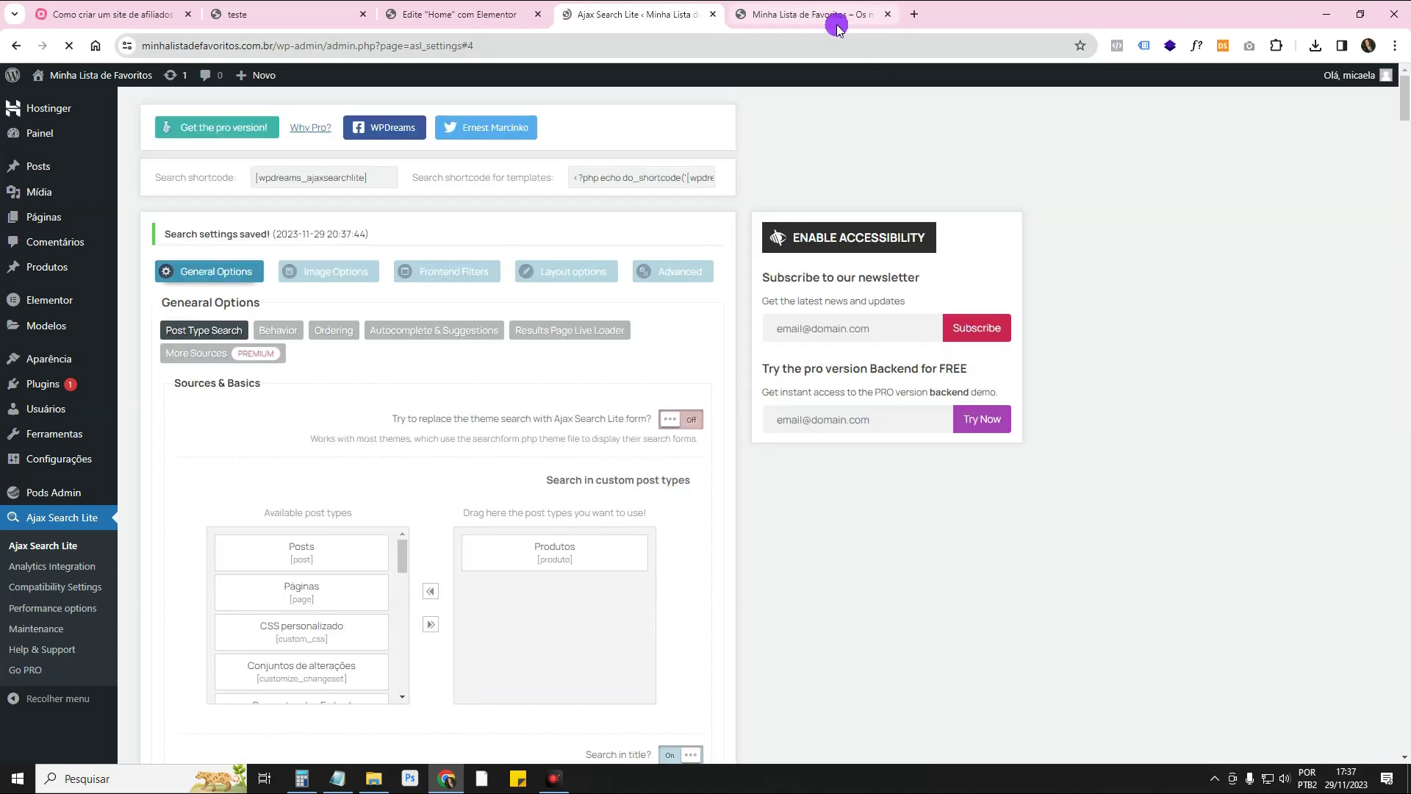
Check the borderless bar on the live homepage and look up colour #D8A7A7 in the notes
left_click(831, 13)
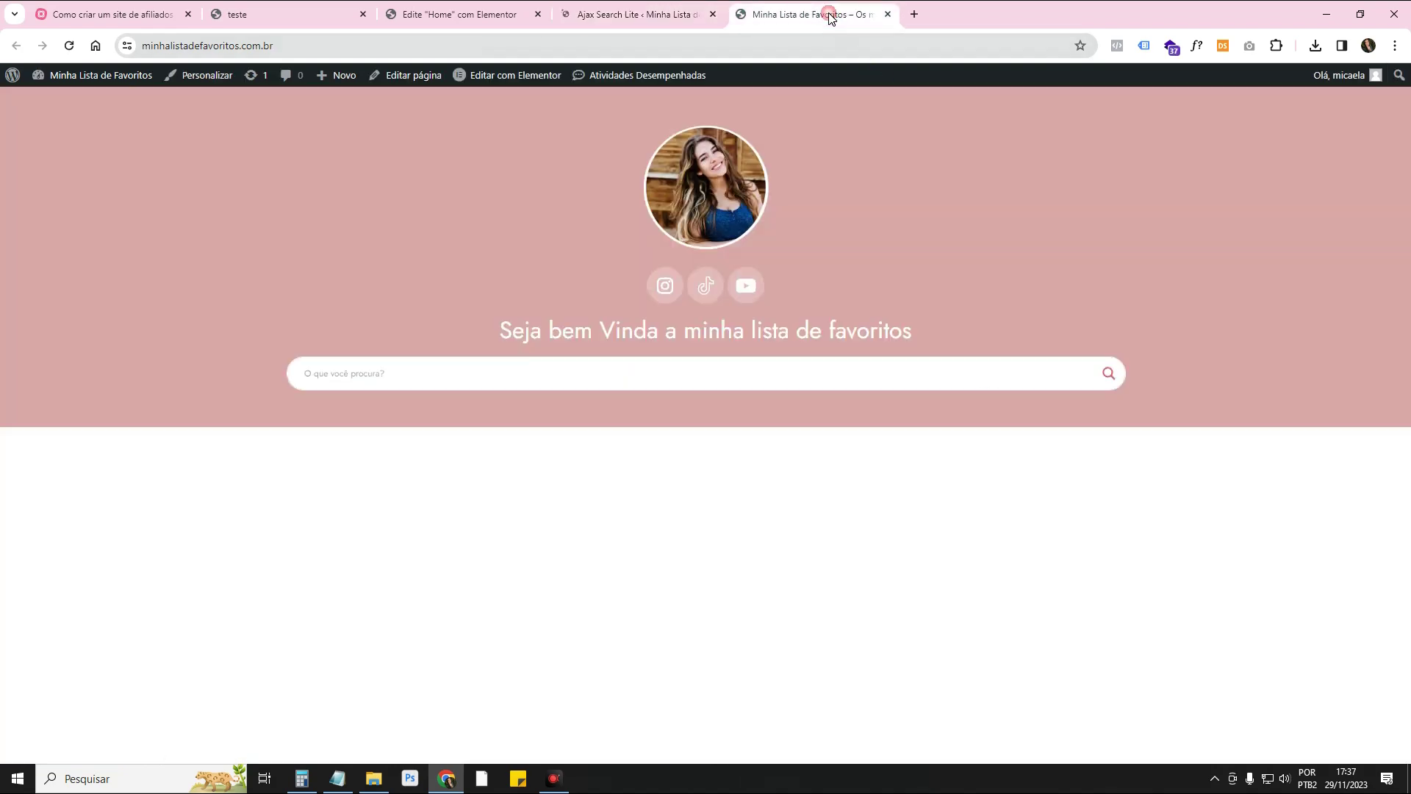
left_click(69, 46)
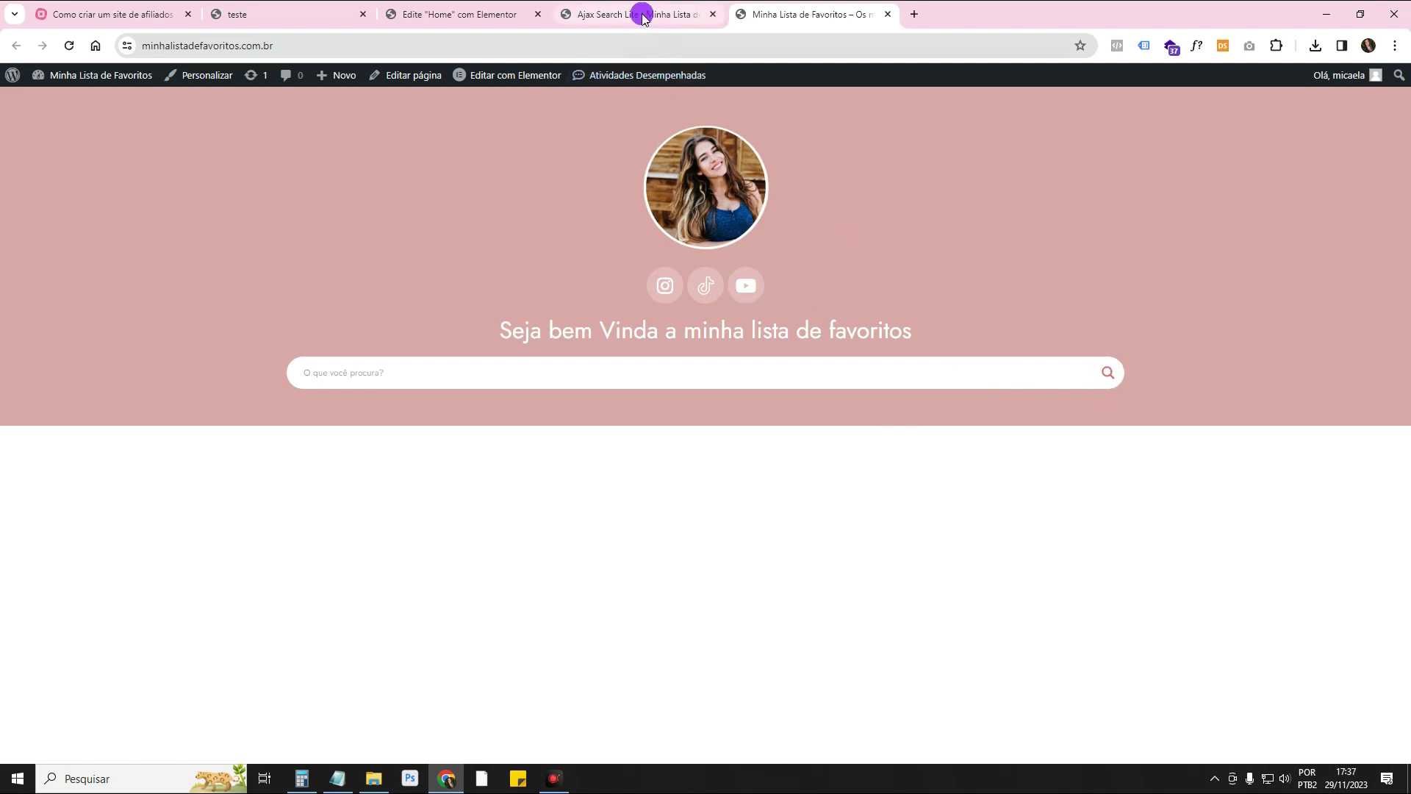
left_click(337, 779)
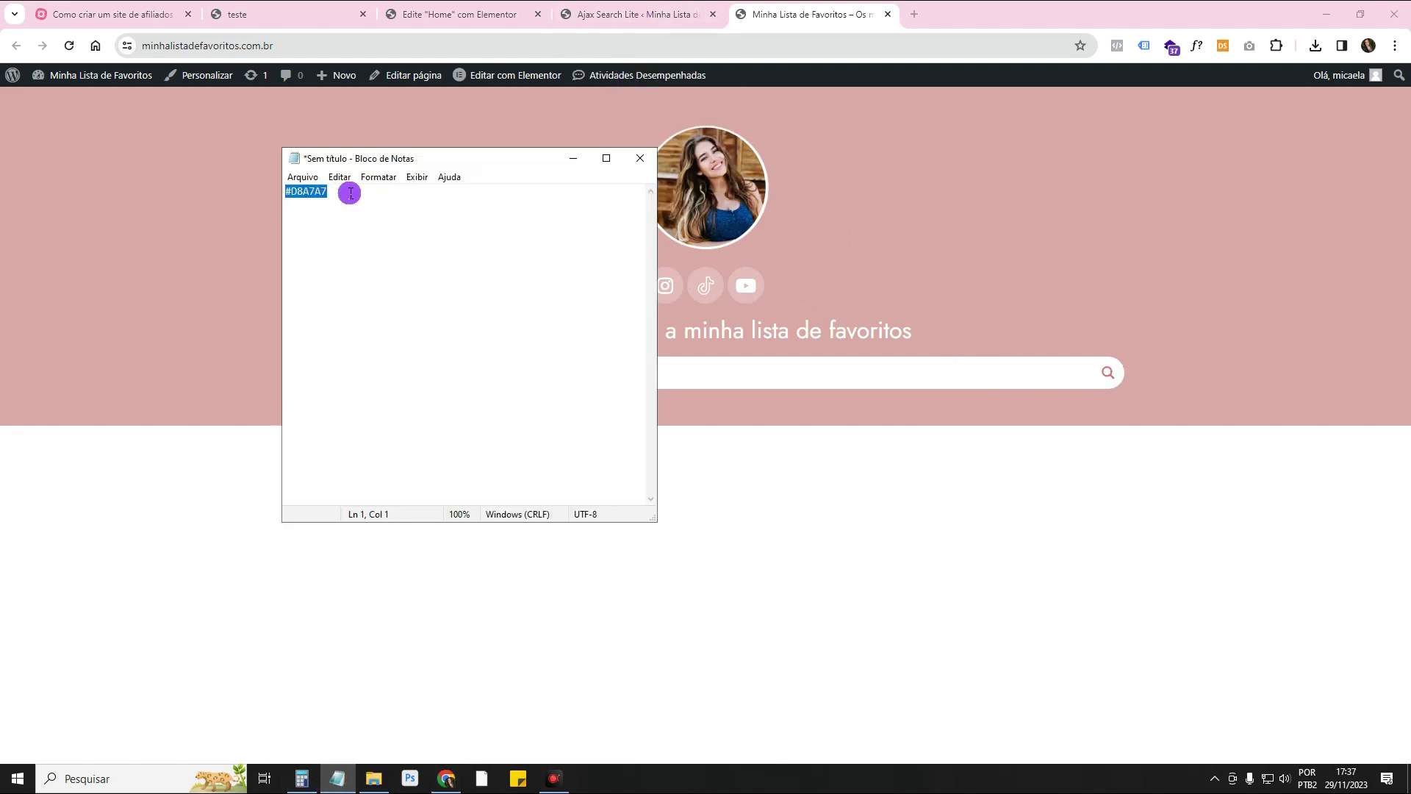
left_click(574, 158)
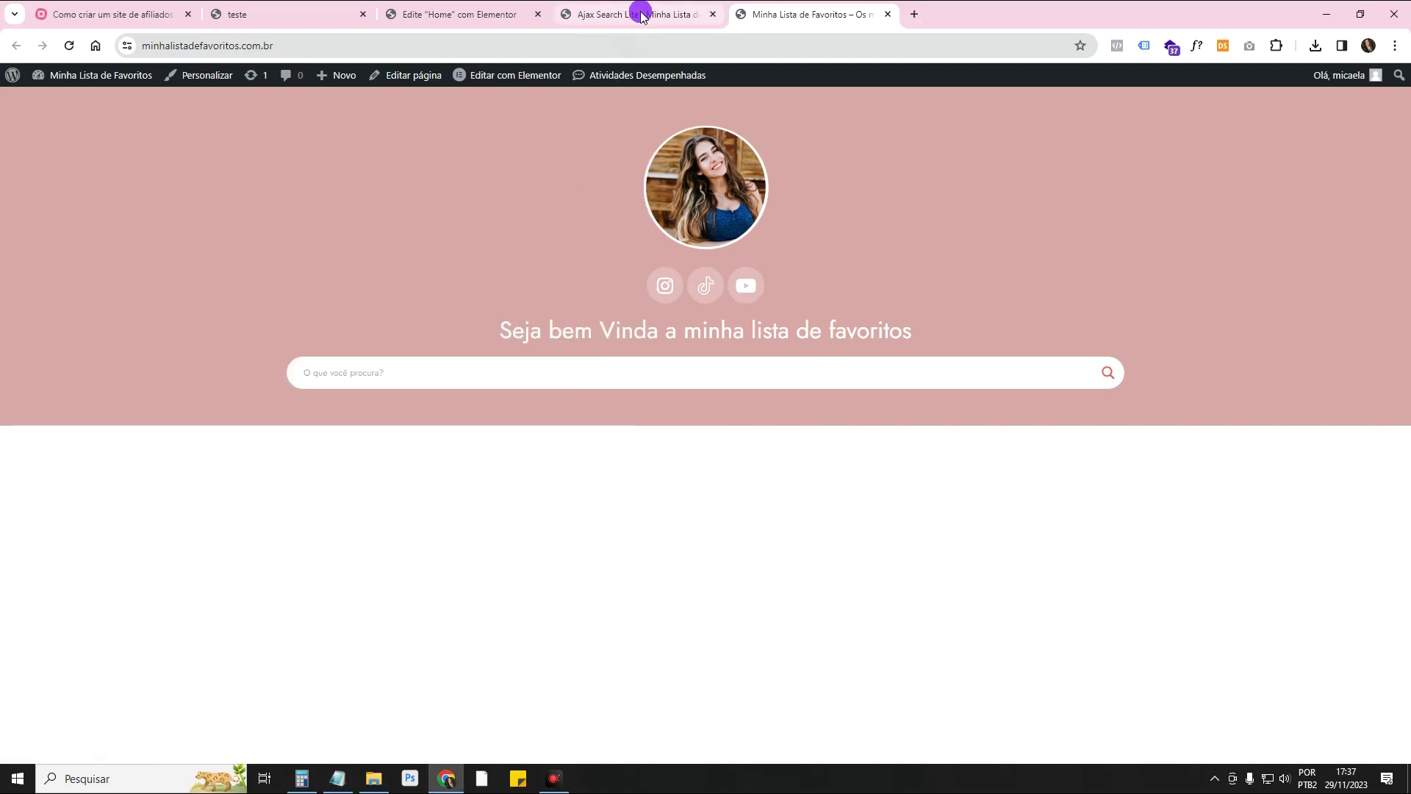
Turn on Override magnifier & icon colors in the search plugin settings
left_click(640, 14)
scroll(719, 515, "down", 4)
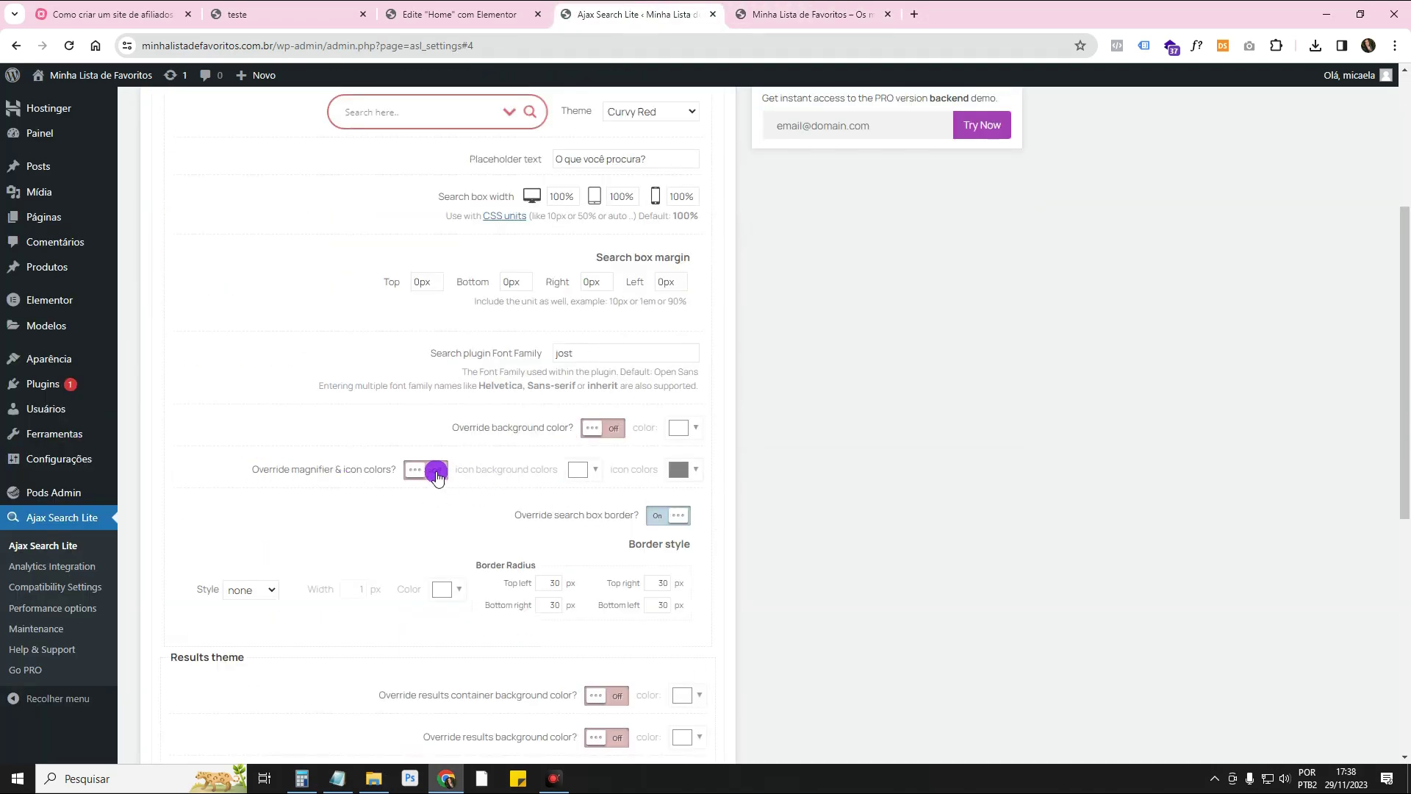
left_click(436, 469)
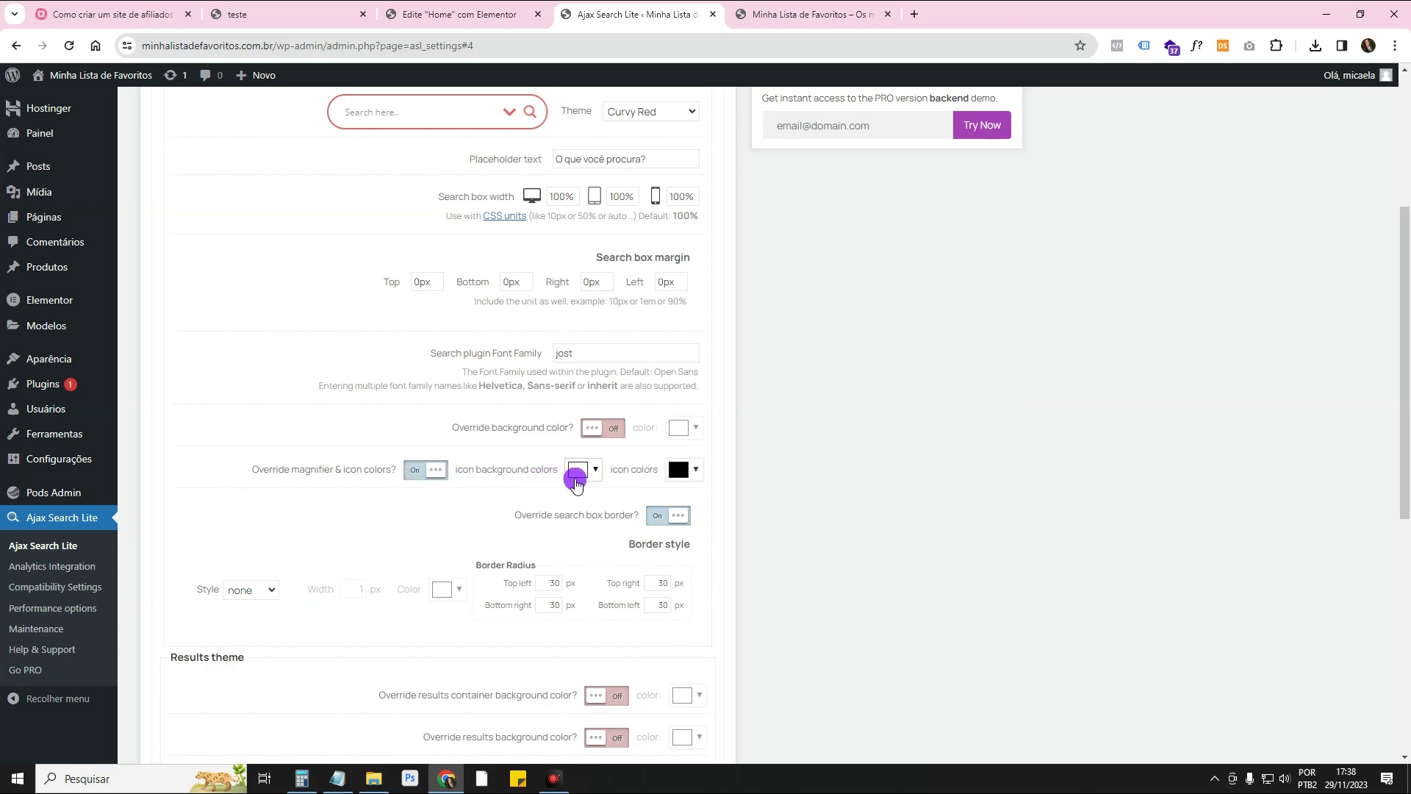
scroll(735, 472, "down", 7)
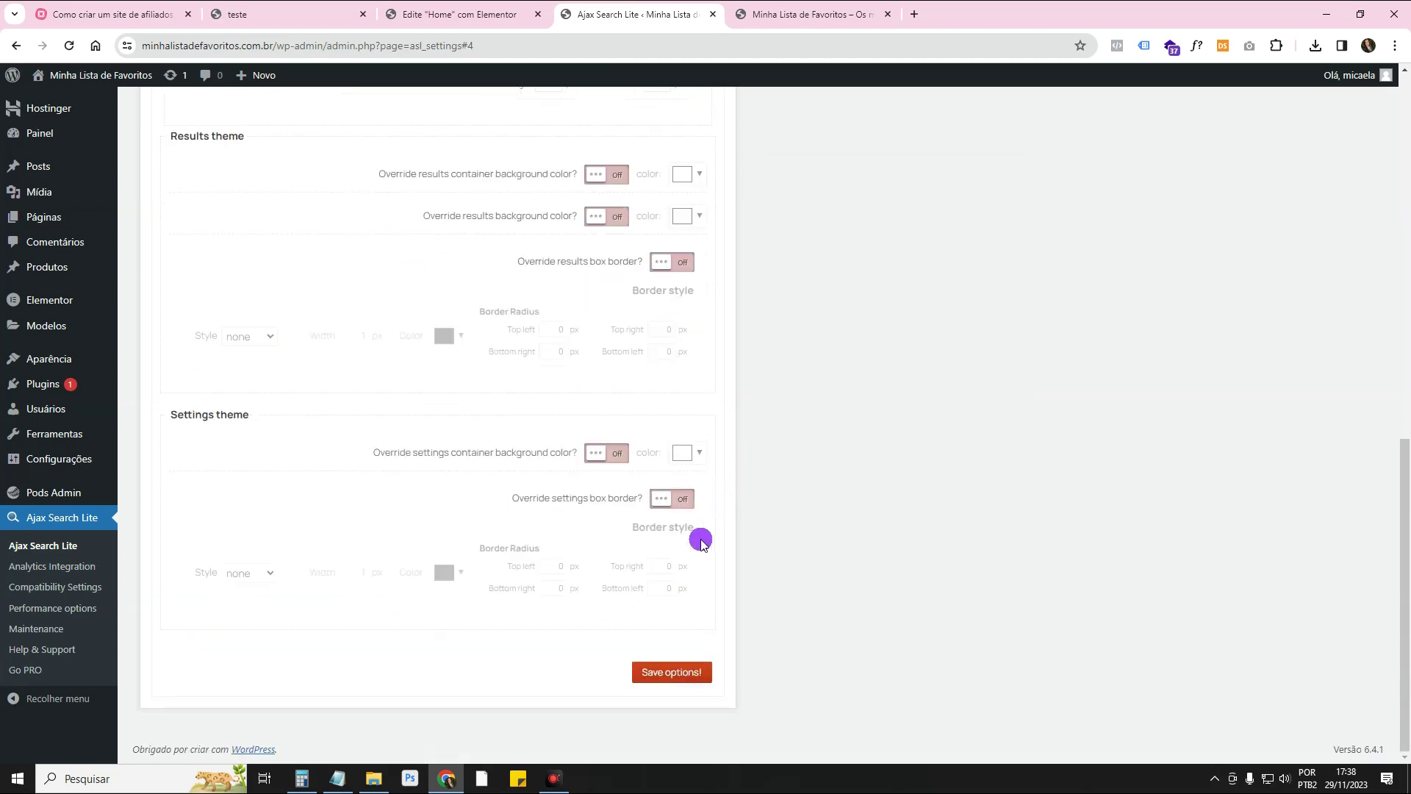
Save the search settings and test a dior search on the reloaded live homepage
left_click(663, 674)
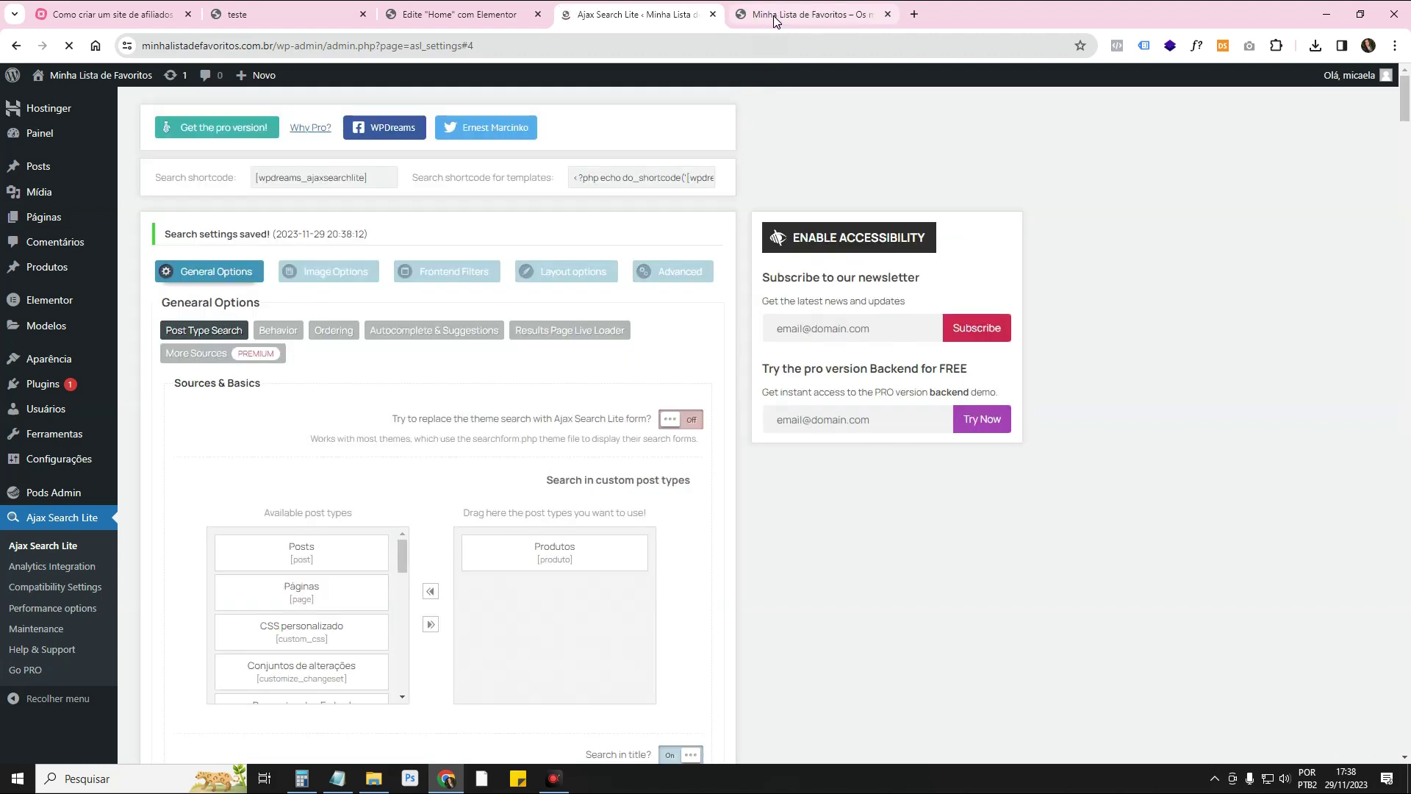
left_click(764, 14)
left_click(70, 47)
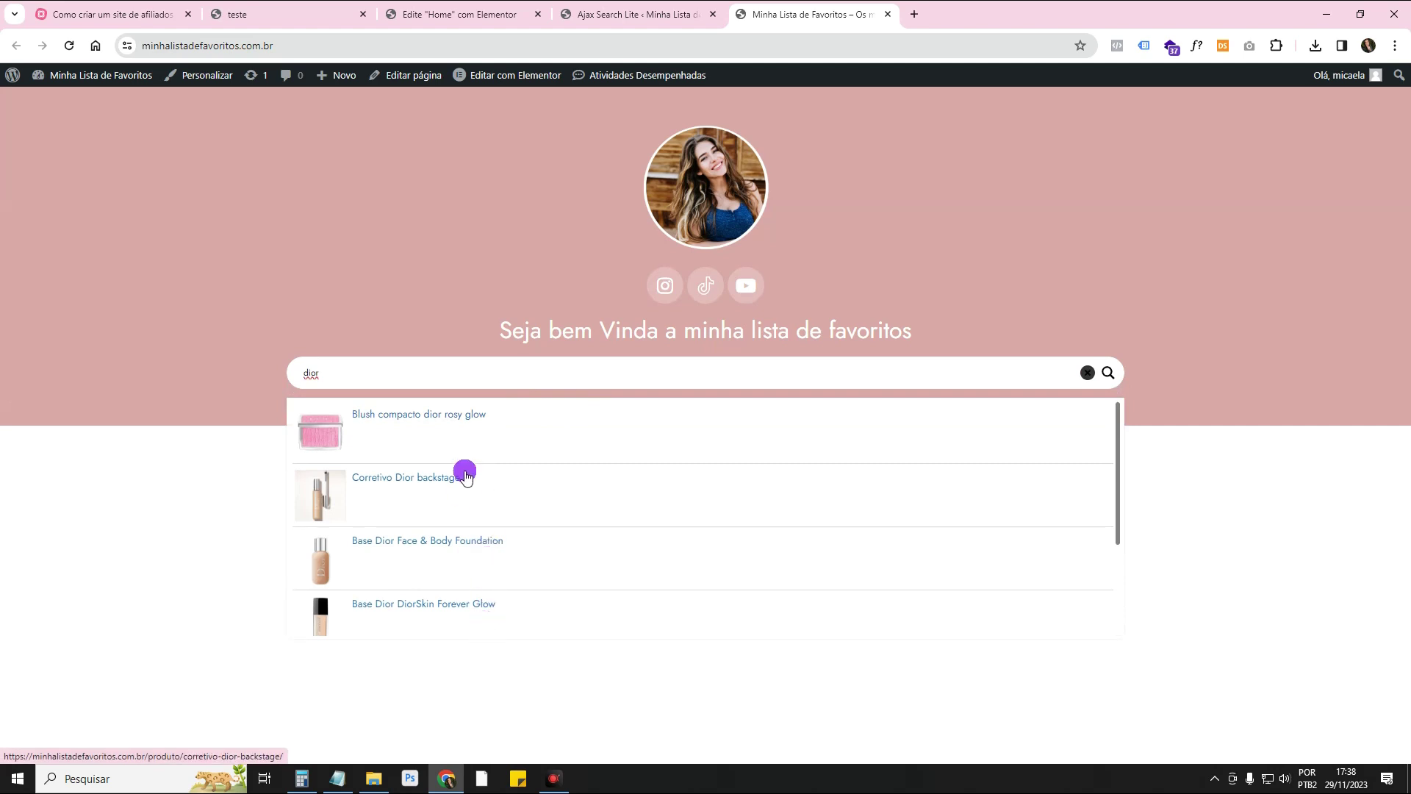
left_click(1086, 374)
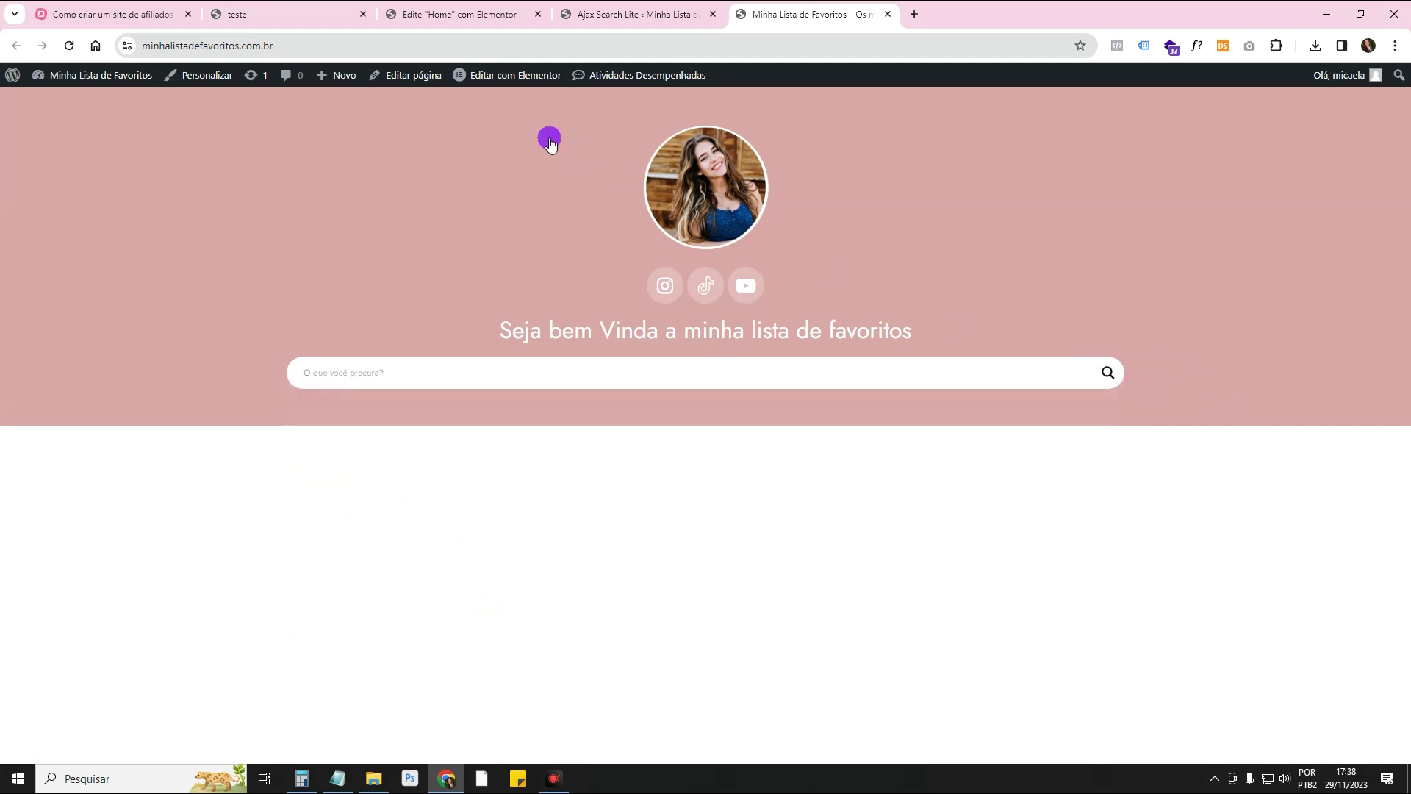
Compare against the teste reference page, then close the live site tab
left_click(388, 17)
left_click(331, 17)
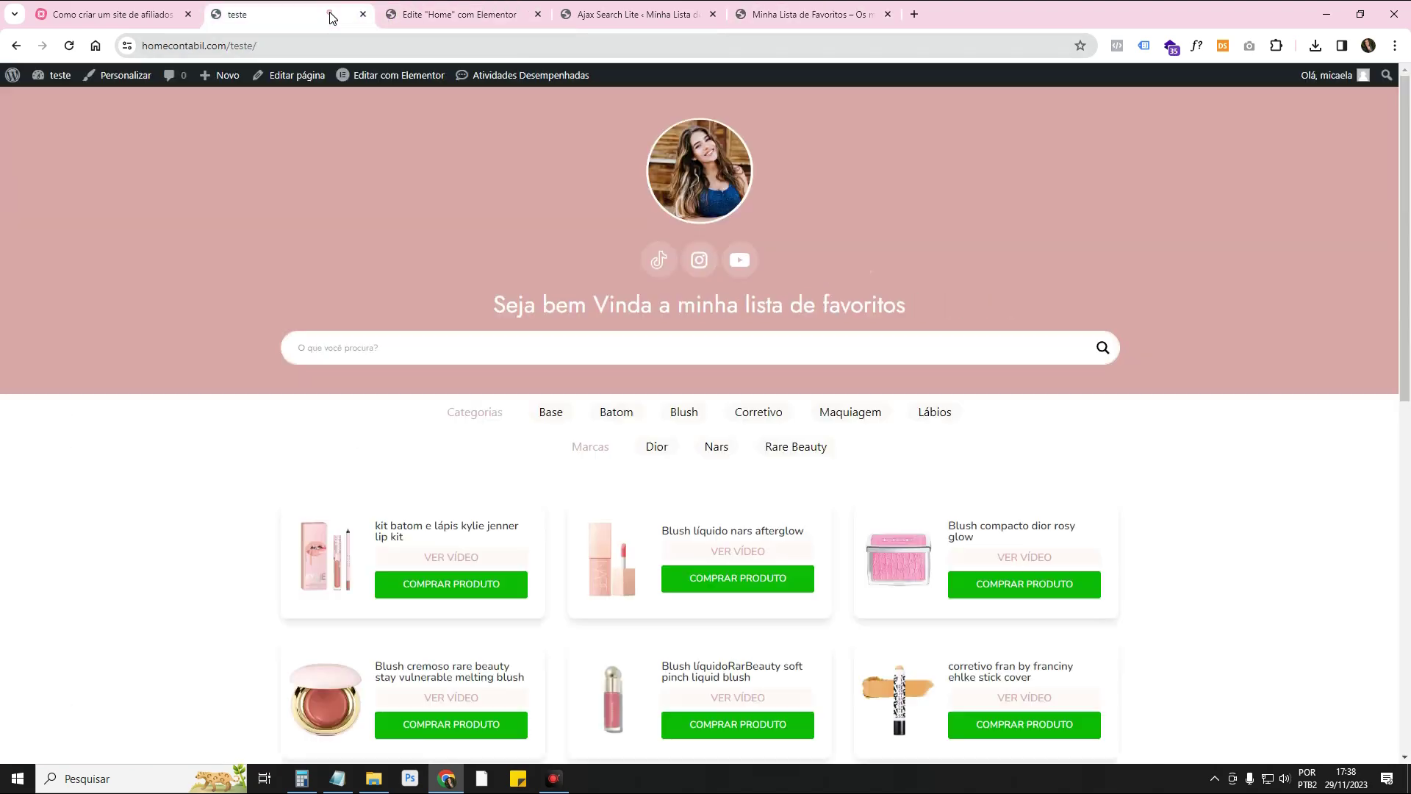
scroll(521, 571, "down", 5)
scroll(459, 324, "up", 5)
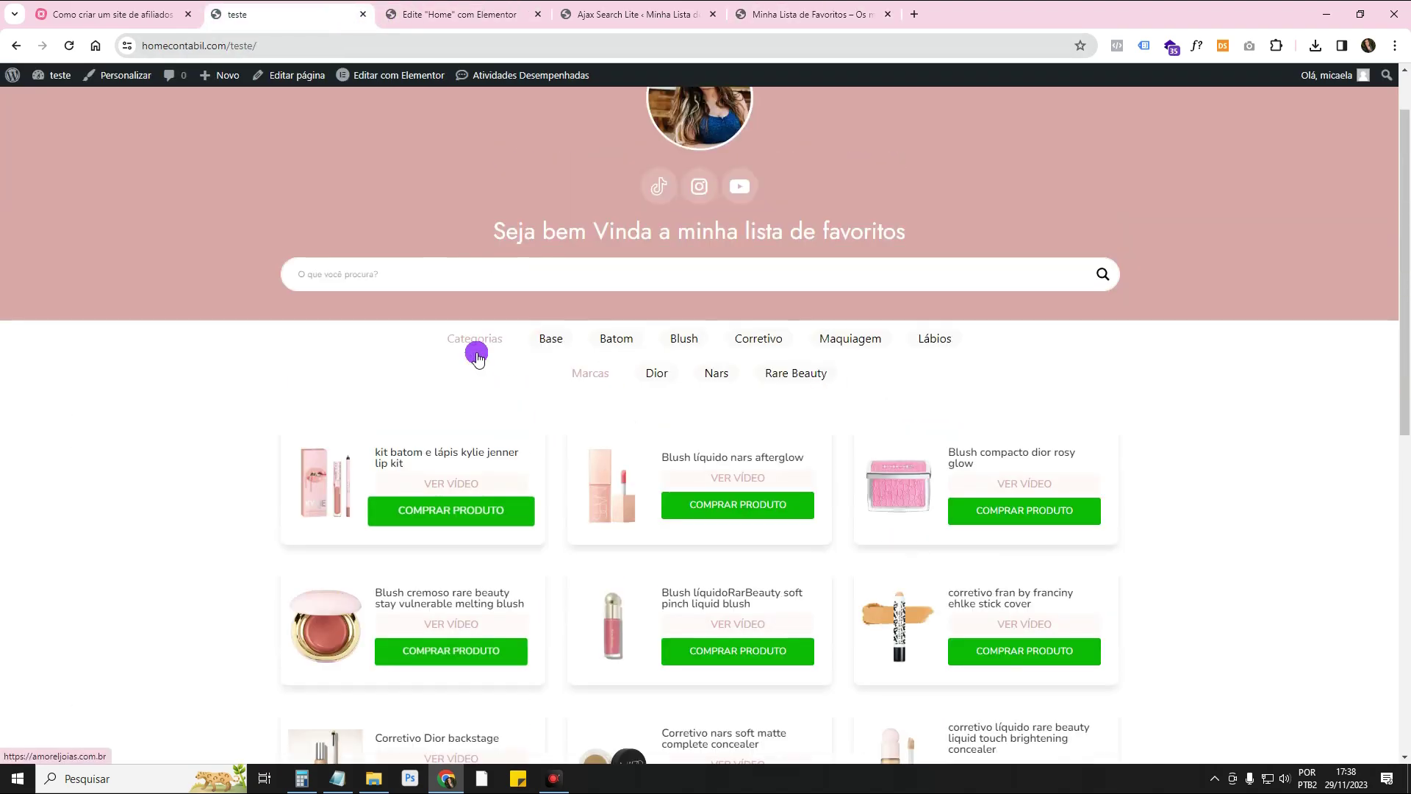
left_click(845, 16)
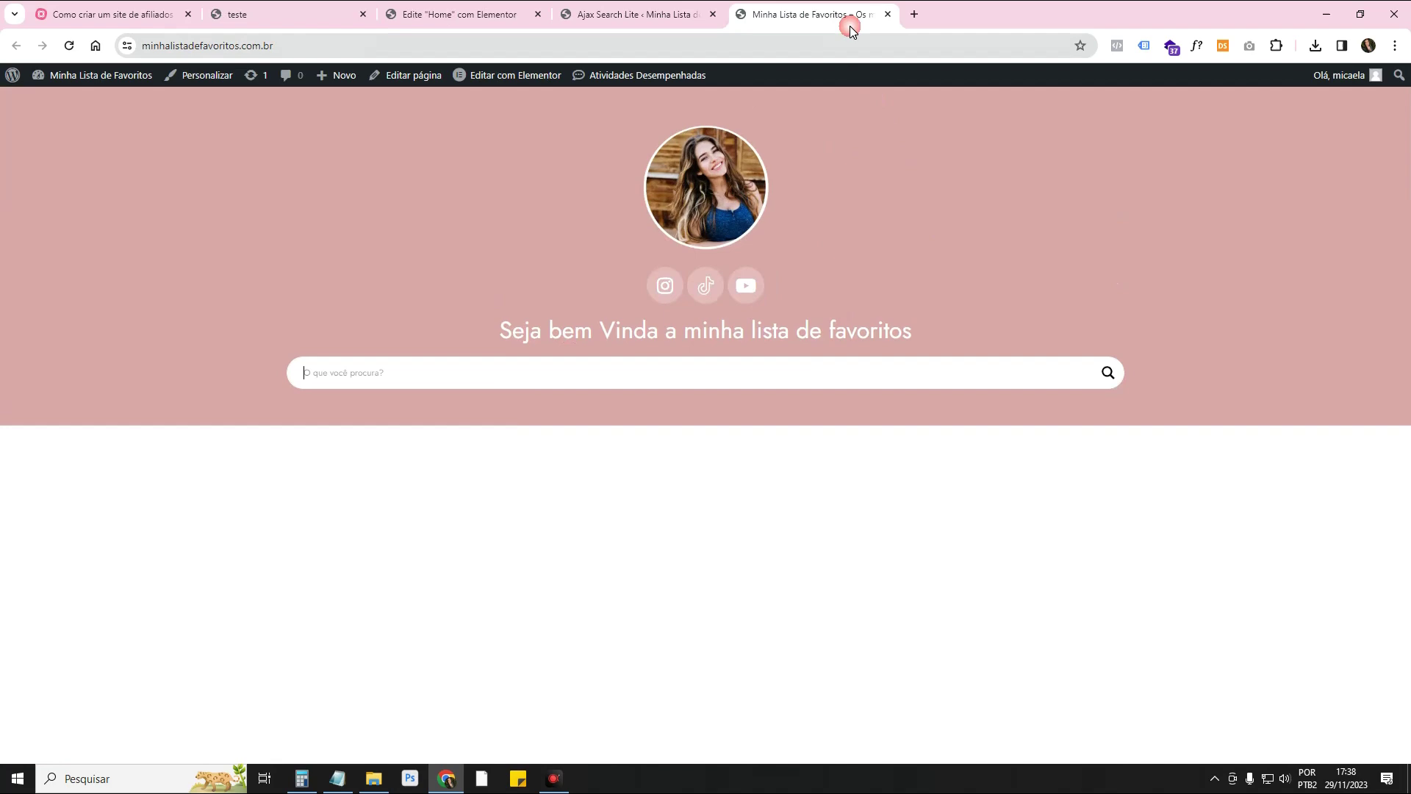
left_click(888, 14)
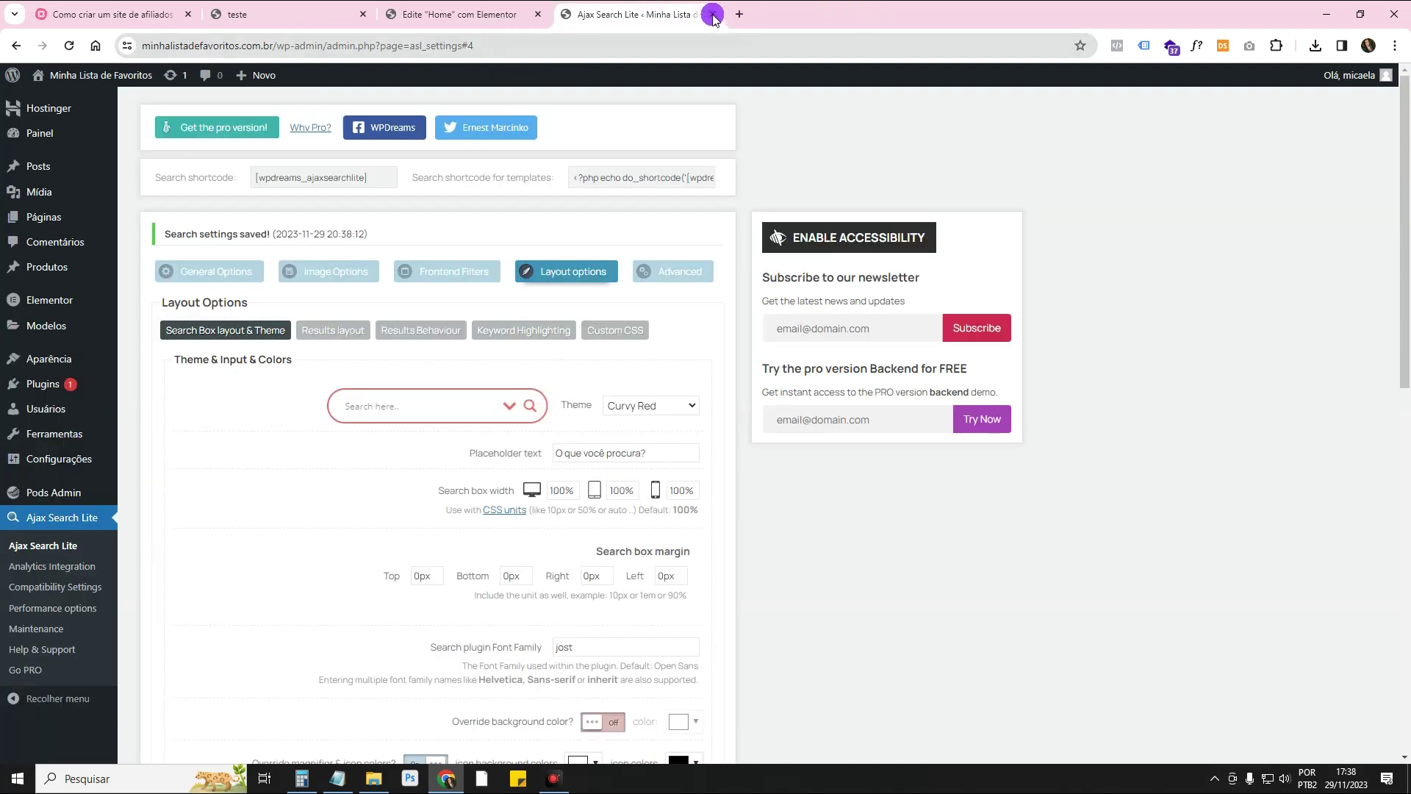
Look over the product grid on the teste page
left_click(471, 15)
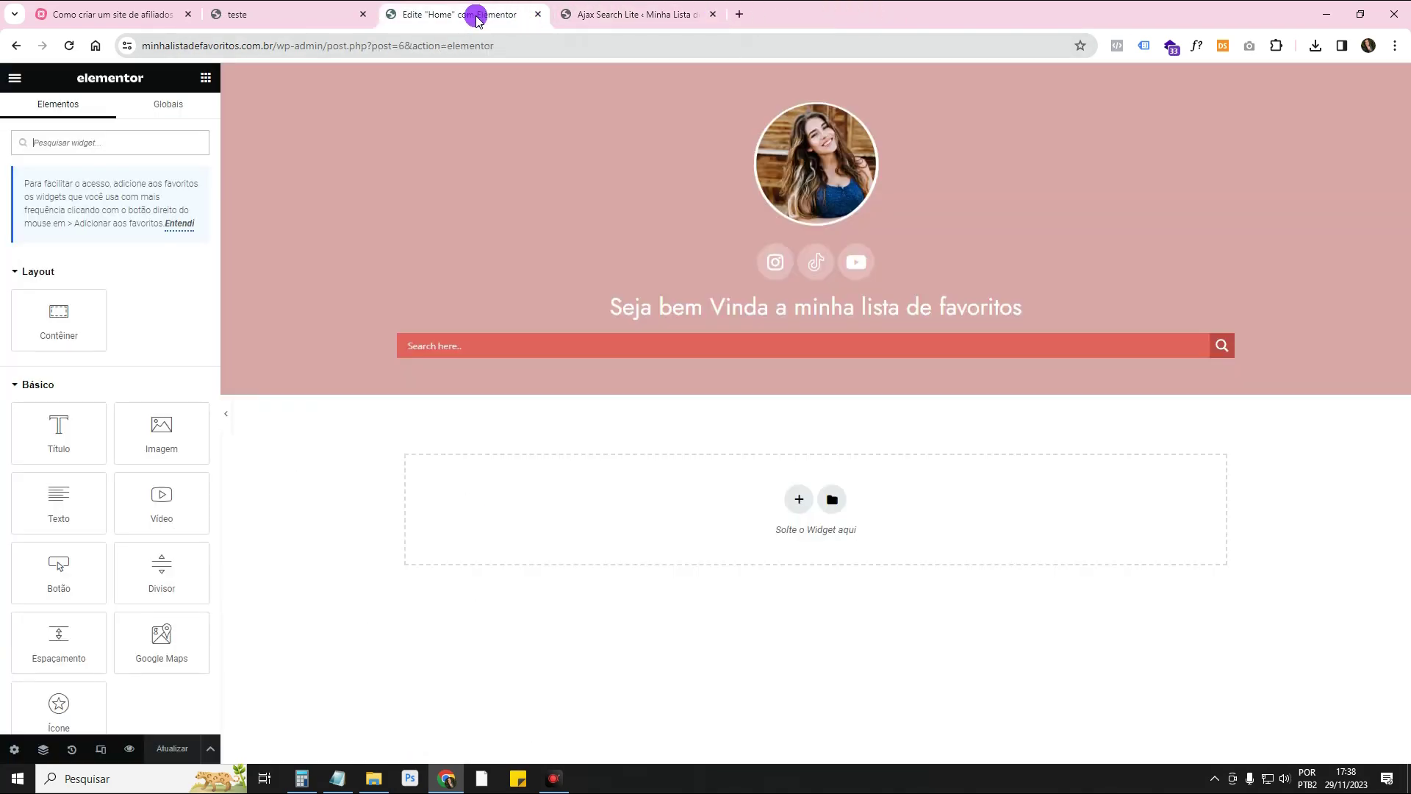
left_click(290, 16)
scroll(523, 450, "down", 3)
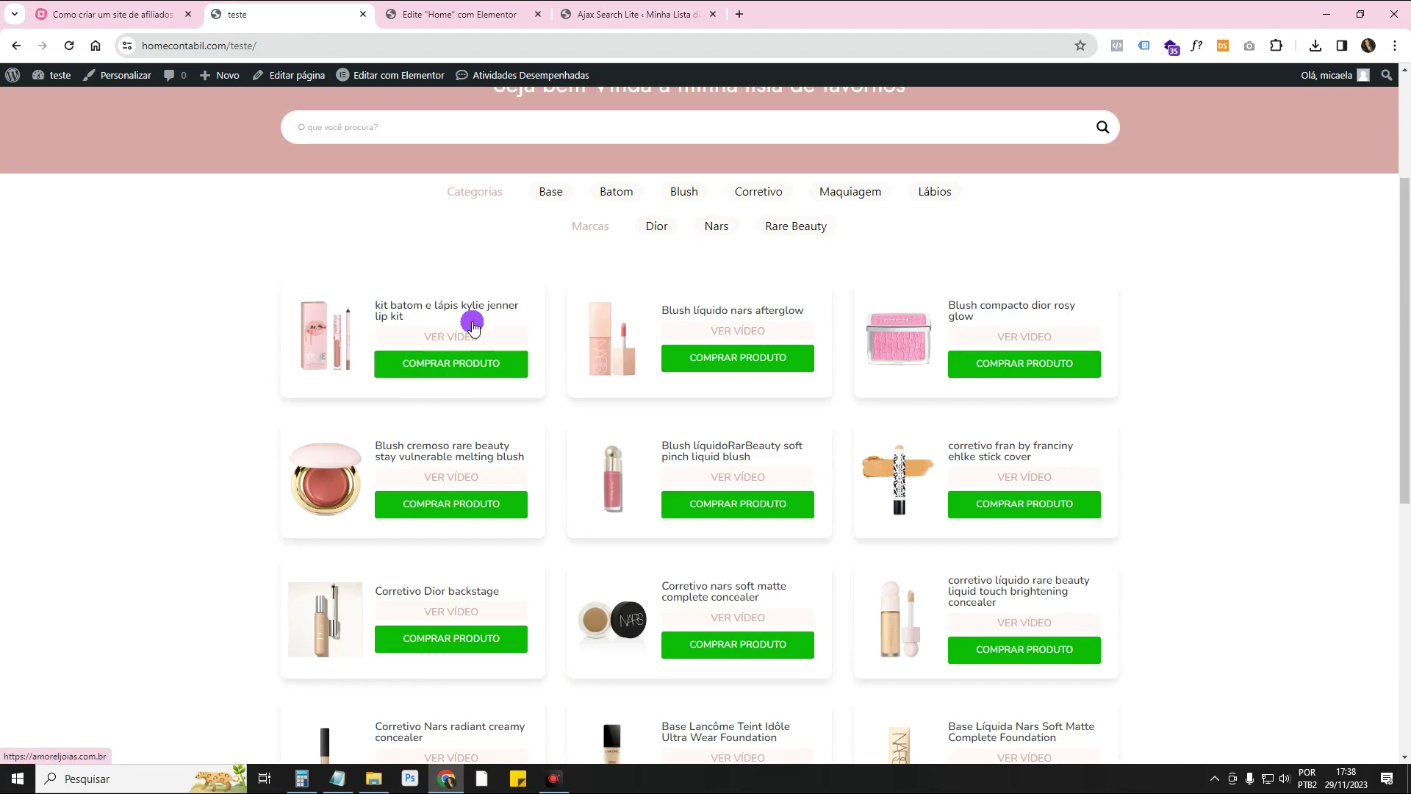
left_click(592, 14)
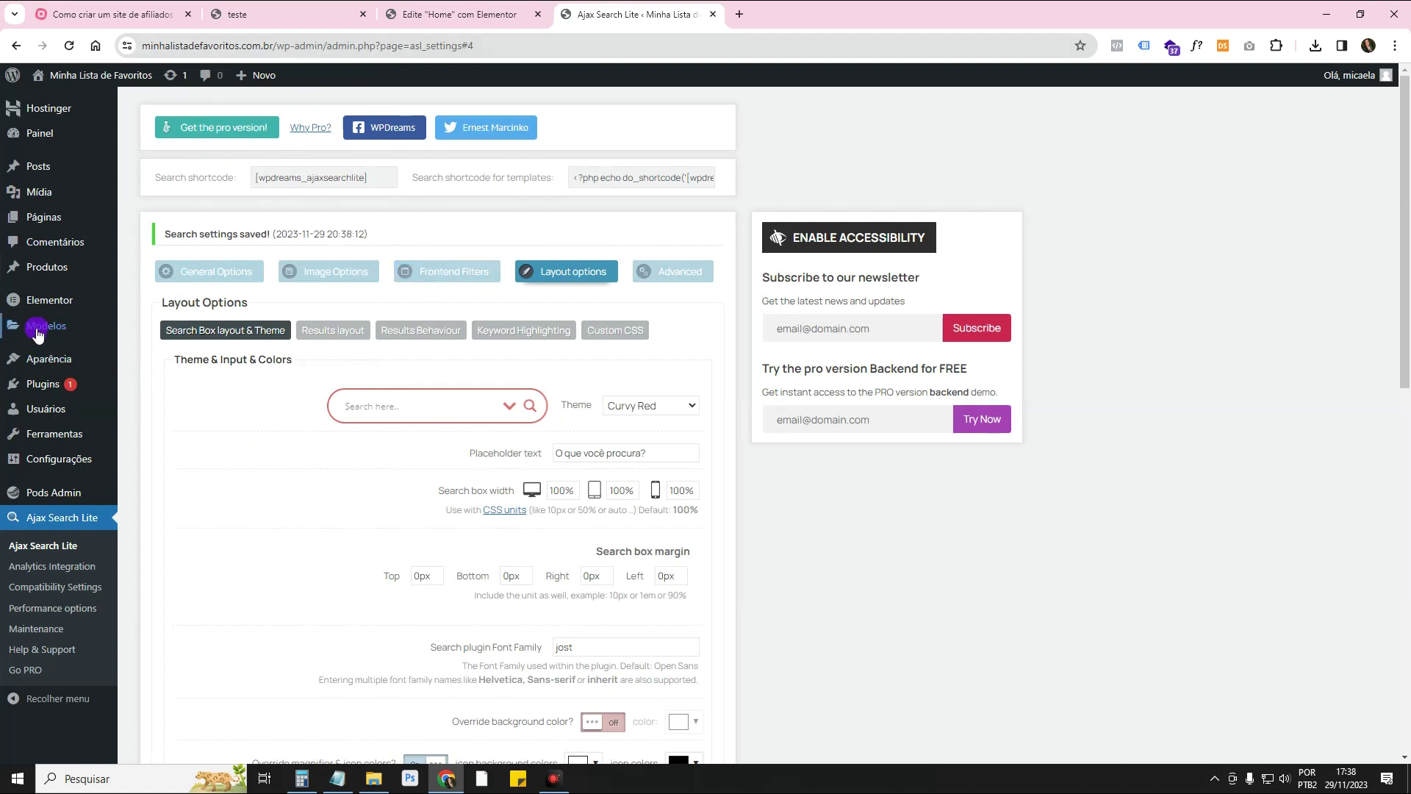
Create an Item do Loop template named 'produto home' with Posts as its source
mouse_move(37, 324)
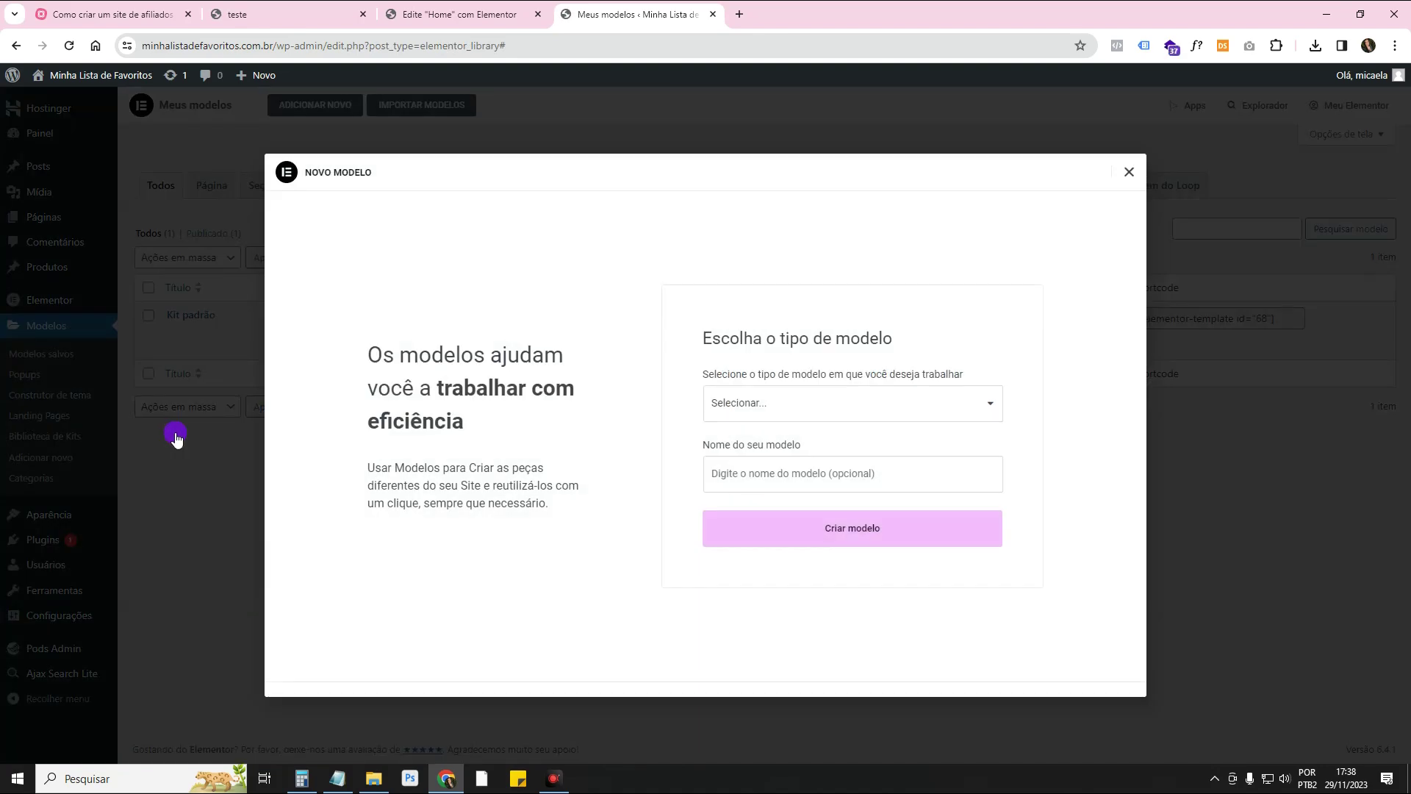
left_click(719, 408)
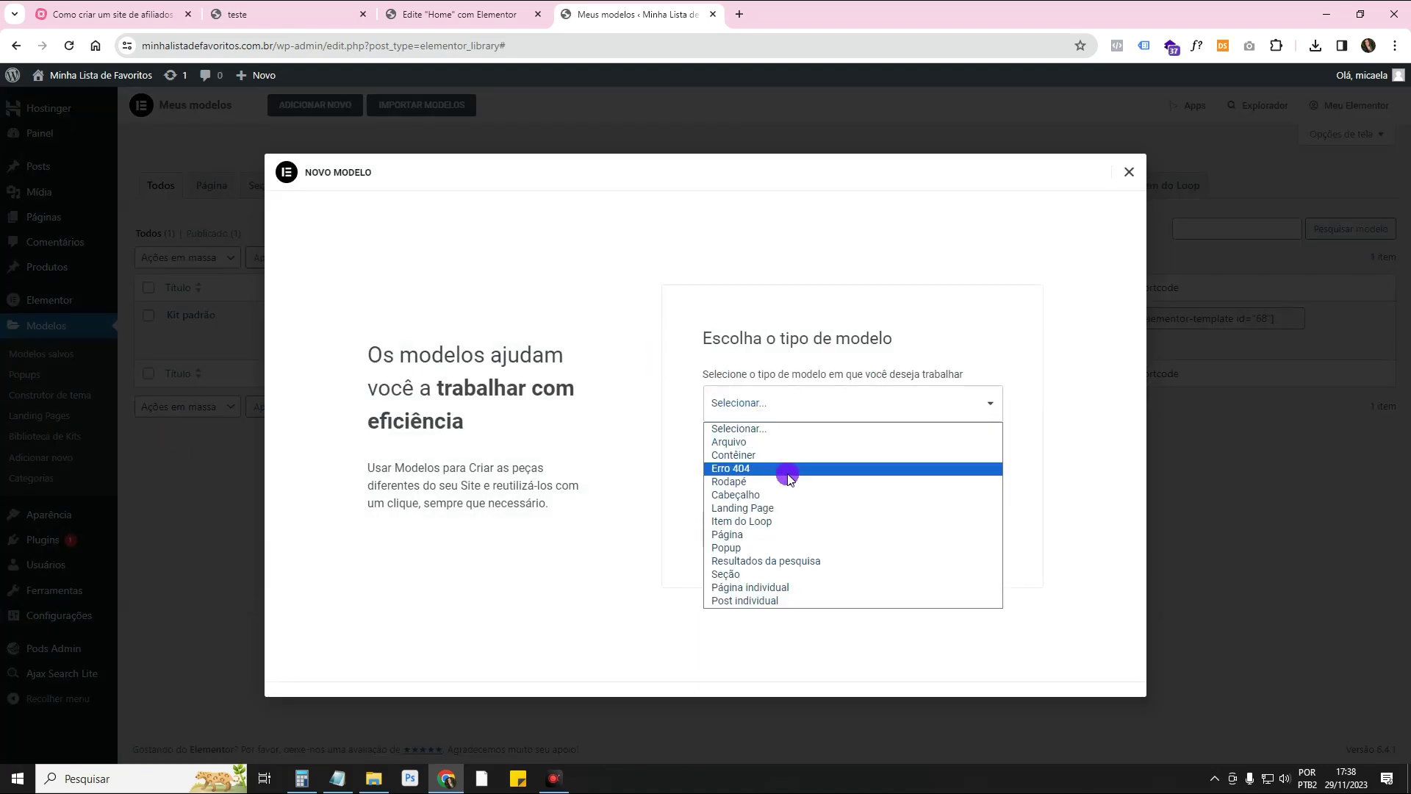
left_click(762, 522)
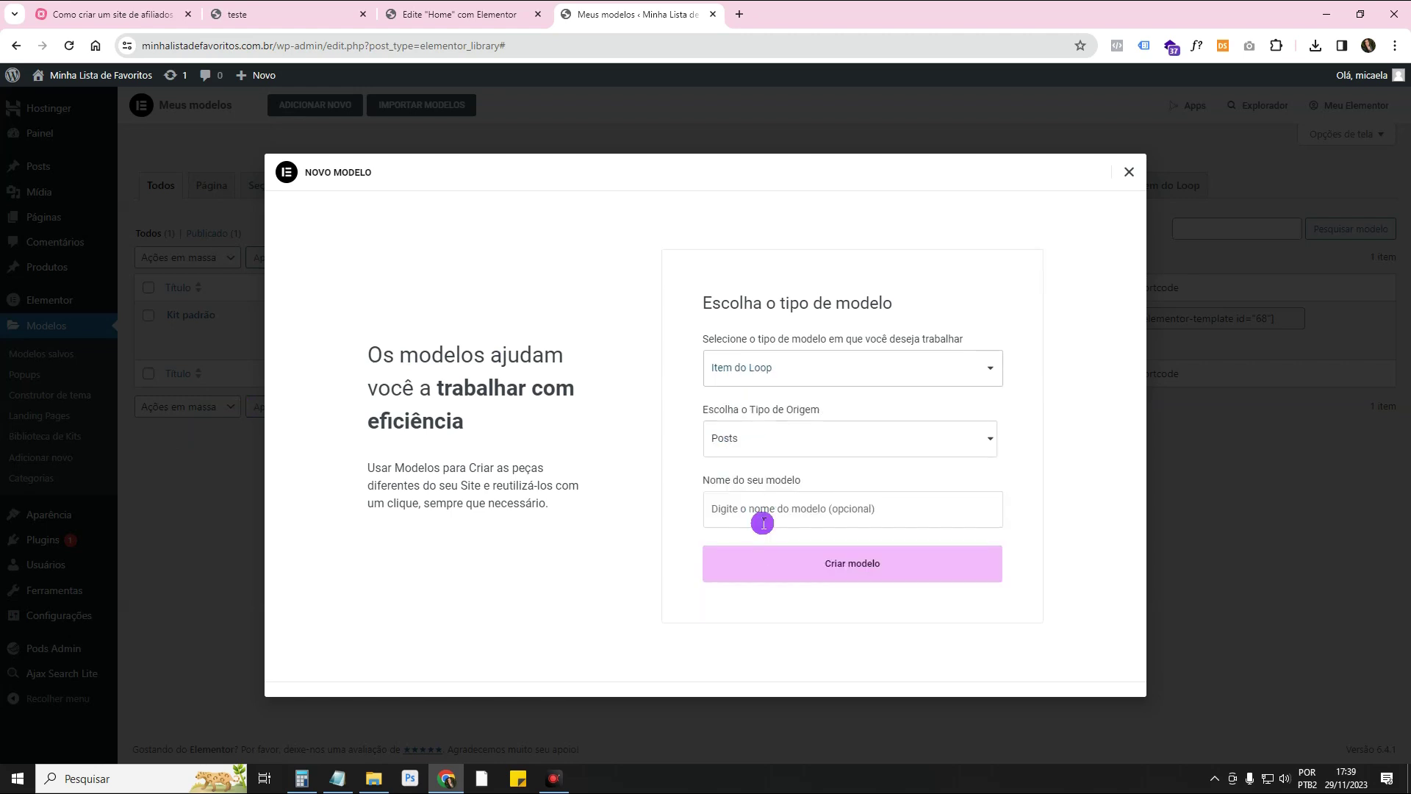
left_click(724, 438)
left_click(725, 438)
left_click(750, 505)
type("prod")
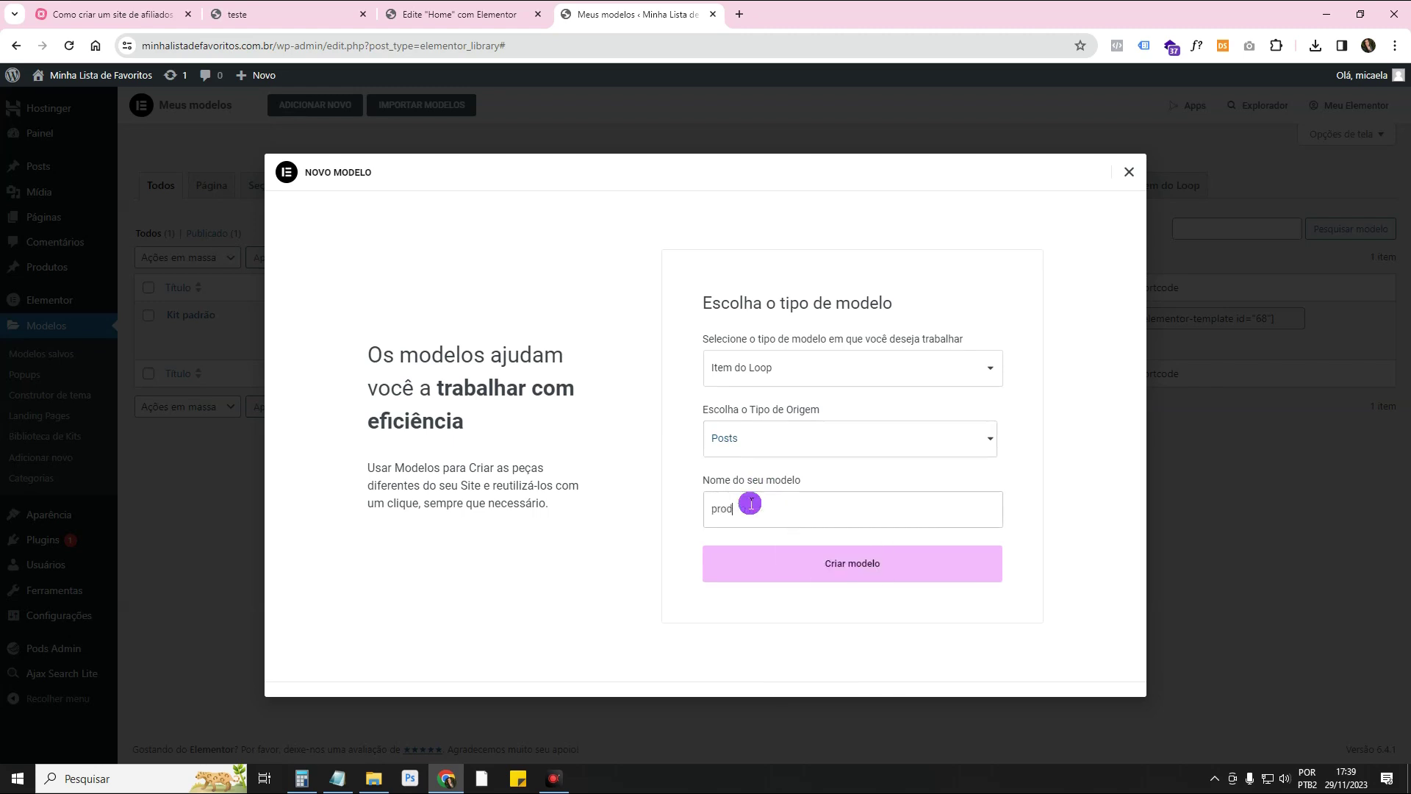
type("uto home")
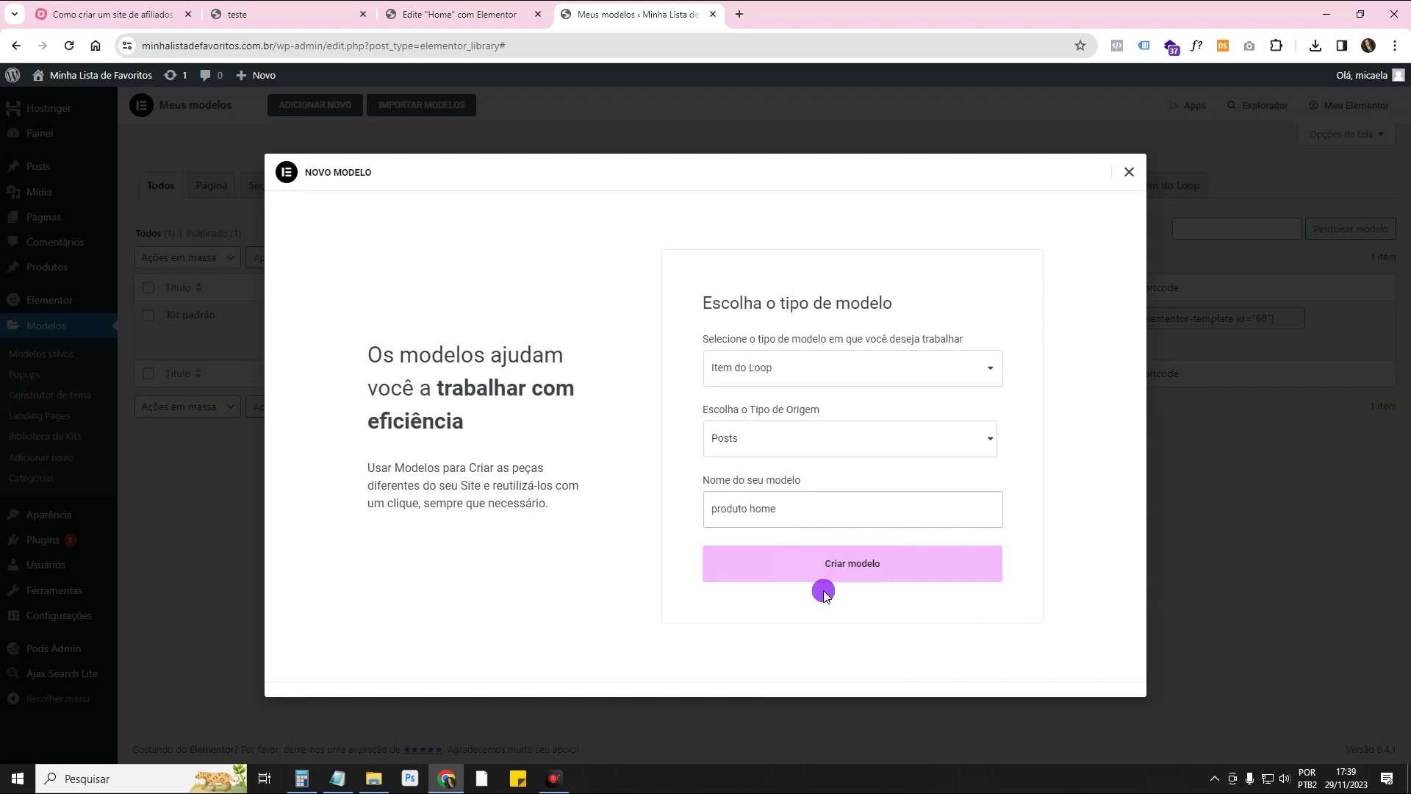
left_click(821, 576)
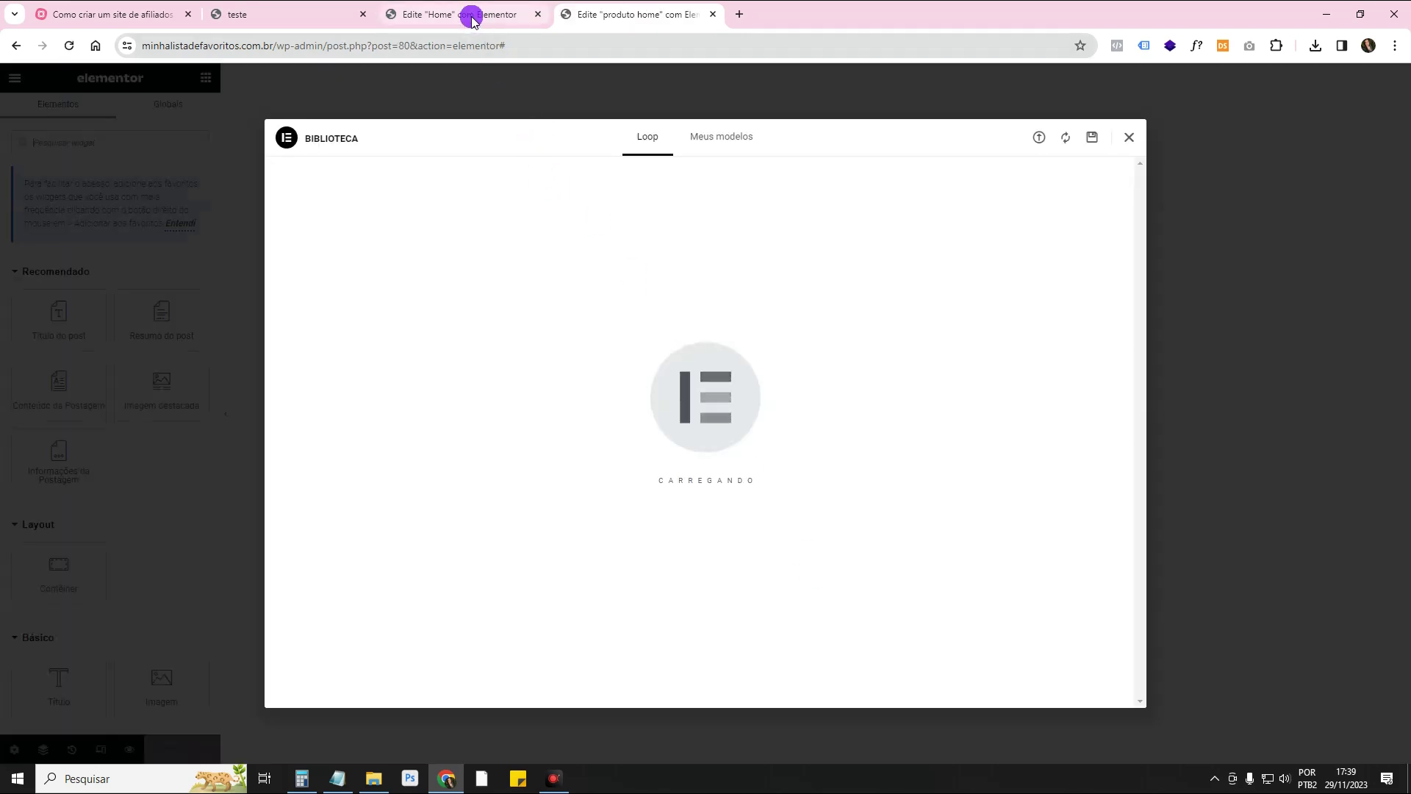
Glance at the teste reference cards, then dismiss the library in the produto home editor
left_click(472, 17)
left_click(326, 16)
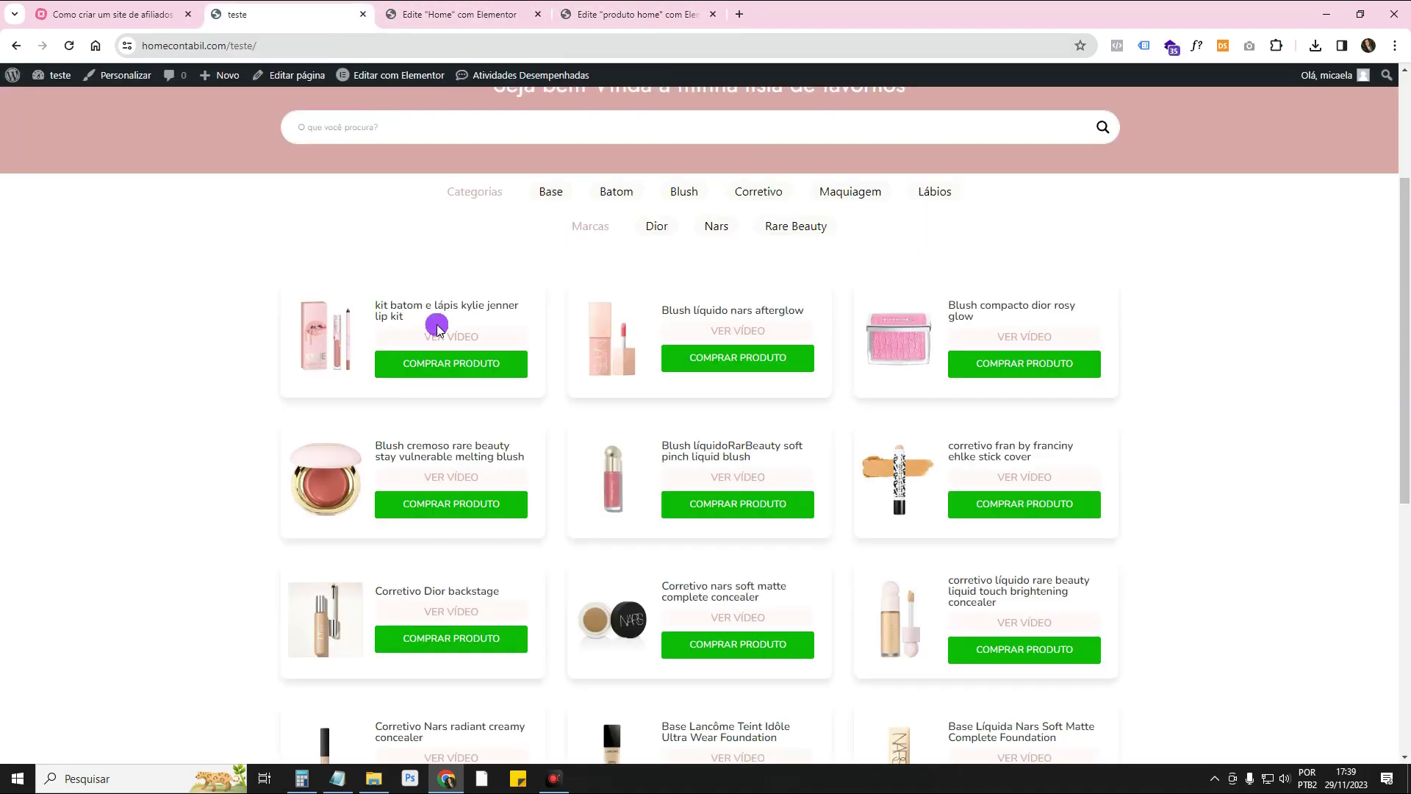
left_click(586, 16)
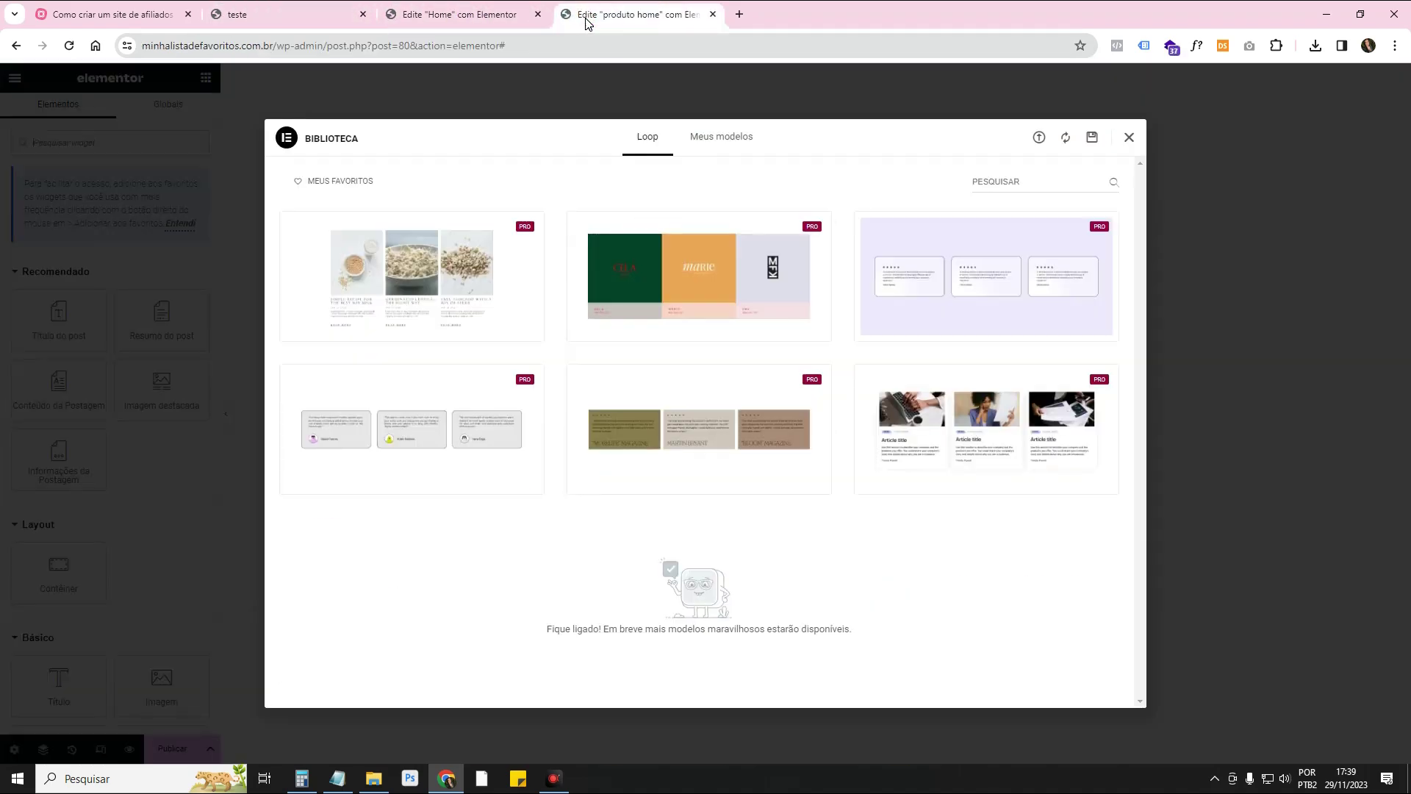
left_click(1132, 139)
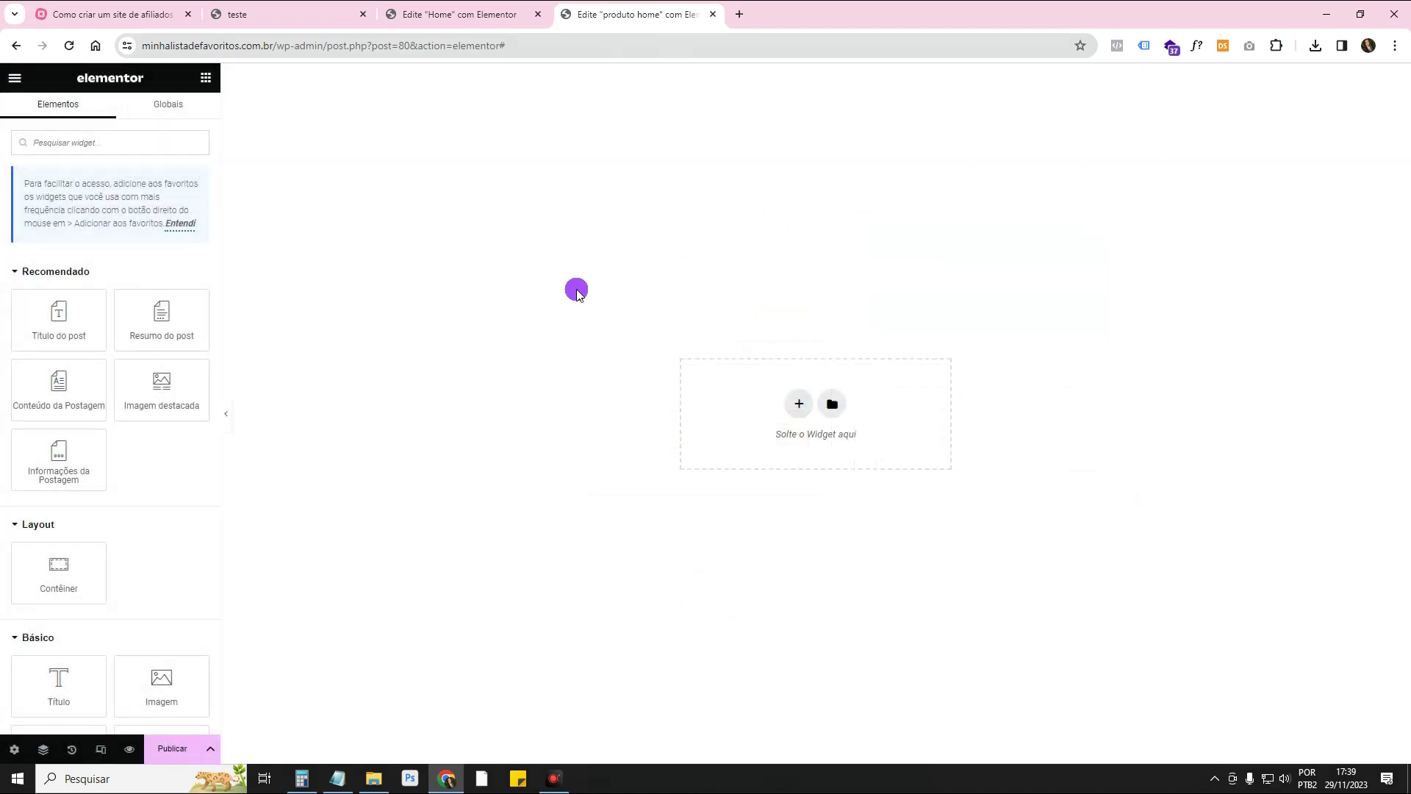
Set the loop item's preview to Produto entries and apply it
left_click(14, 750)
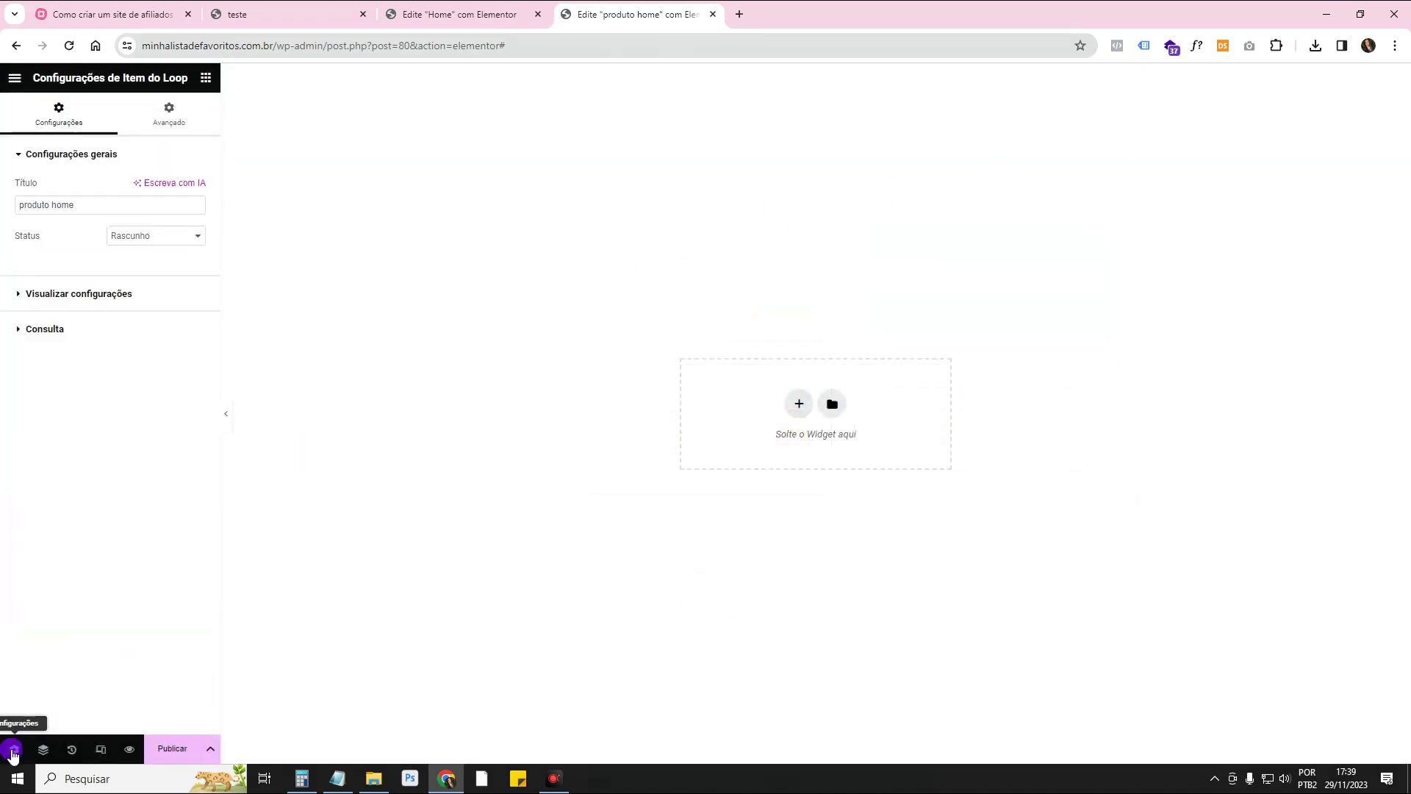
left_click(61, 299)
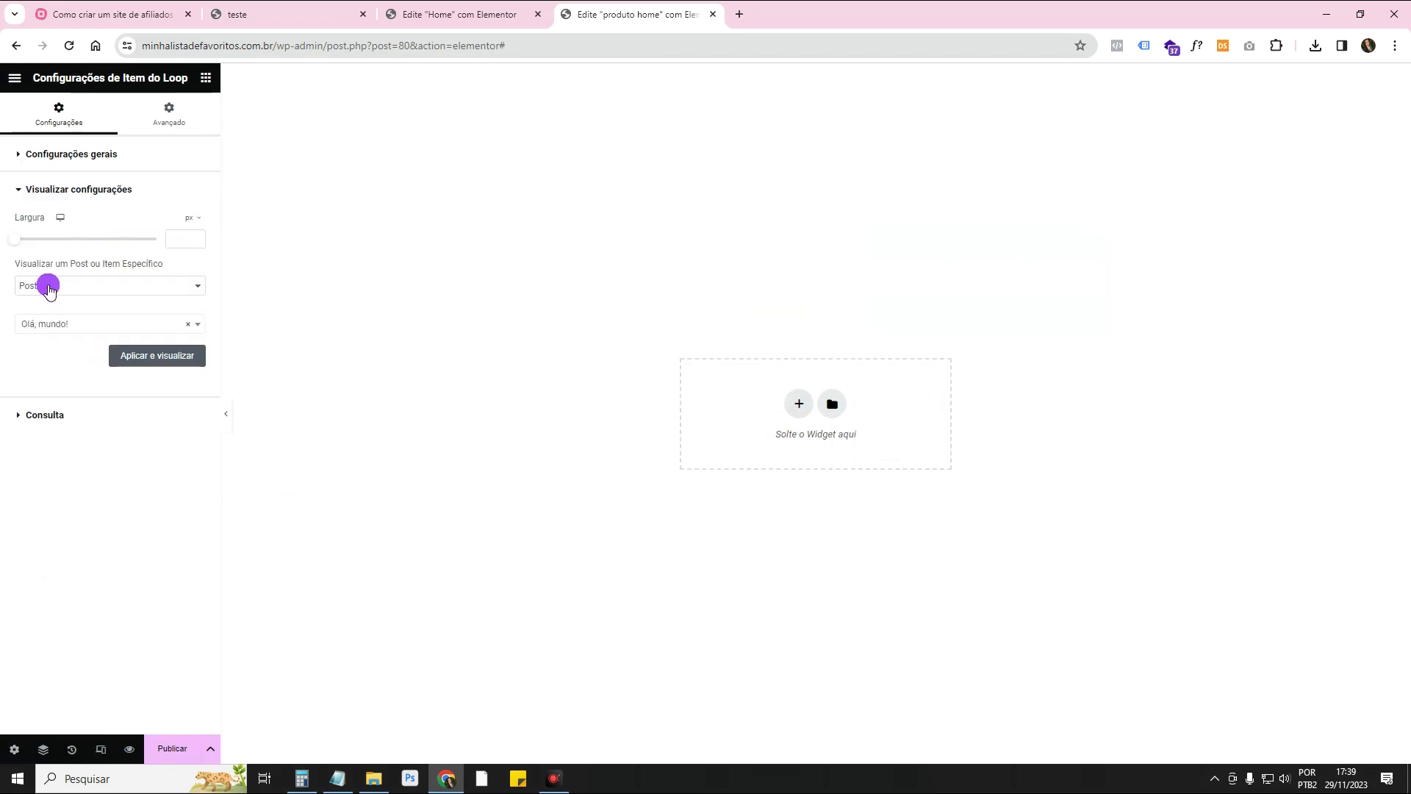
left_click(49, 287)
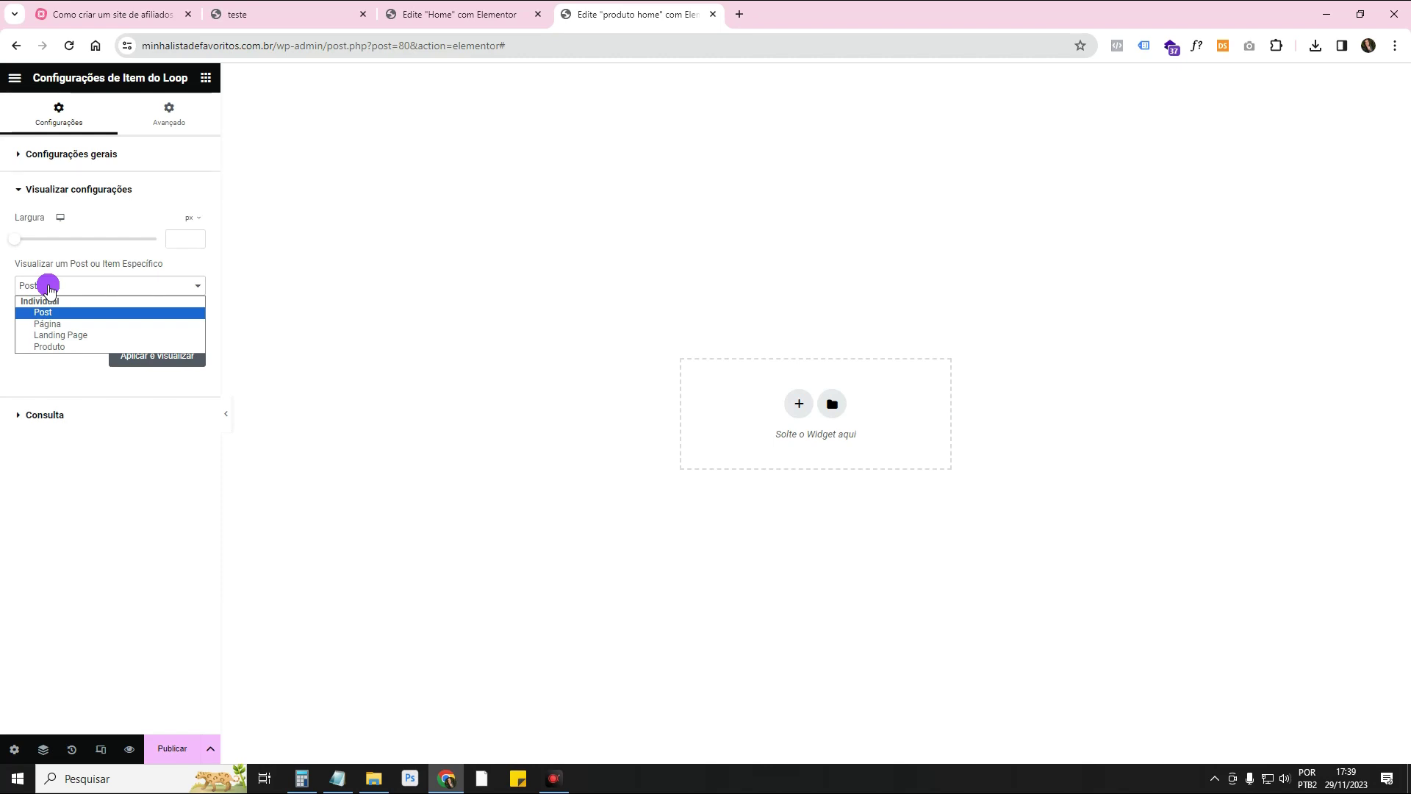
left_click(48, 347)
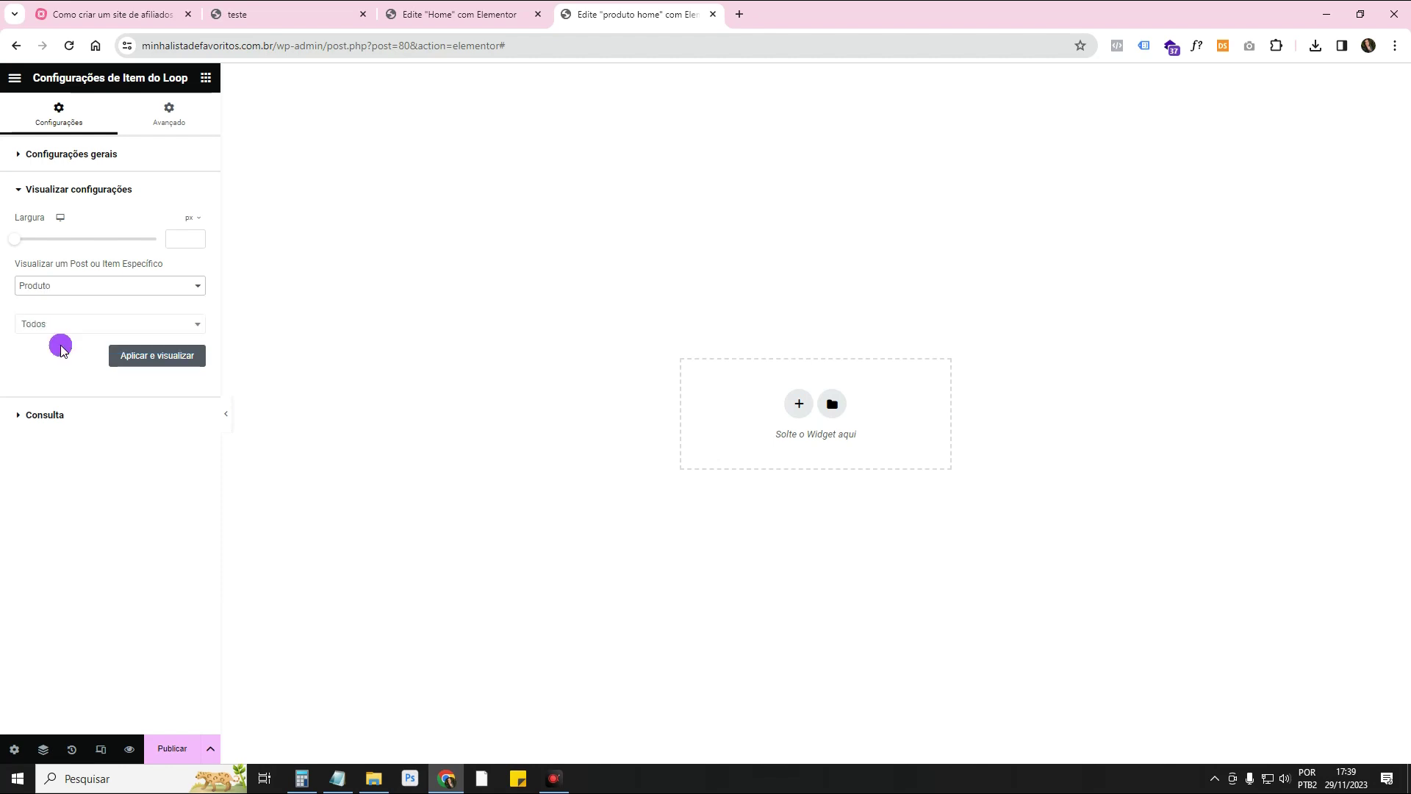
left_click(133, 366)
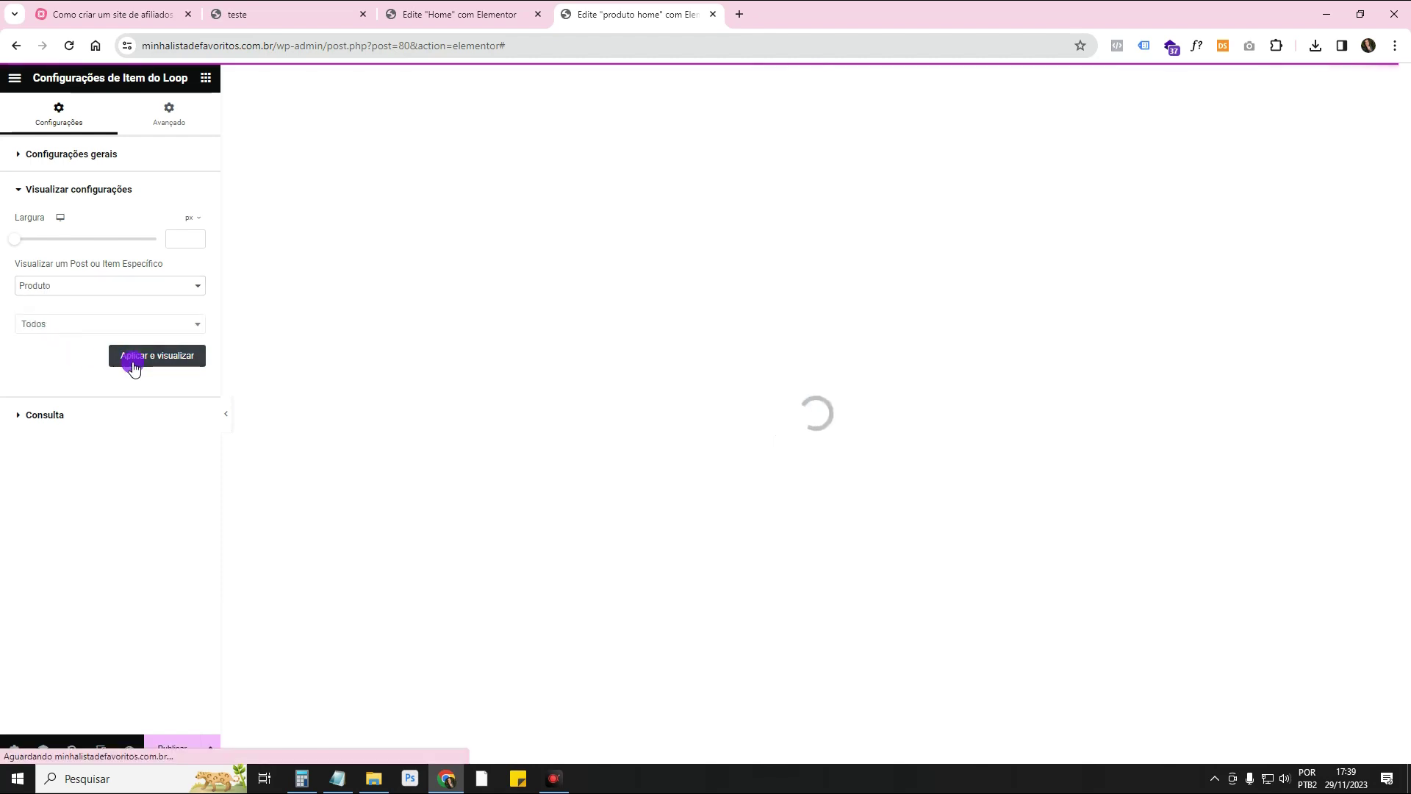
left_click(869, 407)
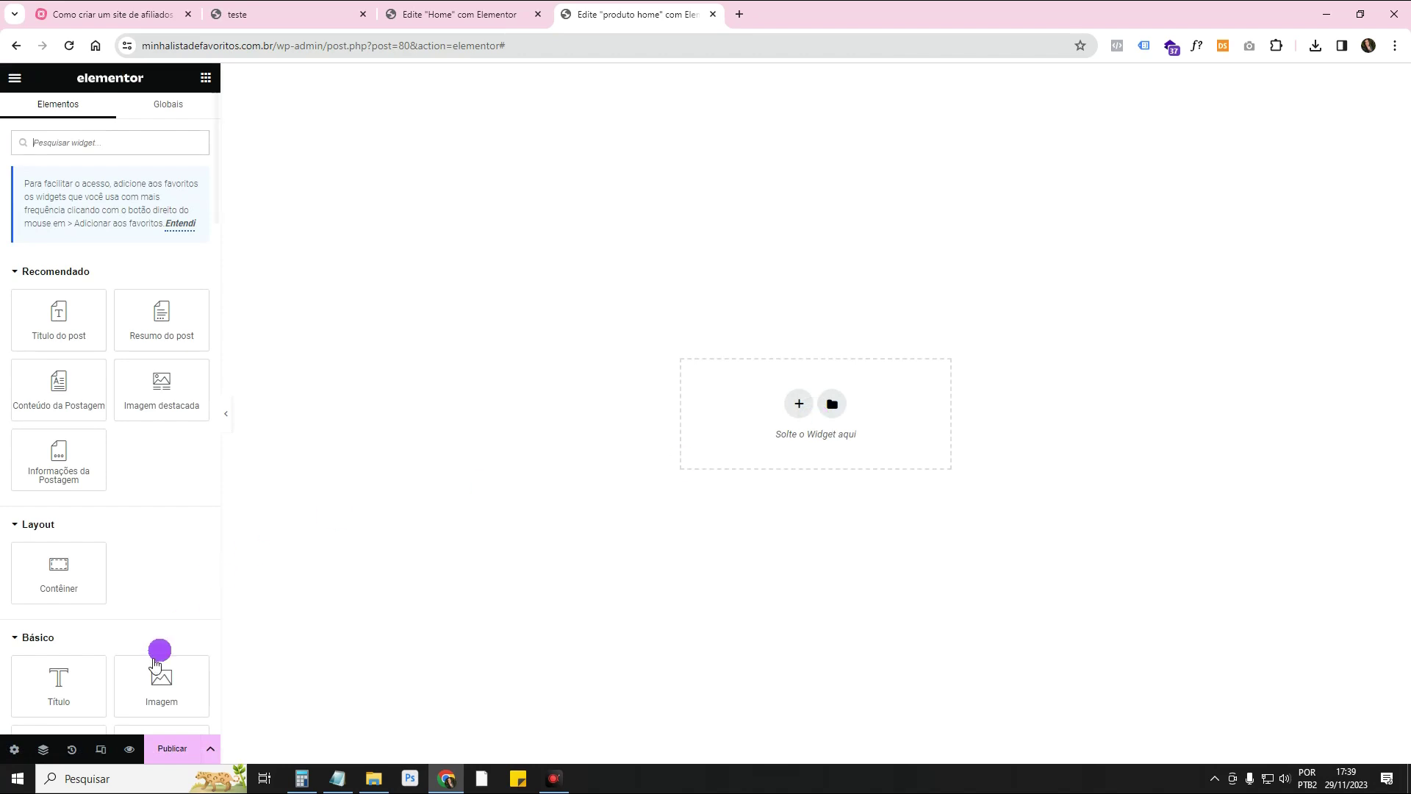
left_click(14, 749)
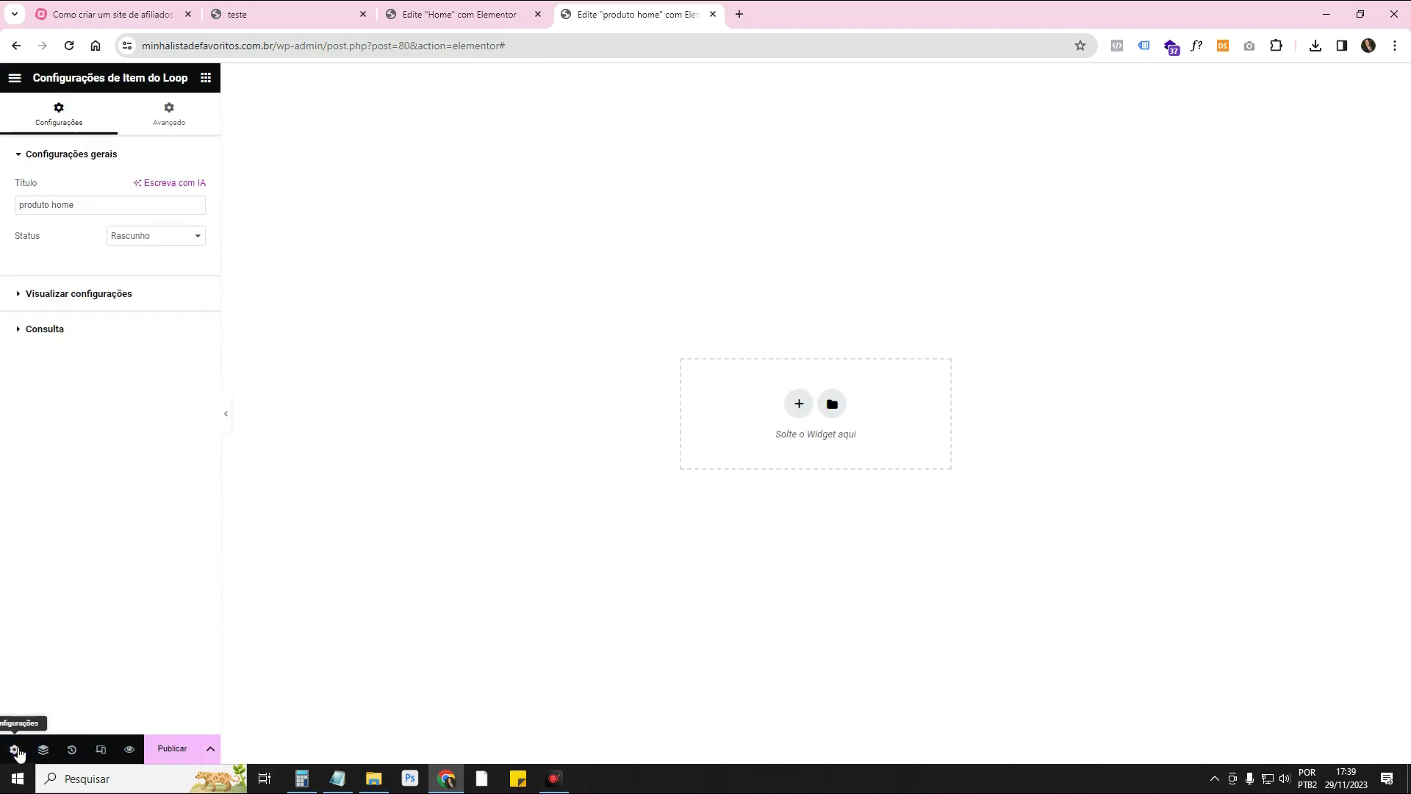
left_click(204, 78)
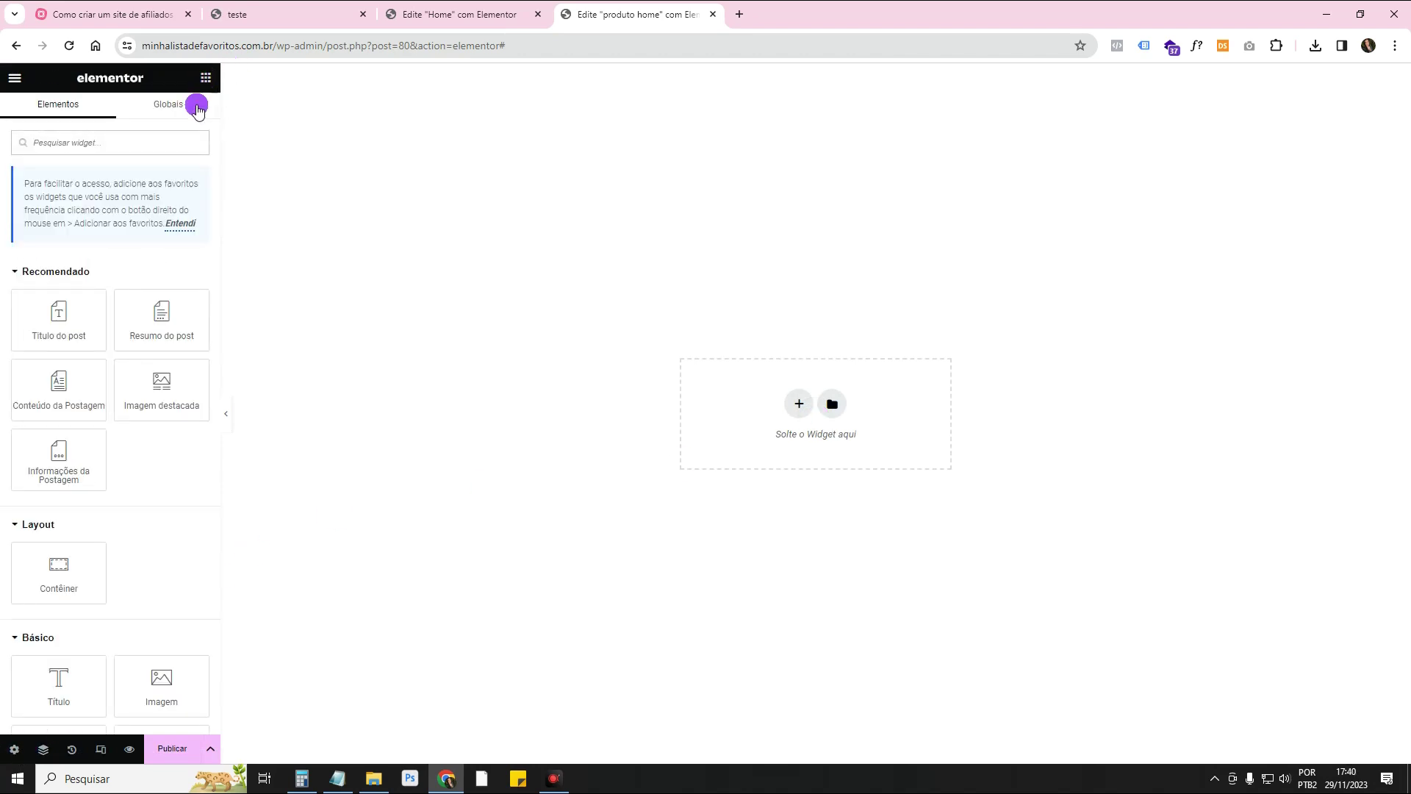
Add a post title, preview with the kit batom e lápis kylie jenner lip kit, then delete the title
left_click_drag(70, 314, 783, 381)
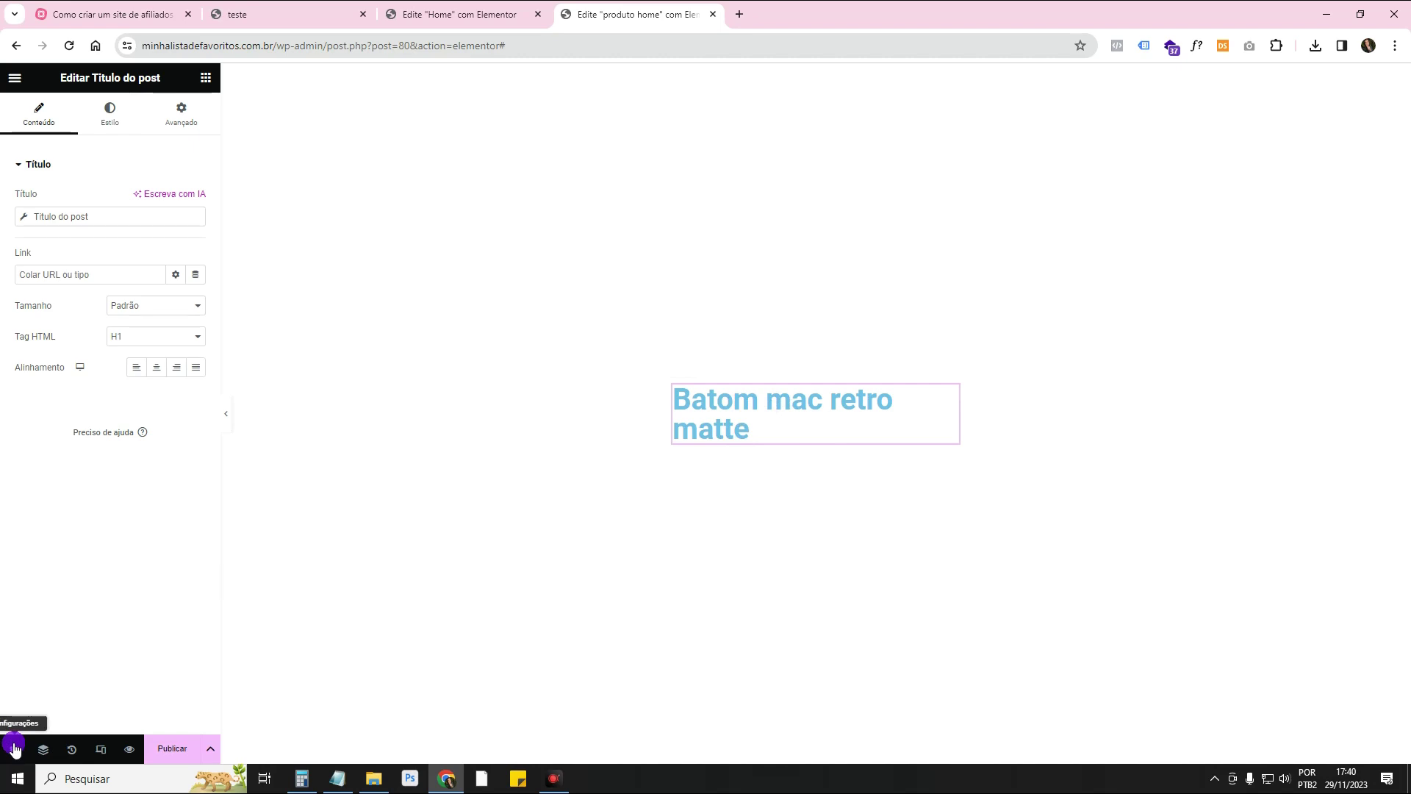
left_click(15, 749)
left_click(113, 293)
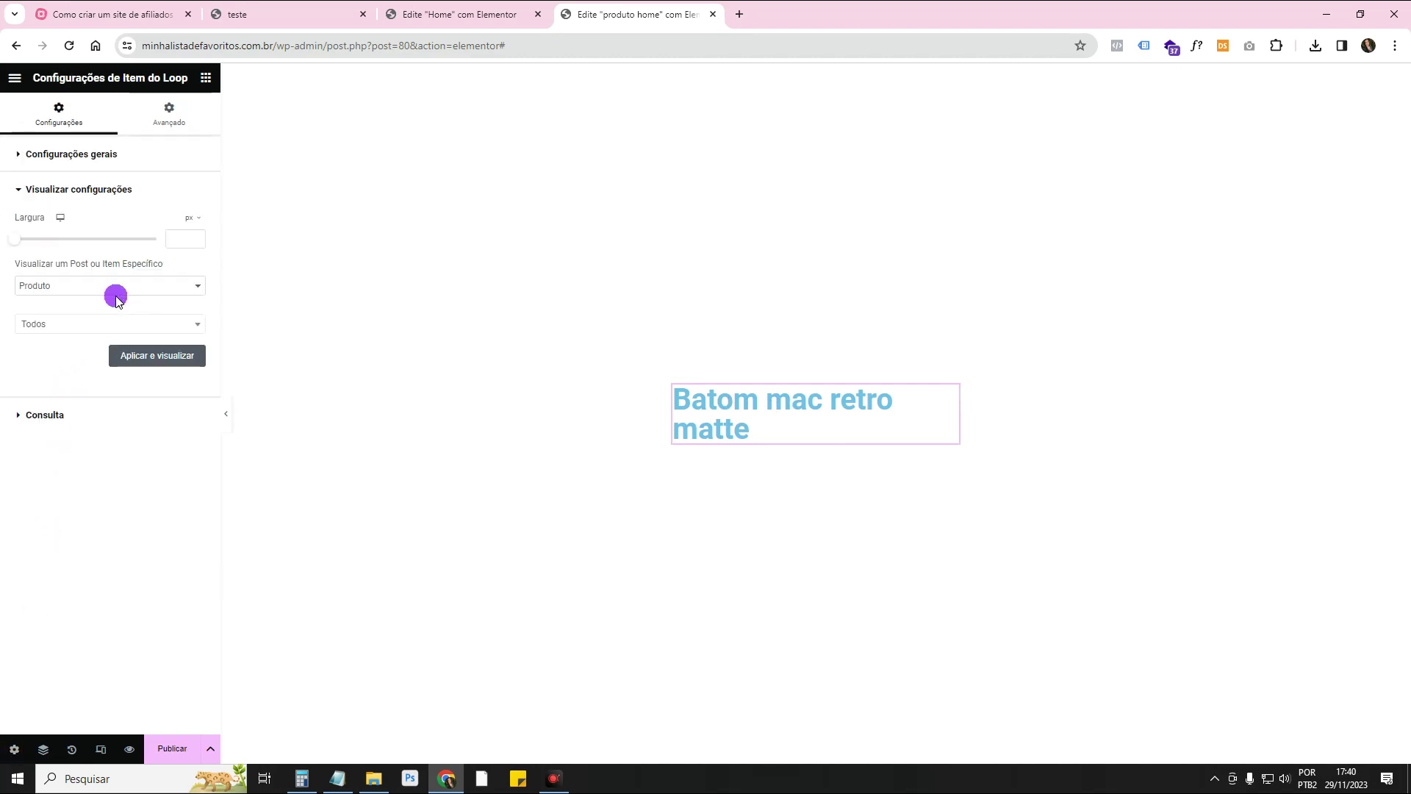
left_click(109, 325)
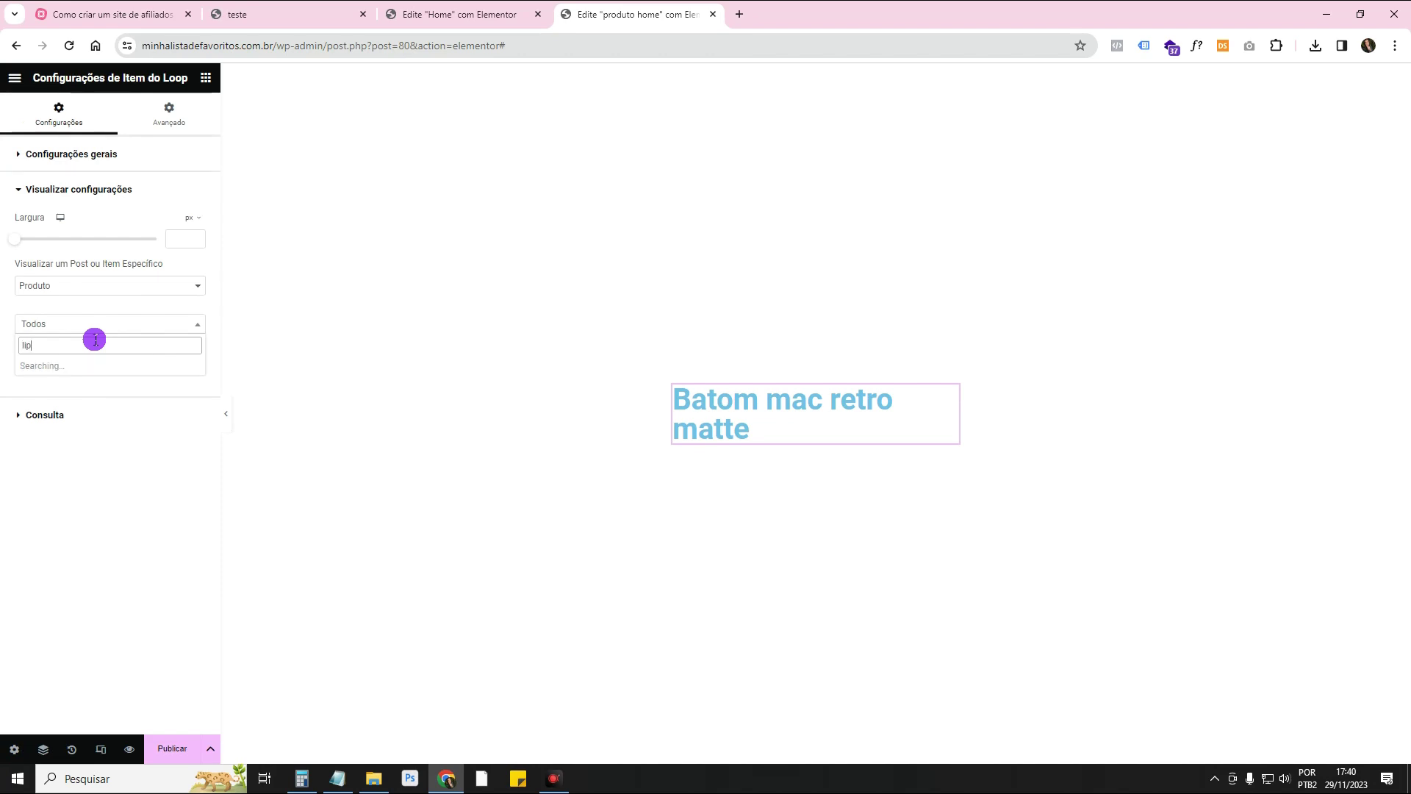
left_click(101, 368)
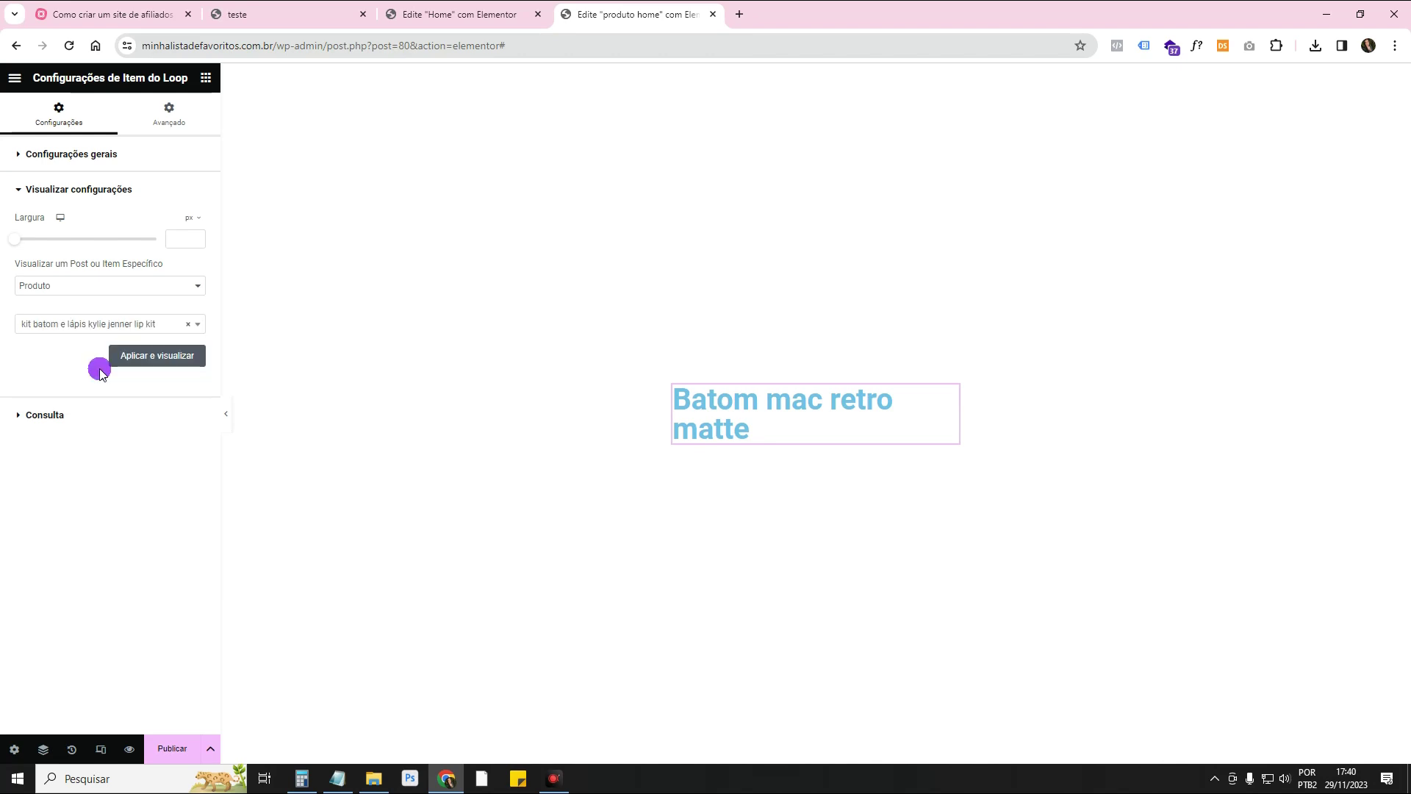
left_click(174, 357)
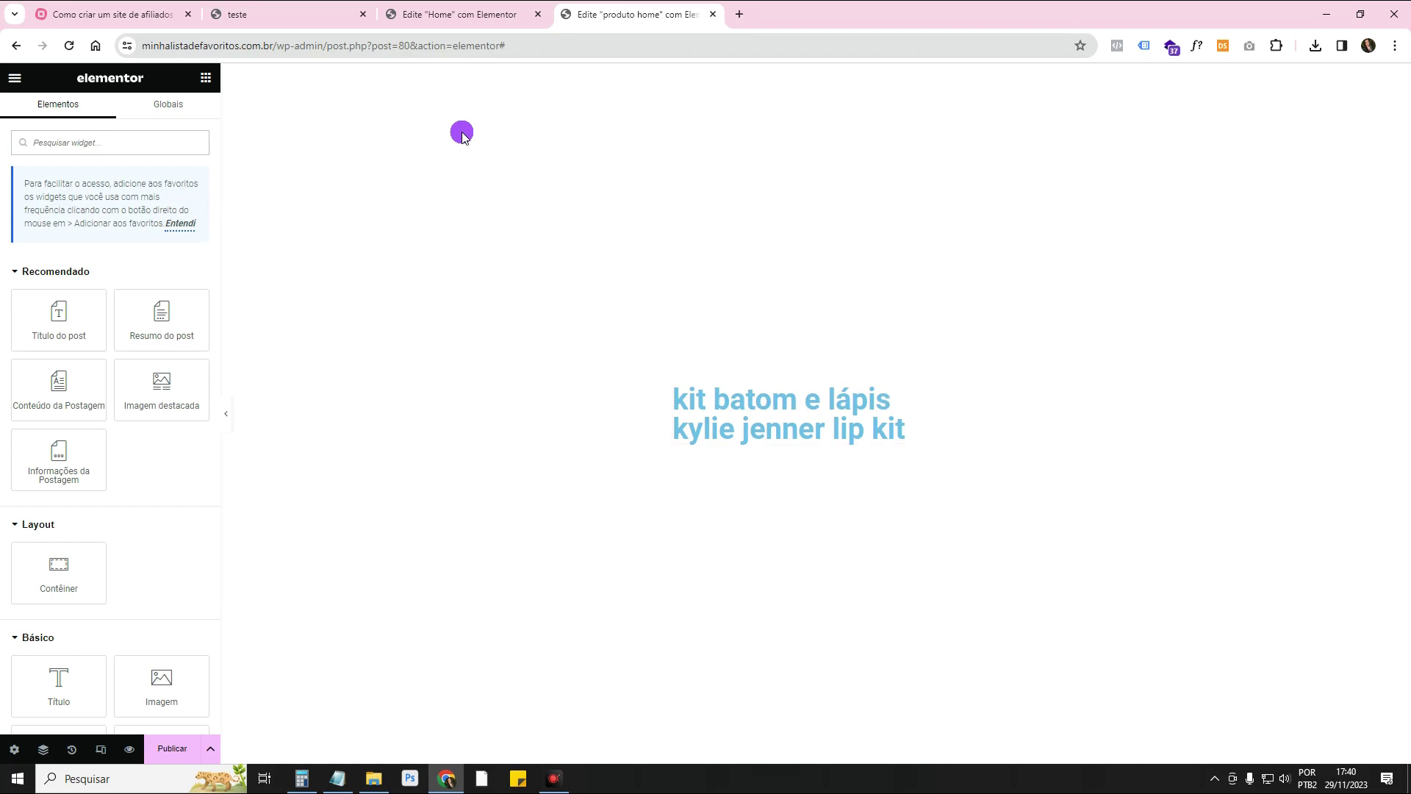
right_click(763, 422)
left_click(827, 710)
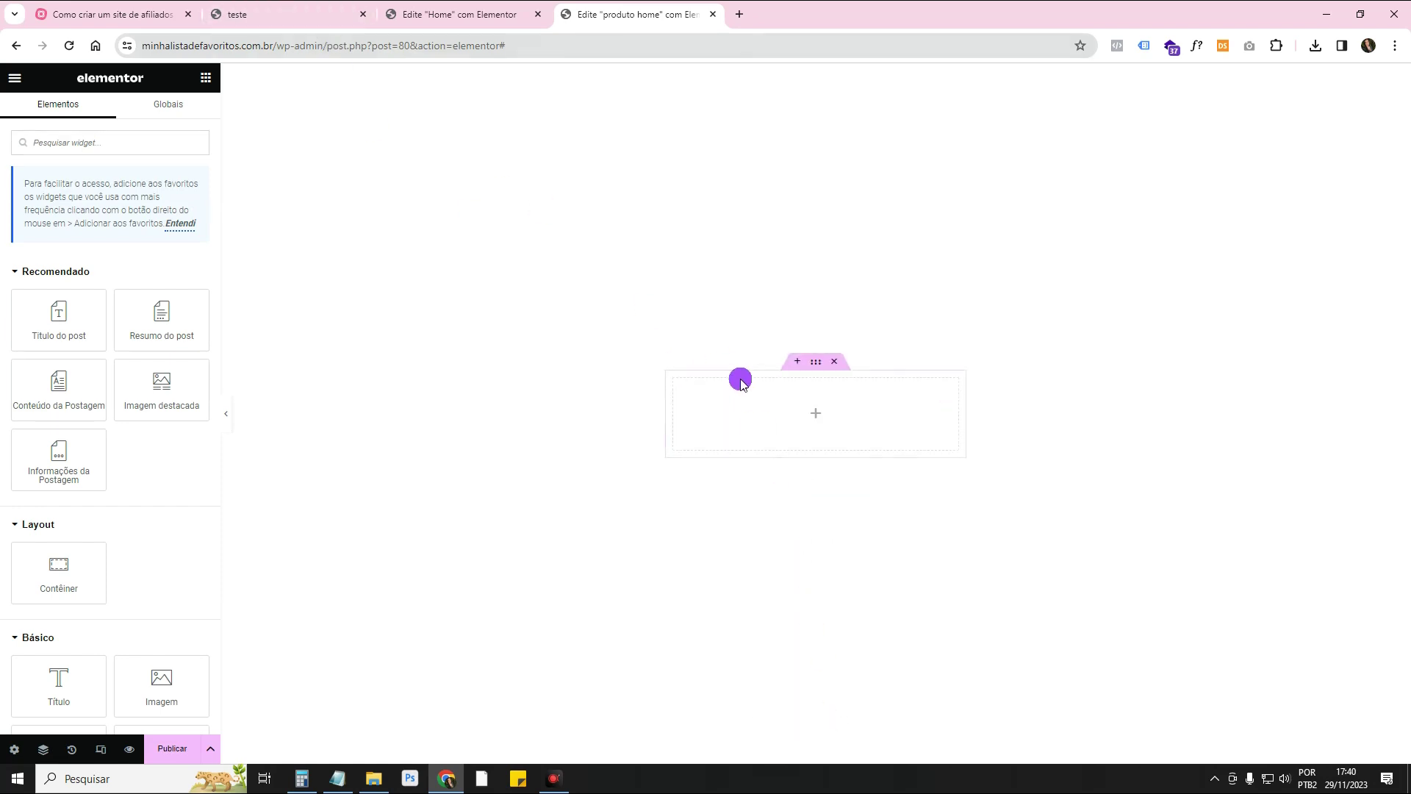
Add the featured image and a new container to the loop card
scroll(144, 523, "down", 1)
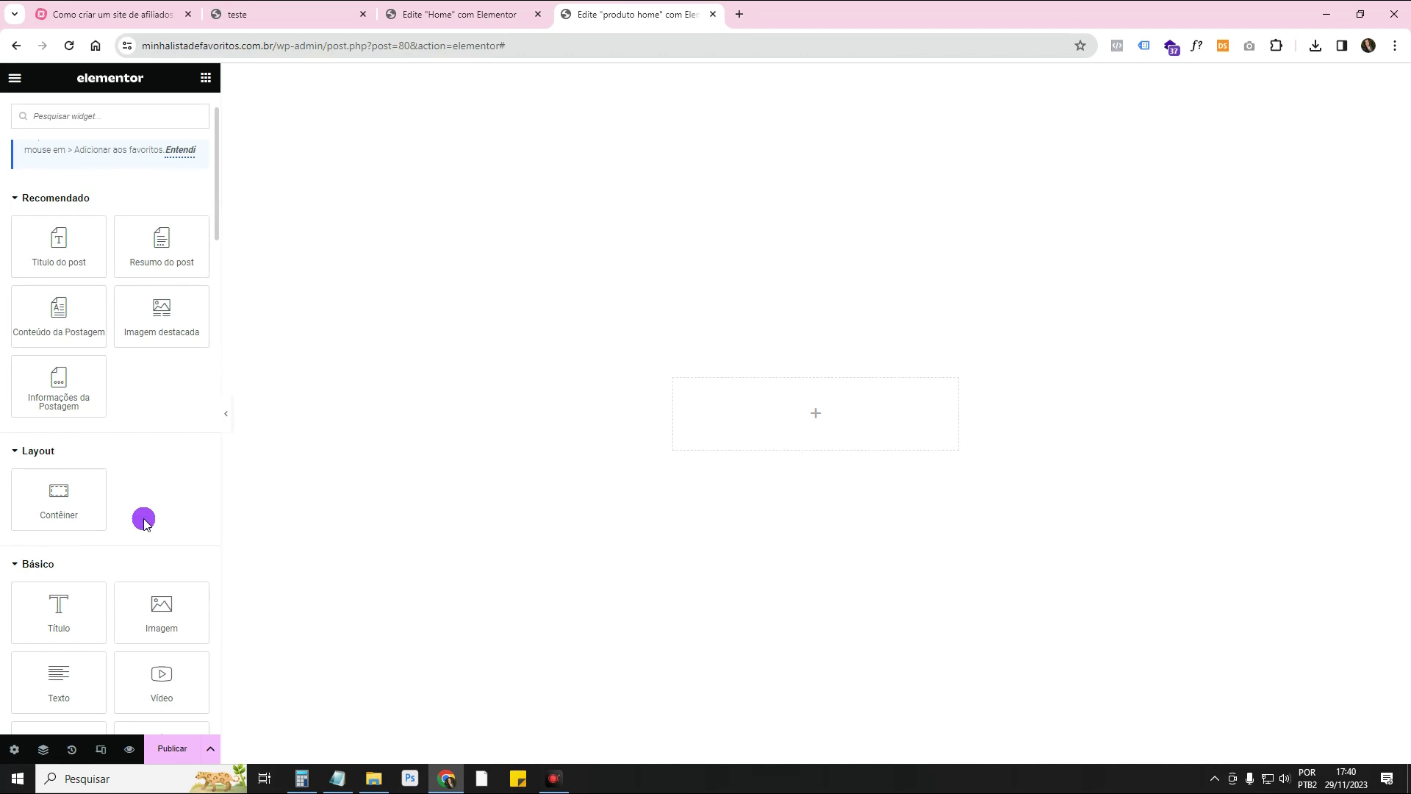
left_click_drag(162, 316, 687, 420)
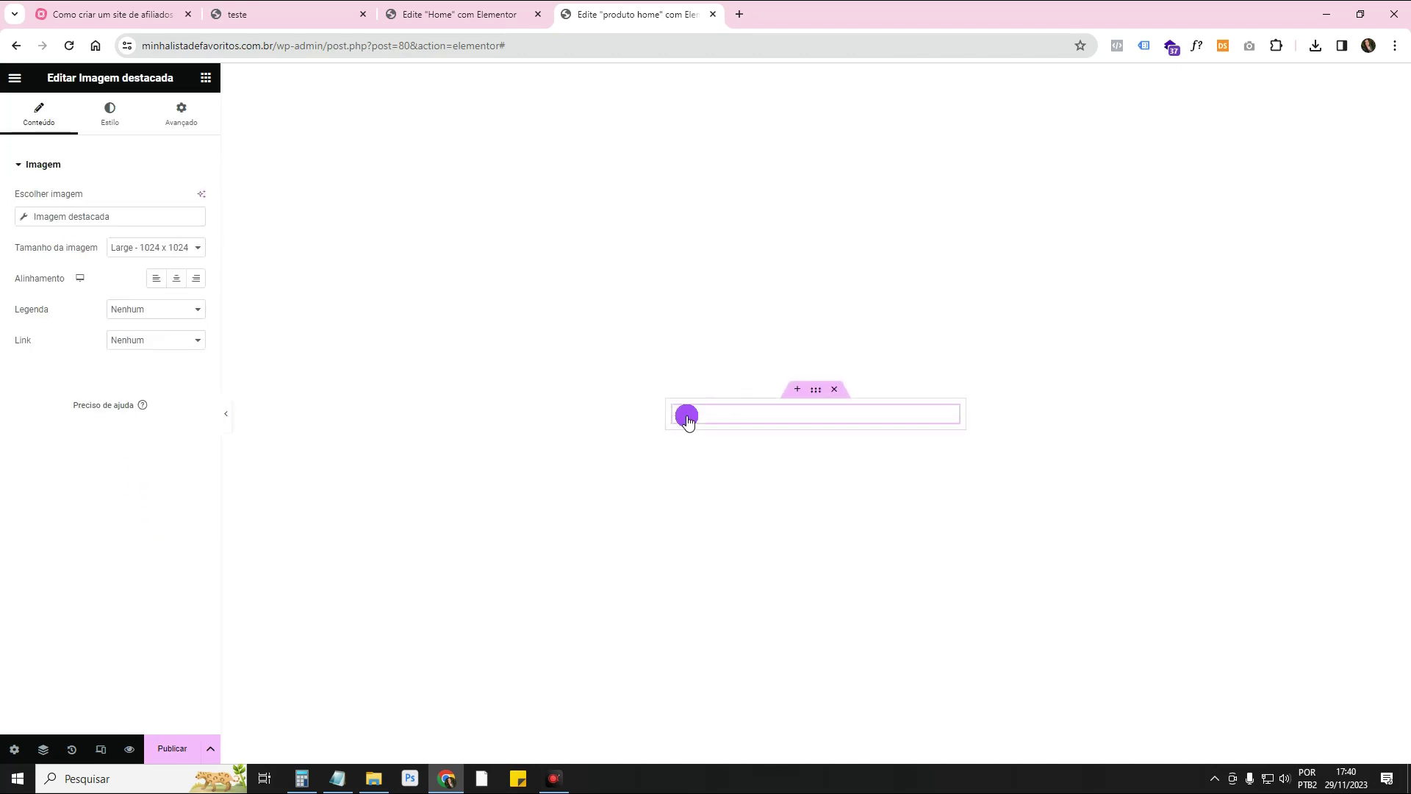
left_click(206, 78)
left_click_drag(458, 650, 849, 524)
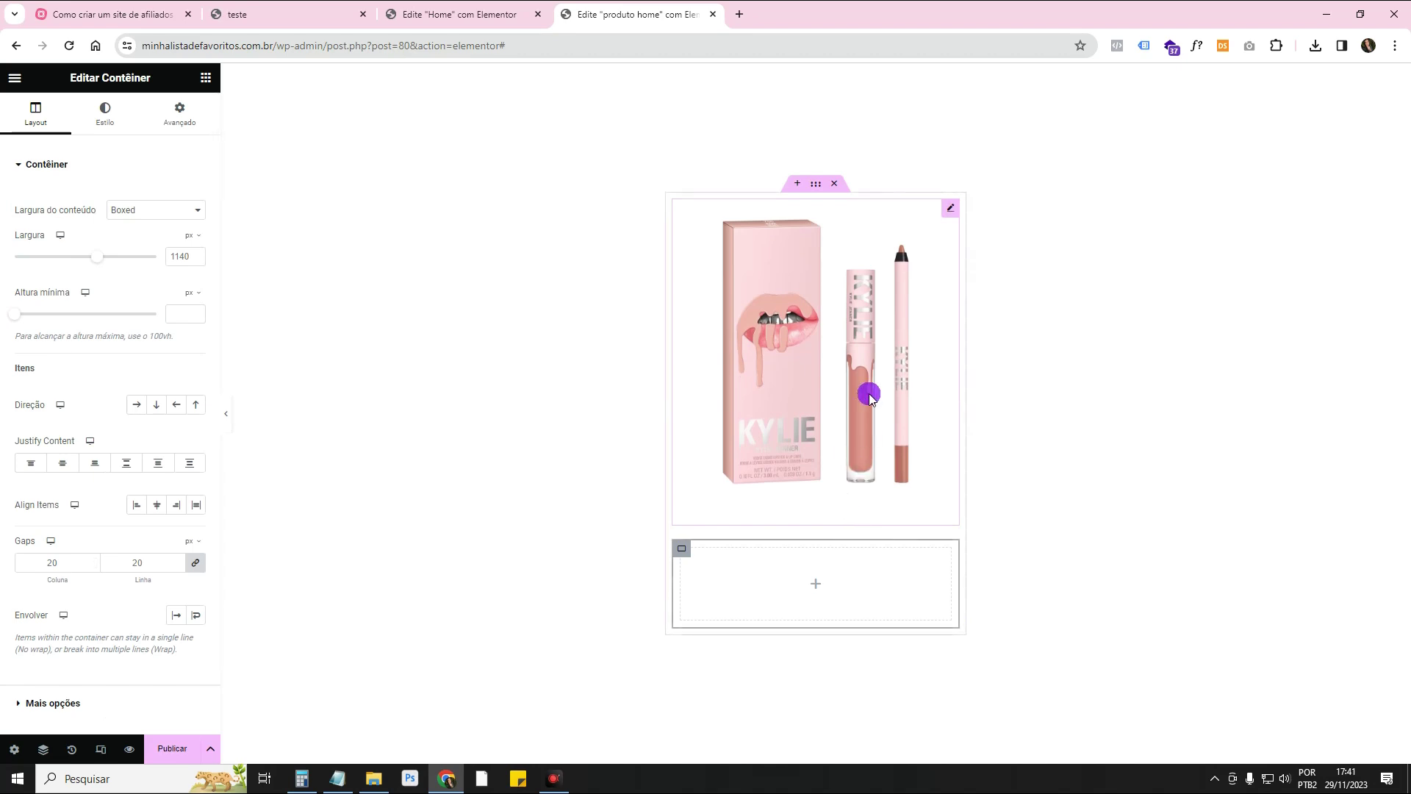
left_click_drag(819, 191, 11, 410)
Arrange the card's items in a row with 0% gaps
left_click(137, 404)
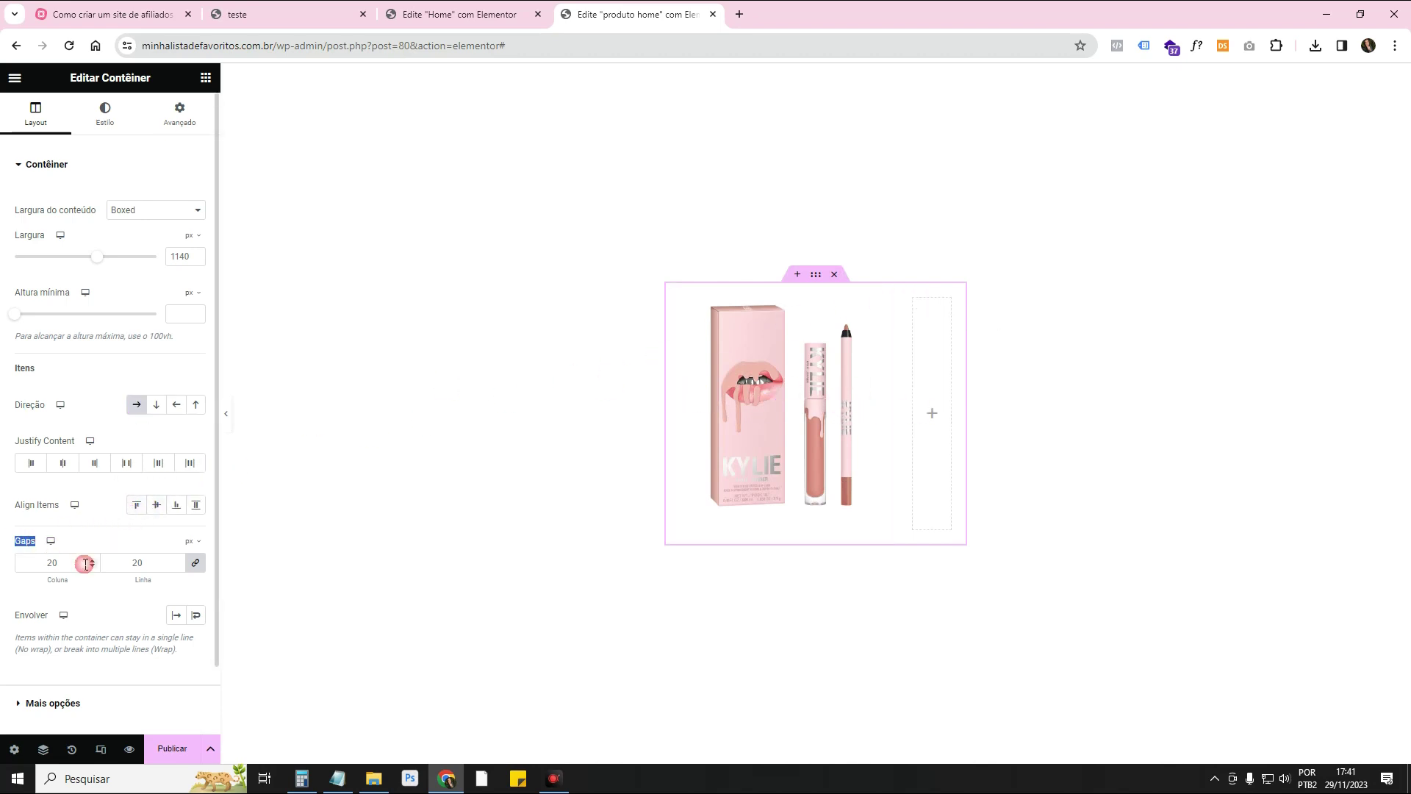
left_click(194, 540)
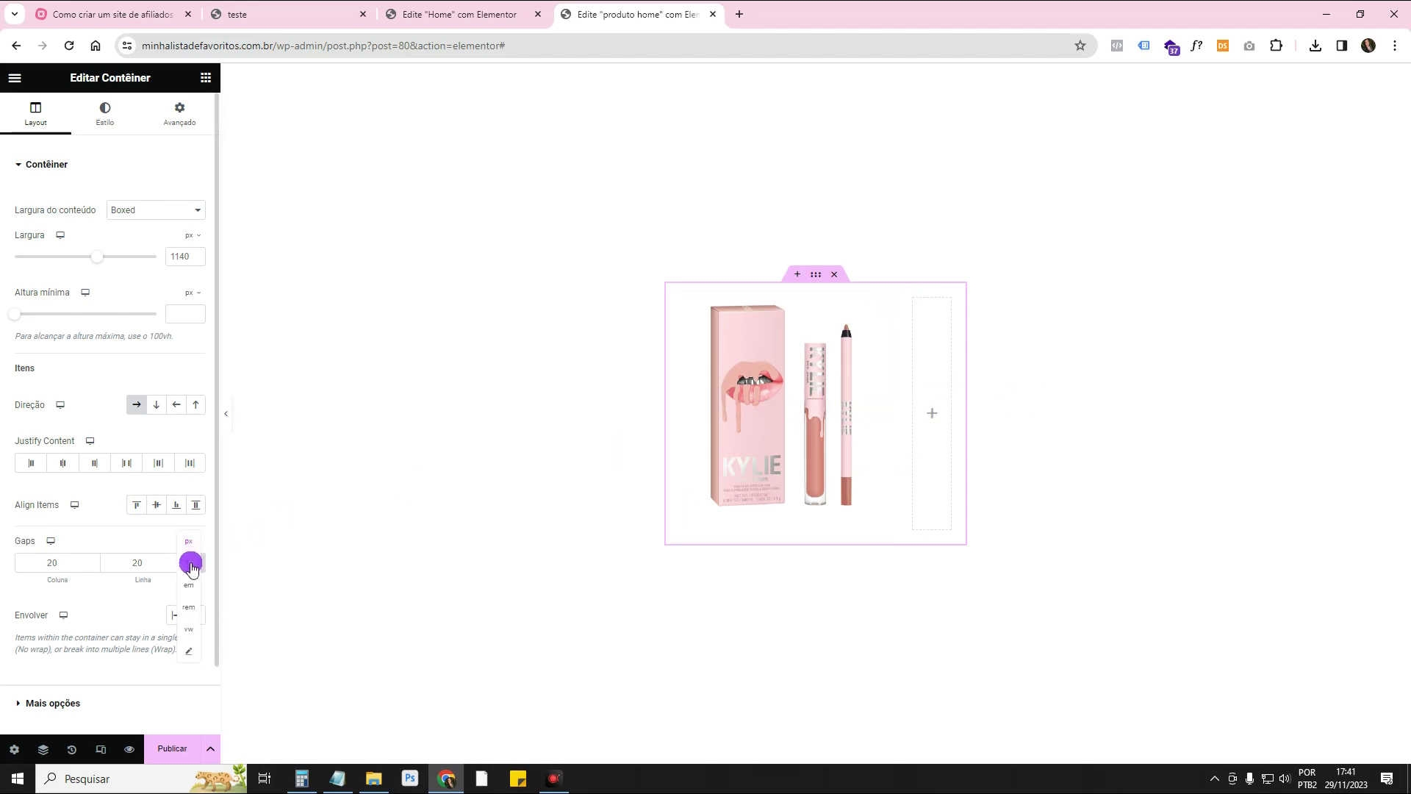
left_click(189, 564)
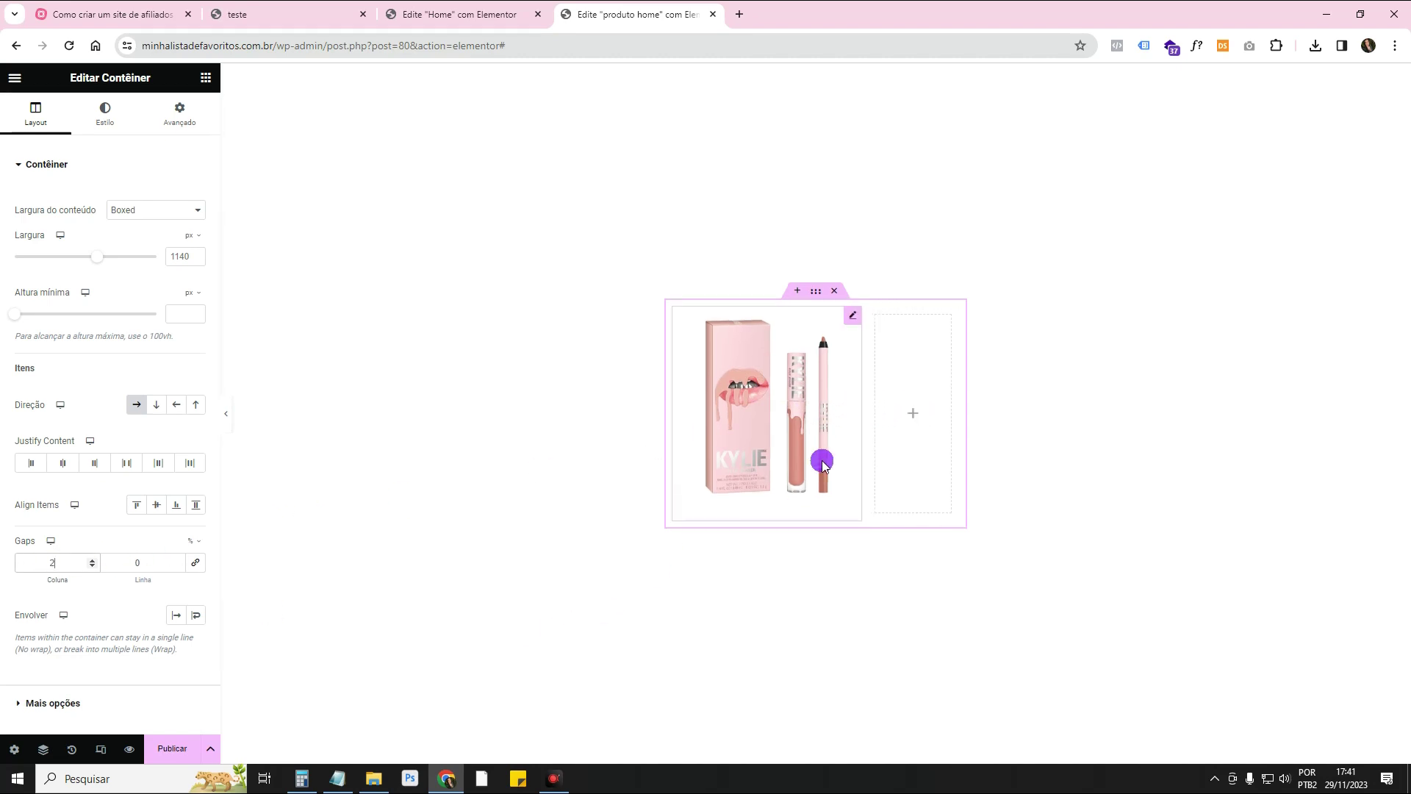
Give the featured image a custom width of 30%
left_click(838, 371)
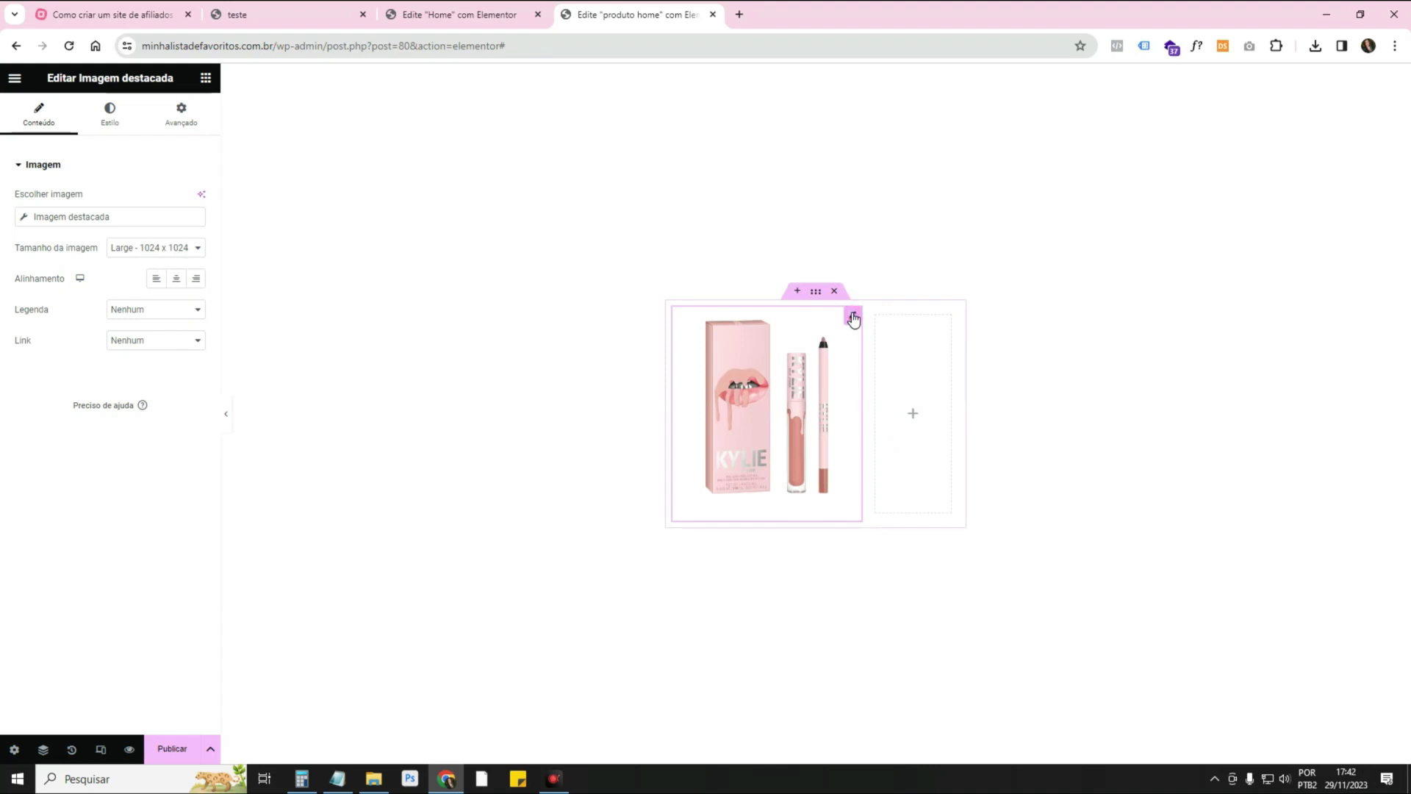
left_click(182, 117)
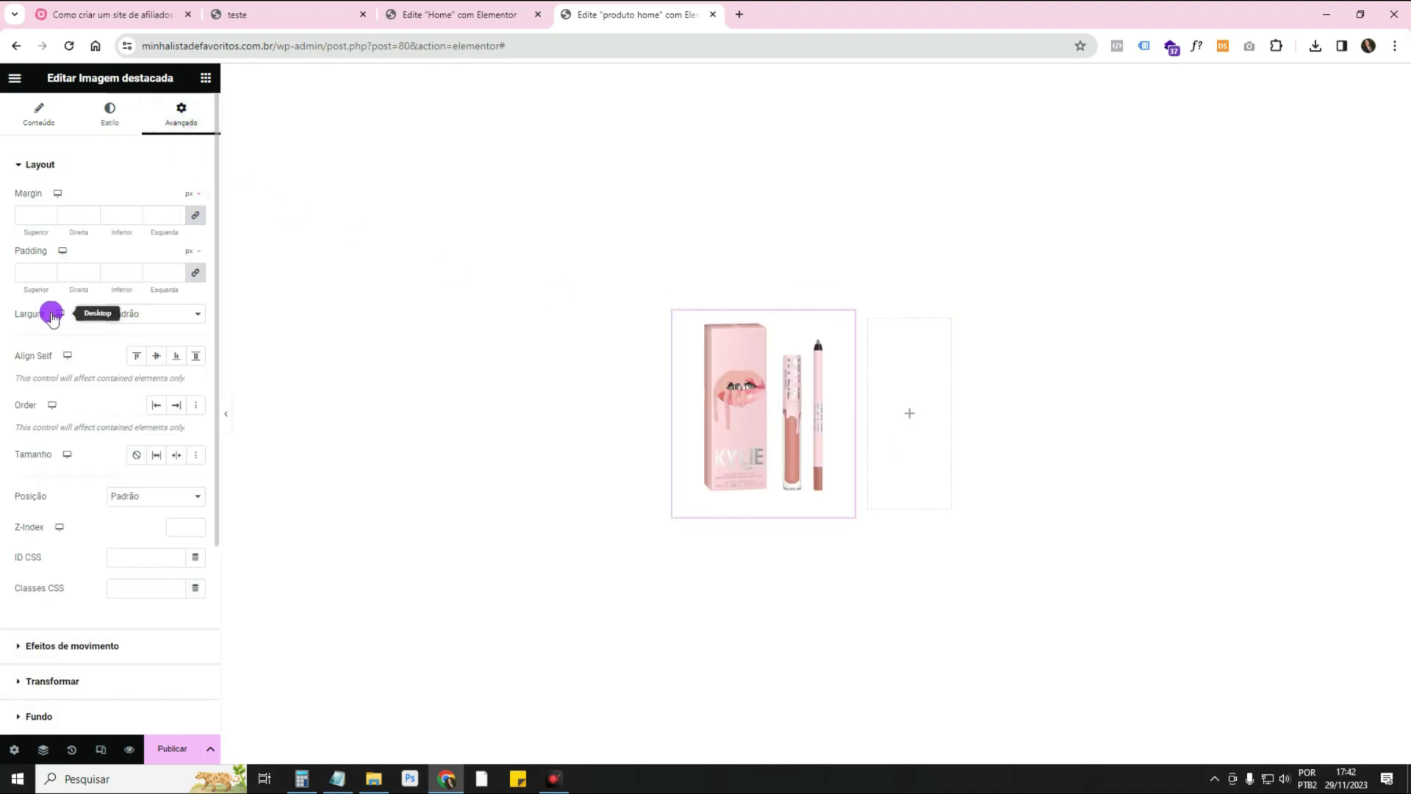
left_click_drag(51, 316, 25, 315)
left_click(140, 314)
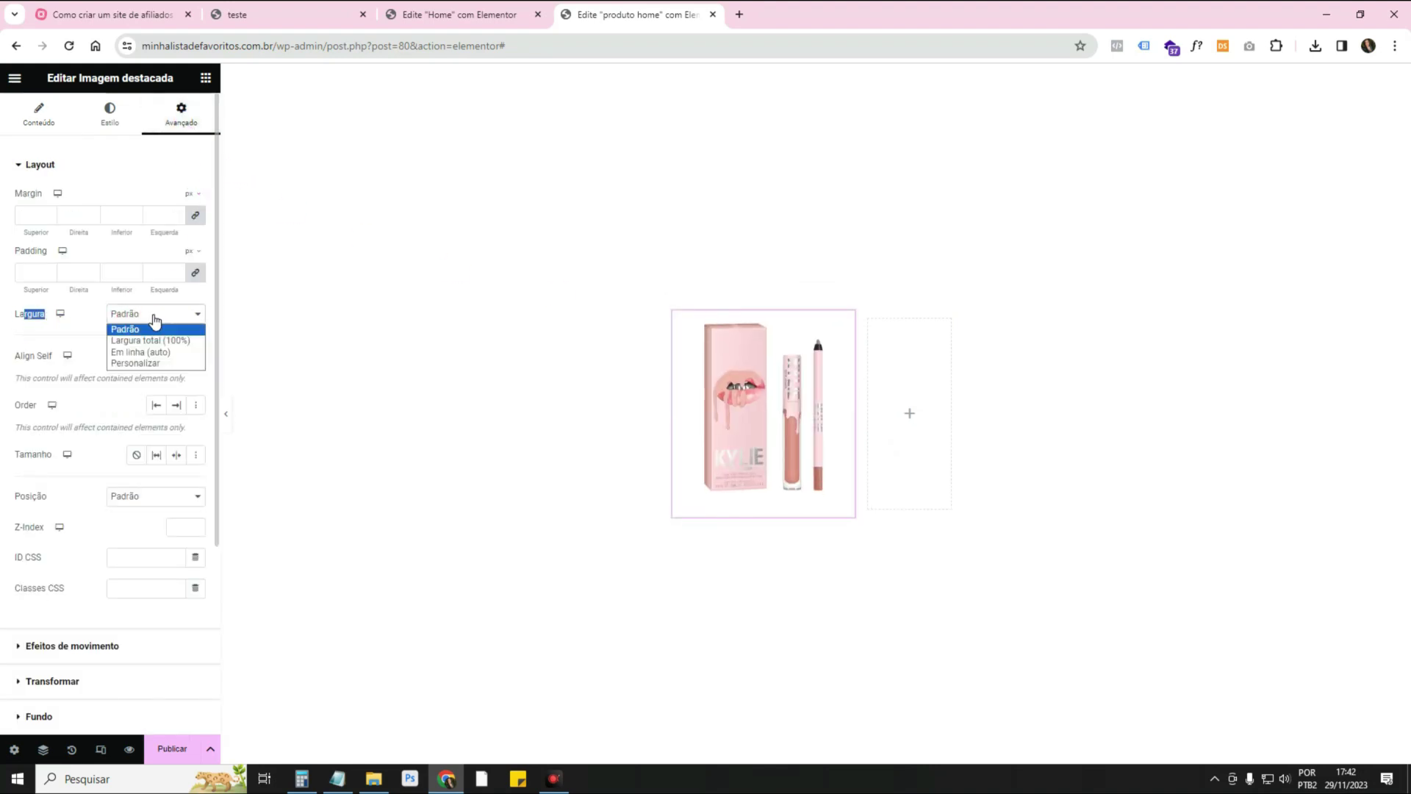
left_click(158, 364)
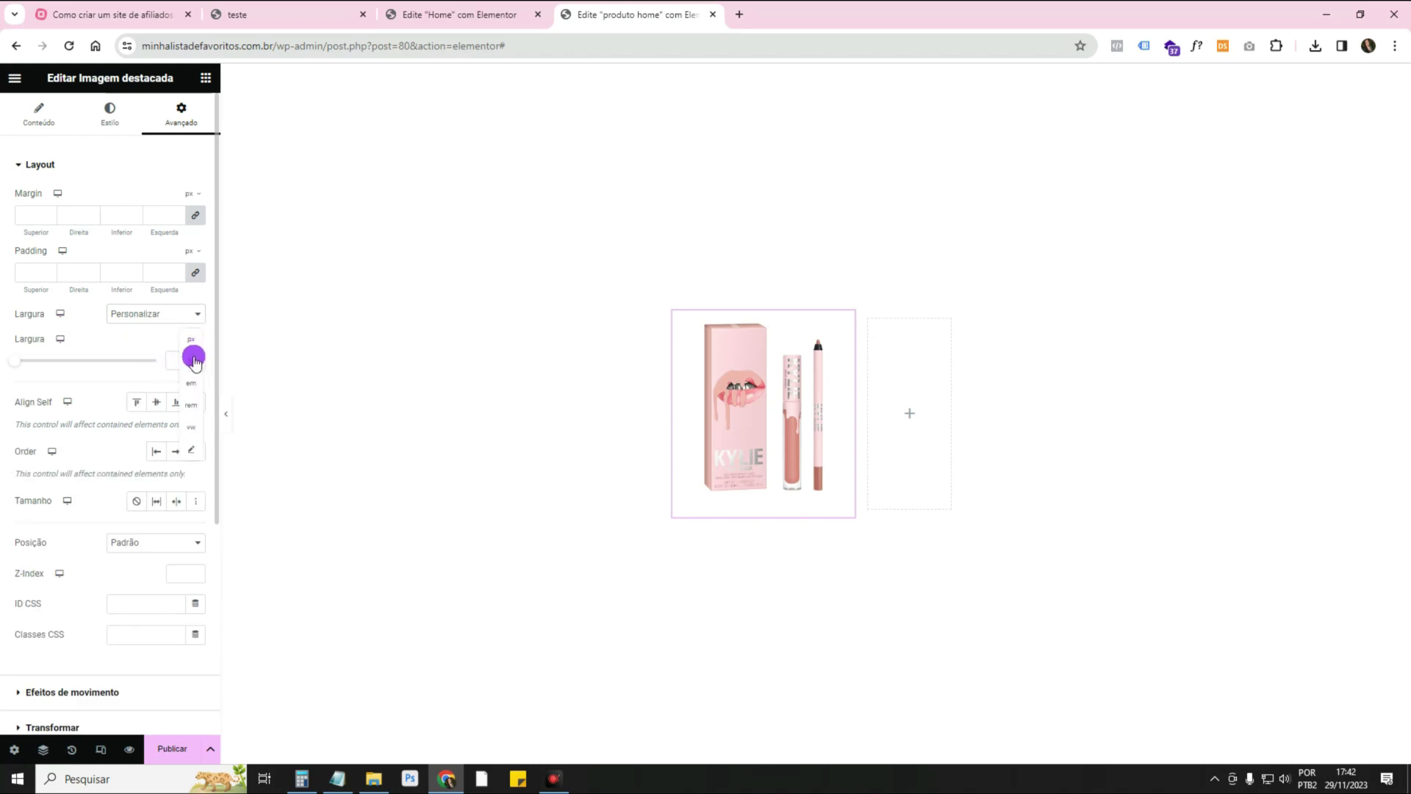
left_click(194, 359)
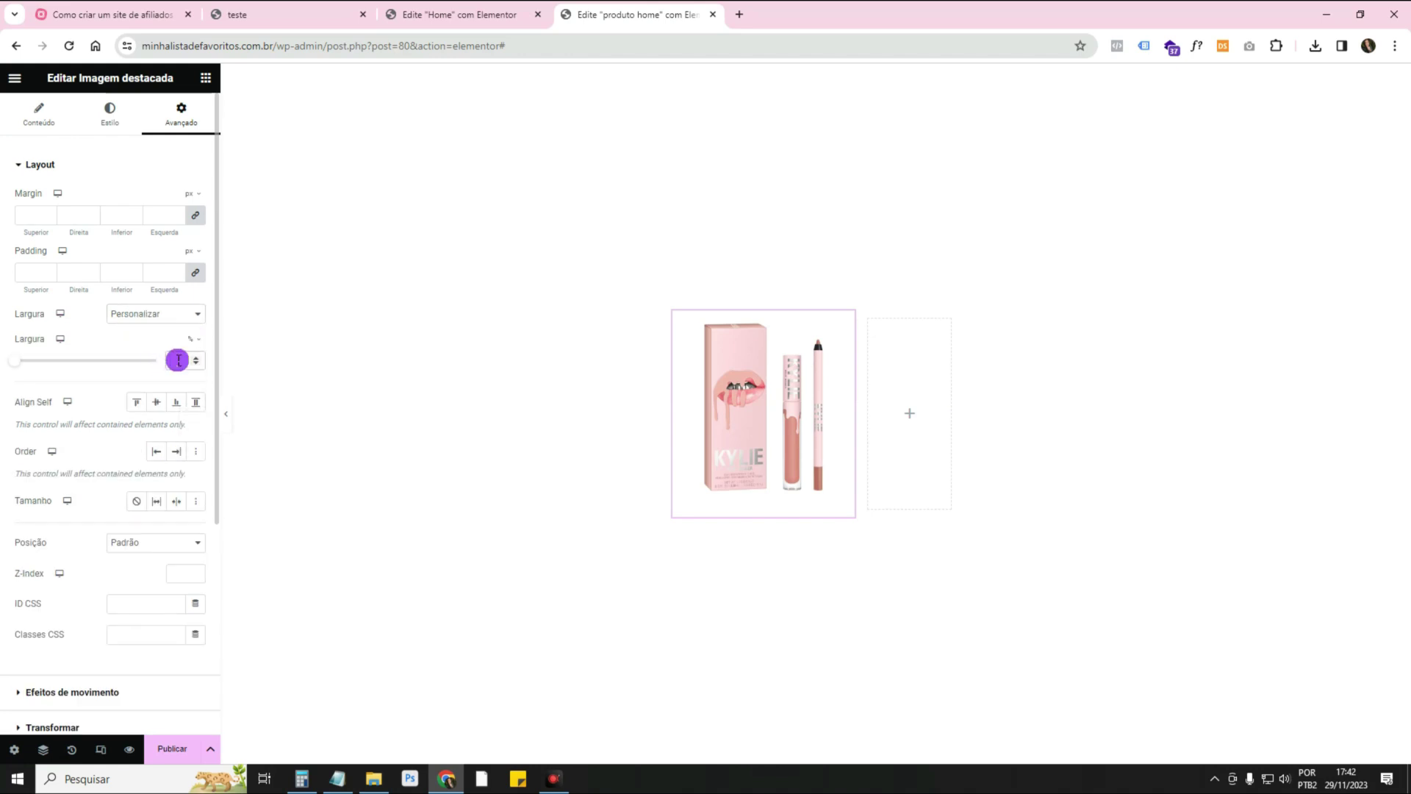
left_click(177, 360)
type("30")
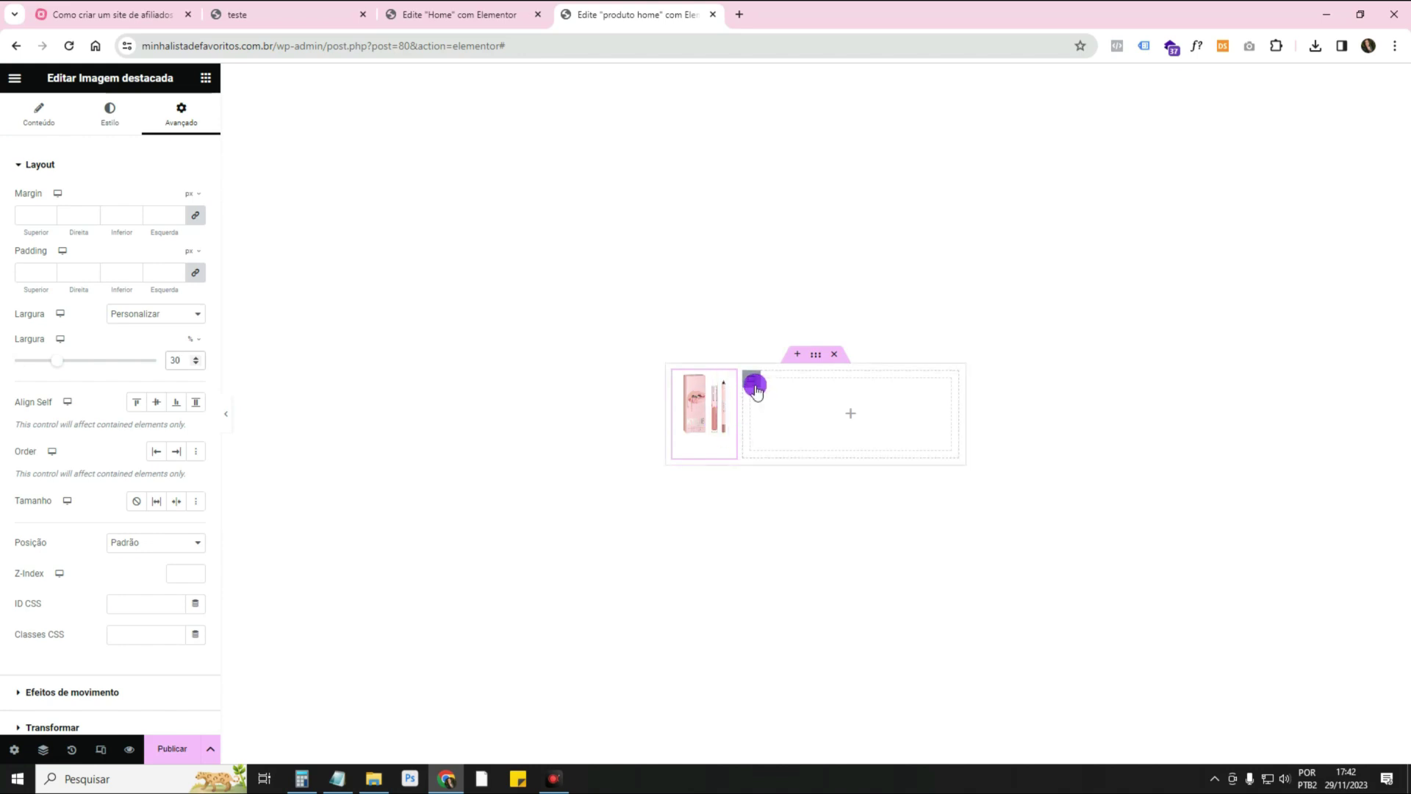
Make the empty container full width at 67% and place the post title inside it
left_click(756, 390)
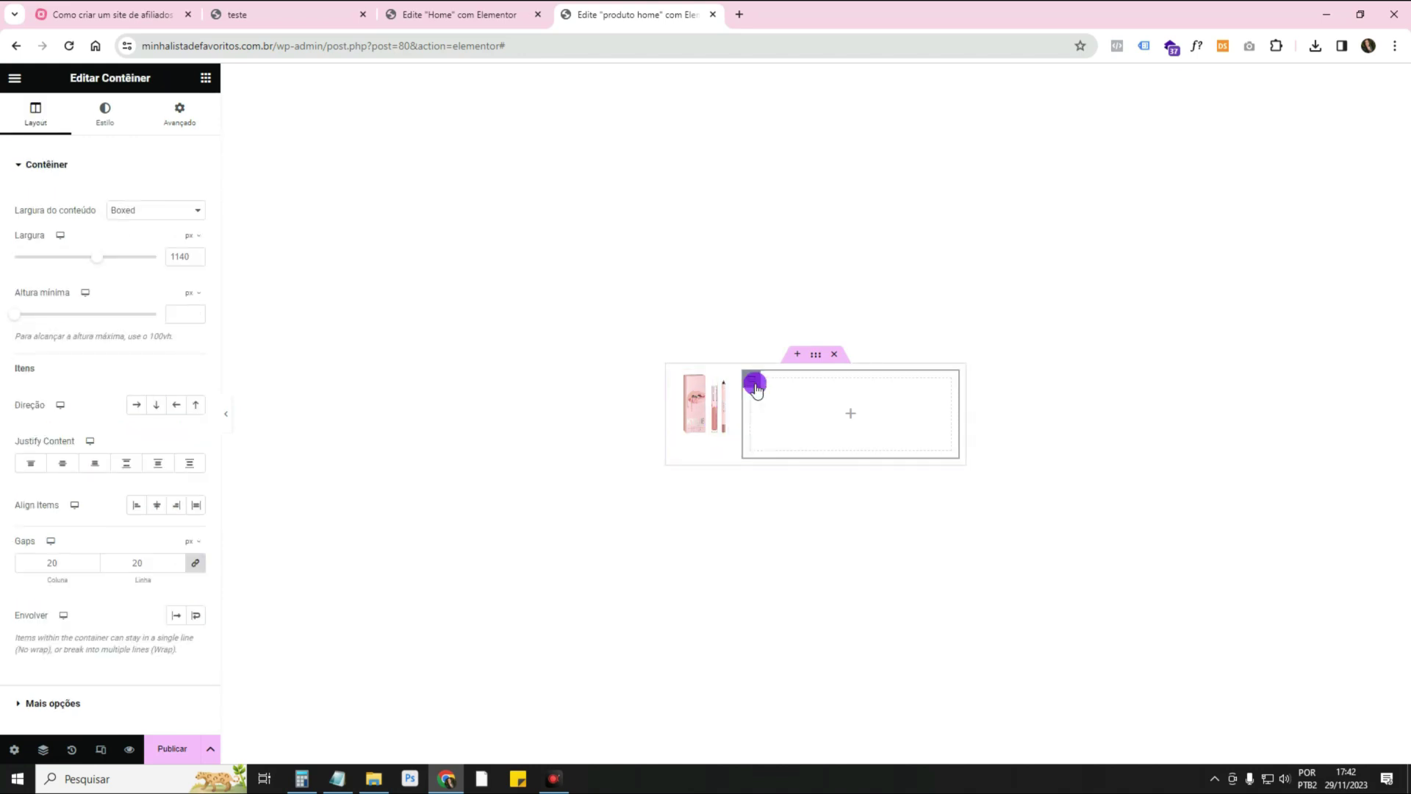
left_click(126, 211)
left_click(136, 236)
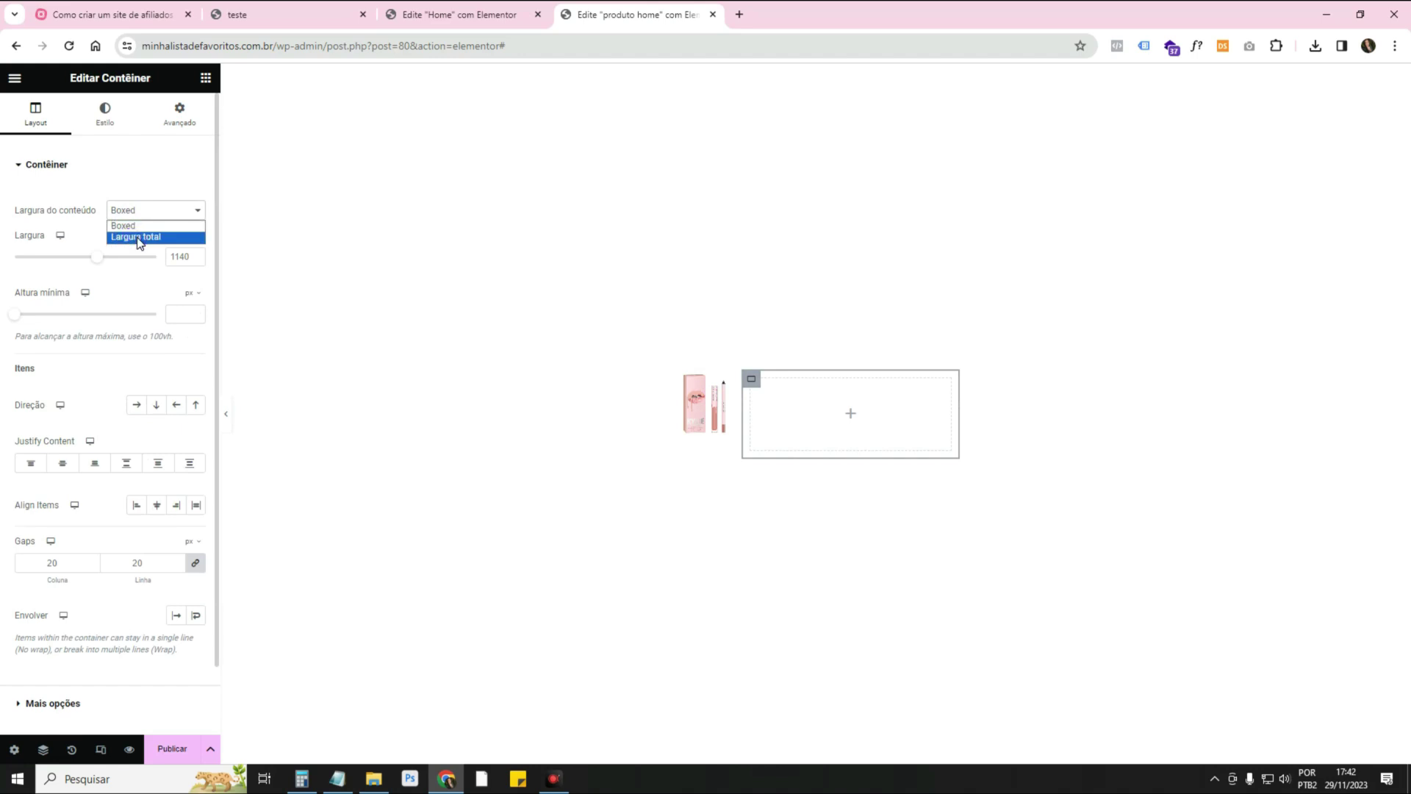
left_click(199, 239)
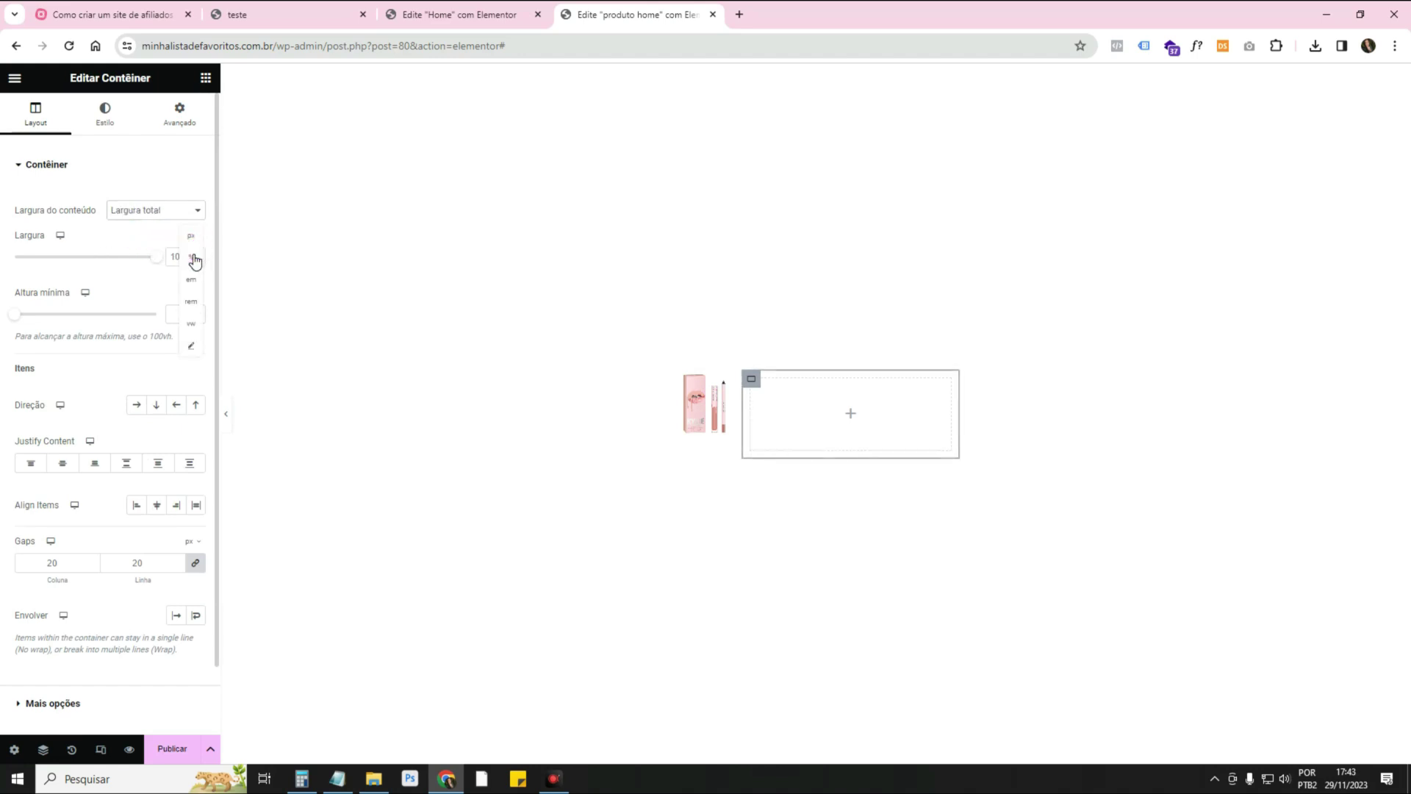
type("67")
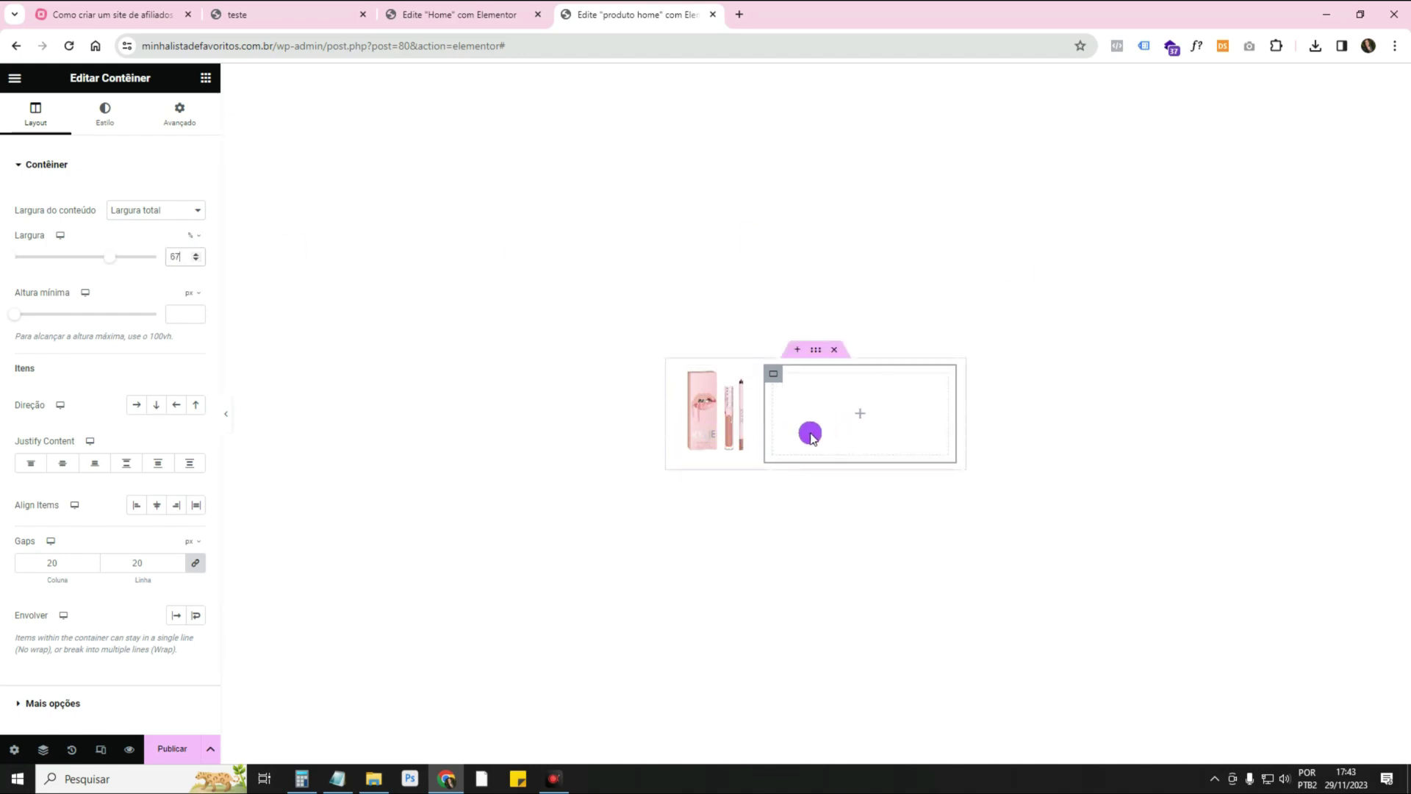
left_click(206, 78)
left_click_drag(53, 316, 913, 404)
Add a button under the title and duplicate it
left_click(205, 80)
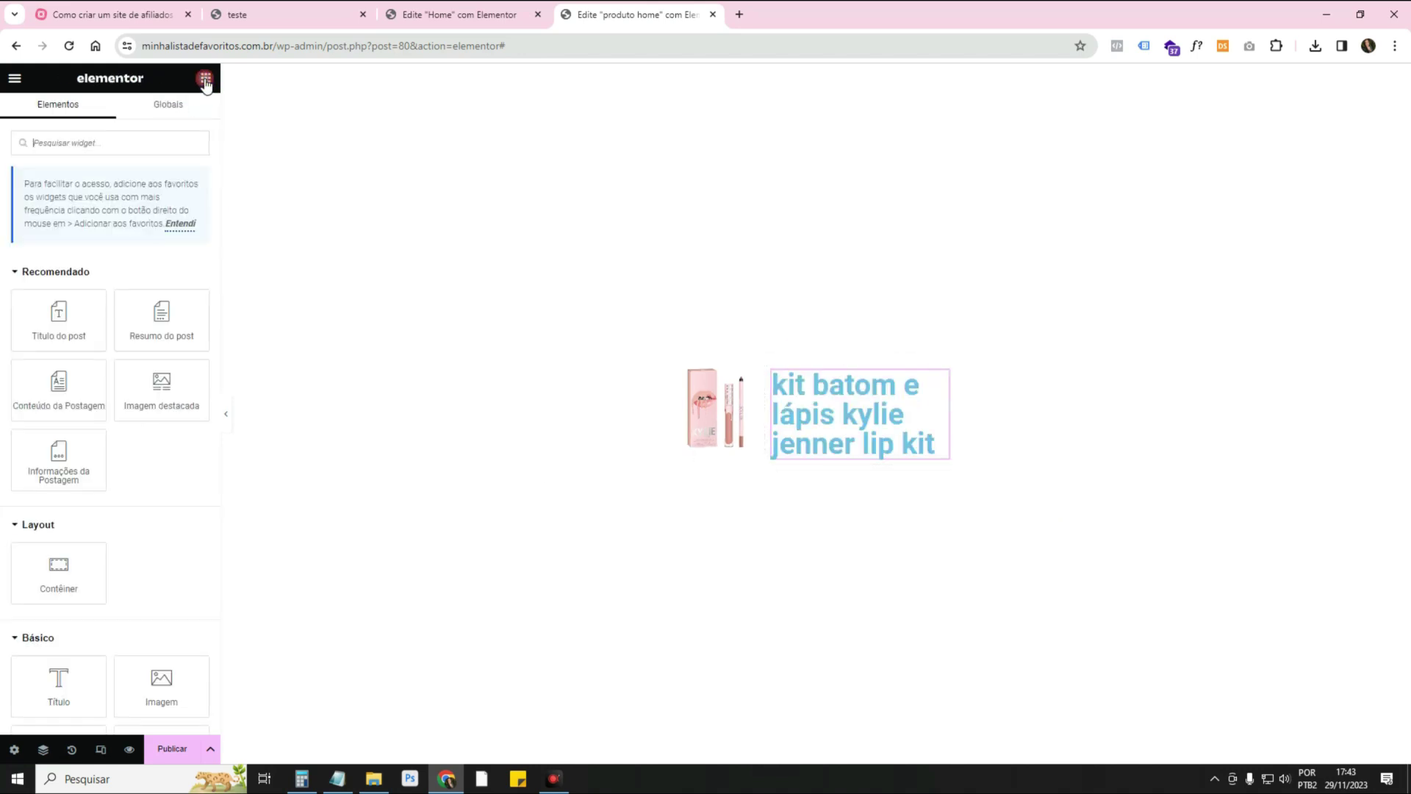
scroll(161, 505, "down", 4)
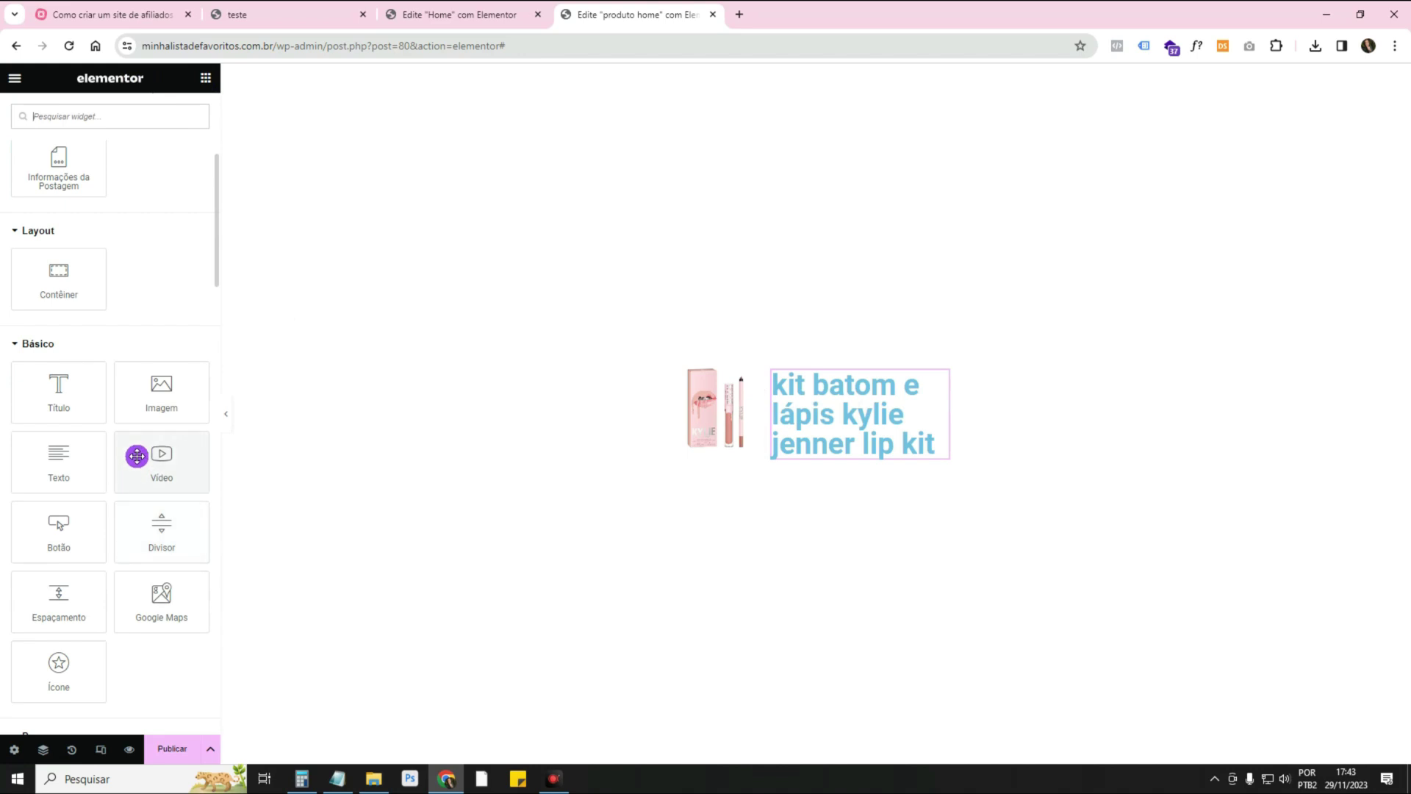
left_click_drag(69, 523, 865, 423)
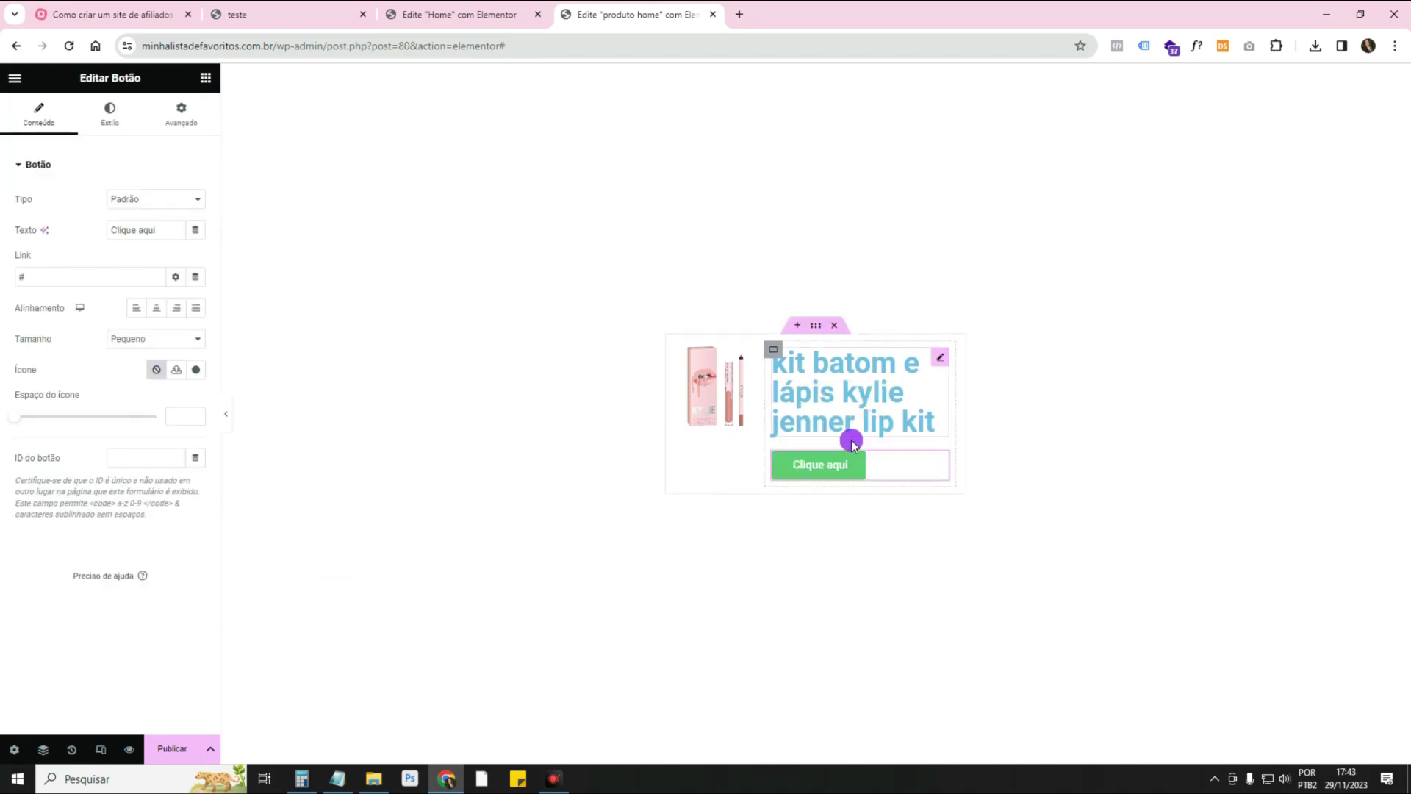
right_click(833, 466)
left_click(875, 492)
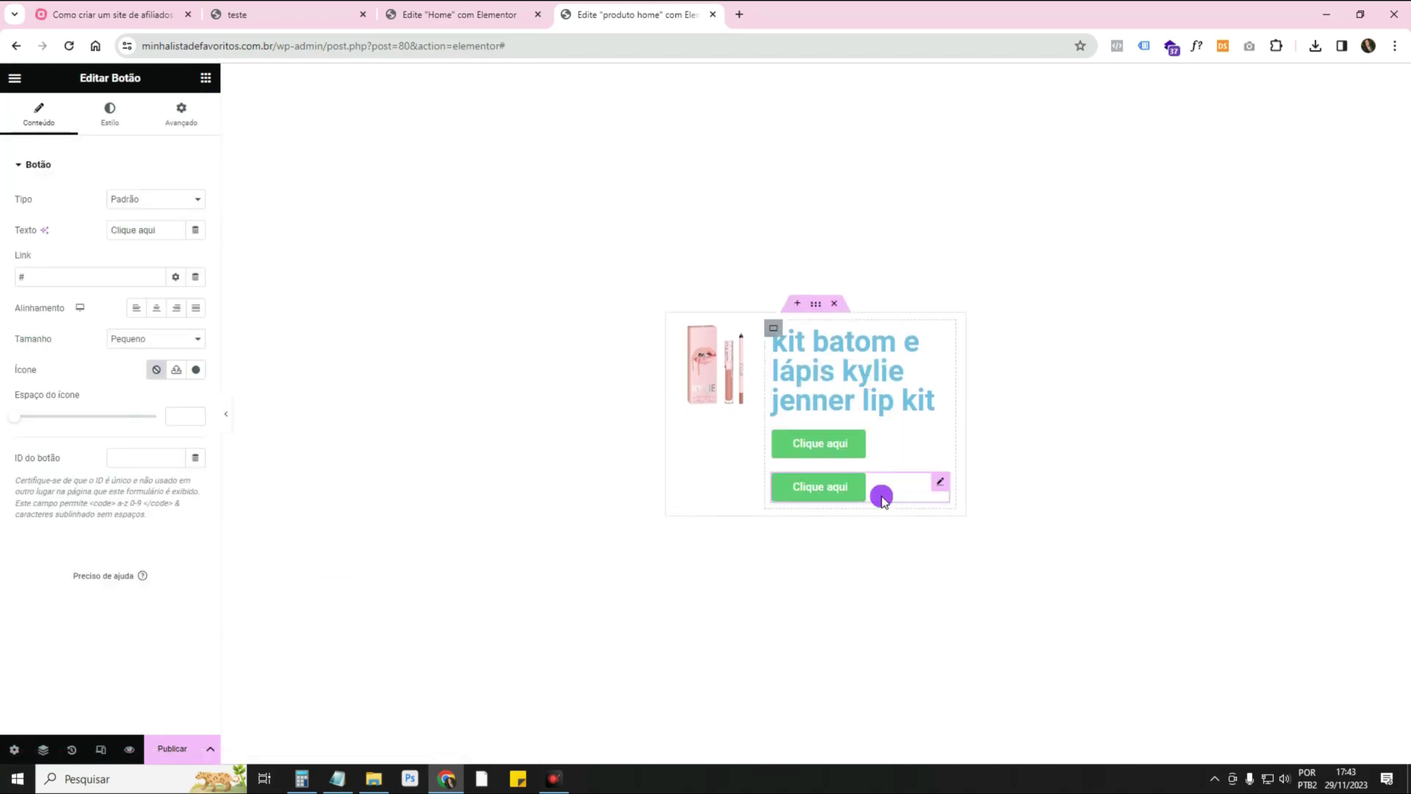
Set the product title colour to the Secundário global colour
left_click(939, 337)
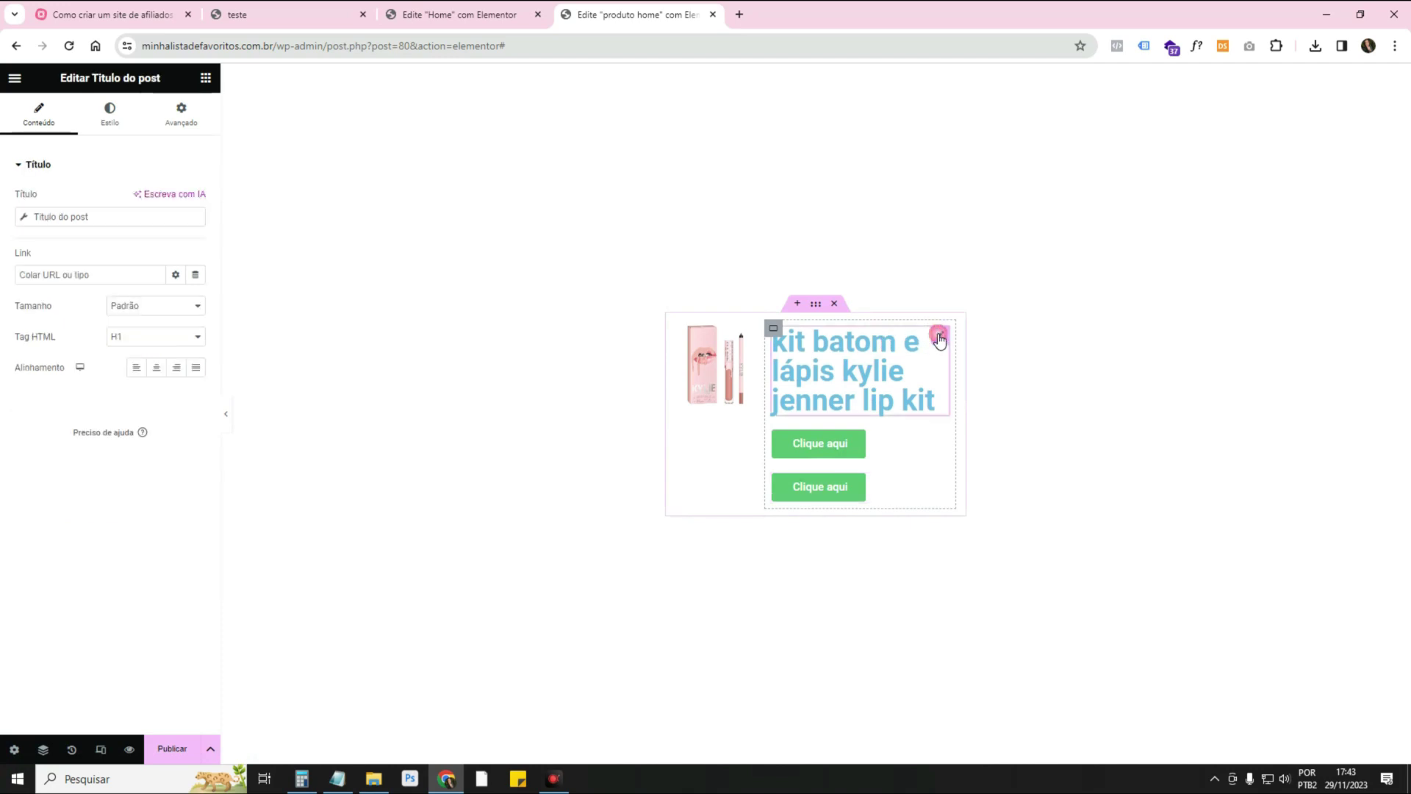
left_click(108, 116)
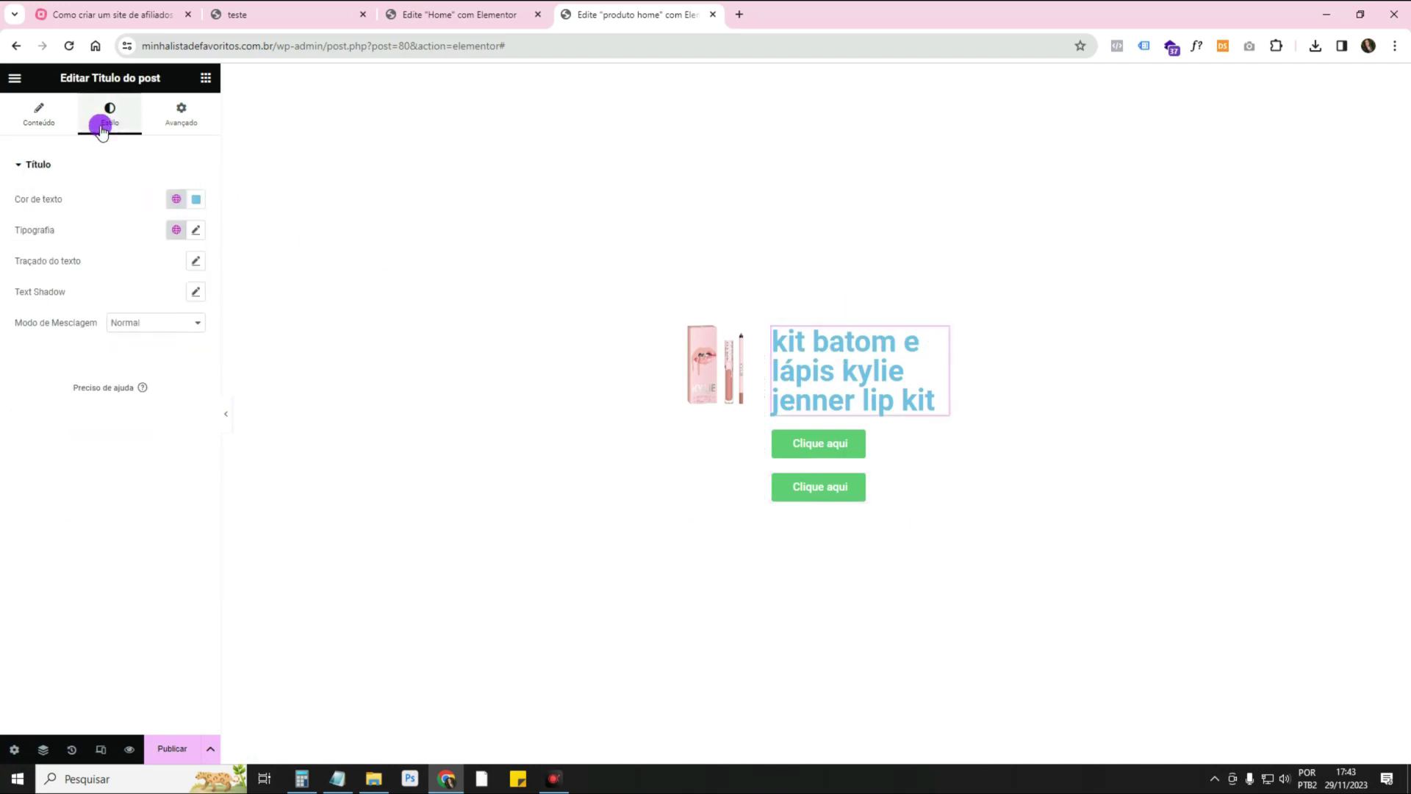
left_click(179, 198)
left_click(136, 292)
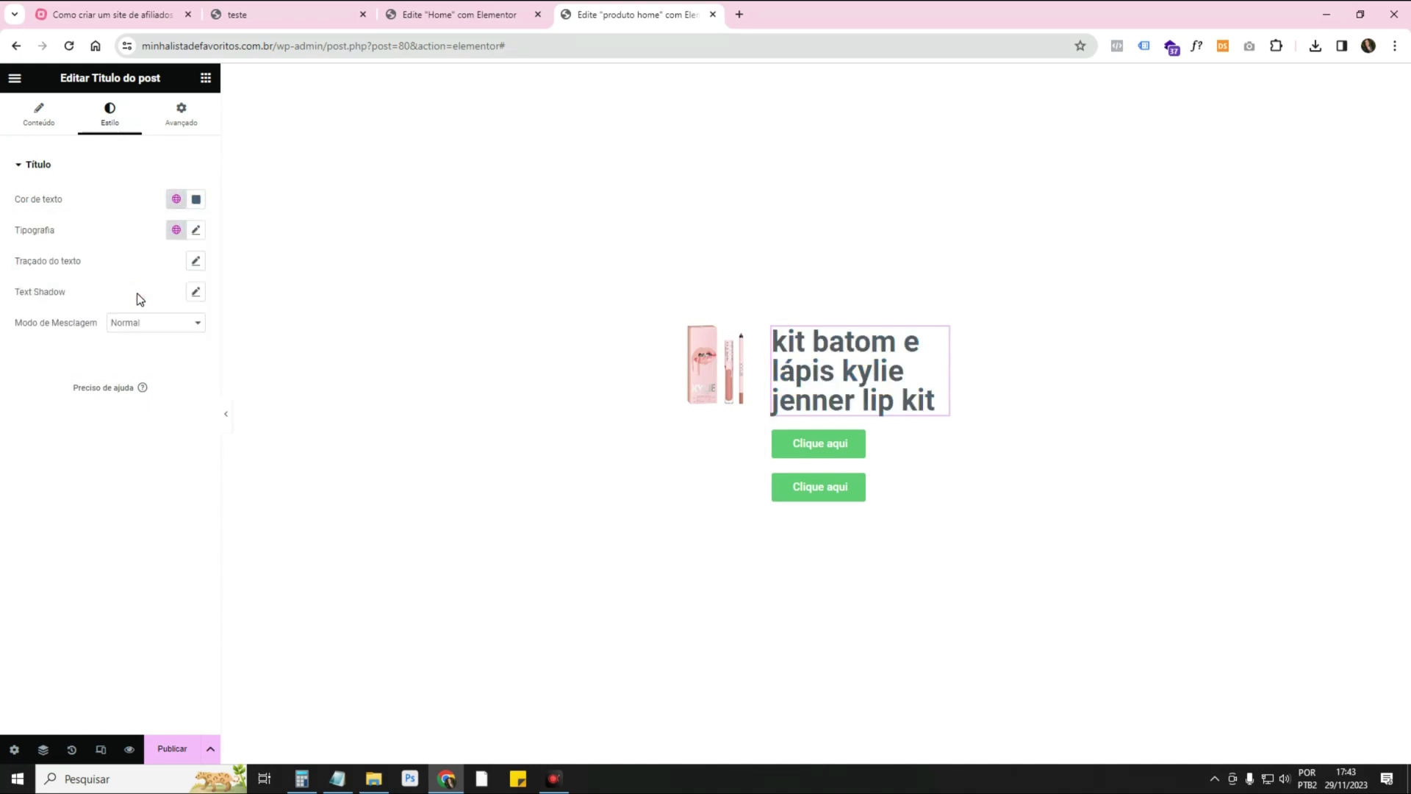
left_click(196, 199)
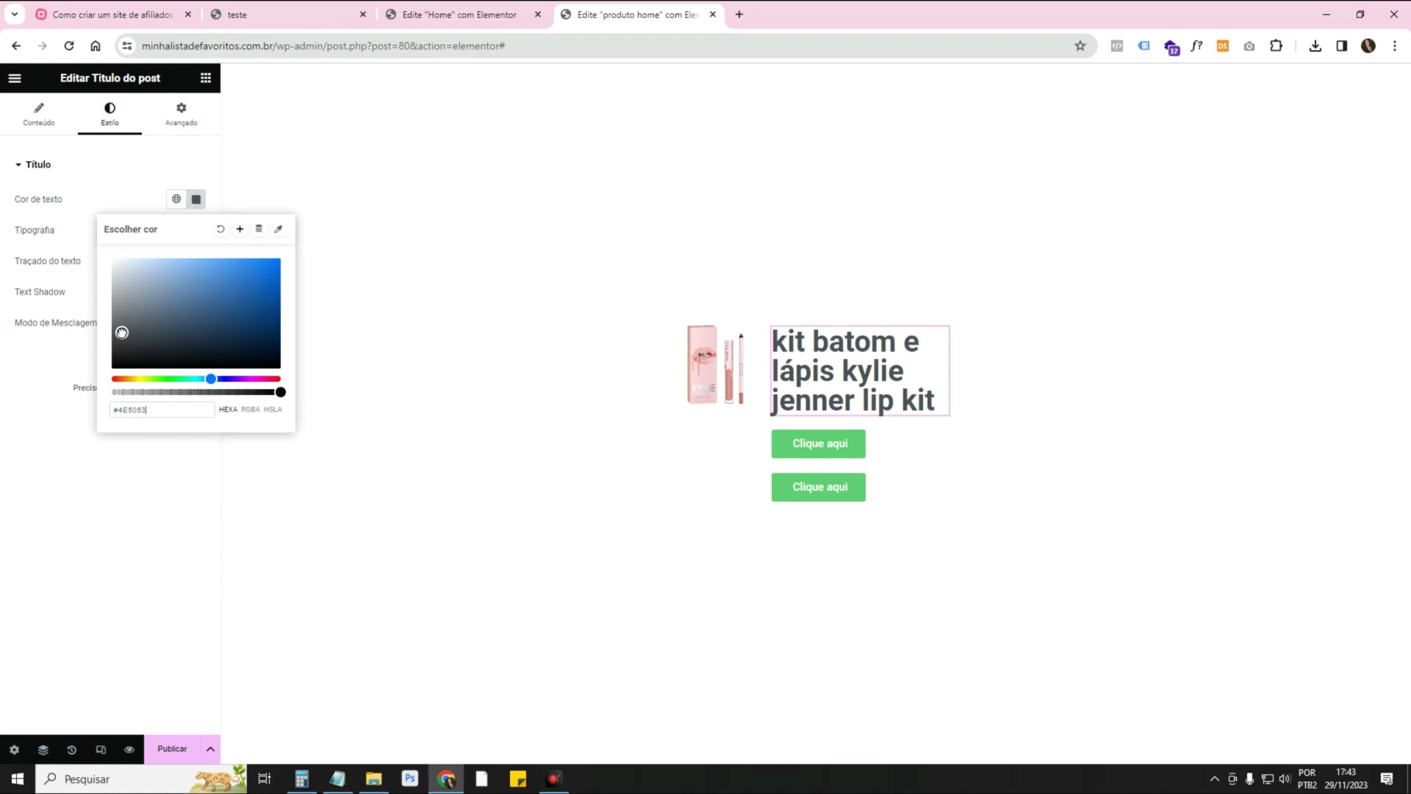
left_click(196, 200)
Set the title typography to Nunito Sans, weight 600, size 15
left_click(195, 230)
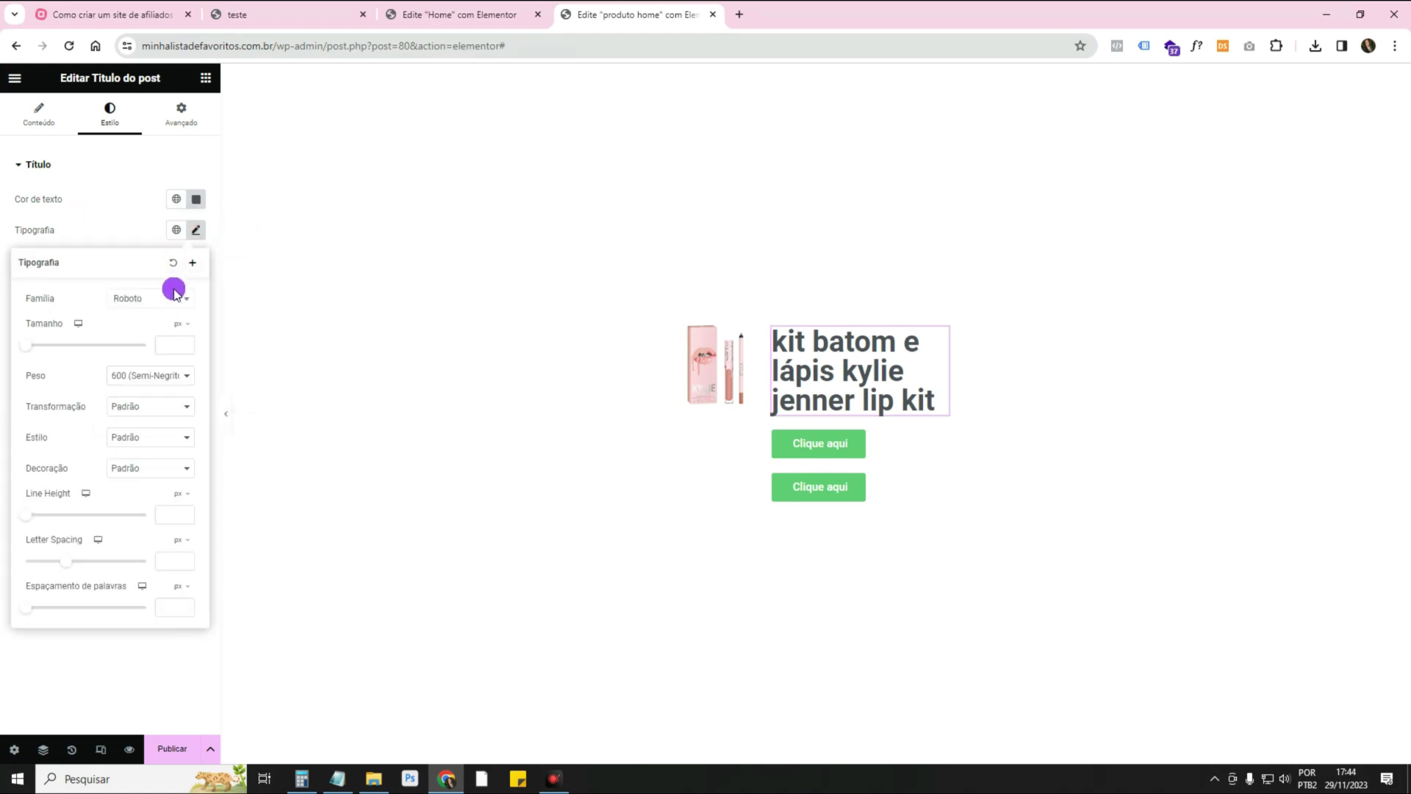
left_click(161, 301)
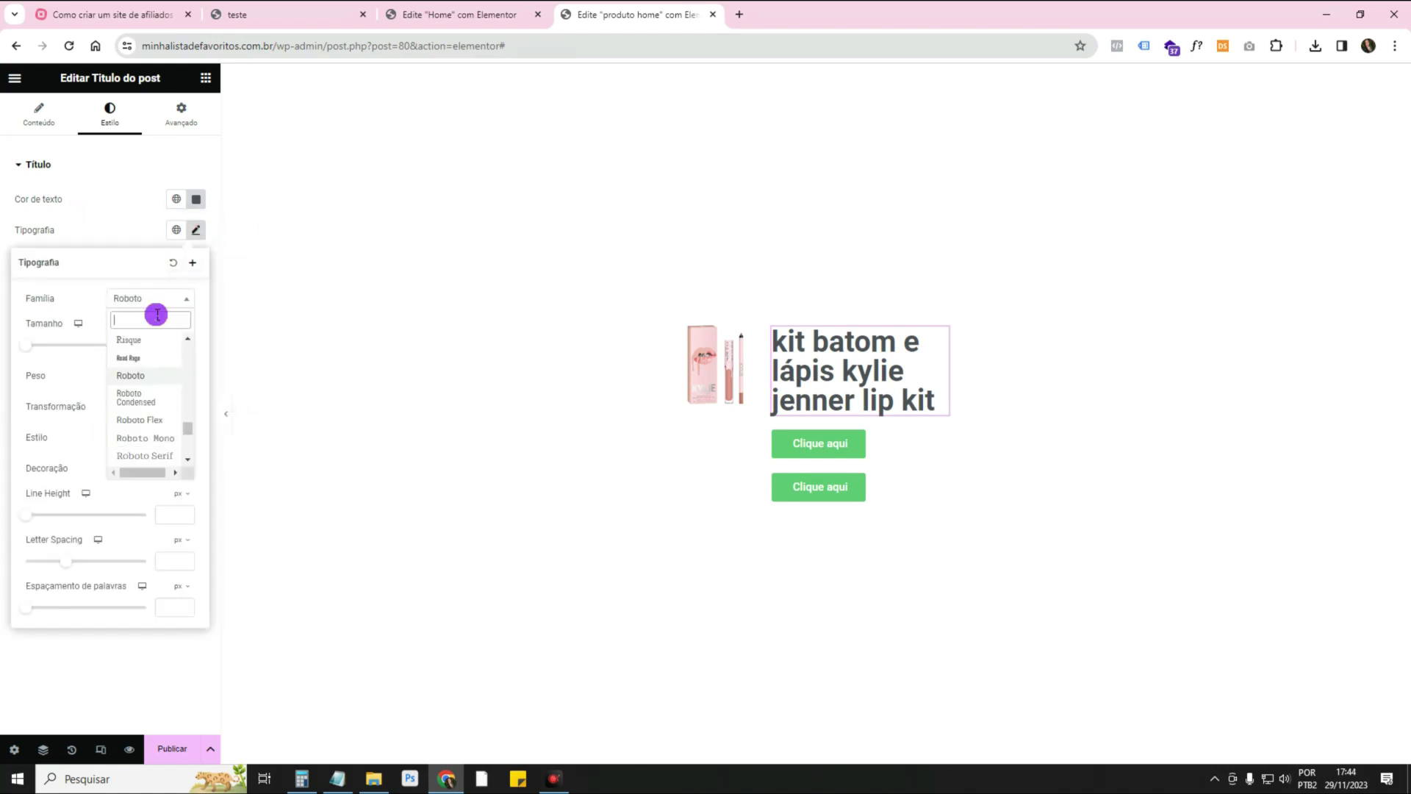
type("nu")
left_click(140, 356)
left_click(170, 375)
left_click(171, 373)
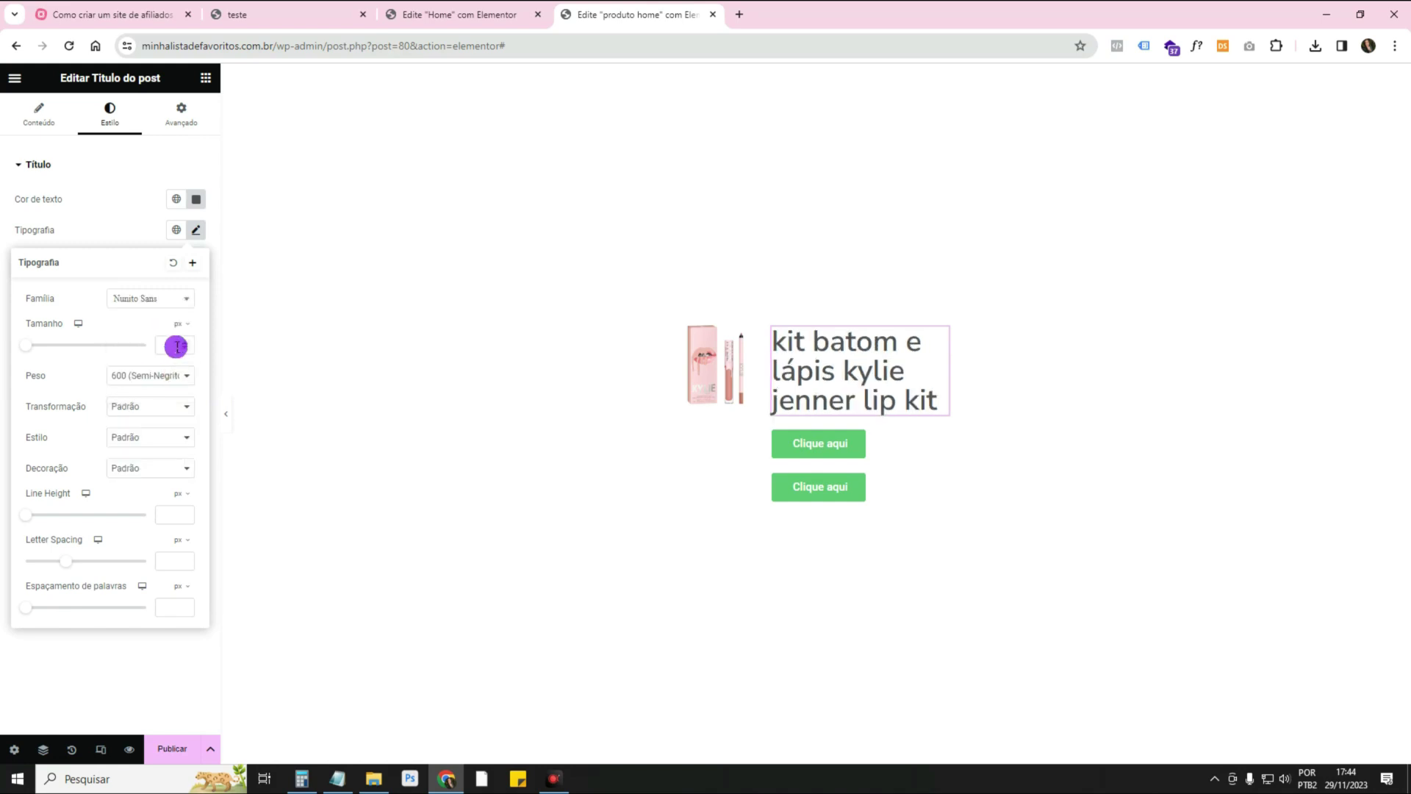
type("15")
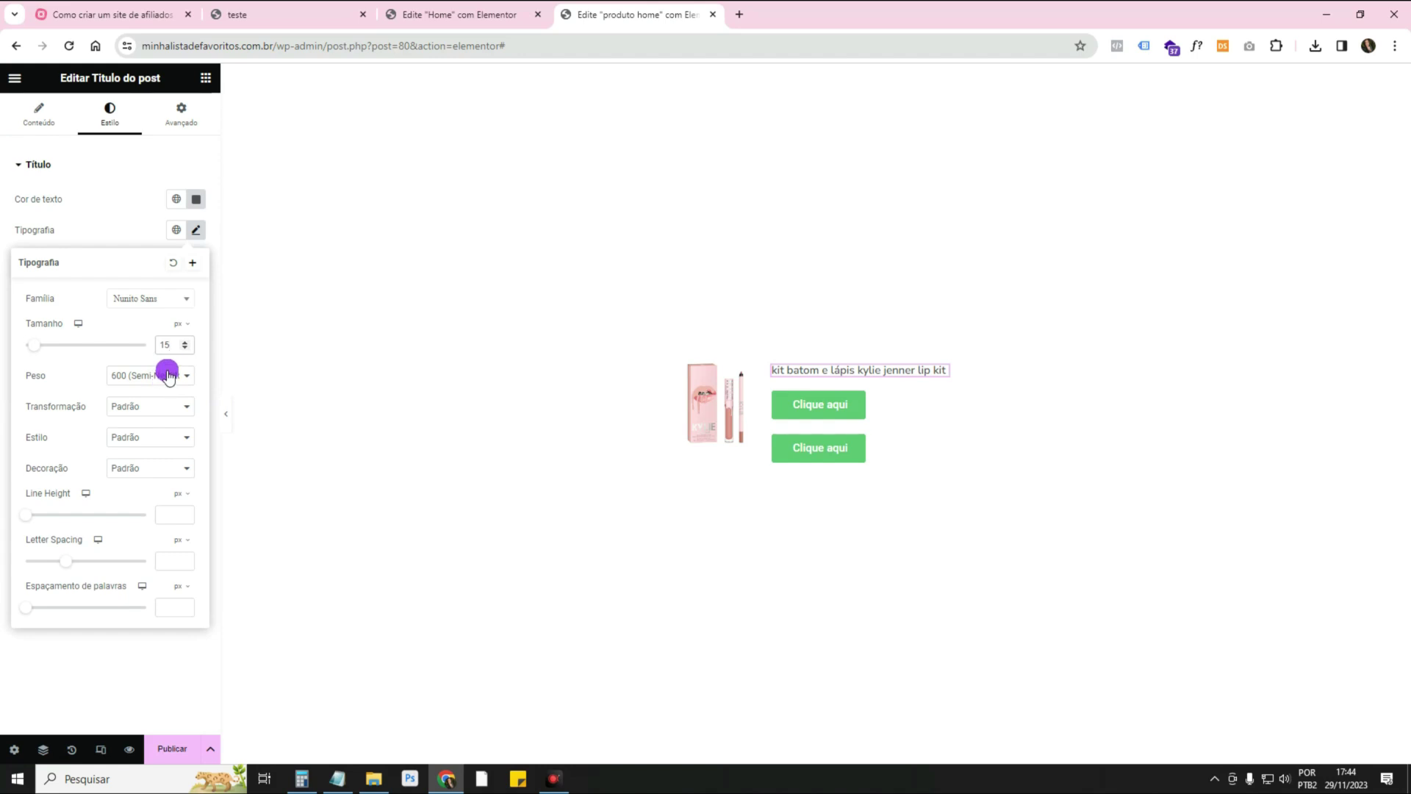
left_click(939, 401)
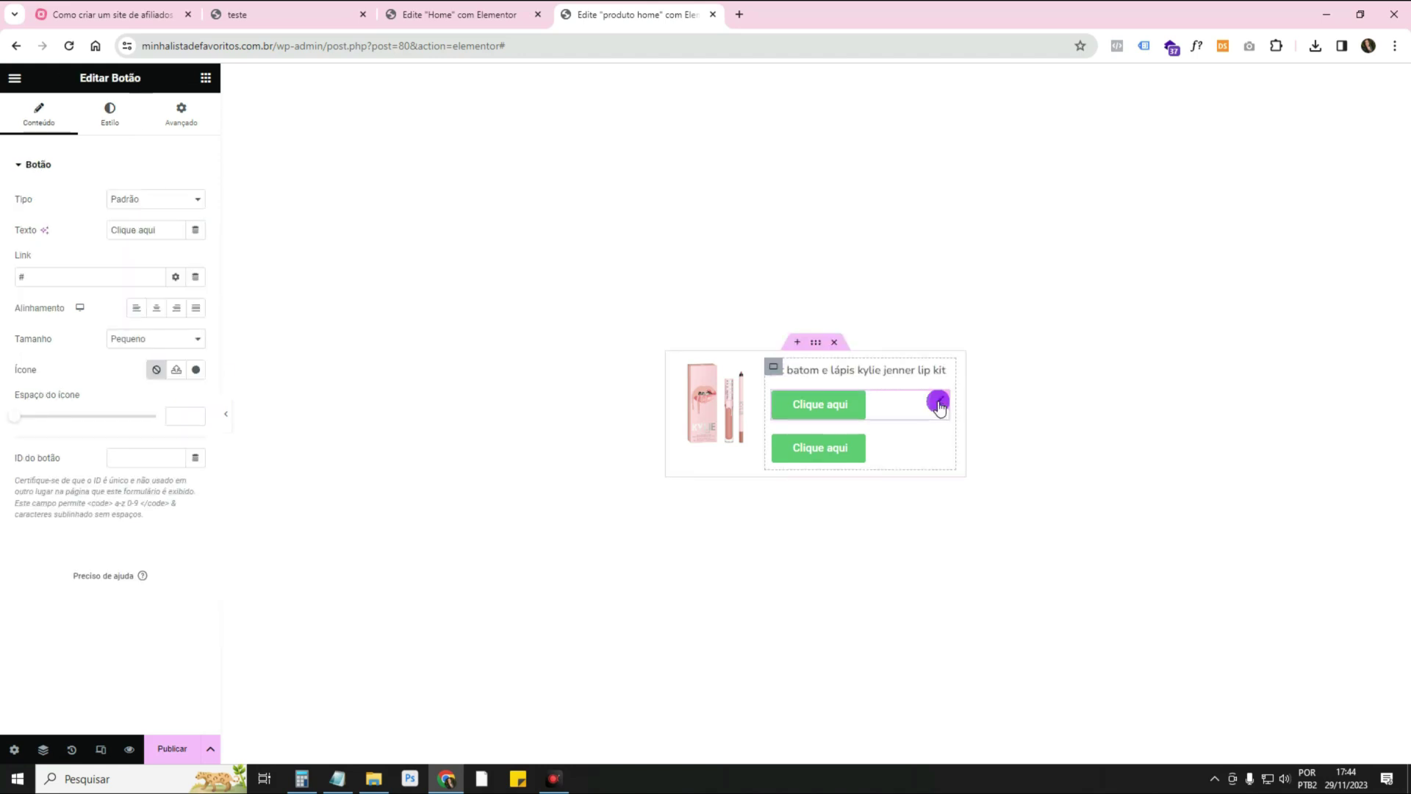
Justify both buttons and label them 'VER VÍDEO' and 'COMPRAR PRODUTO'
left_click(196, 310)
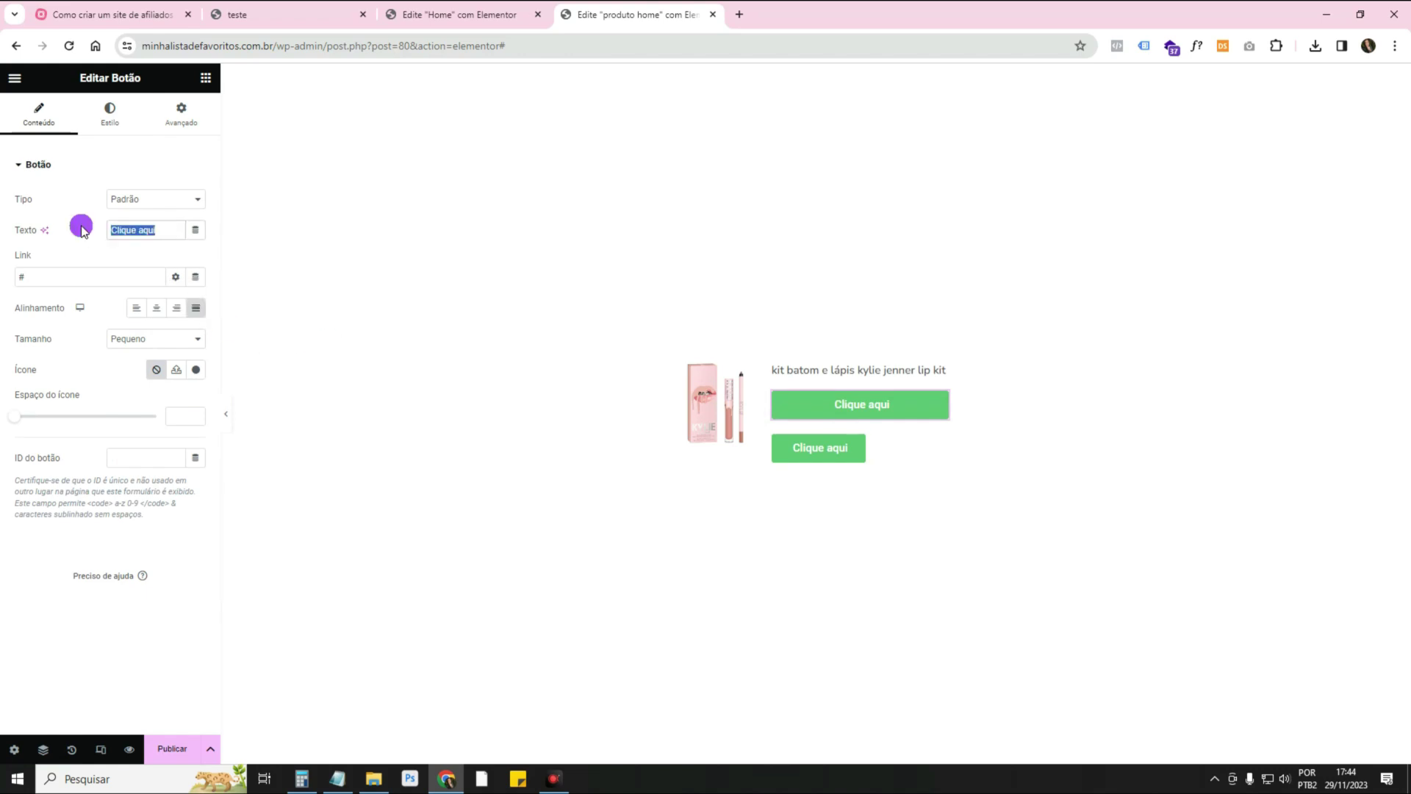
type("VER VÍDEO")
left_click(891, 453)
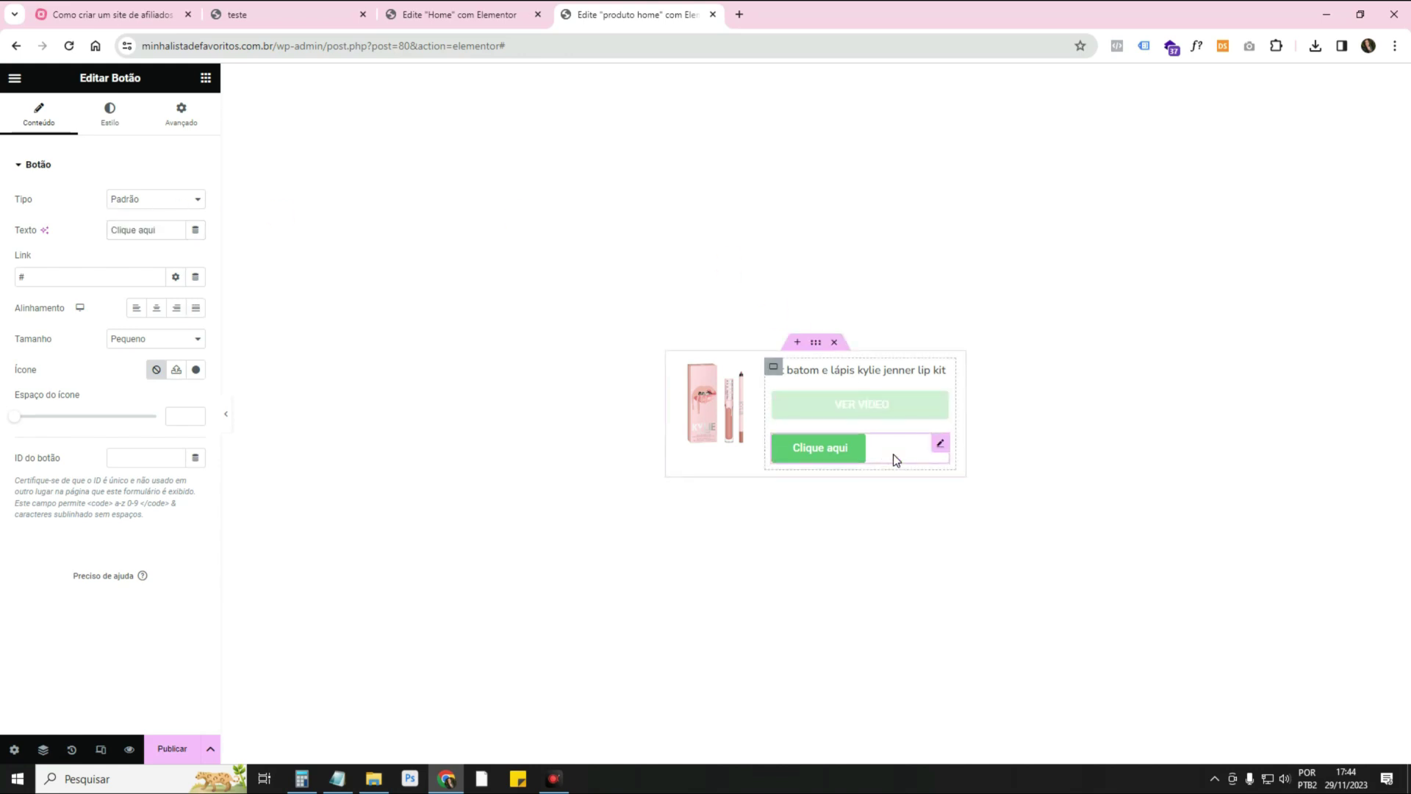
left_click(194, 308)
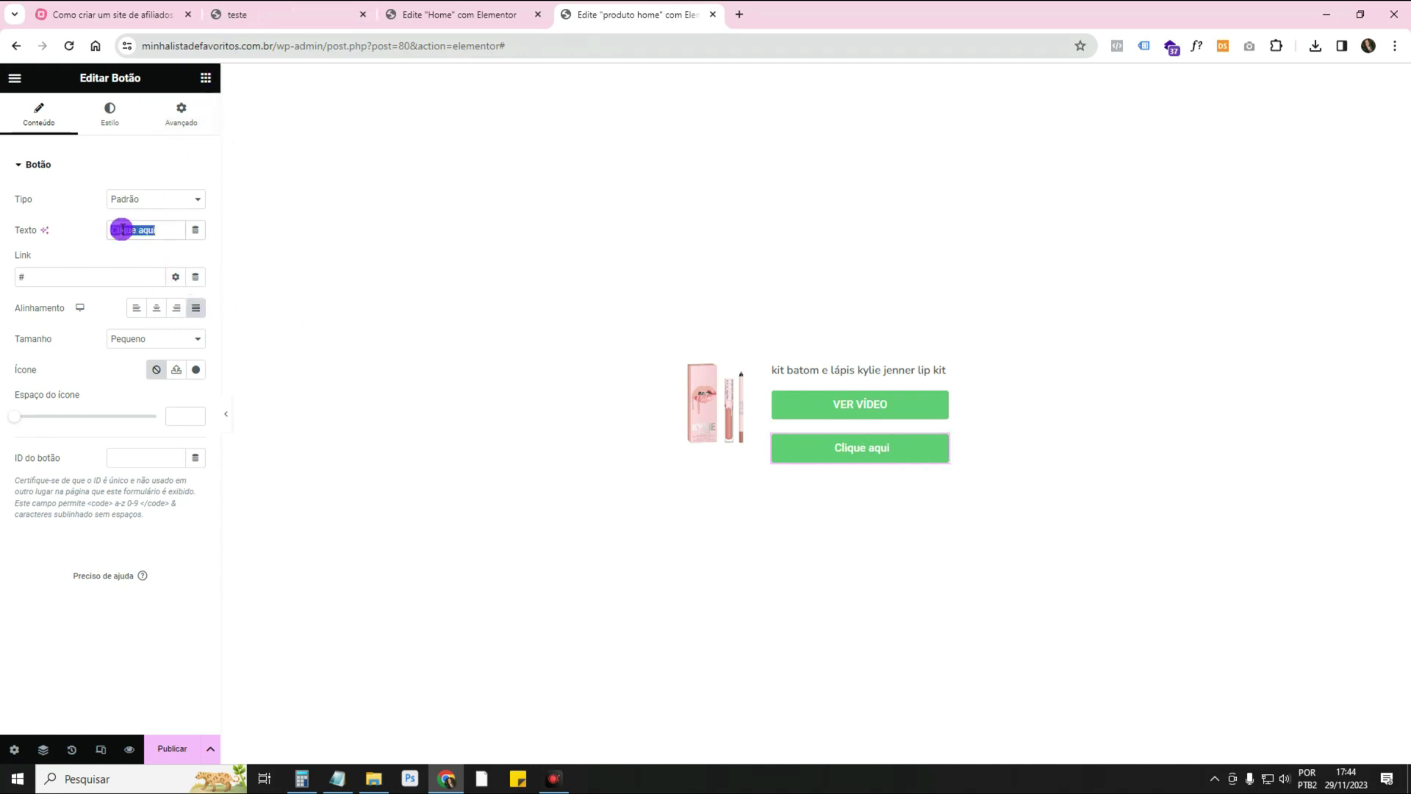
type("C")
type("OMPRAR PRODUTO")
left_click(939, 403)
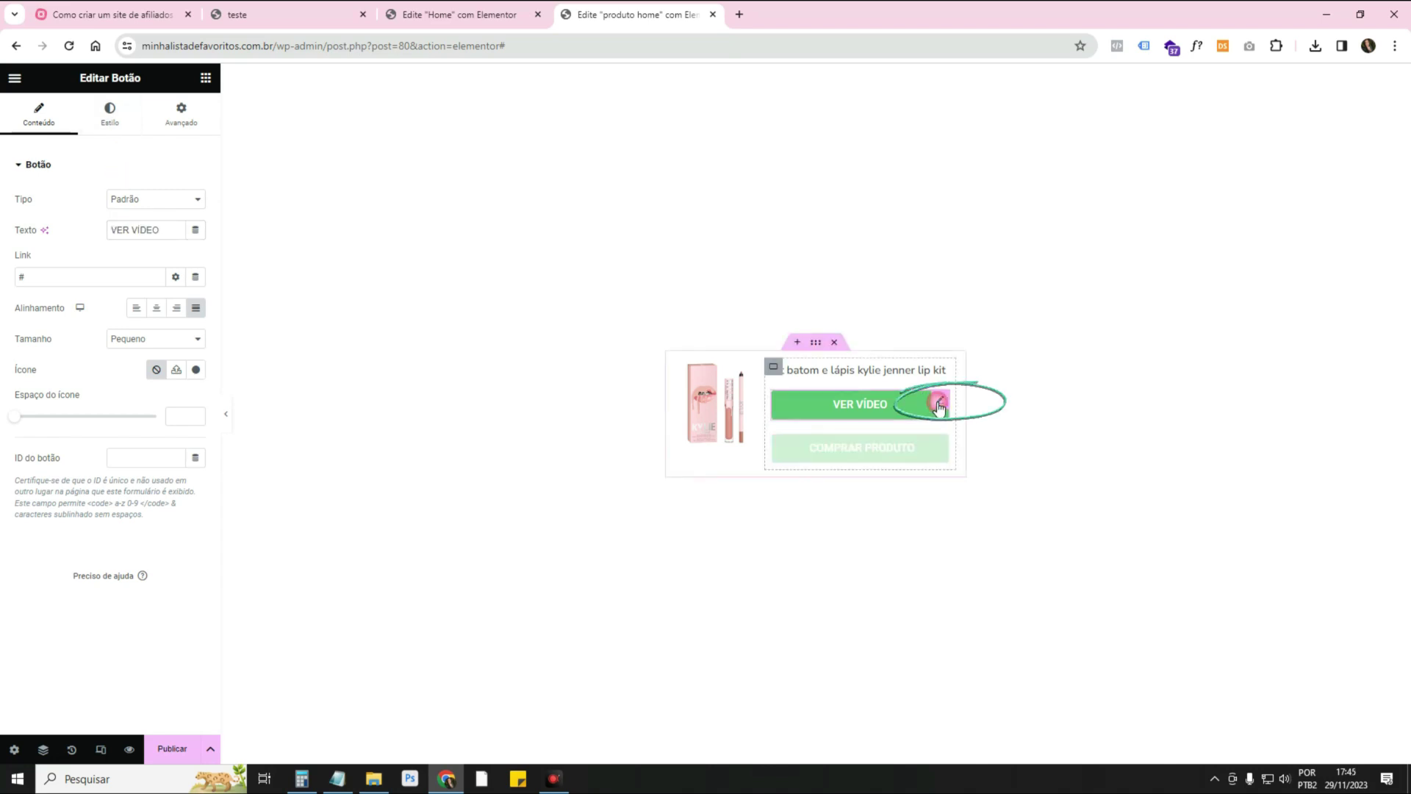
left_click(110, 114)
Give the VER VÍDEO button a translucent #D8A7A7 background and pink text
left_click(196, 355)
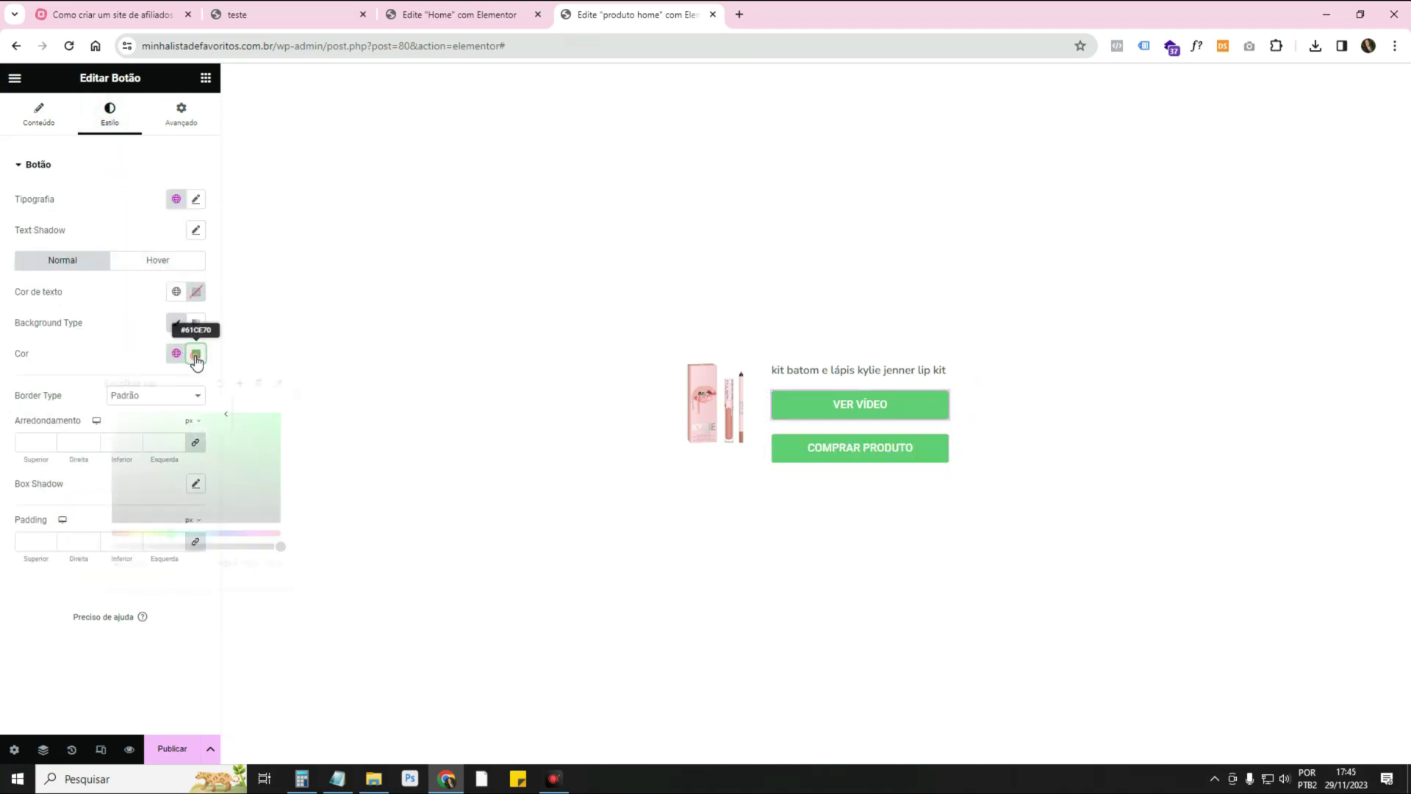
left_click(337, 779)
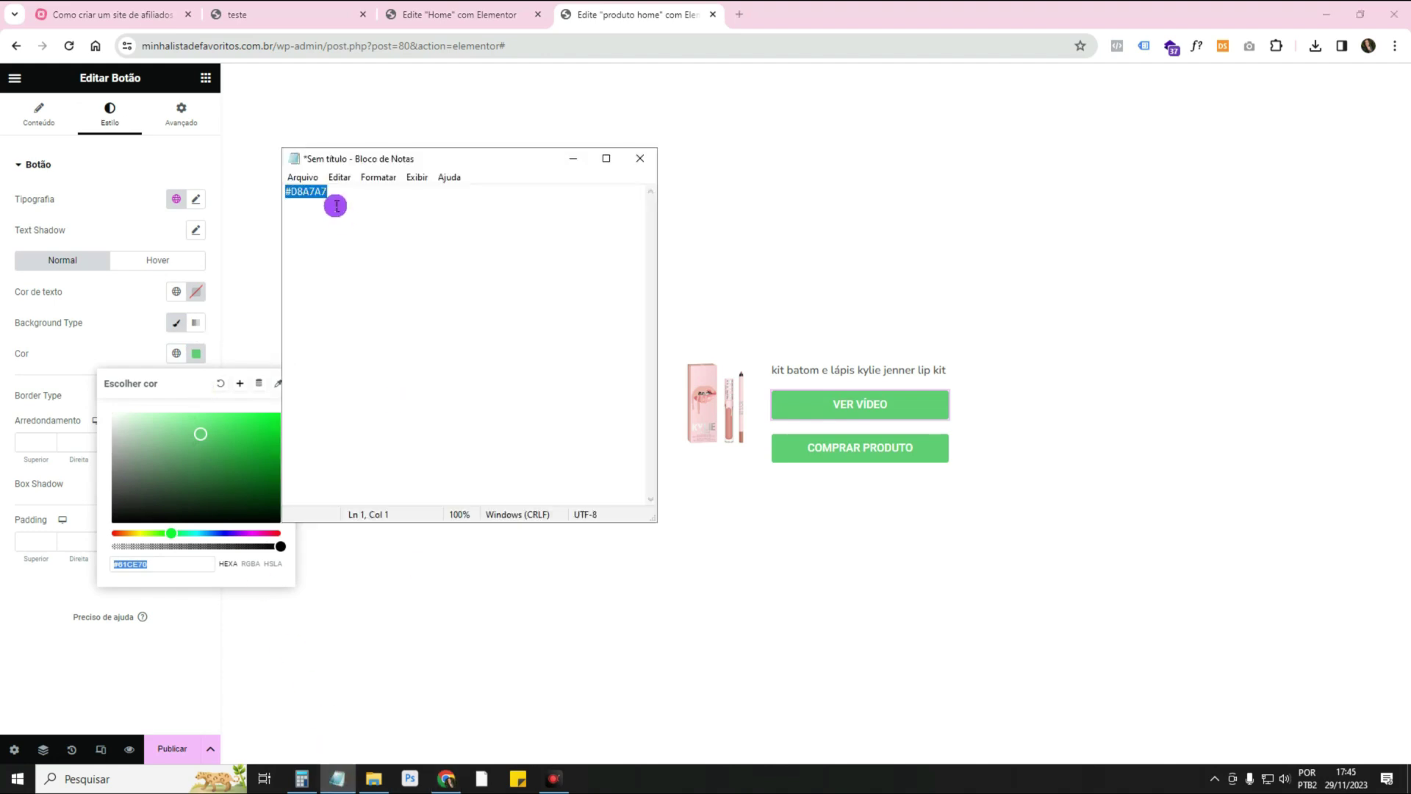
left_click(189, 566)
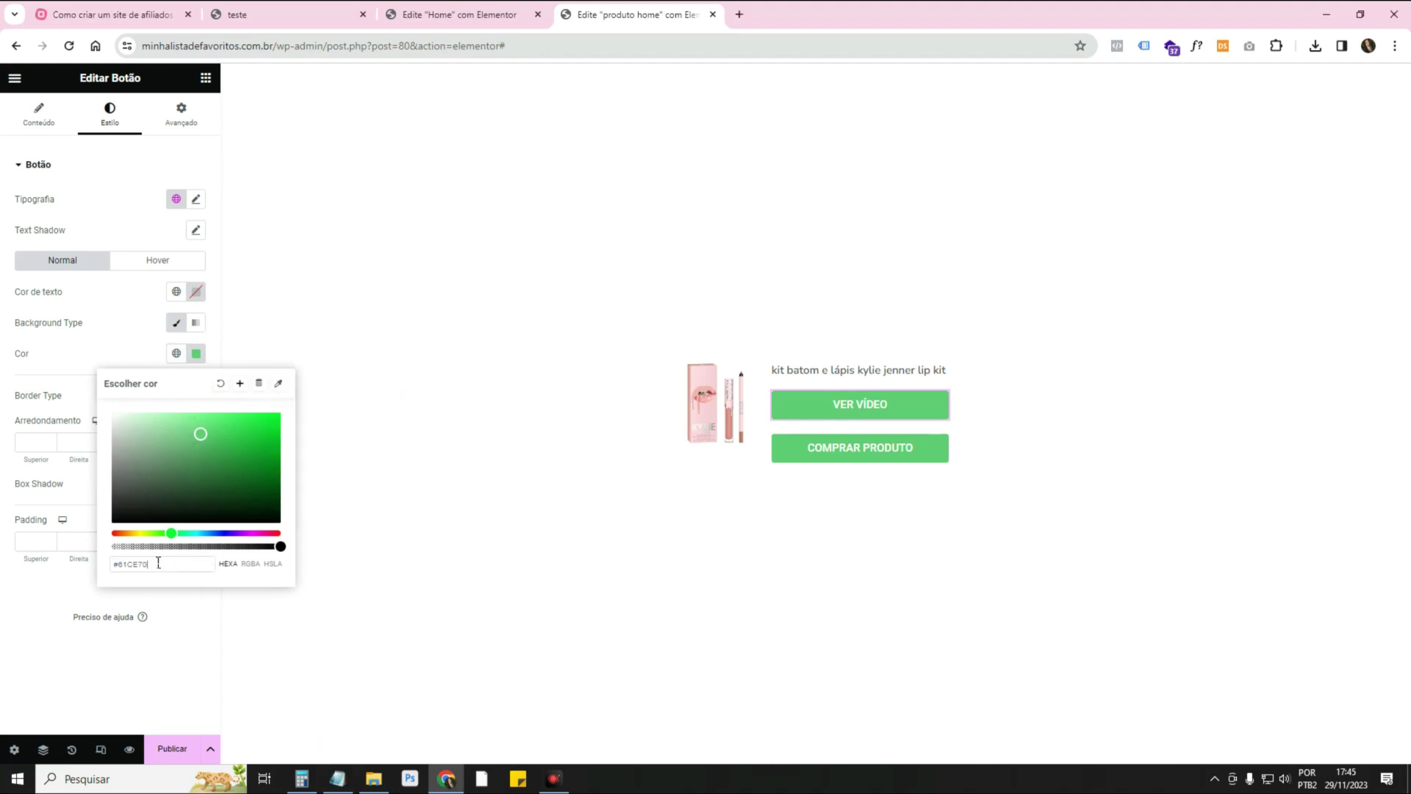
type("#D8A7A7")
left_click_drag(281, 550, 157, 548)
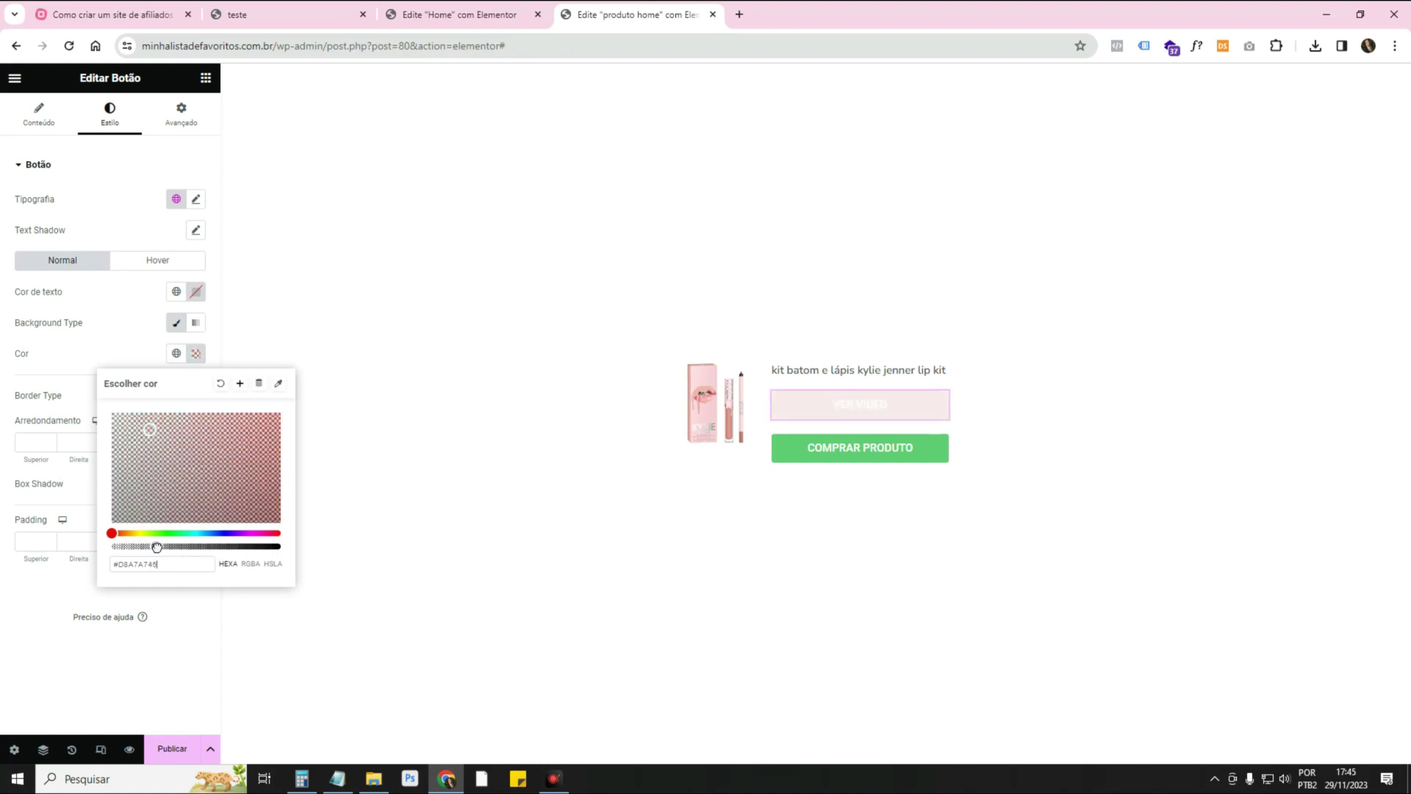
left_click(196, 292)
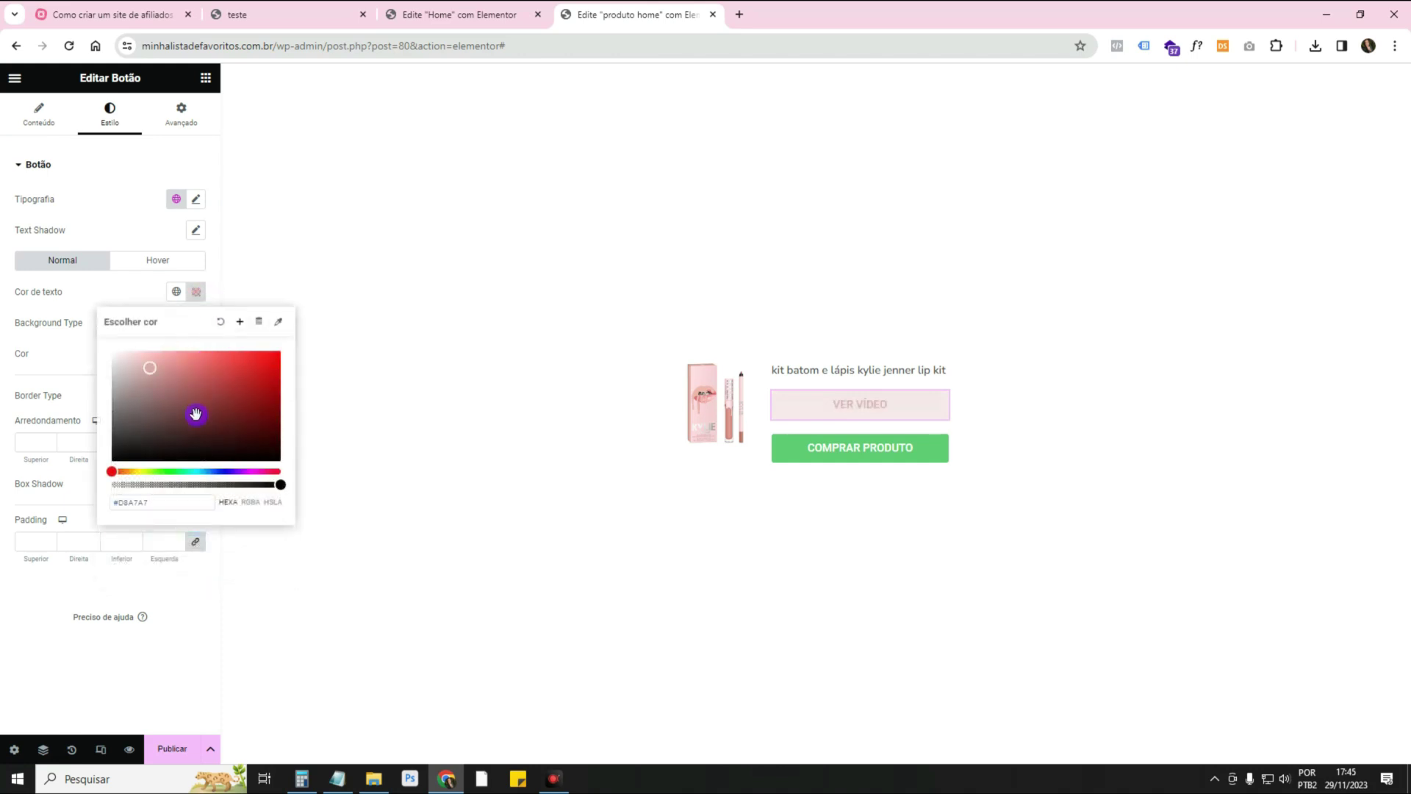
left_click(107, 302)
Set the button label typography to Nunito Sans, weight 600
left_click(196, 198)
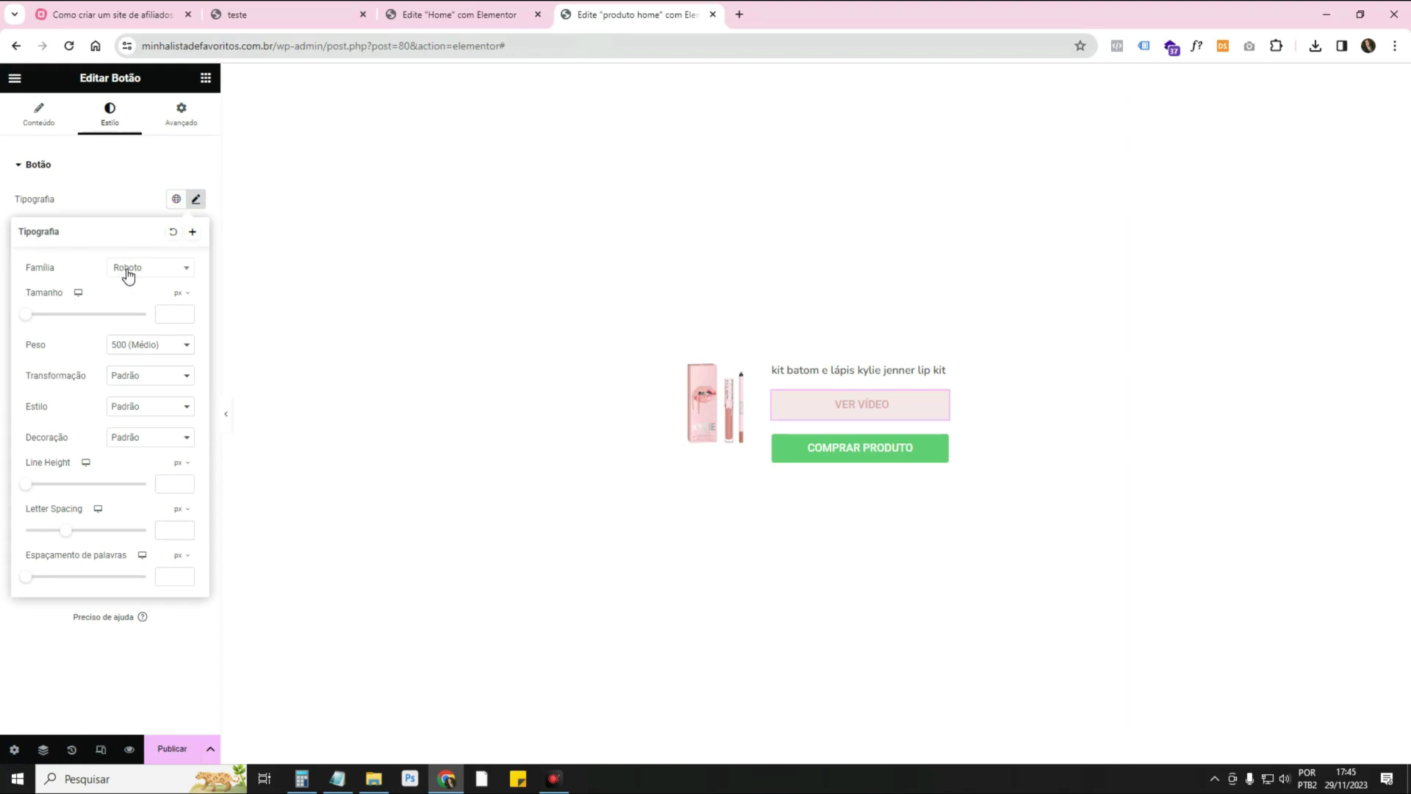
left_click(133, 269)
type("nunito")
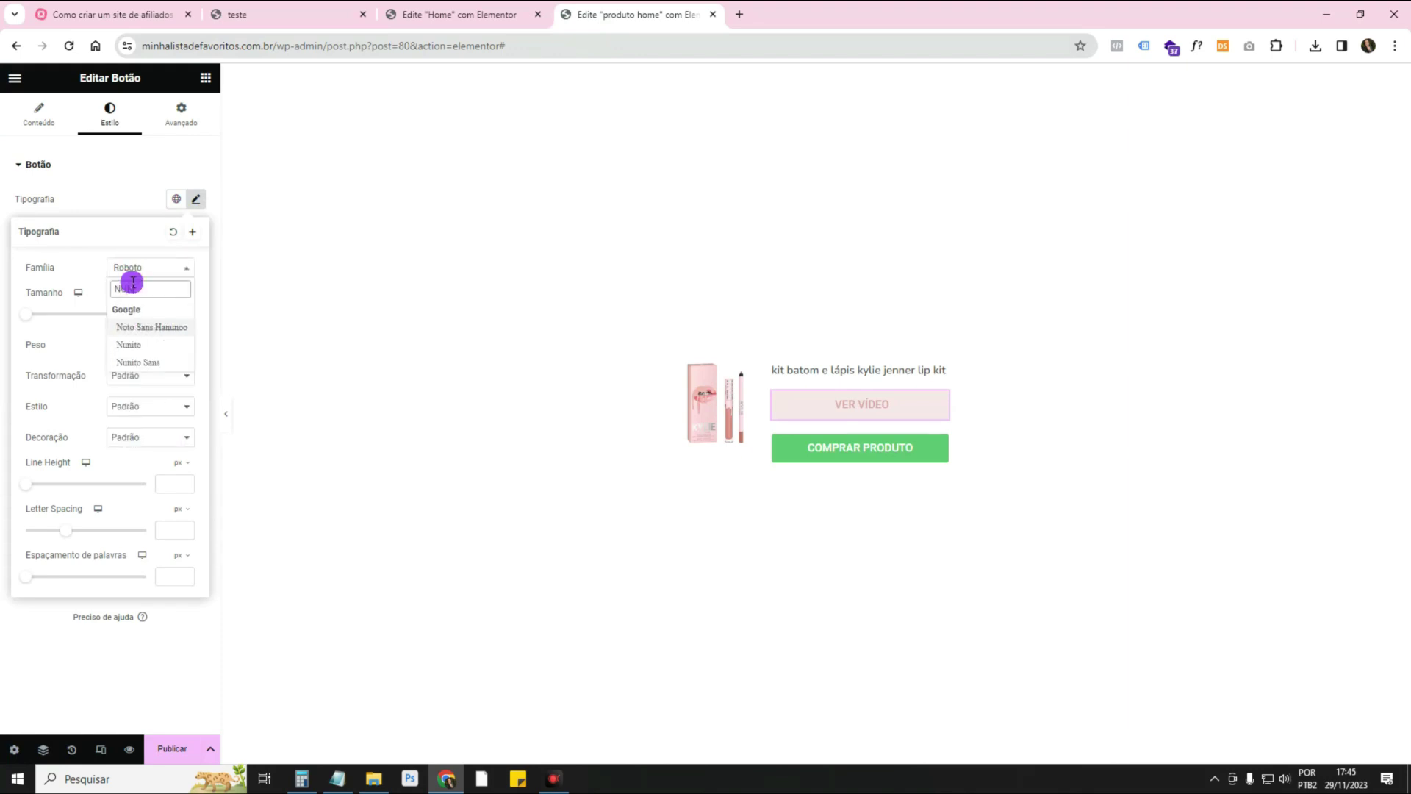
left_click(165, 341)
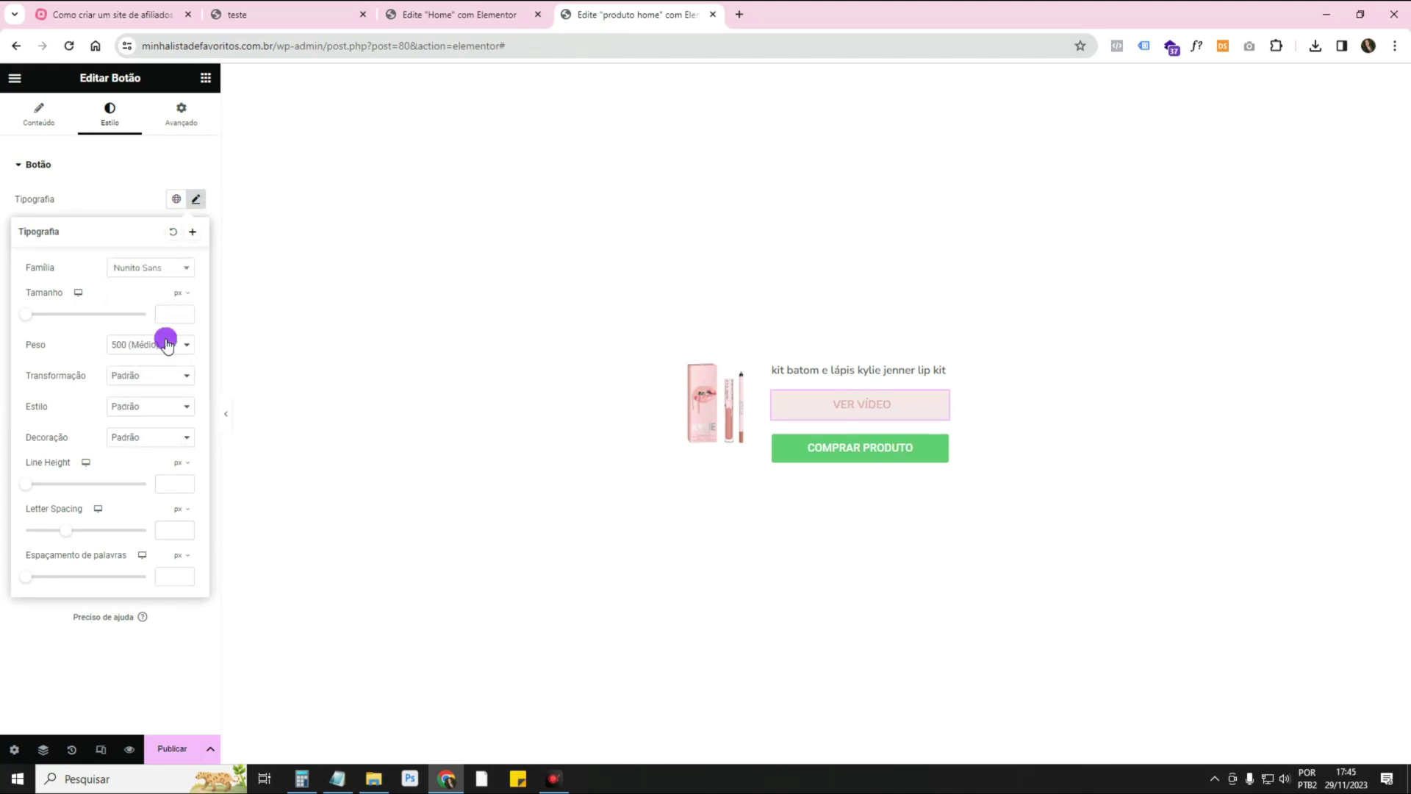
left_click(166, 342)
left_click(163, 415)
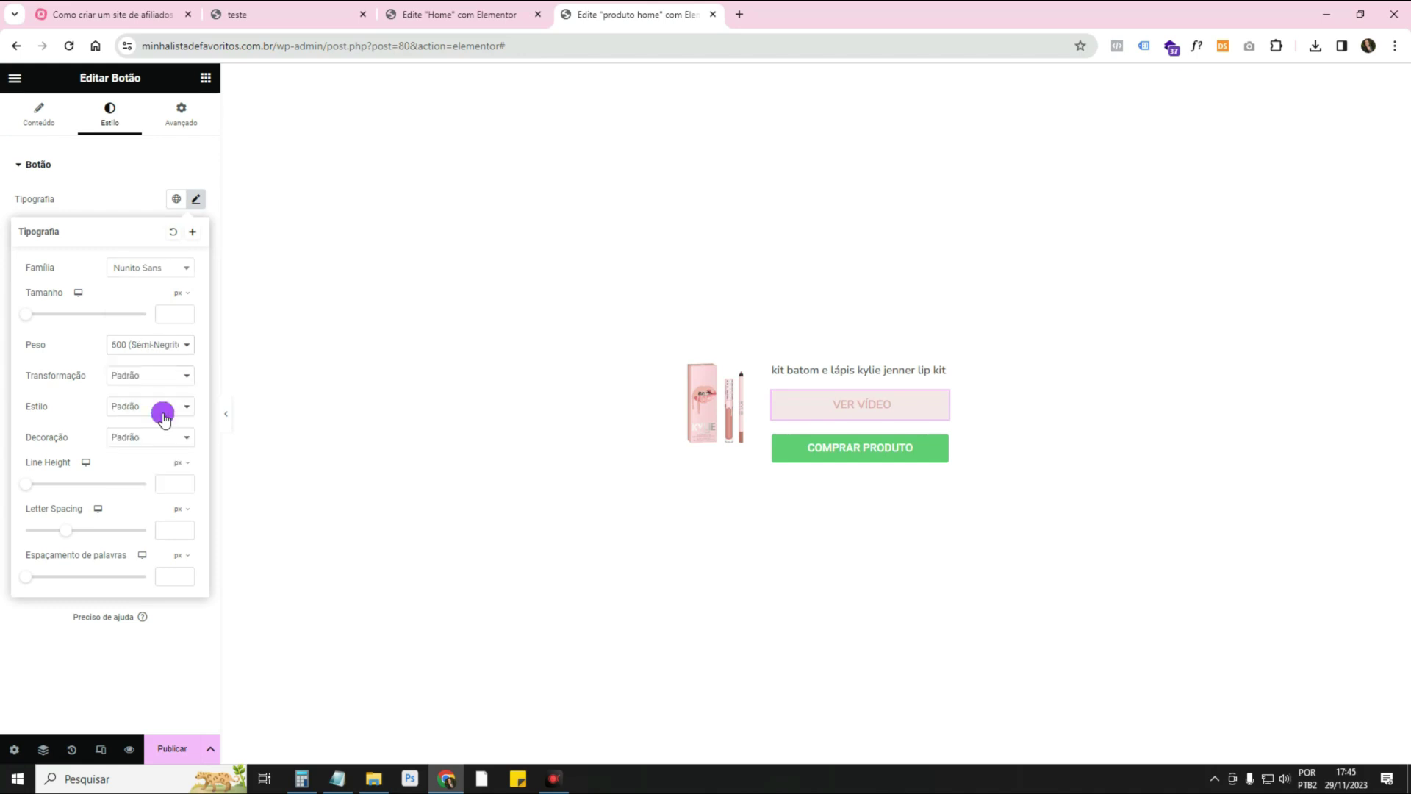
left_click(132, 197)
right_click(876, 403)
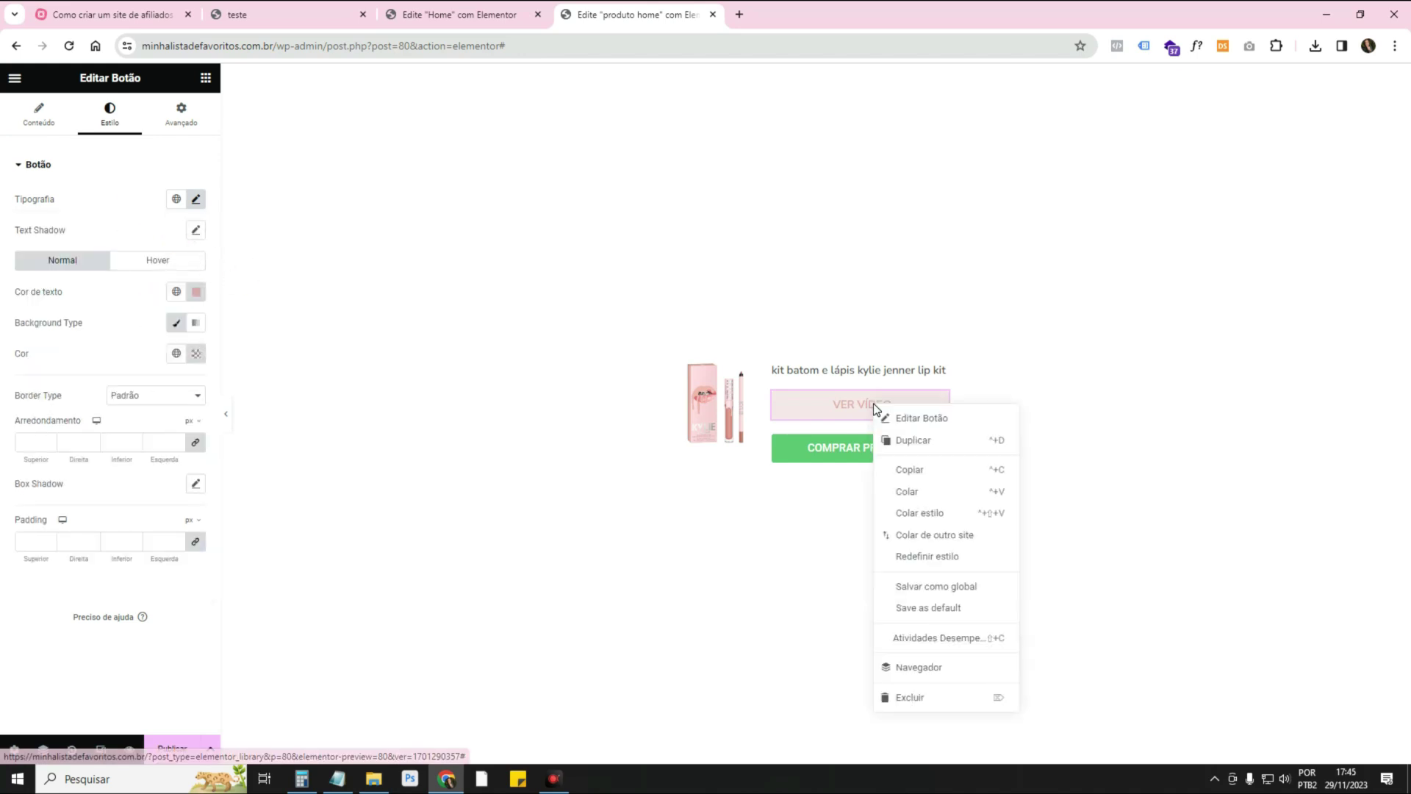
Darken the COMPRAR PRODUTO button's background to a deeper green
left_click(845, 450)
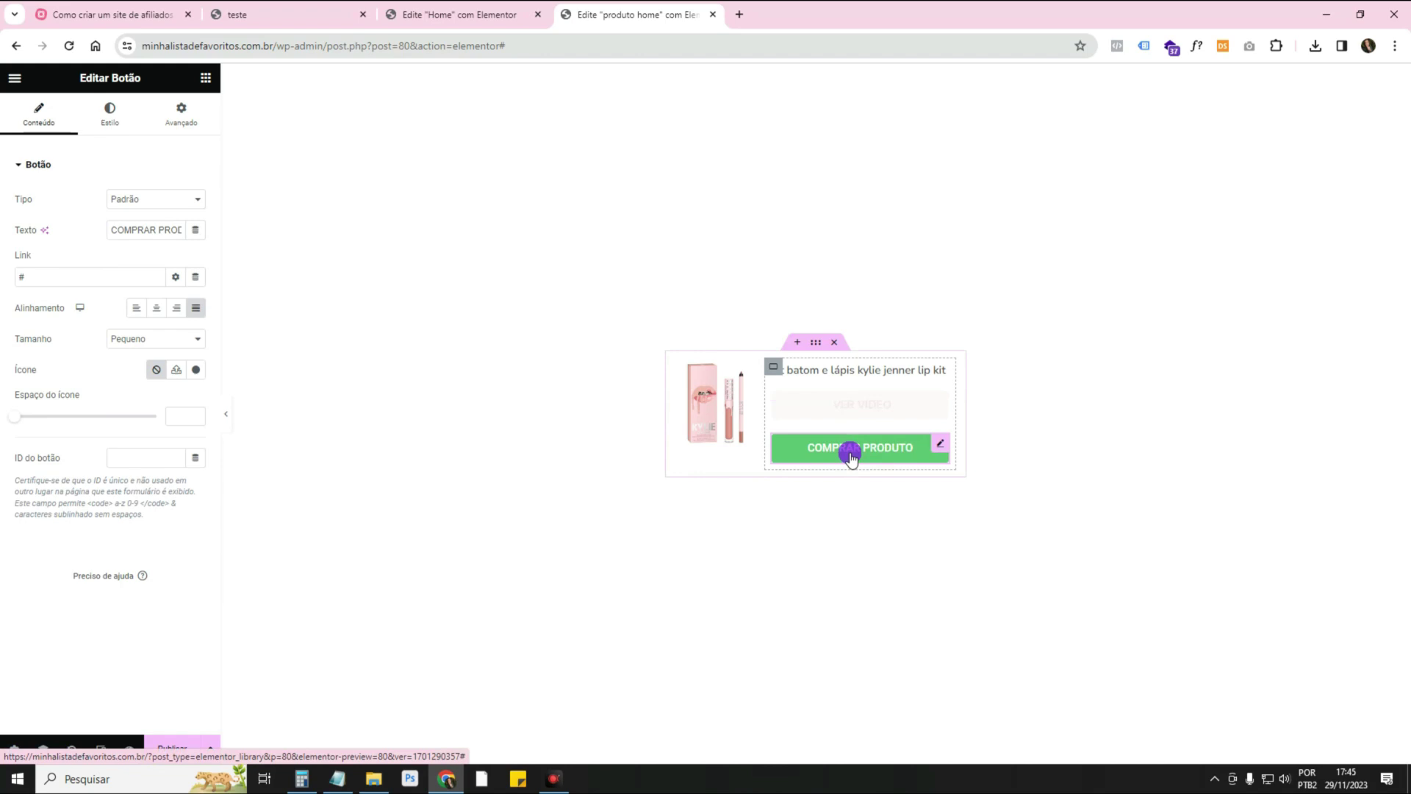
left_click(101, 124)
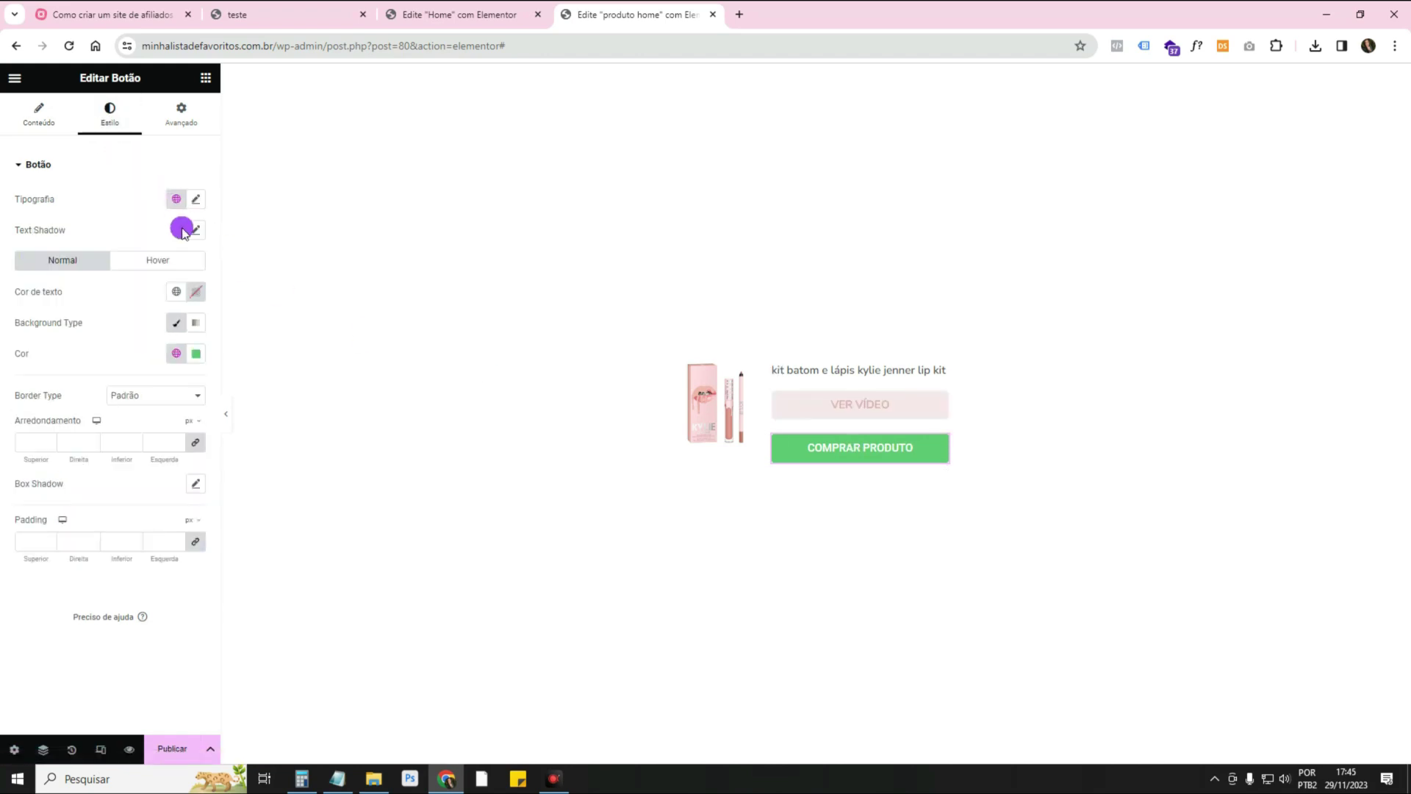
left_click(195, 354)
mouse_move(260, 438)
left_mouse_down()
mouse_move(274, 451)
mouse_move(274, 436)
left_mouse_up()
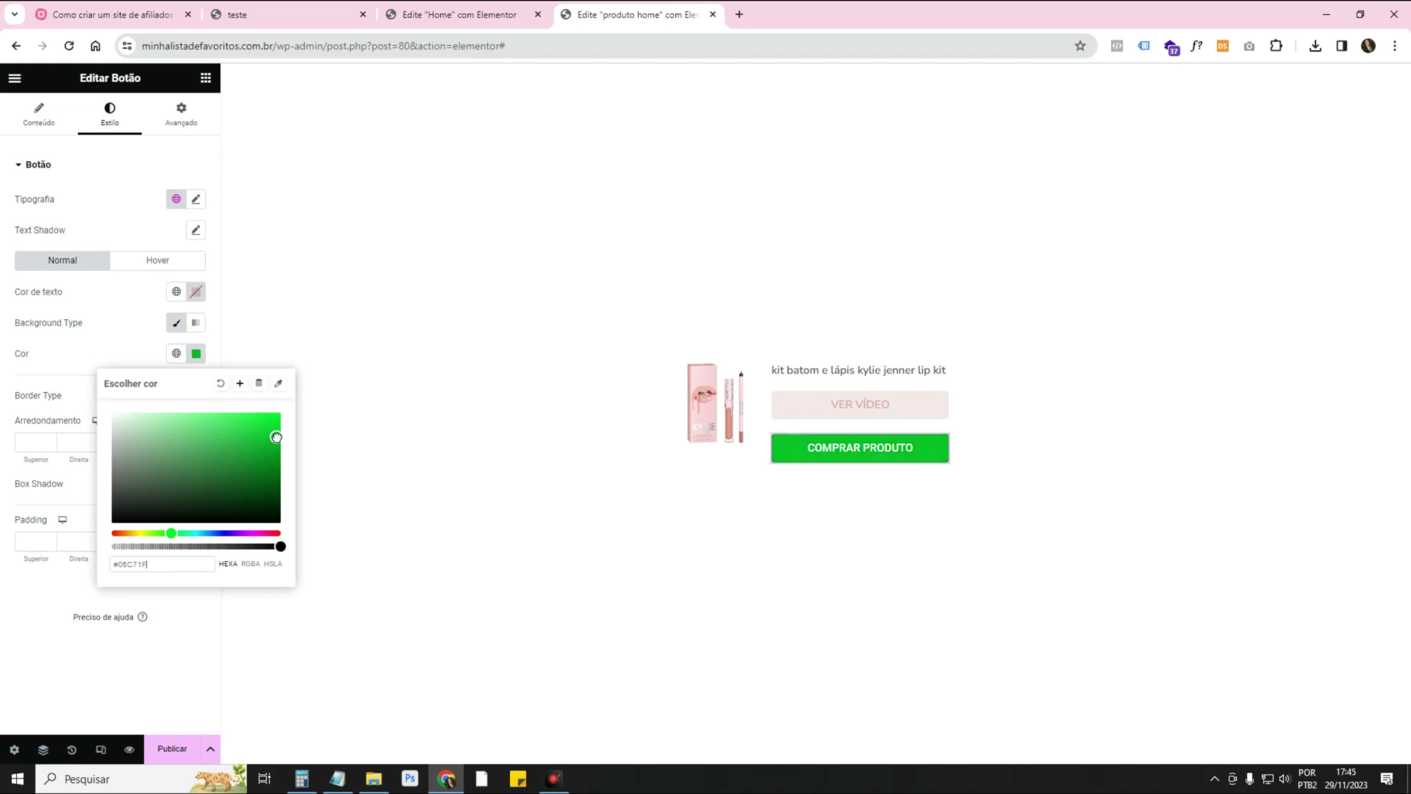
left_click(135, 312)
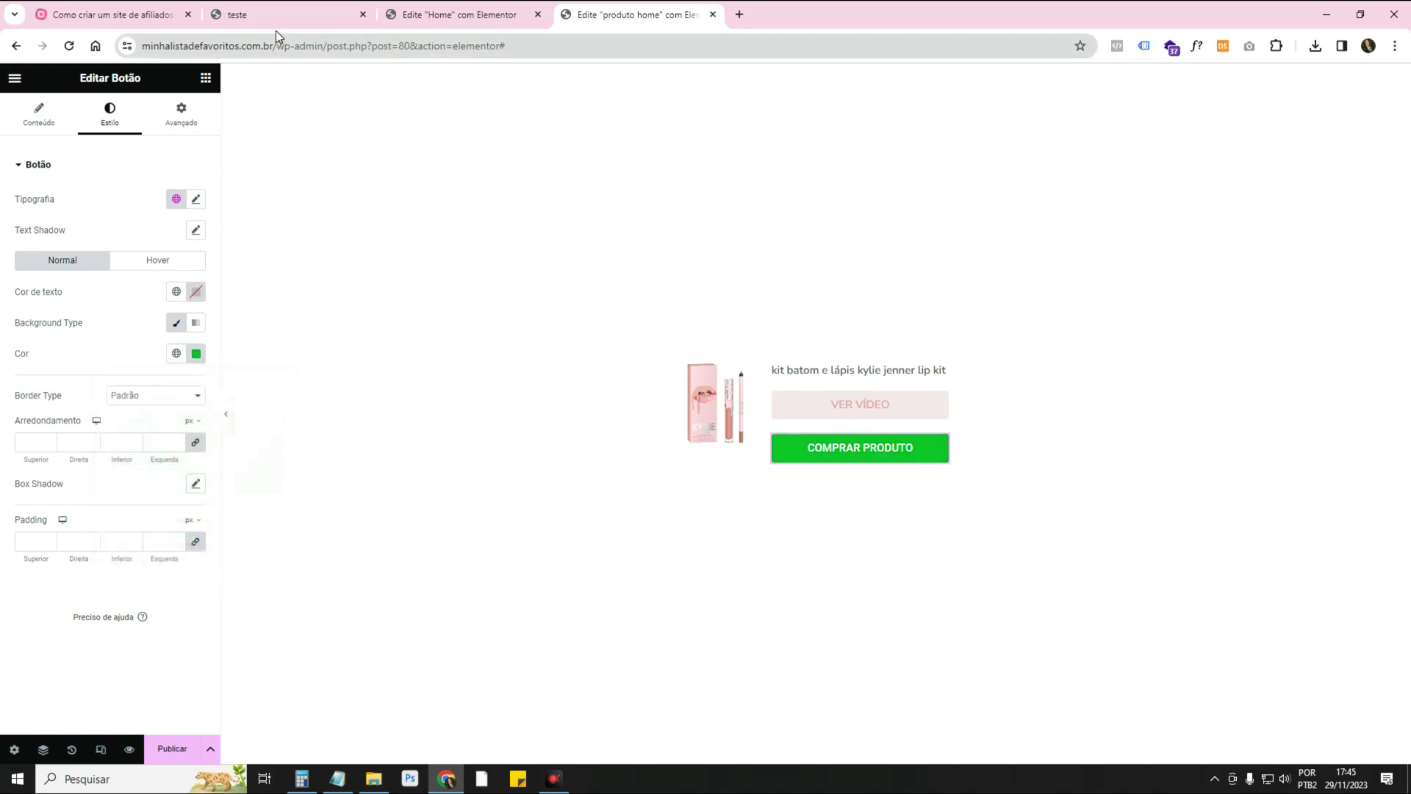
Set the COMPRAR PRODUTO label's font family to Nunito Sans
left_click(196, 199)
left_click(154, 268)
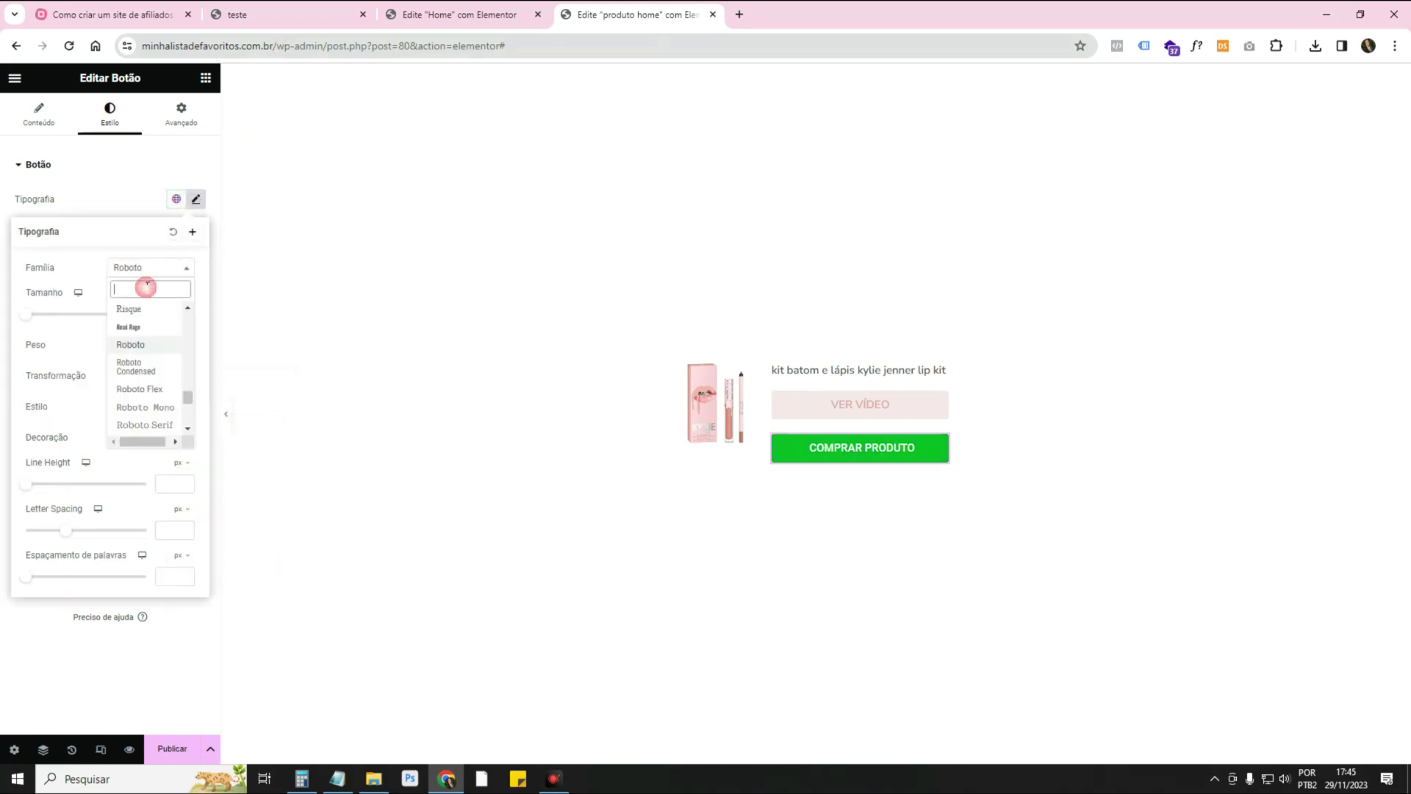
type("nunito")
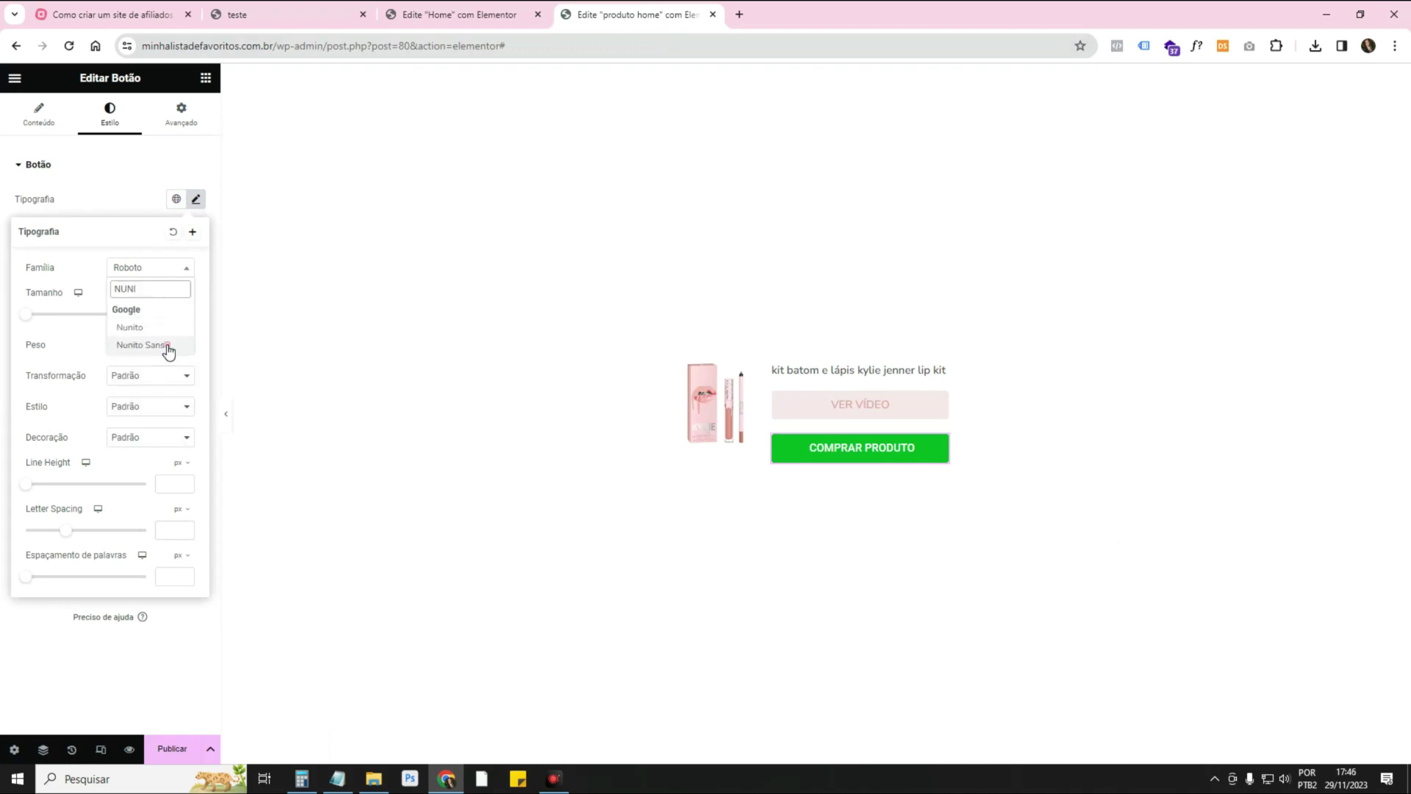
left_click(163, 345)
left_click(142, 204)
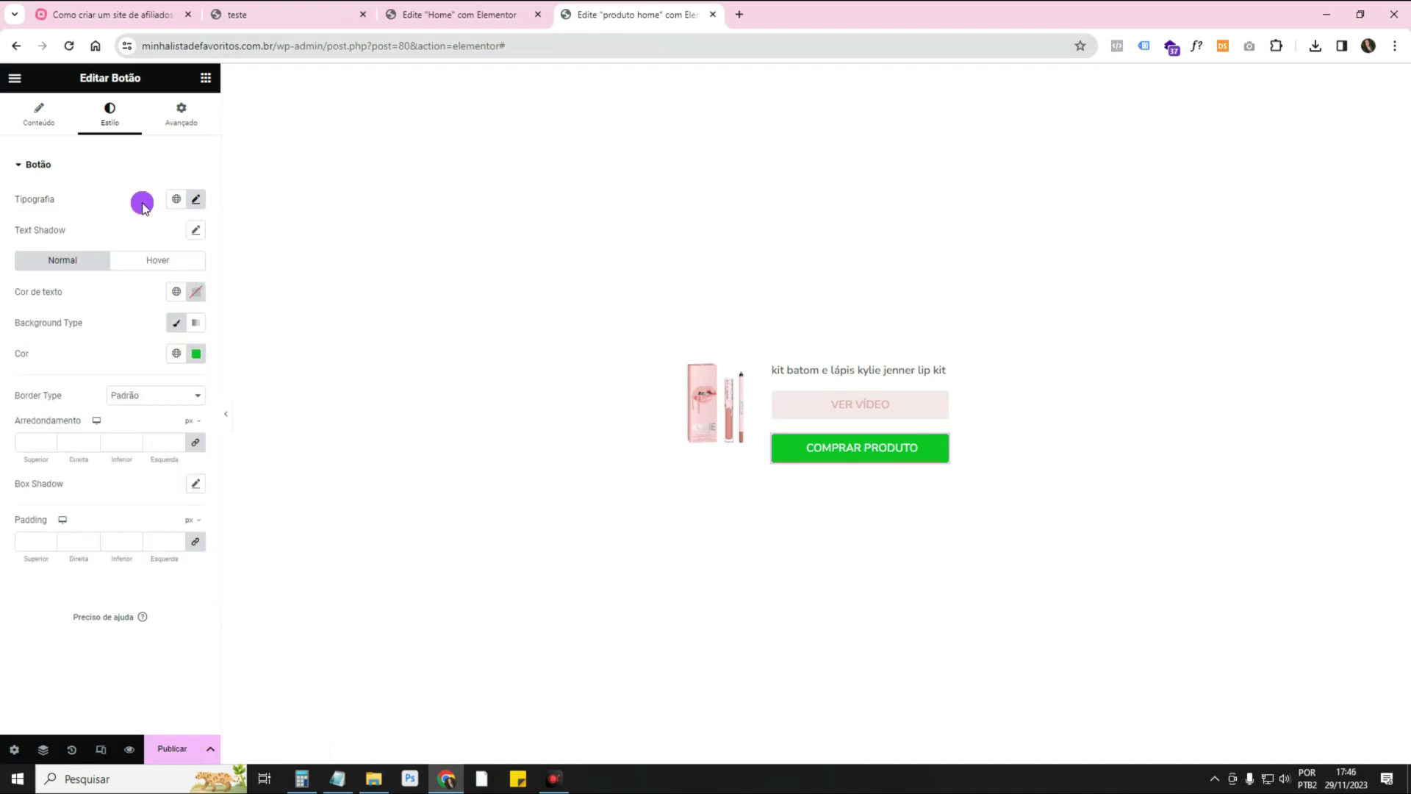
Give the VER VÍDEO button 8 px padding on all sides
left_click(943, 400)
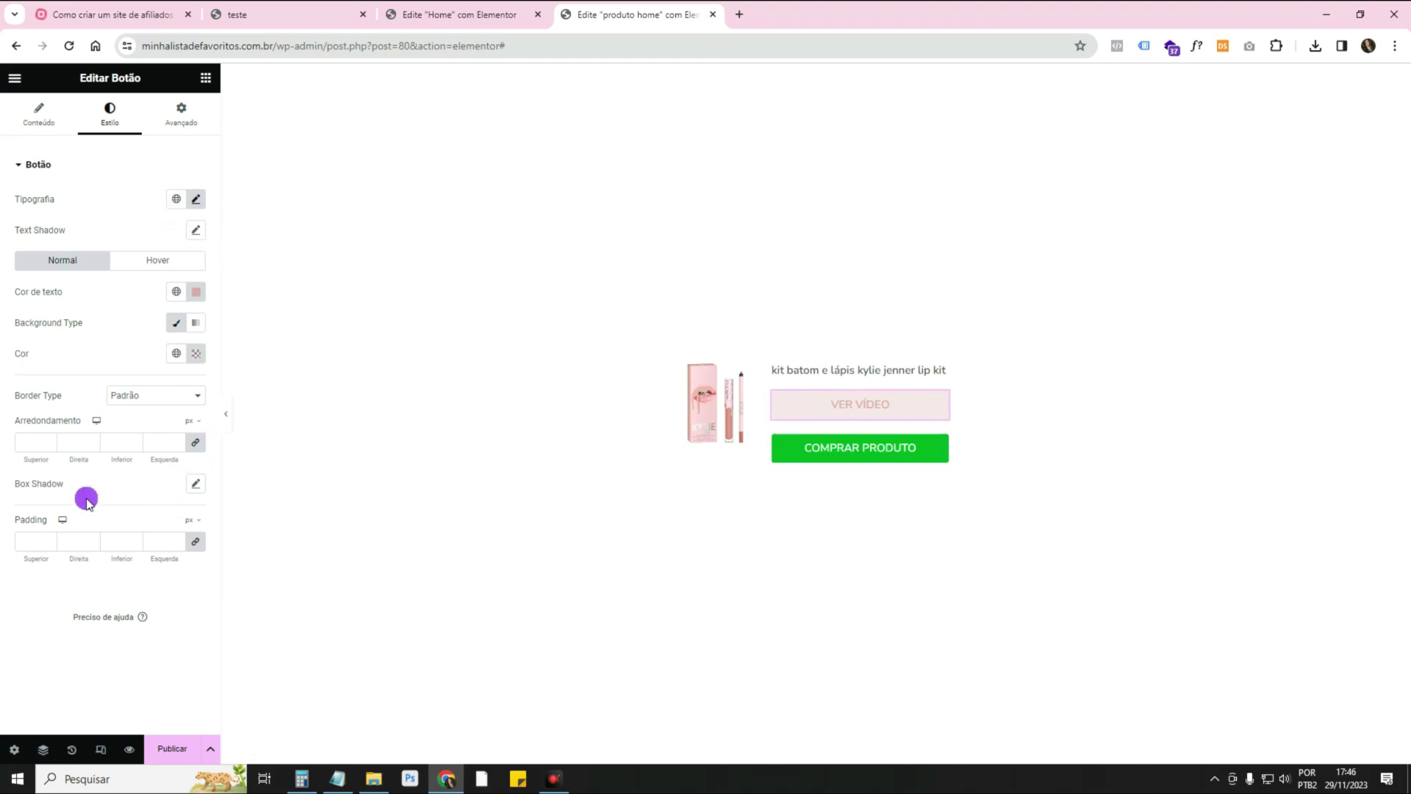
left_click(162, 535)
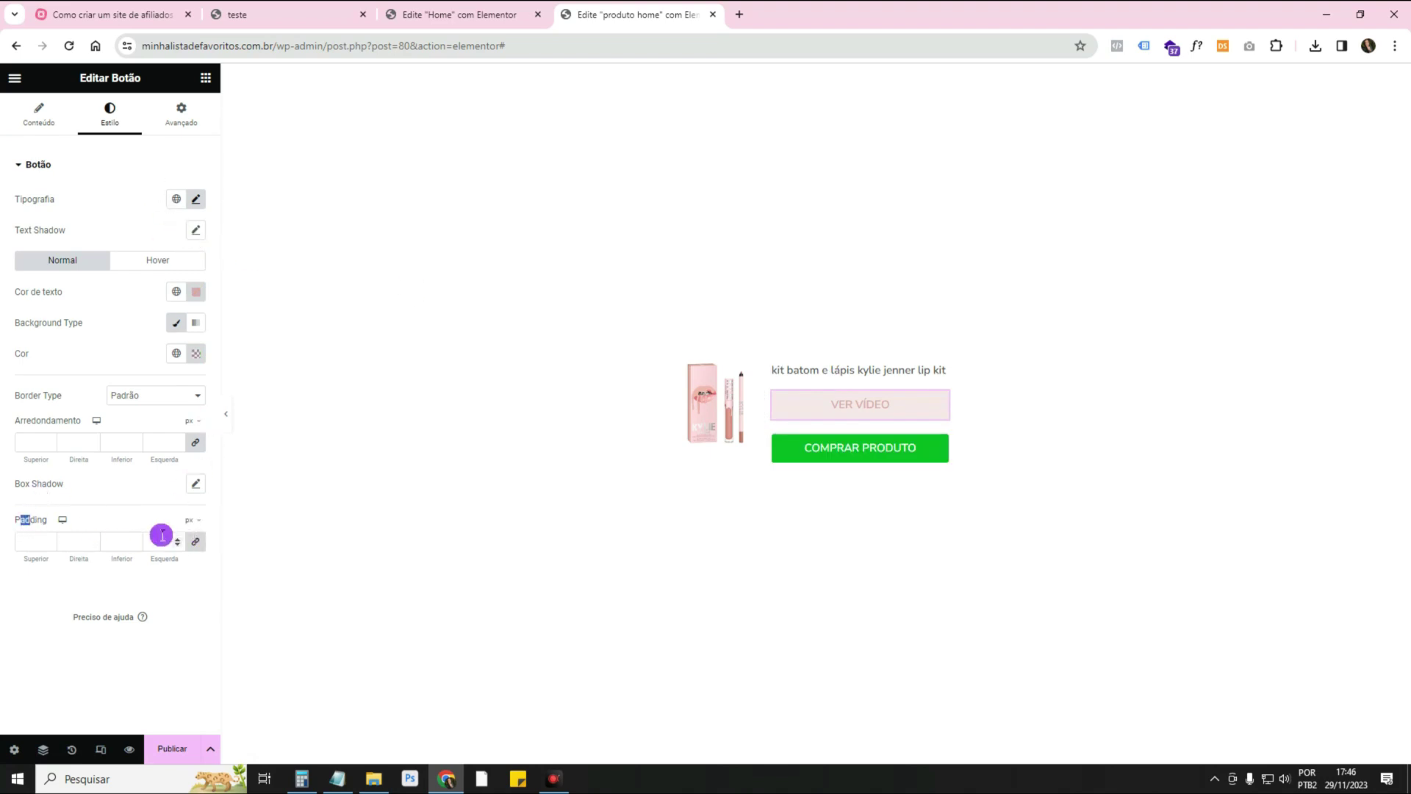
type("5")
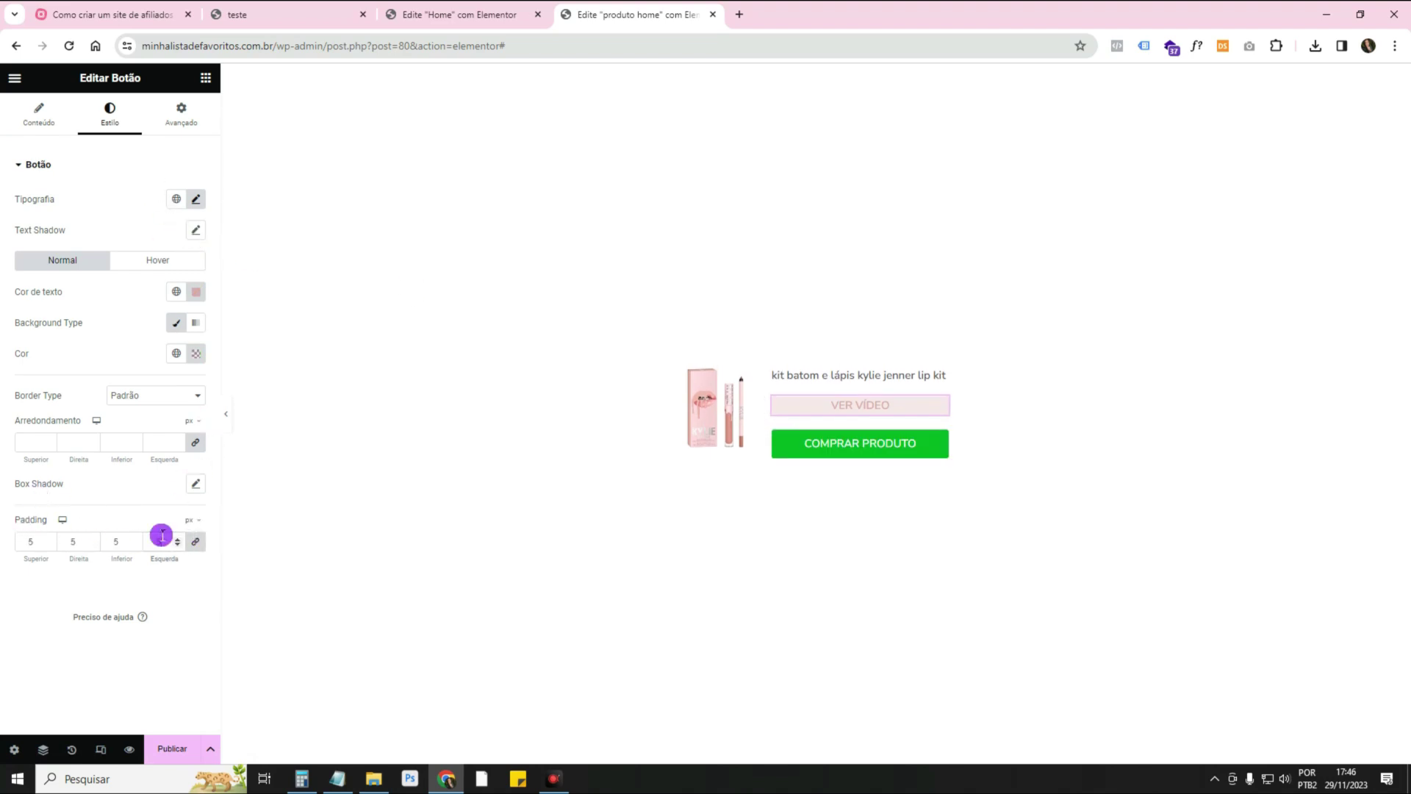
double_click(149, 541)
type("8")
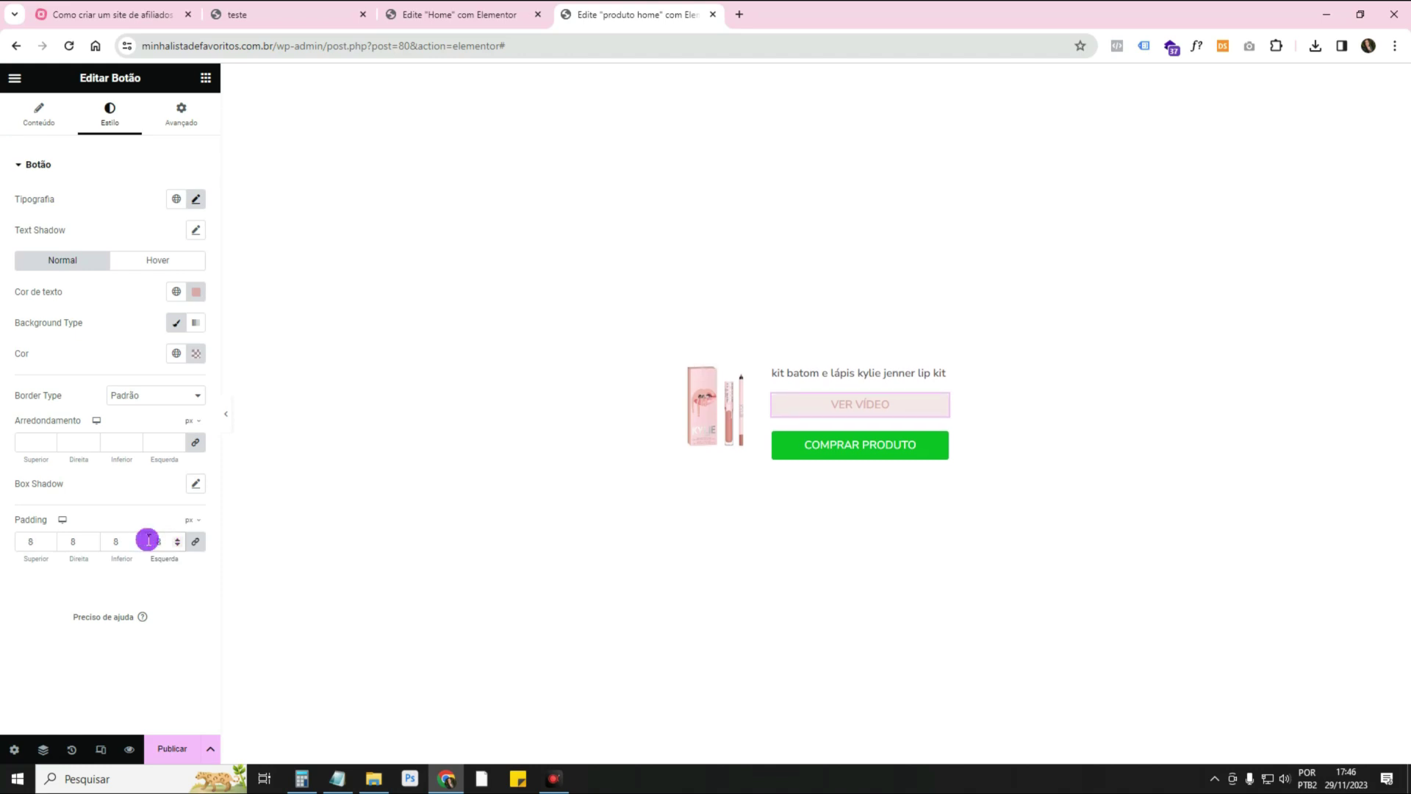
left_click(774, 372)
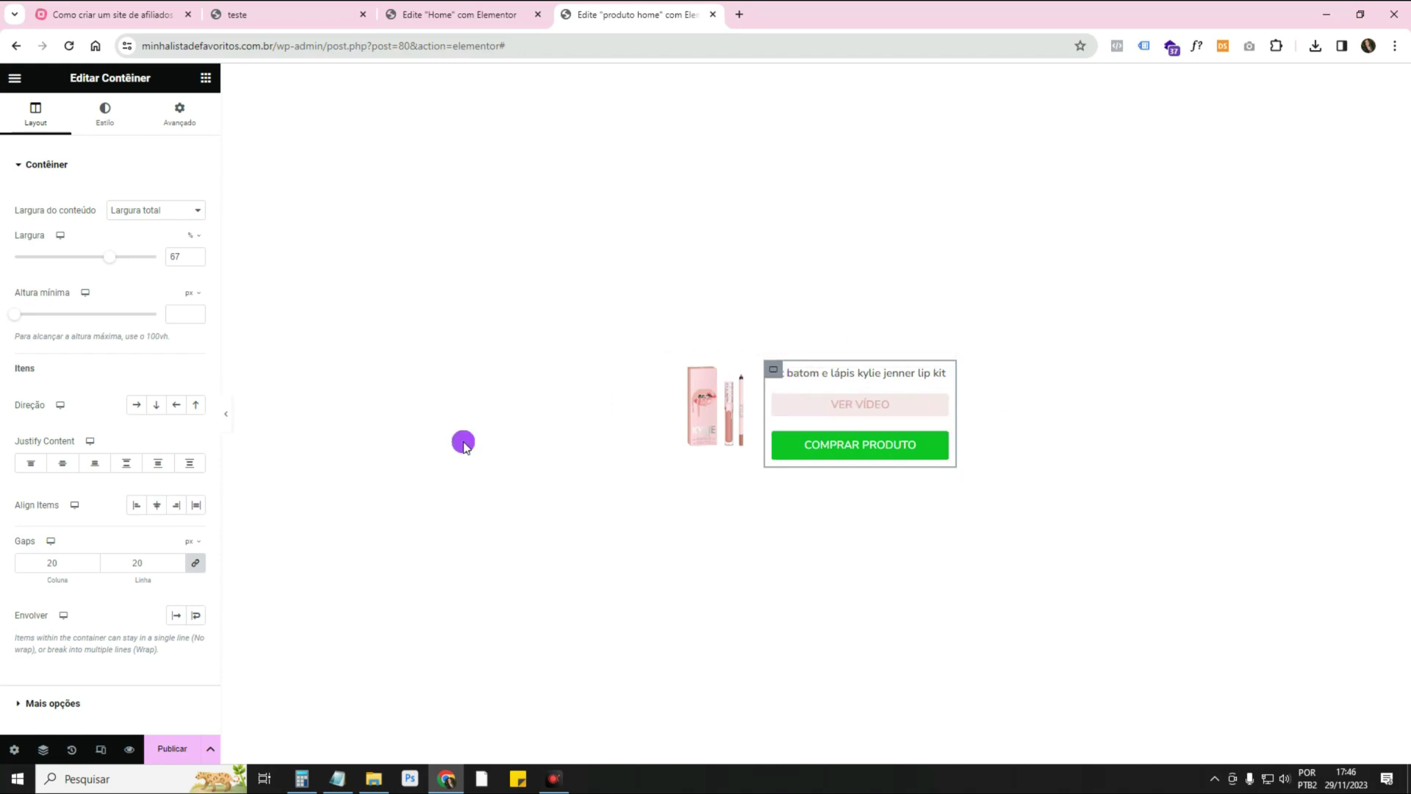
Set the title-and-buttons container's column gap to 0 and row gap to 6 px
left_click(196, 564)
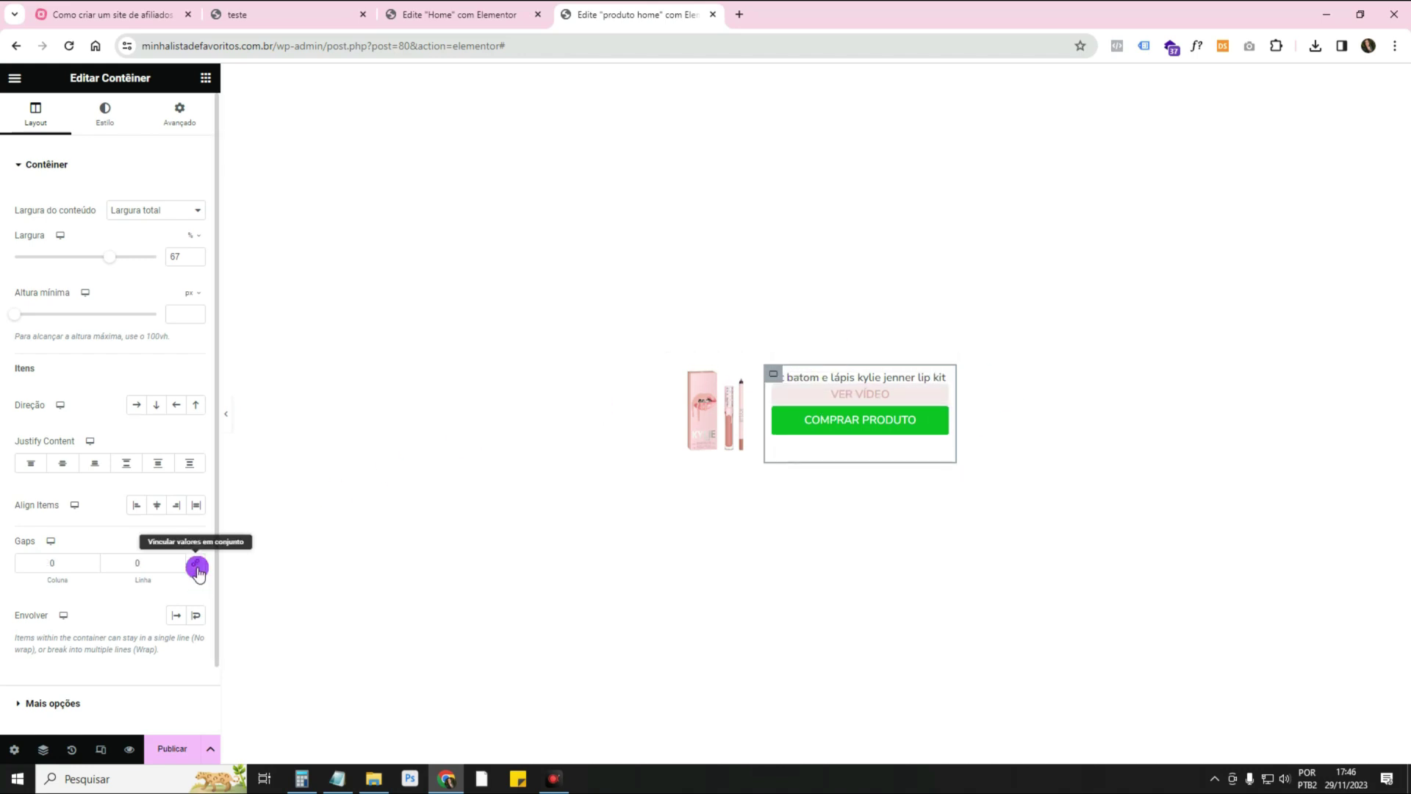
left_click(173, 564)
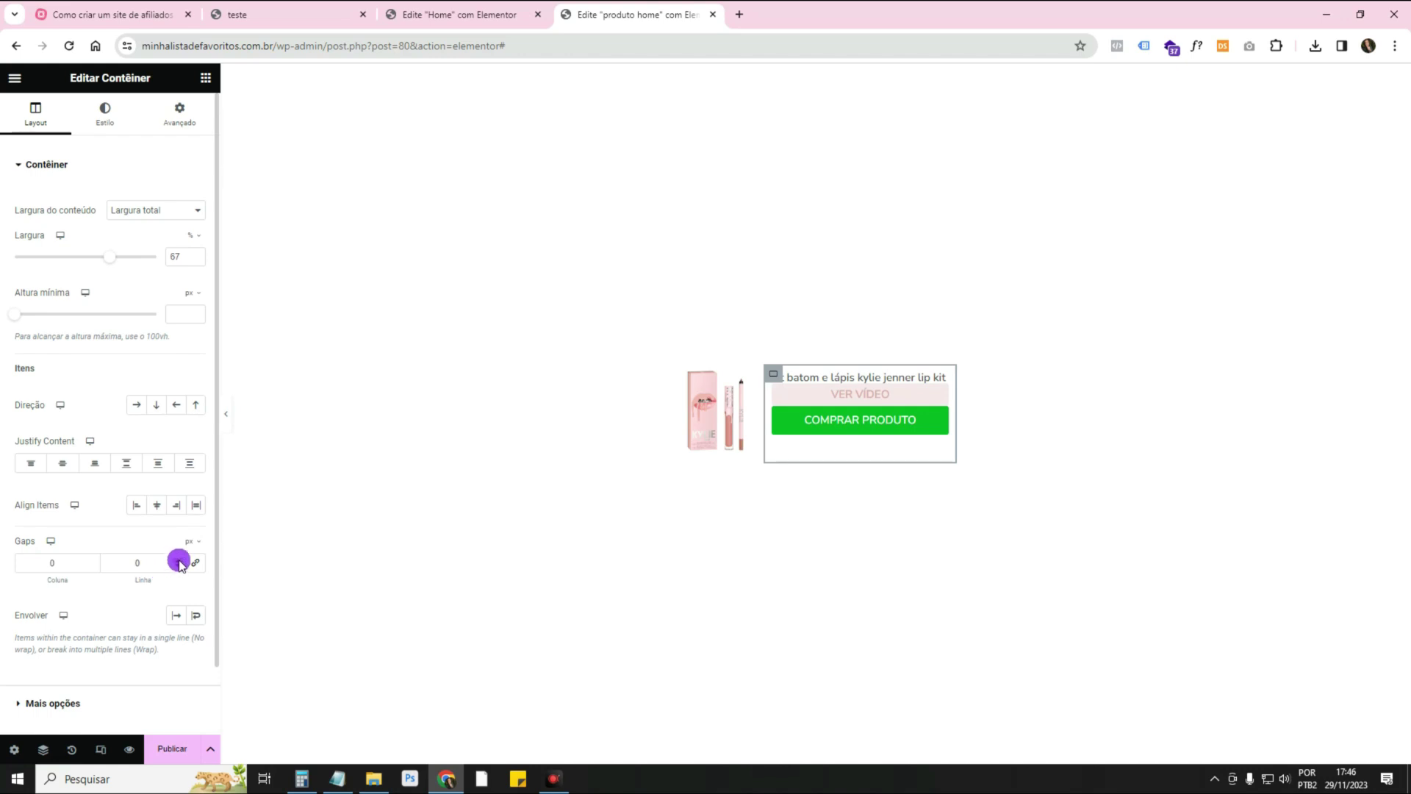
type("2")
left_click(178, 561)
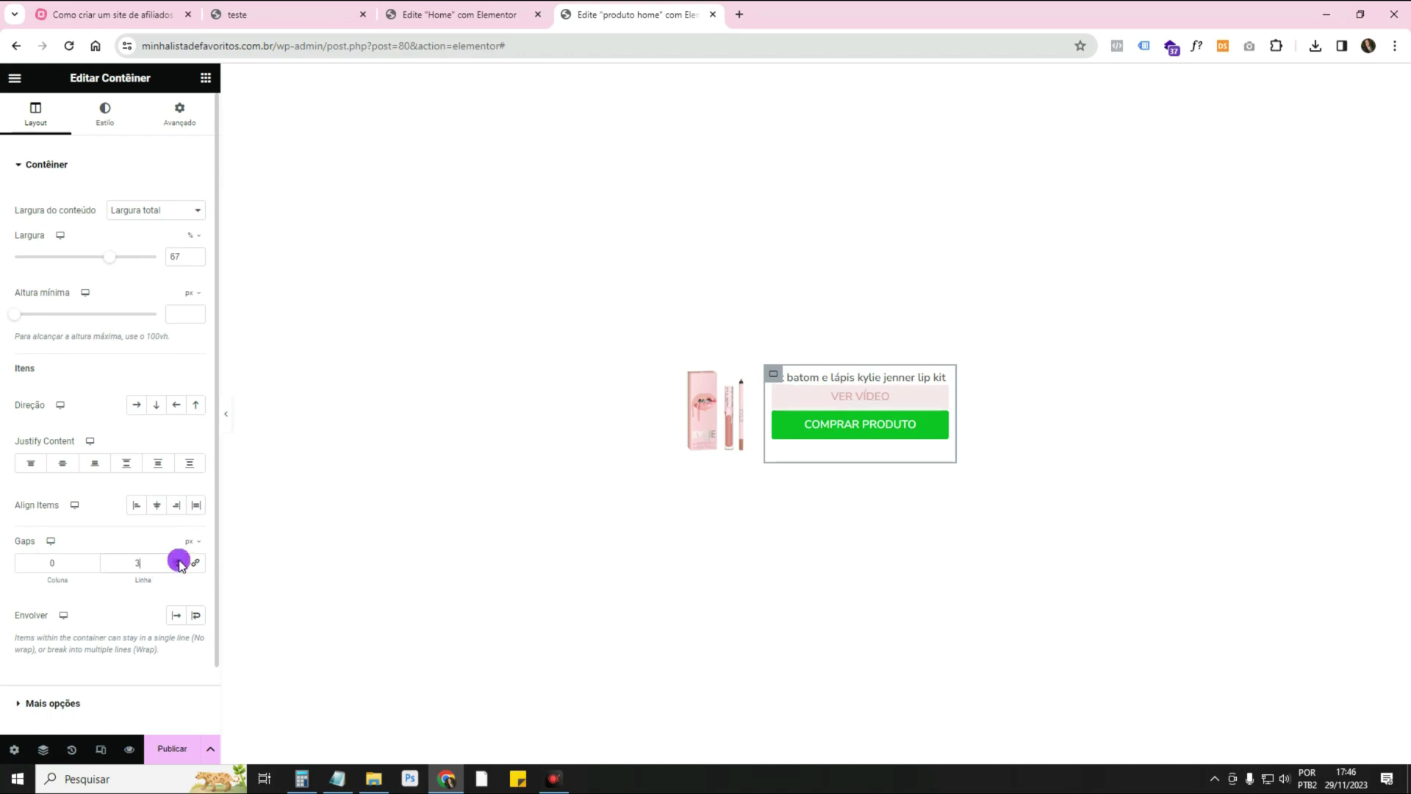
left_click(179, 562)
left_click(179, 561)
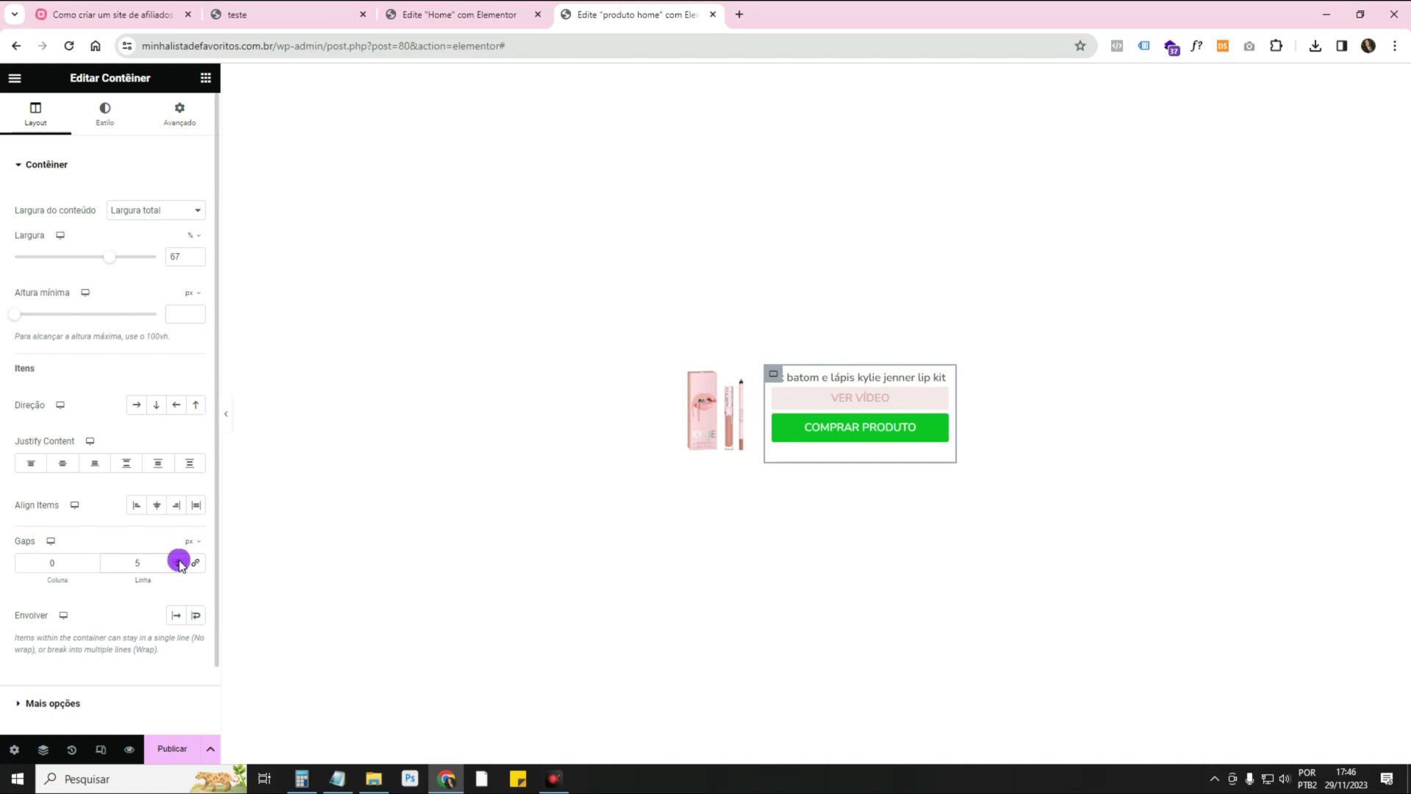
left_click(178, 562)
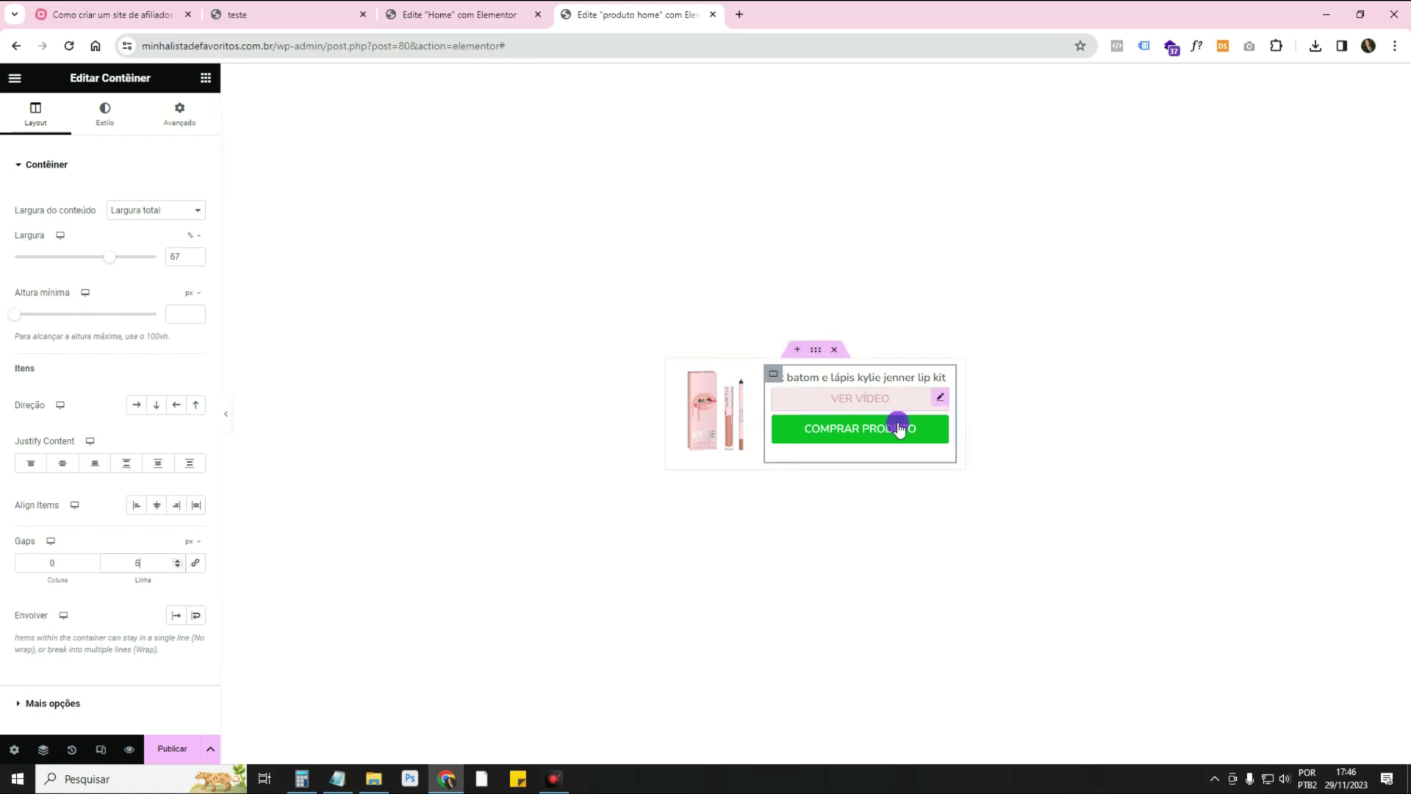
Apply the Grow hover animation to the VER VÍDEO button
left_click(944, 401)
left_click(128, 258)
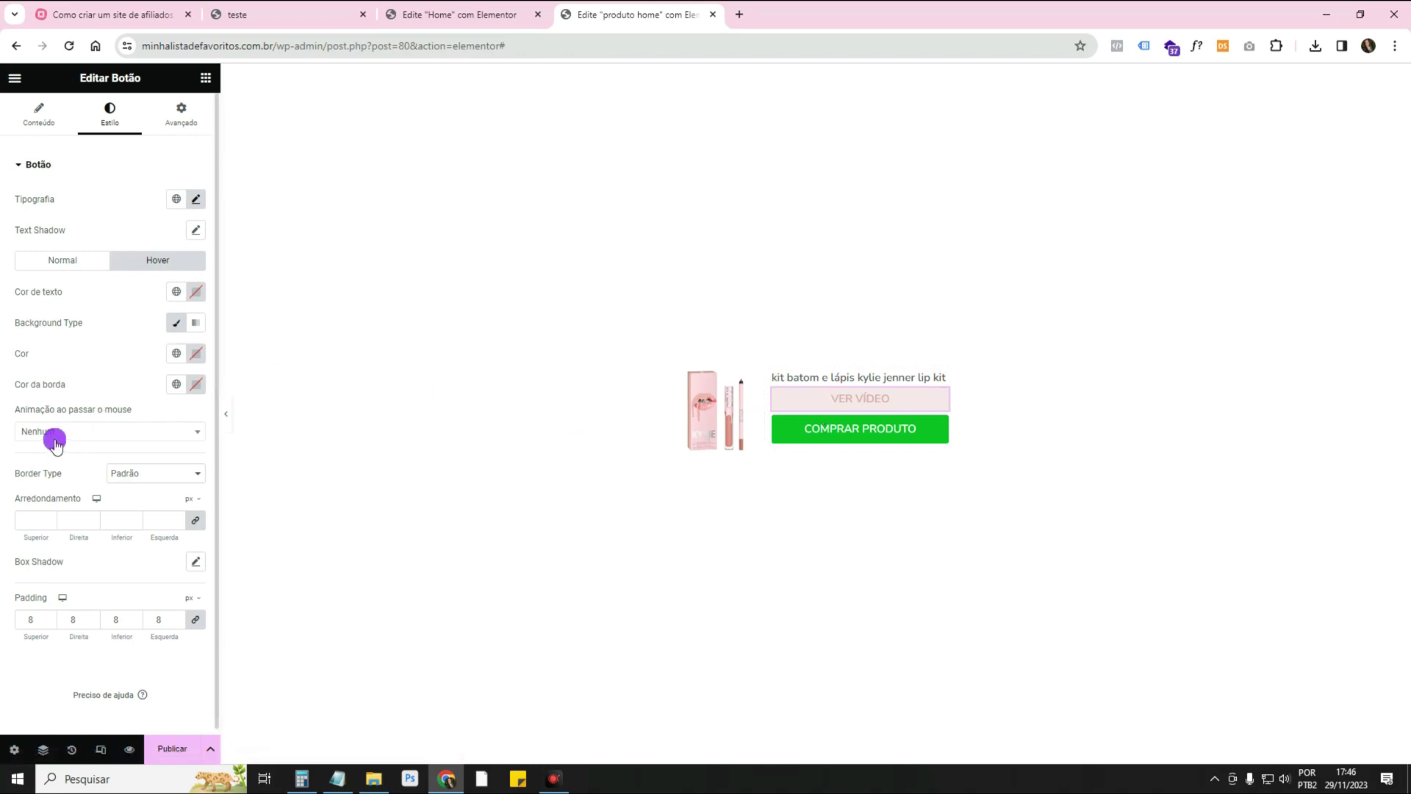
left_click(47, 433)
left_click(51, 471)
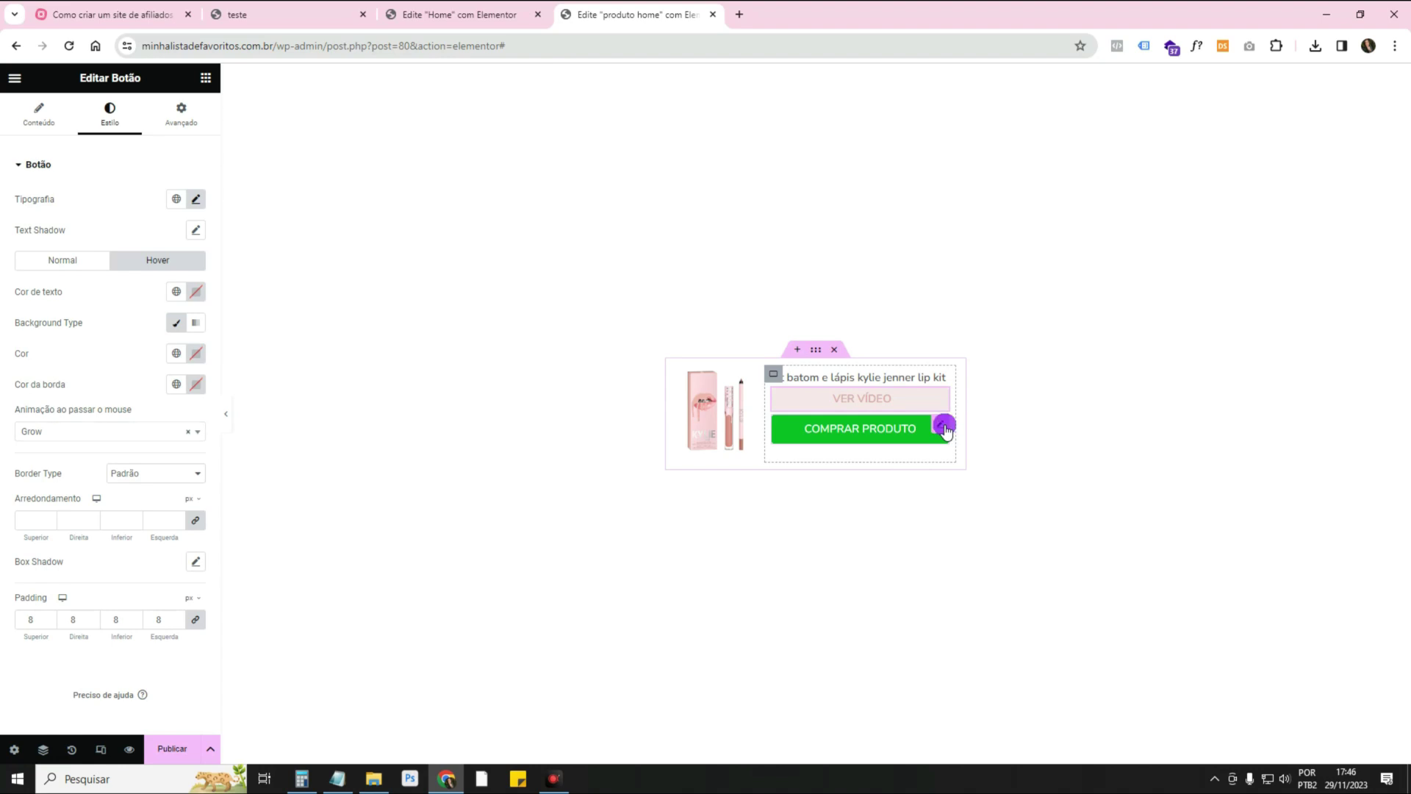
key("ctrl+z")
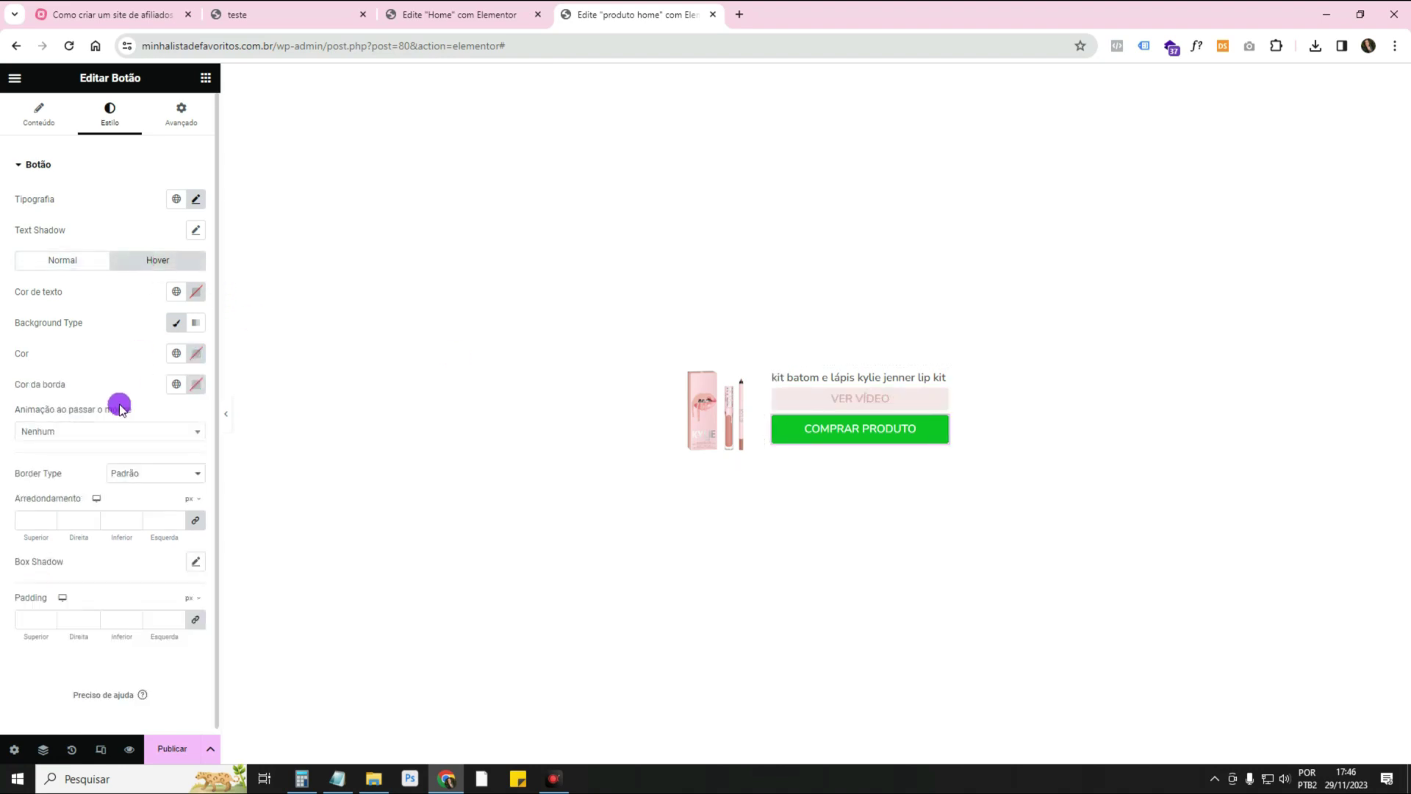
left_click(118, 431)
left_click(111, 472)
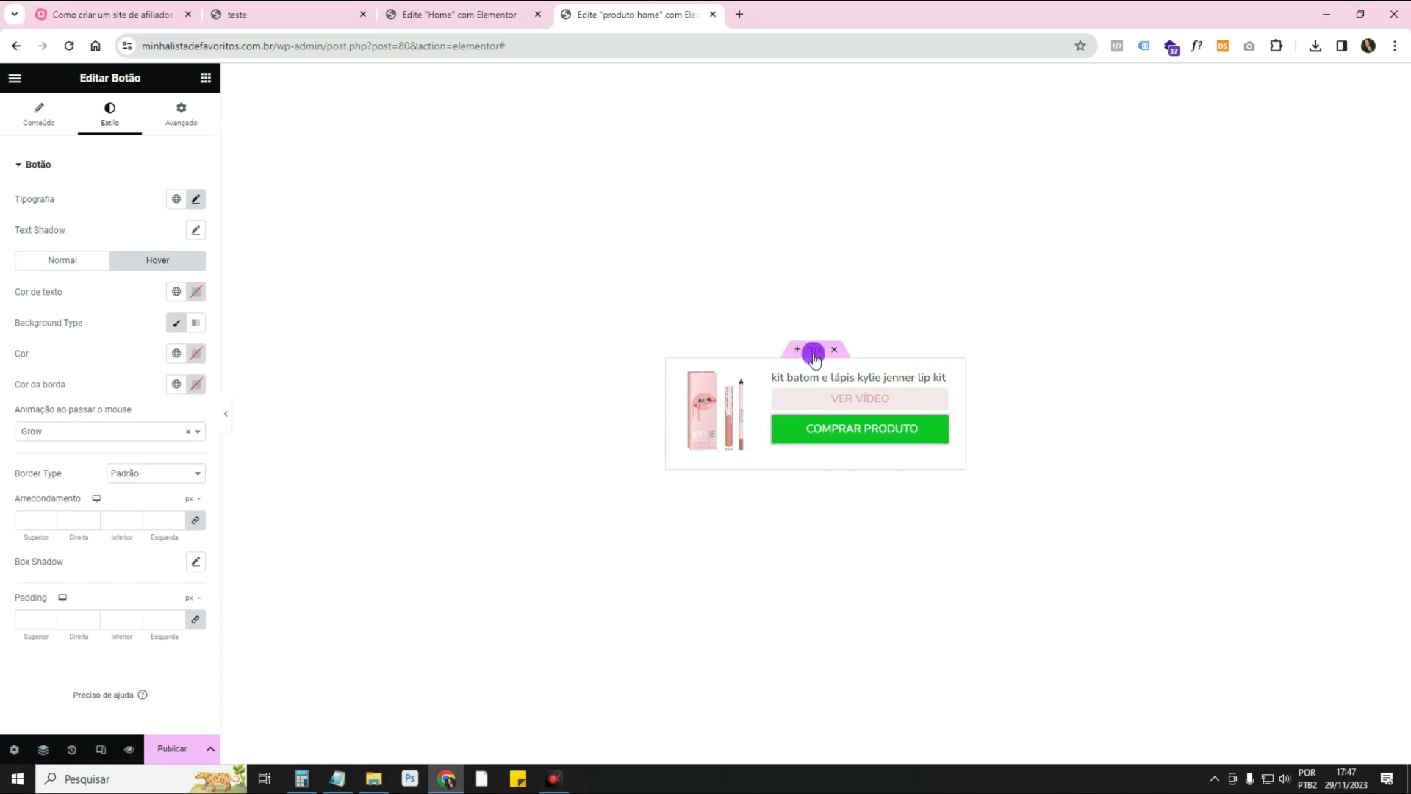
Set the product card container's Align Items to Centro to centre its contents vertically
left_click(814, 353)
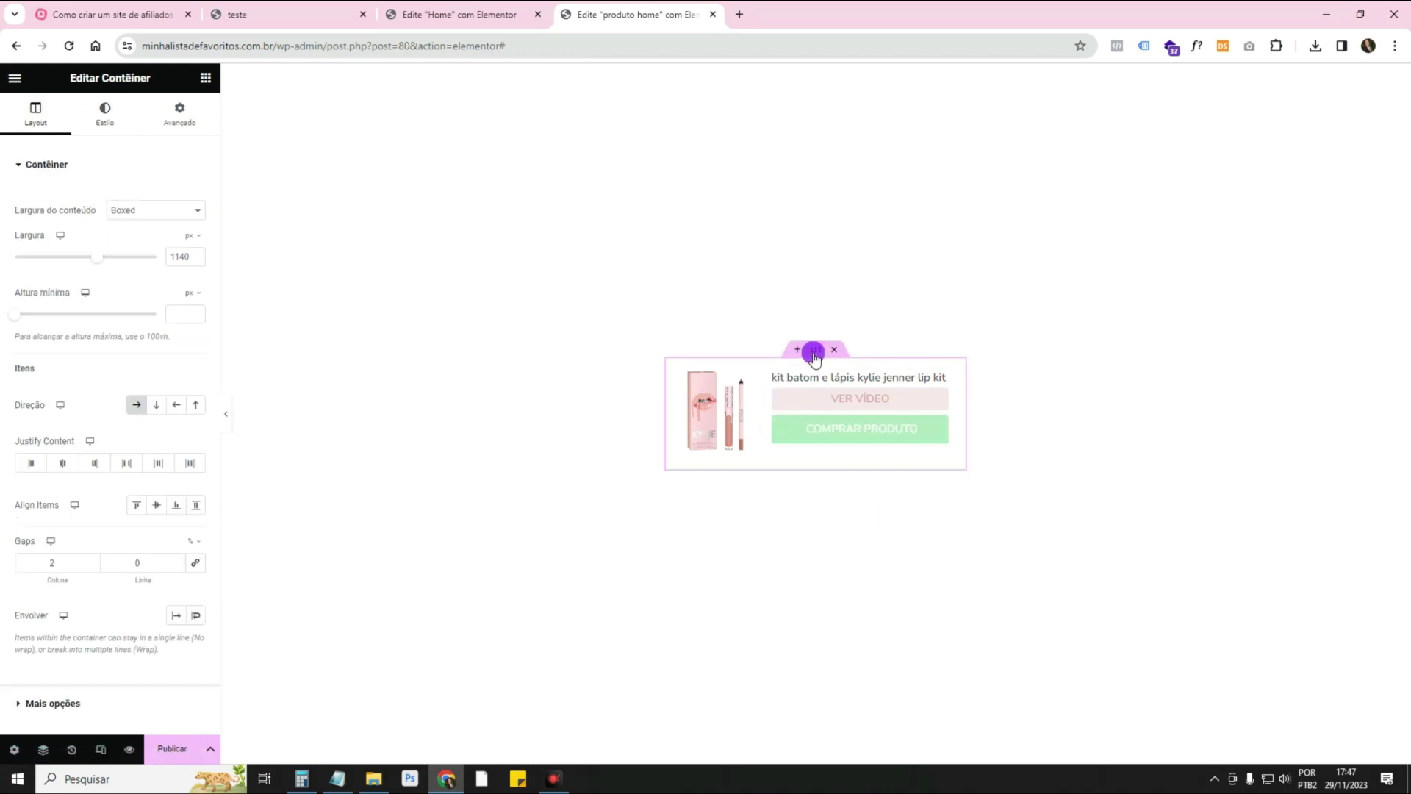
left_click(158, 505)
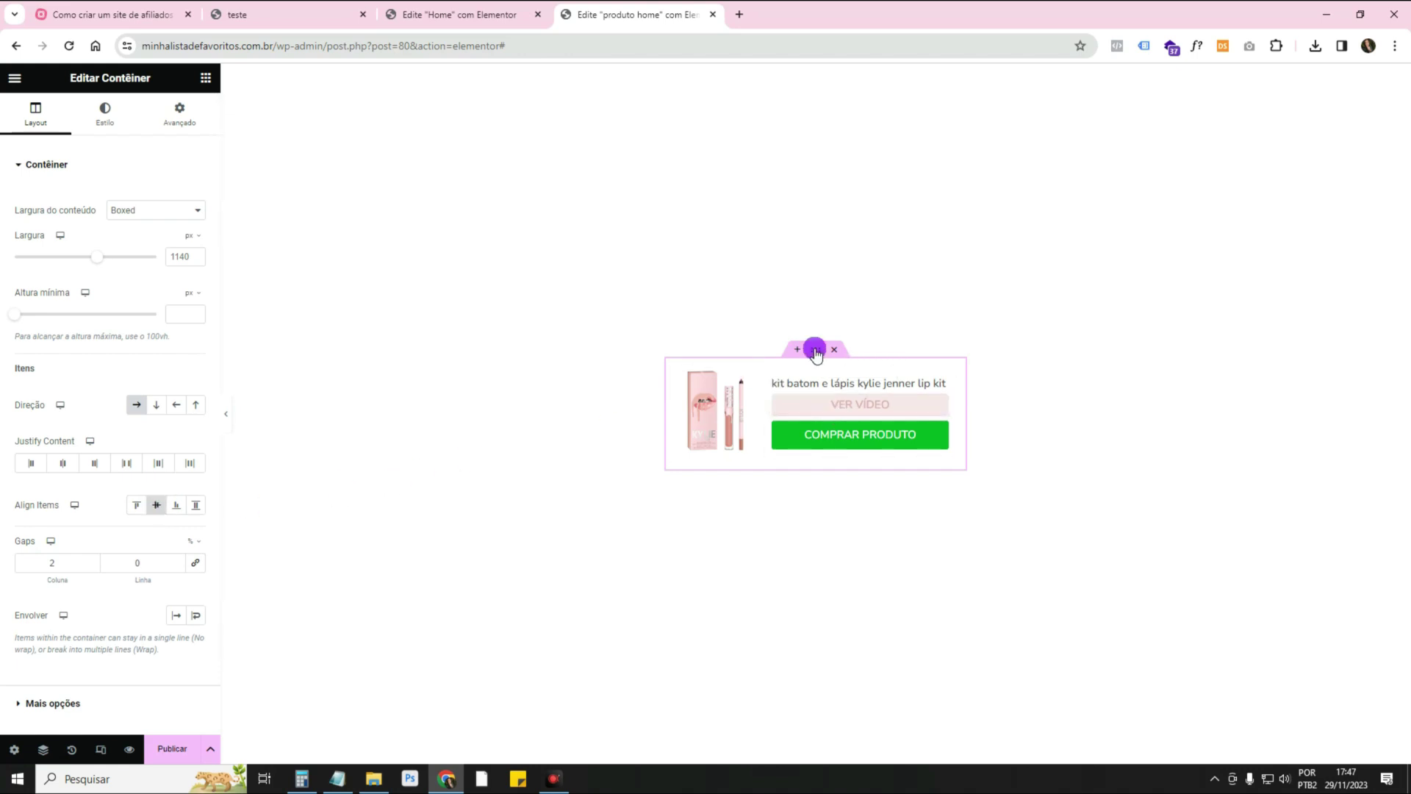
left_click(102, 127)
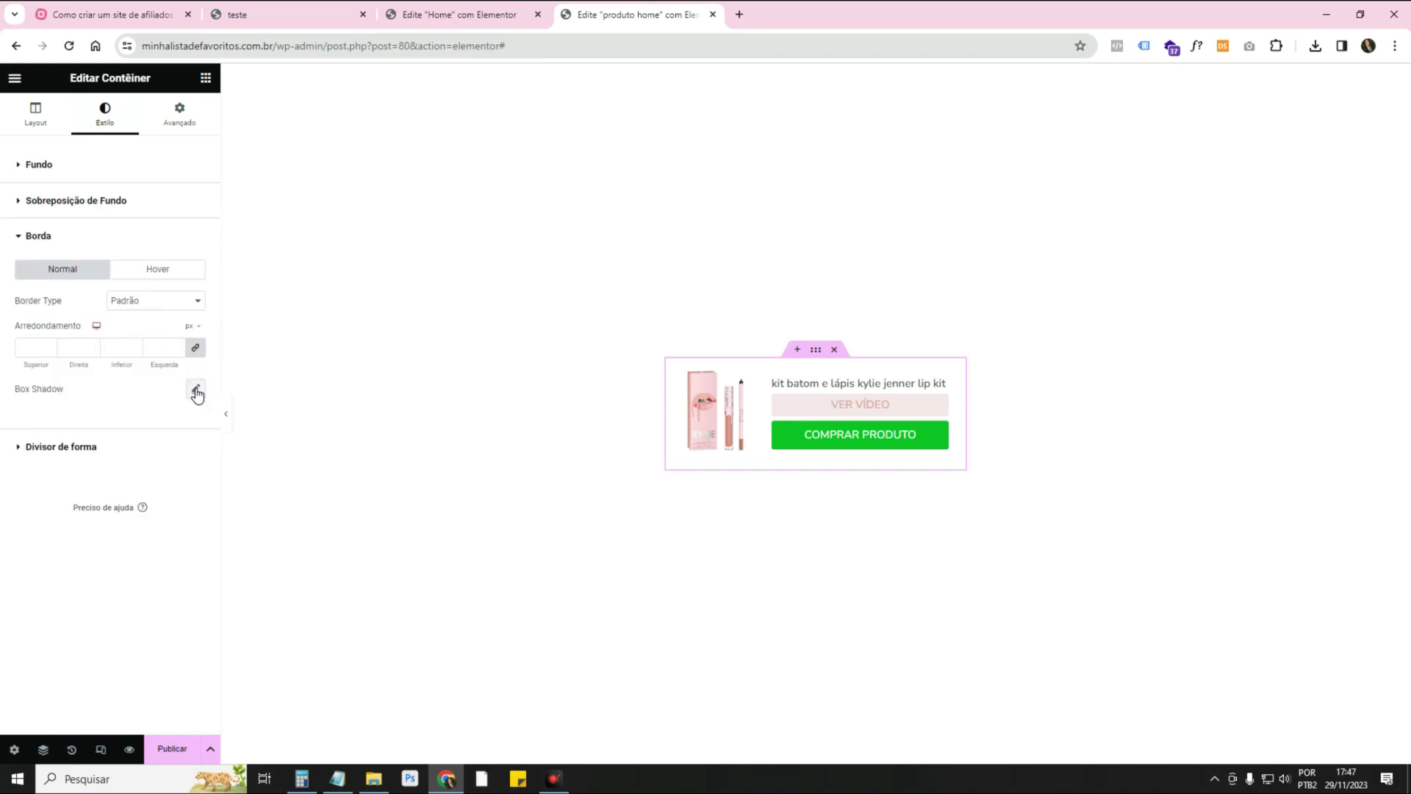
Turn on the card container's box shadow and make its colour more transparent
left_click(196, 389)
left_click(230, 405)
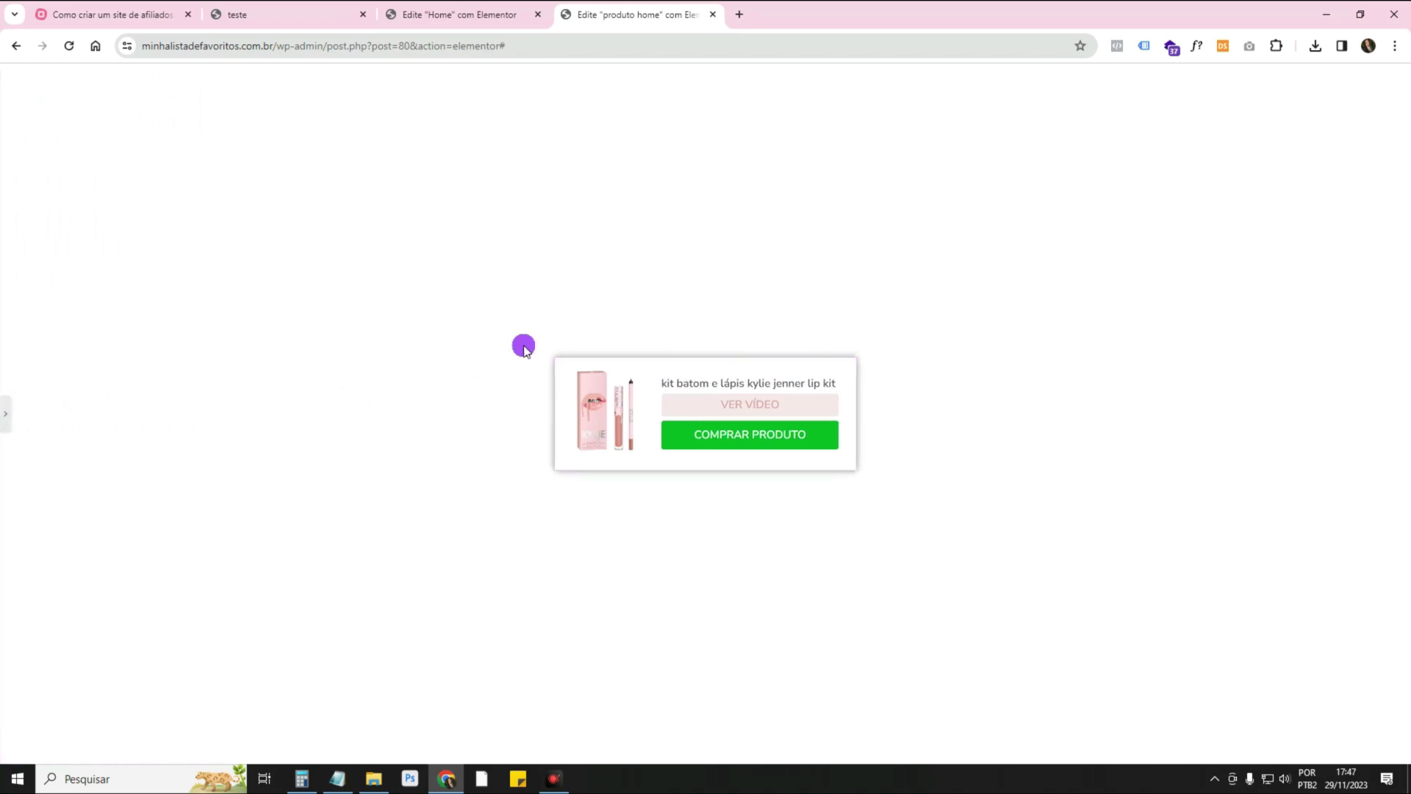
left_click(7, 415)
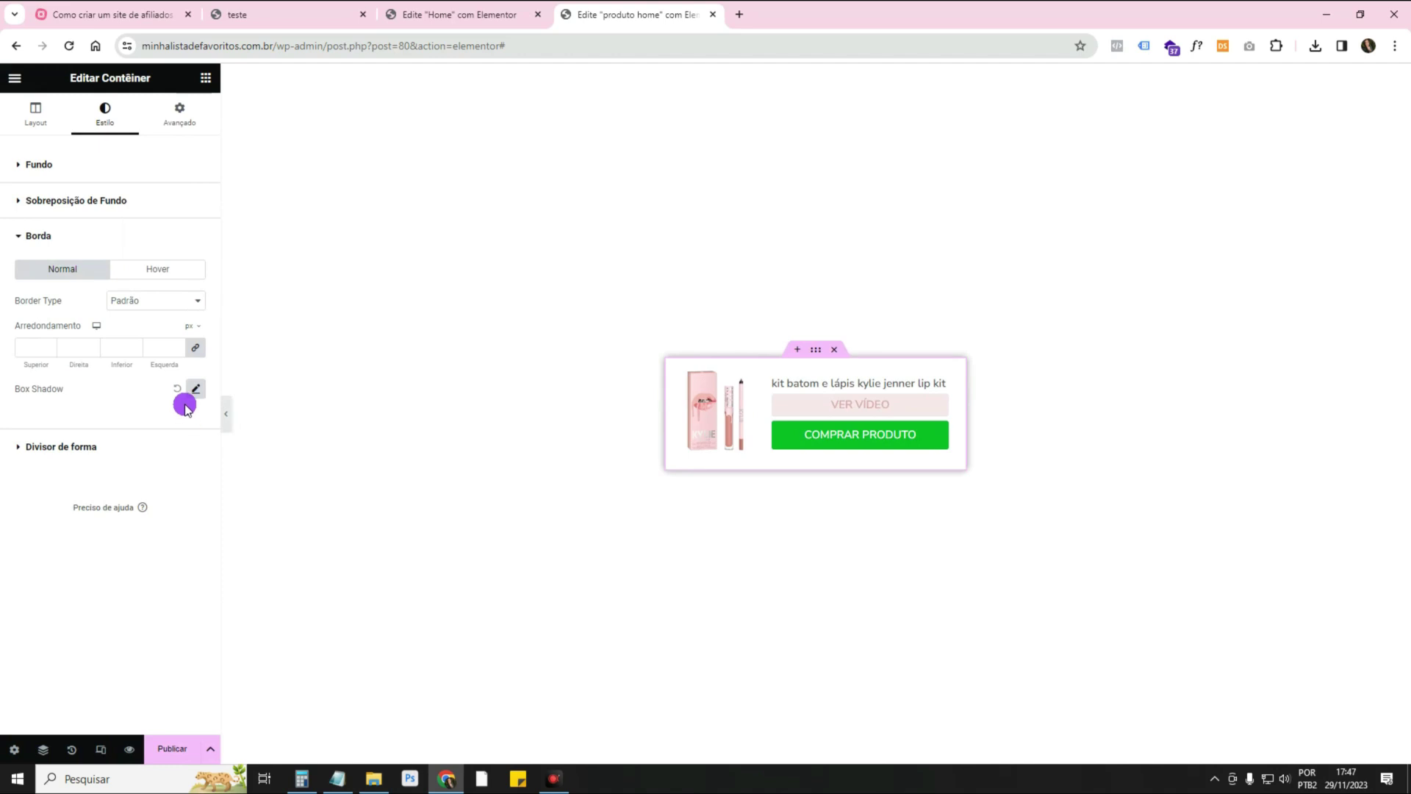
left_click(195, 389)
left_click(185, 427)
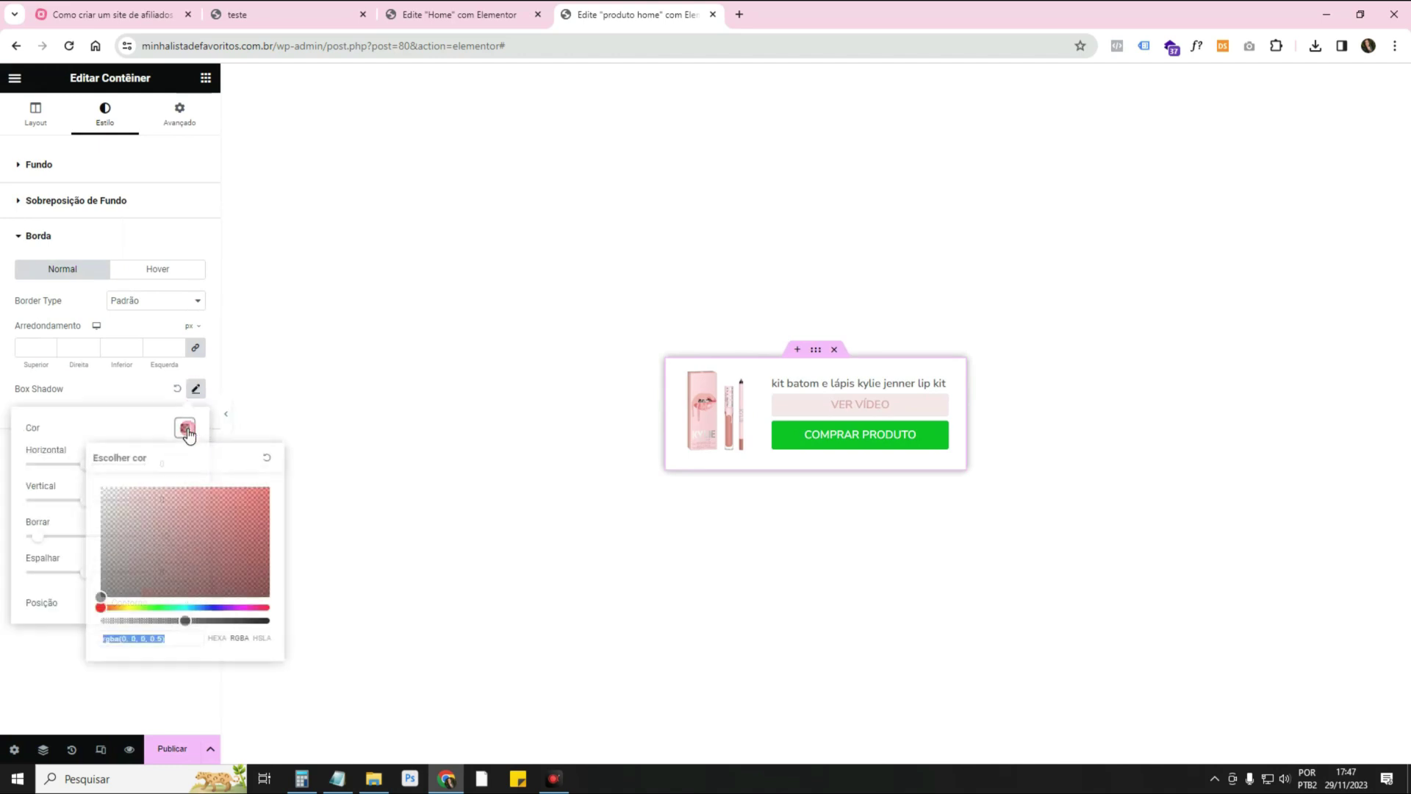
left_click_drag(185, 624, 136, 621)
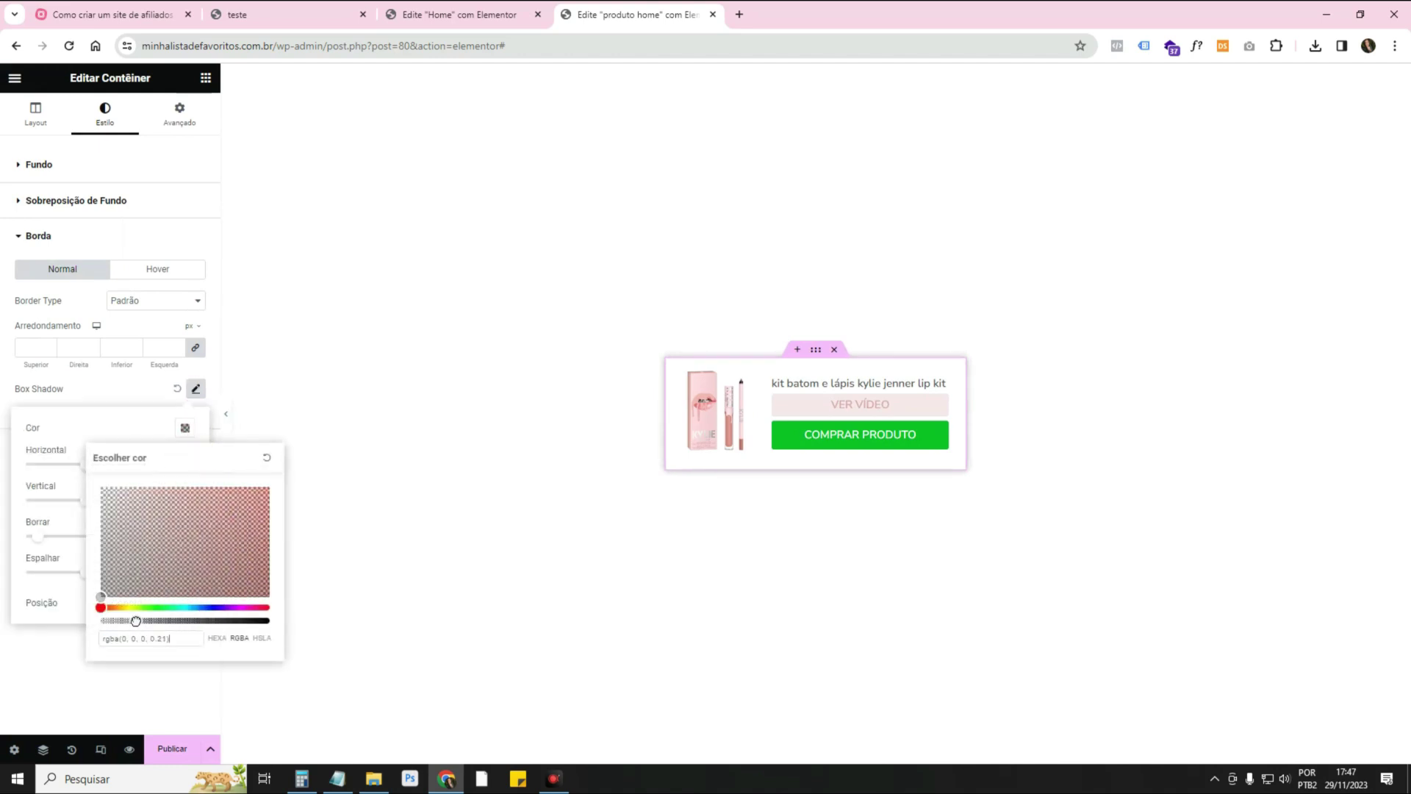
Lighten the shadow colour to 0.16 opacity for a soft shadow
left_click(226, 413)
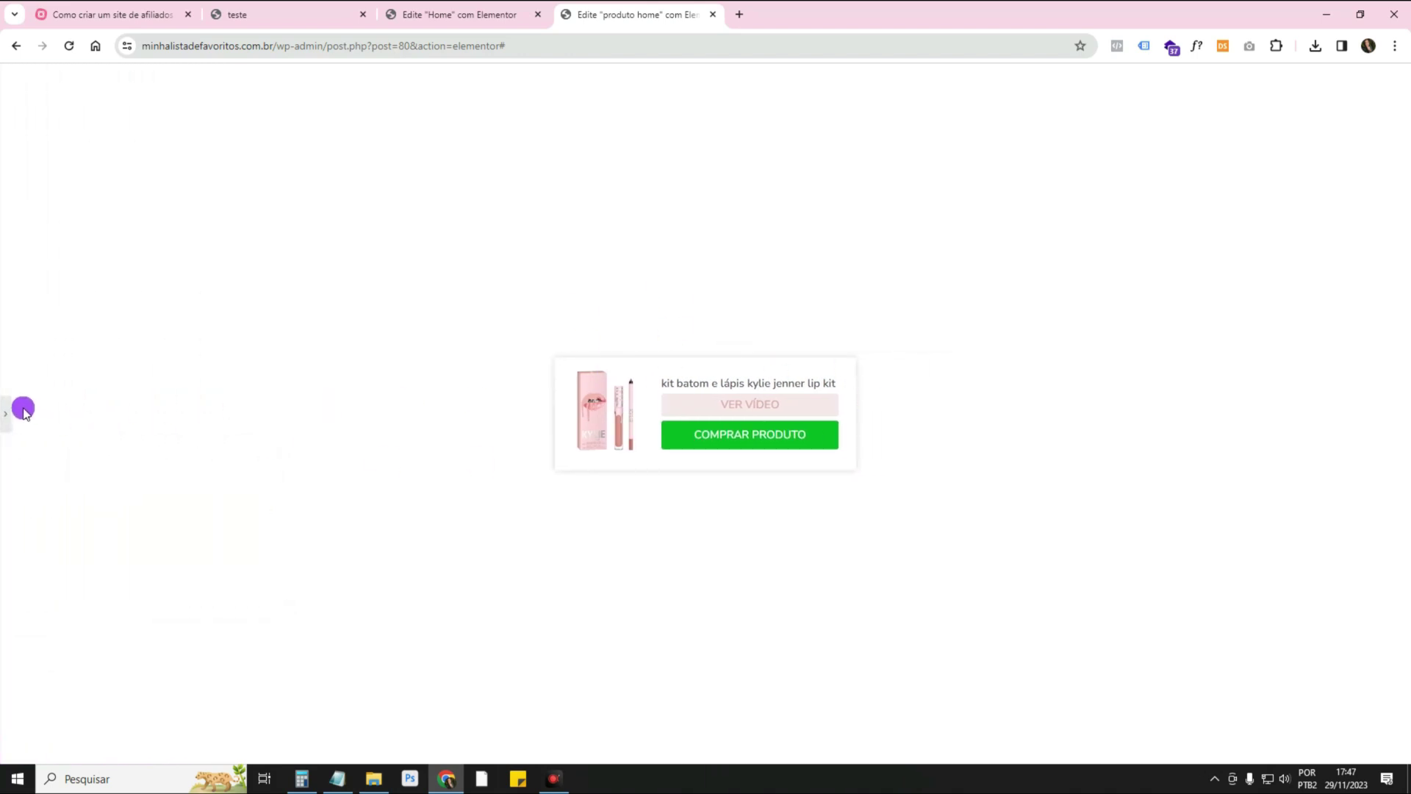
left_click(8, 413)
left_click(196, 388)
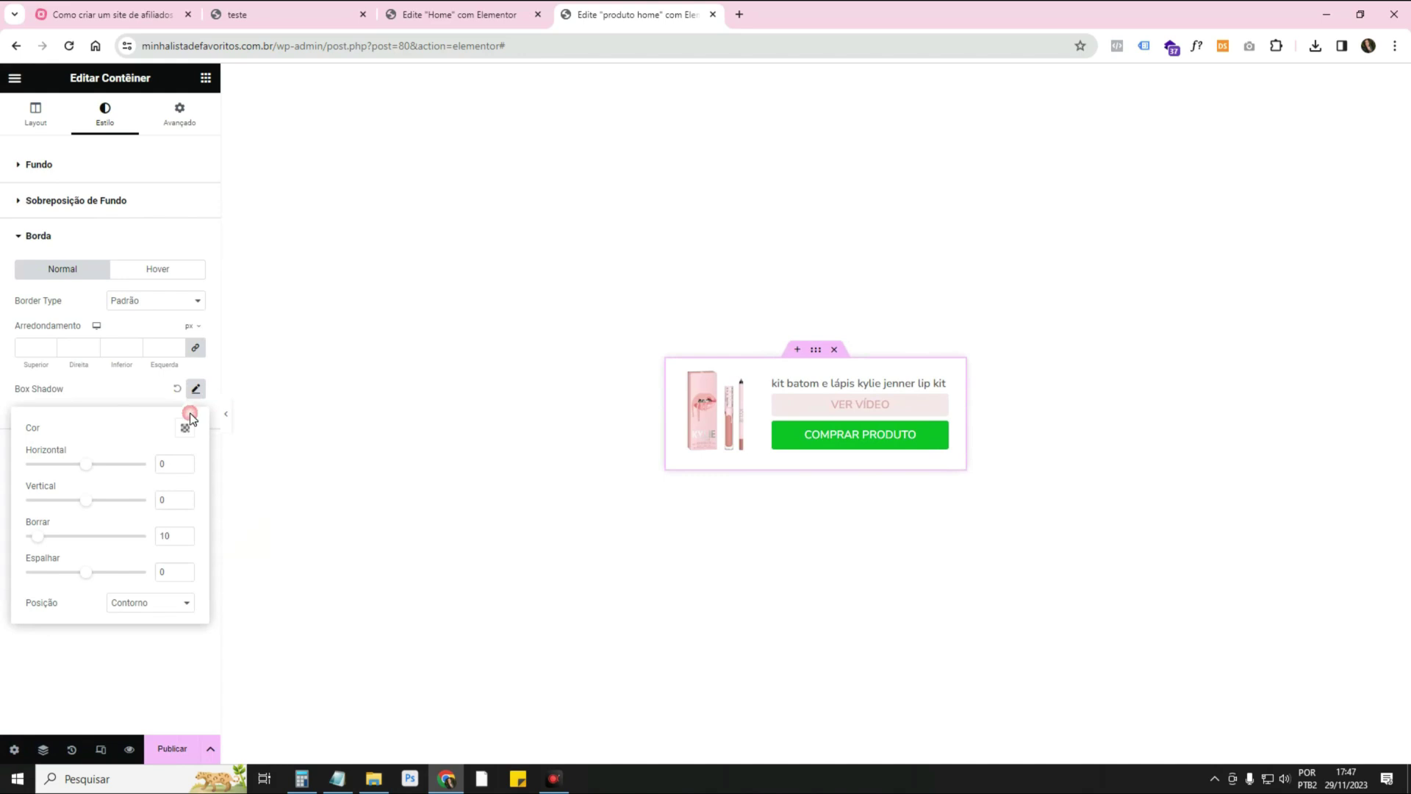
left_click(184, 428)
triple_click(149, 633)
left_click_drag(132, 623, 126, 621)
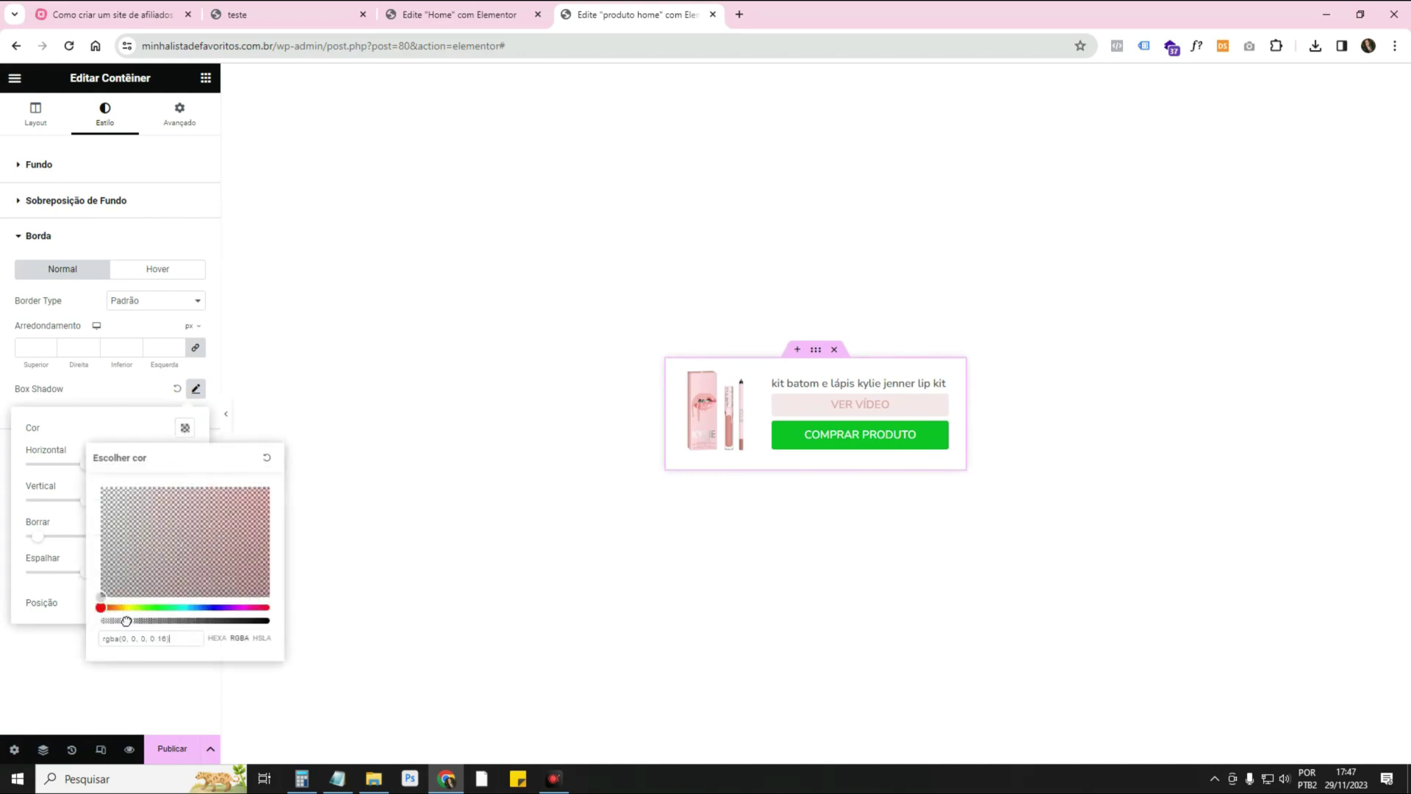
left_click(96, 440)
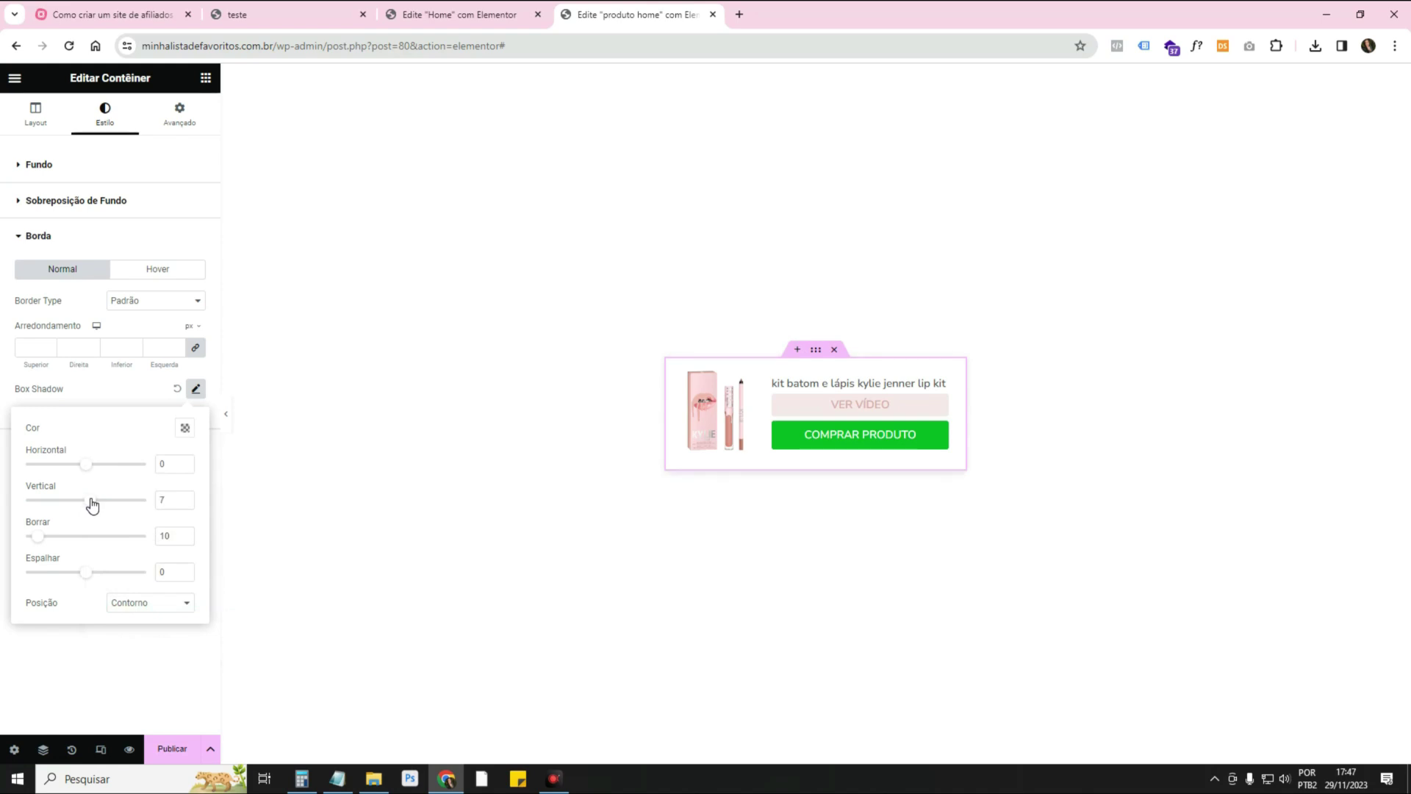
Preview the card's 10 px rounded corners and shadow (vertical 7, blur 10)
left_click(223, 407)
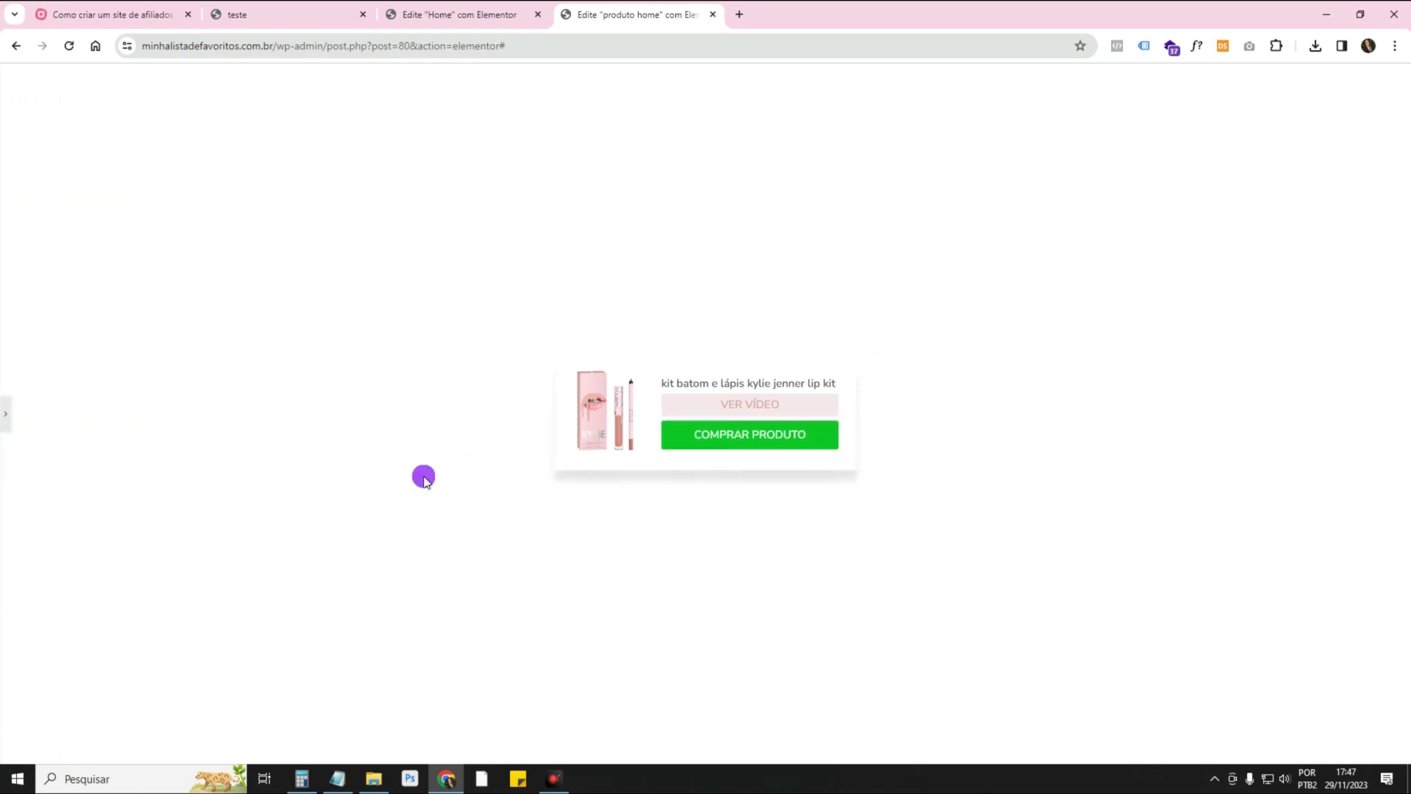
left_click(5, 414)
left_click(195, 389)
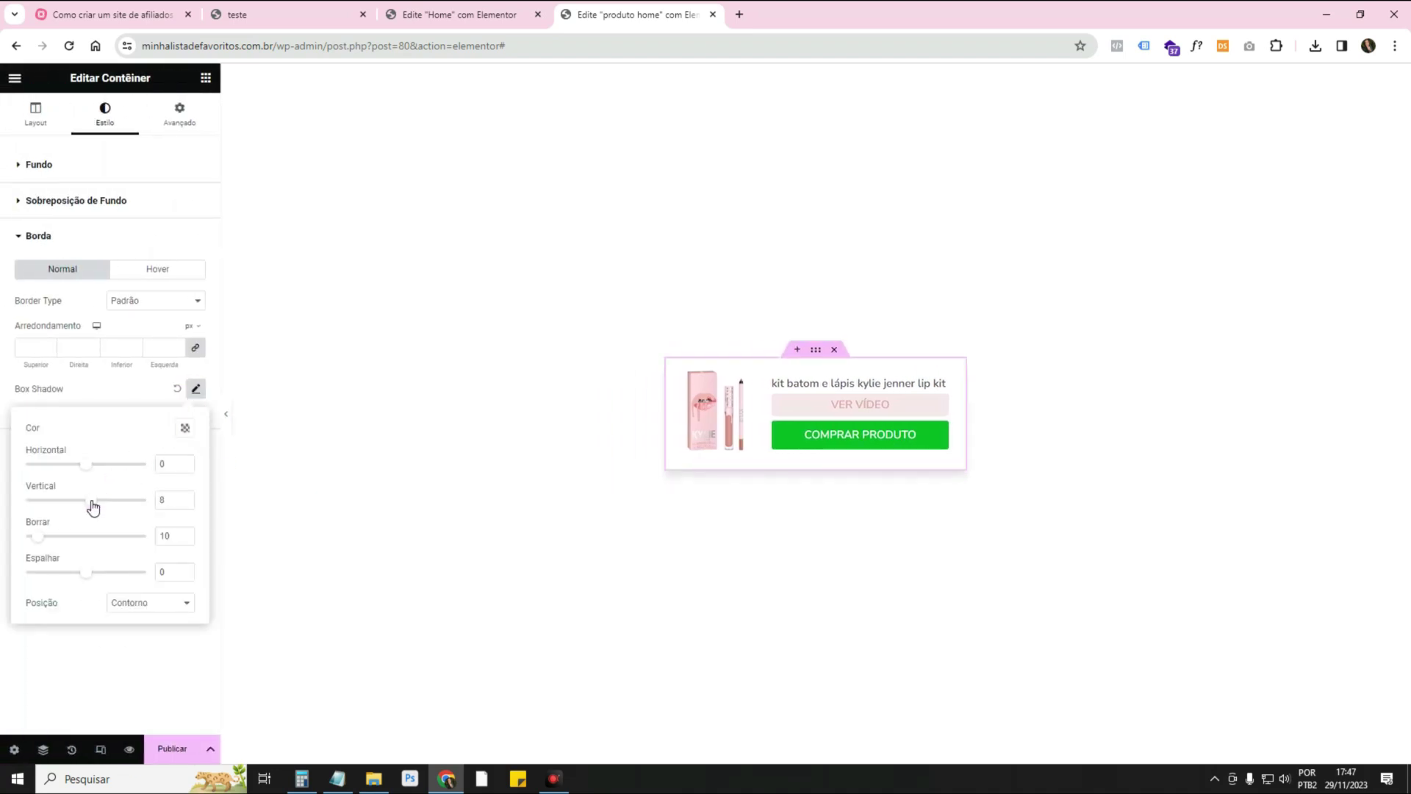
left_click(226, 411)
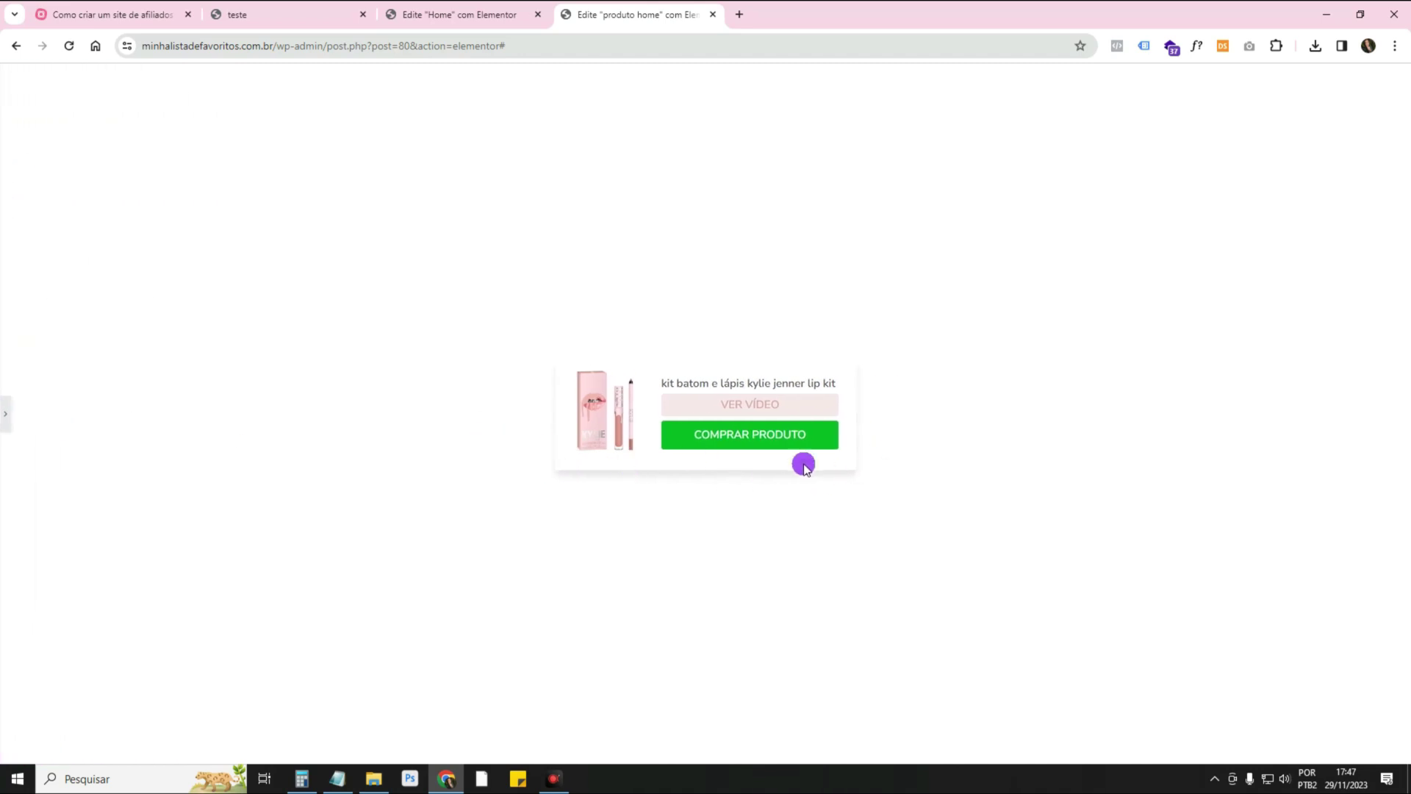
left_click(5, 413)
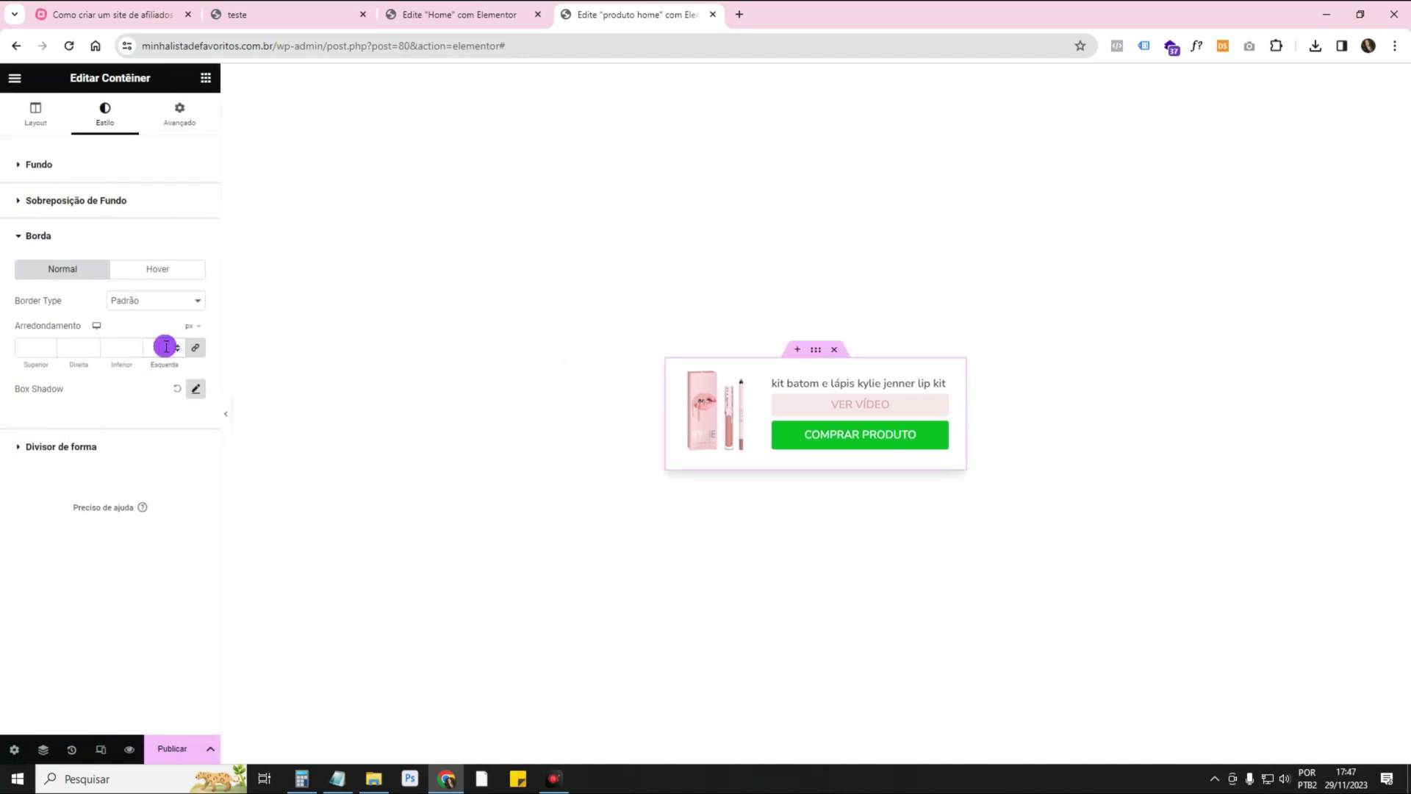
left_click(227, 412)
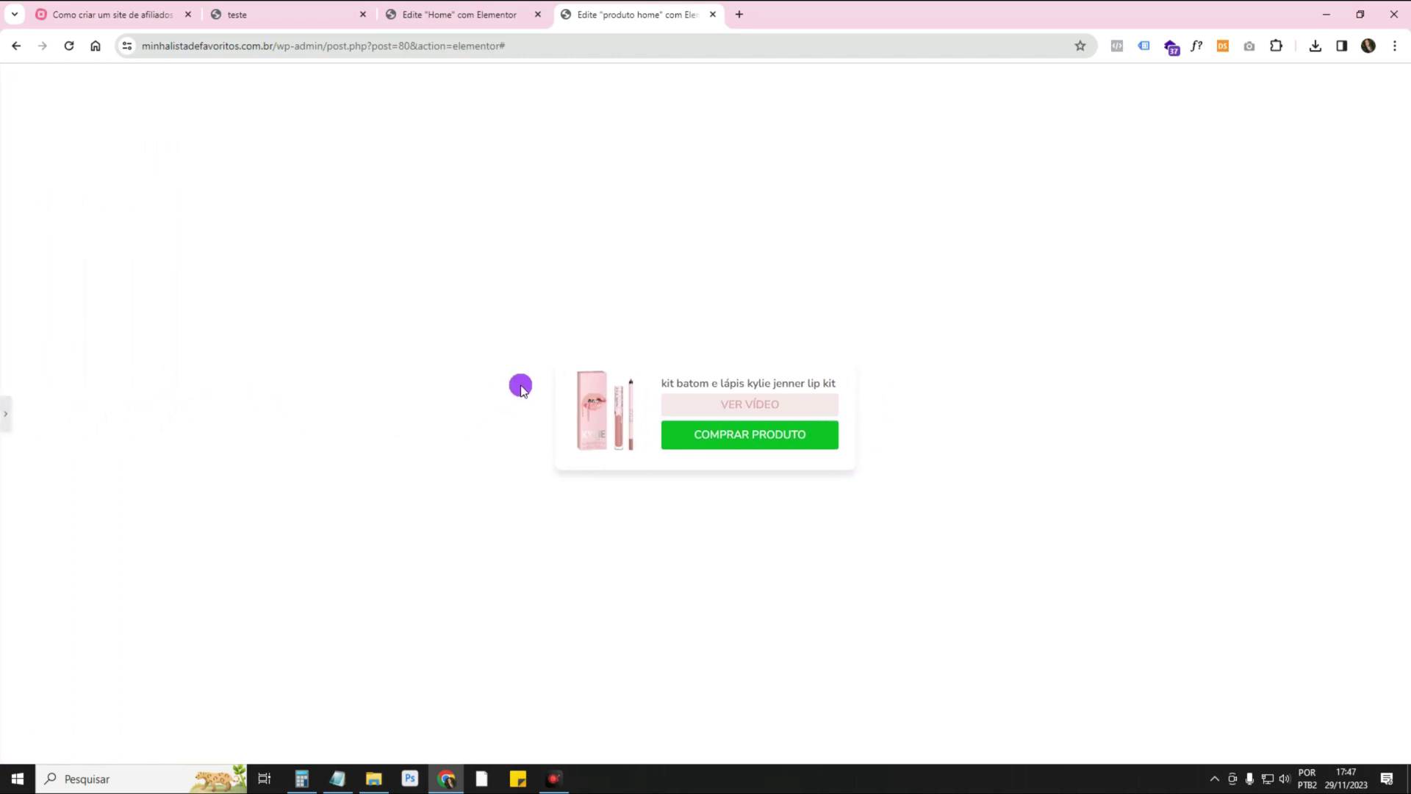
left_click(6, 413)
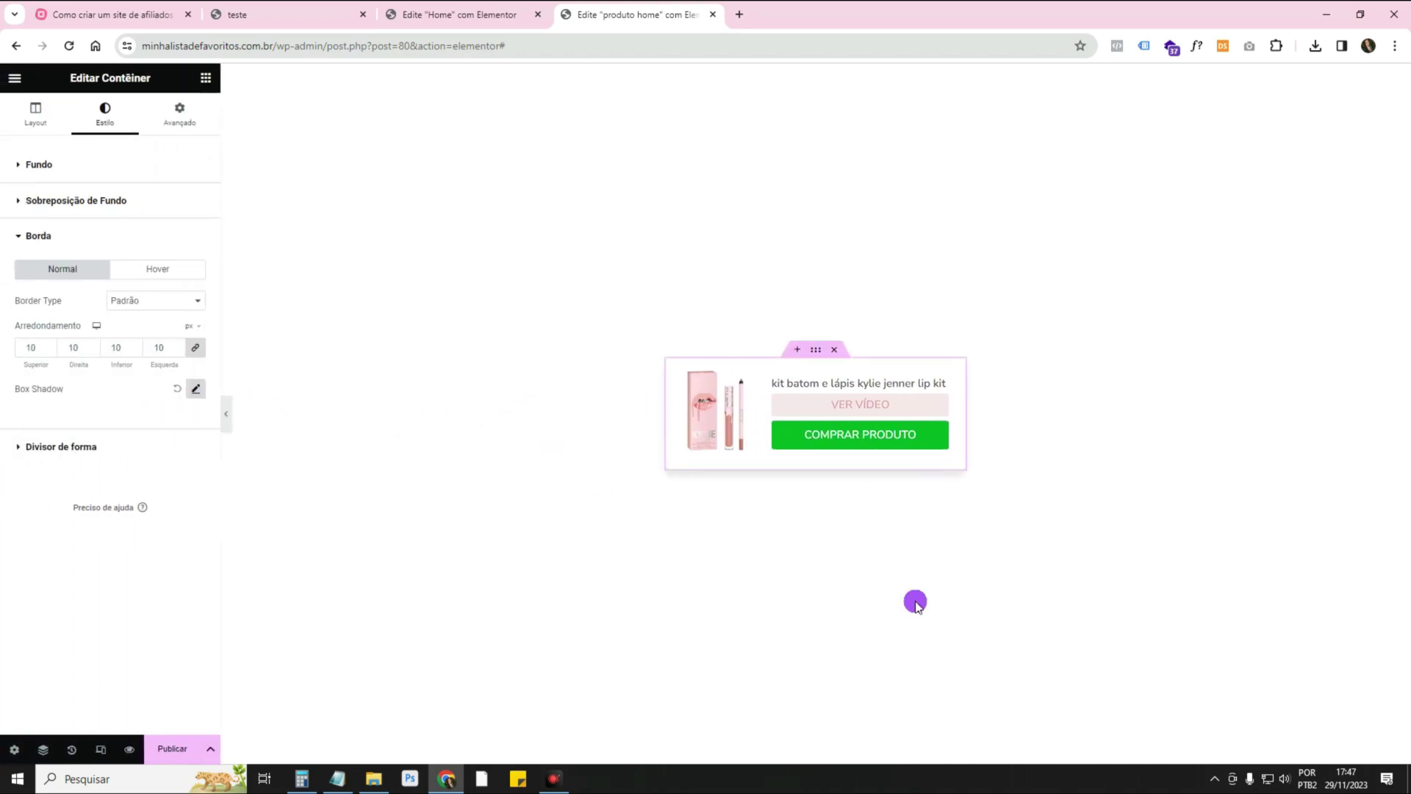
left_click(196, 388)
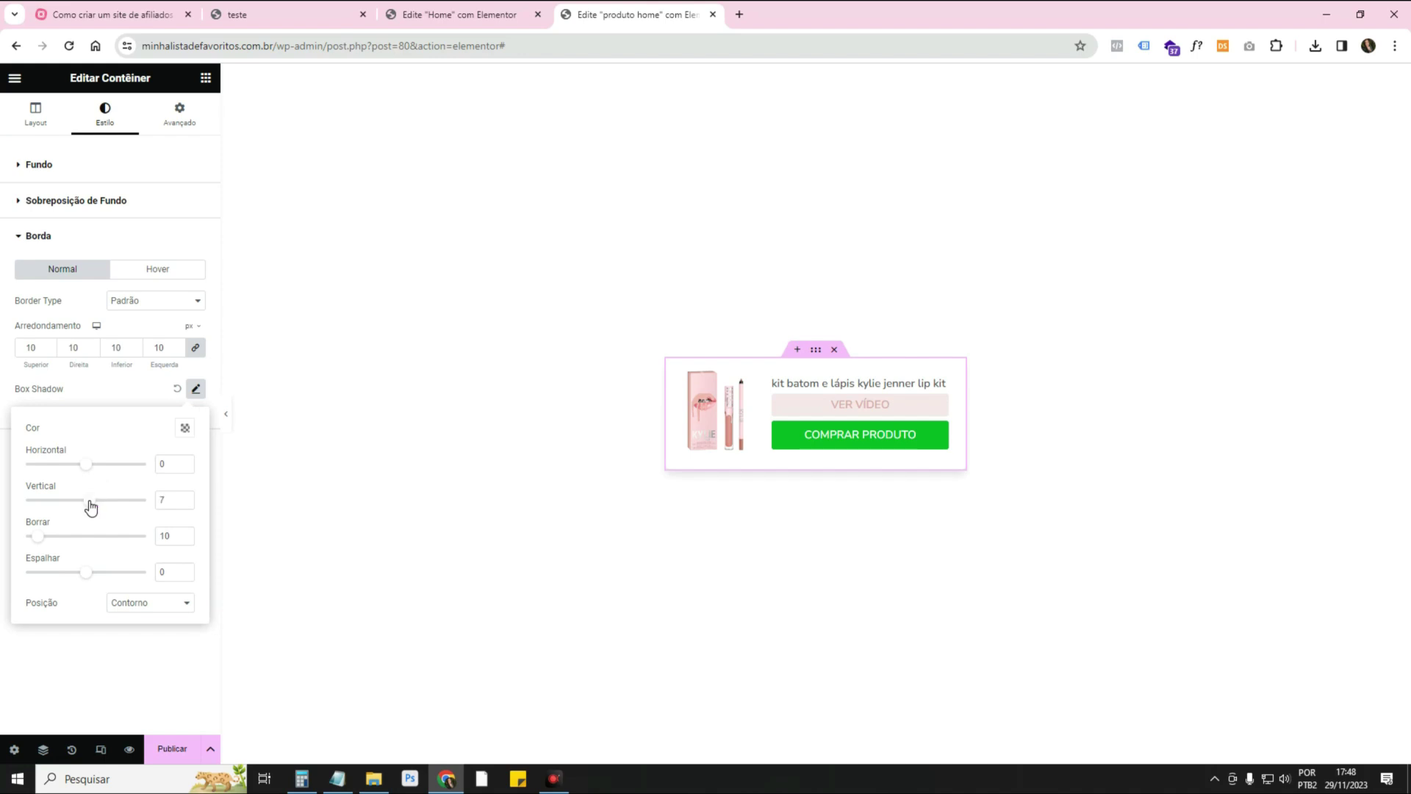
left_click(235, 413)
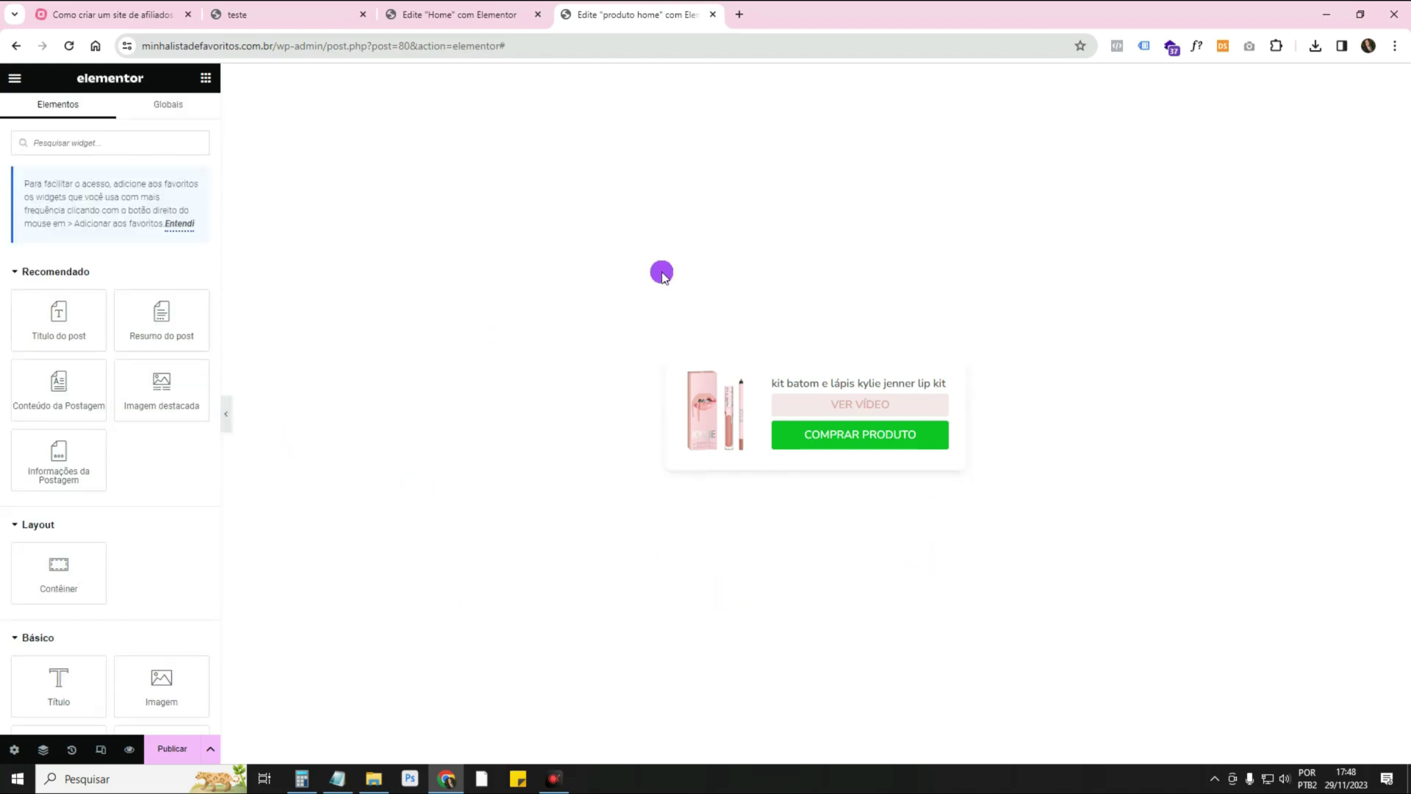
Save the 'produto home' loop template as a draft (Salvar rascunho)
left_click(210, 751)
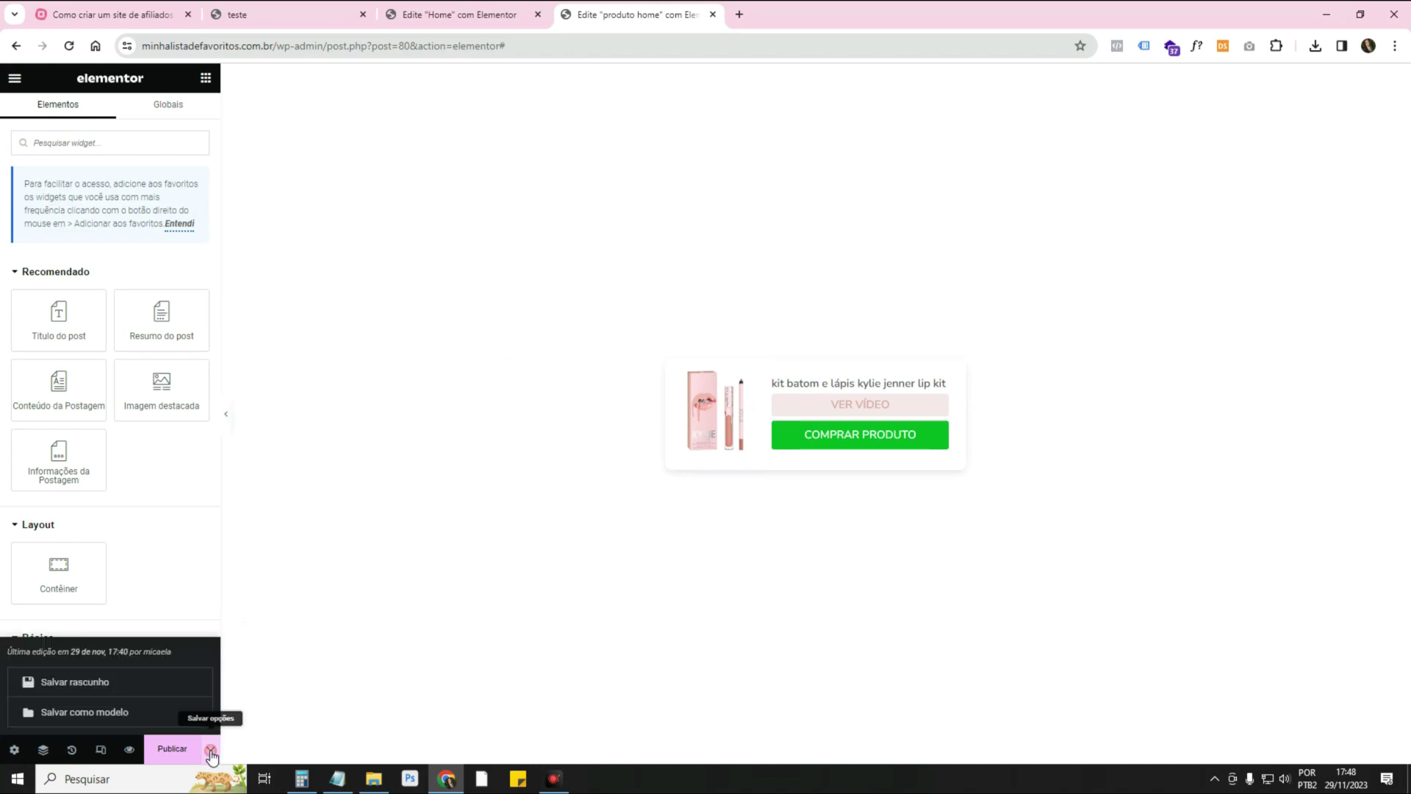
left_click(163, 693)
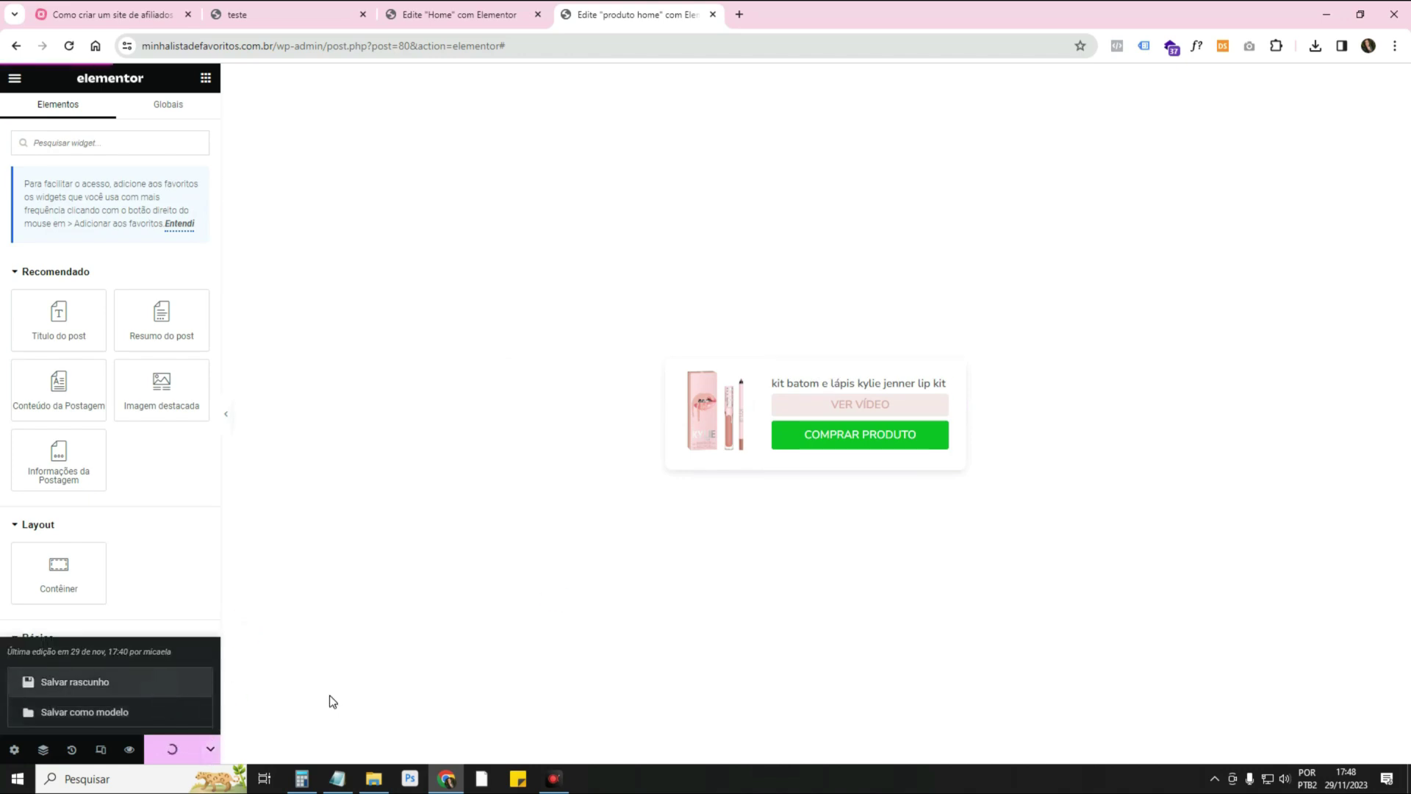
left_click(484, 558)
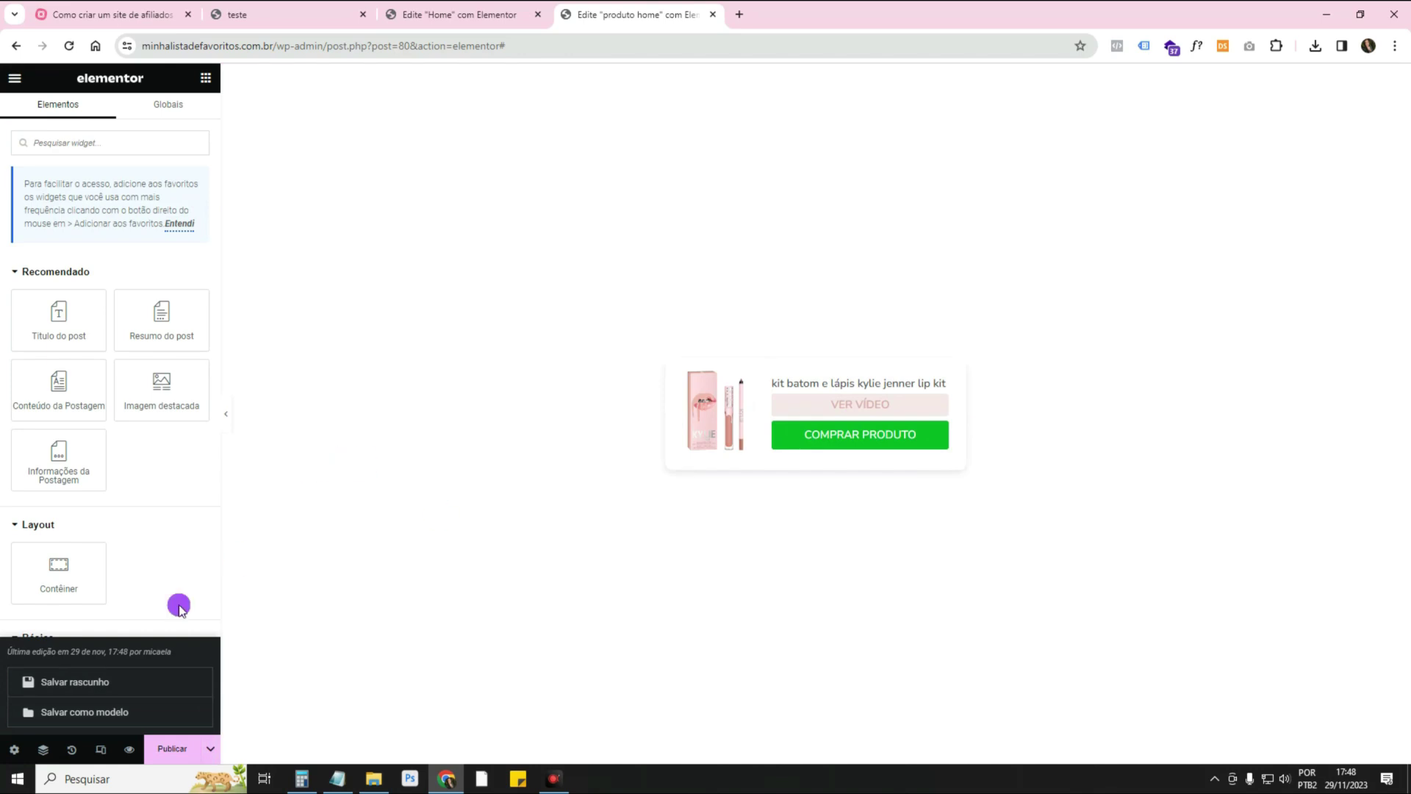
left_click(101, 752)
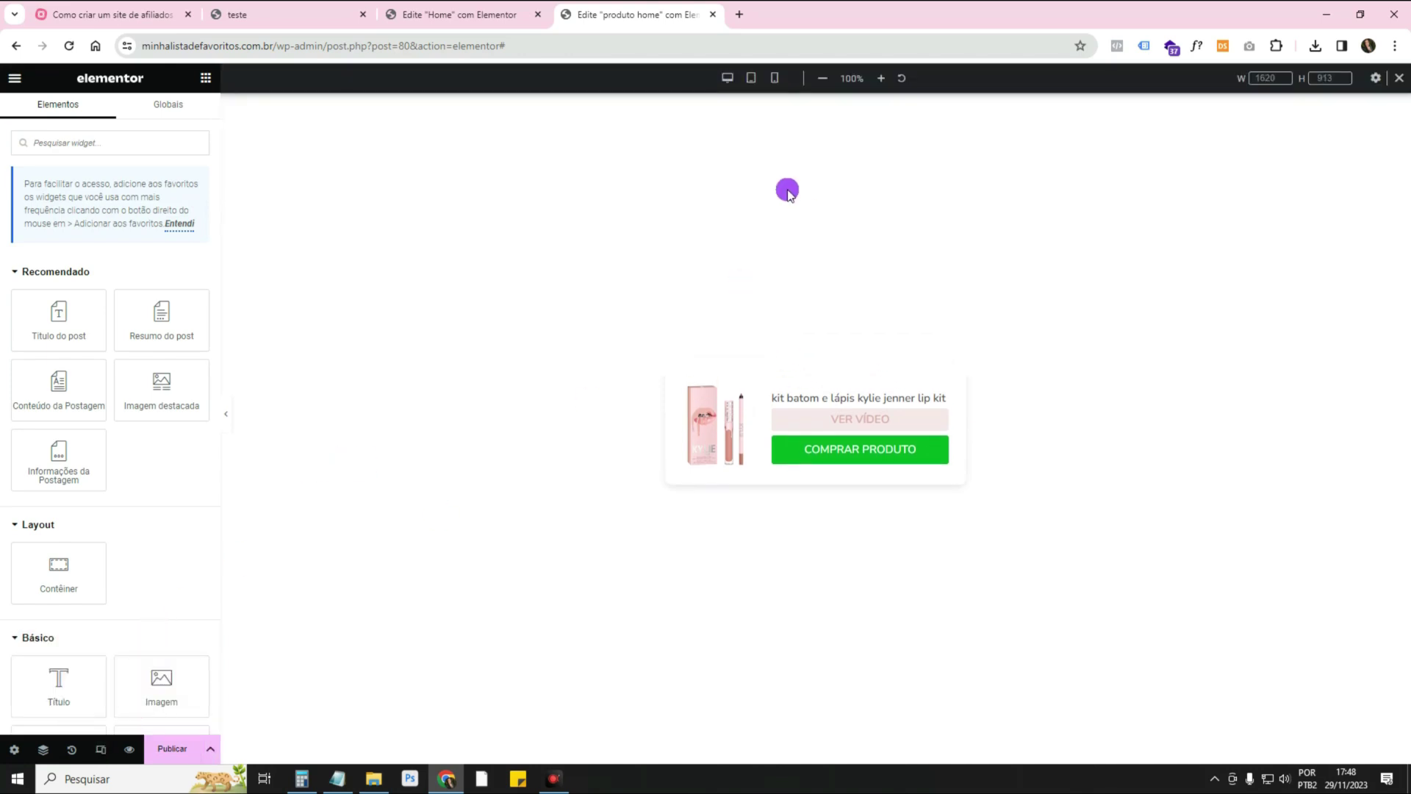
On mobile, set the card container to row direction and narrow the inner column's % width
left_click(777, 78)
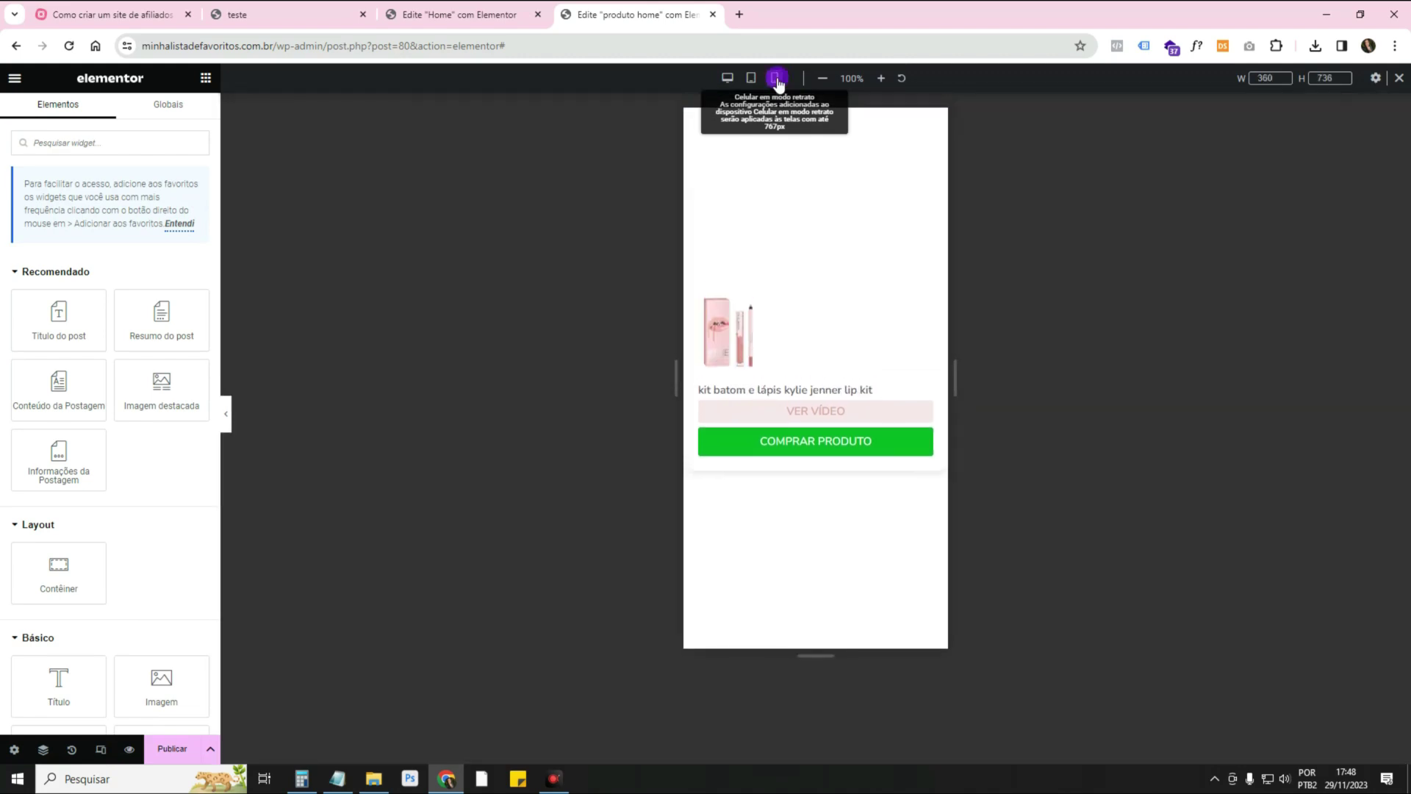
mouse_move(879, 384)
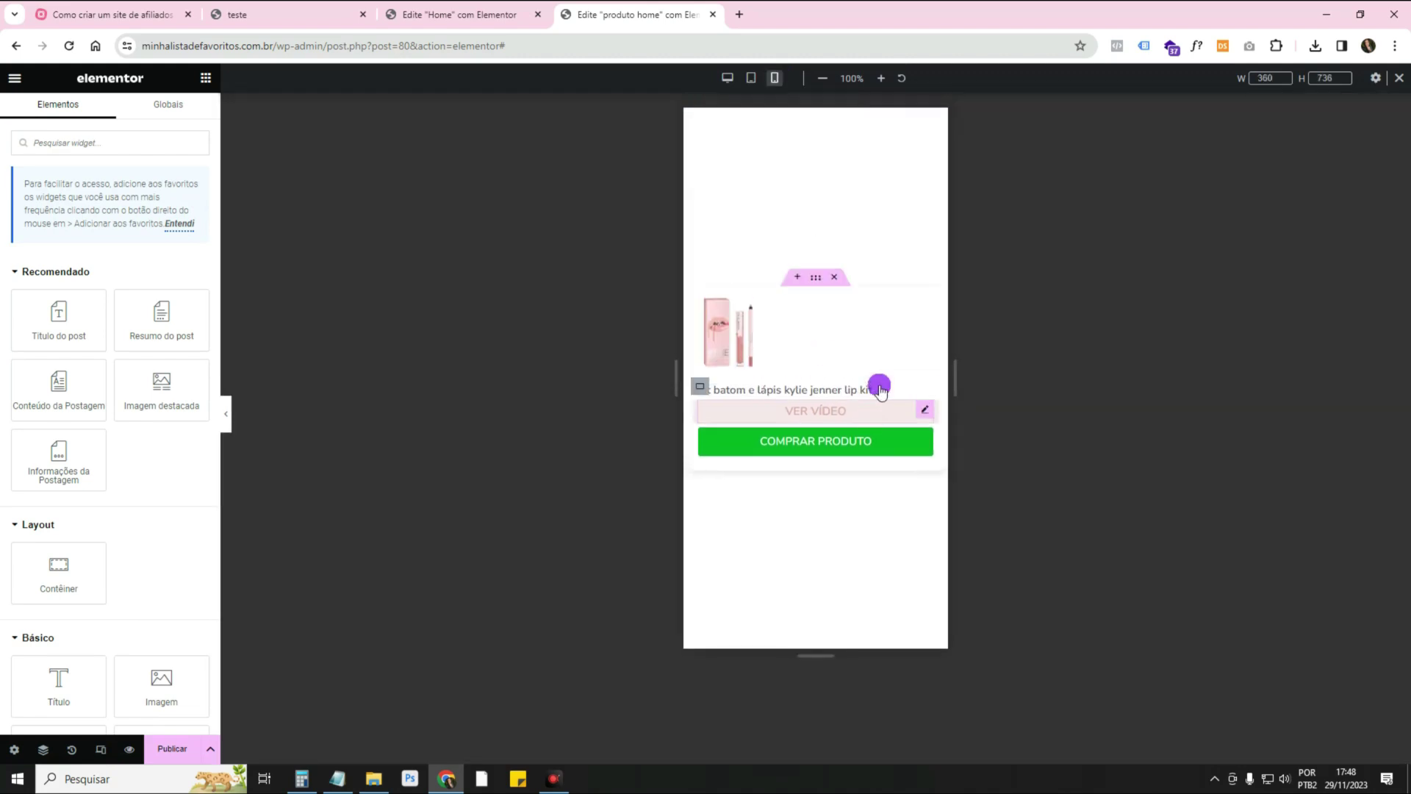
left_click(817, 279)
left_click(36, 114)
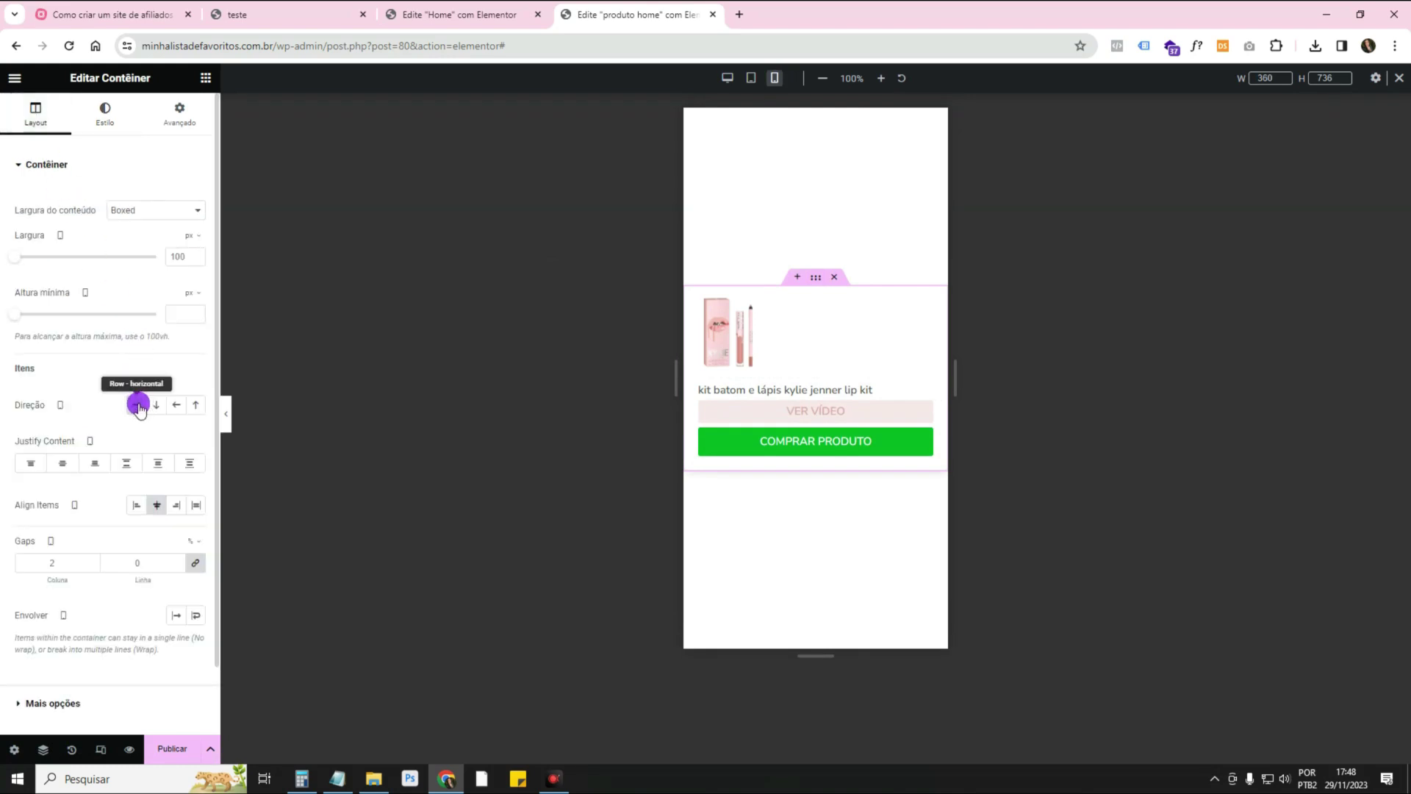
left_click(138, 405)
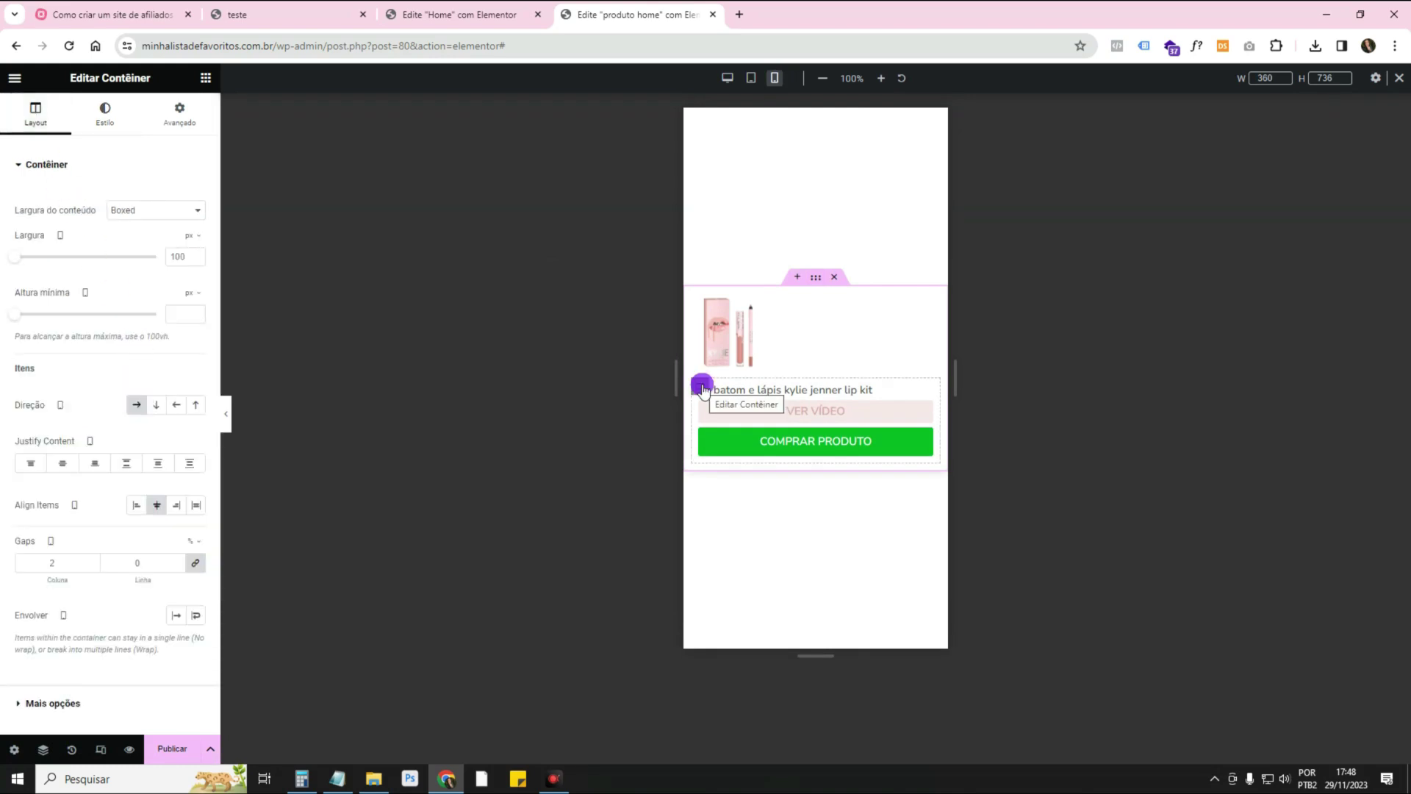
left_click(702, 385)
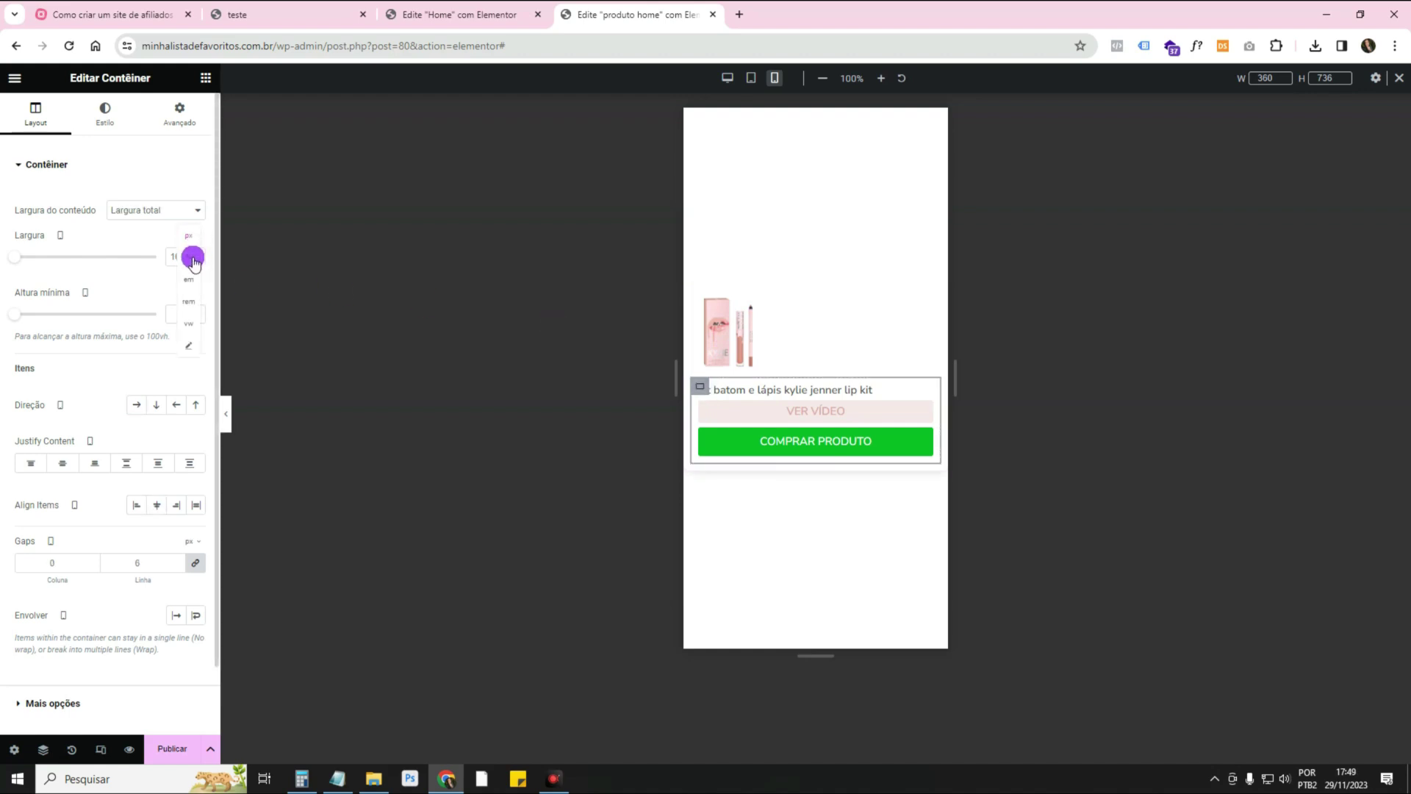
left_click(192, 258)
double_click(186, 256)
type("60")
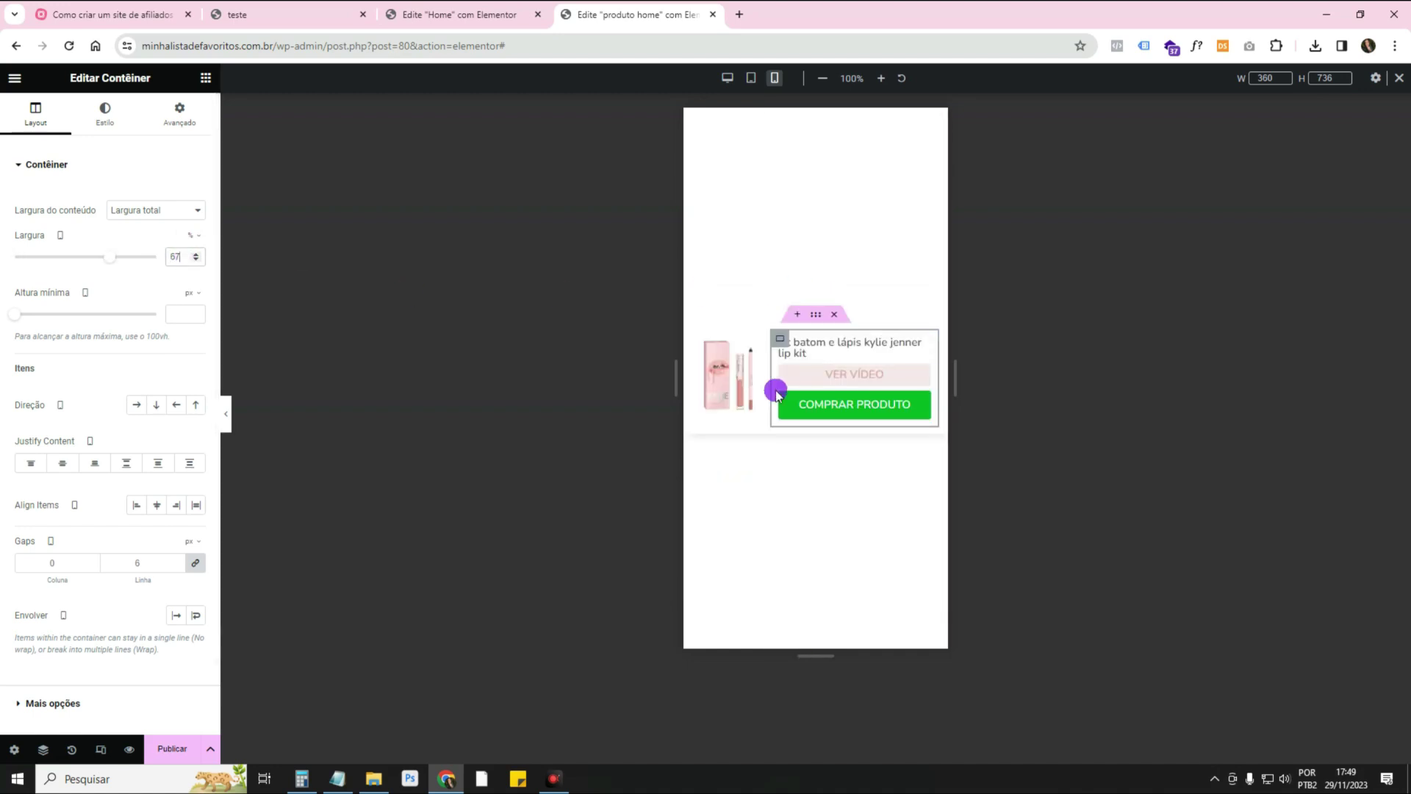
left_click(228, 406)
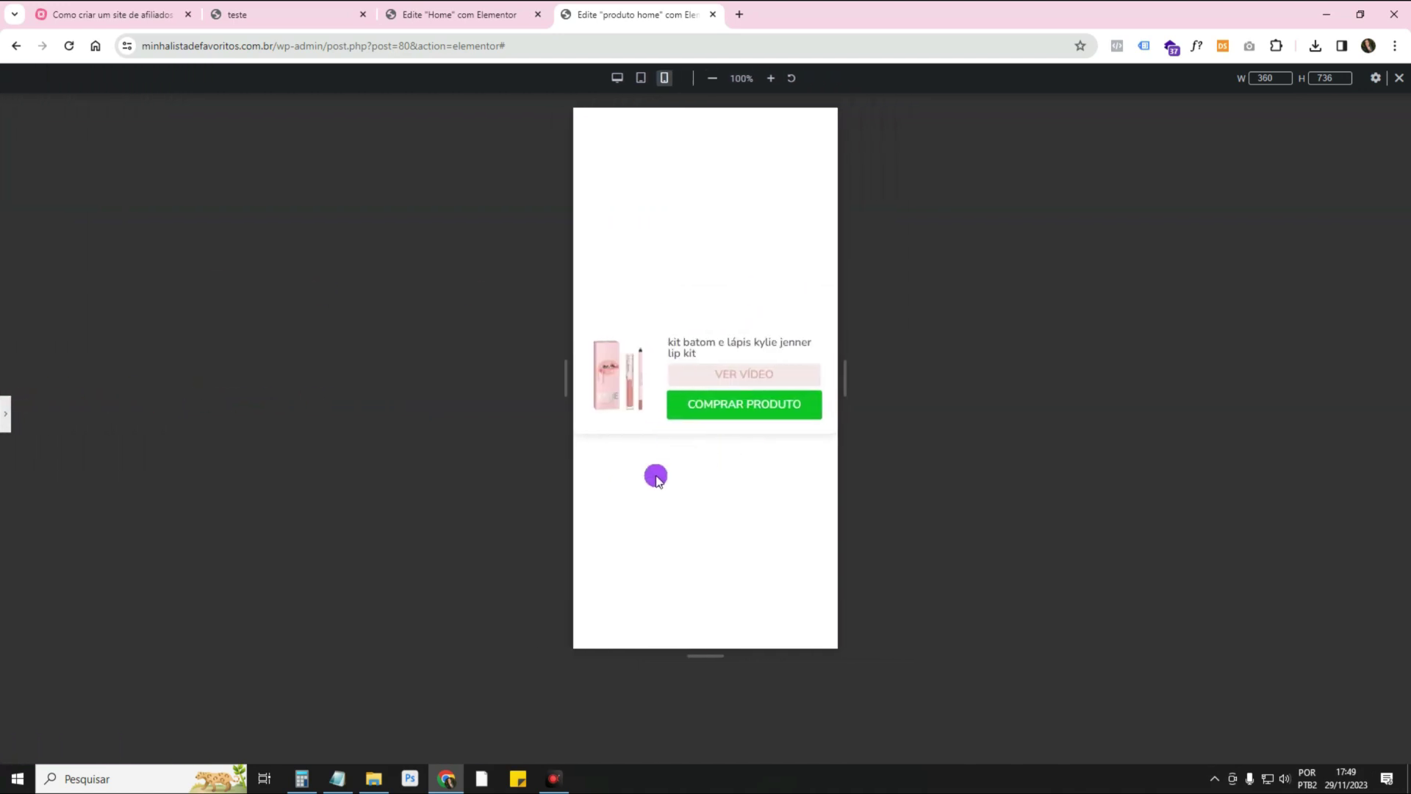
Increase the product title's mobile font size to 16 px
left_click(6, 406)
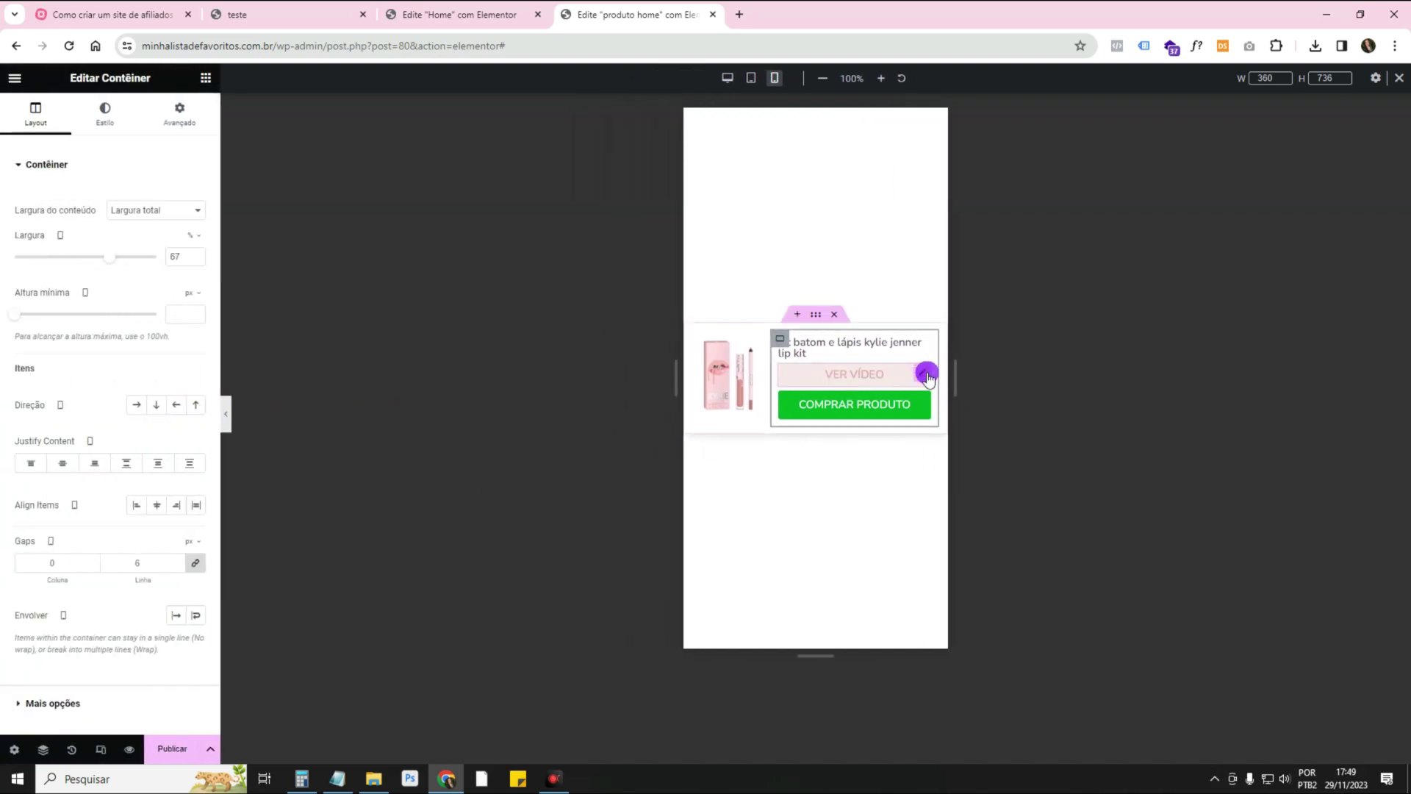
left_click(926, 375)
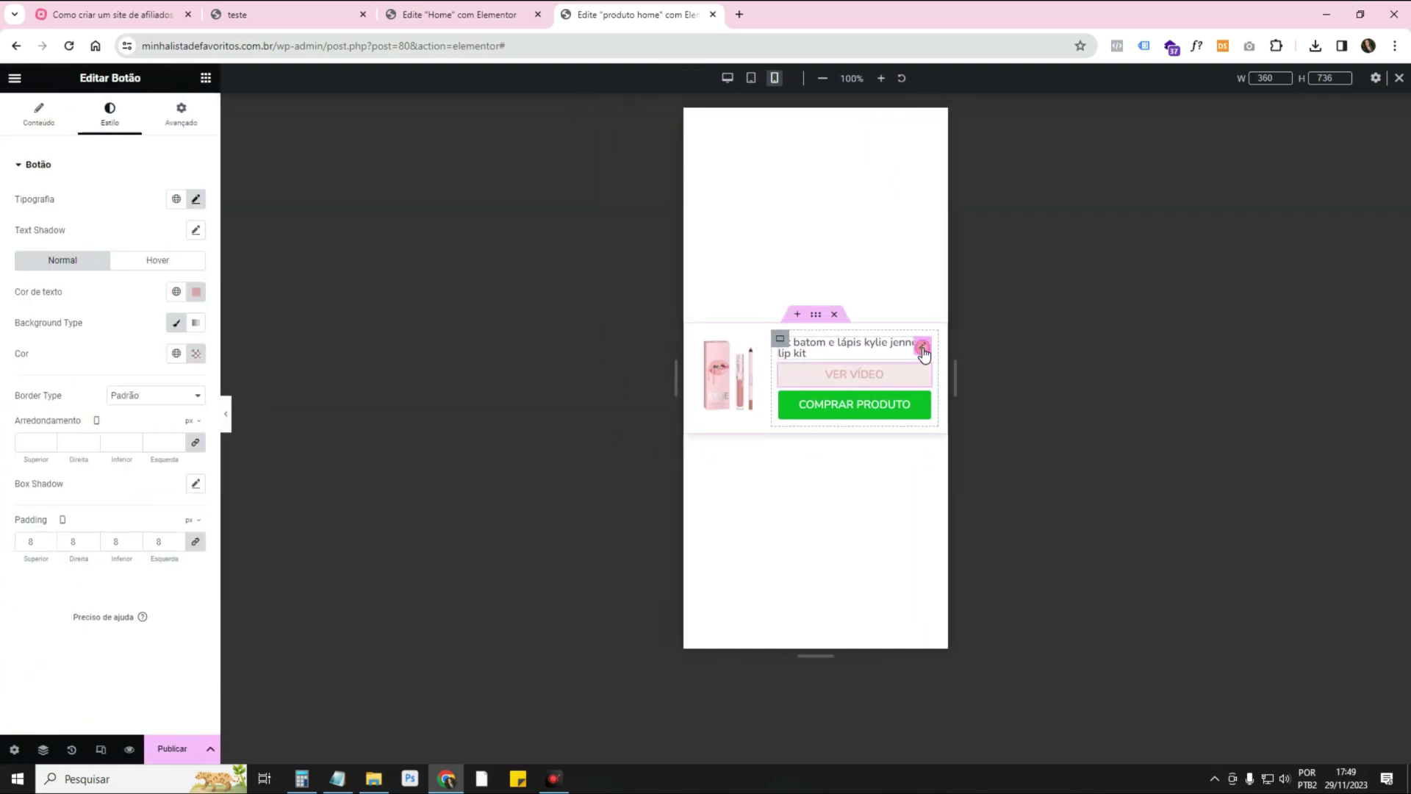
left_click(923, 348)
left_click(196, 230)
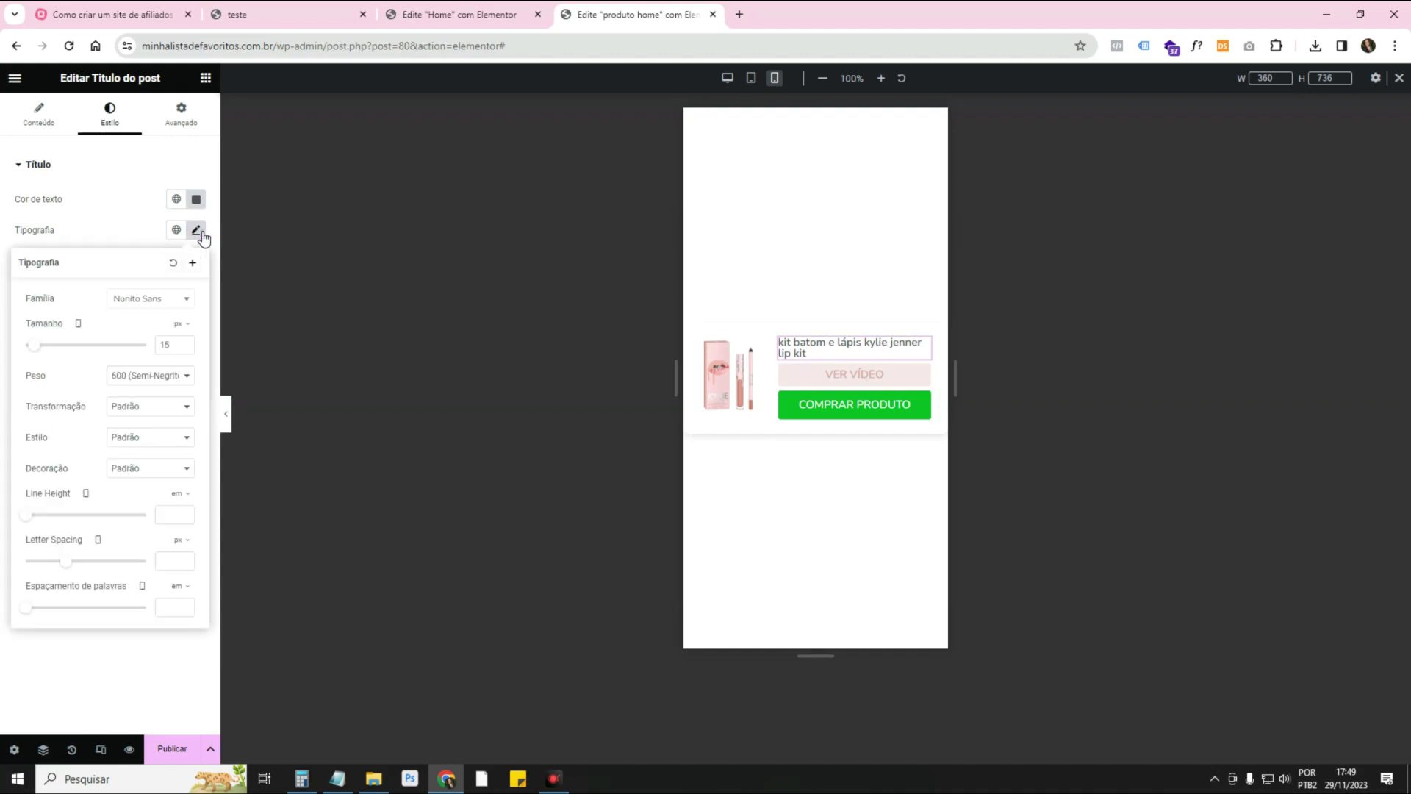
left_click(185, 344)
key("BackSpace")
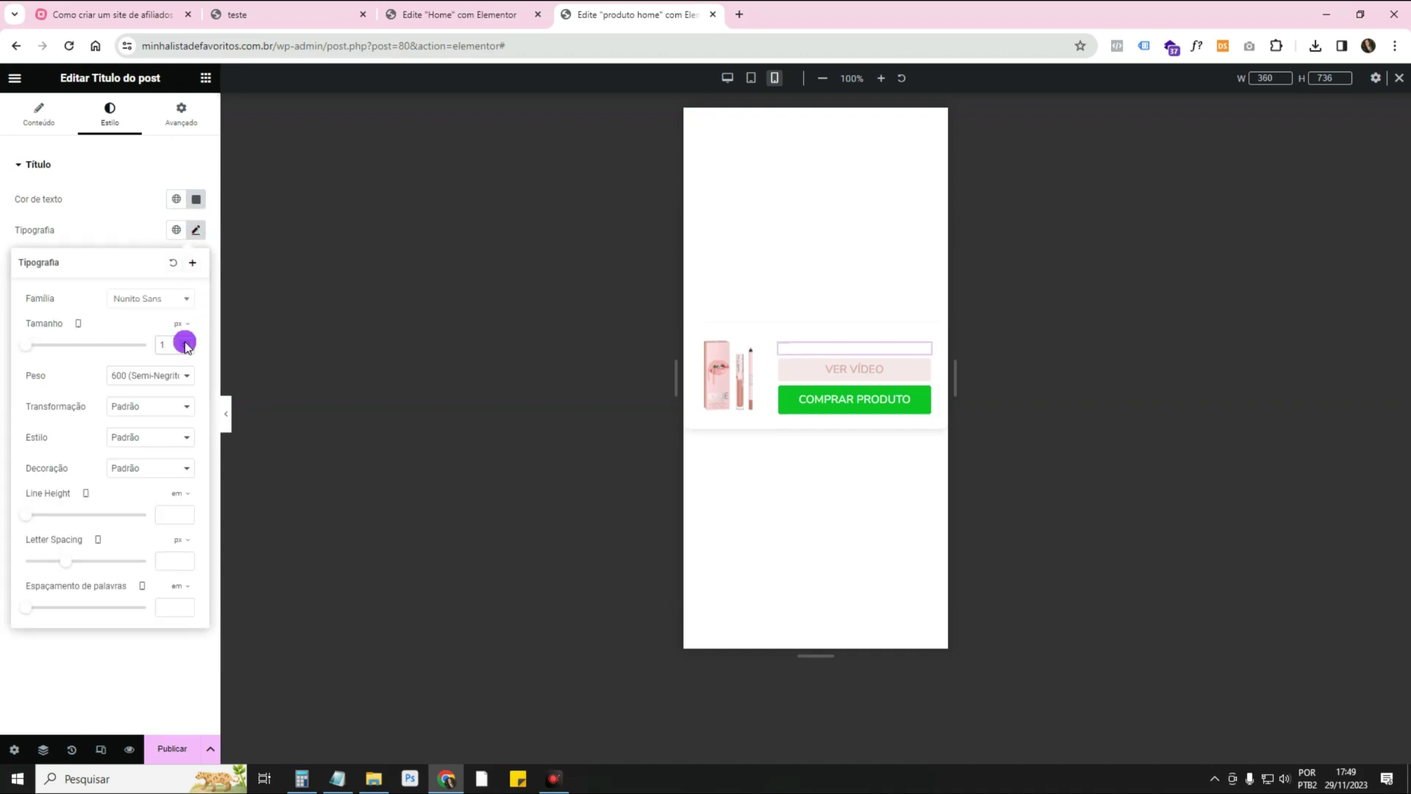
left_click(184, 342)
left_click(184, 343)
left_click(185, 342)
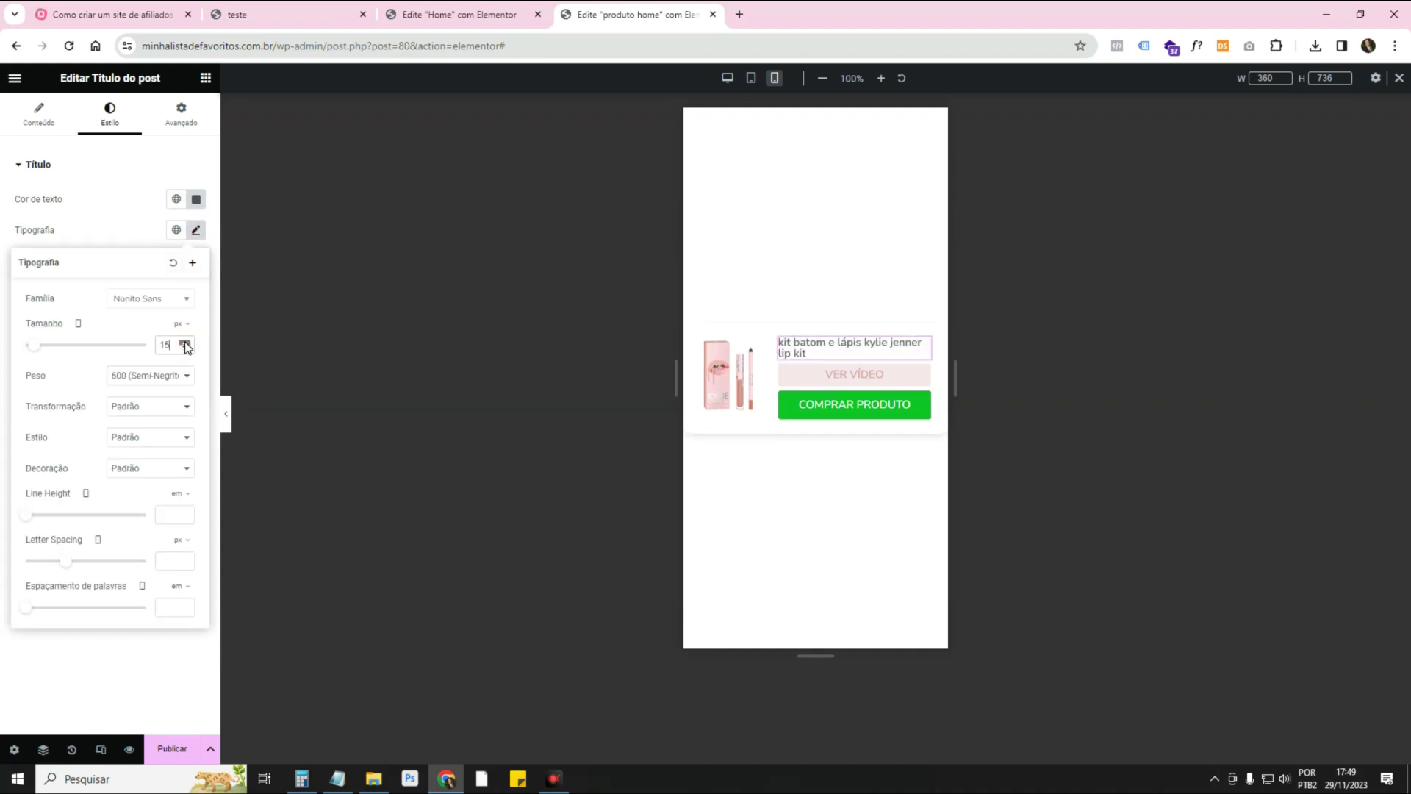
left_click(185, 343)
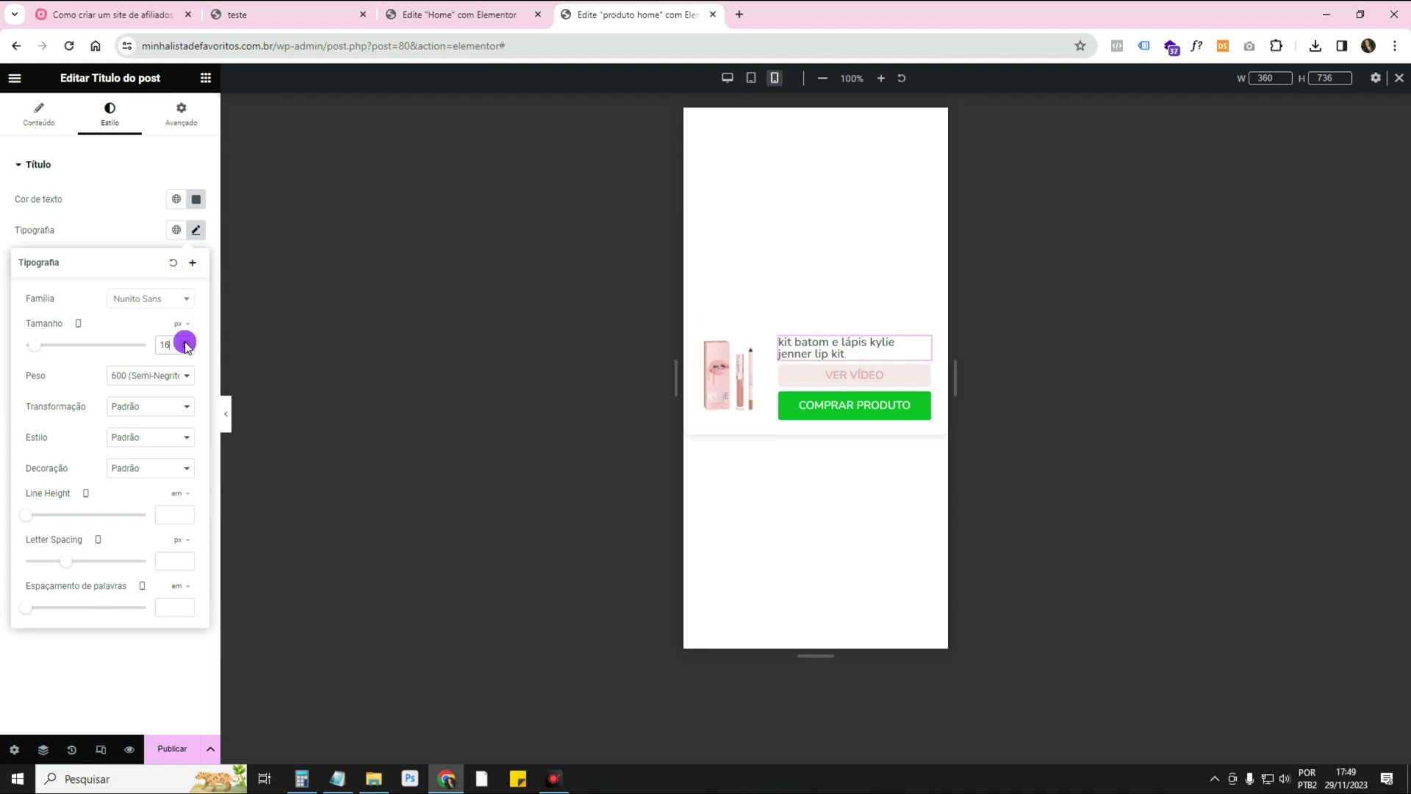
left_click(179, 721)
Save the template as a draft again
mouse_move(826, 337)
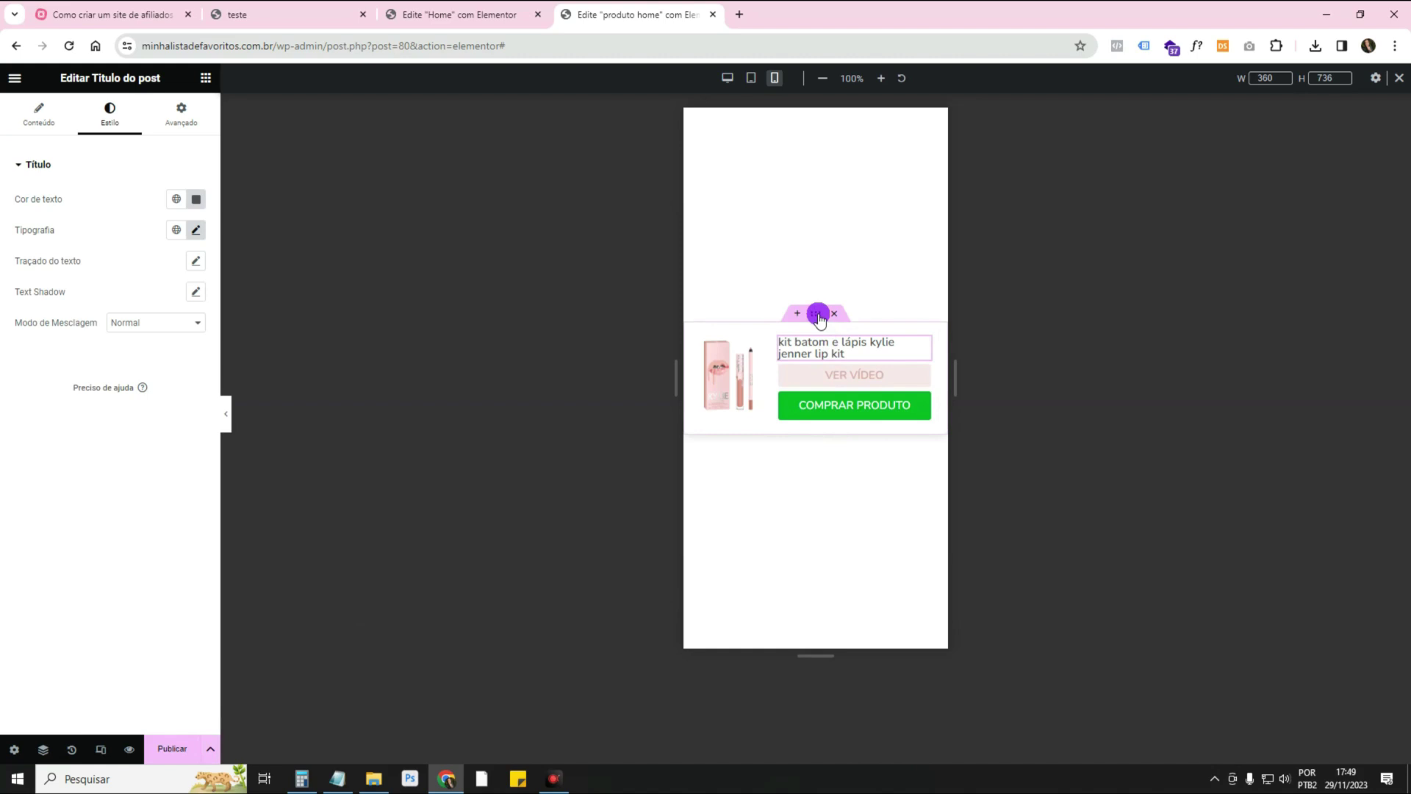
left_click(209, 749)
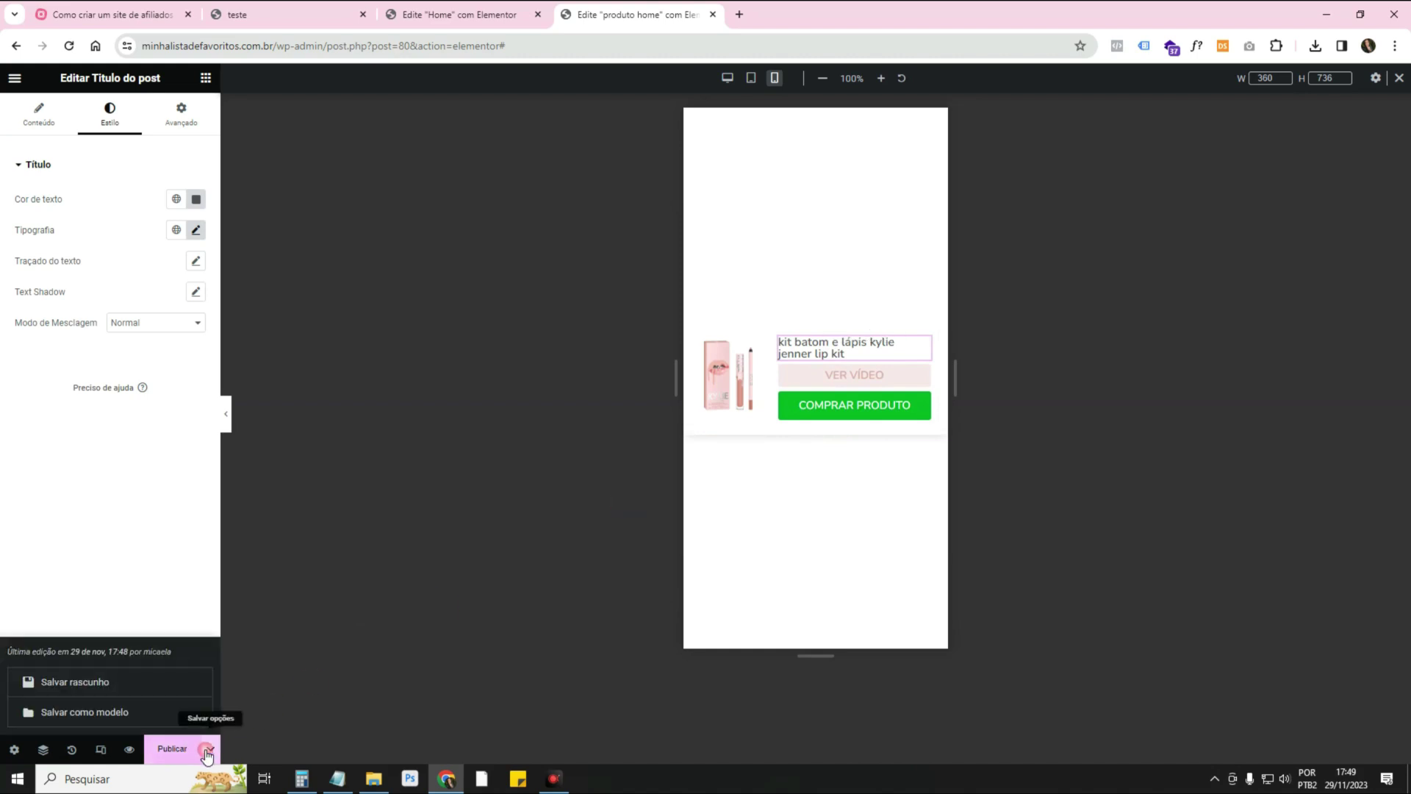
left_click(174, 683)
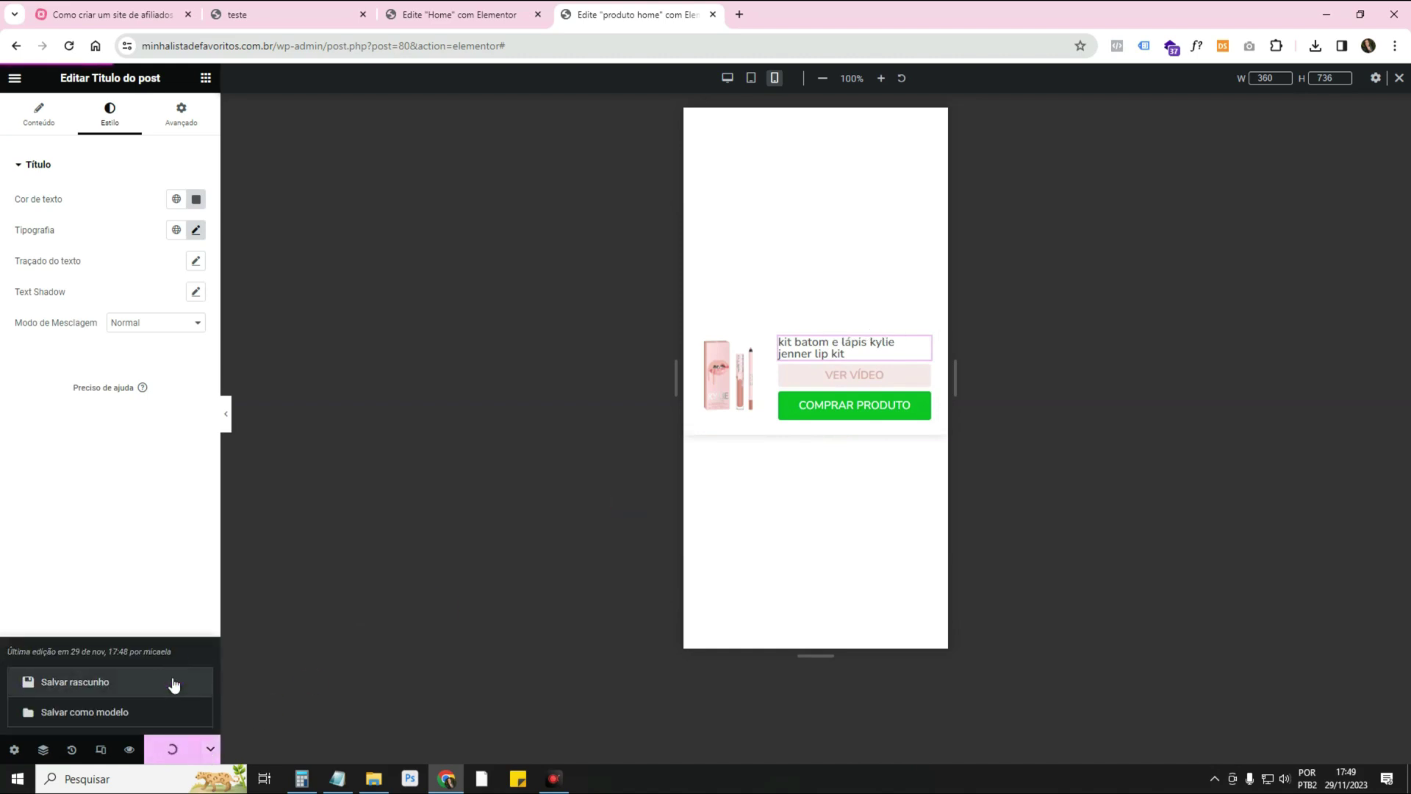
Check tablet and desktop previews, select VER VÍDEO's # link, and open Produtos in a new tab
left_click(753, 78)
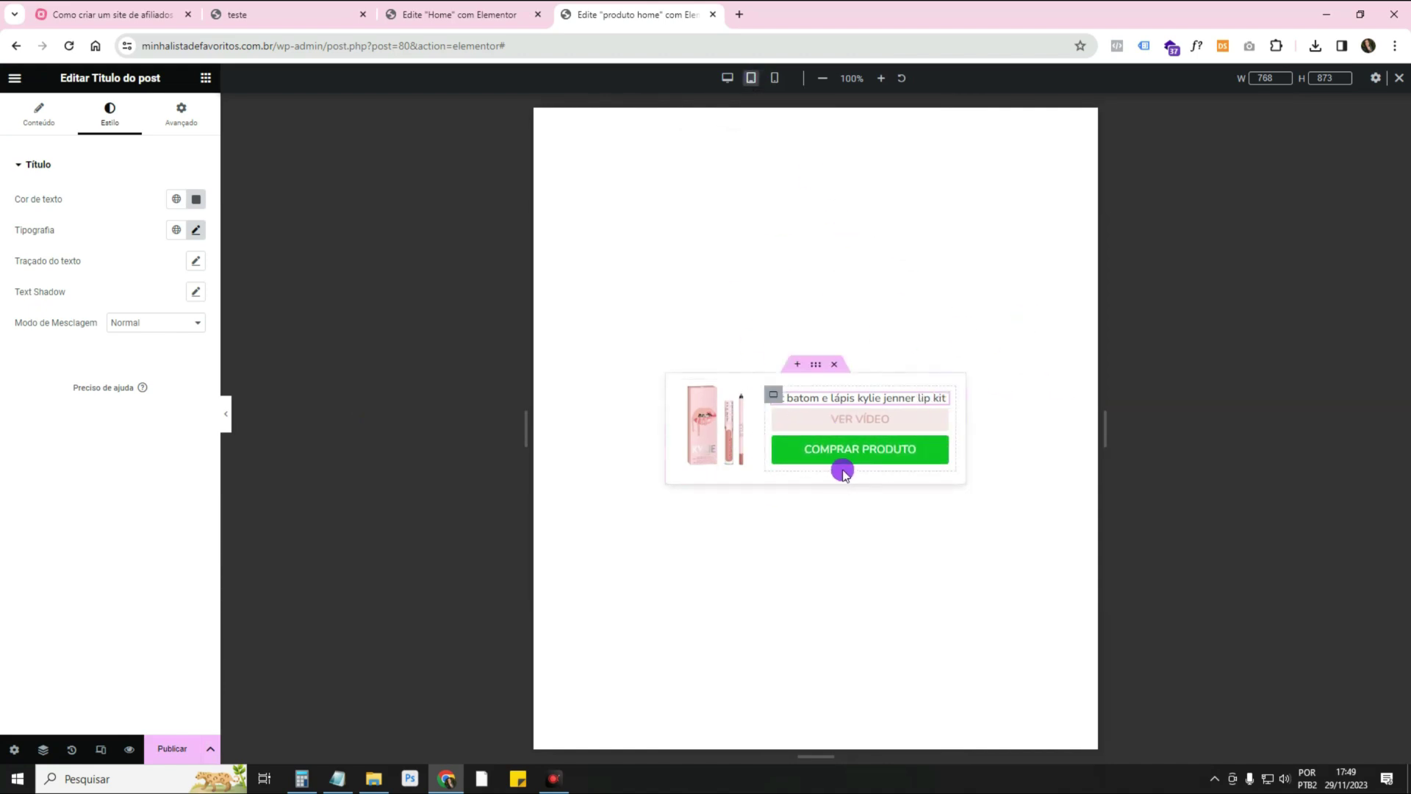
left_click(727, 78)
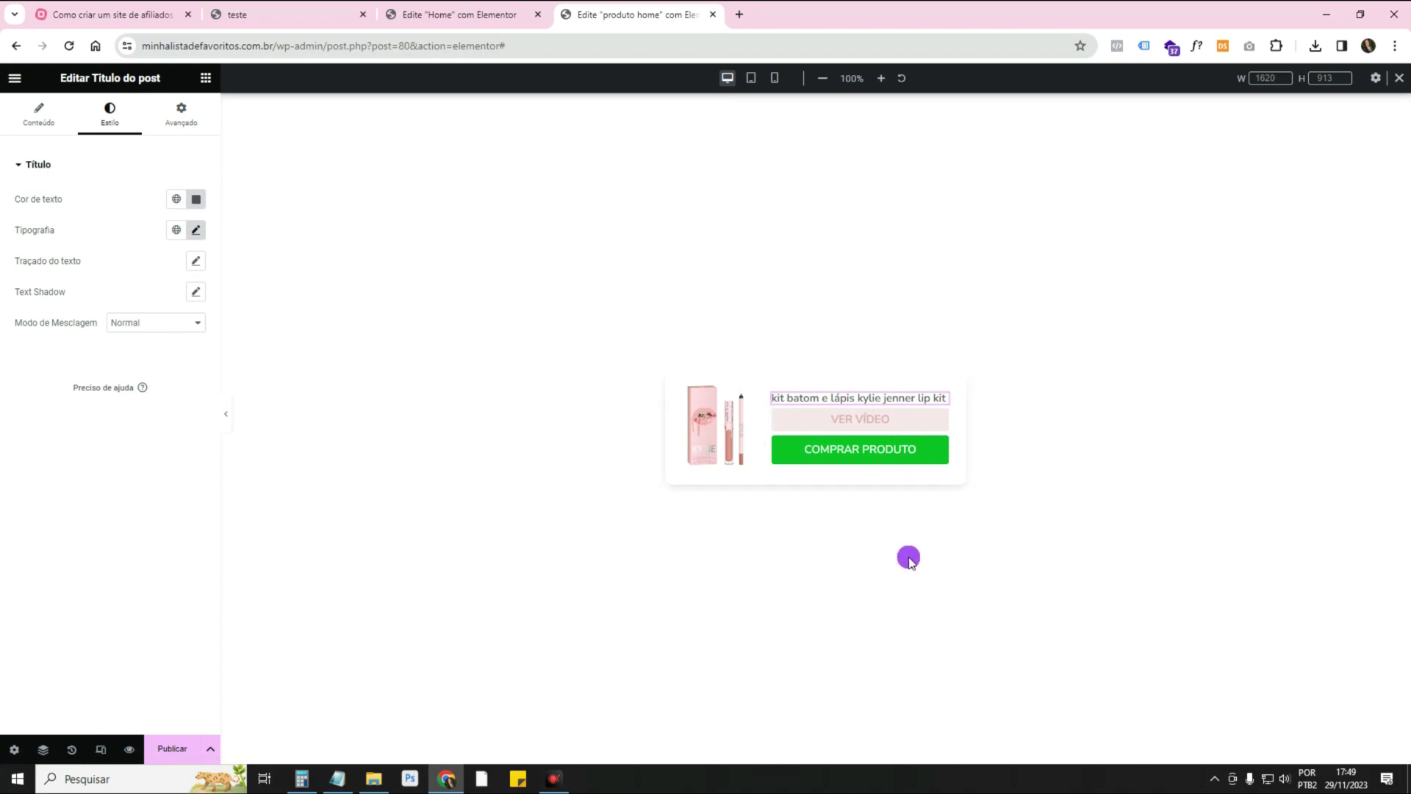
left_click(942, 418)
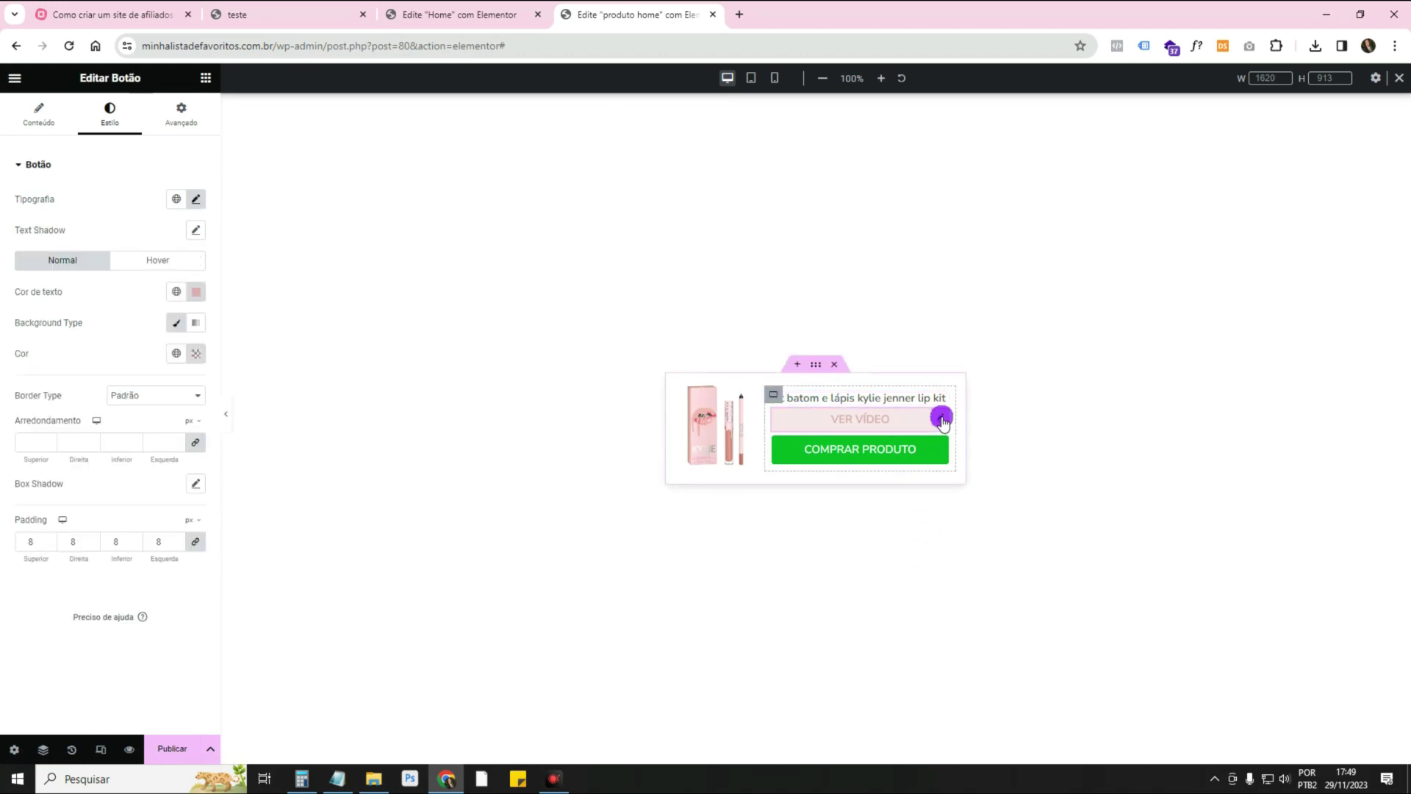
left_click(52, 121)
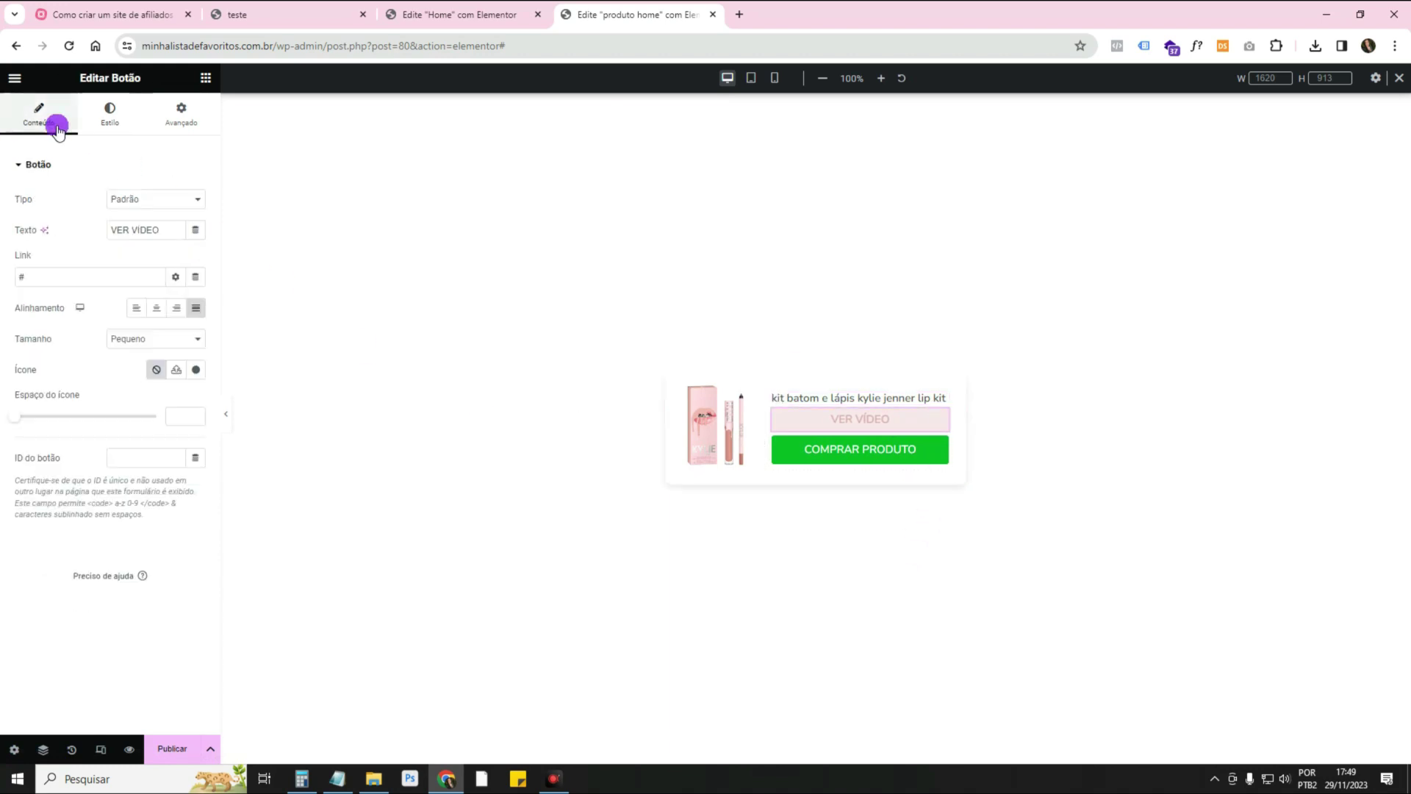
left_click_drag(48, 277, 4, 268)
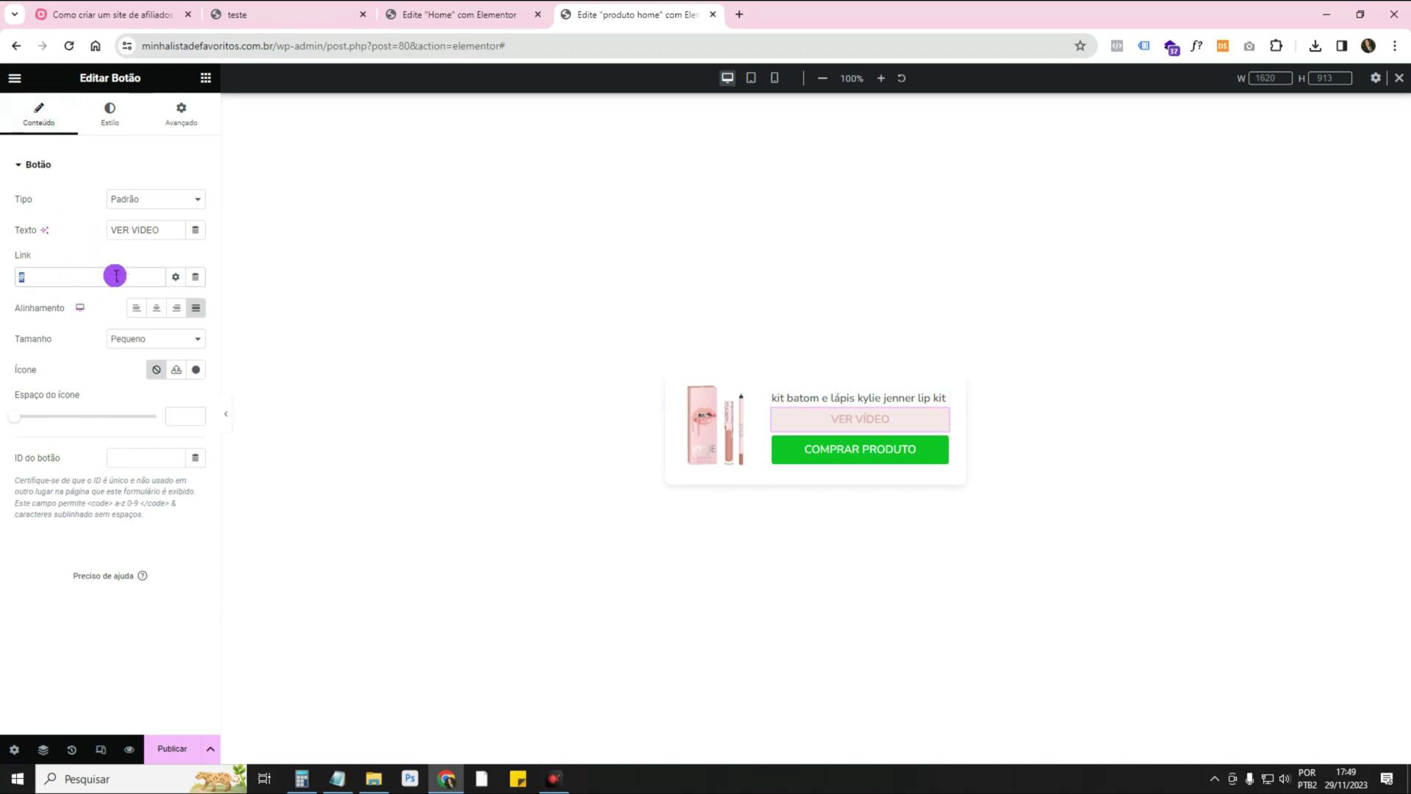
left_click(881, 427)
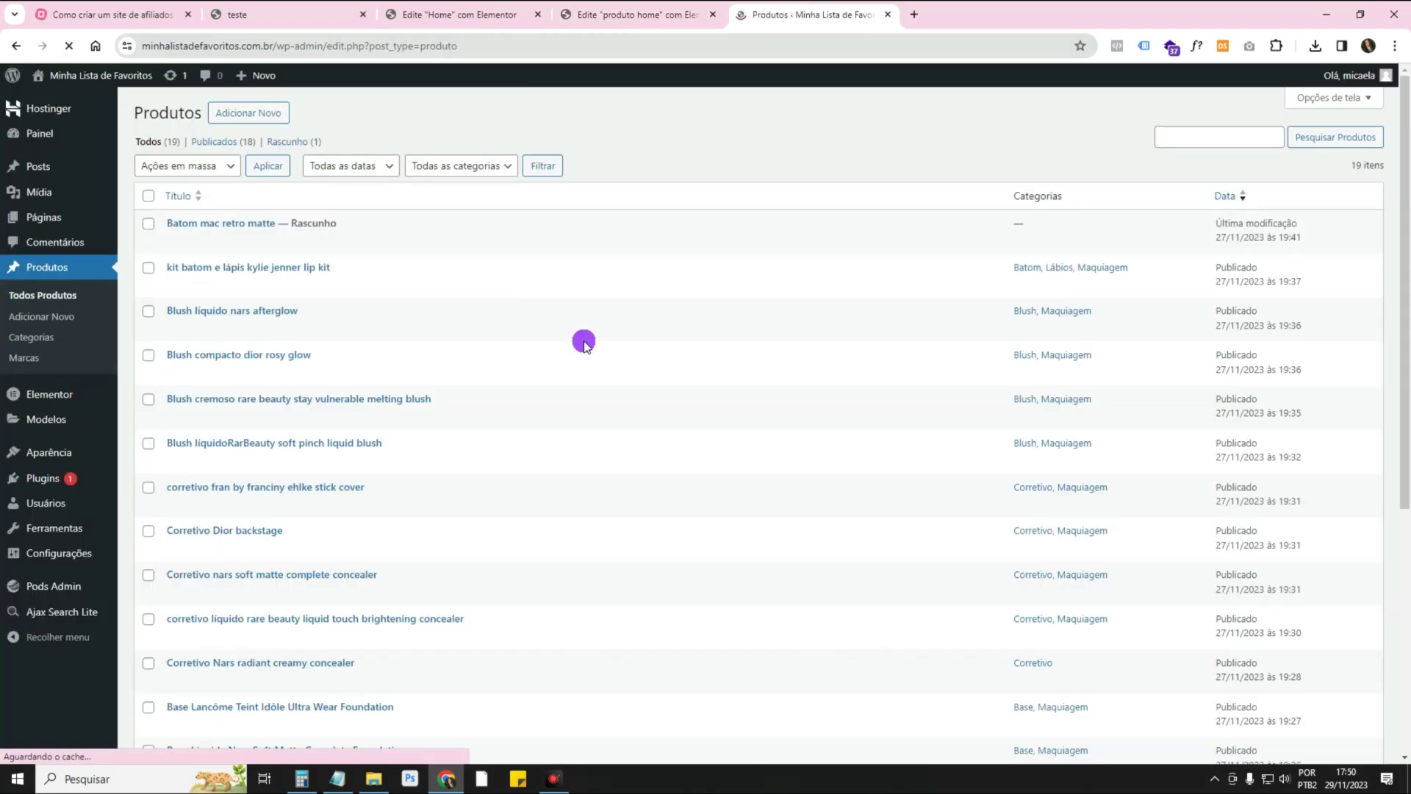
Fill Batom mac retro matte's YouTube Video and amoreljoias.com.br Comprar links, then publish it
left_click(177, 241)
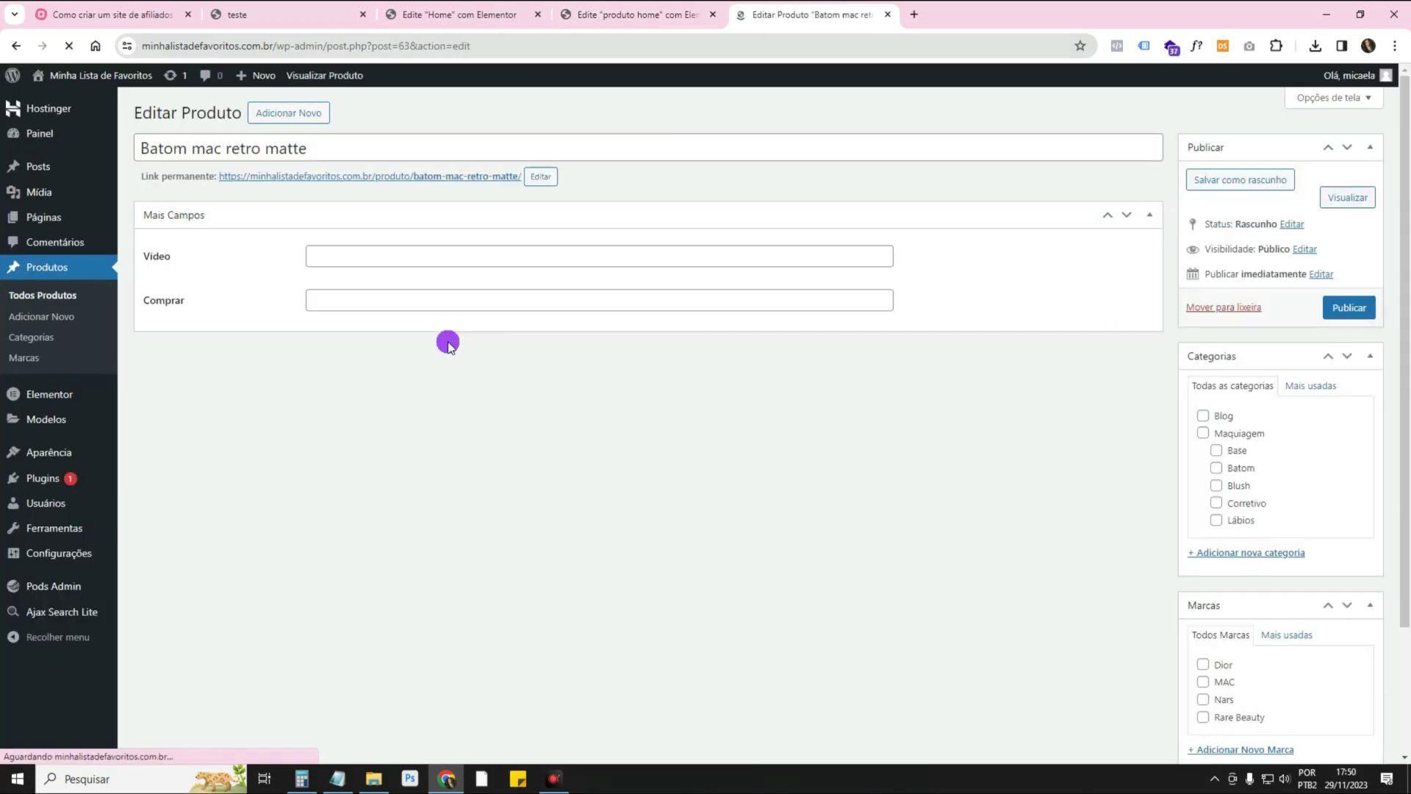
left_click(346, 256)
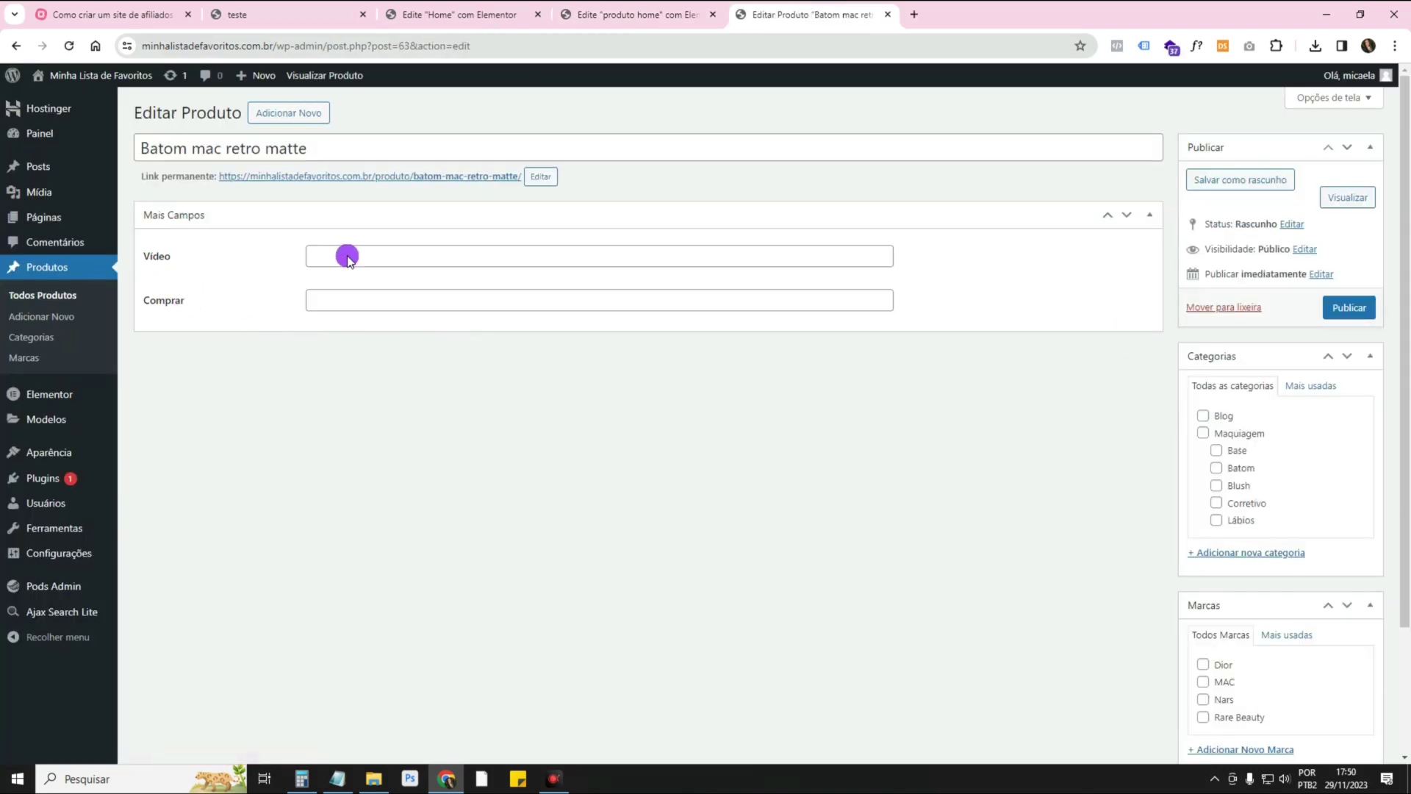
left_click(416, 291)
left_click(416, 290)
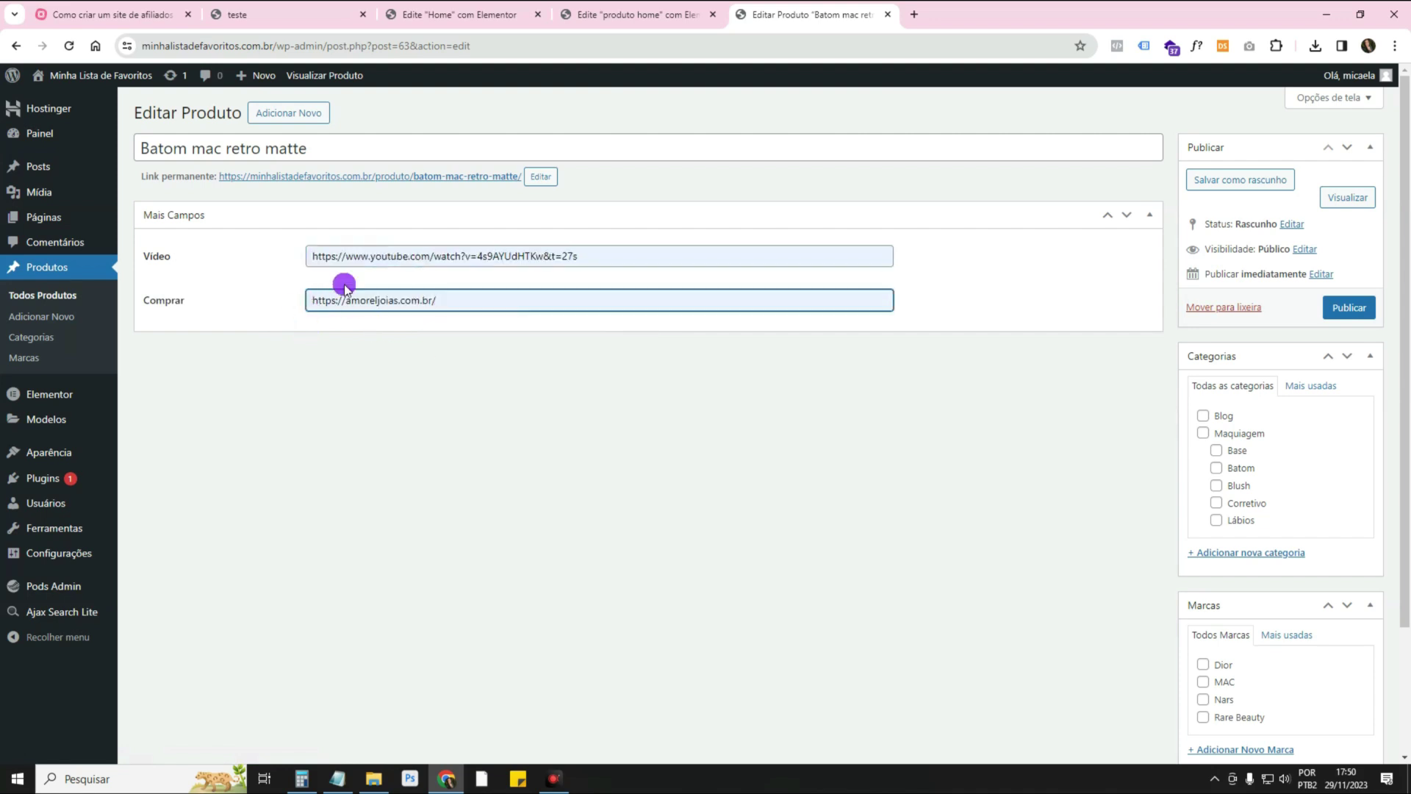
left_click(312, 255)
left_click_drag(312, 254, 604, 249)
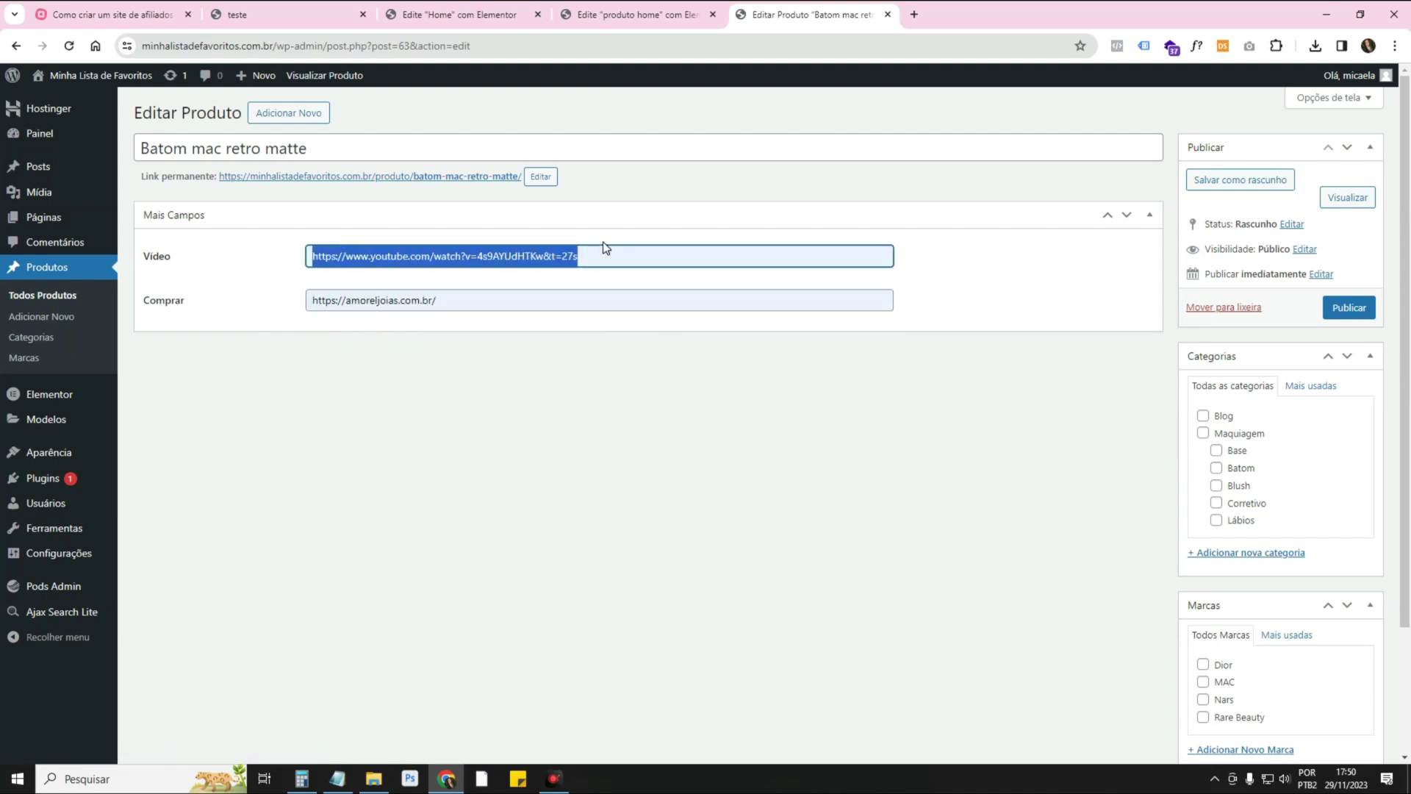
left_click_drag(312, 298, 442, 294)
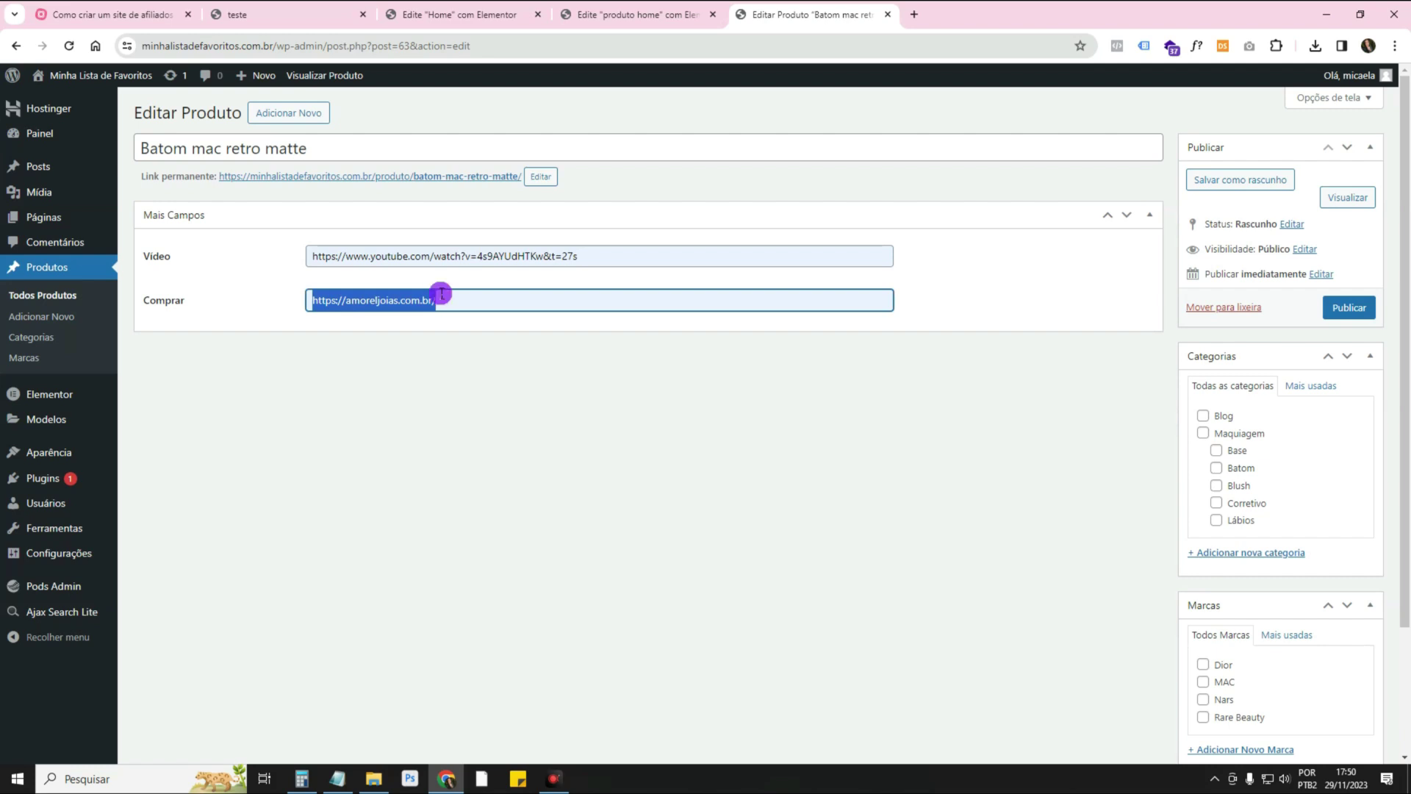
left_click(1349, 308)
In the produto home loop item, link the VER VÍDEO button to the Pods Vídeo URL field
left_click(586, 16)
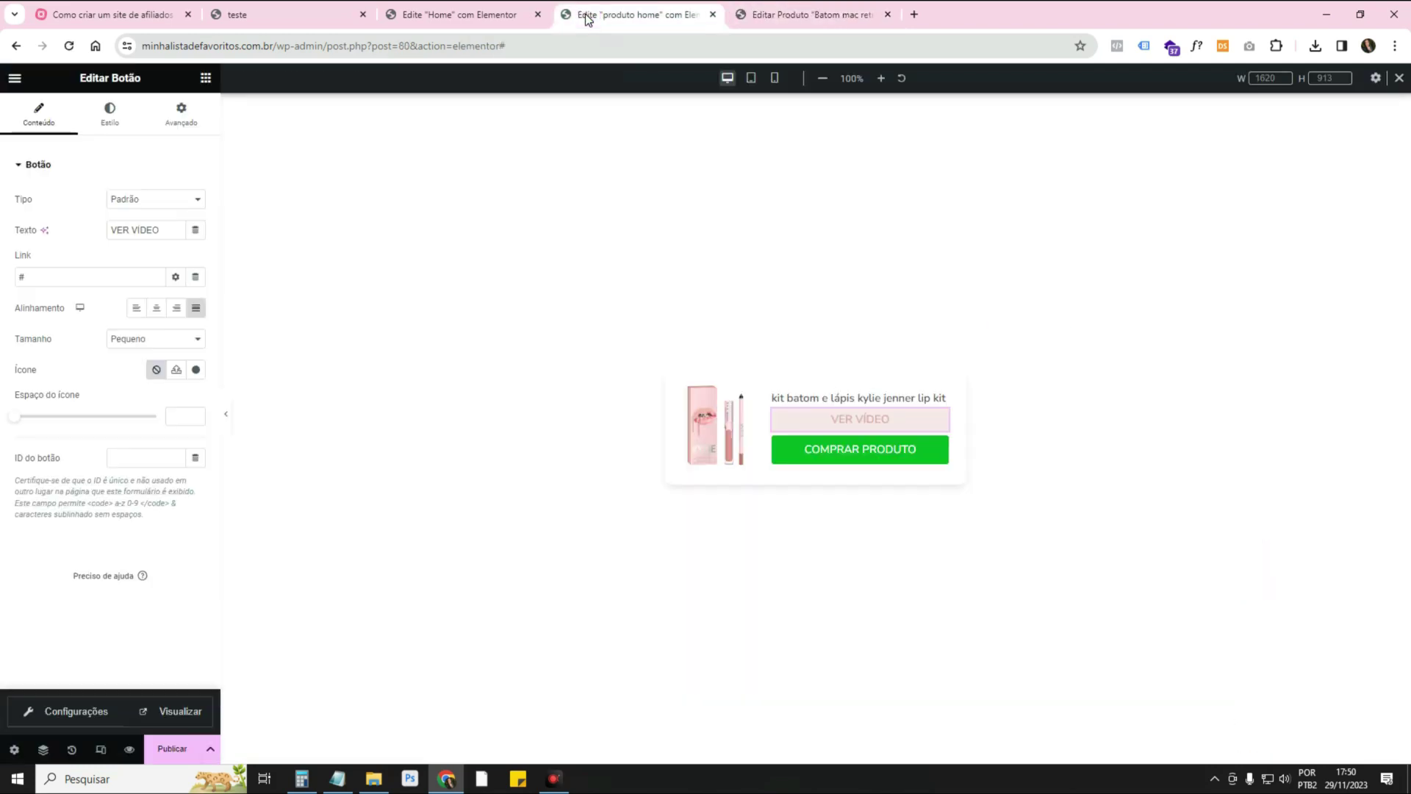
left_click(946, 415)
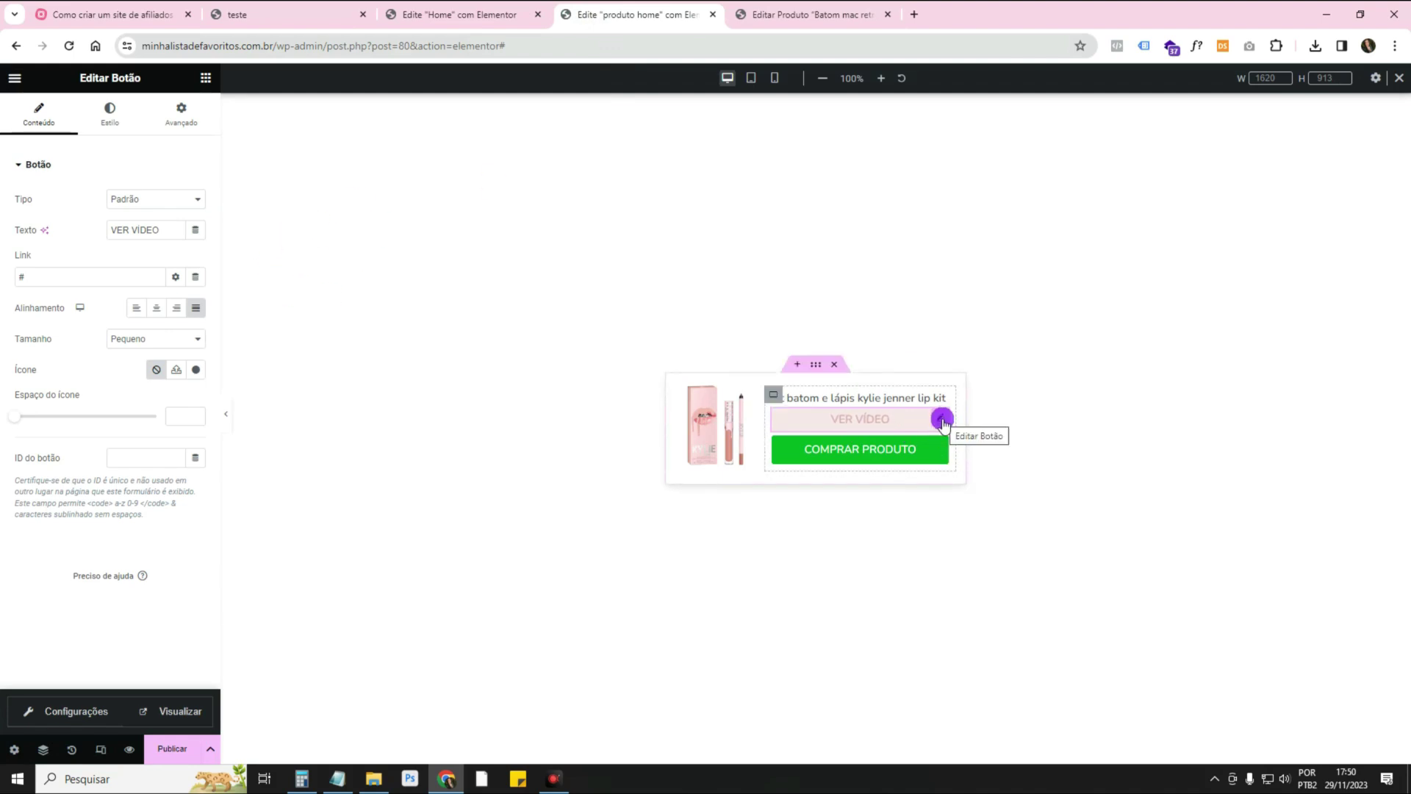
left_click(196, 277)
scroll(161, 407, "down", 3)
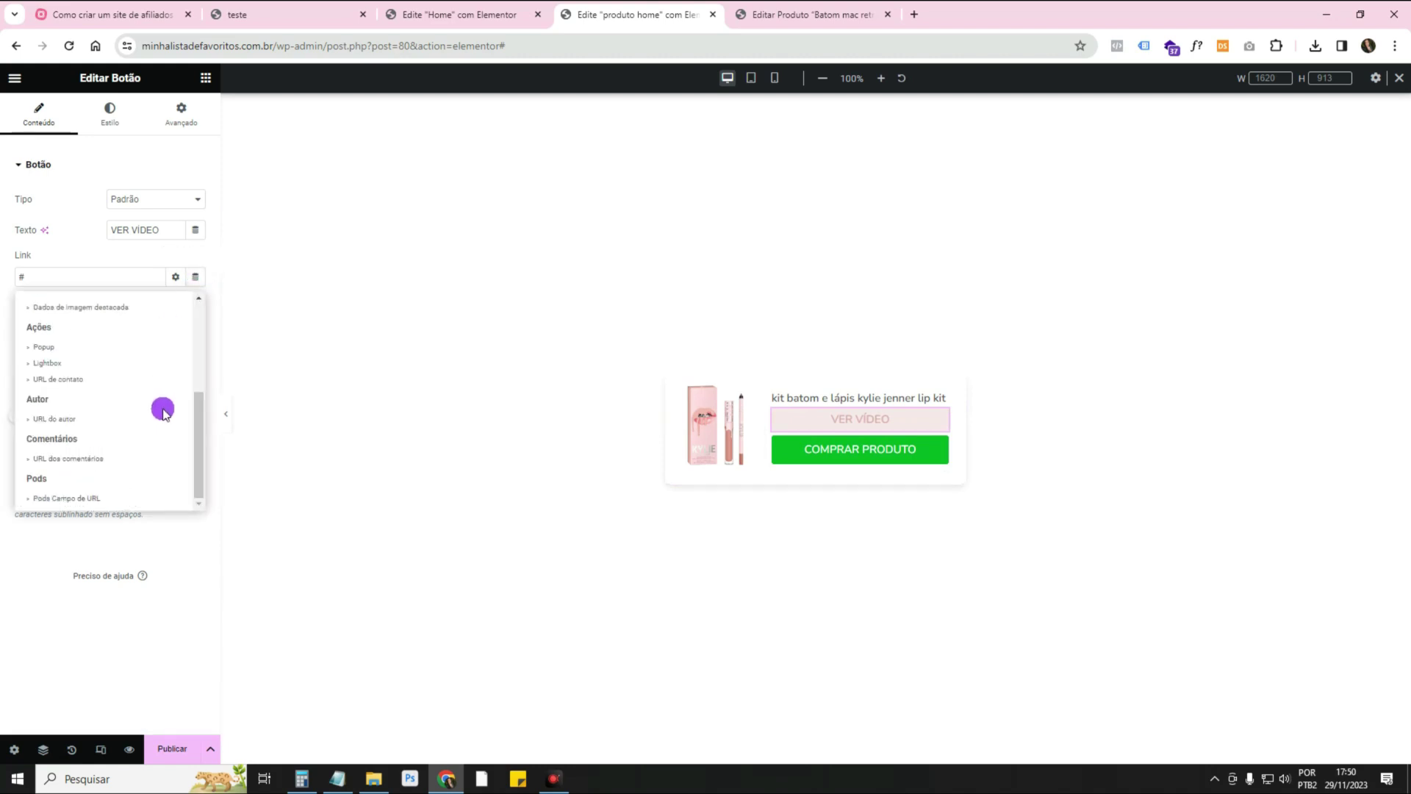
left_click(39, 502)
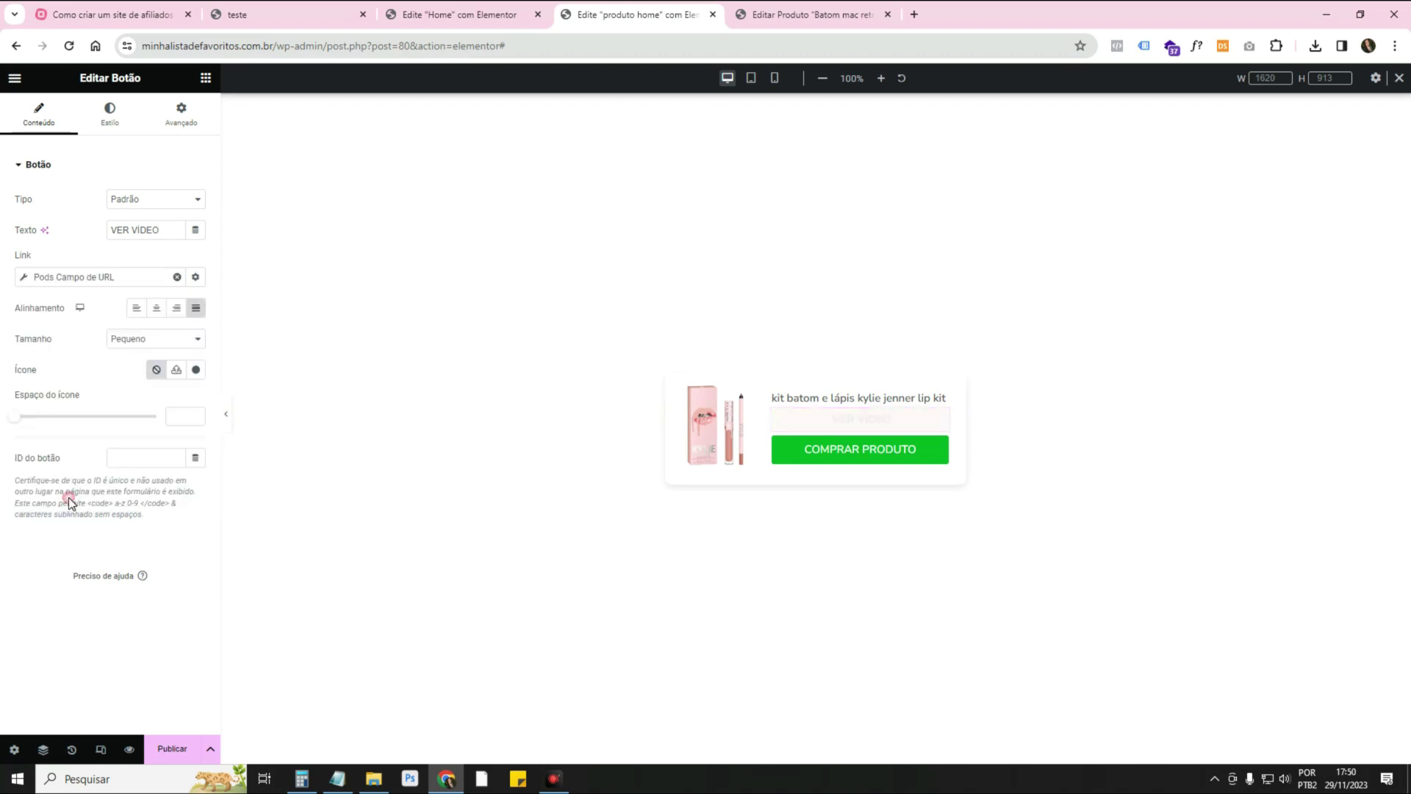
left_click(87, 276)
left_click(128, 343)
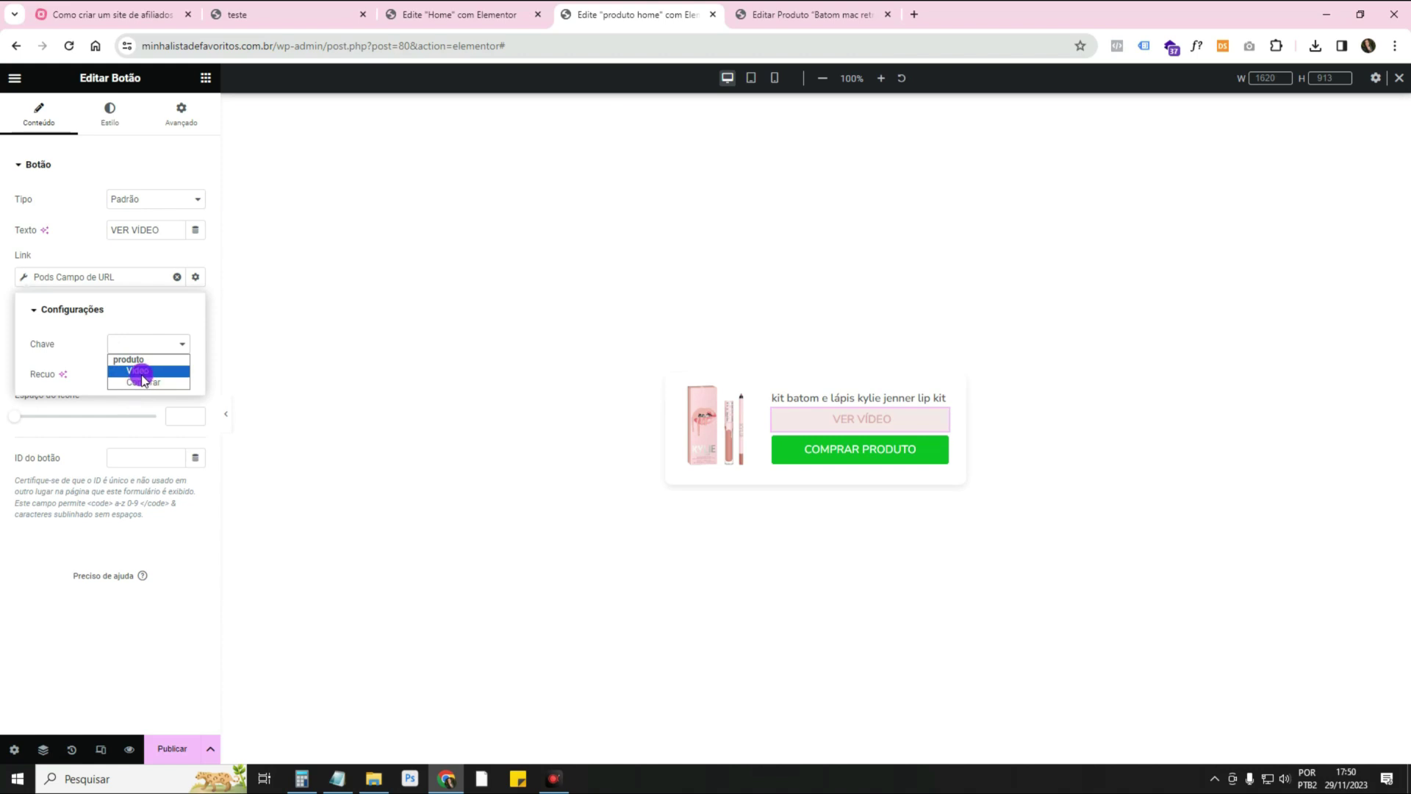
left_click(143, 373)
left_click(99, 259)
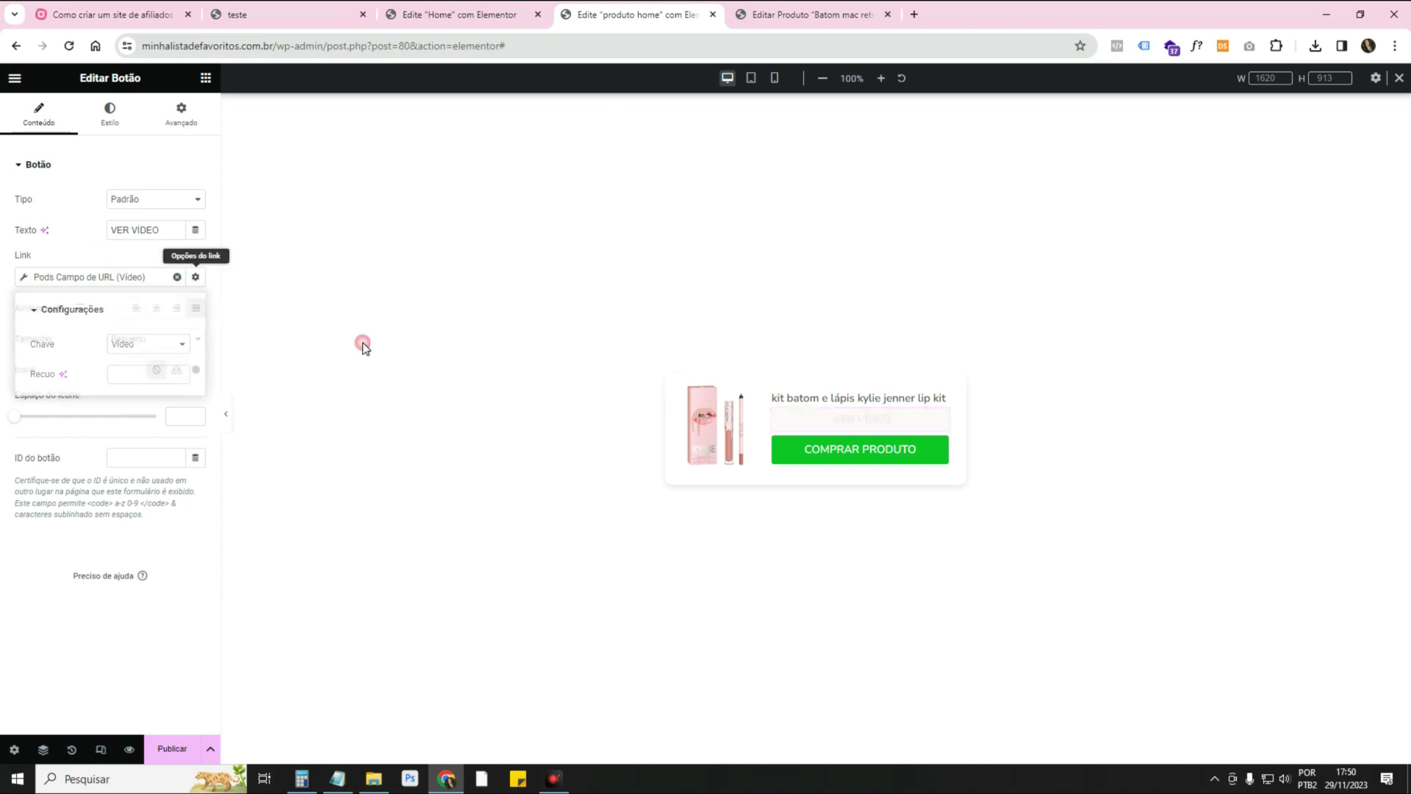
Link the COMPRAR PRODUTO button to the Pods Comprar URL field
left_click(938, 448)
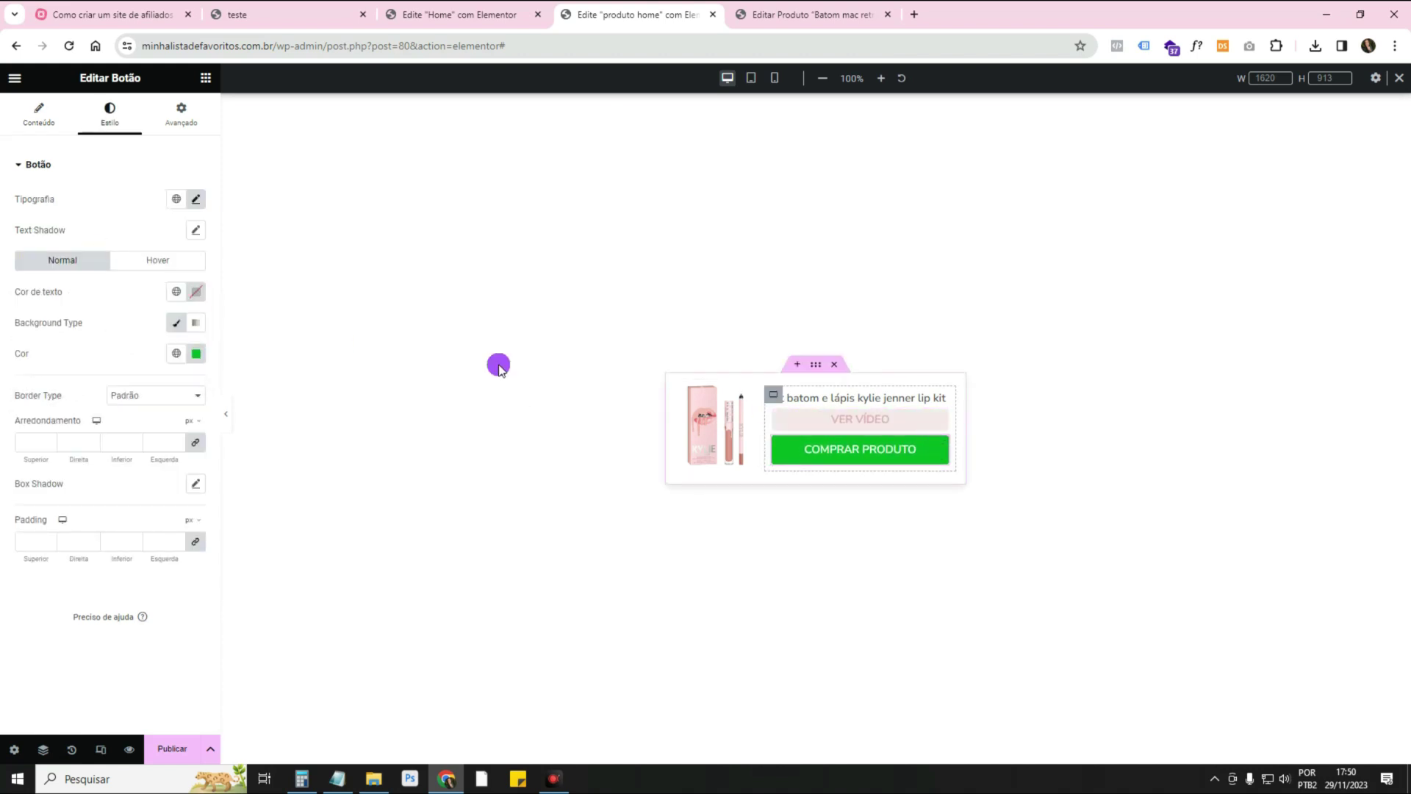
left_click(44, 125)
left_click(196, 277)
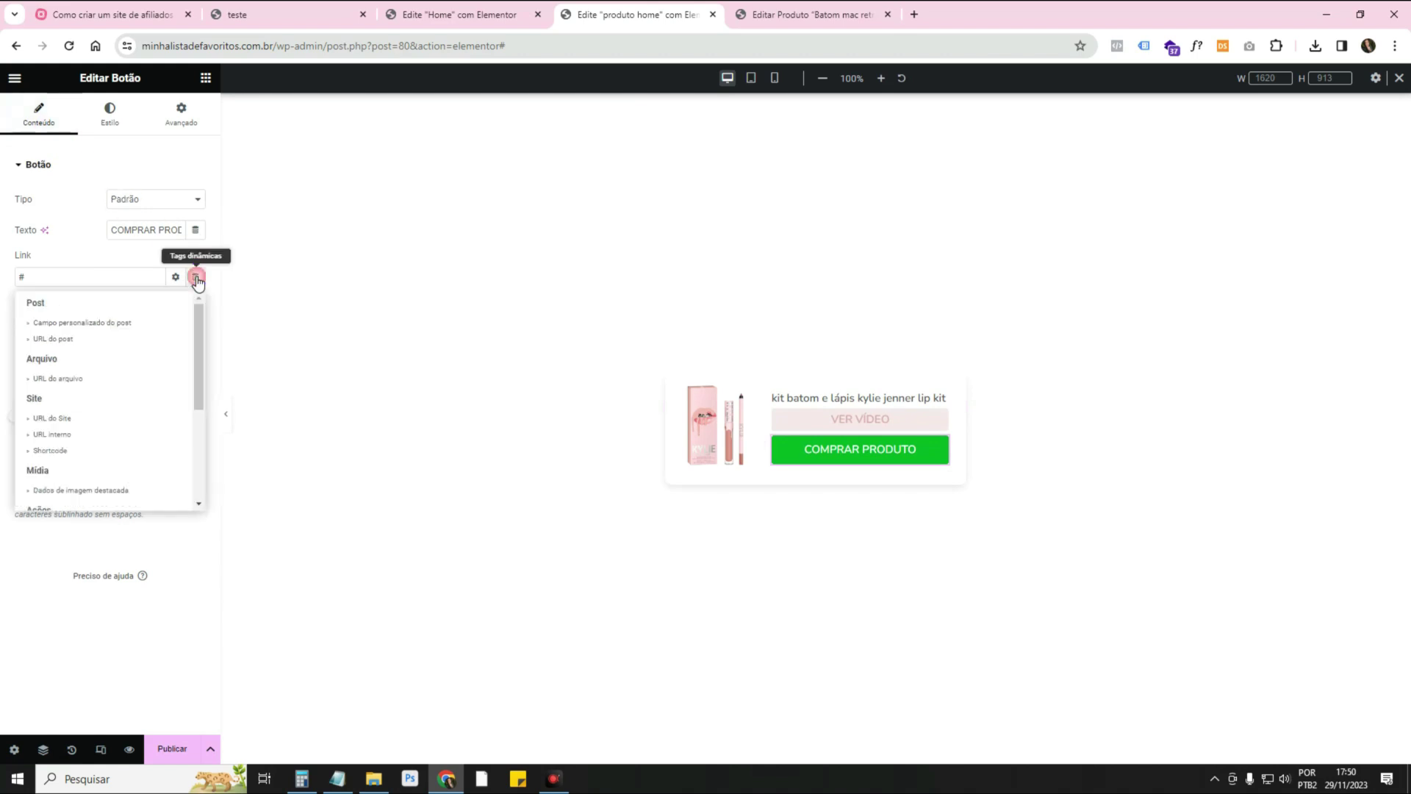
scroll(125, 441, "down", 5)
left_click(101, 493)
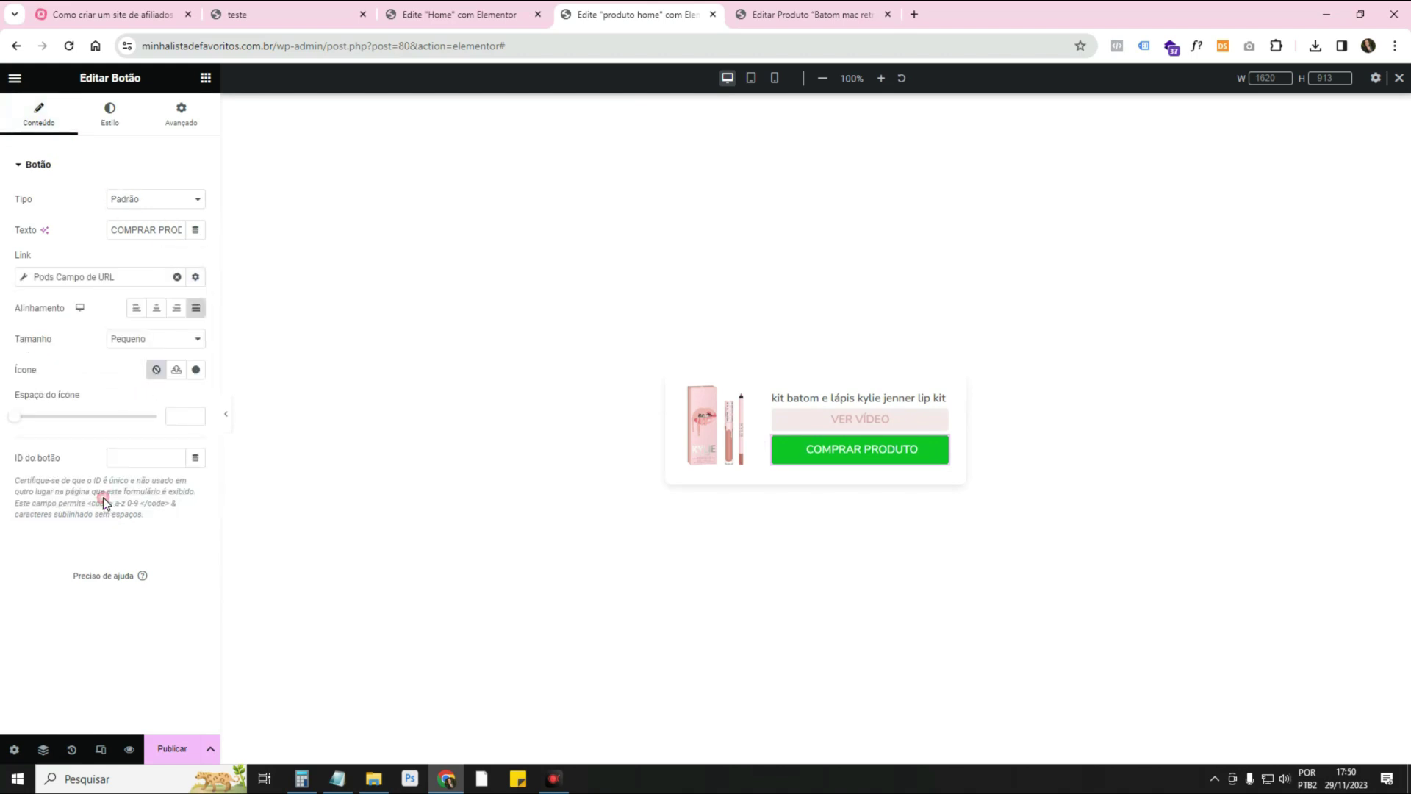
left_click(71, 273)
left_click(147, 343)
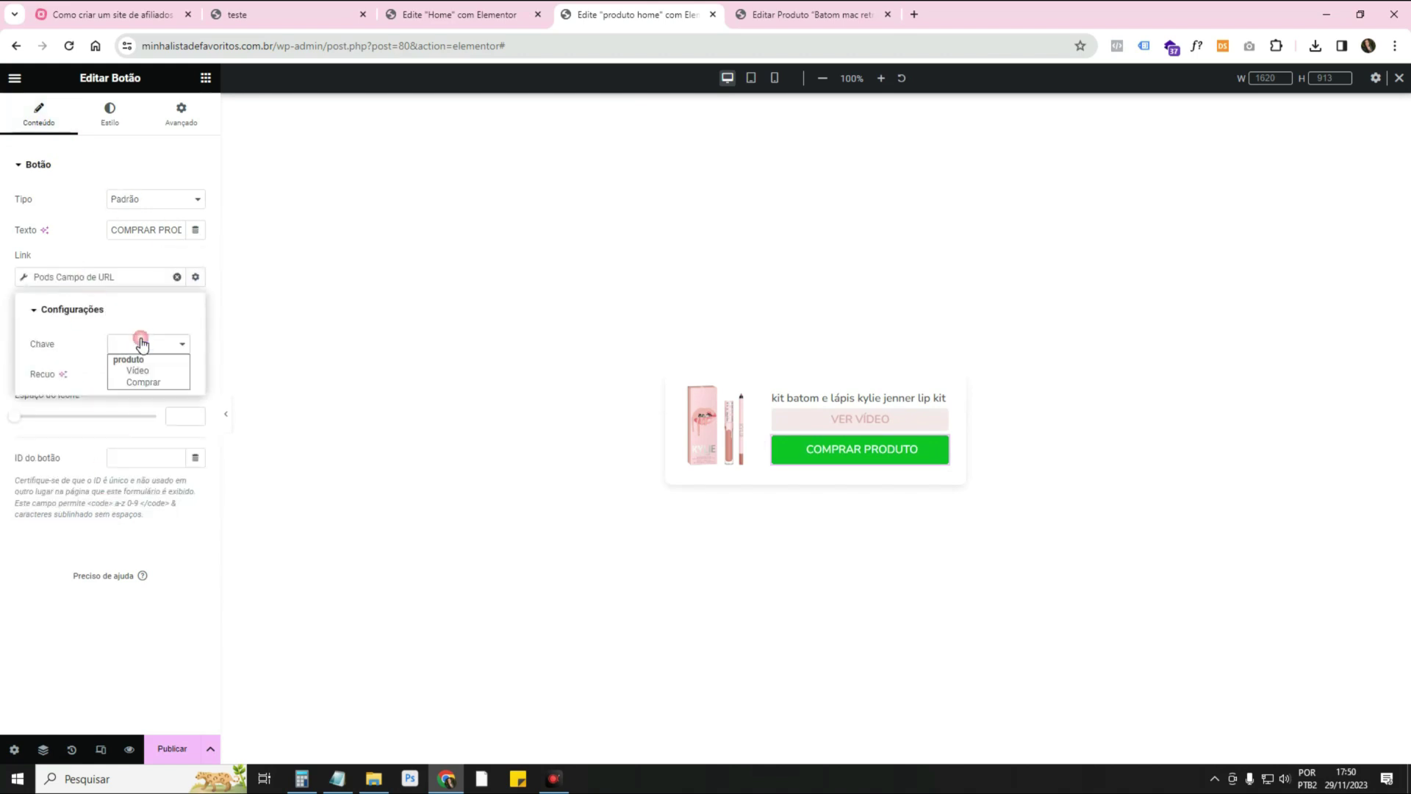
left_click(156, 379)
left_click_drag(160, 381, 91, 249)
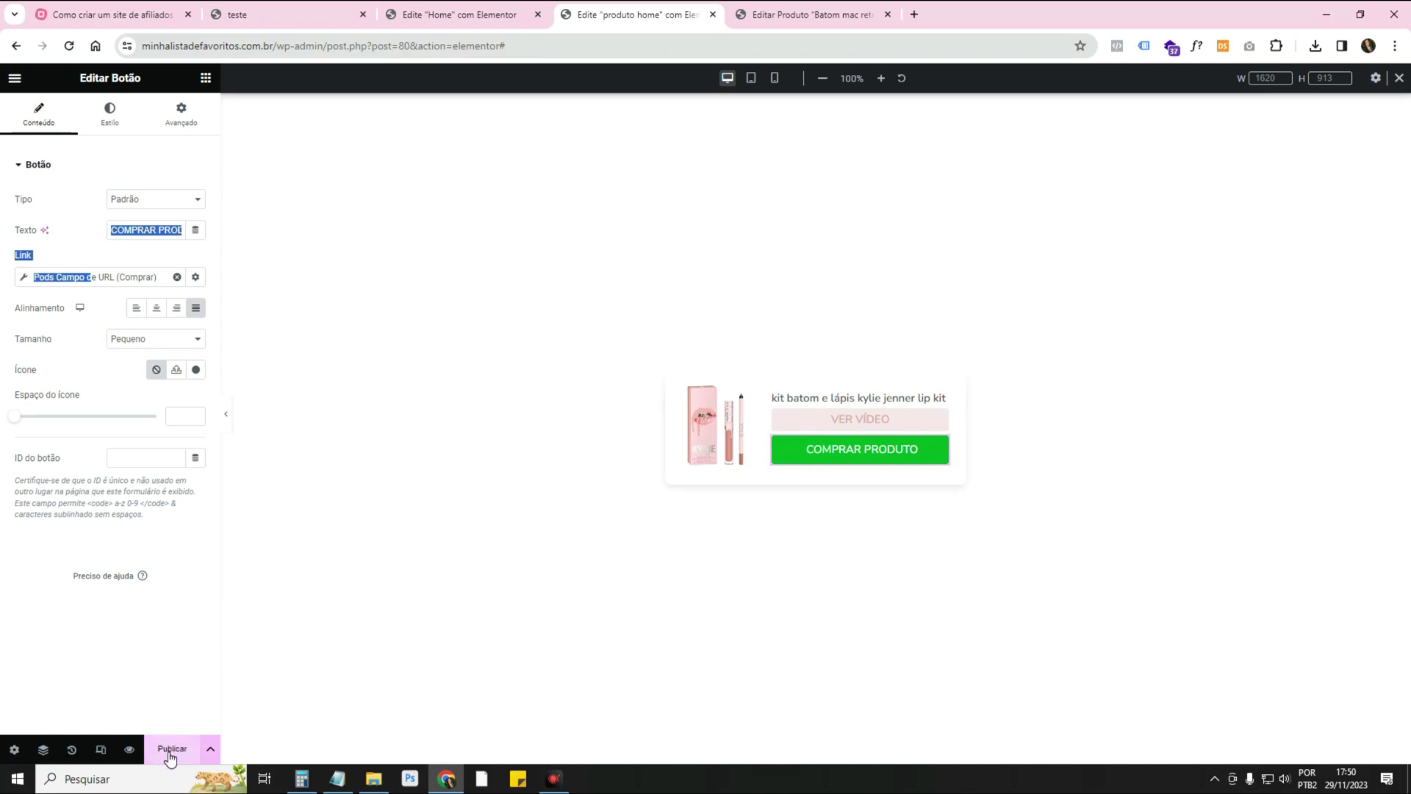
Bring up the produto home preview from the Home page editor
left_click(450, 14)
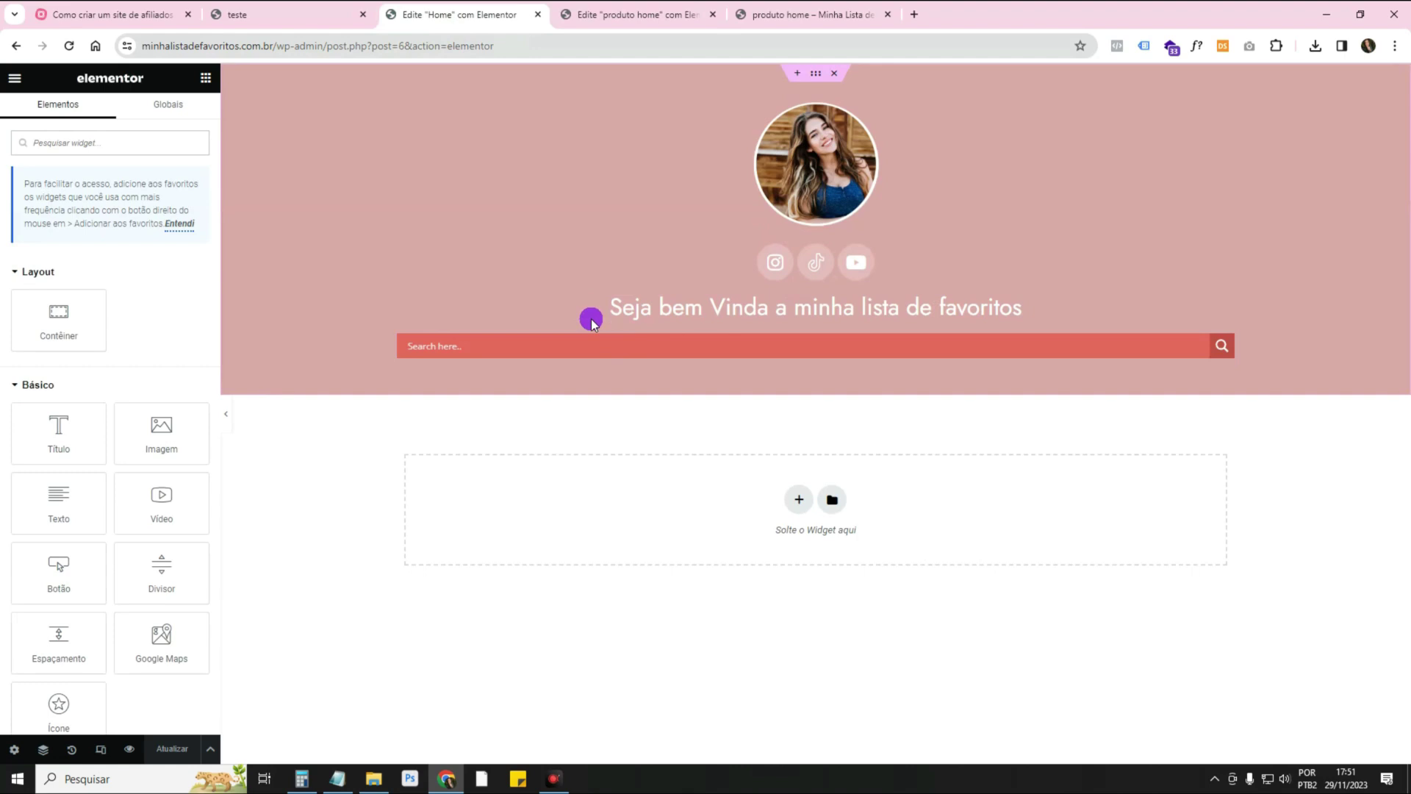
left_click(777, 14)
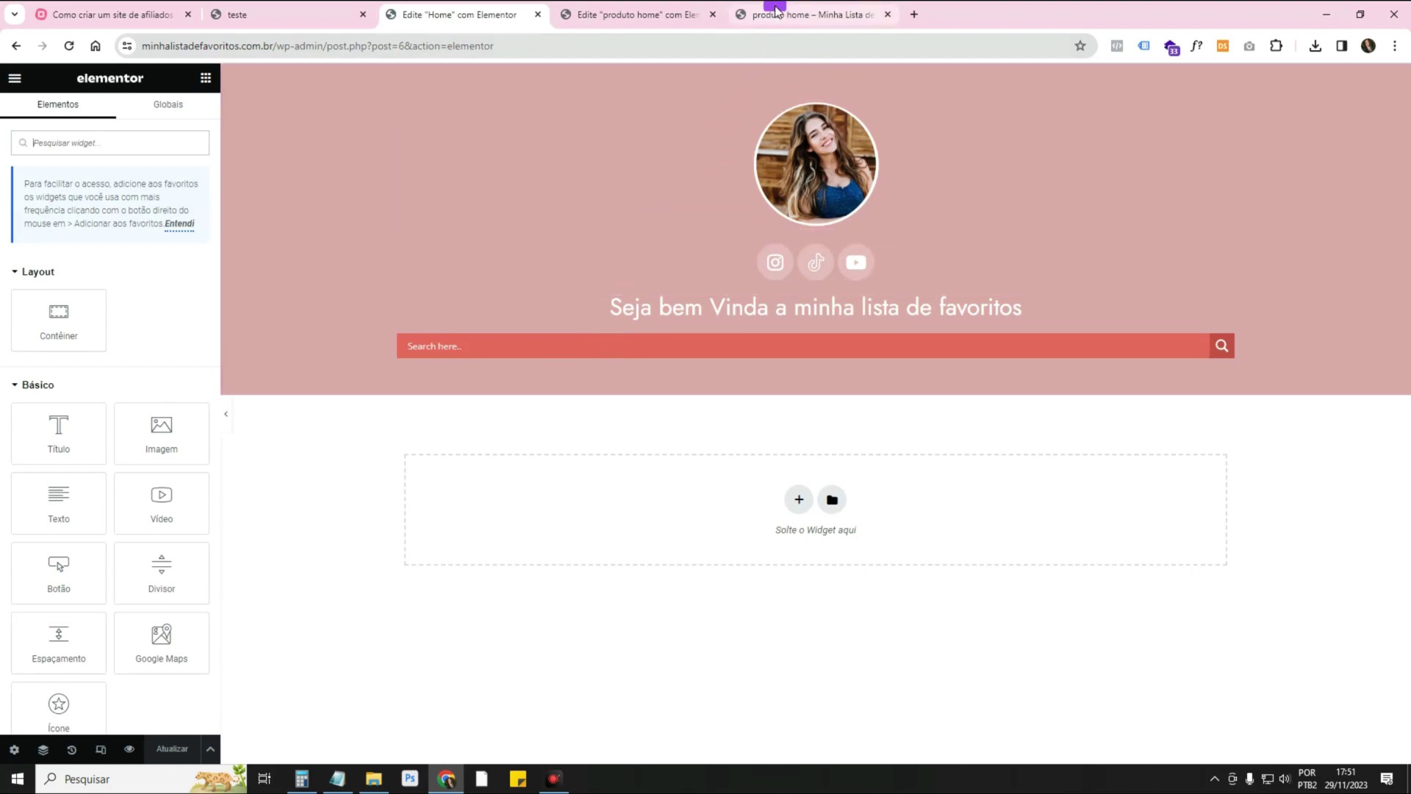
mouse_move(88, 71)
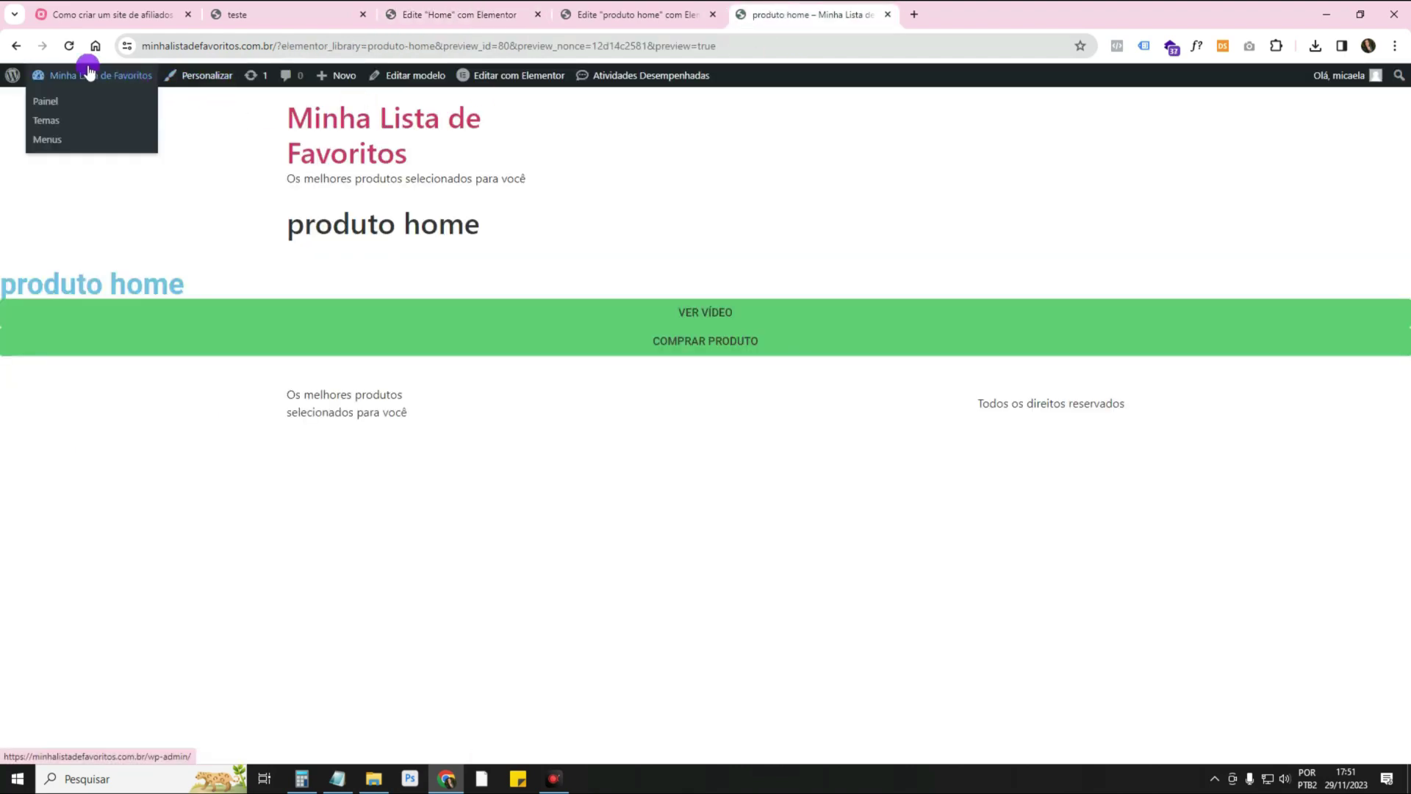
Load the site's root home page in that tab, then close it
left_click_drag(278, 45, 1103, 2)
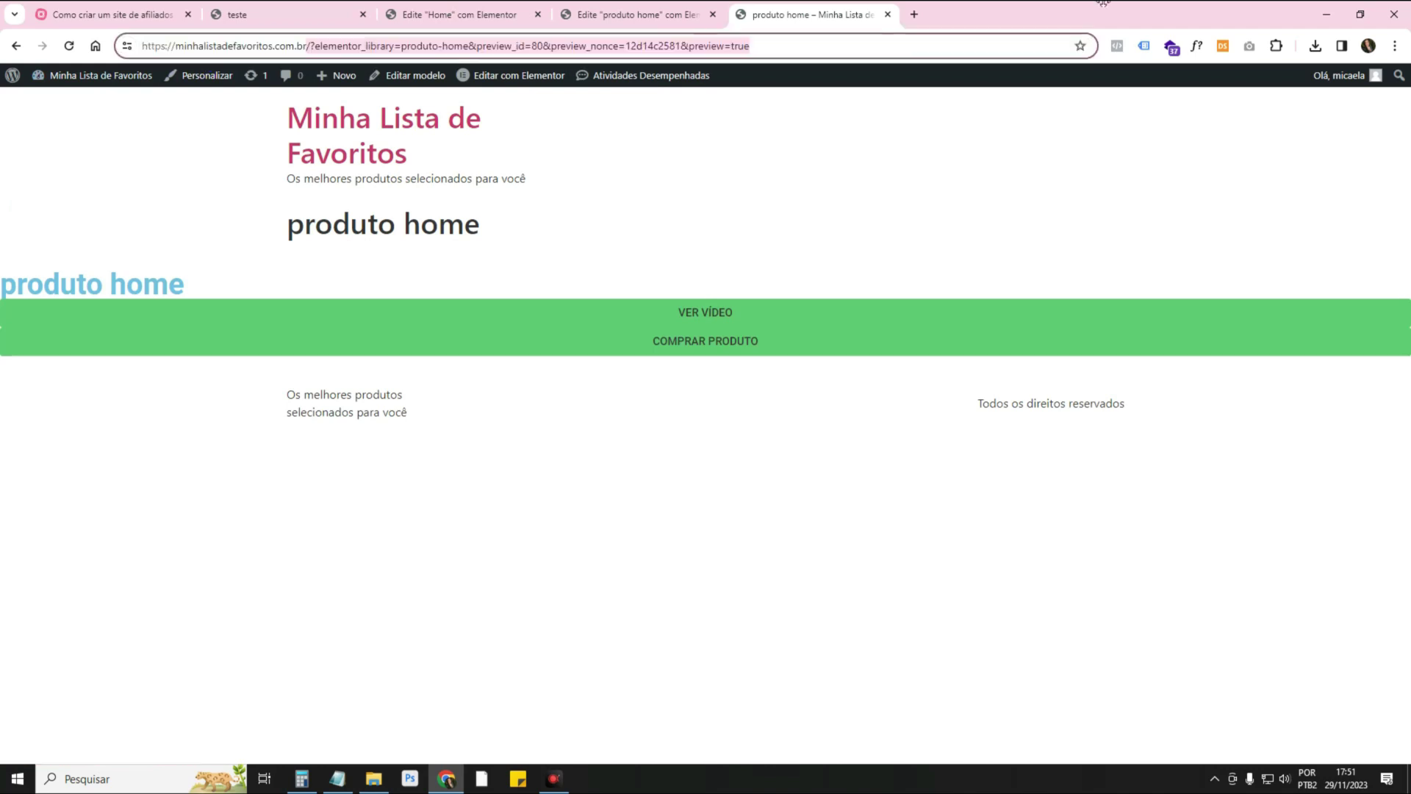
key("BackSpace")
key("Return")
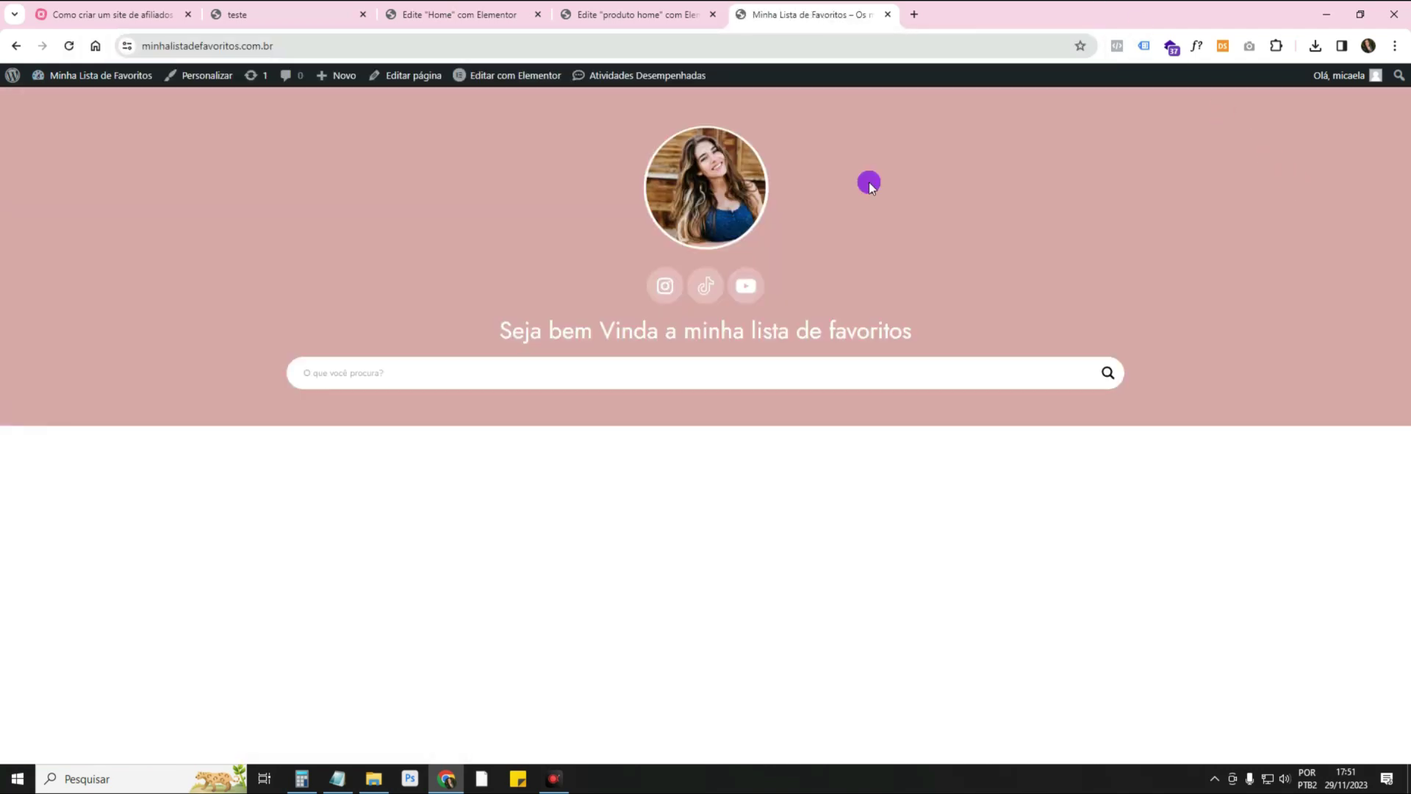
mouse_move(494, 81)
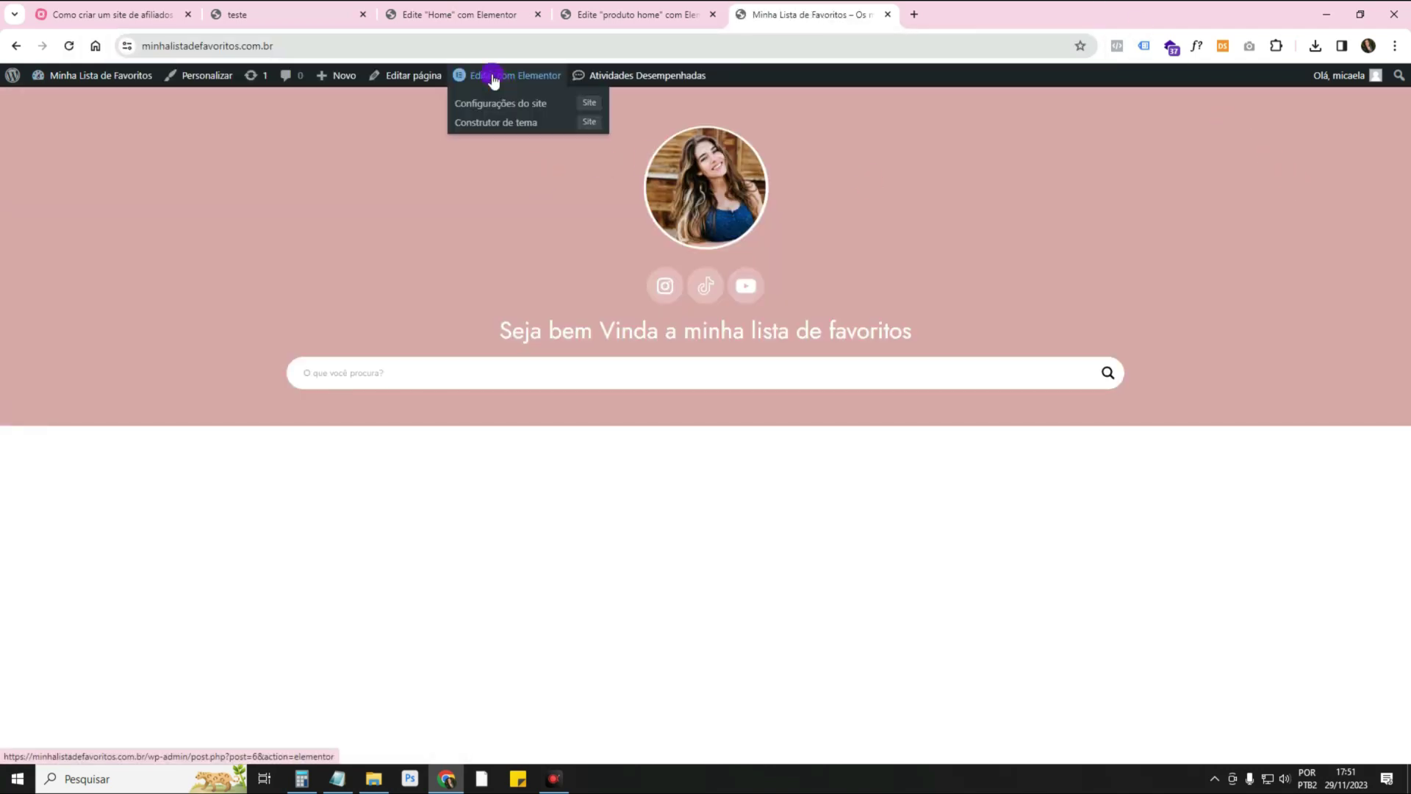
left_click(888, 14)
Add a single full-width container below the Home header with 50 px padding on all sides
left_click(467, 14)
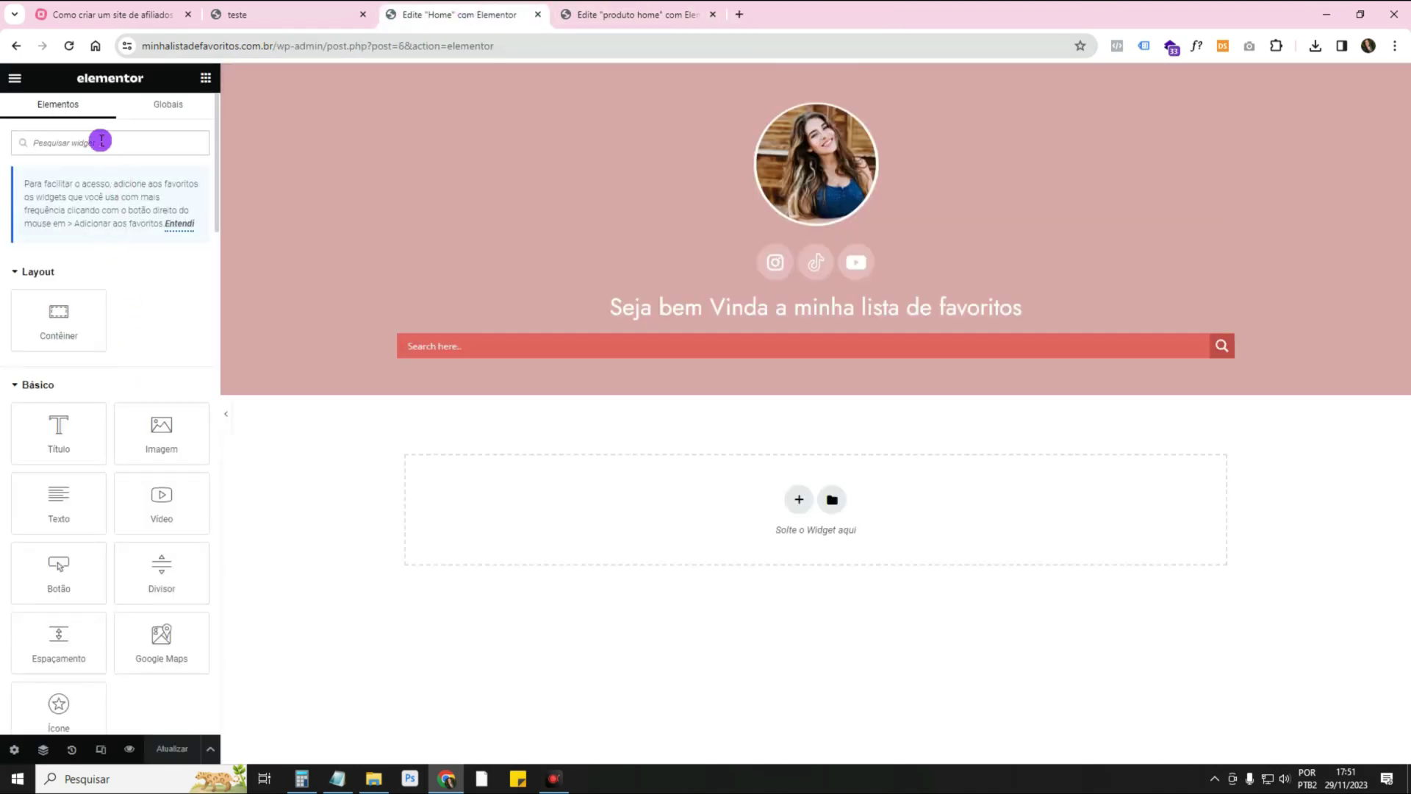
left_click(799, 500)
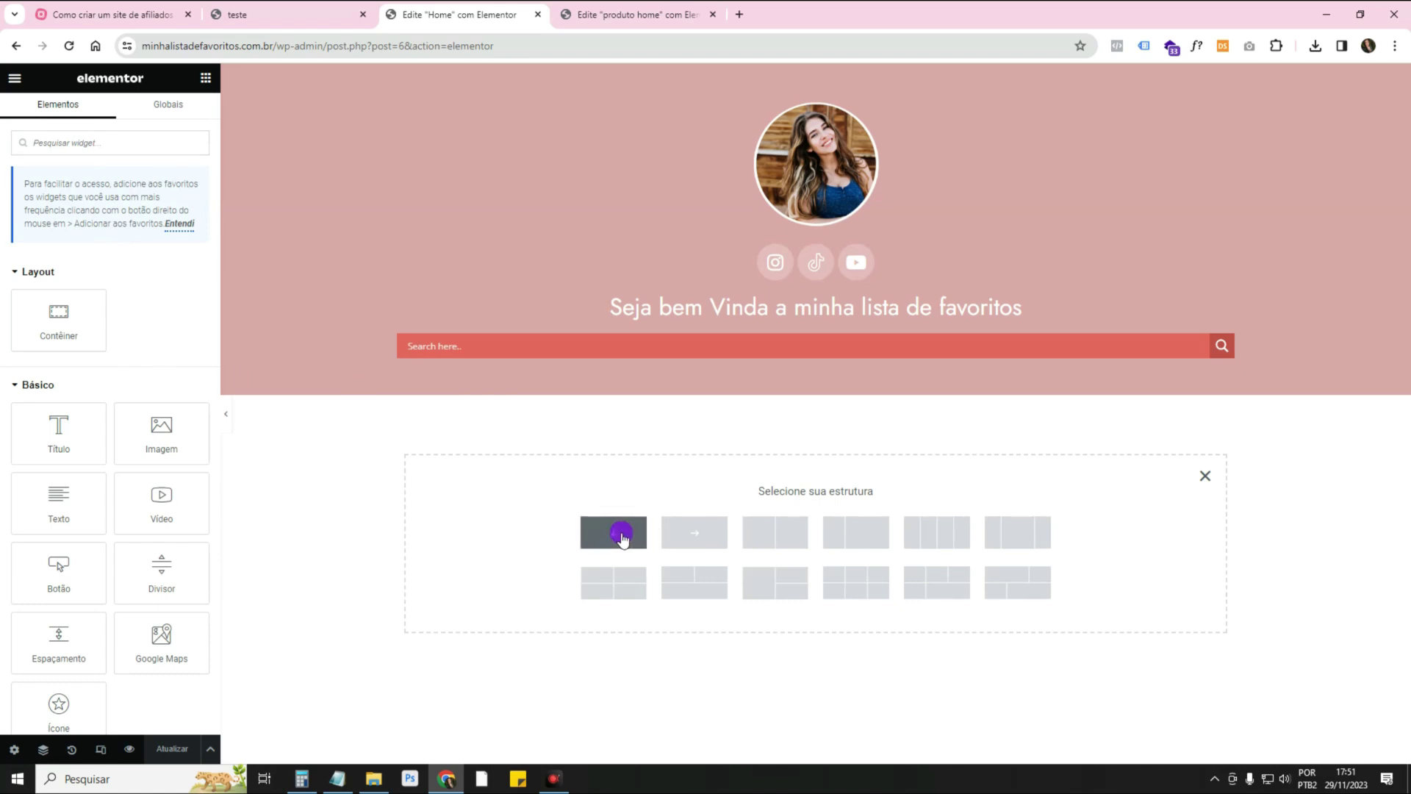
left_click(620, 535)
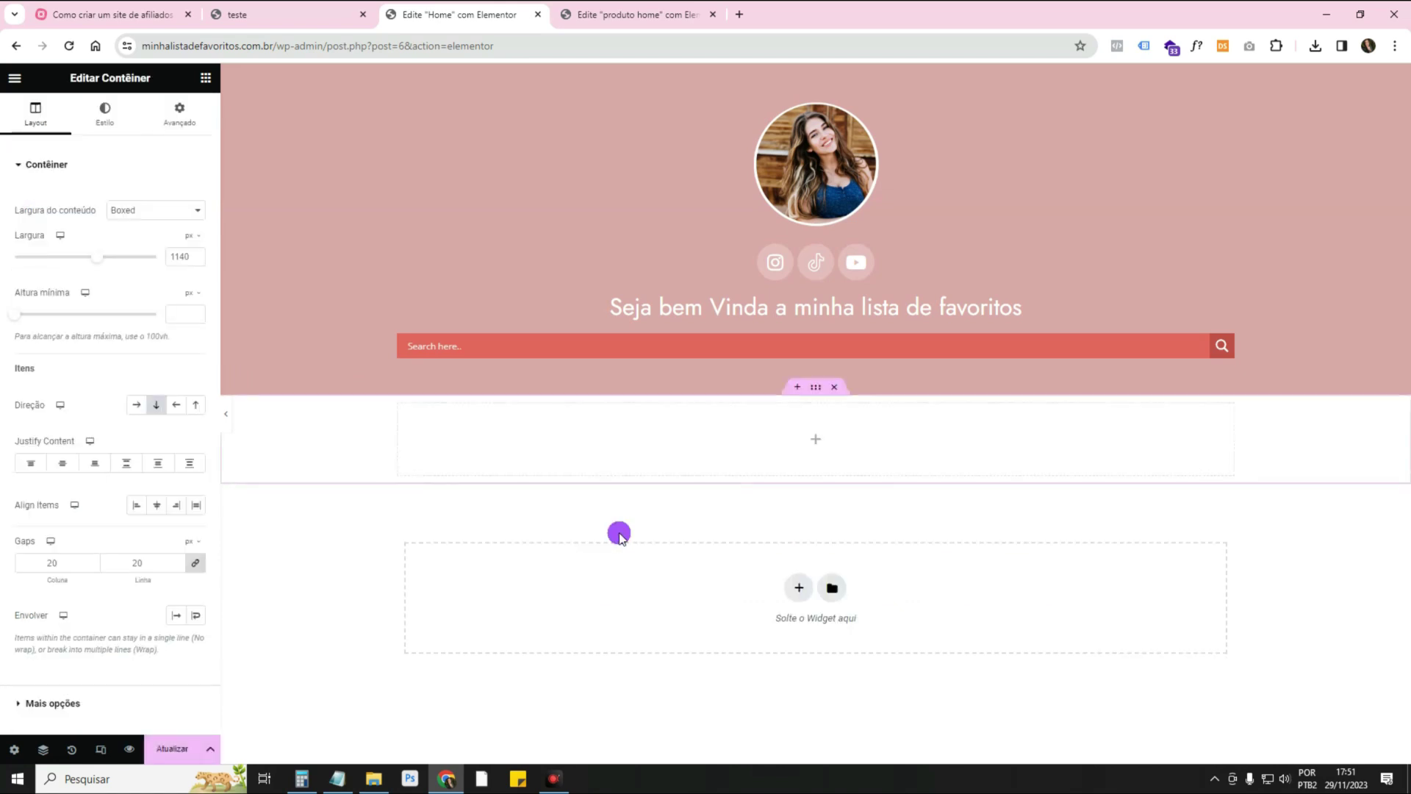
left_click(166, 125)
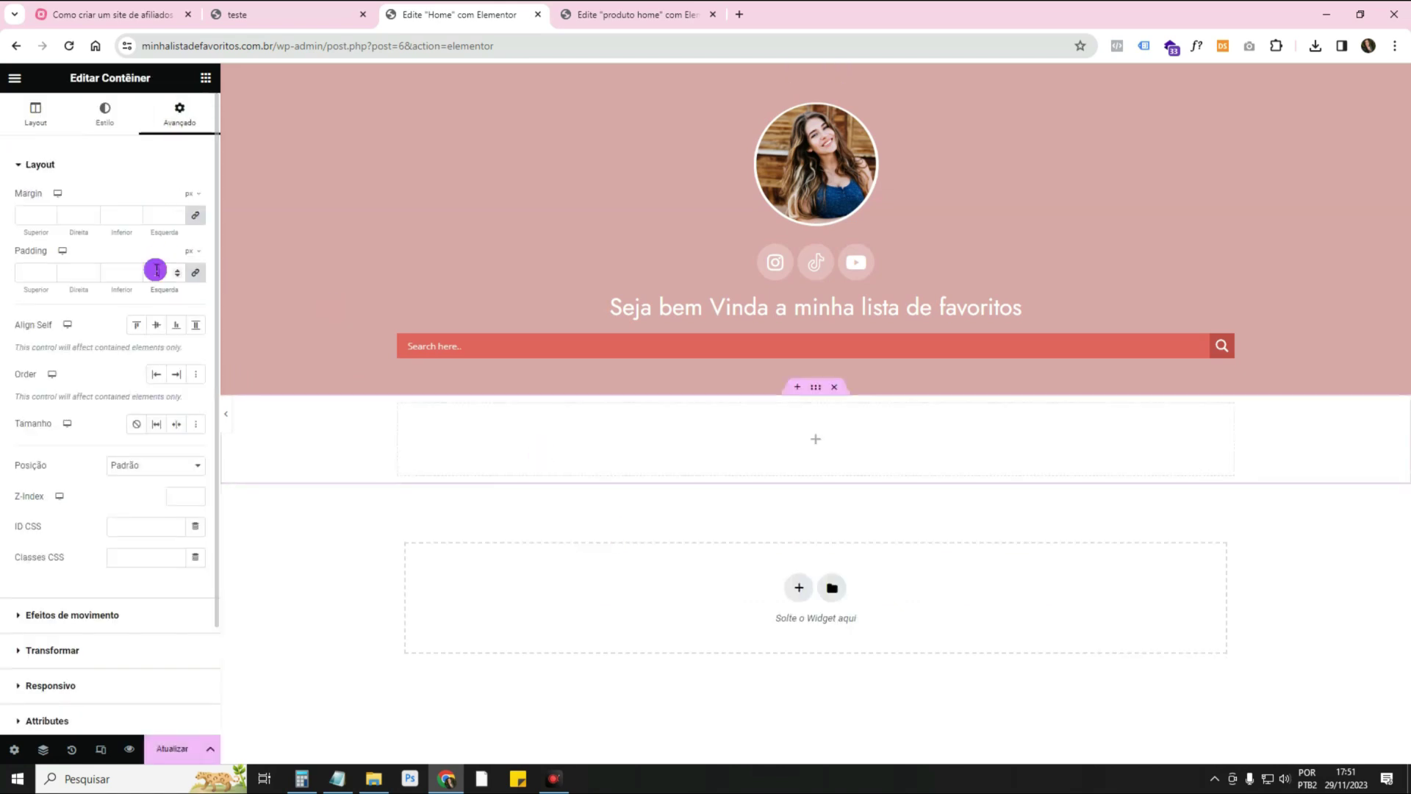
left_click(157, 270)
type("50")
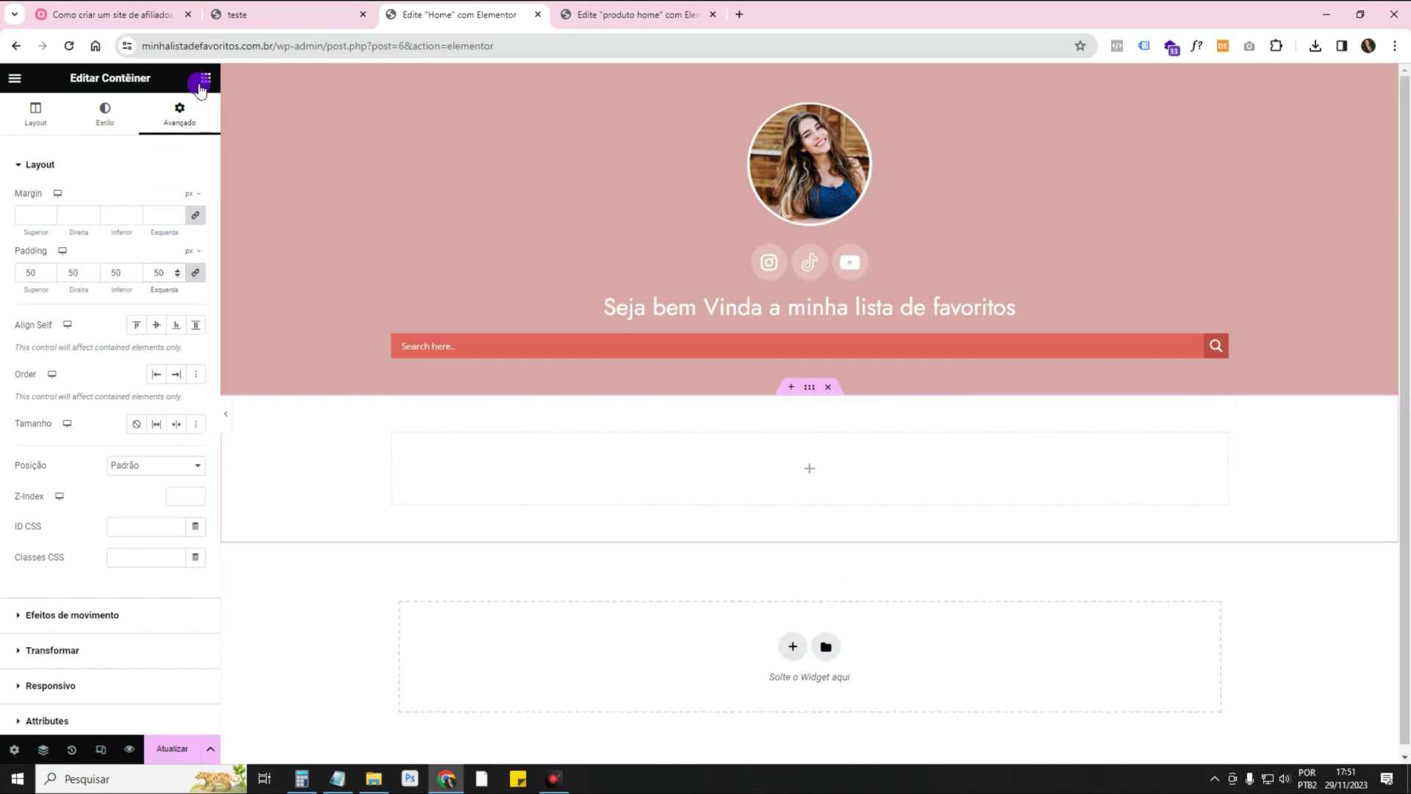
Search widgets for LOOP and place a Loop Grid inside the new container
left_click(206, 78)
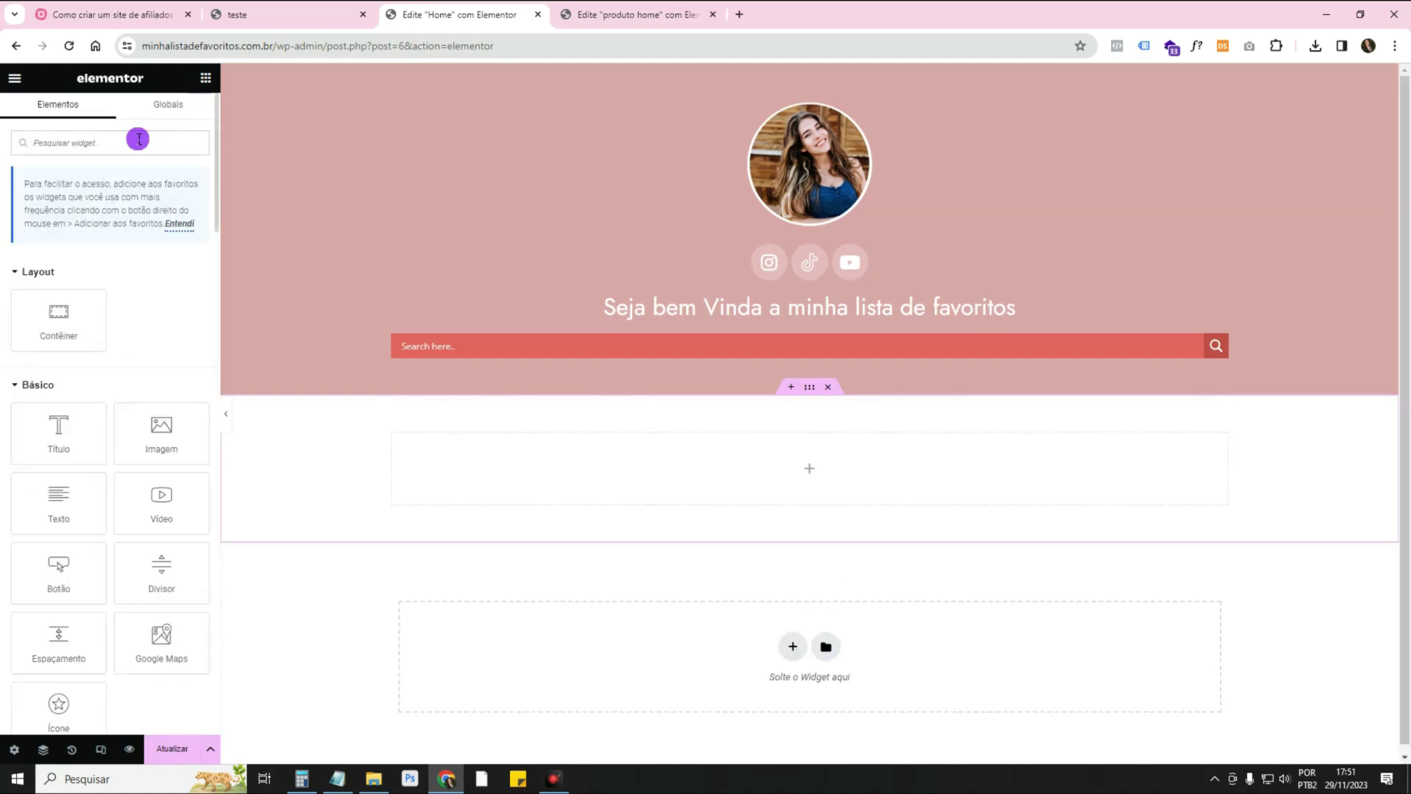
type("LOOP")
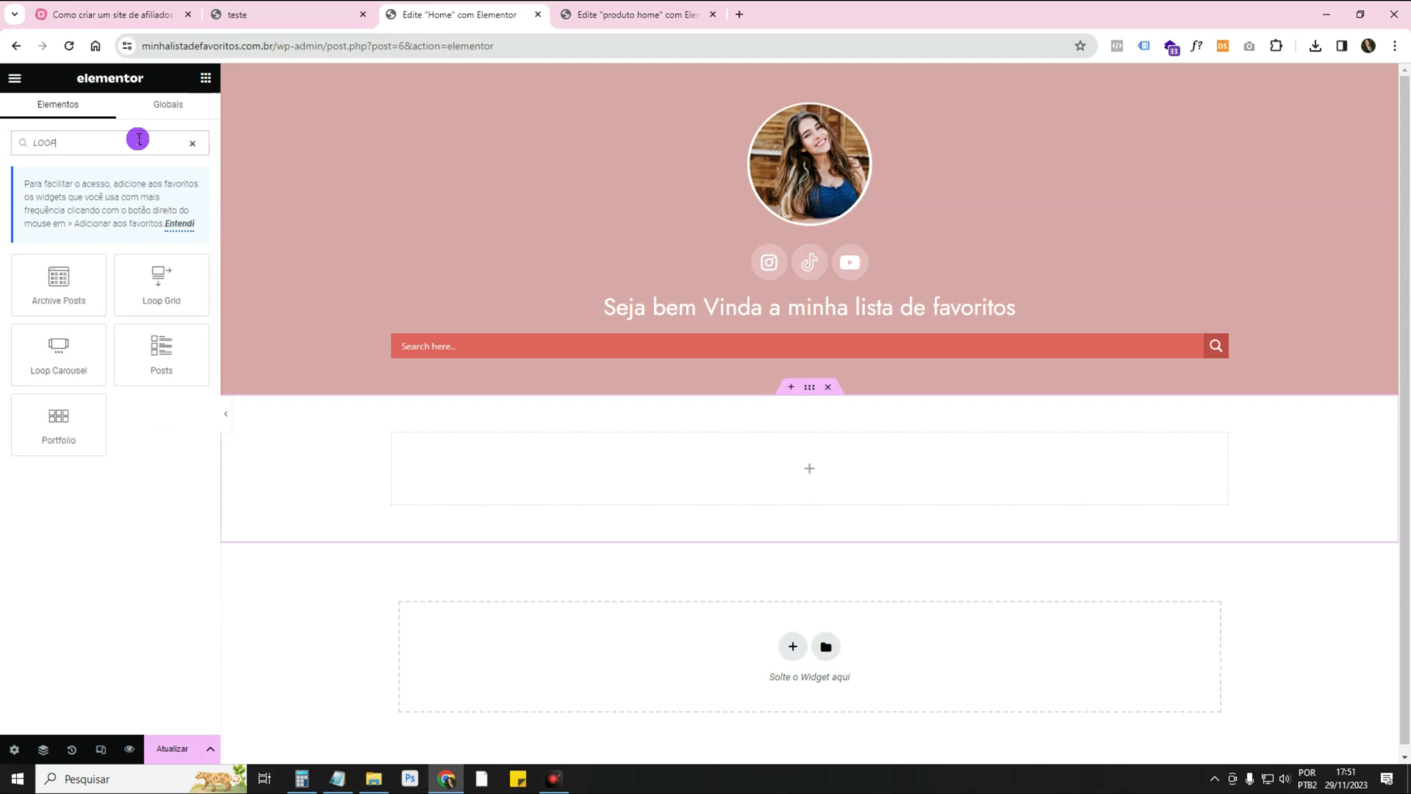
left_click_drag(163, 274, 576, 449)
left_click(64, 216)
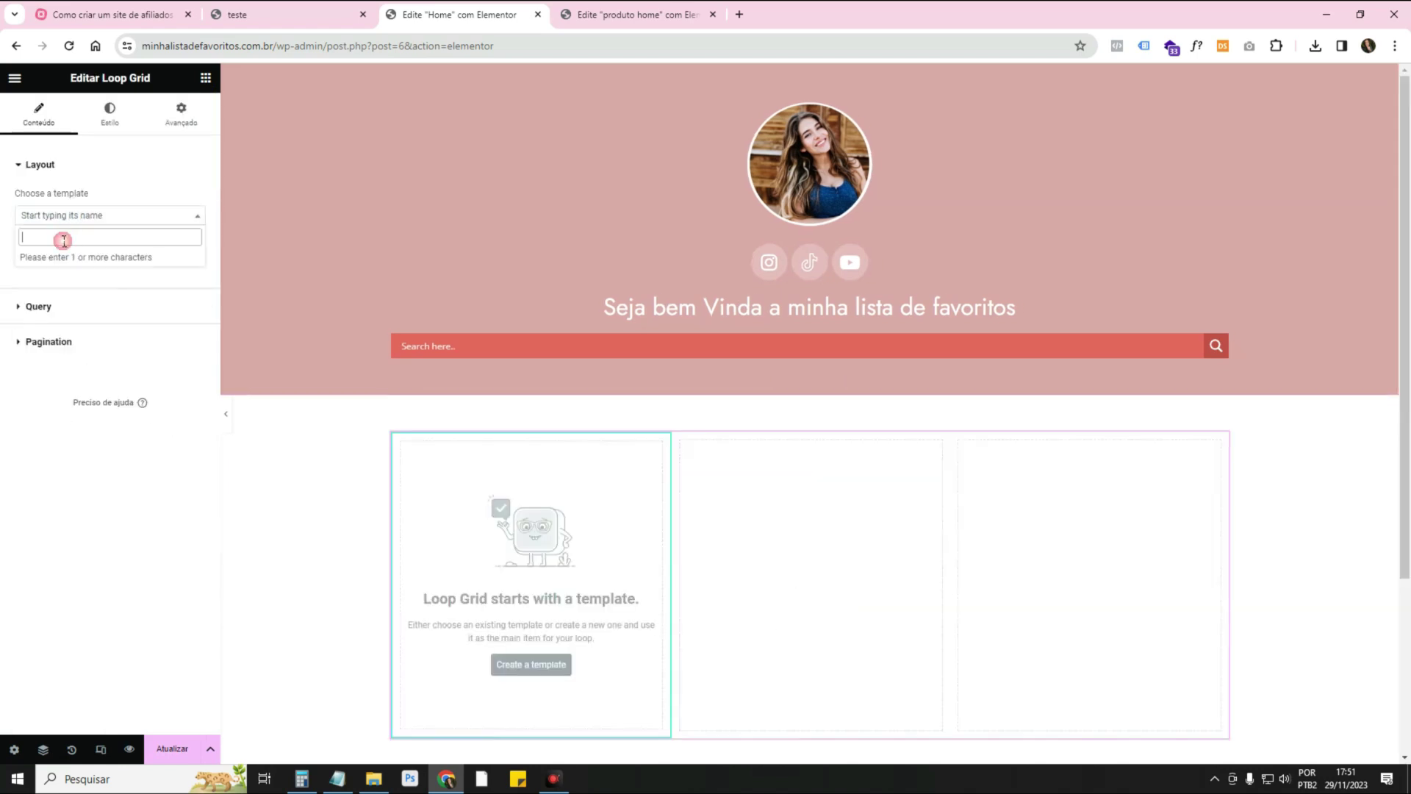
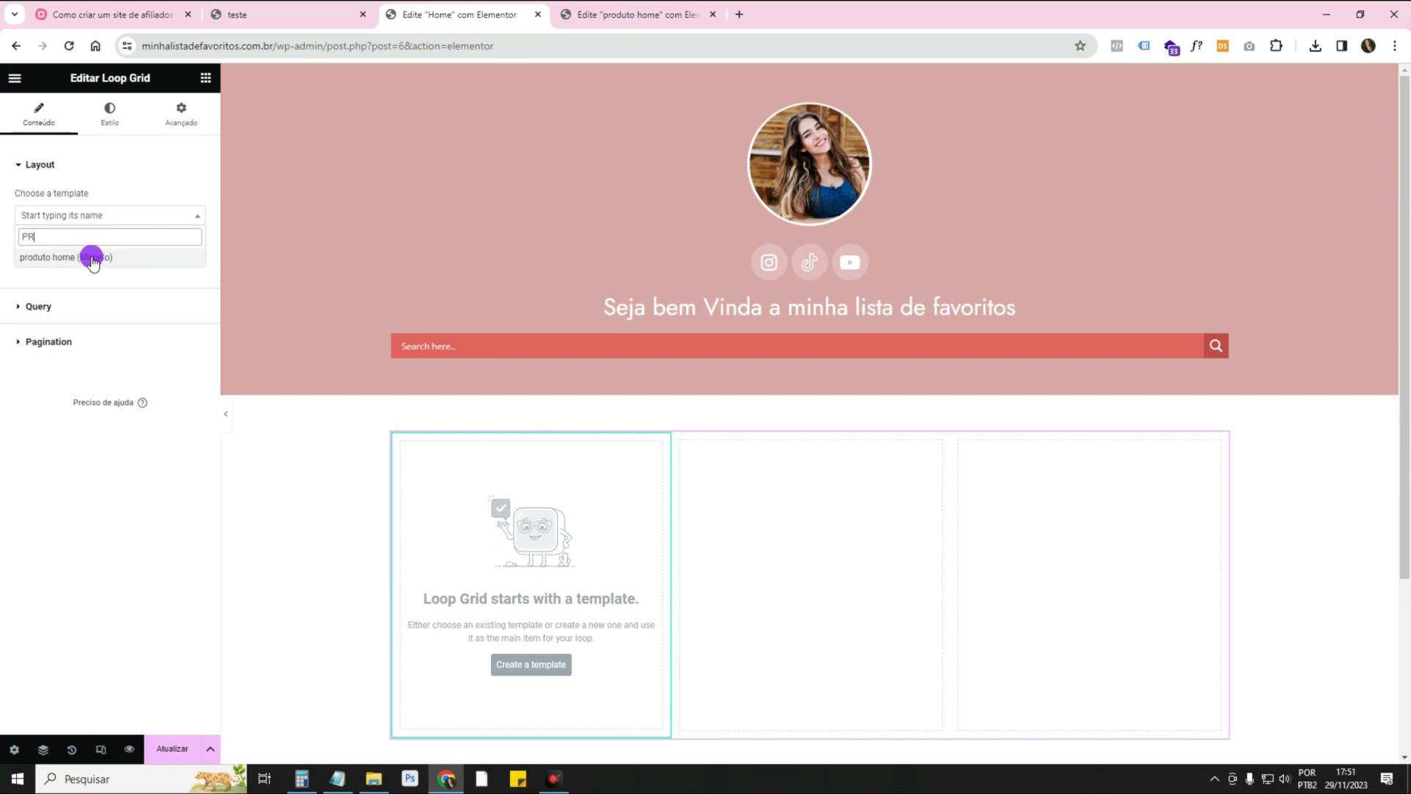
Apply the 'produto home' template to the home page's loop grid
left_click(92, 258)
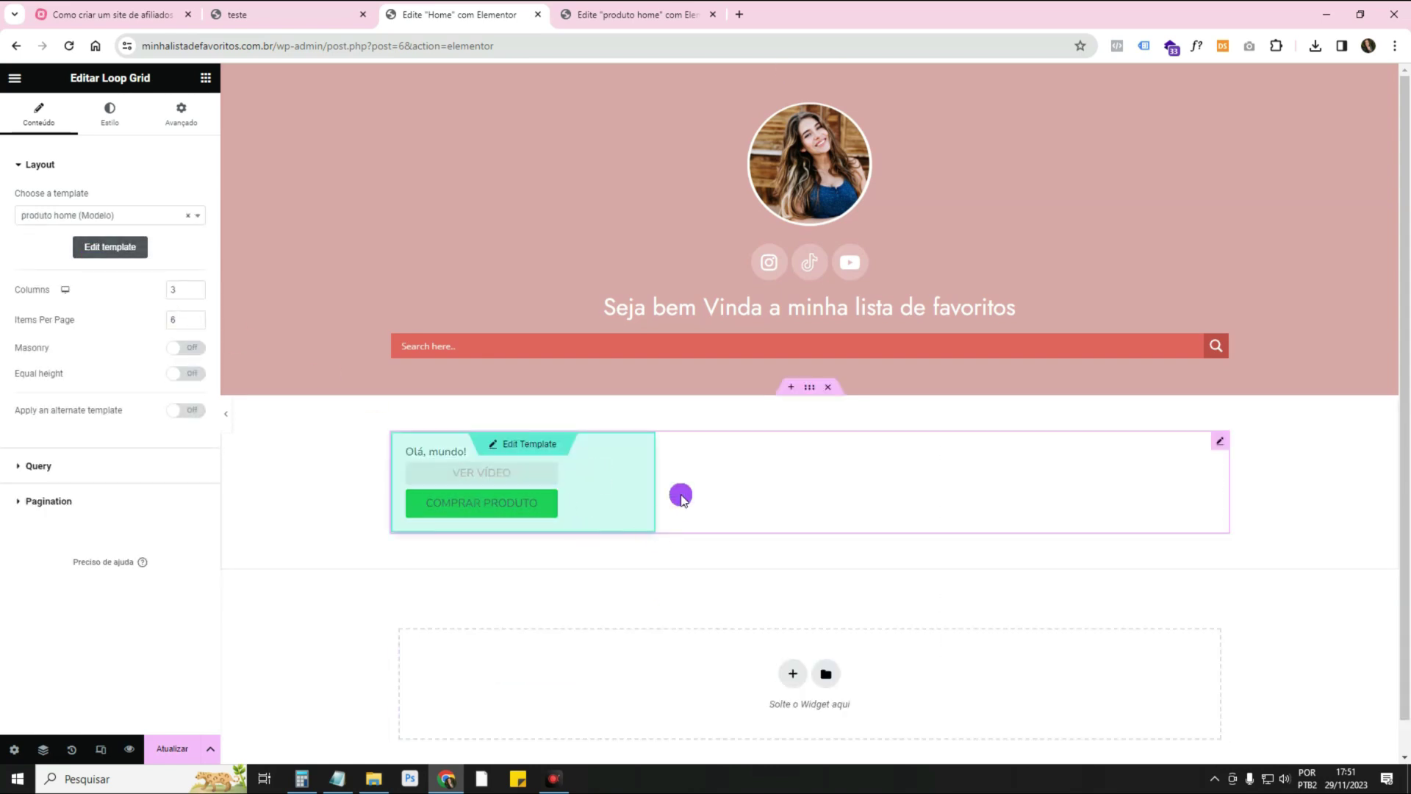
left_click(664, 17)
left_click(441, 15)
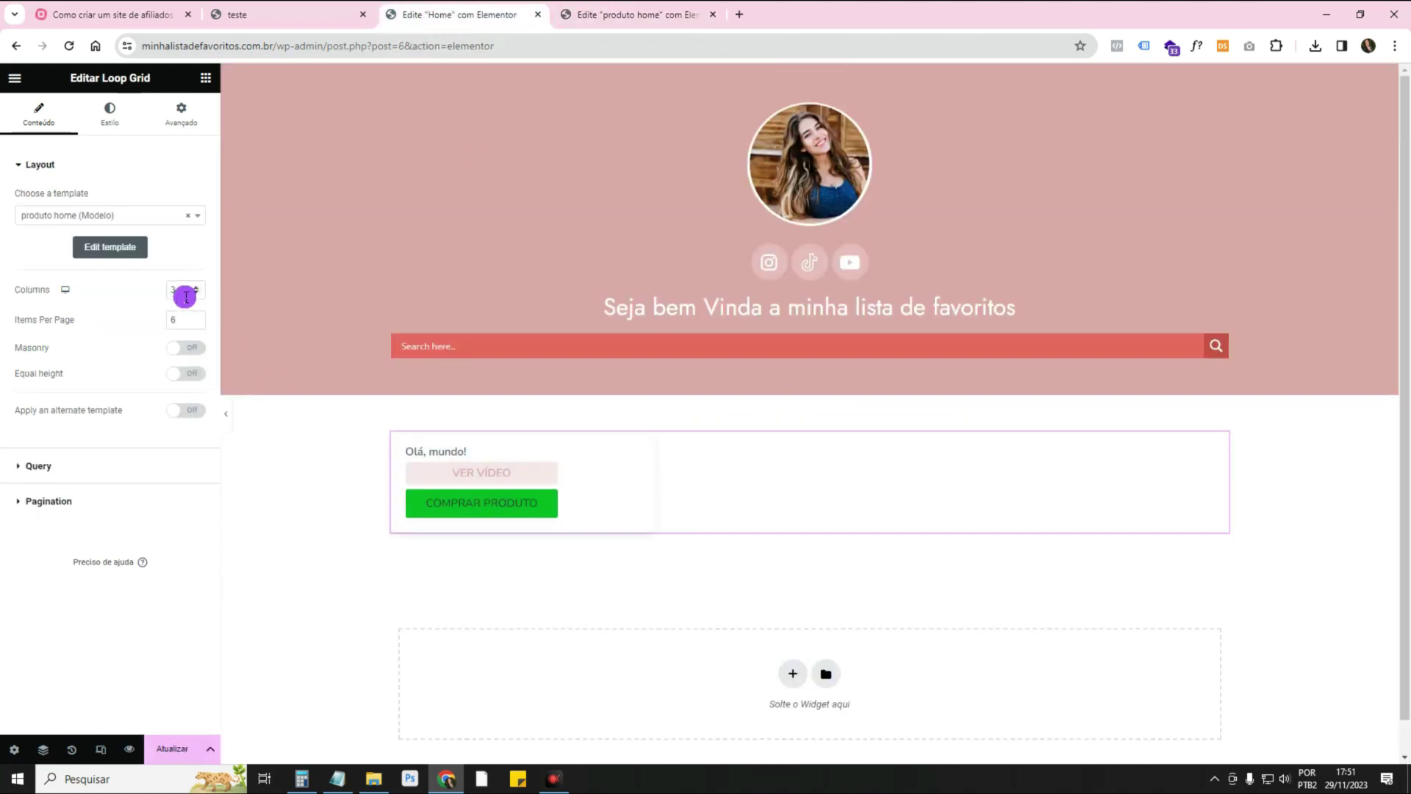
Set the loop grid's query source to Produtos instead of posts
left_click(39, 466)
left_click(139, 235)
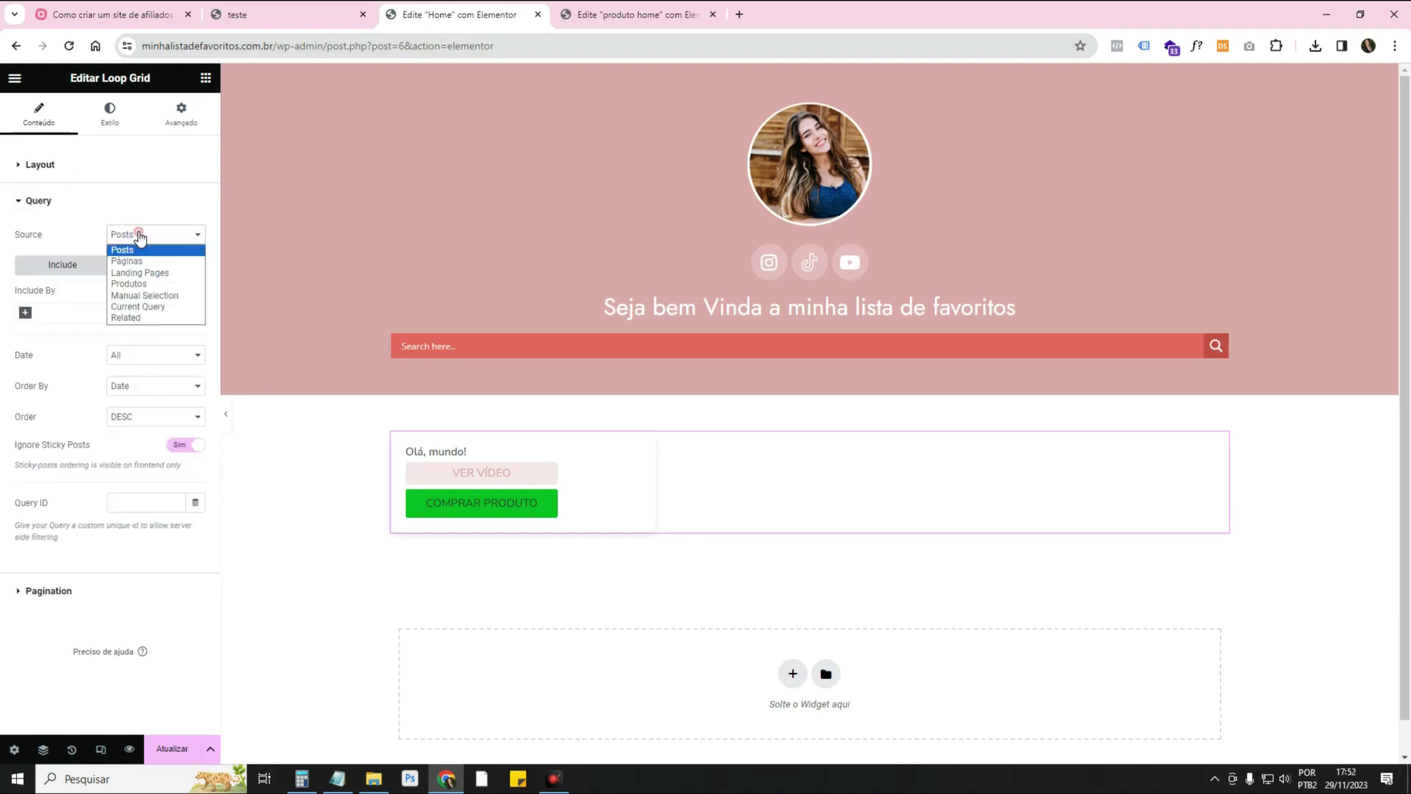
left_click(143, 284)
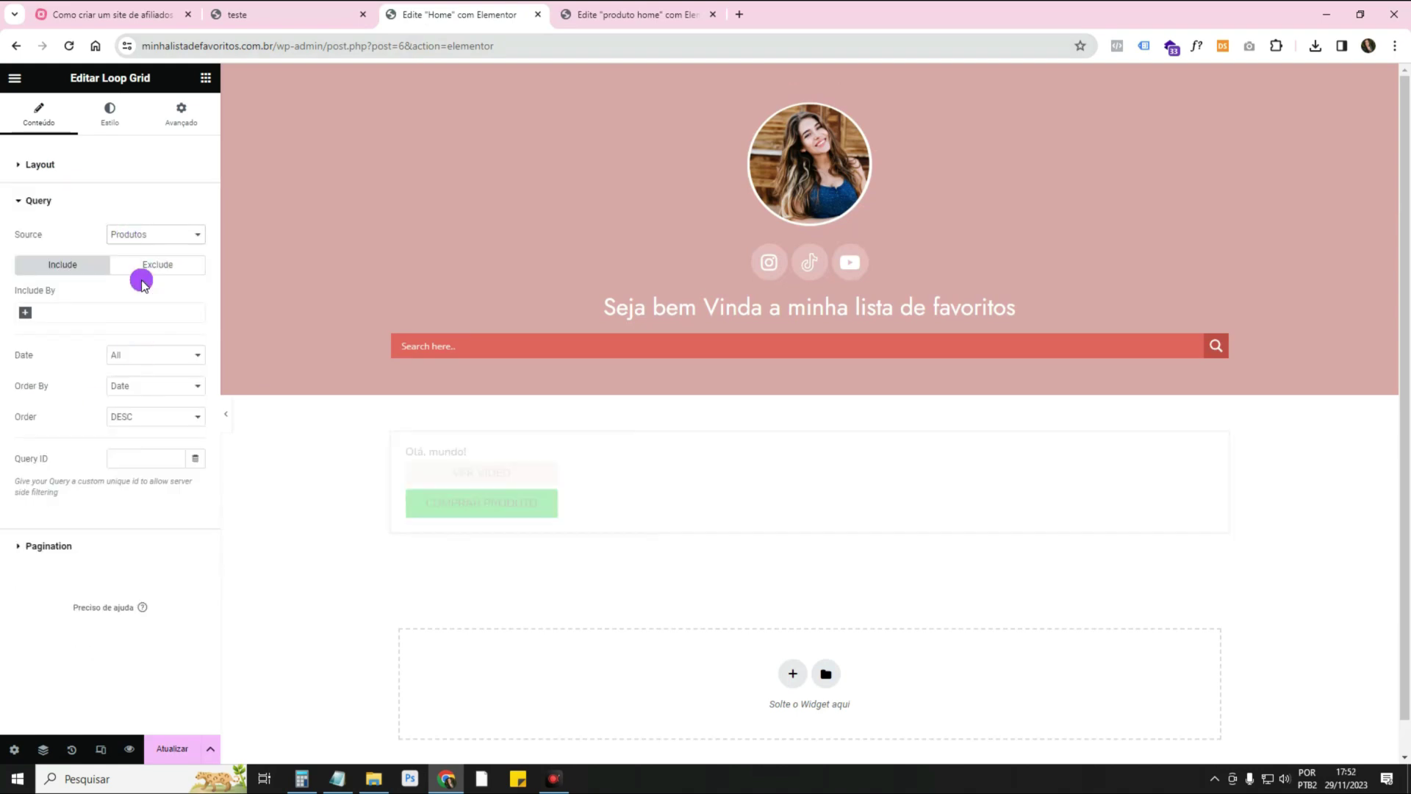
scroll(1396, 424, "down", 2)
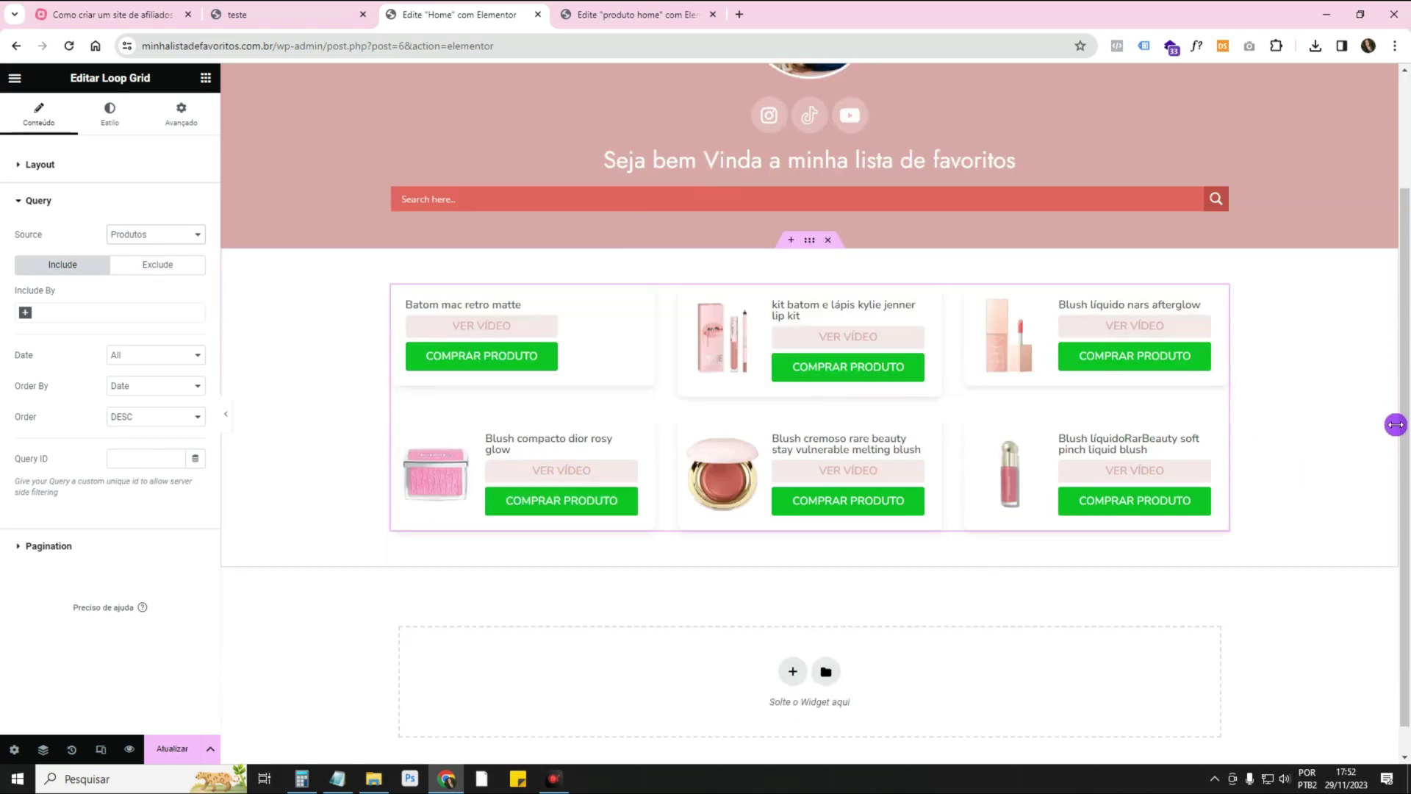
scroll(1396, 424, "down", 1)
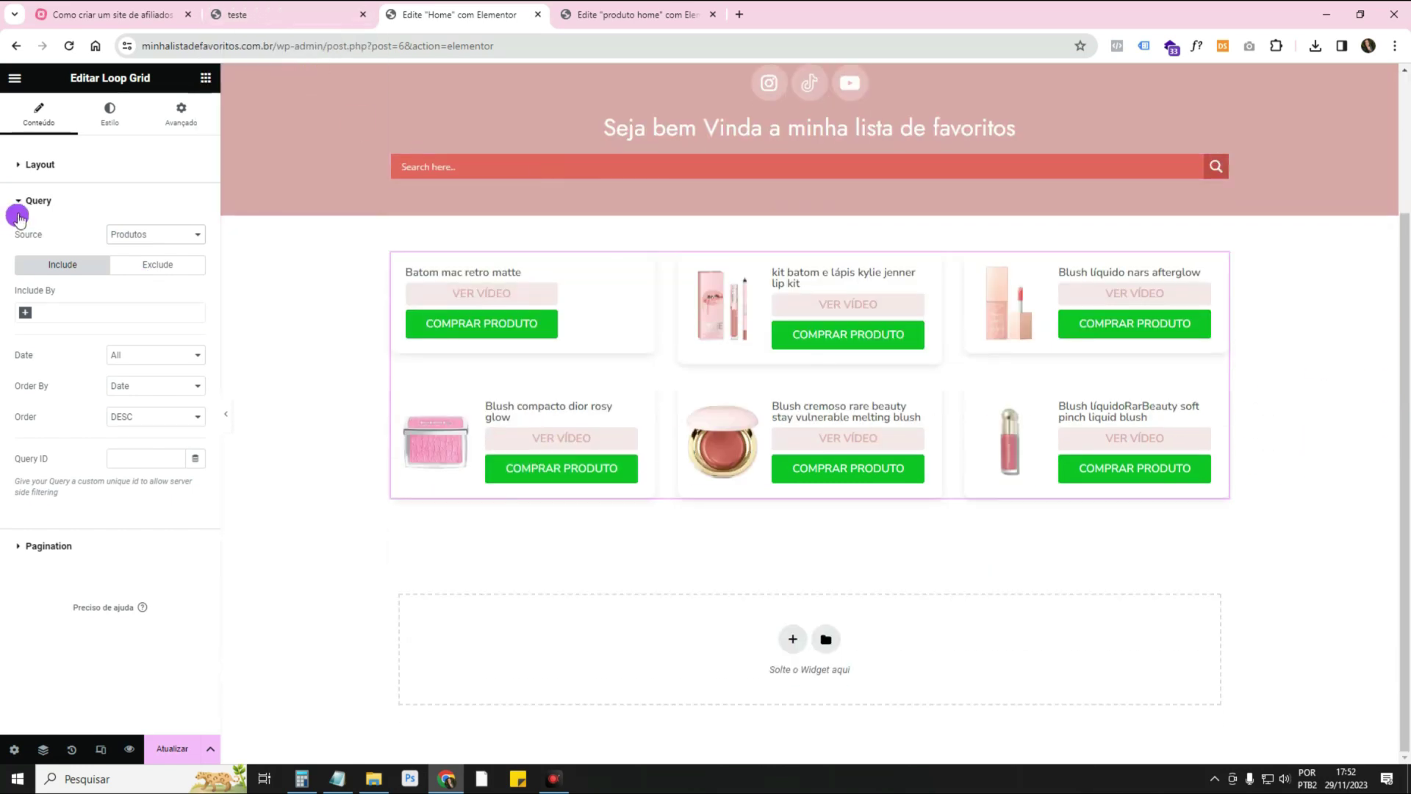
Set the loop grid's Items Per Page to 15
left_click(65, 161)
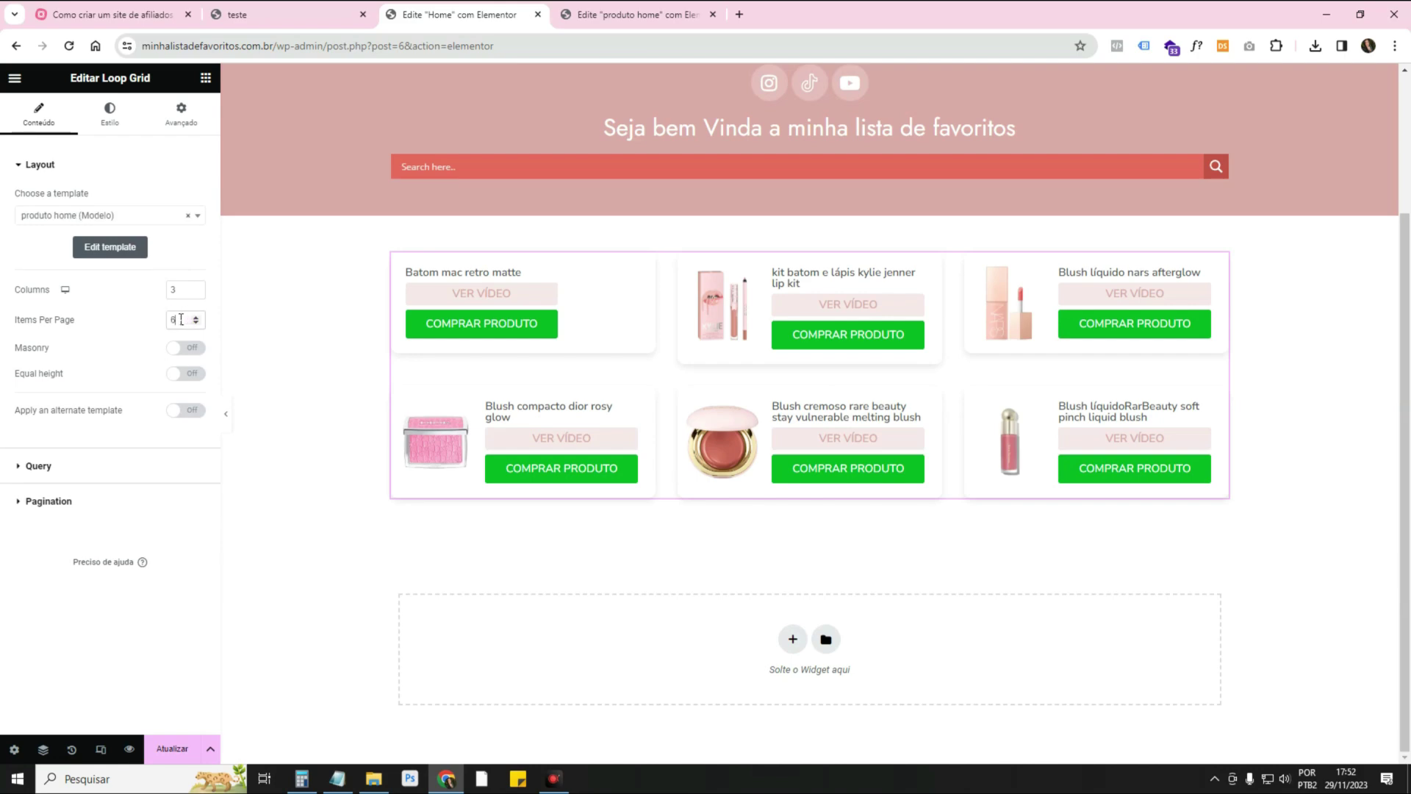
type("18")
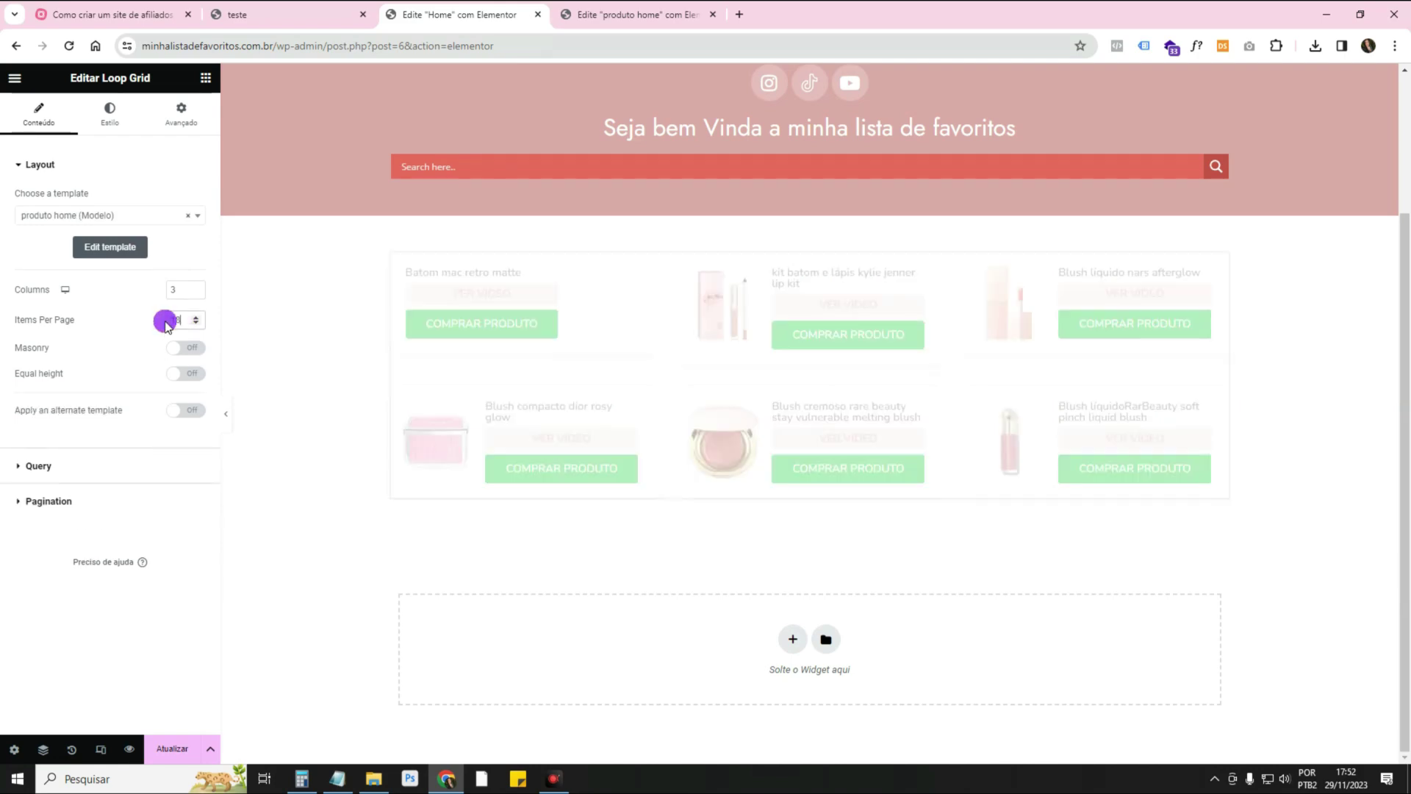
scroll(882, 411, "down", 10)
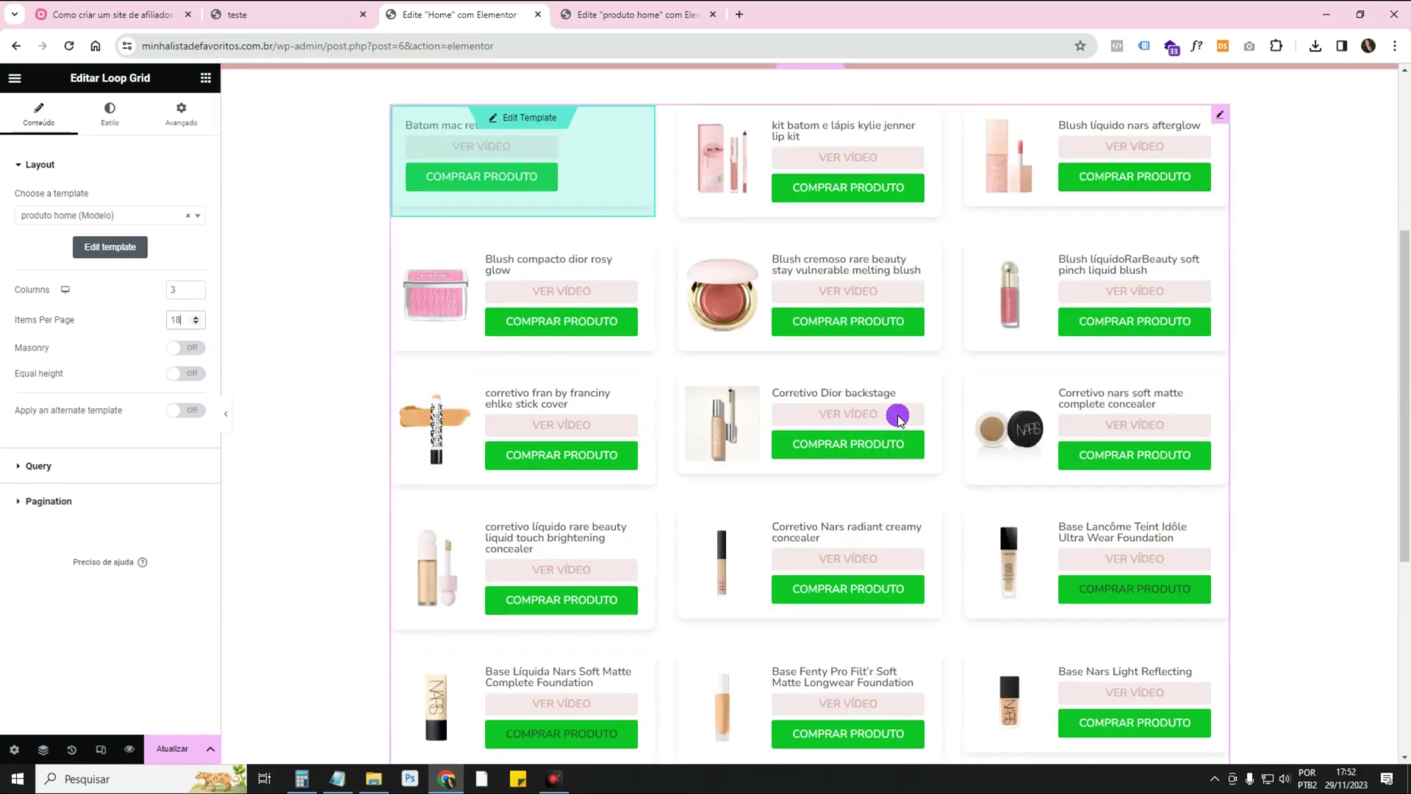
scroll(898, 416, "up", 7)
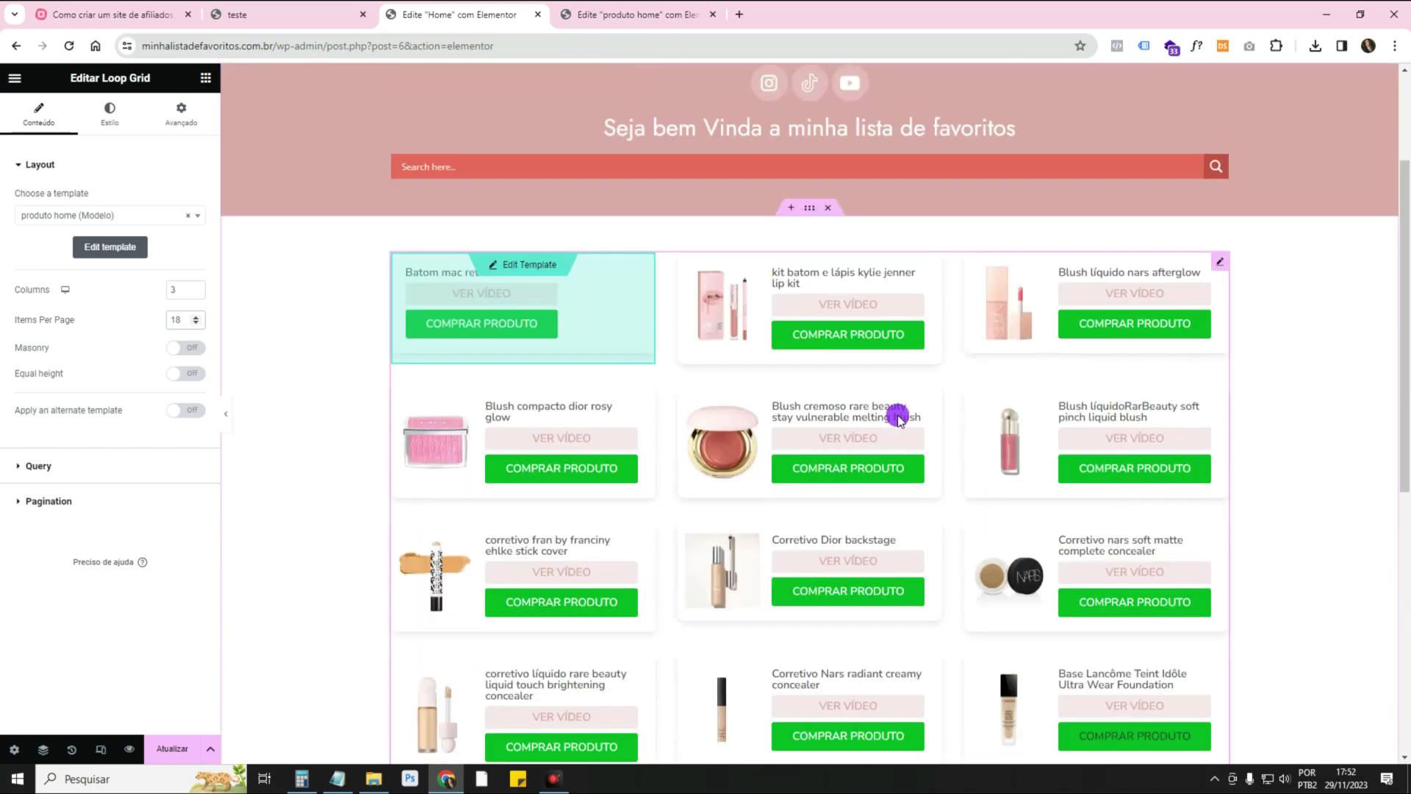
left_click(178, 320)
scroll(1228, 409, "down", 7)
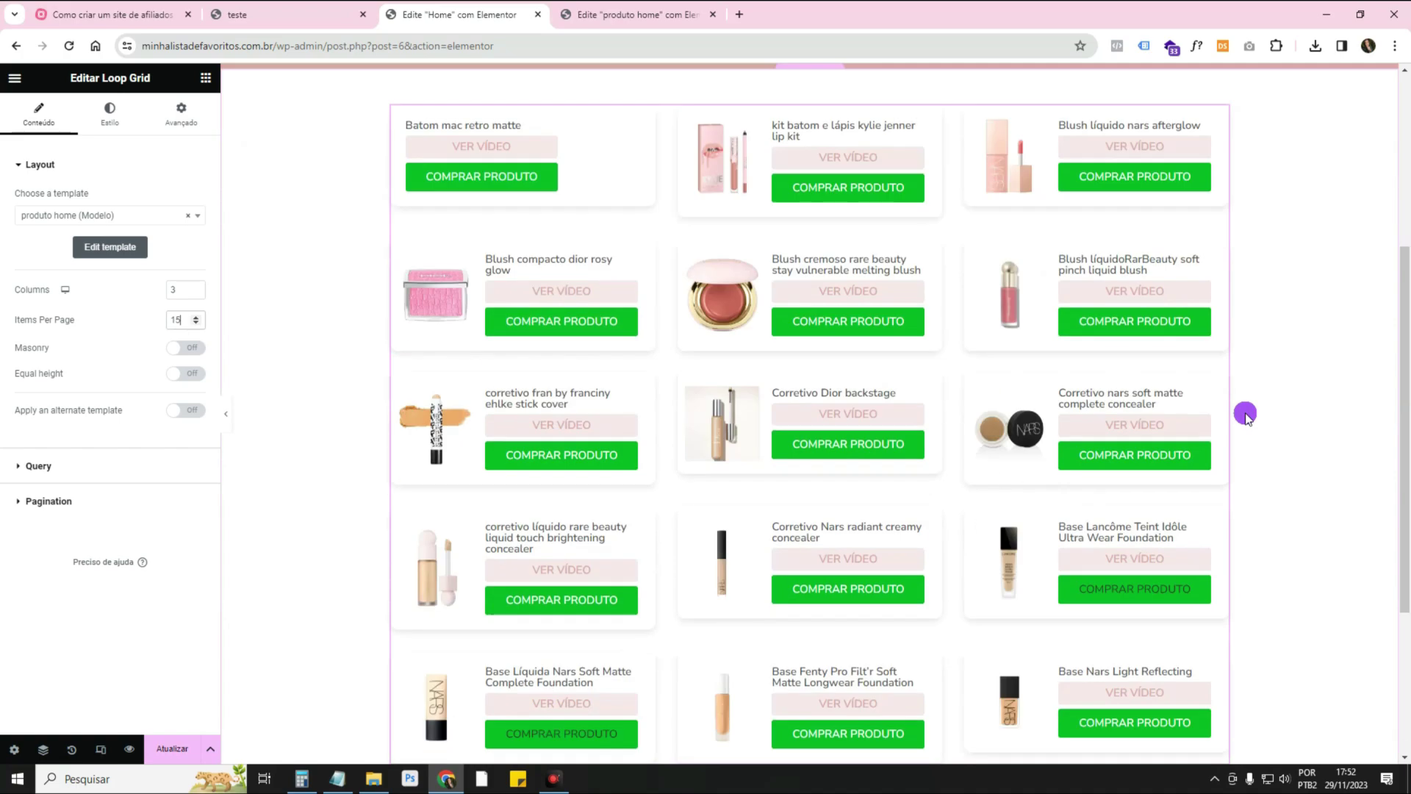
scroll(1245, 414, "up", 5)
scroll(1246, 414, "up", 3)
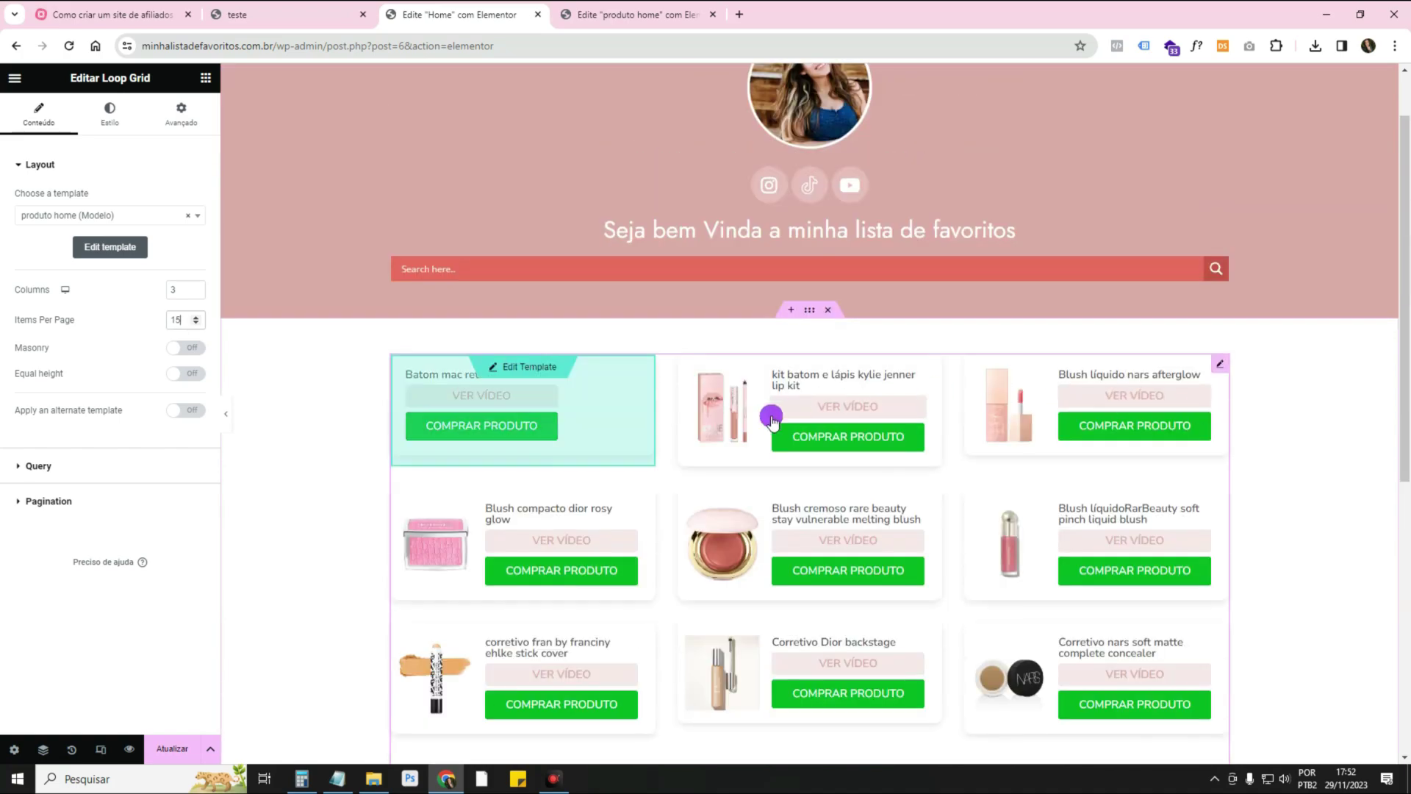
scroll(748, 424, "down", 4)
scroll(750, 424, "up", 3)
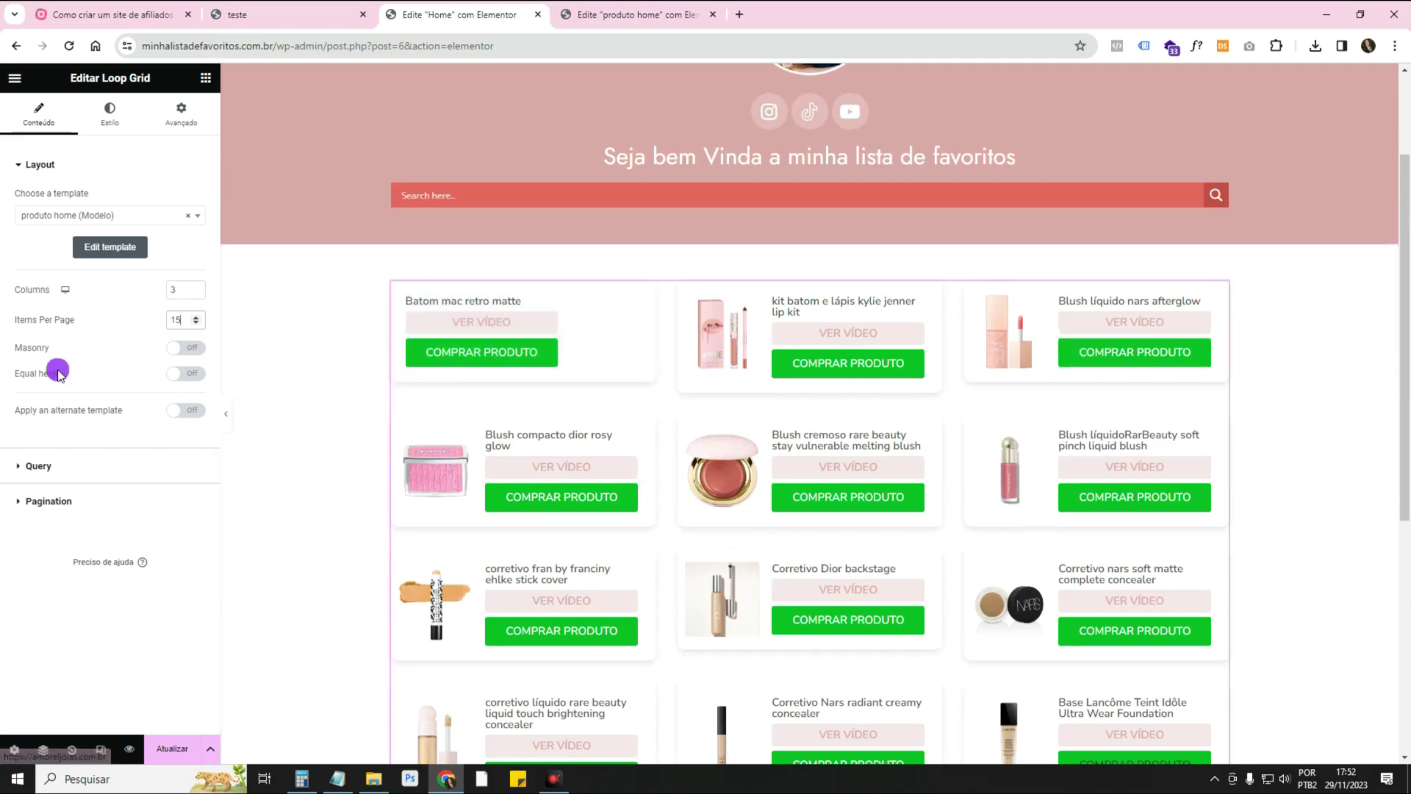
Add numbered pagination below the product grid
left_click(86, 500)
left_click(125, 270)
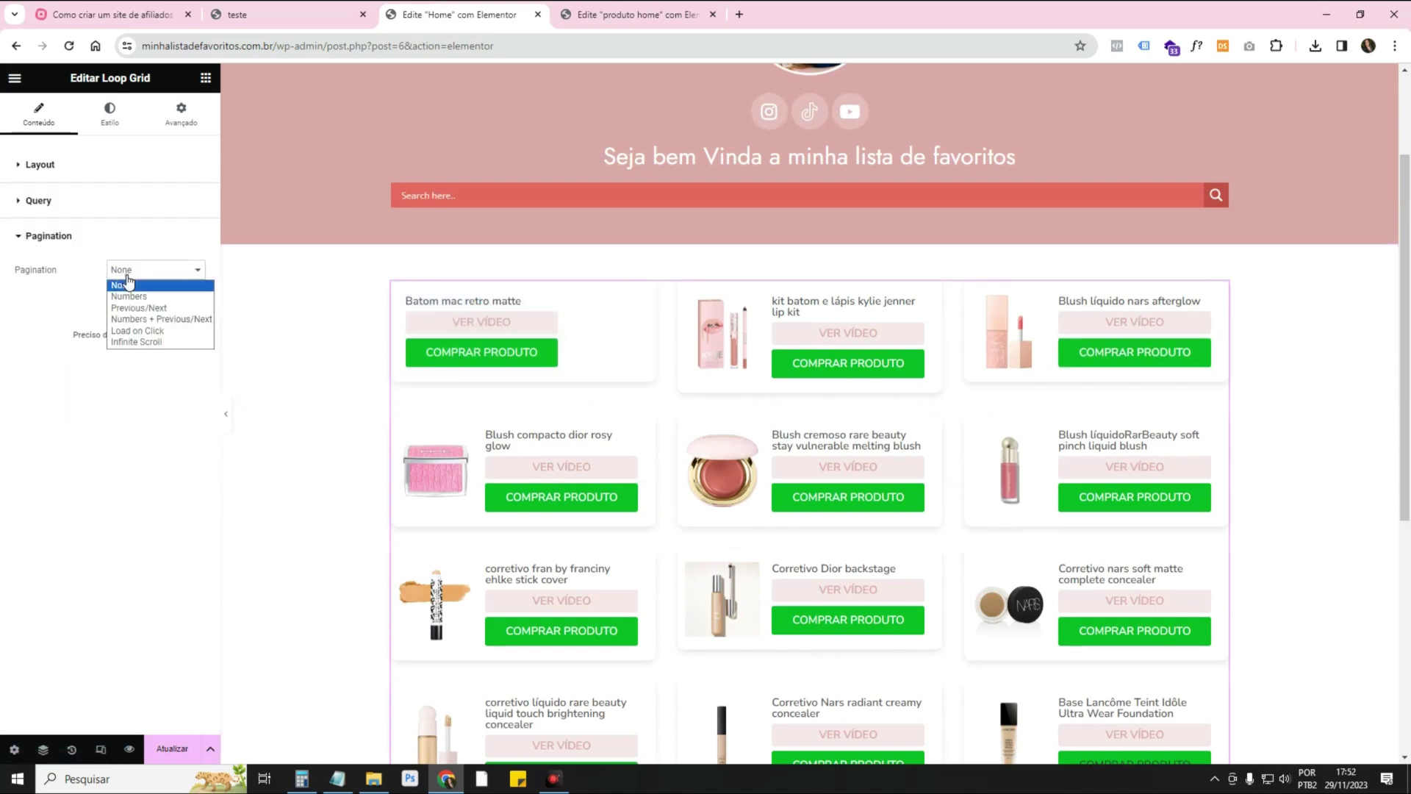
left_click(133, 294)
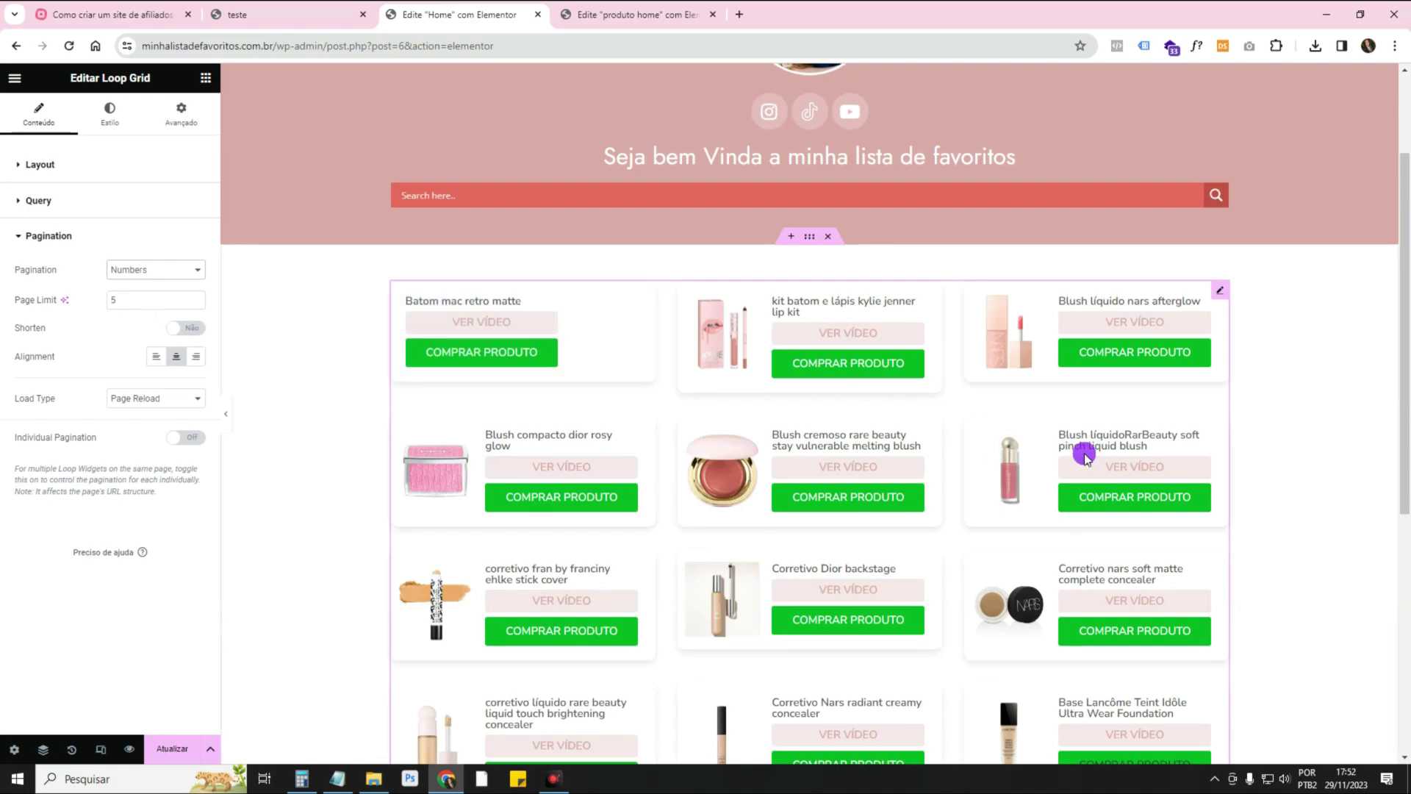
scroll(1081, 450, "down", 6)
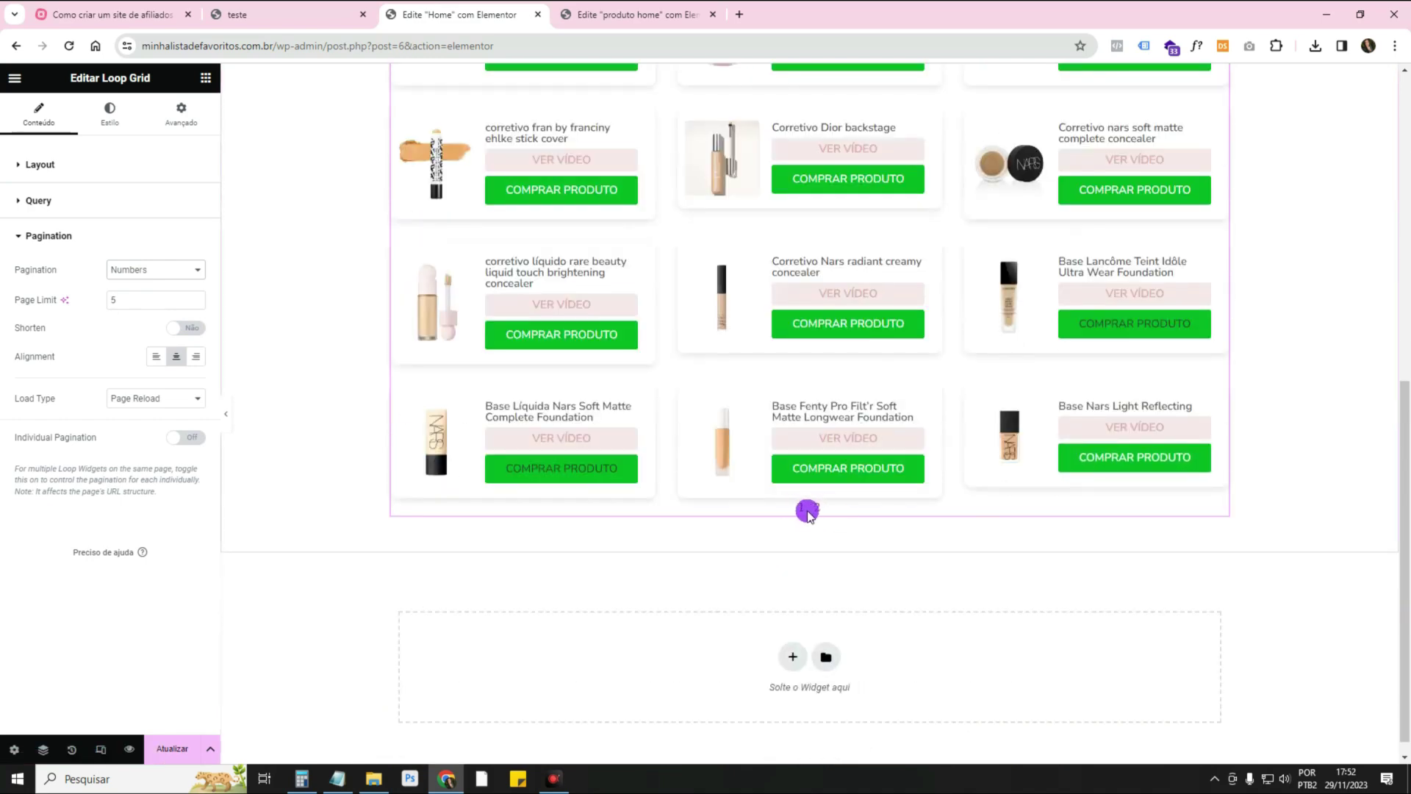
Space the page numbers further below the grid and style them in Jost at size 21
left_click(108, 131)
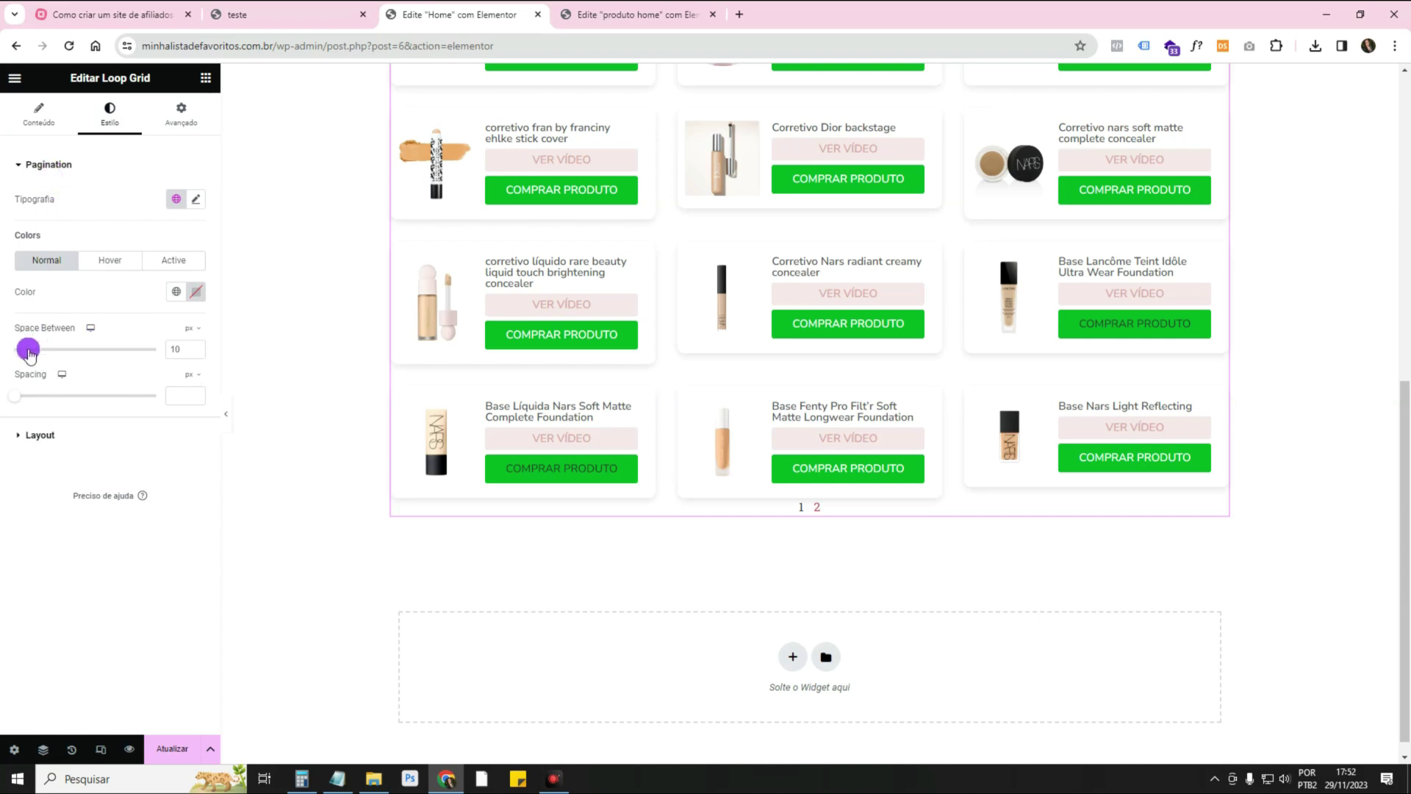
left_click_drag(14, 396, 50, 403)
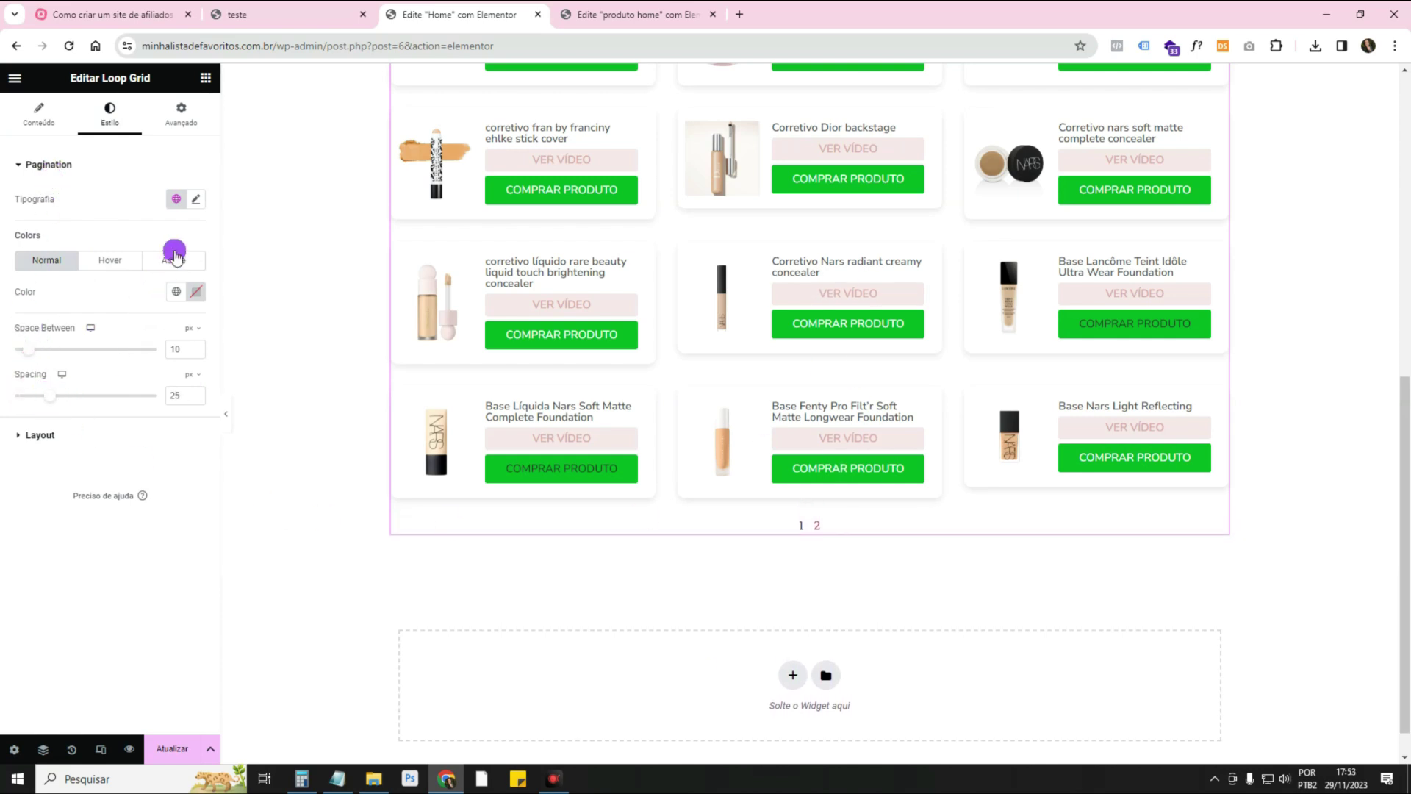
left_click(193, 199)
left_click(154, 267)
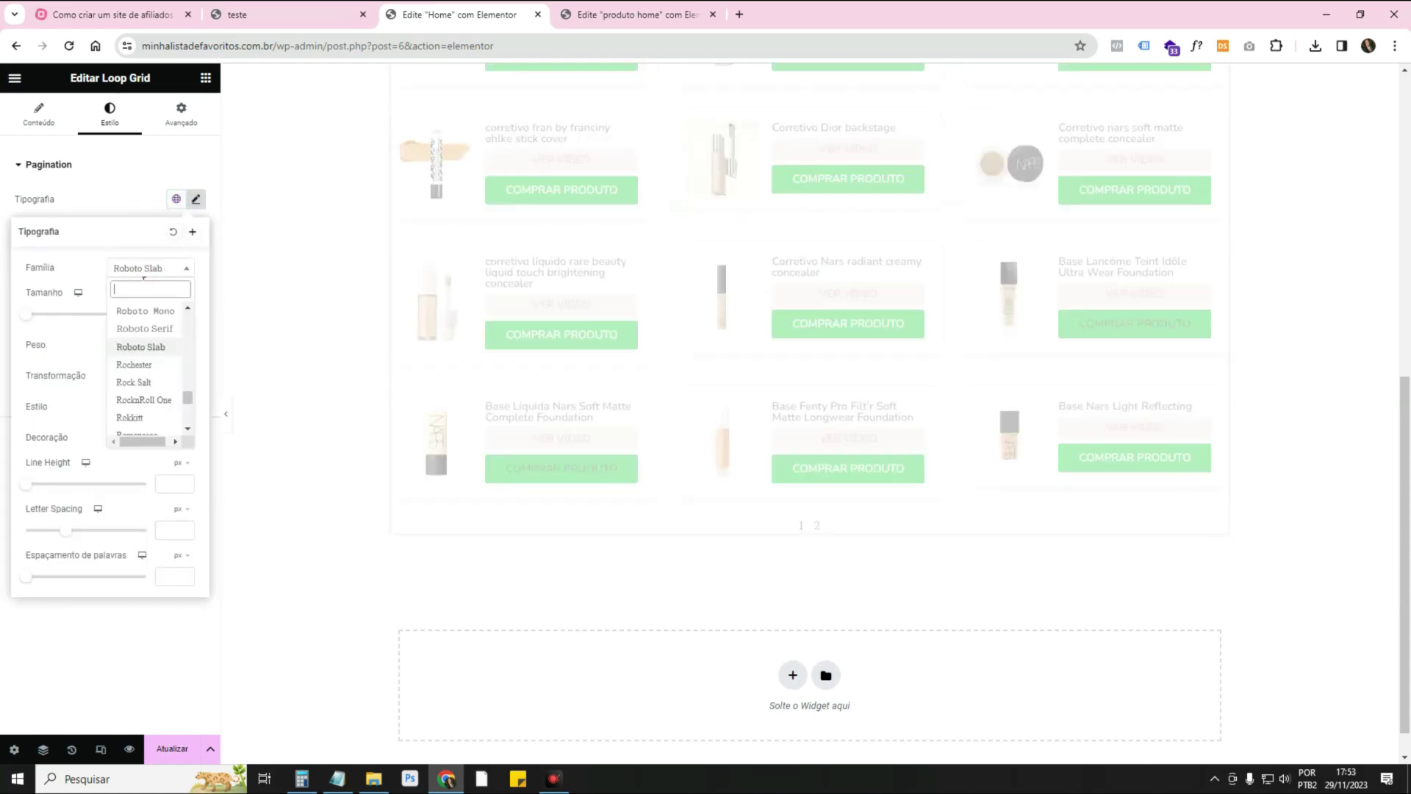
type("JOST")
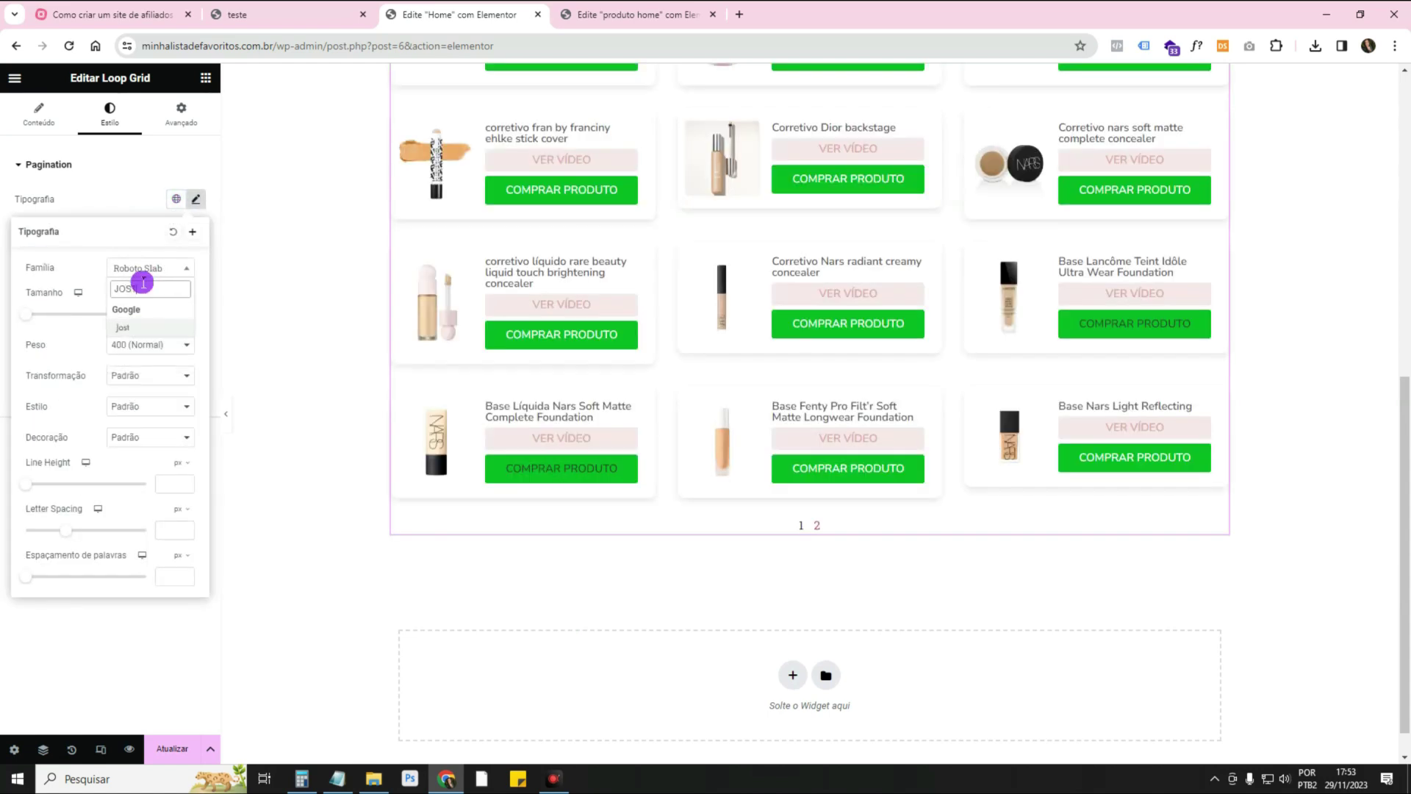
left_click(164, 330)
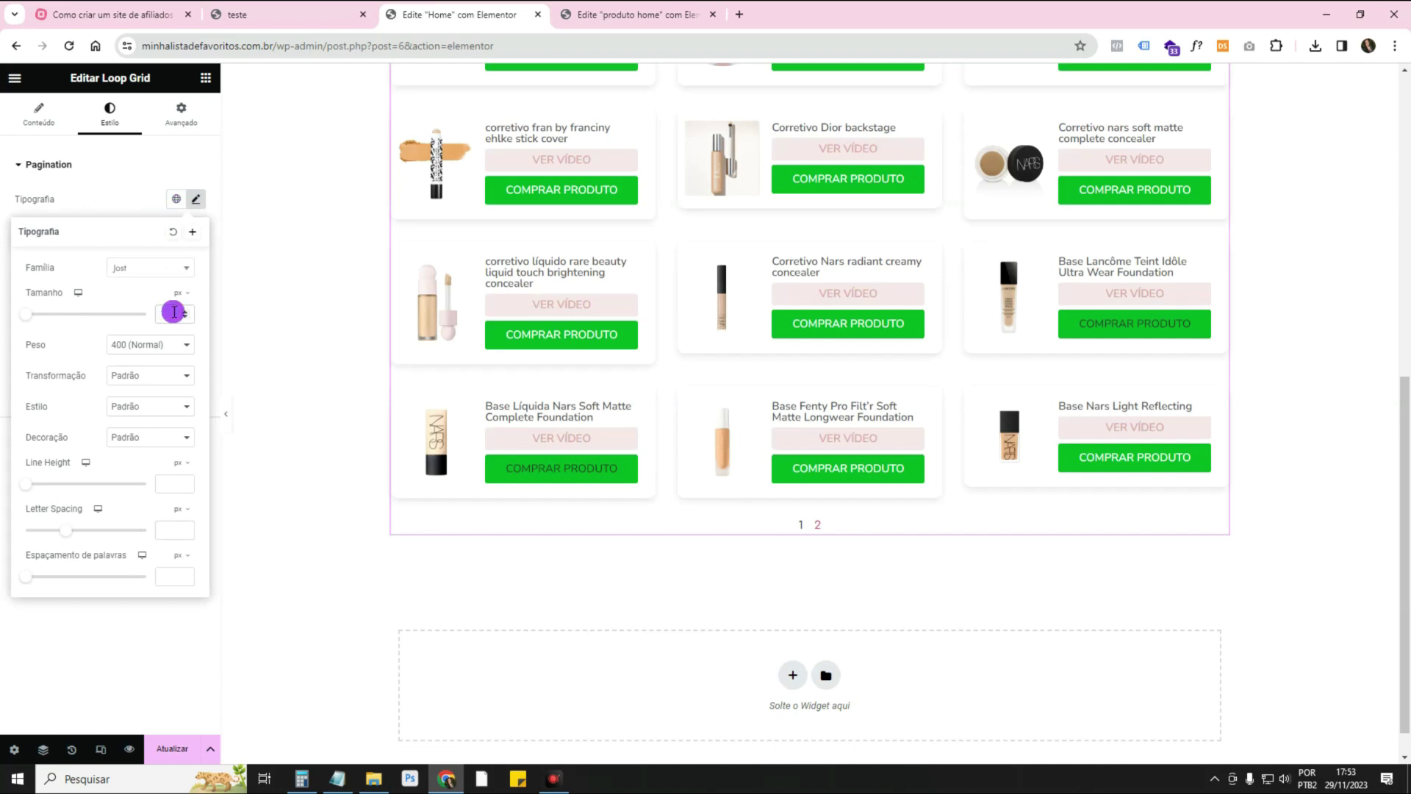
type("18")
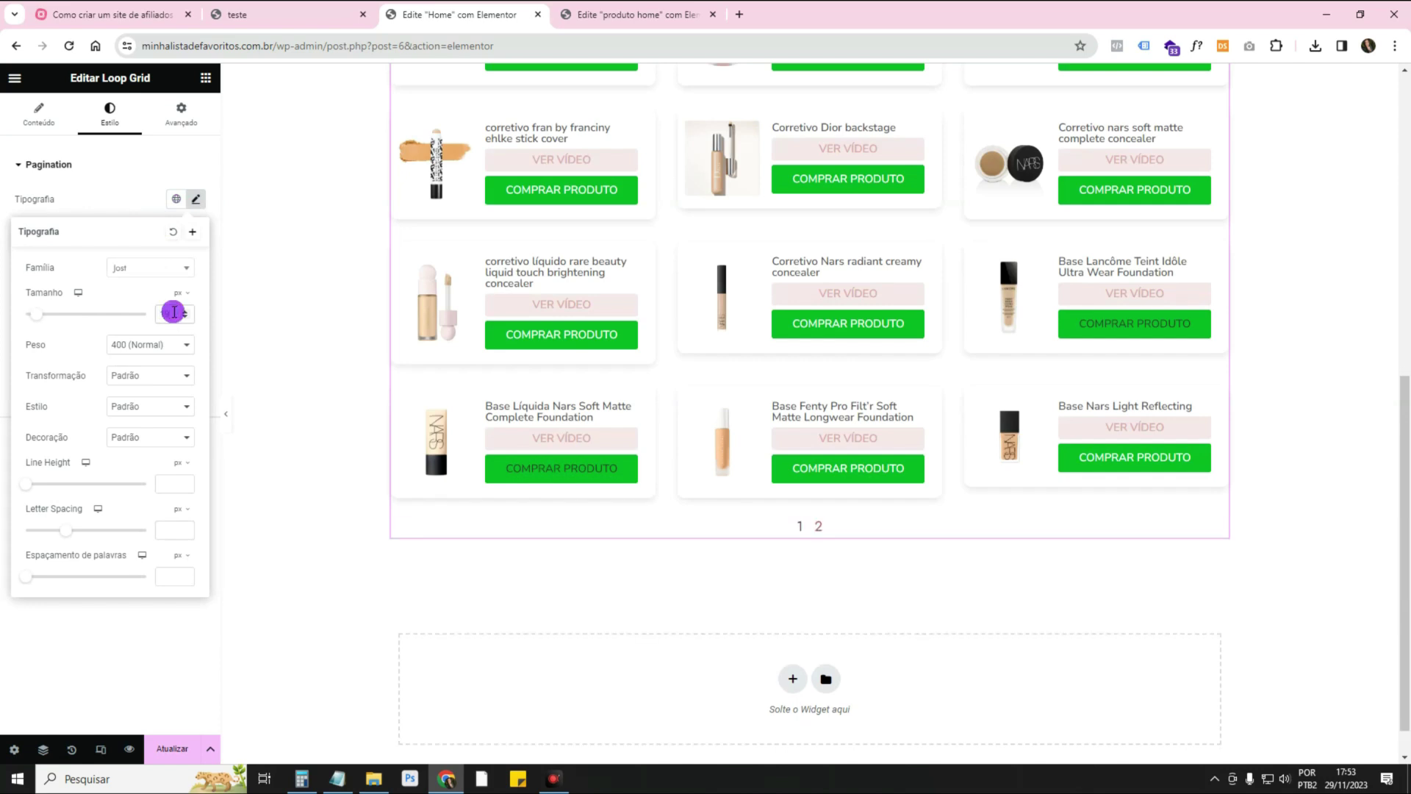
left_click(185, 311)
left_click(185, 311)
left_click(184, 311)
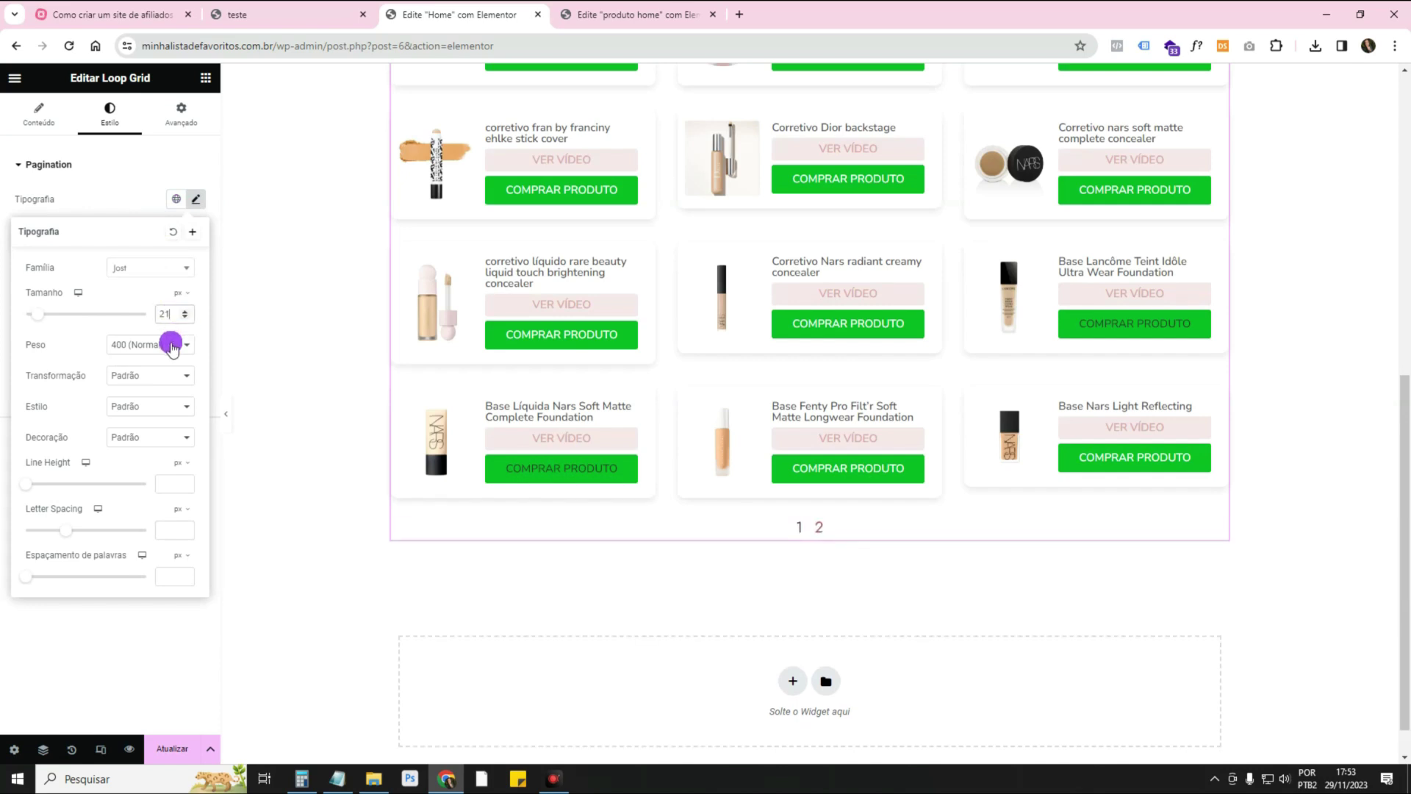
Color the page numbers with the Secundário global colour
left_click(337, 779)
left_click(248, 162)
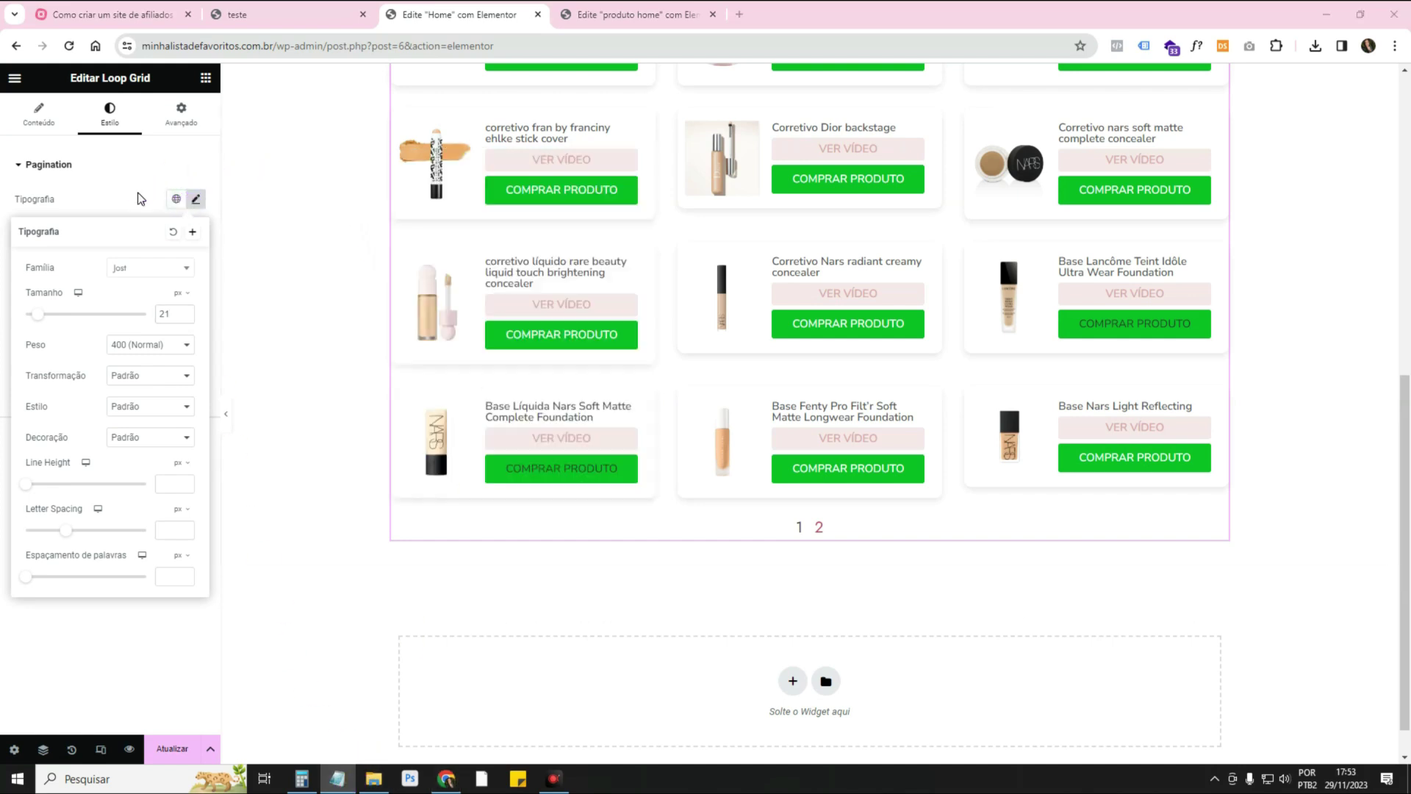
left_click(138, 194)
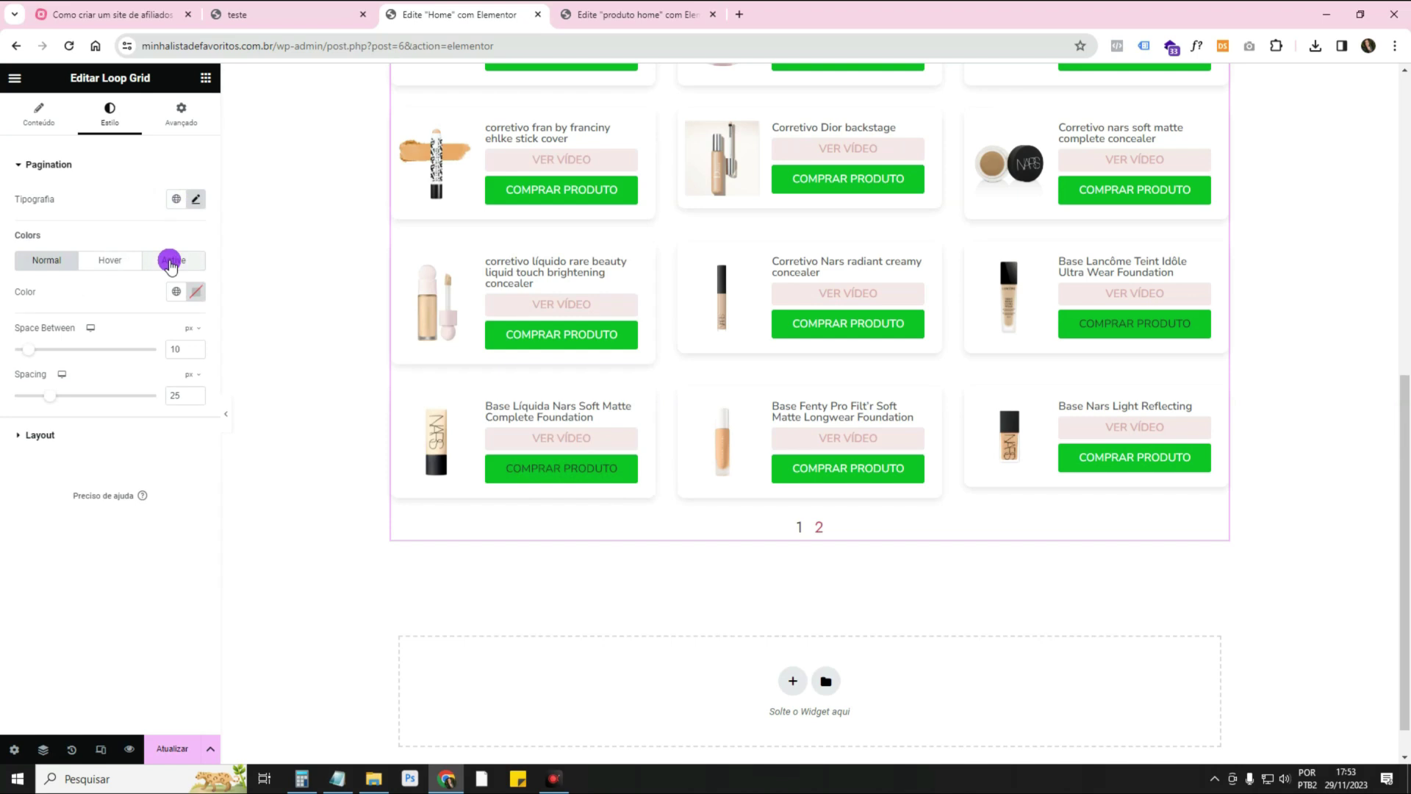
left_click(170, 261)
left_click(197, 293)
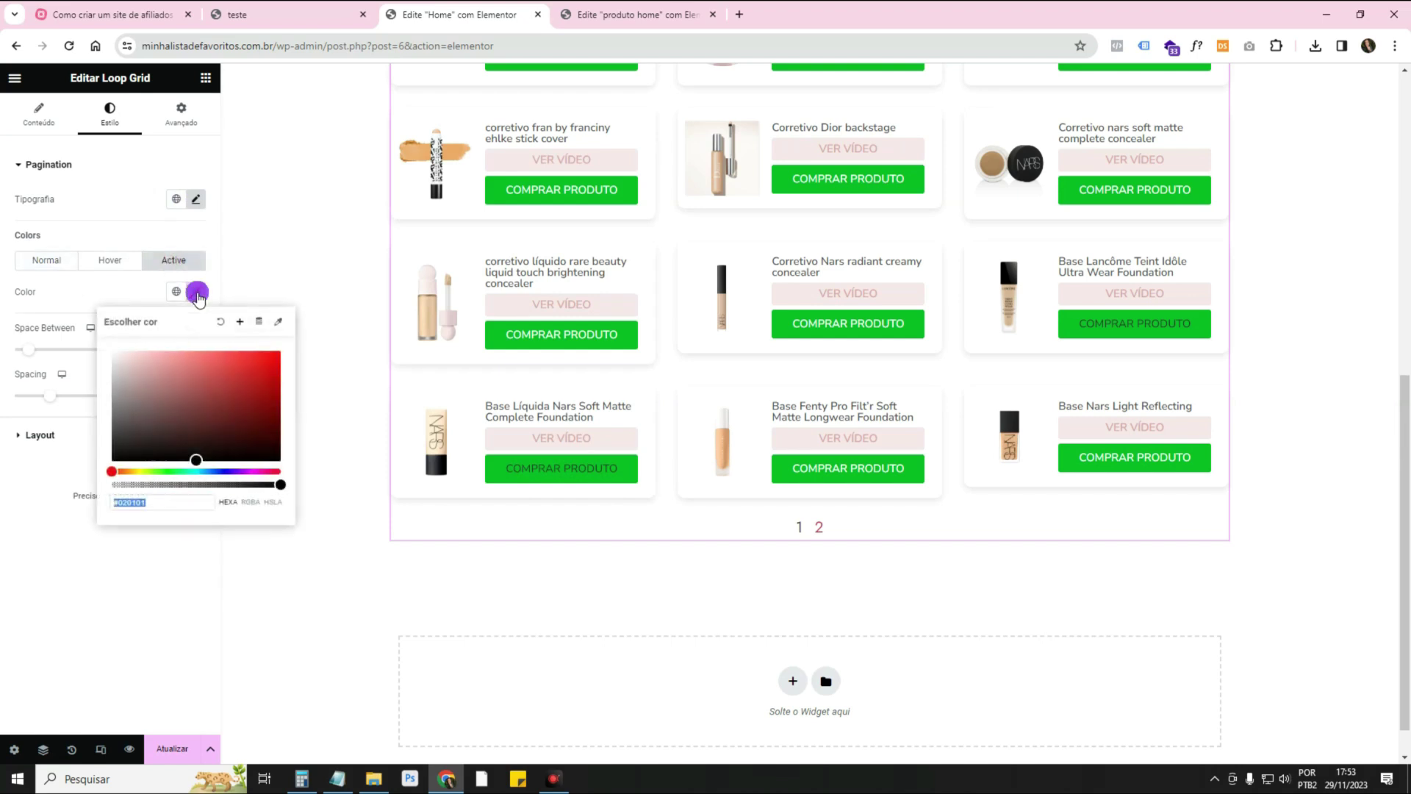
left_click(128, 271)
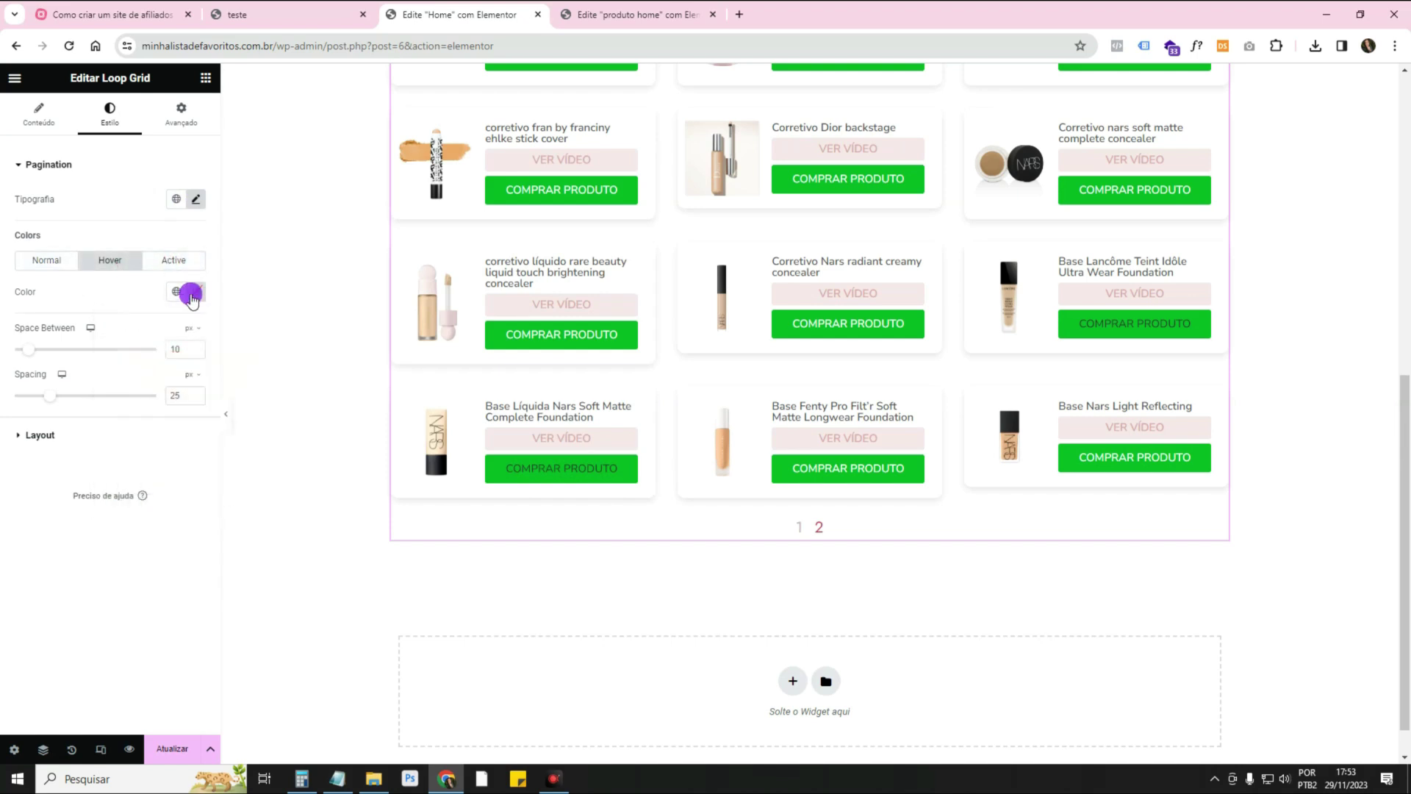
left_click(192, 294)
left_click(120, 287)
left_click(58, 262)
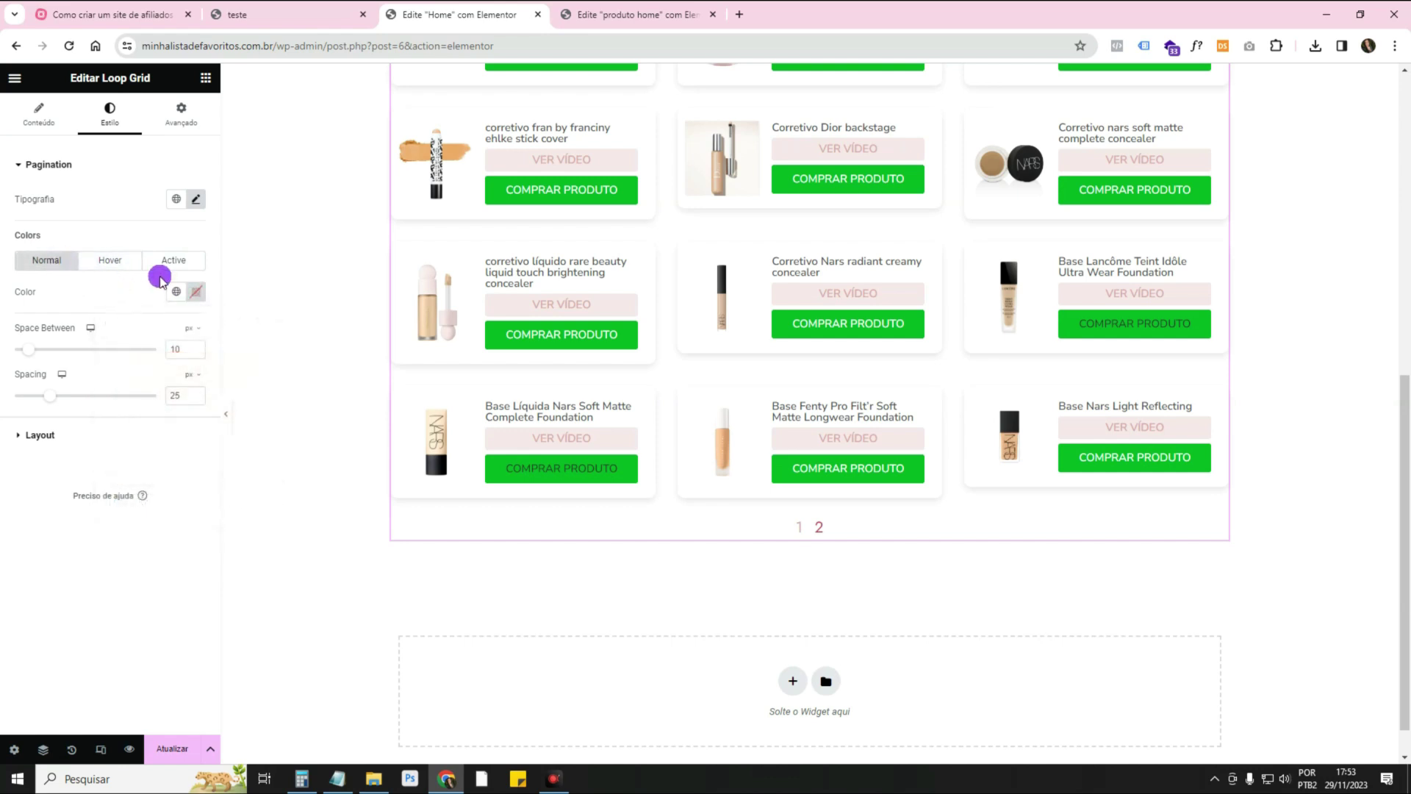
left_click(192, 290)
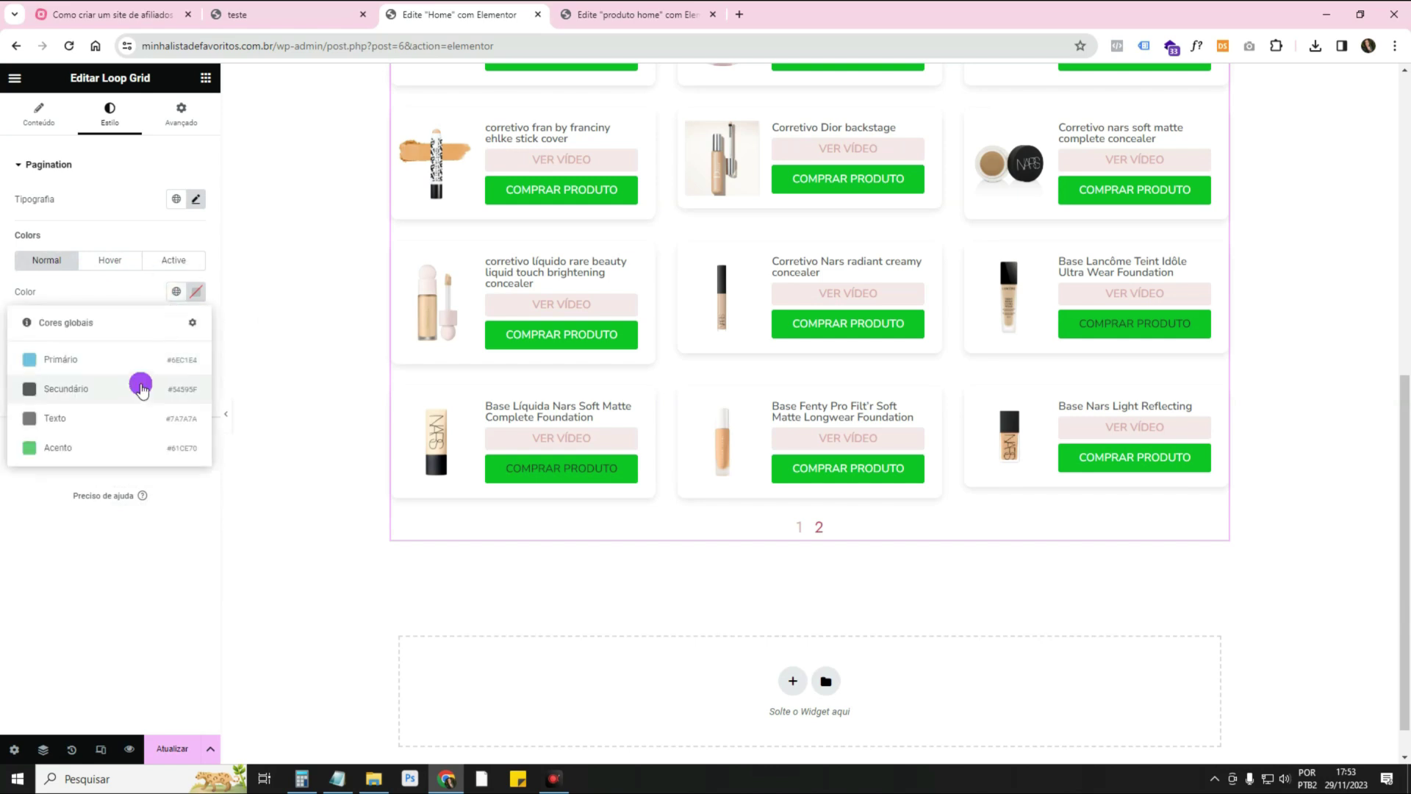
left_click(139, 385)
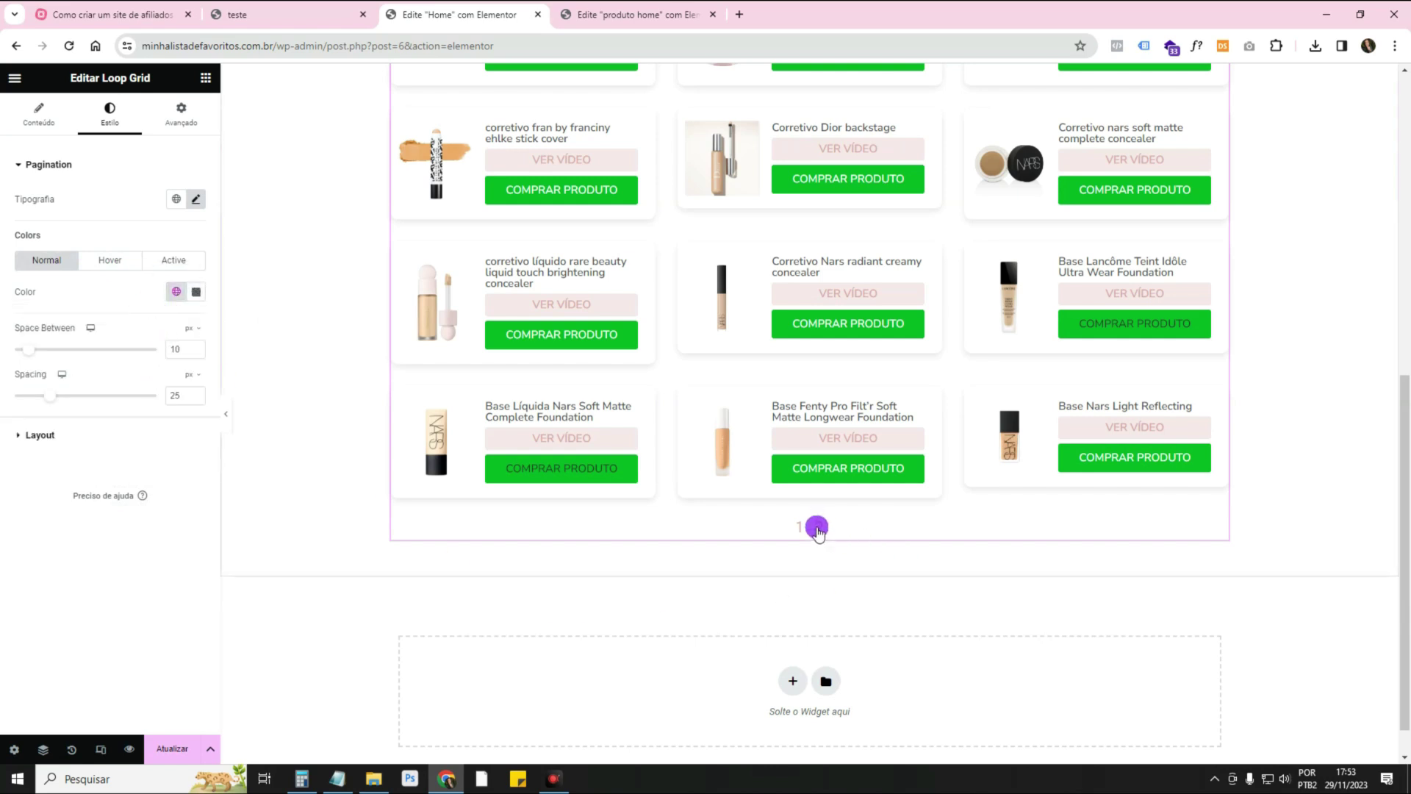
Set the page numbers' font weight to 600 (Semi-Negrito)
left_click(197, 201)
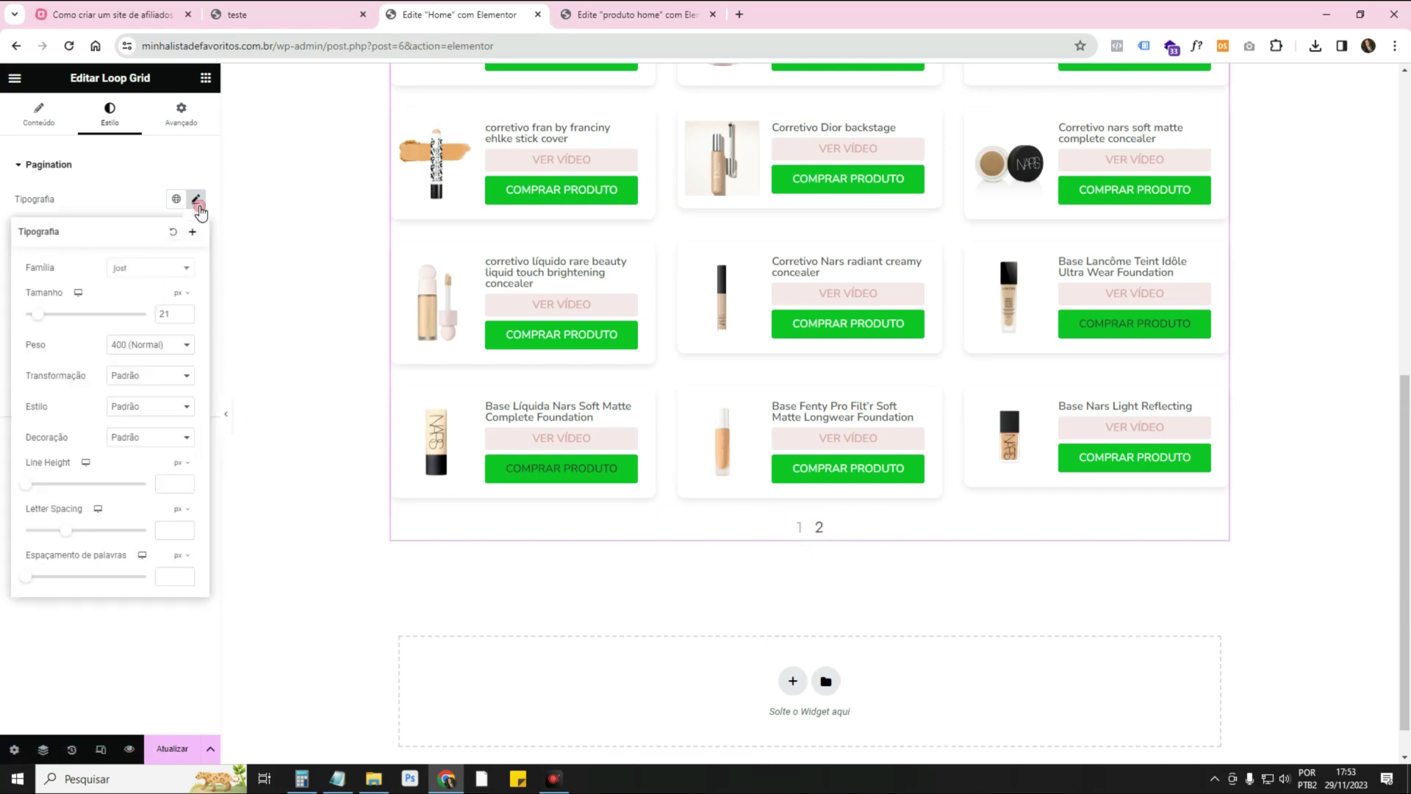
left_click(154, 344)
left_click(159, 417)
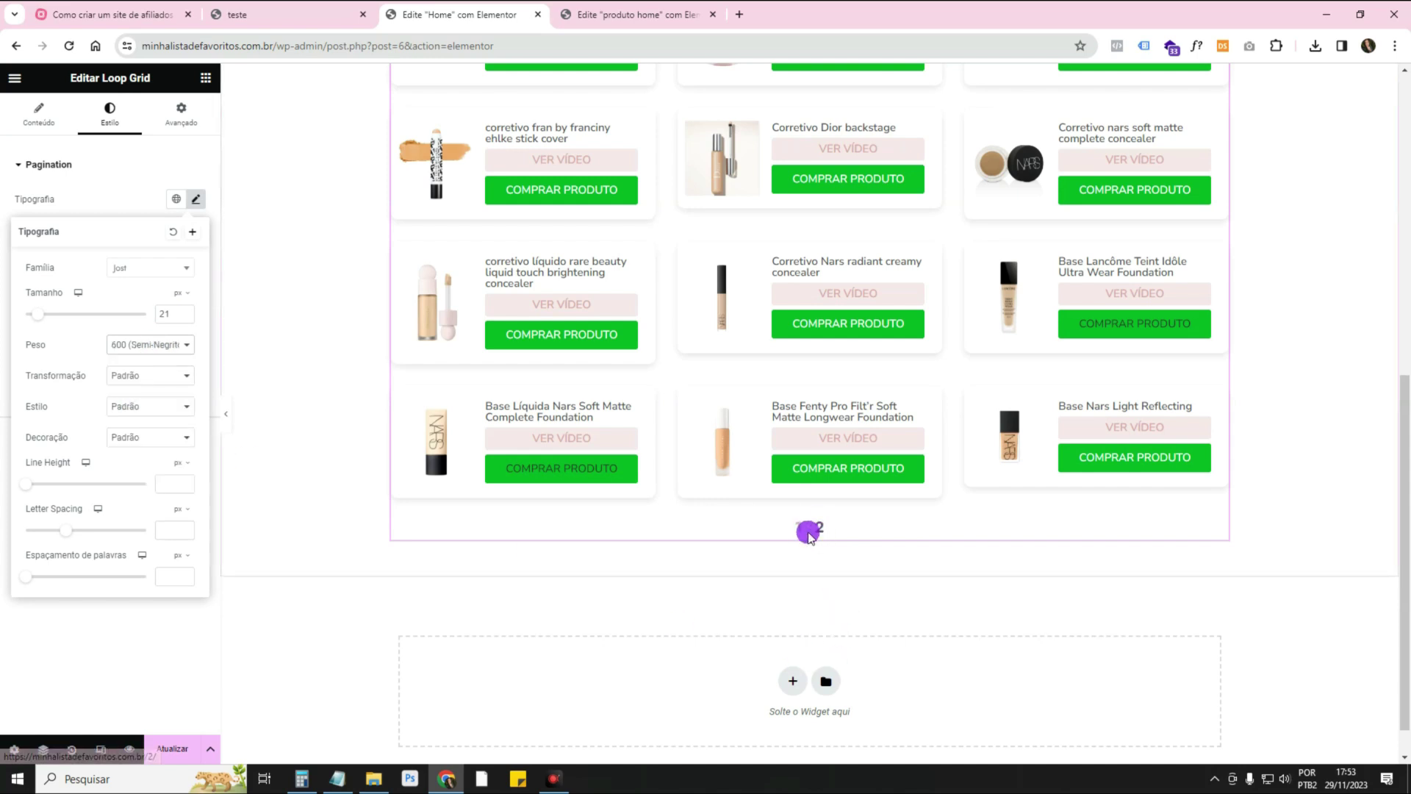
left_click(123, 206)
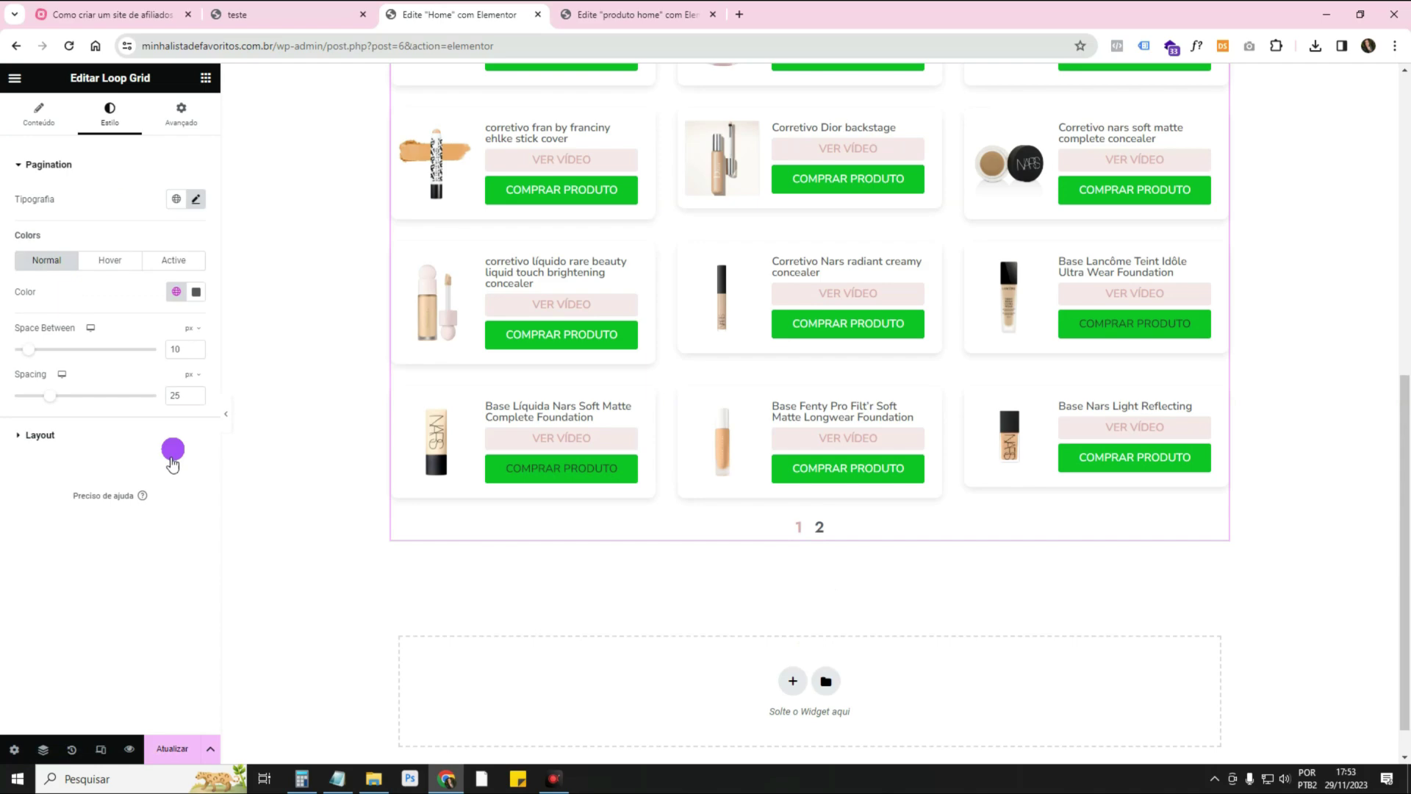
left_click(113, 438)
Save the homepage with Atualizar and review it in a live preview
left_click(184, 753)
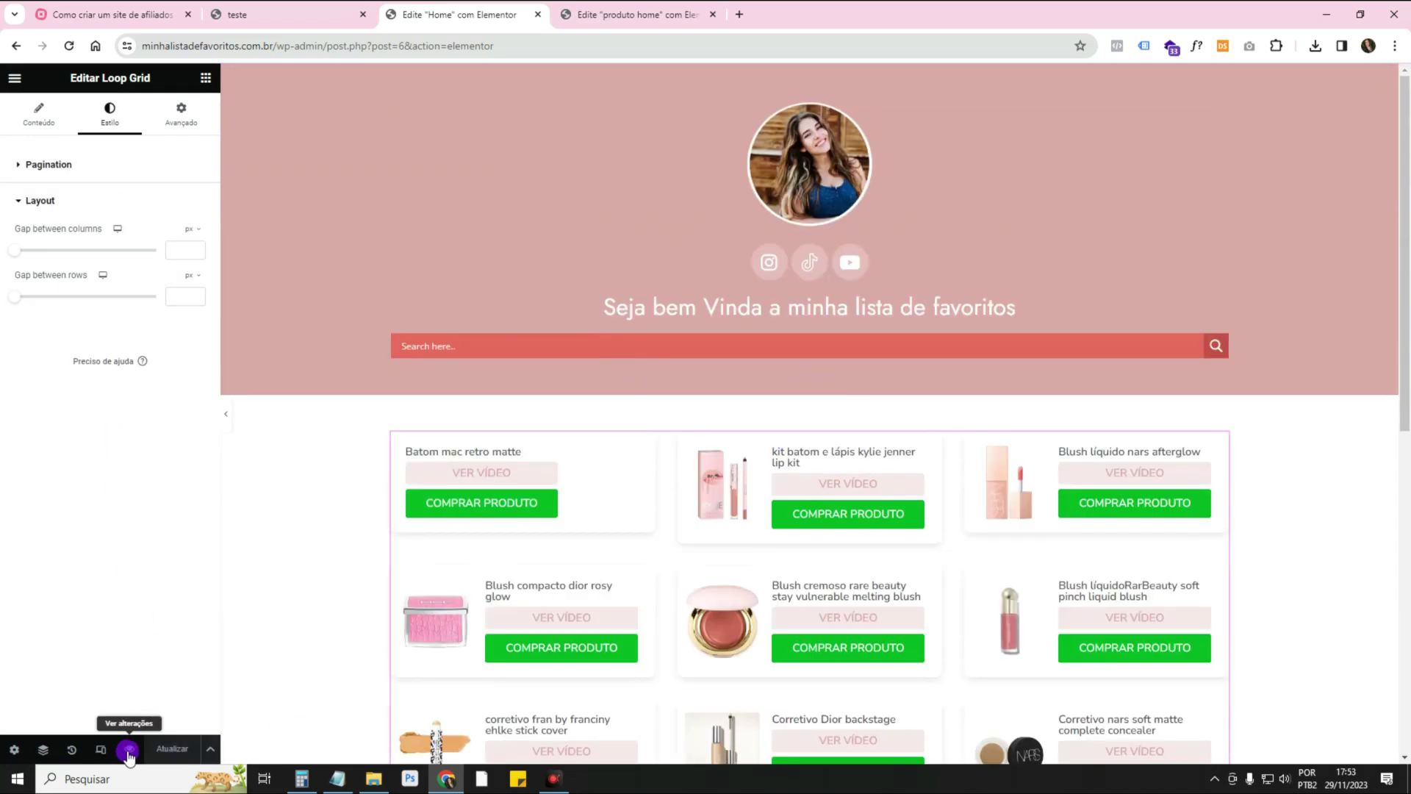
left_click(128, 751)
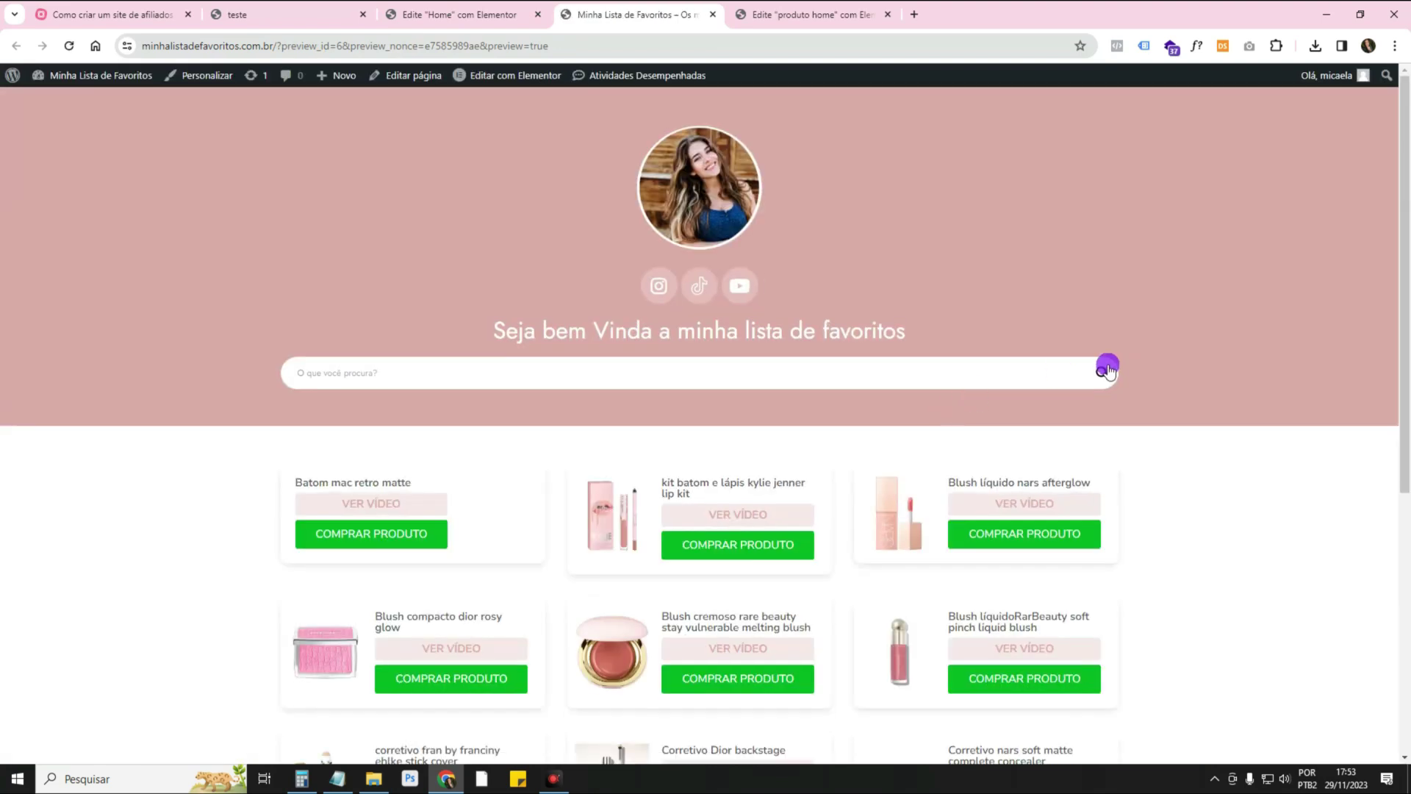
scroll(1111, 372, "down", 6)
scroll(1115, 375, "up", 7)
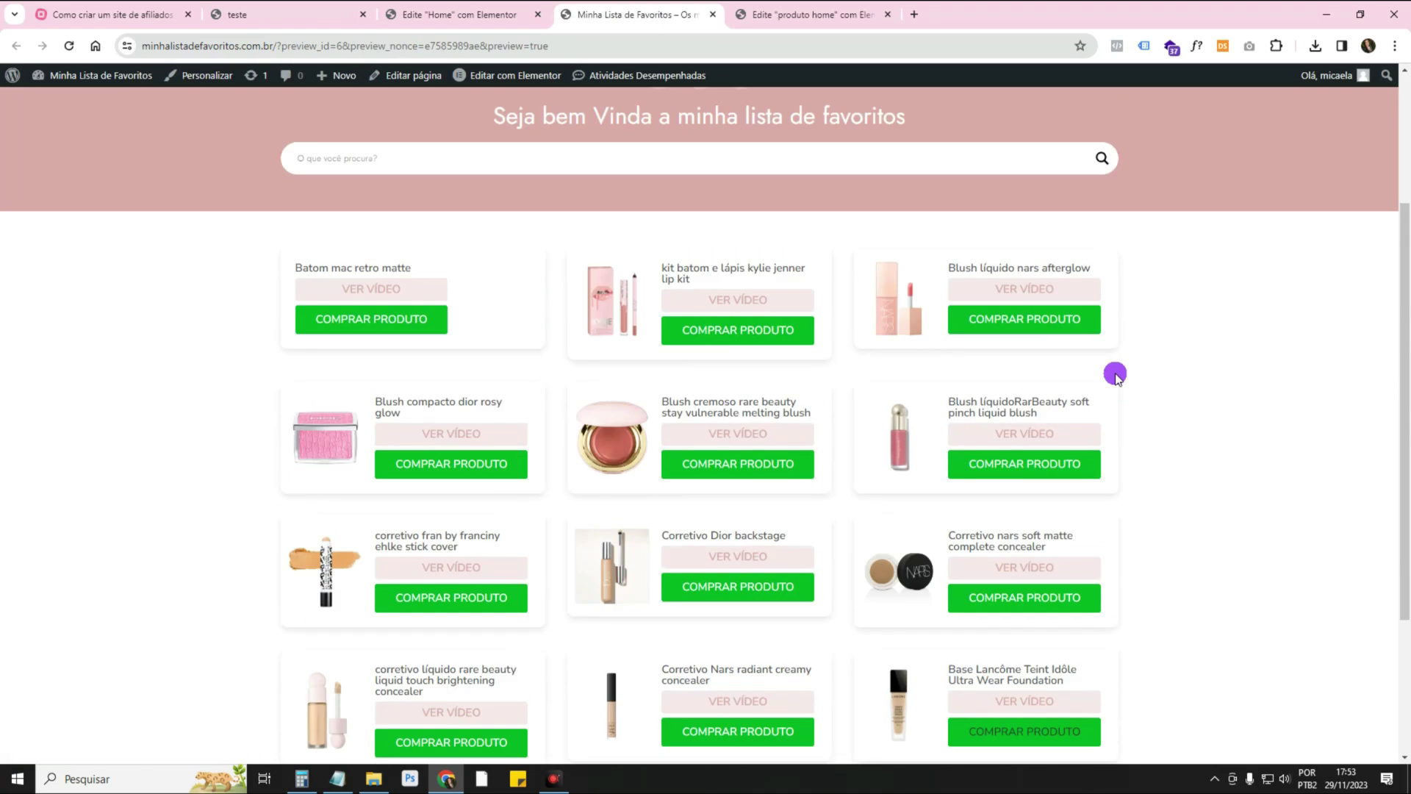
scroll(1115, 375, "down", 7)
scroll(1115, 375, "up", 7)
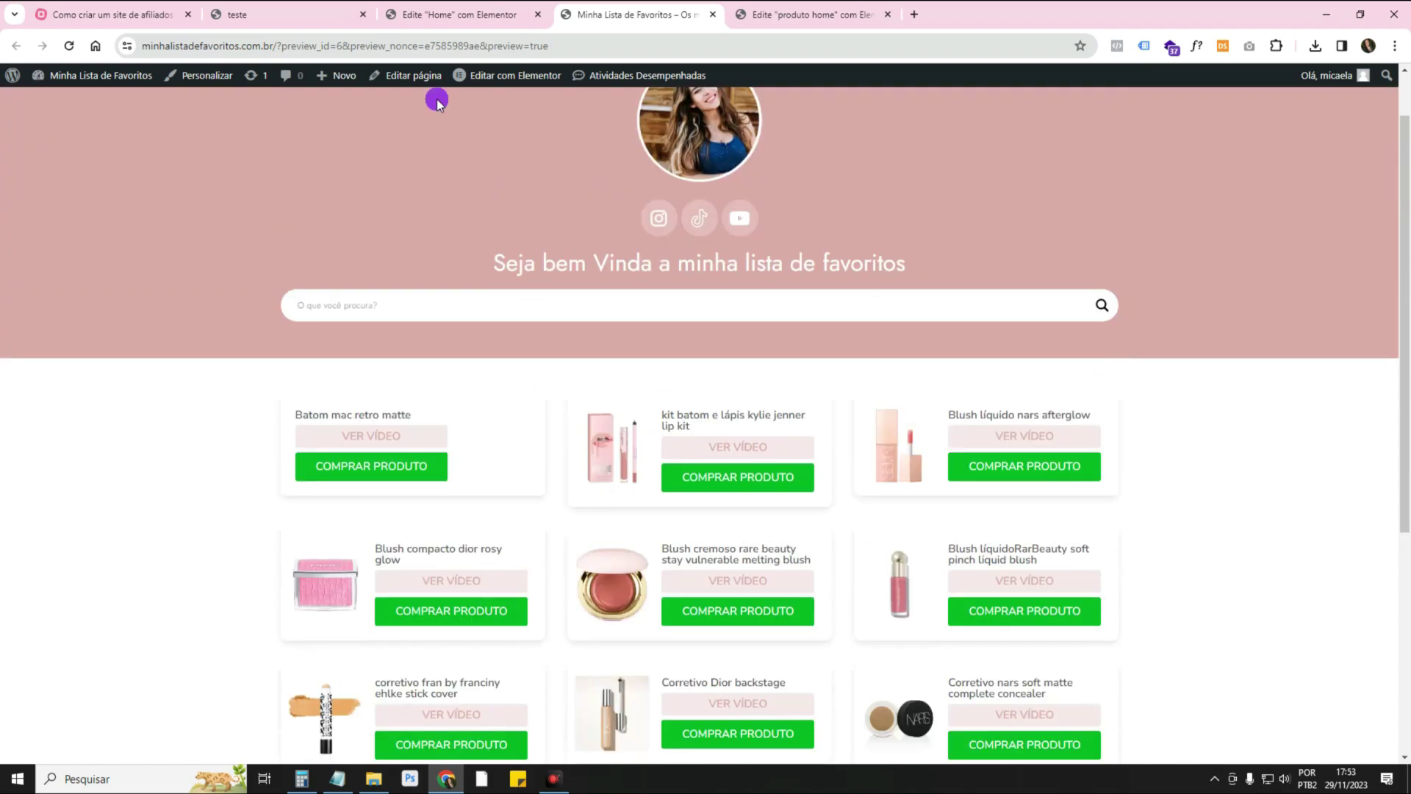
left_click(460, 14)
scroll(864, 600, "down", 6)
scroll(864, 603, "down", 2)
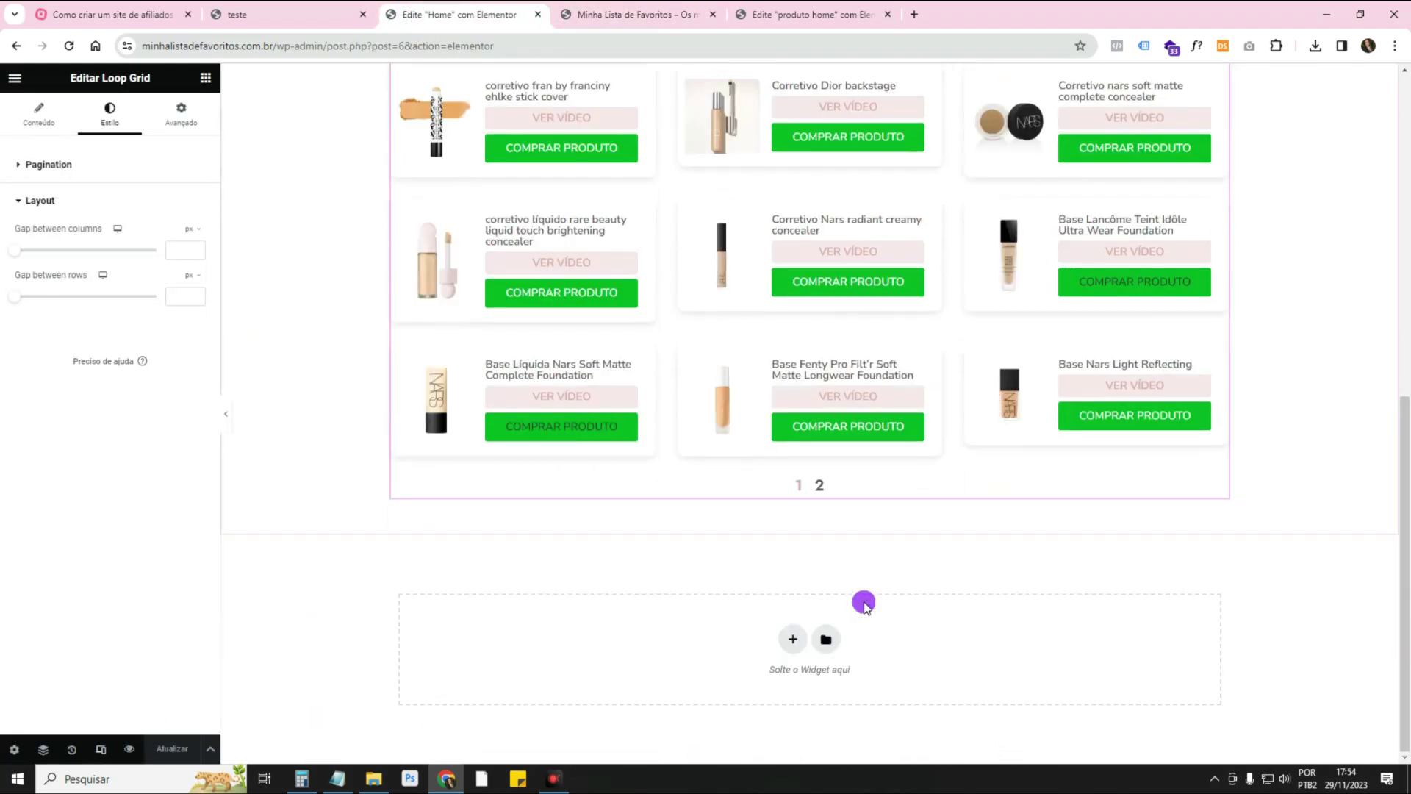
Add a single-column container below the grid with a classic #D8A7A7 pink background
left_click(792, 638)
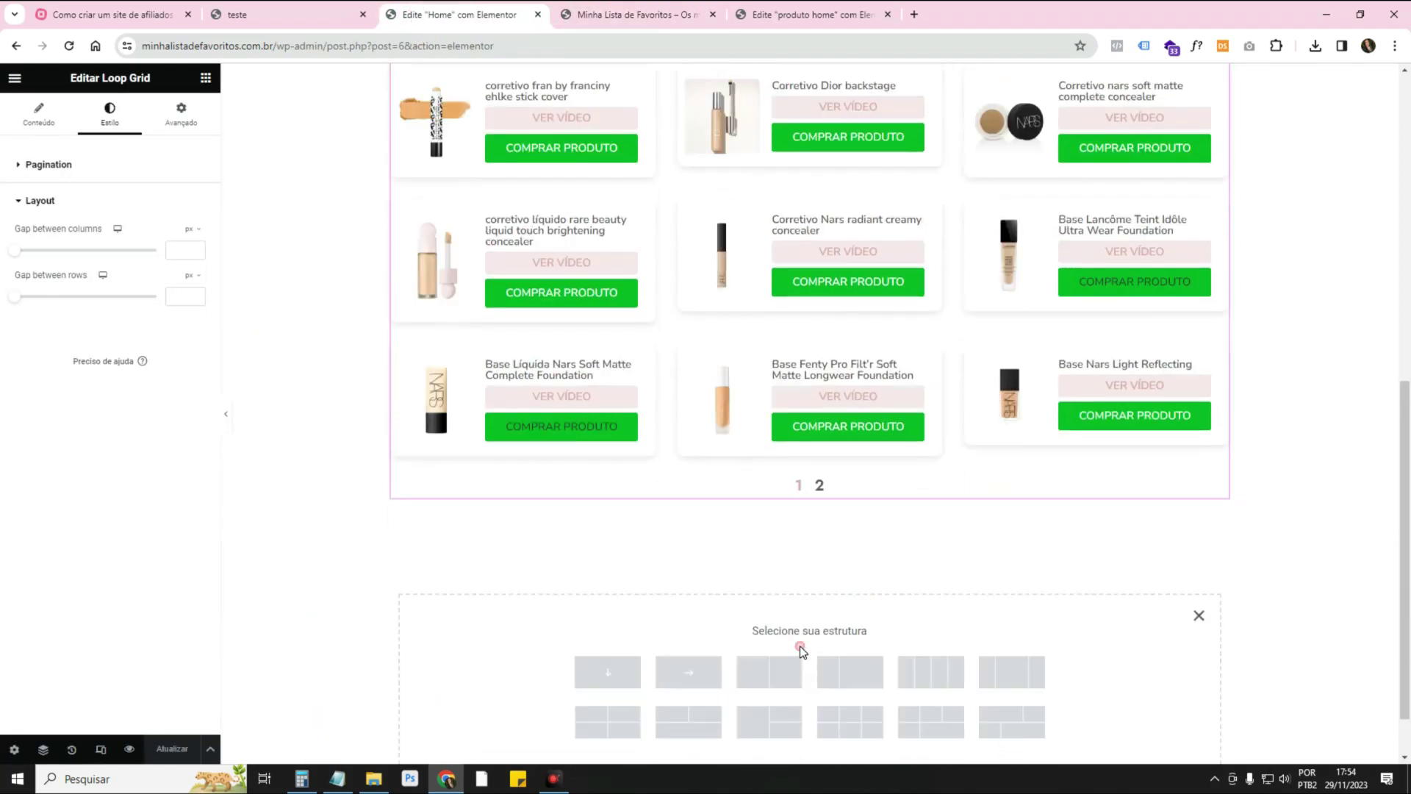
left_click(622, 680)
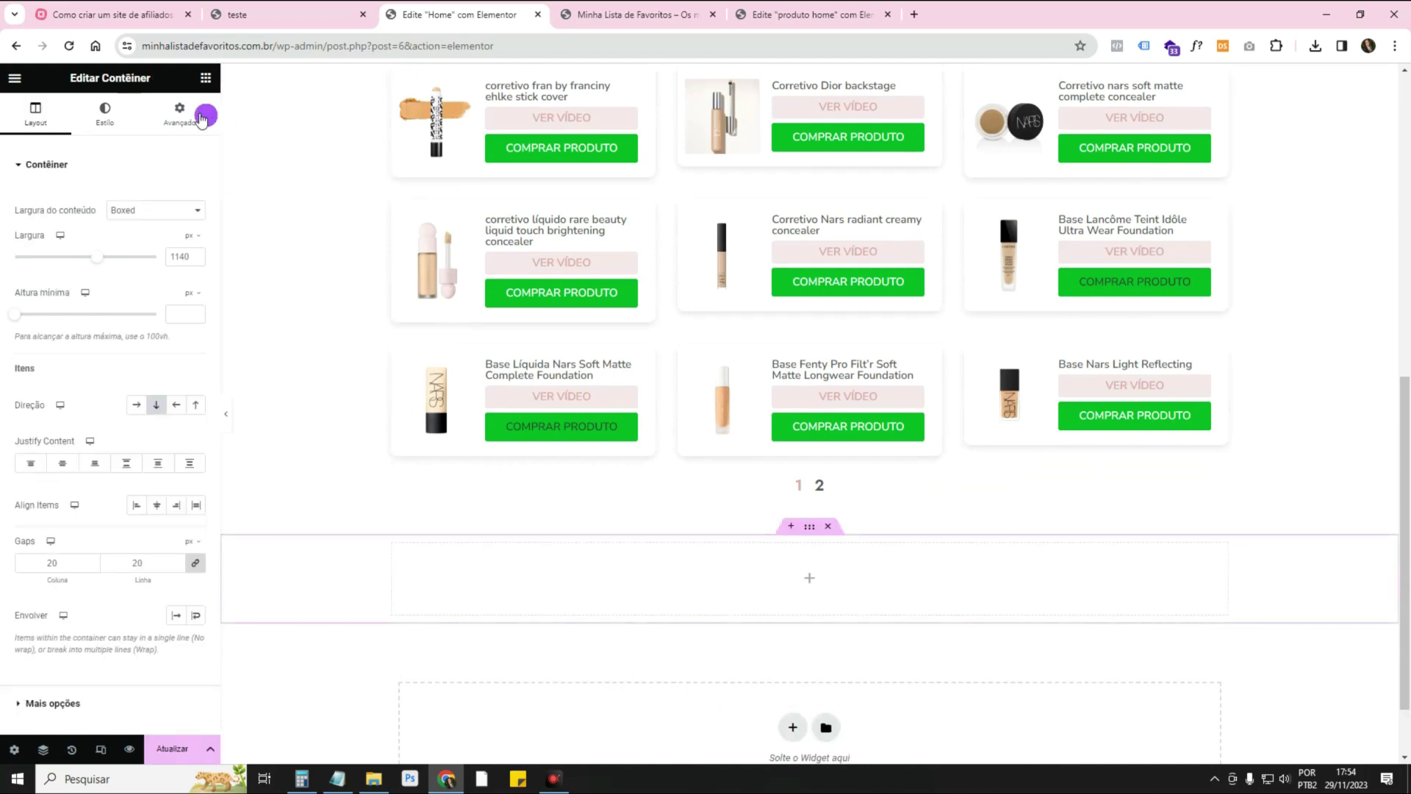
left_click(106, 119)
left_click(137, 230)
left_click(189, 262)
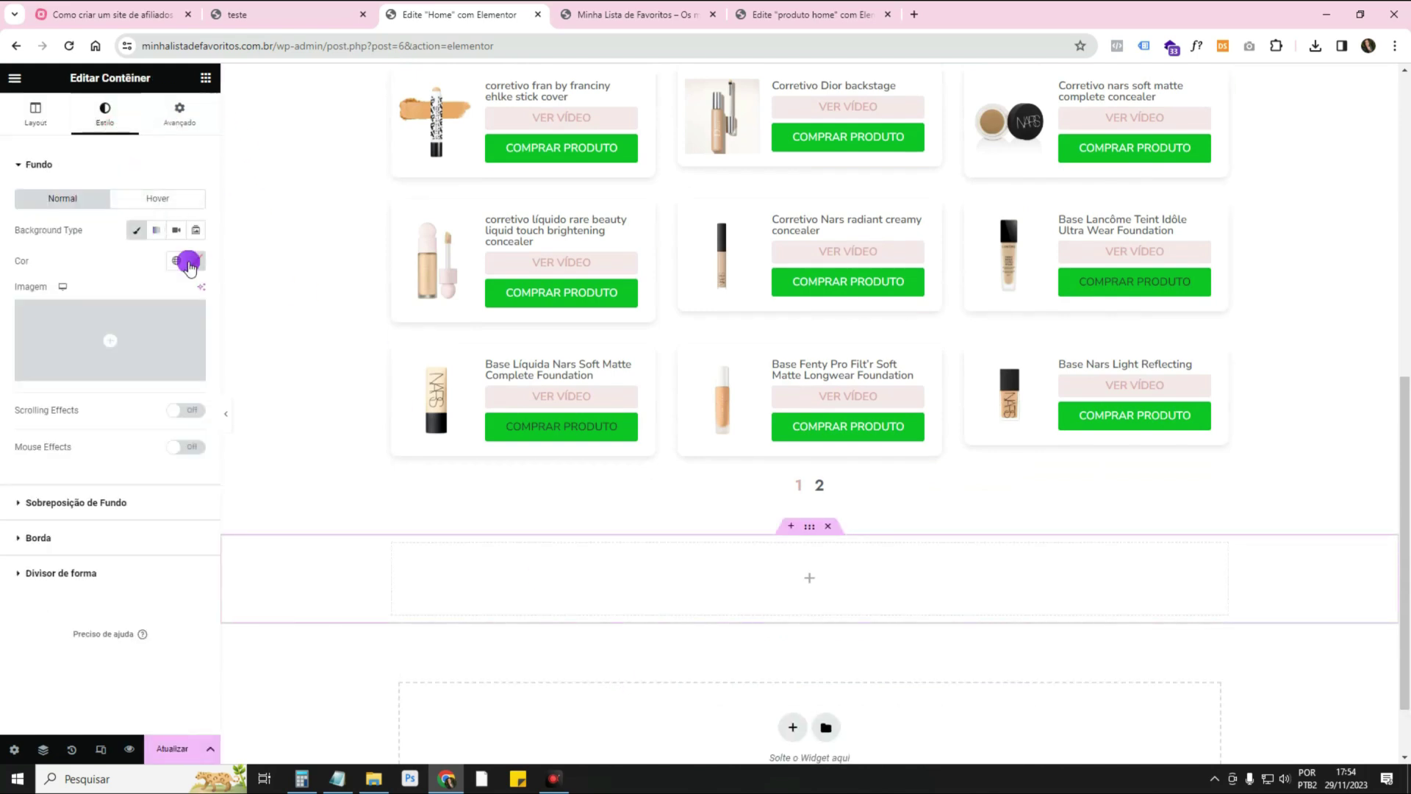
left_click(337, 778)
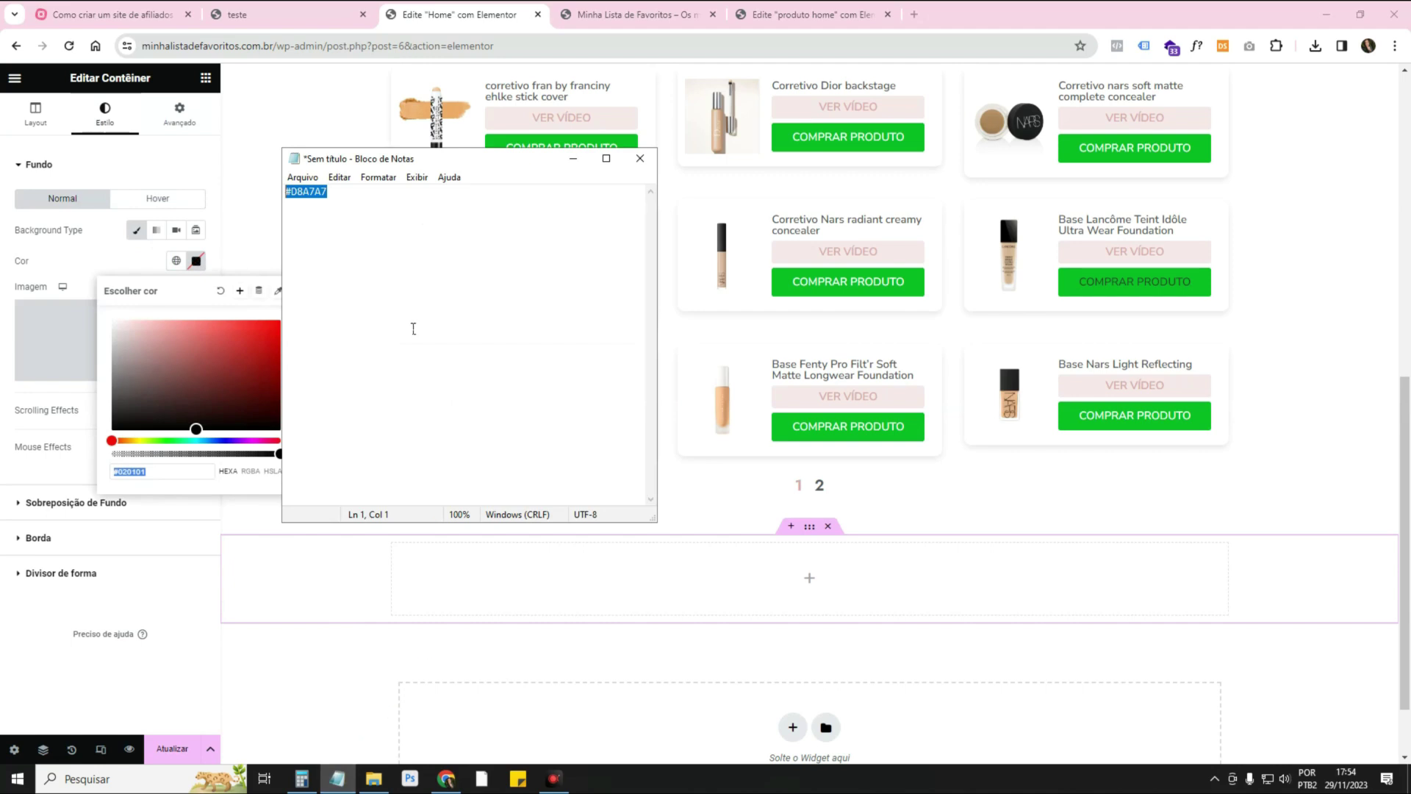
left_click(172, 467)
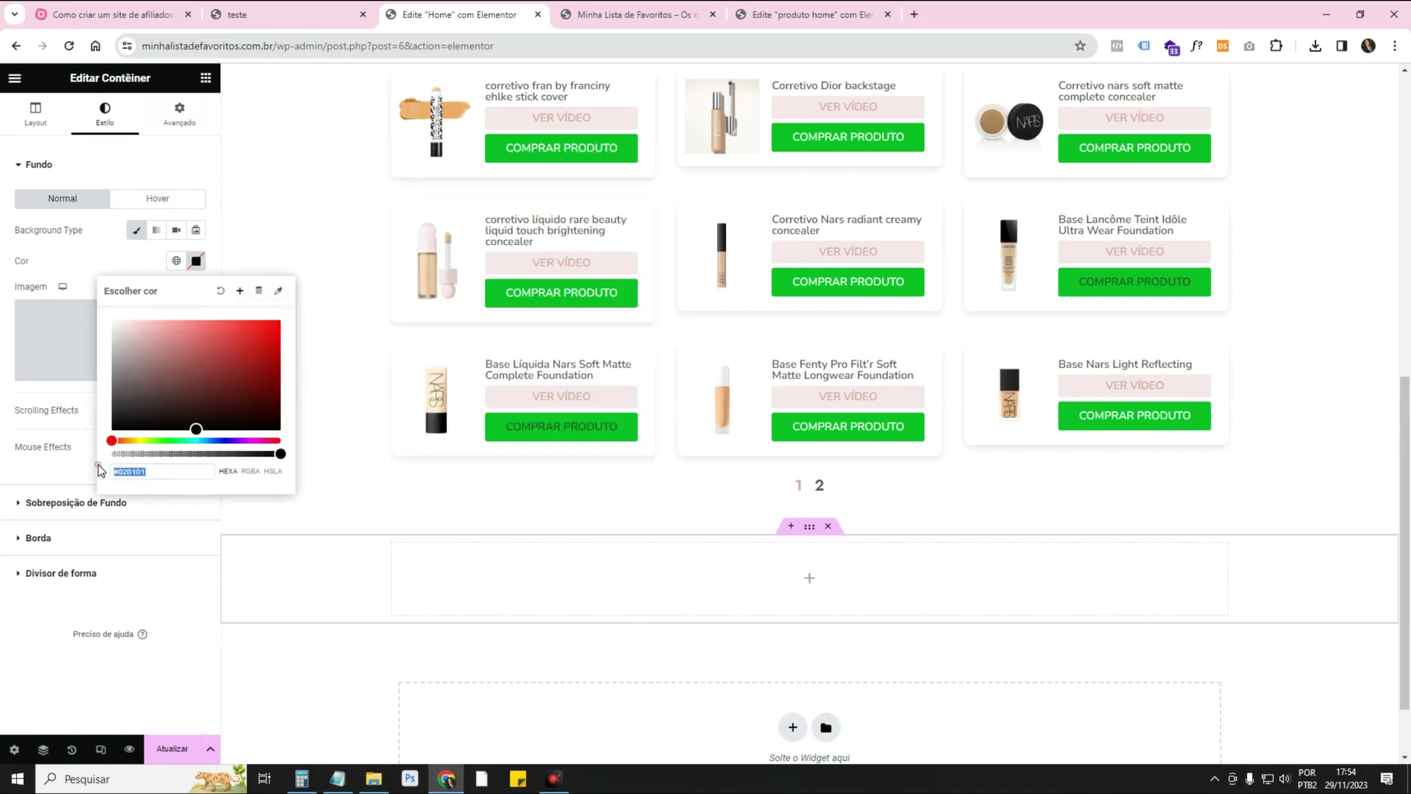
type("#D8A7A7")
Give the pink container 50 px padding on all sides
left_click(179, 115)
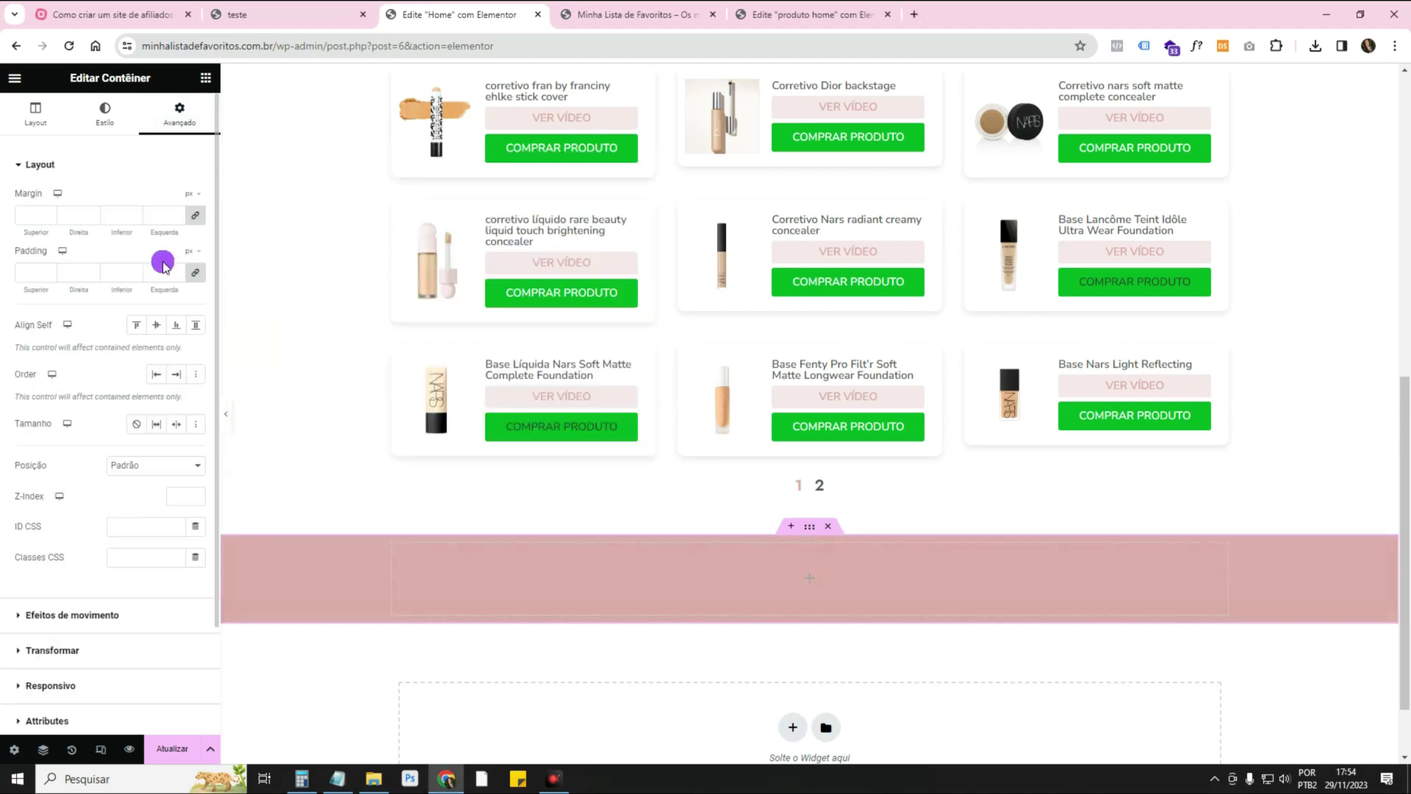
left_click(165, 272)
type("50")
scroll(810, 276, "up", 10)
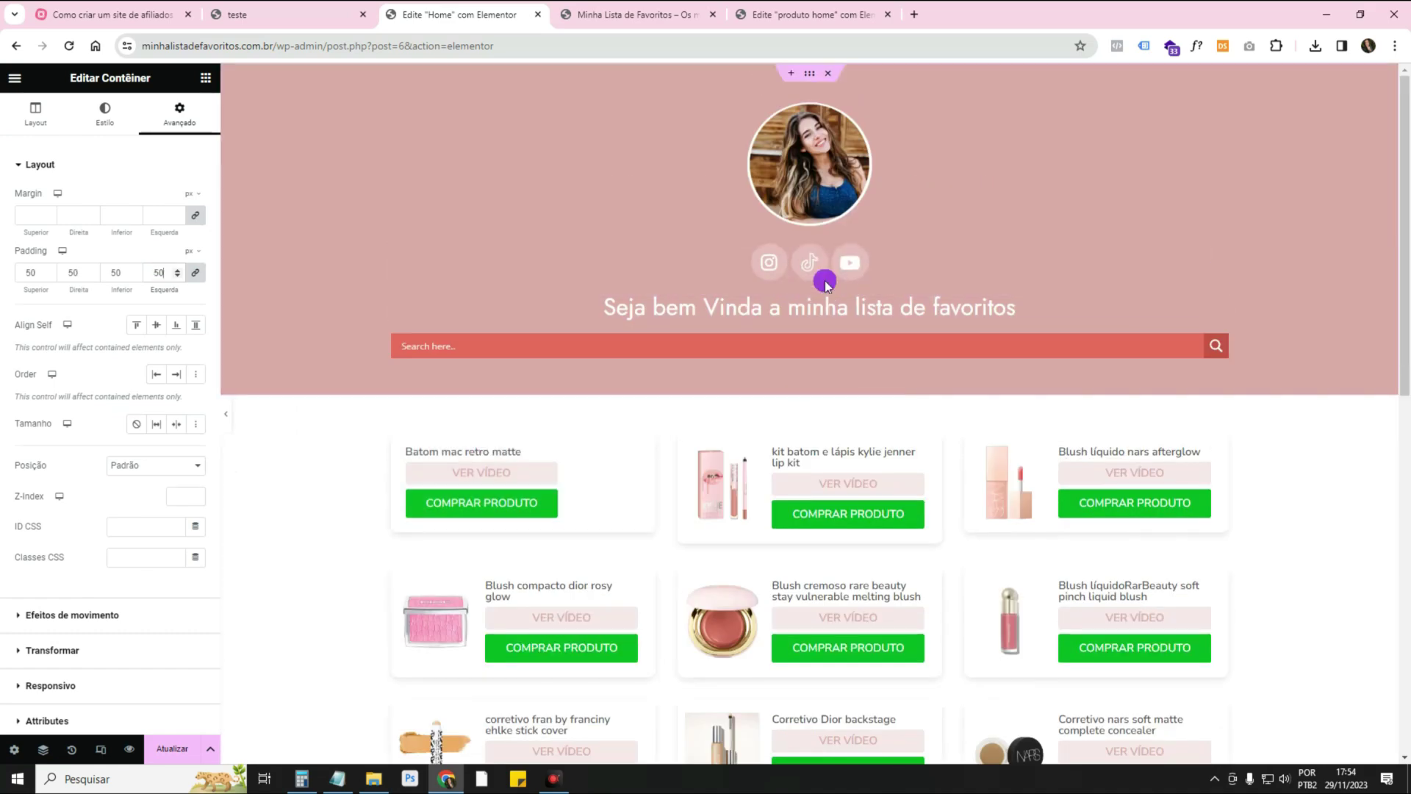
right_click(816, 265)
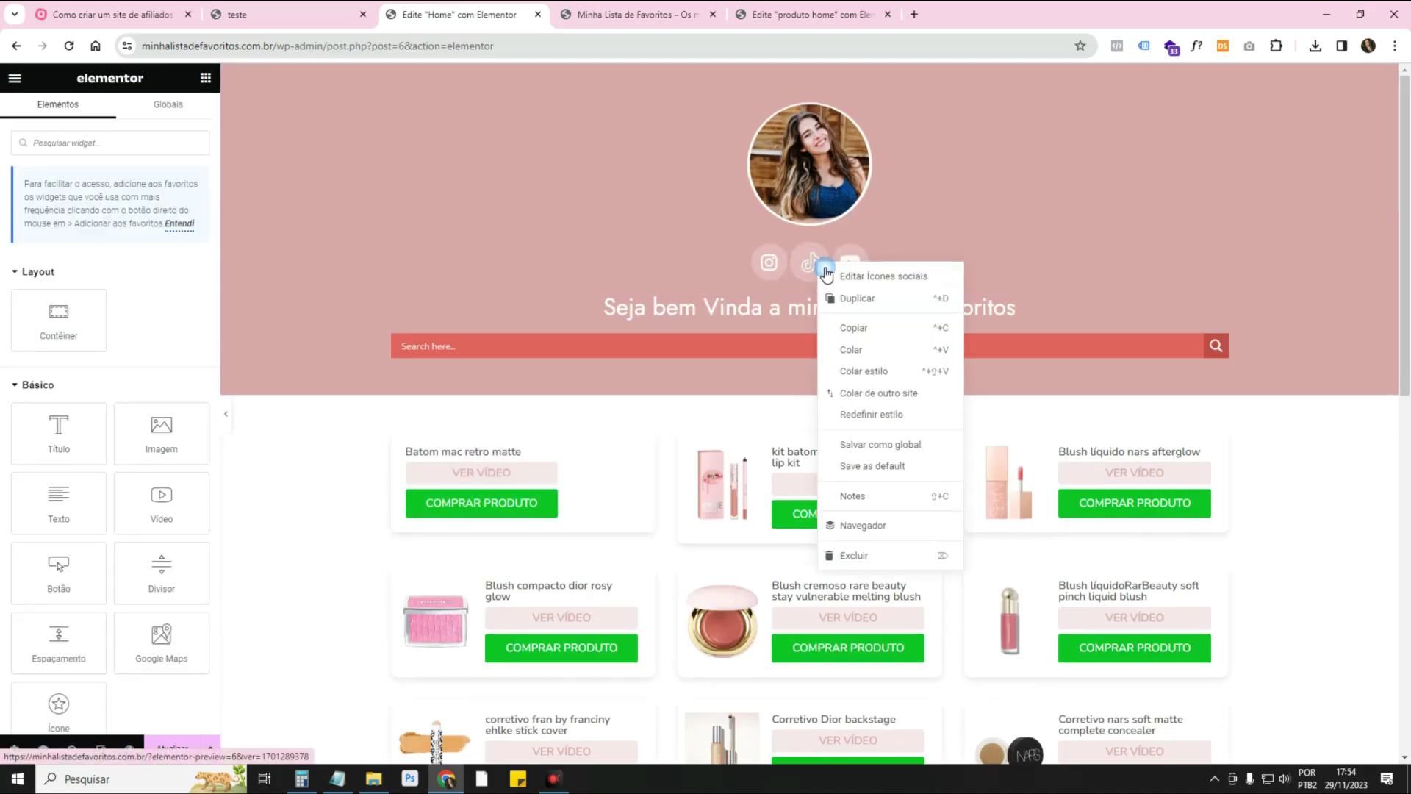
Paste a copy of the header's social icons into the pink container
left_click(875, 322)
scroll(685, 538, "down", 15)
right_click(652, 457)
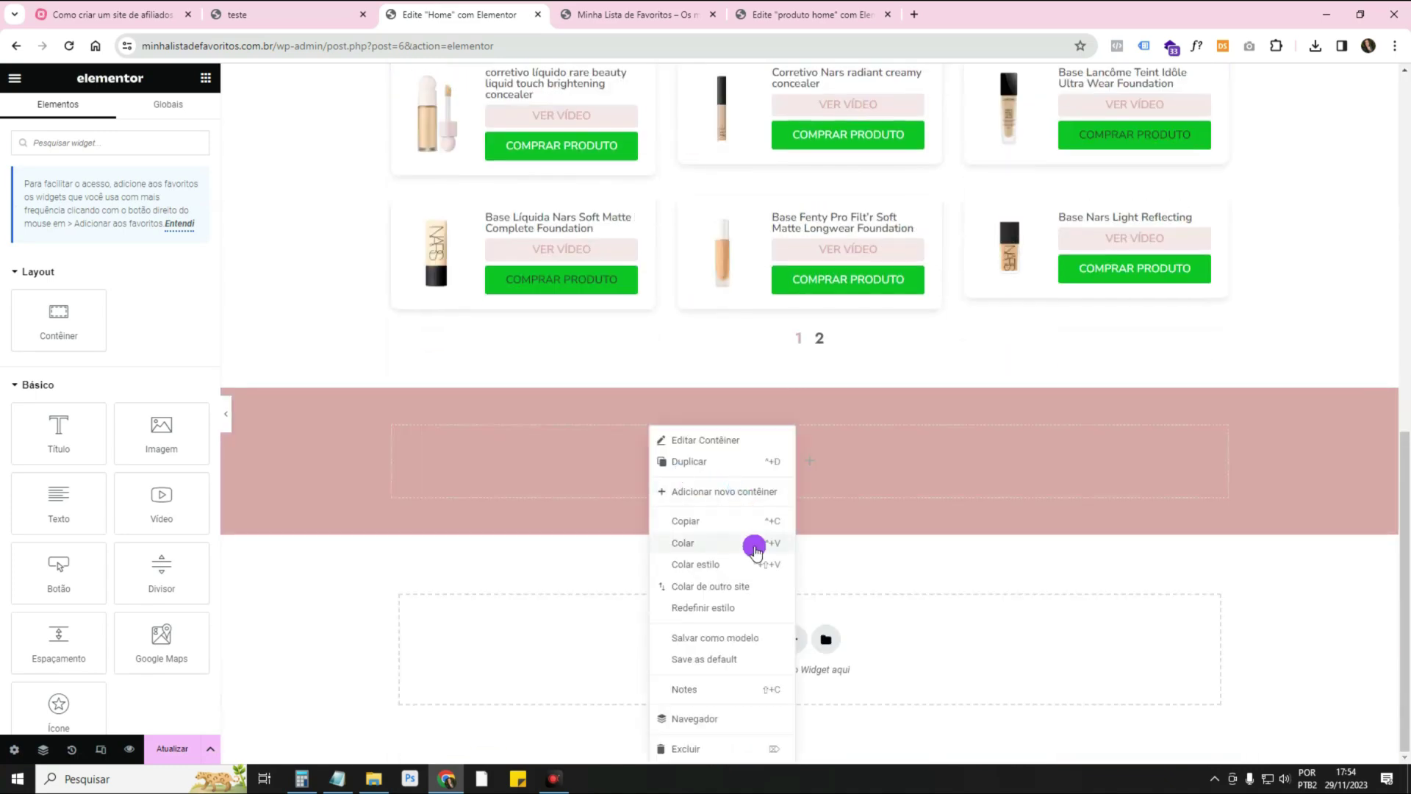
left_click(755, 544)
Paste a copy of the welcome heading below the pasted social icons
scroll(822, 435, "up", 5)
right_click(810, 313)
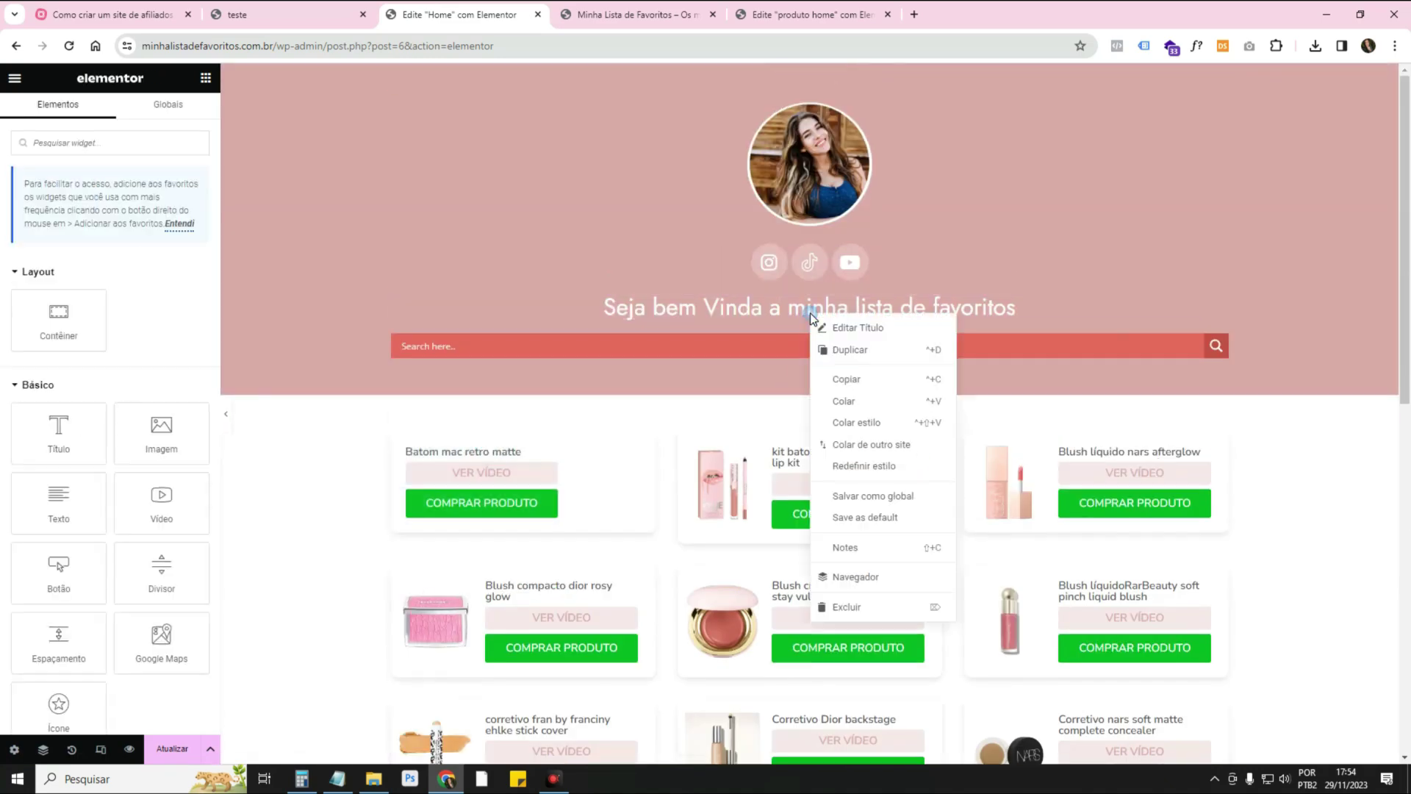
left_click(892, 382)
scroll(892, 382, "down", 10)
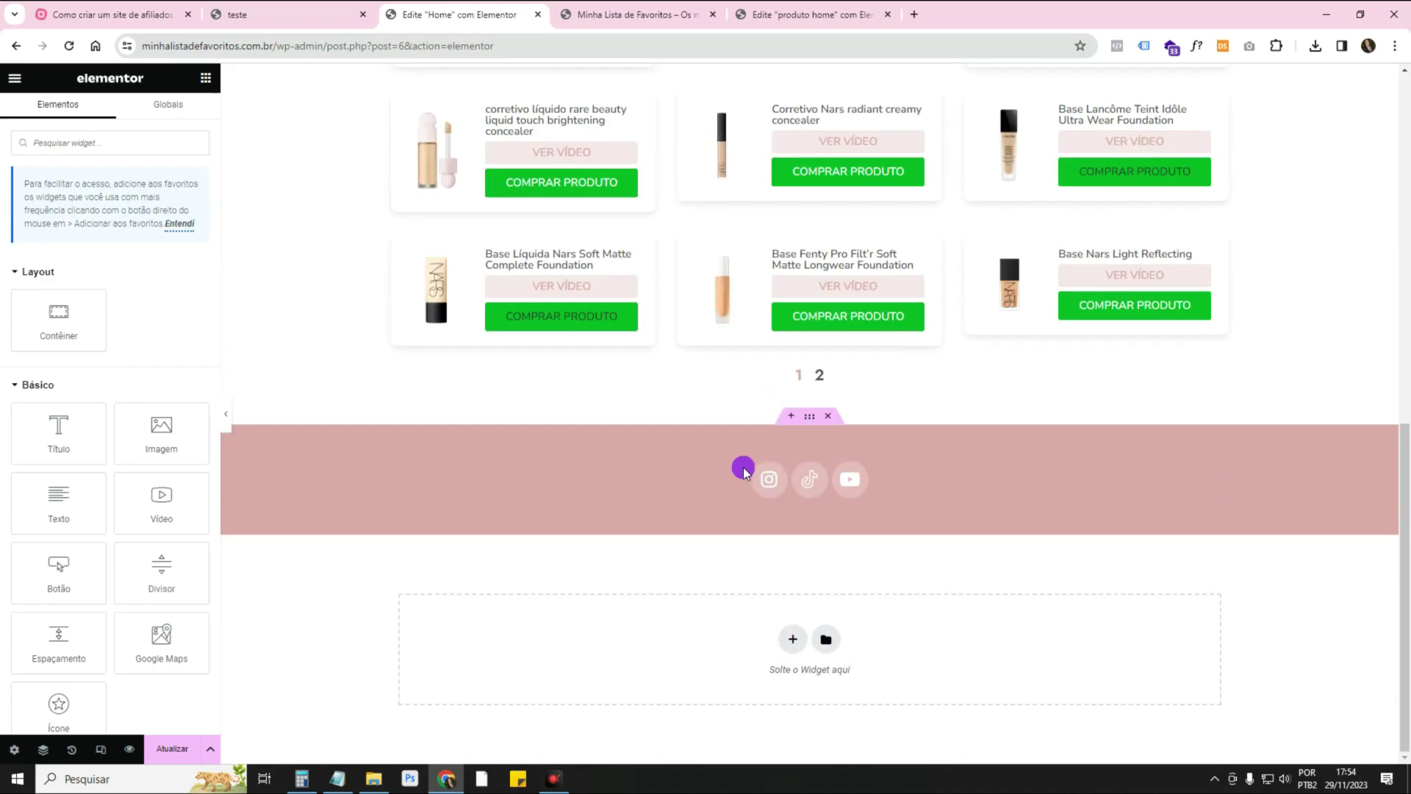
right_click(822, 470)
left_click(909, 545)
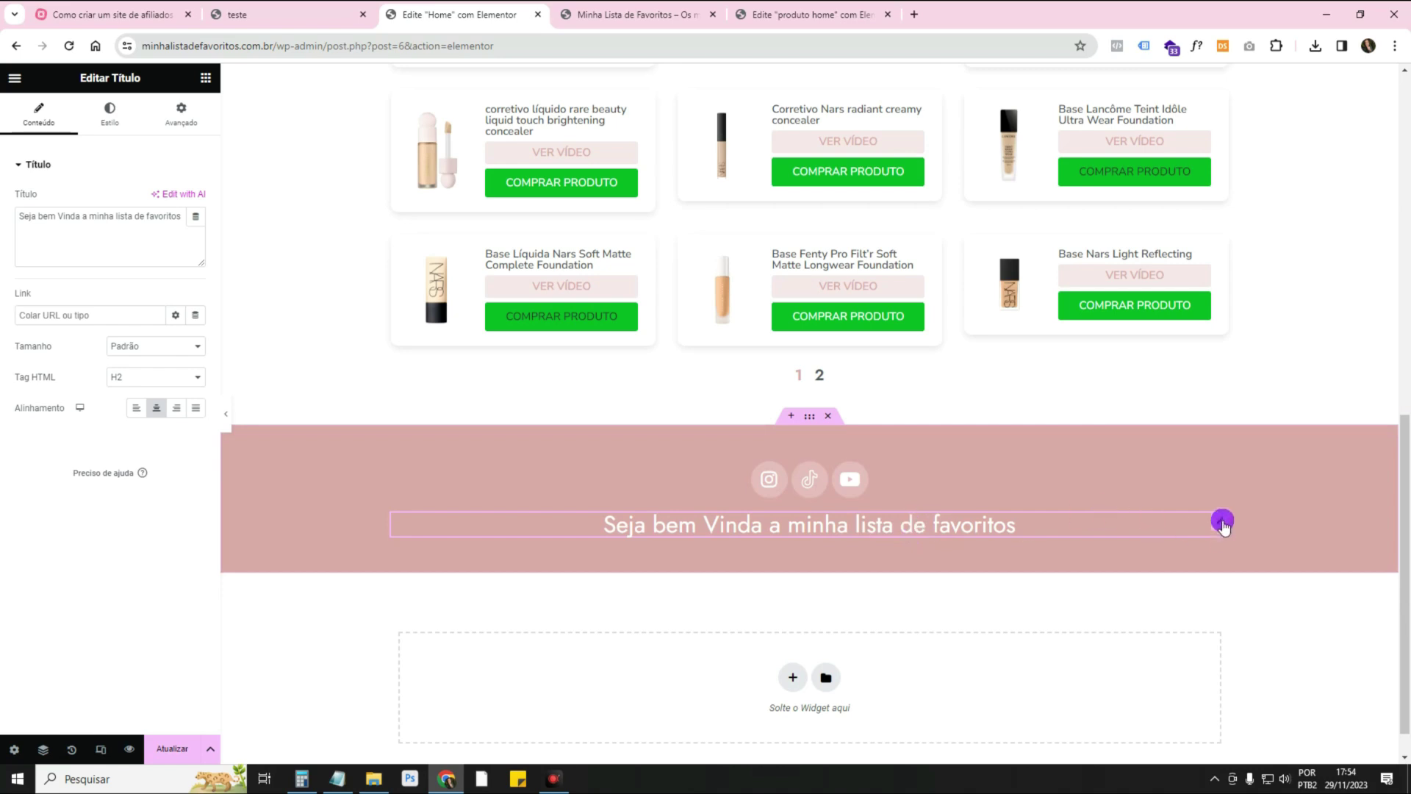
Change the pasted heading to 'Minha lista de favoritos!' and save the page
triple_click(163, 215)
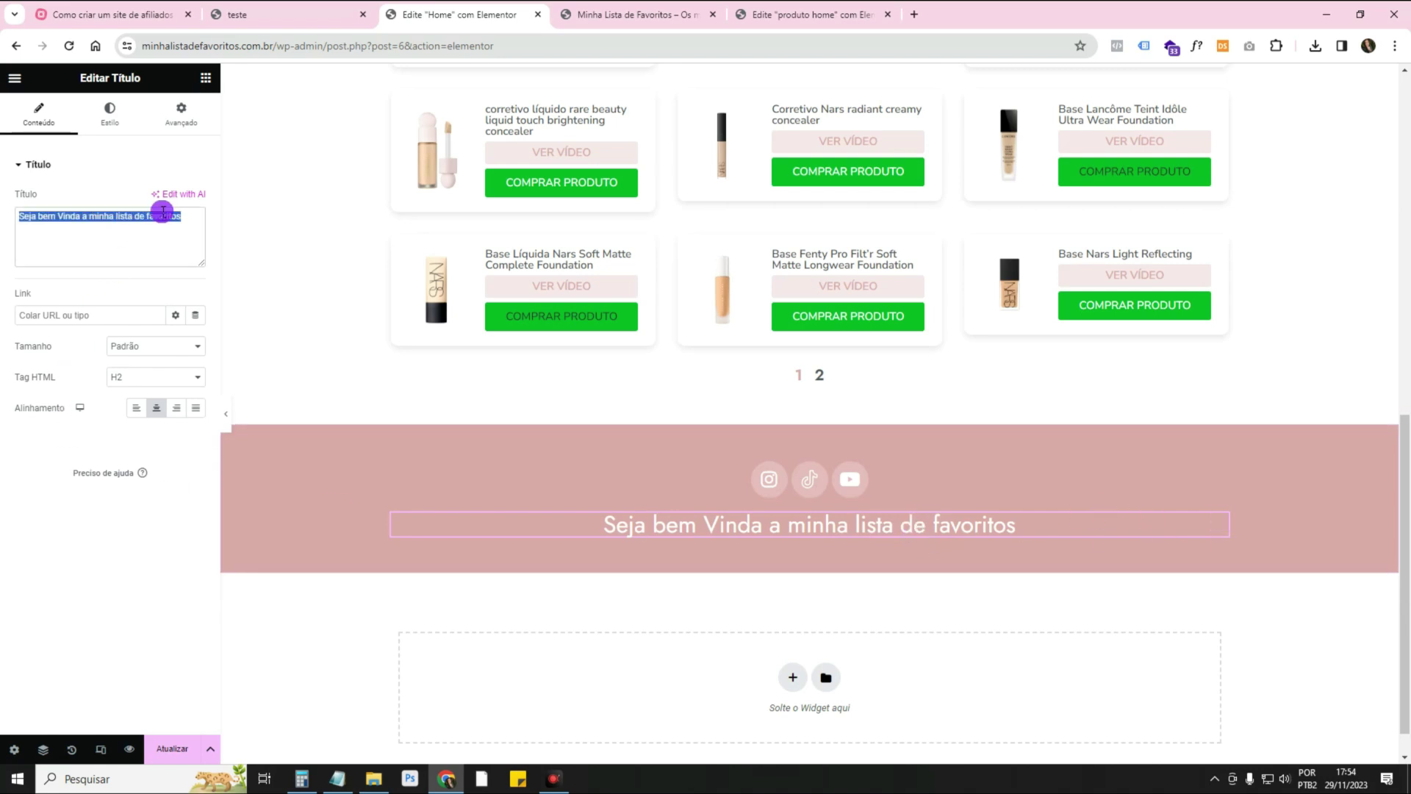
type("m")
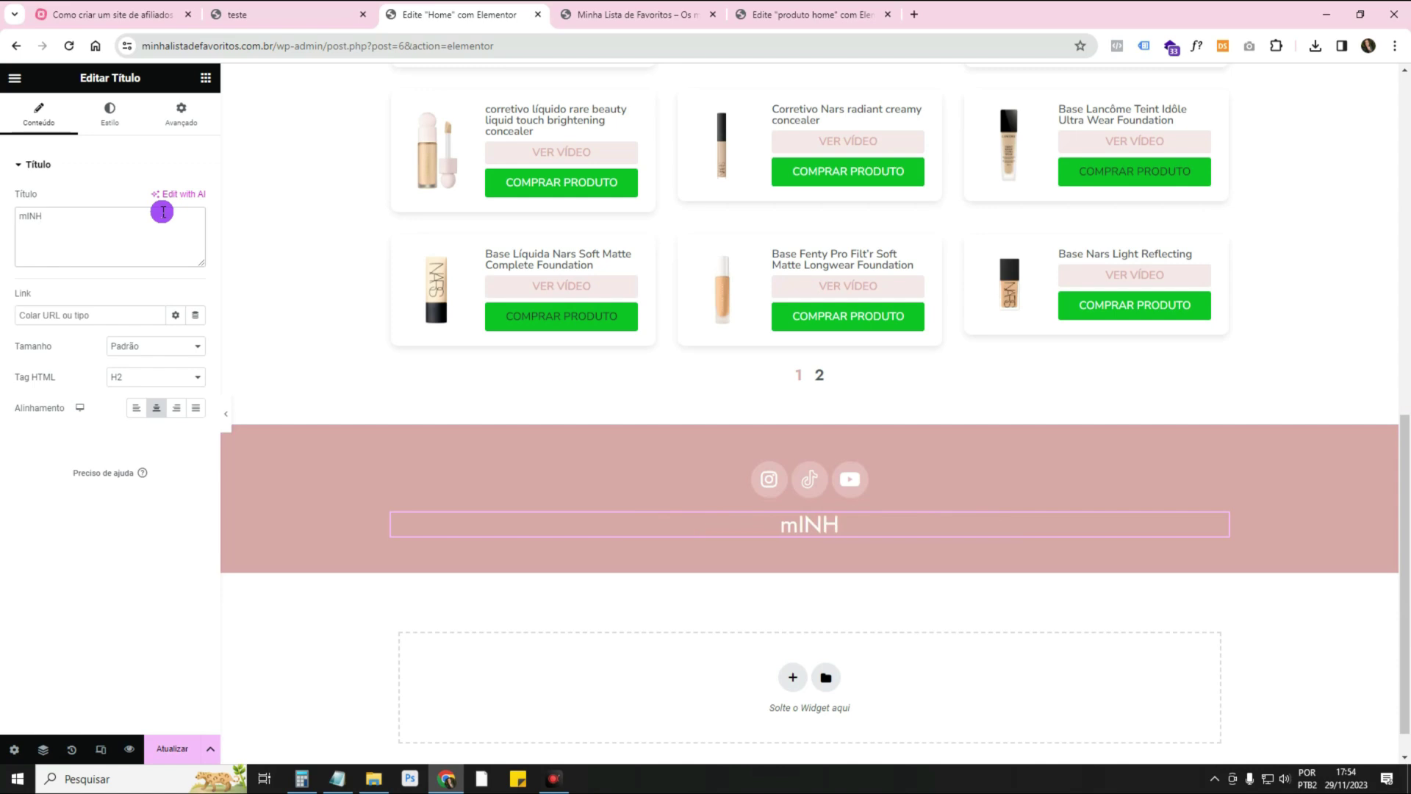
type("INH")
key("BackSpace")
key("BackSpace")
key("BackSpace")
key("BackSpace")
type("Minha lista de favoritos")
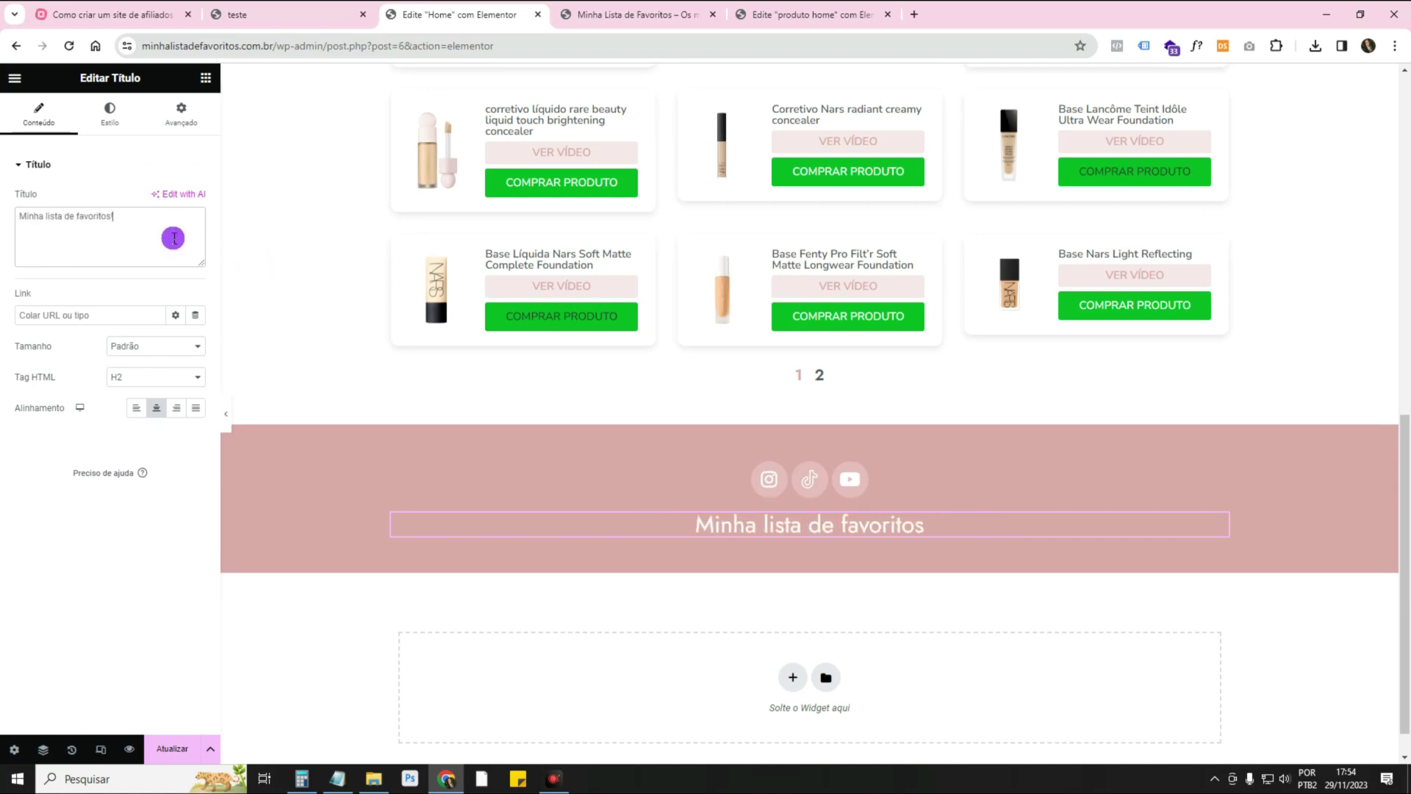
type("!")
left_click(165, 748)
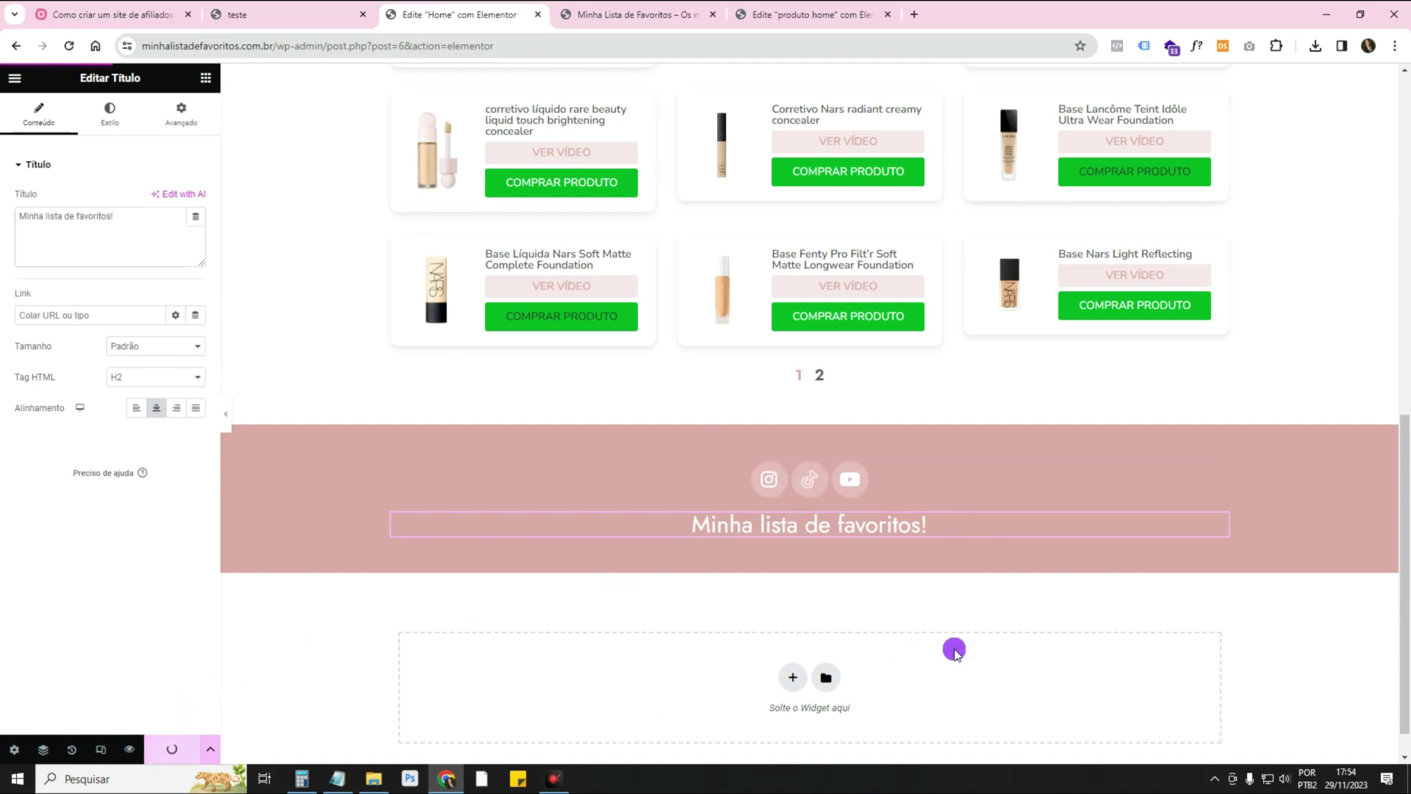
left_click(100, 750)
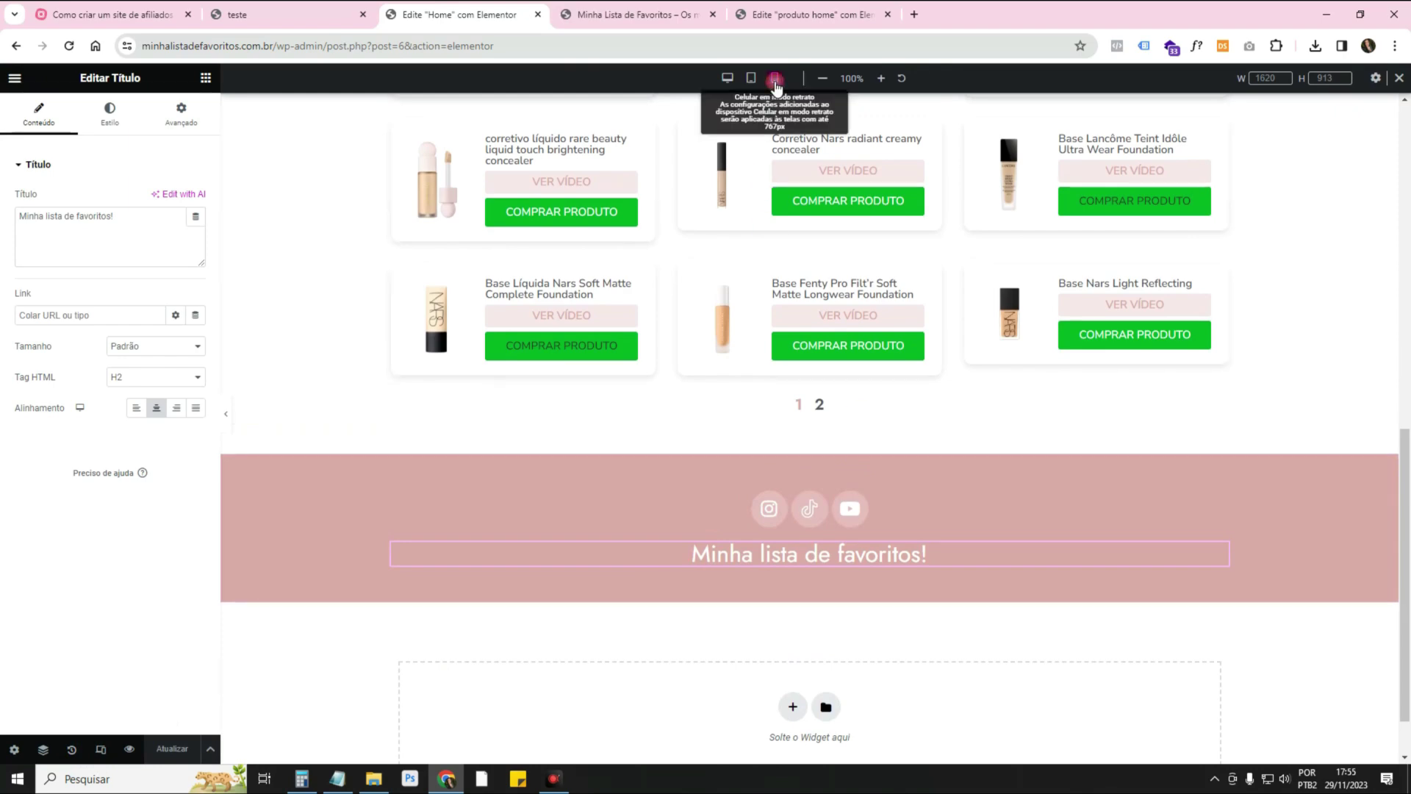
At mobile width, reduce the pink header container's padding to 20
left_click(774, 78)
scroll(821, 358, "down", 5)
scroll(821, 358, "down", 2)
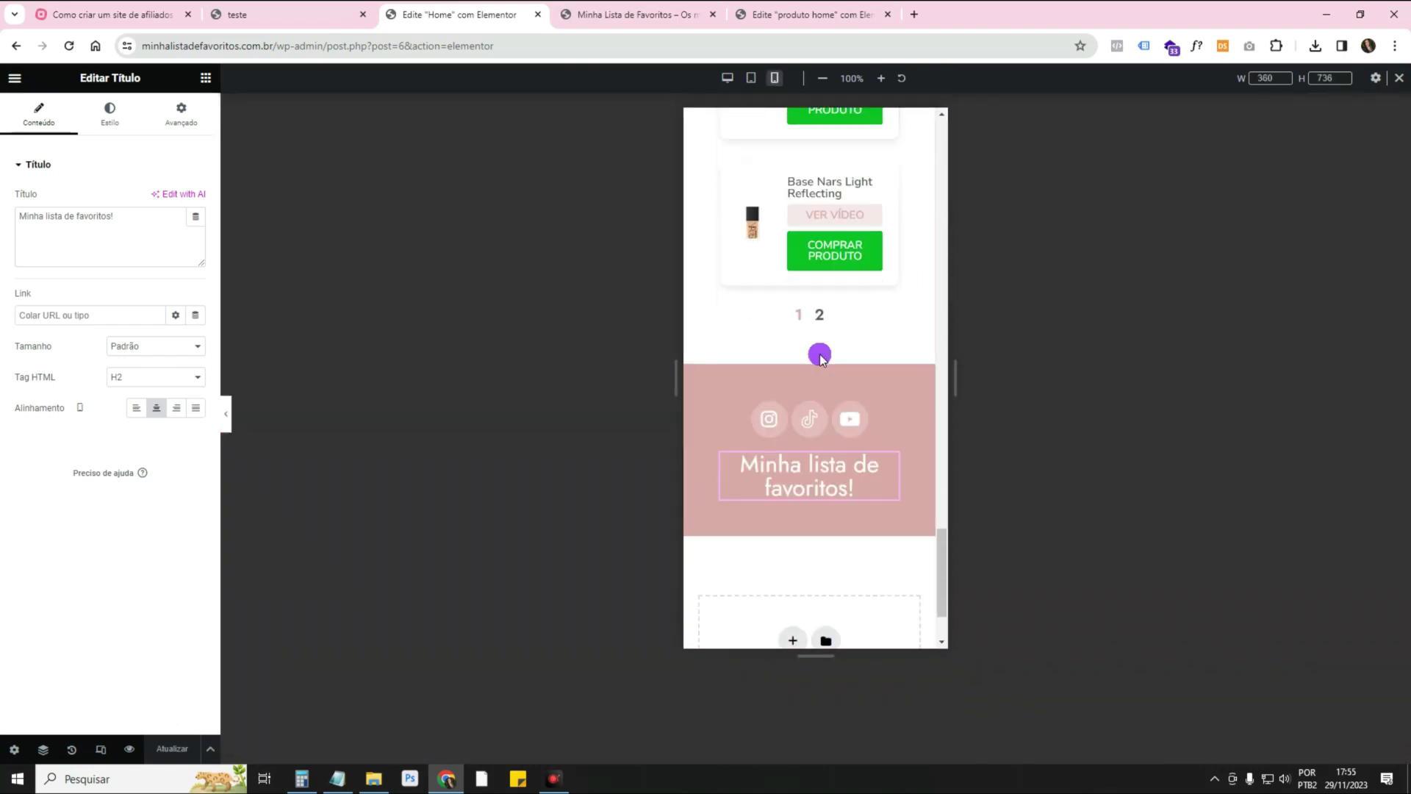
scroll(821, 358, "up", 15)
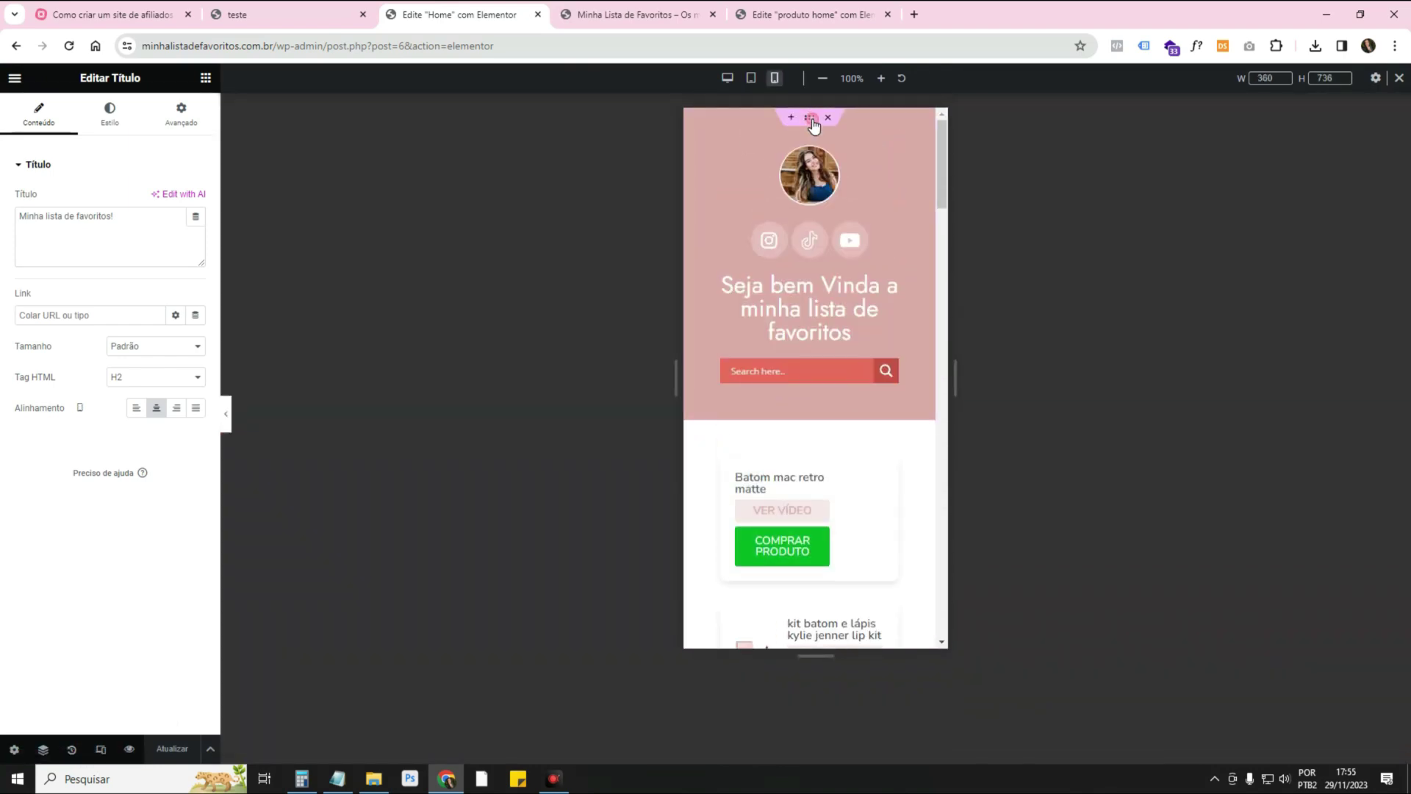
left_click(813, 121)
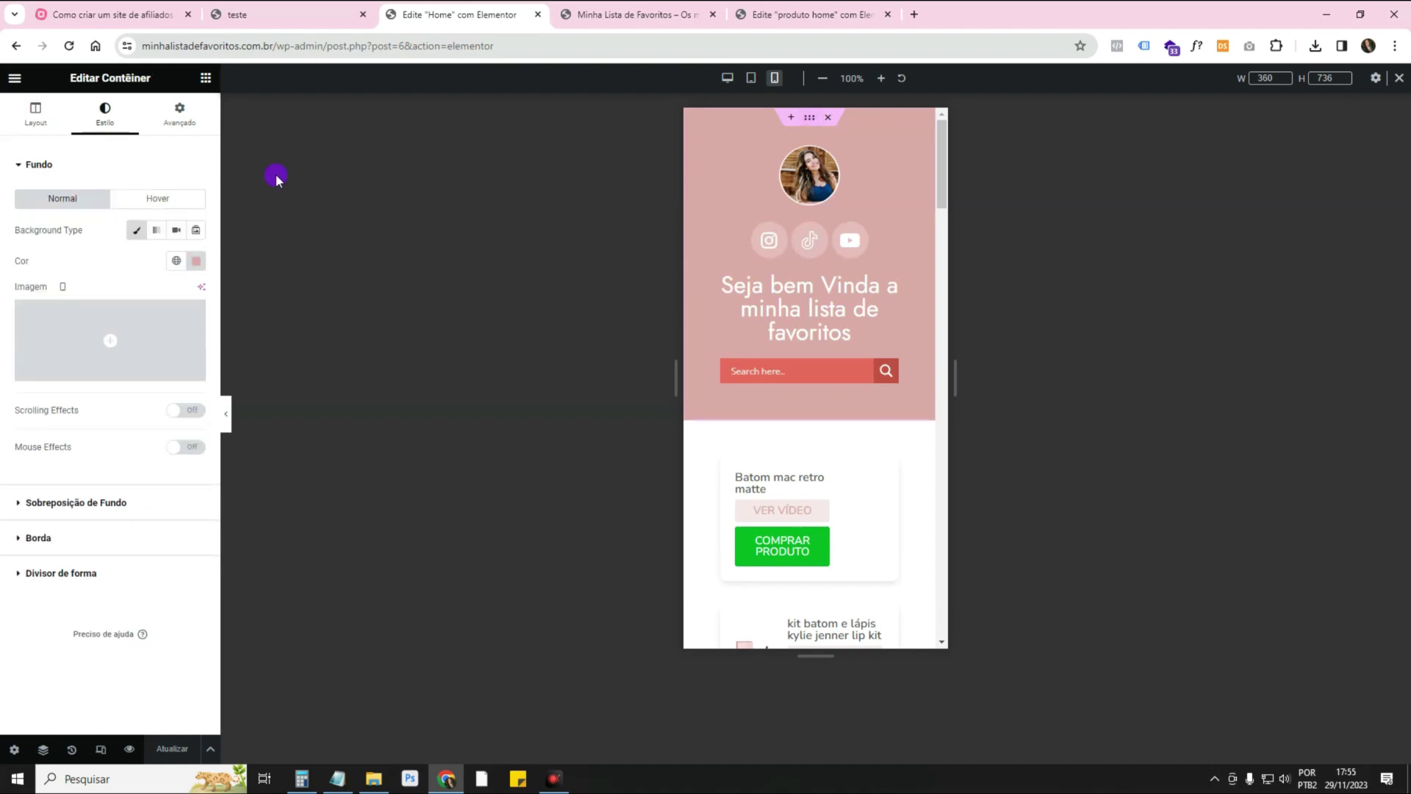
left_click(180, 116)
double_click(168, 279)
type("20")
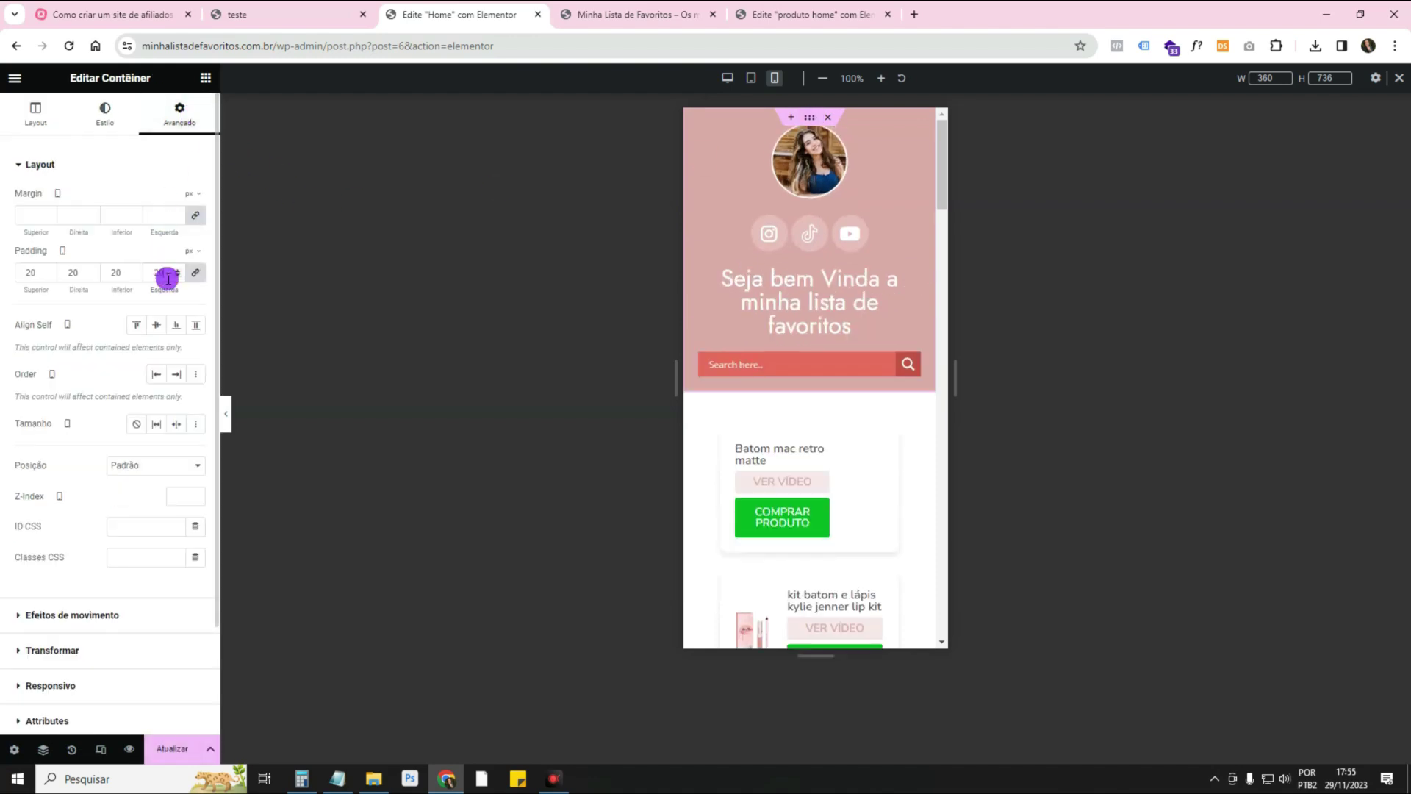
Enlarge the mobile profile photo and shrink the header social icons to 20 px
left_click(776, 172)
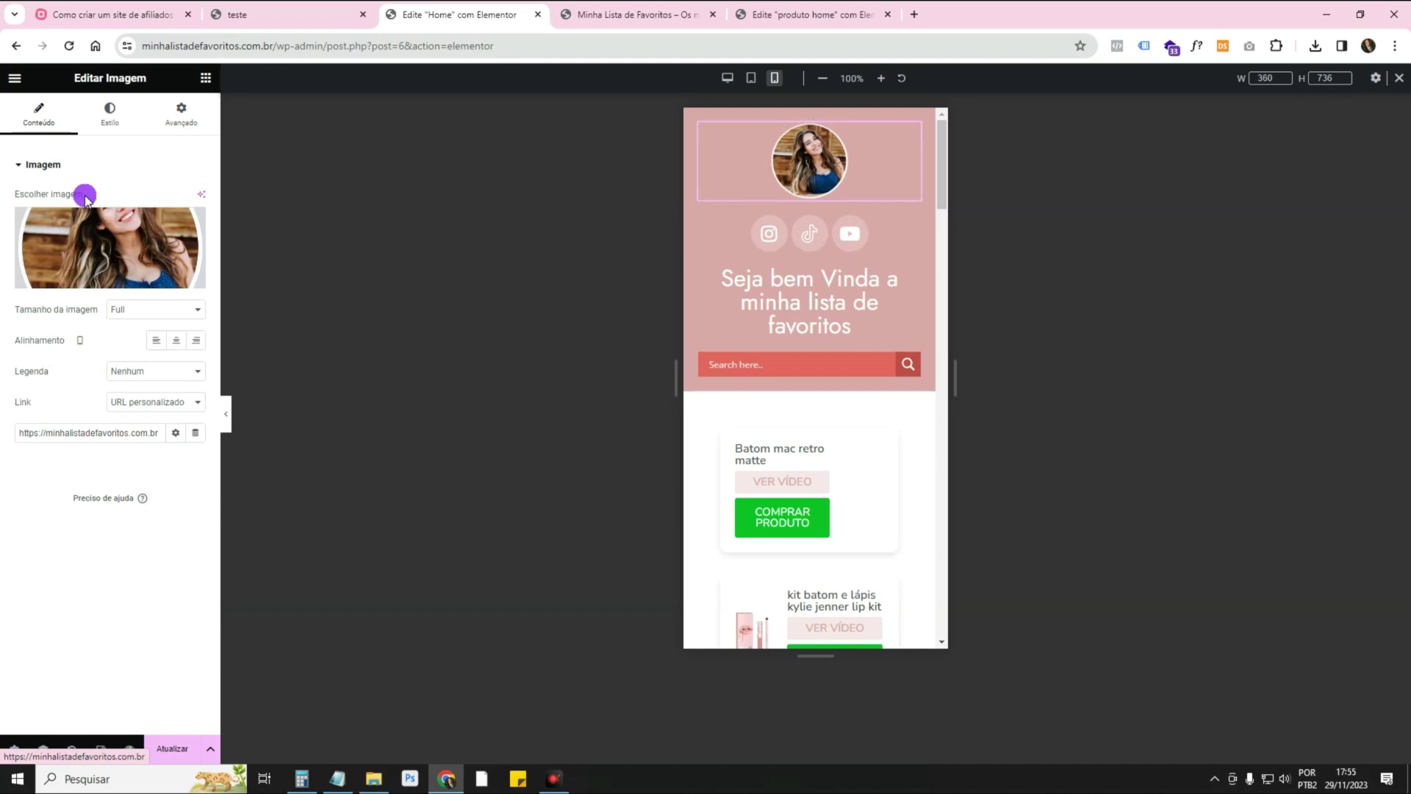
left_click(109, 111)
left_click_drag(58, 263, 75, 263)
left_click(919, 249)
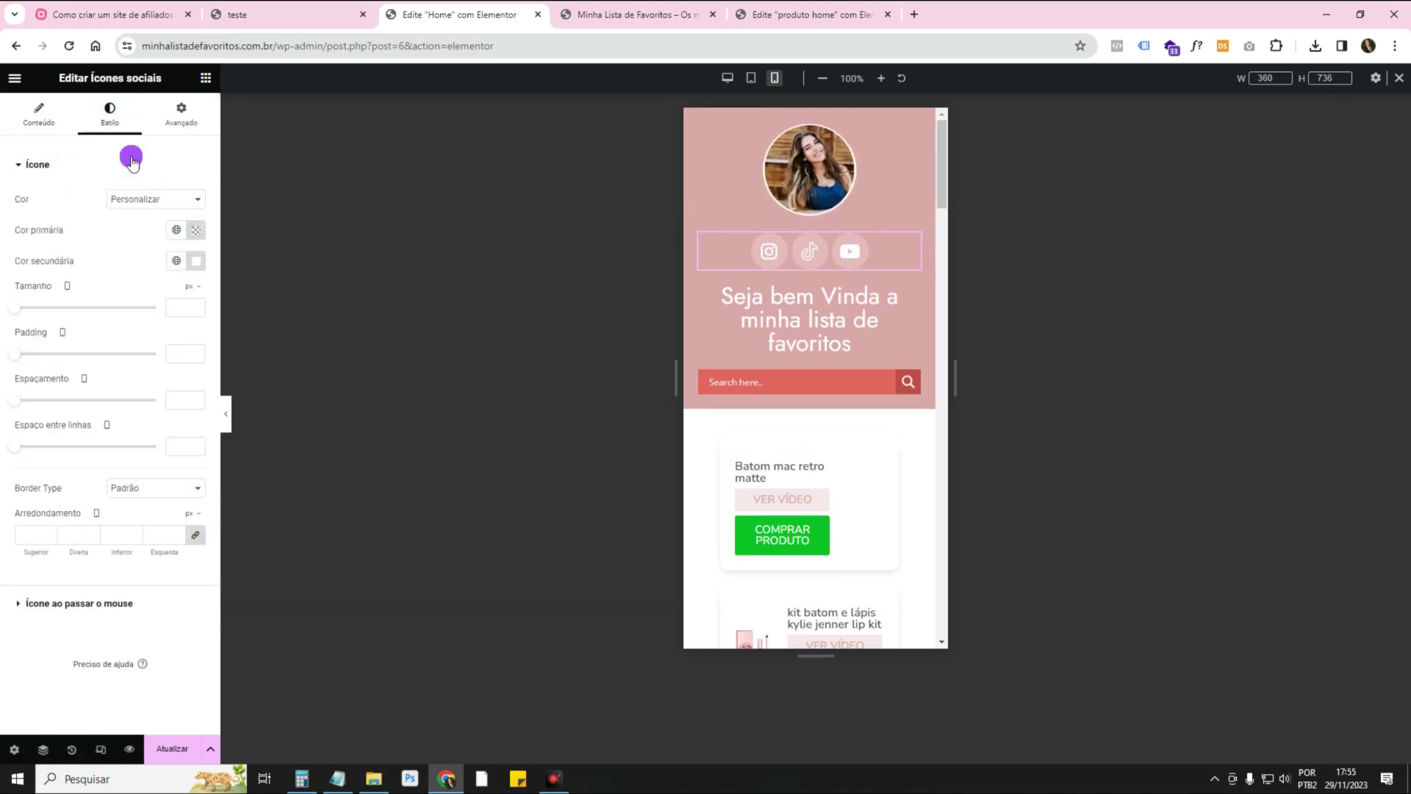
left_click_drag(21, 309, 25, 315)
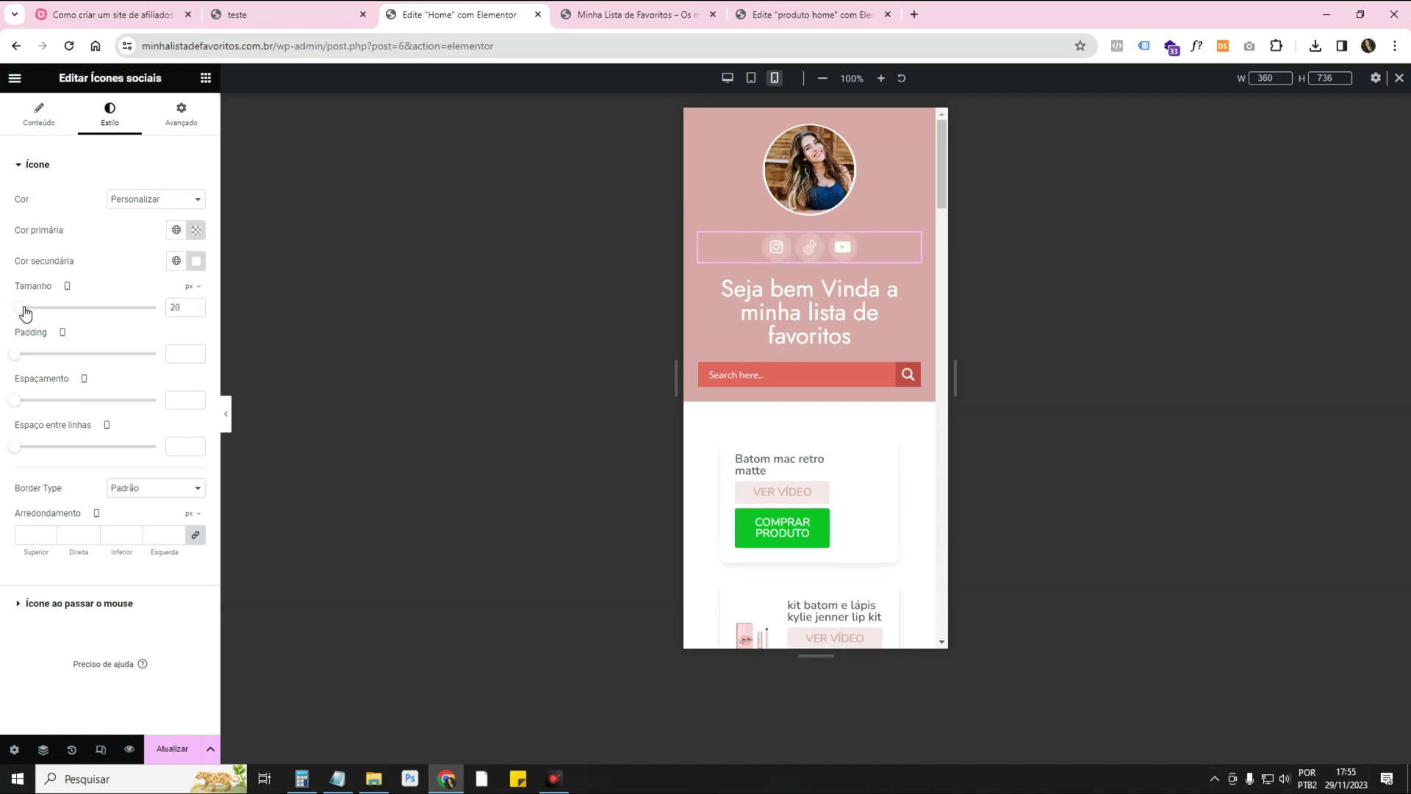
Shrink the welcome title's font size so it fits on one line on mobile
left_click(823, 310)
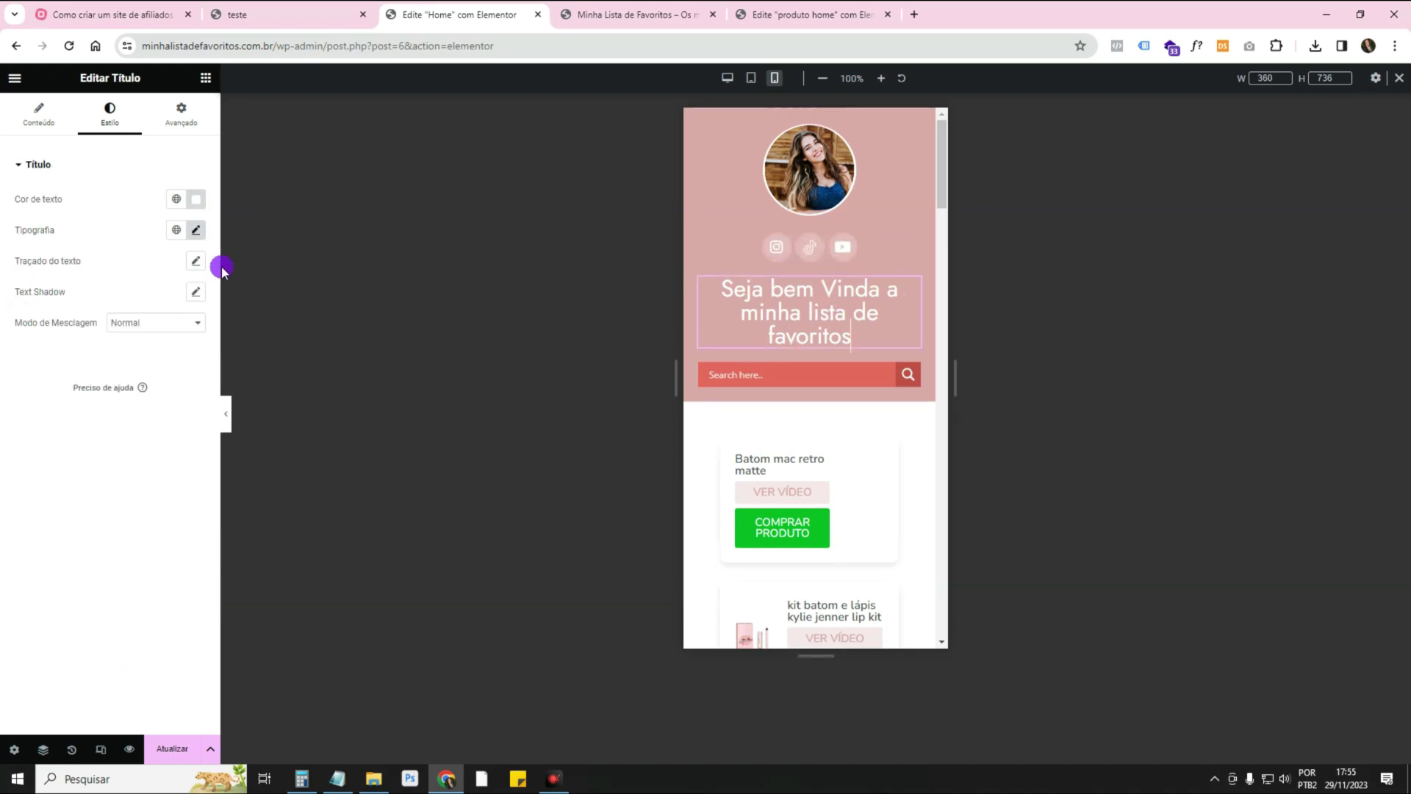
left_click(196, 230)
left_click_drag(30, 354, 40, 355)
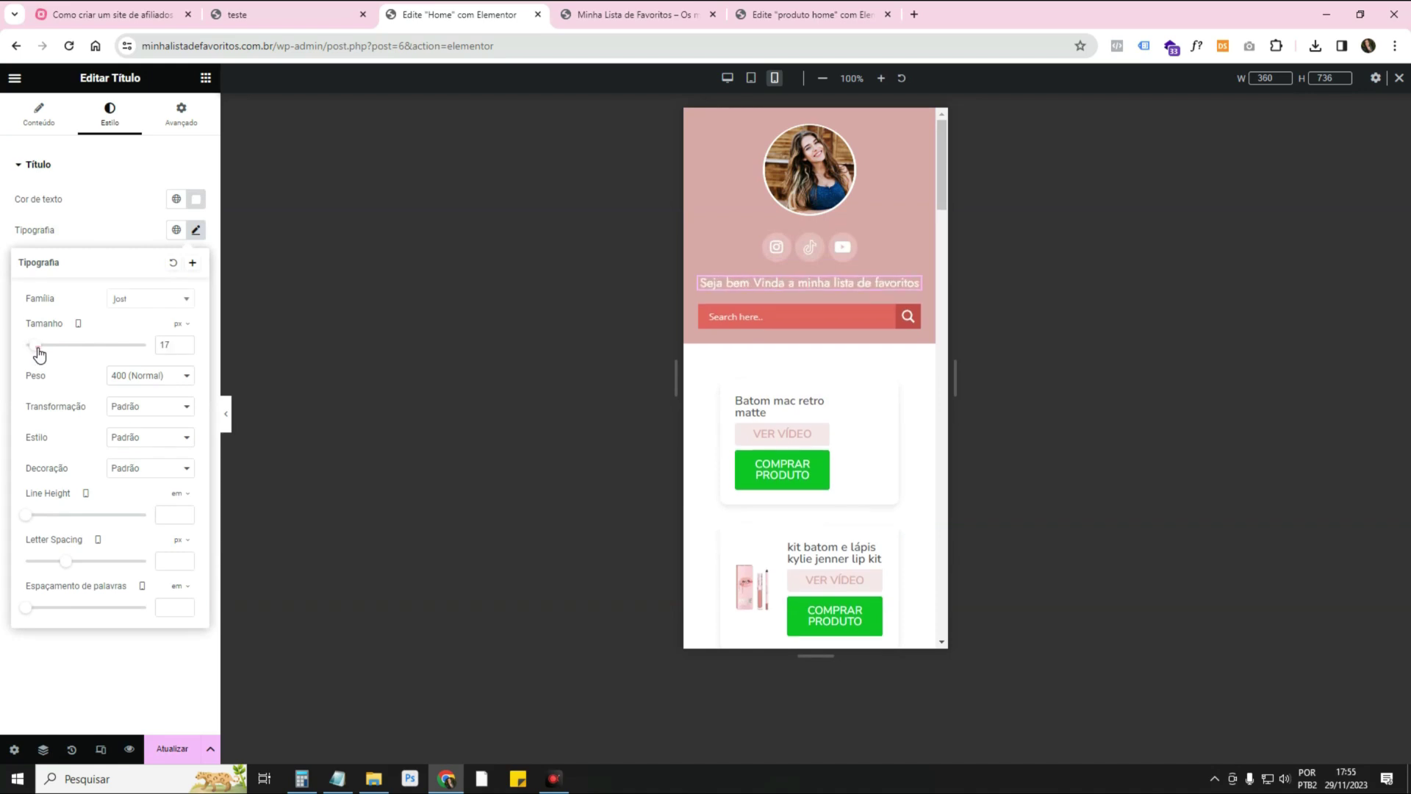
left_click(164, 676)
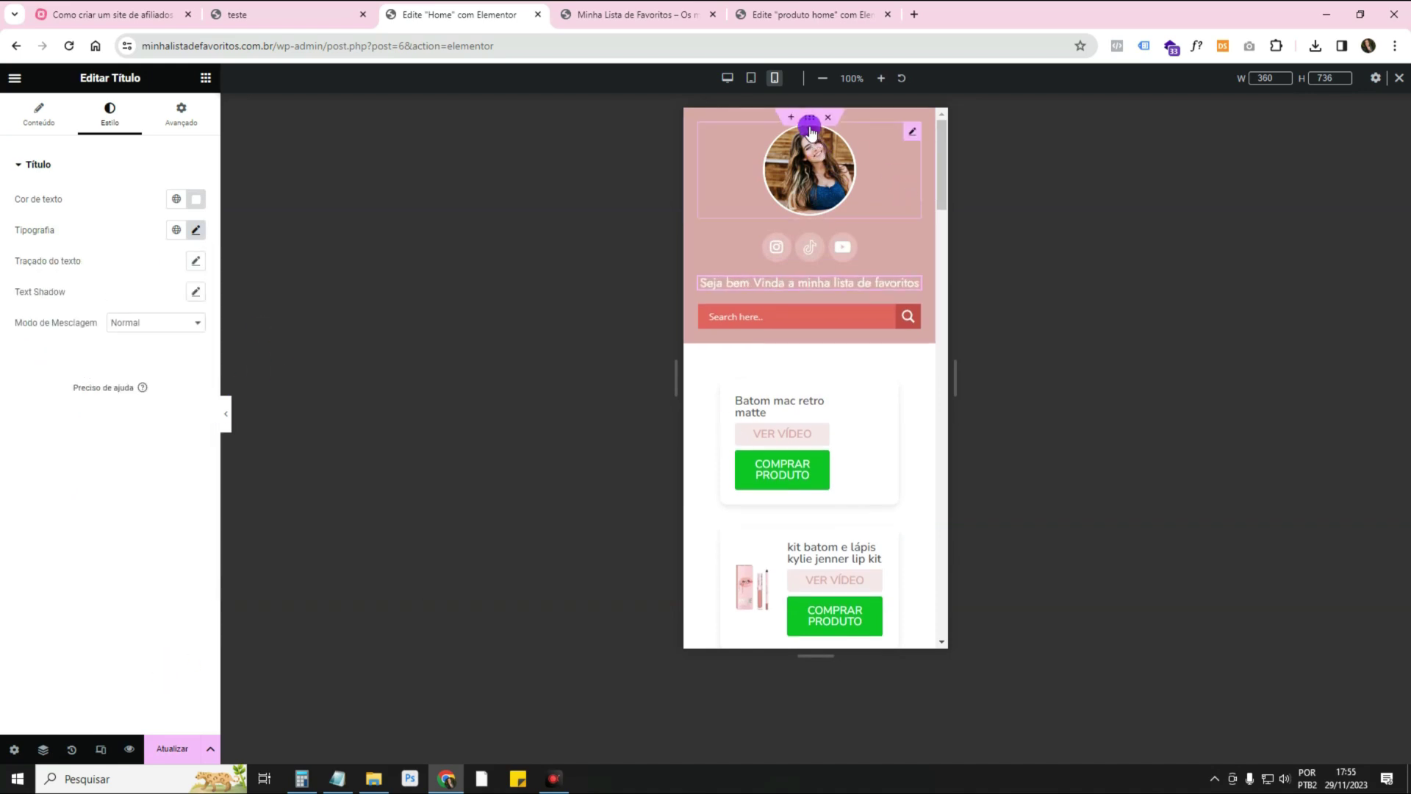
Link the header container's gap values and raise the row gap between header items
left_click(810, 119)
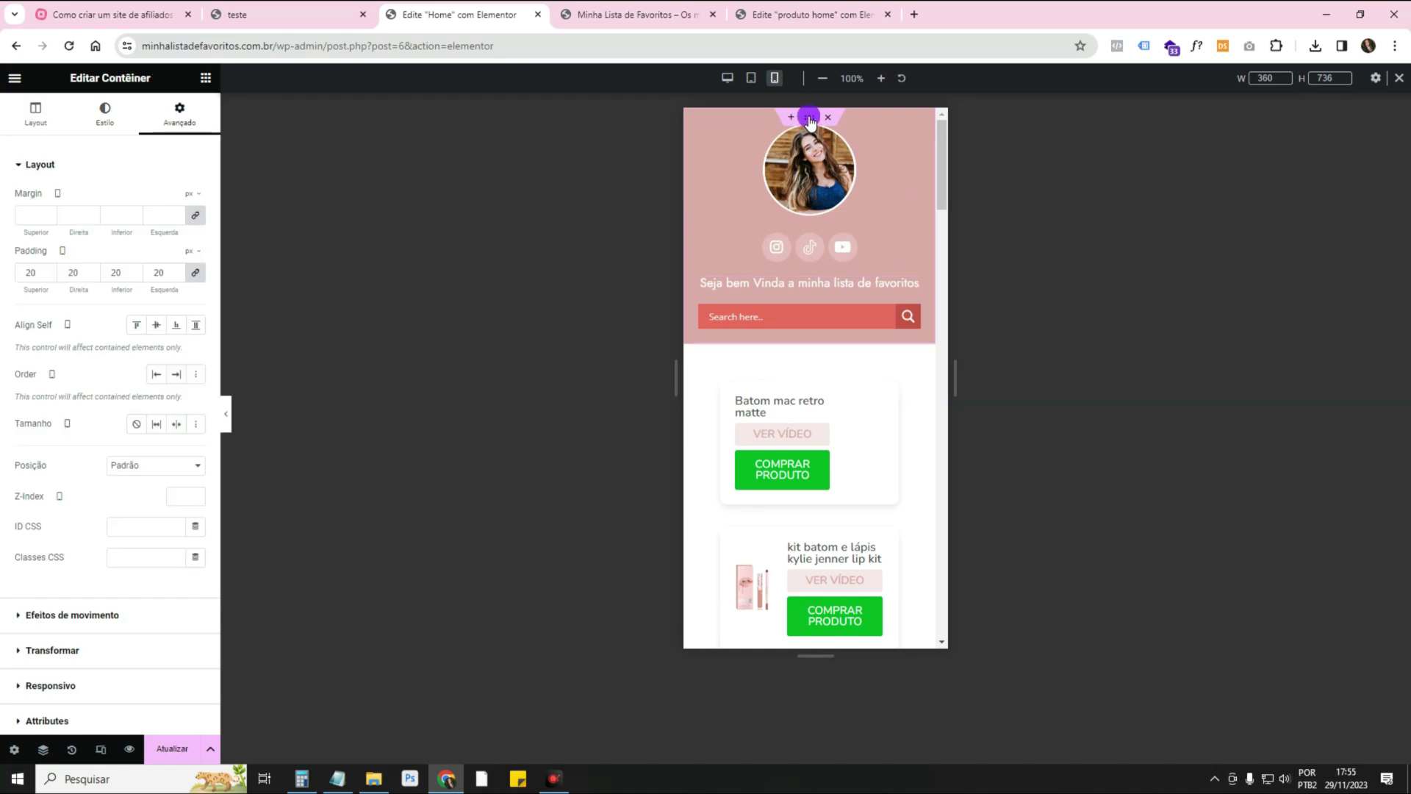
left_click(53, 117)
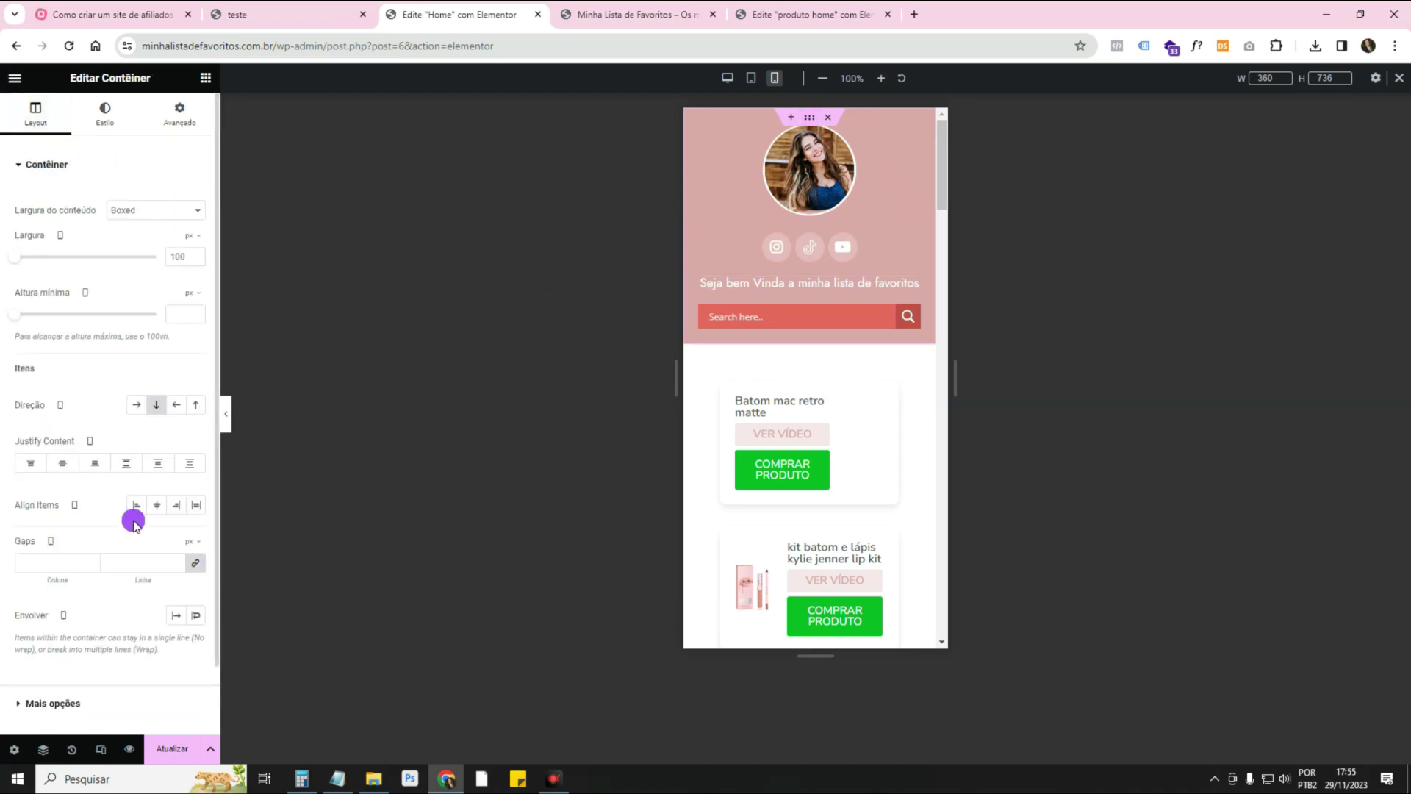
scroll(133, 516, "down", 2)
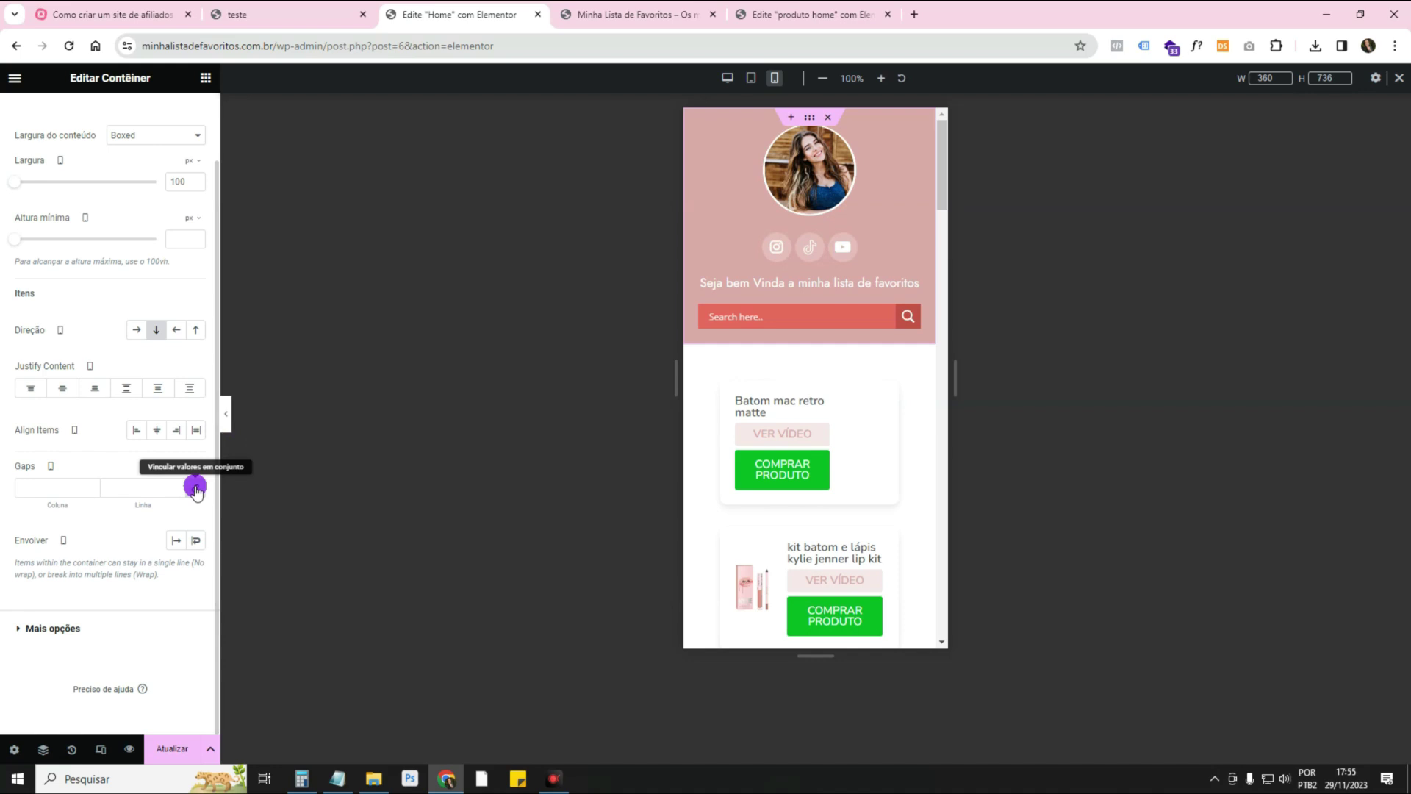
left_click(195, 488)
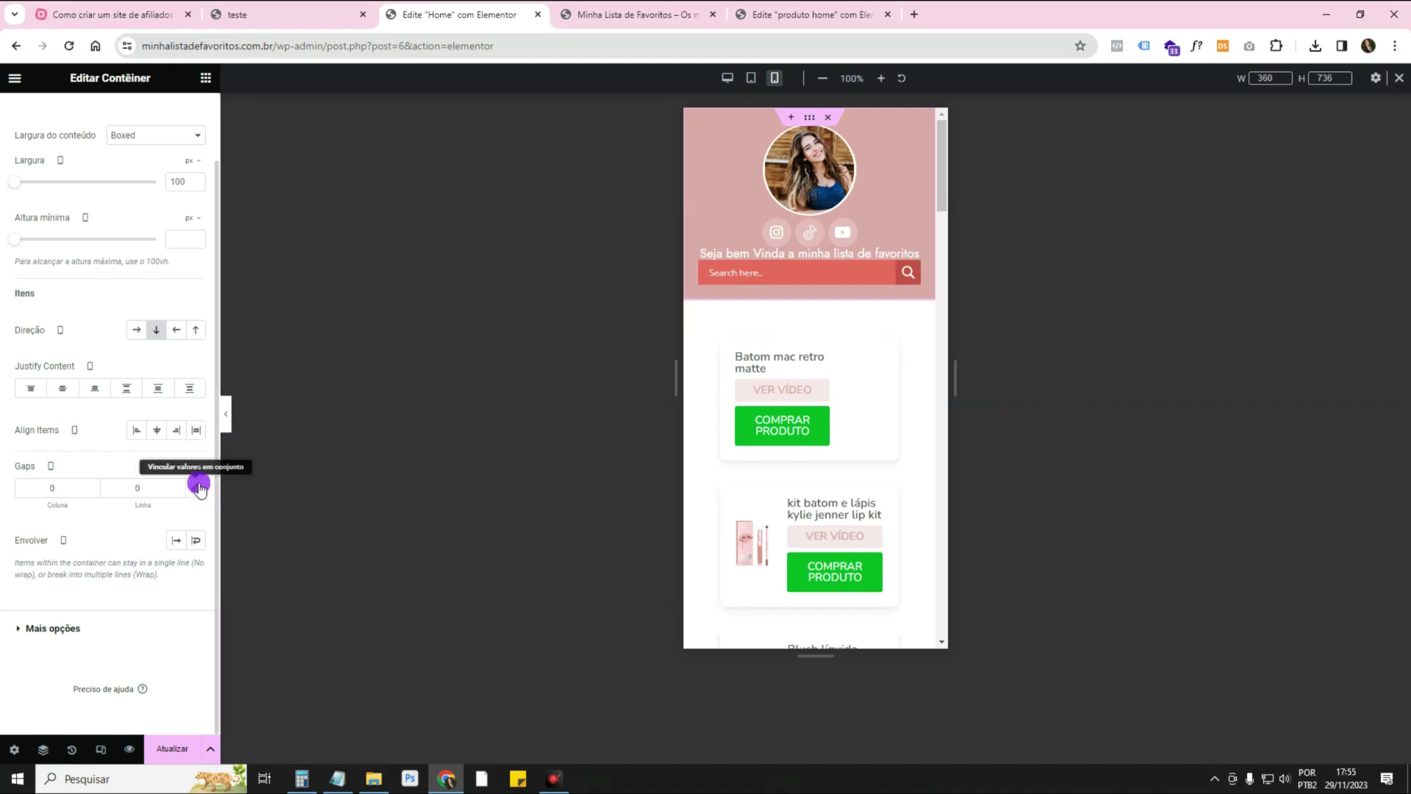
left_click(179, 485)
left_click(179, 485)
left_click(178, 485)
left_click(179, 486)
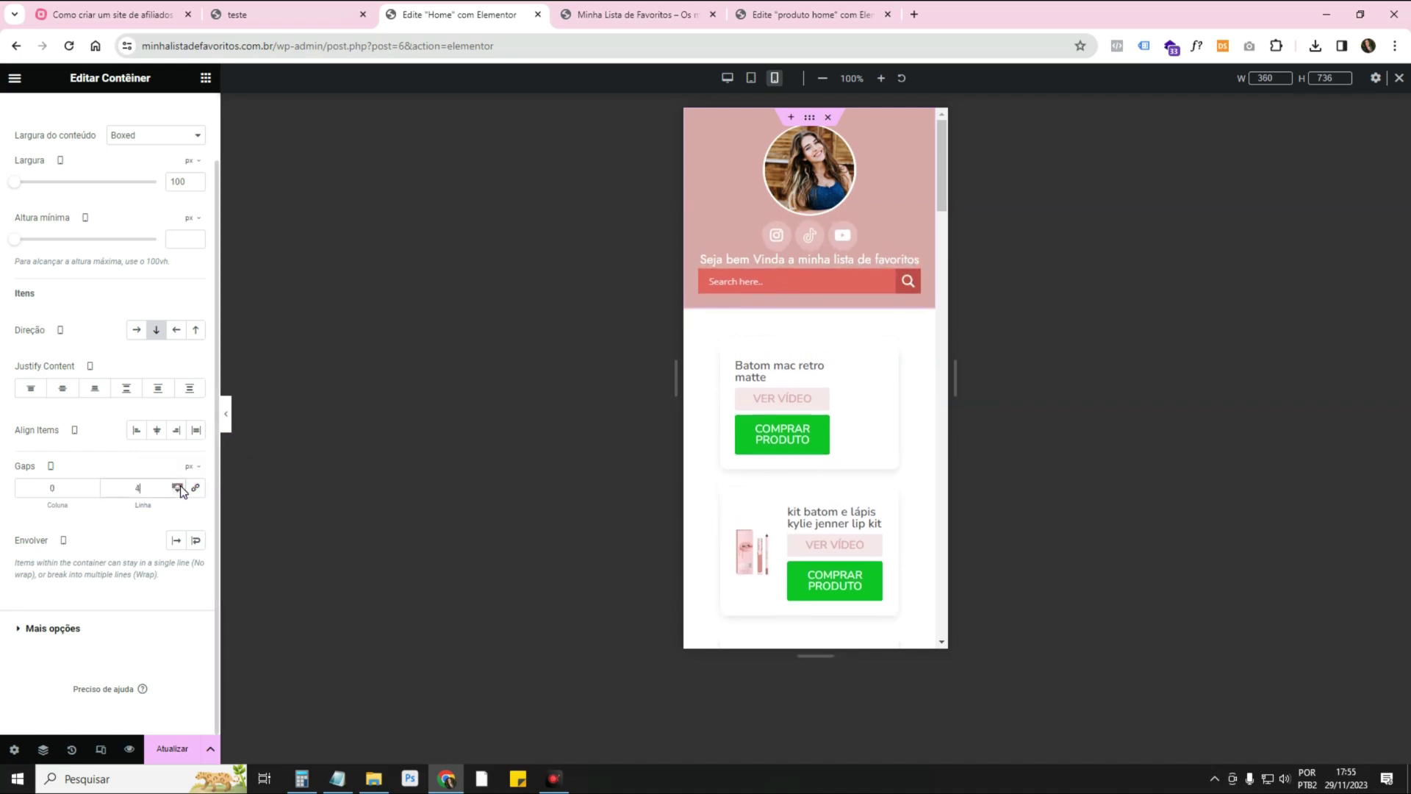
left_click(178, 485)
left_click(178, 485)
left_click(179, 485)
left_click(179, 485)
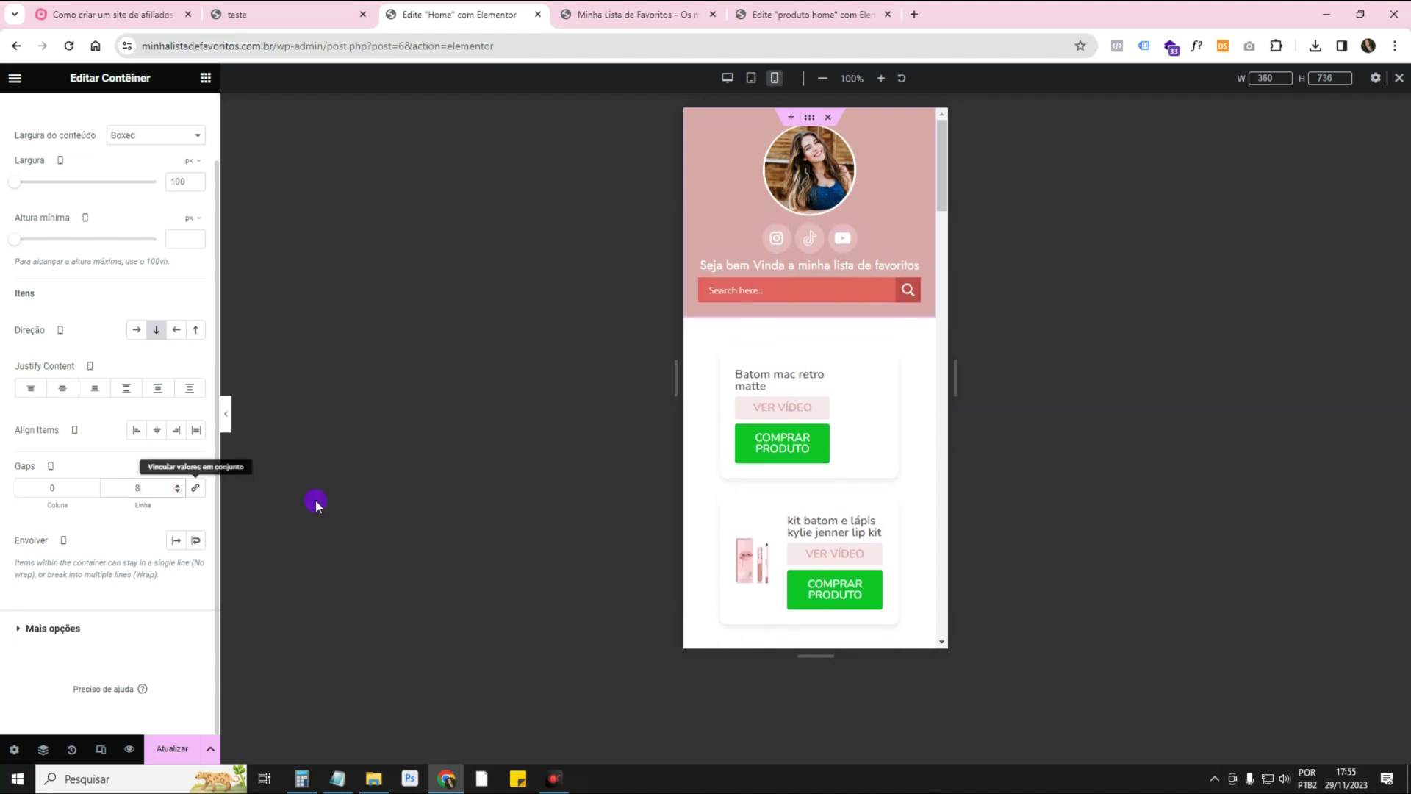
Set the product list container's mobile padding to 20 and save the page
left_click(811, 310)
left_click(180, 114)
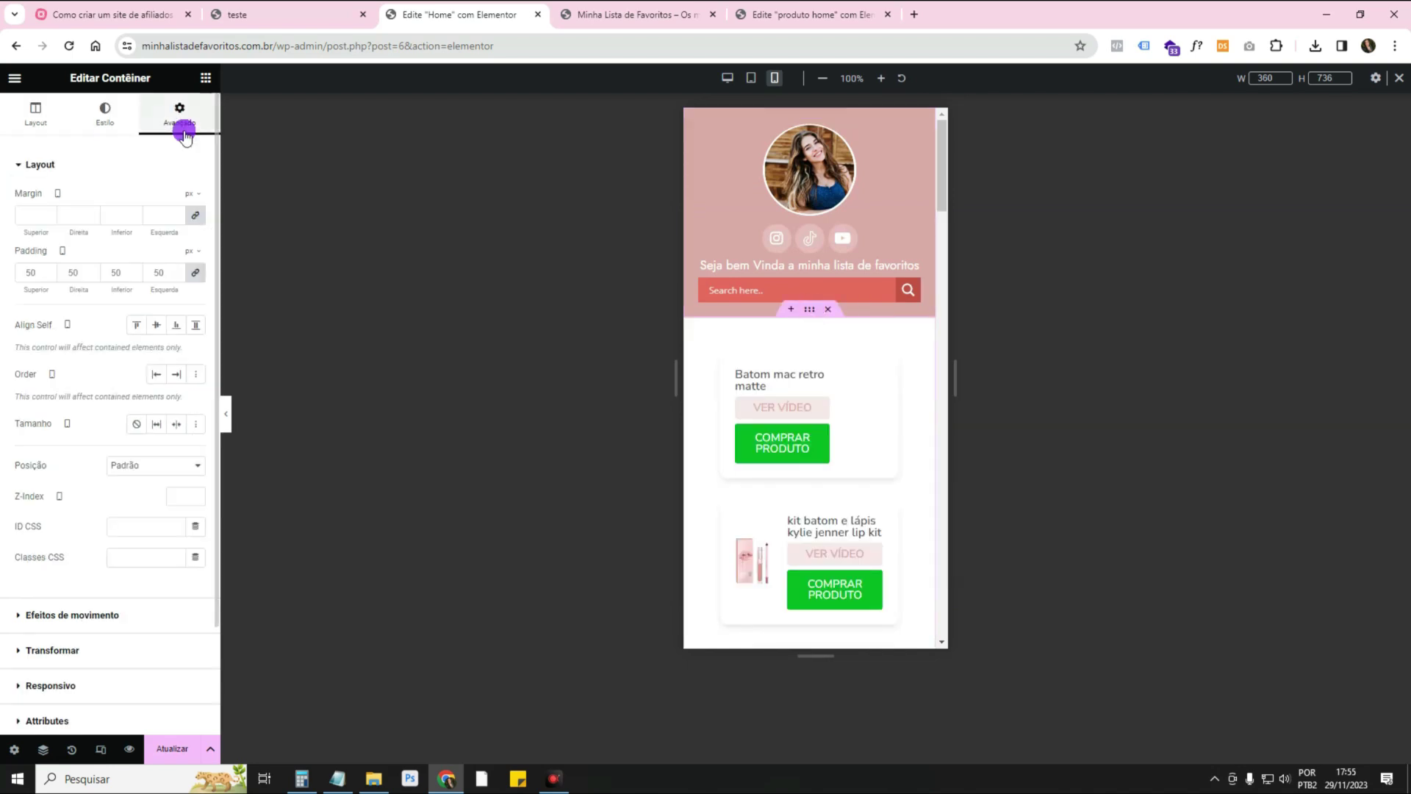
type("20")
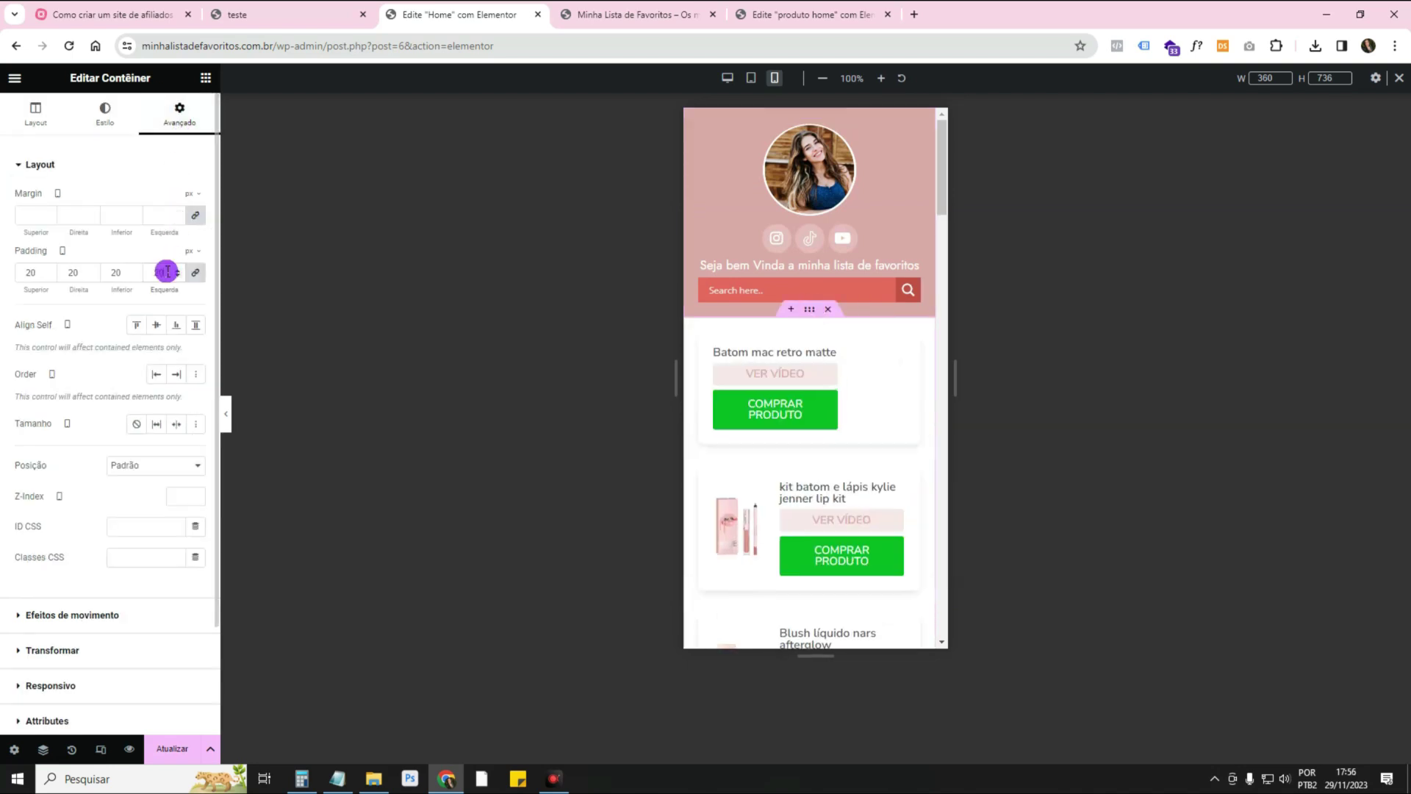
left_click(166, 750)
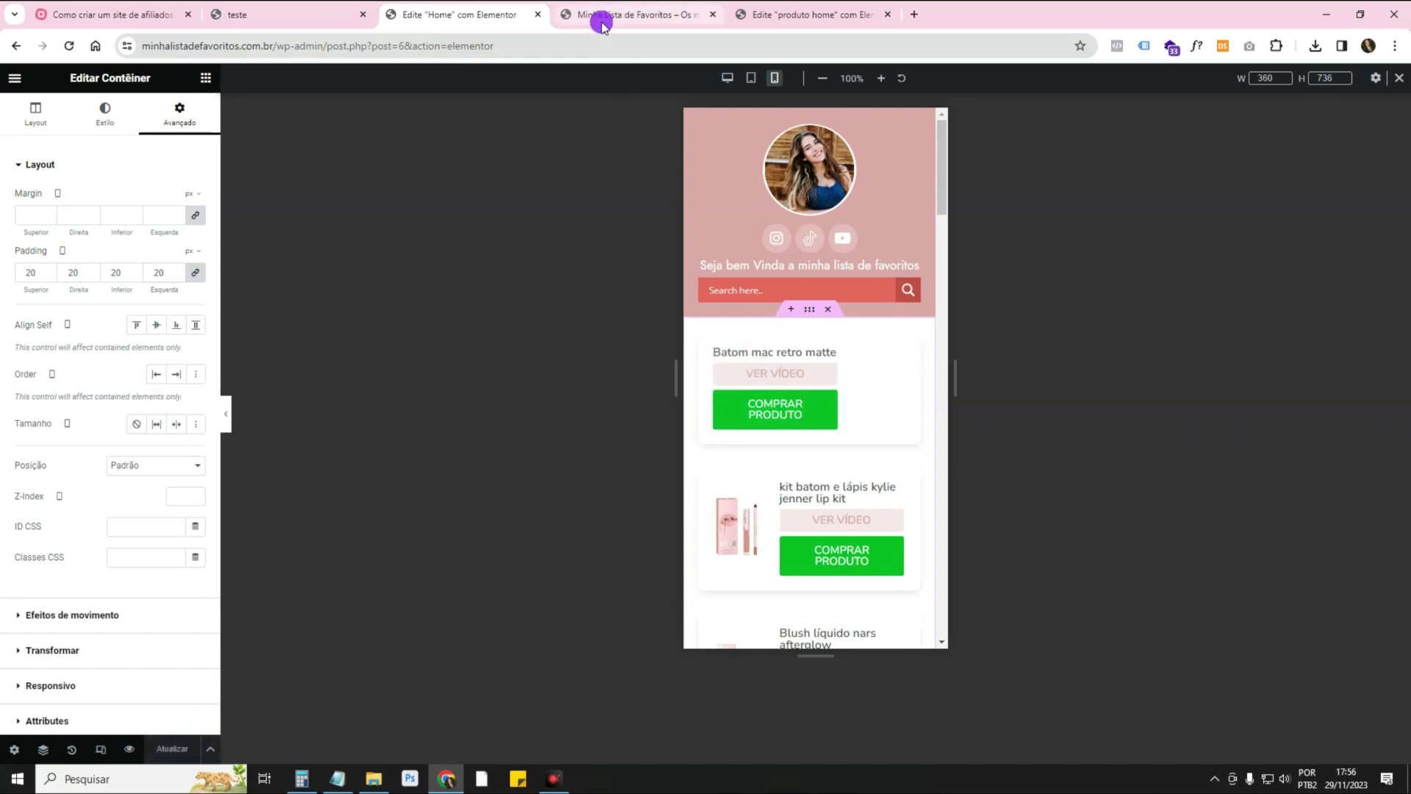
left_click(785, 16)
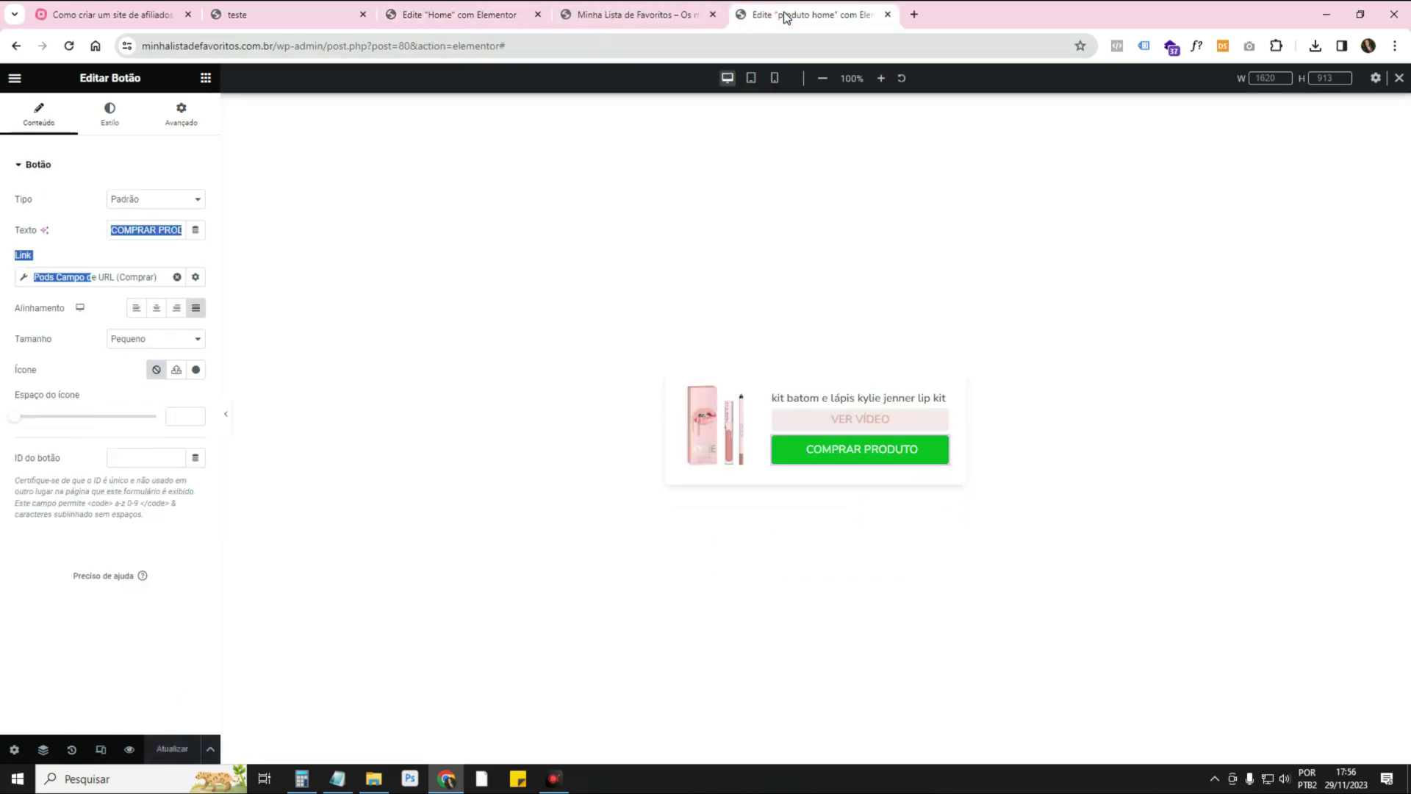
left_click(646, 15)
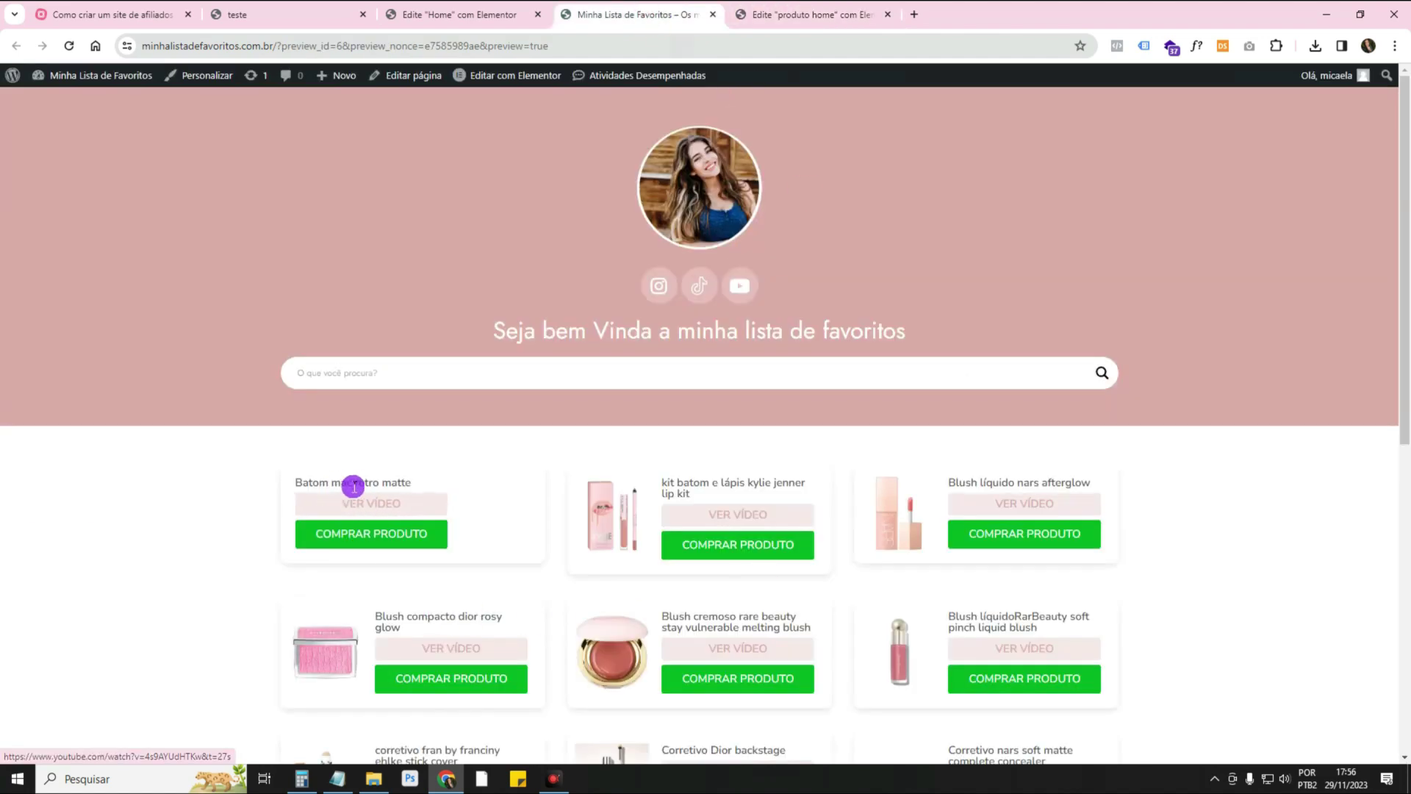
scroll(505, 497, "down", 1)
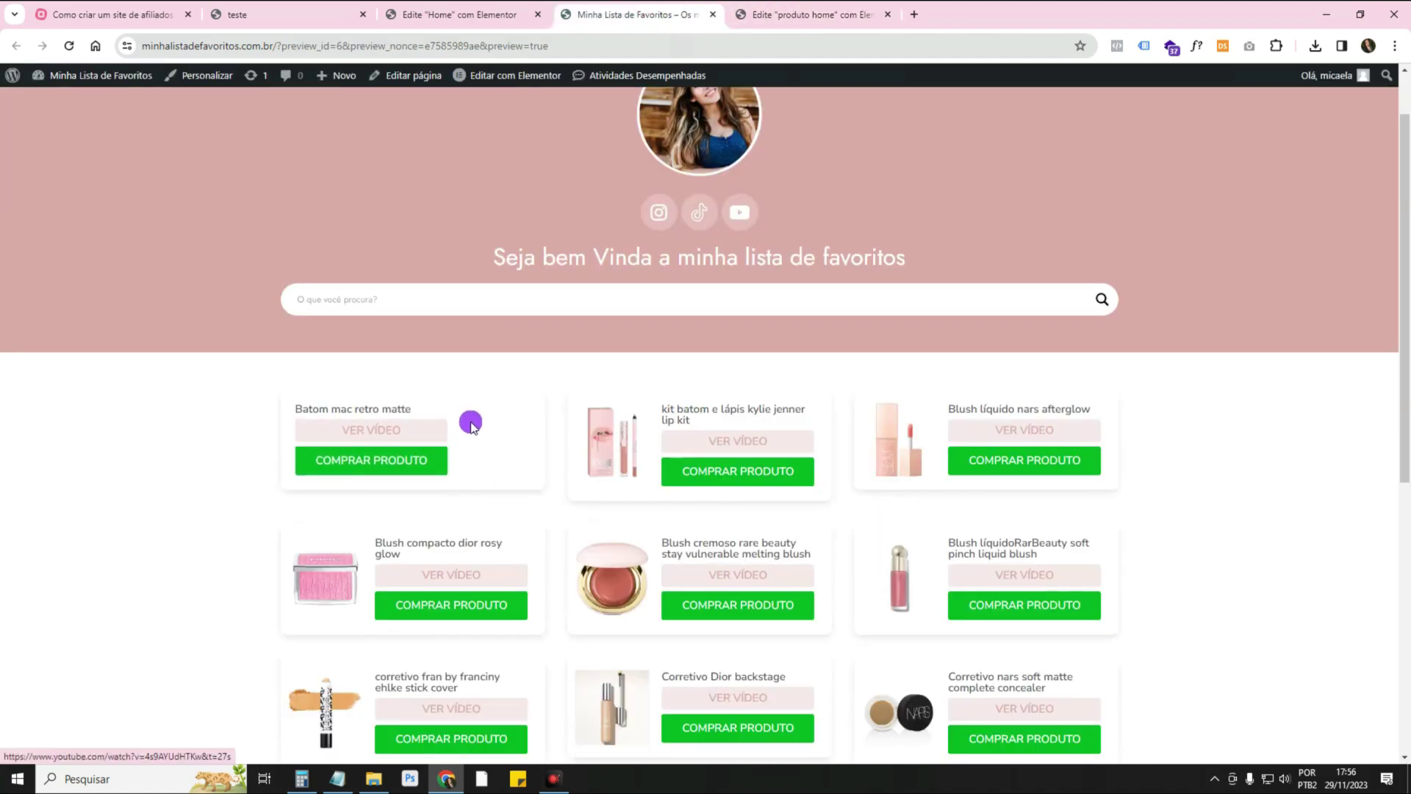
left_click(488, 20)
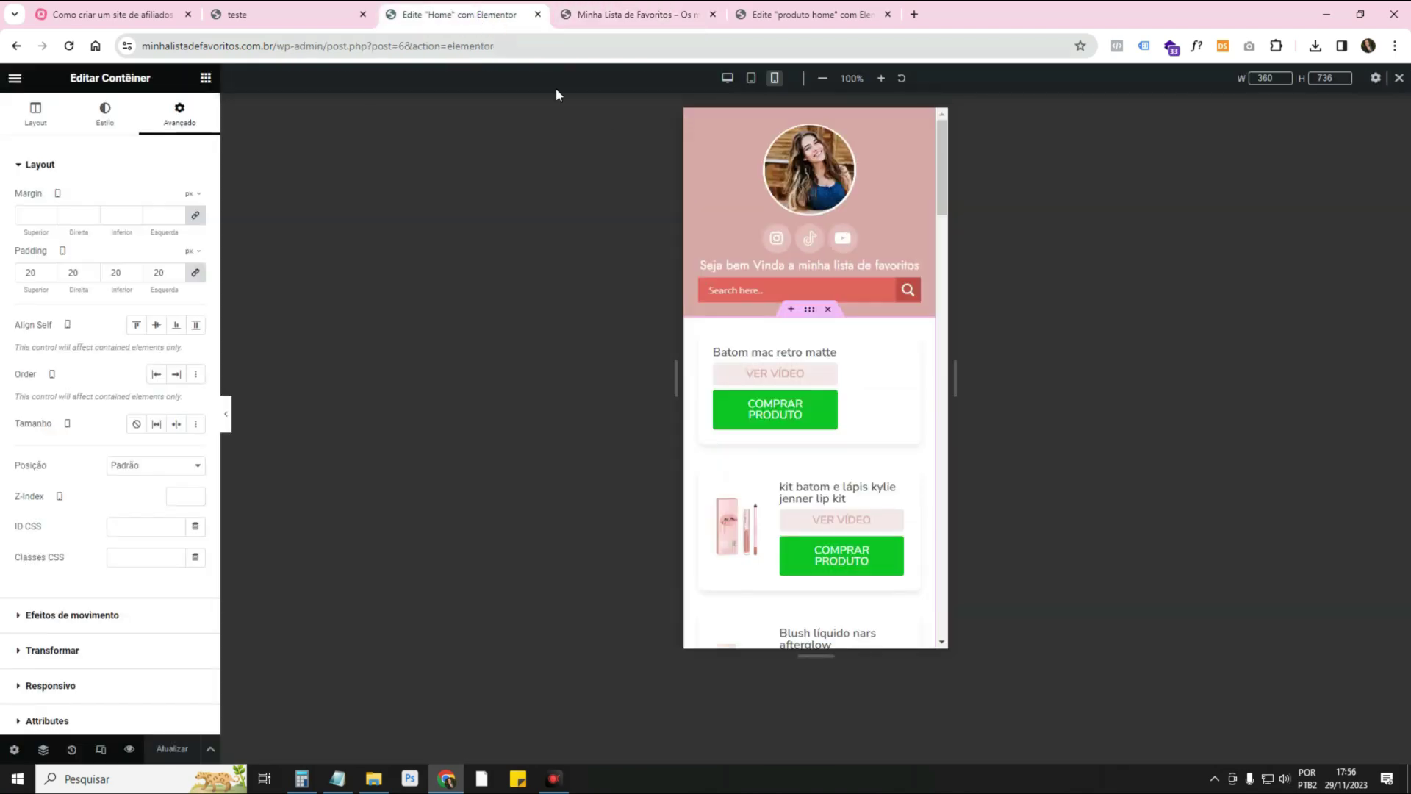
Set the pink footer container's padding to 20
scroll(868, 397, "down", 10)
scroll(870, 400, "down", 8)
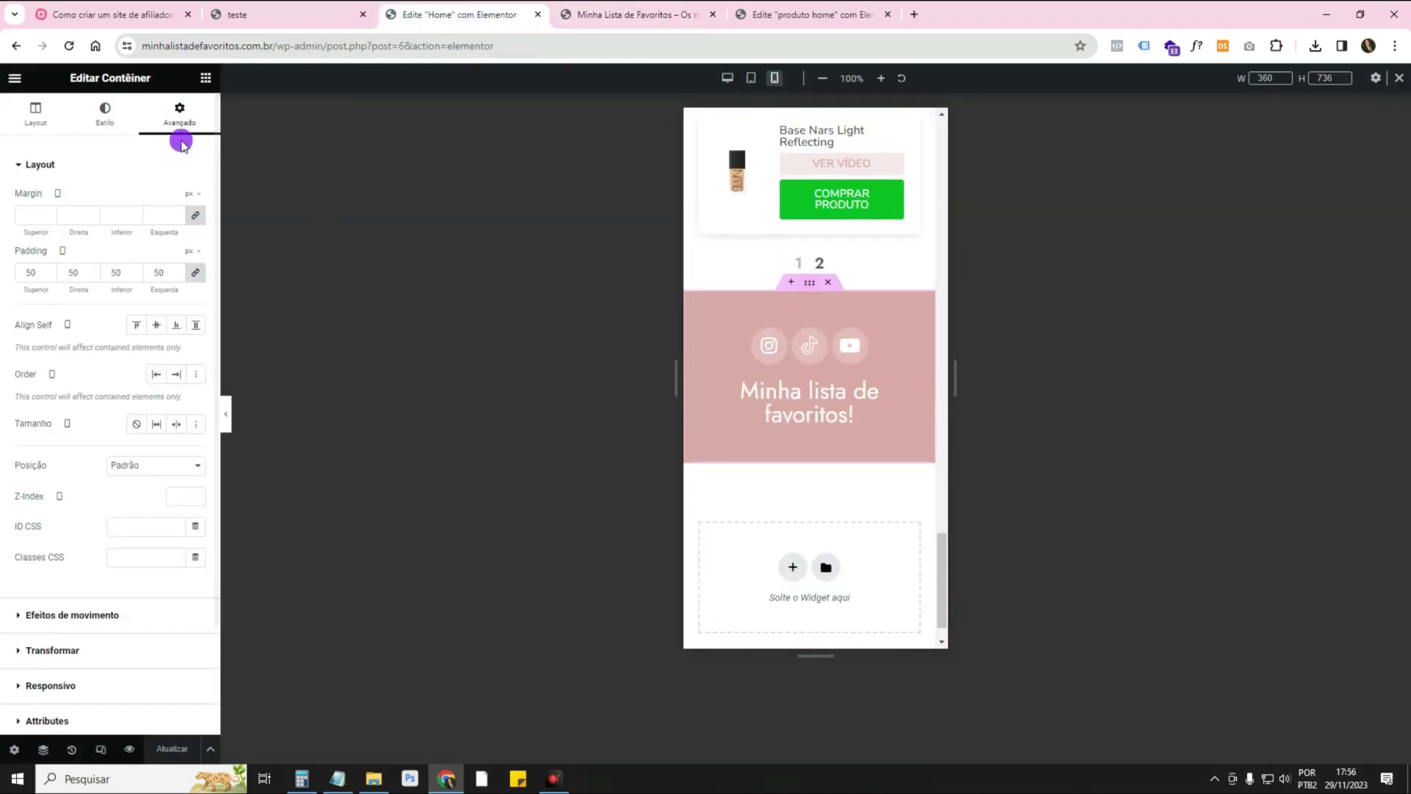
double_click(155, 272)
type("20")
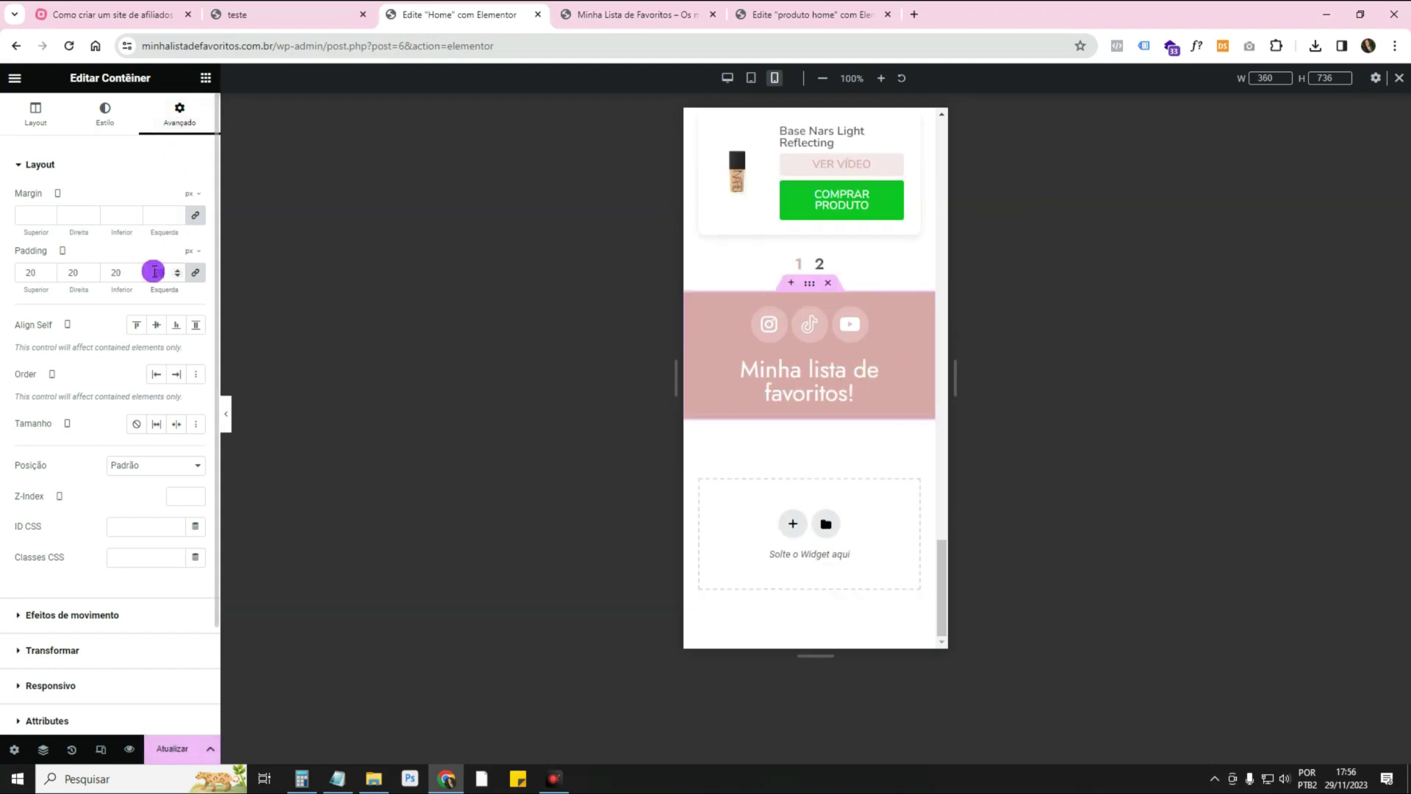
scroll(904, 324, "up", 15)
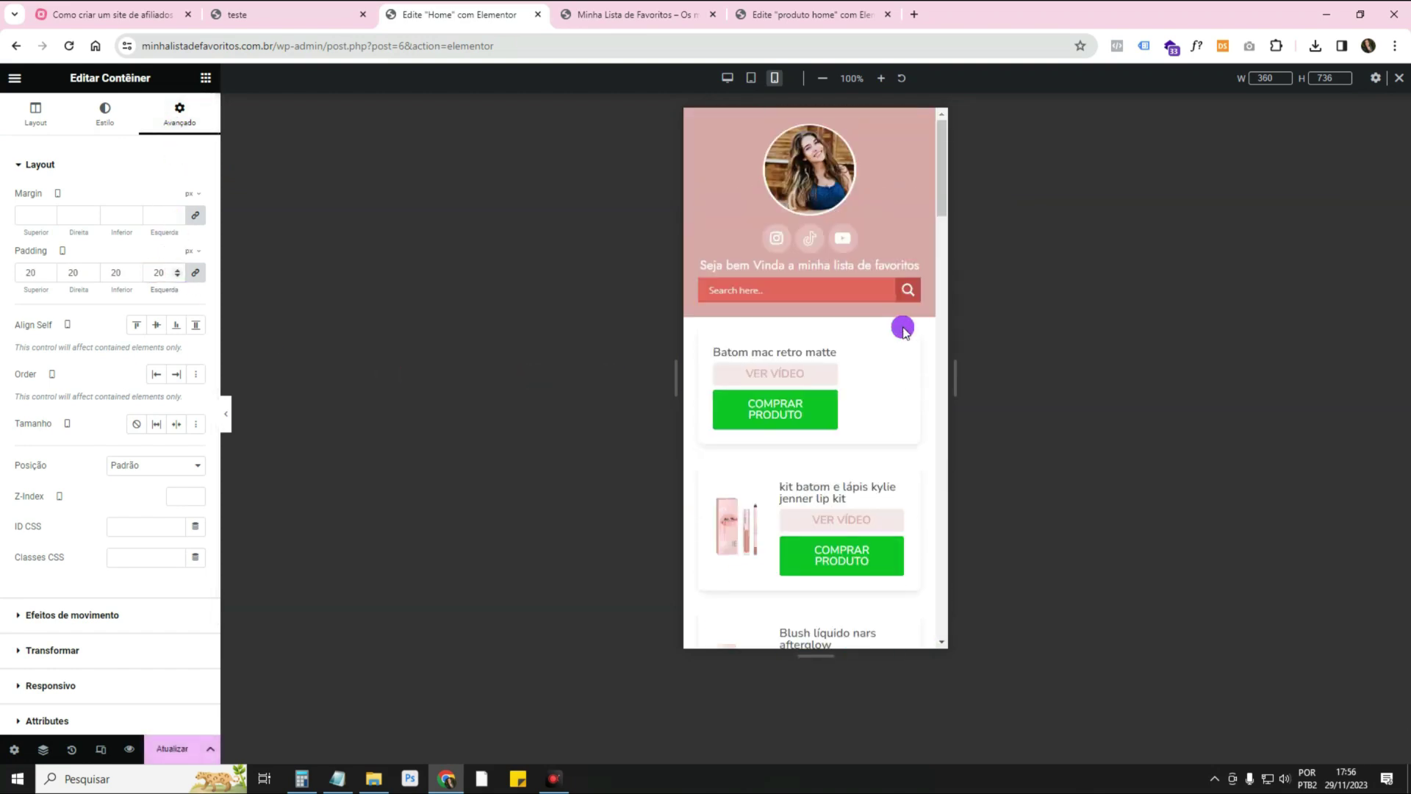
Paste the header social icons' style onto the footer social icons
right_click(824, 245)
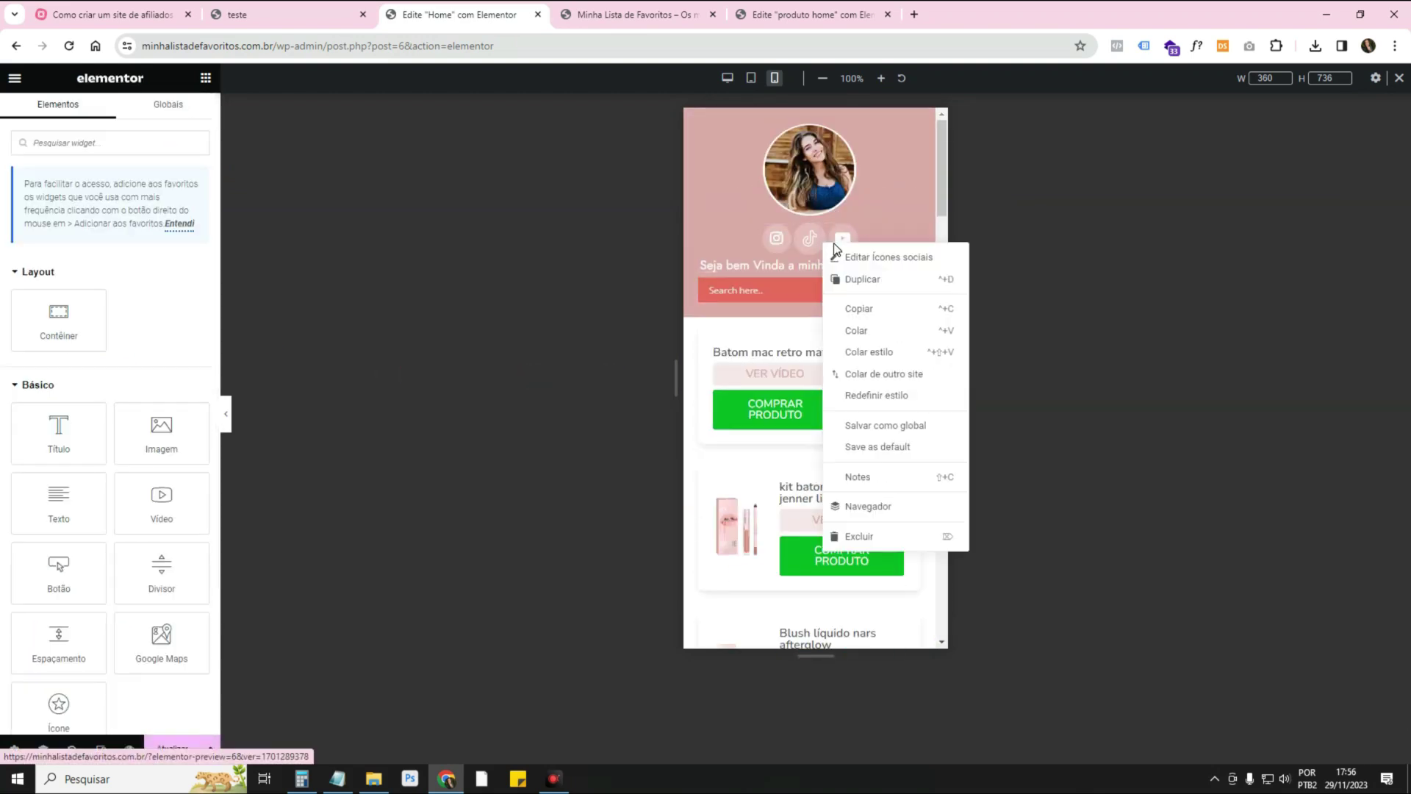
left_click(893, 314)
scroll(846, 323, "down", 15)
right_click(789, 404)
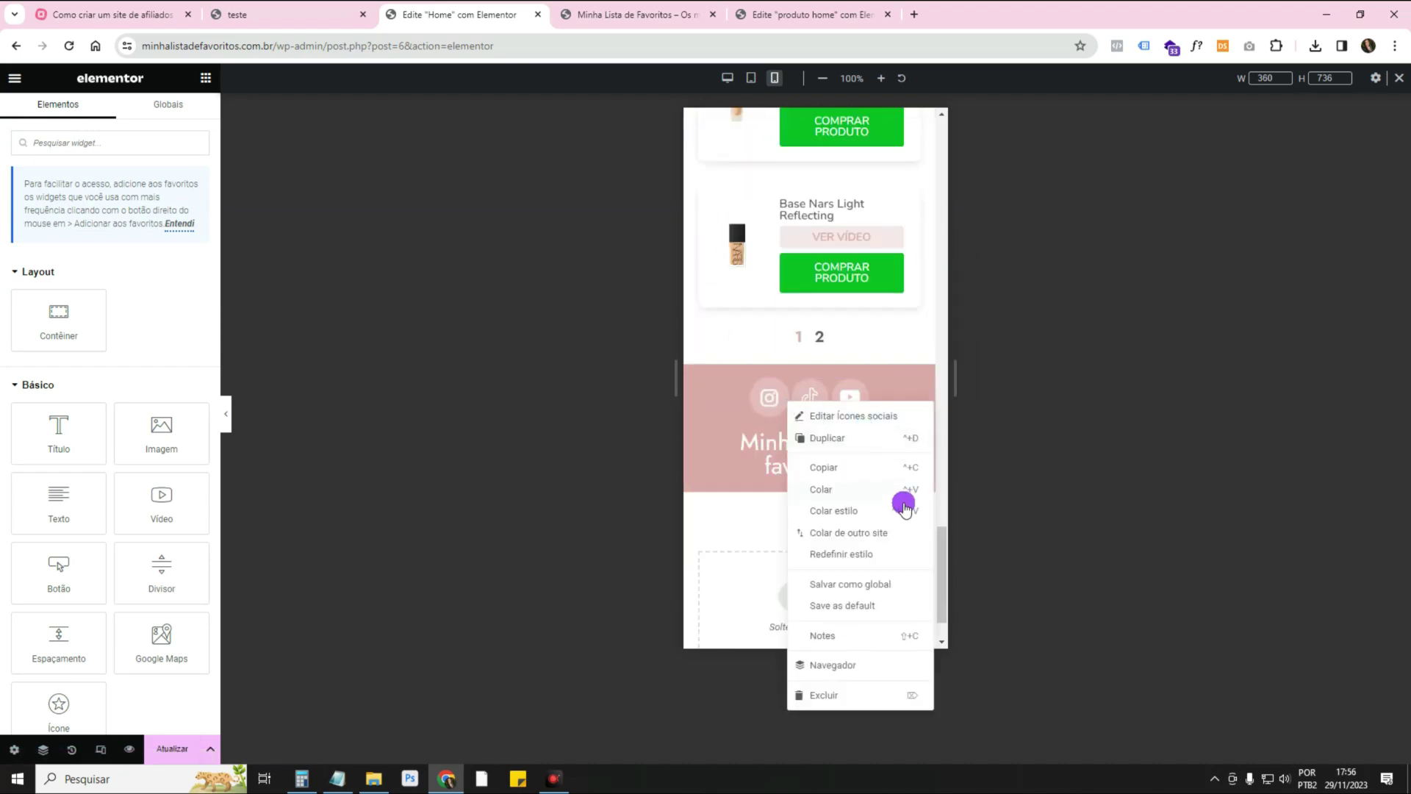
left_click(898, 510)
scroll(878, 383, "up", 5)
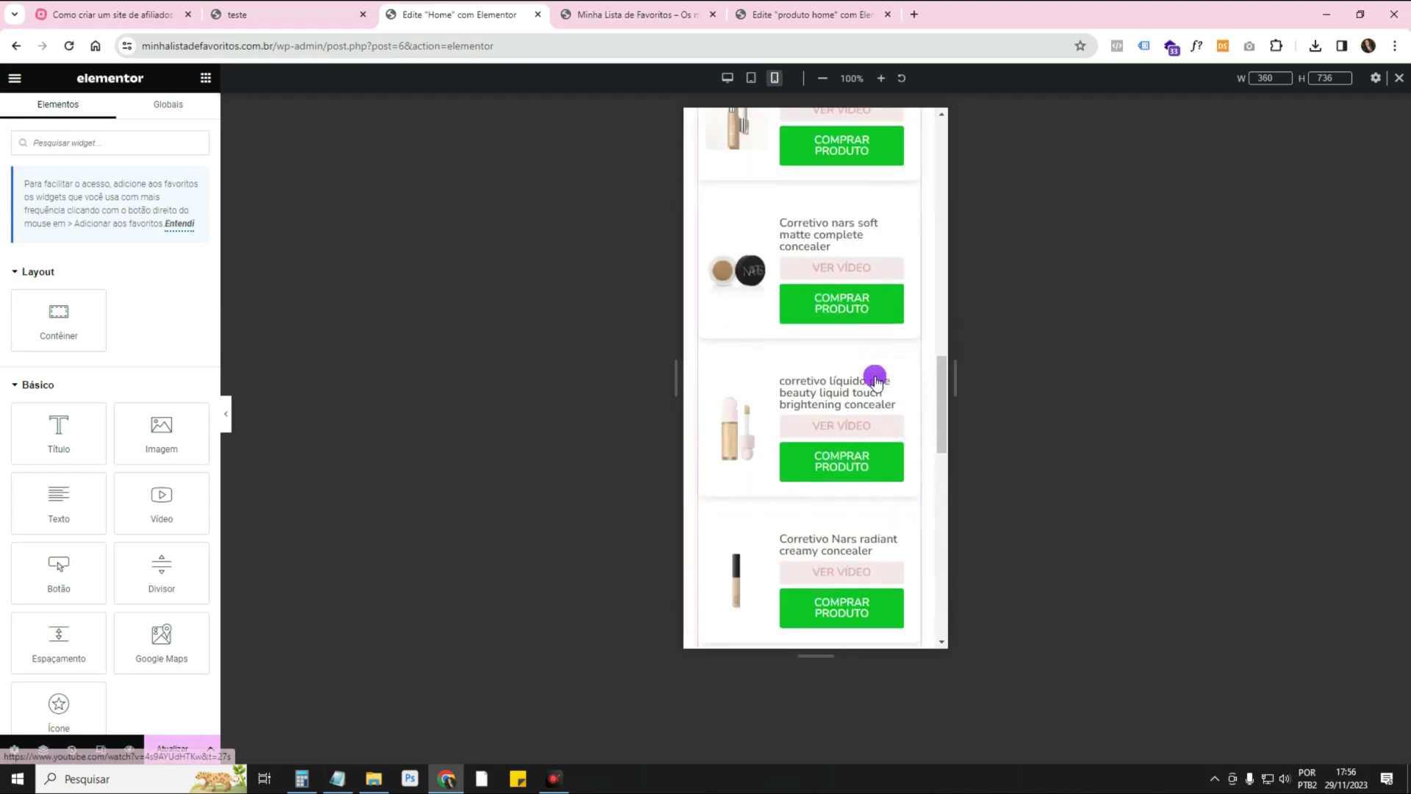
scroll(875, 378, "up", 10)
Paste the welcome heading's style onto the footer heading 'Minha lista de favoritos!'
right_click(825, 267)
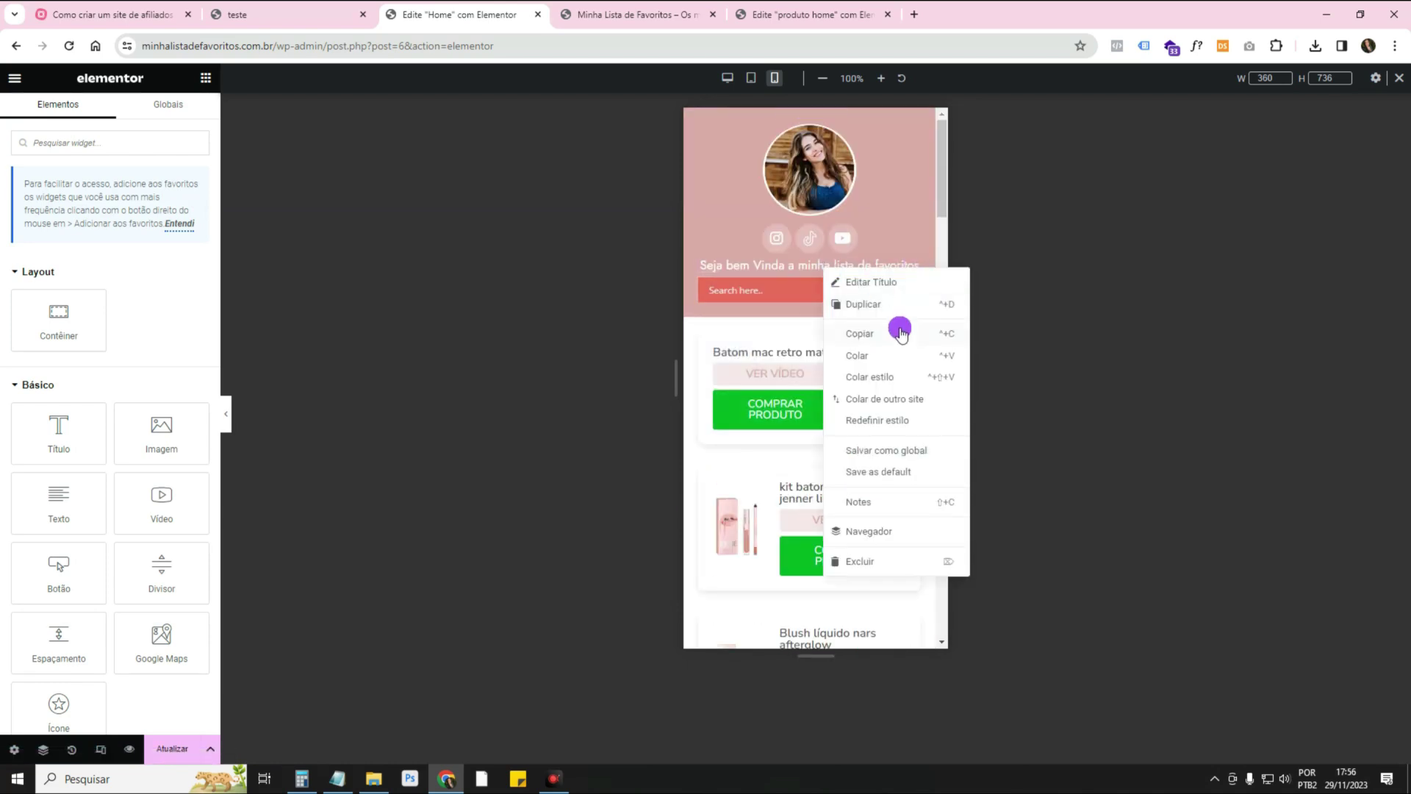
left_click(901, 332)
scroll(819, 412, "down", 15)
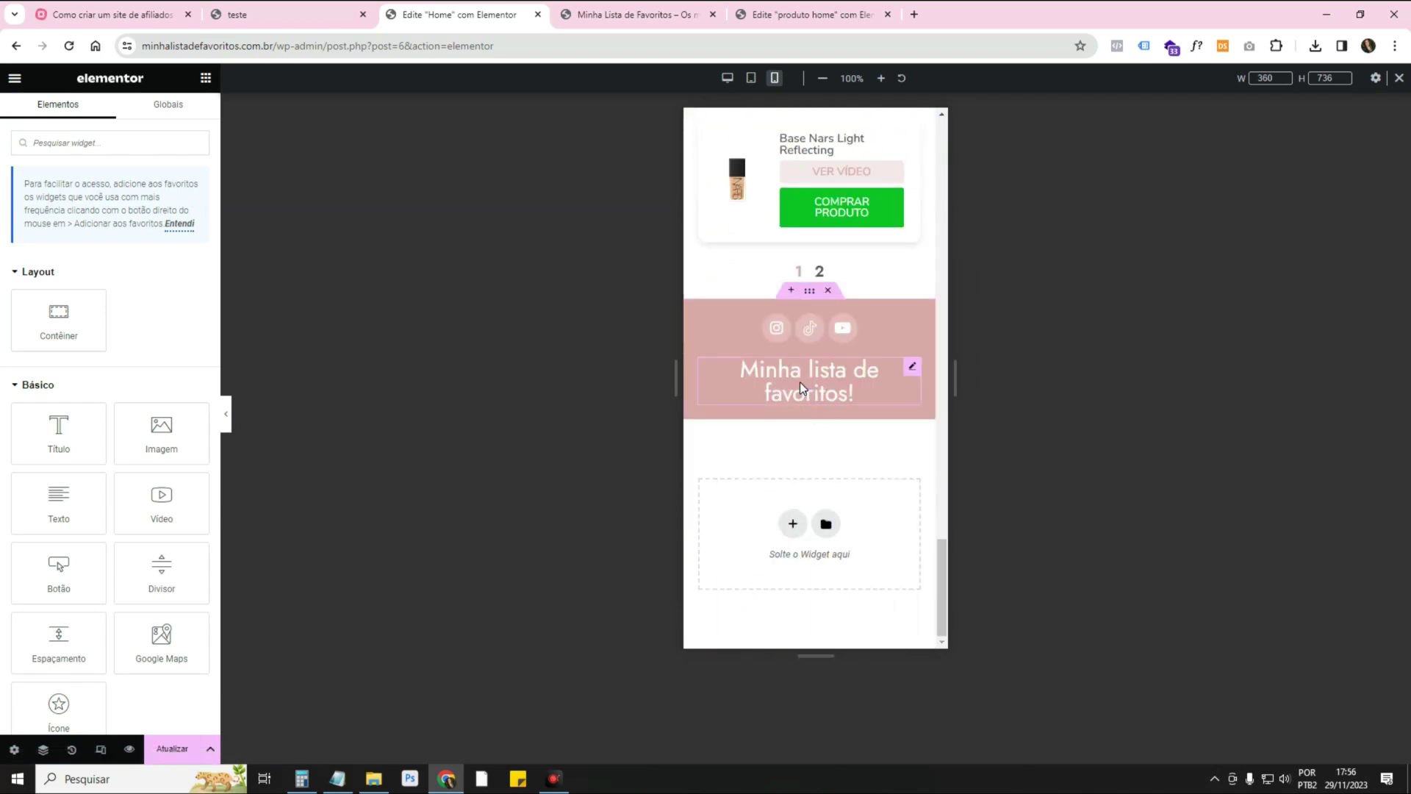
right_click(801, 387)
left_click(847, 491)
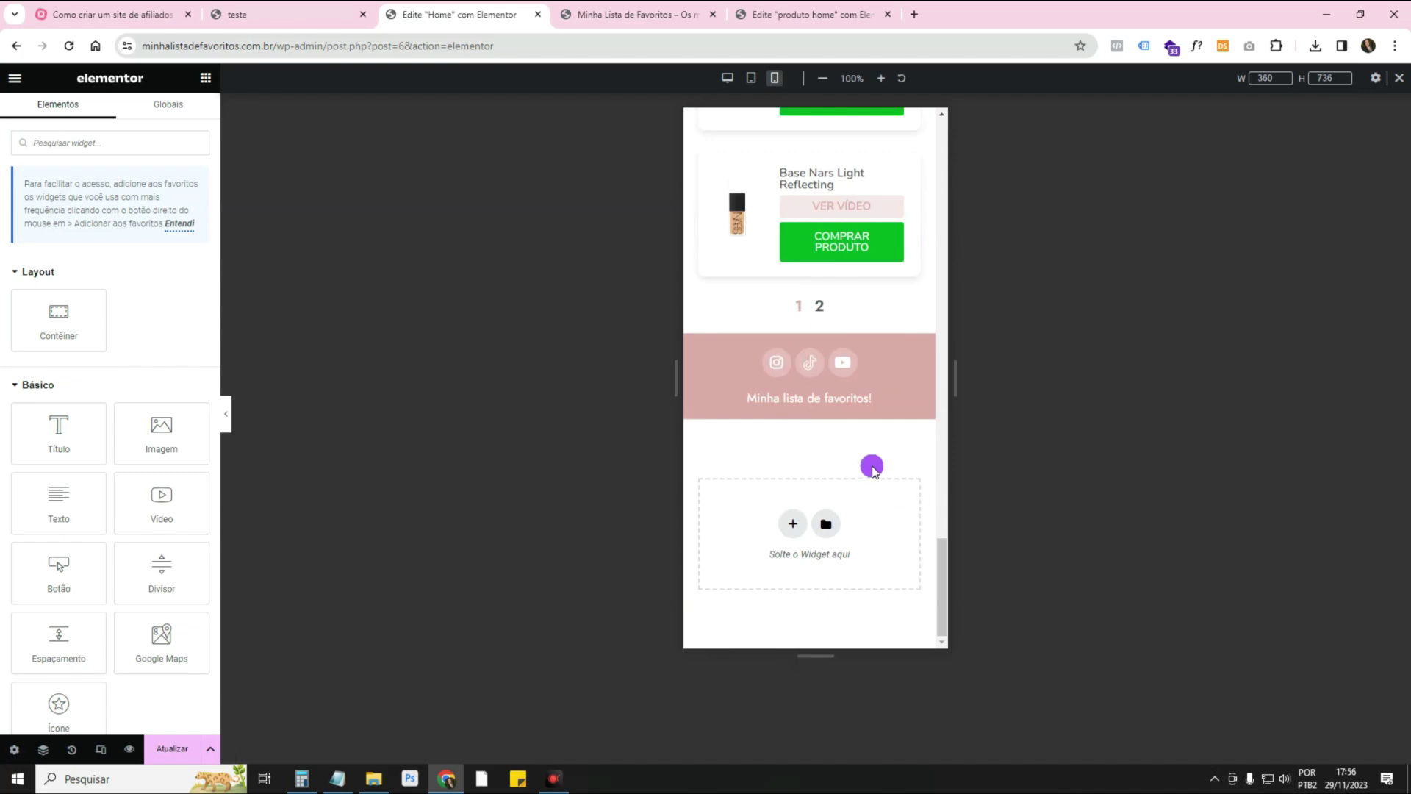
left_click(829, 399)
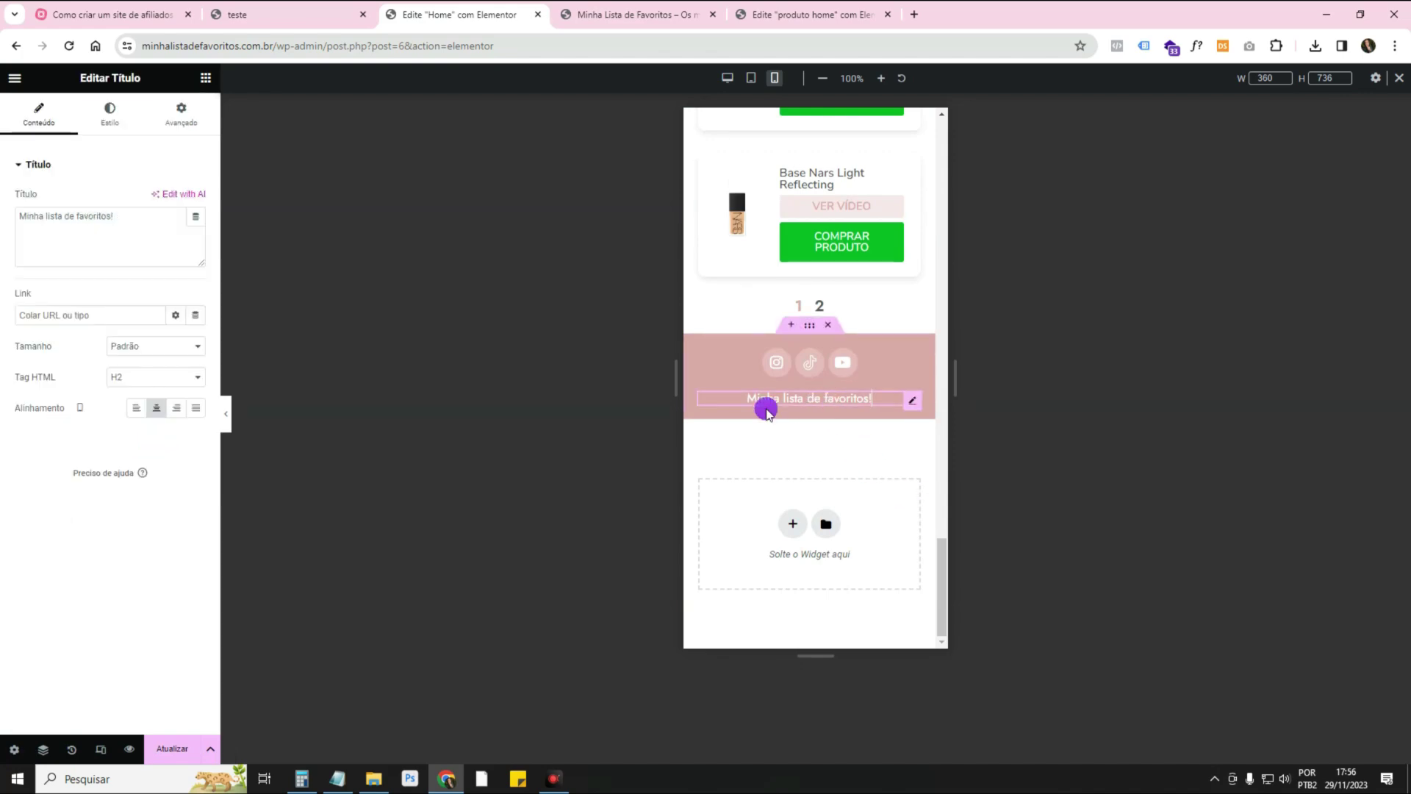
Return to desktop width and check the site's live preview page
left_click(728, 78)
scroll(885, 372, "up", 15)
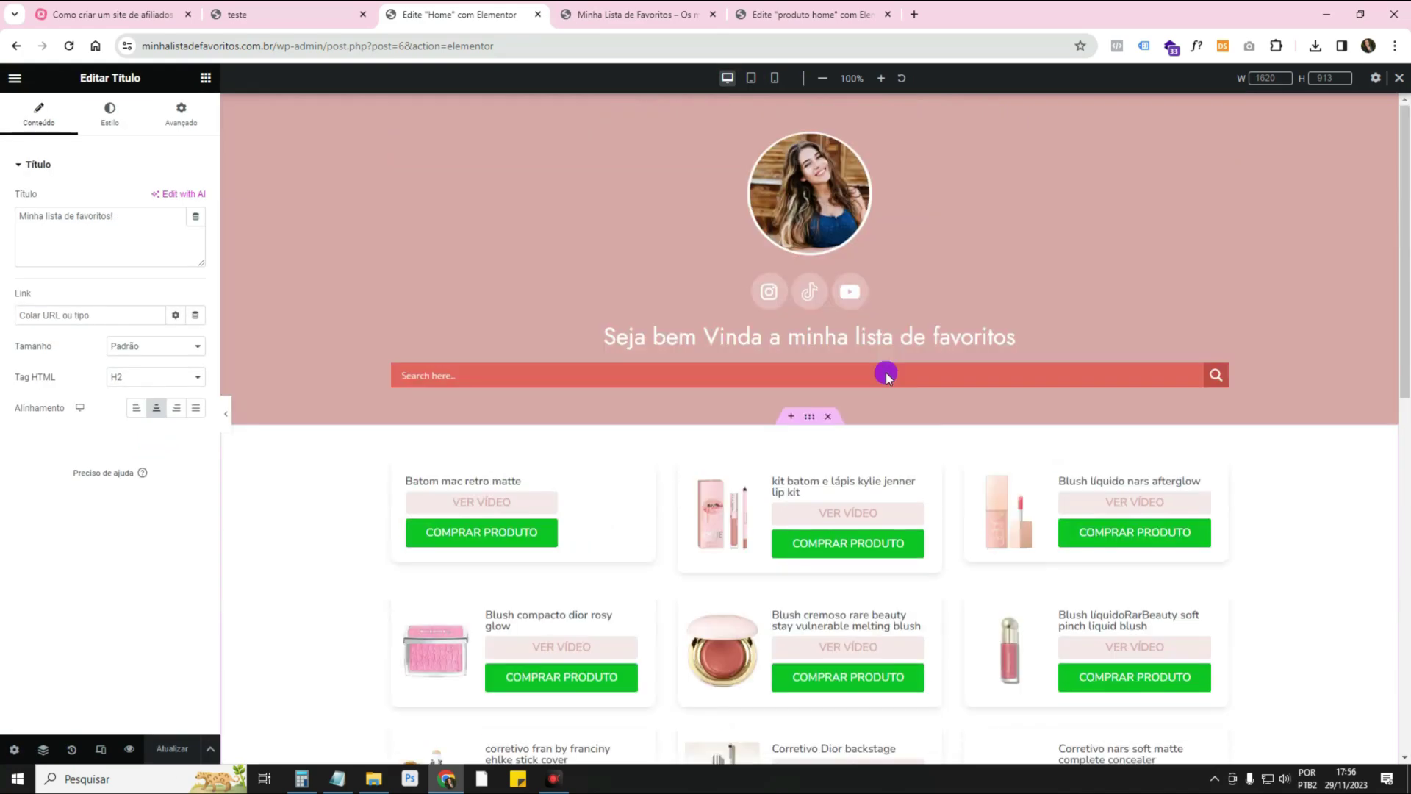
scroll(885, 372, "down", 2)
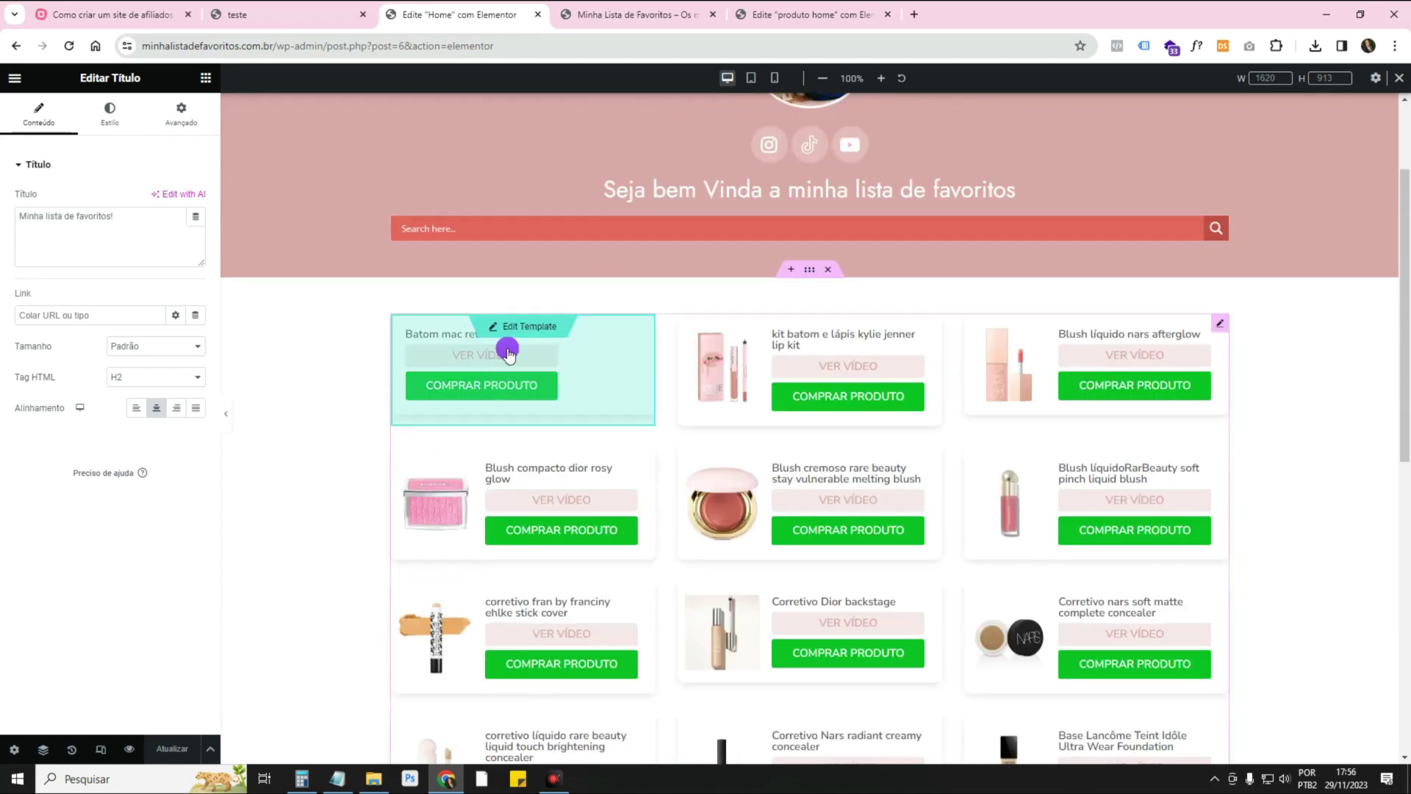
left_click(764, 14)
left_click(624, 15)
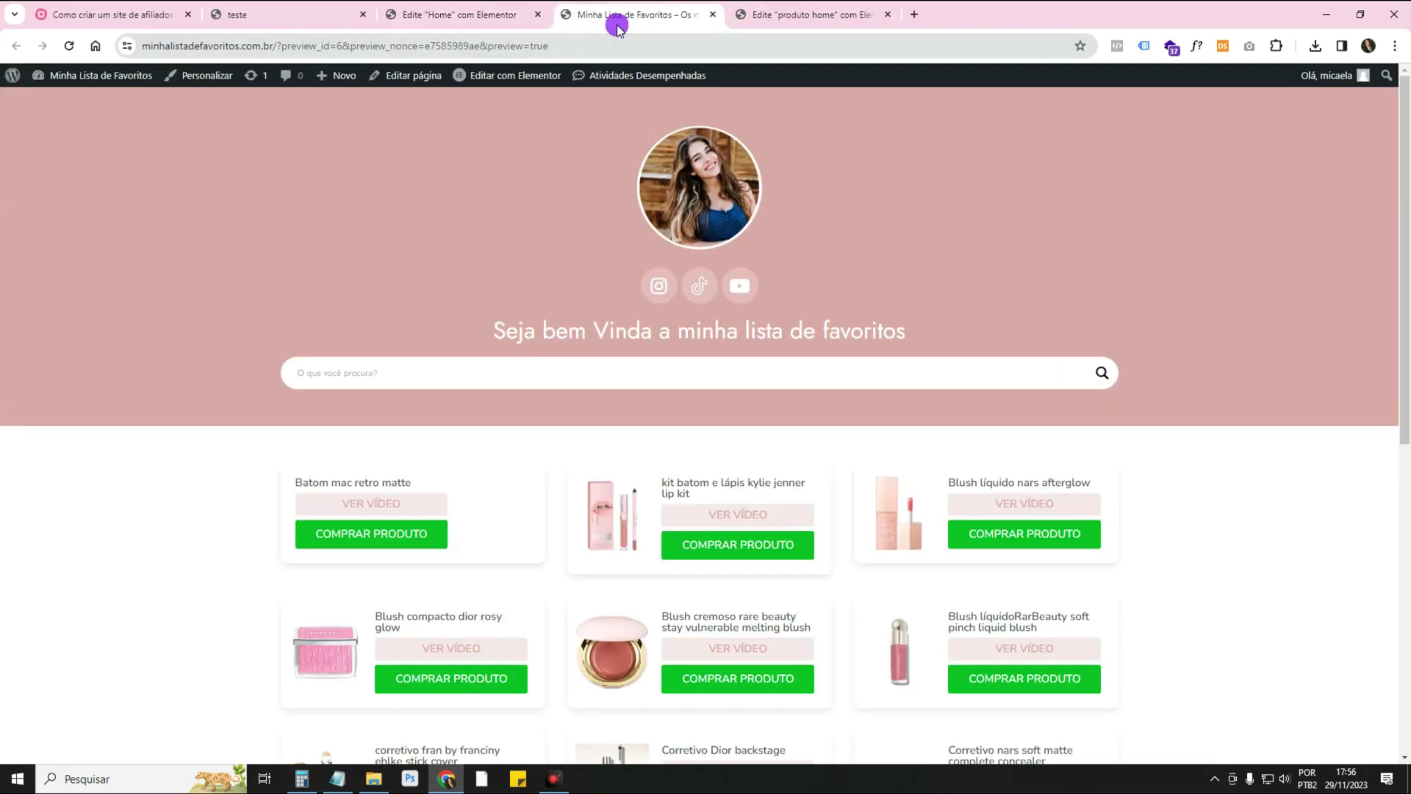
left_click(53, 98)
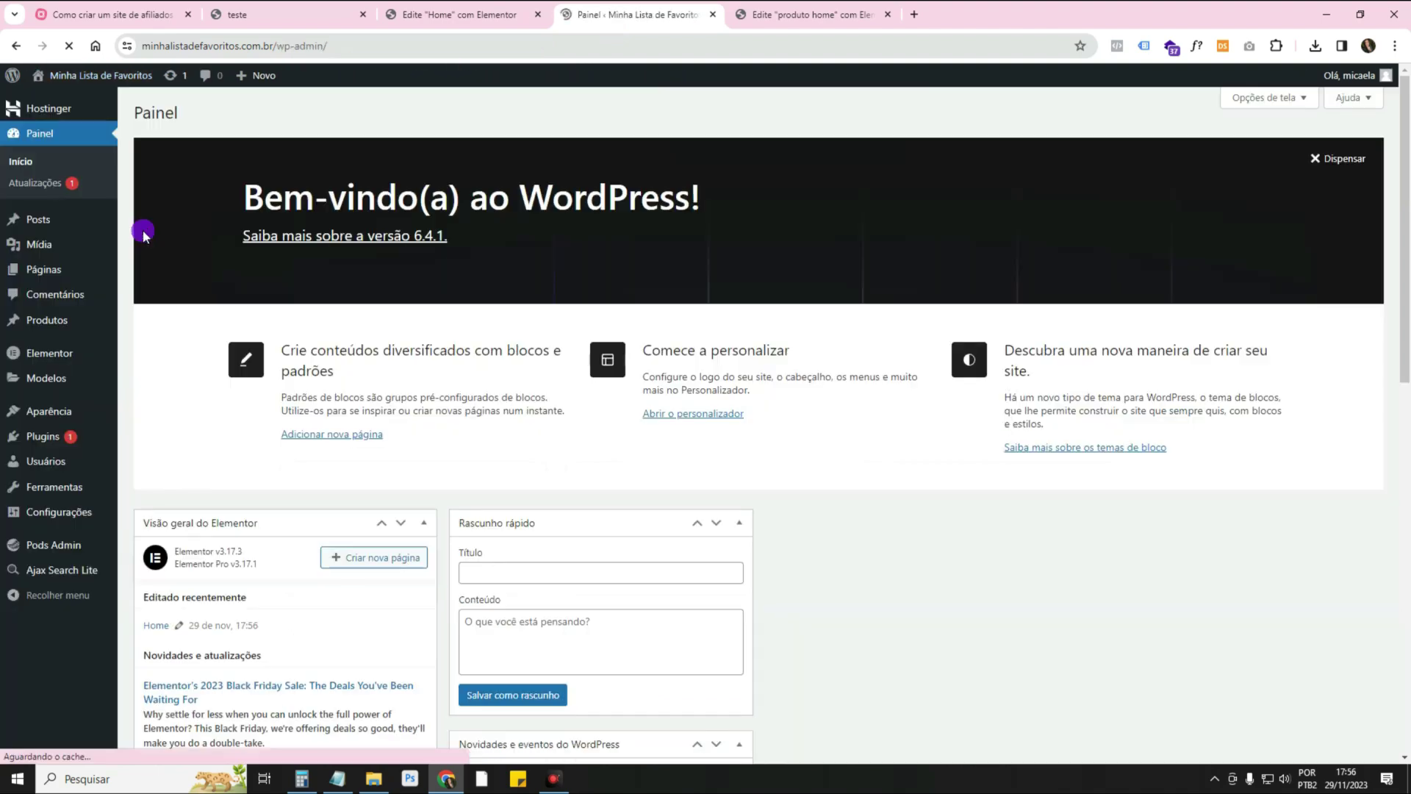
Set the Taxonomy Filter experiment to Ativo in Elementor's Recursos settings
mouse_move(74, 354)
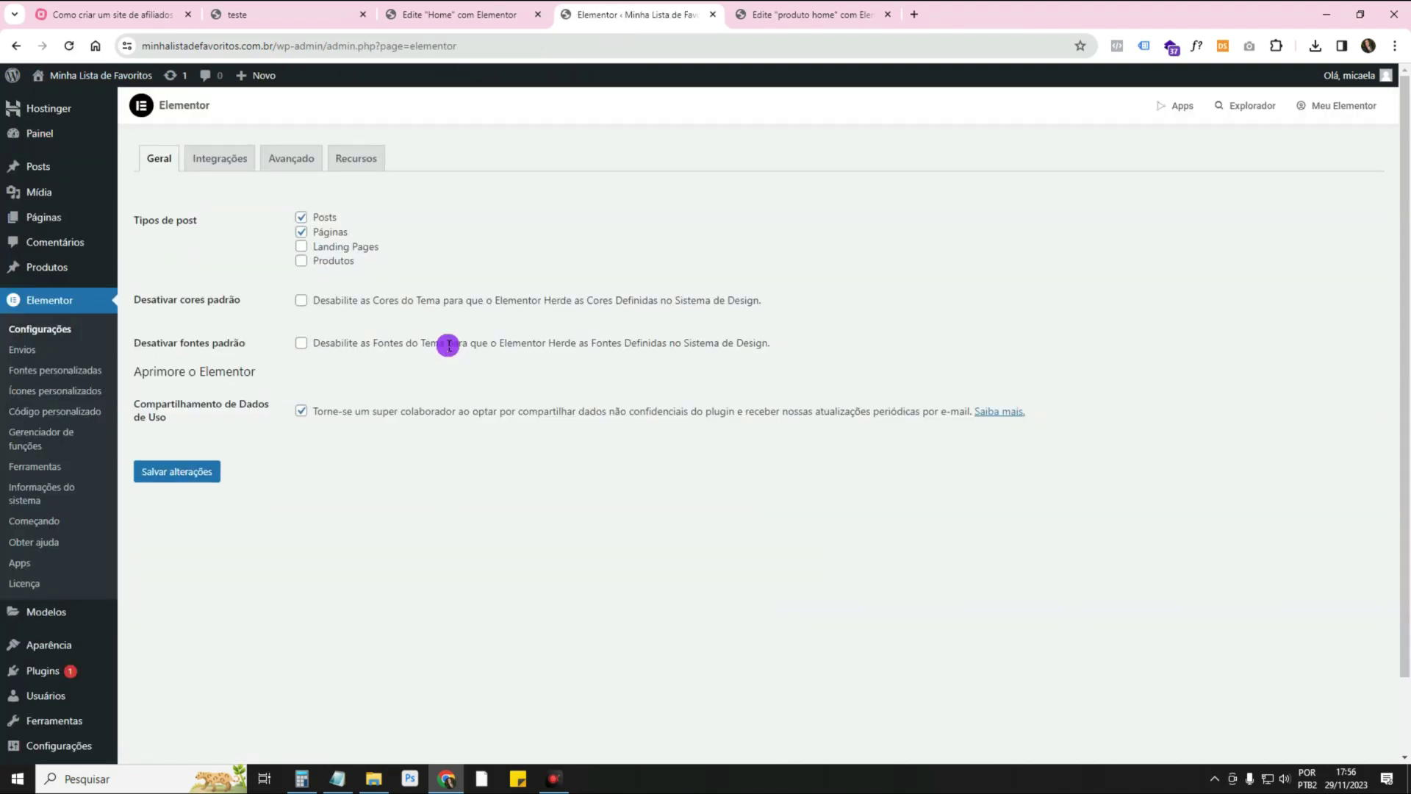
left_click(356, 158)
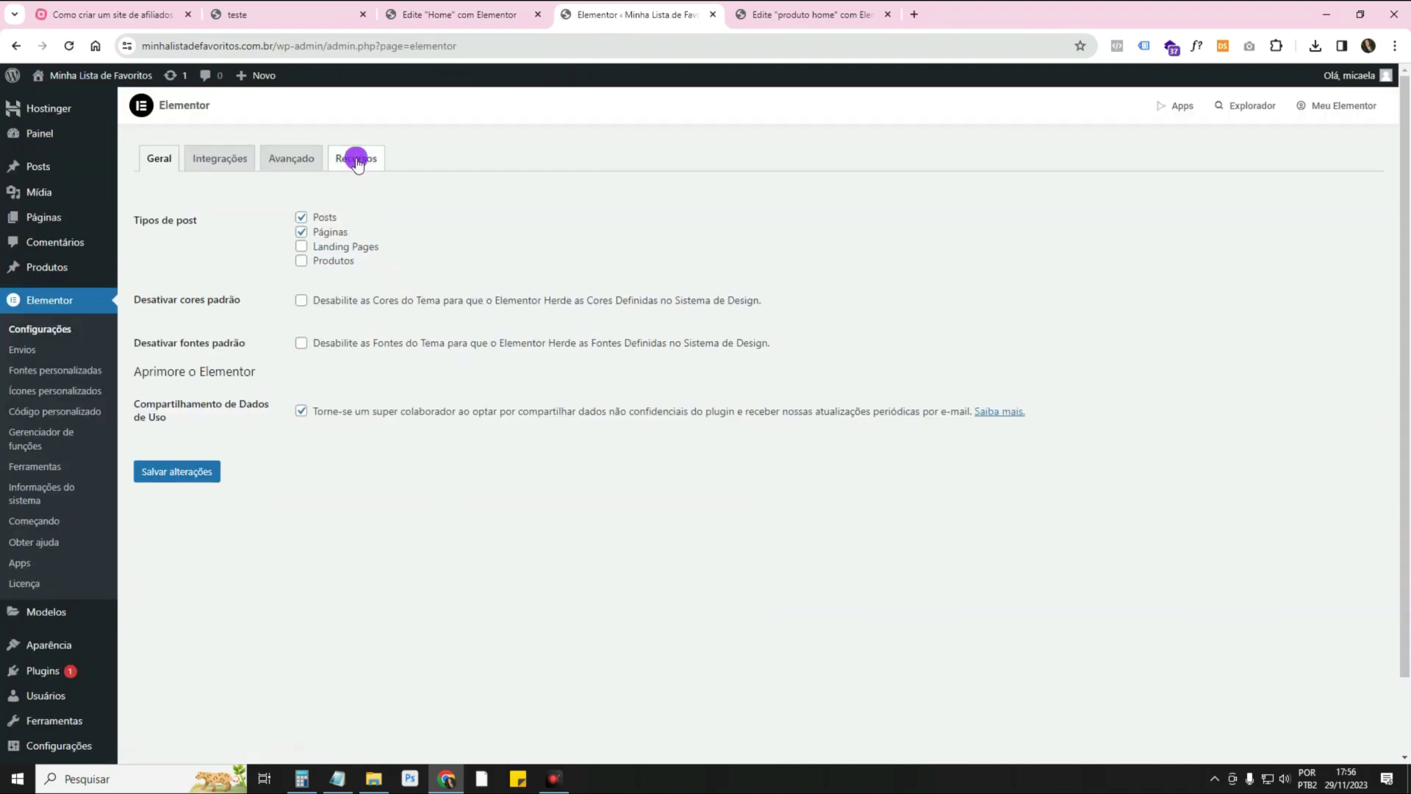
scroll(524, 409, "down", 6)
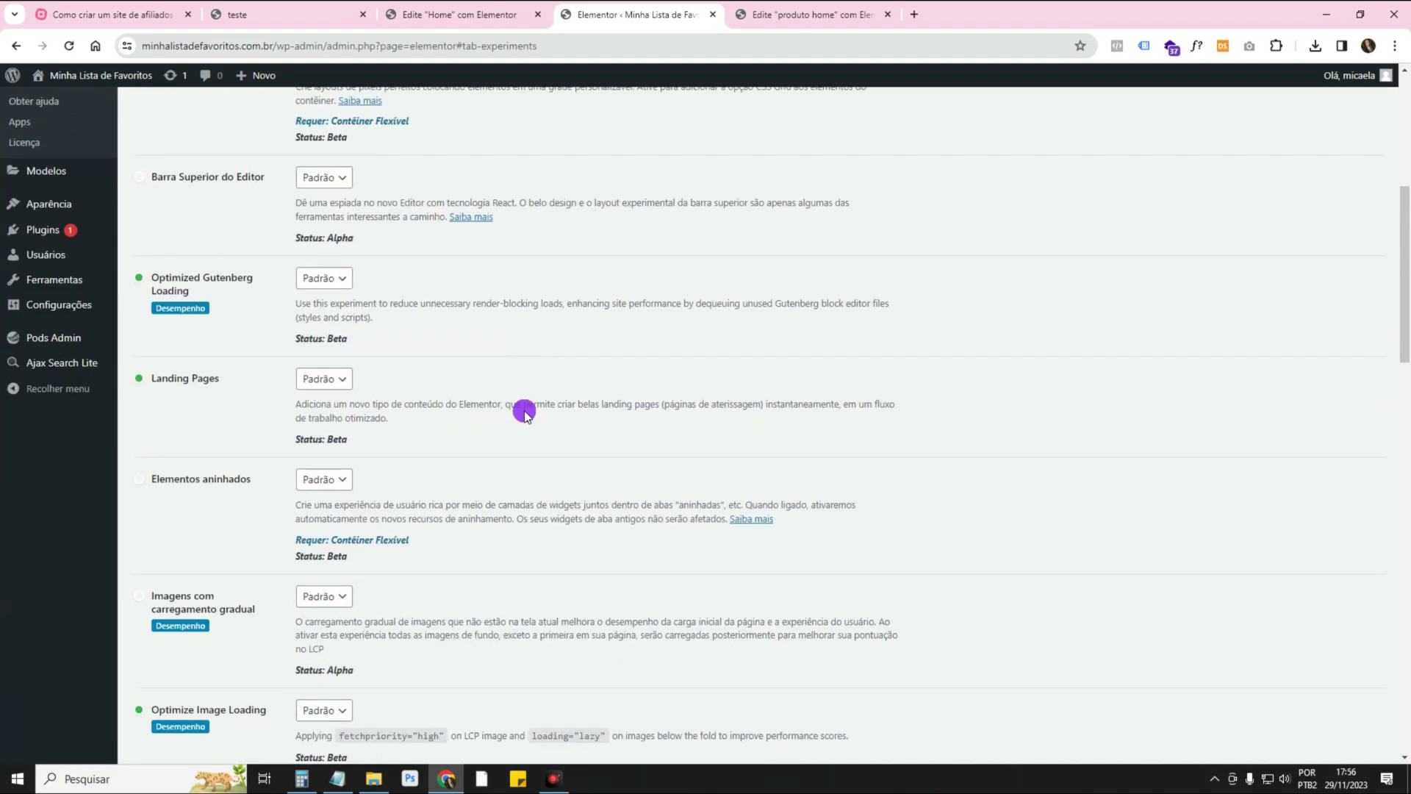
scroll(524, 412, "down", 3)
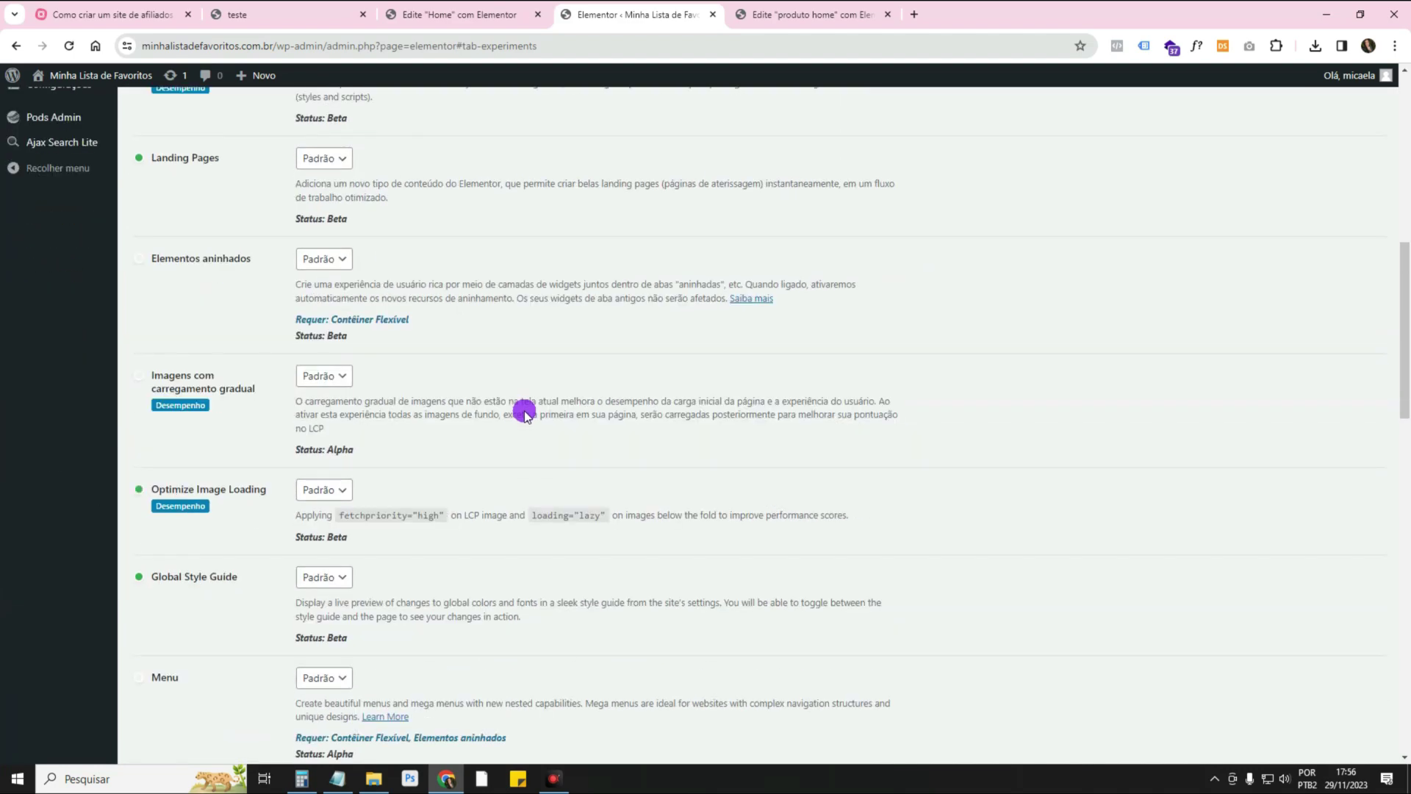
scroll(524, 412, "down", 4)
left_click(322, 500)
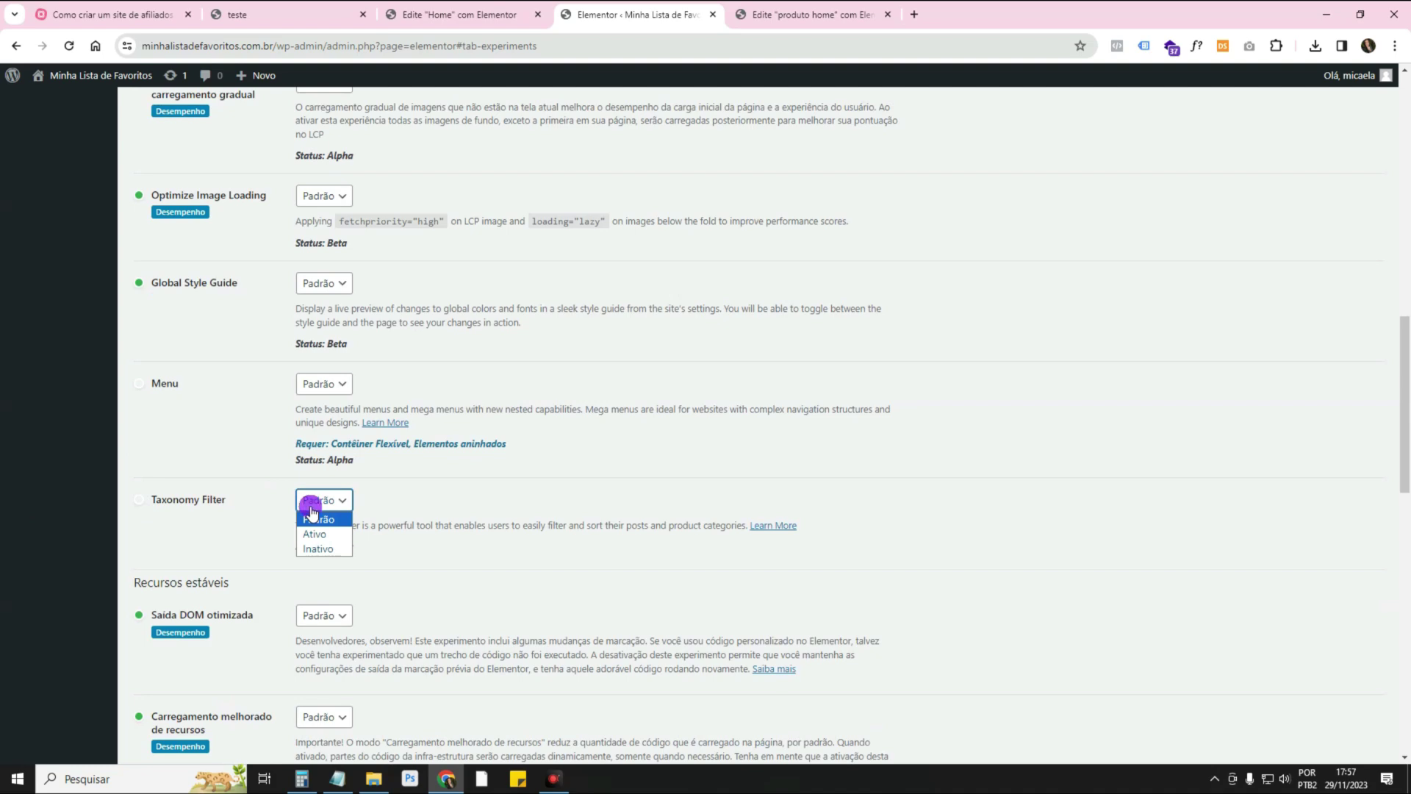
left_click(316, 534)
Save the experiment settings and reload the Home page in the Elementor editor
scroll(319, 535, "down", 14)
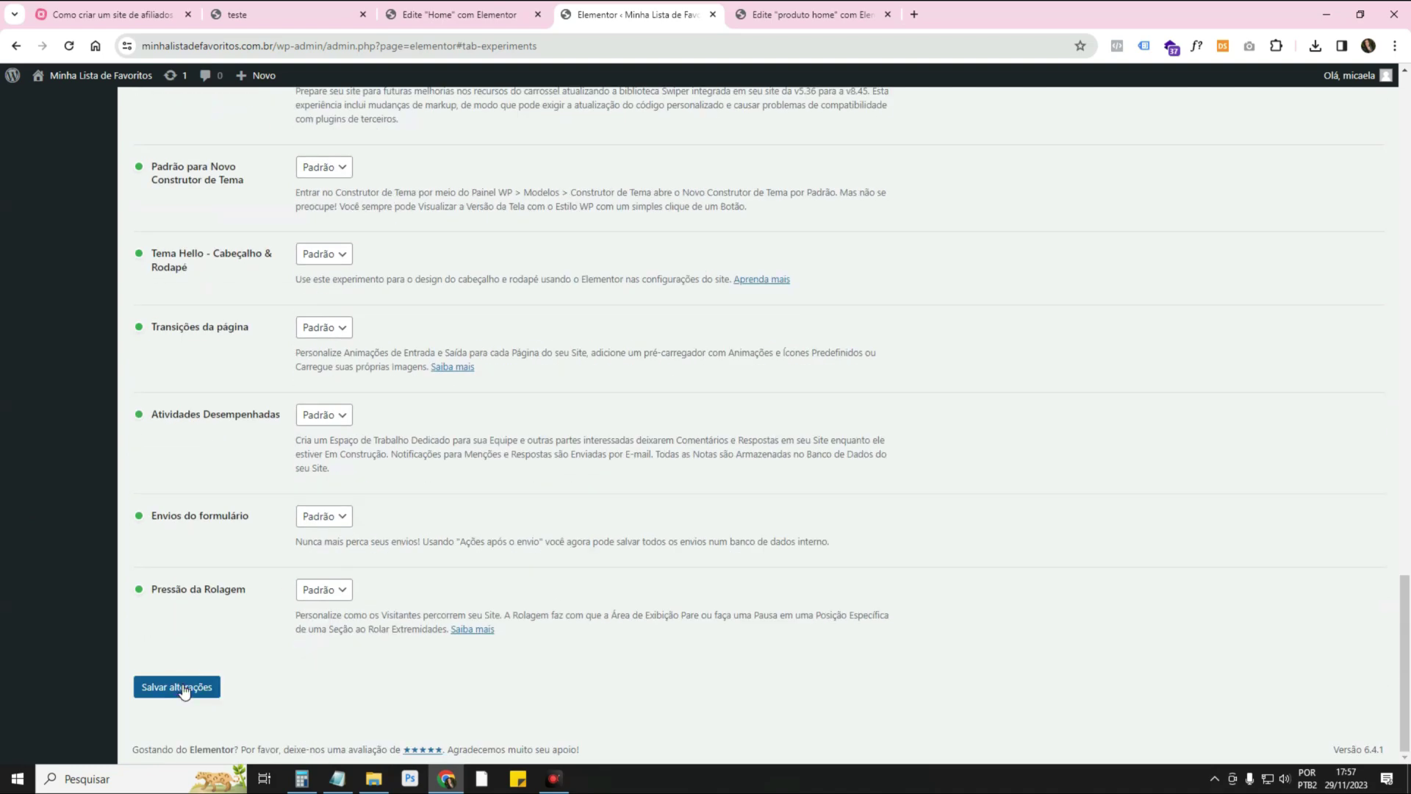
left_click(184, 689)
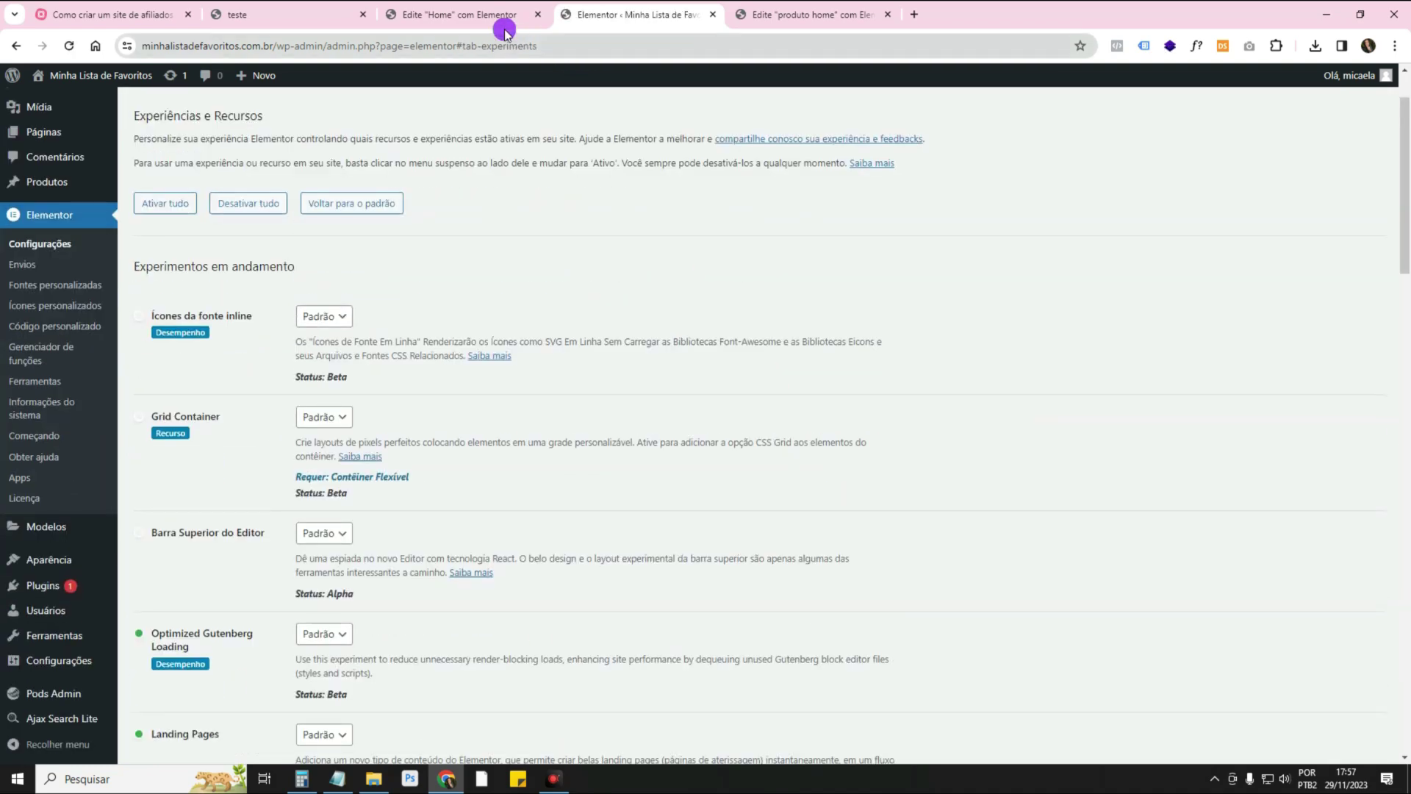
left_click(500, 14)
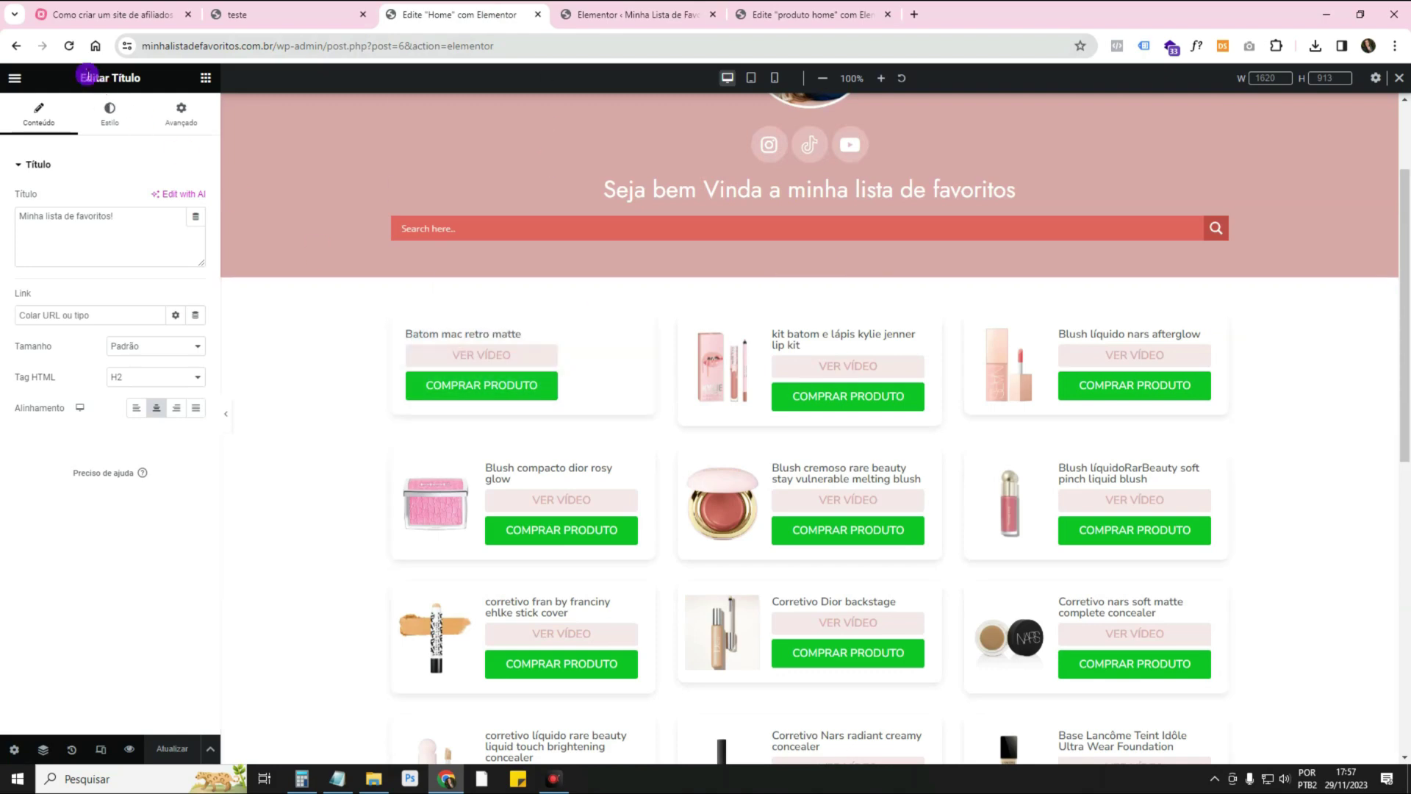
left_click(69, 47)
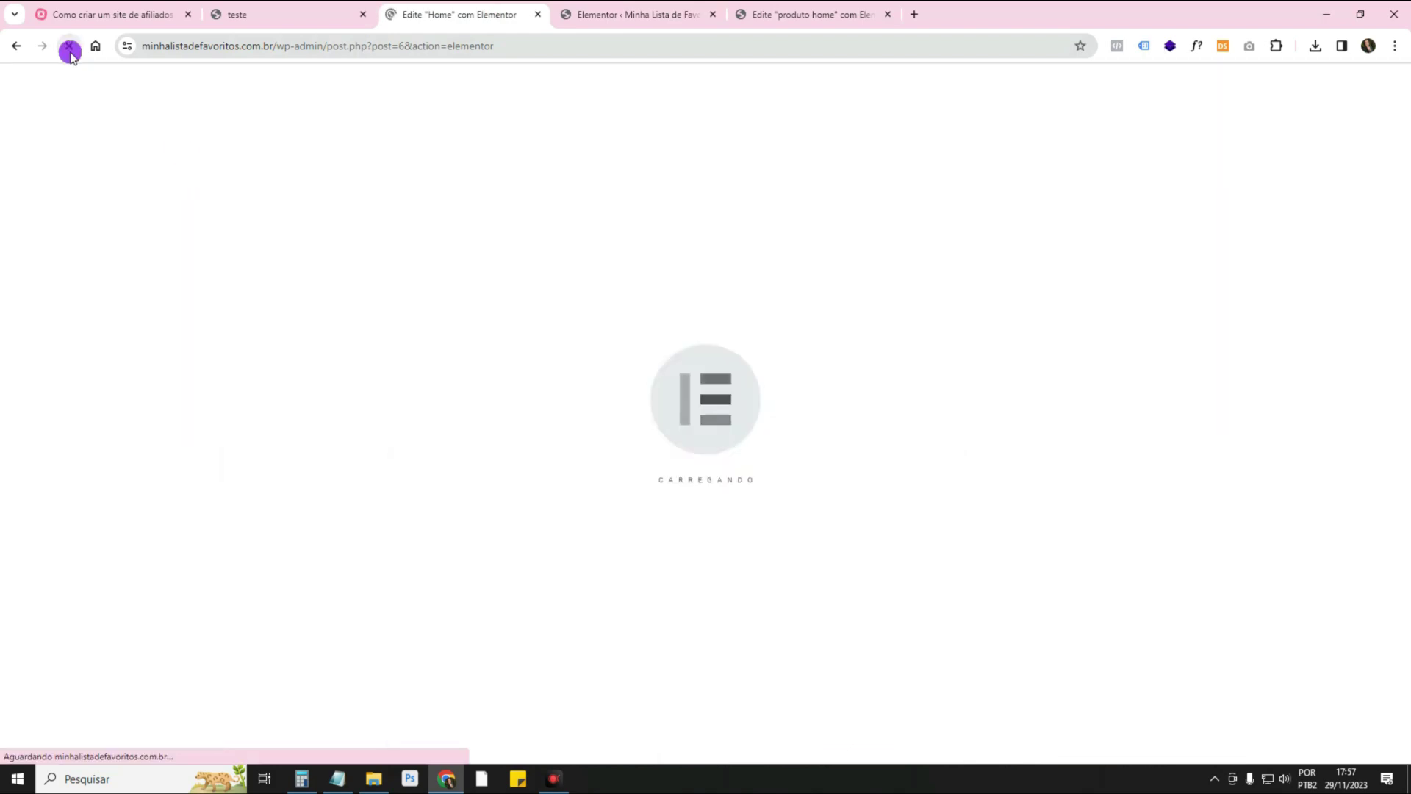
Open the Batom mac retro matte product for editing and select its name
key("ctrl+Tab")
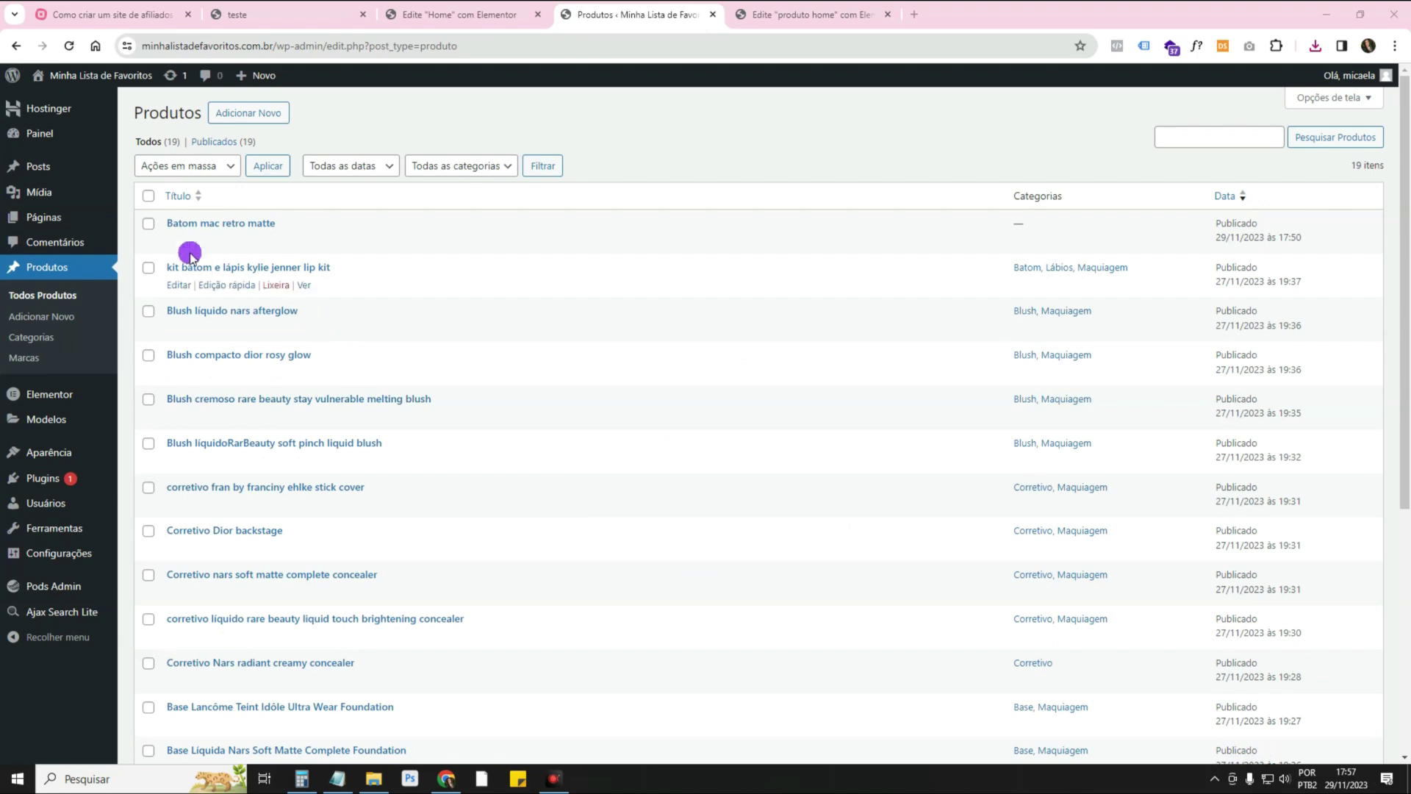
left_click(179, 241)
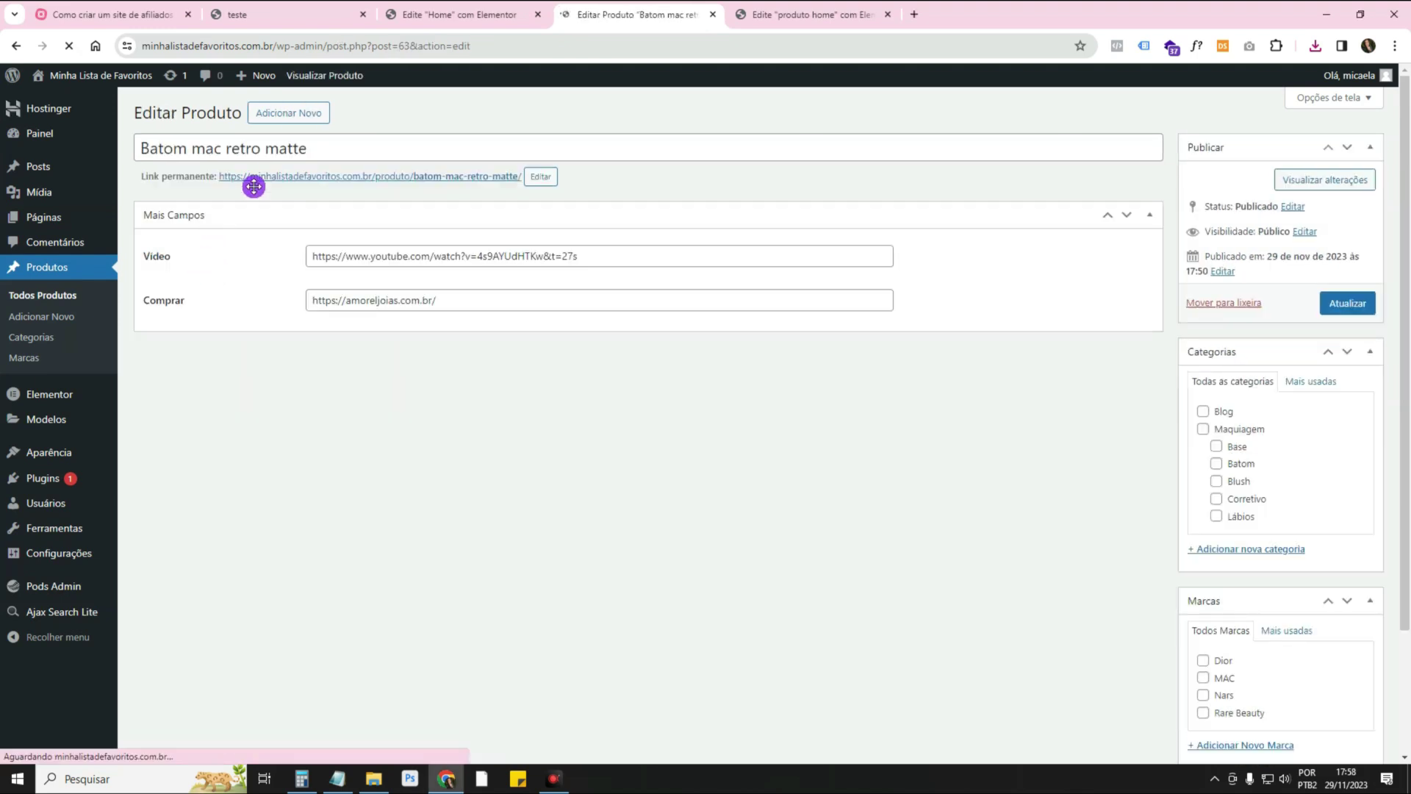
scroll(1291, 520, "down", 2)
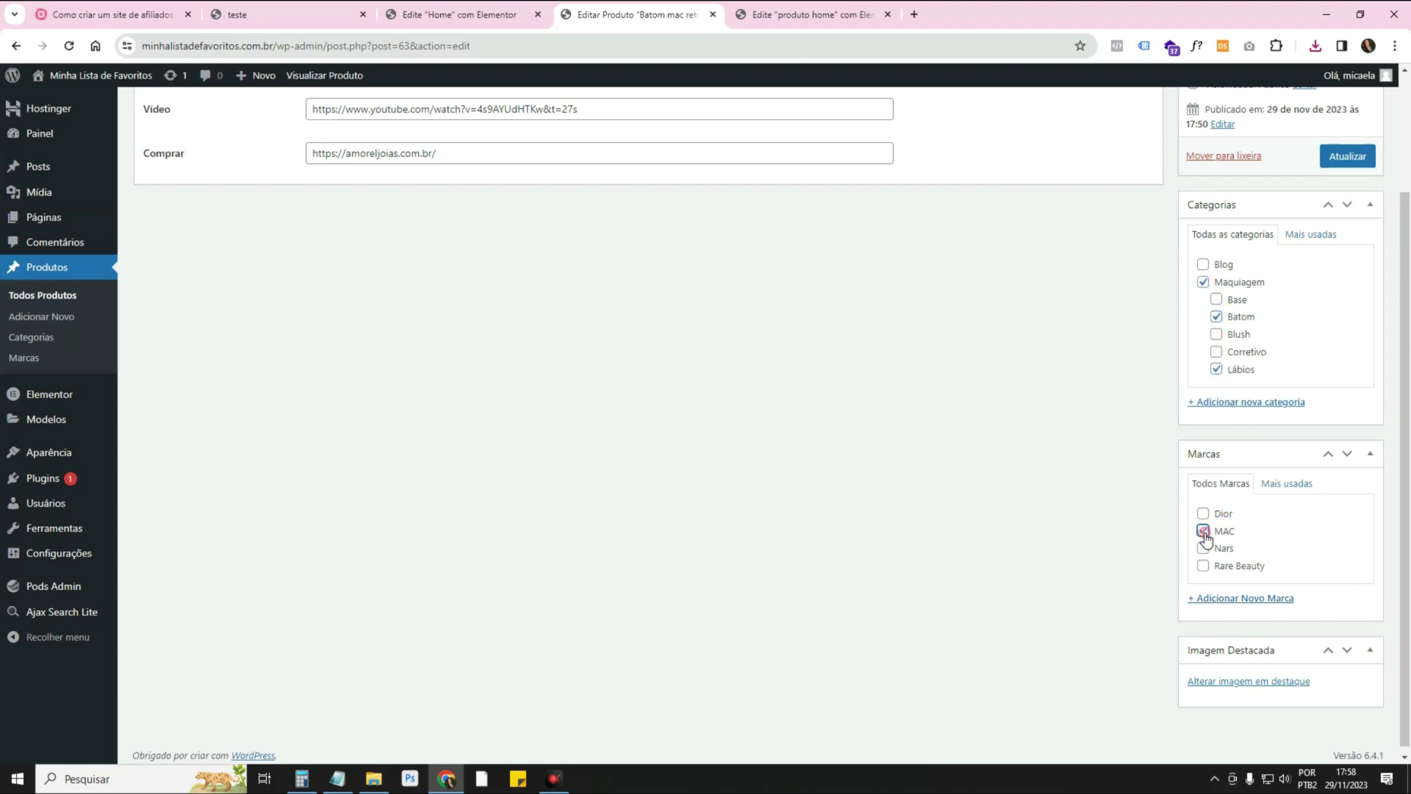
left_click(1219, 681)
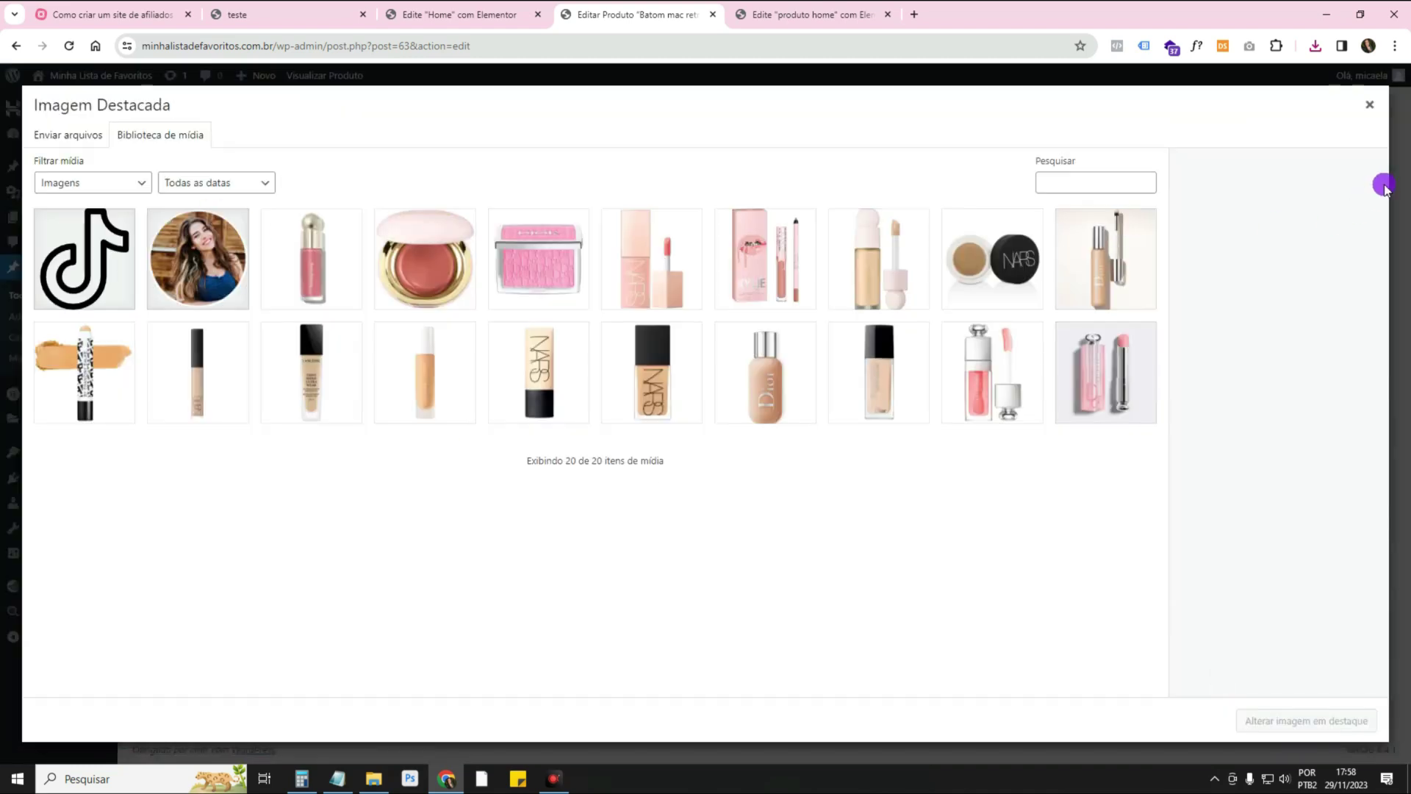
left_click(1375, 110)
scroll(544, 221, "up", 5)
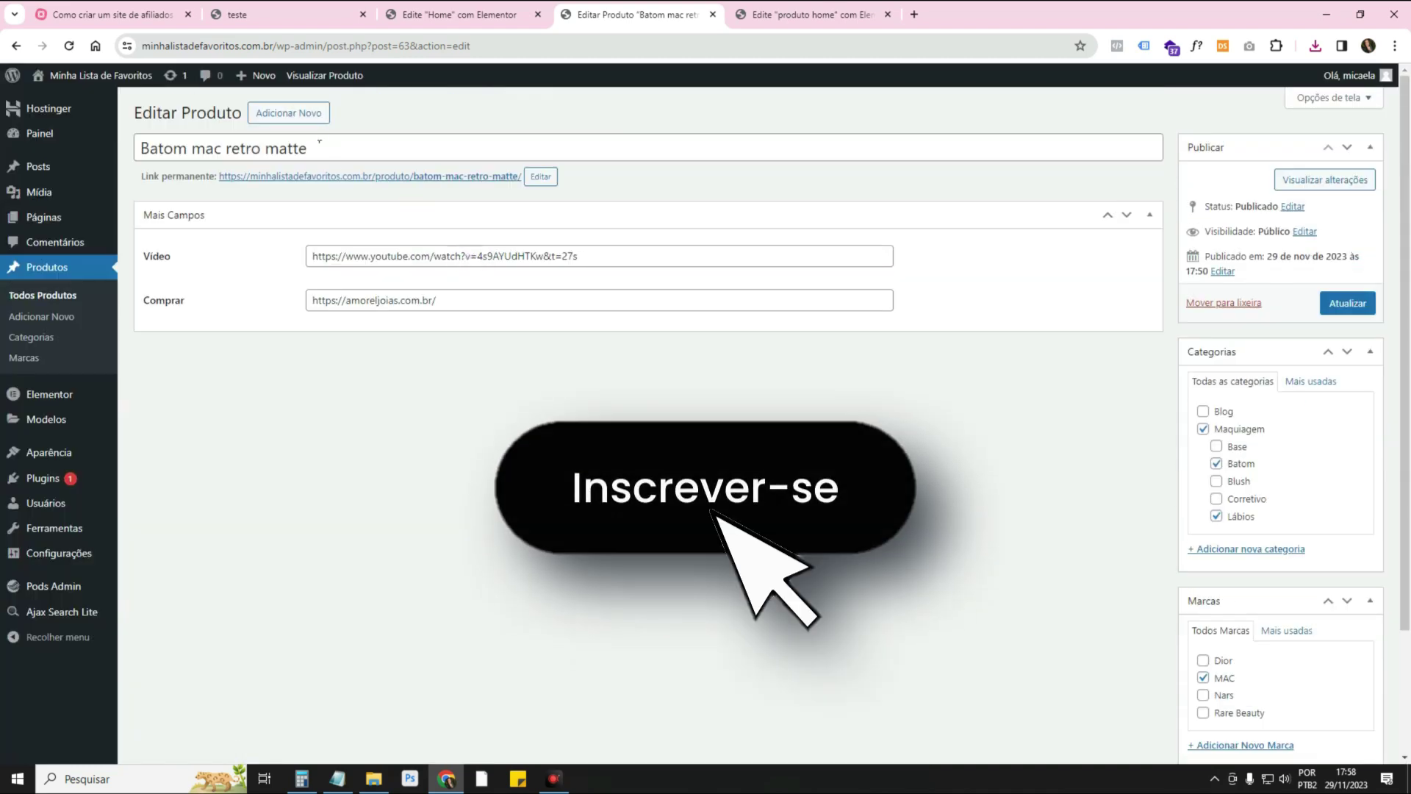
left_click_drag(316, 151, 170, 189)
scroll(1176, 530, "down", 2)
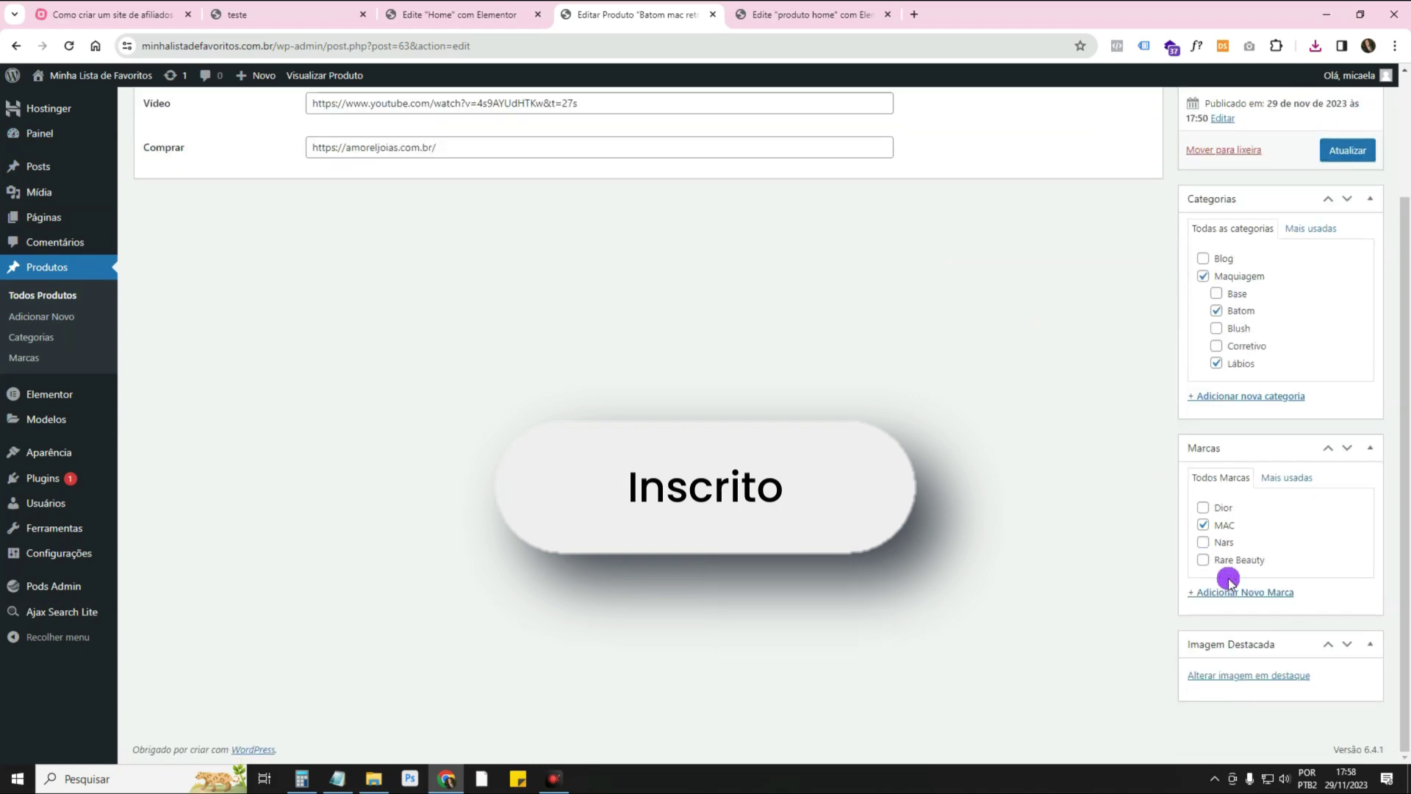
Upload the red lipstick photo from the desktop as the featured image candidate
left_click(1238, 676)
left_click(88, 145)
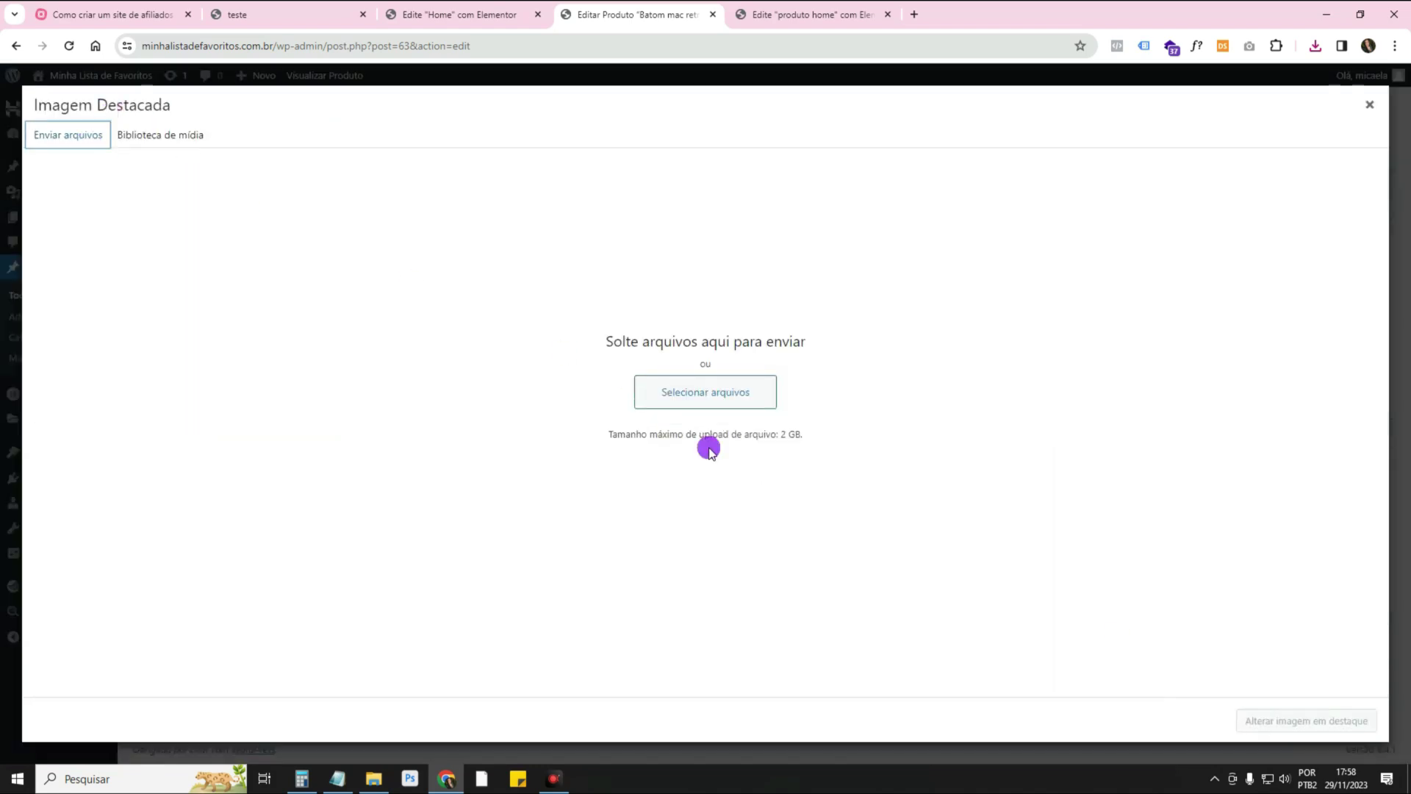
left_click(693, 394)
left_click(61, 114)
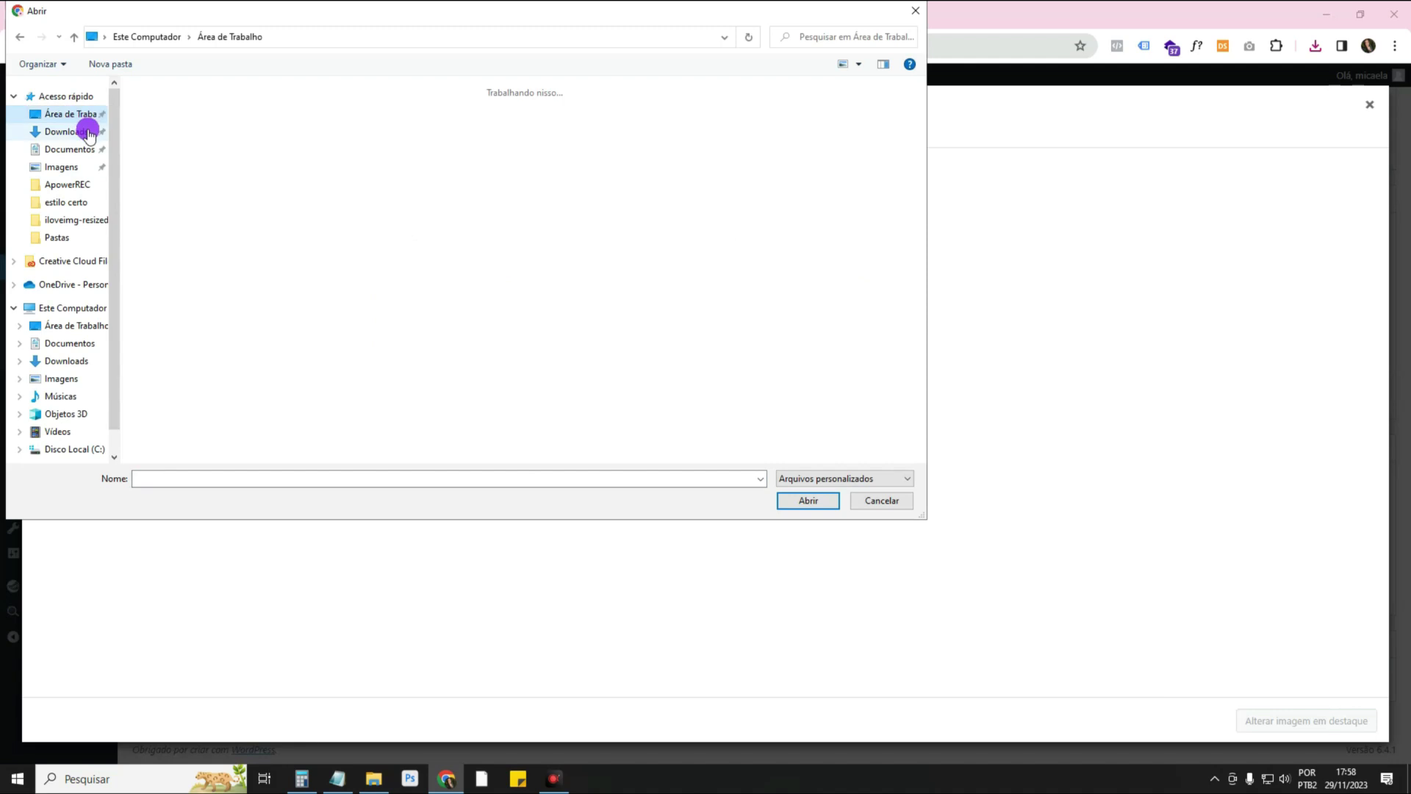
left_click_drag(198, 165, 963, 345)
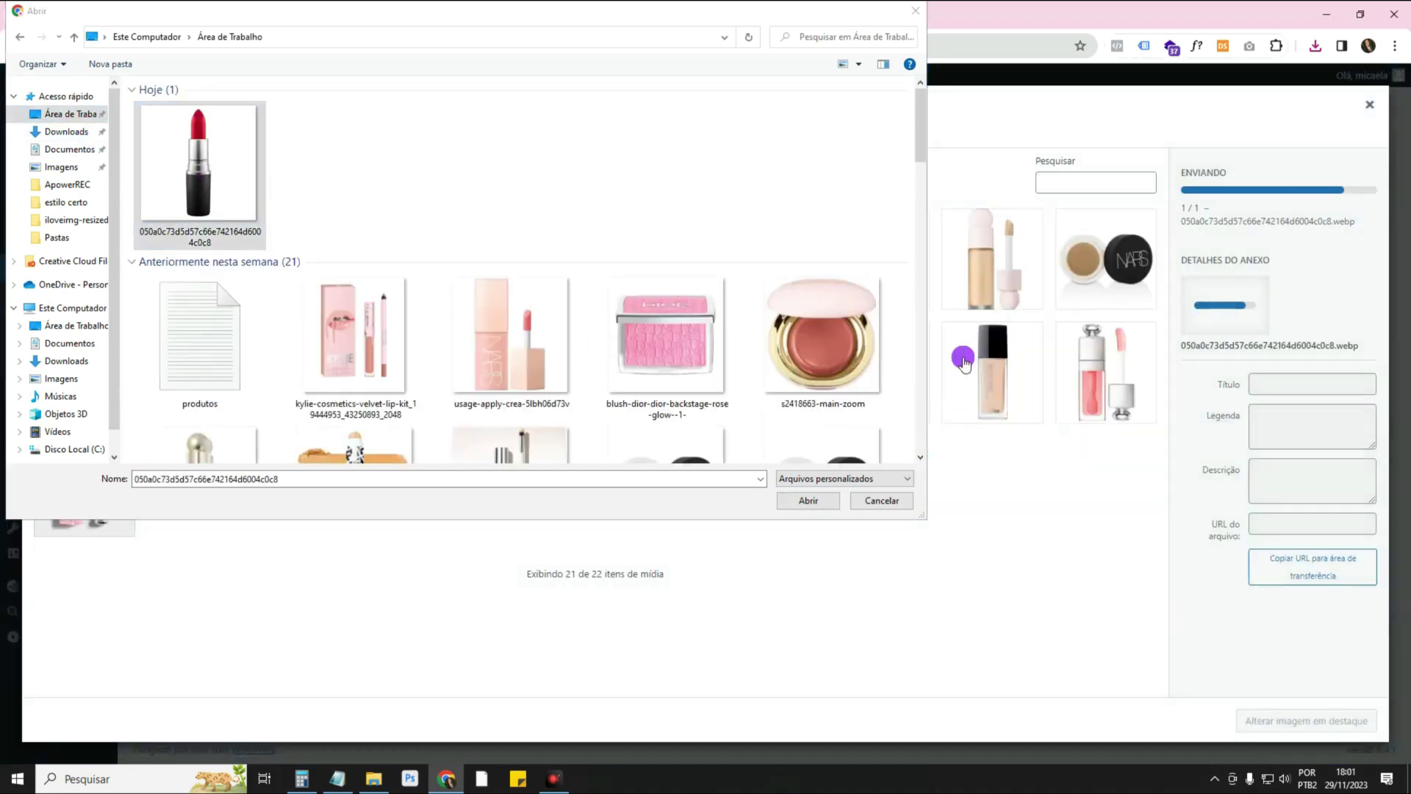
left_click(915, 11)
Clear the image's file-name title and copy the product name
double_click(1304, 512)
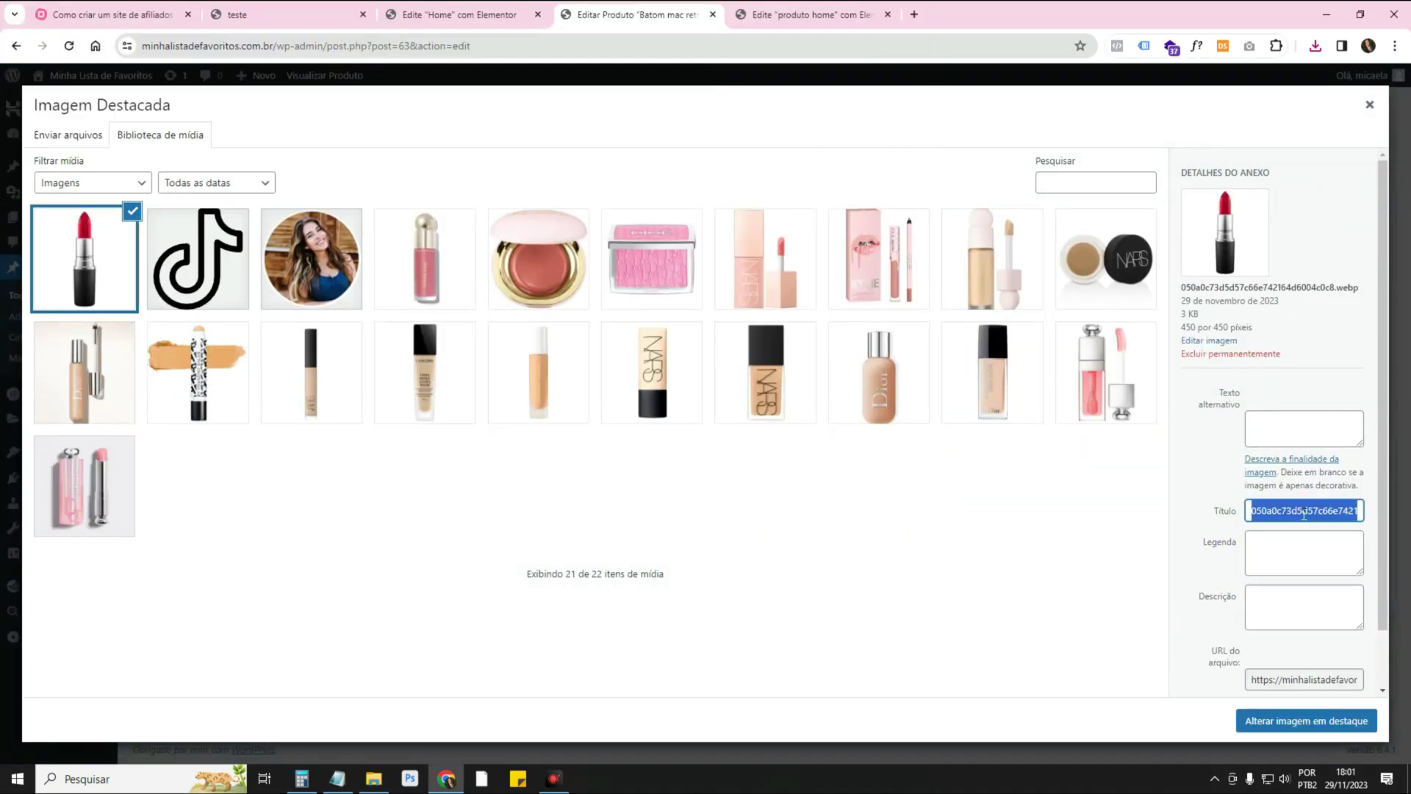
key("BackSpace")
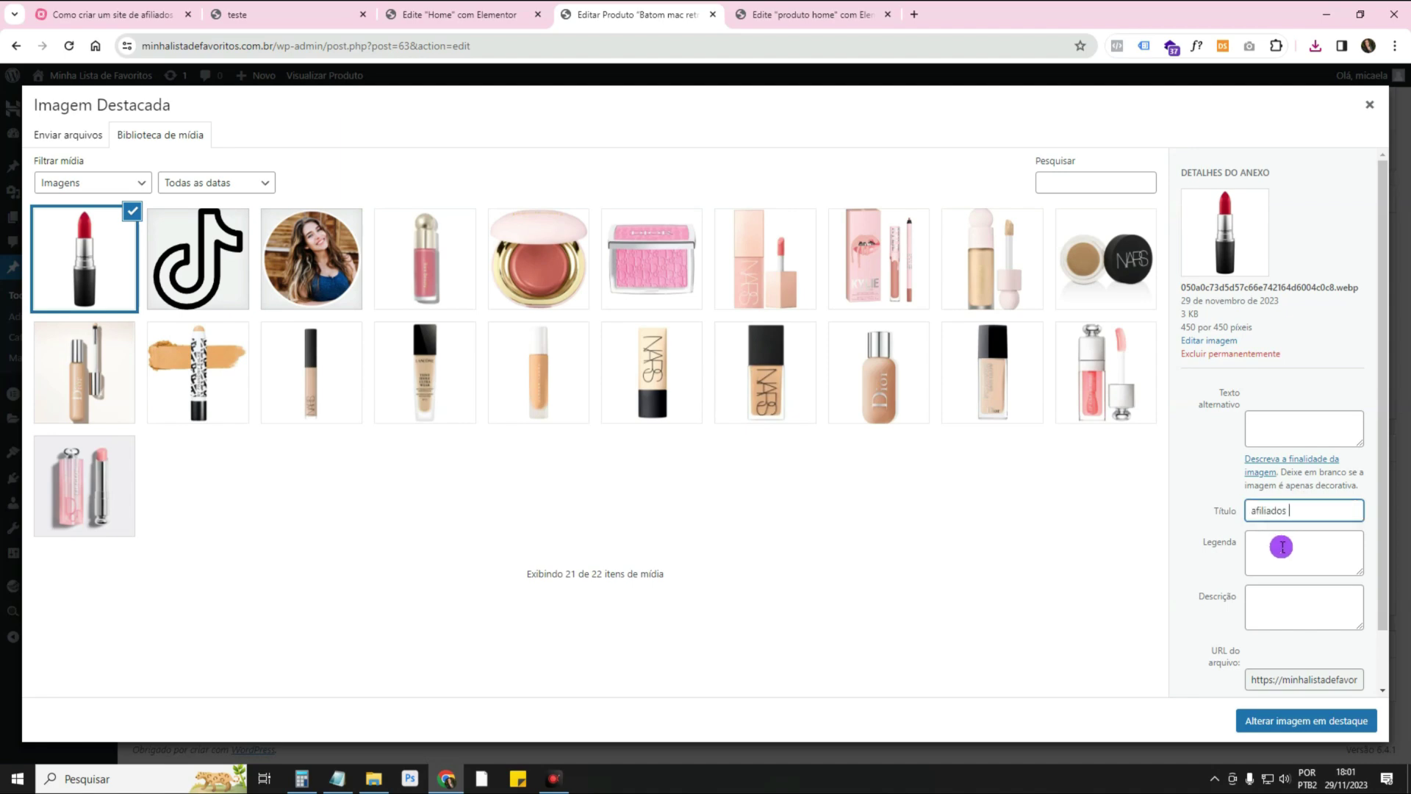
left_click(1372, 107)
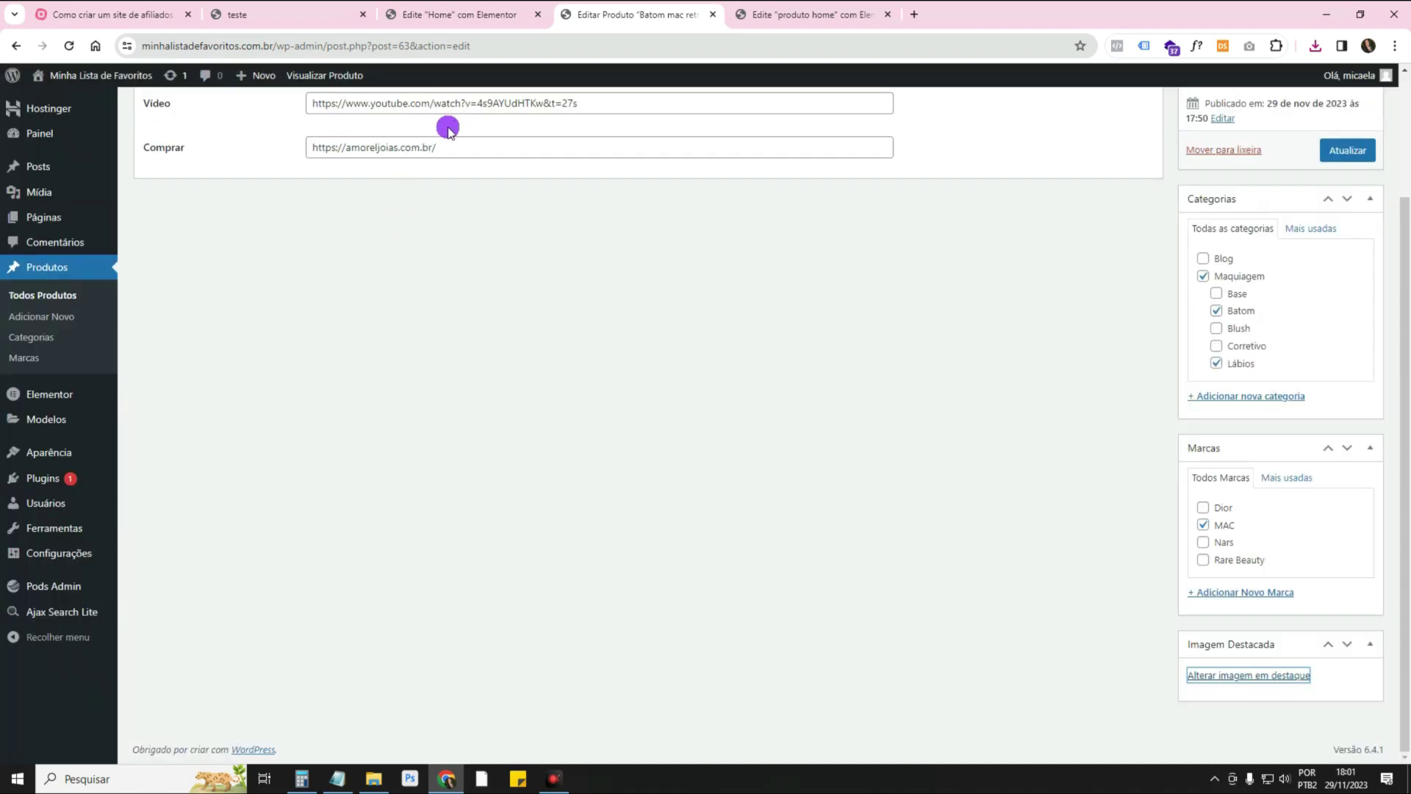
scroll(448, 128, "up", 3)
left_click_drag(382, 151, 110, 144)
key("ctrl+c")
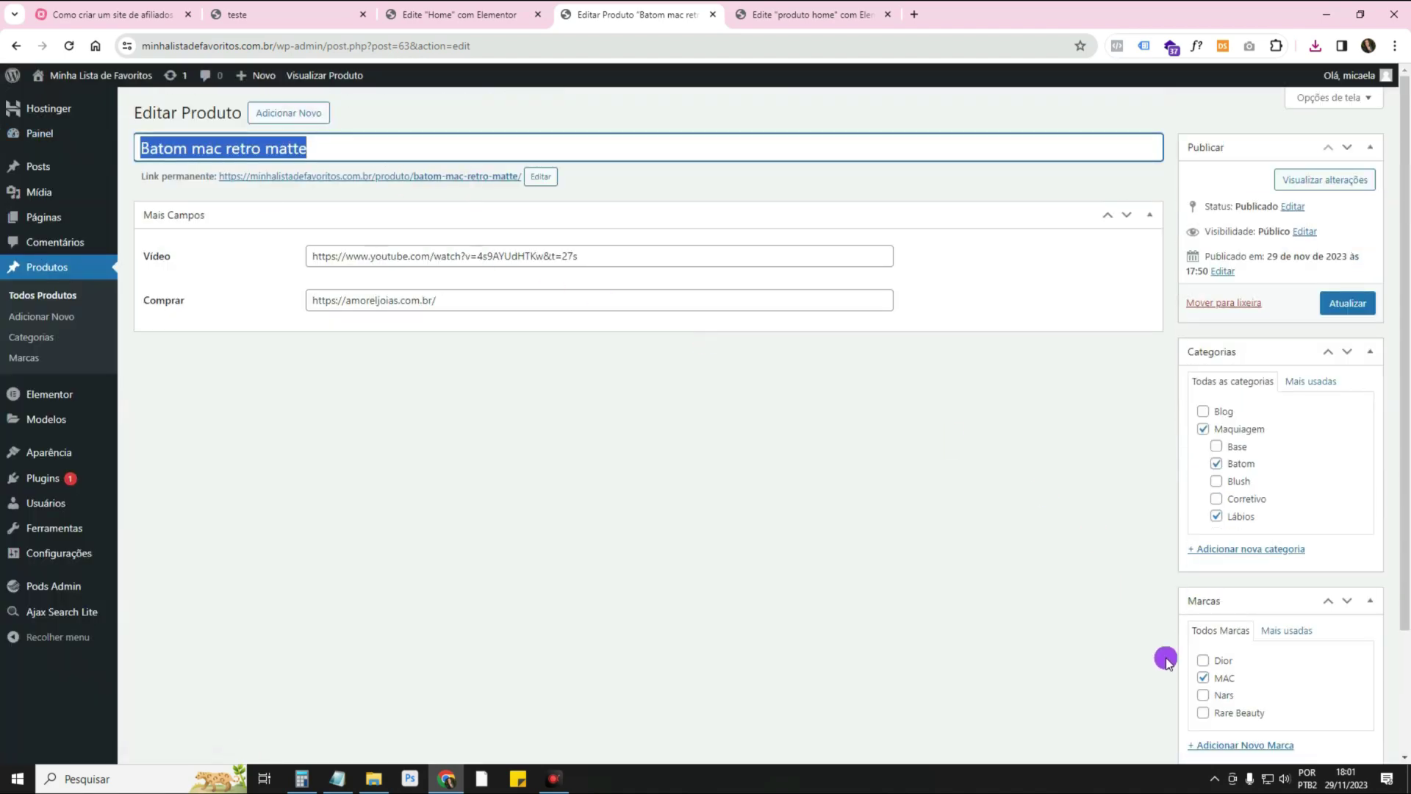
scroll(1167, 661, "down", 2)
Paste the product name into the image's alt text, title and description
left_click(1228, 669)
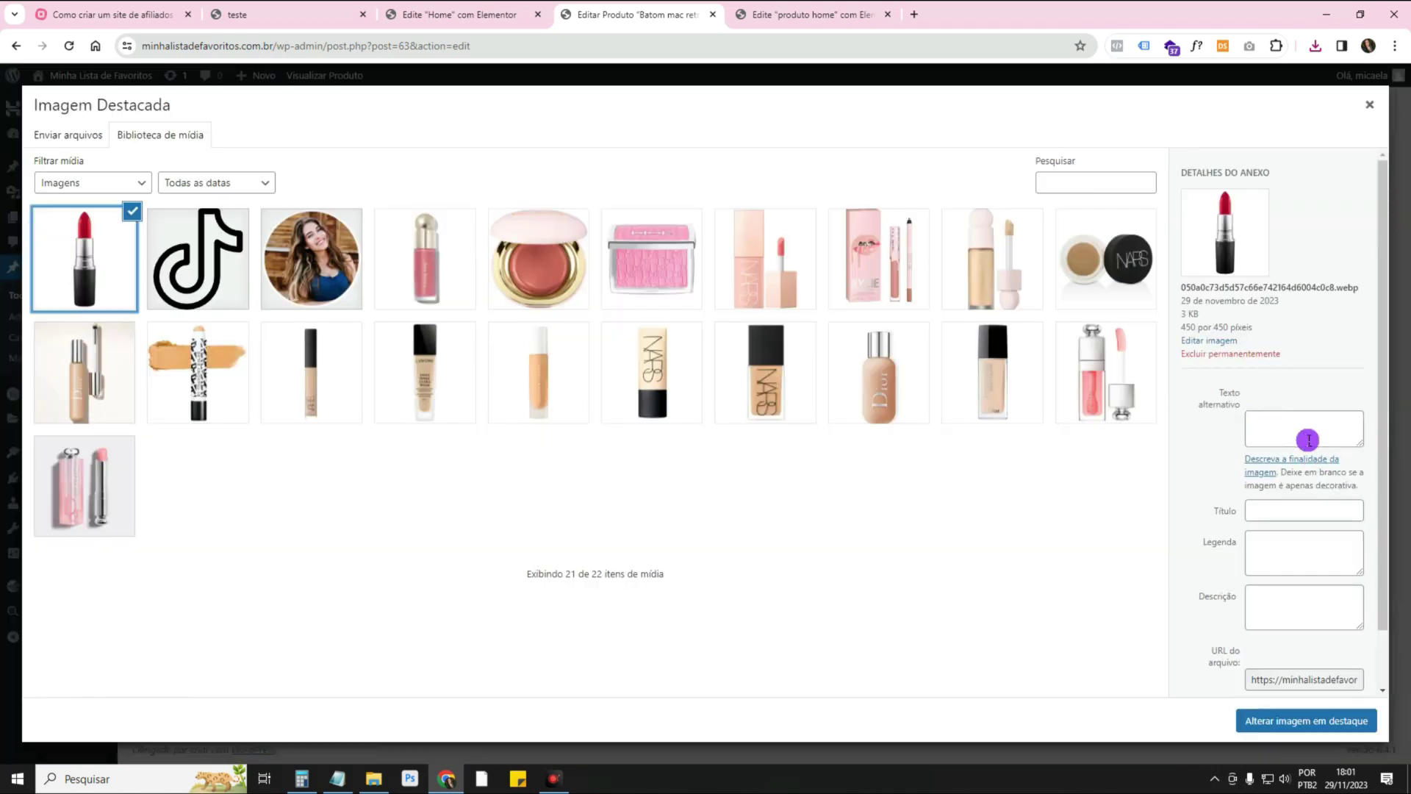
left_click(1285, 422)
key("ctrl+v")
left_click(1285, 508)
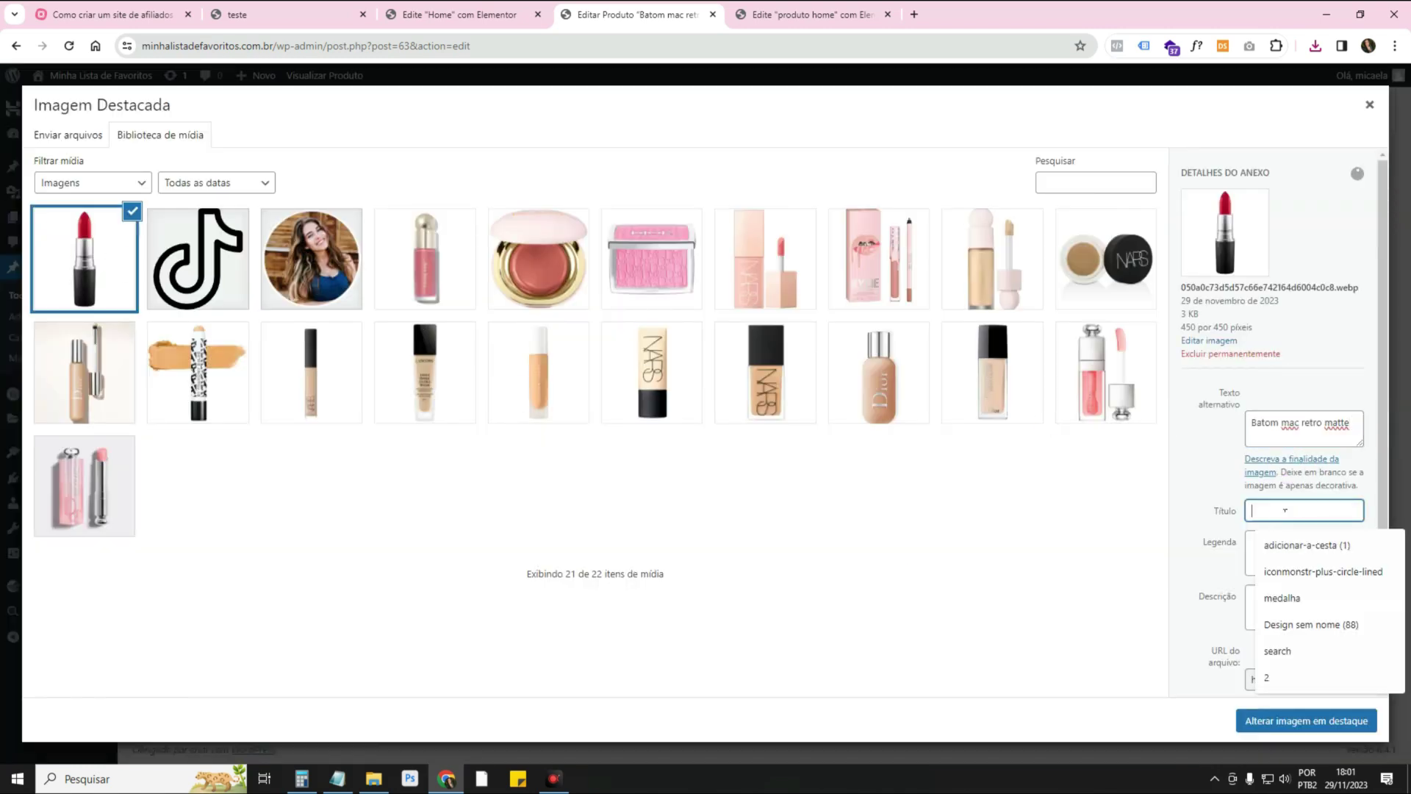
key("ctrl+v")
left_click(1268, 552)
left_click(1261, 596)
key("ctrl+v")
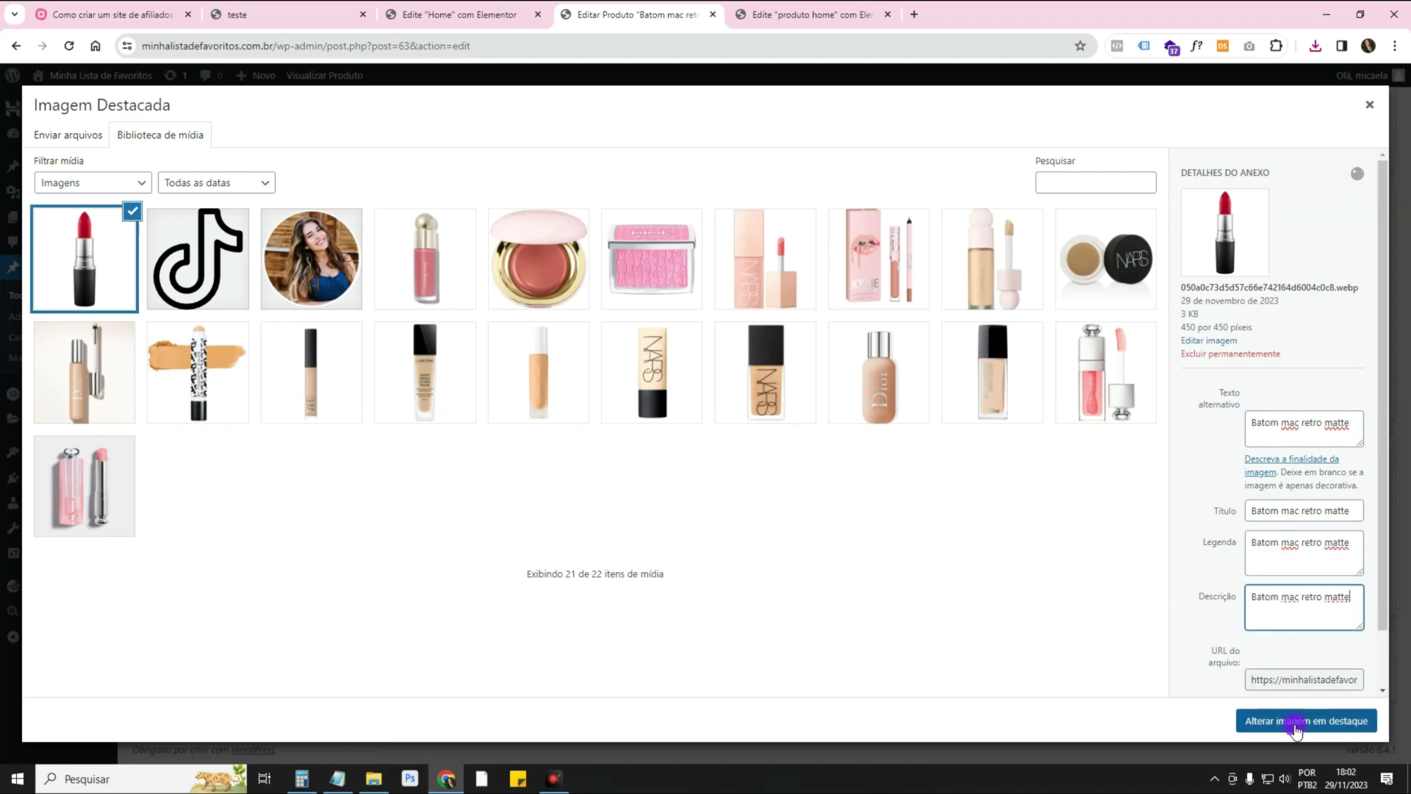
Set the lipstick photo as featured image, update the product and visit the site
left_click(1295, 722)
left_click(1347, 150)
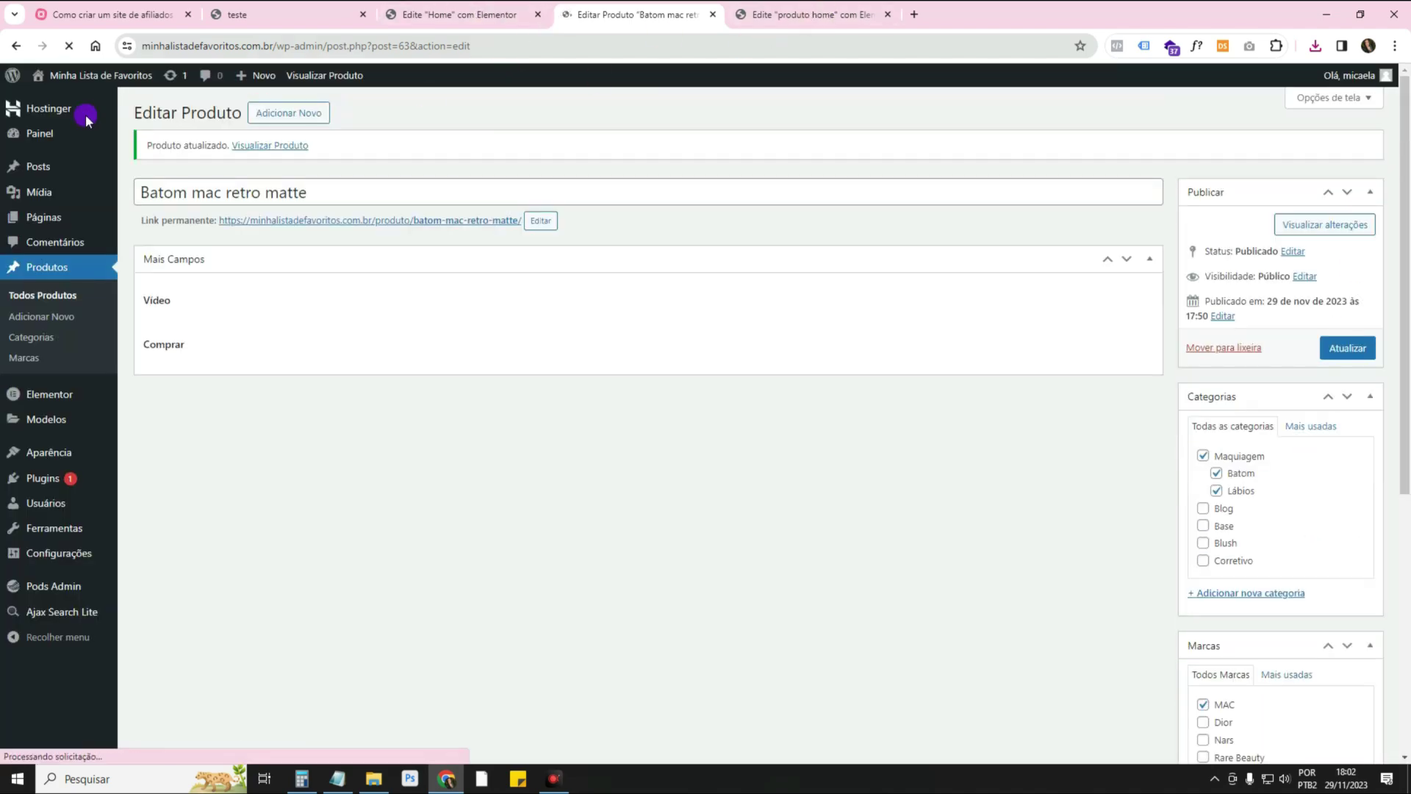
left_click(62, 103)
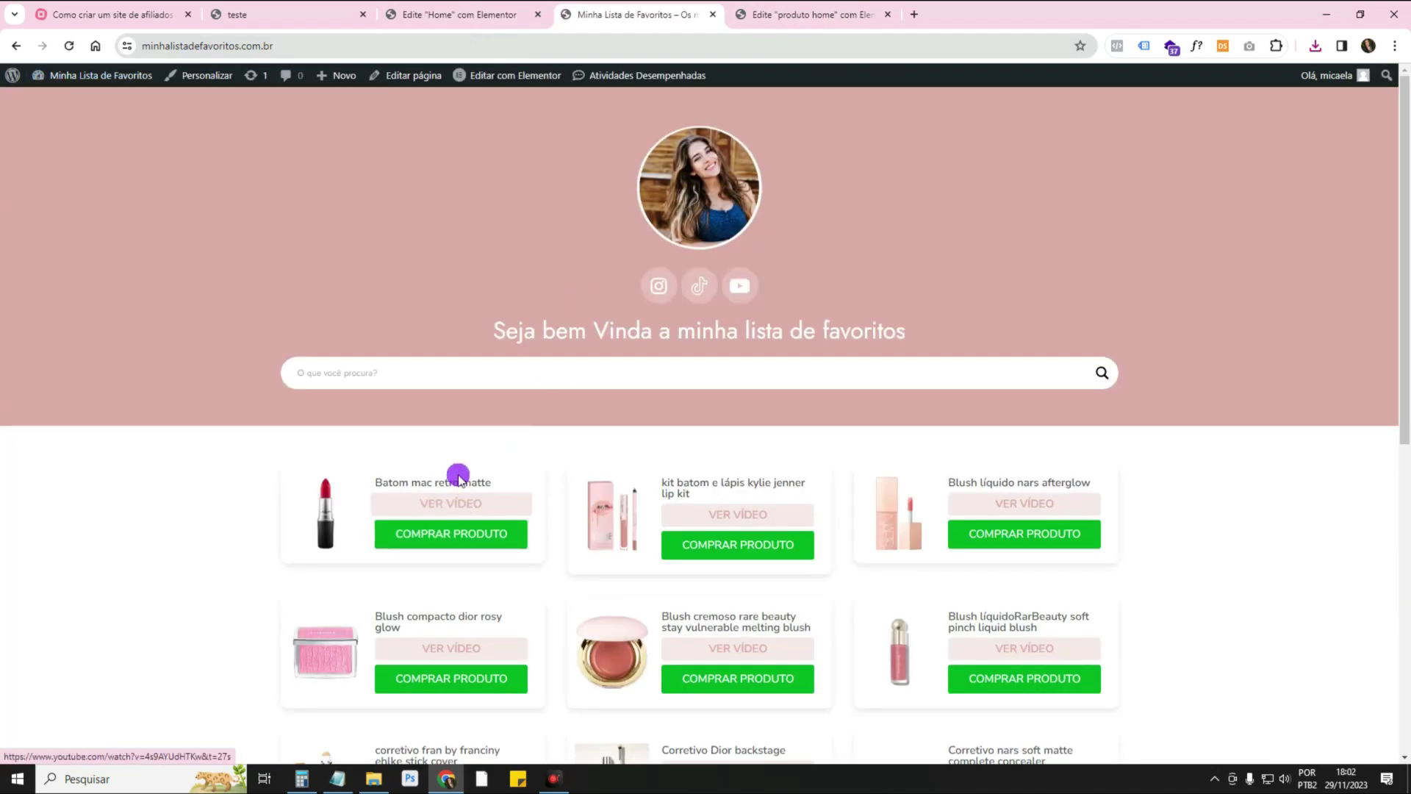
Return to the Home page editor and reload it
left_click(713, 15)
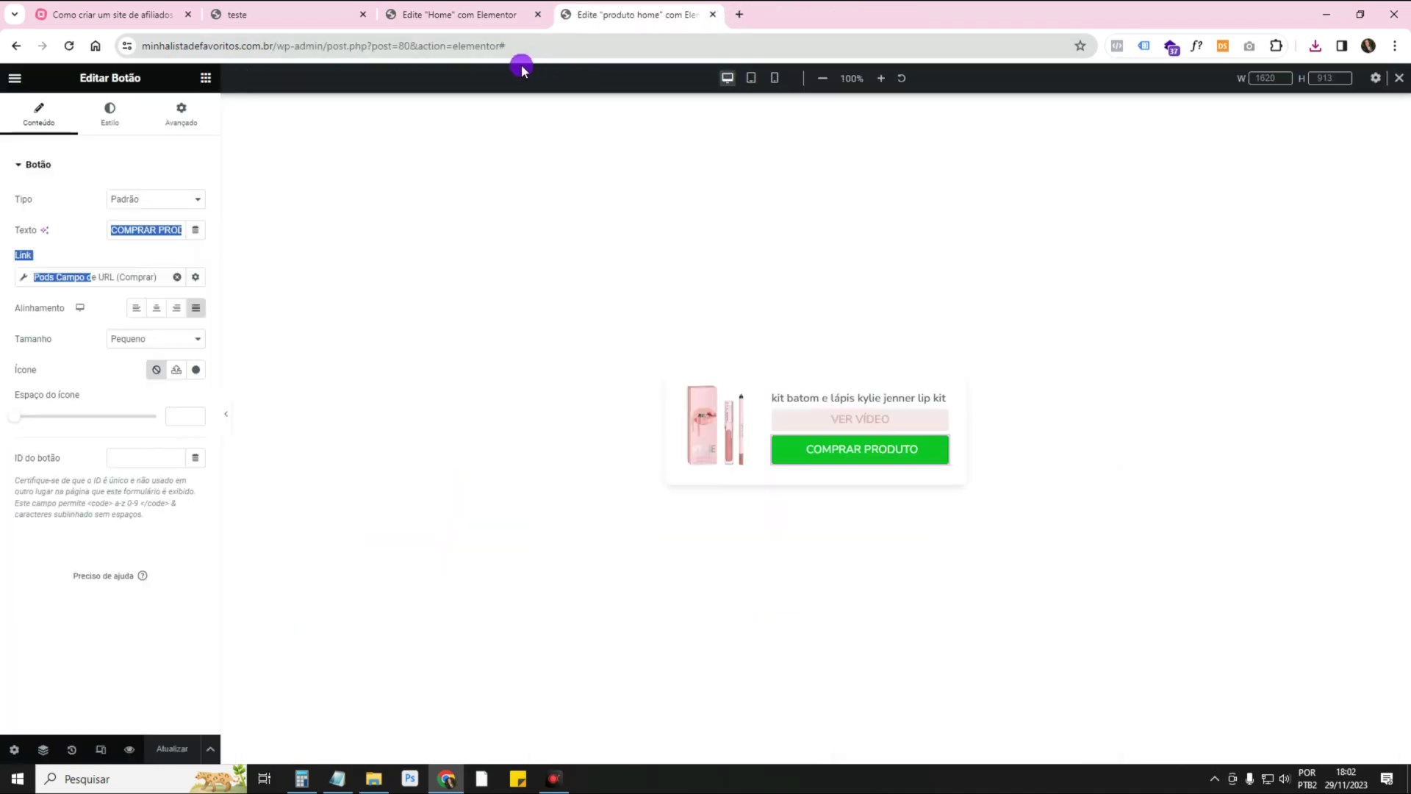
left_click(471, 16)
left_click(141, 147)
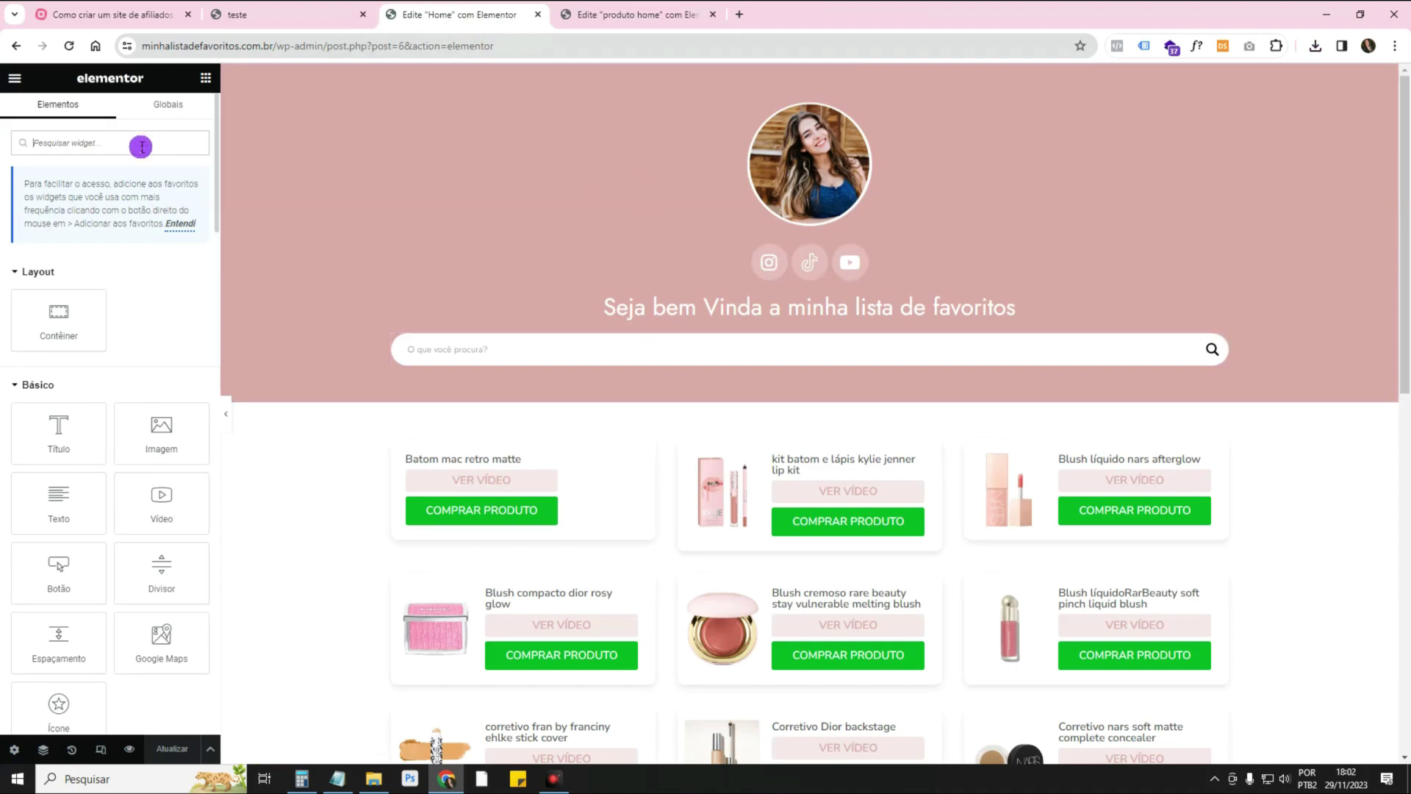
left_click(69, 45)
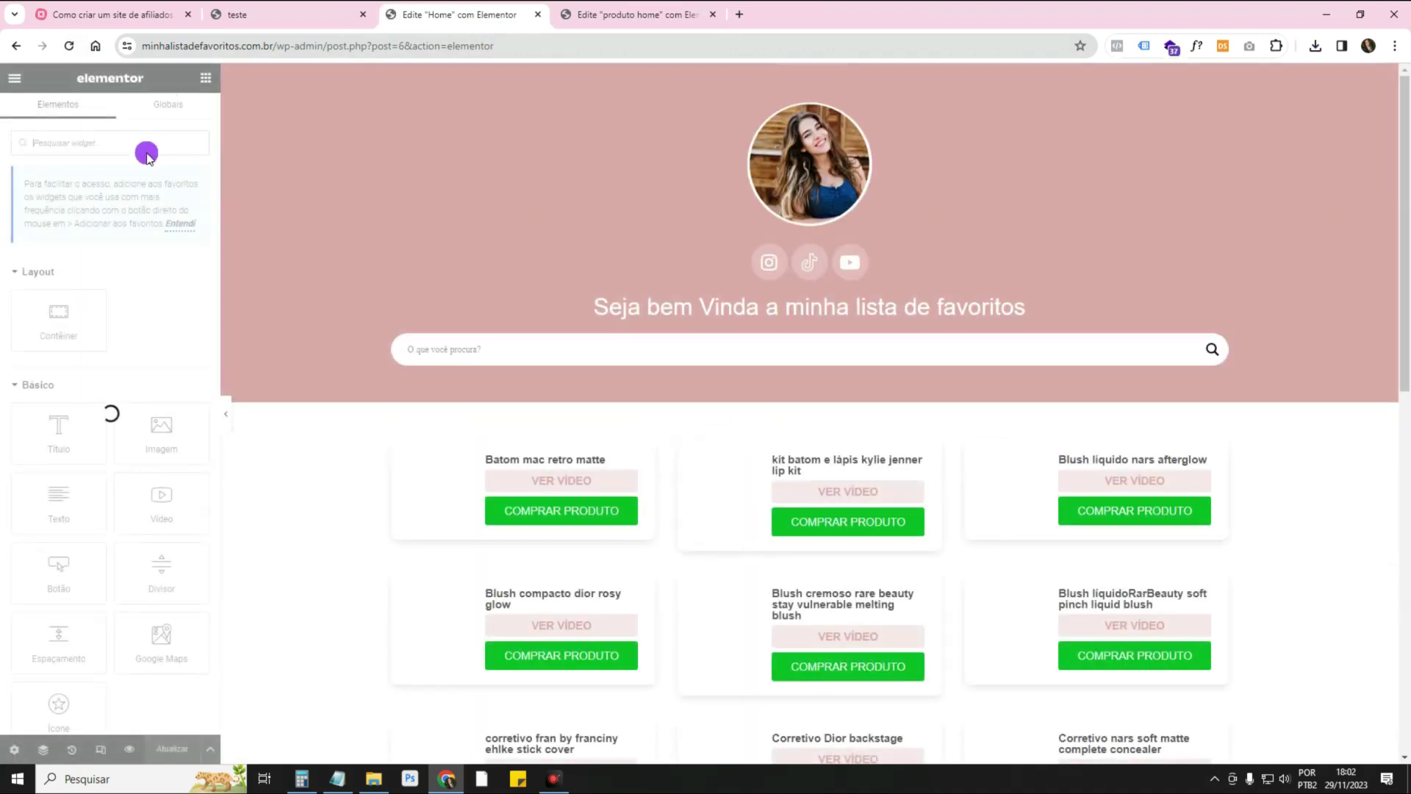
Add a Taxonomy Filter above the product grid, linked to Loop Grid 1
left_click(128, 142)
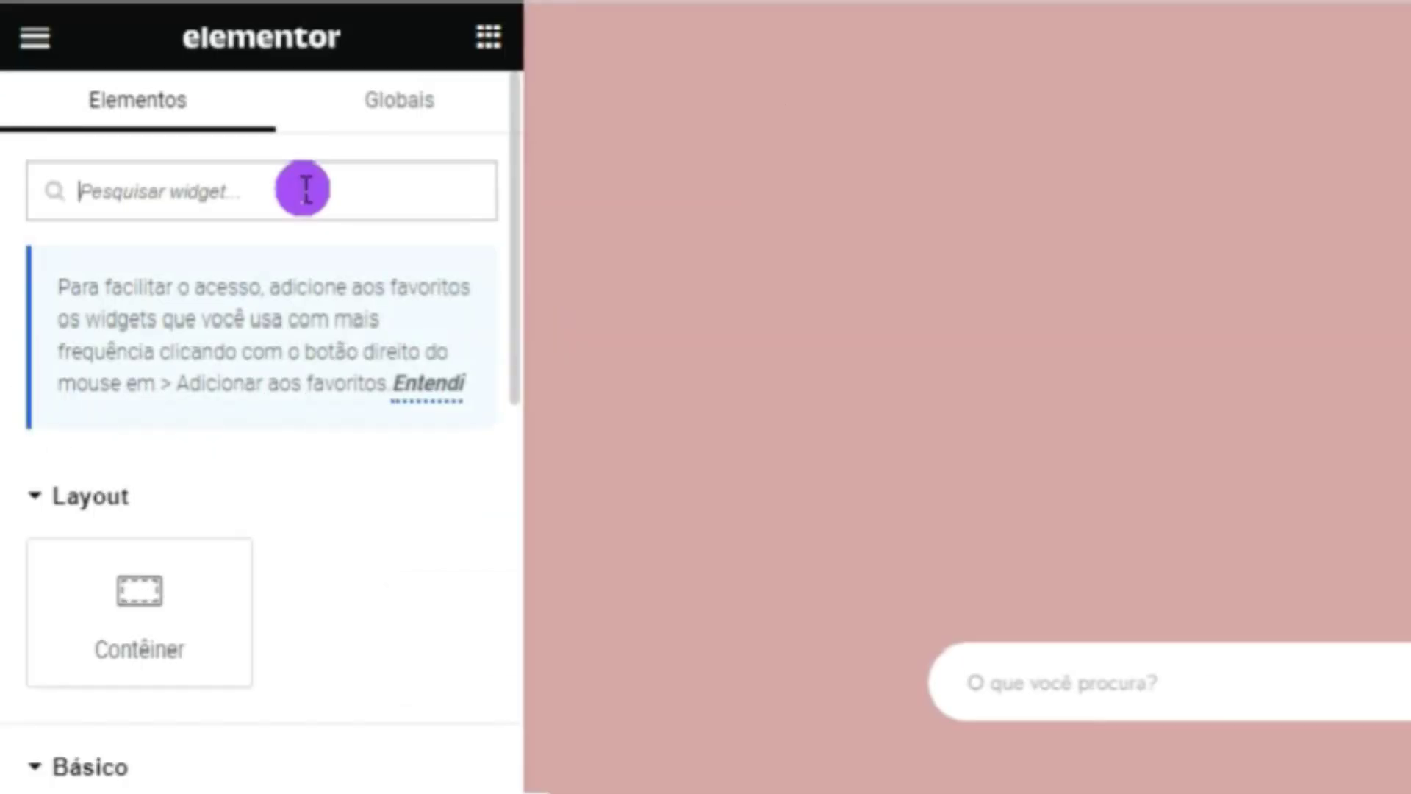
type("tax")
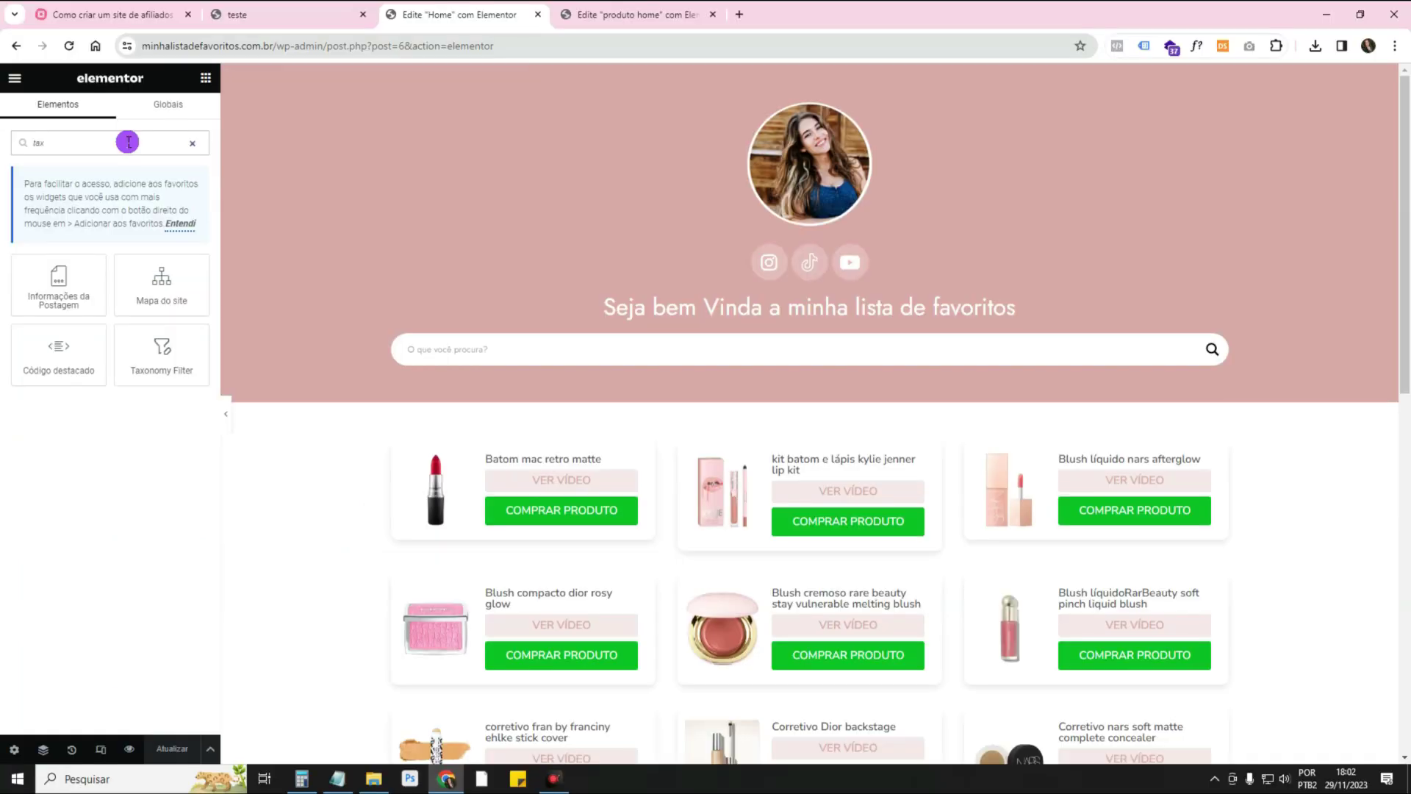
left_click_drag(384, 691, 661, 443)
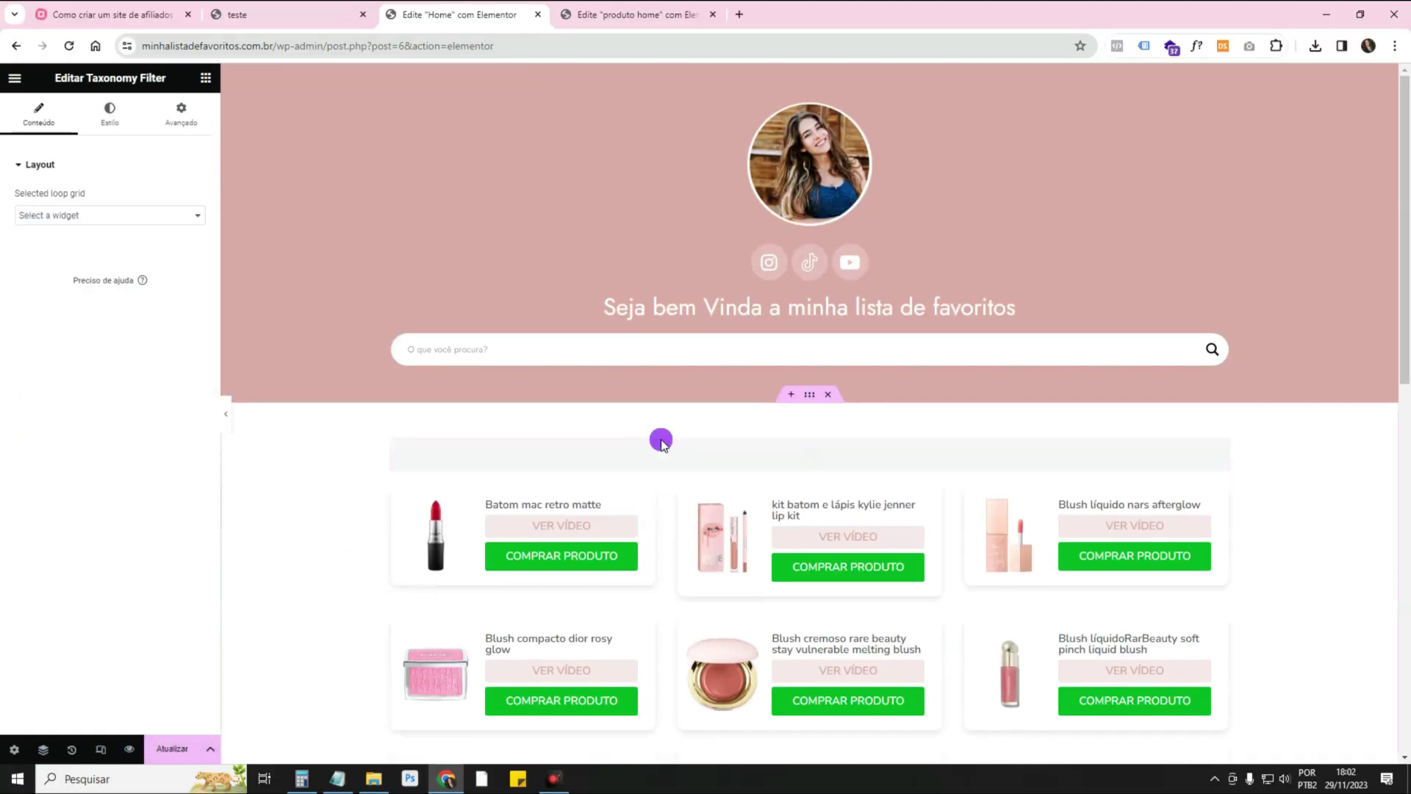
left_click(54, 216)
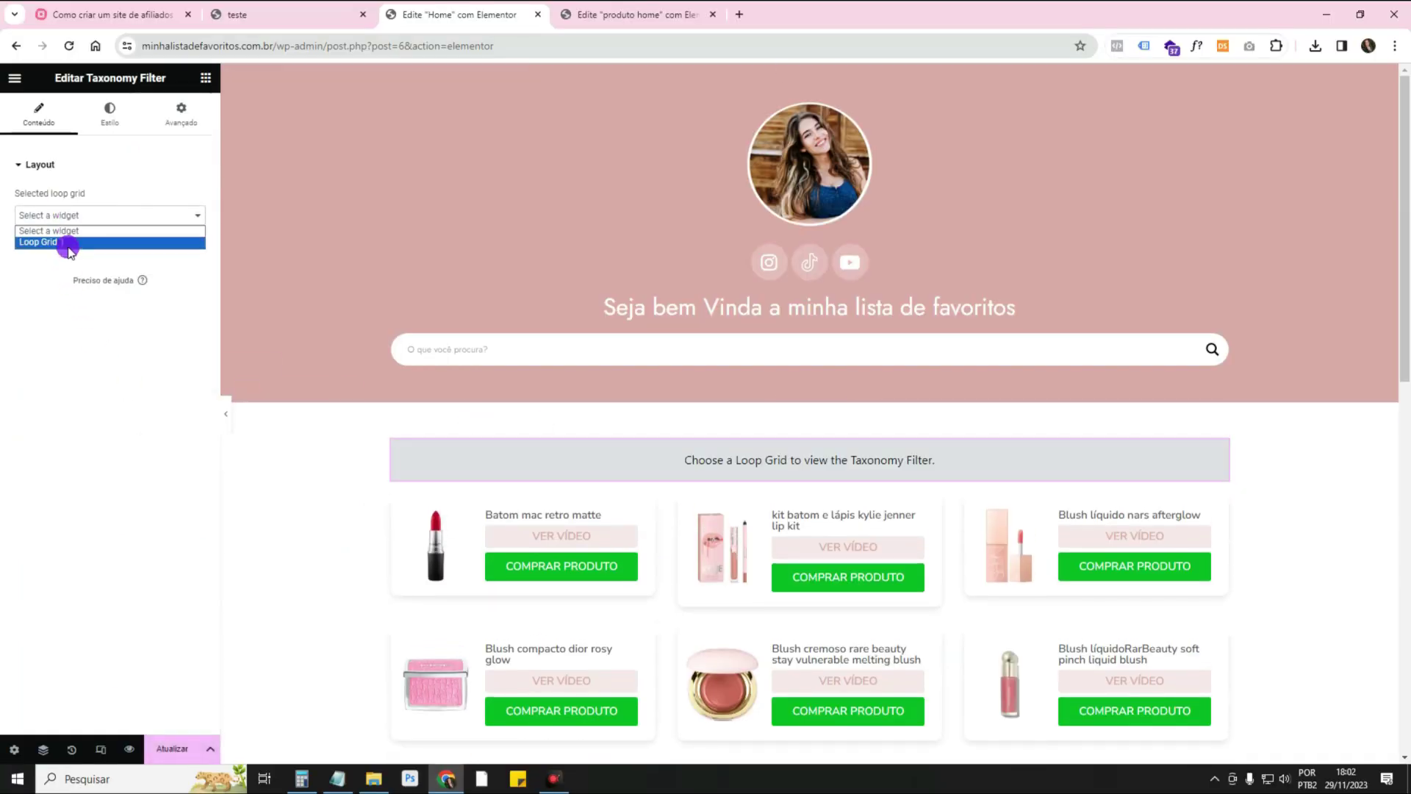
left_click(62, 243)
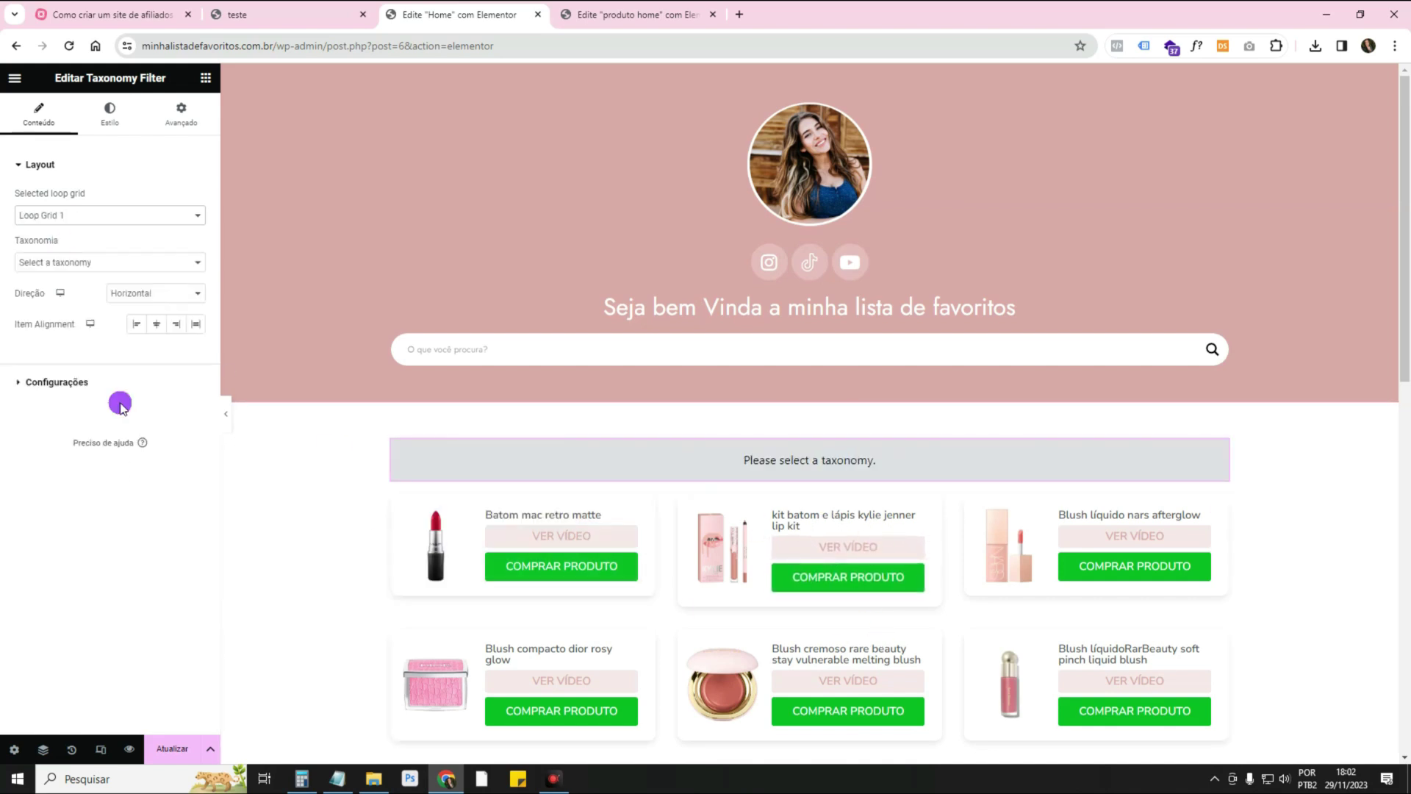
Set the filter's taxonomy to Categorias
left_click(85, 266)
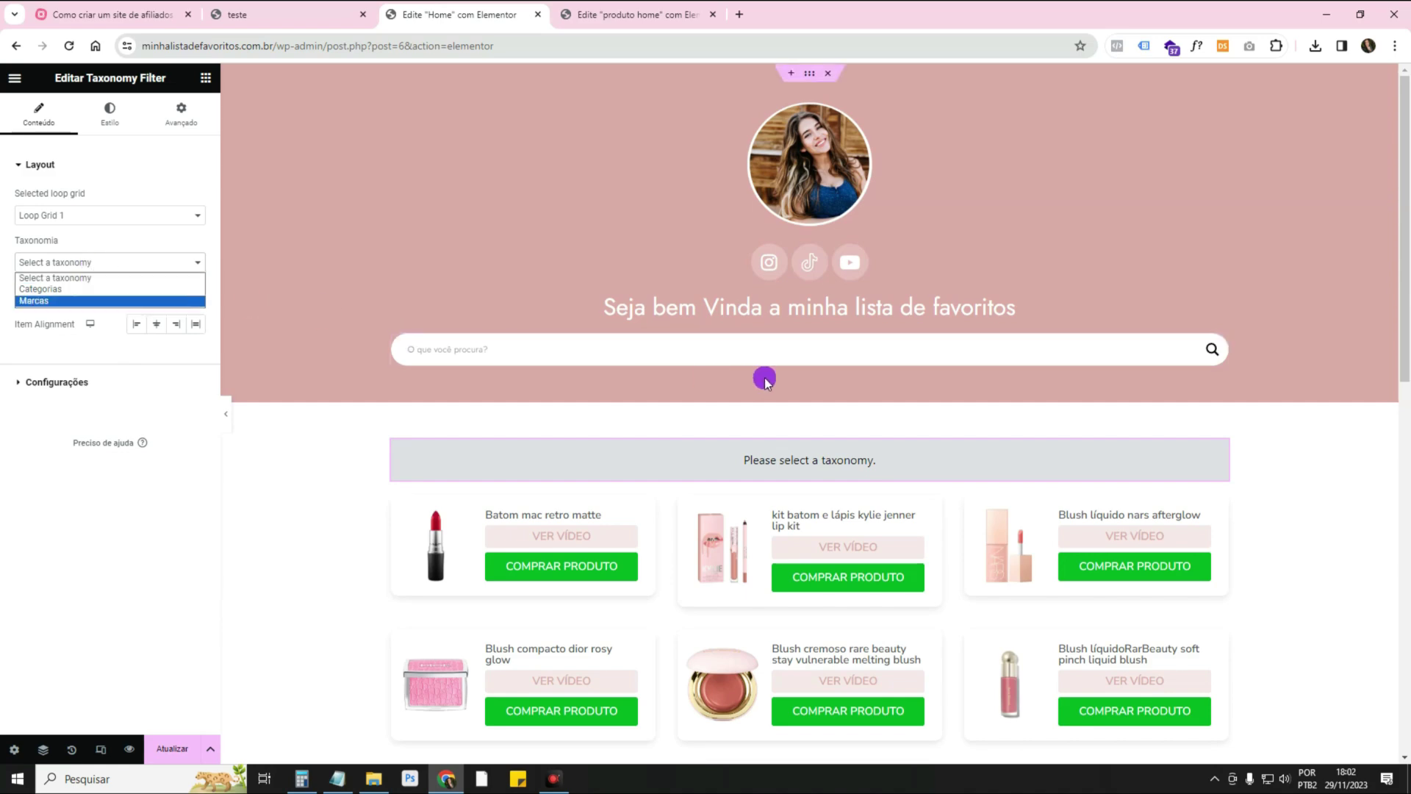
scroll(1226, 426, "down", 2)
left_click(101, 266)
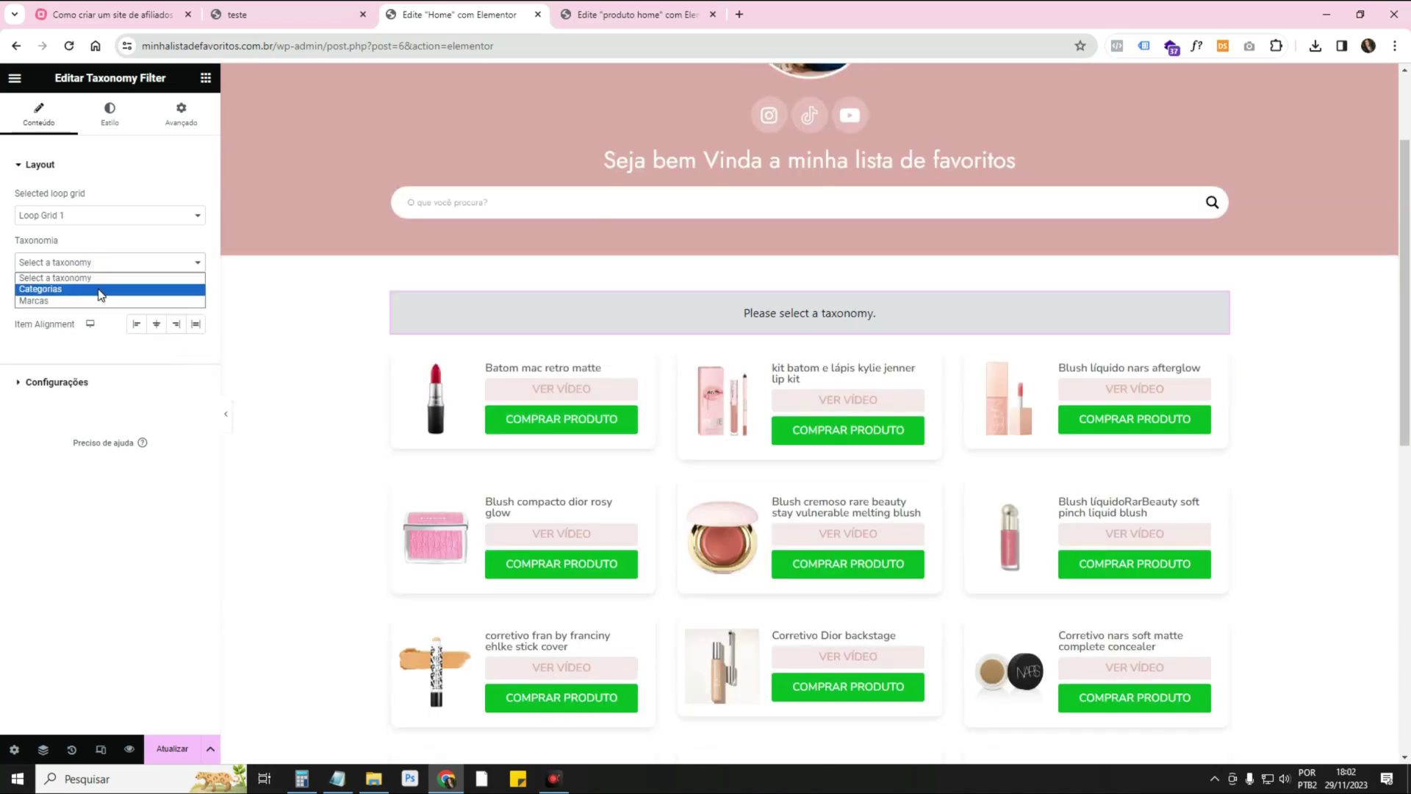
left_click(100, 292)
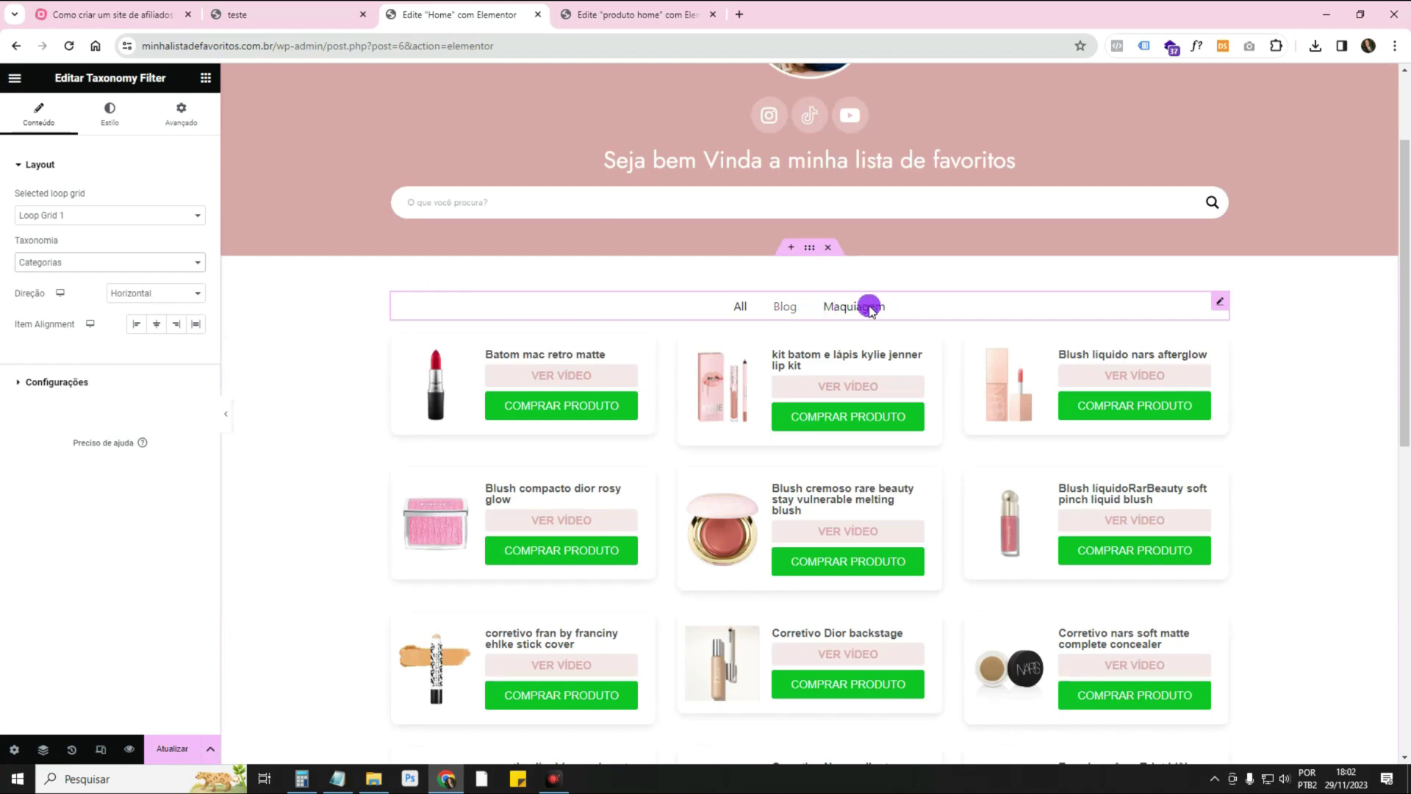
left_click(147, 266)
left_click(147, 269)
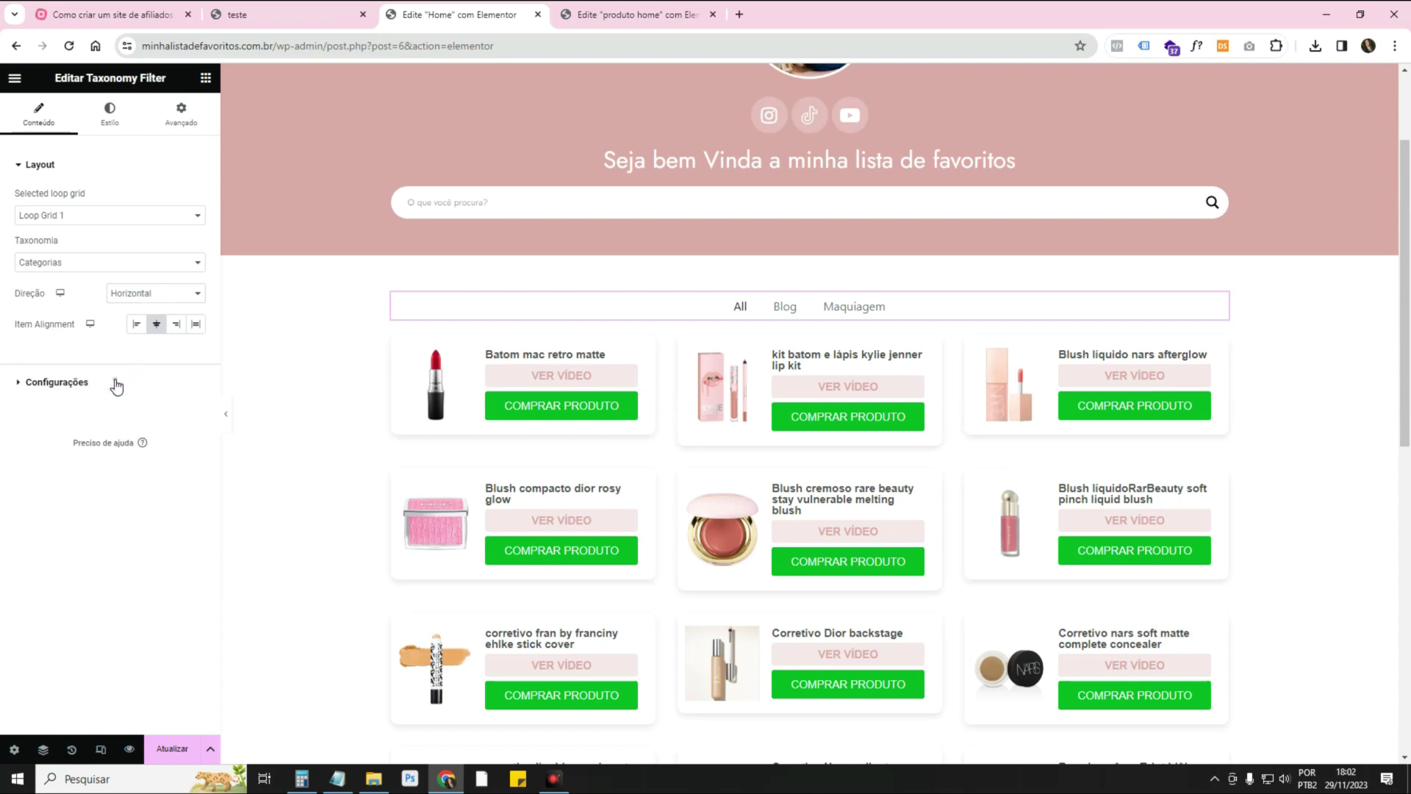
Enable Taxonomy Children so subcategories appear, then preview the page
left_click(114, 383)
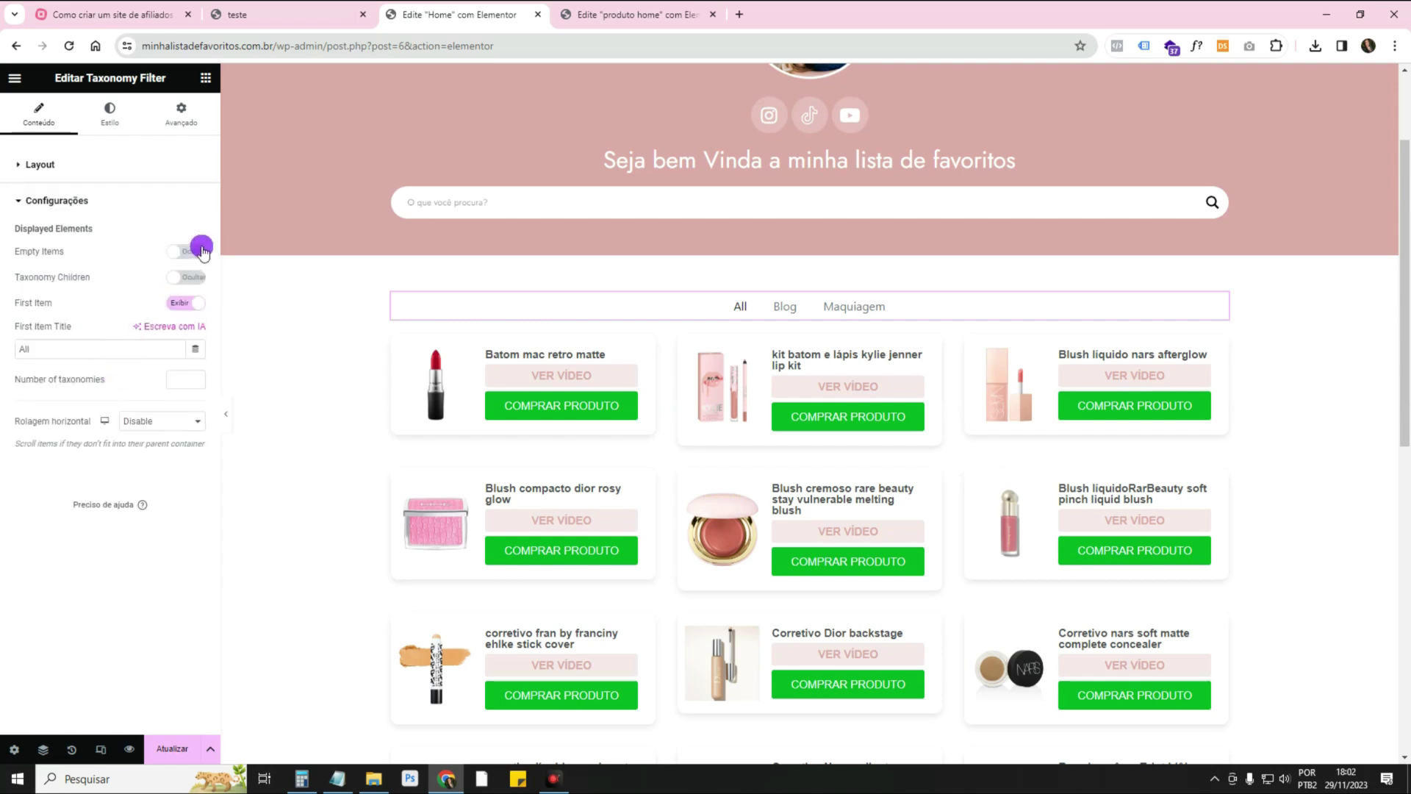
left_click(197, 277)
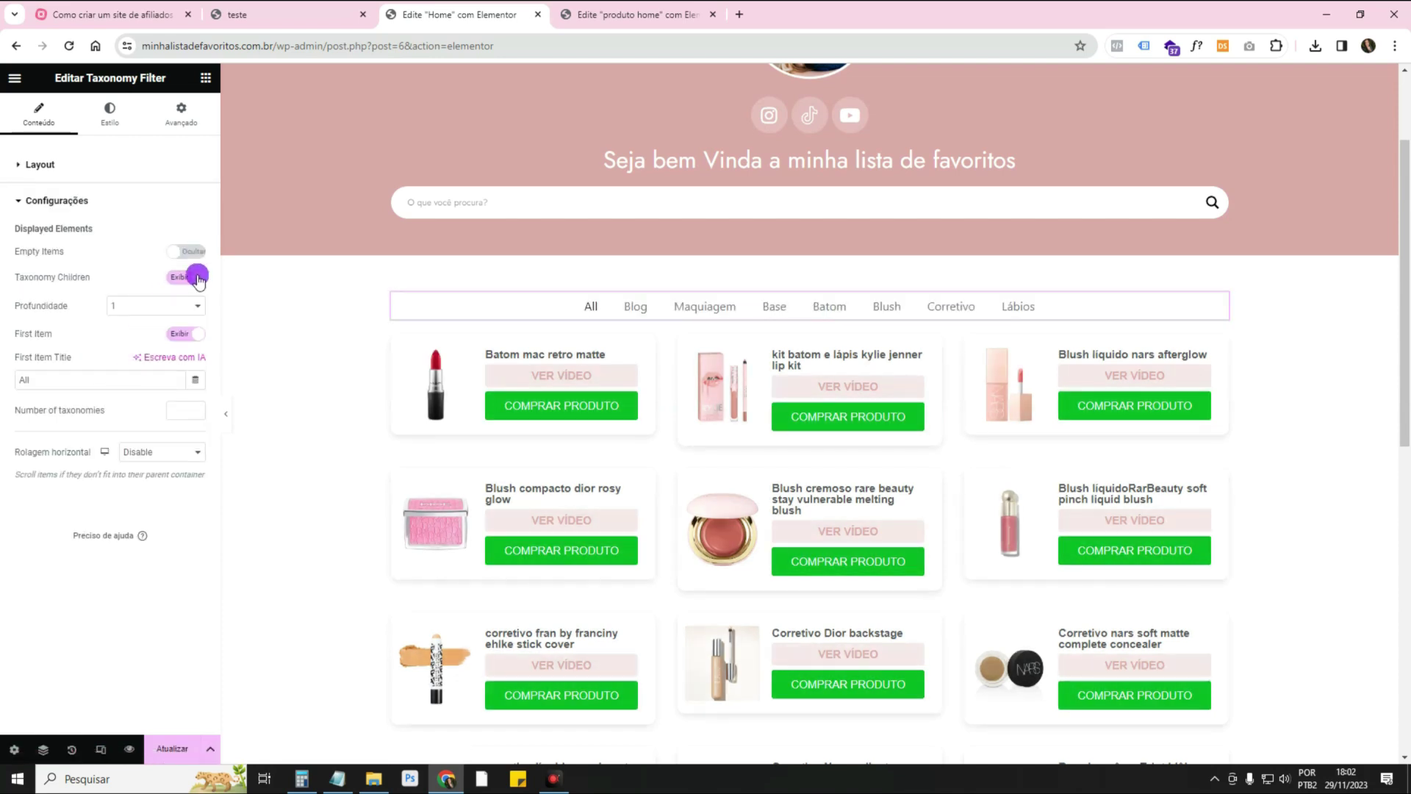
left_click(588, 19)
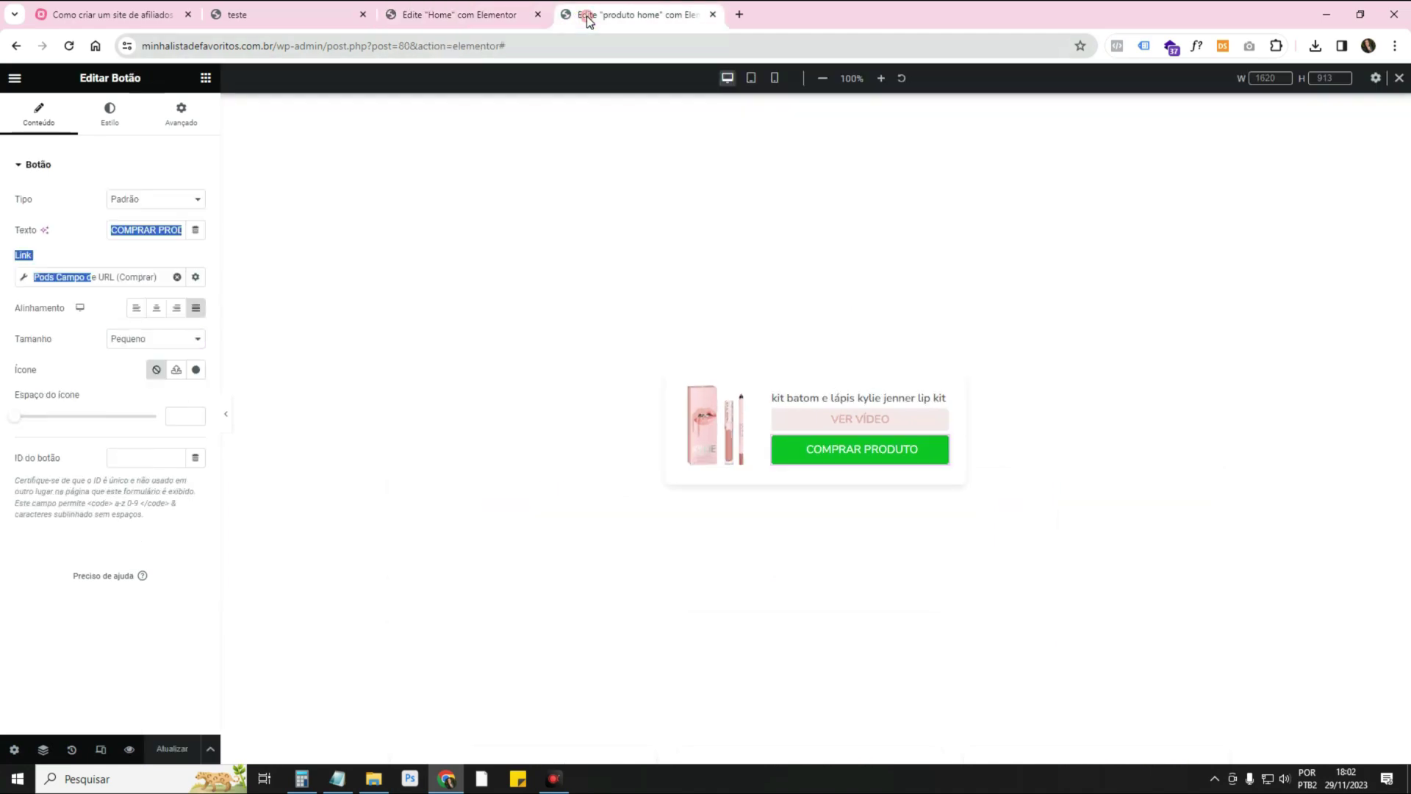
left_click(482, 28)
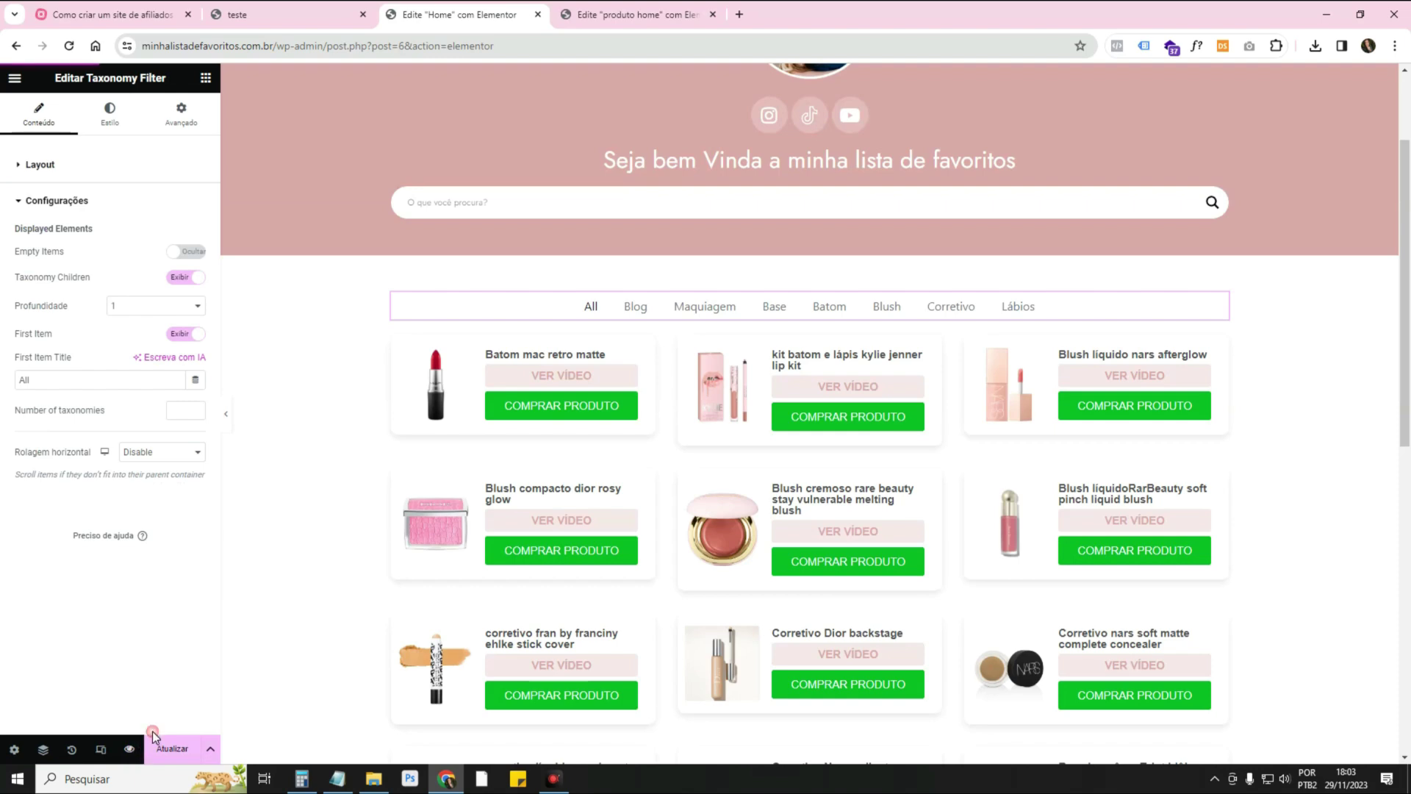
left_click(129, 750)
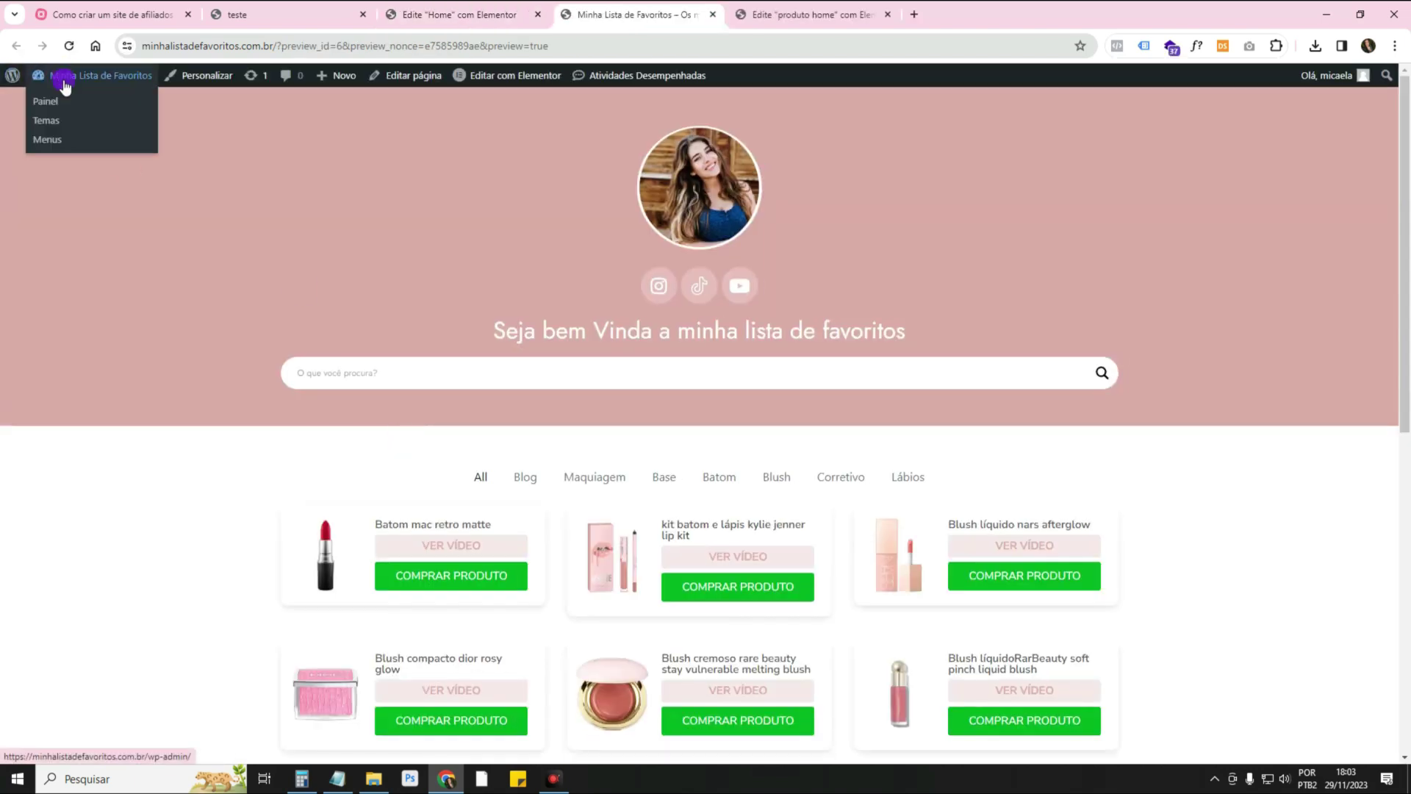
Check the product categories in the WordPress dashboard, then return to the Home page editor
mouse_move(93, 87)
left_click(59, 103)
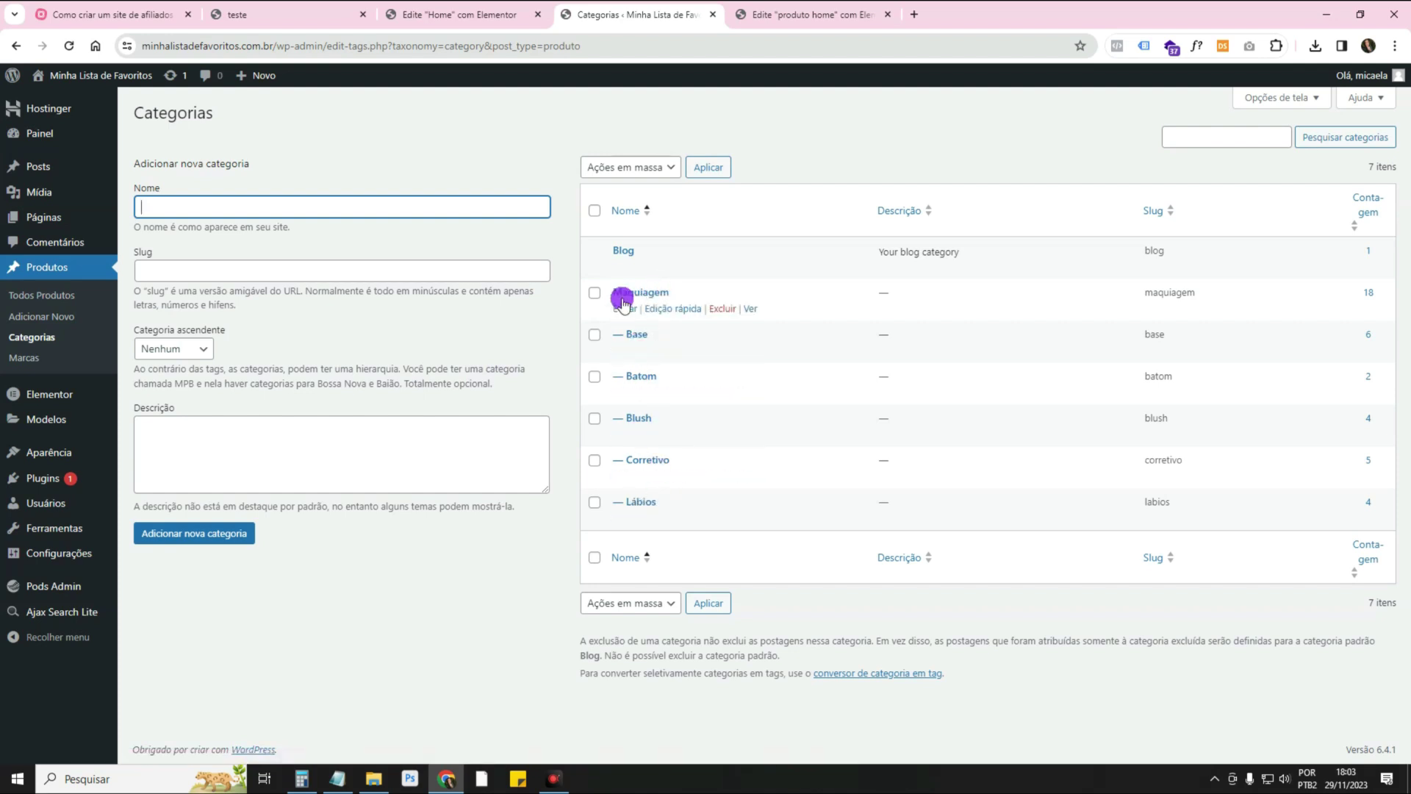
left_click(478, 22)
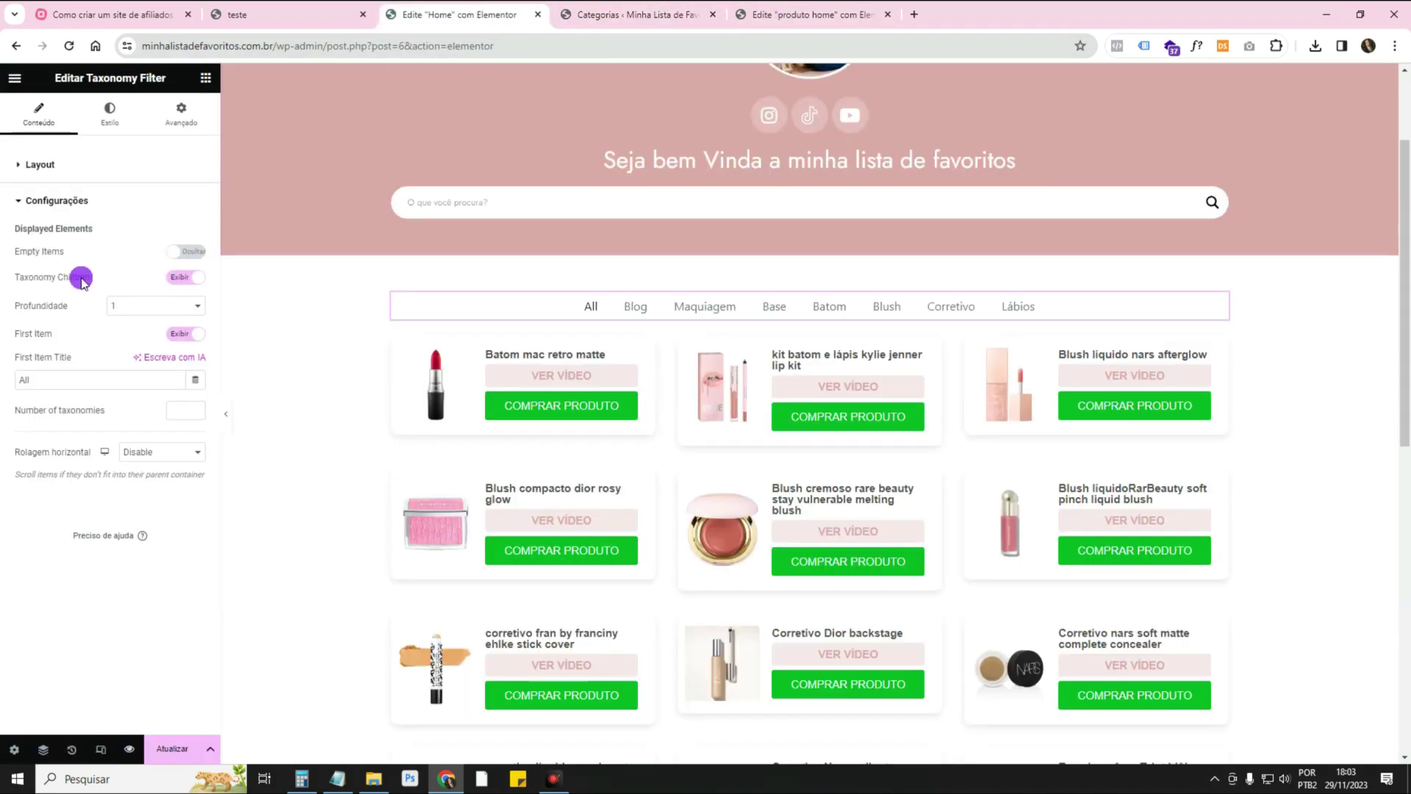
Set the filter's subcategory depth to 4, comparing with the teste page and categories list
left_click(148, 309)
left_click(147, 356)
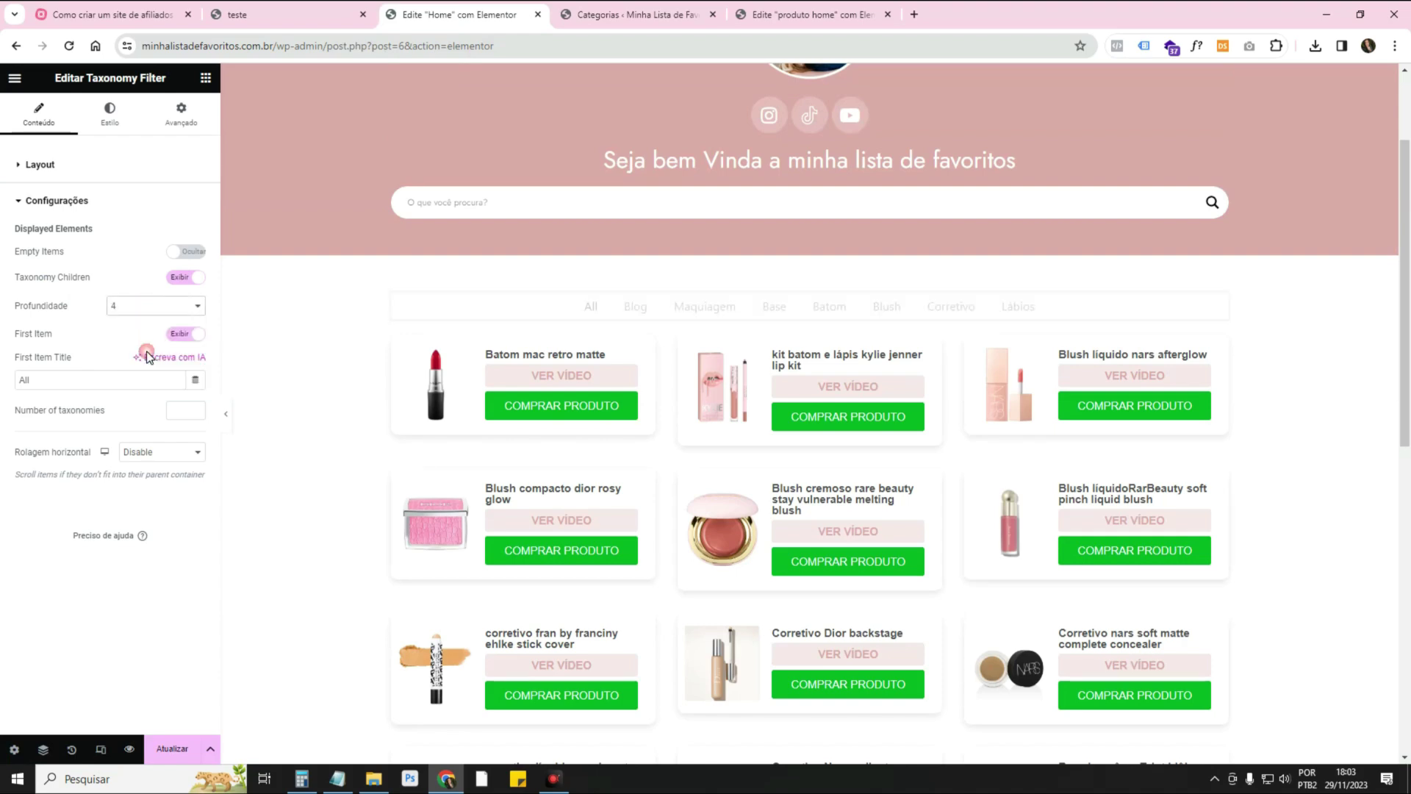
left_click(812, 16)
left_click(434, 15)
left_click(323, 14)
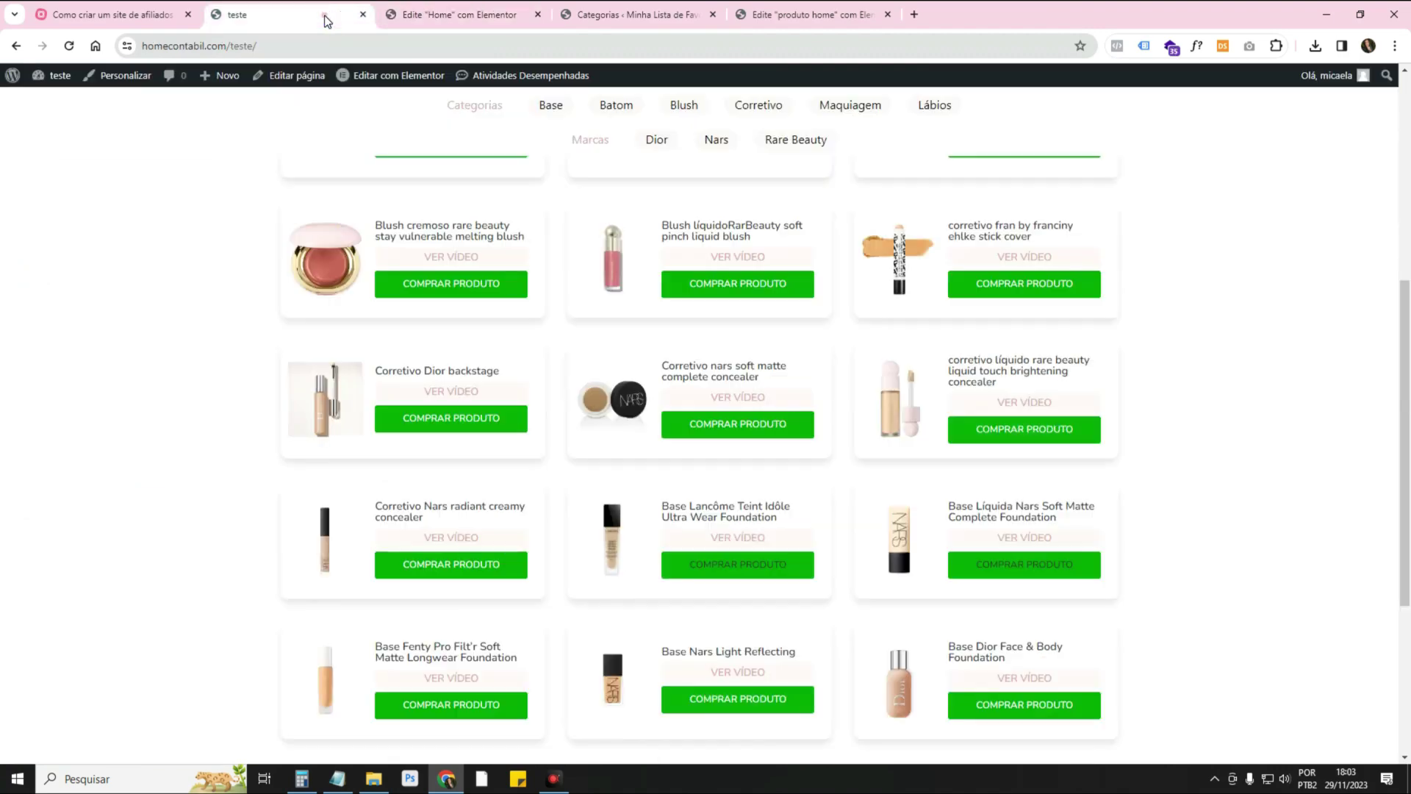
left_click(567, 17)
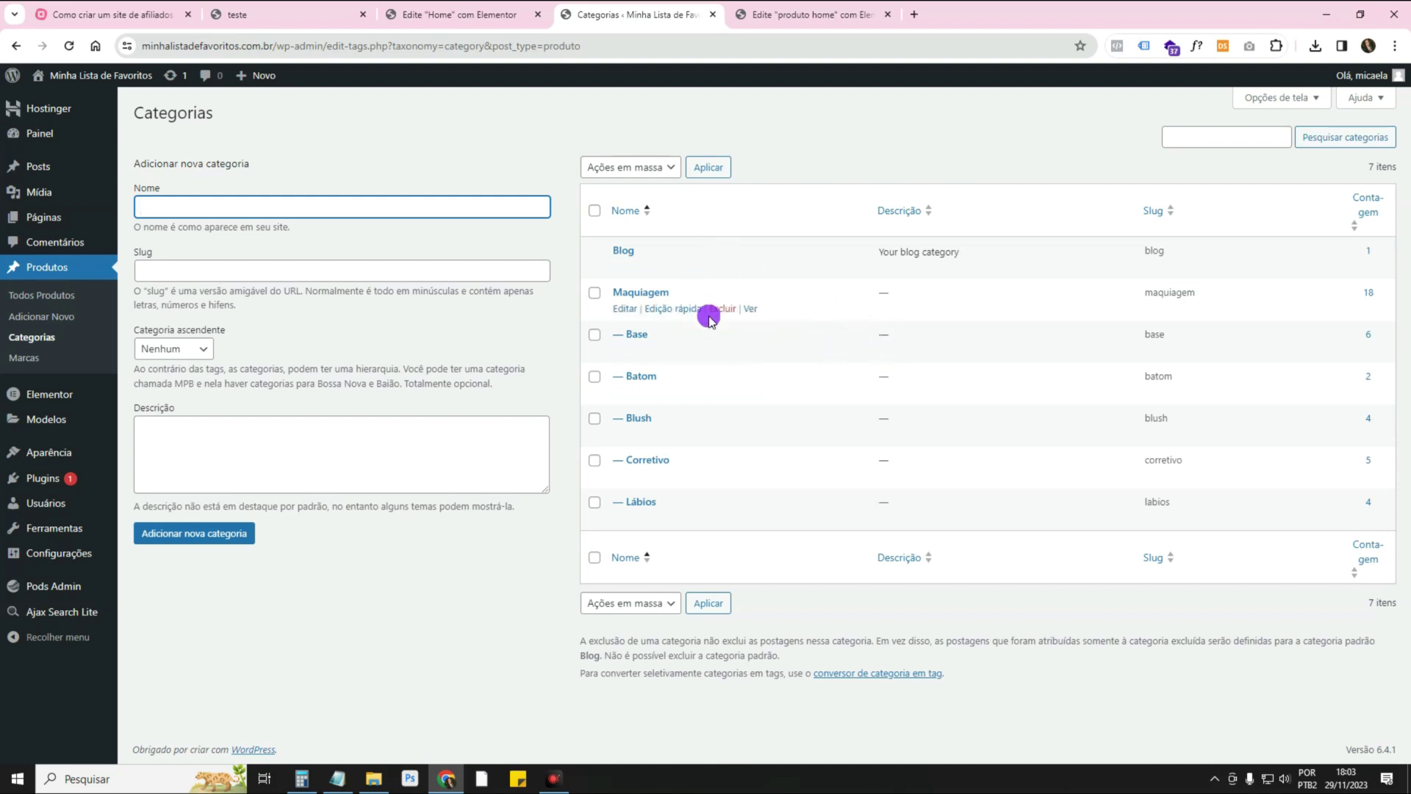
left_click(773, 15)
left_click(322, 18)
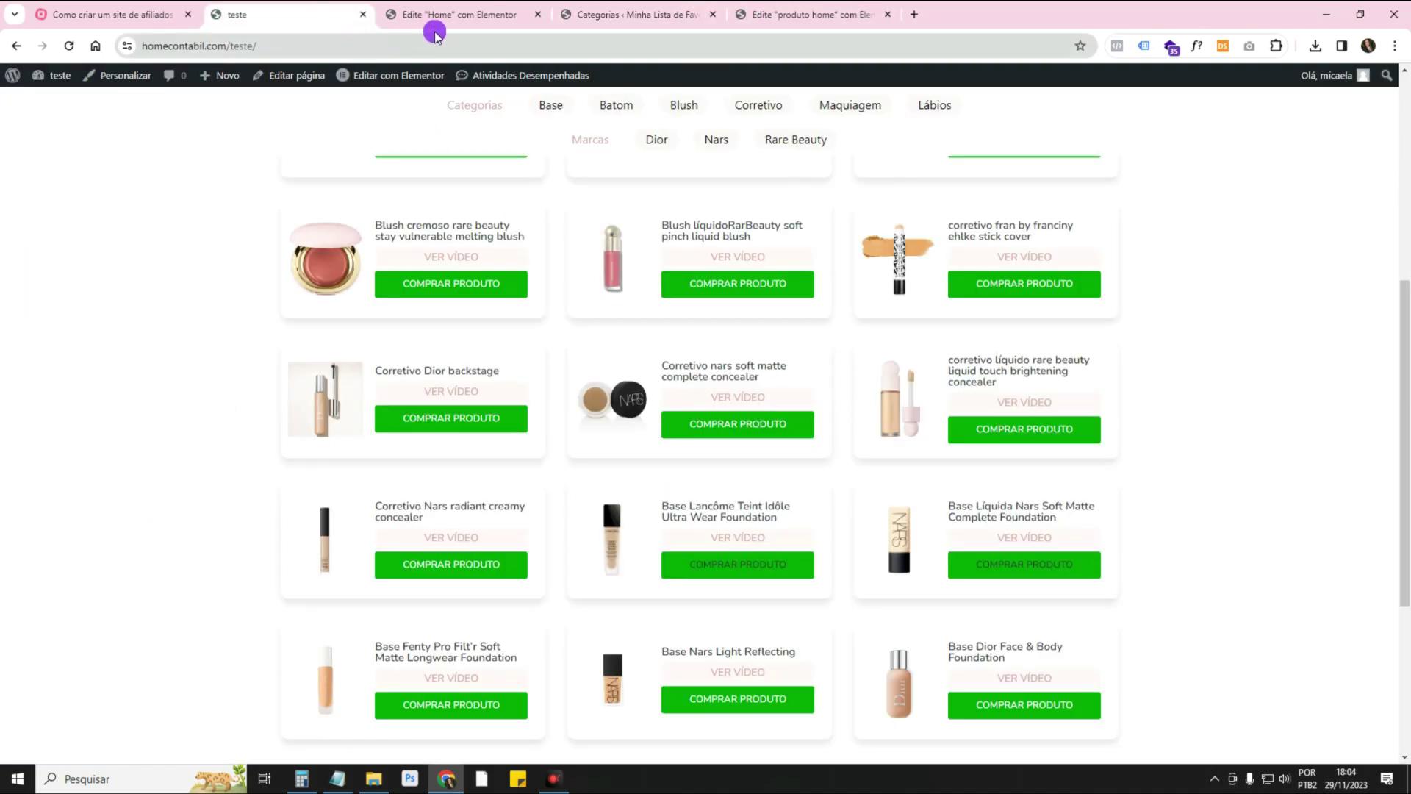
left_click(437, 20)
left_click(132, 306)
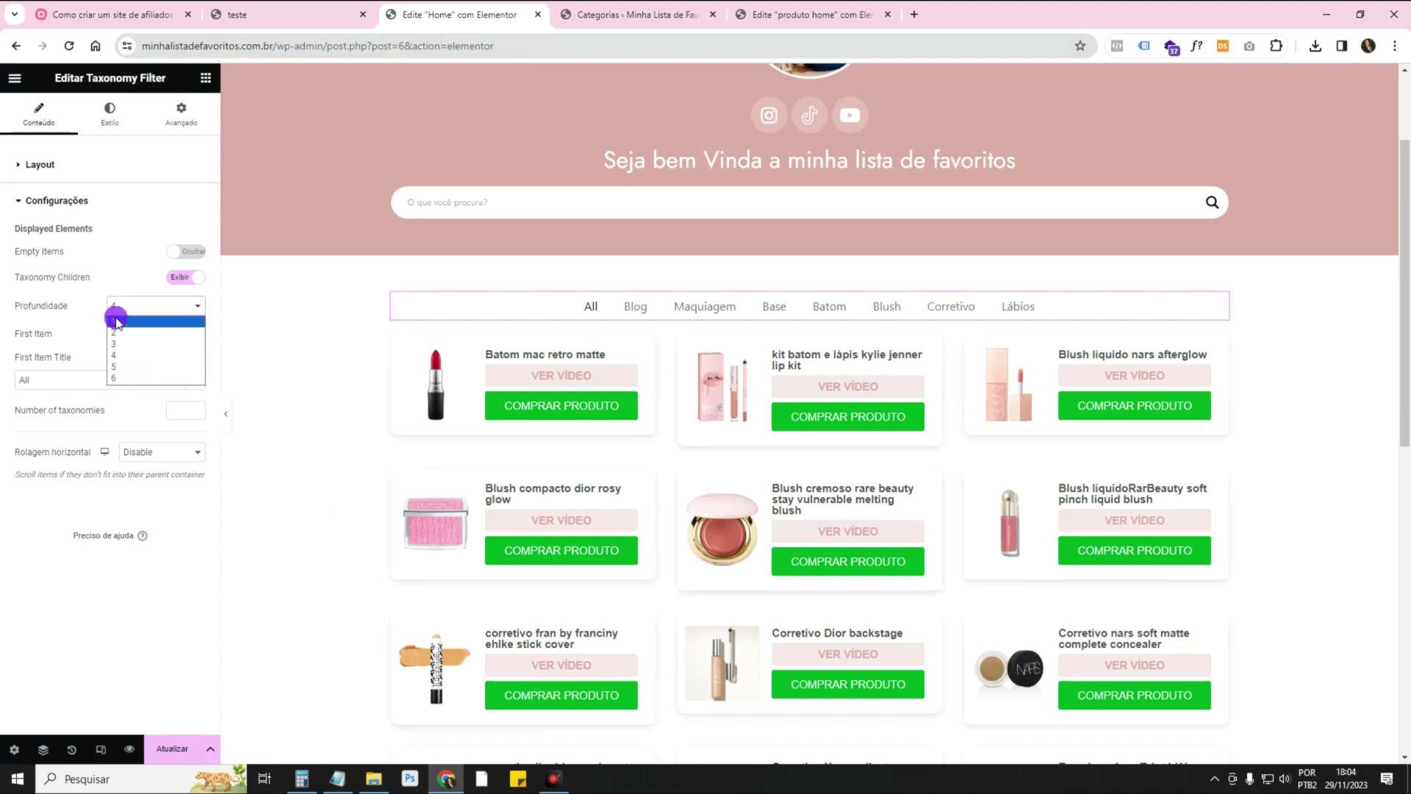
Title the first filter item 'Categorias' and enable horizontal scrolling
left_click(117, 269)
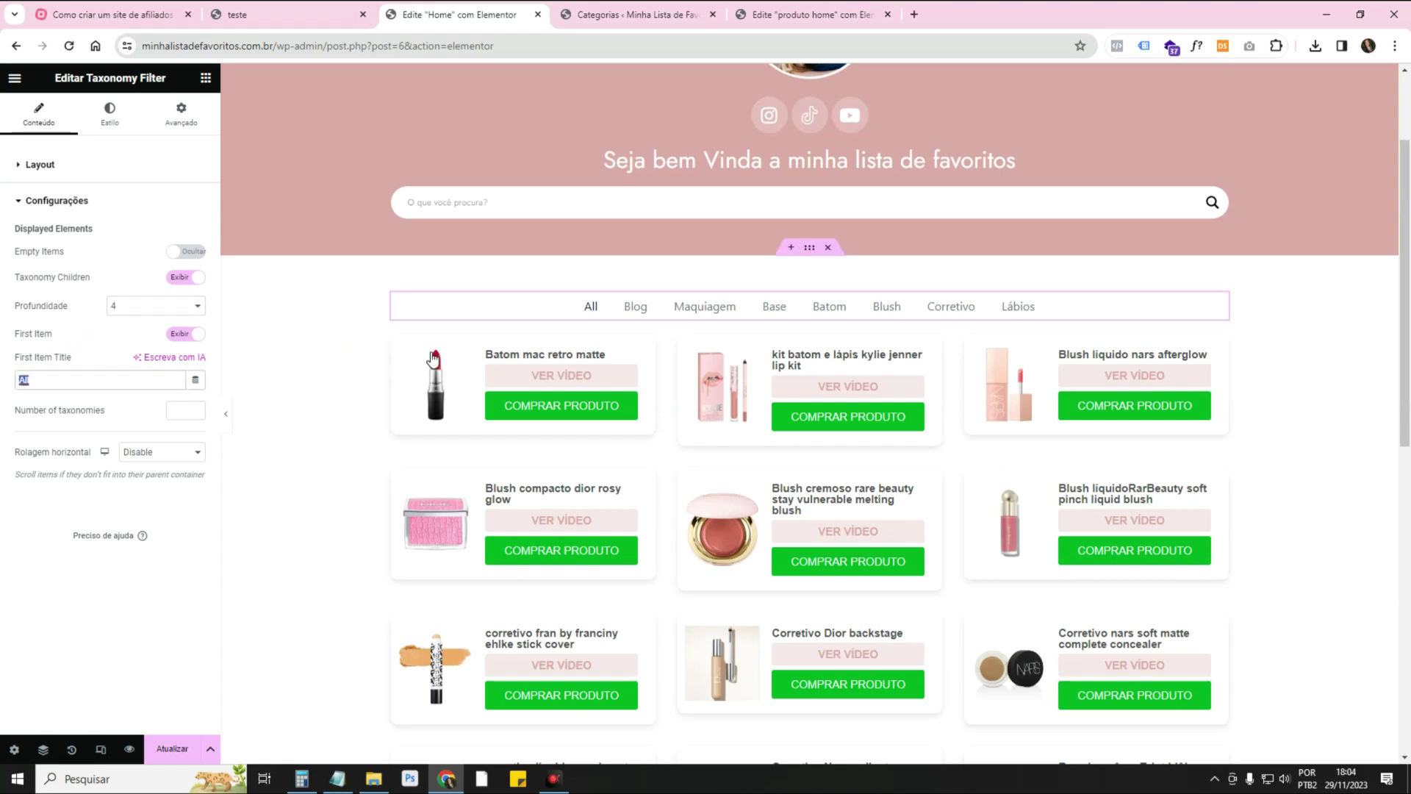
double_click(33, 380)
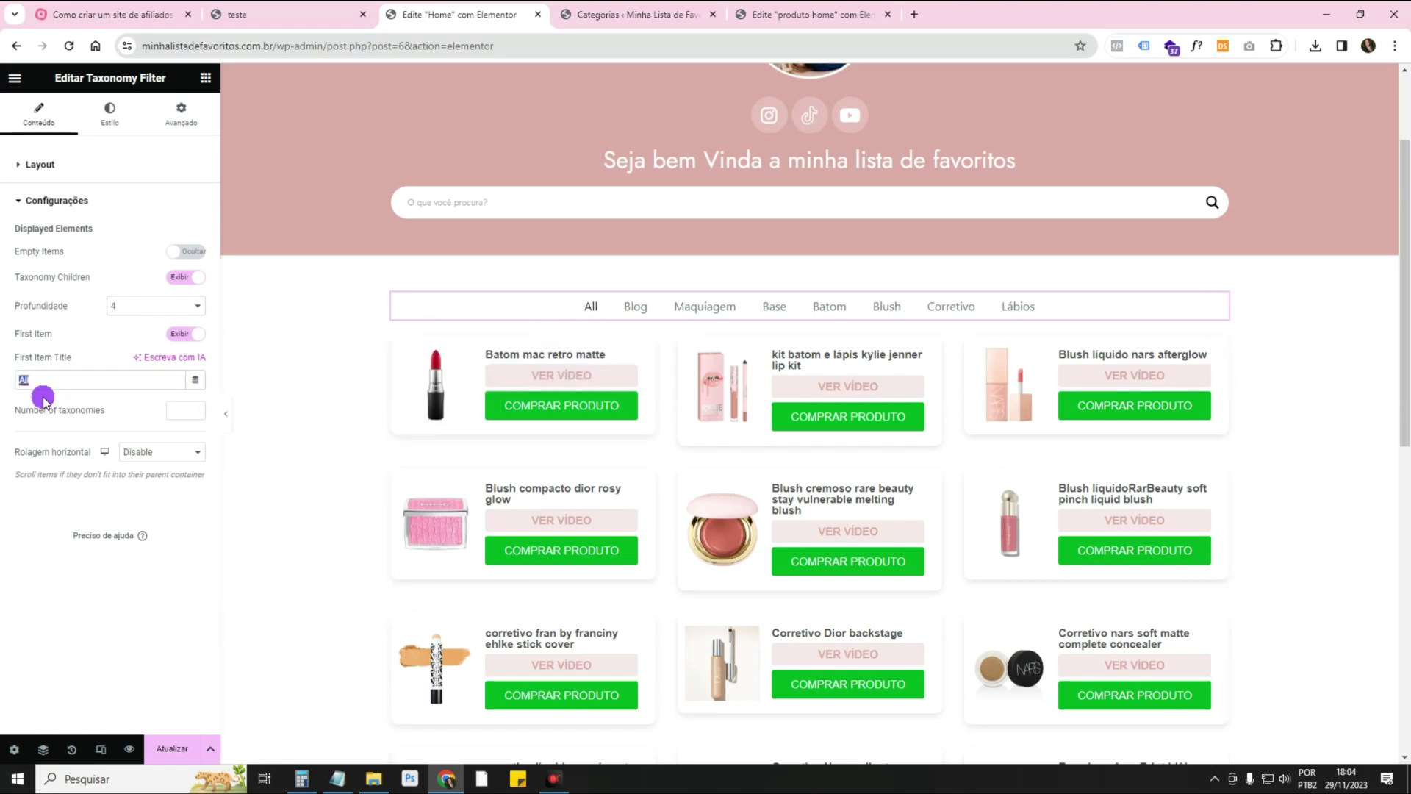
type("Categoria")
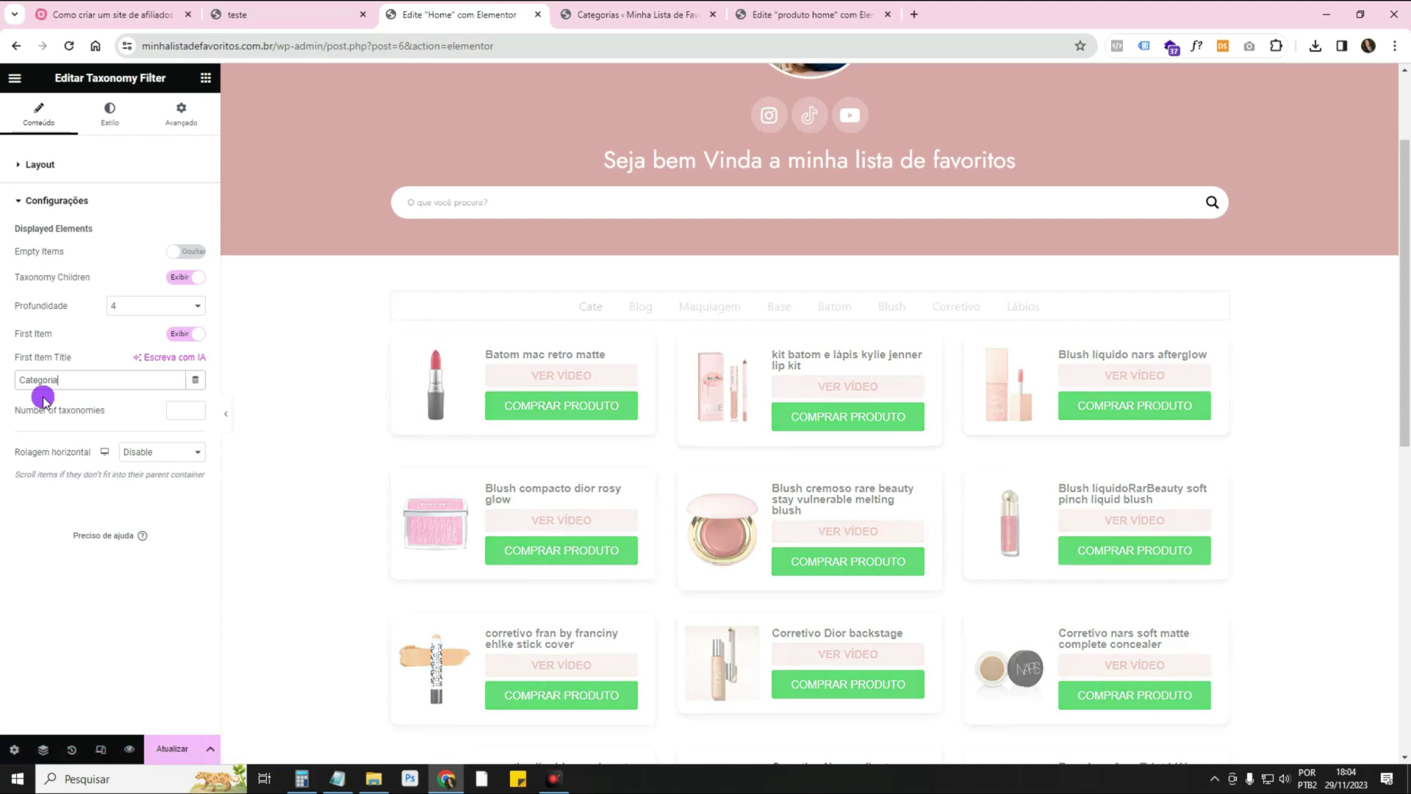
type("s")
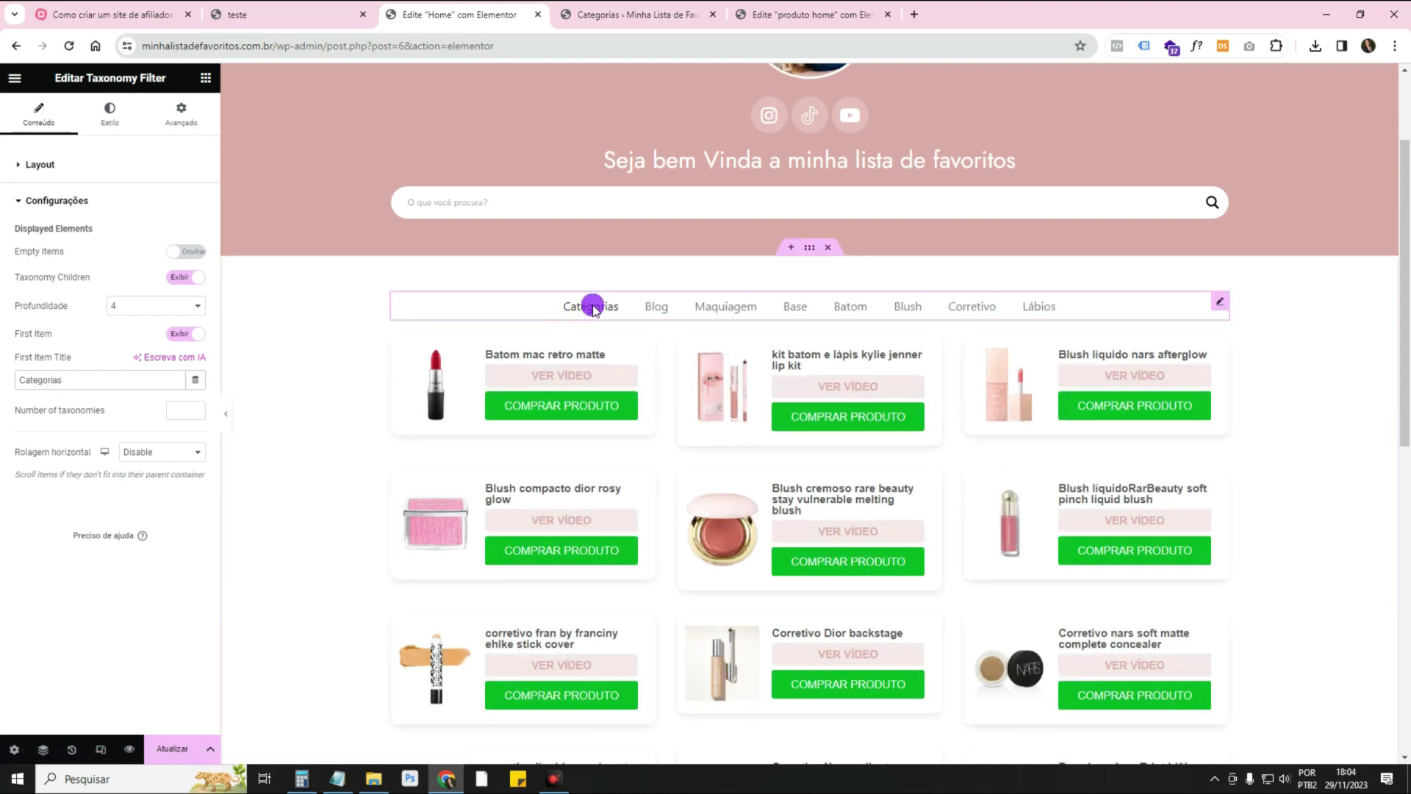
left_click(136, 453)
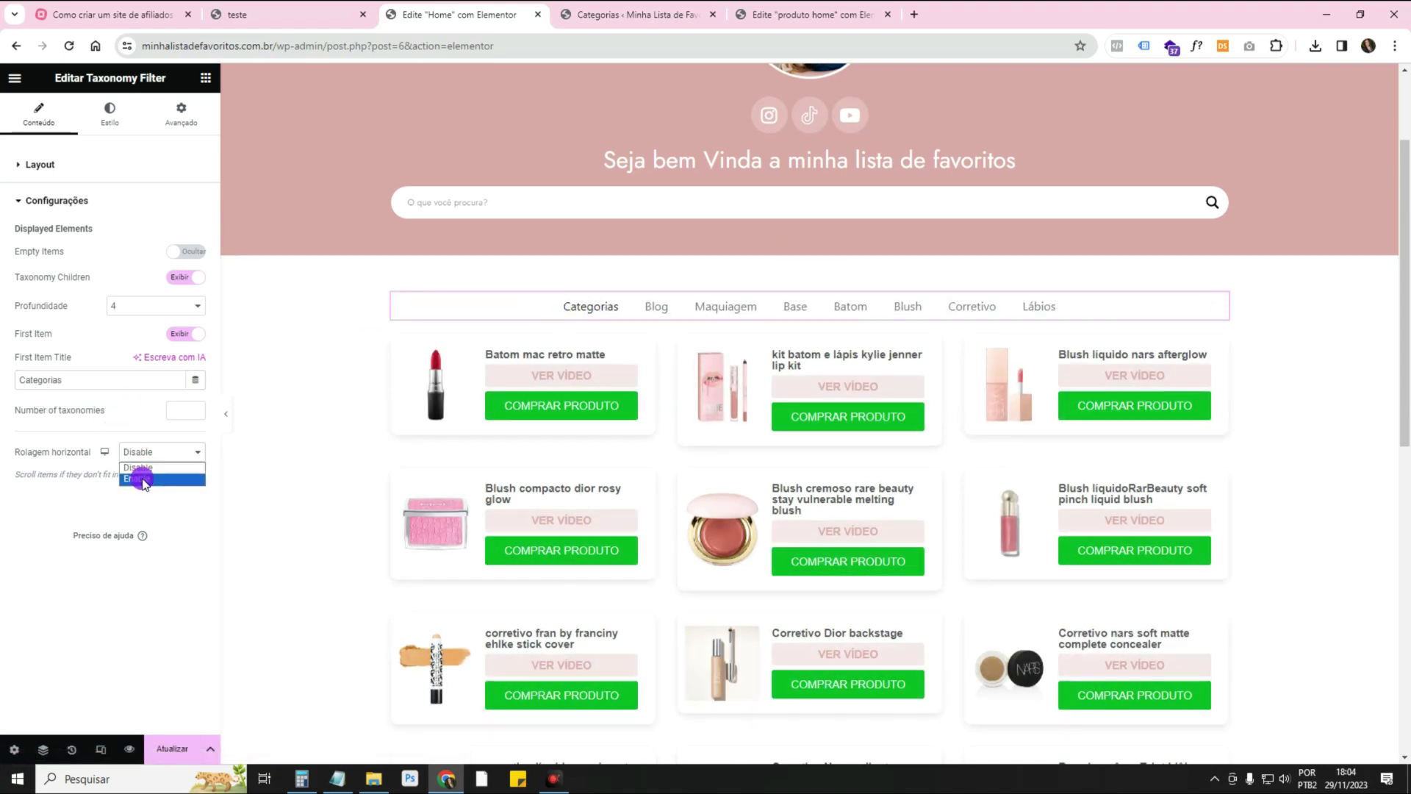
left_click(142, 478)
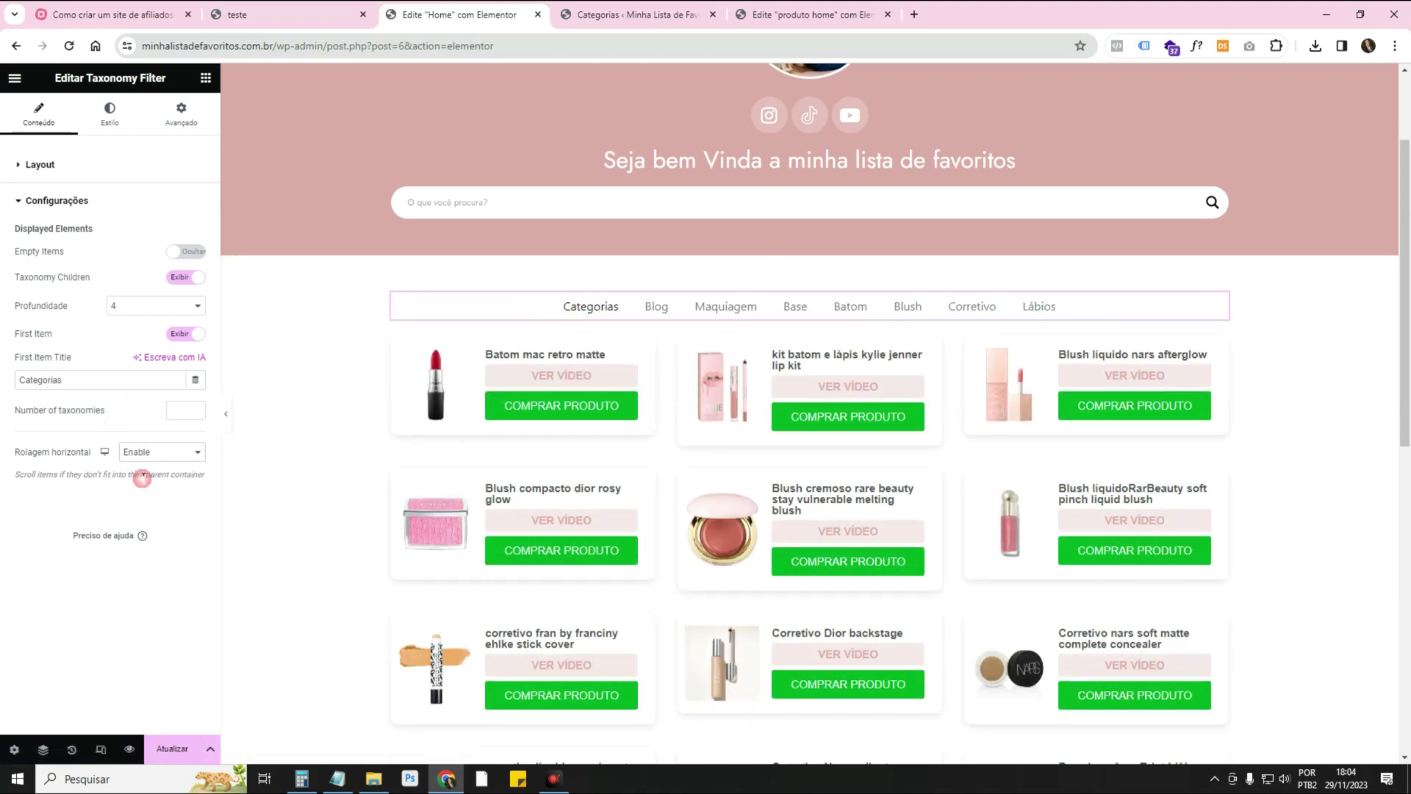
Set the filter to display empty categories too
left_click(225, 414)
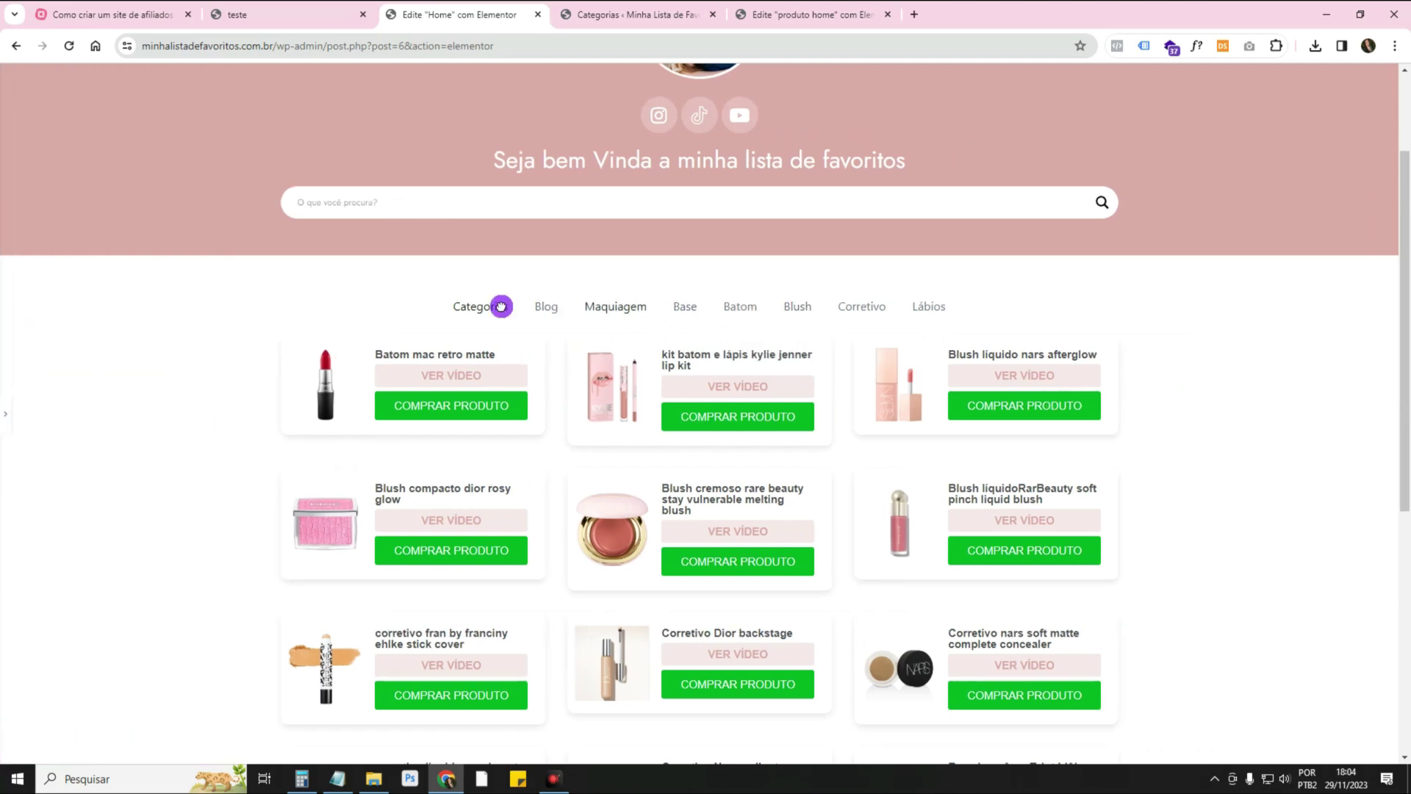
left_click(11, 427)
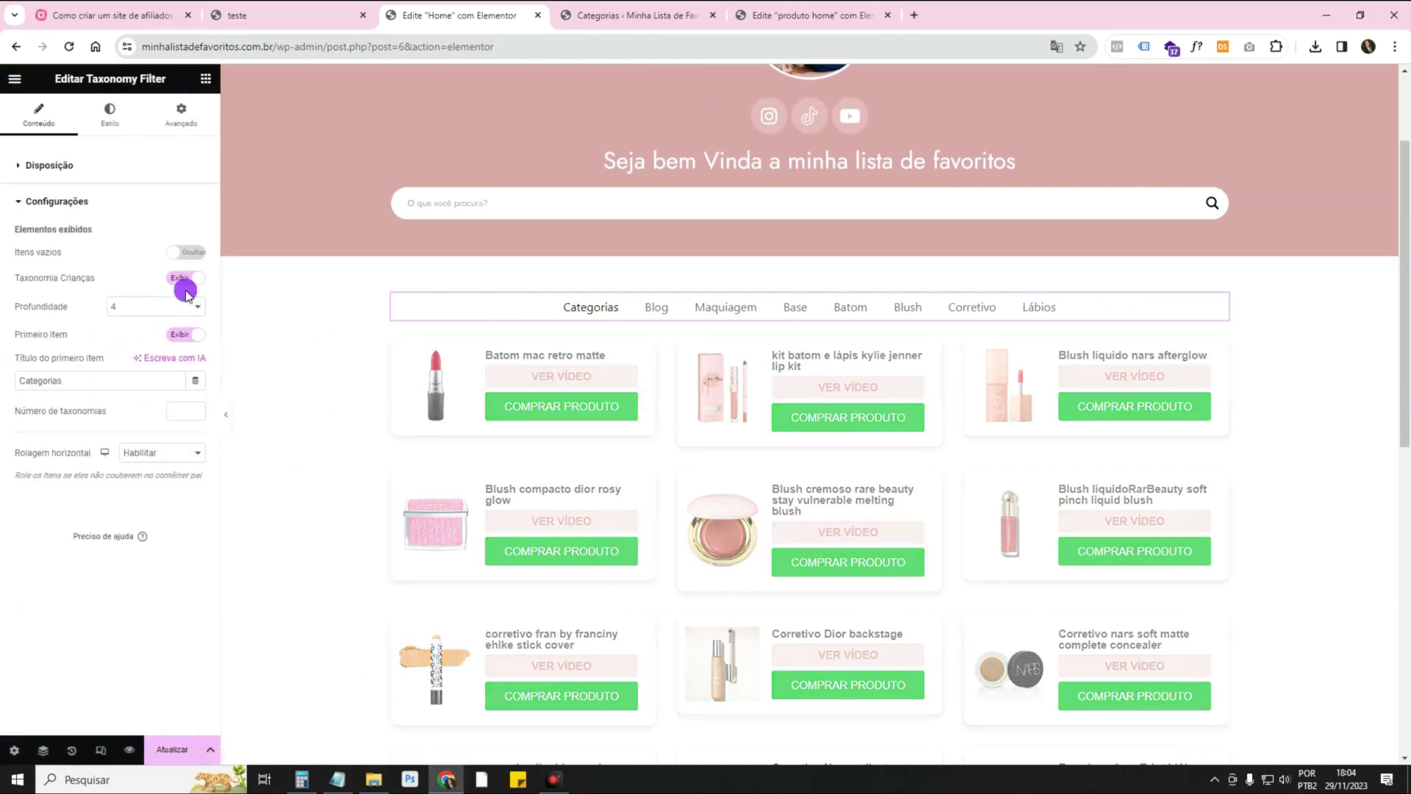
left_click(183, 253)
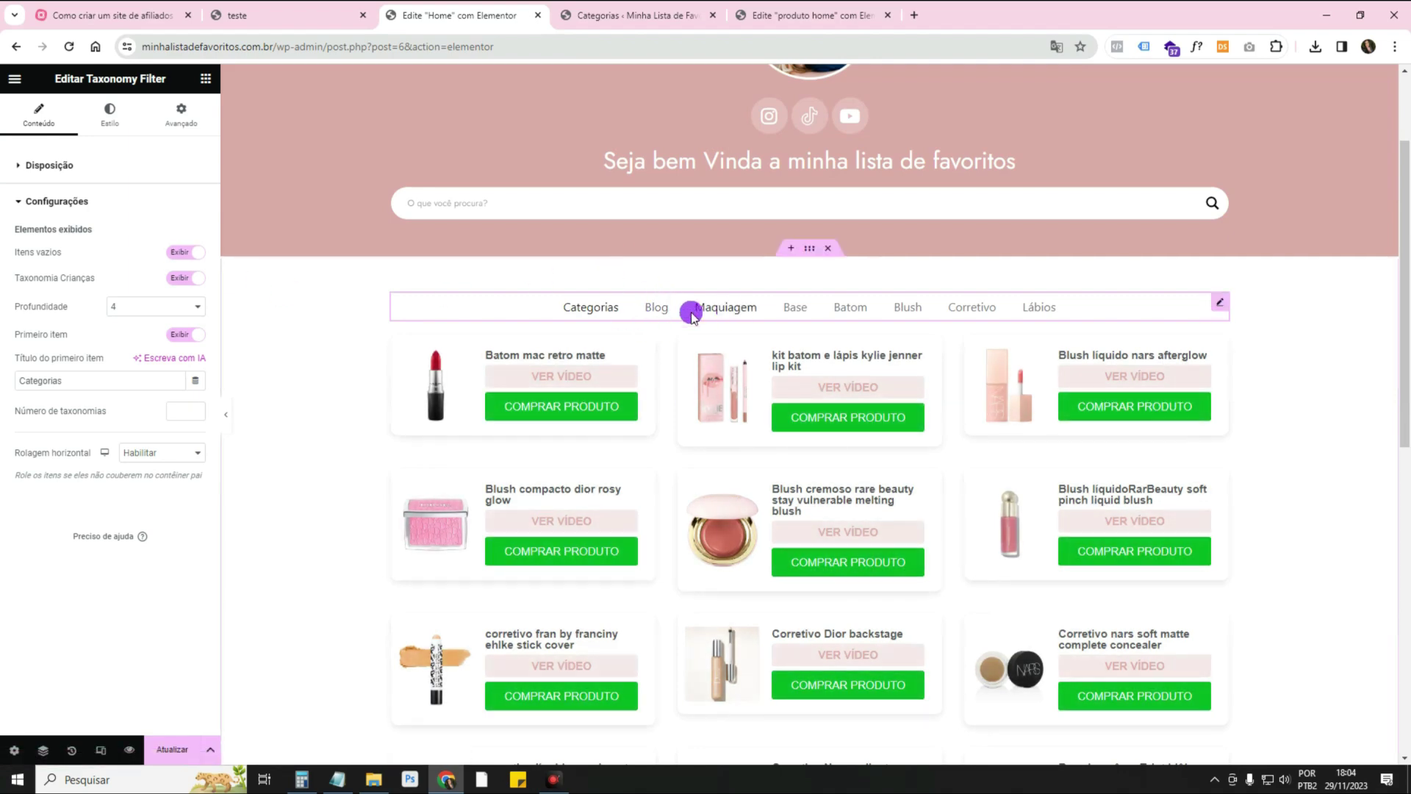
right_click(615, 314)
Duplicate the category filter and set the copy's taxonomy to Marcas
left_click(638, 345)
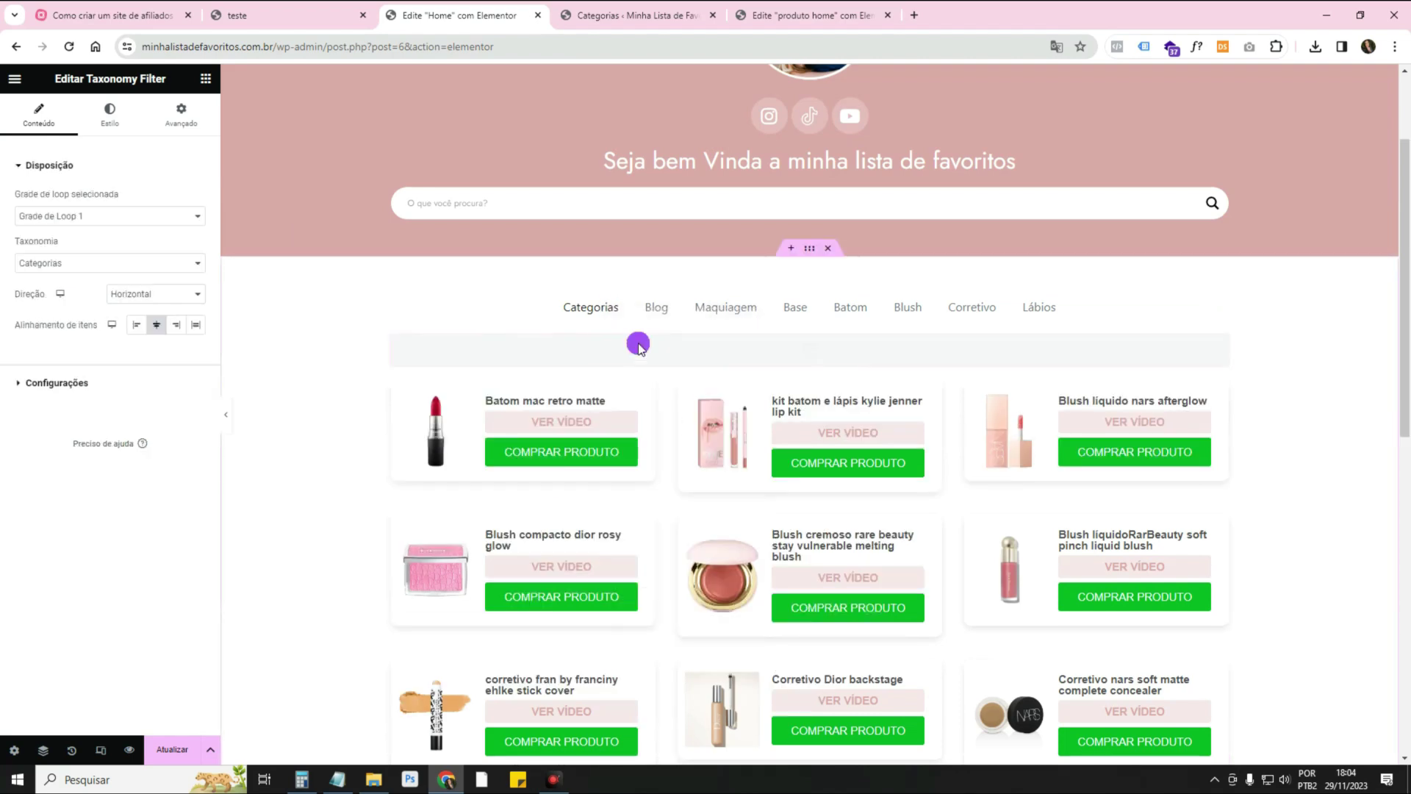
left_click(80, 266)
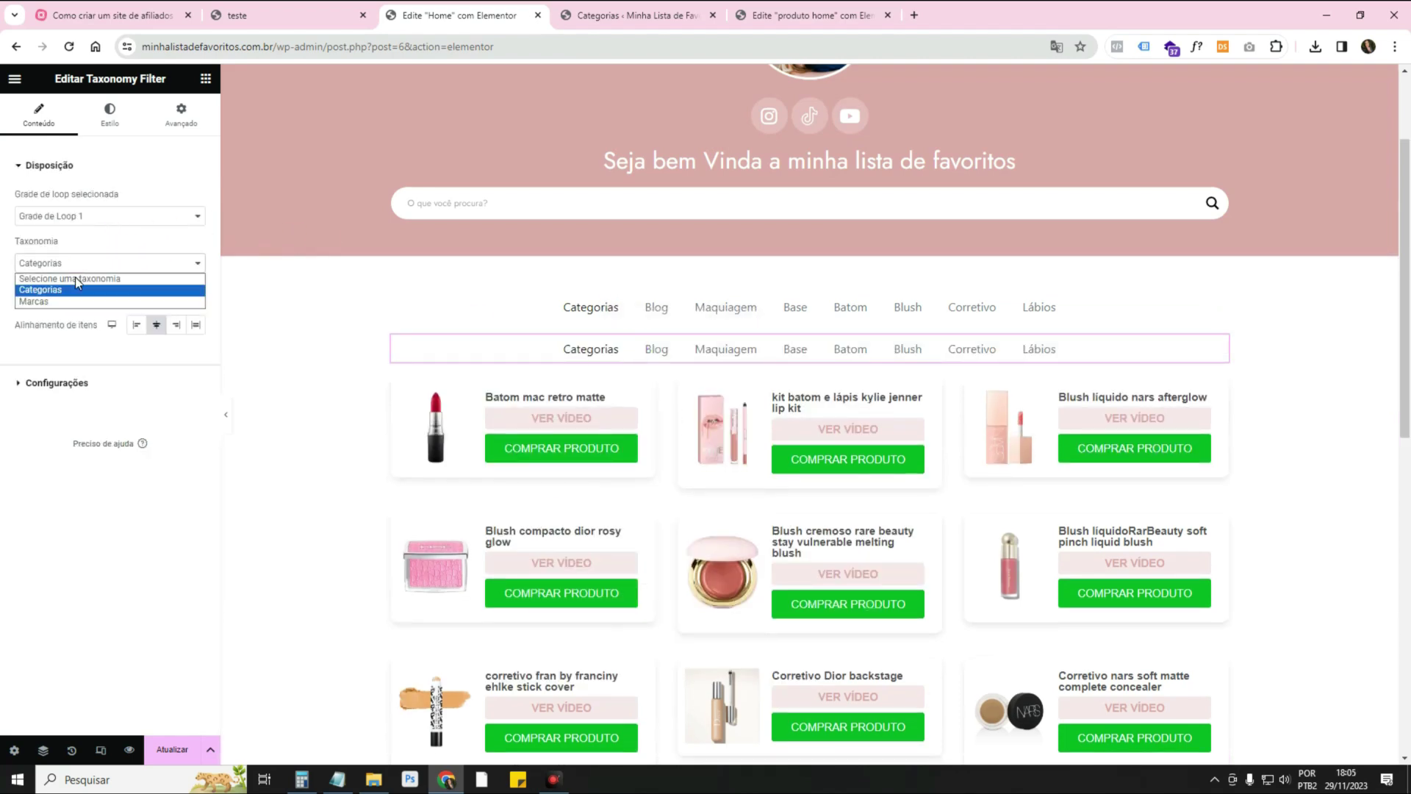
left_click(77, 292)
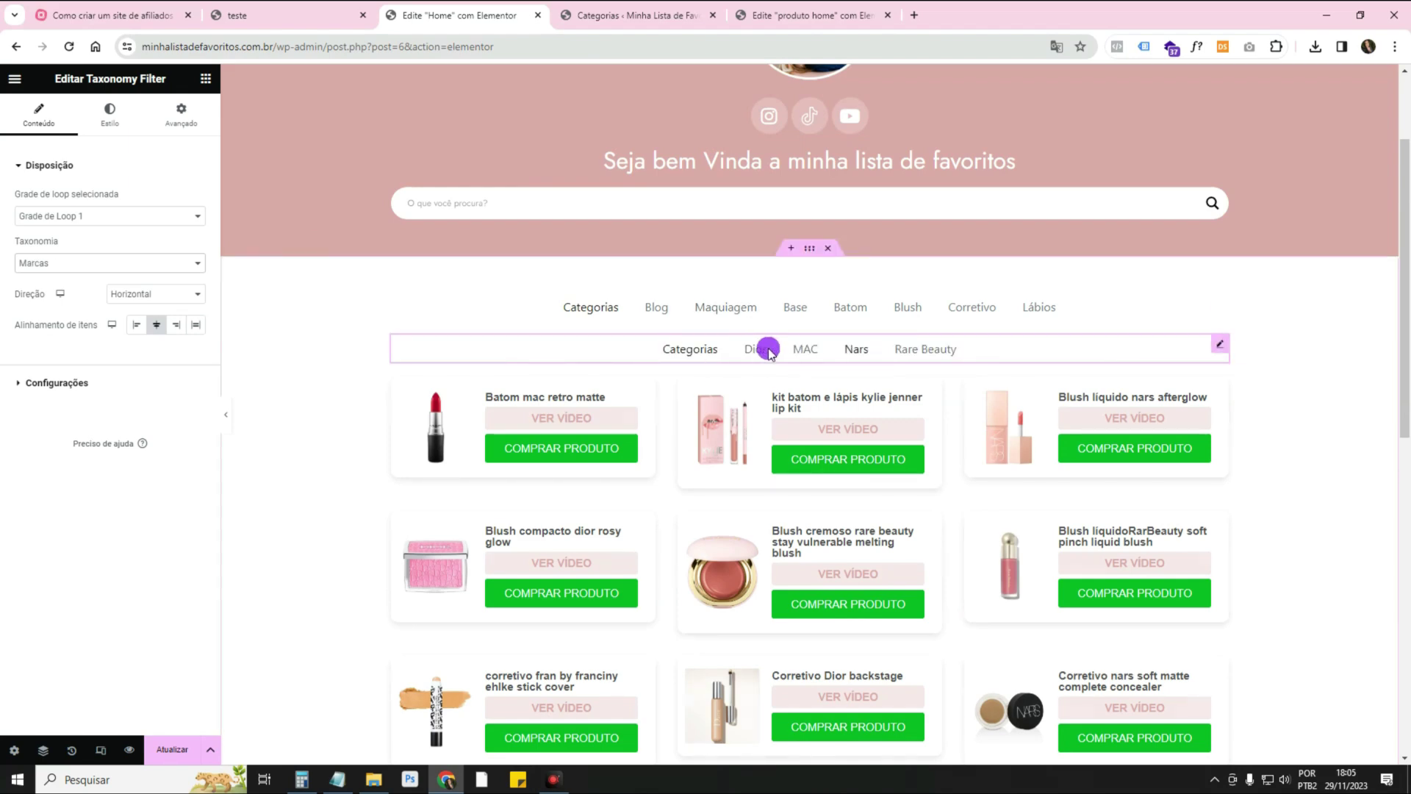
Change the copy's first item title to 'Marcas'
left_click(50, 384)
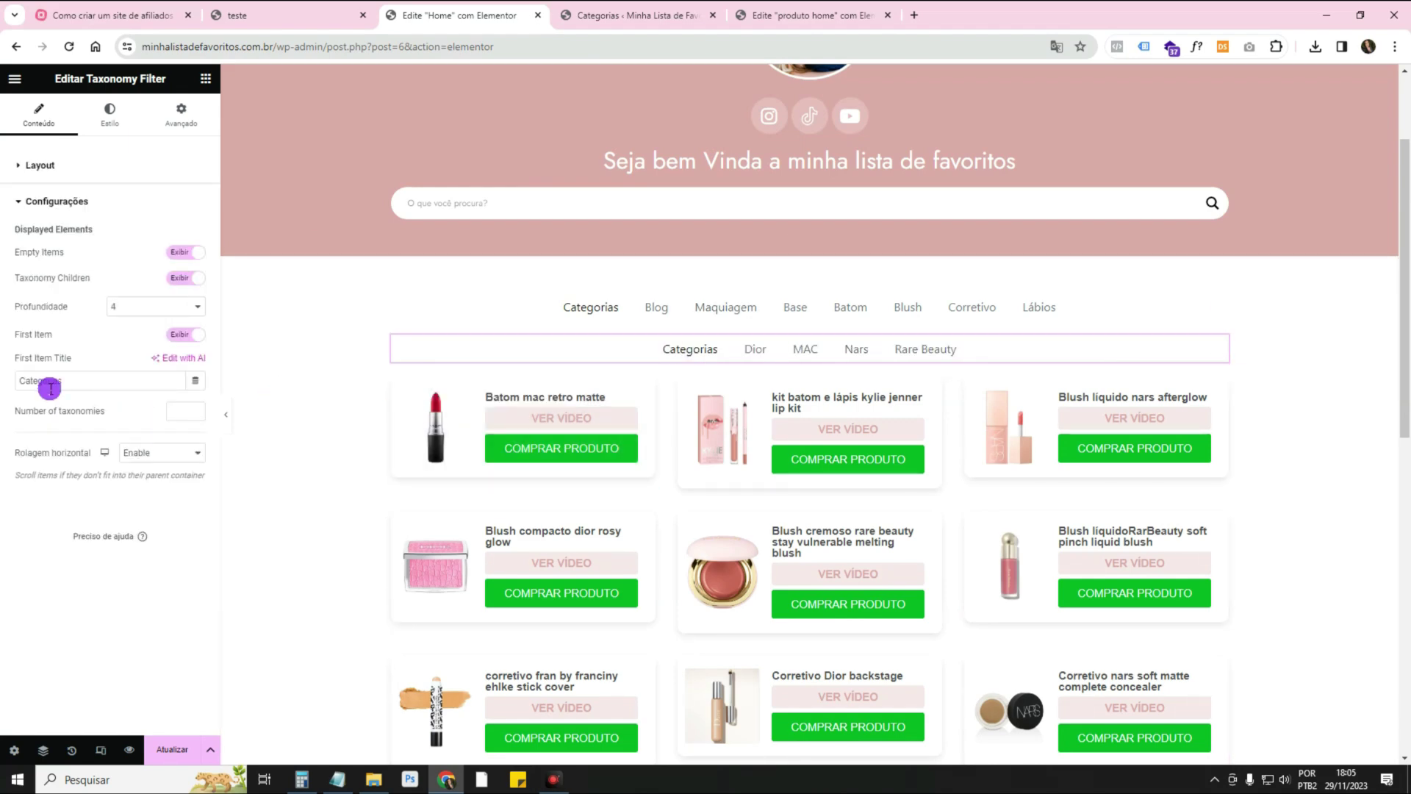
left_click_drag(58, 380, 16, 376)
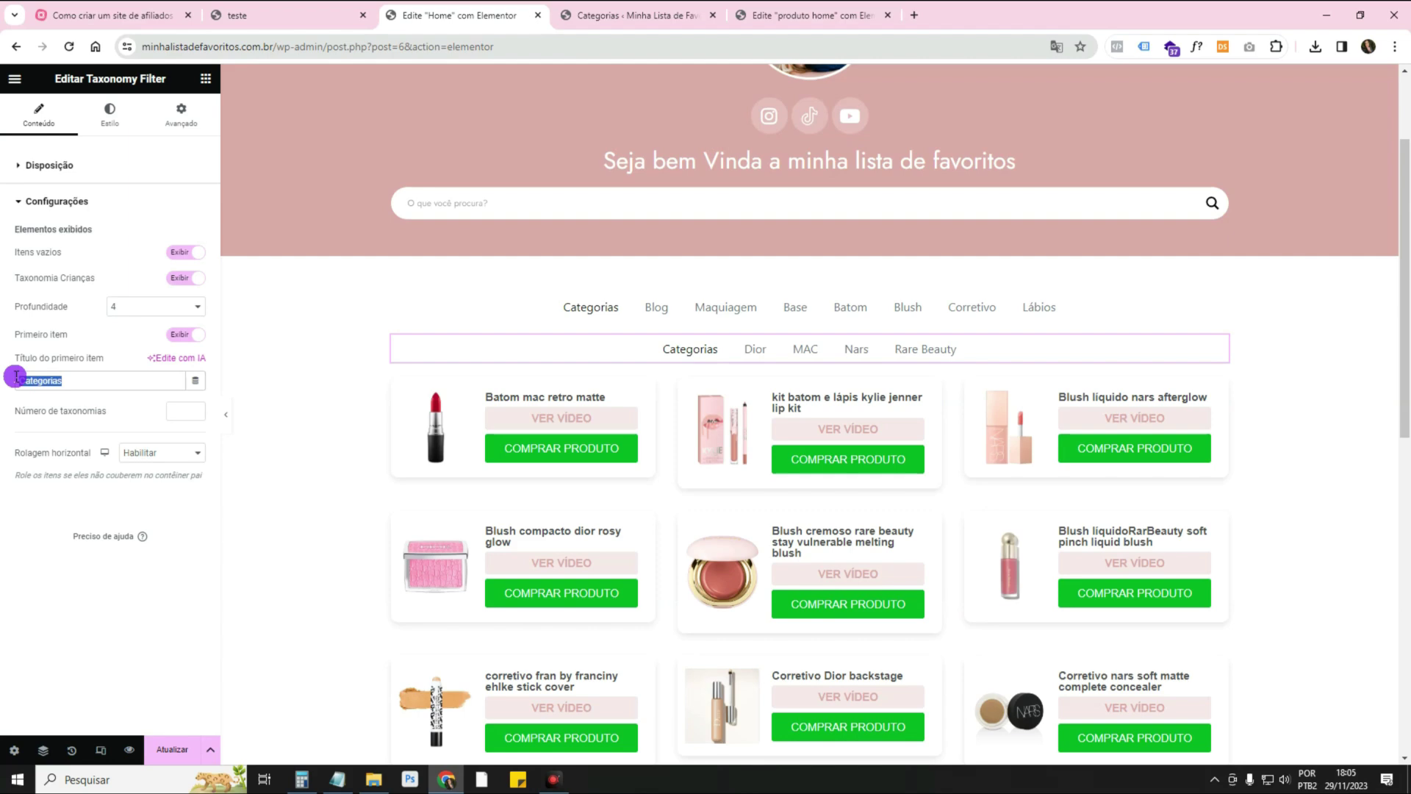
type("Marcas")
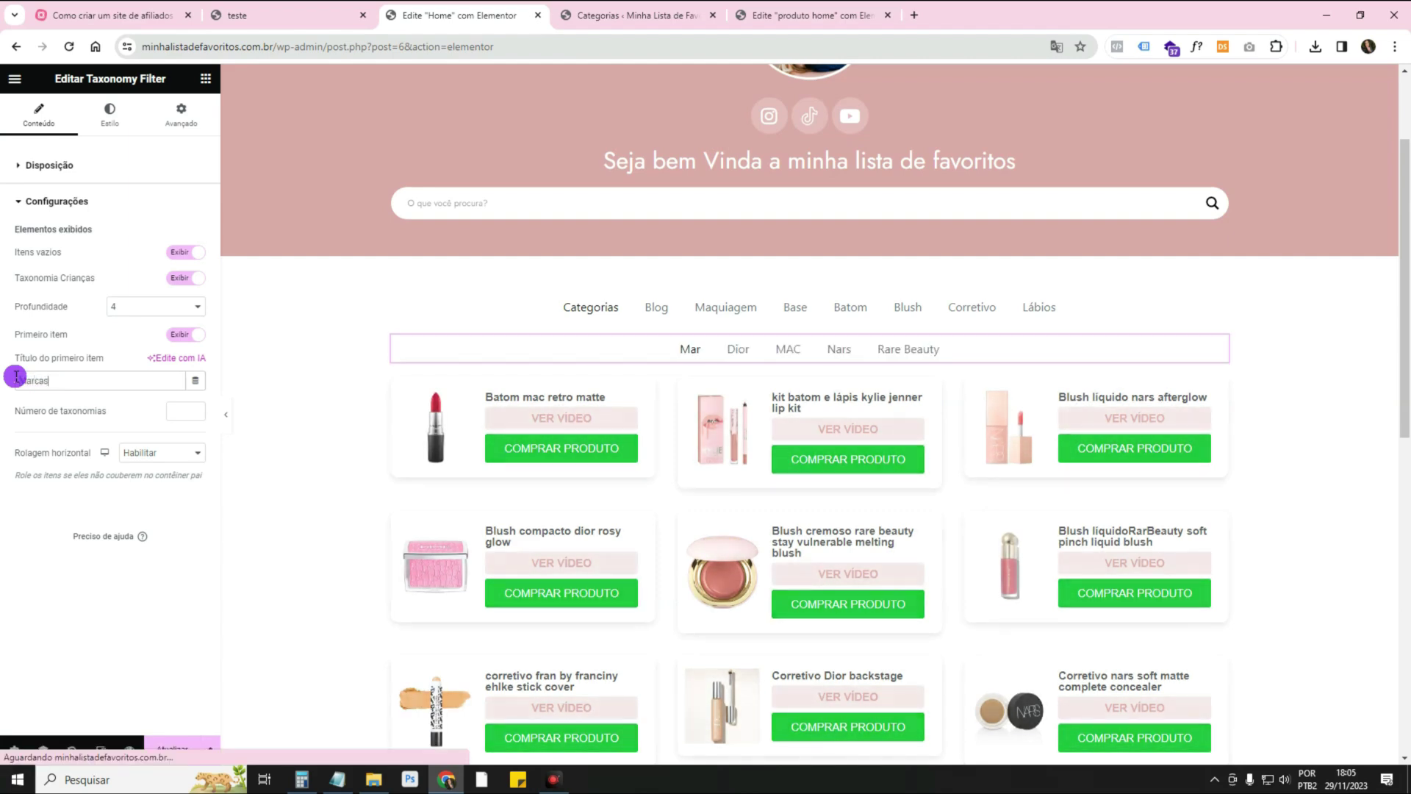
left_click(623, 306)
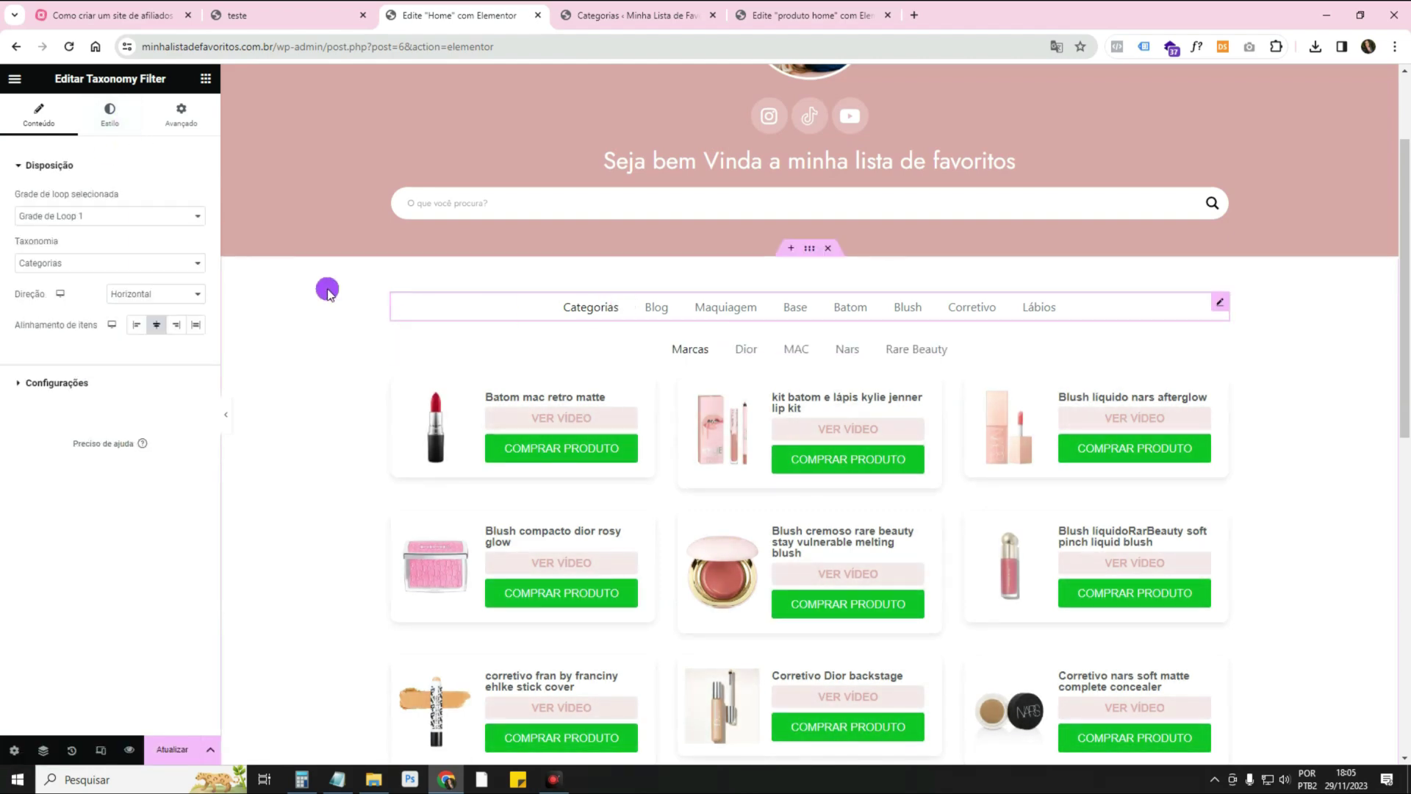
left_click(107, 118)
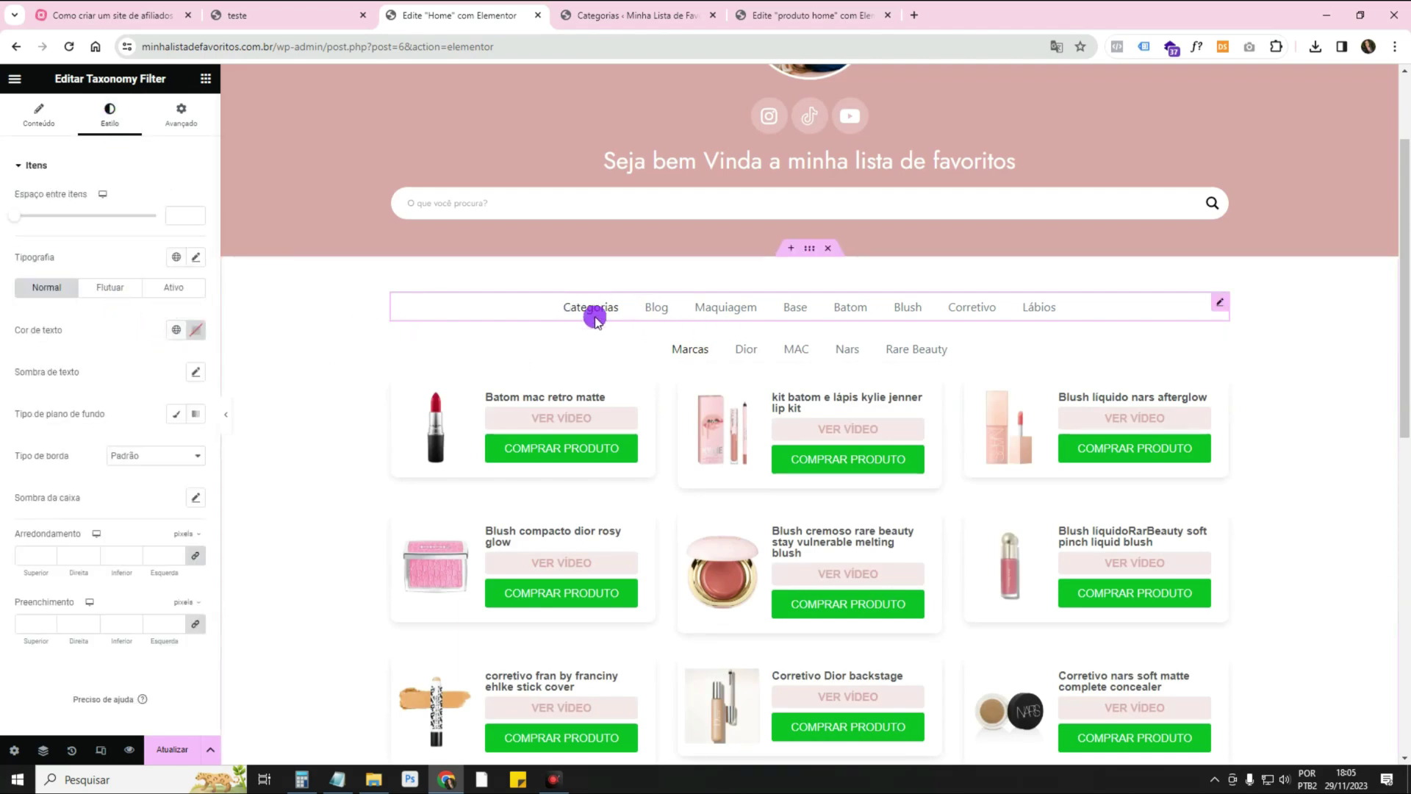
Give the filter items Secundário text colour and a Classic background
left_click(177, 329)
left_click(151, 429)
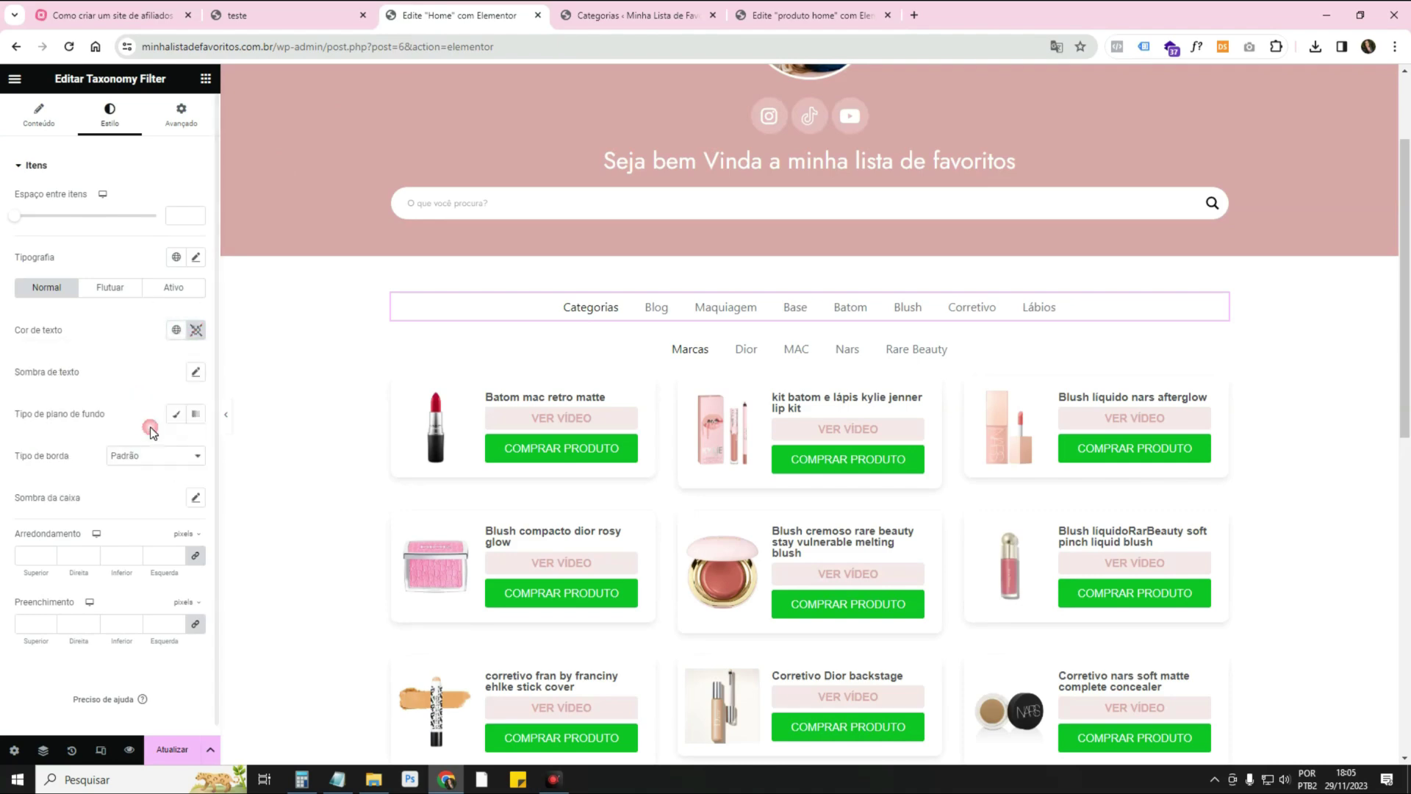
left_click(178, 415)
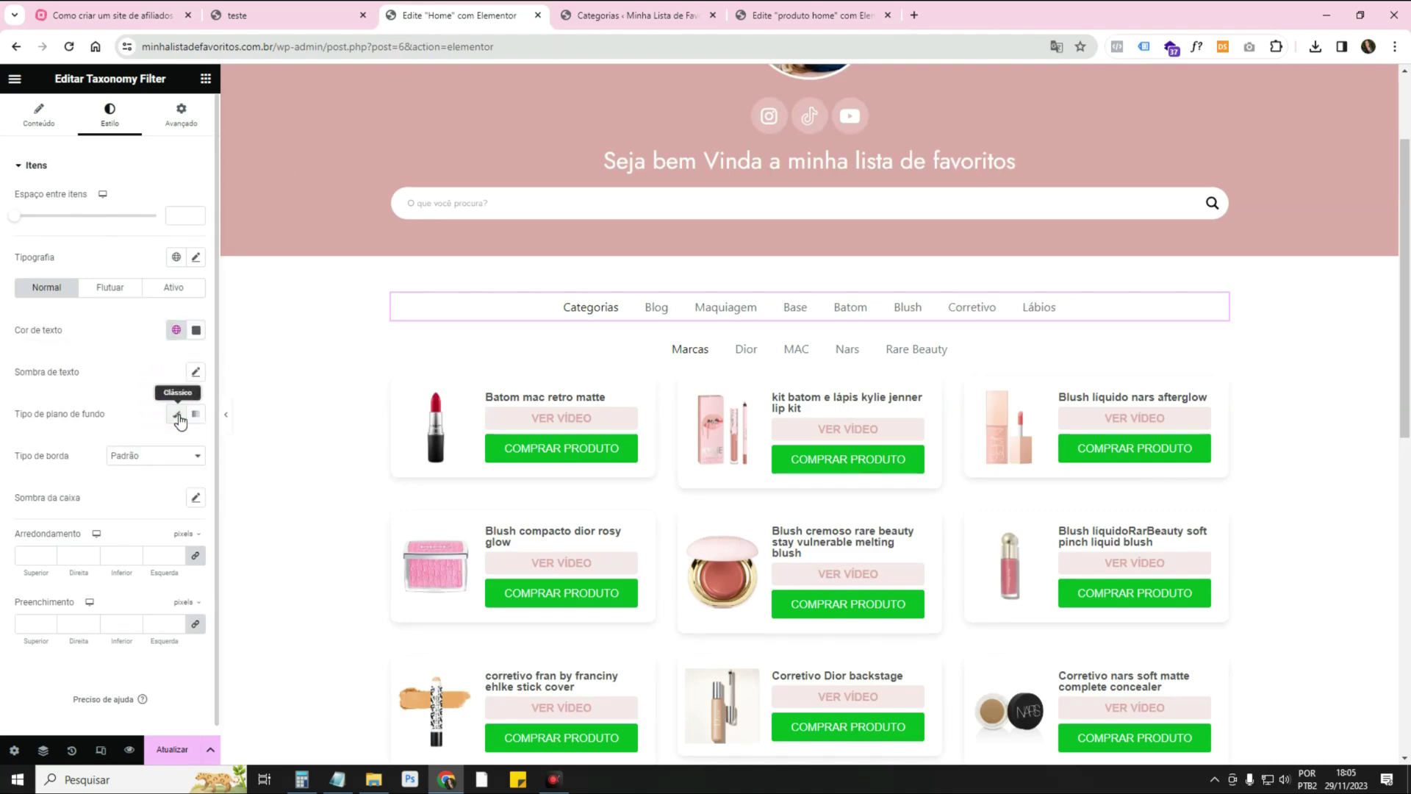
left_click(195, 457)
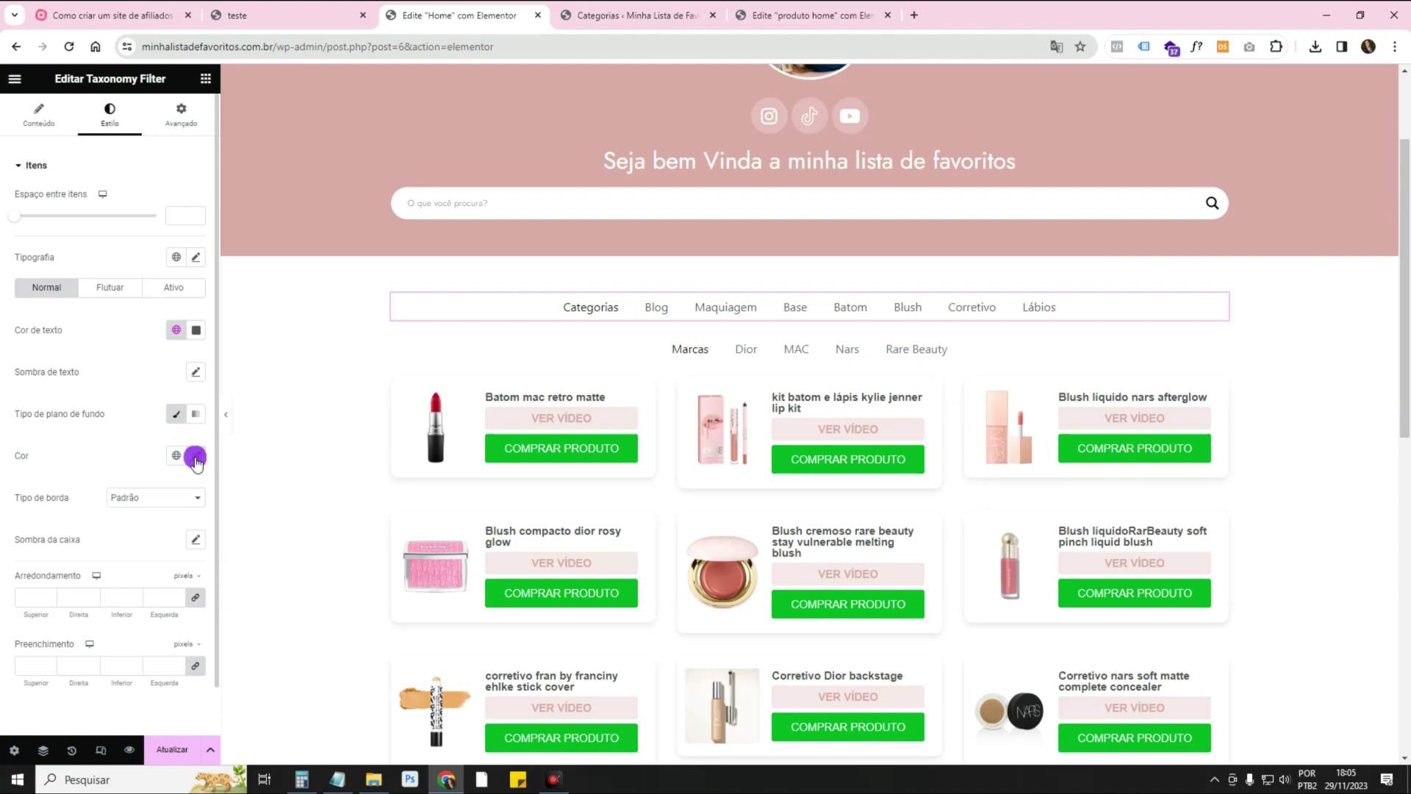
Fill the item background with the header pink at low opacity
left_click(195, 458)
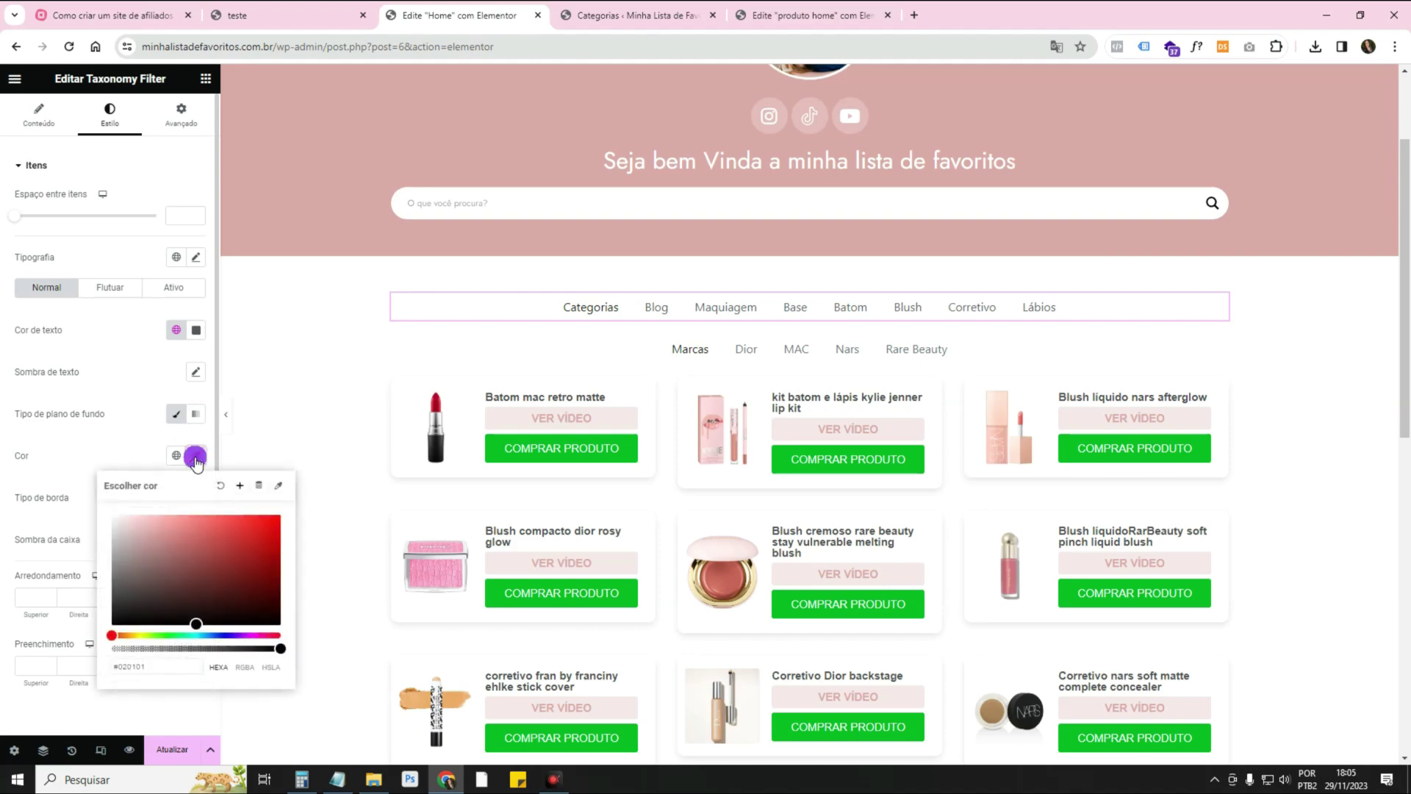
left_click(279, 485)
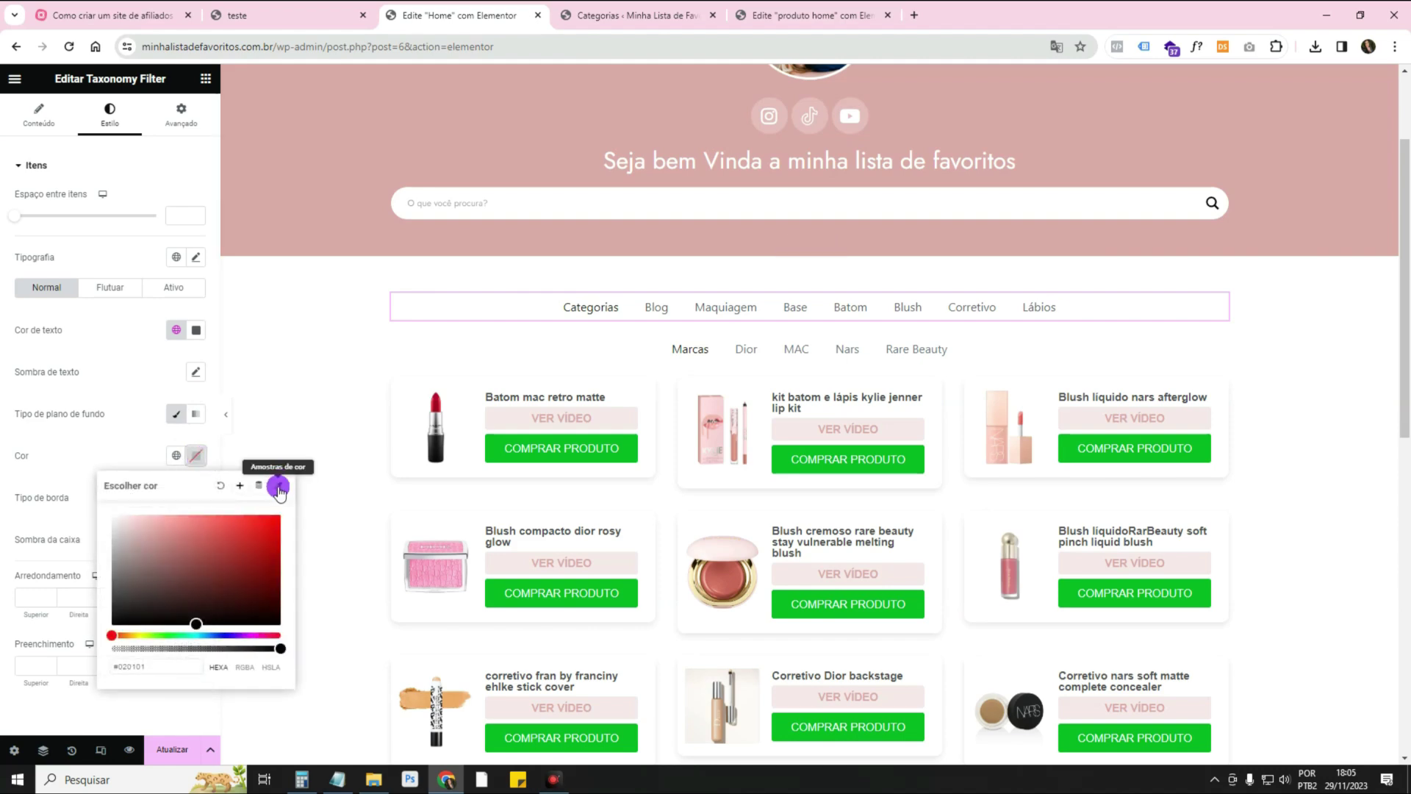
left_click(281, 155)
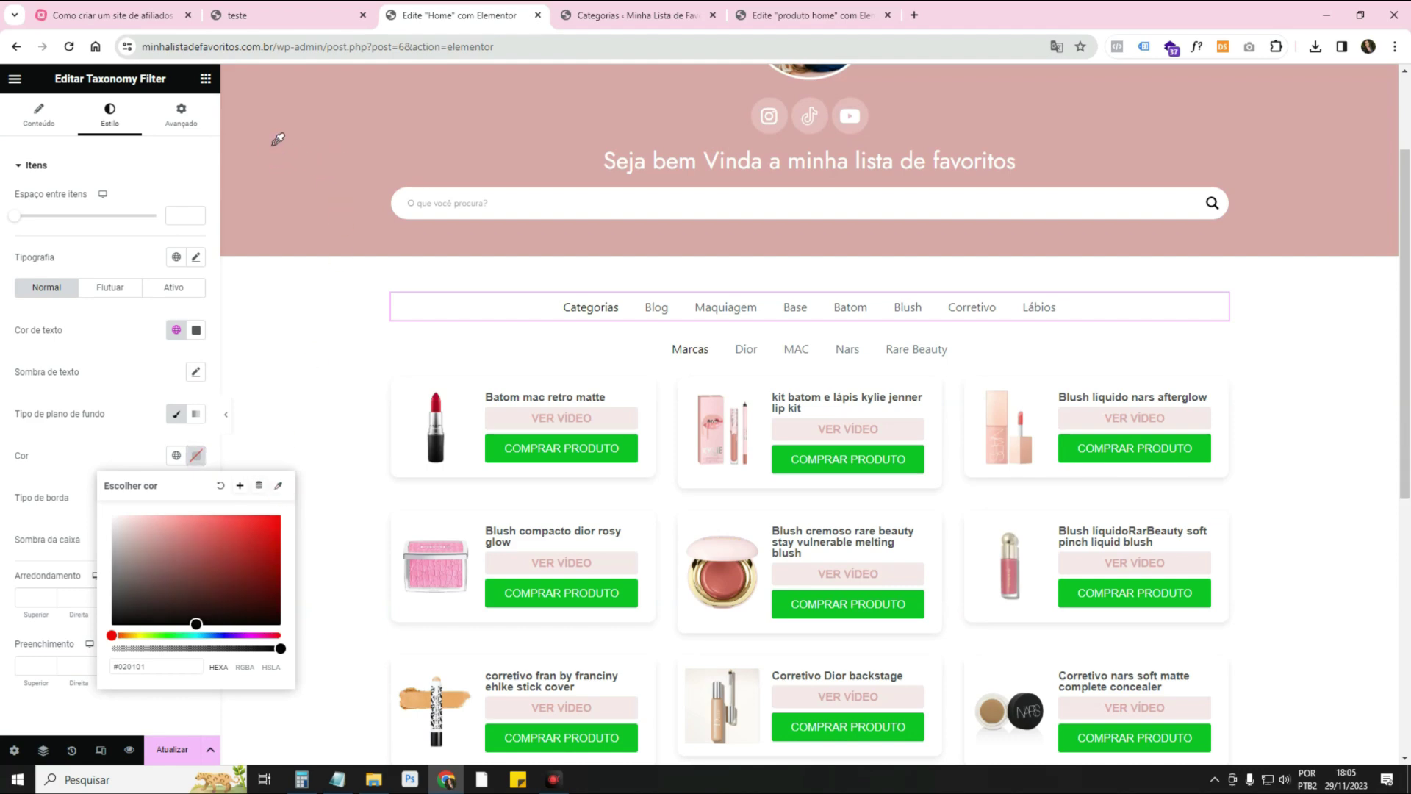
left_click(272, 145)
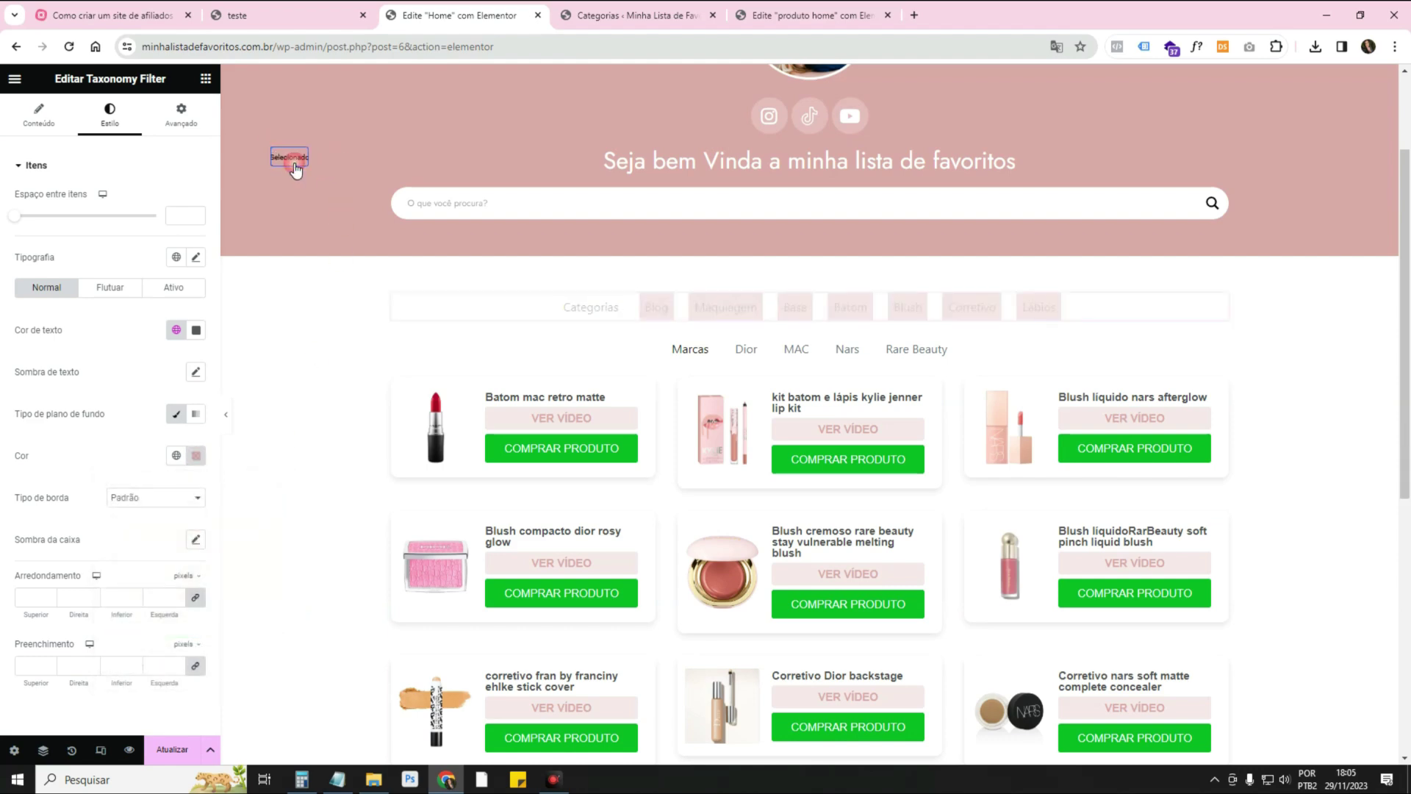
left_click(283, 158)
left_click(210, 440)
left_click(196, 455)
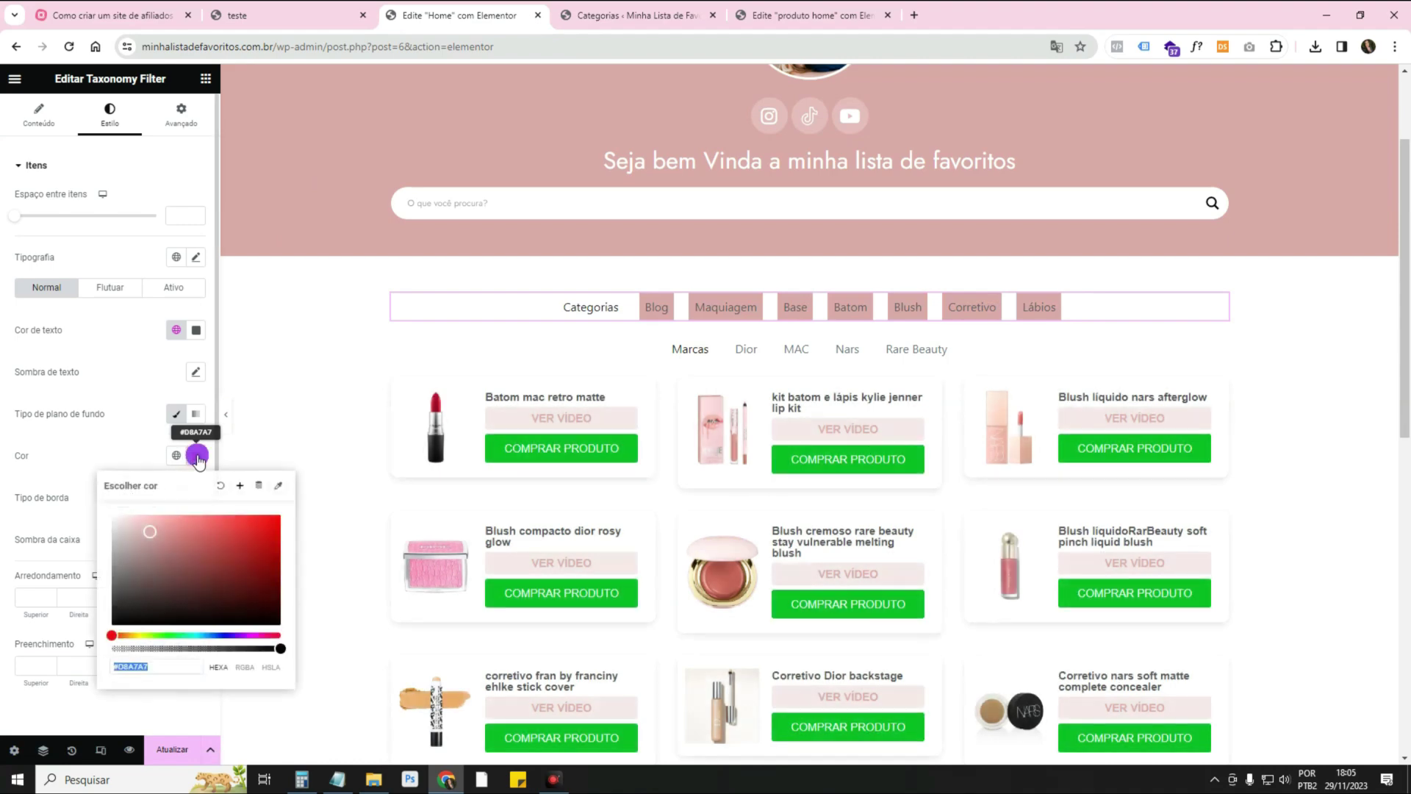
left_click(268, 639)
left_click_drag(282, 653, 154, 650)
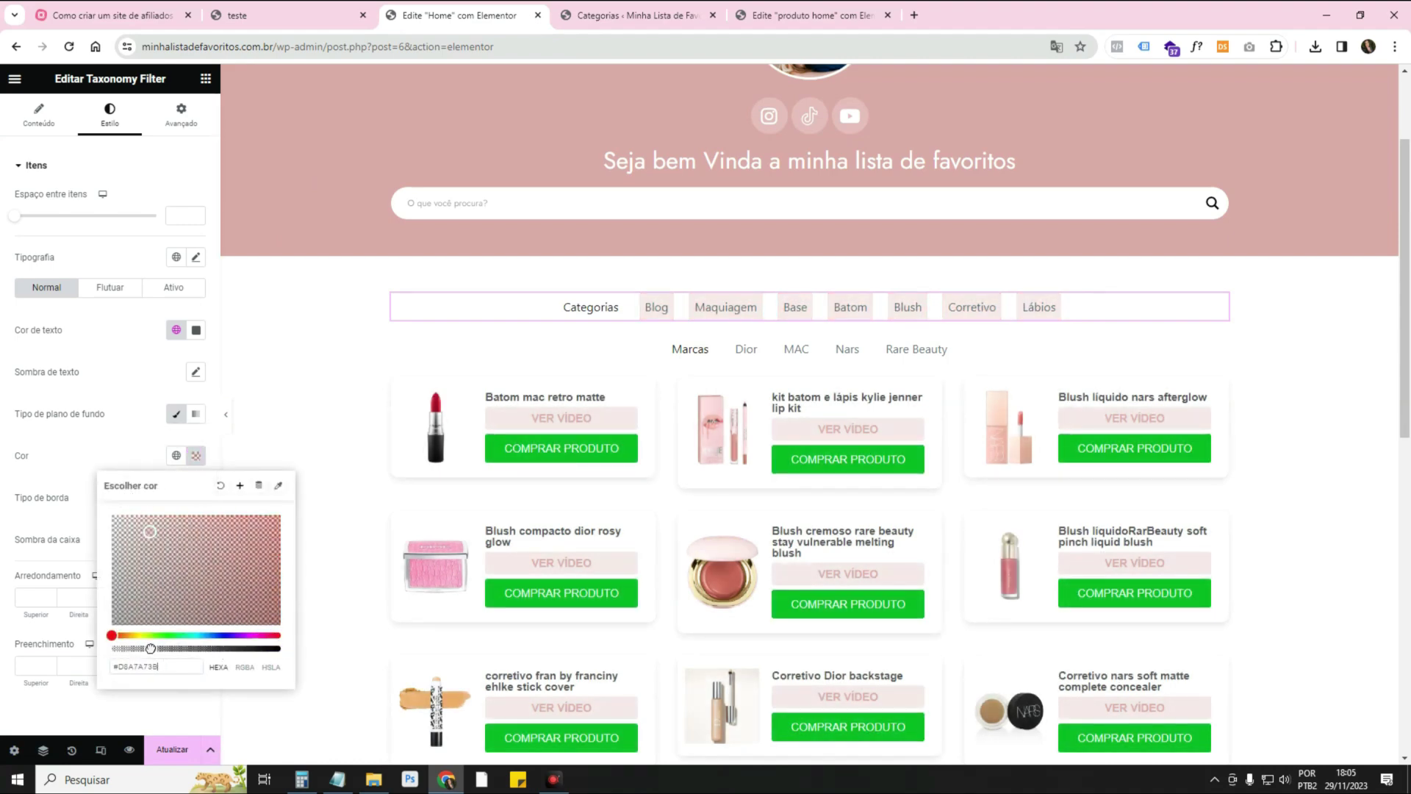
left_click(138, 471)
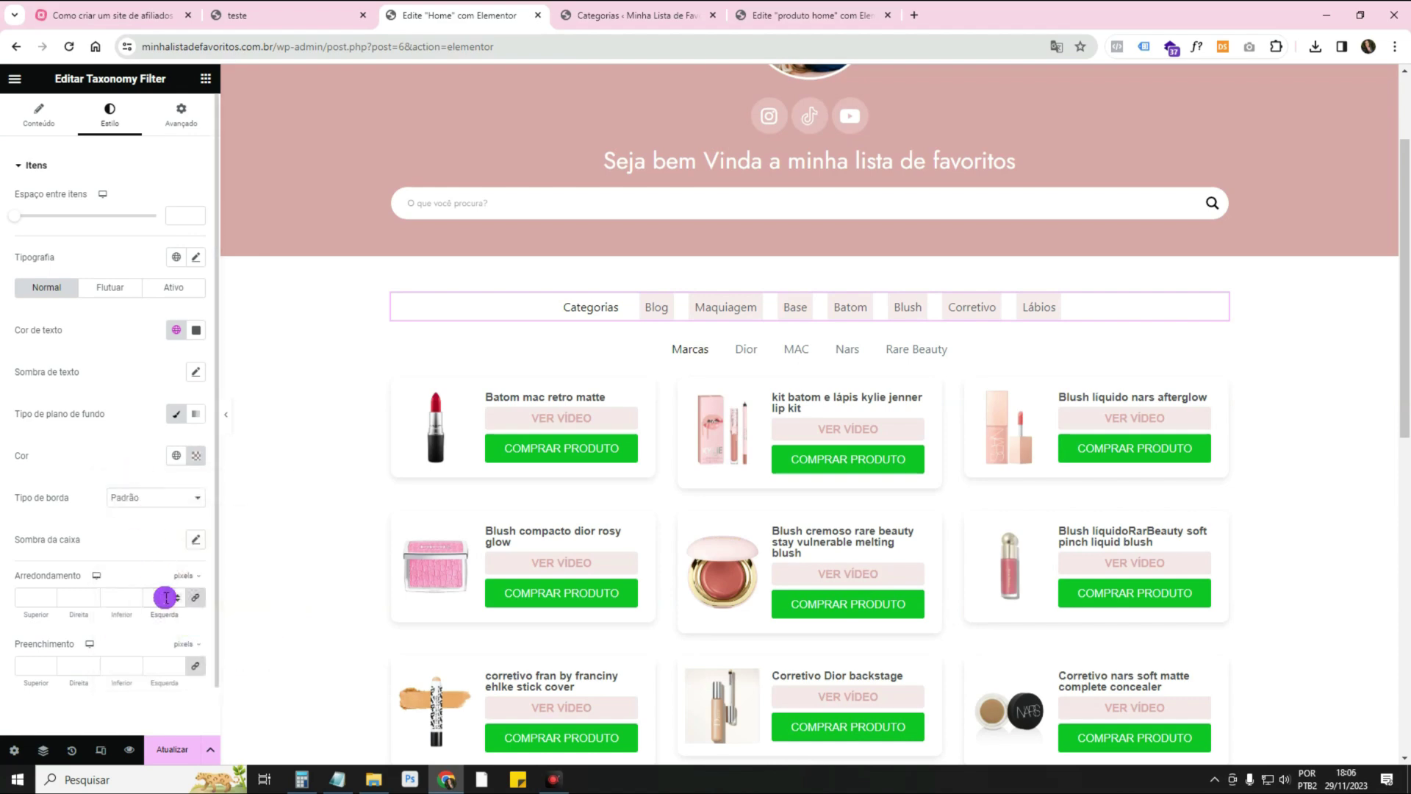
Set the item padding to 3, 15, 3, 15 px
scroll(165, 597, "down", 1)
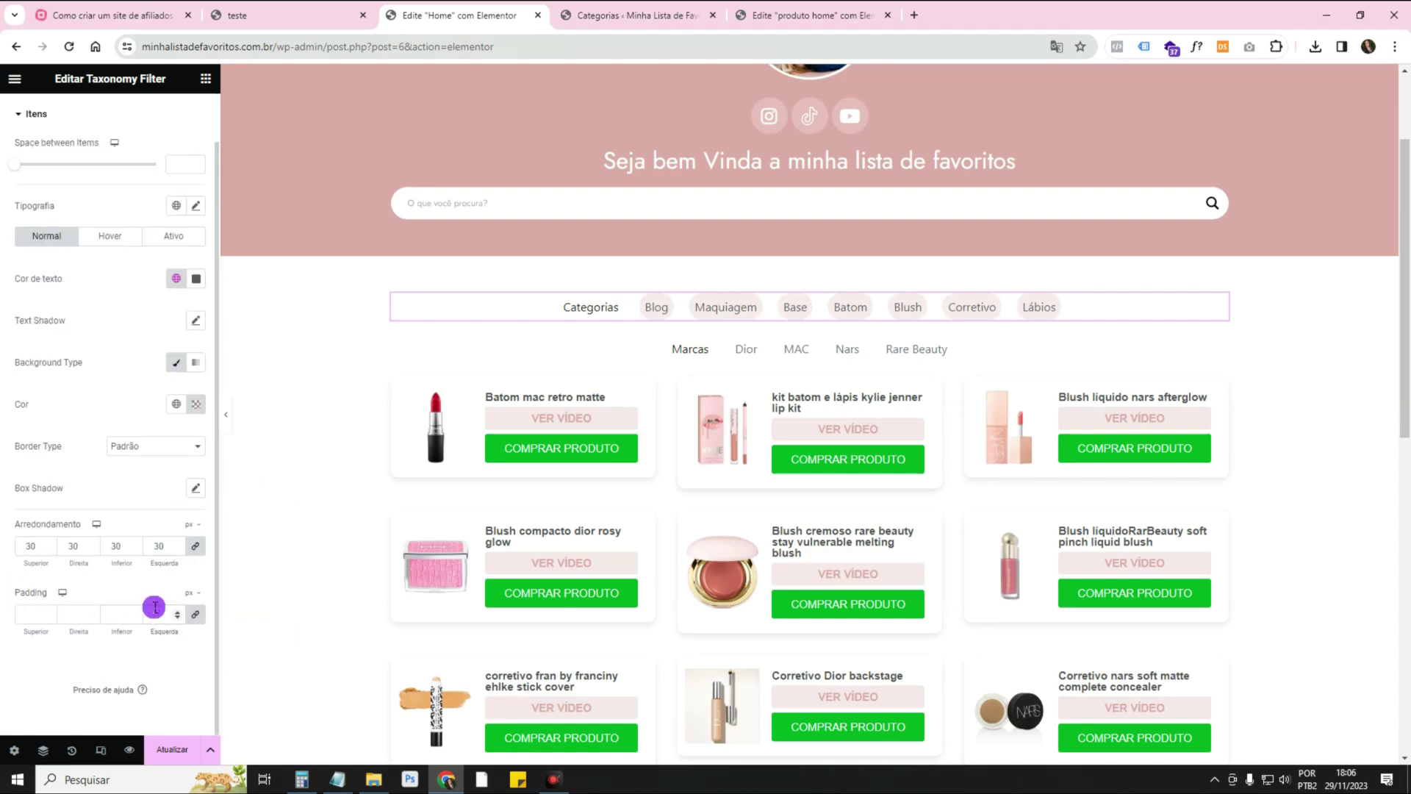
left_click(155, 607)
type("5")
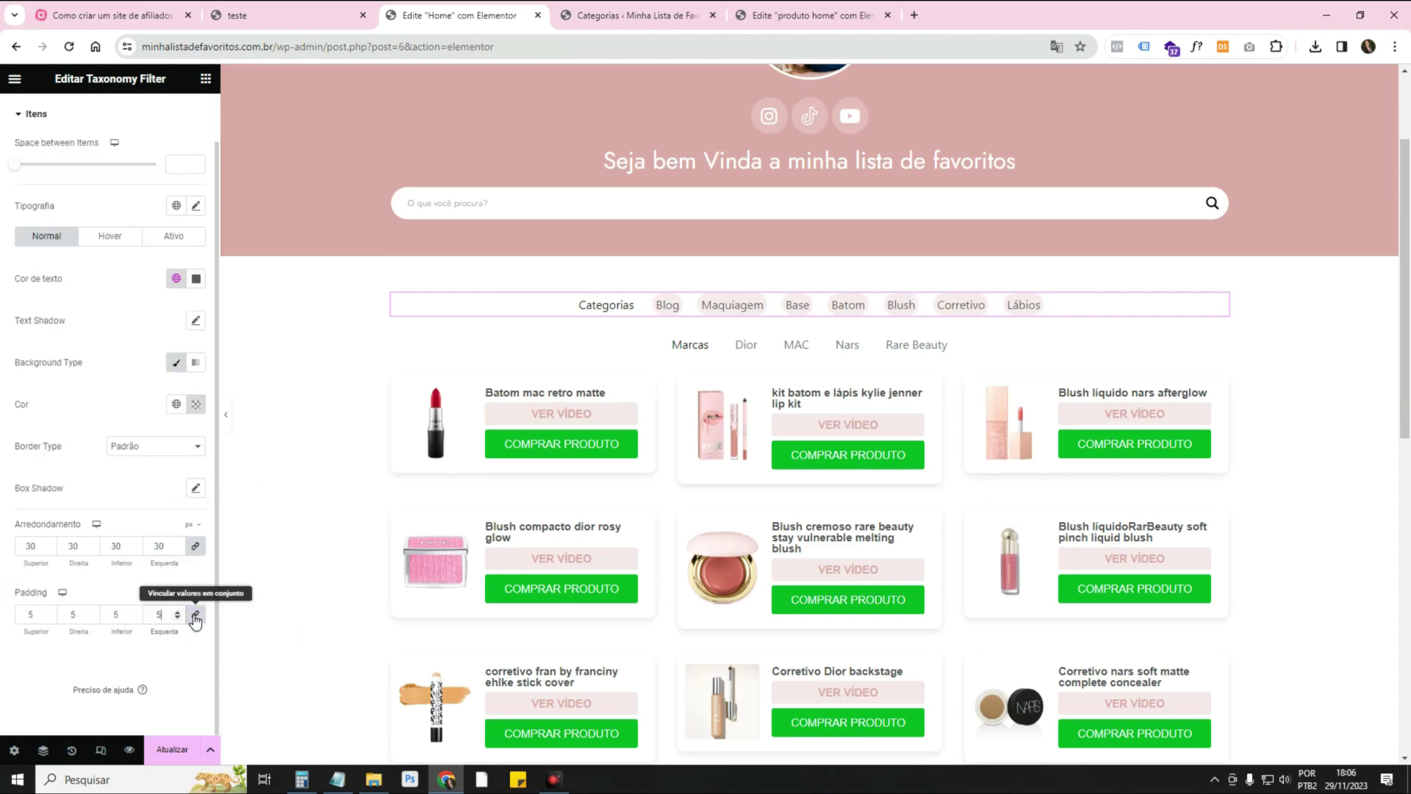
left_click(195, 616)
left_click(151, 613)
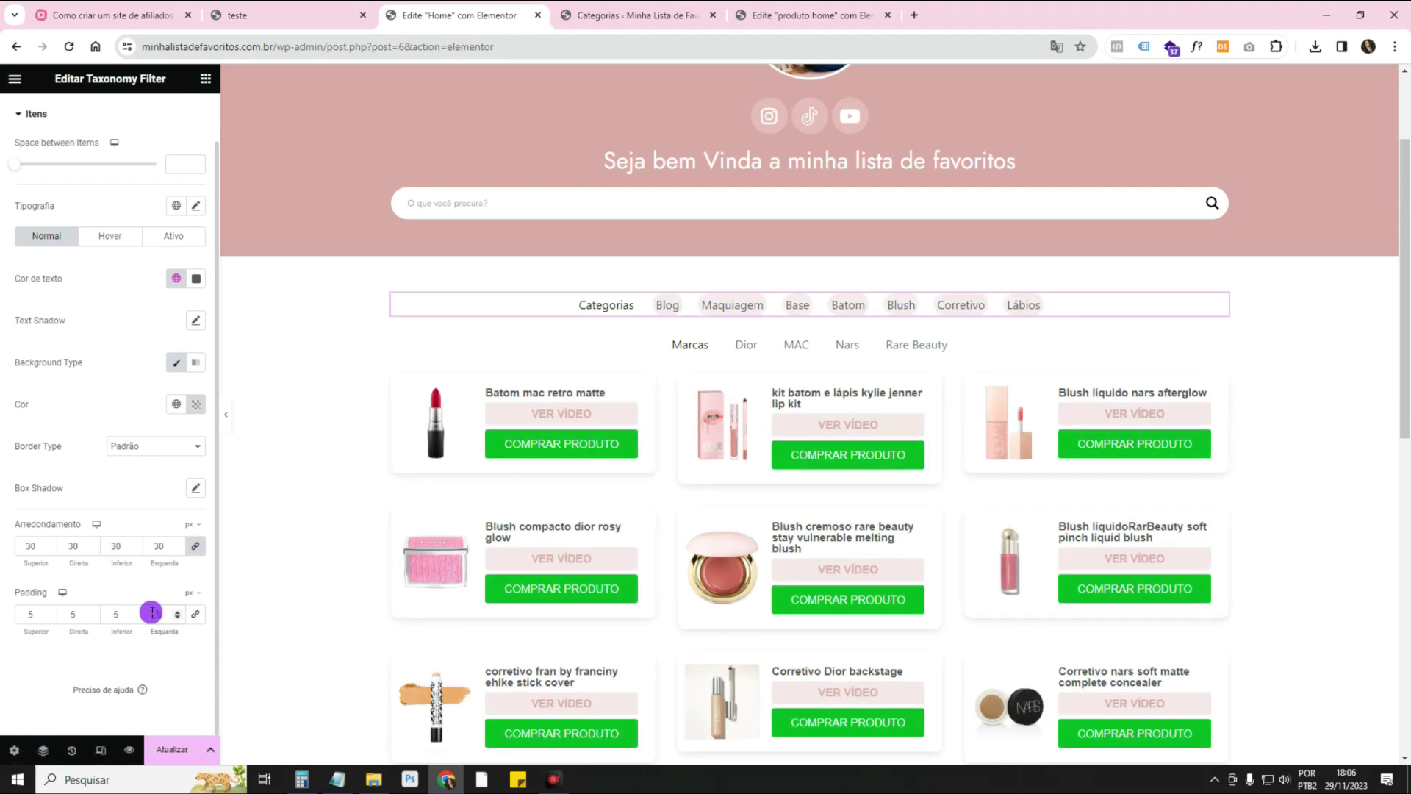
type("1")
left_click(80, 612)
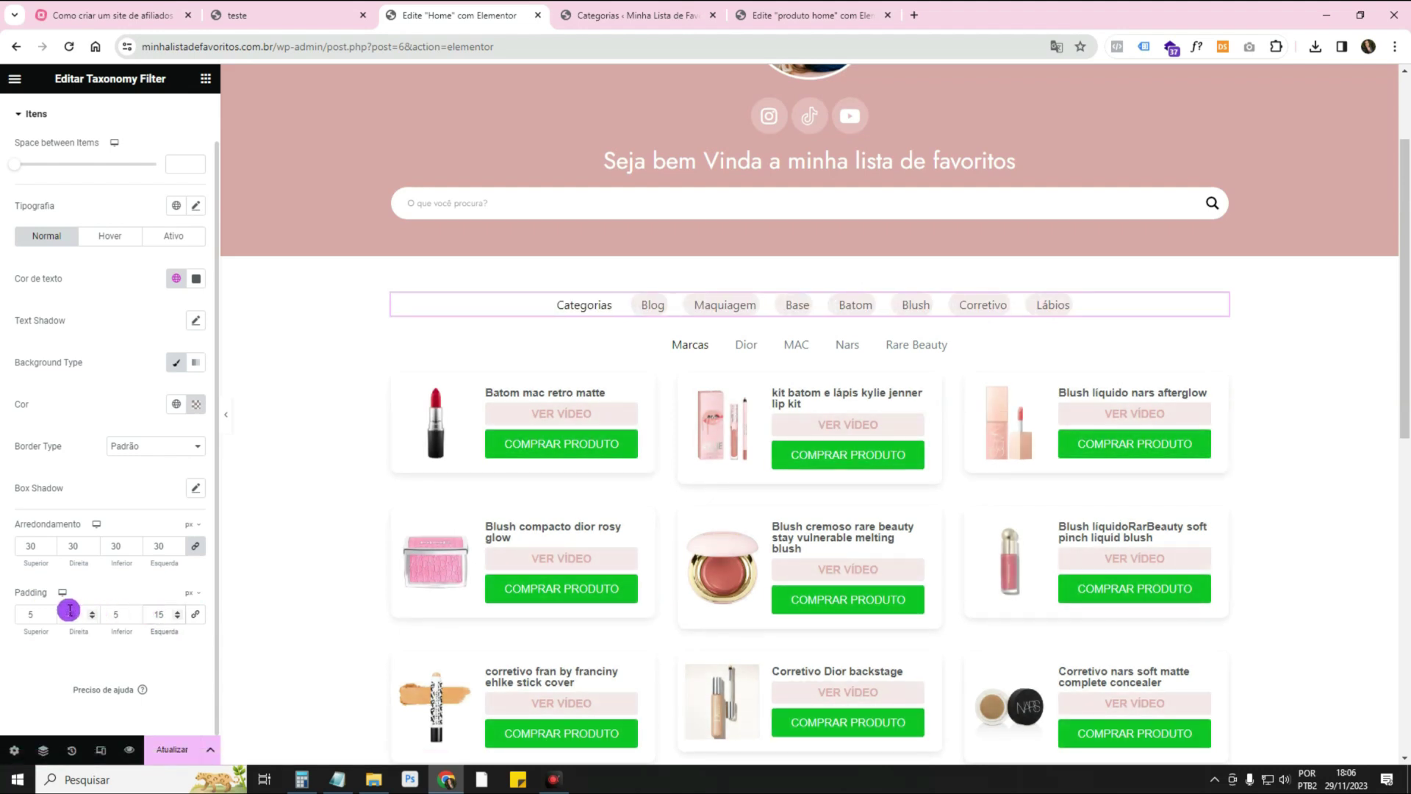
type("15")
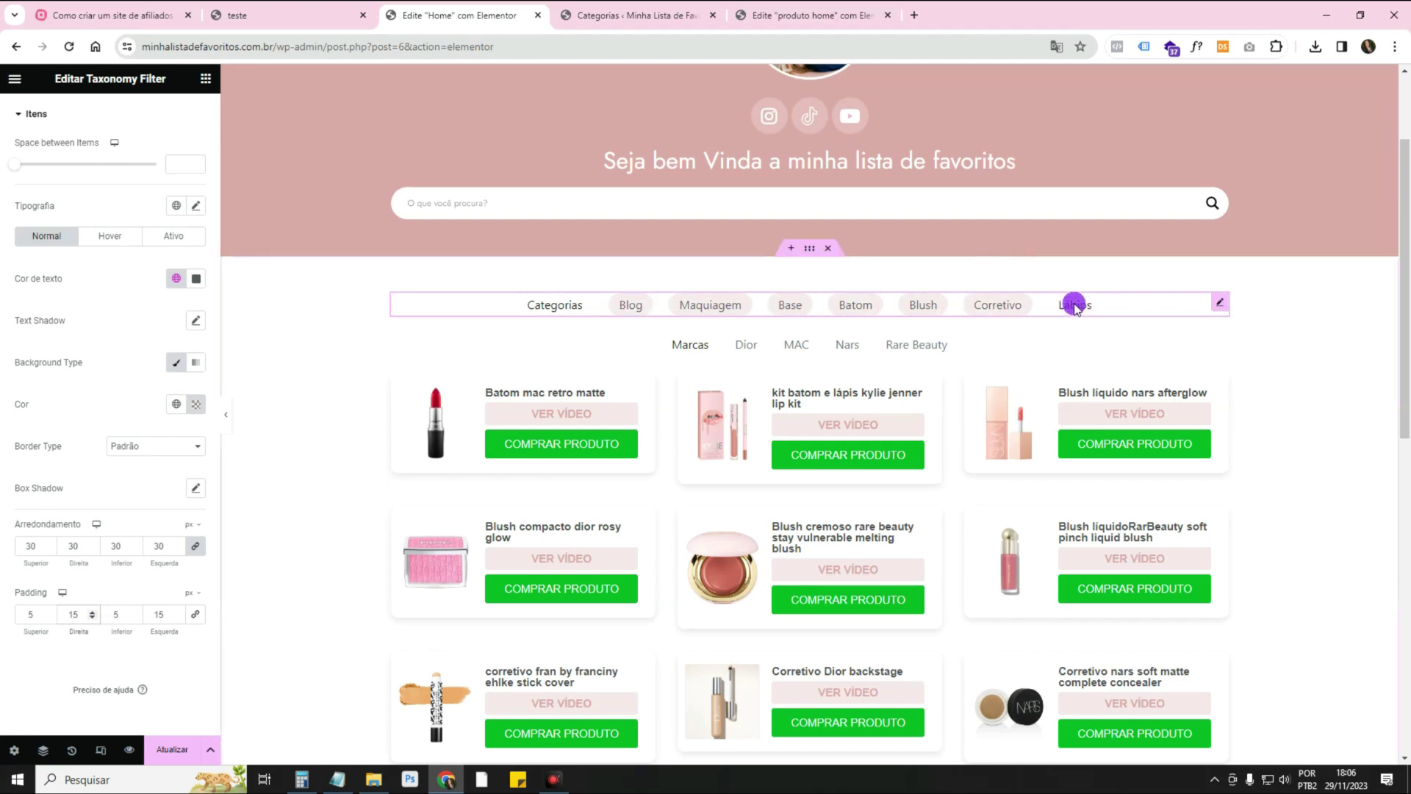
left_click(134, 618)
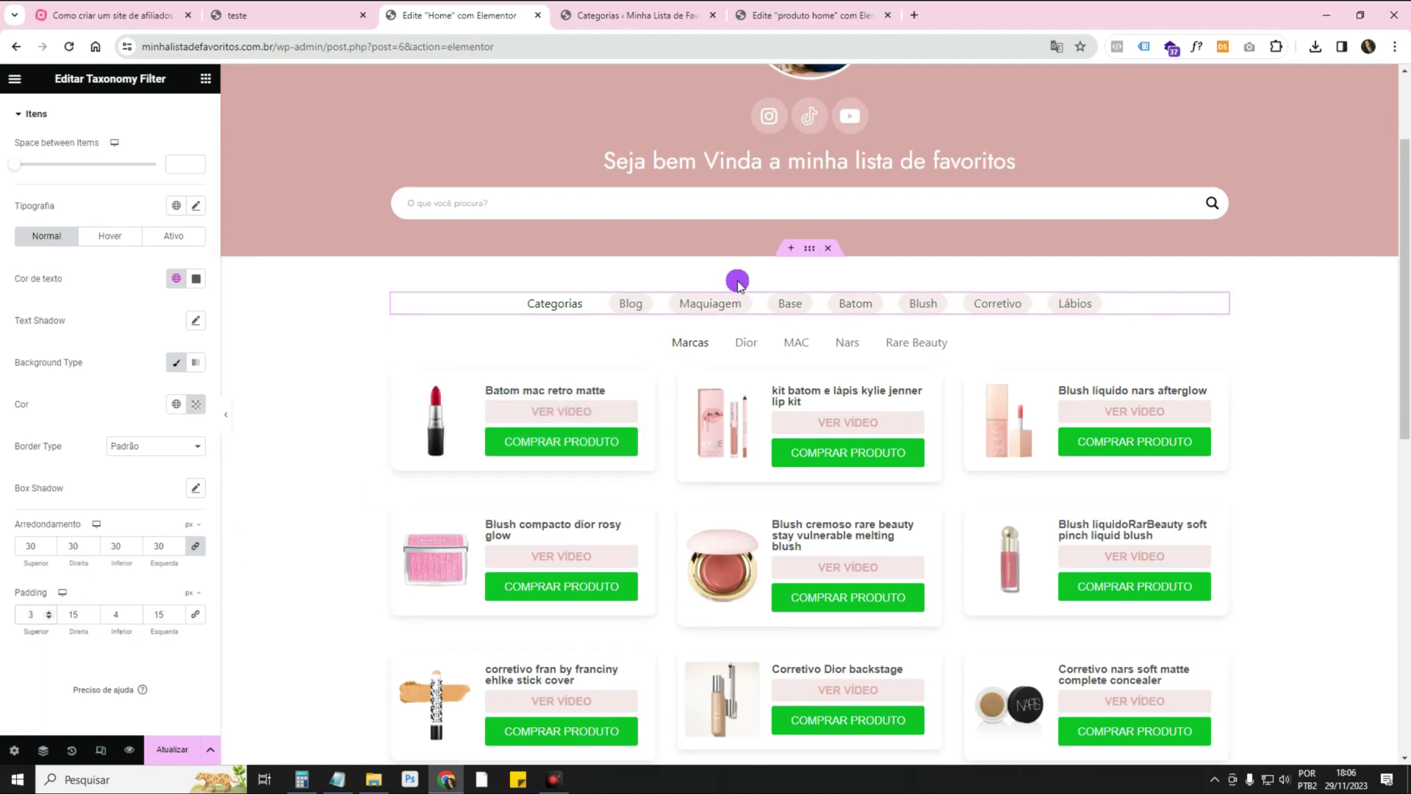
left_click(136, 619)
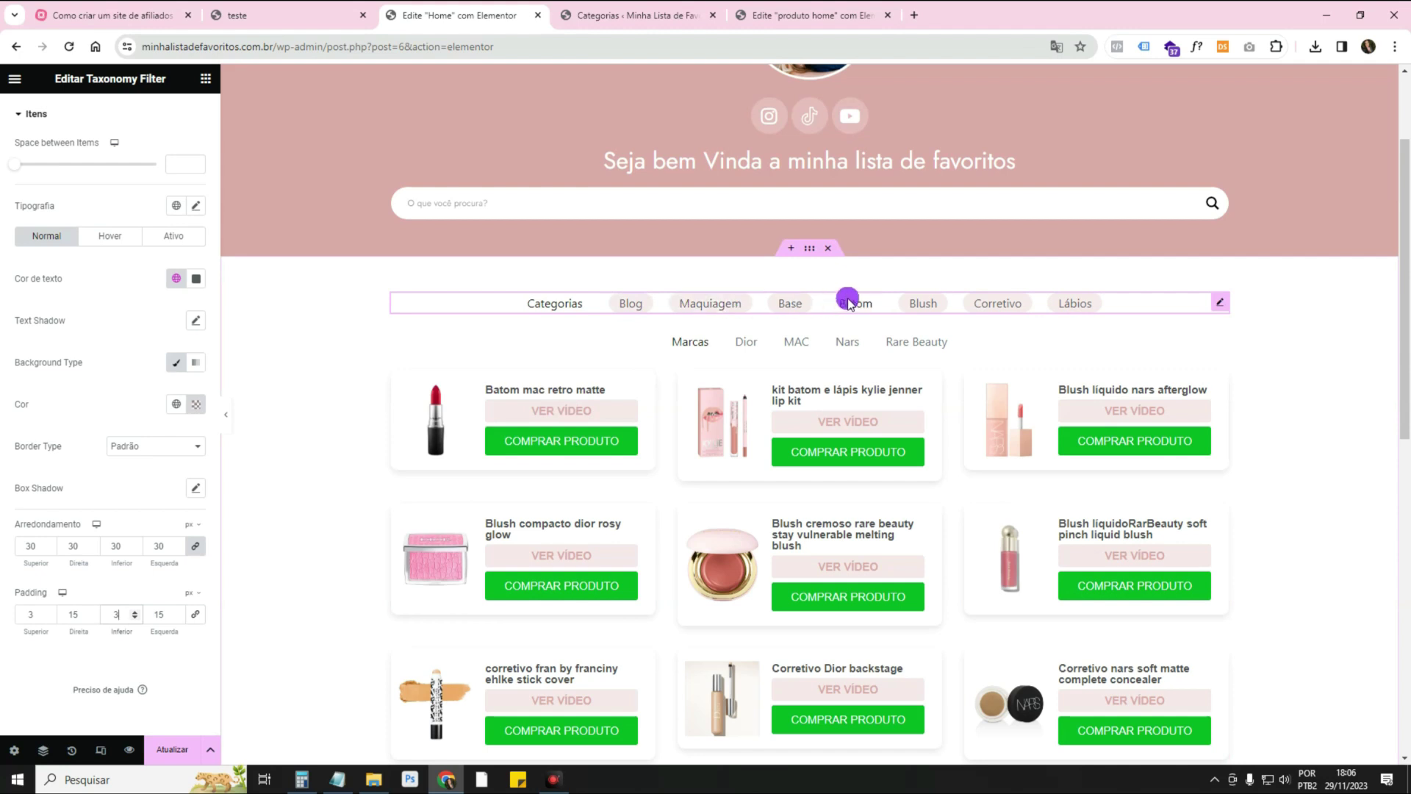
left_click(114, 236)
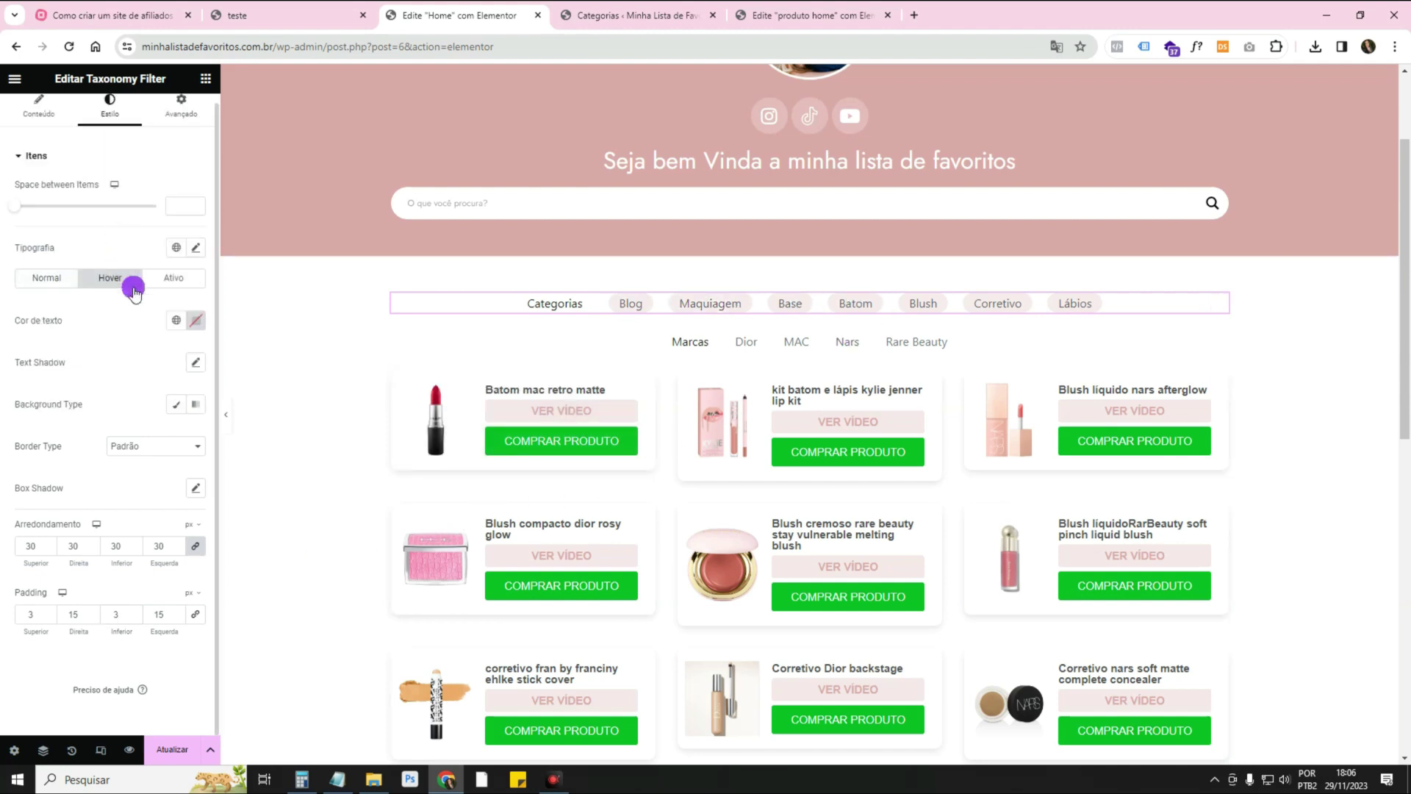
Give hovered items white text on a header-pink background
left_click(196, 320)
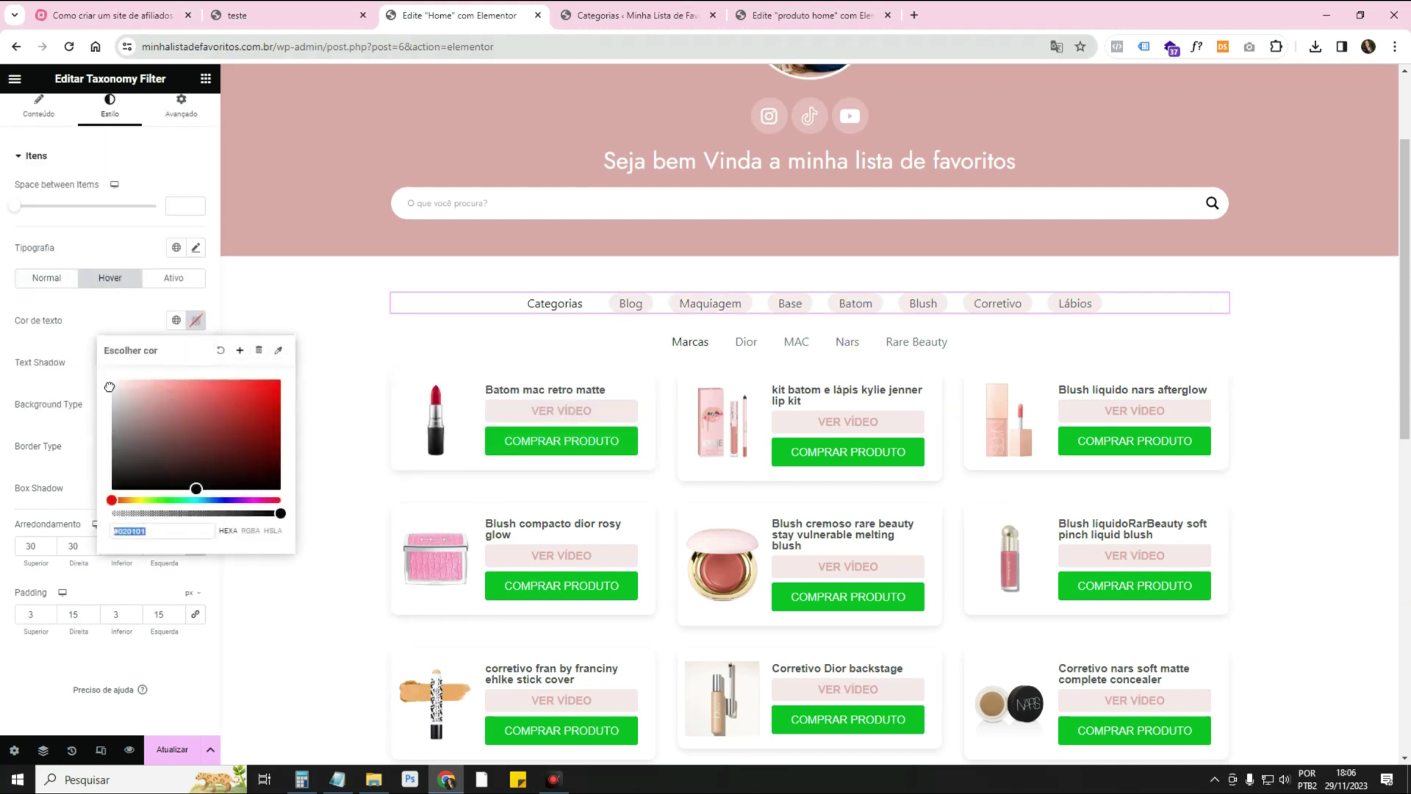
left_click(180, 407)
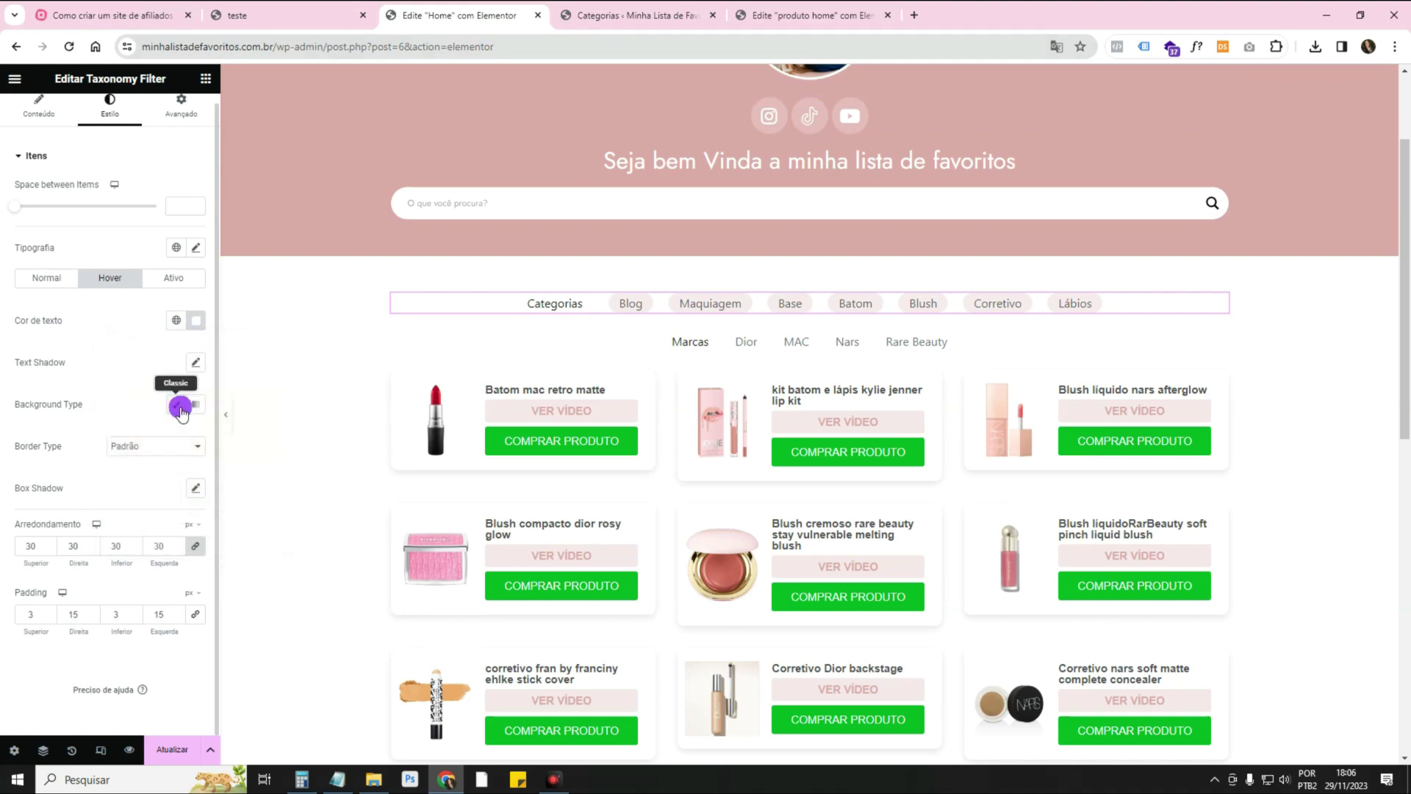
left_click(198, 447)
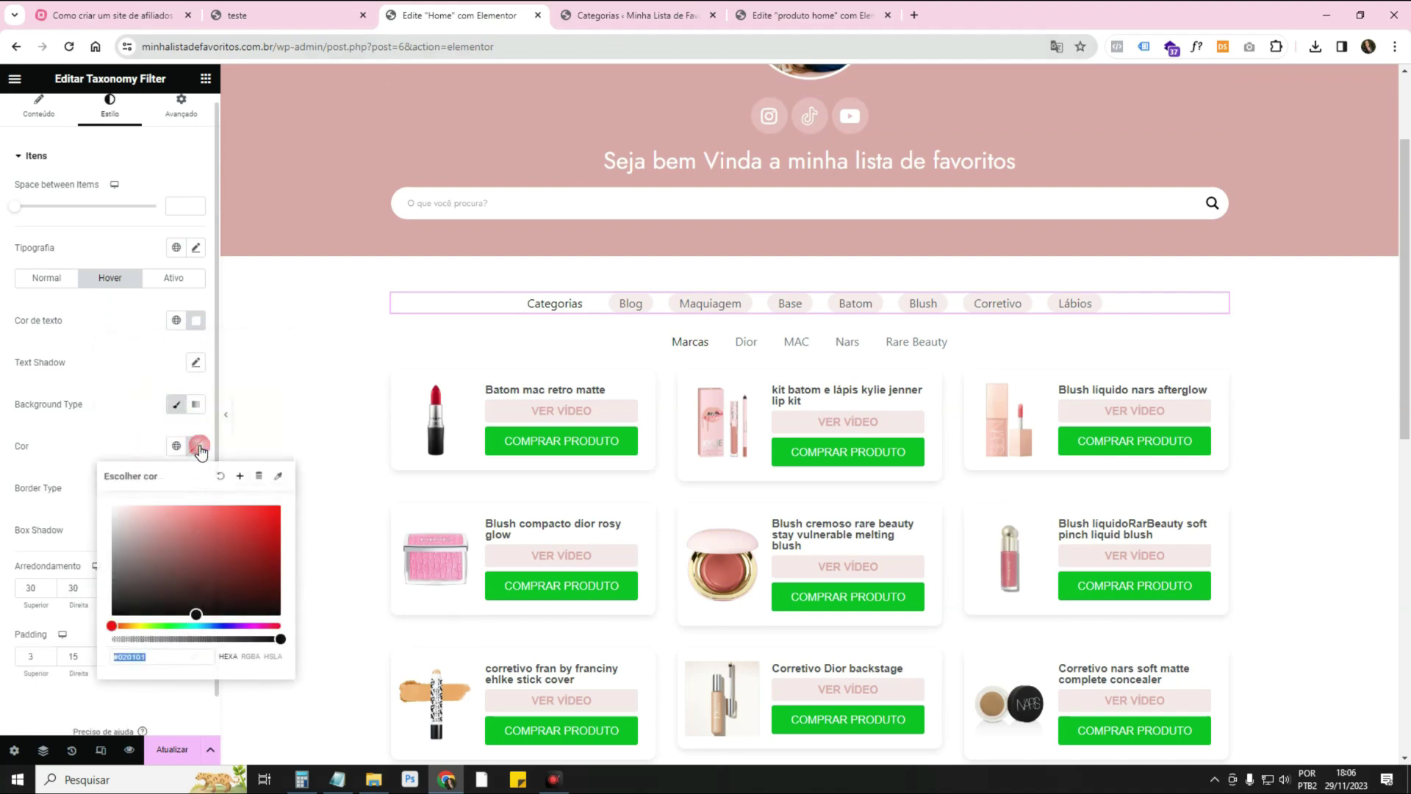
left_click(273, 474)
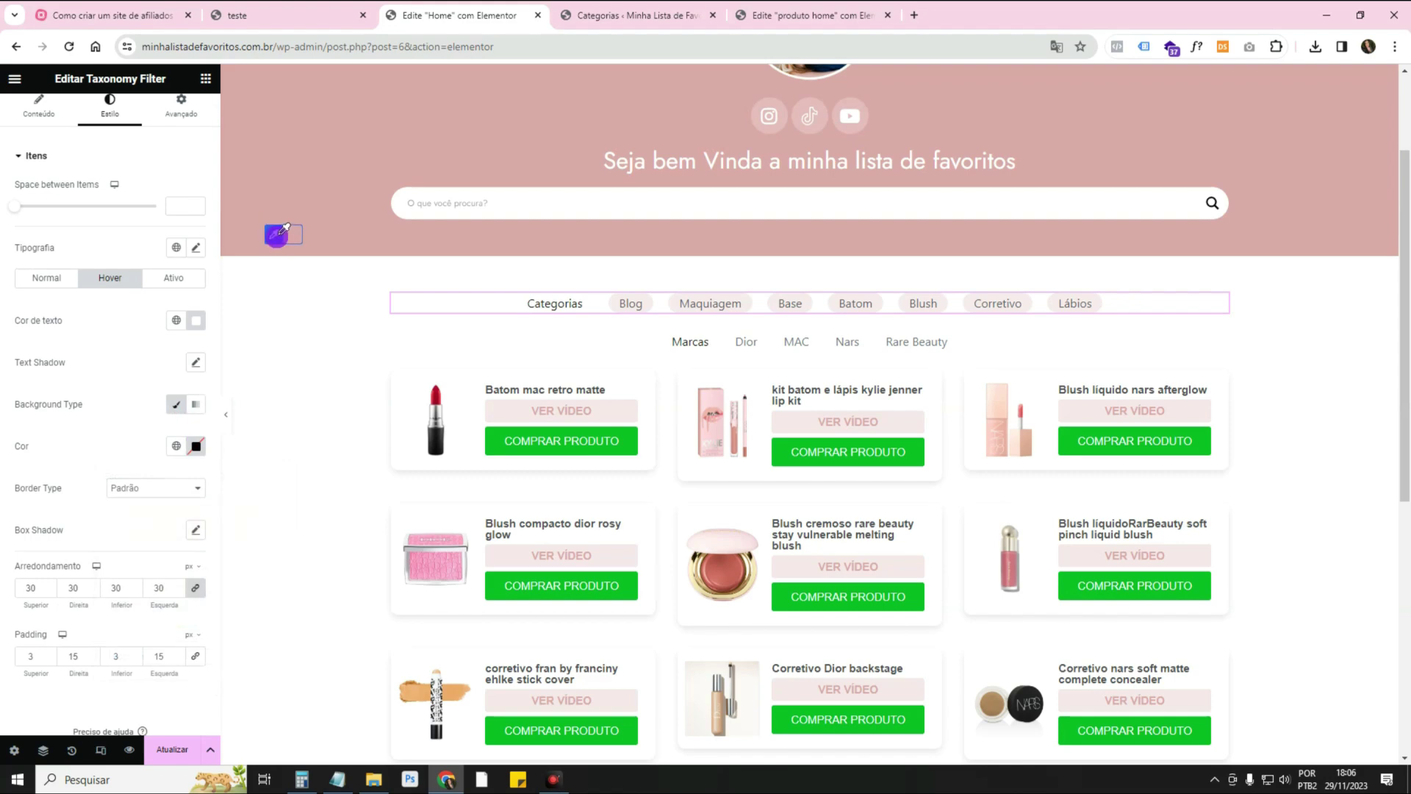
left_click(284, 243)
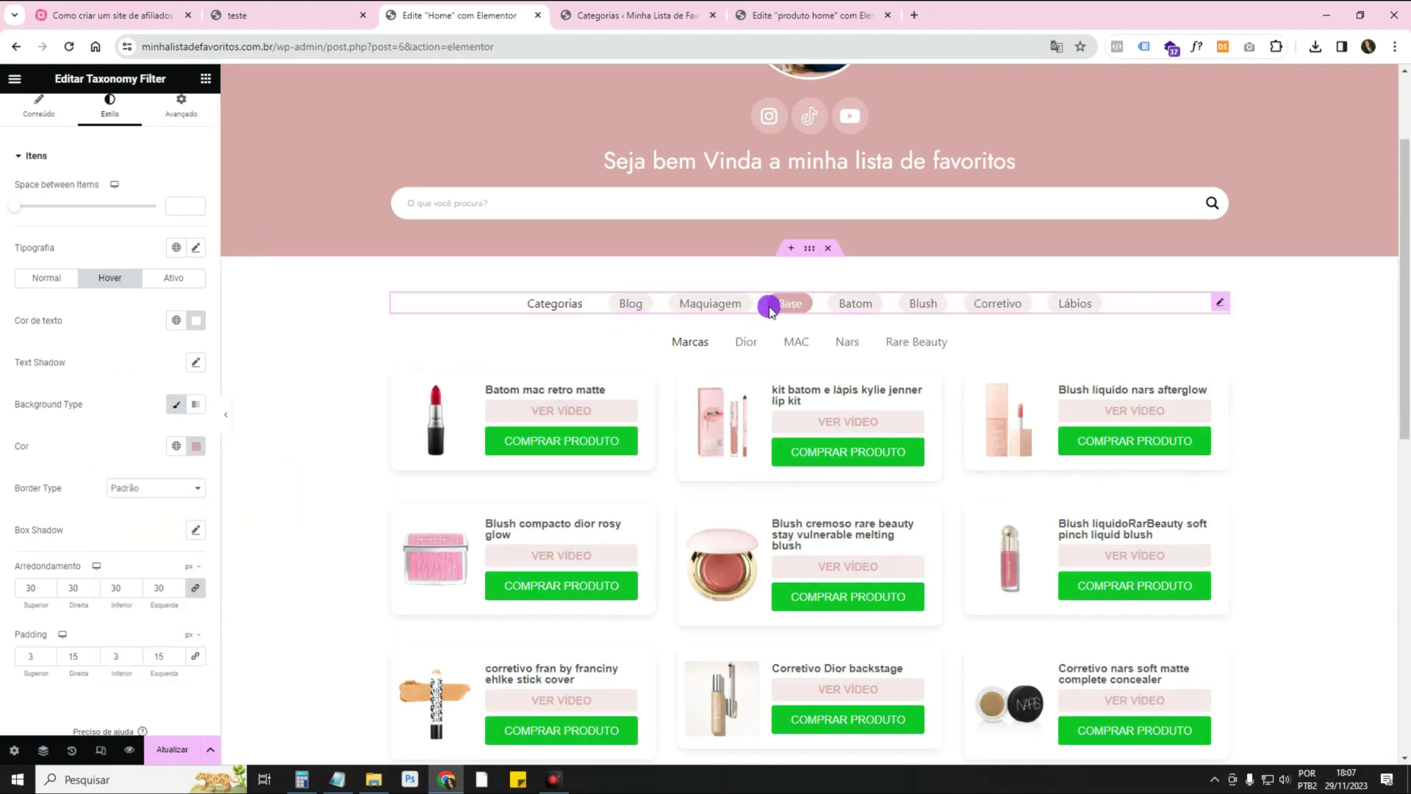
Make the active item's text the header pink using the eyedropper
left_click(173, 283)
left_click(172, 282)
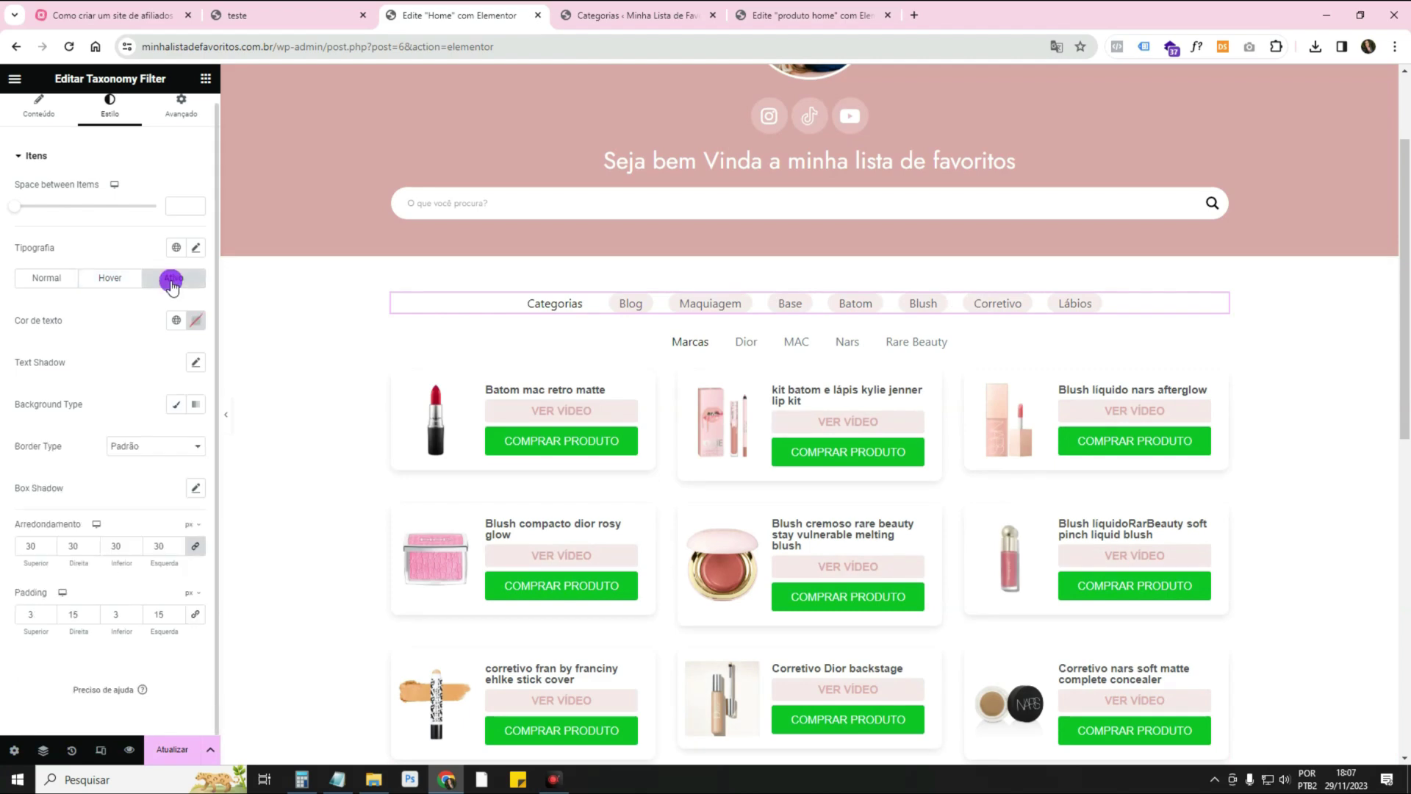
left_click(188, 324)
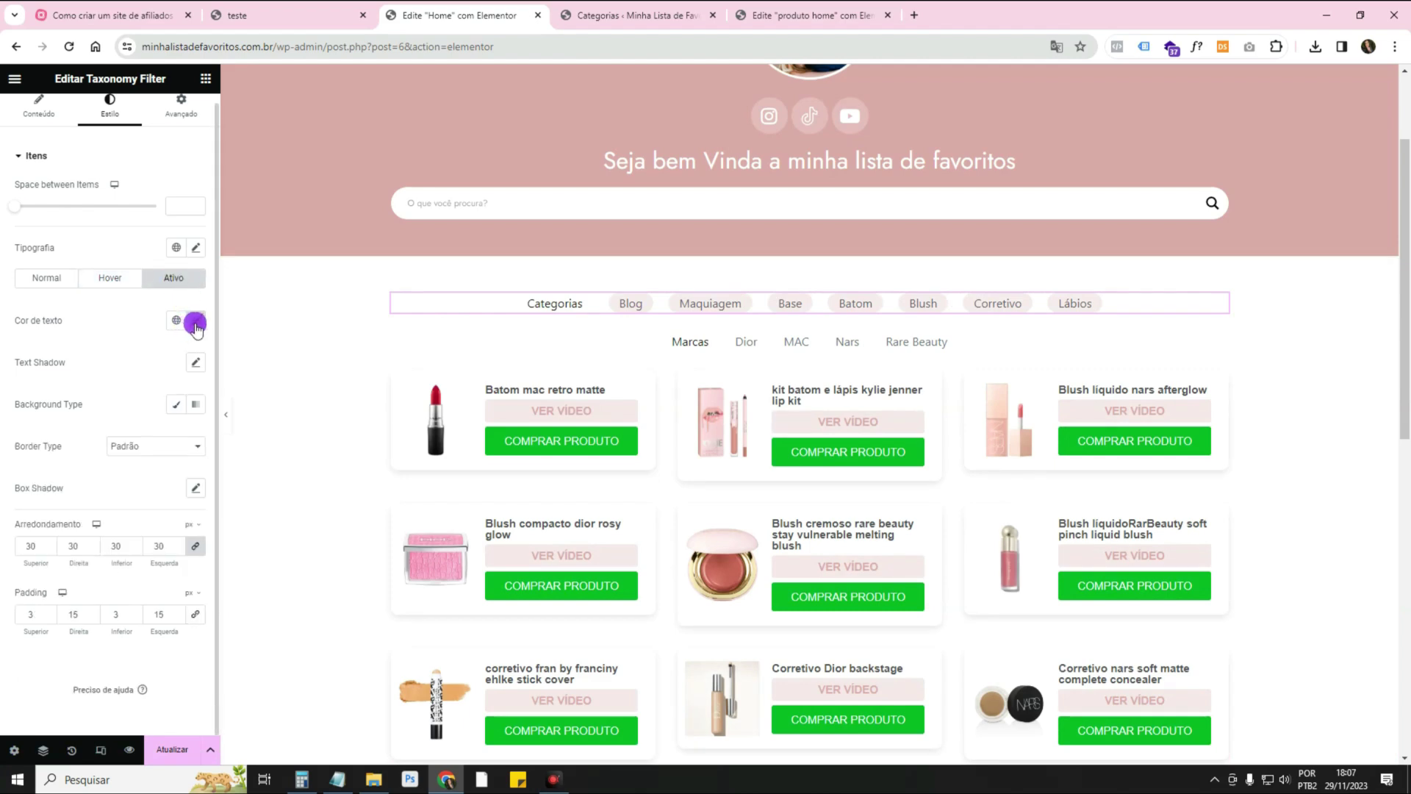
left_click(196, 323)
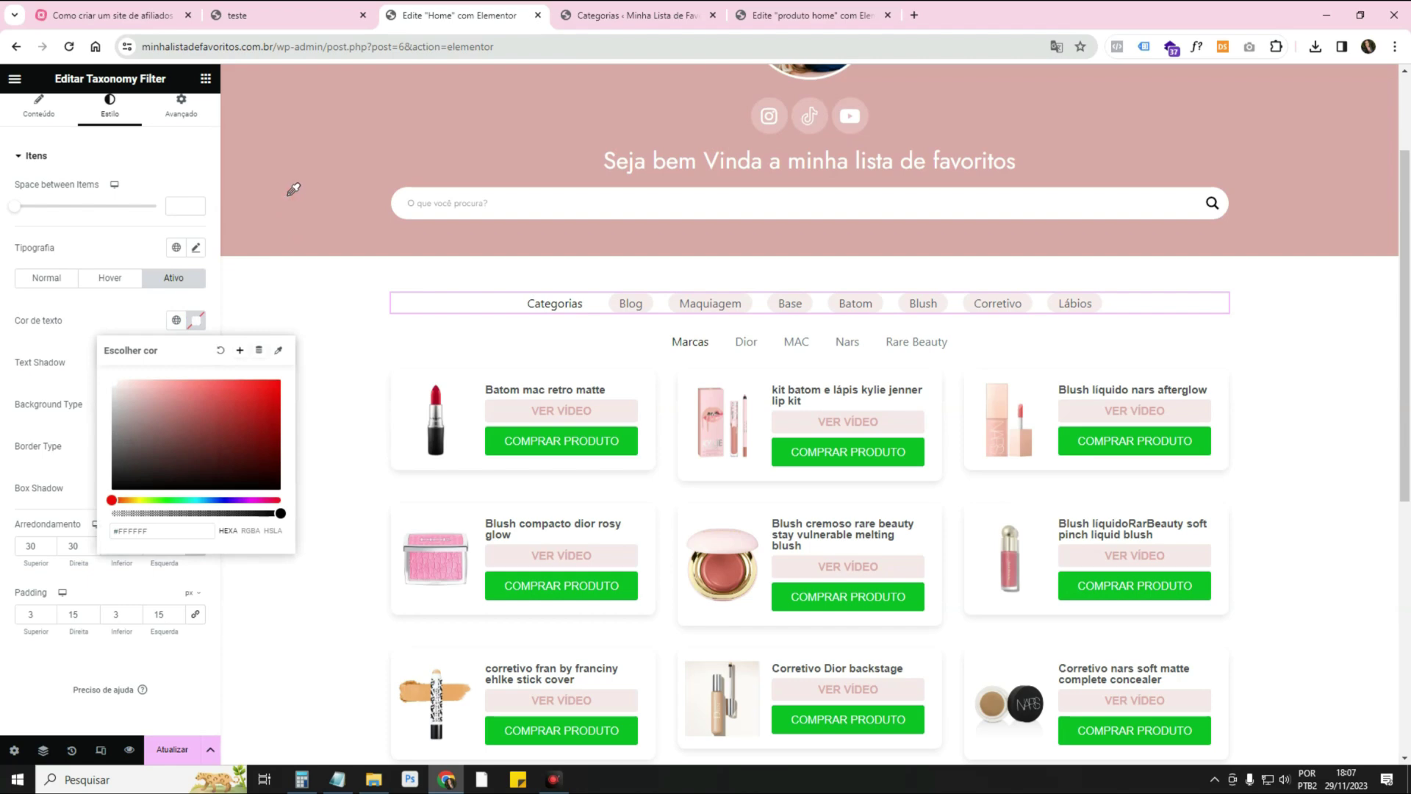
left_click(278, 350)
left_click(305, 213)
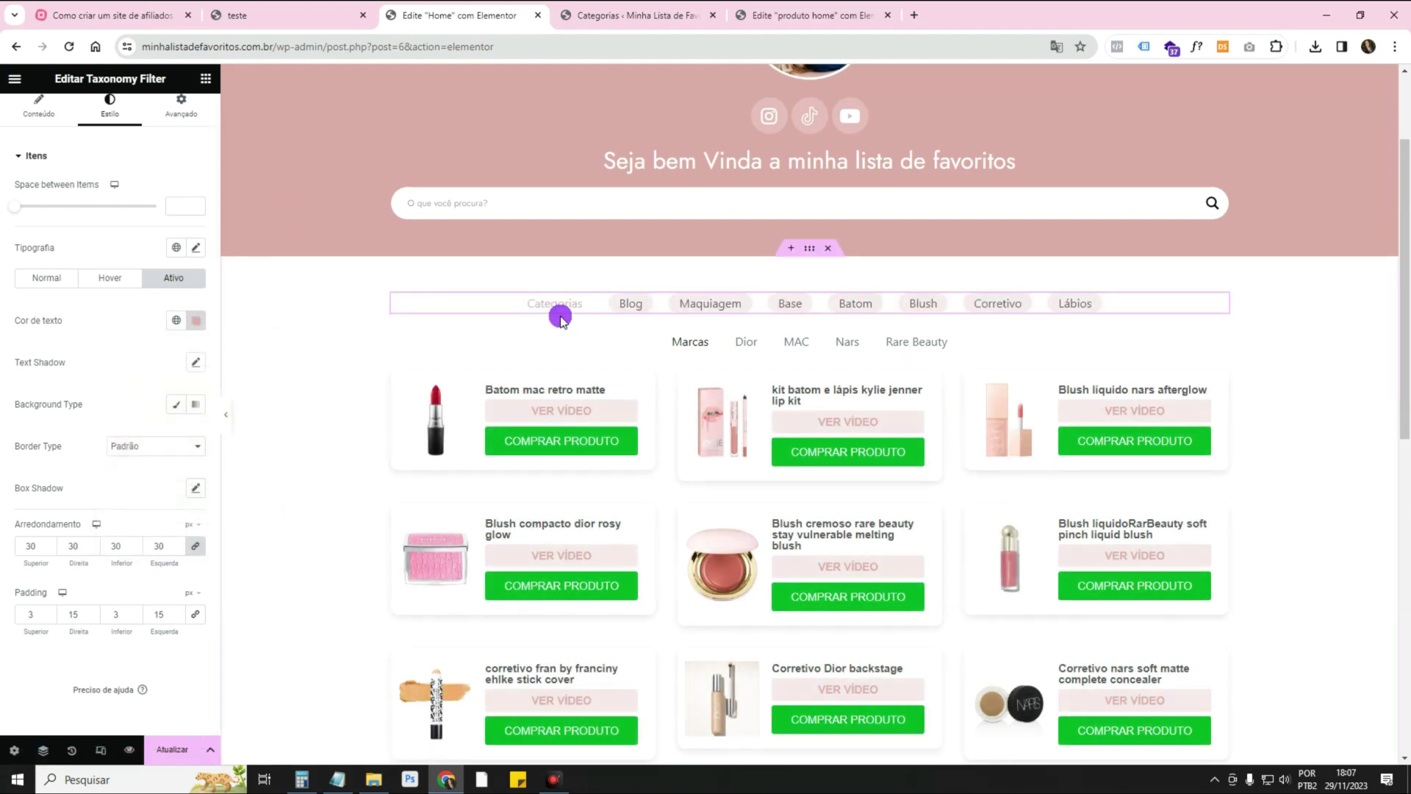
Set the filter typography to Jost at size 17
left_click(200, 248)
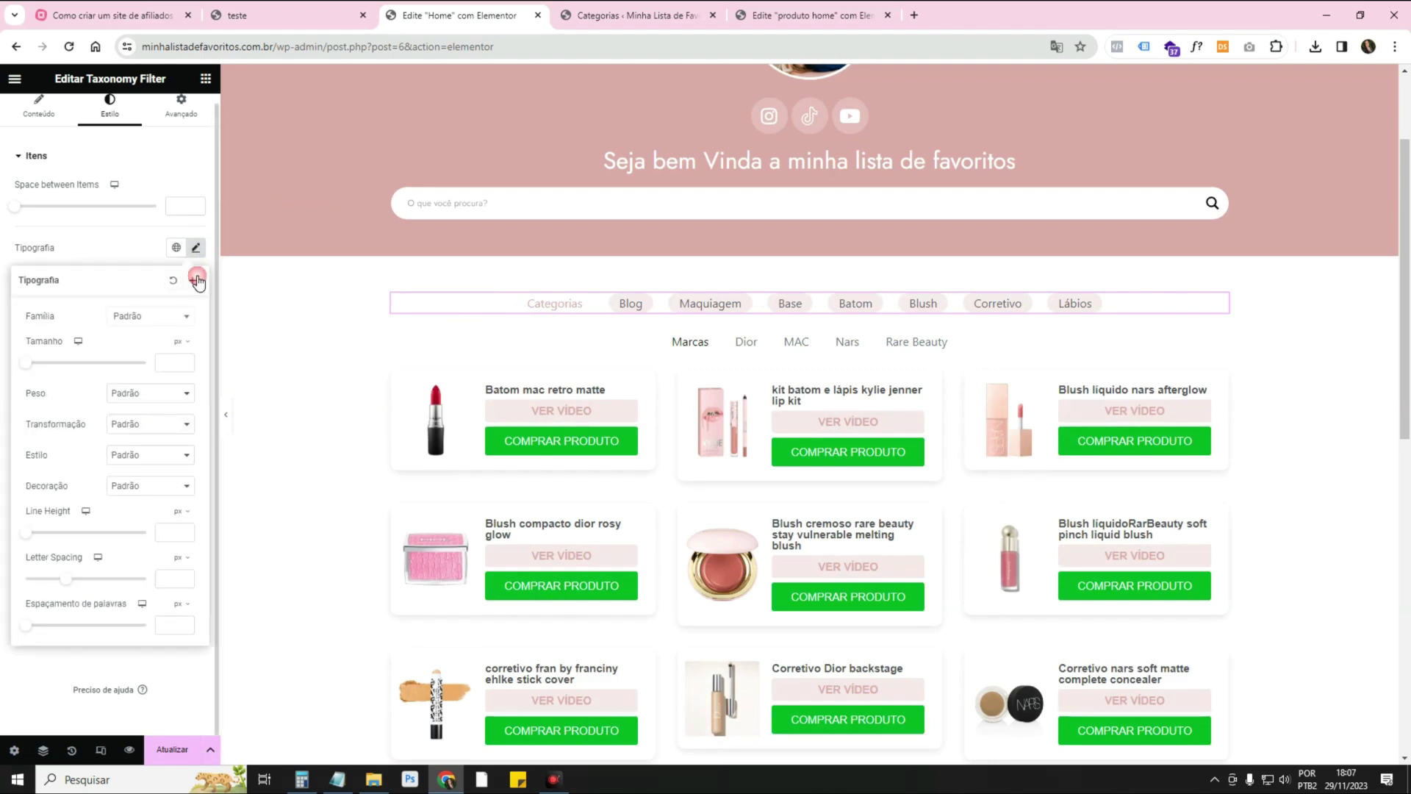
left_click(165, 322)
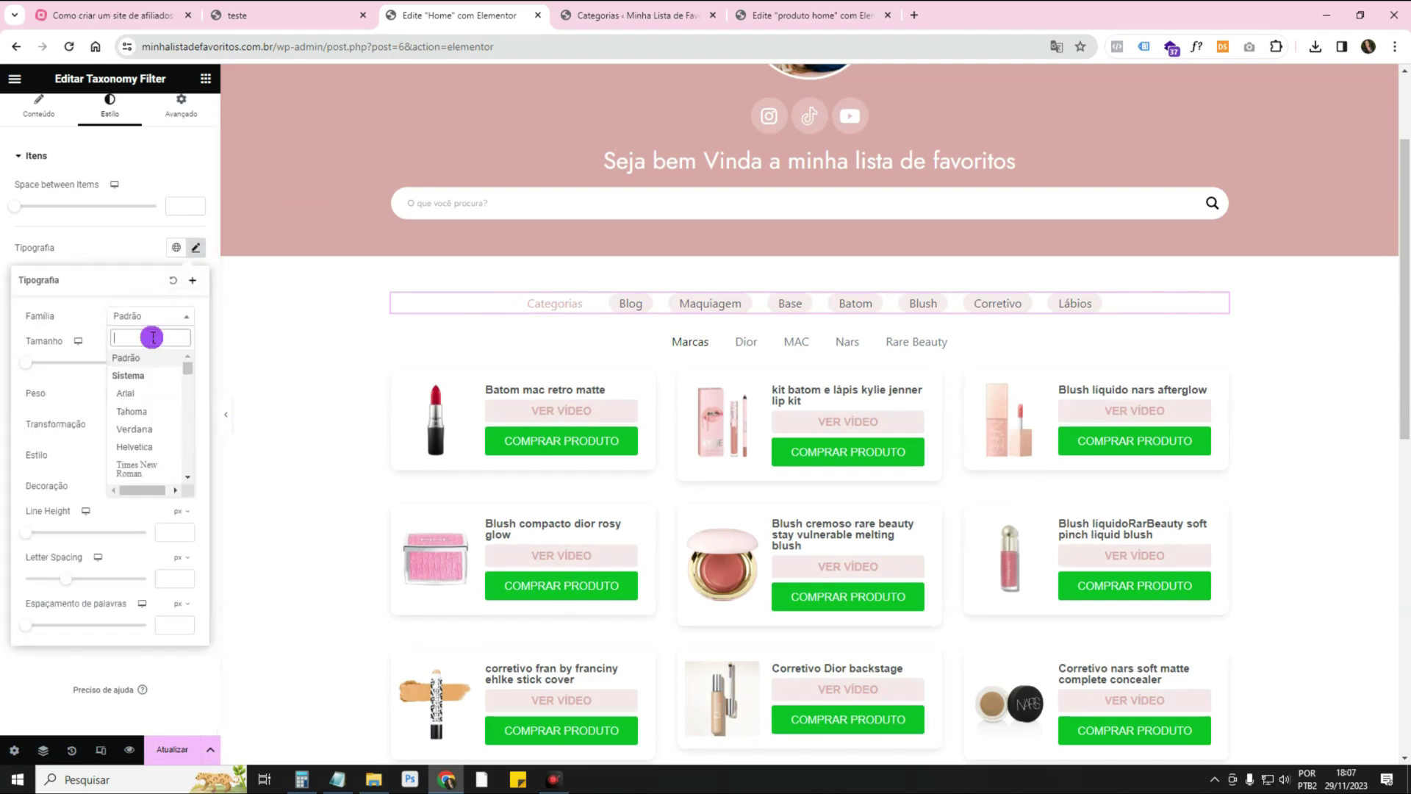
type("jost")
left_click(150, 377)
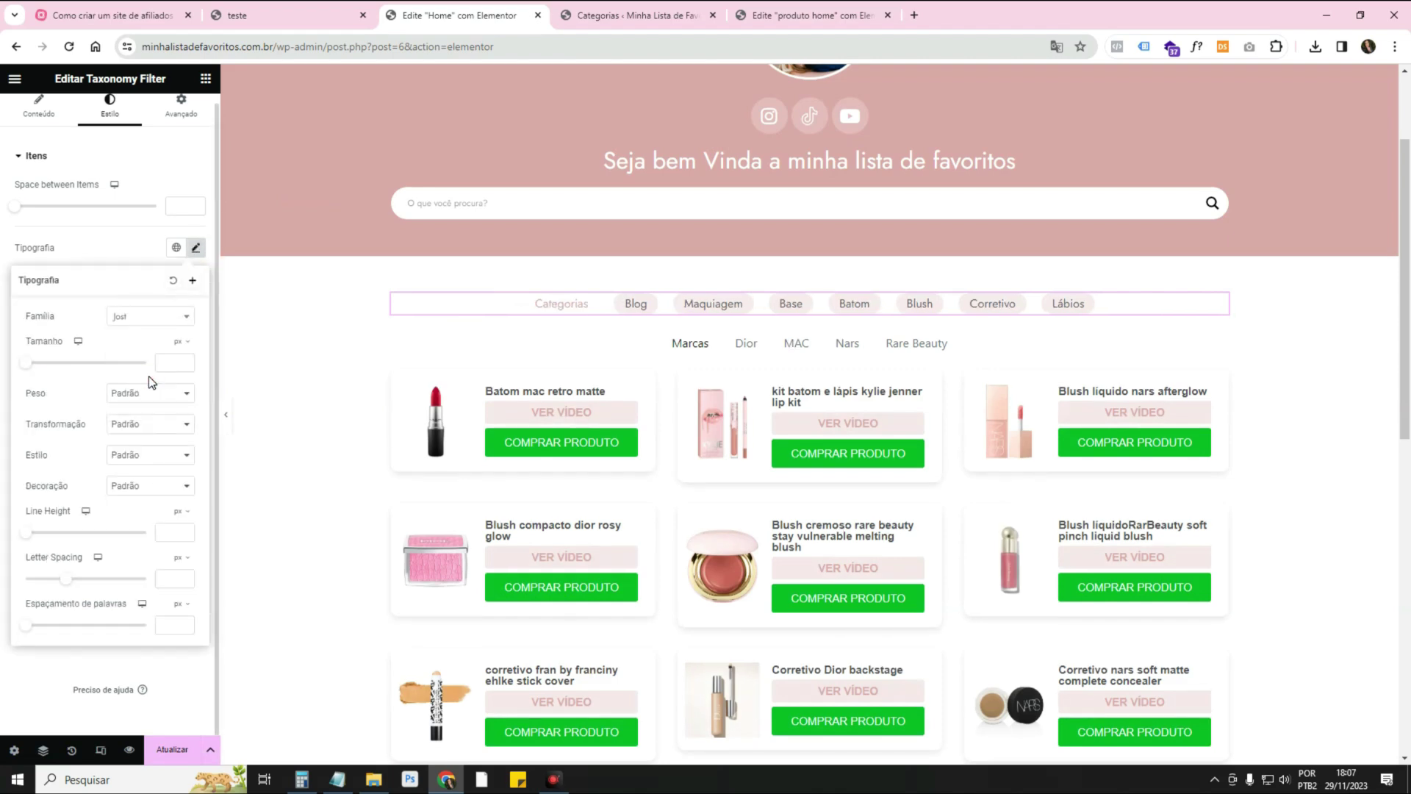
left_click(185, 362)
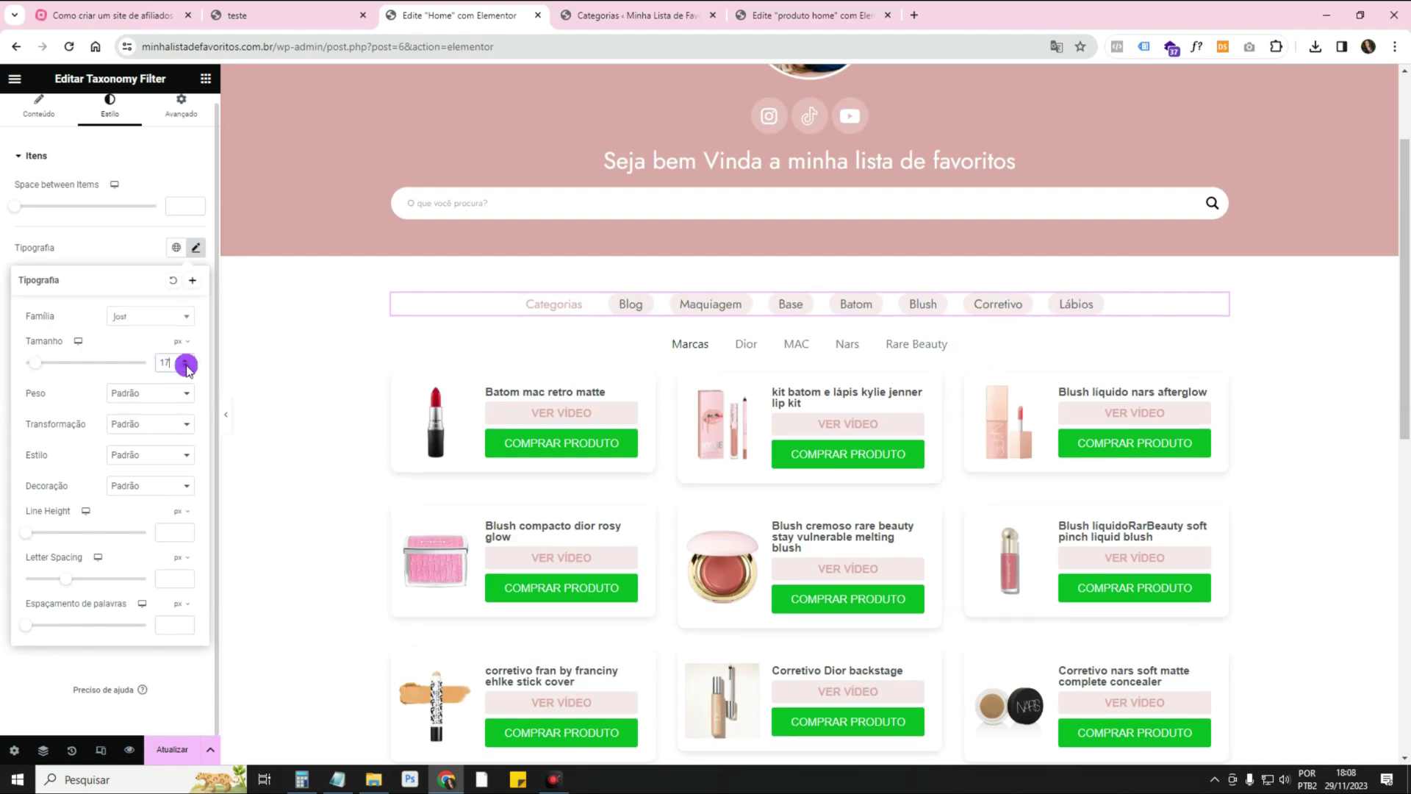
left_click(158, 249)
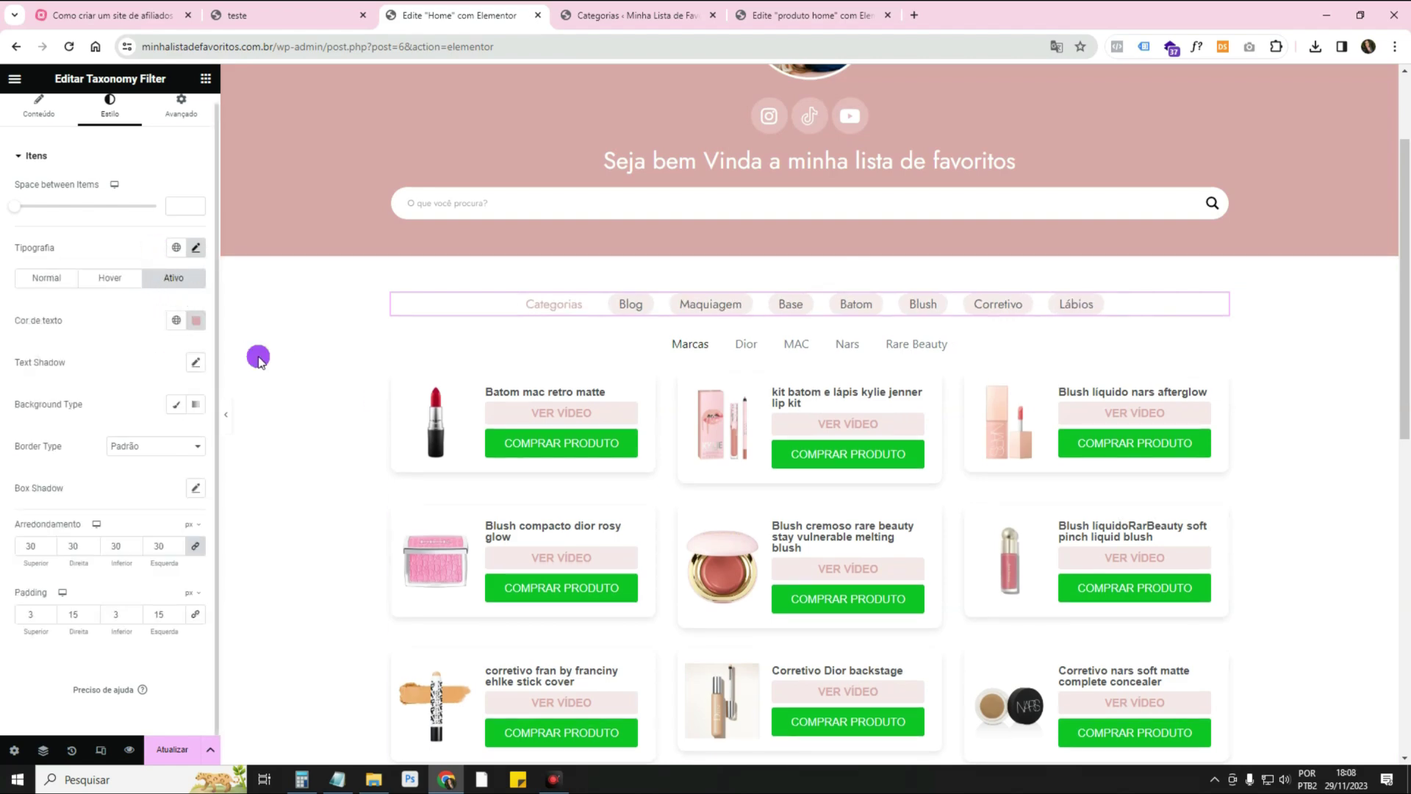
Copy the Categorias filter and paste its style onto the Marcas filter
right_click(691, 308)
left_click(758, 368)
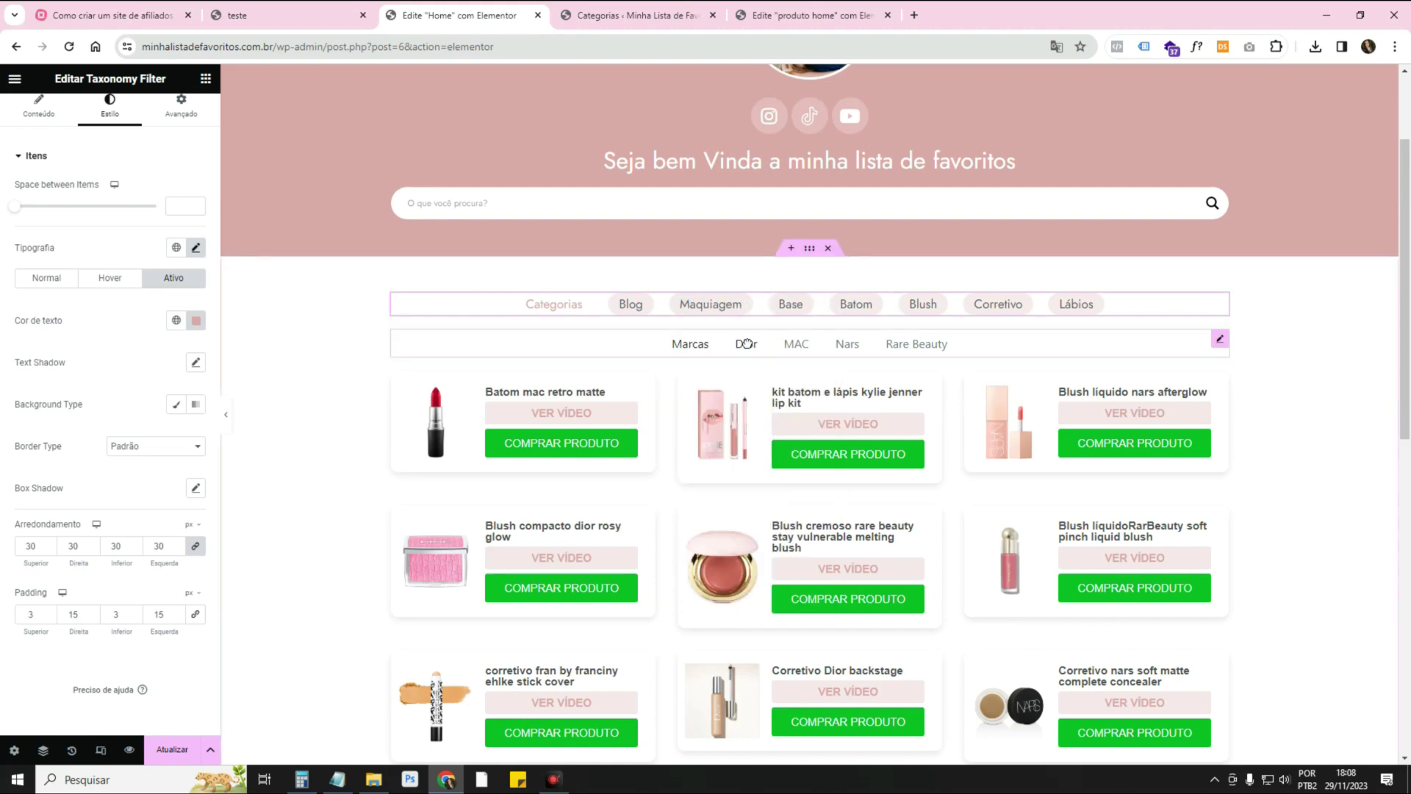
right_click(747, 344)
left_click(871, 457)
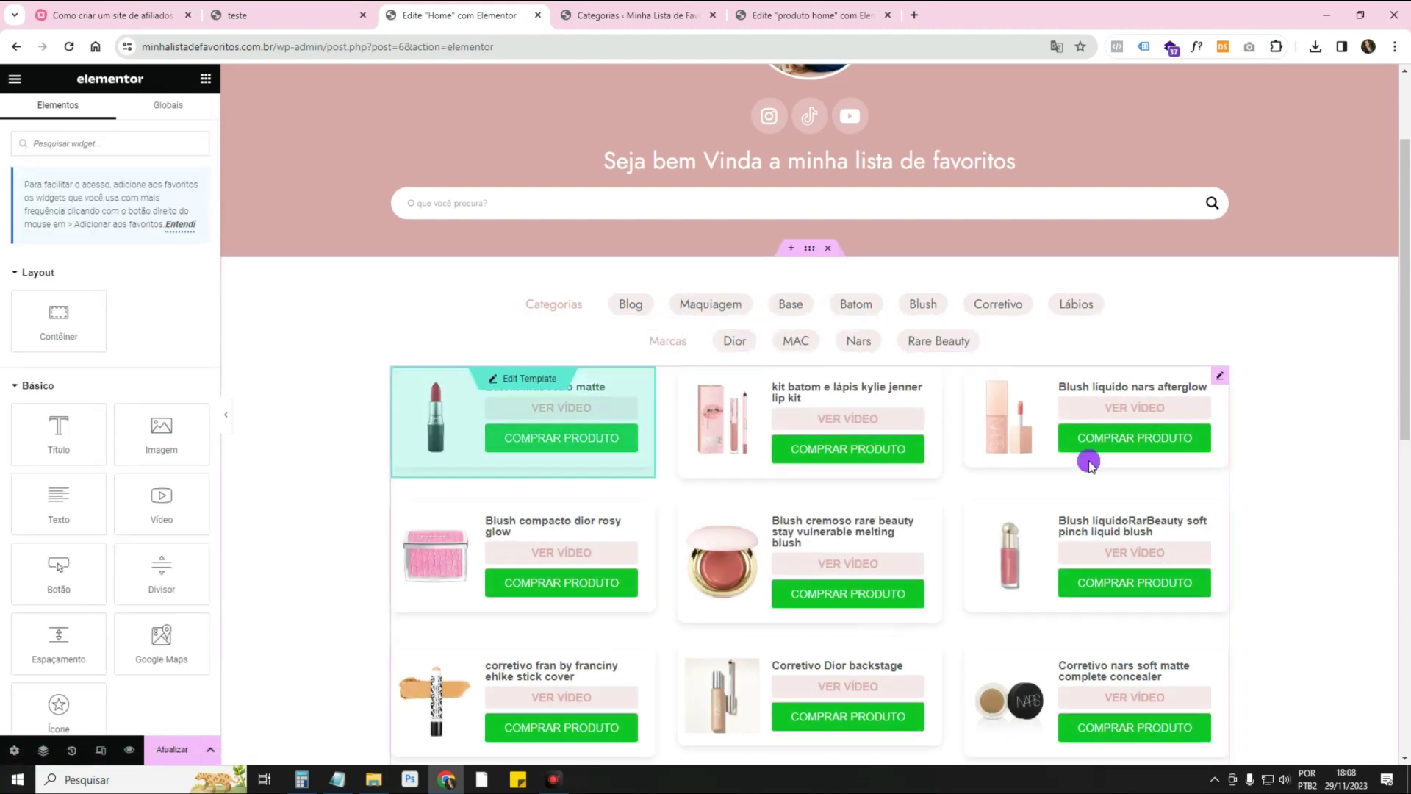
Review the Categorias filter's hover, active and normal states and its normal background colour
left_click(1152, 305)
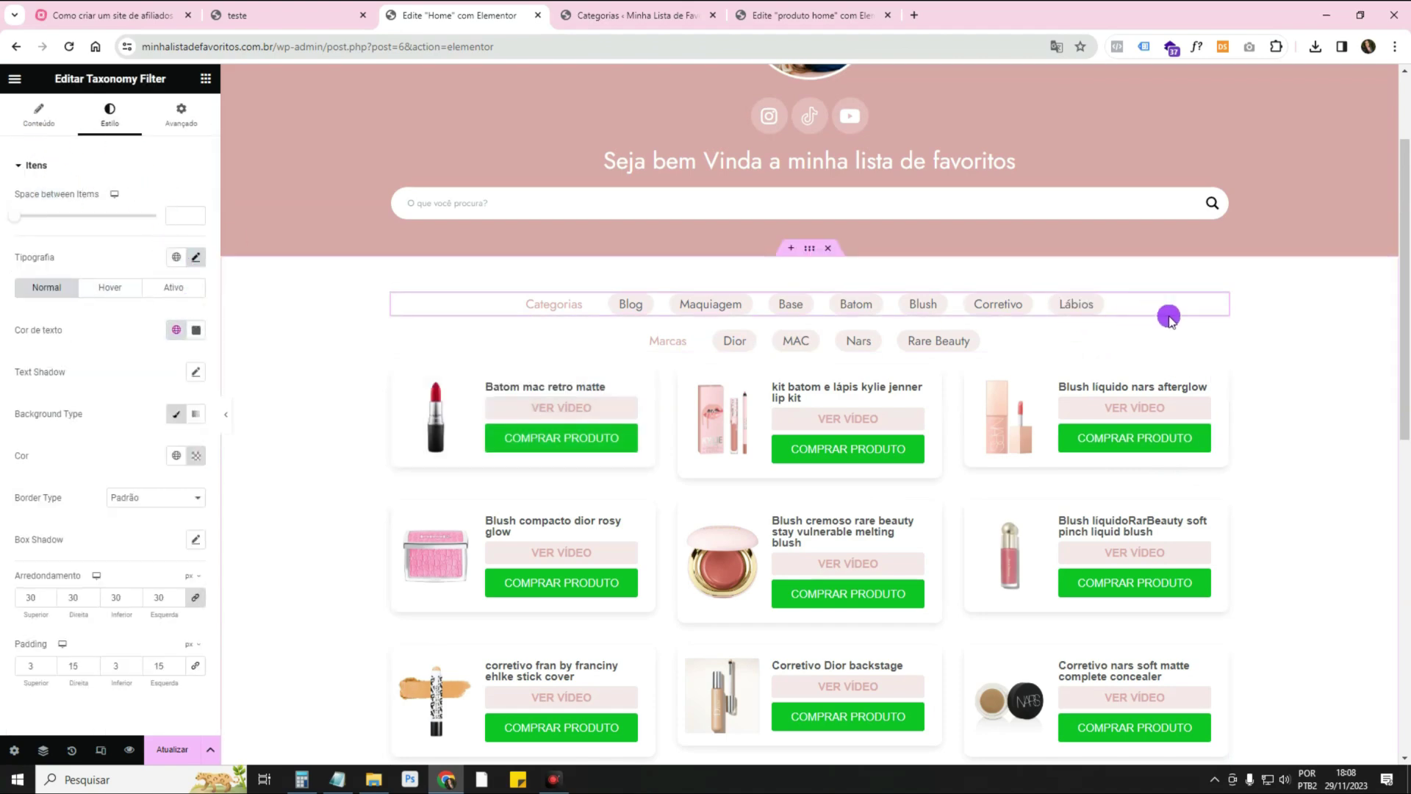
left_click(118, 289)
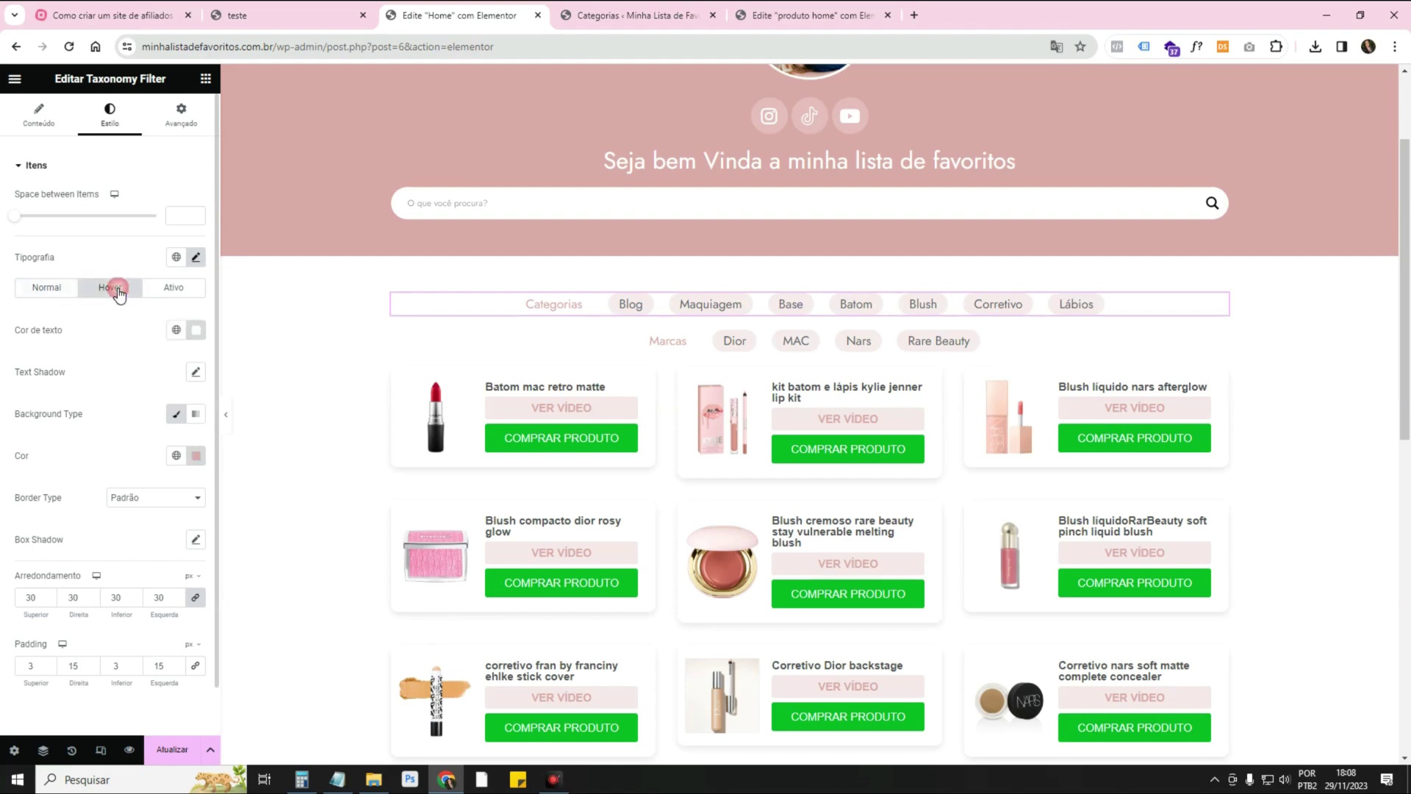
left_click(160, 289)
left_click(44, 289)
left_click(196, 455)
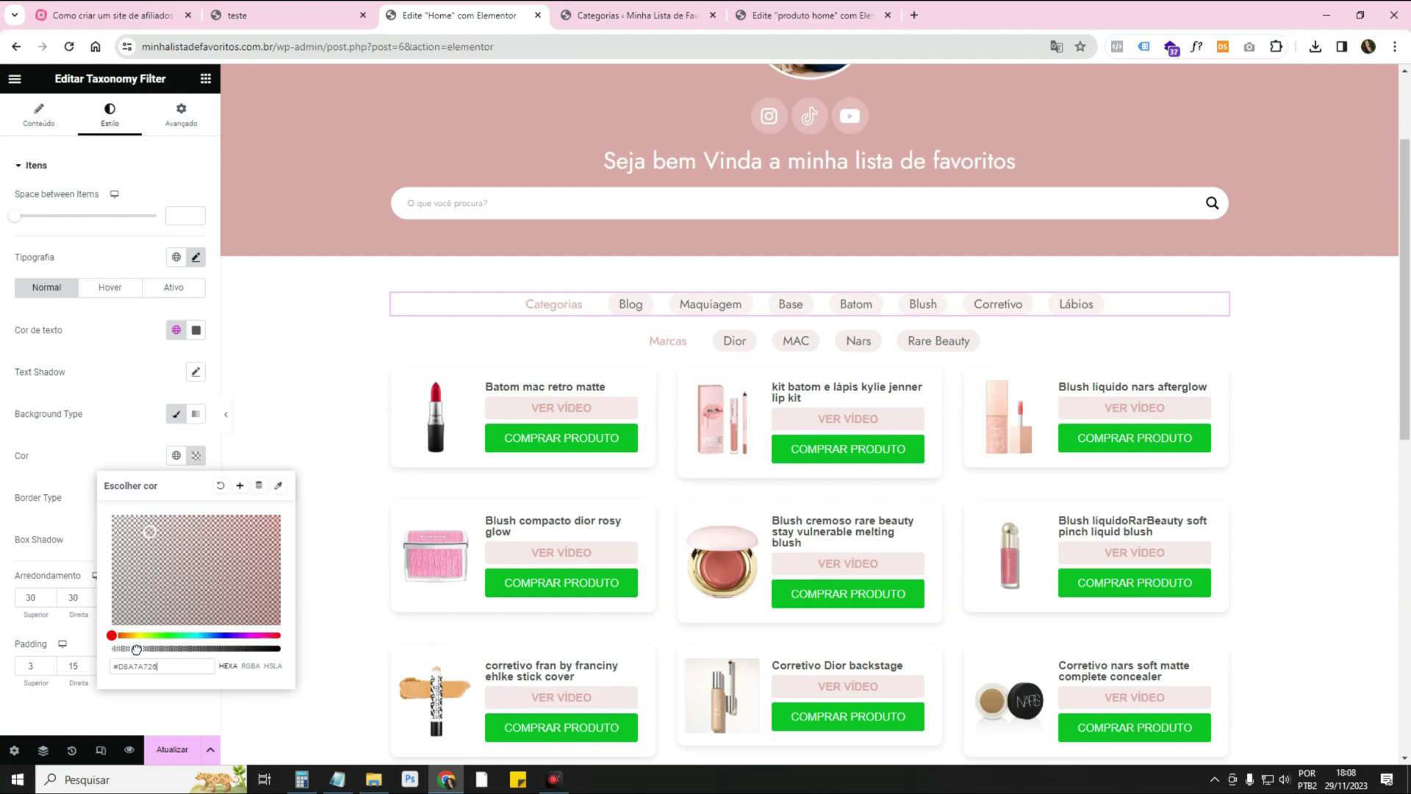
Copy the Categorias style onto the Marcas filter again and save the page
right_click(641, 310)
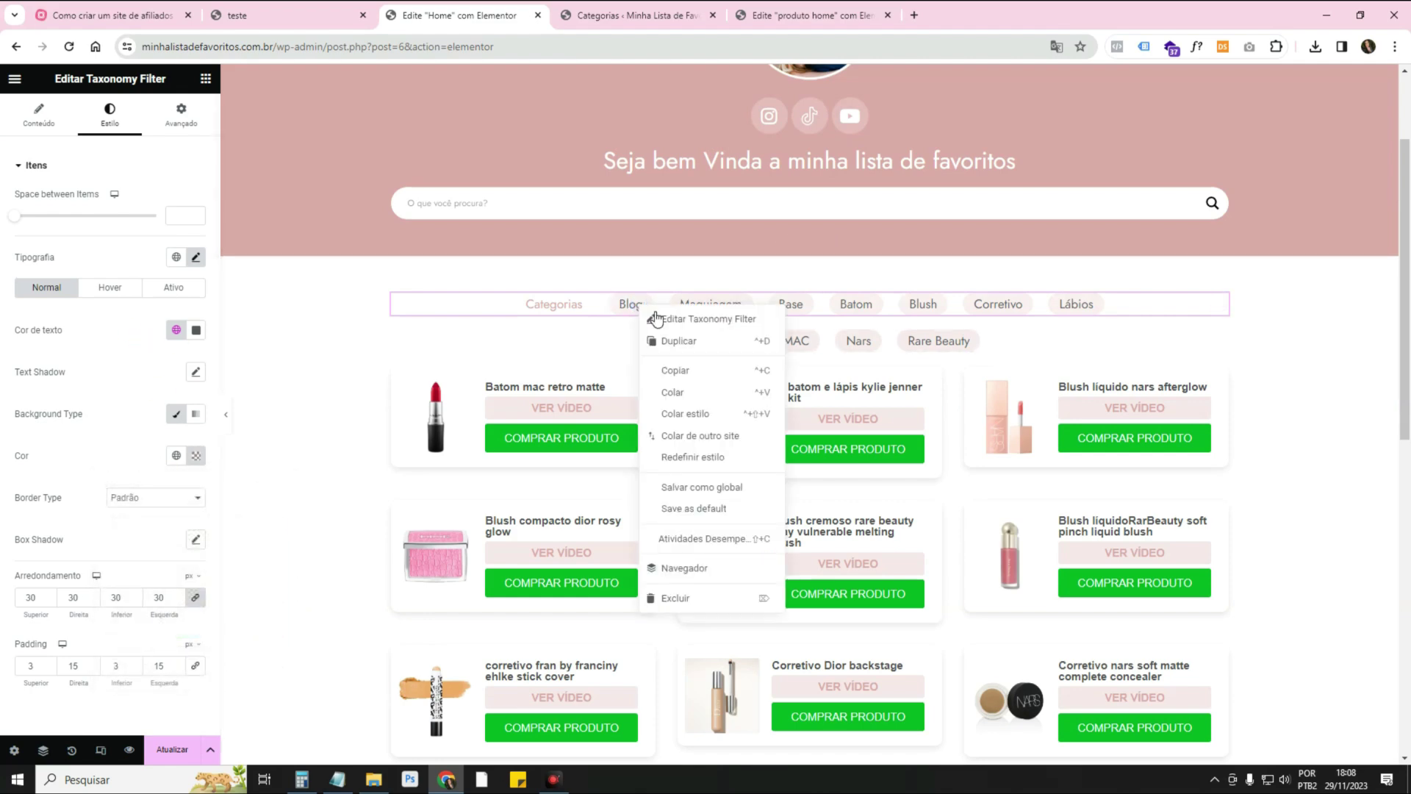
left_click(702, 370)
right_click(669, 344)
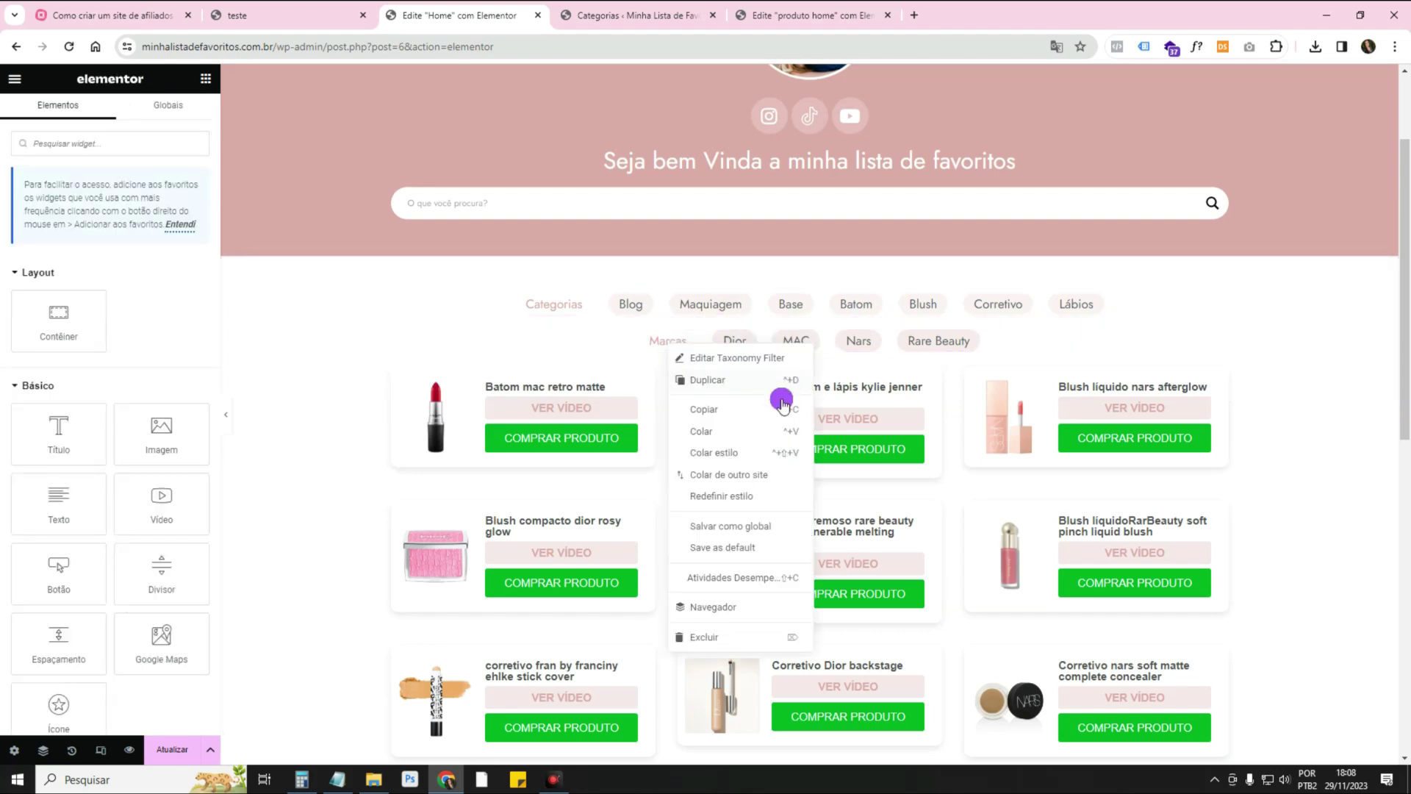
left_click(783, 454)
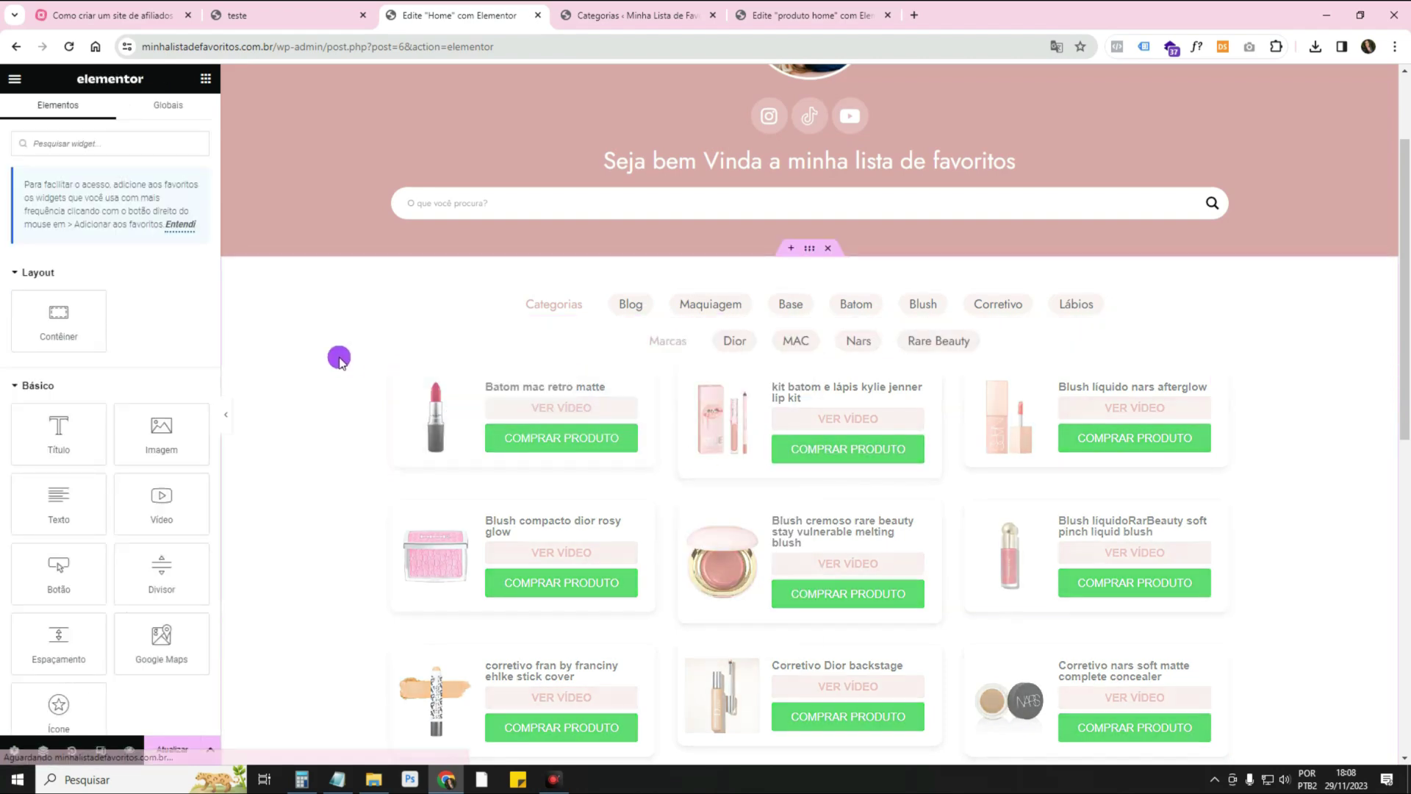
left_click(177, 749)
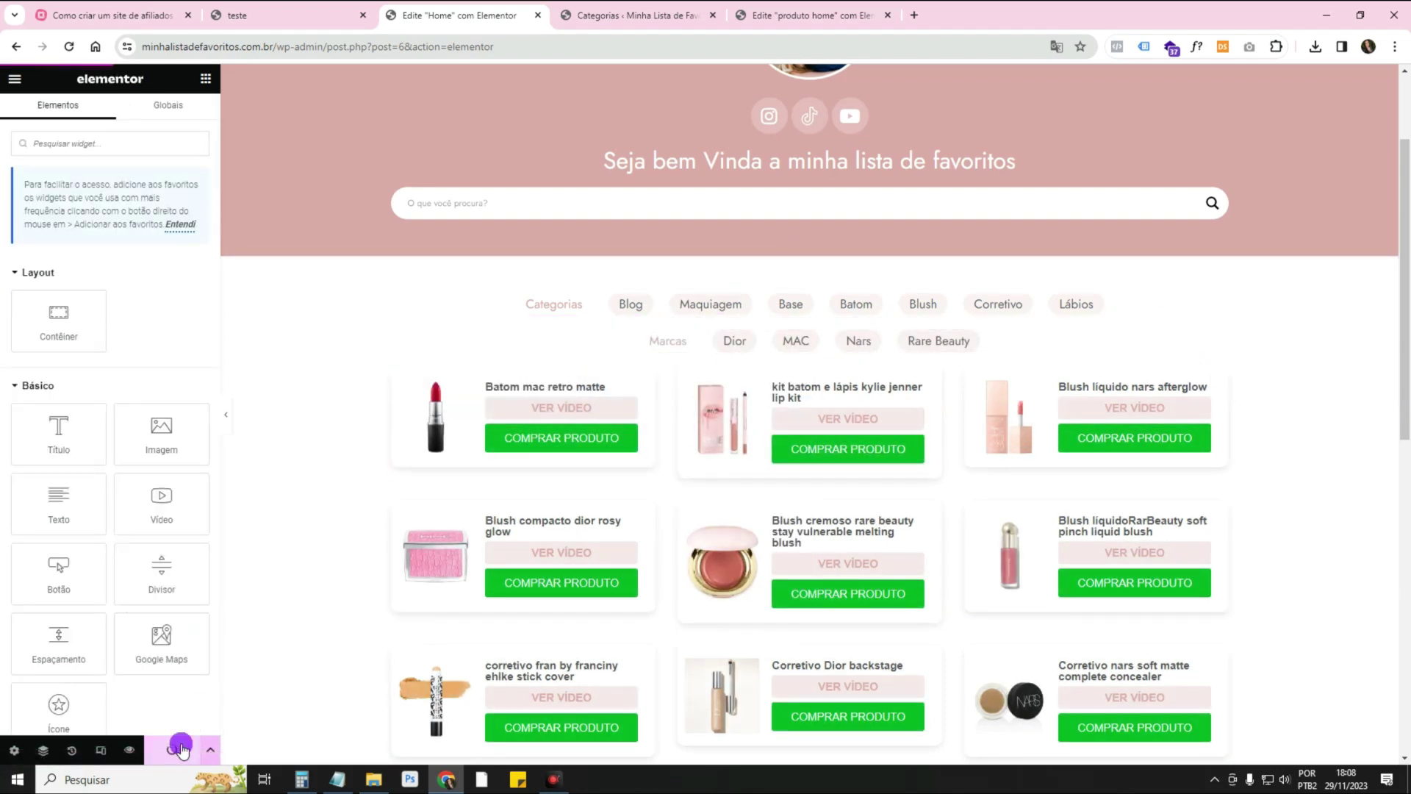
Test the Lábios category and MAC brand filters, clearing each afterwards
scroll(1295, 397, "down", 4)
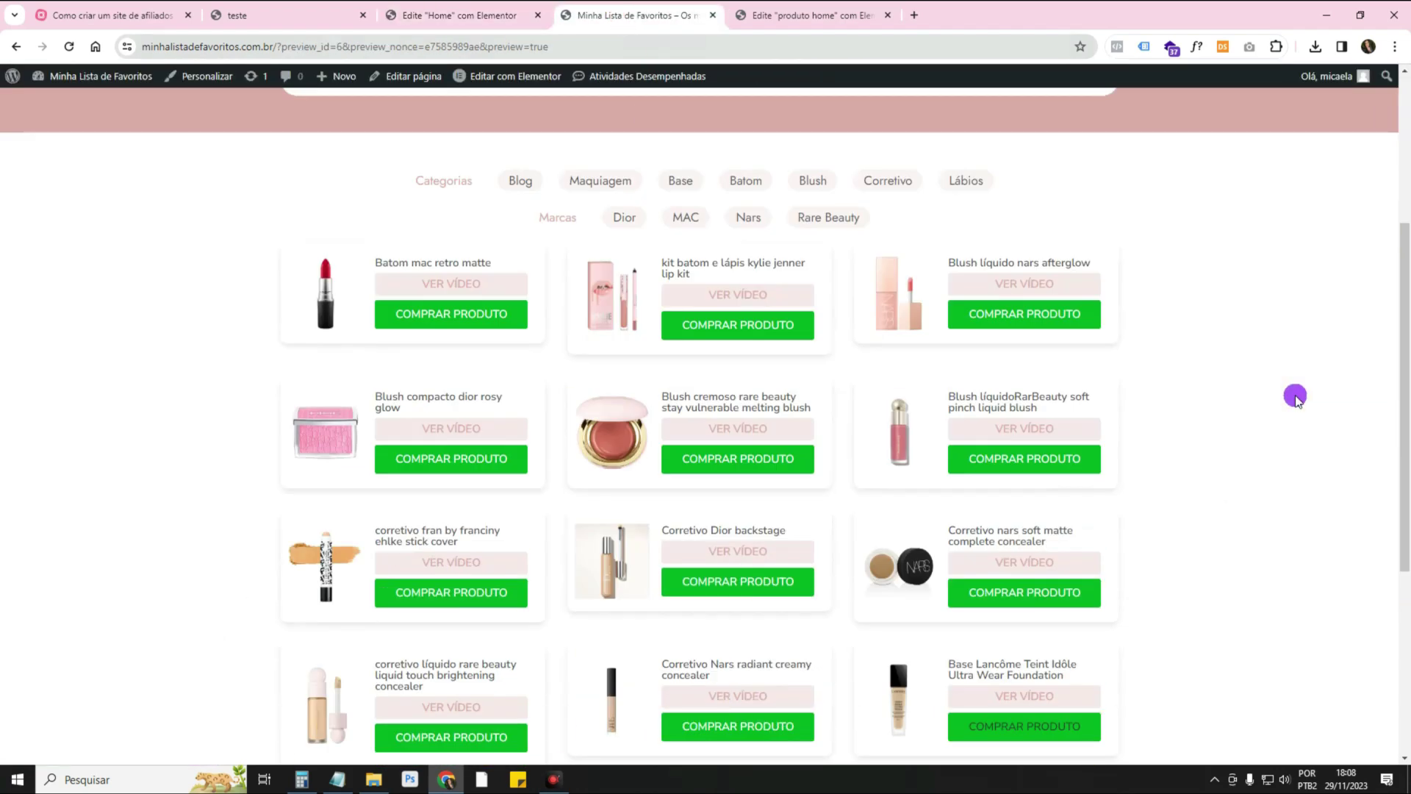
left_click(968, 182)
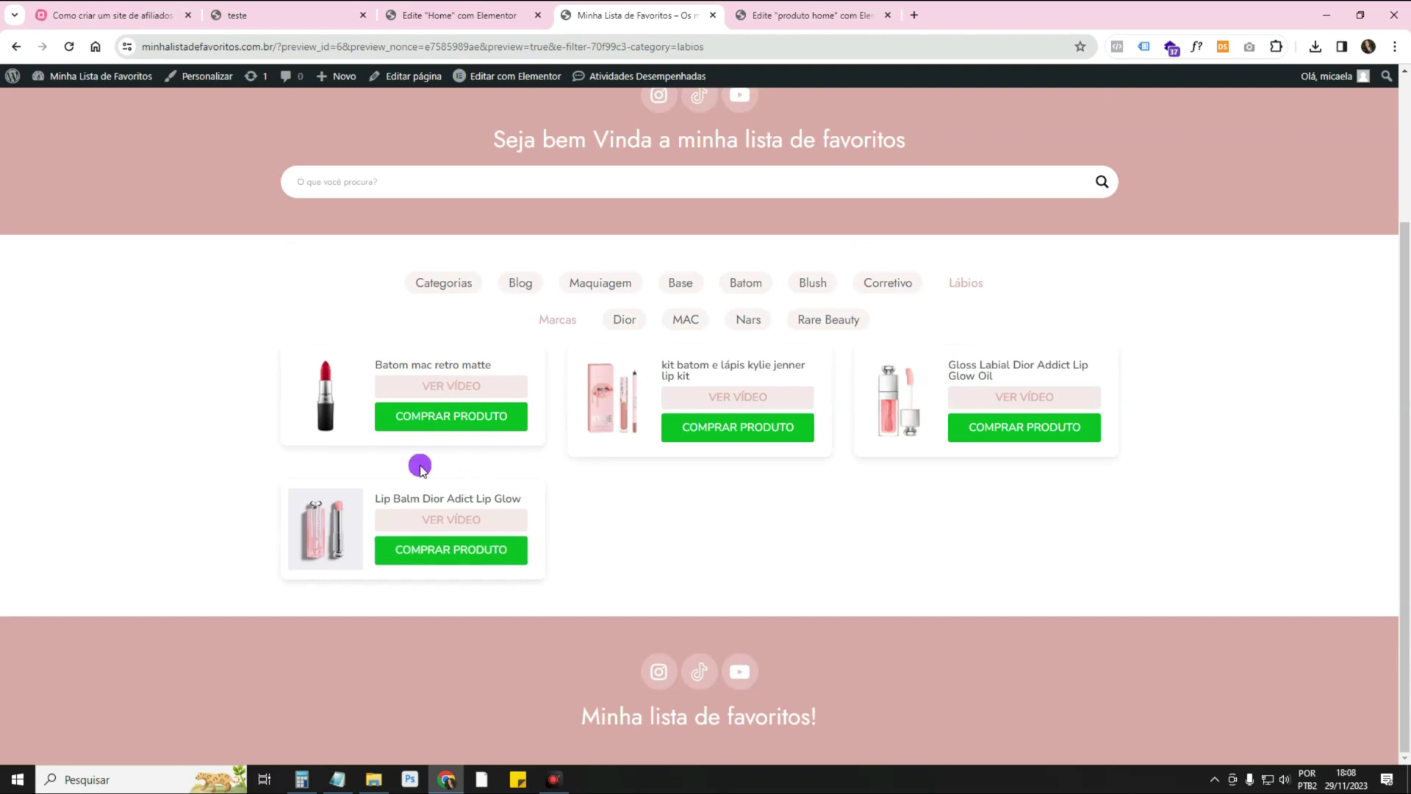
left_click(461, 286)
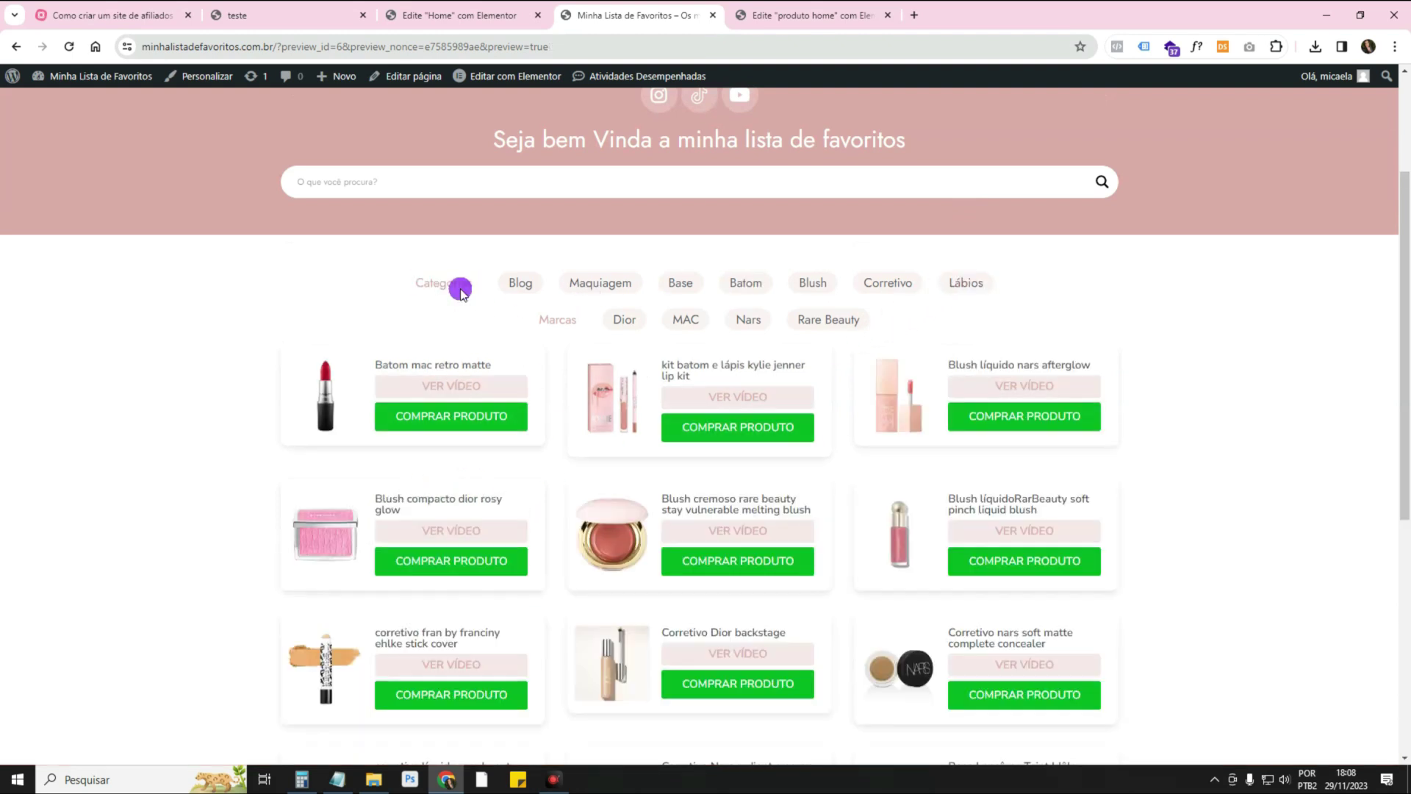
left_click(693, 320)
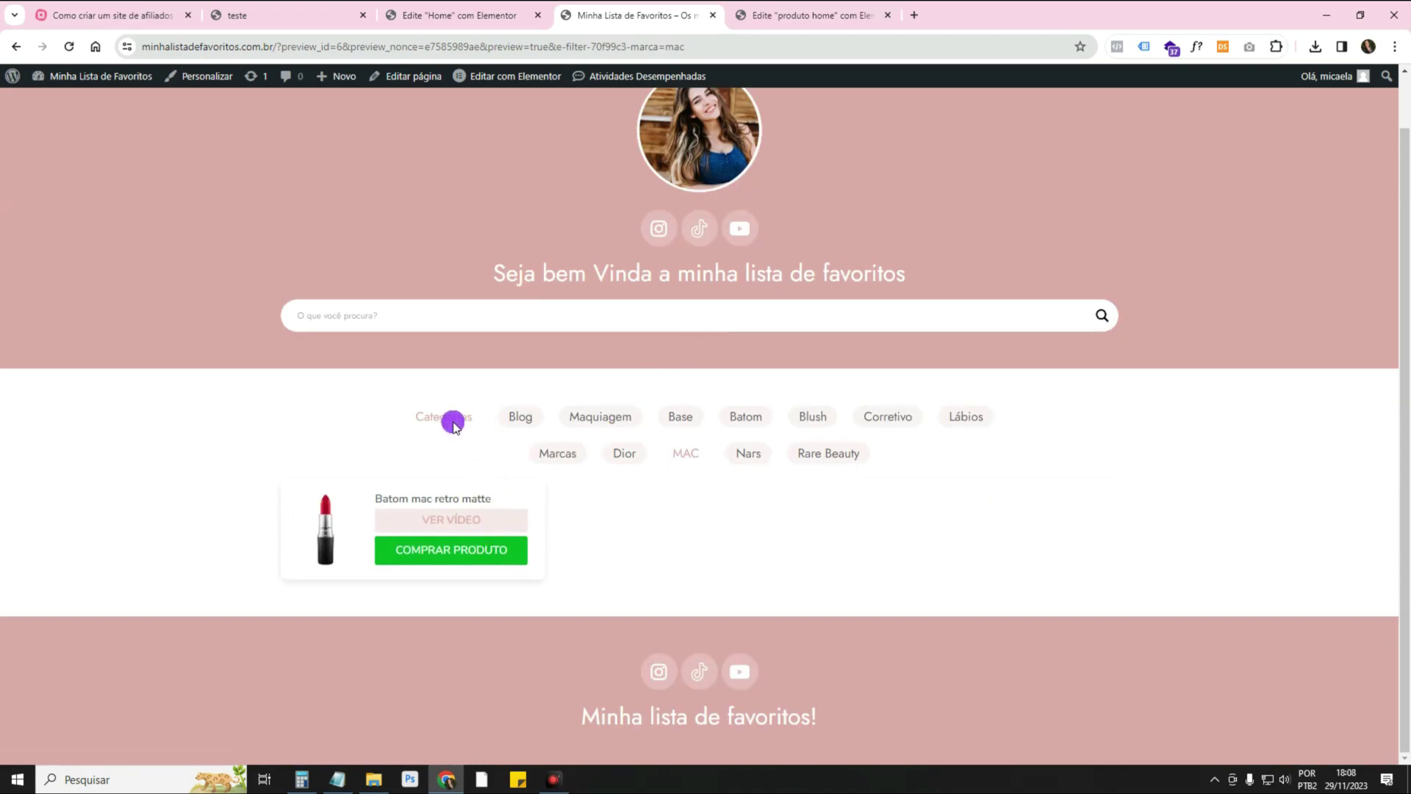
left_click(552, 450)
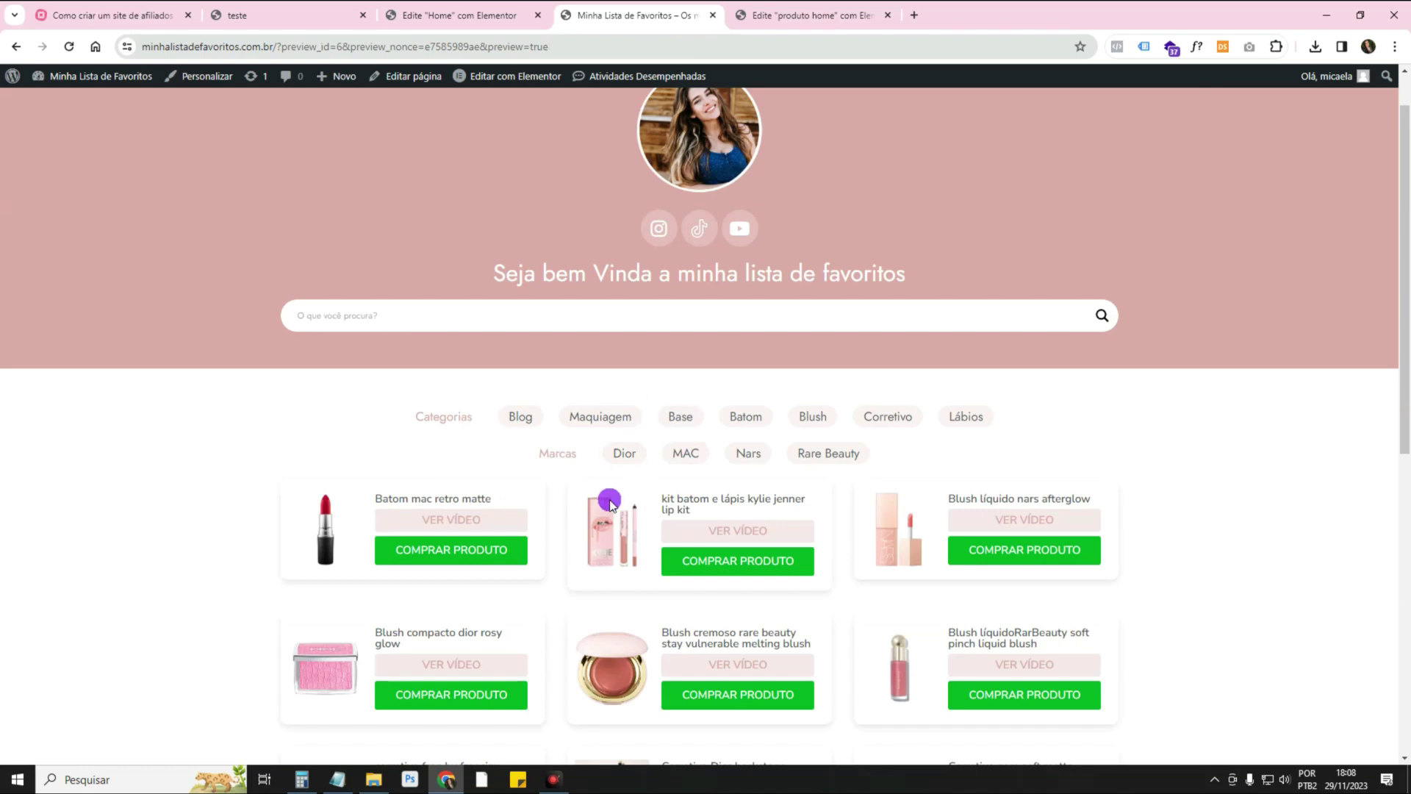
Combine Dior with Blush to narrow to one product, clear both, and return to the editor
scroll(580, 508, "down", 2)
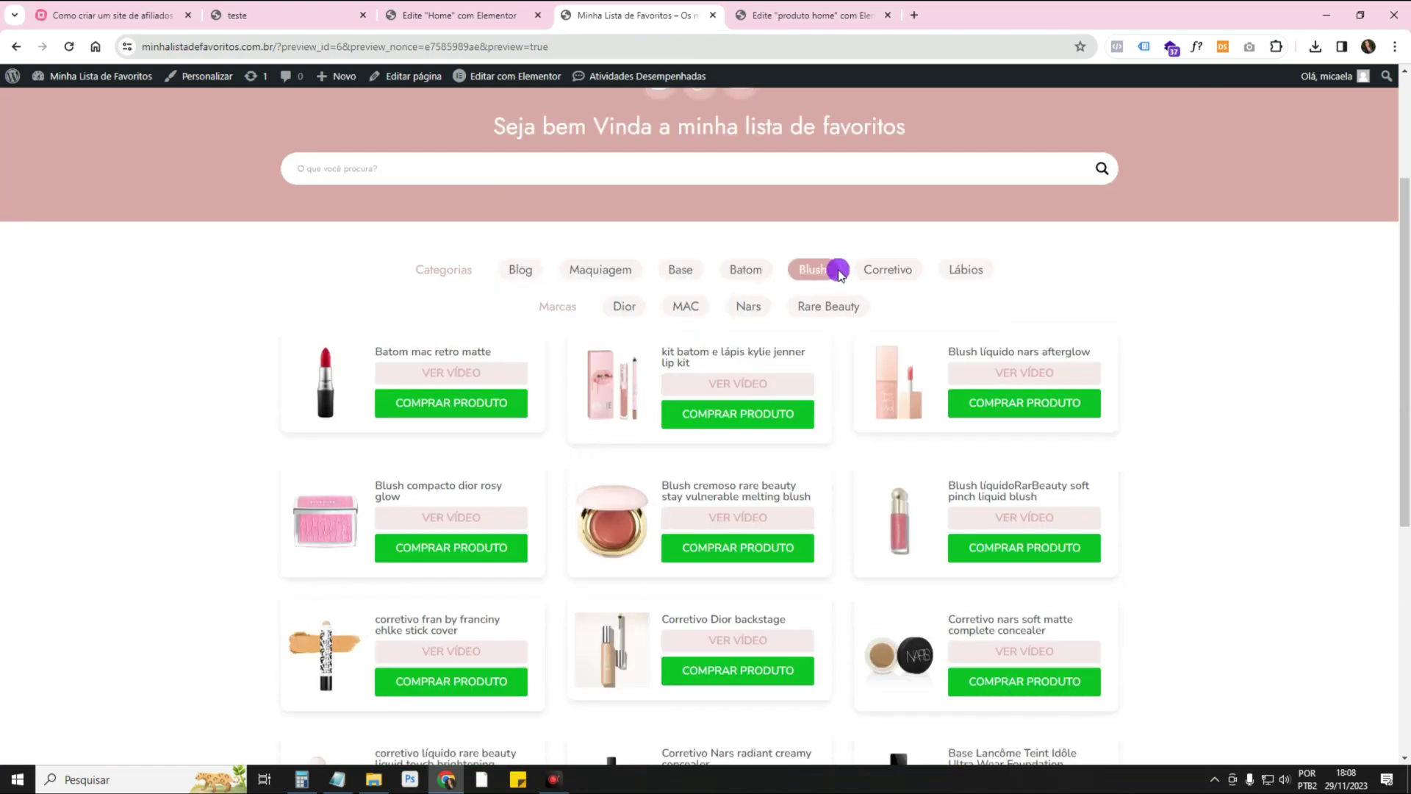
left_click(630, 307)
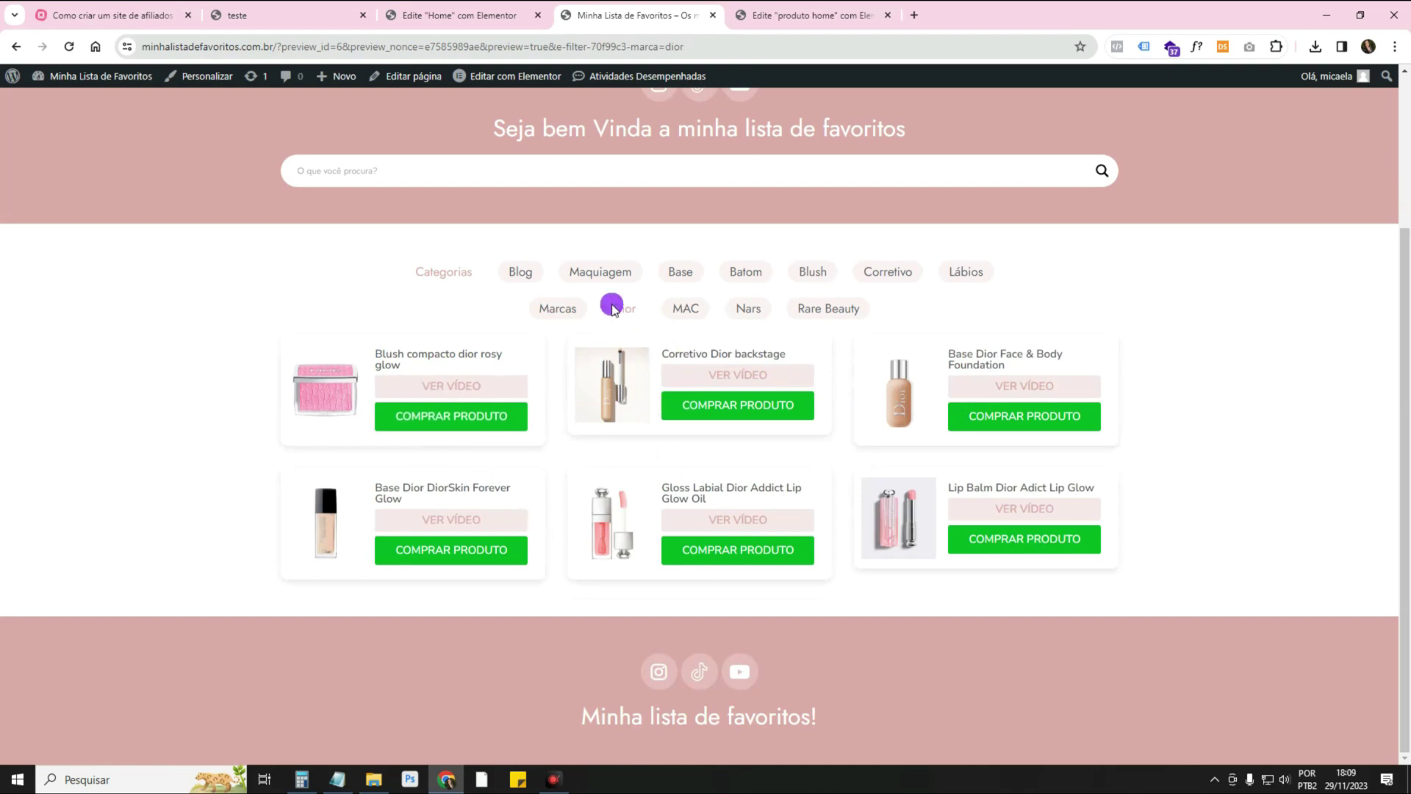
left_click(813, 272)
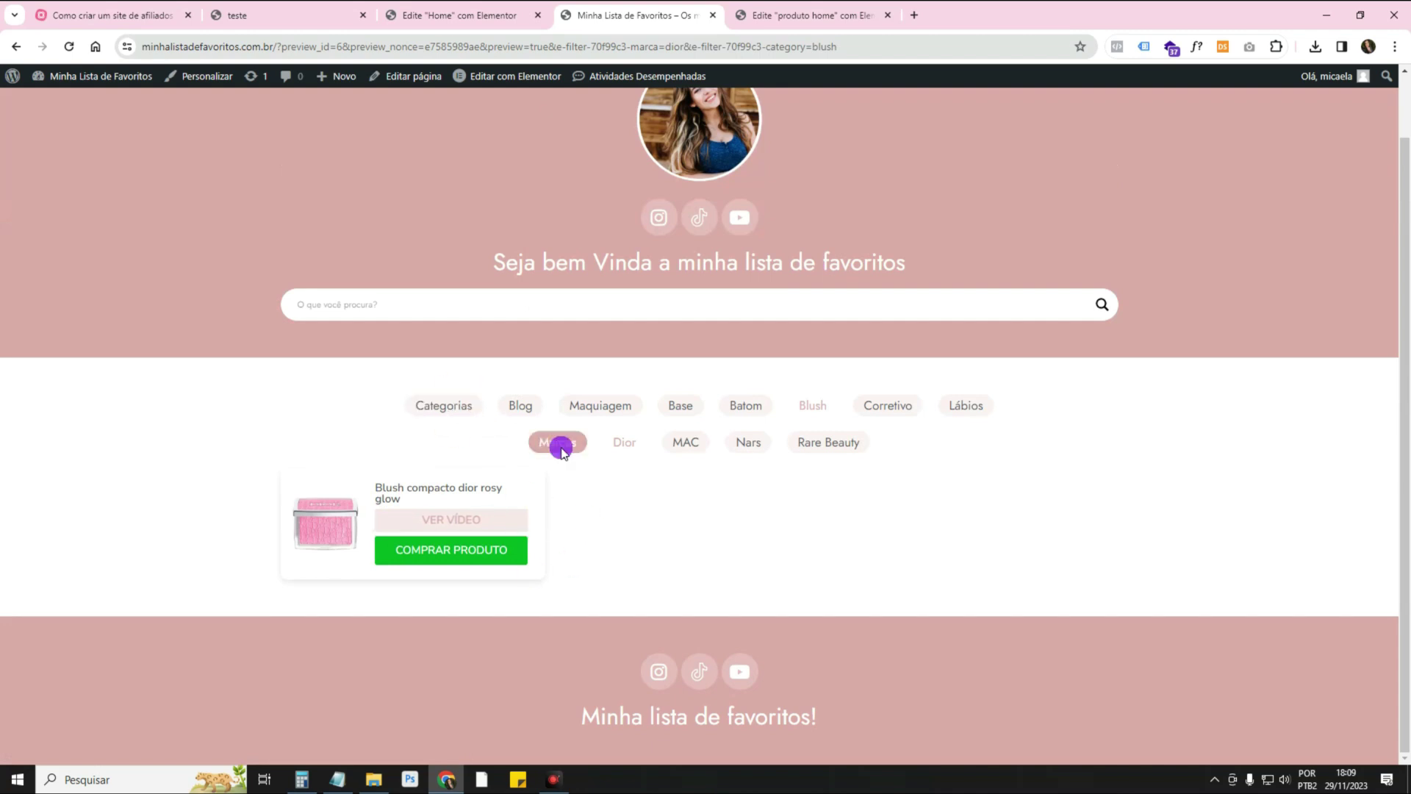
left_click(457, 404)
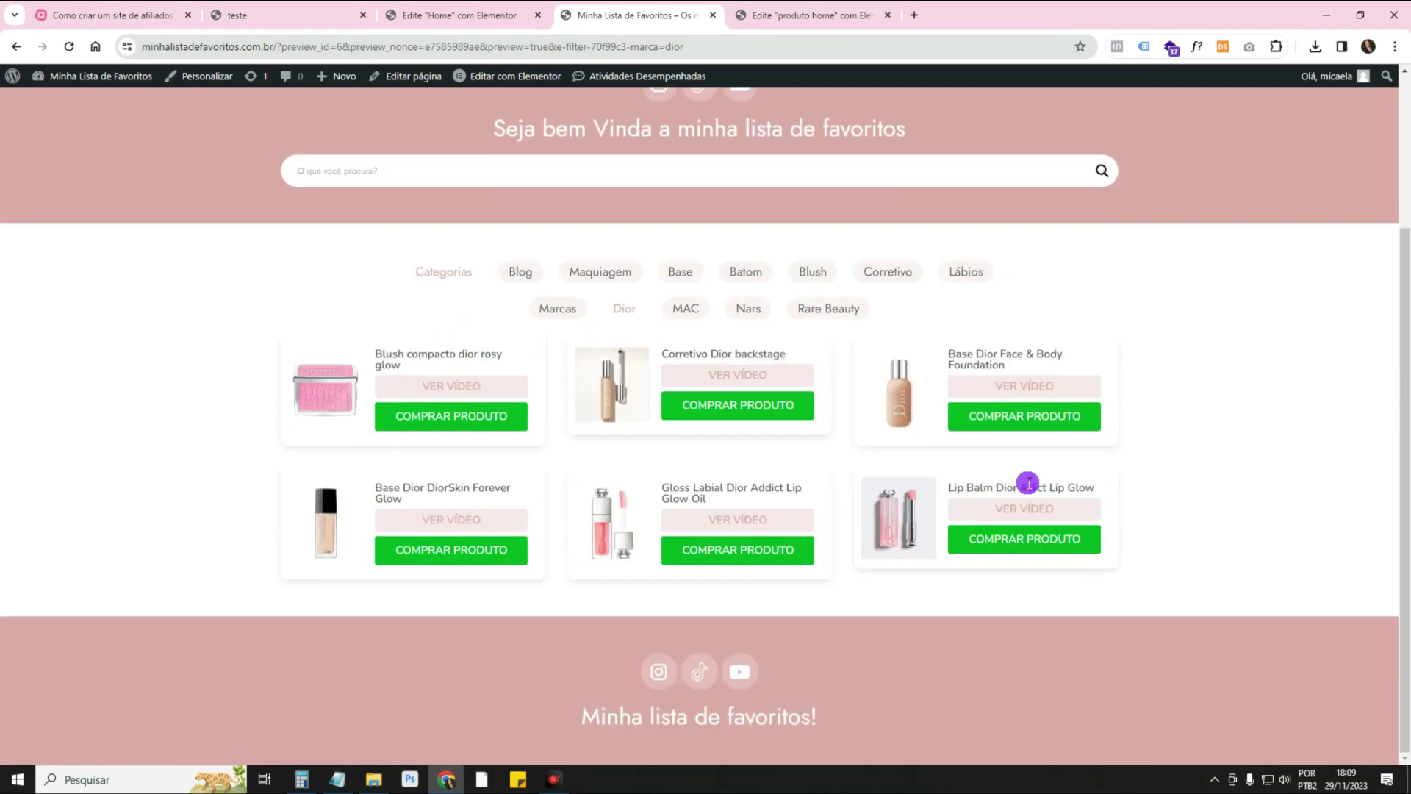
left_click(566, 309)
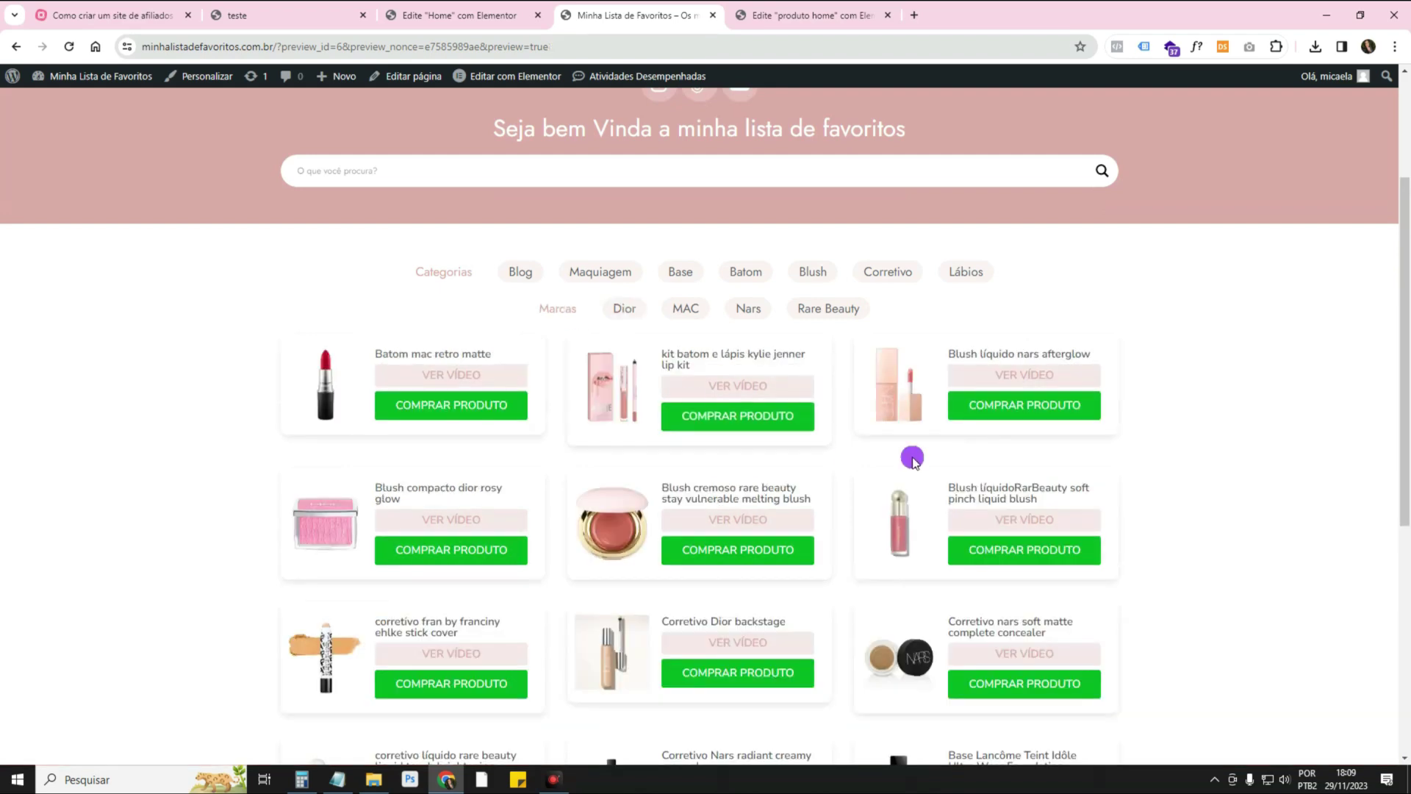
scroll(919, 456, "down", 6)
scroll(929, 460, "up", 10)
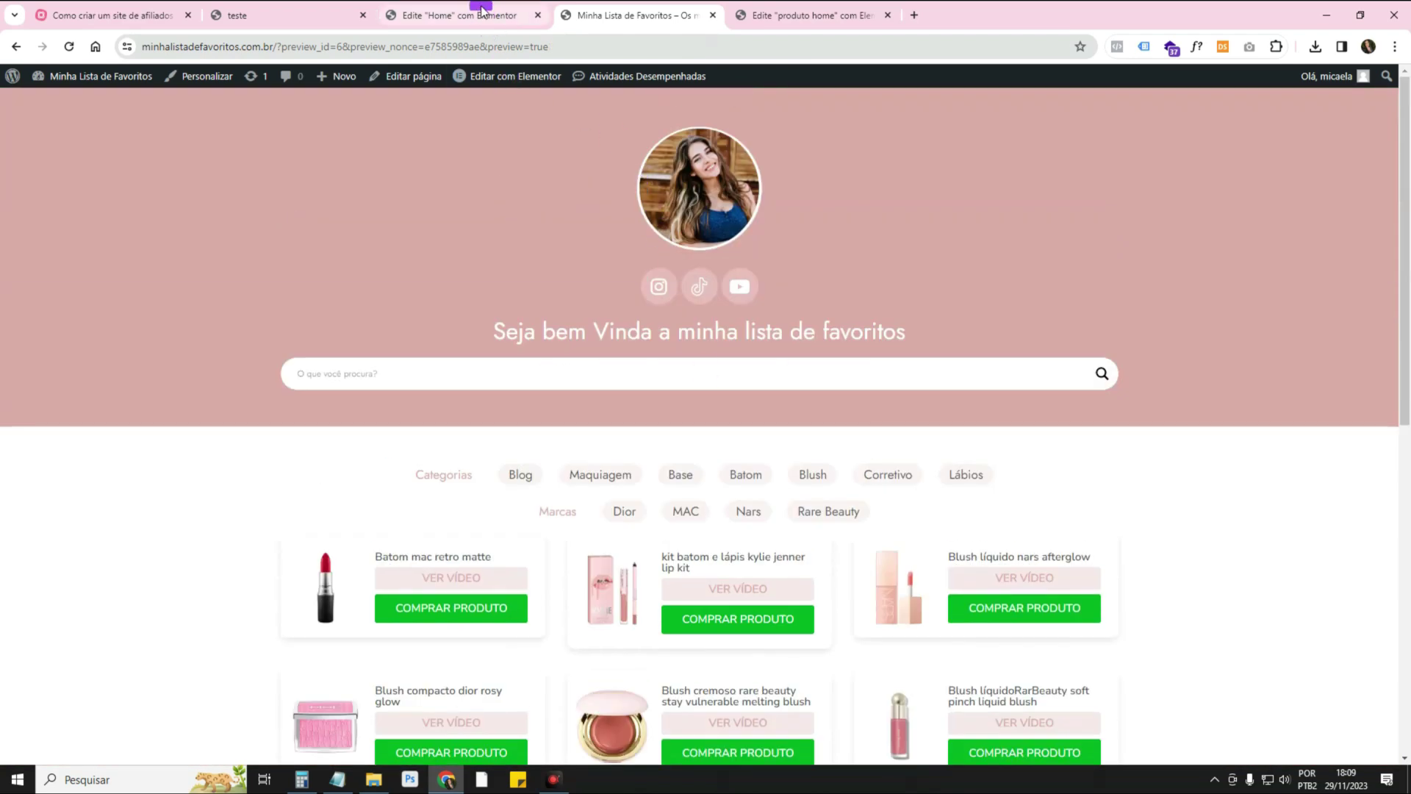
left_click(482, 14)
Preview the homepage at 360 px mobile portrait width and check both filter bars
left_click(101, 750)
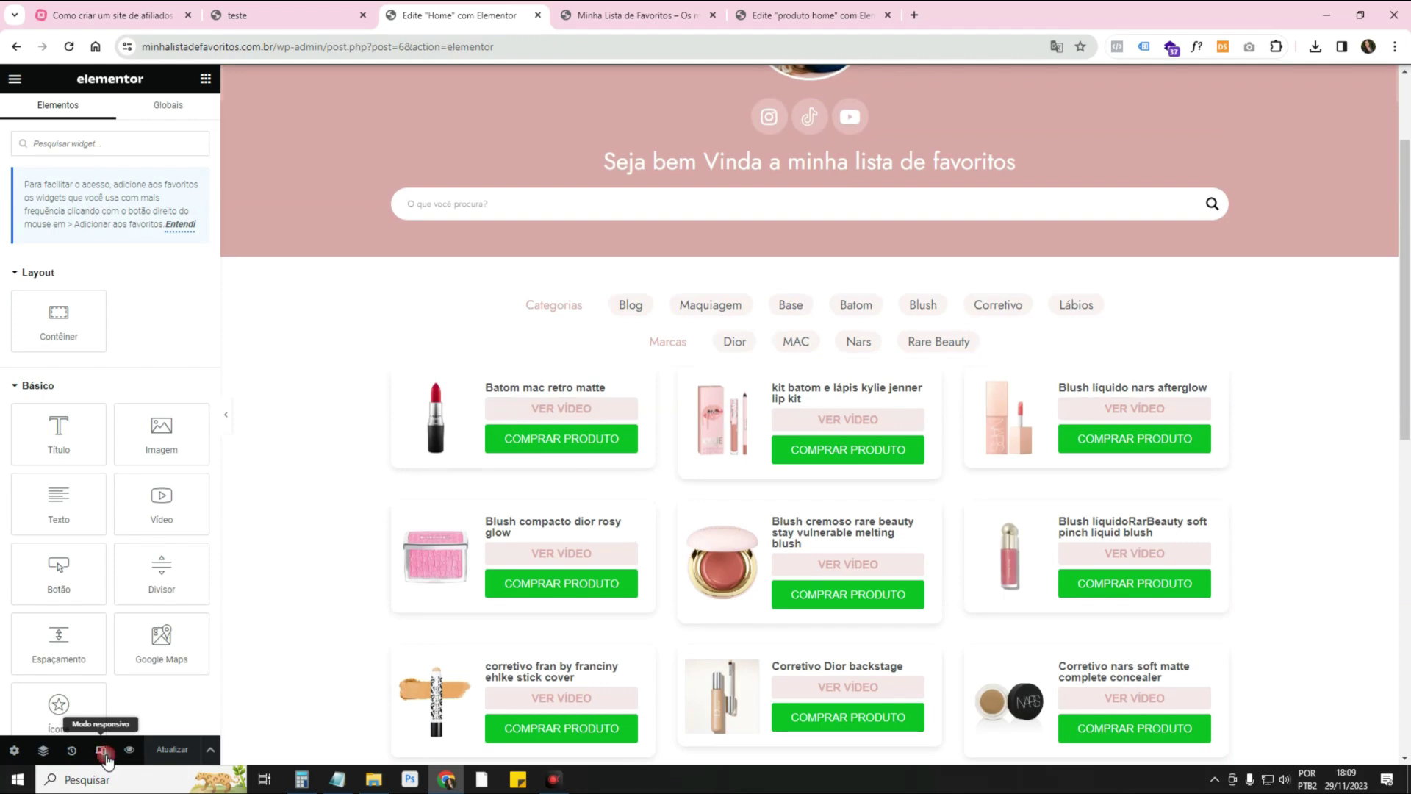
left_click(776, 79)
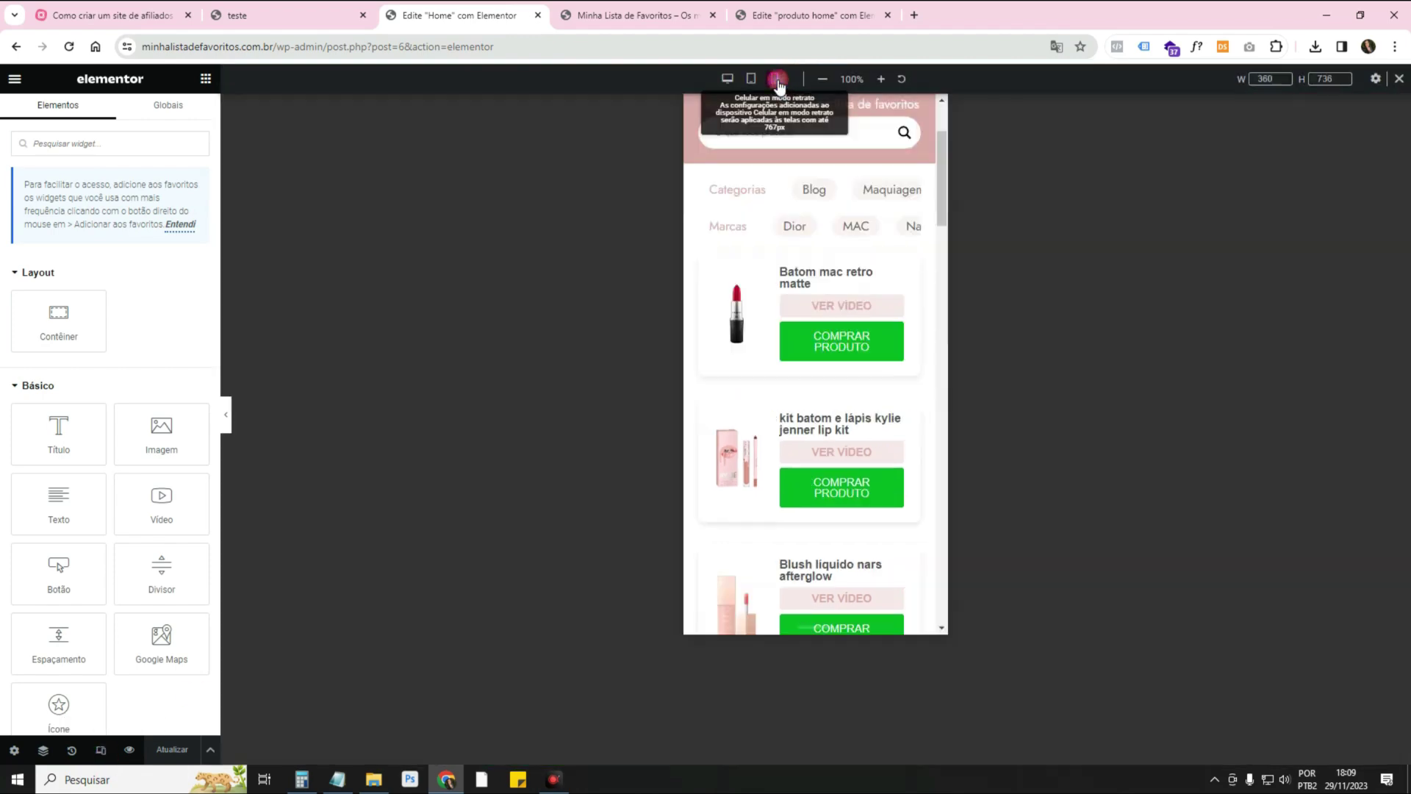
scroll(857, 390, "down", 2)
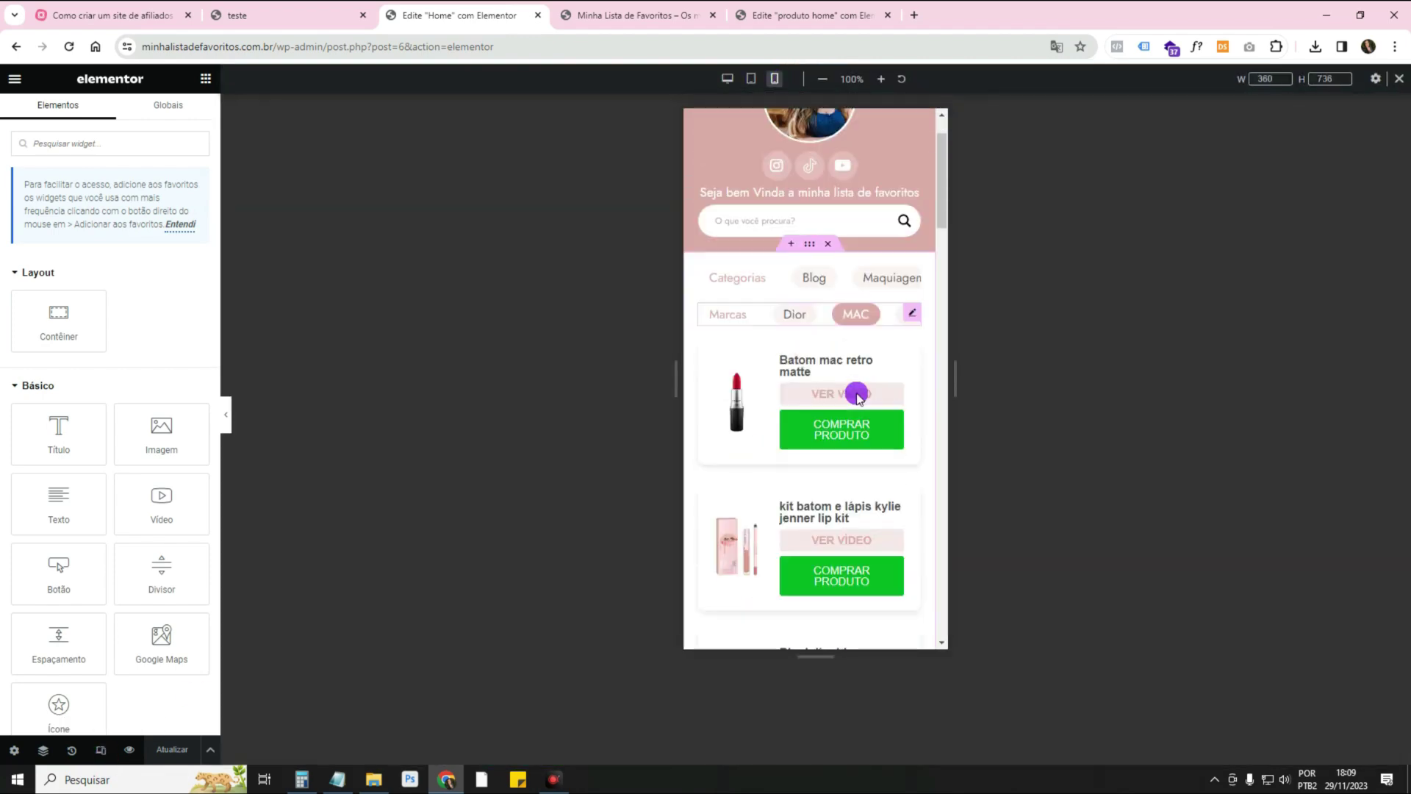
scroll(857, 395, "up", 1)
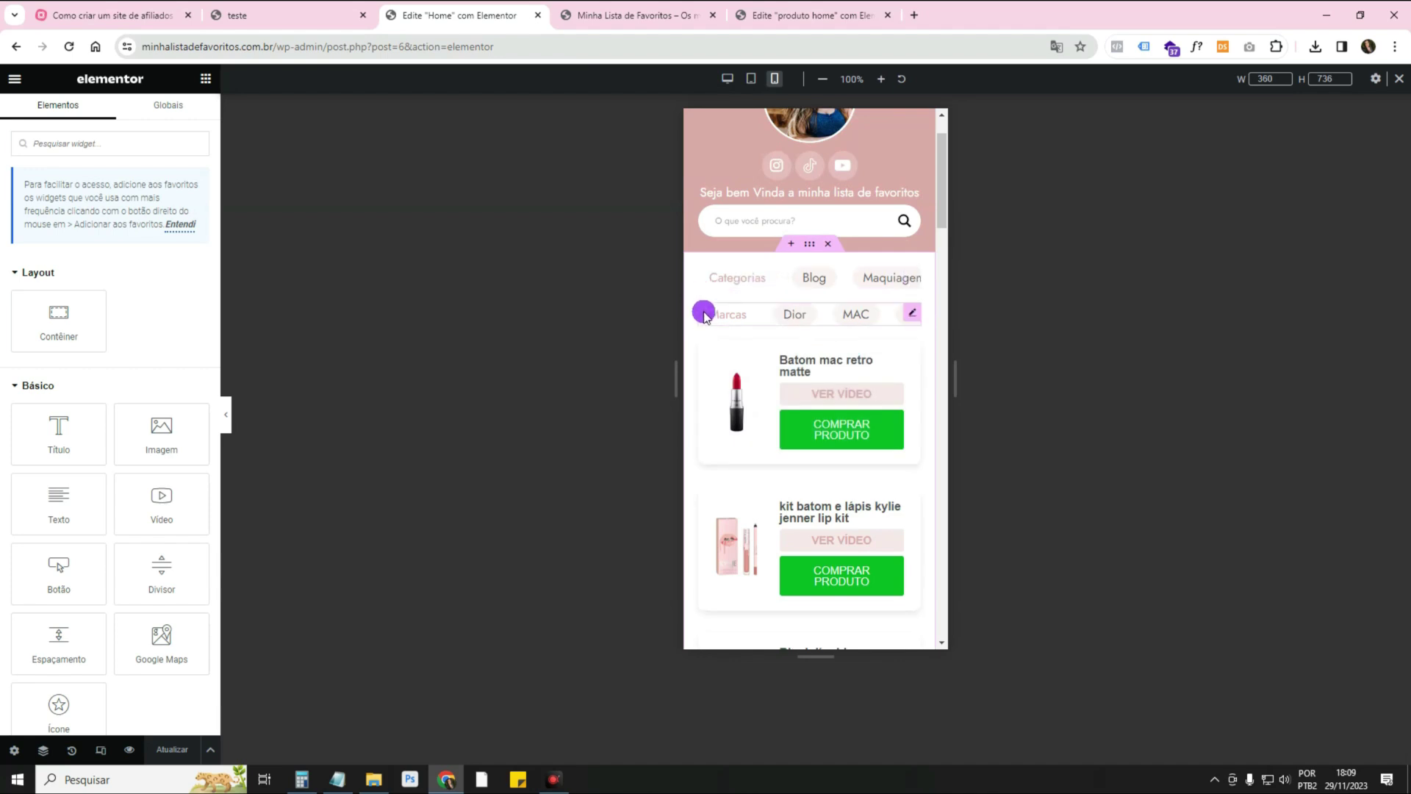
scroll(834, 305, "up", 1)
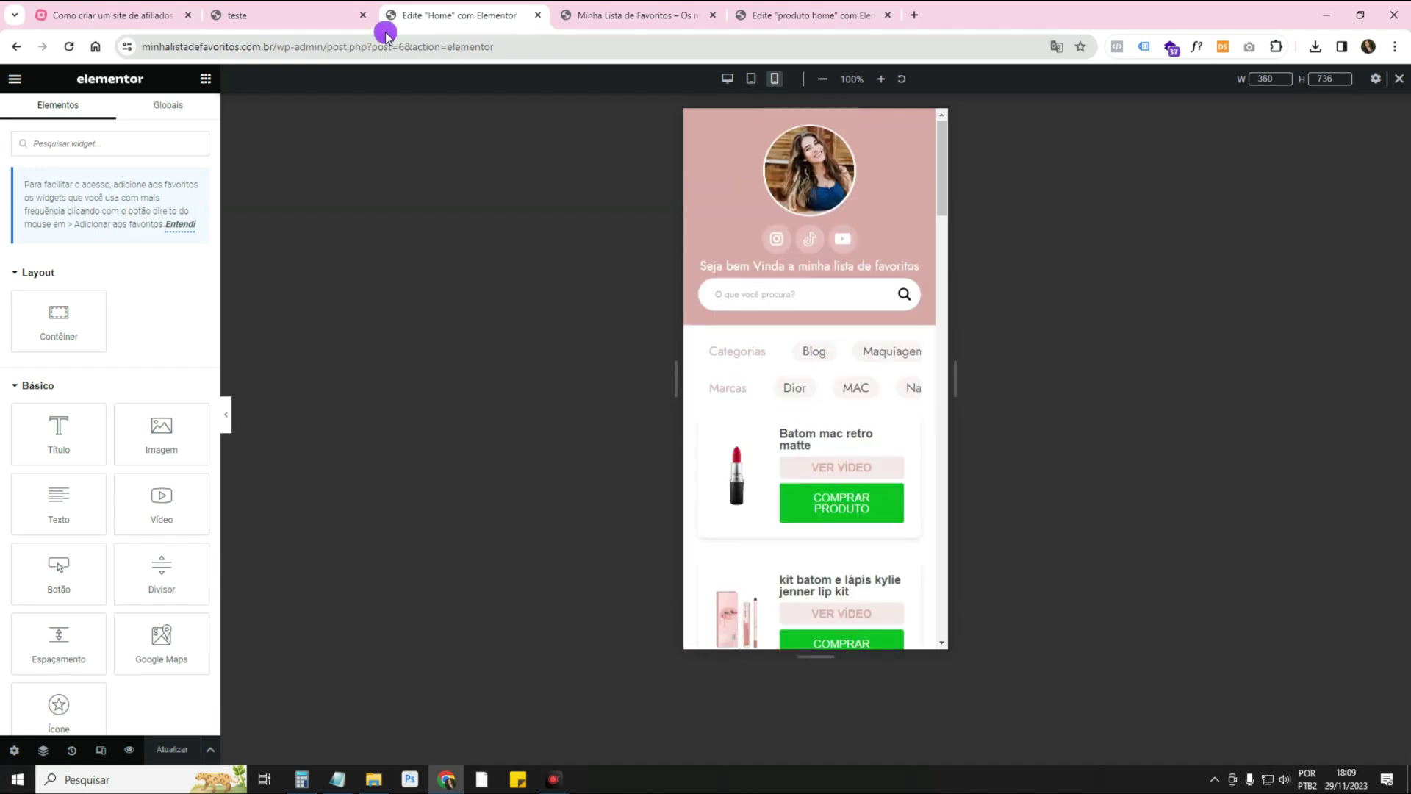
left_click(305, 18)
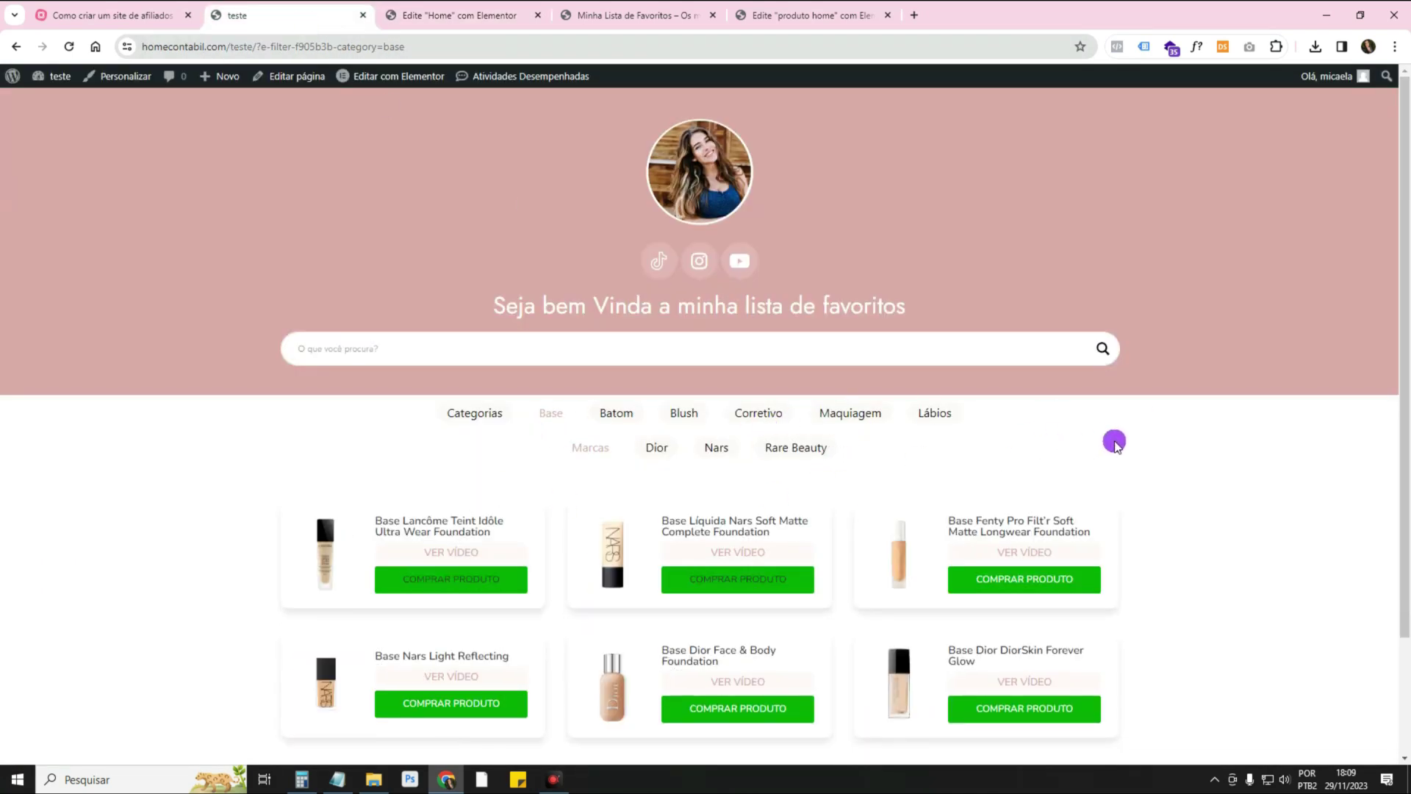
scroll(1118, 441, "down", 2)
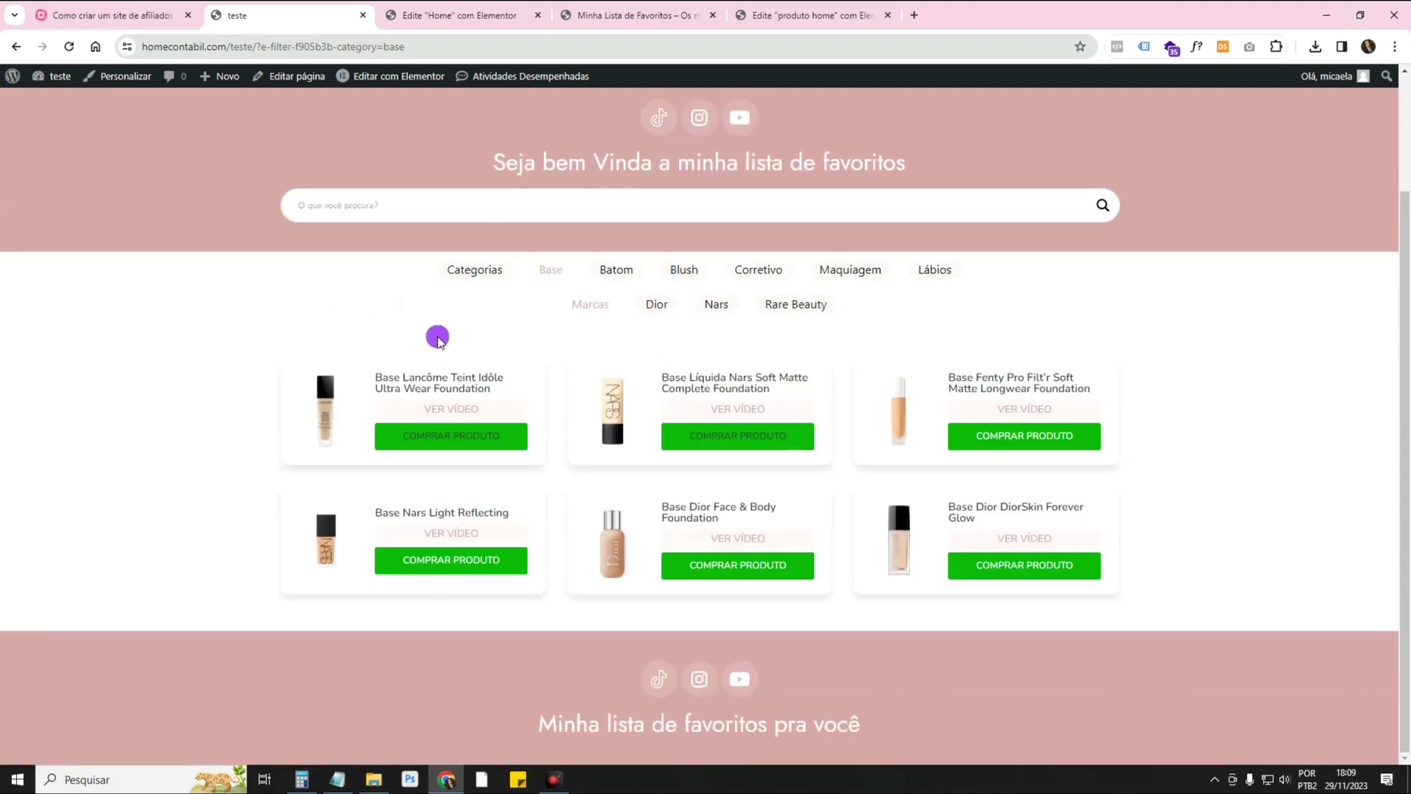
left_click(475, 269)
scroll(551, 258, "down", 2)
scroll(551, 256, "down", 2)
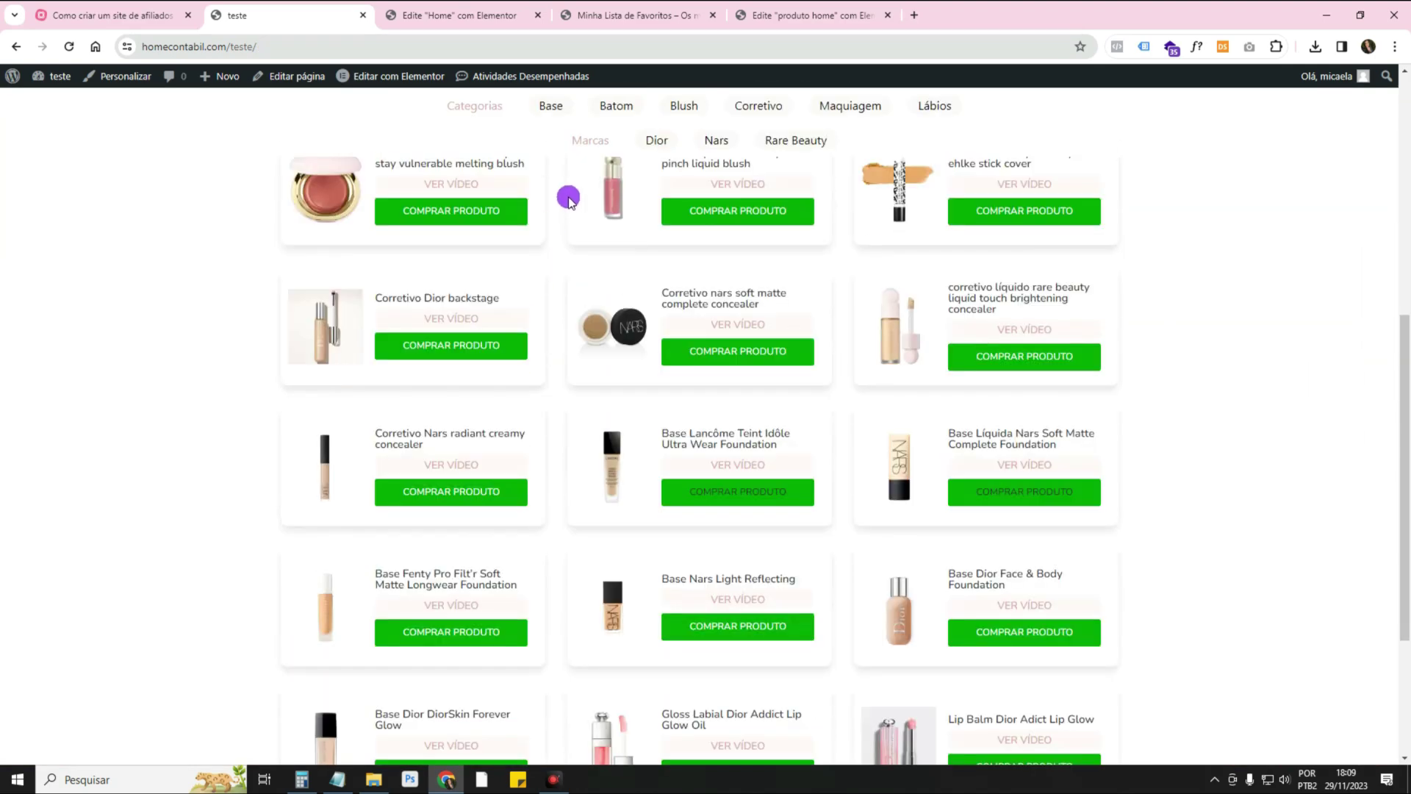
scroll(765, 114, "down", 3)
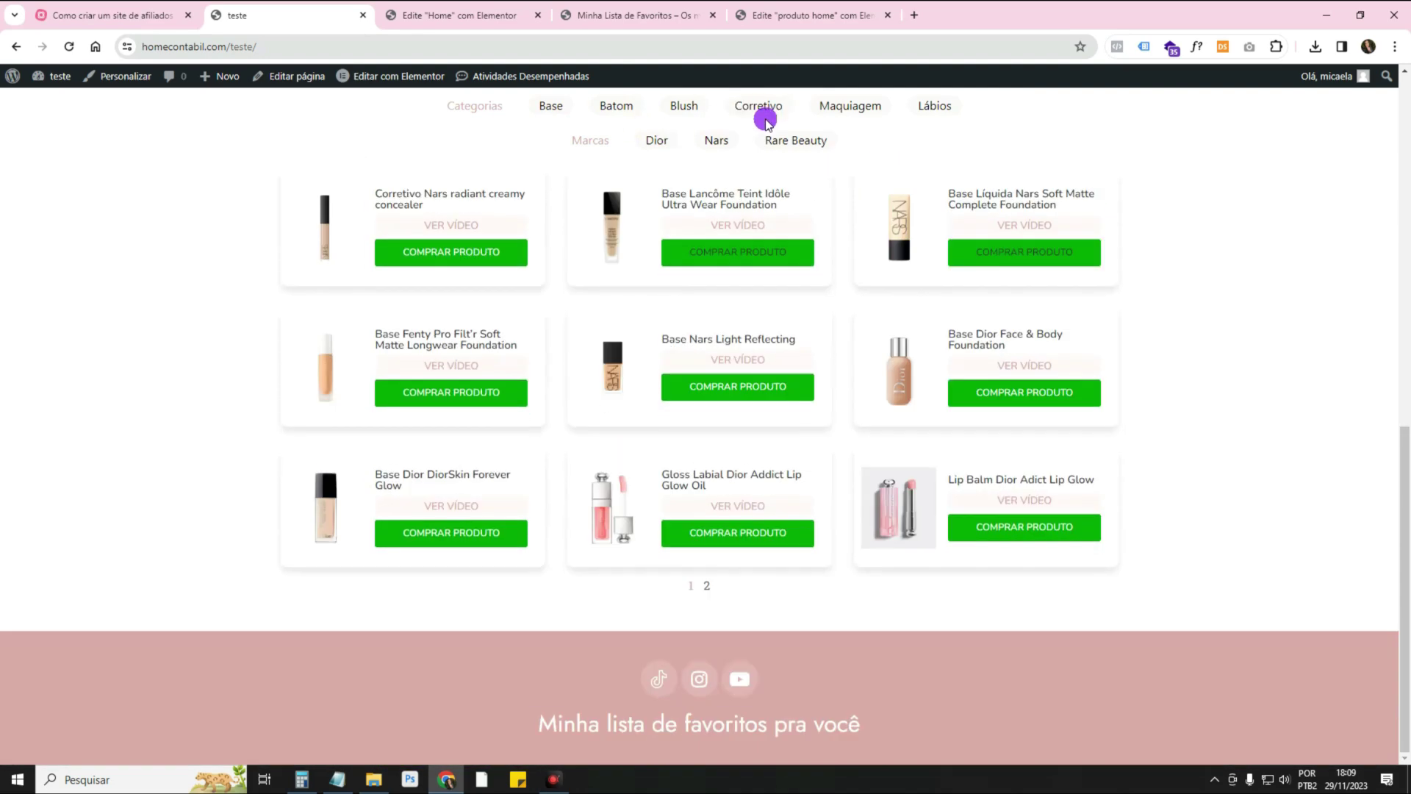
left_click(765, 120)
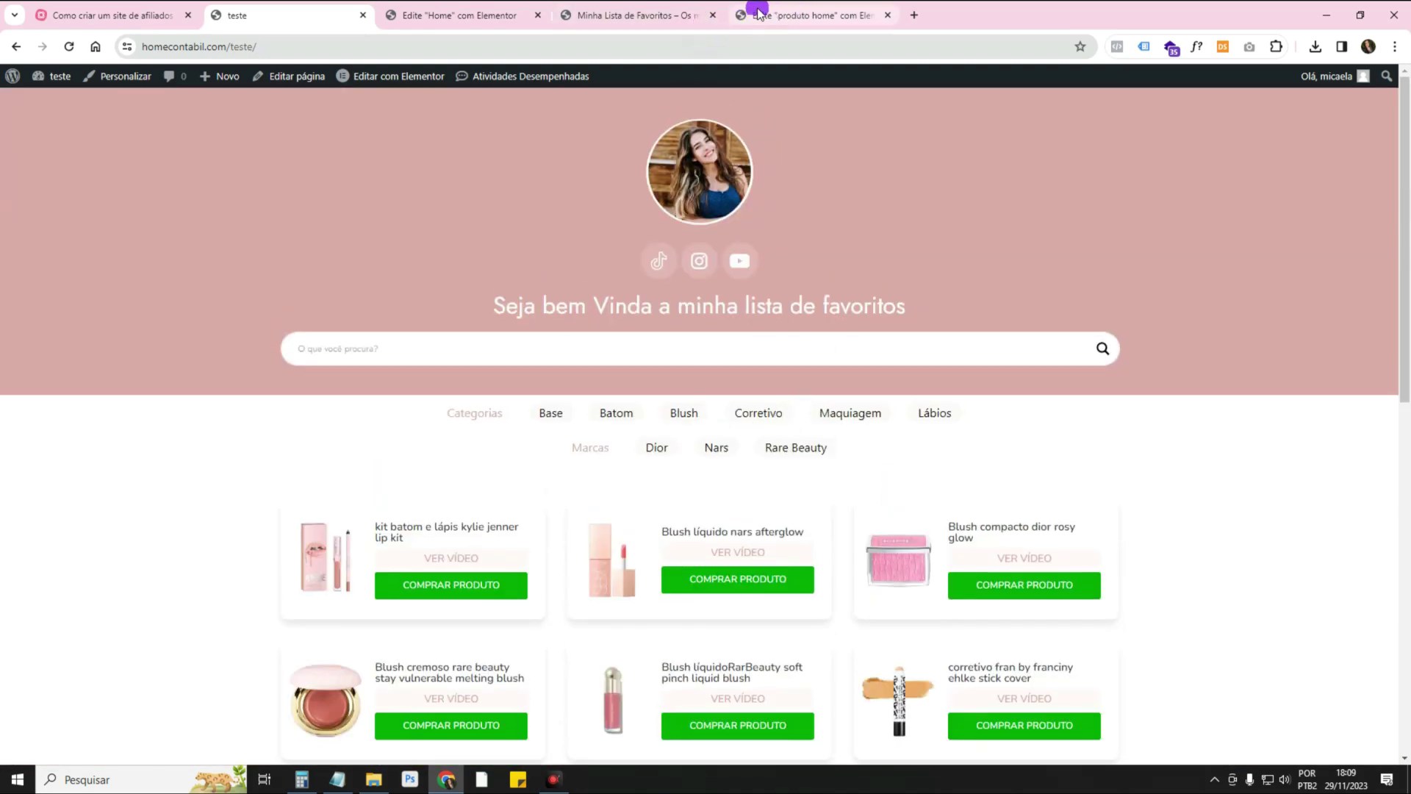
left_click(451, 15)
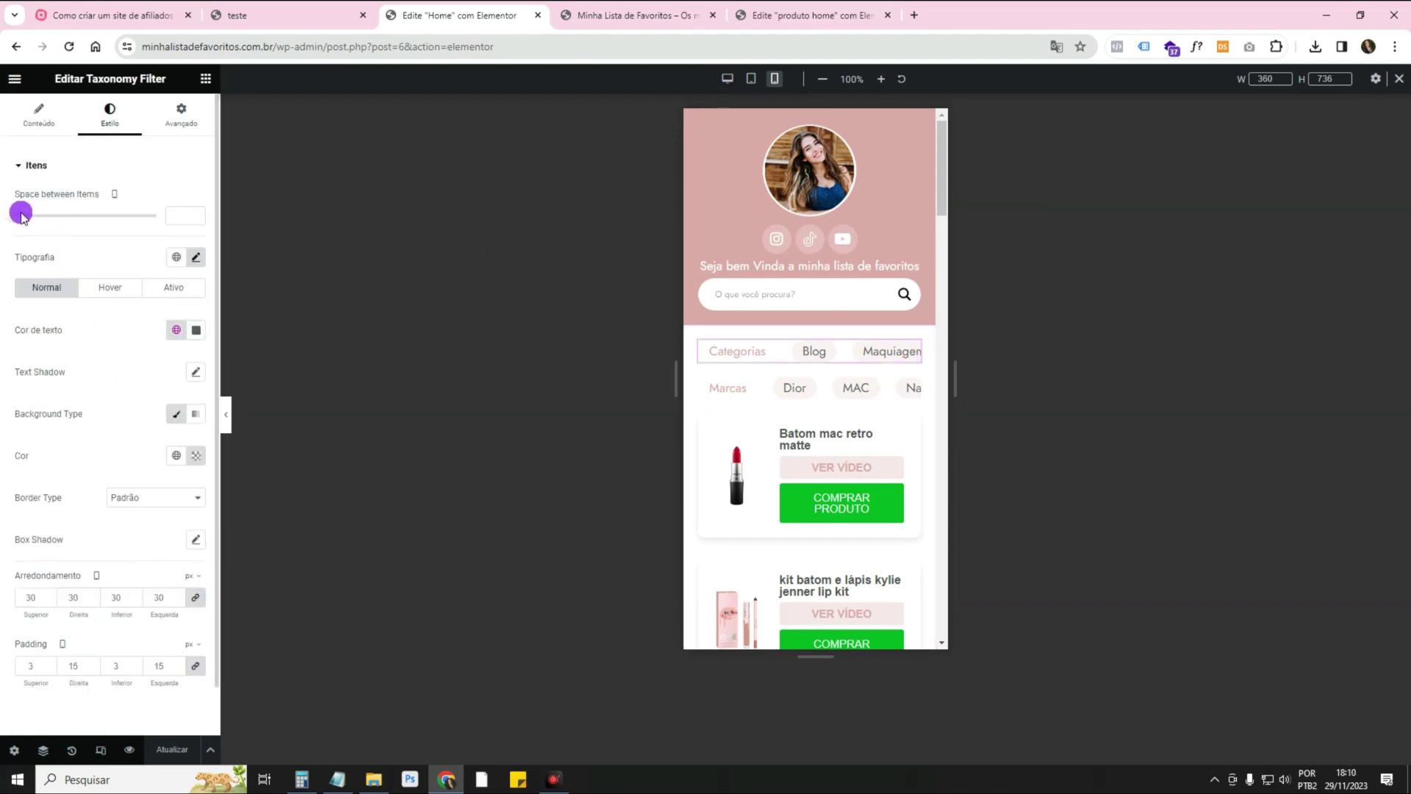
Set the category pill spacing to 2 and the typography size to 14 px
left_click_drag(16, 218, 20, 217)
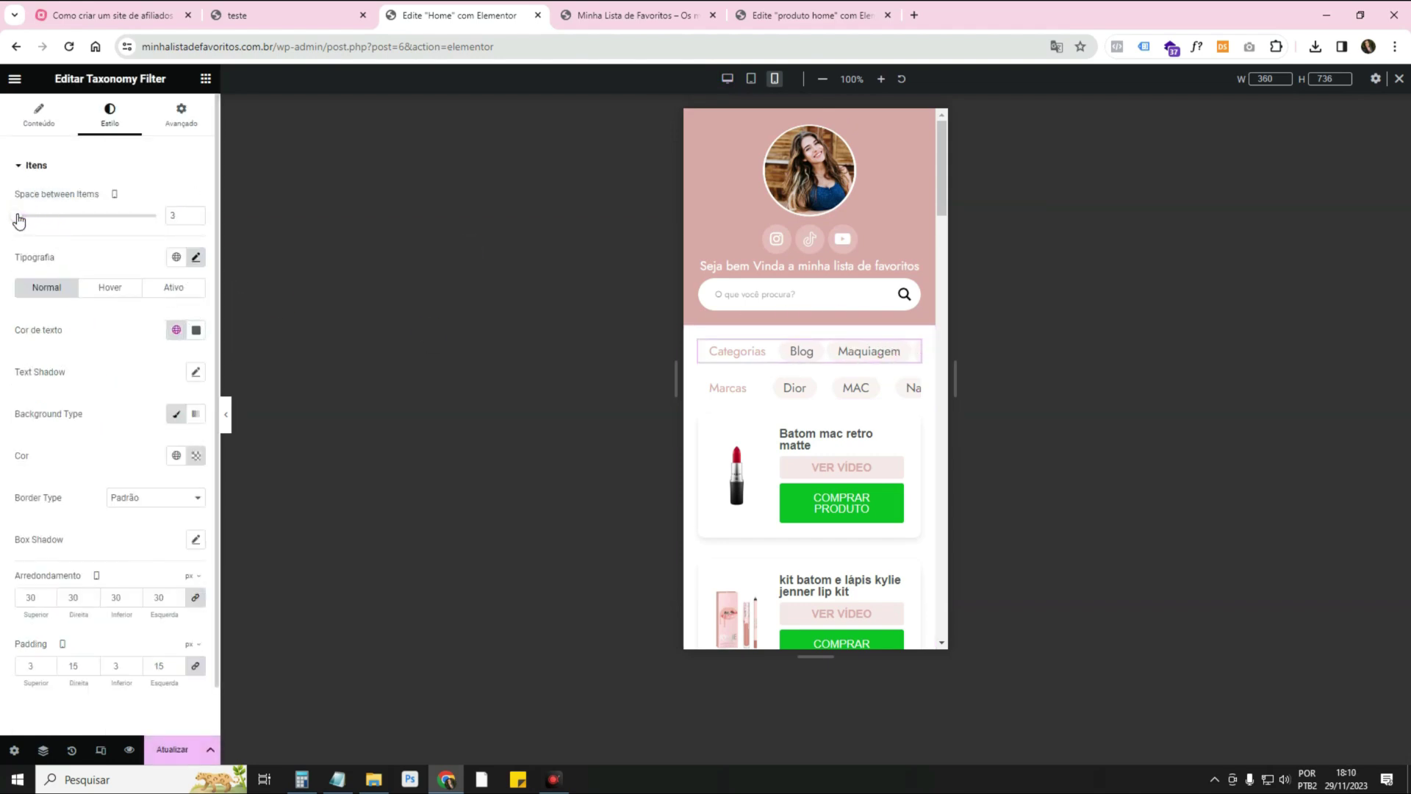
left_click(195, 257)
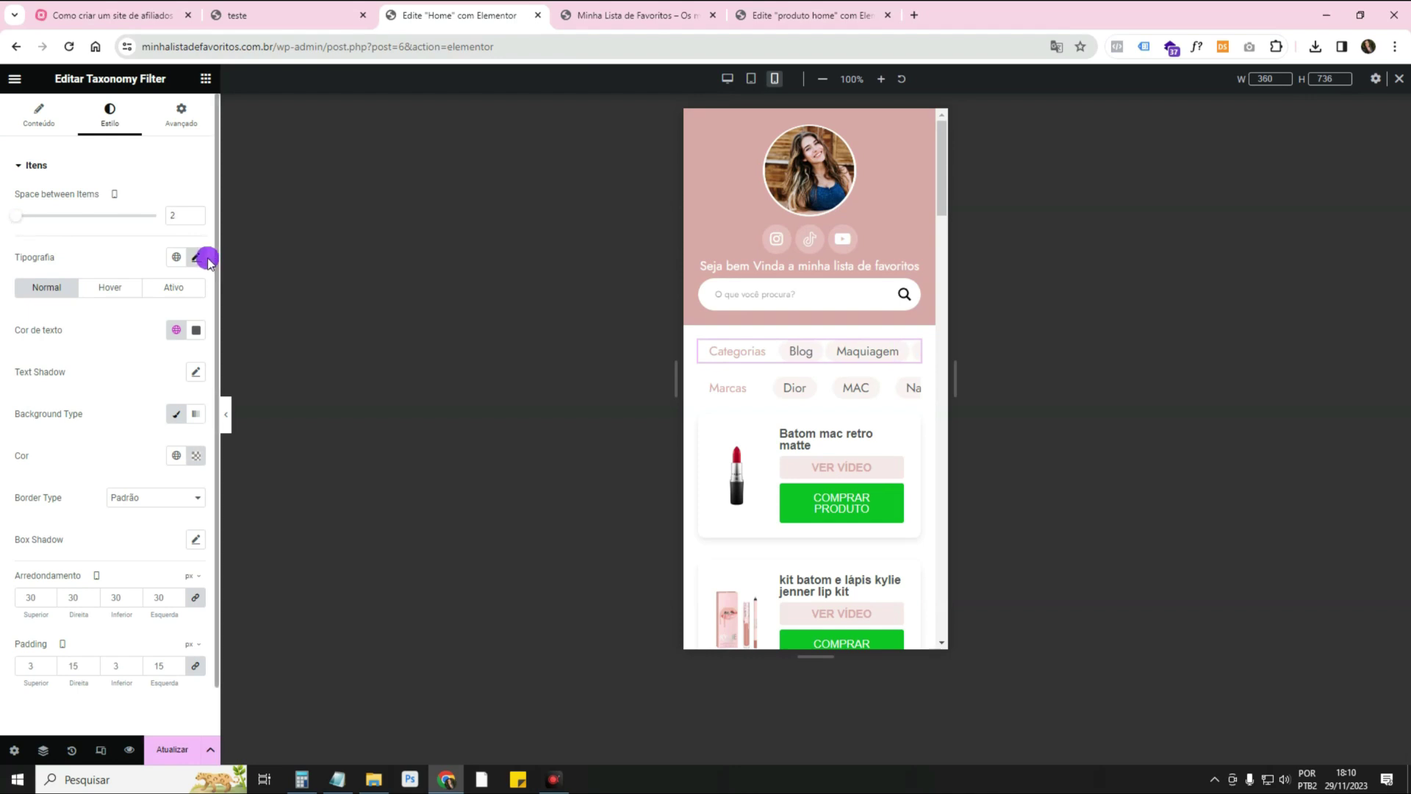
left_click(184, 377)
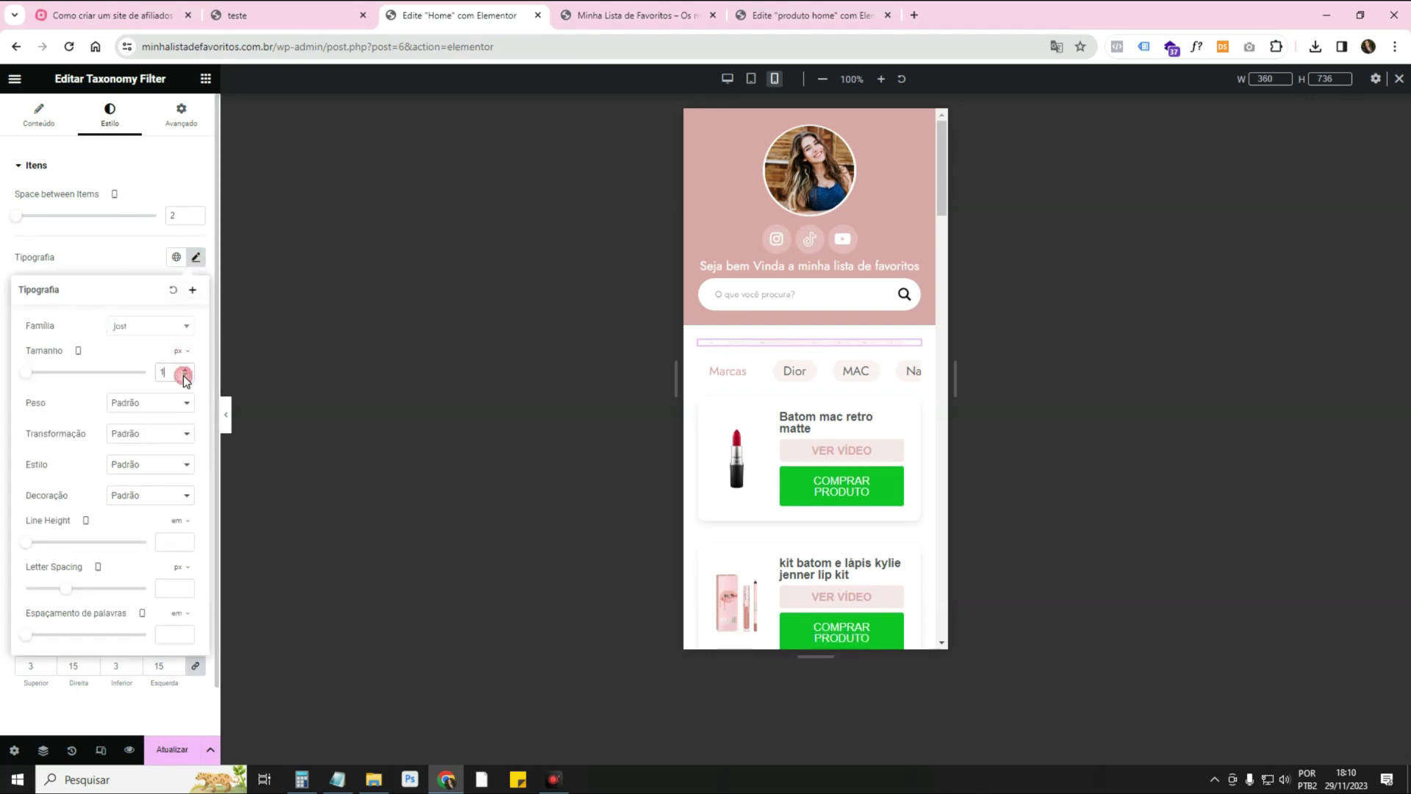
left_click(186, 372)
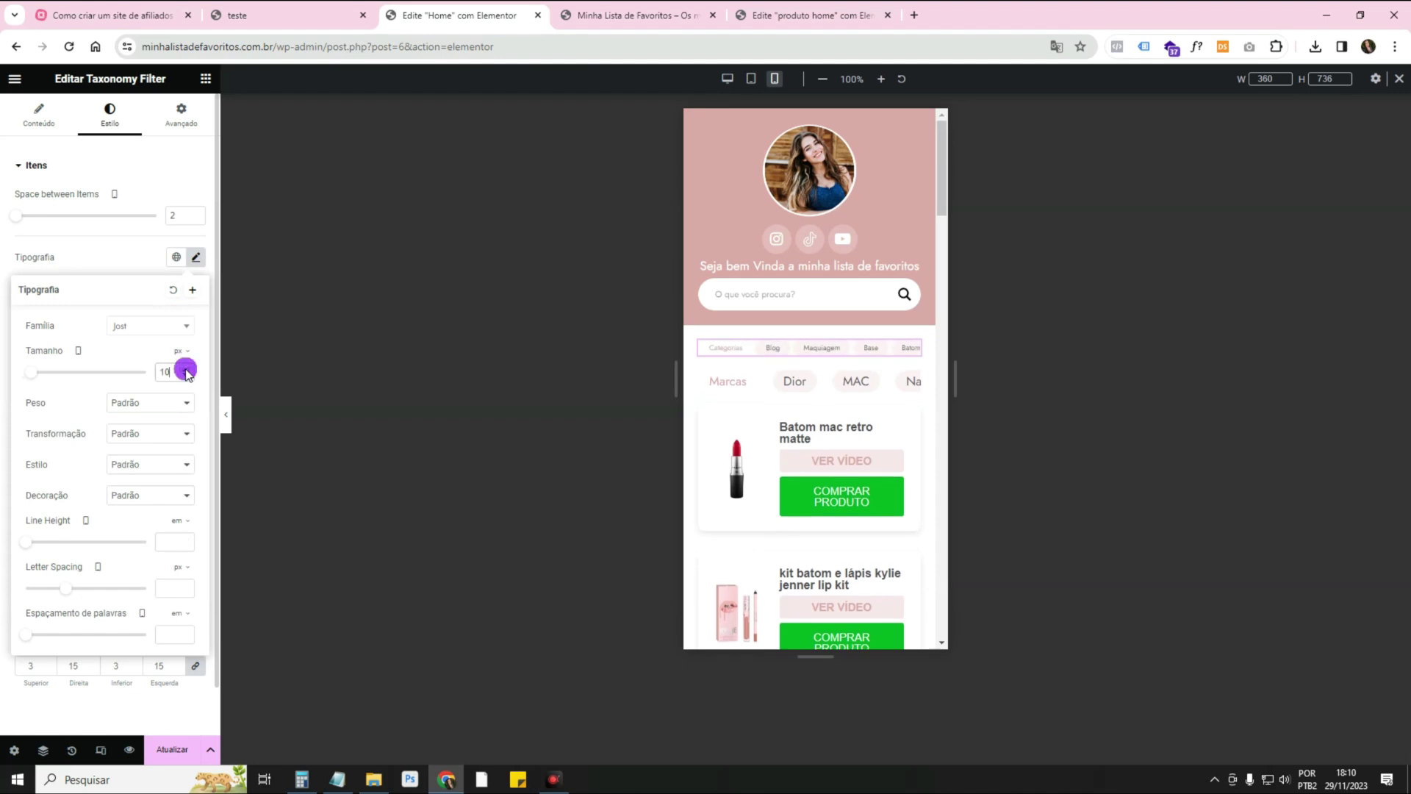
left_click(186, 371)
left_click(185, 371)
left_click(186, 371)
left_click(186, 371)
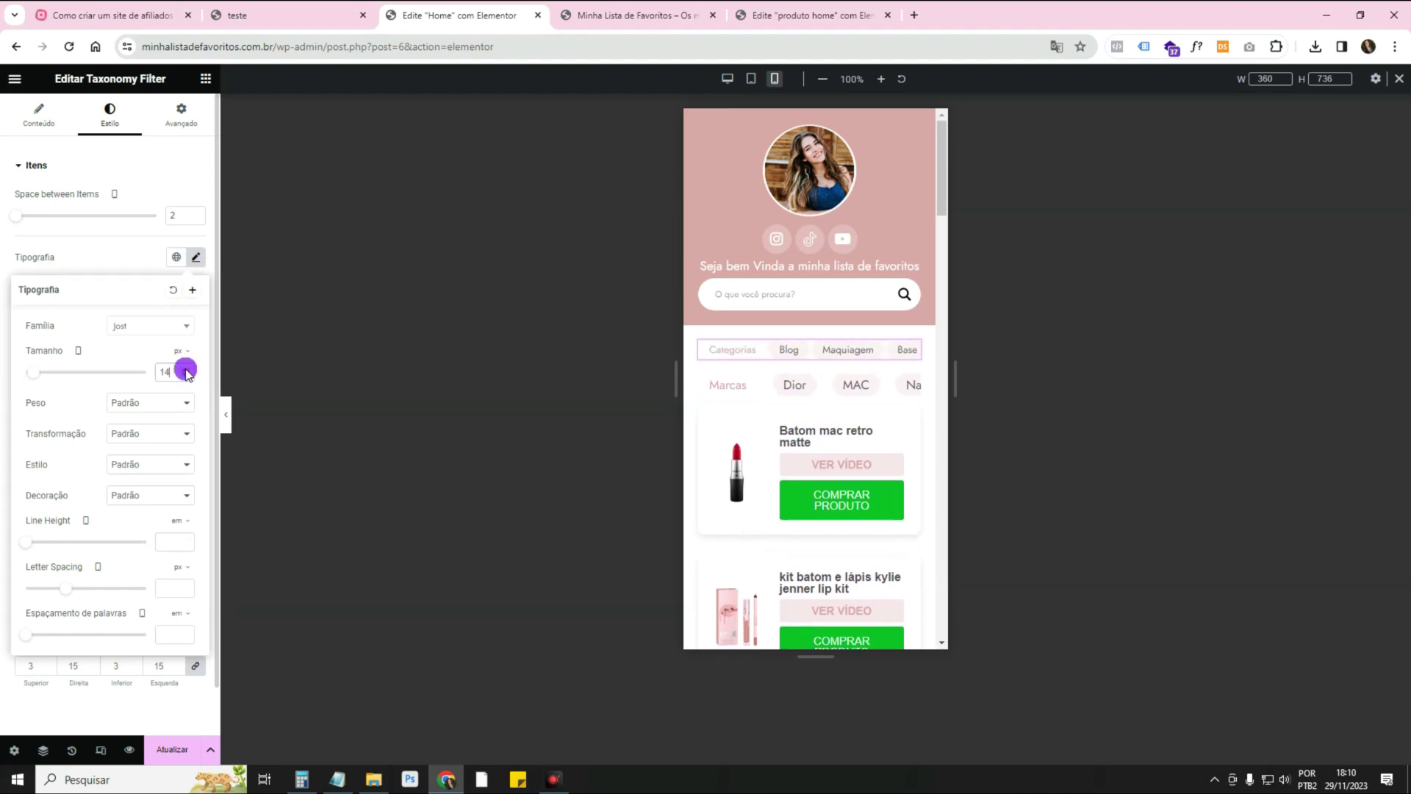
Copy the category filter widget so its style can go onto the brand filter
right_click(829, 349)
left_click(904, 416)
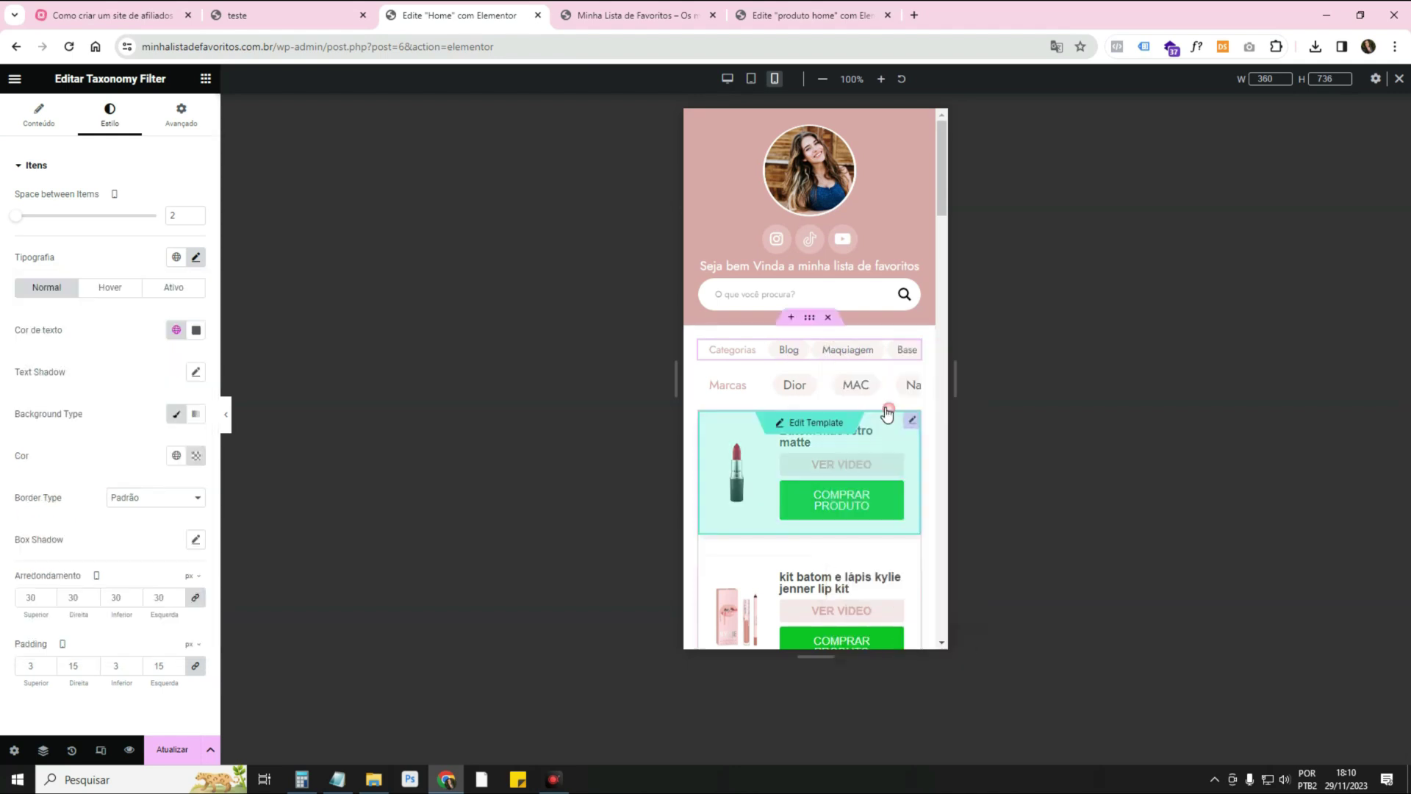
right_click(801, 388)
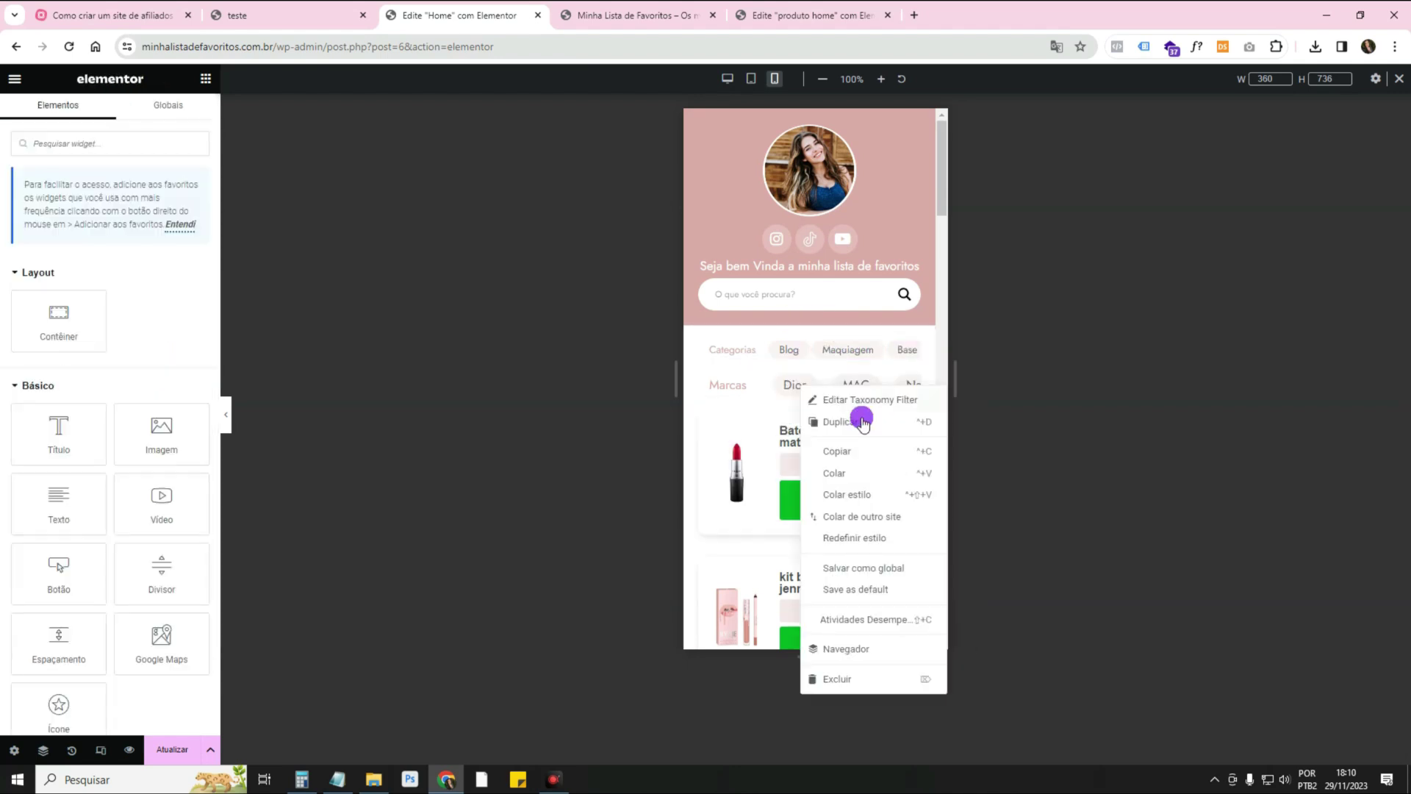
Paste the category filter's style onto the Marcas filter and save the homepage
left_click(892, 494)
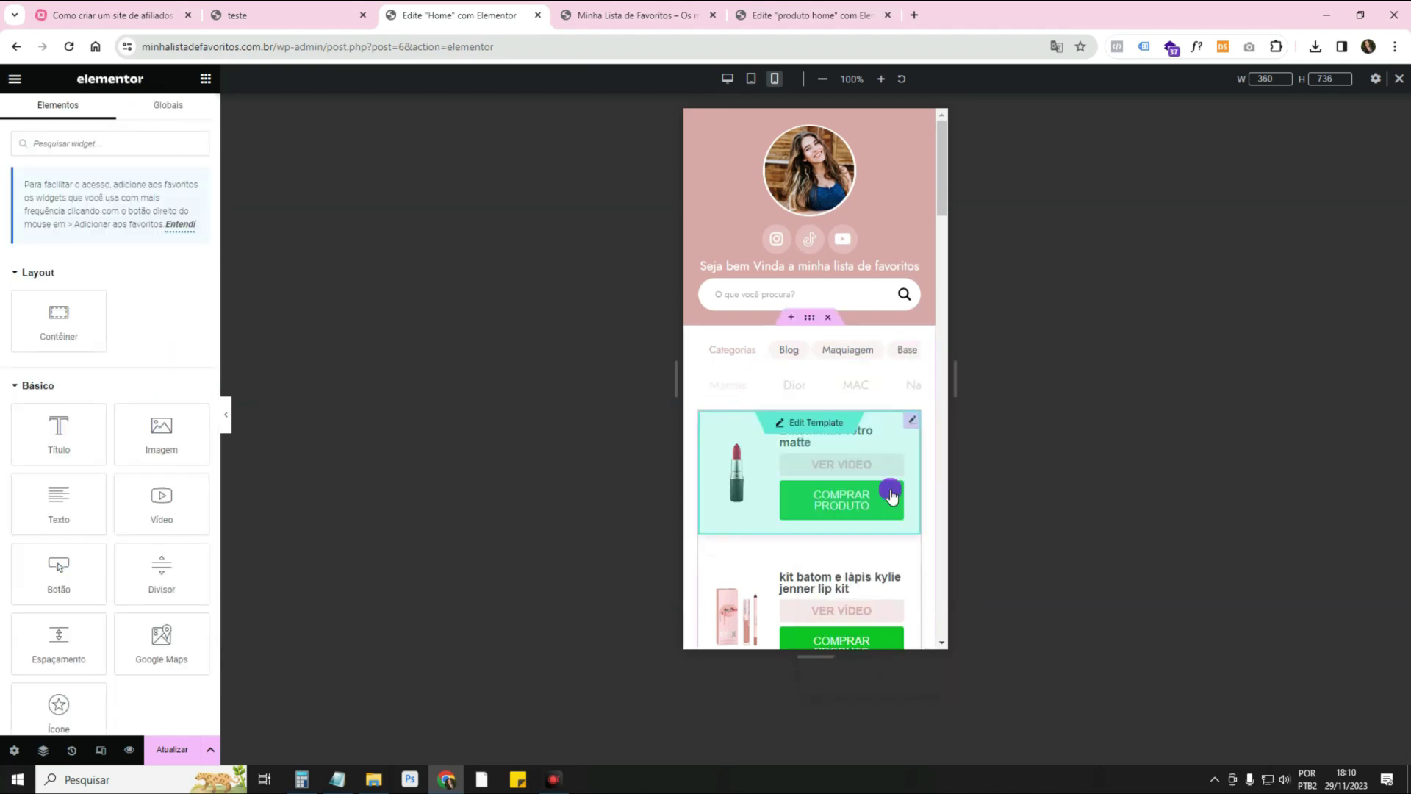
left_click(170, 751)
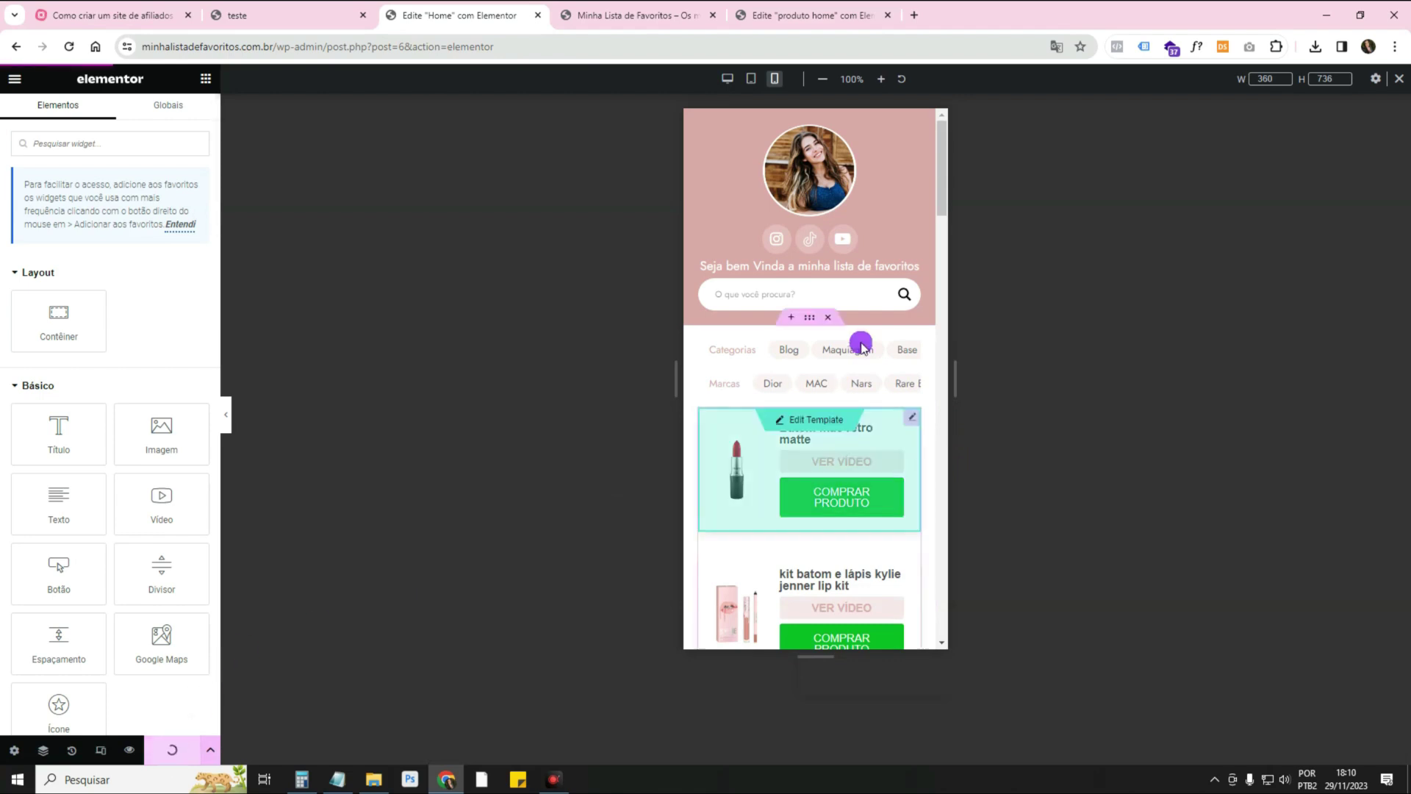
left_click(729, 79)
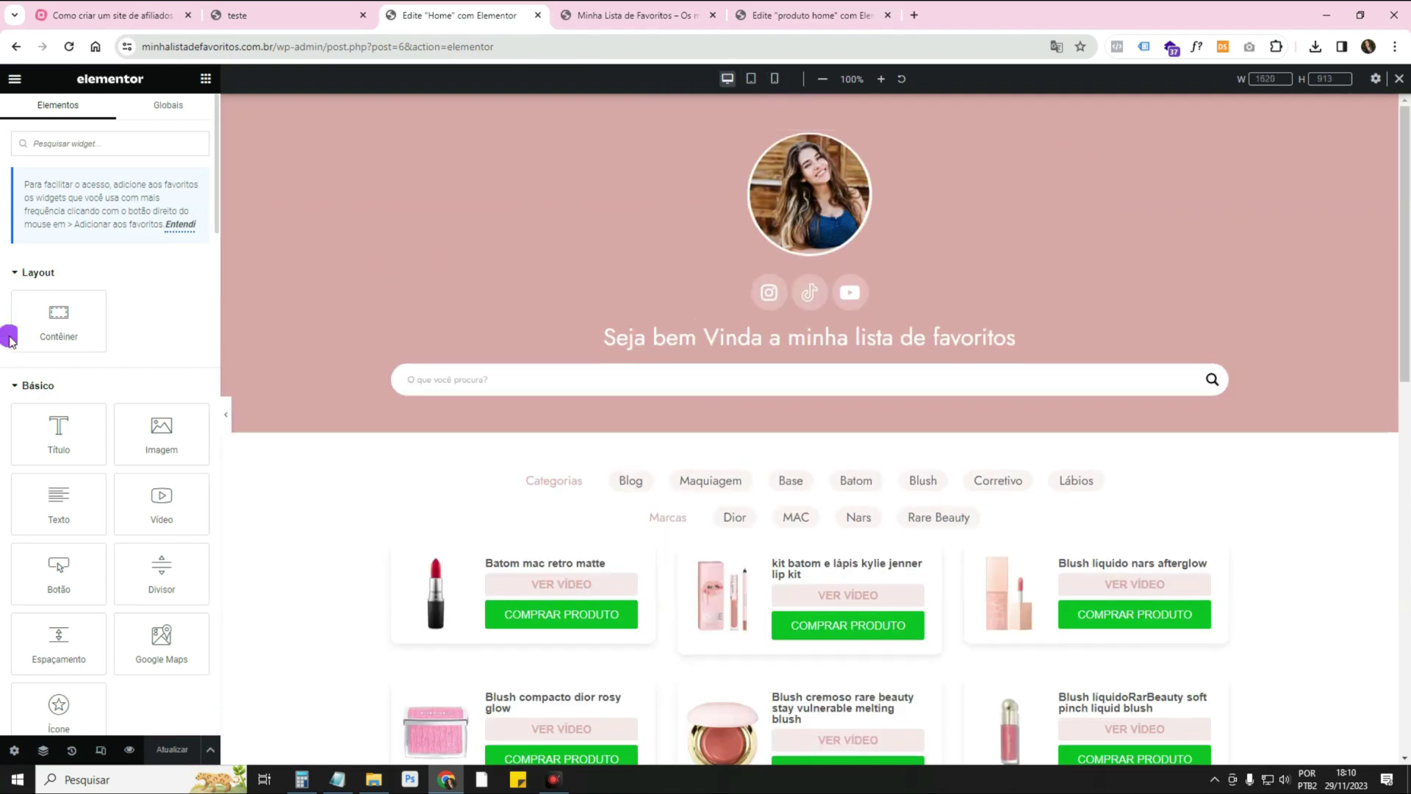
Add a single-column container below the header and move both filter bars into it
left_click_drag(10, 339, 824, 499)
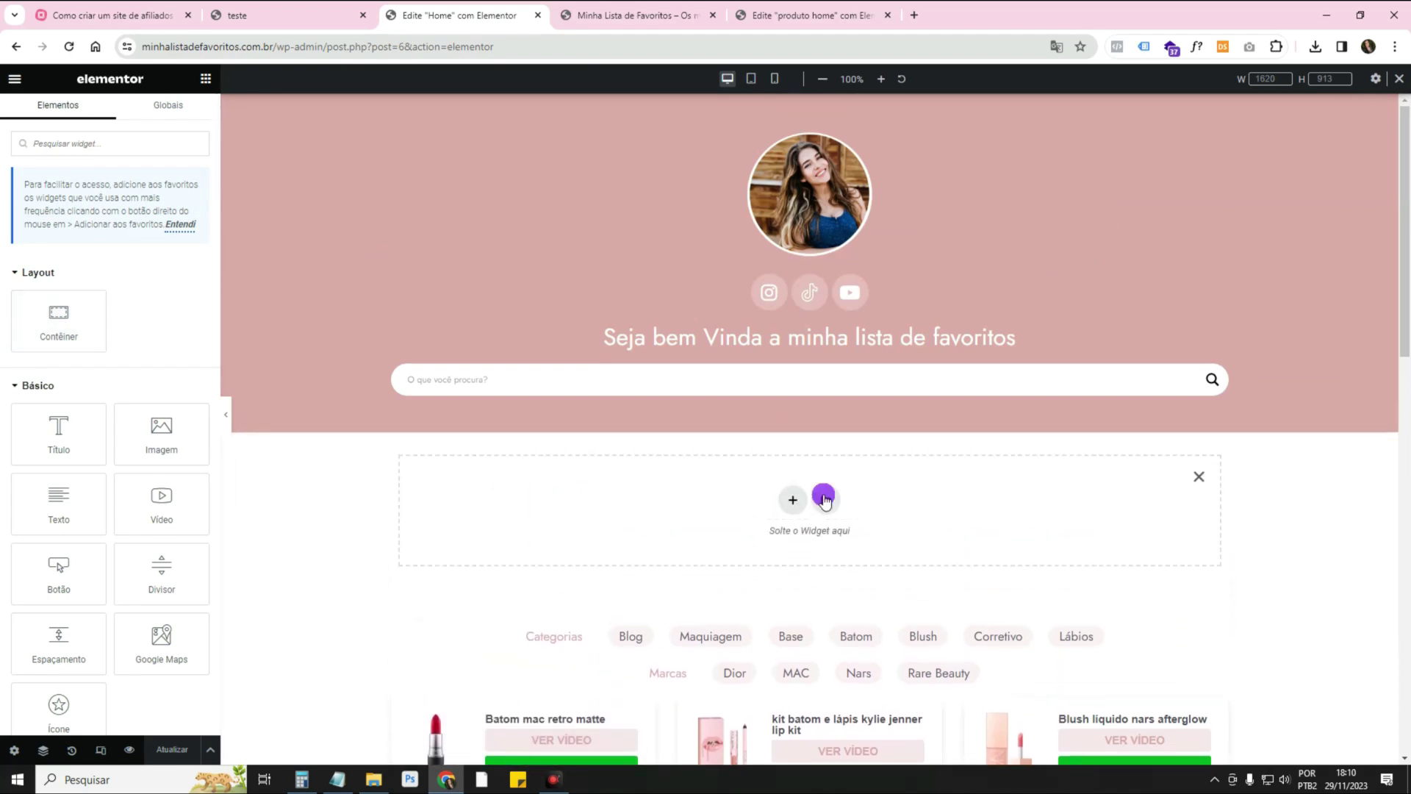
left_click(785, 504)
left_click(601, 537)
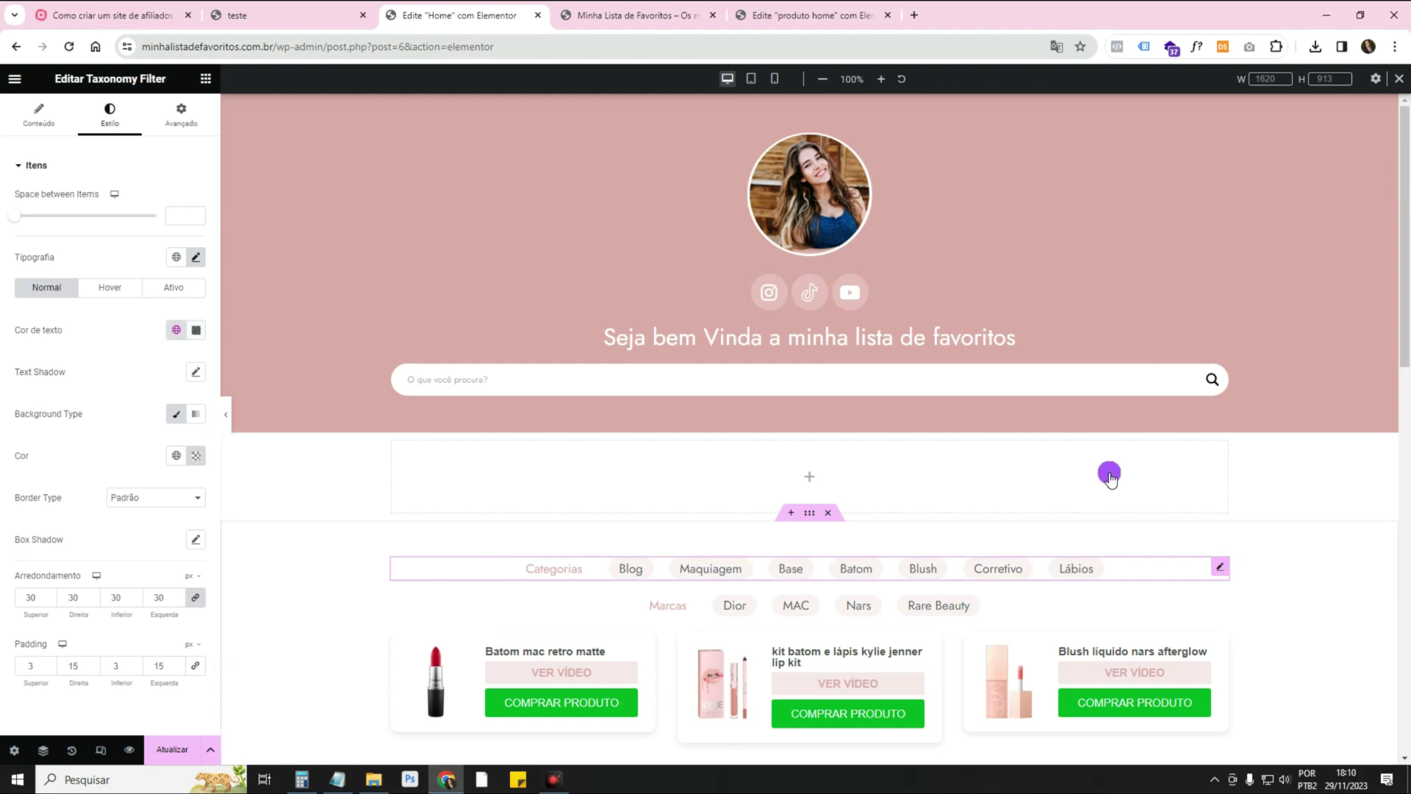
left_click_drag(1219, 566, 1176, 491)
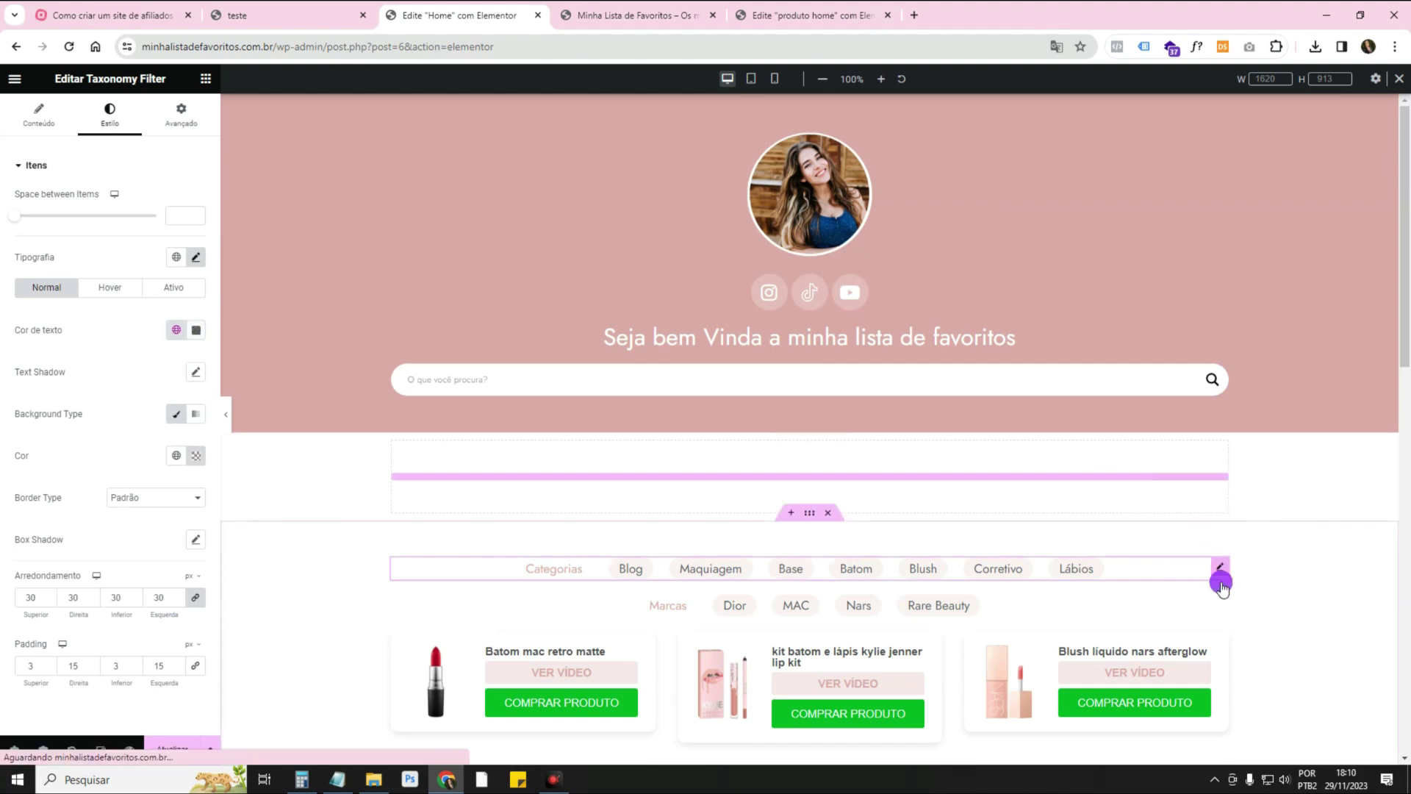
left_click(1039, 527)
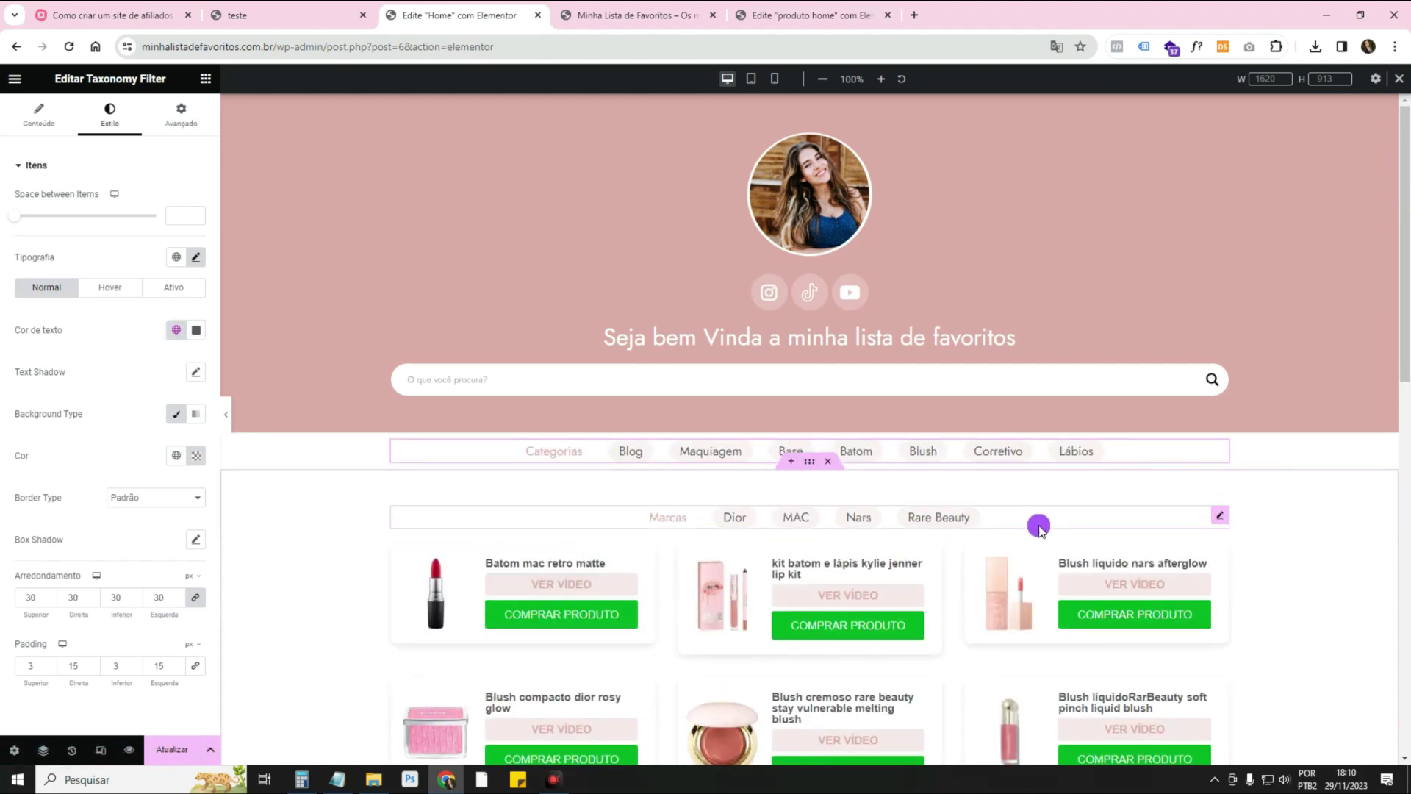
left_click_drag(1220, 519, 797, 460)
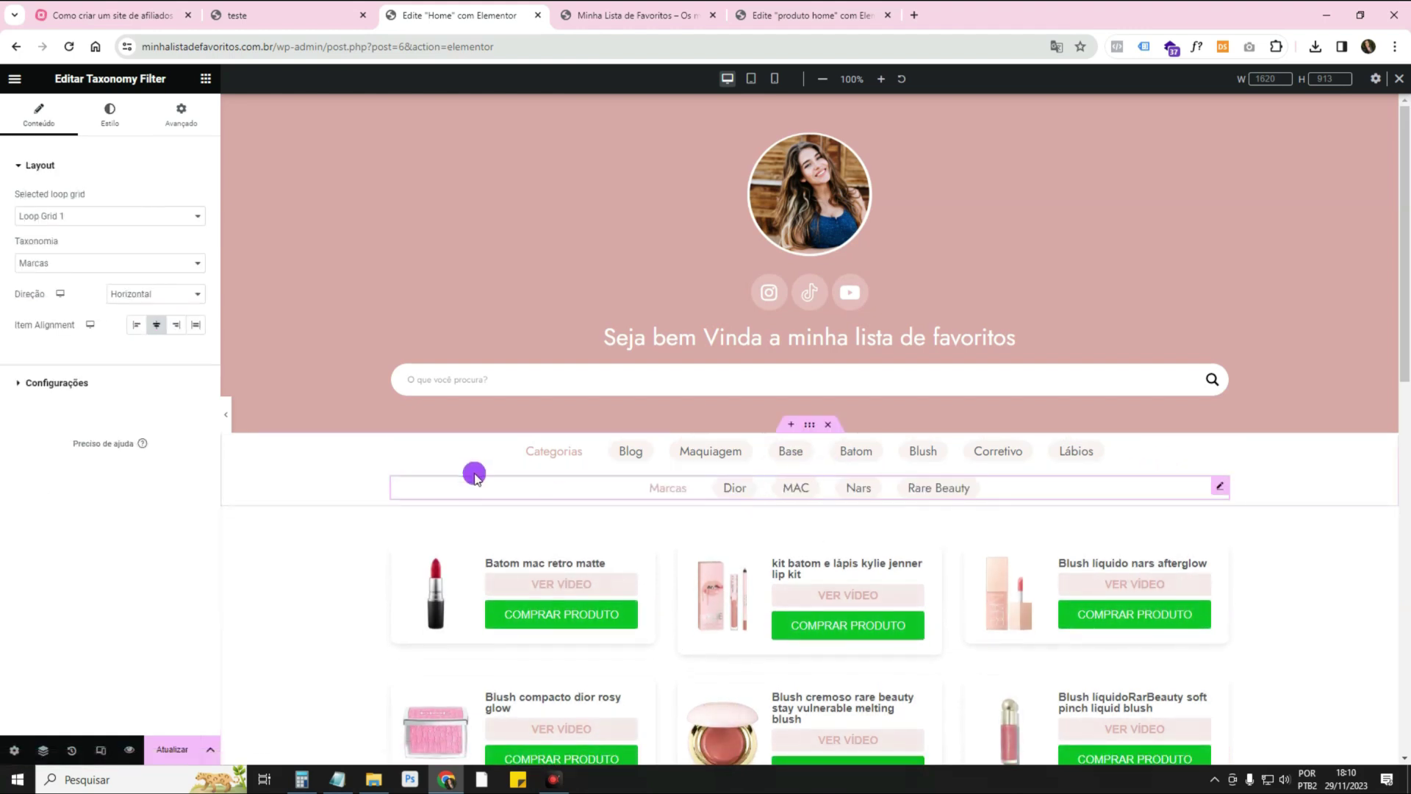
left_click(234, 408)
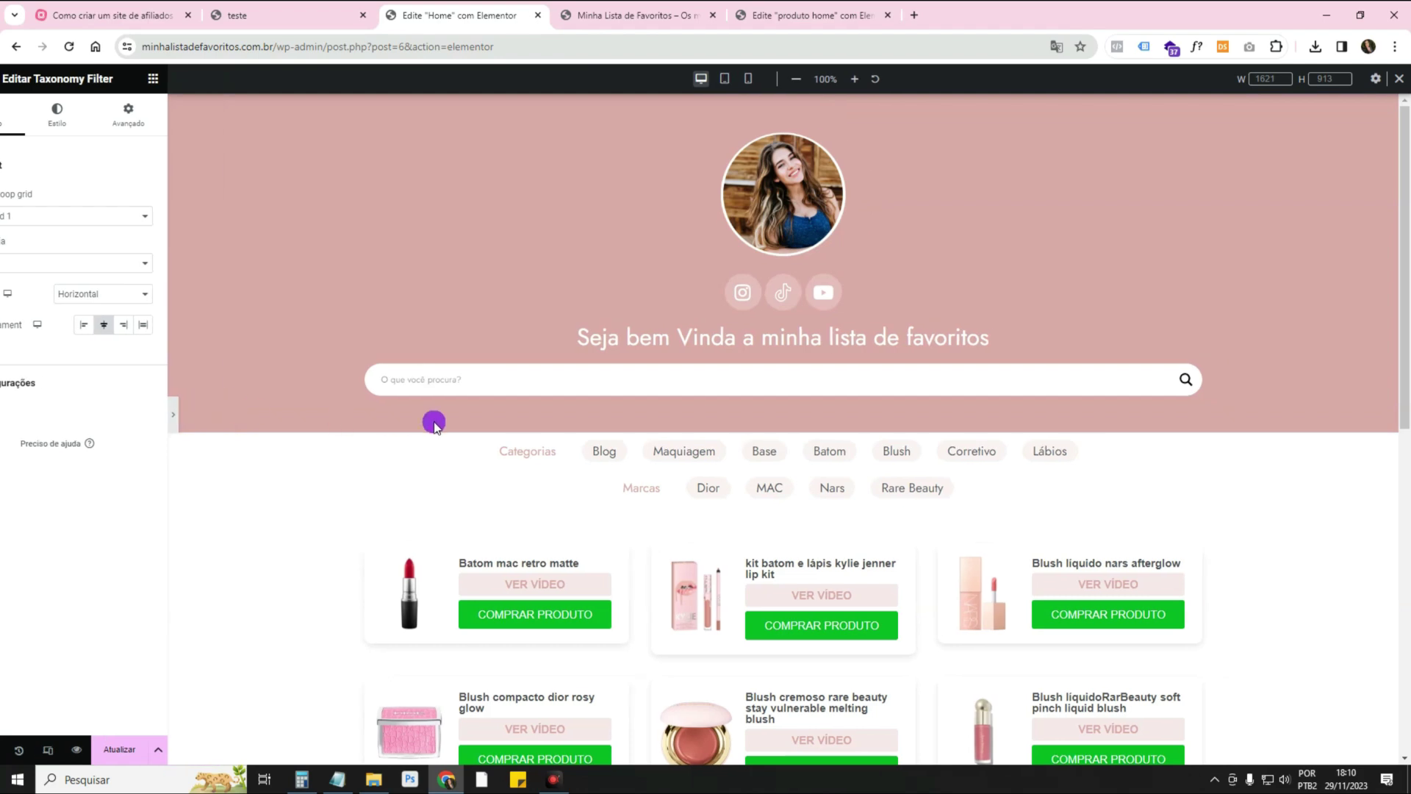
left_click(7, 421)
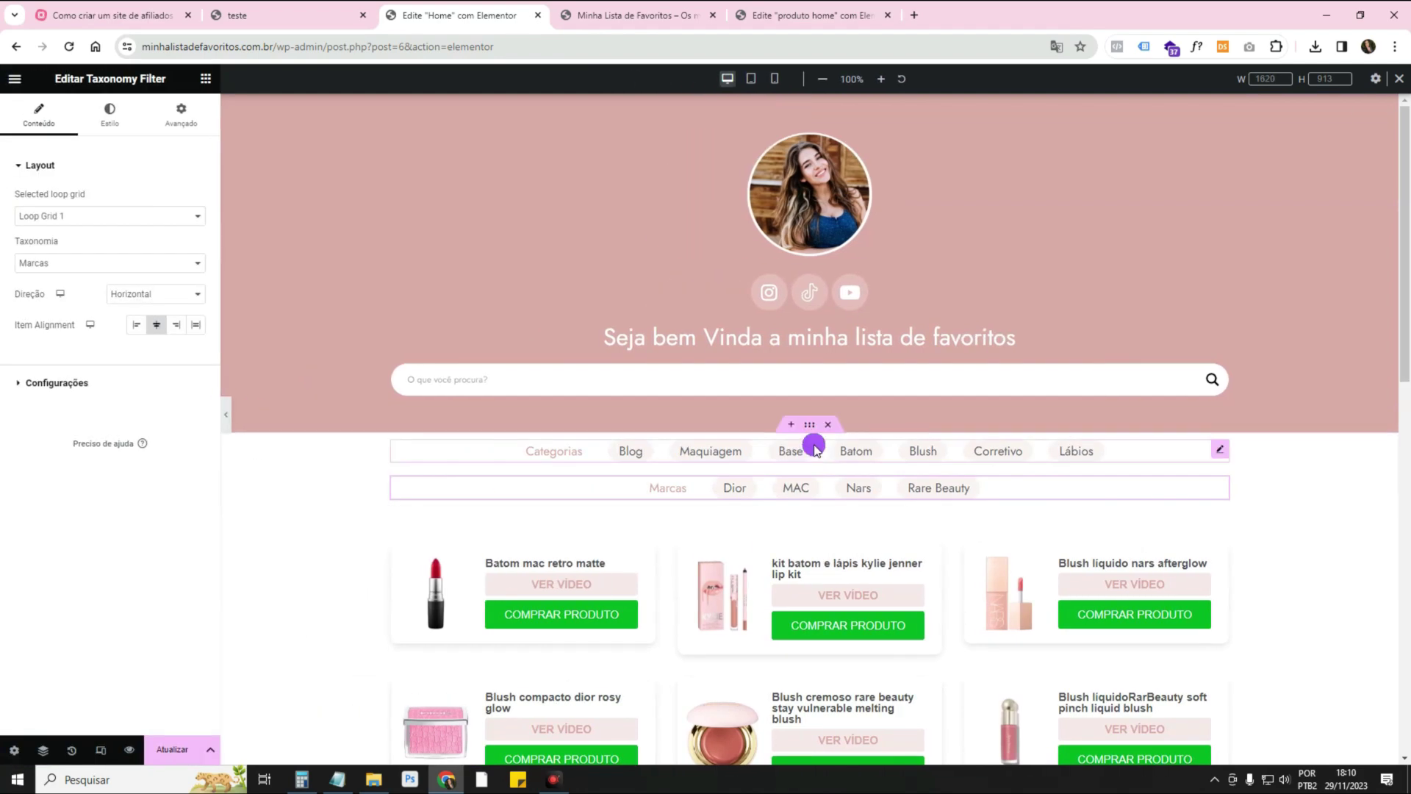
left_click(809, 424)
Give the filter container 25 px padding on every side
left_click(155, 121)
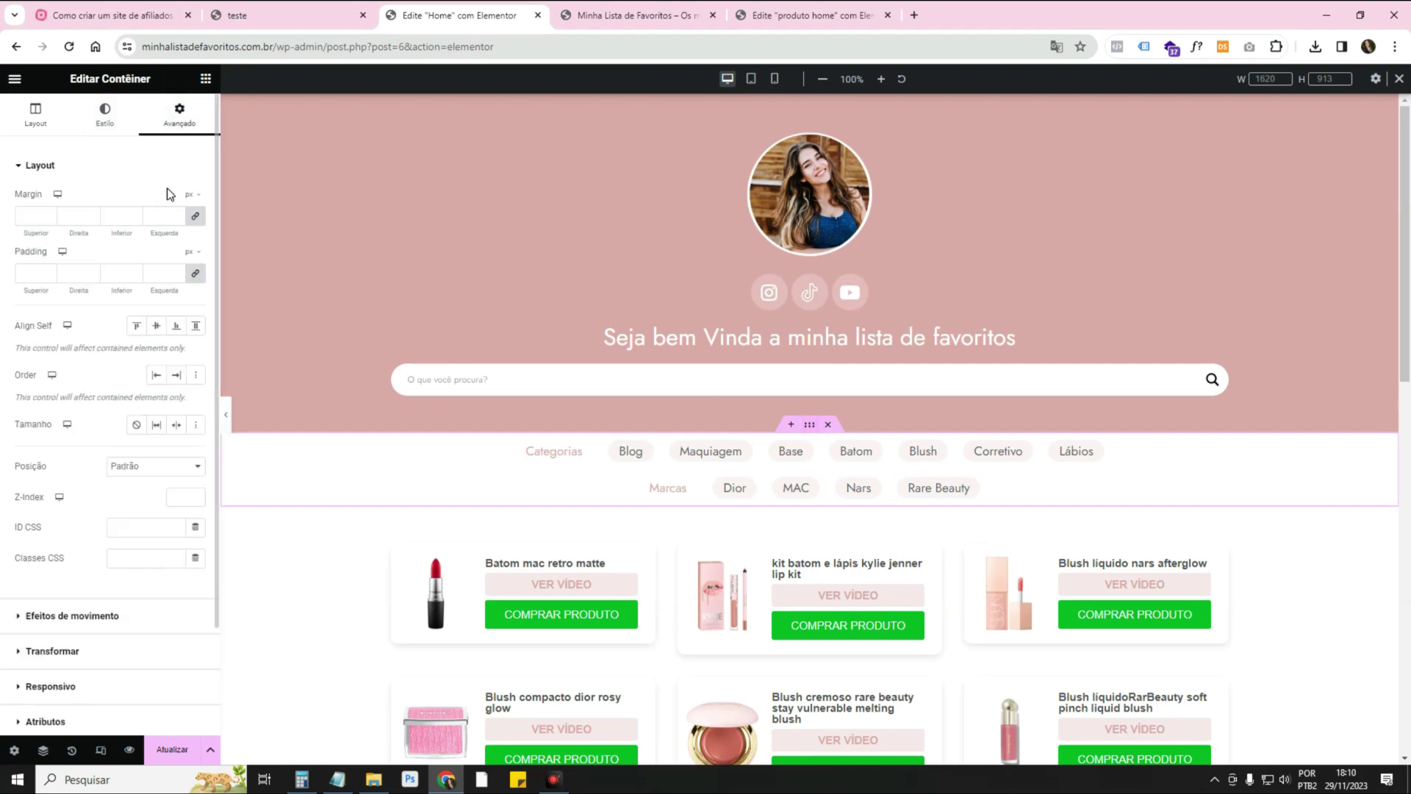
left_click(161, 266)
type("20")
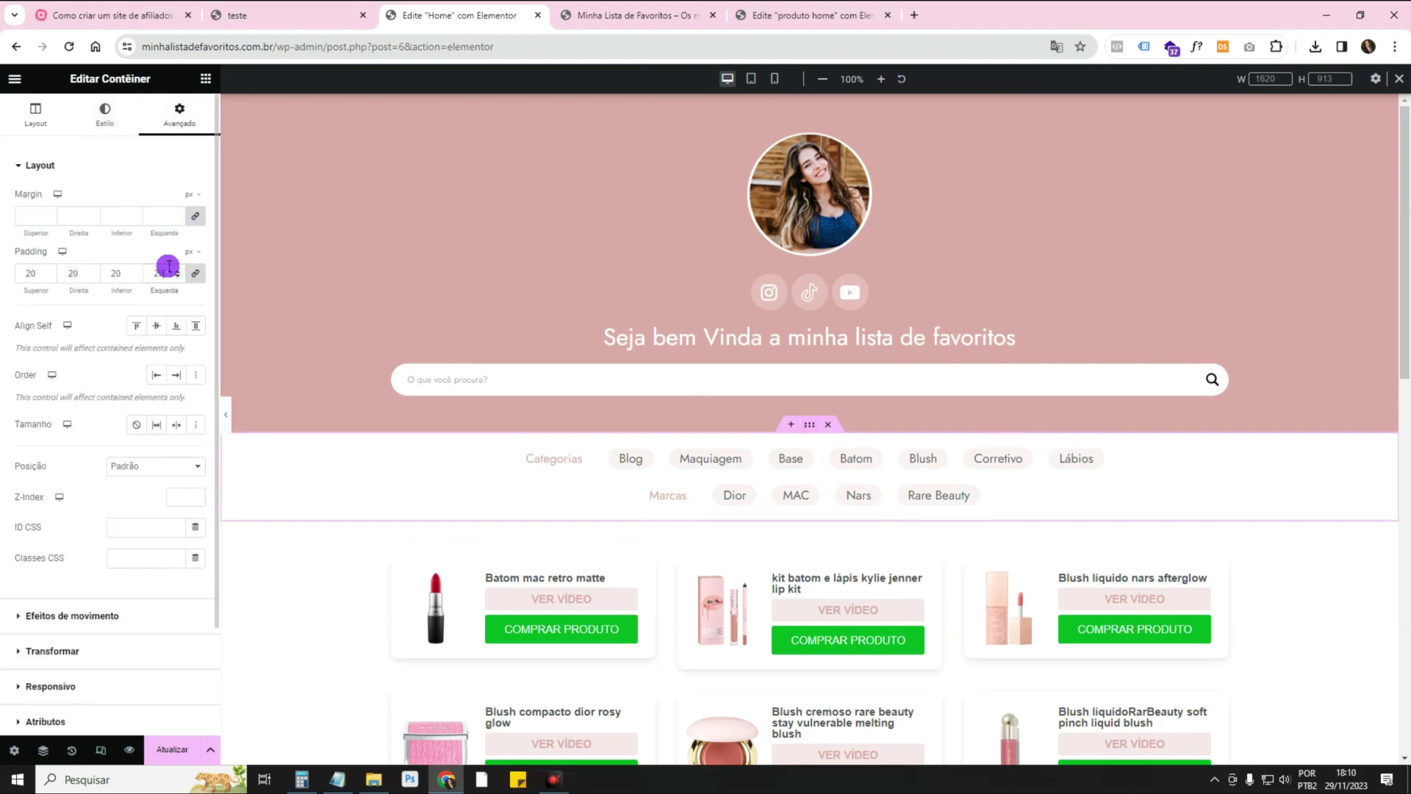
type("25")
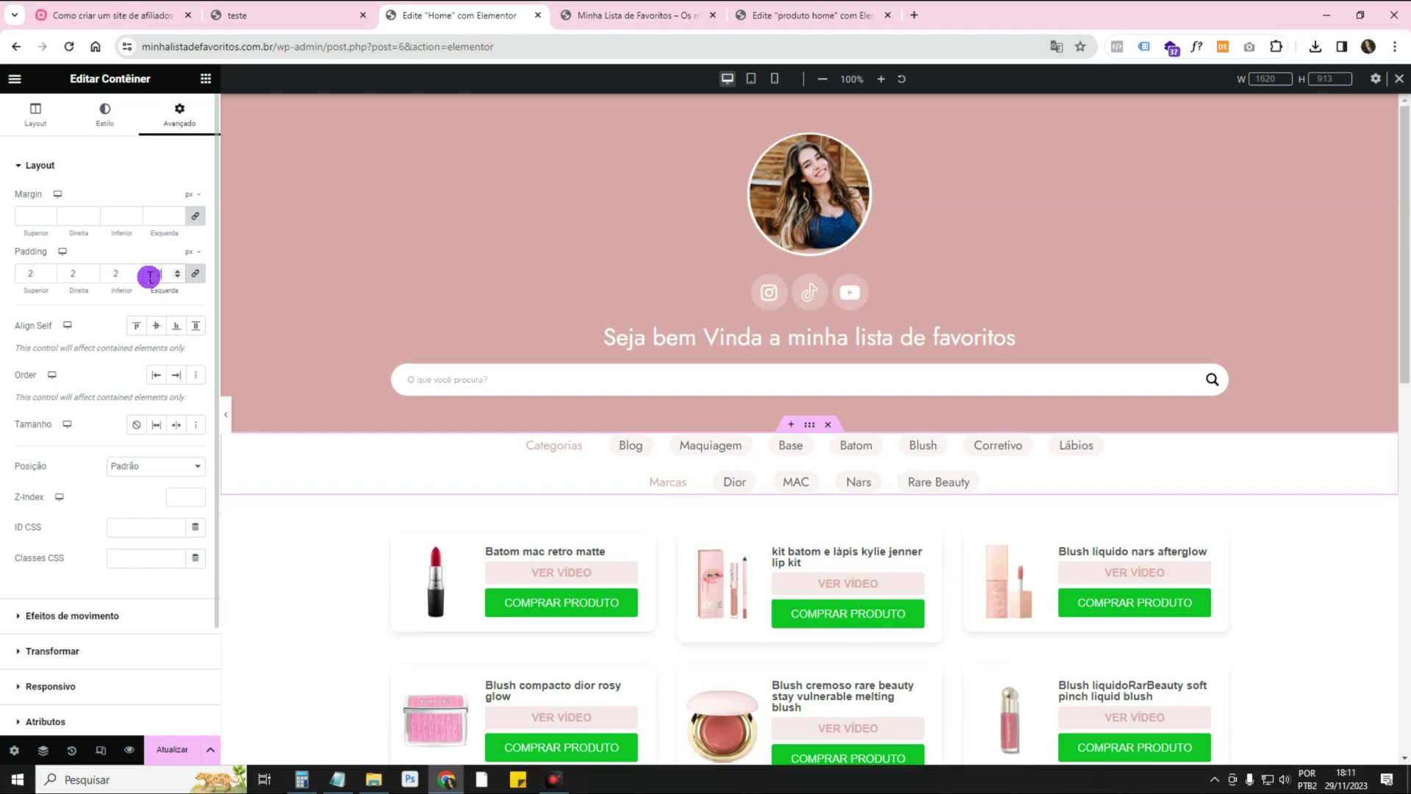
left_click(174, 749)
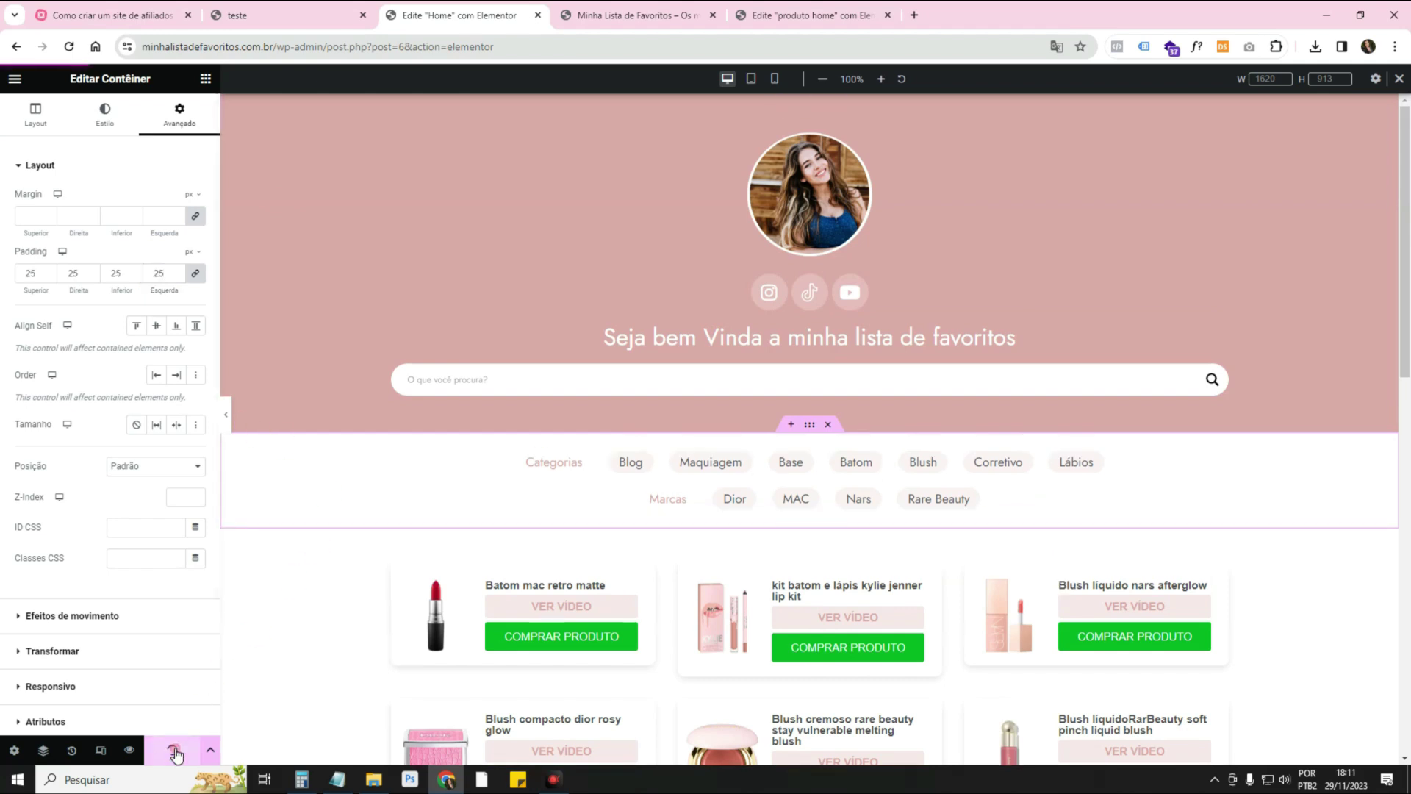
Set the filter container's background to solid white
left_click(105, 114)
left_click(140, 227)
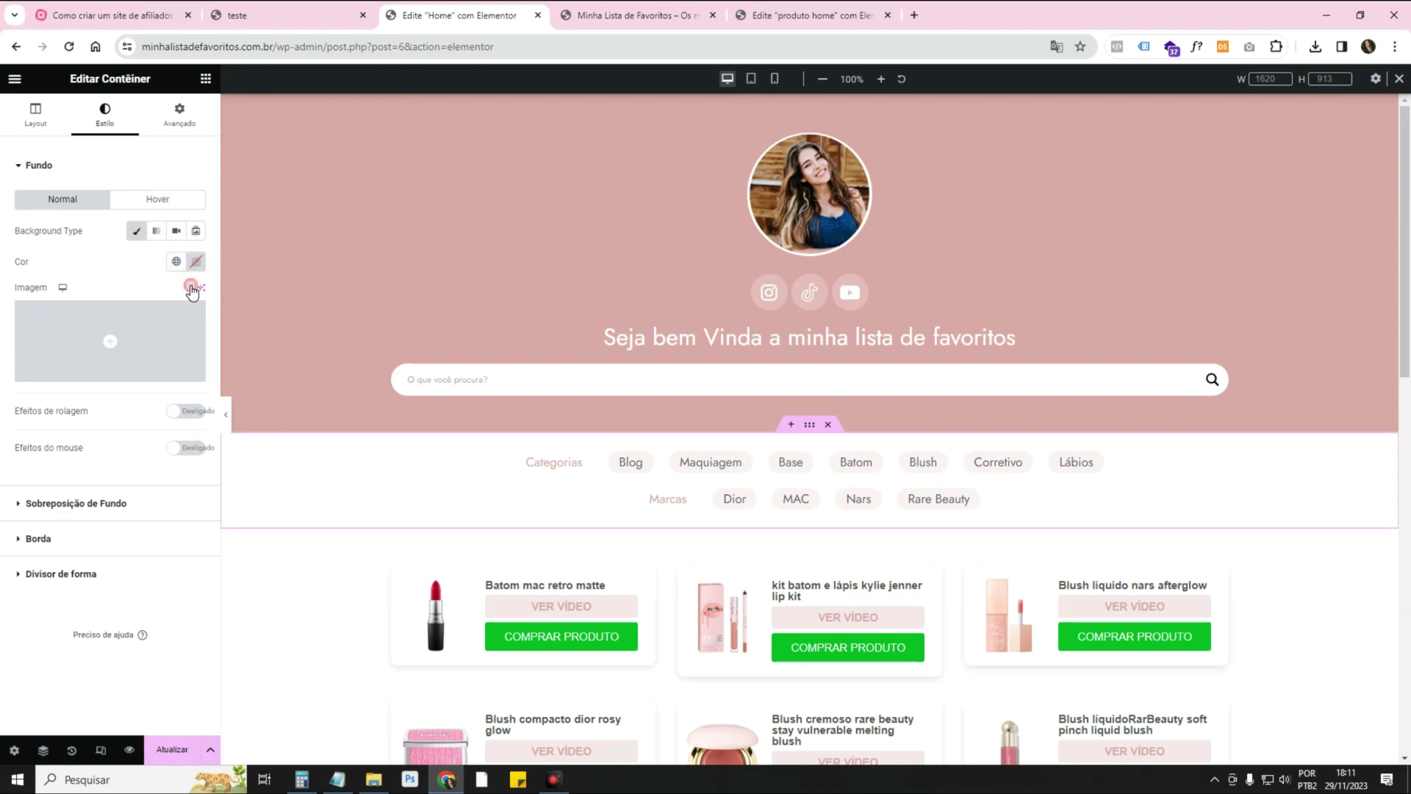
left_click(195, 261)
left_click(112, 316)
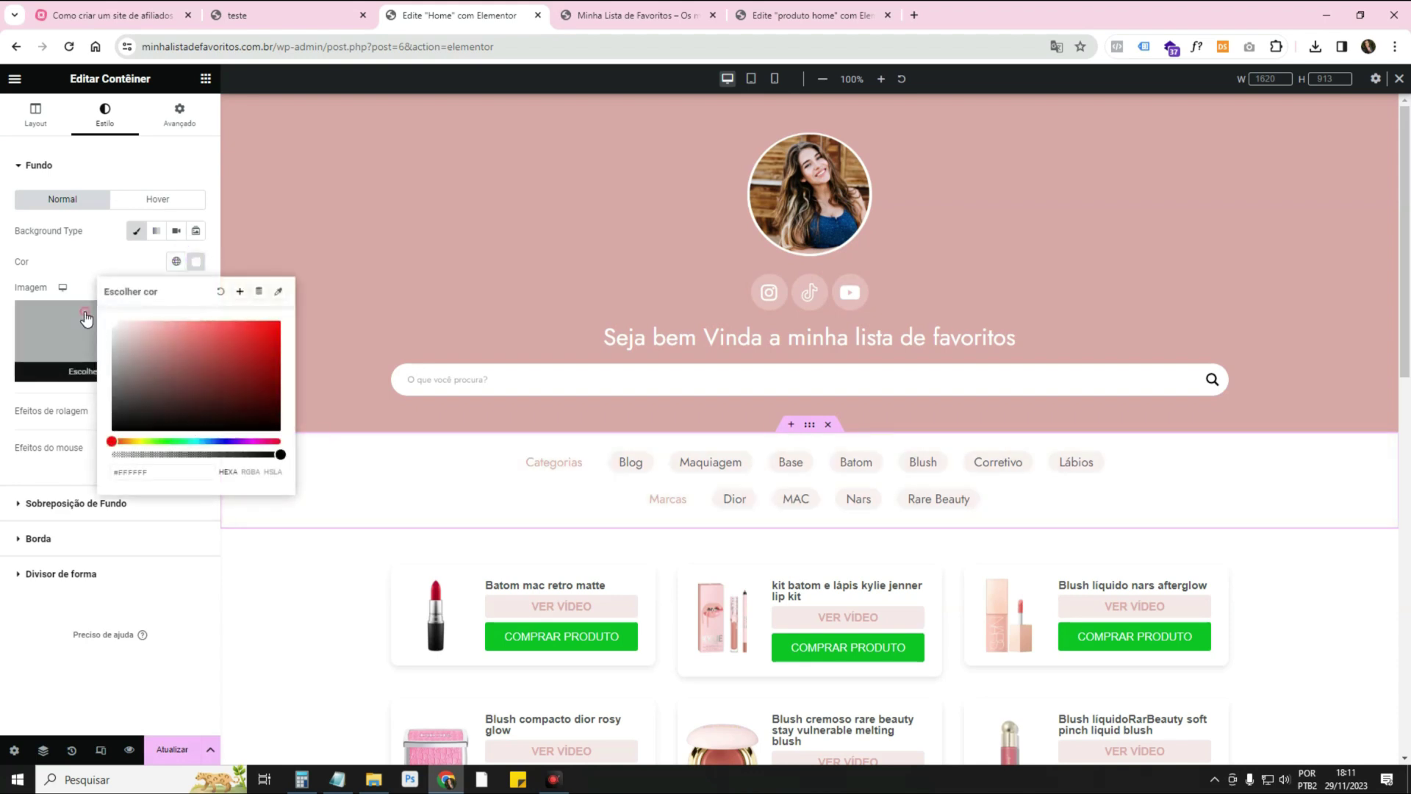
Make the container sticky under Motion Effects and save the Home page
left_click(192, 129)
scroll(111, 426, "down", 3)
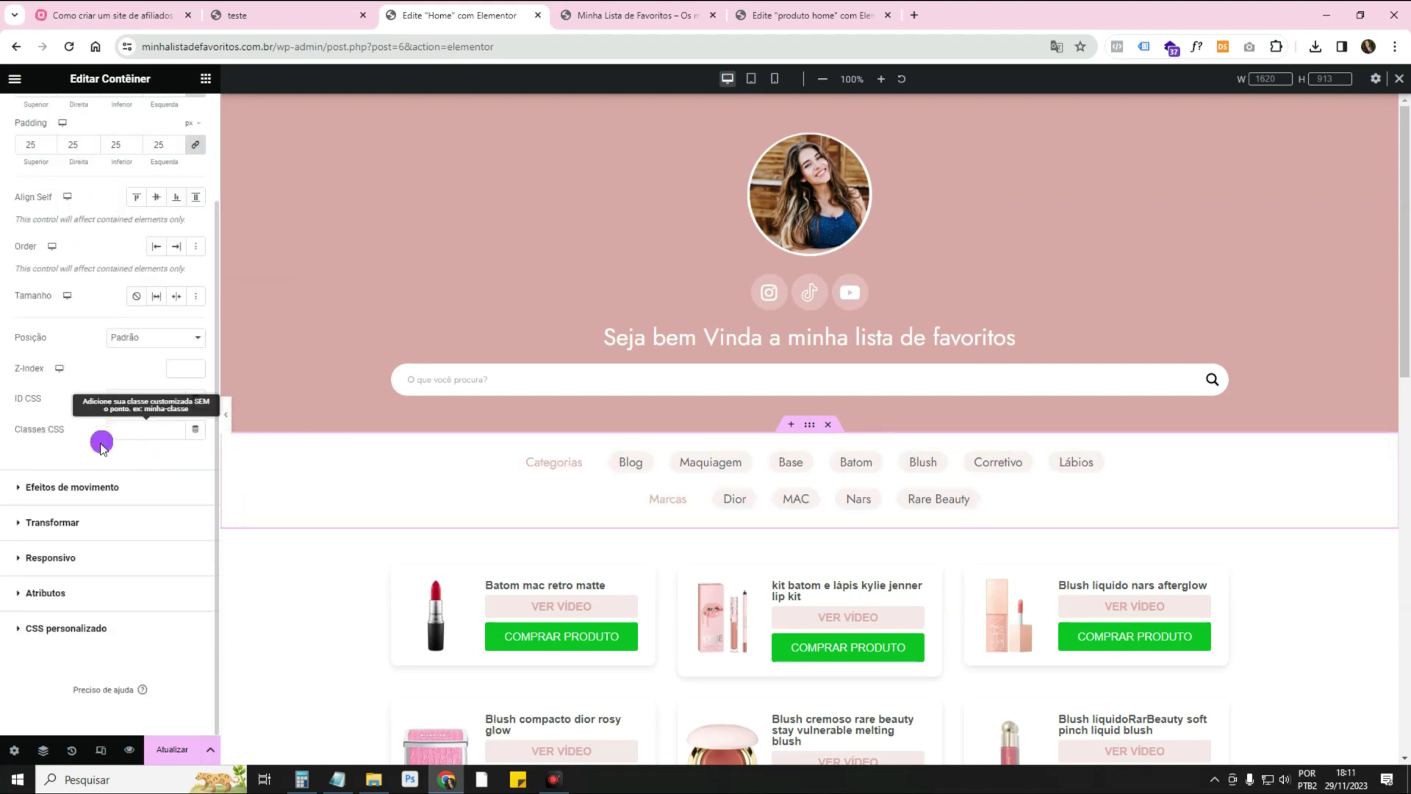
left_click(83, 487)
left_click(132, 310)
left_click(140, 338)
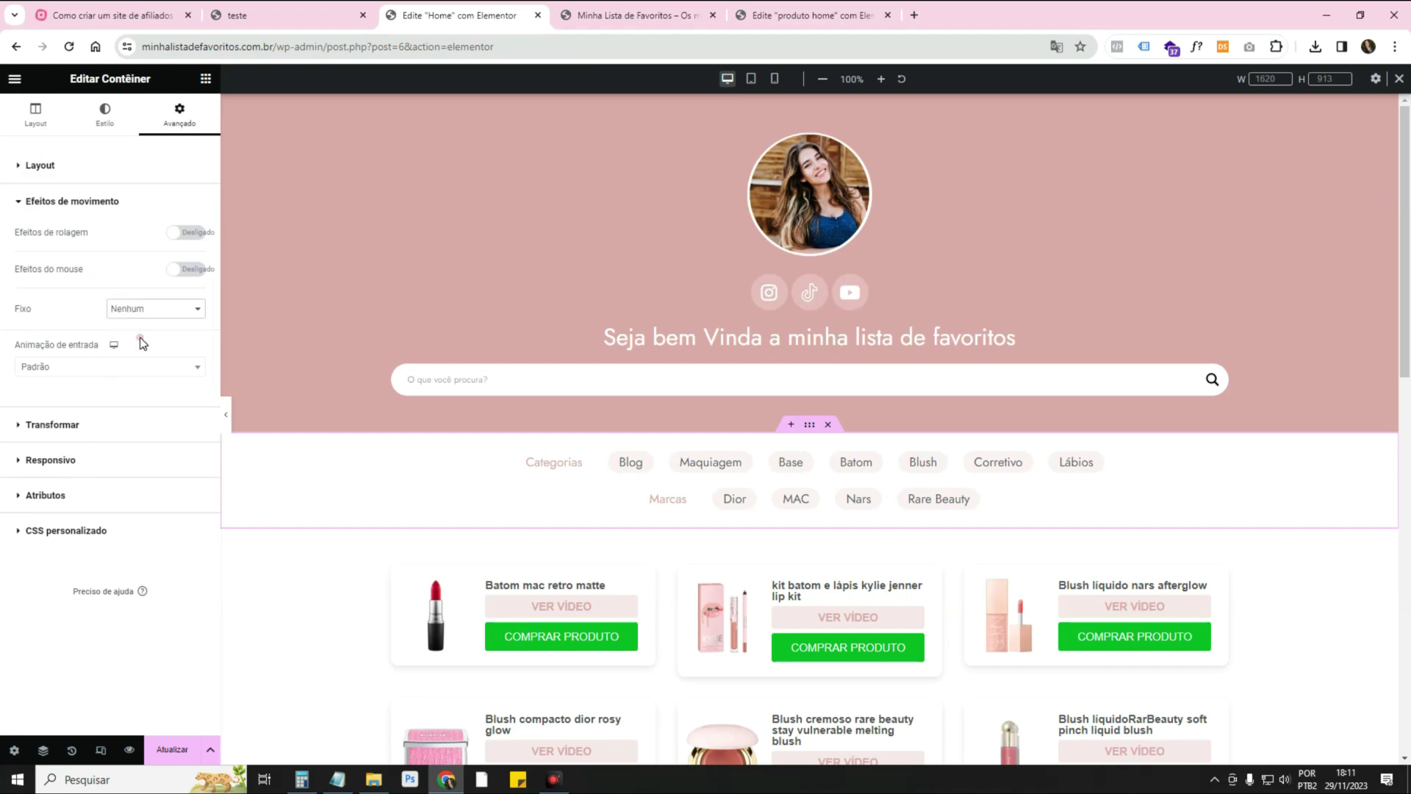
left_click(176, 750)
Scroll the live preview to check the pinned filter bars, then return to the Home editor
left_click(579, 14)
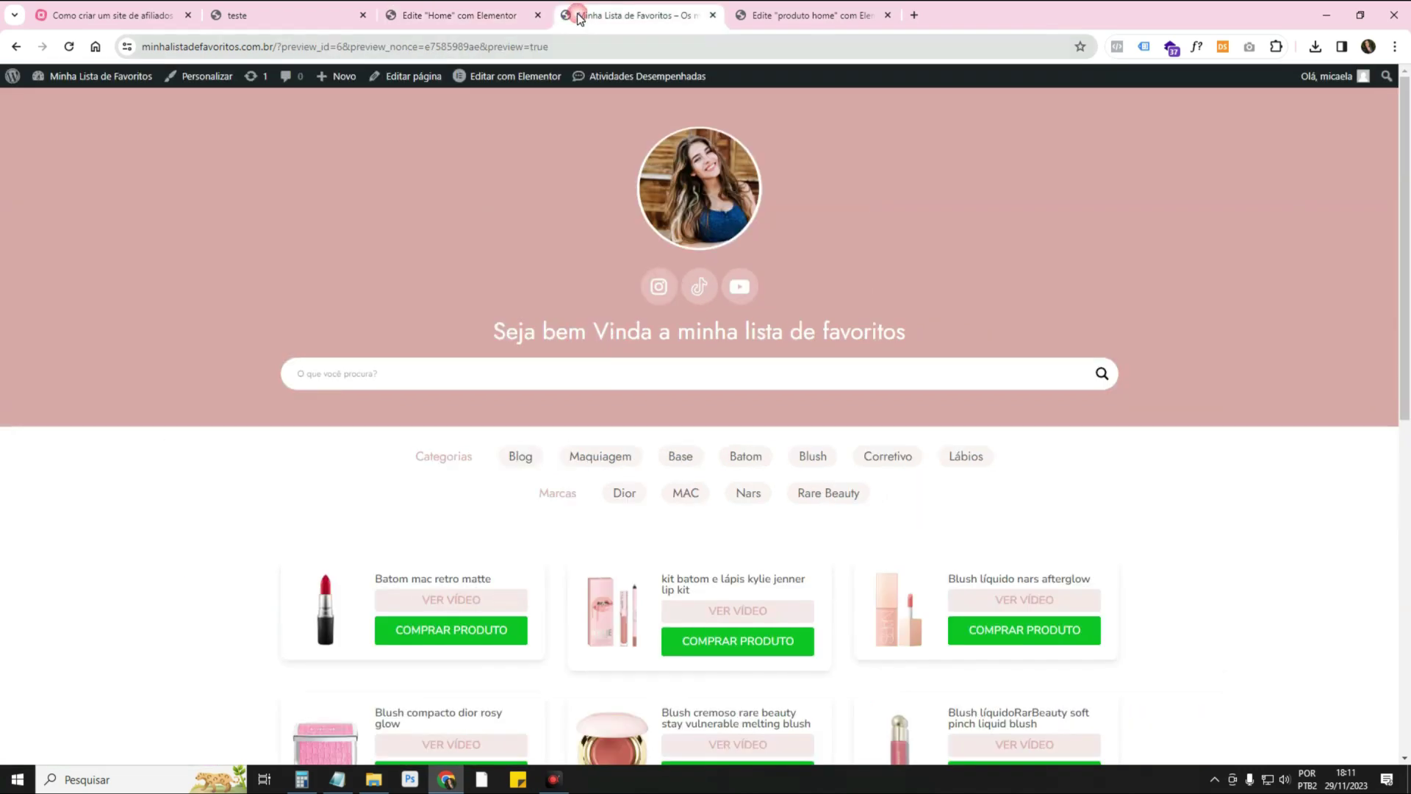
scroll(1159, 293, "down", 6)
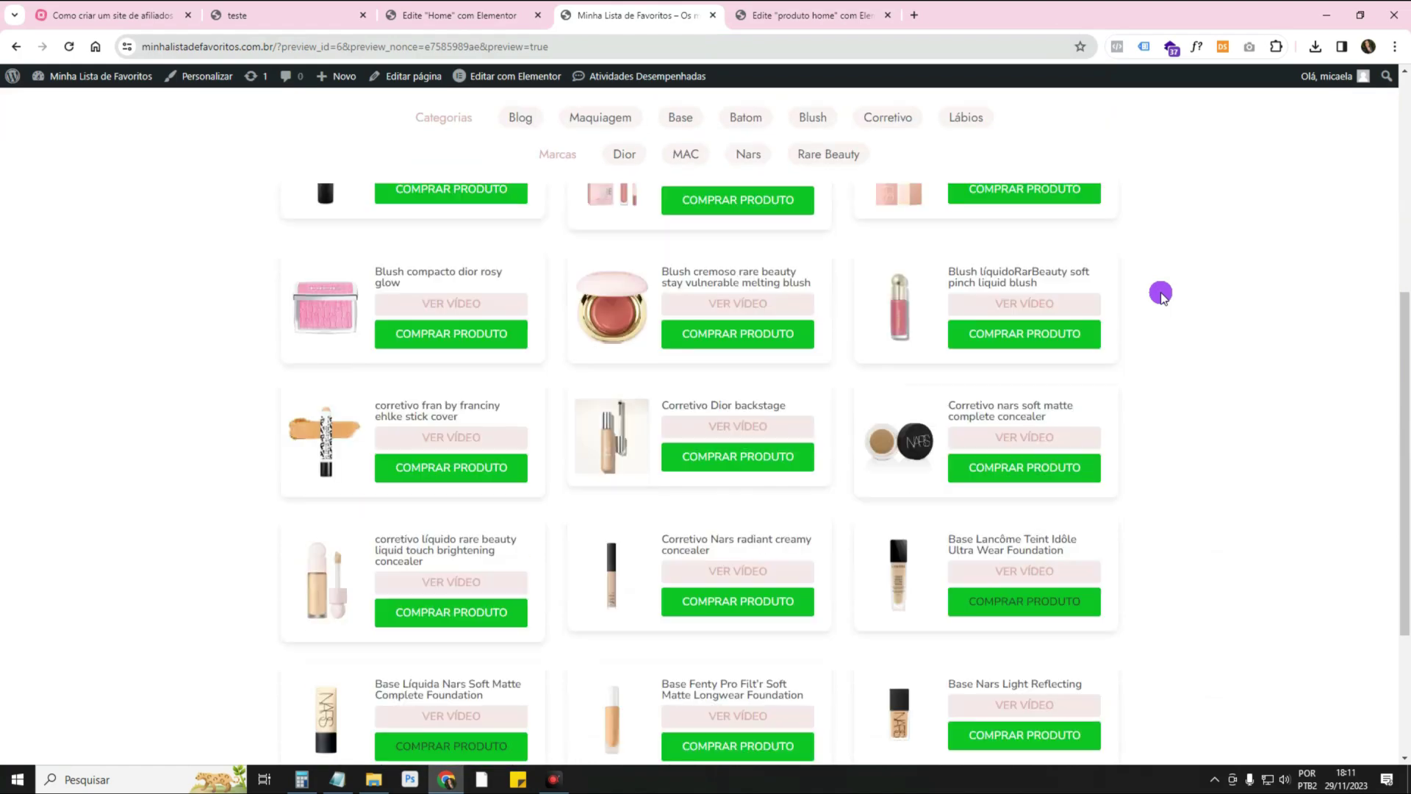
scroll(1271, 216, "up", 6)
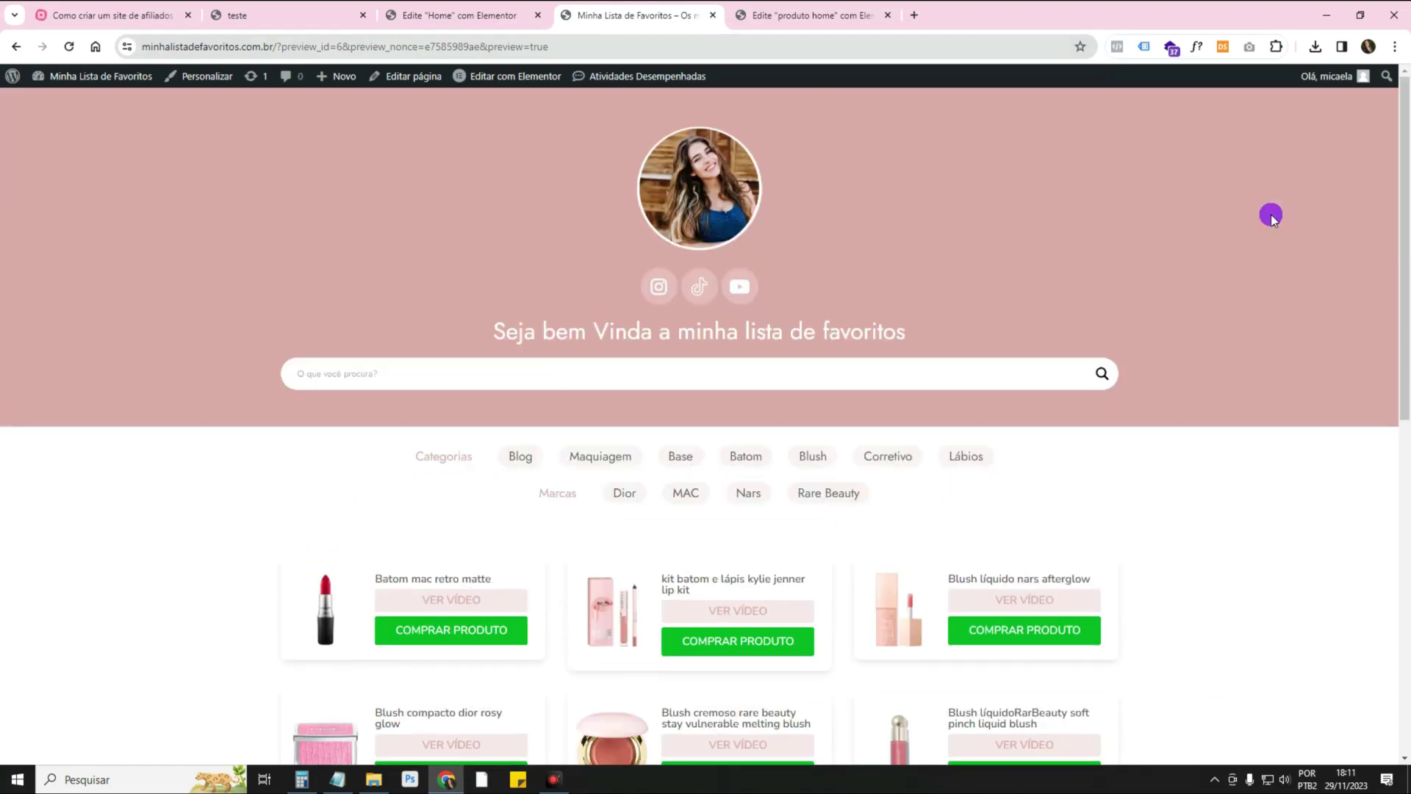
scroll(1272, 216, "down", 10)
scroll(1272, 216, "up", 10)
left_click(820, 19)
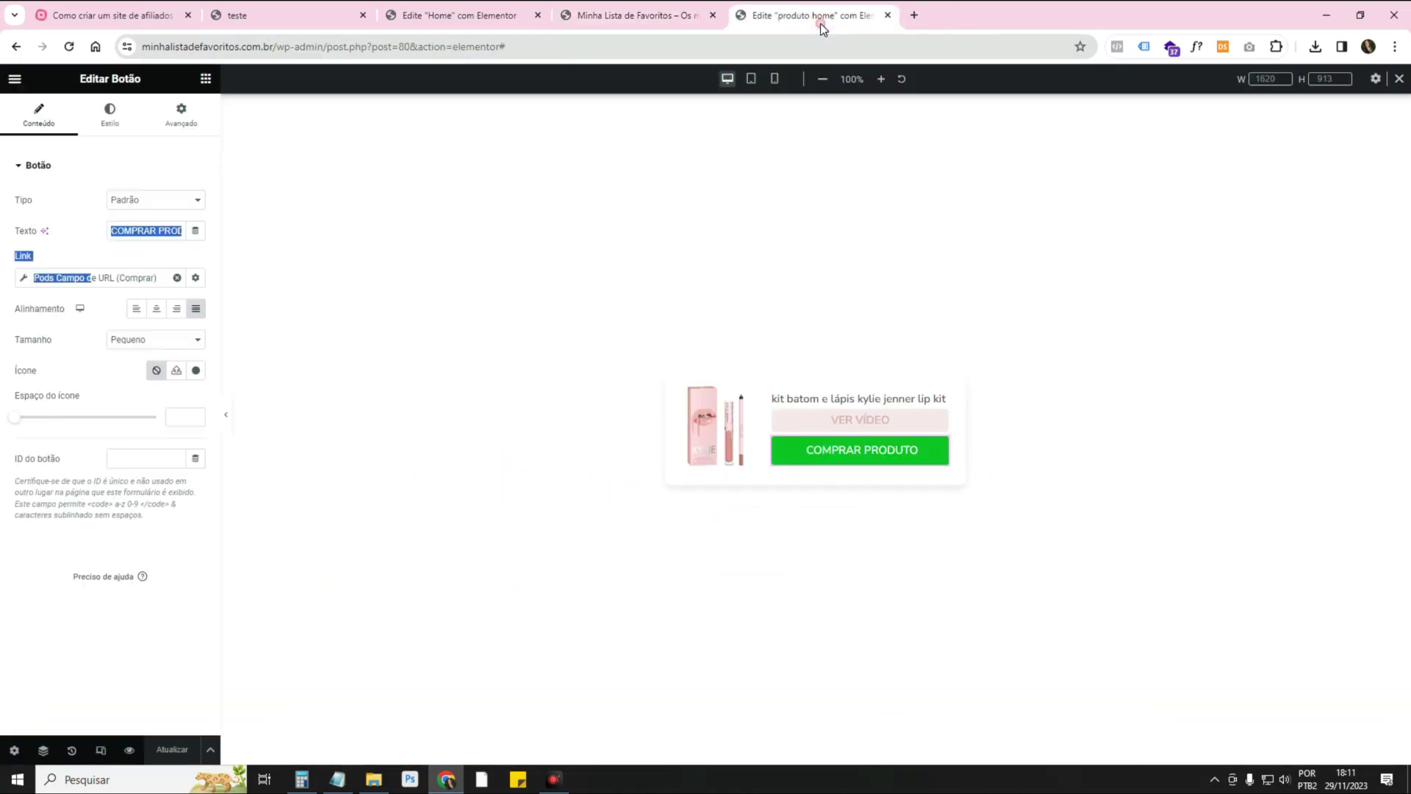
left_click(434, 16)
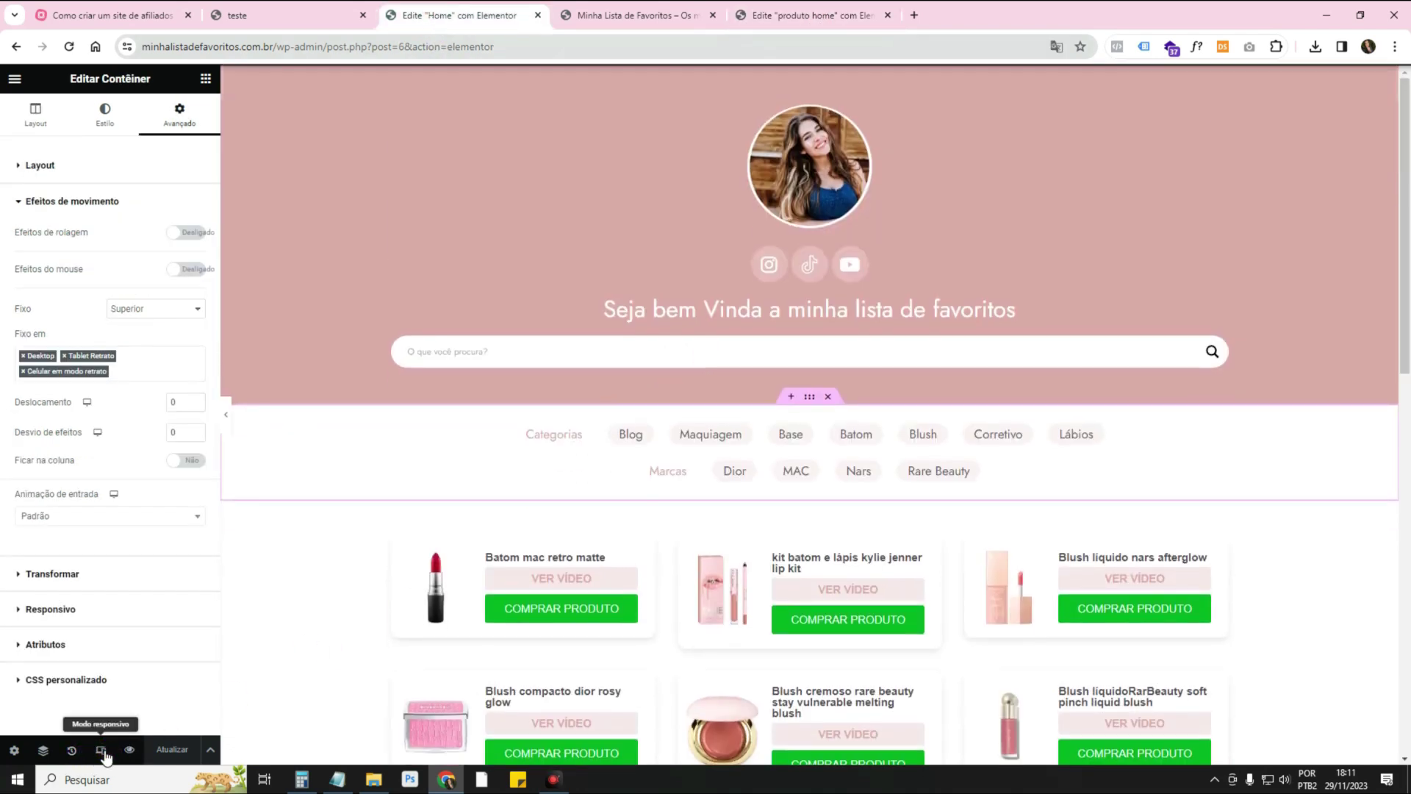
Check the sticky filter bars at mobile and desktop widths in the editor
left_click(775, 80)
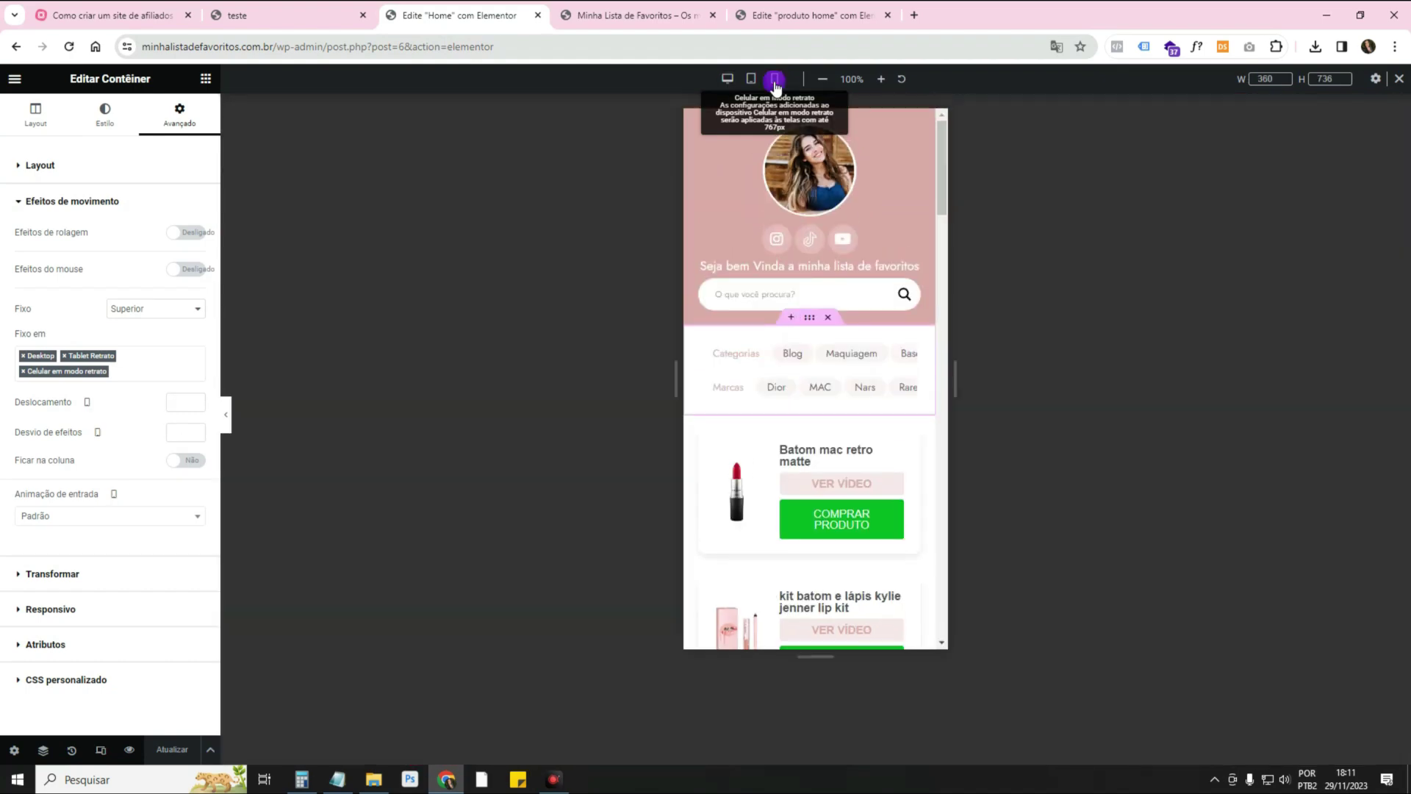
scroll(860, 382, "down", 5)
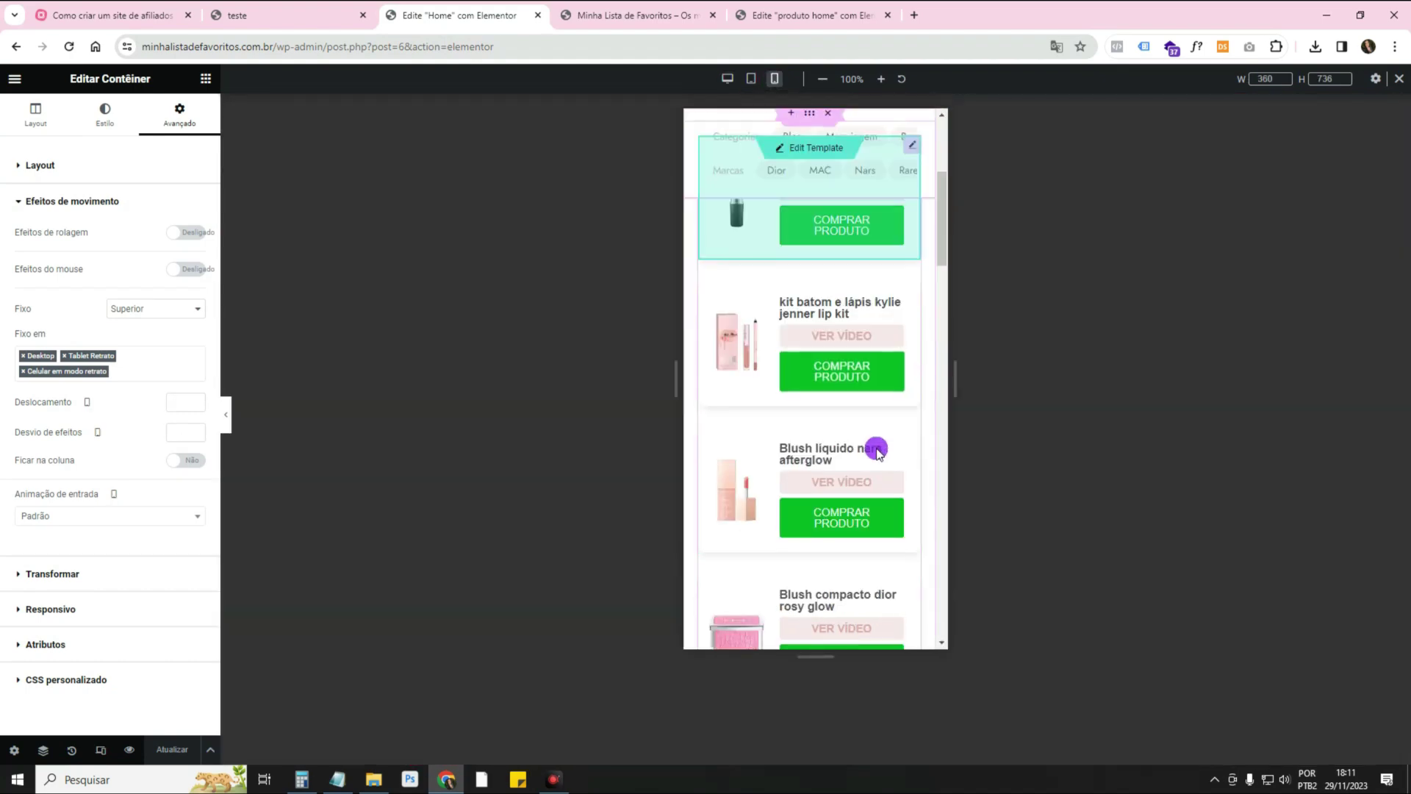
left_click(226, 415)
scroll(794, 350, "down", 3)
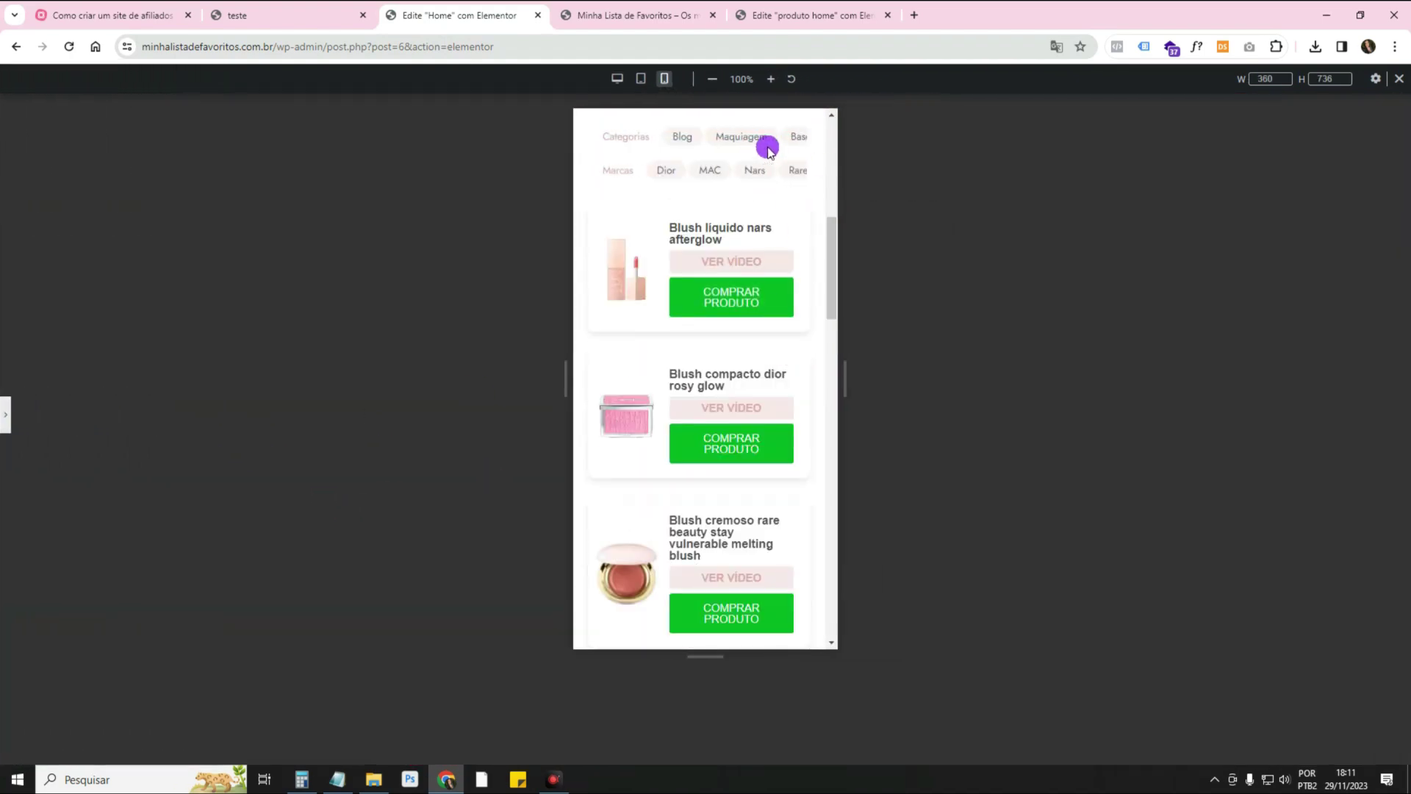
scroll(762, 292, "down", 9)
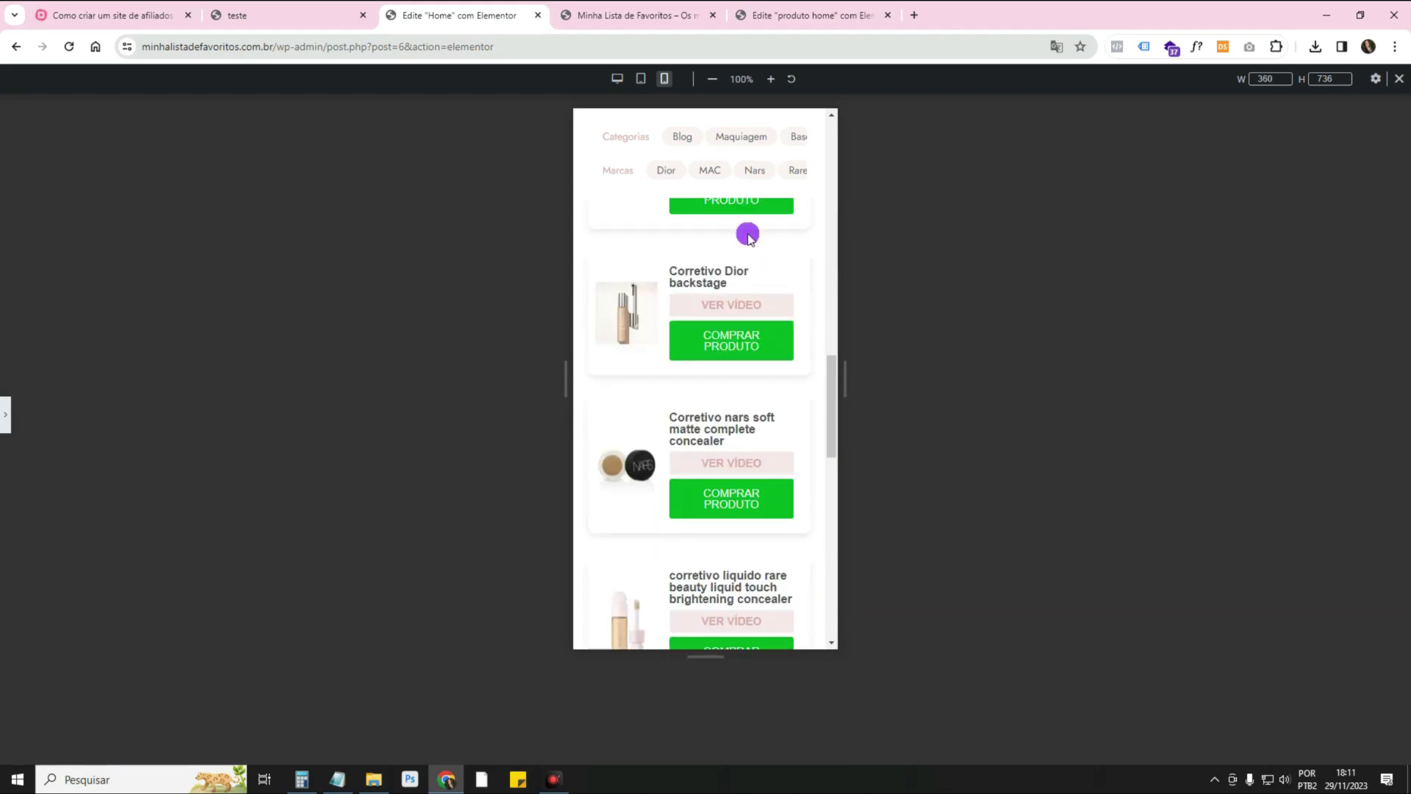
left_click(617, 79)
scroll(1081, 340, "up", 3)
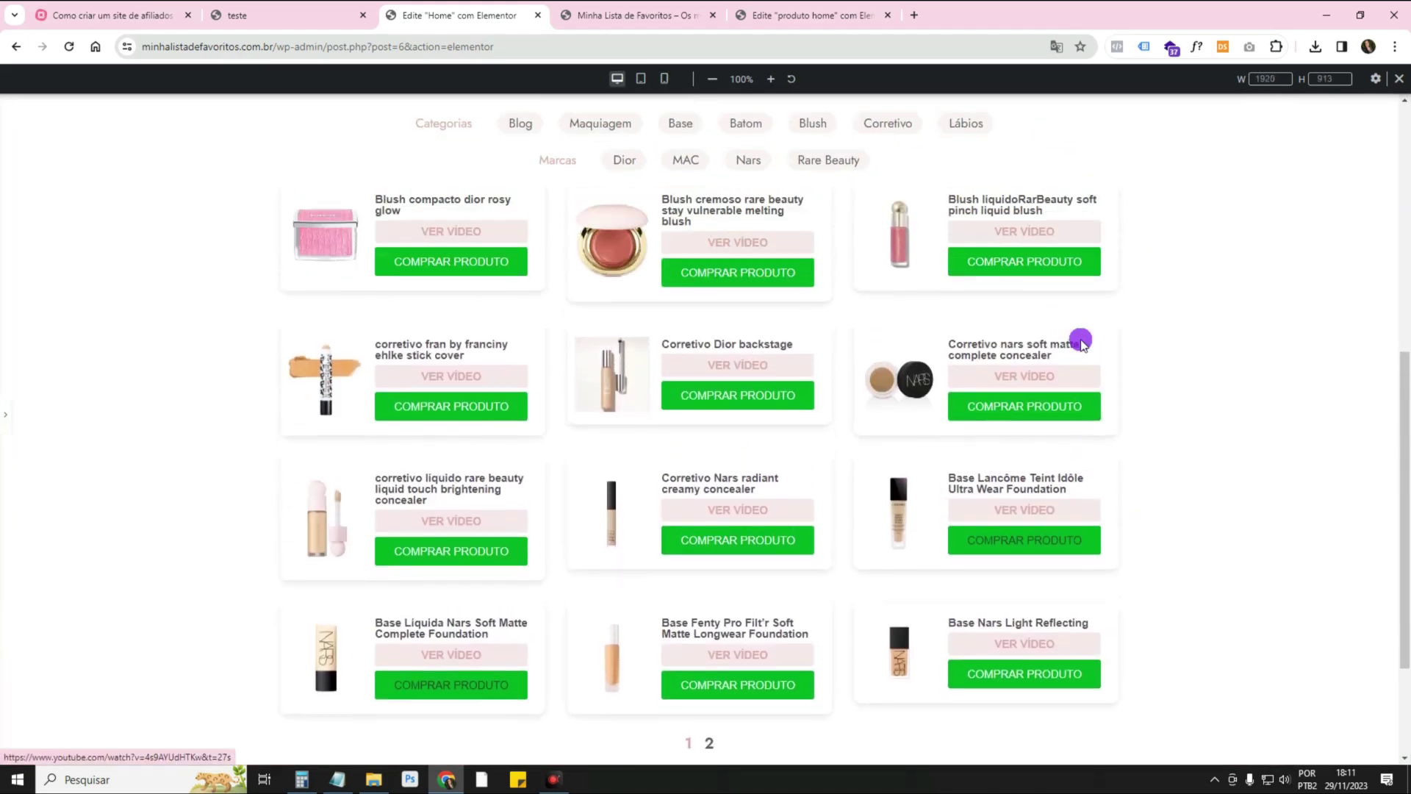
scroll(1080, 340, "up", 2)
scroll(1081, 340, "up", 4)
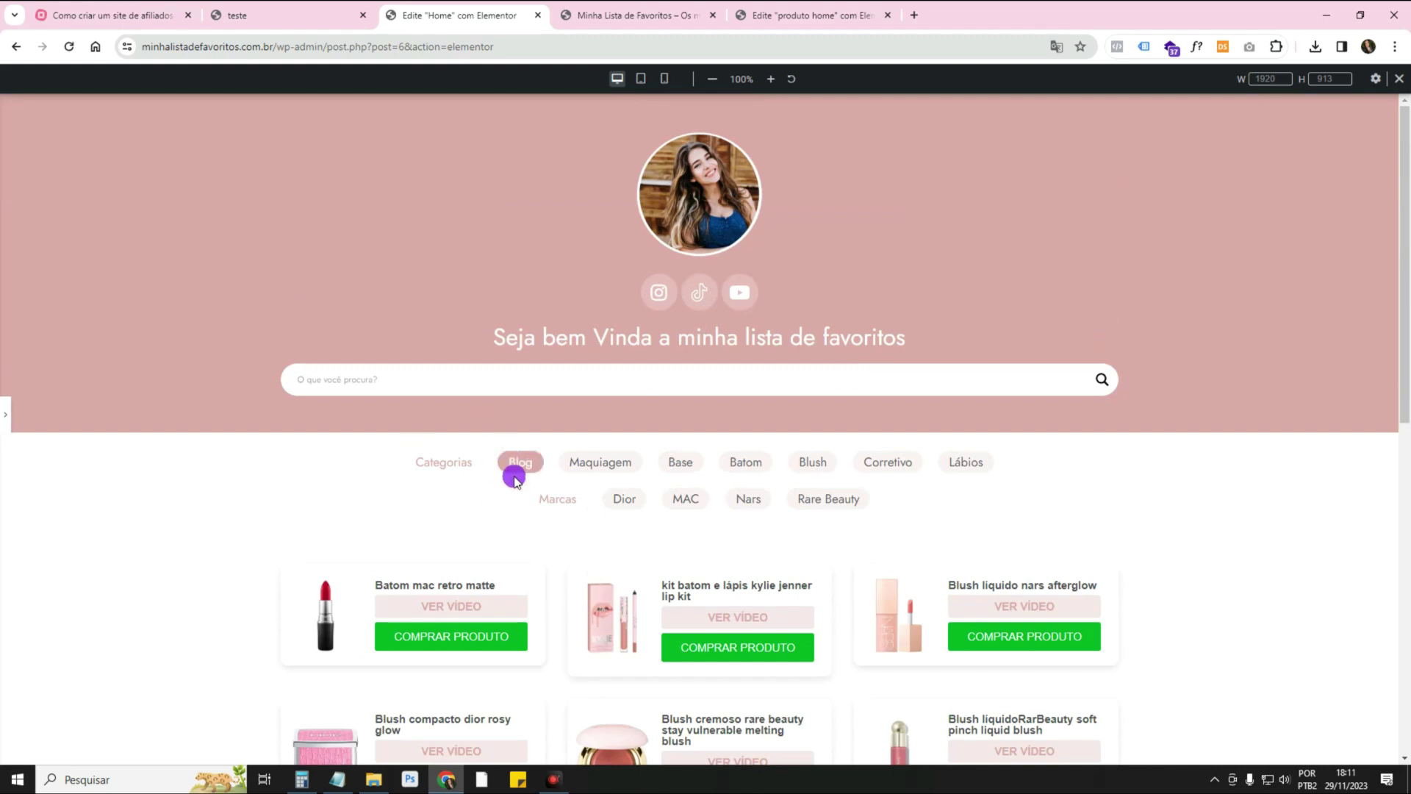
left_click(5, 418)
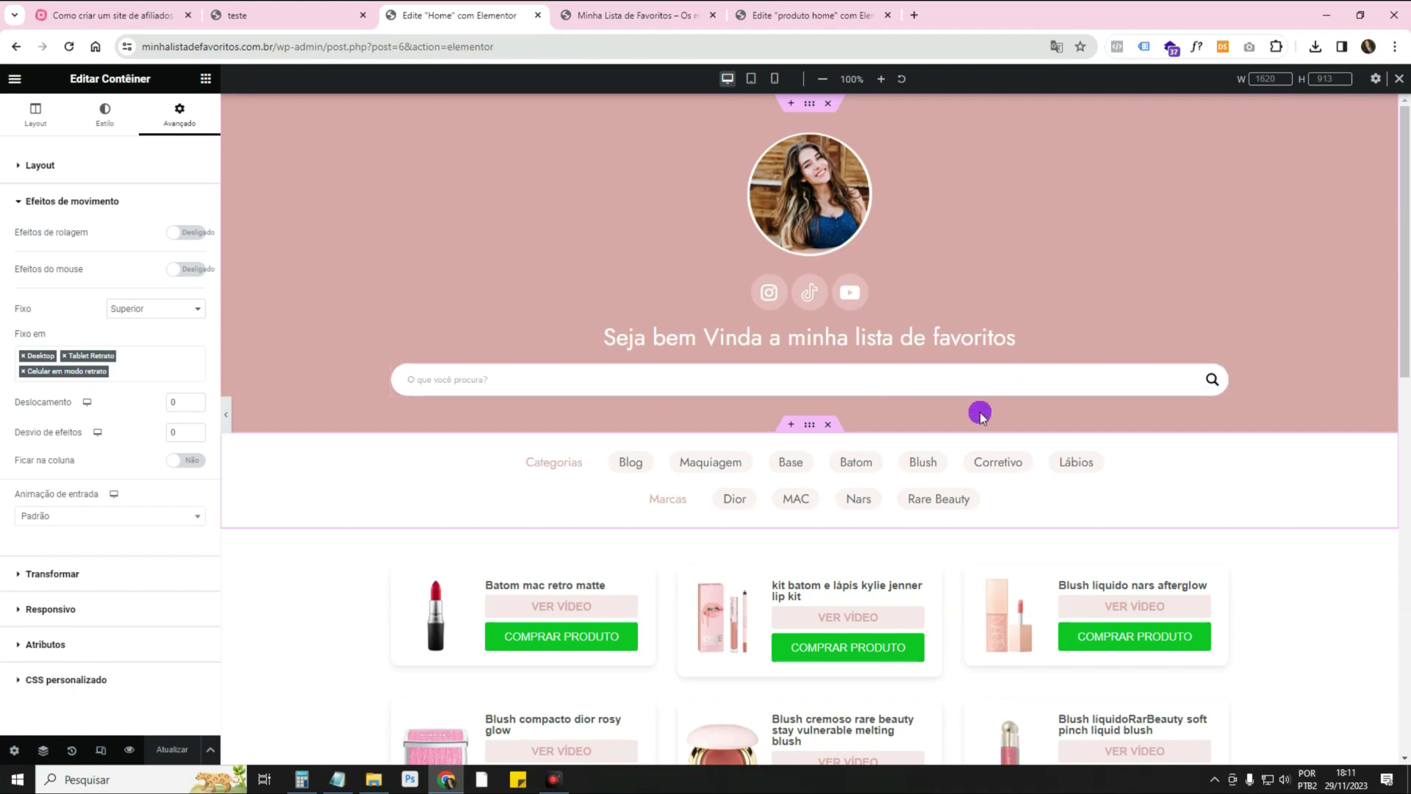
Move the Marcas filter so it sits directly below the Categorias row
scroll(1014, 412, "down", 2)
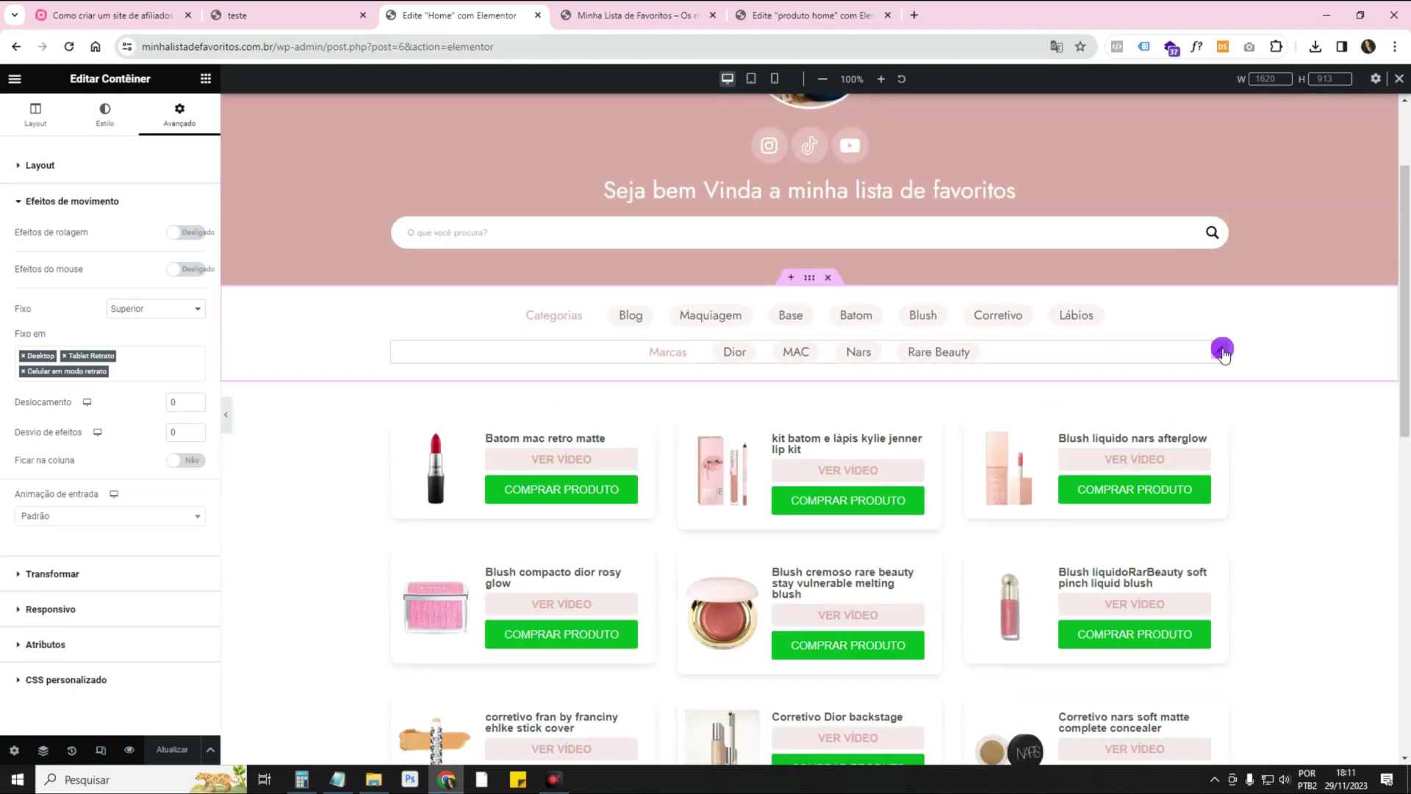
left_click_drag(1221, 374, 849, 435)
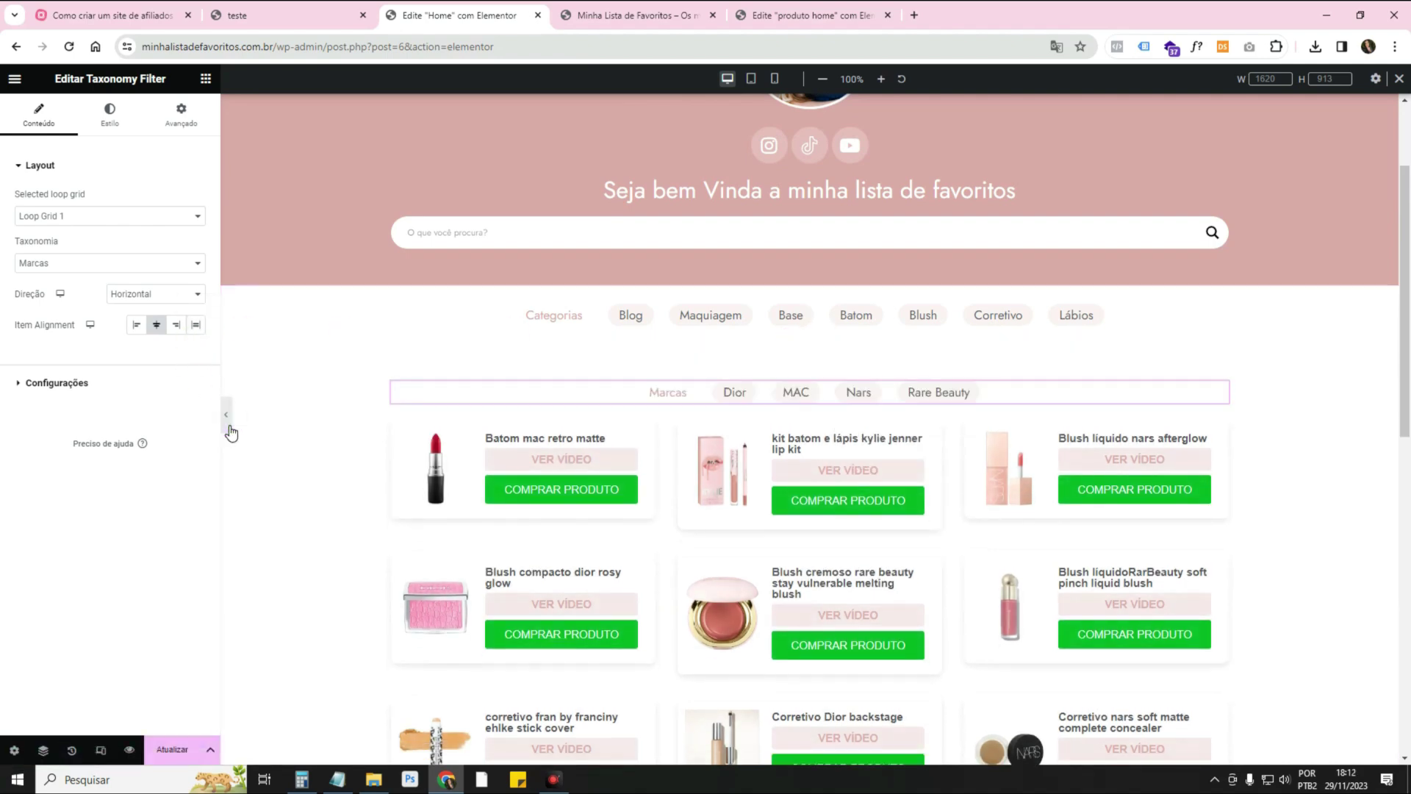
left_click(225, 414)
scroll(768, 309, "down", 6)
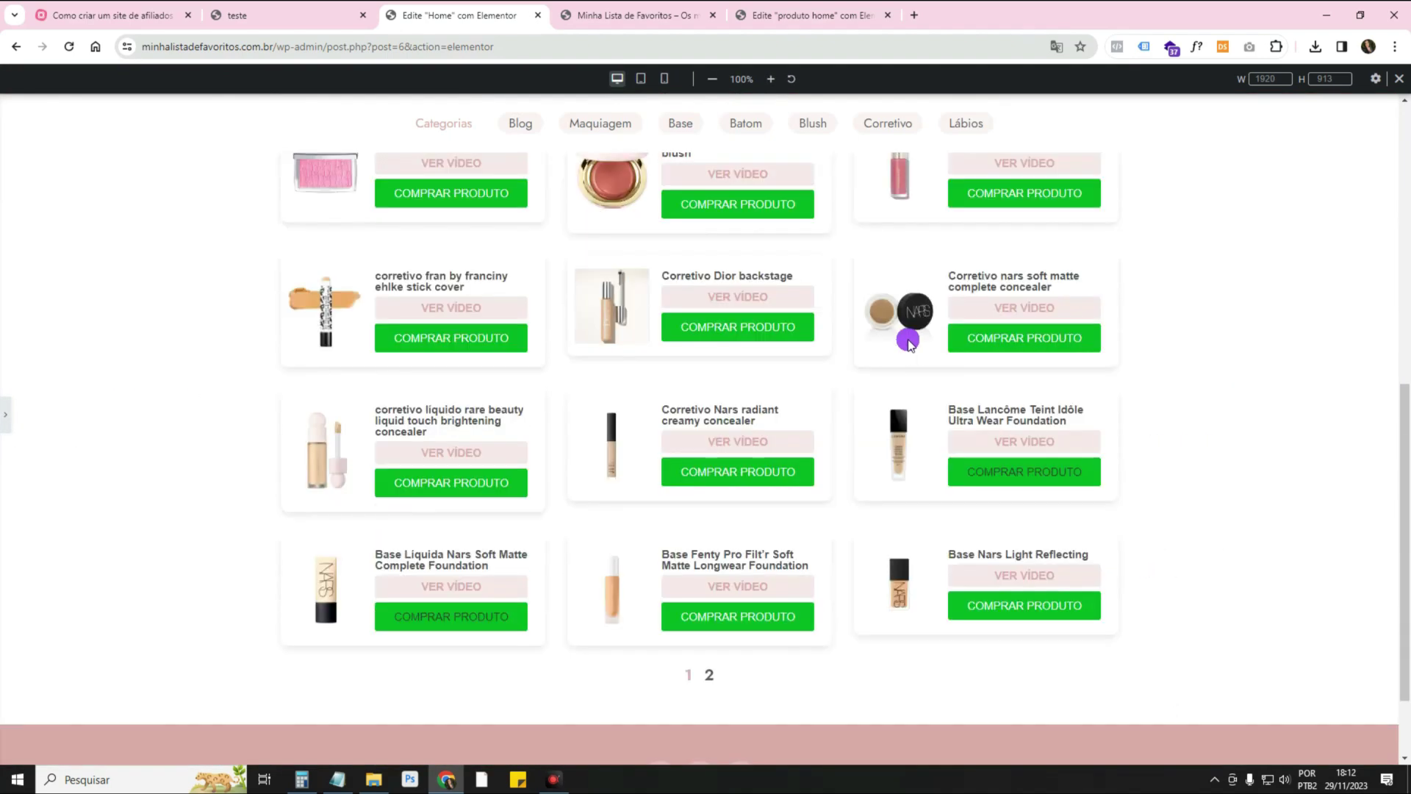
scroll(955, 294, "down", 2)
scroll(1162, 167, "up", 10)
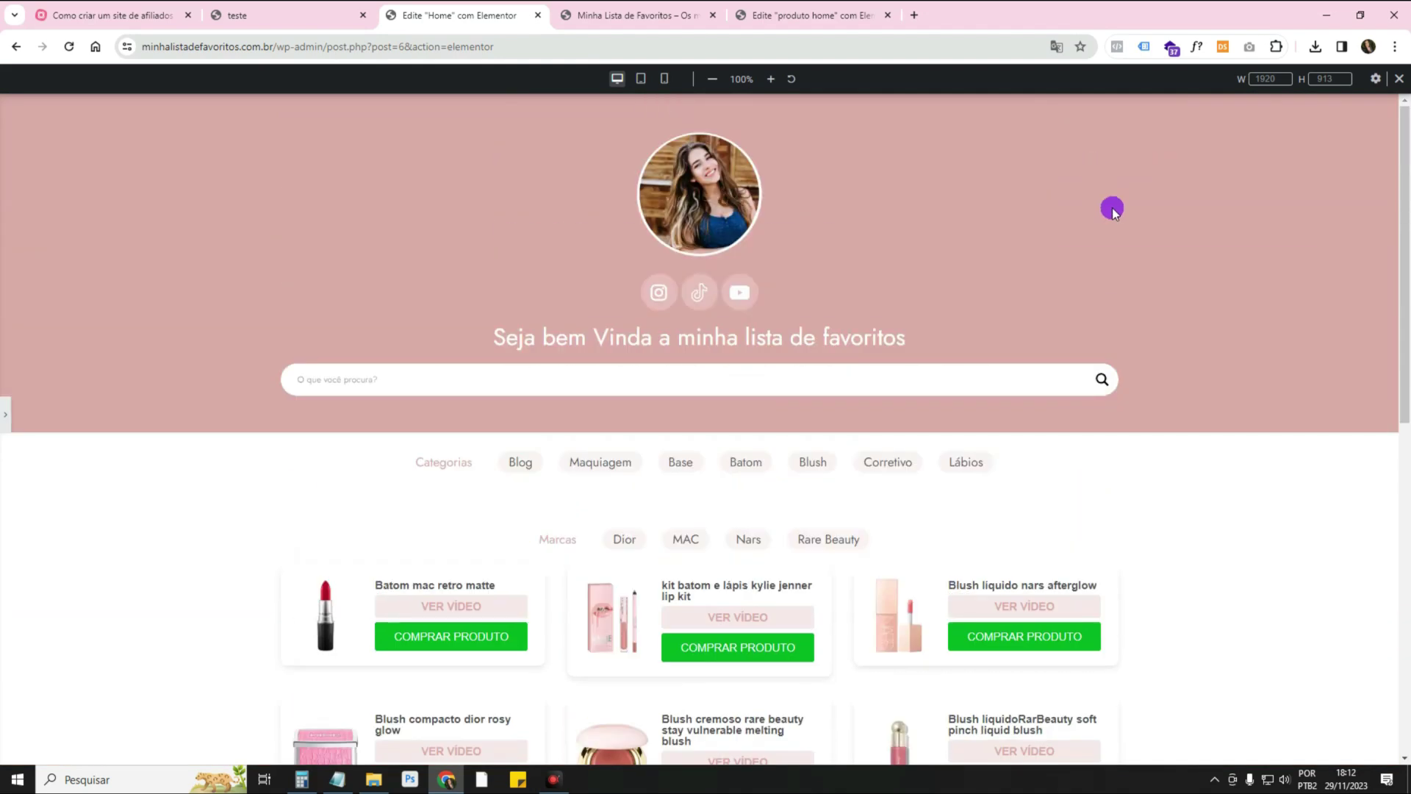
left_click(7, 434)
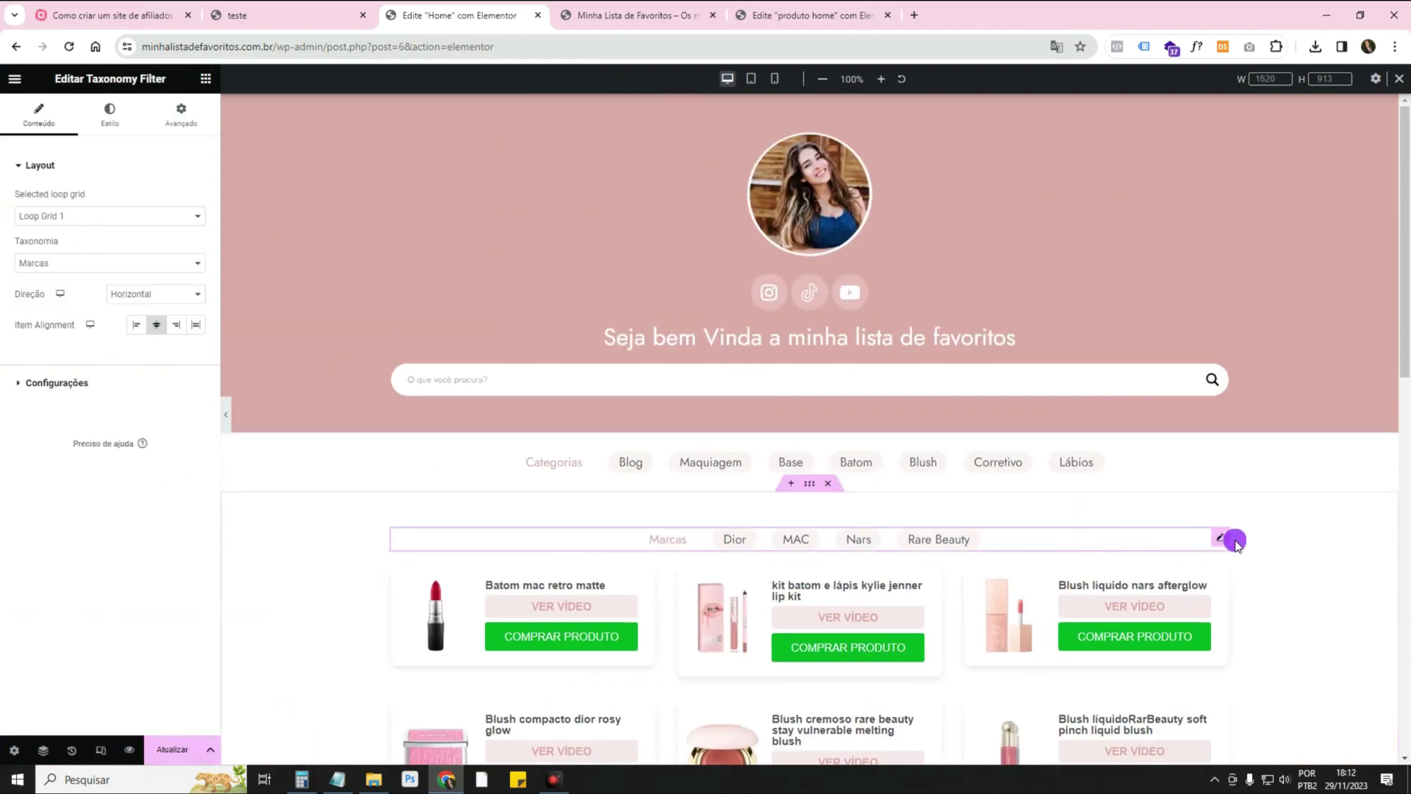
left_click_drag(1220, 544, 785, 454)
scroll(868, 414, "down", 1)
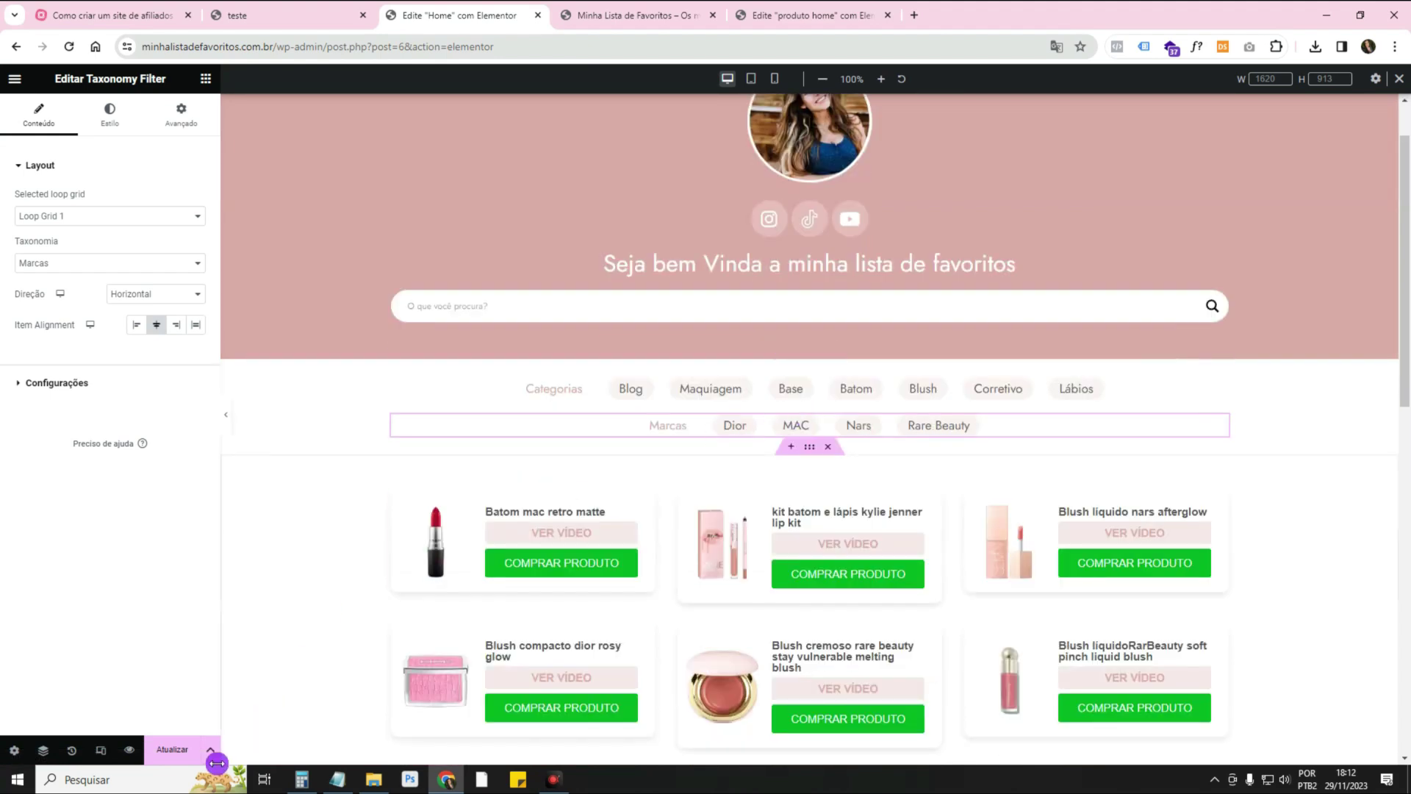
Save the Home page, check it at mobile width, and switch to the live preview
left_click(100, 750)
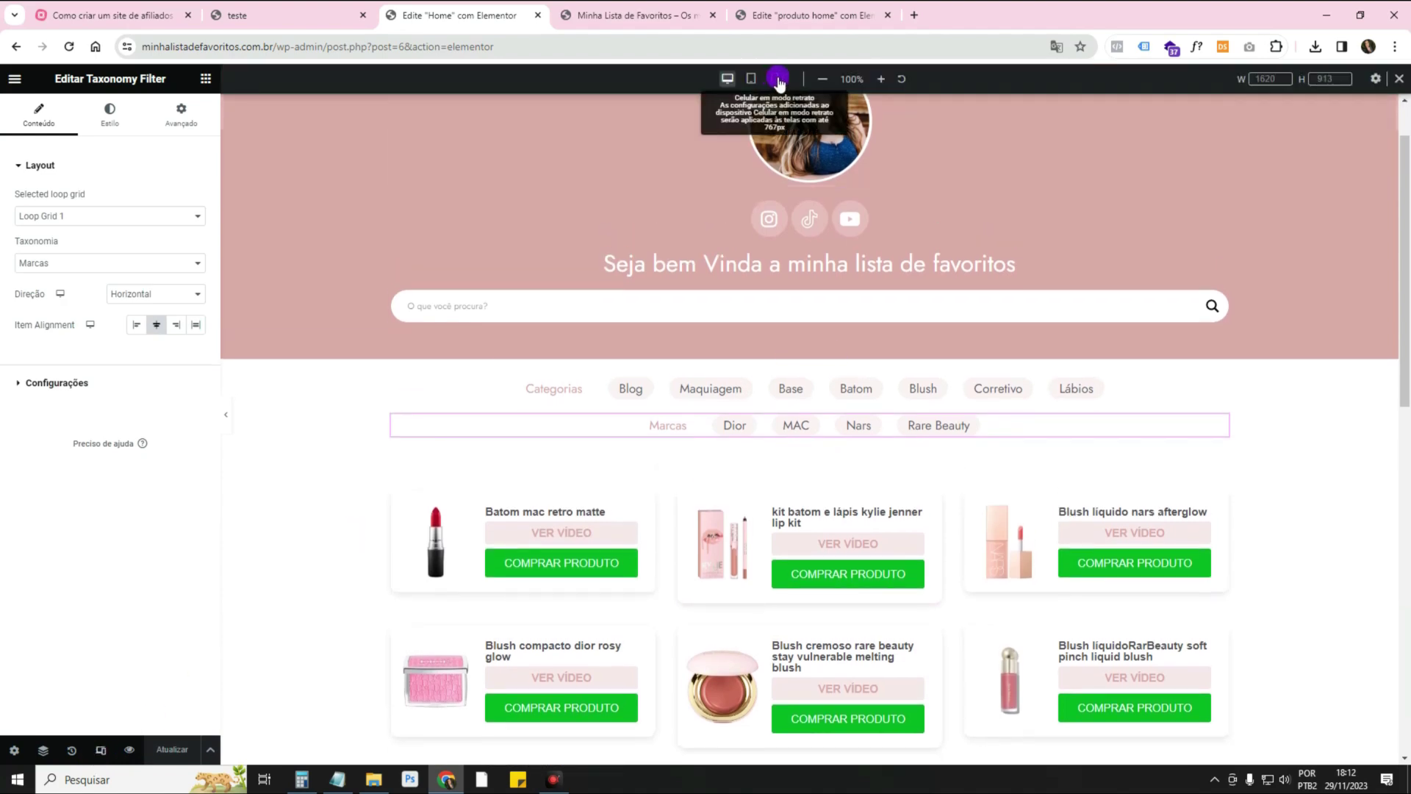
left_click(777, 79)
left_click(849, 425)
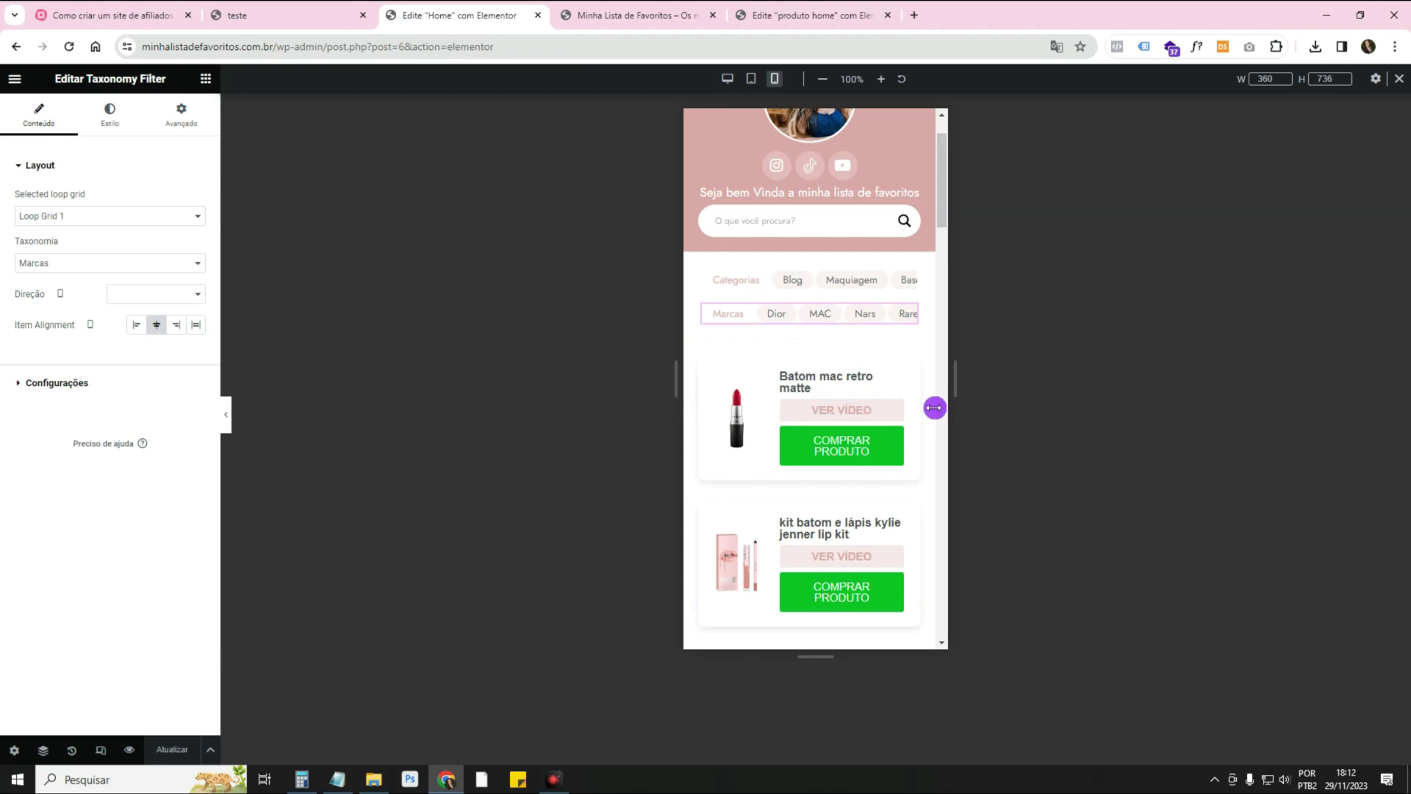
left_click(789, 16)
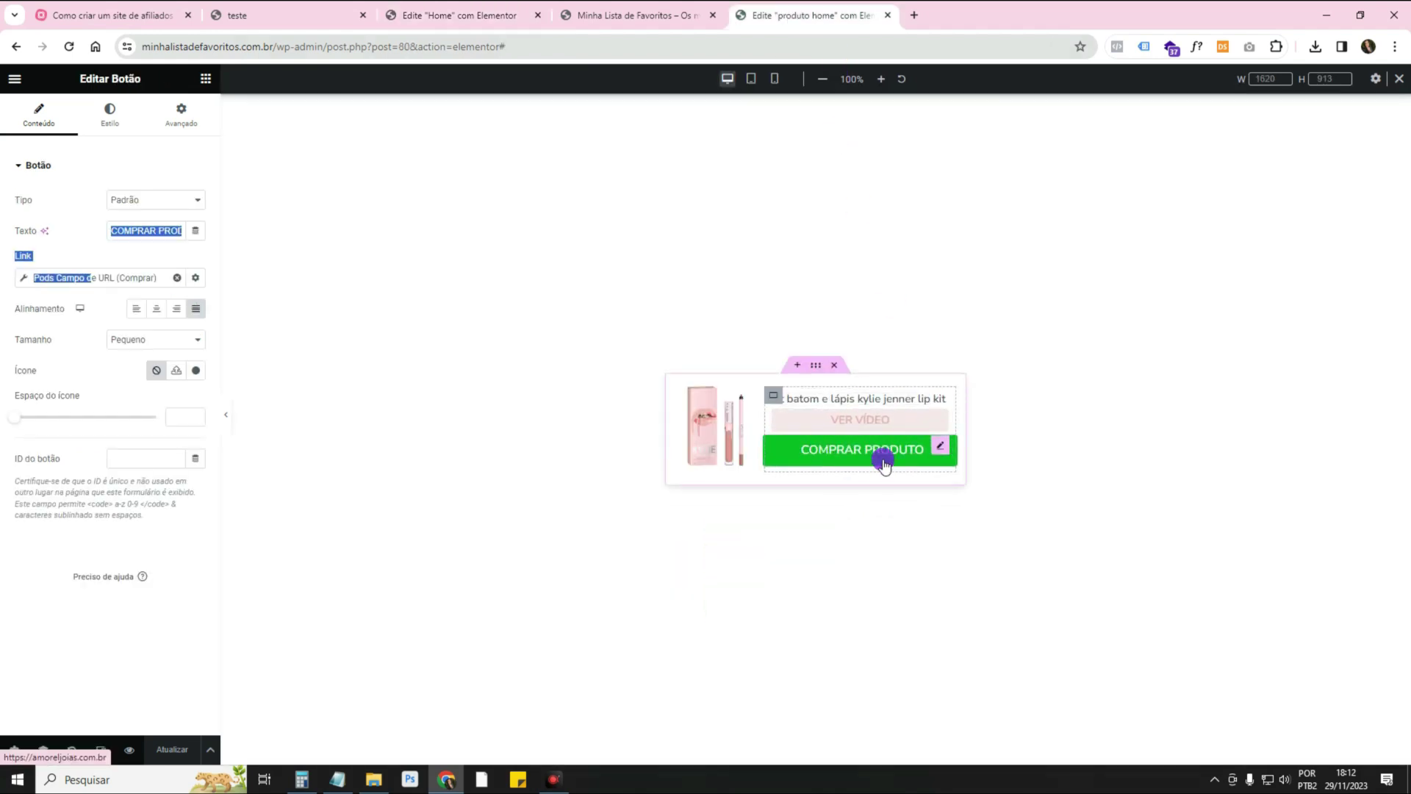
left_click(608, 17)
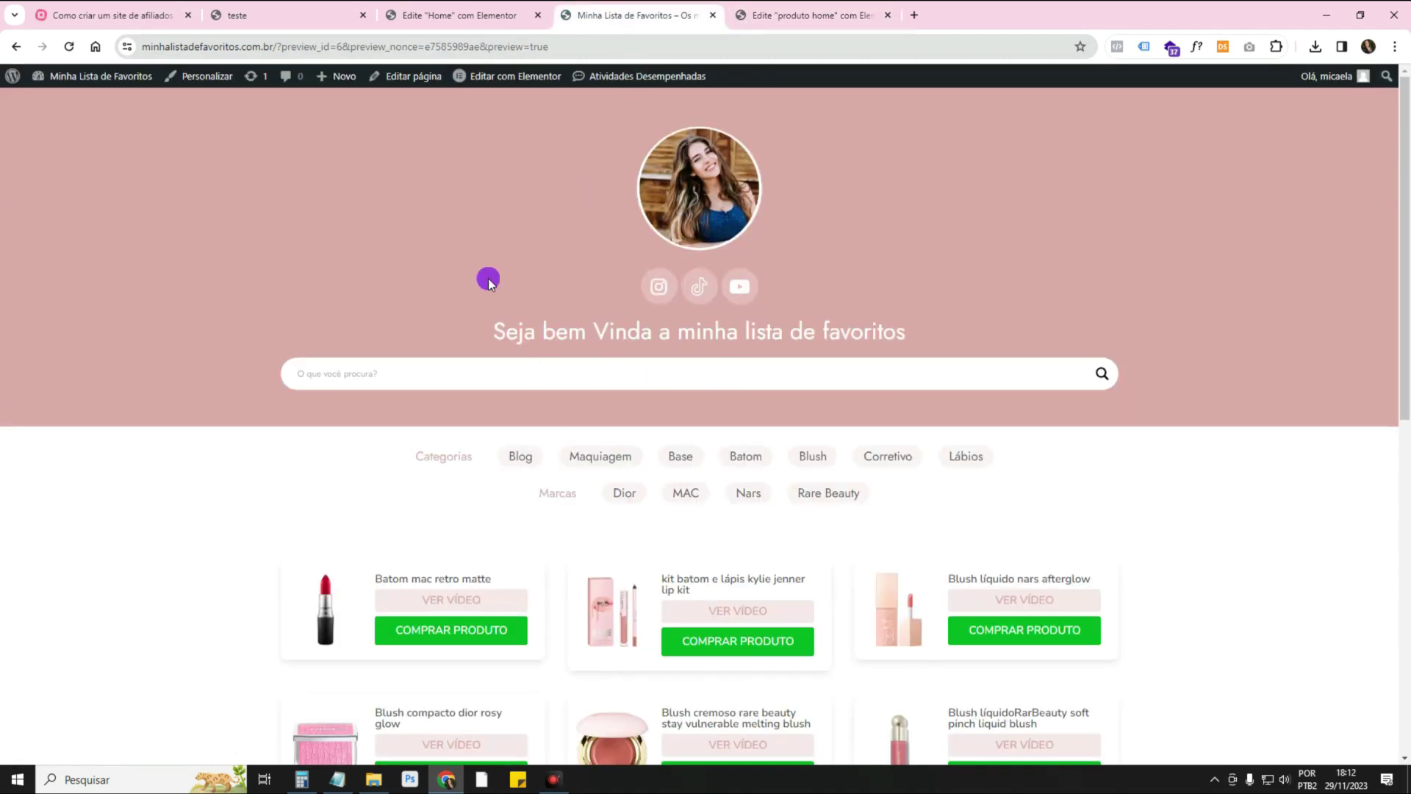
mouse_move(474, 80)
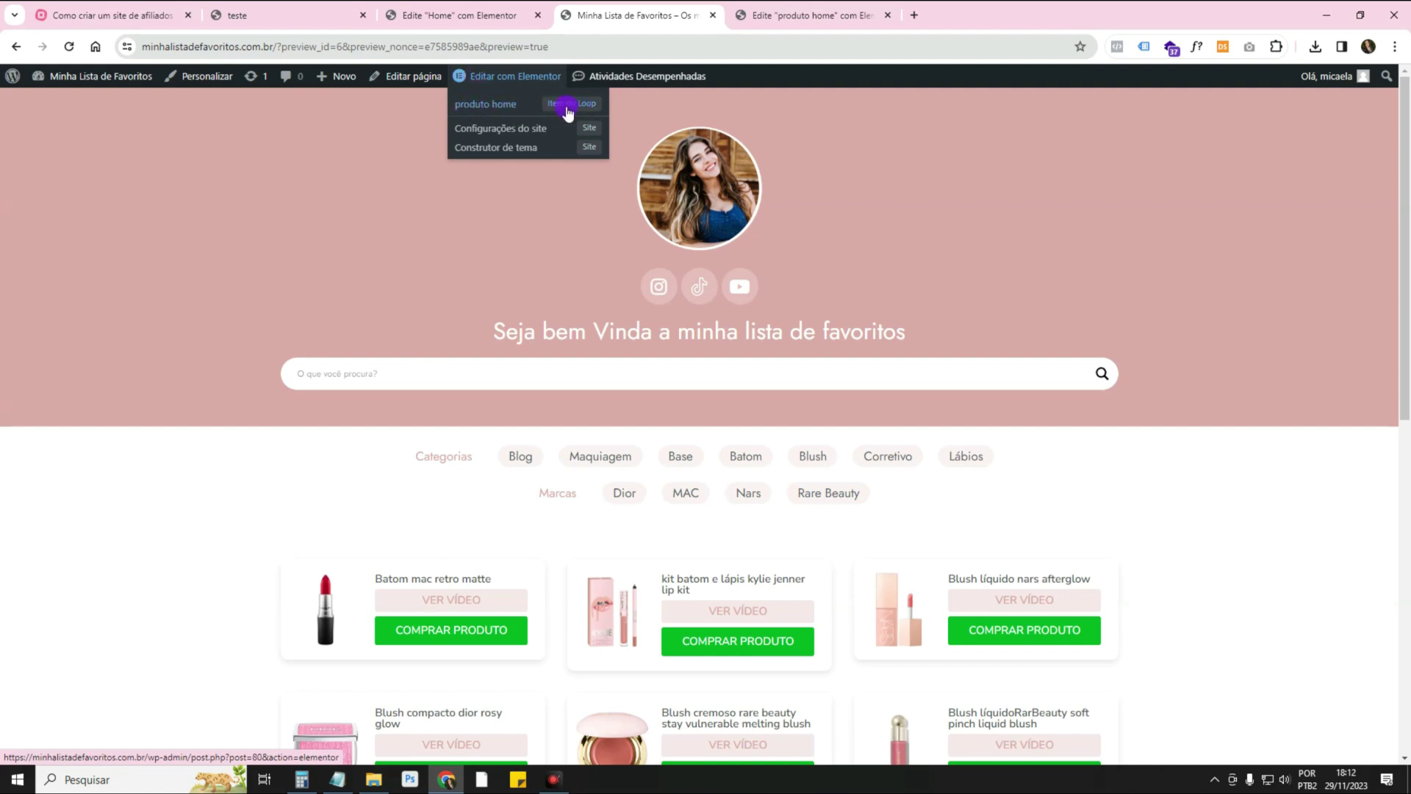
In mobile view, set the buy-button text size to 14 px and save the template
left_click(713, 15)
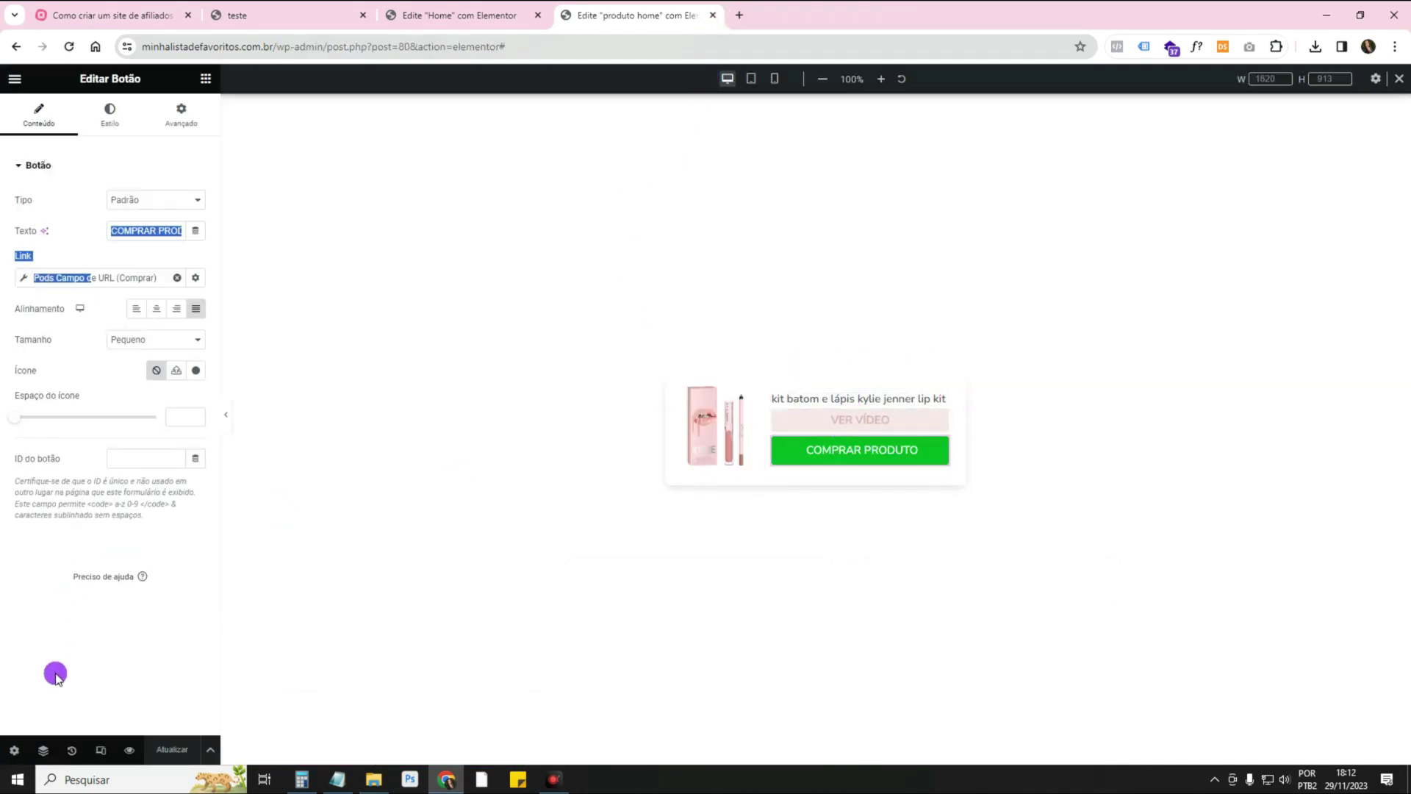
left_click(101, 751)
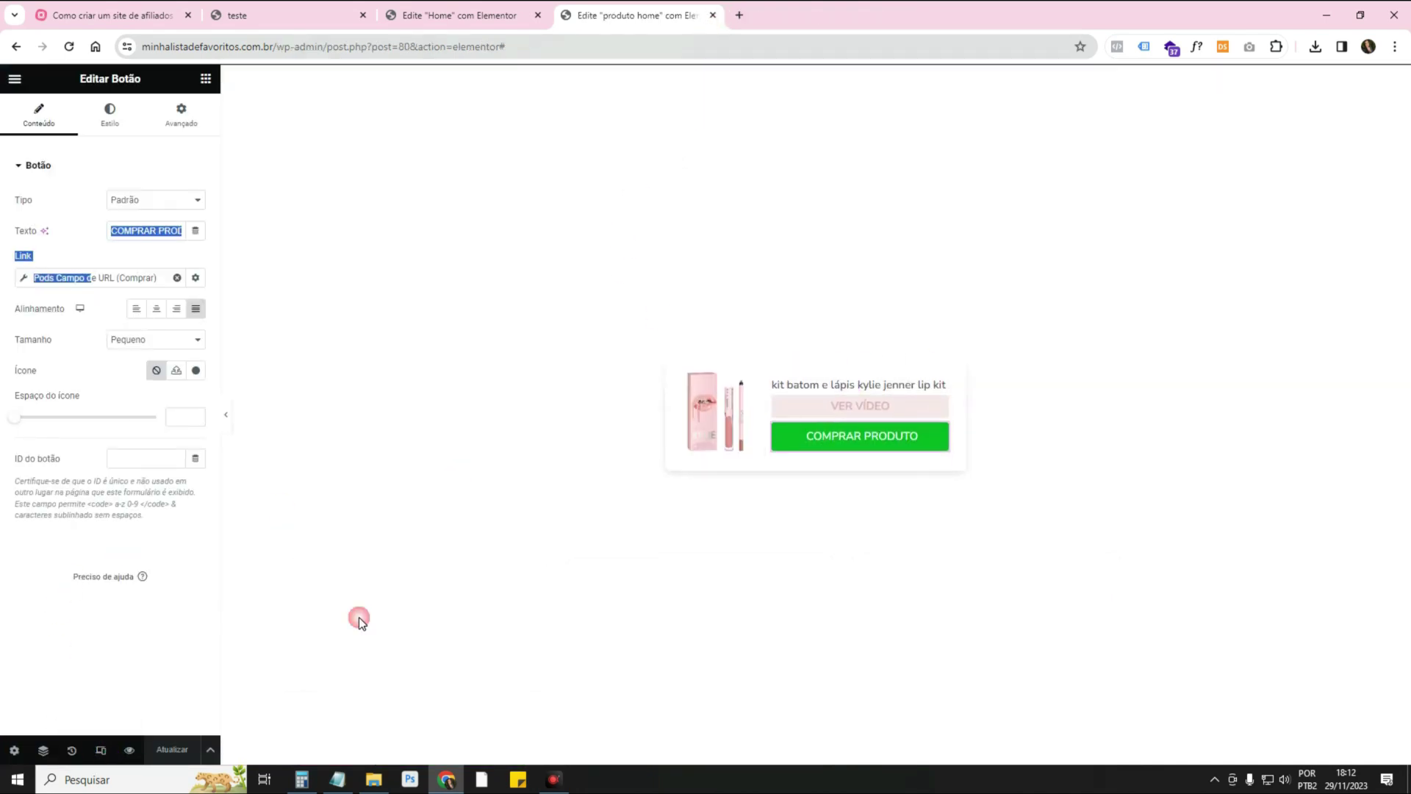
left_click(101, 751)
left_click(775, 79)
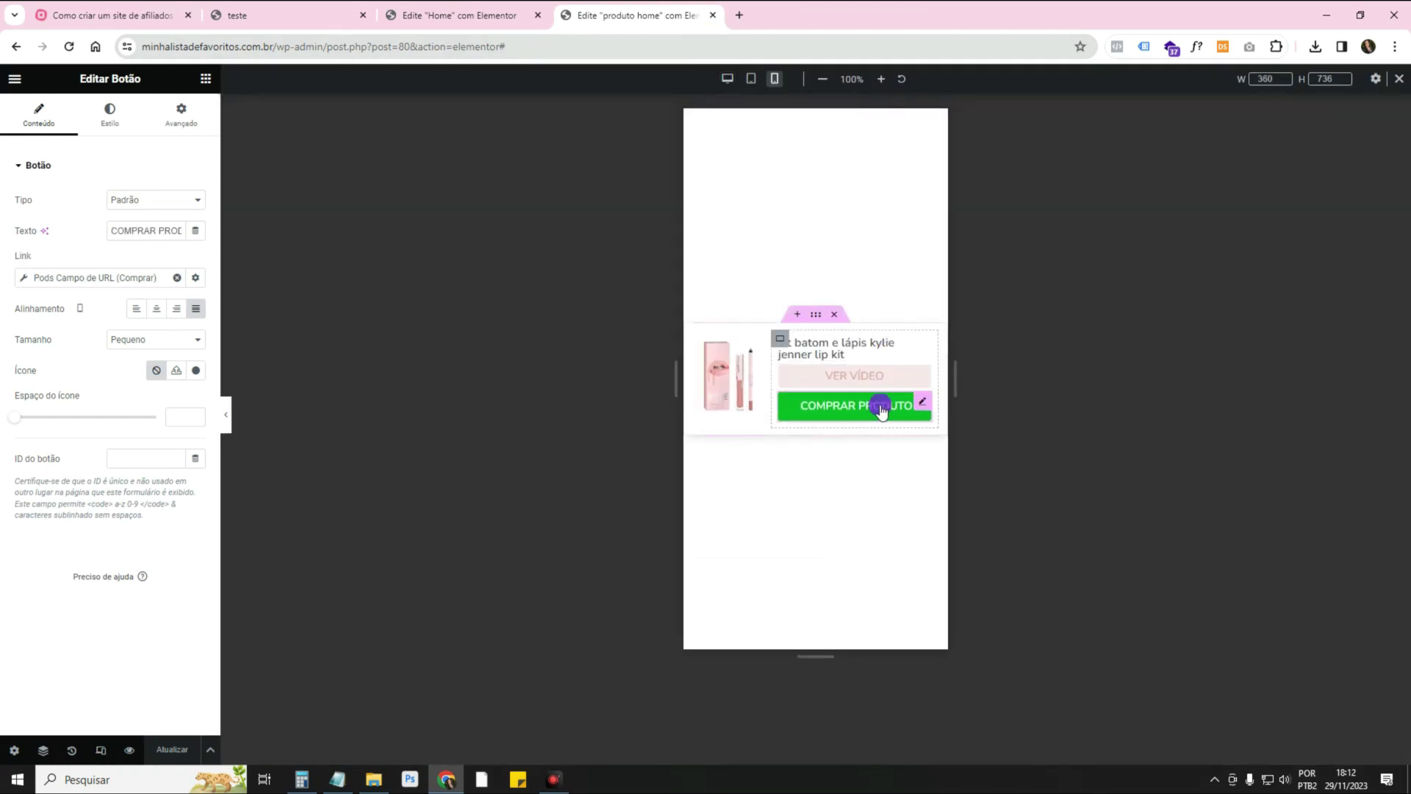
left_click(110, 117)
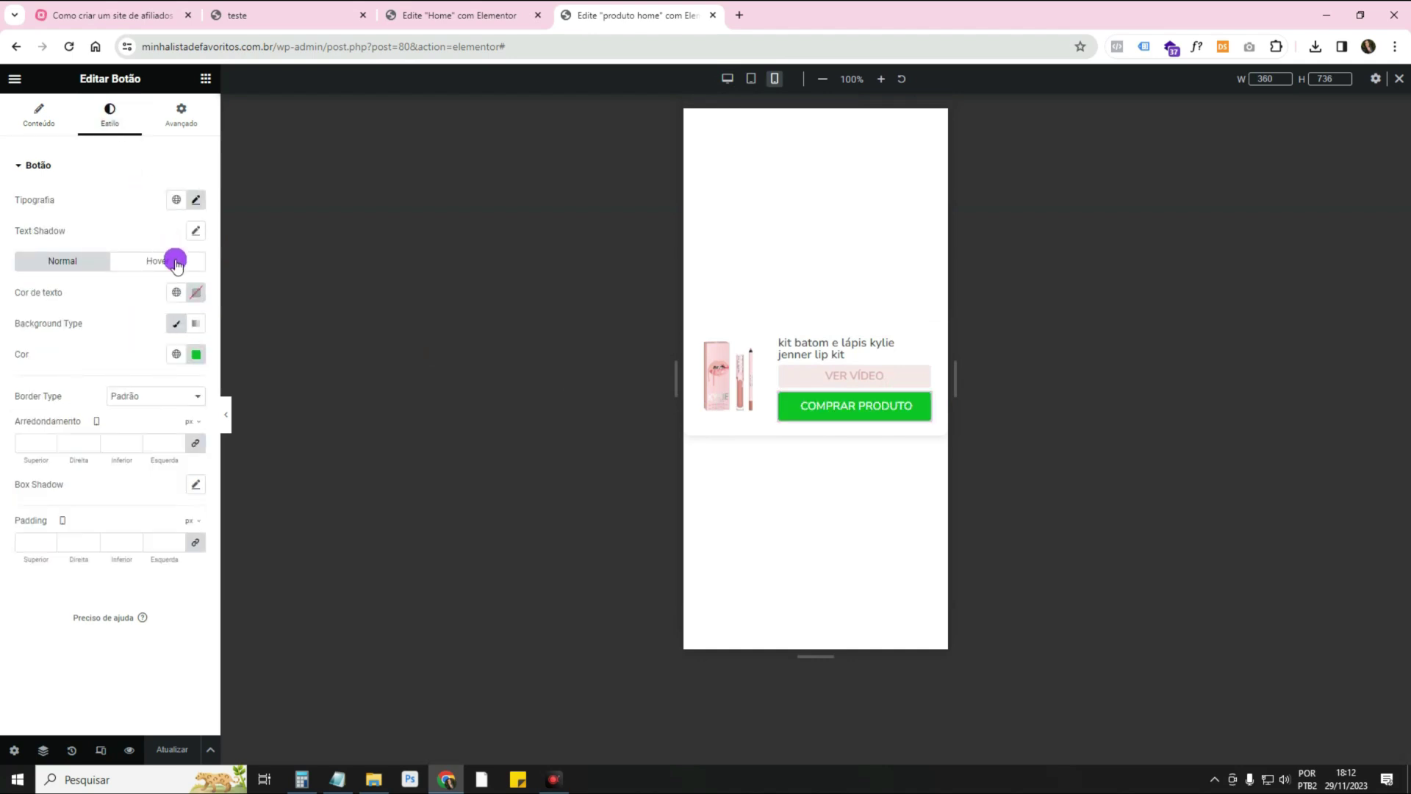
left_click(198, 298)
left_click(196, 200)
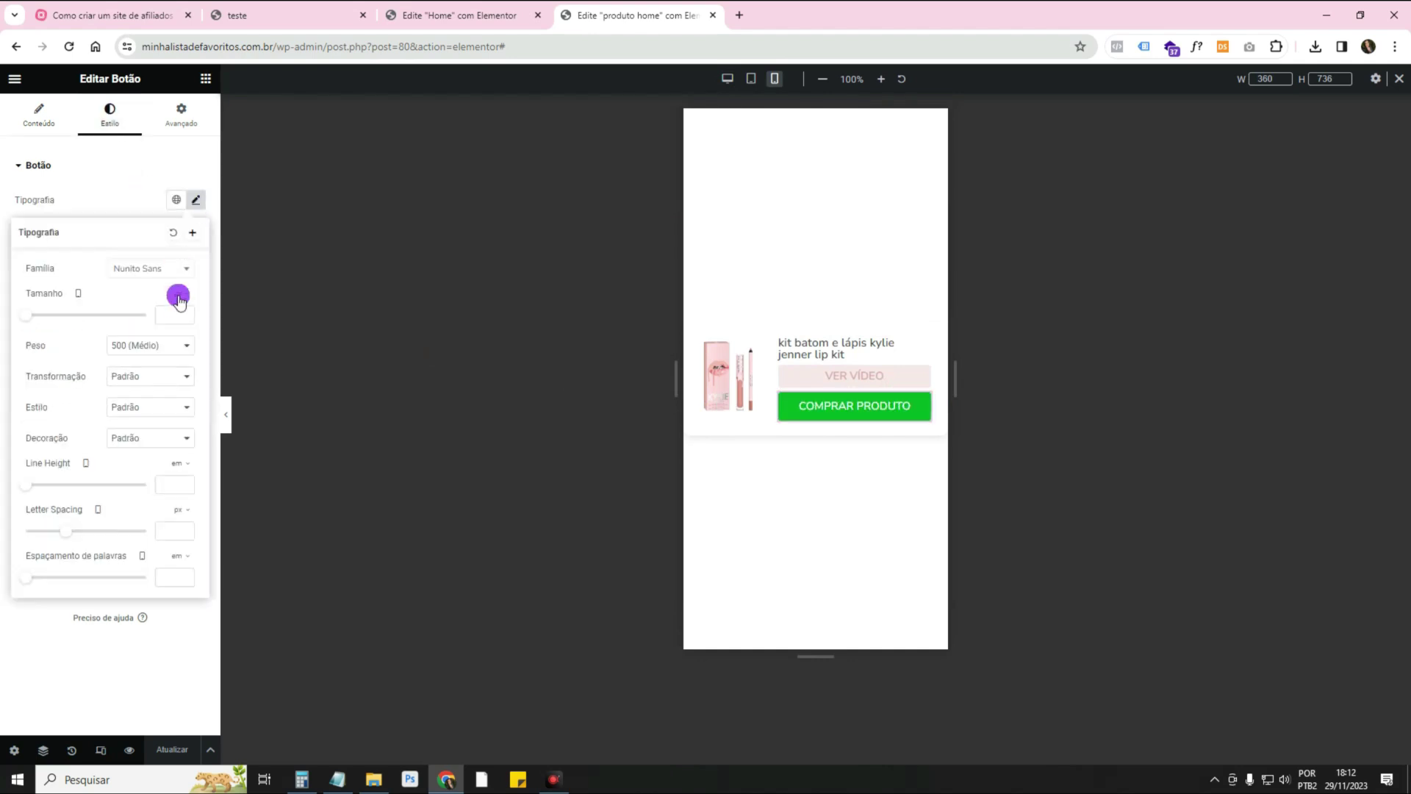
left_click(177, 312)
type("16")
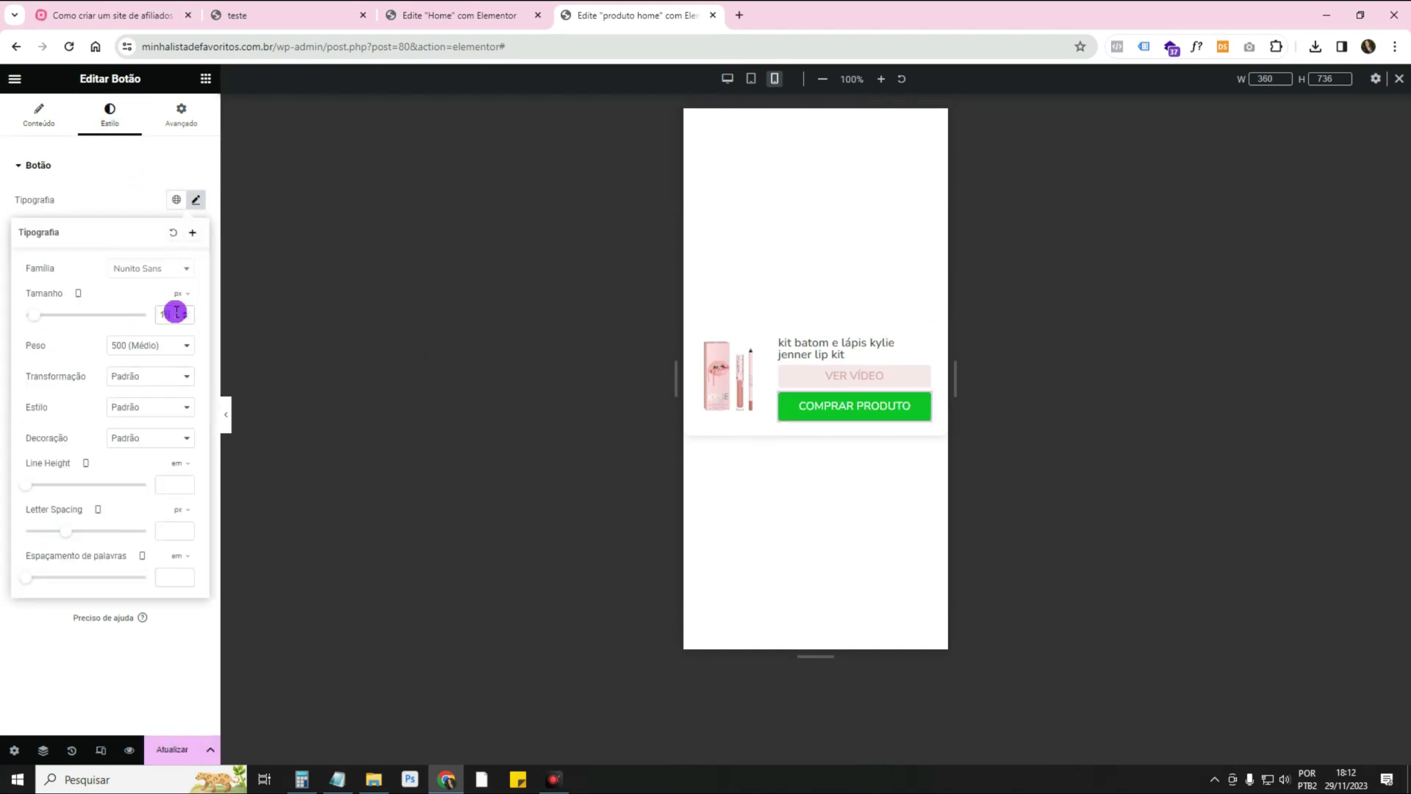
left_click(184, 318)
left_click(186, 750)
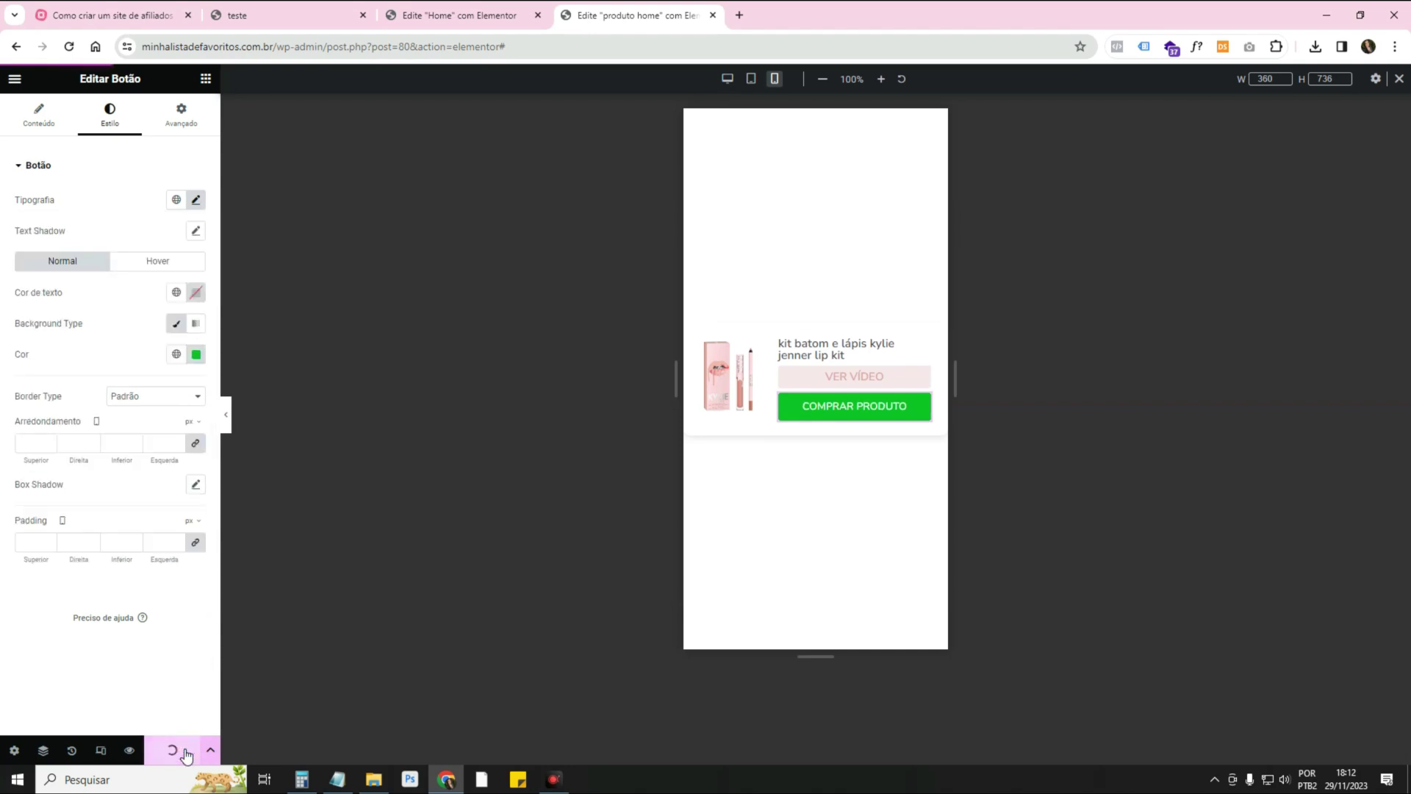
Reload the Home page editor and check it at mobile width
left_click(441, 15)
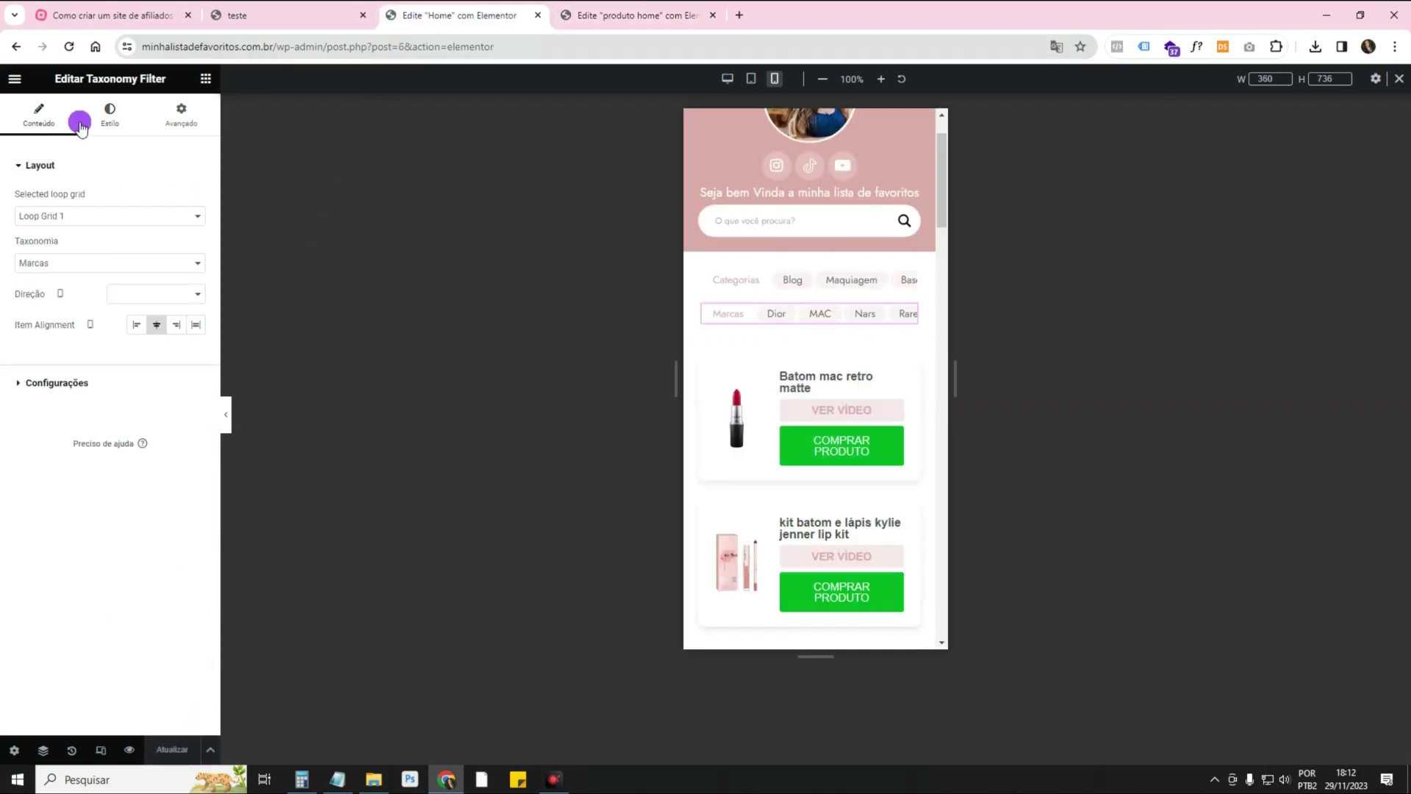
left_click(68, 47)
left_click(863, 411)
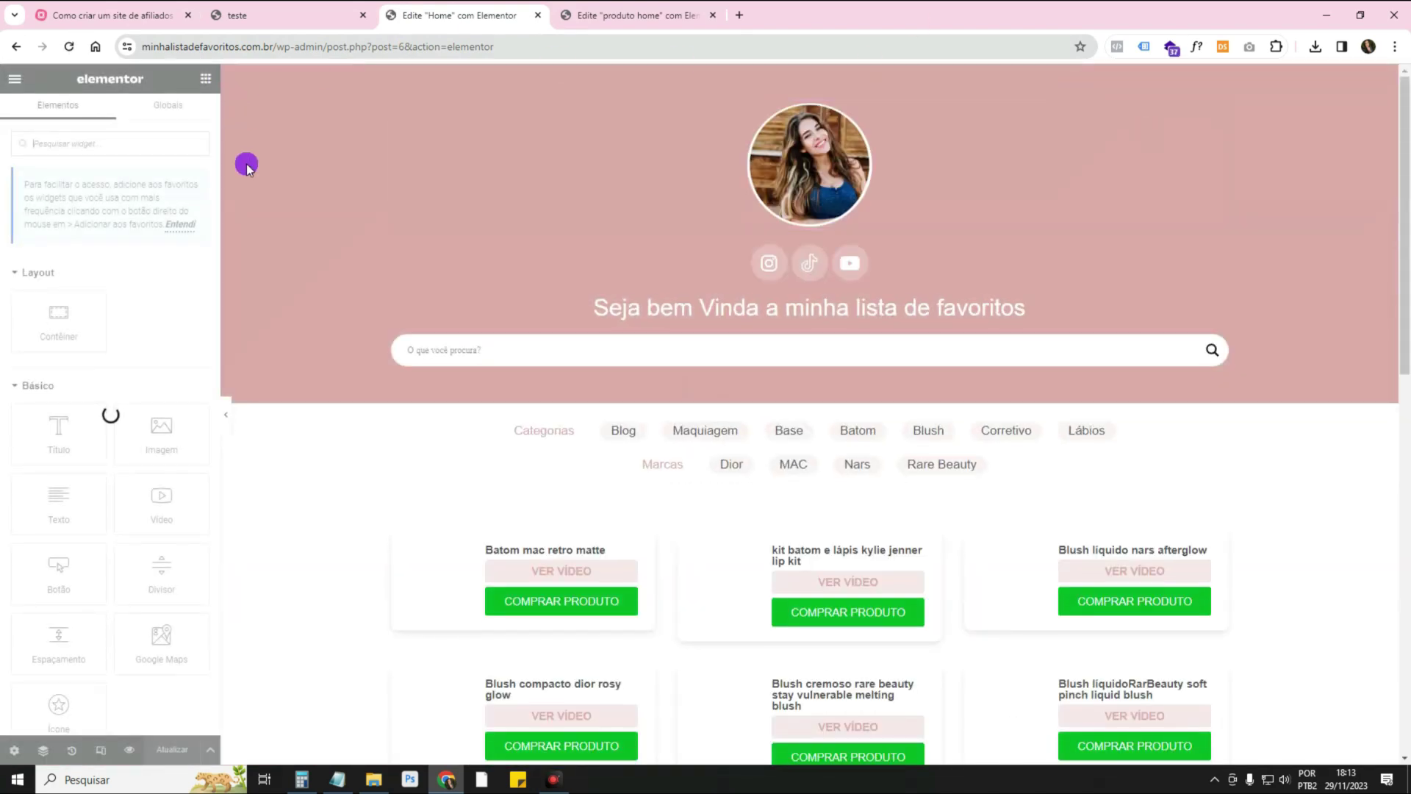
left_click(102, 750)
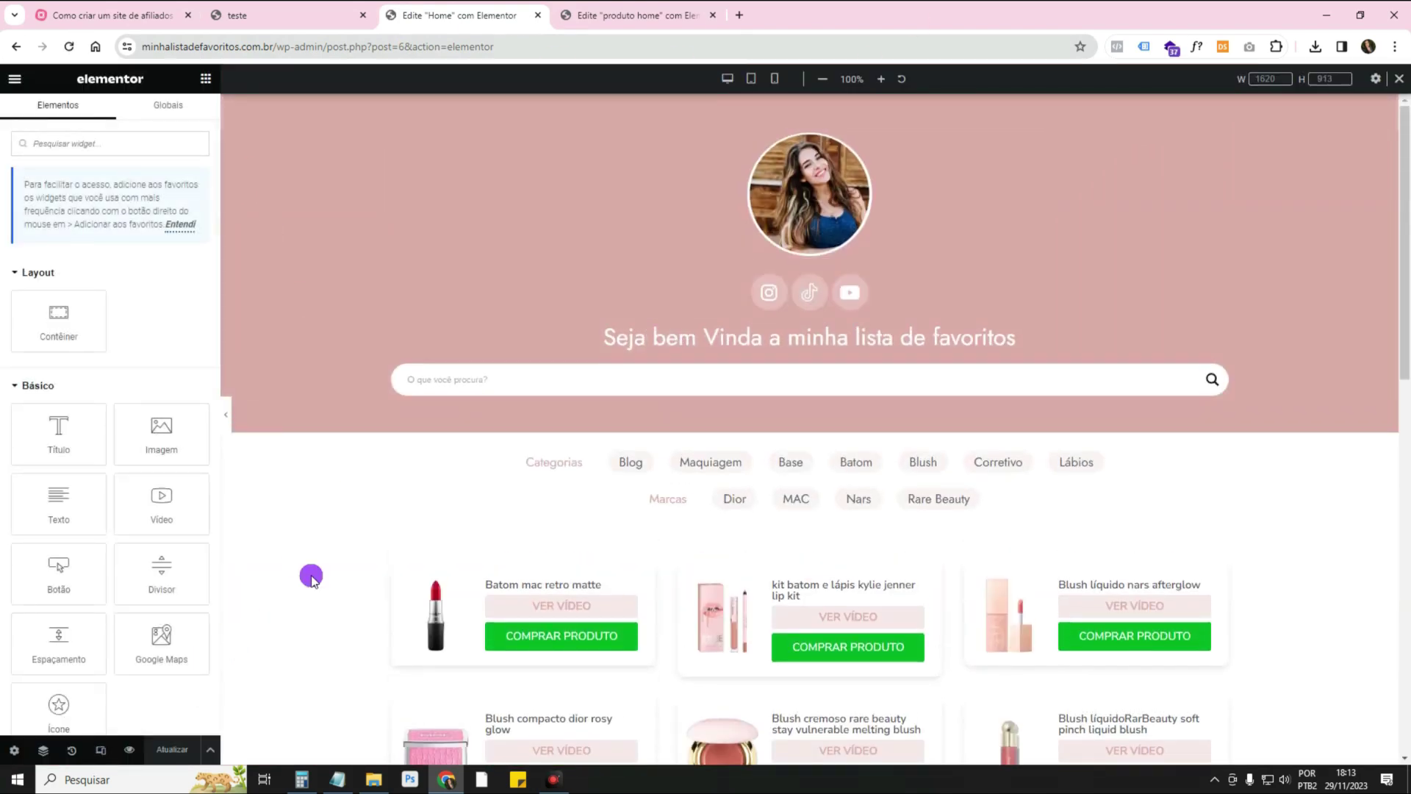
left_click(776, 80)
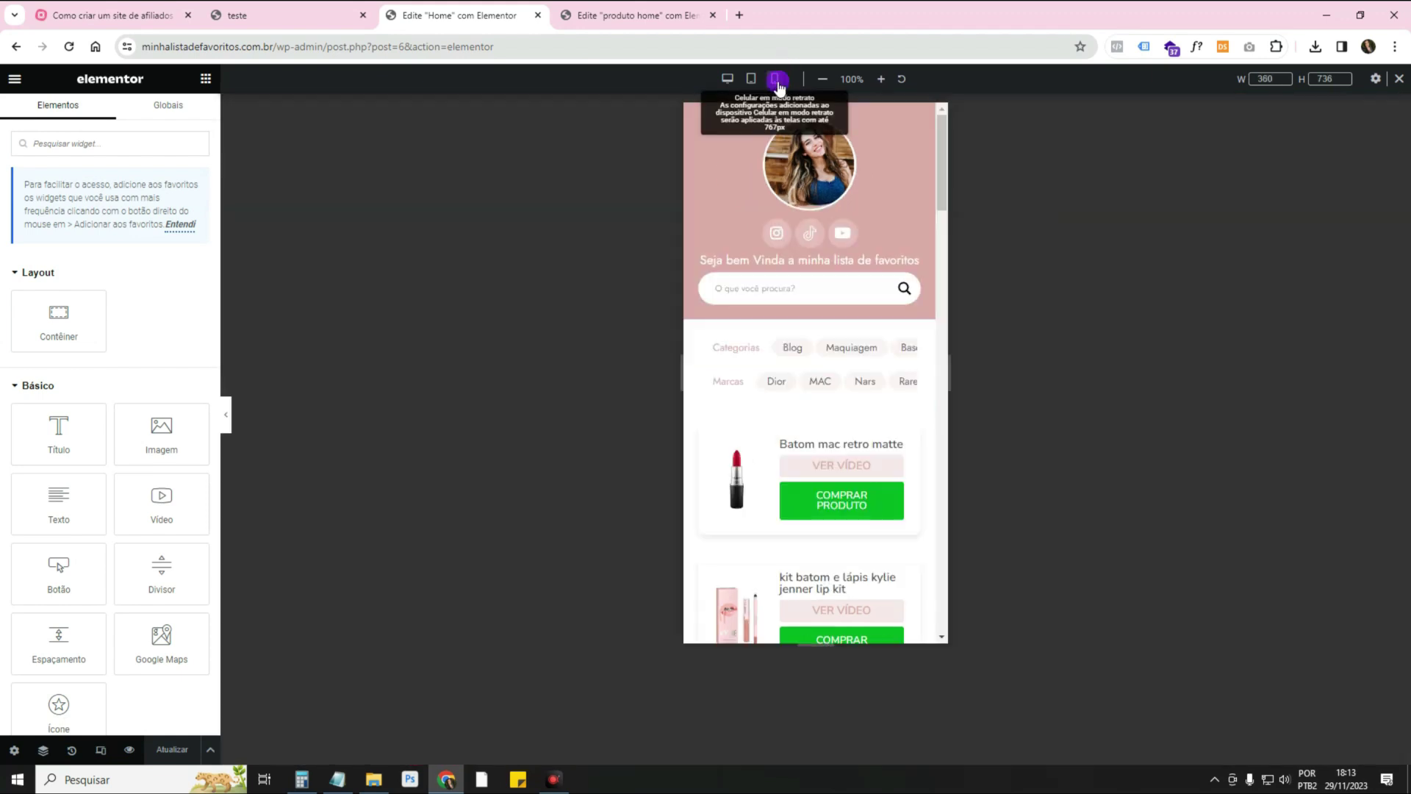
scroll(852, 471, "down", 1)
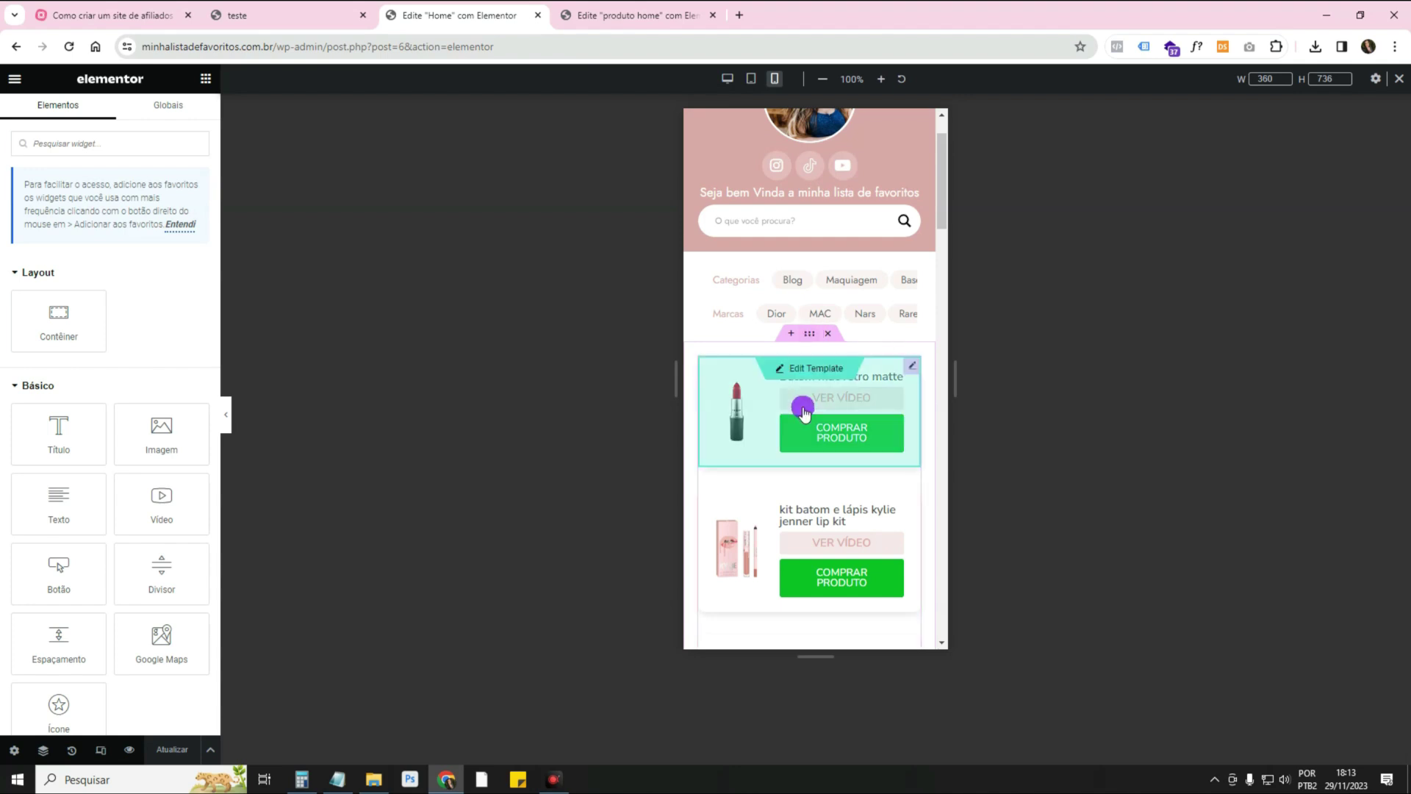
Set the product card's text container padding to 0 for mobile
left_click(643, 15)
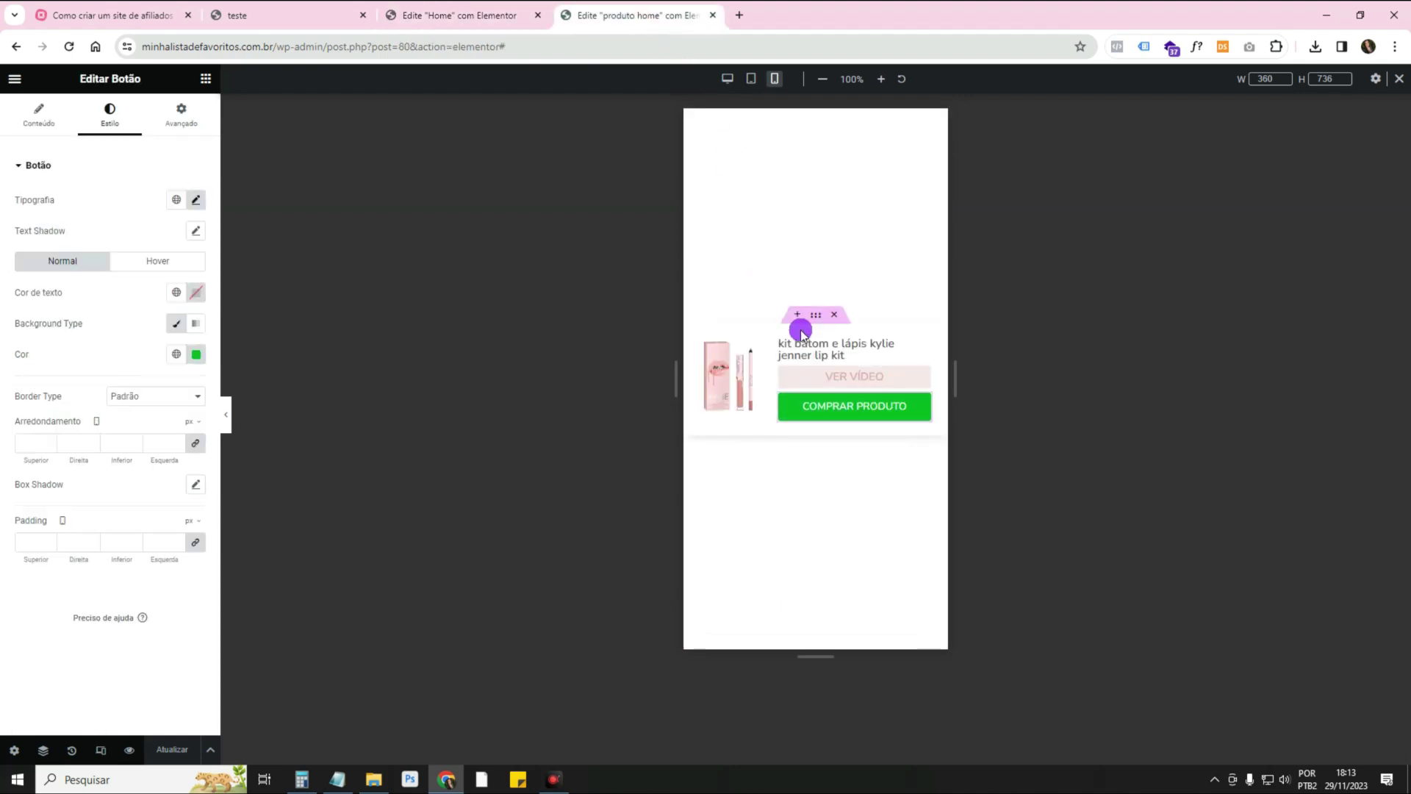
left_click(781, 344)
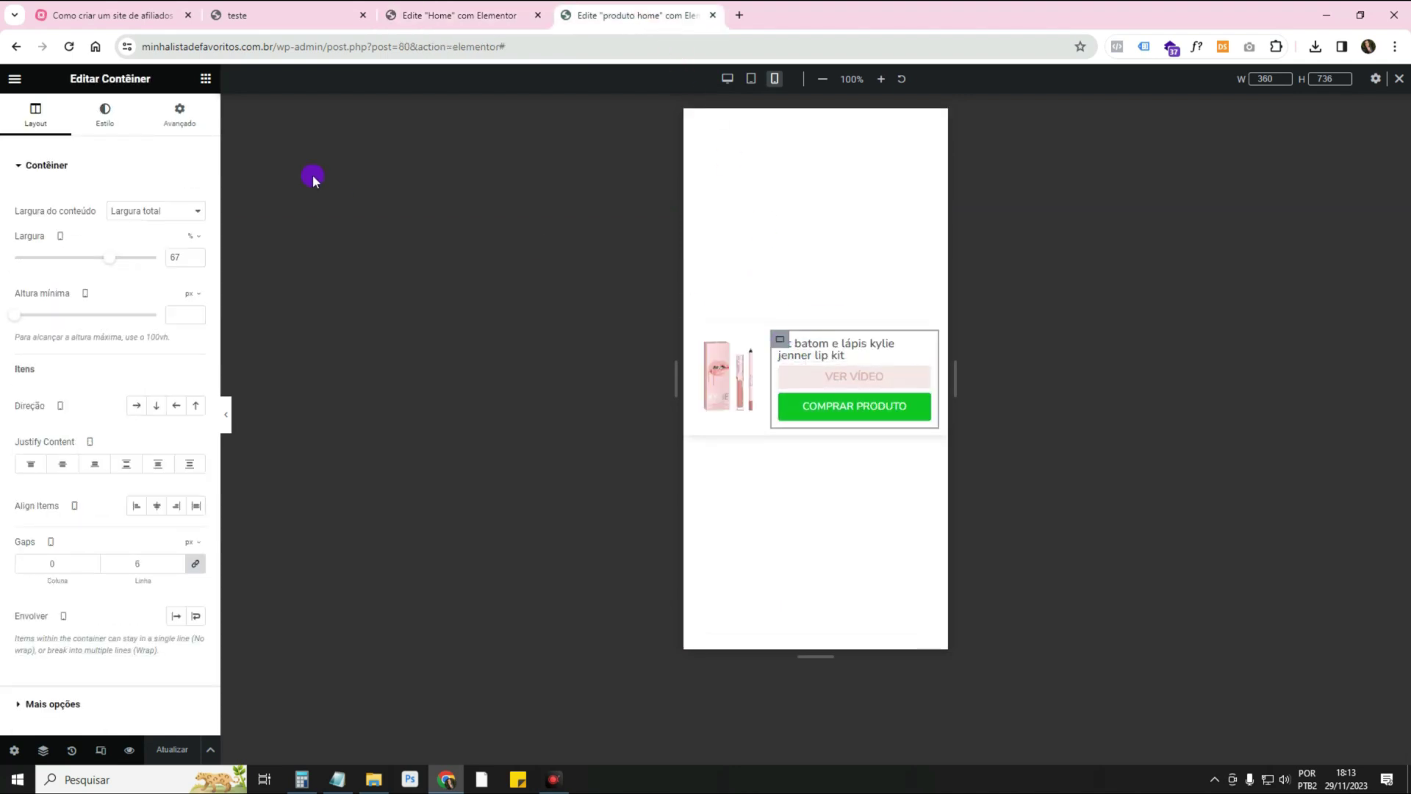
left_click(179, 116)
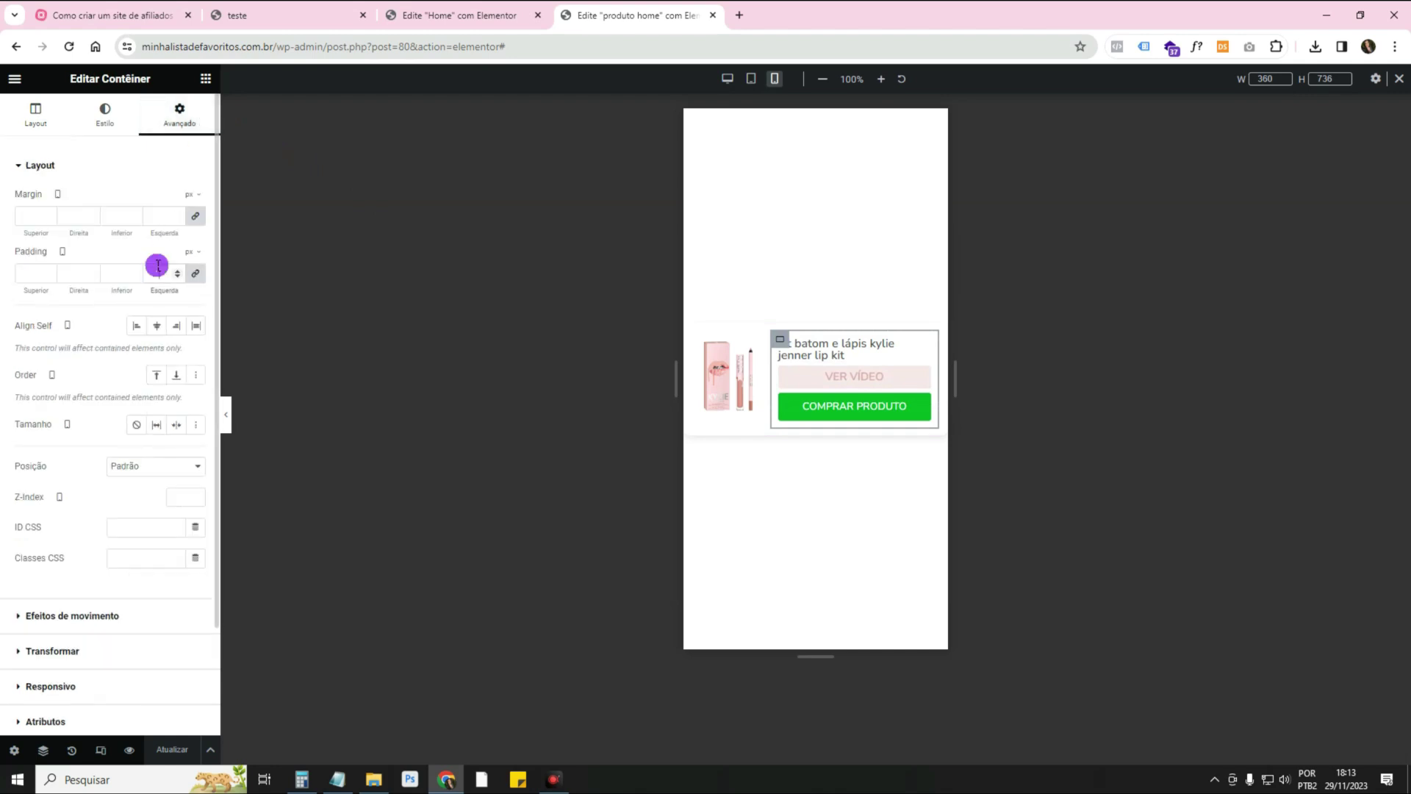
left_click(157, 273)
type("0")
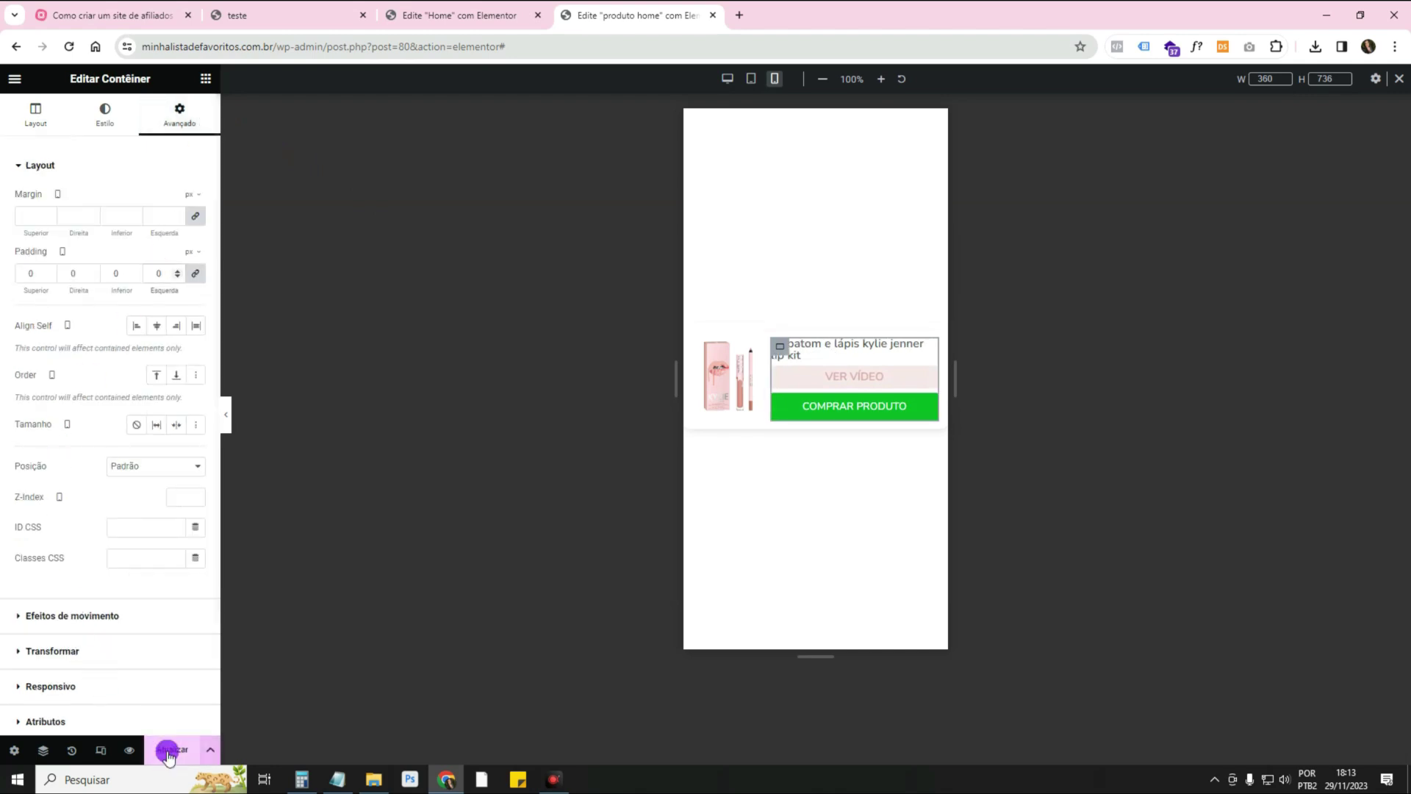
left_click(416, 16)
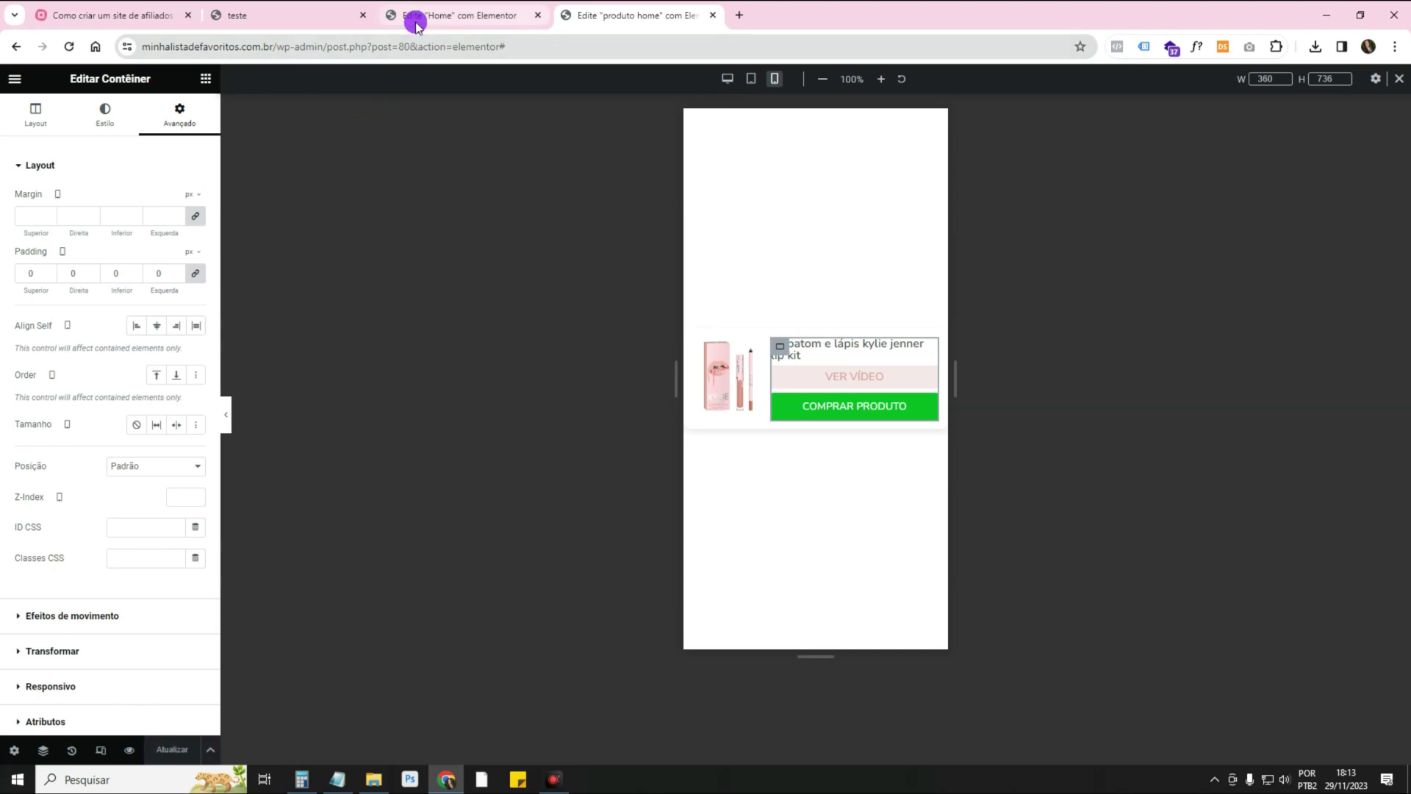
Preview the updated home page at phone size using the DevTools device toolbar
left_click(128, 757)
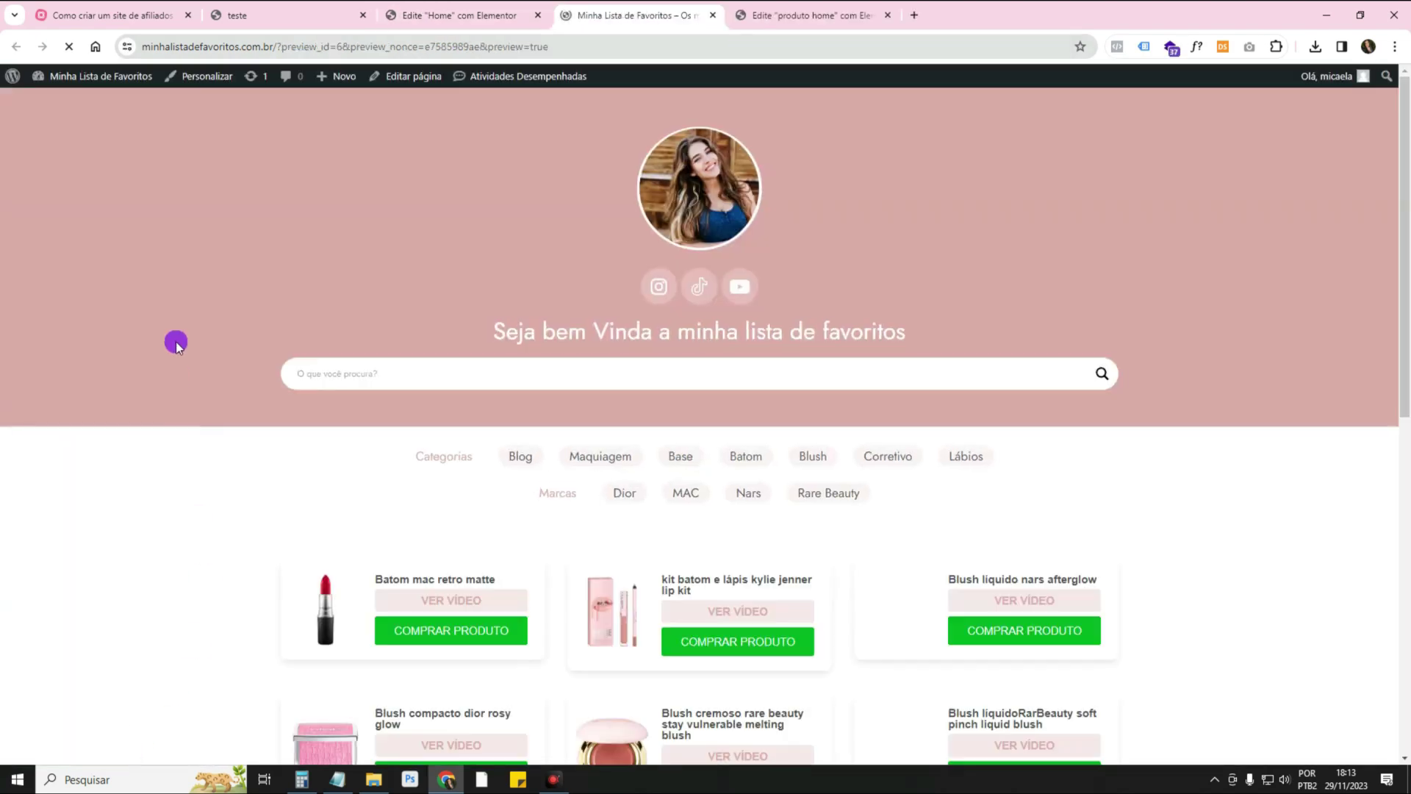
right_click(145, 281)
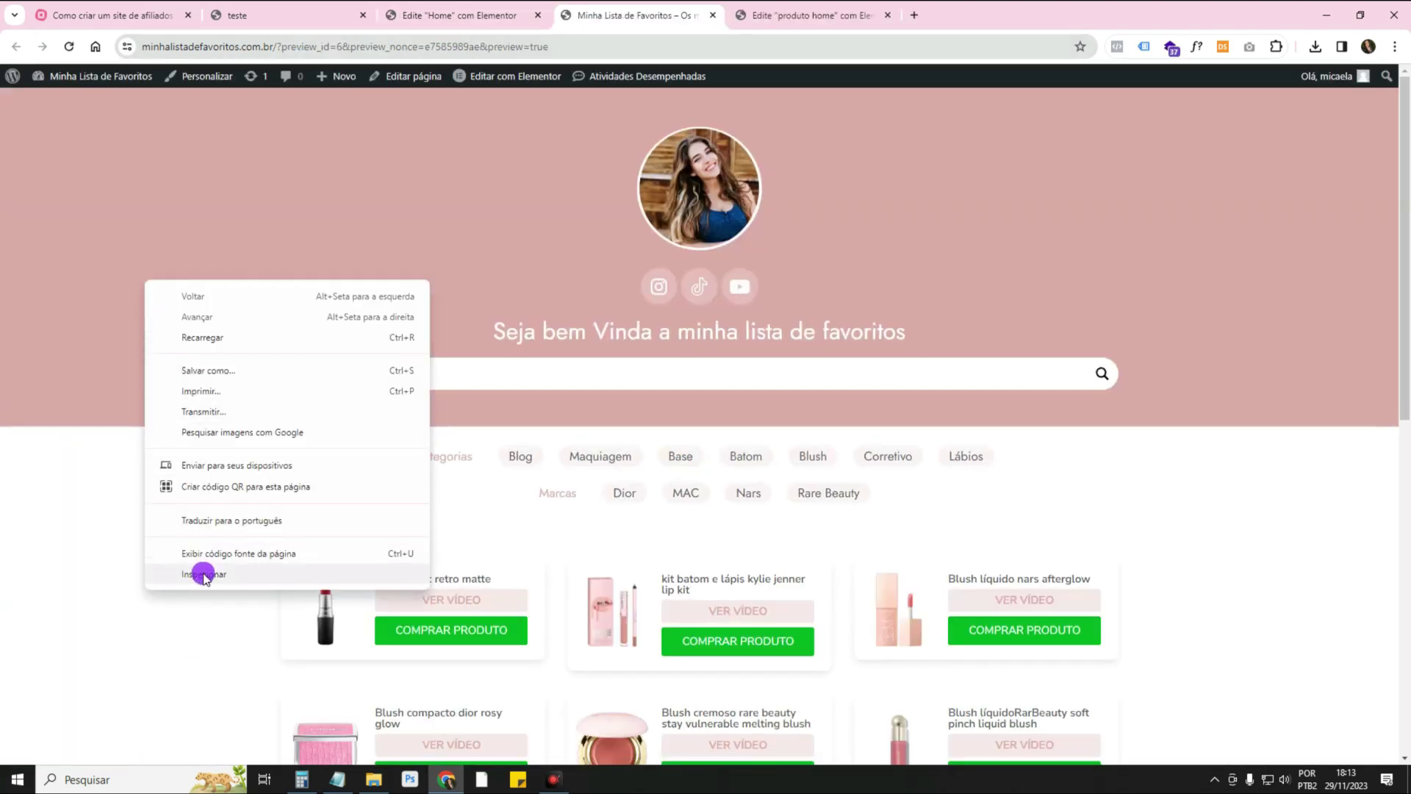
left_click(204, 574)
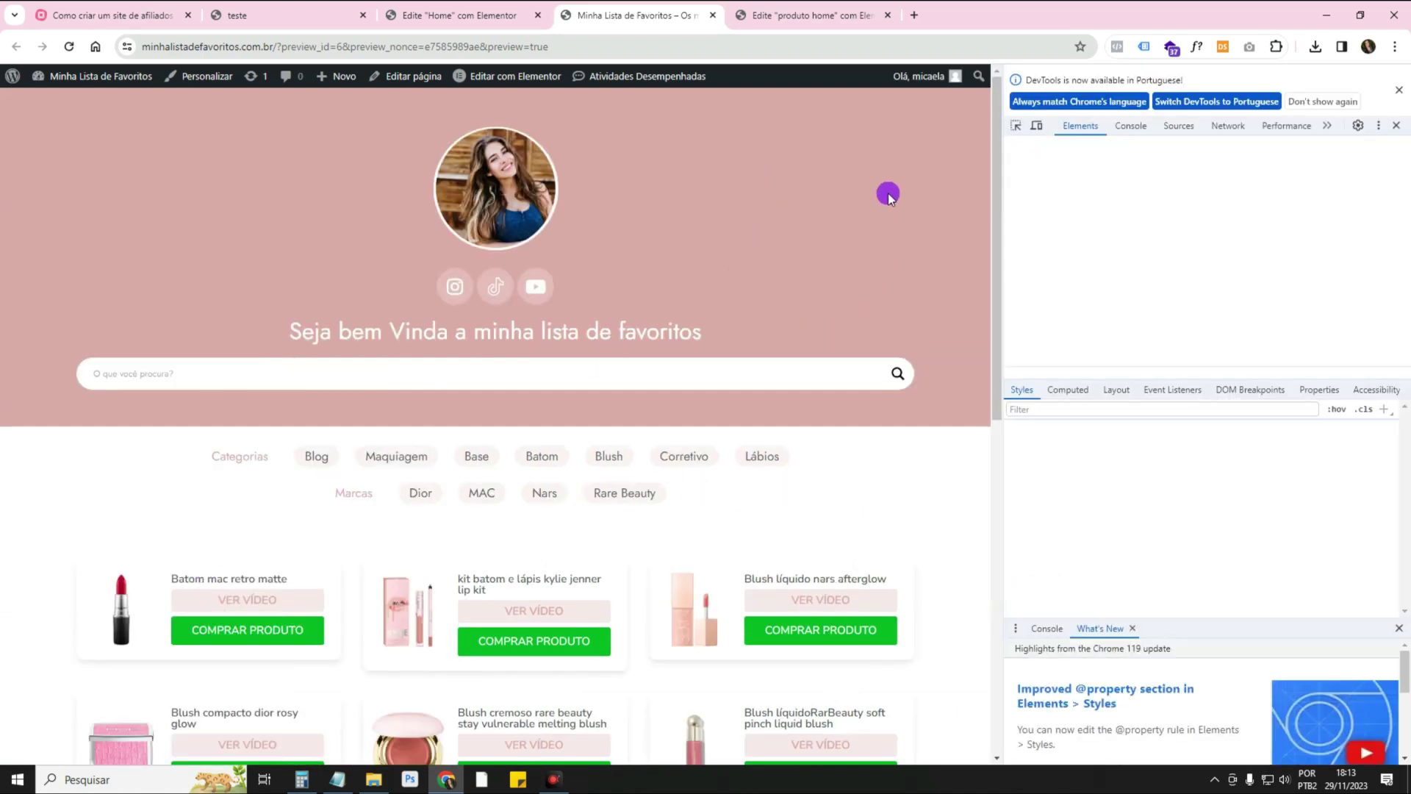
left_click(1036, 127)
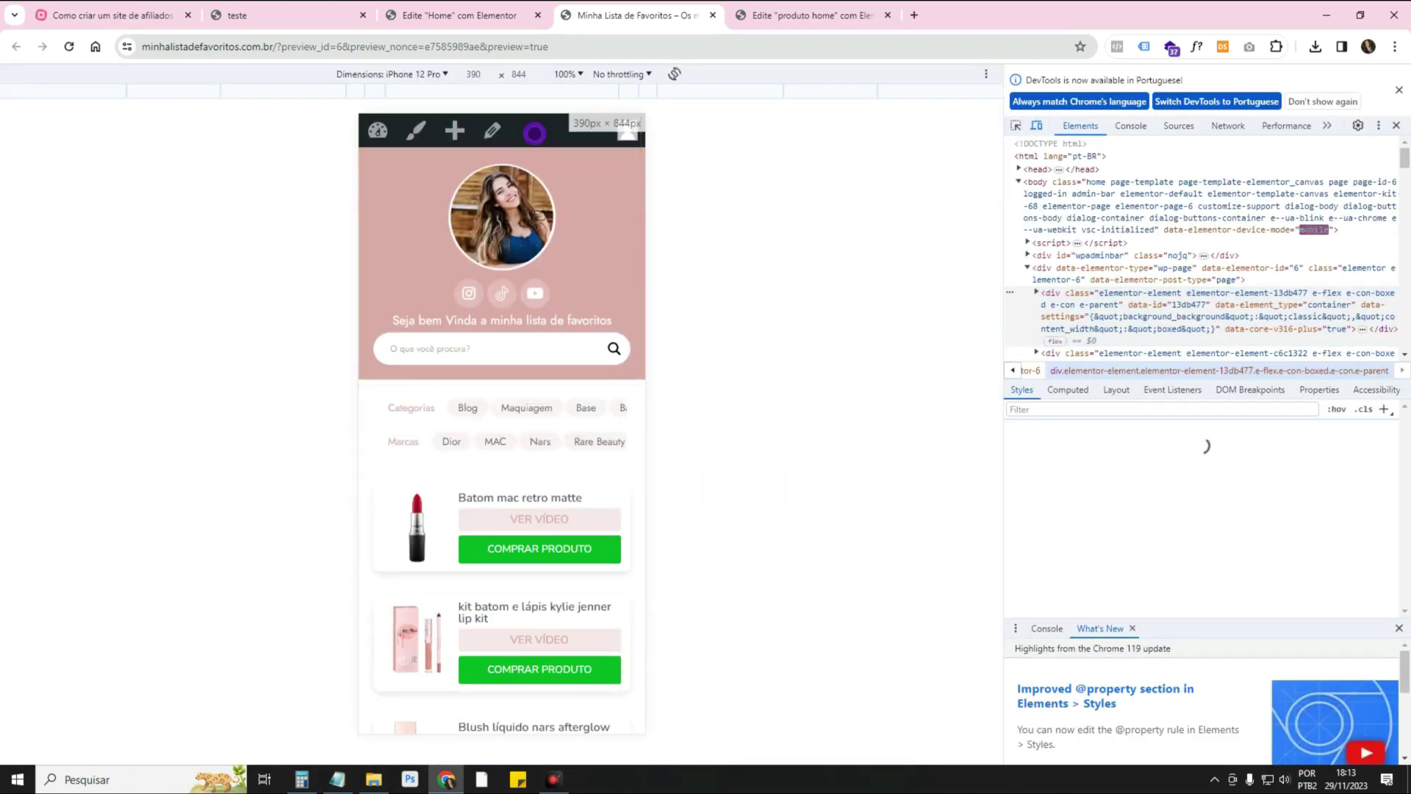
scroll(599, 466, "down", 1)
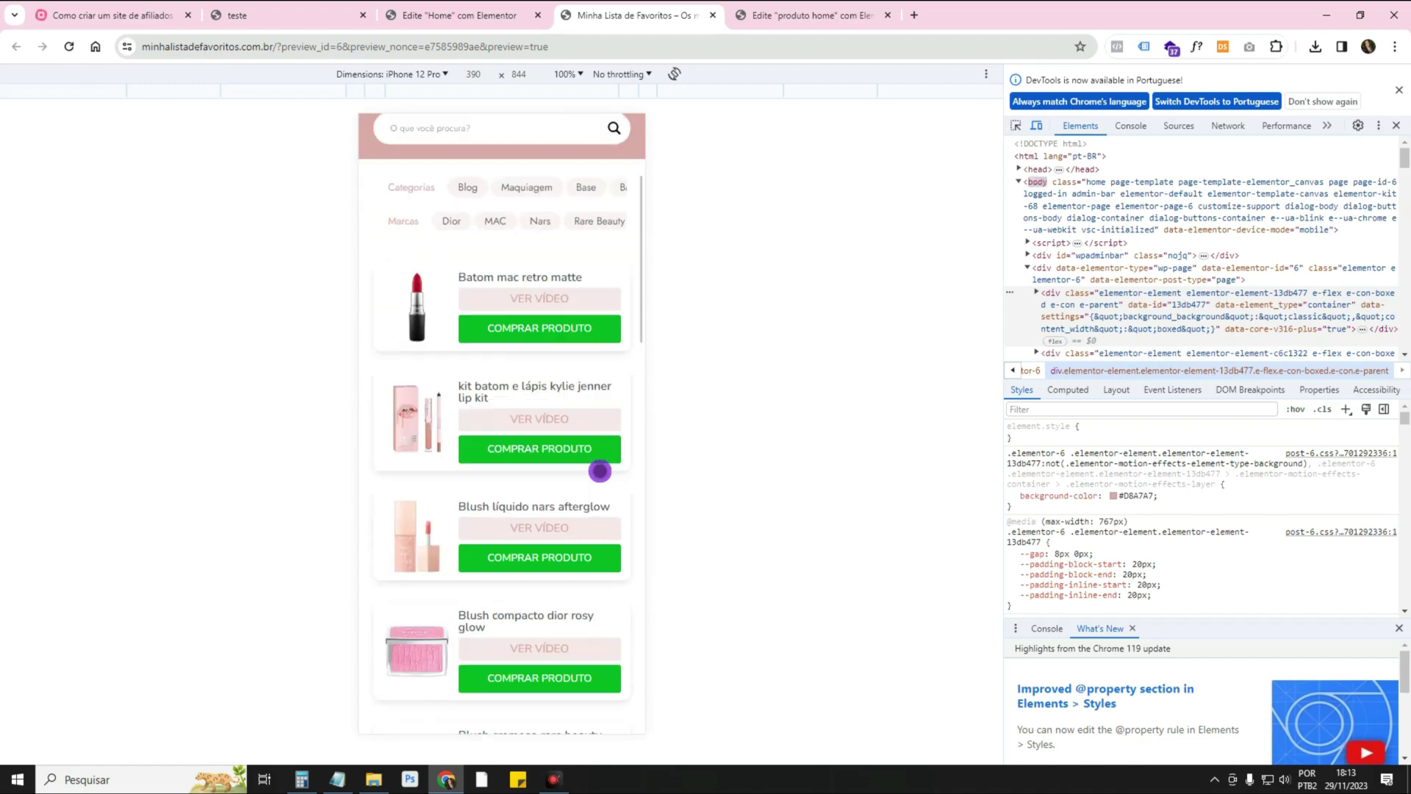
scroll(574, 423, "down", 12)
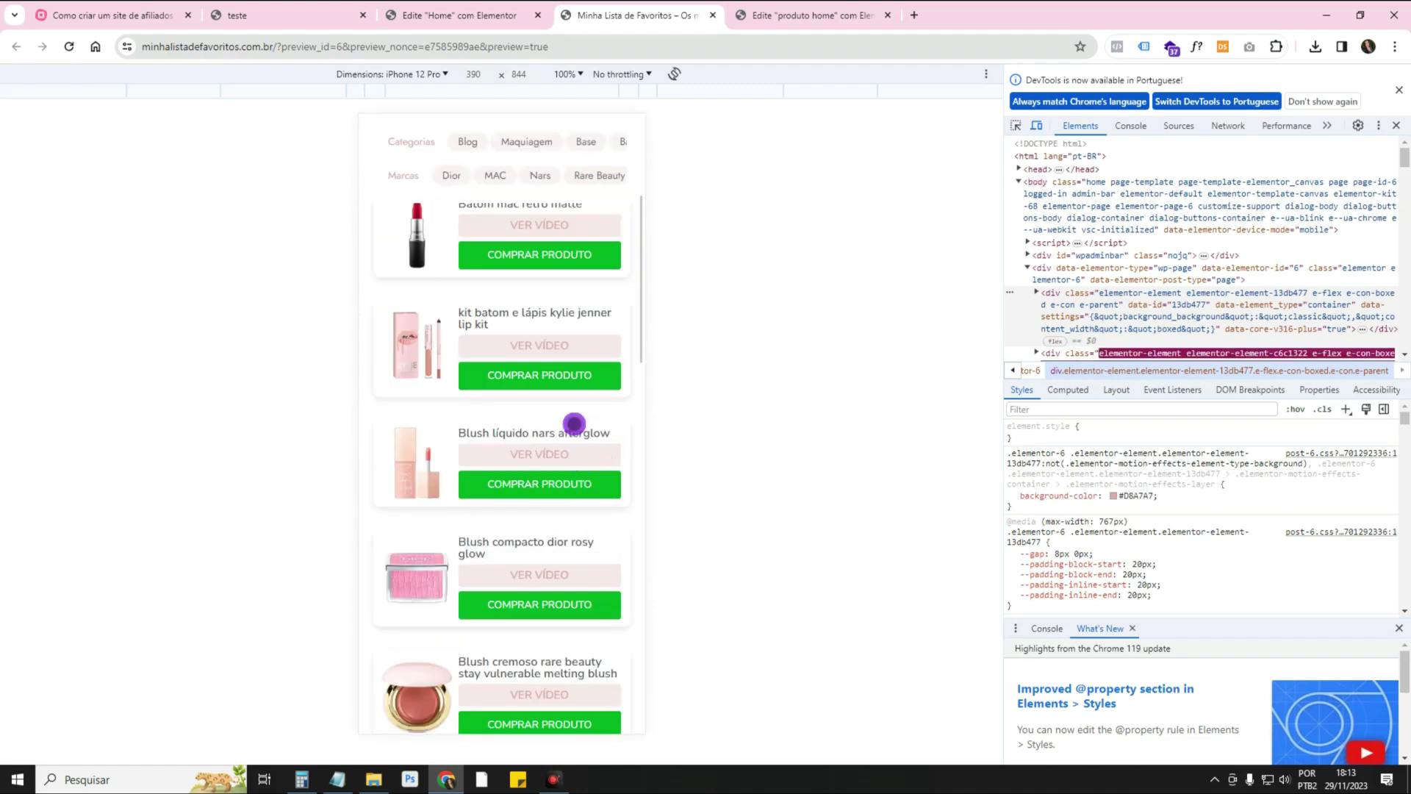
scroll(574, 423, "up", 15)
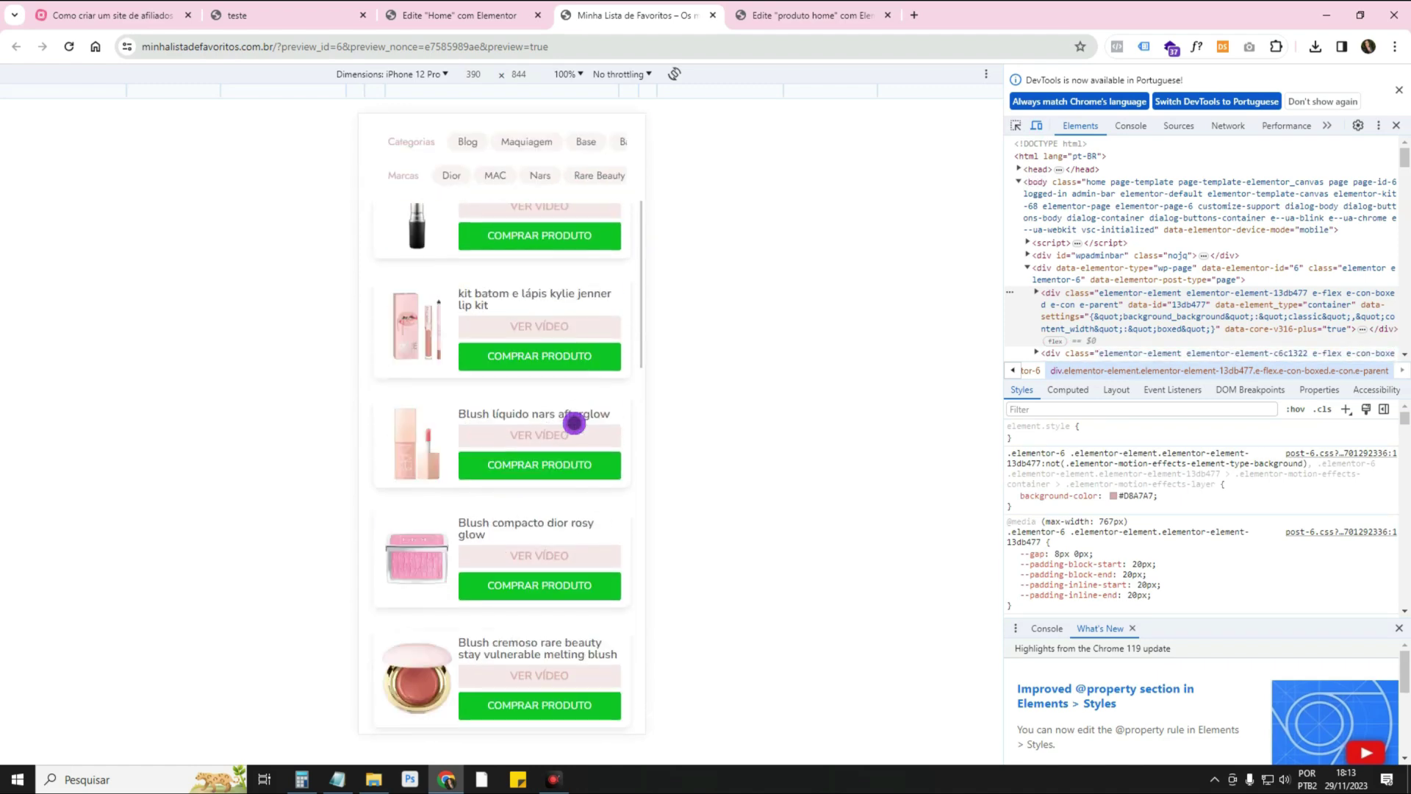
left_click(1398, 90)
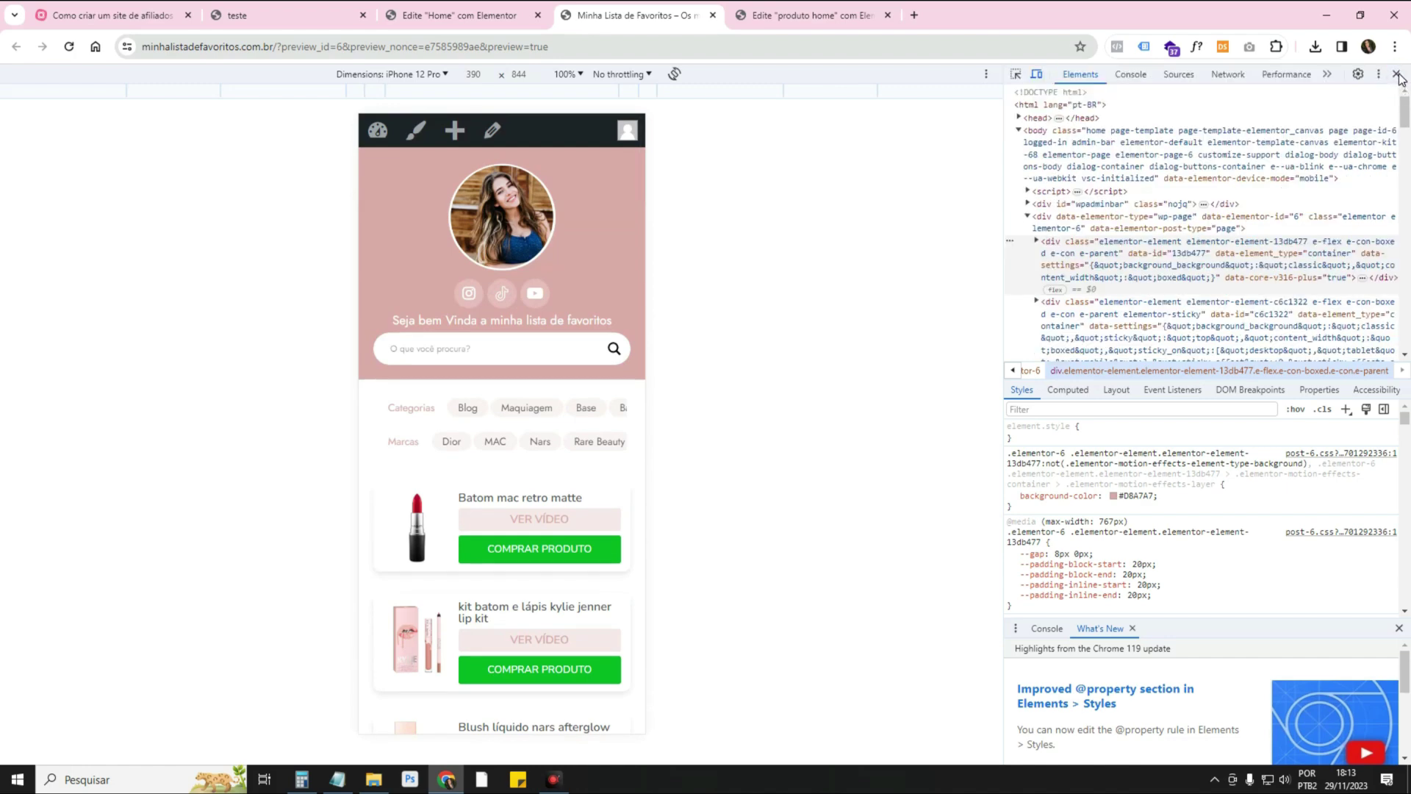
left_click(1398, 76)
Open the Batom mac retro matte product page, go back, and return to the template editor
scroll(553, 405, "down", 1)
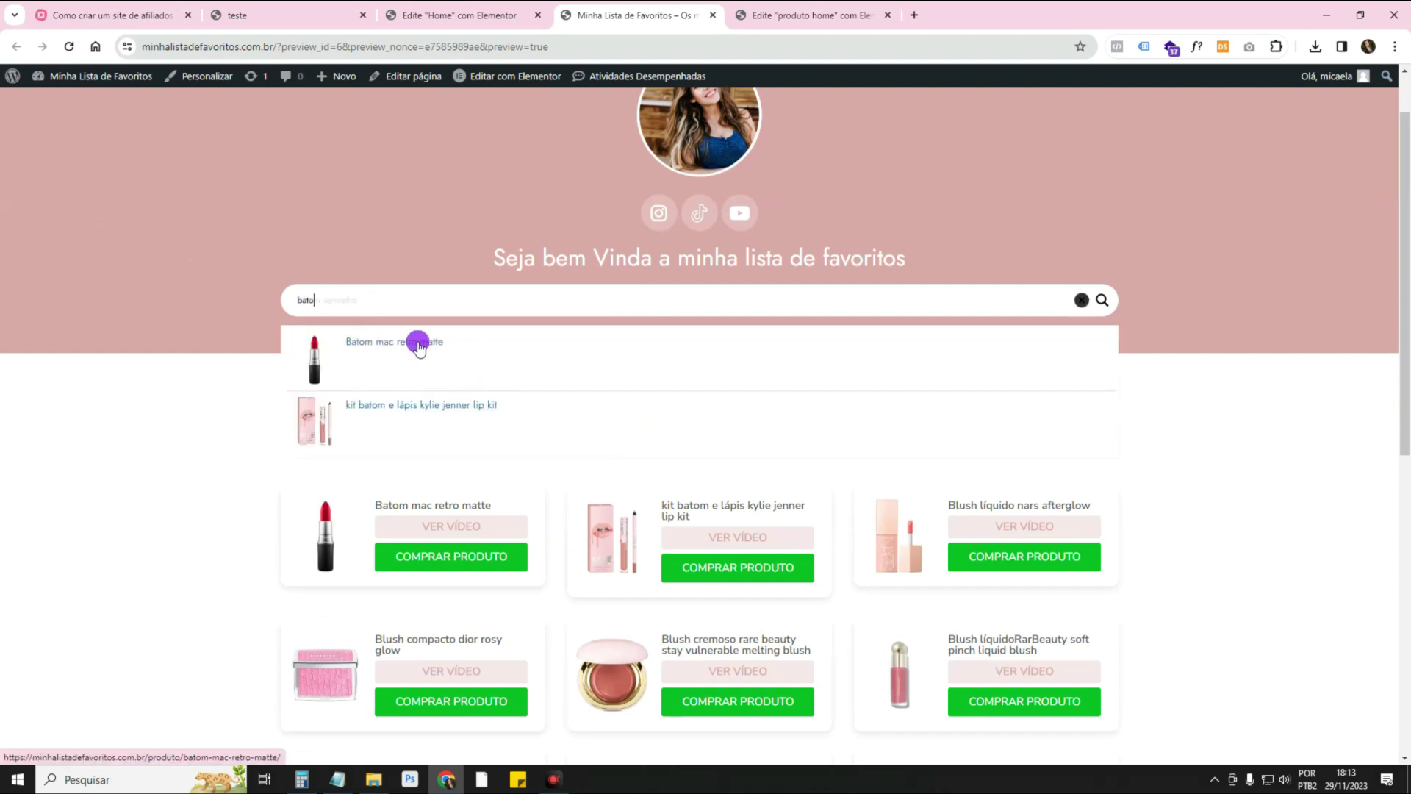
left_click(419, 347)
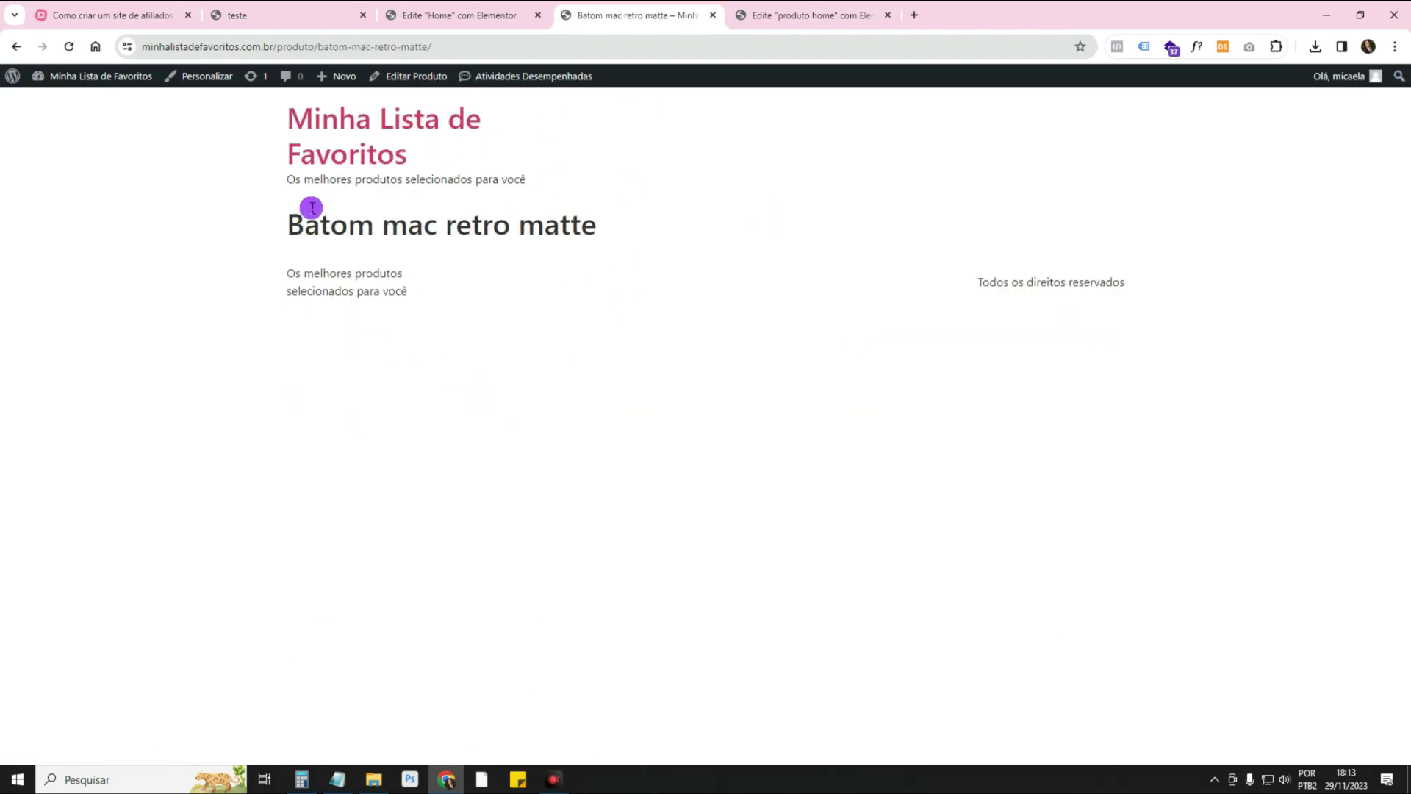
left_click(18, 48)
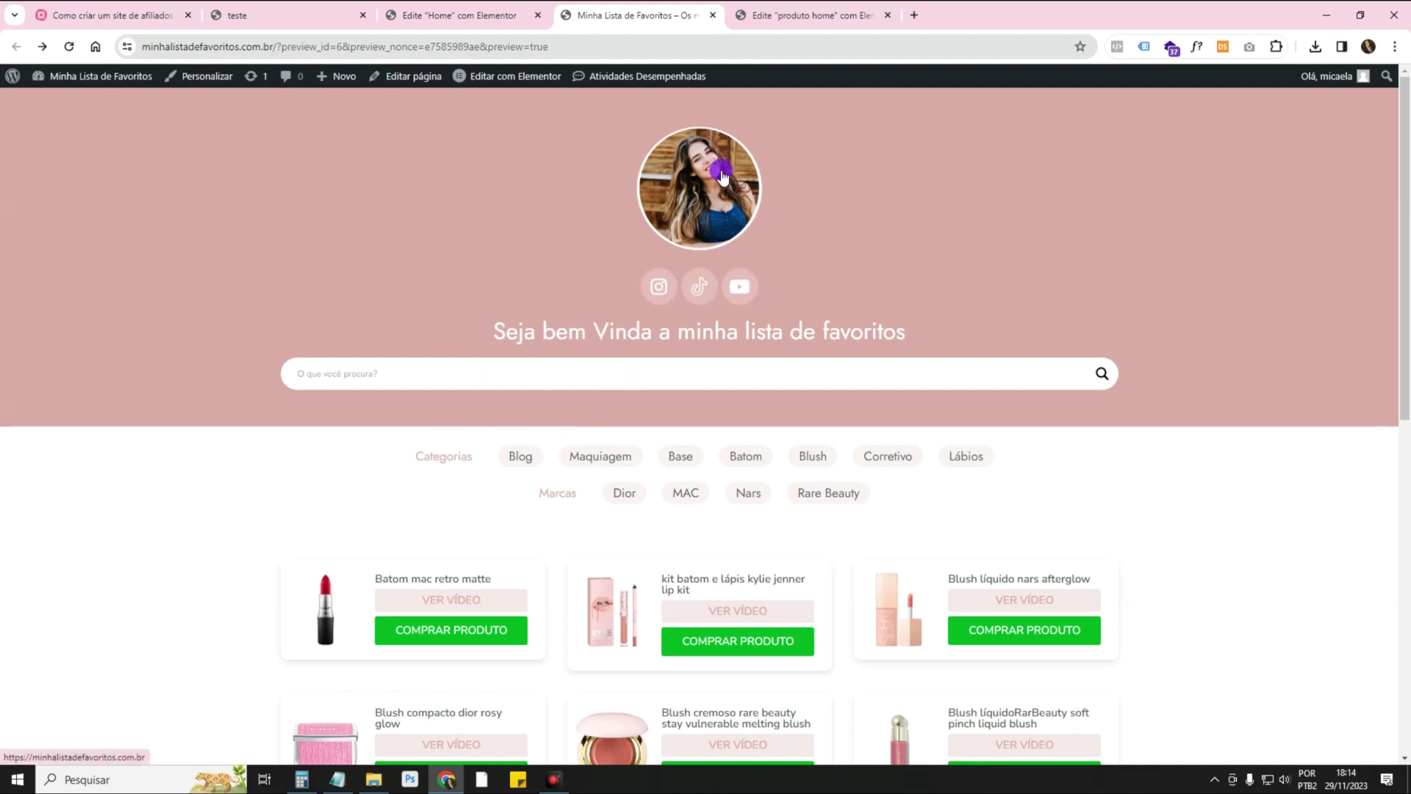
left_click(763, 20)
left_click(846, 25)
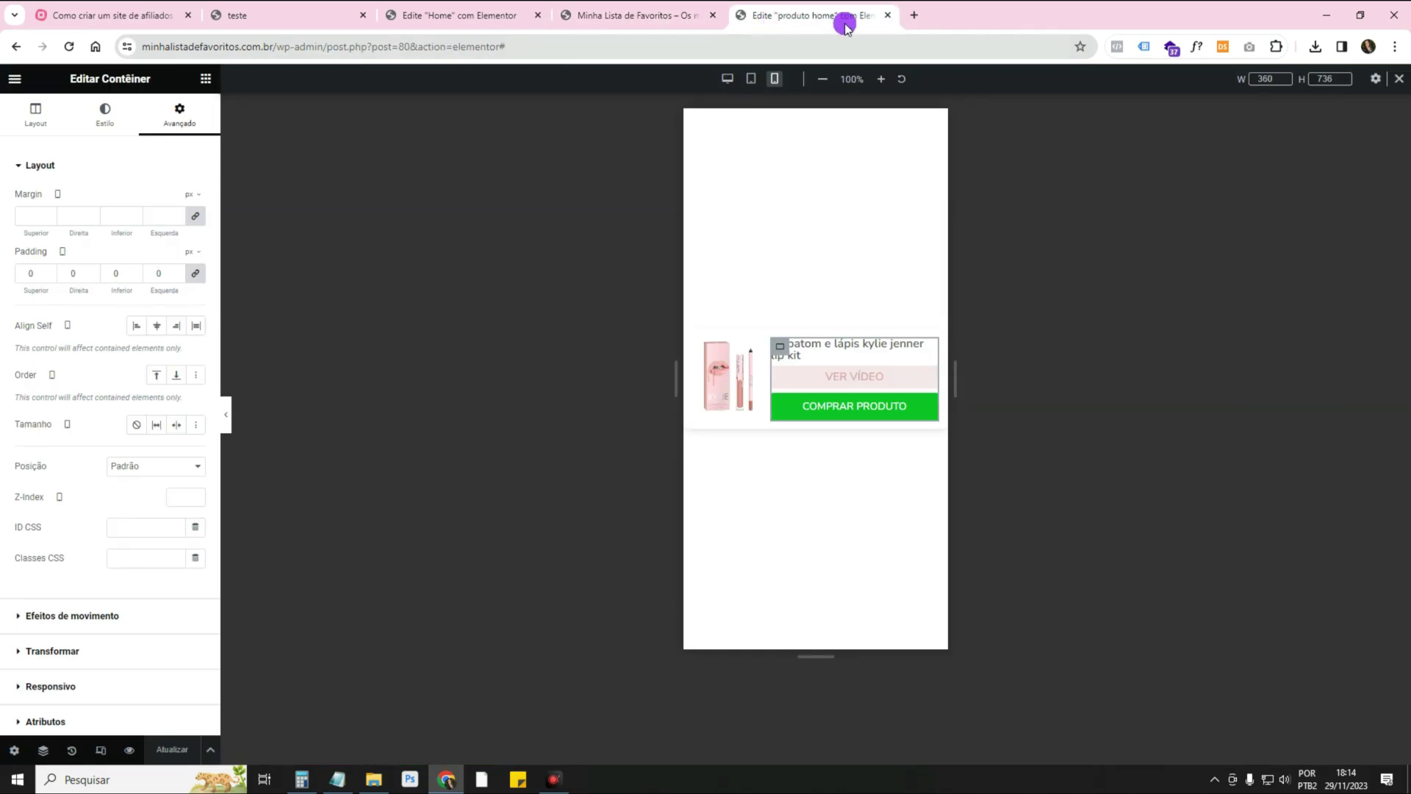
From the WordPress dashboard, start adding a new Elementor template
left_click(640, 16)
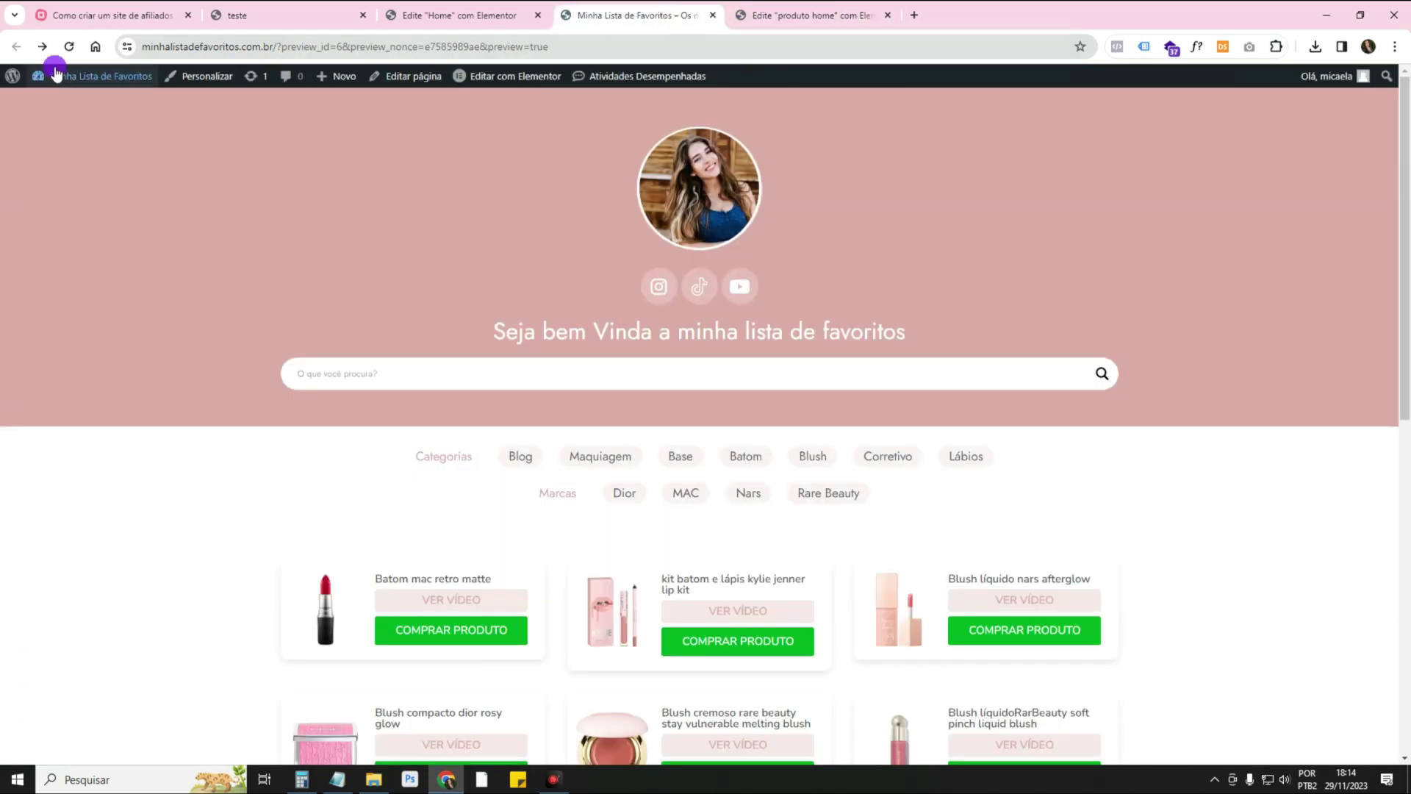
mouse_move(53, 105)
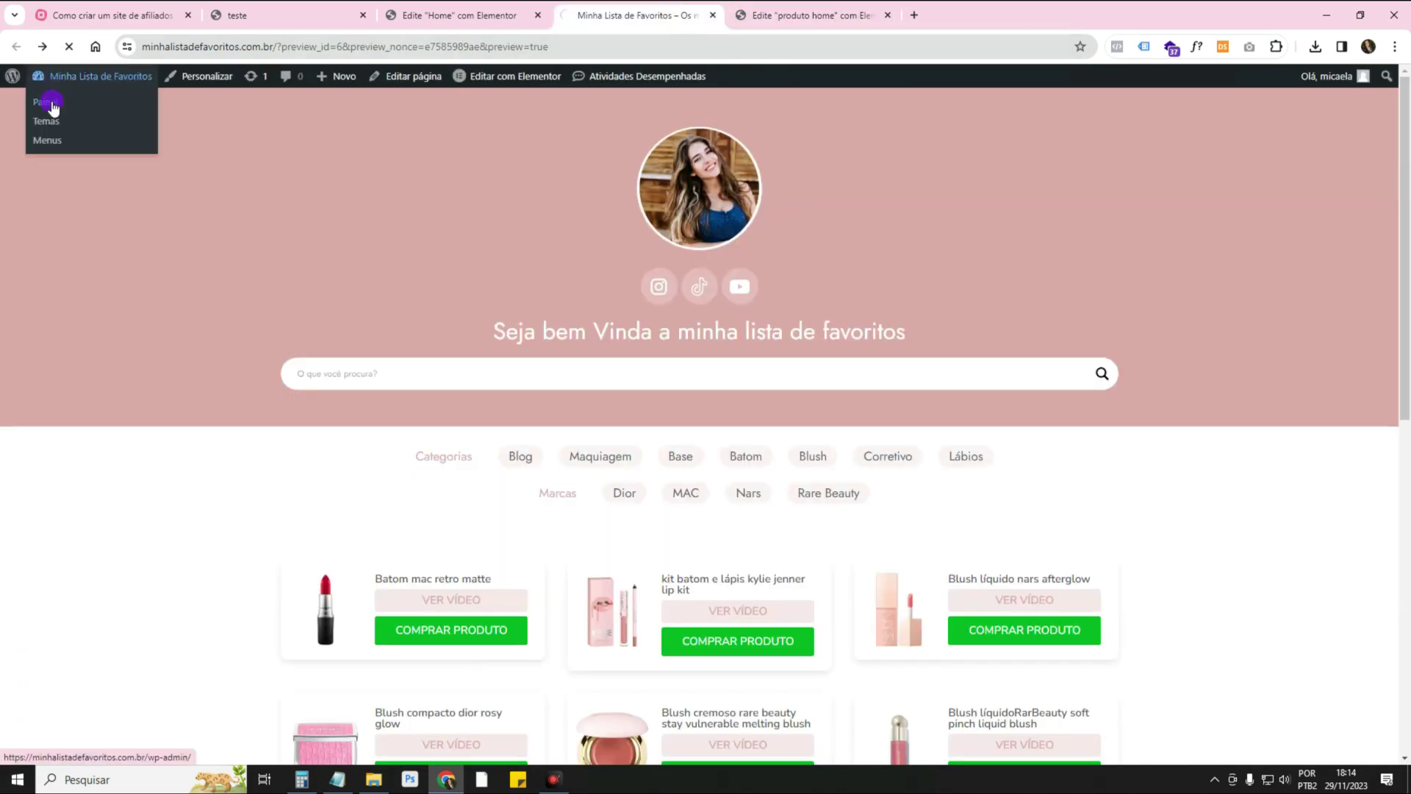
left_click(52, 105)
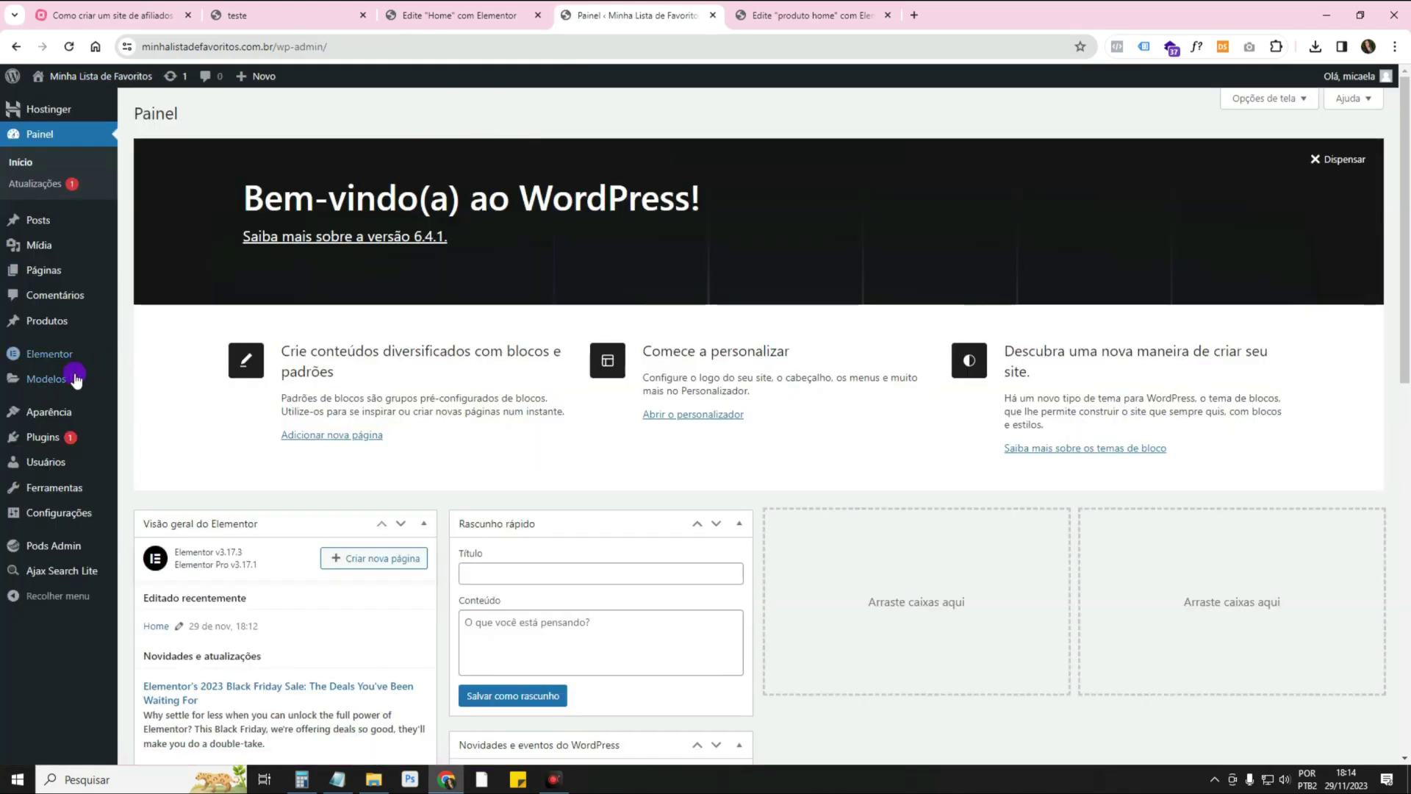
mouse_move(77, 380)
left_click(185, 486)
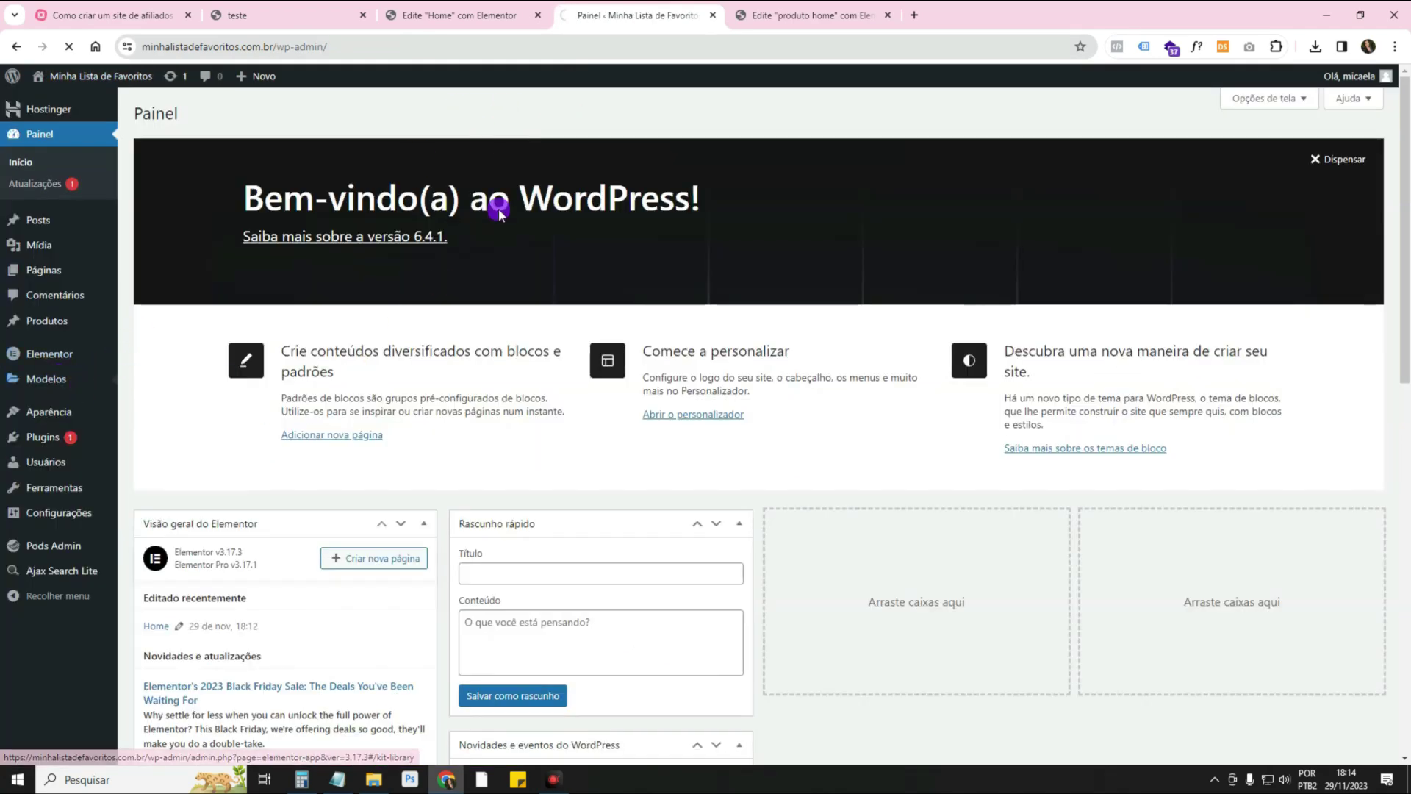
left_click(519, 16)
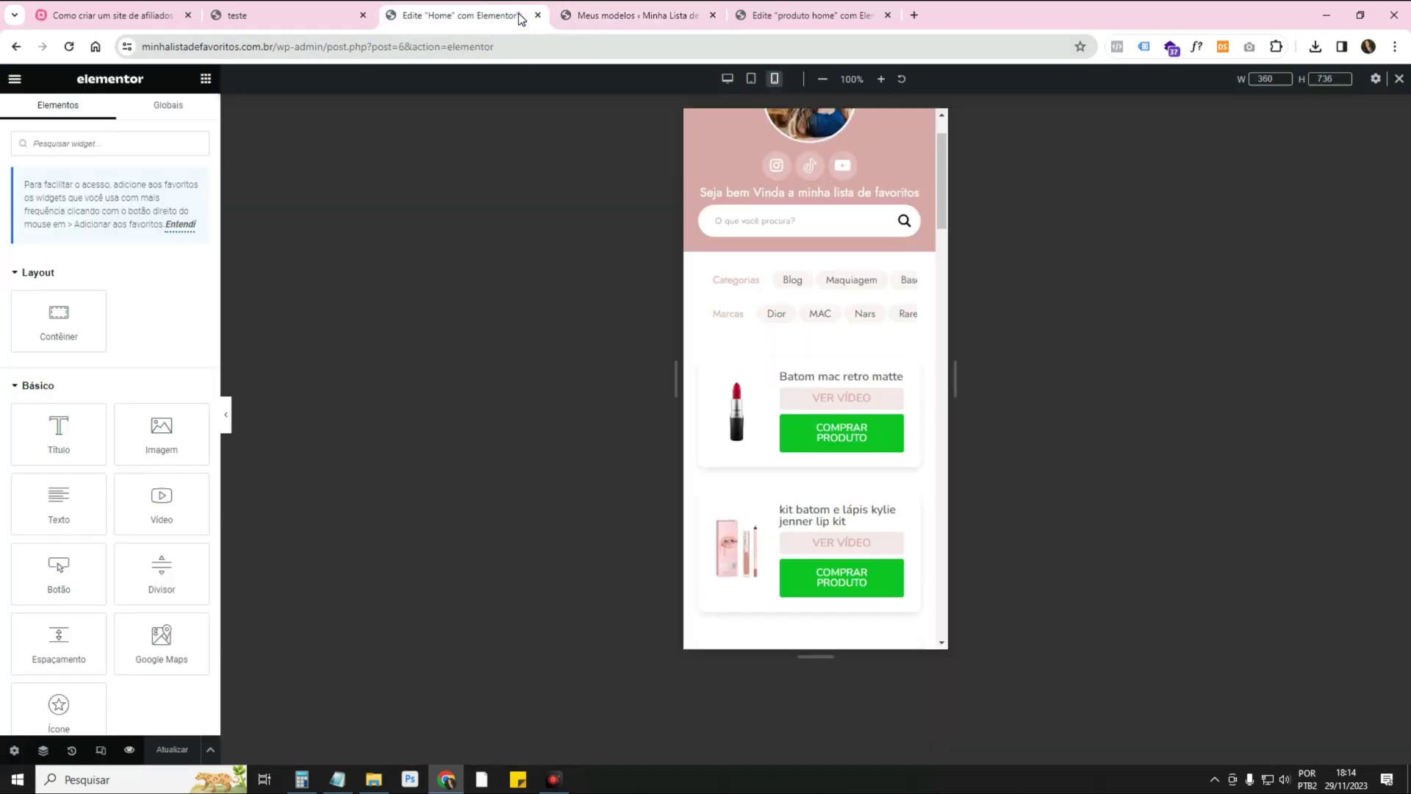
left_click(588, 20)
Create a Single Page template named 'pagina de produto' and dismiss the template library
left_click(786, 406)
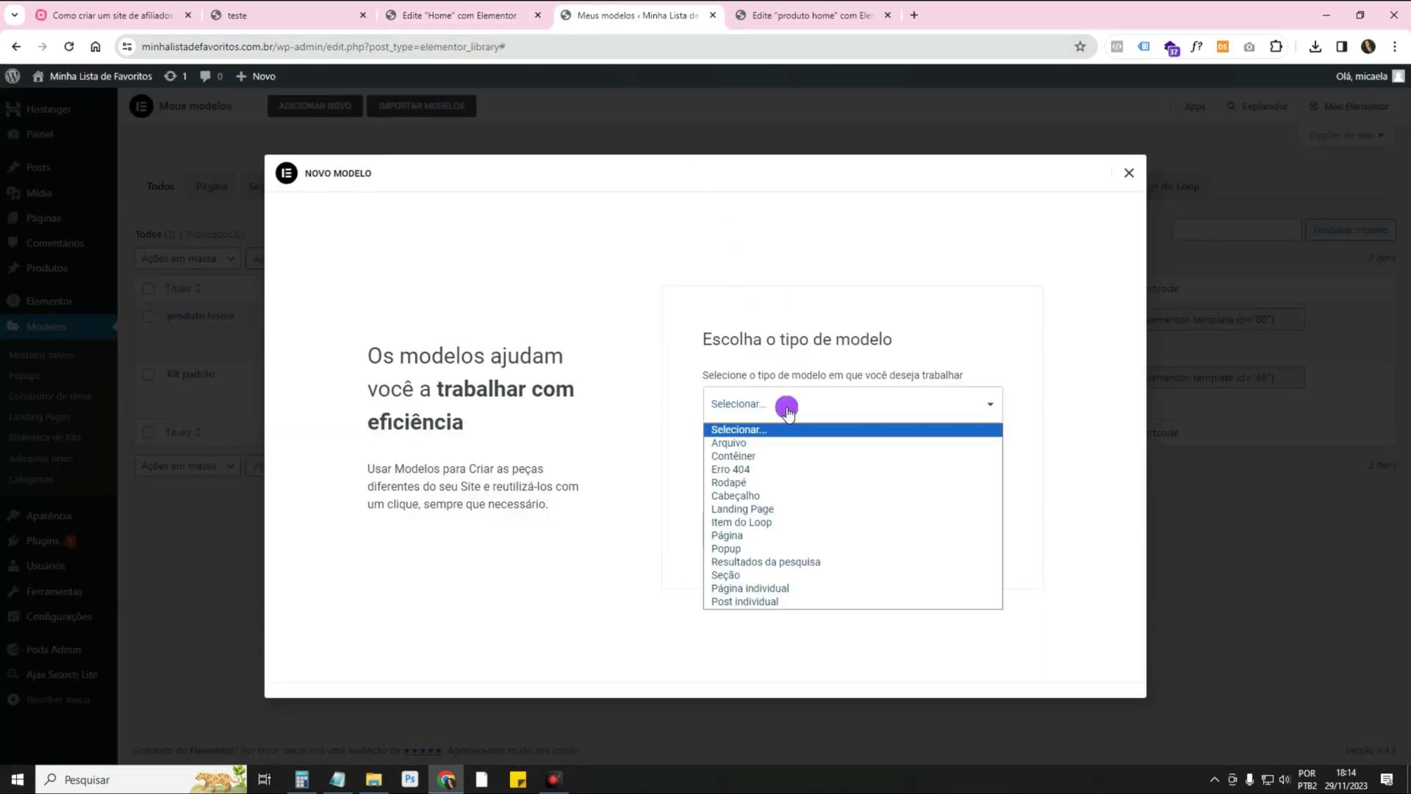
left_click(766, 588)
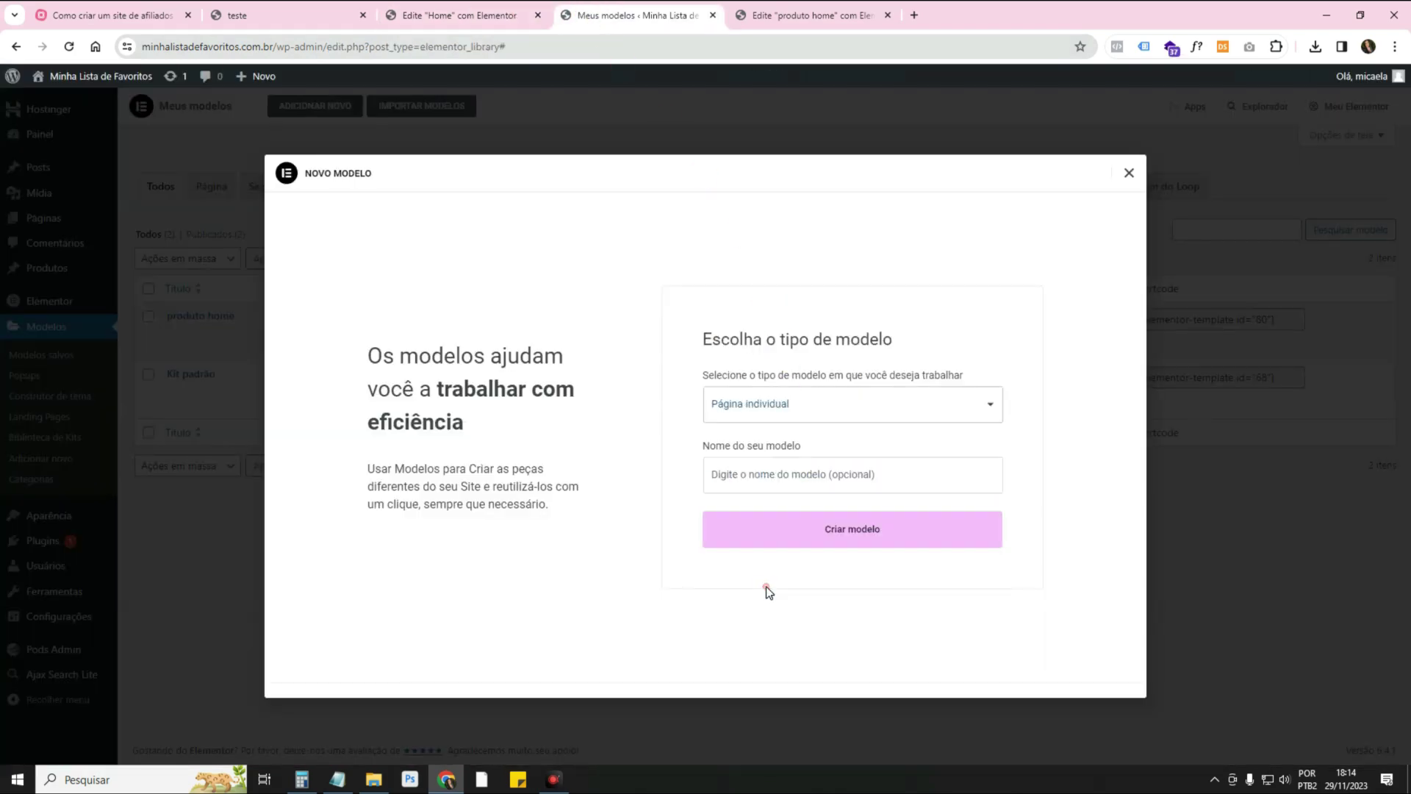
left_click(759, 487)
type("p")
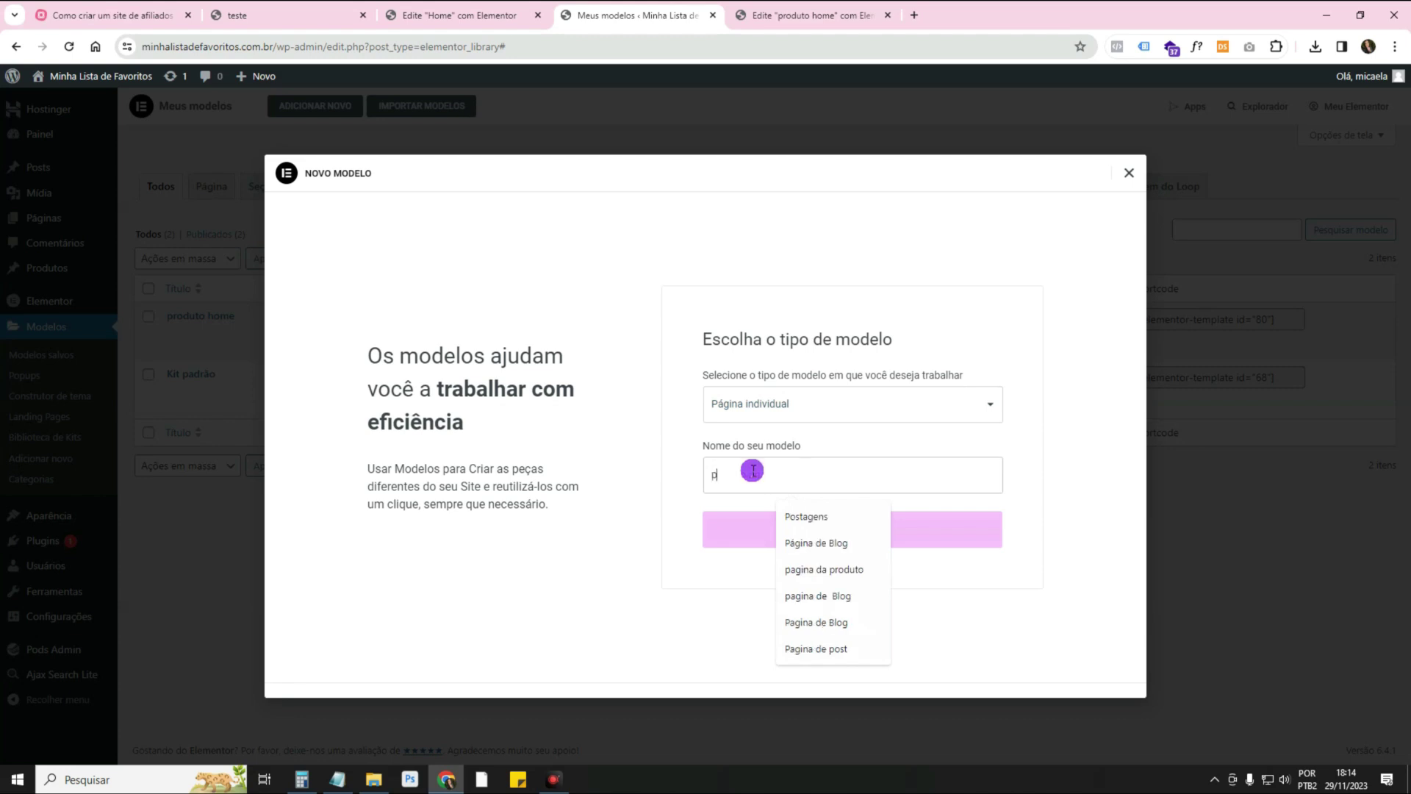
type("agina de produto")
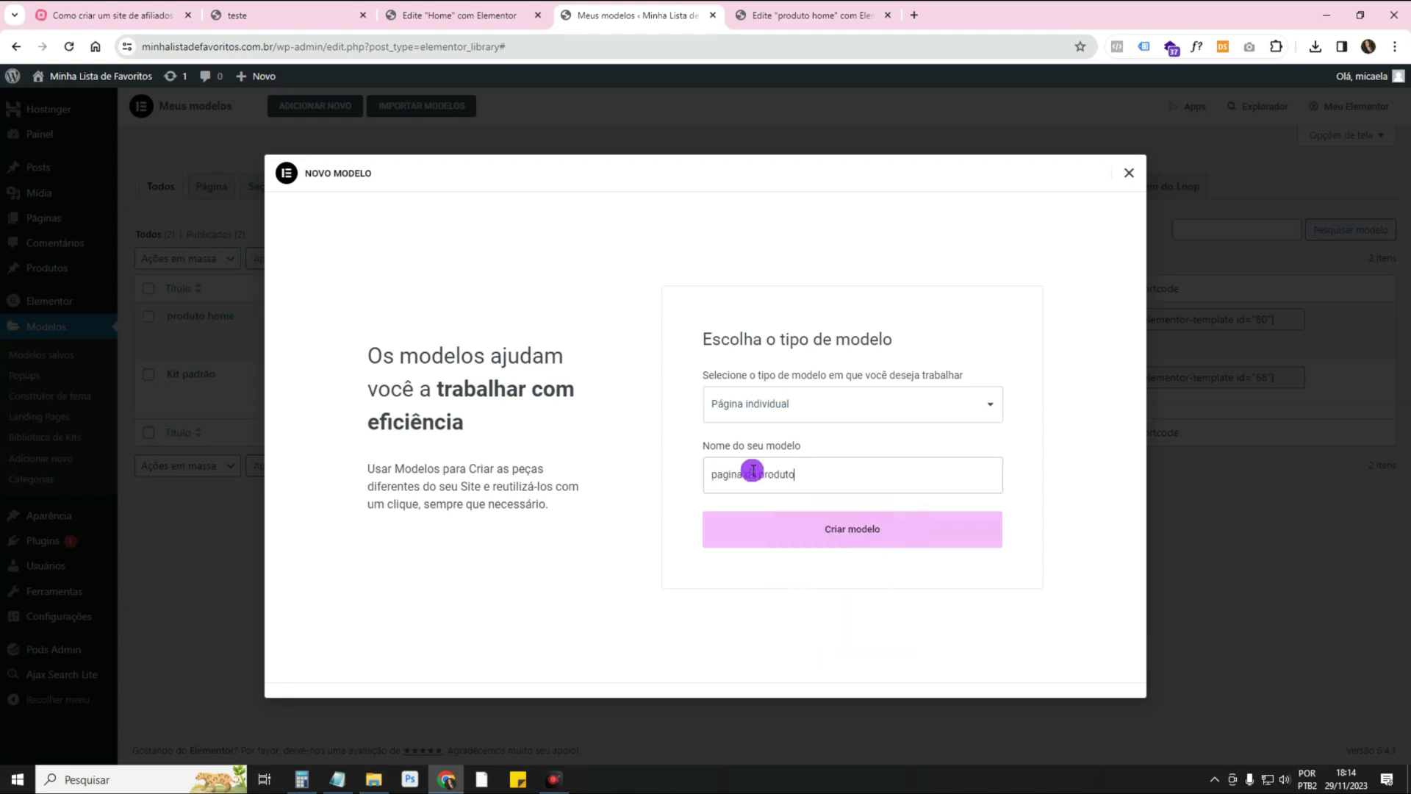
left_click(815, 529)
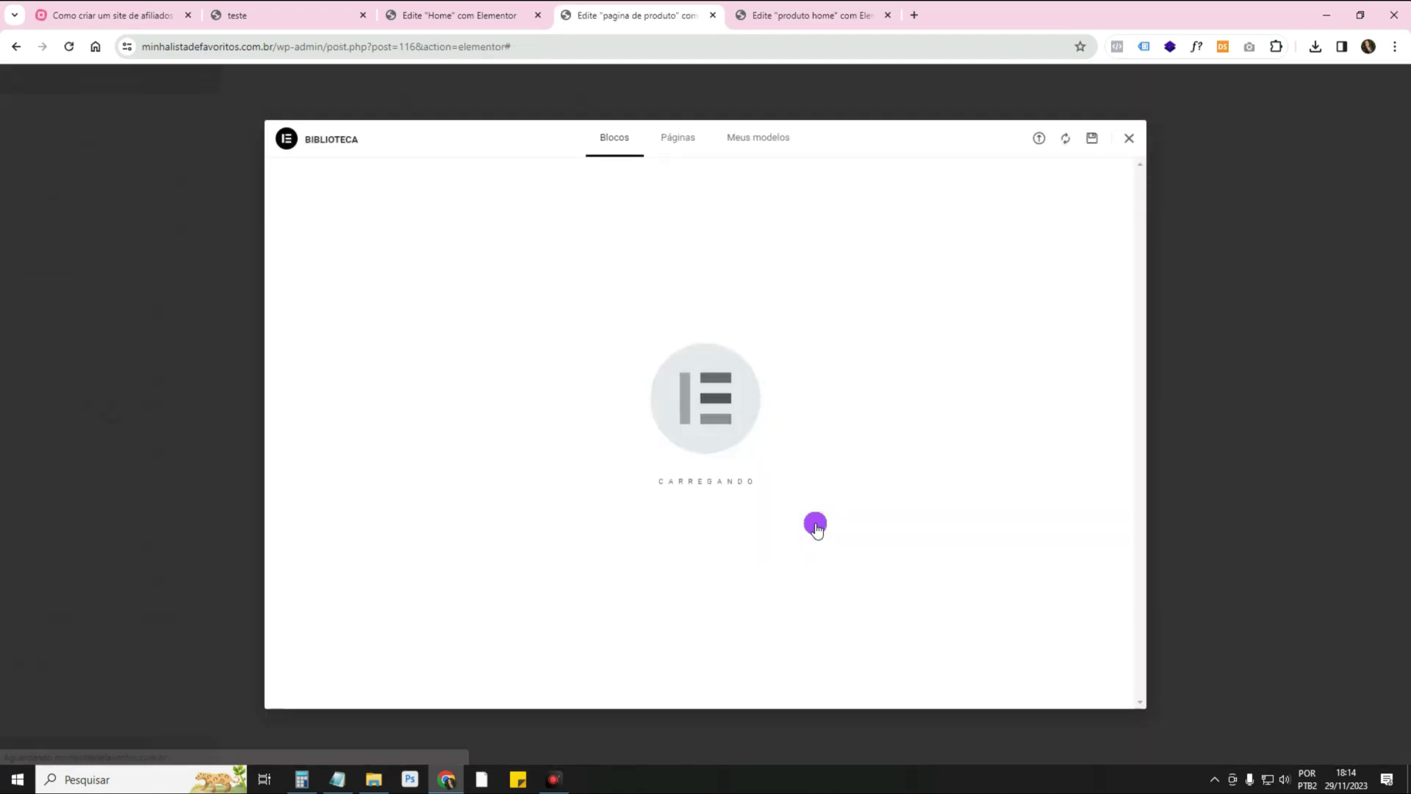
left_click(1130, 139)
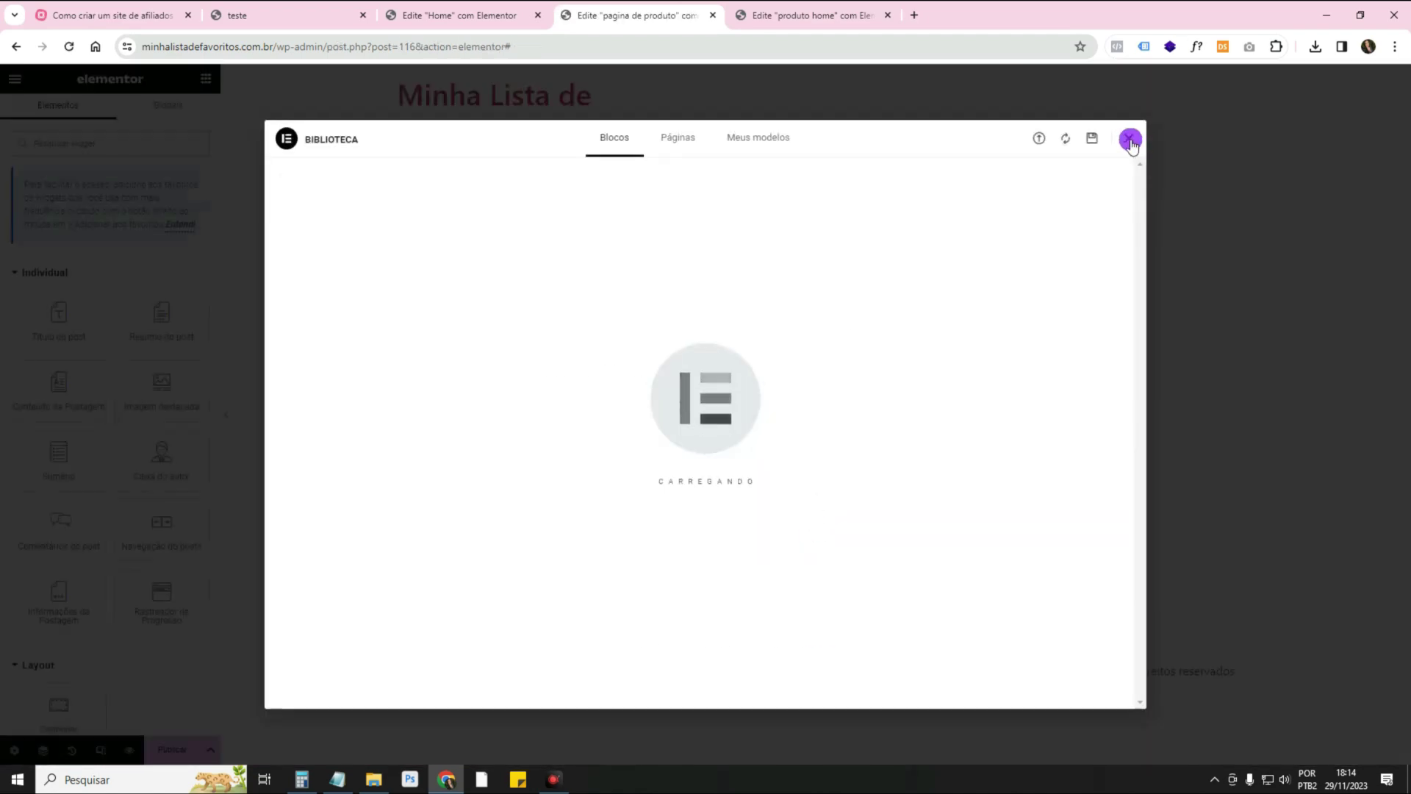
left_click(1130, 139)
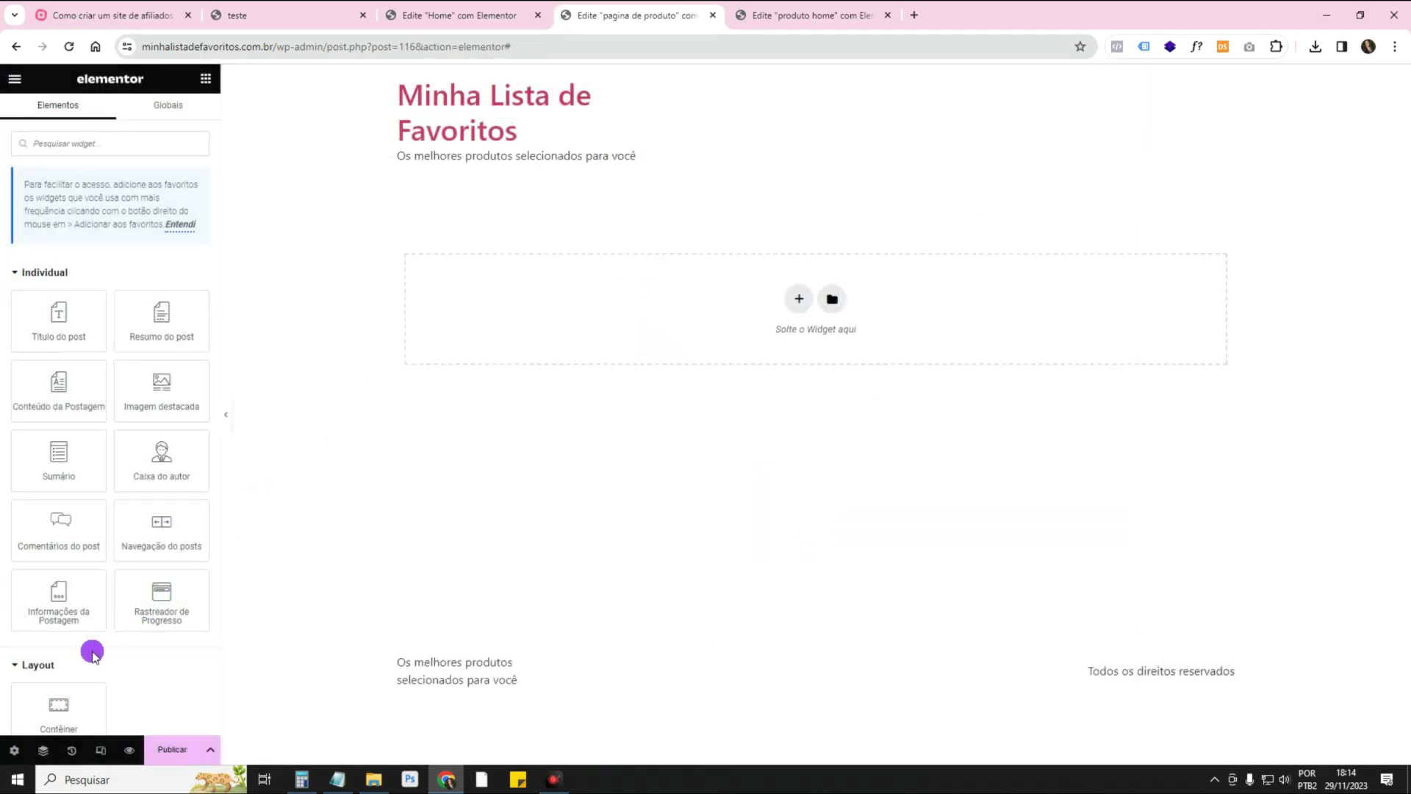
left_click(15, 751)
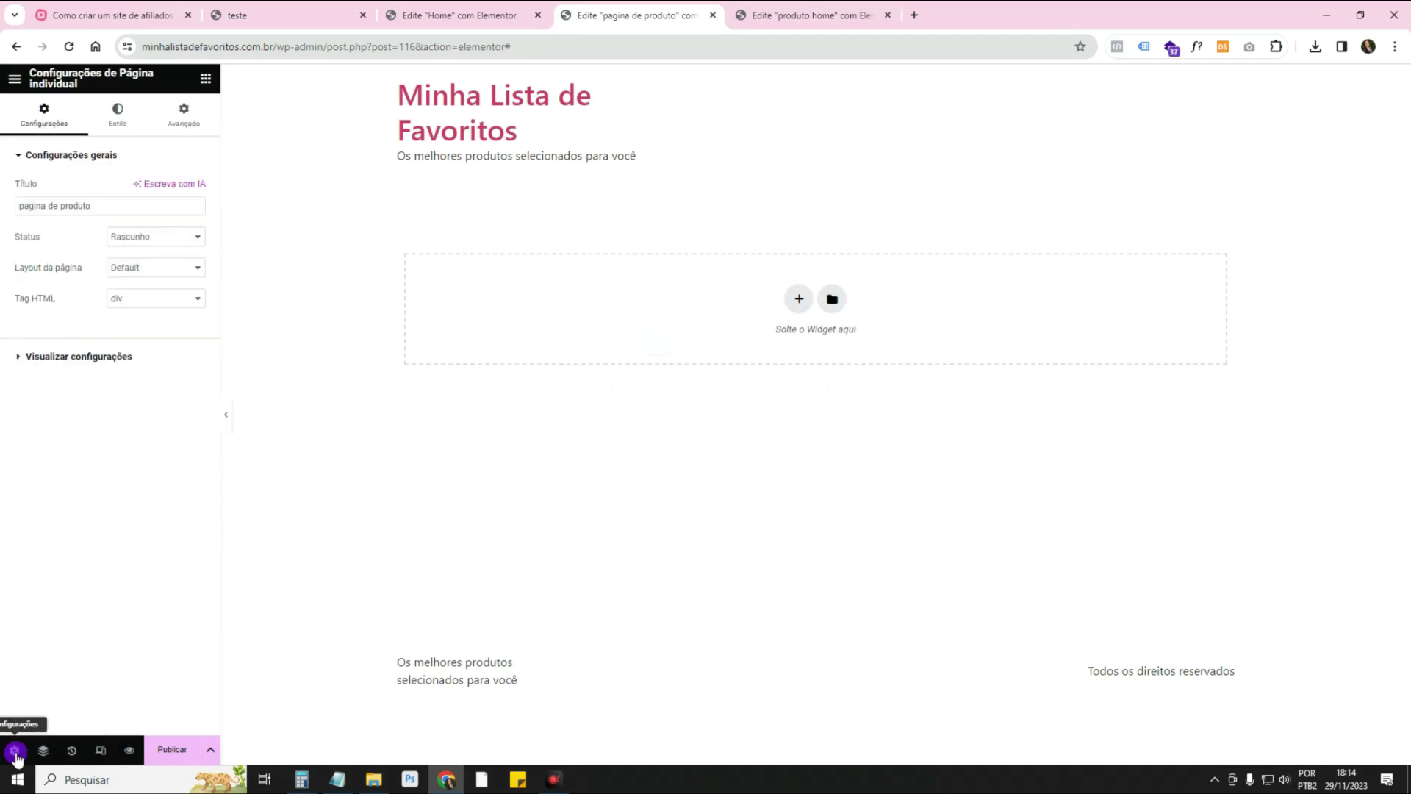
Set the page layout to Elementor Canvas and preview dynamic content as Produto
left_click(79, 356)
left_click(81, 156)
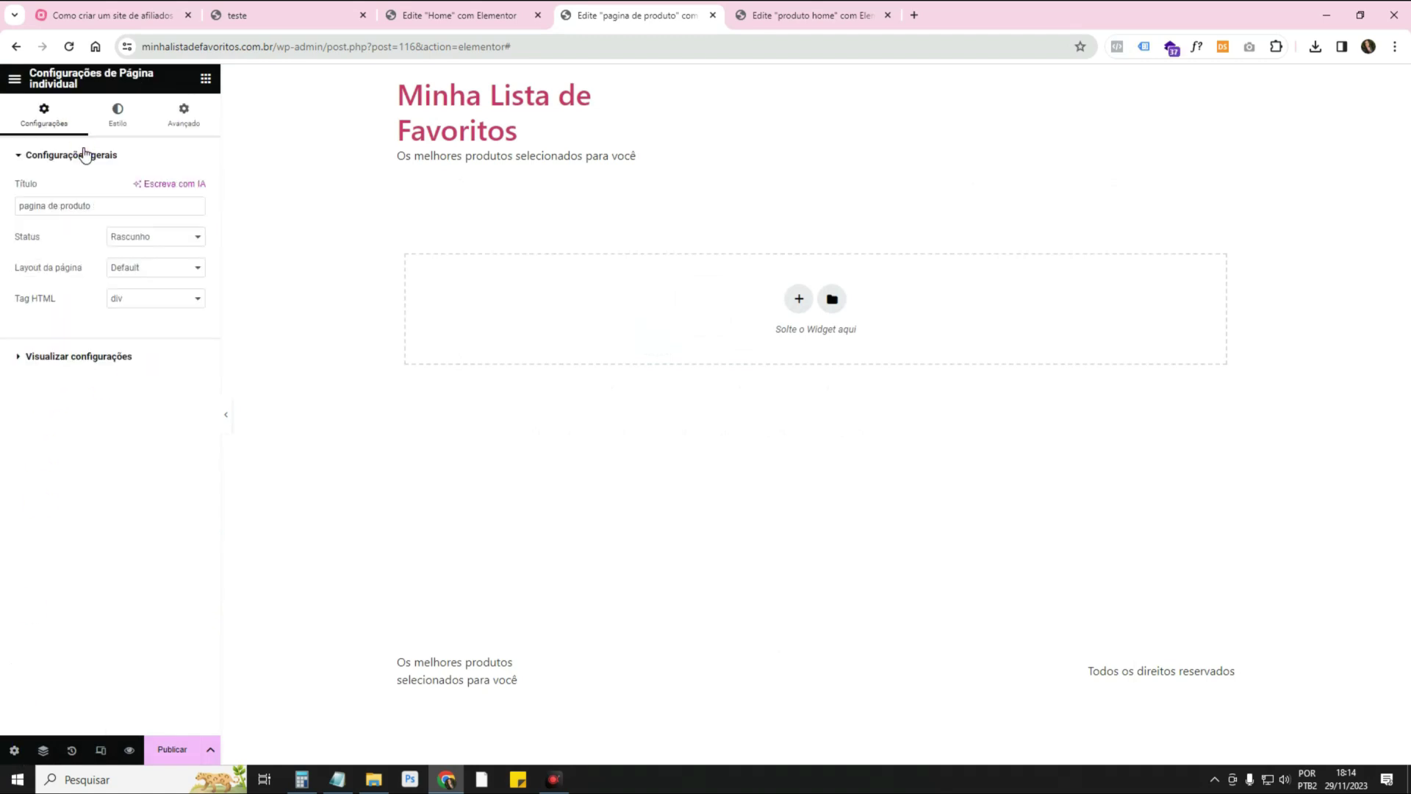
left_click(120, 235)
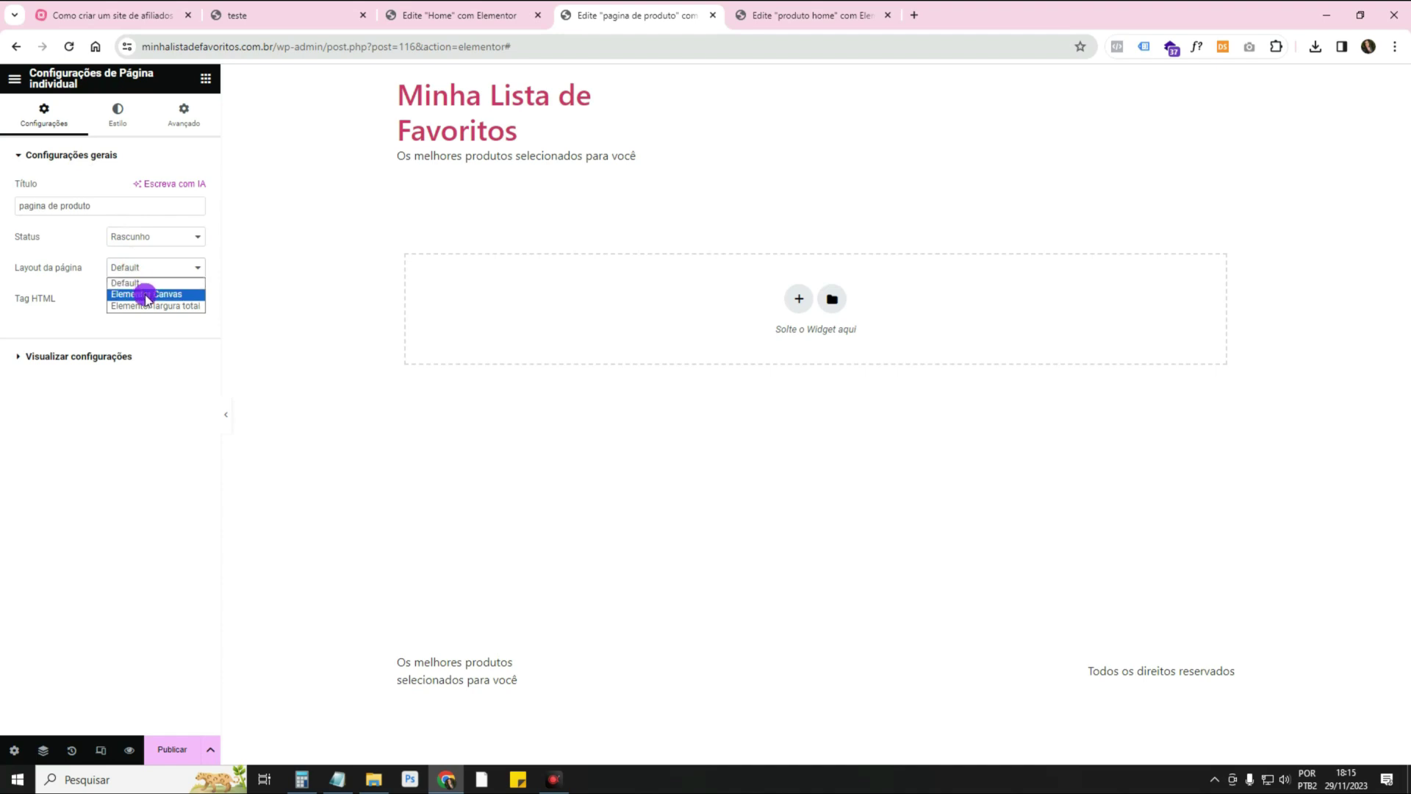
left_click(145, 291)
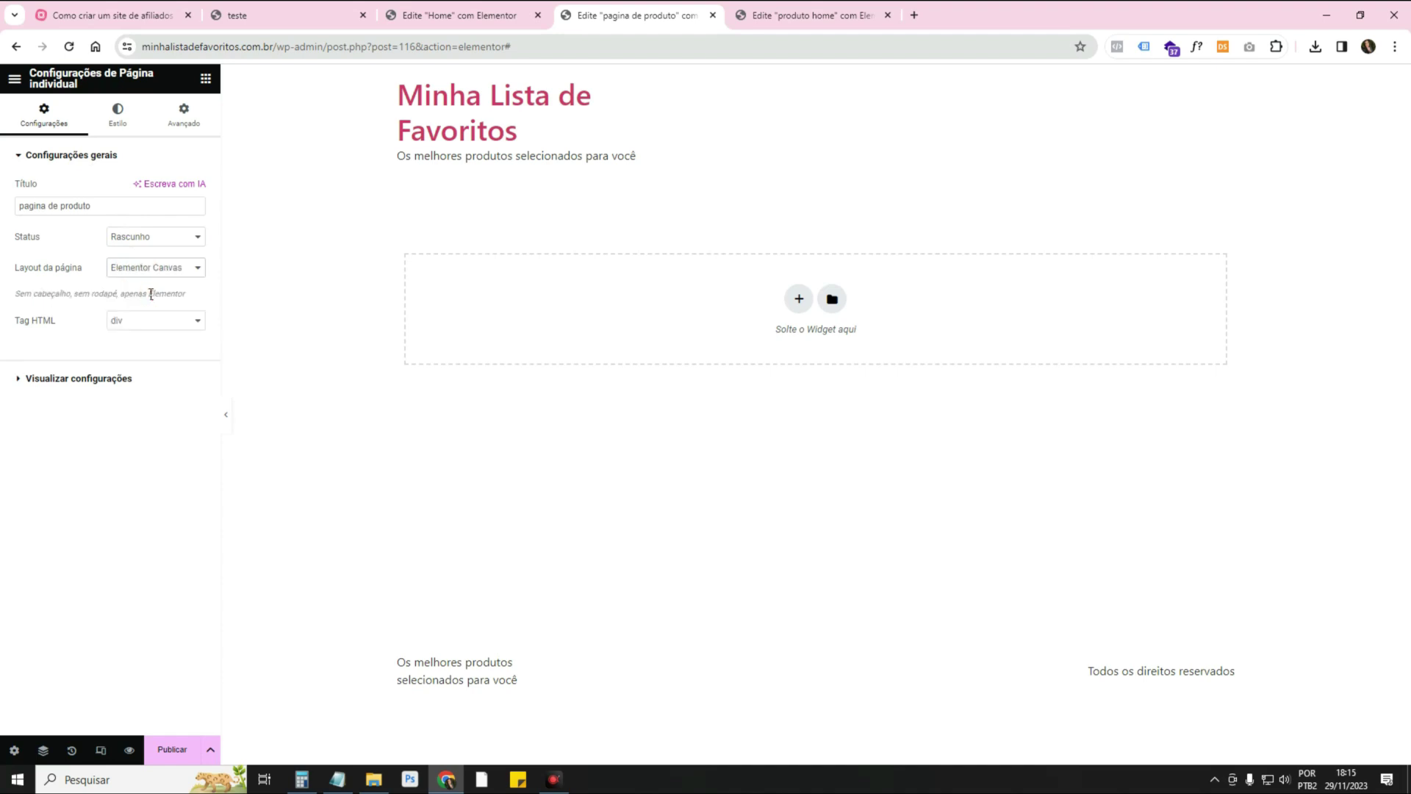
left_click(81, 379)
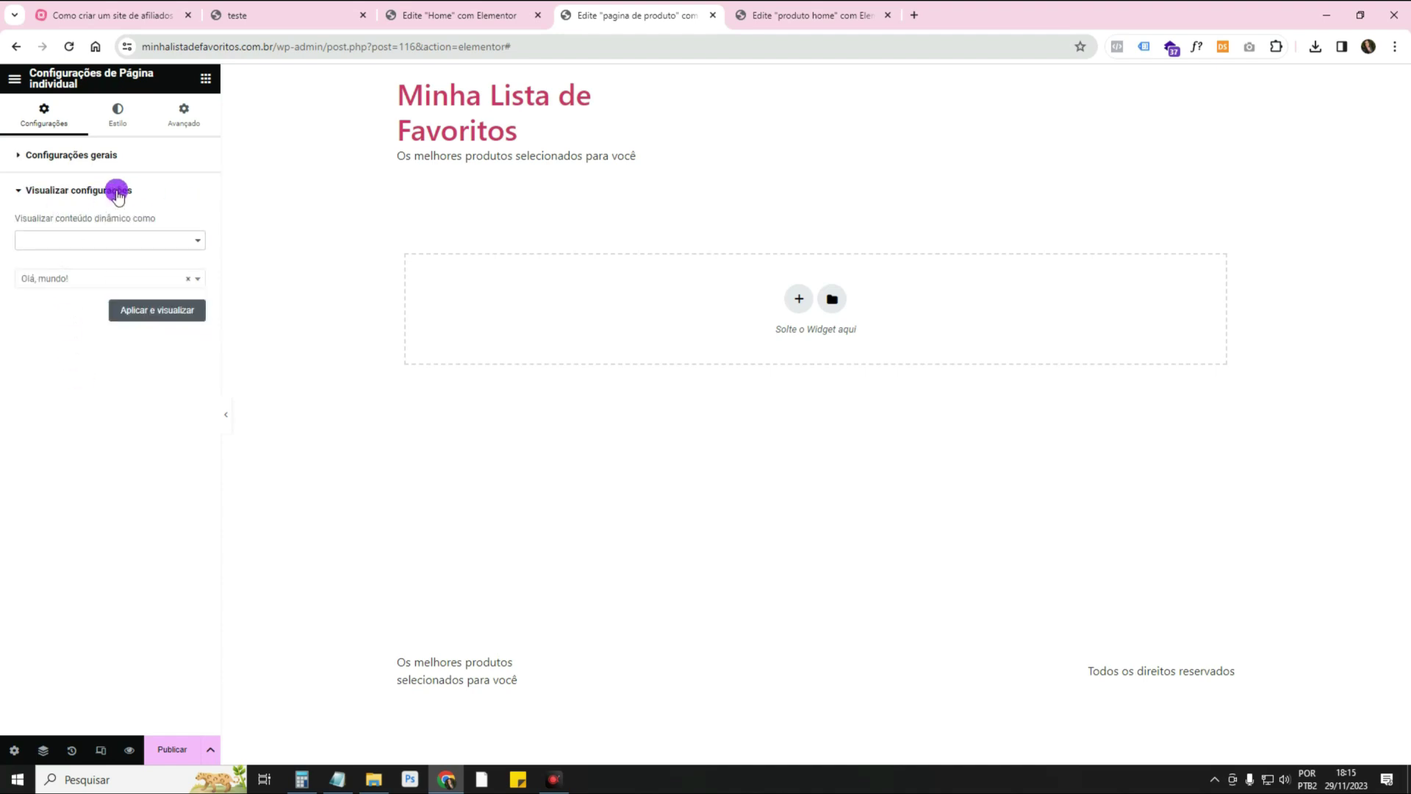
left_click(91, 241)
left_click_drag(93, 288, 95, 306)
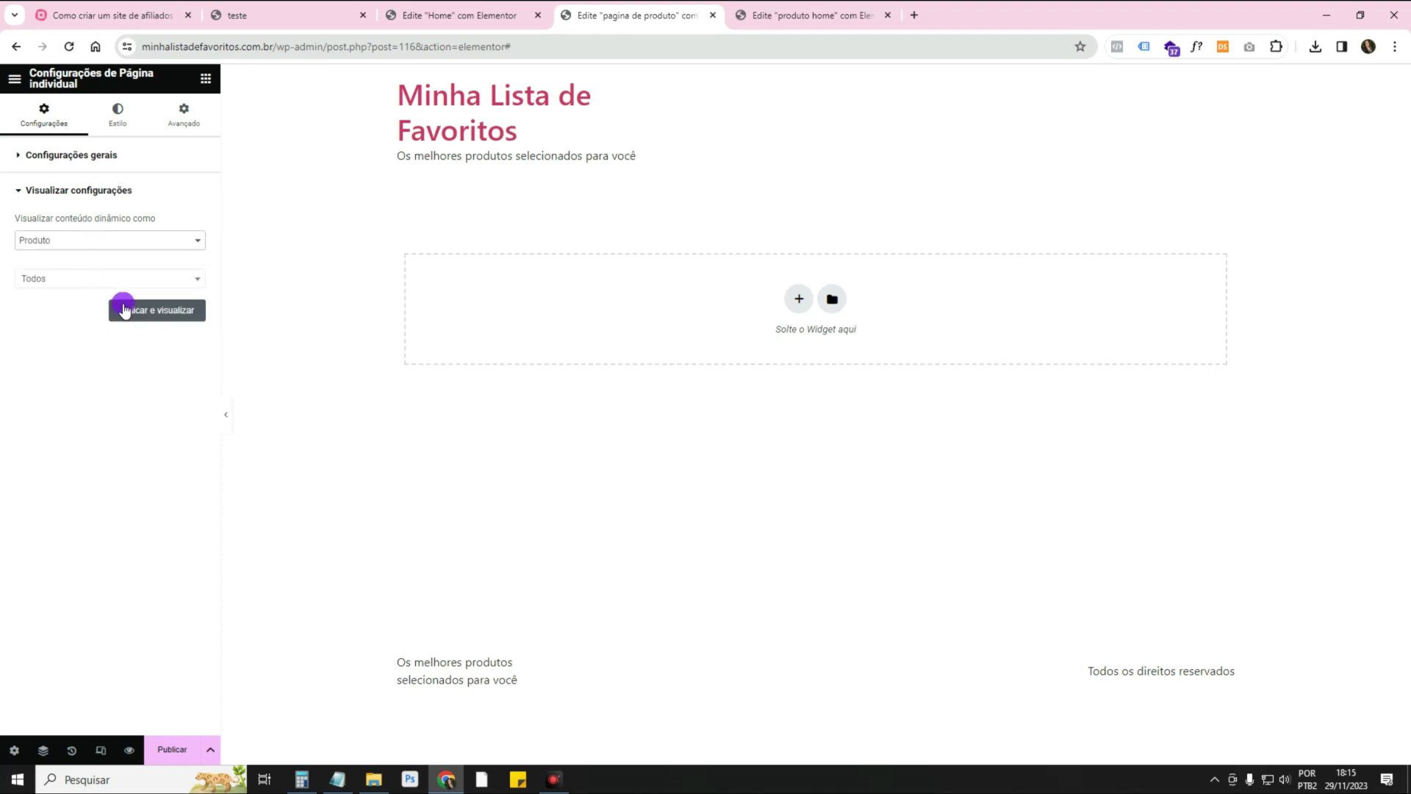
left_click(168, 314)
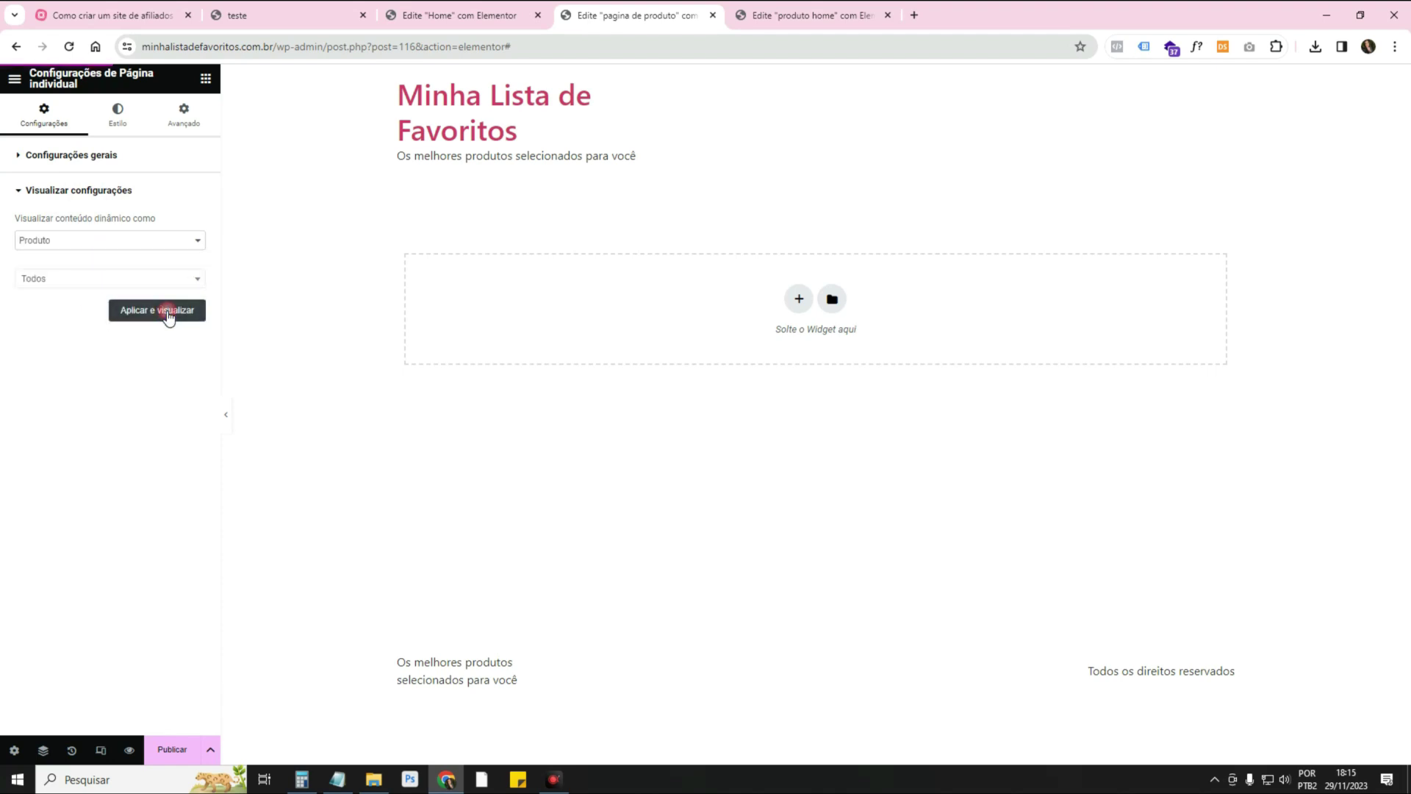
left_click(211, 750)
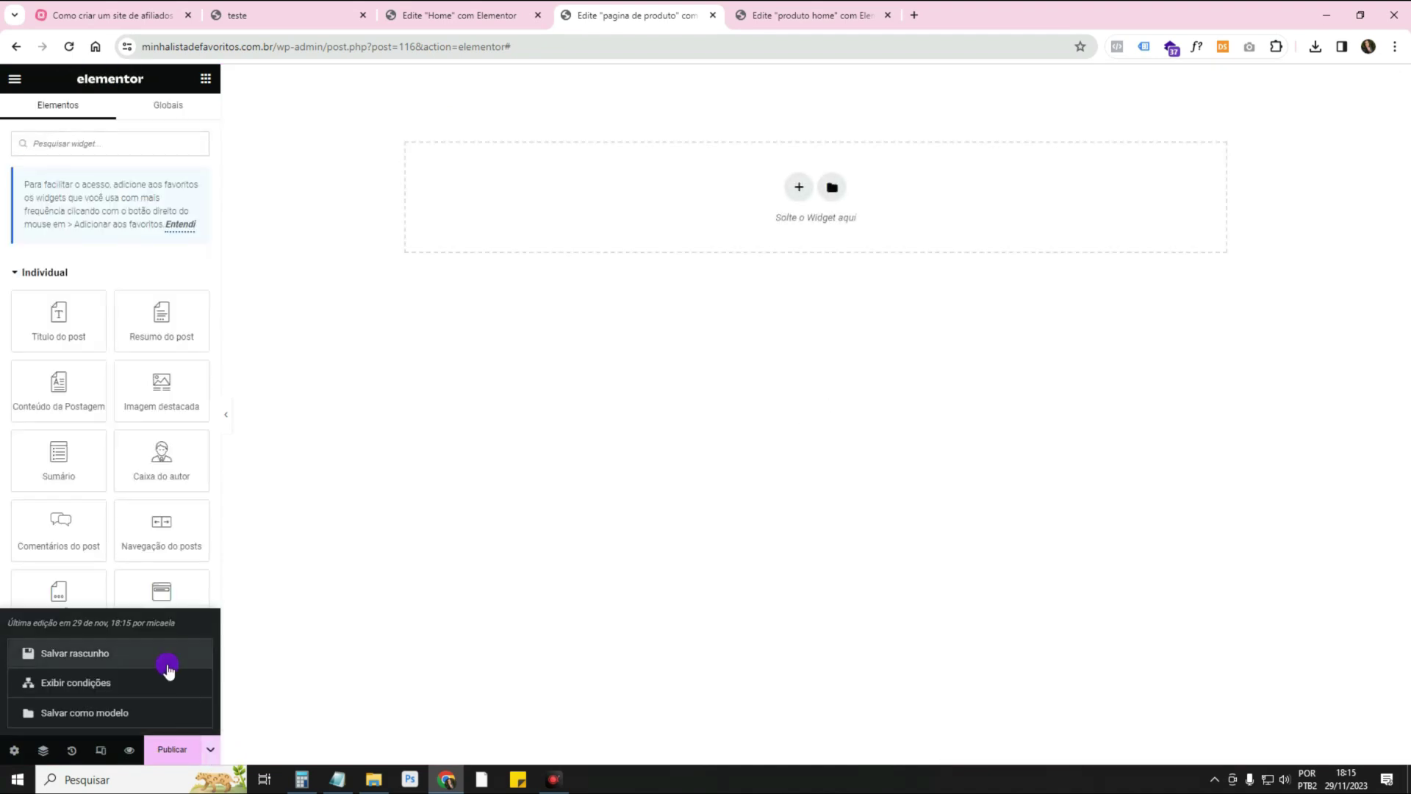
Copy the Home page's header container and paste it into the pagina de produto template
left_click(437, 15)
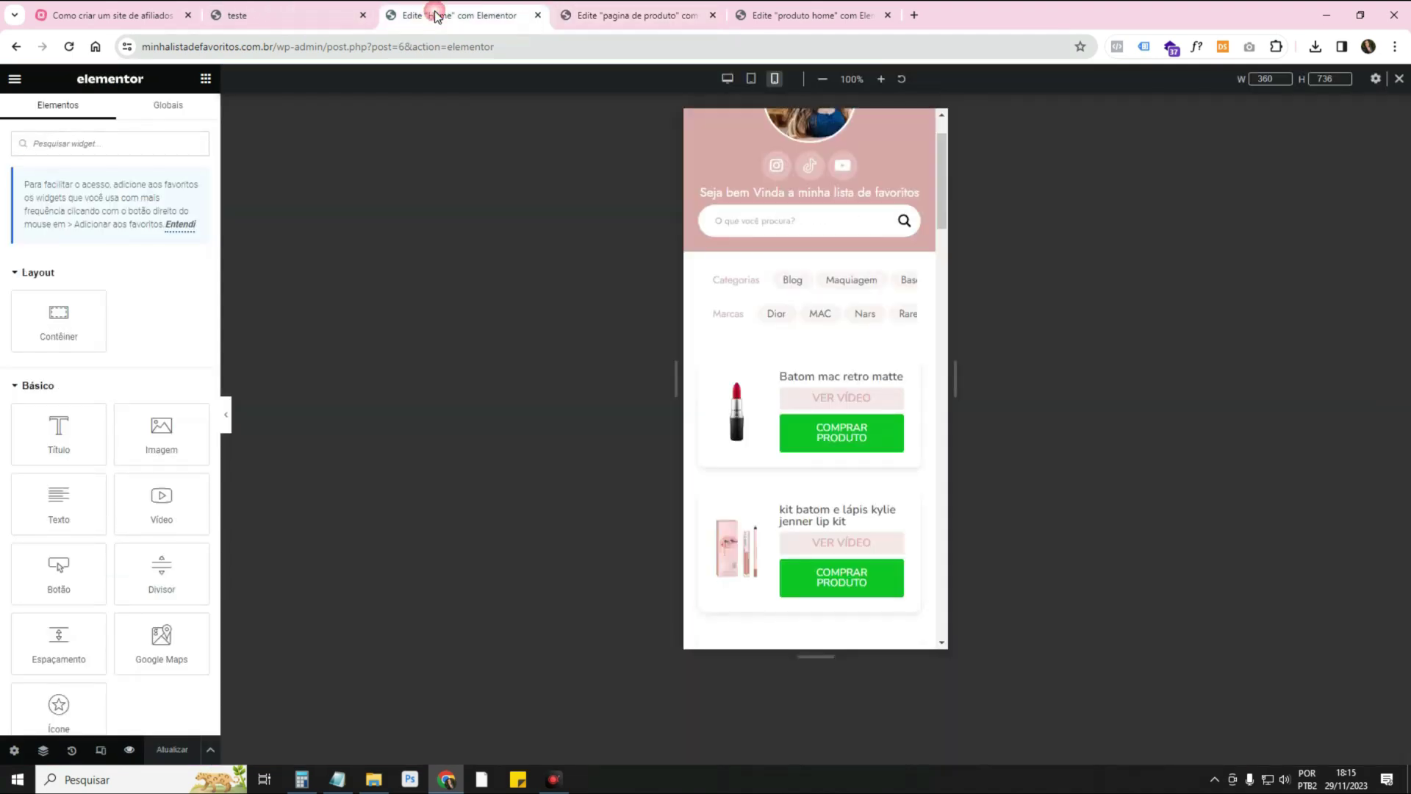
left_click(728, 78)
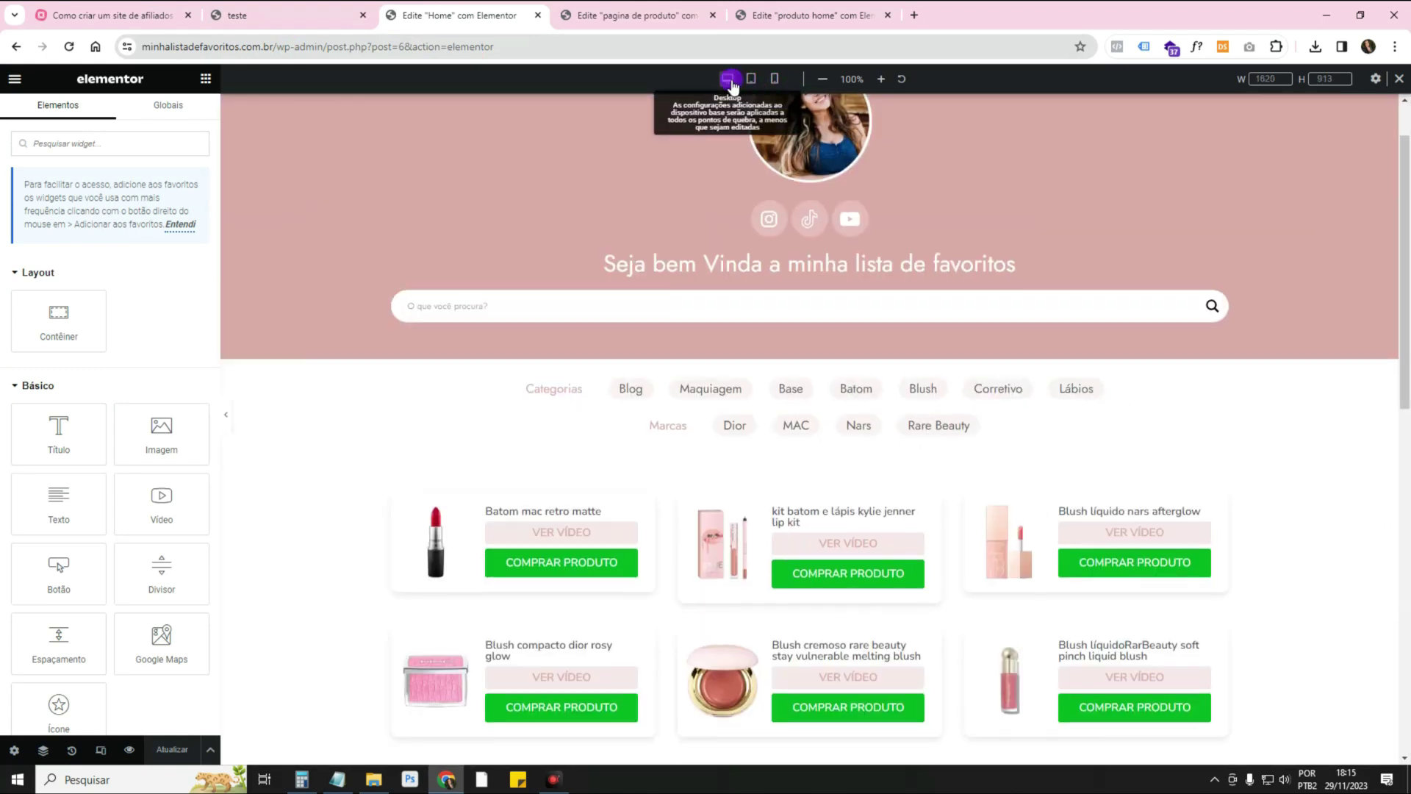
right_click(812, 104)
left_click(853, 196)
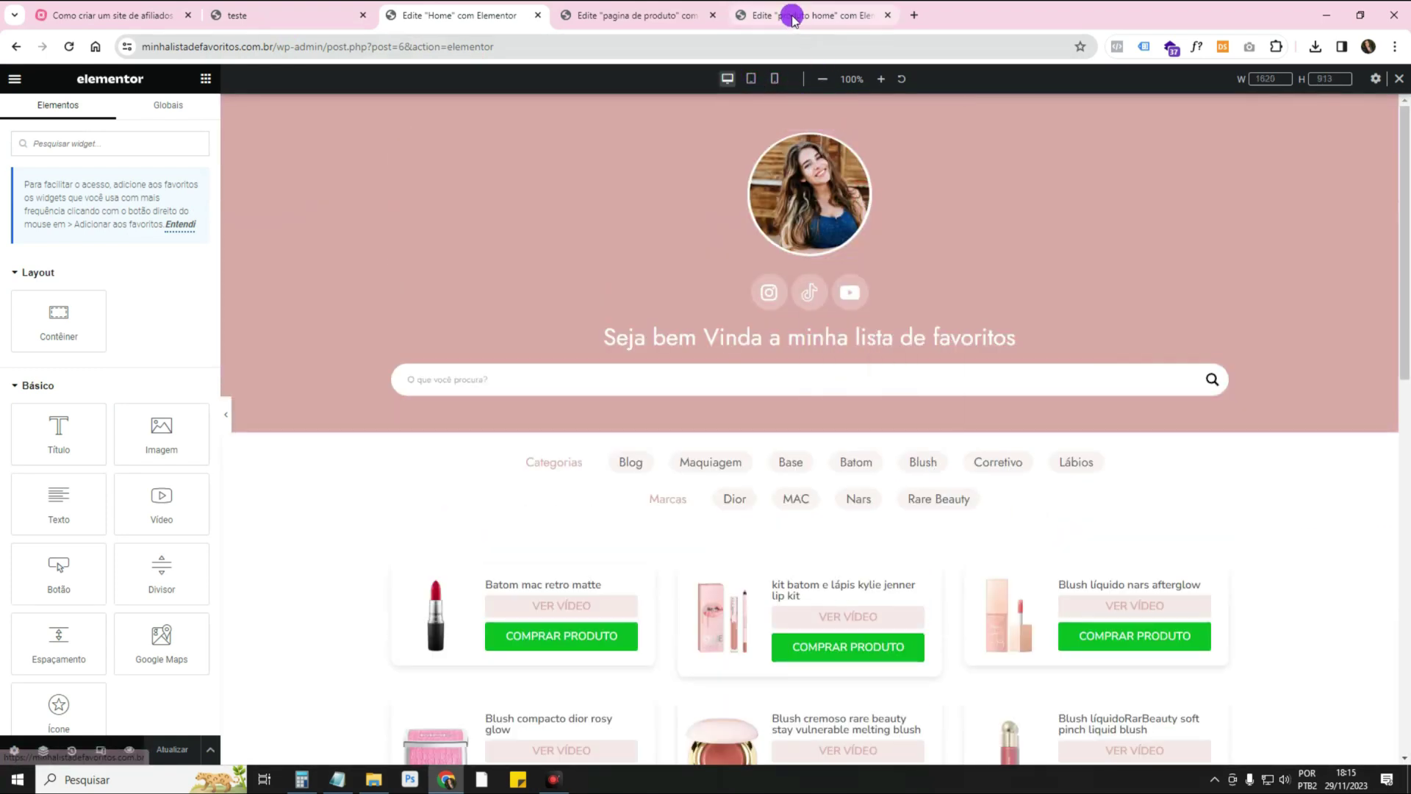
left_click(670, 16)
right_click(536, 183)
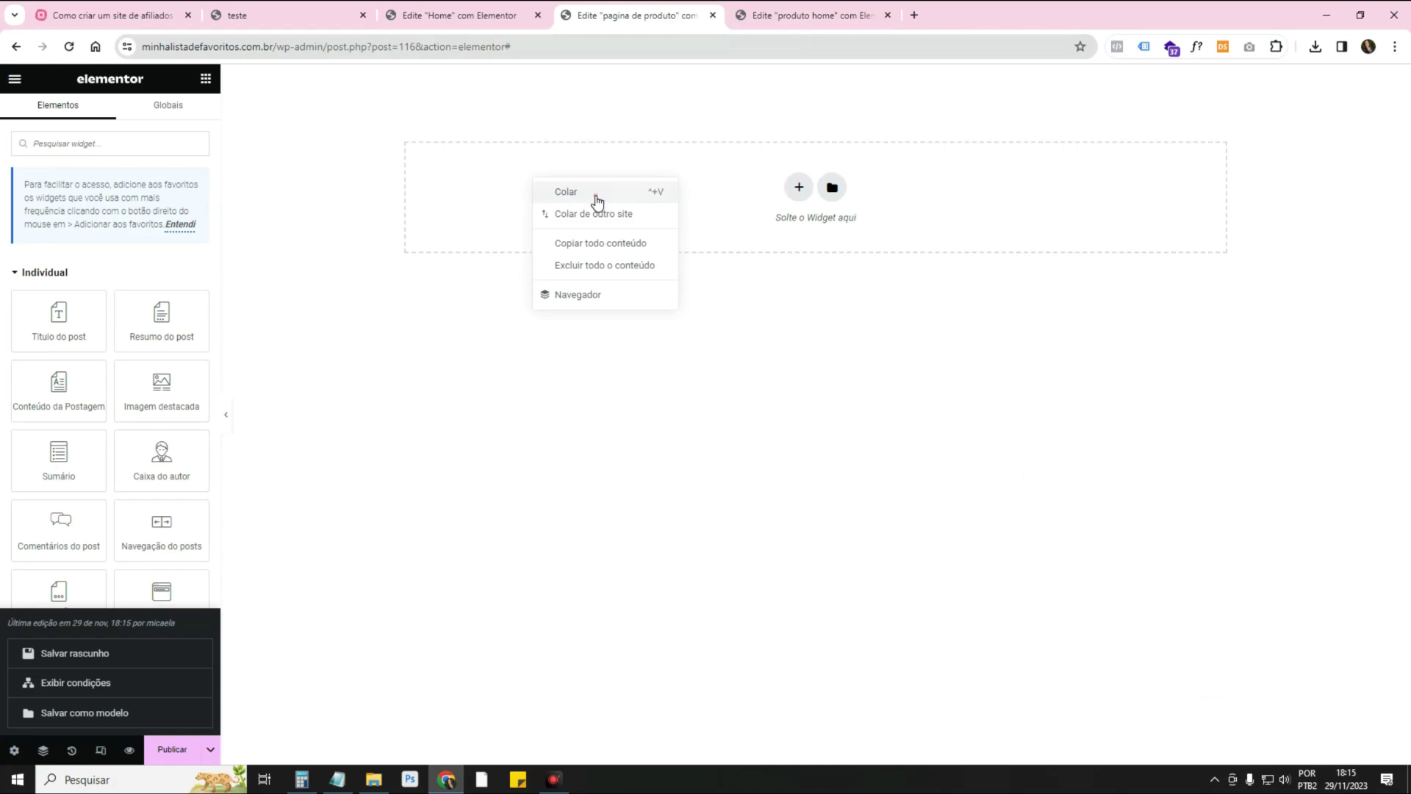
left_click(597, 193)
Copy the Home page's footer container and paste it below the header on the product page
left_click(328, 14)
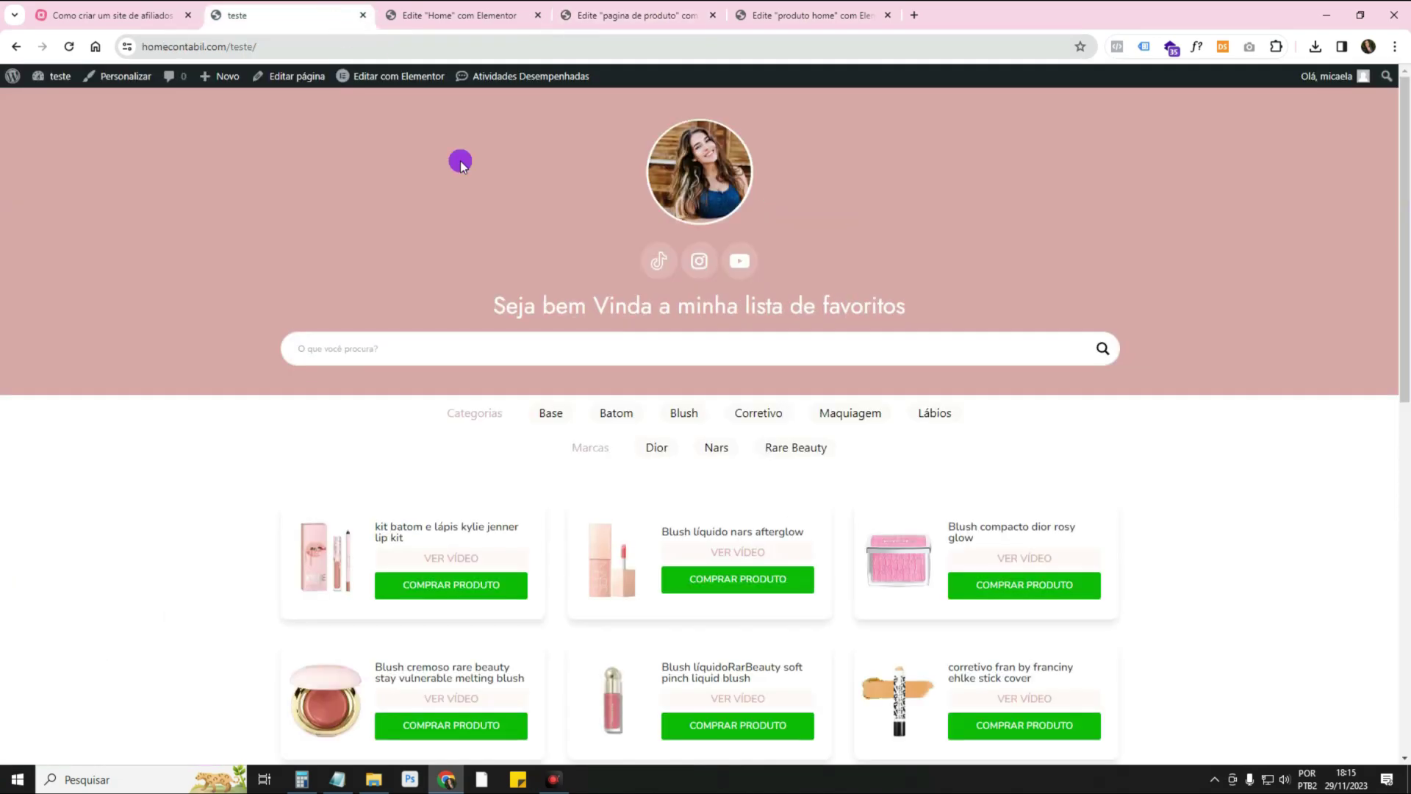
scroll(544, 264, "down", 6)
left_click(459, 15)
scroll(698, 419, "down", 10)
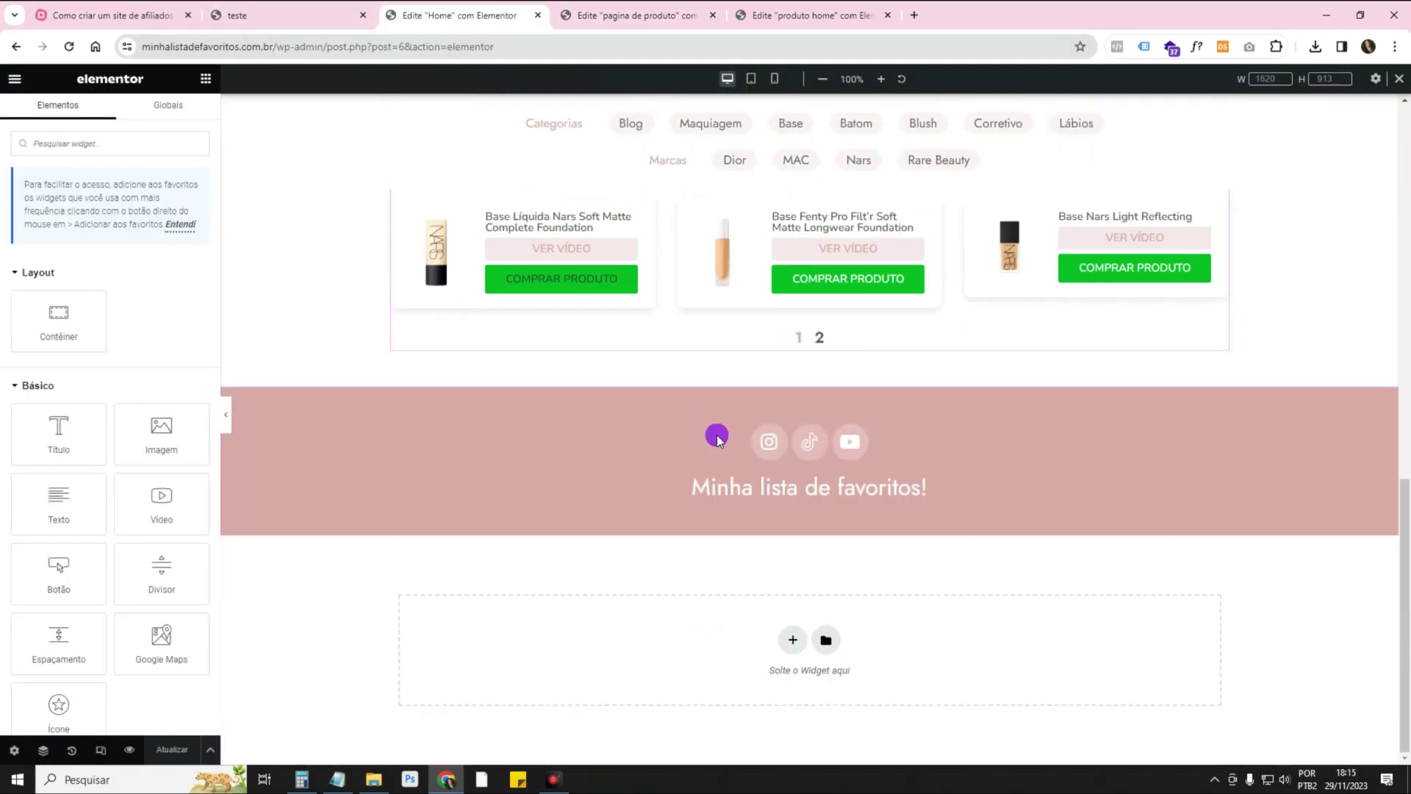
right_click(812, 380)
left_click(885, 470)
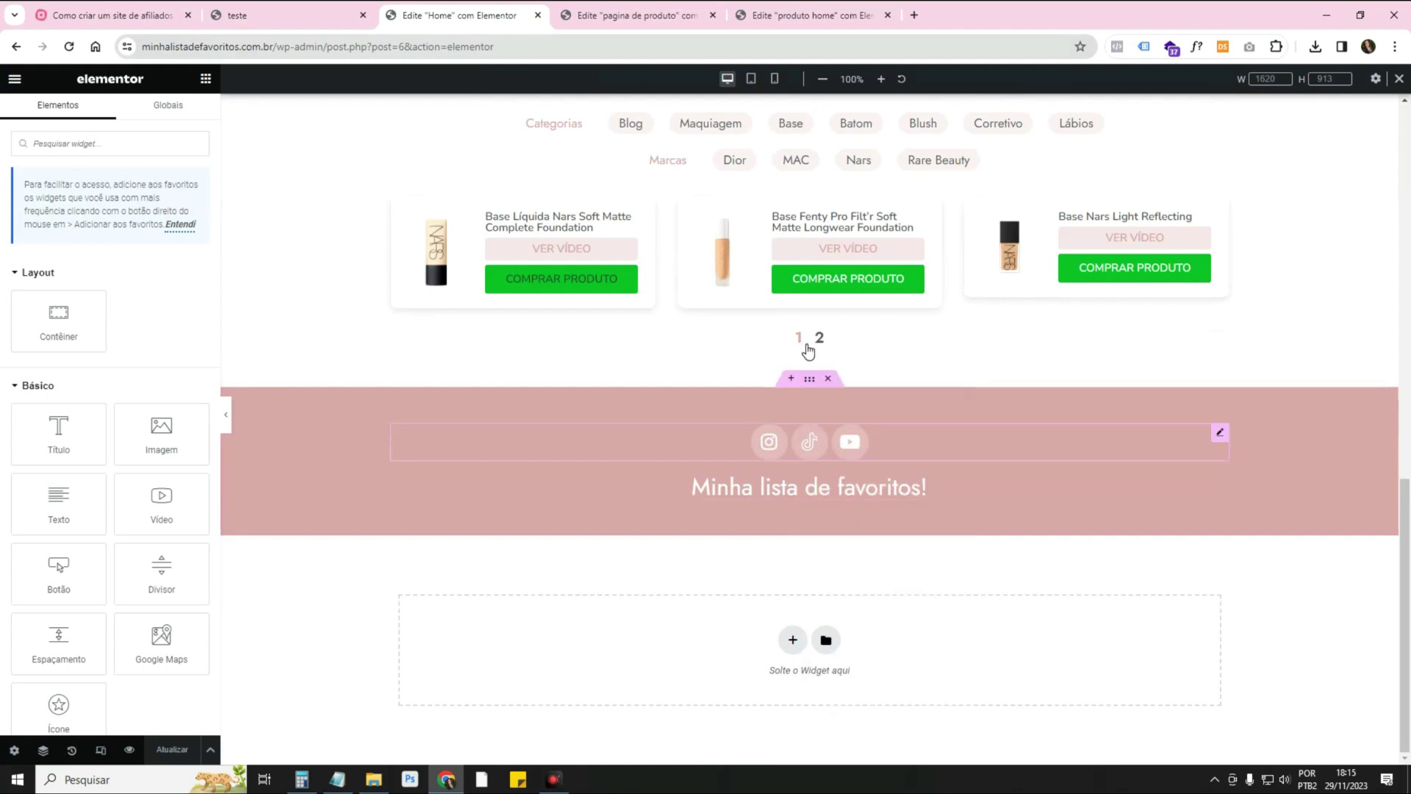
left_click(645, 15)
right_click(587, 508)
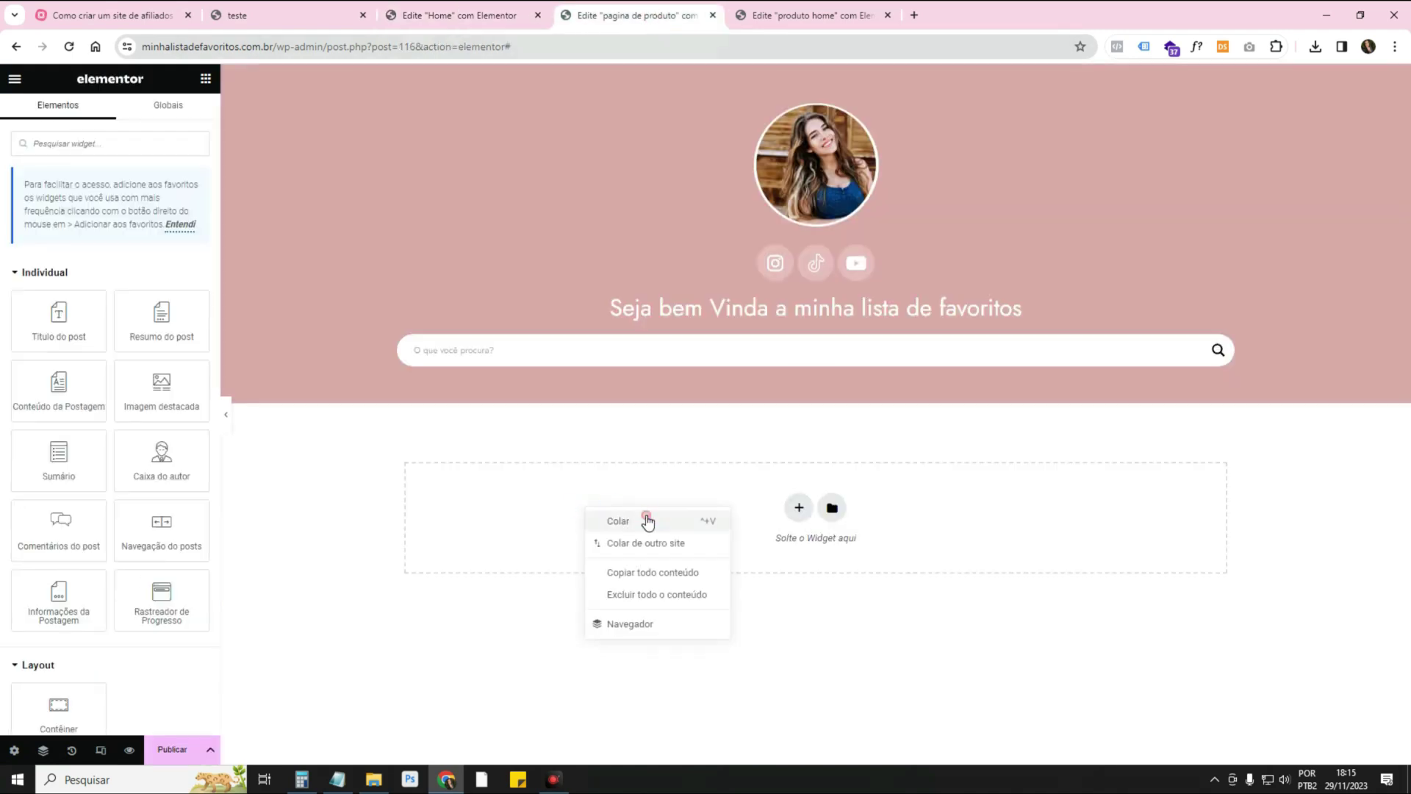
left_click(646, 521)
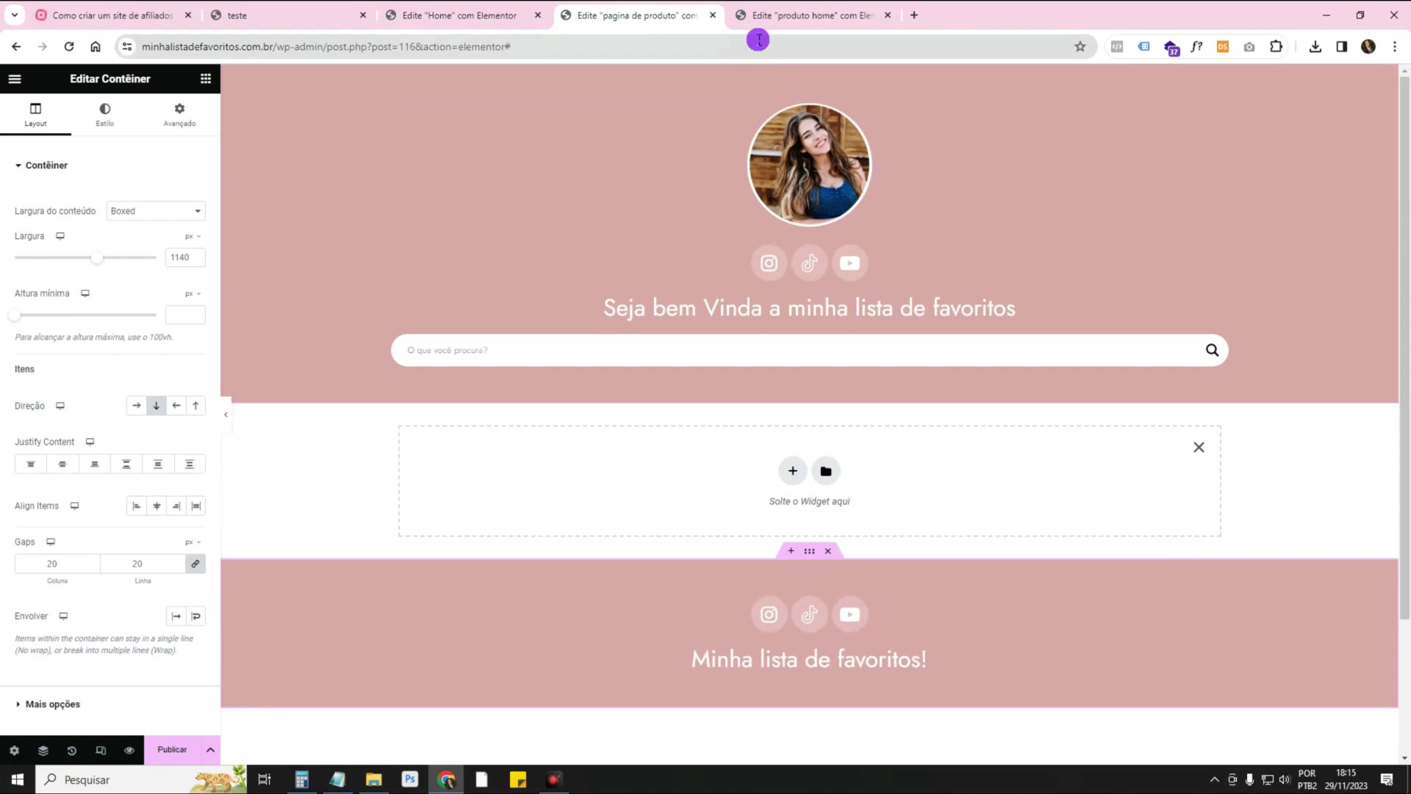
Check the produto home and product page editors, returning to the Home editor
left_click(772, 16)
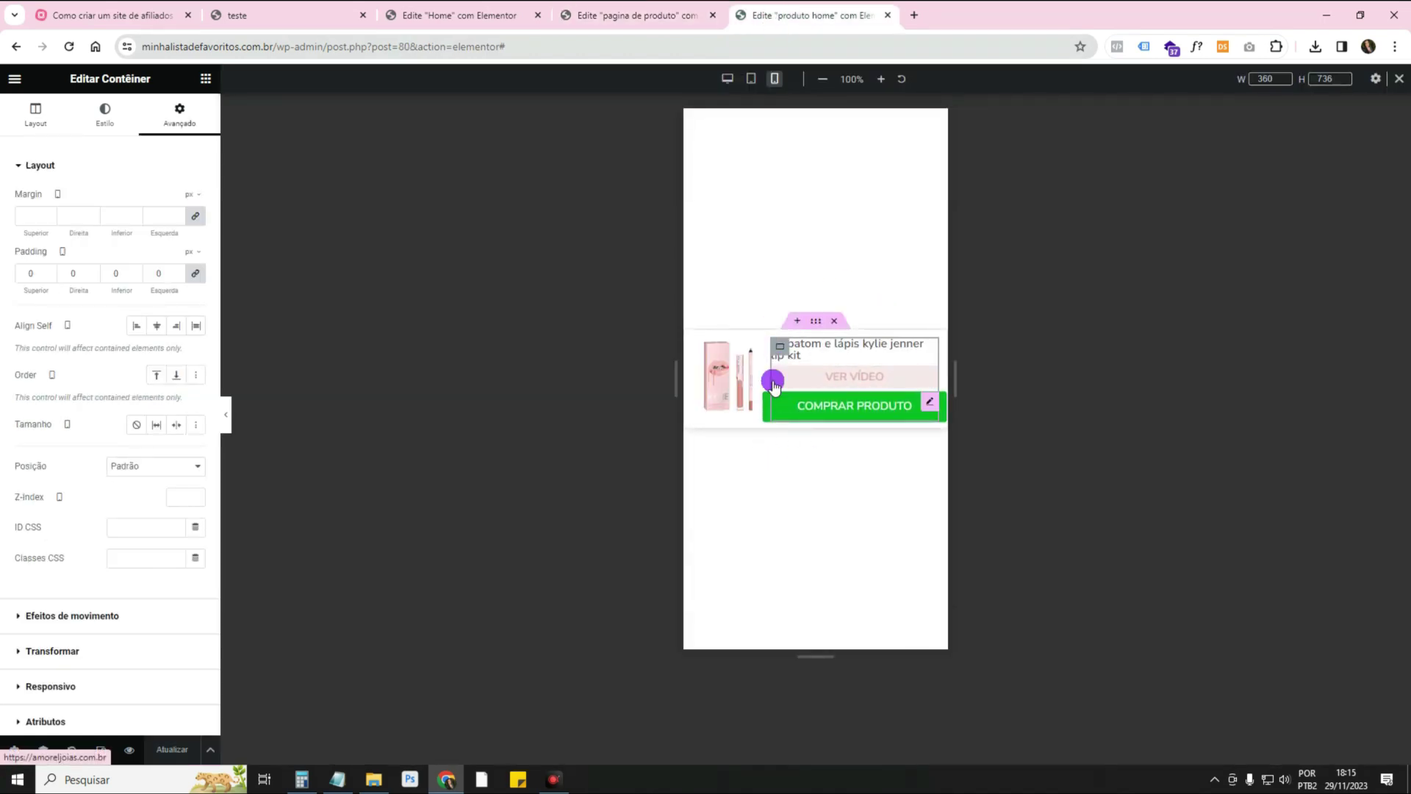
left_click(647, 16)
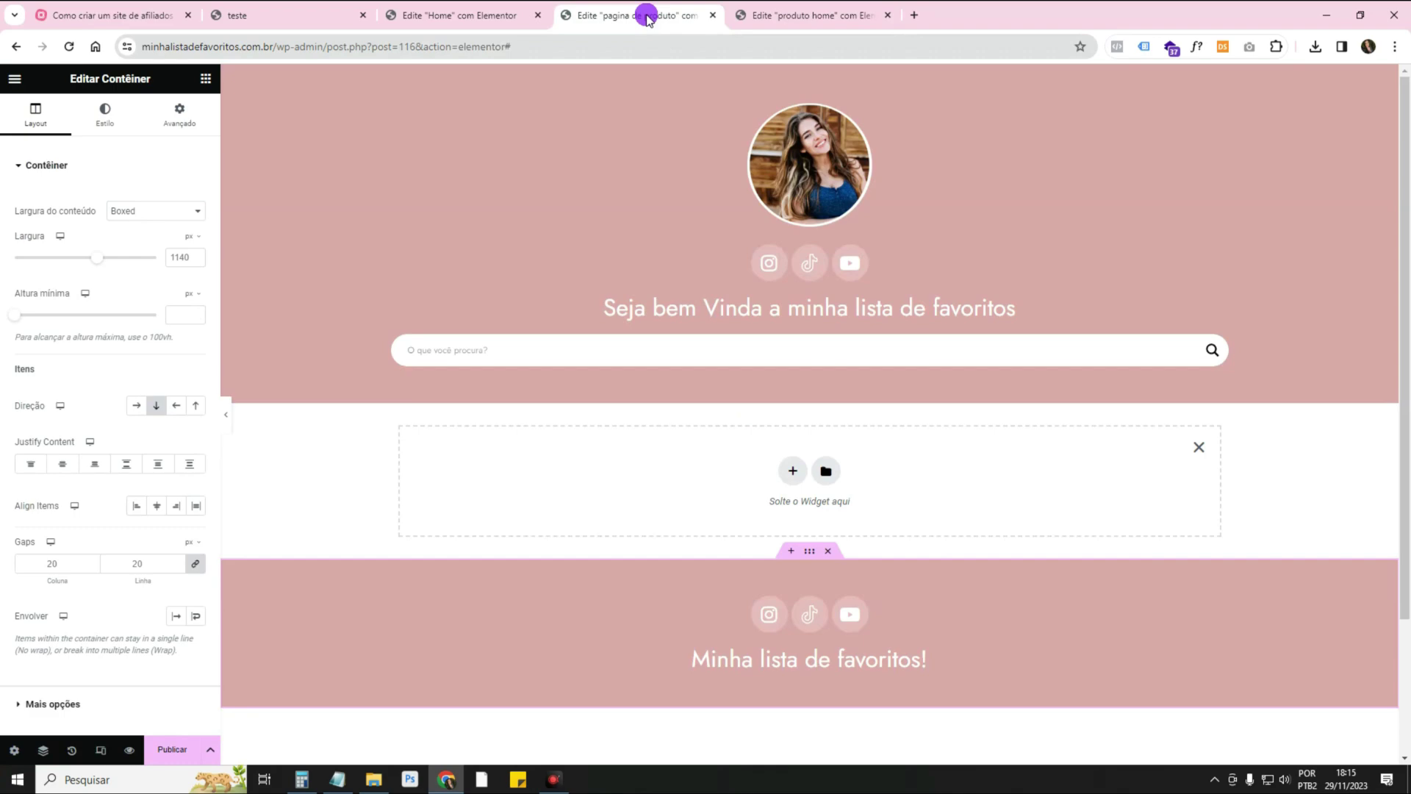
left_click(450, 16)
left_click(430, 47)
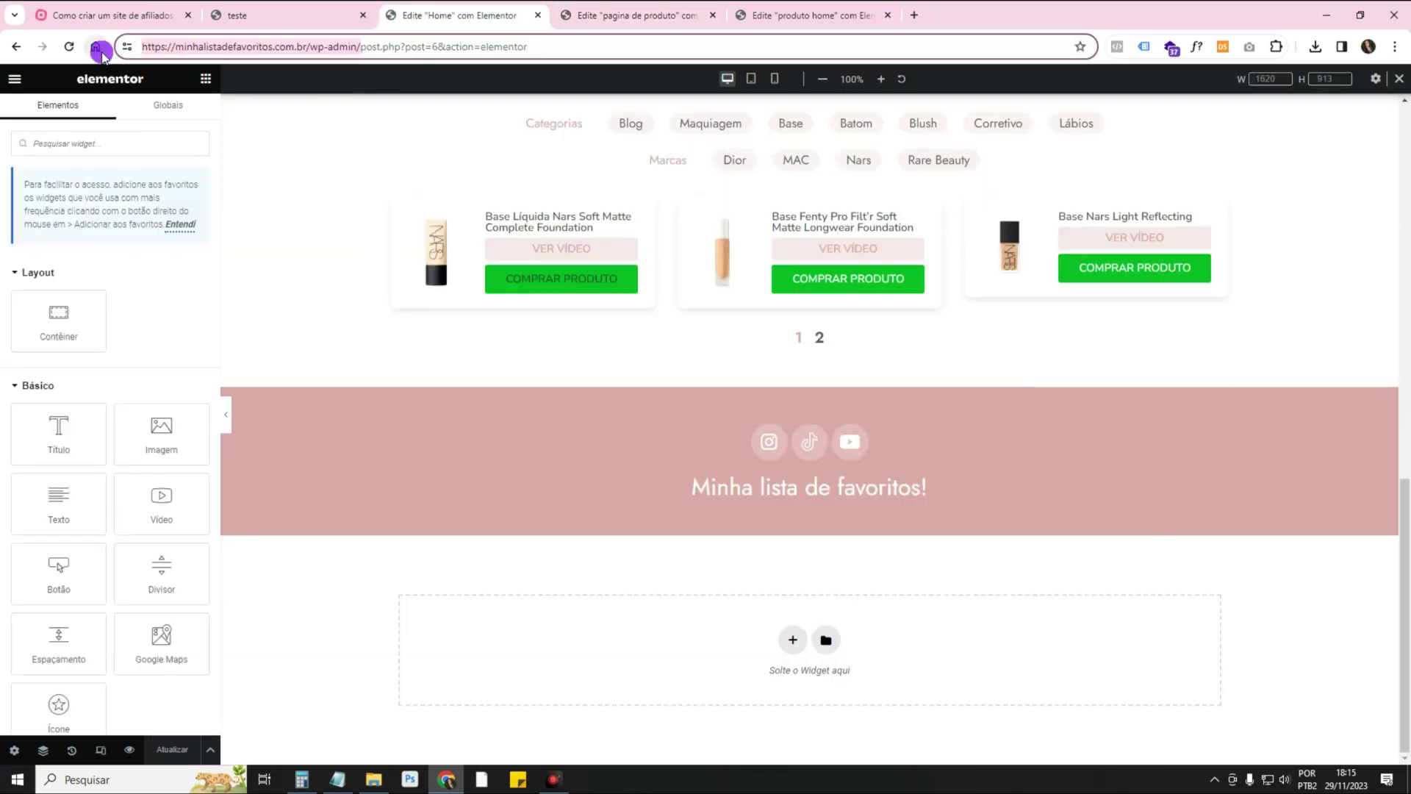
Load the site's public home page in a new tab
key("ctrl+t")
type("minhalistadefavoritos.com.br")
key("Return")
left_click(456, 49)
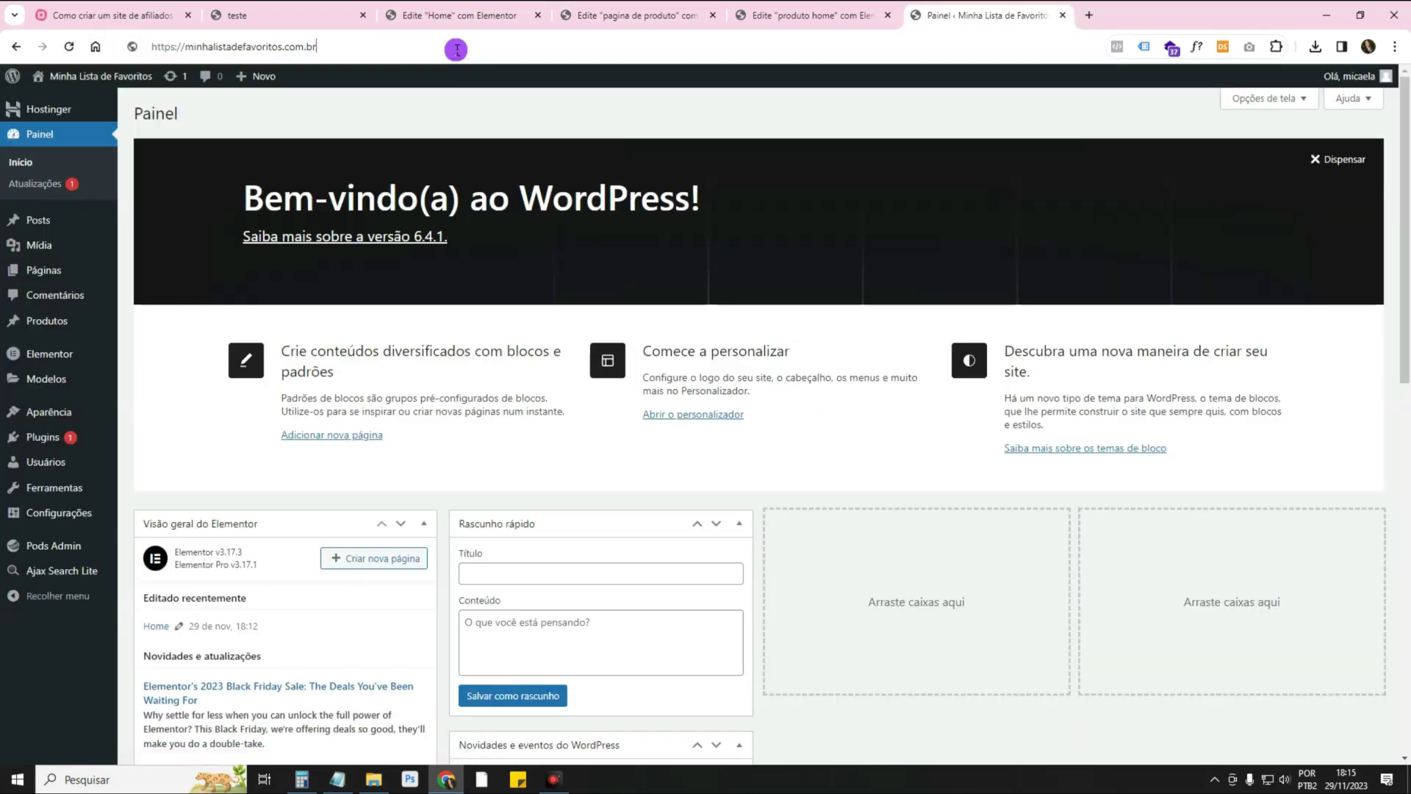
key("Return")
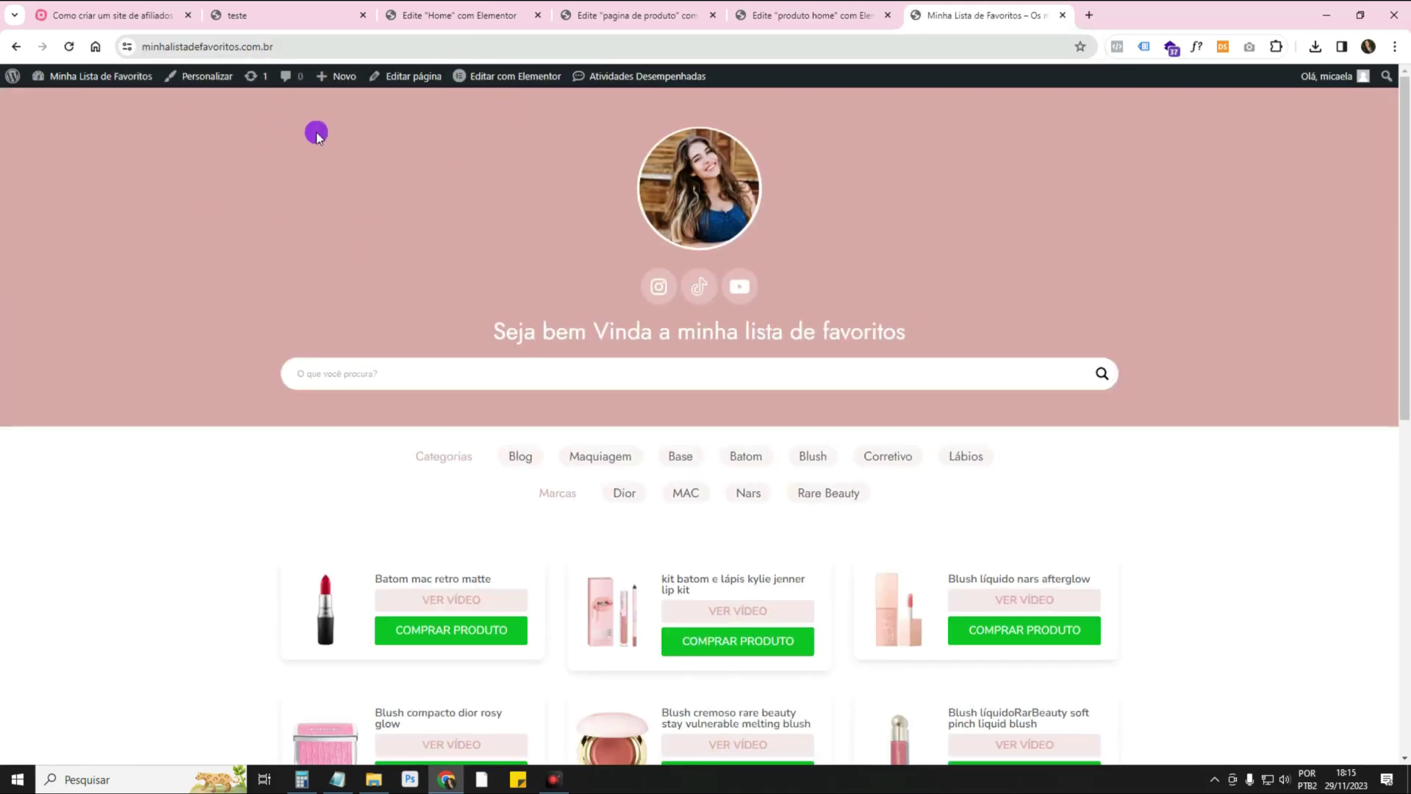
mouse_move(514, 81)
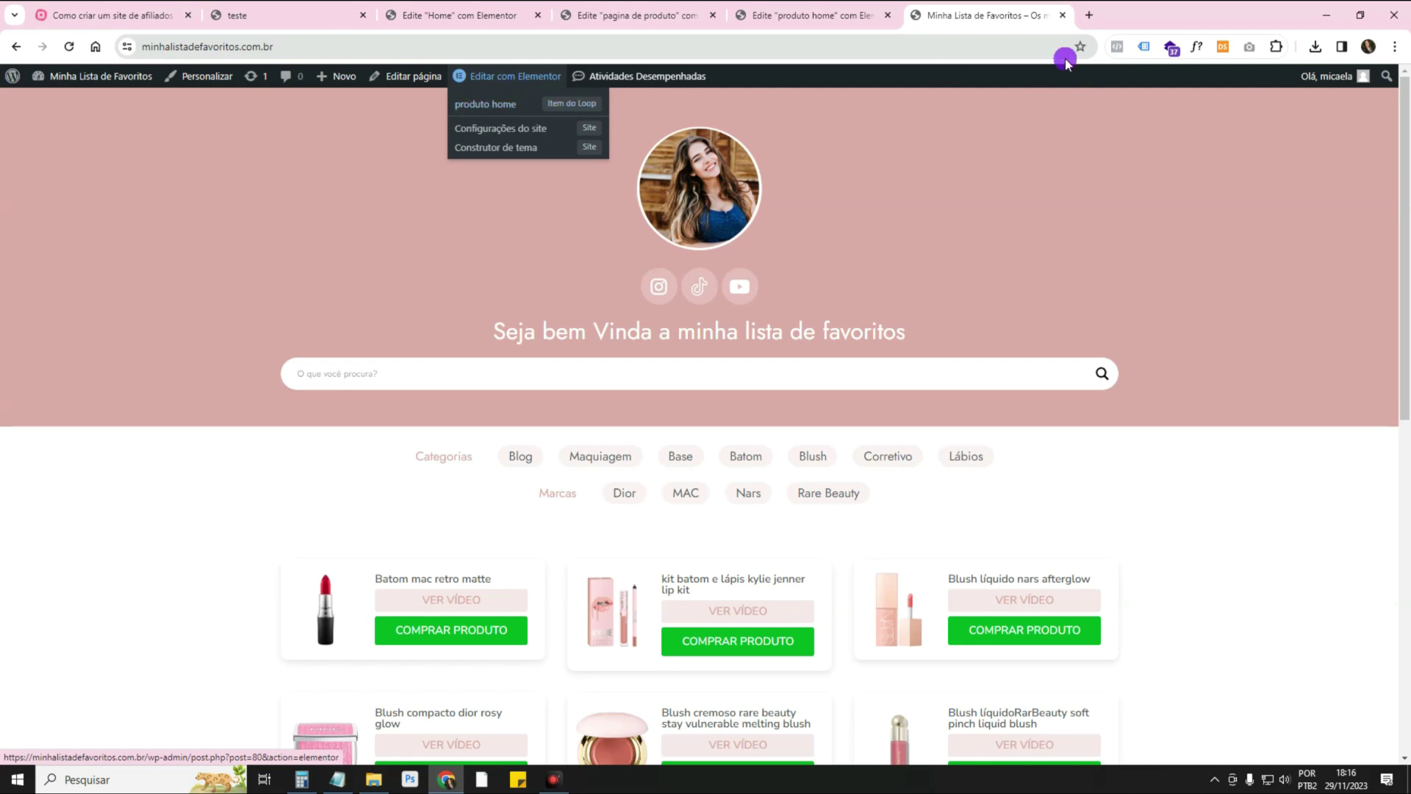
Copy the whole product card container from the produto home template
left_click(1063, 15)
mouse_move(844, 388)
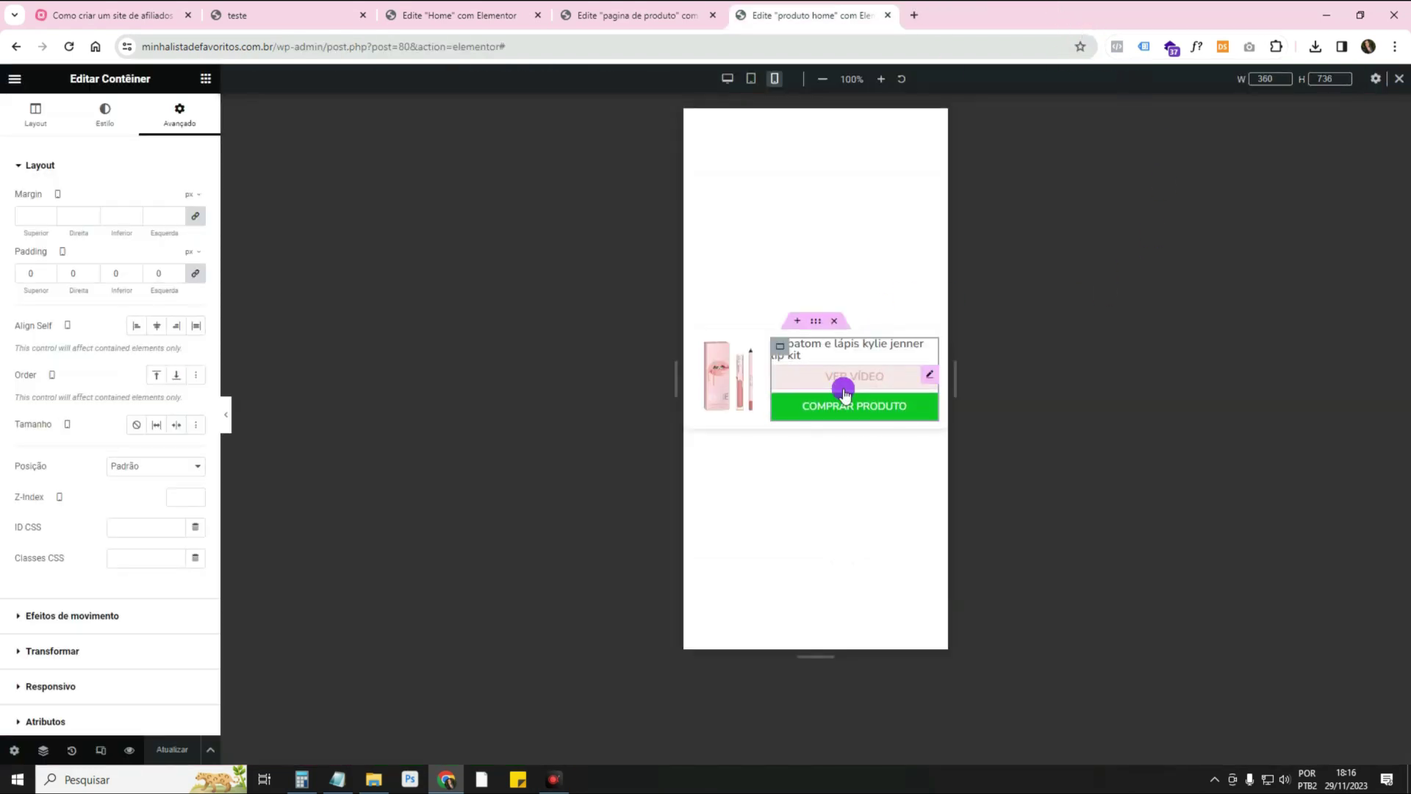
right_click(817, 324)
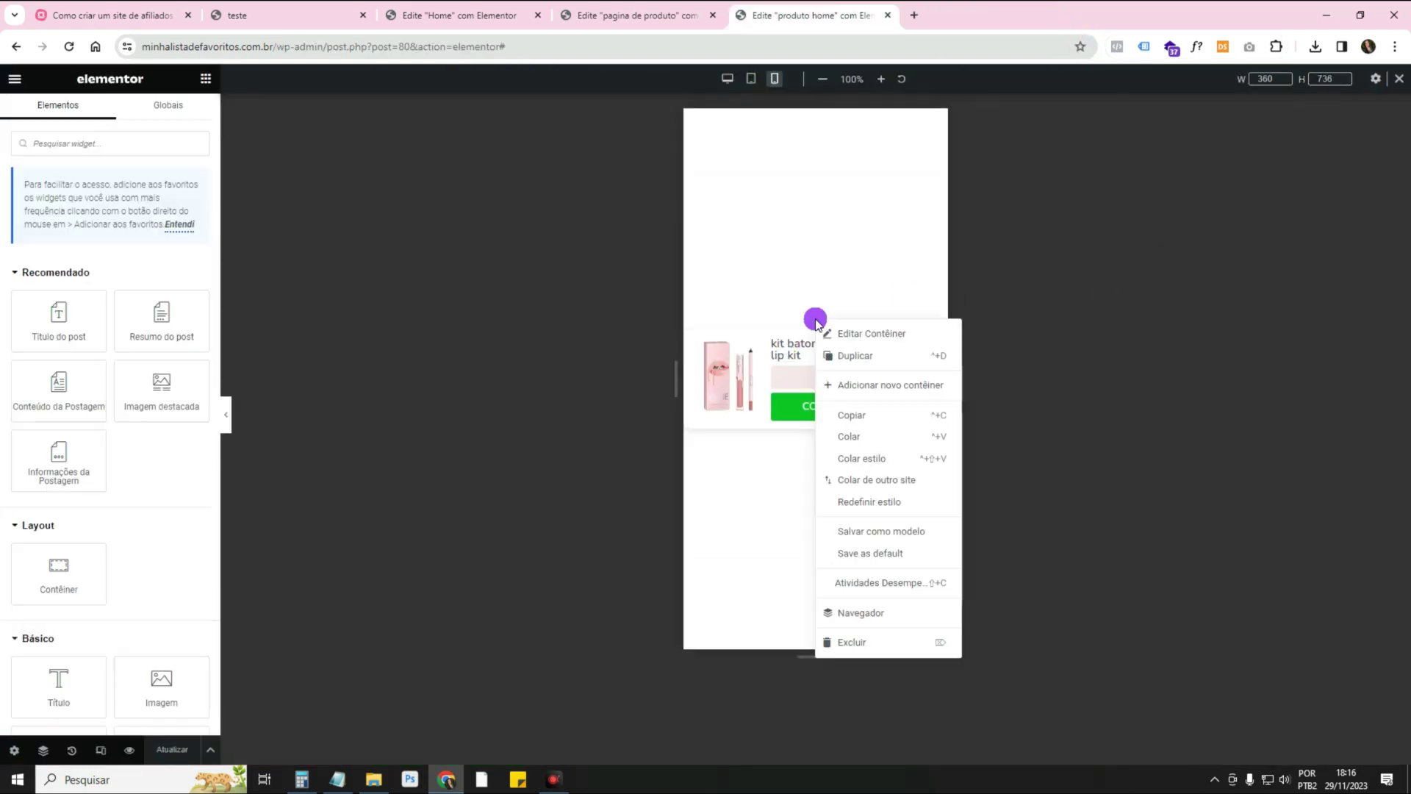
left_click(904, 409)
left_click(767, 164)
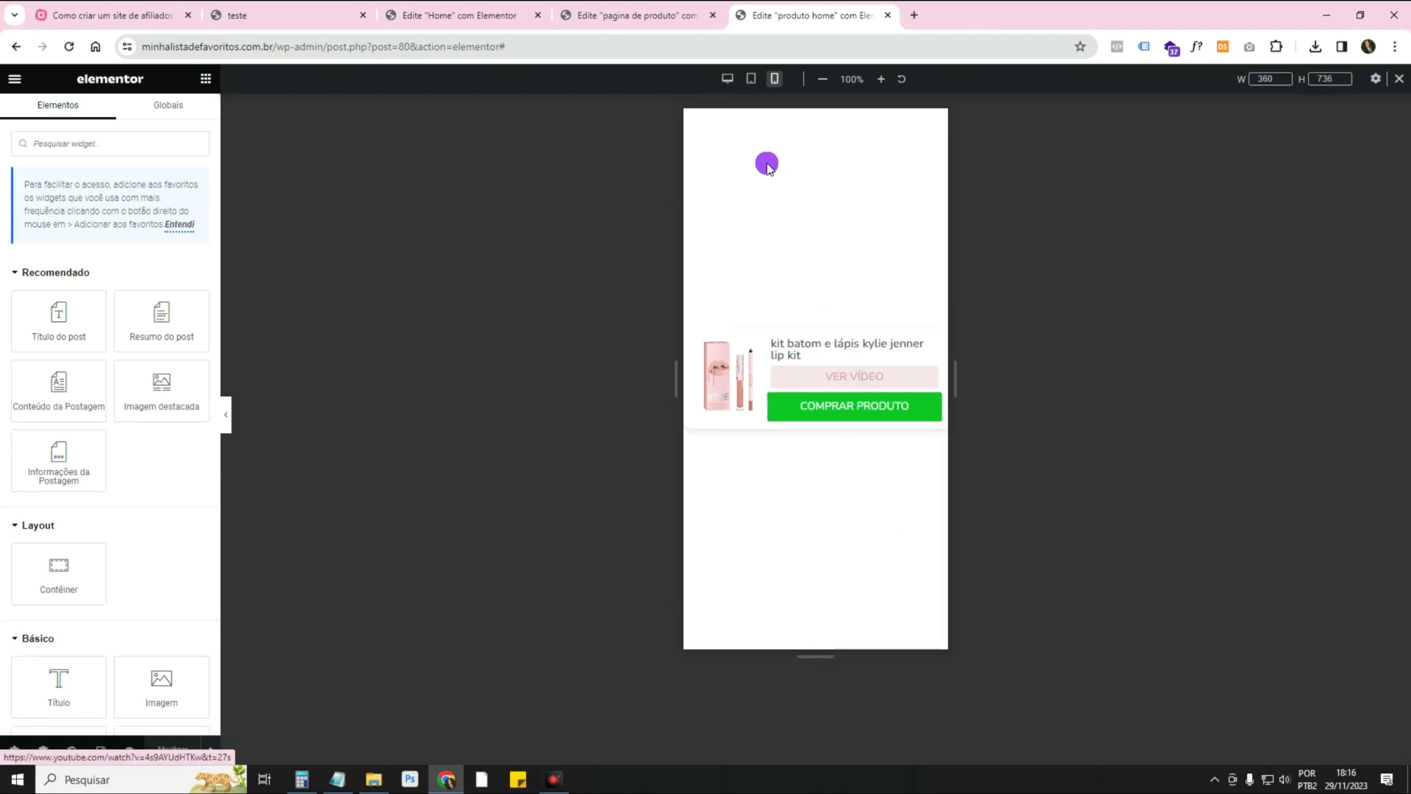
Add an empty column container on the product page and paste the product card into it
left_click(653, 16)
scroll(784, 381, "down", 1)
left_click(791, 401)
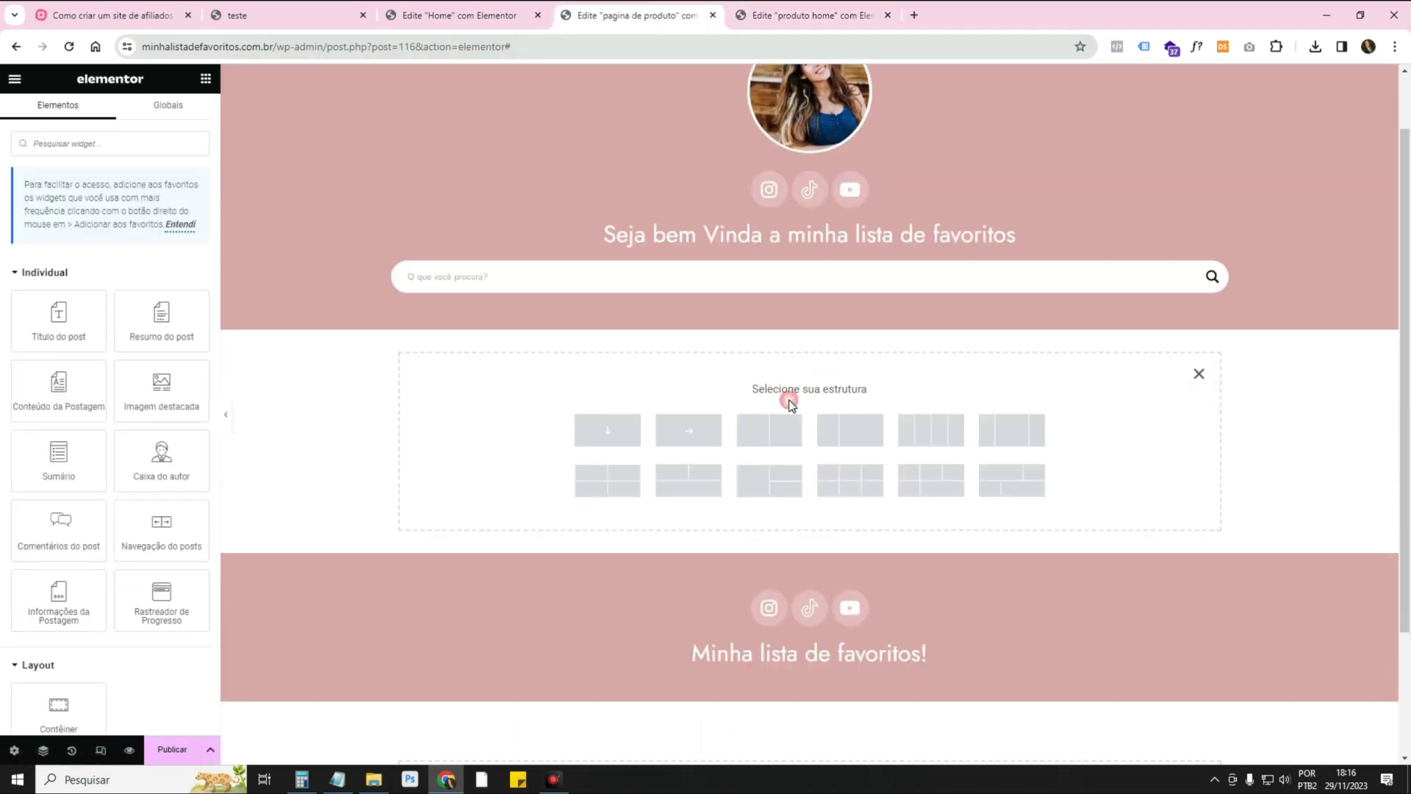
left_click(607, 431)
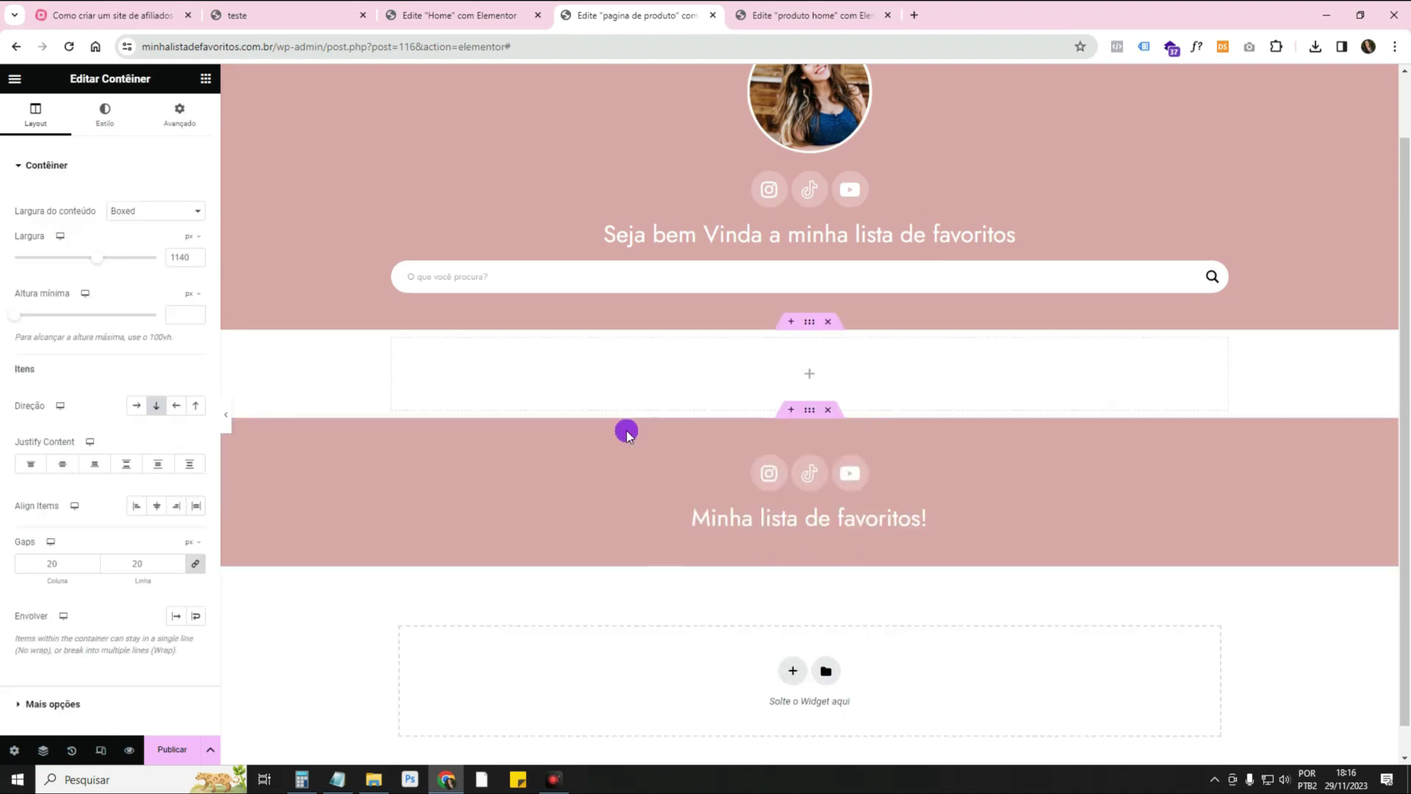
right_click(485, 377)
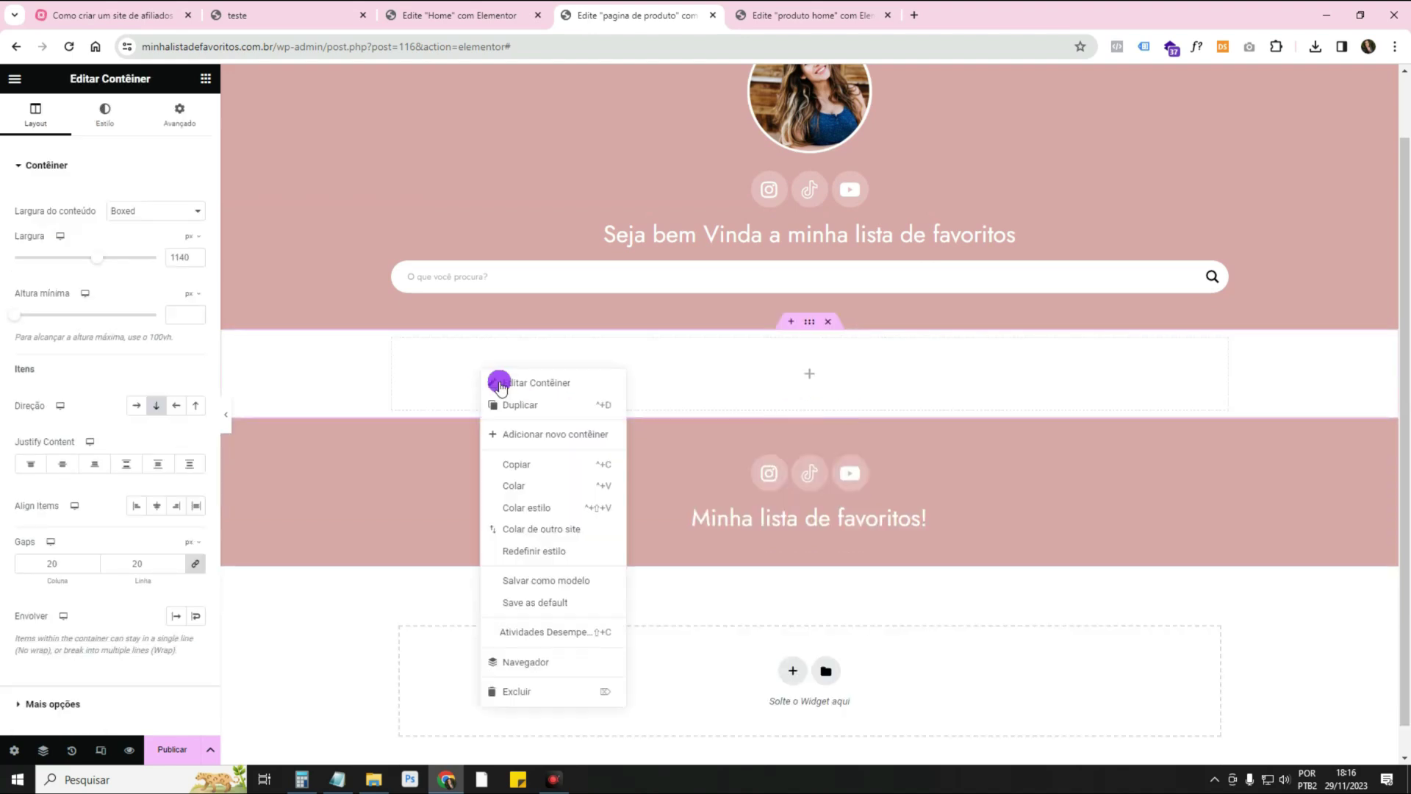
left_click(599, 486)
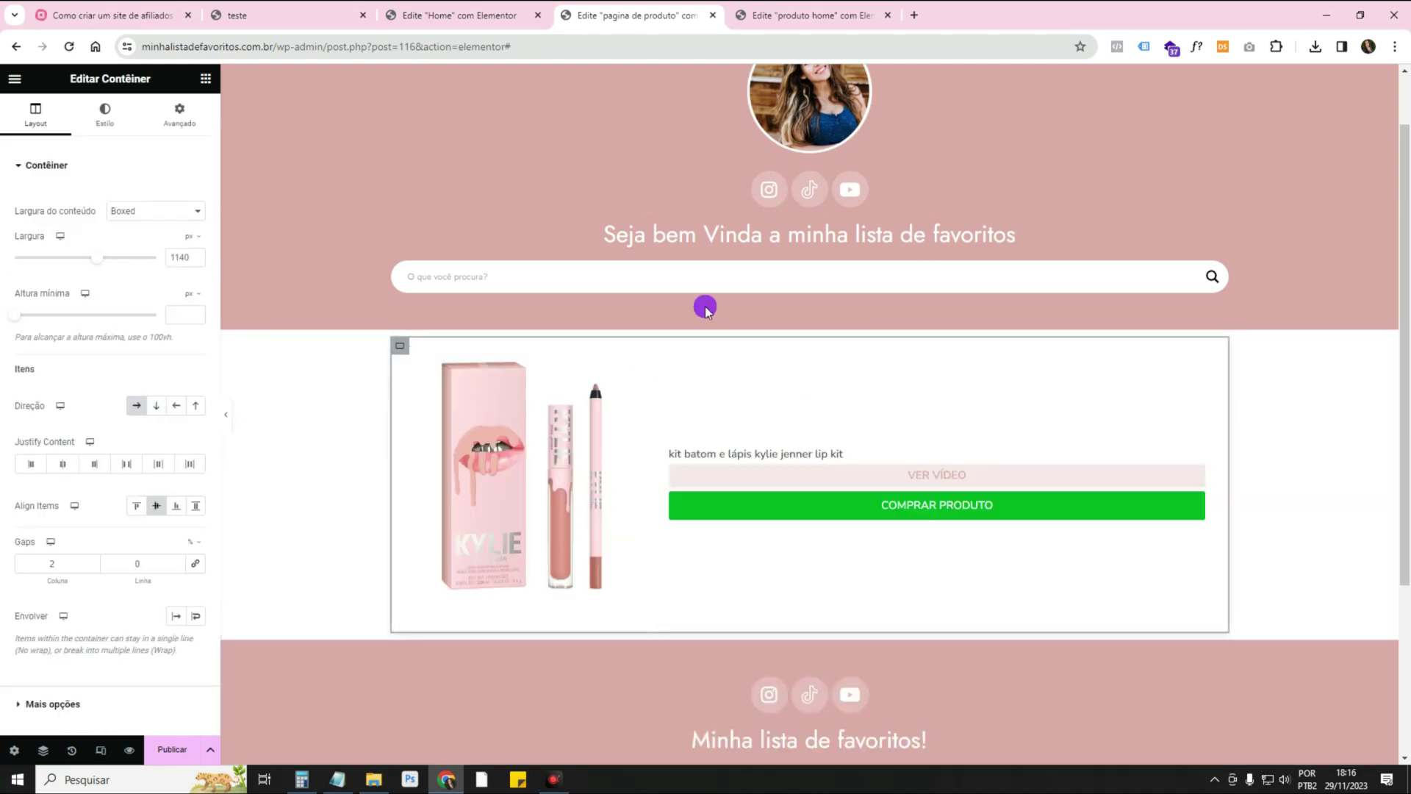
Narrow the product card's outer container to about 827 px and give it 50 px padding
left_click(225, 408)
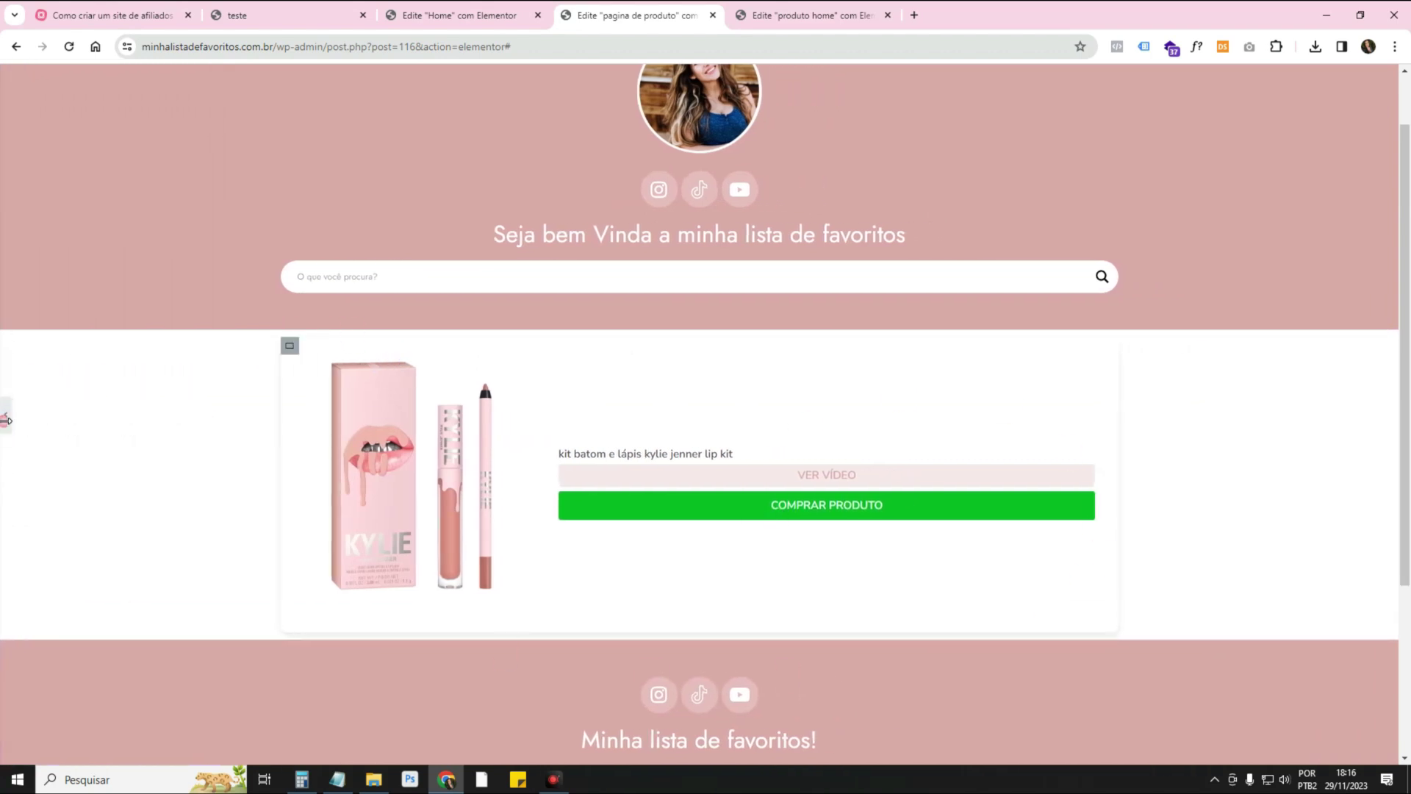
left_click(4, 425)
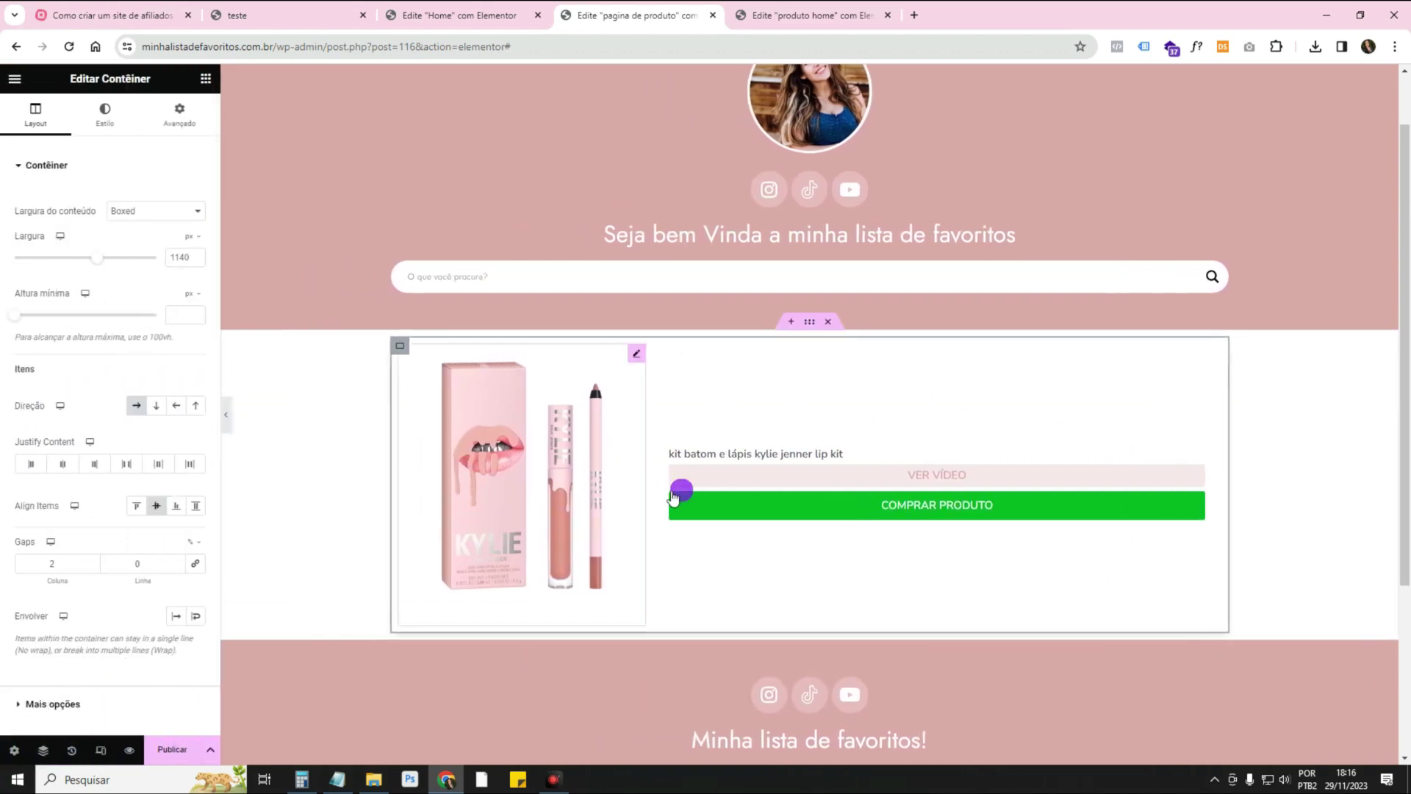
left_click(808, 324)
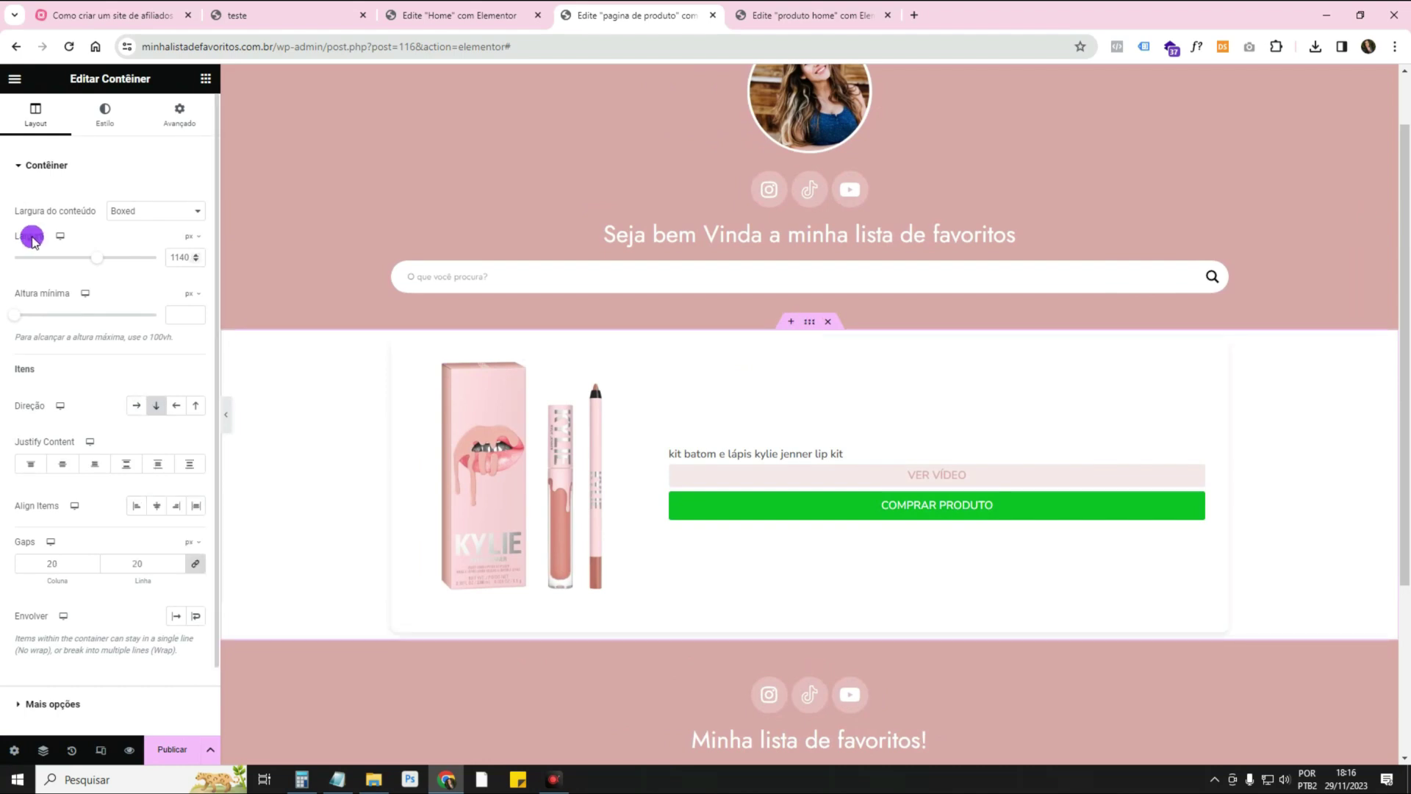
left_click(76, 258)
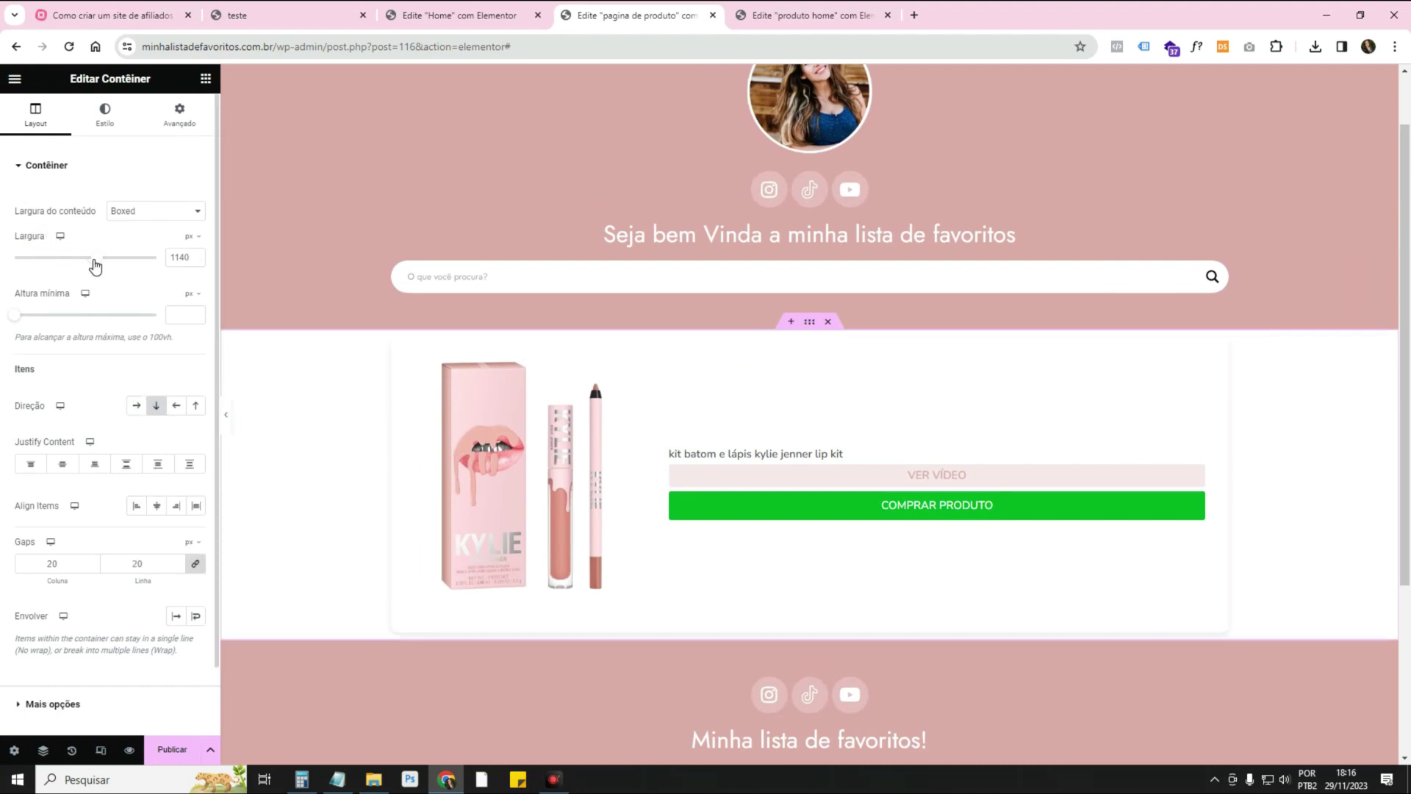
left_click_drag(95, 265, 22, 264)
left_click(179, 112)
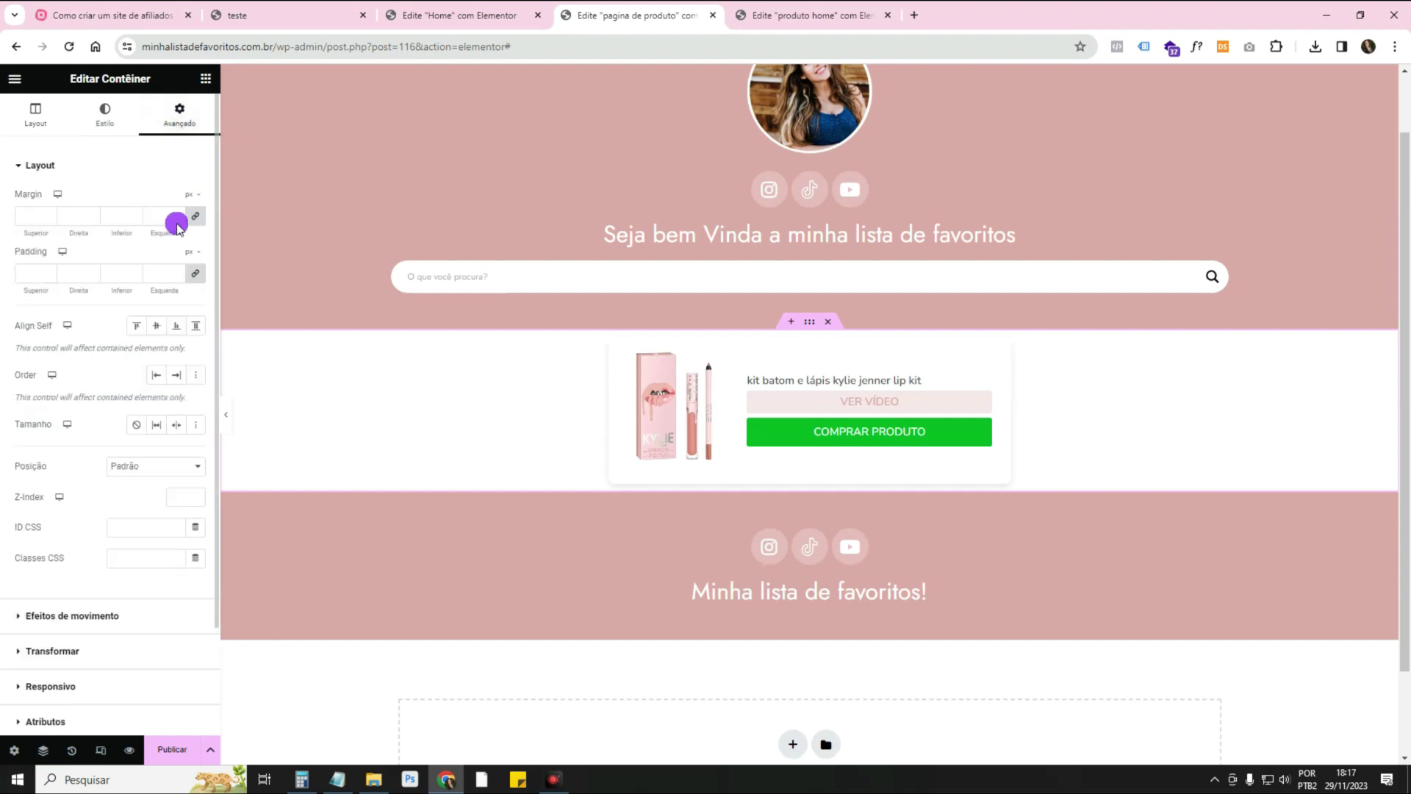
left_click(156, 279)
type("50")
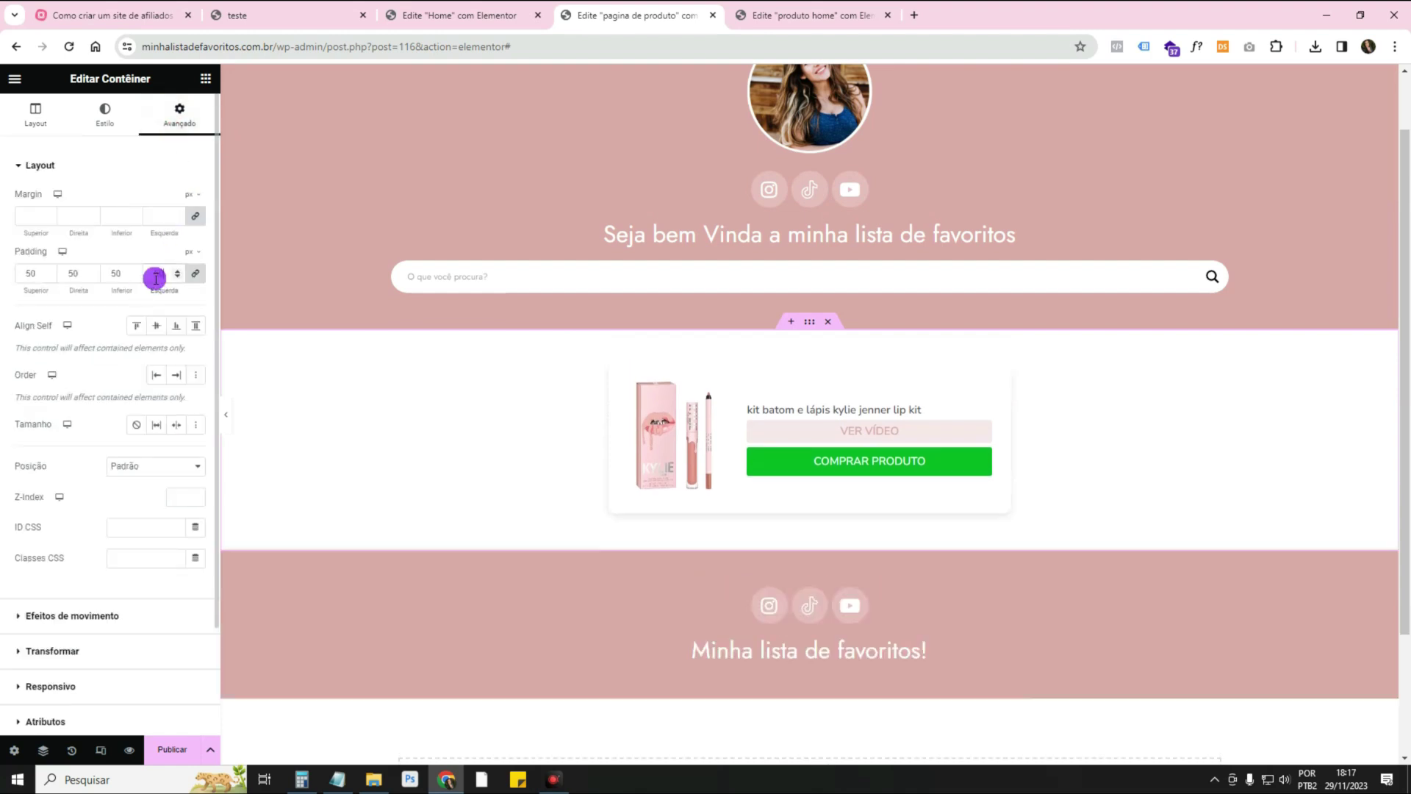
left_click(226, 414)
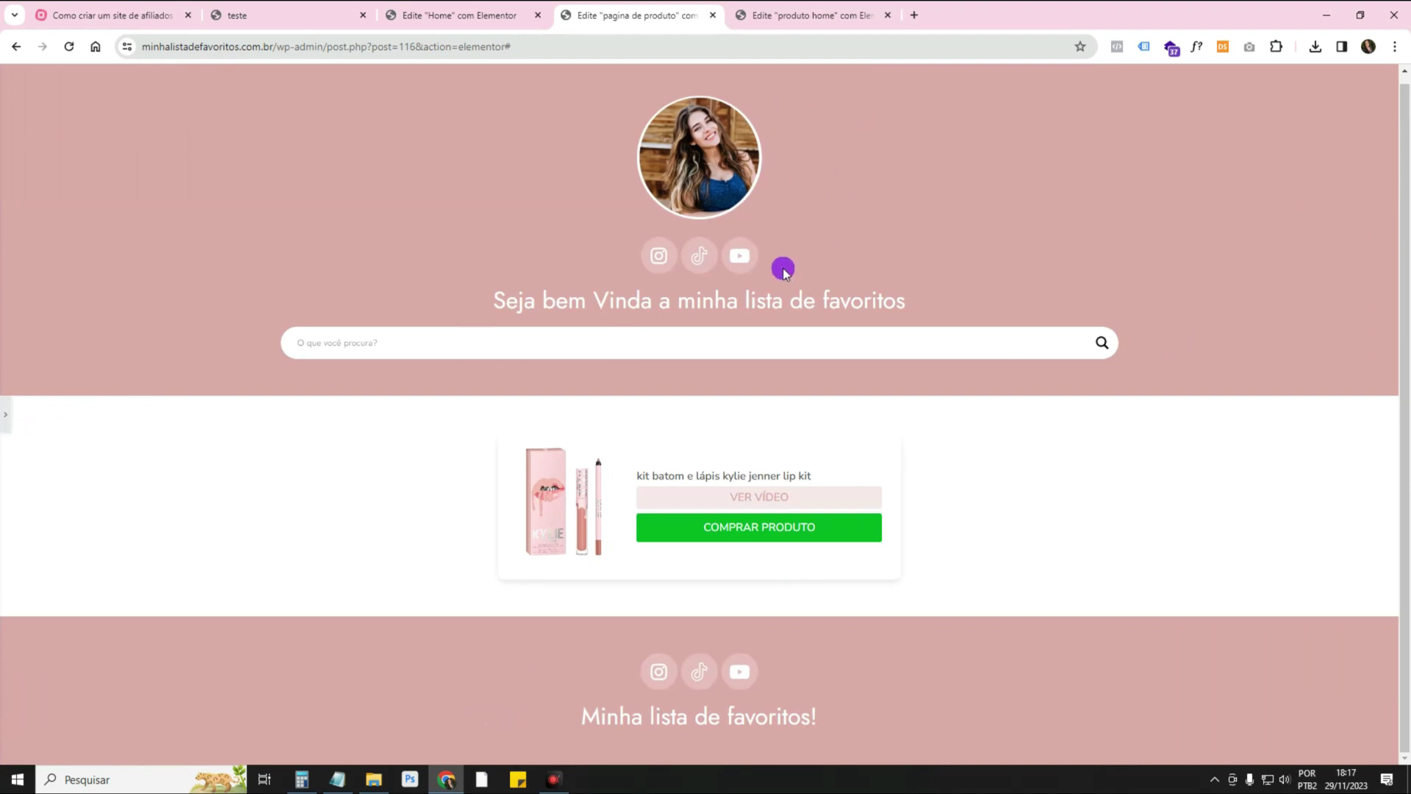
left_click(7, 421)
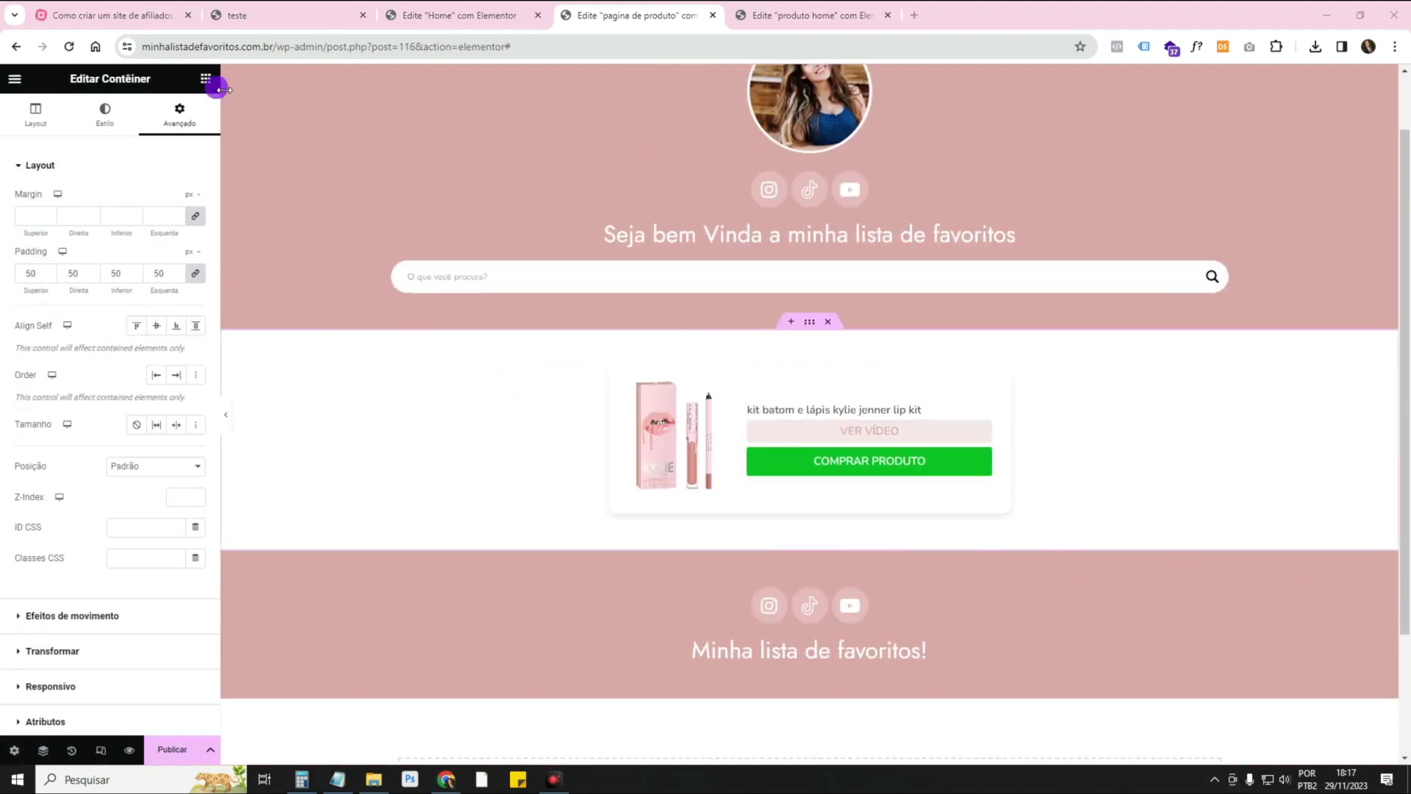
left_click(206, 78)
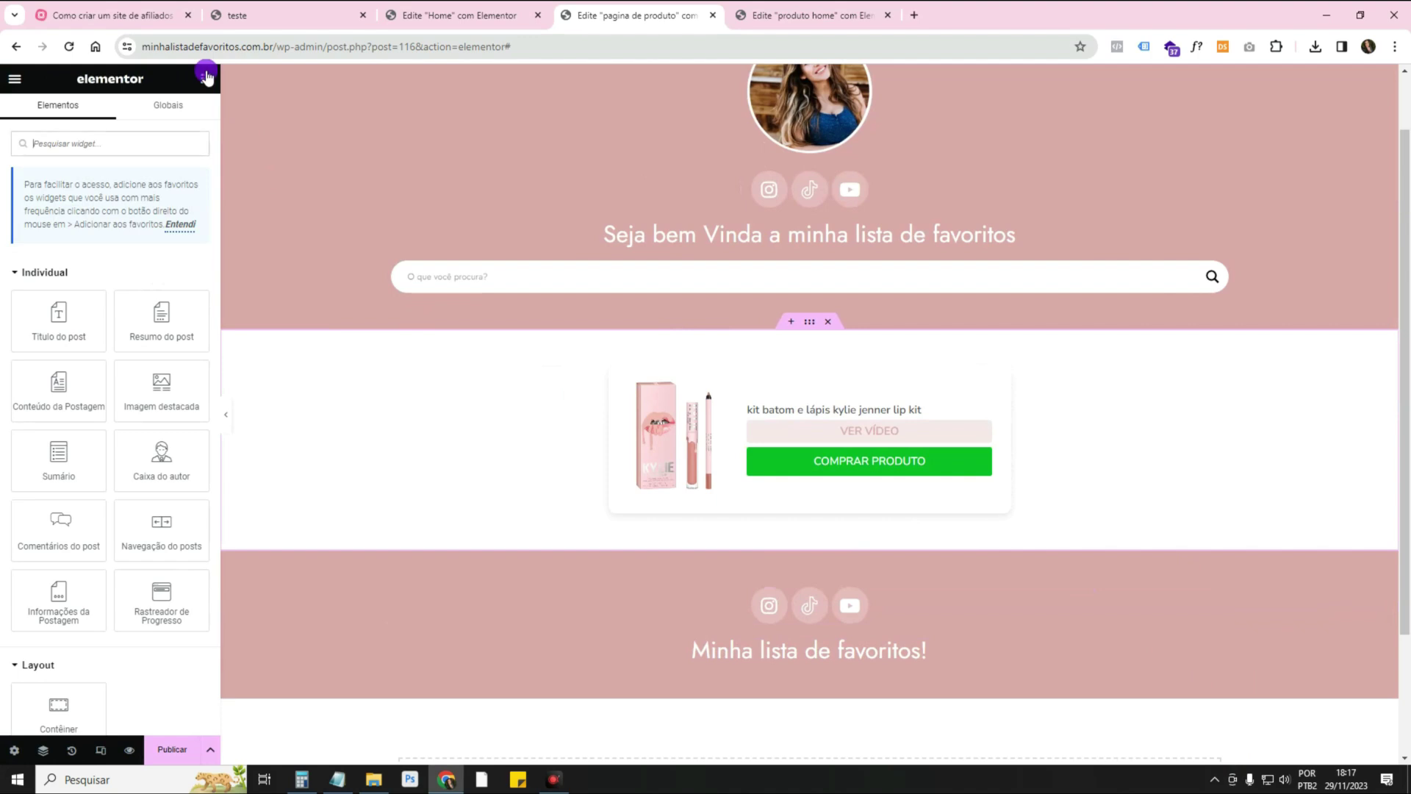
type("vide")
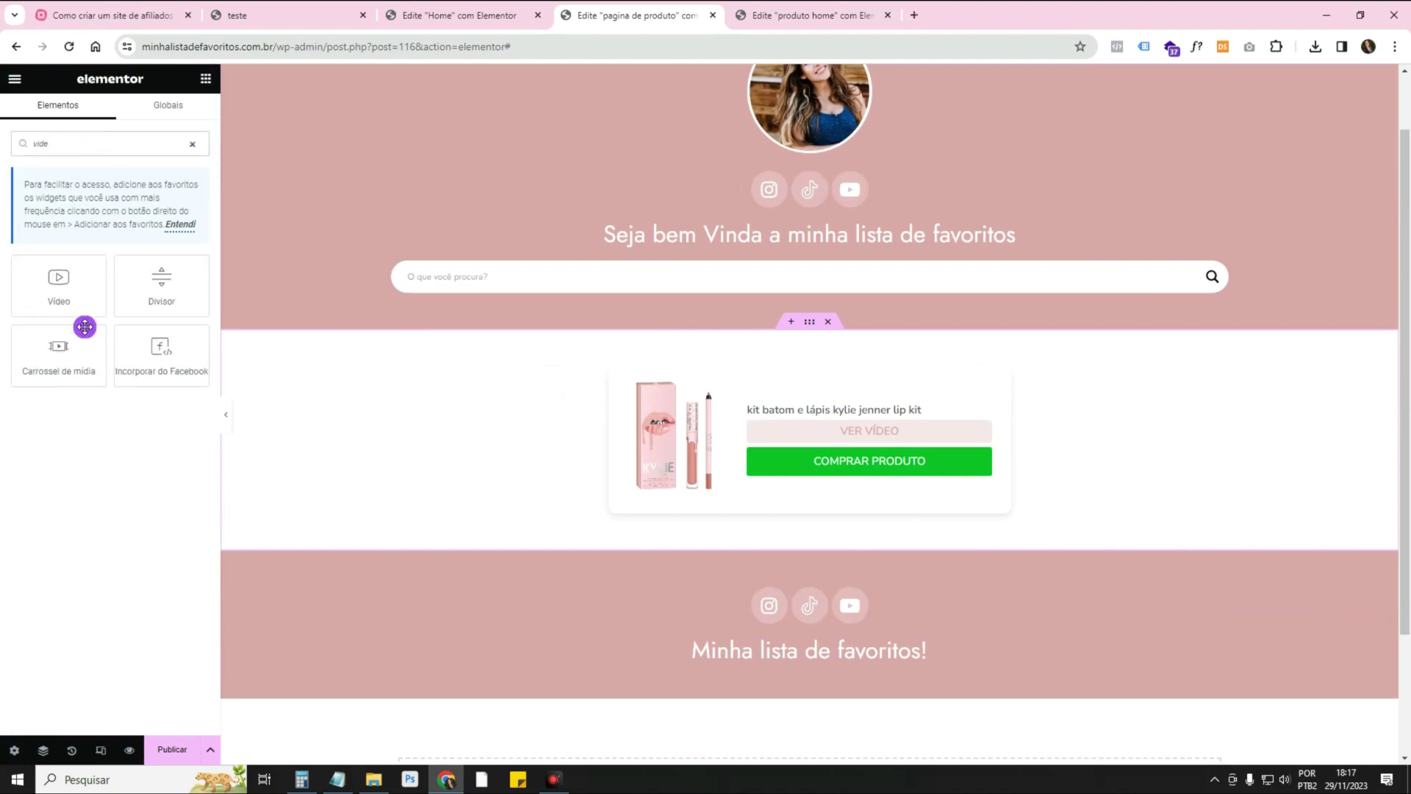
left_click_drag(59, 287, 850, 495)
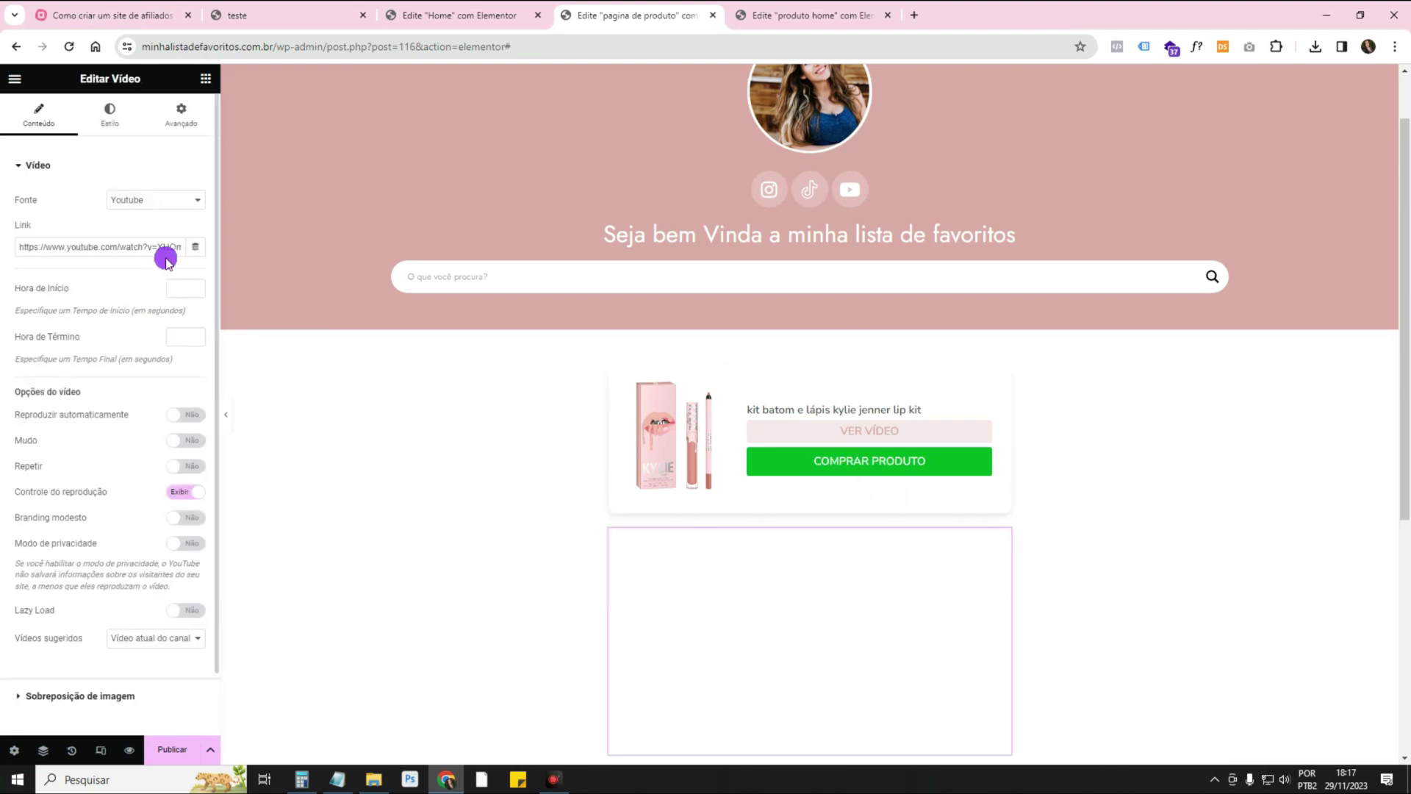
left_click(197, 247)
scroll(107, 394, "down", 10)
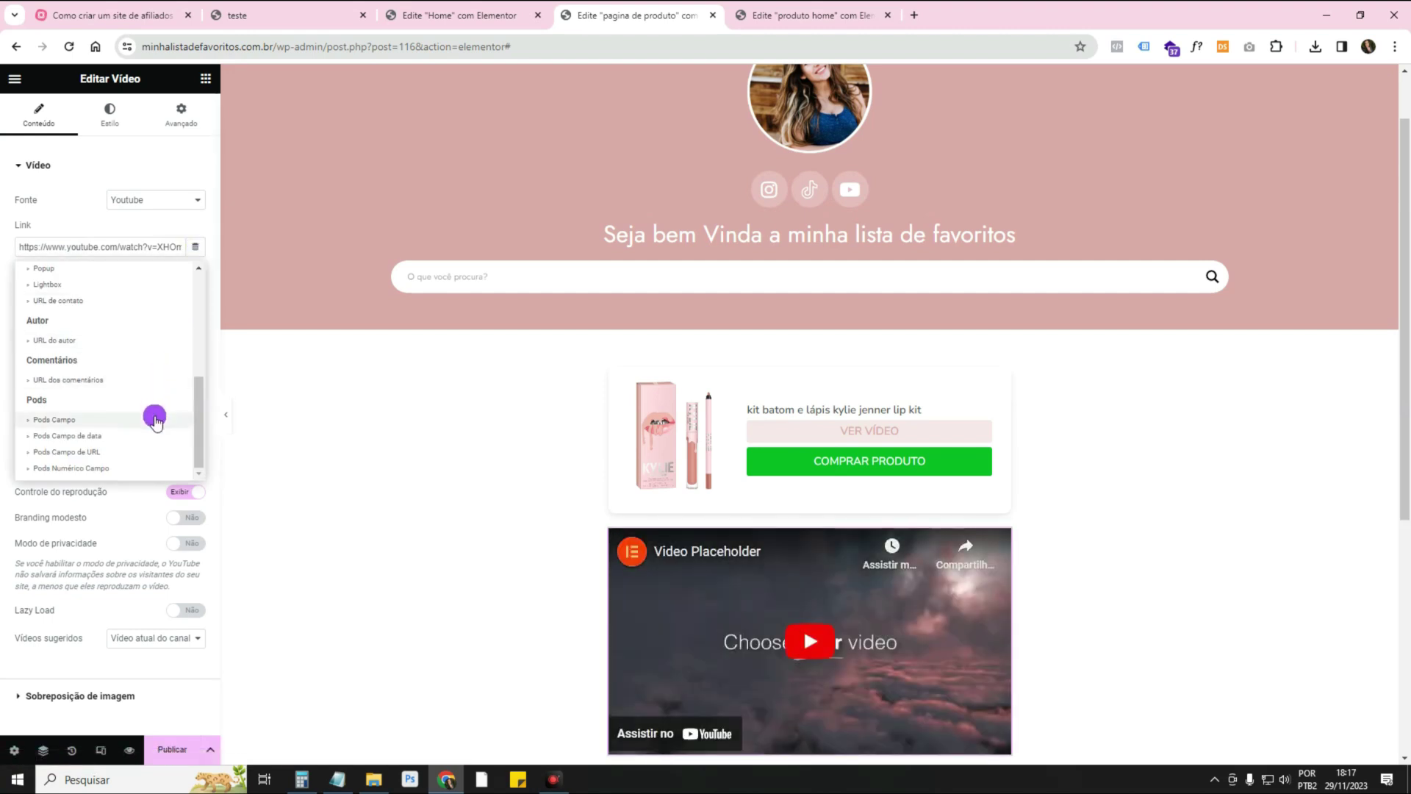
left_click(48, 451)
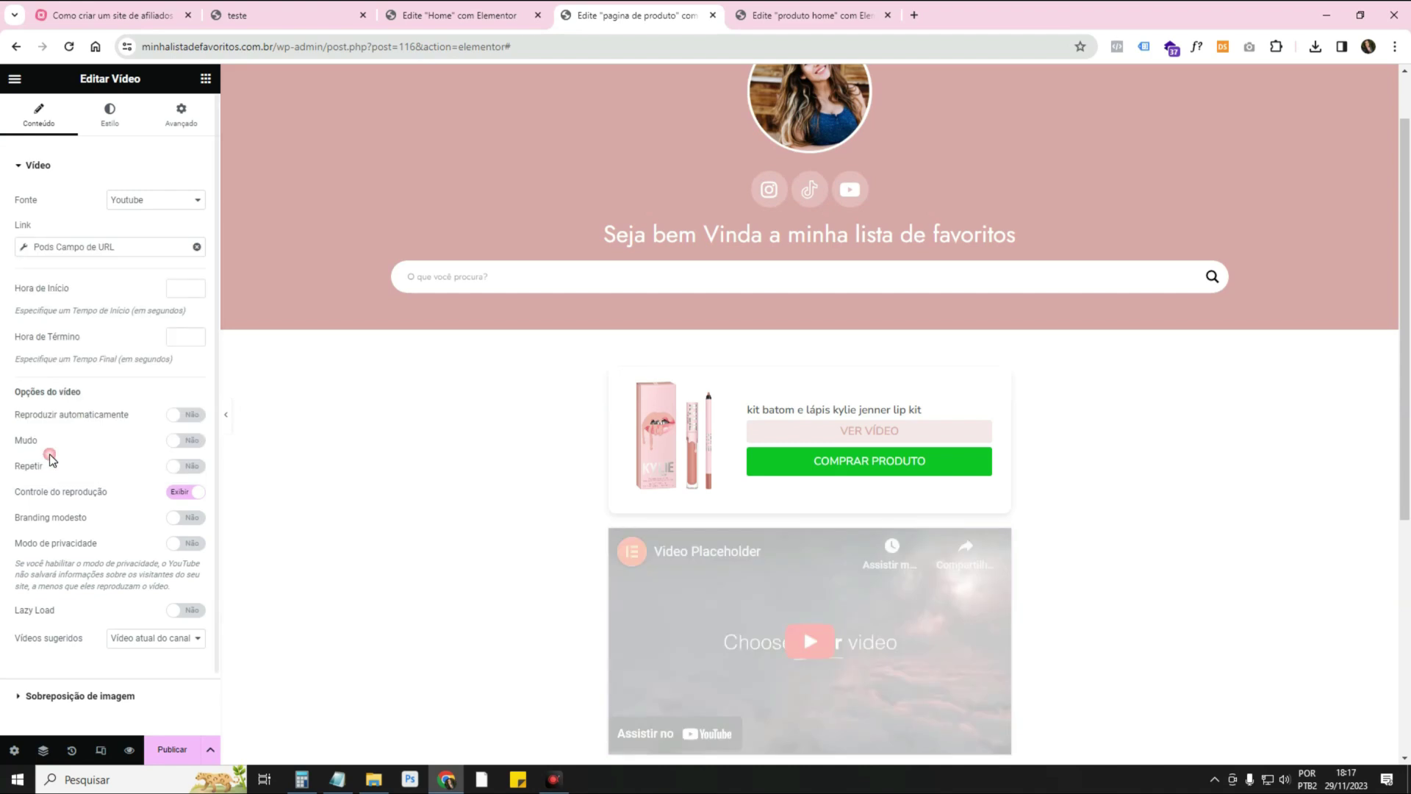
left_click(147, 255)
left_click(151, 313)
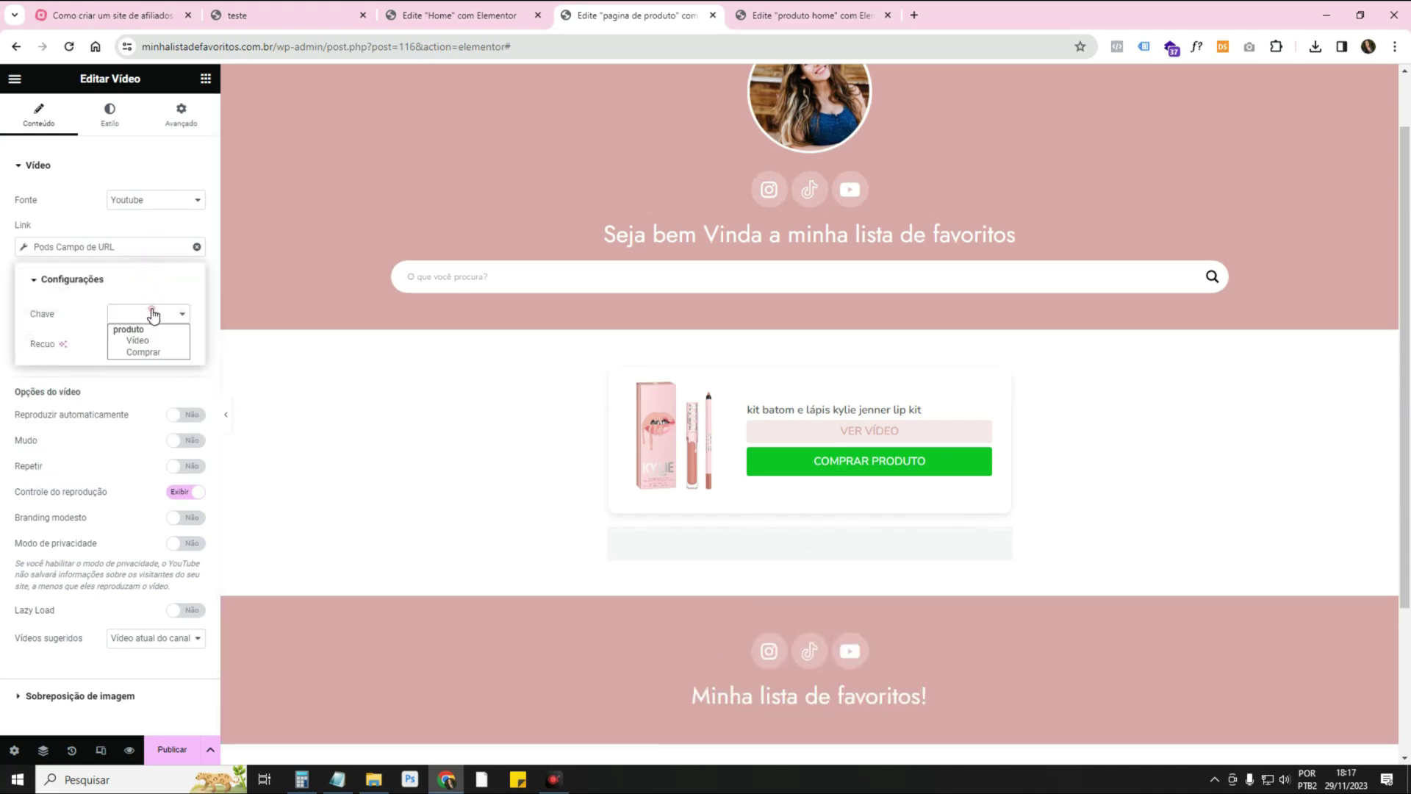
left_click(157, 331)
left_click(156, 340)
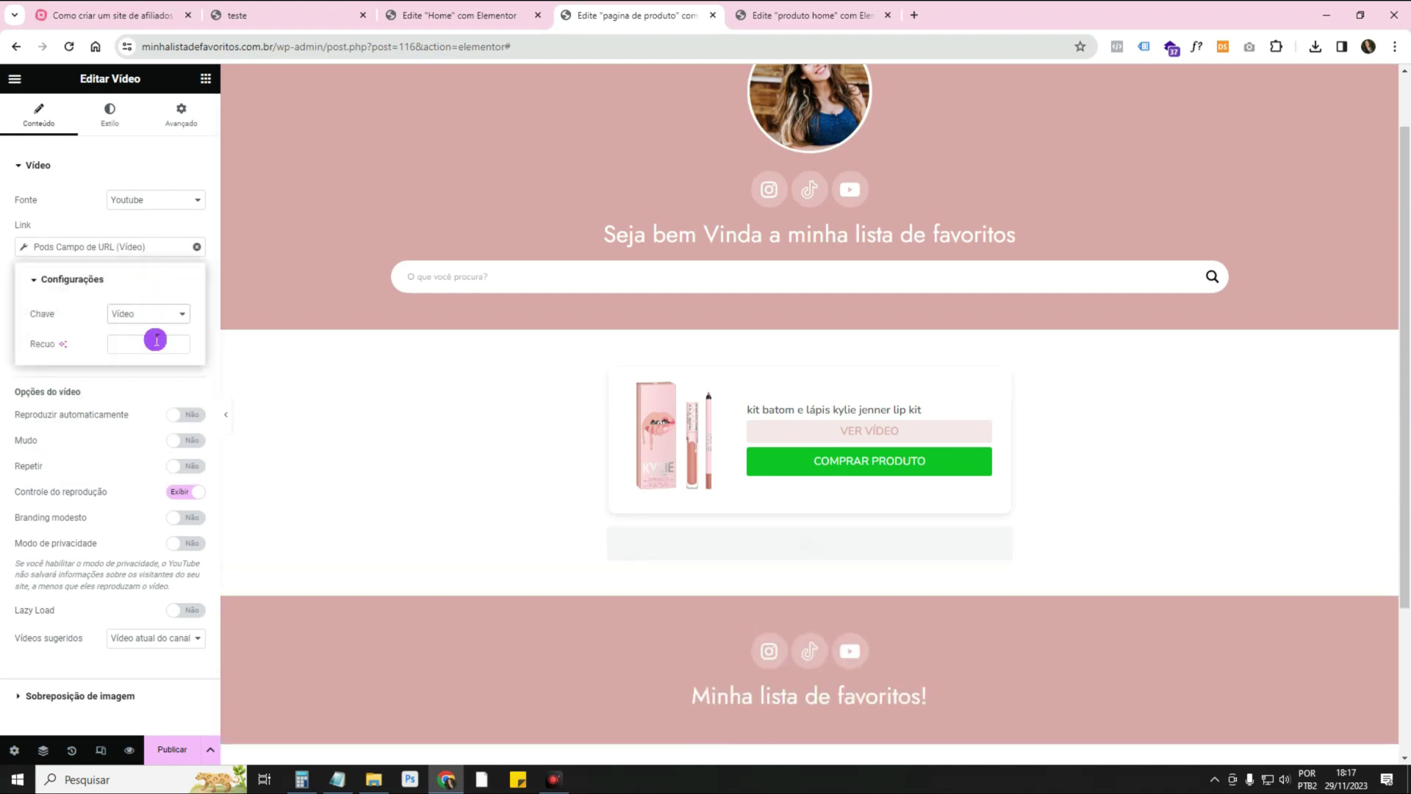
scroll(520, 509, "down", 2)
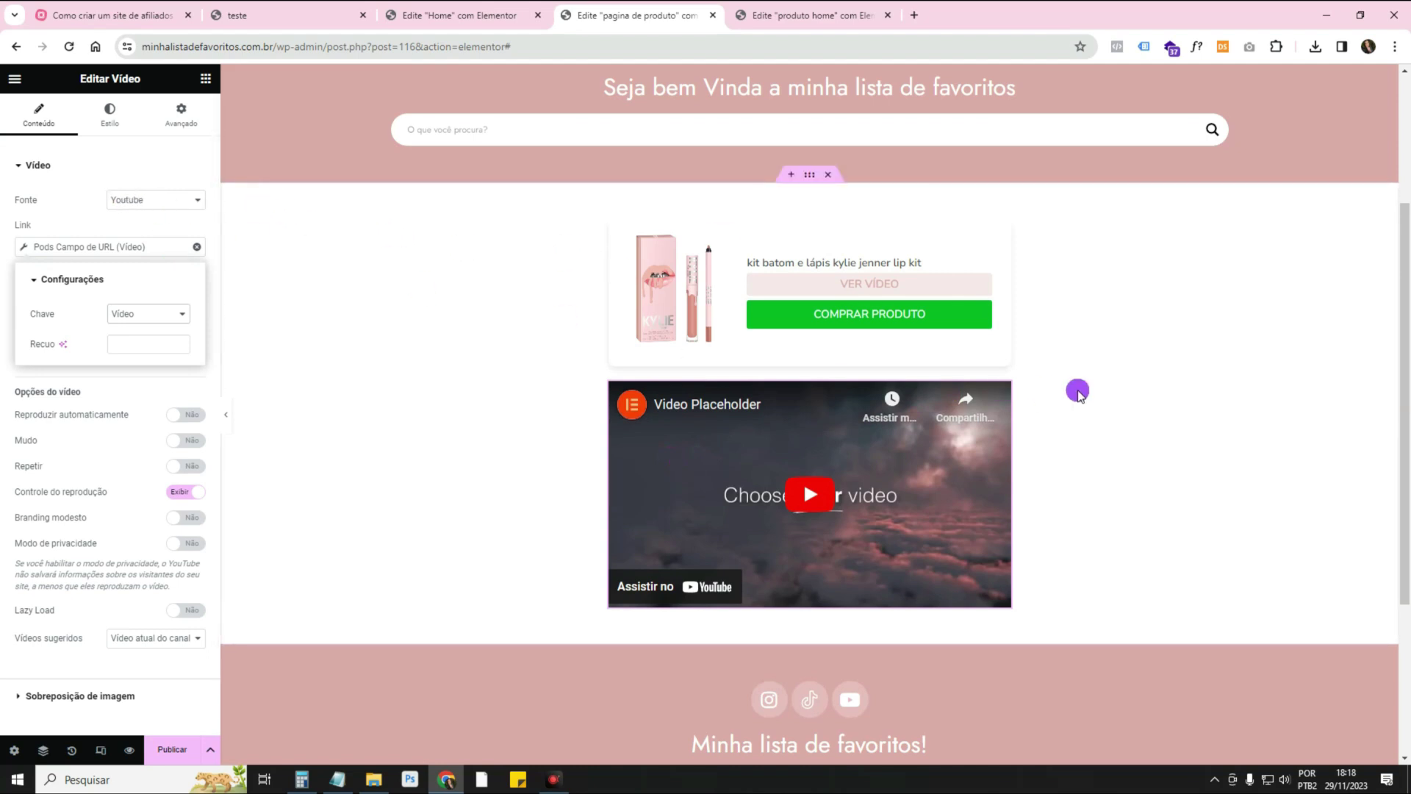
right_click(1007, 391)
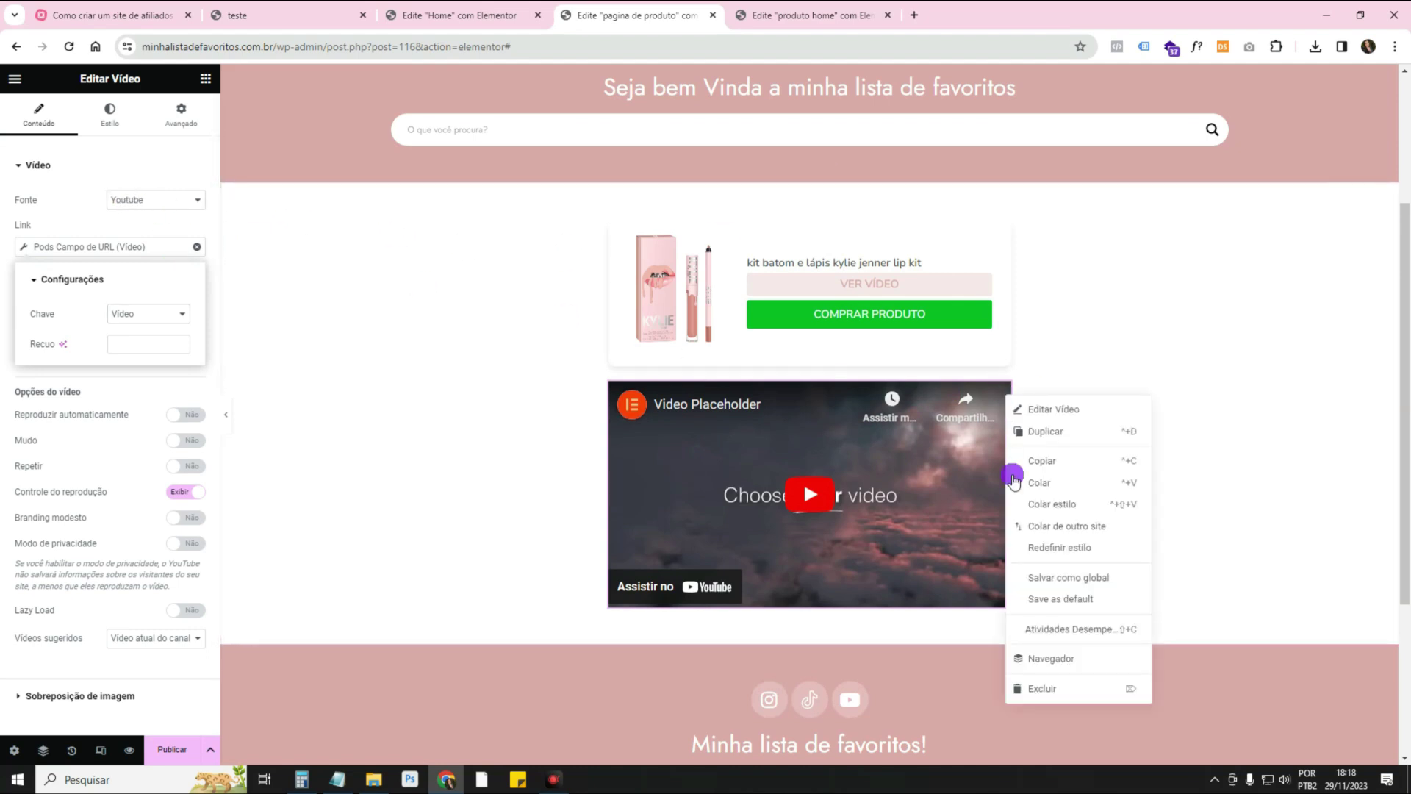
left_click(1053, 691)
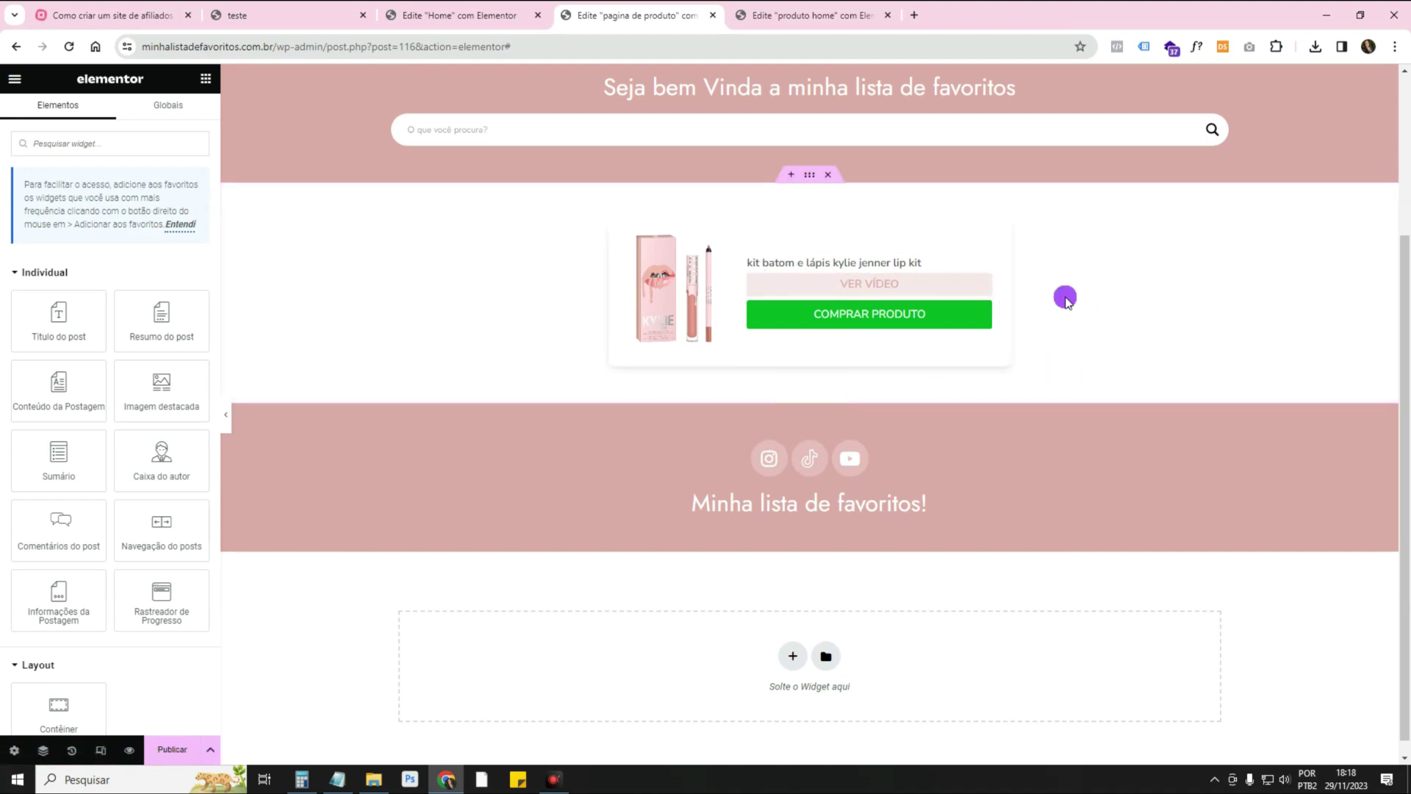
Set the product section container's padding to 20 in mobile view
scroll(1065, 296, "up", 3)
scroll(1066, 296, "down", 2)
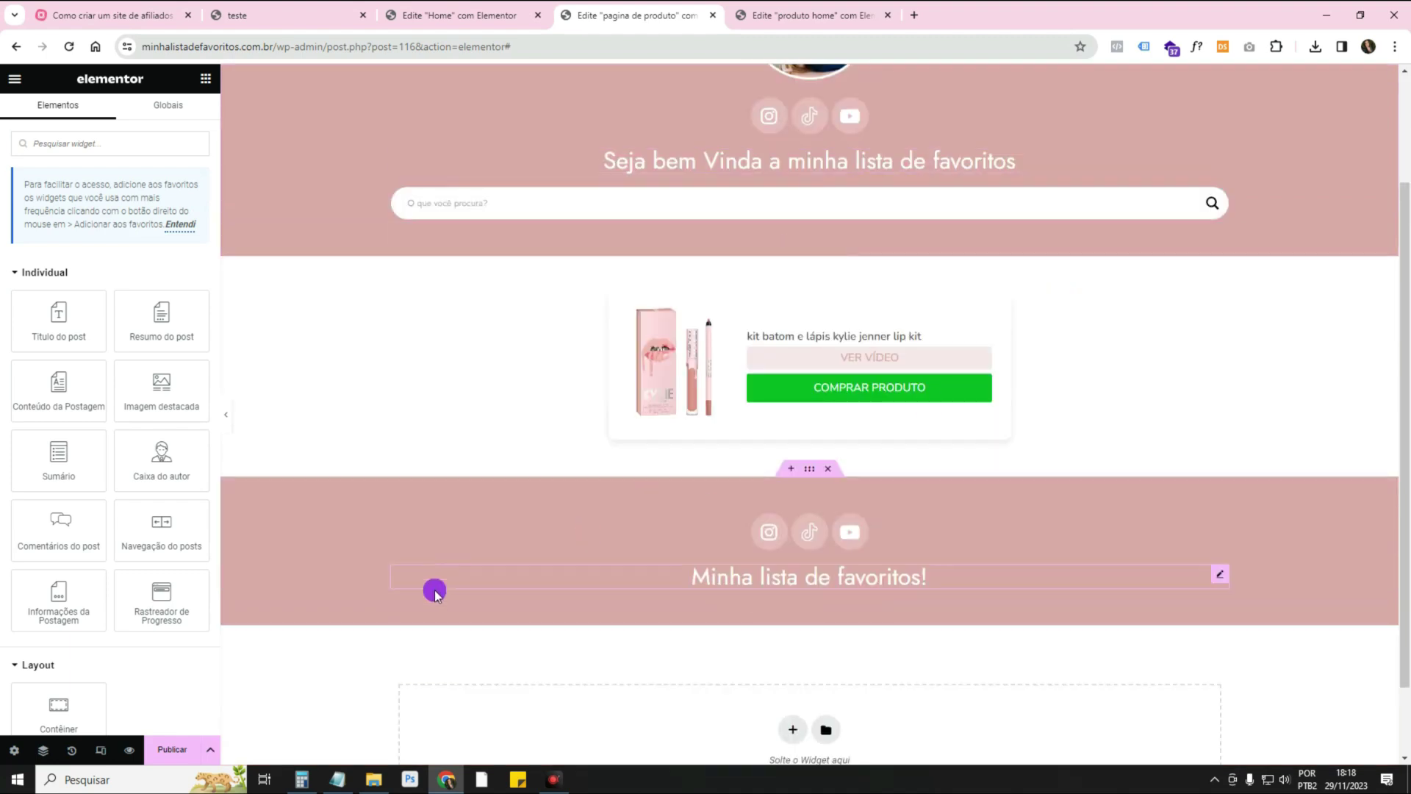
left_click(101, 750)
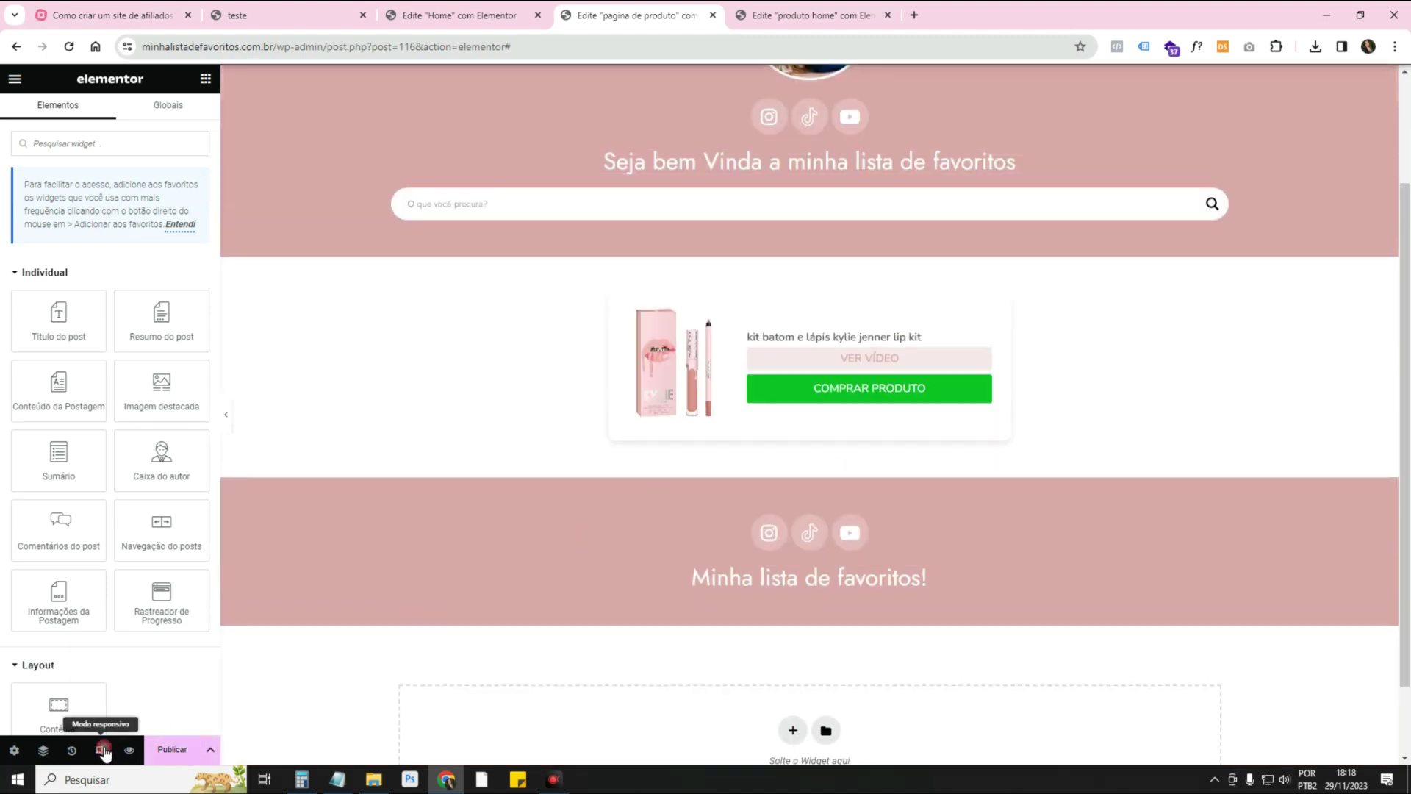
left_click(781, 81)
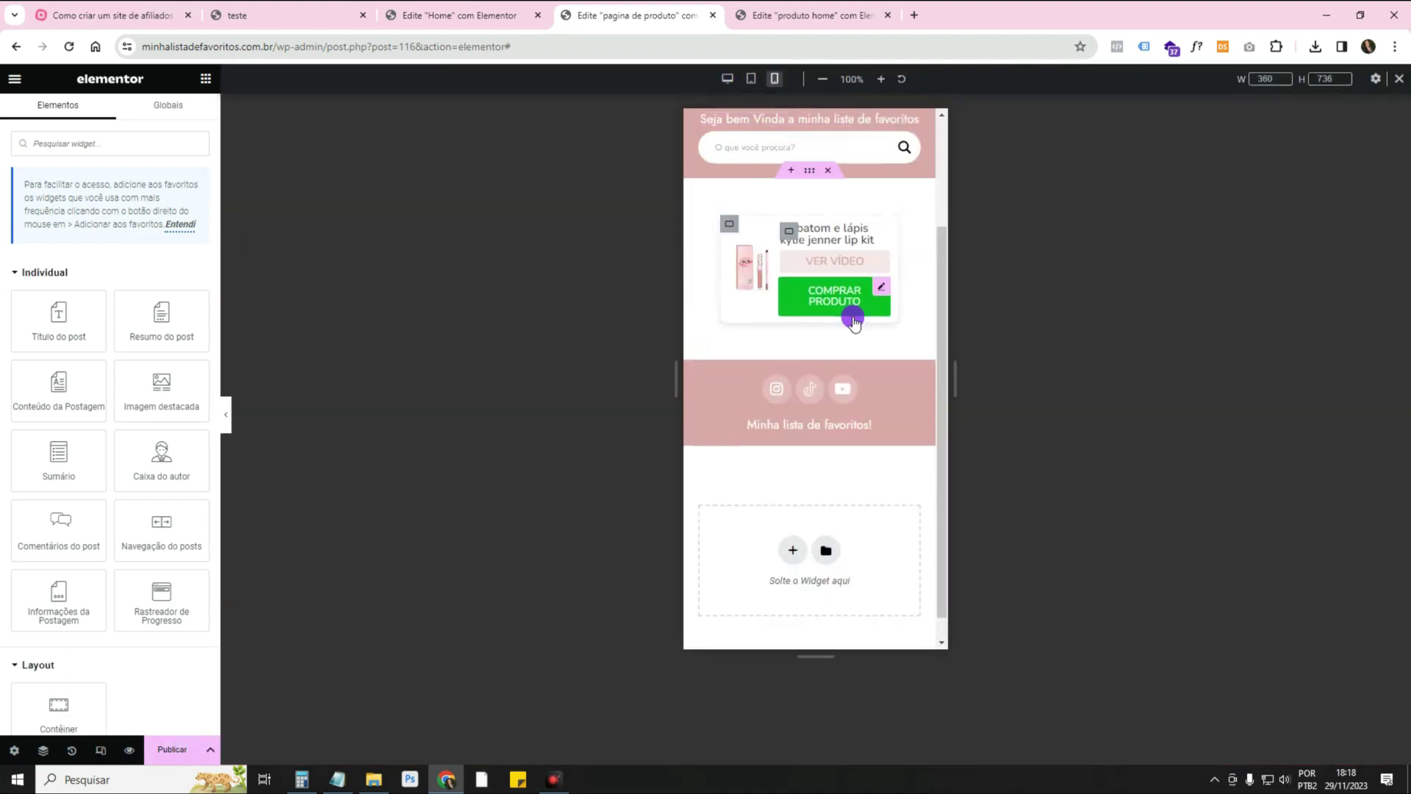
scroll(846, 312, "up", 2)
left_click(808, 320)
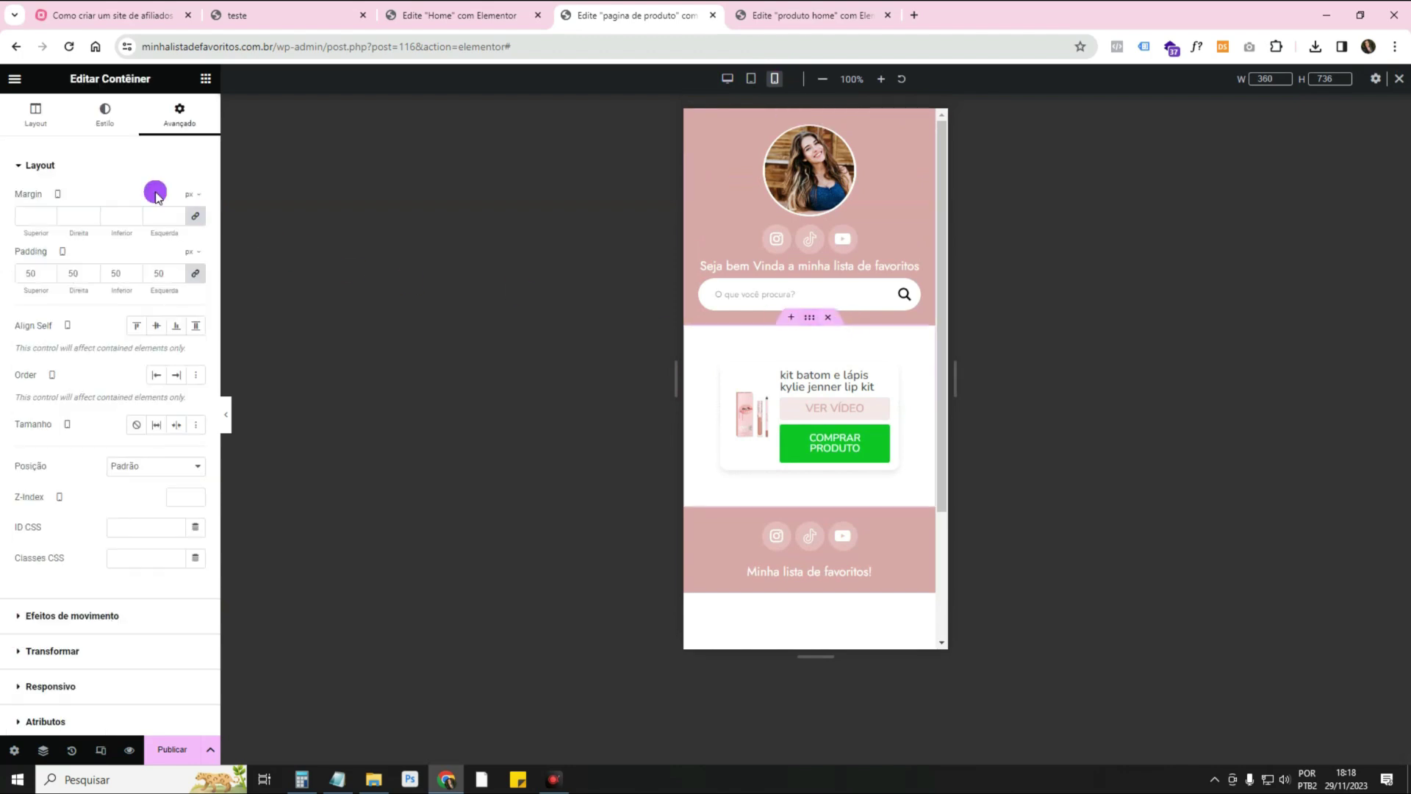
left_click(48, 121)
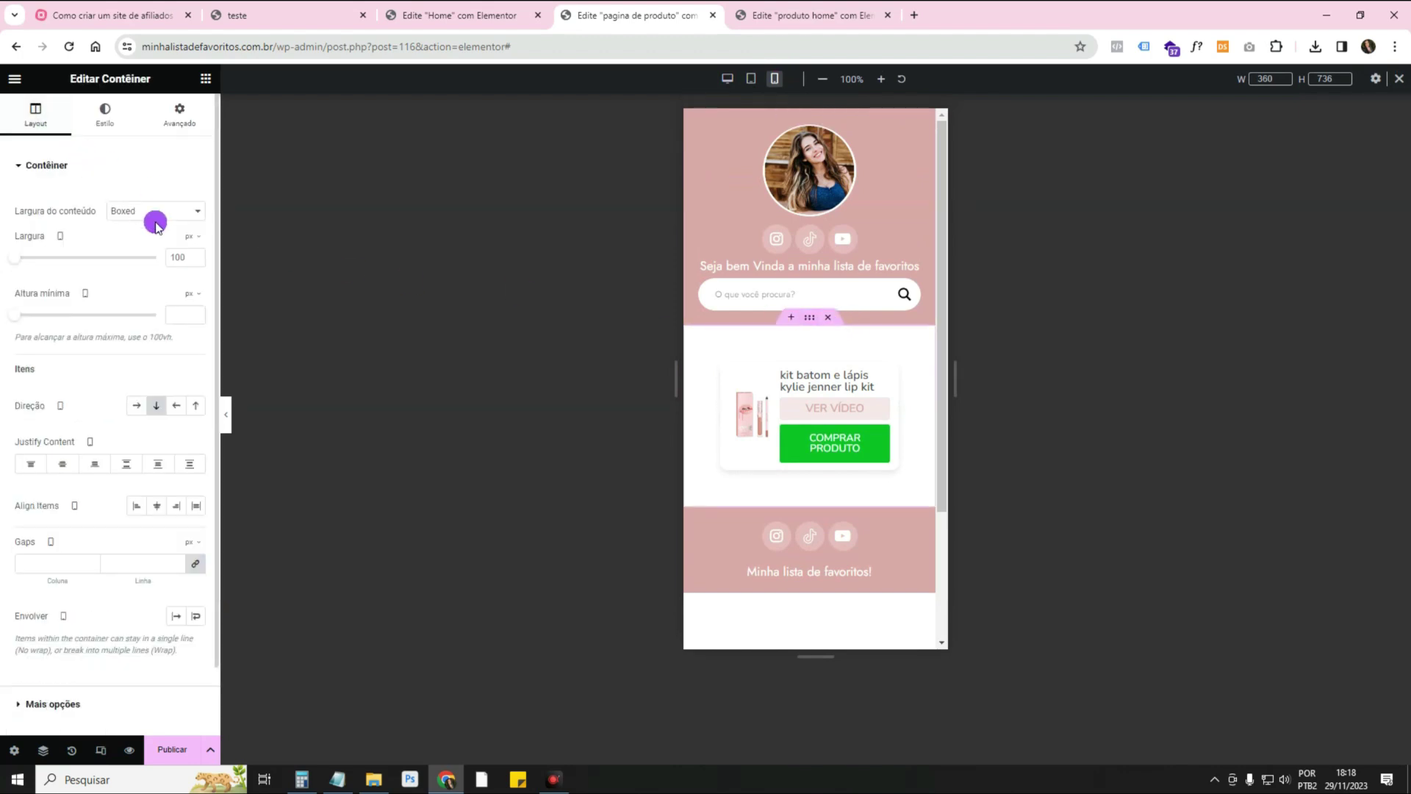
left_click(187, 125)
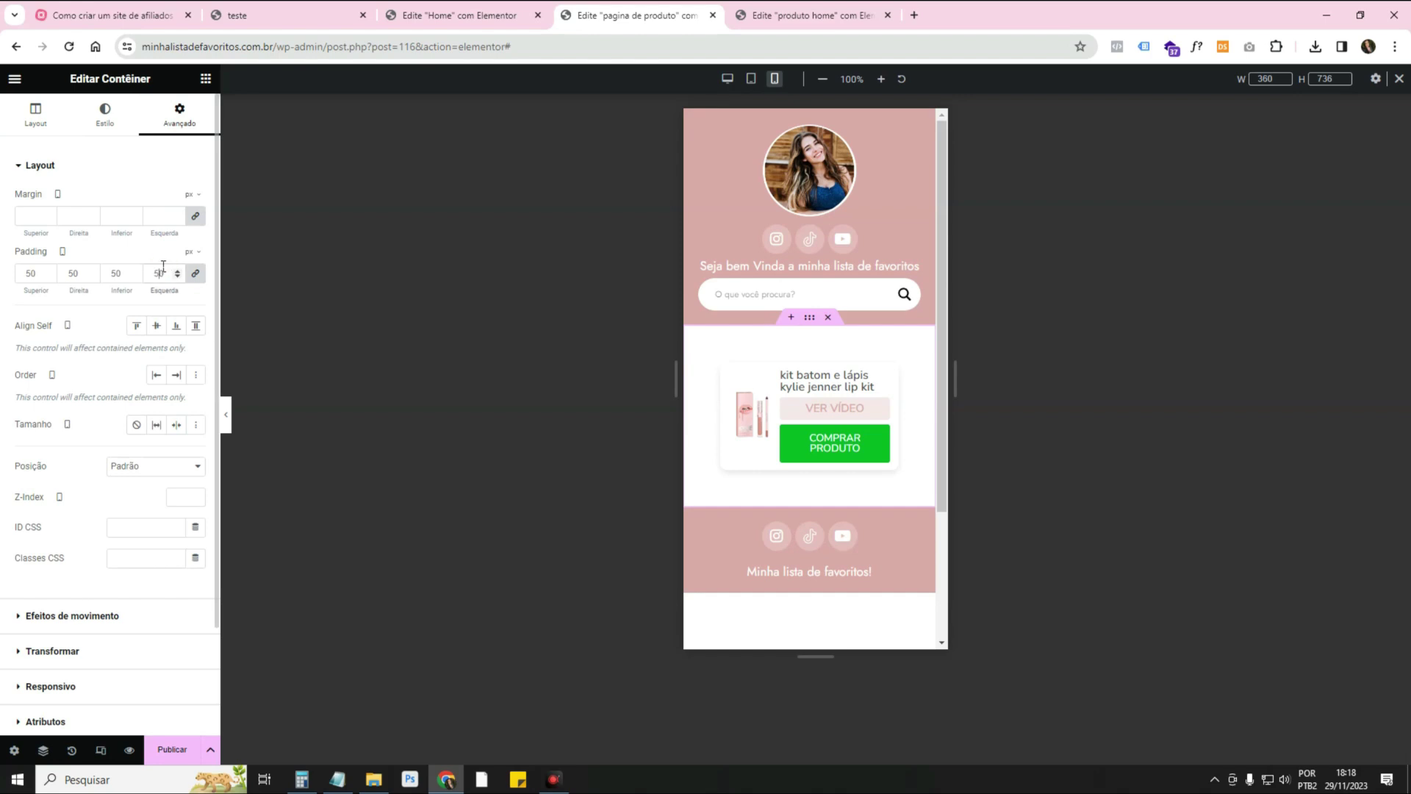
type("20")
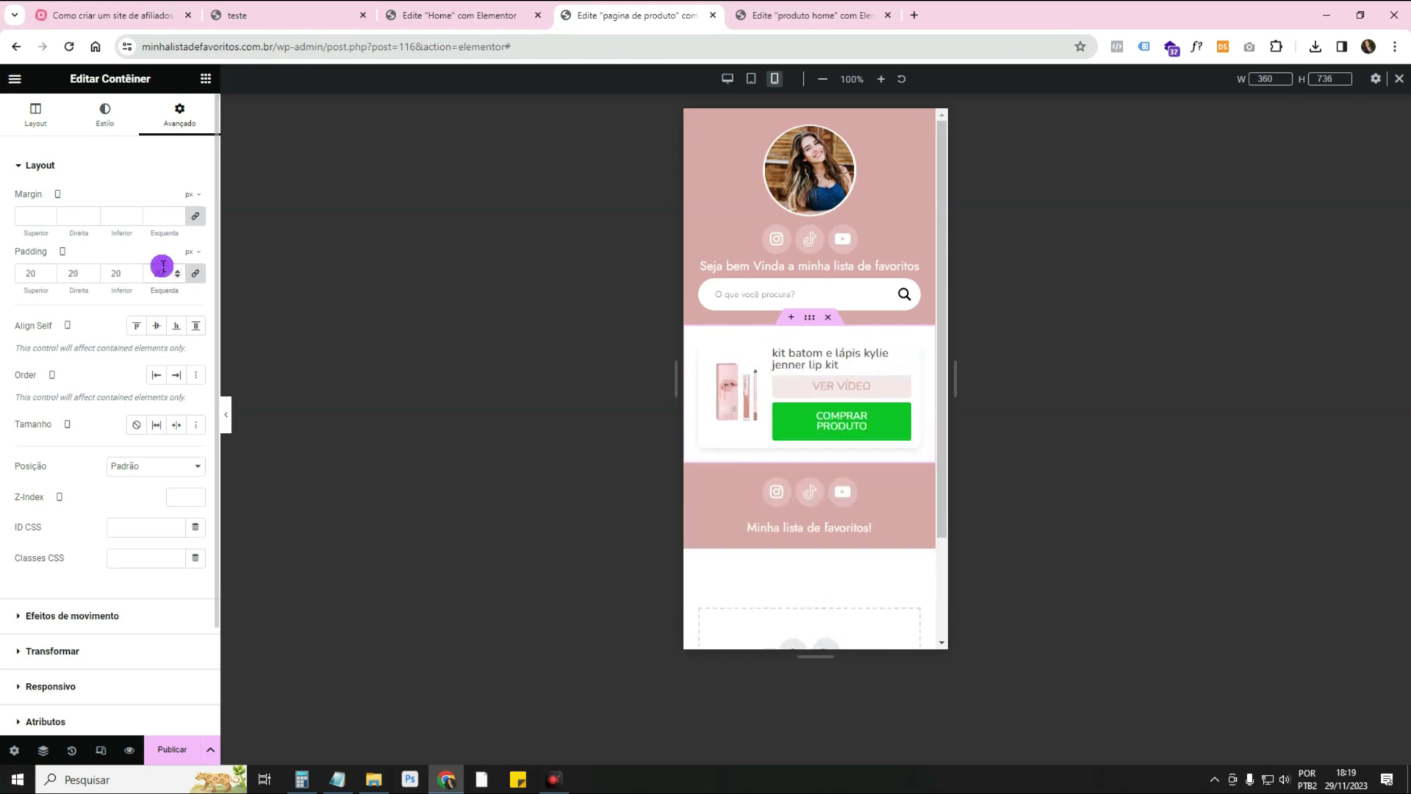
left_click(728, 79)
Publish the template with the Todos os singulares condition and close its editor
left_click(173, 749)
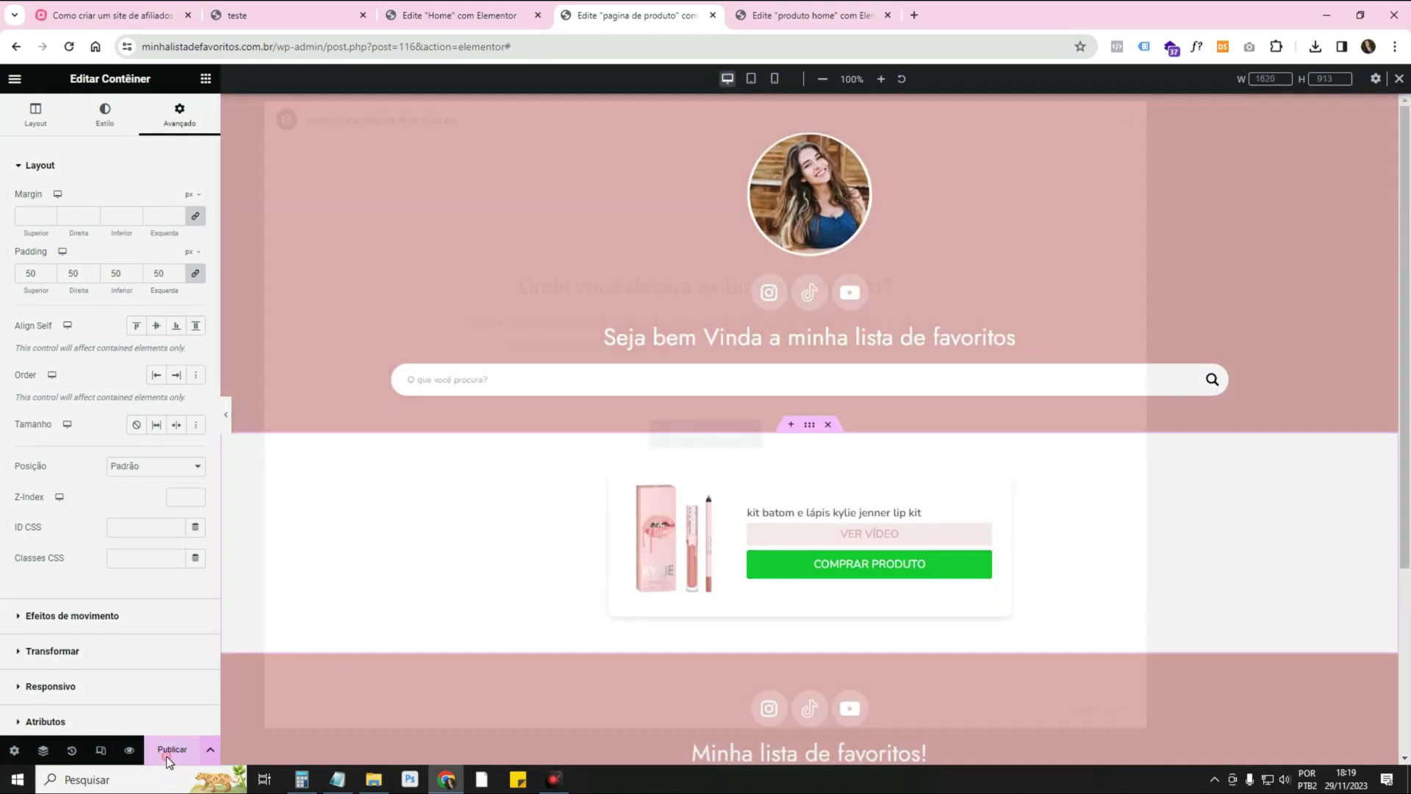
left_click(674, 455)
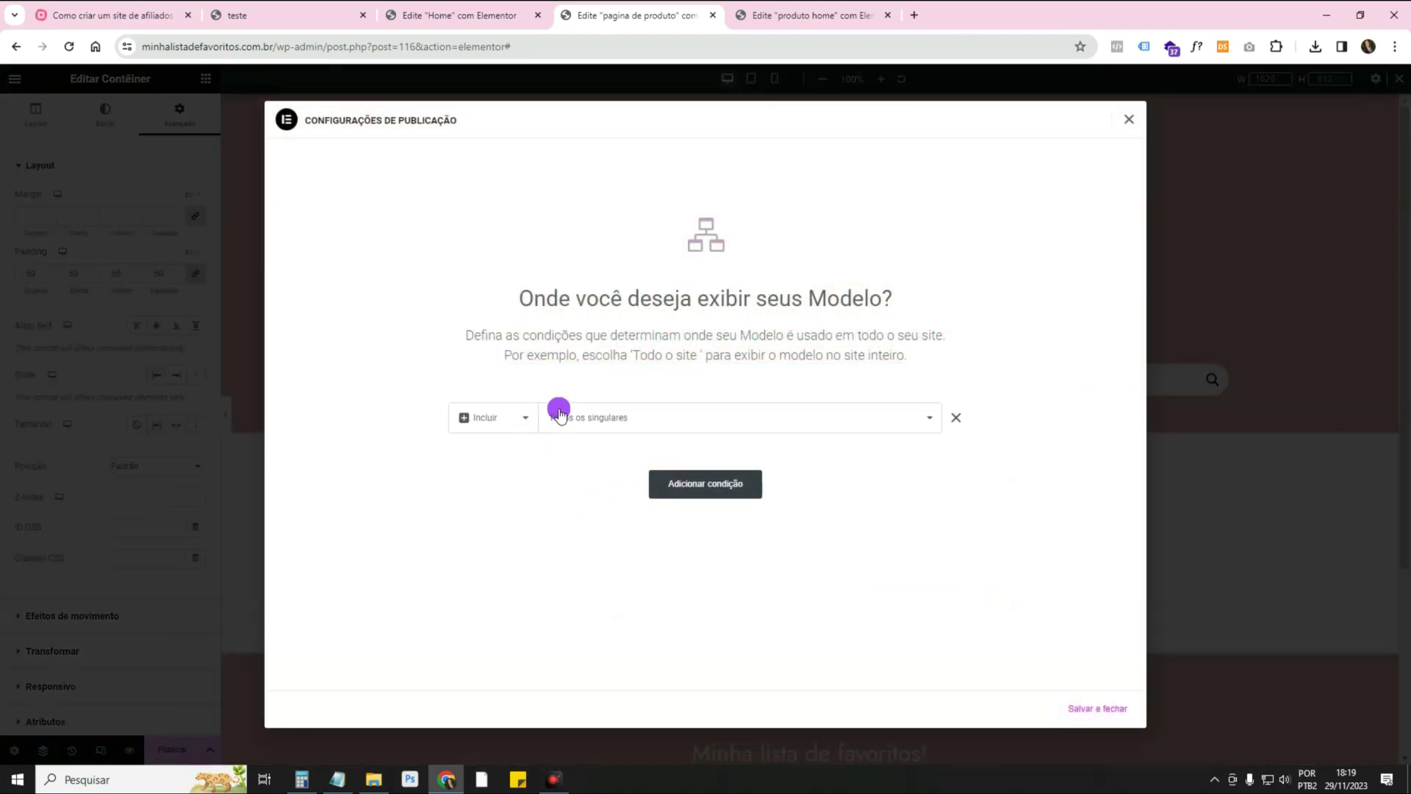
left_click(1081, 710)
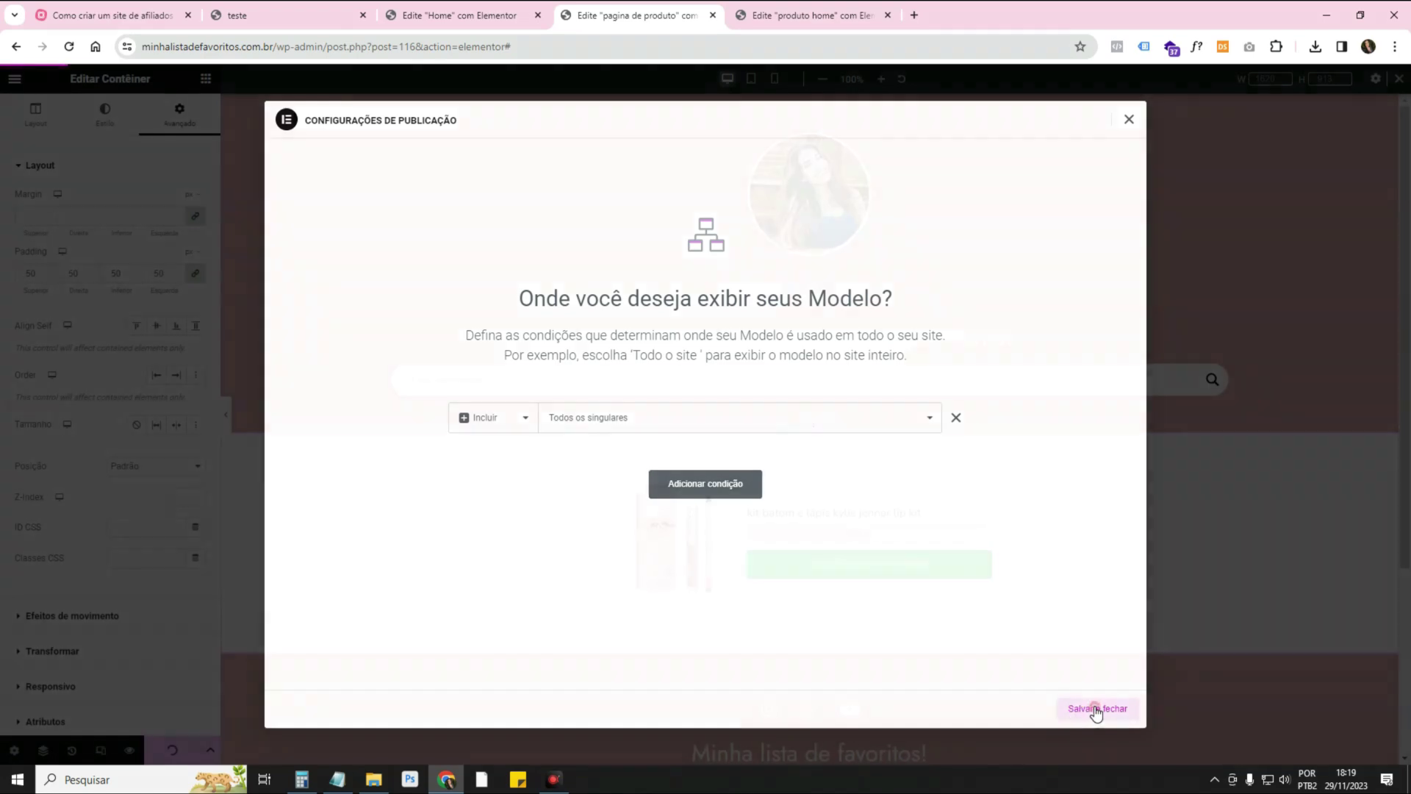
left_click(712, 16)
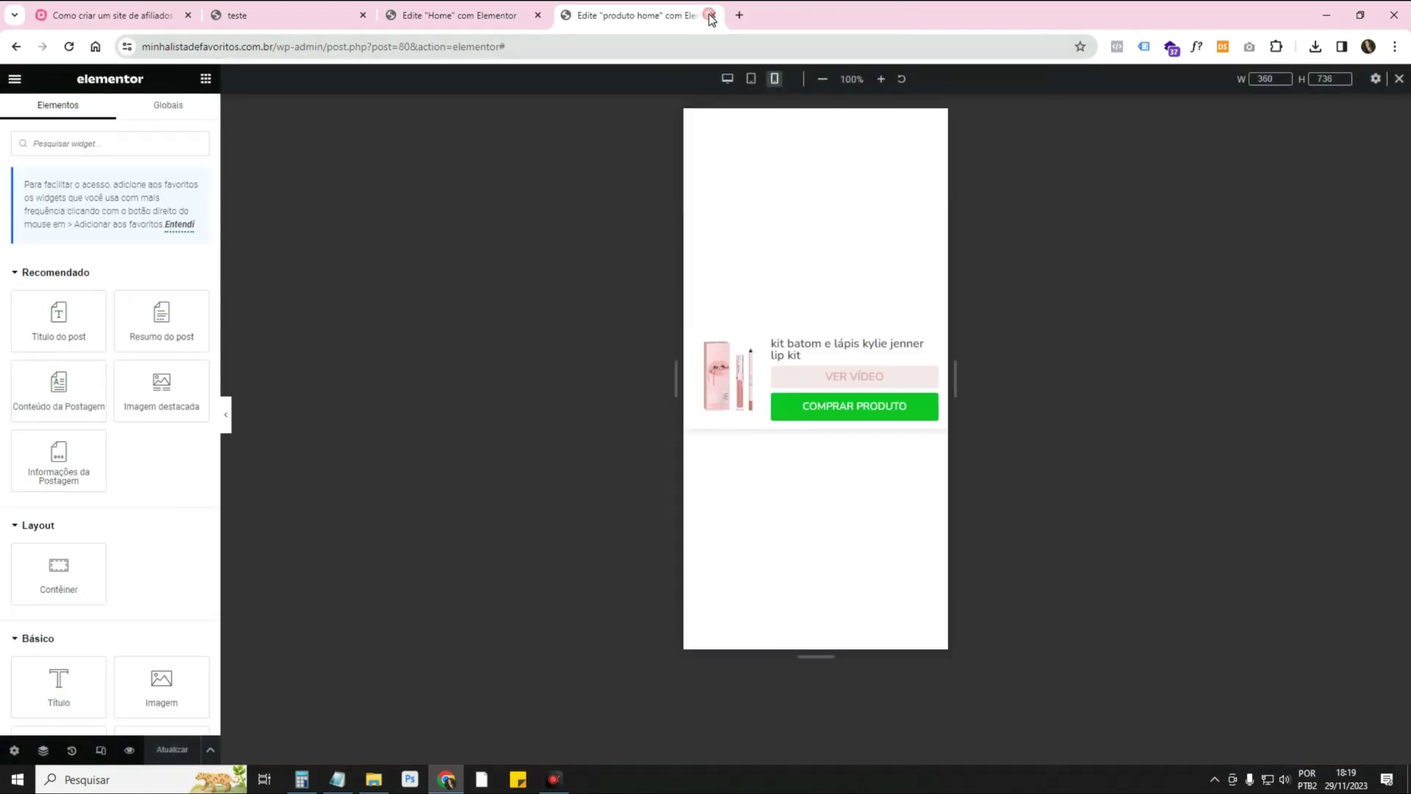
Copy the site address and load the live home page in a new tab
left_click(712, 16)
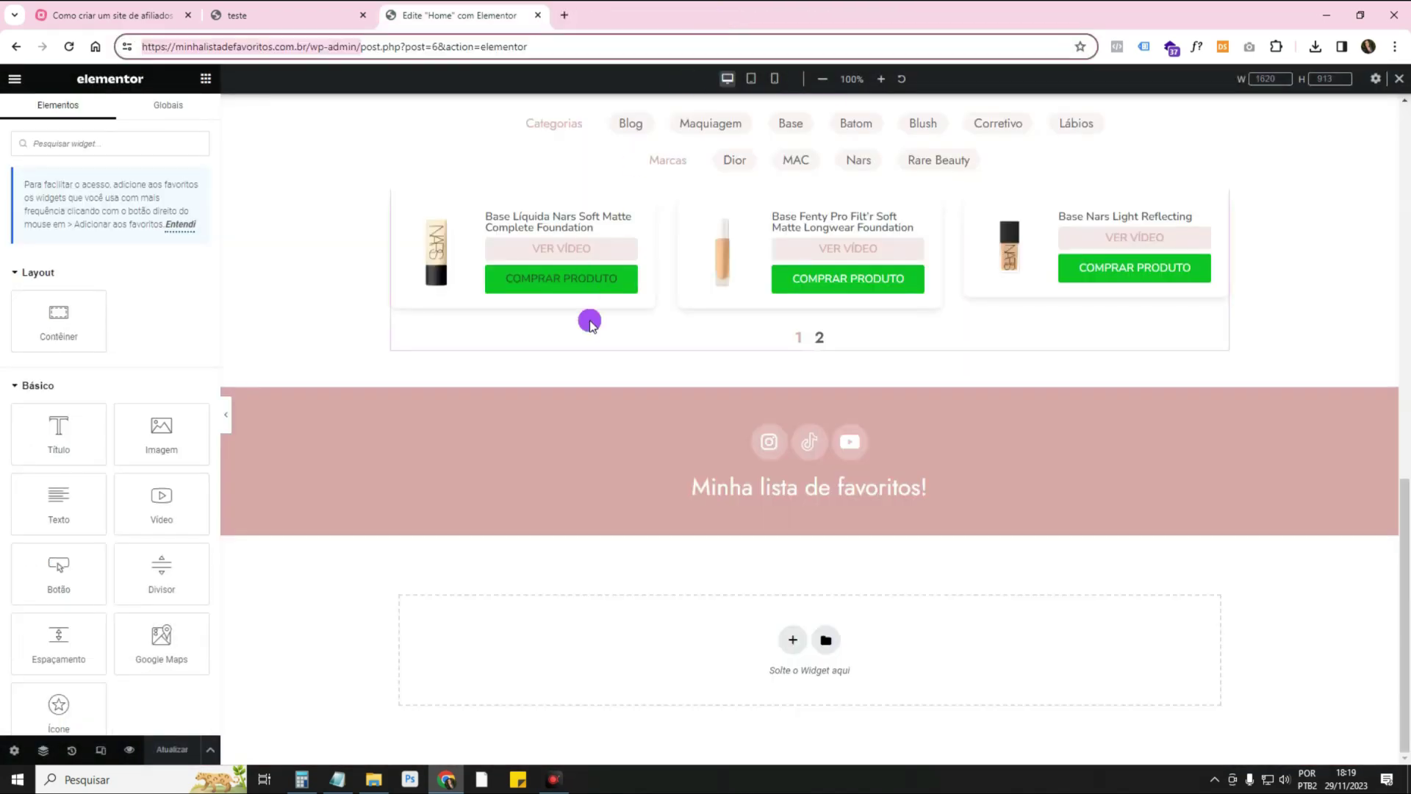
scroll(589, 319, "up", 10)
left_click(222, 421)
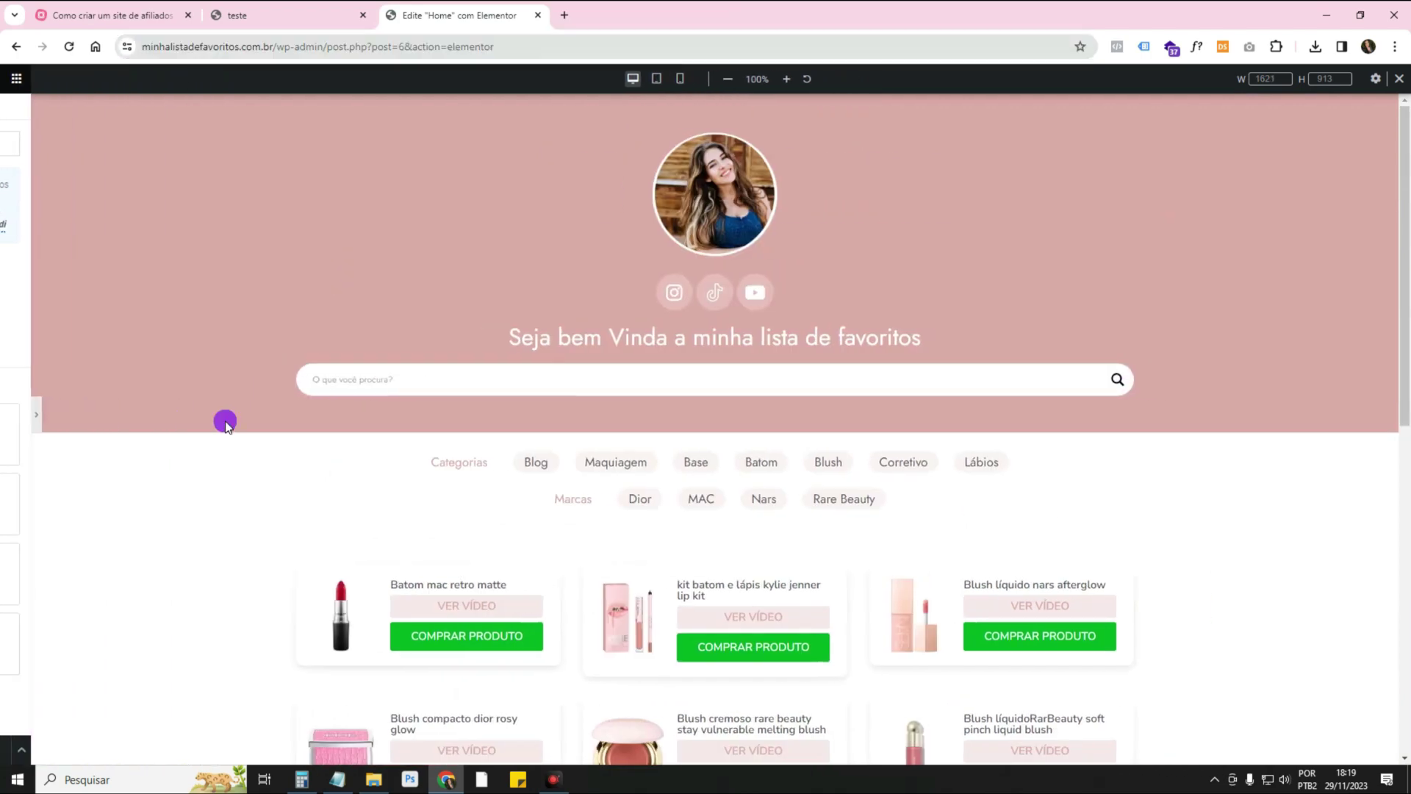
left_click_drag(272, 46, 51, 89)
key("ctrl+c")
key("ctrl+t")
key("ctrl+v")
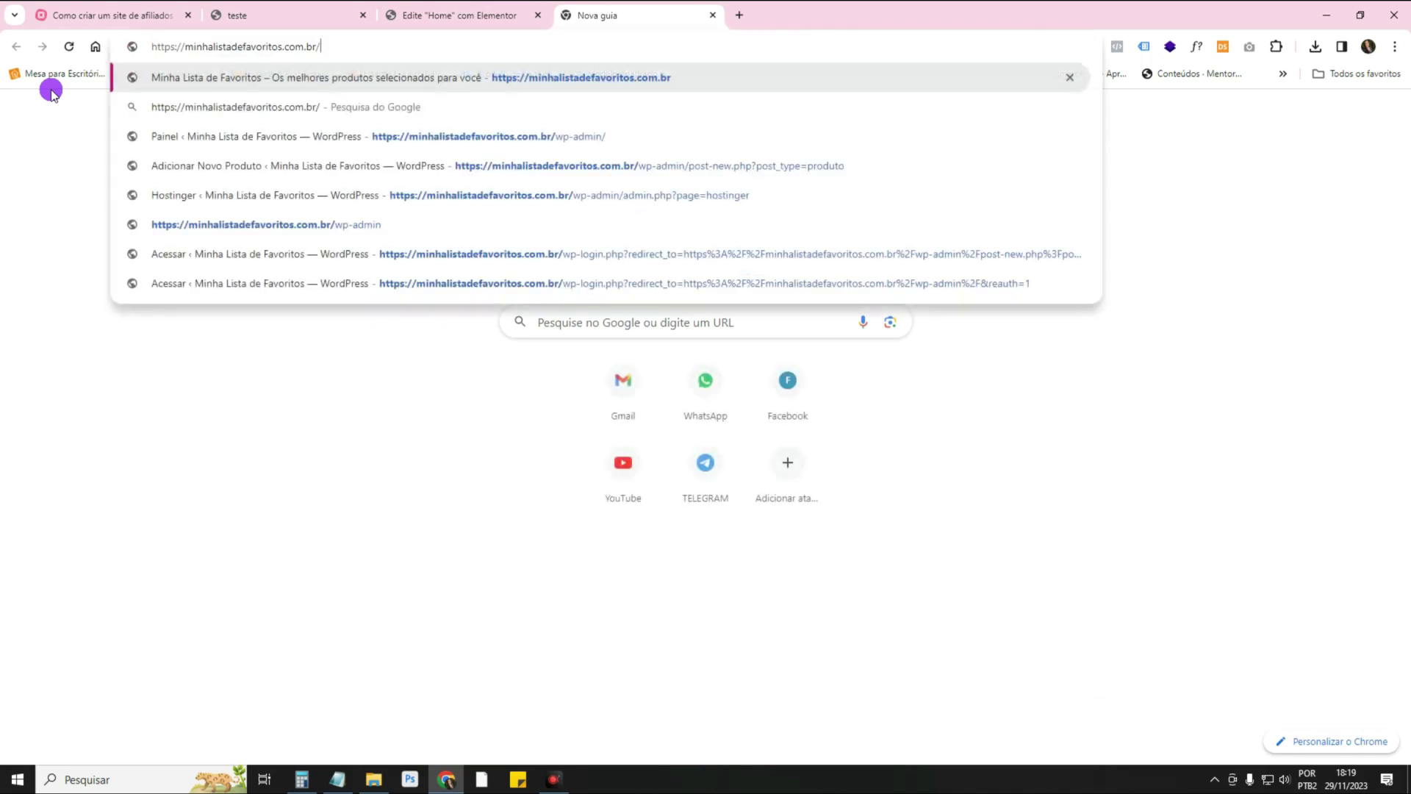
key("Return")
Open the kit batom e lápis kylie jenner lip kit product page
scroll(841, 365, "down", 2)
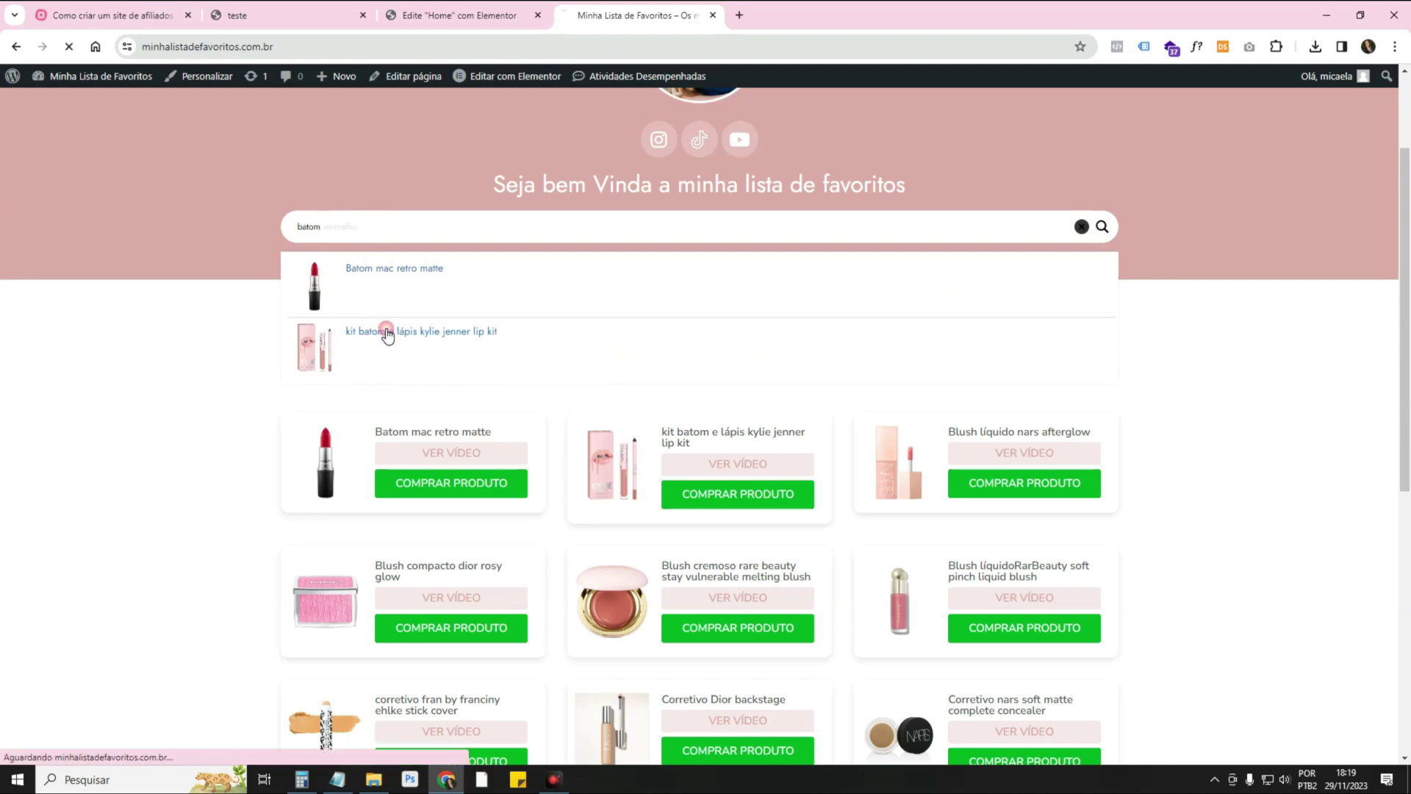
left_click(384, 330)
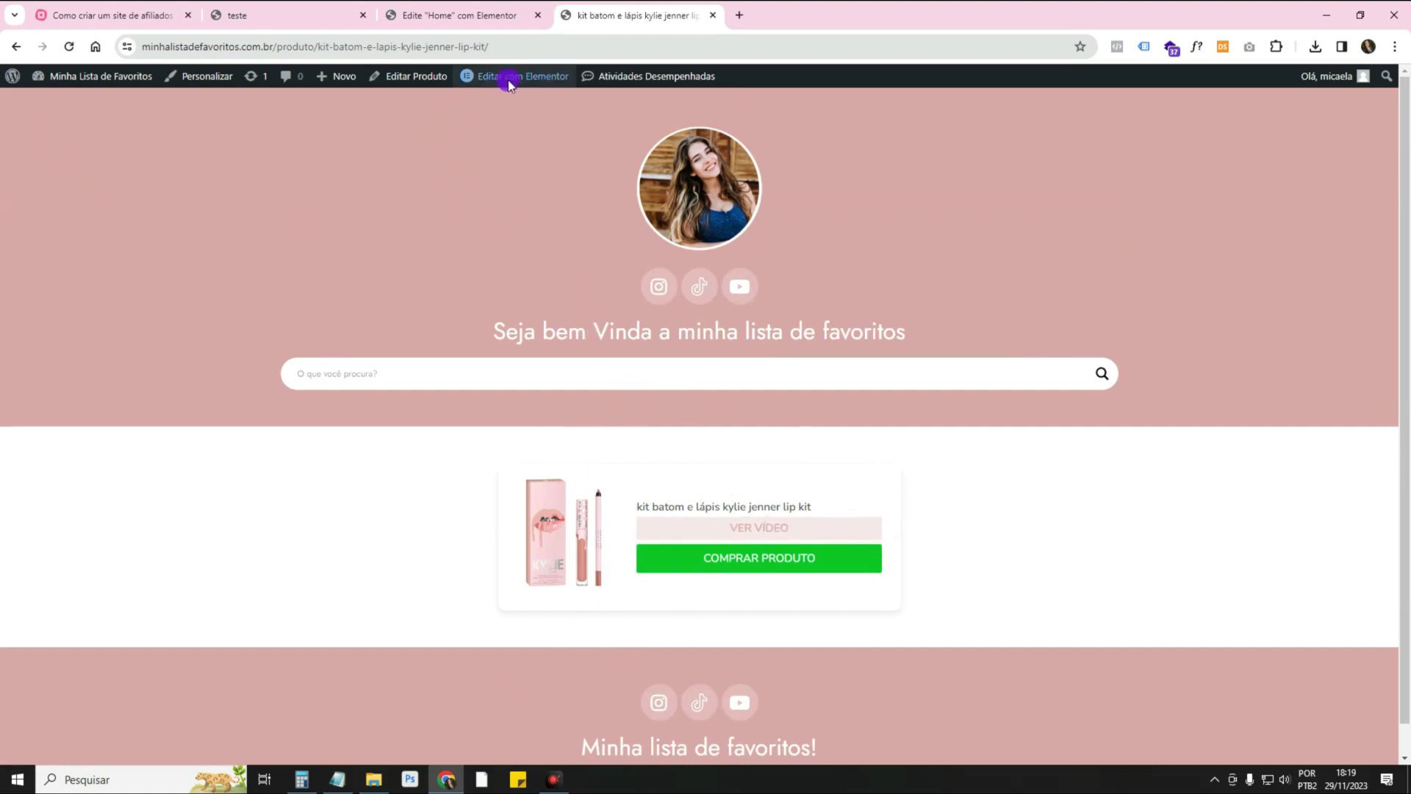
mouse_move(509, 77)
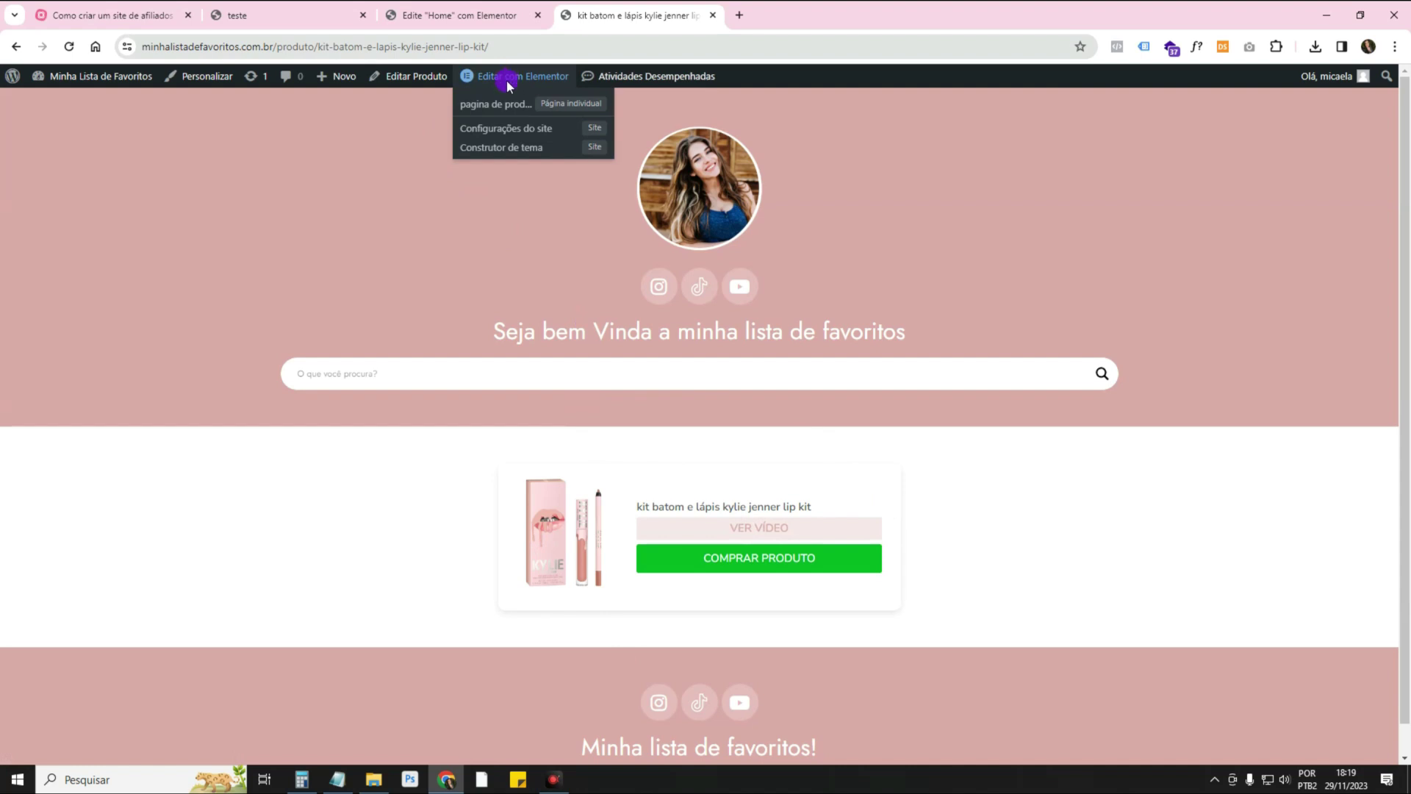
Open the product page template in Elementor and drag a Button widget beneath the product card
left_click(469, 105)
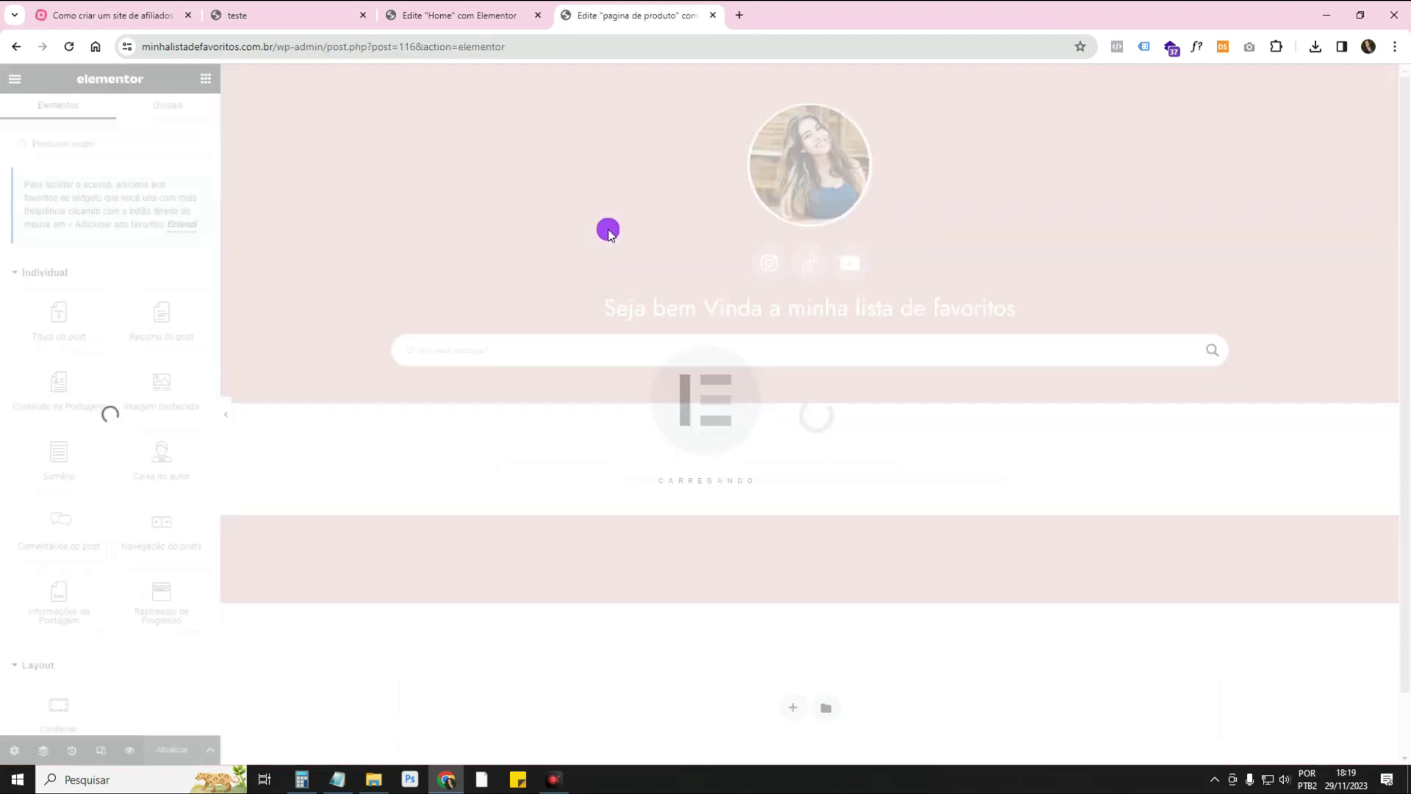
scroll(101, 577, "down", 3)
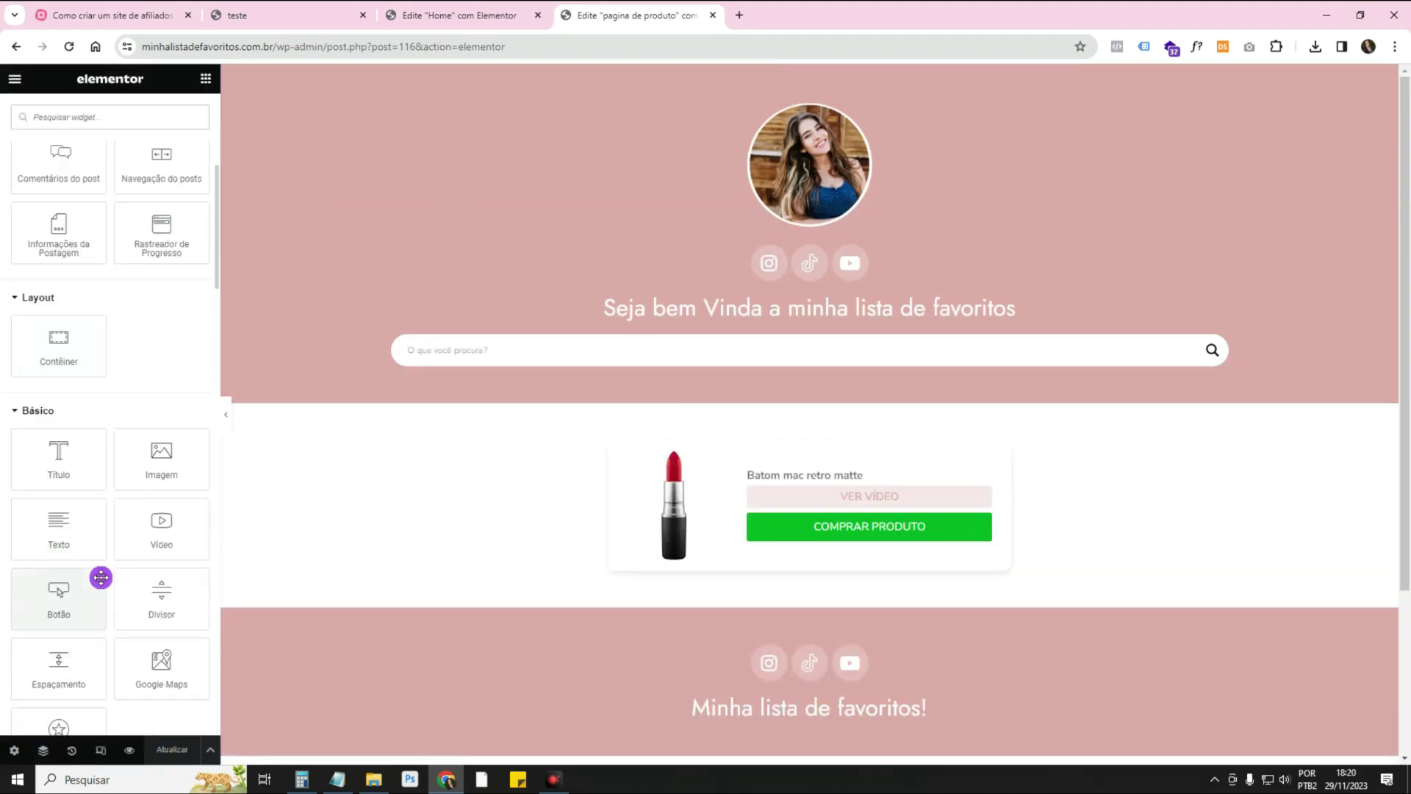
left_click_drag(86, 534, 821, 571)
Label the button 'Ver todos os produtos' and set its alignment to Justificado for full width
left_click(165, 229)
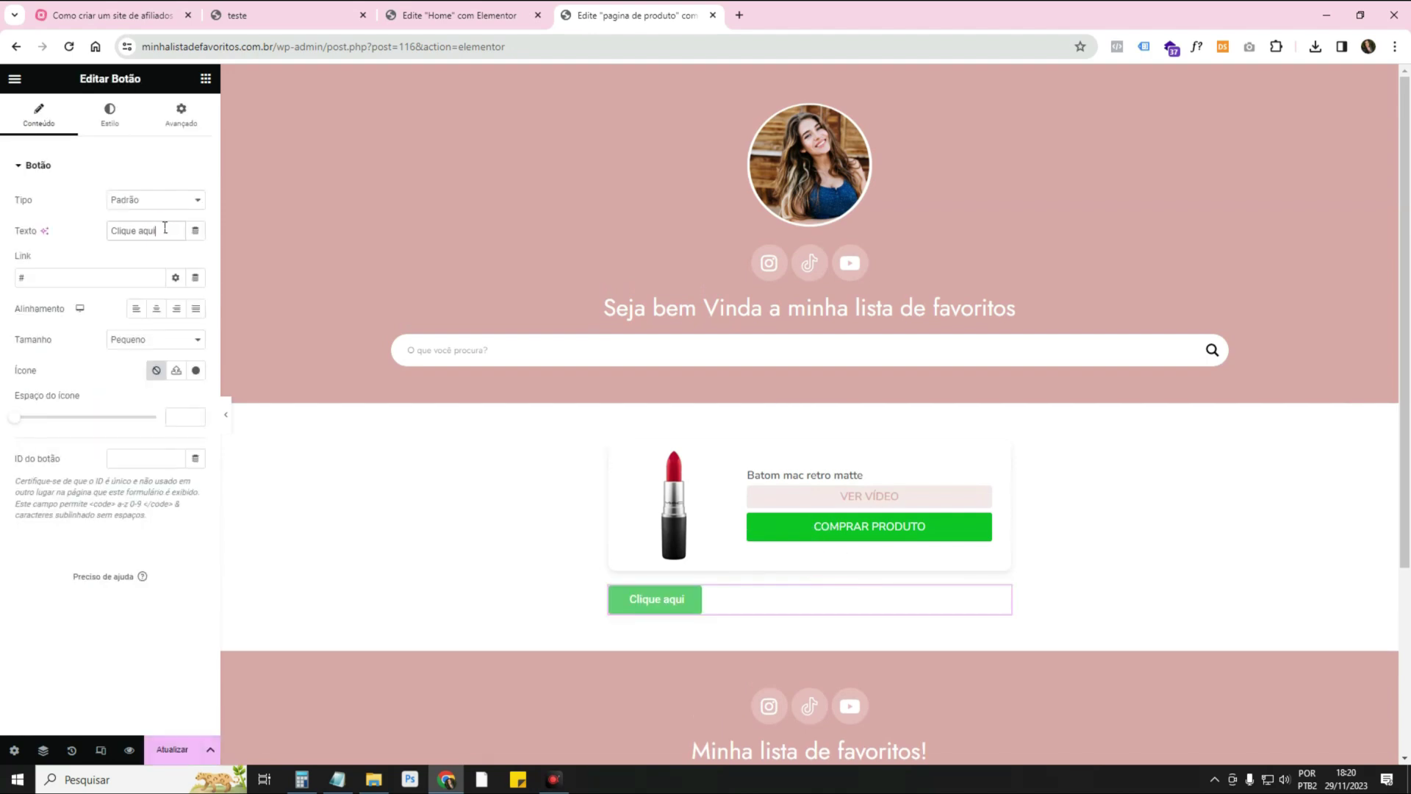
type("Vo")
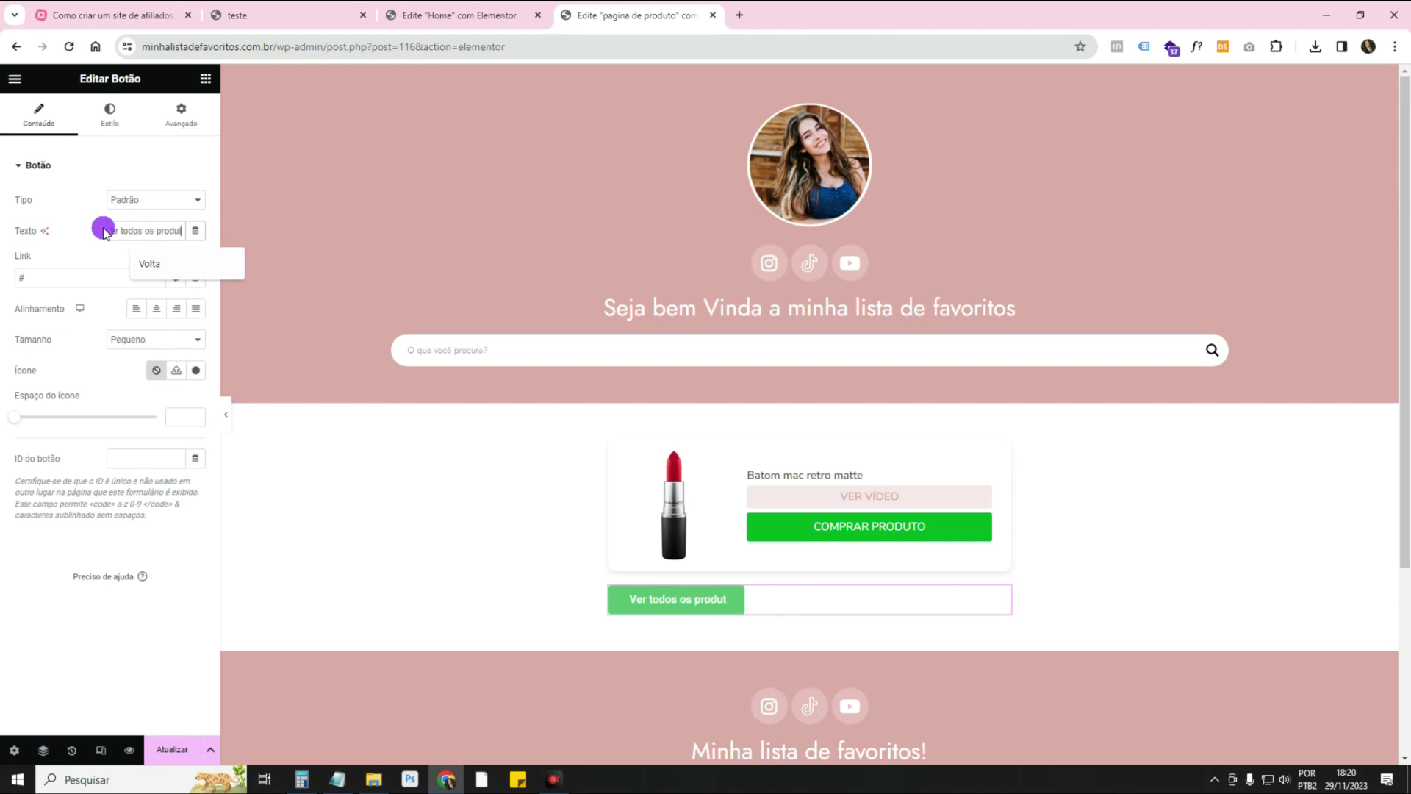
left_click(195, 308)
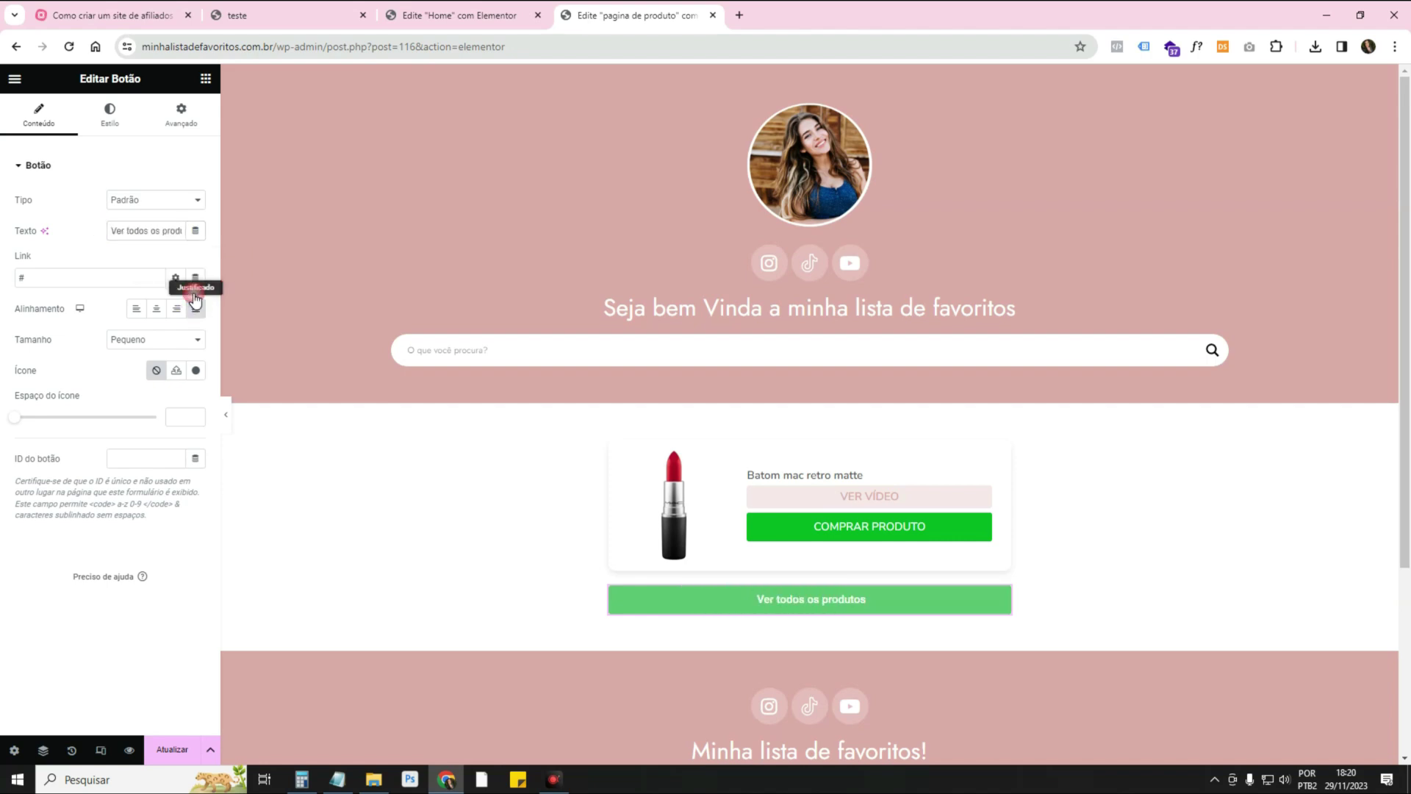
left_click(113, 129)
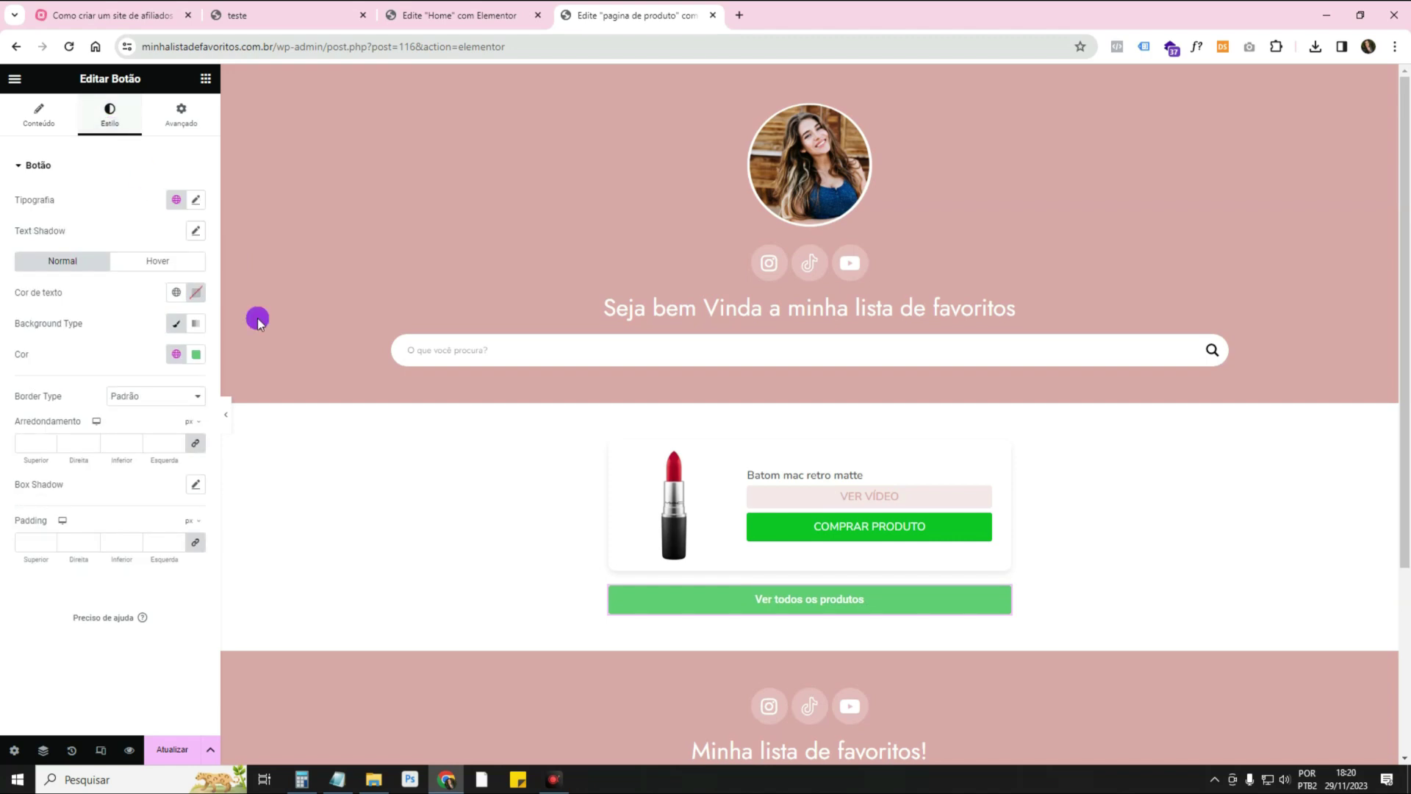
right_click(776, 498)
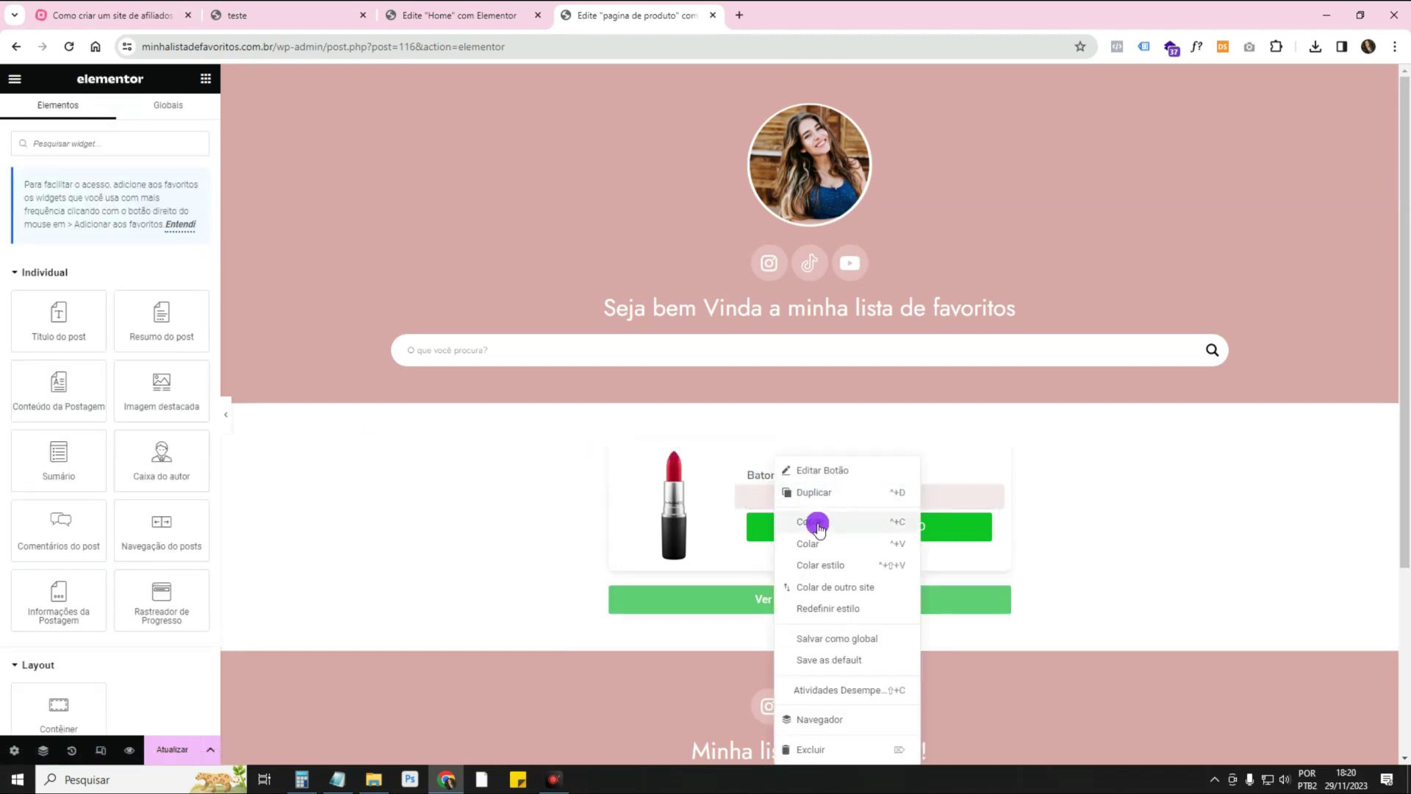
Copy the VER VÍDEO button's style and paste it onto the Ver todos os produtos button
left_click(823, 562)
right_click(827, 599)
left_click(937, 565)
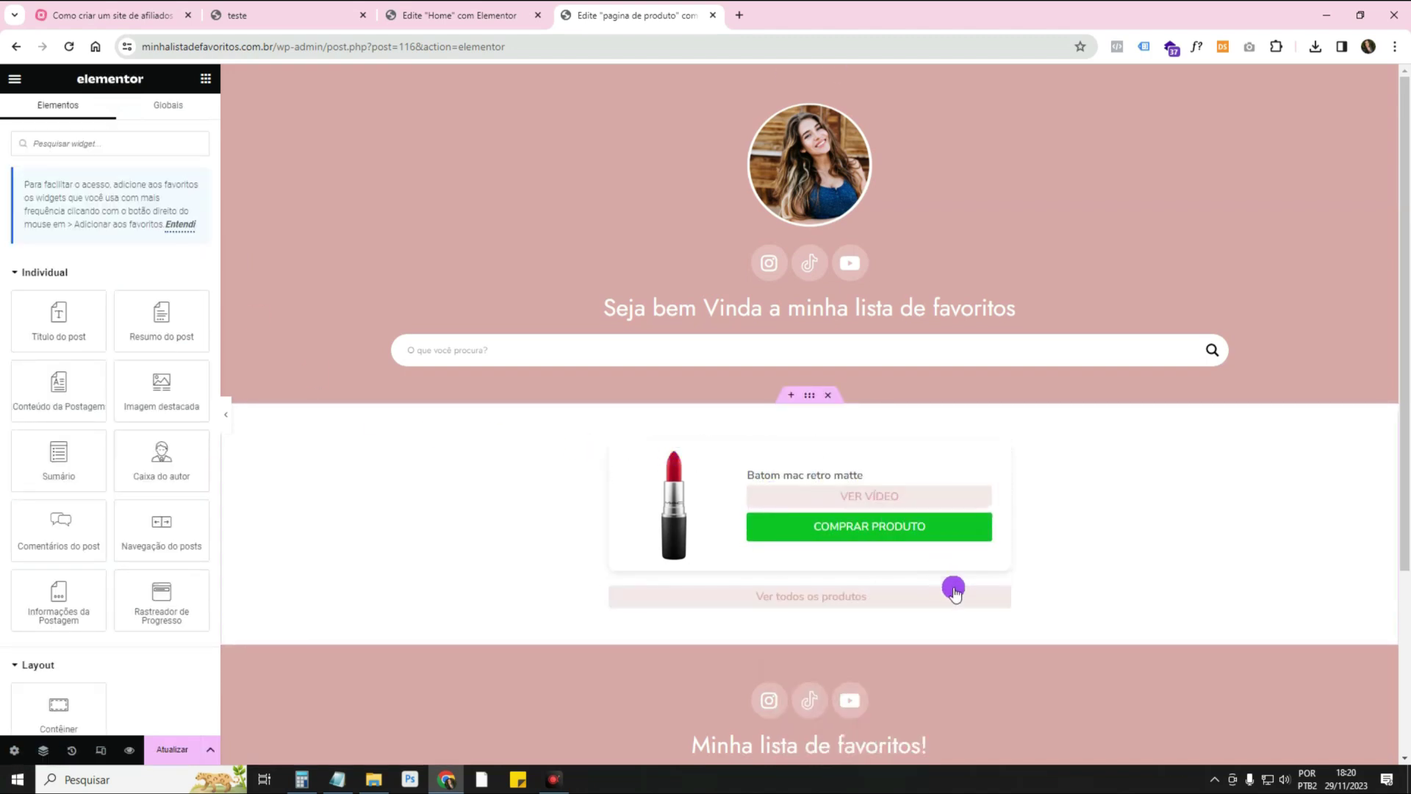
left_click(1003, 596)
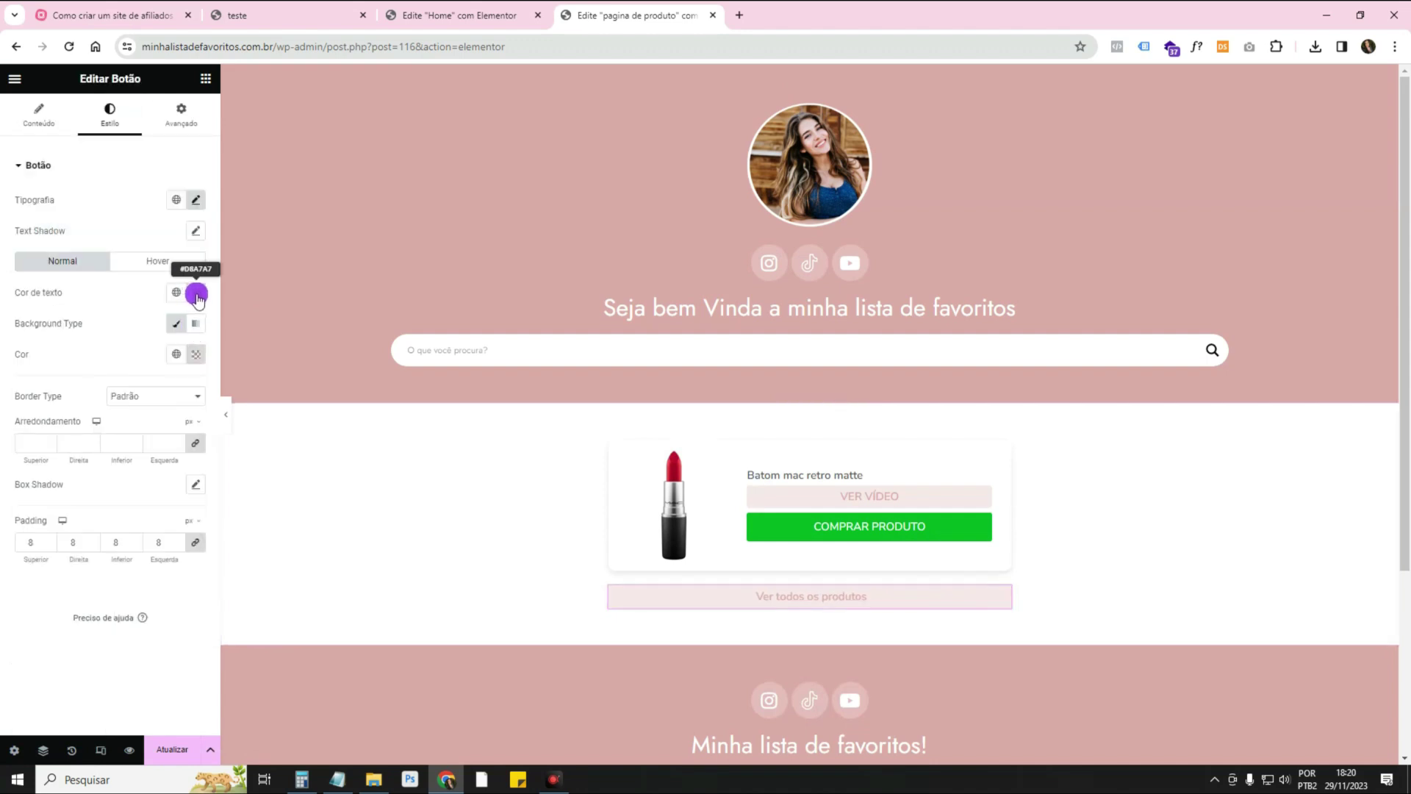
Adjust the button's text and background colours, using rose #B67171
left_click(196, 294)
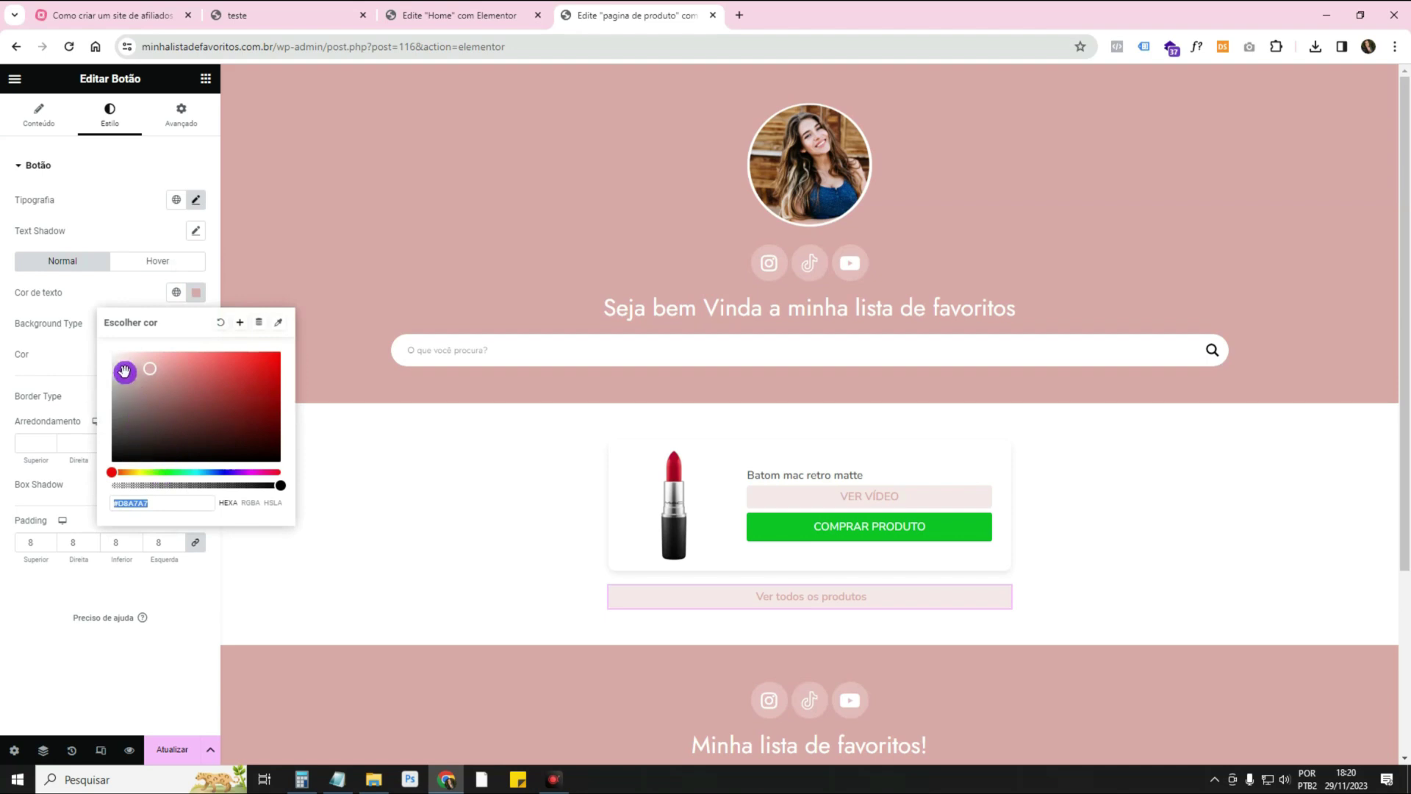
left_click(104, 306)
left_click(196, 354)
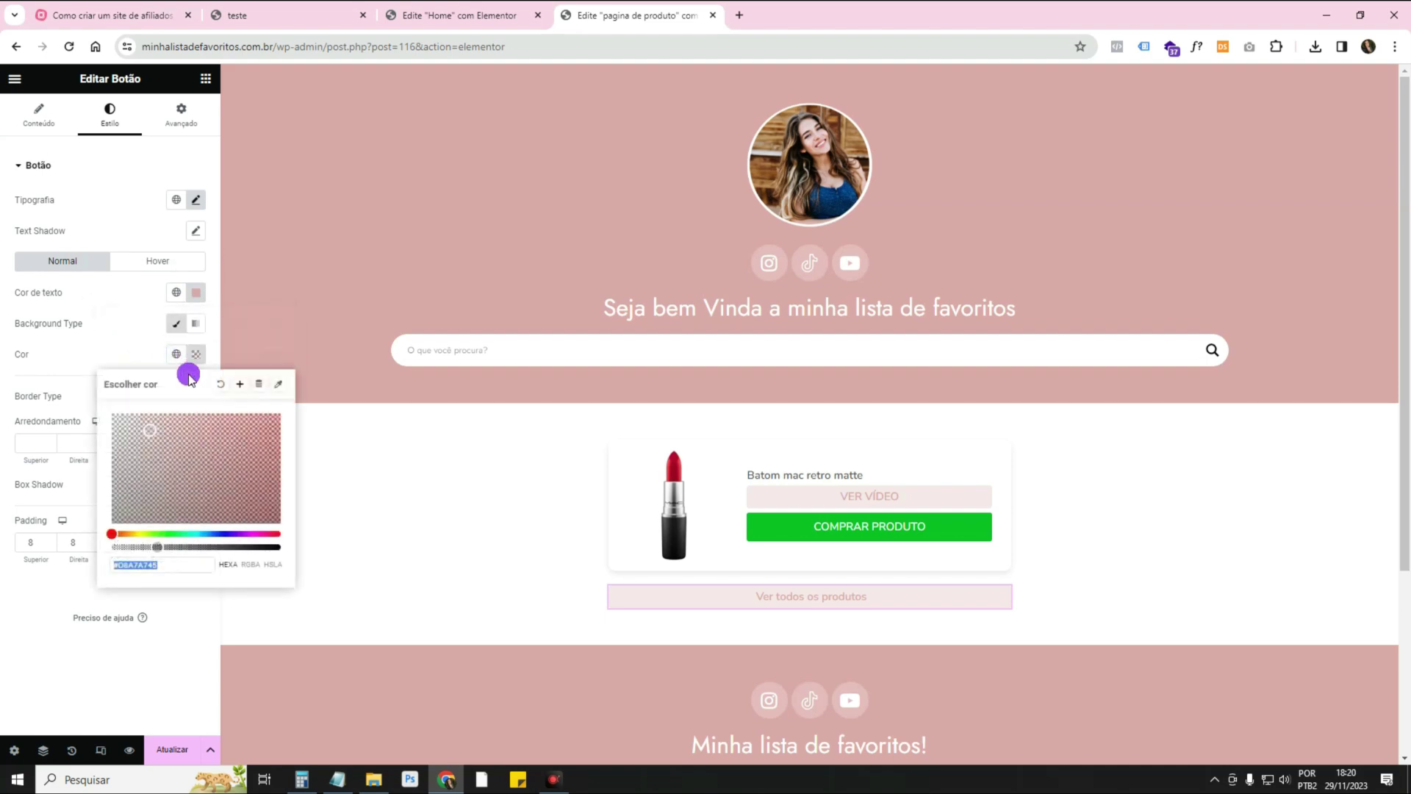
left_click(196, 292)
left_click(174, 382)
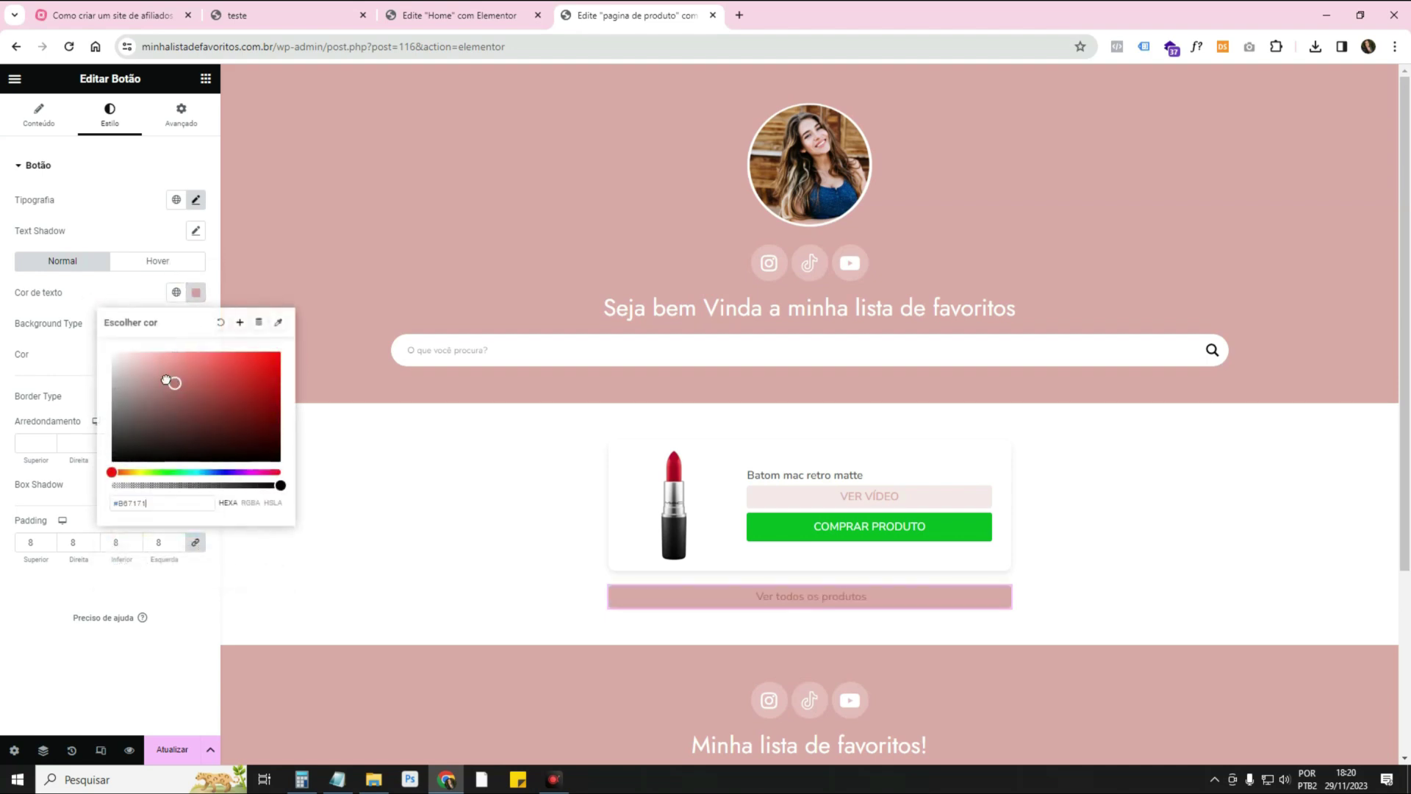
left_click(94, 294)
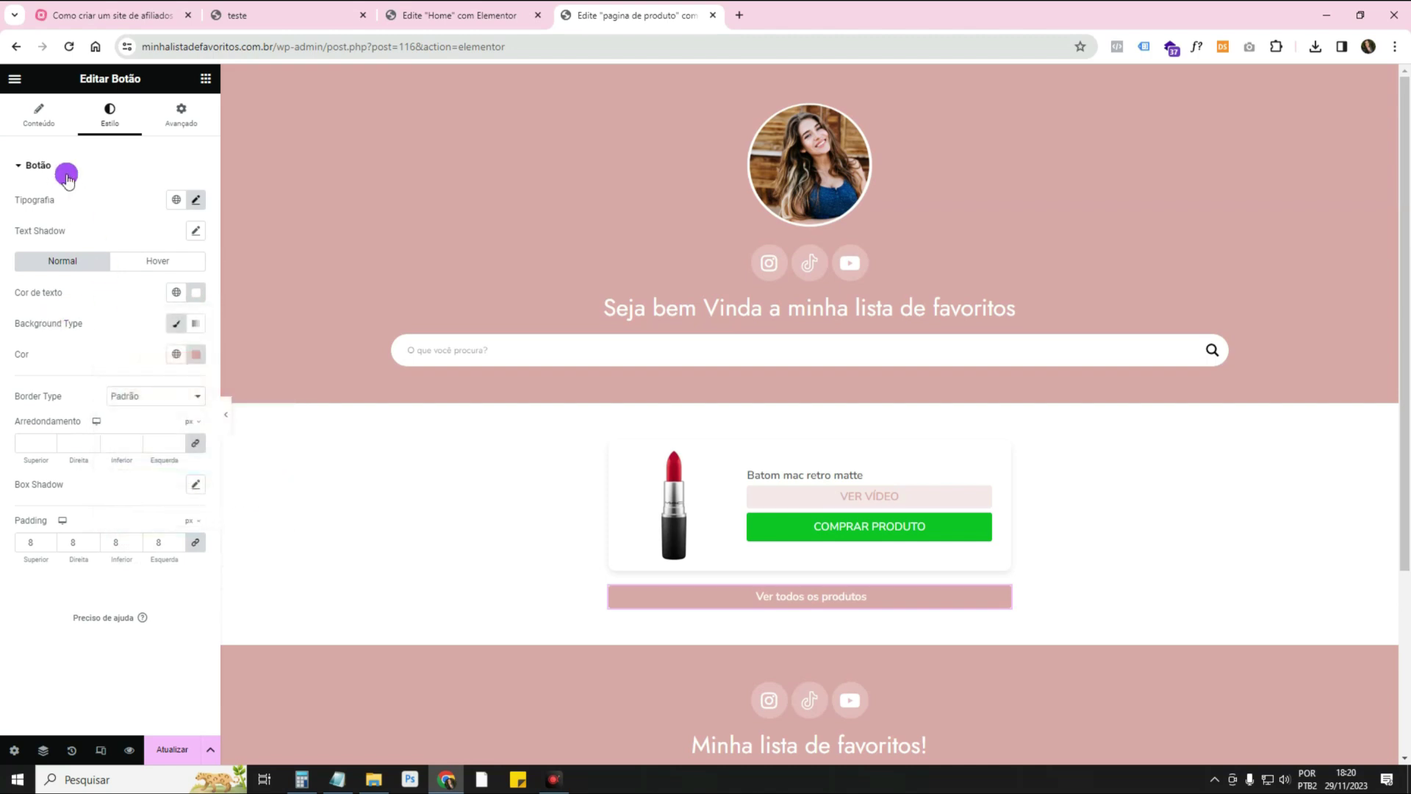
Centre the button under the product card and open the icon library search
left_click(40, 118)
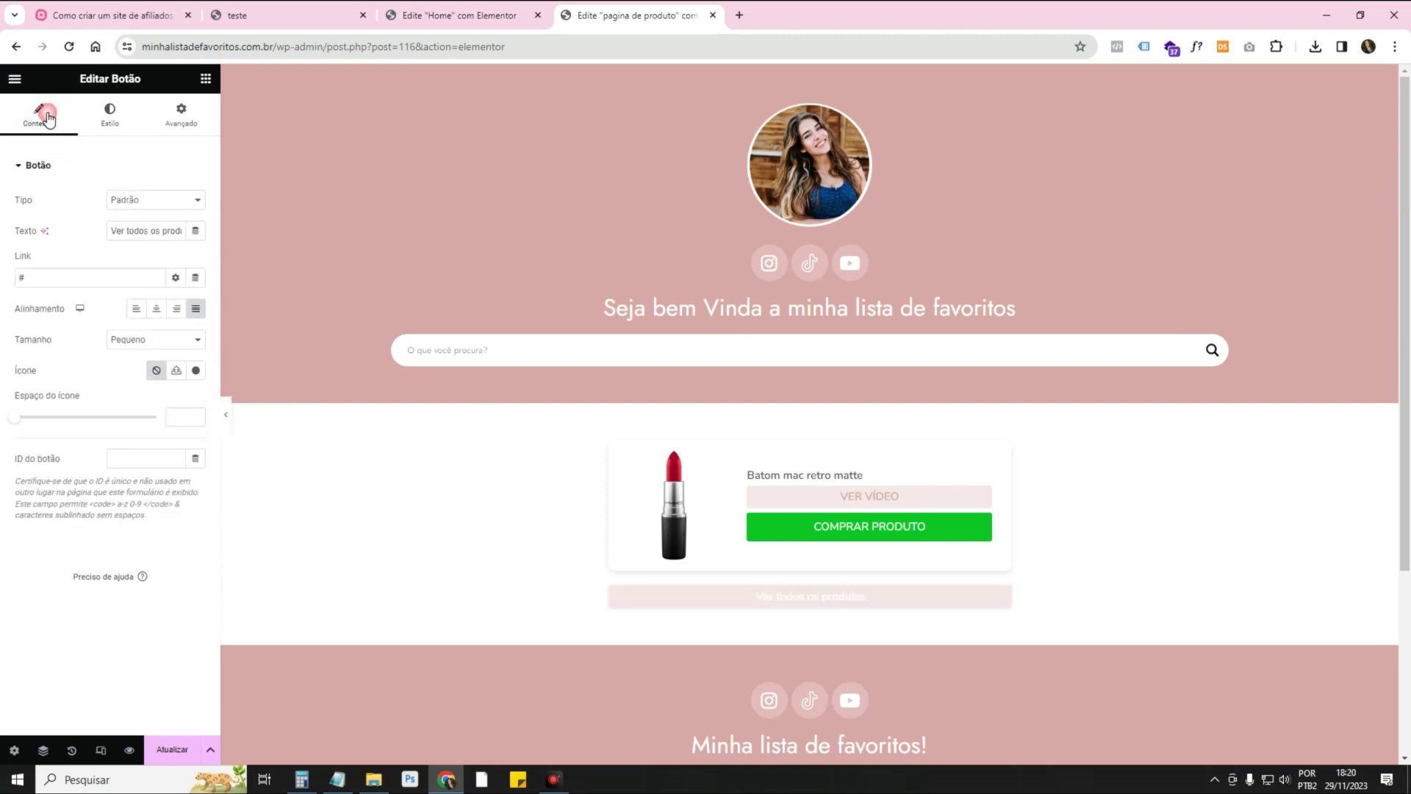
left_click(158, 311)
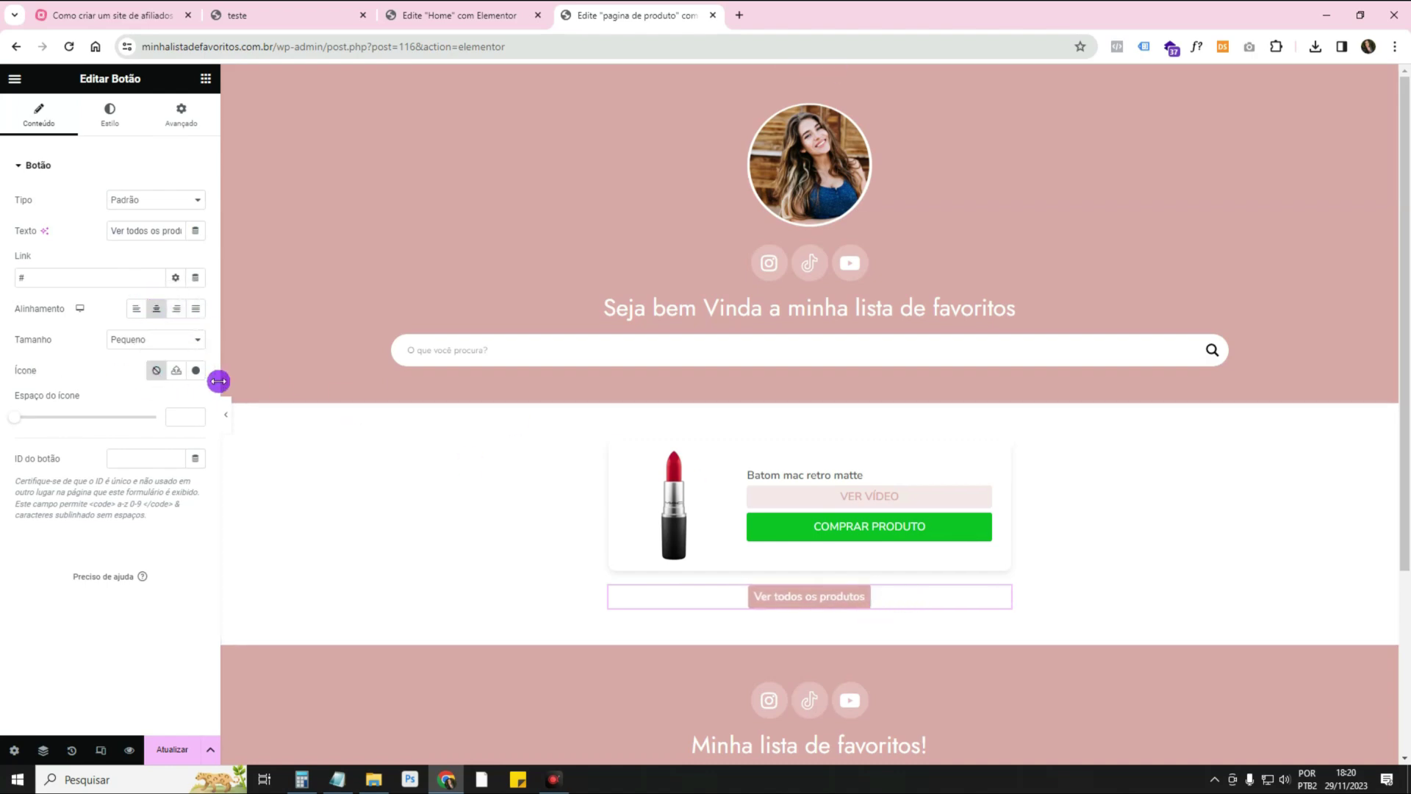
left_click(195, 371)
left_click(602, 184)
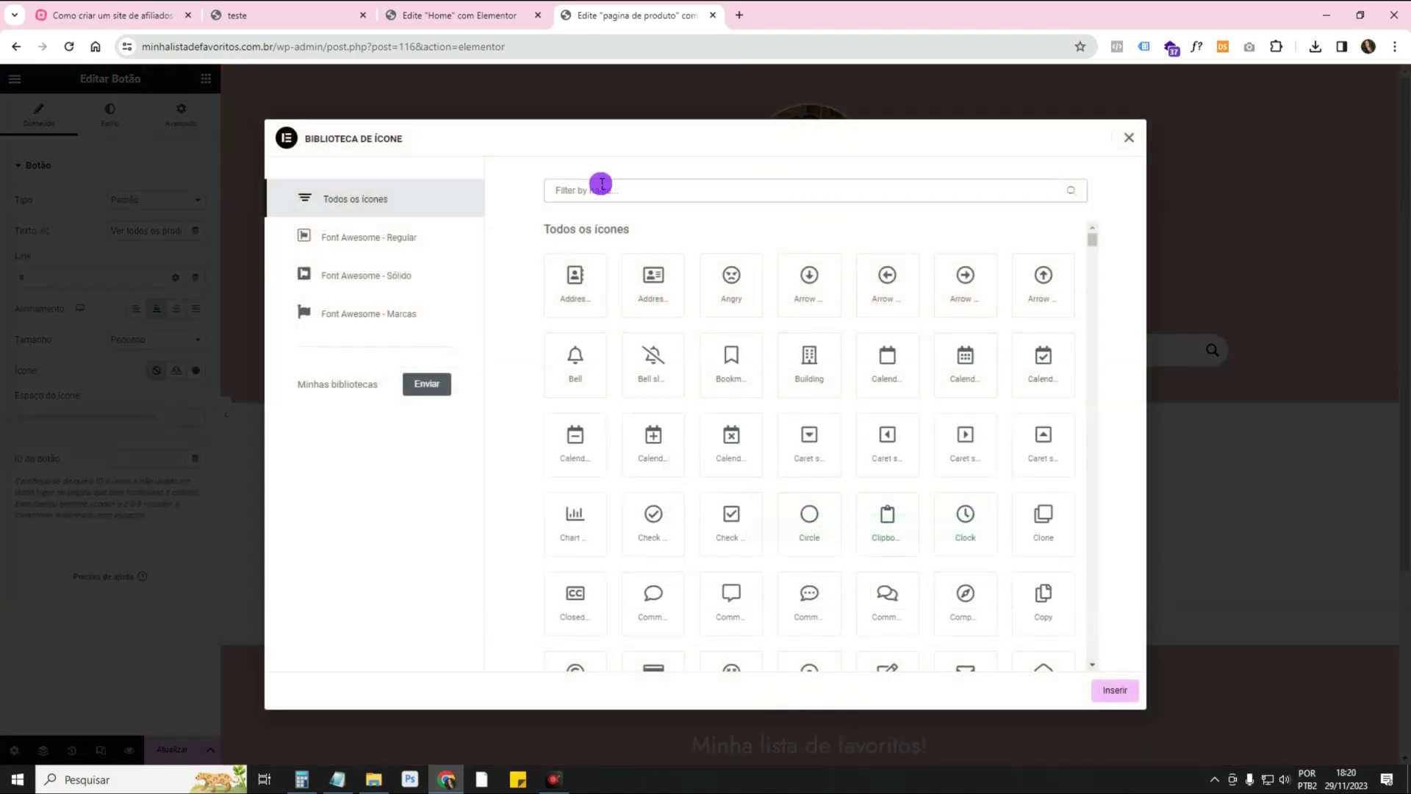
Search icons for 'arr' and insert the circled arrow icon into the button
type("arr")
left_click(655, 288)
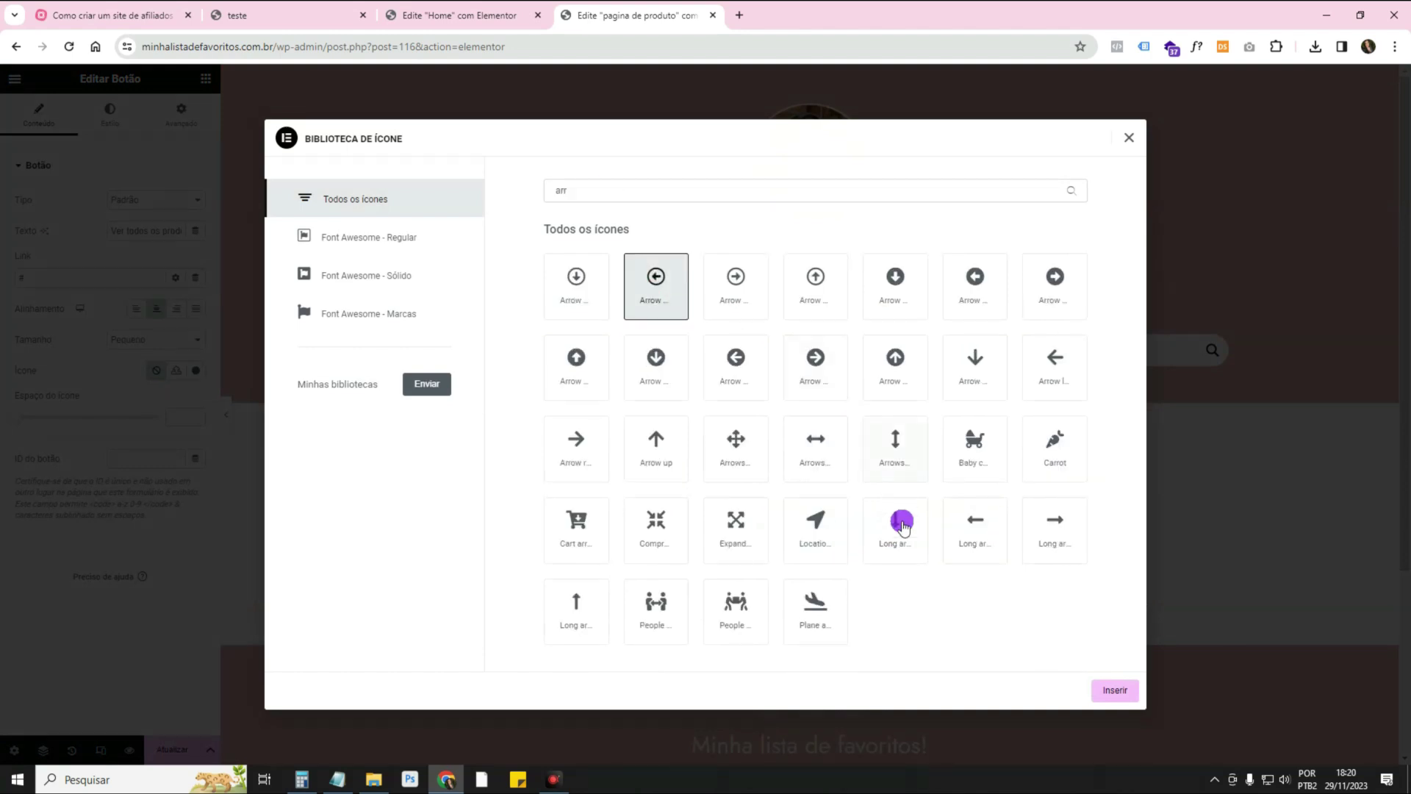
left_click(1102, 690)
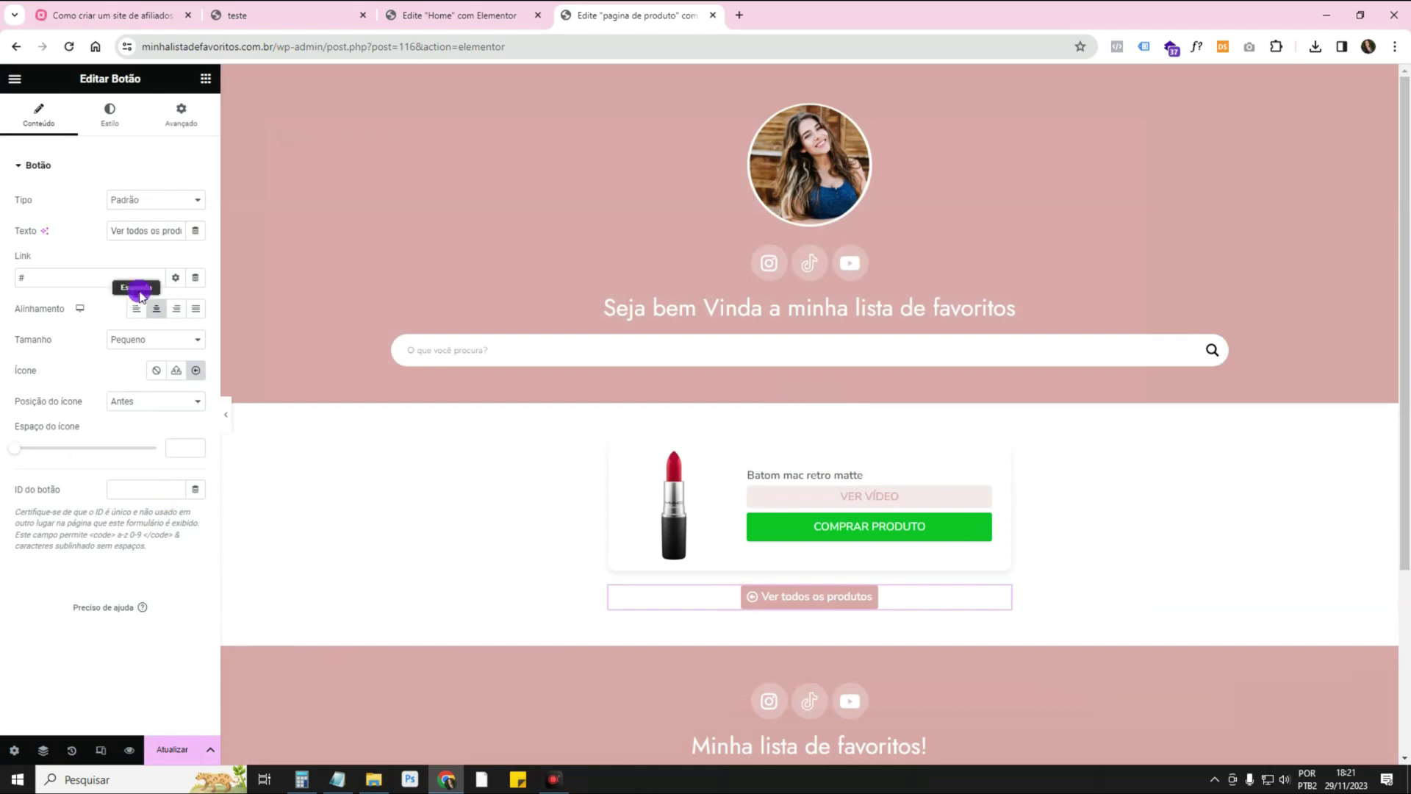
Set the button's padding to 10 in the style settings and save the page
left_click(107, 124)
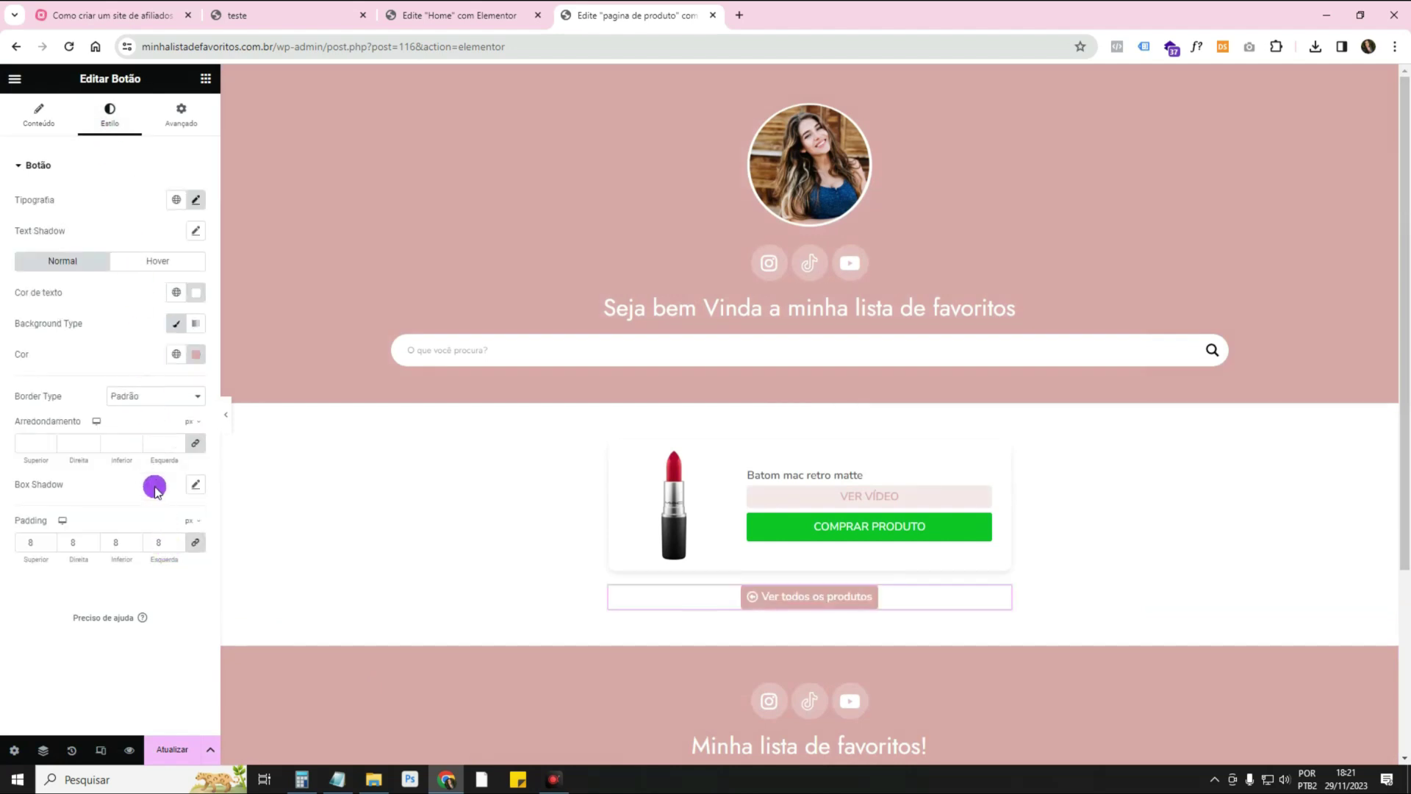
left_click(160, 441)
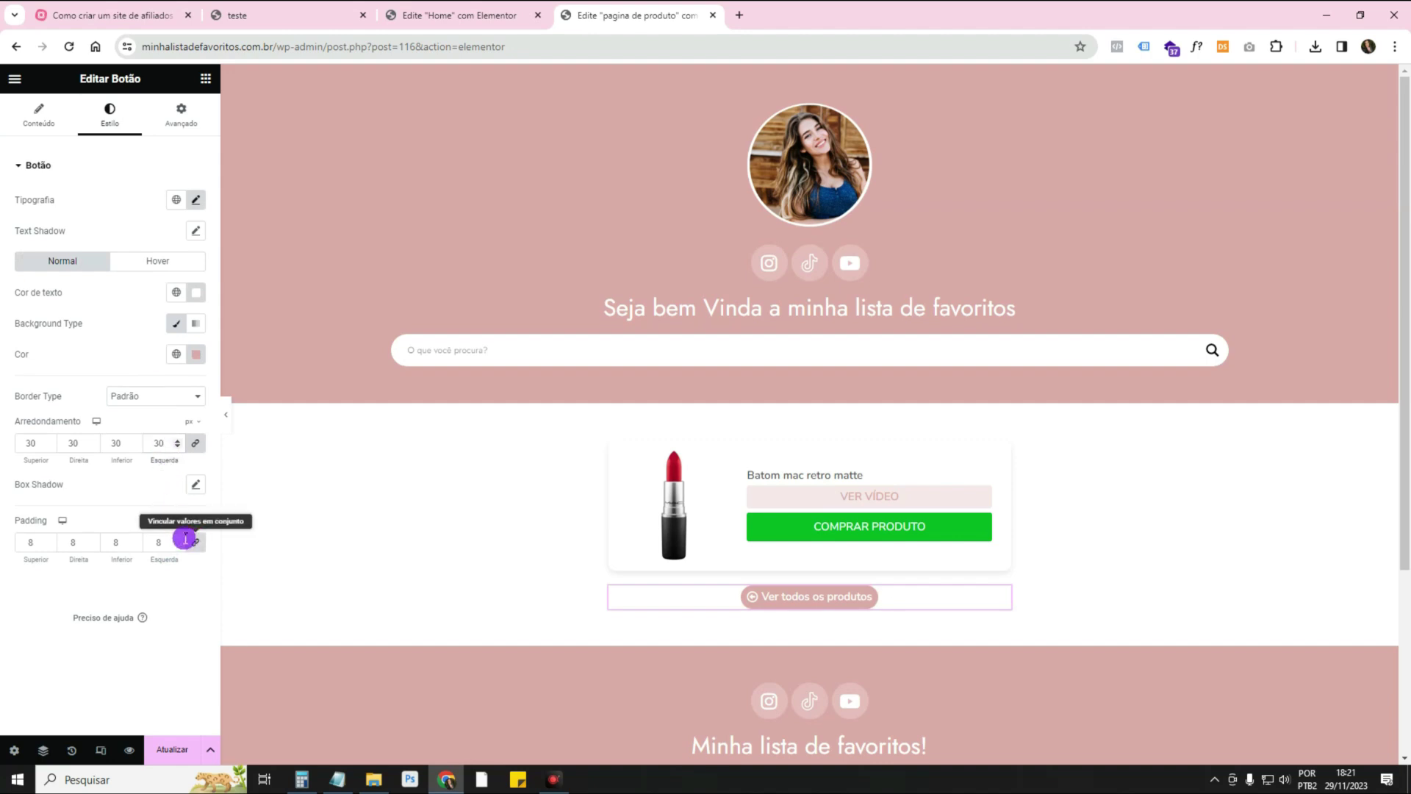
double_click(149, 541)
type("10")
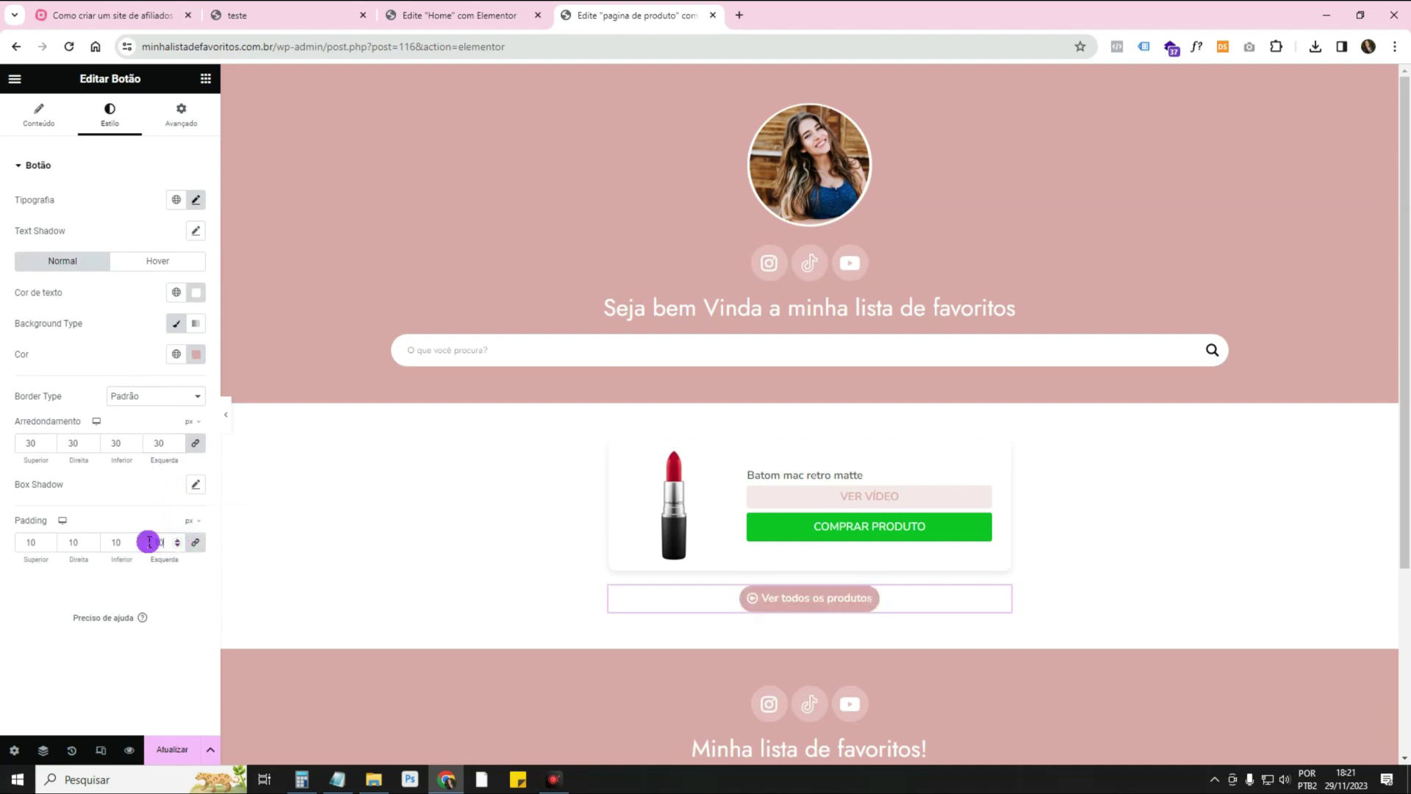
left_click(180, 757)
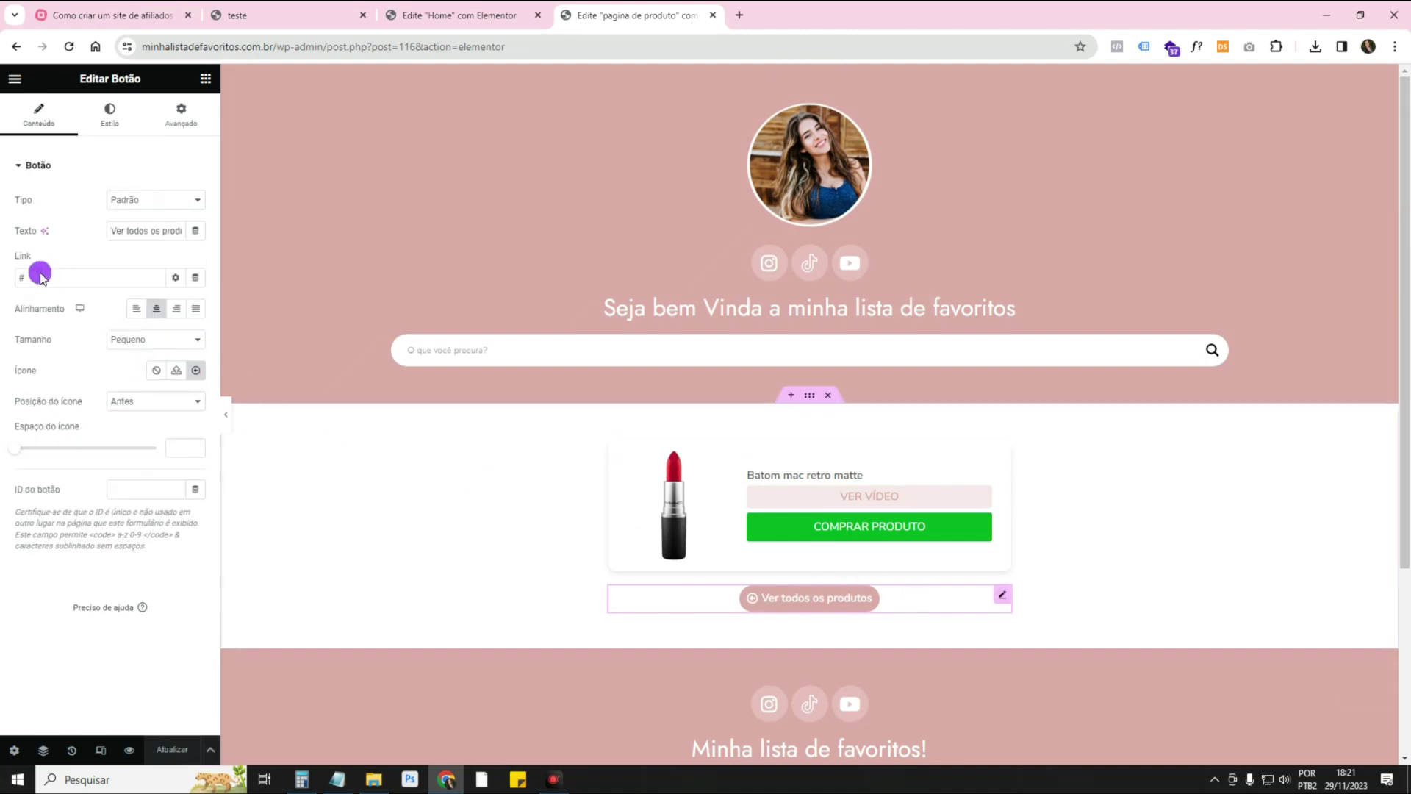
Link the button to the site homepage and save the update
left_click_drag(40, 277, 13, 277)
type("lo")
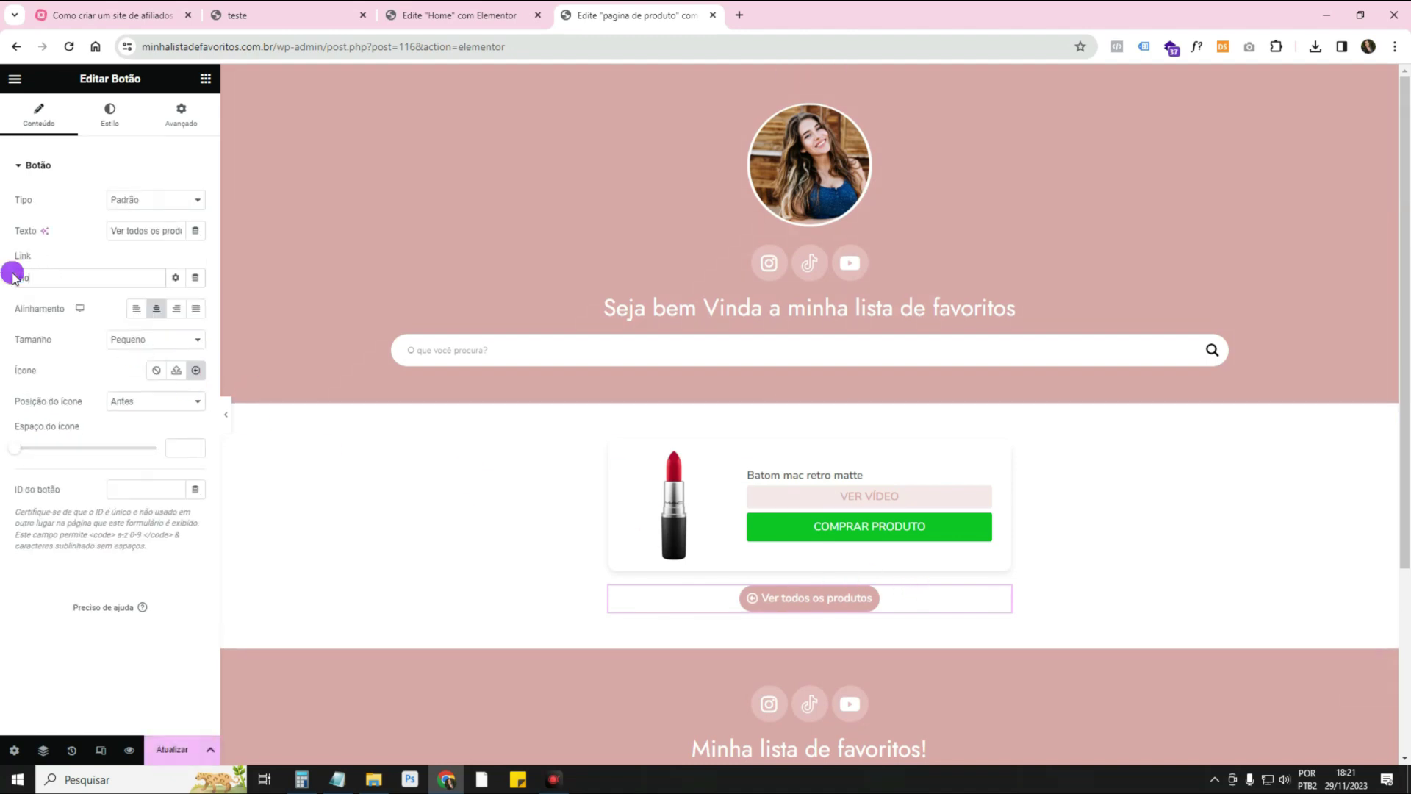
left_click(51, 302)
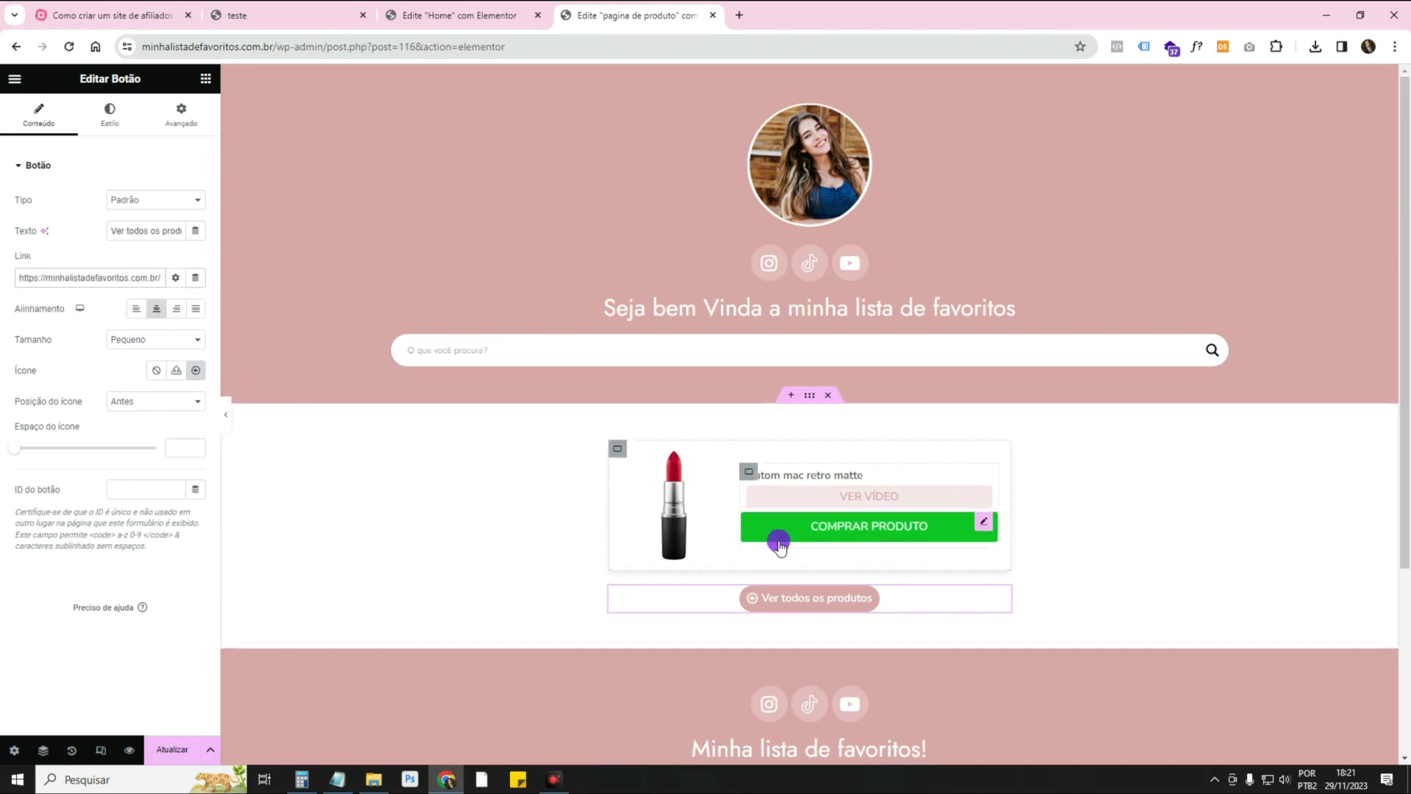
left_click(171, 750)
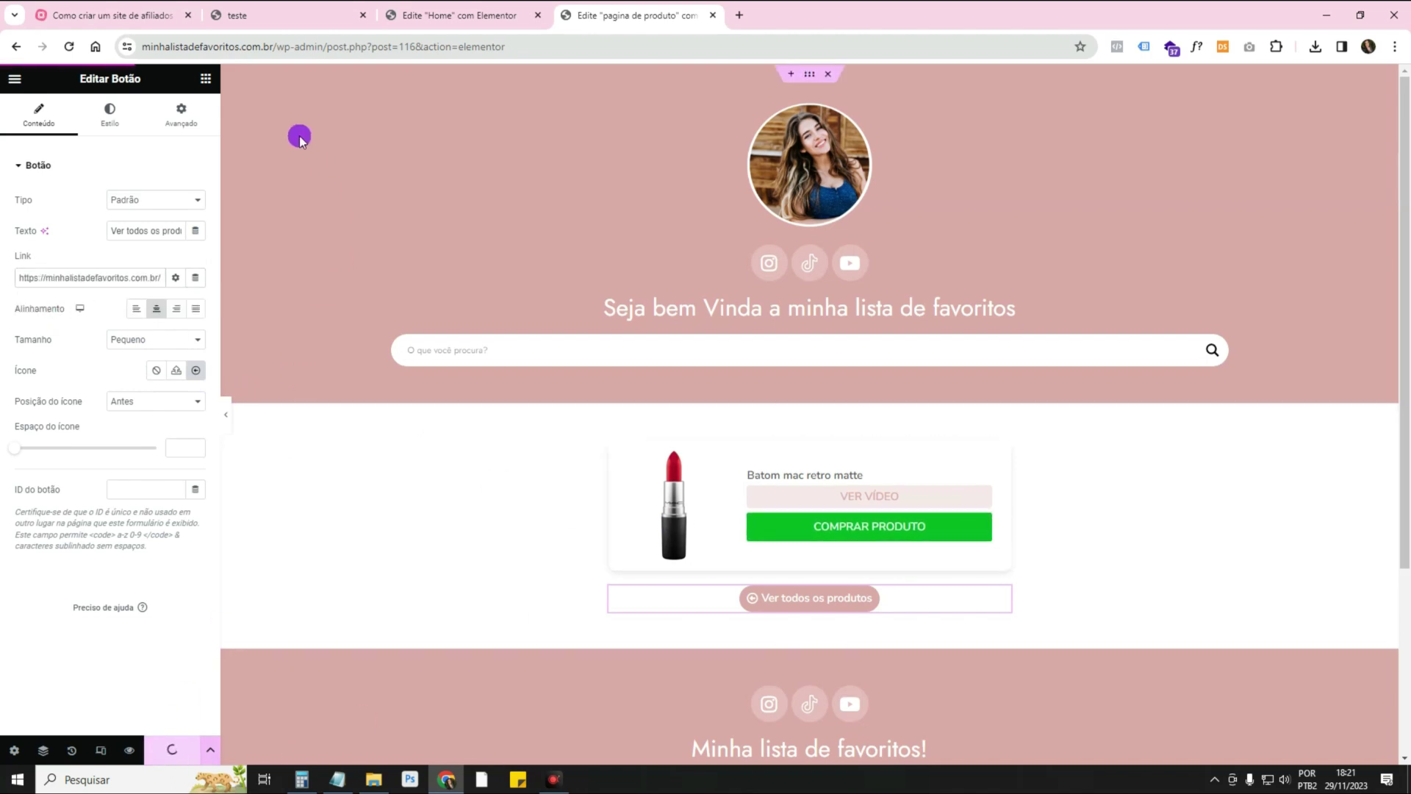
Load the live site's home page by trimming the admin path from the address
left_click_drag(309, 46, 852, 9)
key("BackSpace")
key("Return")
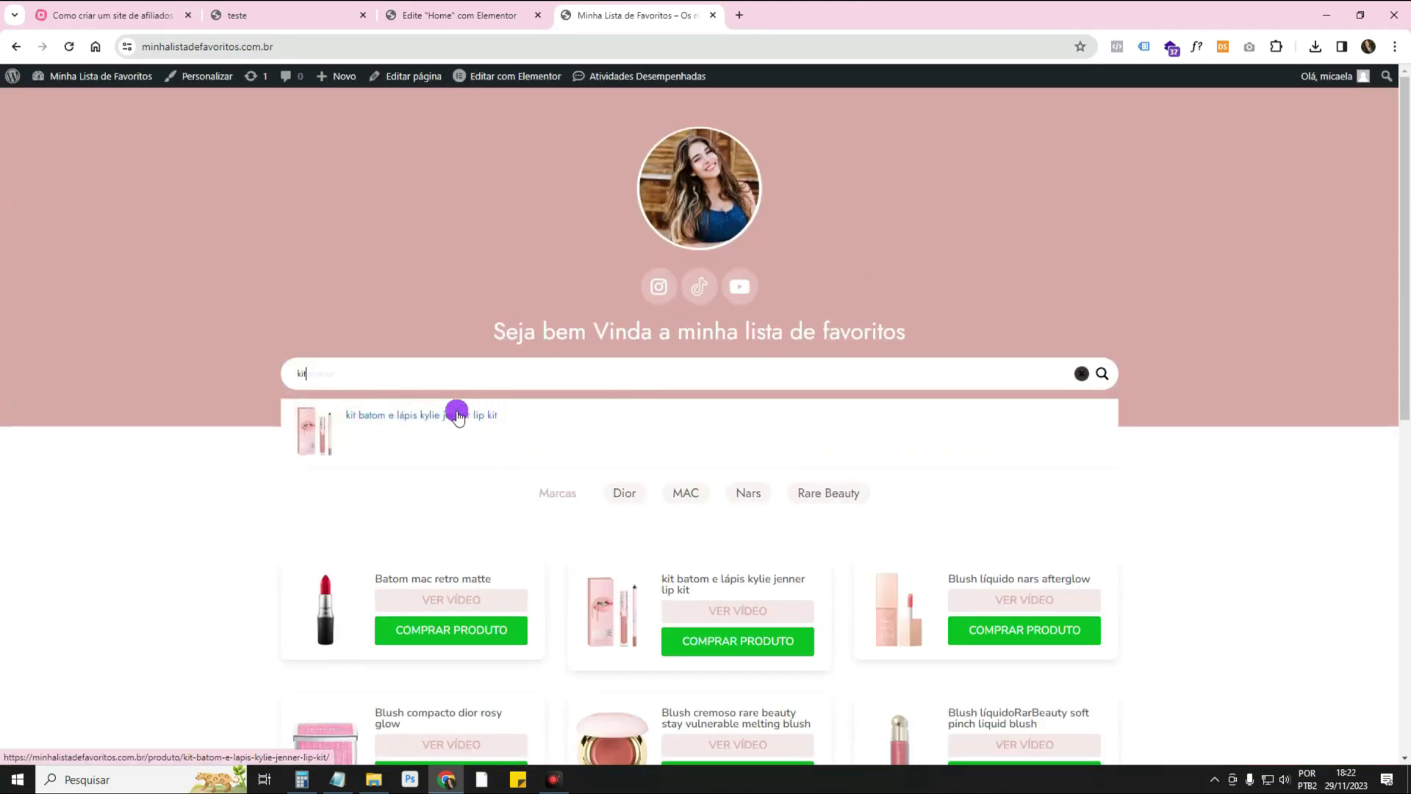
left_click(457, 416)
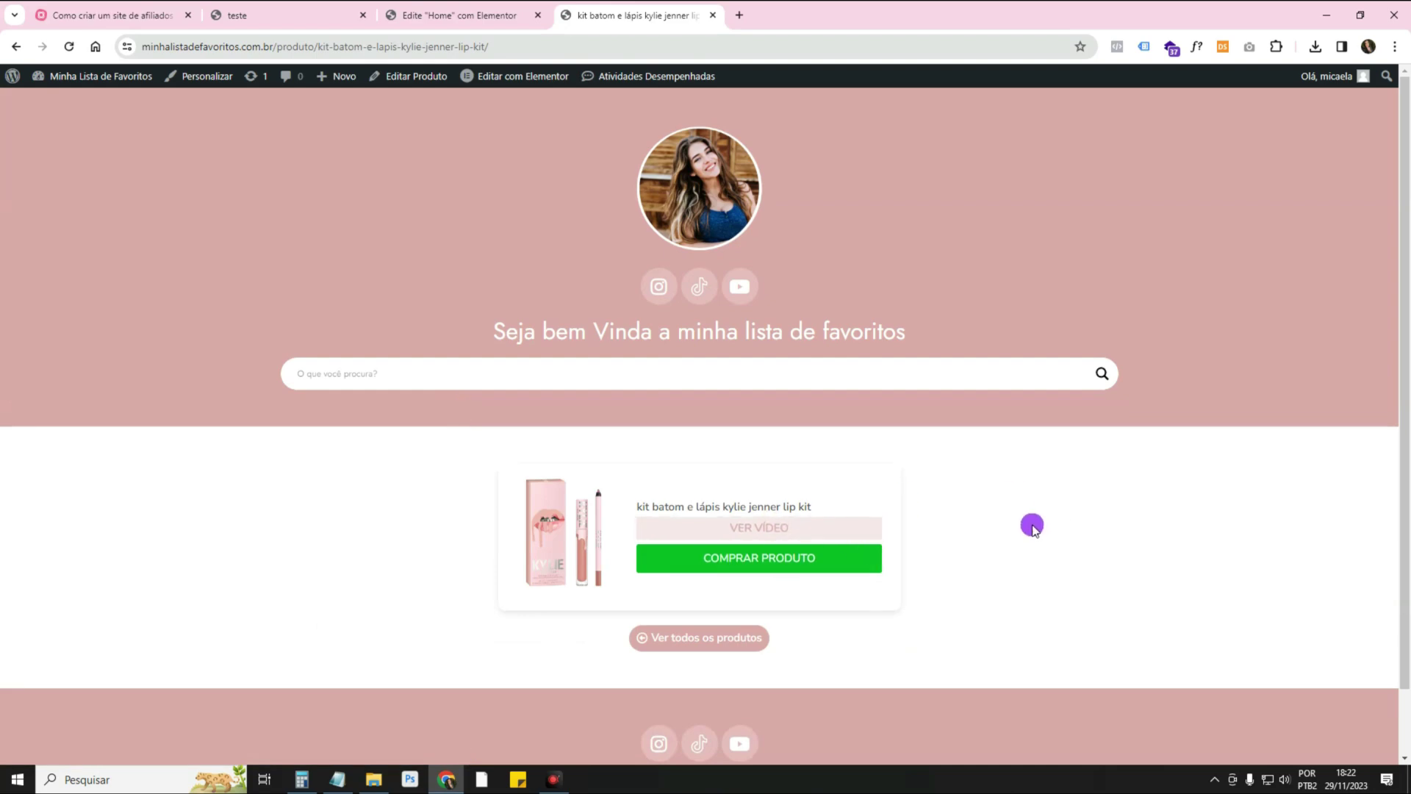
left_click(691, 639)
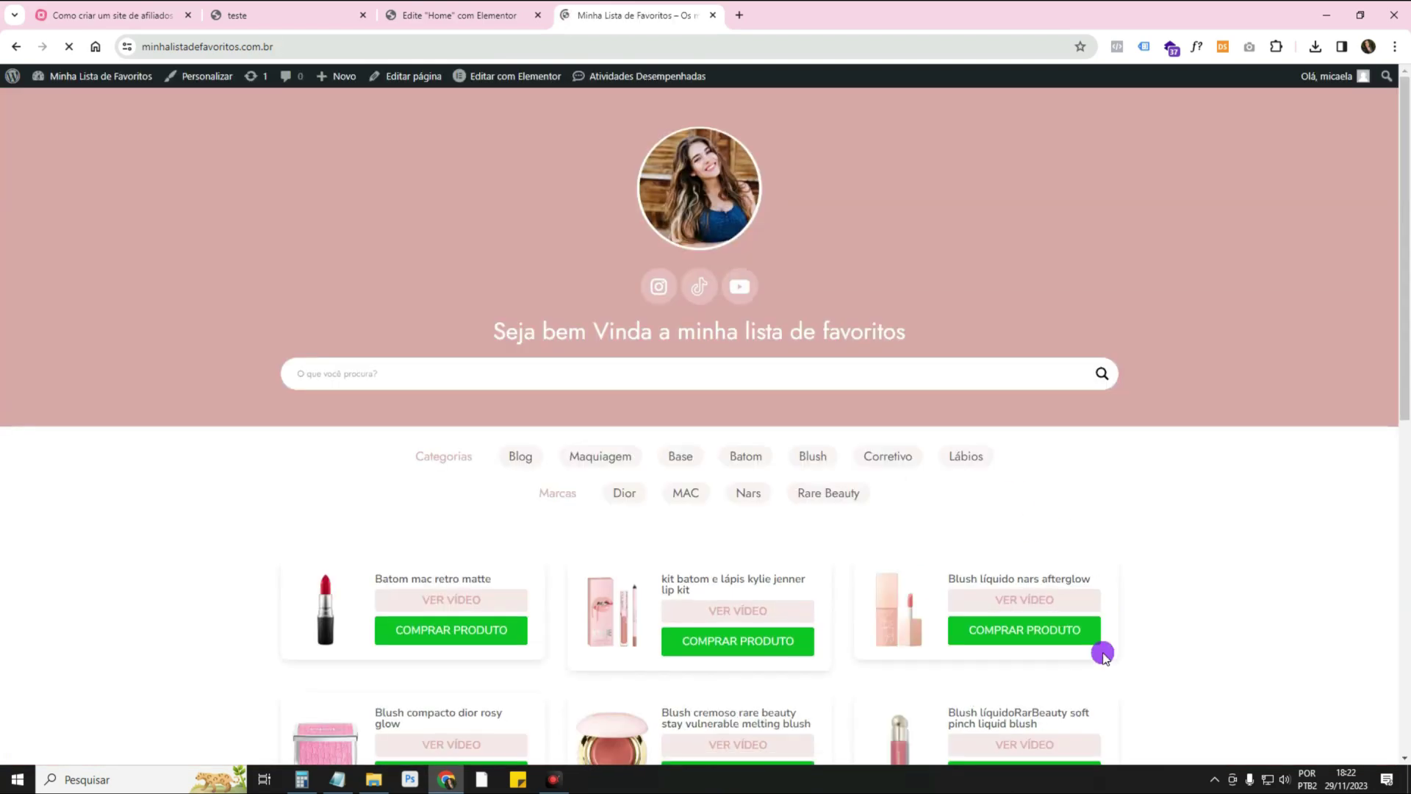
scroll(1078, 535, "down", 10)
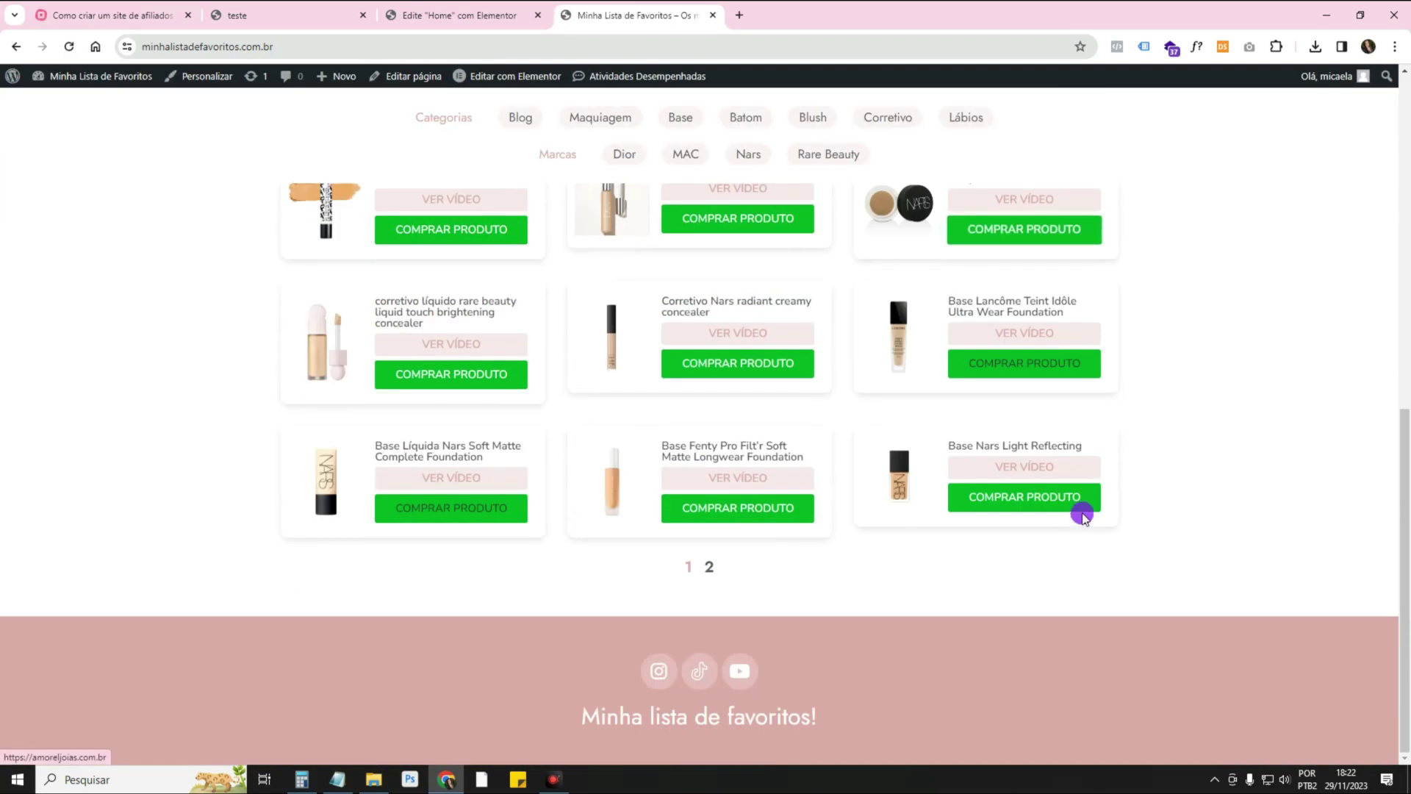
scroll(1083, 515, "up", 10)
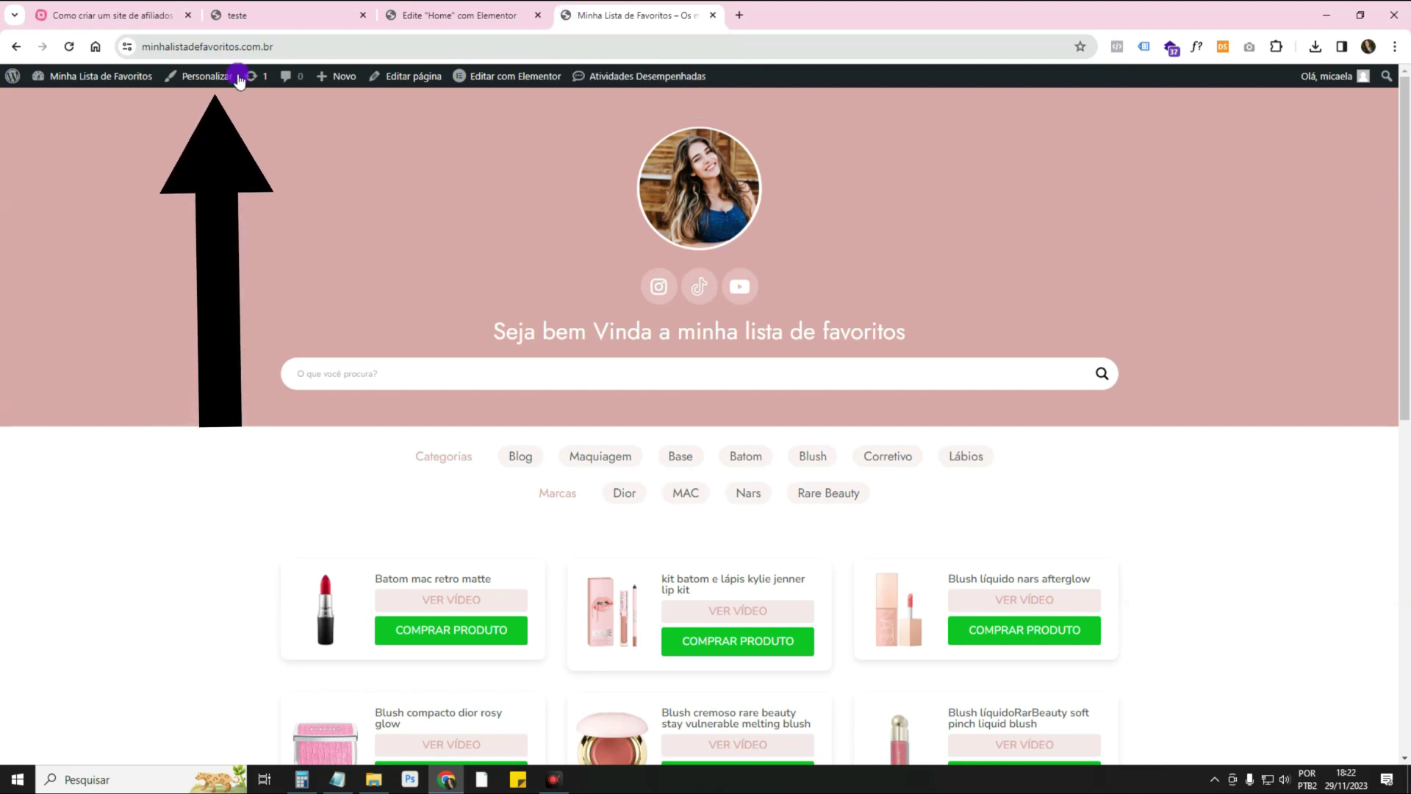
From Customizer's Site Identity icon picker, upload the heart image from the Downloads folder
left_click(202, 77)
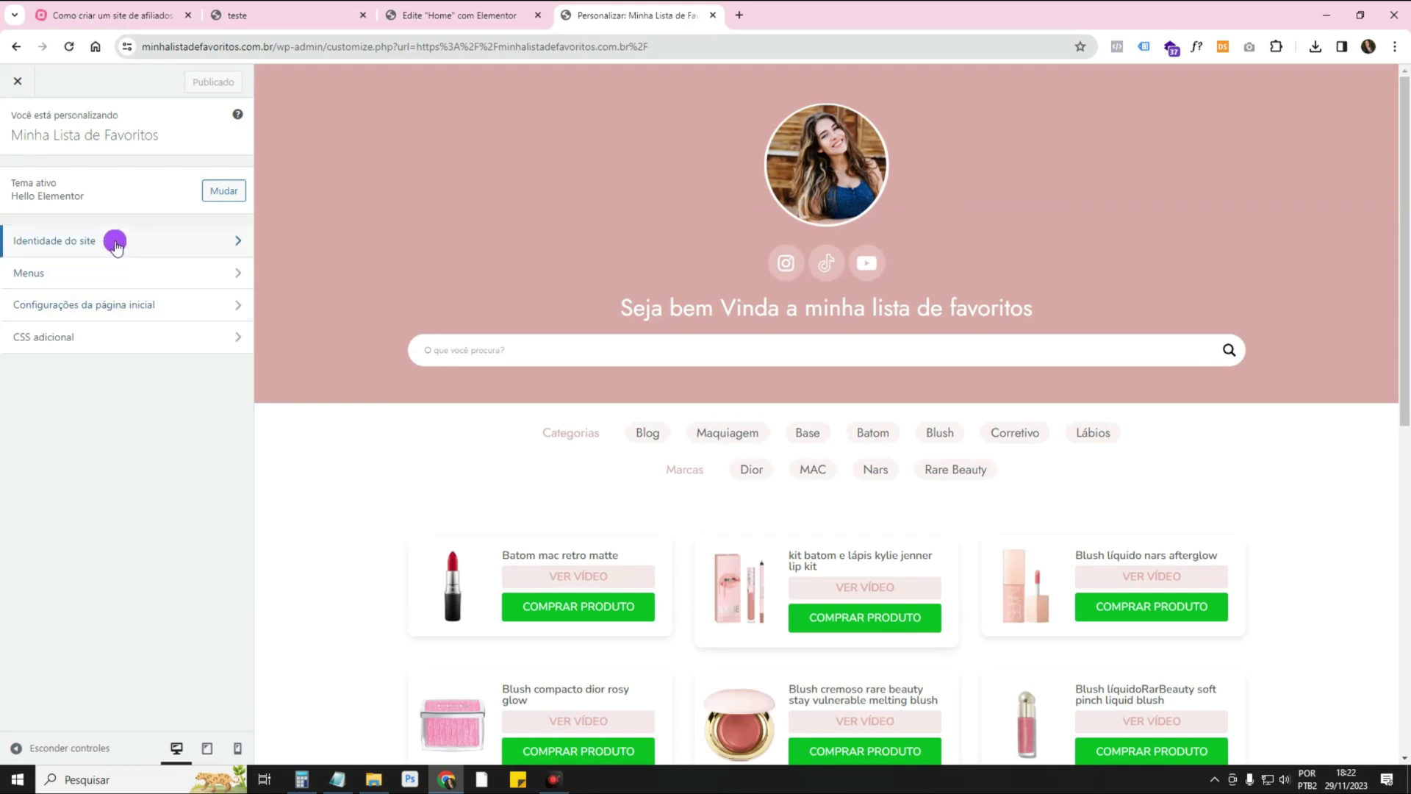
left_click(114, 241)
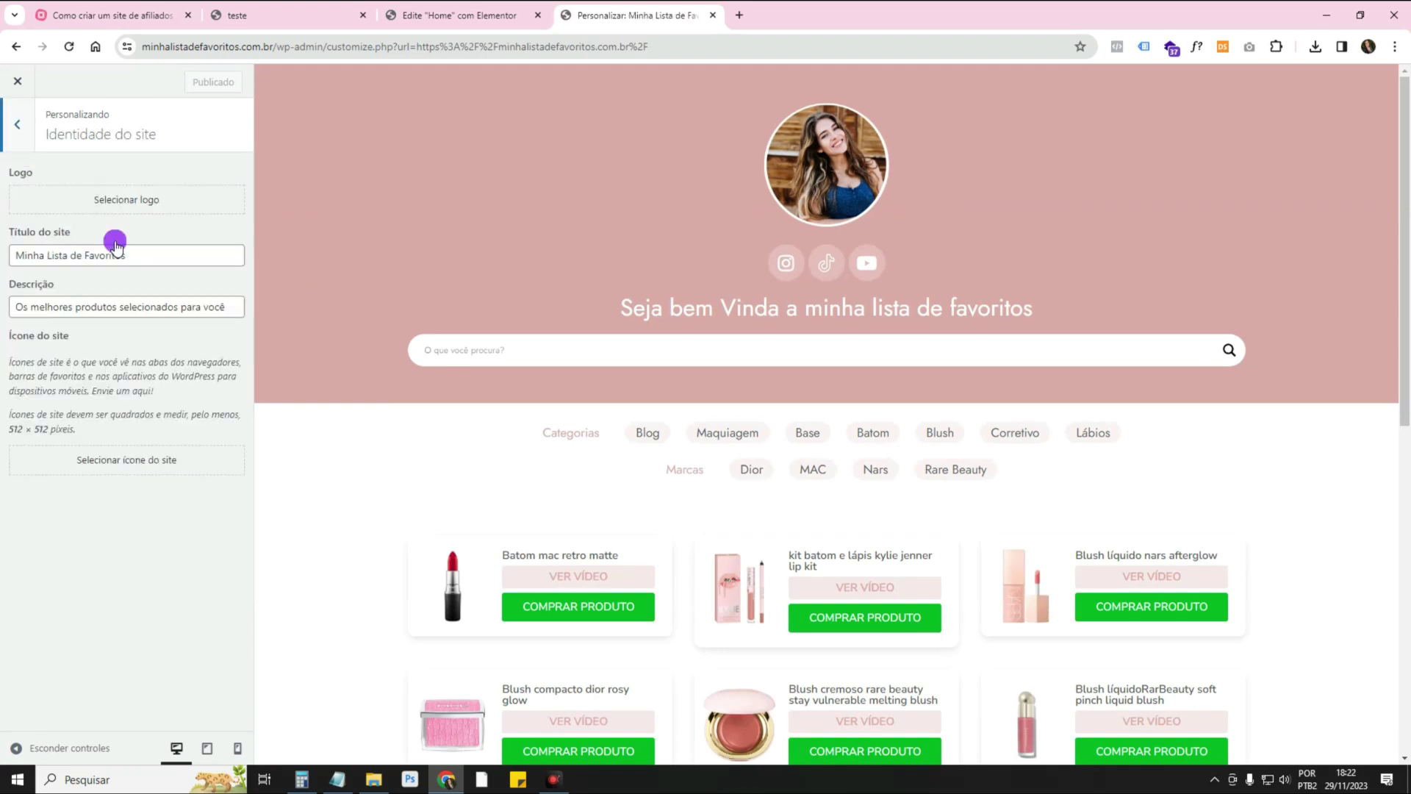
left_click(88, 459)
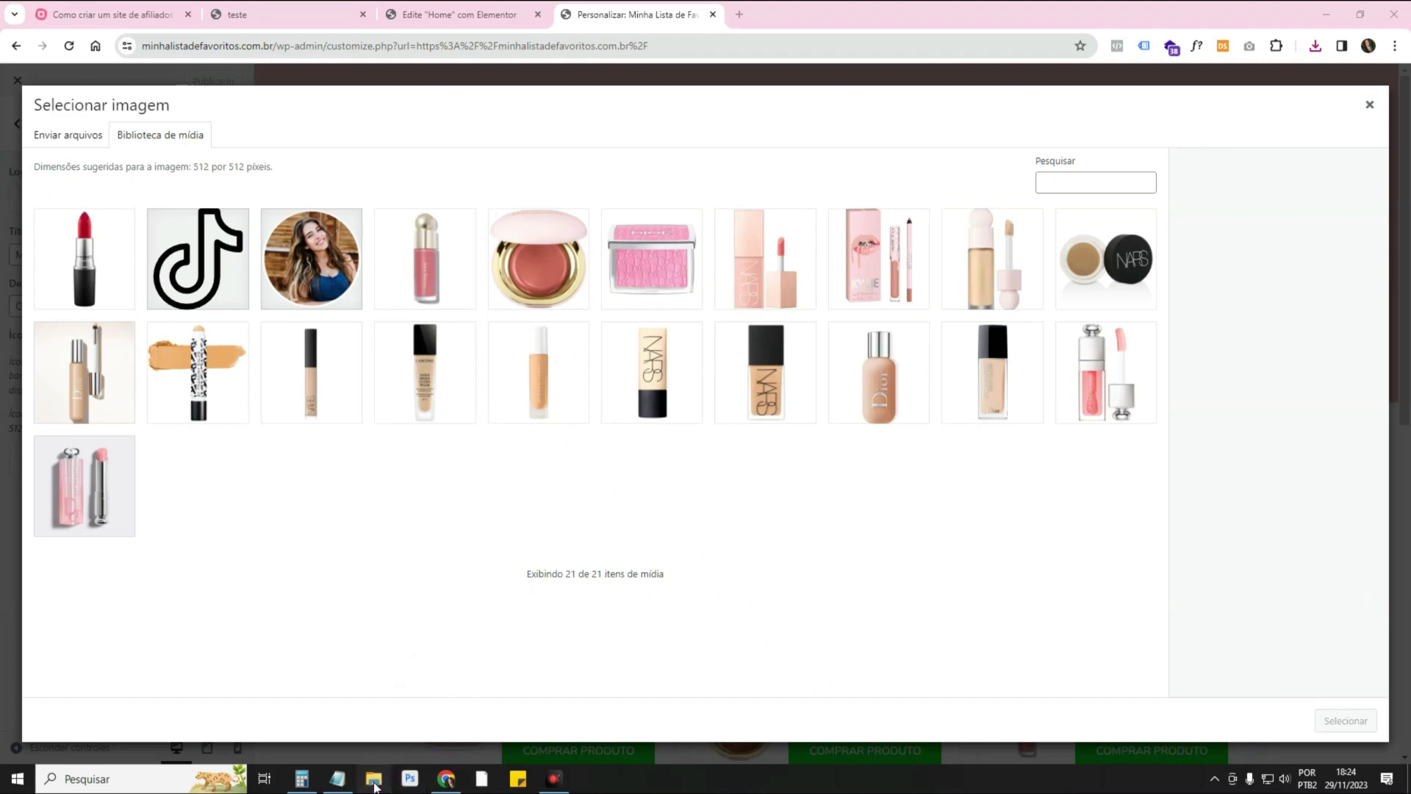
left_click(374, 779)
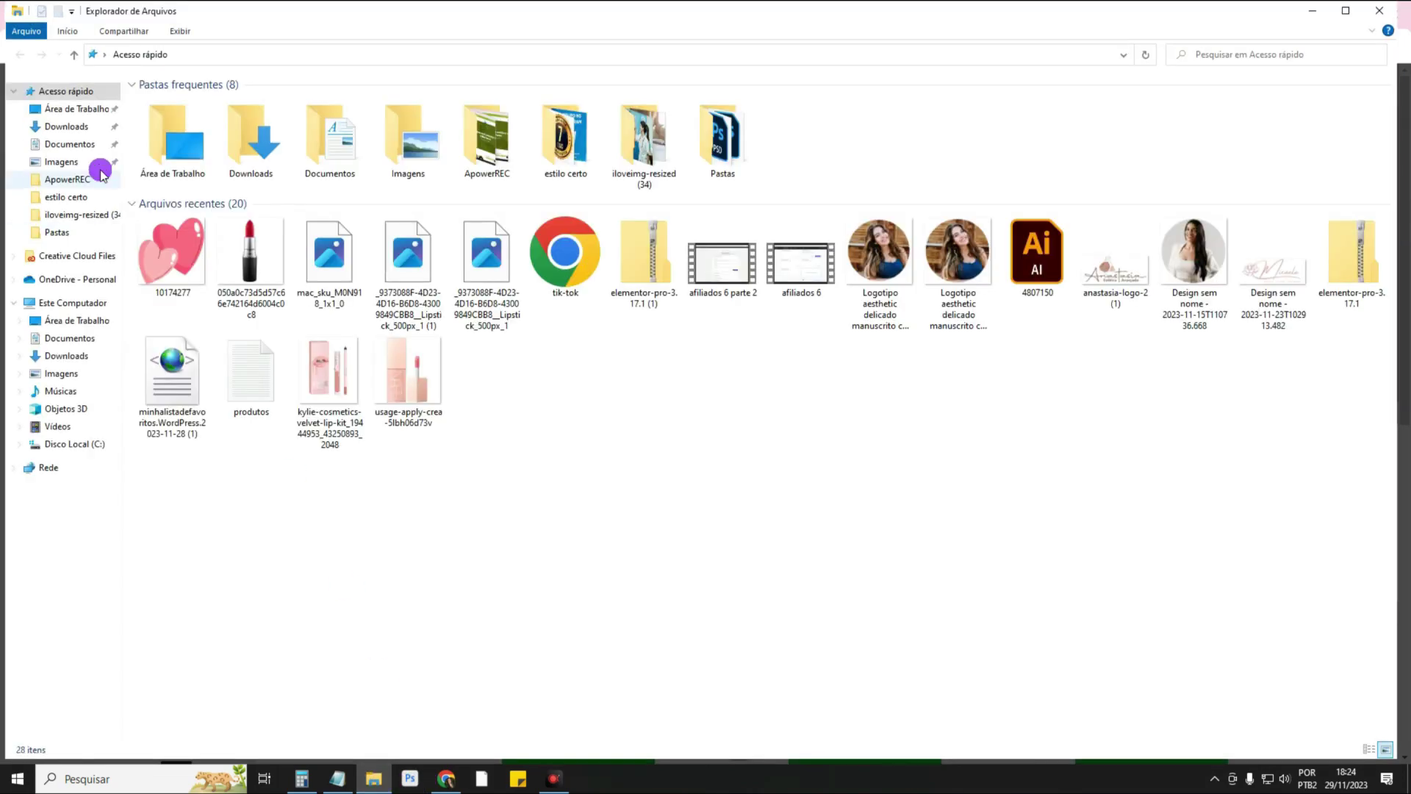
left_click(70, 128)
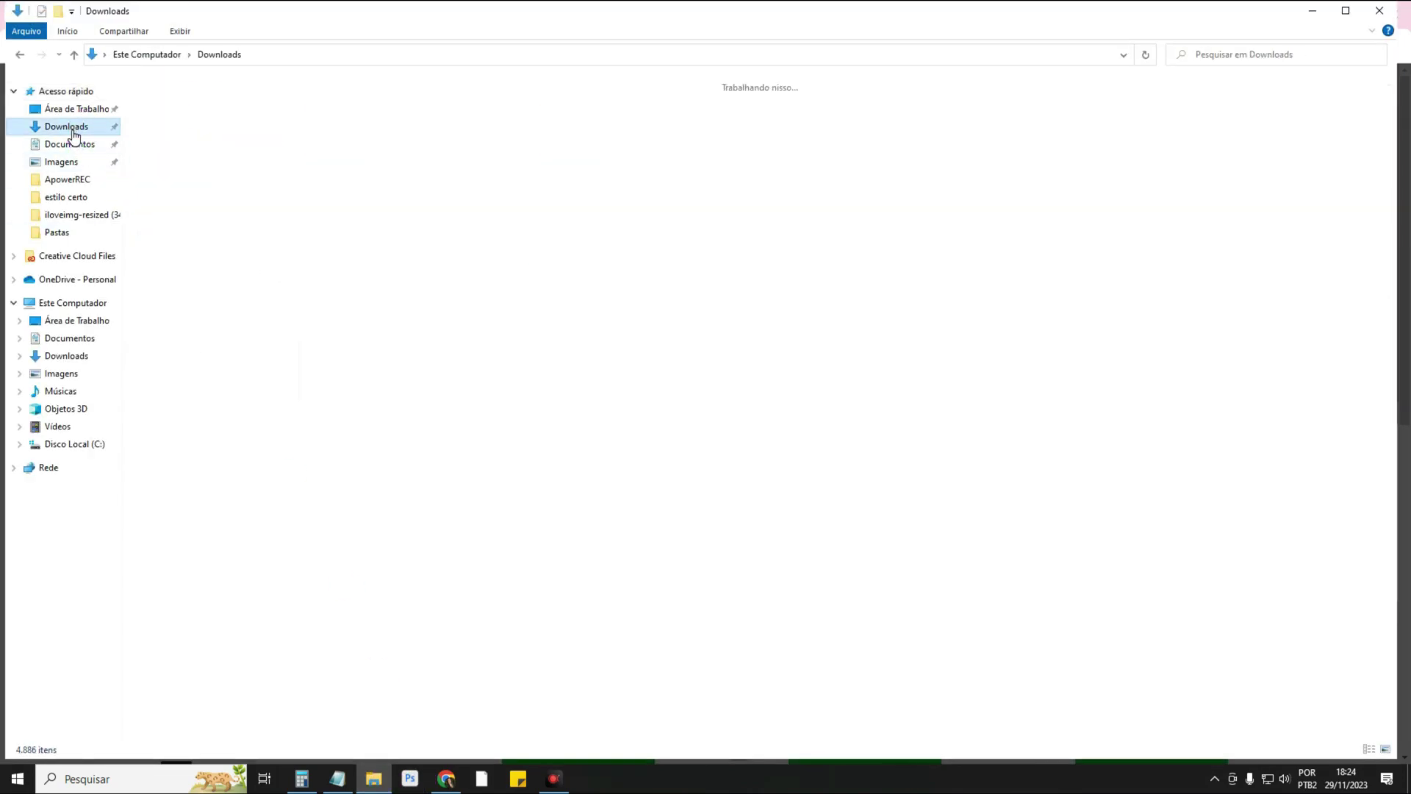
left_click_drag(223, 213, 733, 578)
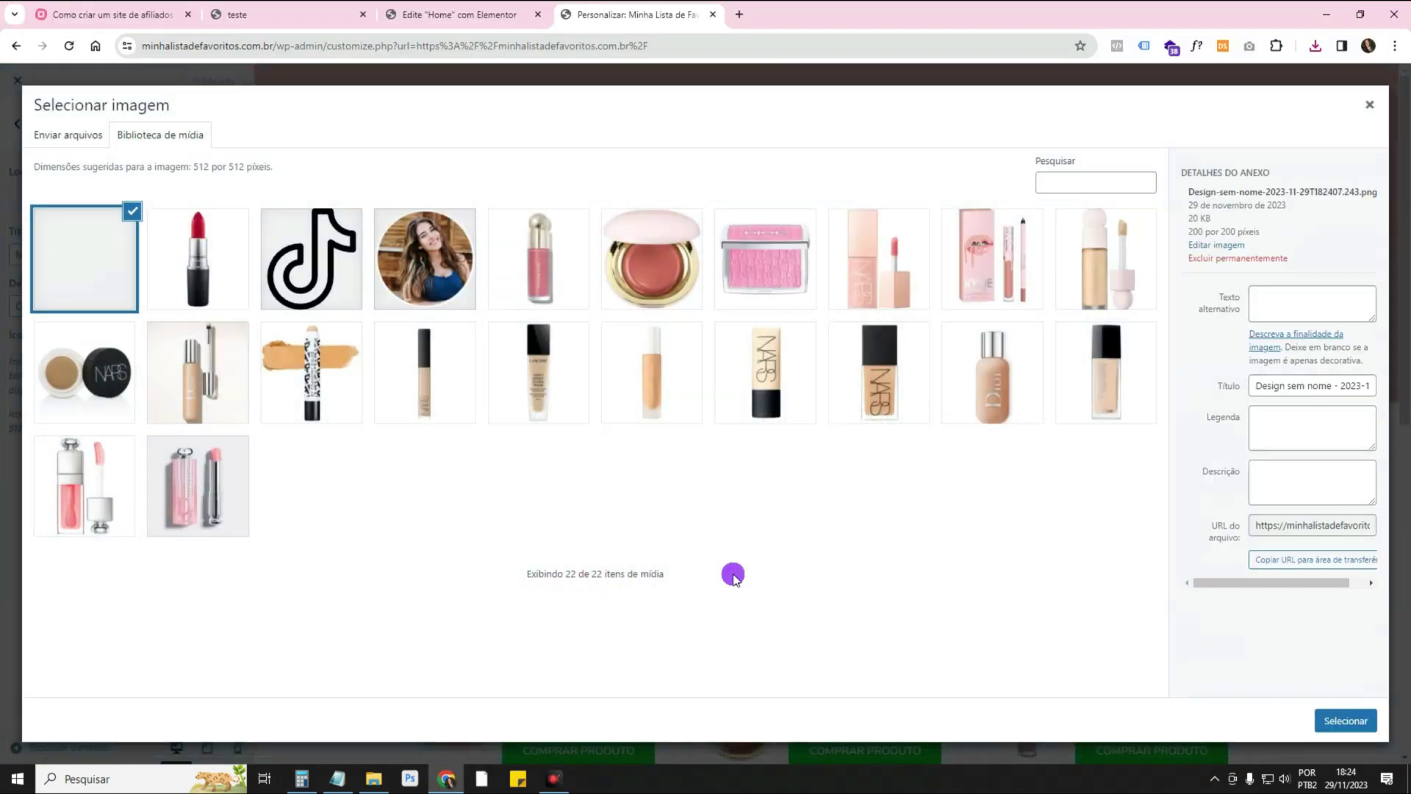
Select the heart image as site icon, skip cropping, and publish
left_click(1339, 721)
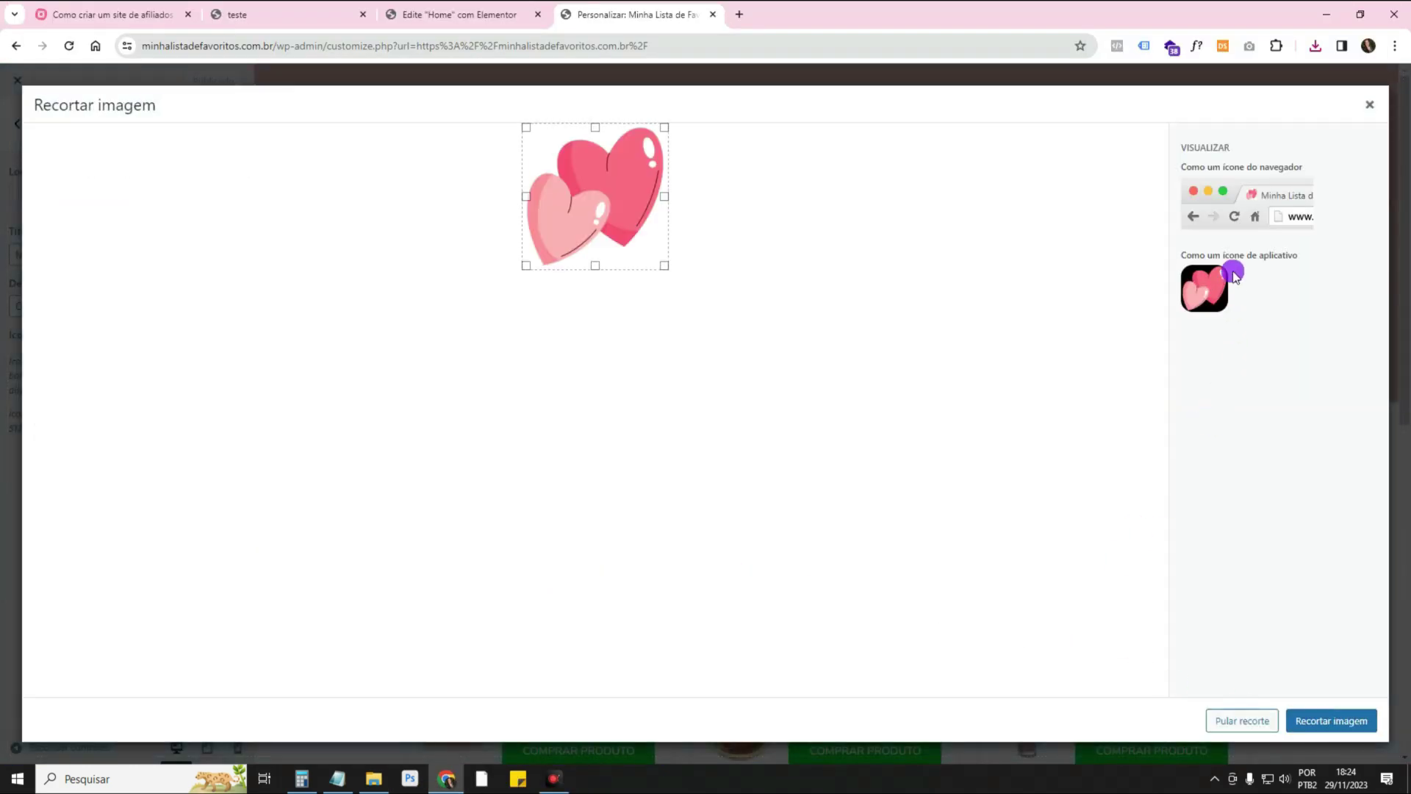
left_click(1242, 721)
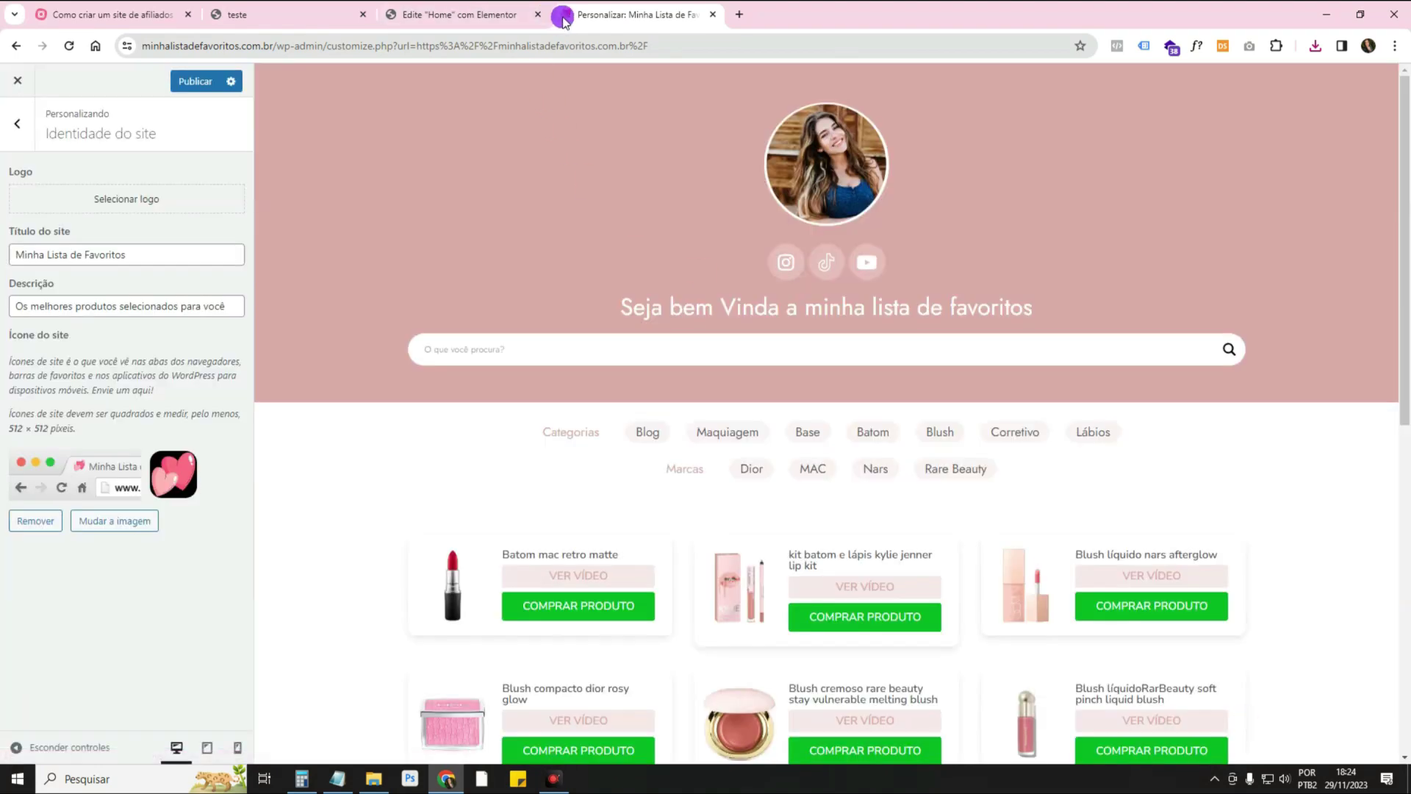
left_click(195, 81)
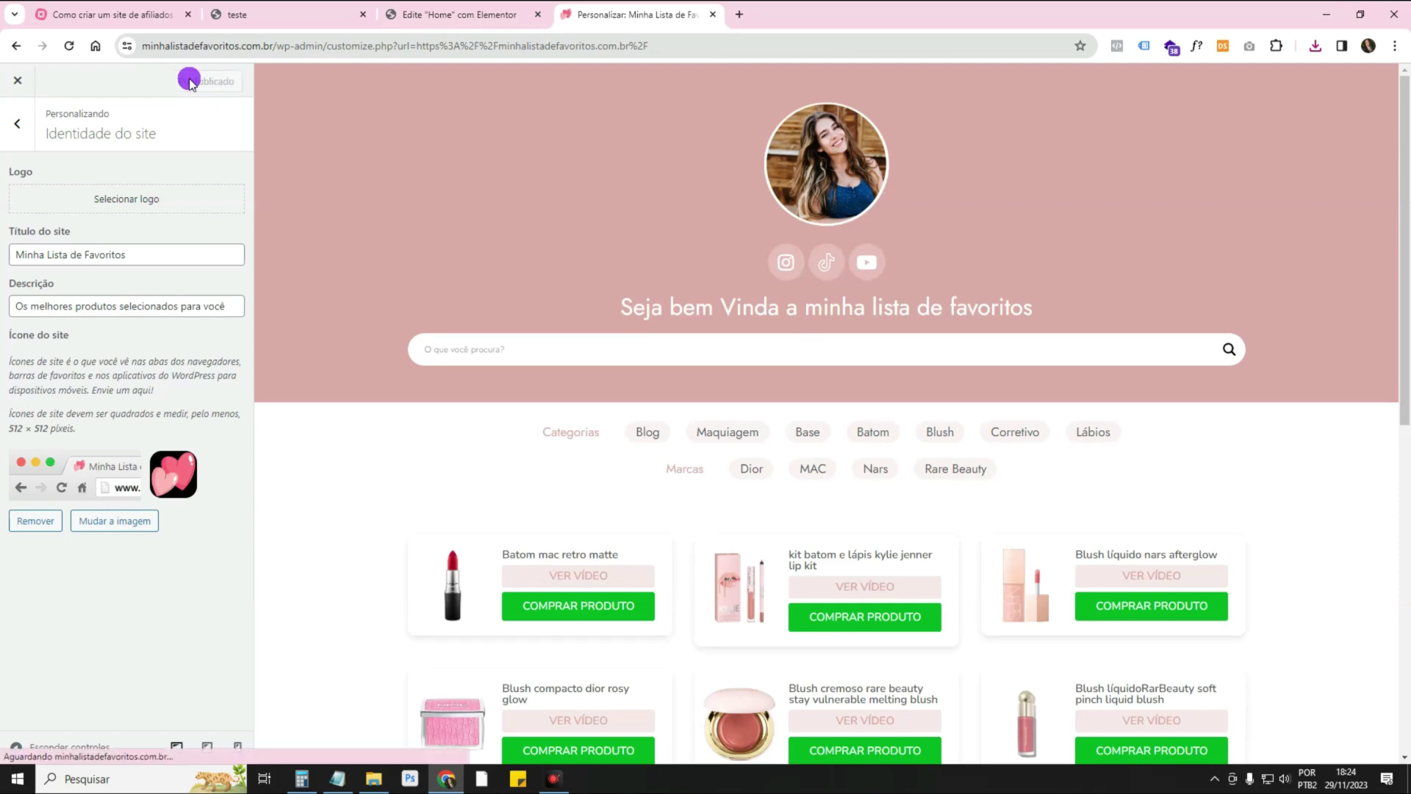
Load the live home page by removing the admin path from the address
left_click_drag(277, 46, 970, 2)
key("BackSpace")
key("Return")
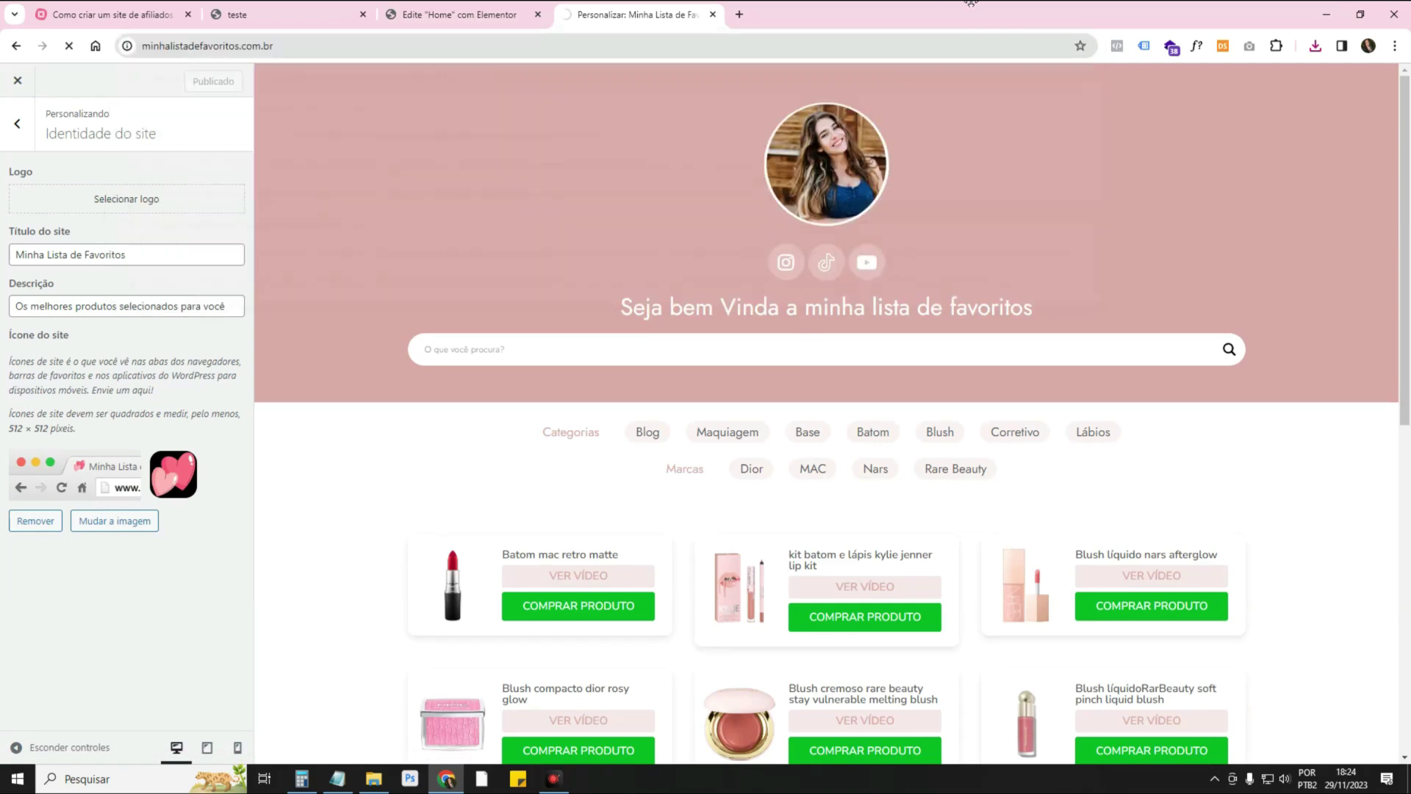
Scroll through the live homepage's filters and product grid, then switch to the MindMeister map
scroll(728, 279, "down", 1)
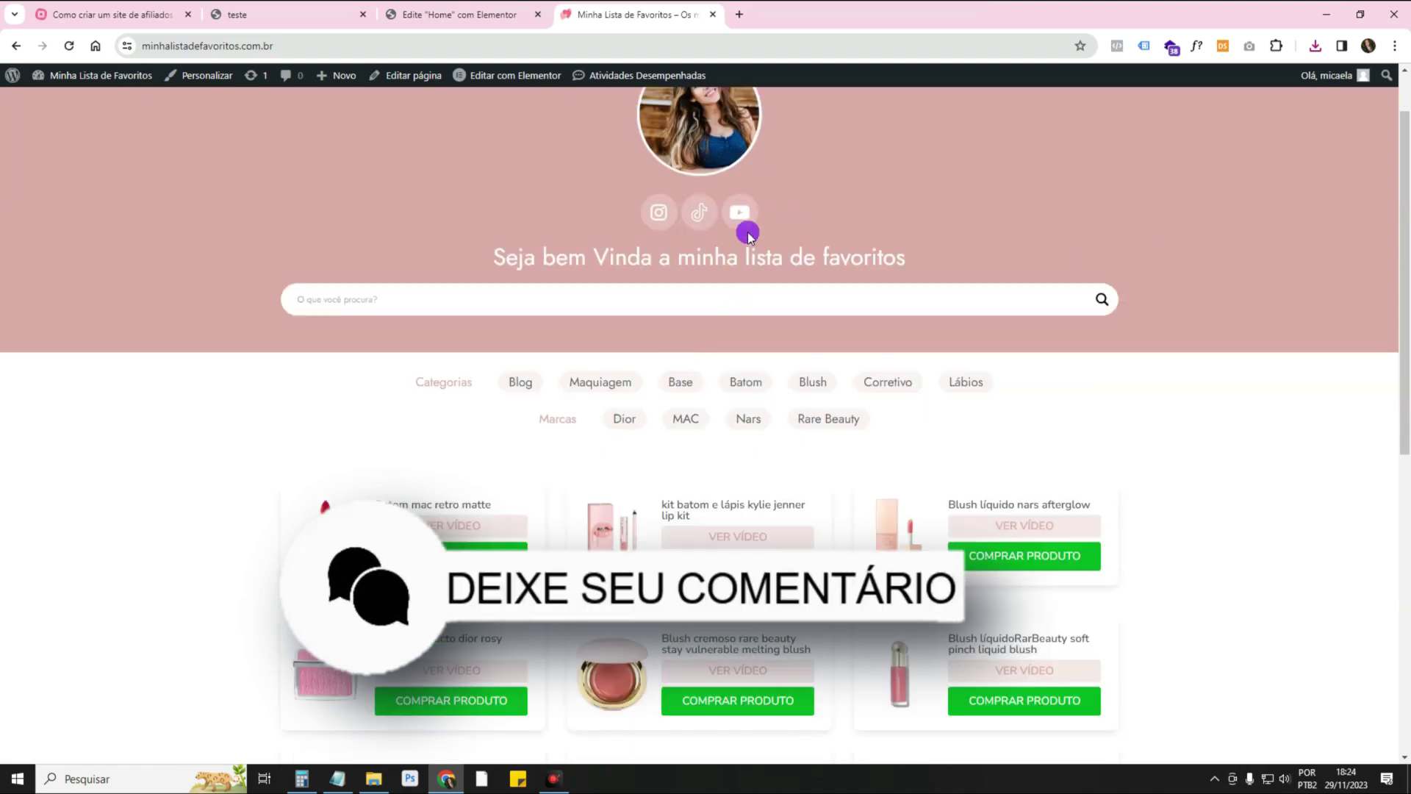
scroll(348, 291, "up", 1)
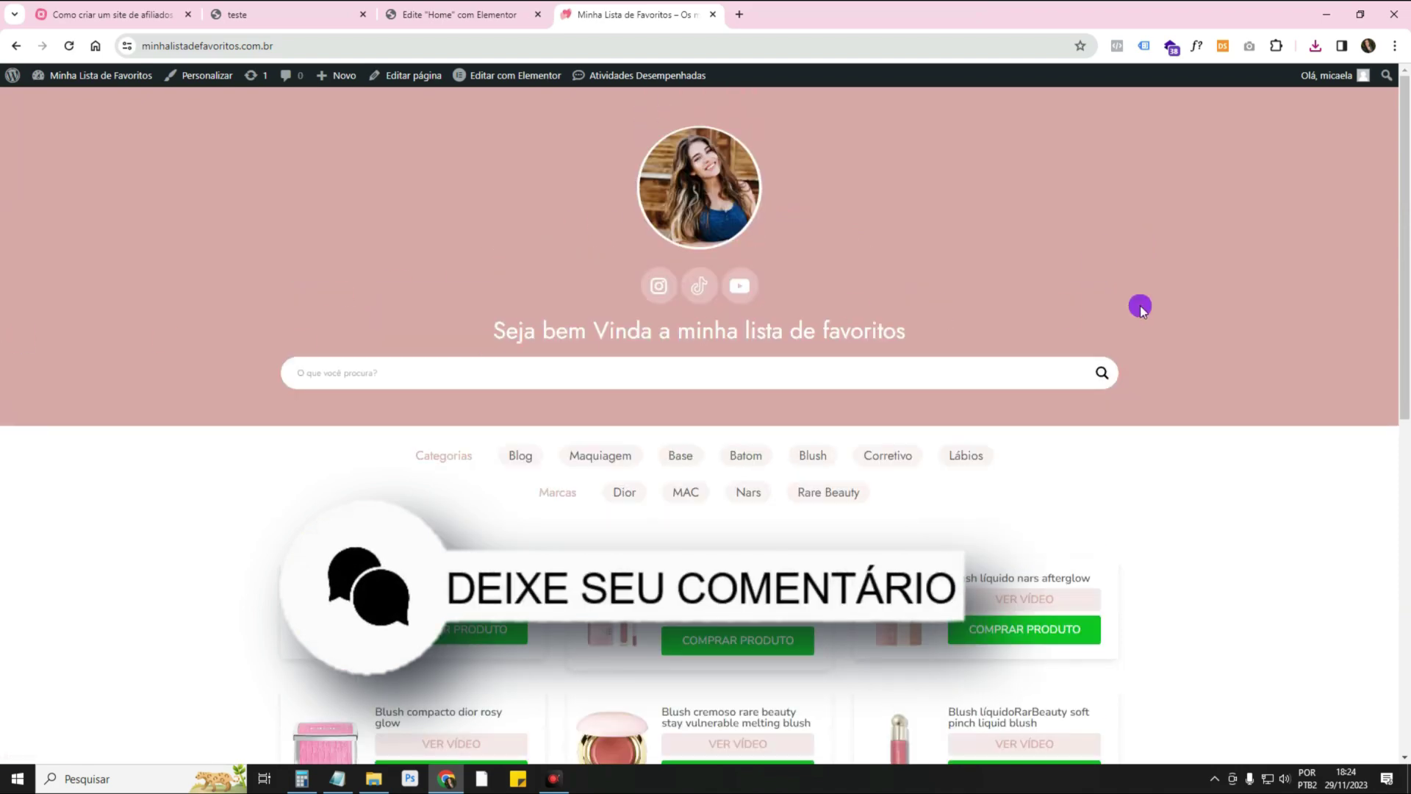
scroll(835, 371, "down", 10)
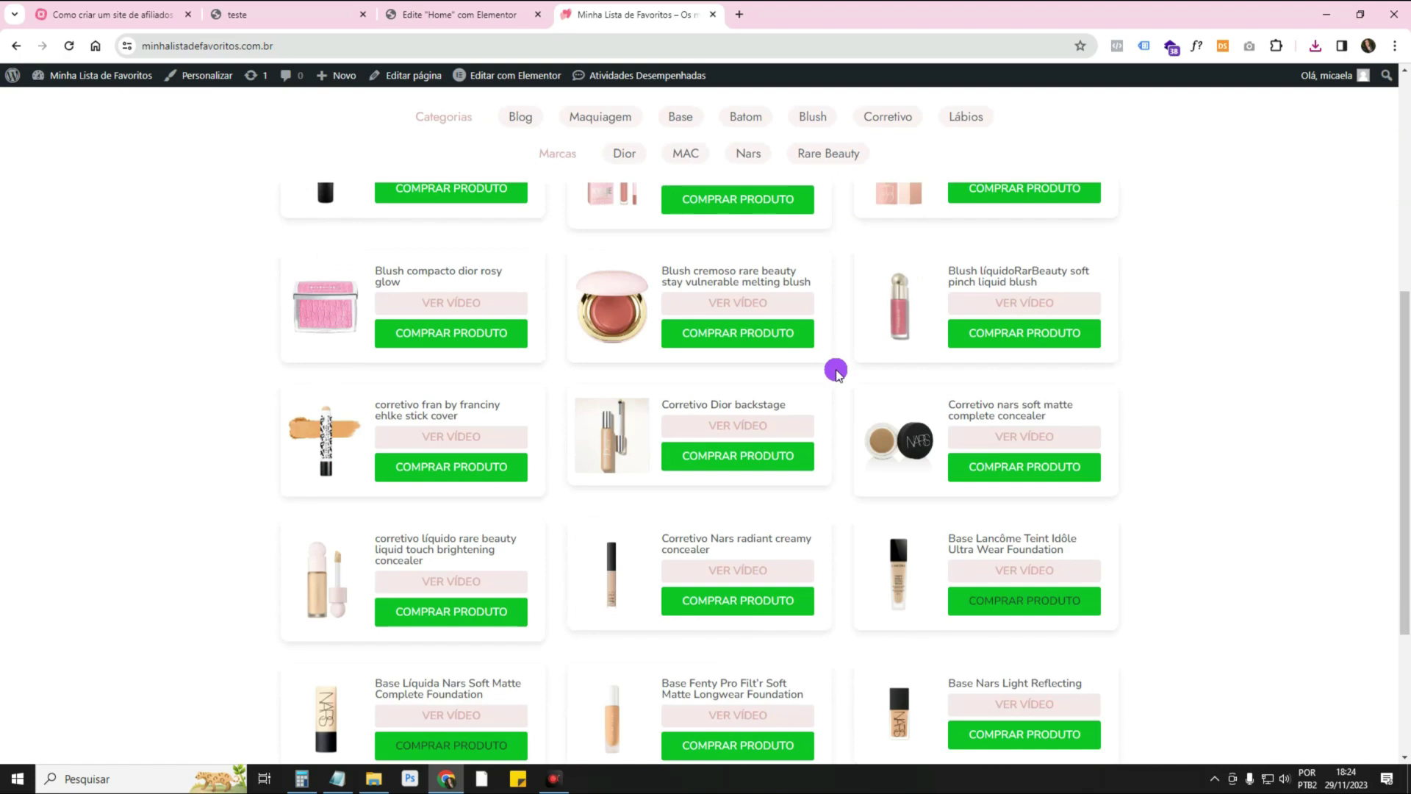
scroll(836, 370, "up", 8)
scroll(836, 369, "up", 2)
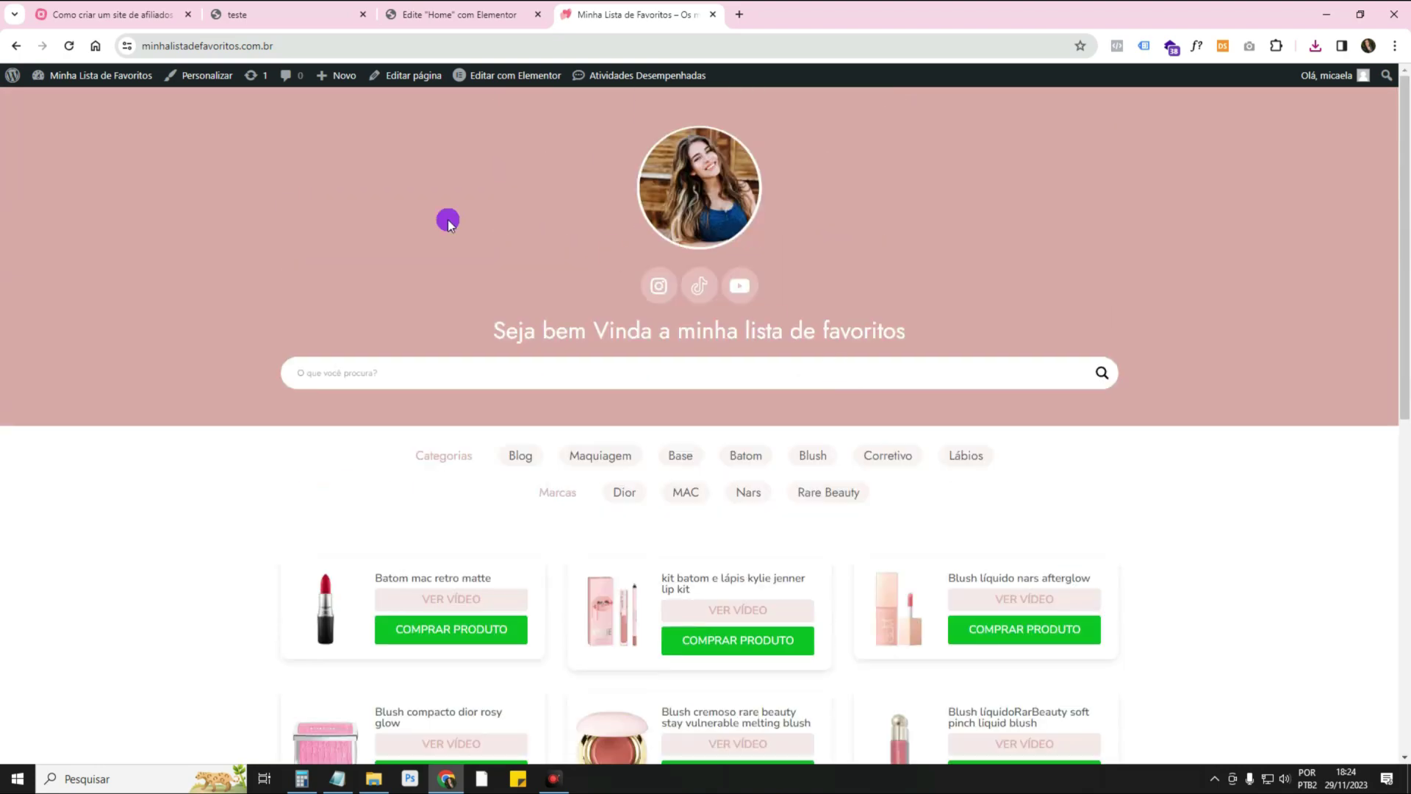
left_click(77, 22)
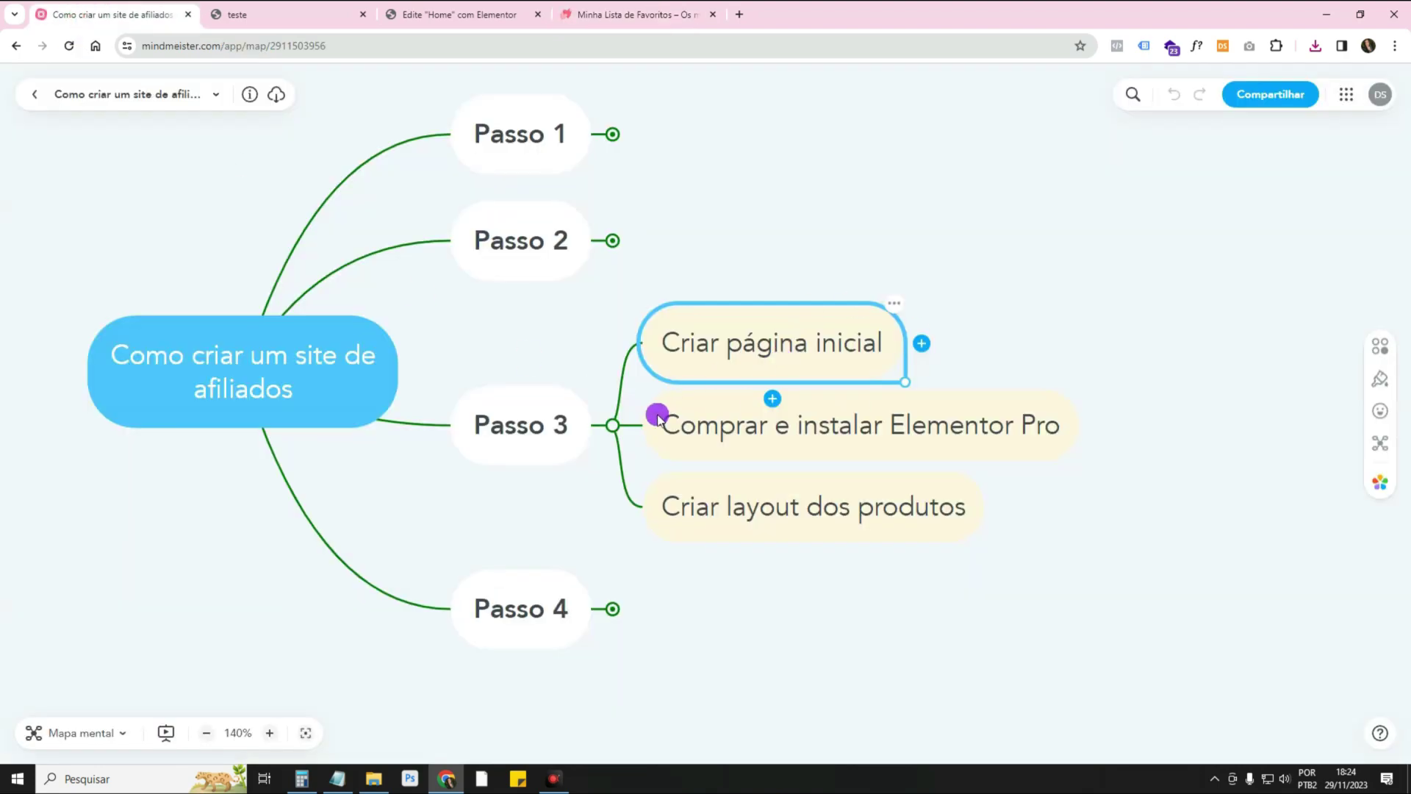
Collapse Passo 3, expand Passo 4, and select its SEO, Otimização and LGPD steps
left_click(613, 425)
left_click(613, 532)
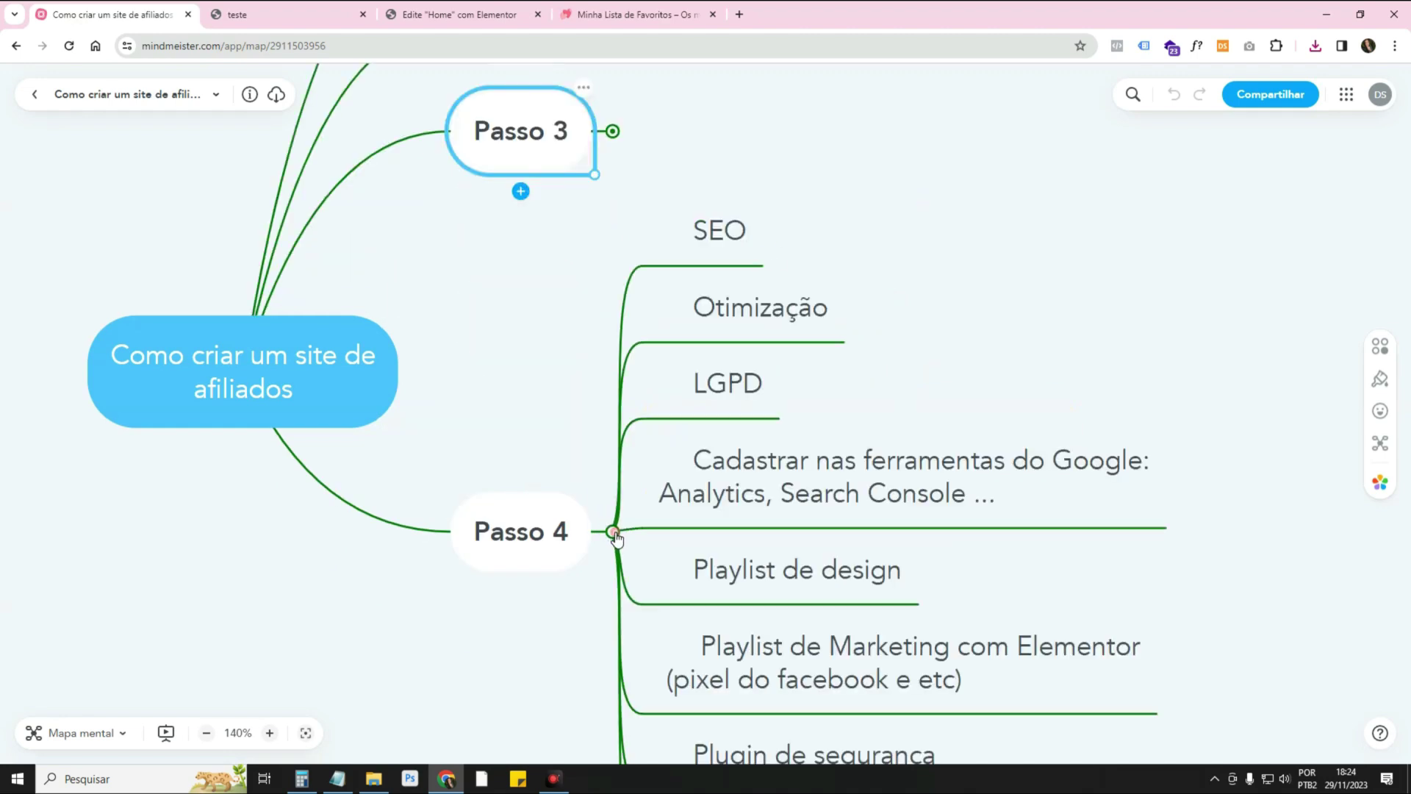
left_click_drag(1068, 277, 1086, 330)
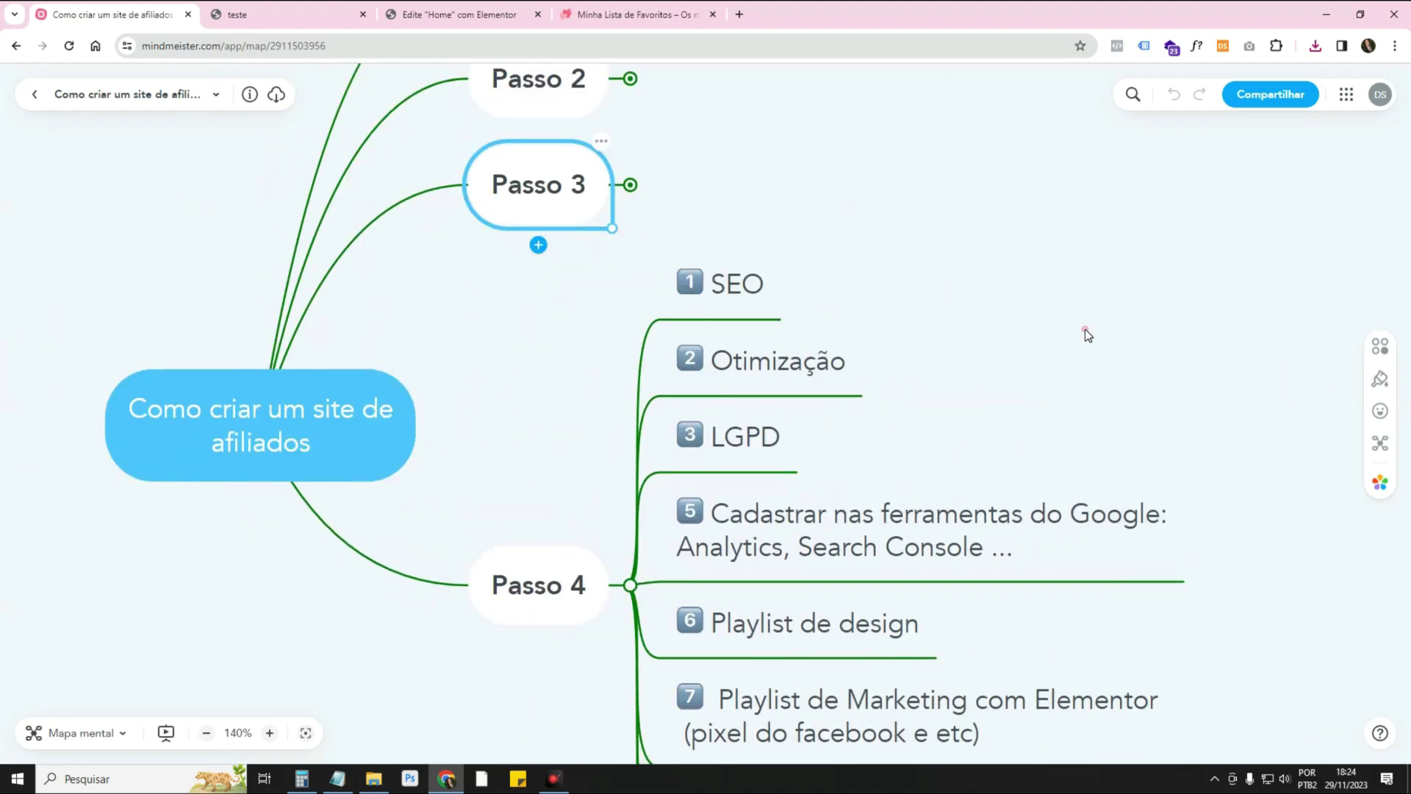
left_click(725, 292)
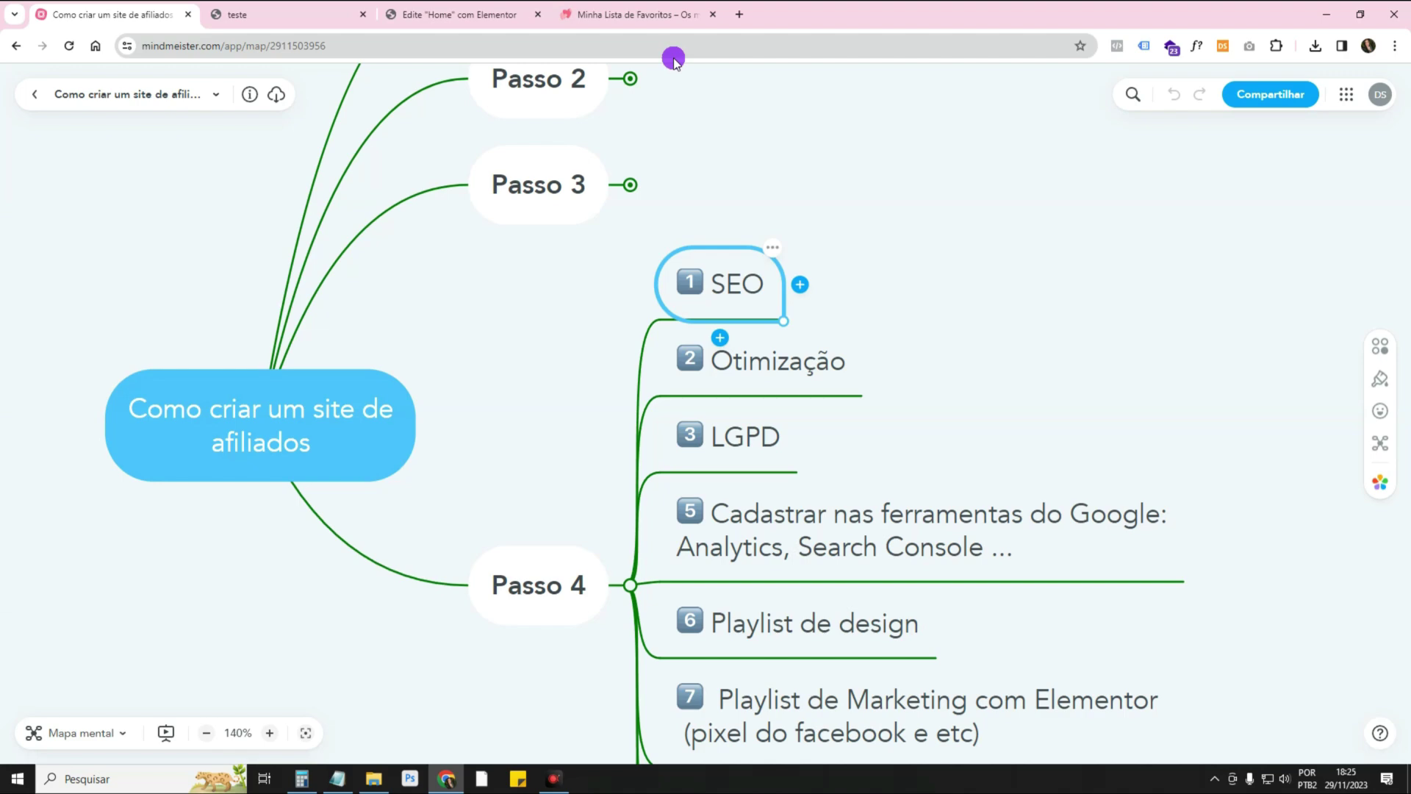
left_click_drag(815, 307, 756, 266)
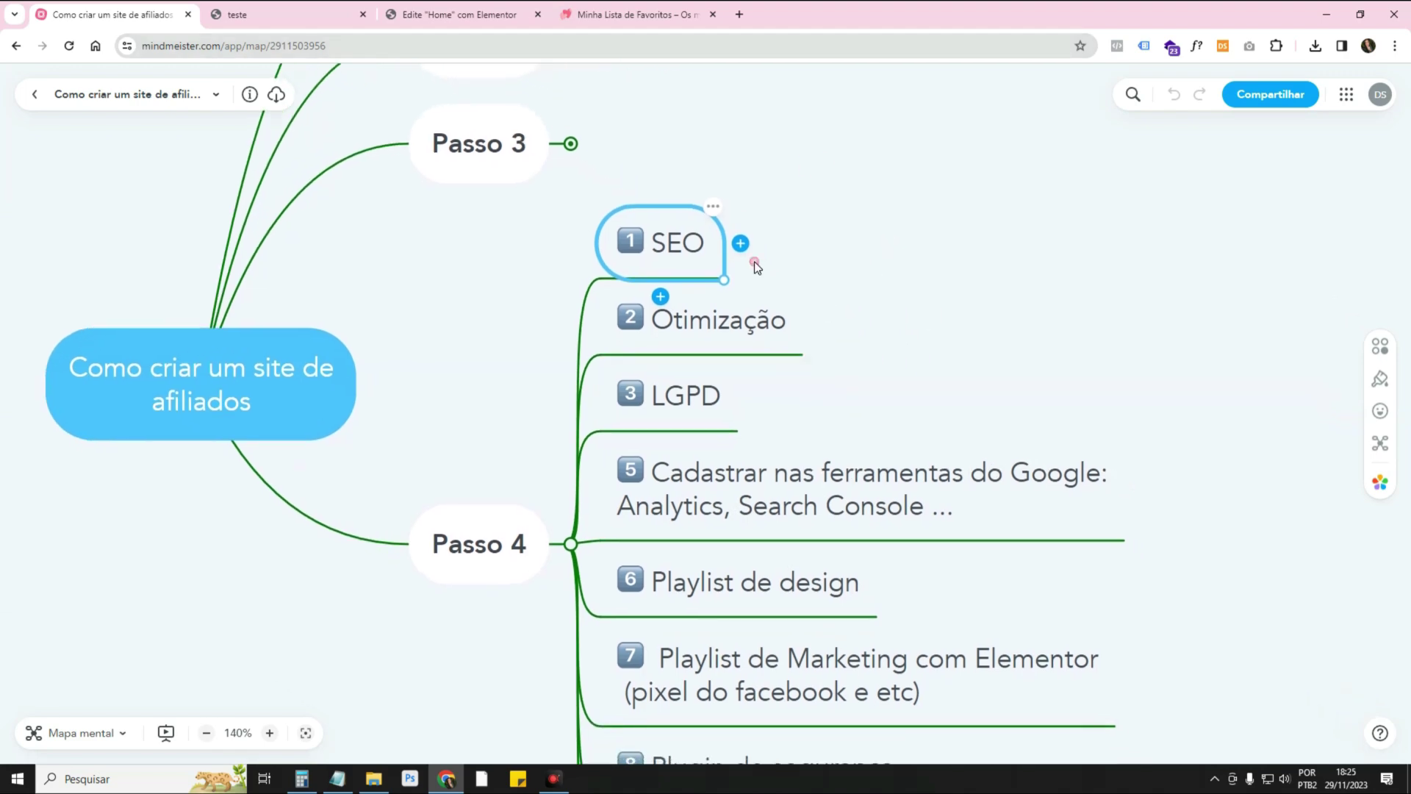
left_click(739, 327)
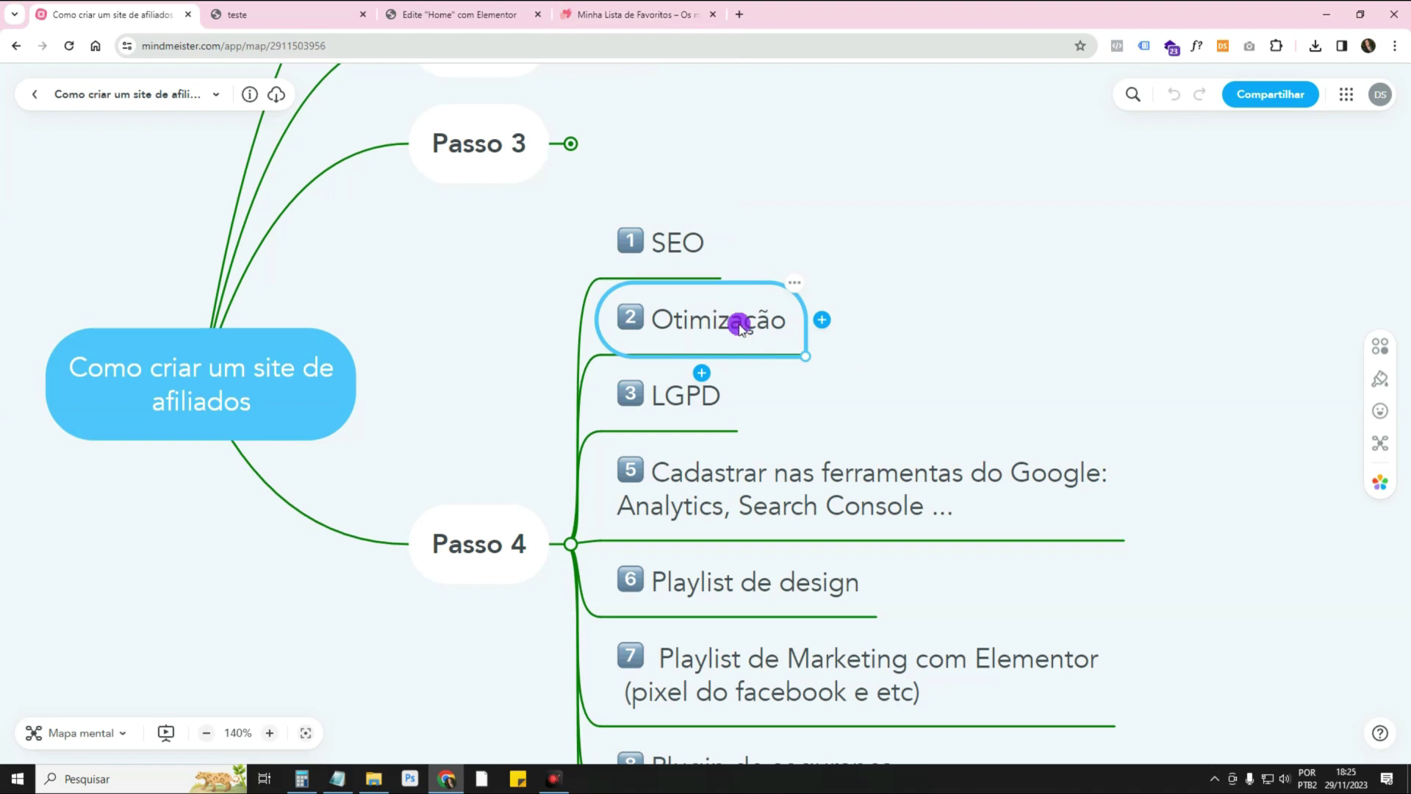
left_click(707, 398)
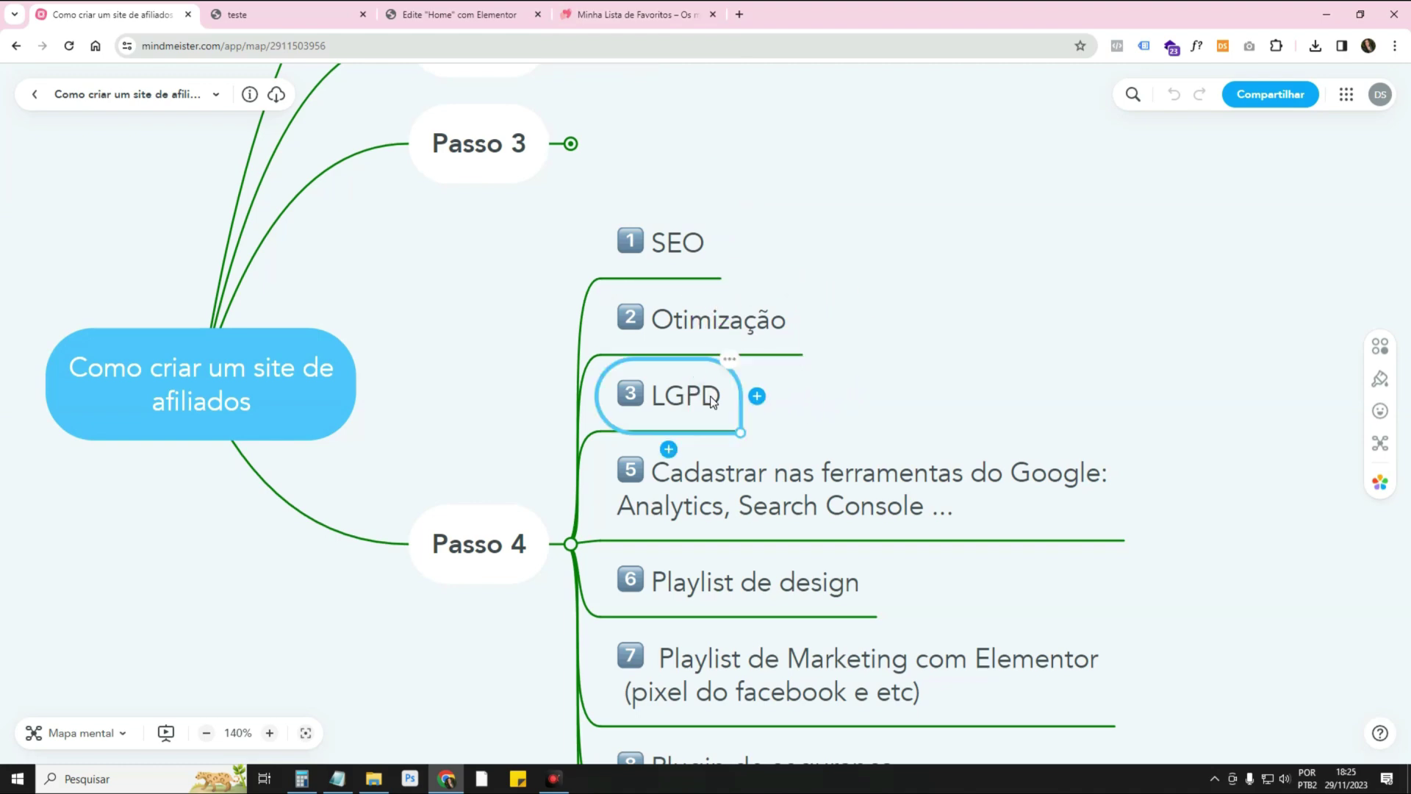
Visit descomplicandosites.com.br in a new tab, accept its cookies, then close it
left_click(739, 16)
type("descomplicandosites.com.br")
key("Return")
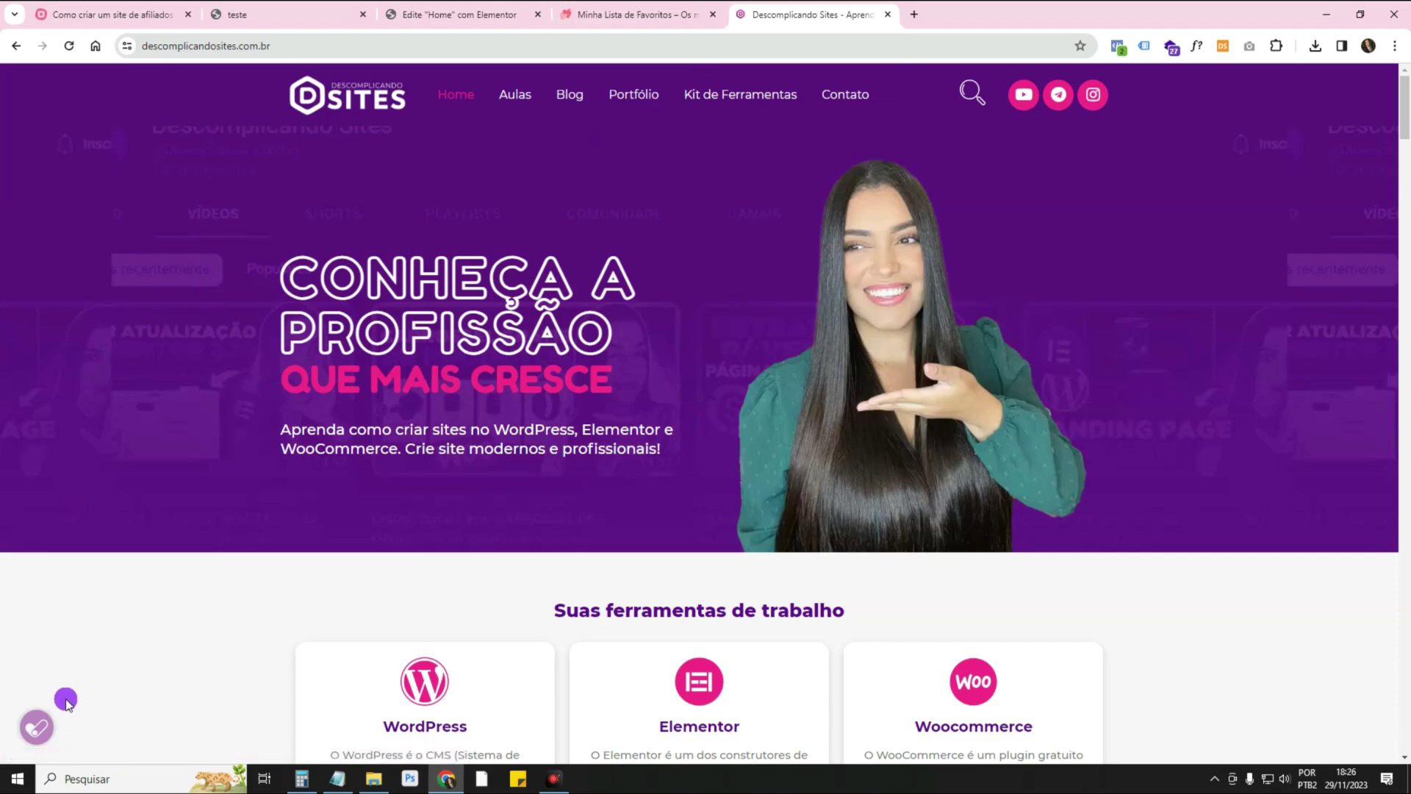
left_click(37, 734)
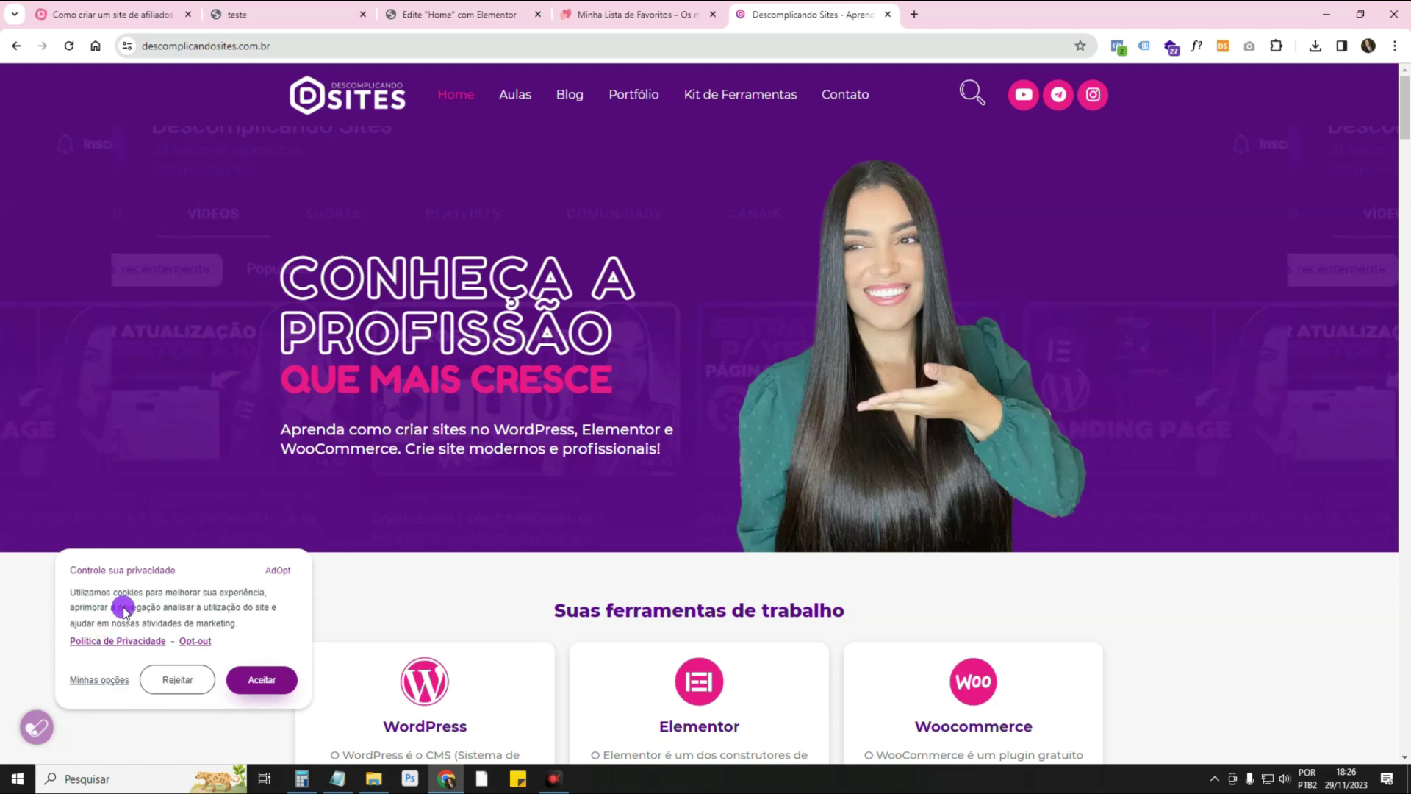
left_click(268, 678)
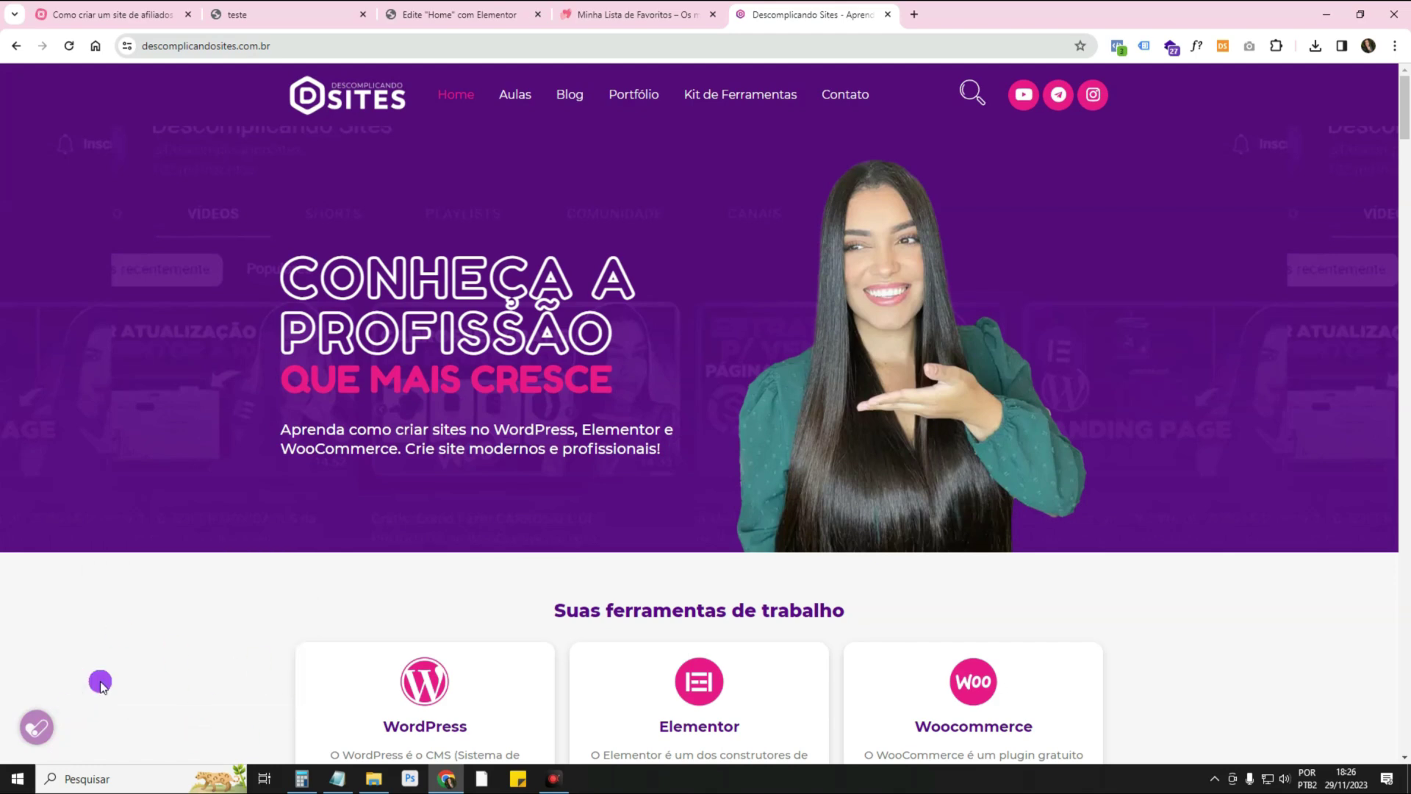
left_click(888, 14)
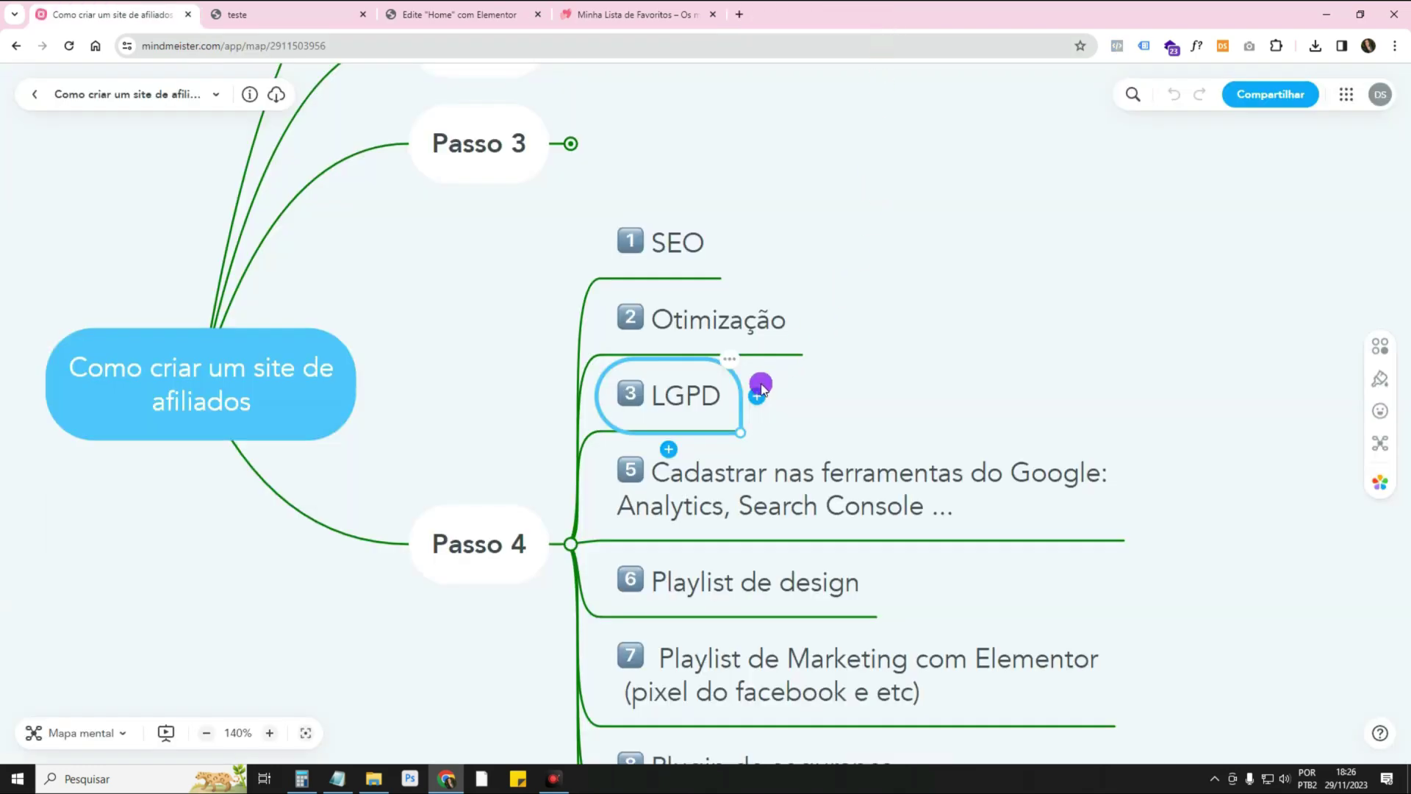
Select Passo 4's Google tools, Playlist de design, marketing playlist, Plugin de segurança and Como fazer Backup steps
scroll(719, 345, "down", 1)
scroll(719, 346, "down", 1)
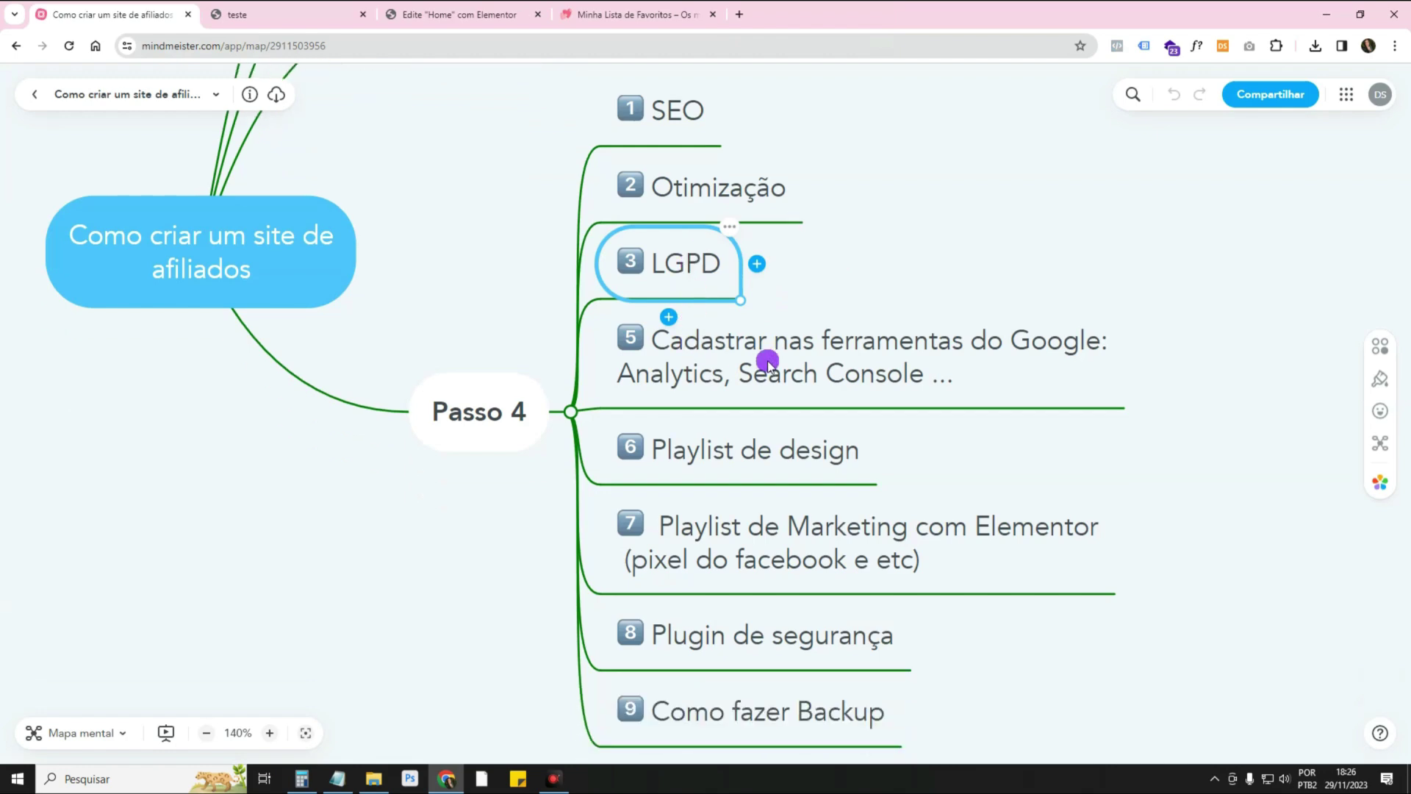
left_click(844, 359)
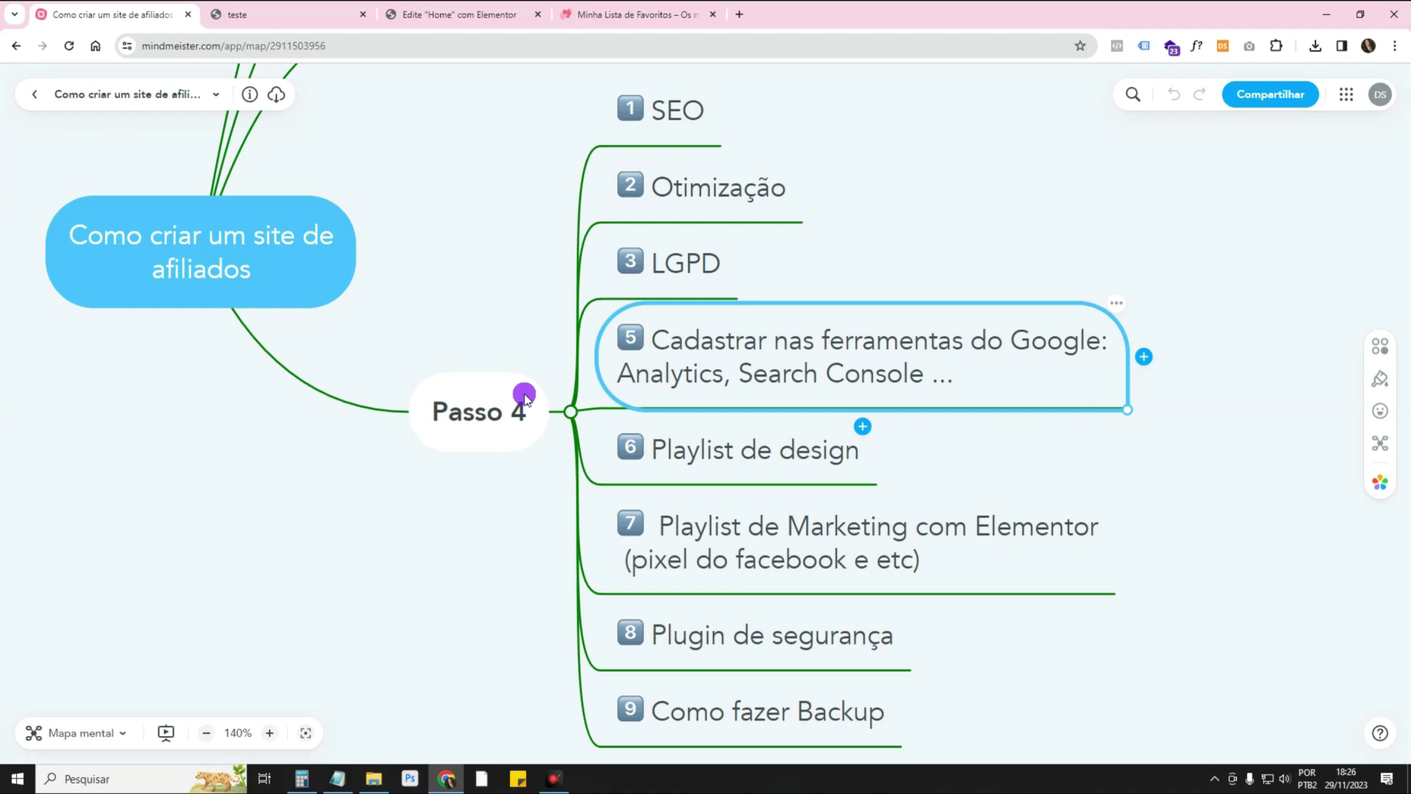
left_click(691, 442)
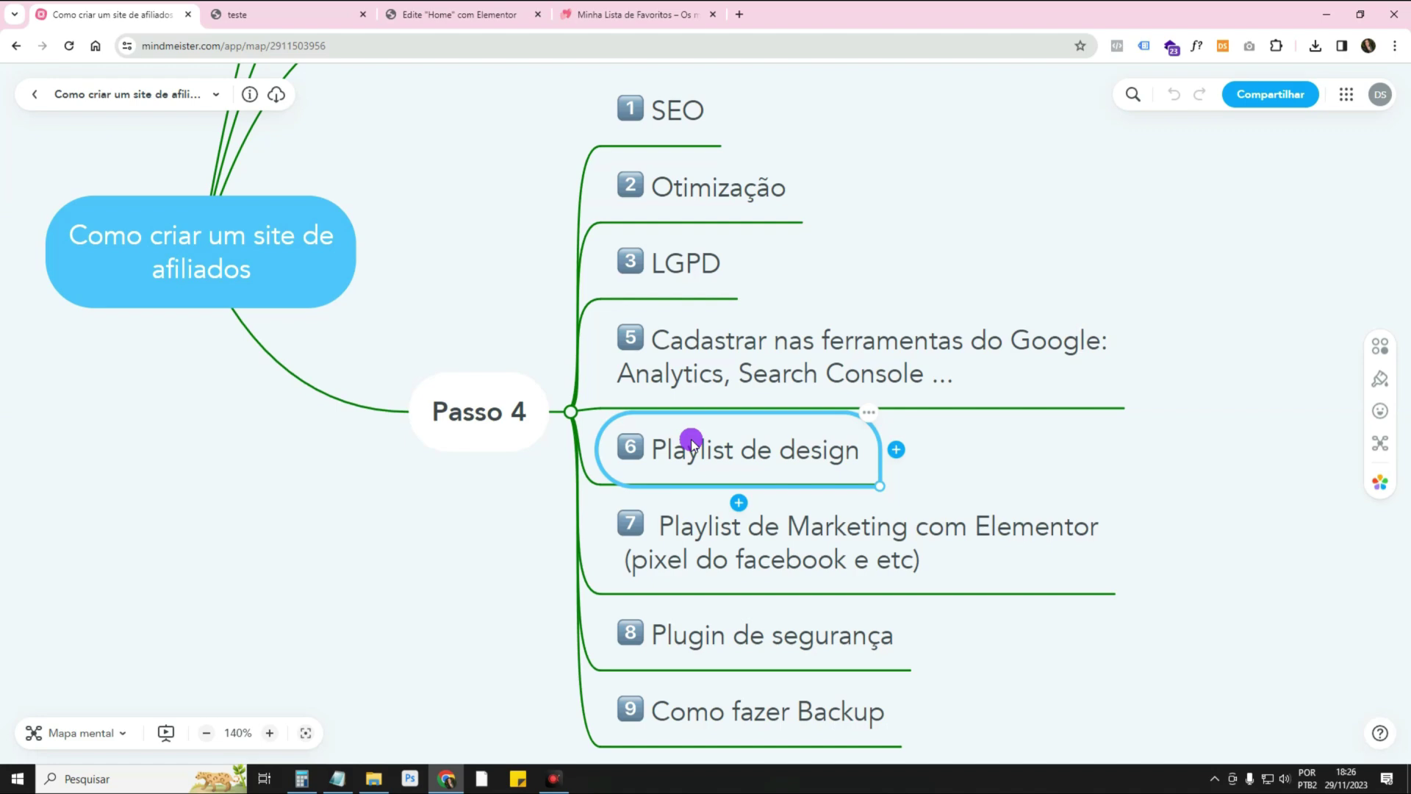
left_click(875, 541)
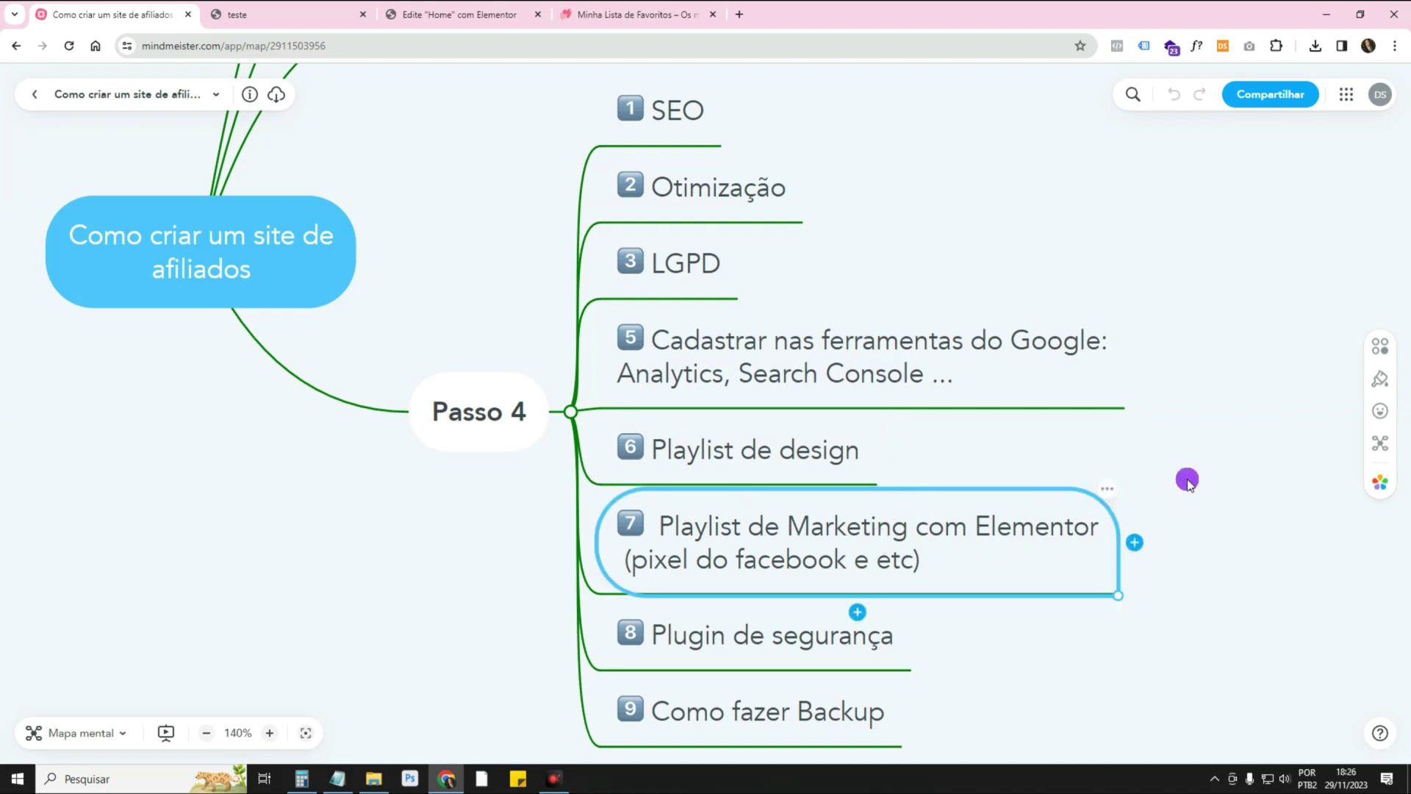
left_click_drag(1187, 479, 1142, 383)
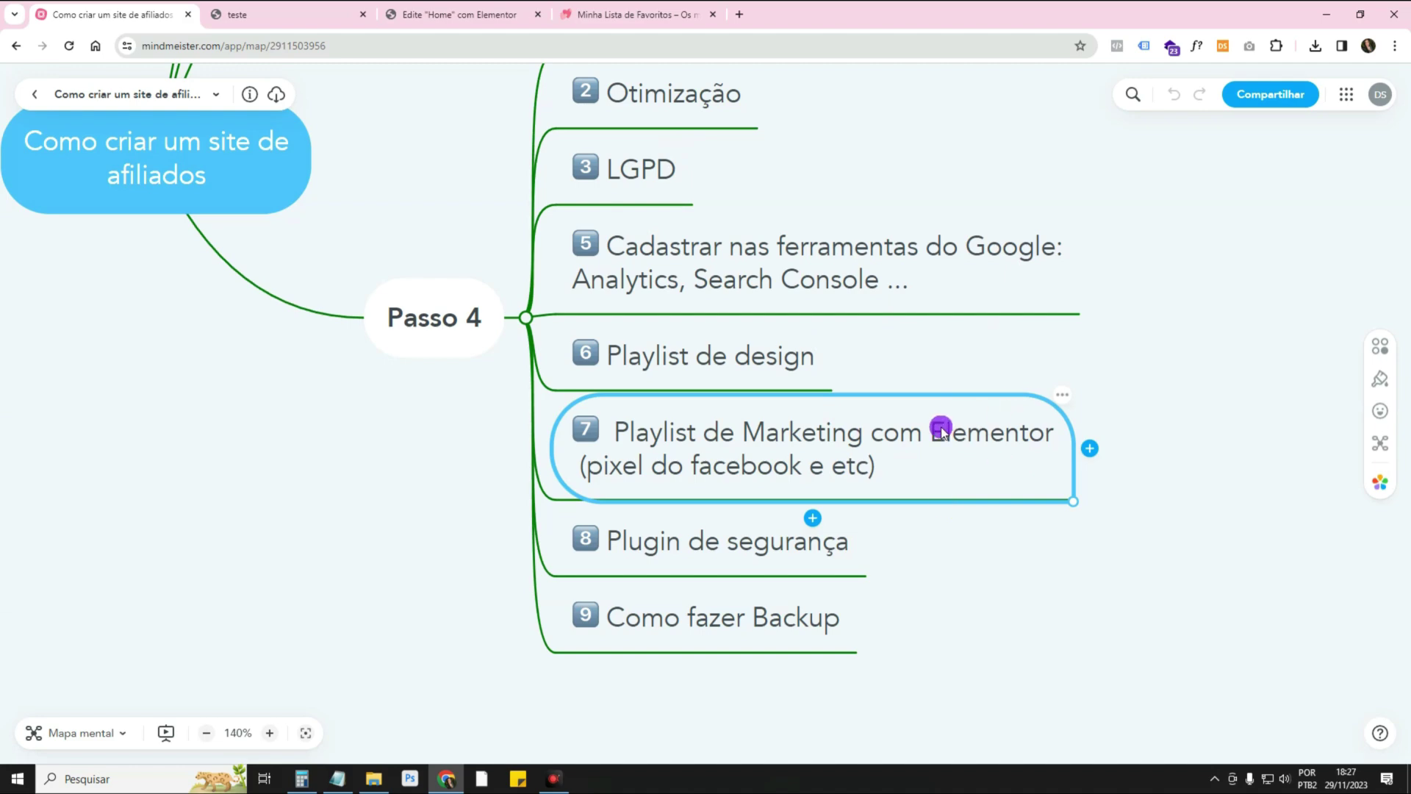
left_click(763, 531)
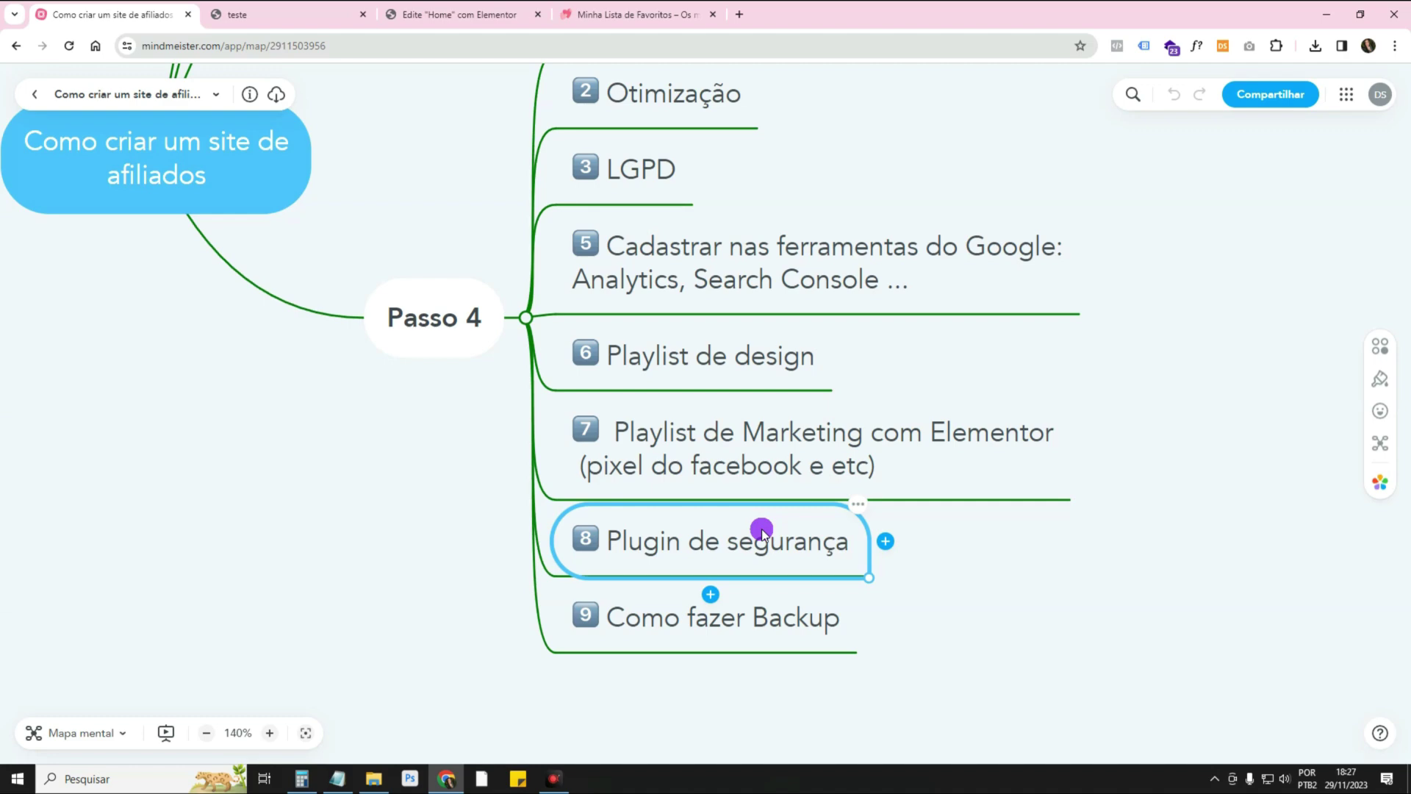
scroll(677, 243, "up", 1)
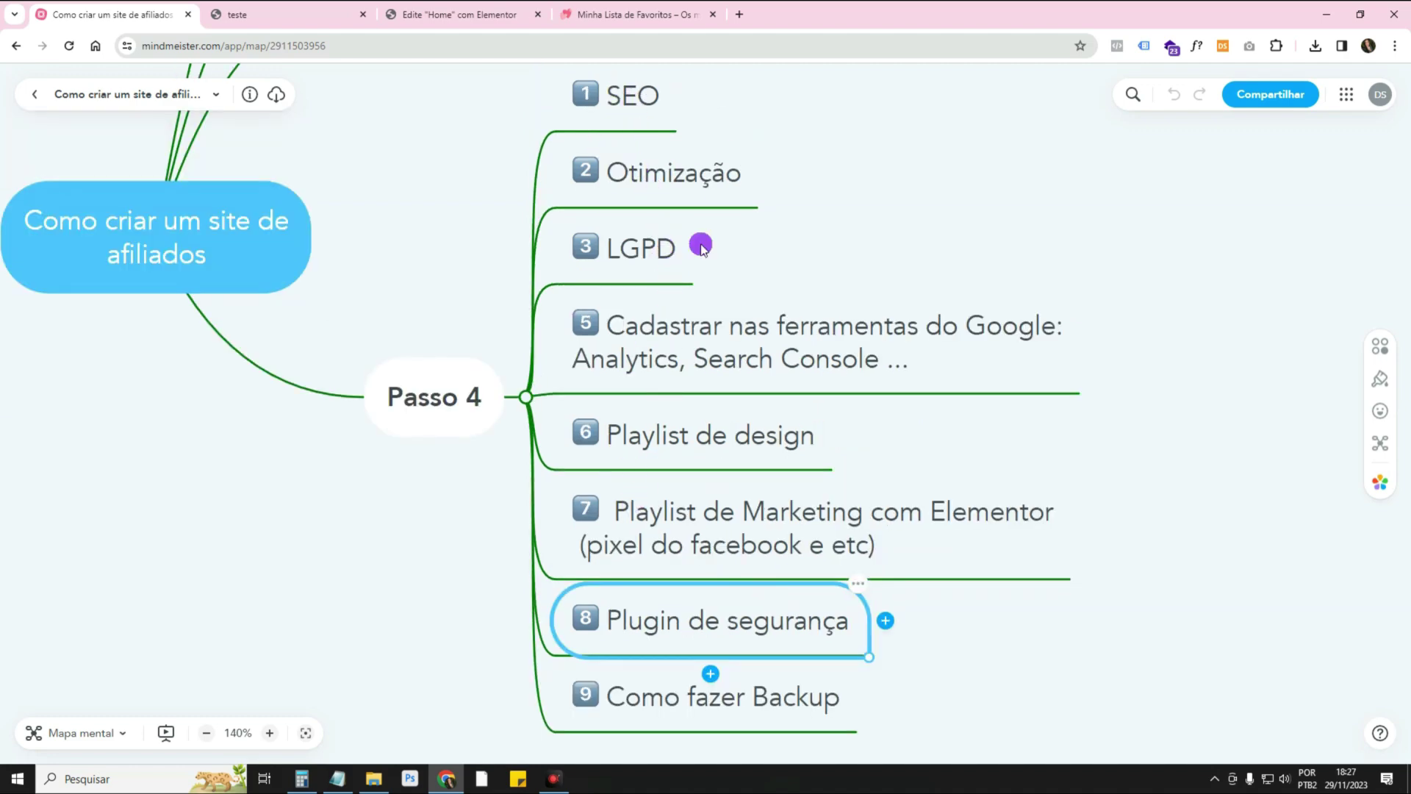
scroll(845, 491, "down", 1)
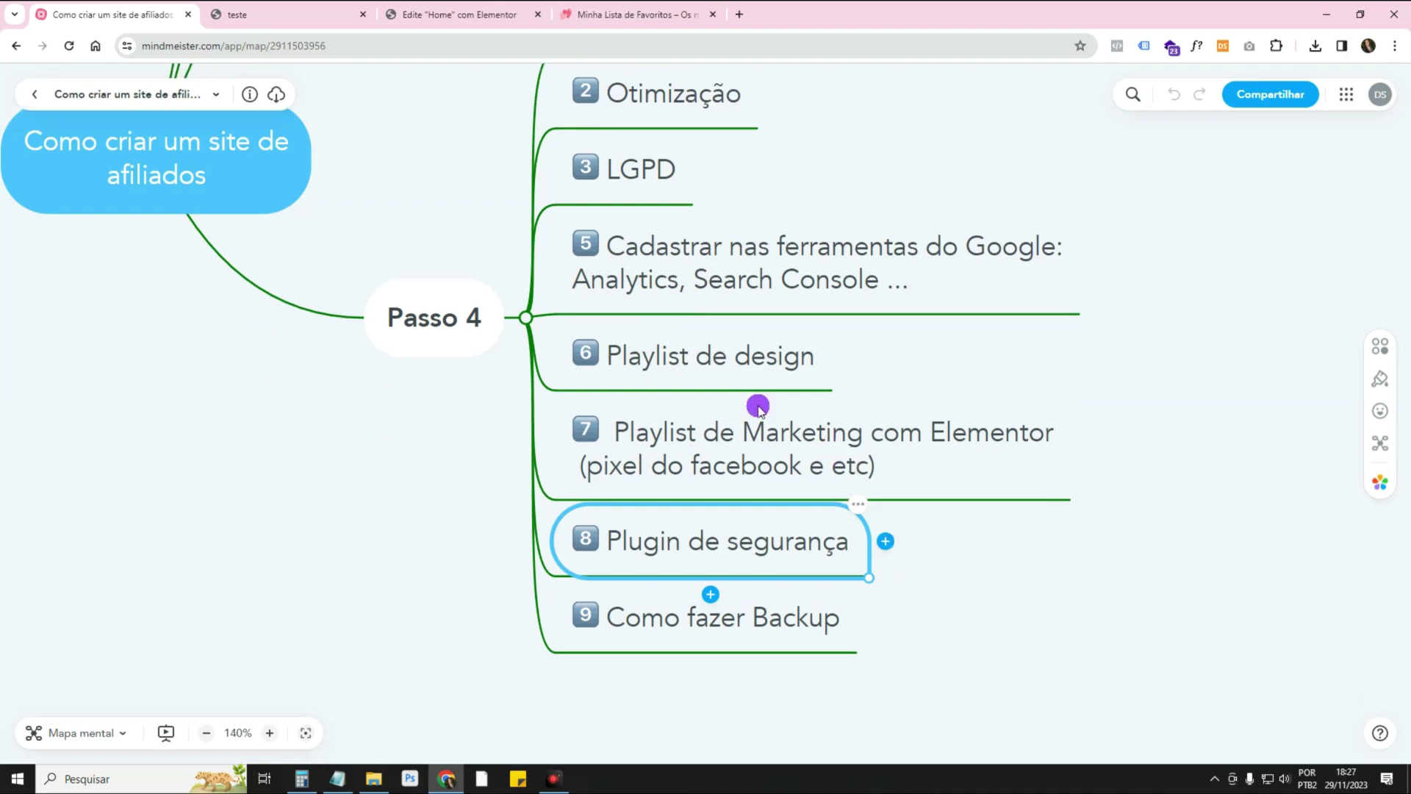
left_click(756, 619)
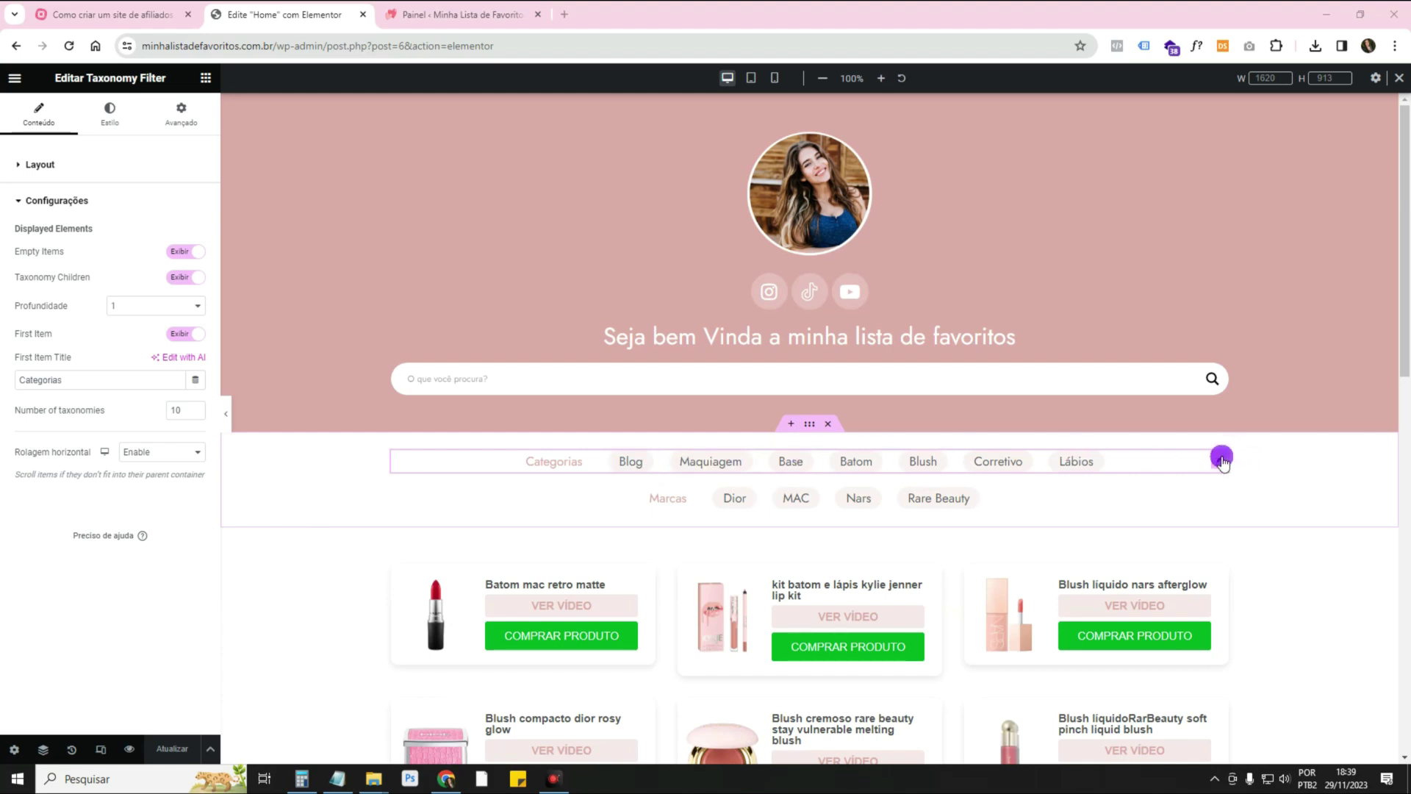
Change the taxonomy filter's category count to 5, preview it, then raise it to 10
left_click(166, 410)
key("BackSpace")
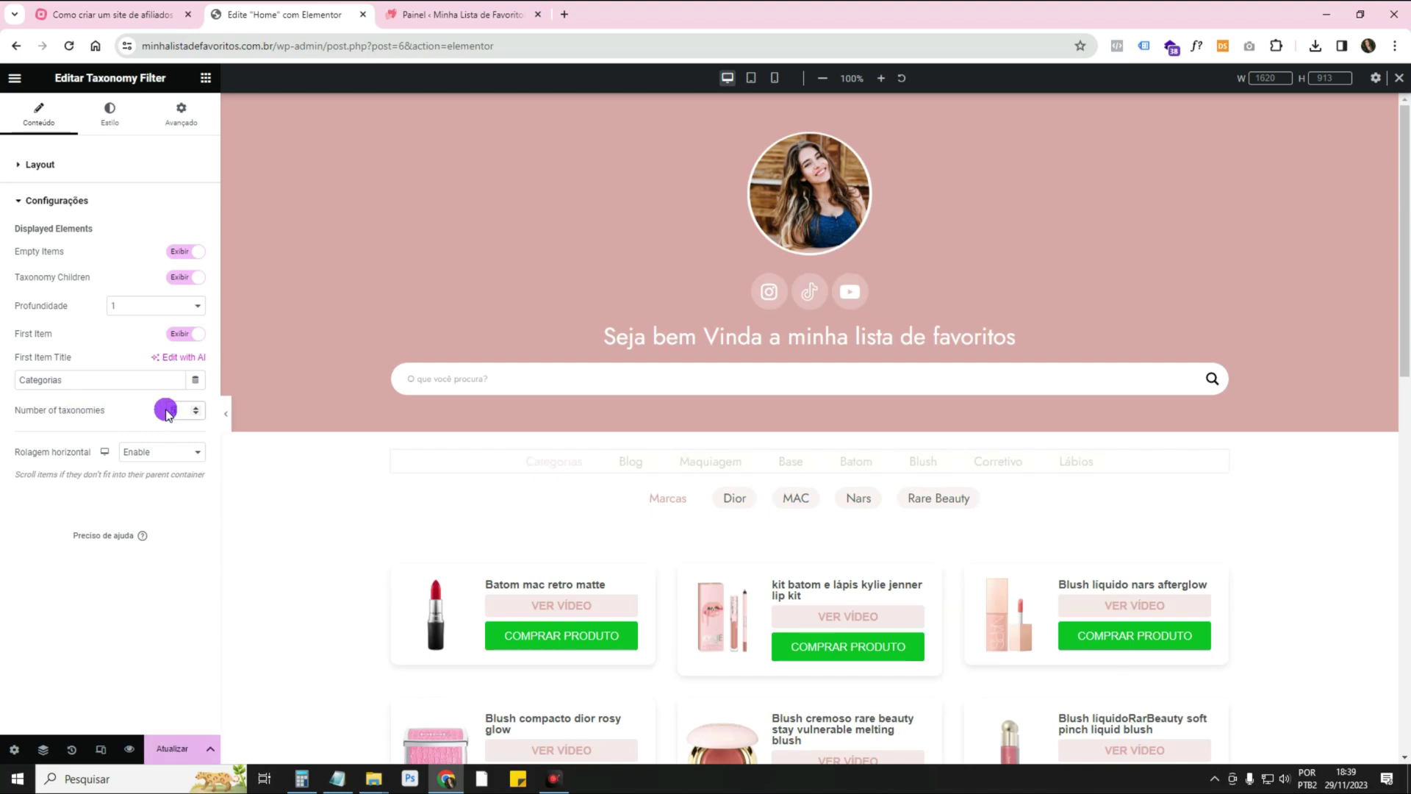
type("5")
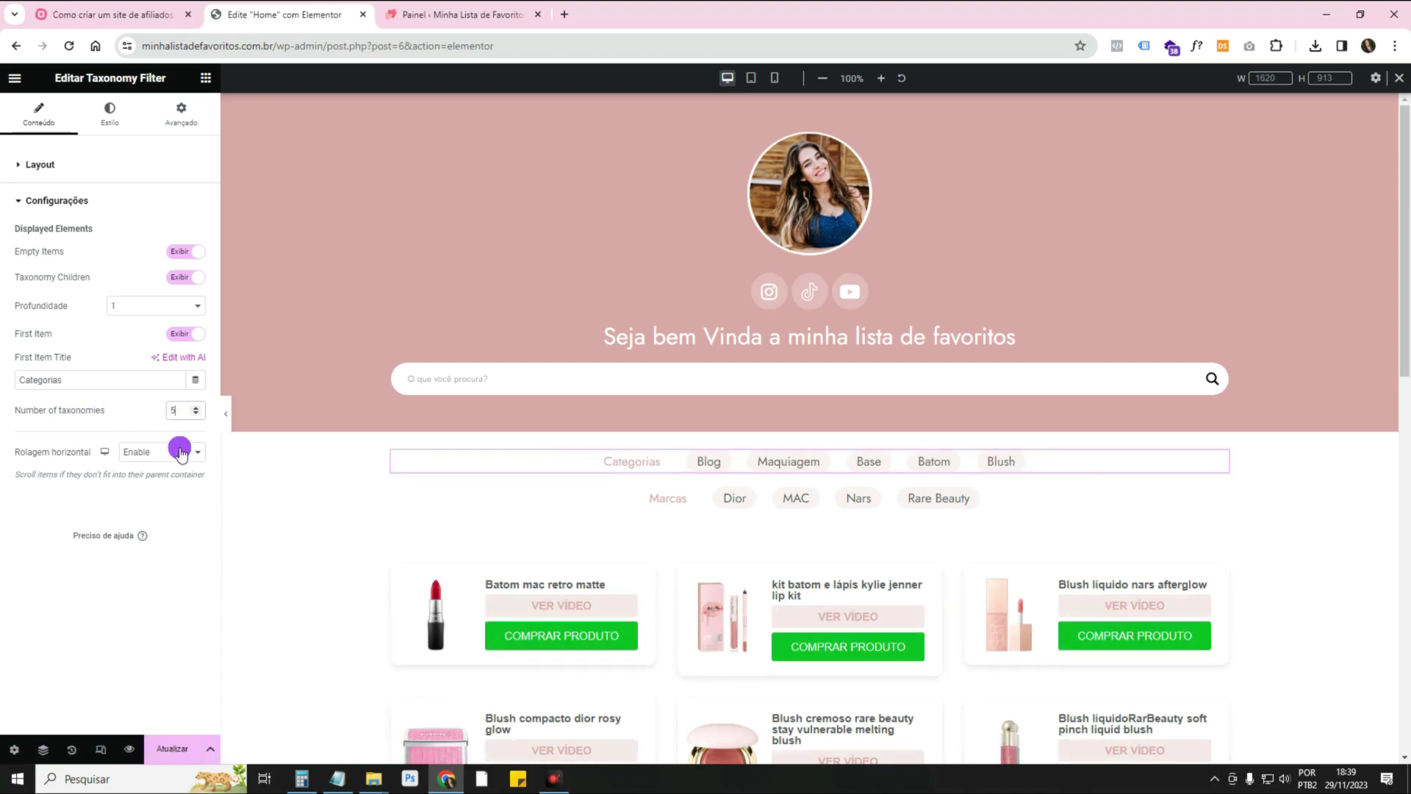
left_click(226, 414)
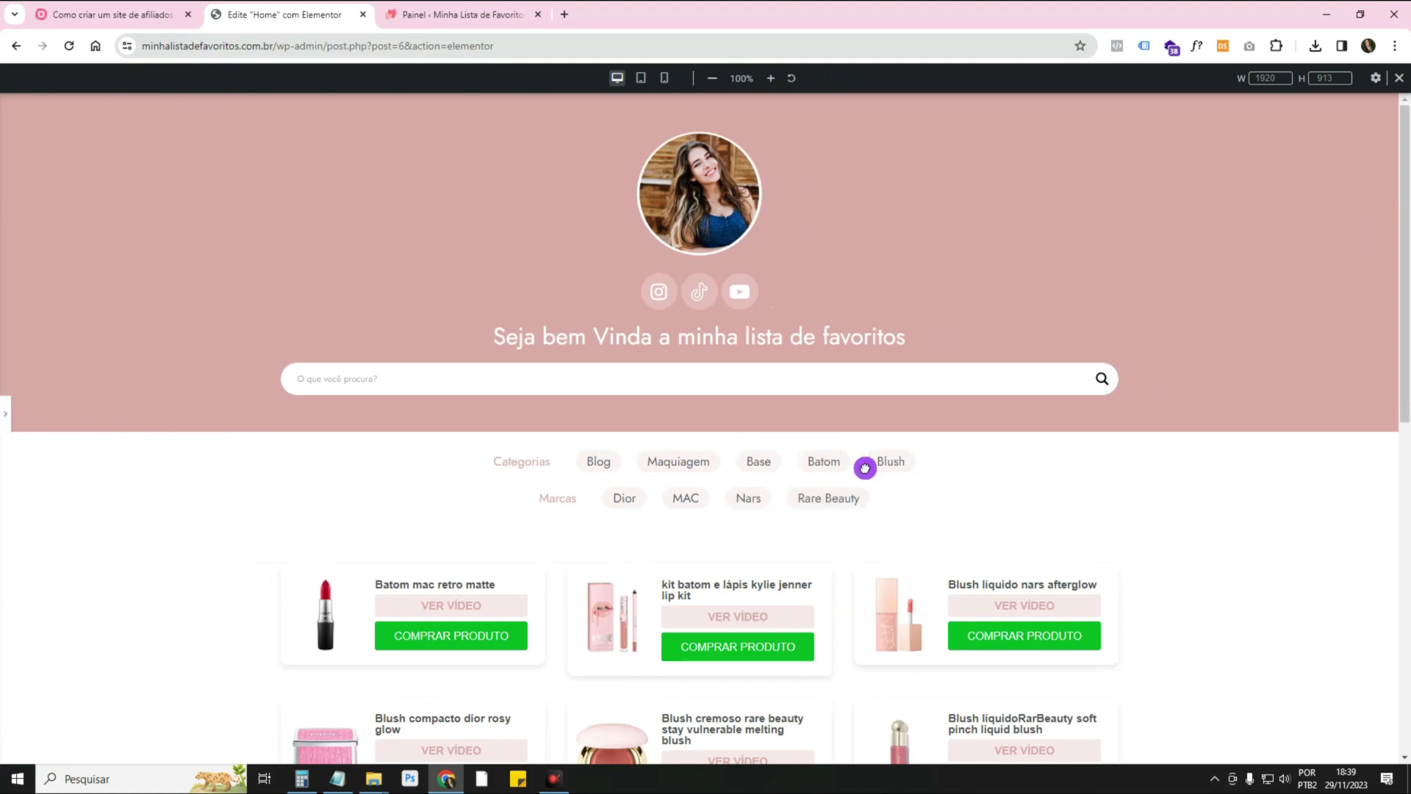
left_click(11, 414)
left_click(159, 410)
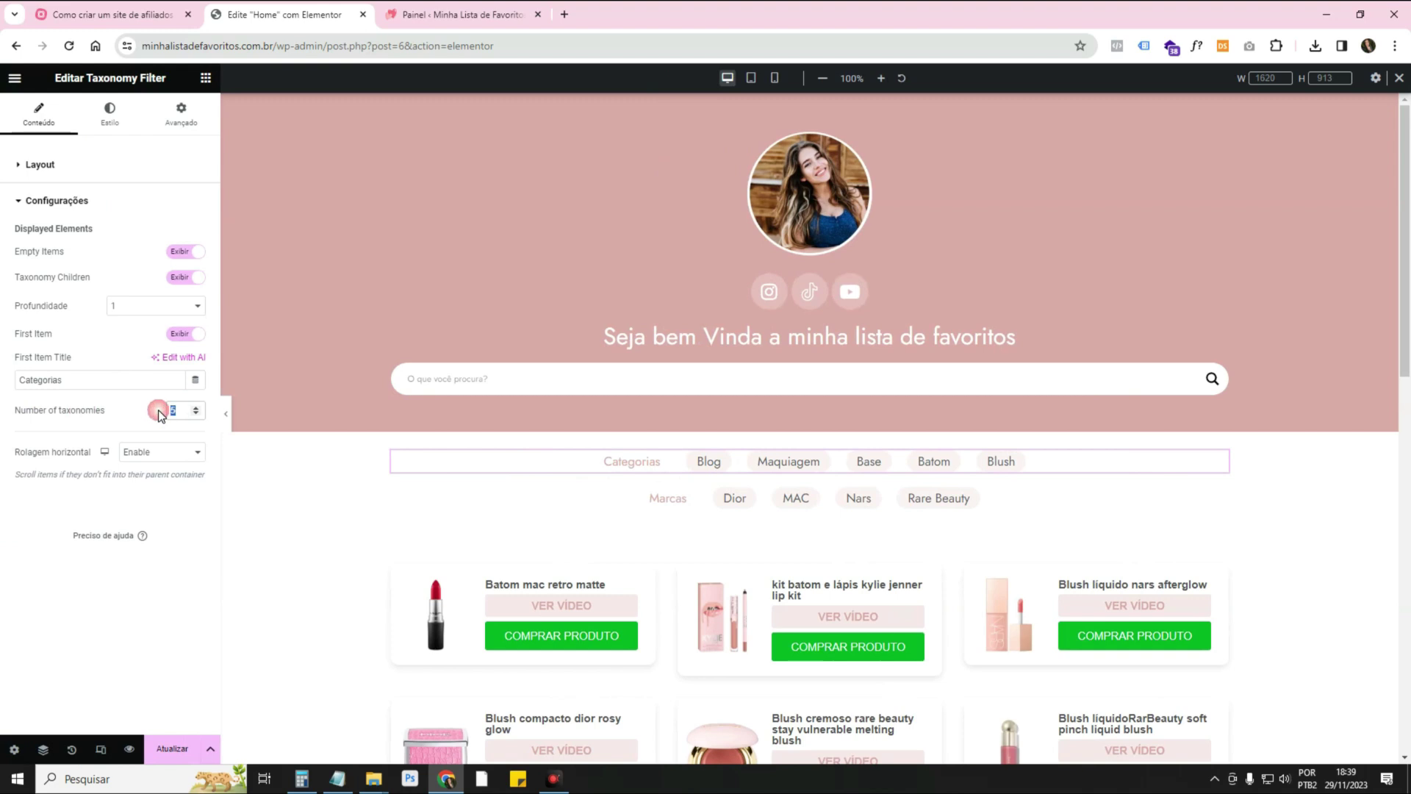
type("10")
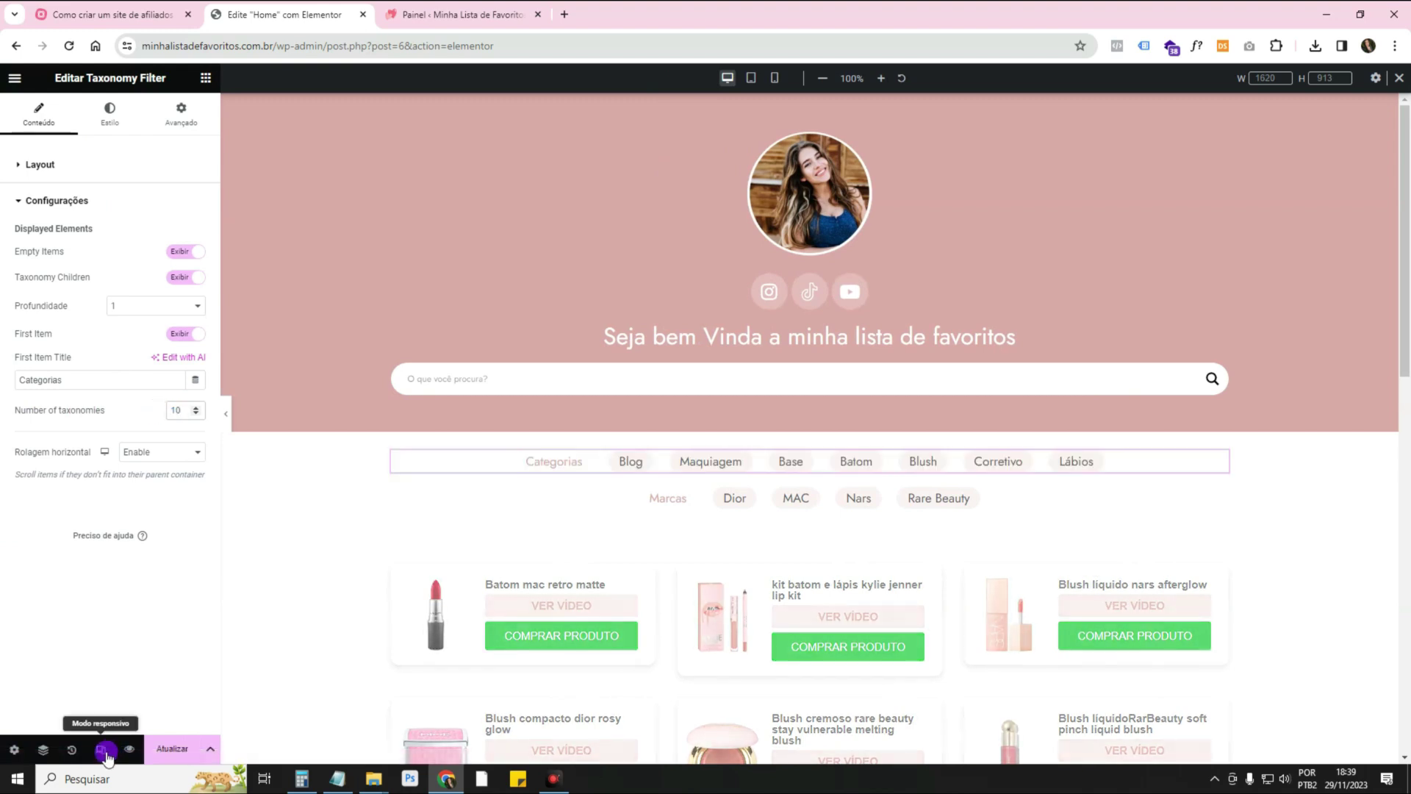
Keep horizontal scrolling enabled in the mobile preview, return to desktop view, and save
left_click(101, 749)
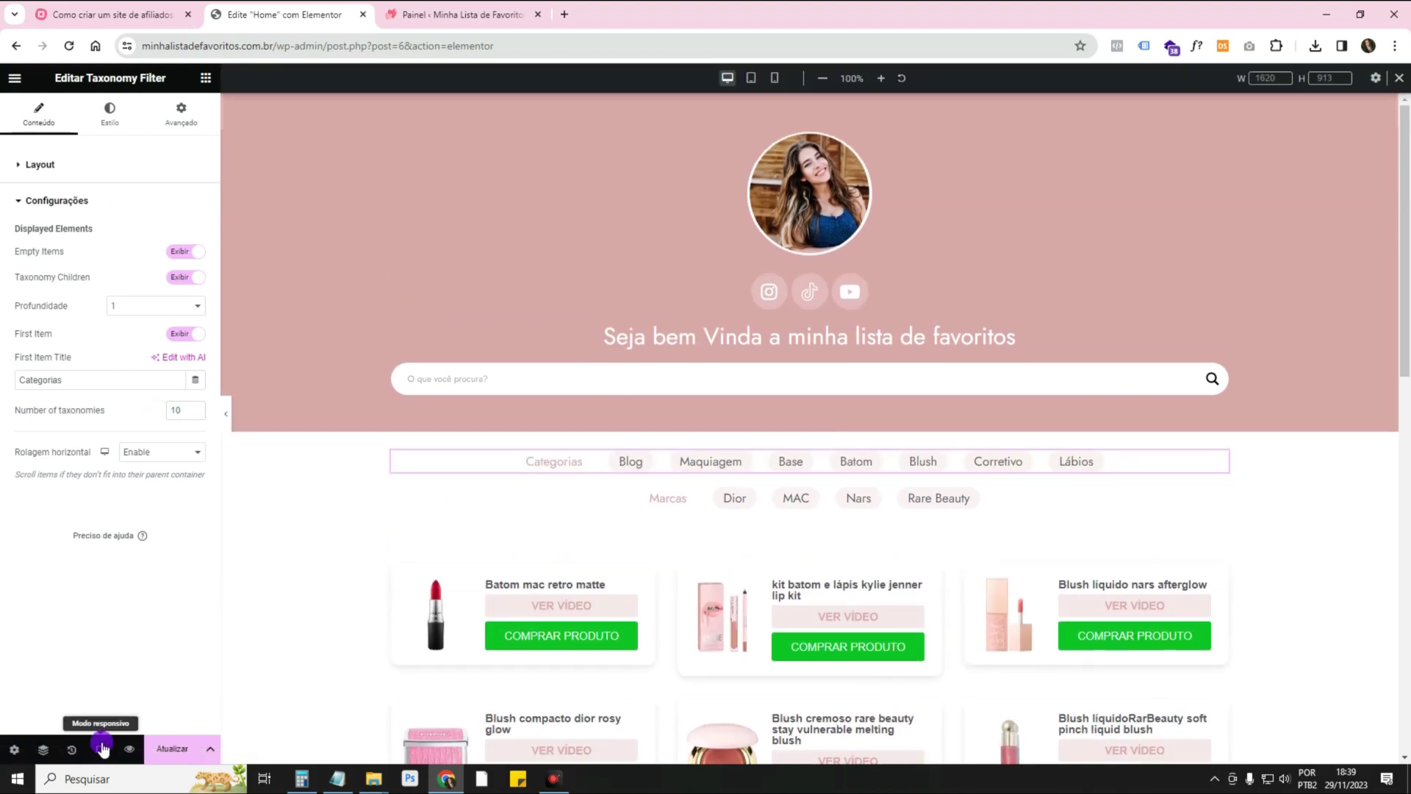
left_click(775, 77)
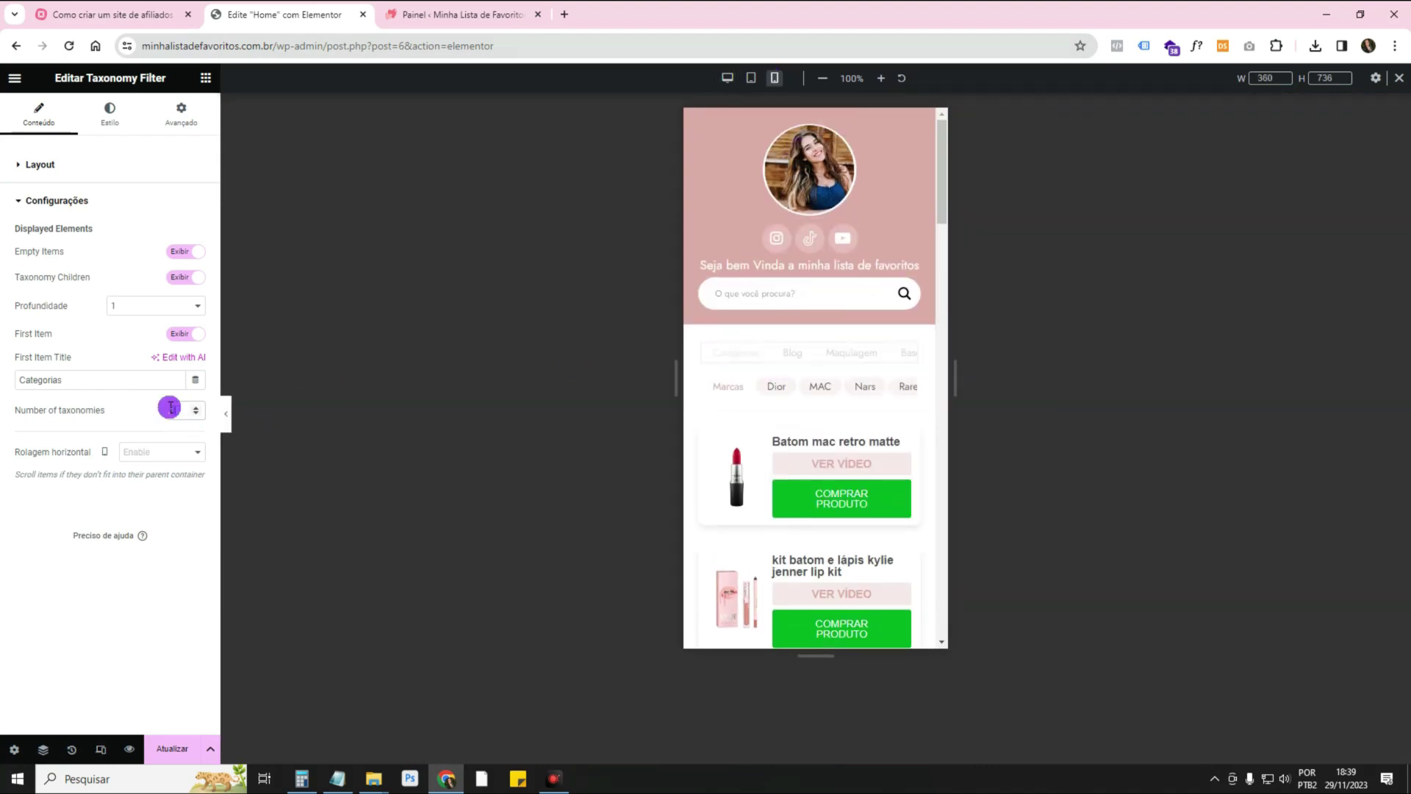
left_click(178, 457)
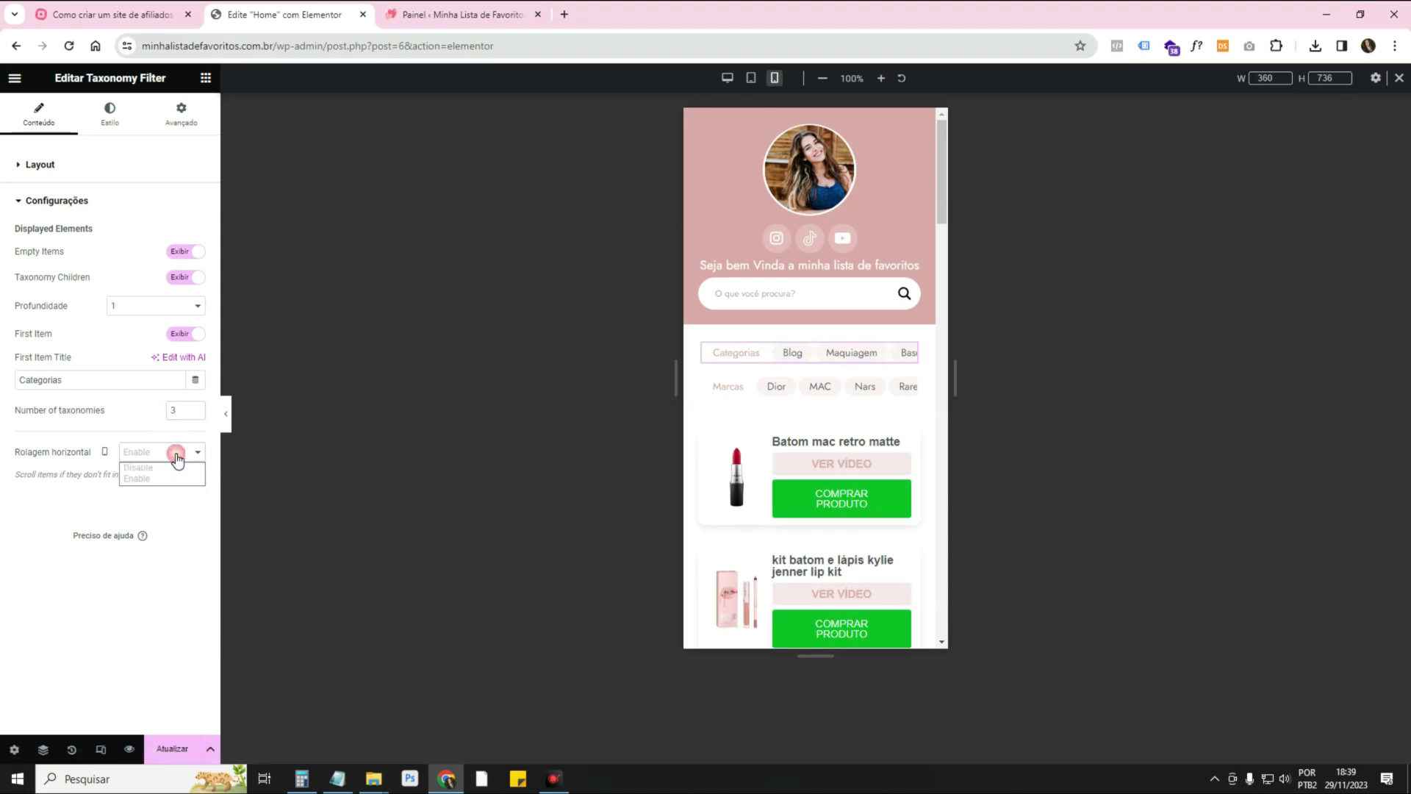
left_click(146, 479)
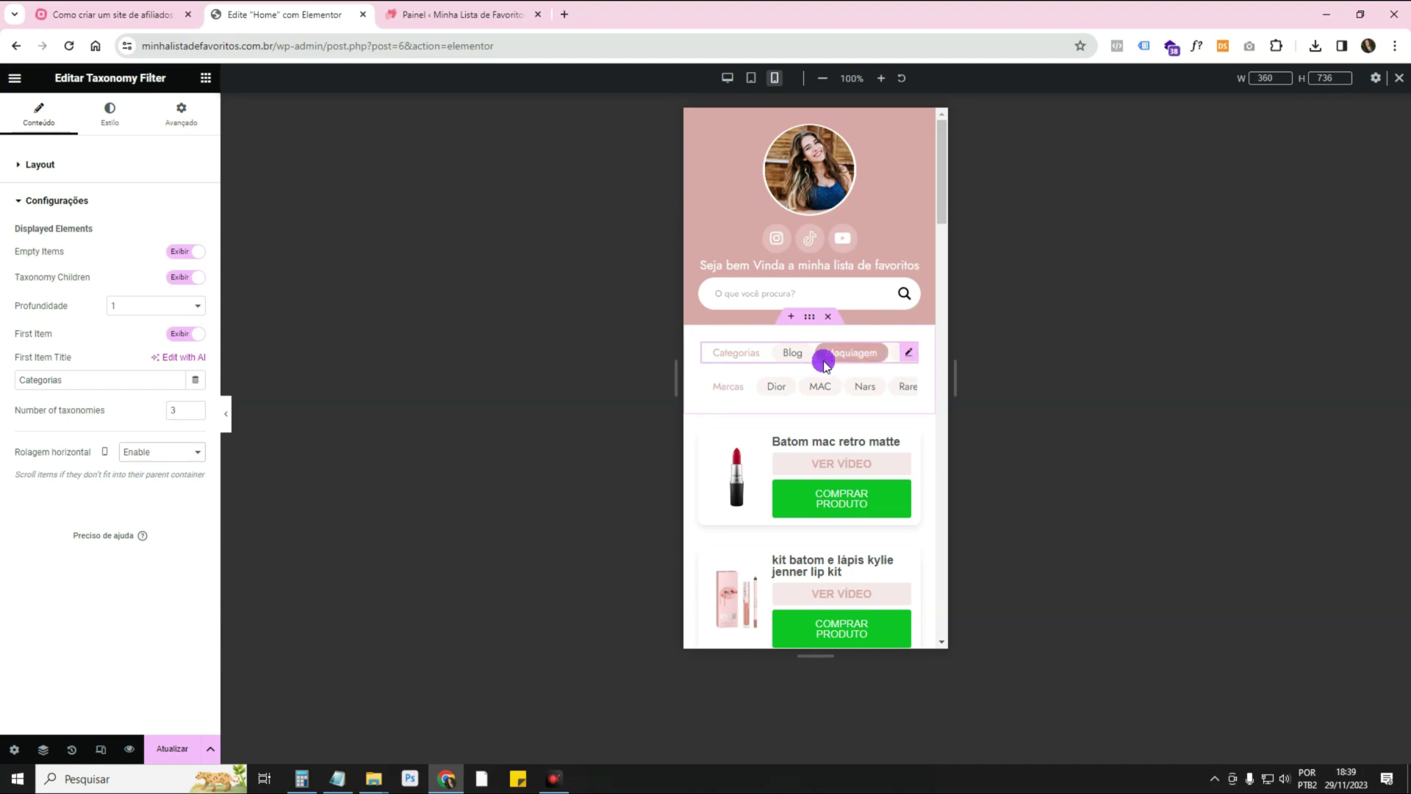
left_click(727, 78)
left_click(182, 748)
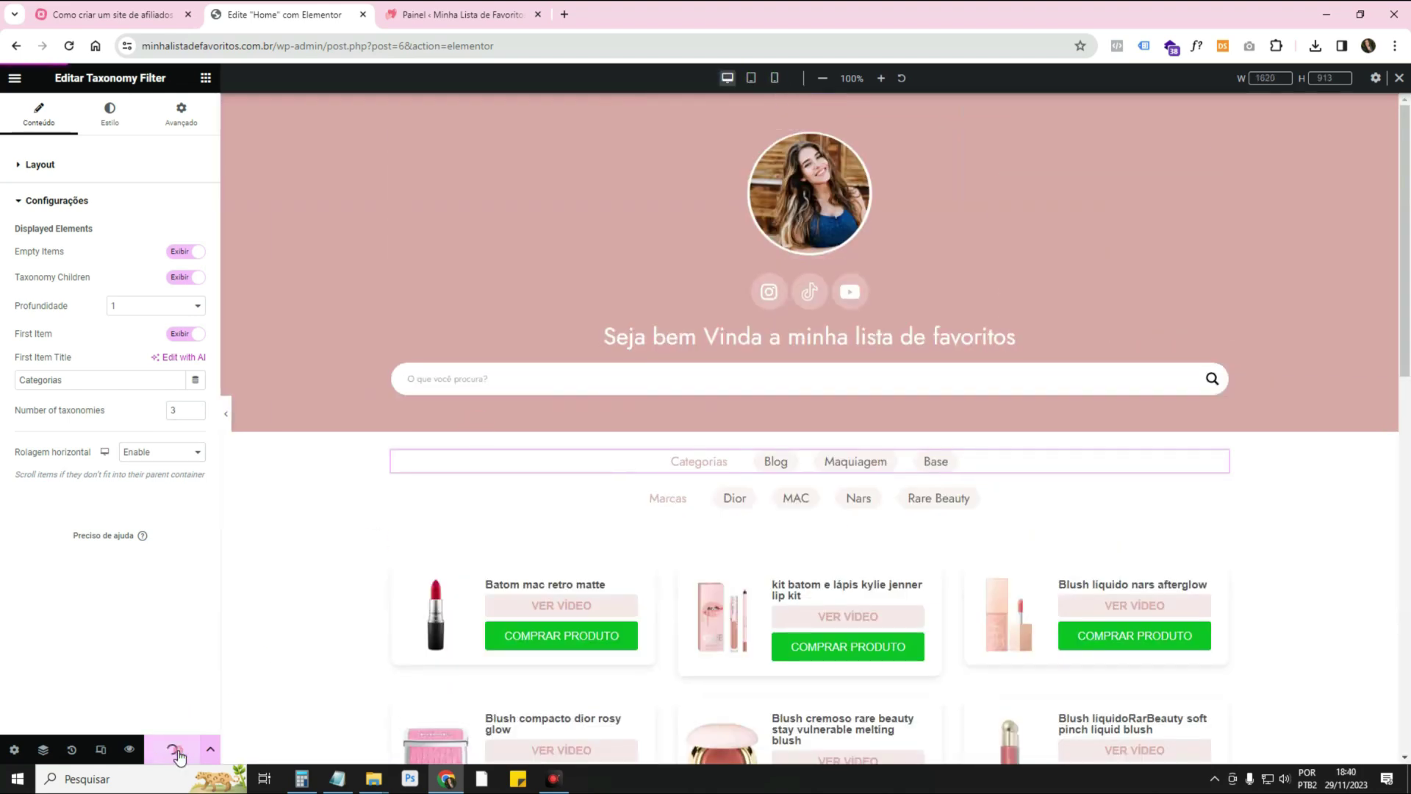
Open the live site in a new tab from the dashboard's site name link
left_click(505, 14)
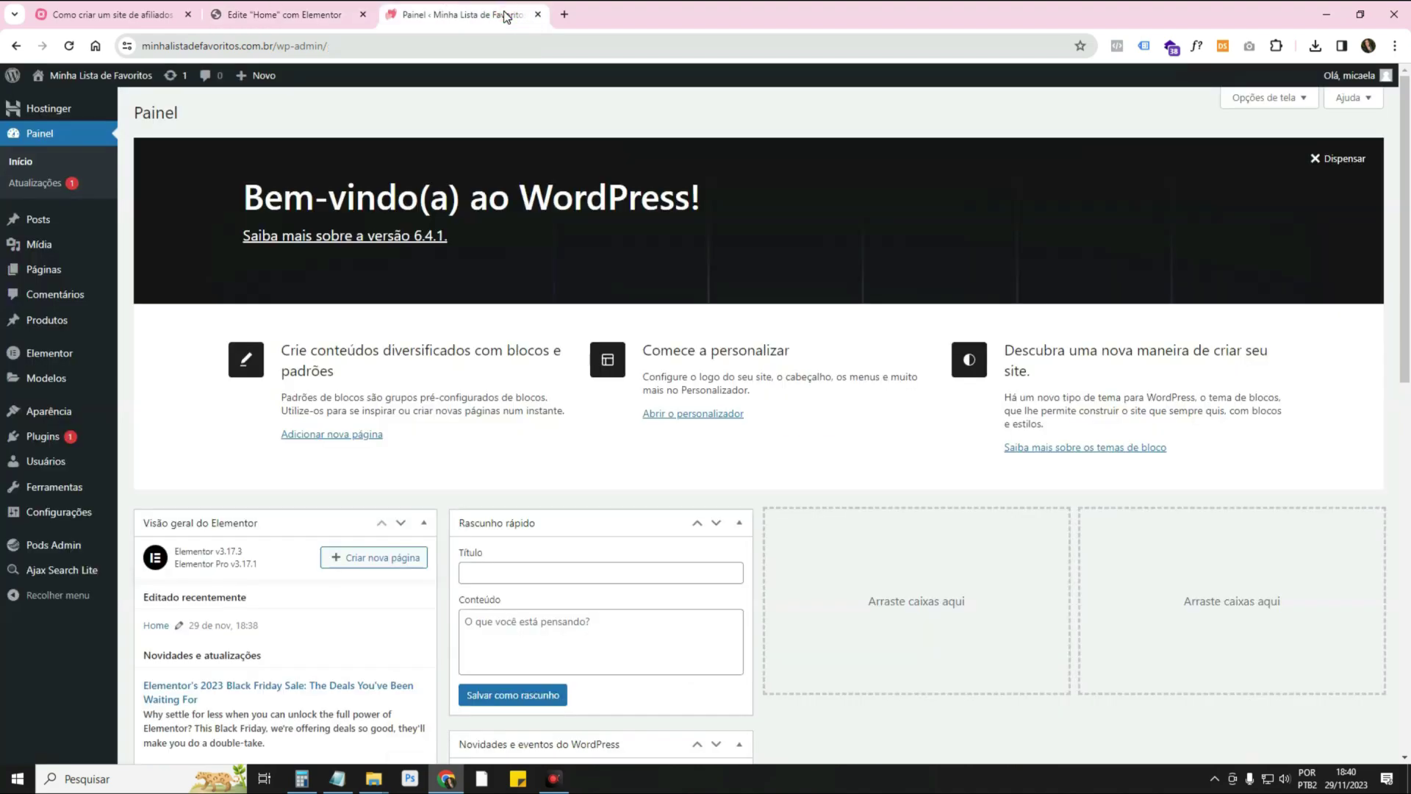
mouse_move(74, 75)
right_click(66, 101)
left_click(89, 117)
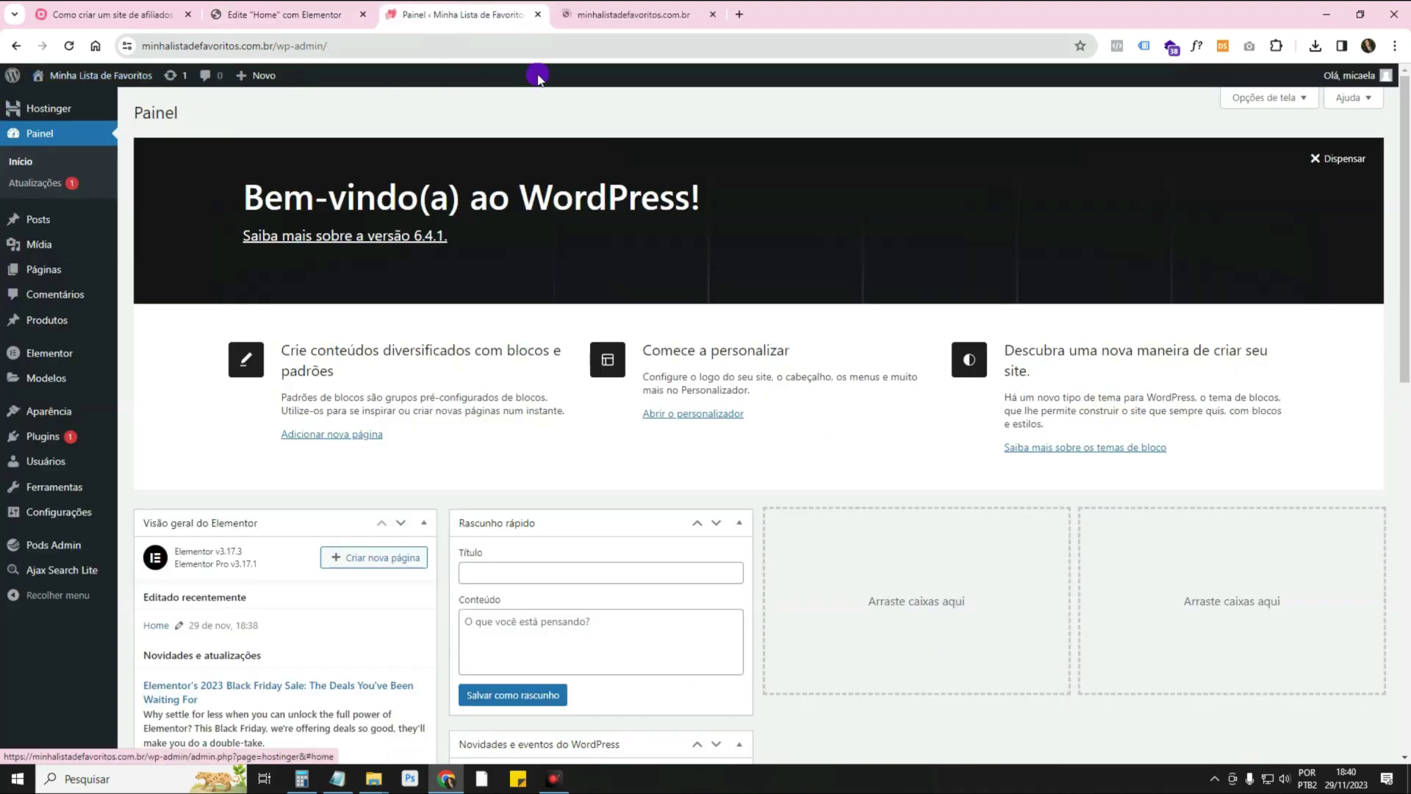
Save the category filter in Elementor, reload the live site to verify it, then return to the dashboard
left_click(279, 15)
left_click(169, 757)
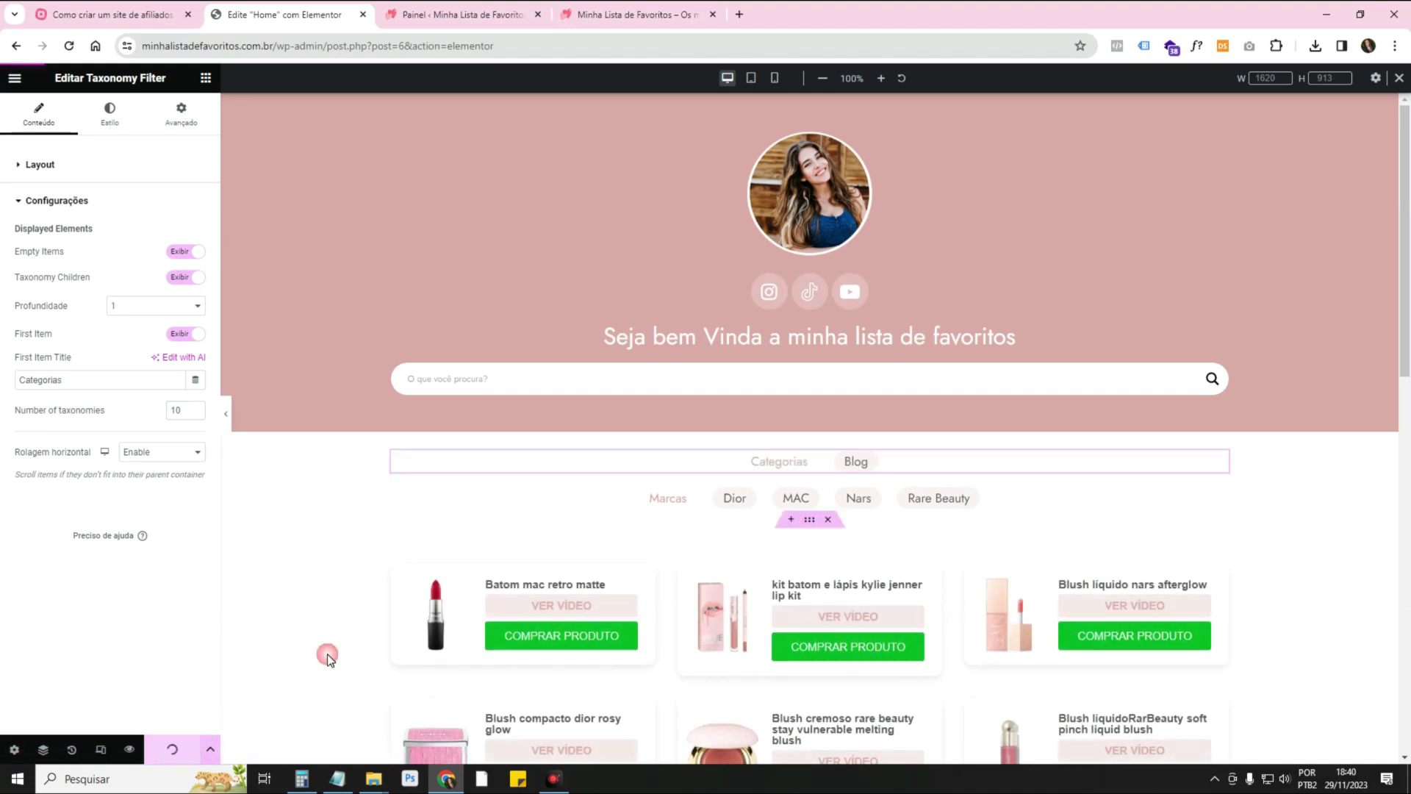
left_click(632, 18)
key("F5")
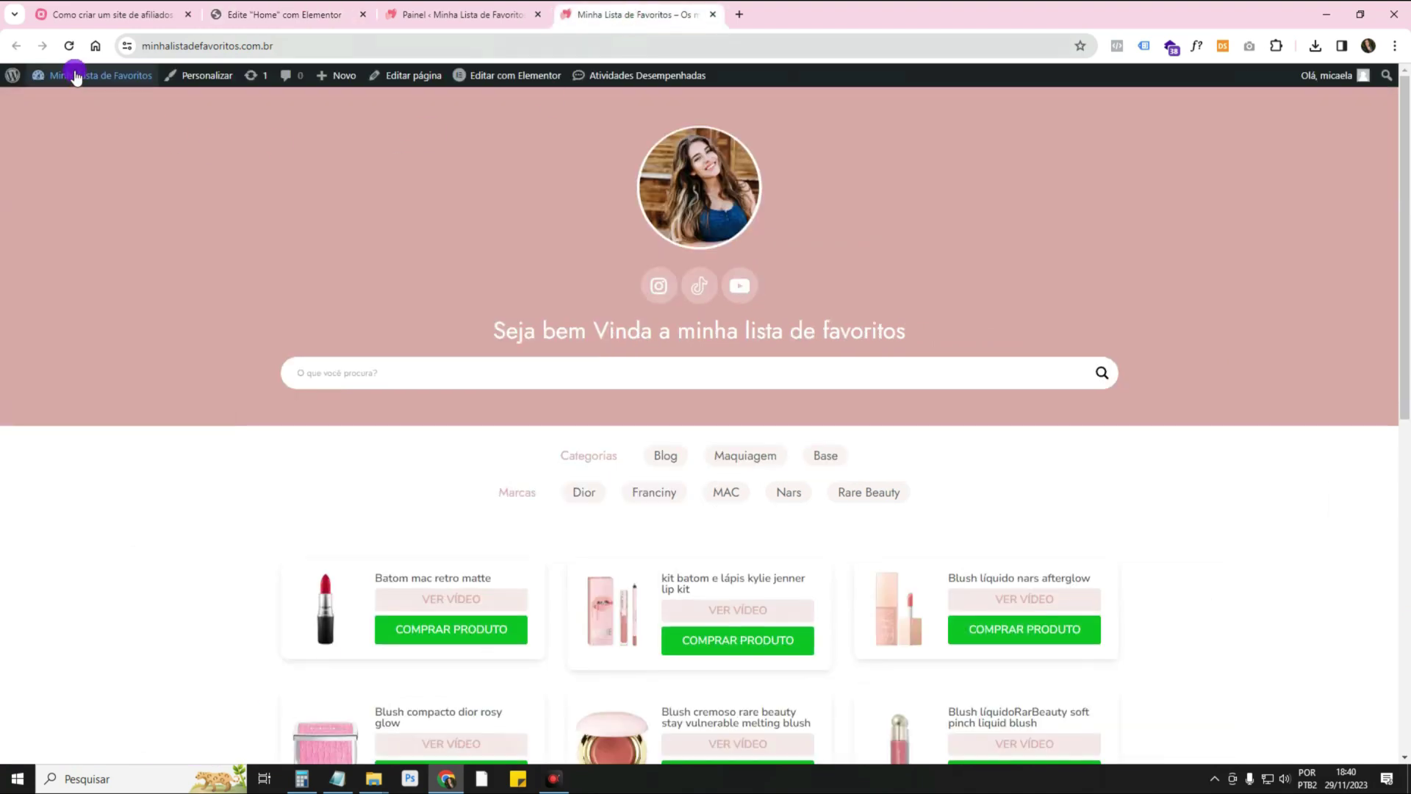
left_click(1004, 257)
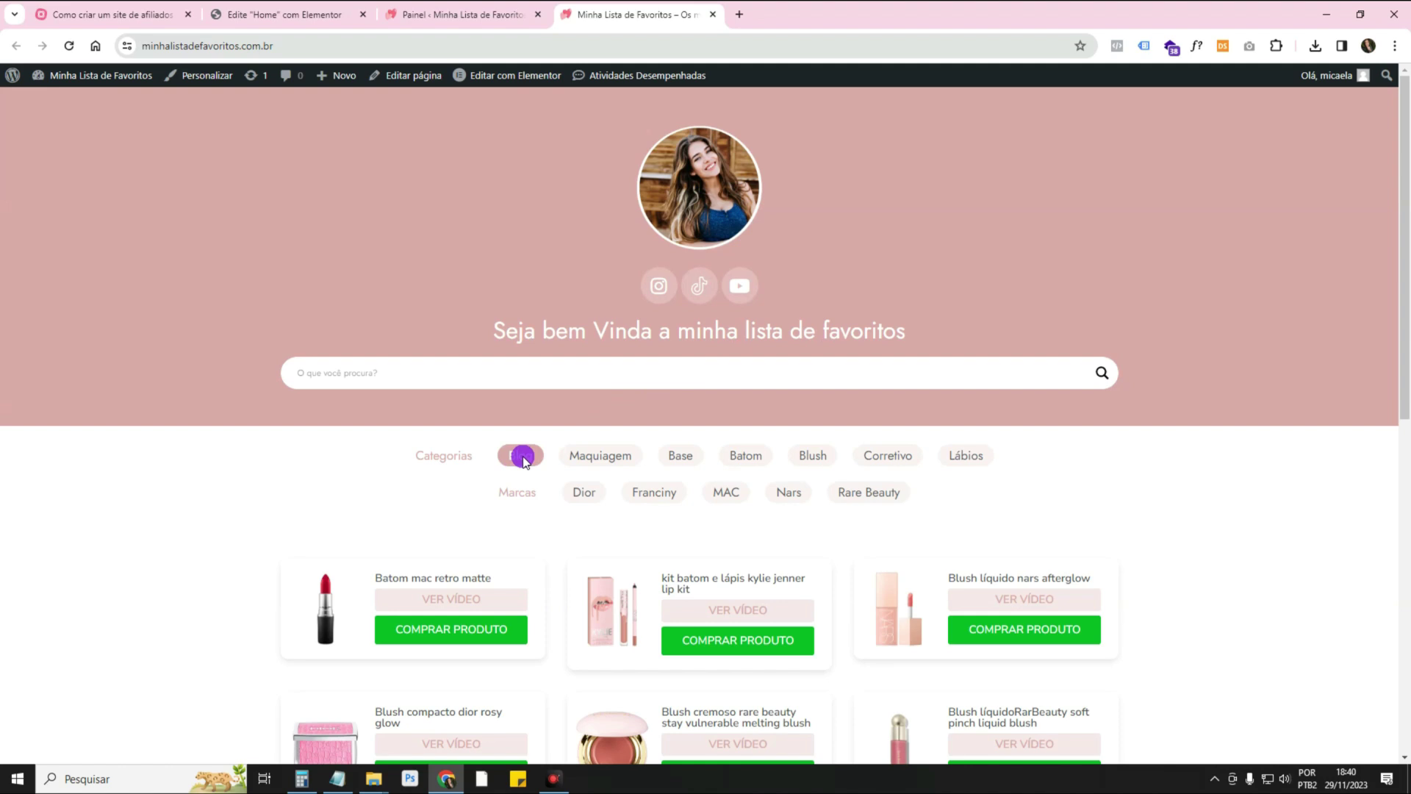
left_click(55, 143)
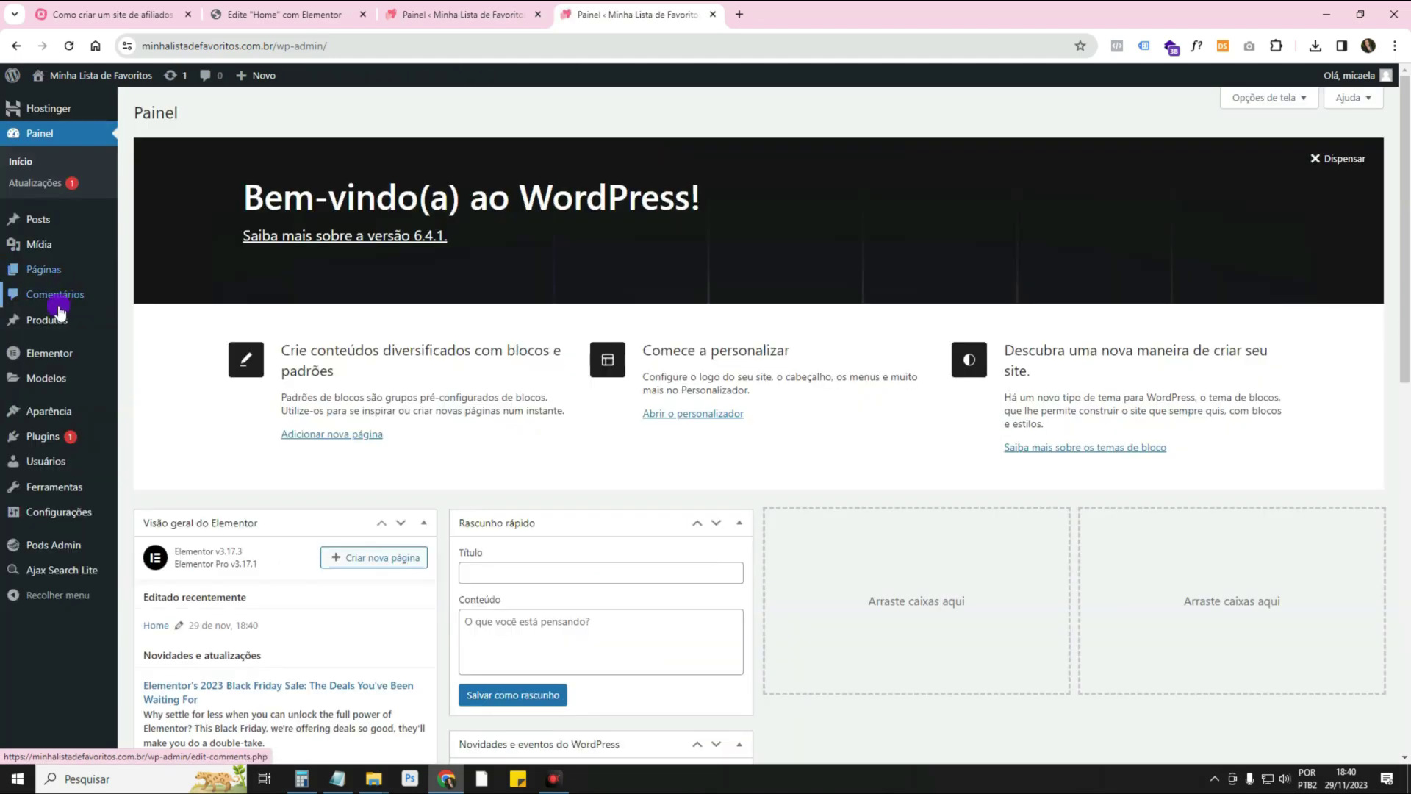
Quick-edit the Blog product category to name 'Minha Lista' and slug 'lista', then view the live homepage
mouse_move(55, 327)
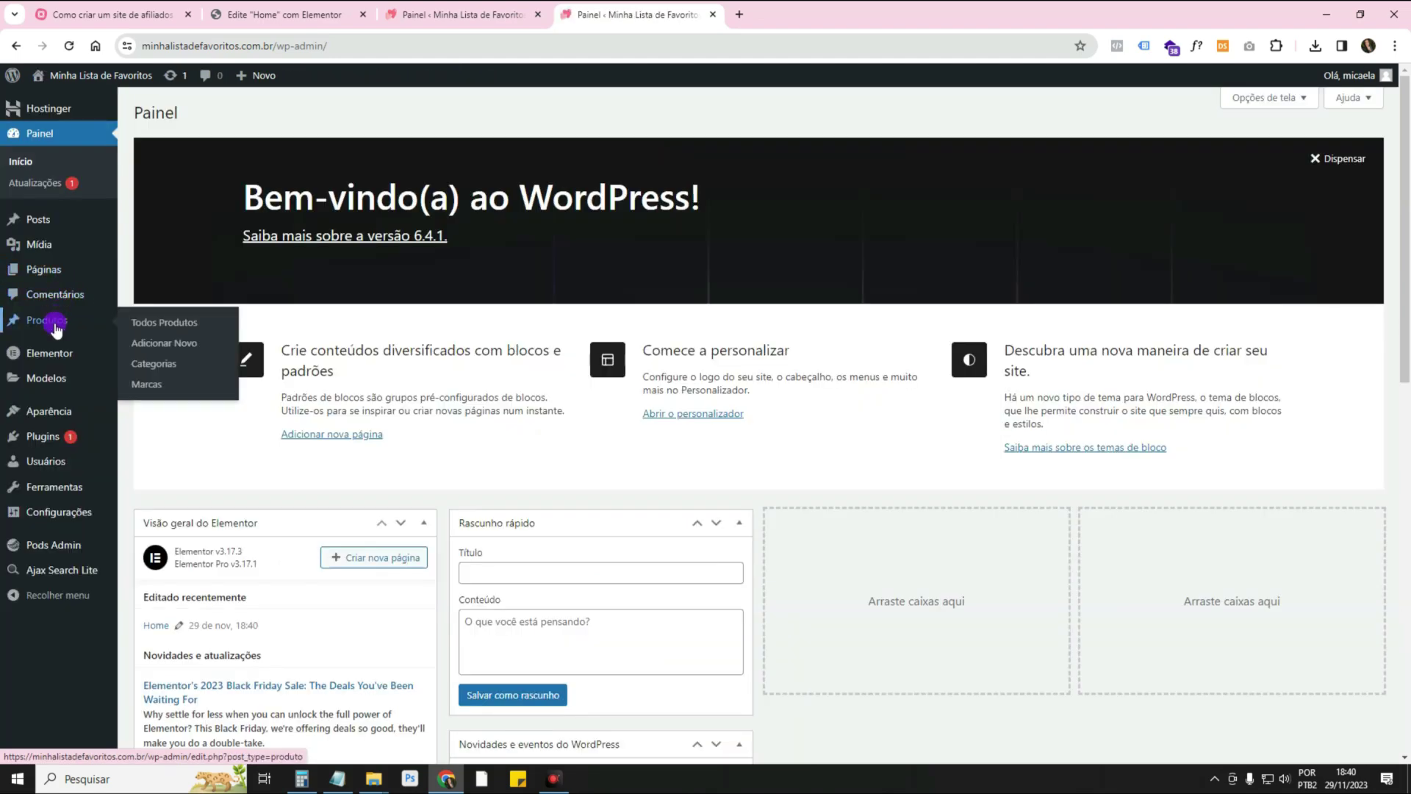
left_click(154, 364)
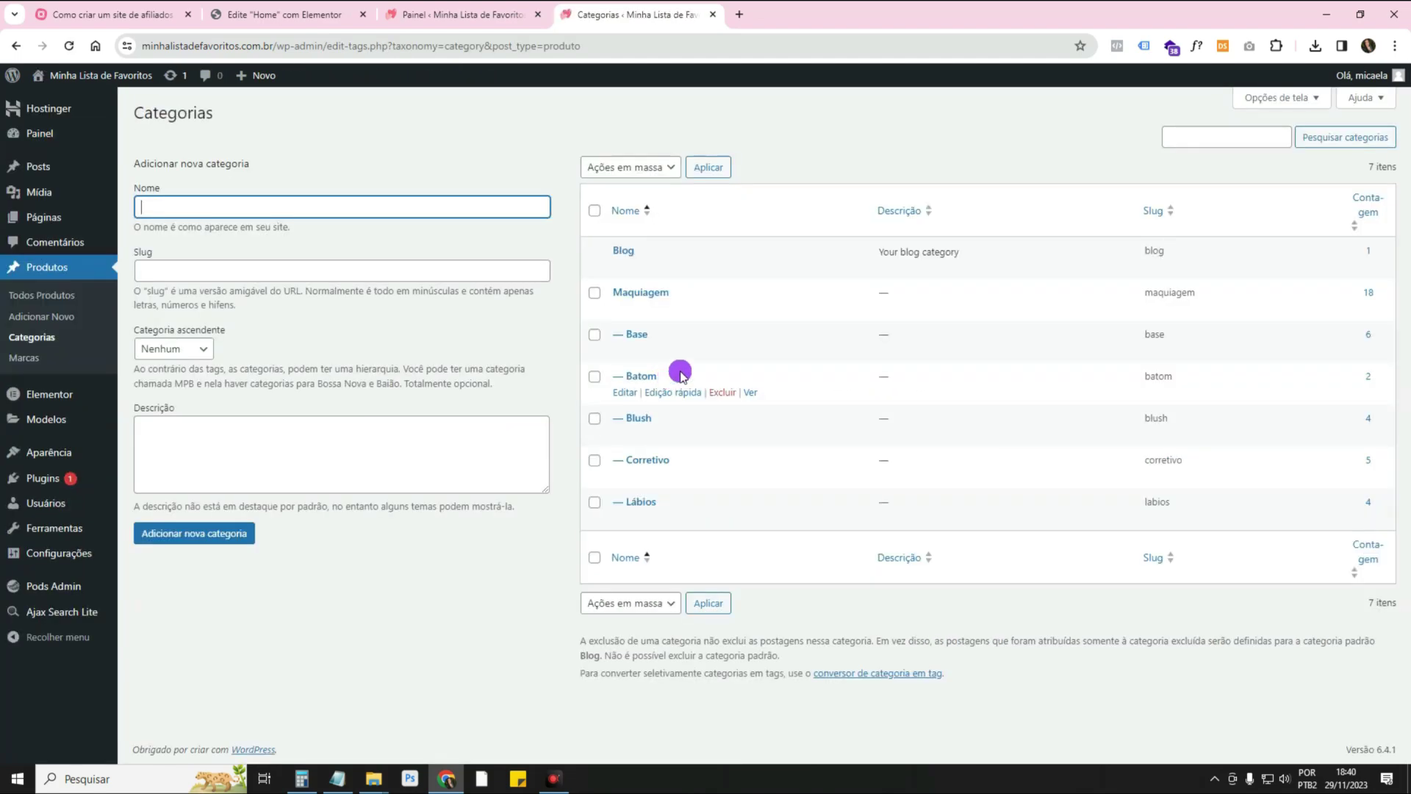
left_click(670, 271)
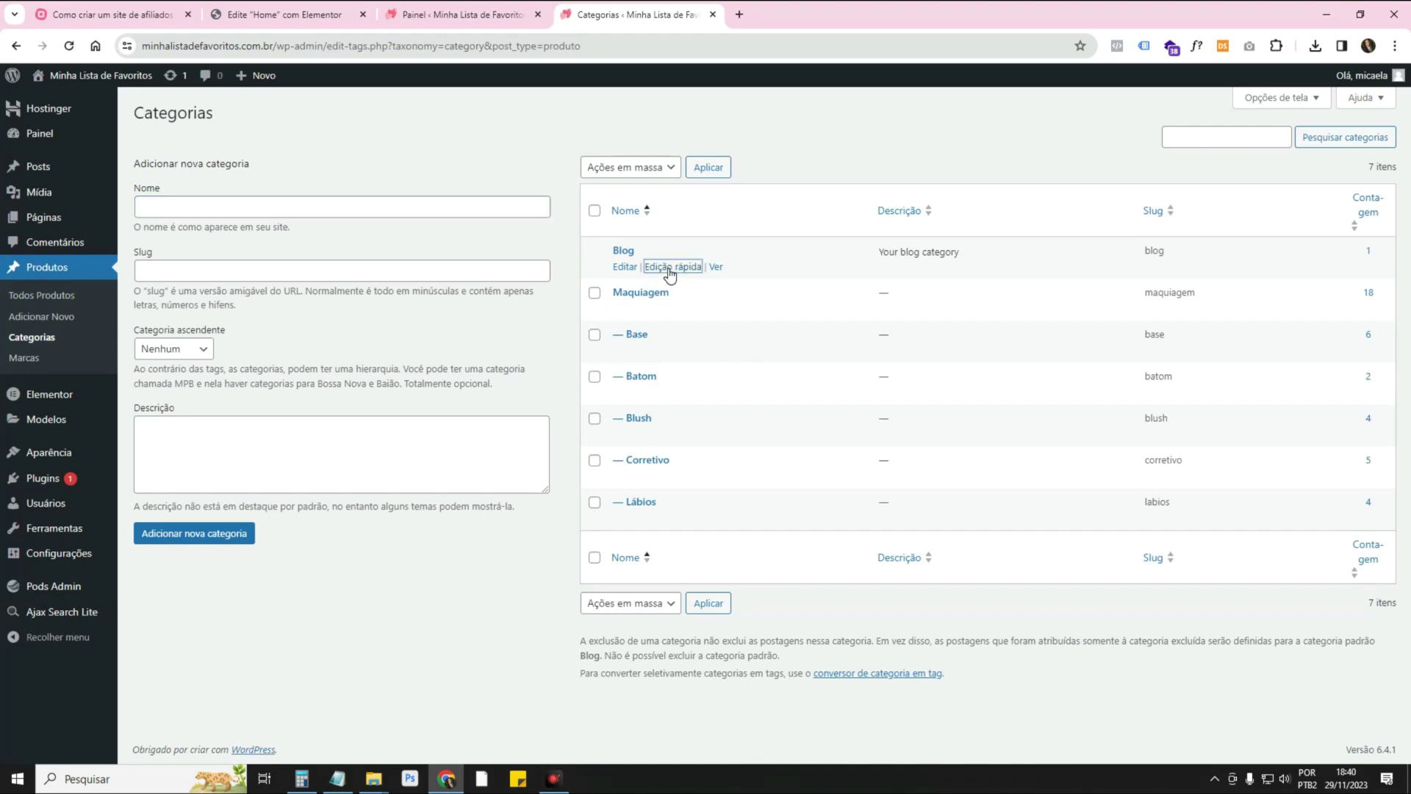
left_click_drag(671, 279, 655, 279)
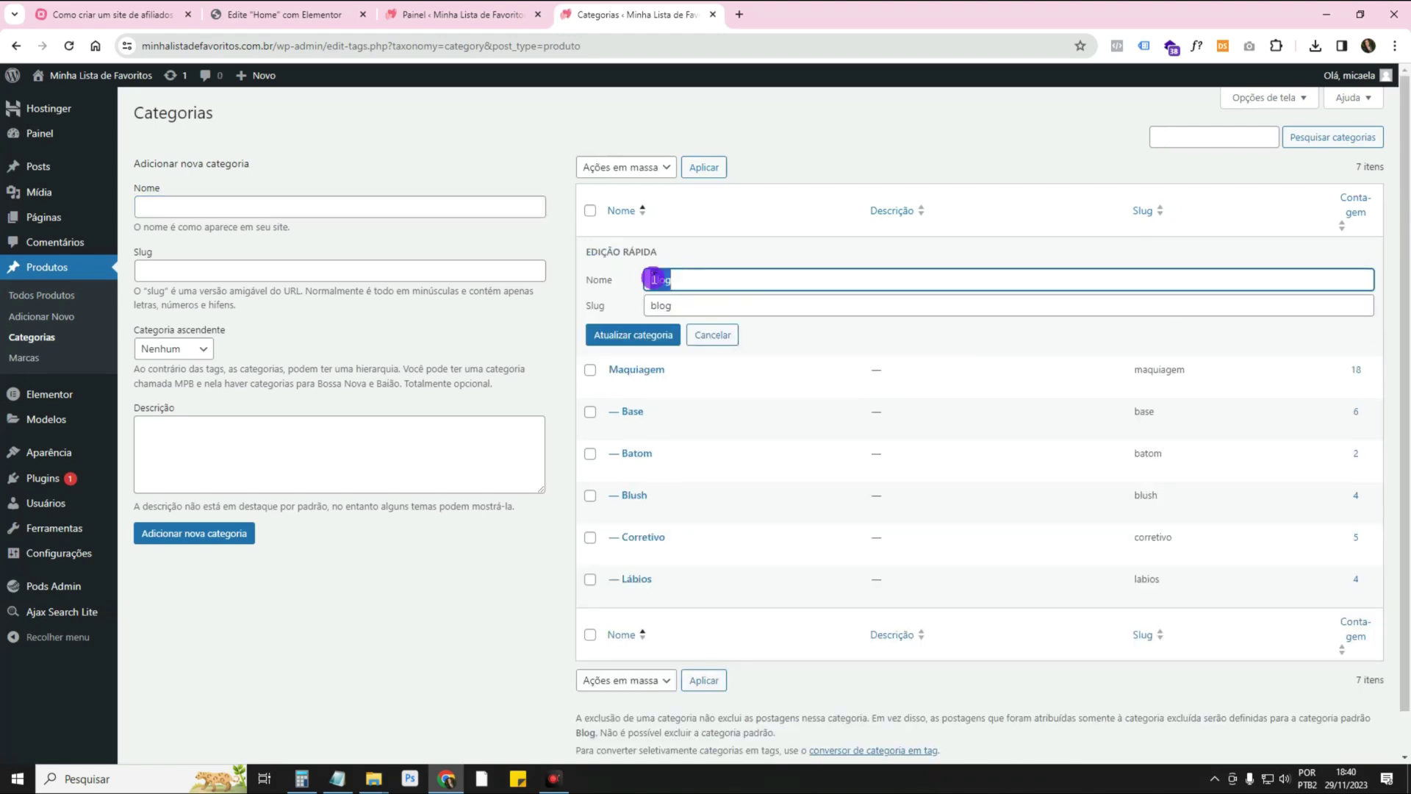
type("Minha Lista")
key("Tab")
type("lista")
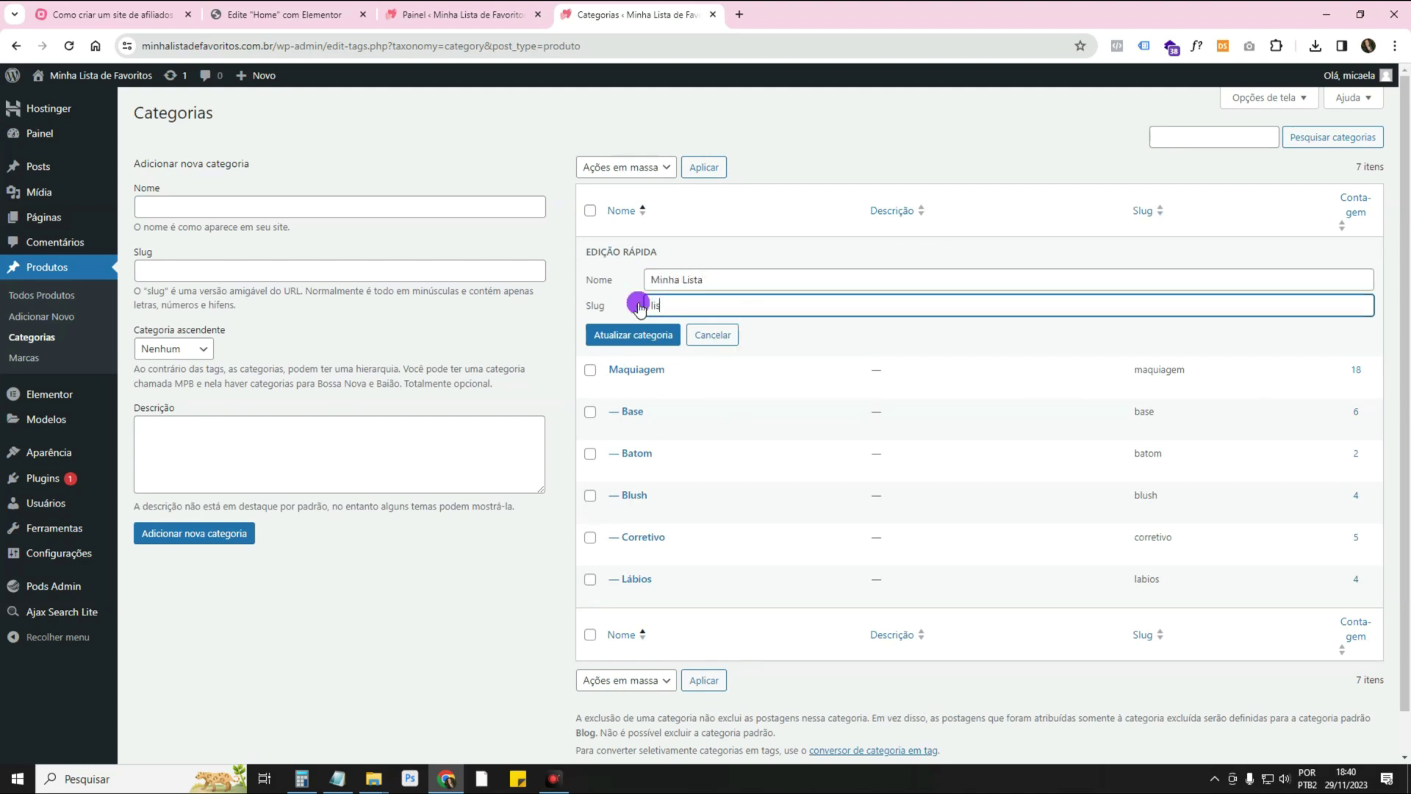
left_click(632, 335)
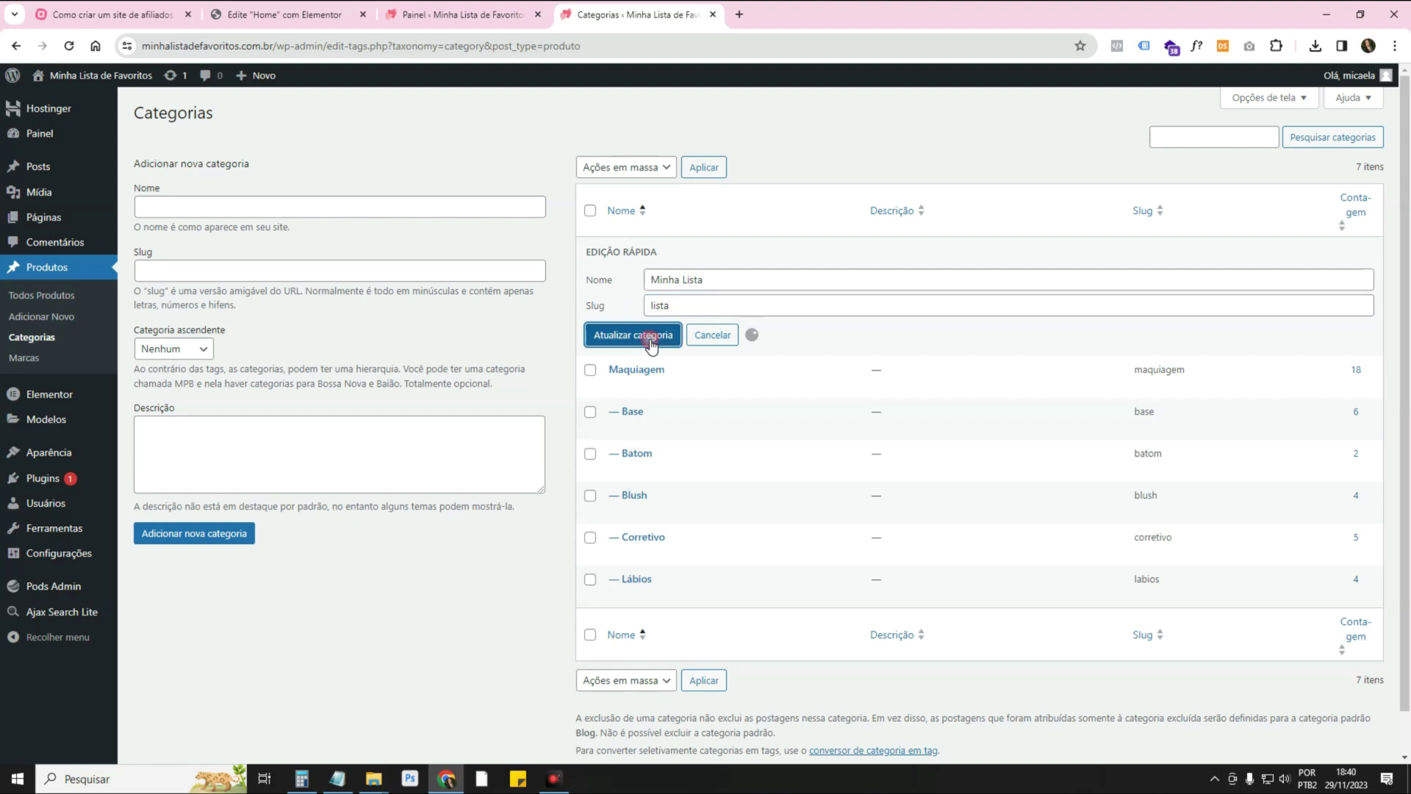
left_click(61, 103)
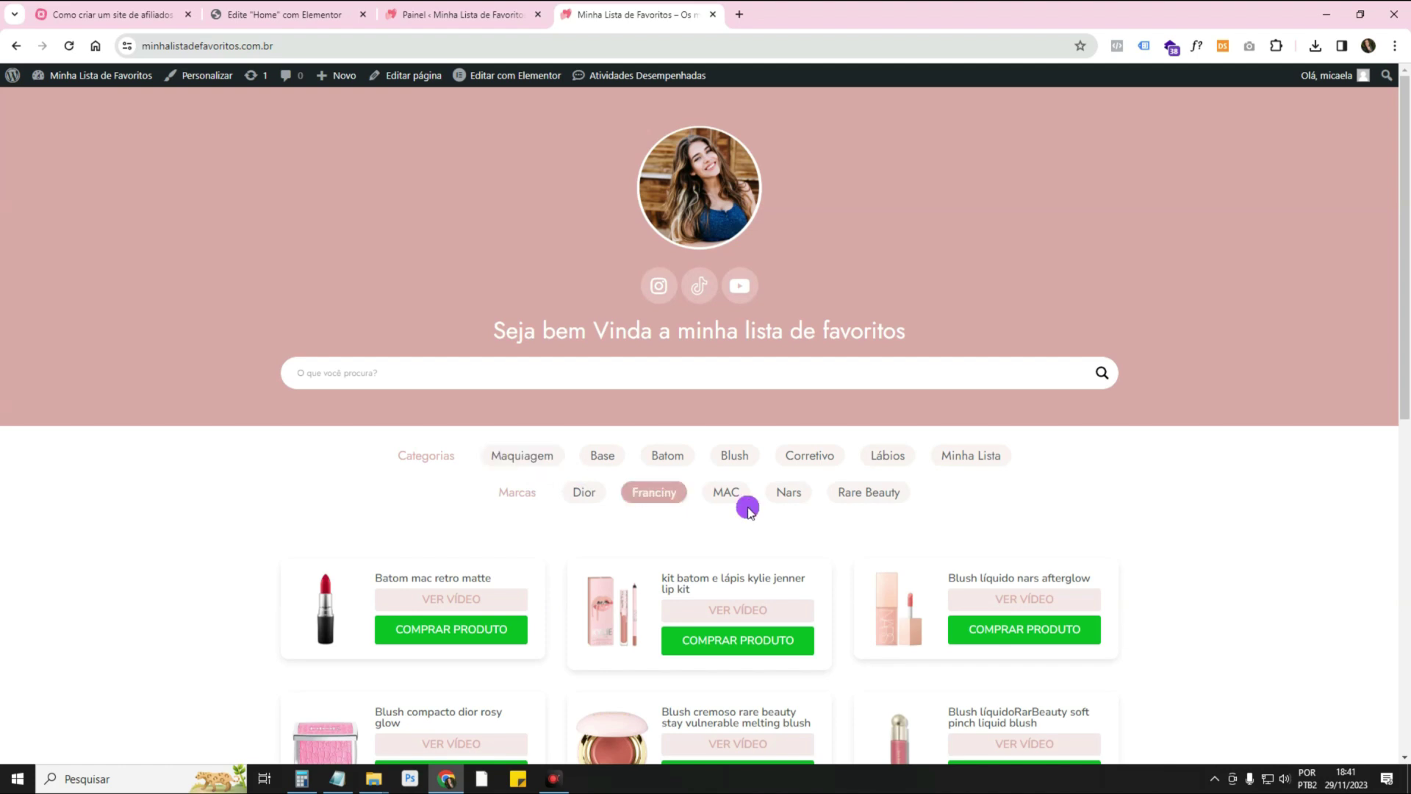
Check the Minha Lista filter, trash the sample post 'Olá, mundo!', and reopen the live homepage
left_click(978, 457)
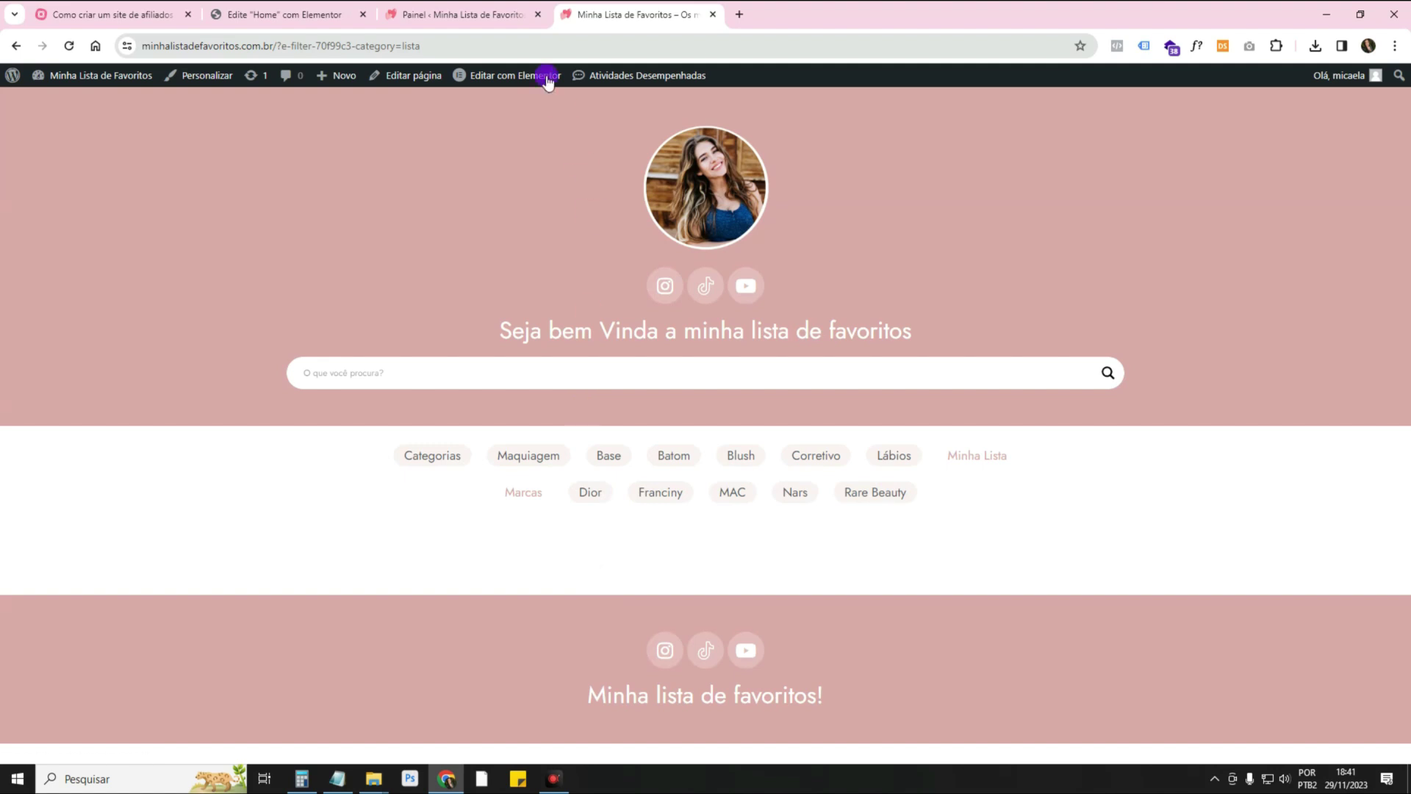
mouse_move(46, 96)
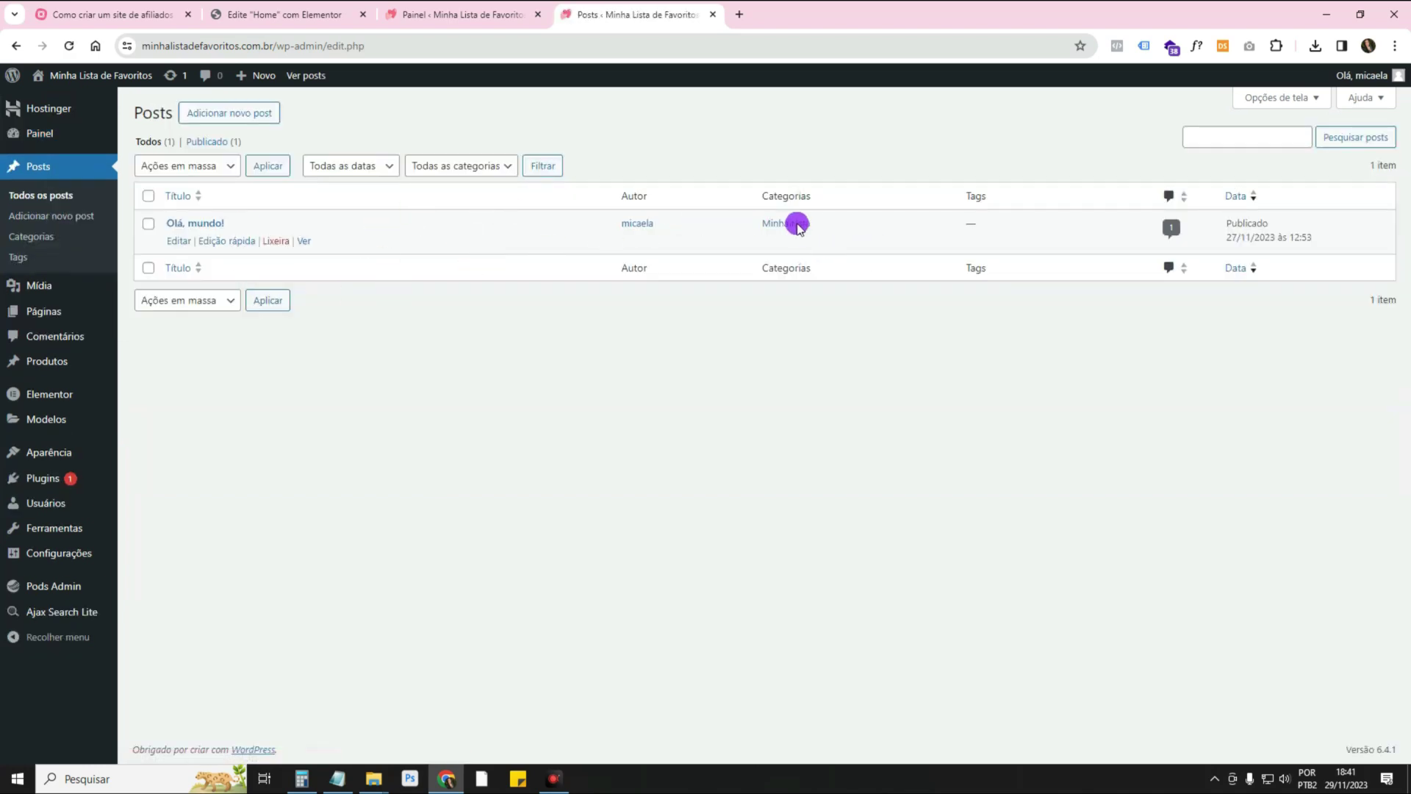
left_click(149, 224)
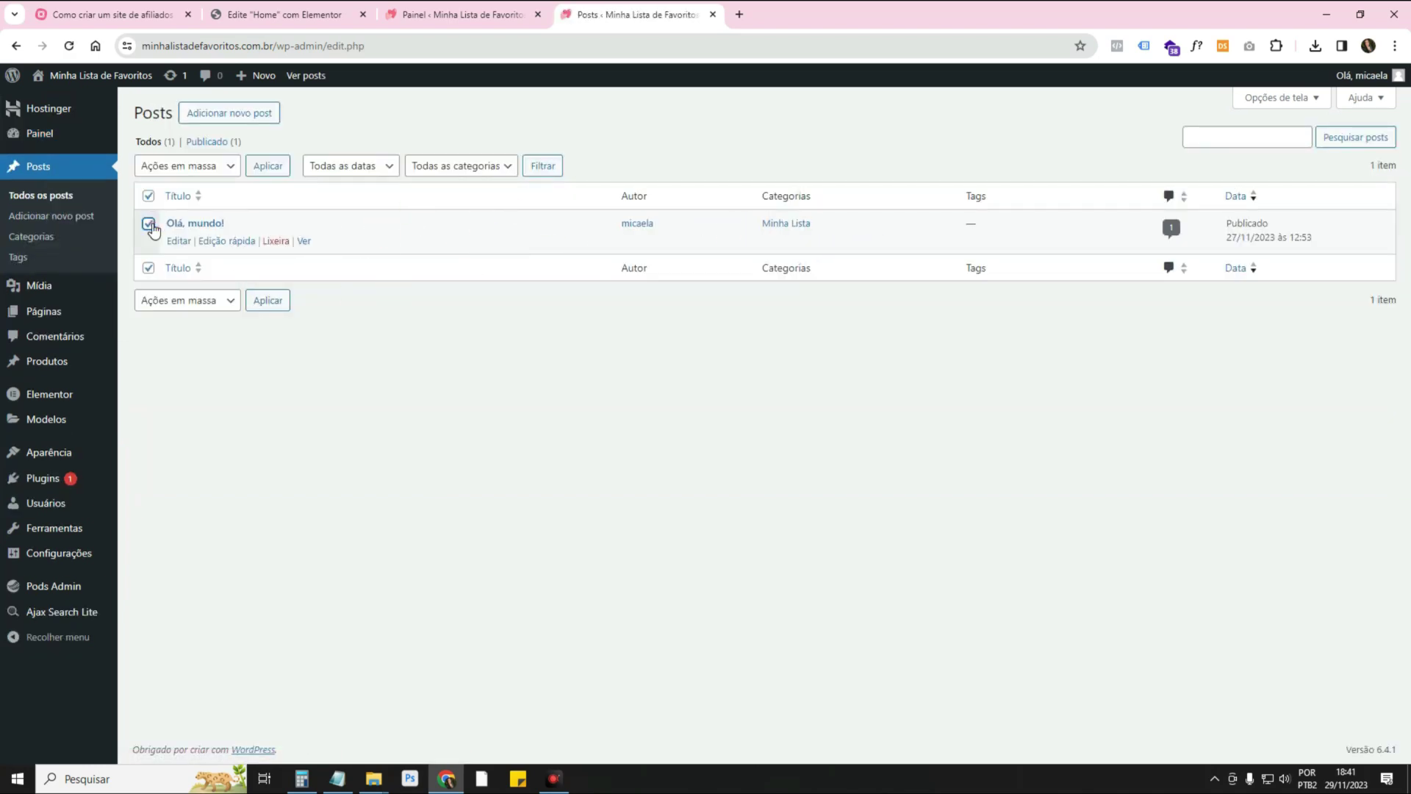
left_click(277, 241)
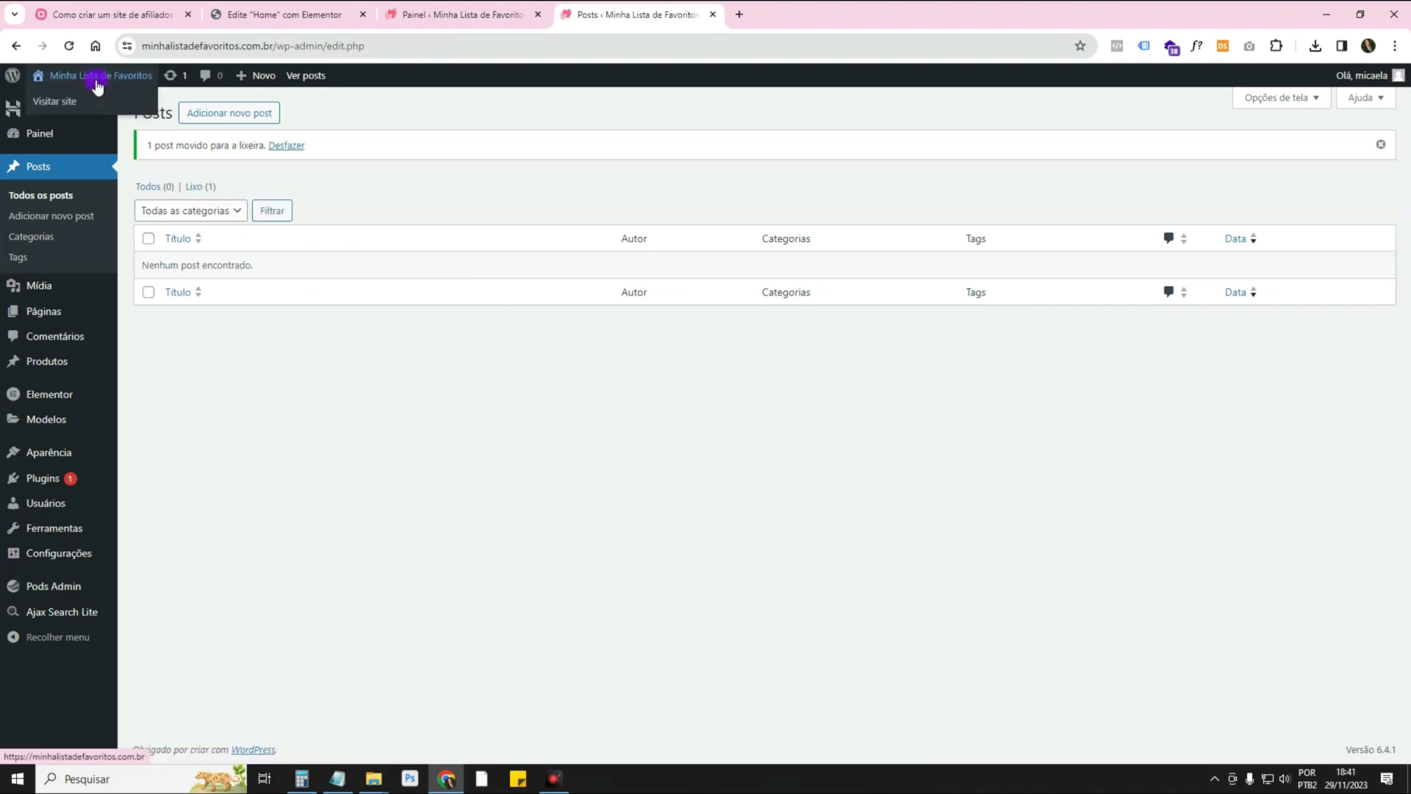
left_click(96, 80)
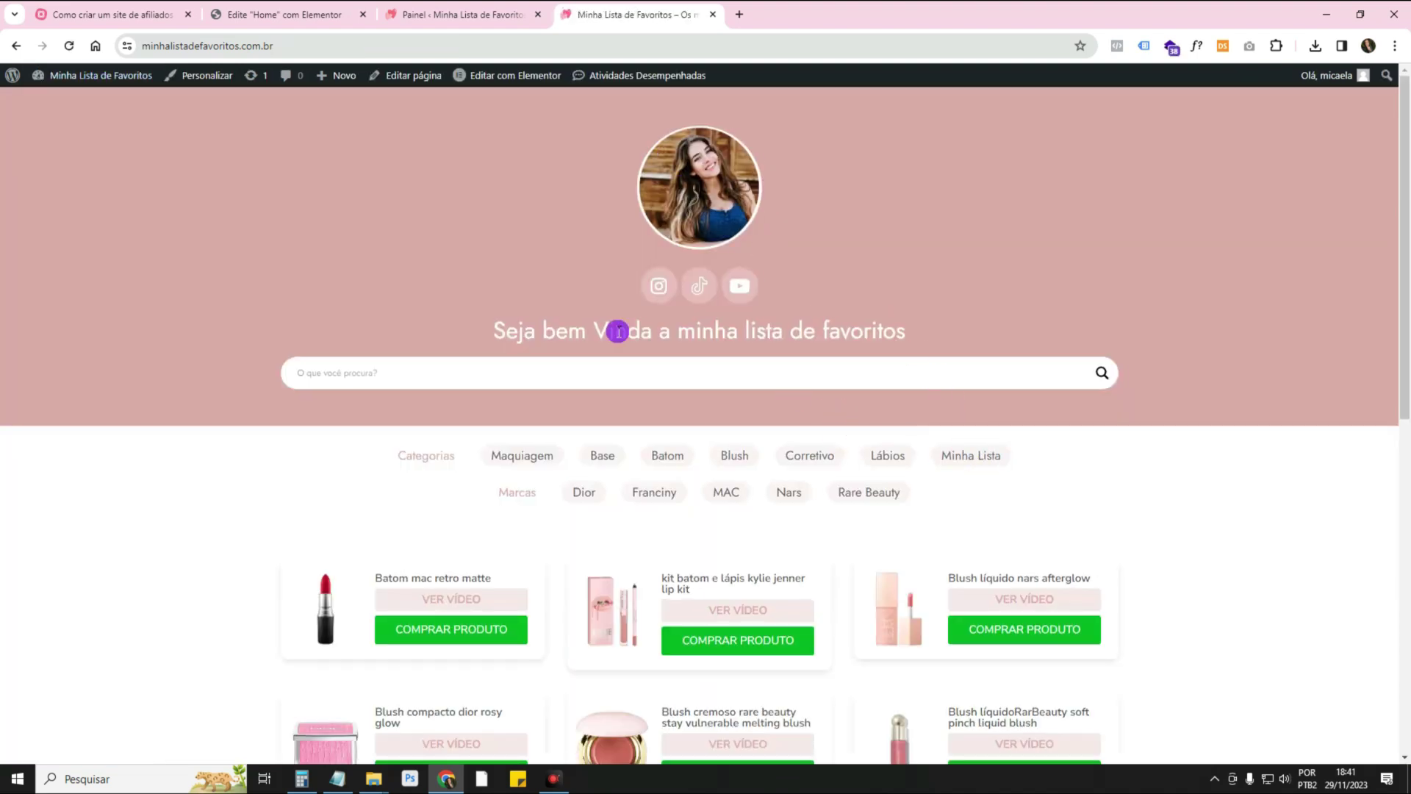
Close the dashboard tab and set the category filter's Empty Items to Ocultar, then save
left_click(463, 15)
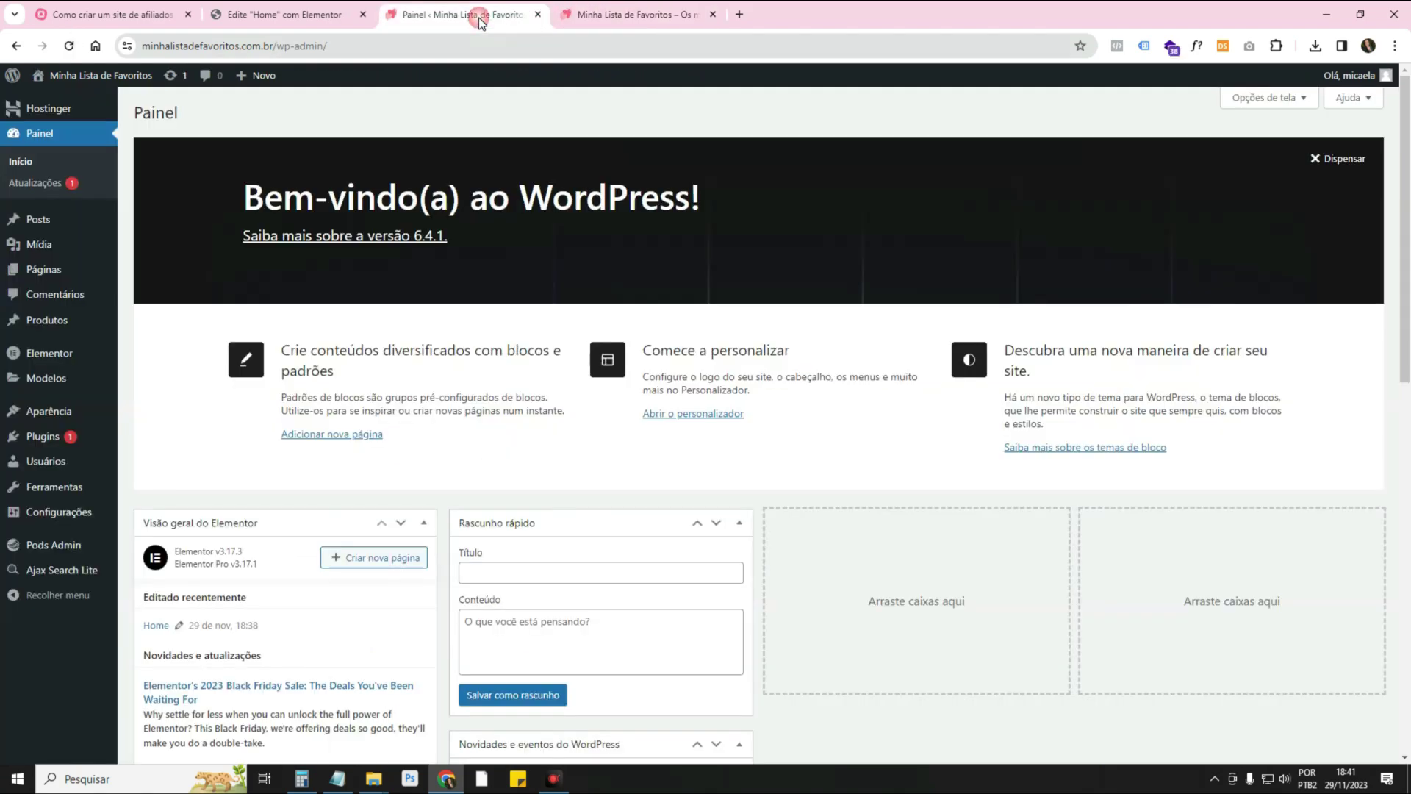
left_click(316, 14)
left_click(538, 15)
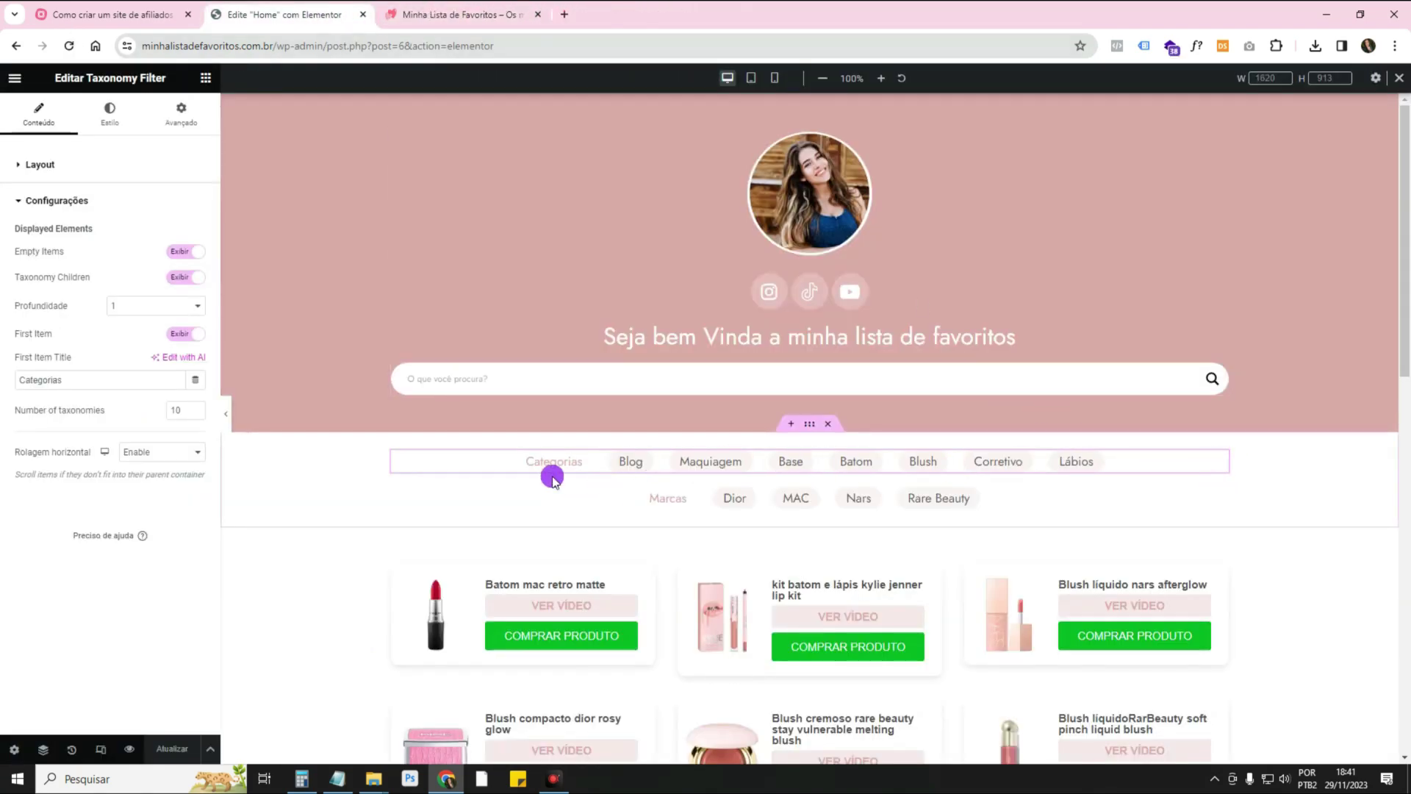
left_click(174, 253)
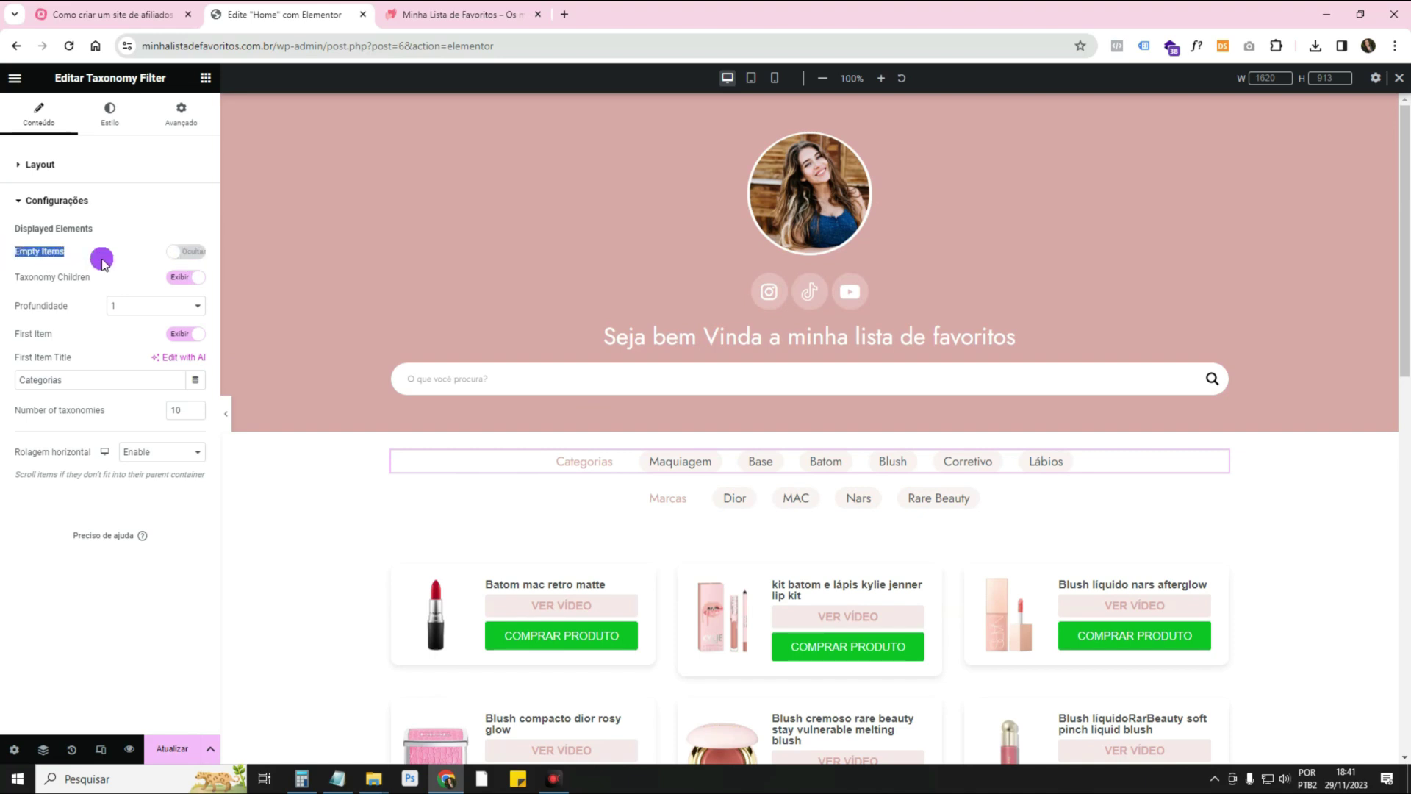
left_click(172, 749)
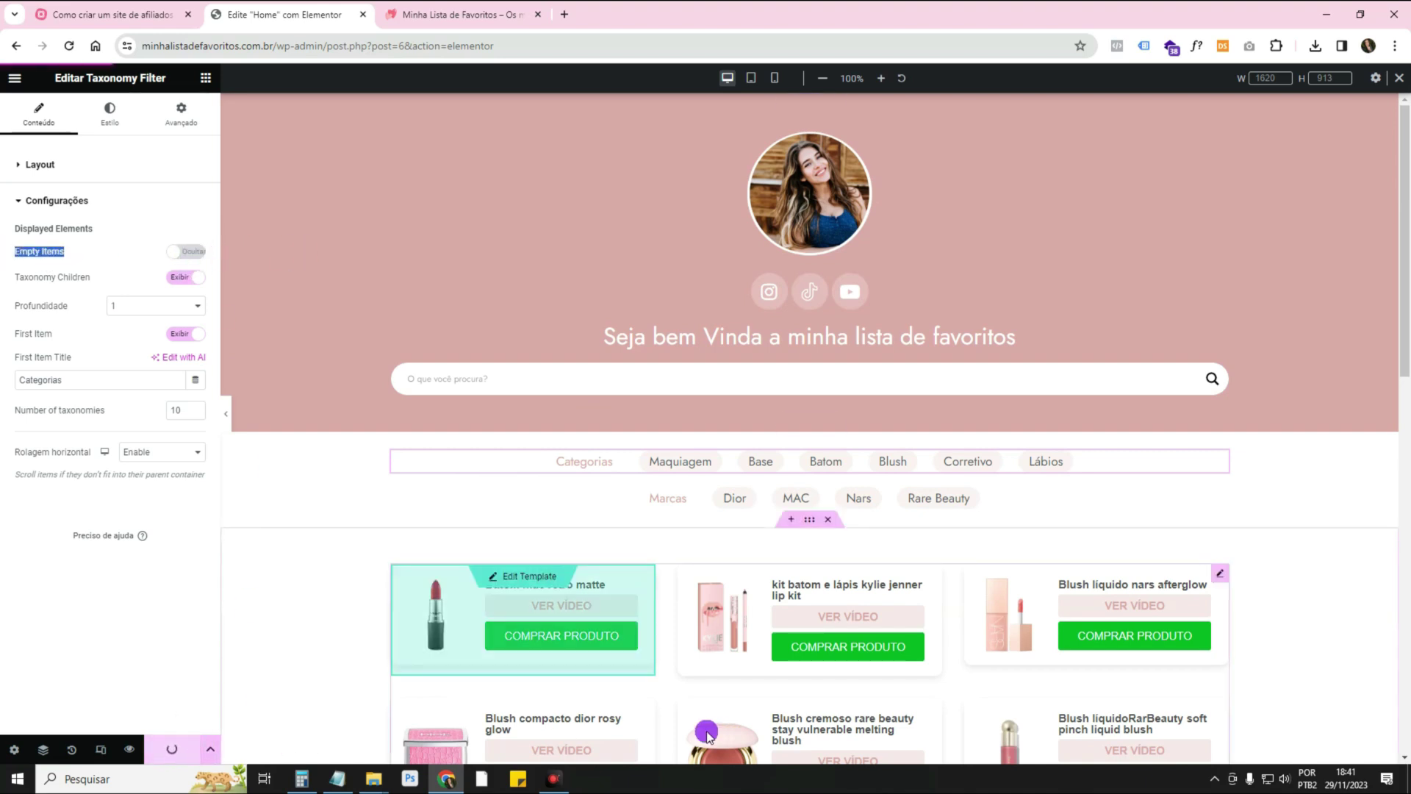
Set the brand filter's Empty Items to Ocultar, save, and check the live site
left_click(987, 498)
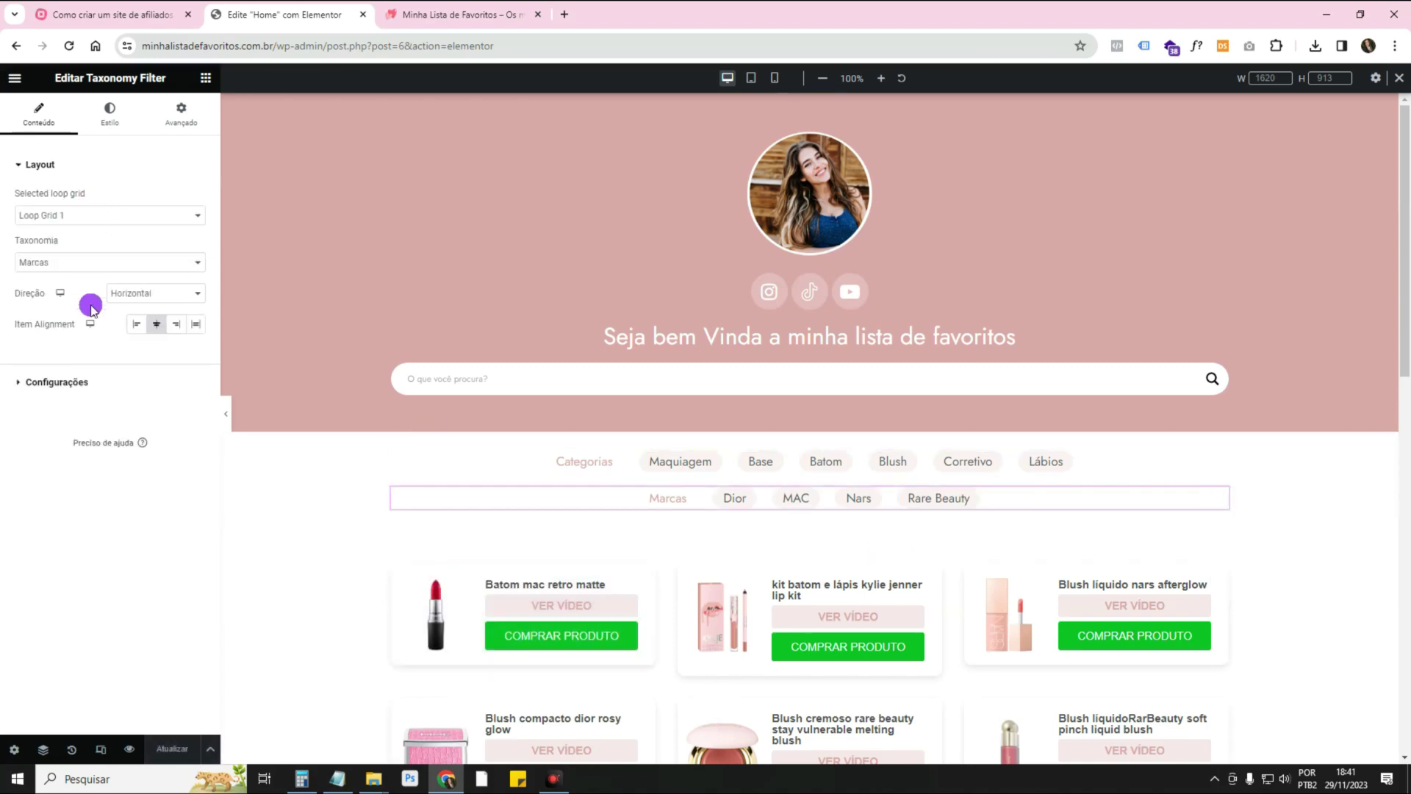
left_click(85, 378)
left_click(185, 252)
left_click(172, 749)
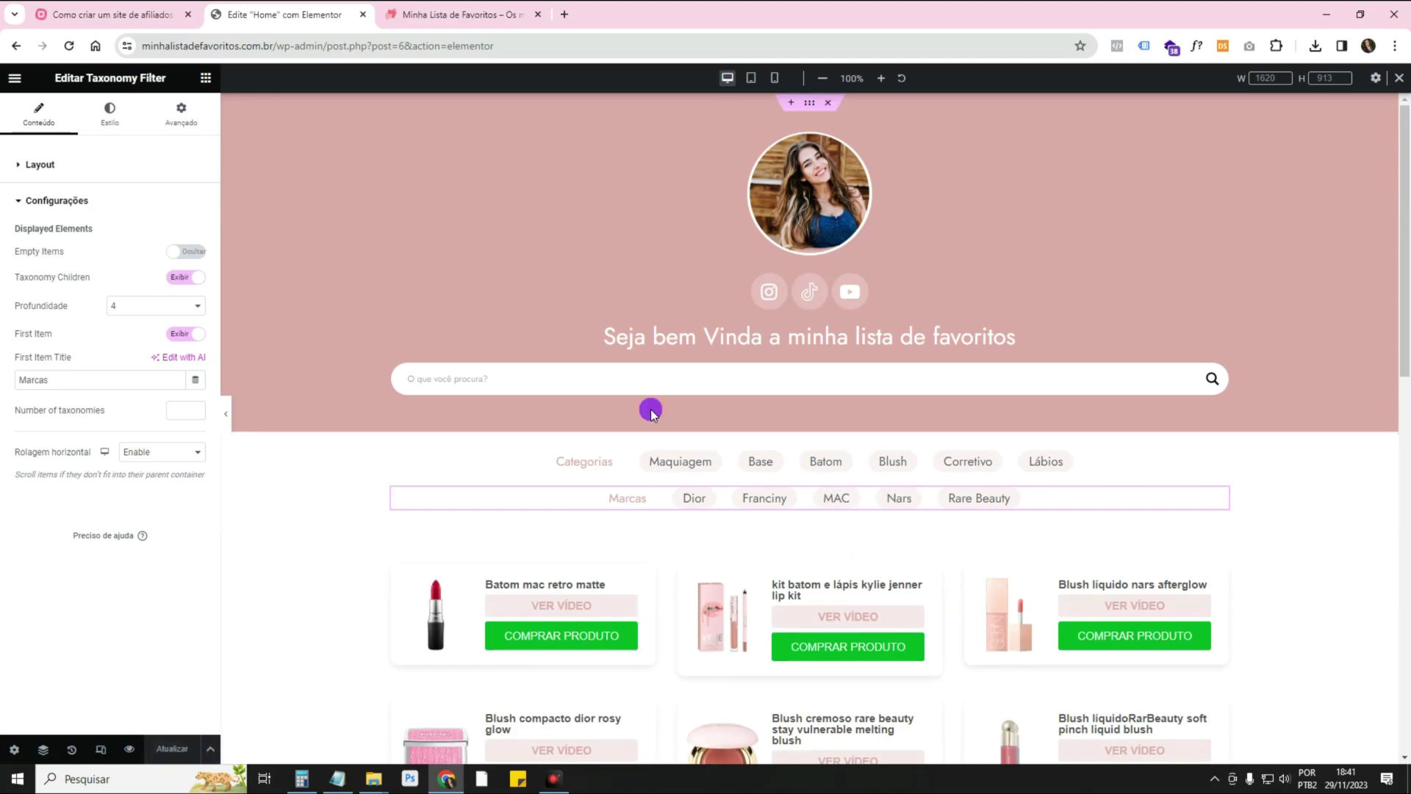
left_click(466, 19)
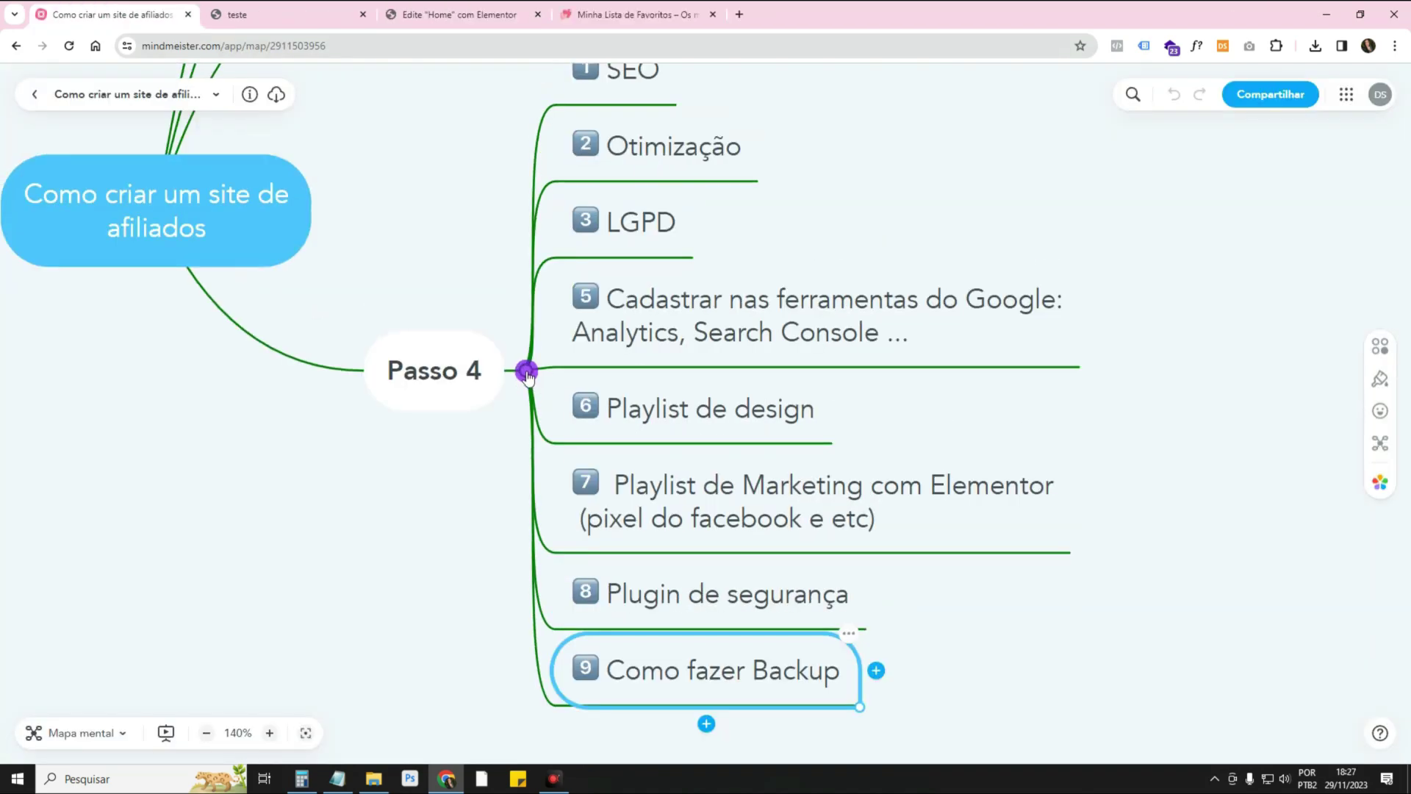
left_click(526, 371)
left_click(469, 22)
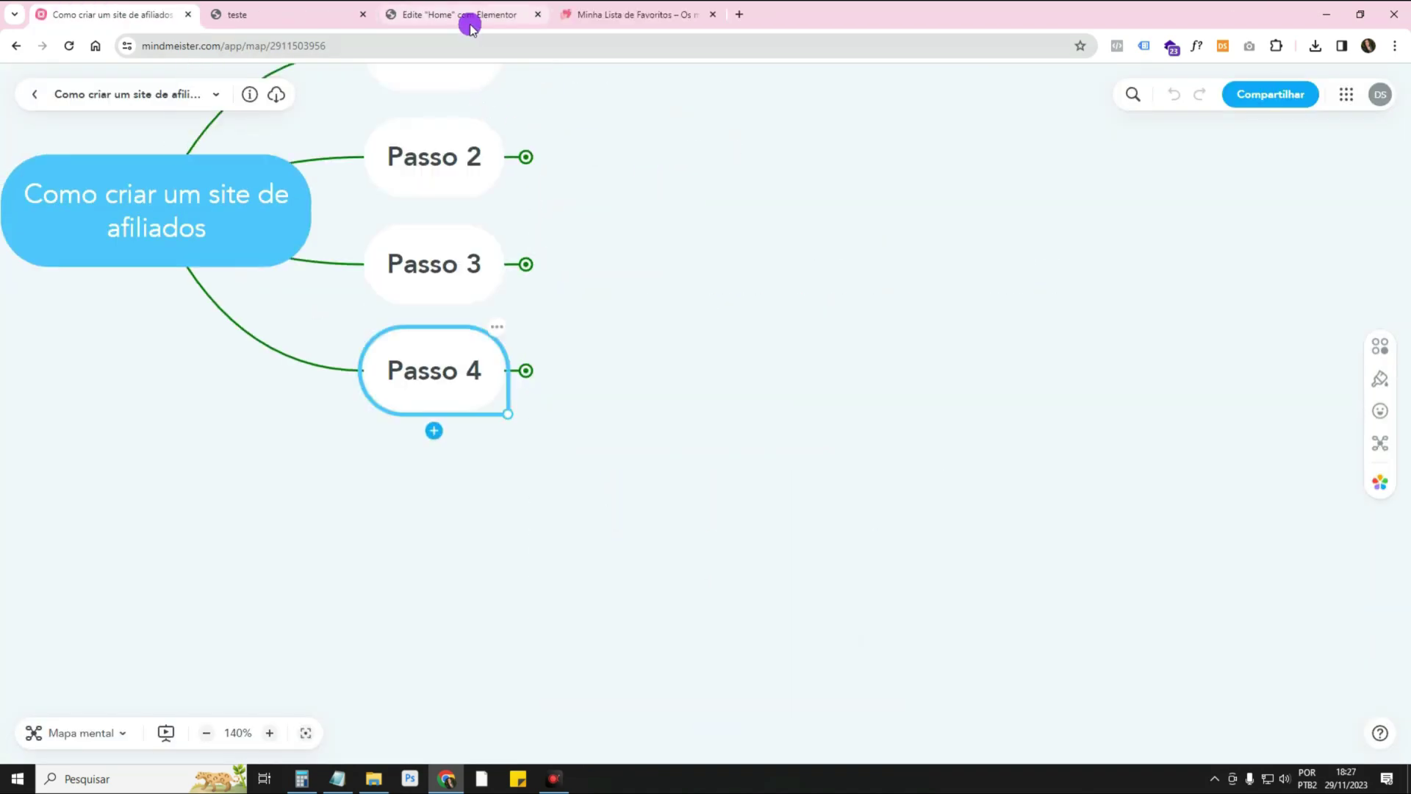
left_click(649, 15)
scroll(1133, 274, "down", 2)
scroll(1132, 273, "down", 6)
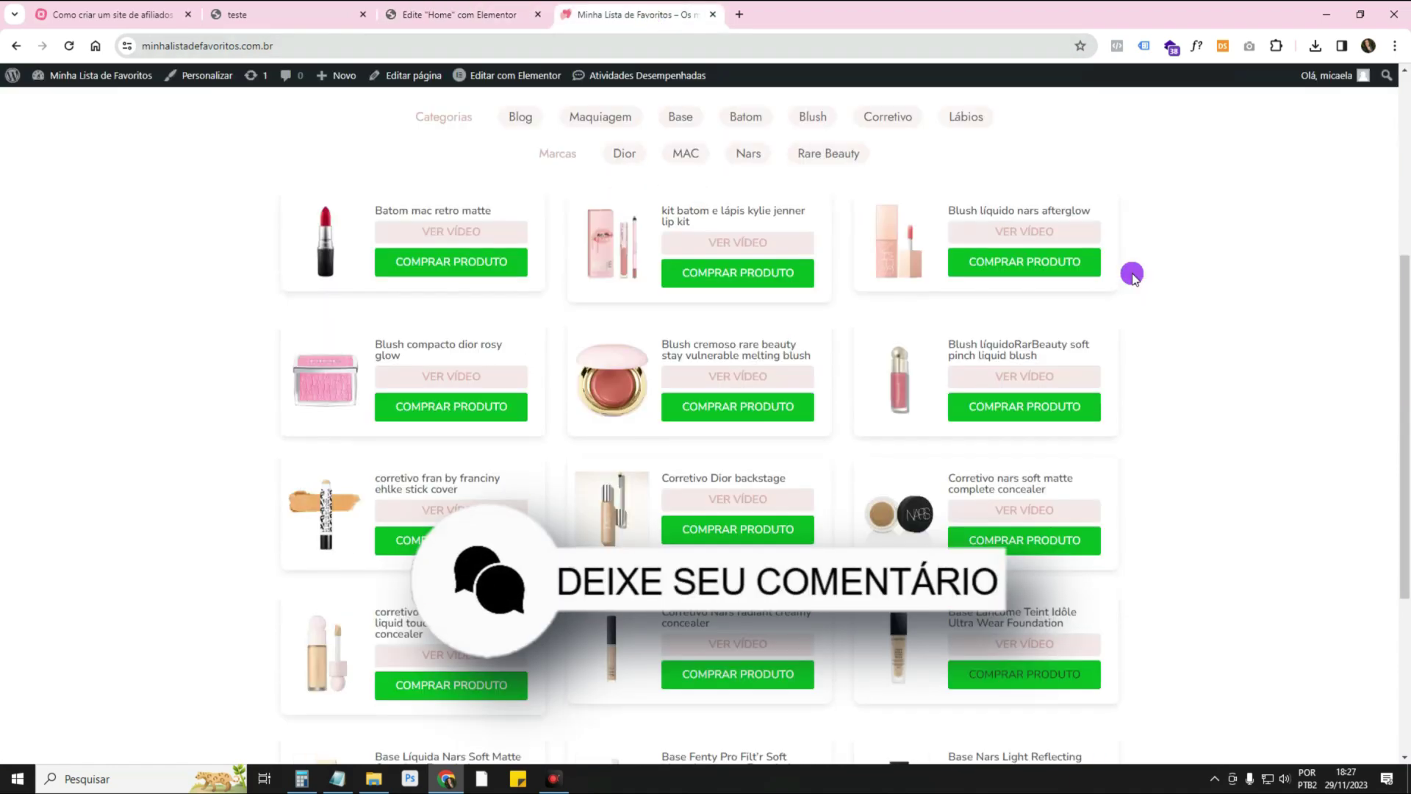
scroll(1132, 273, "up", 8)
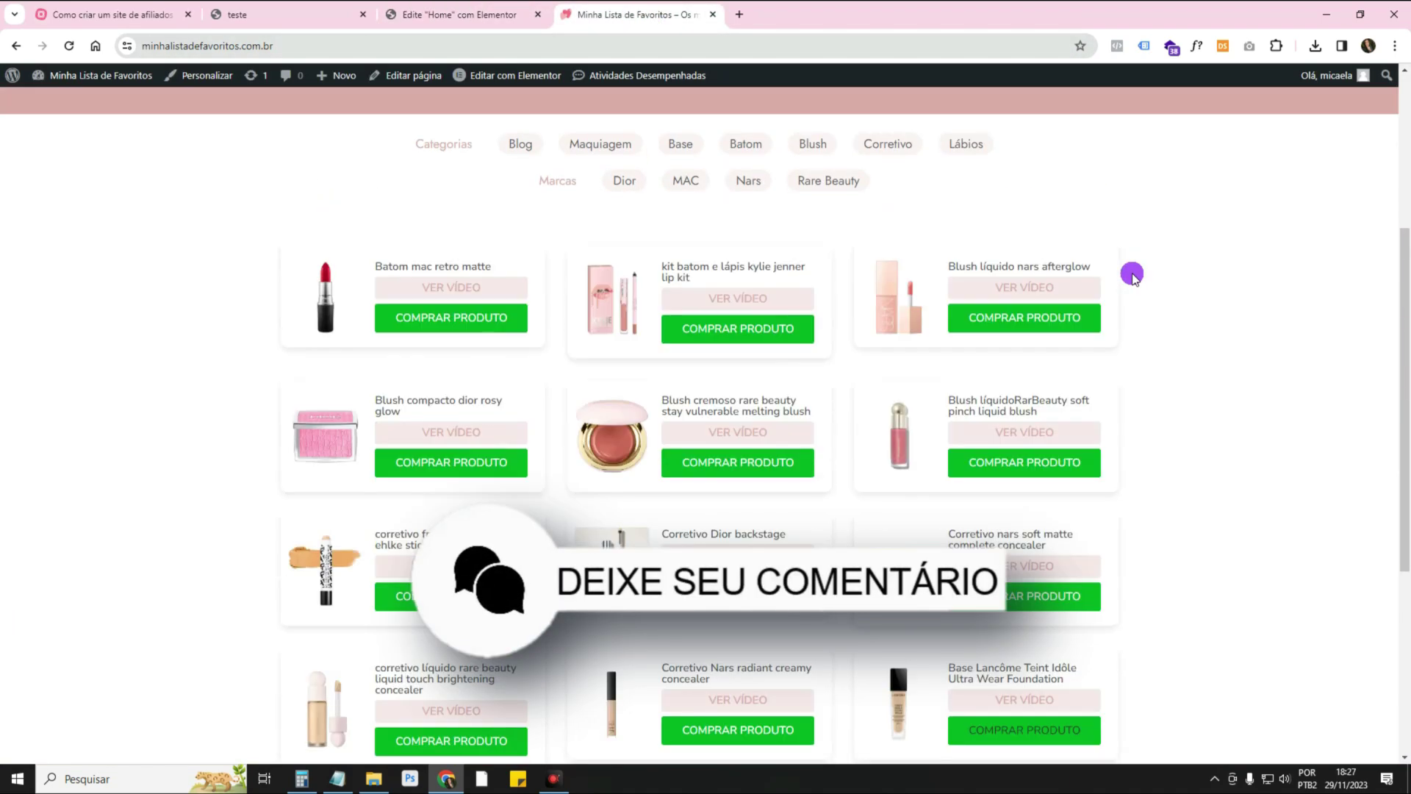